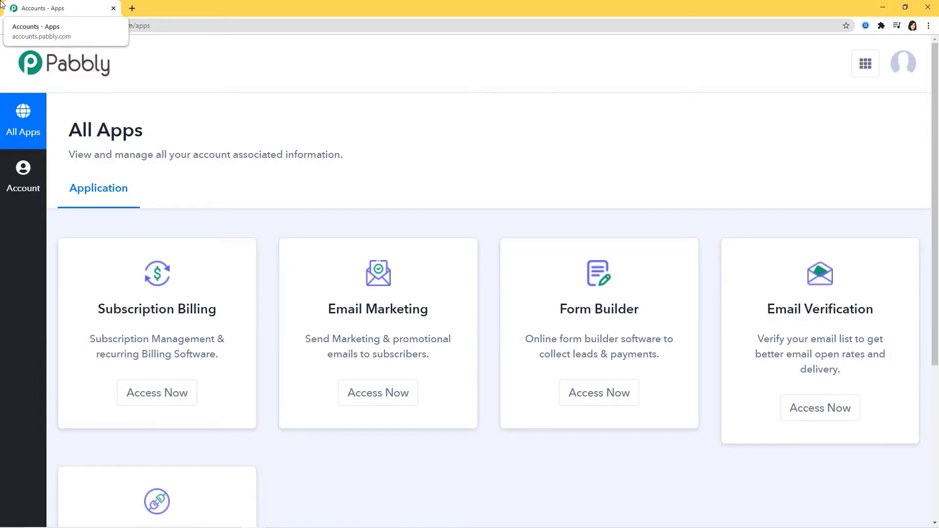
- Open Pabbly Connect from the account's apps and start creating a new workflow
scroll(589, 78, down, 5)
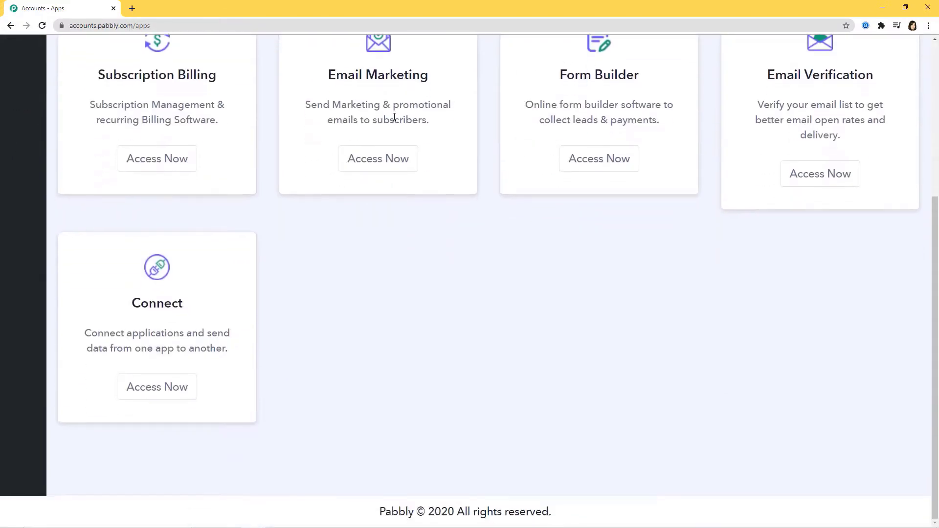
click(144, 388)
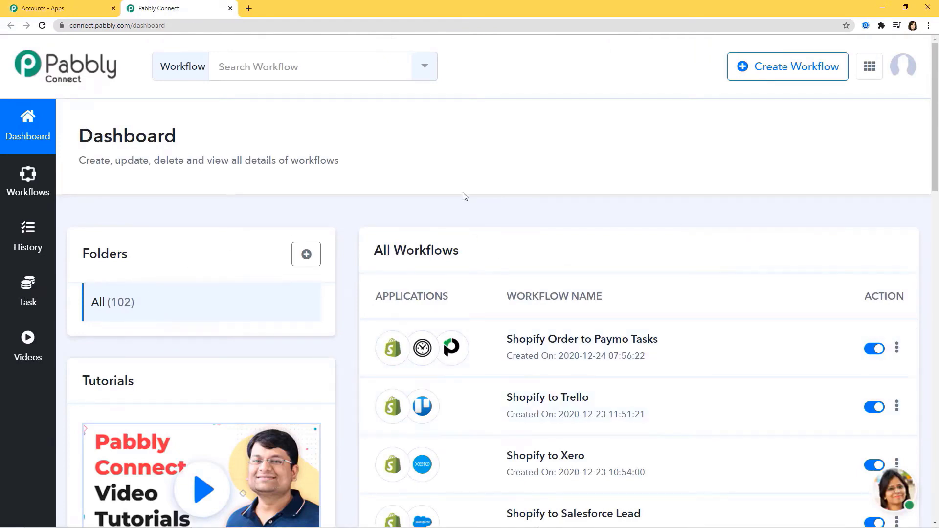
scroll(671, 361, down, 3)
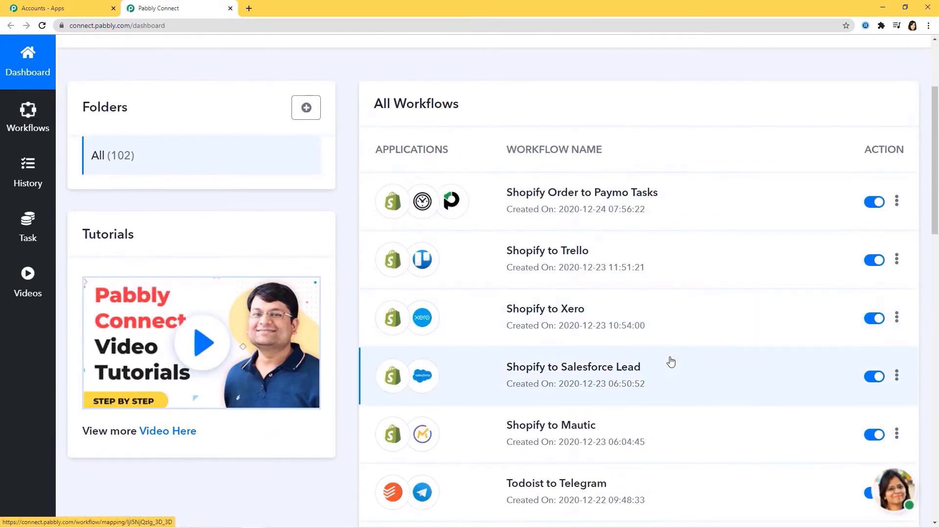
scroll(671, 361, up, 3)
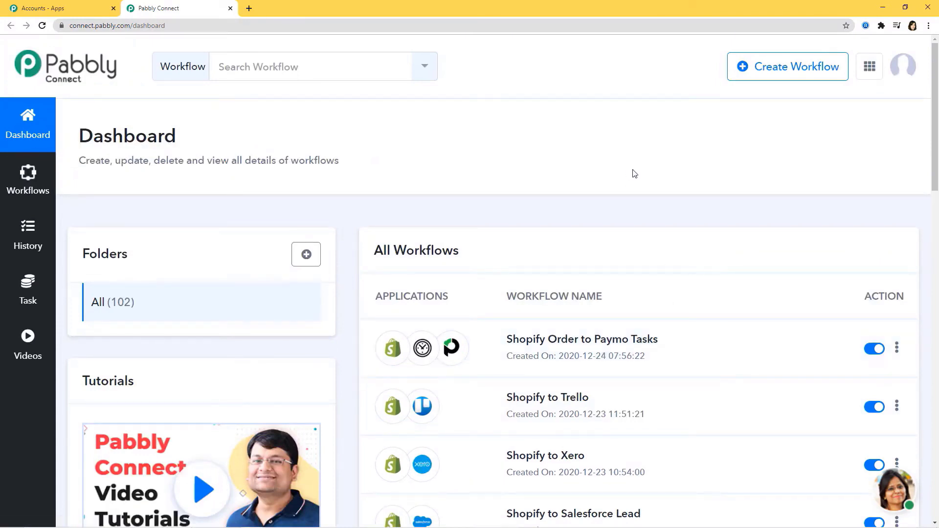
click(778, 71)
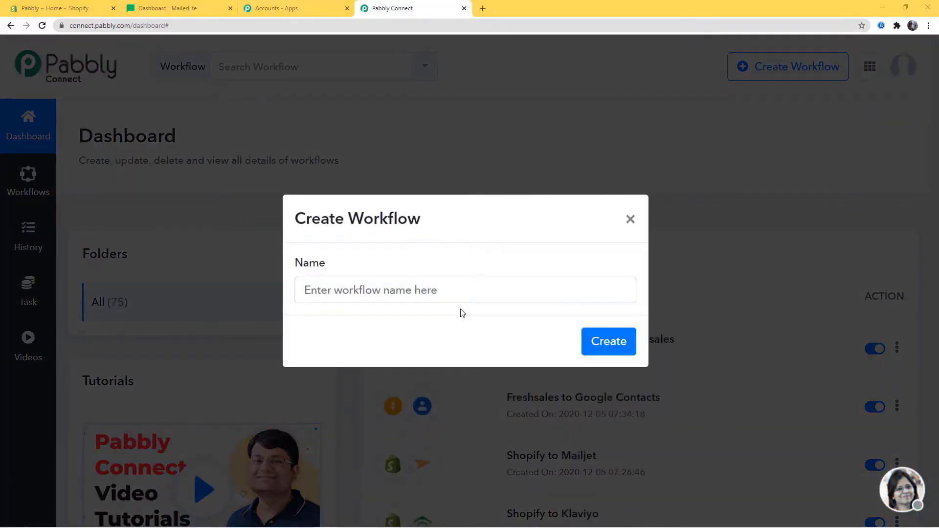
- Name the workflow 'Shopify Integrations' and create it
click(406, 289)
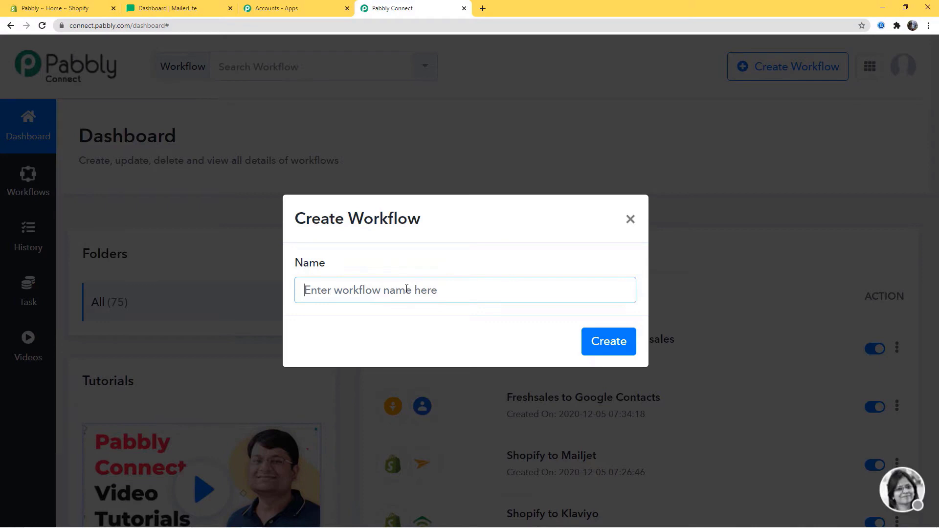
text(Shopify)
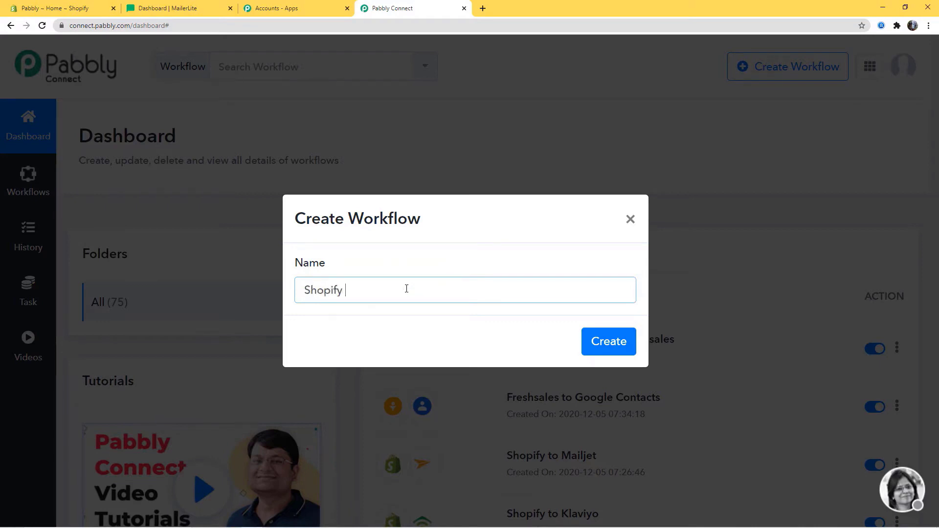
text( Integrations)
click(618, 341)
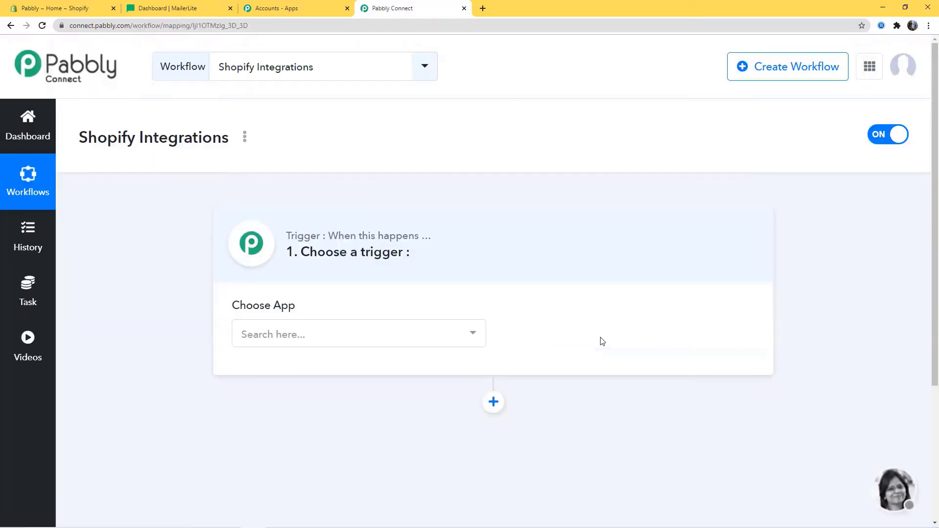
- Choose Shopify as the trigger app with the New Order trigger event
click(324, 342)
text(Shopi)
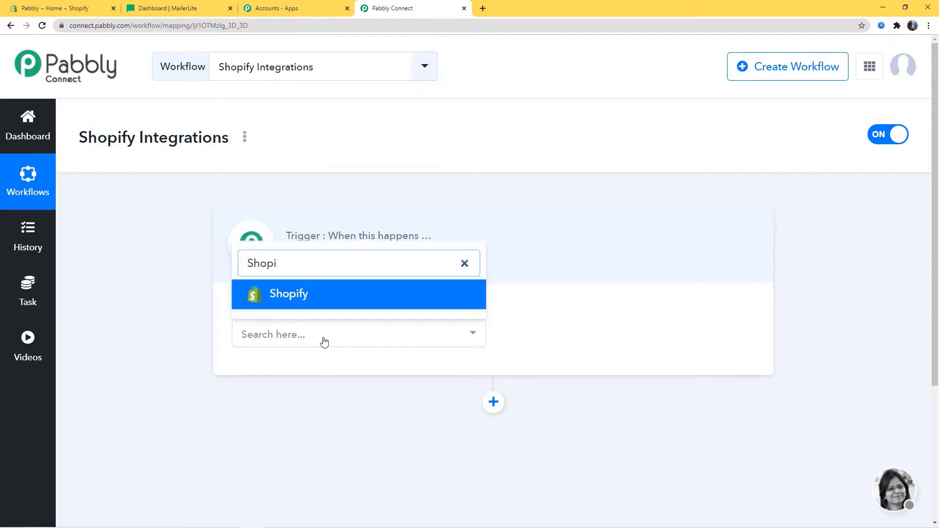
click(330, 306)
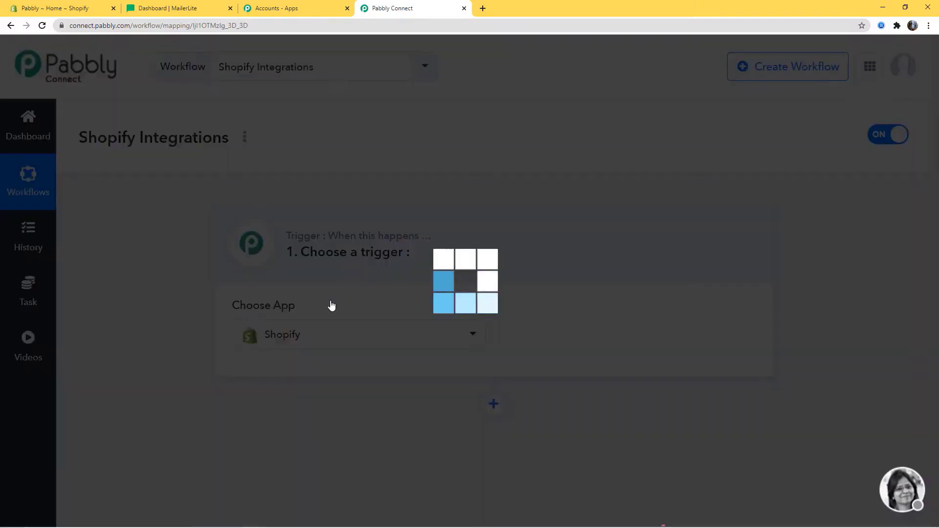
click(527, 336)
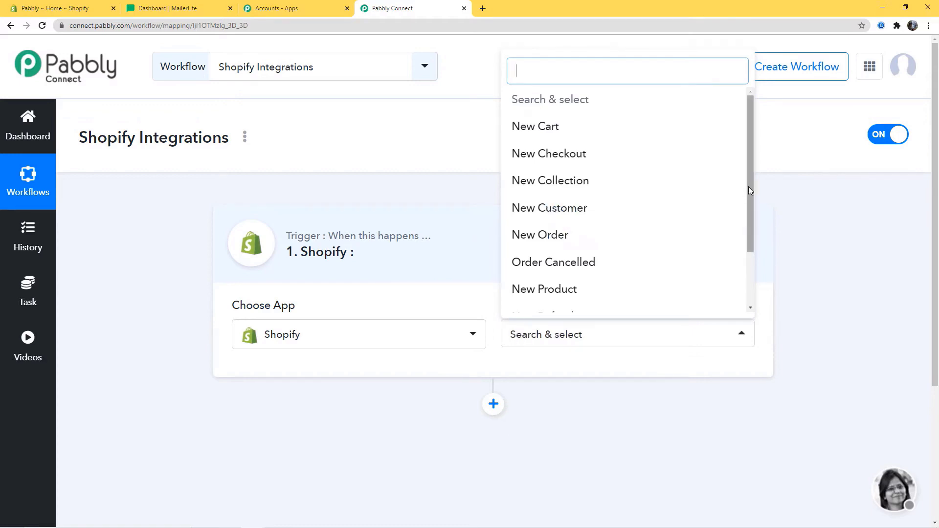
mouse_move(749, 186)
mouse_down()
mouse_move(748, 252)
mouse_move(753, 196)
mouse_up()
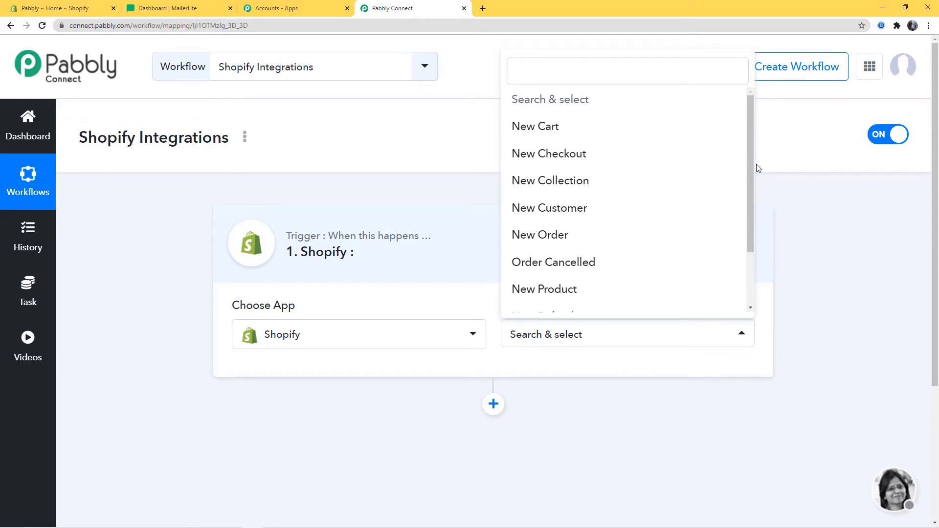
click(557, 238)
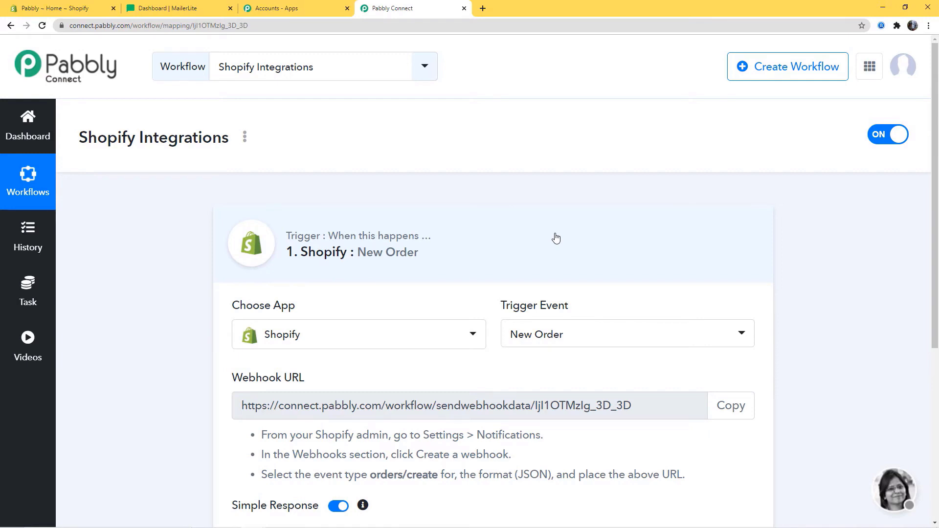
- Copy the New Order trigger's webhook URL and switch to the Shopify admin tab
scroll(550, 239, down, 3)
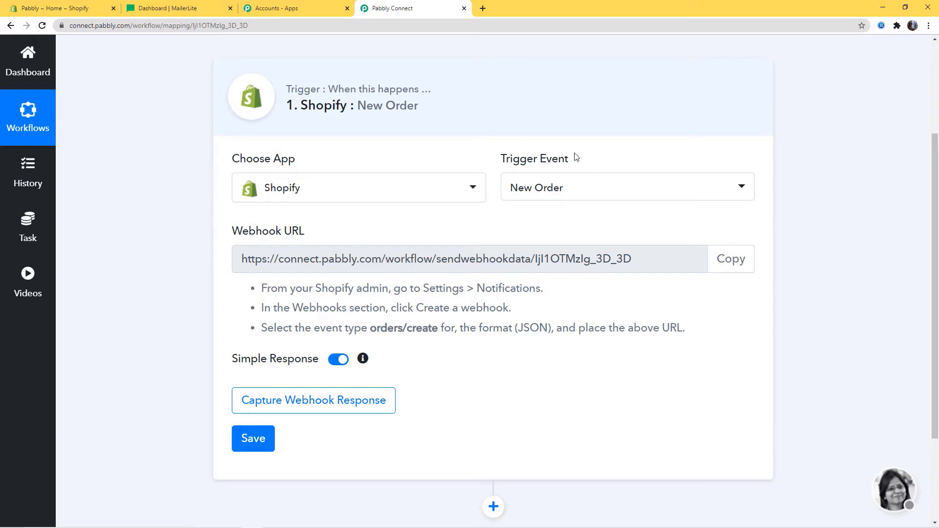
click(729, 265)
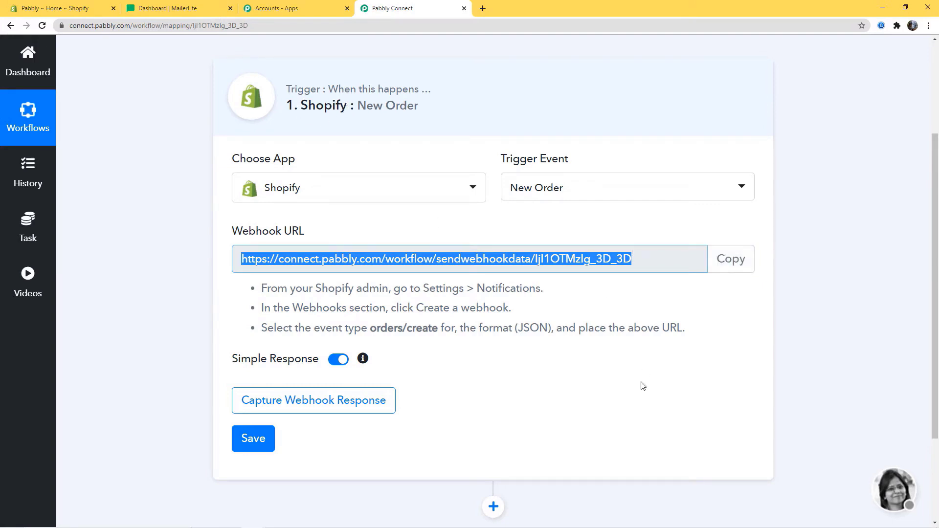
drag(263, 288, 761, 334)
click(750, 337)
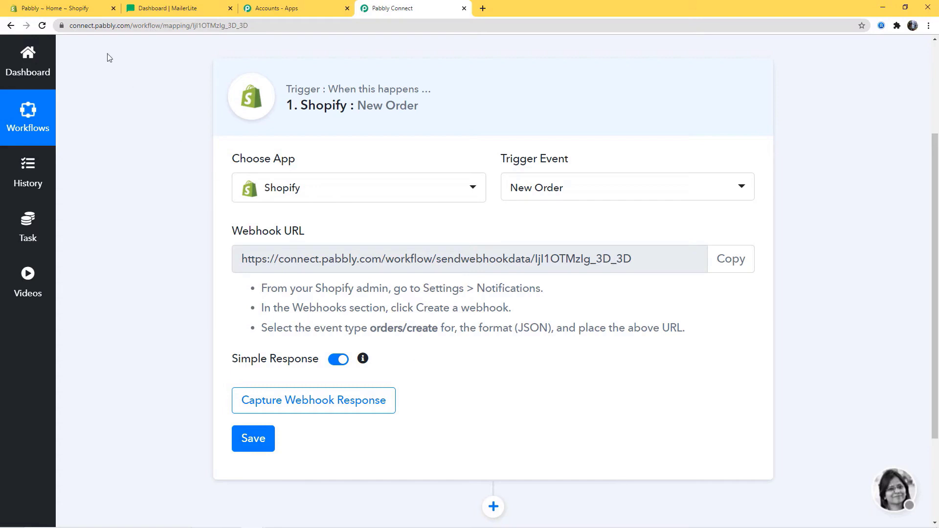
click(75, 9)
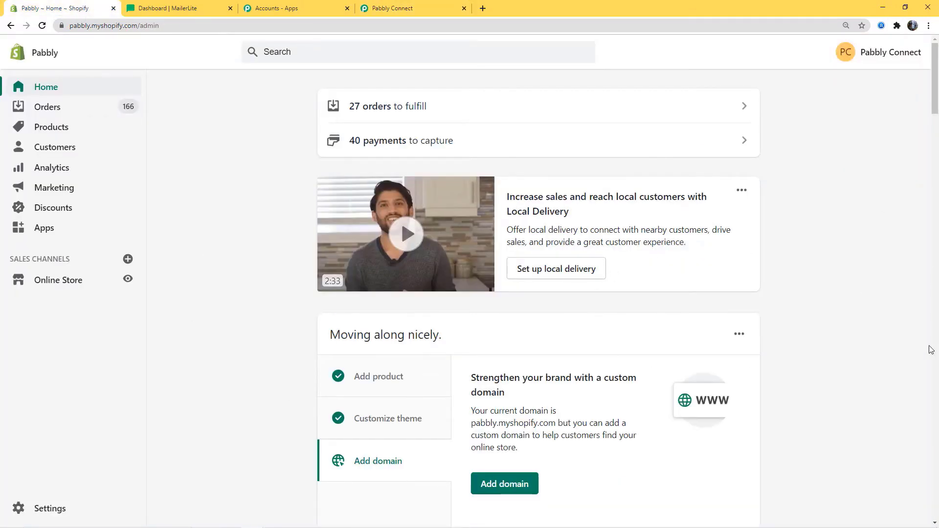
- In Shopify Settings > Notifications, start a new webhook for the Order creation event
click(53, 512)
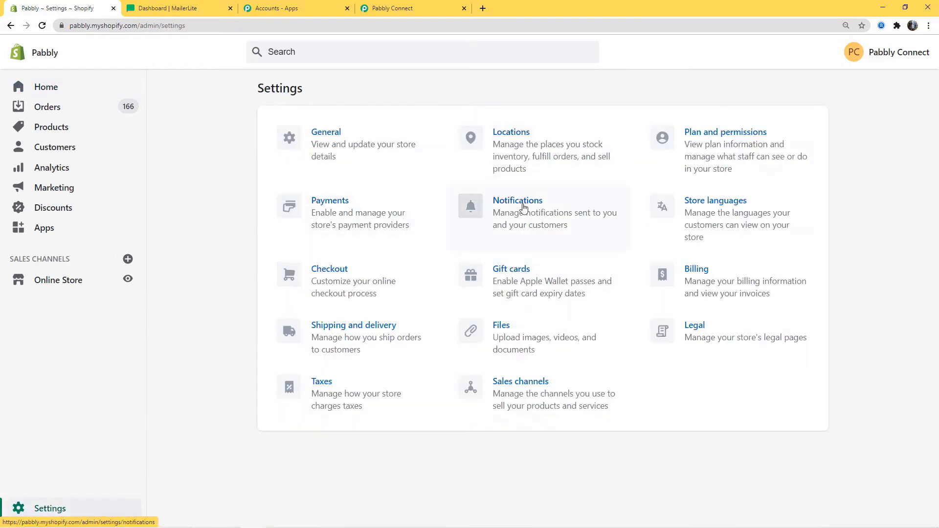
click(526, 207)
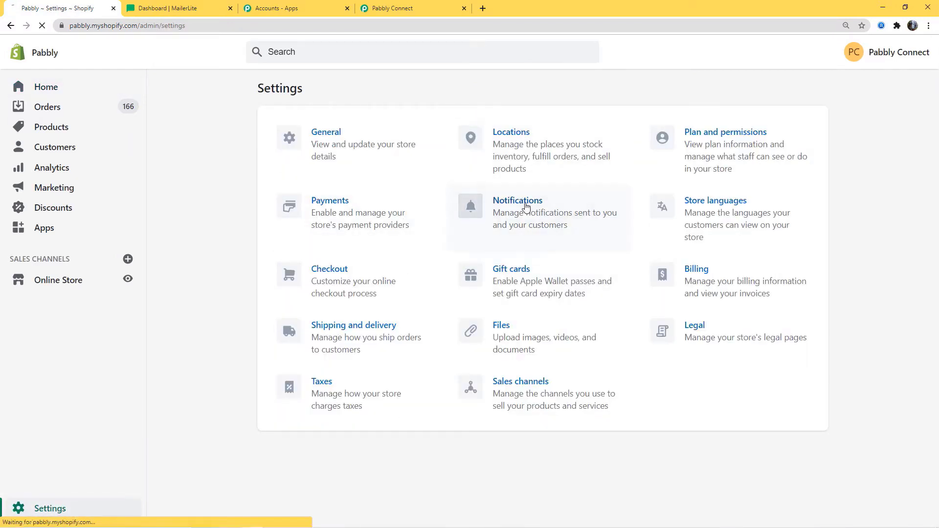
scroll(349, 313, down, 20)
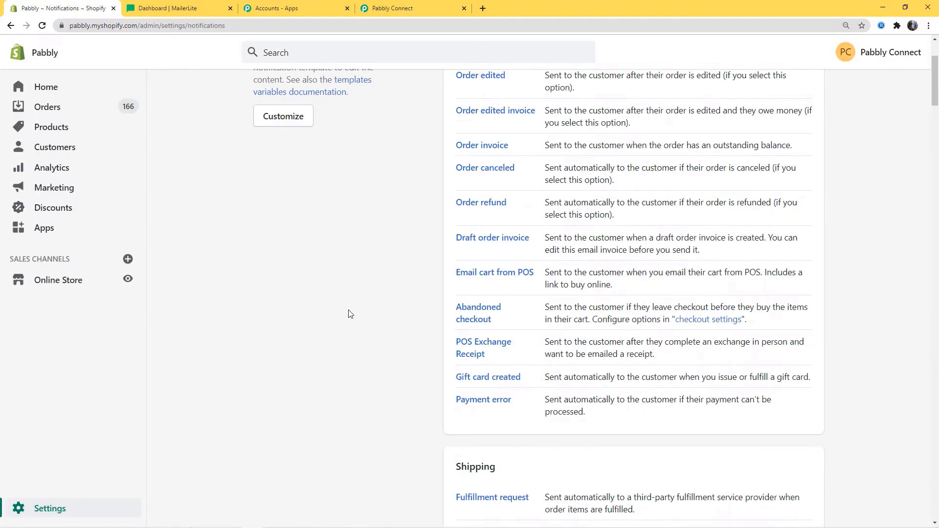
scroll(348, 314, down, 15)
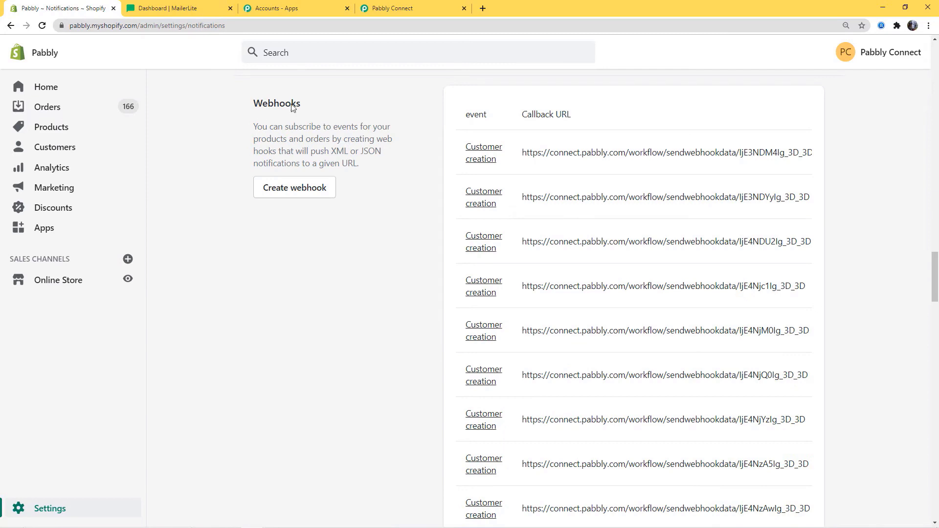
click(309, 193)
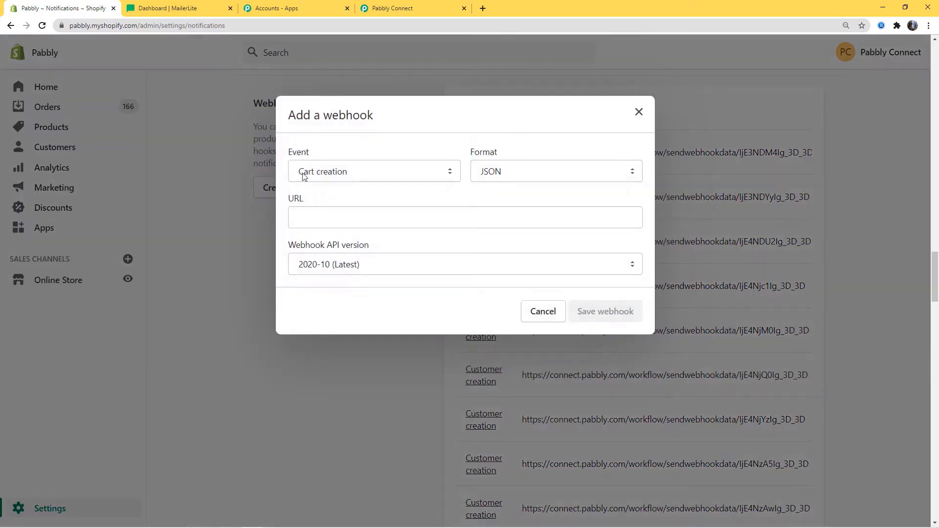
click(401, 179)
key(o)
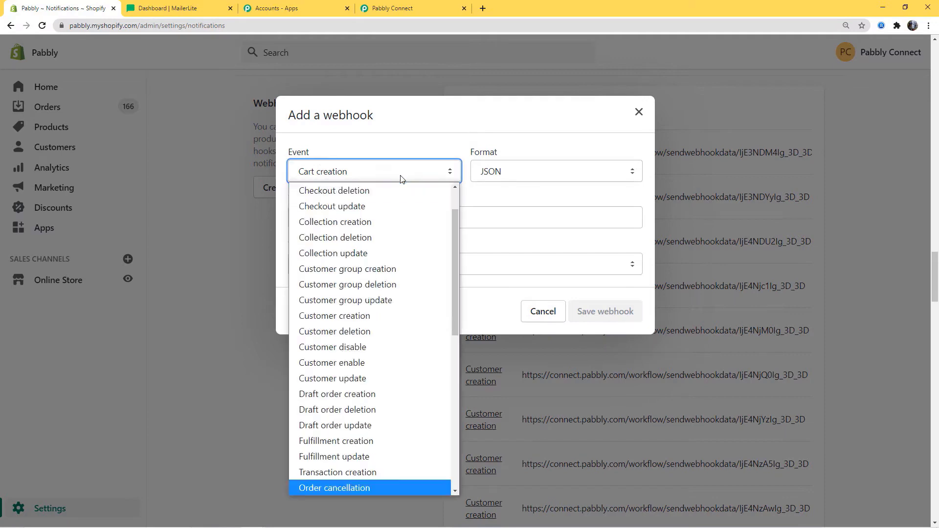
scroll(371, 254, up, 1)
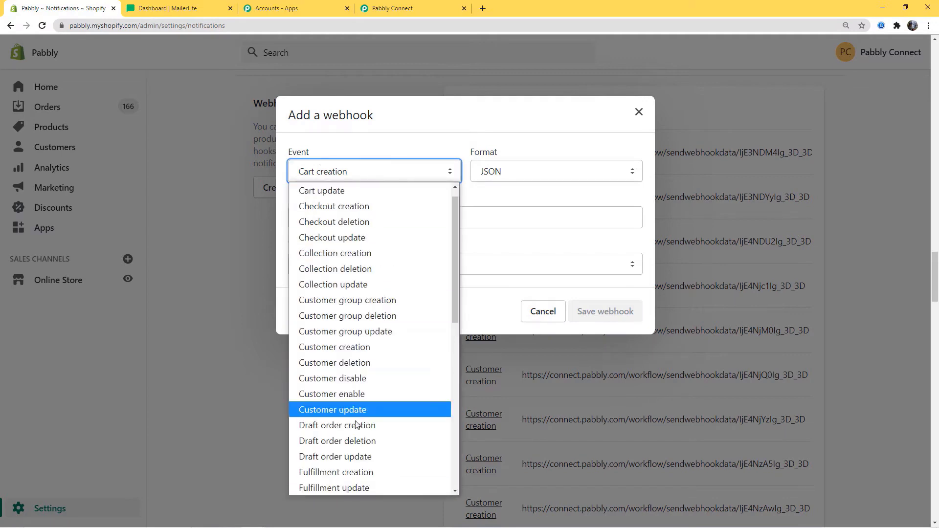
scroll(336, 354, down, 6)
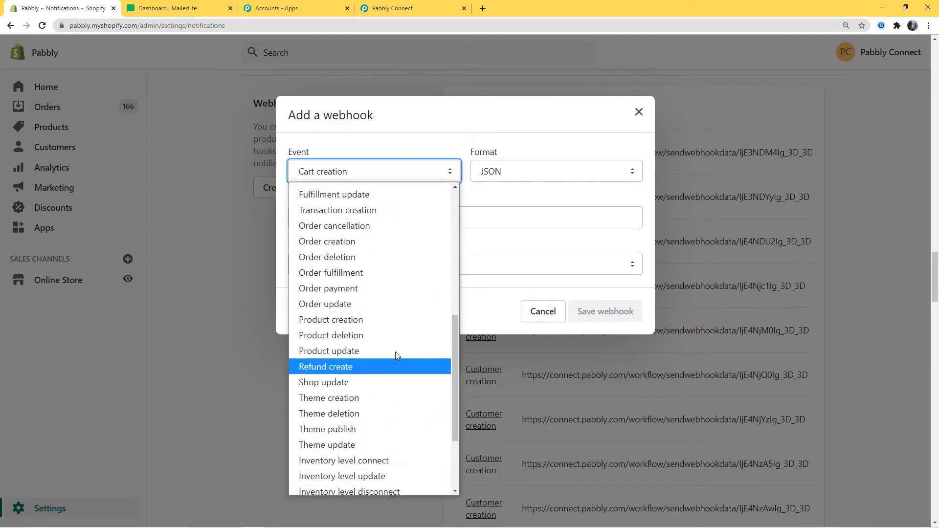
click(326, 242)
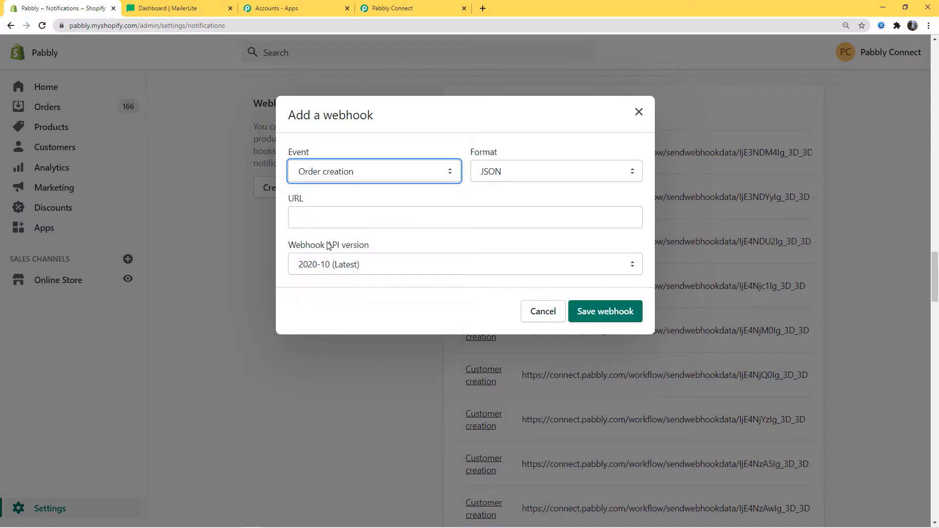
- Paste the Pabbly webhook URL into the webhook and save it
click(370, 220)
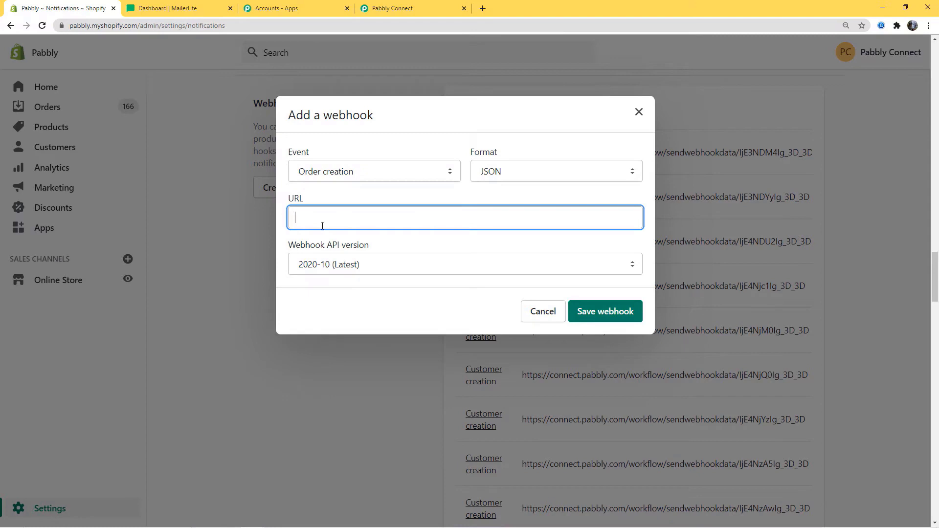
click(406, 9)
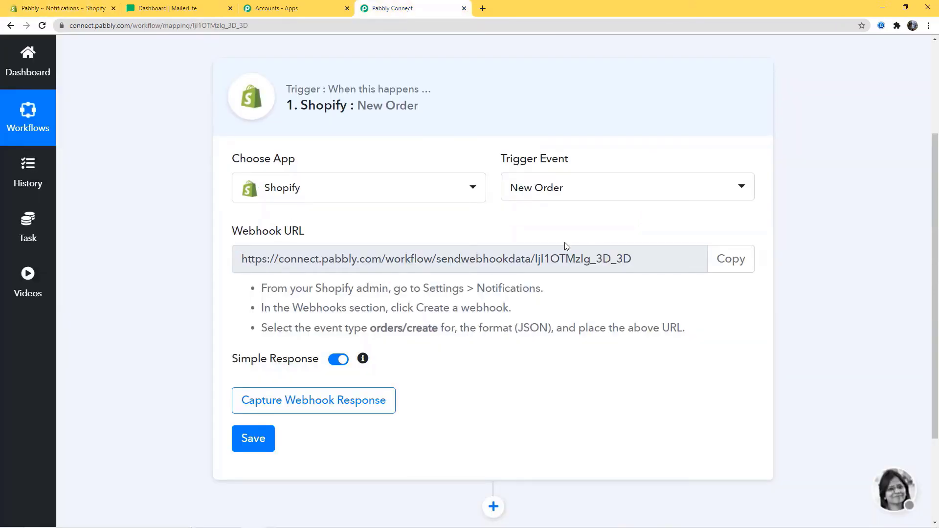
click(729, 259)
key(ctrl+c)
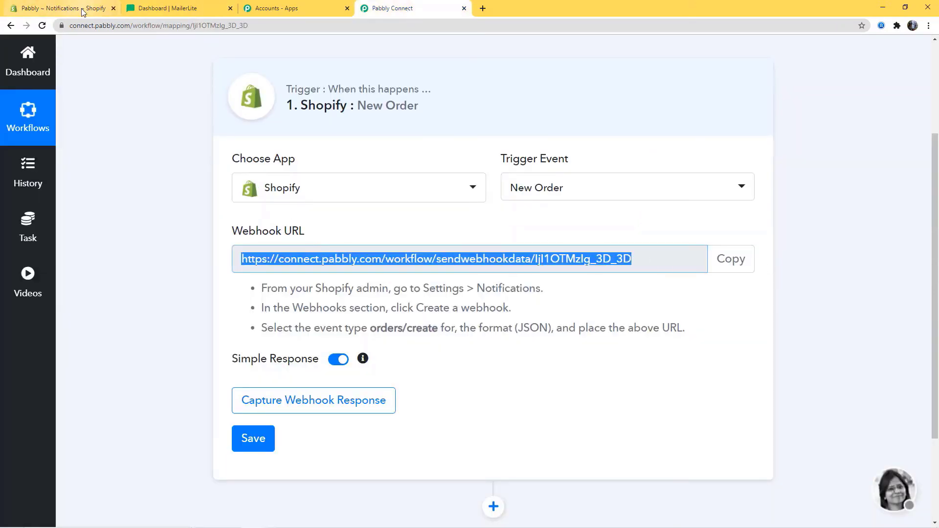
click(100, 9)
key(ctrl+v)
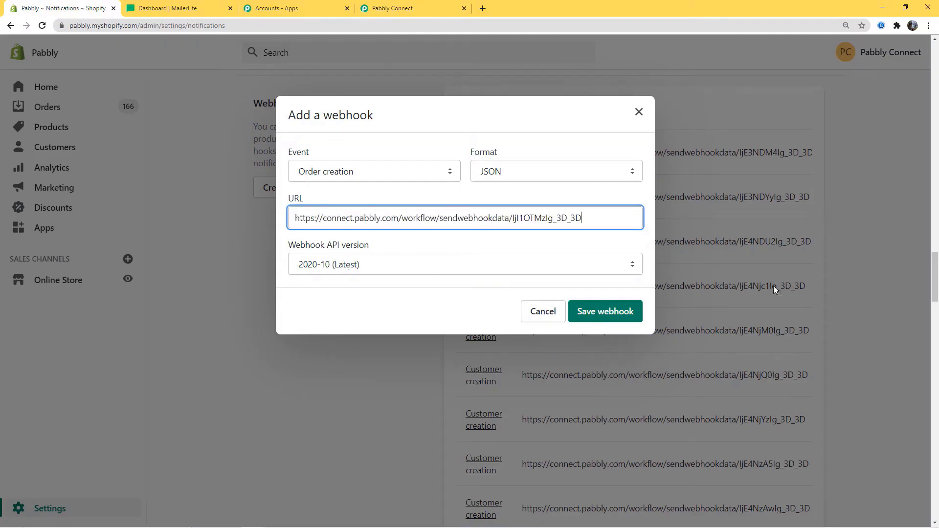
click(628, 309)
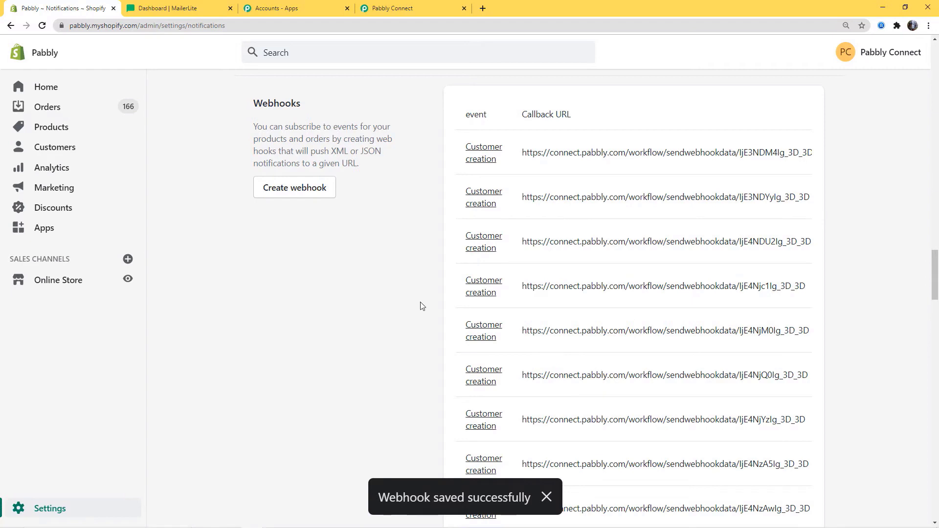
click(419, 9)
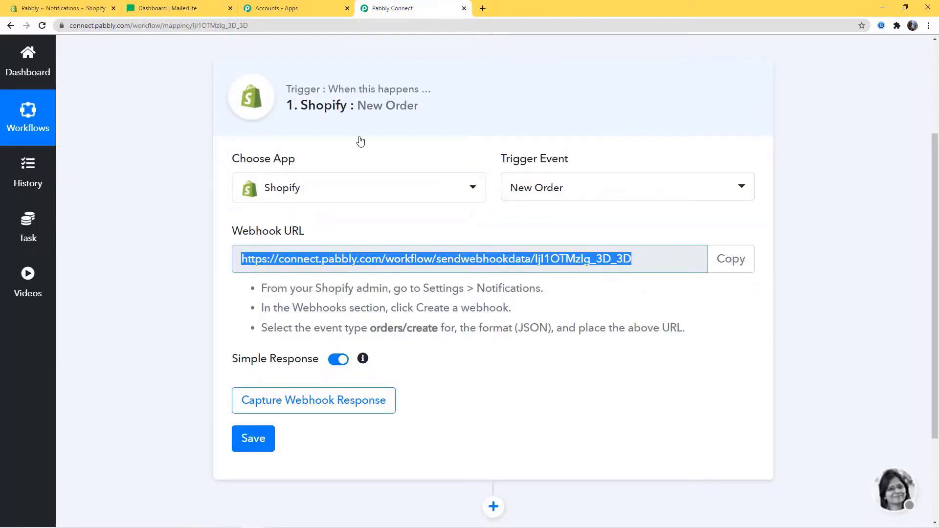
- Set the Pabbly trigger listening for a webhook response, then return to the Shopify admin
click(316, 410)
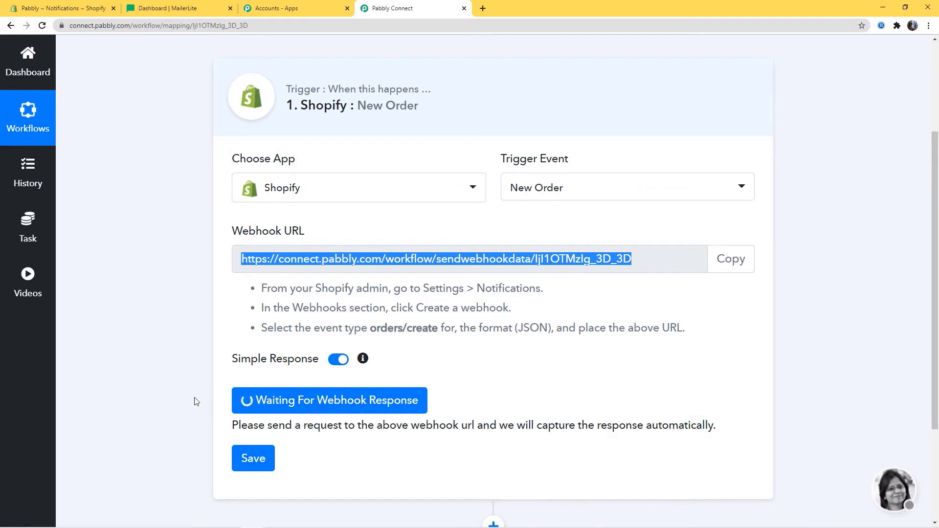
click(74, 8)
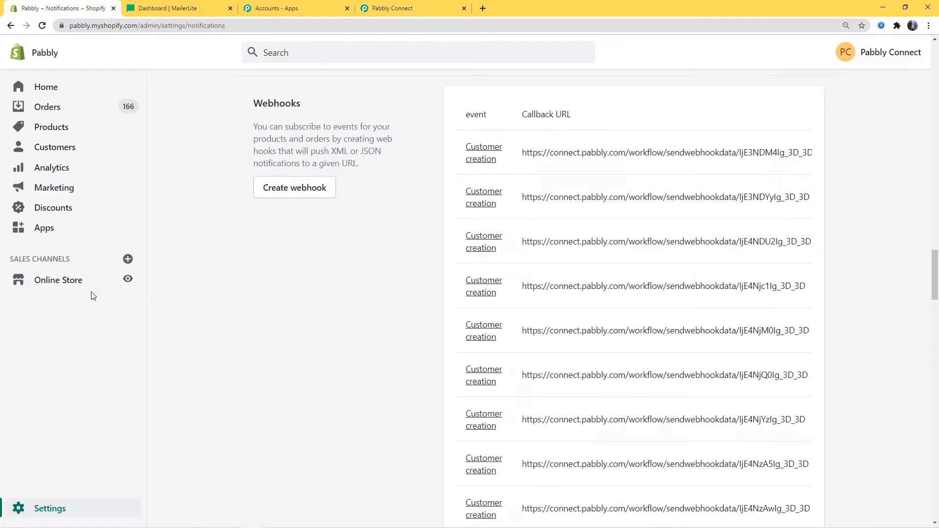
right_click(106, 284)
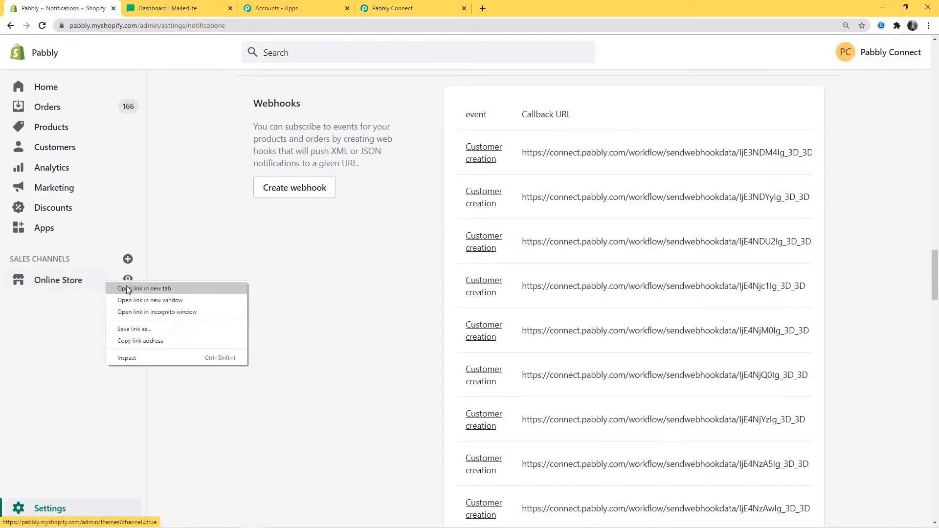
- Open the storefront in a new tab and Buy It Now on the Canon EOS 1500D camera
click(127, 289)
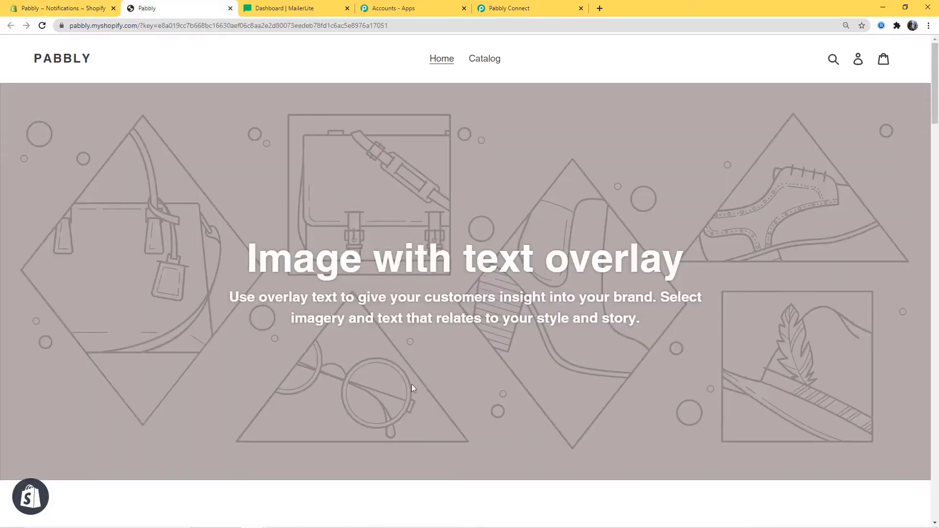
click(490, 59)
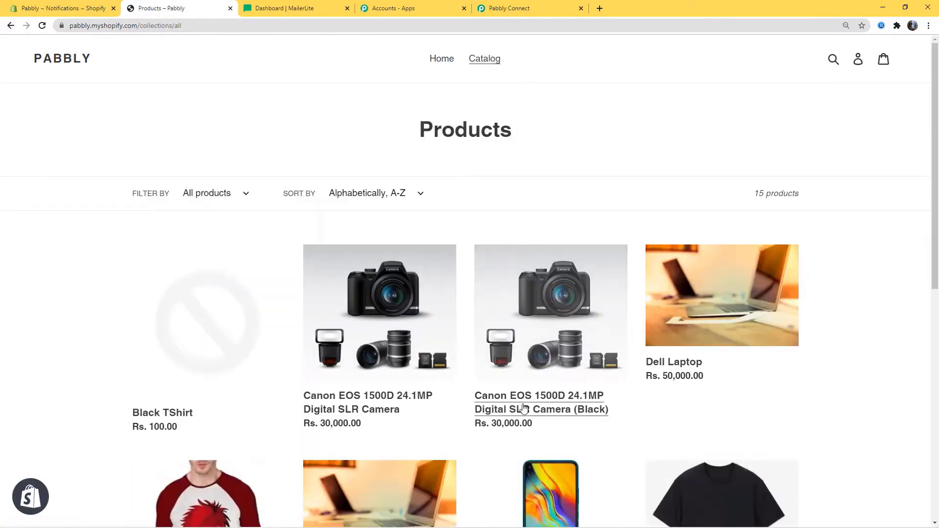
scroll(514, 335, down, 2)
click(363, 240)
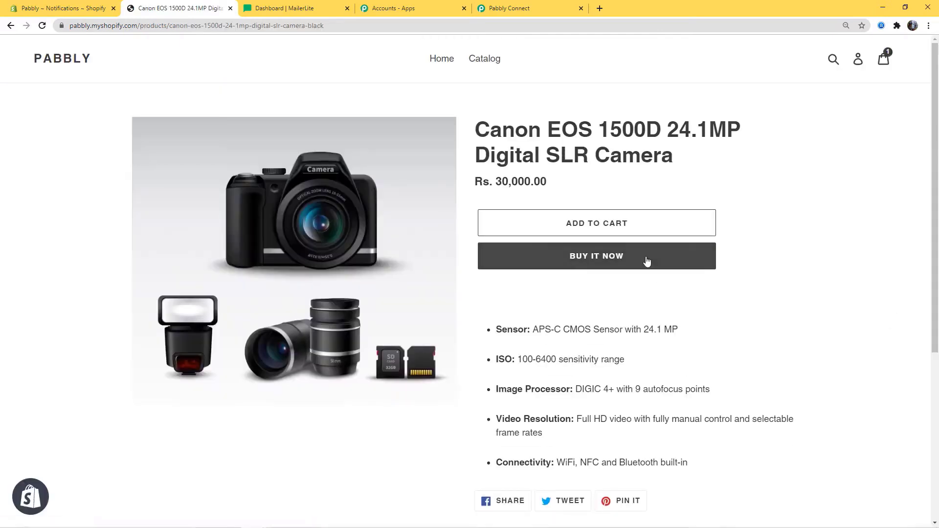
click(647, 261)
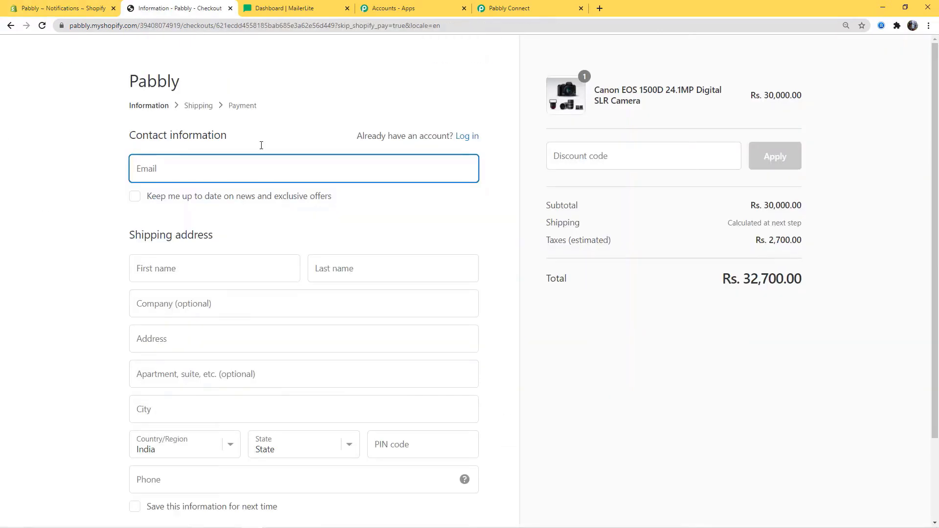
- Enter the contact e-mail, the customer's first and last name, and the company name
click(153, 167)
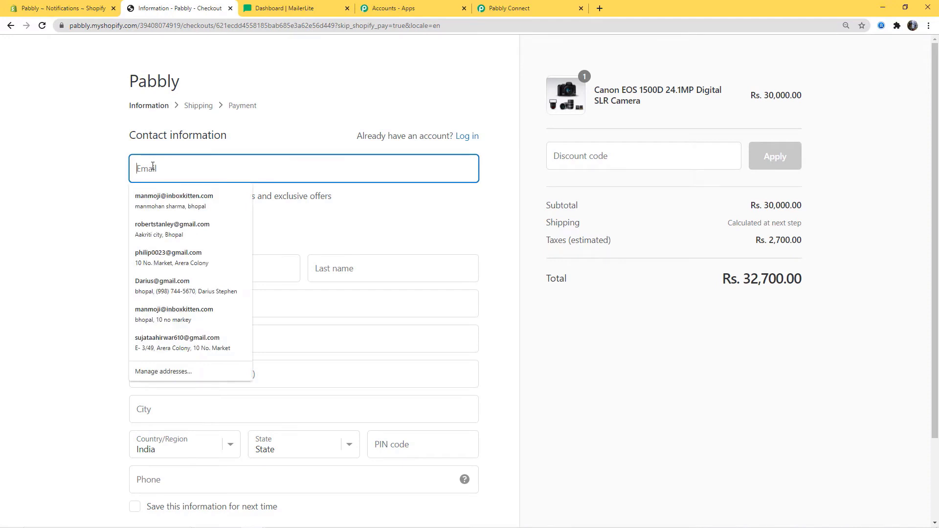
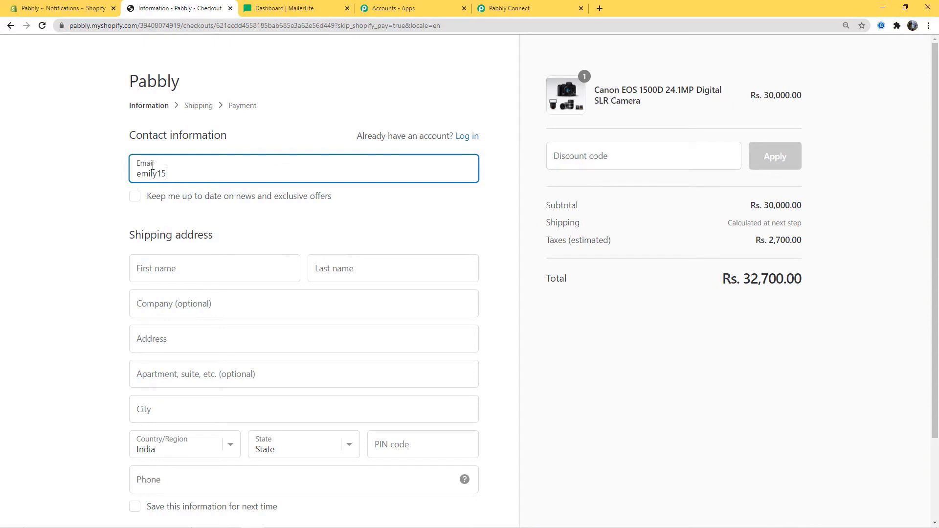
click(165, 264)
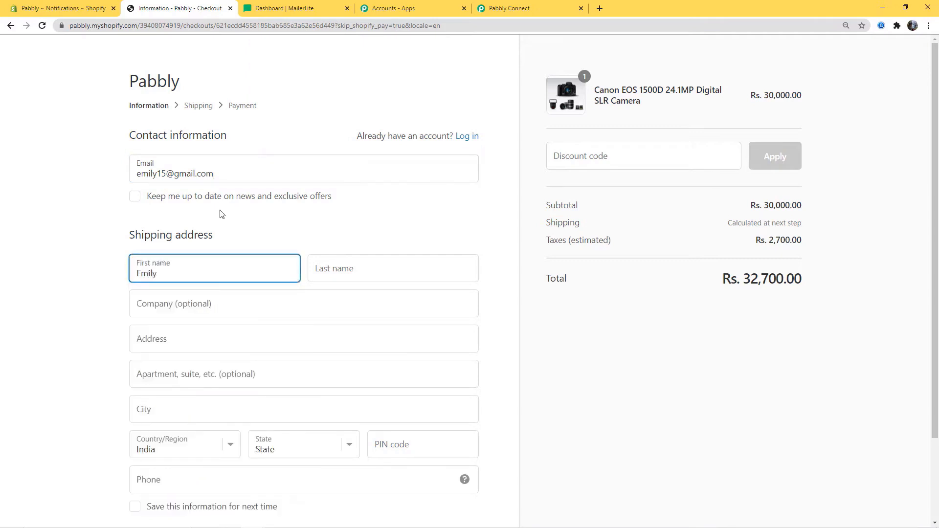
click(339, 270)
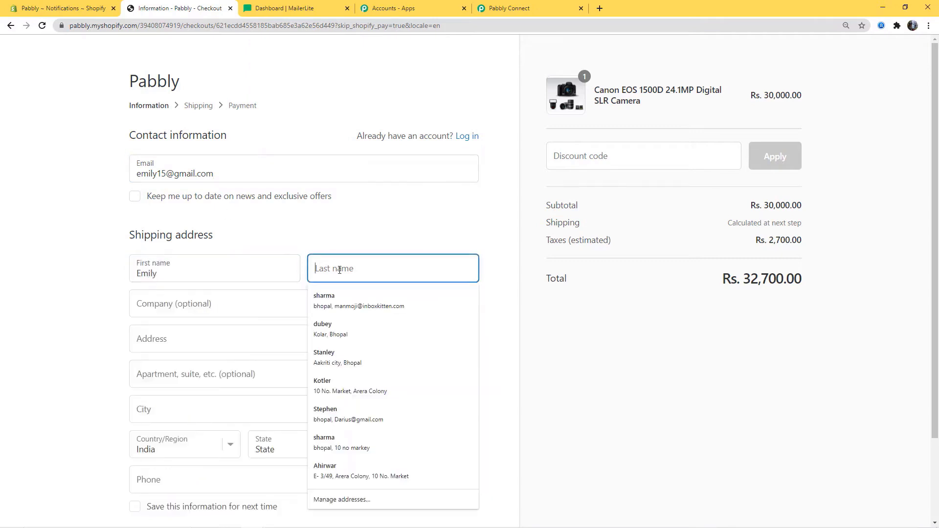
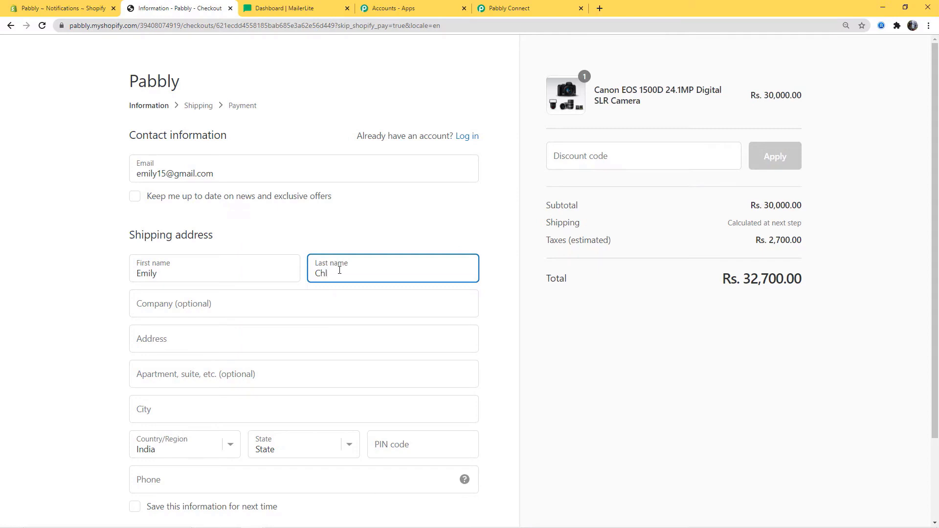
click(214, 302)
text(tvs)
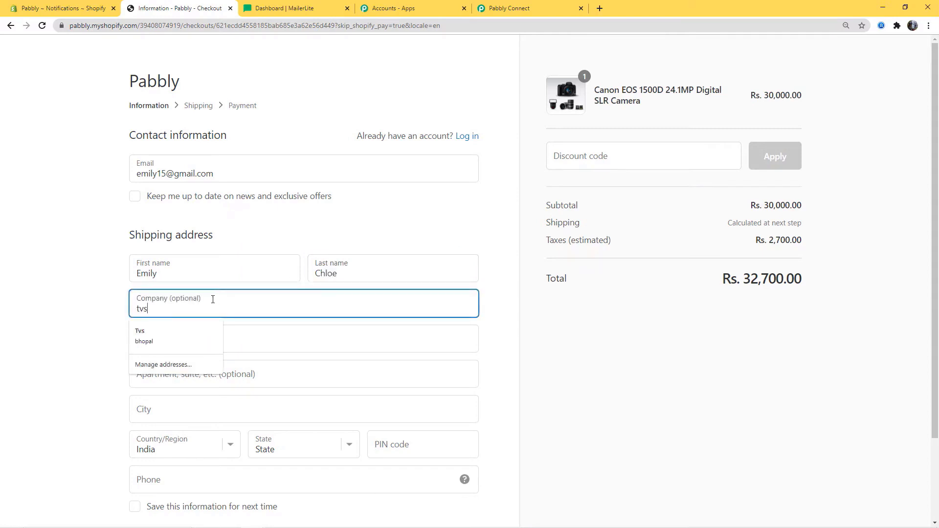
- Fill in the customer's street address, city, state, PIN code and phone number
click(252, 343)
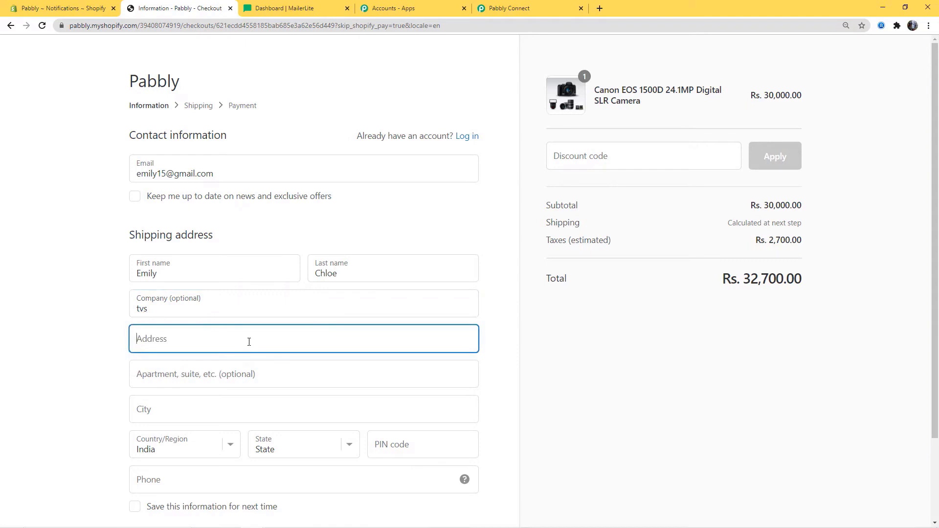
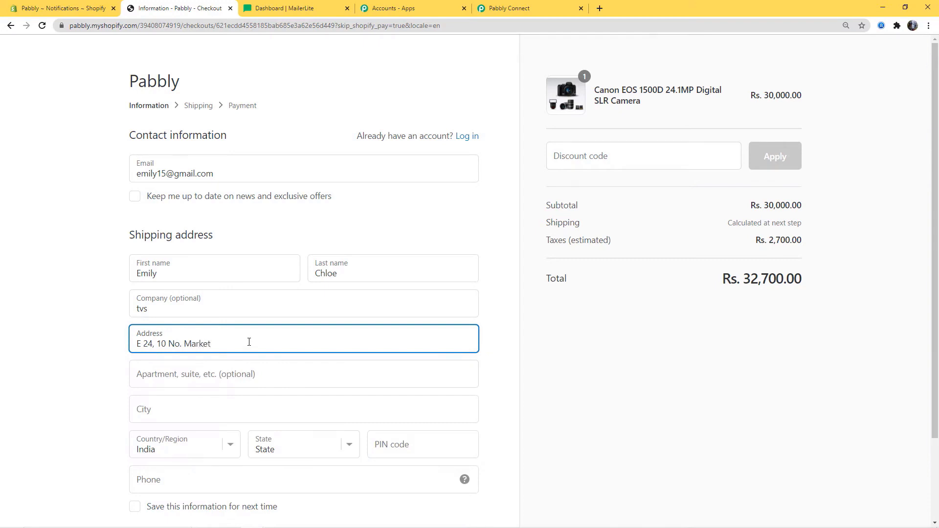
click(194, 408)
text(Bhopal)
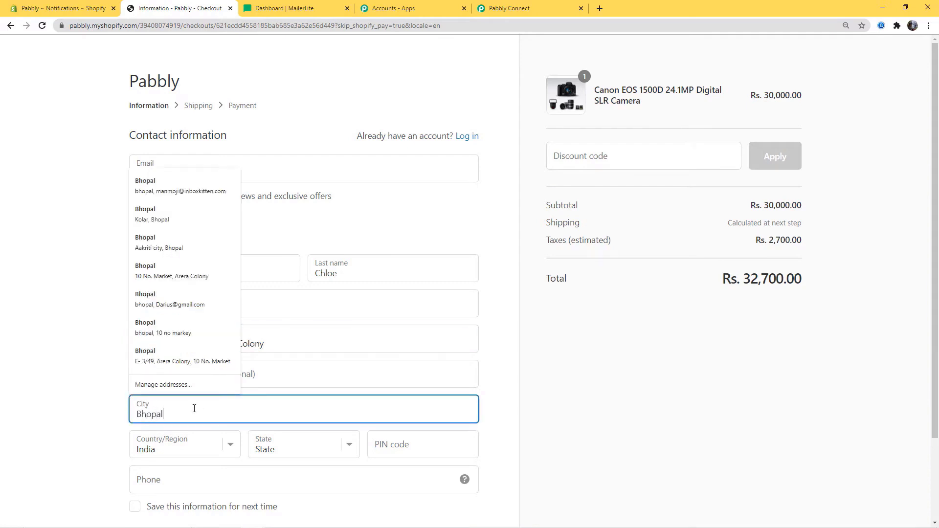
click(352, 448)
key(m)
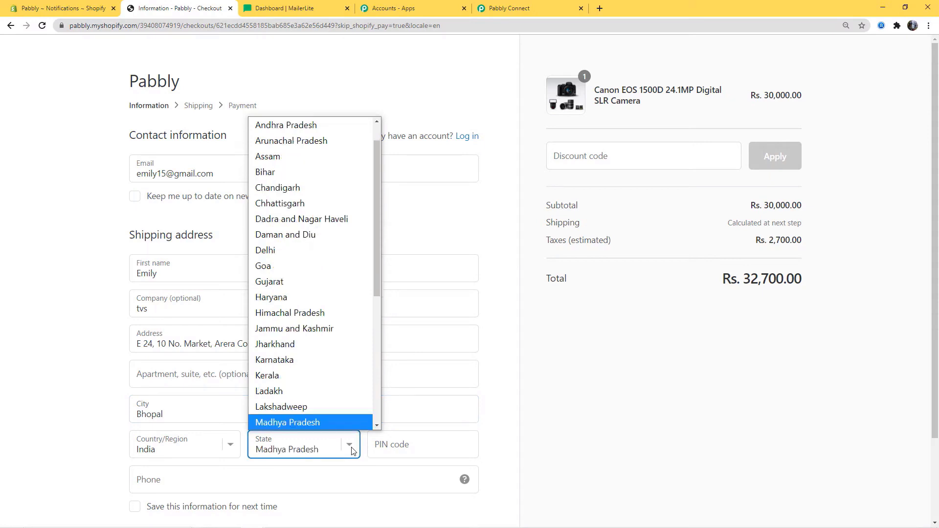
click(328, 423)
click(390, 444)
text(462016)
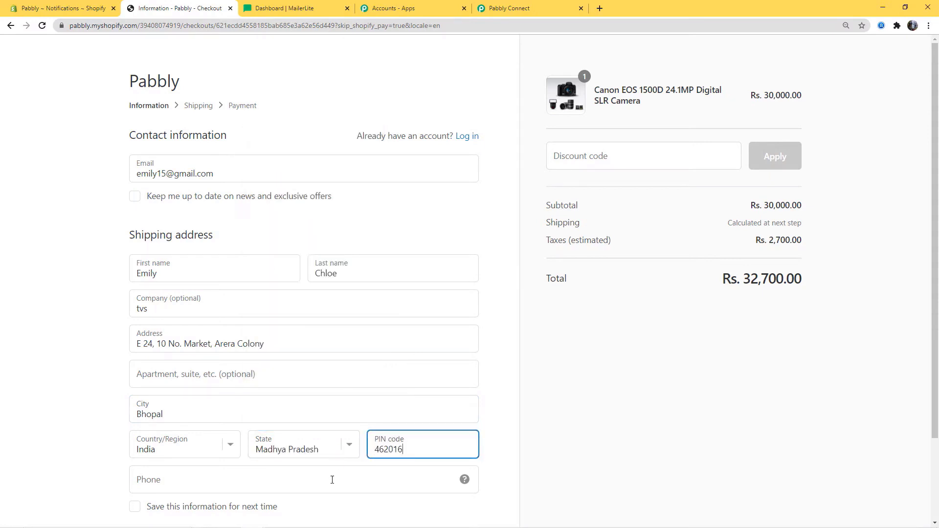
click(332, 480)
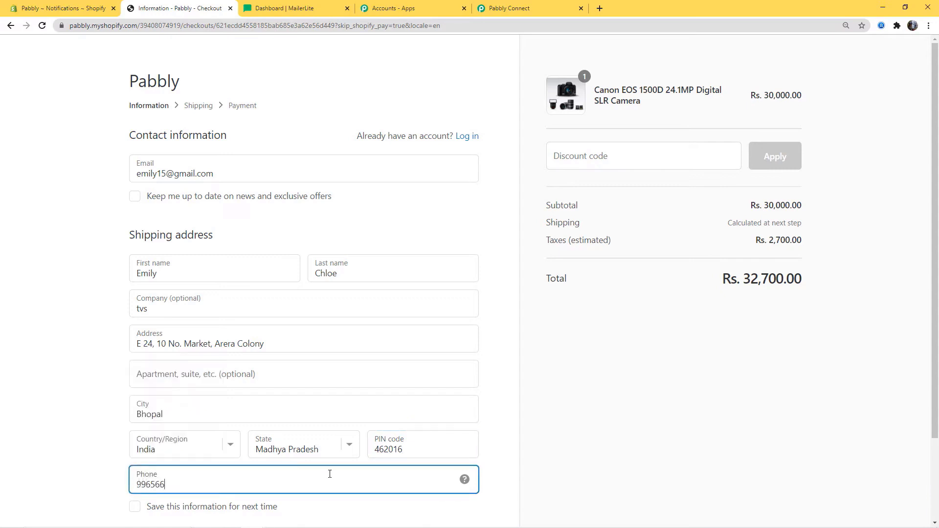
scroll(658, 398, down, 2)
- Continue to payment and enter the Bogus Gateway test card details
click(425, 448)
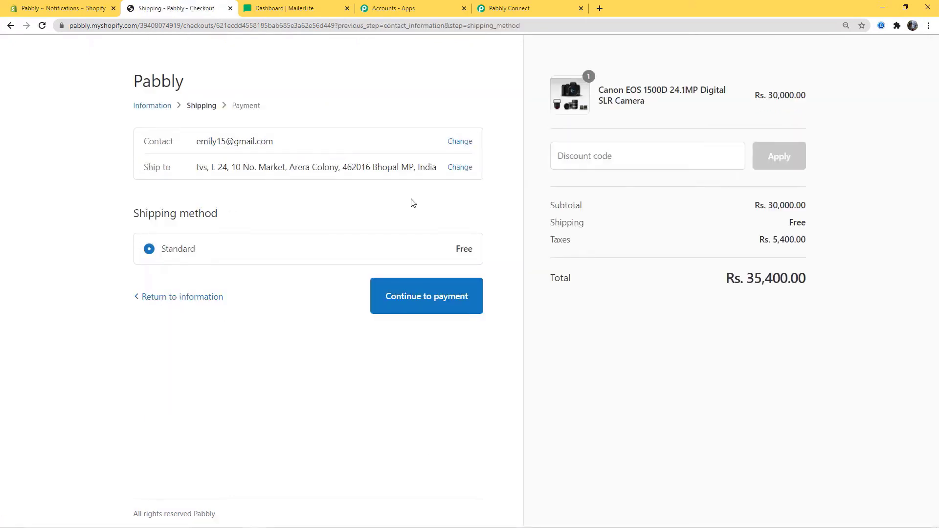
click(408, 301)
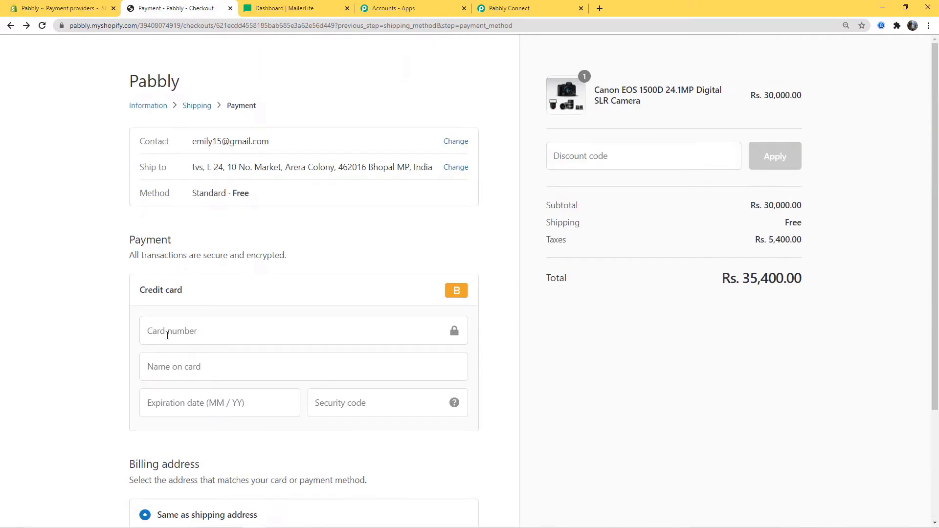
click(176, 333)
text(1)
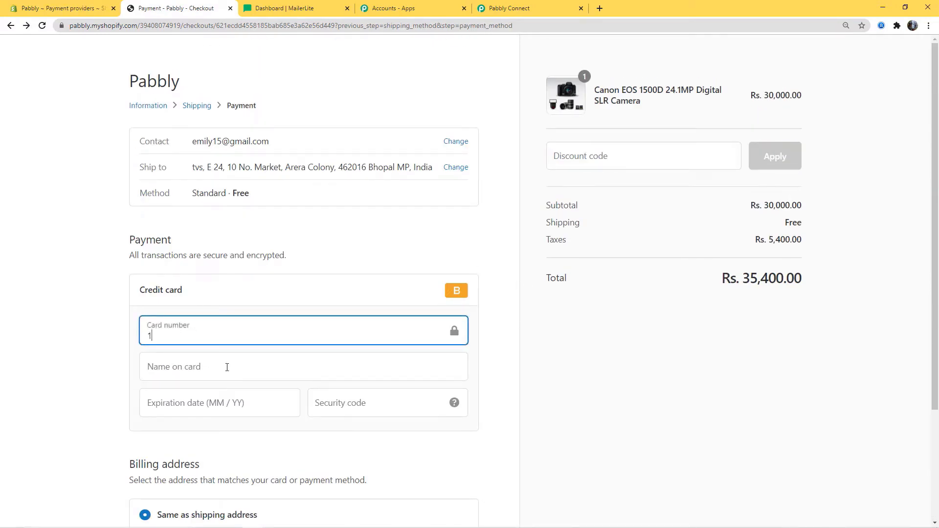
click(208, 369)
text(Bo)
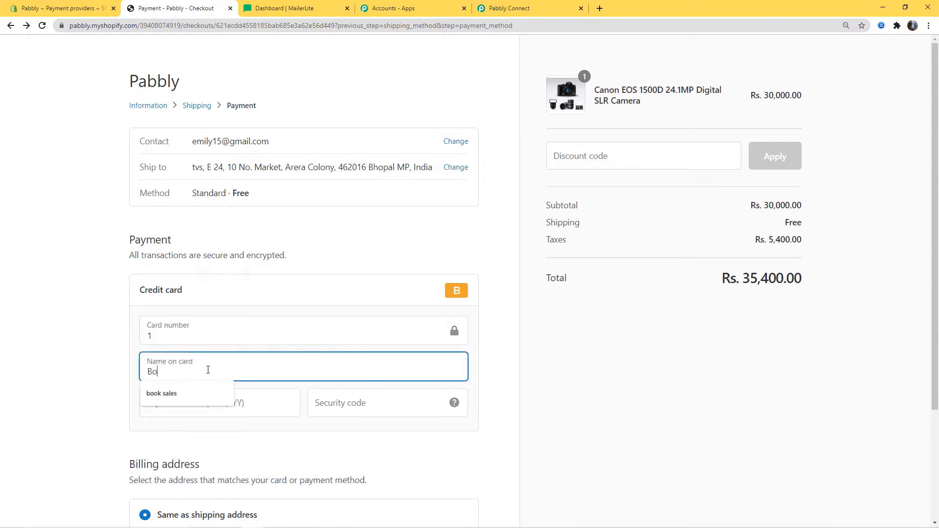
text(gus Gateway)
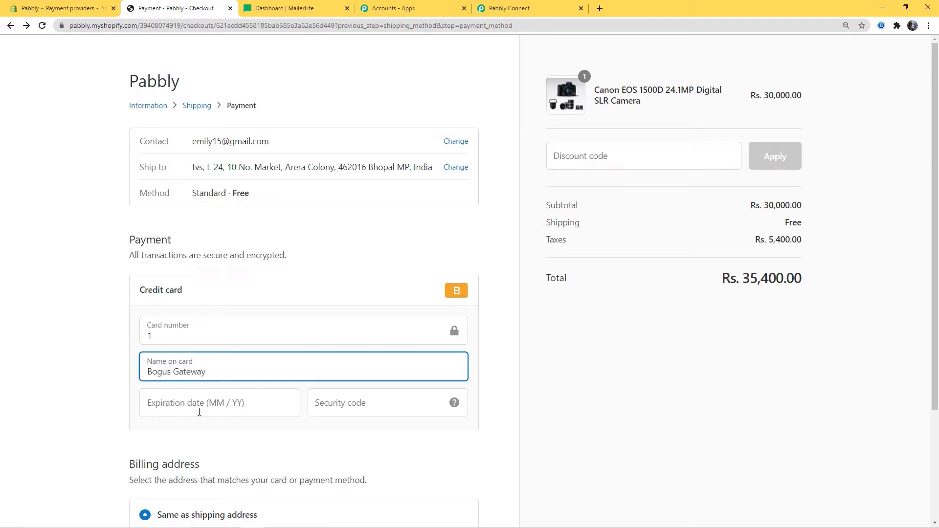
click(195, 409)
text(02 / 3)
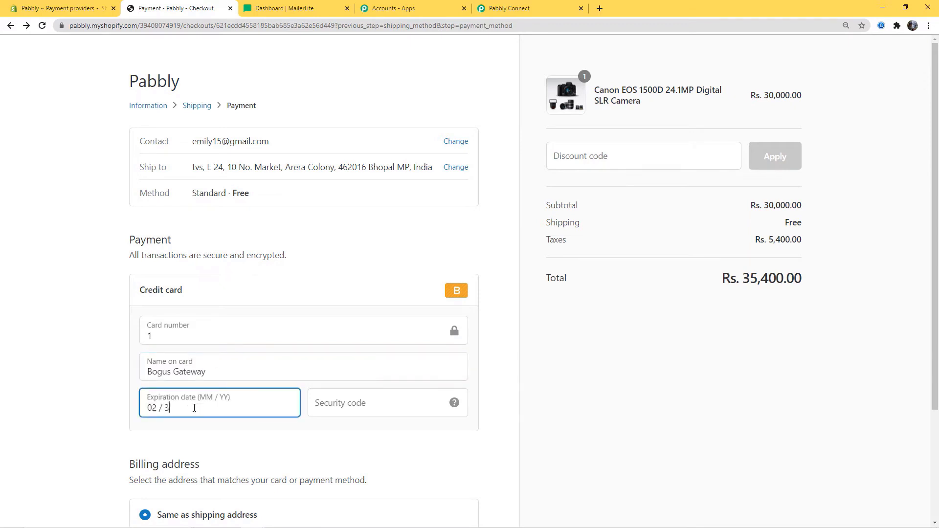
text(5)
click(338, 403)
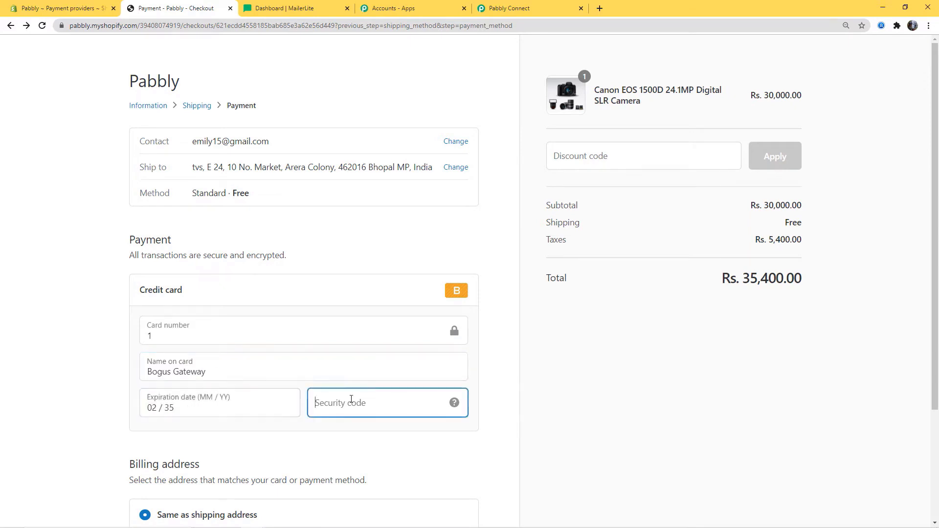
text(123)
- Pay for the Rs. 35,400.00 order and review the thank-you page
scroll(567, 428, down, 3)
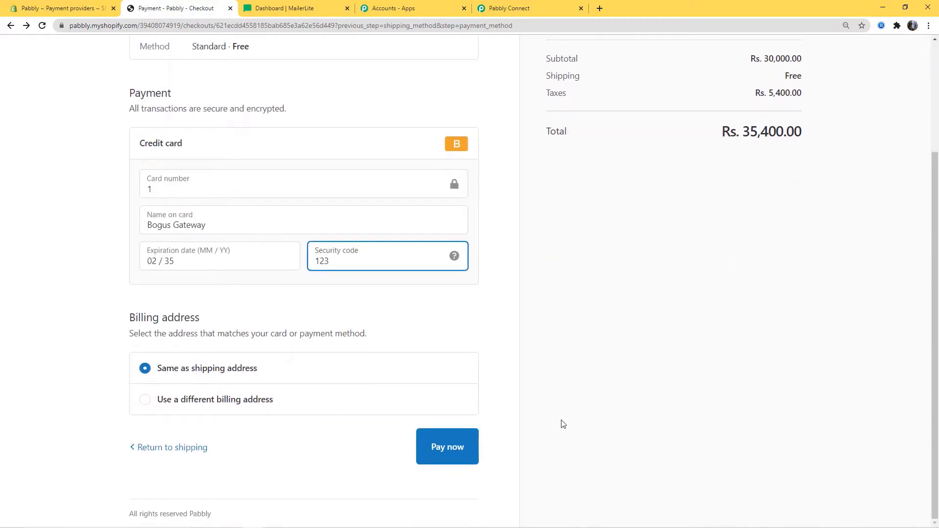
click(434, 448)
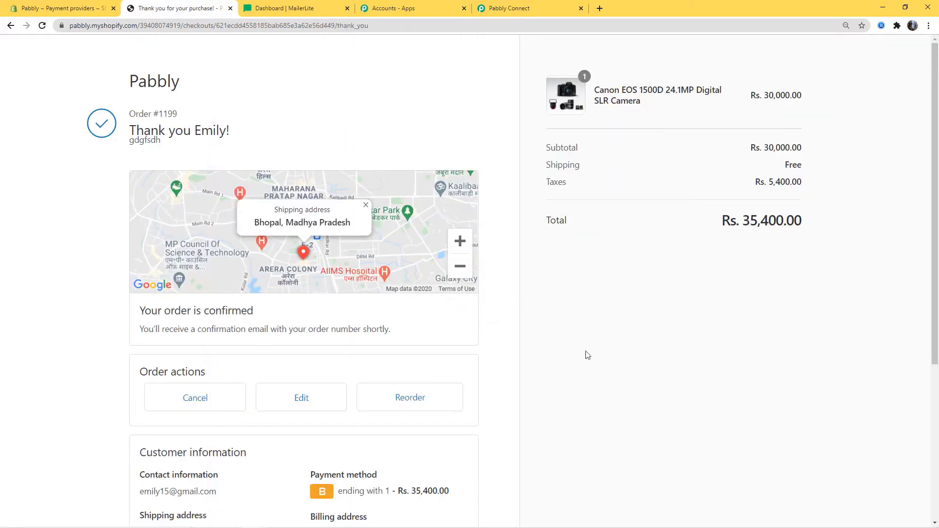
scroll(660, 380, down, 3)
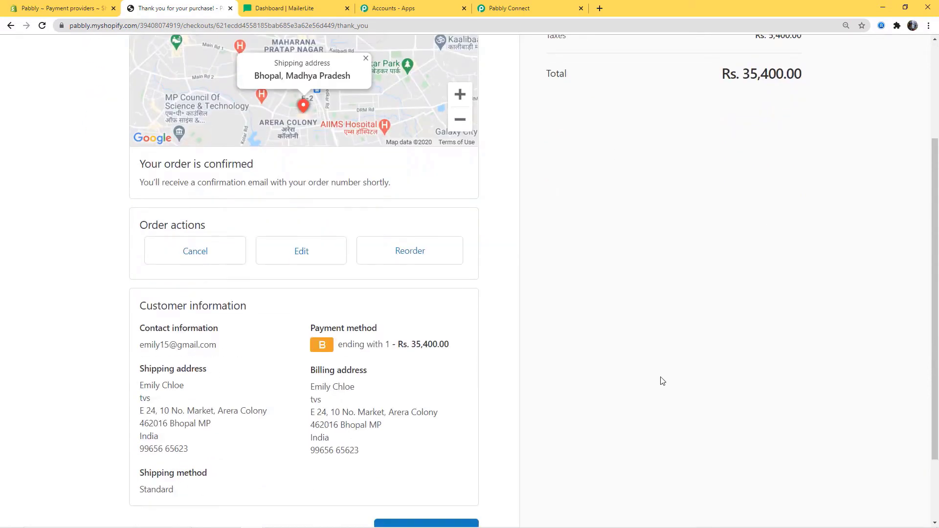
scroll(660, 380, up, 3)
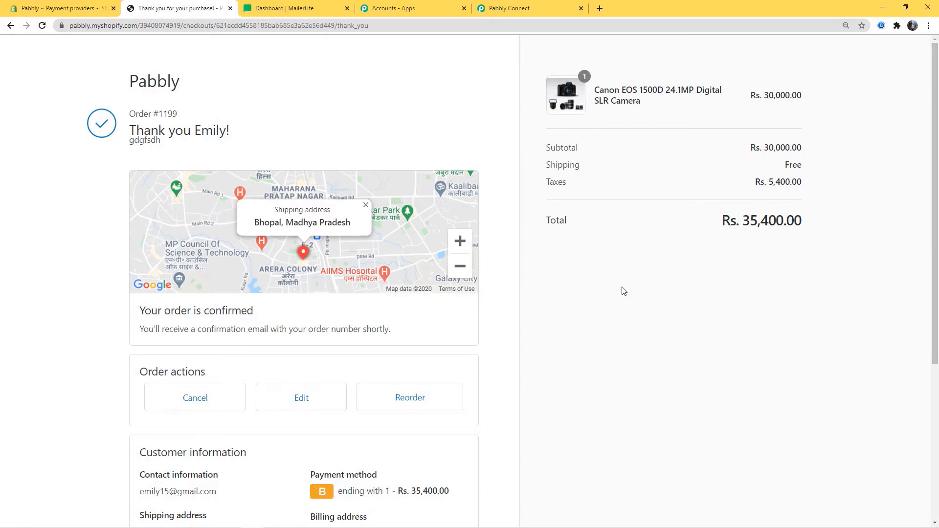
click(520, 10)
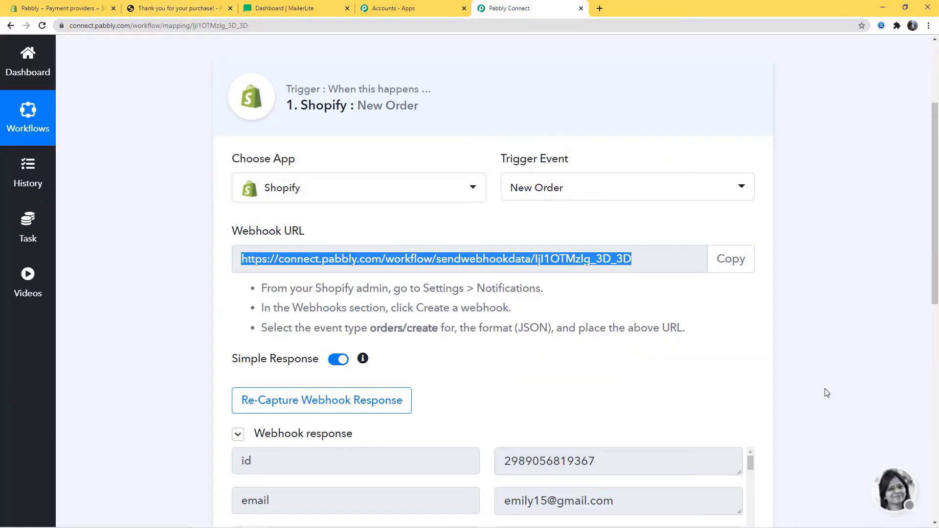
- Review the captured order fields, such as the 5400.00 IGST tax line, and save the response
scroll(824, 392, down, 5)
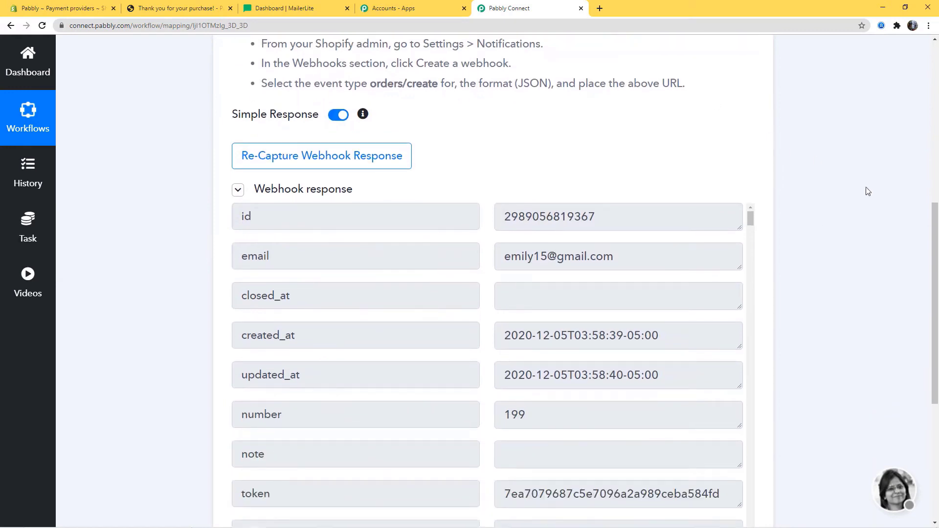
scroll(853, 274, down, 3)
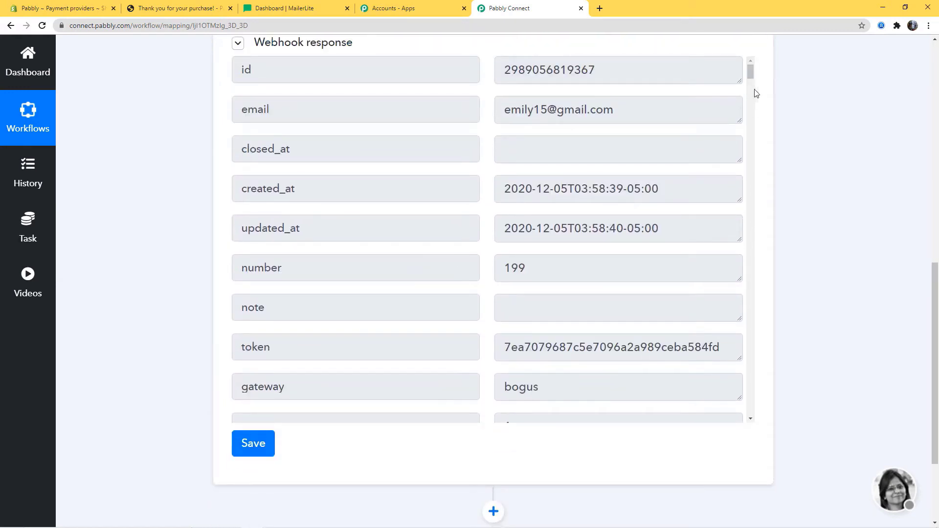
drag(753, 74, 749, 156)
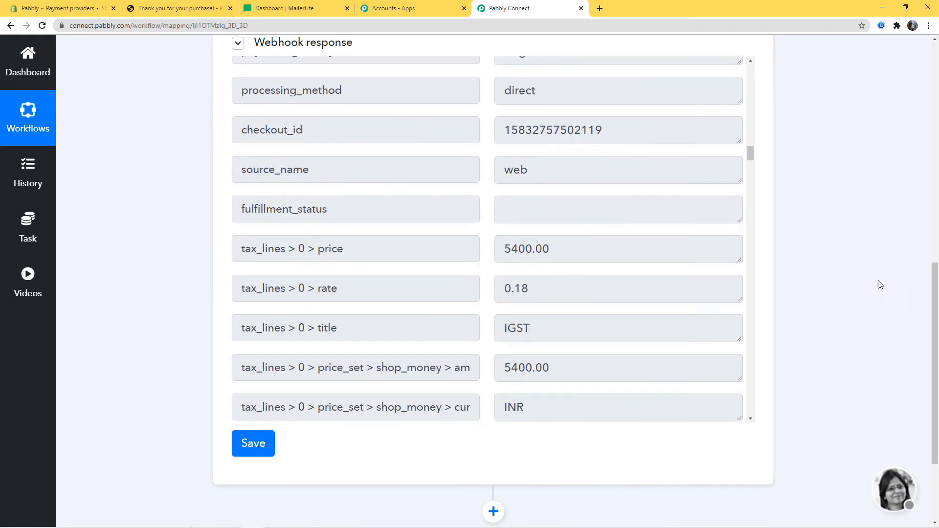
click(260, 454)
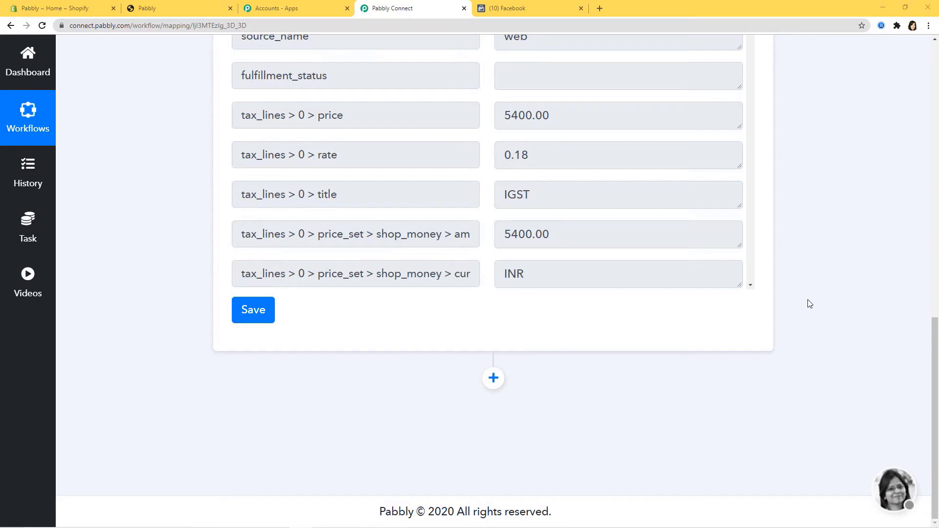
- Add an action step below the trigger: Facebook Offline Conversions app, Send Offline Event action
click(493, 378)
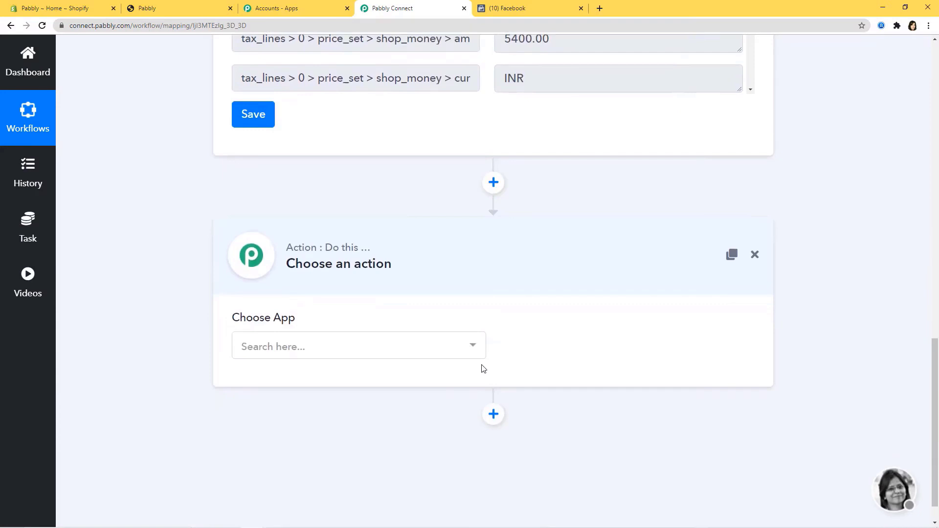
click(445, 354)
text(face)
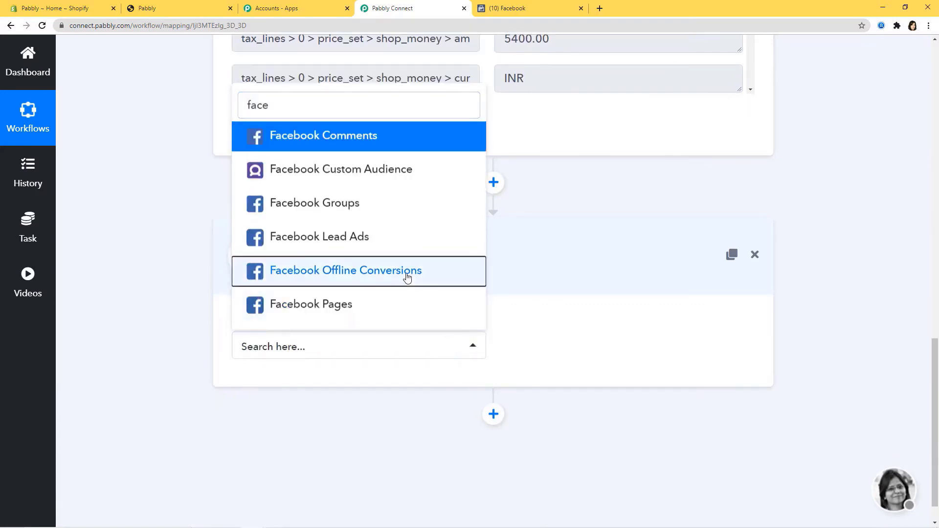
click(405, 274)
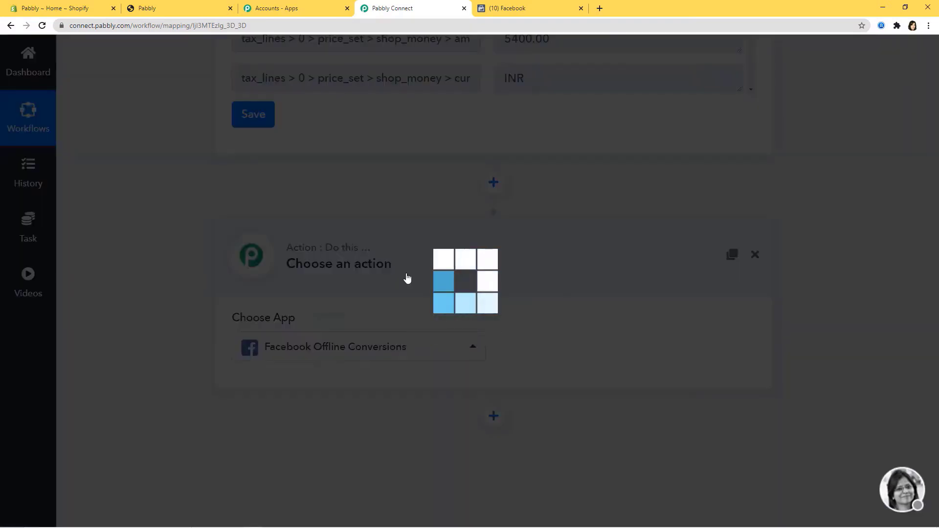
click(616, 346)
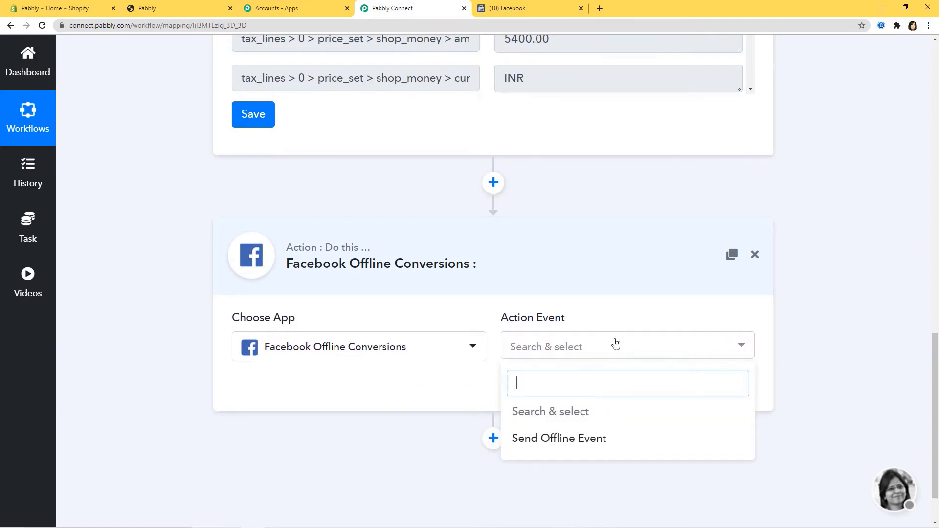
click(575, 439)
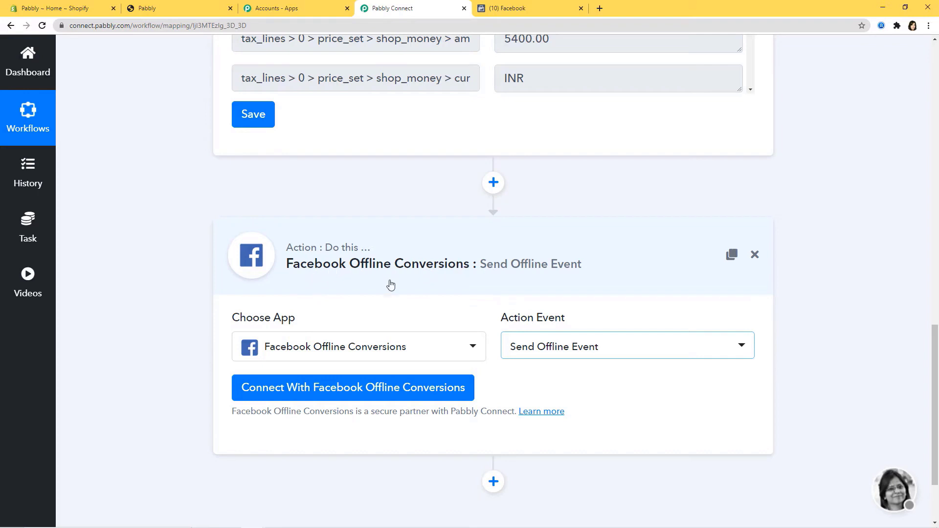
click(538, 11)
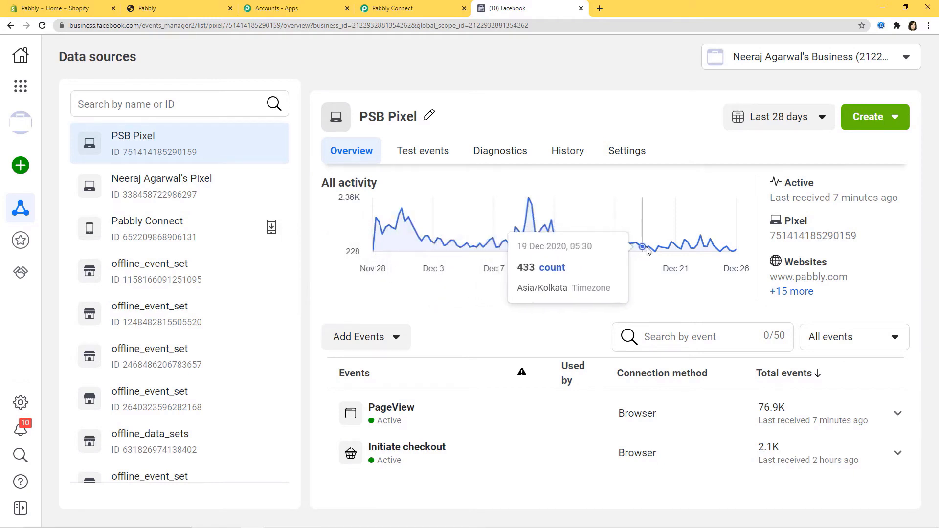
click(403, 9)
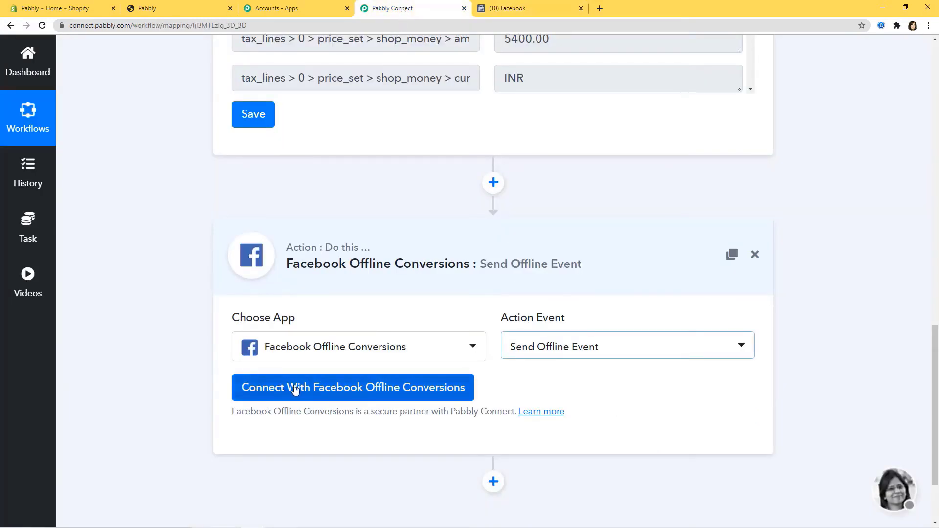
click(371, 389)
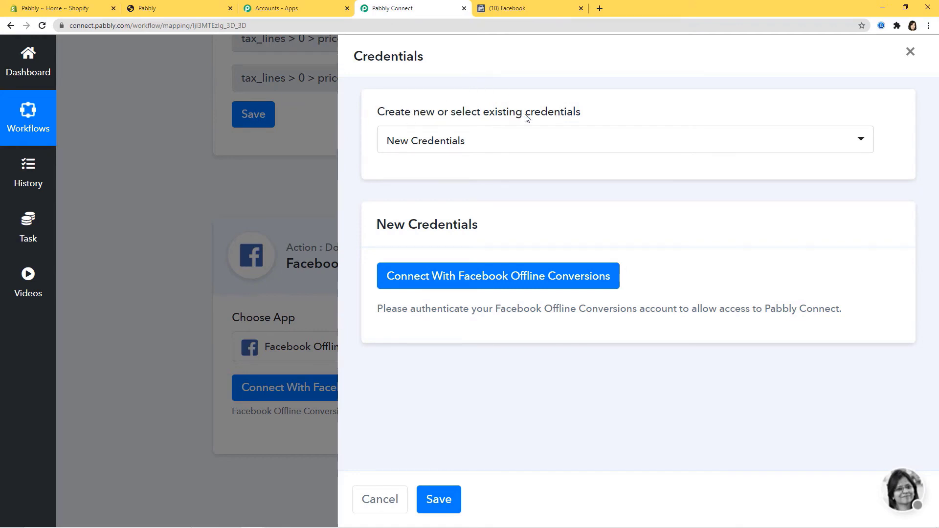
- Authorize the Facebook Offline Conversions connection with New Credentials and acknowledge the success message
click(482, 141)
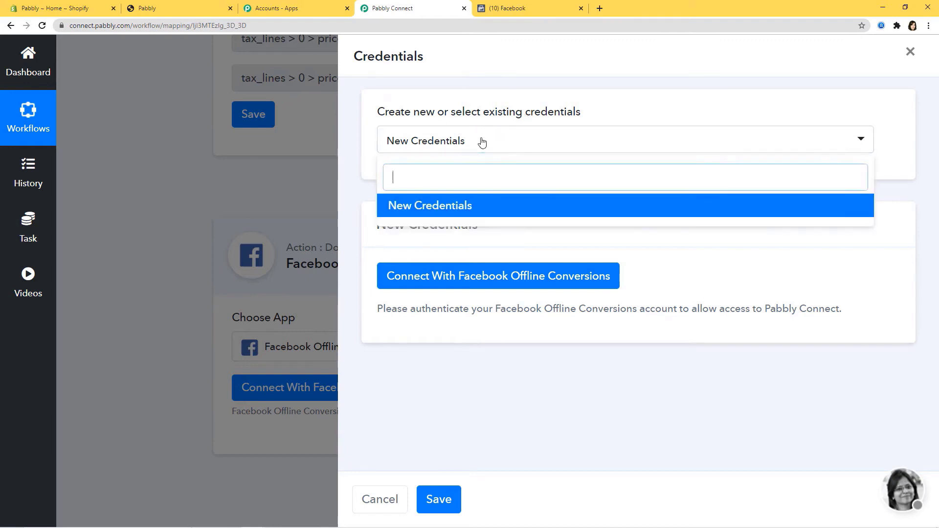
click(457, 141)
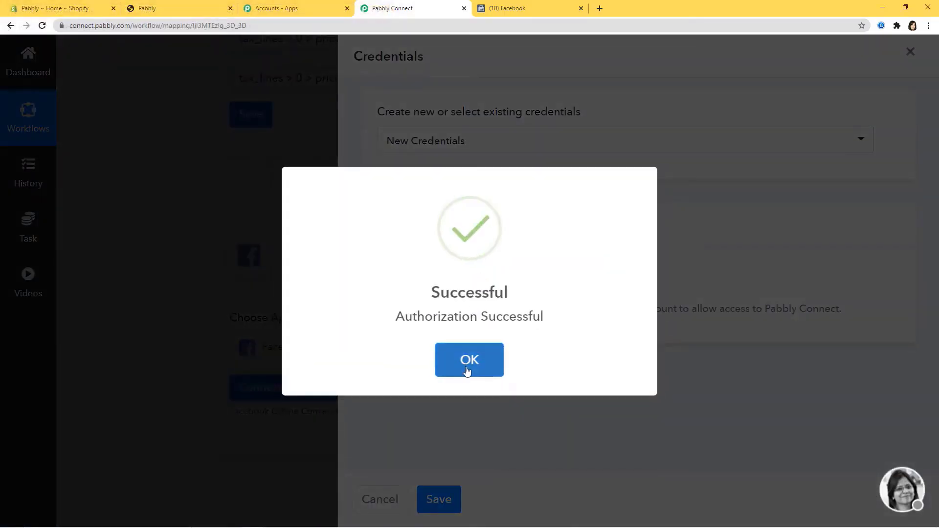
click(467, 362)
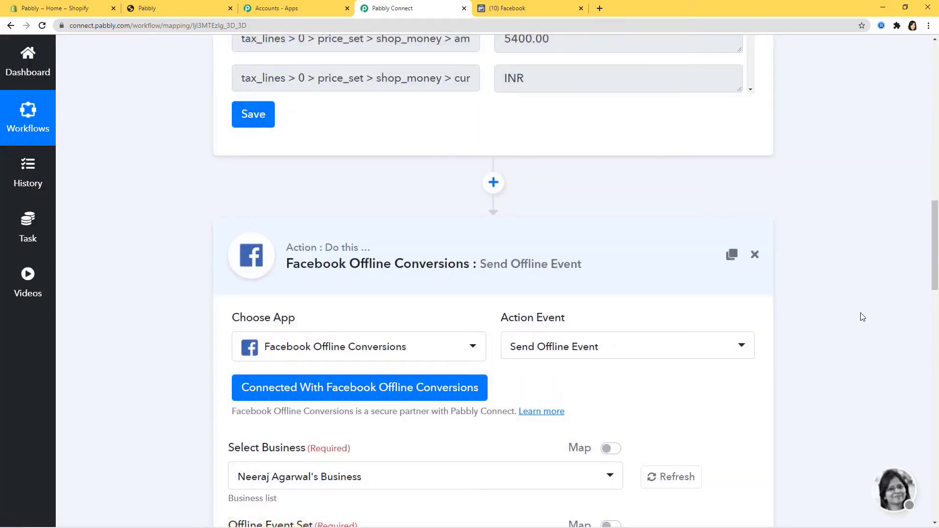
- Look up the business details in the Facebook data sources and Business home tabs
scroll(863, 317, down, 10)
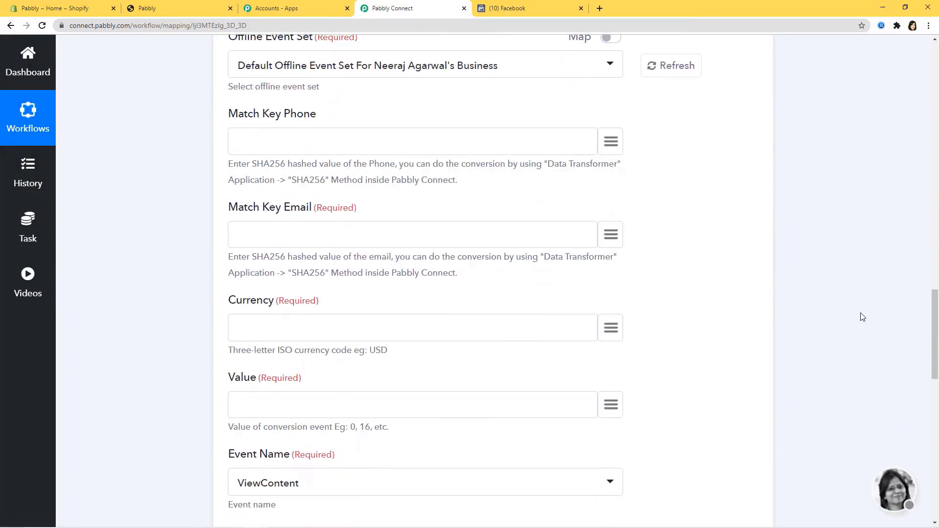
scroll(863, 317, down, 3)
scroll(863, 317, up, 13)
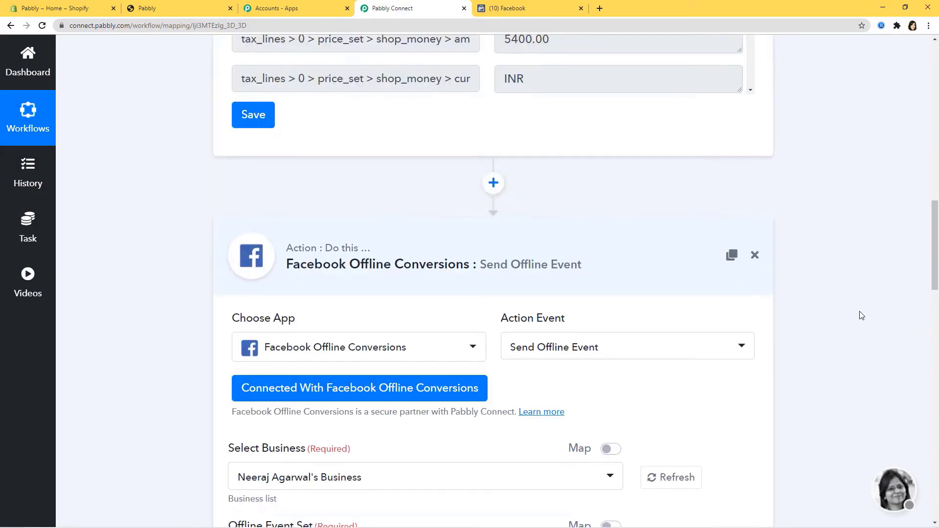
scroll(862, 315, up, 7)
scroll(860, 315, down, 7)
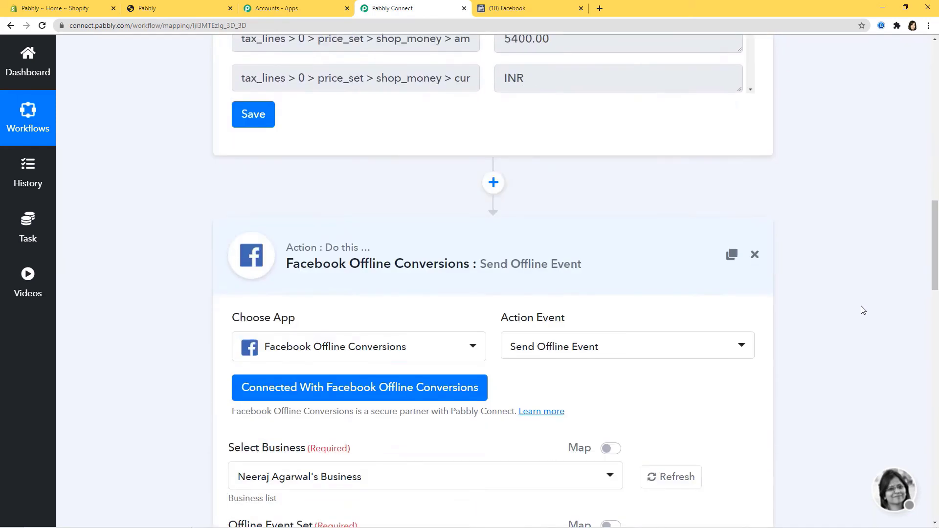
scroll(862, 311, down, 6)
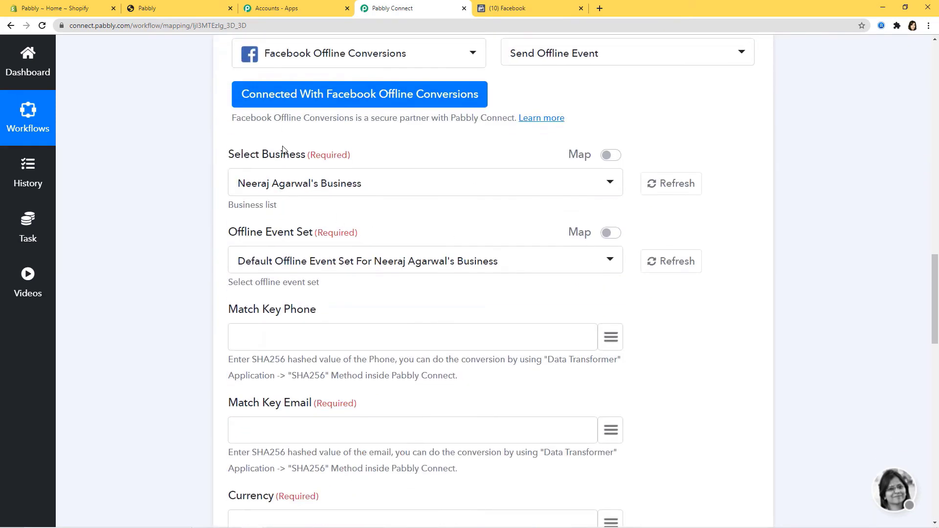
click(521, 9)
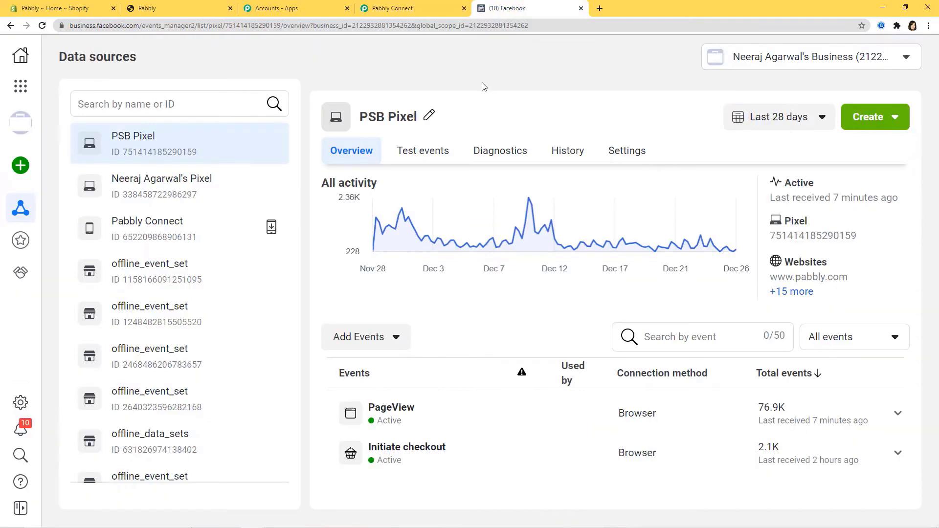
click(24, 58)
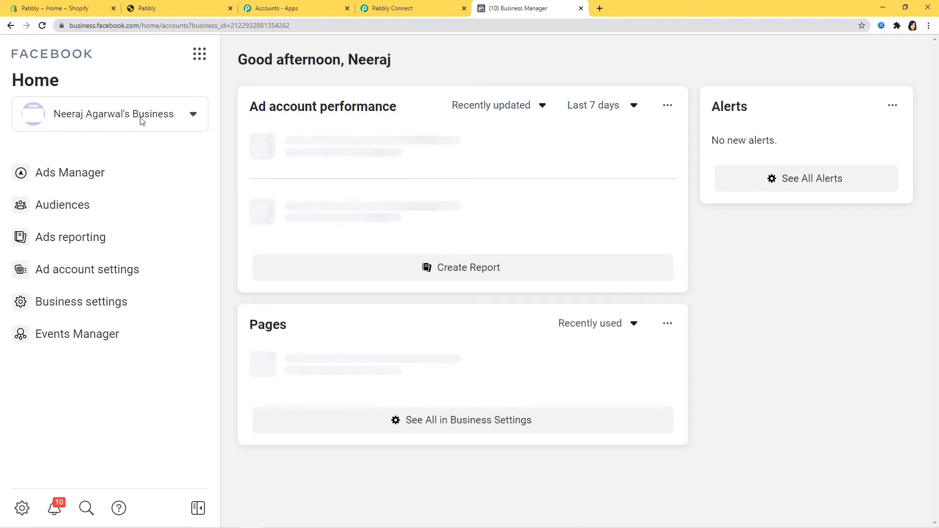
click(426, 9)
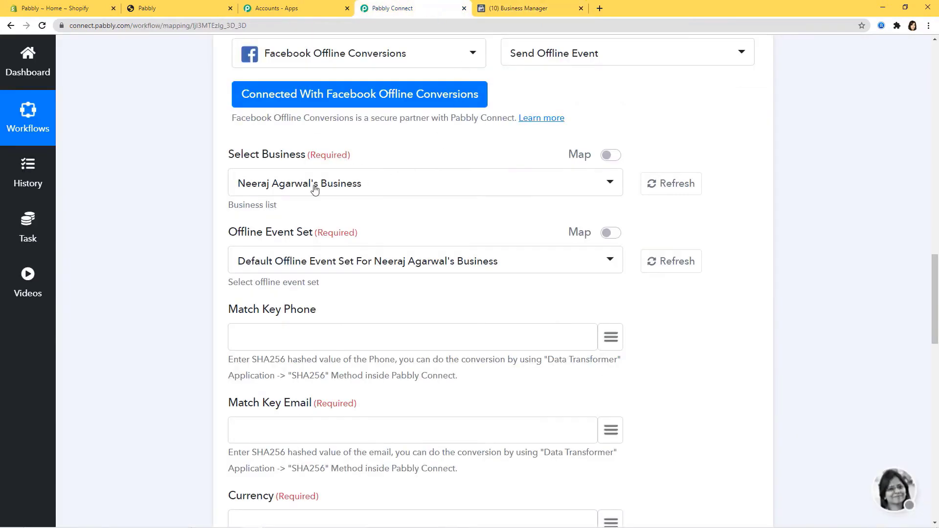
click(359, 187)
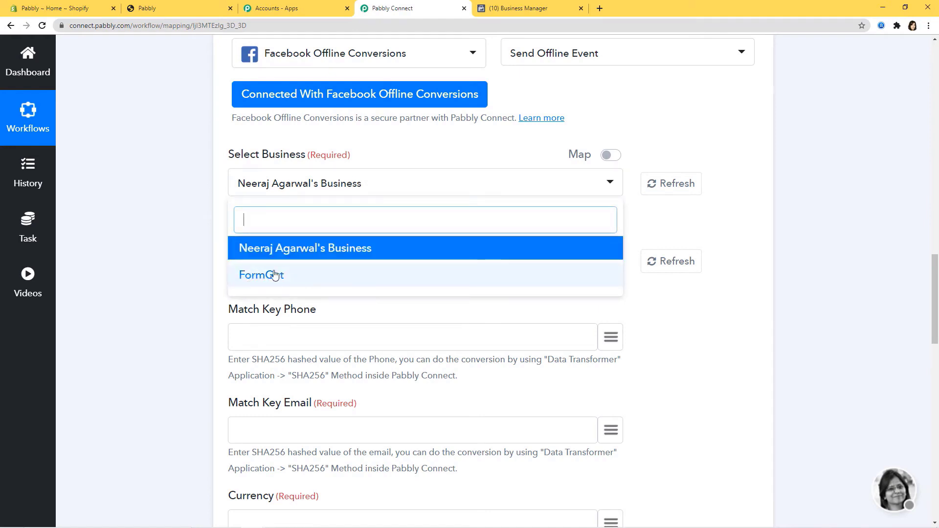
click(519, 9)
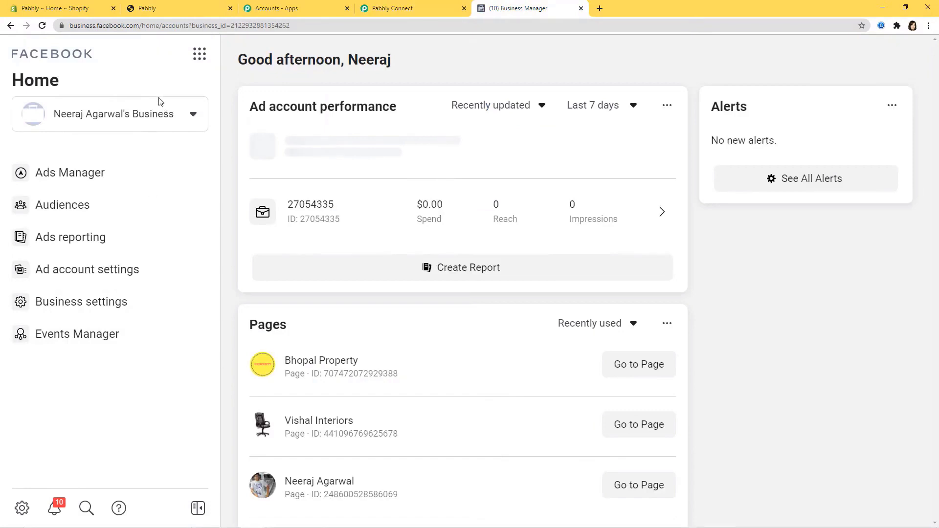
click(156, 113)
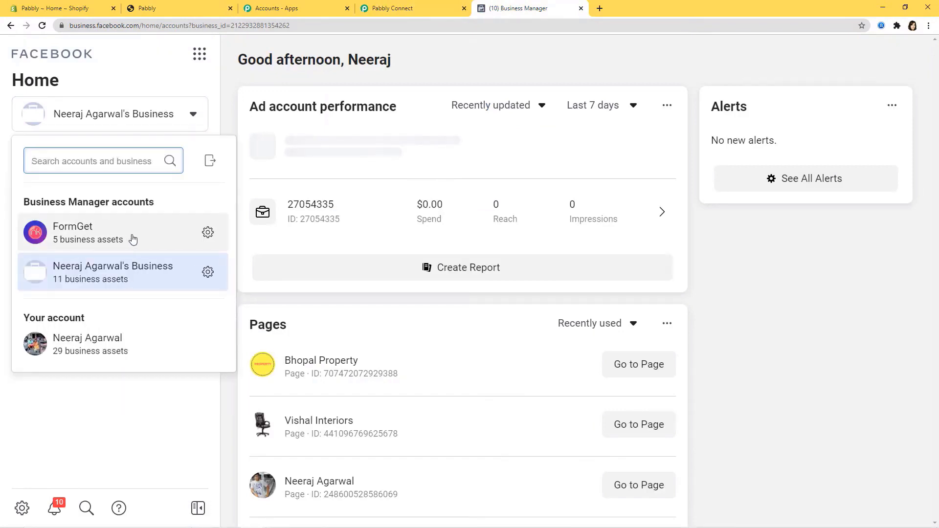
click(392, 8)
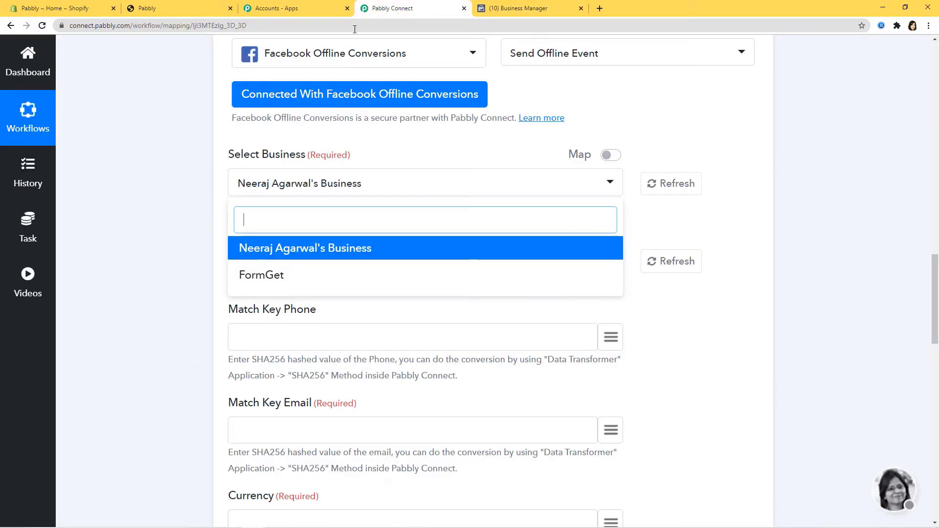
click(317, 254)
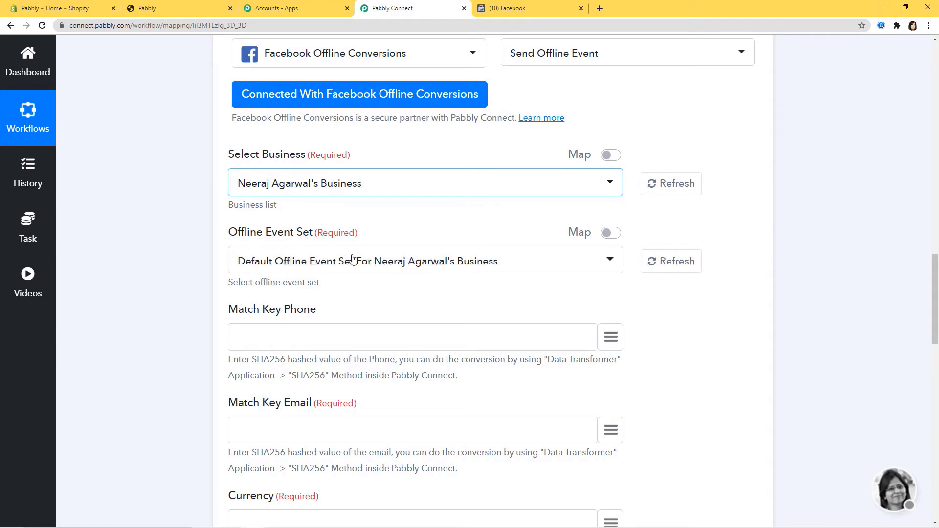
- Set Offline Event Set to offline_conversion_data_sets, confirmed in Facebook Events Manager
click(504, 8)
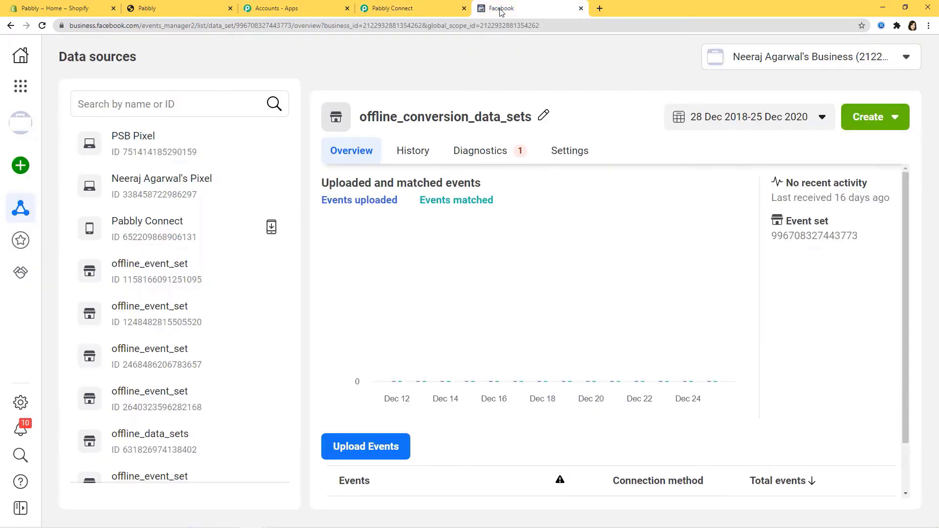
scroll(191, 216, down, 5)
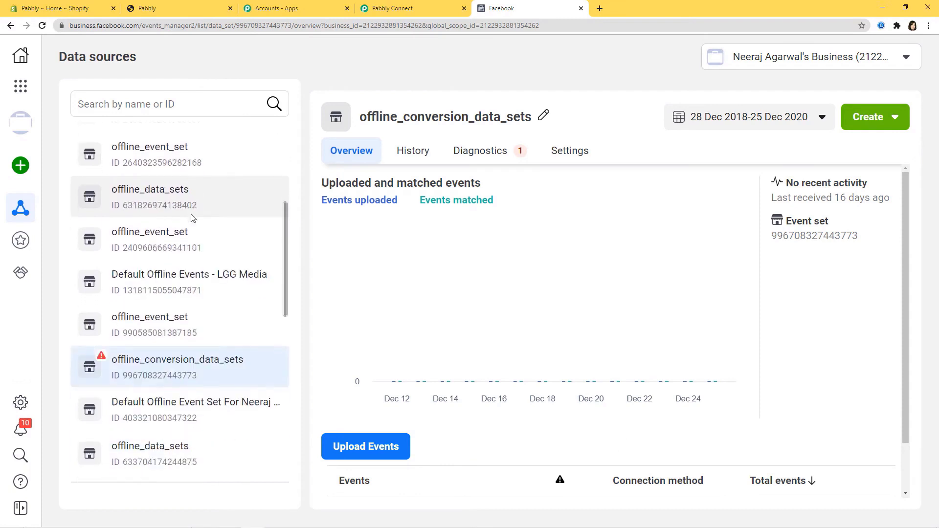
scroll(191, 216, down, 4)
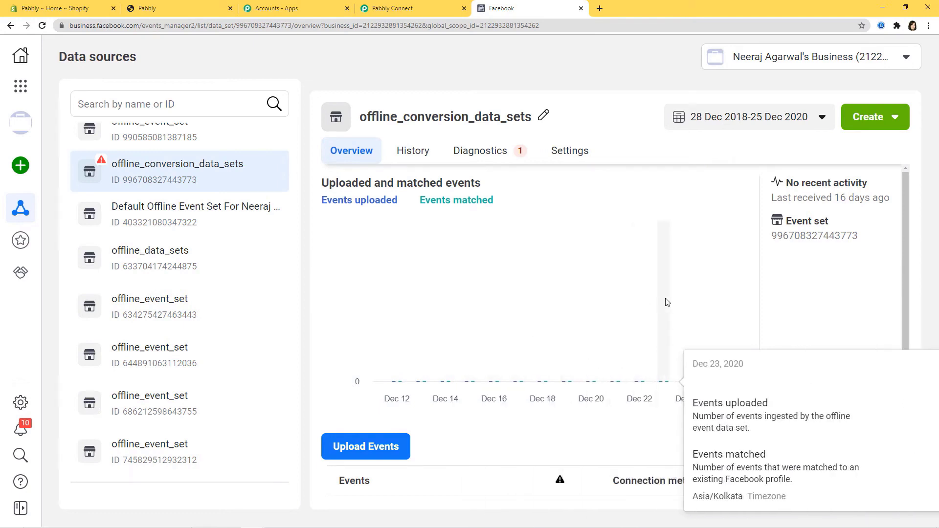
scroll(183, 346, down, 3)
scroll(179, 343, up, 5)
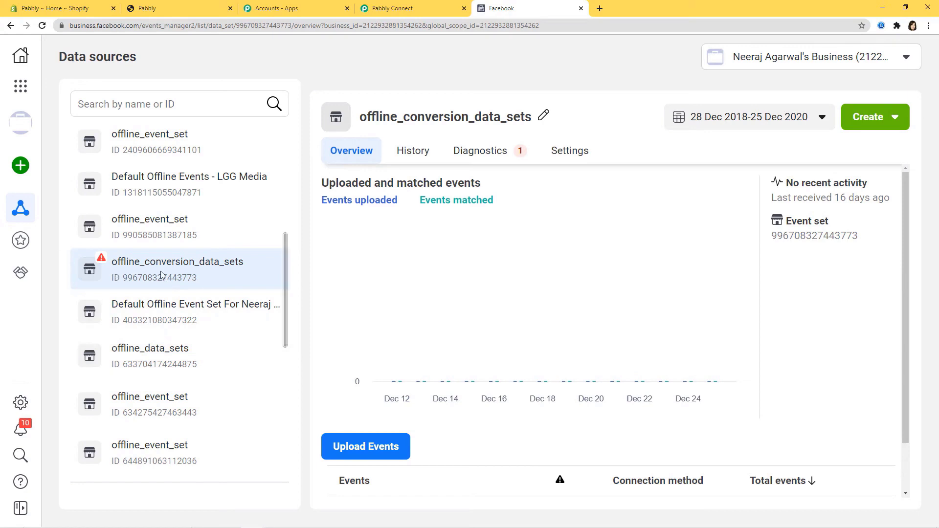
click(429, 7)
click(428, 259)
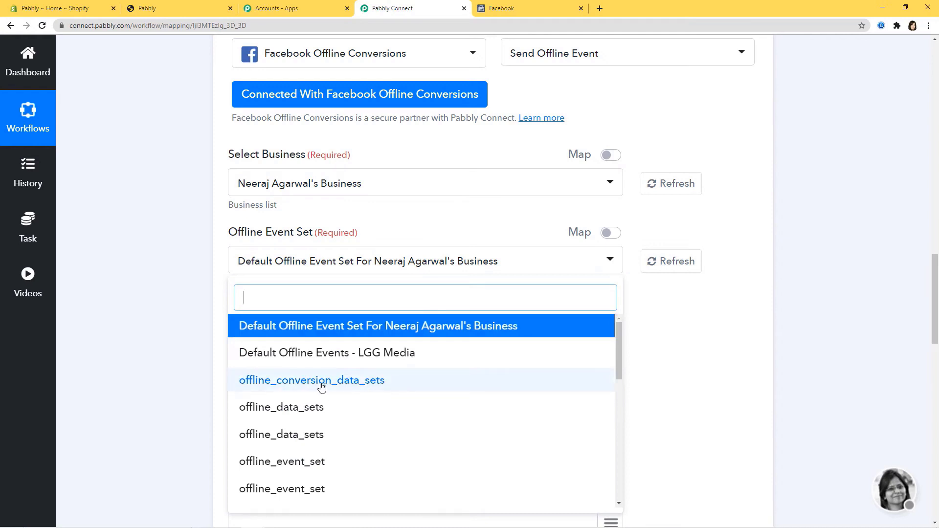
click(350, 383)
click(499, 7)
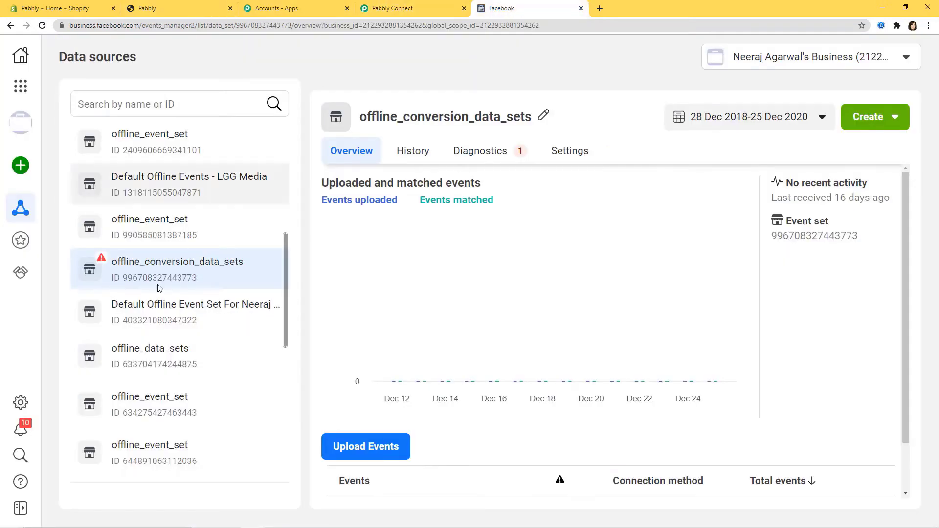
- Search the Match Key Phone data options for 'ph' and close them without mapping
click(372, 8)
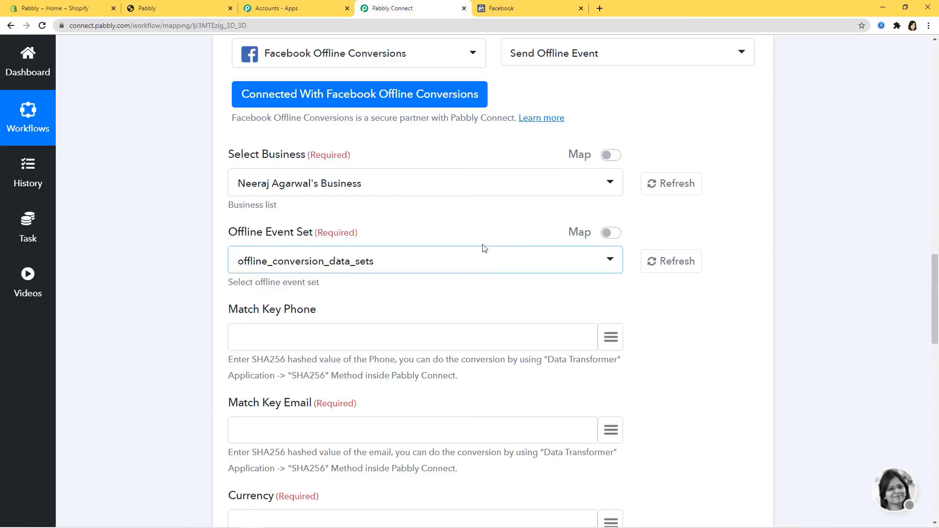
scroll(324, 226, down, 2)
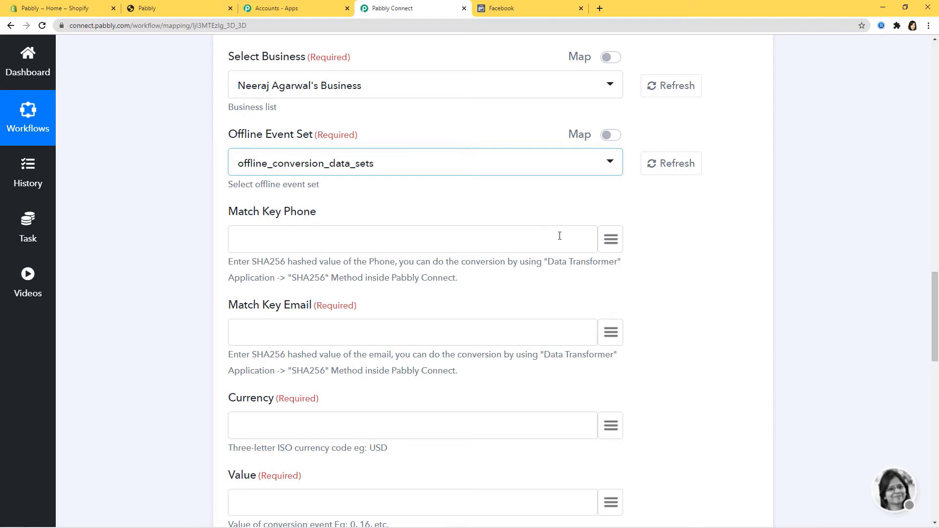
click(607, 246)
text(ph)
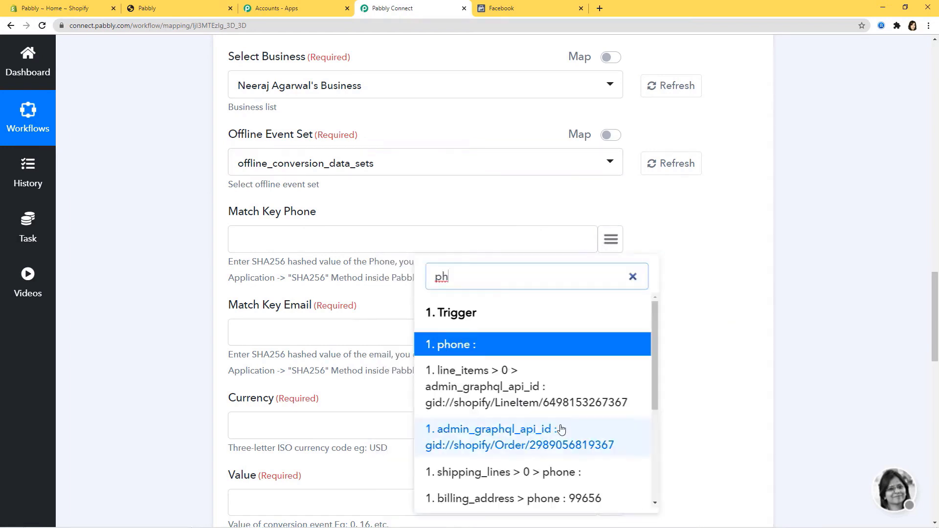
scroll(561, 429, down, 4)
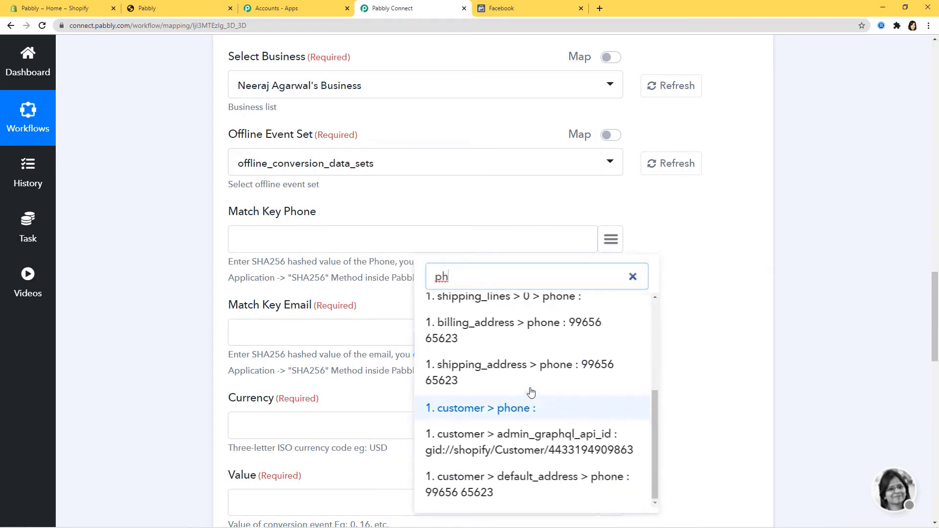
click(696, 370)
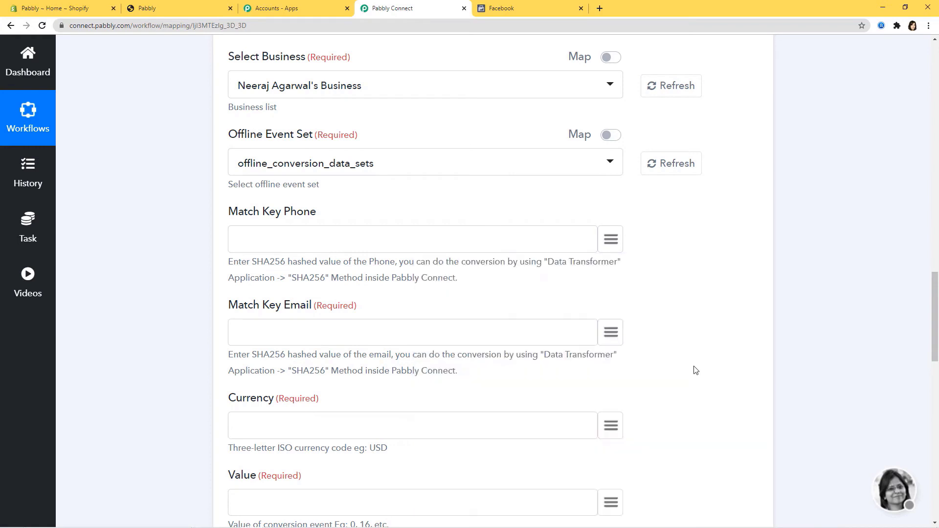
- Highlight the hint that the phone must be SHA256 hashed with Data Transformer
drag(548, 262, 630, 261)
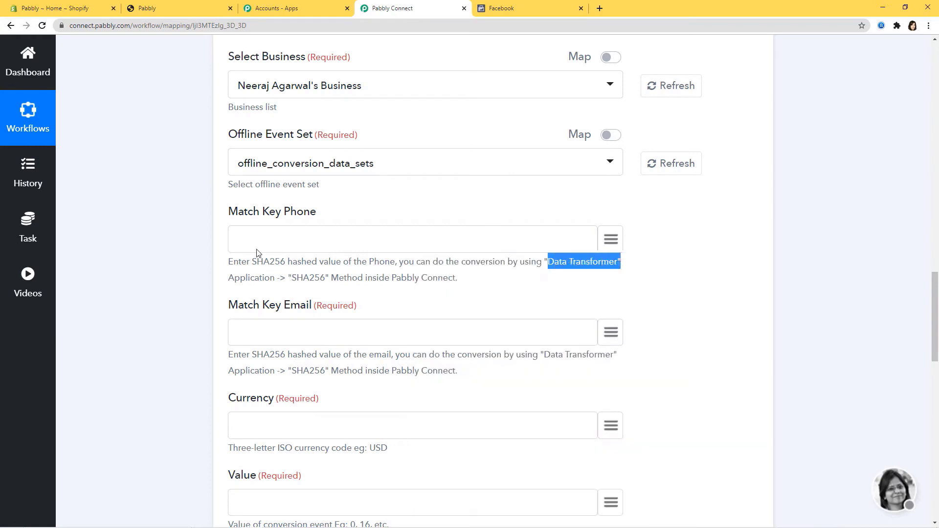
drag(252, 263, 286, 263)
click(322, 265)
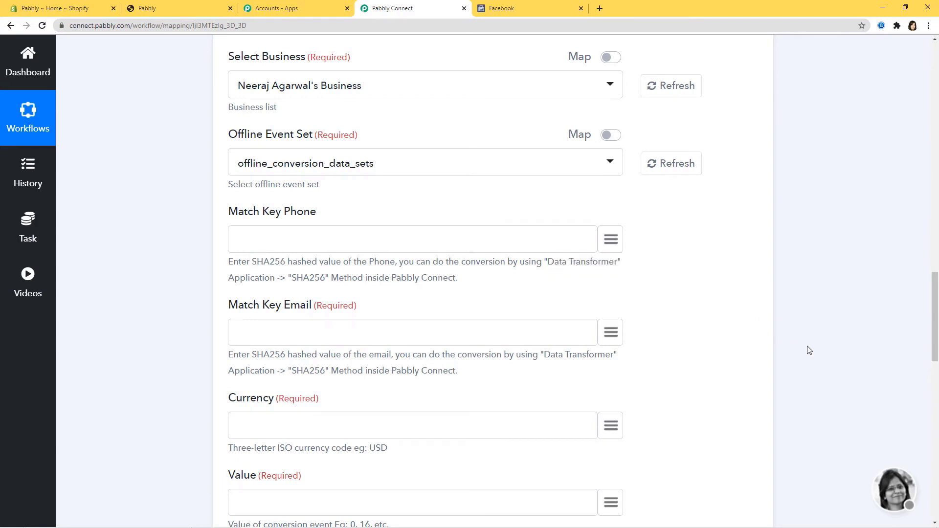
scroll(809, 350, up, 10)
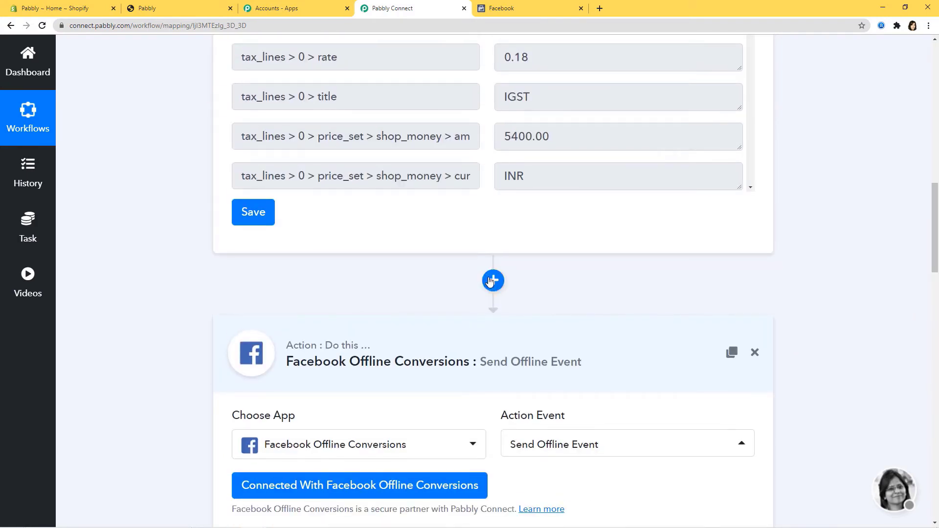
- Insert a Data Transformer SHA256 step before the Facebook action and connect it
click(491, 281)
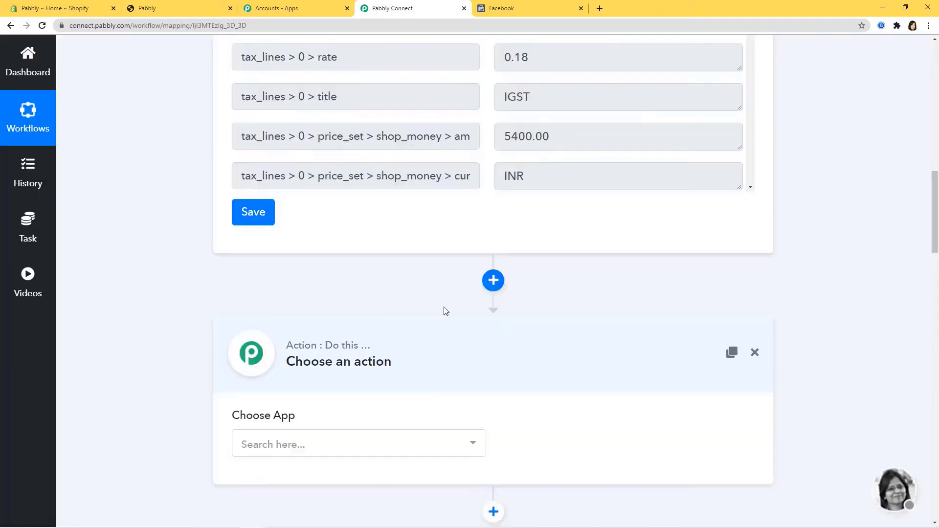
click(399, 443)
text(da)
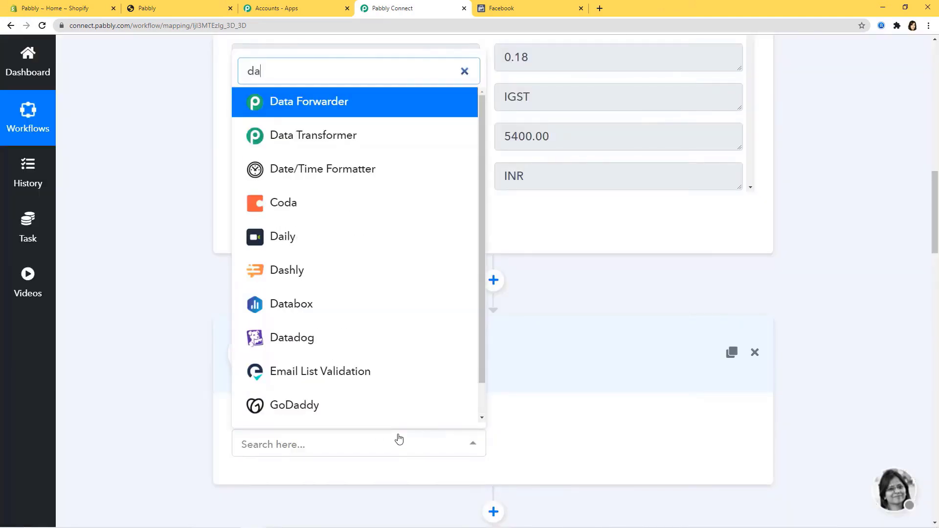
text(ta)
click(355, 335)
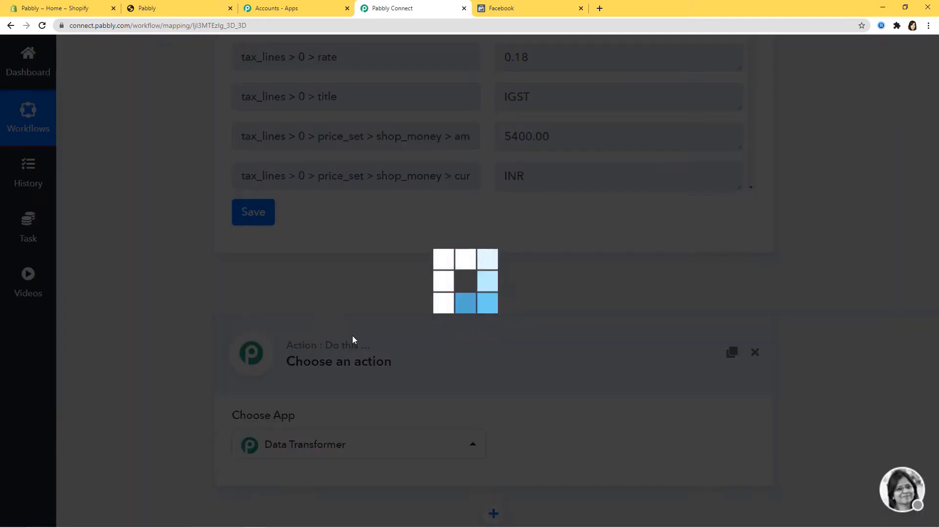
click(533, 443)
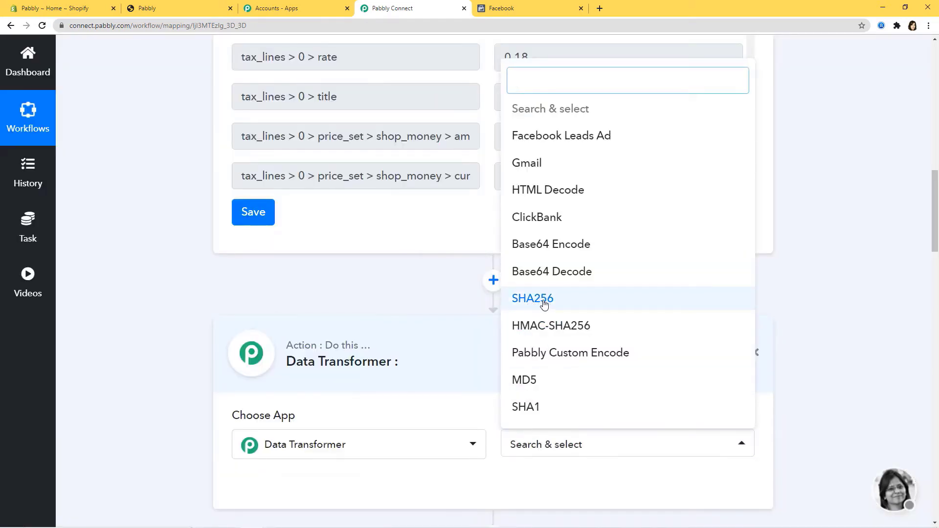
click(544, 305)
click(381, 484)
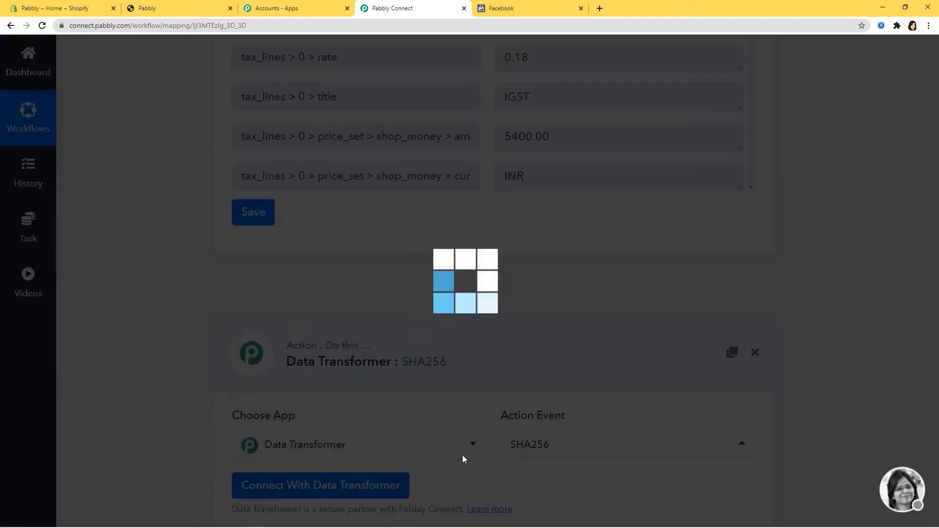
- Map the shipping-address phone into Data, test it, and enlarge the encode box to view the hash
scroll(527, 449, down, 5)
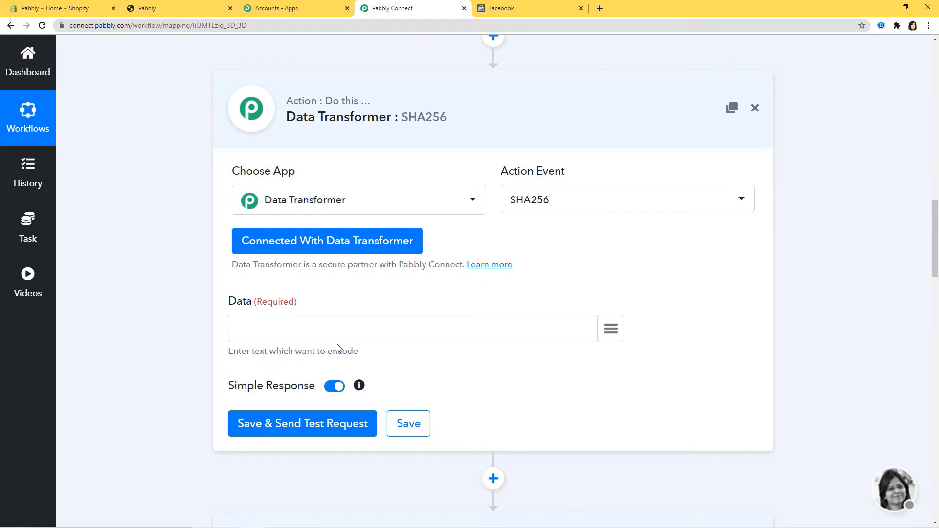
click(612, 331)
text(pho)
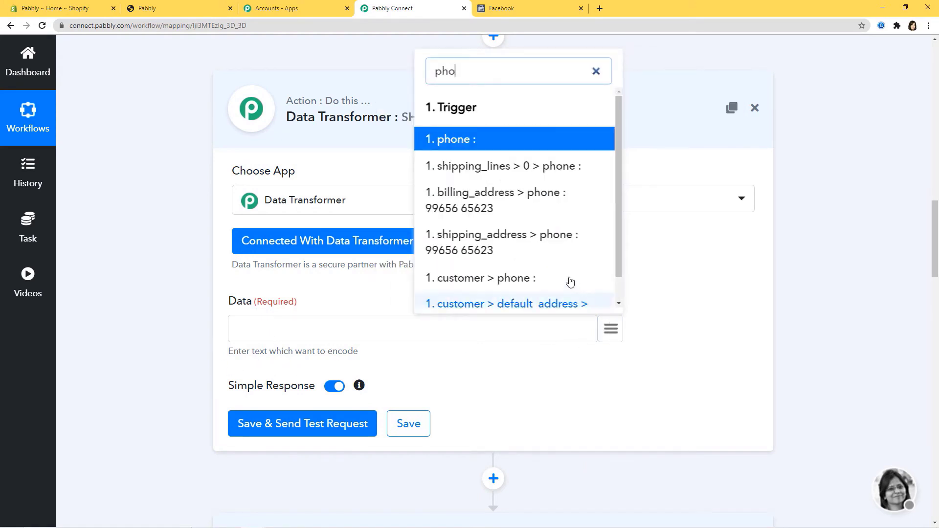
scroll(570, 283, down, 1)
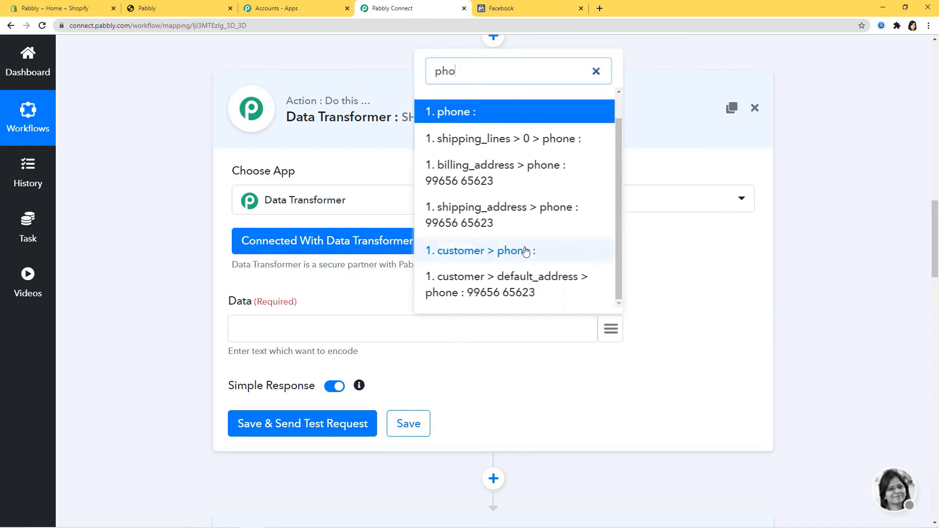
click(526, 220)
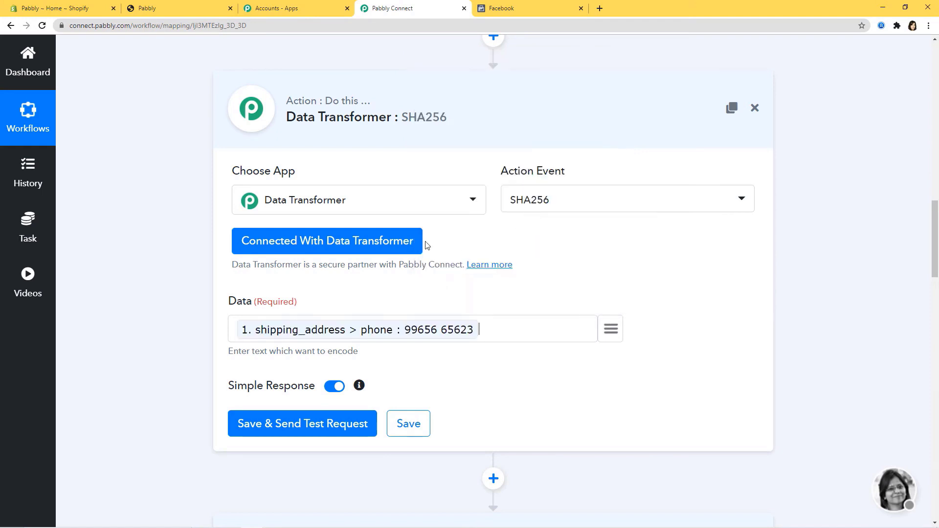
click(305, 434)
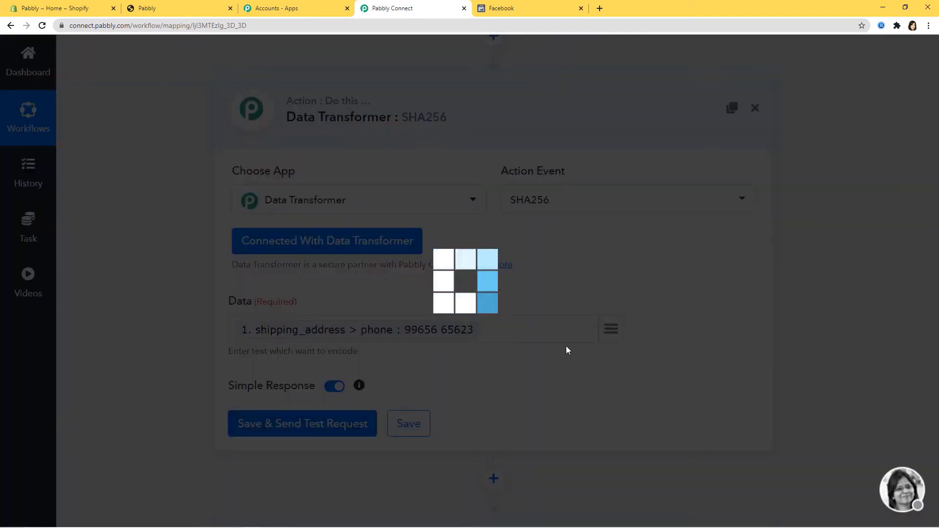
scroll(569, 349, down, 3)
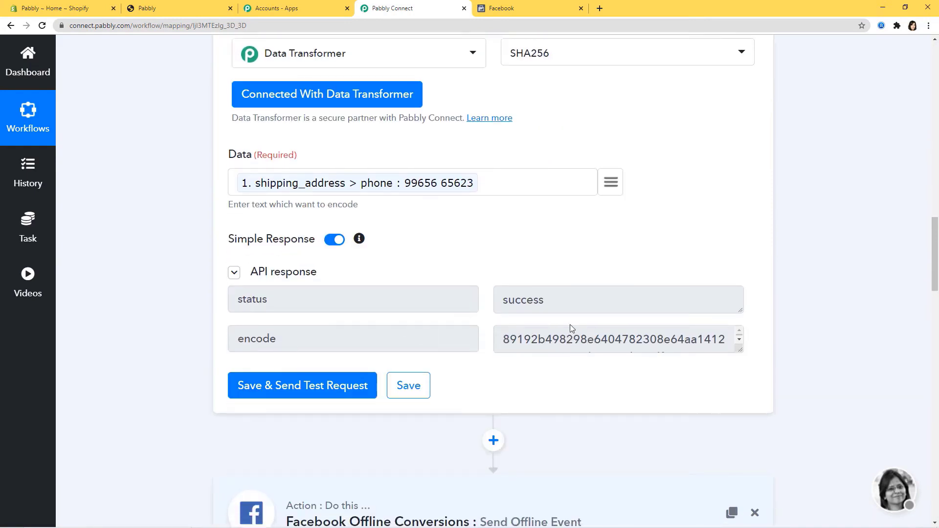
drag(739, 351, 739, 370)
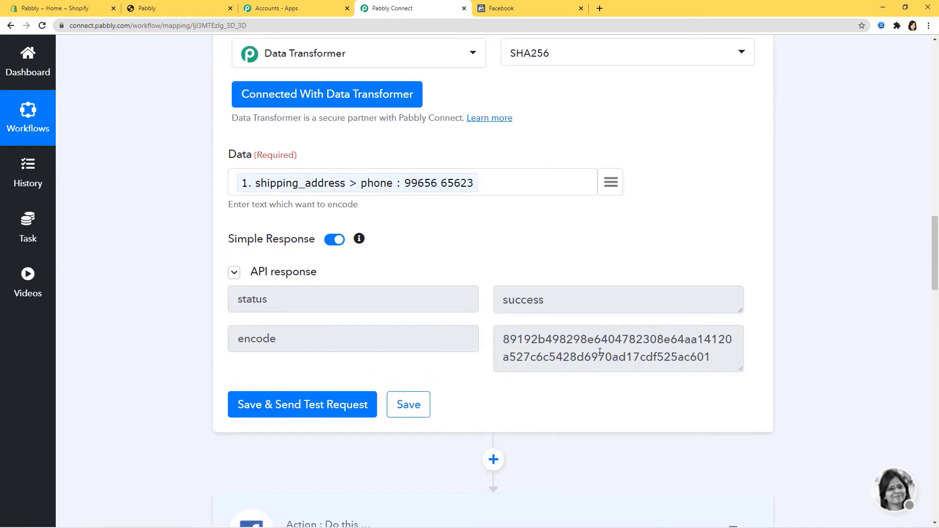
scroll(616, 341, up, 1)
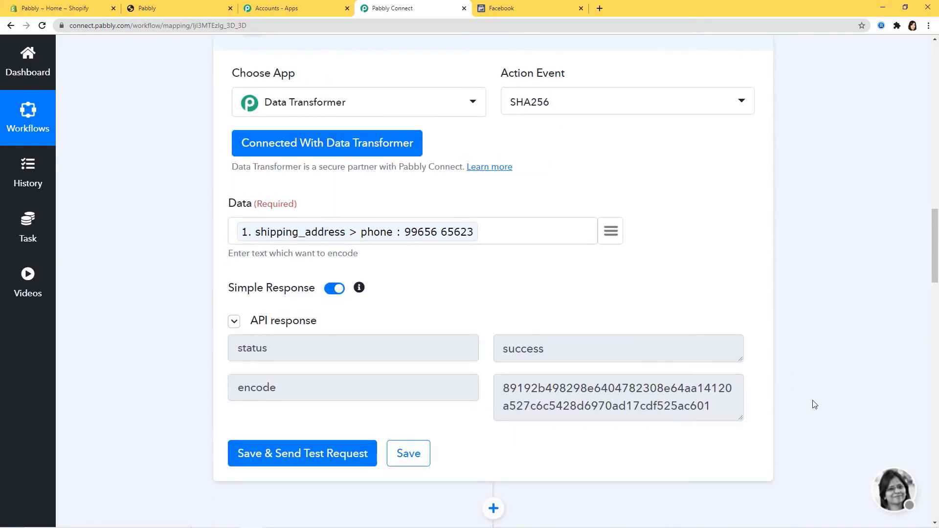
scroll(815, 404, down, 12)
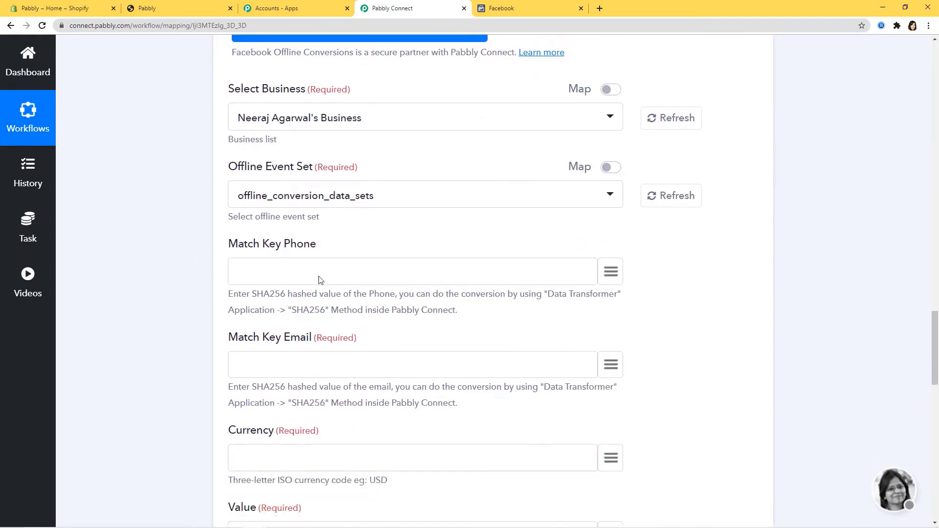
scroll(755, 368, up, 12)
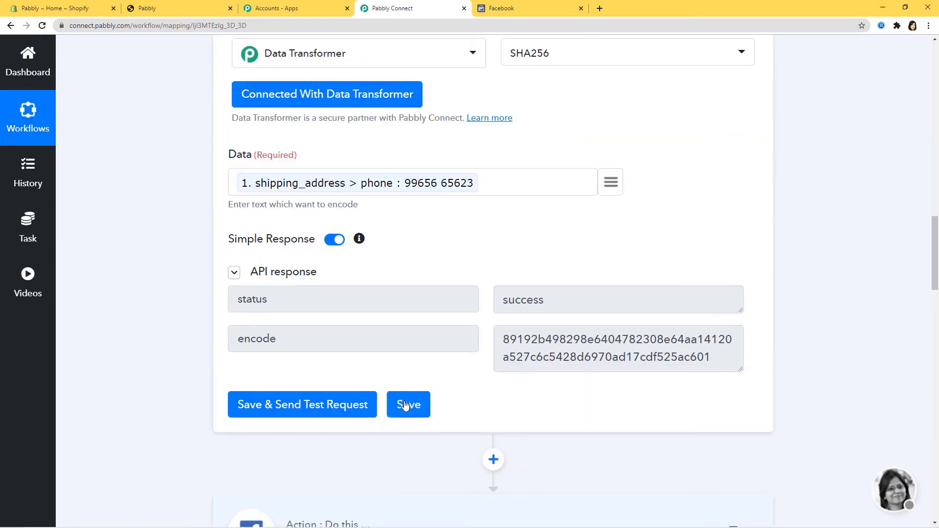
- Save the phone hashing step and re-save the Facebook Offline Conversions connection
click(406, 405)
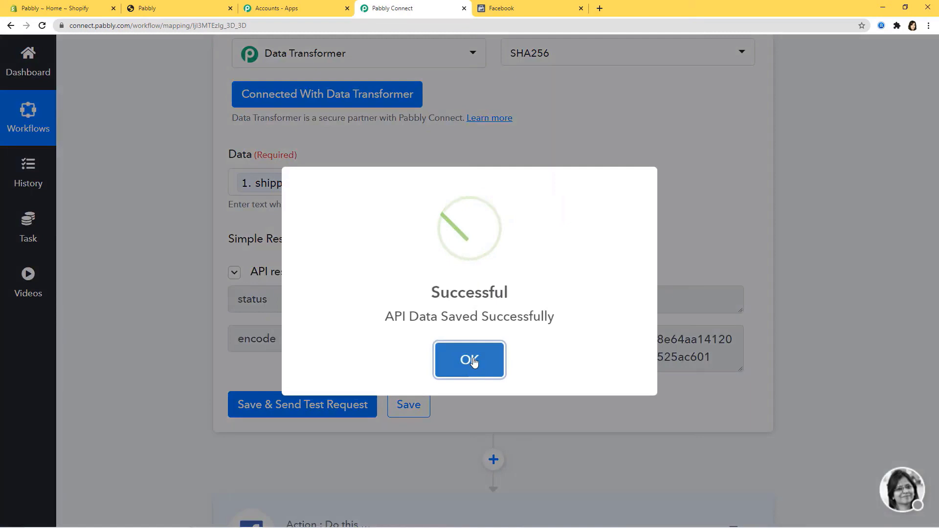
click(470, 360)
scroll(782, 413, down, 7)
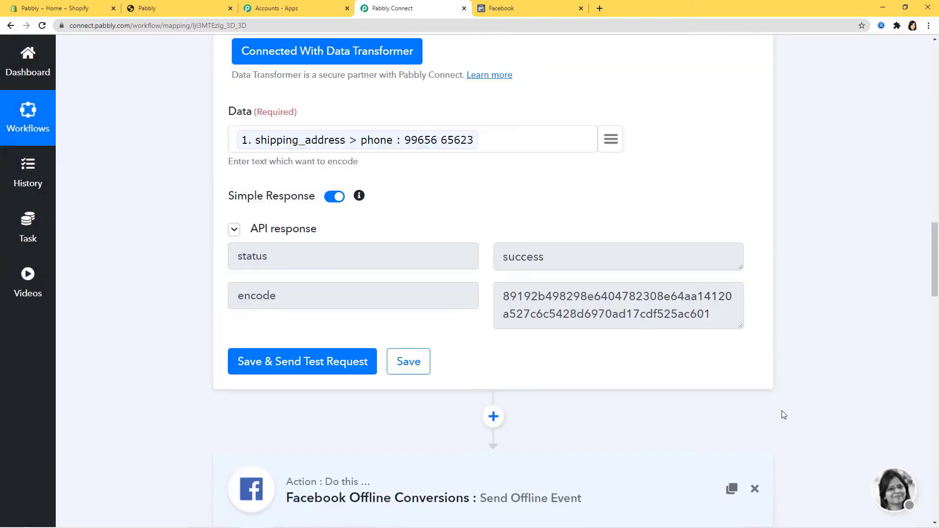
click(411, 320)
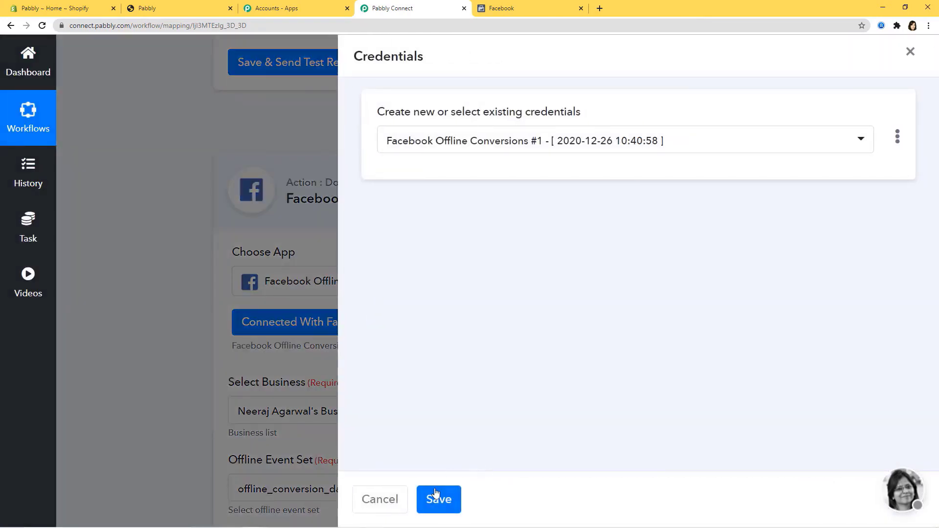
click(437, 497)
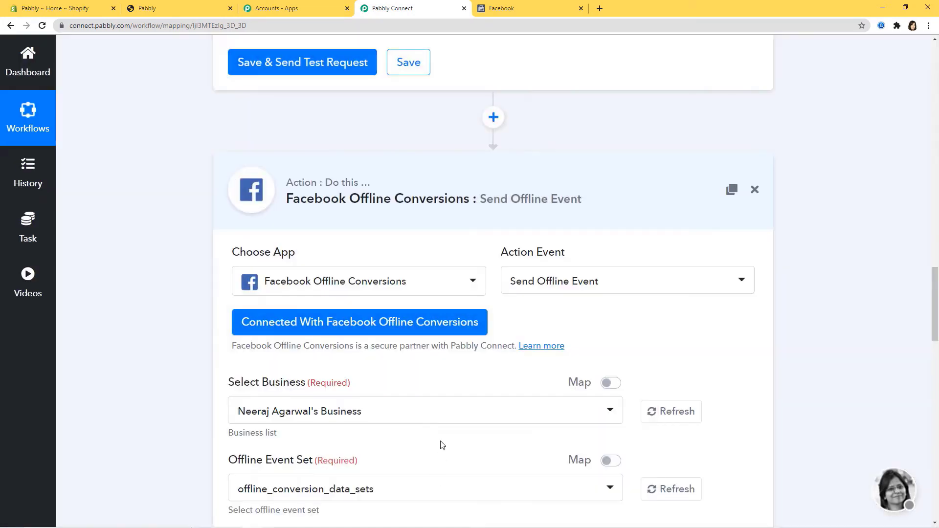
- Map the '2. encode' hash into Match Key Phone and note that email also needs SHA256
scroll(441, 443, down, 6)
scroll(442, 445, down, 2)
scroll(590, 338, up, 3)
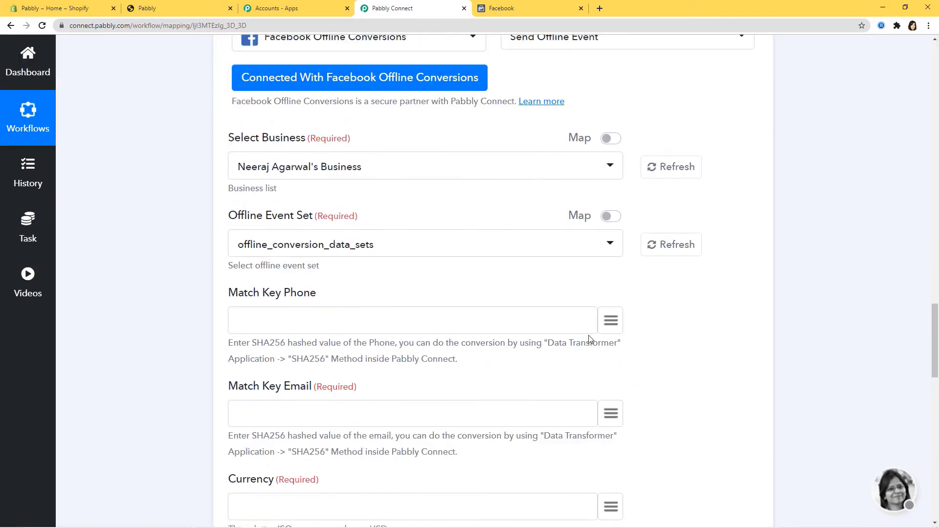
click(620, 320)
drag(740, 108, 737, 314)
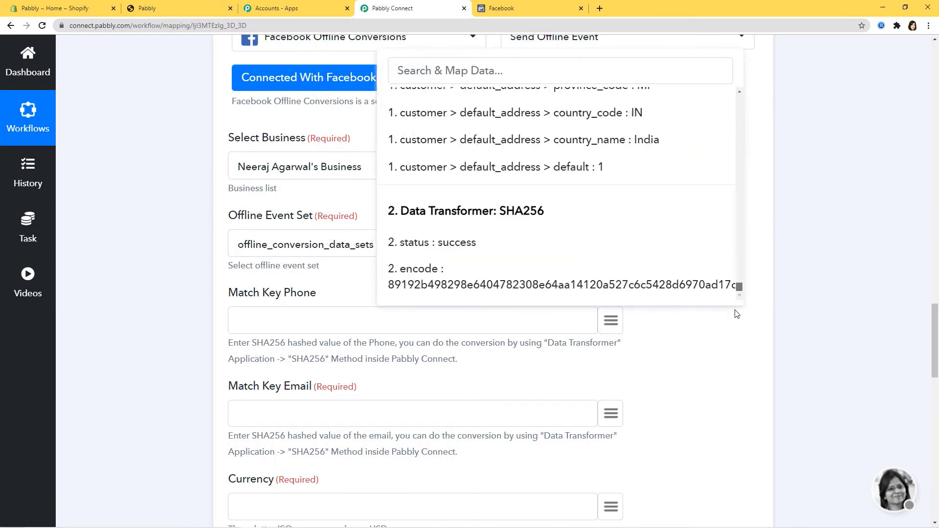
click(620, 289)
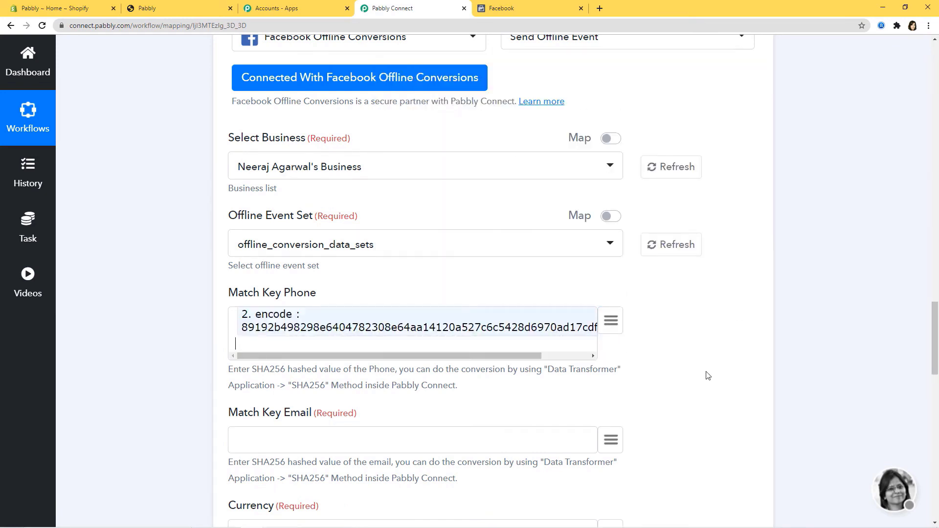
scroll(707, 375, down, 4)
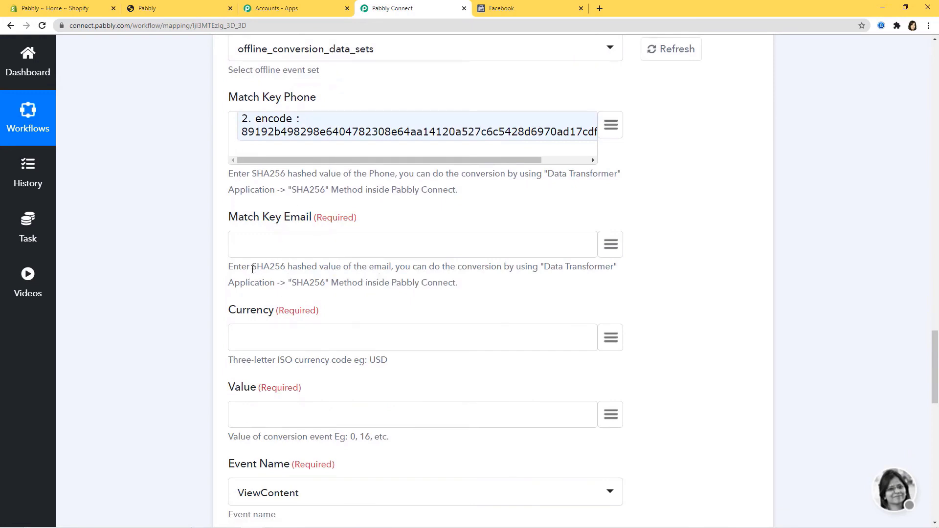
drag(257, 270, 287, 268)
click(315, 267)
scroll(553, 323, down, 4)
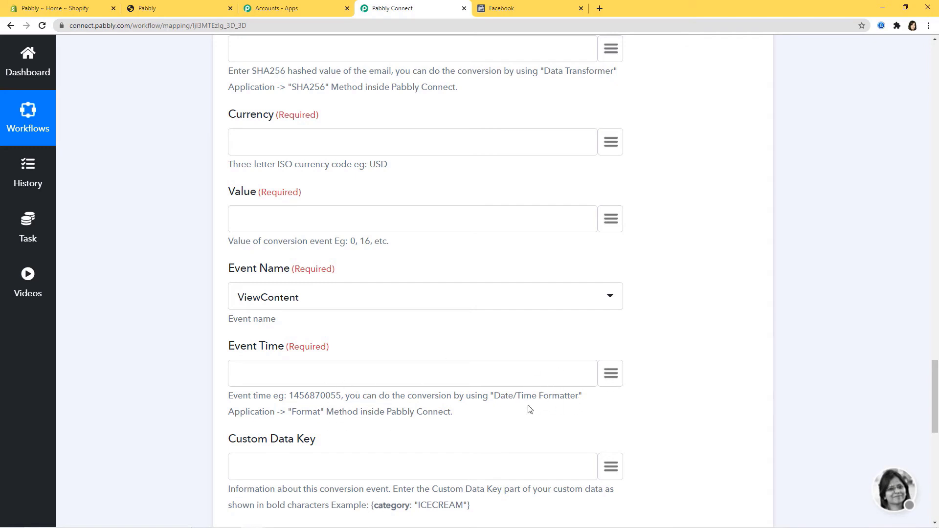
scroll(717, 412, up, 18)
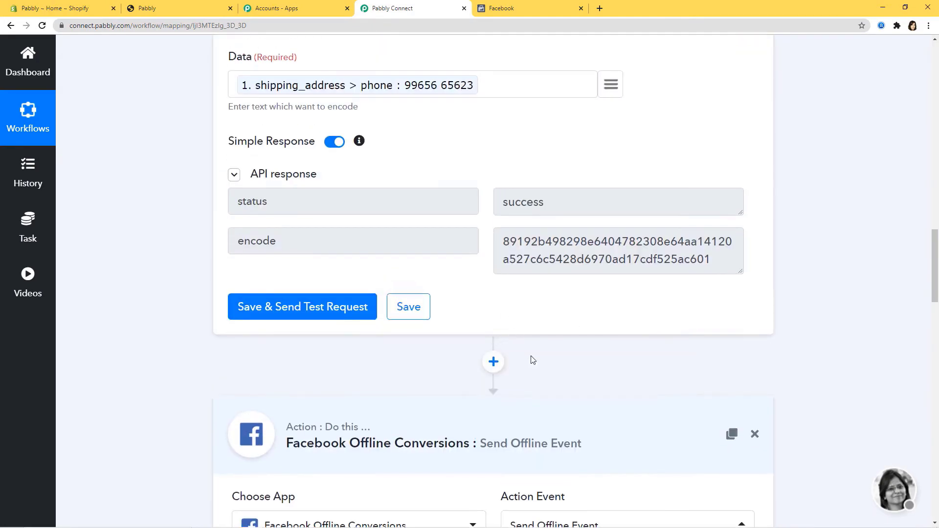
- Insert another Data Transformer SHA256 step before the Facebook action and connect it
click(493, 362)
scroll(470, 374, down, 3)
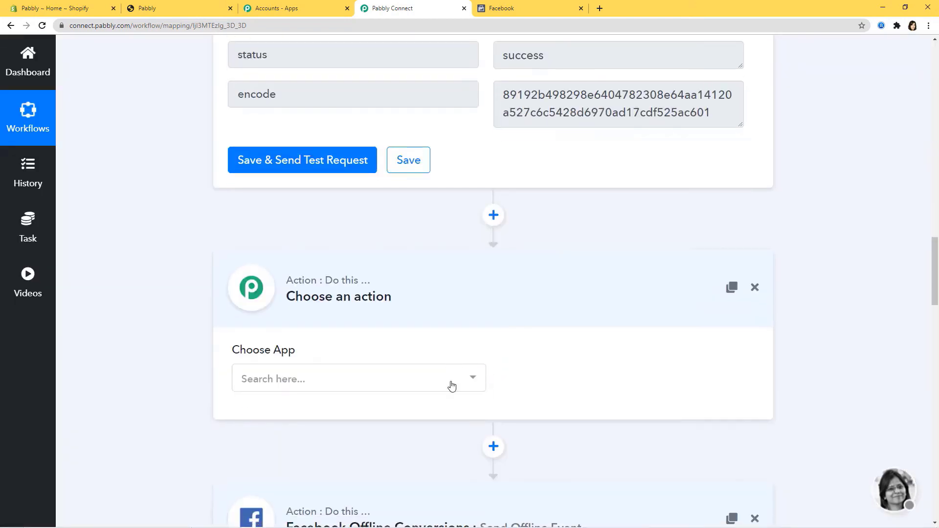
scroll(416, 416, up, 1)
click(390, 427)
text(dat)
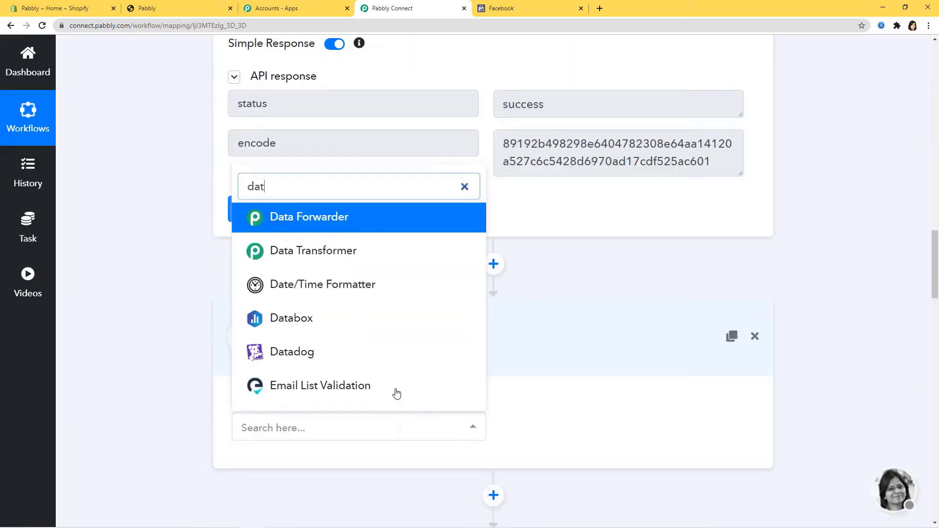
click(360, 254)
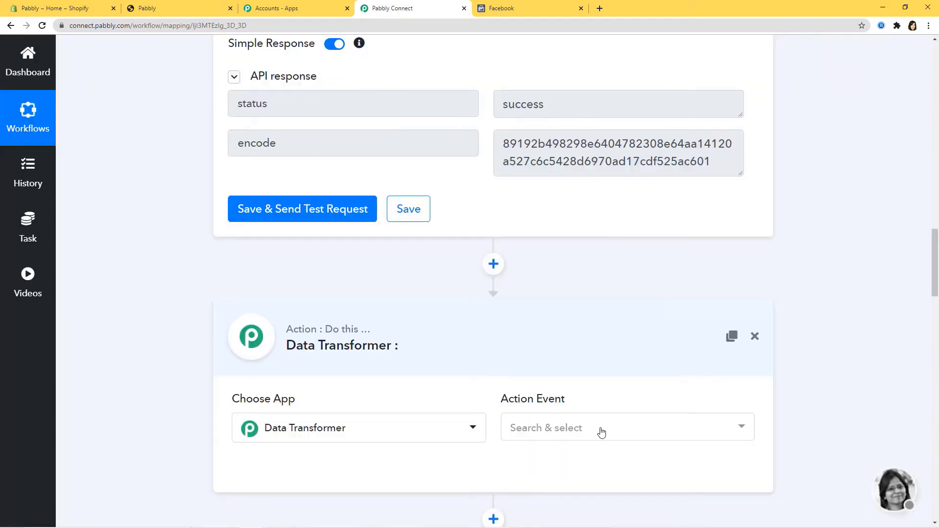
click(601, 428)
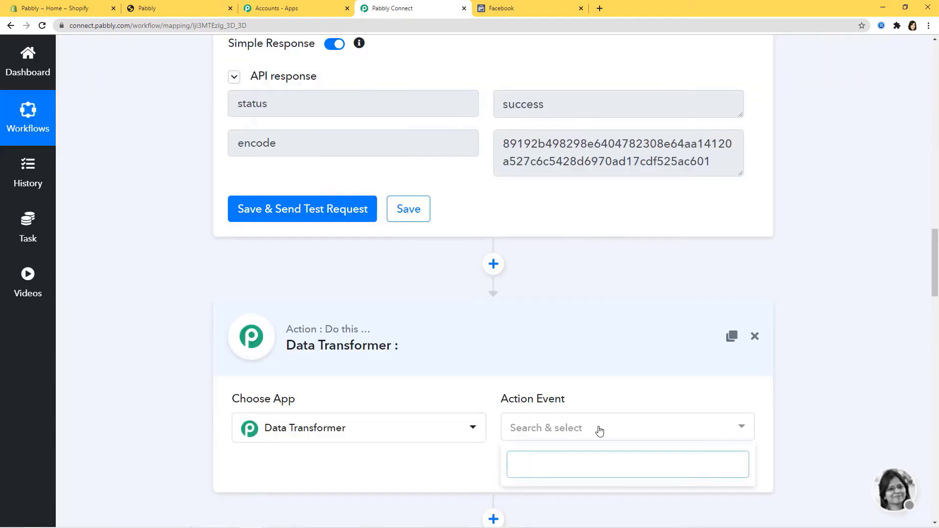
click(539, 296)
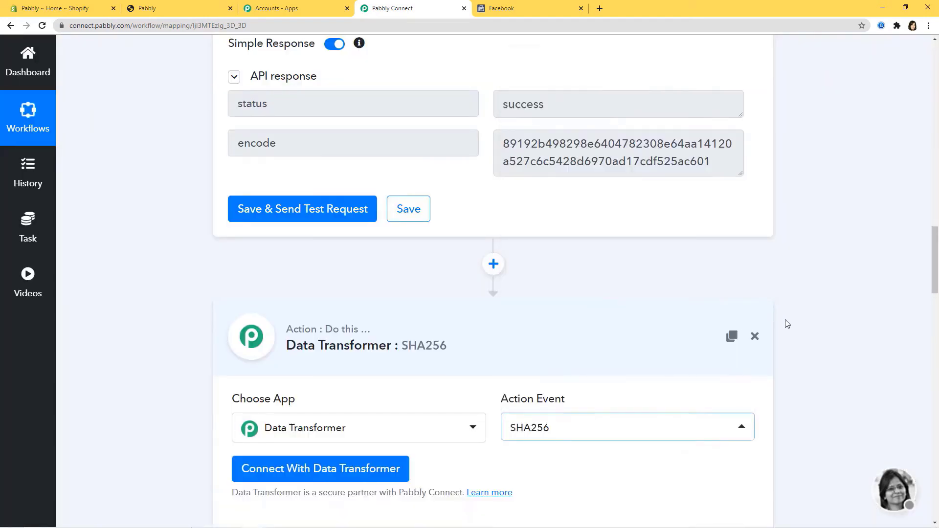
scroll(753, 351, down, 4)
click(357, 277)
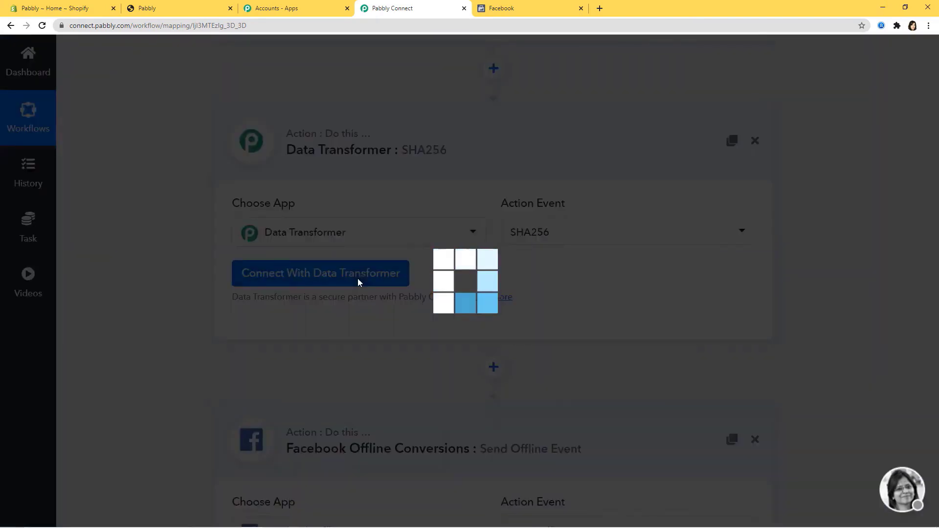
- Map the order's email into Data, test the hash, and save the step
scroll(562, 242, down, 2)
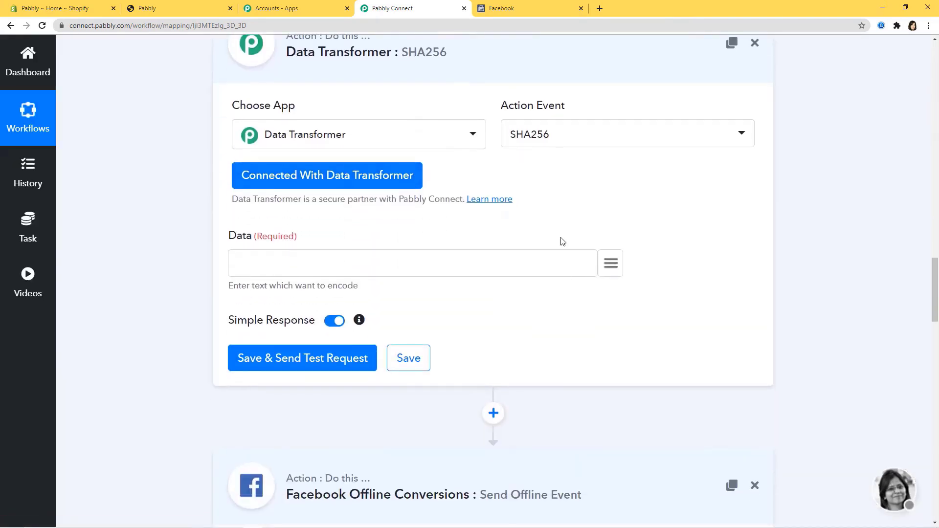
click(613, 264)
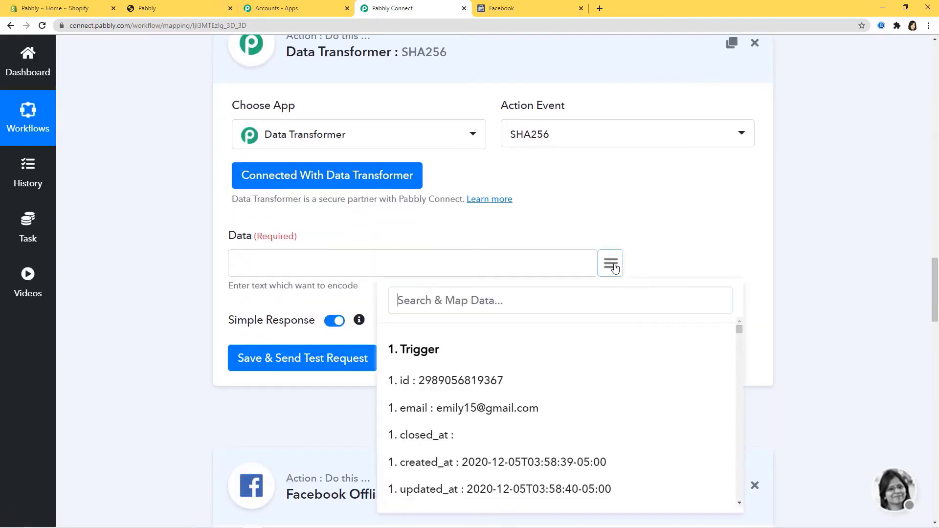
text(emai)
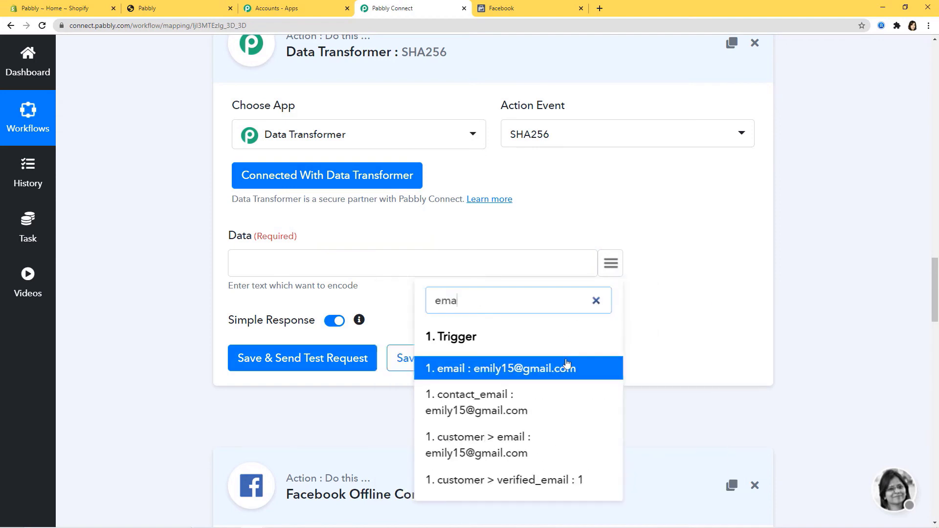
click(567, 366)
click(302, 359)
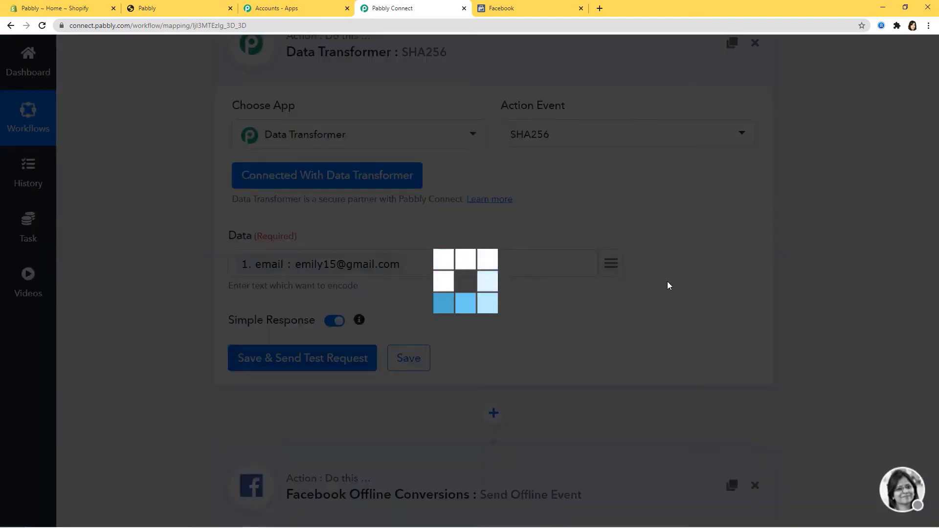
scroll(685, 291, down, 4)
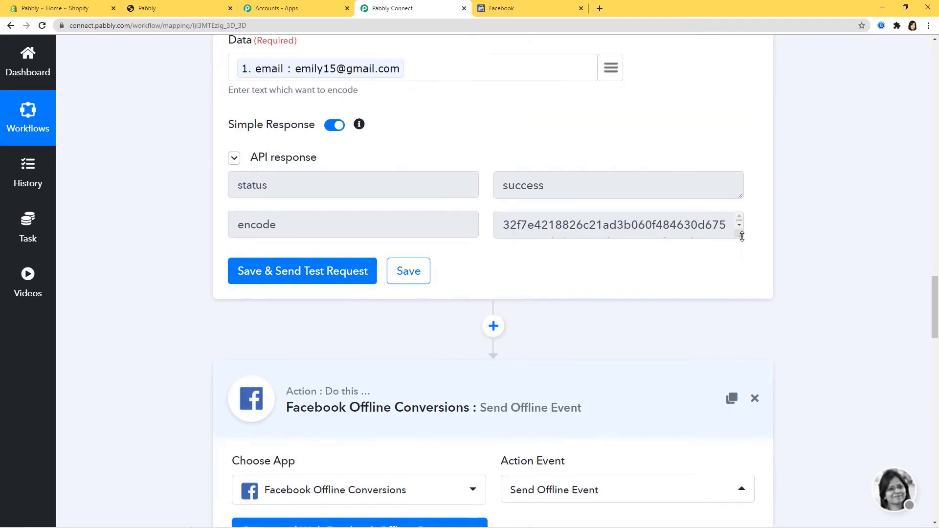
drag(739, 267, 739, 279)
click(409, 312)
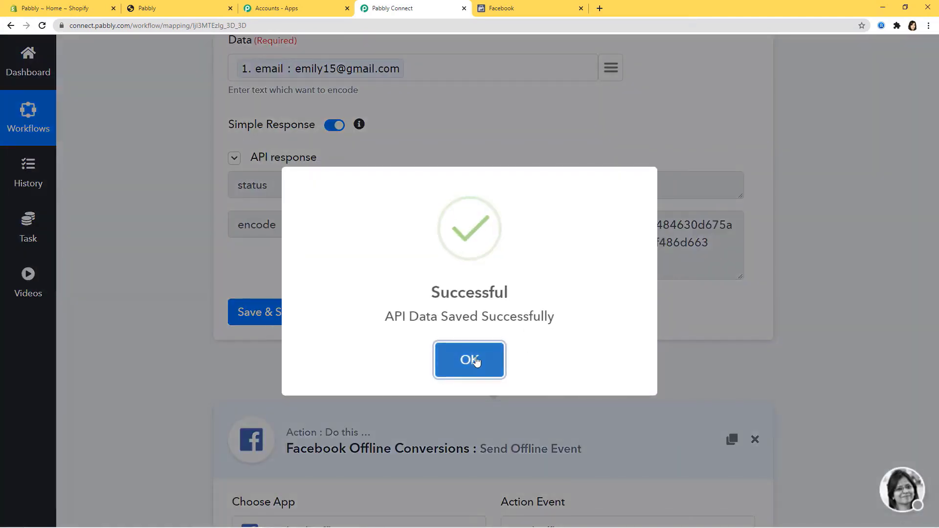
click(471, 358)
scroll(508, 169, down, 4)
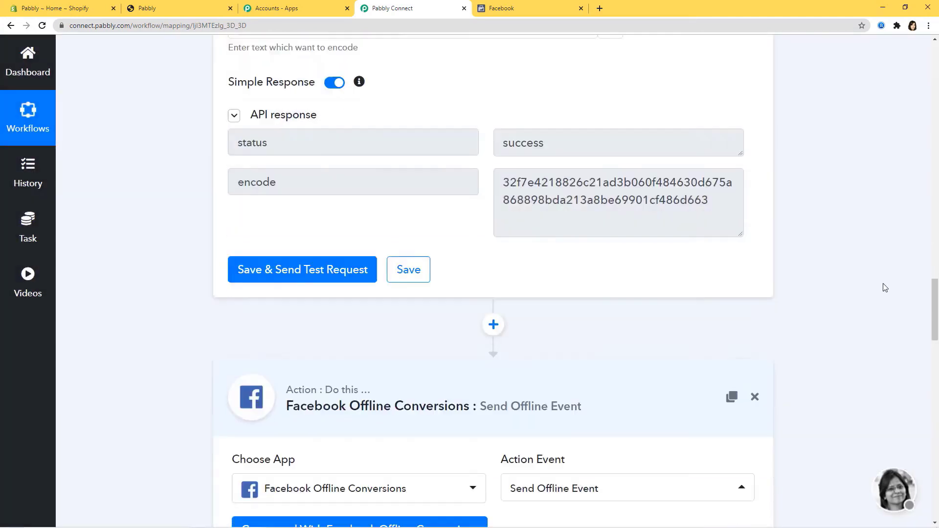
- Insert a Date/Time Formatter step using Format Date Only before the Facebook action
click(493, 171)
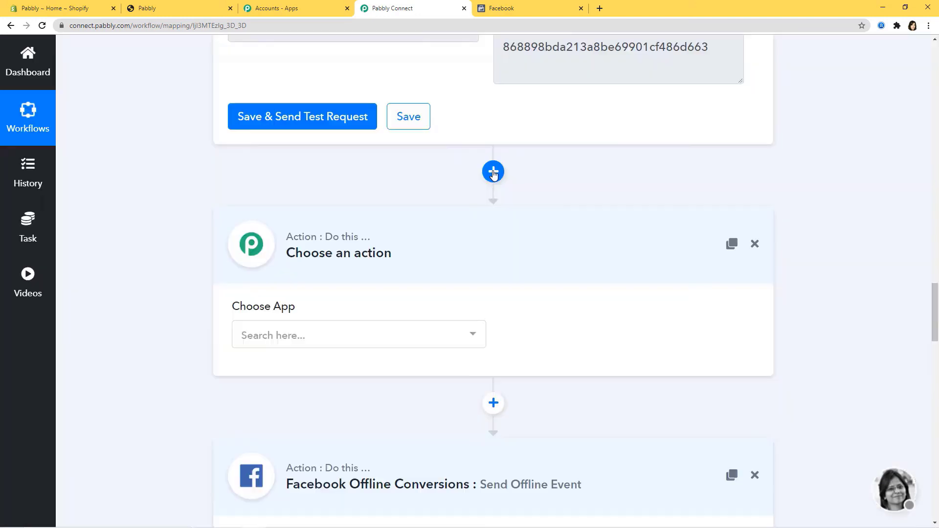
click(413, 336)
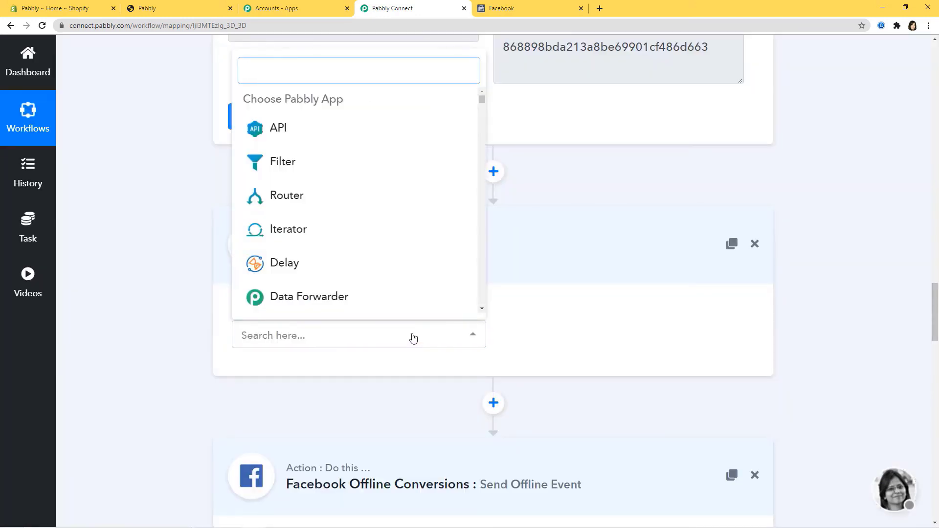
text(dat)
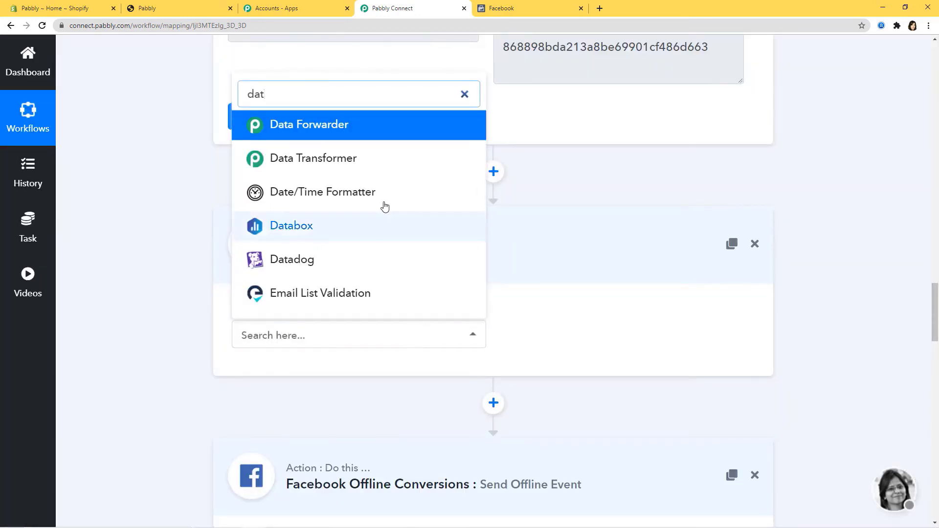
click(376, 195)
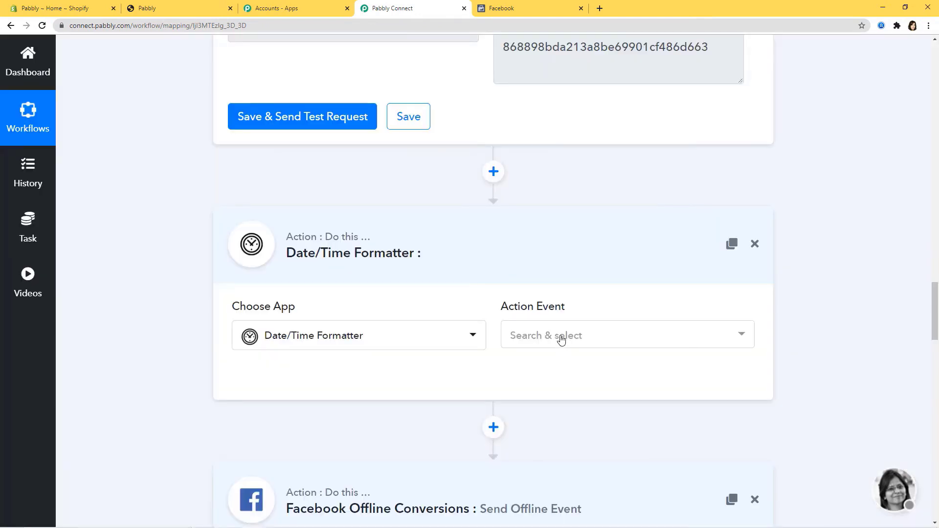
click(568, 337)
click(566, 243)
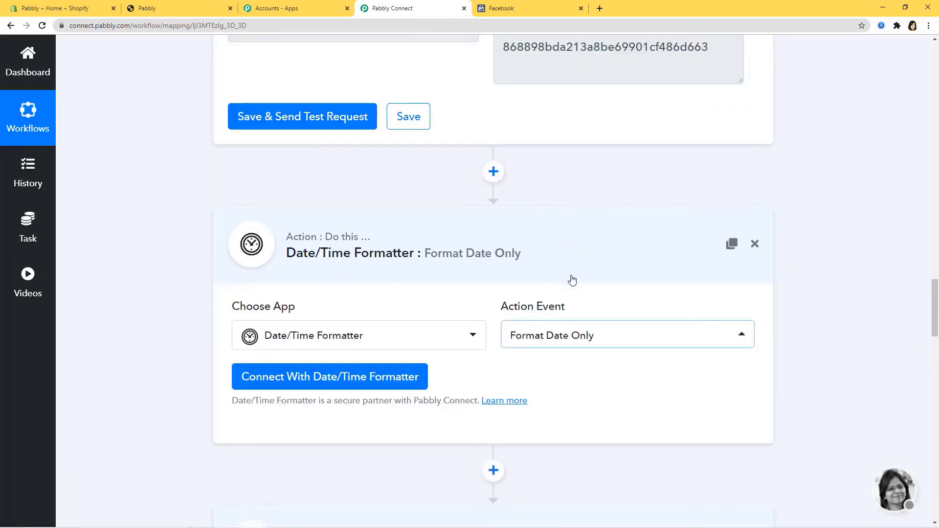
click(402, 390)
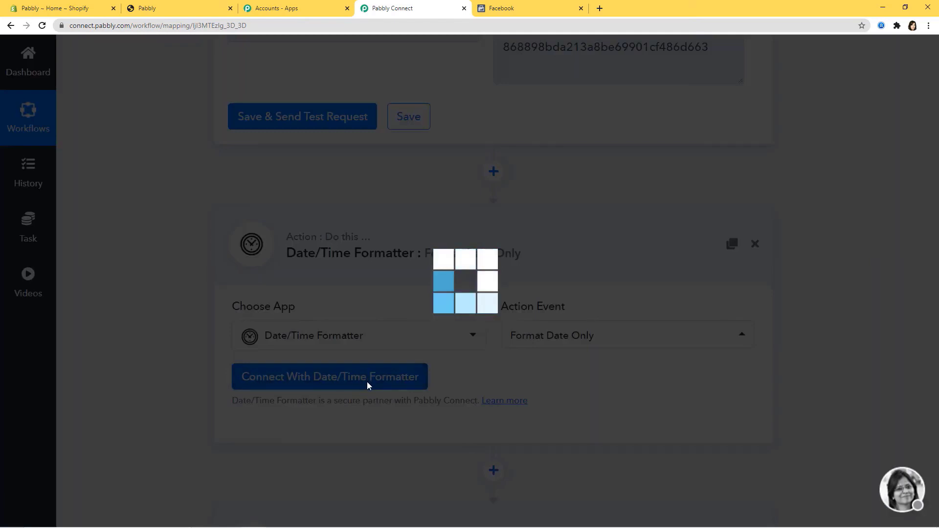
scroll(580, 381, down, 3)
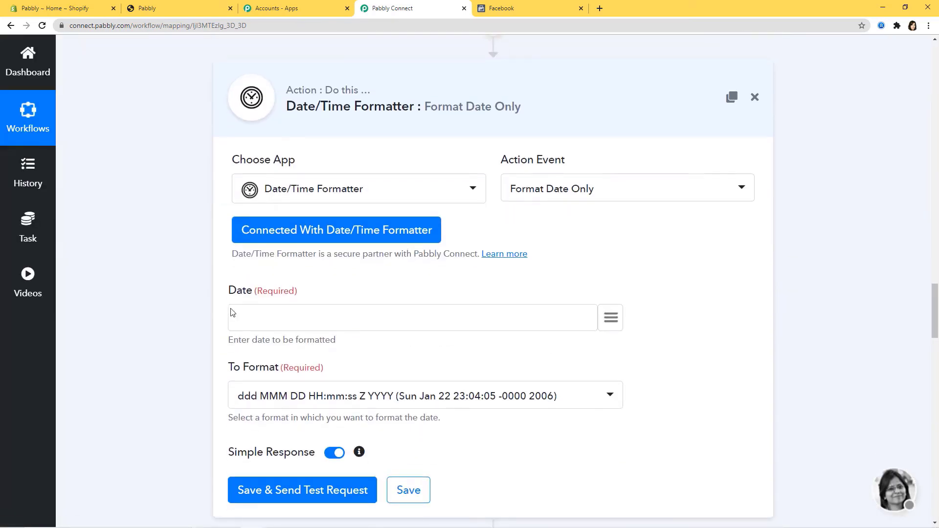
click(611, 320)
text(cre)
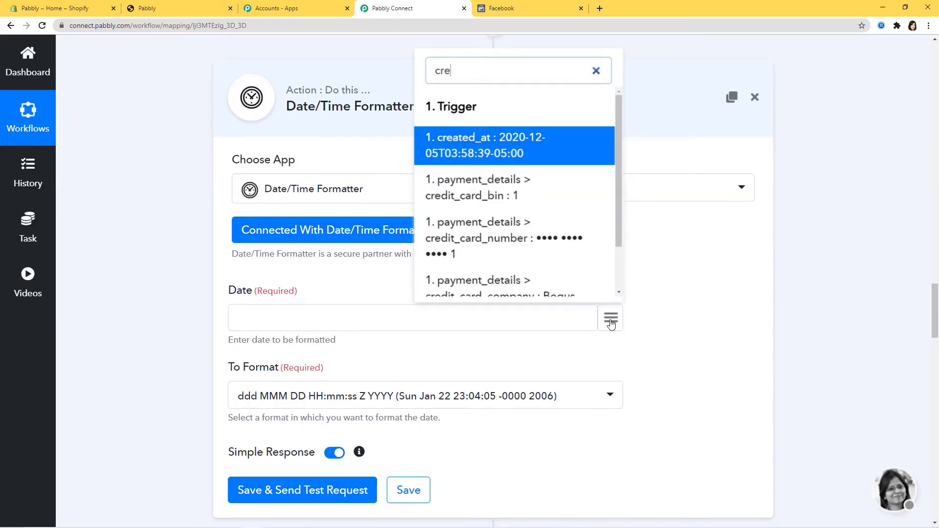
click(527, 146)
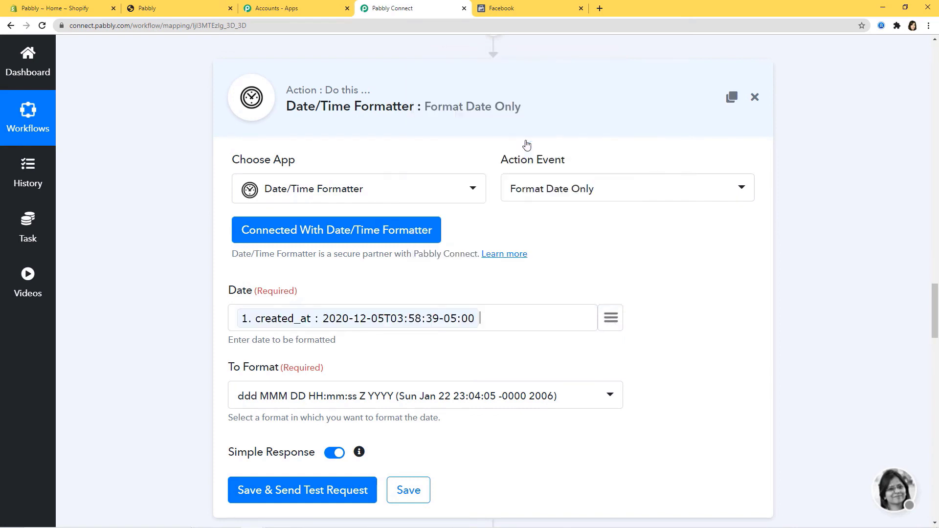
click(606, 395)
scroll(463, 264, down, 8)
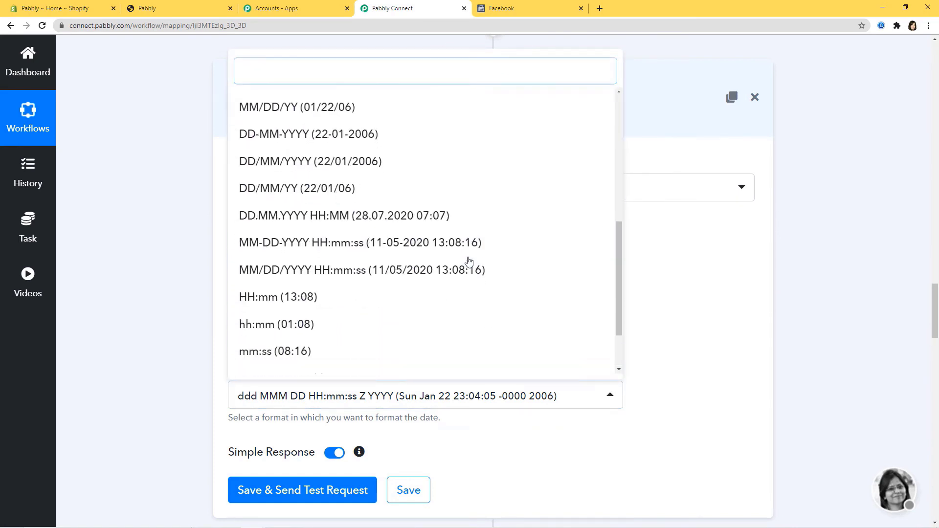
click(352, 360)
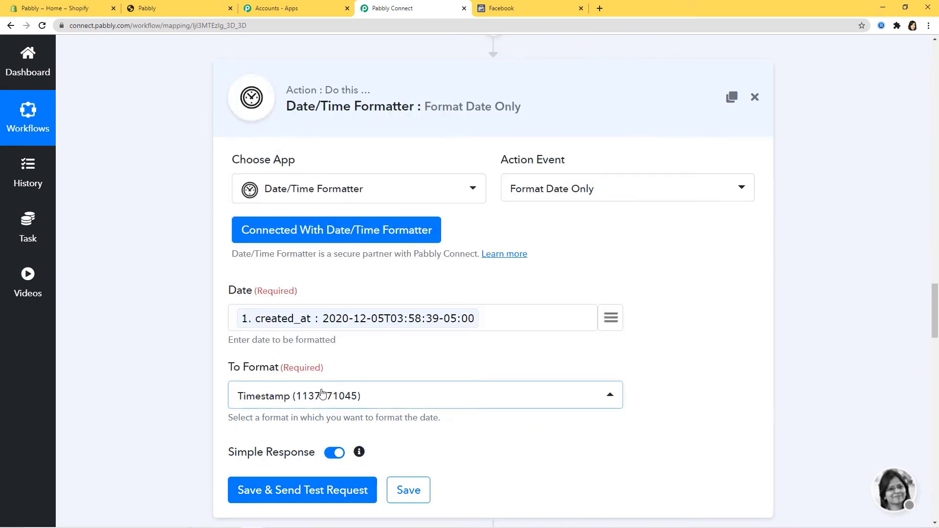
click(329, 487)
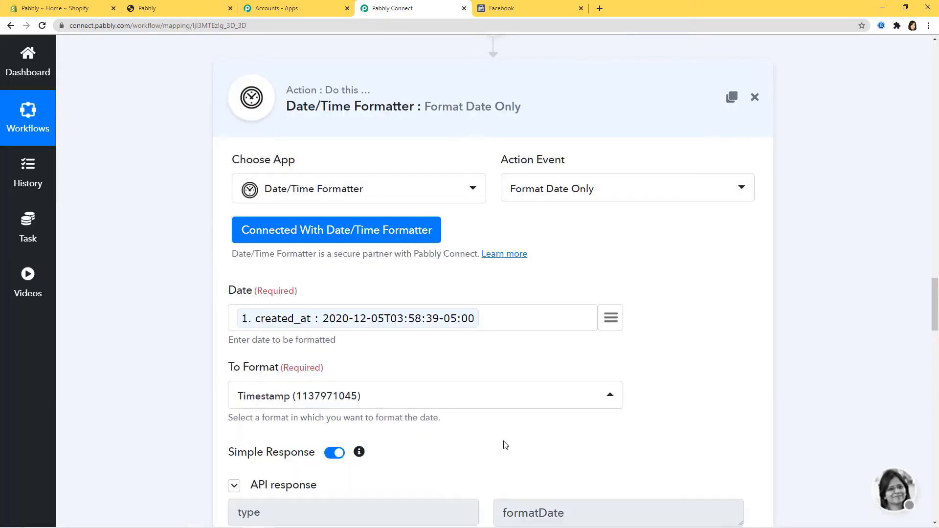
scroll(631, 414, down, 5)
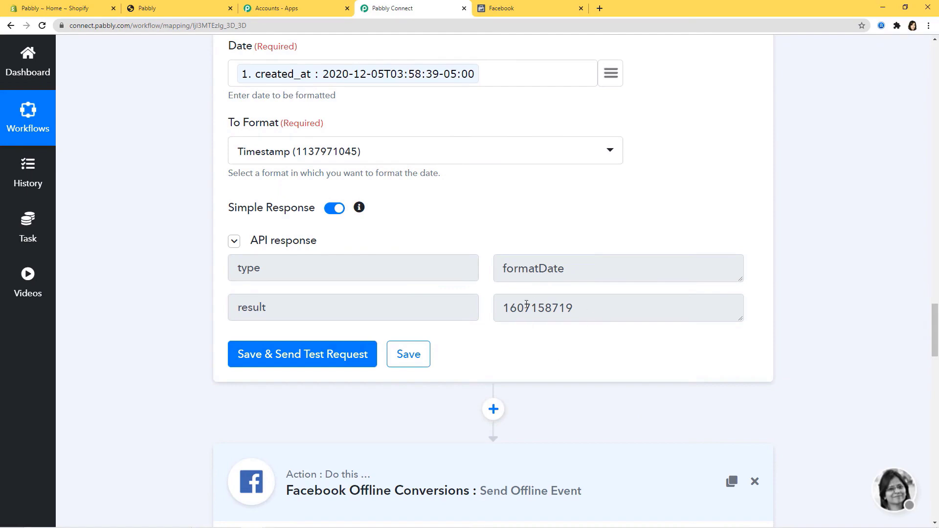
click(408, 354)
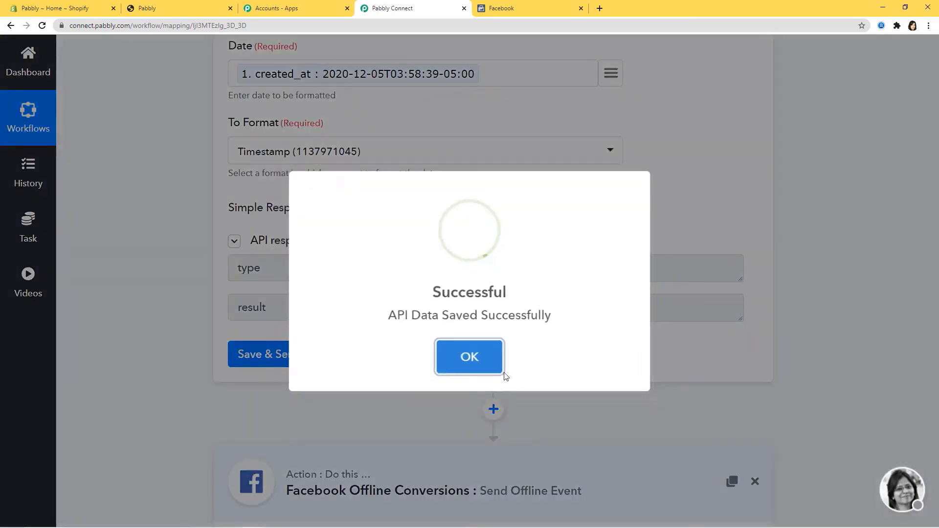
click(499, 371)
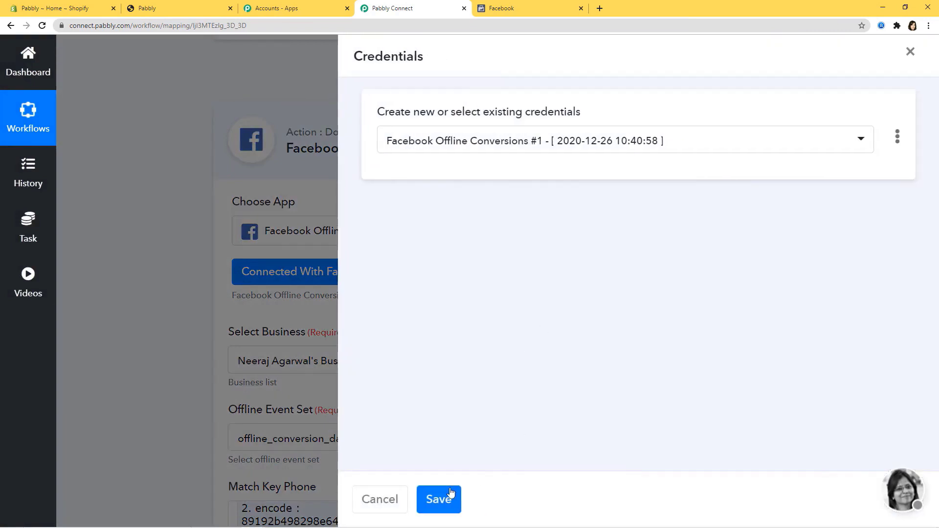
- Map the '3. encode' email hash into Match Key Email and the INR currency into Currency
click(441, 499)
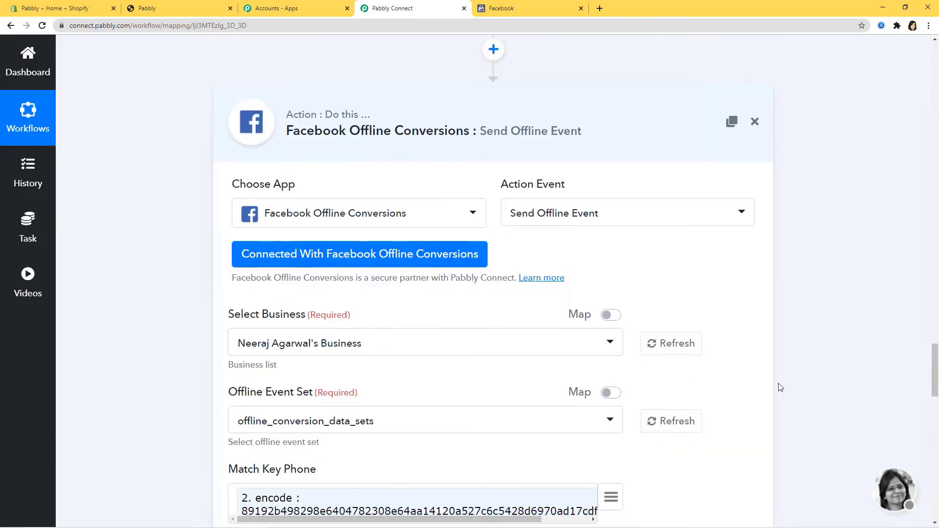
scroll(780, 388, down, 8)
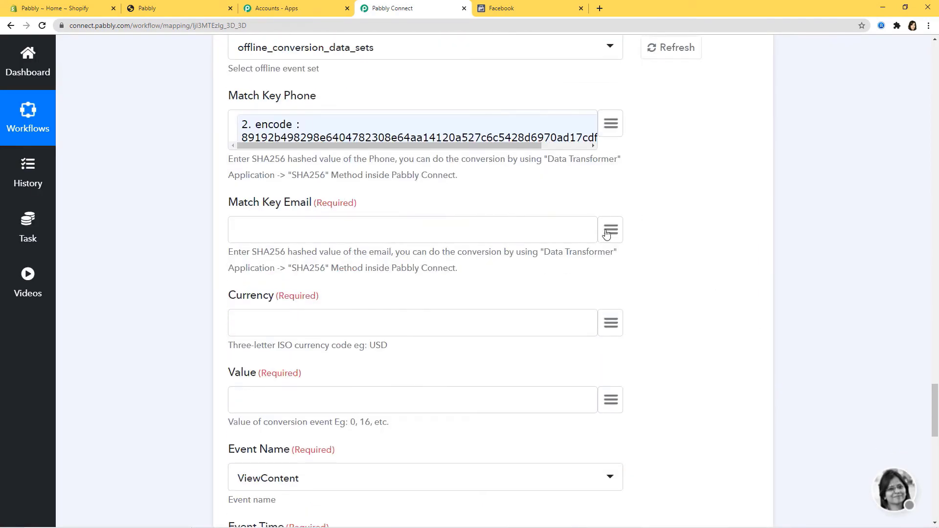
click(607, 233)
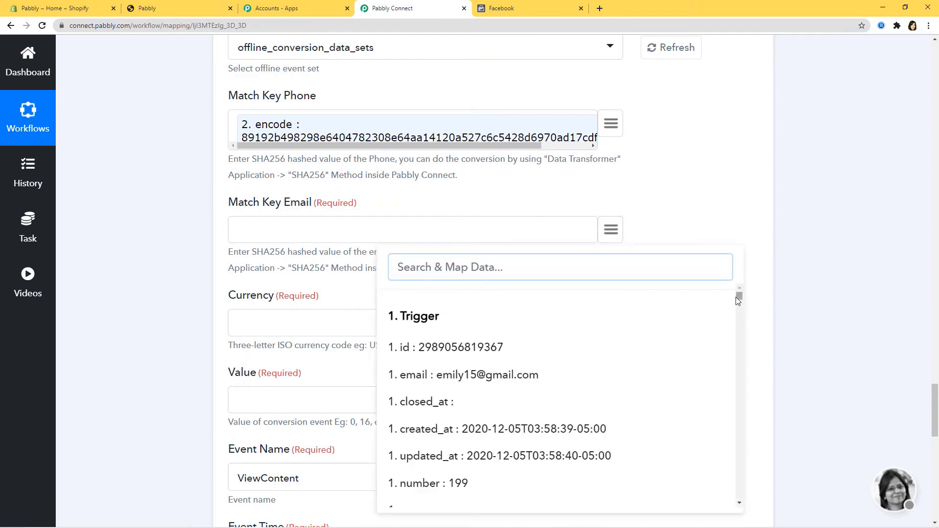
drag(738, 297, 743, 504)
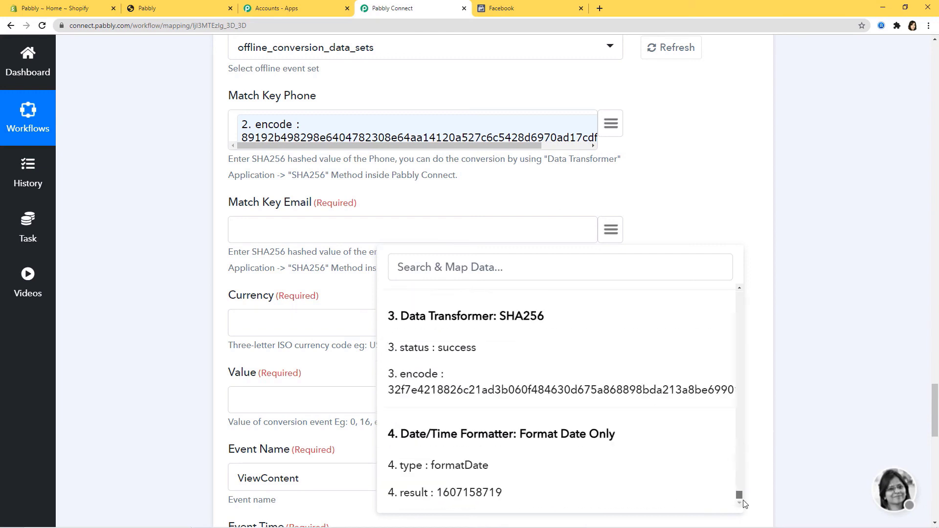
click(548, 388)
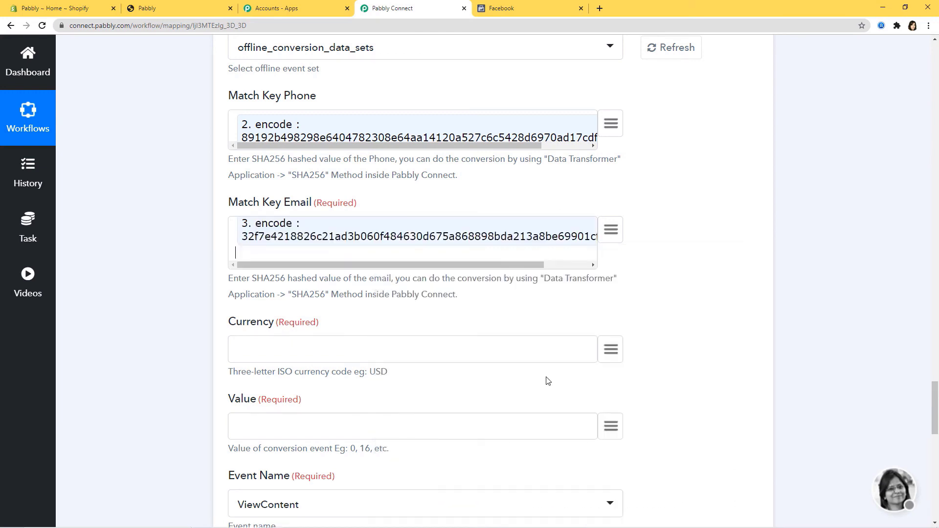
click(611, 350)
text(inr)
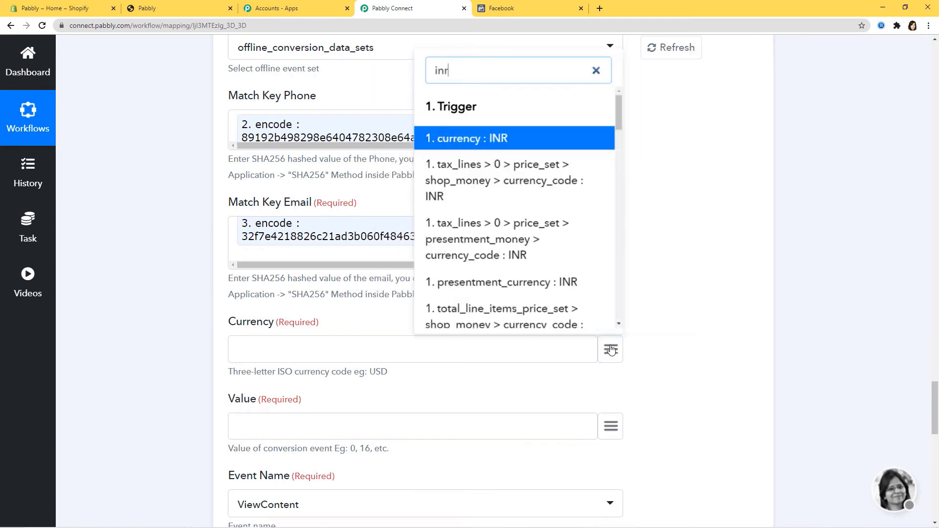
click(470, 138)
- Set Event Name to Purchase and map the formatter's '4. result' timestamp into Event Time
scroll(636, 230, down, 4)
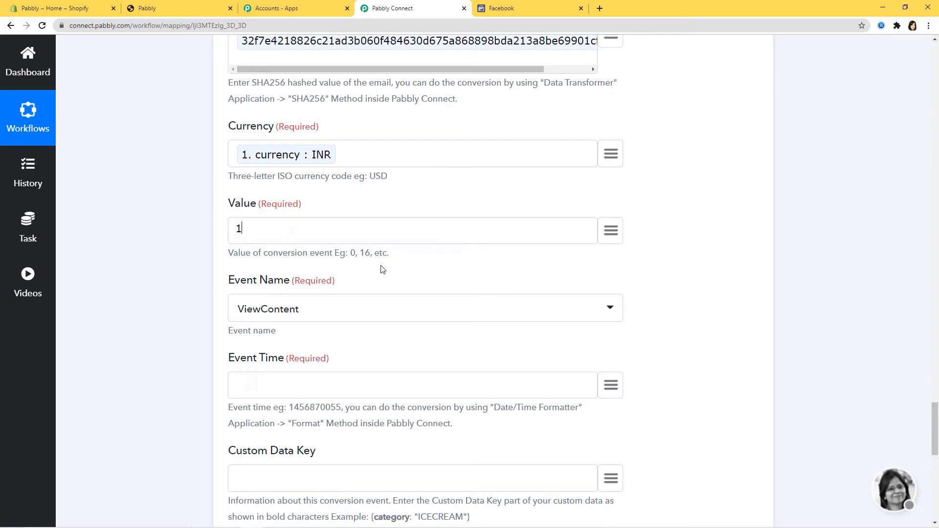
scroll(383, 270, down, 3)
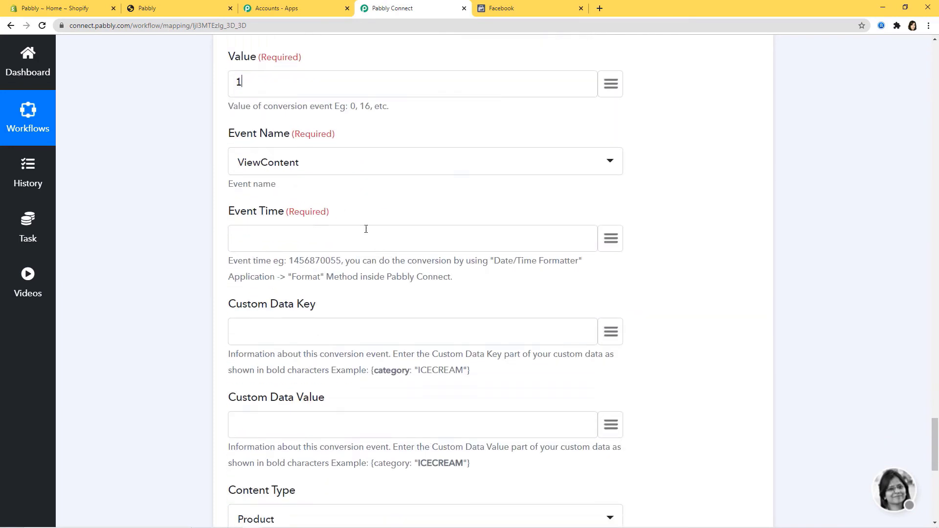
click(363, 165)
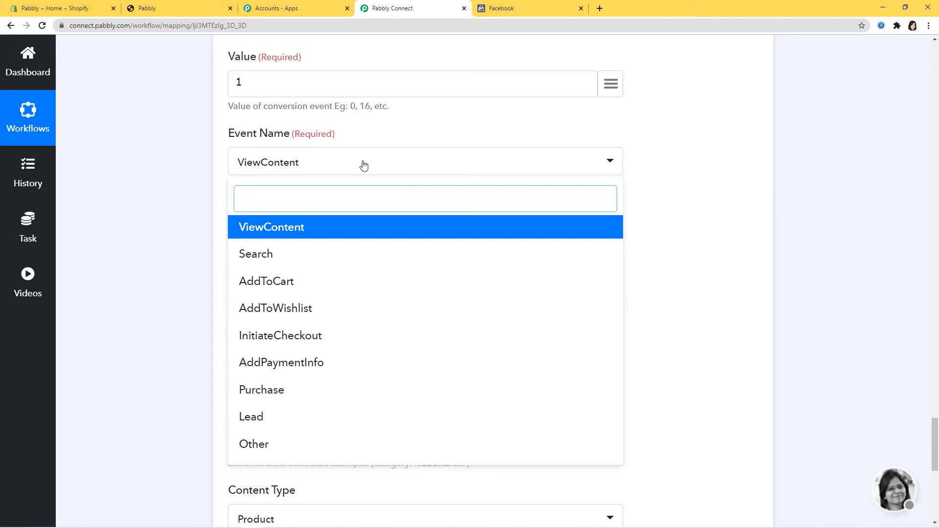
click(351, 391)
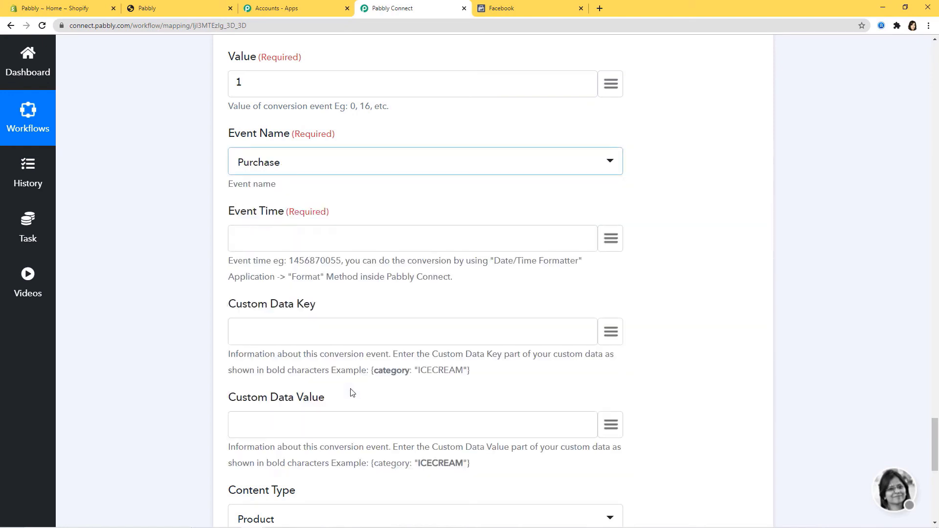
click(611, 239)
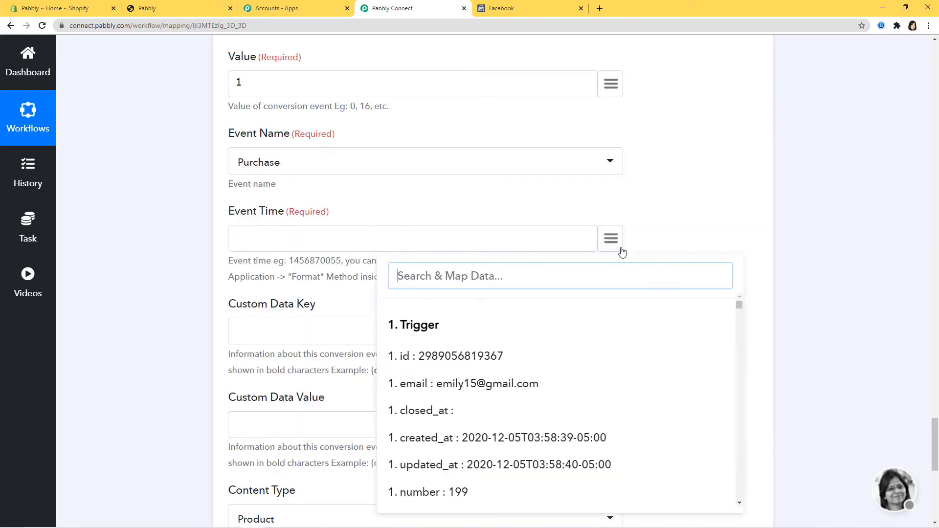
scroll(615, 377, down, 5)
drag(739, 325, 739, 494)
scroll(738, 492, down, 4)
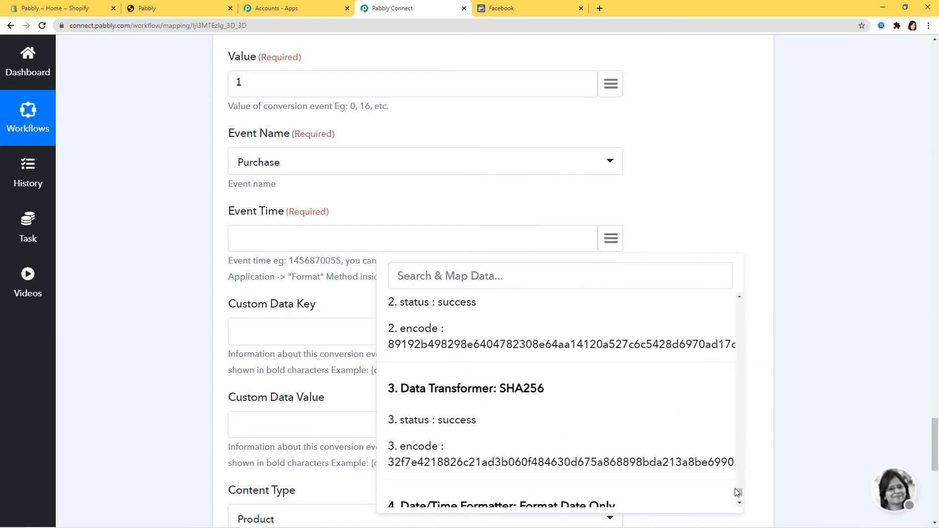
scroll(729, 494, down, 2)
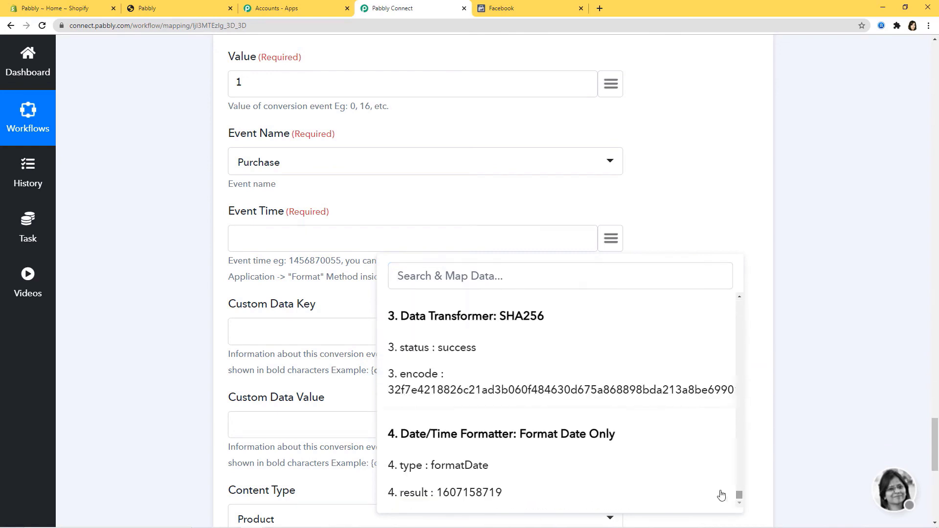
click(508, 493)
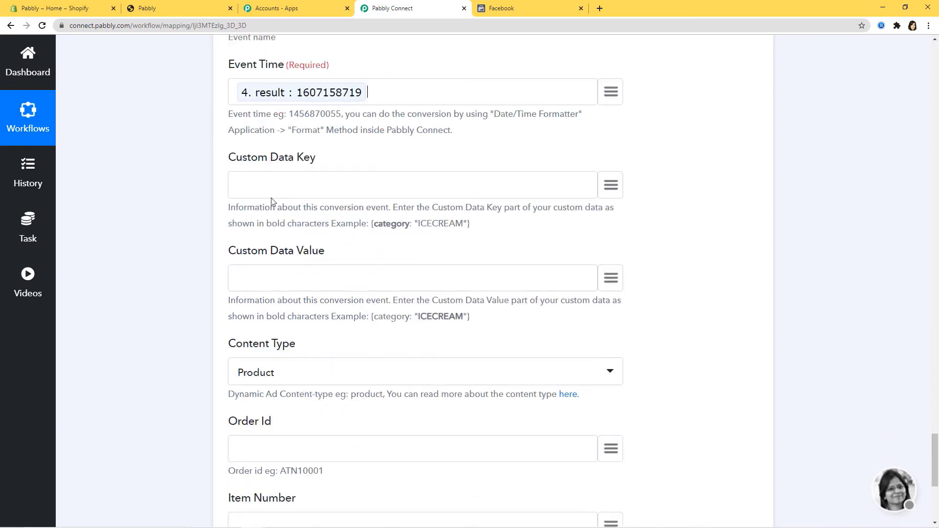
scroll(711, 279, down, 3)
- Keep Product as the content type and map order_number into Order Id
scroll(404, 267, down, 3)
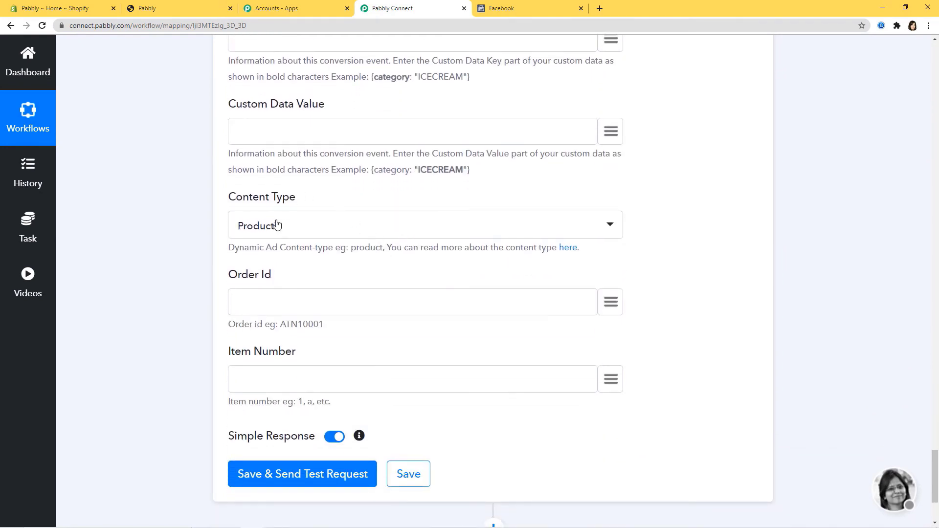
click(313, 230)
click(180, 266)
click(615, 305)
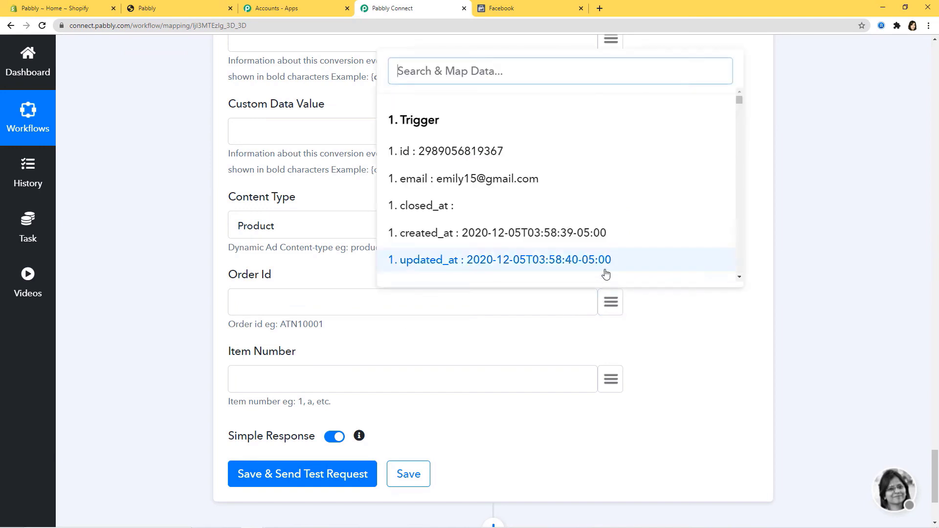
text(or)
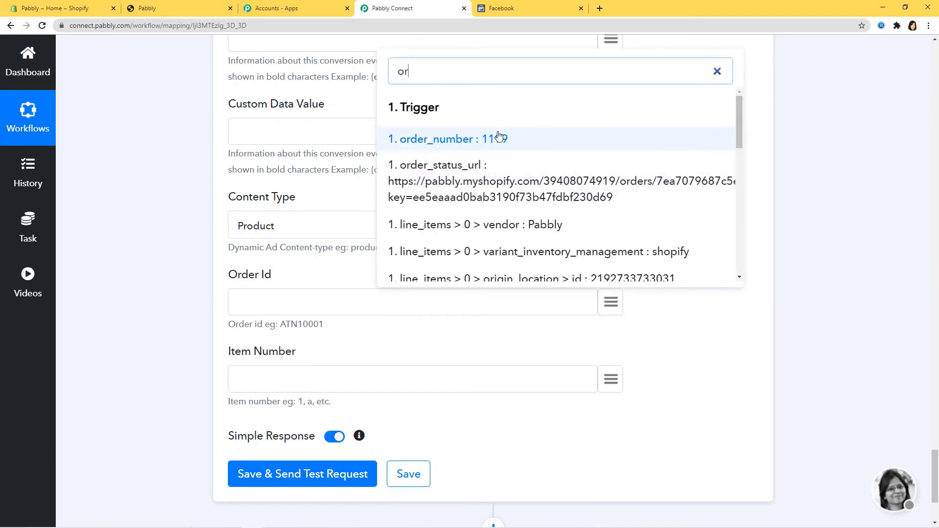
click(499, 137)
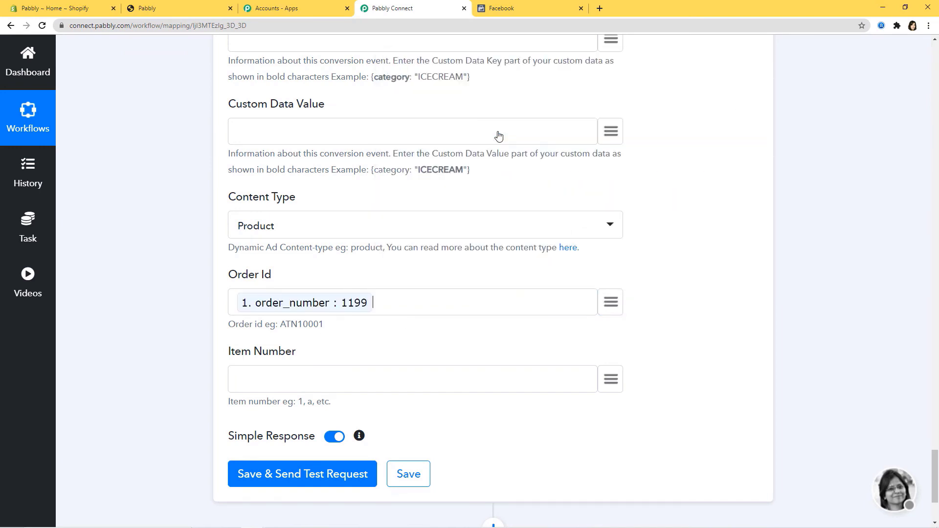
- Map the first line item id into Item Number, send the test conversion, and save
click(610, 380)
text(id)
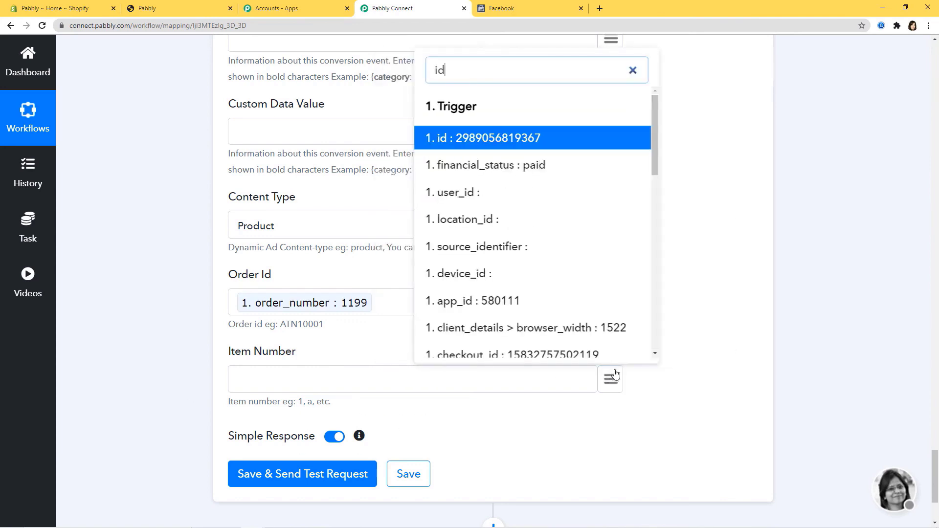
scroll(538, 289, down, 4)
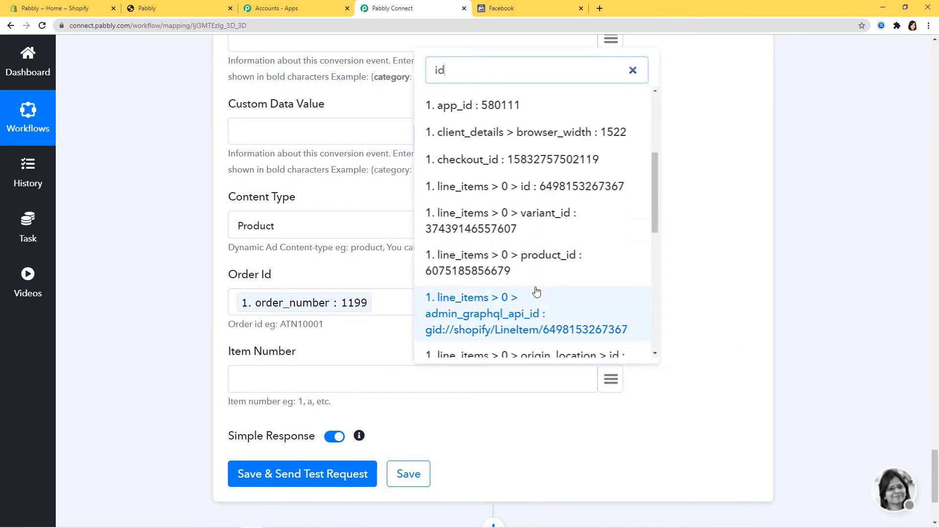
click(563, 187)
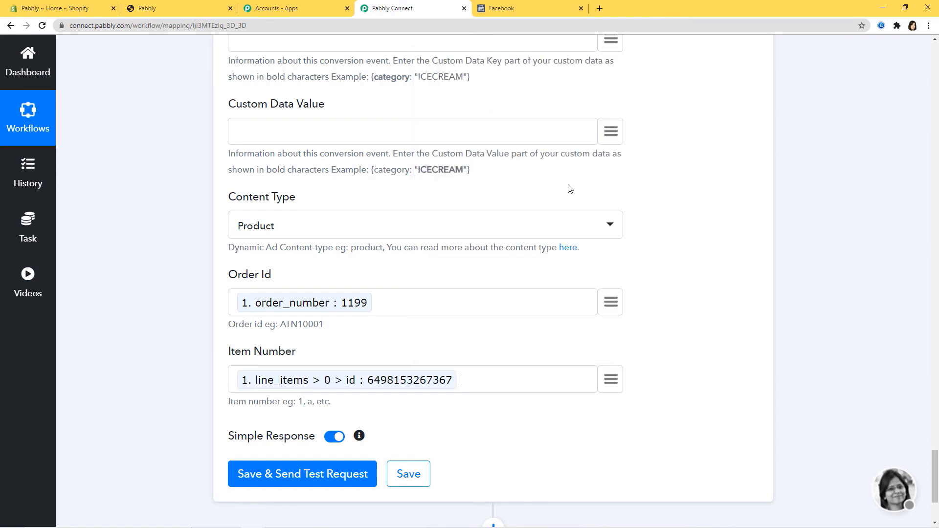
click(279, 475)
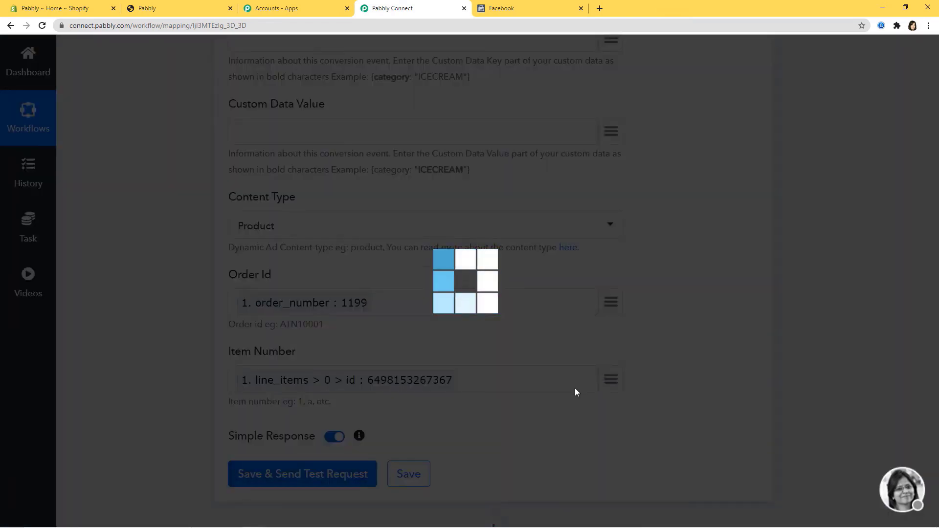
scroll(734, 389, down, 5)
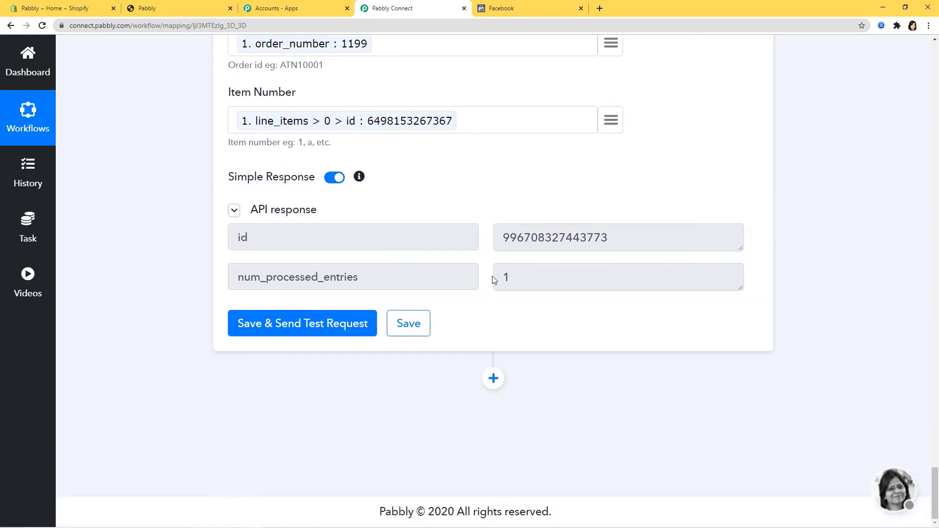
click(404, 325)
- Dismiss the save confirmation and reload Facebook data sources to confirm offline_conversion_data_sets is Active
click(476, 369)
click(508, 12)
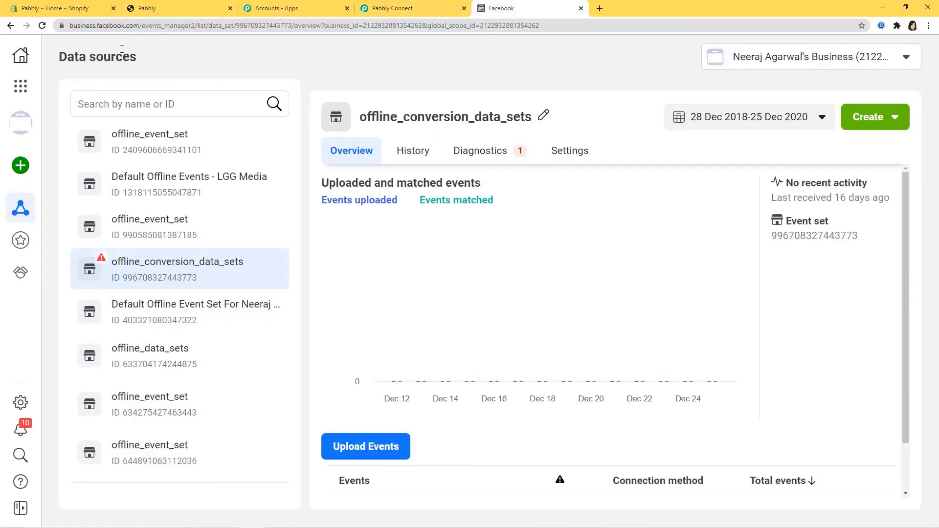
click(41, 26)
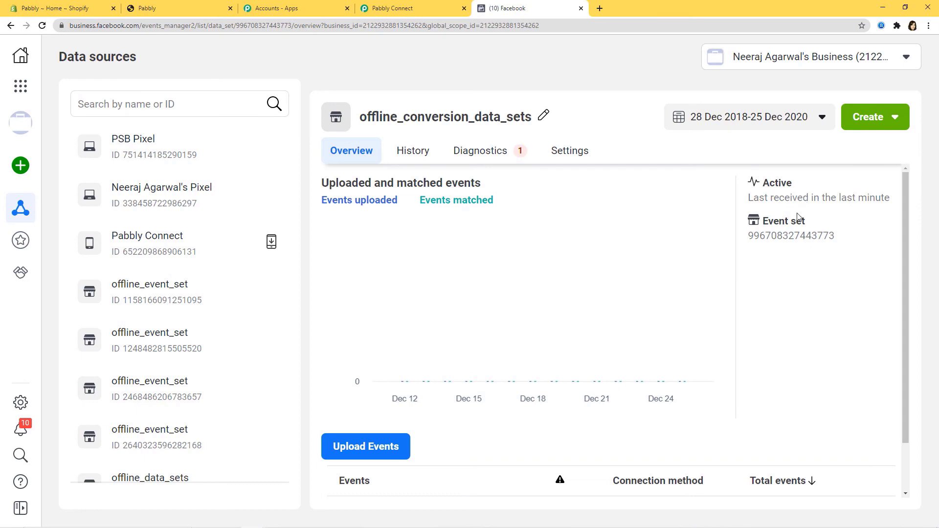
click(174, 12)
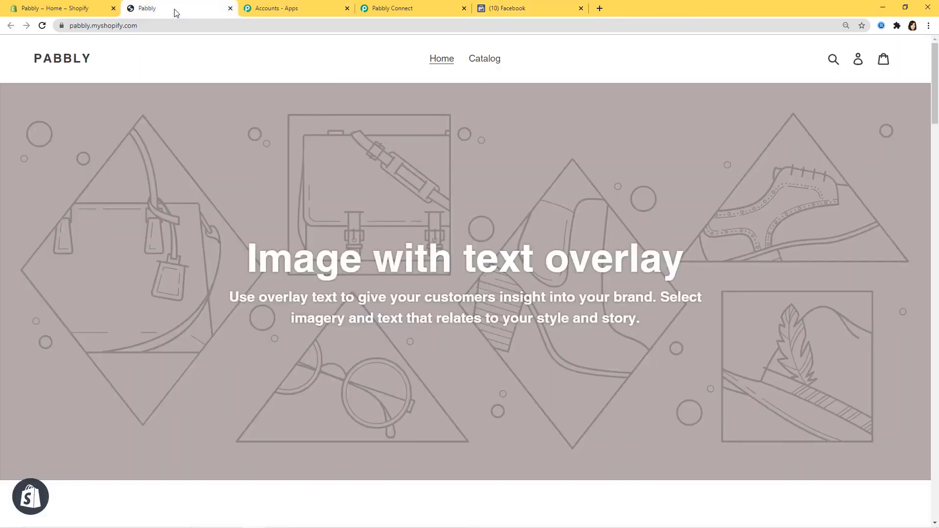
- Start a Buy It Now checkout for the Gara T-Shirt from the store catalog
click(485, 60)
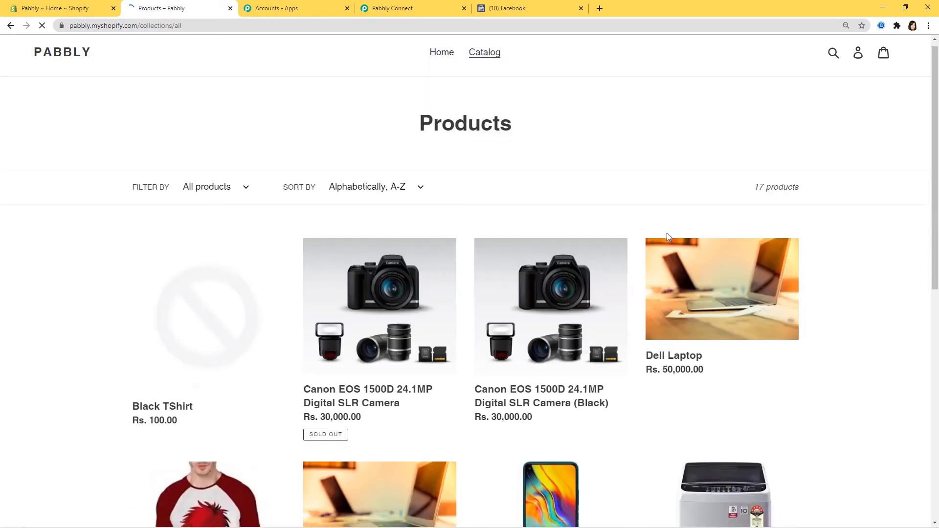
scroll(668, 230, down, 4)
scroll(668, 229, down, 3)
click(212, 232)
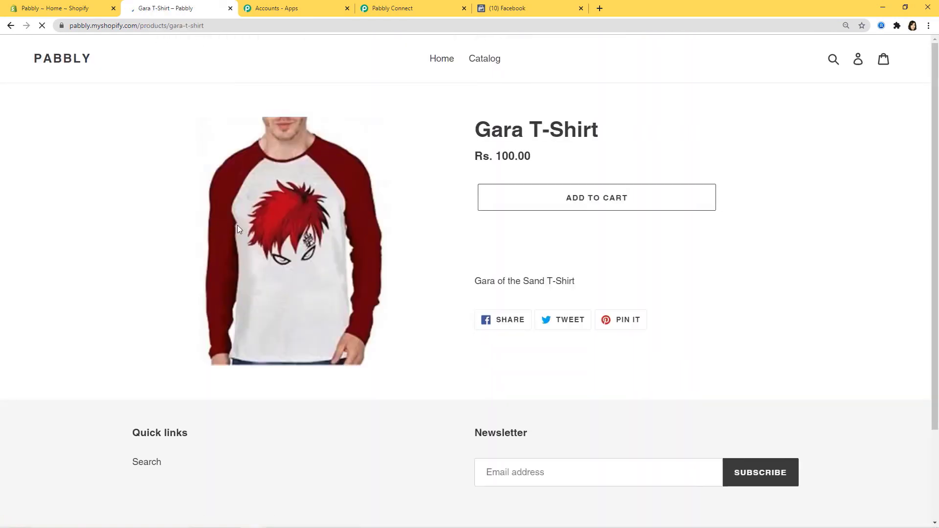
click(566, 237)
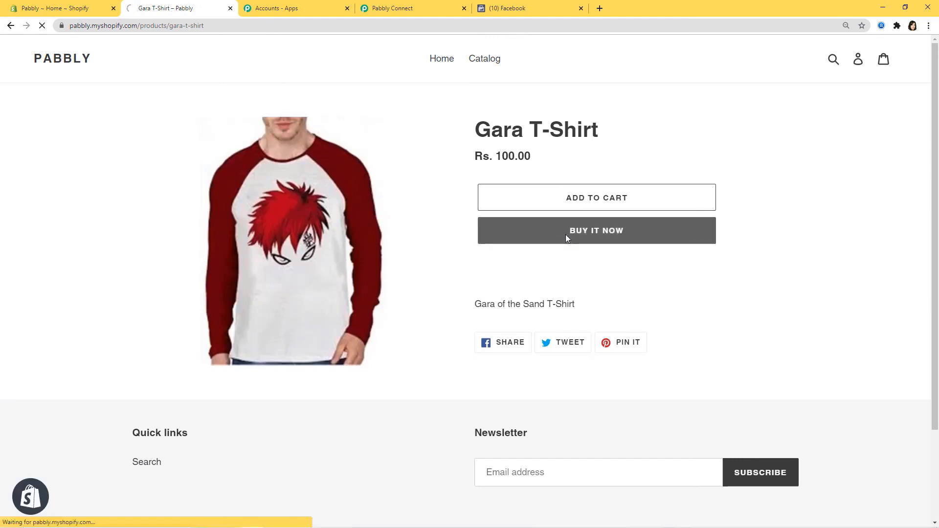
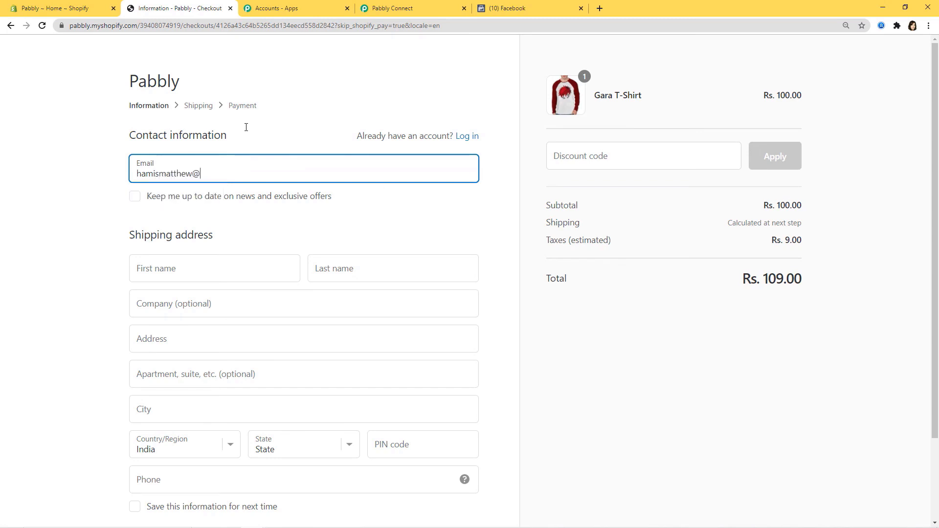
- Enter the customer's e-mail, first and last name, and company name in the checkout
click(188, 271)
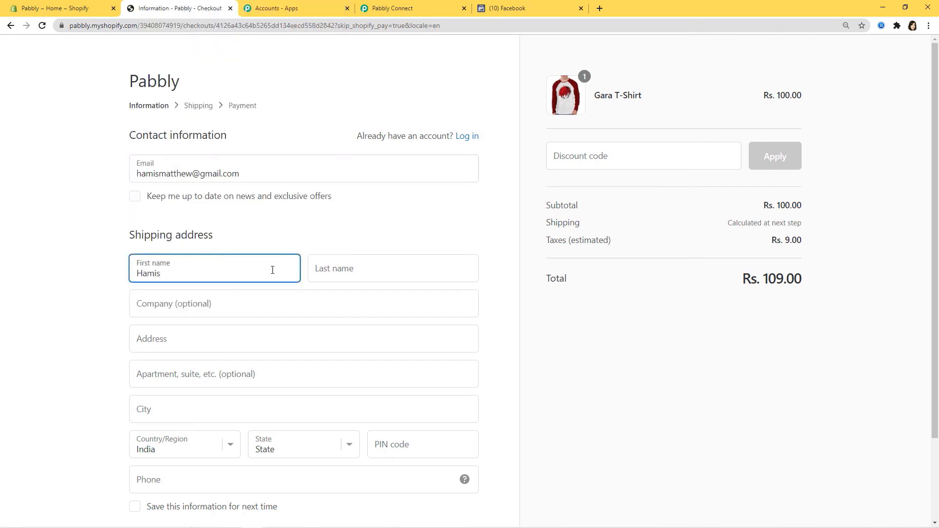
click(361, 273)
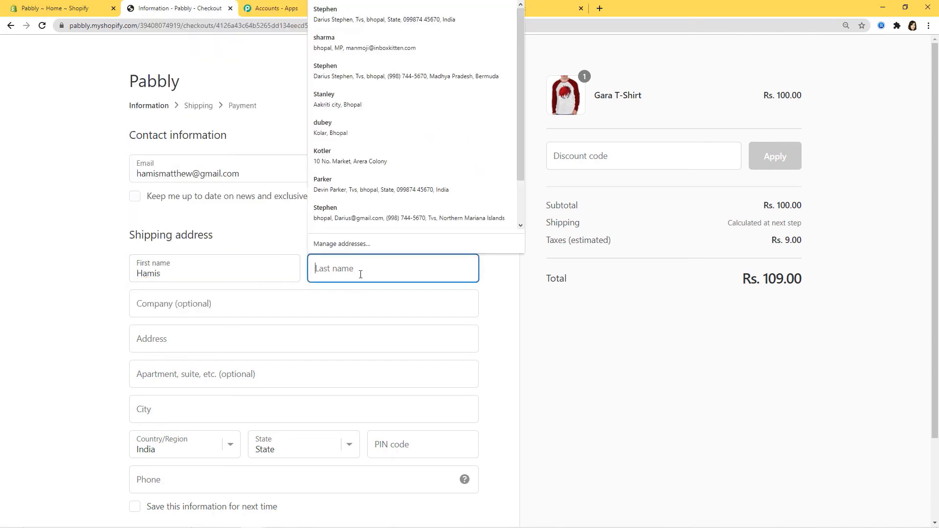
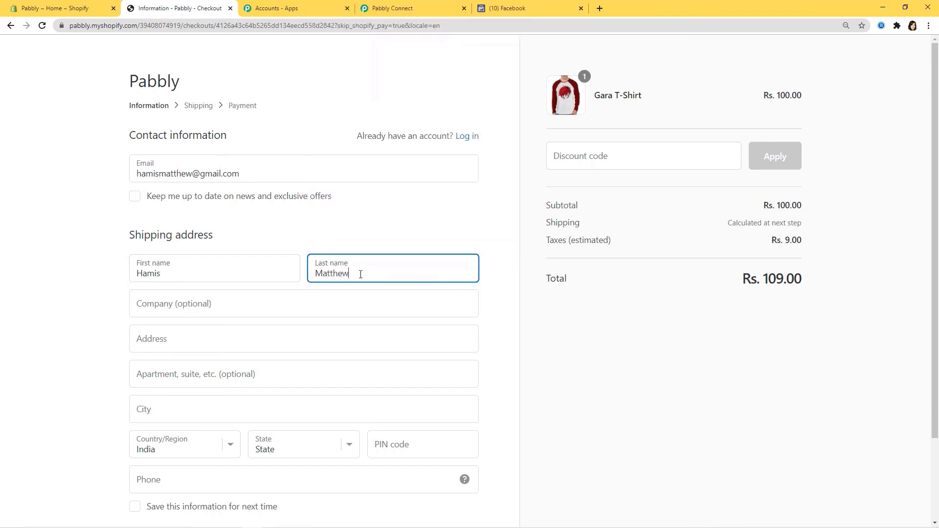
click(206, 303)
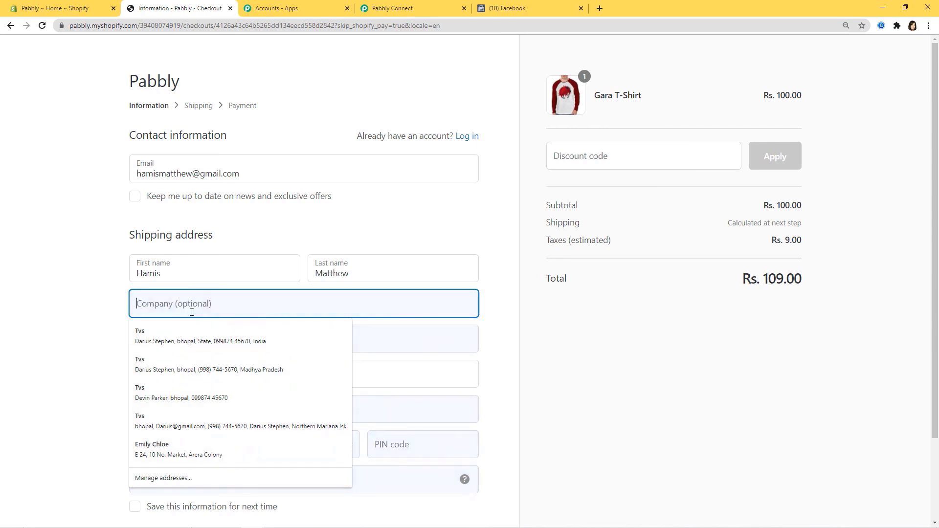
text(tvs)
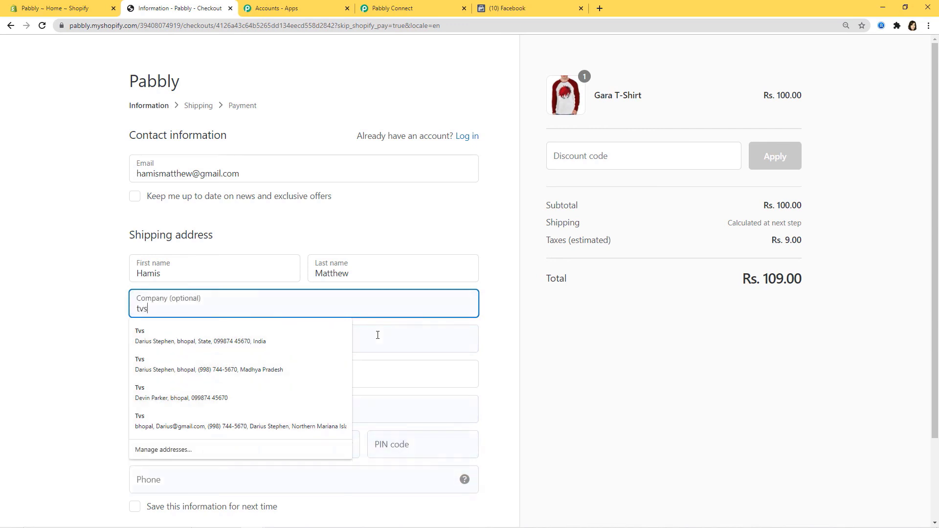
- Fill in the customer's street address, PIN code and phone number, then continue to shipping
click(391, 336)
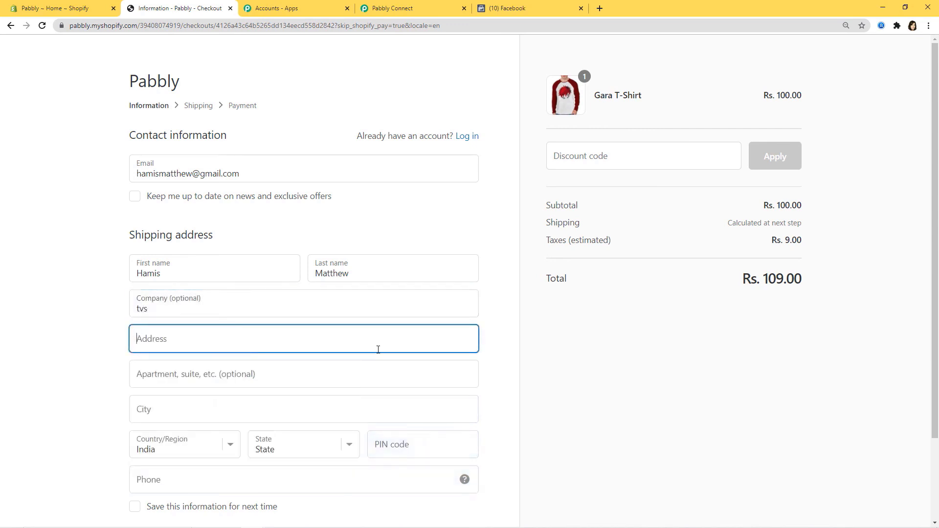
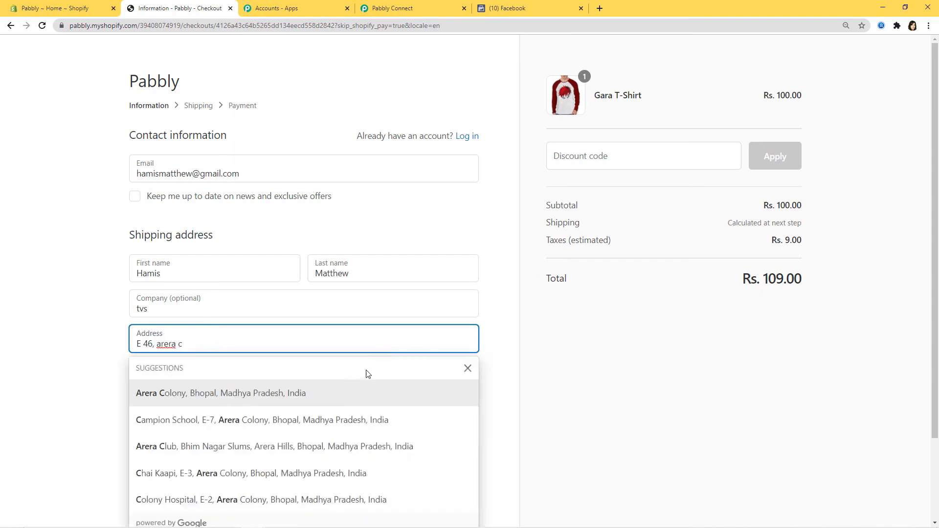
click(294, 392)
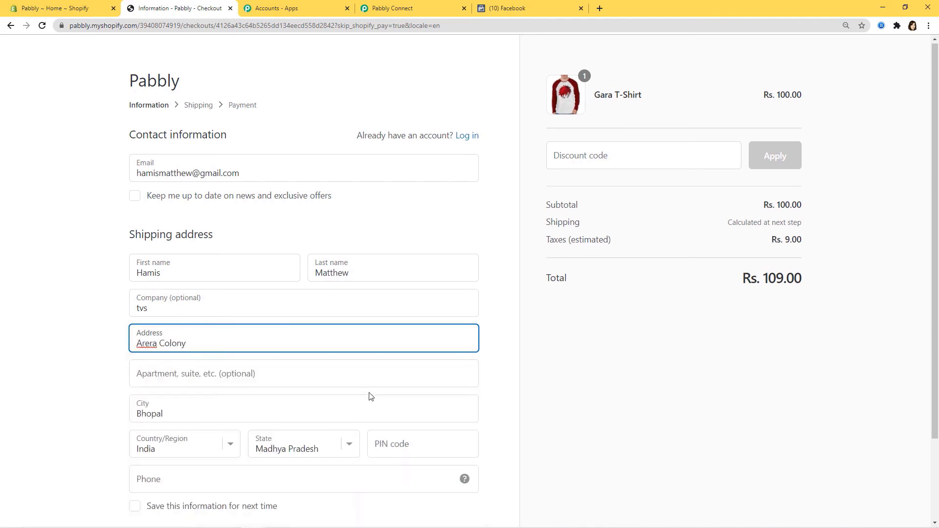
scroll(386, 382, down, 2)
click(405, 345)
text(462016)
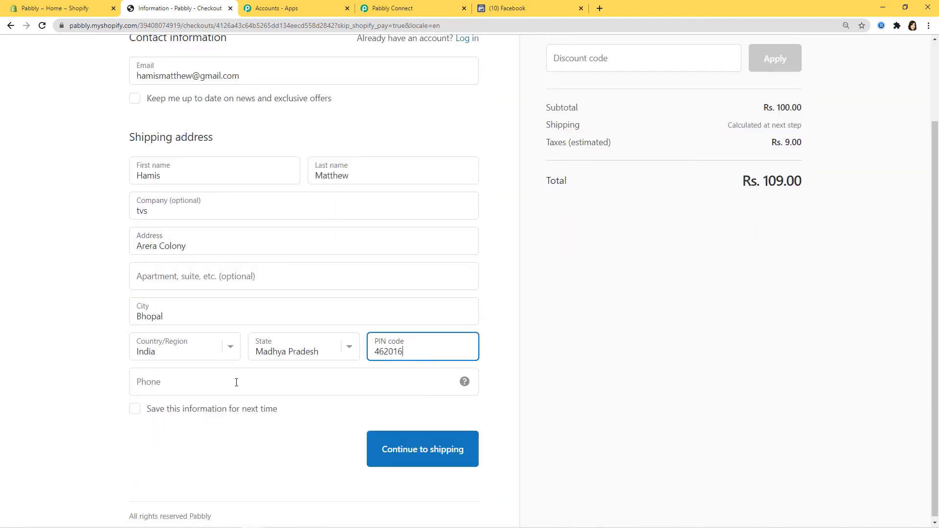
click(206, 380)
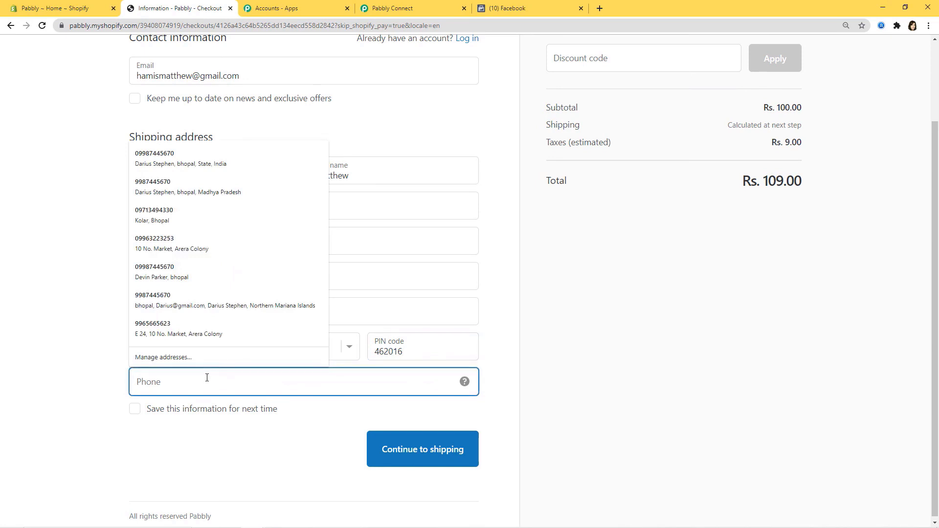
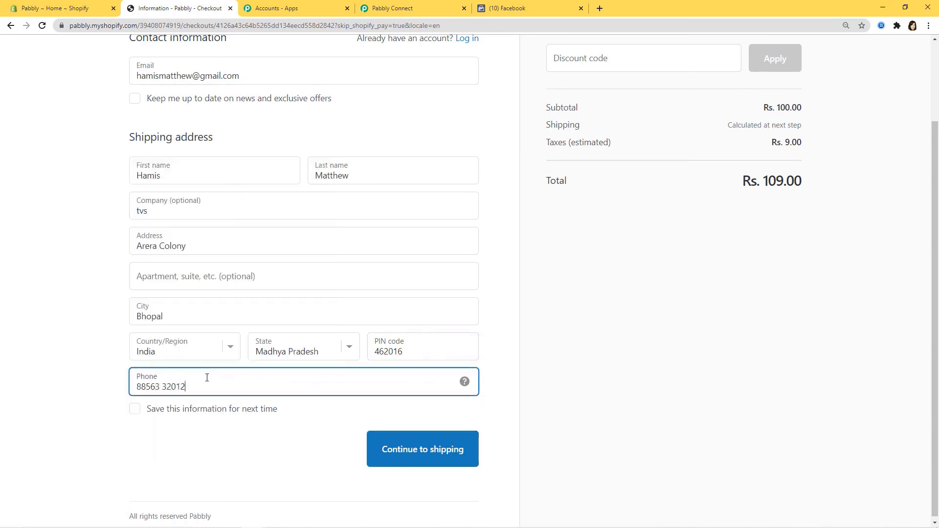
click(424, 454)
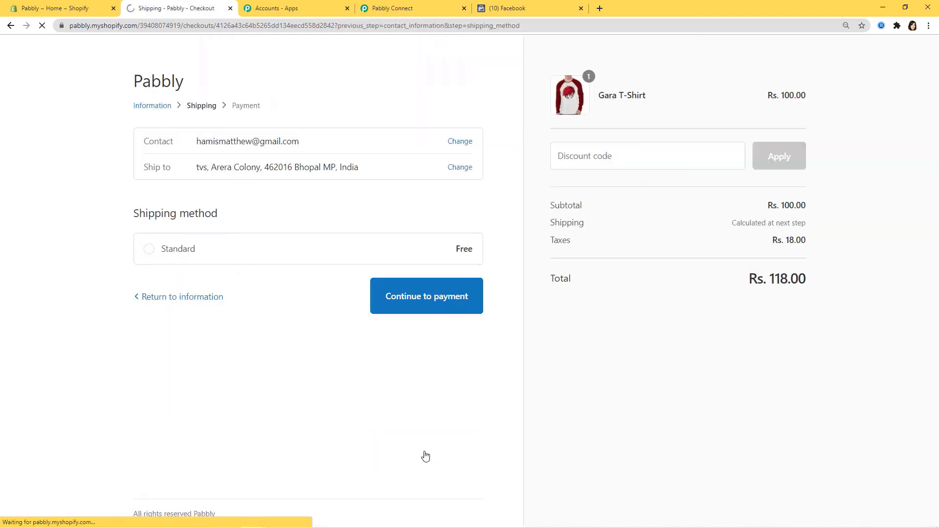
- Enter dummy card details: card number, name on card, expiry 05/35 and security code
click(425, 296)
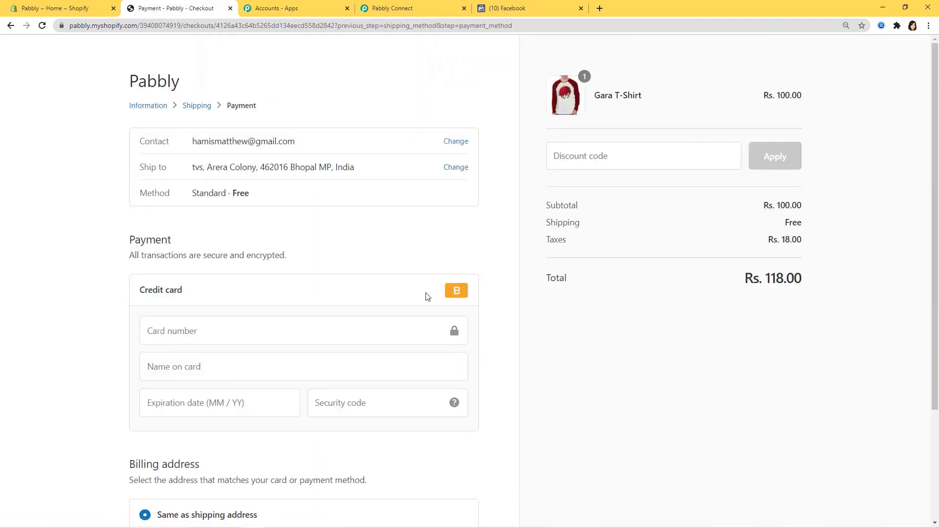
click(218, 339)
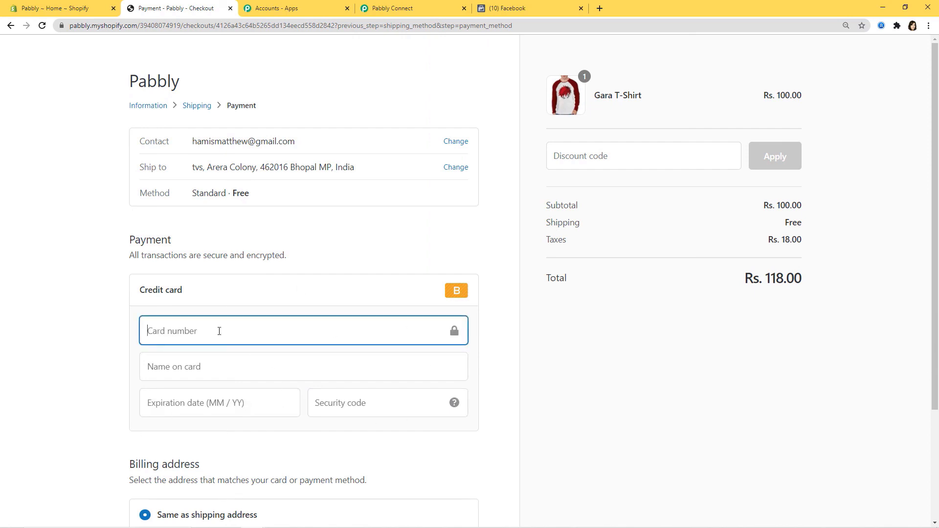
text(1)
click(241, 371)
text(Hamis)
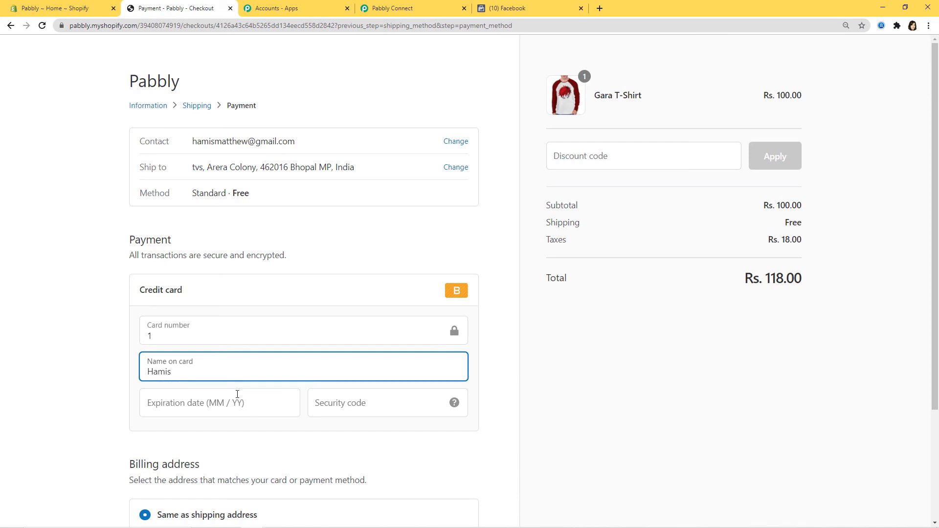
click(236, 395)
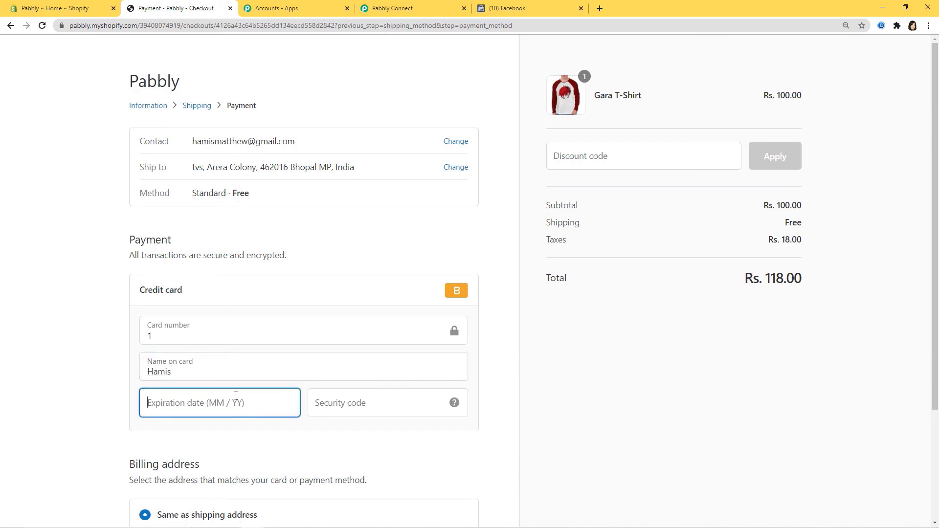
text(05 / 3)
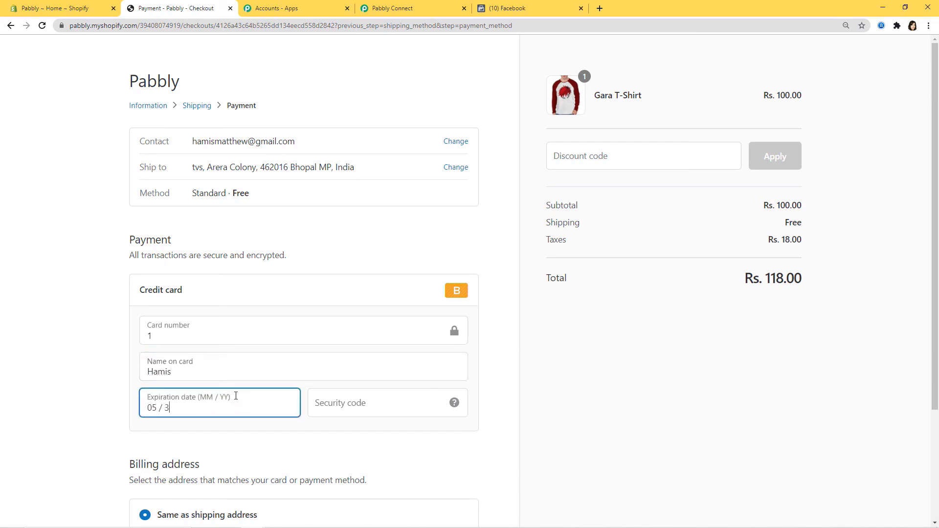
text(5)
click(342, 403)
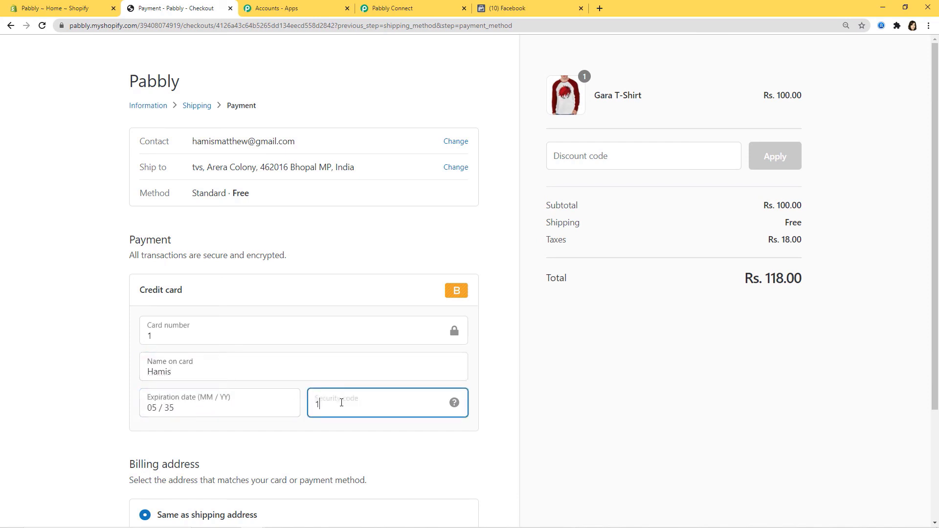
text(123)
- Pay now to place the Rs. 118.00 Gara T-Shirt test order, then return to Facebook
scroll(559, 390, down, 3)
click(457, 438)
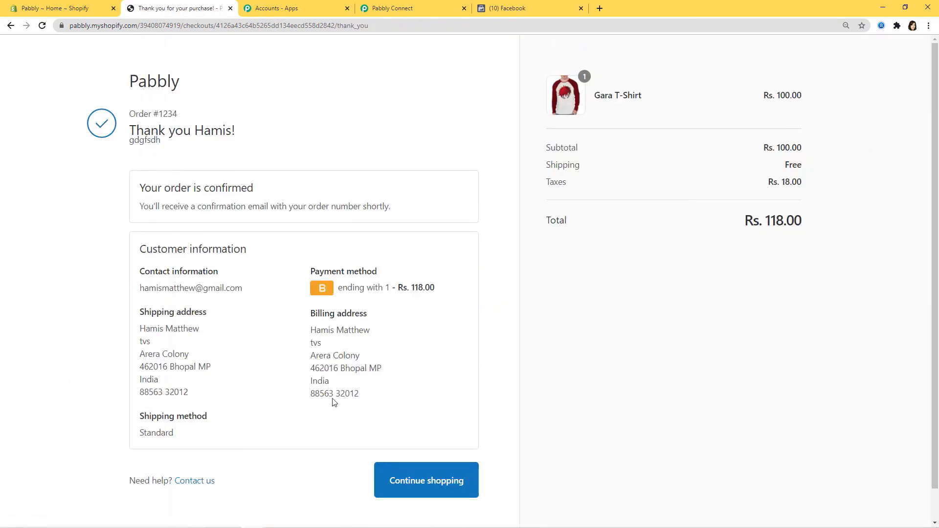
scroll(586, 362, down, 1)
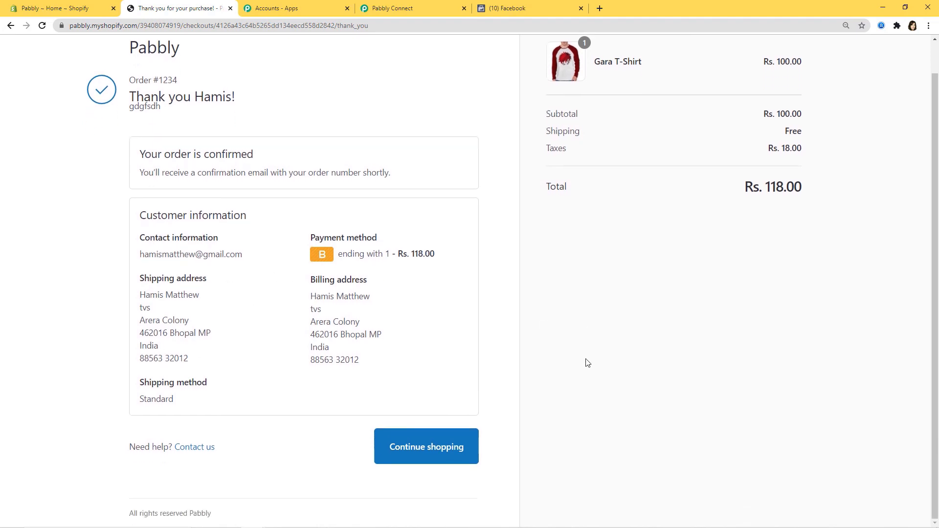
scroll(592, 365, up, 1)
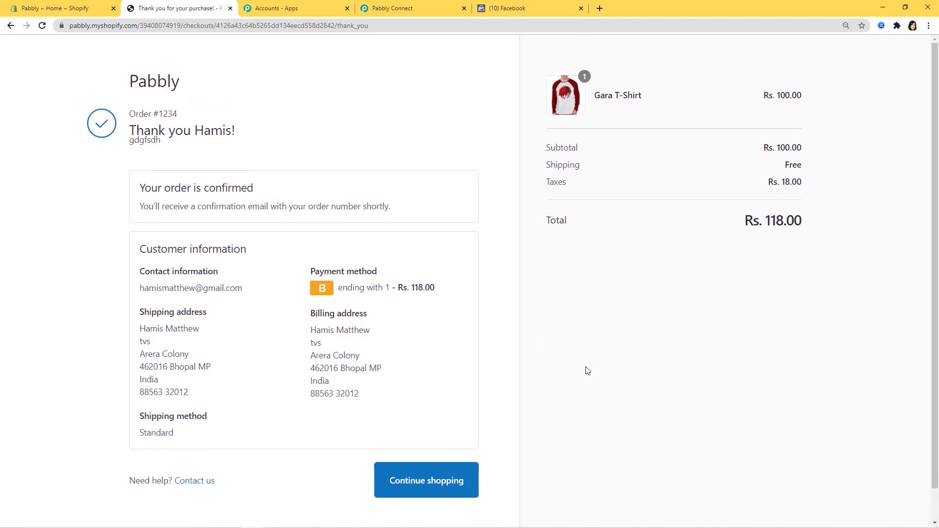
click(506, 6)
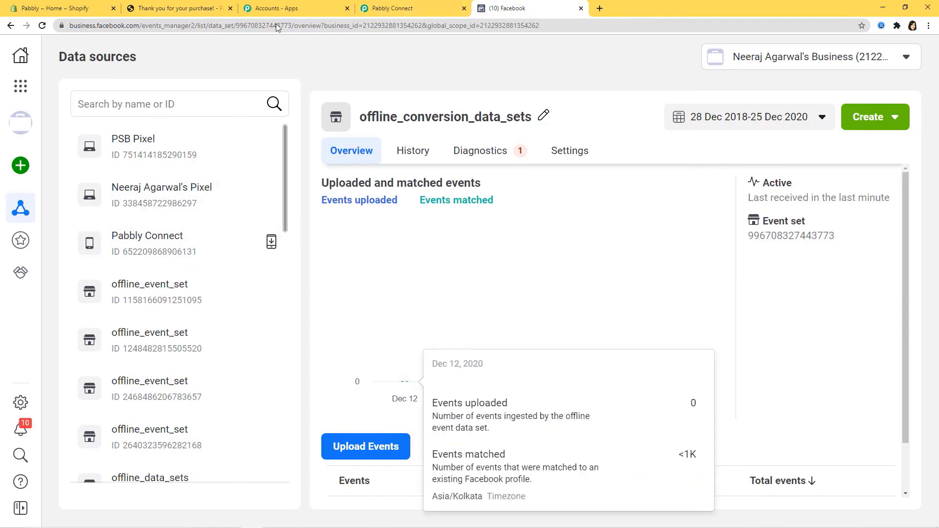
- Reload Events Manager and check that offline_conversions_data_set shows 6 events uploaded on Dec 26, 2020
click(43, 26)
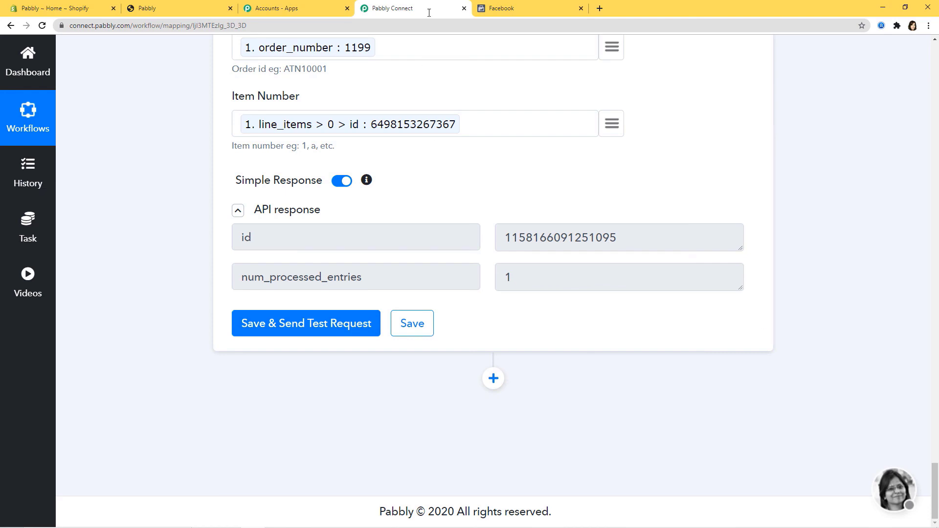
click(537, 9)
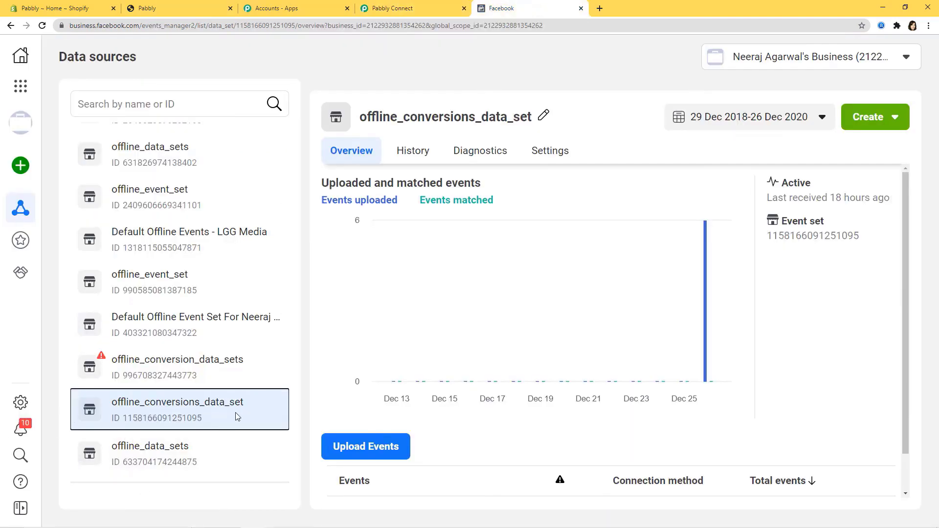
mouse_move(703, 336)
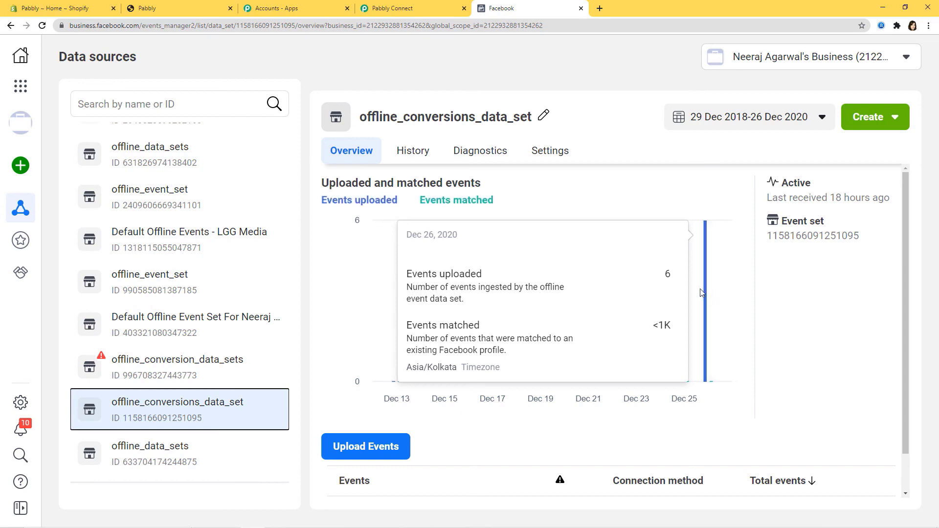
- Return to the Pabbly Connect workflow and scroll through its SHA256 and Facebook steps
click(411, 8)
scroll(838, 375, up, 20)
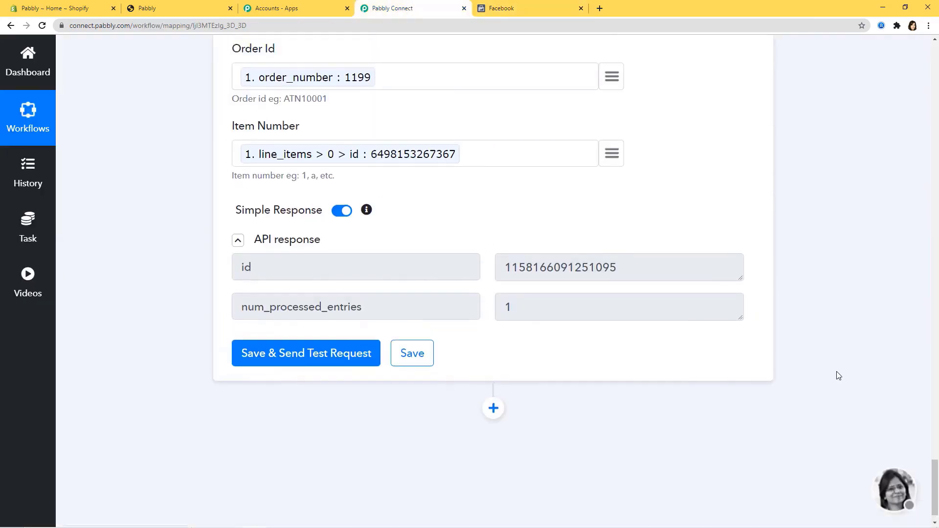
scroll(840, 375, up, 8)
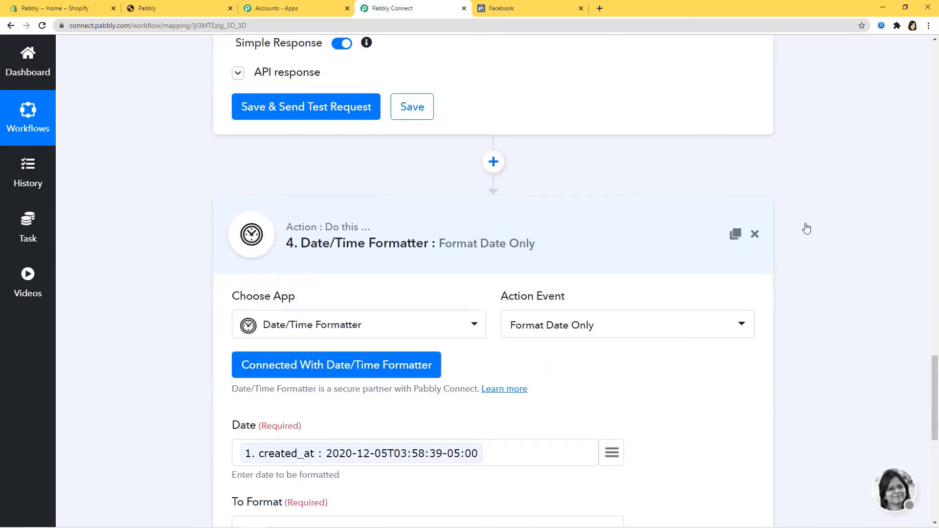
scroll(832, 274, up, 10)
scroll(622, 405, up, 12)
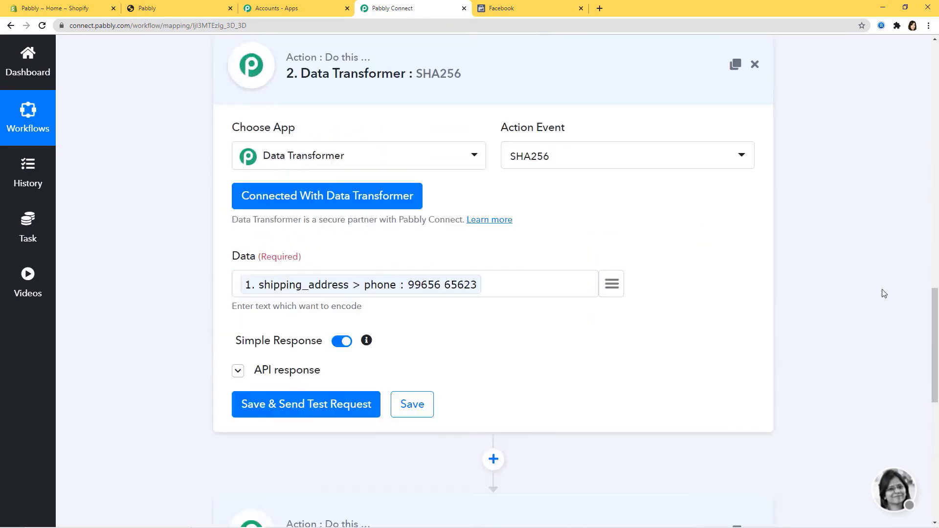
scroll(857, 319, up, 10)
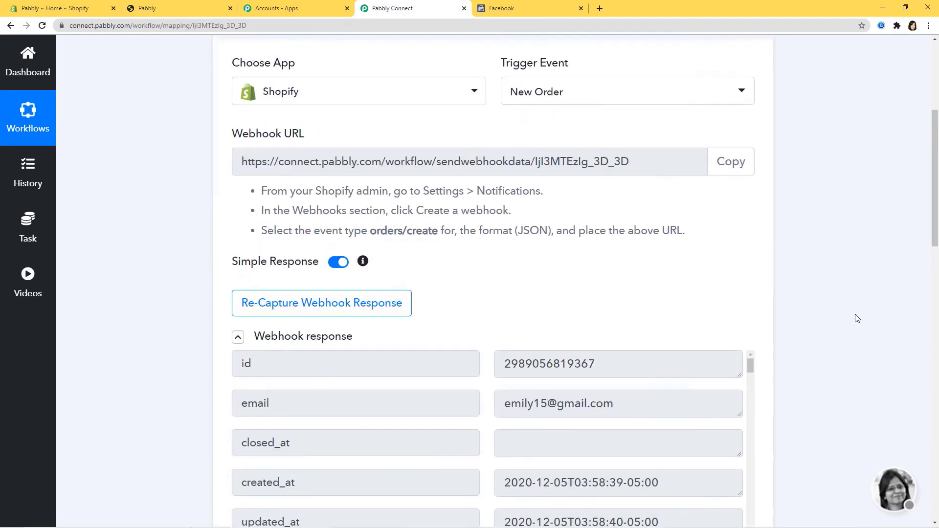
scroll(860, 304, down, 2)
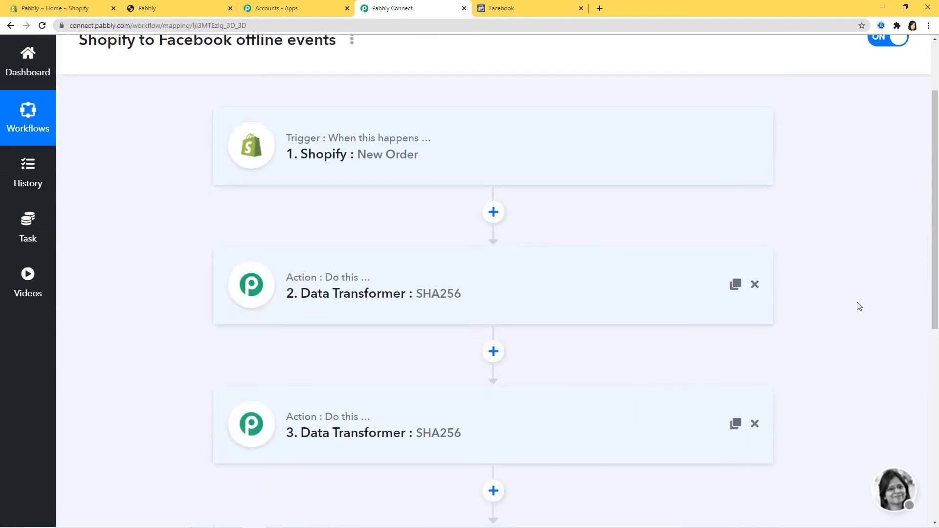
scroll(860, 306, down, 1)
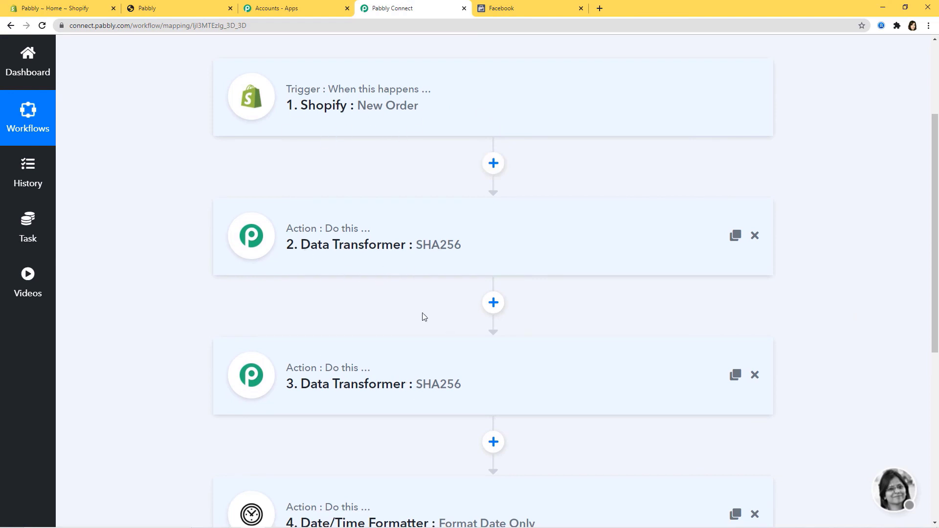
scroll(424, 317, down, 5)
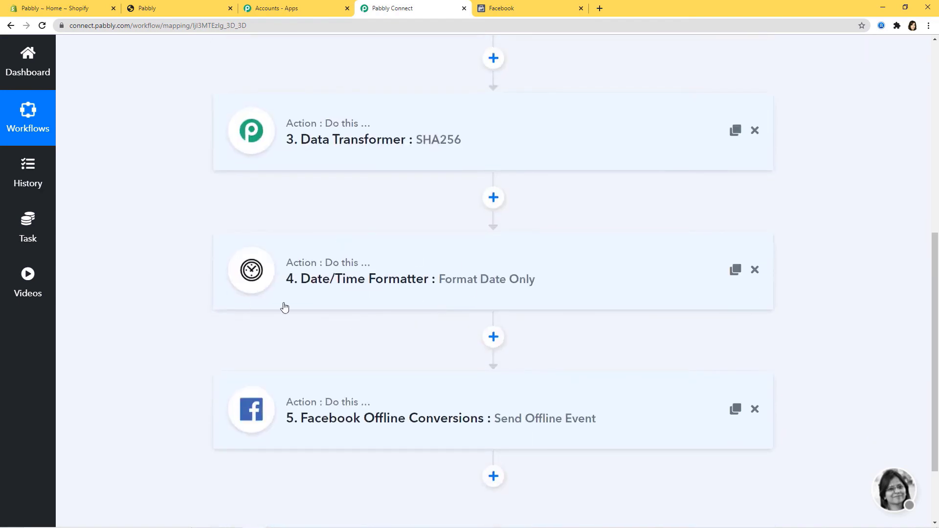
- Expand the Date/Time Formatter step to review its settings, then collapse it
click(594, 293)
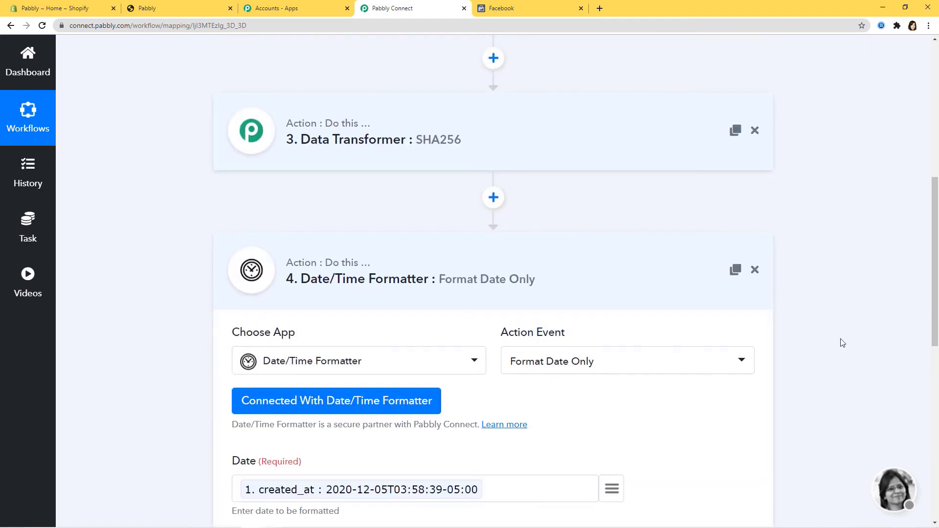
scroll(841, 342, down, 4)
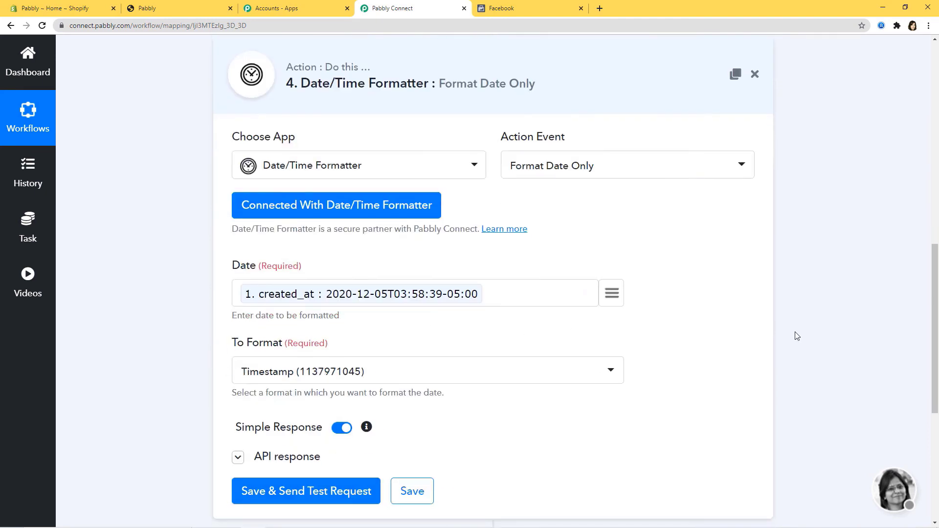
scroll(795, 332, down, 6)
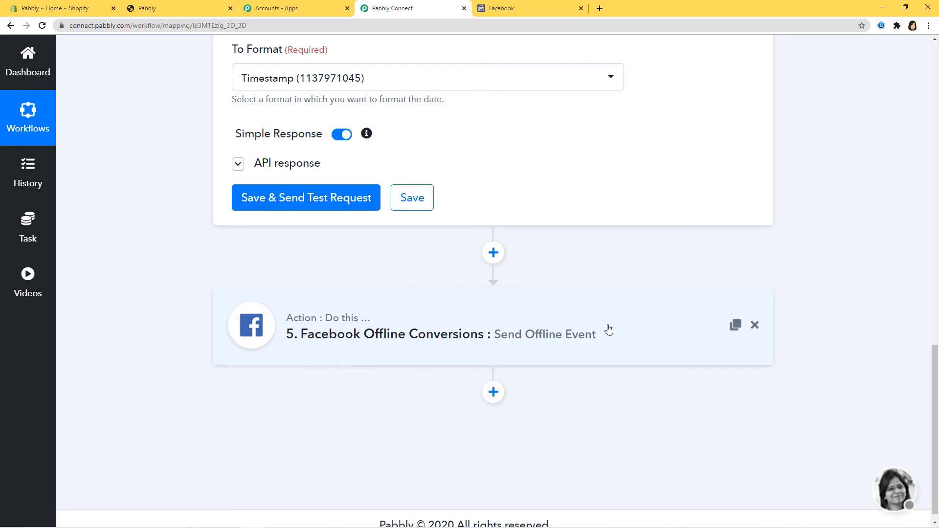
scroll(861, 286, up, 10)
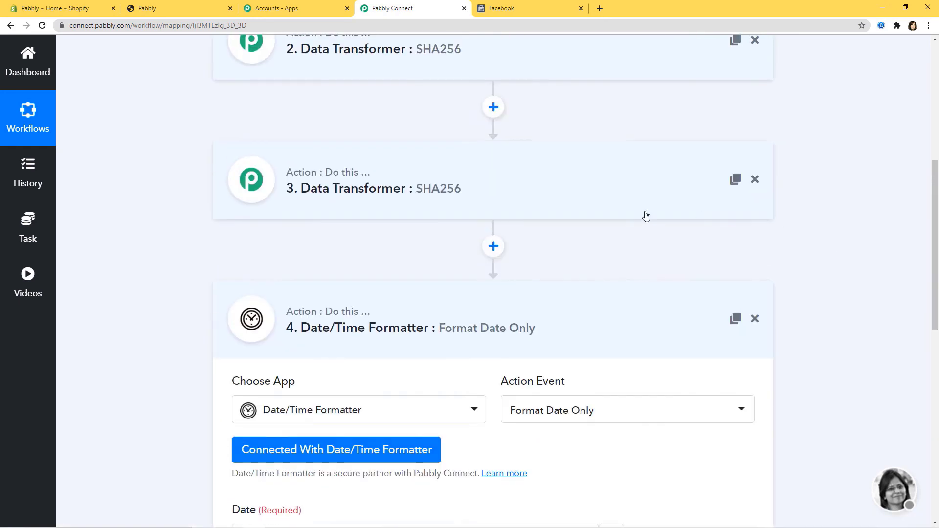
click(606, 317)
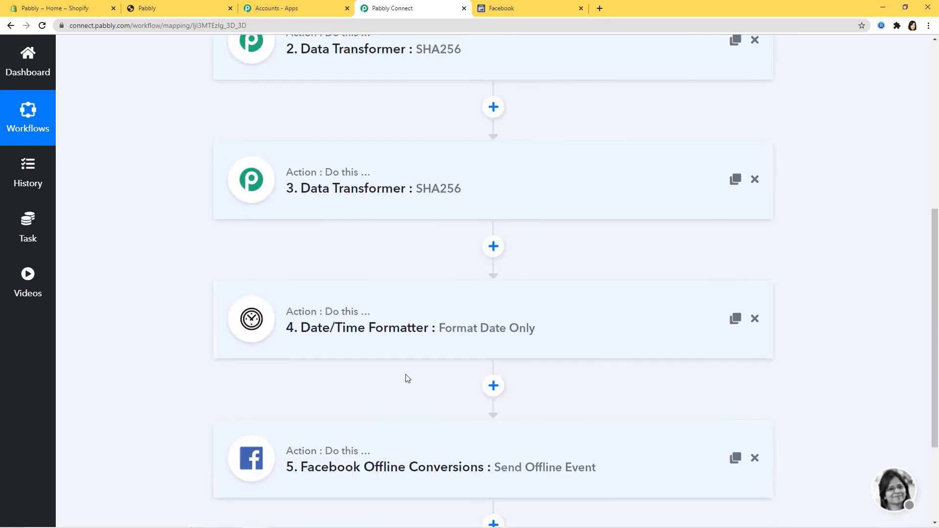
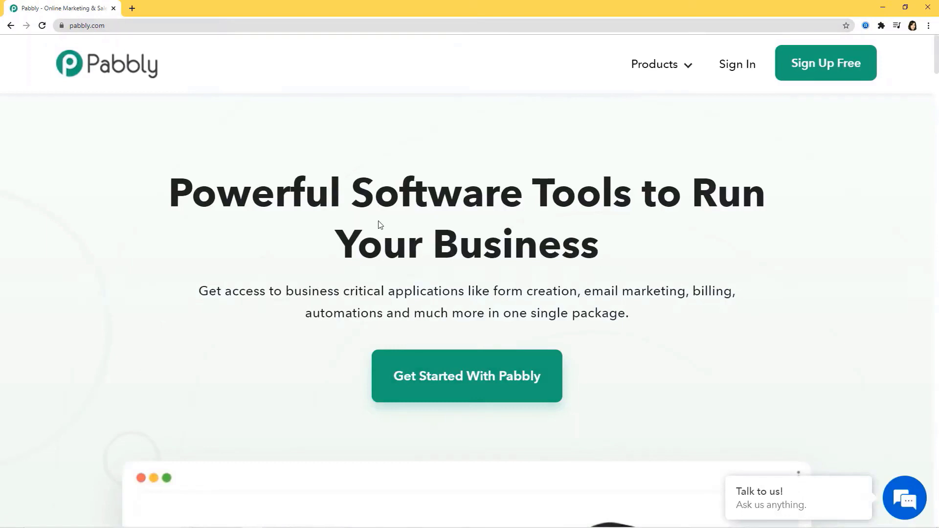
- Sign in to the Pabbly account and launch Pabbly Connect from its Access Now card
mouse_move(657, 64)
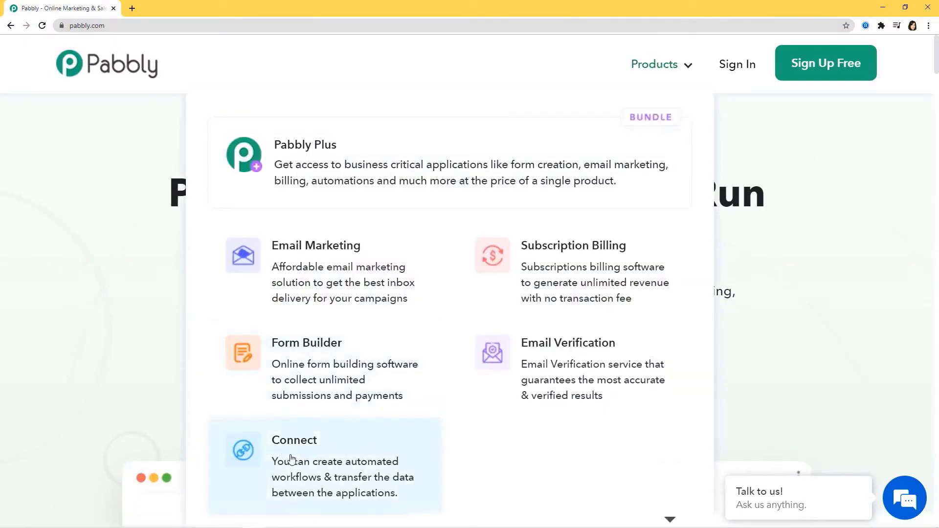
click(313, 458)
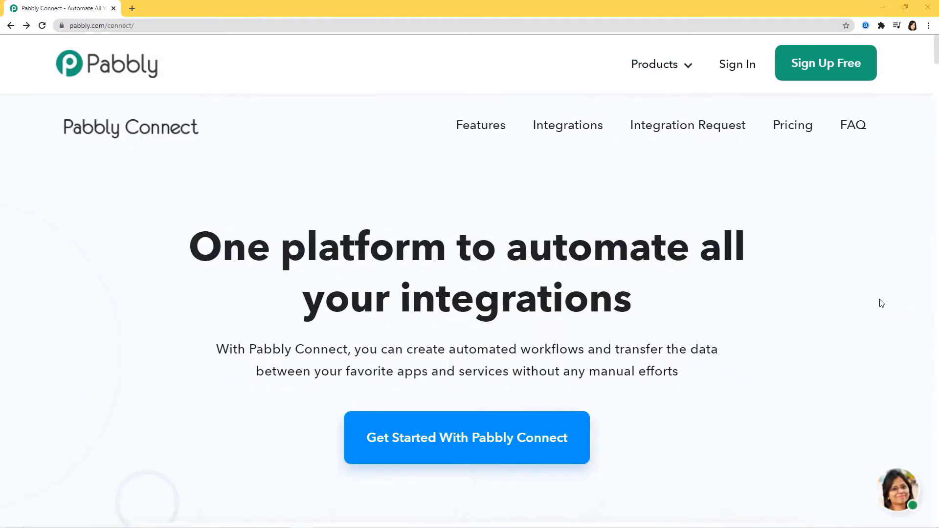
click(736, 72)
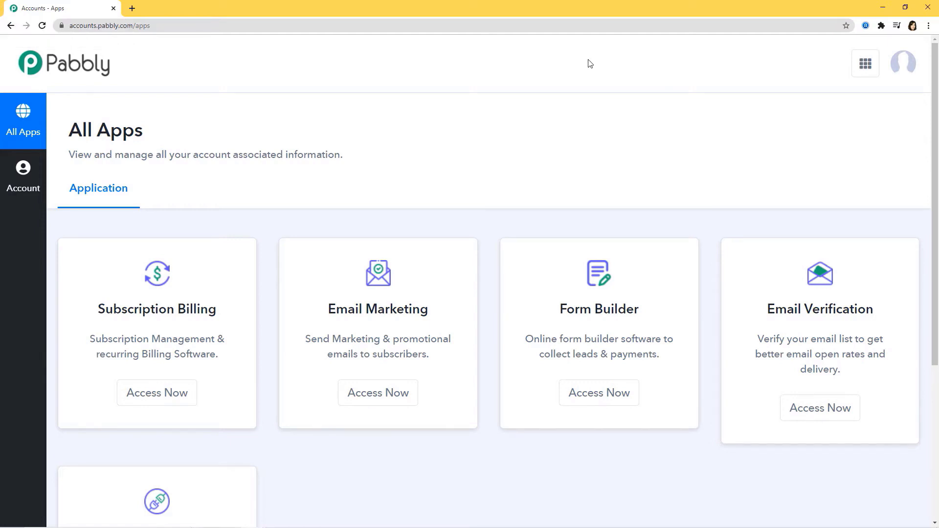
scroll(590, 78, down, 5)
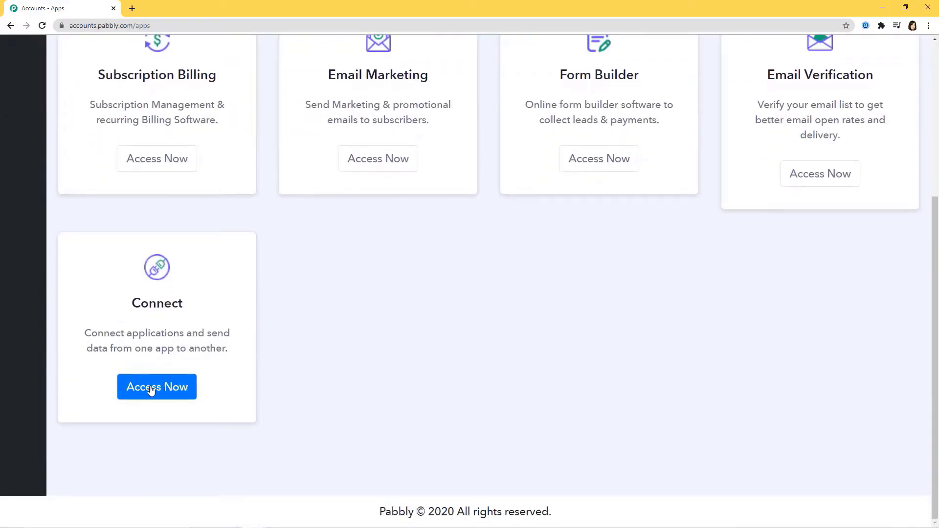
click(152, 387)
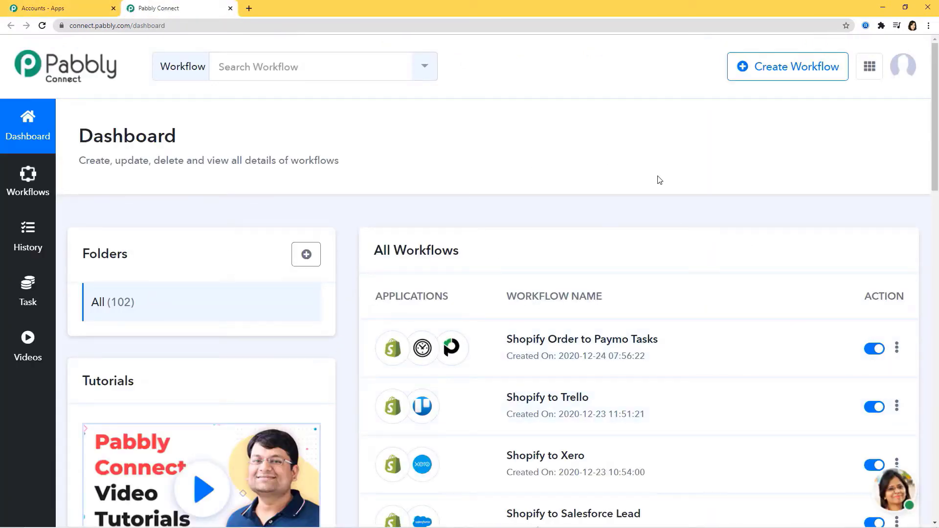
- Create a new workflow called 'Shopify to ShipStation' from the dashboard
scroll(671, 362, down, 3)
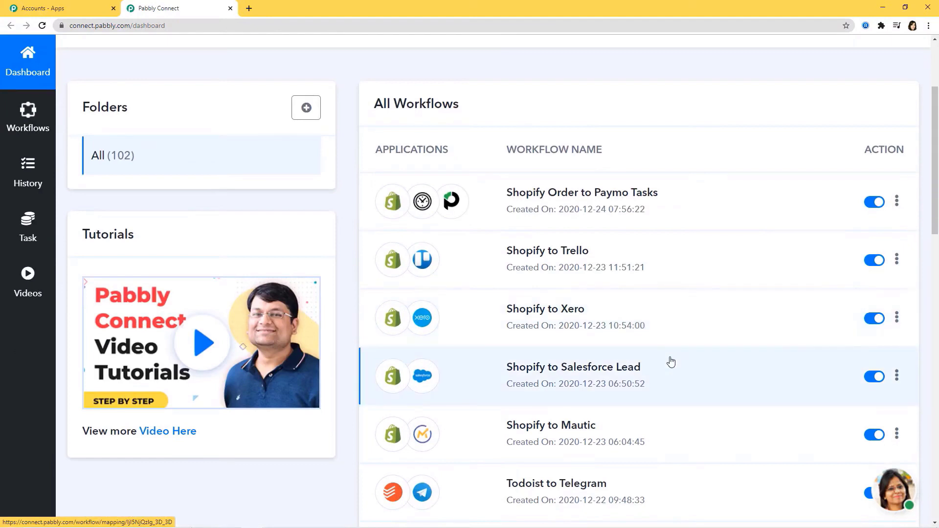
scroll(671, 362, up, 3)
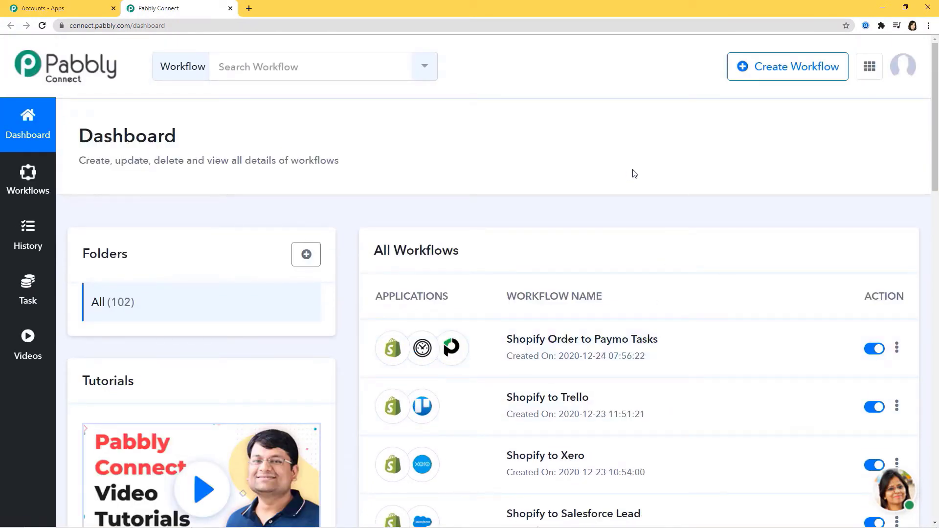
click(777, 69)
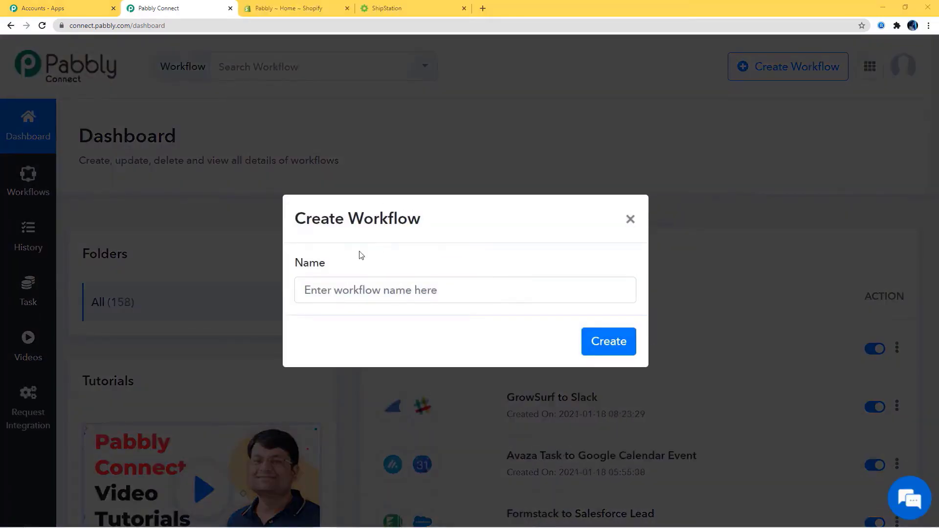
click(361, 293)
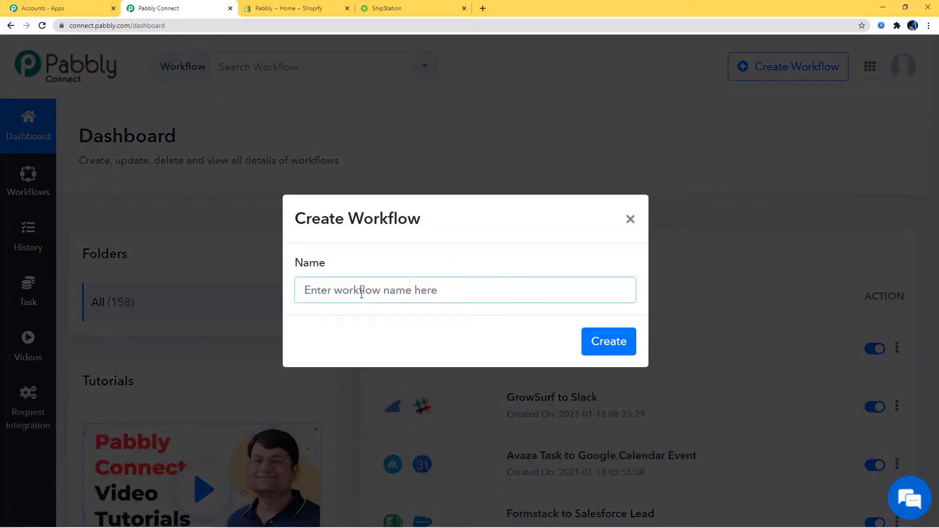
text(Shopify to )
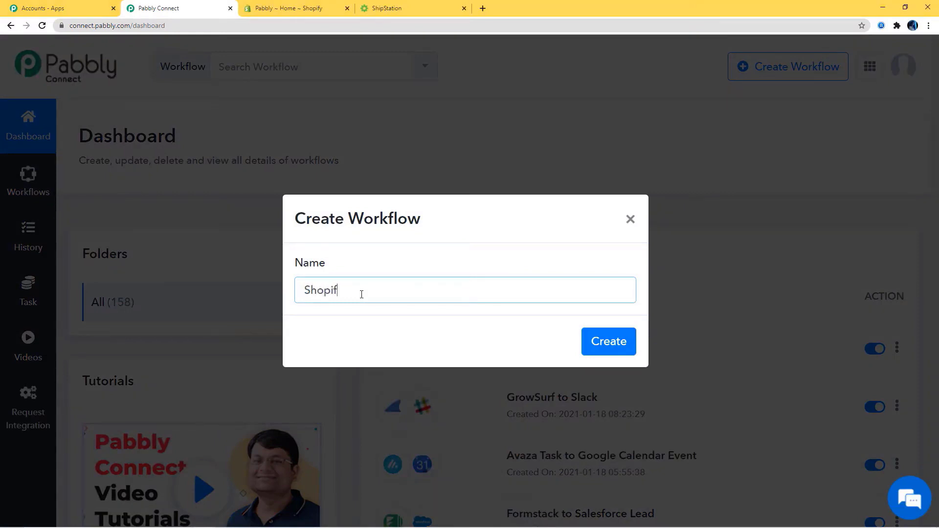
text(ShipStation)
click(627, 345)
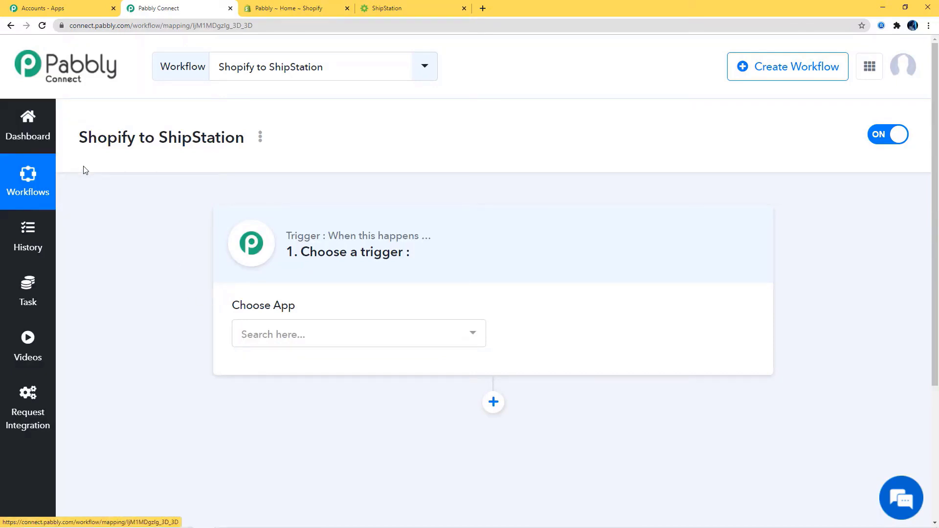
- Set the workflow trigger to the Shopify app with the New Order event
click(379, 335)
text(Shopi)
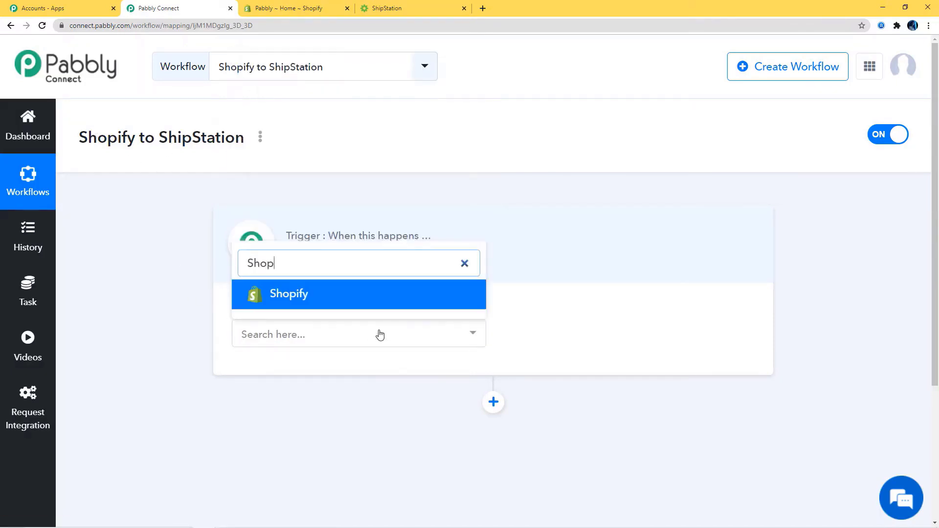
click(386, 292)
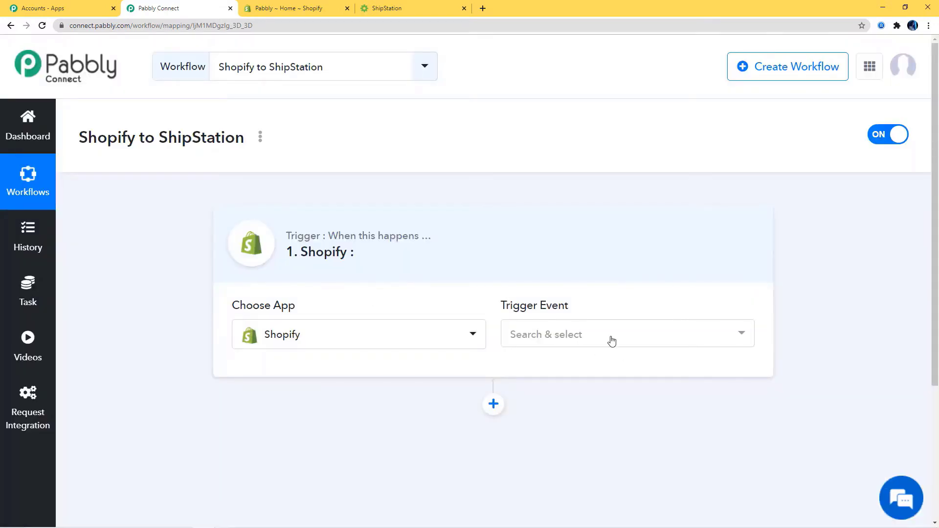
click(611, 339)
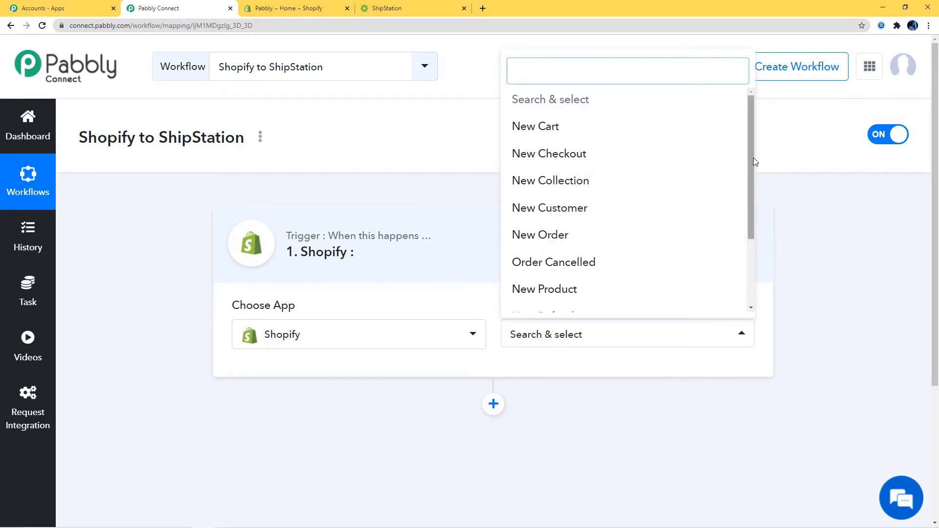
mouse_move(754, 158)
mouse_down()
mouse_move(765, 247)
mouse_move(750, 149)
mouse_up()
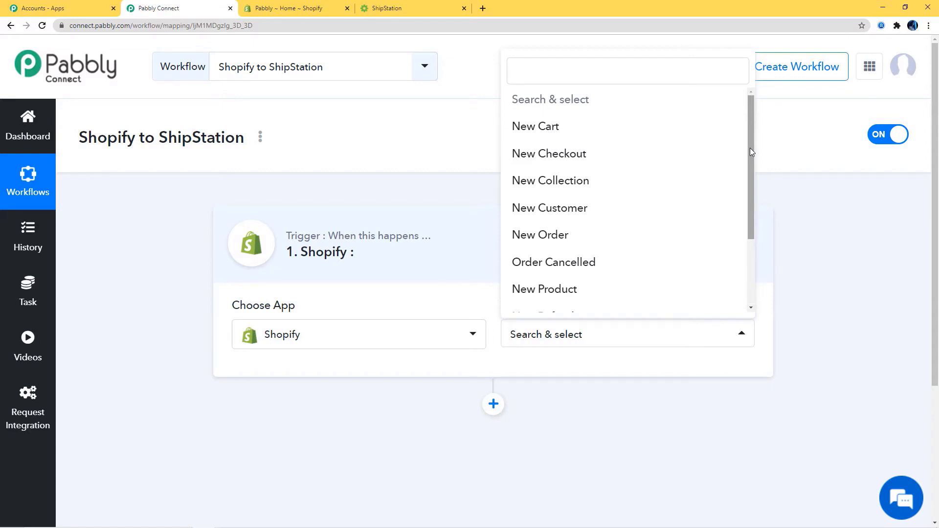
click(544, 236)
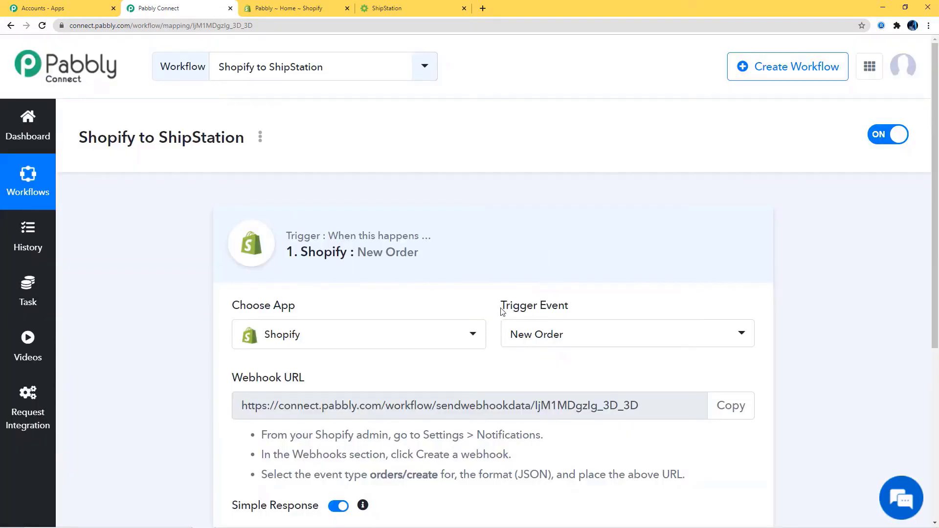
drag(501, 311, 575, 309)
- Copy the New Order trigger's webhook URL and switch to the Shopify admin tab
click(532, 313)
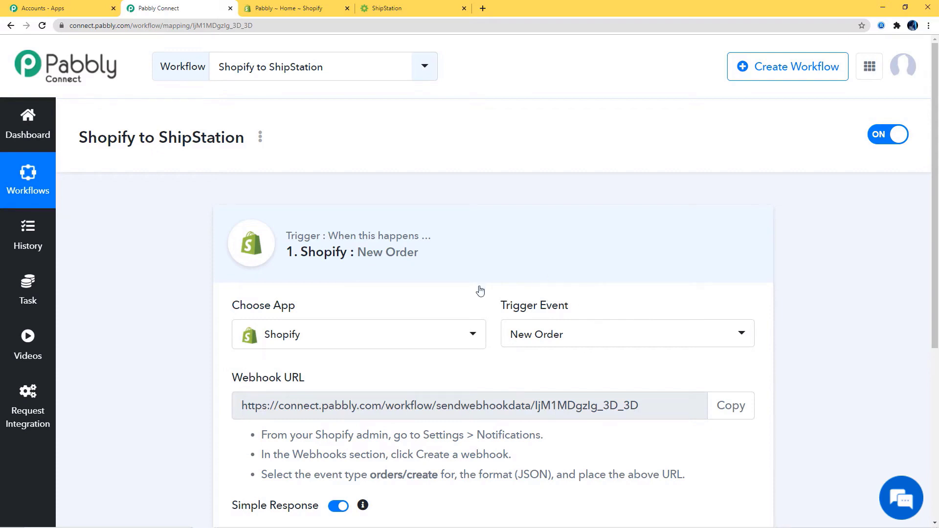
scroll(524, 364, down, 2)
drag(218, 287, 308, 278)
click(276, 287)
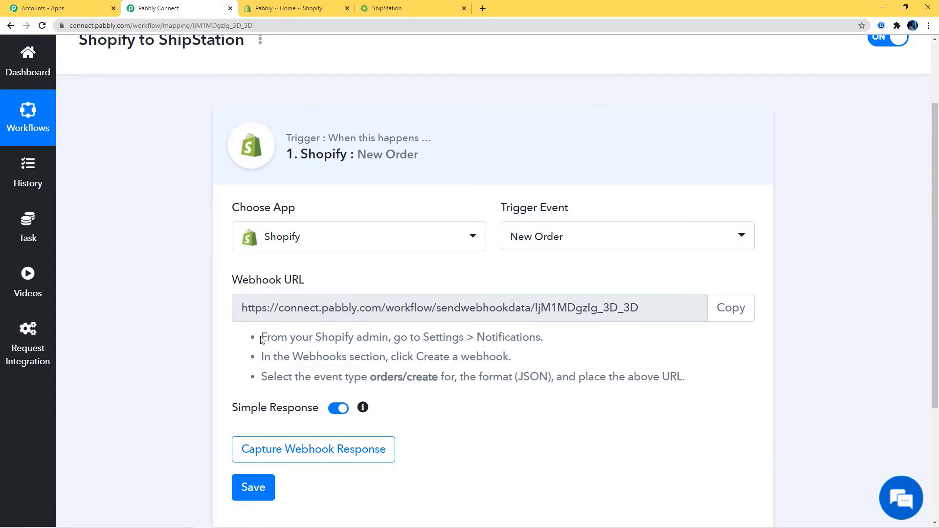
drag(360, 357, 634, 378)
click(669, 375)
click(722, 319)
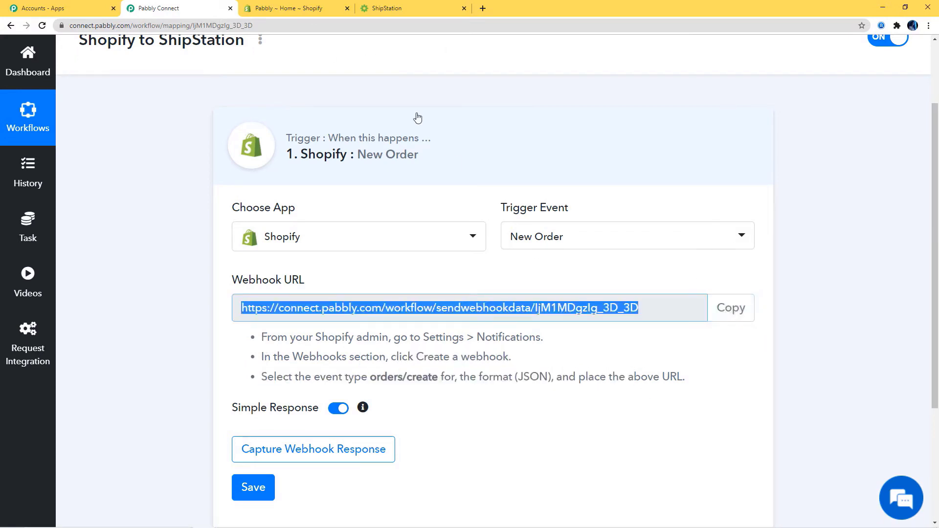
click(302, 10)
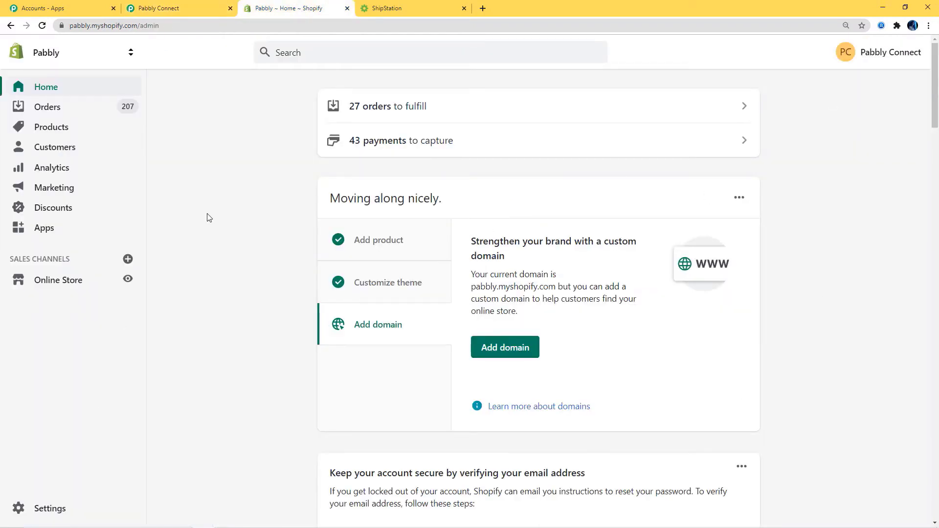
- Go to Shopify Settings > Notifications and start adding a new webhook
click(37, 513)
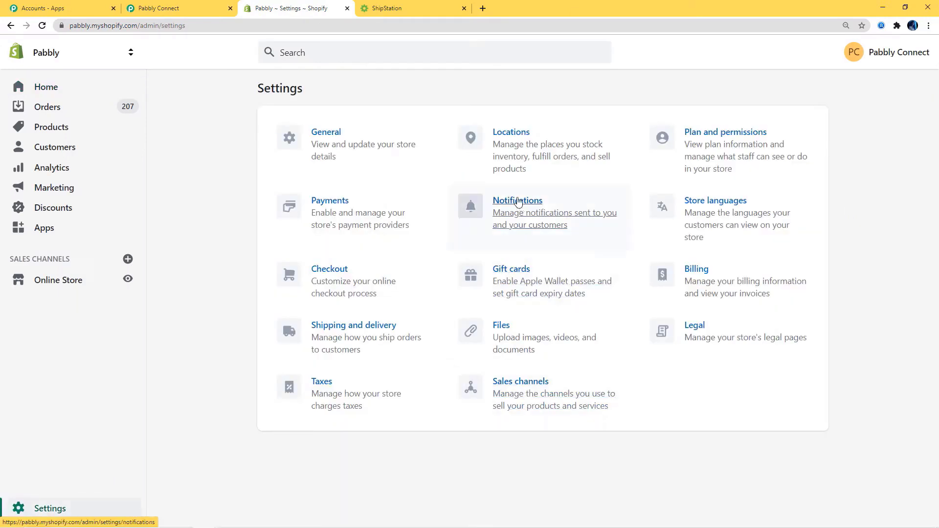
click(519, 214)
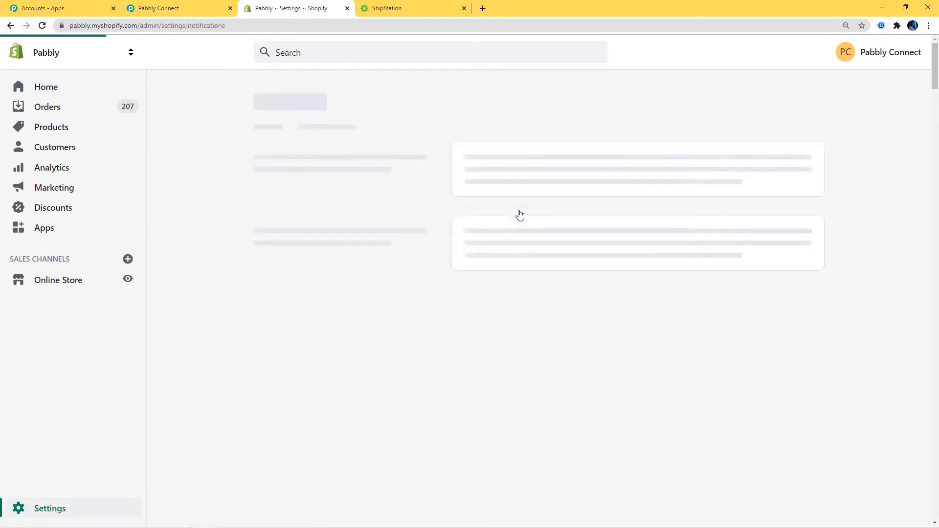
scroll(520, 215, down, 3)
scroll(520, 214, down, 20)
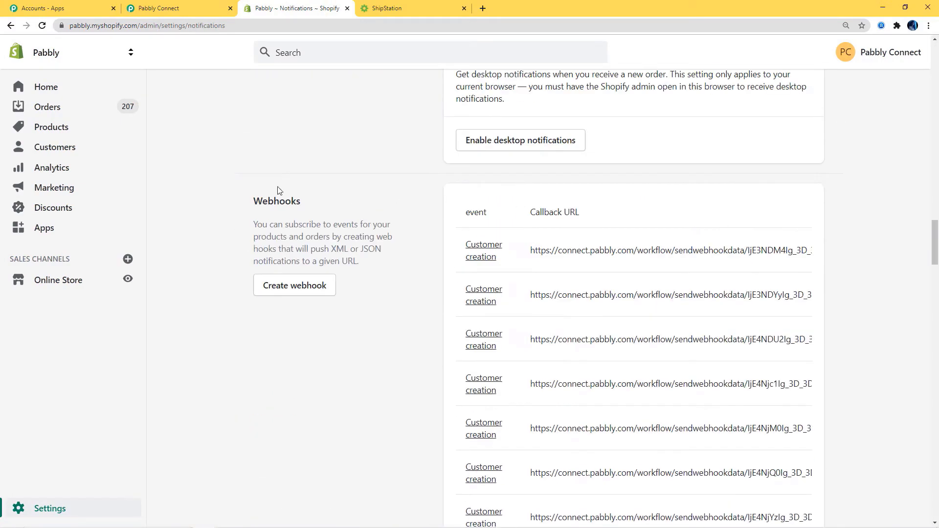
click(271, 289)
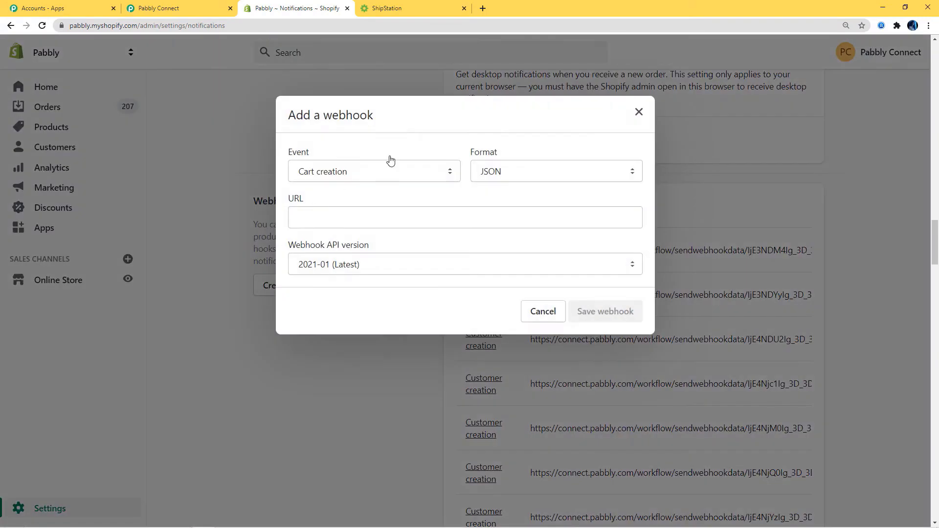
- Set the webhook event to Order creation, paste the Pabbly URL, and save the webhook
click(373, 178)
key(o)
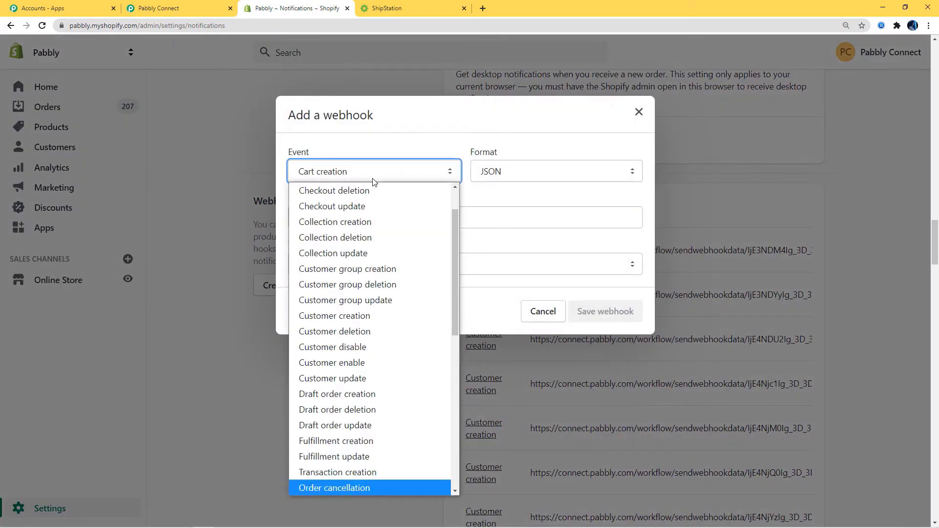
scroll(338, 260, down, 4)
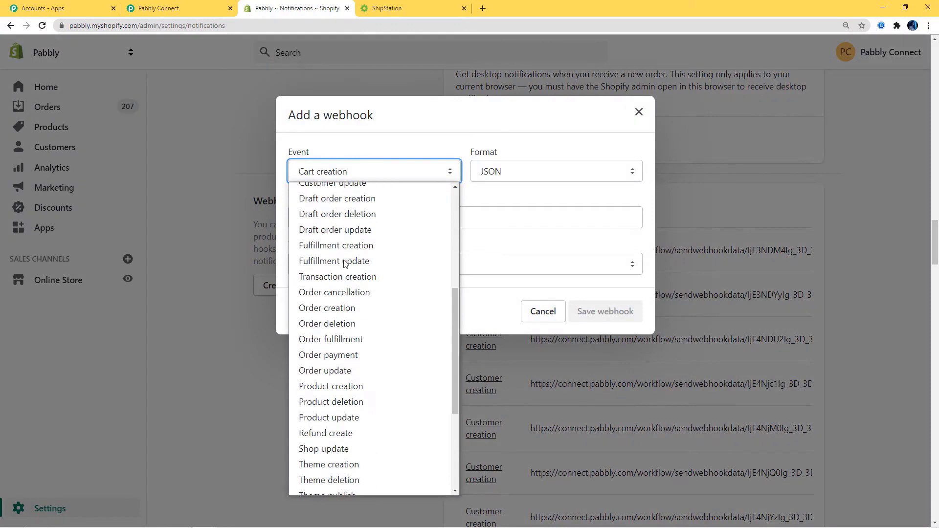
click(349, 310)
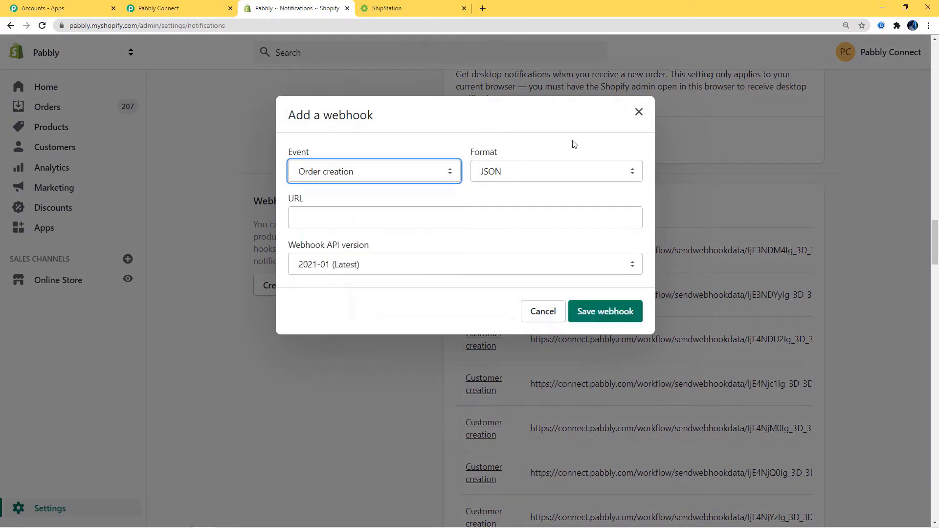
click(307, 223)
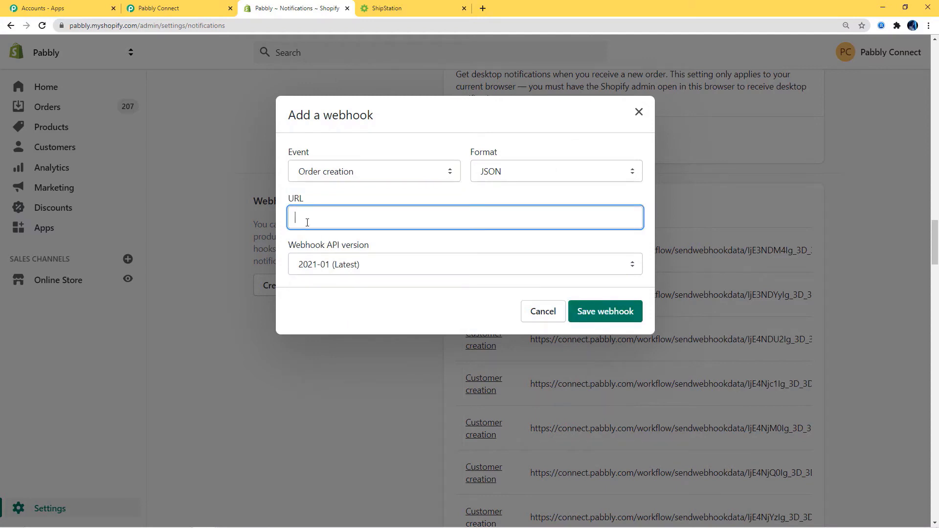
click(161, 8)
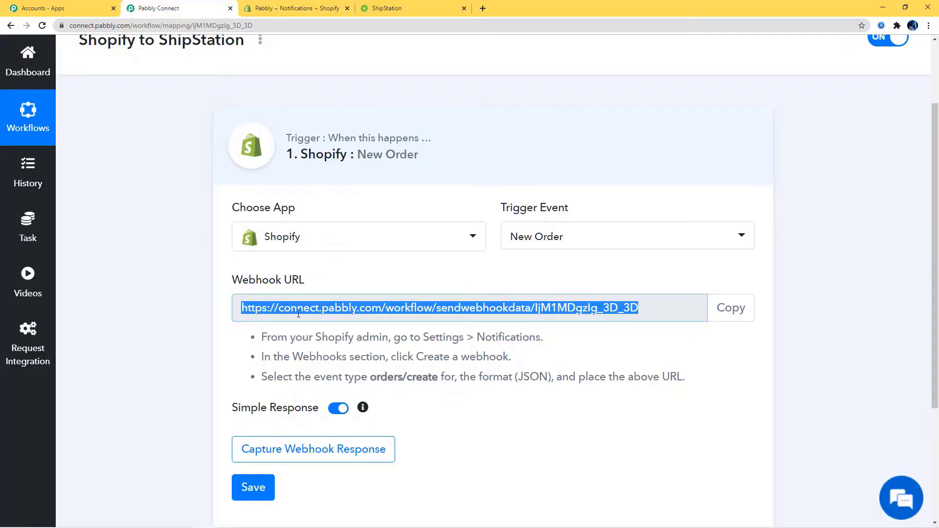
click(297, 9)
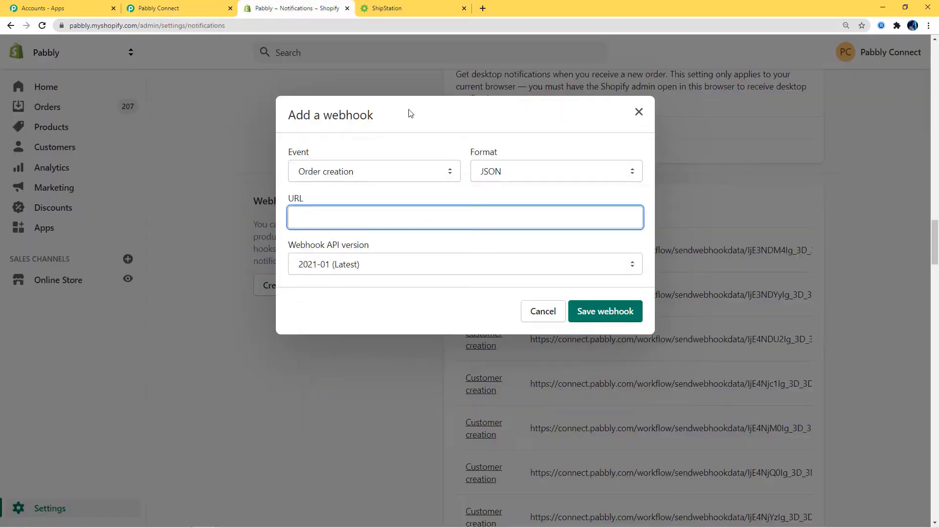
key(ctrl+v)
click(605, 318)
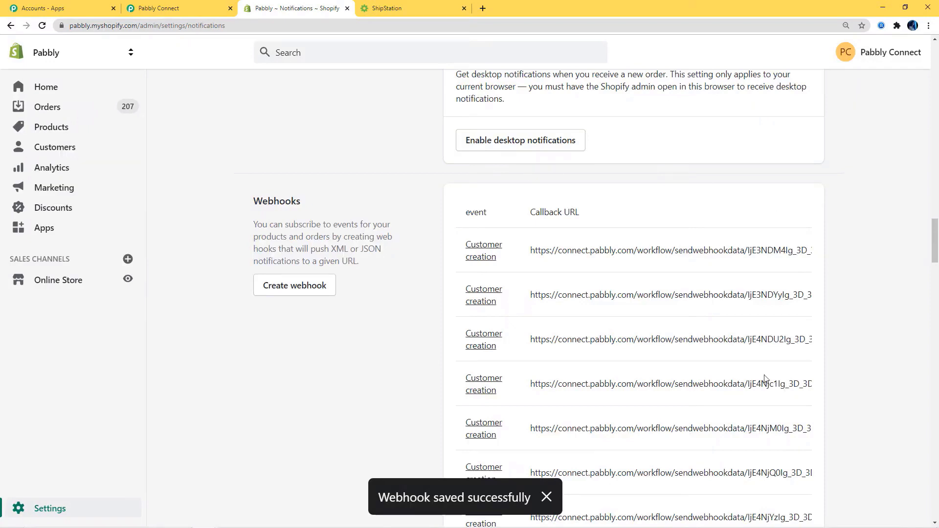
click(184, 11)
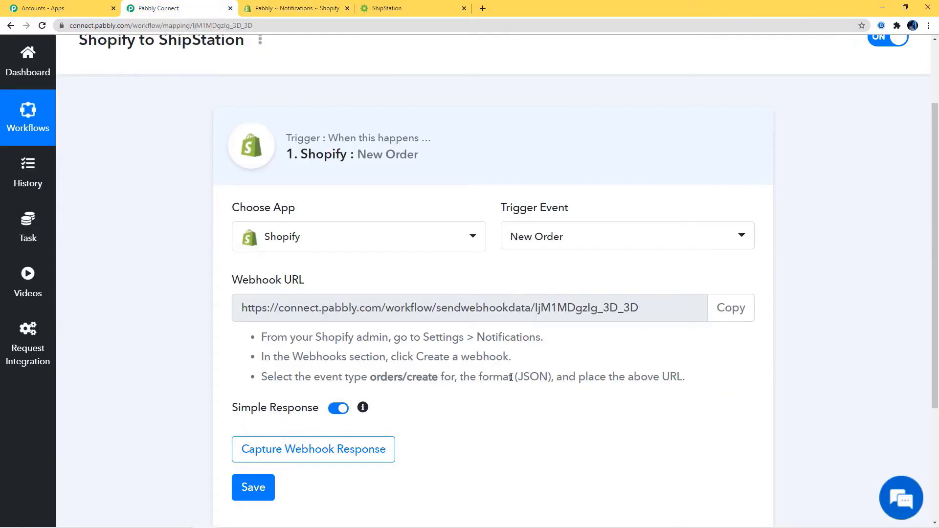
- Start Capture Webhook Response in Pabbly, then return to Shopify's Notifications page
scroll(350, 230, down, 4)
click(350, 272)
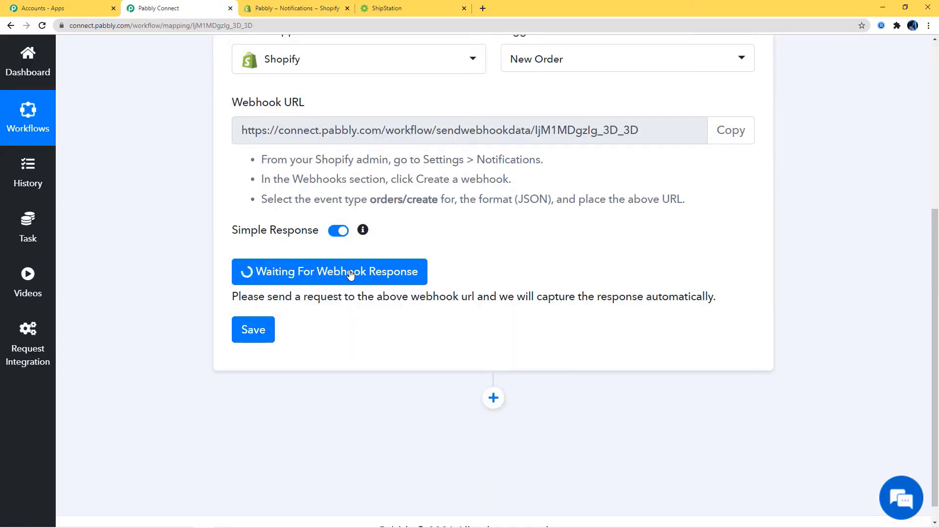
scroll(350, 274, up, 3)
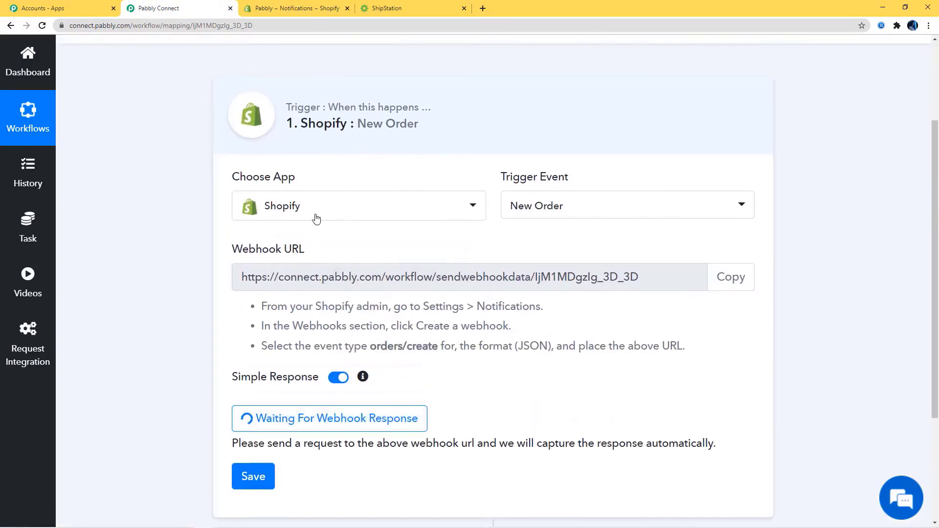
click(297, 8)
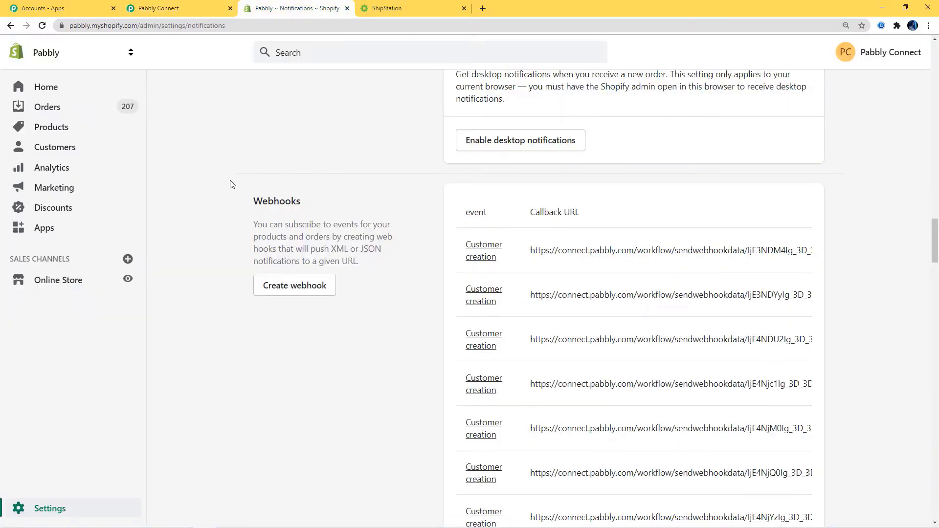
- Open the Shopify online store in a new browser tab
right_click(79, 283)
click(109, 287)
click(430, 9)
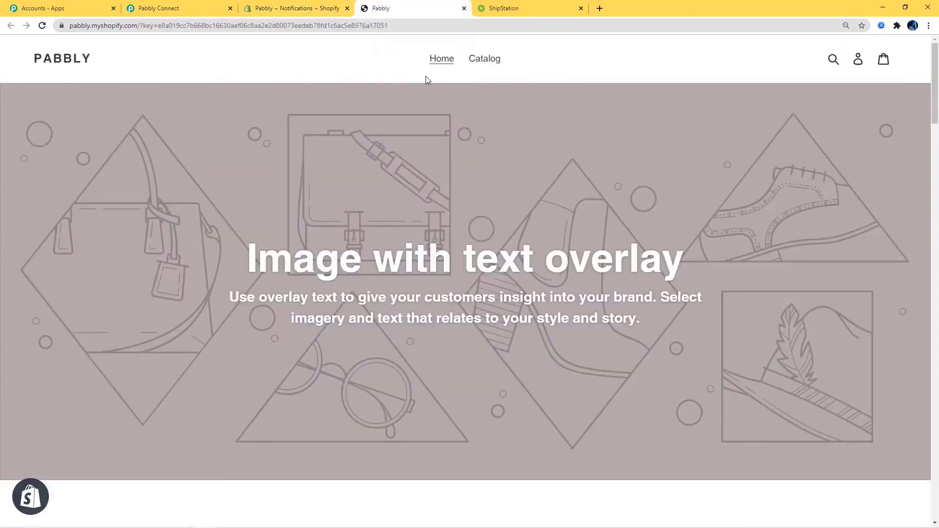
- Pick the HP Laptop from the catalog and start checkout with Buy It Now
click(495, 59)
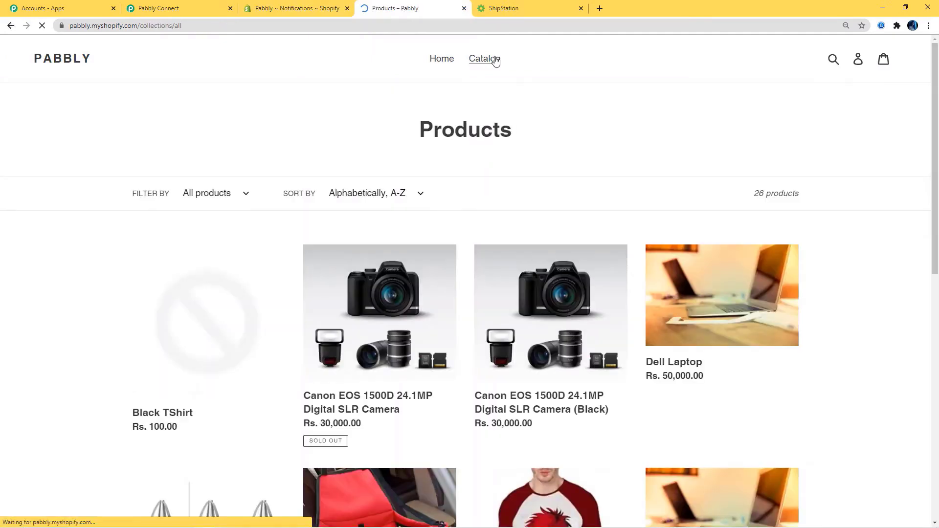
scroll(512, 230, down, 5)
scroll(510, 241, up, 1)
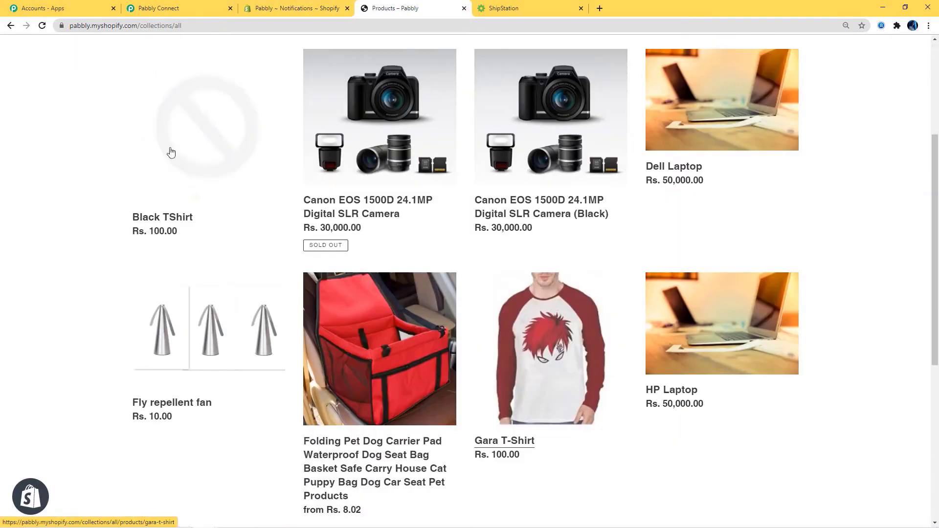
click(680, 392)
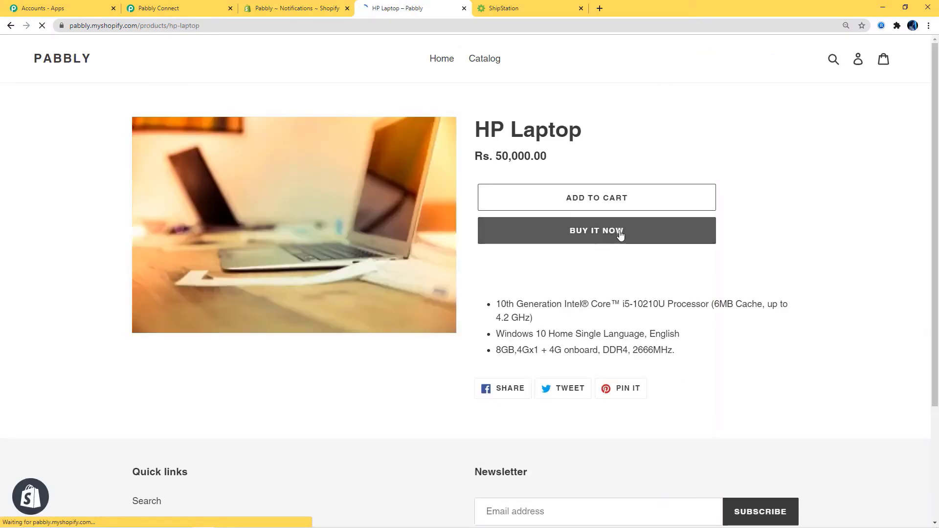
click(620, 234)
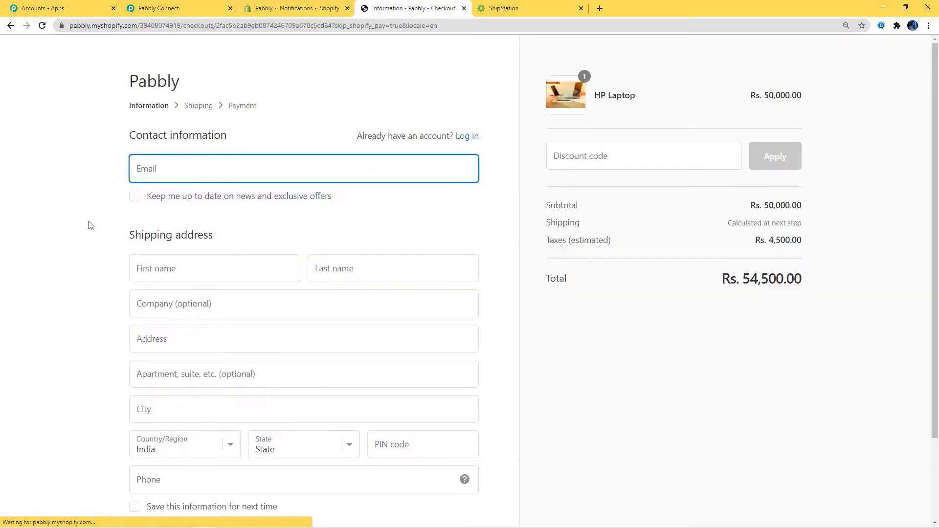
- Enter the customer's e-mail, first and last name, and company name
click(166, 168)
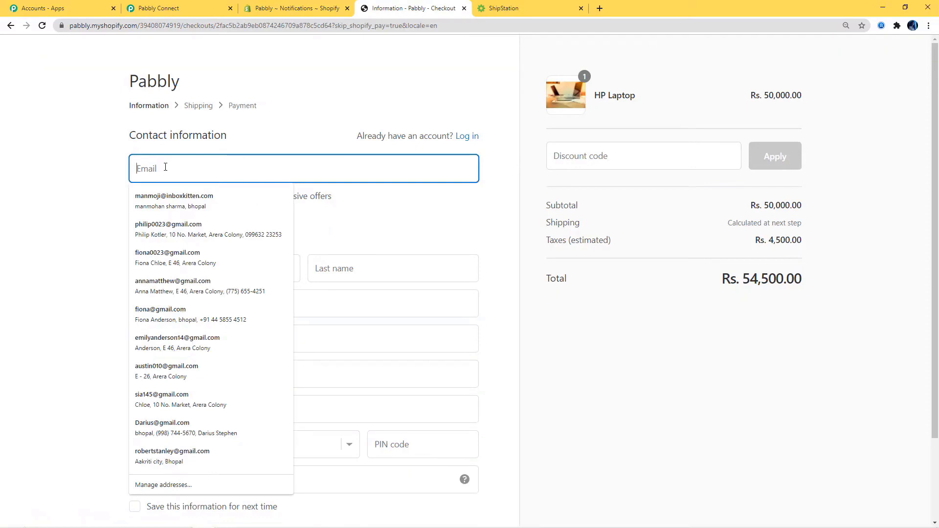
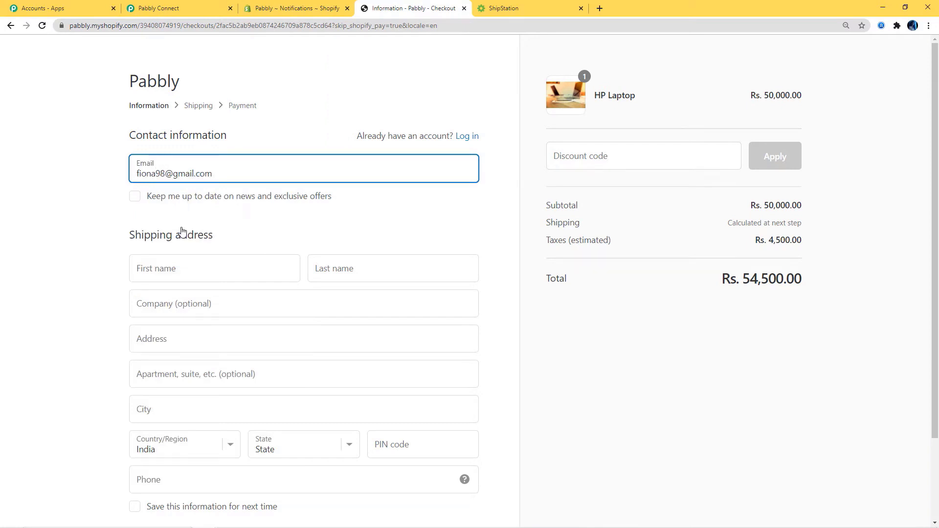
click(199, 271)
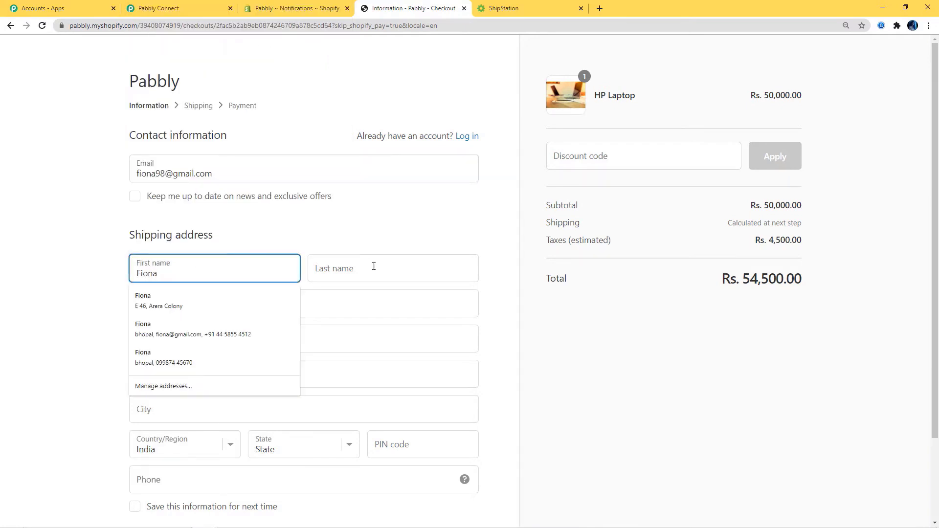
click(373, 266)
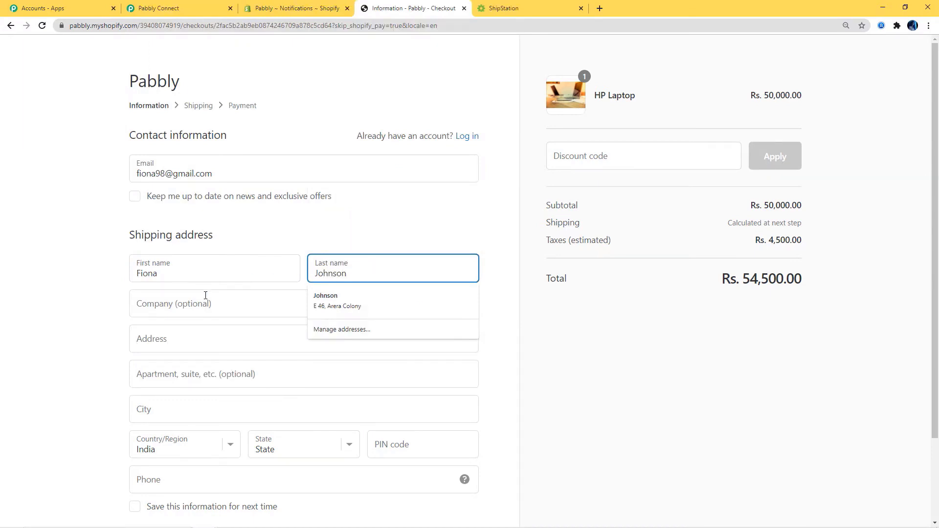
click(204, 297)
text(TVS)
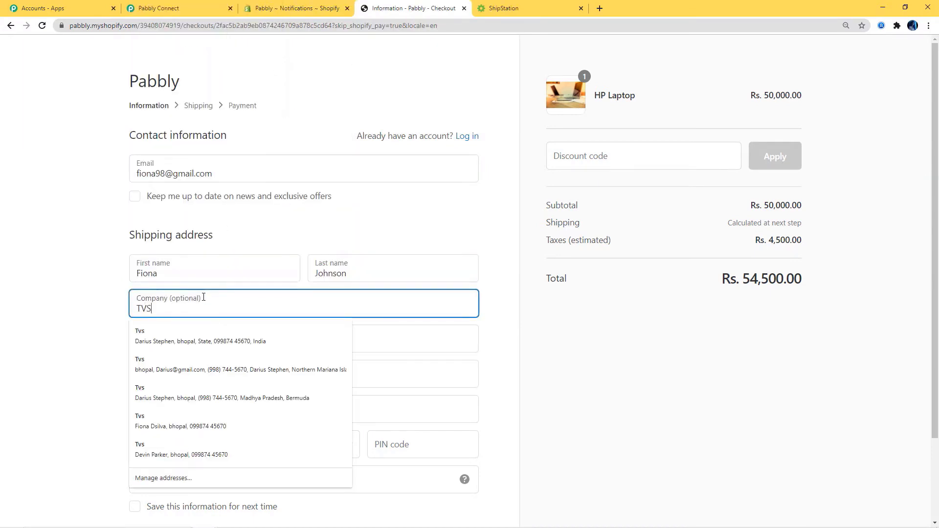
- Fill in the street address, PIN code and phone number, then continue to shipping
click(401, 335)
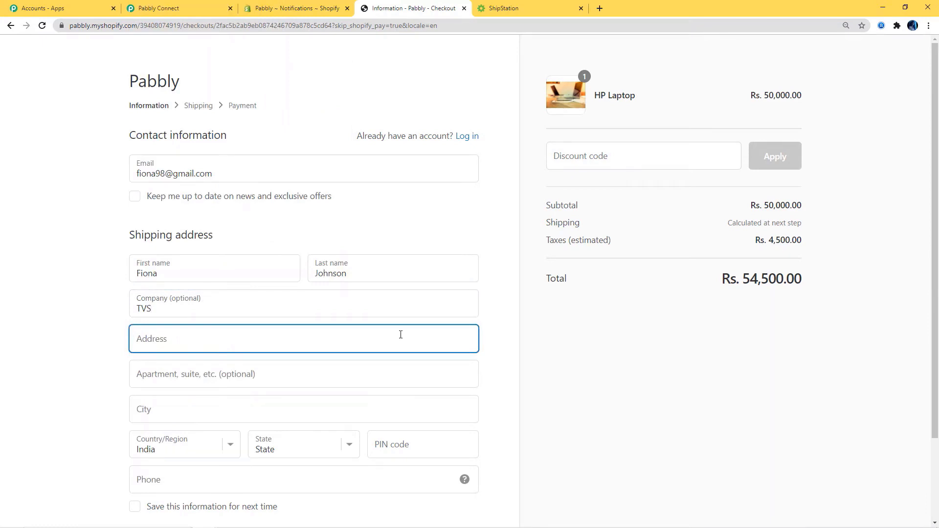
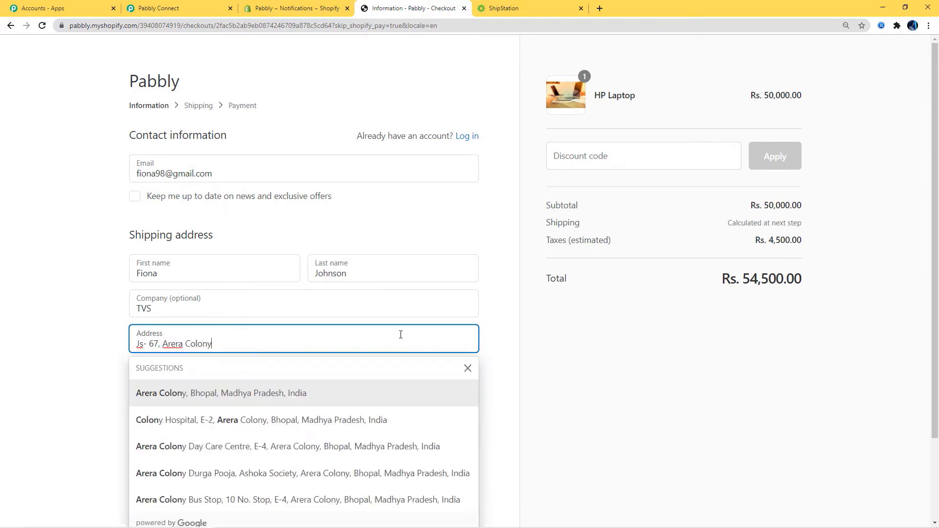
click(296, 402)
scroll(394, 254, down, 2)
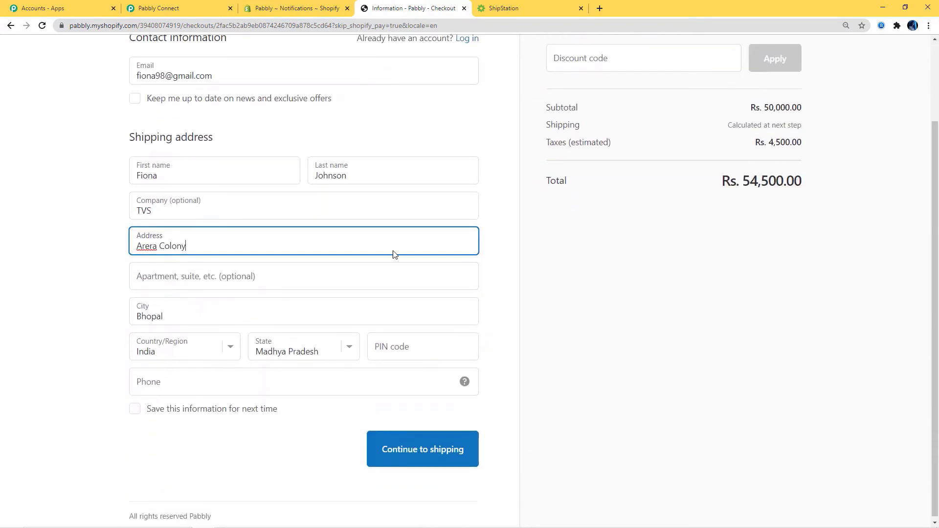
click(391, 352)
text(4)
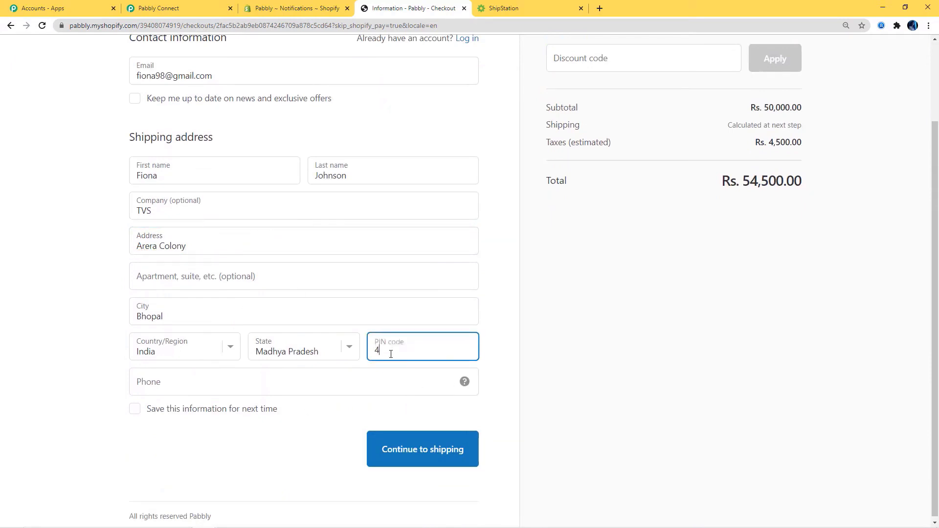
text(62016)
click(342, 384)
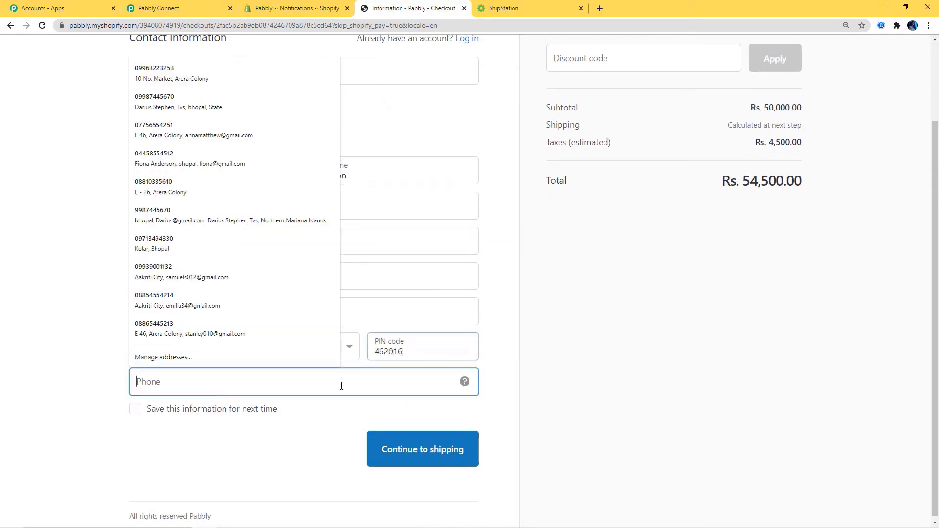
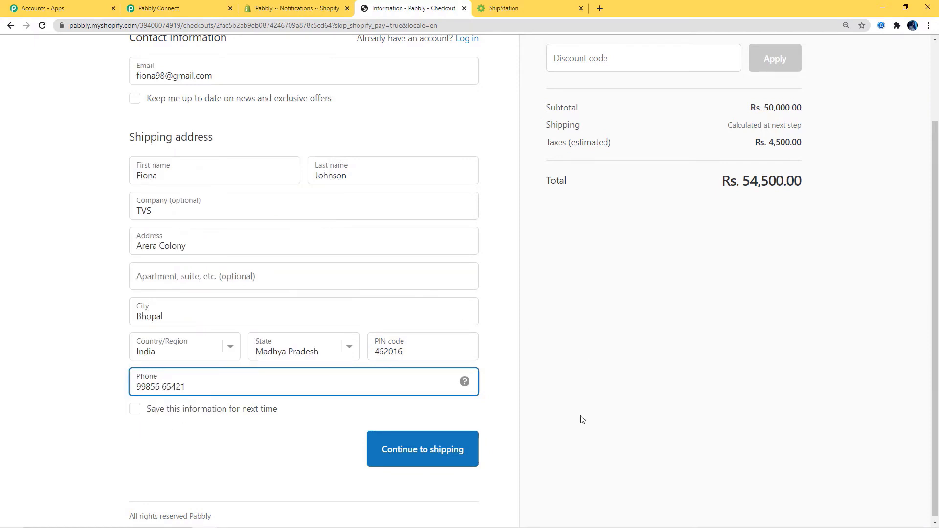
click(388, 458)
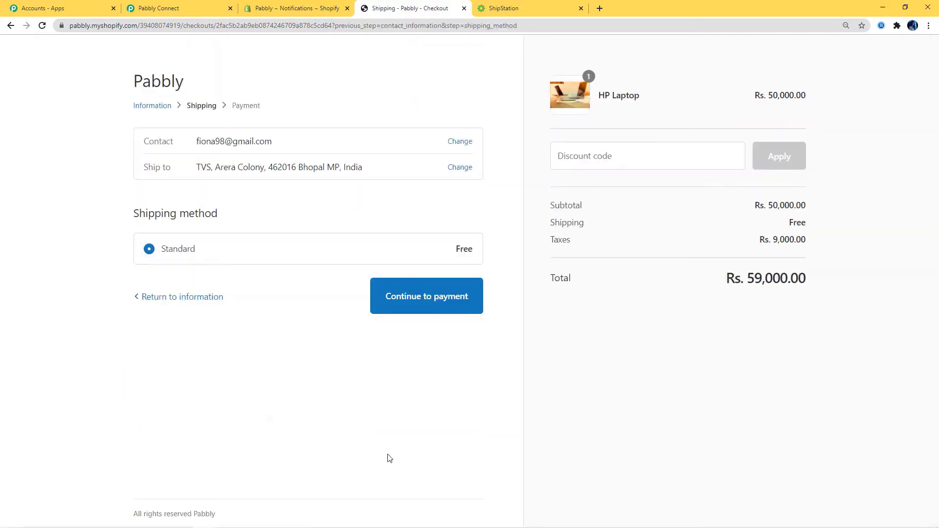
- Continue to payment and enter the test card number, name on card, expiry and security code
click(427, 295)
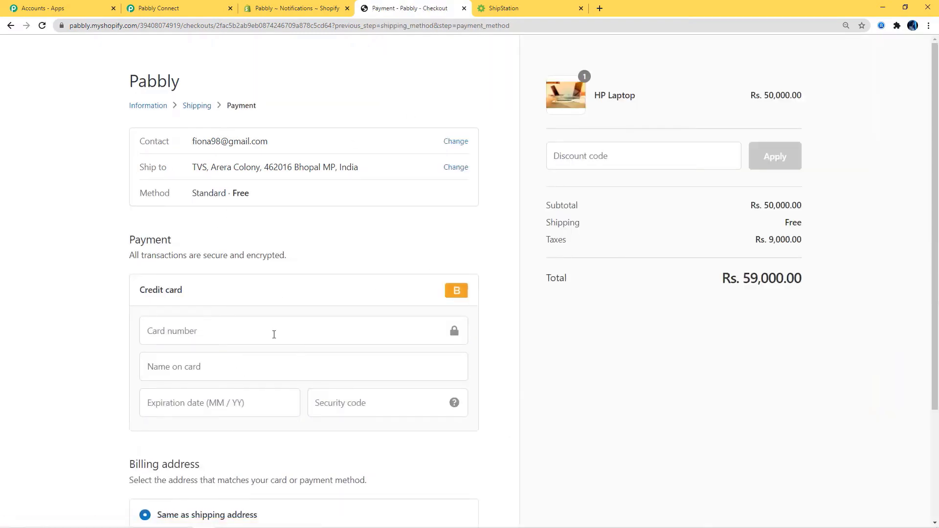
click(274, 335)
text(1)
click(204, 367)
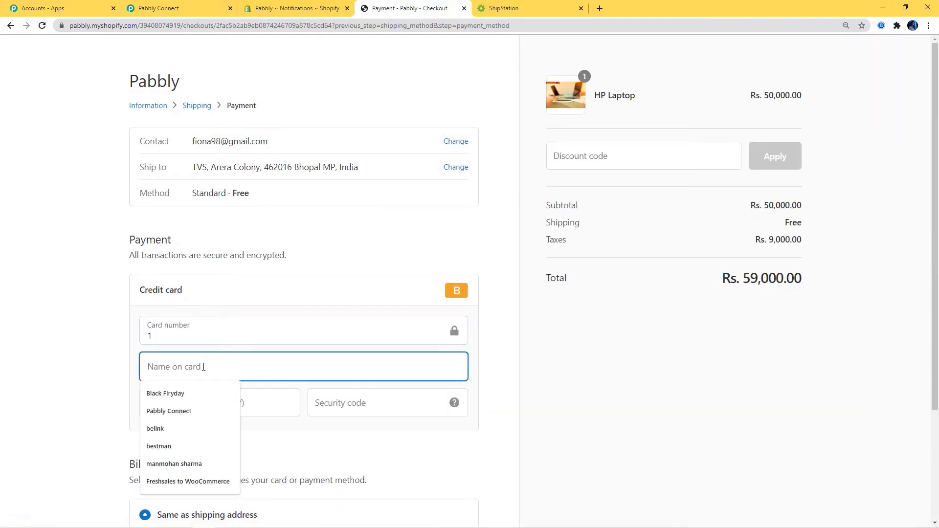
text(Fi)
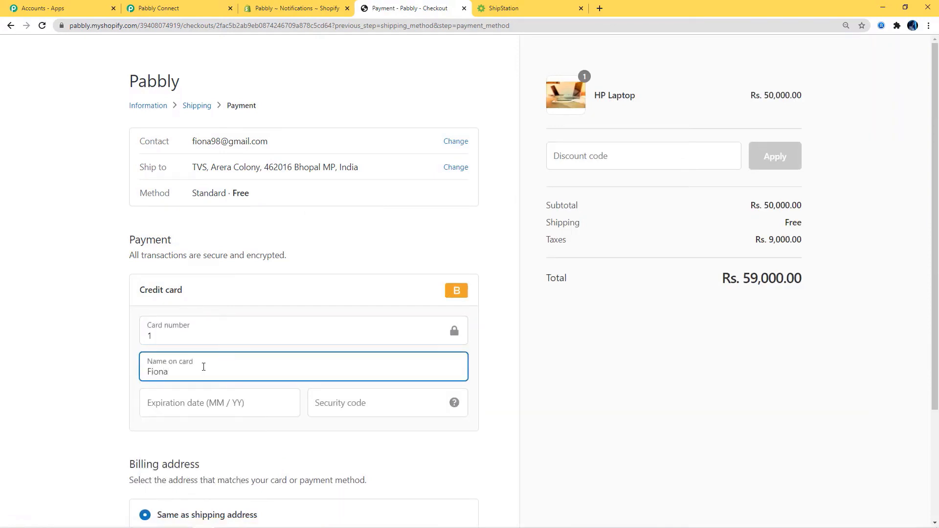
text(ona)
click(201, 402)
text(0235)
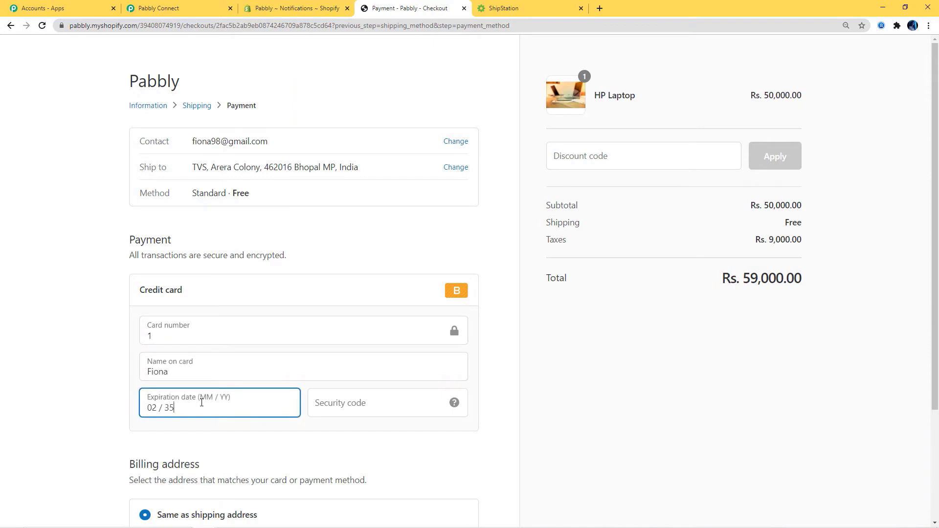
click(330, 401)
text(123)
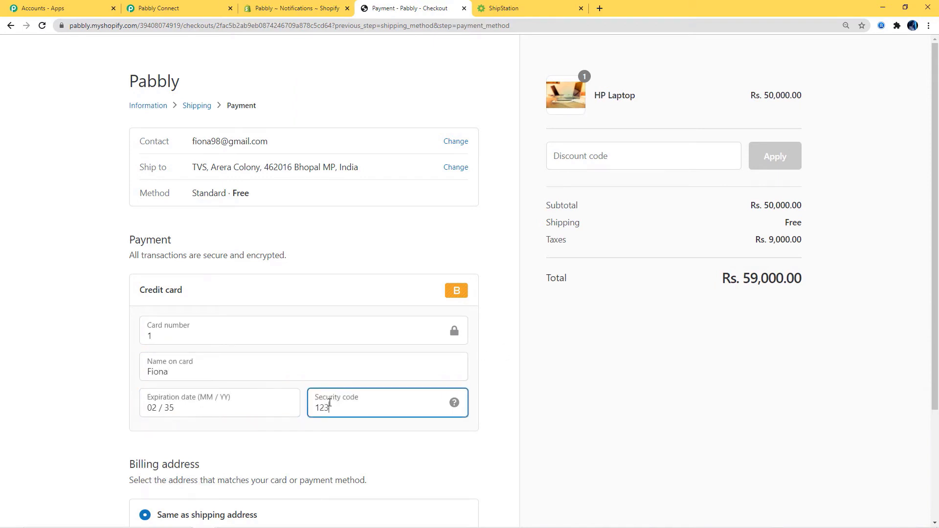
- Pay Rs. 59,000.00 to place the test order and return to Pabbly Connect
scroll(330, 401, down, 3)
click(447, 447)
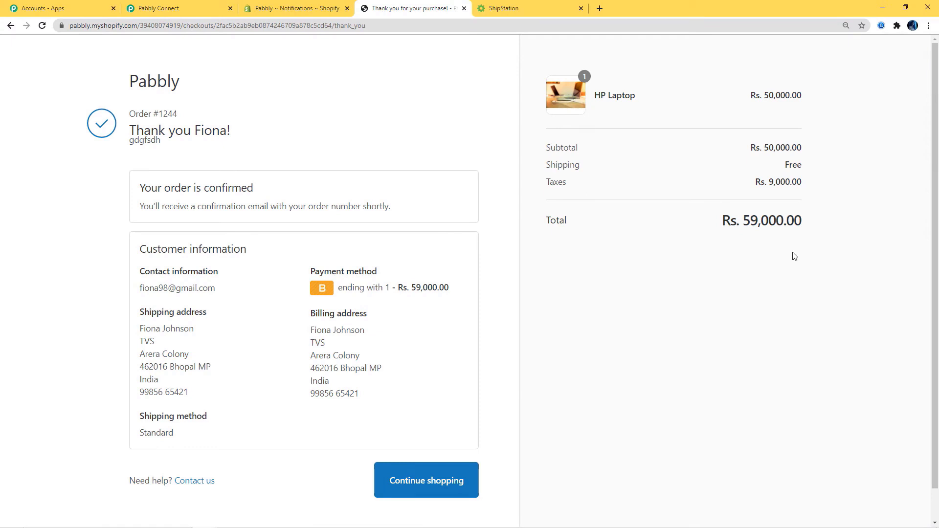
click(165, 9)
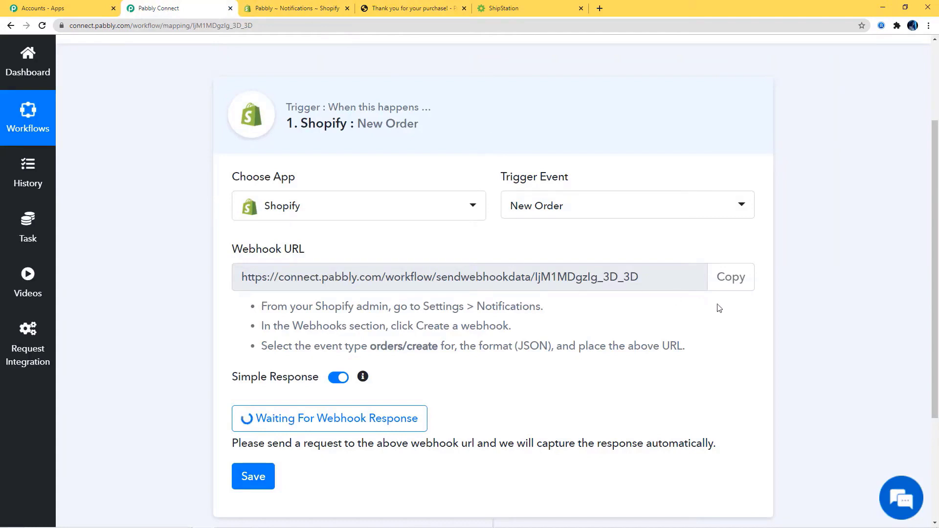
- Review the captured HP Laptop order fields, including price 50000.00, and save the trigger response
scroll(722, 312, down, 3)
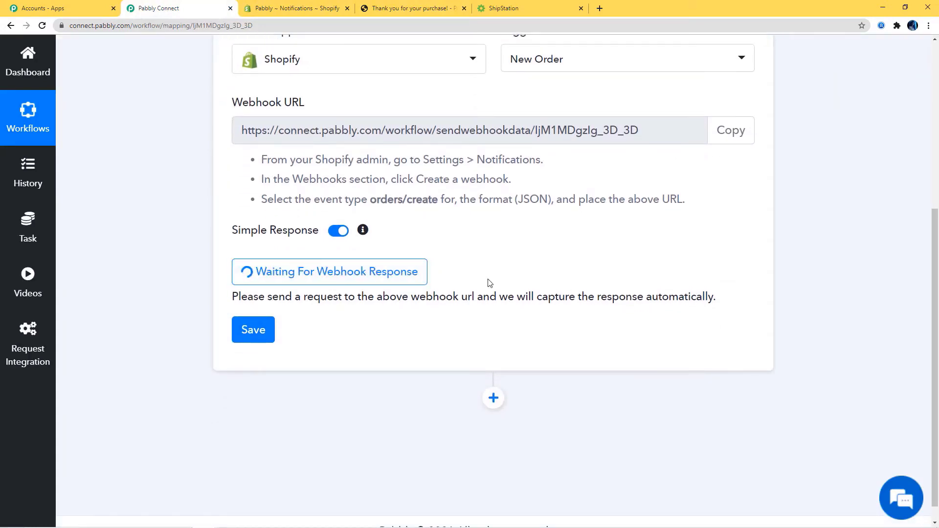
scroll(644, 258, down, 1)
scroll(643, 259, down, 3)
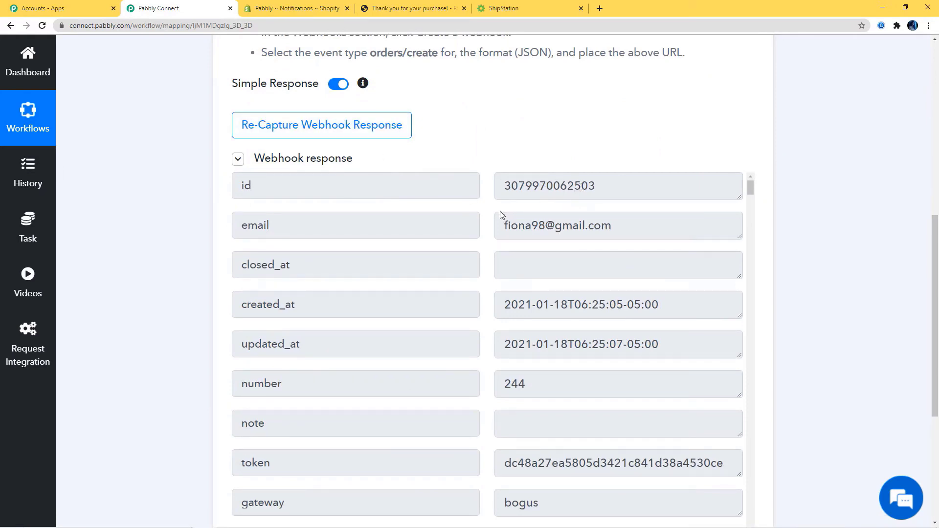
scroll(624, 383, down, 8)
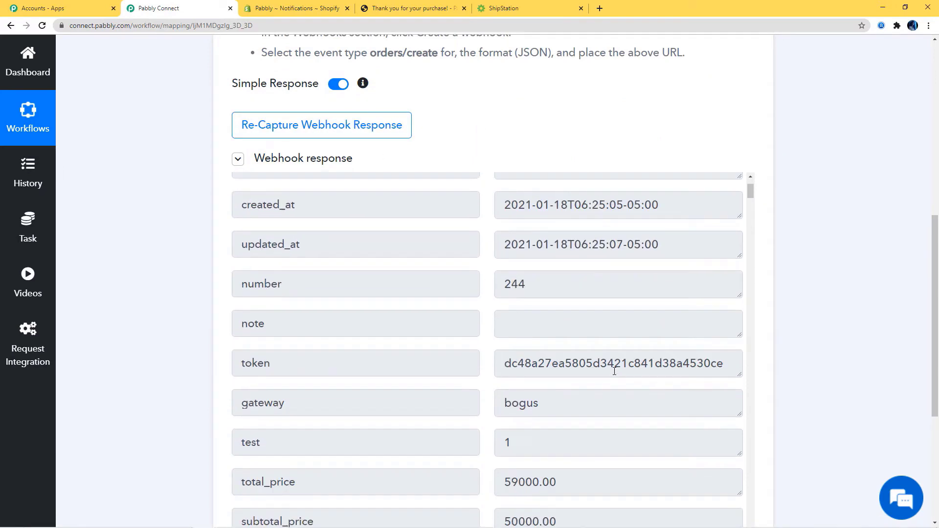
scroll(602, 429, down, 15)
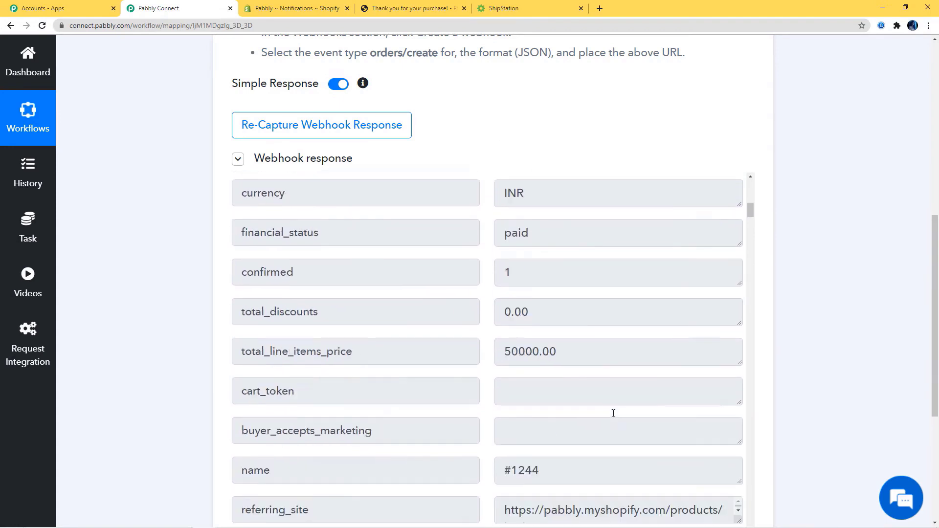
scroll(606, 412, down, 9)
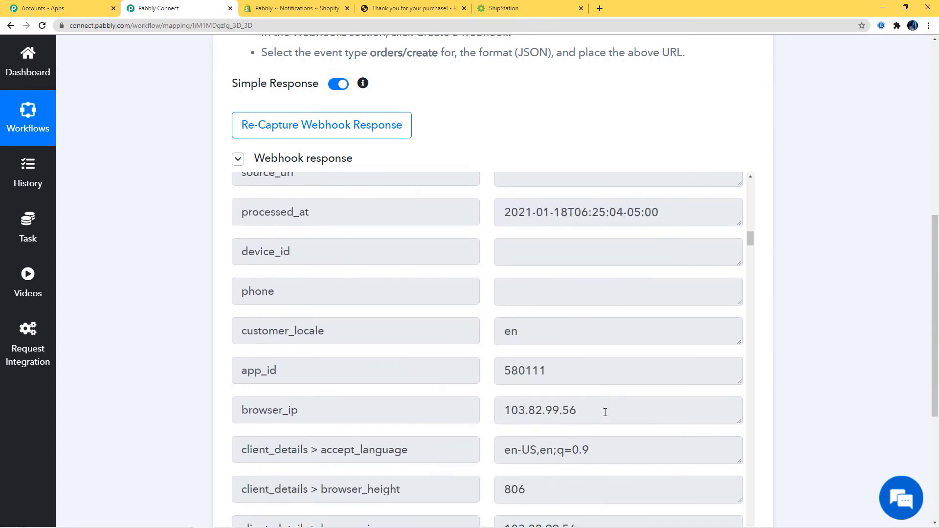
scroll(605, 412, down, 17)
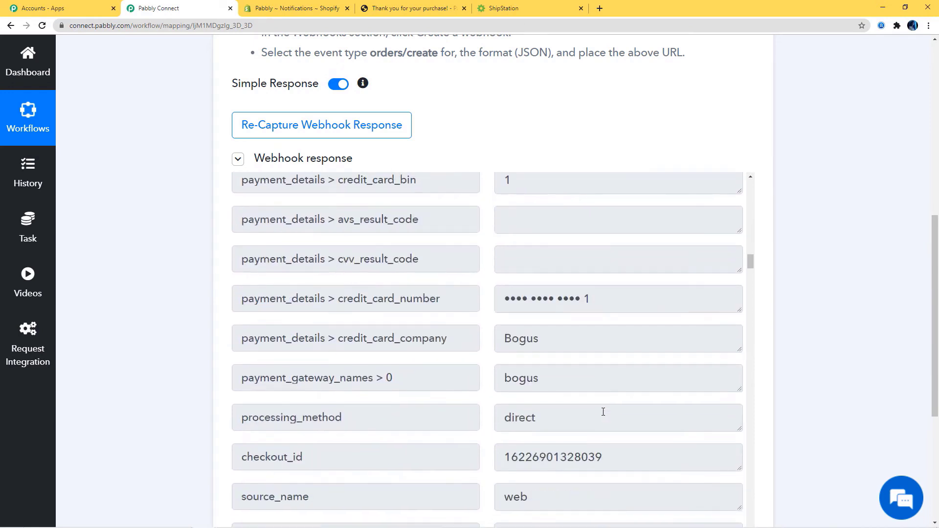
scroll(603, 412, down, 5)
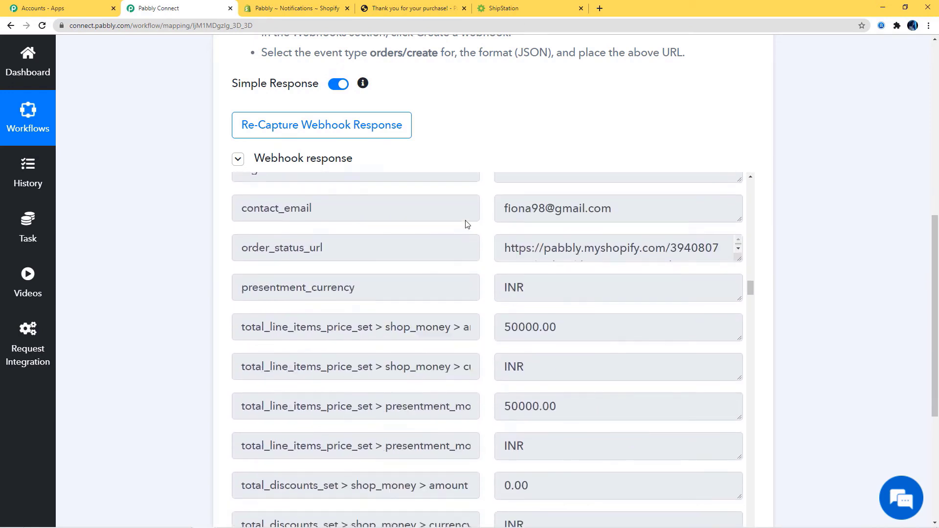
scroll(630, 321, down, 20)
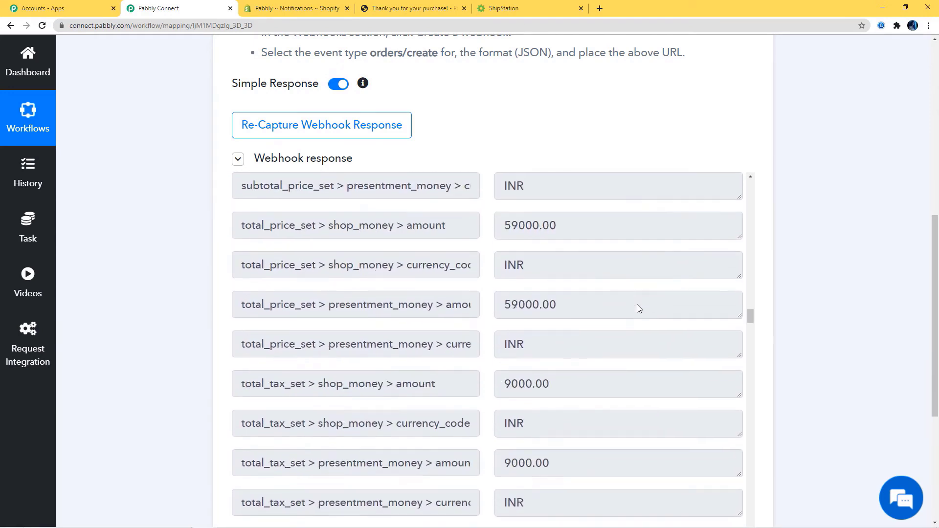
scroll(633, 304, up, 2)
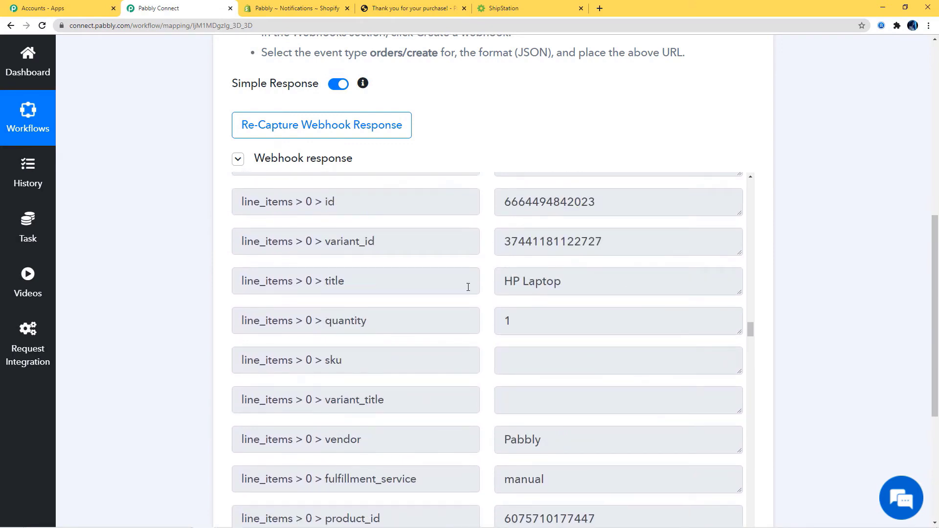
scroll(580, 293, down, 10)
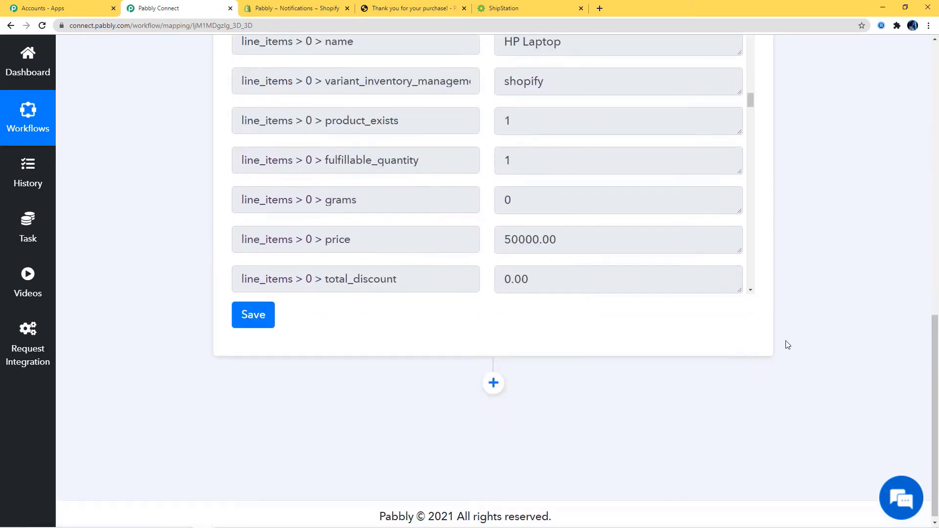
click(252, 321)
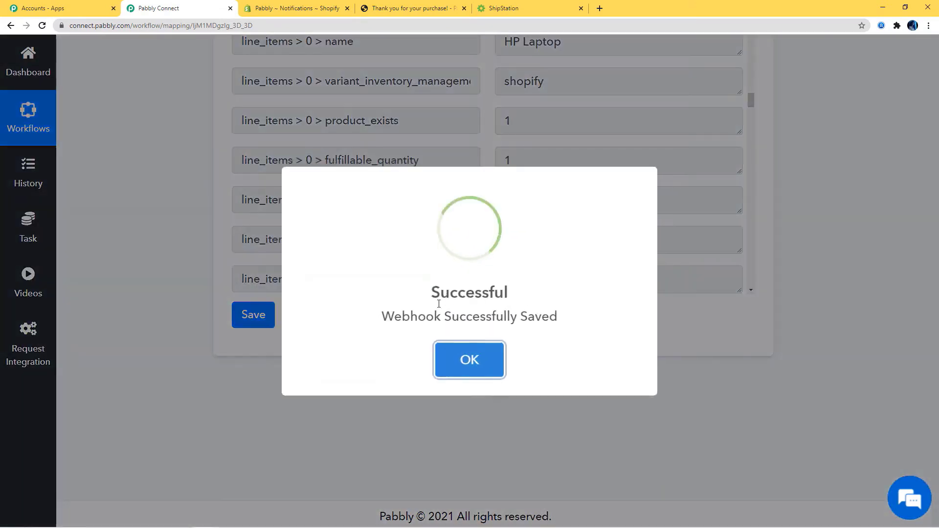
click(472, 361)
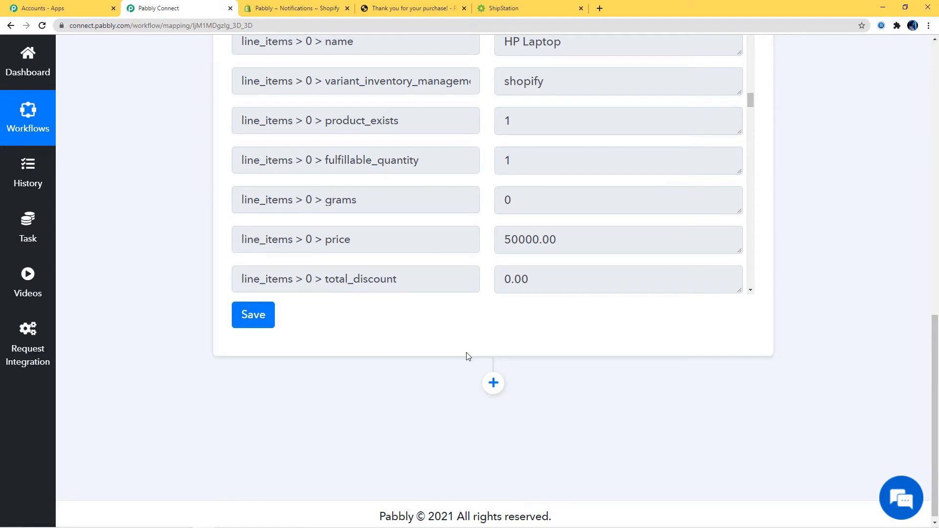
- Add a ShipStation action step with Create Order as the event and start connecting ShipStation
click(493, 382)
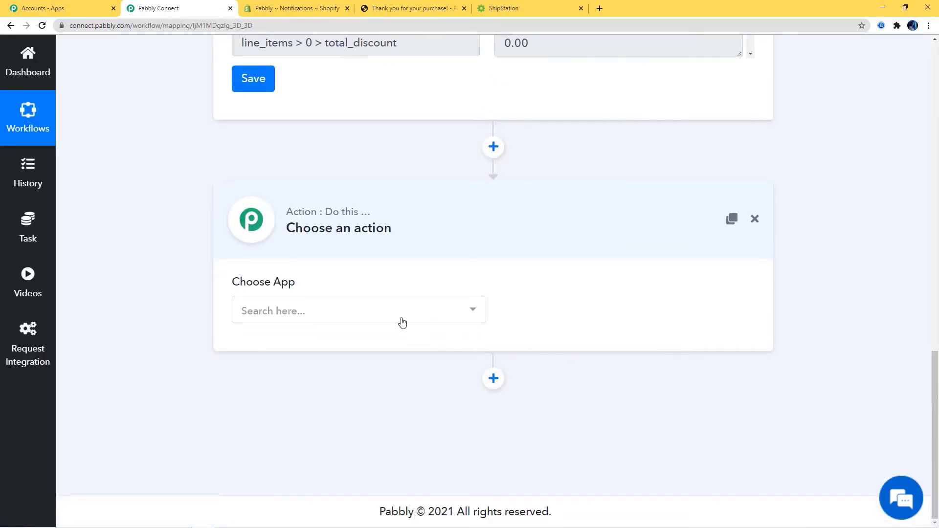
click(404, 321)
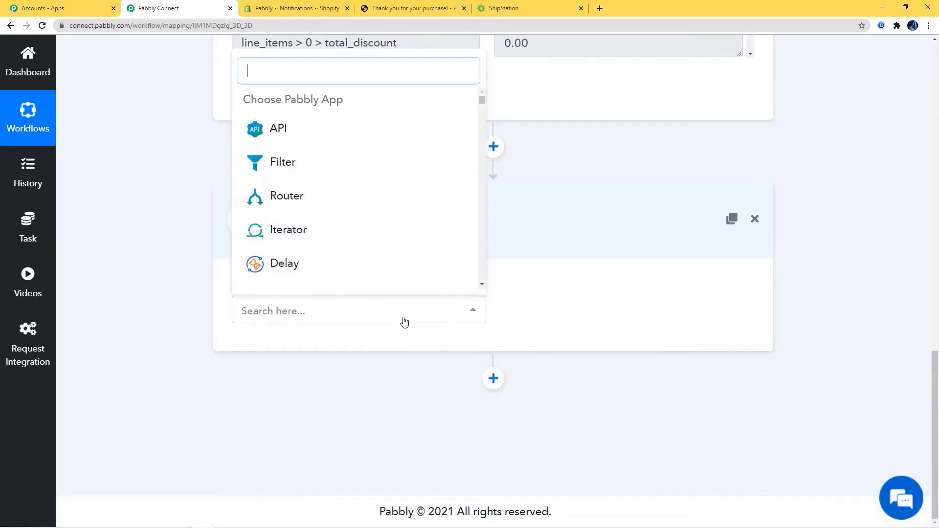
text(Shipsta)
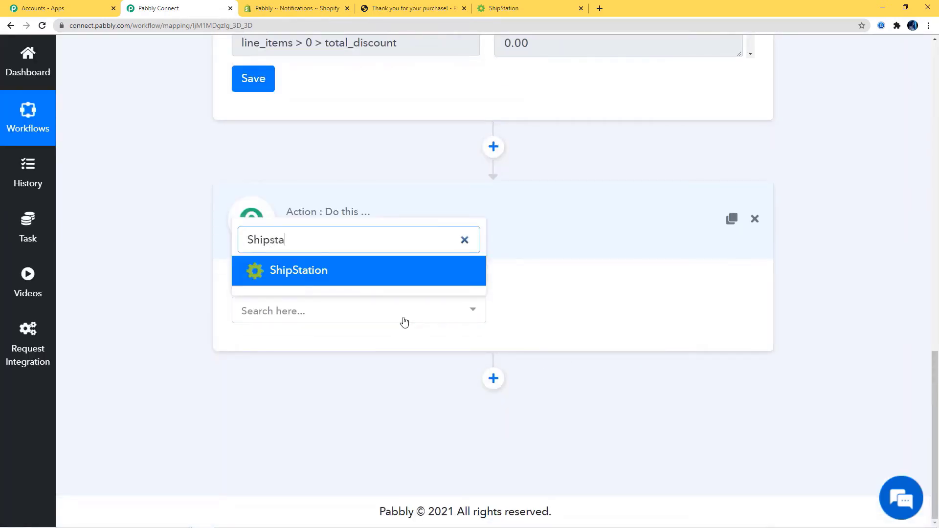
click(395, 267)
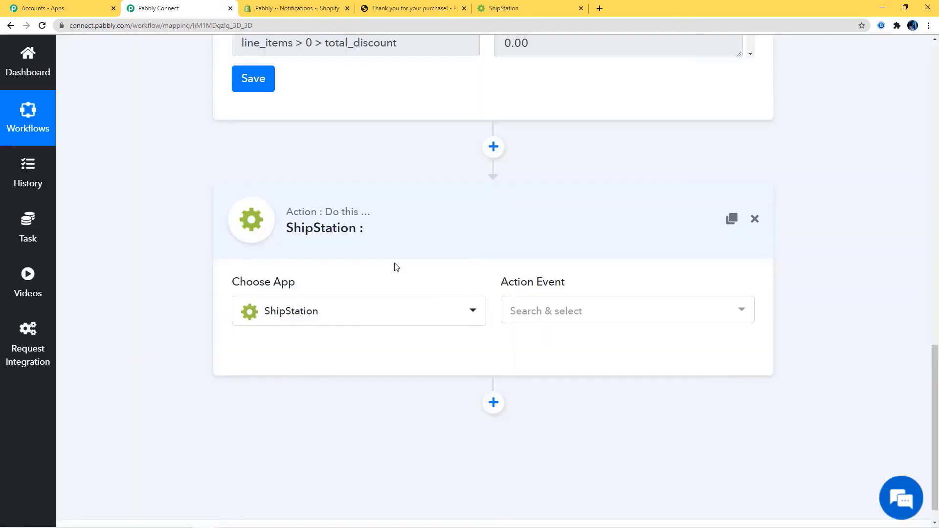
click(600, 308)
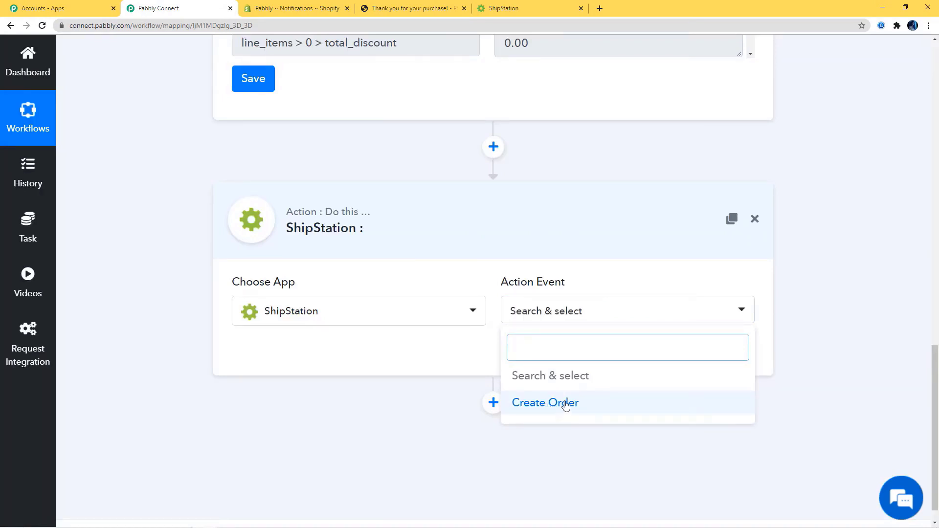
click(552, 404)
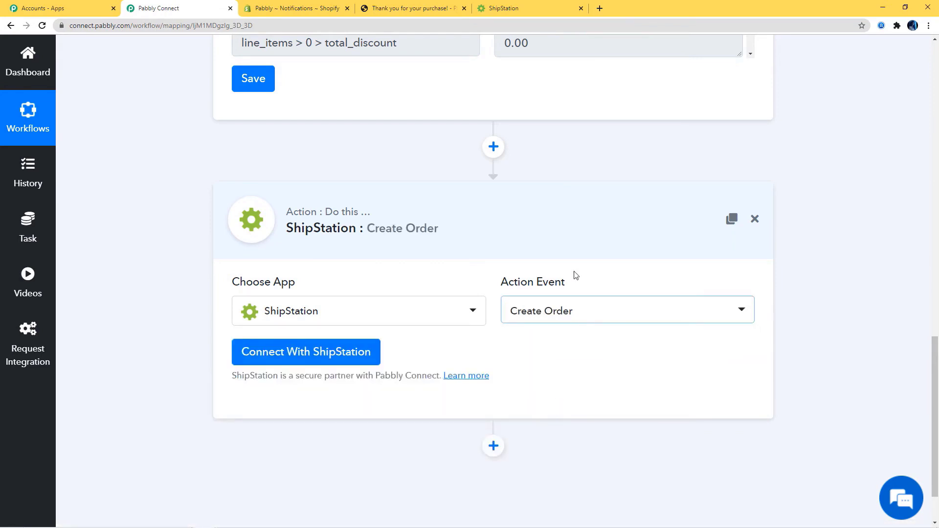
click(314, 356)
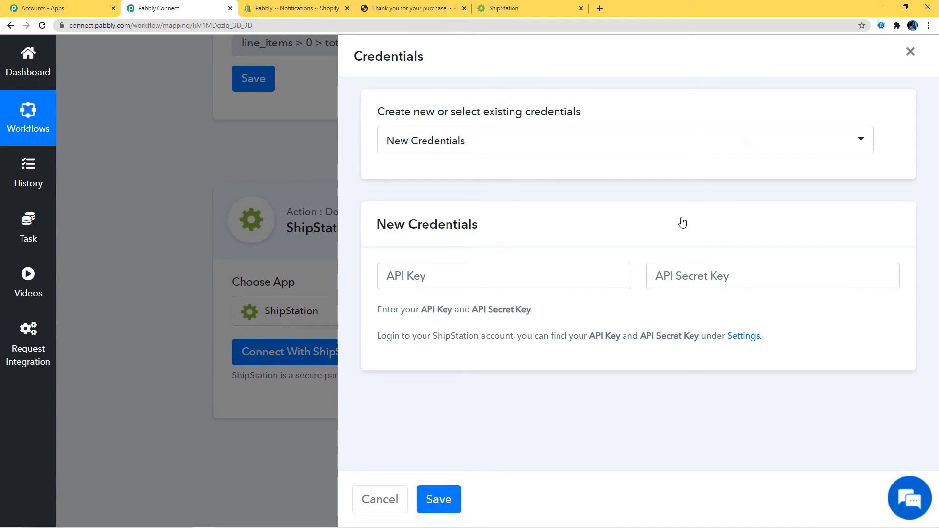
- Keep New Credentials for the ShipStation connection and switch to the ShipStation tab
click(588, 147)
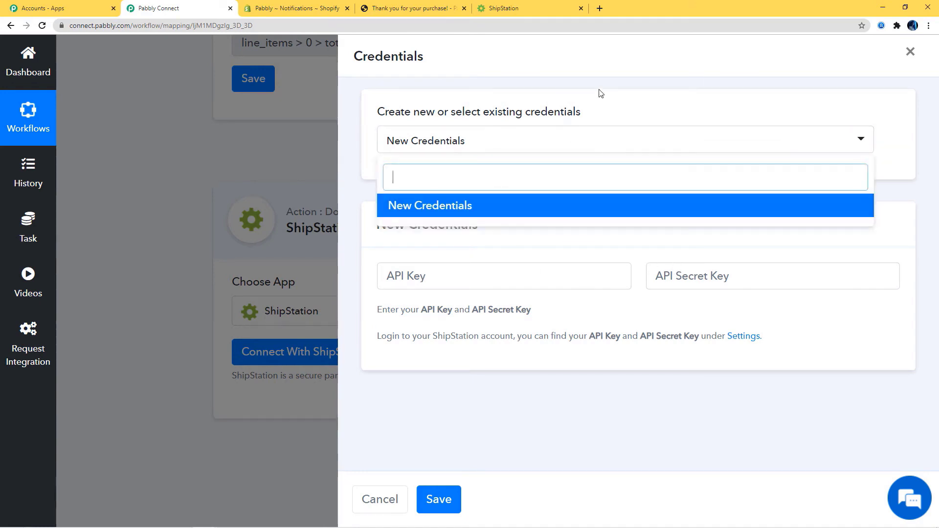
click(622, 87)
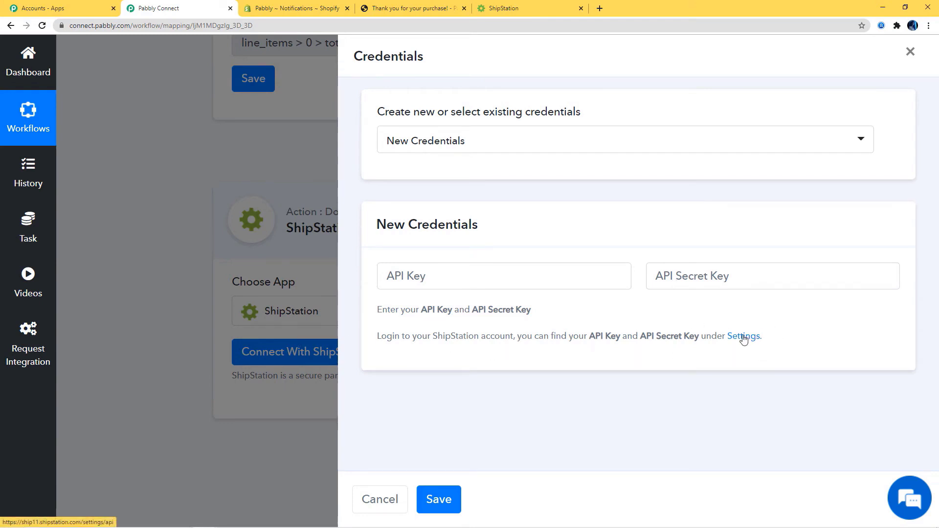
click(524, 12)
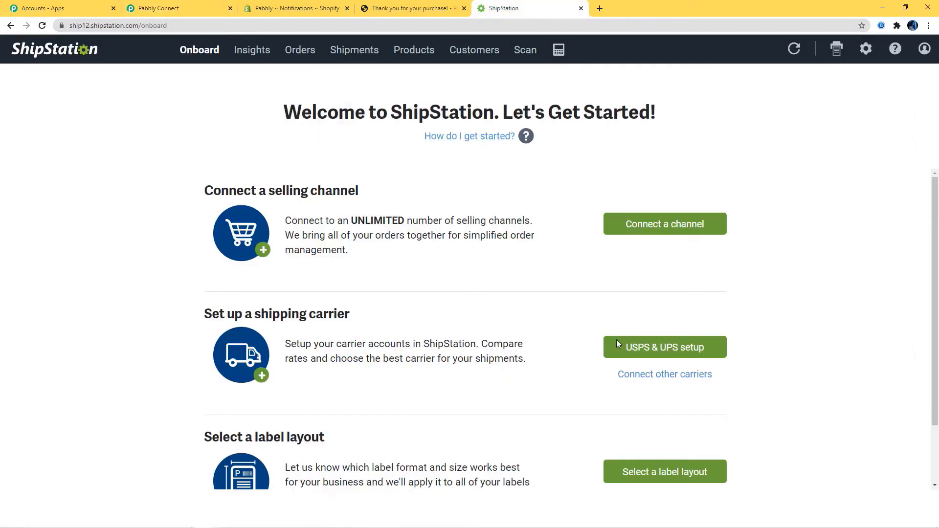
- Open ShipStation's Account > API Settings page and copy the API Key value
click(867, 50)
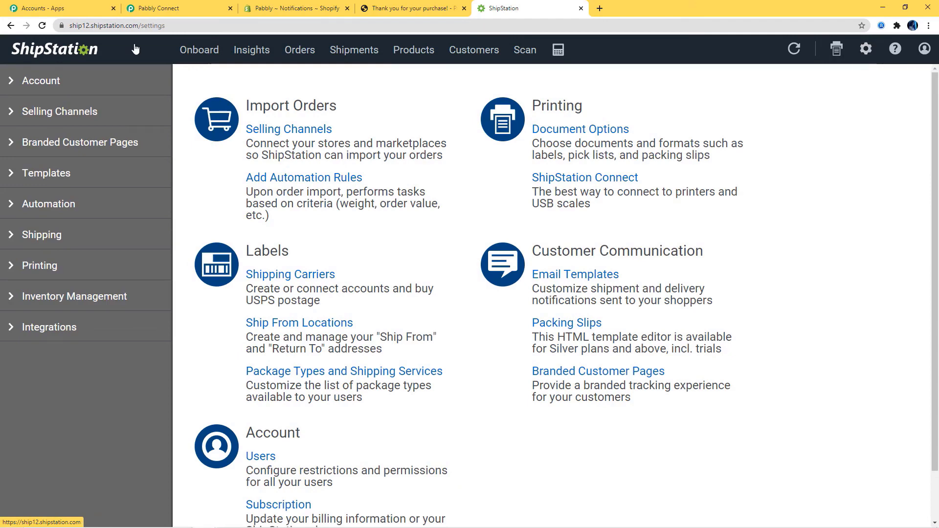
click(40, 82)
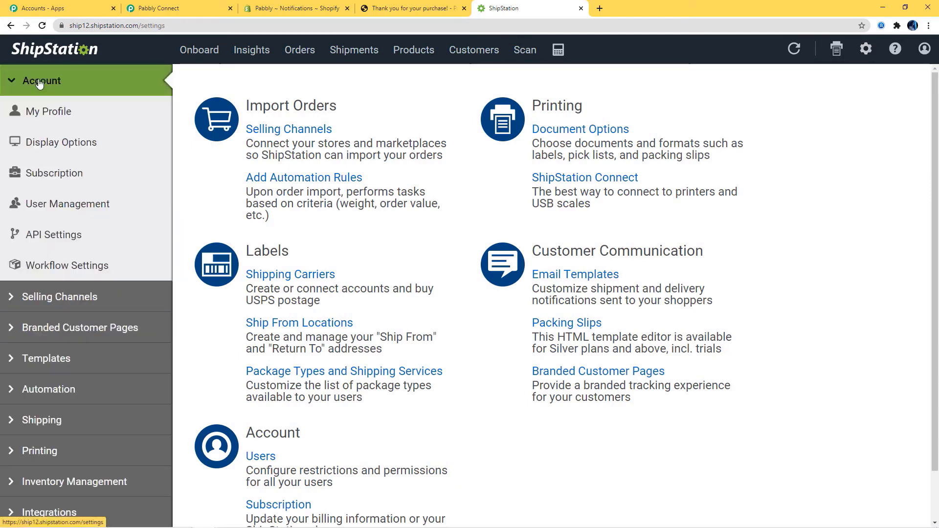
click(44, 234)
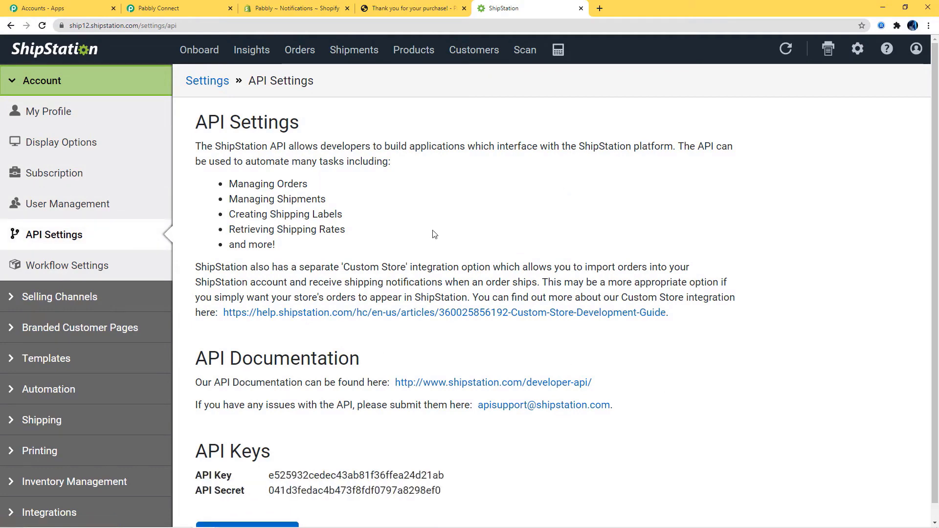
scroll(435, 235, down, 1)
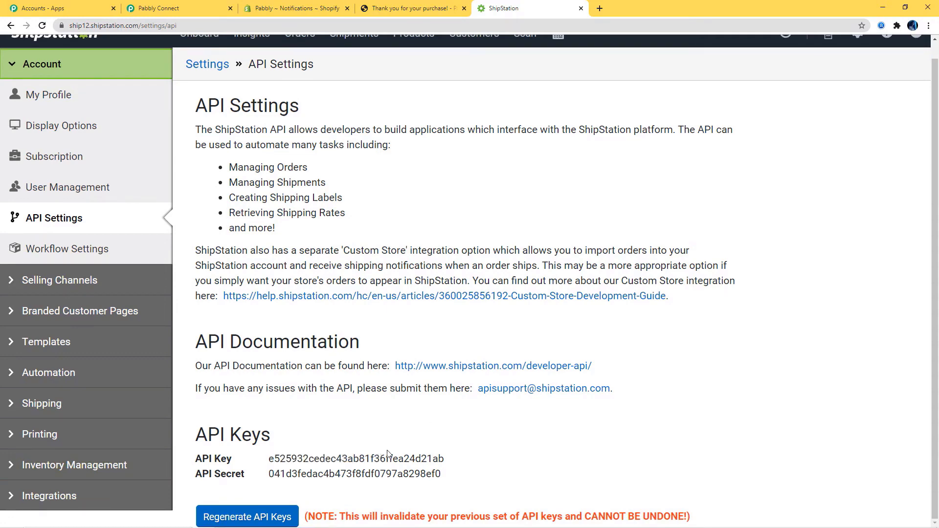
drag(269, 458, 445, 456)
key(ctrl+c)
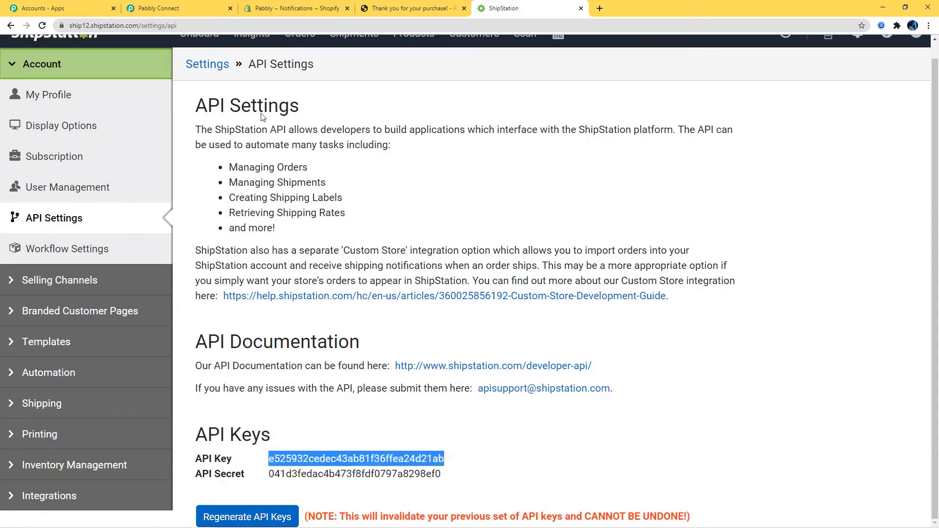
click(161, 8)
- Paste the ShipStation API Key and API Secret into the credentials form and save the connection
right_click(413, 271)
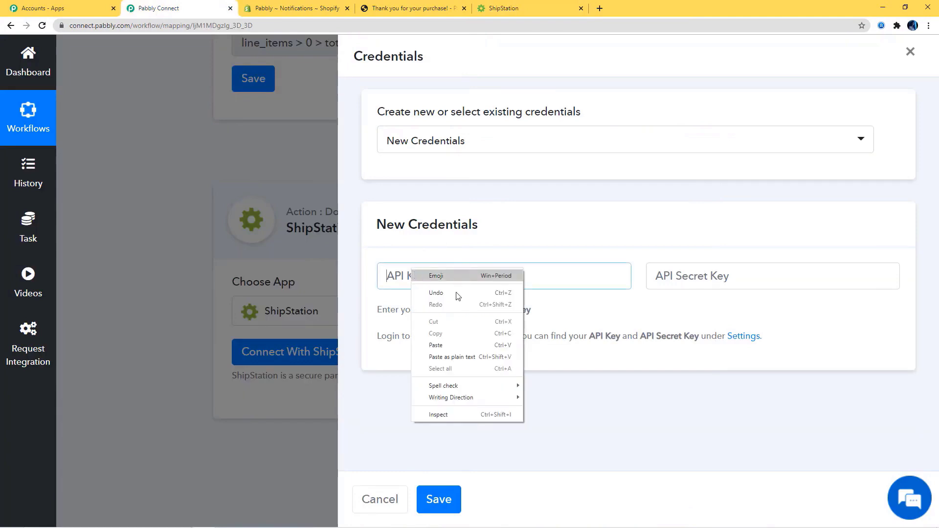
click(440, 345)
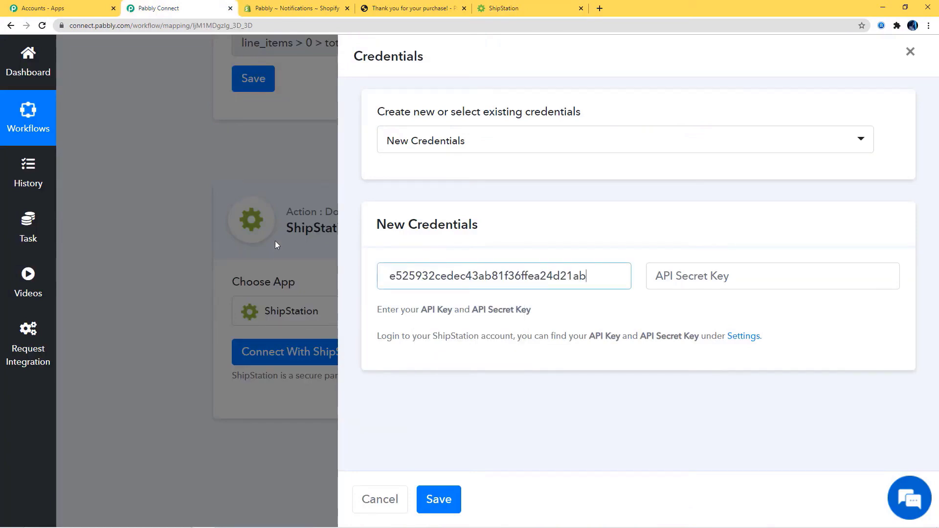
click(525, 10)
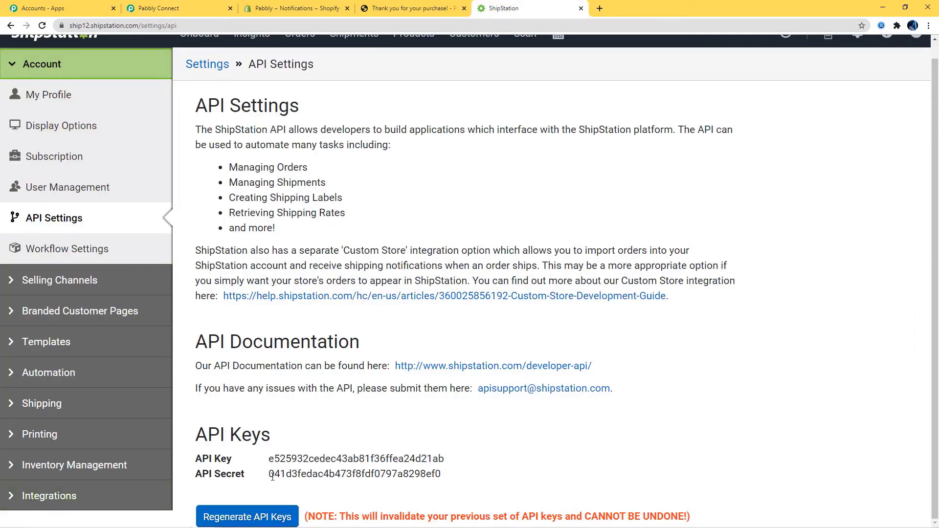
drag(273, 476, 446, 483)
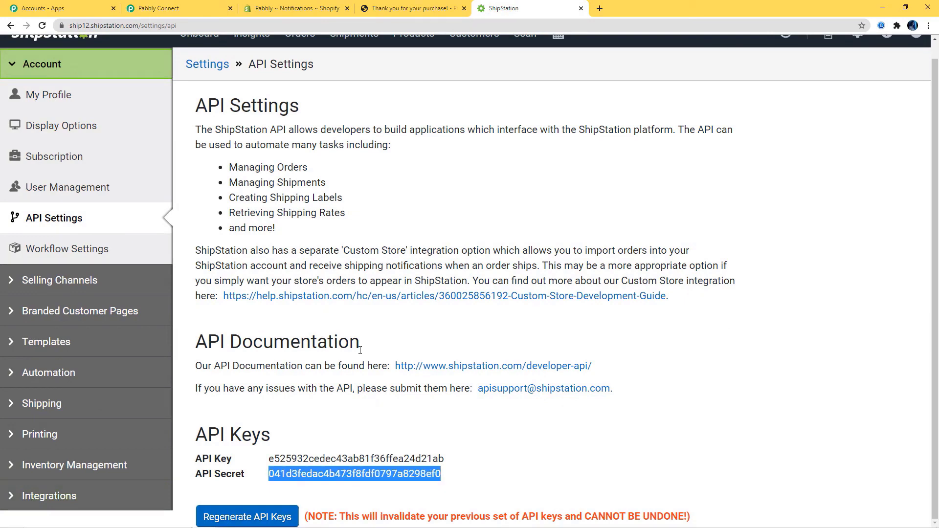
click(162, 9)
click(698, 277)
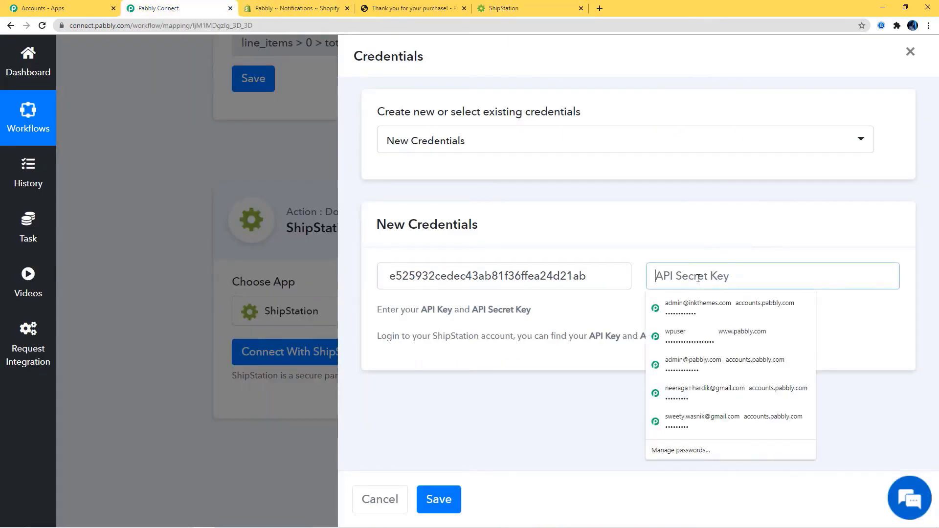
key(ctrl+v)
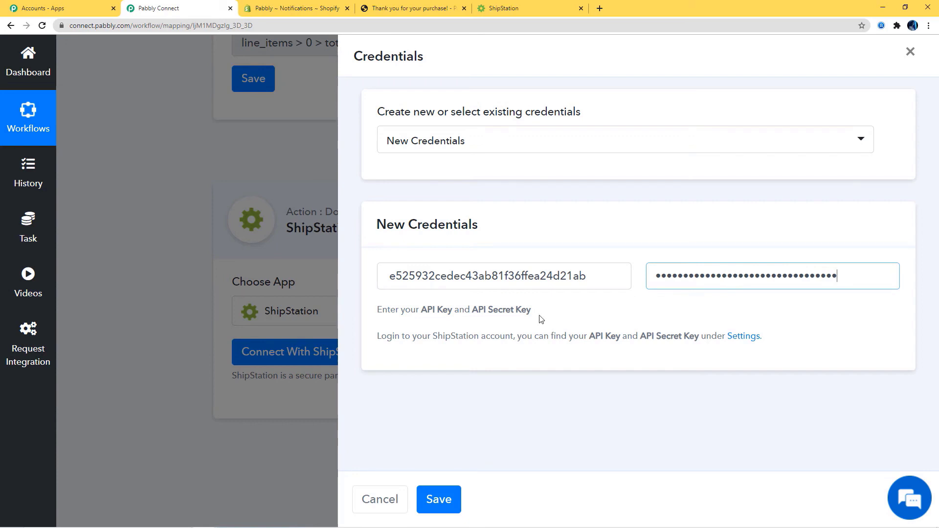
click(443, 501)
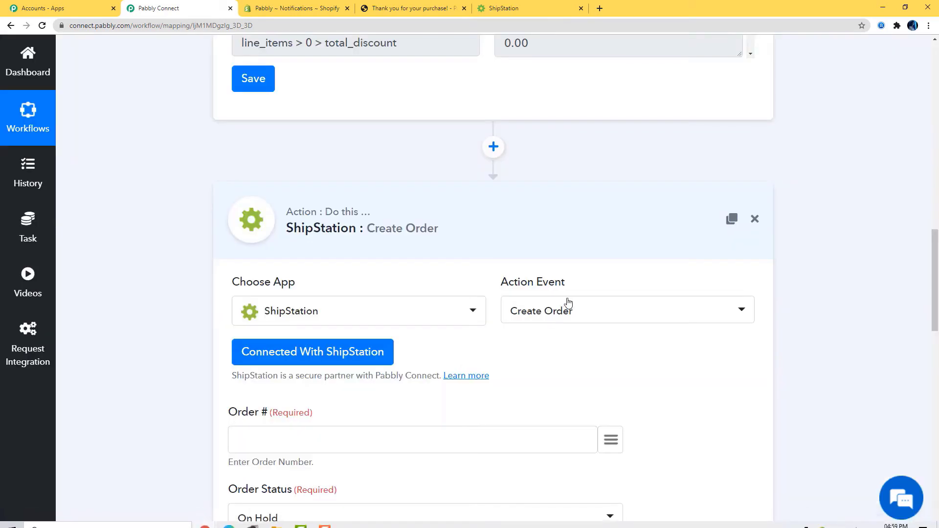
- Map order_number to Order # and created_at to Order Date, with order status Shipped
scroll(647, 328, down, 7)
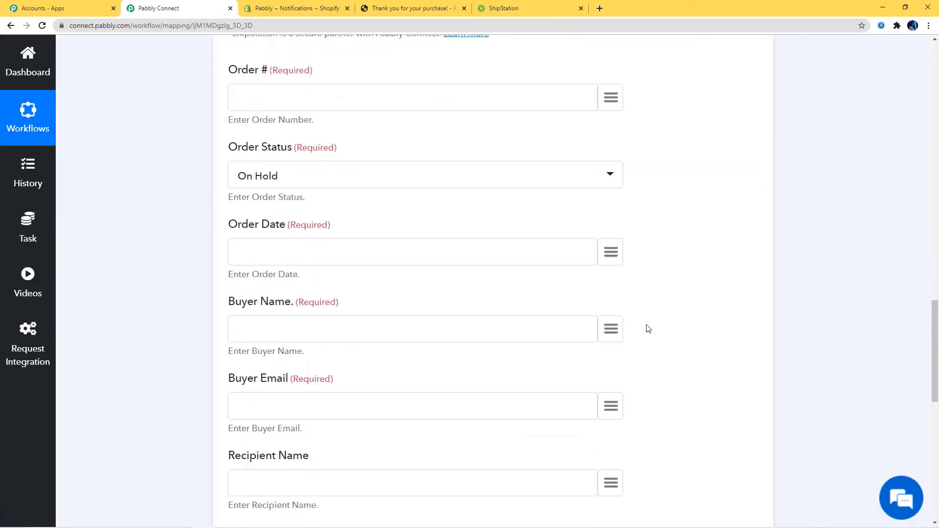
scroll(649, 328, down, 4)
scroll(647, 328, up, 20)
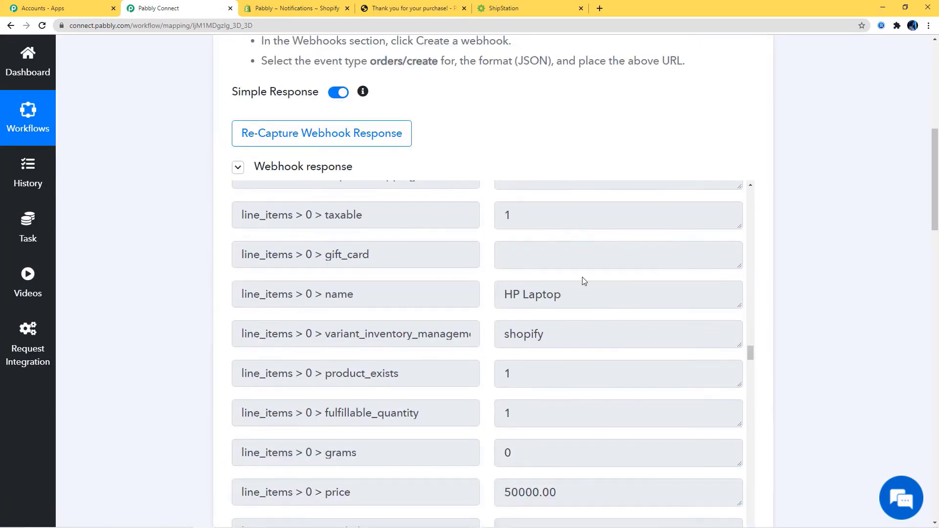
scroll(806, 353, down, 15)
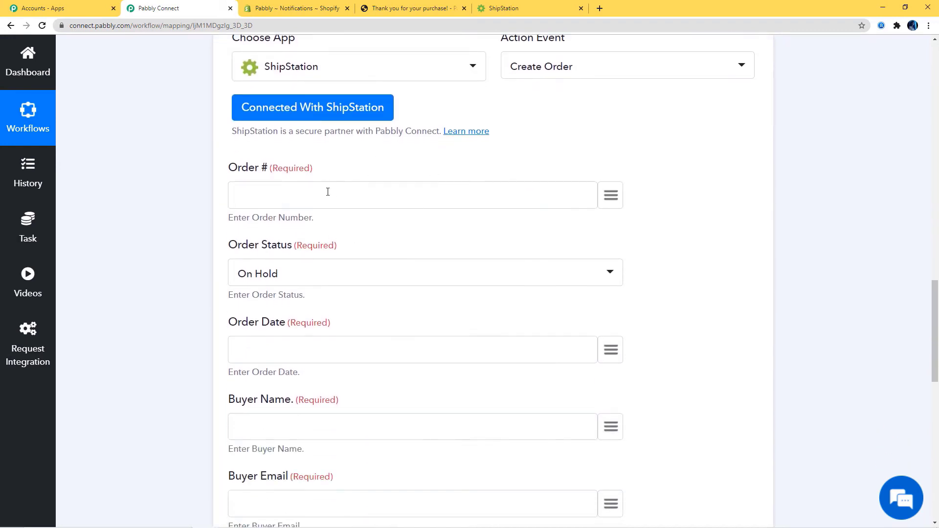
click(611, 196)
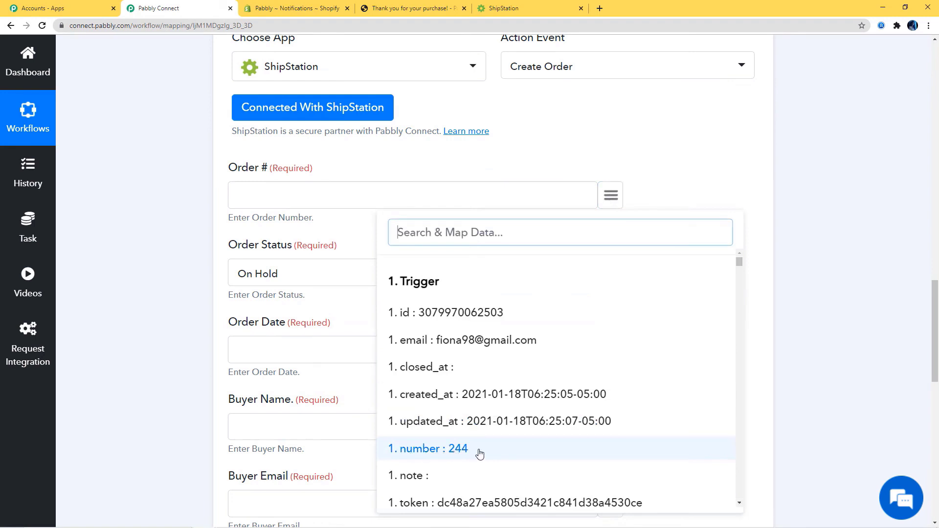
text(or)
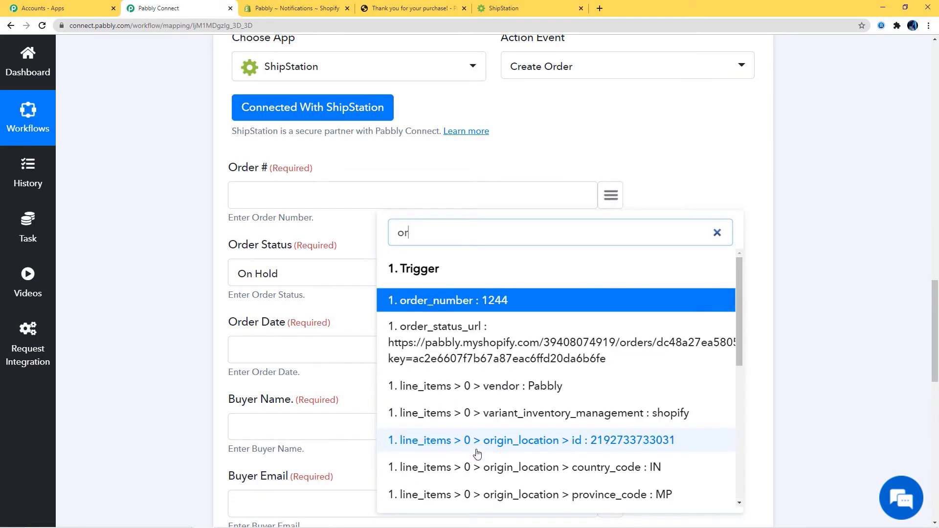
click(497, 302)
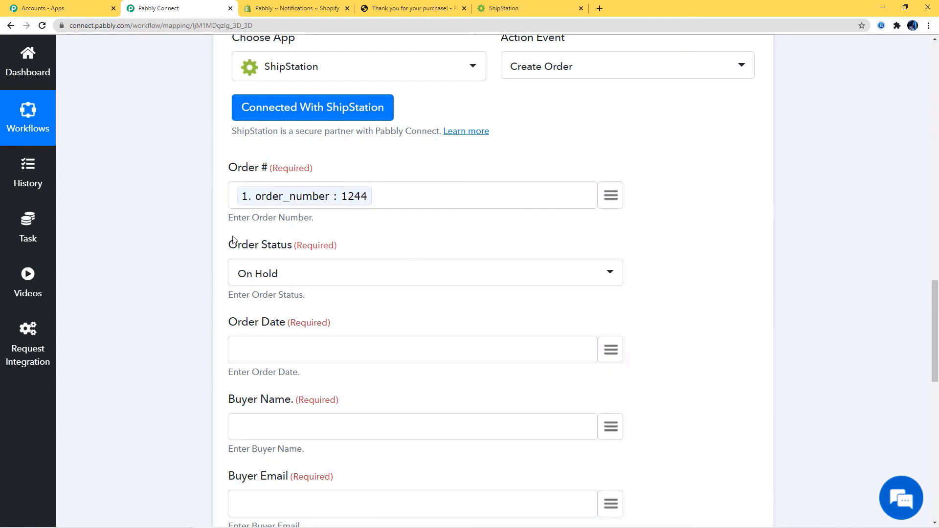
click(462, 274)
click(267, 364)
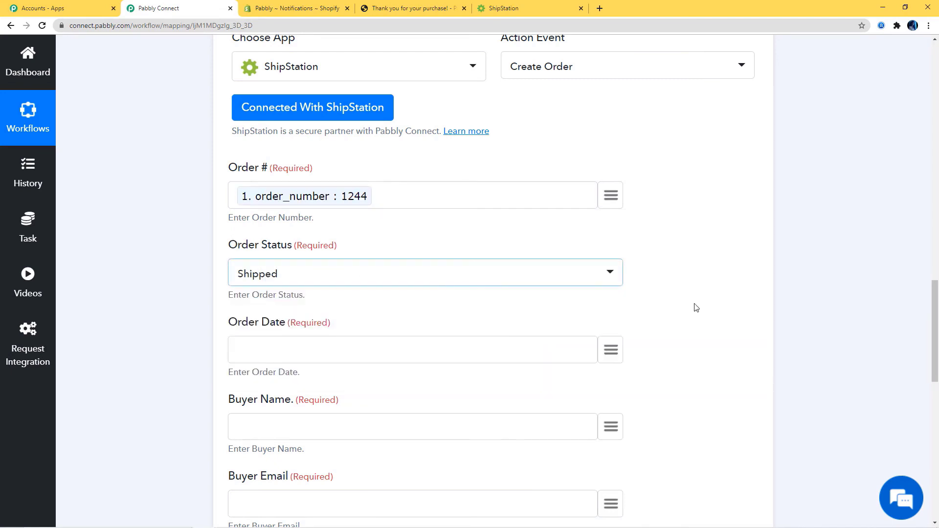
scroll(400, 198, down, 5)
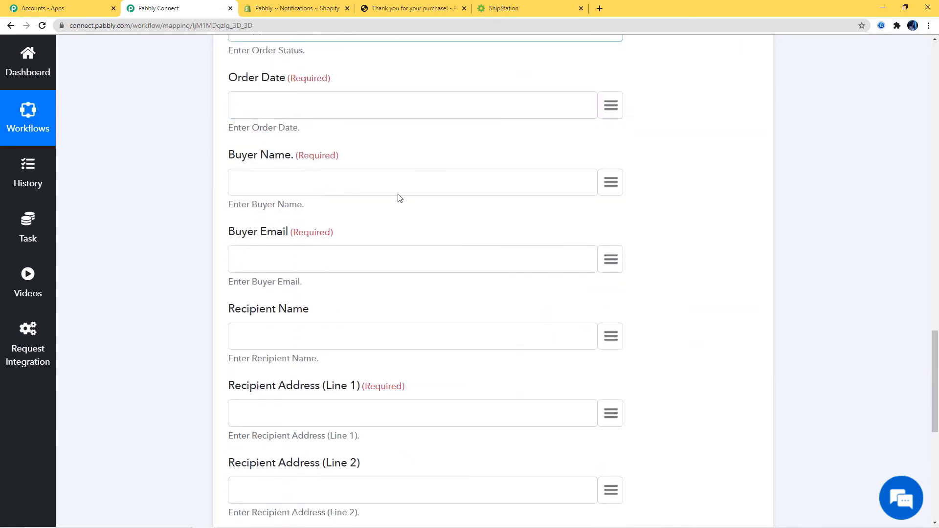
click(611, 105)
click(514, 304)
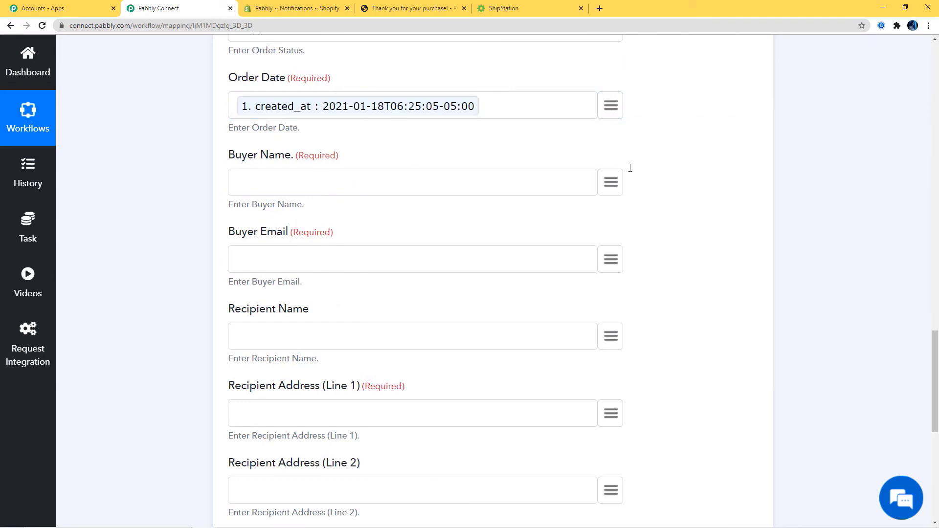
- Map the billing address name to Buyer Name and the order email to Buyer Email
click(611, 183)
text(nam)
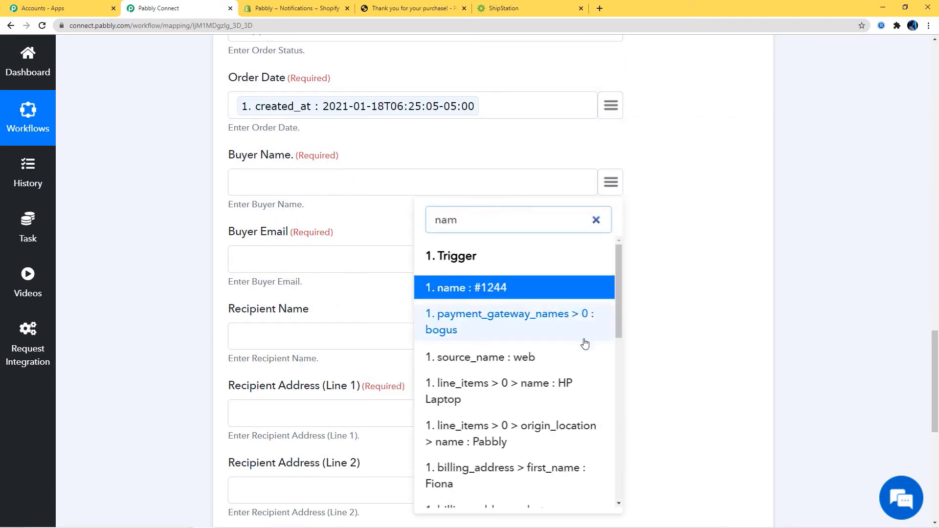
scroll(583, 344, down, 1)
scroll(583, 344, down, 3)
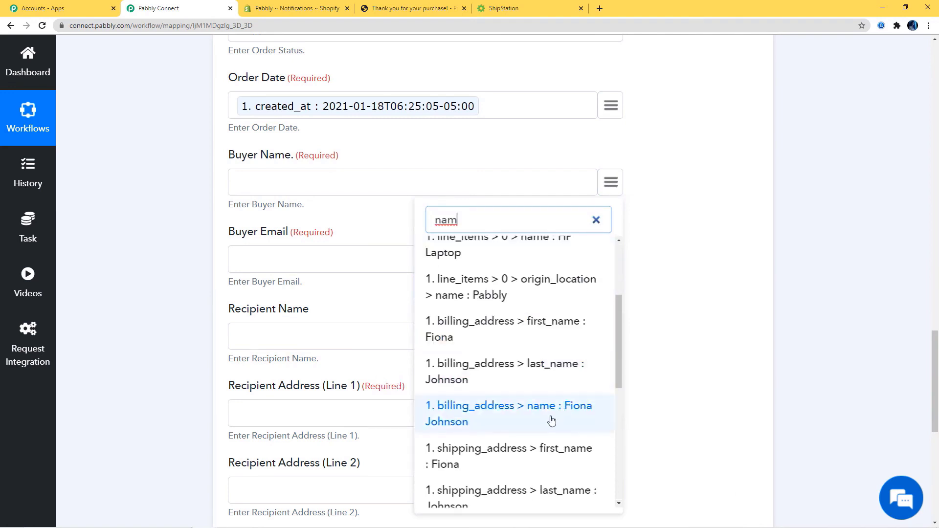
click(586, 408)
click(611, 259)
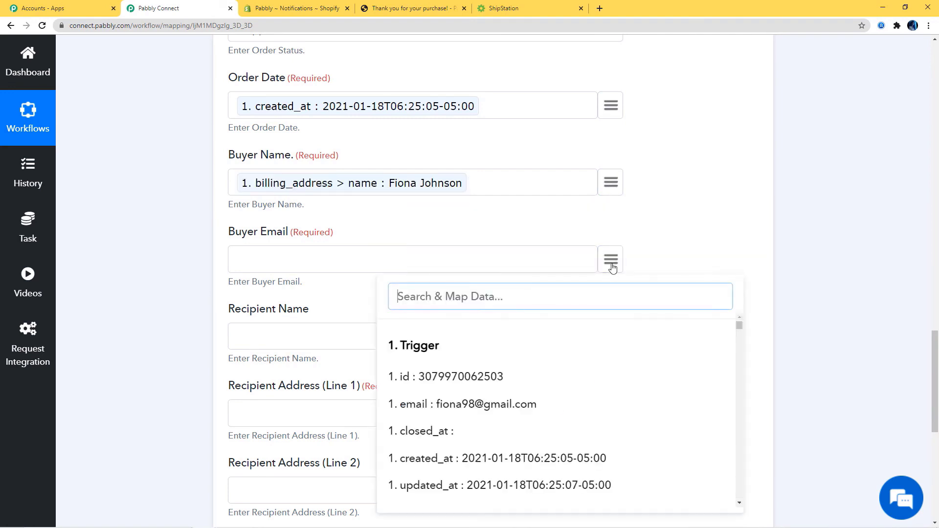
text(em)
click(542, 374)
scroll(712, 252, down, 4)
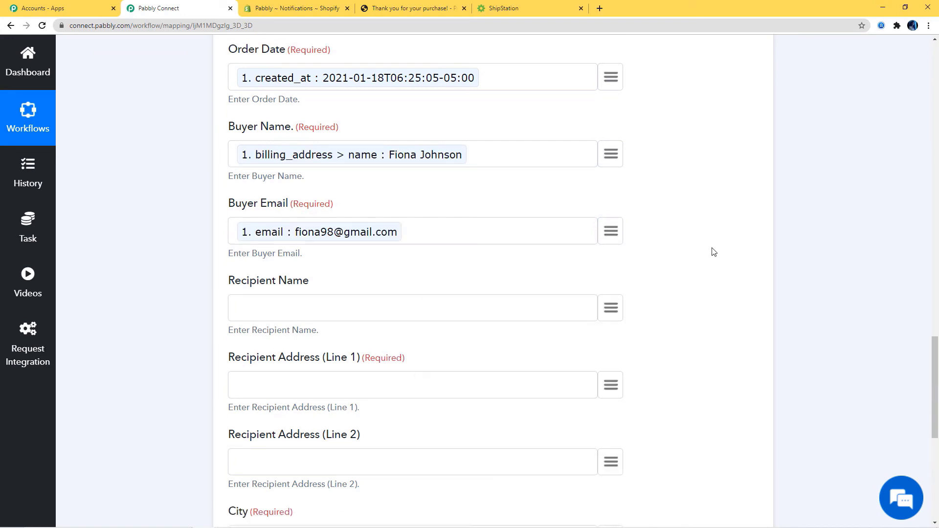
- Map the billing name to recipient name and billing address1 to address line 1
click(611, 143)
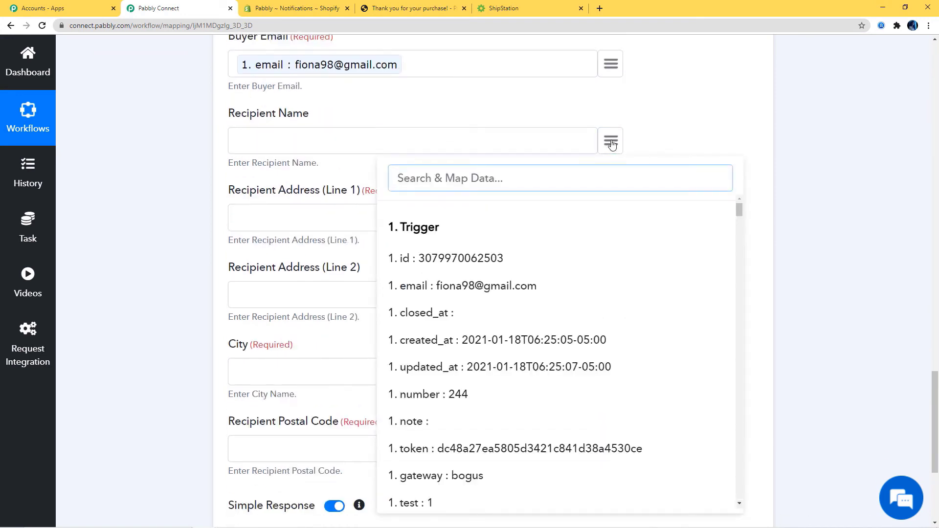
text(fio)
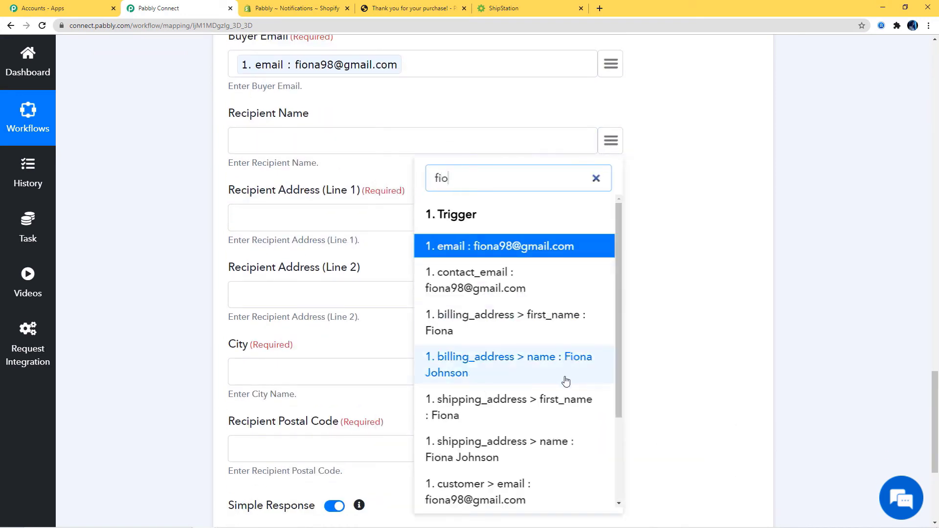
click(546, 374)
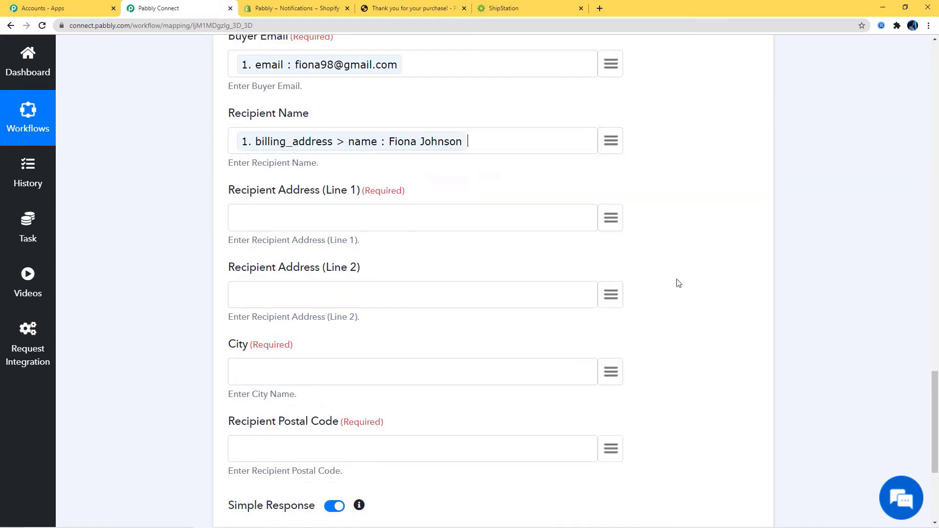
click(611, 218)
scroll(579, 379, down, 3)
text(add)
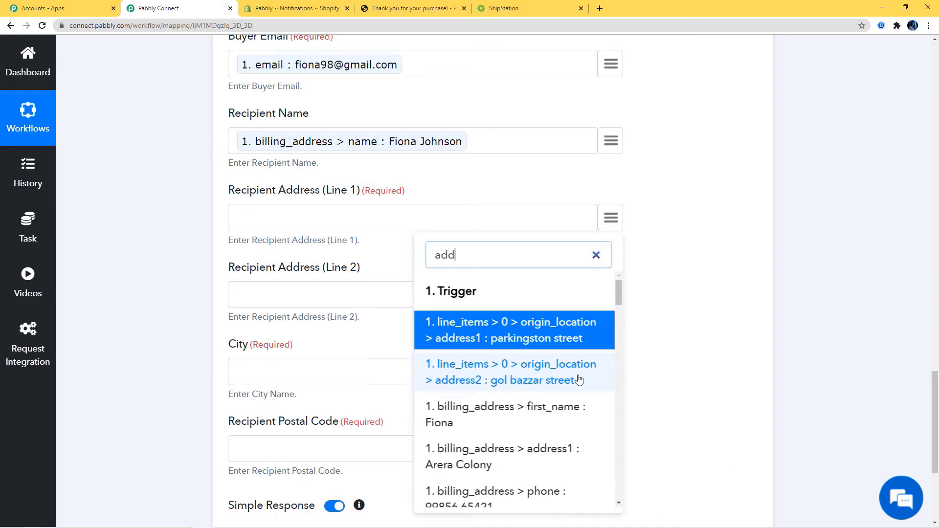
scroll(579, 381, down, 3)
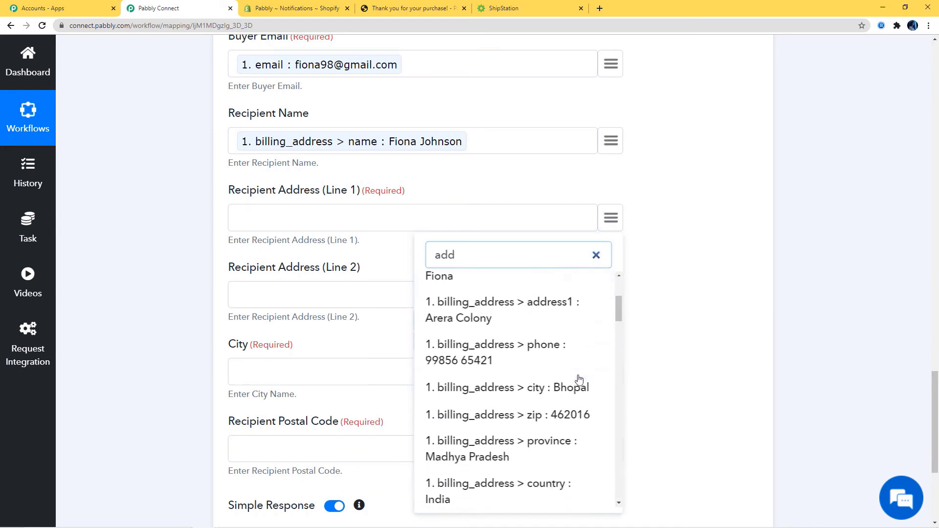
scroll(558, 431, up, 3)
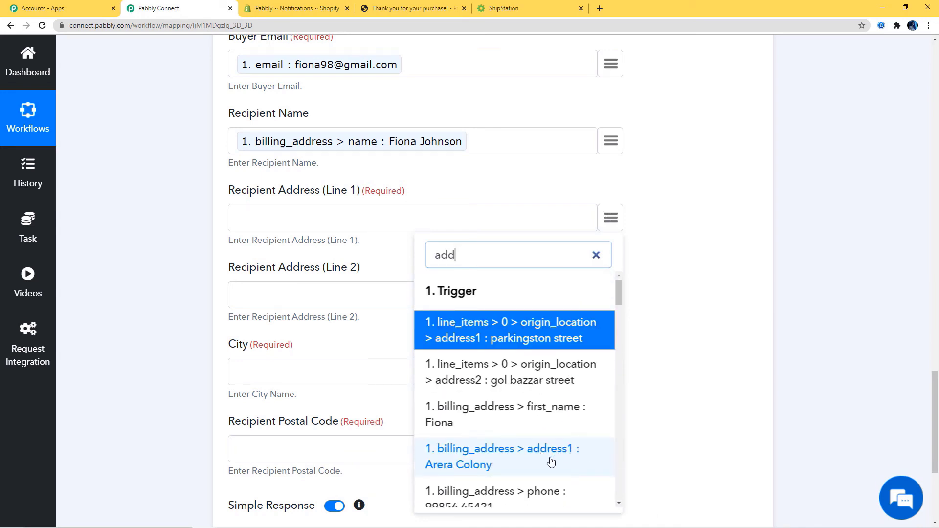
click(549, 462)
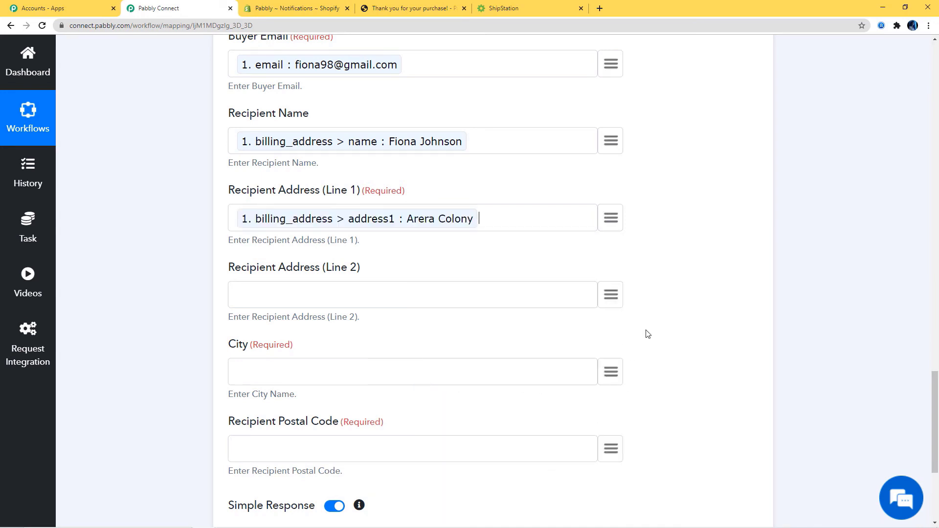
- Map billing city and zip to city and postal code, then save and send a test request
scroll(685, 305, down, 1)
click(608, 323)
text(bh)
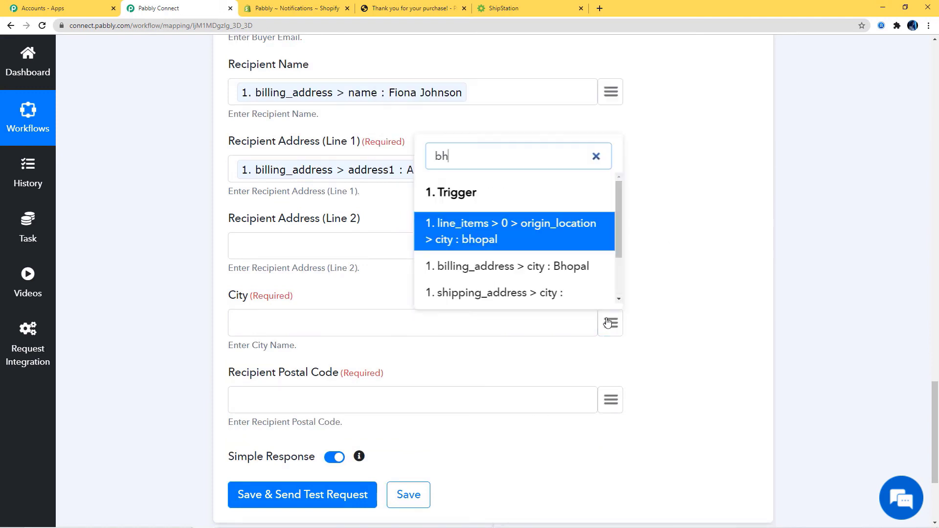
click(561, 265)
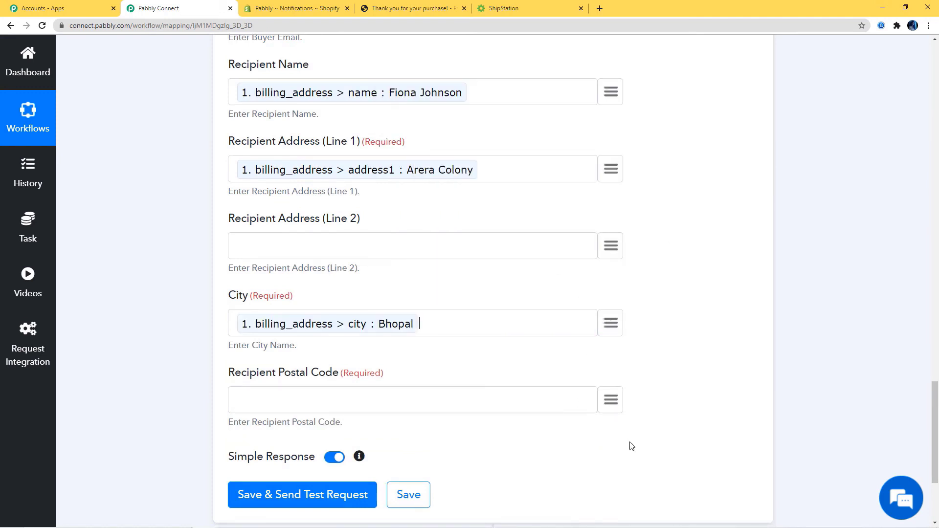
click(610, 402)
text(zip)
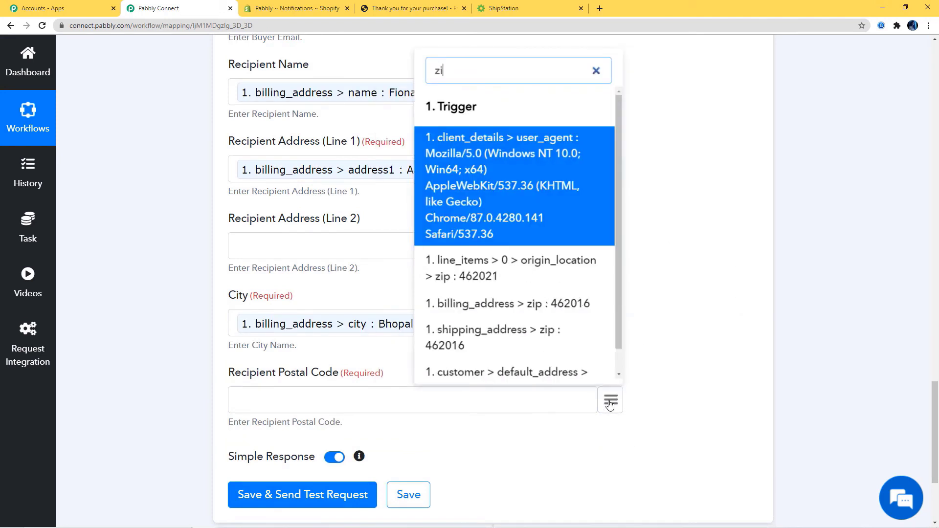
click(580, 298)
scroll(442, 388, down, 3)
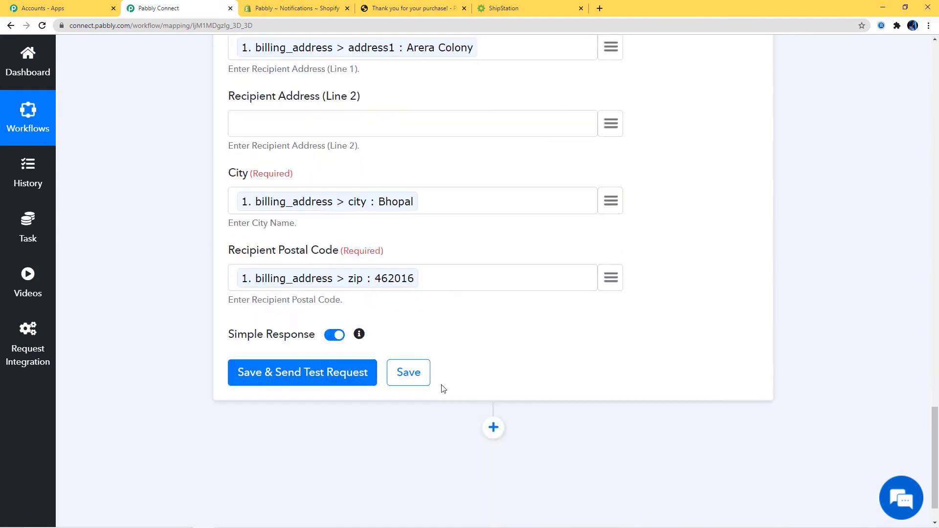
click(282, 342)
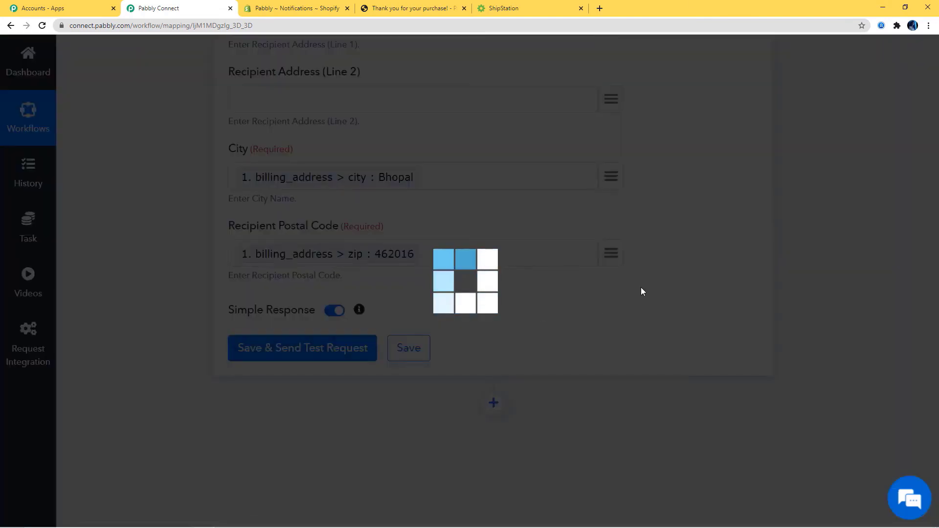
- Review the test response, save the ShipStation Create Order step and dismiss the success message
scroll(643, 291, down, 3)
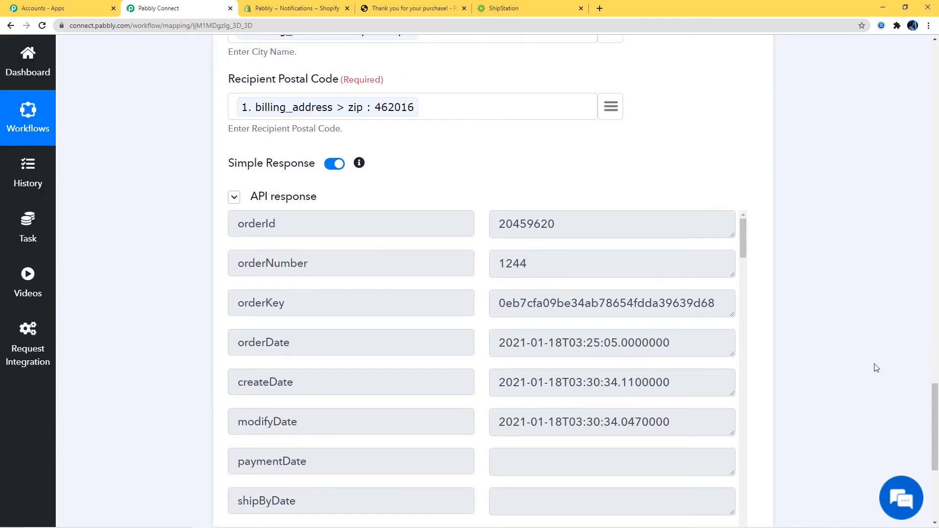
scroll(876, 368, down, 4)
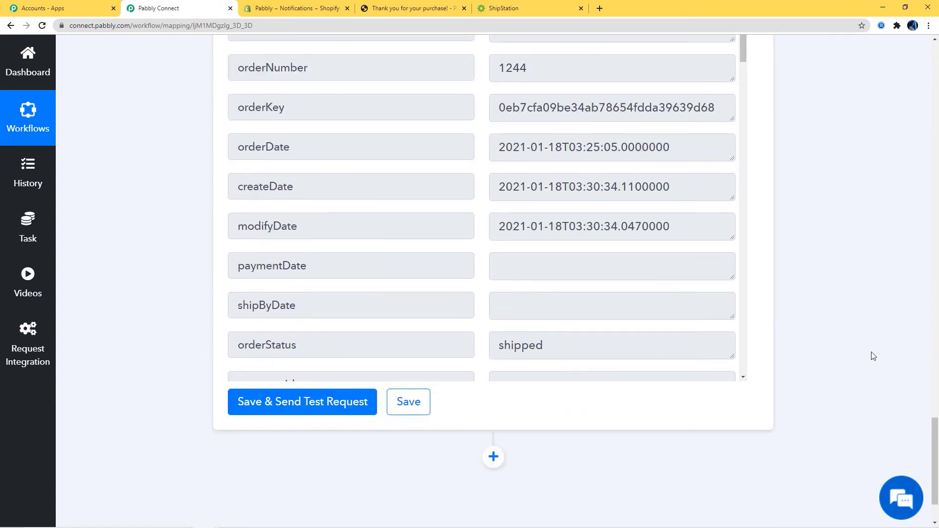
click(419, 408)
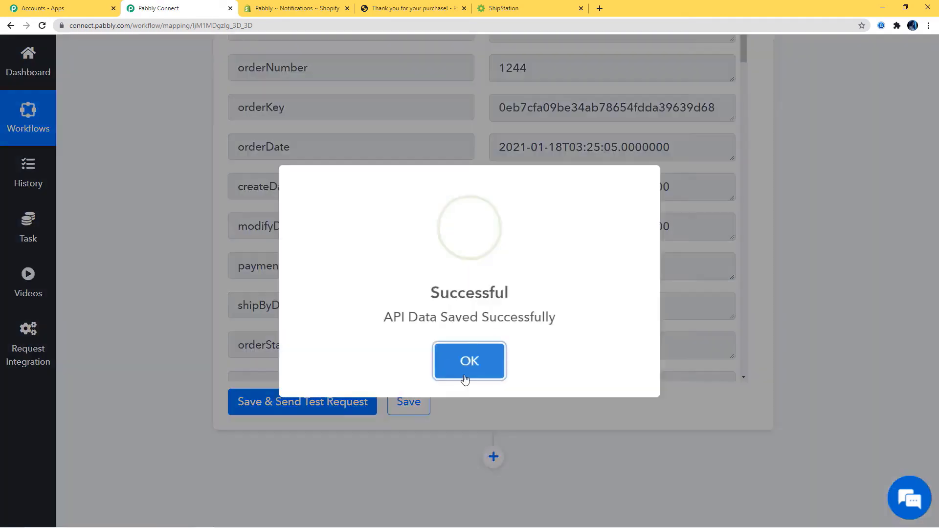
click(467, 361)
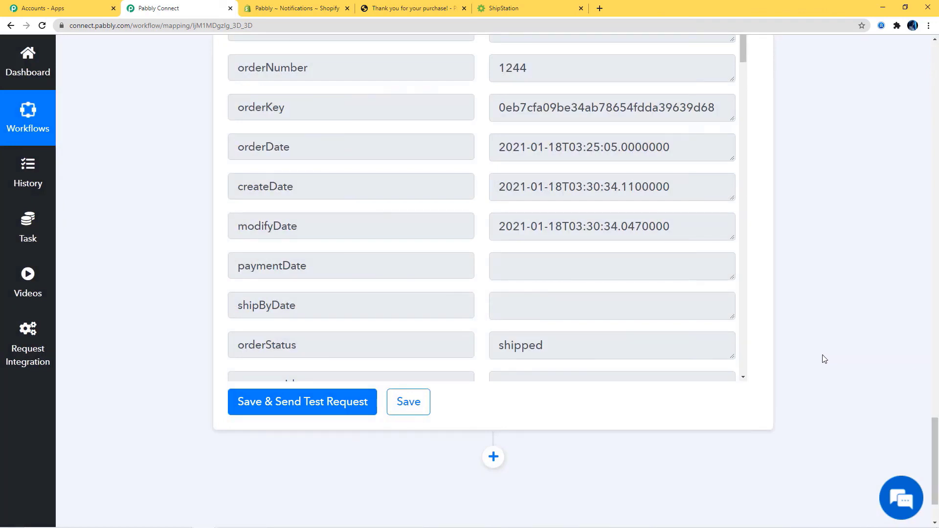
- Open ShipStation's Shipped orders and review the newest Pabbly-created test order's details
click(527, 8)
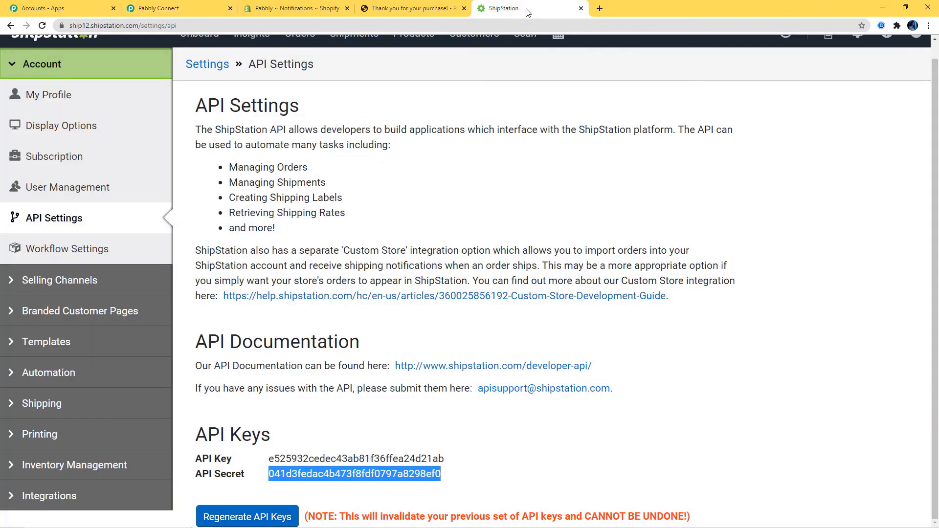
scroll(321, 277, up, 1)
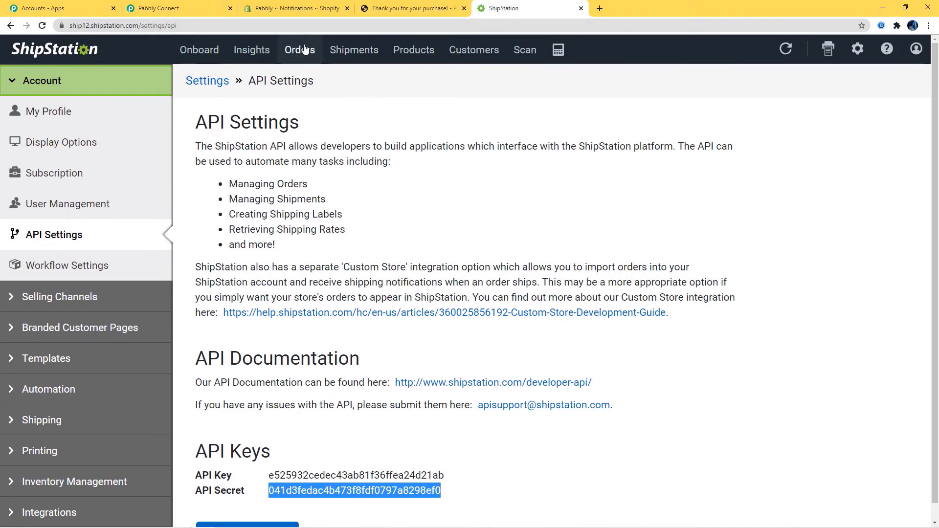
click(305, 52)
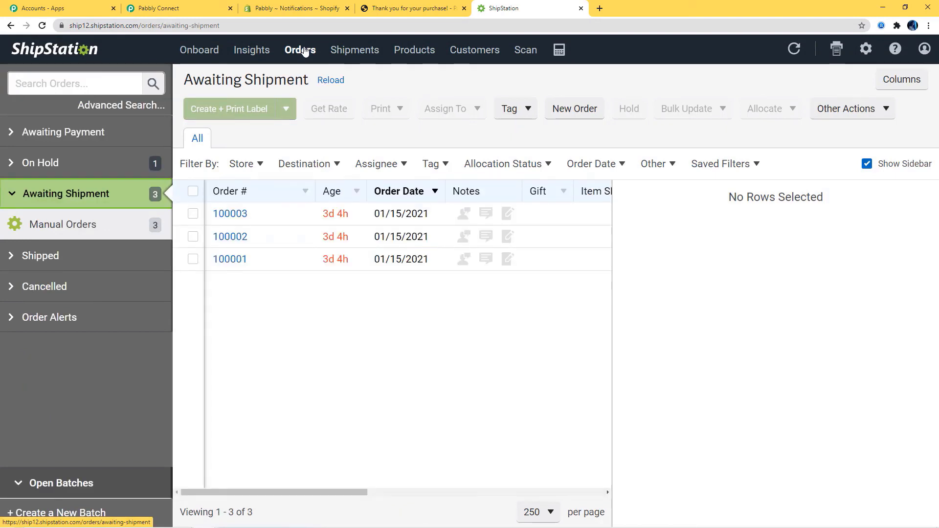
click(67, 228)
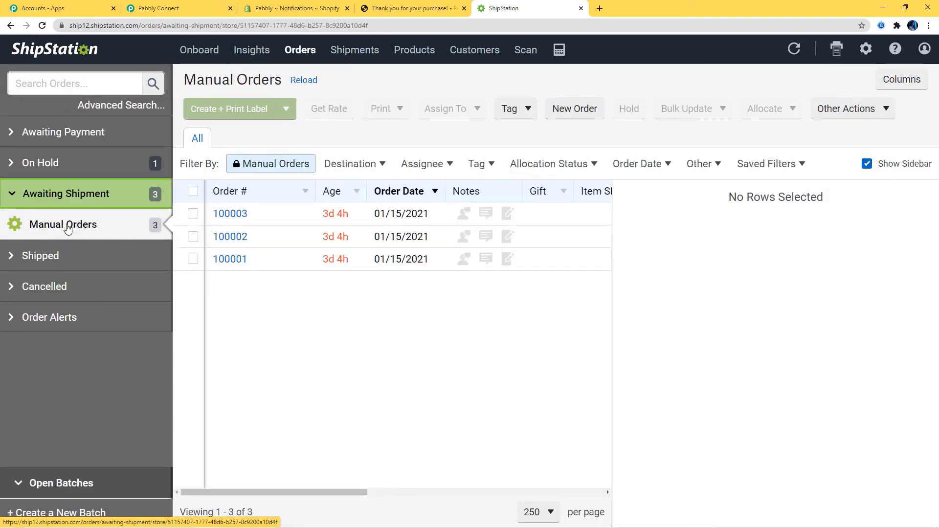
click(42, 258)
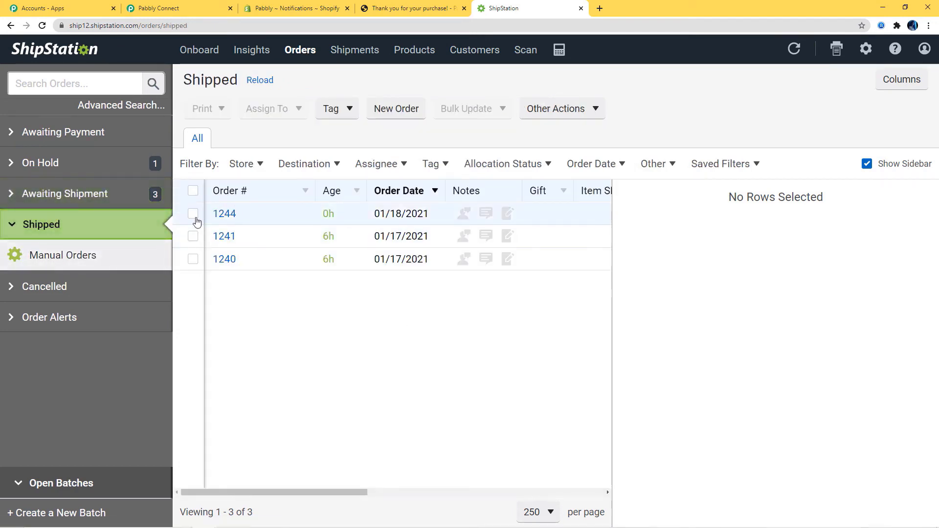
click(233, 216)
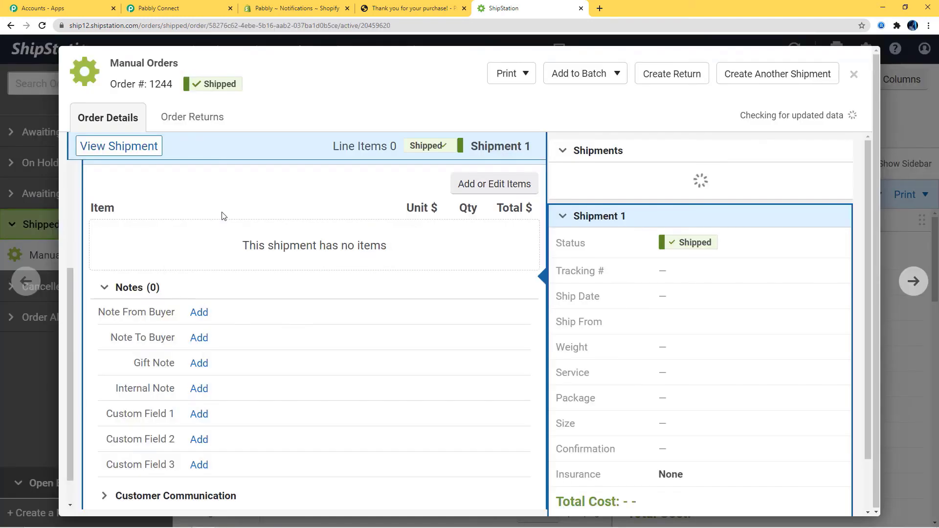
scroll(223, 216, up, 5)
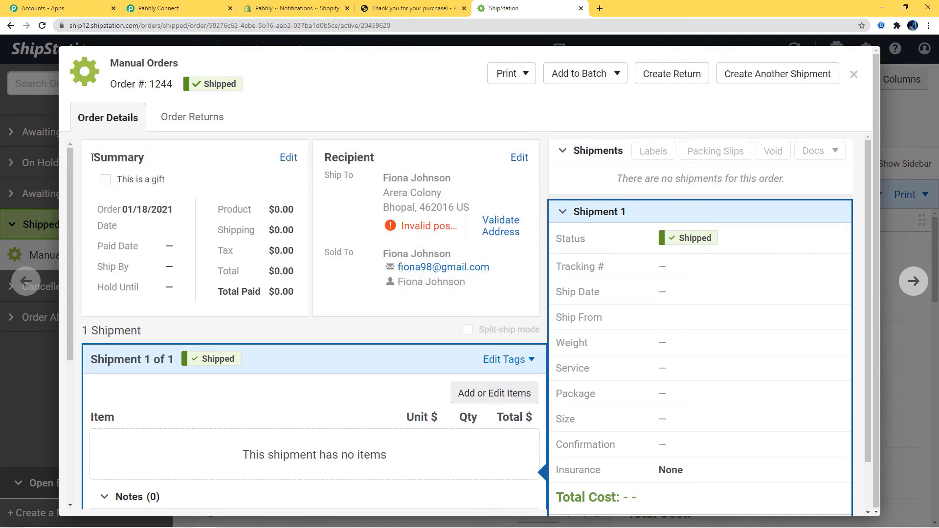
scroll(239, 273, down, 3)
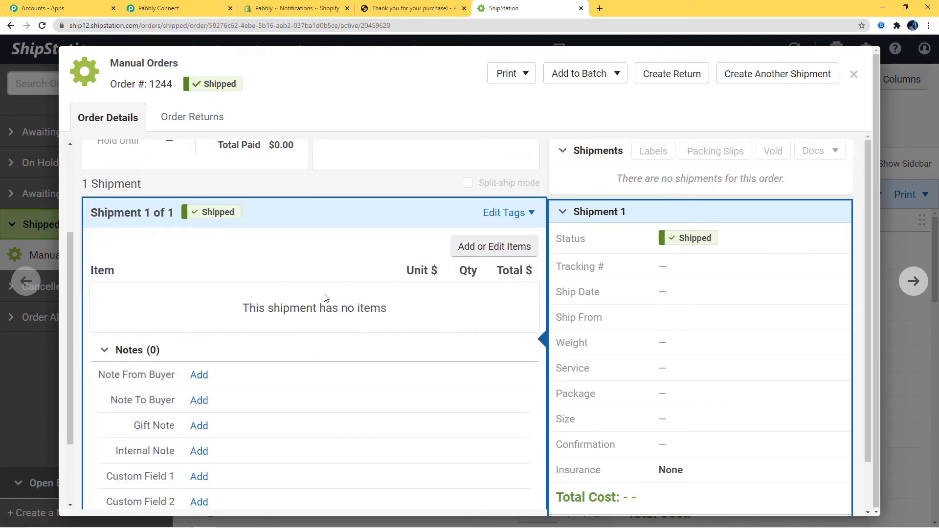
scroll(315, 283, up, 3)
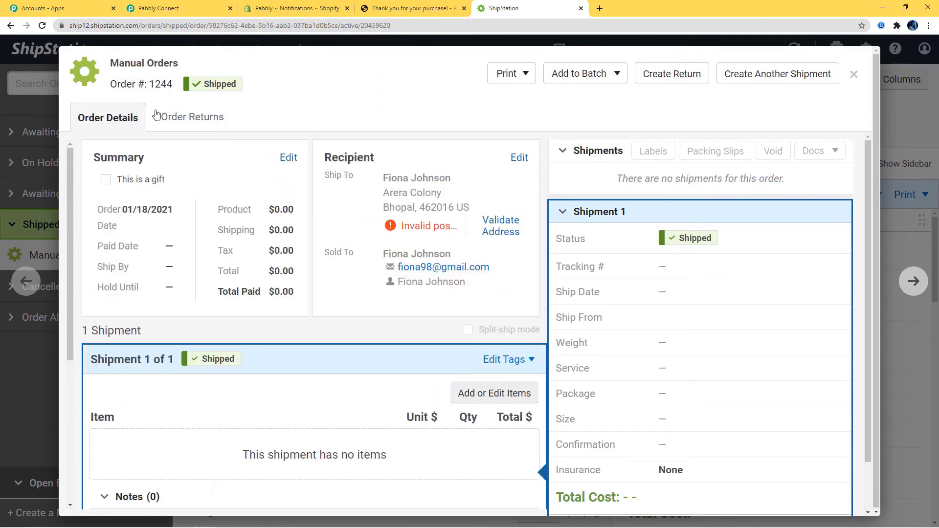
click(854, 74)
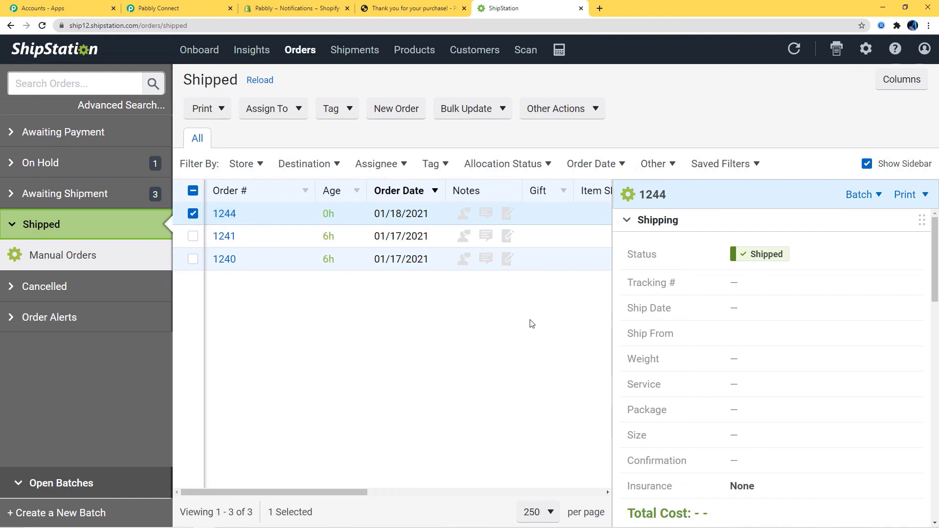
- From the store catalog, open the Canon EOS 1500D camera (Black) and choose Buy It Now
click(411, 8)
scroll(477, 440, down, 1)
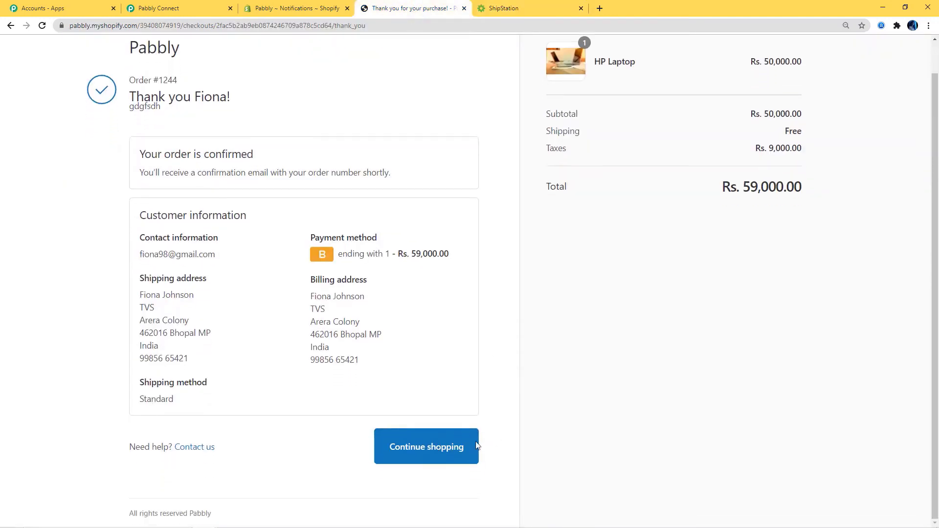
click(428, 447)
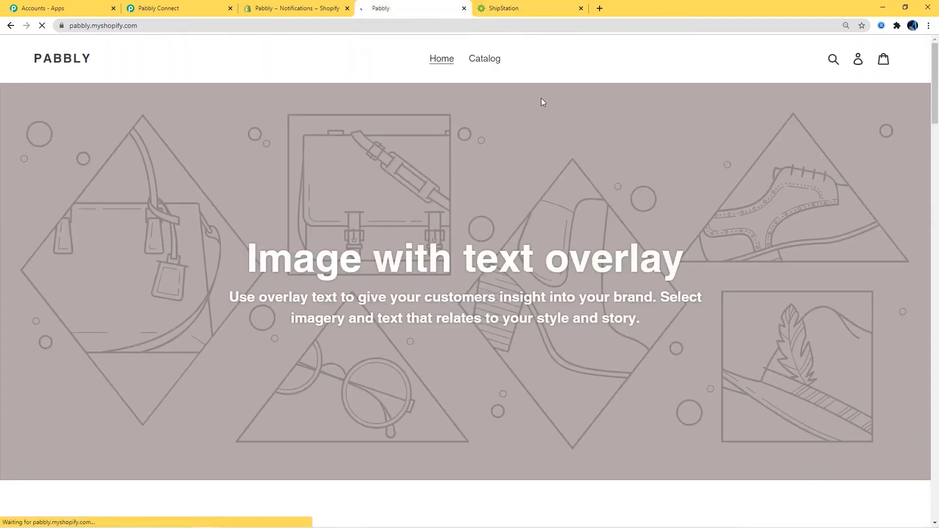
click(485, 57)
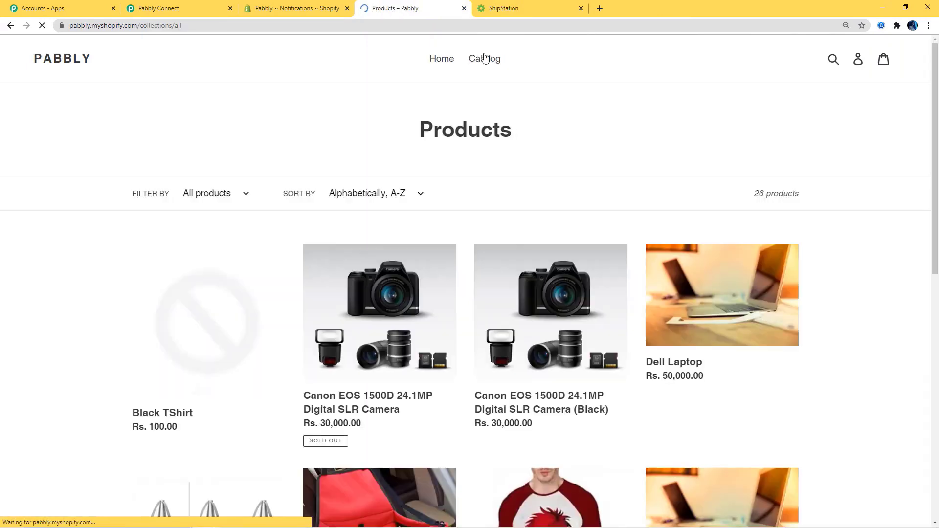
scroll(611, 245, down, 5)
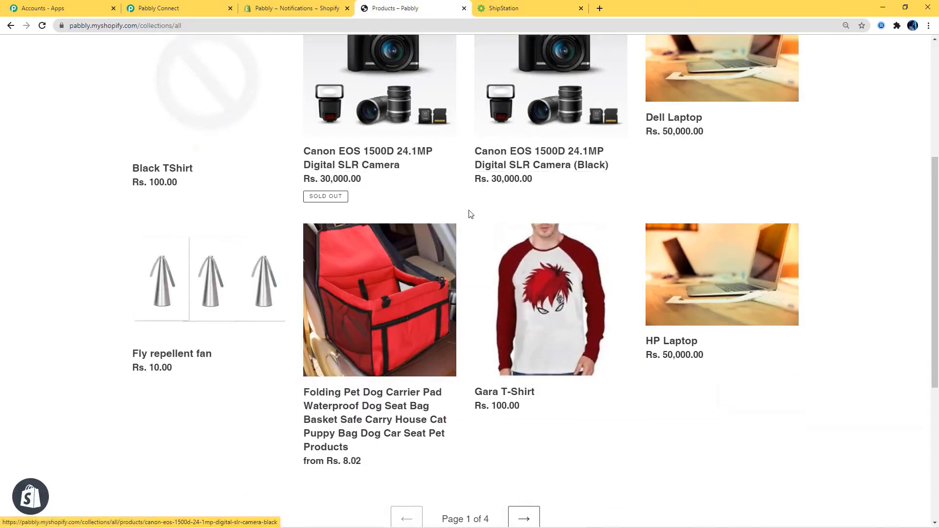
click(527, 165)
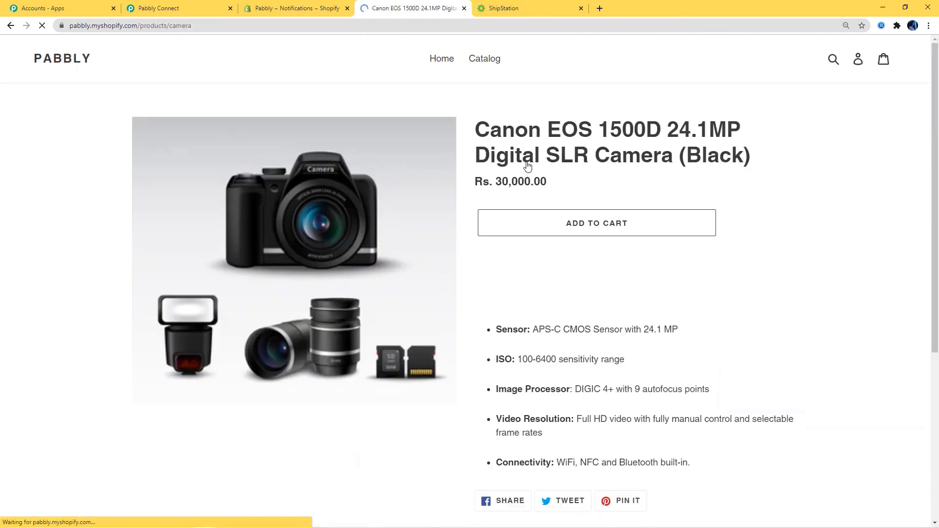
click(590, 254)
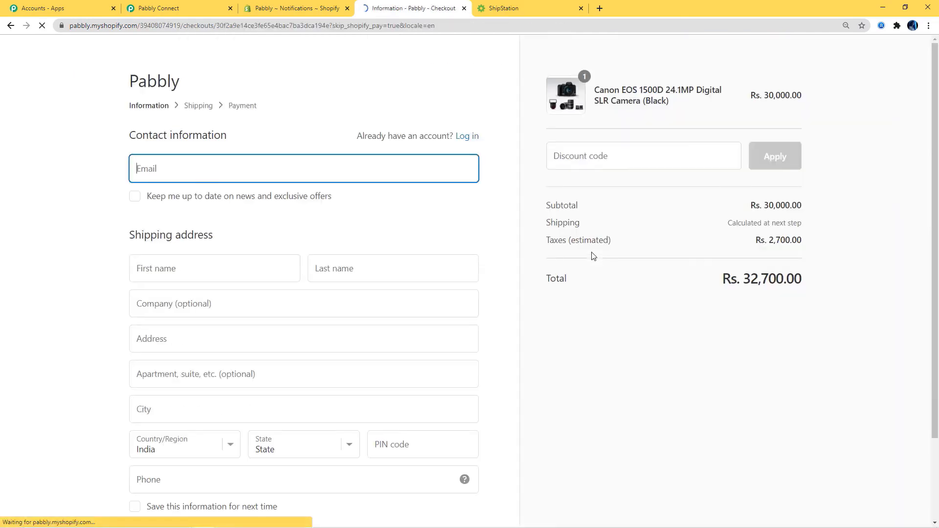
- Autofill checkout with a saved customer's details and continue through shipping to payment
click(243, 178)
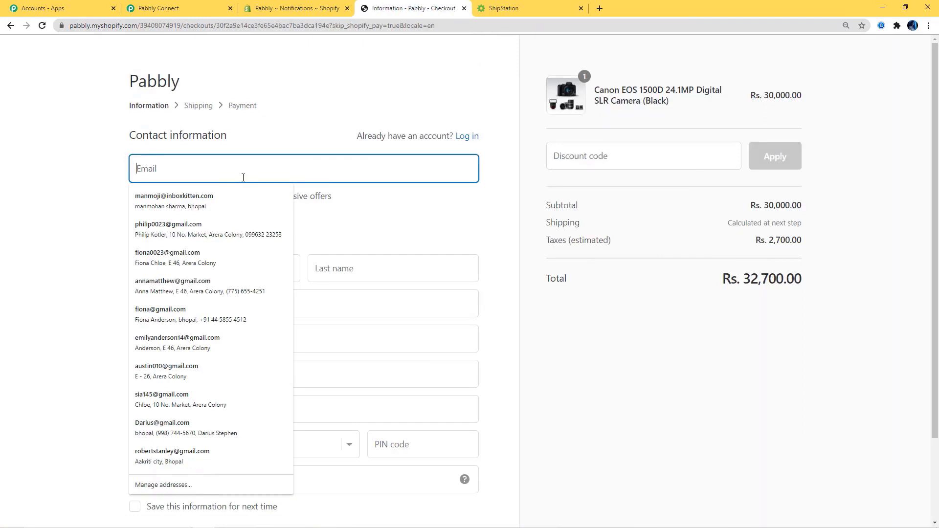
click(208, 231)
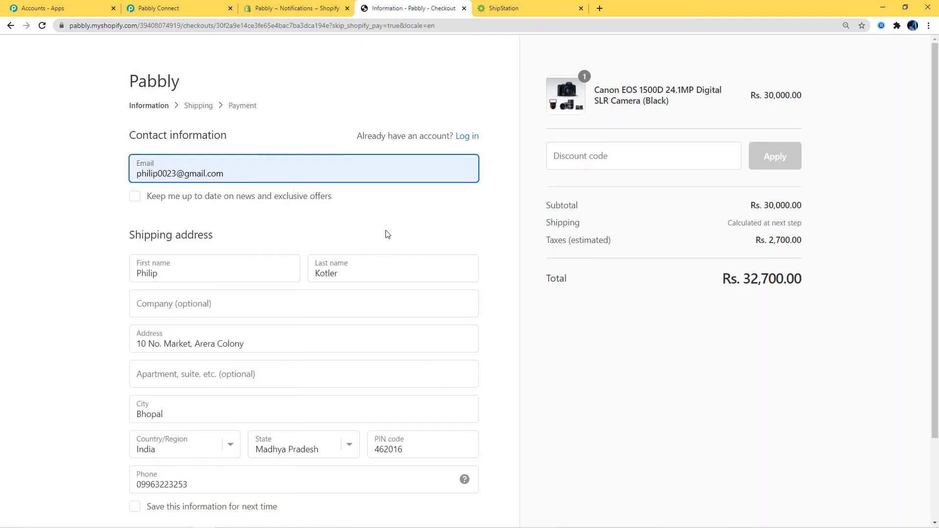
scroll(386, 234, down, 2)
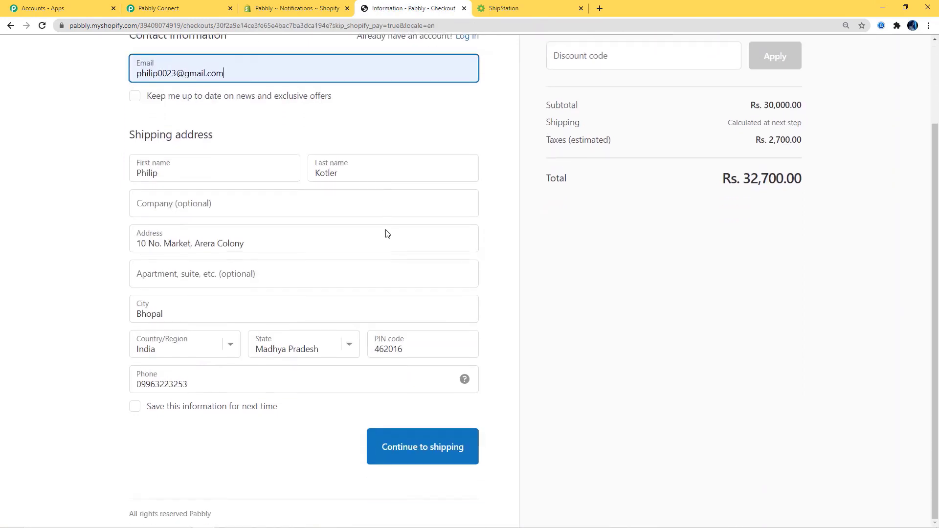
click(445, 437)
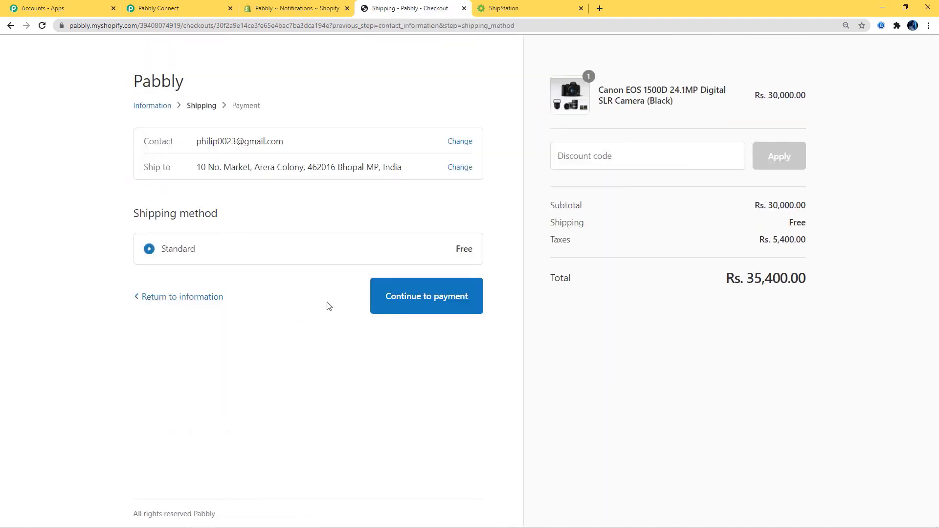
click(400, 303)
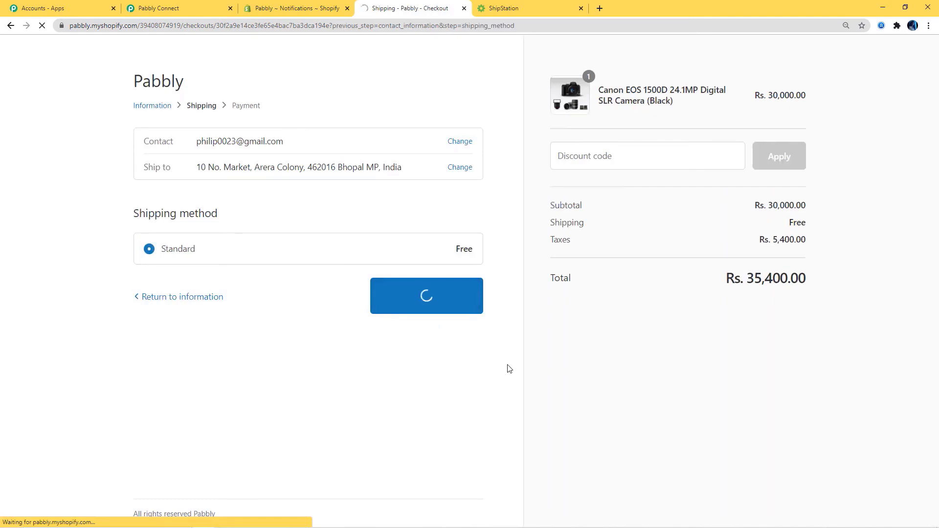
- Enter the test card number, cardholder name and expiry, then pay to place order #1245
scroll(509, 369, down, 3)
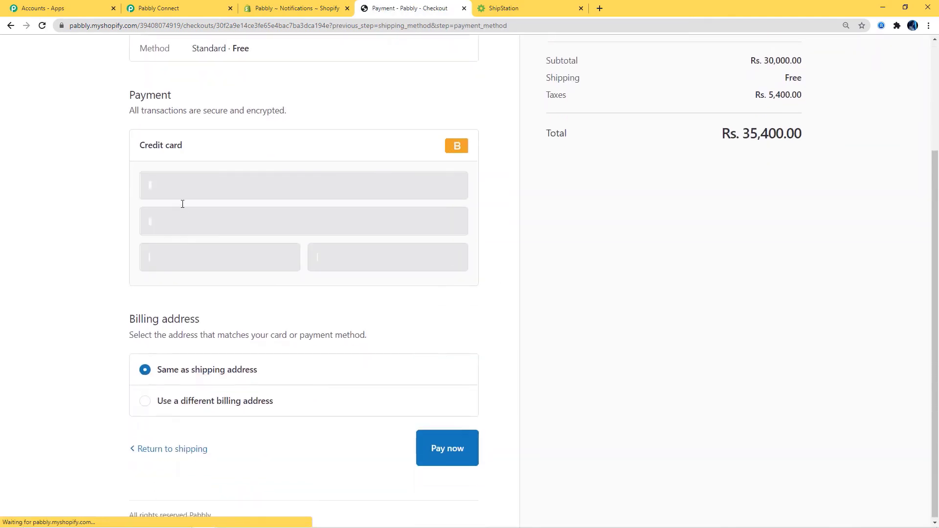
click(175, 188)
text(1)
click(171, 219)
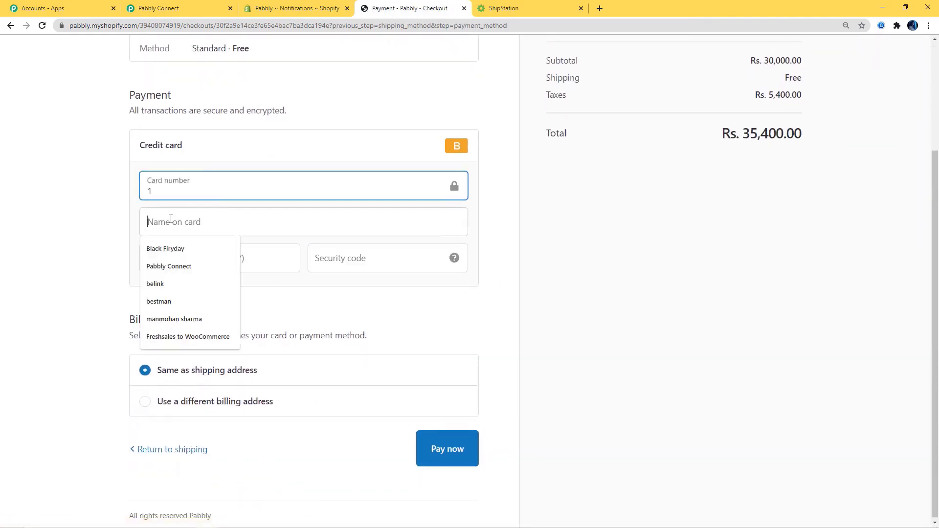
text(Philip)
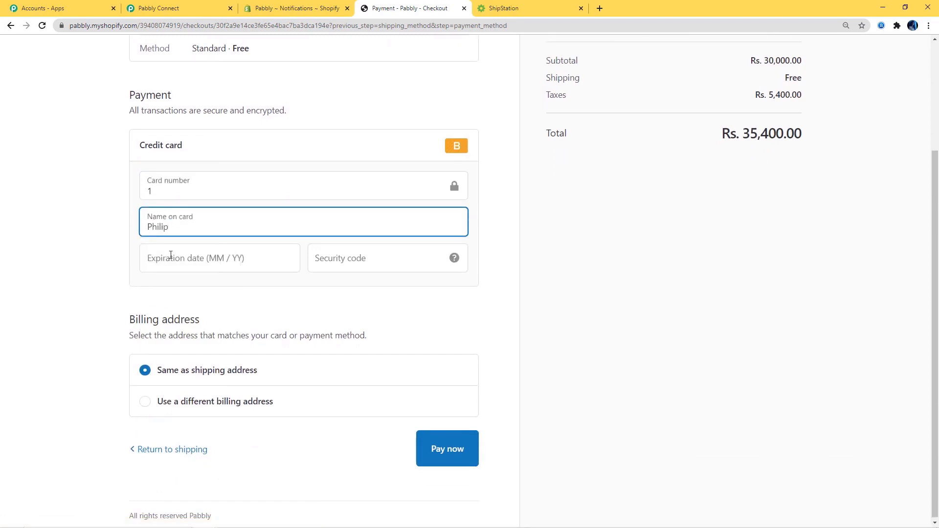
click(170, 255)
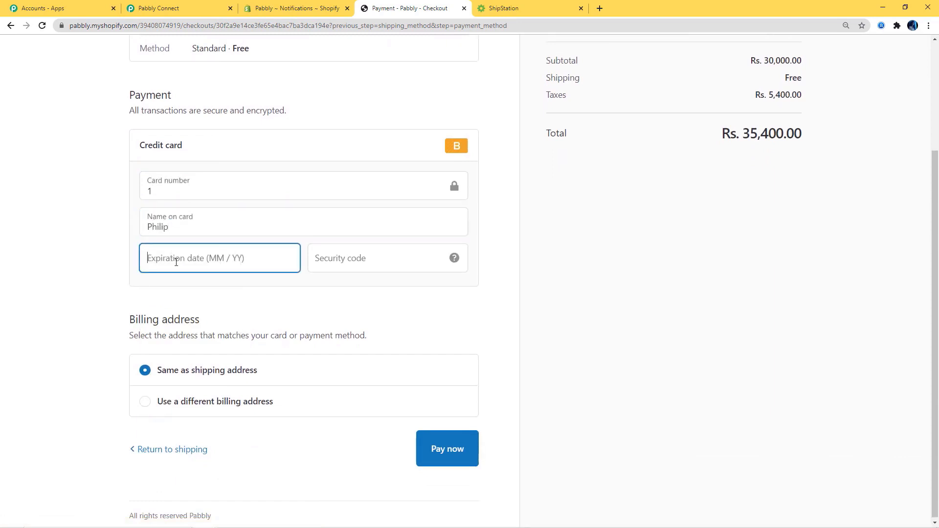
text(02 / 35)
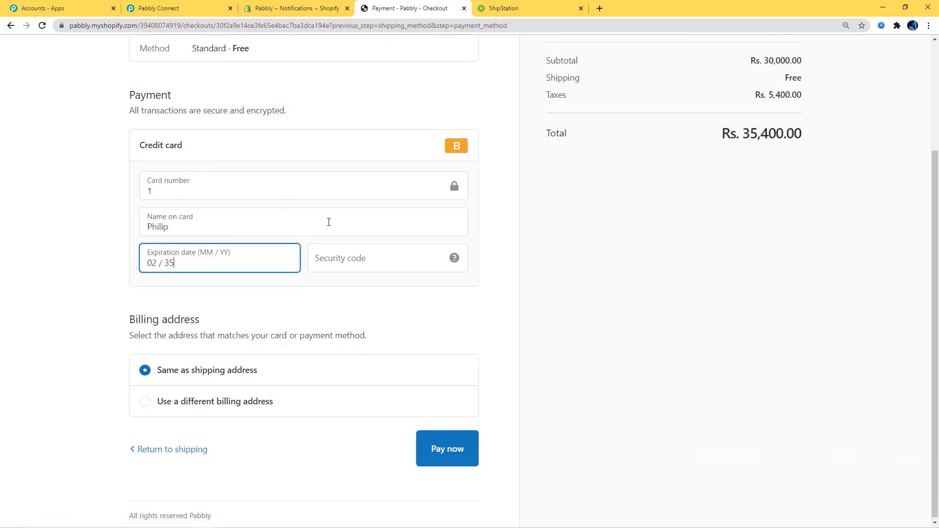
text(123)
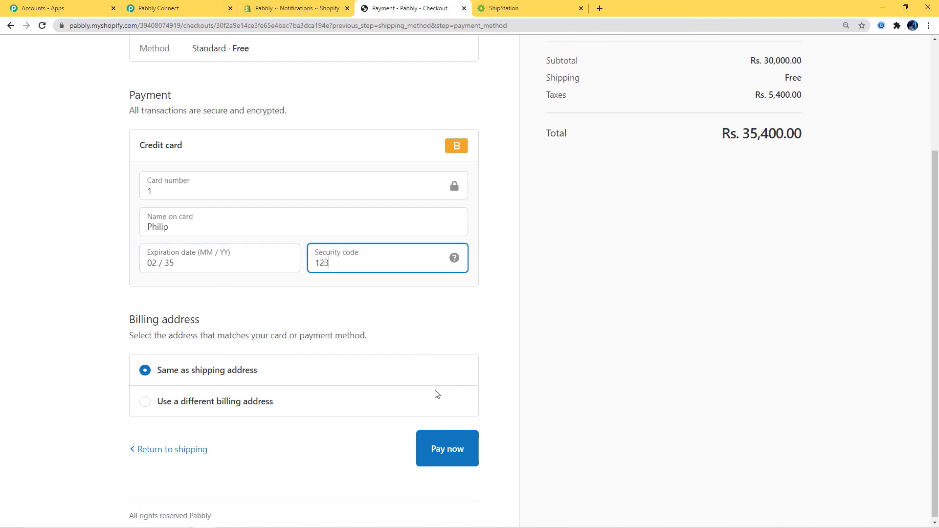
click(448, 449)
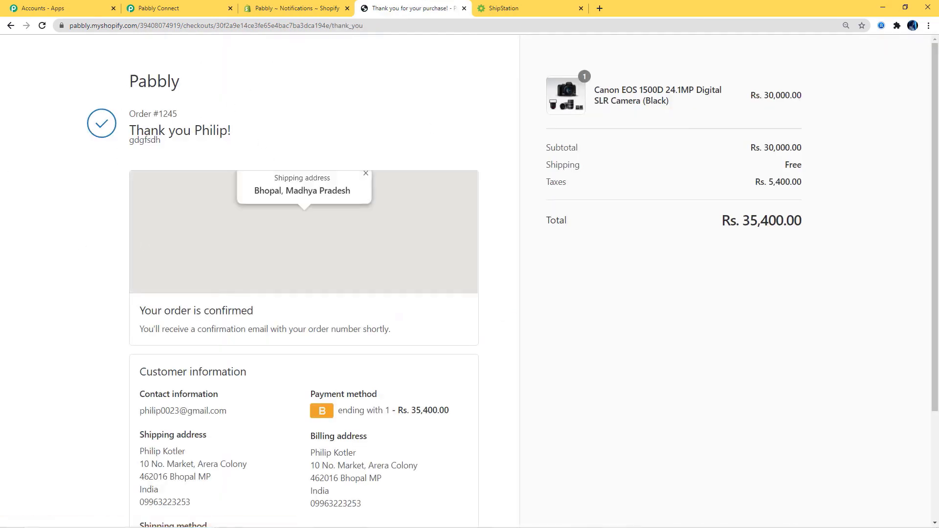
scroll(551, 324, down, 3)
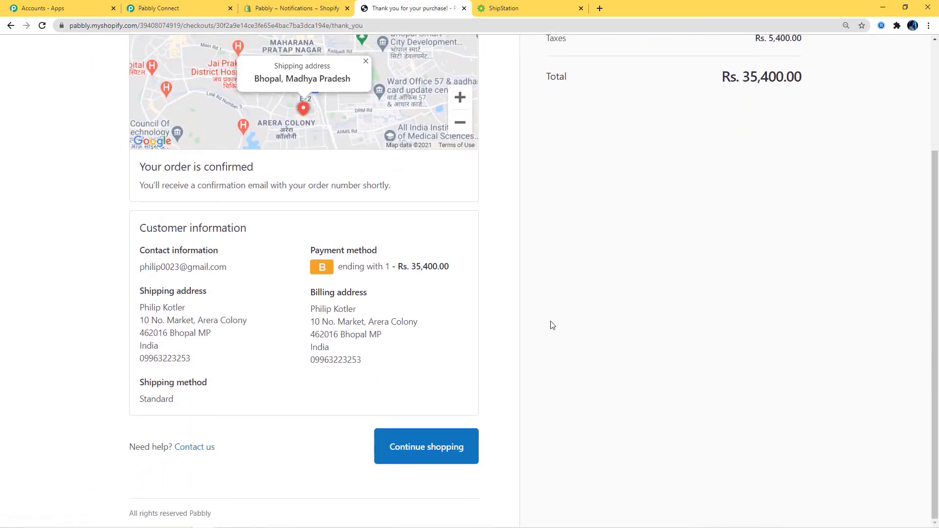
- Reload ShipStation's Shipped orders and review the details of the new order 1245
click(516, 8)
click(43, 26)
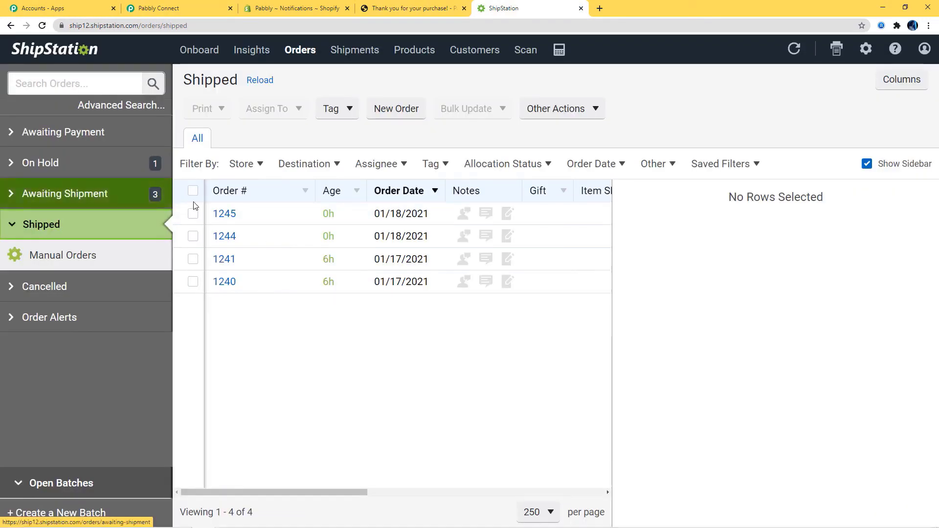
click(224, 213)
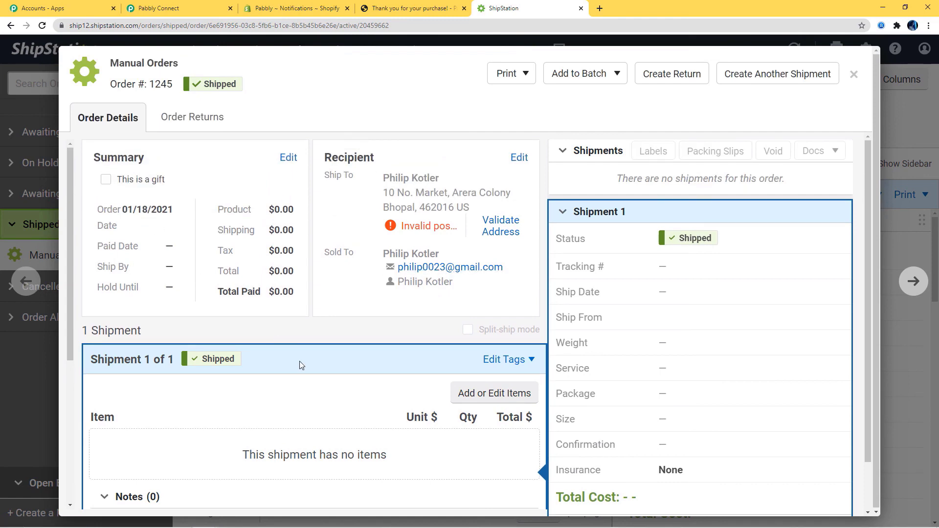
scroll(301, 361, down, 5)
scroll(332, 361, up, 5)
click(854, 75)
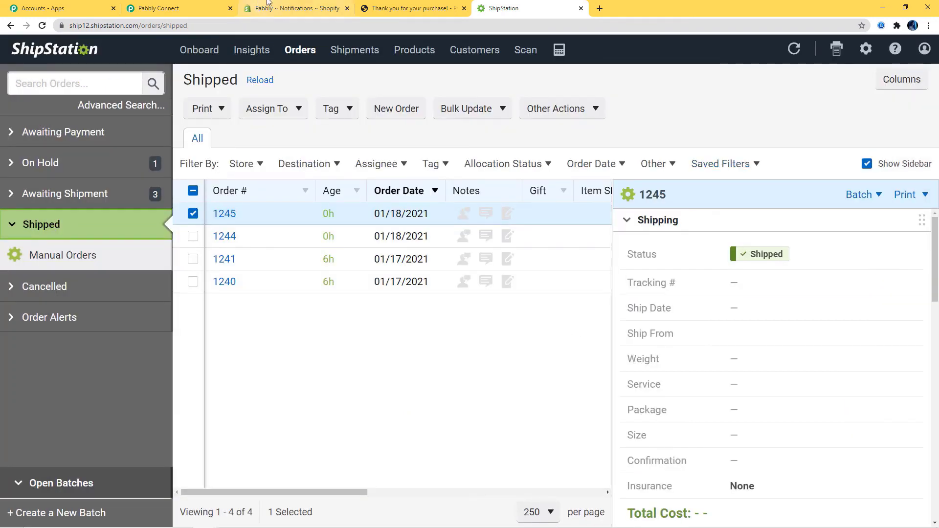
- Back in Pabbly Connect, scroll to the workflow's top and collapse the Shopify trigger step
click(161, 9)
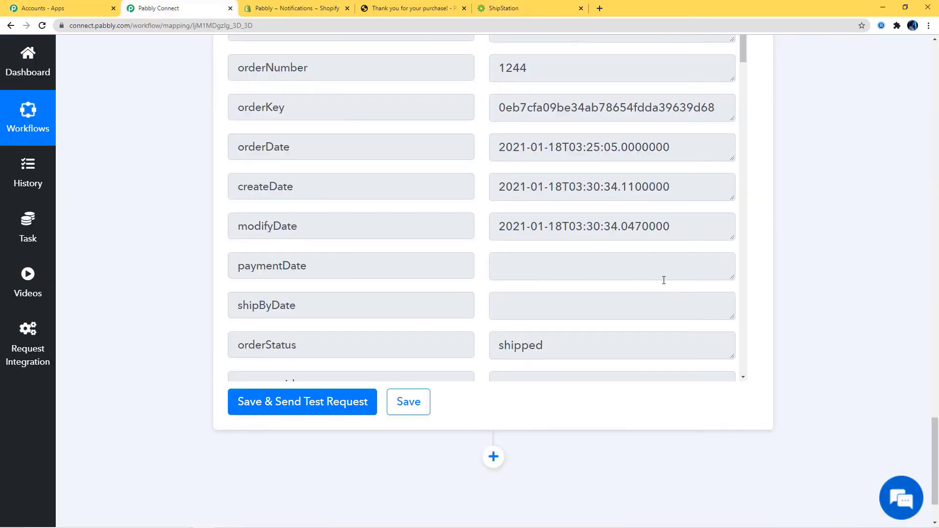
scroll(762, 244, up, 10)
scroll(765, 242, up, 15)
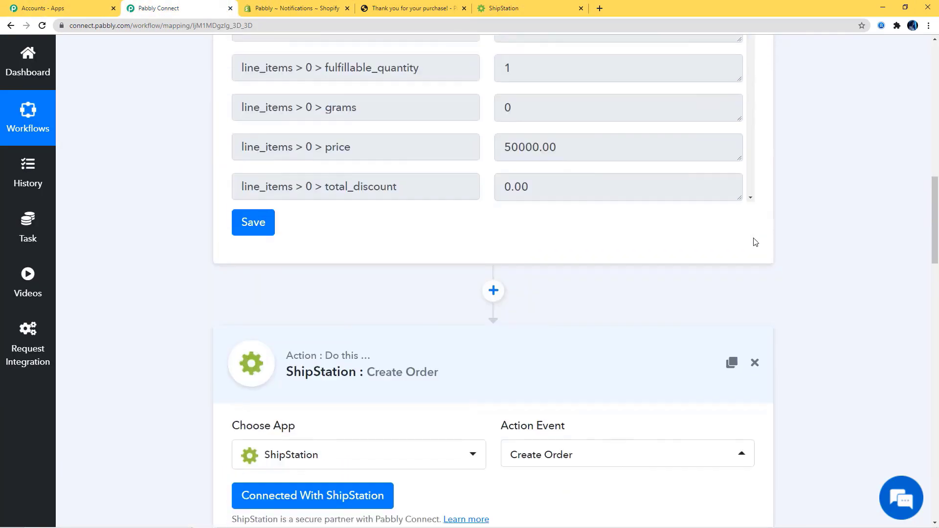
scroll(826, 292, up, 5)
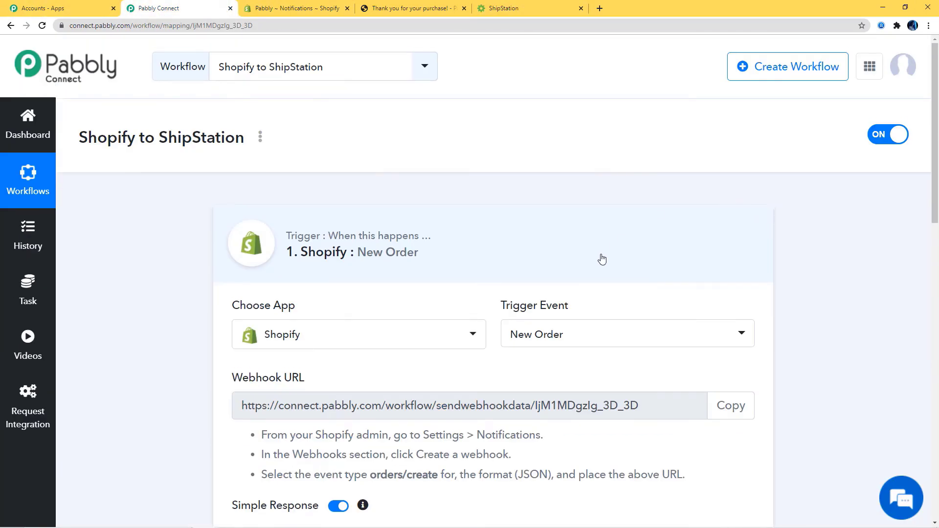
click(601, 260)
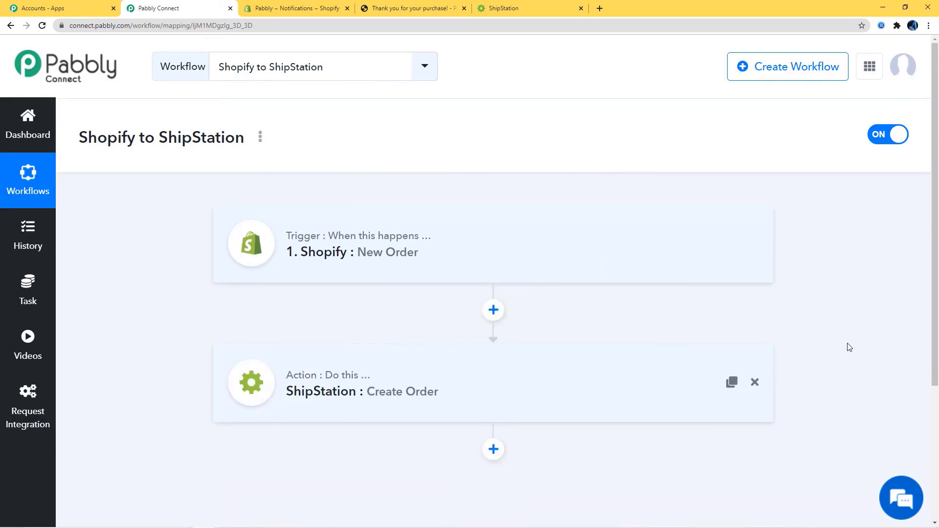
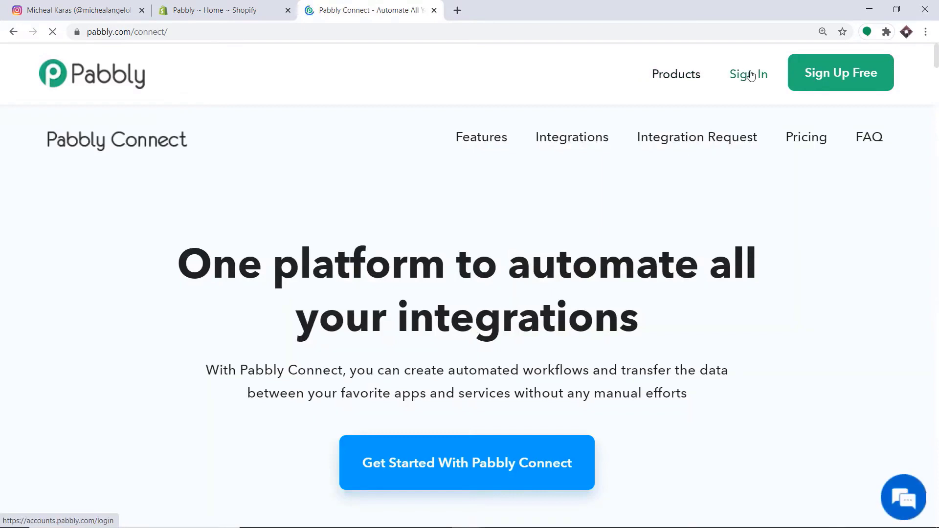
- Sign in to Pabbly and launch Connect from the All Apps page in a new tab
click(751, 74)
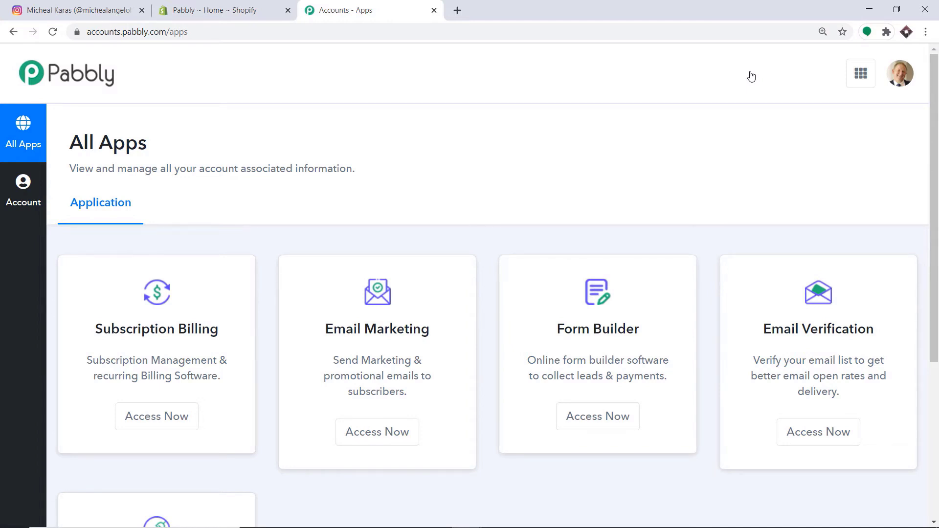
scroll(751, 77, down, 5)
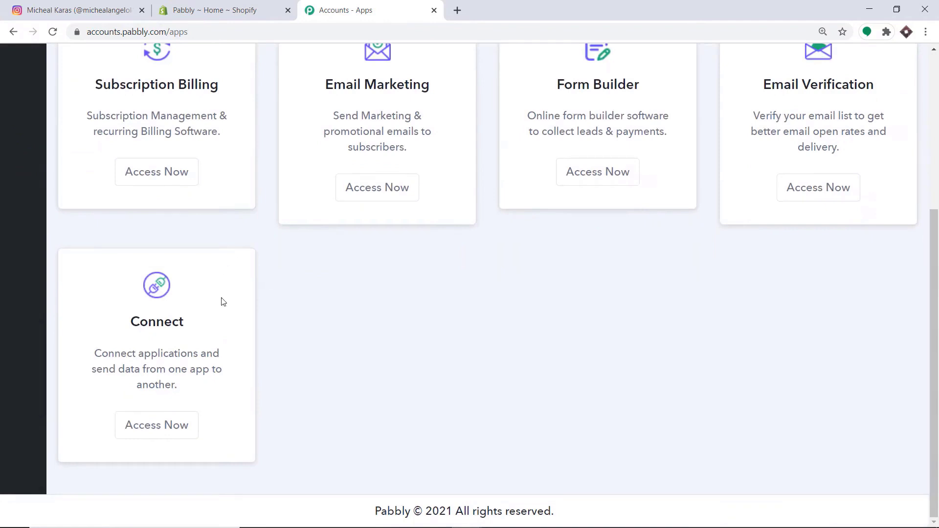
click(167, 424)
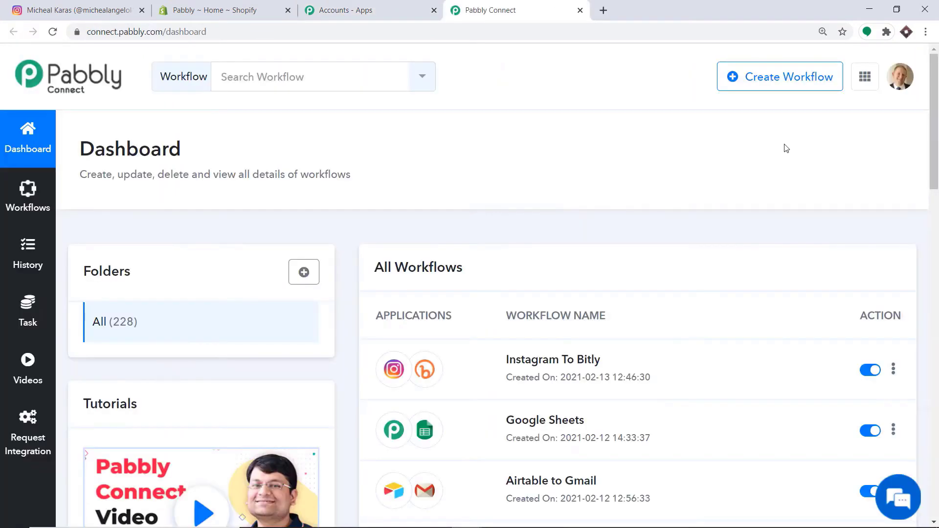
- Start a new workflow, name it 'Shopify To Instagram' and create it
click(781, 78)
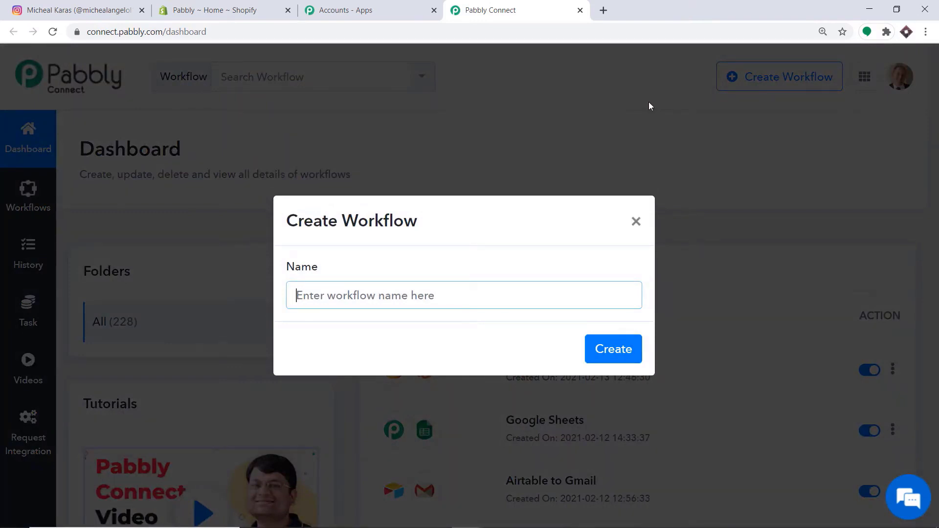
text(Shopify T)
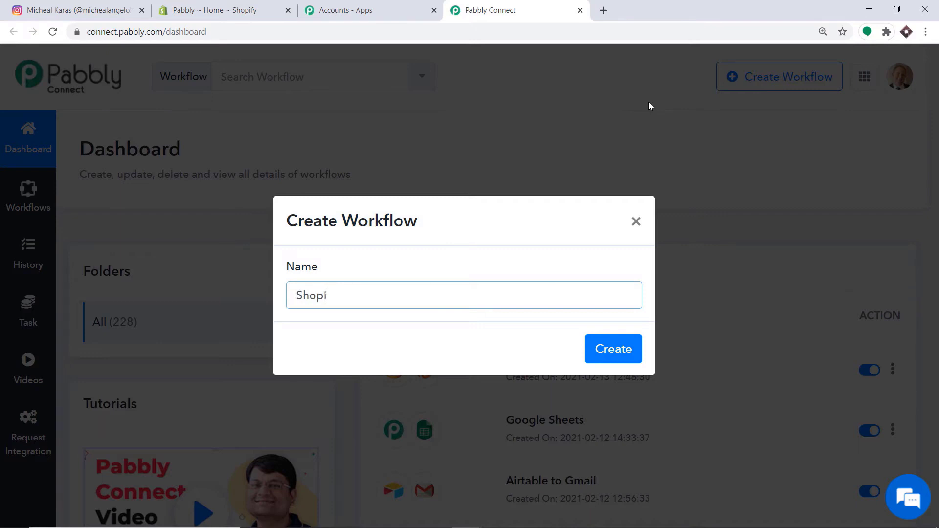
text(o Instagram)
click(621, 349)
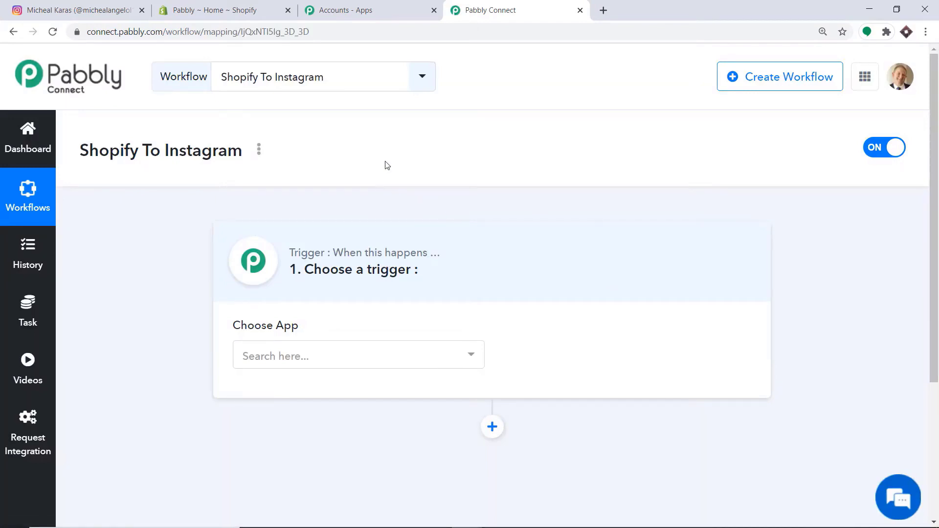
- Set the trigger app to Shopify with the New Product event, revealing its webhook URL
click(321, 350)
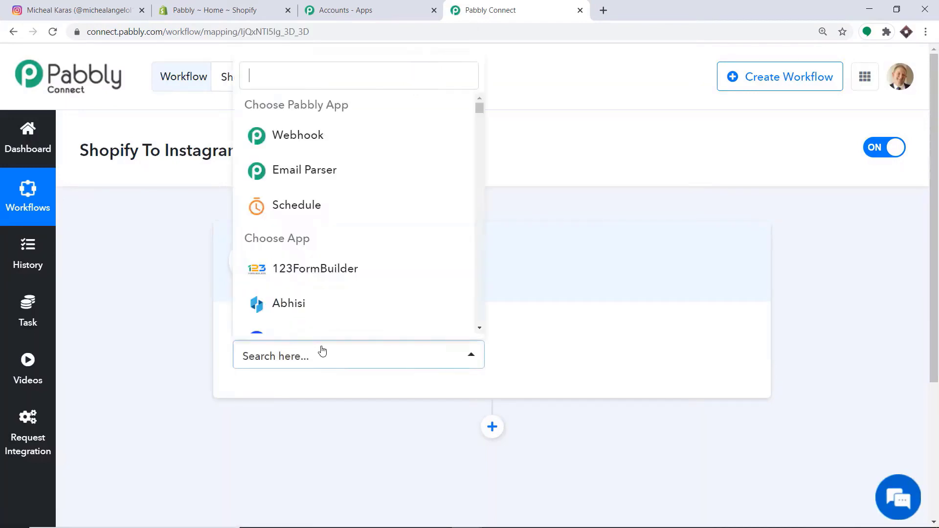
text(s)
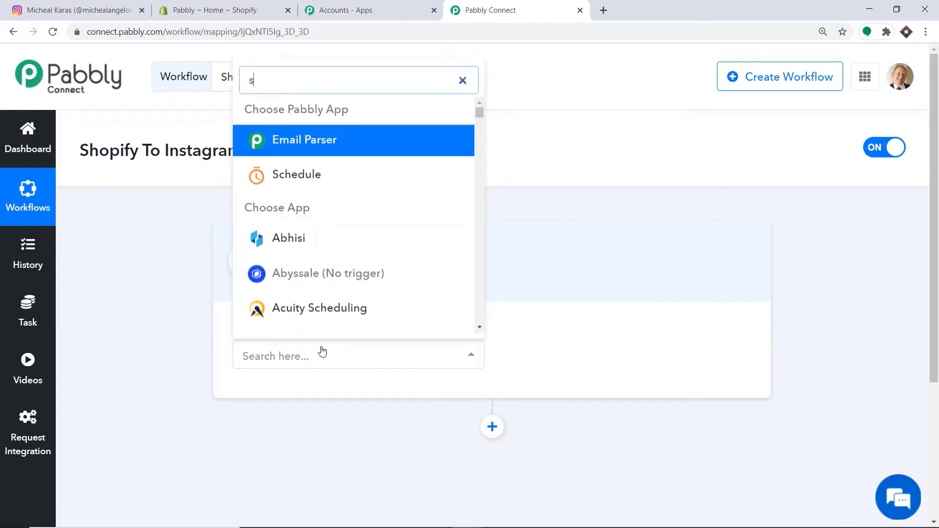
text(hopi)
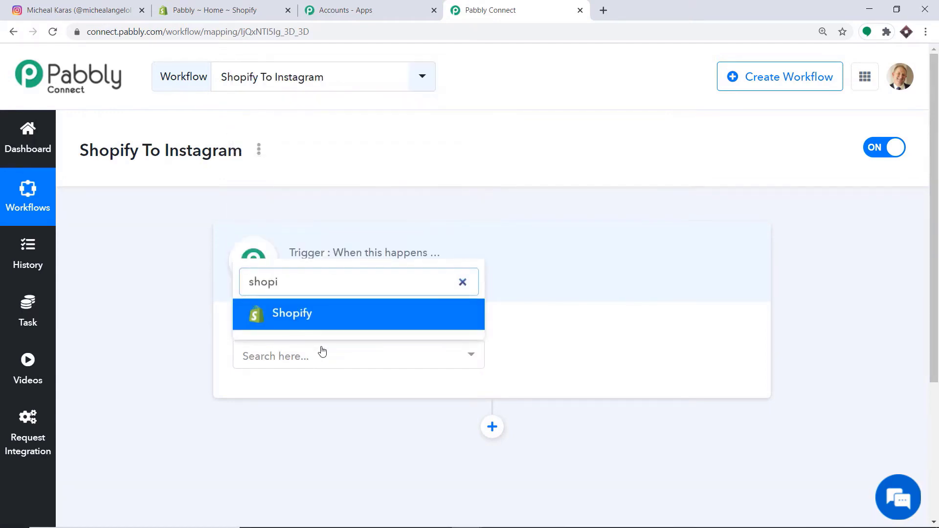
click(300, 312)
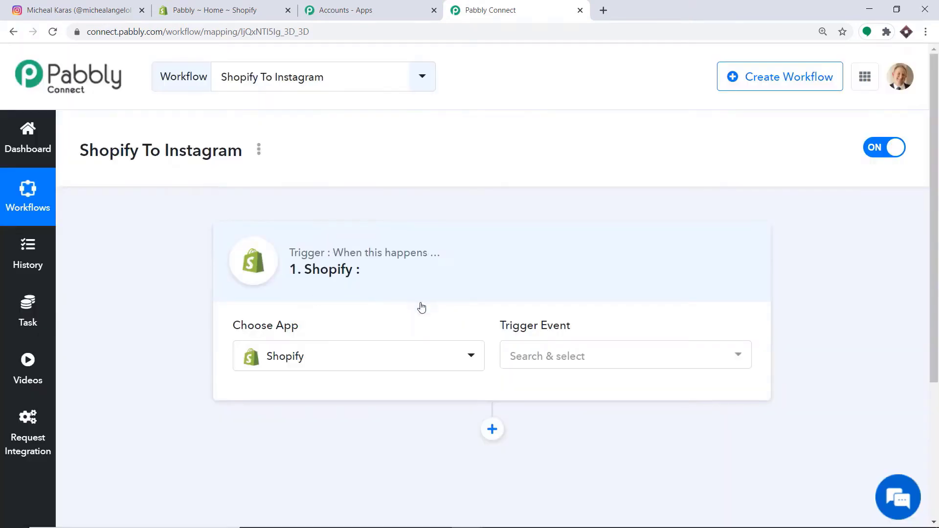
click(547, 357)
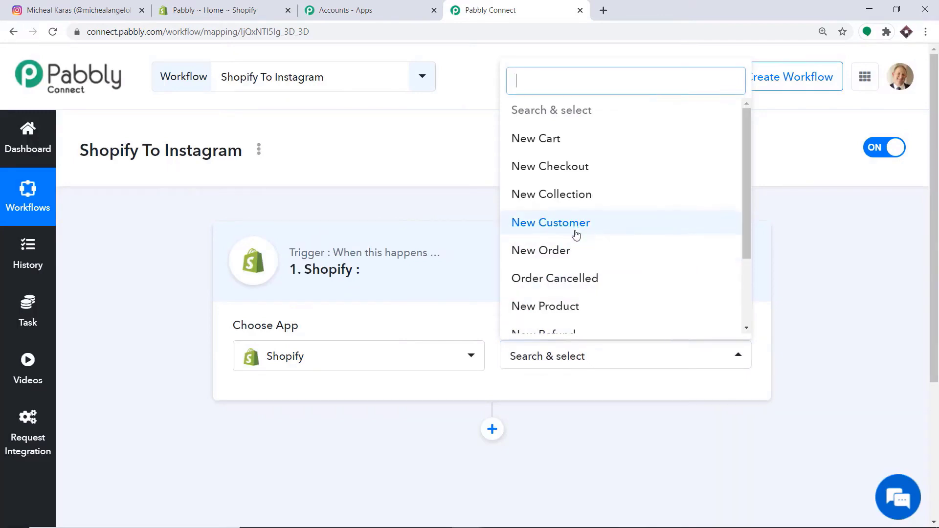
scroll(577, 234, down, 2)
click(566, 205)
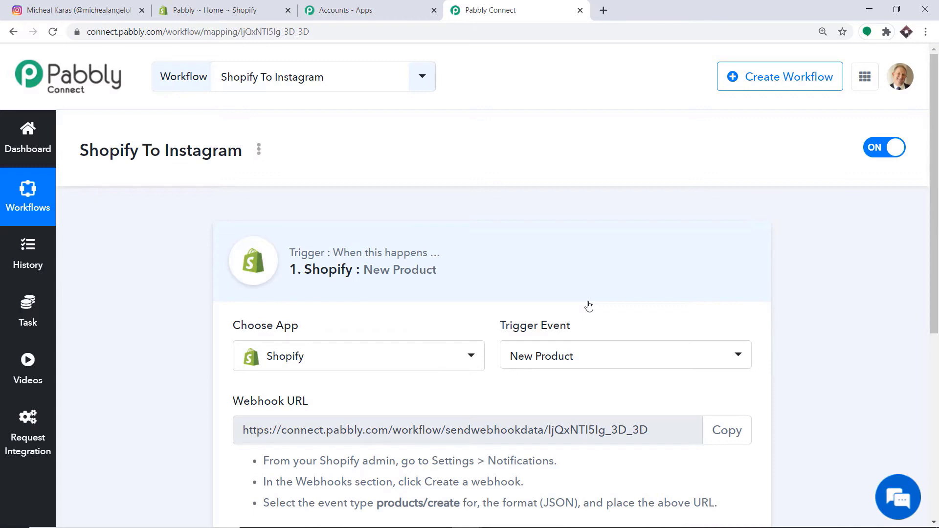
click(587, 357)
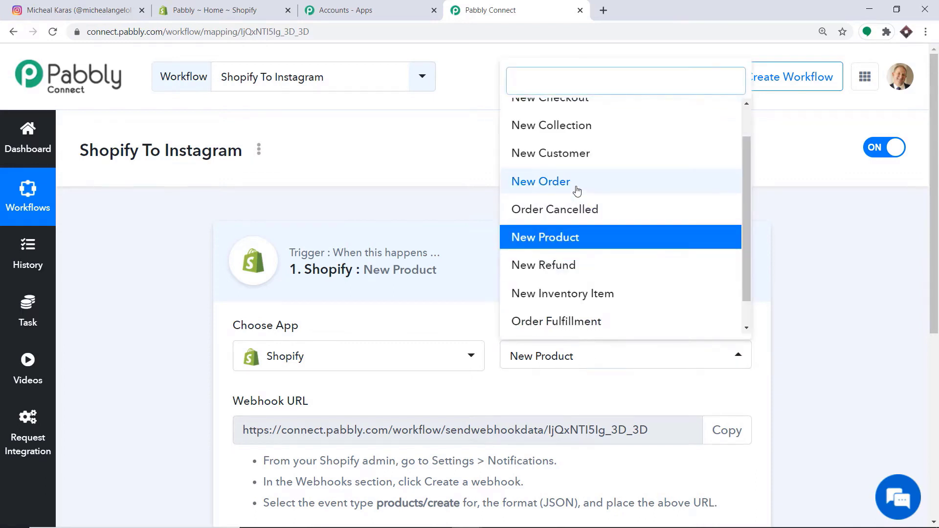
scroll(580, 191, up, 1)
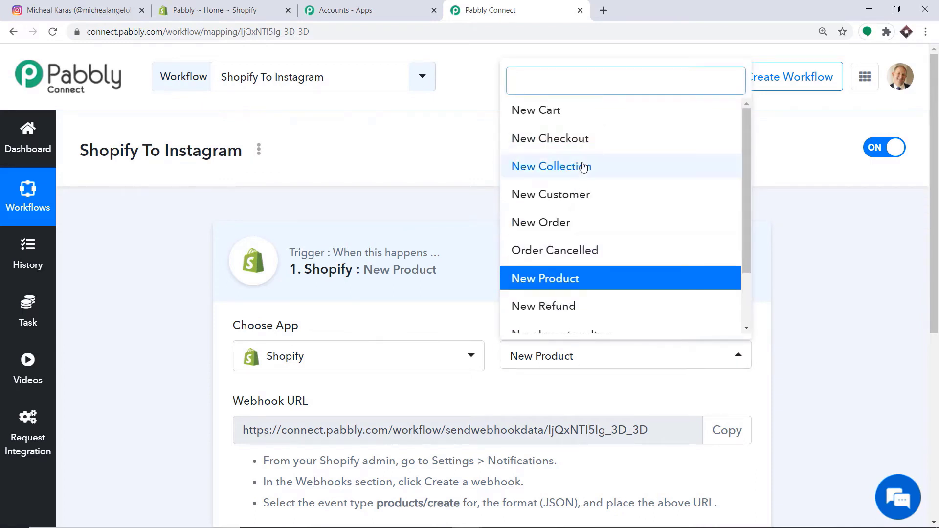
scroll(578, 273, down, 1)
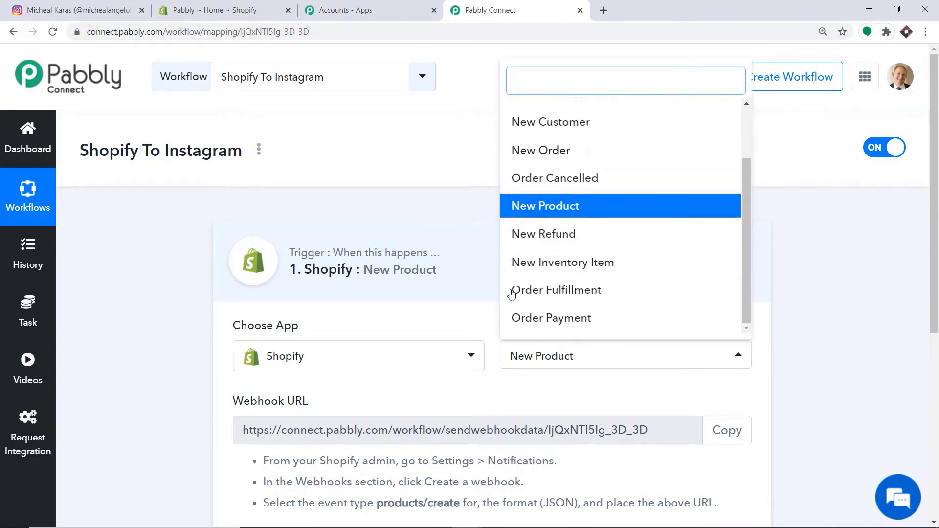
click(526, 392)
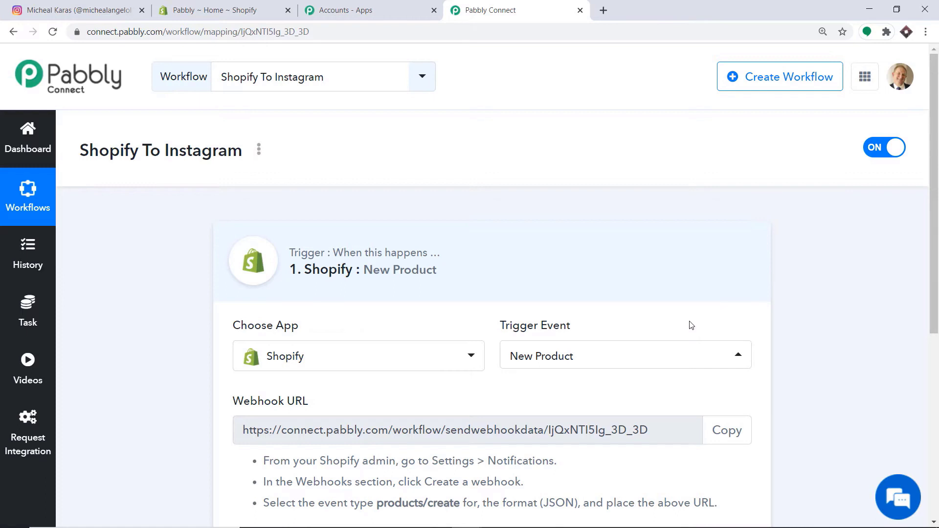
scroll(687, 321, down, 4)
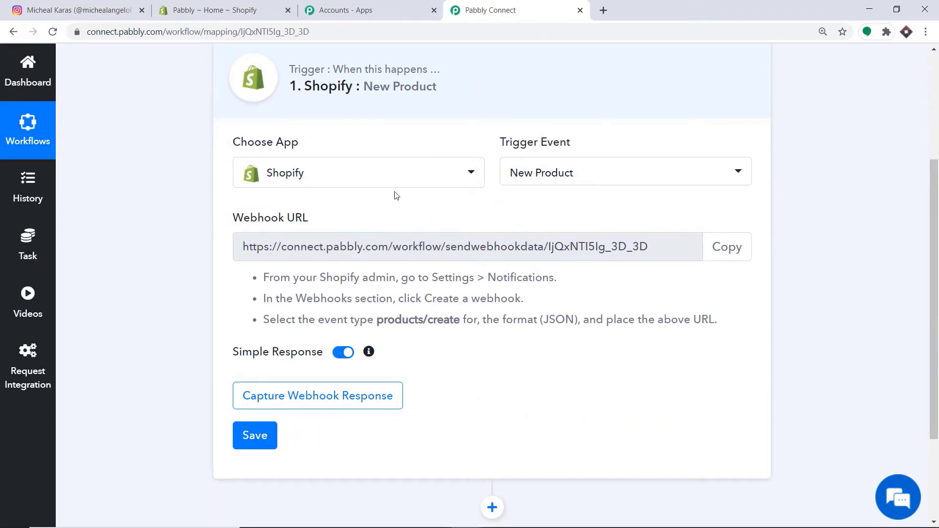
- In the Shopify admin, go to Settings > Notifications and open Create webhook
click(230, 12)
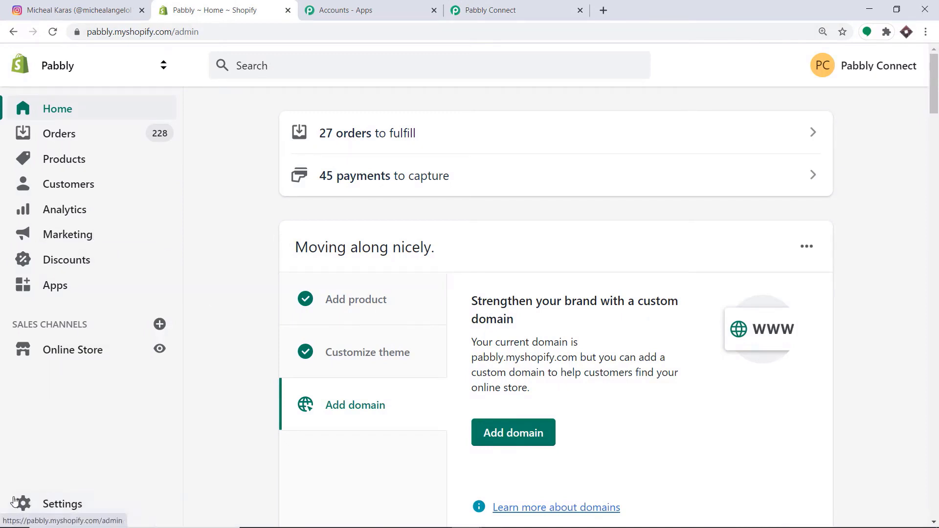
click(58, 508)
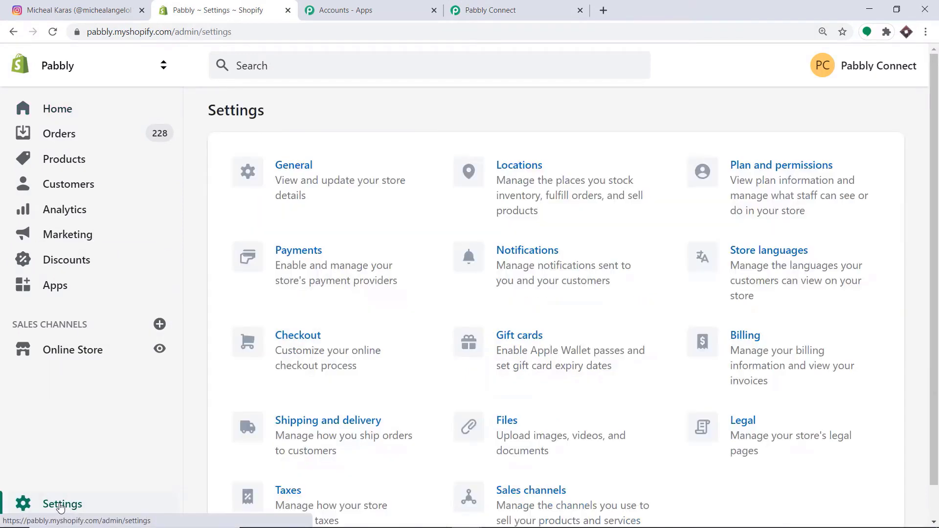
click(538, 252)
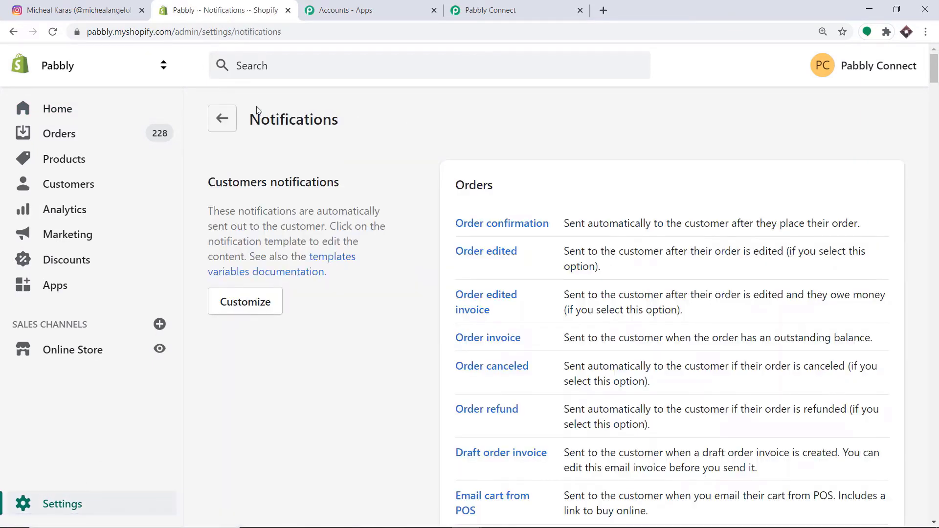
scroll(458, 139, down, 5)
scroll(458, 137, down, 20)
scroll(454, 151, down, 5)
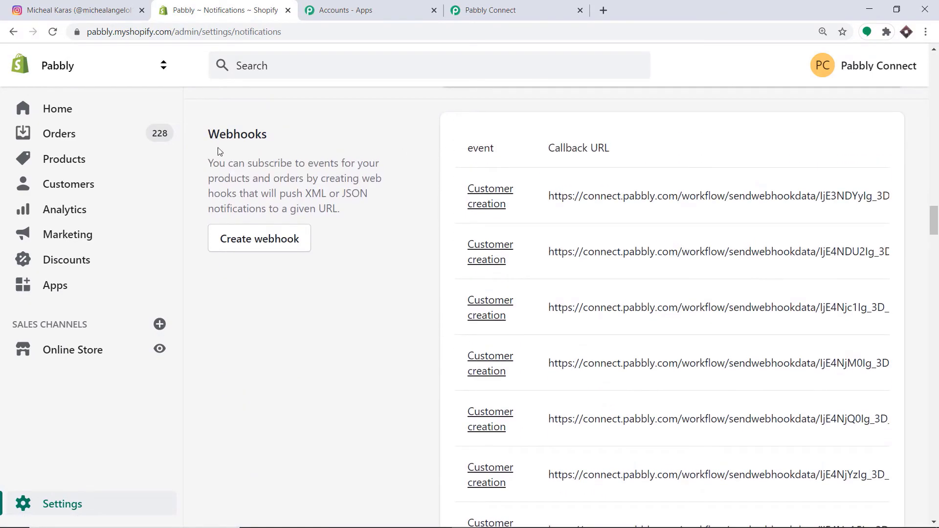
click(250, 239)
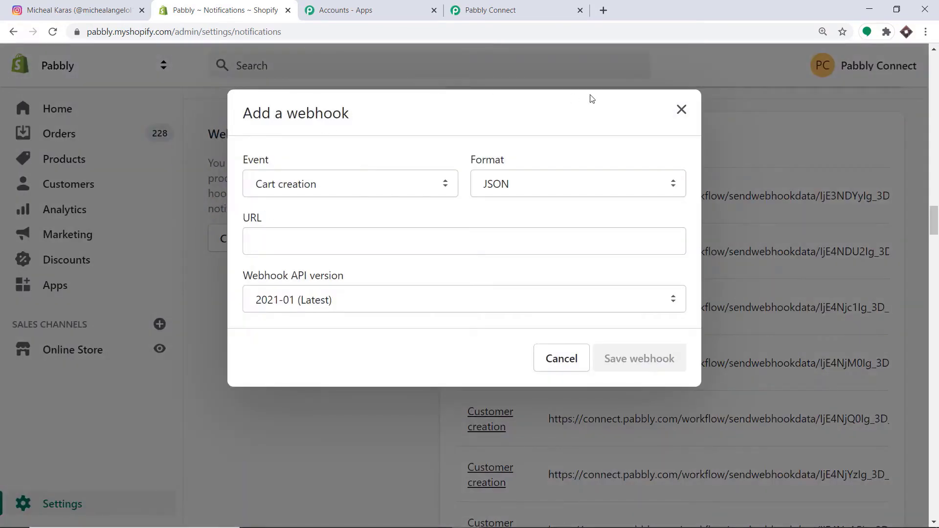
- Set the webhook event to Product creation
click(315, 186)
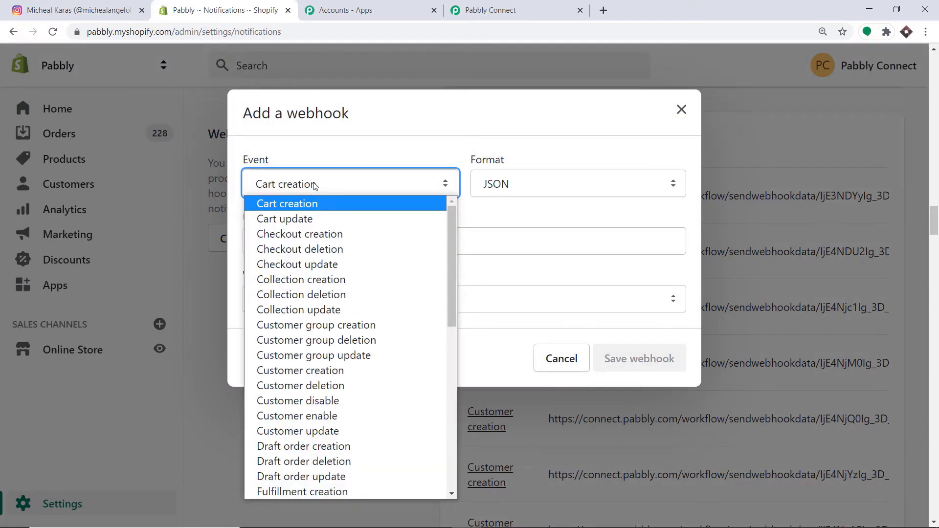
key(p)
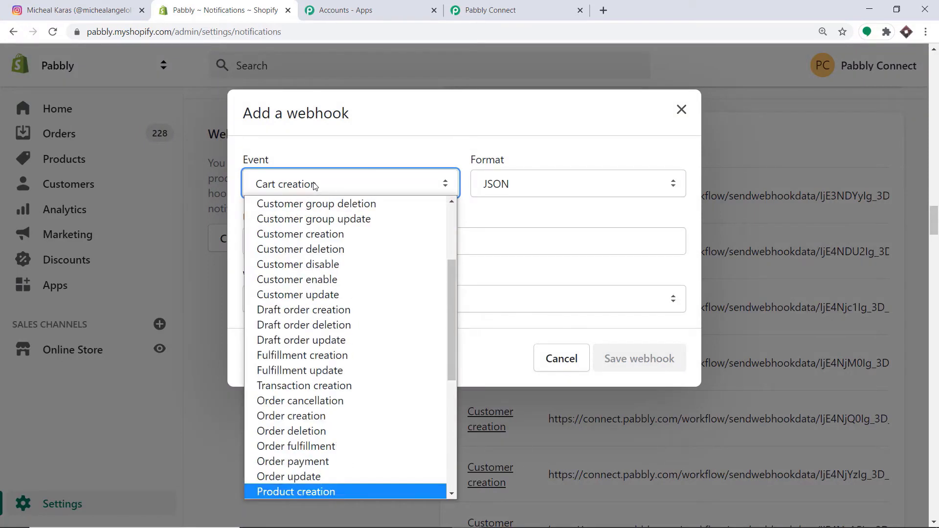
click(300, 491)
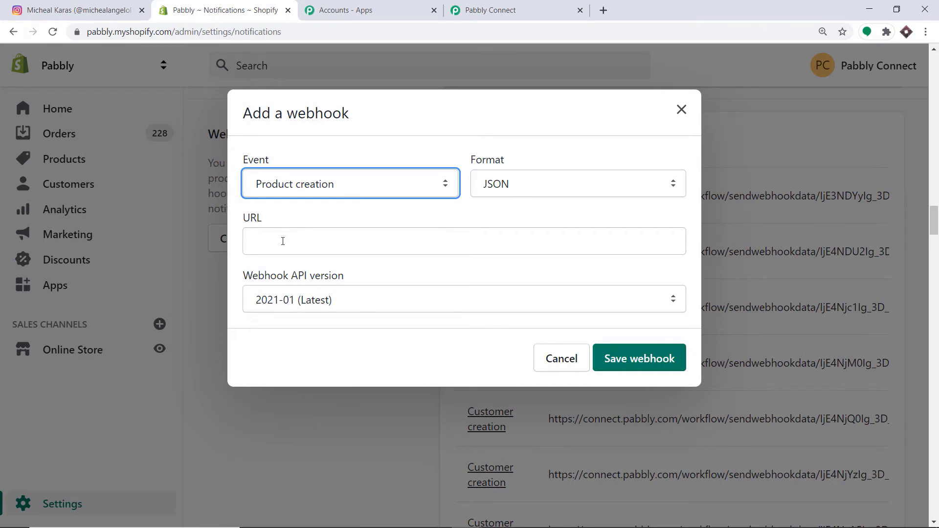
- Copy the Pabbly webhook URL into the URL field and save the JSON webhook
click(513, 7)
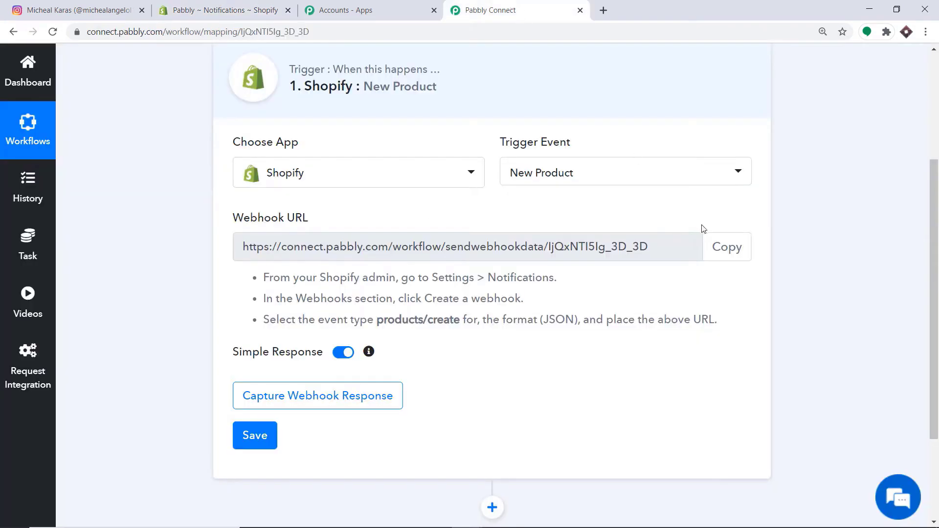
click(727, 250)
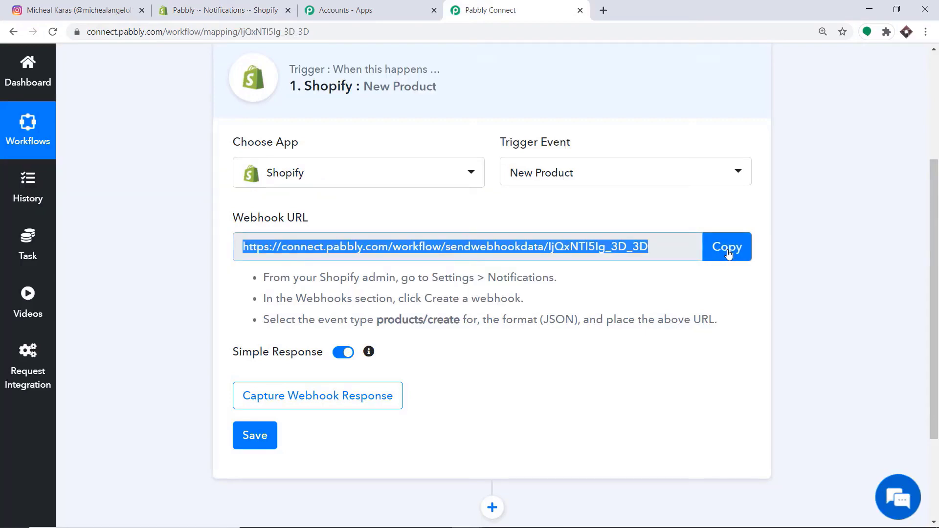
click(225, 10)
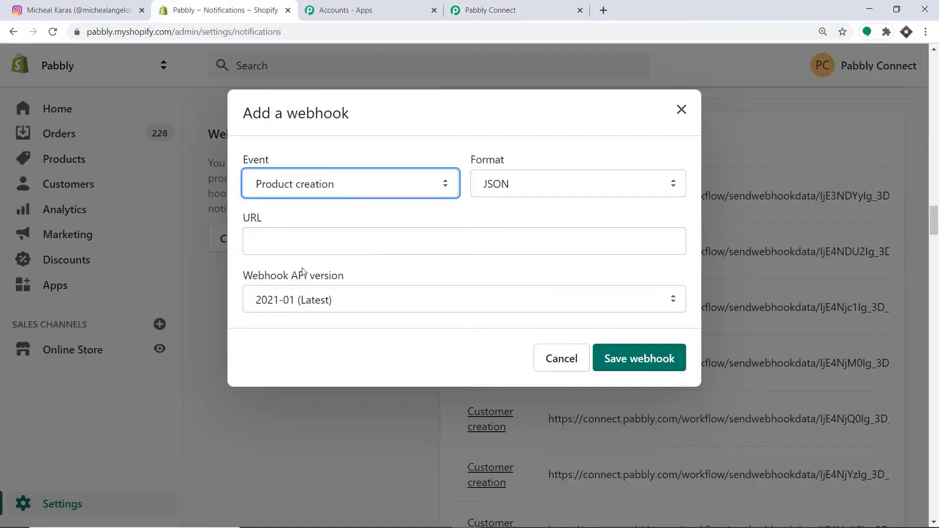
click(299, 243)
right_click(299, 243)
click(333, 338)
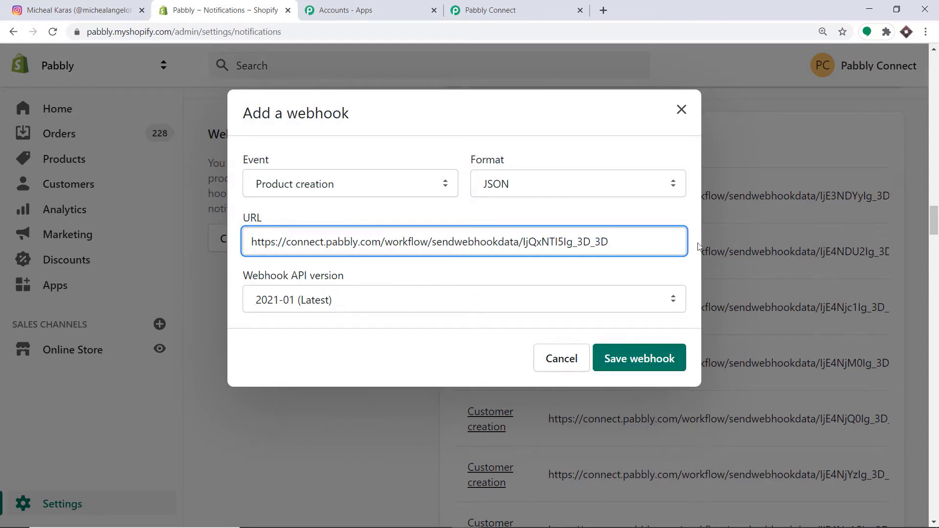
click(634, 359)
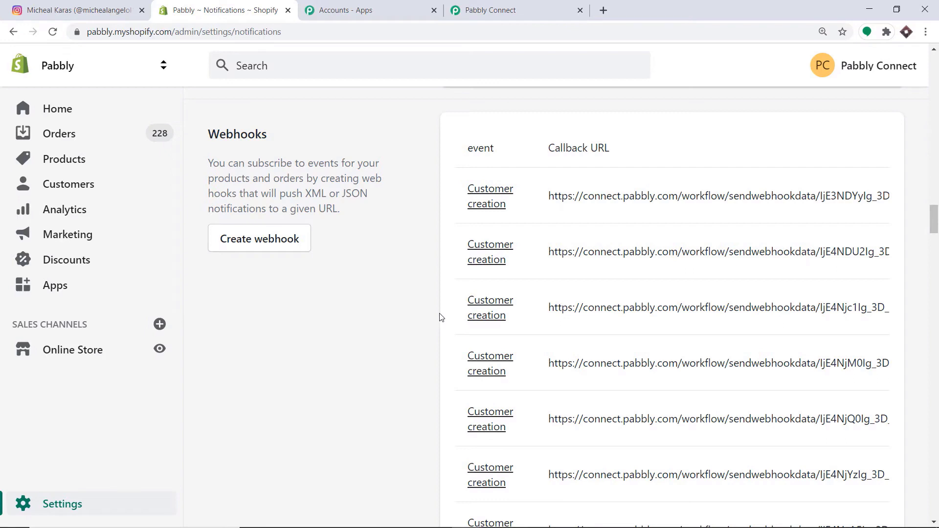
- Start Capture Webhook Response in Pabbly Connect, then return to Shopify's Notifications page
click(489, 10)
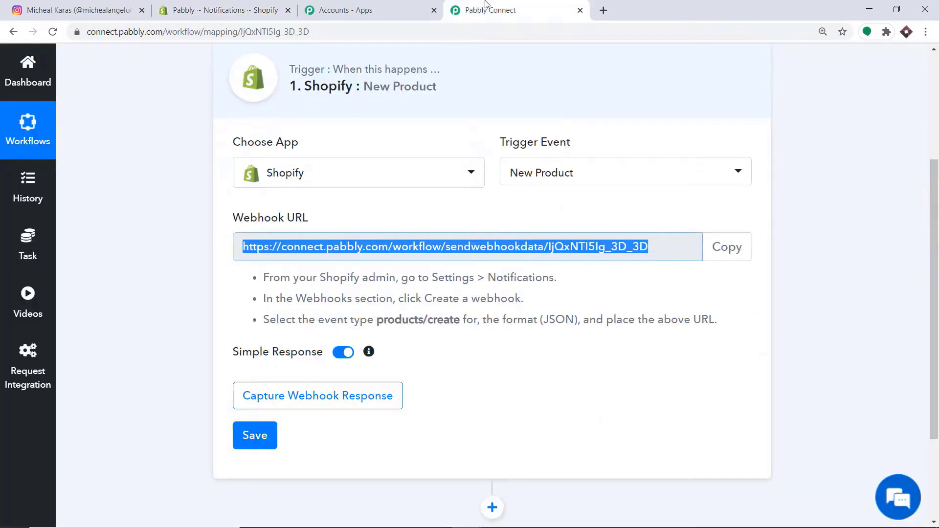
scroll(343, 271, down, 2)
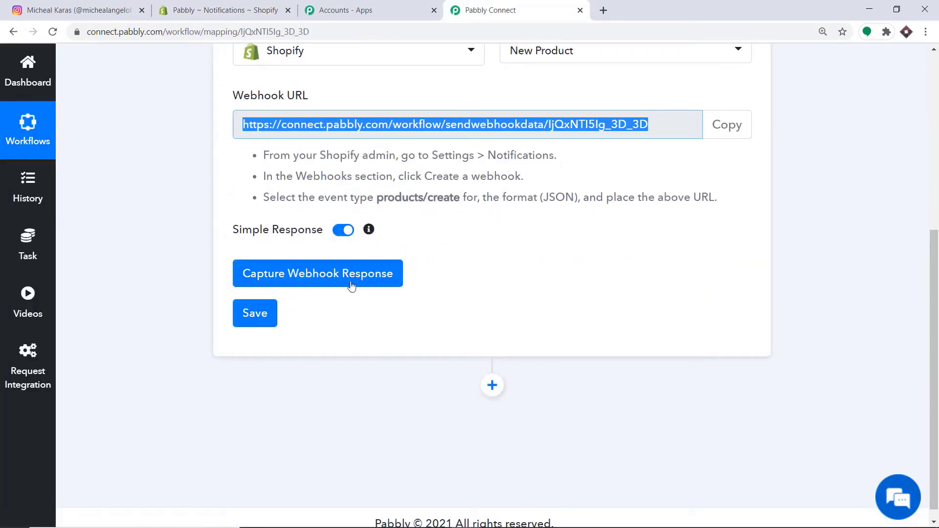
click(342, 273)
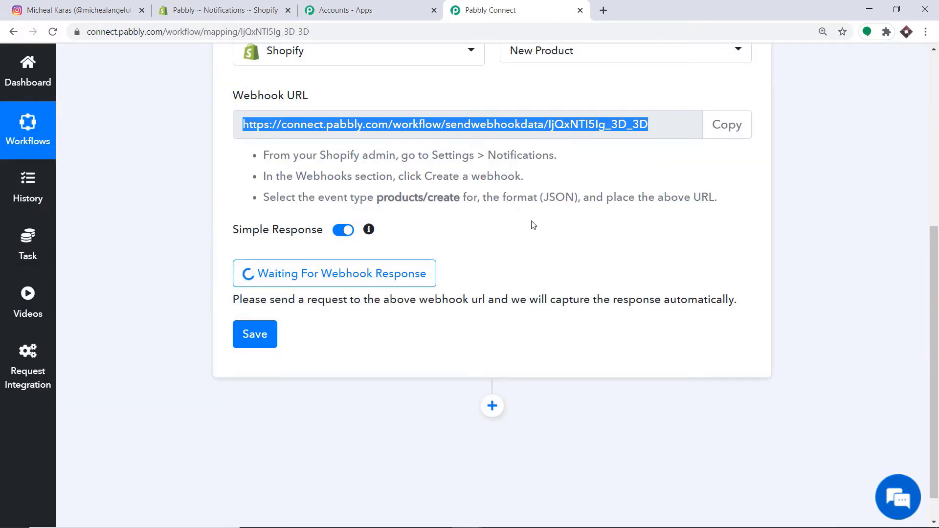
click(280, 4)
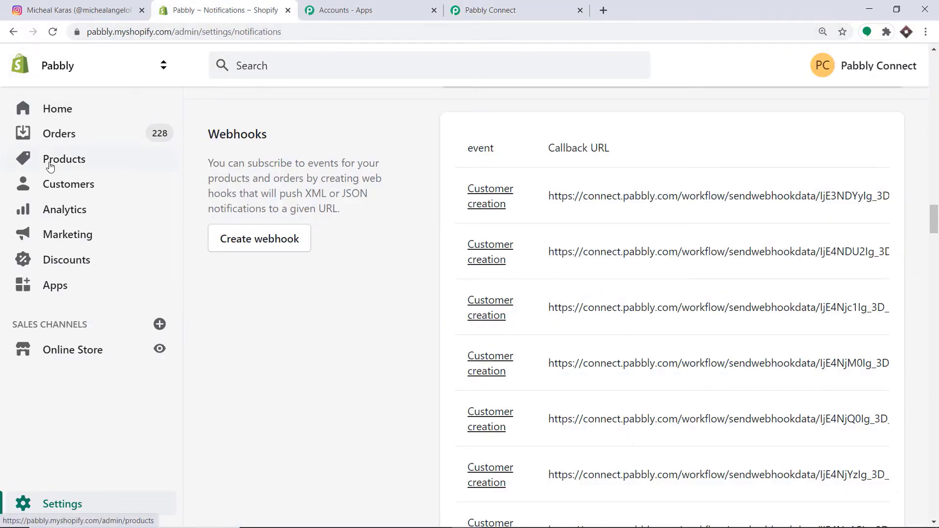
- Go to Products, choose Add product and place the cursor in the Title field
click(47, 162)
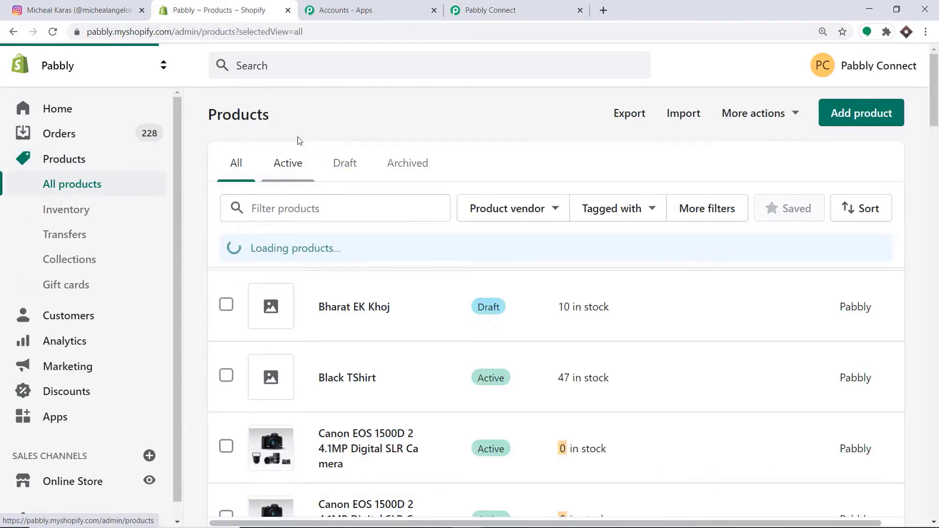
click(870, 116)
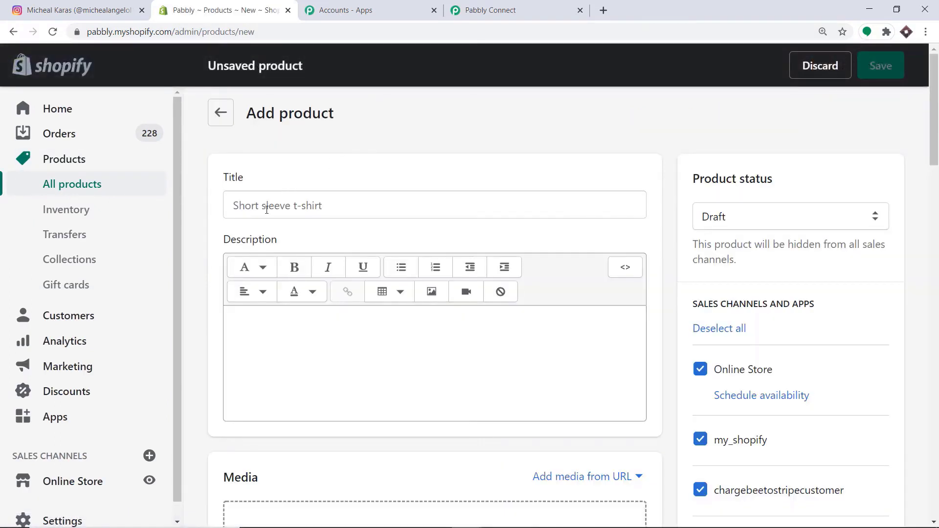
click(267, 209)
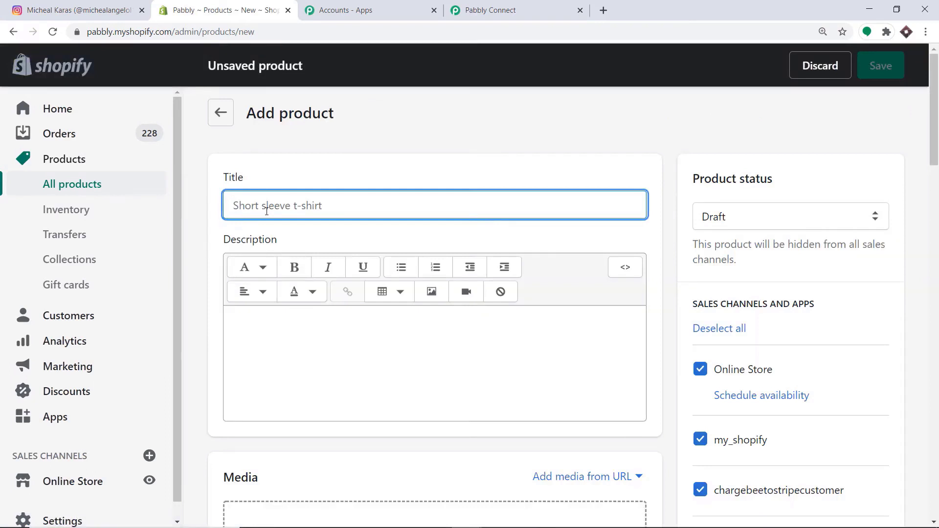
- Title the product 'Iphone' and describe it as 'Medium screen, 16 GB Ram'
text(Iphone)
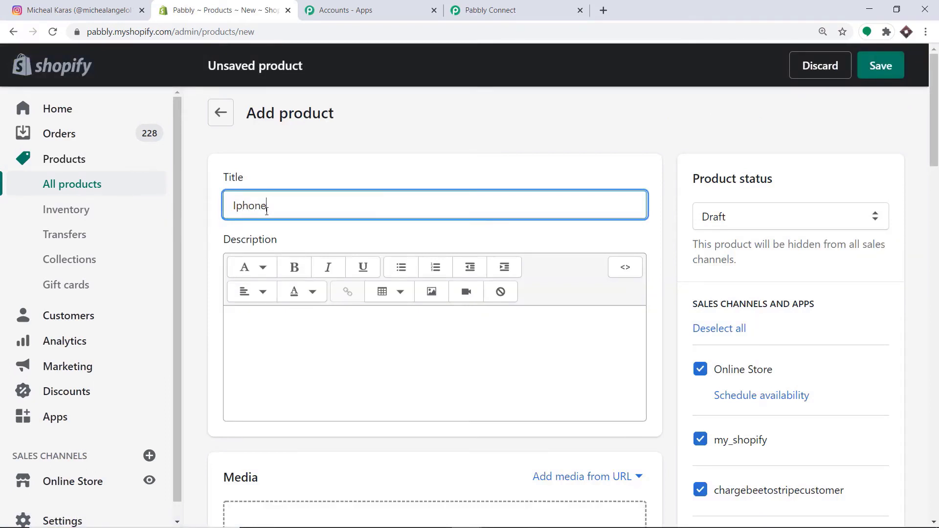
scroll(371, 163, down, 3)
click(315, 210)
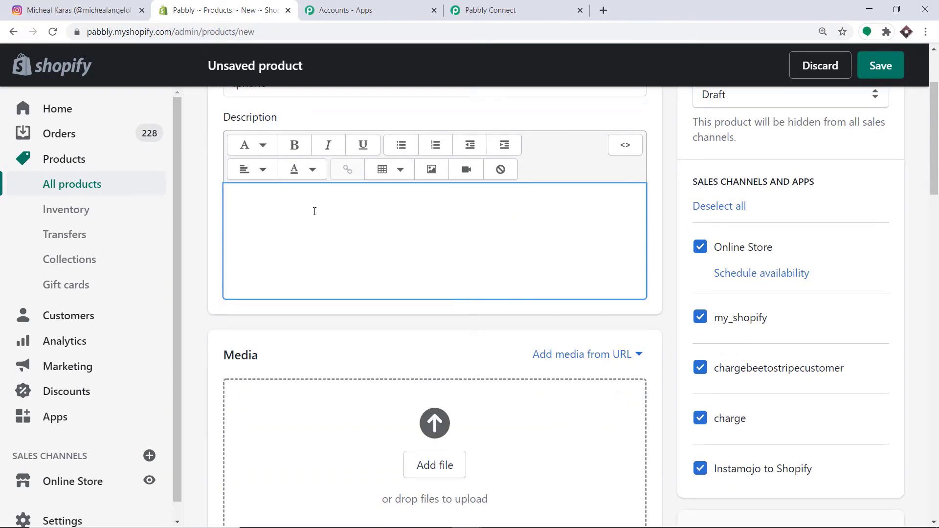
text(Medium screen)
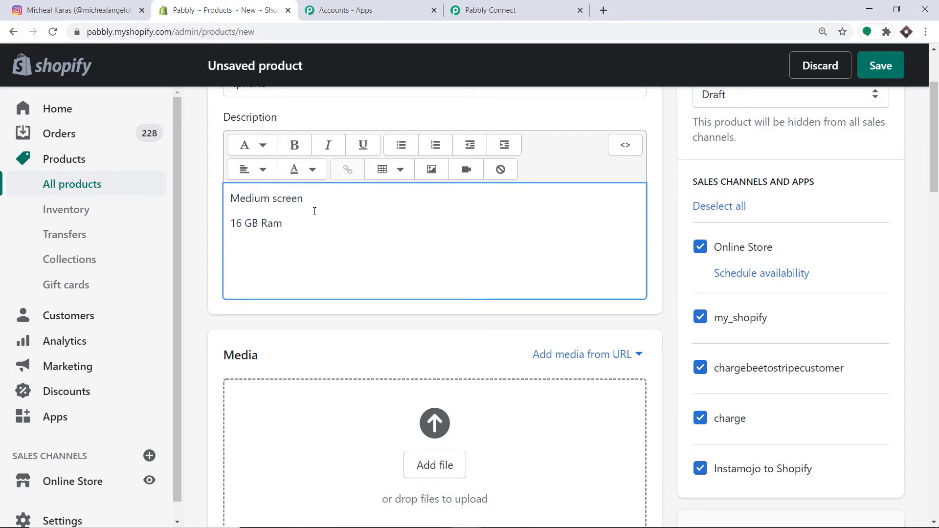
scroll(317, 210, down, 3)
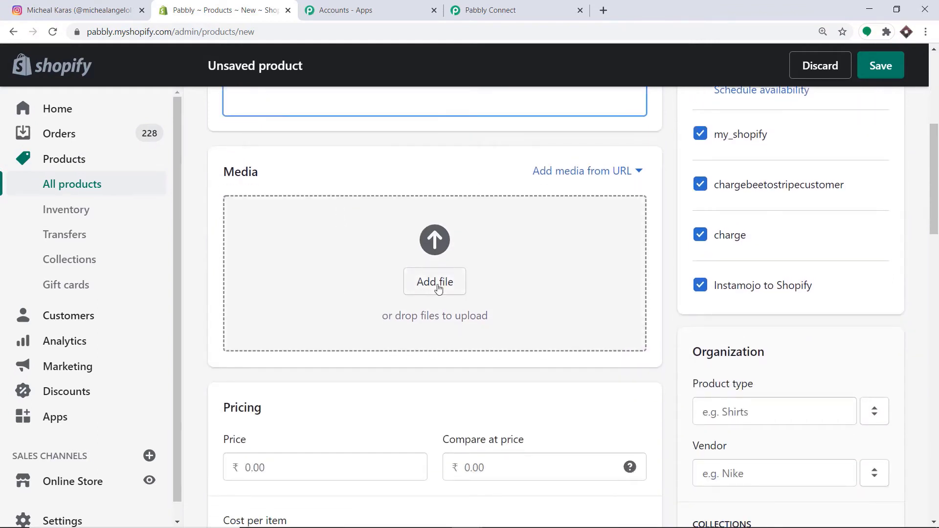
- Choose Add image from URL and paste the Pexels image link
click(572, 173)
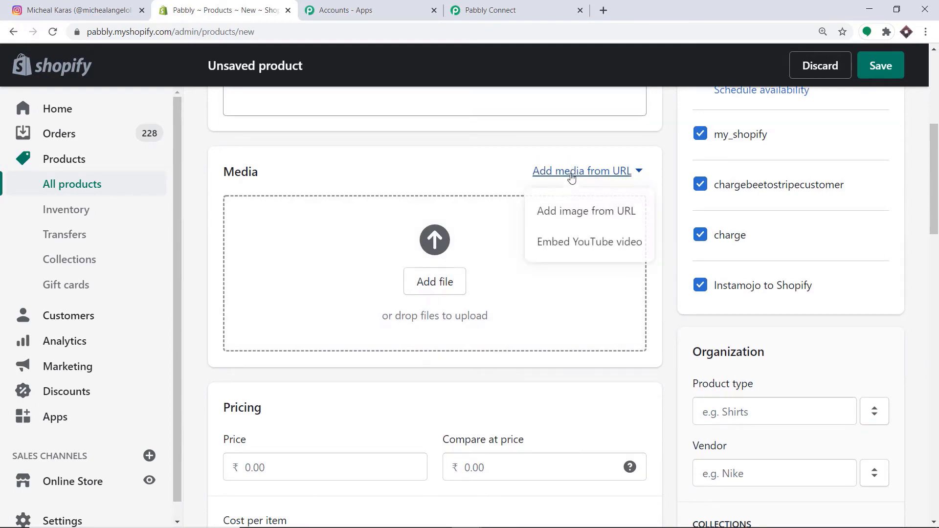
click(573, 214)
click(256, 298)
key(ctrl+v)
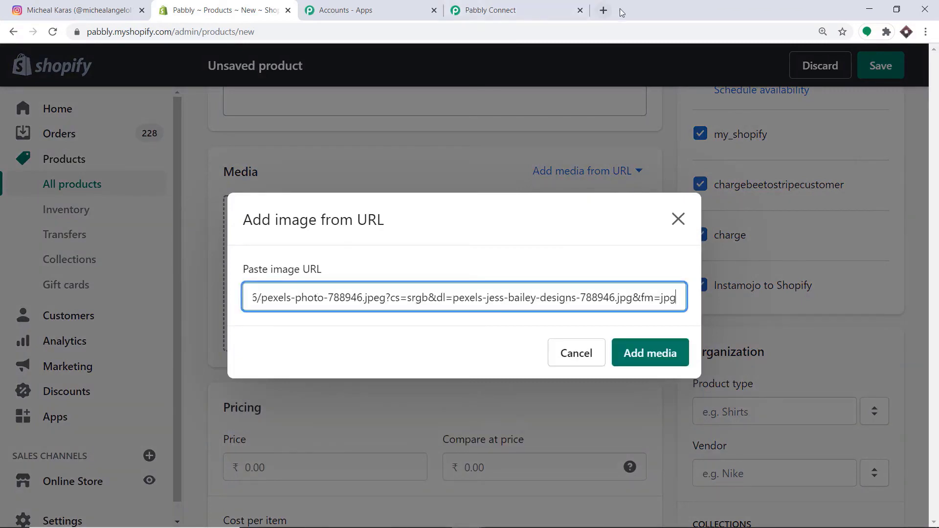
- Preview the image link in a new tab, then add it to the product media
click(604, 10)
key(ctrl+v)
key(Return)
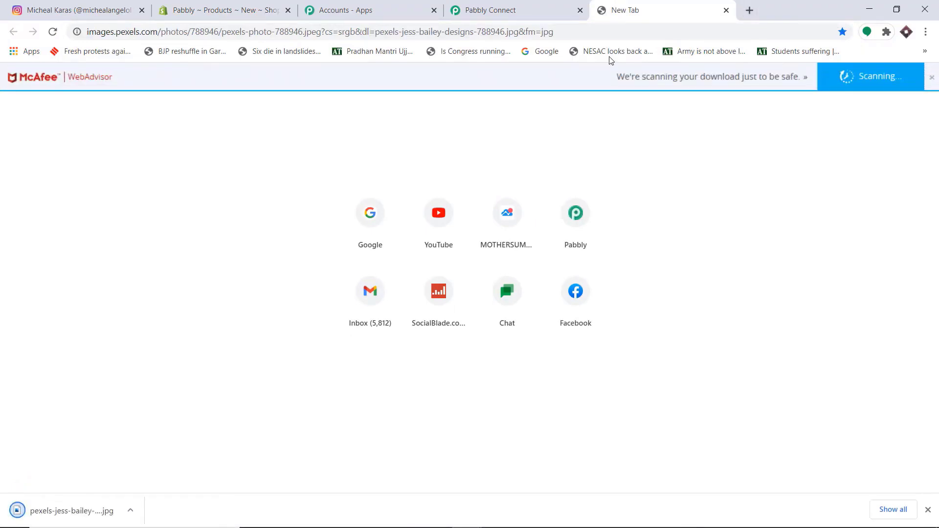
click(933, 81)
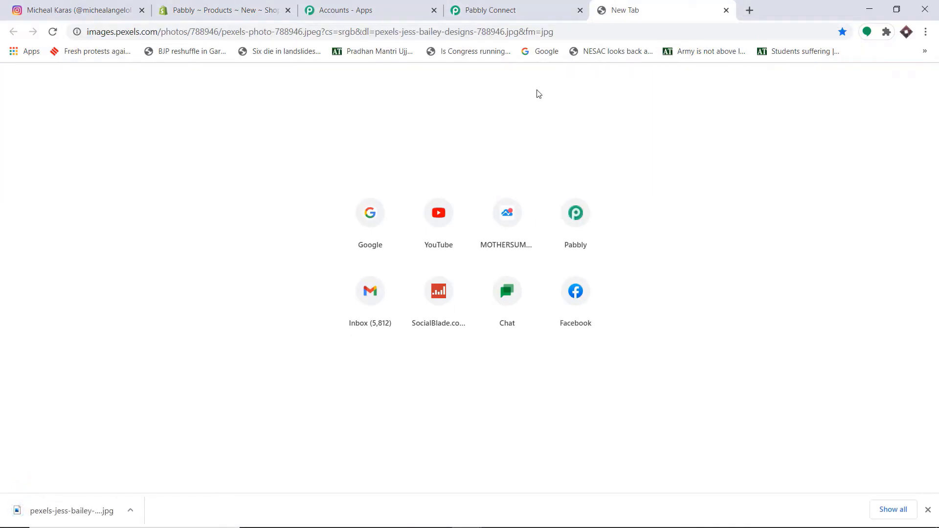
click(78, 510)
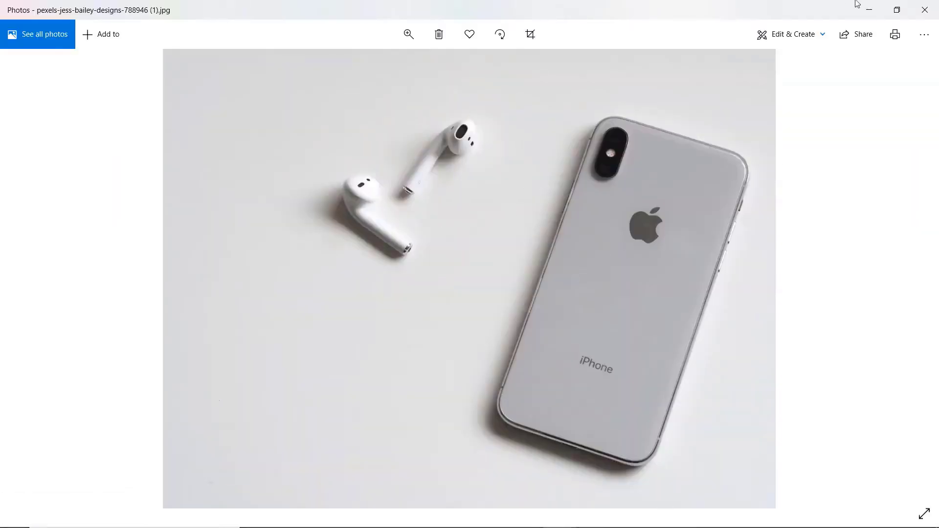
click(870, 10)
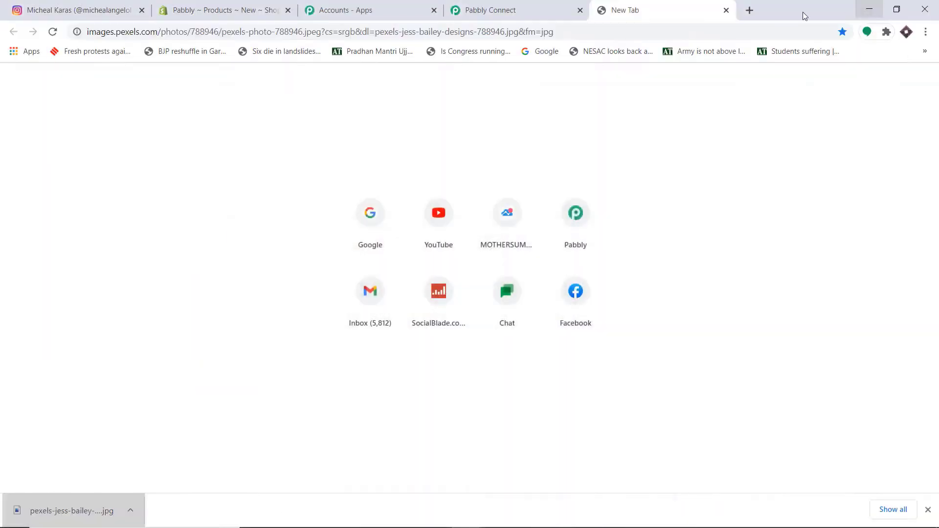
click(253, 6)
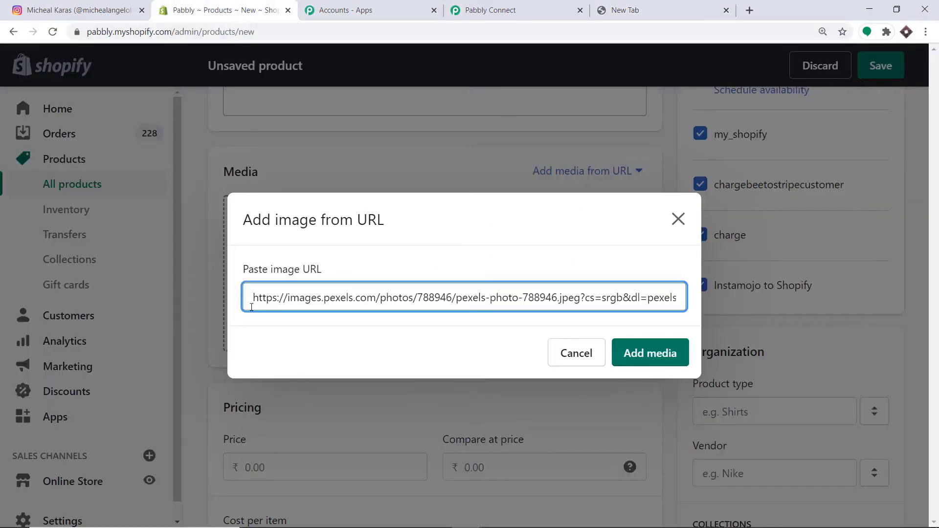
click(658, 353)
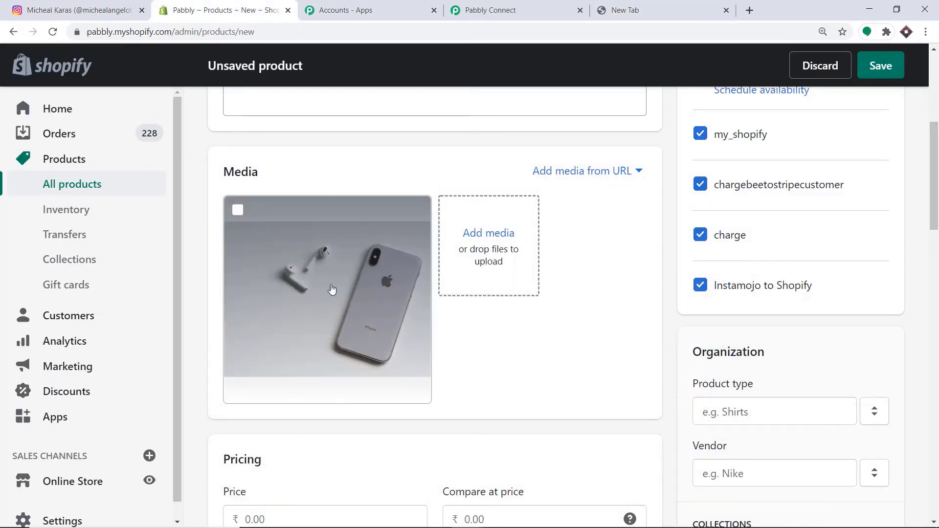
- Enter a price of 10000 and a compare-at price of 9000
scroll(325, 284, down, 5)
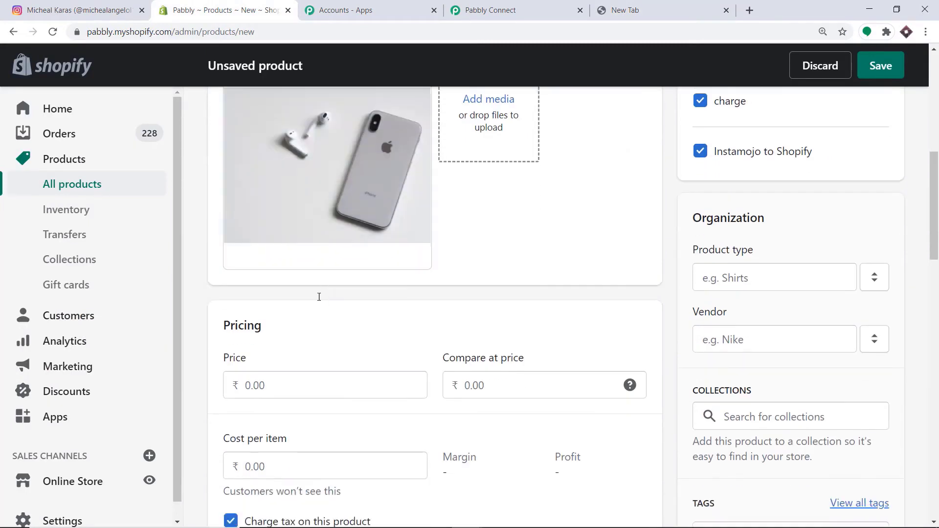
click(272, 269)
text(10000)
click(486, 275)
text(9000)
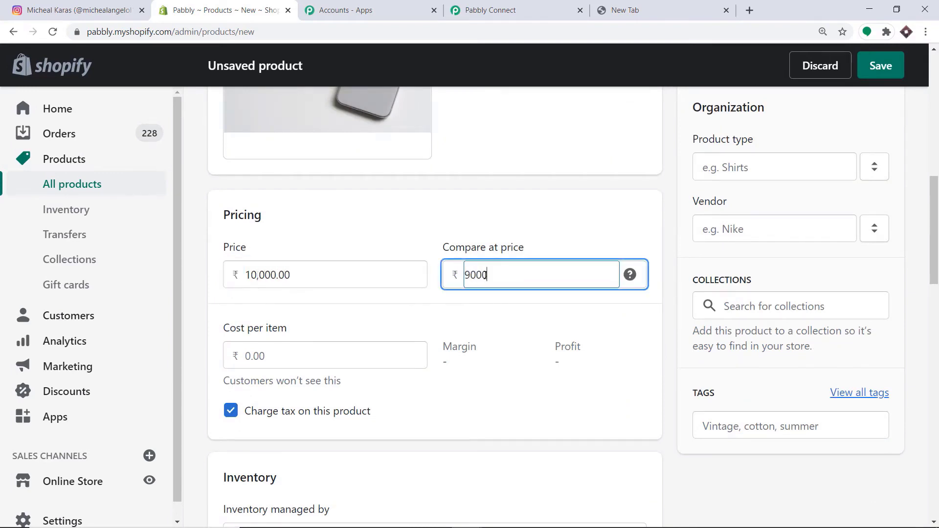
- Turn off Charge tax and Track quantity for the product
scroll(484, 275, down, 3)
click(227, 288)
scroll(449, 262, down, 1)
scroll(449, 263, down, 5)
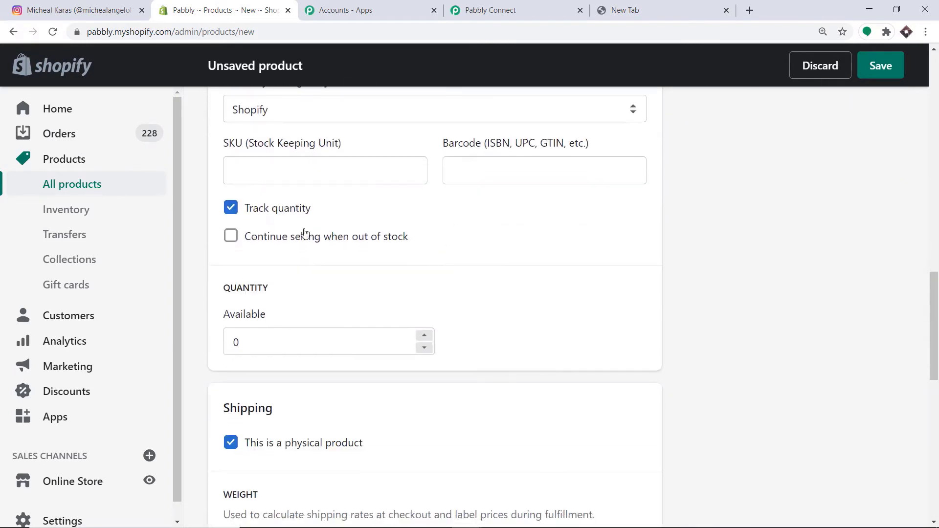
click(230, 208)
- Set the product status to Active and save the Iphone product
scroll(289, 221, down, 4)
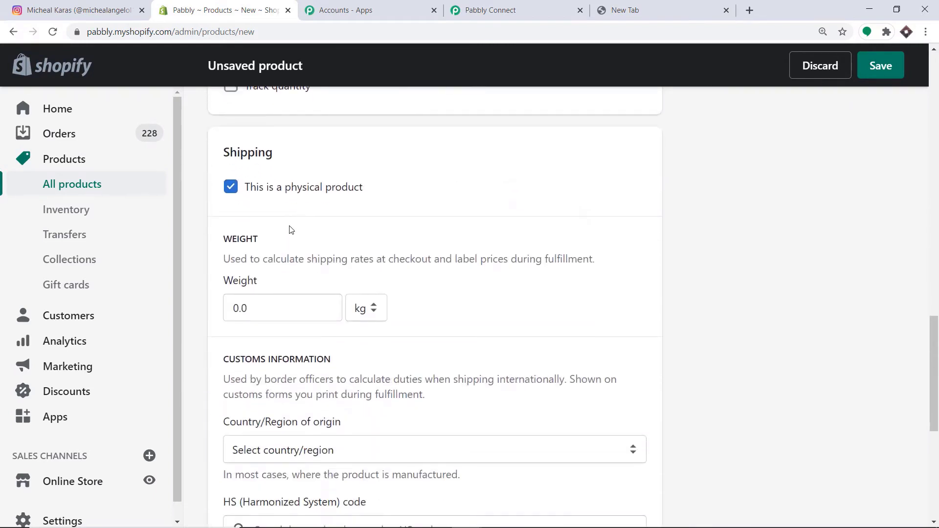
scroll(538, 223, up, 5)
scroll(550, 226, up, 15)
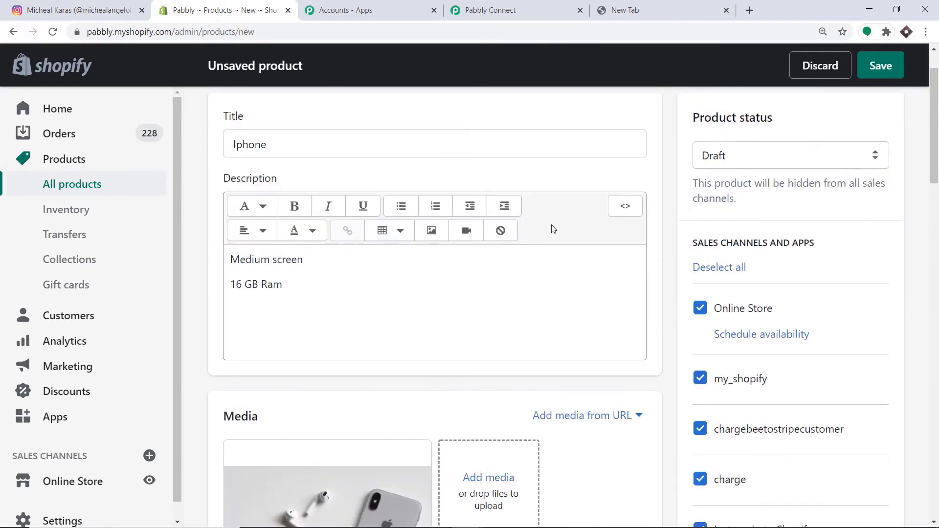
click(740, 214)
click(741, 236)
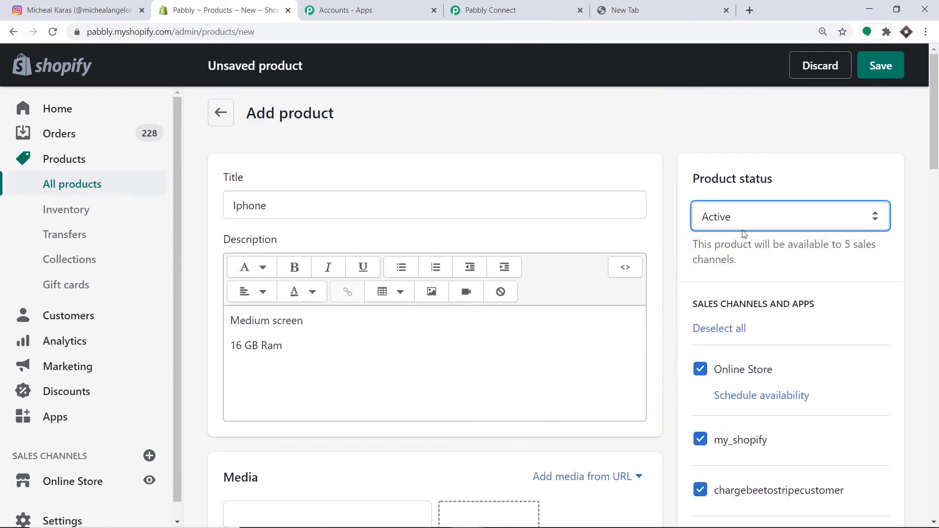
click(883, 69)
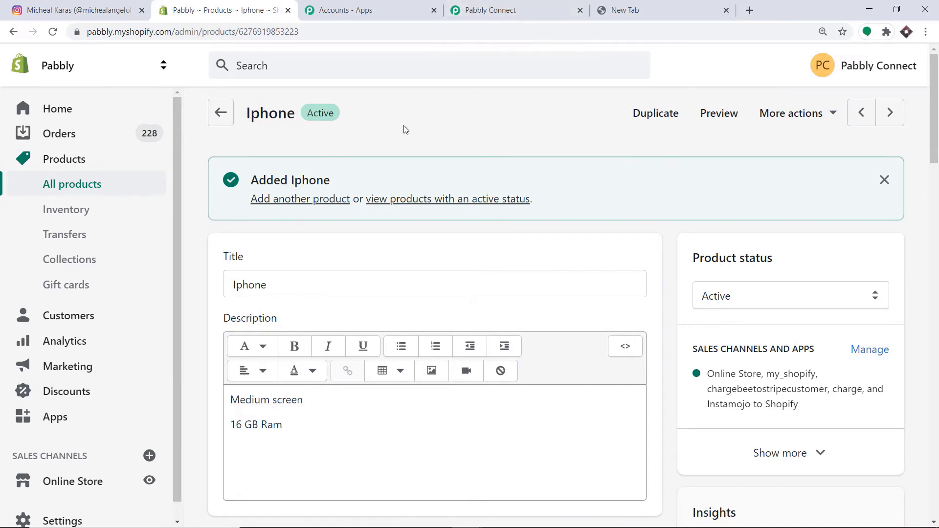
- Scroll the captured Shopify webhook data down to image src and enlarge its box to select the URL
click(503, 6)
scroll(483, 200, down, 4)
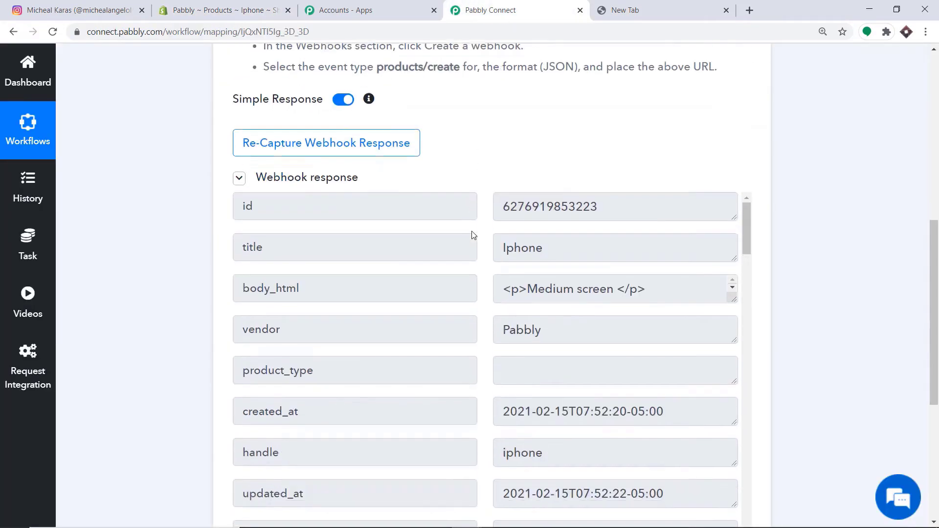
scroll(528, 215, down, 3)
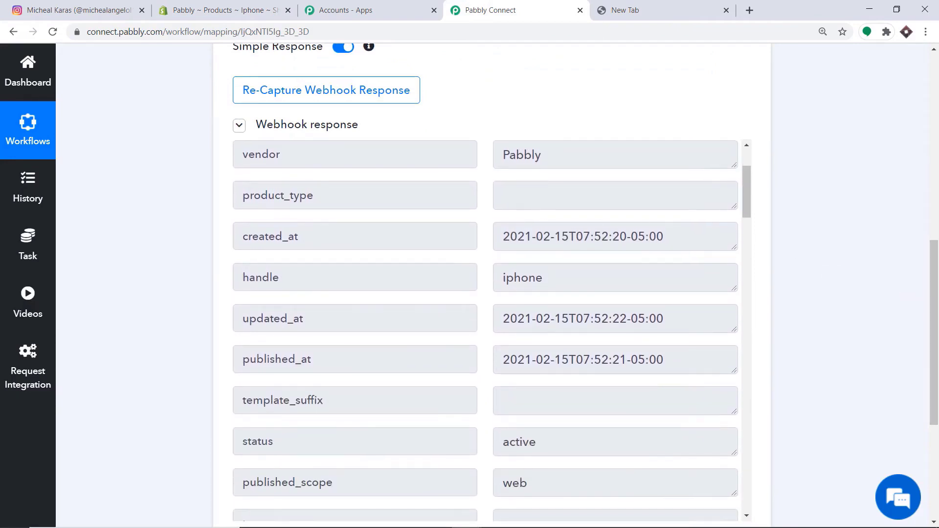
scroll(546, 168, down, 3)
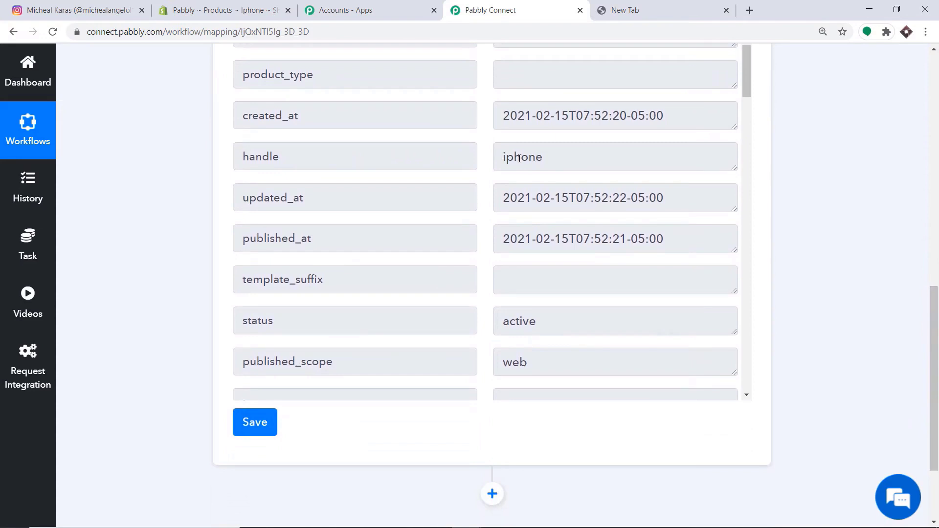
scroll(405, 246, down, 8)
scroll(294, 190, down, 1)
scroll(560, 190, down, 2)
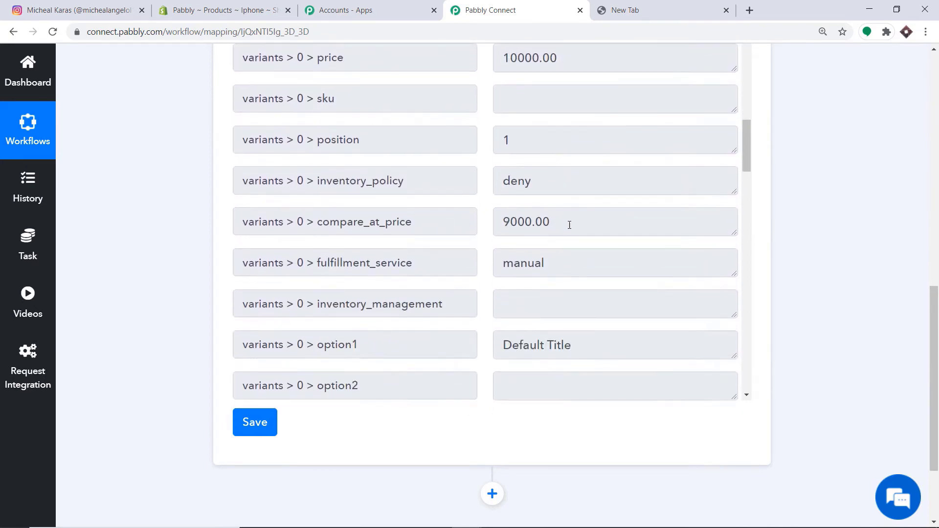
scroll(542, 182, down, 1)
scroll(607, 166, down, 1)
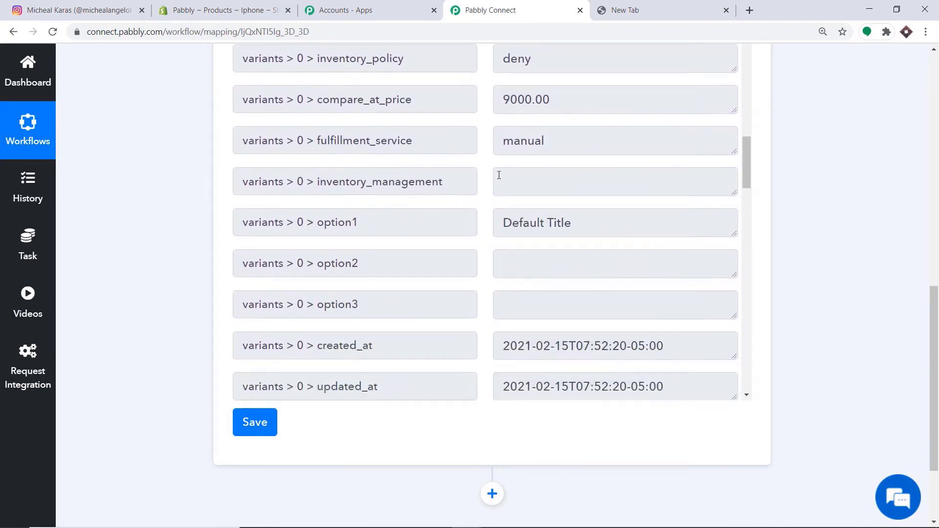
scroll(497, 174, down, 4)
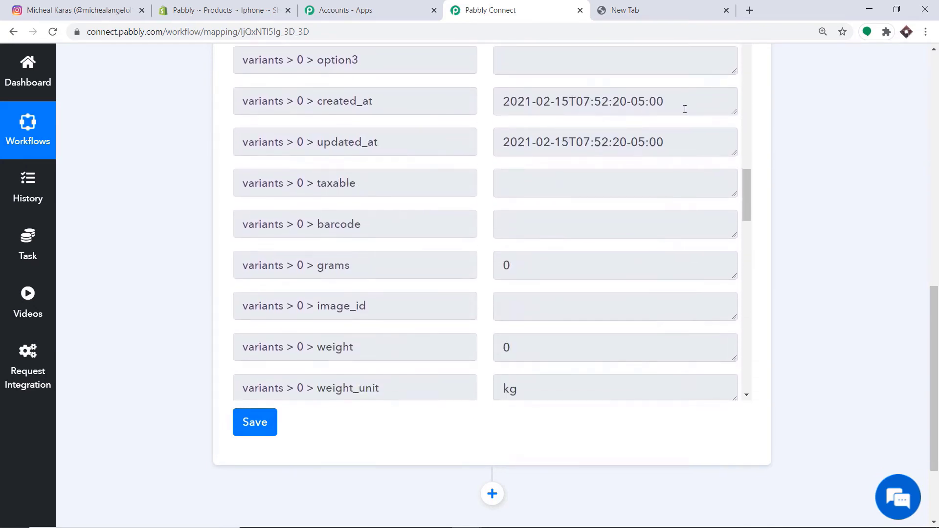
scroll(593, 115, down, 7)
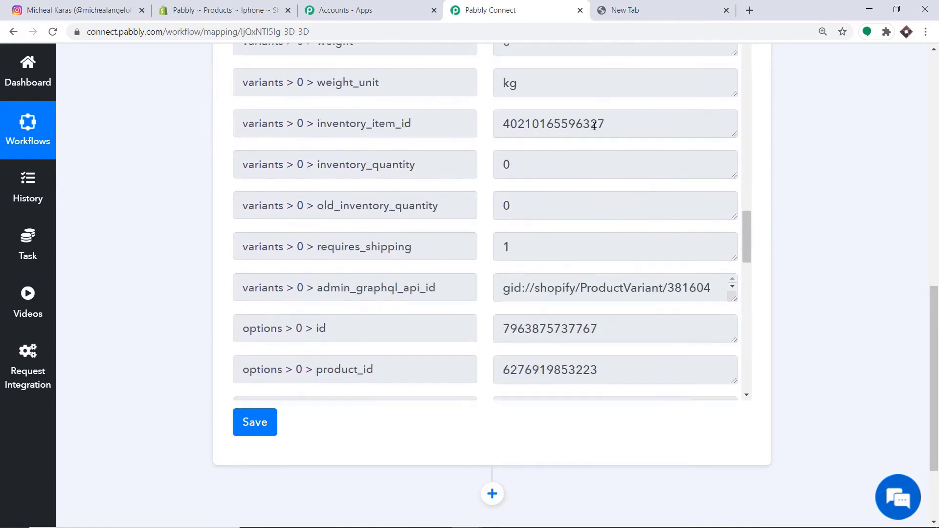
scroll(685, 146, down, 10)
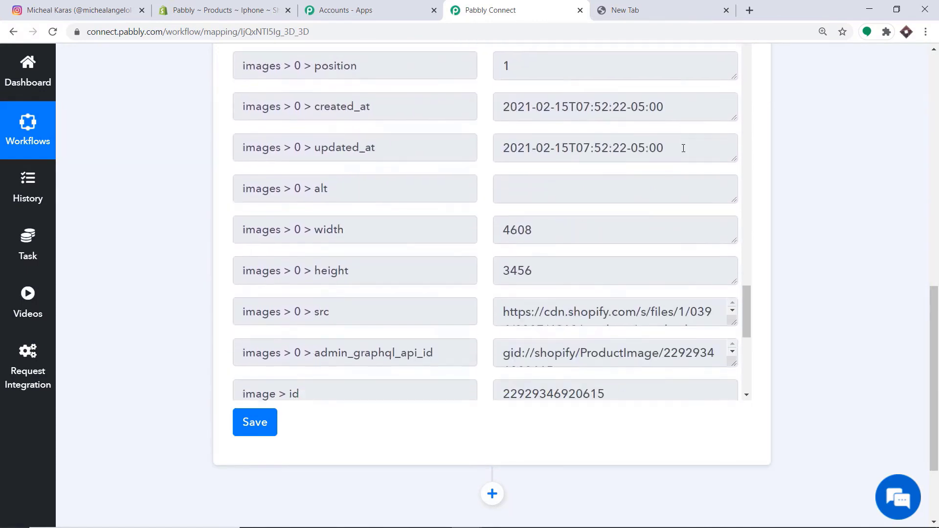
scroll(676, 161, down, 4)
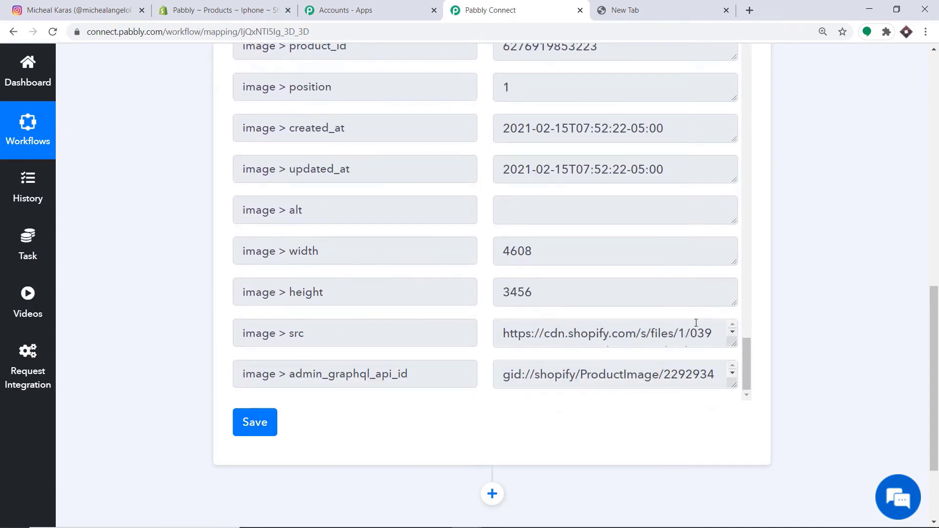
drag(734, 346, 501, 334)
- Copy the image src URL, load it in a new Chrome tab, then return to Pabbly Connect
right_click(520, 336)
click(536, 347)
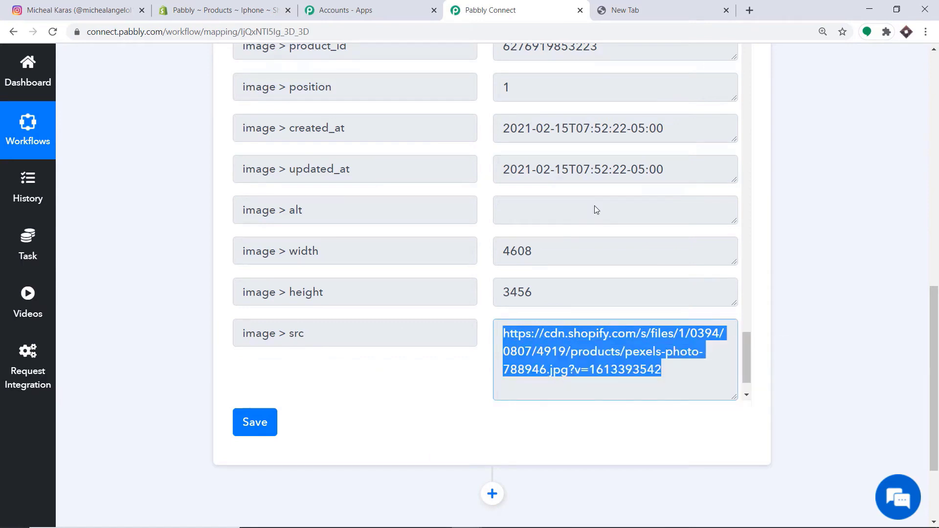
click(750, 10)
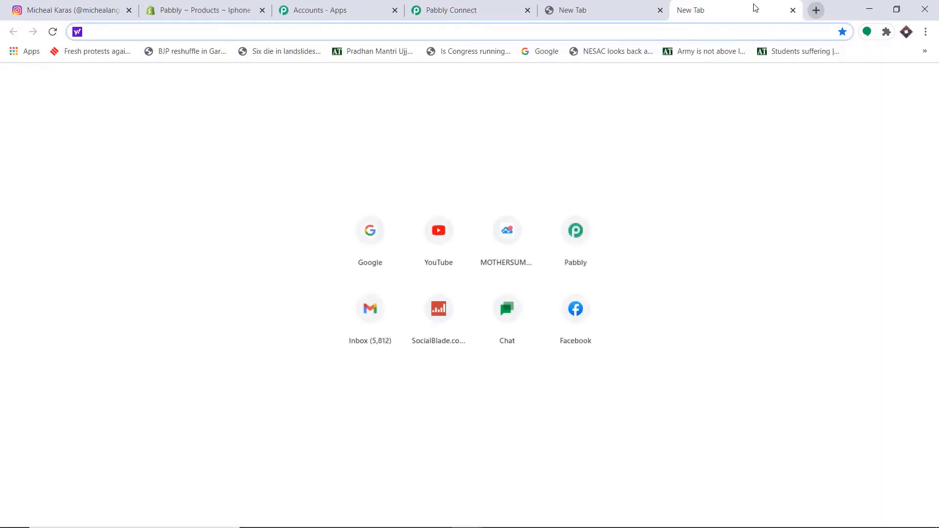
key(ctrl+v)
key(Return)
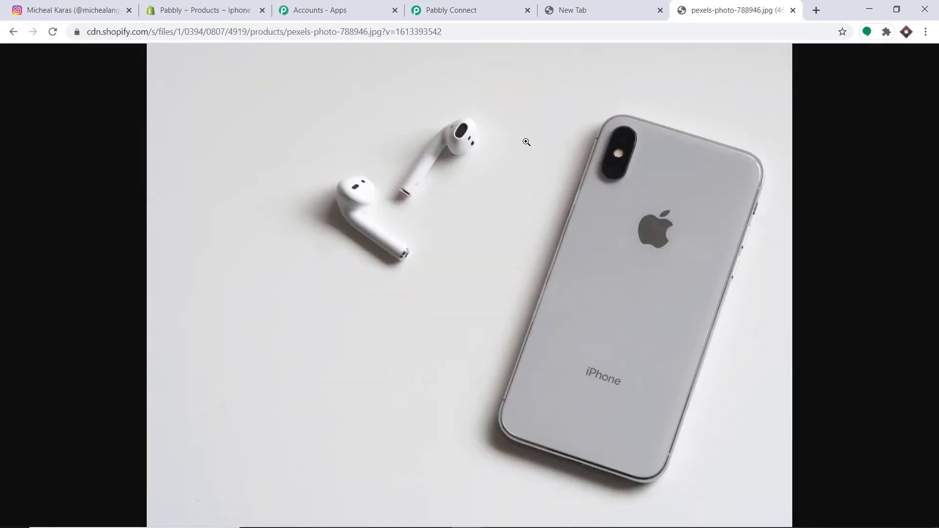
click(451, 12)
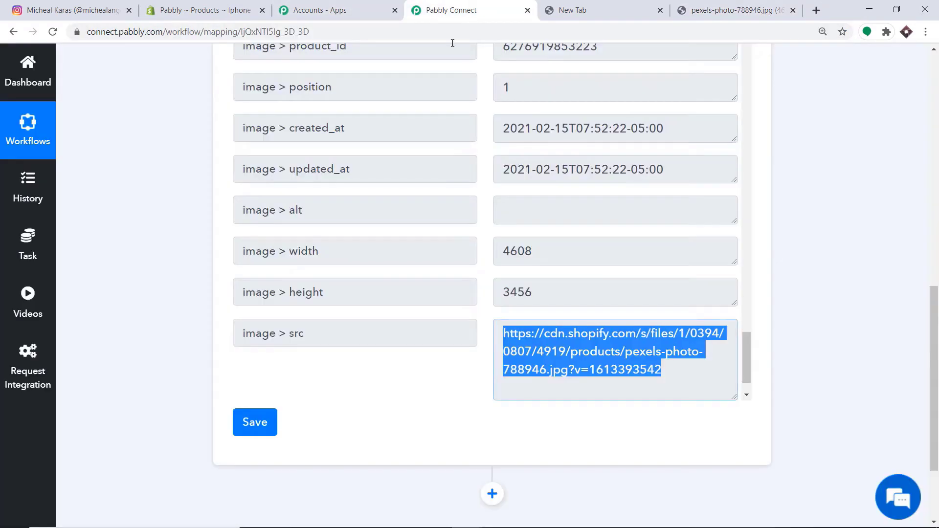
scroll(557, 220, down, 2)
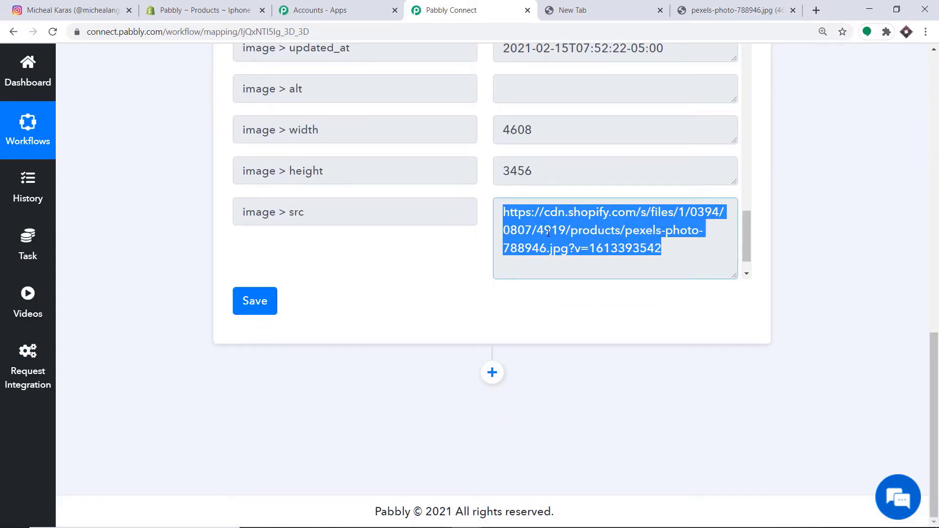
- Add an Instagram for Business action step with the Publish Photo/Video (Legacy) event
click(492, 372)
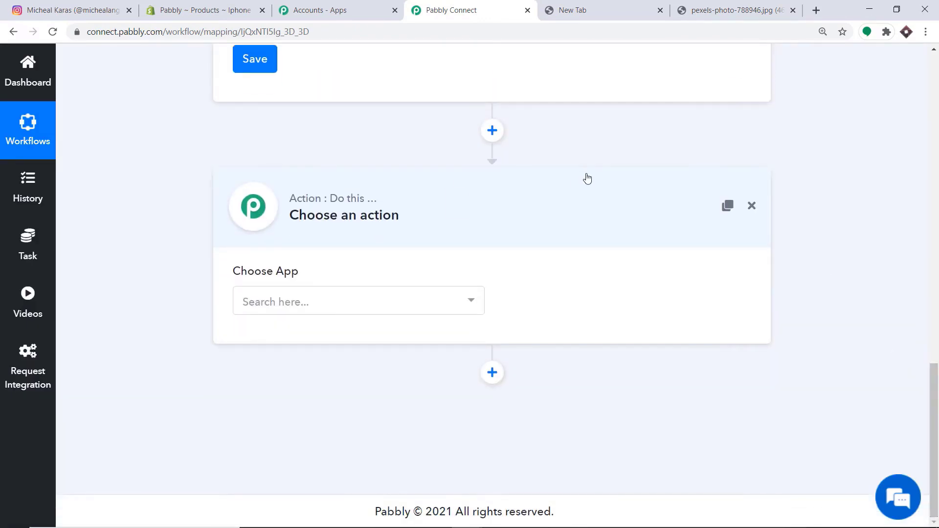
click(357, 310)
text(inst)
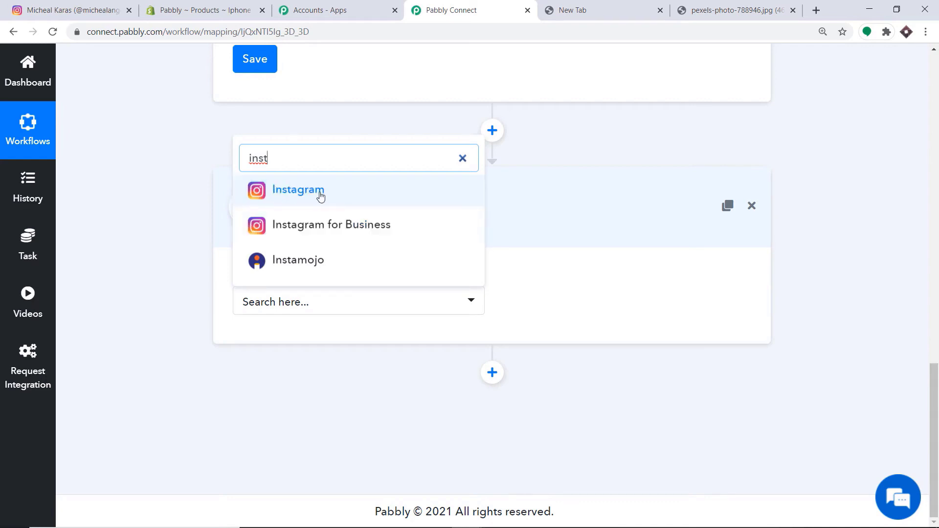
click(292, 228)
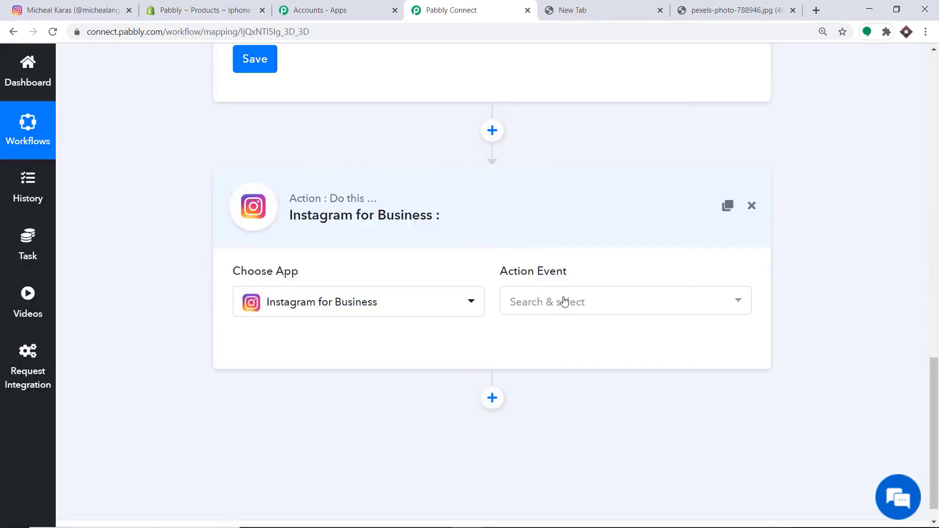
click(564, 302)
scroll(582, 362, down, 1)
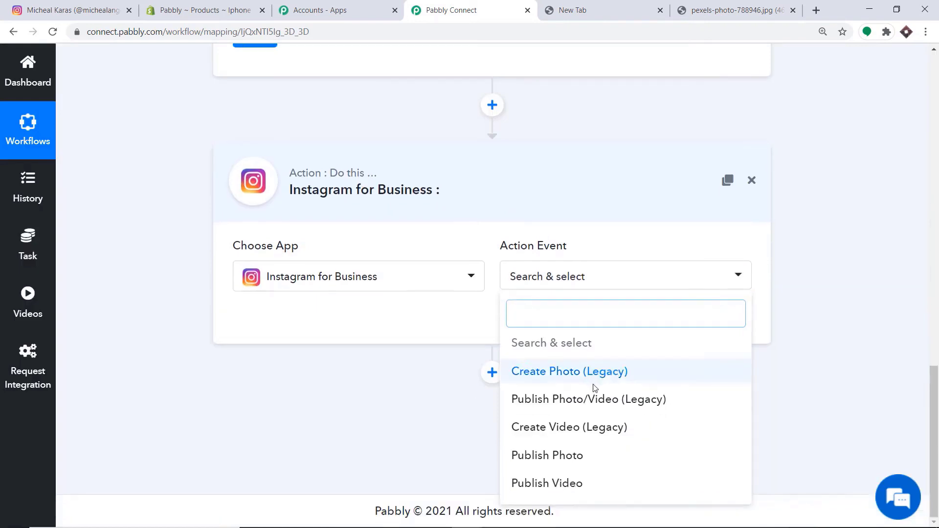
click(567, 404)
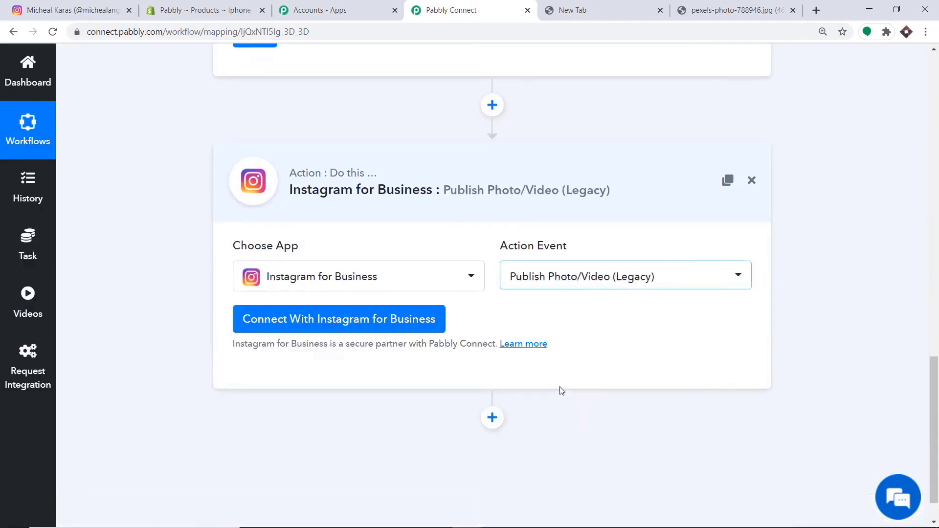
- Connect and authorize the Instagram for Business account, then view the Instagram profile
click(273, 329)
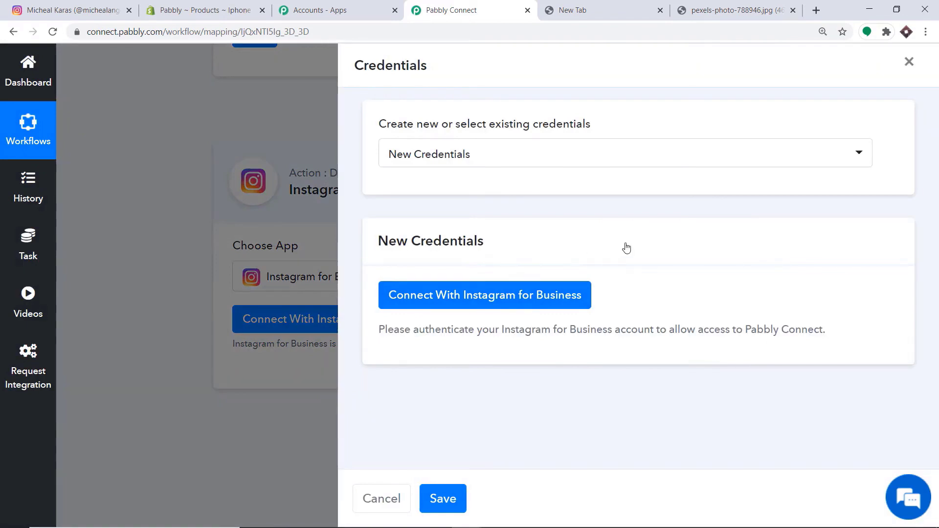
click(470, 302)
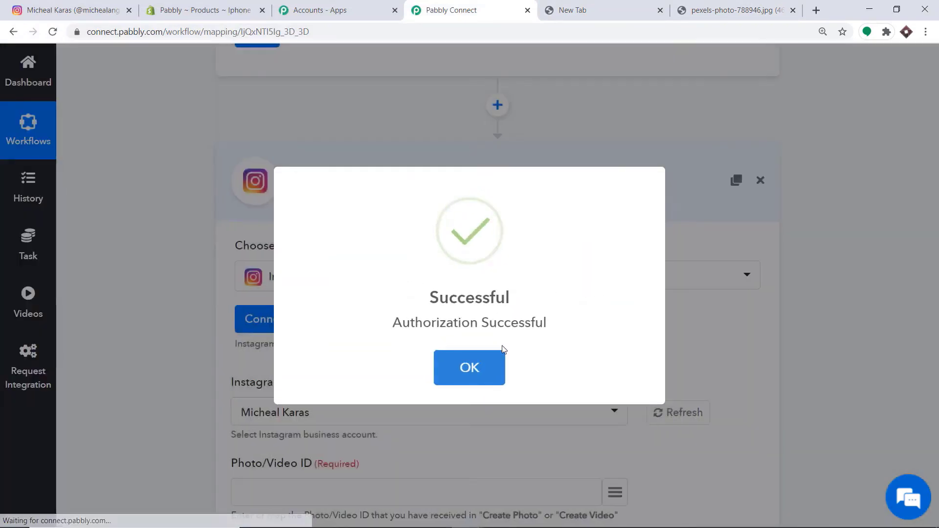
click(488, 376)
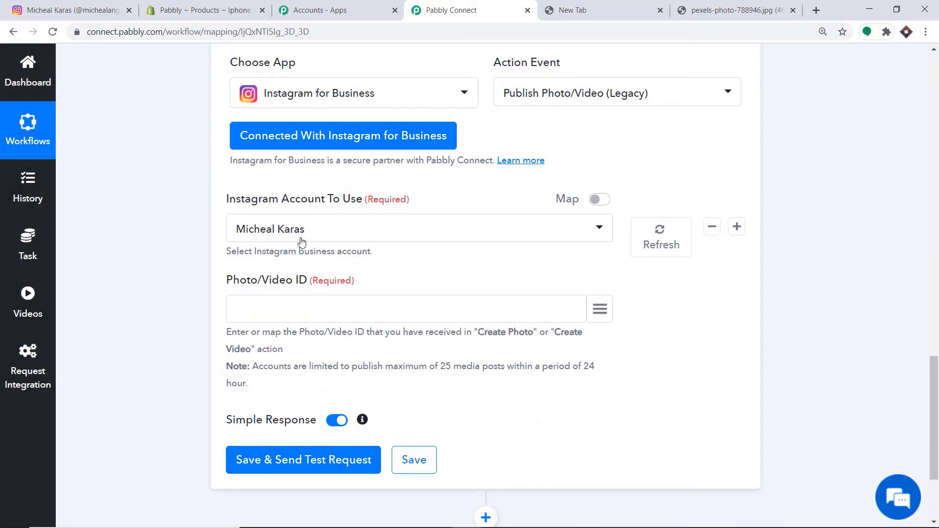
click(96, 7)
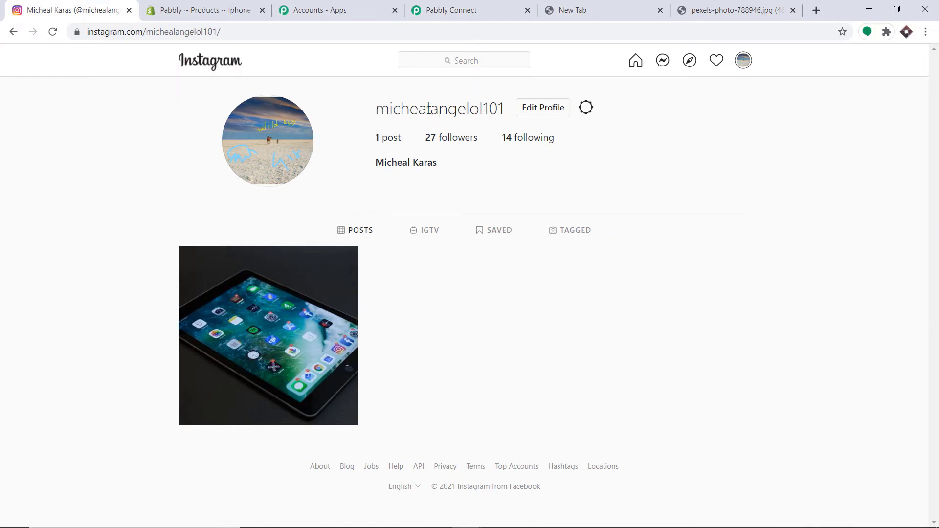
- Return to the Pabbly Connect workflow and scroll to just above the Publish Photo/Video step
click(451, 10)
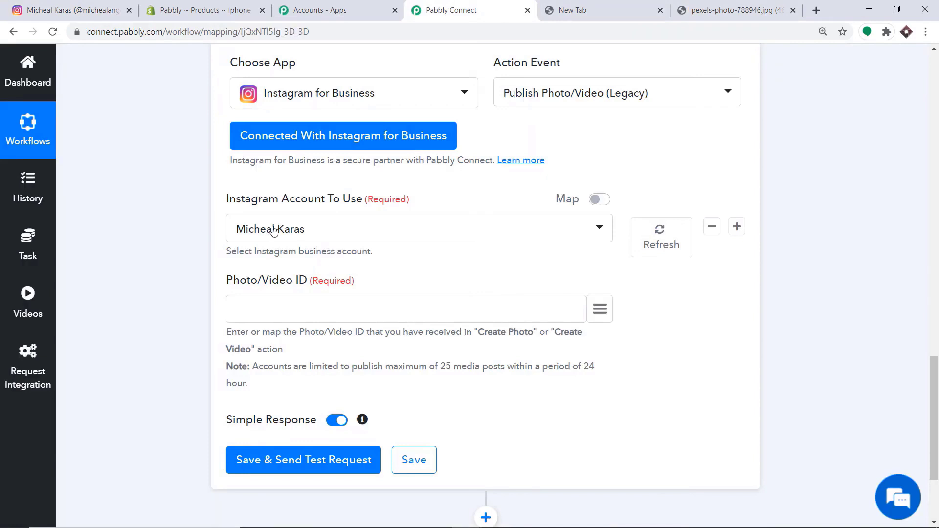
scroll(289, 302, down, 1)
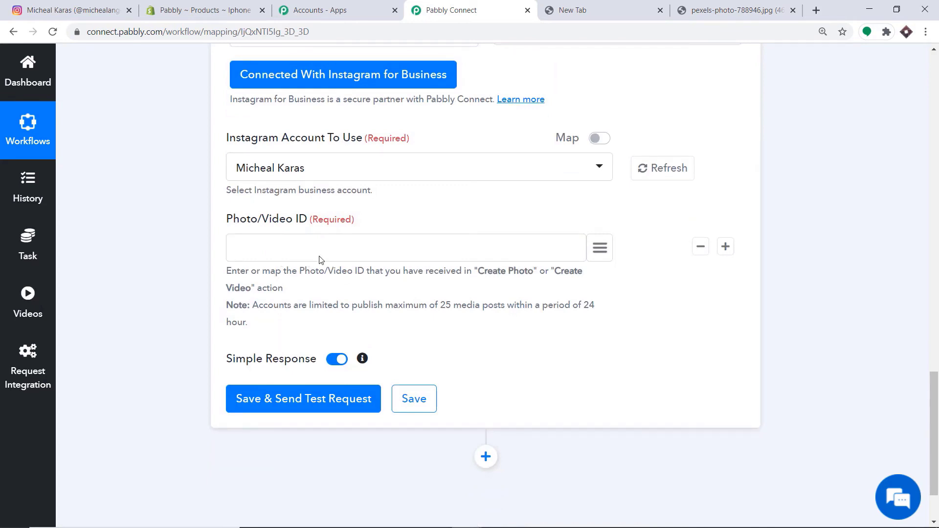
scroll(343, 274, up, 7)
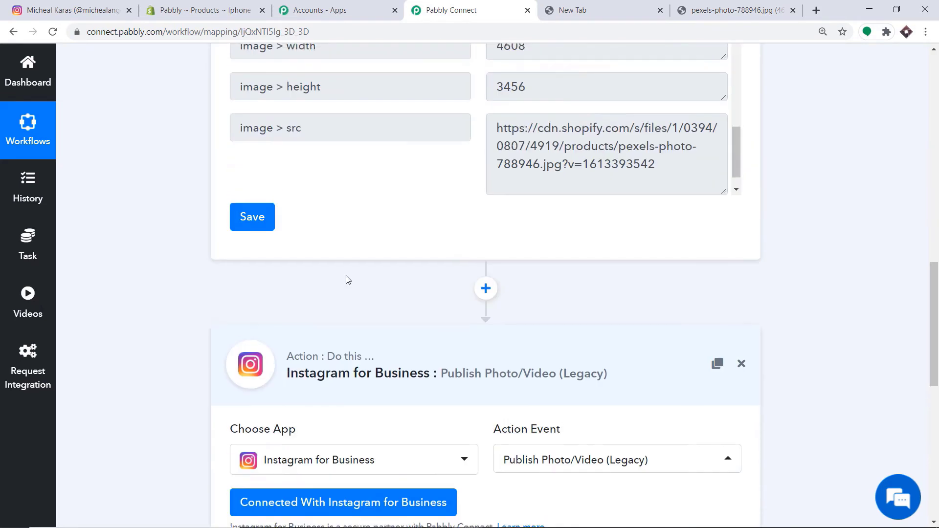
- Insert an Instagram for Business Create Photo (Legacy) step before the publish action
click(485, 289)
scroll(608, 253, down, 2)
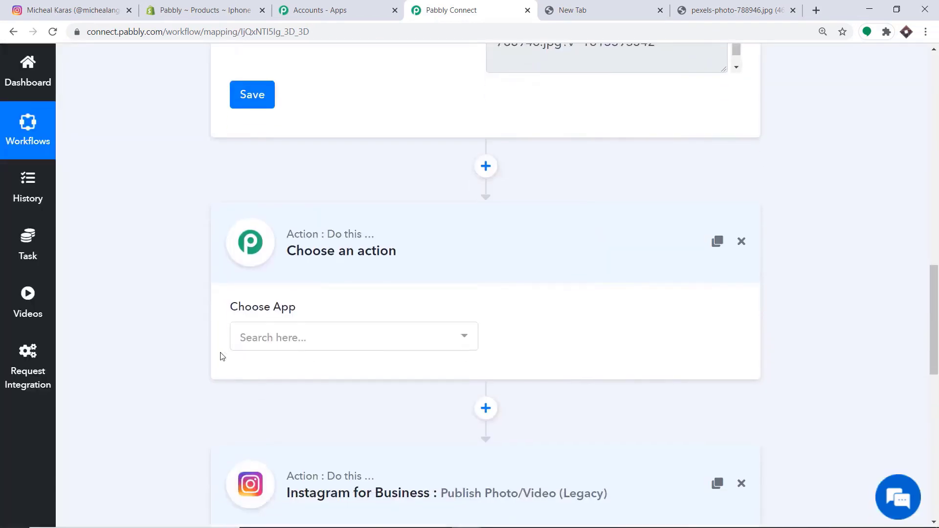
click(269, 341)
text(insta)
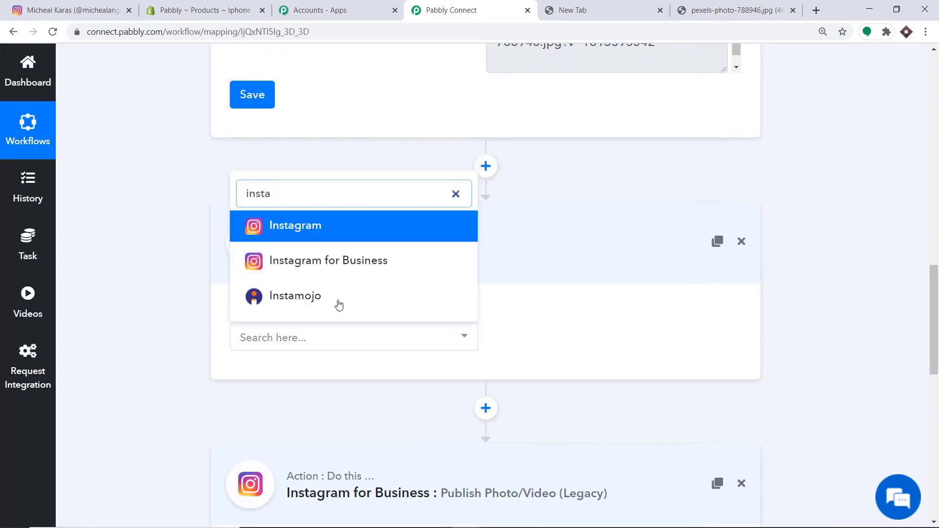
click(357, 262)
click(583, 338)
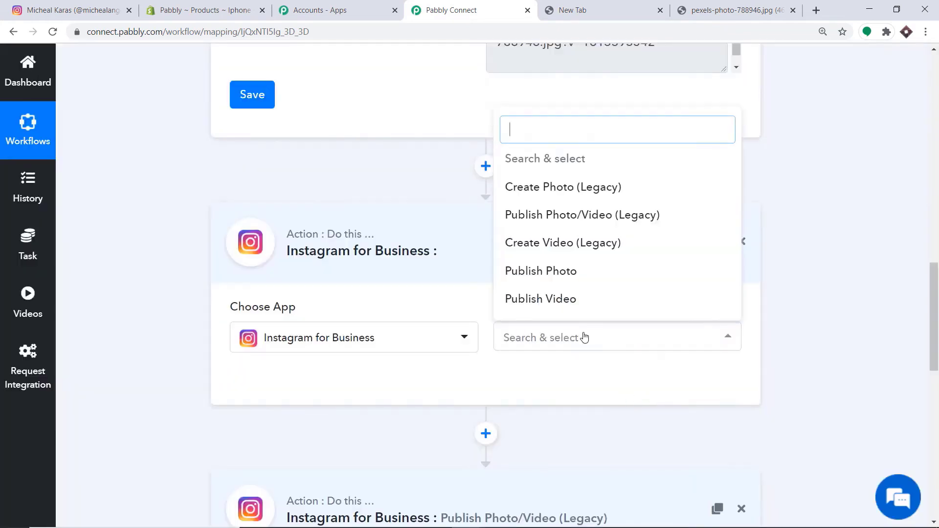
click(555, 192)
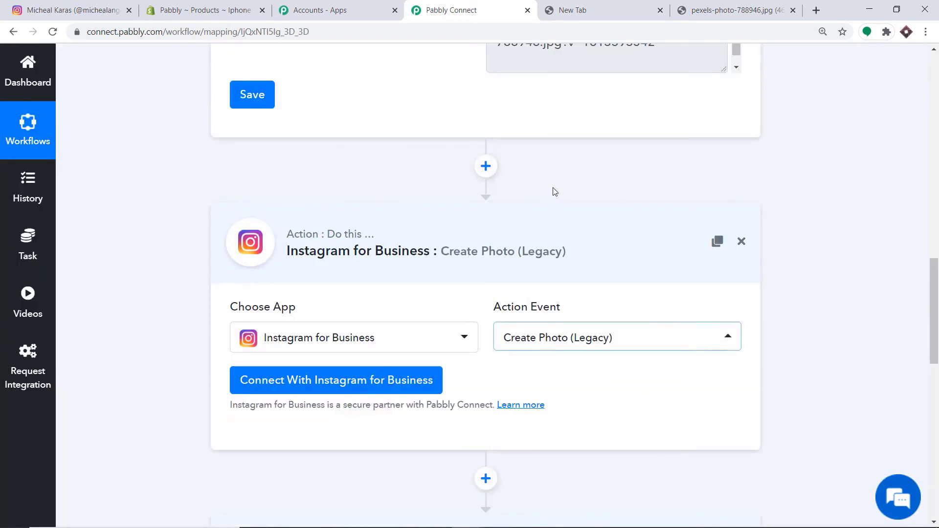
- Authorize a new Instagram for Business connection for the Create Photo step
click(310, 383)
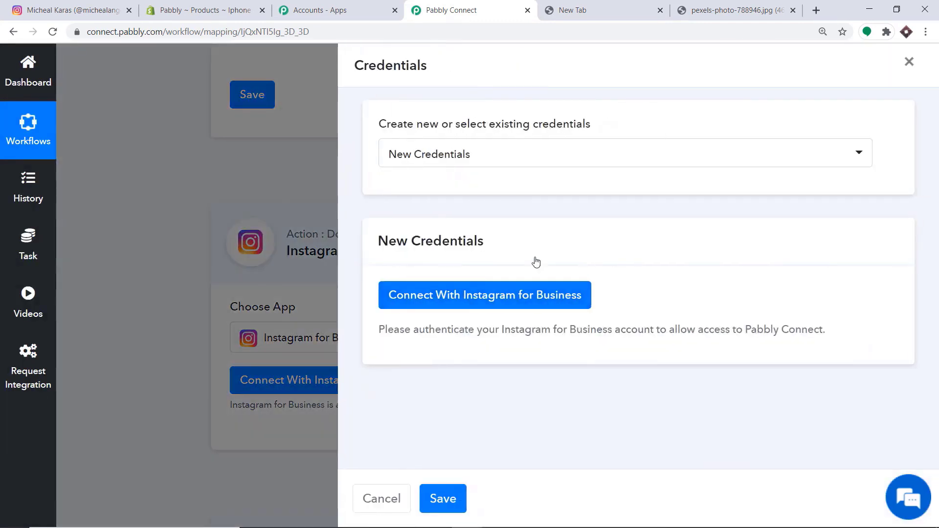
click(464, 306)
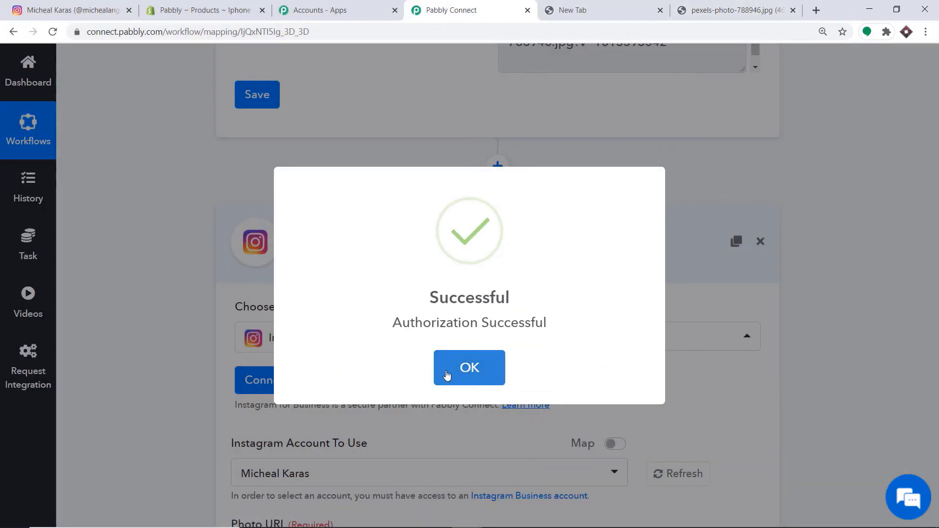
click(470, 369)
scroll(465, 234, down, 6)
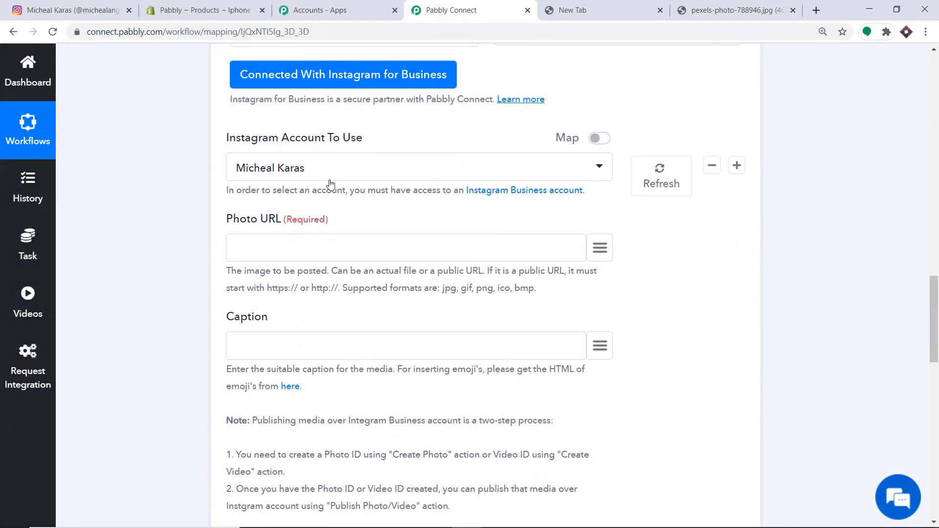
- Map the Shopify 'images > 0 > src' value into the Photo URL field
scroll(332, 218, down, 1)
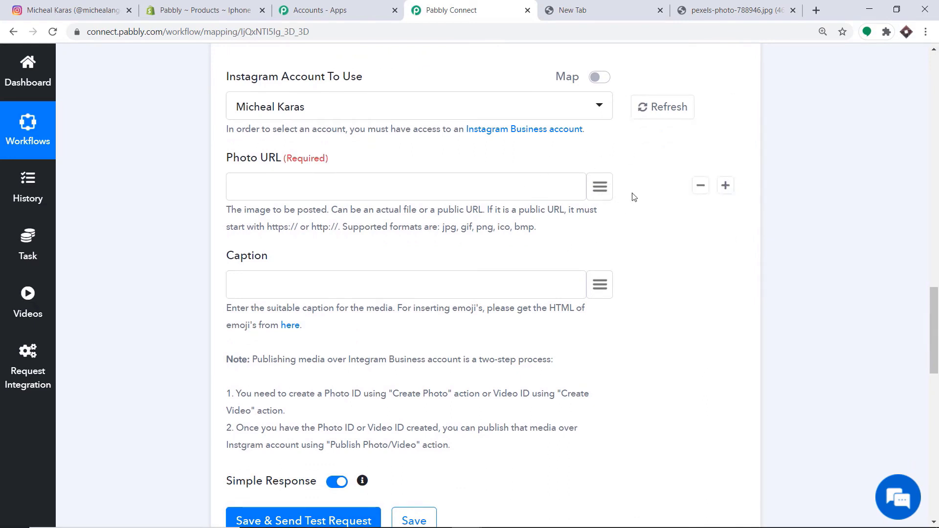
click(599, 191)
scroll(537, 269, down, 10)
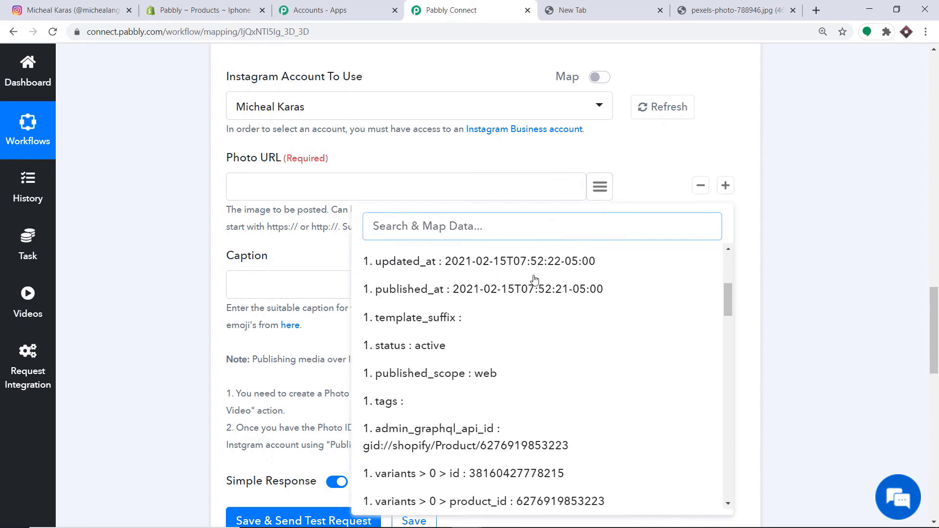
scroll(537, 292, down, 9)
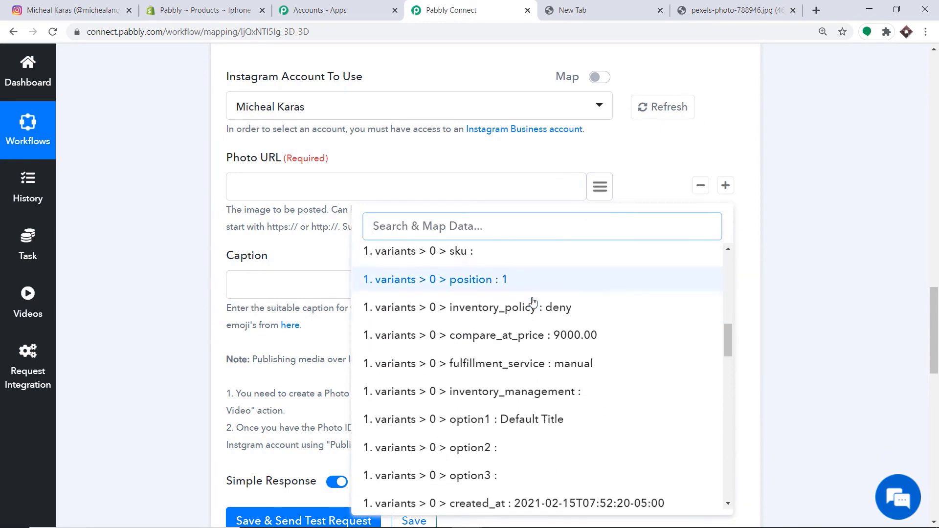
scroll(533, 302, down, 10)
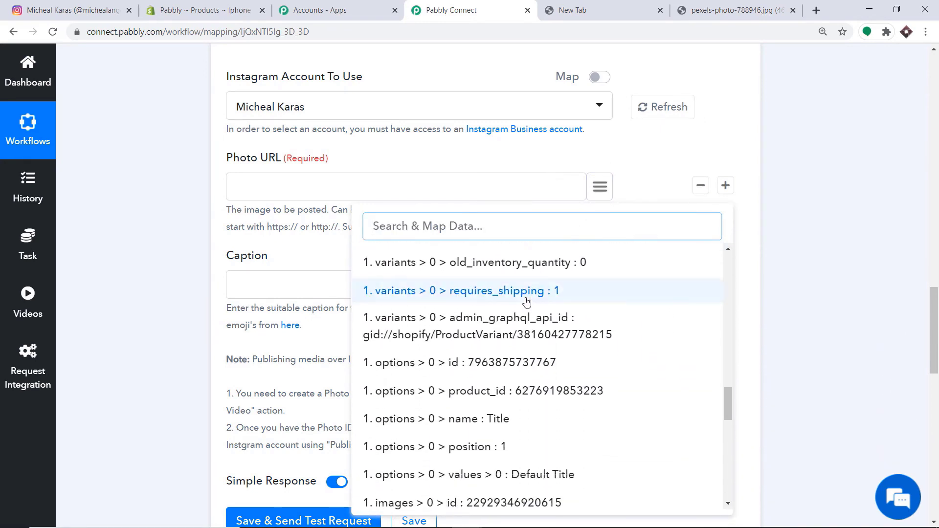
scroll(512, 307, down, 6)
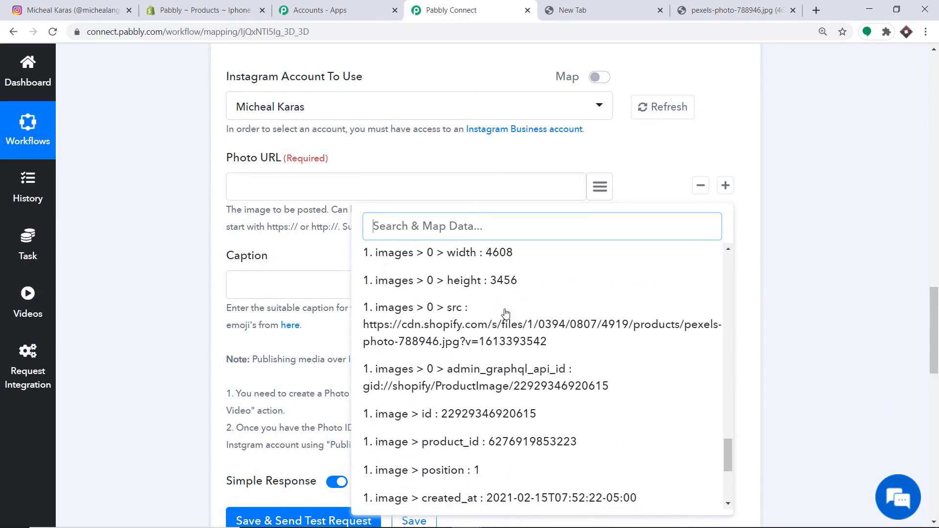
click(467, 307)
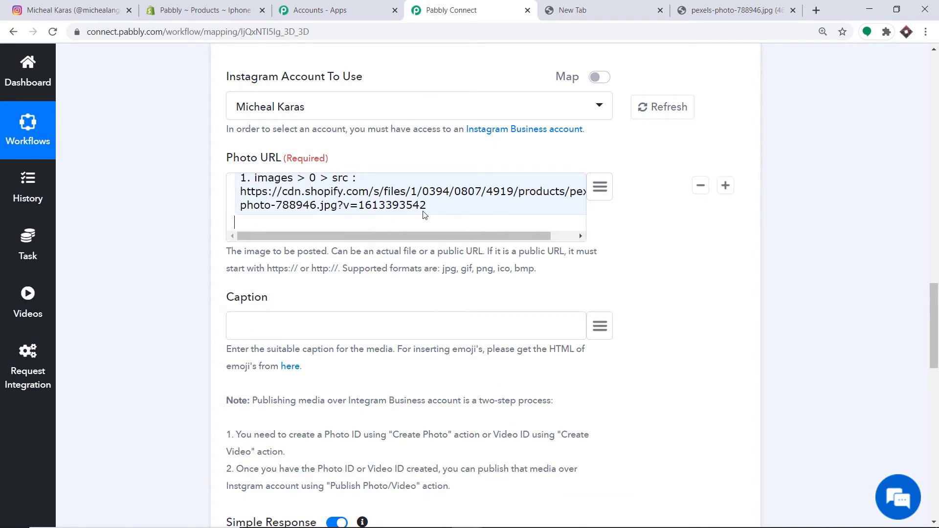
- Map the product title 'Iphone' into the Caption field
scroll(318, 249, down, 2)
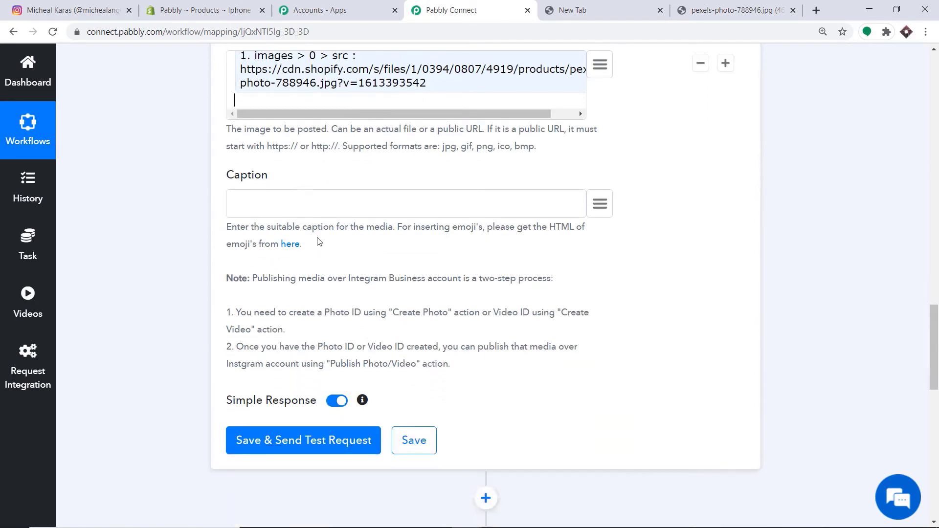
click(607, 204)
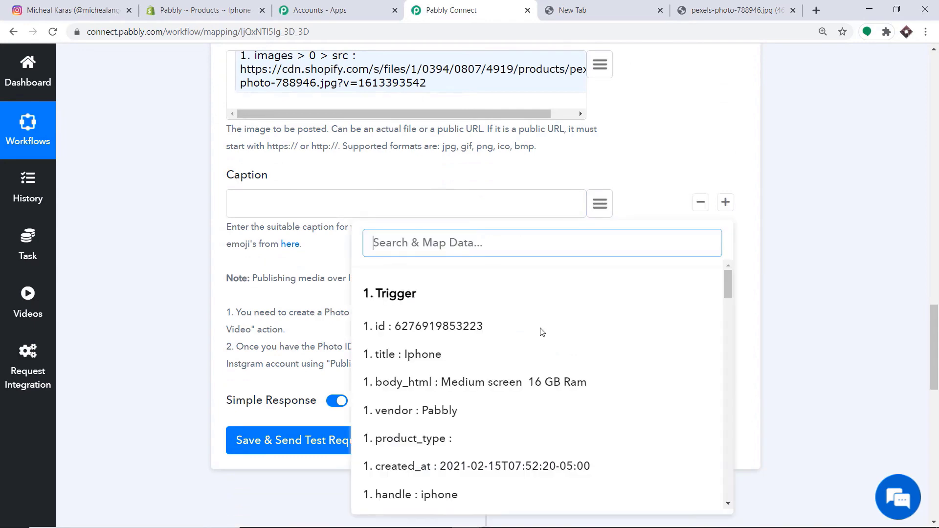
click(387, 359)
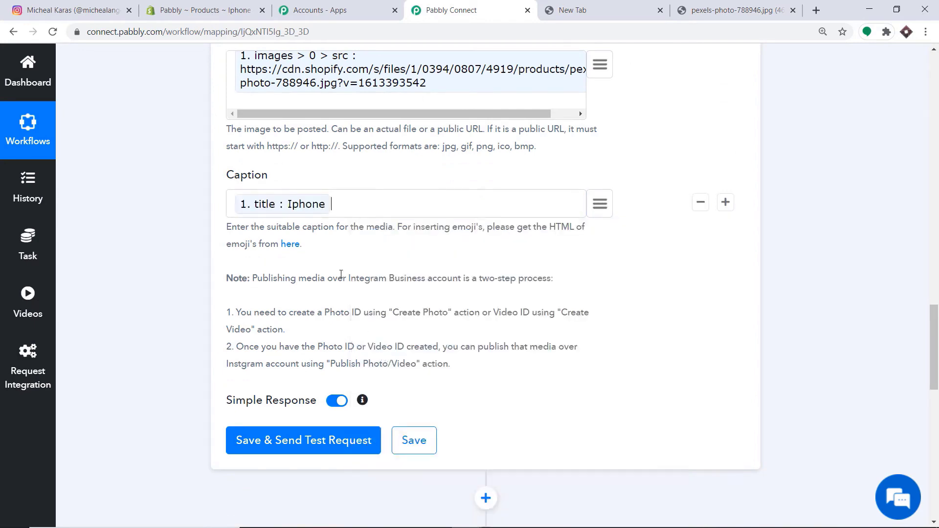
scroll(335, 275, up, 3)
scroll(383, 245, down, 2)
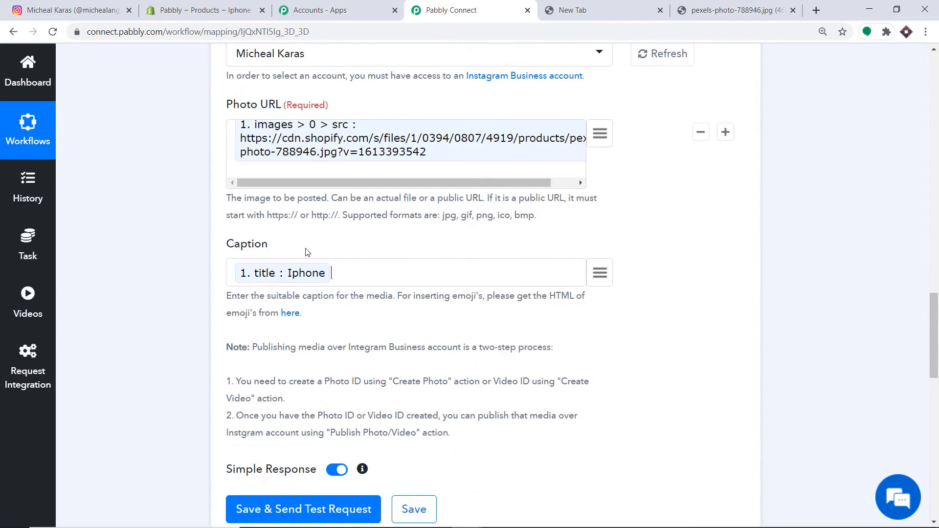
scroll(383, 245, down, 6)
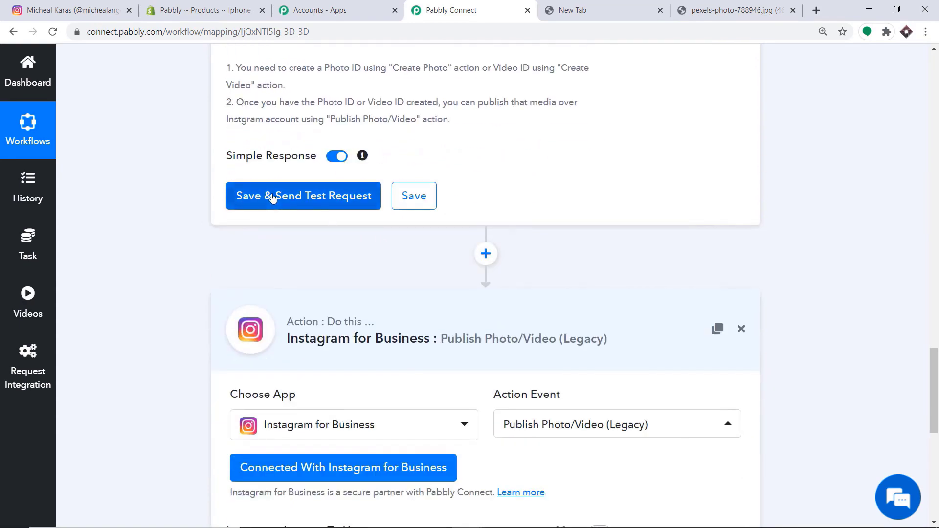
scroll(273, 197, down, 5)
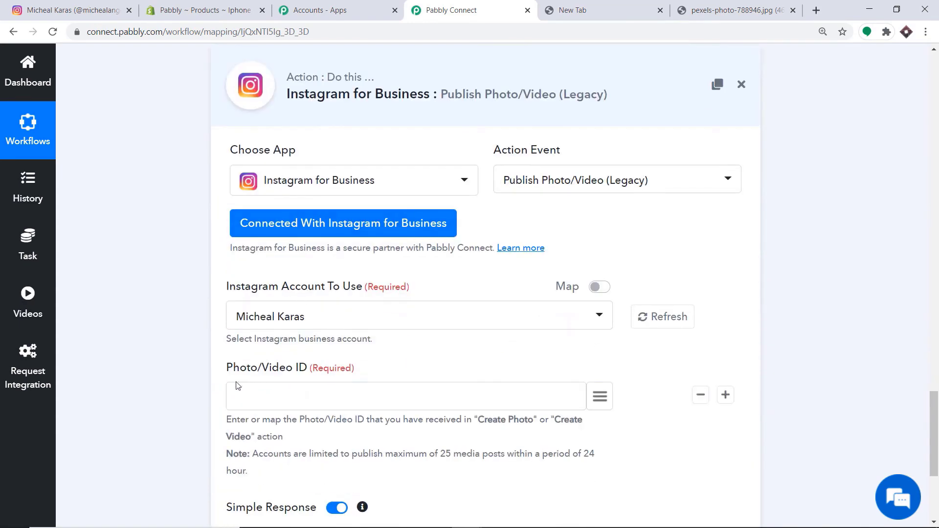
scroll(277, 398, up, 5)
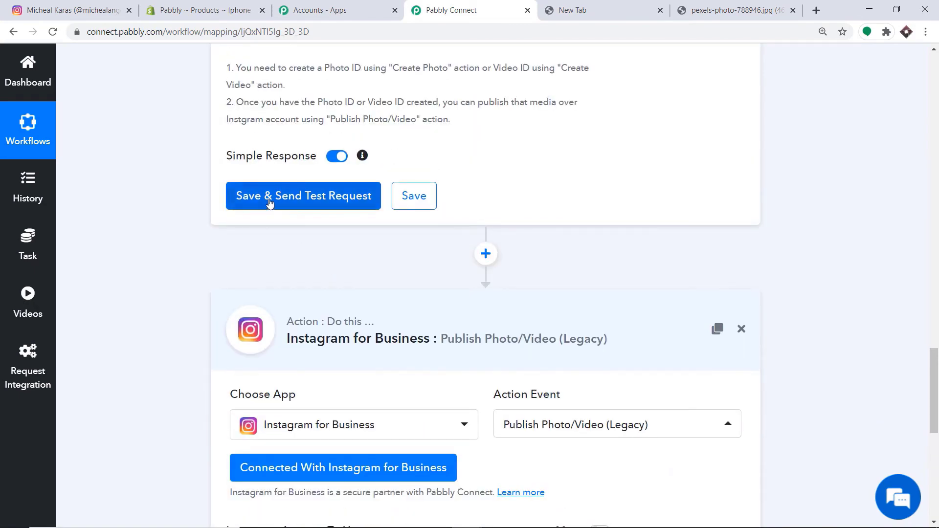
click(270, 203)
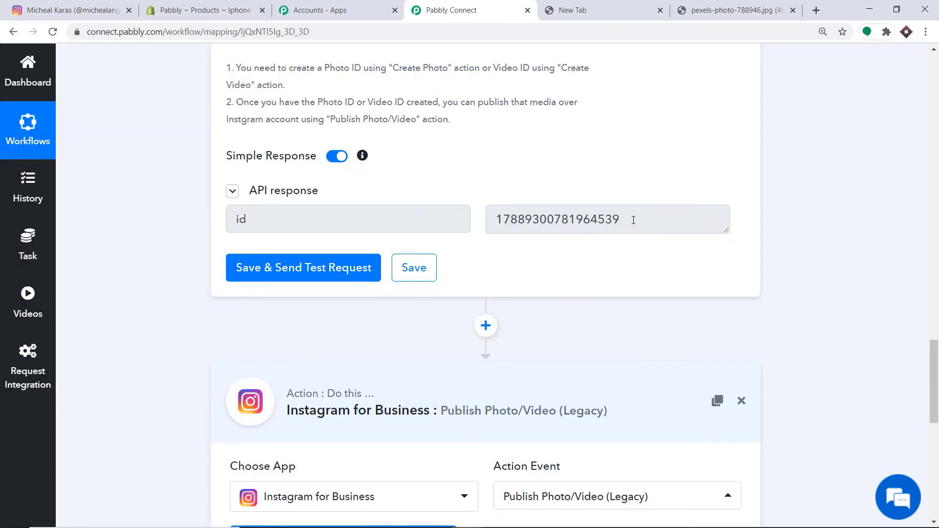
scroll(265, 211, down, 1)
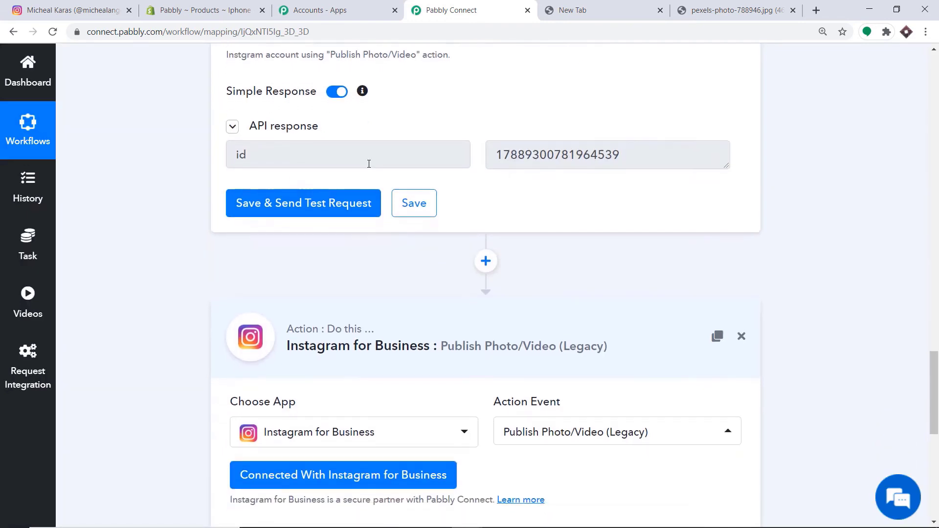
scroll(372, 161, down, 2)
scroll(309, 398, down, 3)
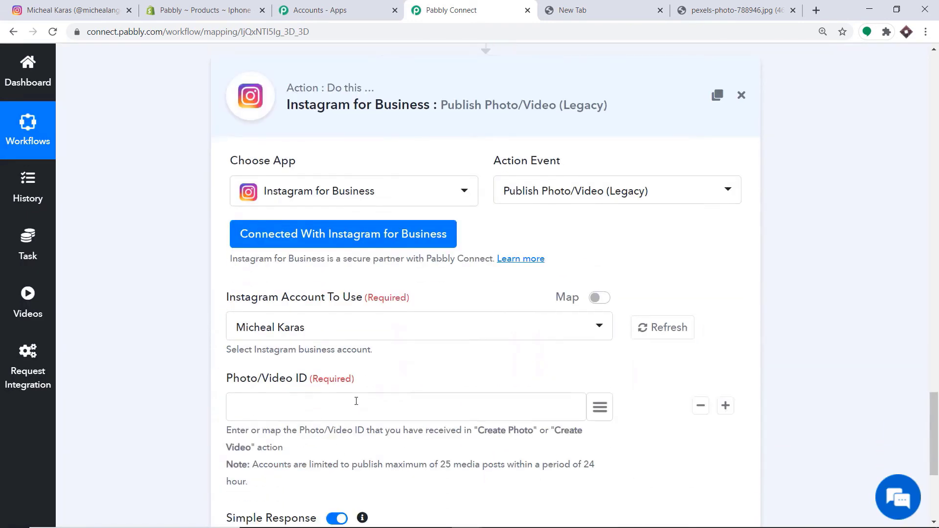
scroll(361, 392, up, 3)
scroll(419, 329, down, 4)
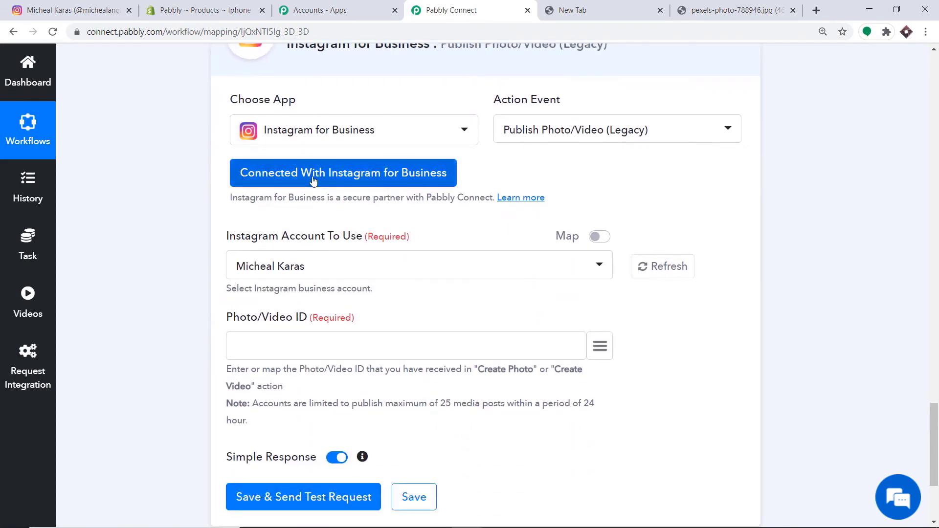
- Switch the Publish Photo/Video step to the Instagram for Business #26 credentials and save
click(298, 179)
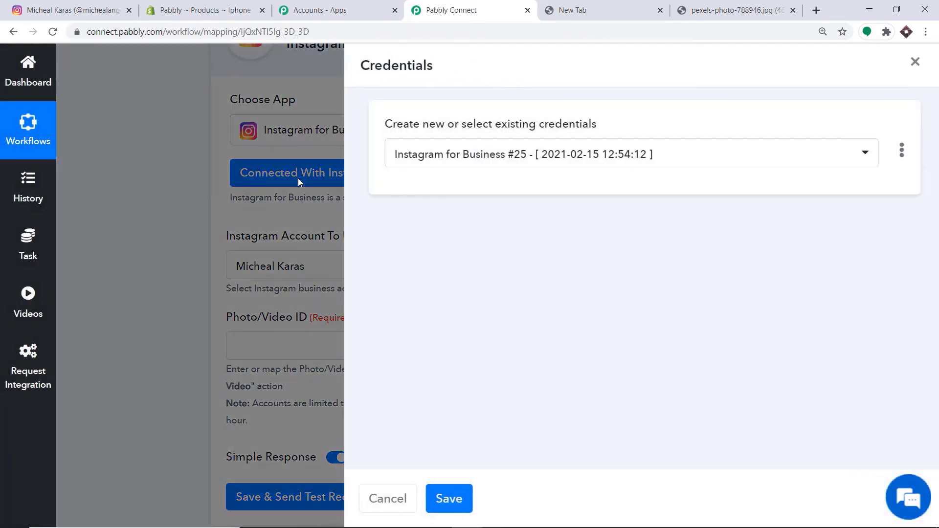
click(446, 158)
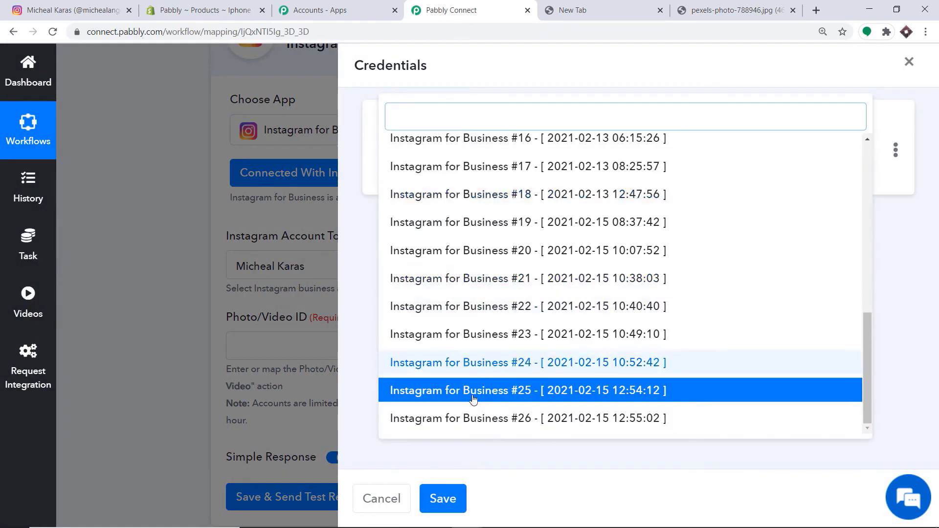
click(470, 415)
click(459, 504)
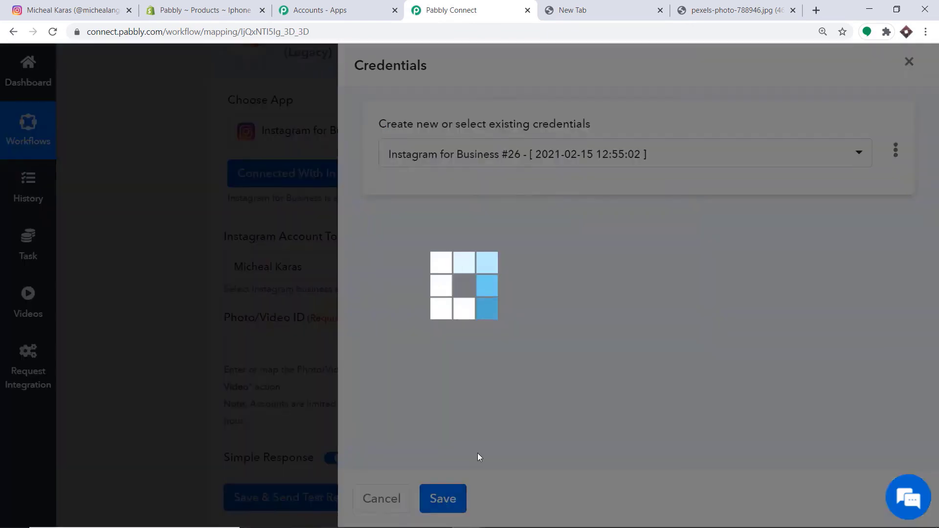
scroll(553, 274, down, 3)
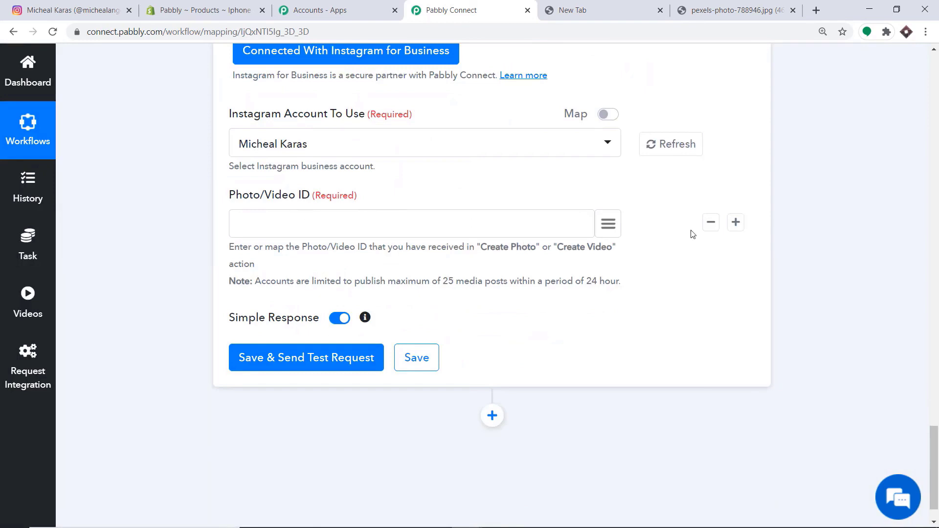
click(608, 228)
scroll(612, 319, down, 10)
- Map the Create Photo step's id into the Publish step's Photo/Video ID field
scroll(619, 321, down, 12)
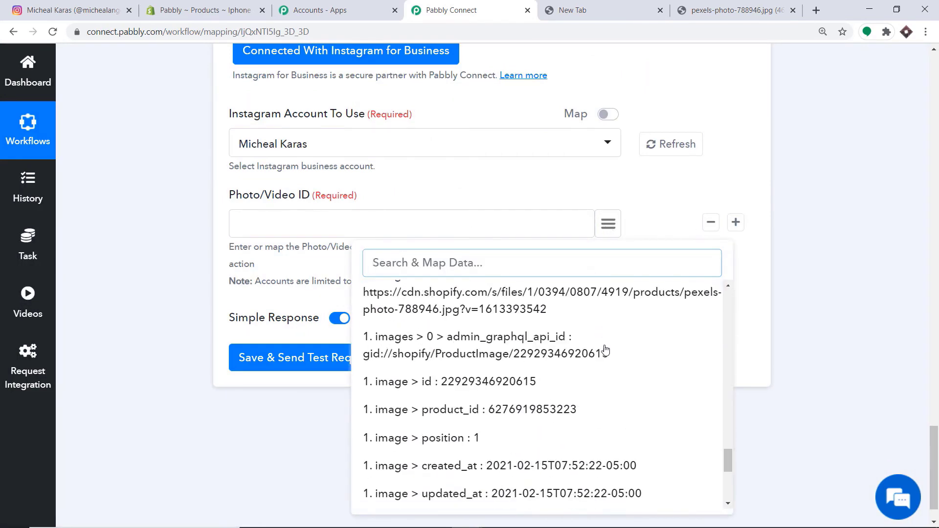
scroll(605, 360, down, 2)
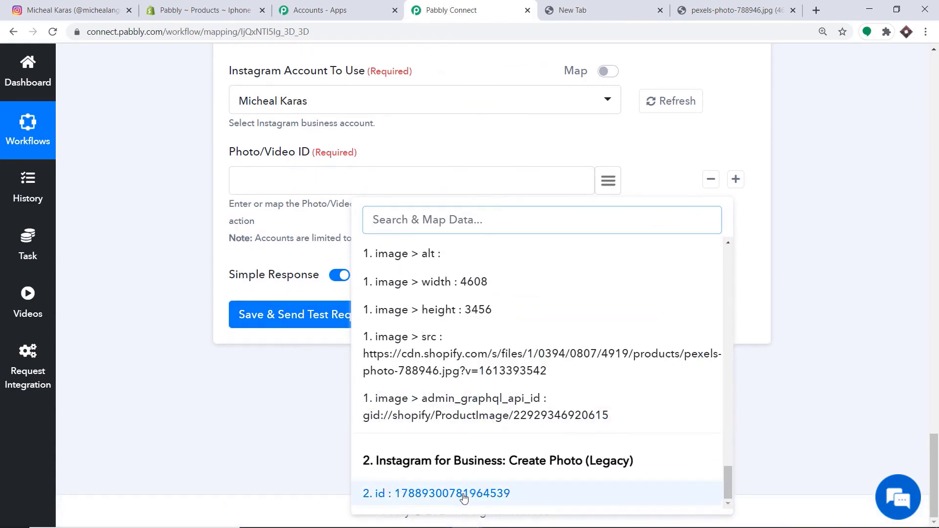
click(462, 494)
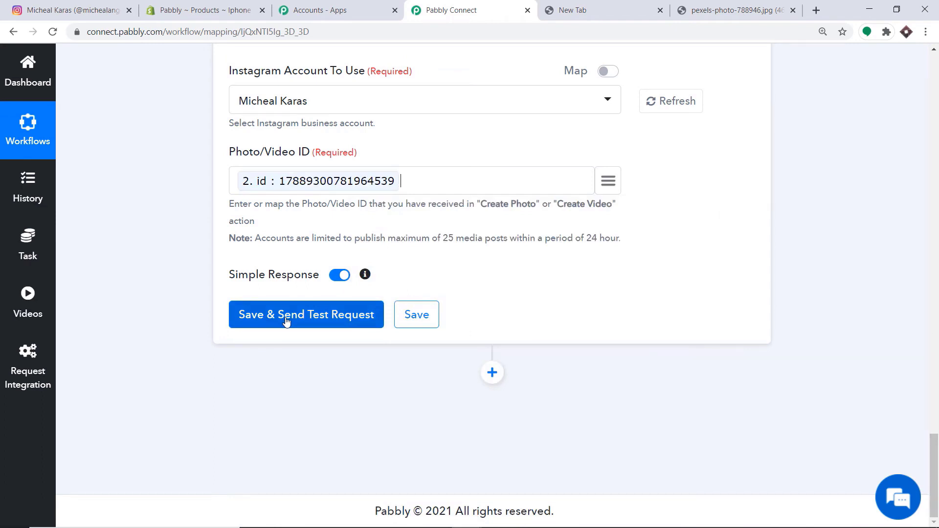
- Glance at the product photo tab, then save and test the Publish Photo/Video step
click(734, 11)
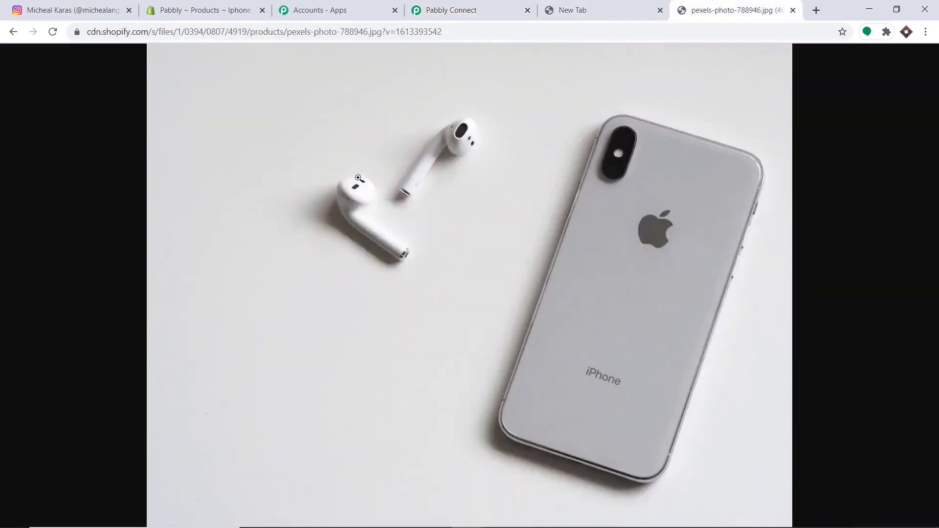
click(450, 10)
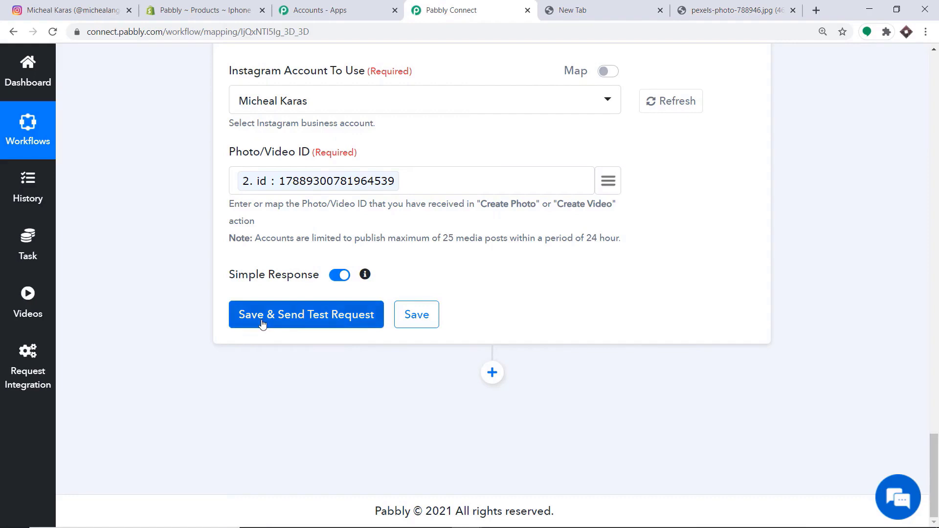
click(342, 314)
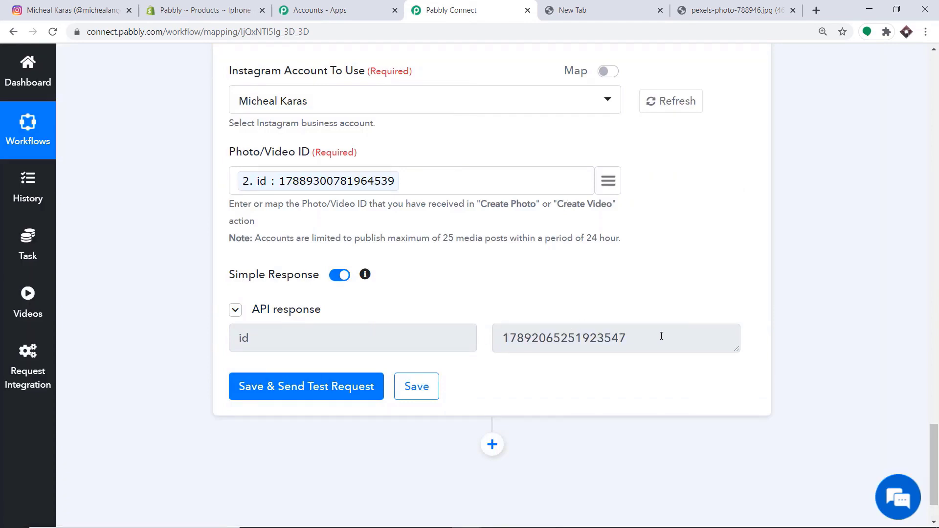
- Reload the Instagram profile, open the new Iphone post, then return to Pabbly Connect
click(96, 4)
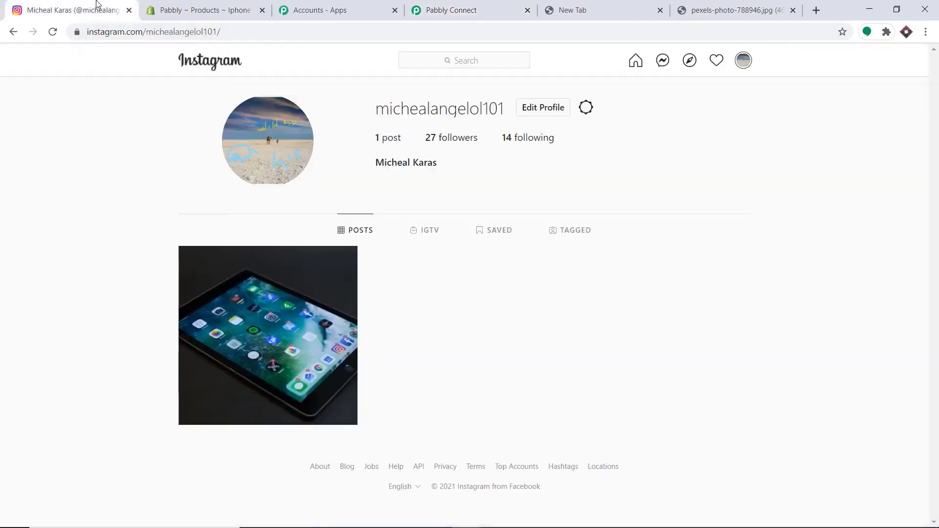
click(52, 32)
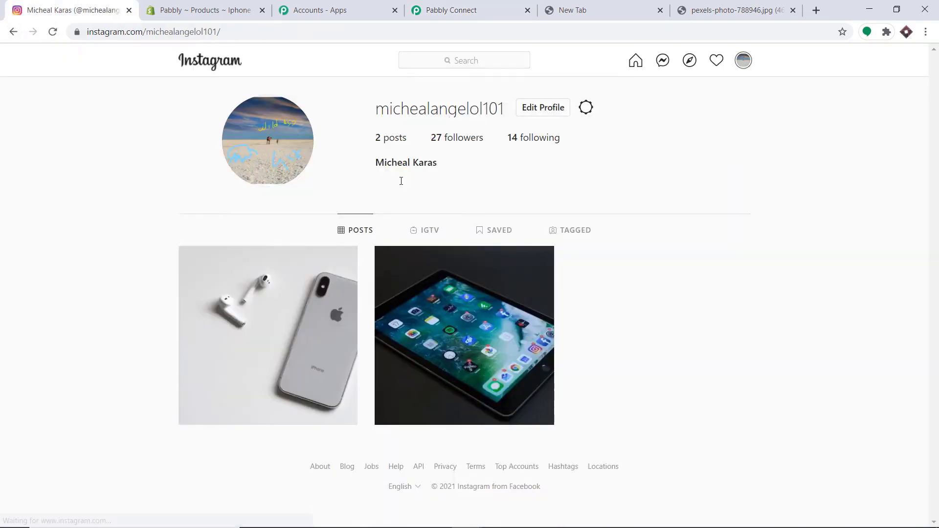
click(252, 301)
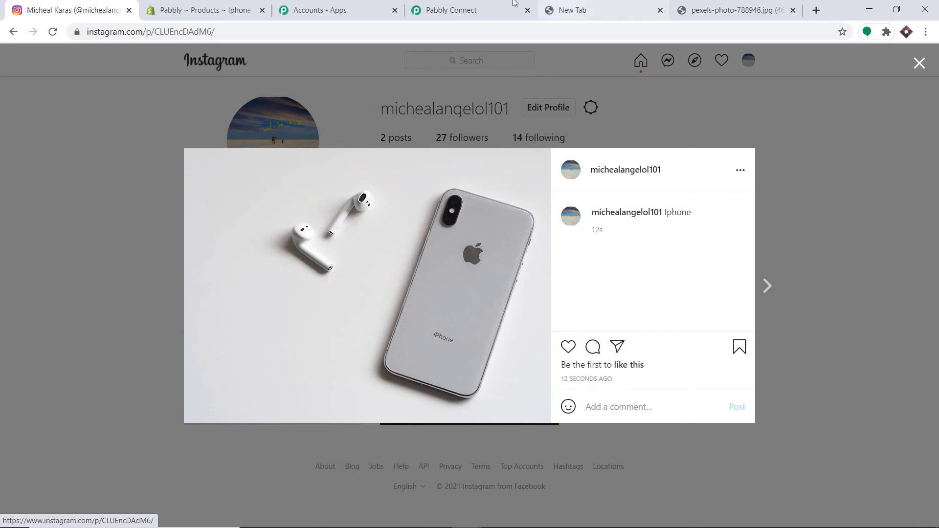
click(489, 7)
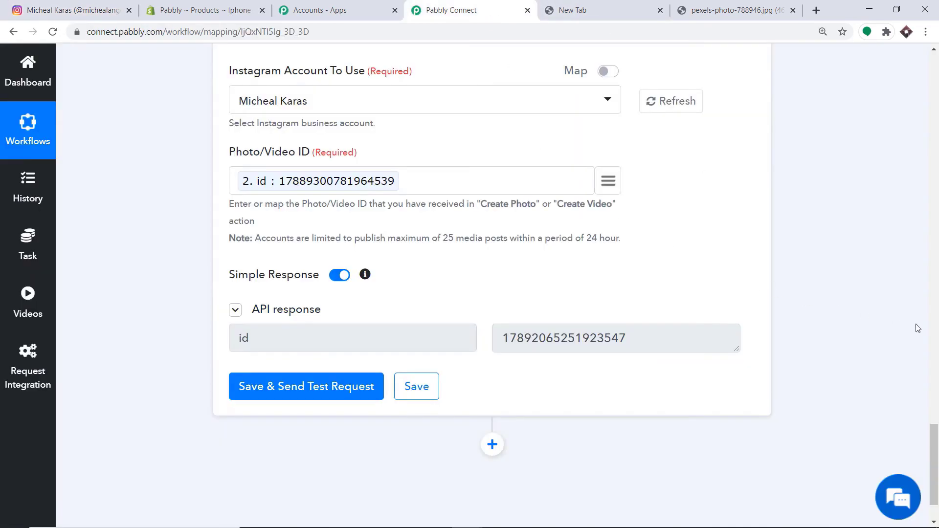
- Collapse the Publish Photo/Video, Create Photo and Shopify New Product steps
scroll(915, 326, up, 9)
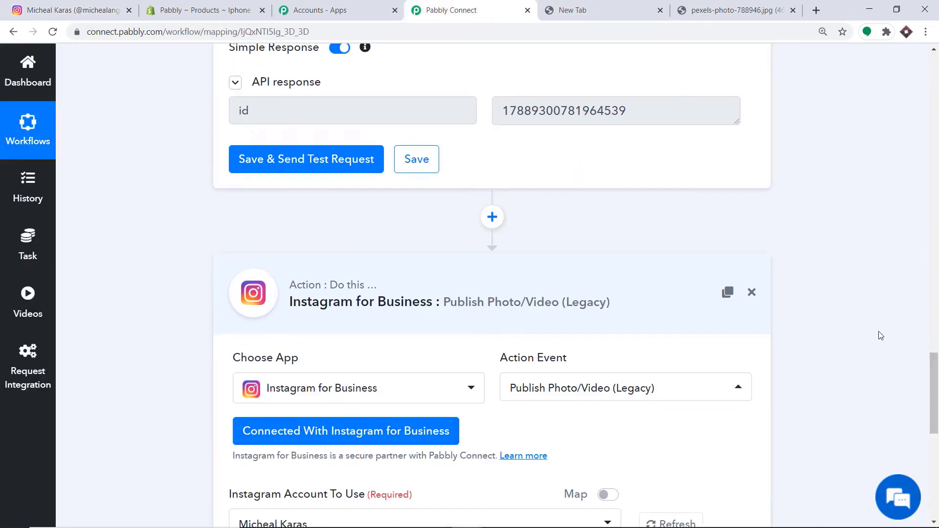
click(455, 299)
click(938, 308)
click(938, 308)
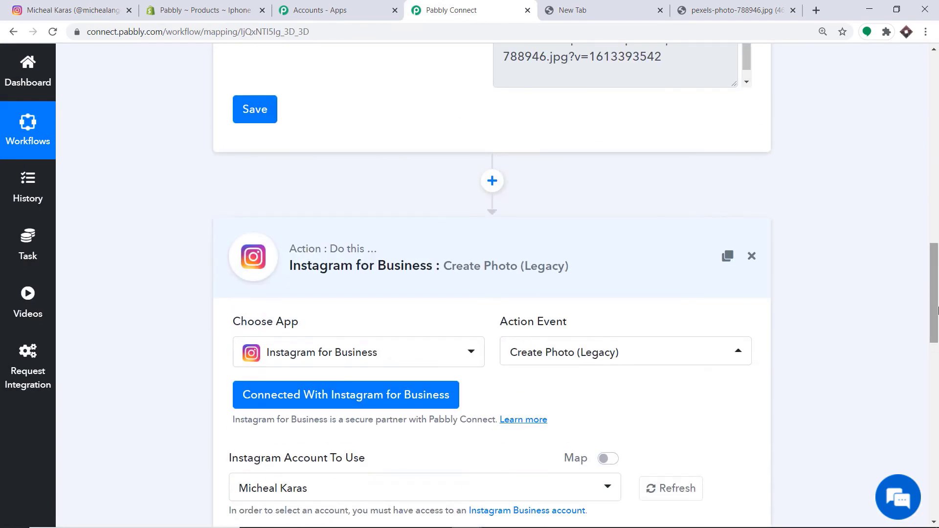
click(348, 266)
click(938, 308)
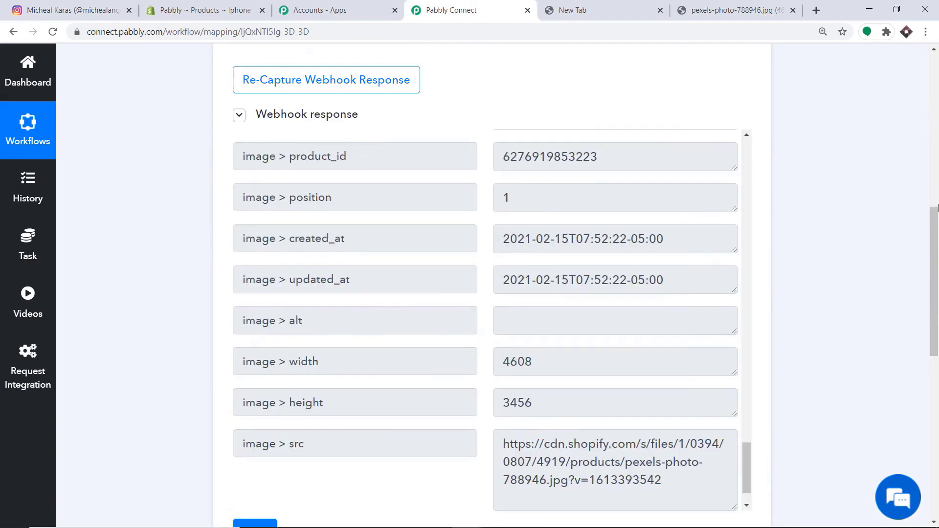
click(938, 171)
click(525, 164)
- Review the collapsed three-step workflow, then return to the Shopify Iphone product page
scroll(525, 165, down, 1)
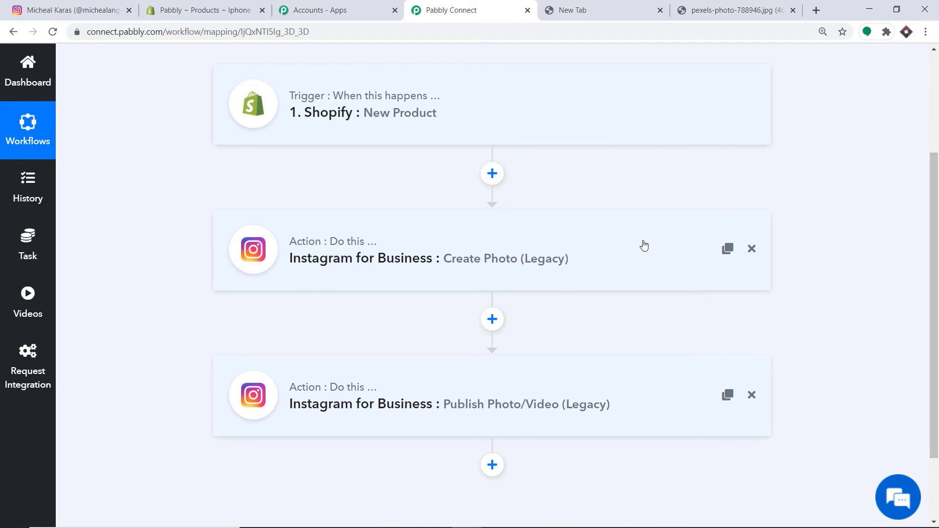
scroll(618, 245, down, 2)
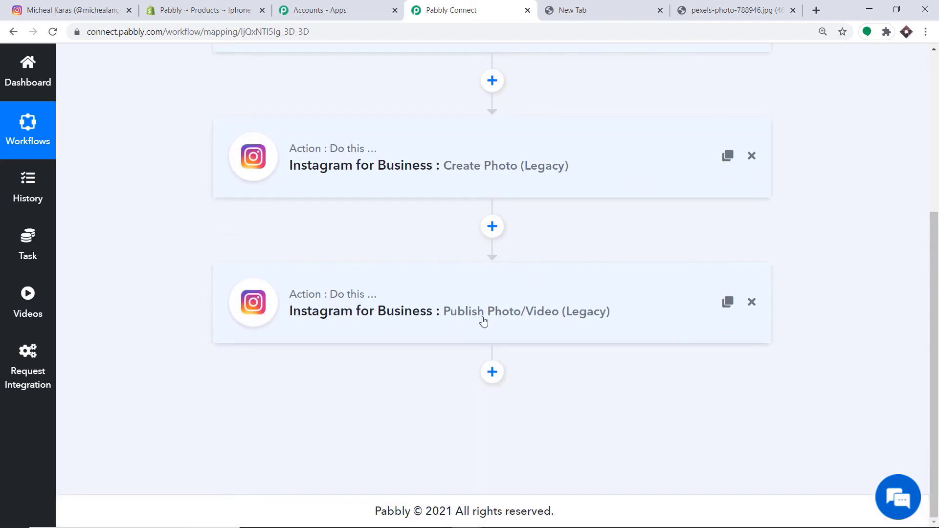
scroll(479, 321, up, 4)
scroll(314, 220, down, 2)
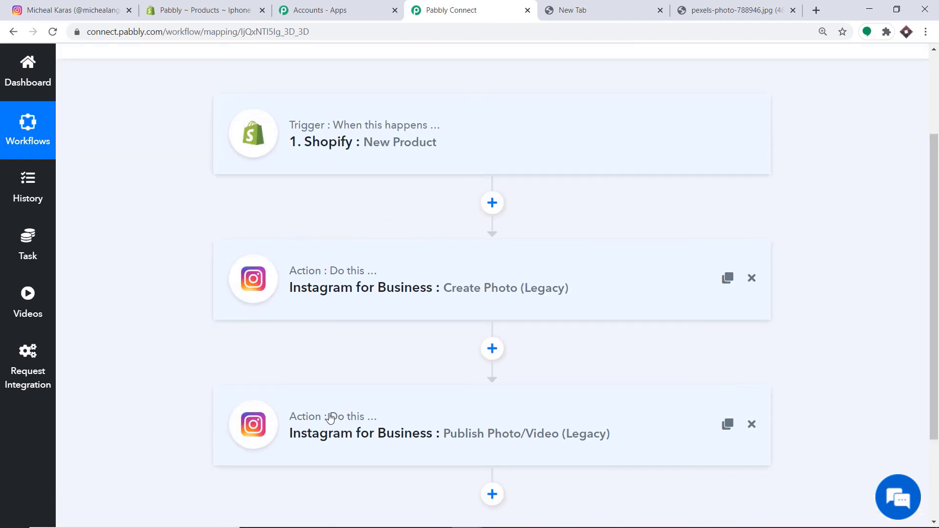
click(223, 5)
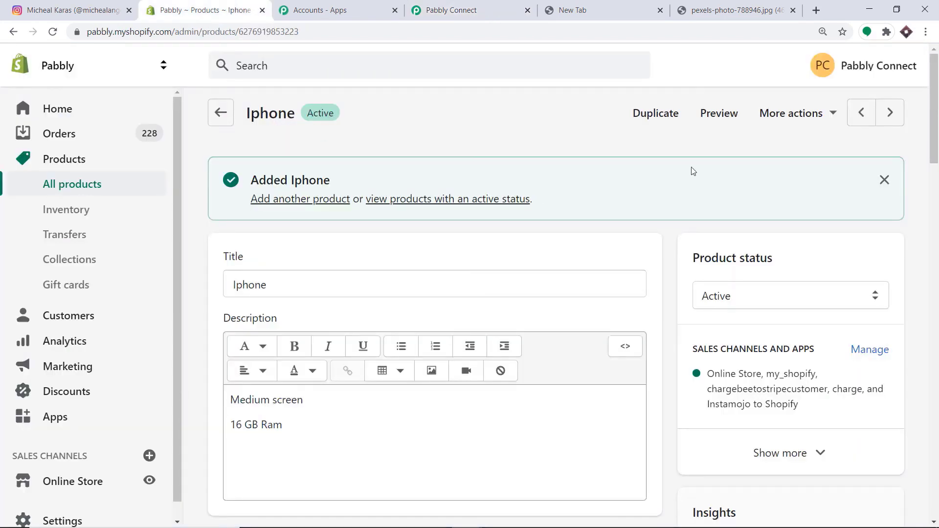
- Start a new Shopify product titled 'Samsung Phone'
click(63, 161)
click(852, 114)
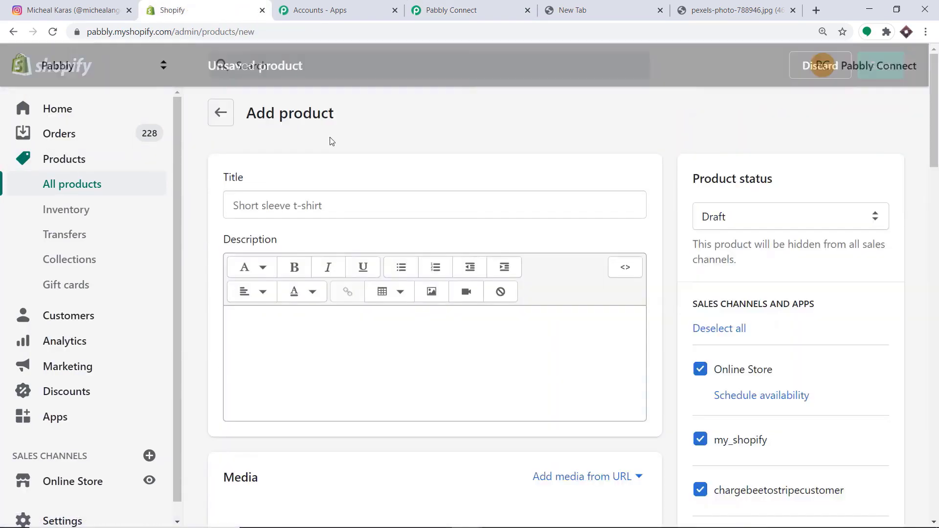
click(271, 210)
text(Sam)
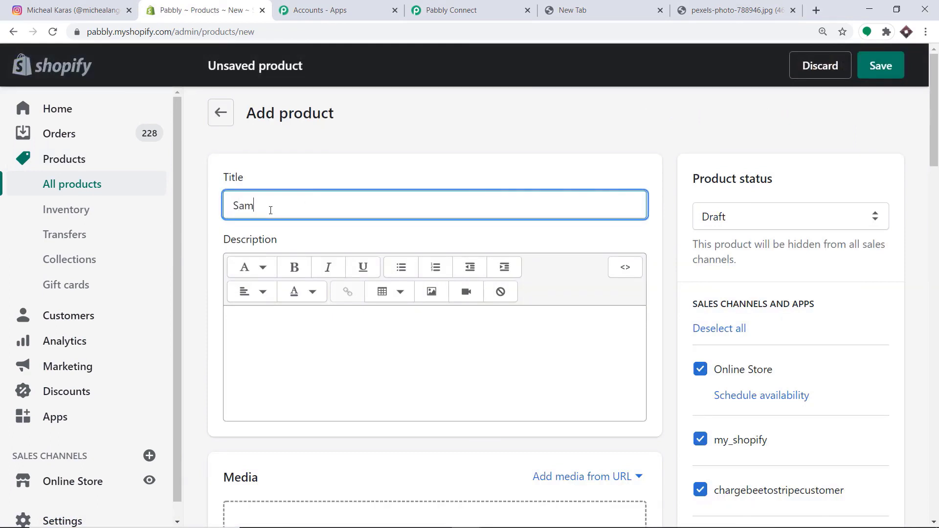
text(sung Phone)
- Enter the product description, correcting a typo to mention 16 GB
scroll(273, 214, down, 3)
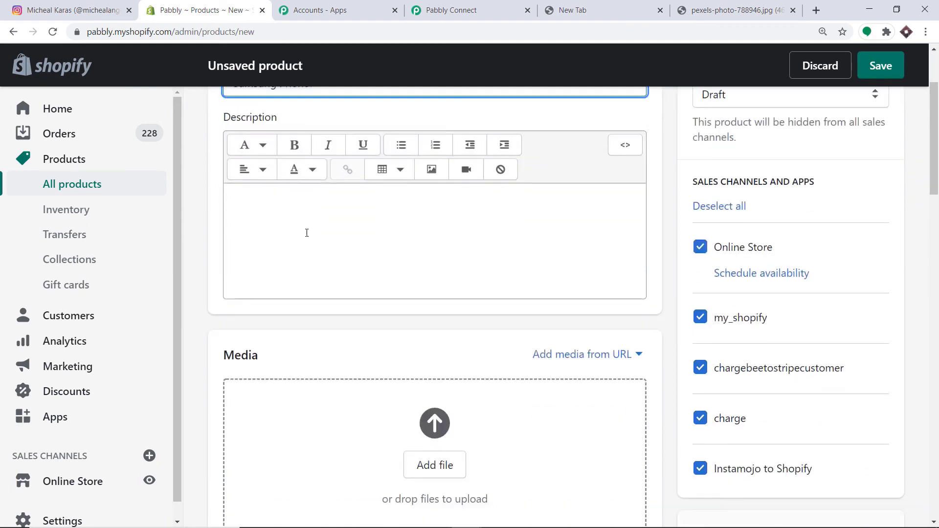
scroll(304, 231, down, 1)
scroll(292, 187, up, 2)
click(271, 259)
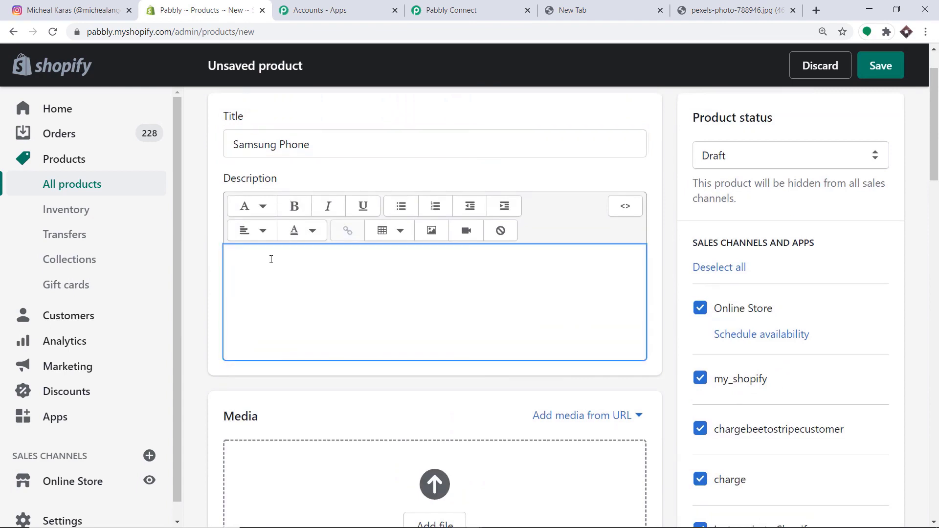
text(15)
key(BackSpace)
key(BackSpace)
text(6 GB)
text(B)
- Add the phone photo to the product media from a pasted image URL
scroll(272, 260, down, 6)
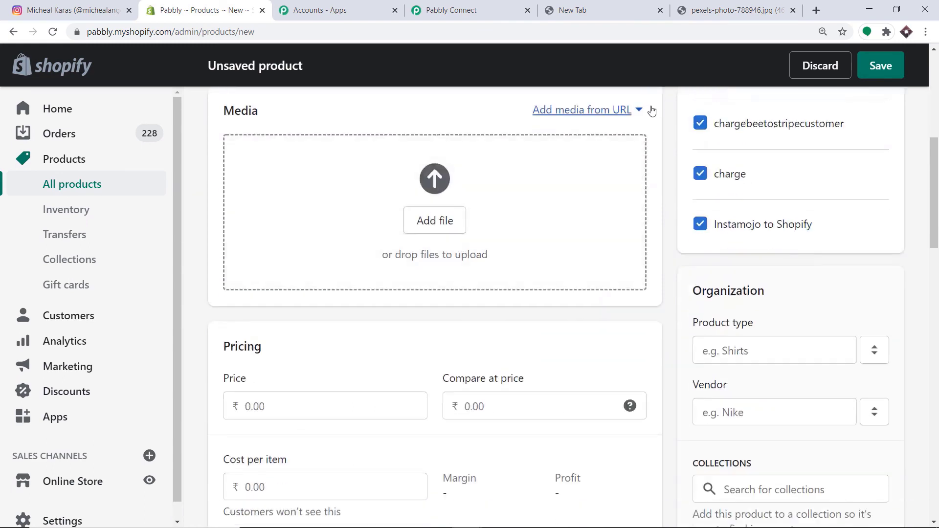
click(605, 111)
click(604, 146)
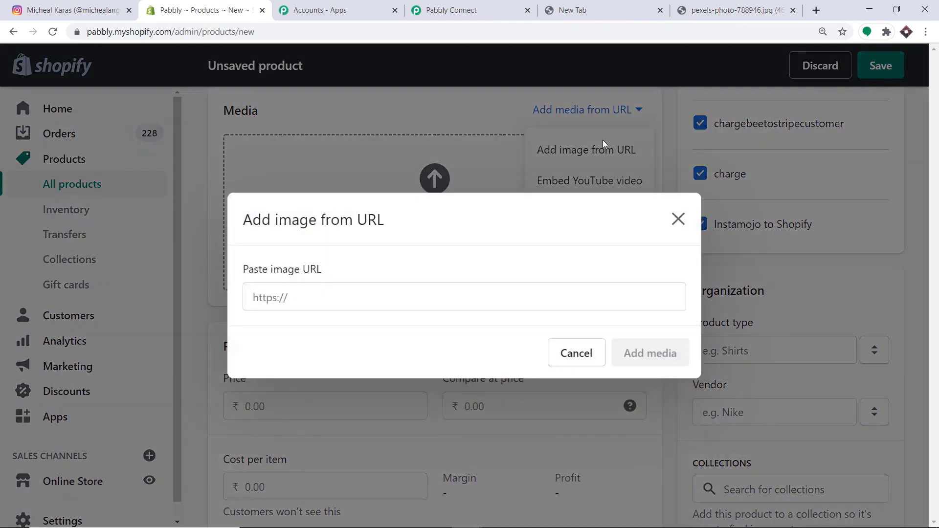
click(350, 305)
text(https://images.pexels.com/photos/47261/pexels-photo-47261.jpeg?cs=srgb&dl=pexels-mohi-syed-47261.jpg&fm=jpg)
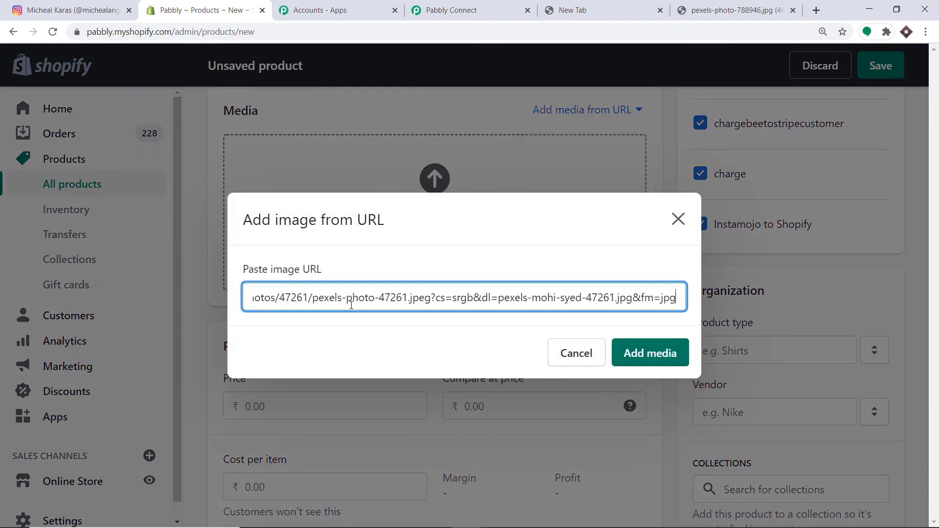
click(660, 355)
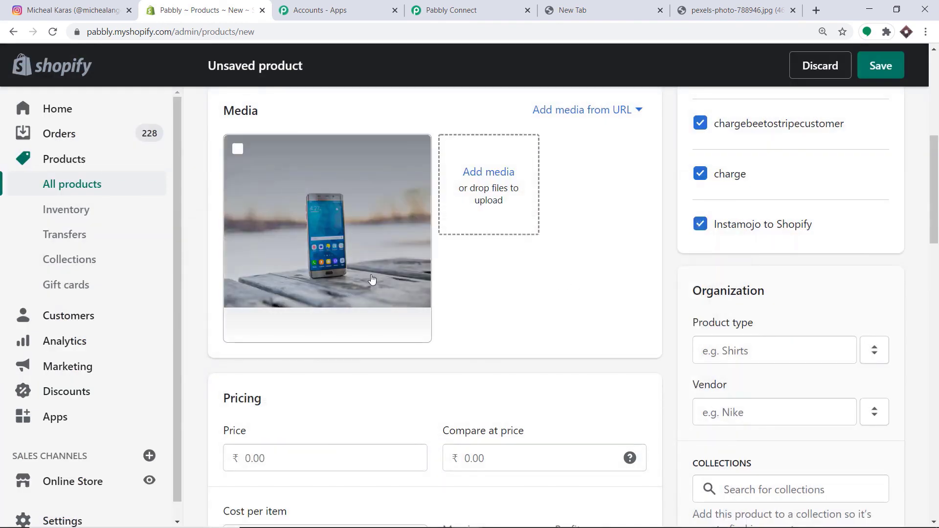
- Set the price to 10000 and the compare-at price to 9500
scroll(380, 274, down, 2)
scroll(379, 275, down, 1)
scroll(426, 267, down, 3)
scroll(430, 272, up, 3)
click(276, 283)
text(1000)
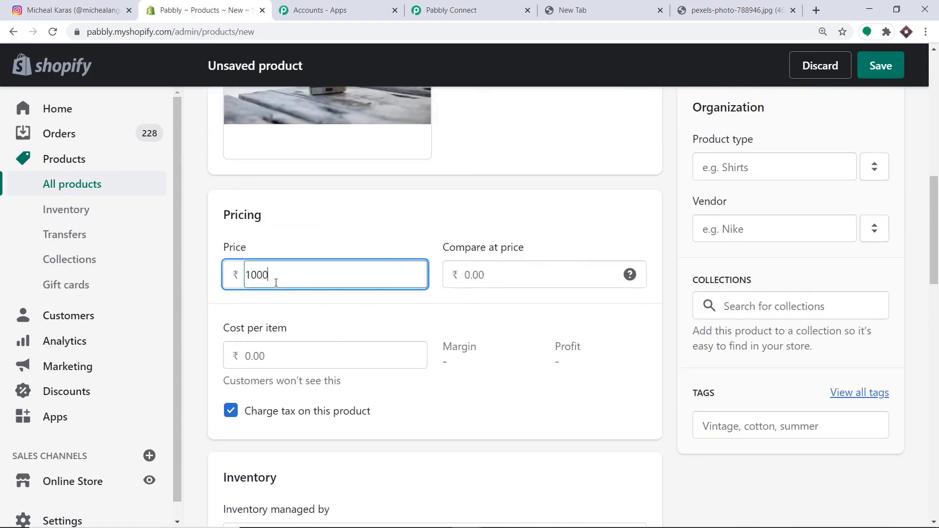
text(0)
click(465, 275)
text(9500)
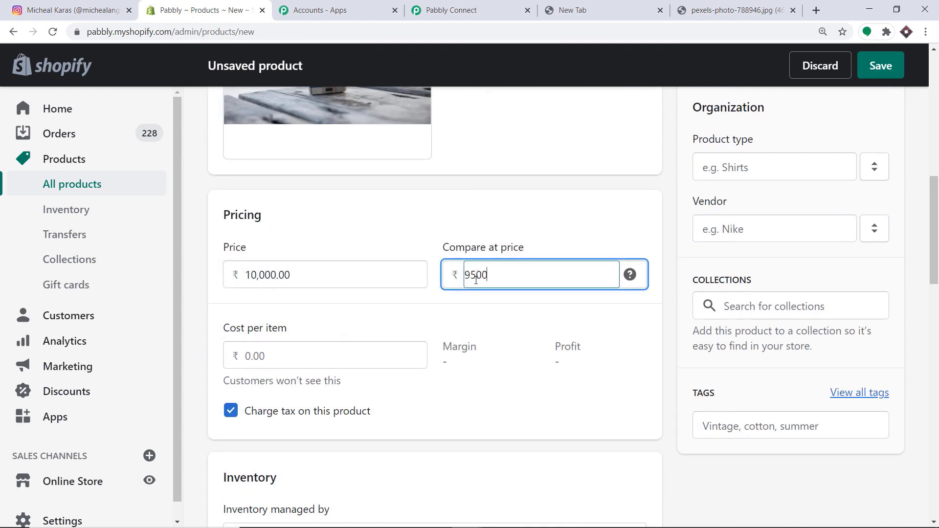
- Turn off charging tax on this product
scroll(462, 337, down, 6)
click(231, 104)
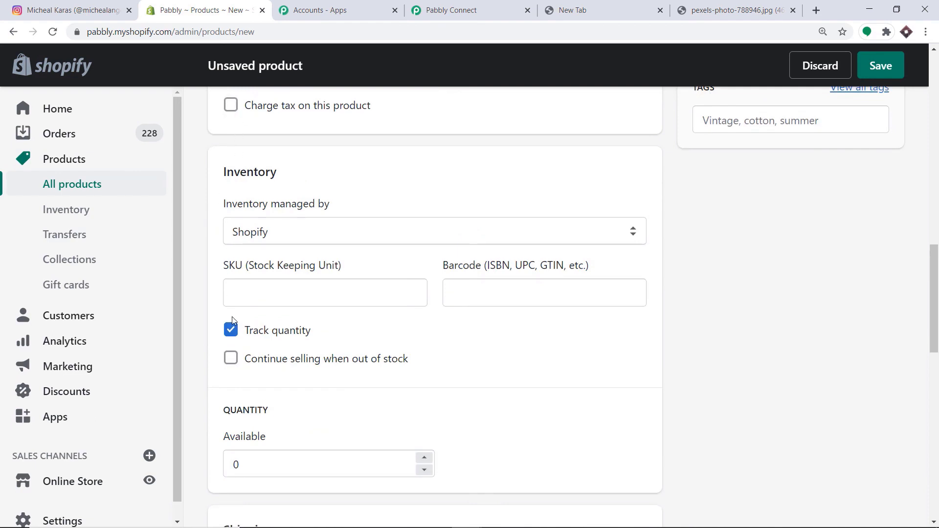
scroll(245, 333, down, 1)
scroll(665, 329, up, 10)
scroll(722, 299, up, 7)
- Set the product status to Active and save the Samsung Phone product
click(771, 214)
click(766, 218)
click(765, 218)
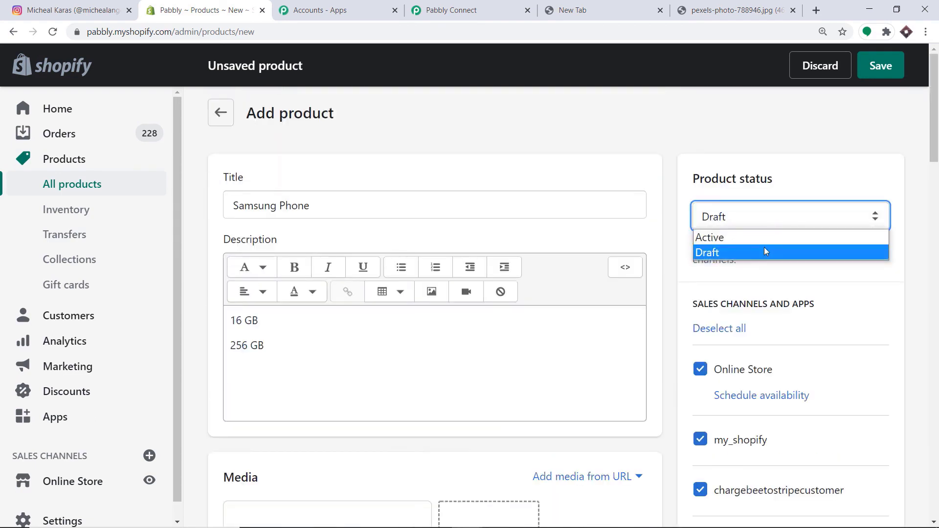
click(765, 237)
scroll(807, 237, down, 4)
scroll(807, 238, up, 4)
click(891, 66)
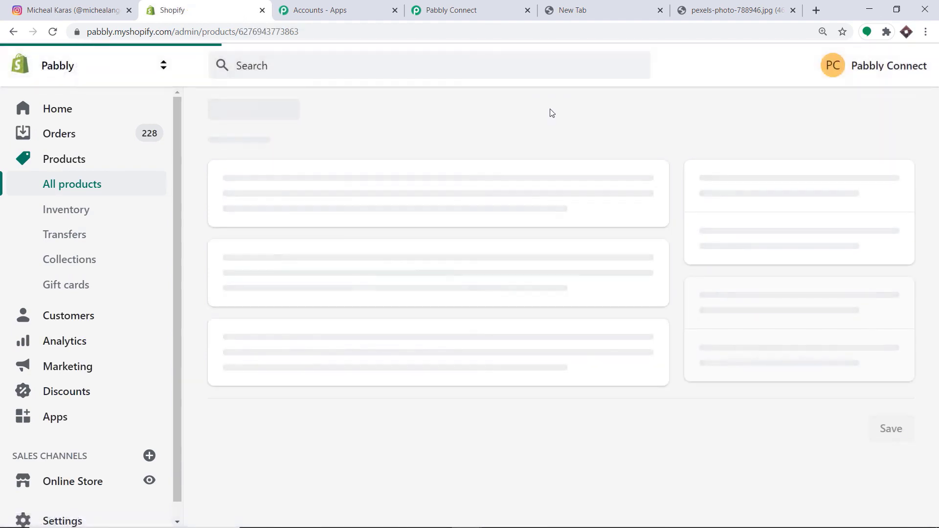
- Reload the Instagram profile to check for the new post
scroll(541, 167, down, 6)
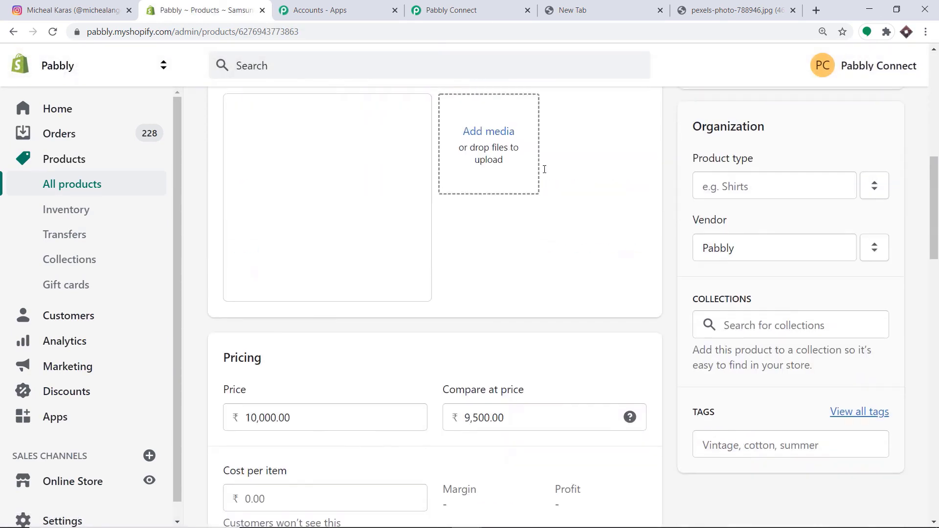
scroll(541, 184, up, 5)
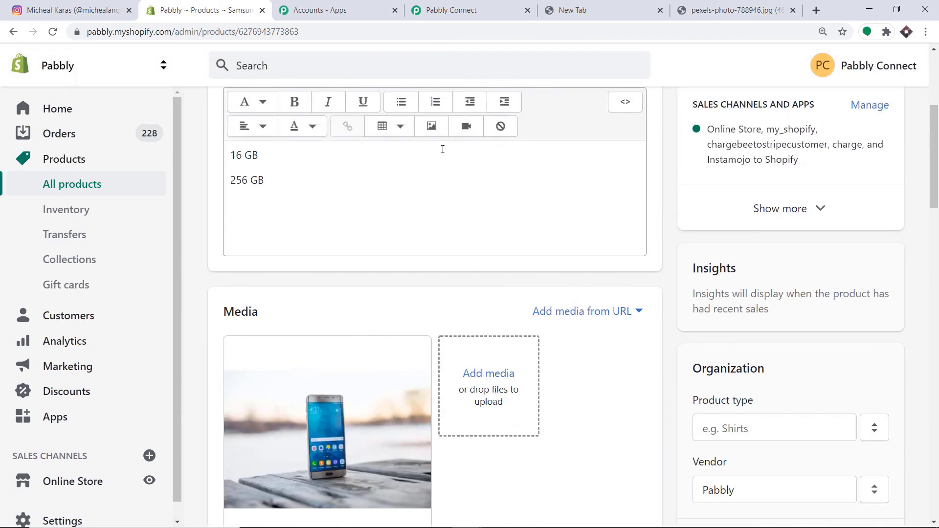
click(97, 7)
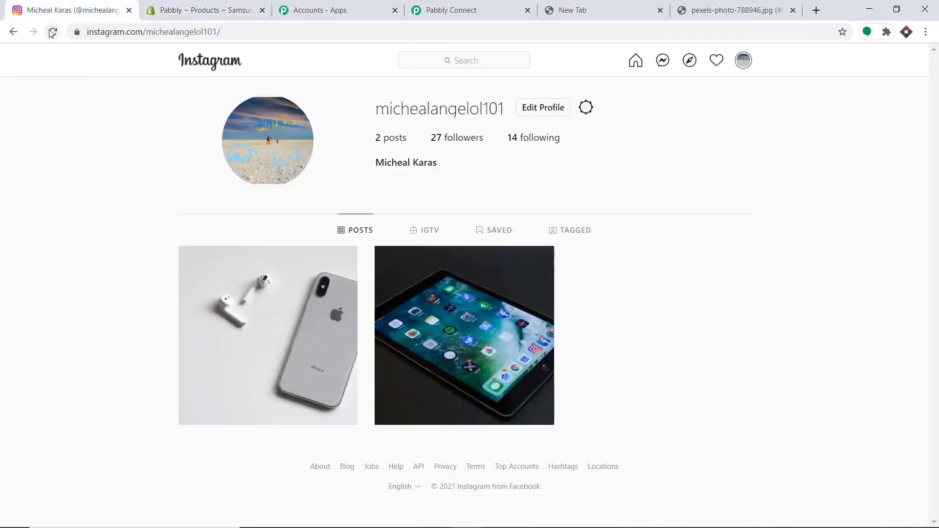
click(53, 32)
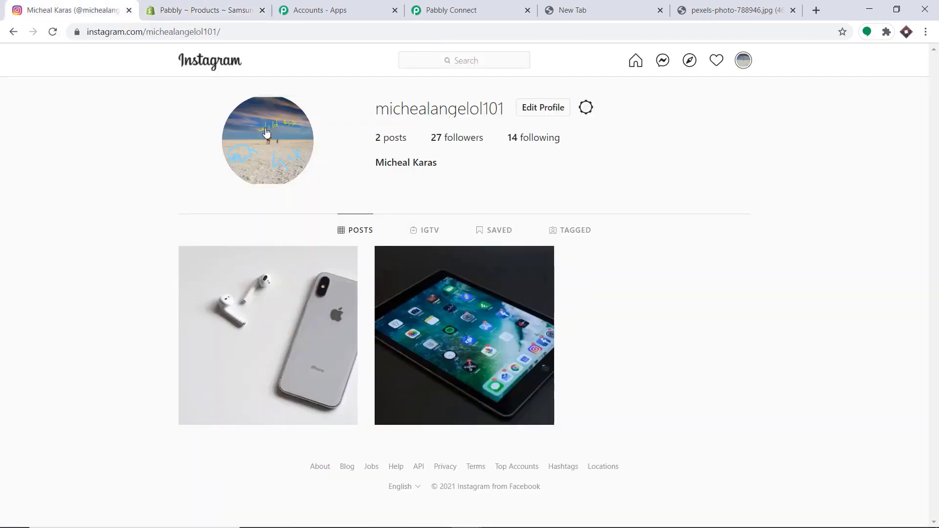
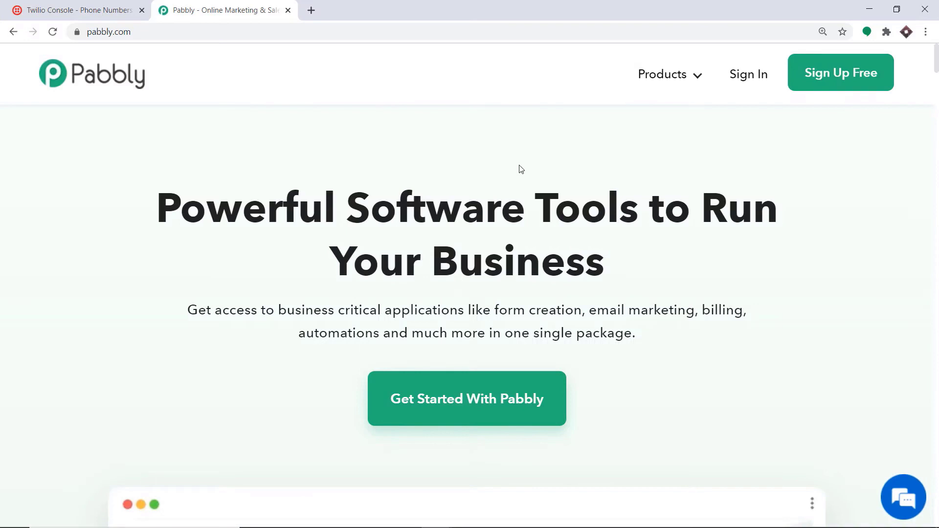
- Sign in to Pabbly and launch Pabbly Connect via Access Now on the Connect card
mouse_move(680, 92)
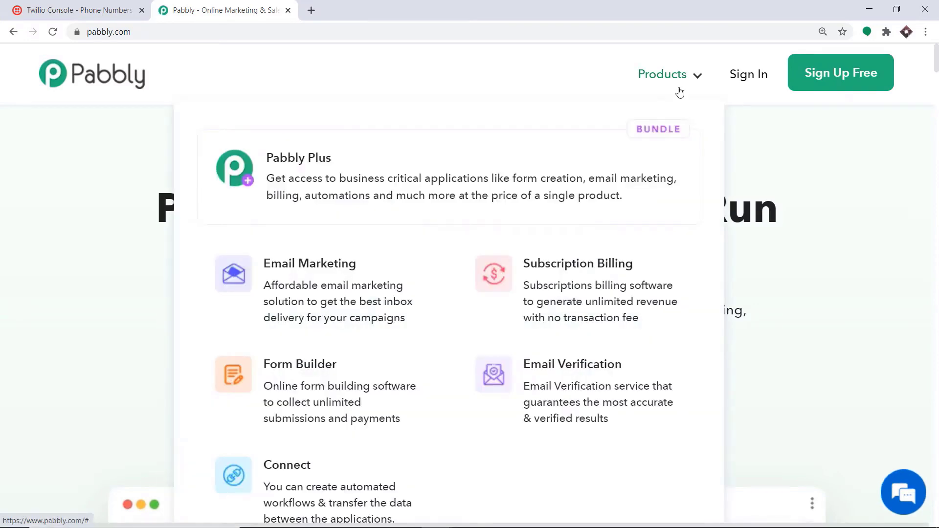
click(341, 485)
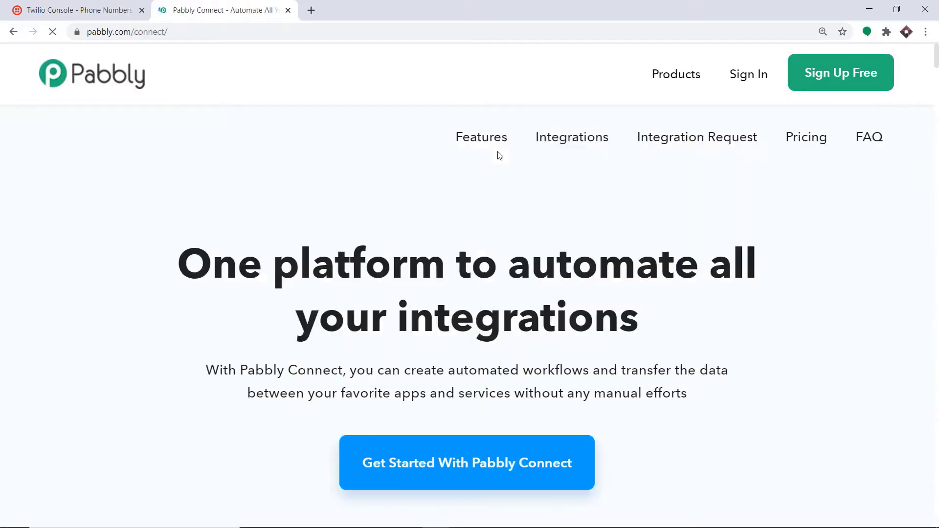
click(750, 79)
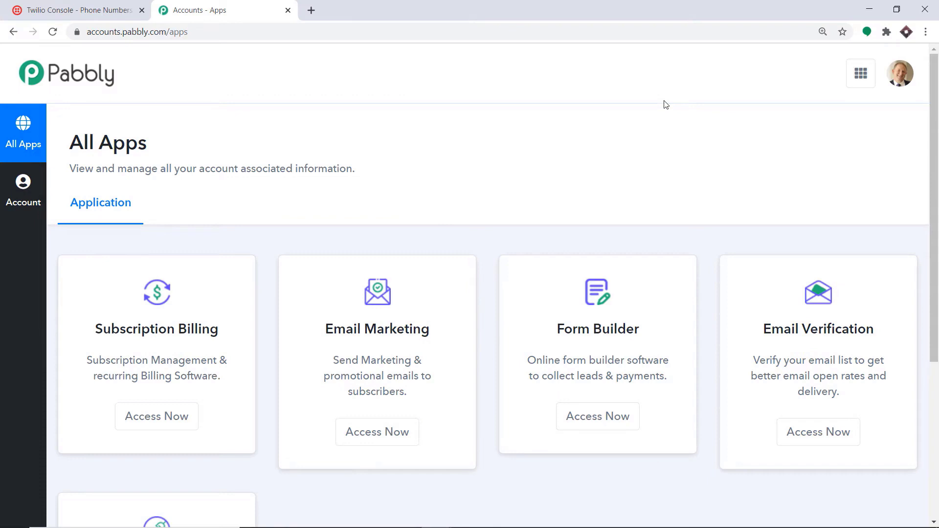
scroll(666, 104, down, 5)
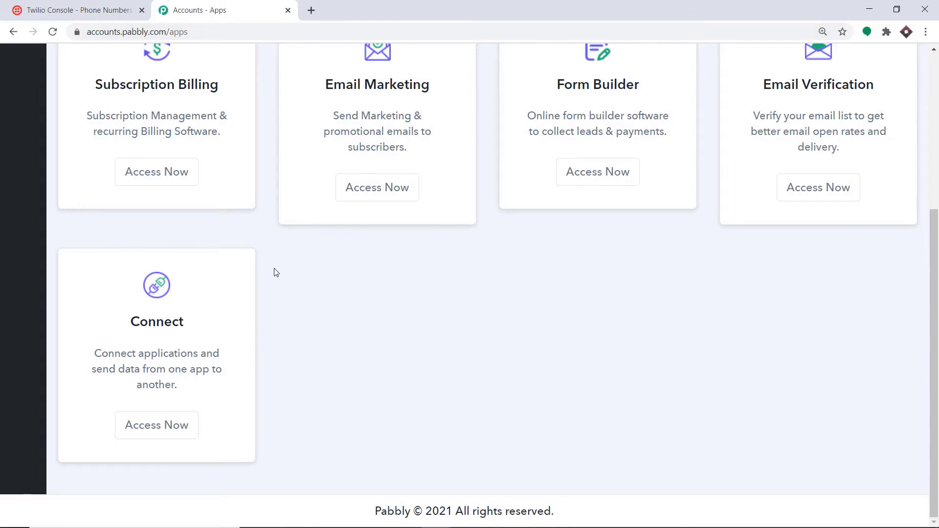
click(142, 424)
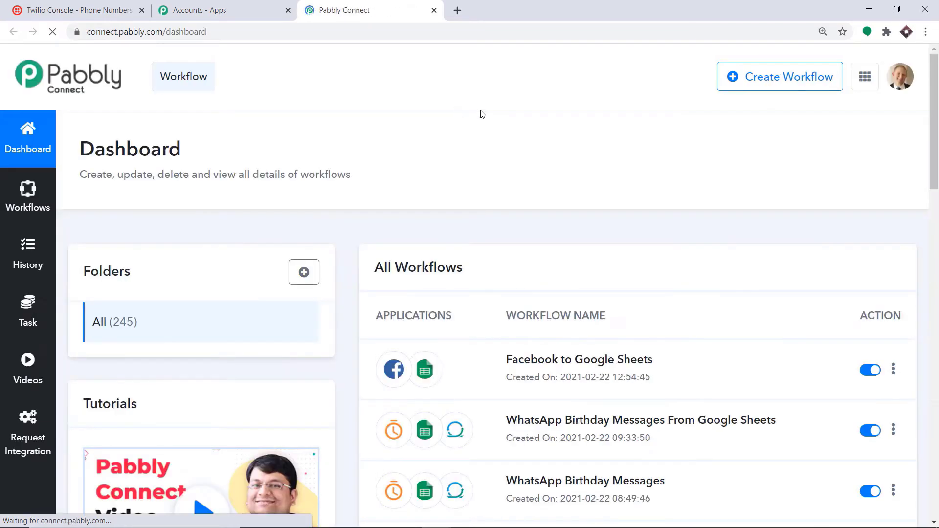
- Create a new workflow named 'Shopify To Twilio'
click(752, 86)
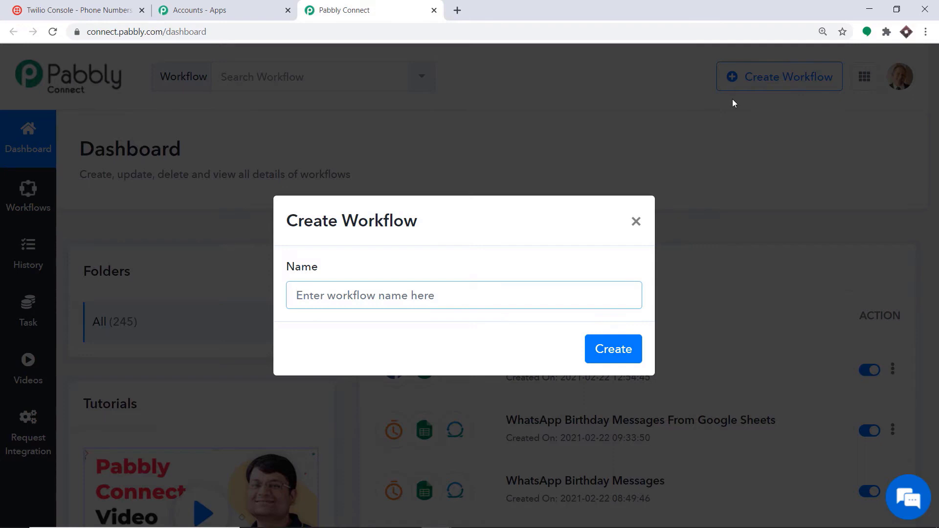
text(Shopif)
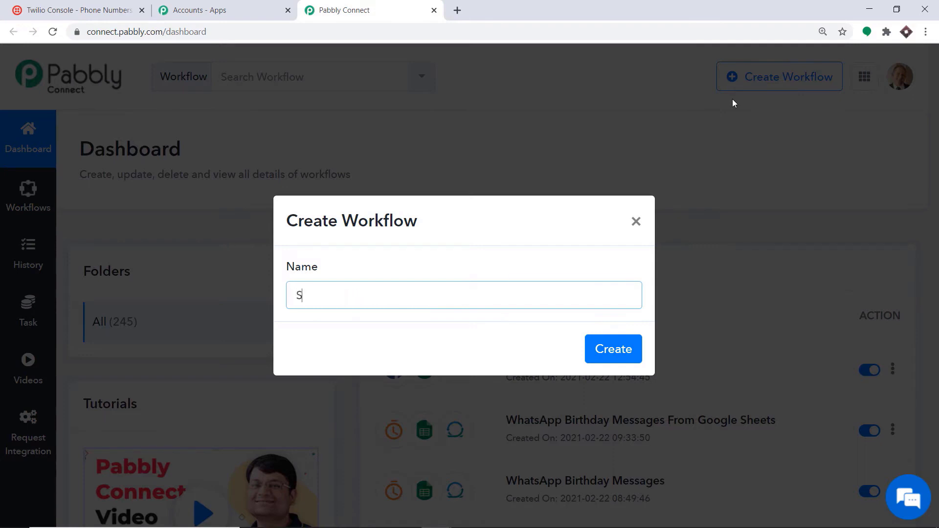
text(y To Twilio)
click(608, 354)
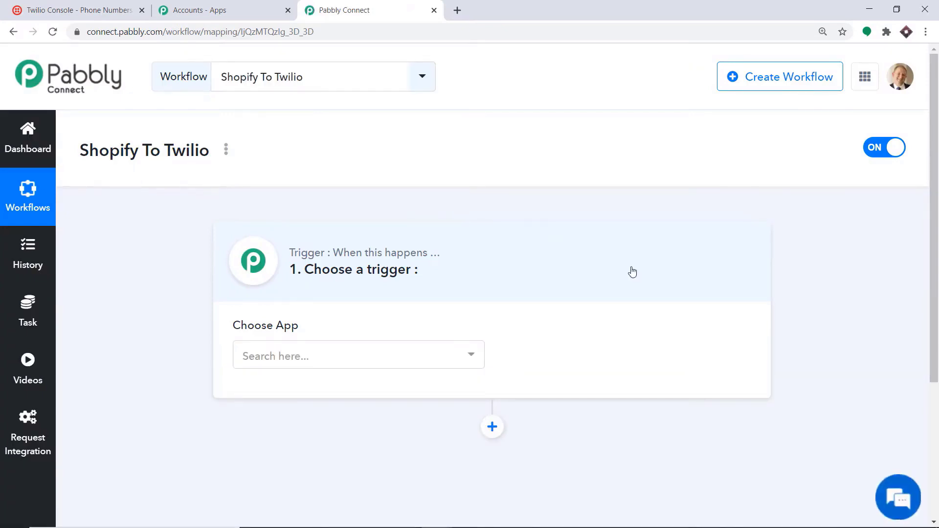
- Set the trigger to Shopify with the New Order event
click(327, 355)
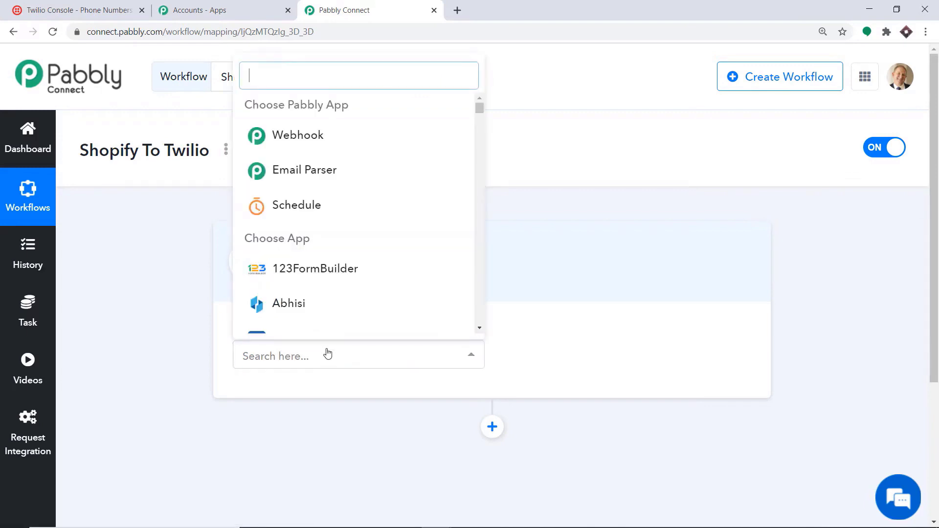
text(shopify)
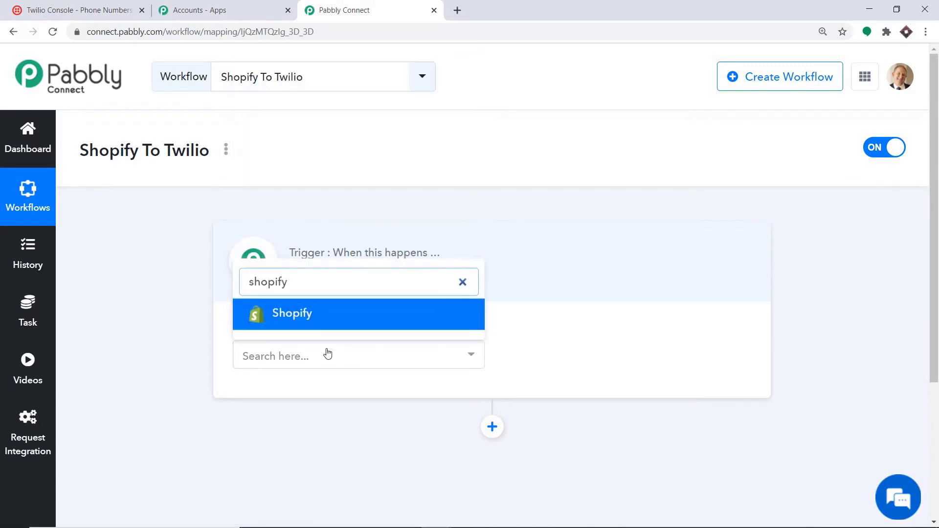
click(323, 319)
click(596, 356)
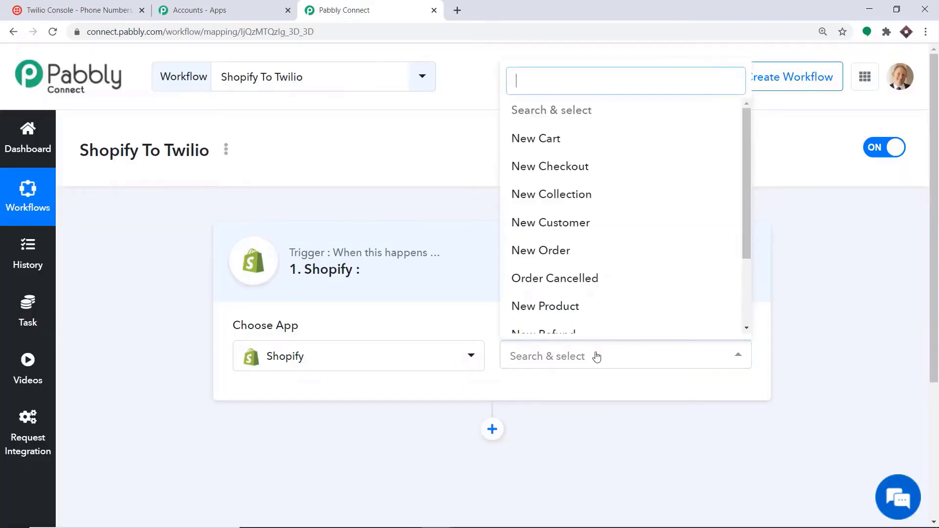
click(596, 259)
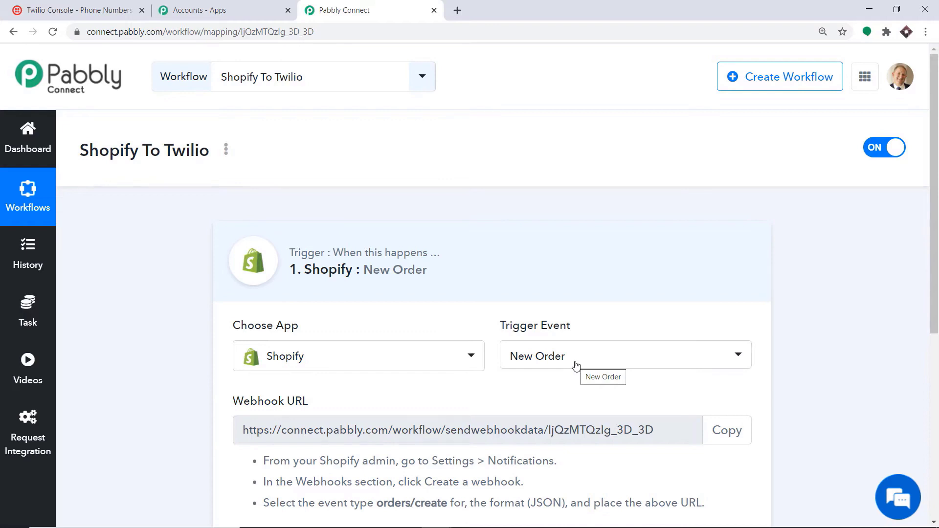
click(576, 366)
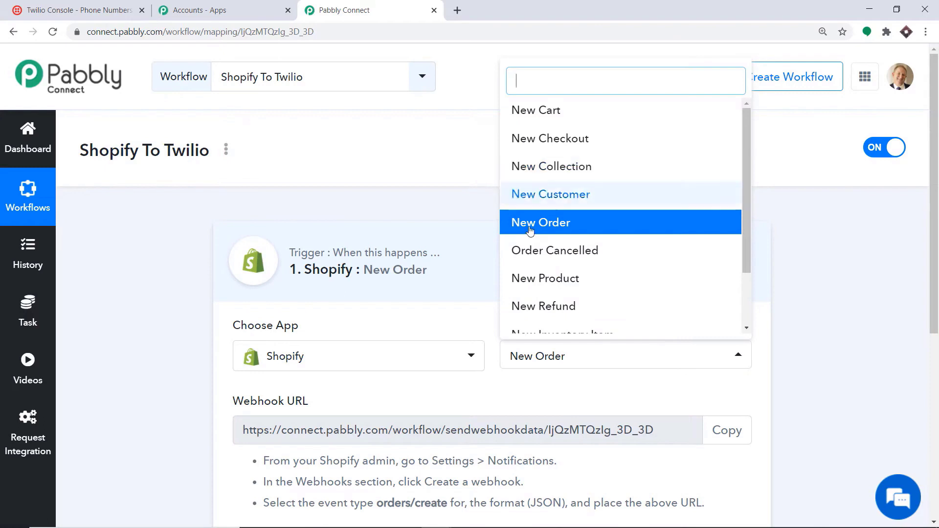
scroll(582, 279, down, 3)
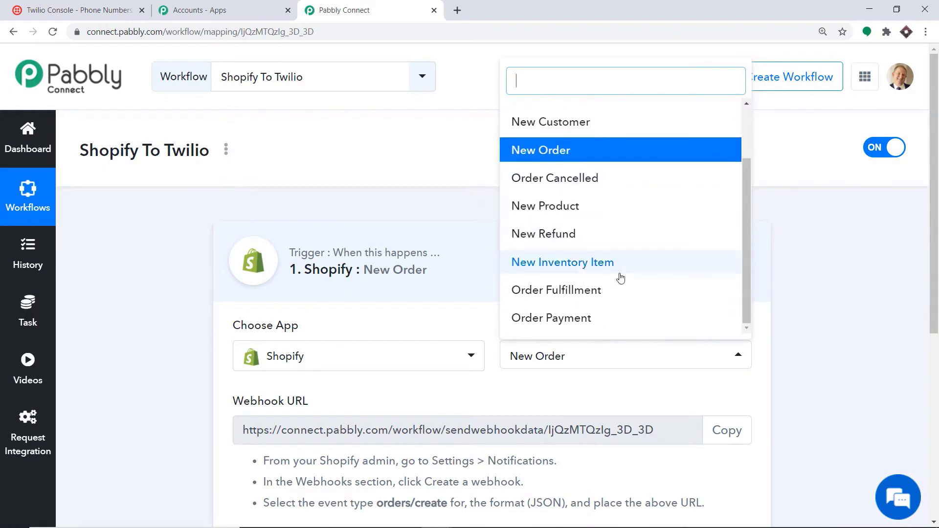
scroll(621, 274, down, 3)
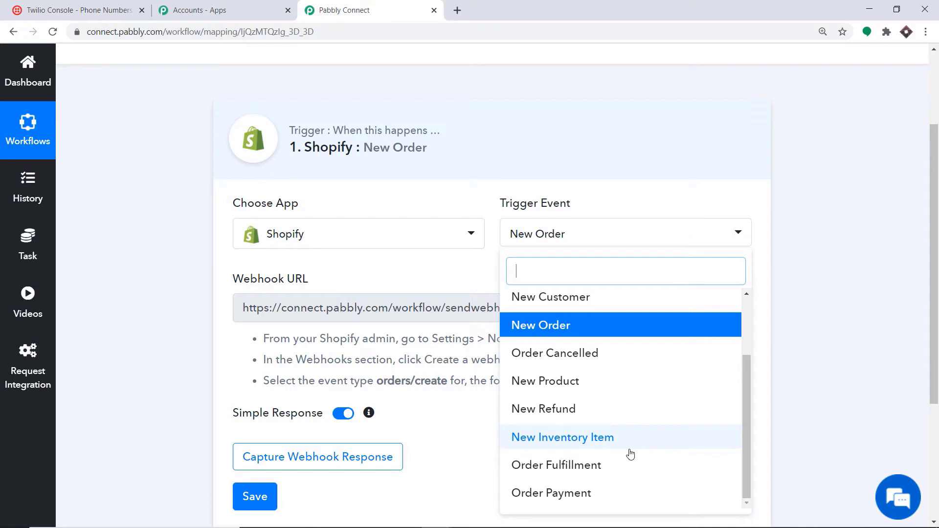
click(419, 280)
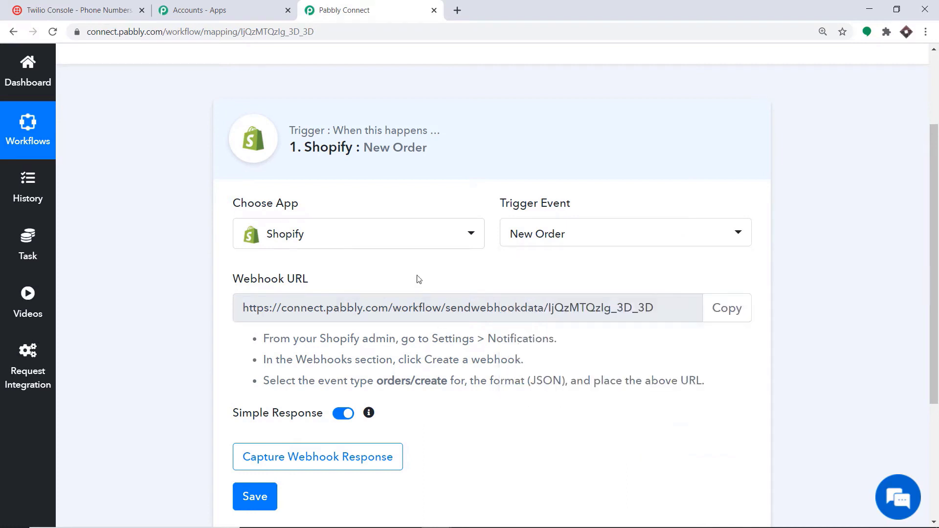
scroll(415, 286, down, 1)
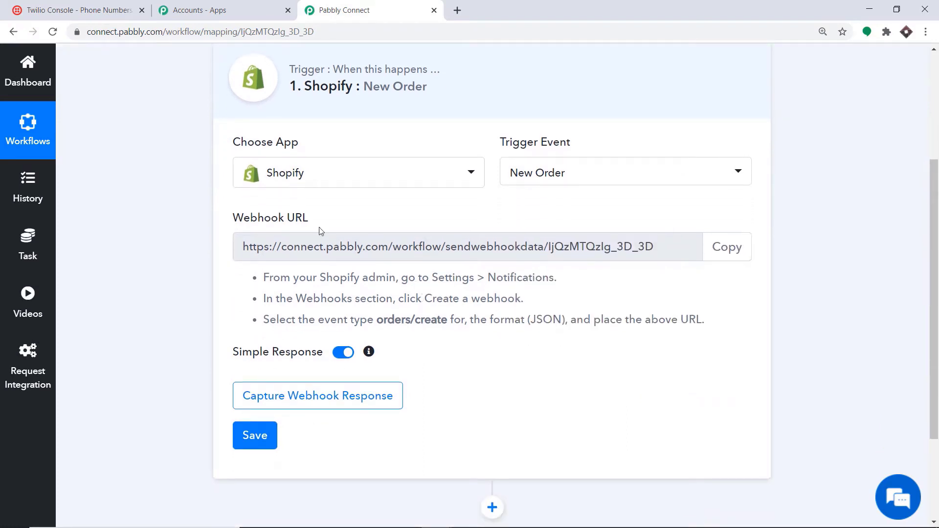
- Open the Shopify admin in a new tab and scroll Settings > Notifications to Webhooks
click(458, 8)
text(sh)
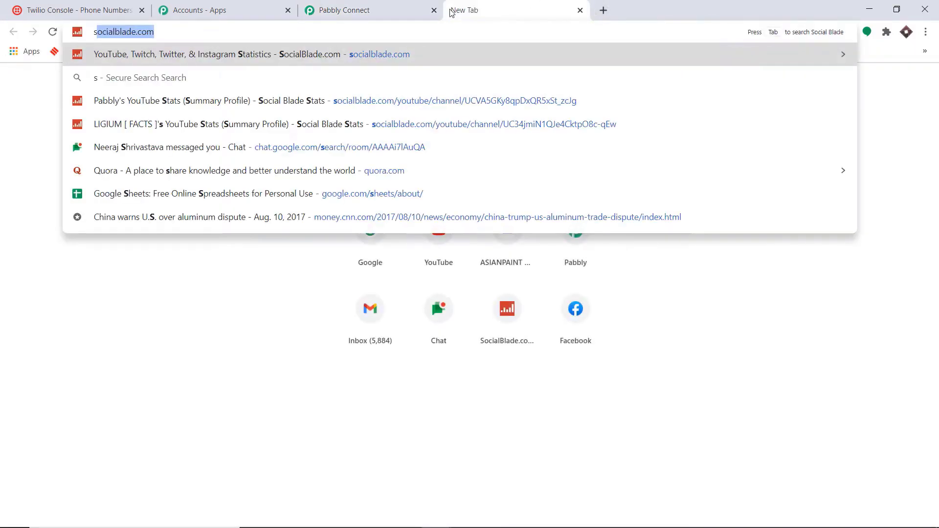
text(op)
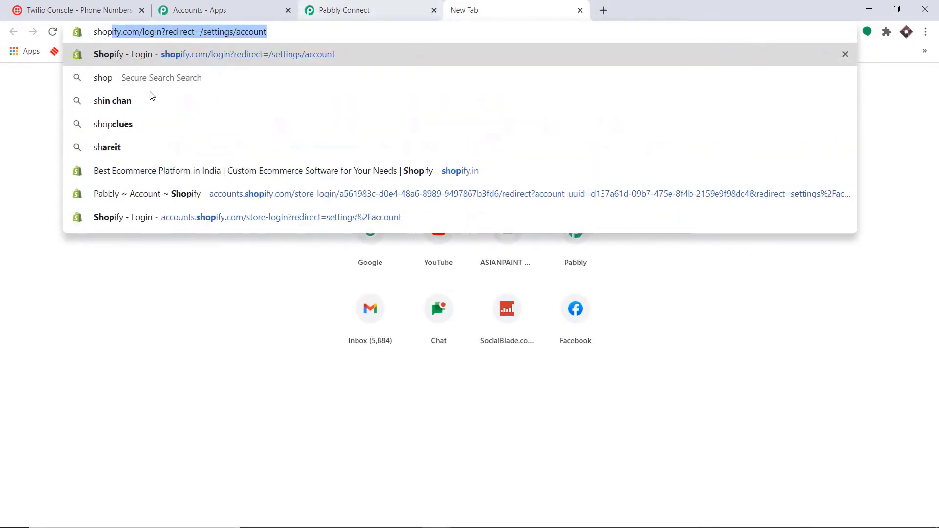
click(136, 192)
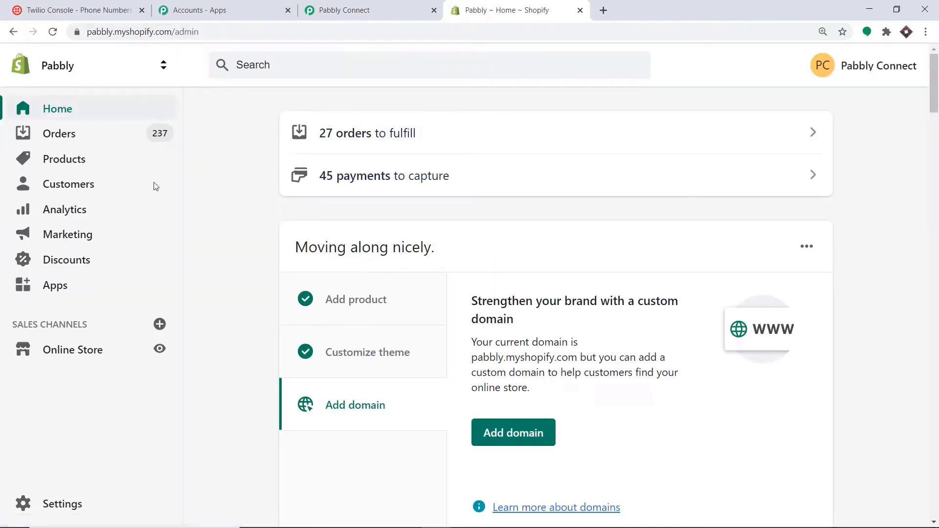
scroll(237, 235, down, 5)
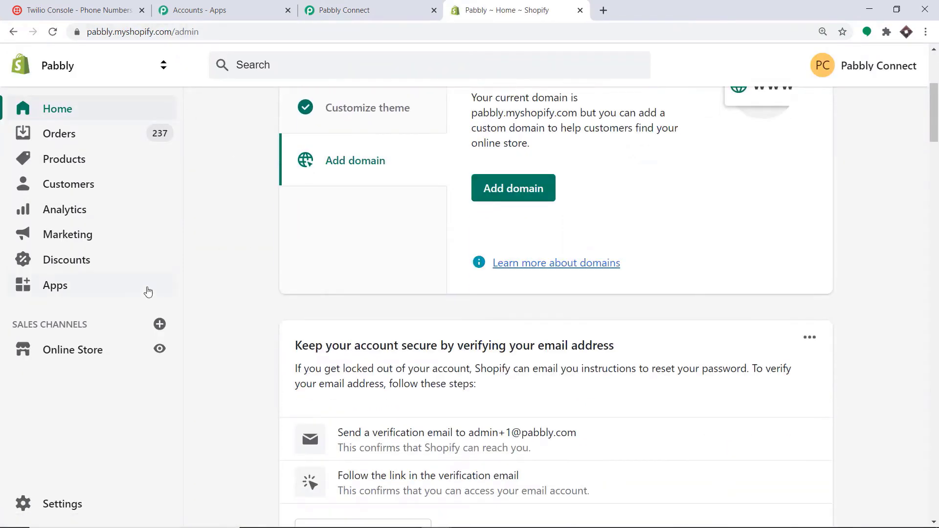
scroll(191, 249, down, 1)
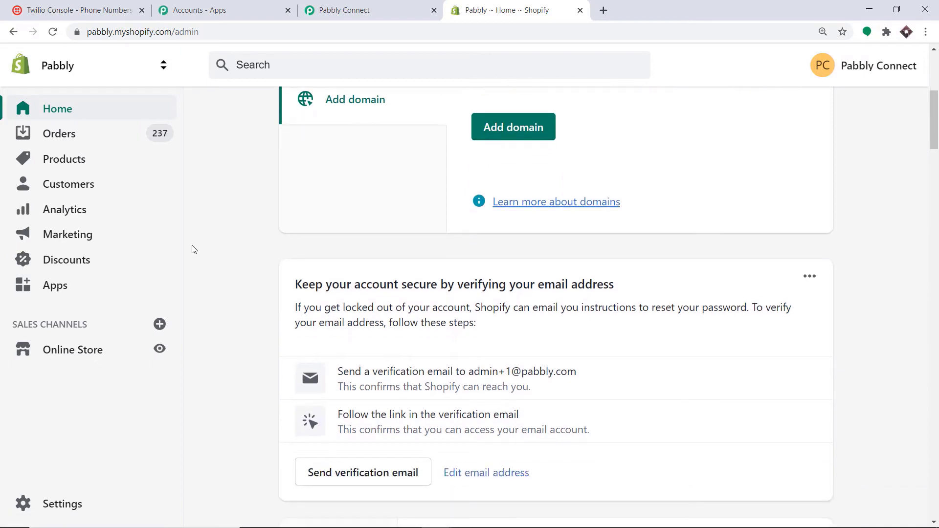
click(85, 504)
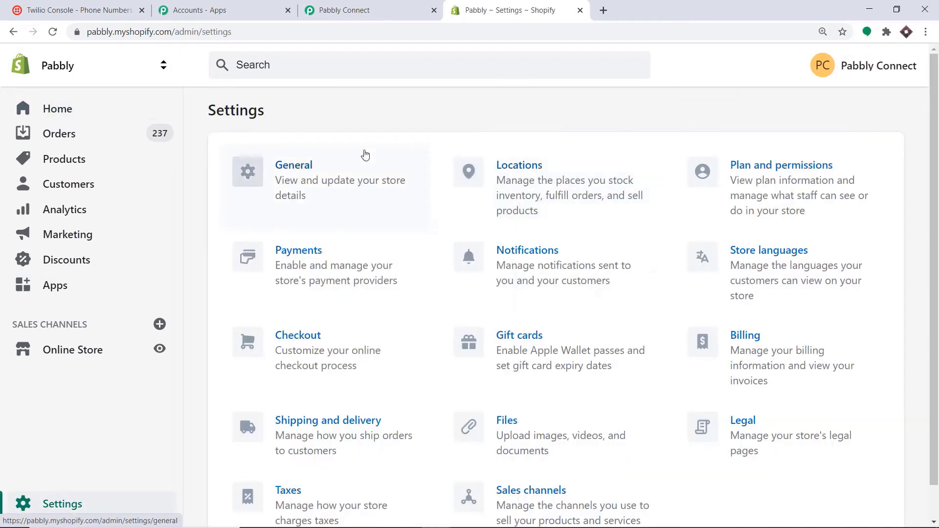
click(540, 254)
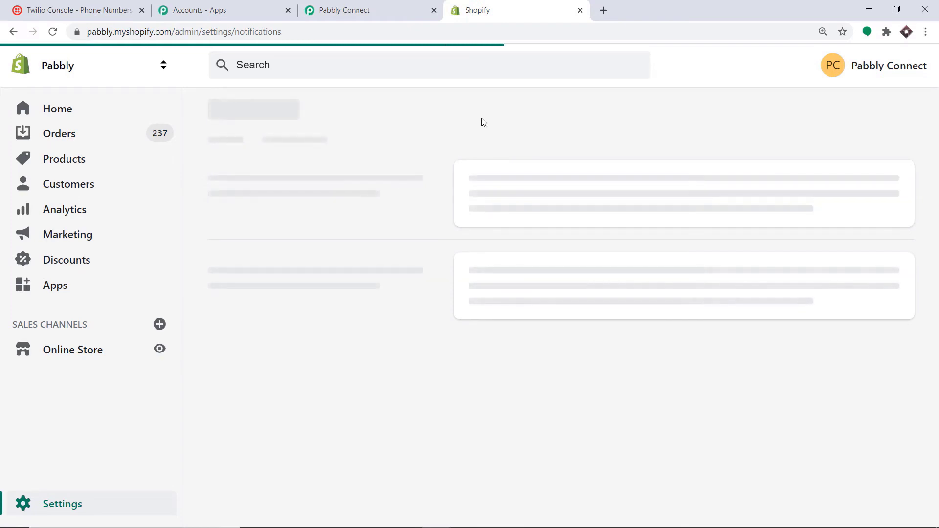
scroll(499, 120, down, 15)
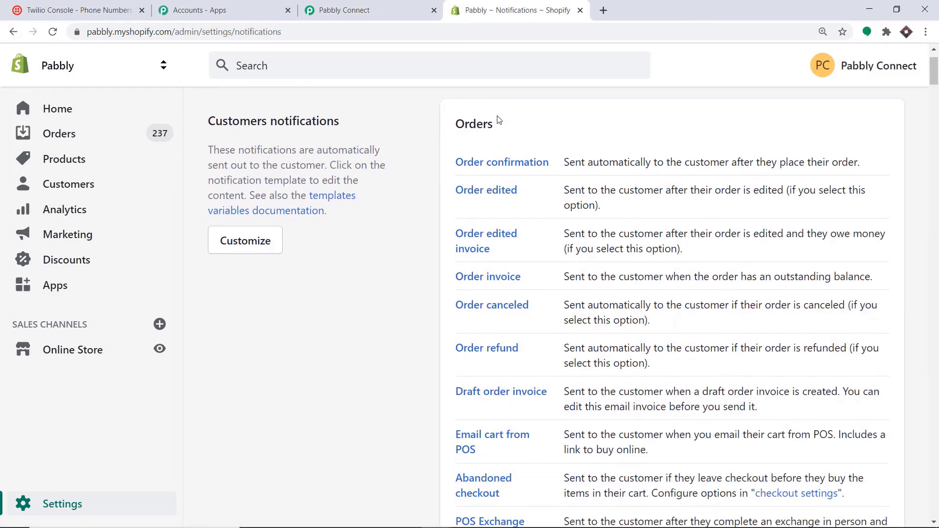
scroll(499, 120, down, 20)
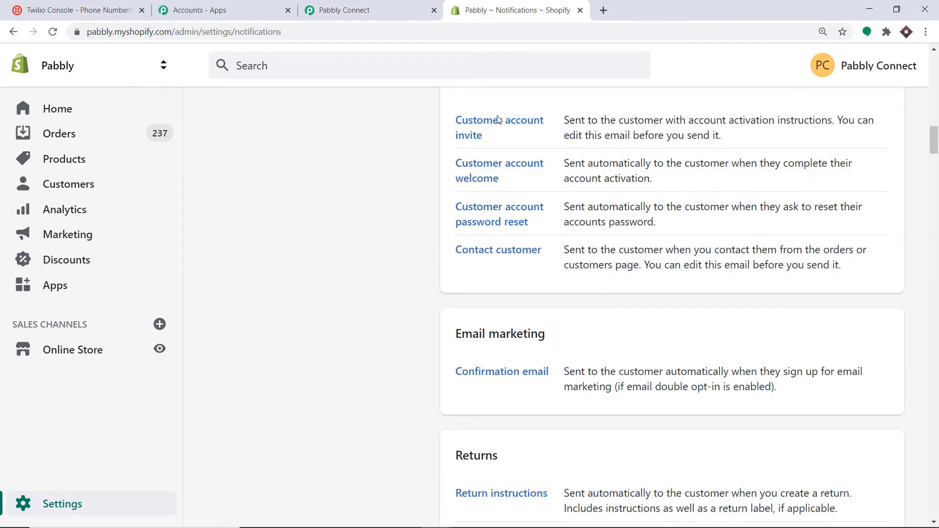
scroll(497, 120, down, 4)
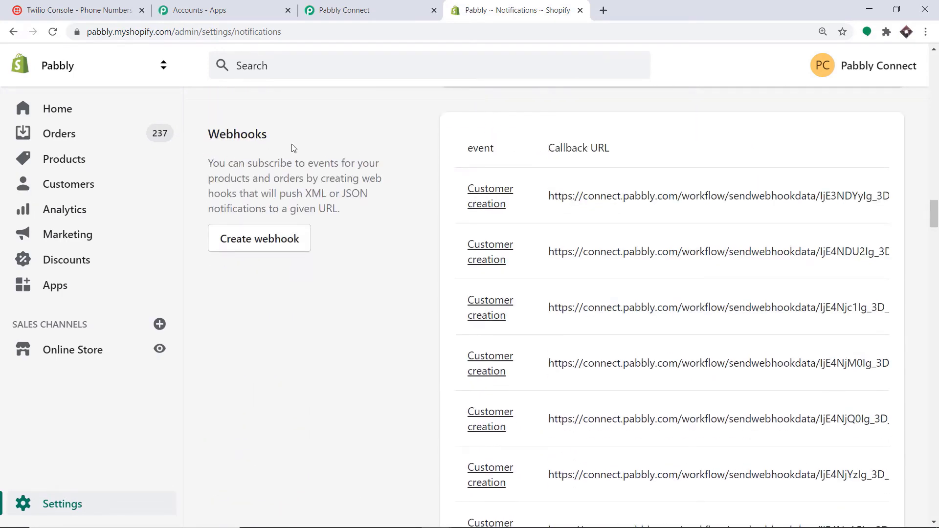
- Start a new webhook with Order creation as its event
click(269, 242)
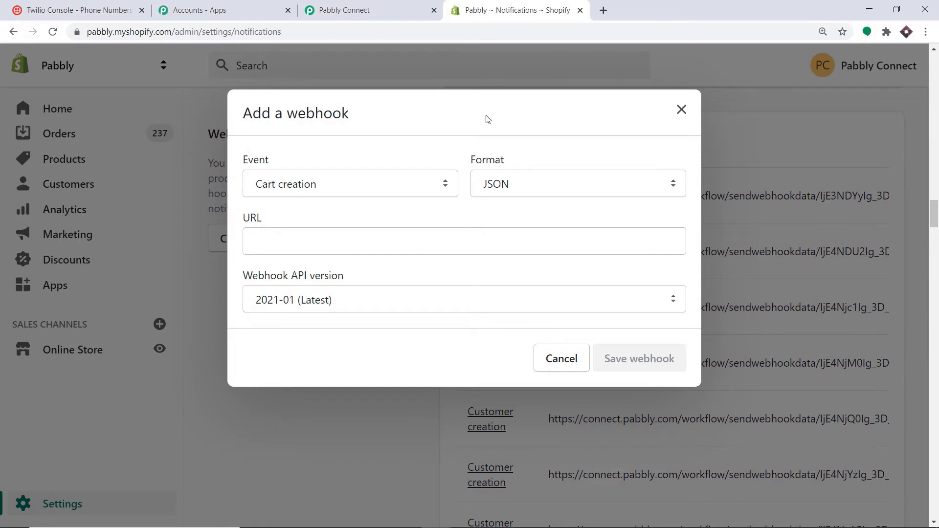
click(297, 186)
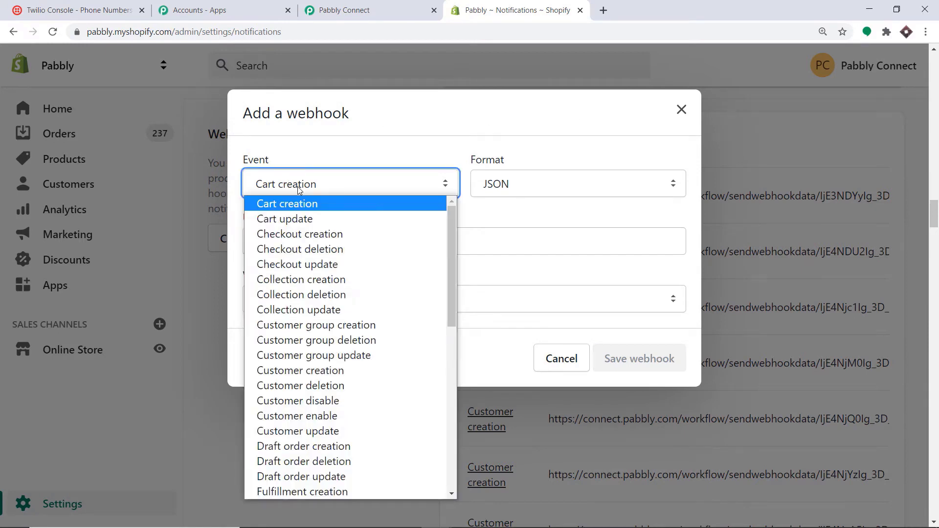
key(o)
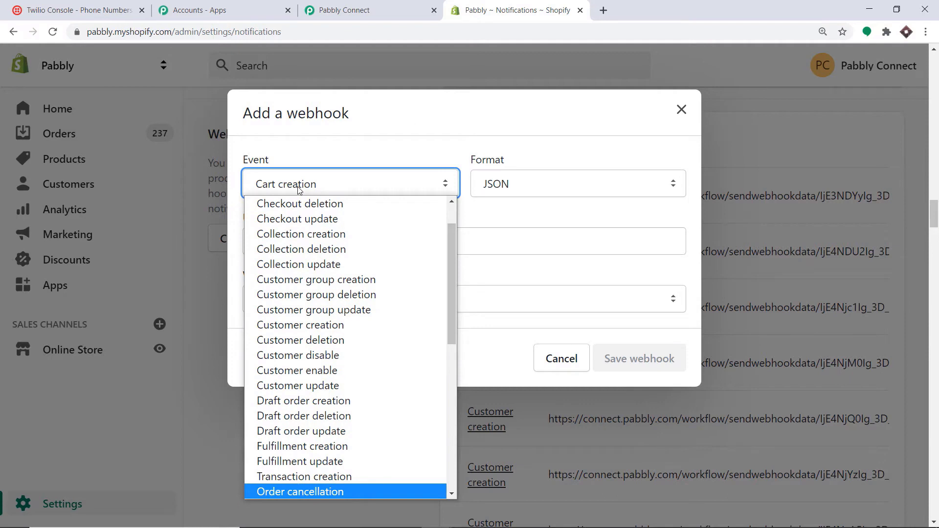
key(Down)
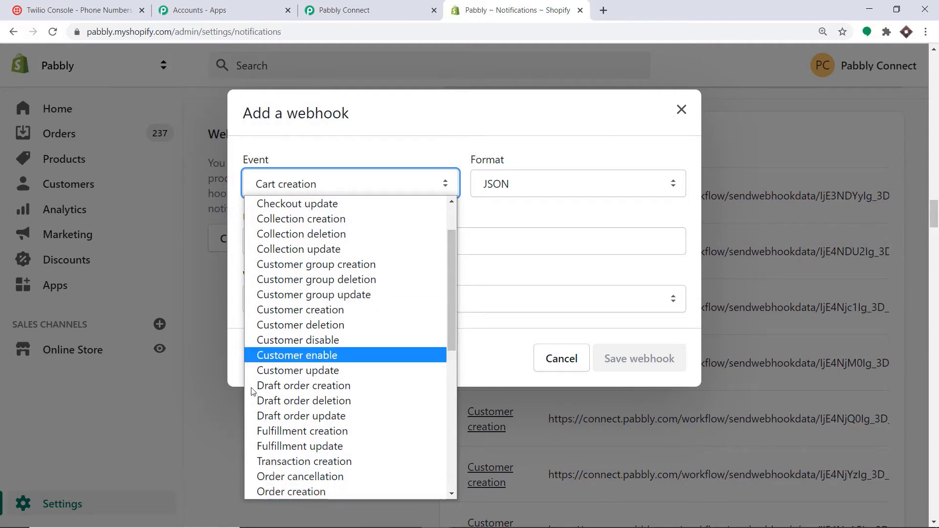
click(268, 494)
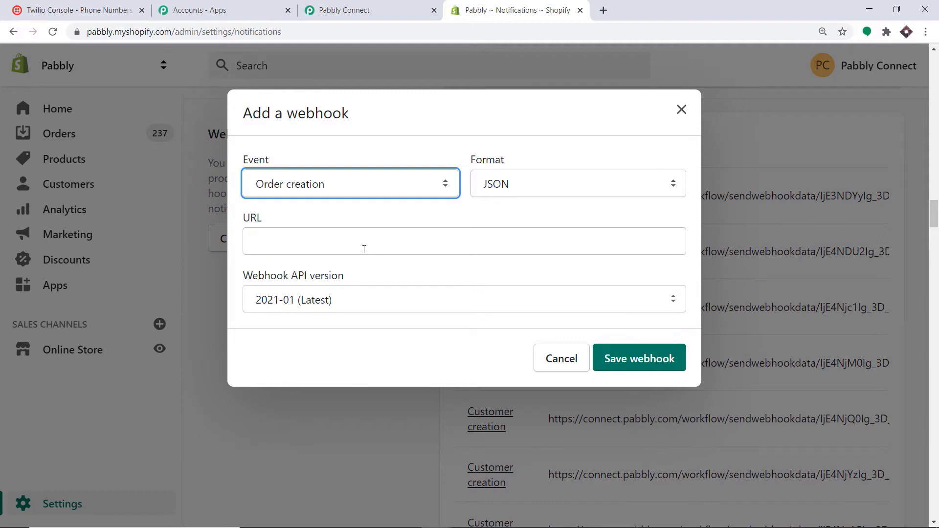
- Paste the copied Pabbly workflow webhook URL into the URL field and save the webhook
click(381, 7)
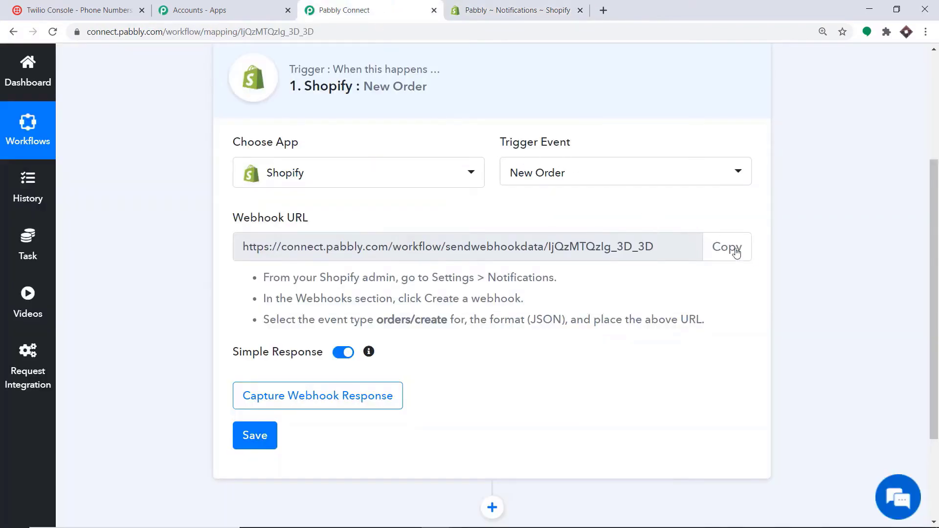
click(722, 244)
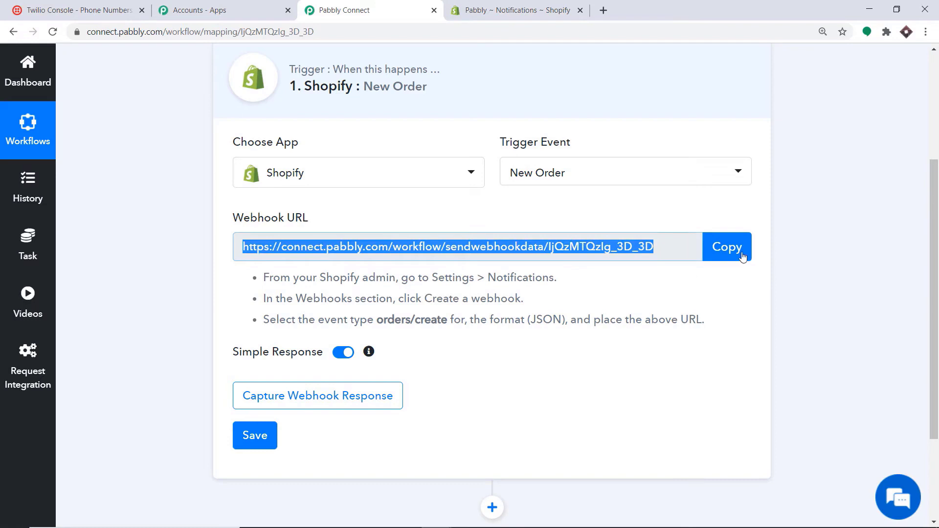
click(556, 12)
click(327, 239)
right_click(328, 239)
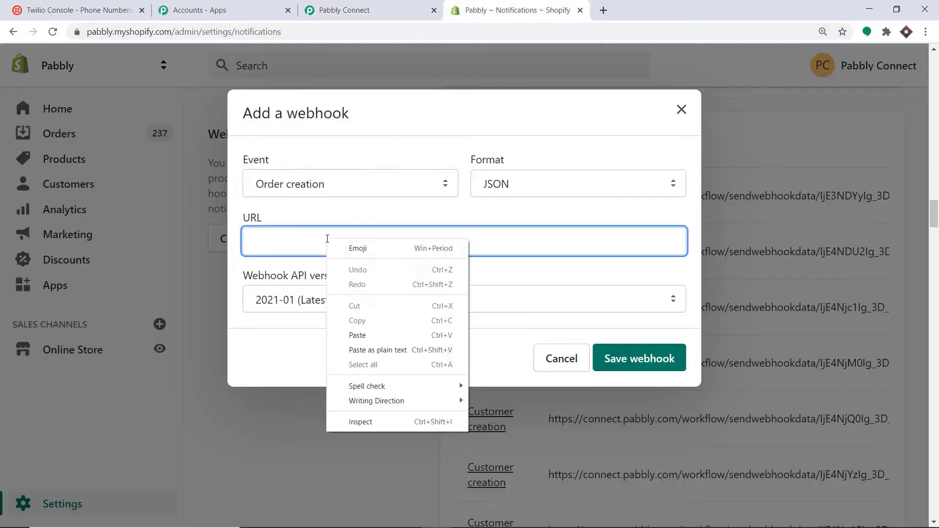
click(357, 335)
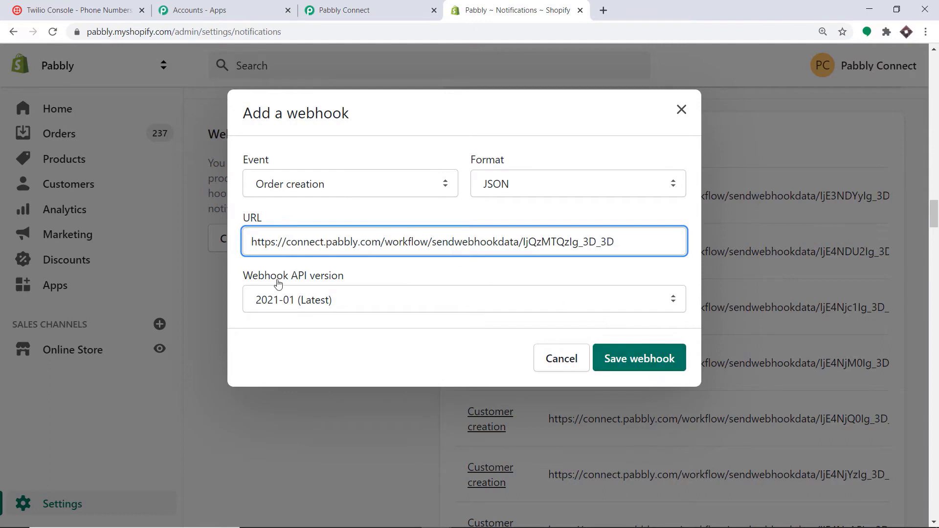
click(642, 363)
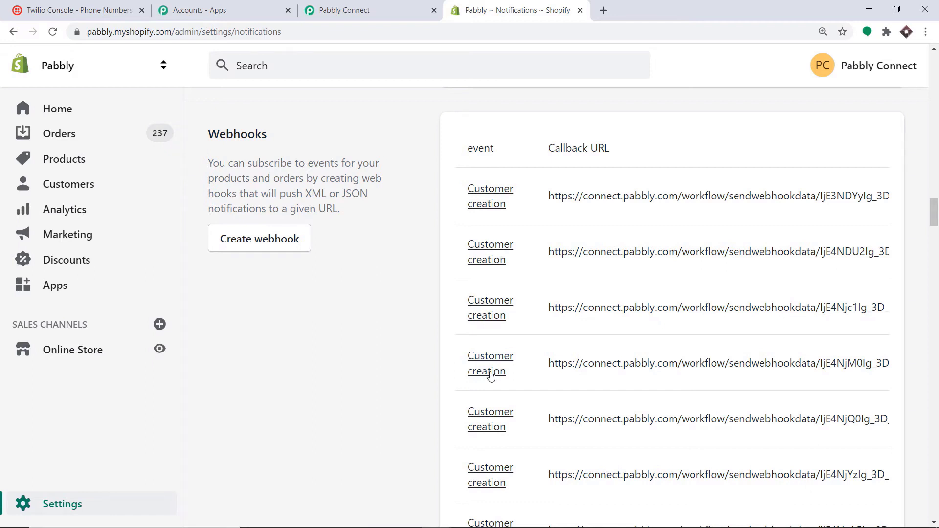
- Start capturing the webhook response in the Pabbly Shopify trigger
click(359, 10)
scroll(441, 234, down, 3)
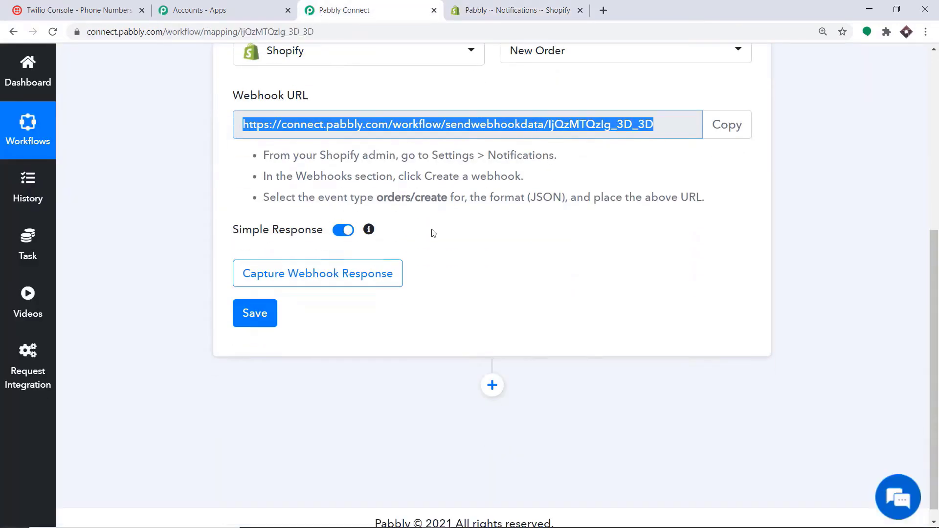
click(376, 277)
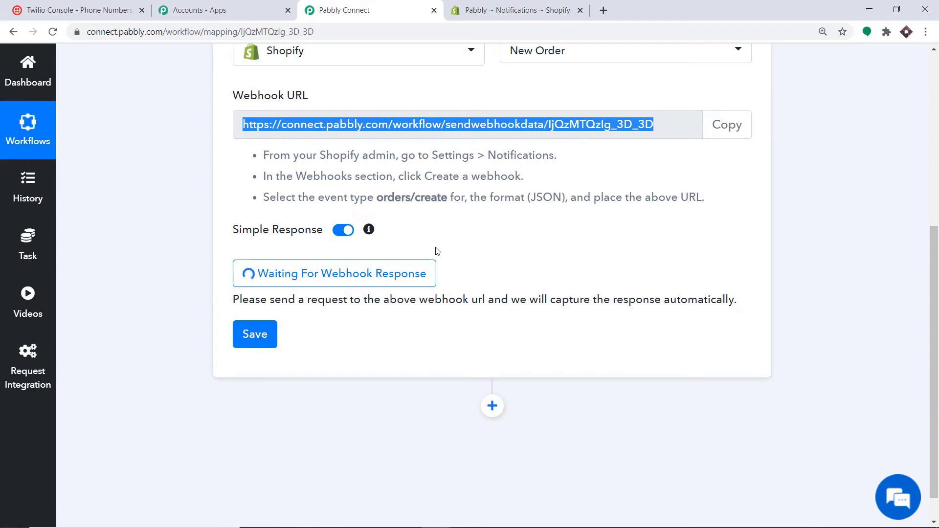
- Open the online store in a new tab and go to its Catalog
click(522, 5)
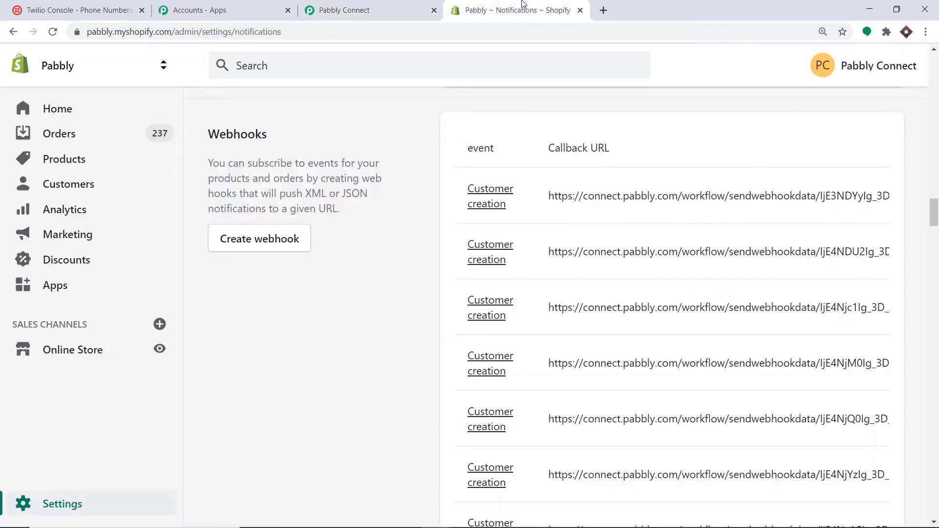
click(160, 349)
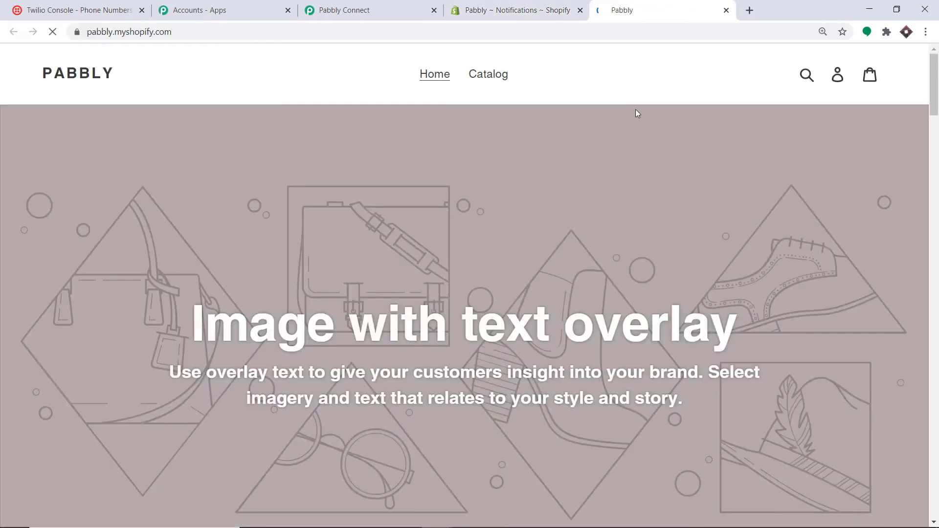
click(487, 77)
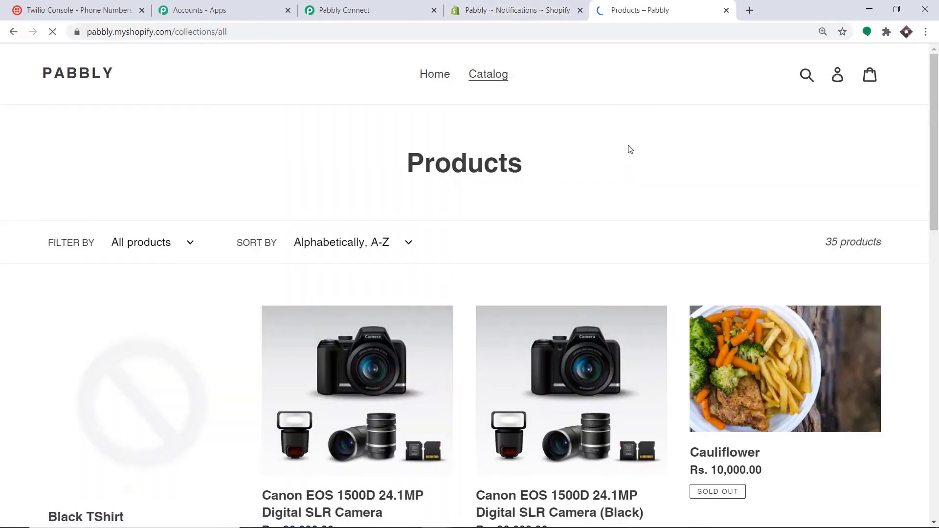
- Open the Fly repellent fan product and use Buy It Now to reach checkout
scroll(630, 150, down, 6)
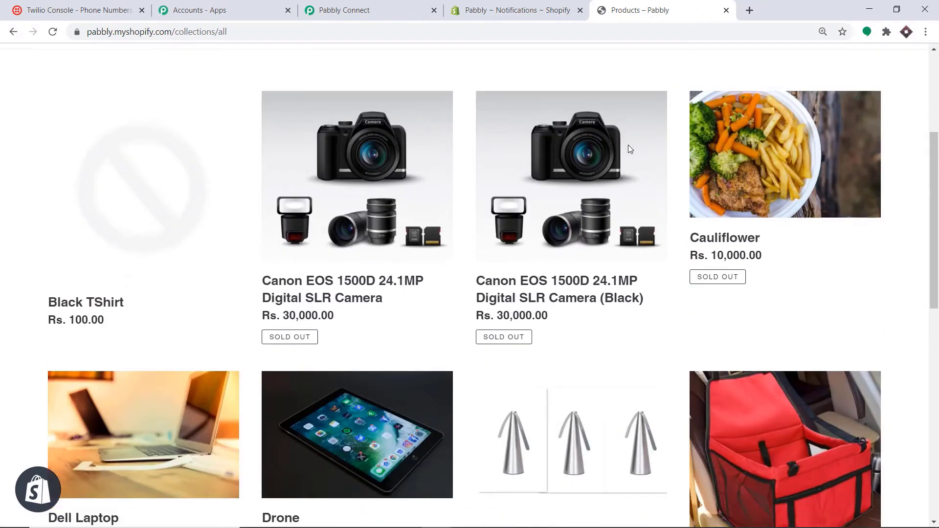
scroll(631, 150, down, 4)
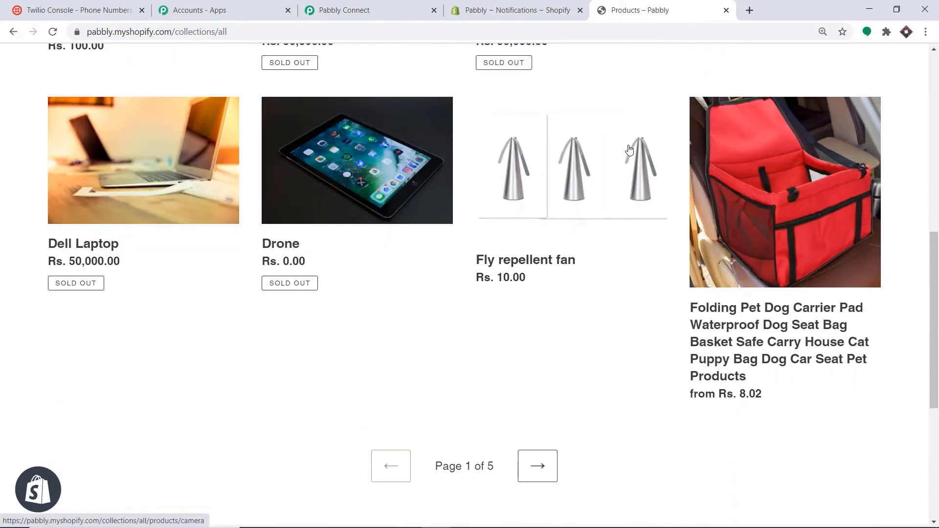
click(541, 263)
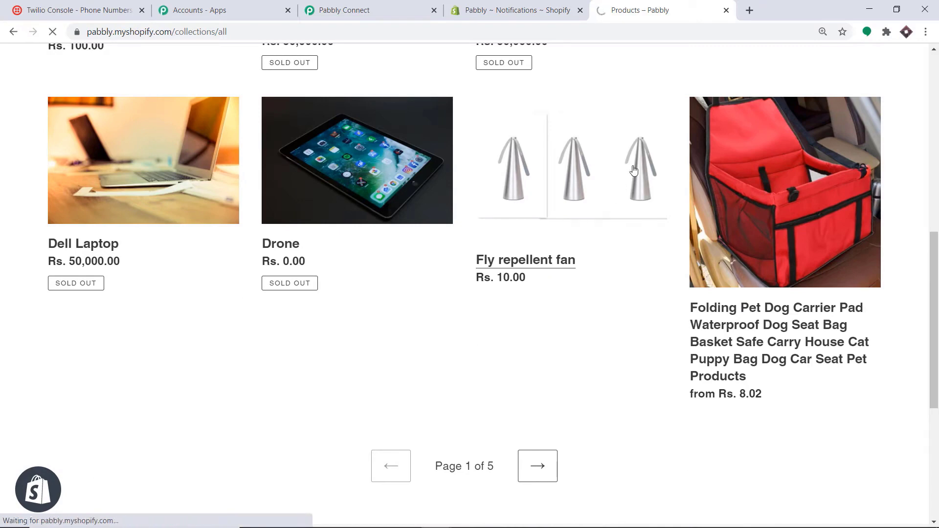
scroll(590, 211, down, 1)
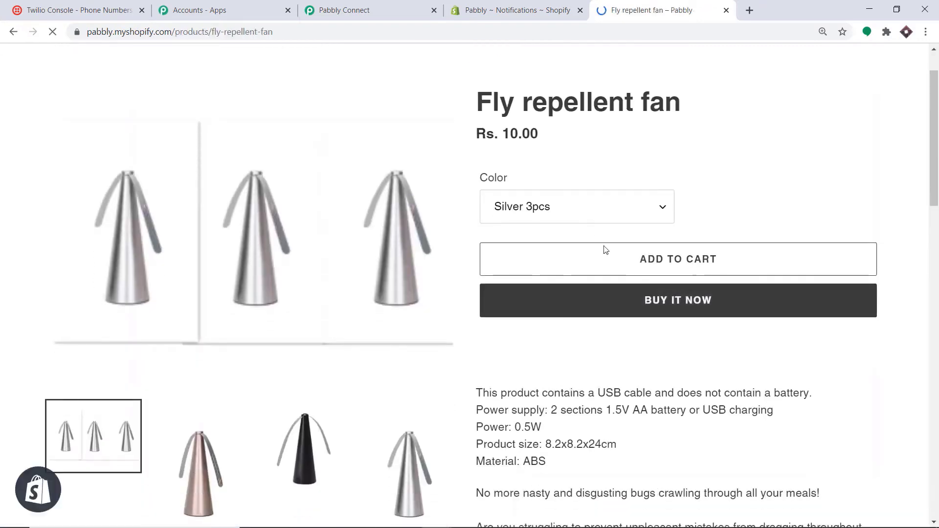
click(619, 312)
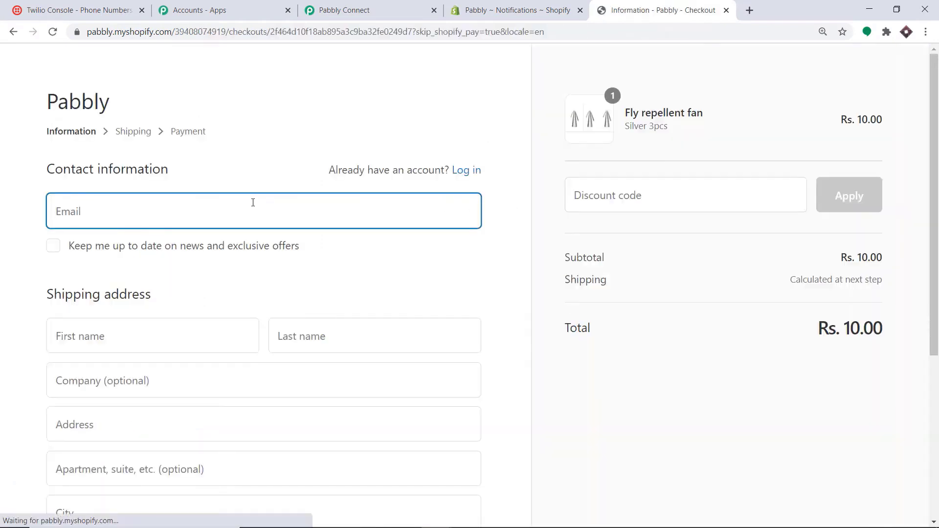
- Autofill the contact and shipping details from a saved entry
click(195, 218)
click(184, 259)
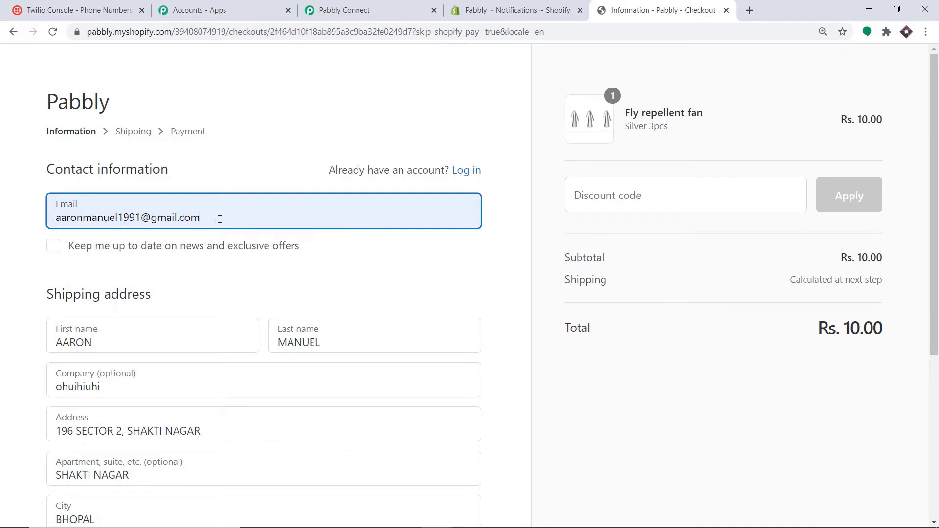
scroll(215, 221, down, 1)
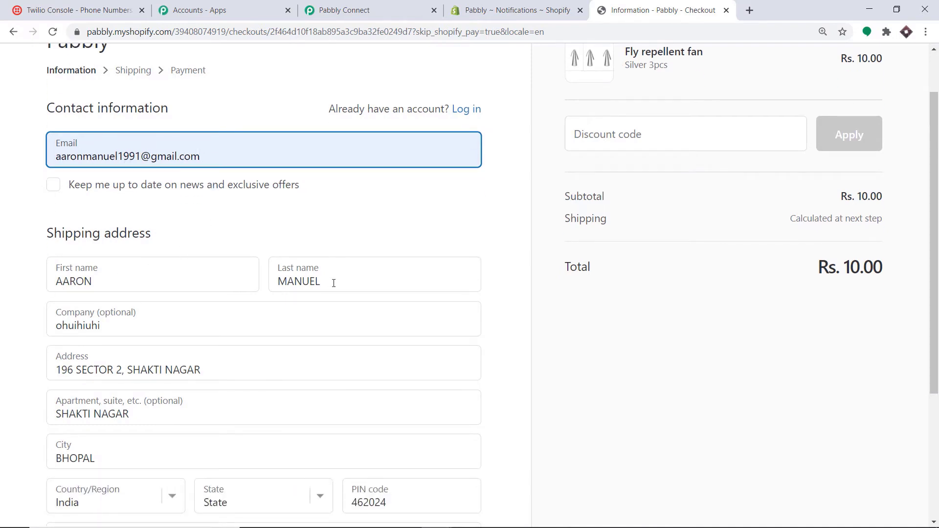
scroll(92, 271, down, 1)
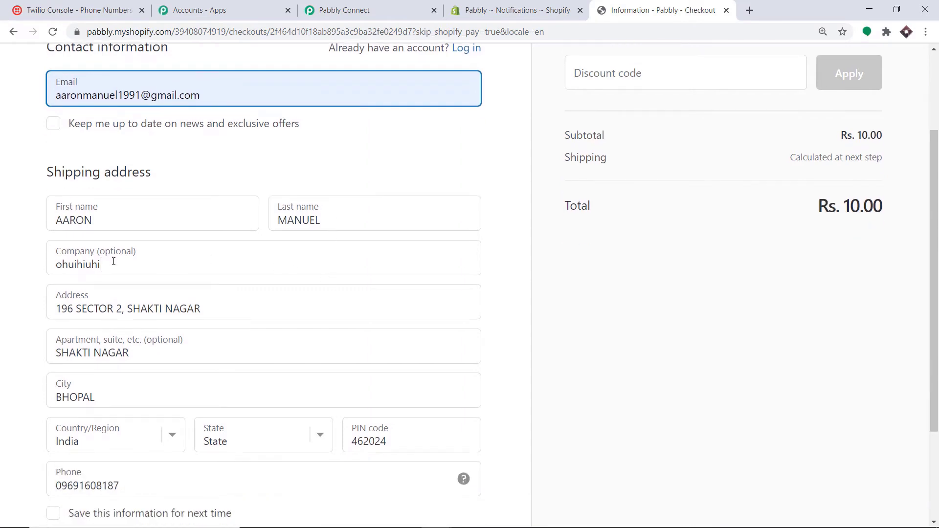
- Replace the company name with 'Tesla' and fill the address from its suggestion
click(114, 262)
key(BackSpace)
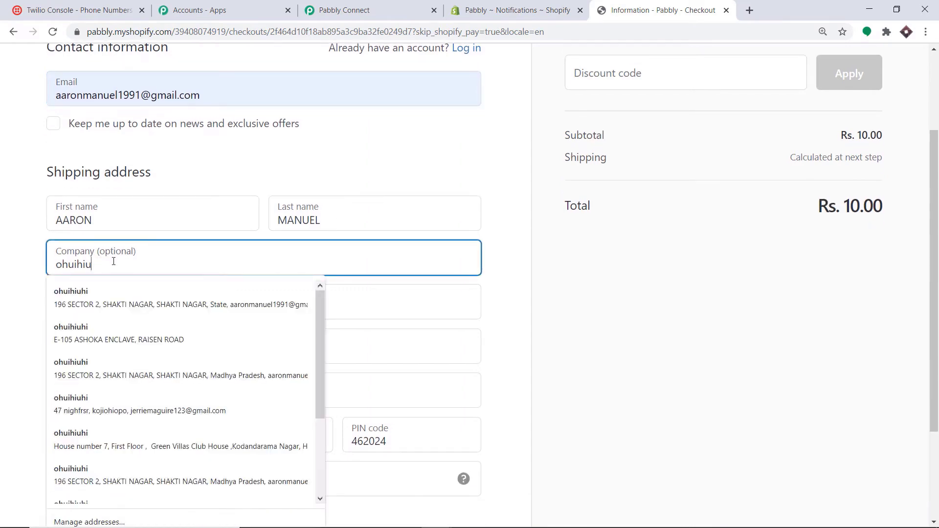
key(ctrl+a)
key(BackSpace)
text(Tesla)
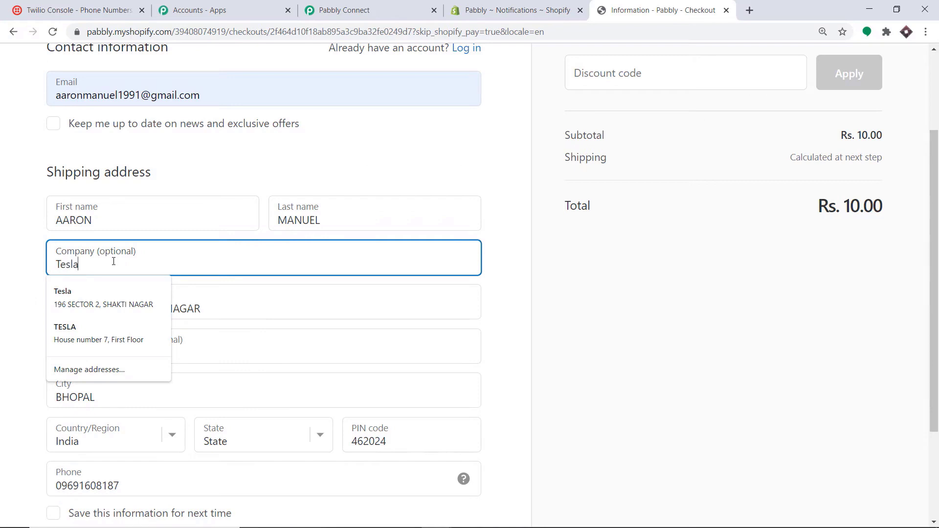
key(Down)
key(Return)
scroll(243, 230, down, 1)
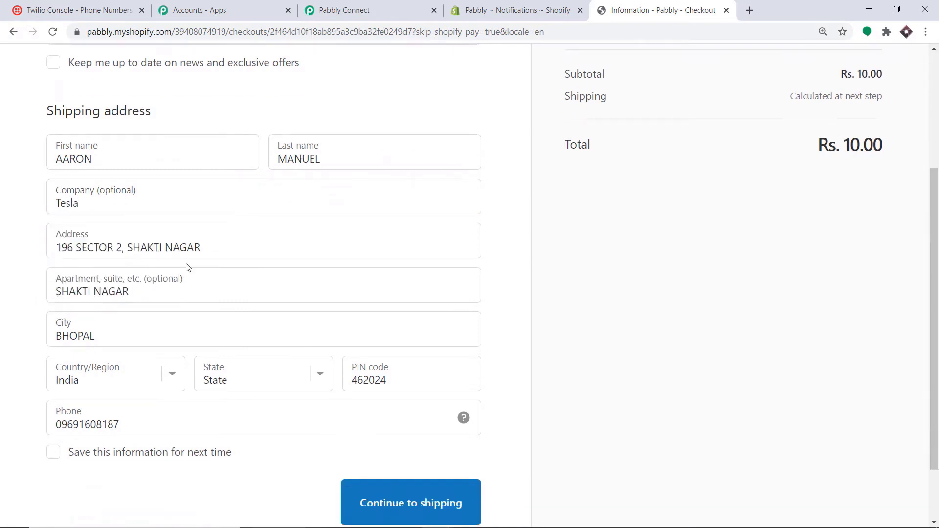
scroll(219, 313, down, 1)
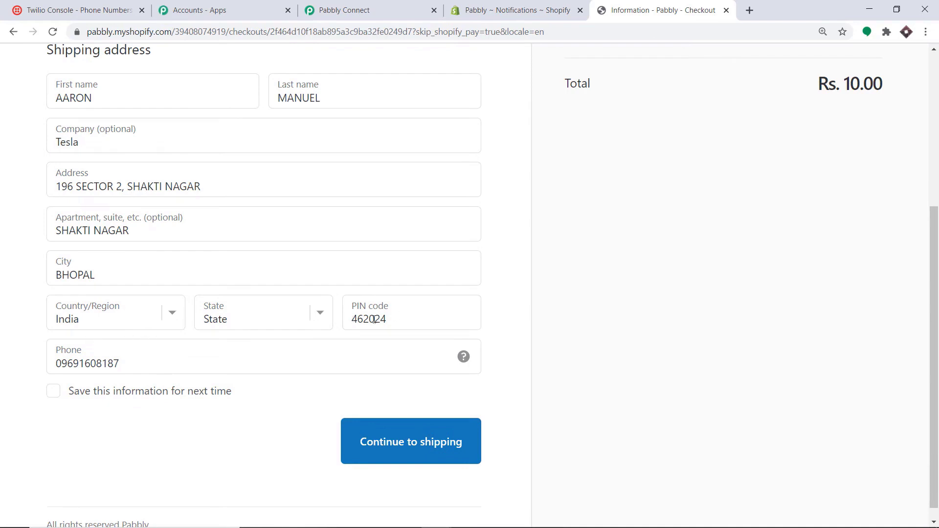
- Set the state to Madhya Pradesh and prefix the phone number with +91 instead of 0
click(254, 319)
key(m)
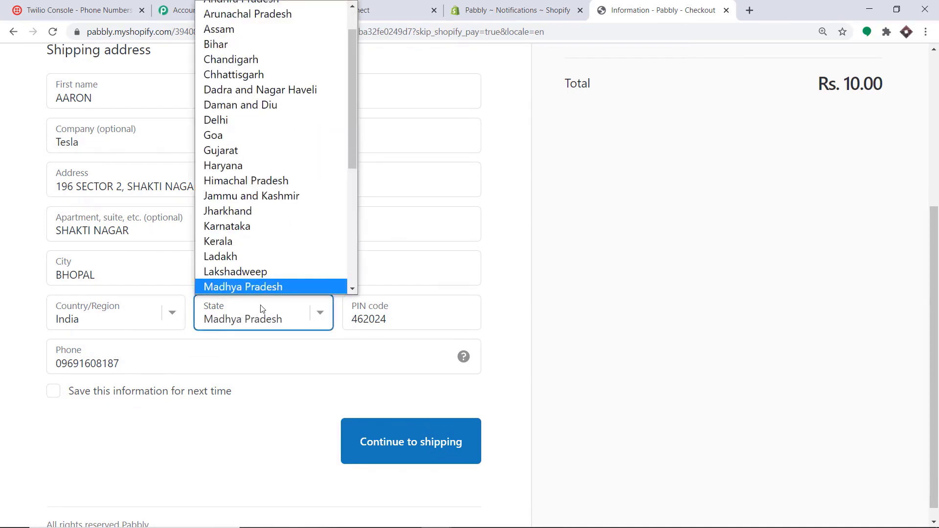
click(294, 260)
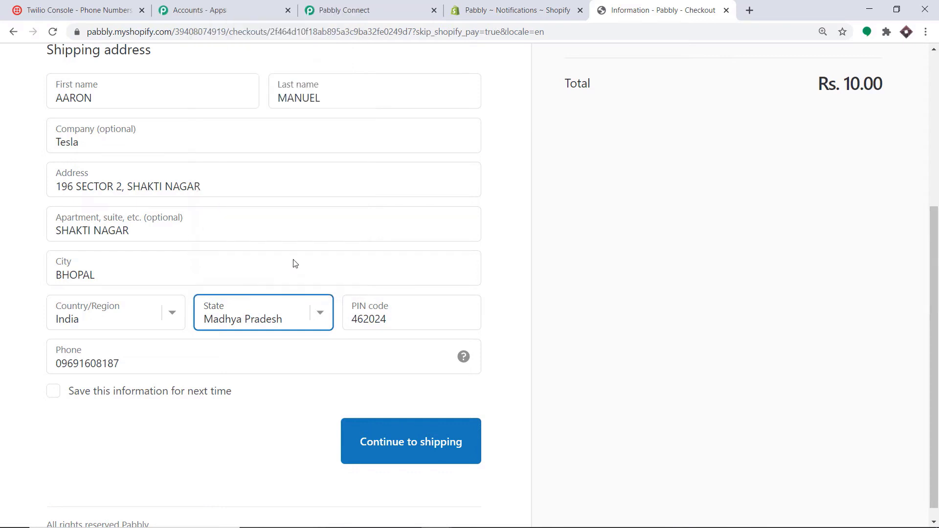
click(60, 367)
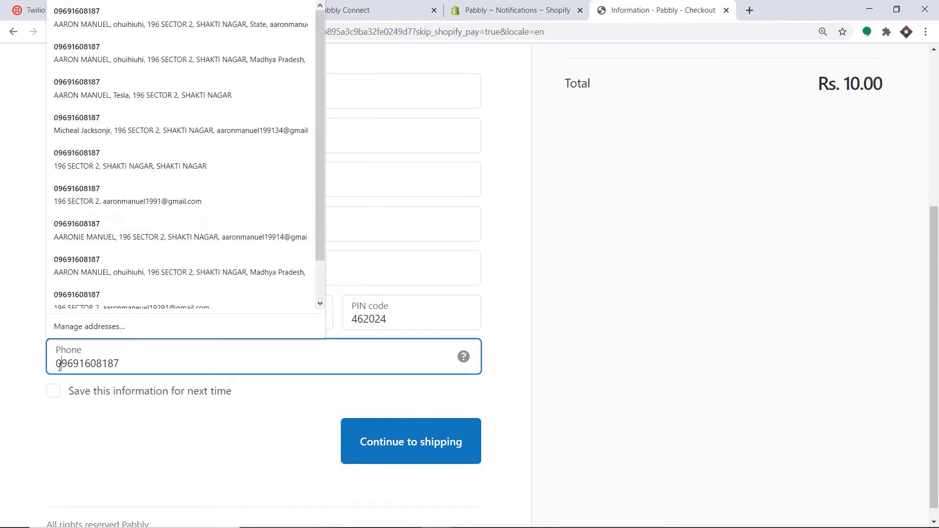
key(BackSpace)
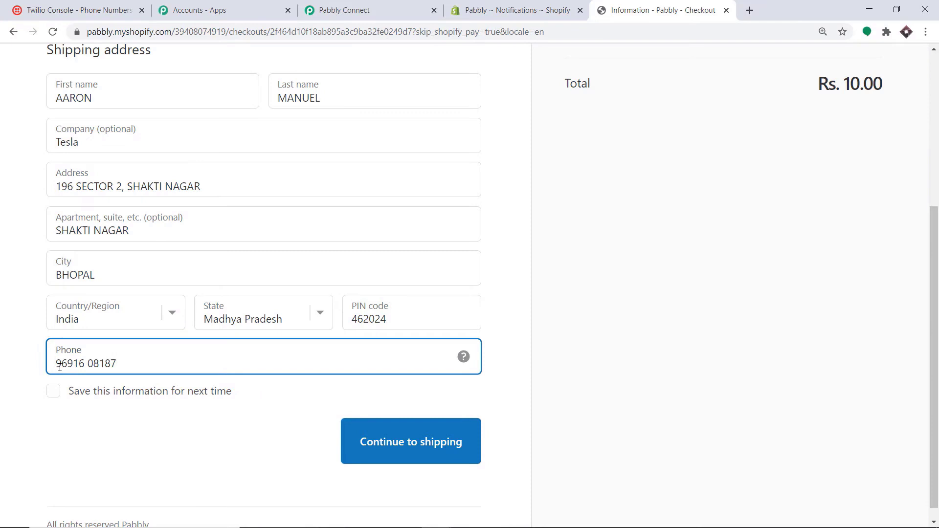
text(+91)
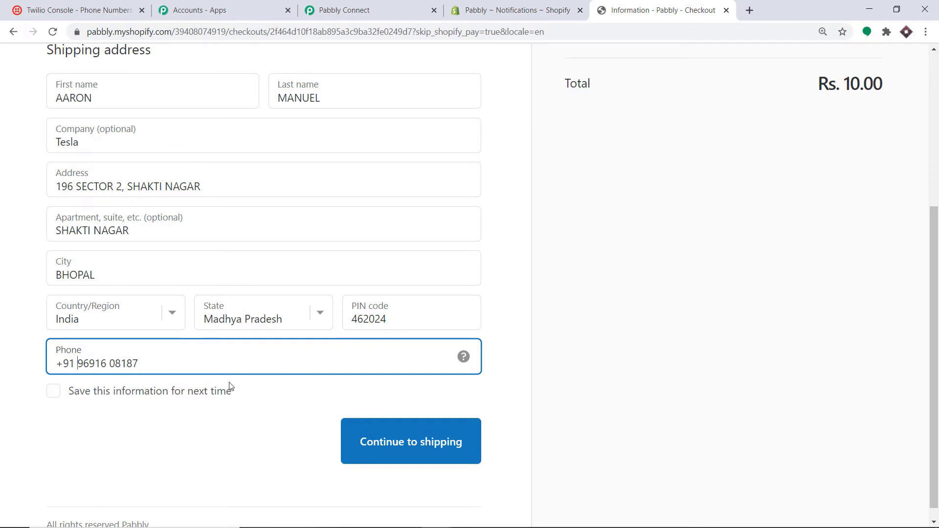
- Pay with test card number 1, name 'Bogus Card', expiry 10/23, security code 234
click(412, 445)
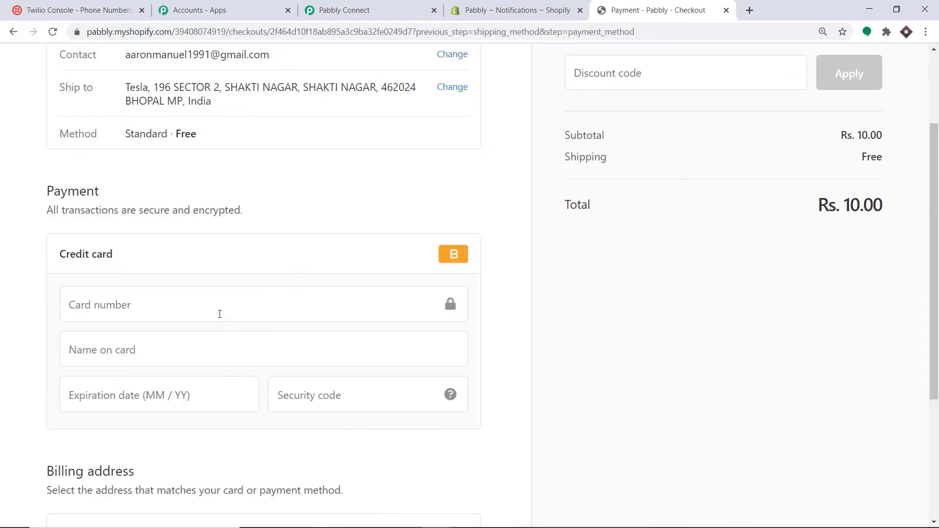
click(219, 314)
text(1)
click(258, 352)
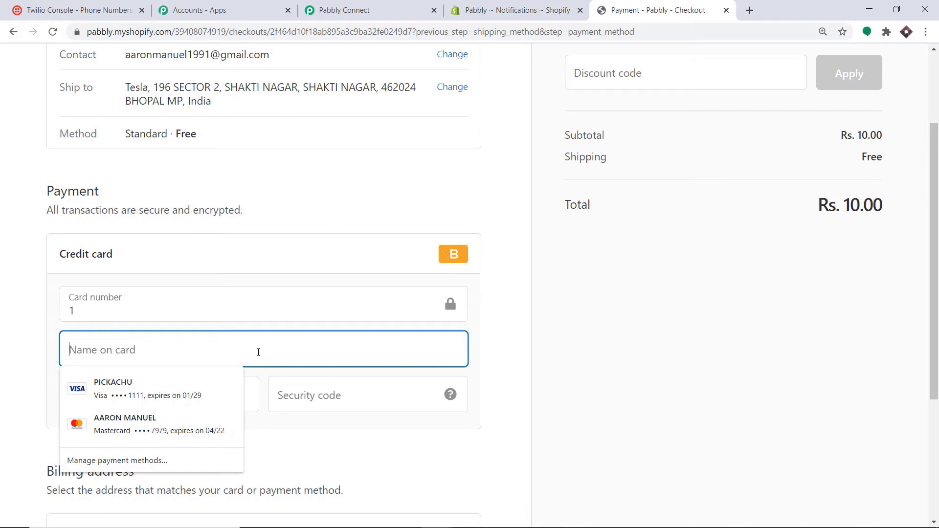
text(B)
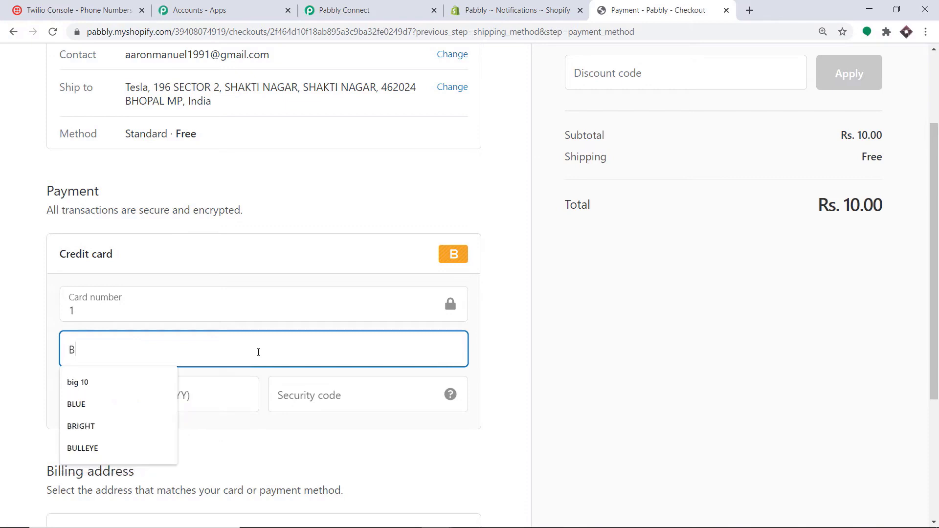
text(ogus Card)
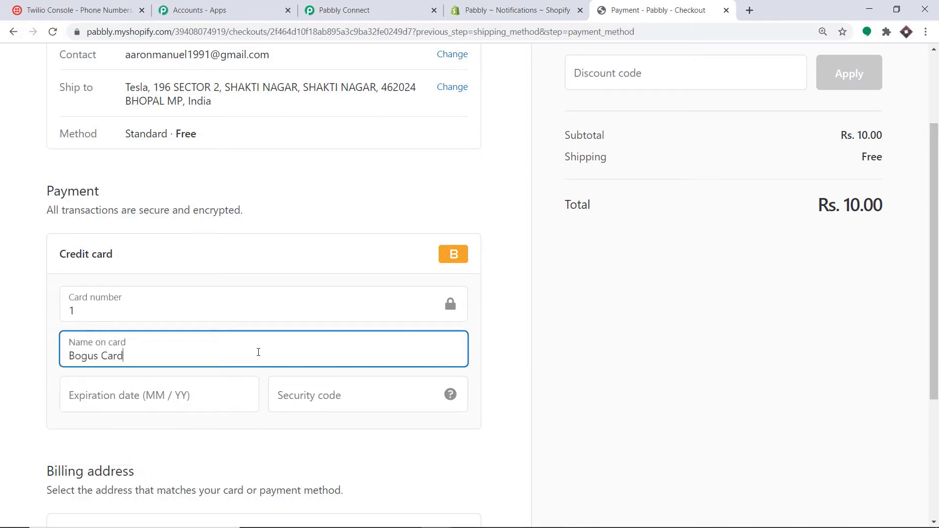
click(176, 390)
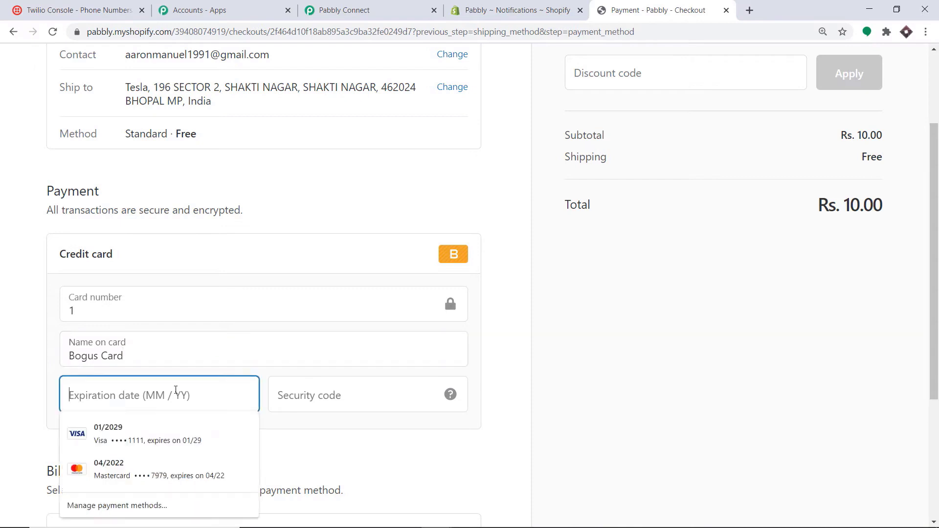
text(10 / 23)
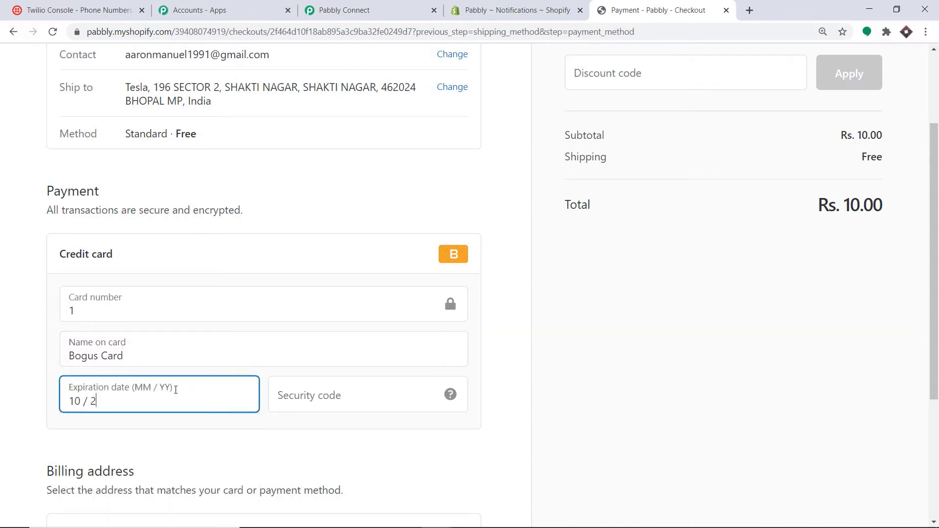
click(367, 409)
text(234)
scroll(386, 372, down, 4)
click(429, 422)
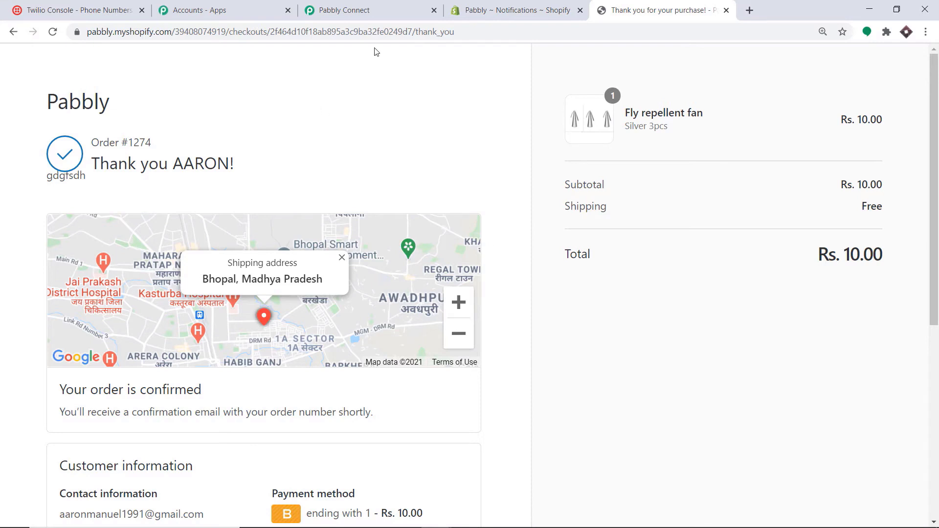
- Review the captured Shopify order response's order, billing and shipping fields in Pabbly Connect
click(387, 4)
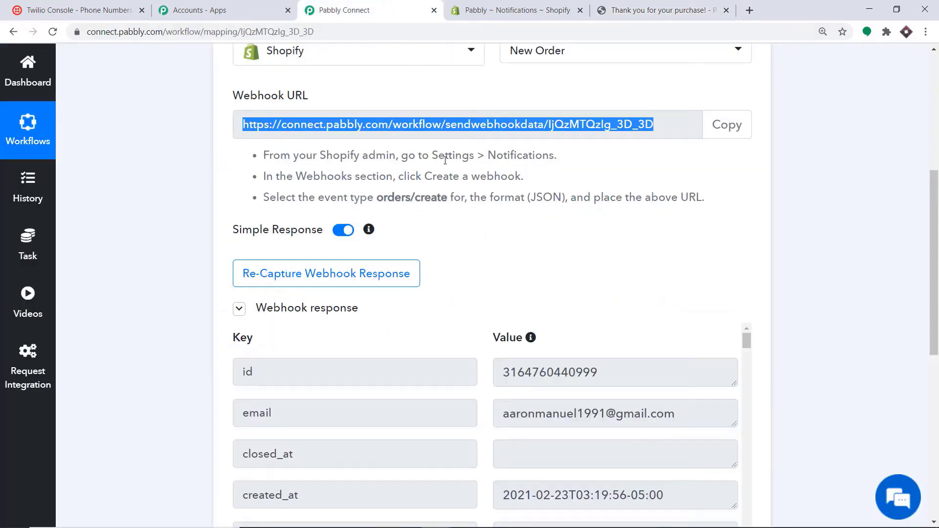
scroll(469, 209, down, 5)
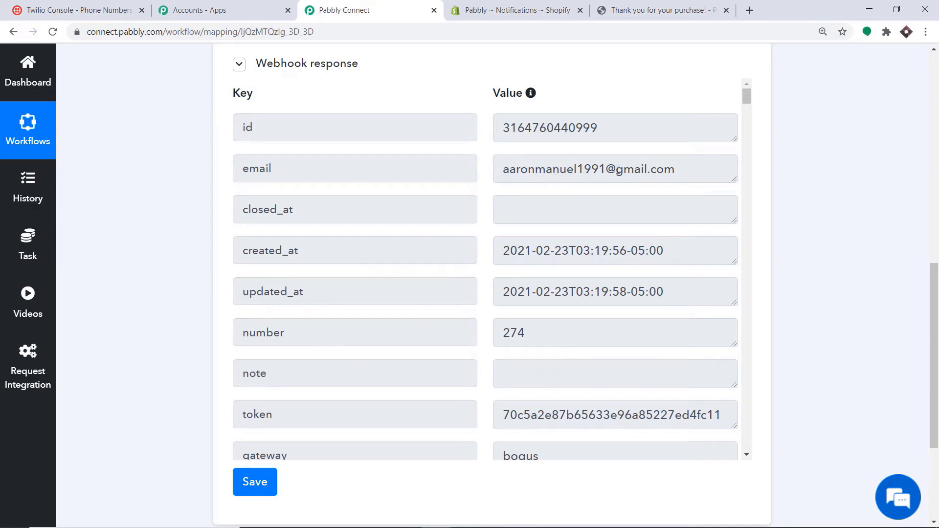
scroll(618, 169, down, 10)
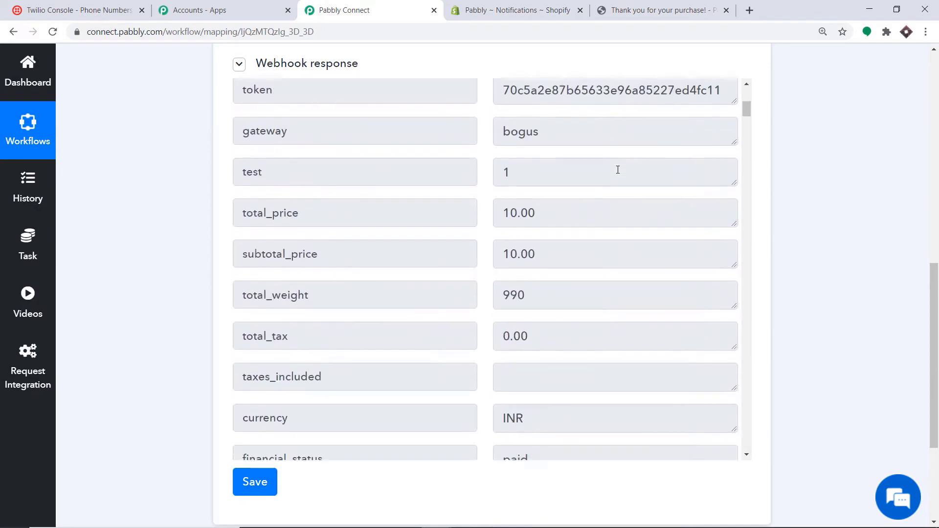
scroll(618, 170, down, 20)
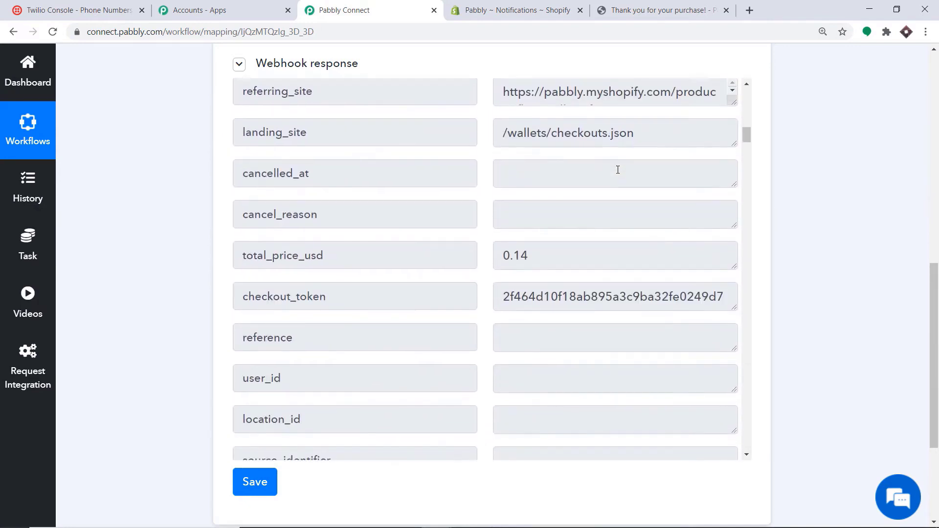
scroll(617, 169, down, 13)
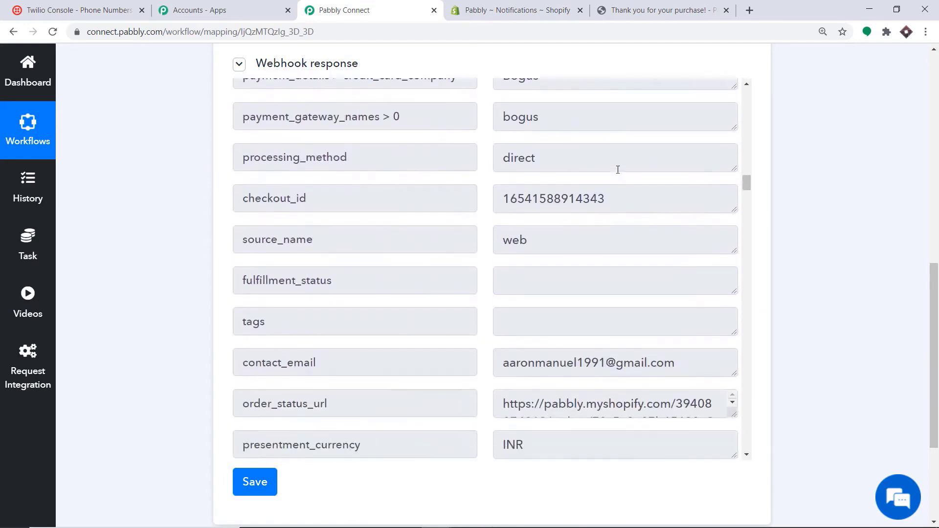
scroll(618, 170, down, 6)
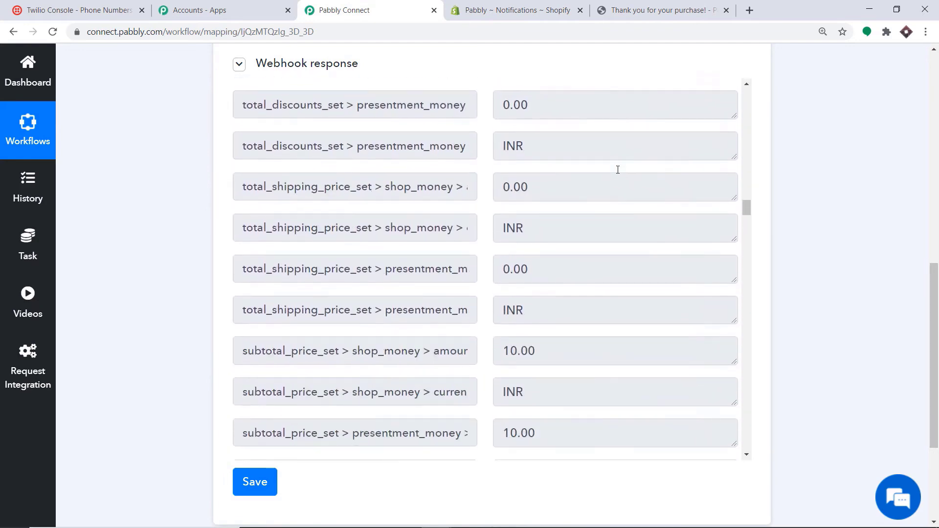
scroll(618, 170, down, 18)
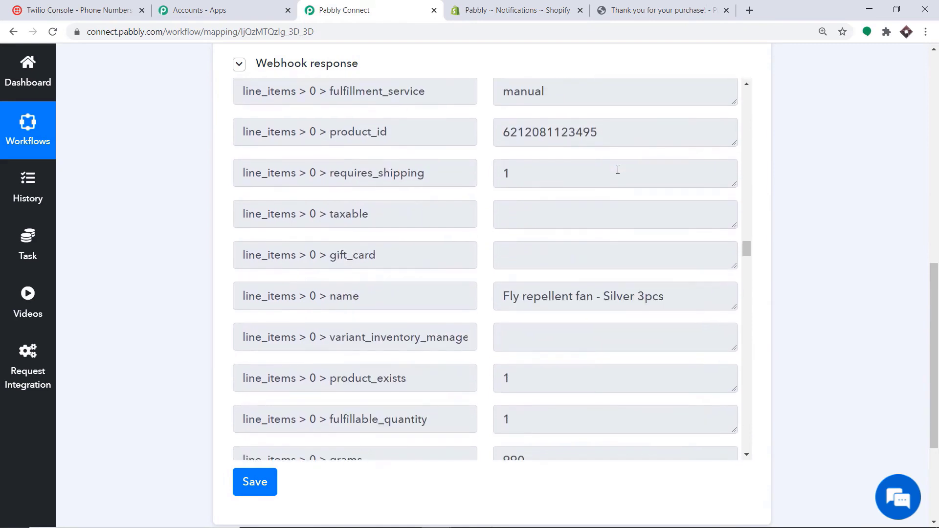
scroll(618, 170, down, 20)
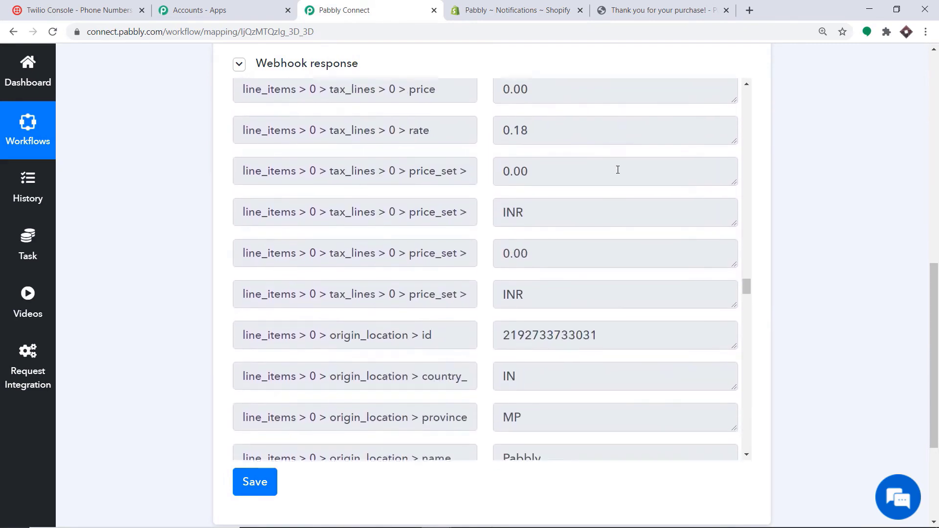
scroll(618, 170, down, 20)
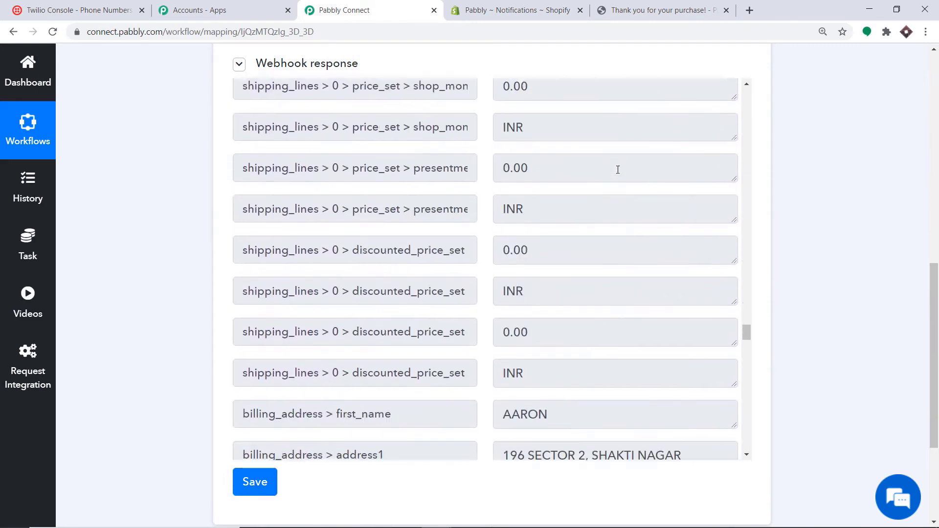
scroll(495, 154, up, 1)
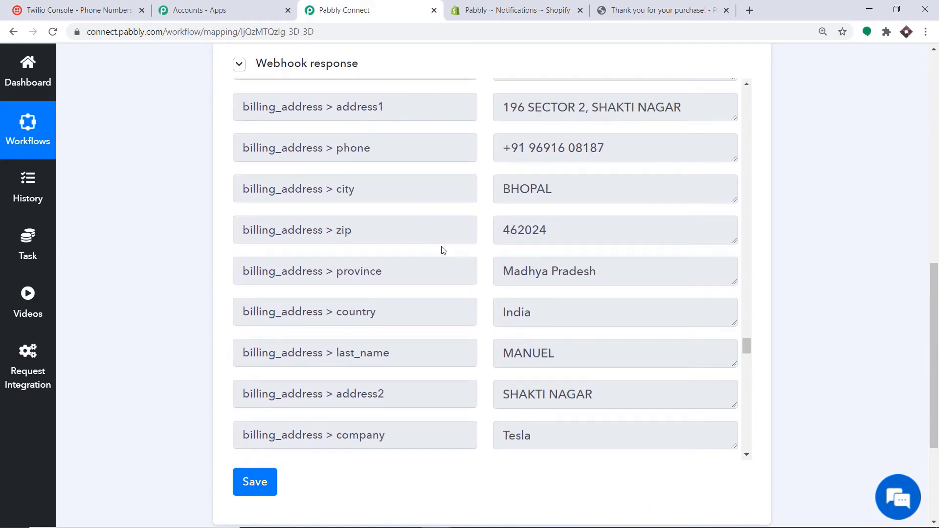
scroll(594, 270, down, 4)
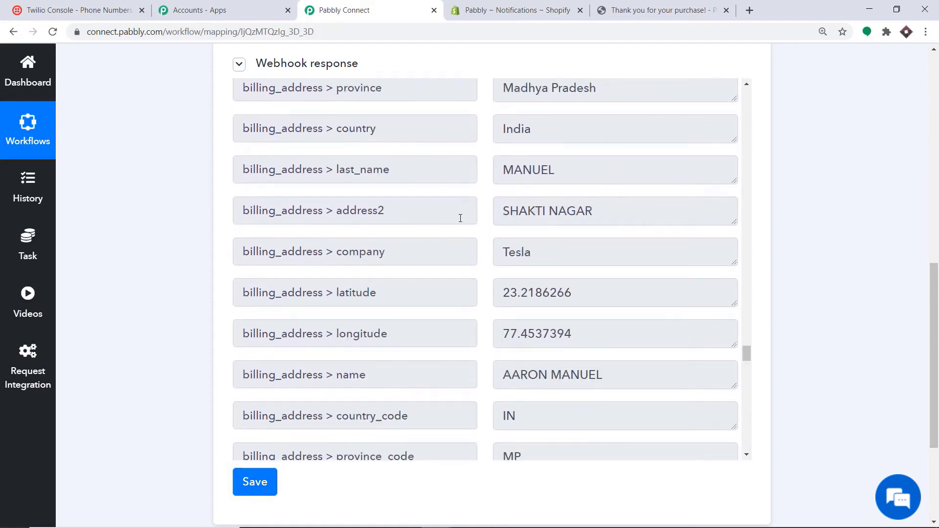
scroll(580, 223, down, 2)
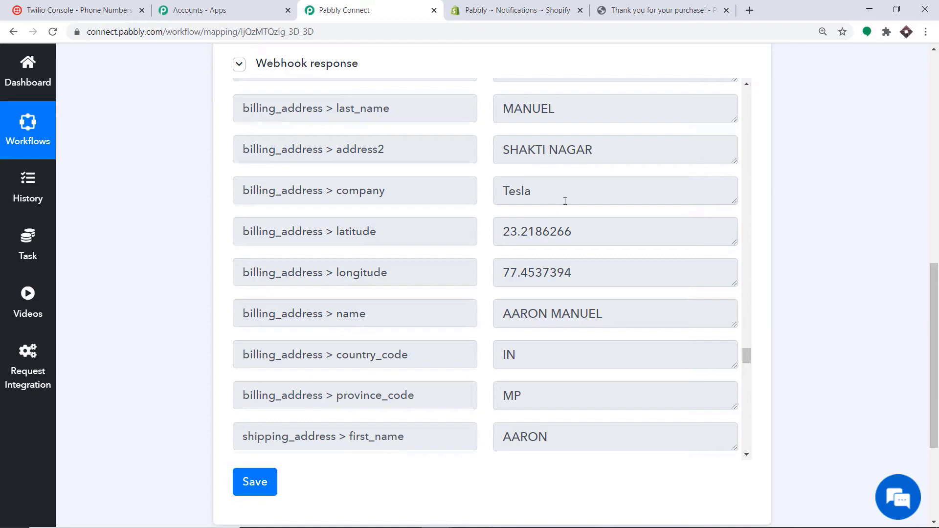
drag(935, 270, 938, 362)
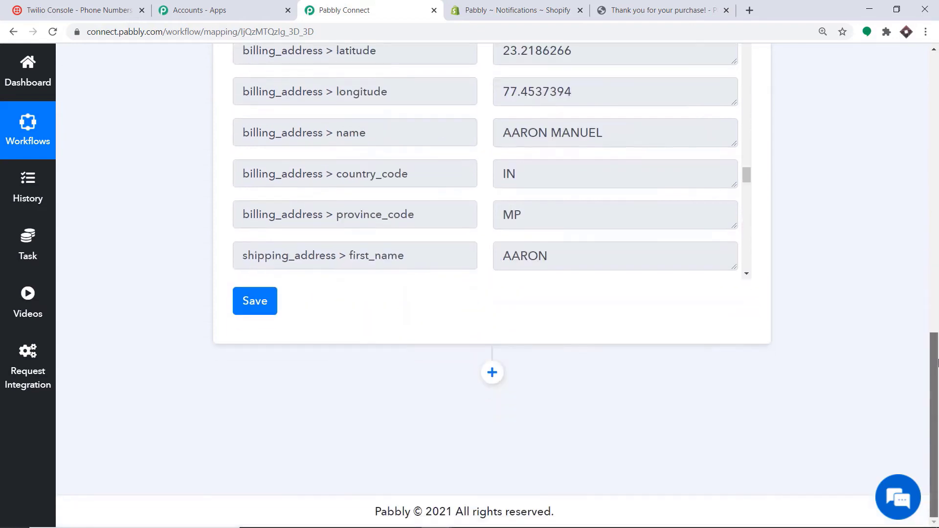
- Add an action step and choose Twilio as its app
click(492, 372)
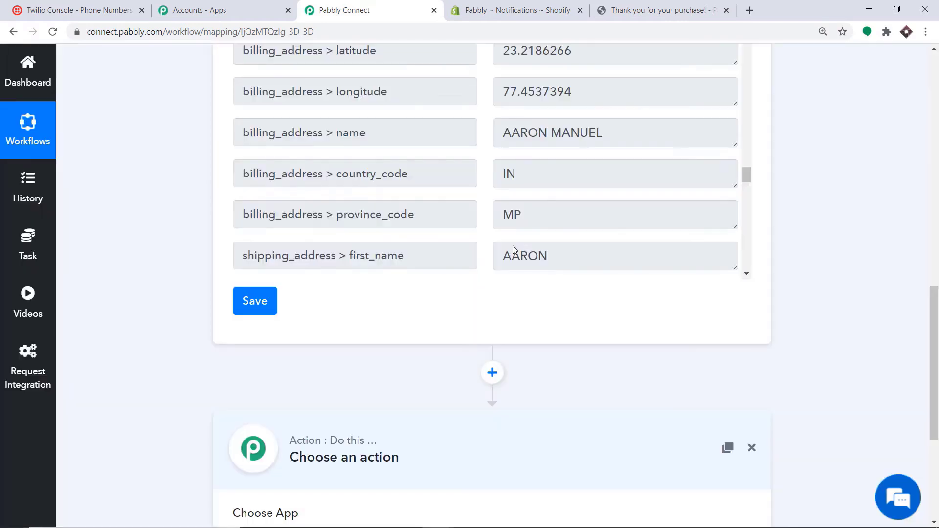
scroll(513, 245, down, 3)
drag(934, 370, 935, 447)
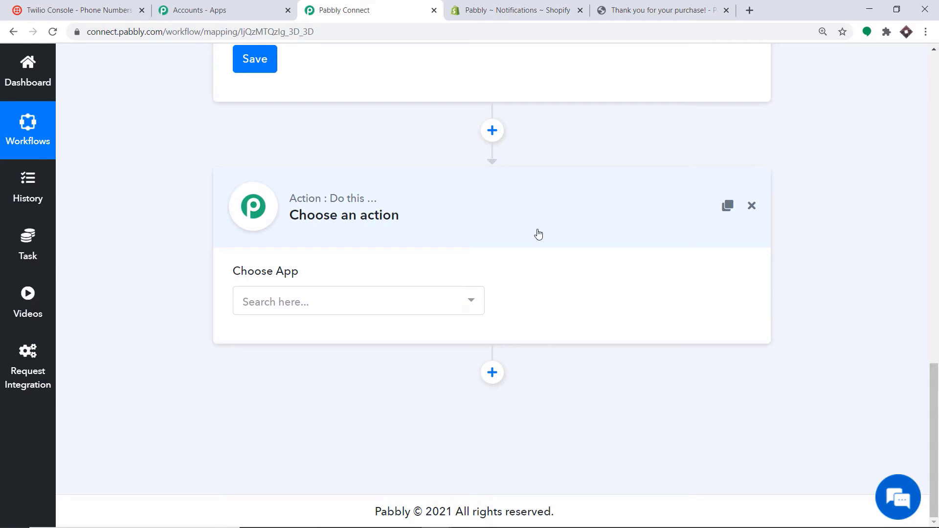
click(345, 300)
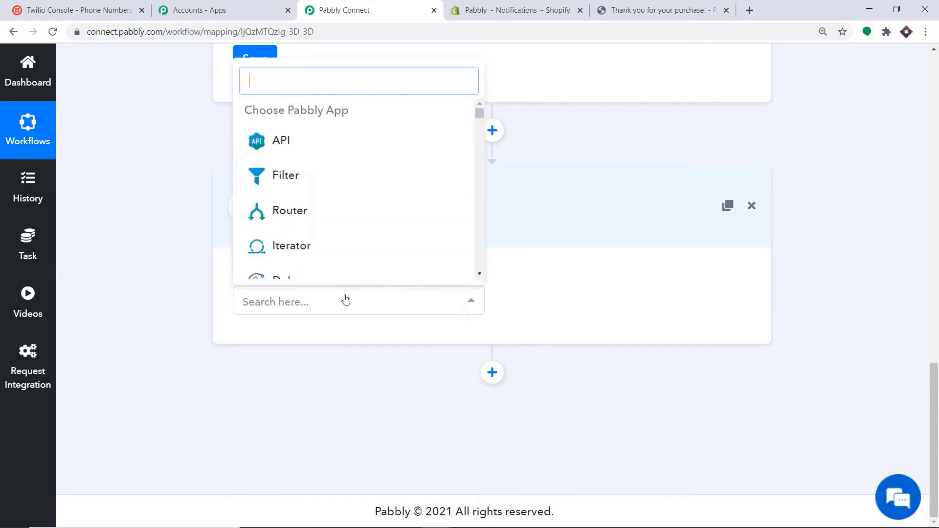
text(twilio)
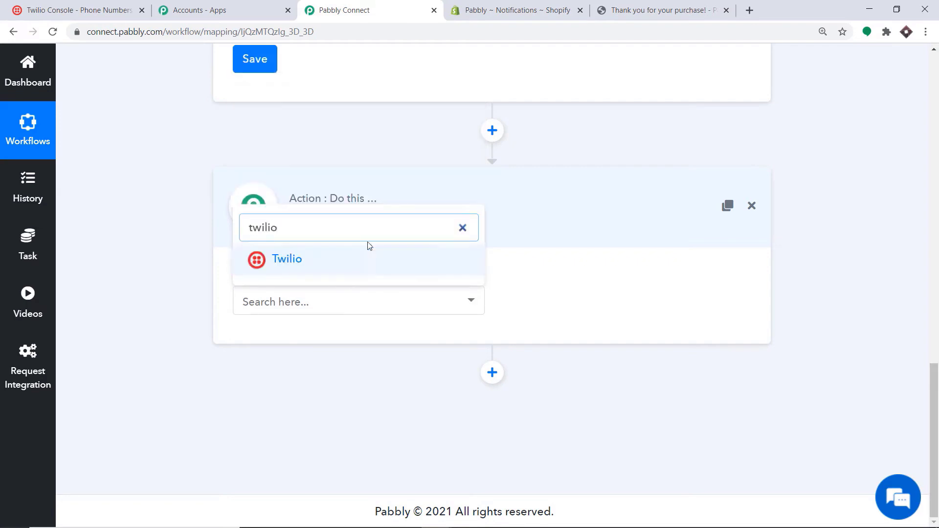
key(Escape)
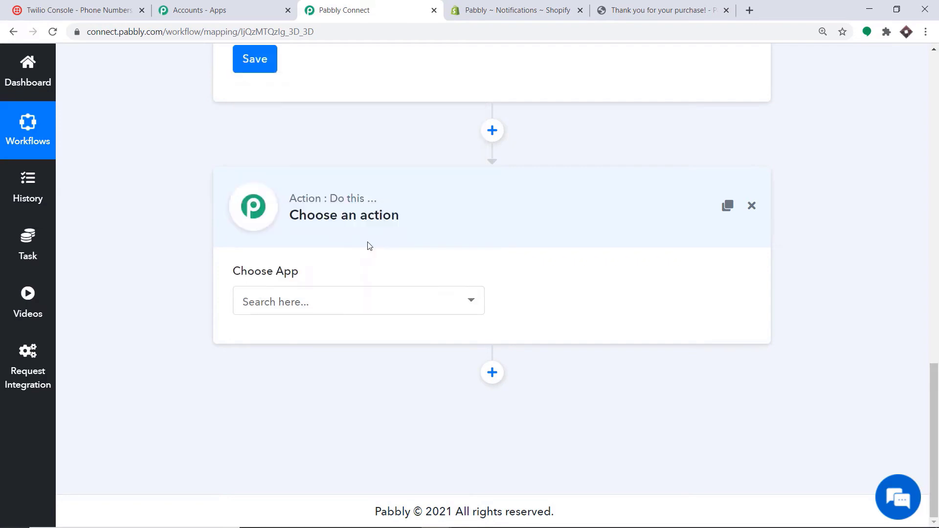
click(354, 298)
text(twi)
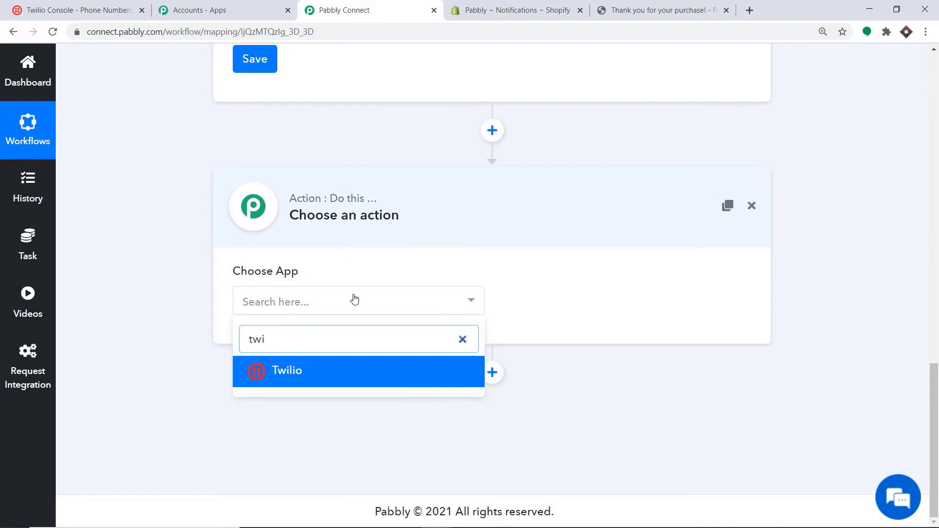
click(363, 377)
- Set the Twilio action event to Send SMS Message
click(584, 310)
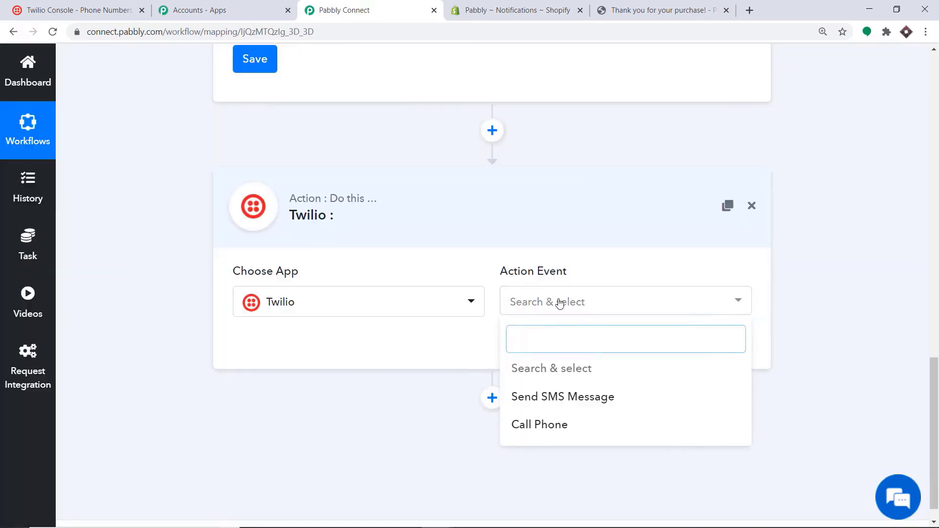
click(573, 397)
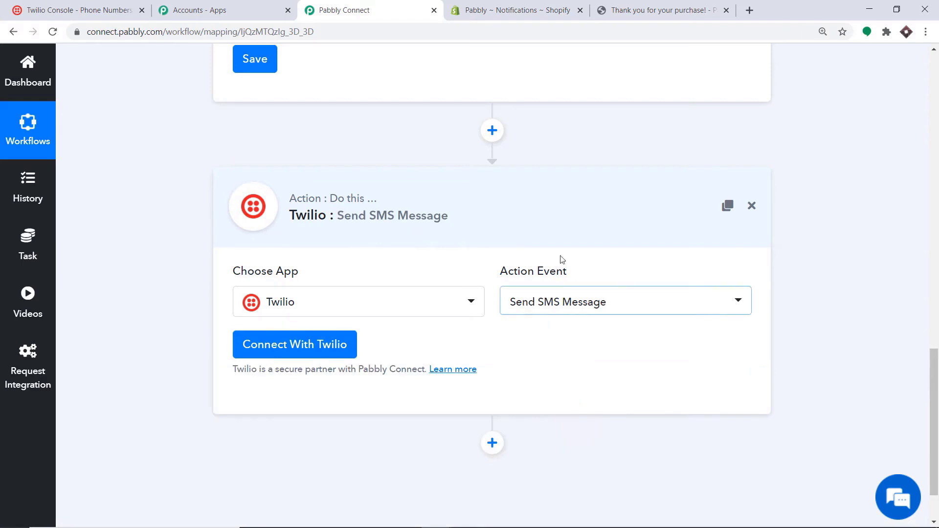
click(595, 307)
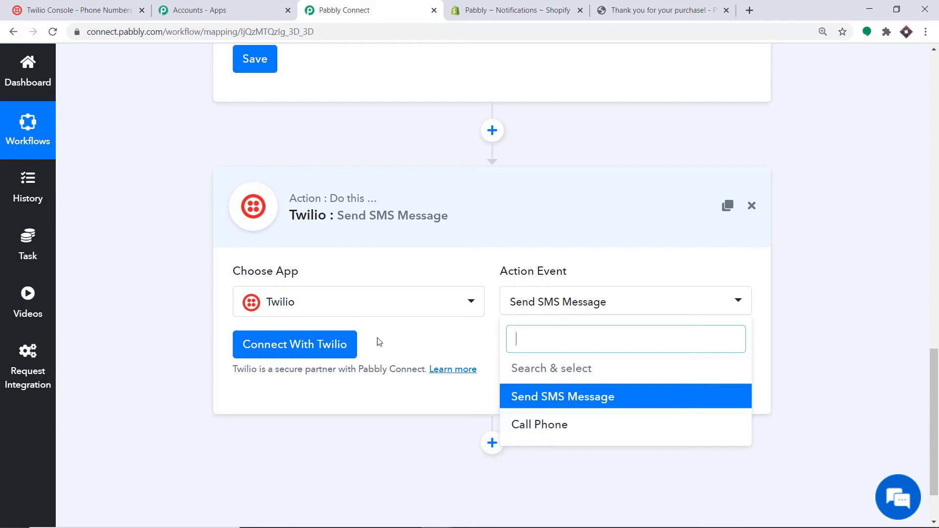
click(417, 350)
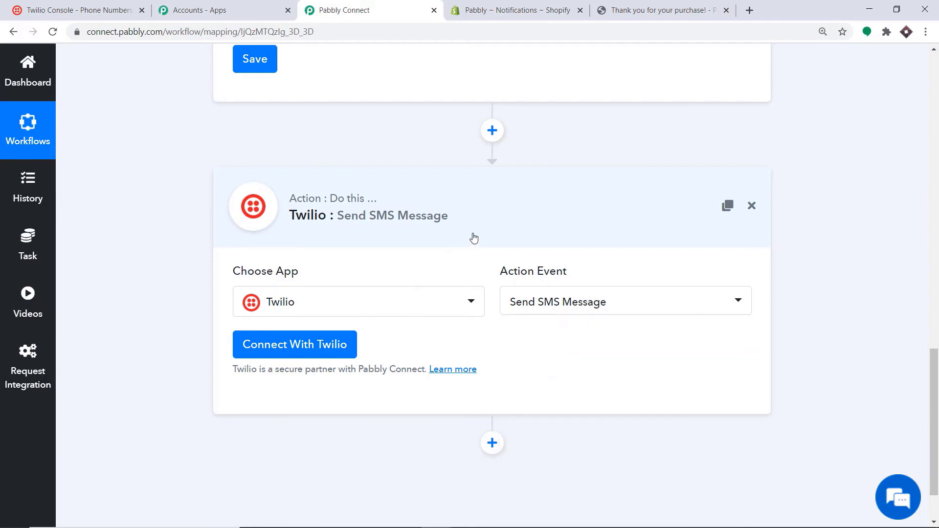
- Start a new Twilio connection in Pabbly Connect, then go to the Twilio Console to find the credentials
click(293, 349)
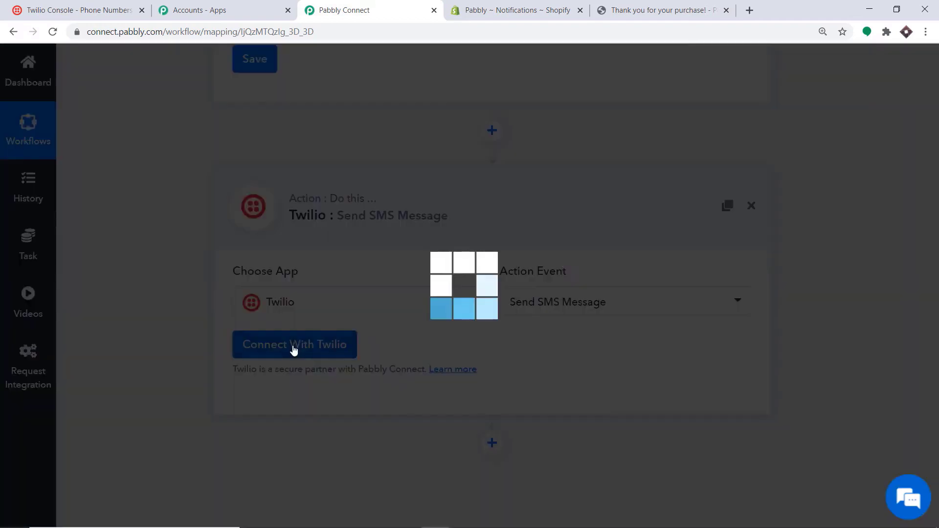
scroll(428, 228, down, 2)
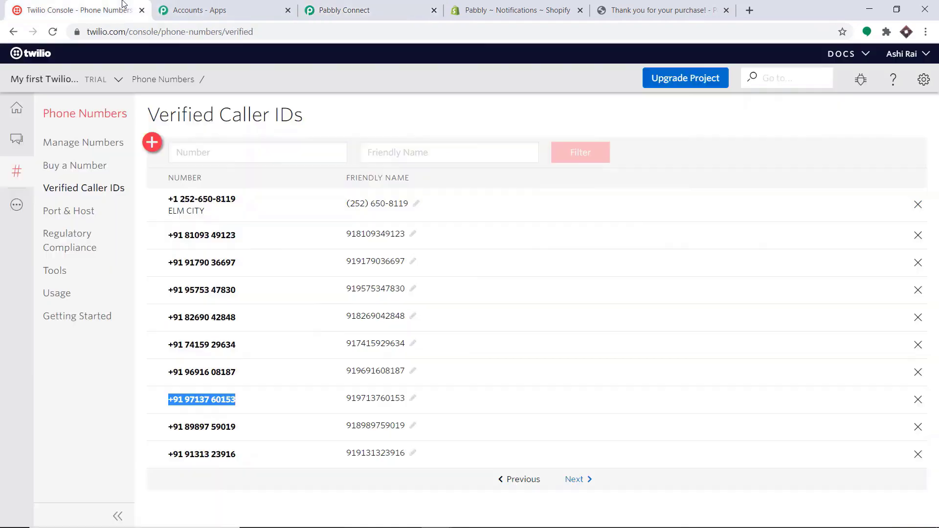
click(128, 11)
- Open the Twilio project settings in a new browser tab
click(924, 79)
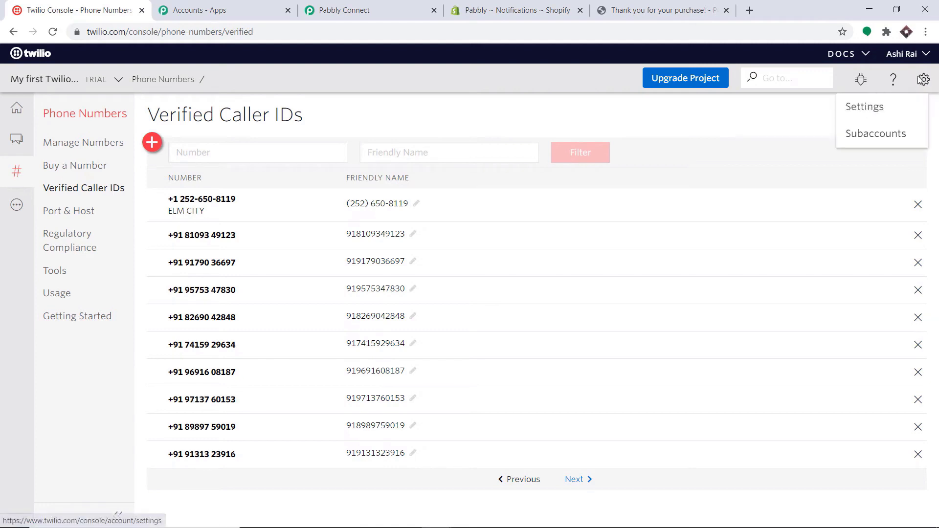
right_click(866, 111)
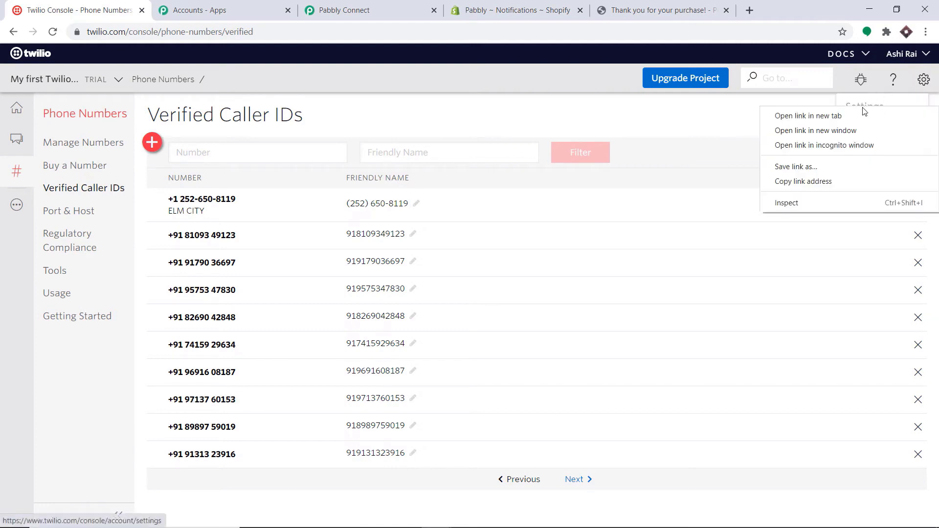
click(849, 116)
click(206, 10)
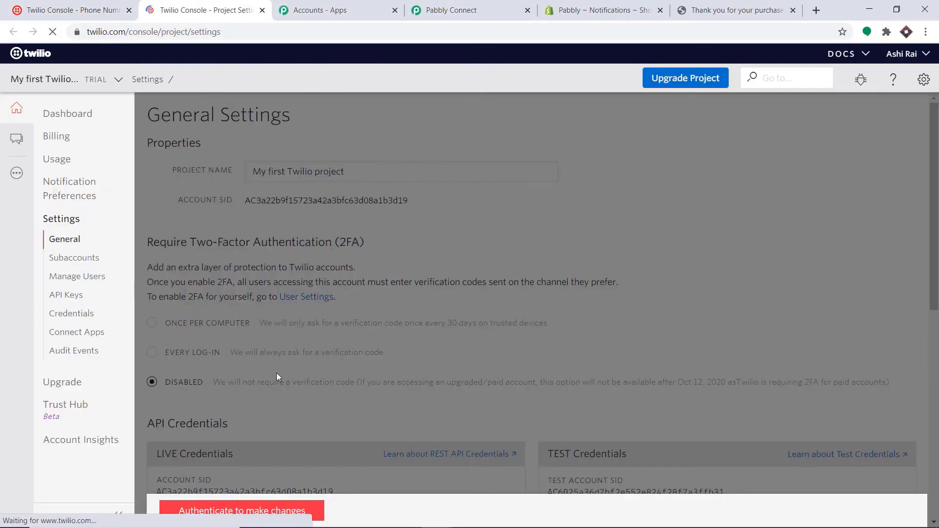
- Authenticate with the Twilio account password to unlock the settings
click(236, 512)
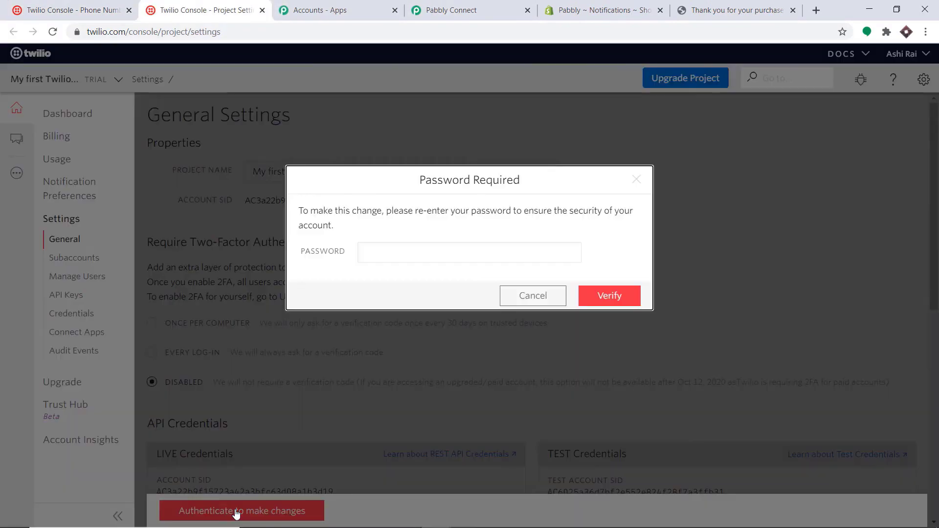
click(368, 254)
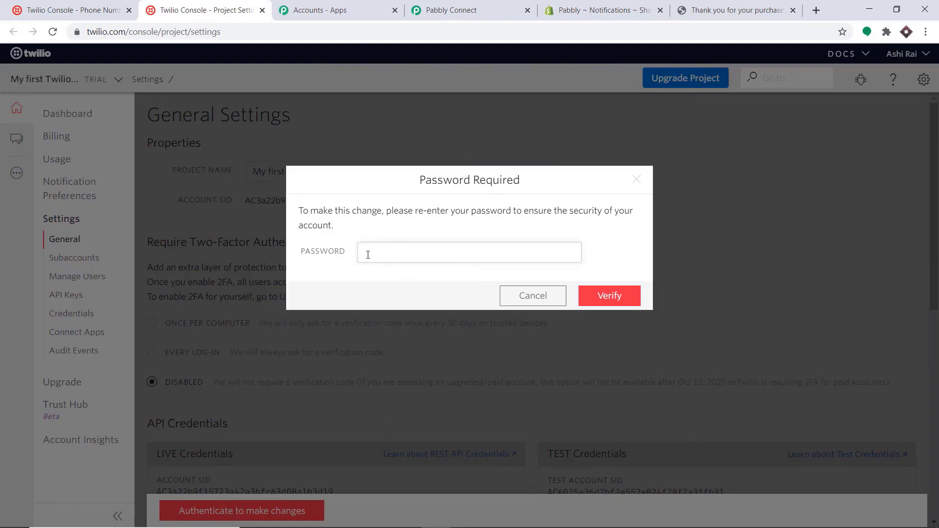
text(••••••••)
key(Return)
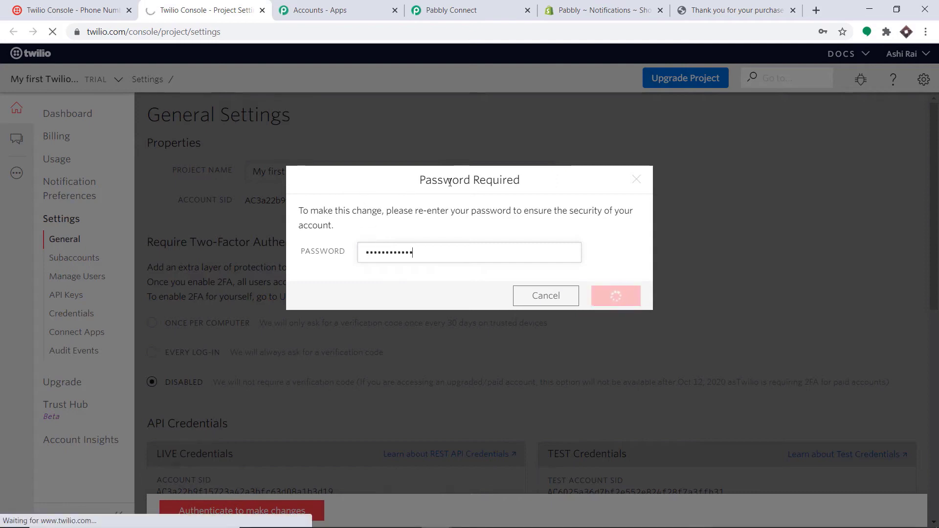
- Copy the live Account SID from API Credentials and return to Pabbly Connect
scroll(343, 217, down, 4)
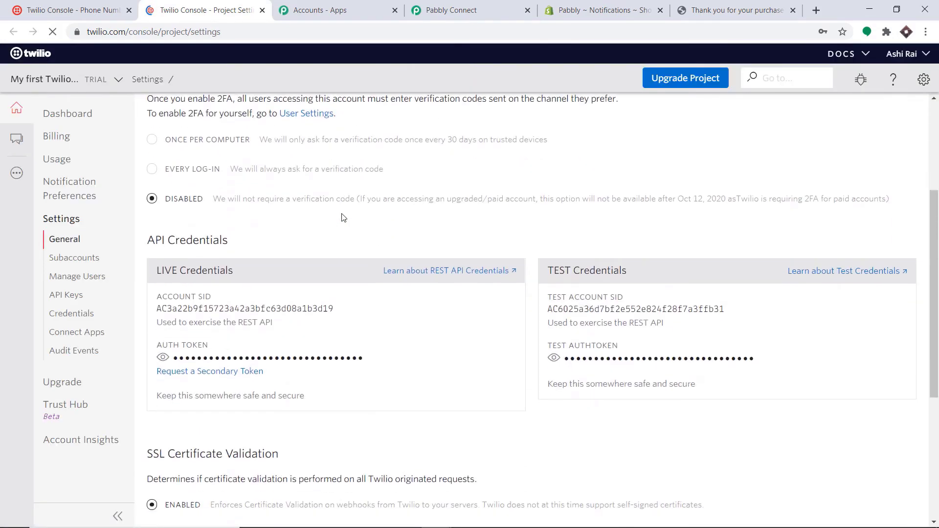
scroll(342, 218, down, 1)
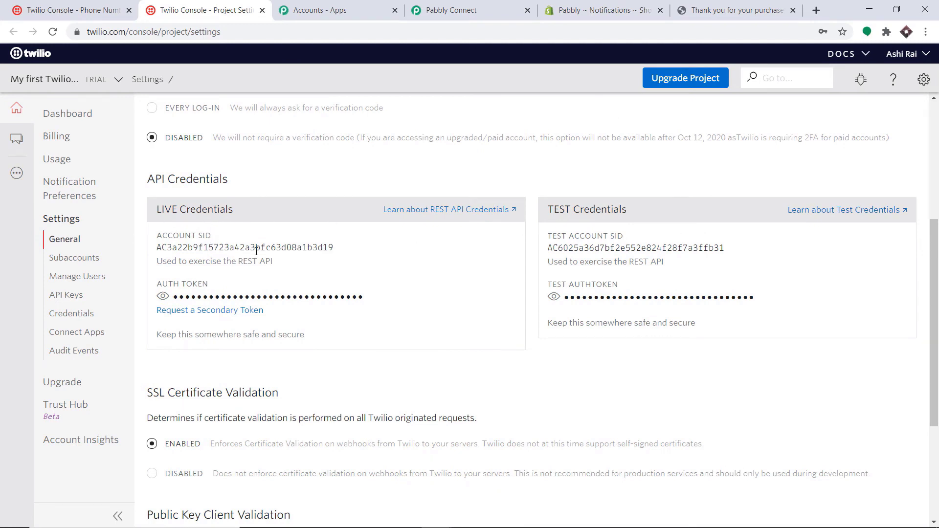
drag(339, 250, 147, 252)
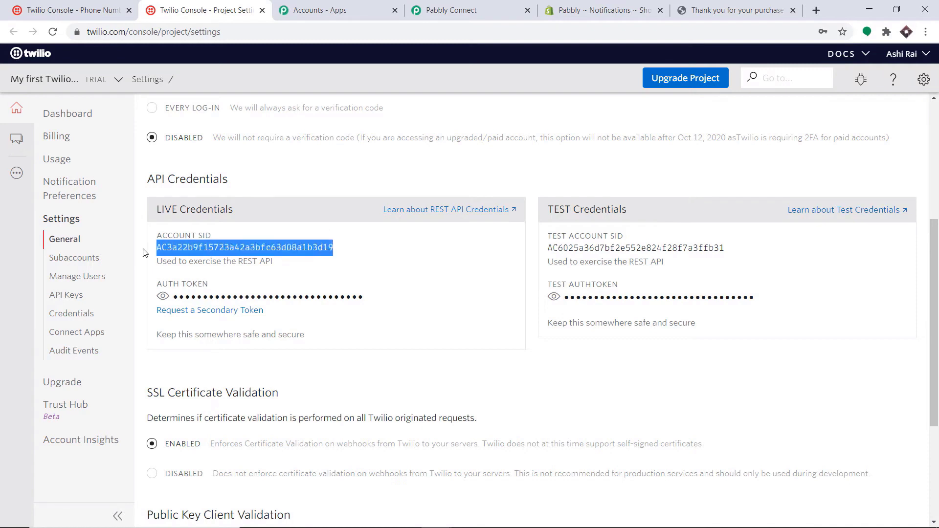
right_click(181, 245)
click(195, 255)
click(457, 9)
- Paste the live Account SID into the Account SID field
click(458, 202)
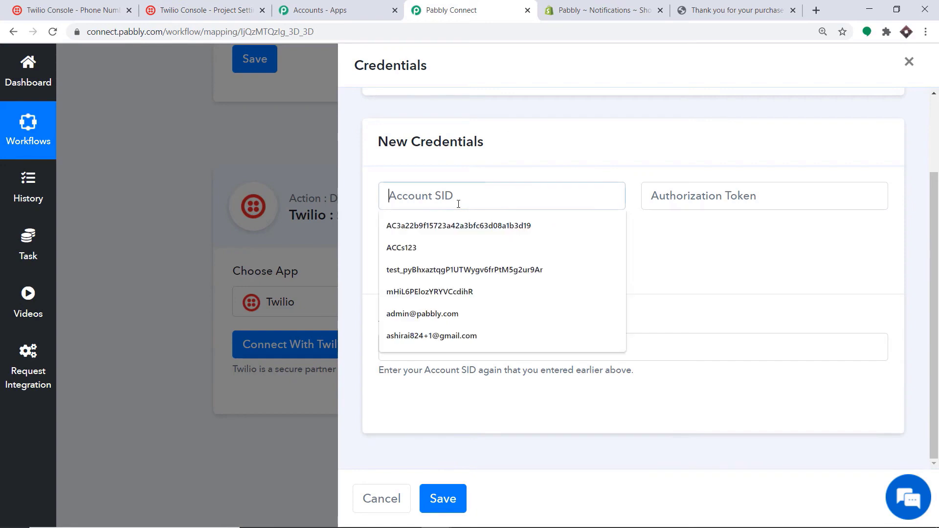
right_click(459, 203)
click(493, 300)
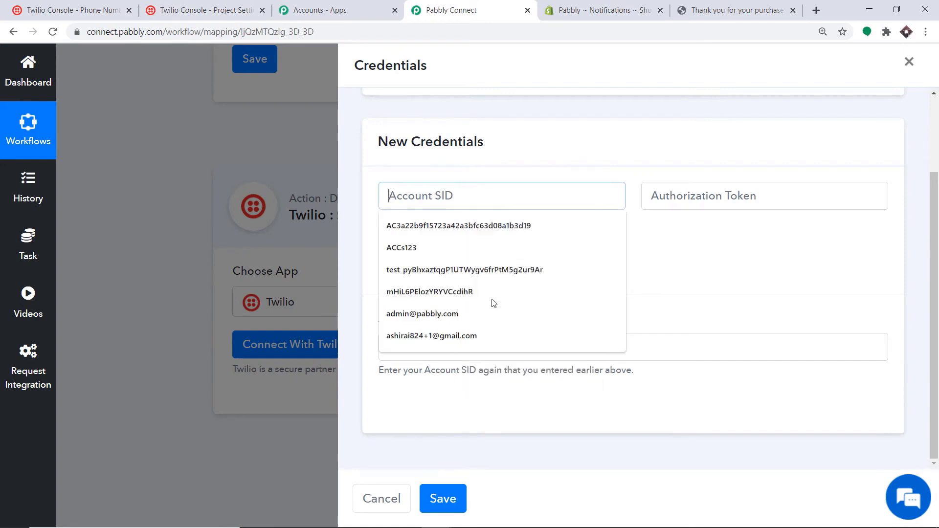
click(573, 142)
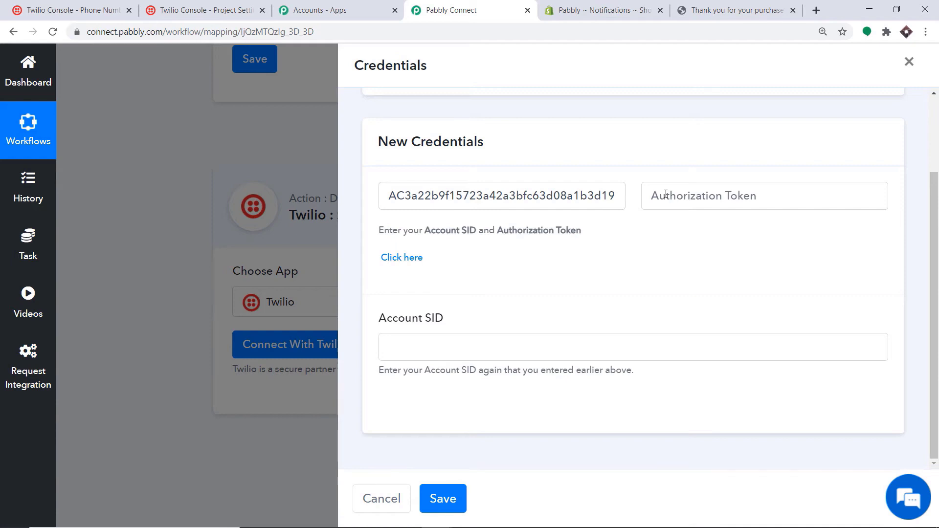
- Copy Twilio's live auth token and paste it into the Authorization Token field
click(220, 10)
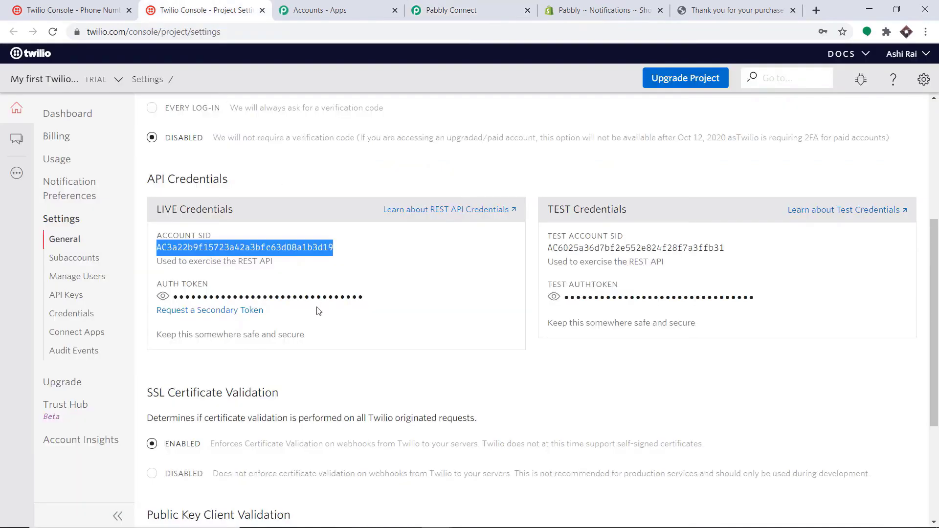
click(162, 296)
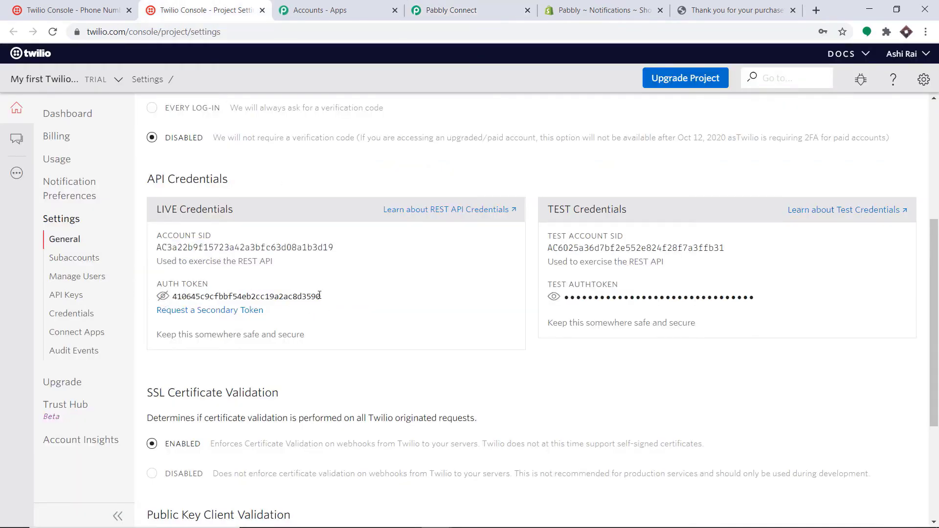
drag(321, 300, 168, 300)
right_click(185, 289)
click(244, 279)
drag(322, 297, 179, 294)
right_click(185, 294)
click(198, 304)
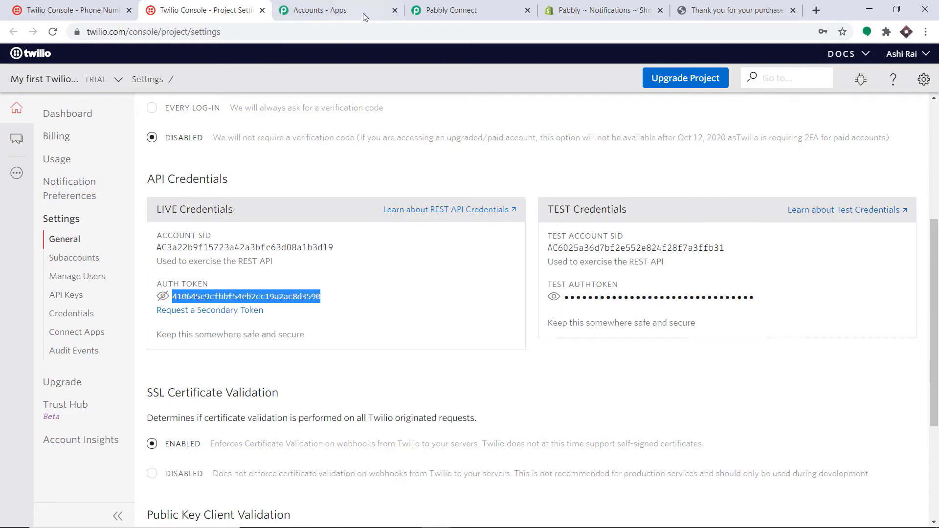
click(431, 10)
click(661, 195)
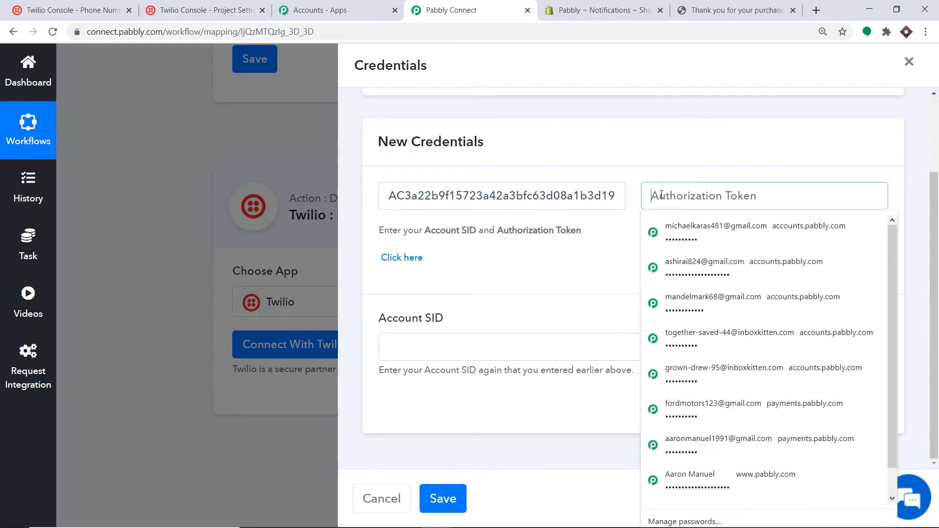
right_click(662, 195)
click(701, 323)
click(635, 250)
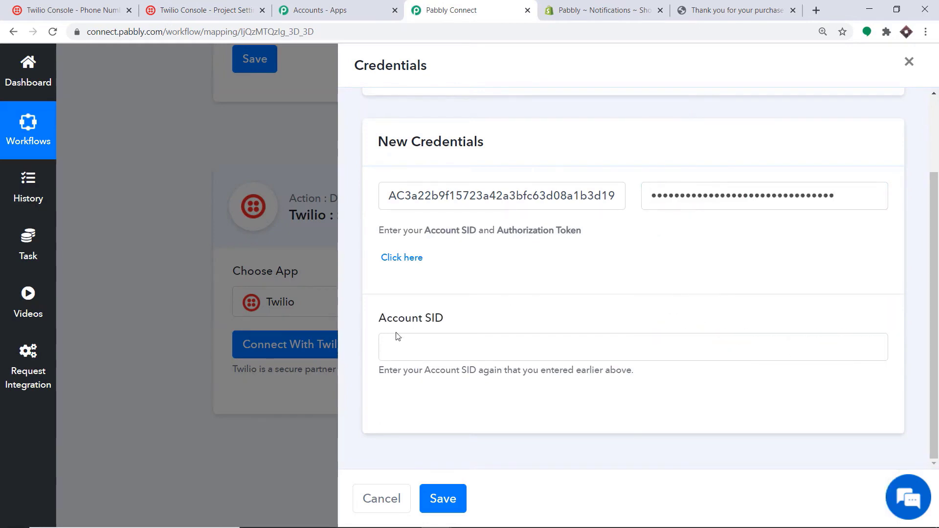
- Paste the Account SID into the confirmation field and save the Twilio connection
key(ctrl+2)
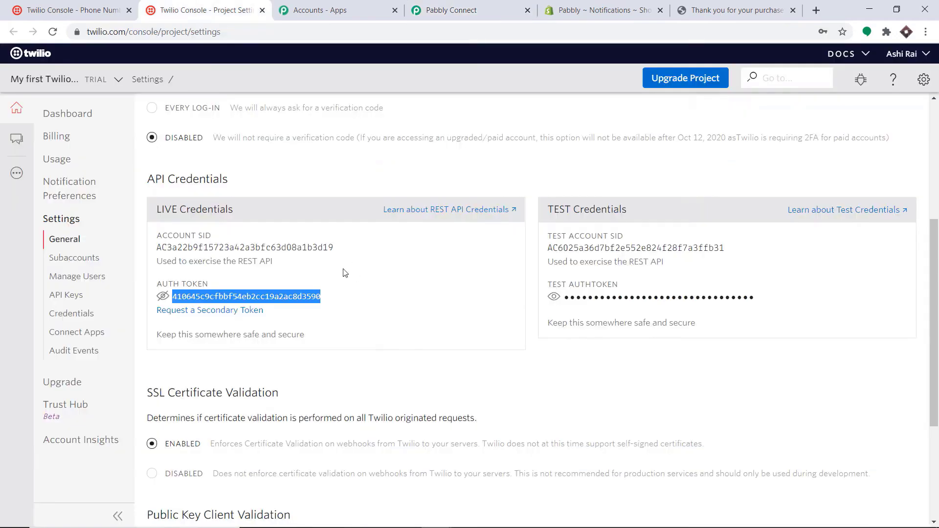
drag(336, 250, 158, 251)
right_click(158, 252)
click(167, 263)
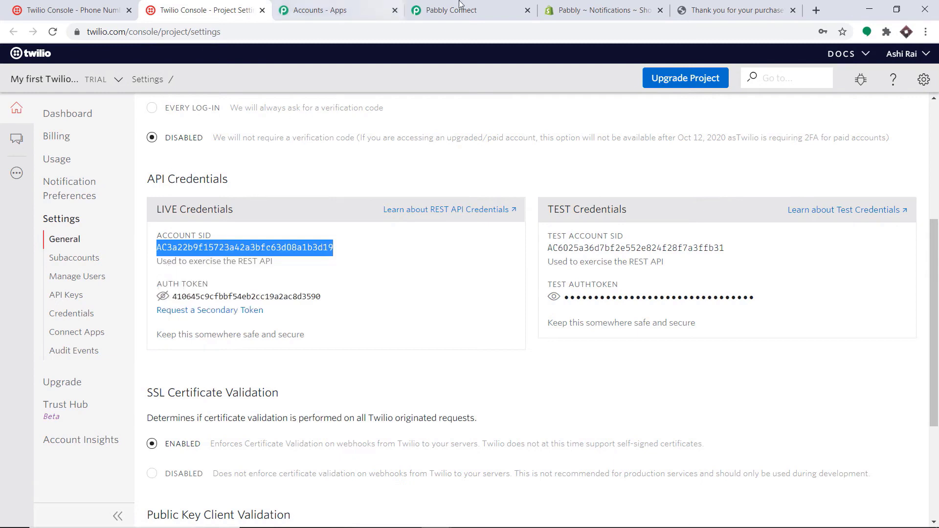
click(462, 7)
click(440, 337)
right_click(433, 339)
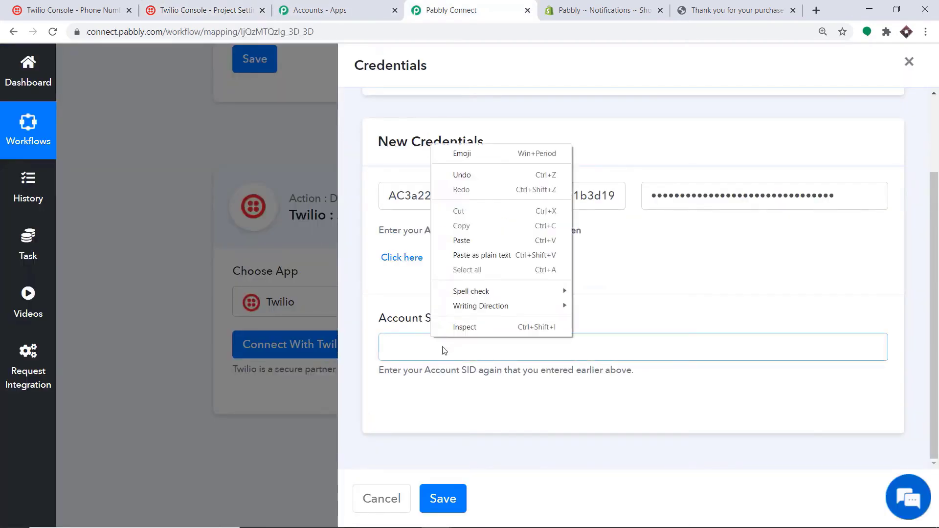
click(462, 240)
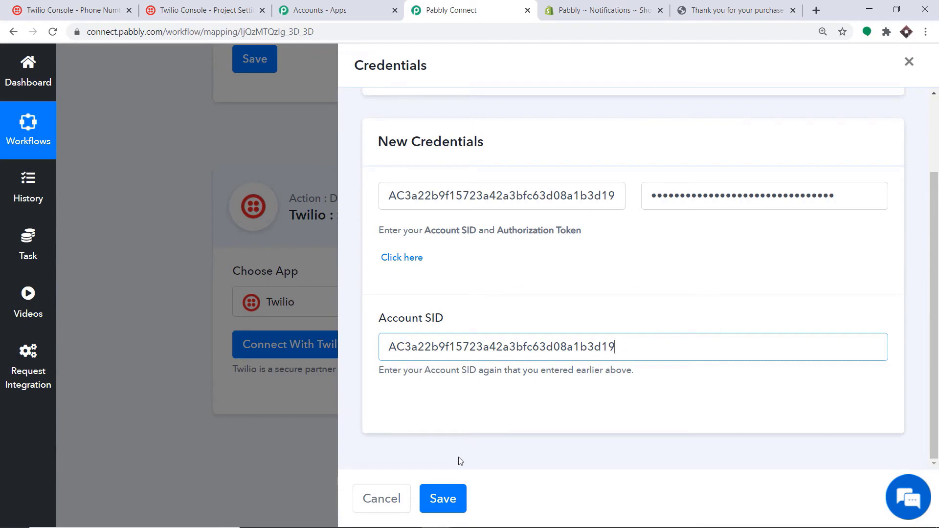
click(443, 499)
scroll(698, 305, down, 5)
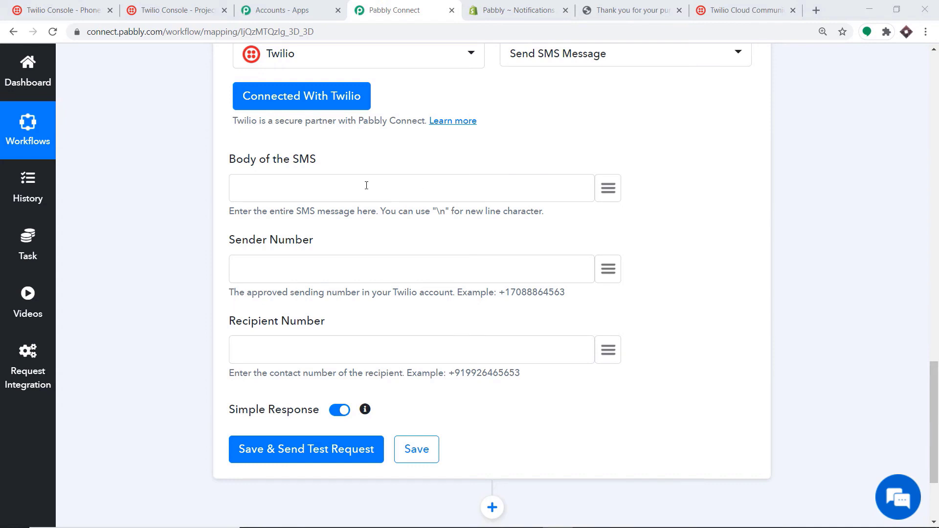
- Write 'Heyllo Mr/Ms' plus the billing name, then 'your product will be delivered at this address'
click(324, 184)
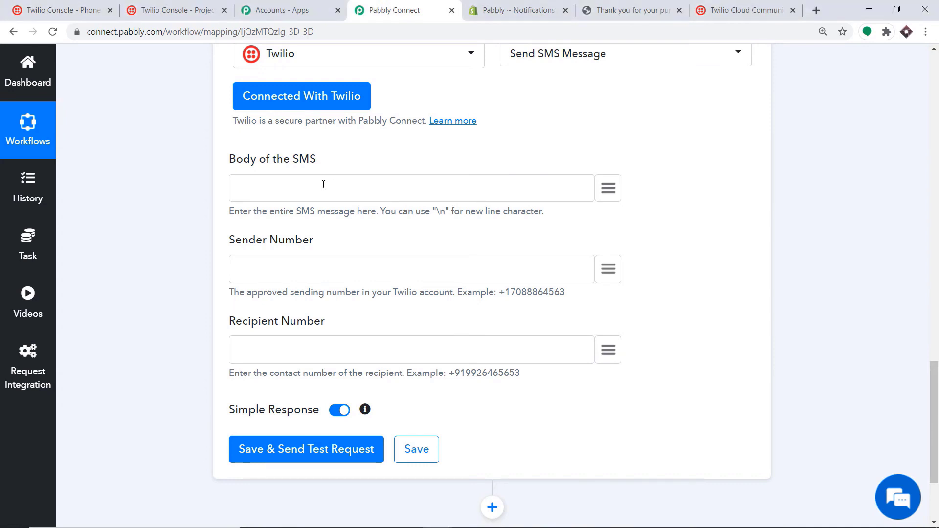
text(Hey)
text(llo)
text( Mr)
text(/Ms)
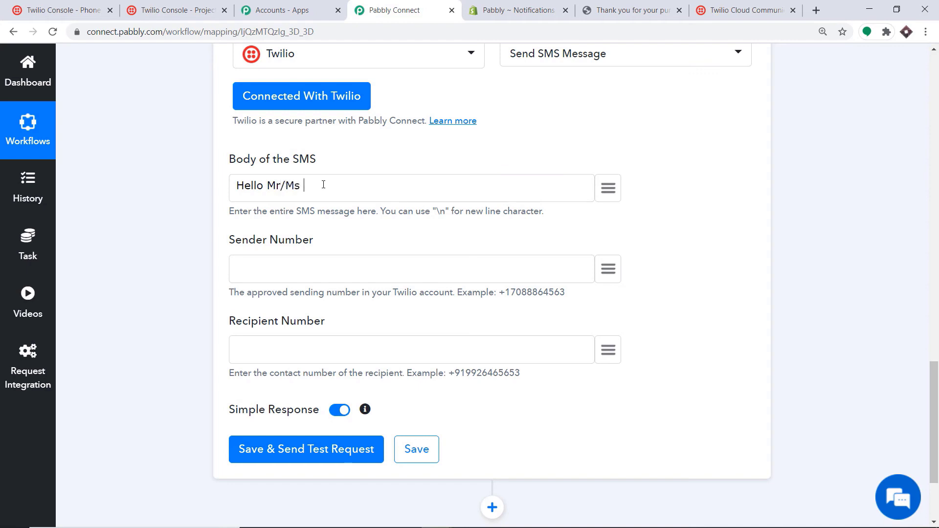
click(609, 189)
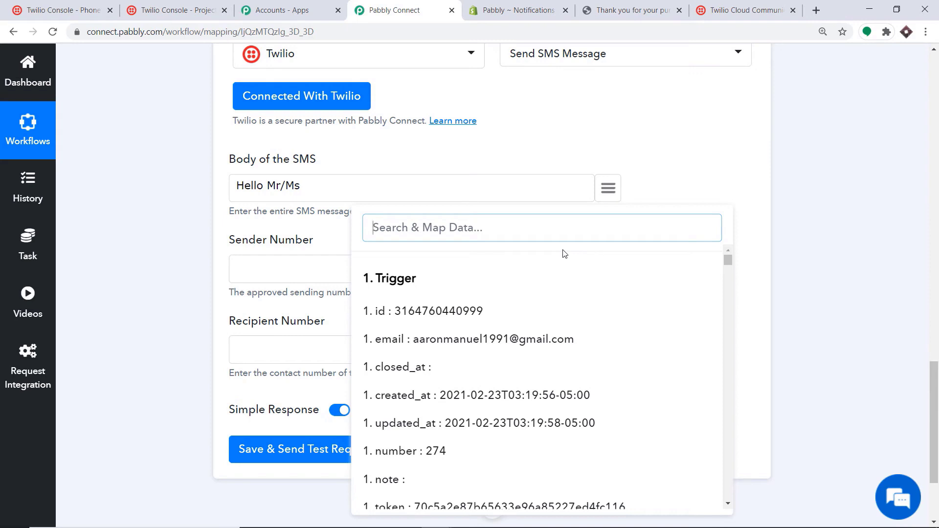
scroll(565, 254, down, 1)
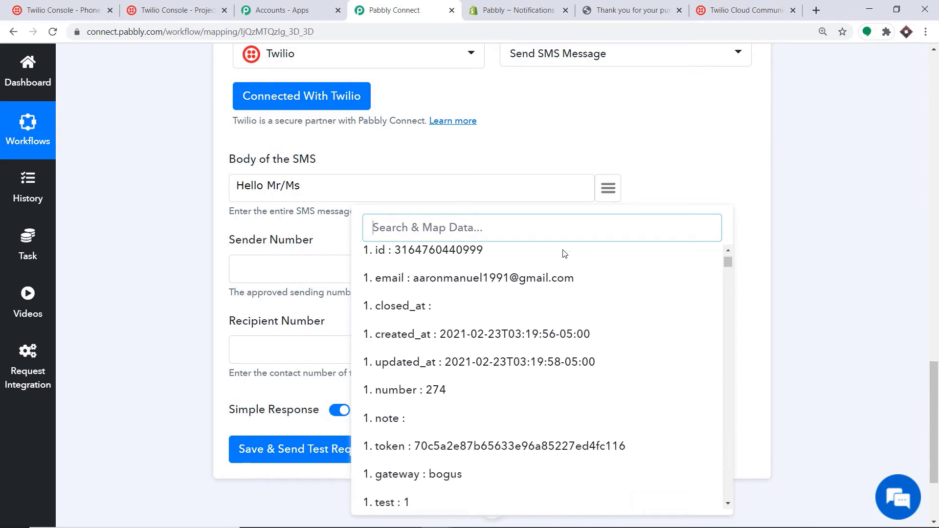
text(AA)
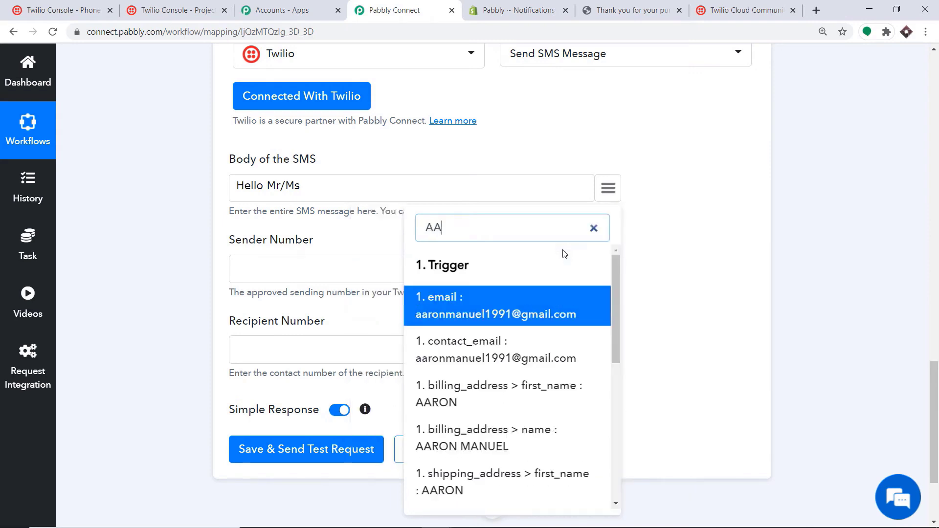
click(481, 446)
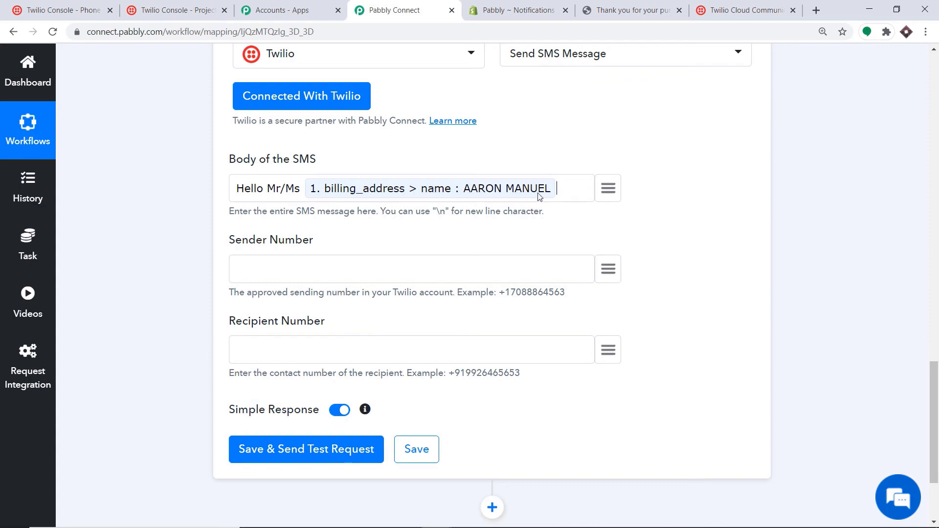
text(your product will be deli)
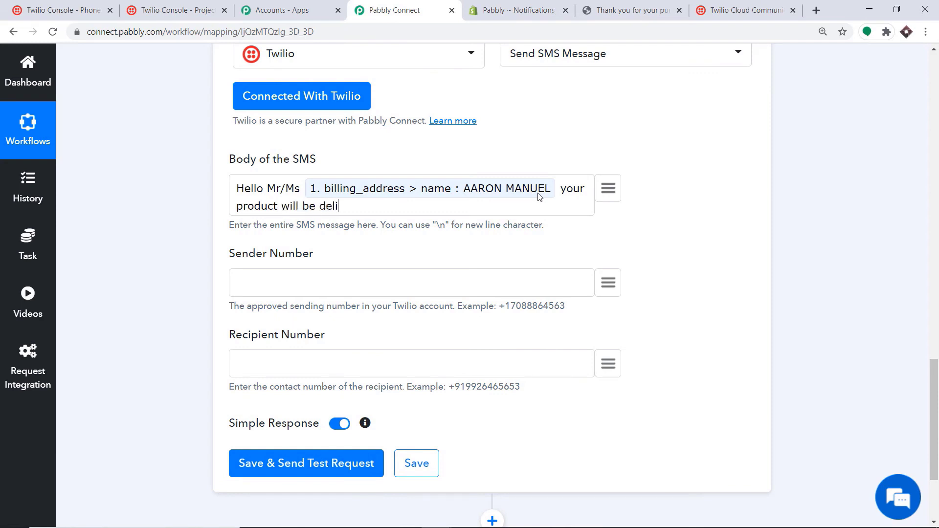
text(vered at this address)
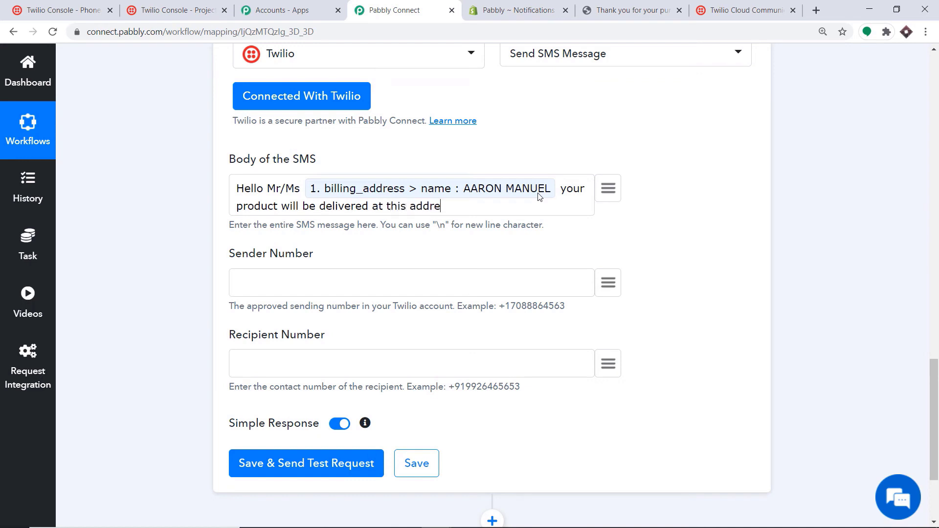
- Insert the billing address1 token into the SMS body
click(597, 190)
text(add)
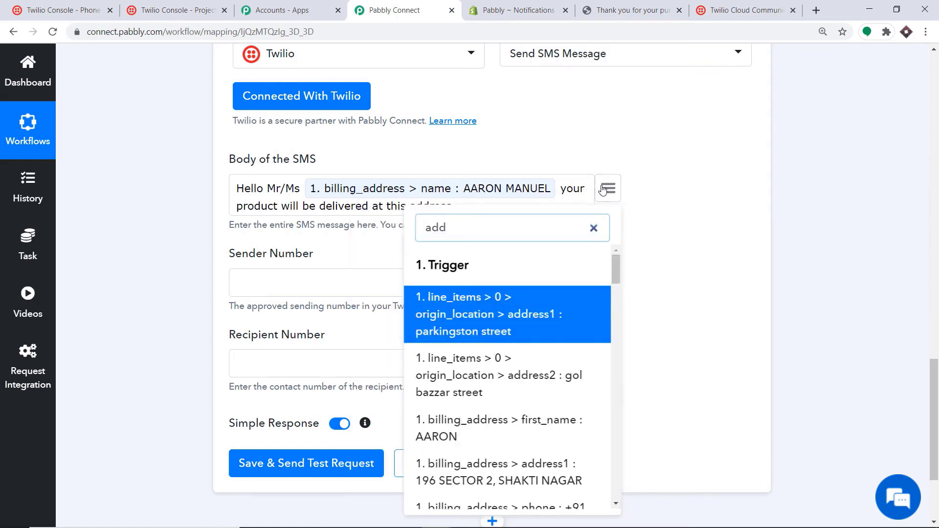
scroll(526, 303, down, 2)
click(535, 347)
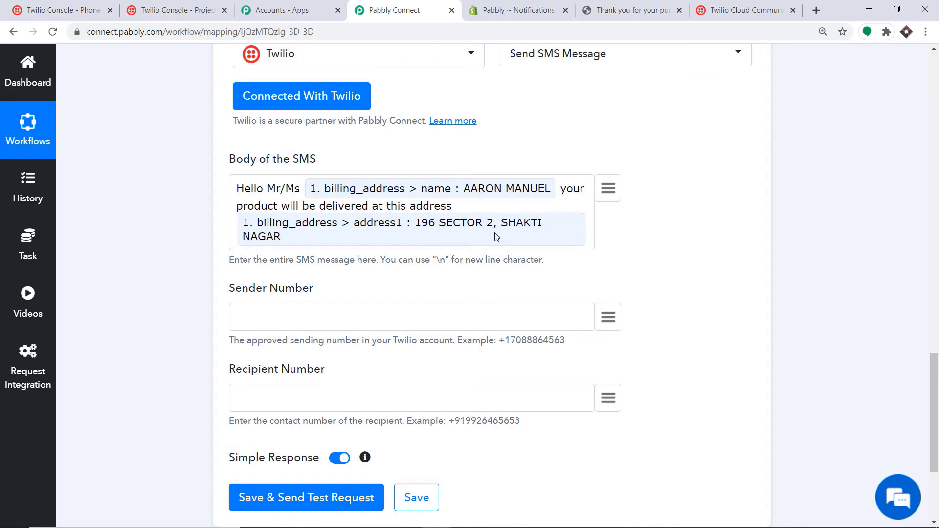
text(a)
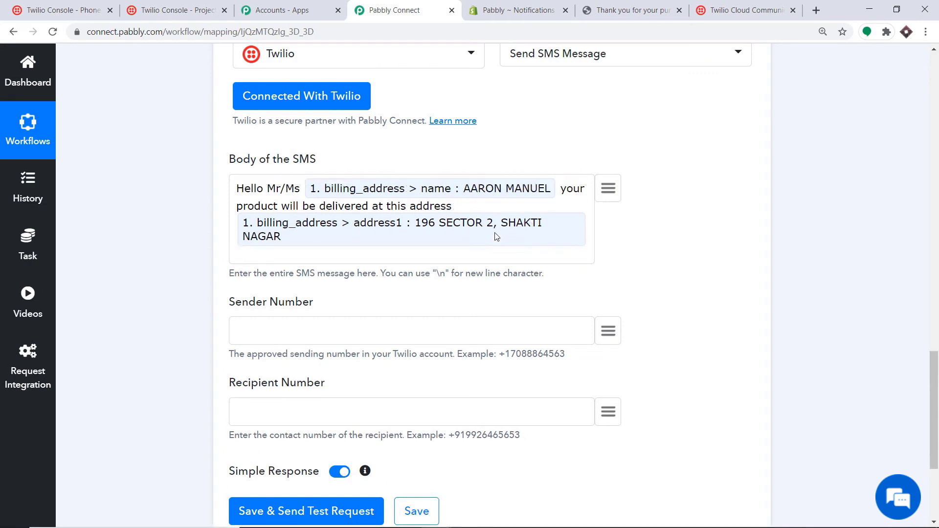
key(BackSpace)
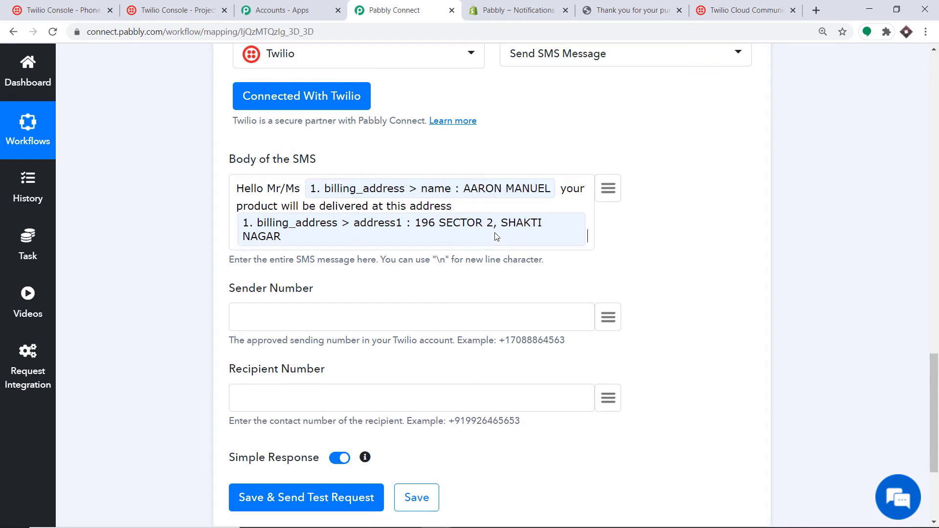
- Add the billing province, city and zip tokens to the SMS body
click(614, 189)
text(madhy)
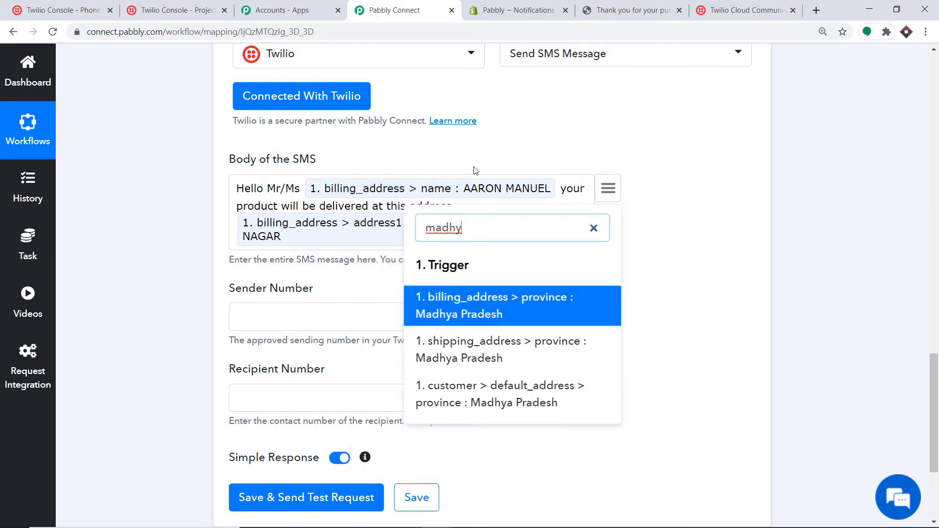
click(440, 300)
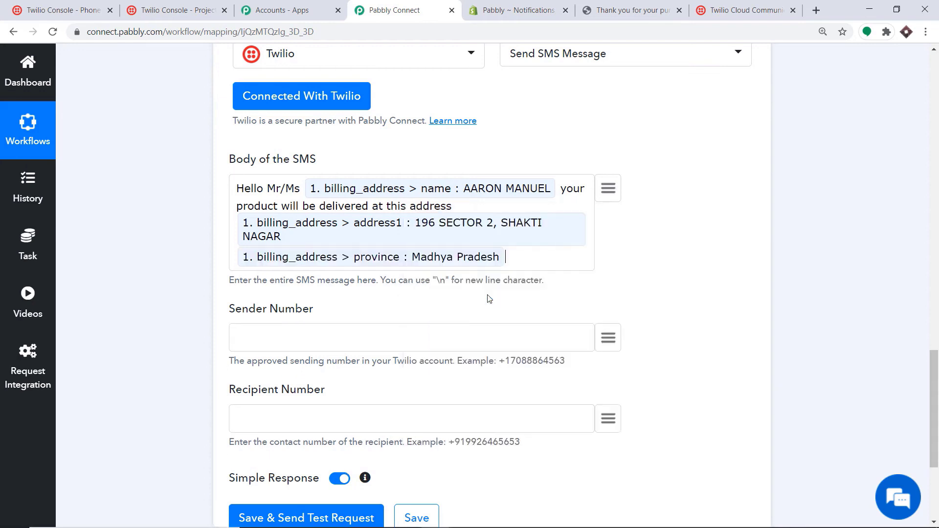
click(614, 191)
text(bhop)
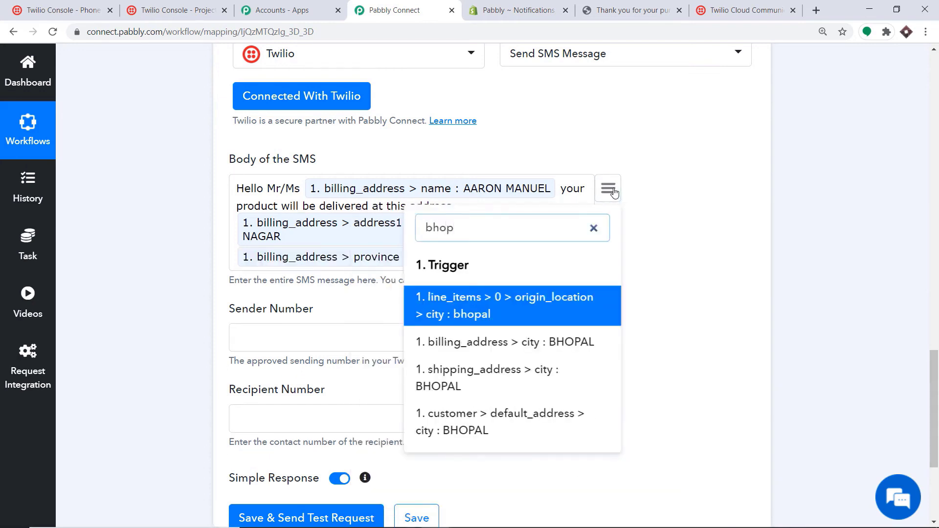
click(560, 307)
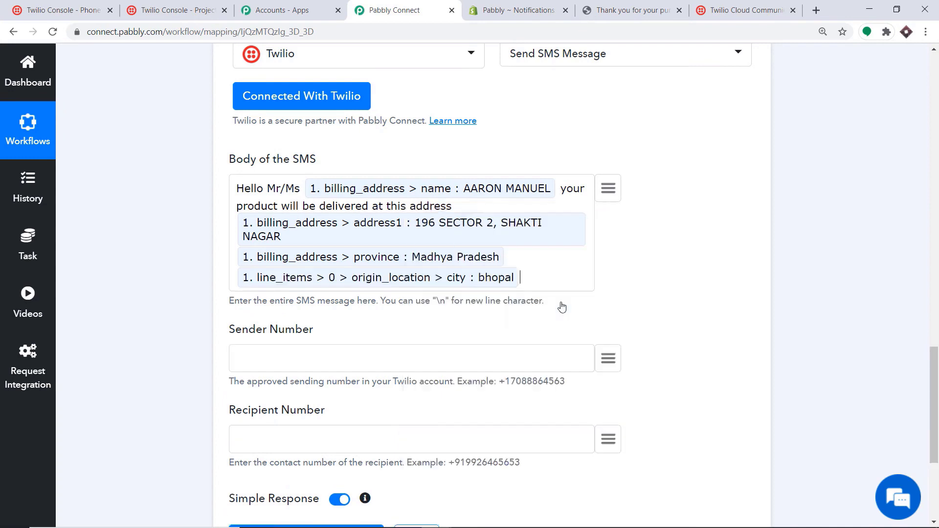
click(606, 195)
text(pi)
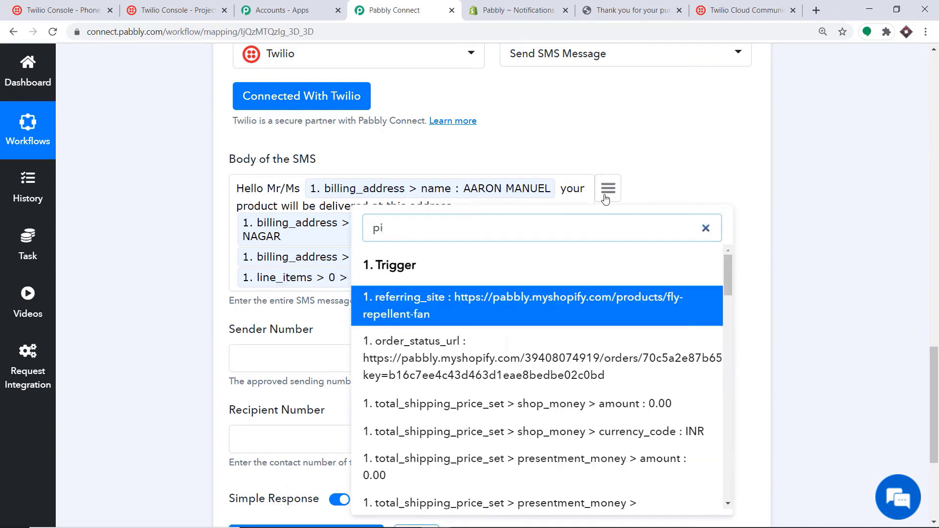
text(nc)
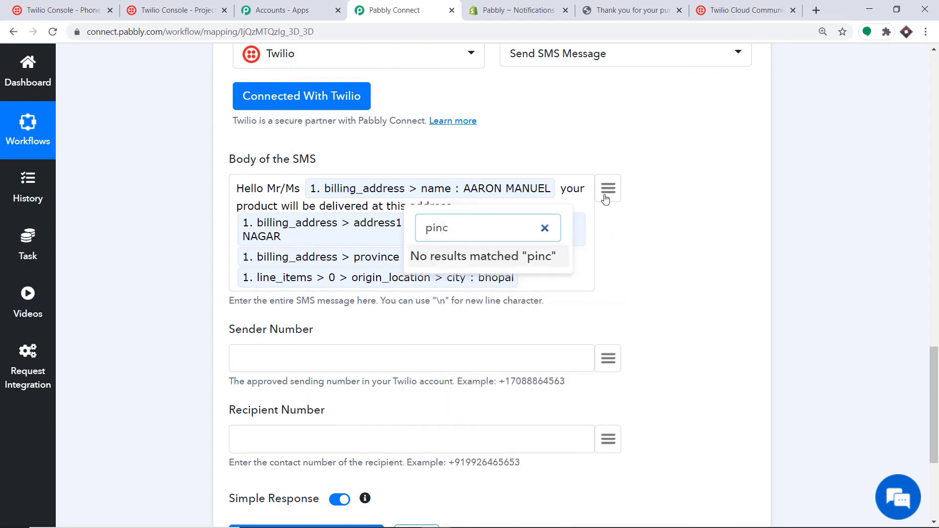
key(BackSpace)
key(BackSpace)
key(BackSpace)
key(BackSpace)
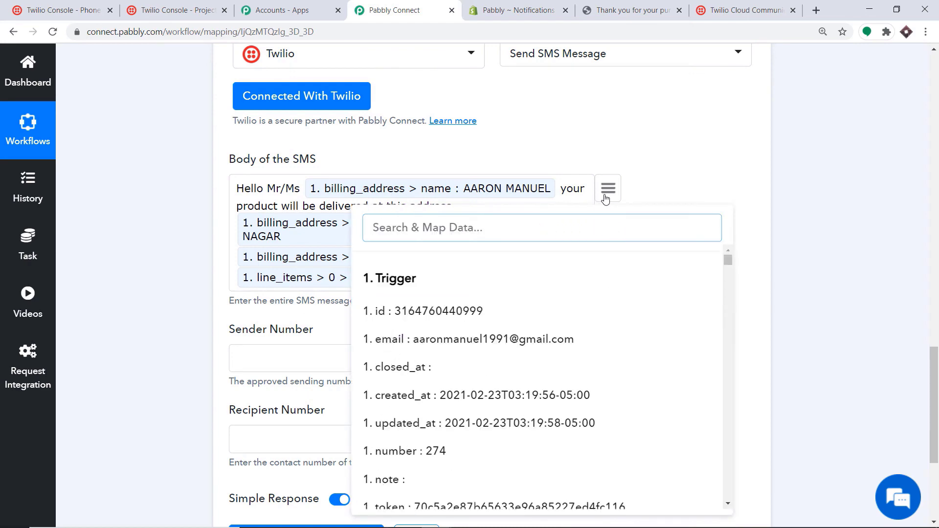
text(462)
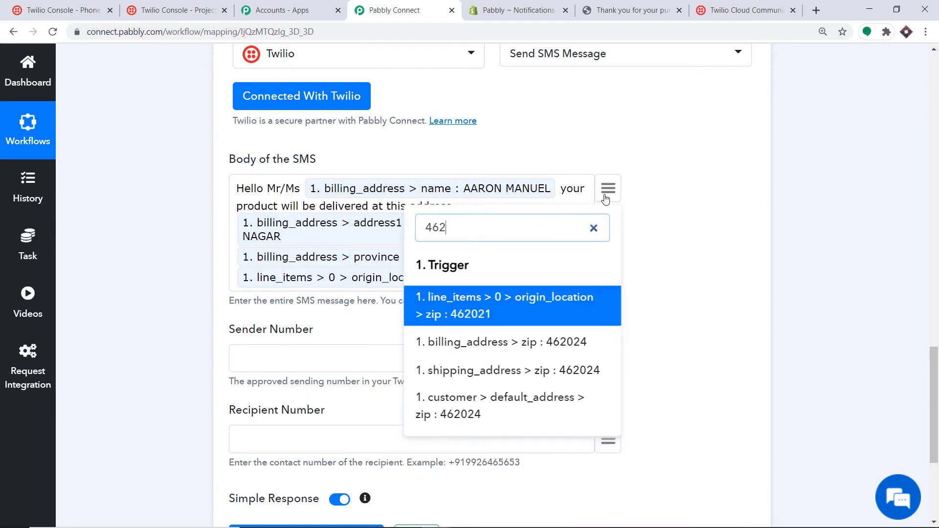
click(549, 342)
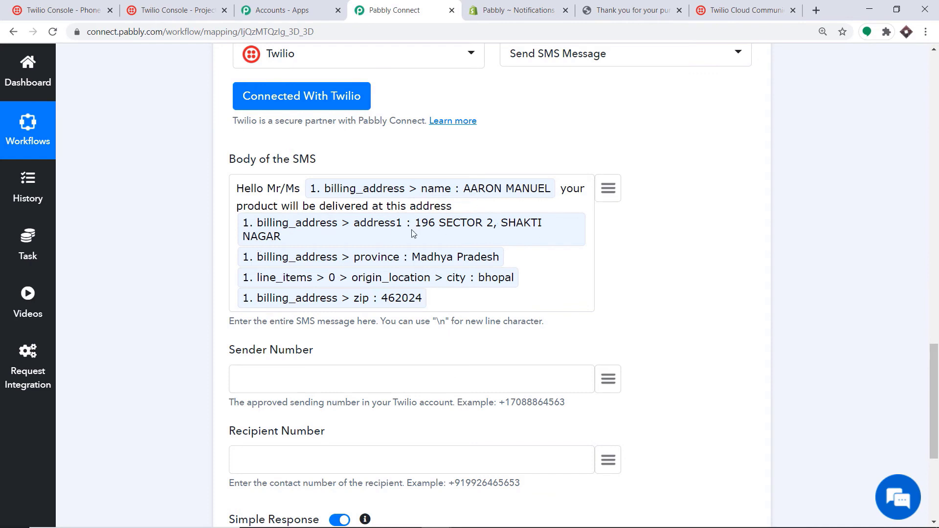
- Paste the Twilio phone number as the SMS sender number
click(449, 292)
scroll(448, 292, down, 3)
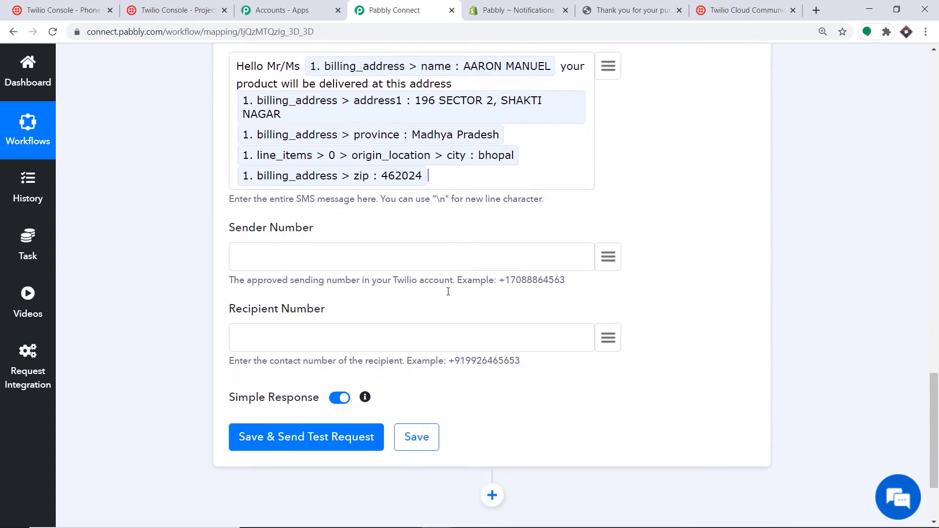
right_click(281, 256)
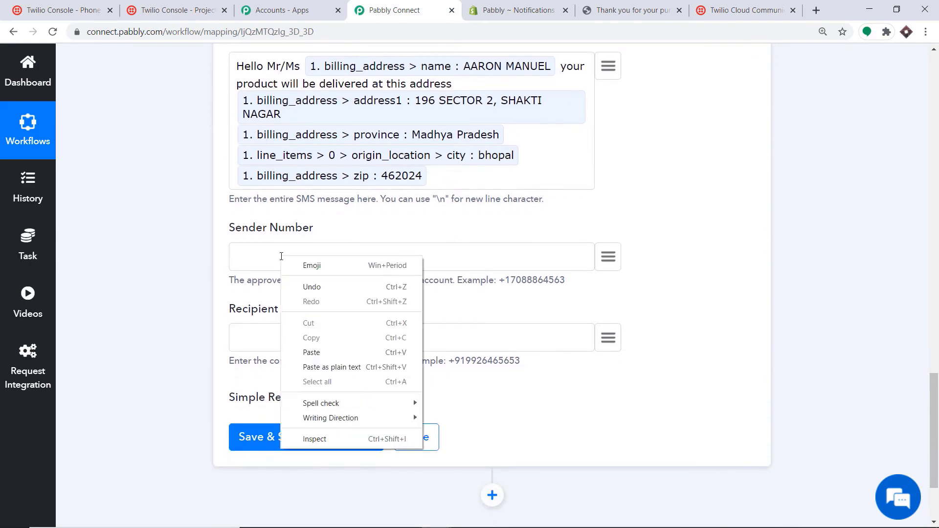
click(329, 352)
- Map the Recipient Number to the order's shipping_address phone
scroll(445, 313, down, 2)
scroll(449, 316, down, 1)
click(603, 215)
scroll(515, 349, down, 12)
scroll(514, 348, down, 12)
scroll(514, 344, down, 12)
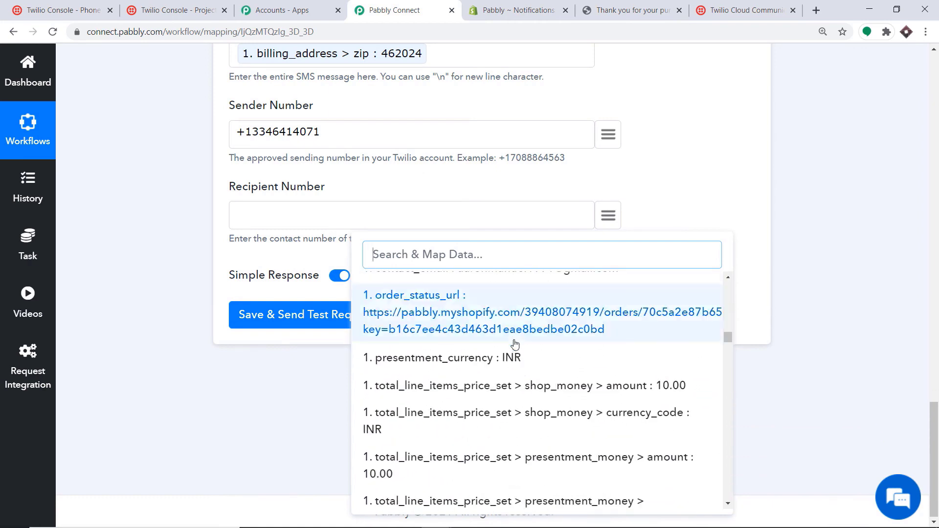
text(+91)
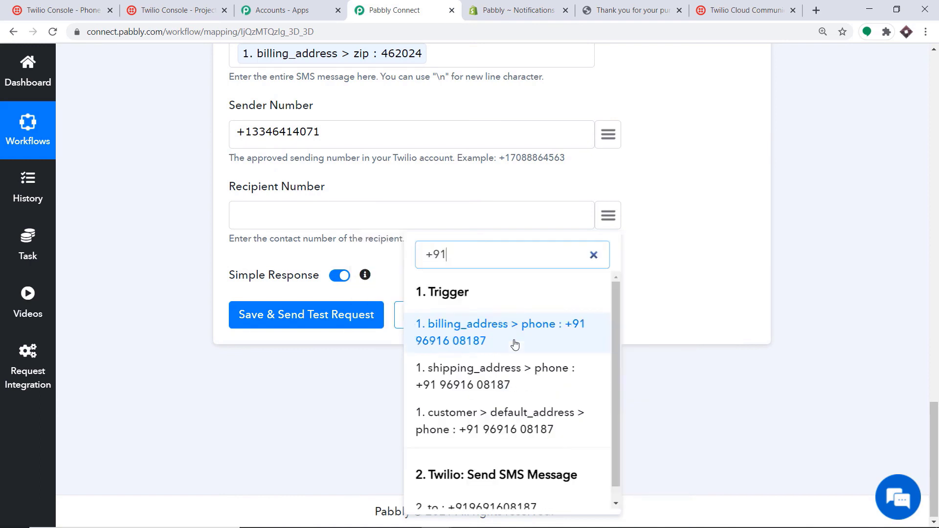
click(509, 381)
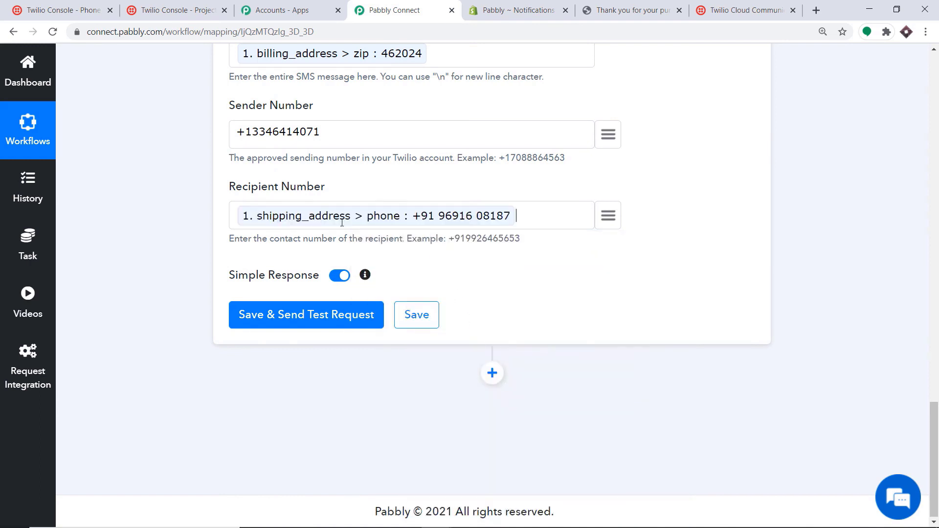
scroll(383, 224, up, 3)
scroll(383, 224, up, 2)
scroll(383, 224, down, 4)
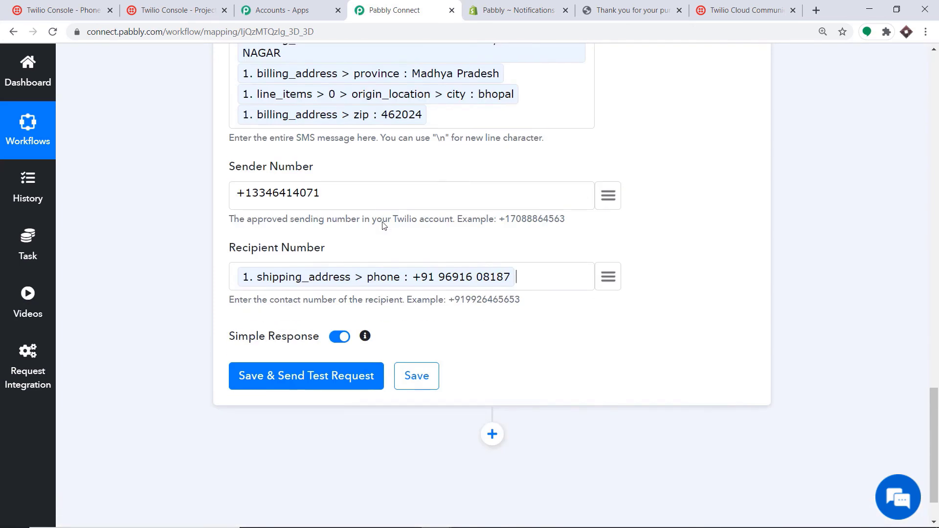
- Save and send a test request for the Twilio SMS action, checking the queued response
click(292, 379)
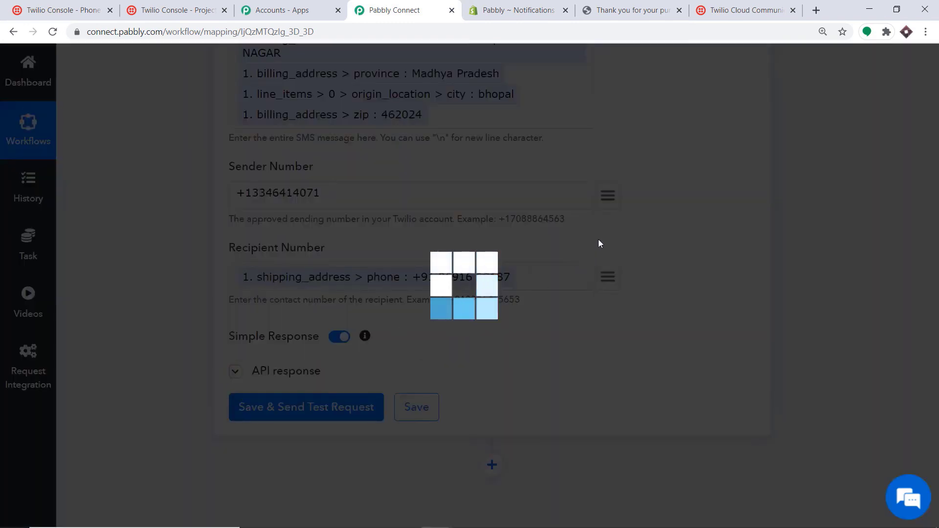
scroll(608, 290, down, 3)
scroll(608, 292, down, 3)
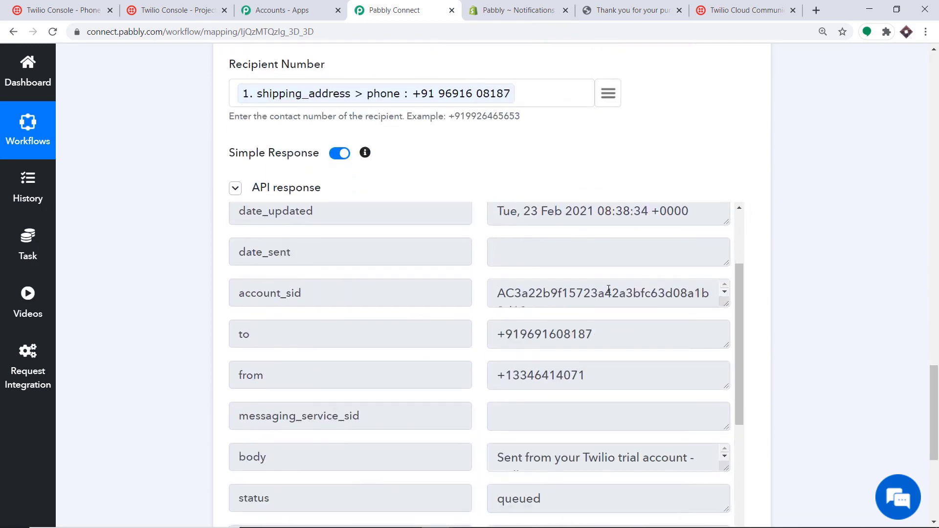
scroll(608, 289, up, 3)
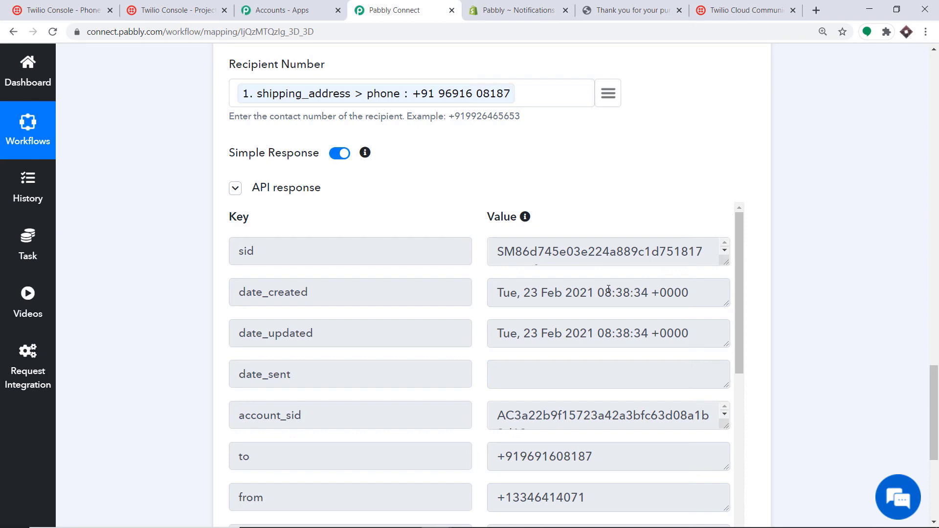
scroll(803, 245, up, 6)
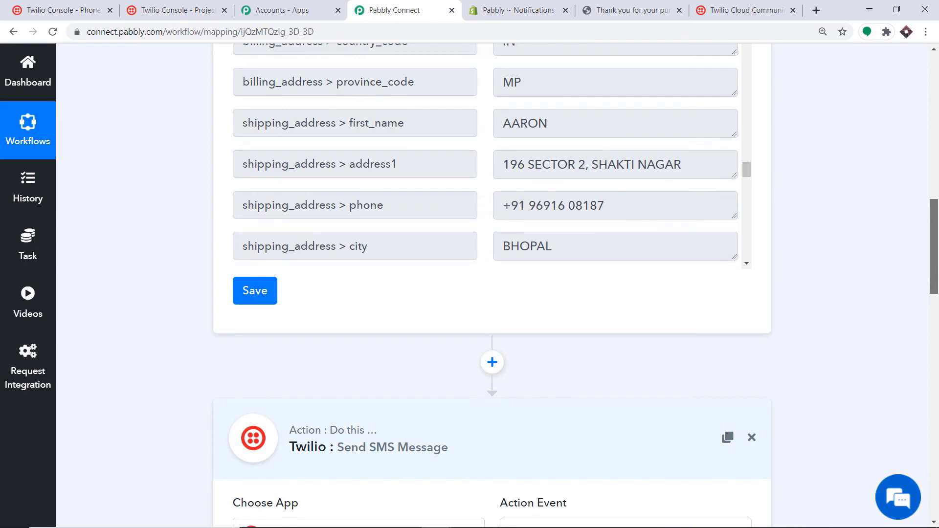
scroll(525, 261, down, 2)
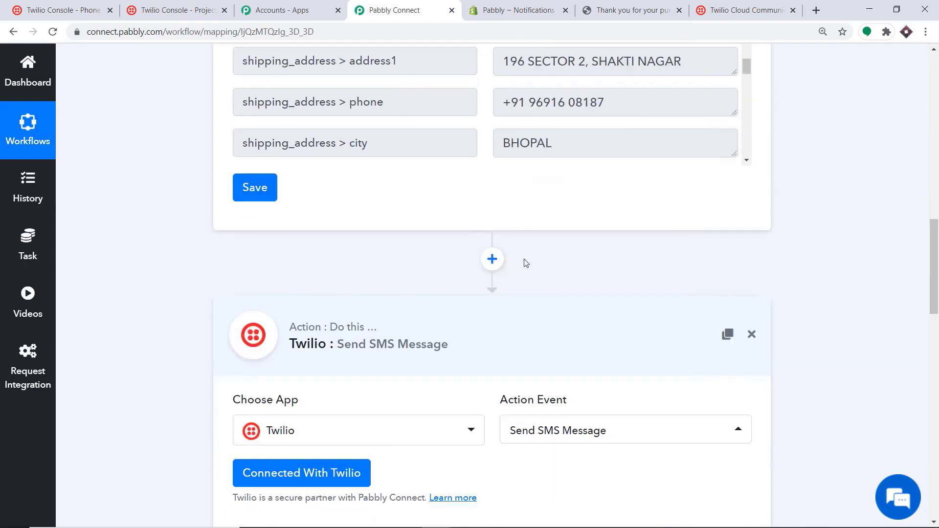
- Collapse the Twilio action and the Shopify trigger steps
click(489, 319)
scroll(492, 155, up, 13)
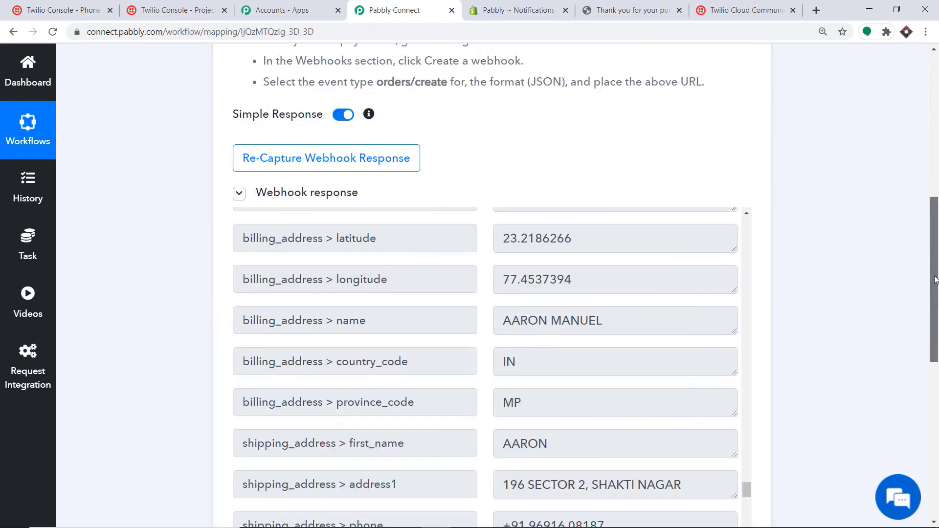
click(472, 144)
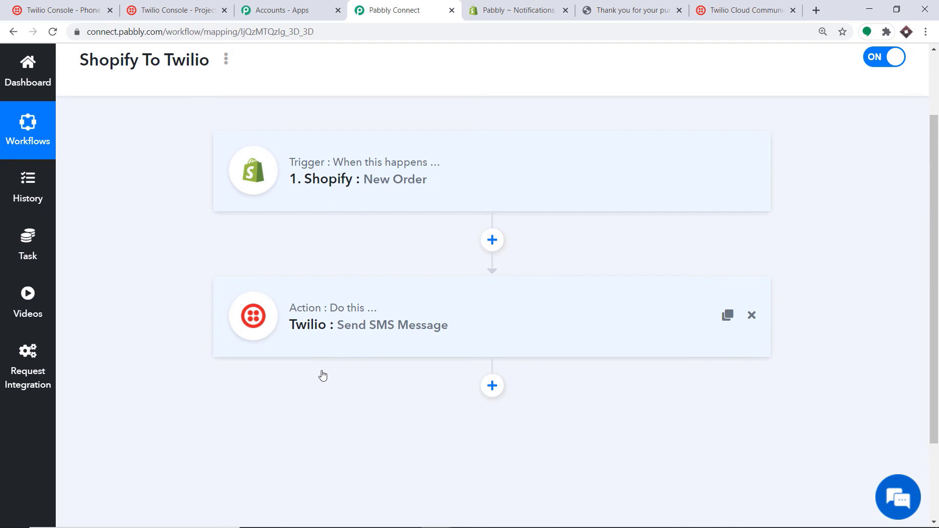
- Open the online storefront and go to the pink folding pet dog carrier product
click(494, 16)
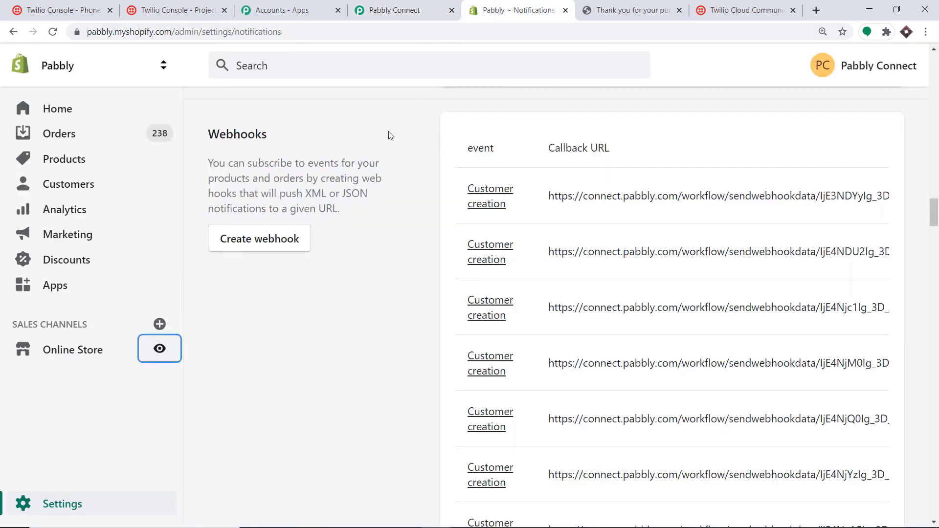
click(152, 356)
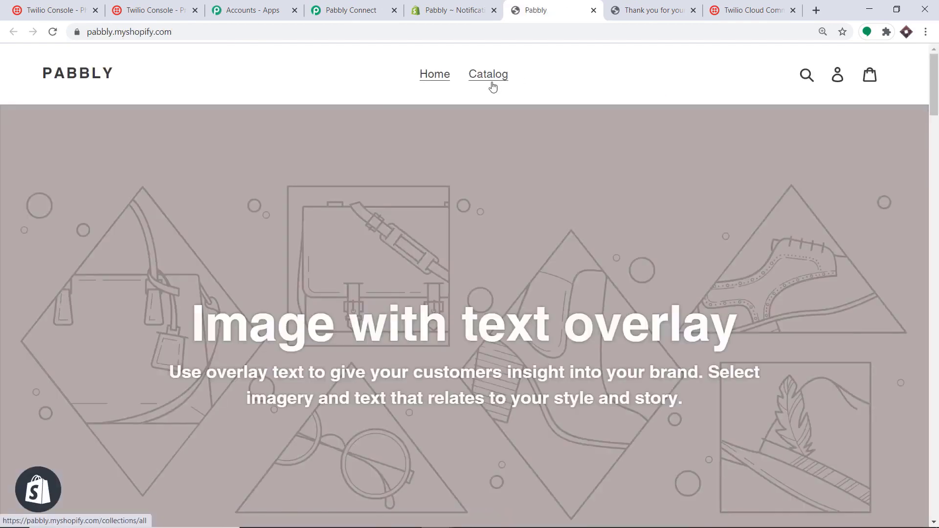
scroll(572, 143, down, 7)
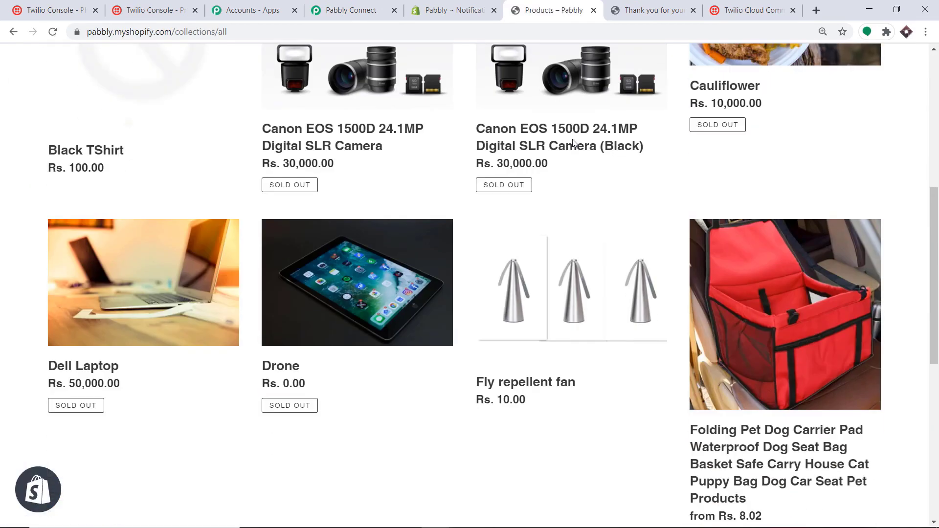
scroll(775, 277, down, 3)
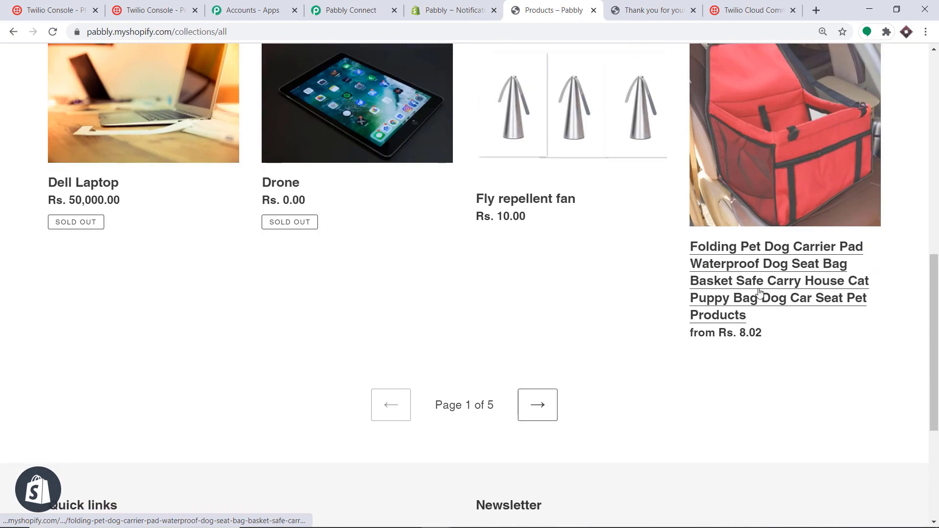
click(766, 276)
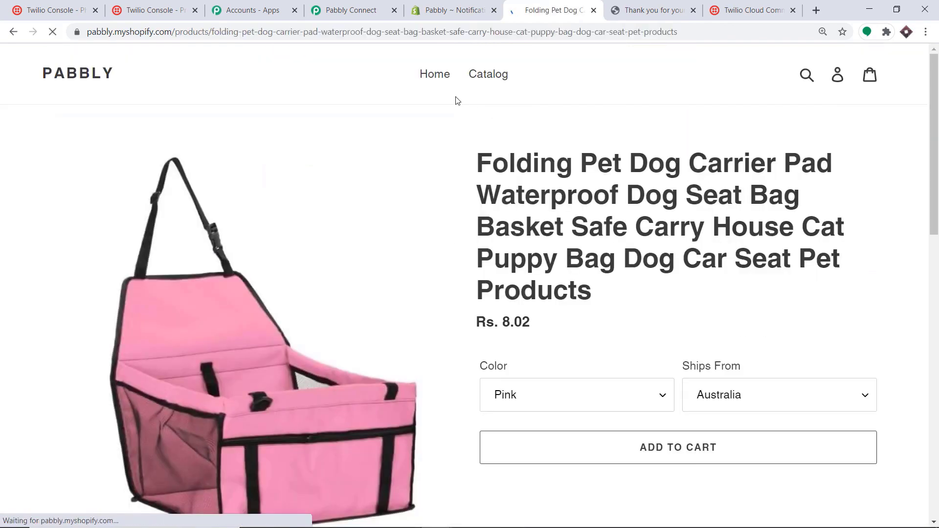
scroll(590, 220, down, 2)
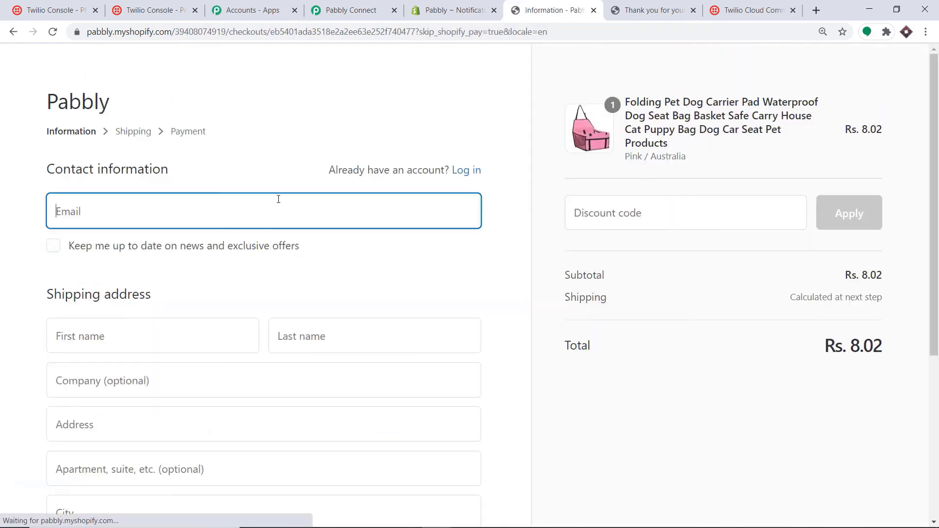
- Autofill checkout with saved contact and address details, edit the phone, and continue to payment
click(218, 211)
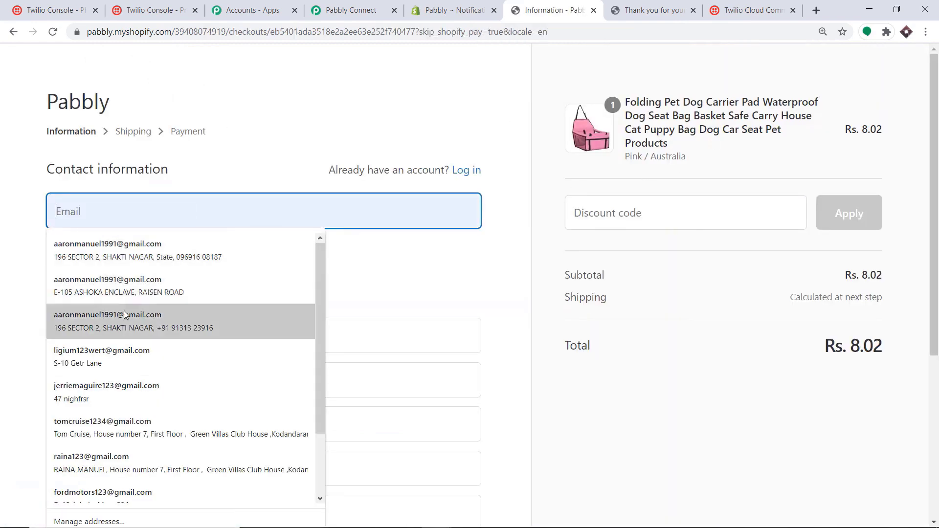
click(93, 368)
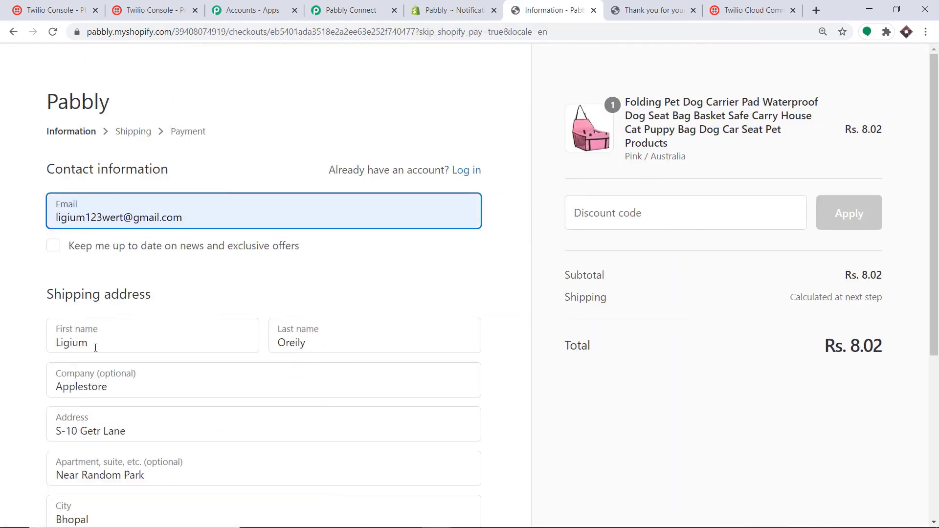
scroll(258, 243, down, 3)
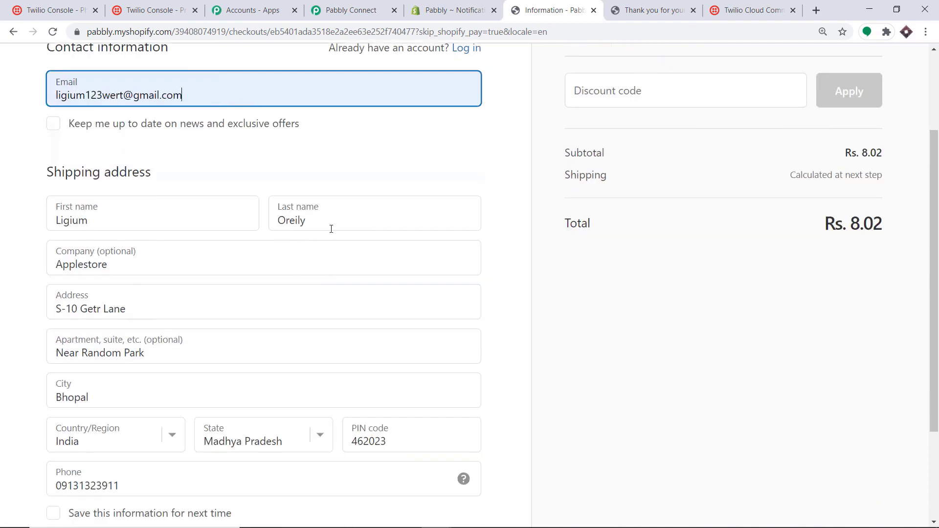
scroll(101, 264, down, 1)
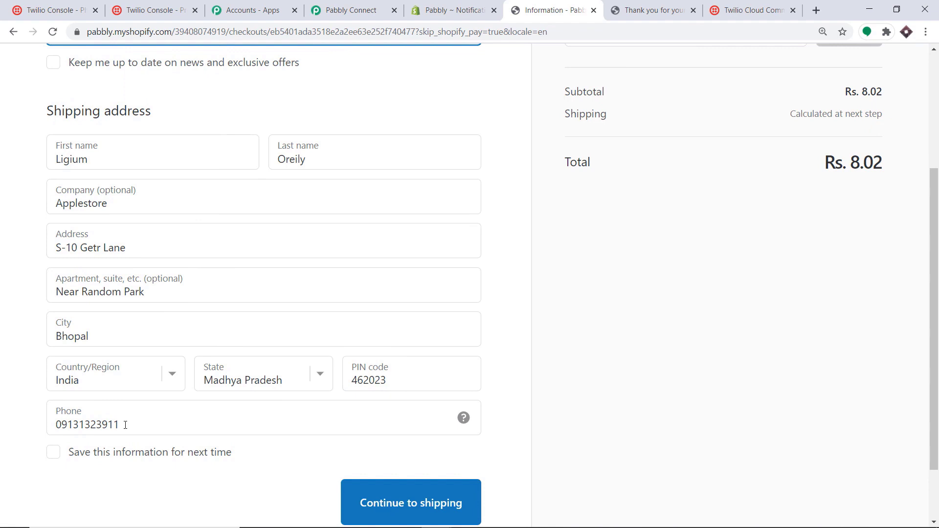
drag(125, 425, 53, 428)
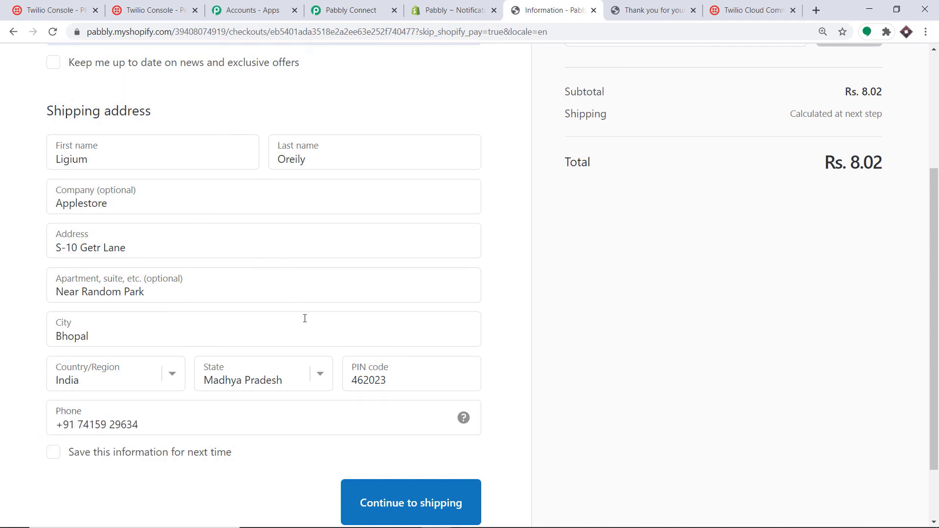
click(423, 511)
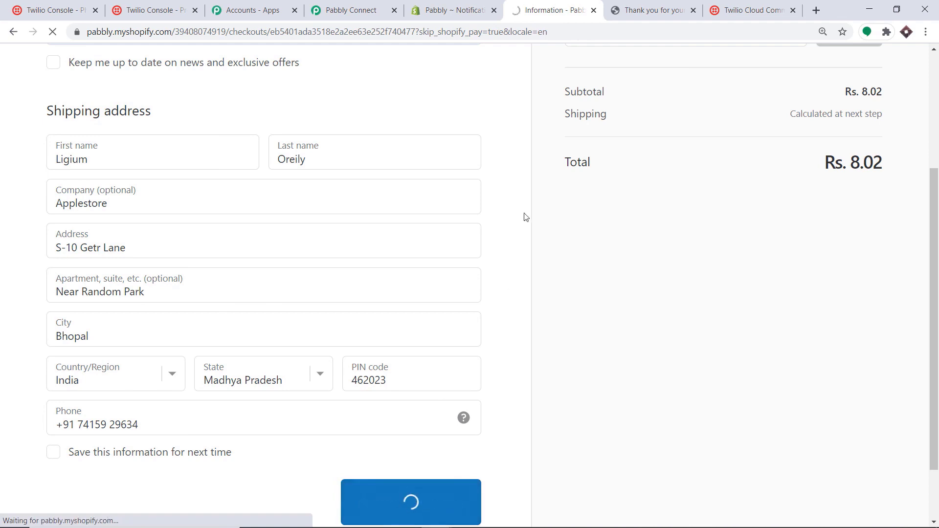
click(433, 379)
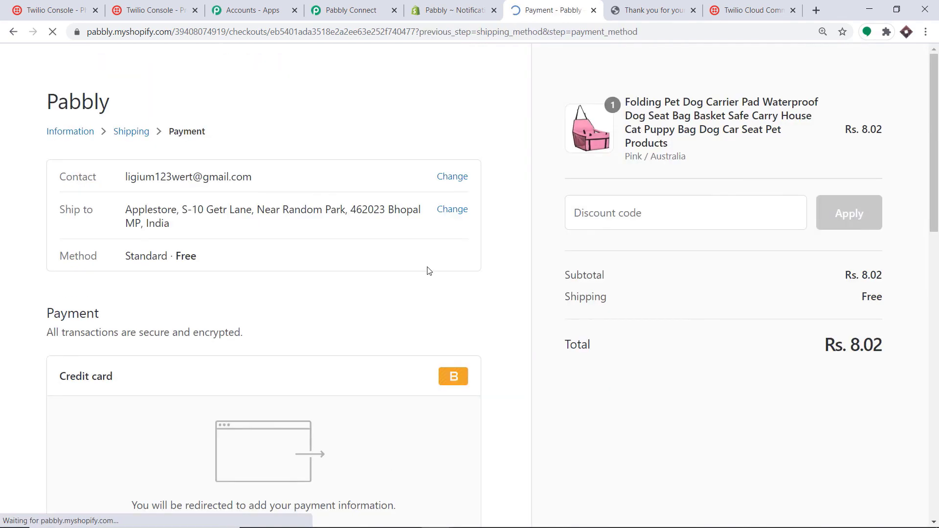
- Enter test card details with expiry 10/25 and pay for the Rs. 8.02 order
scroll(357, 293, down, 2)
click(147, 305)
text(1)
click(259, 357)
text(P)
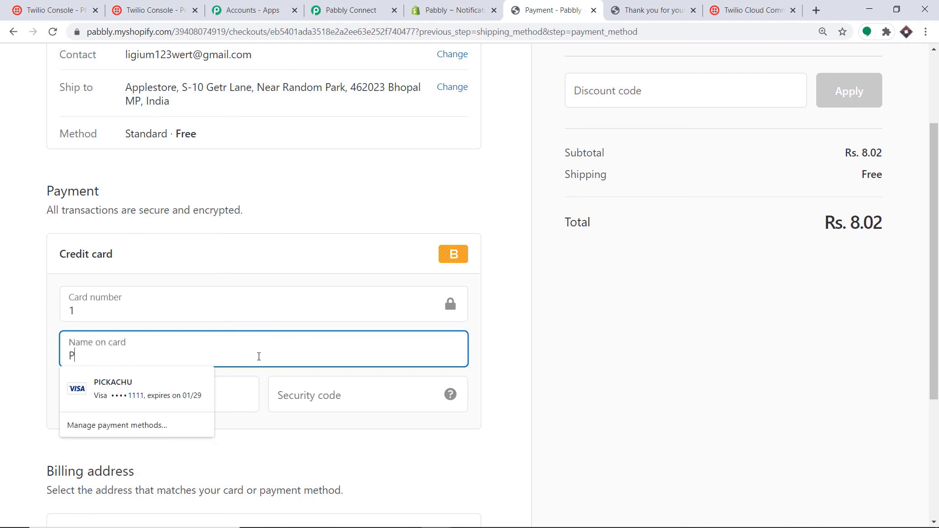
text(ICKACHU)
click(531, 268)
click(190, 397)
text(10 / 25)
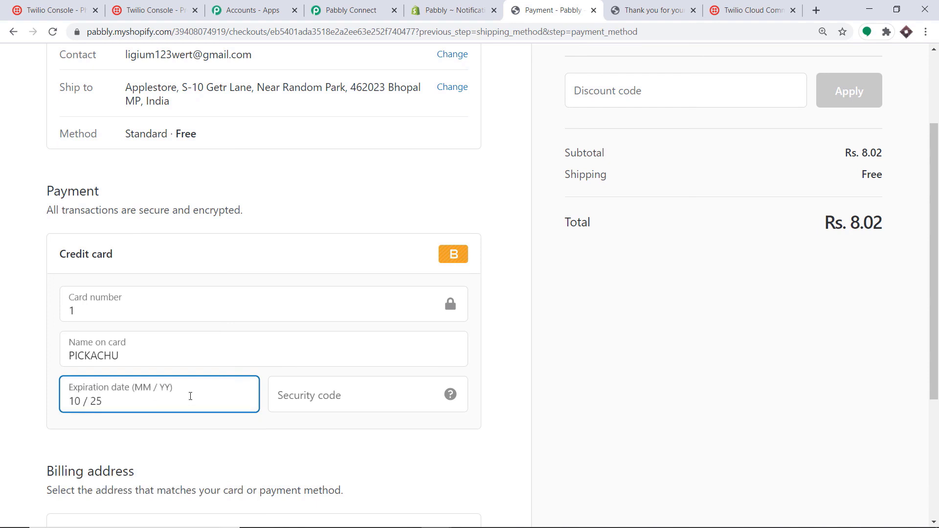
click(324, 396)
text(234)
scroll(528, 346, down, 2)
scroll(528, 347, down, 2)
click(428, 429)
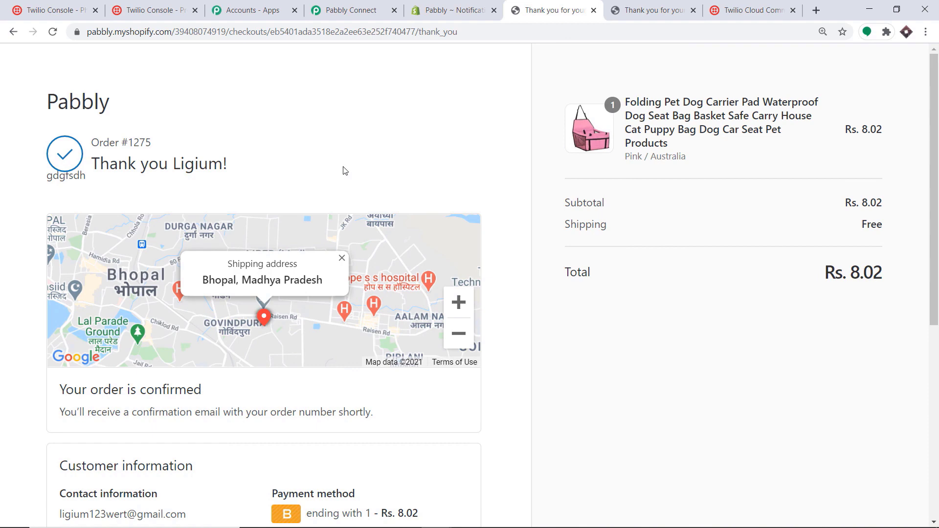
click(171, 11)
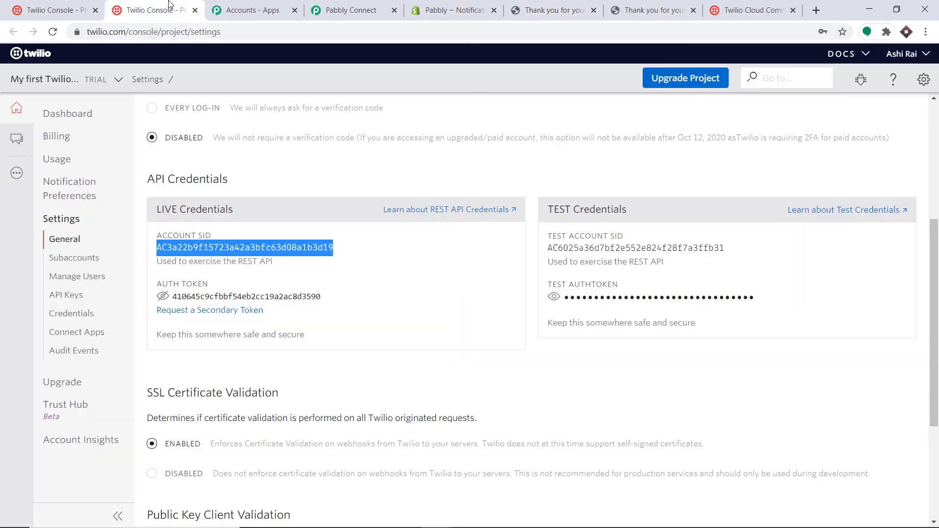
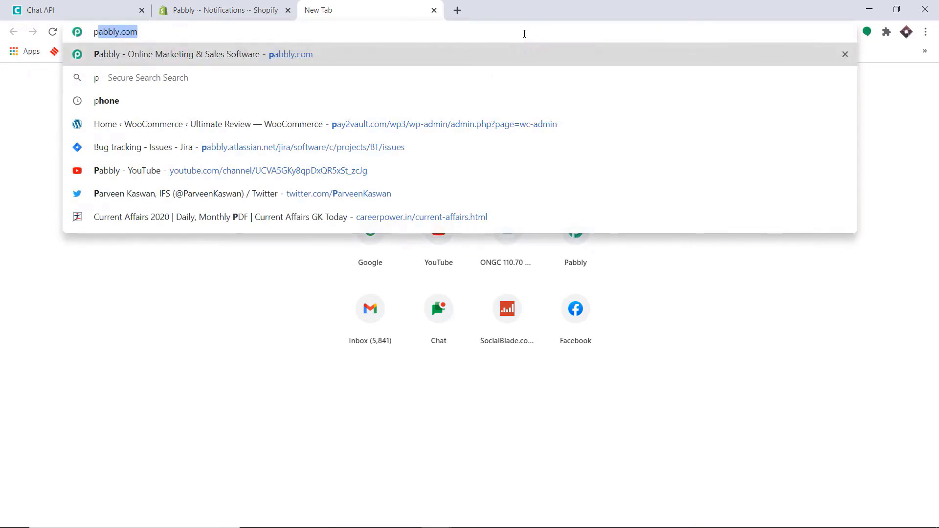
- Go to Pabbly's Connect product page, sign in, and launch Pabbly Connect from All Apps
key(Return)
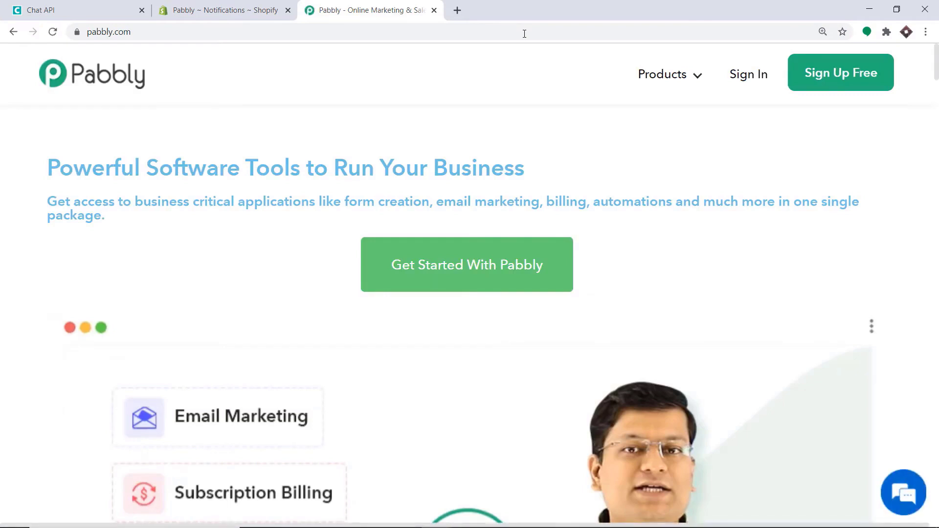
click(658, 74)
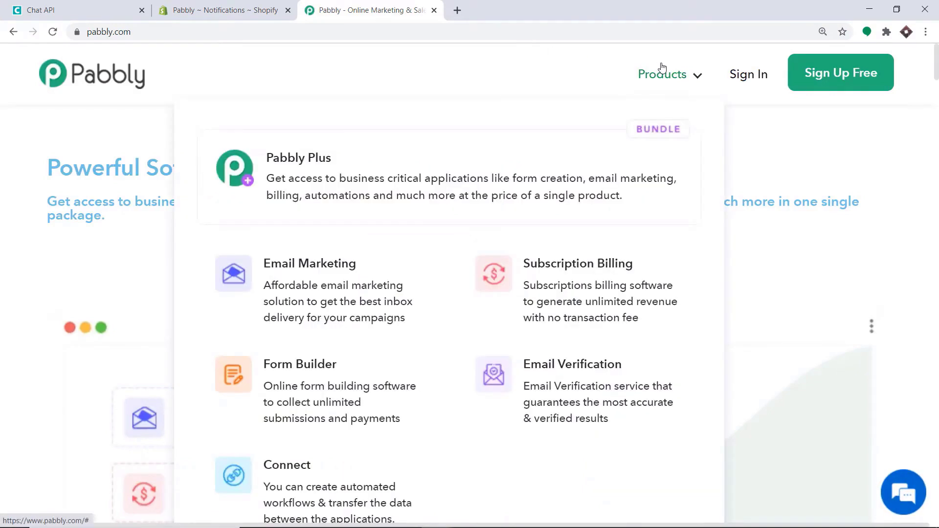
click(311, 483)
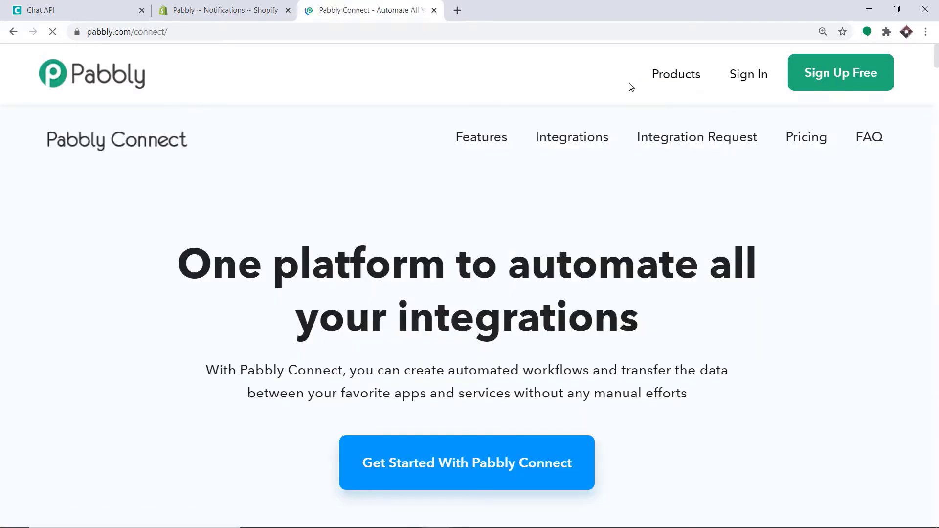
click(753, 77)
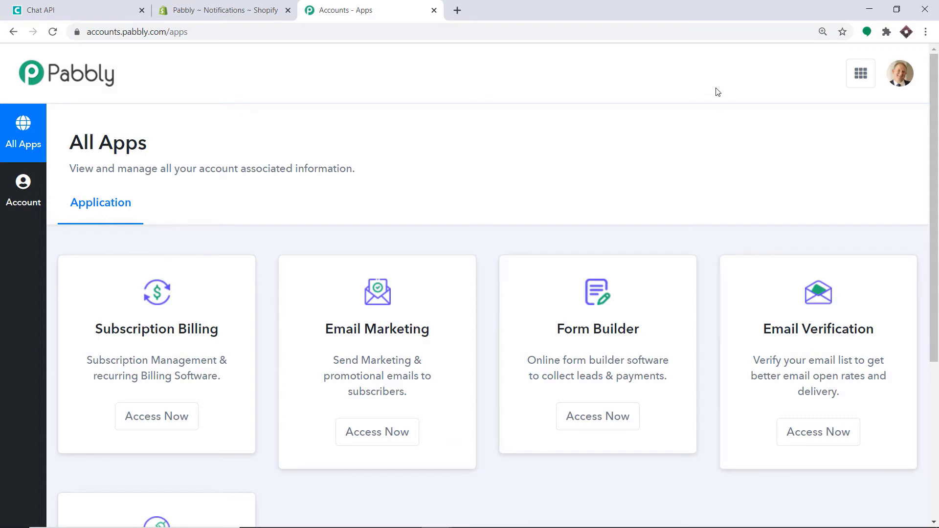
scroll(671, 147, down, 5)
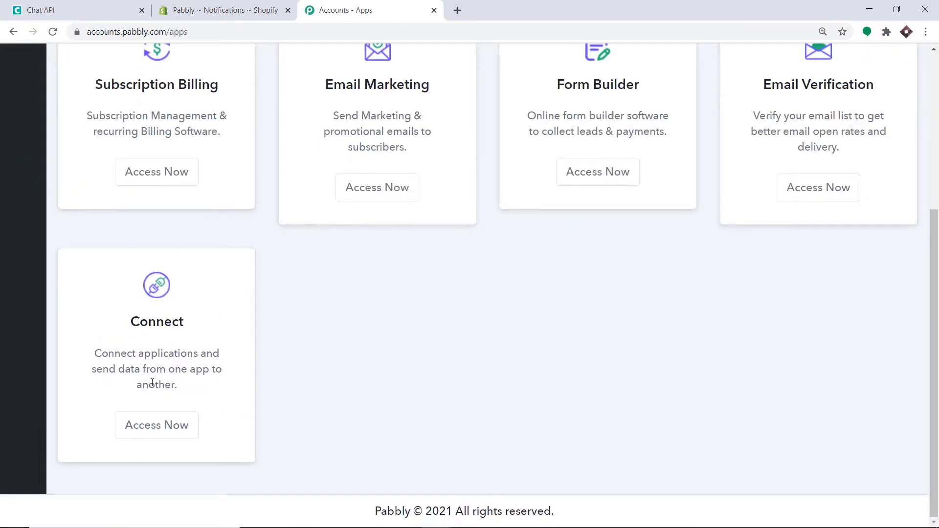
click(162, 424)
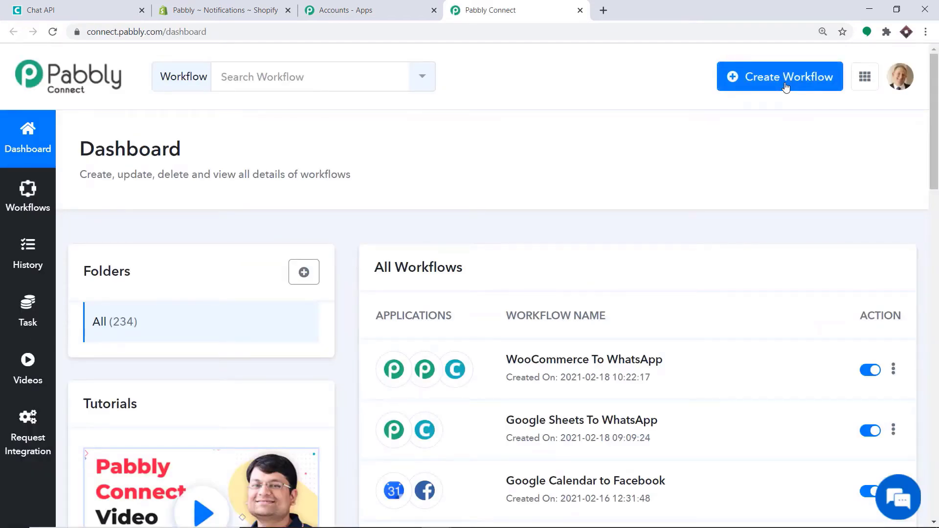
- Create a new workflow named 'Shopify to WhatsApp'
click(786, 86)
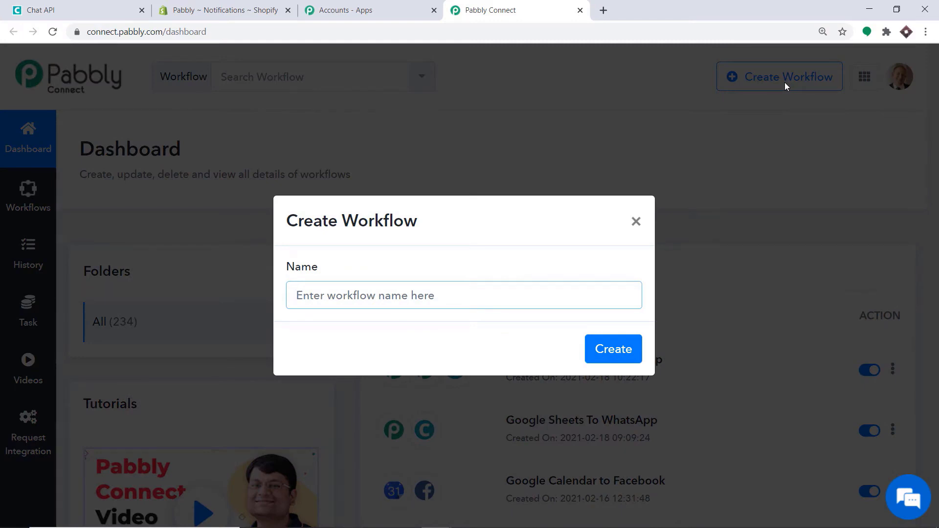
text(Shopify t)
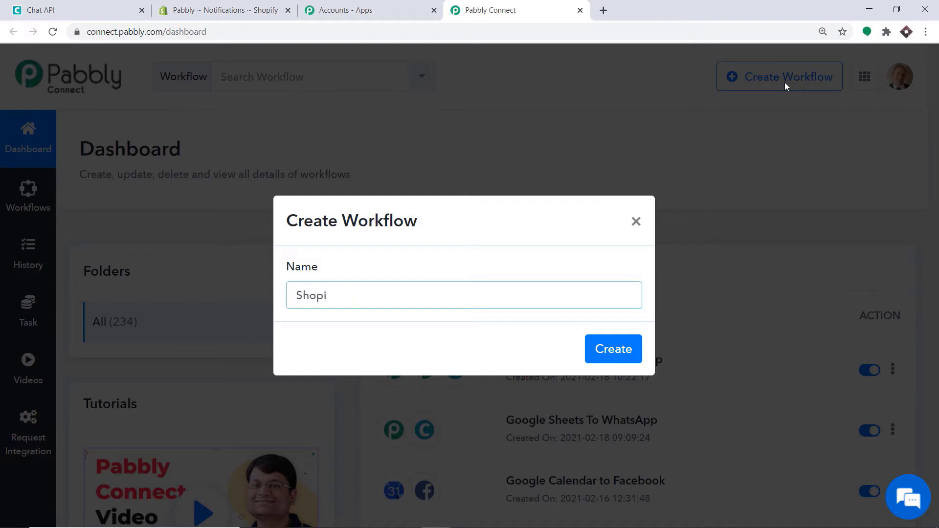
text(o WhatsApp)
click(635, 349)
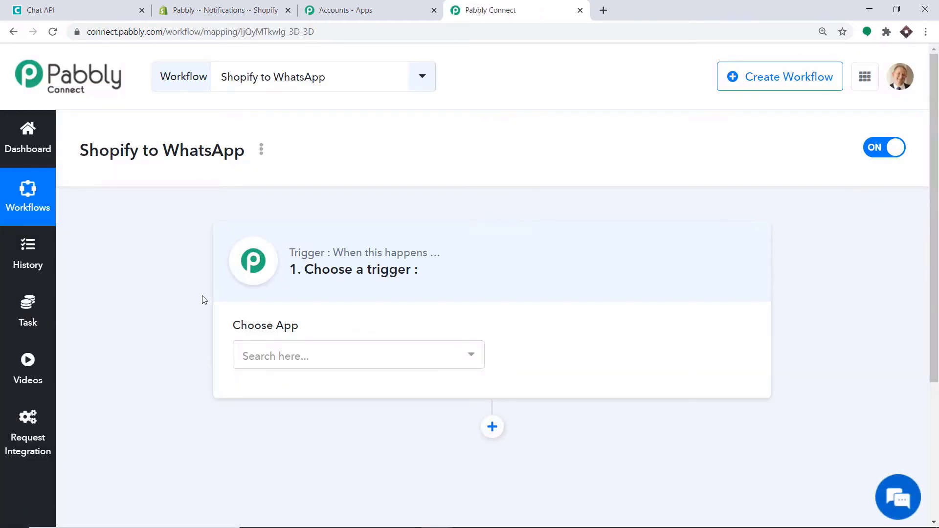
- Set the trigger app to Shopify with New Order as the trigger event
click(288, 358)
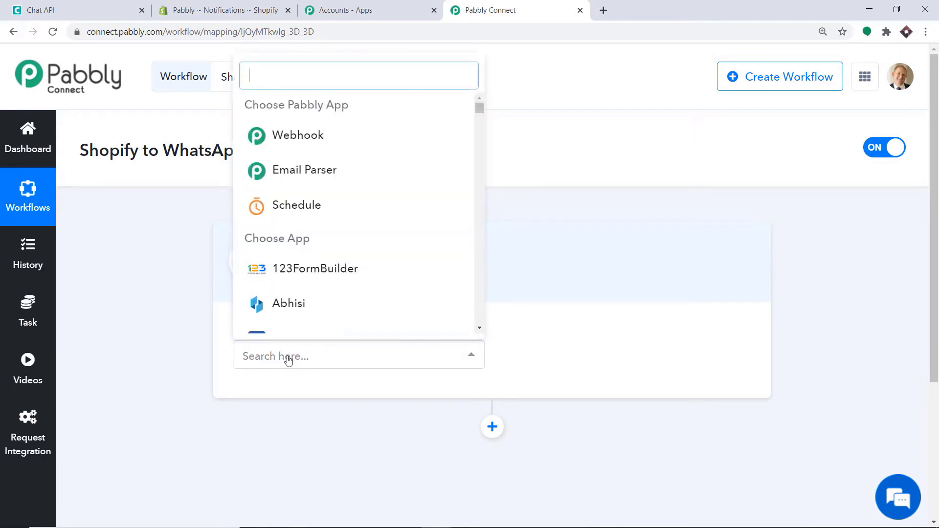
text(shopi)
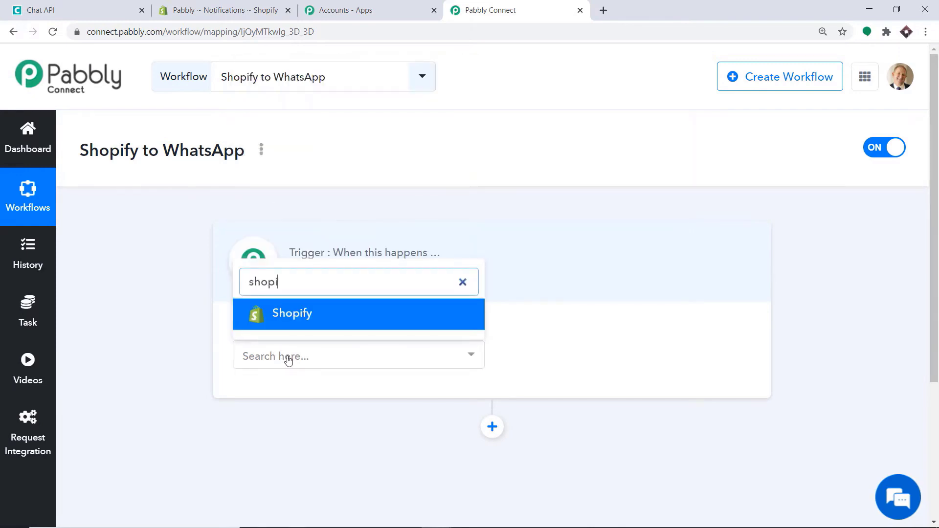
text(fy)
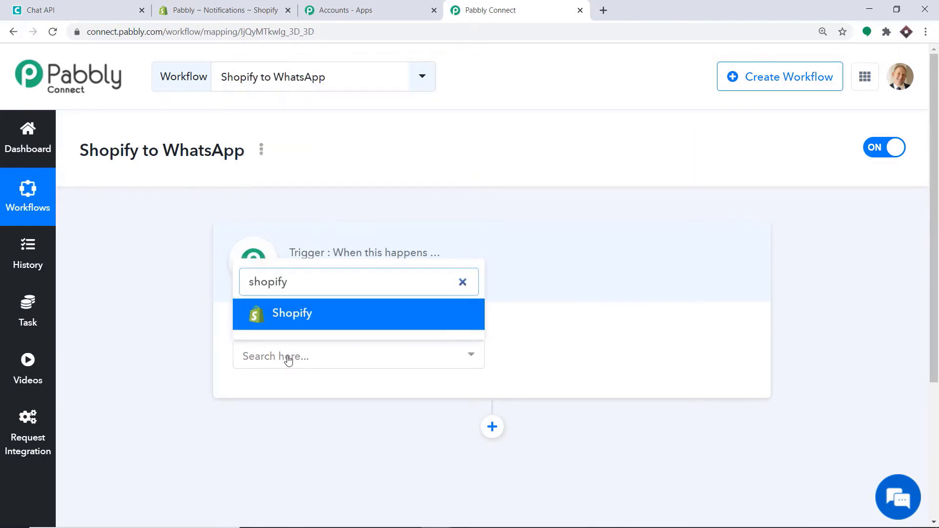
click(311, 317)
click(581, 356)
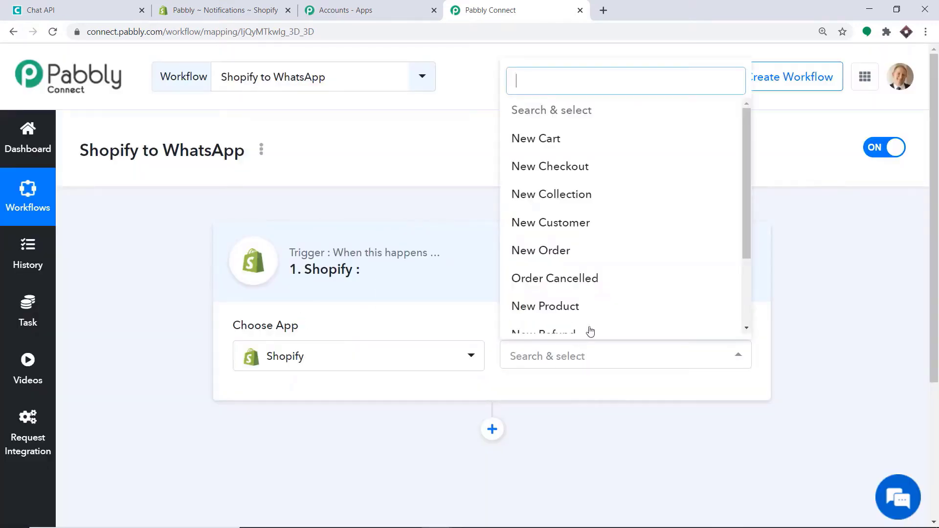
click(546, 250)
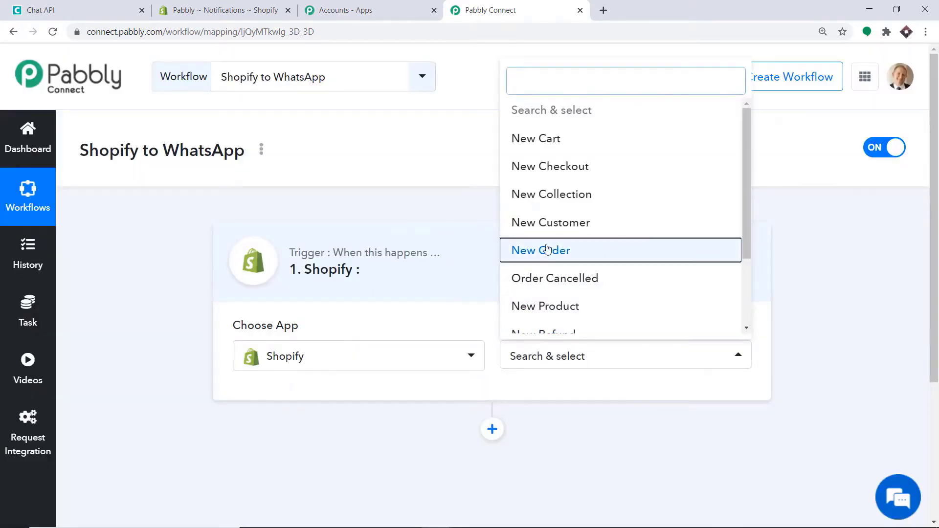
click(581, 360)
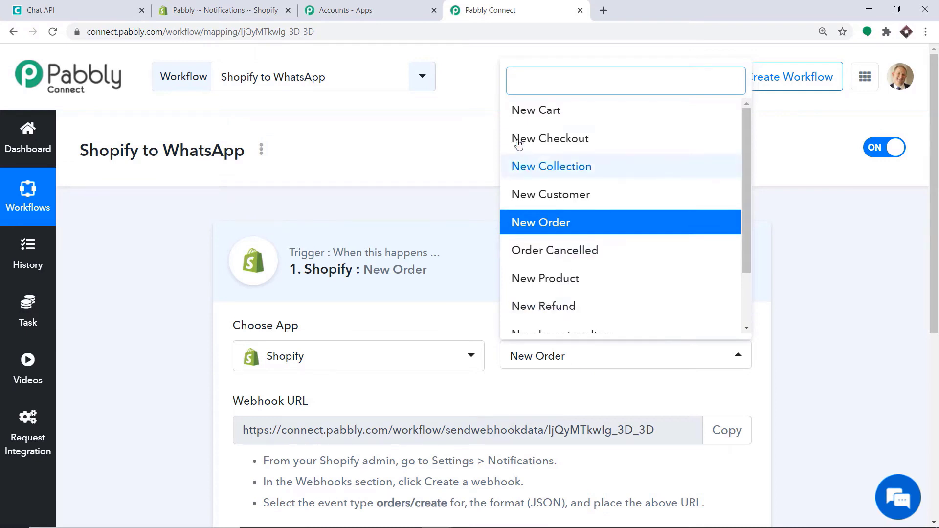
scroll(562, 168, down, 2)
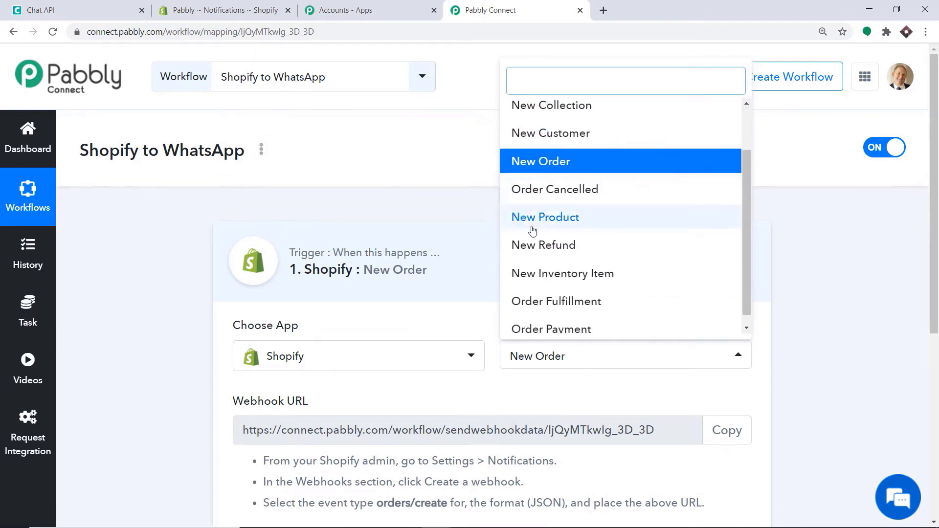
scroll(585, 125, up, 2)
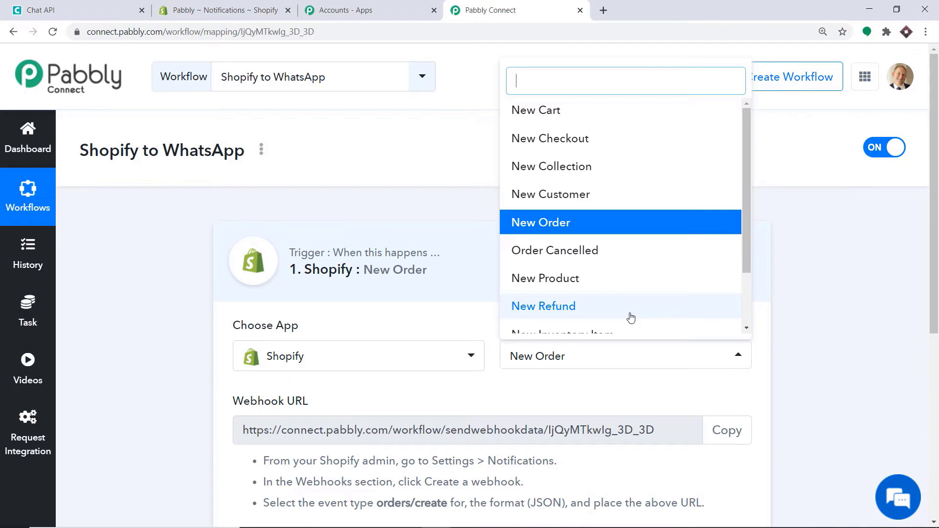
click(537, 383)
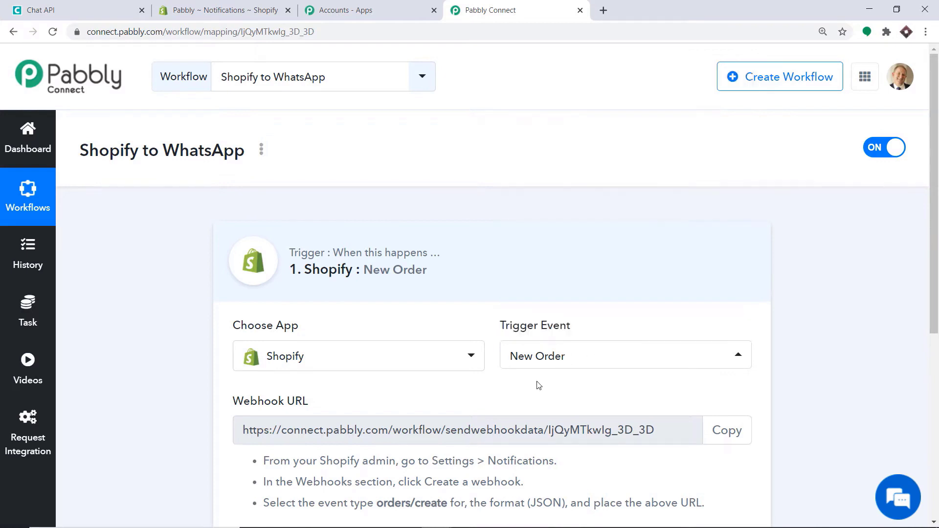
scroll(602, 273, down, 5)
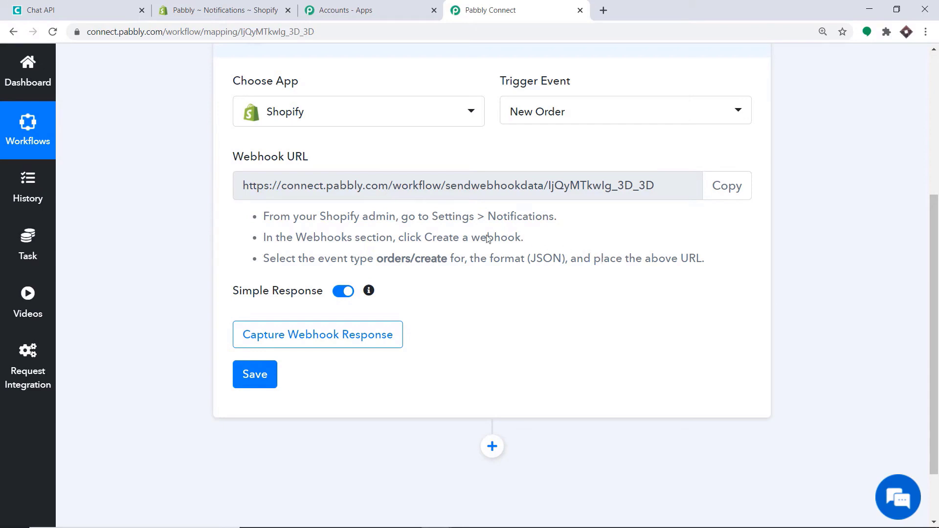
click(248, 7)
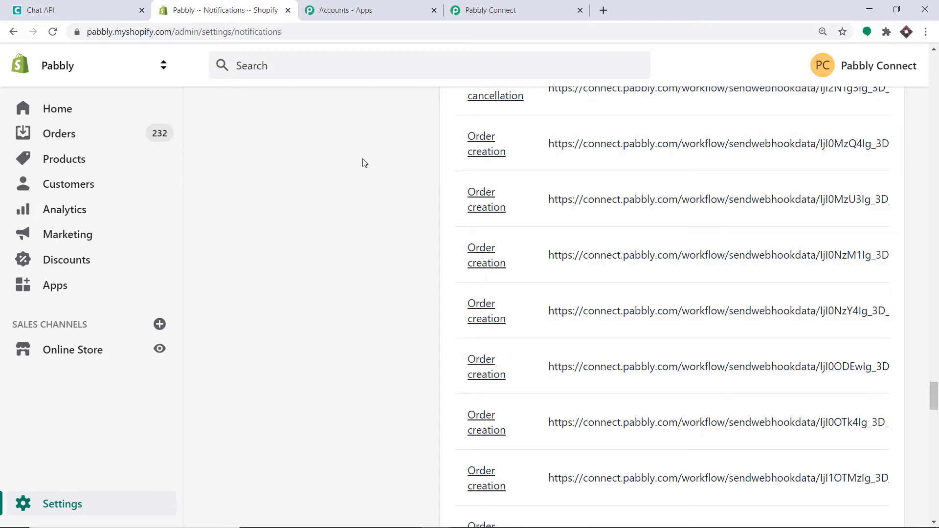
- In Shopify Settings > Notifications, start a new webhook from the Webhooks section
scroll(192, 164, down, 2)
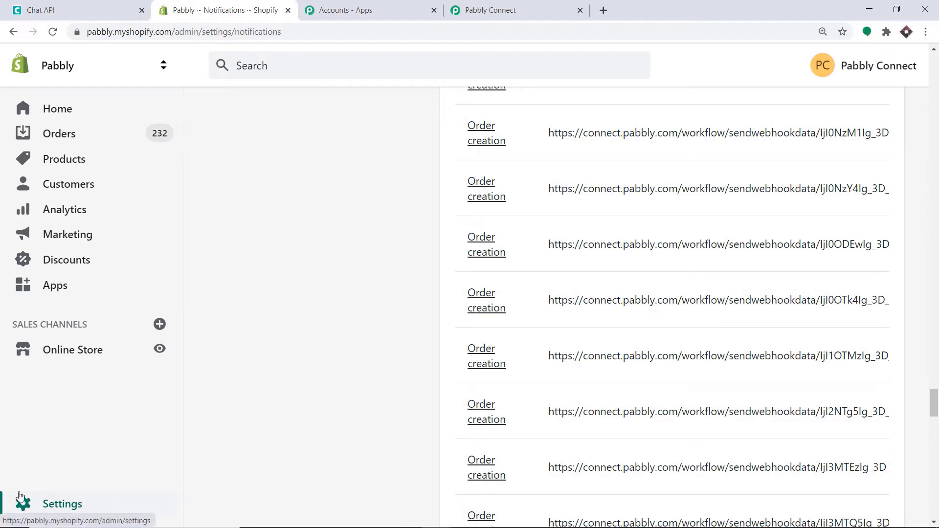
click(47, 507)
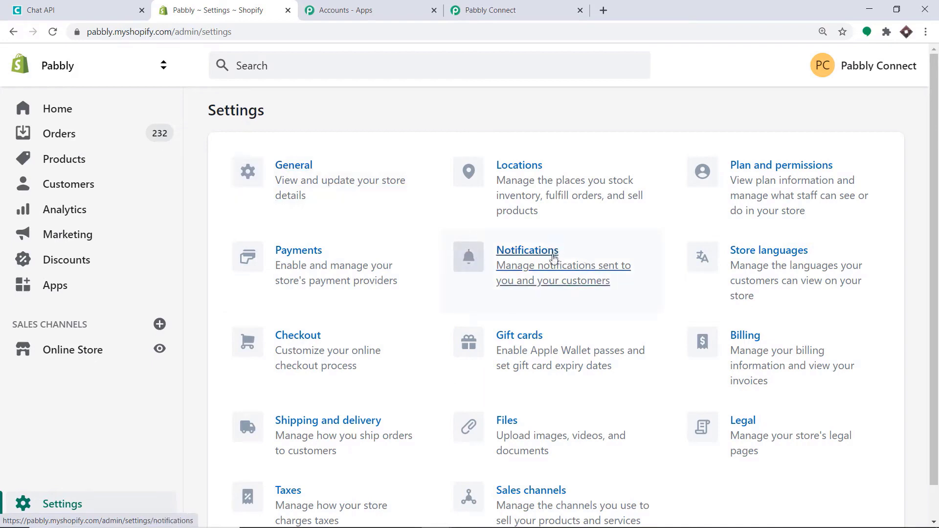
click(523, 264)
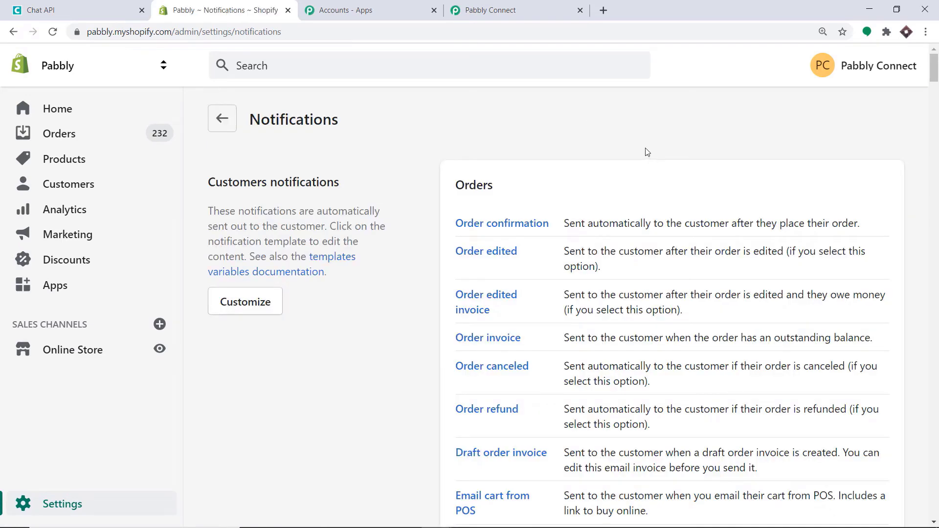
scroll(374, 141, down, 15)
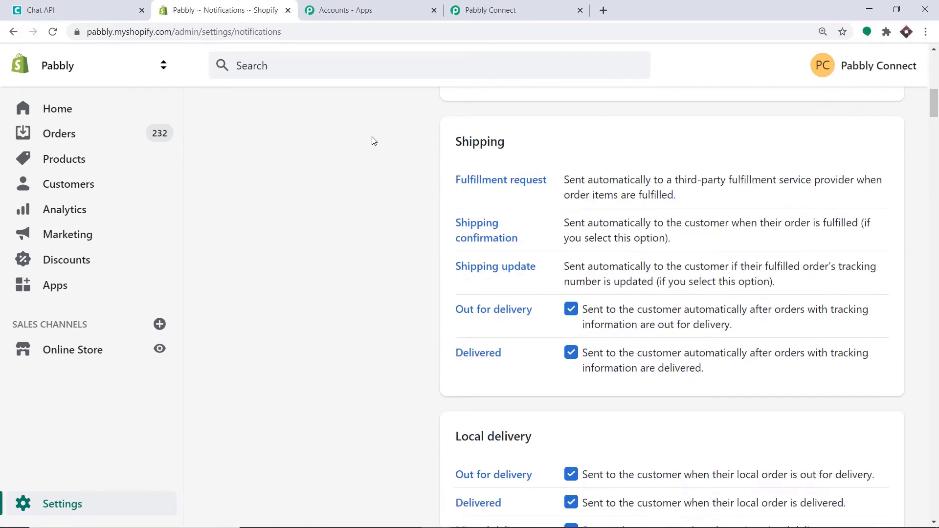
scroll(374, 141, down, 20)
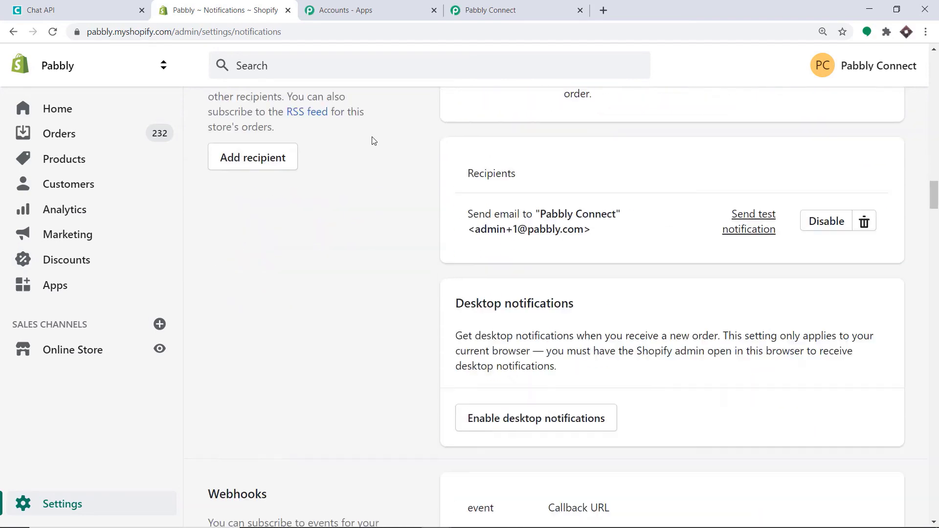
scroll(373, 141, up, 1)
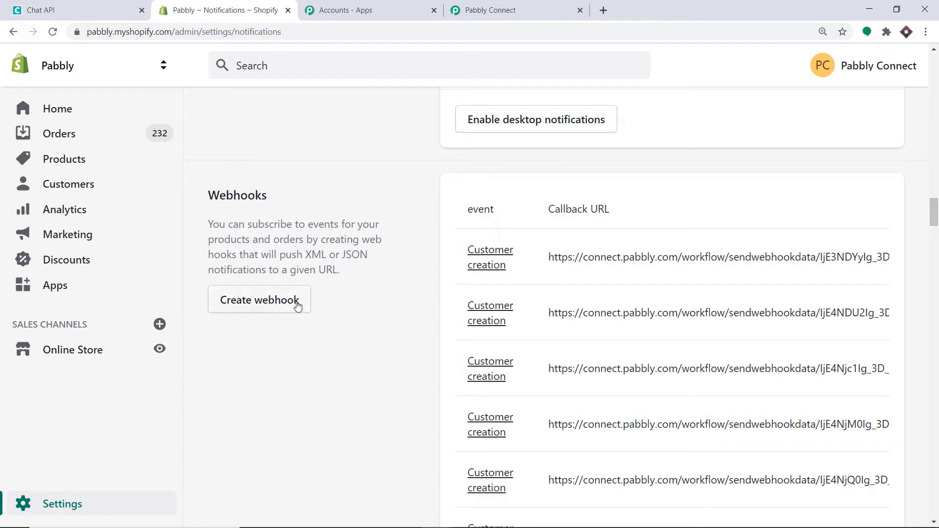
click(260, 305)
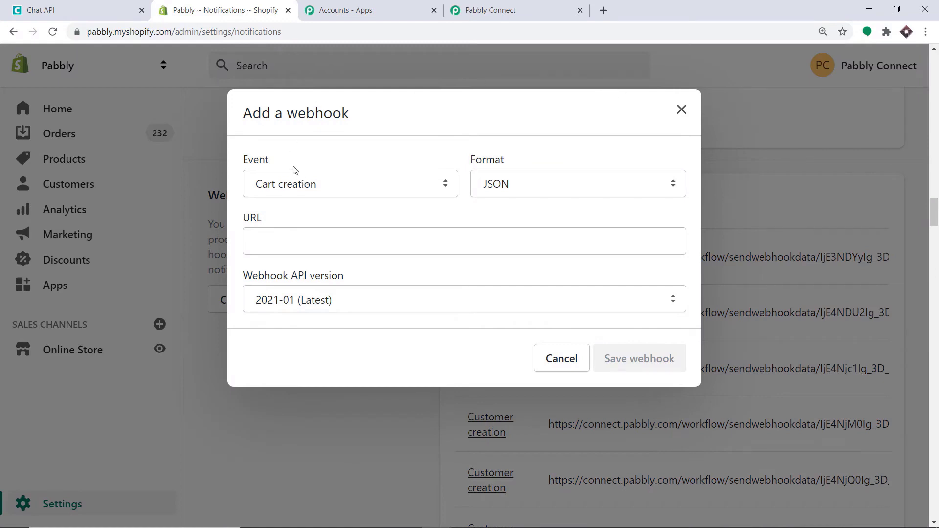
- Choose Order creation as the webhook event
click(306, 189)
key(o)
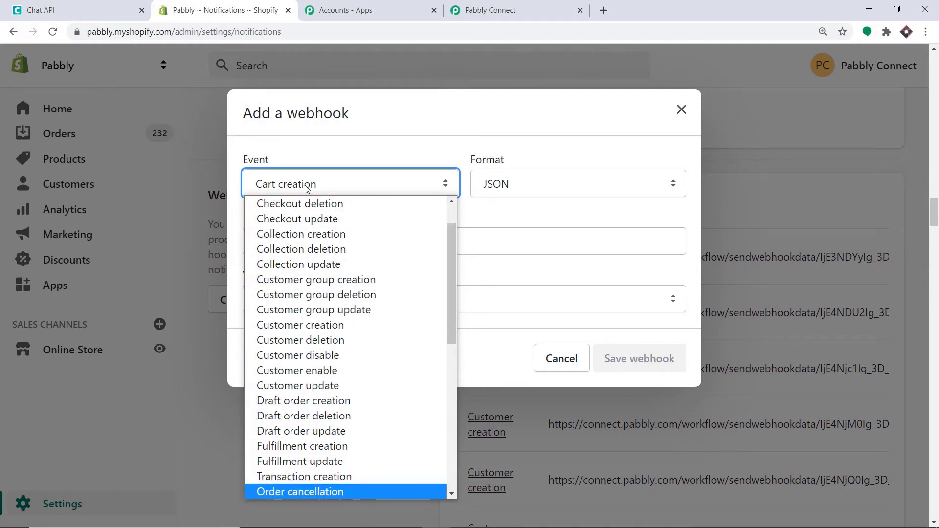
key(c)
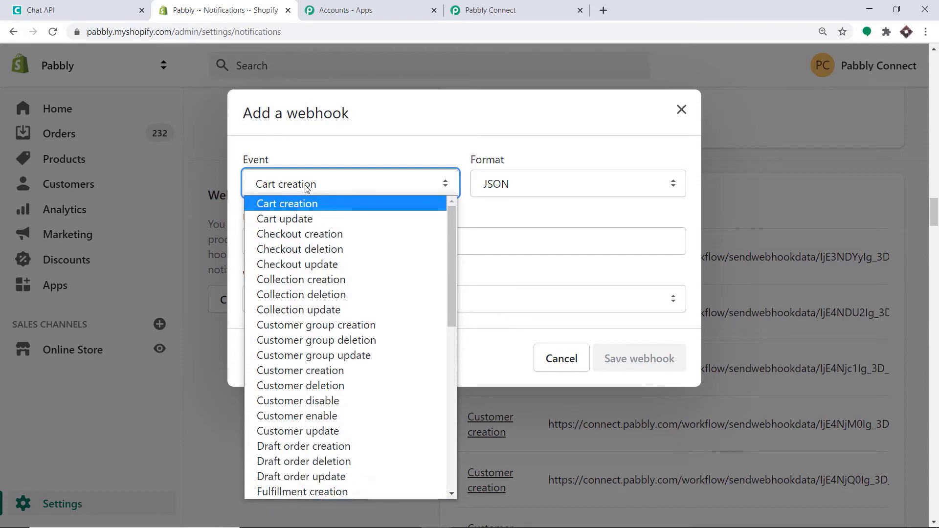
scroll(318, 235, down, 5)
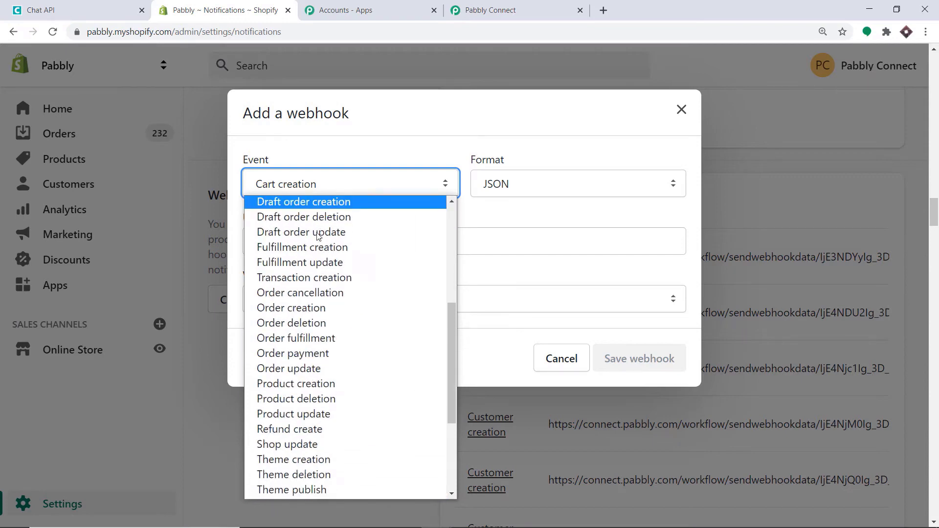
click(311, 308)
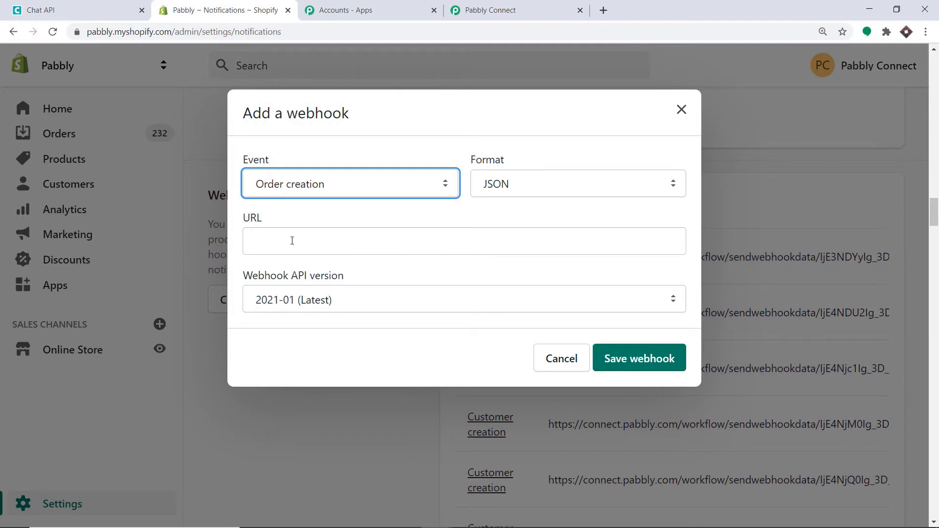
- Paste the Pabbly Connect webhook URL into the URL field and save the webhook
click(505, 8)
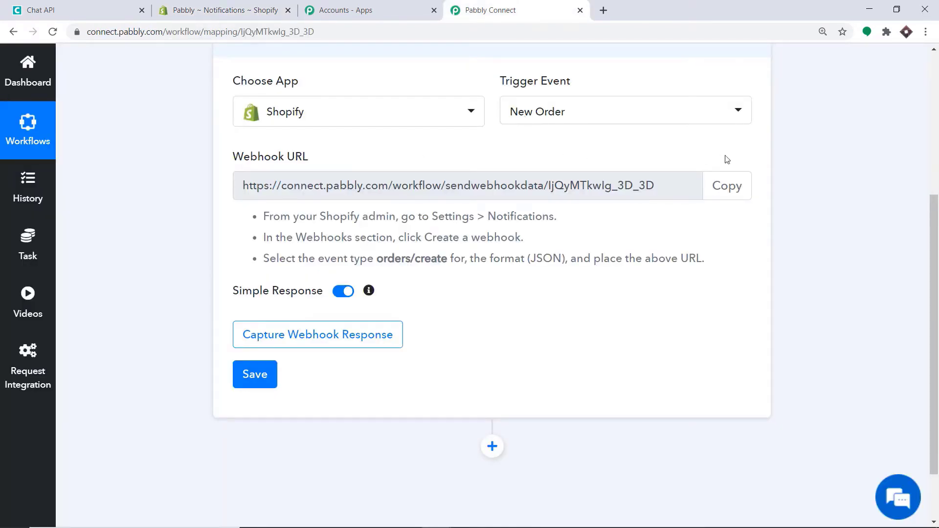
click(736, 187)
click(225, 10)
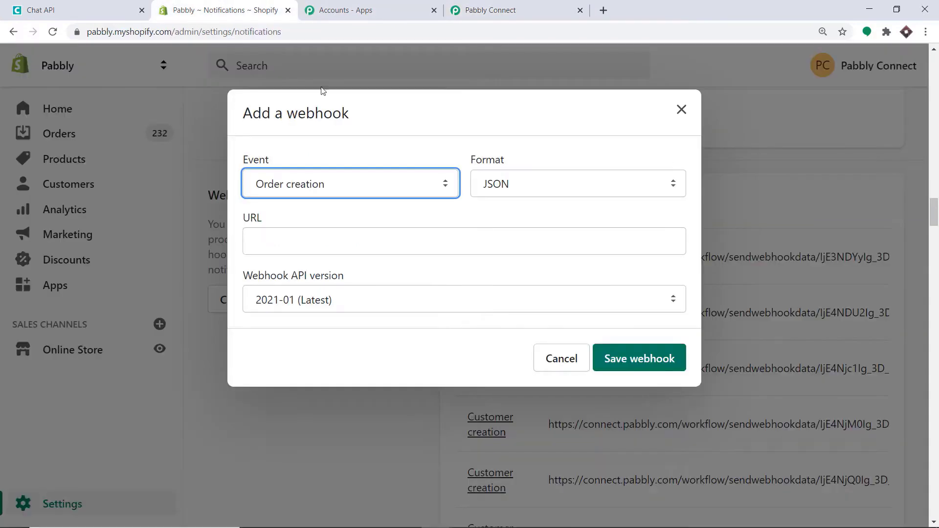
click(363, 238)
right_click(363, 238)
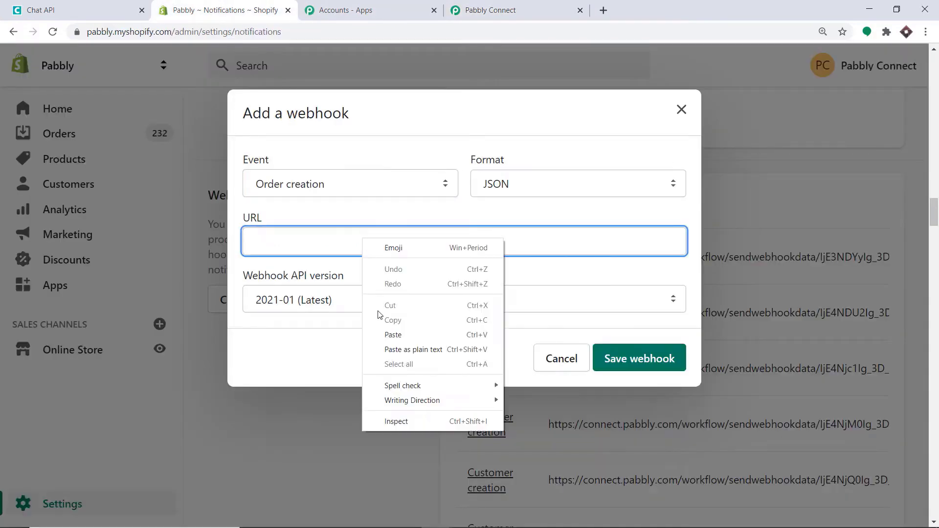
click(380, 336)
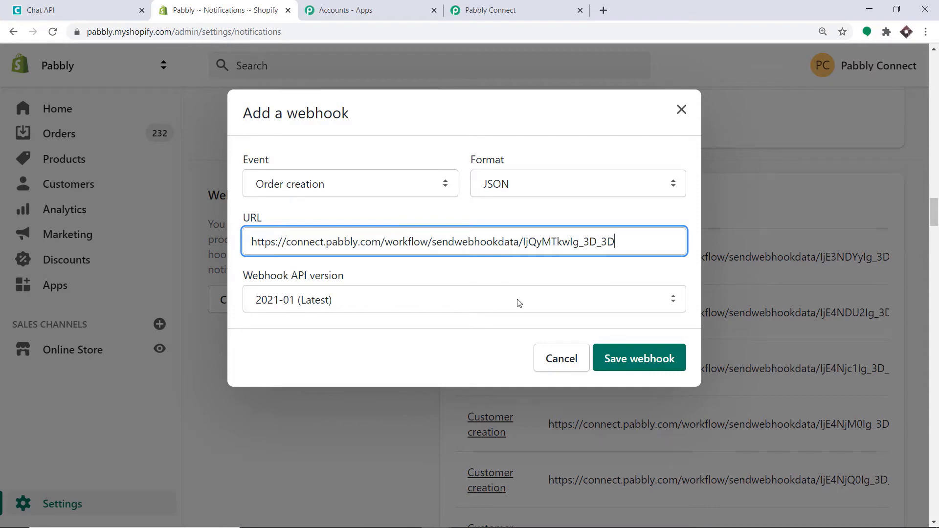
click(639, 358)
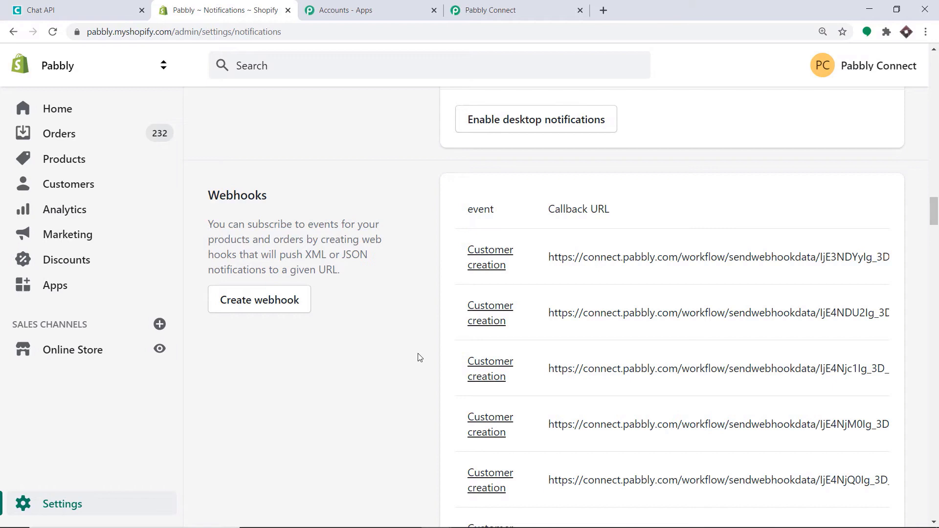
click(545, 7)
- Start capturing the webhook response in Pabbly, then open the storefront's product catalog
scroll(443, 171, down, 2)
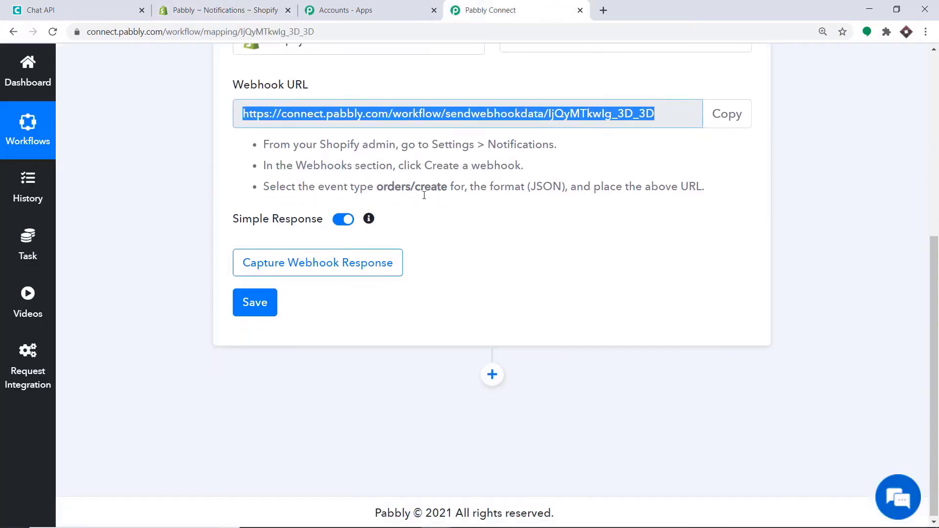
click(294, 262)
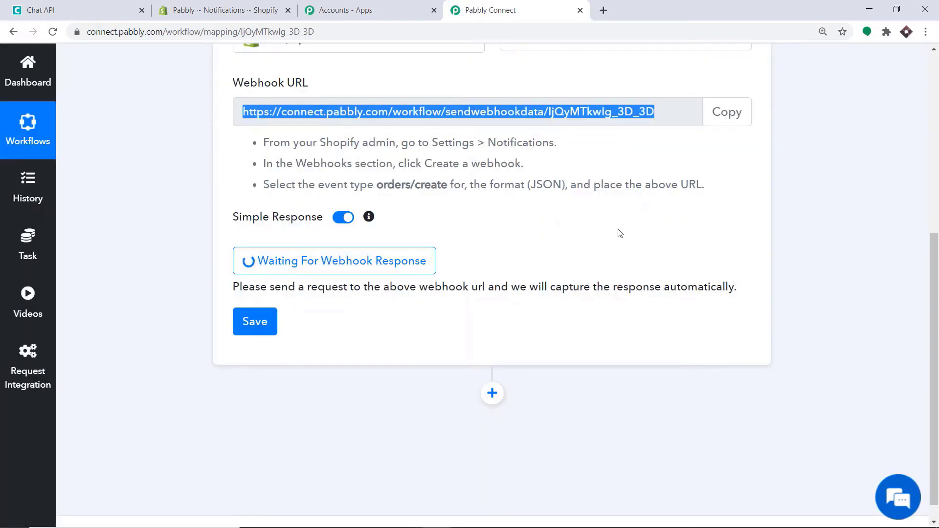
click(218, 6)
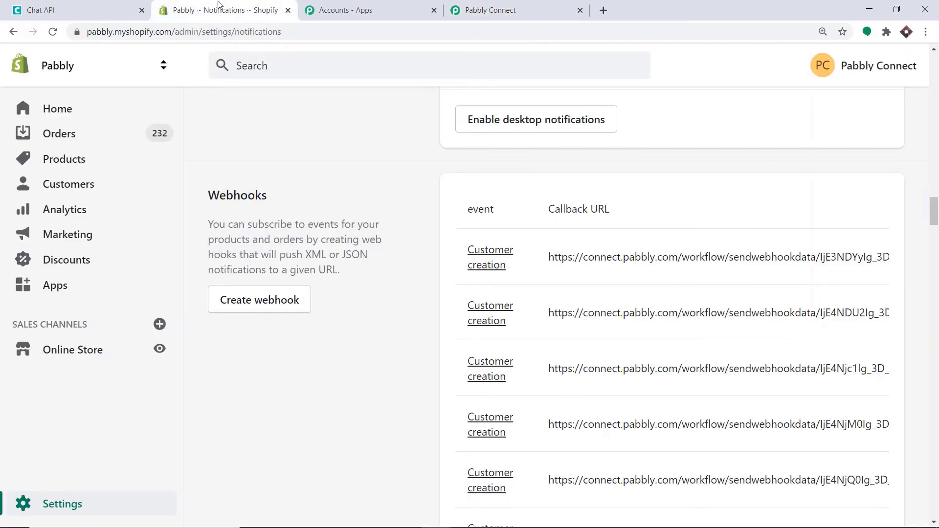
click(158, 349)
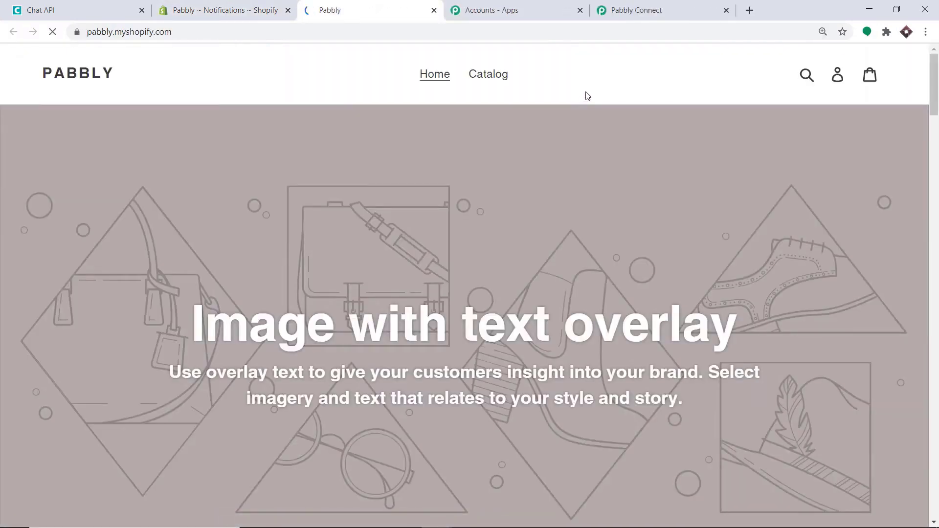
click(500, 76)
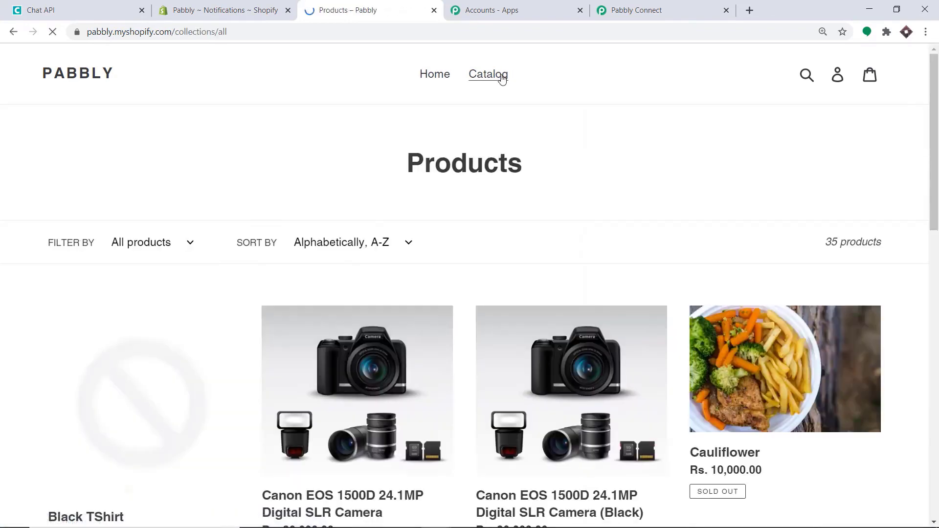
- Open the Dell Laptop product and buy it now
scroll(482, 98, down, 3)
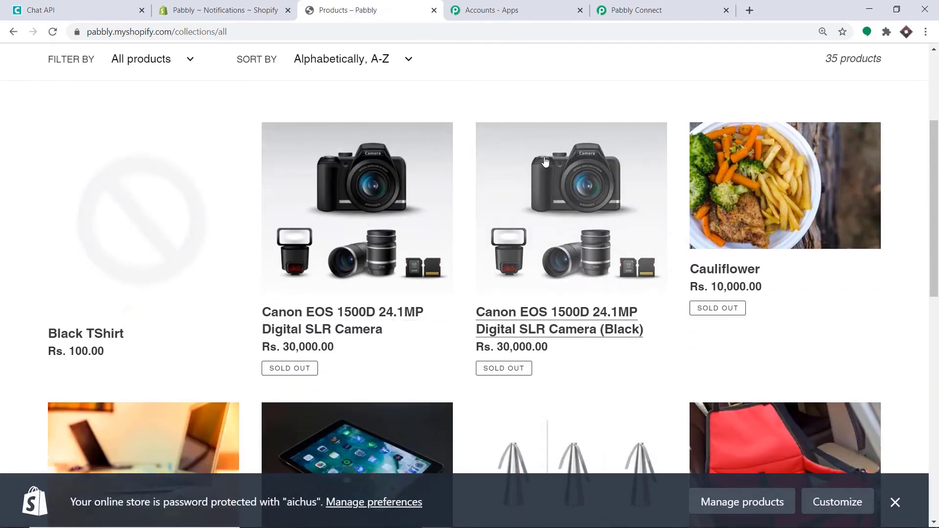
scroll(633, 164, down, 1)
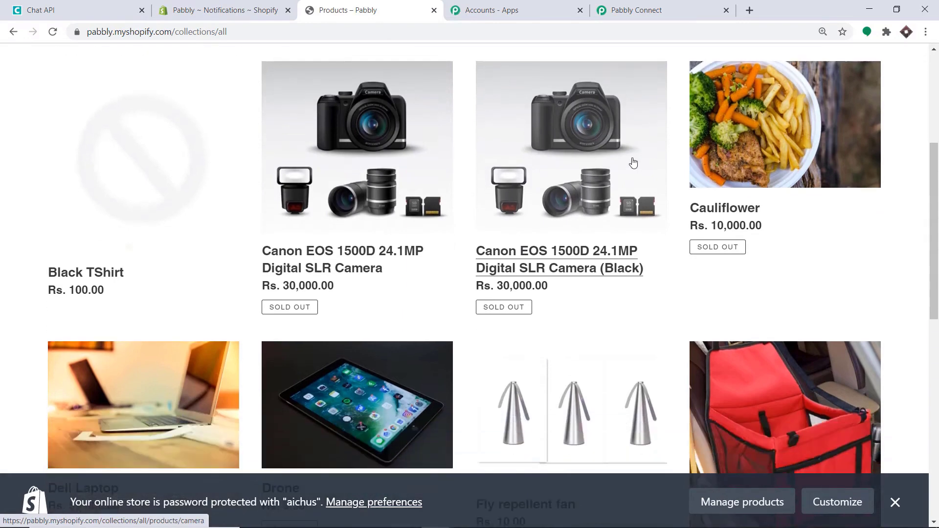
scroll(634, 163, down, 2)
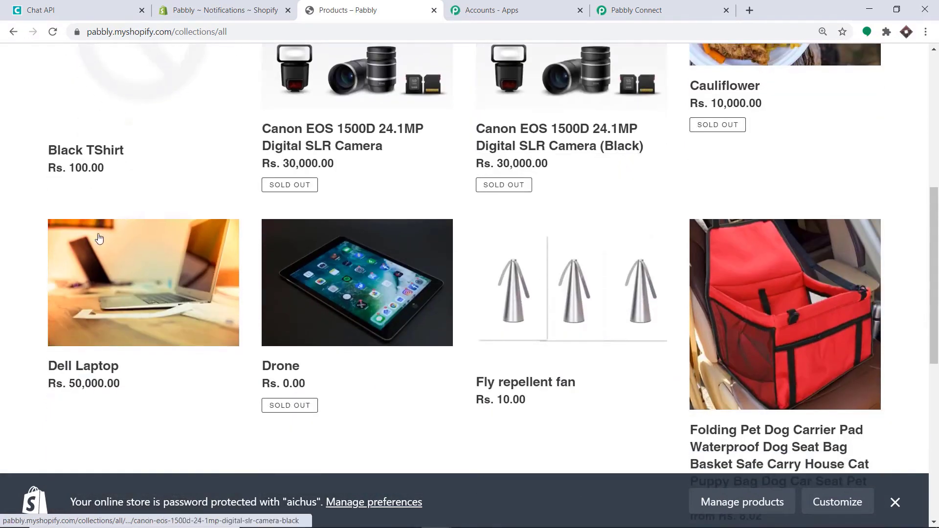
click(151, 292)
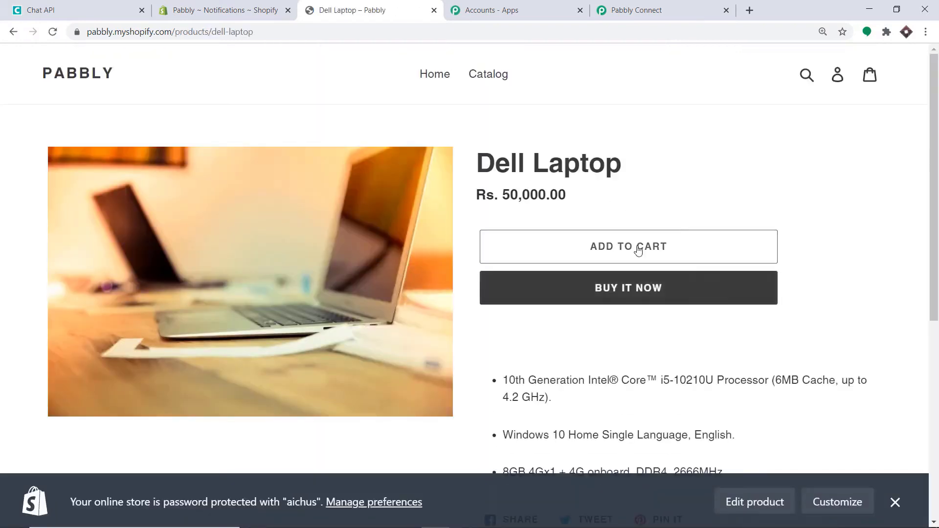
click(628, 291)
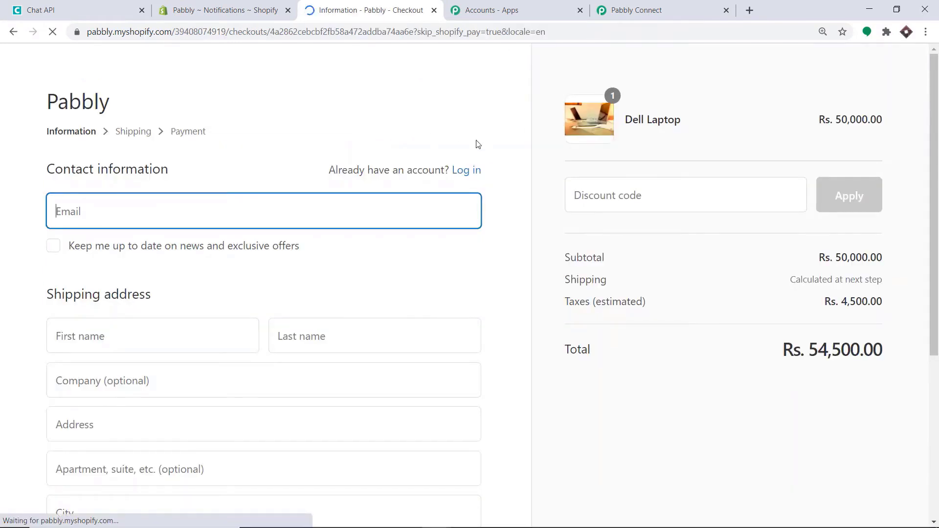
- Autofill checkout from the saved address and change the company to 'Spacex'
scroll(177, 211, down, 5)
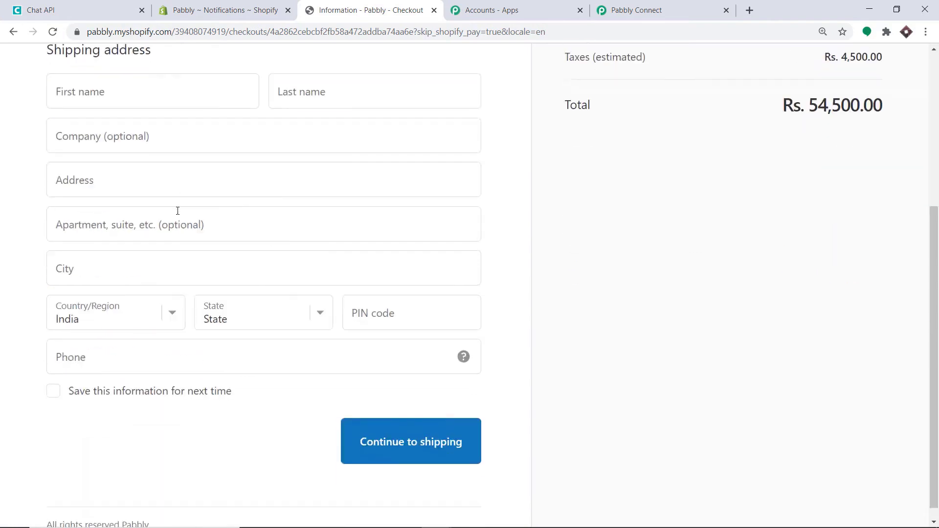
scroll(177, 210, up, 4)
click(147, 157)
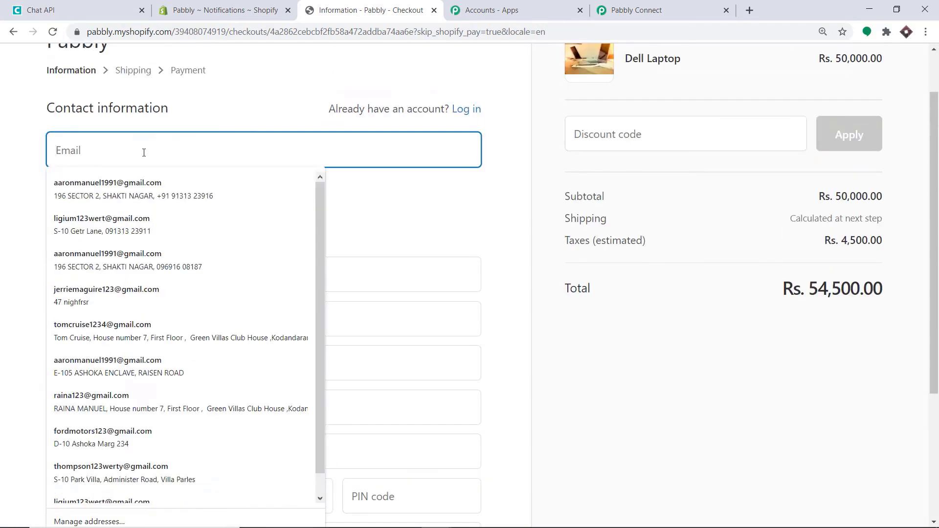
click(136, 180)
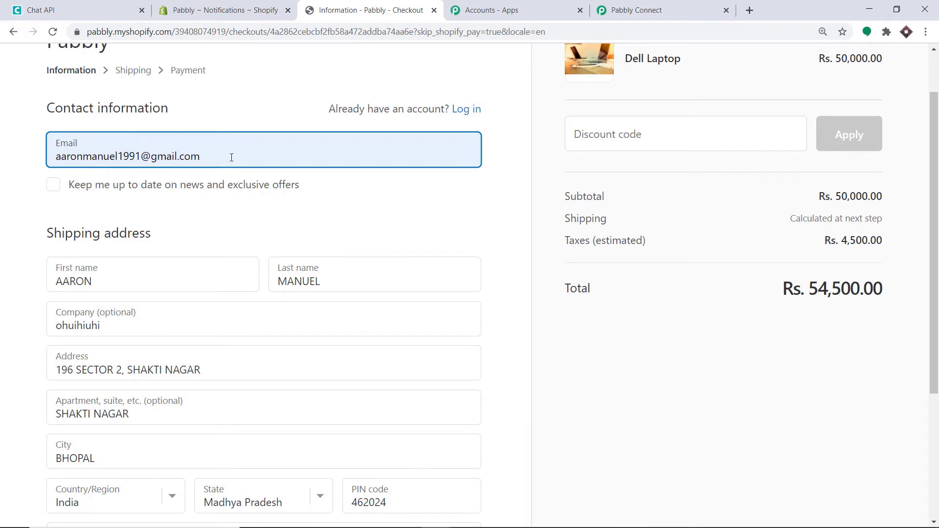
scroll(98, 271, down, 1)
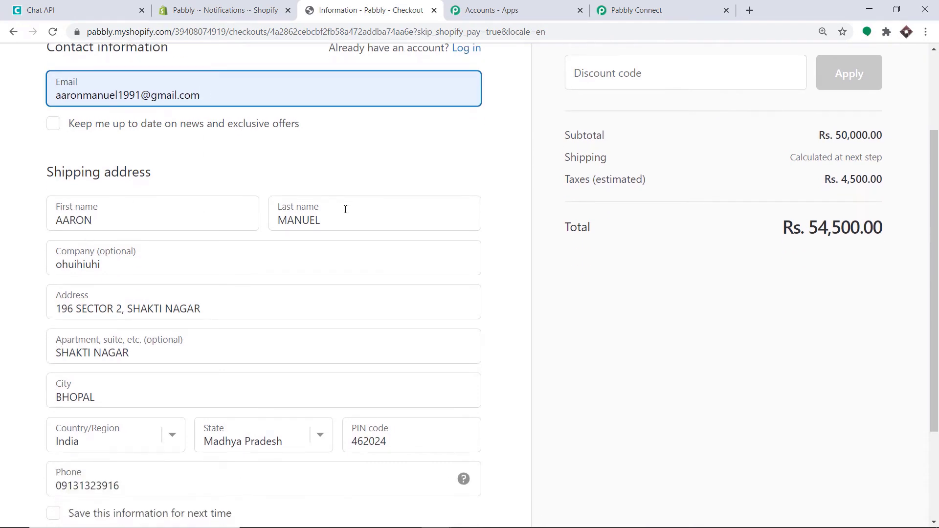
scroll(200, 202, down, 1)
double_click(103, 203)
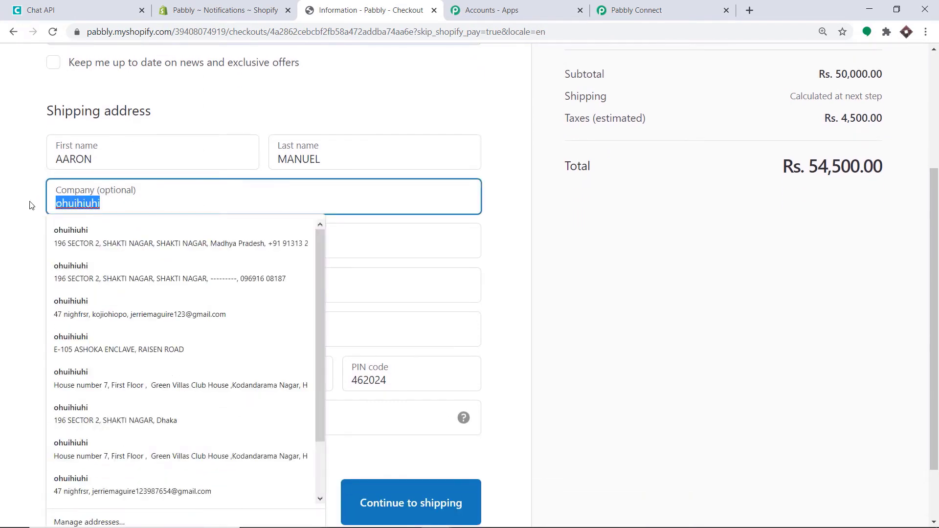
key(BackSpace)
text(Spa)
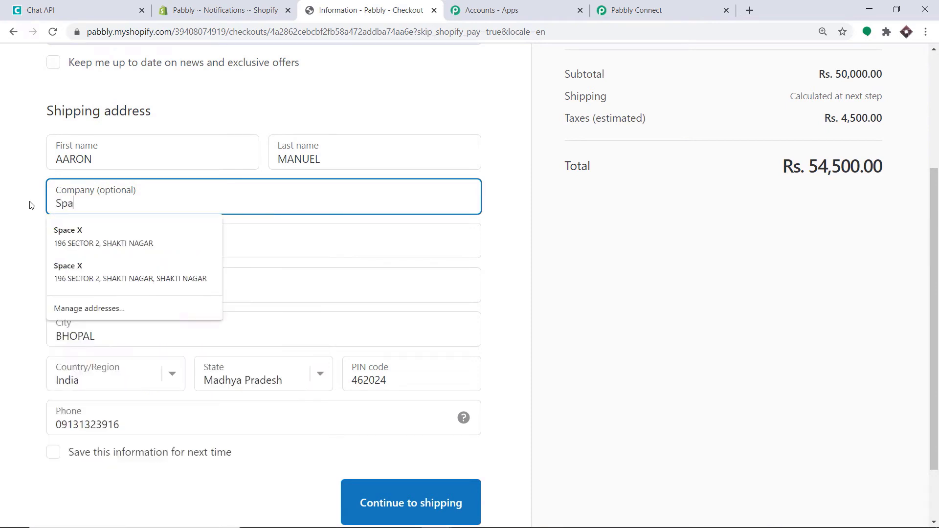
text(cex)
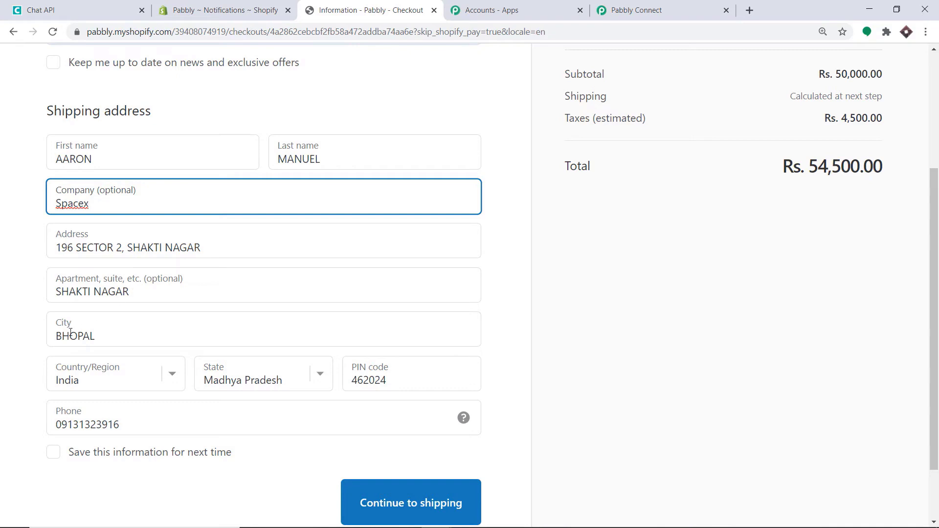
scroll(125, 333, down, 2)
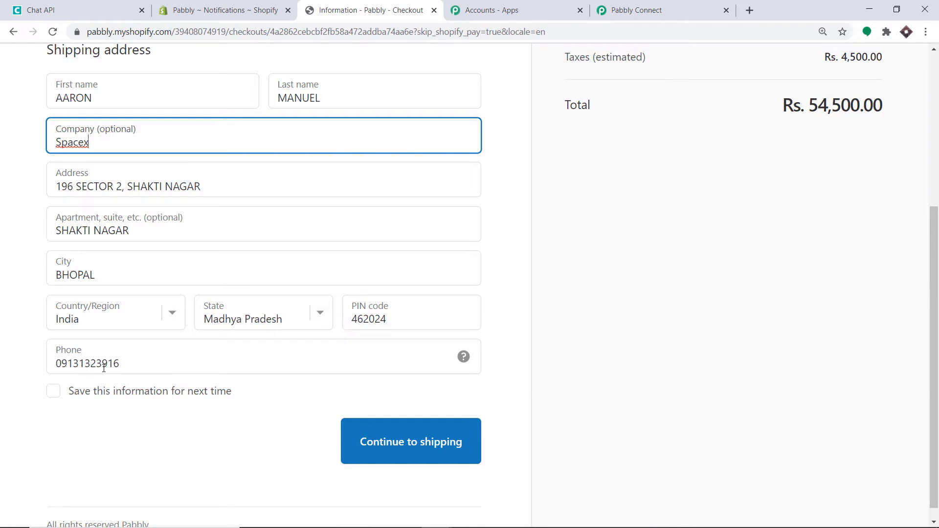
drag(128, 365, 45, 367)
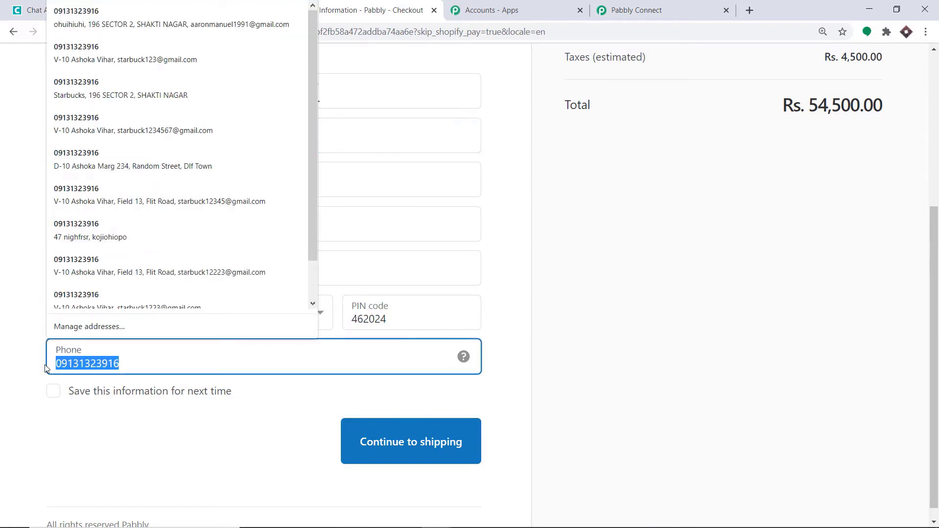
key(BackSpace)
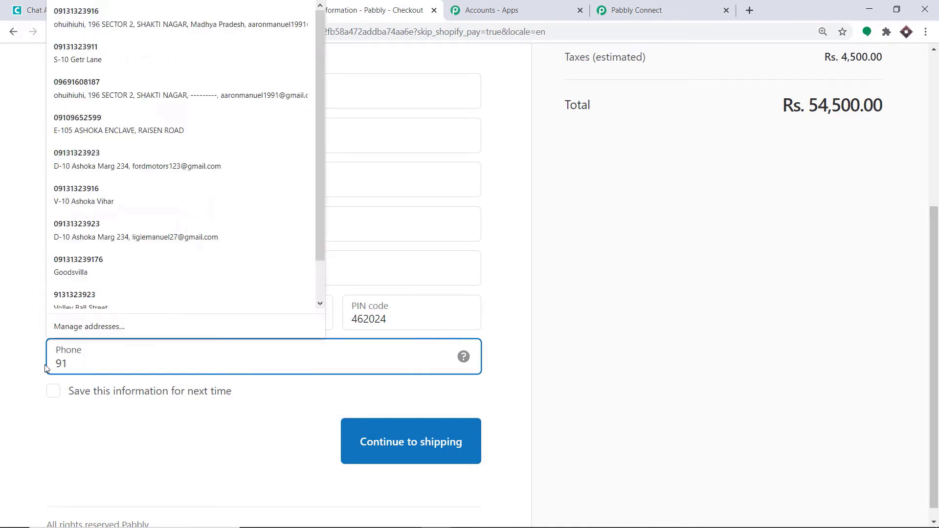
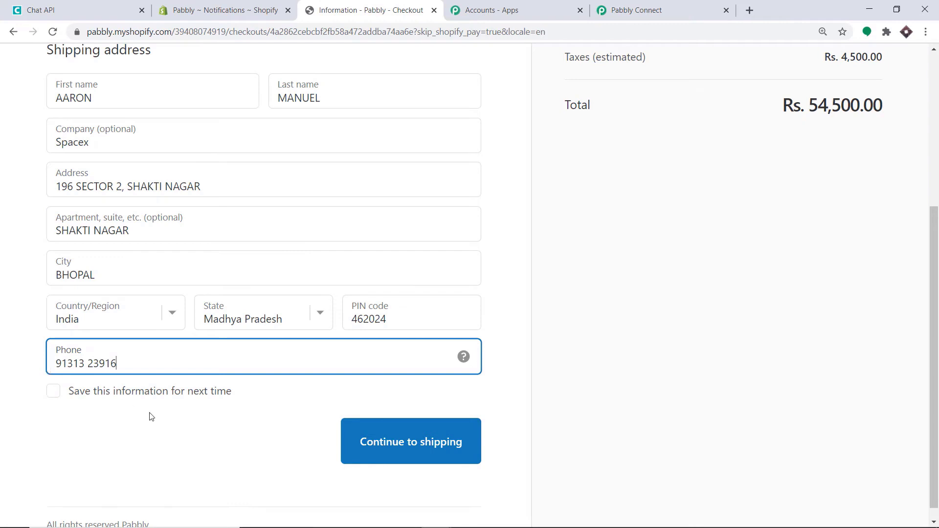
click(151, 416)
click(399, 444)
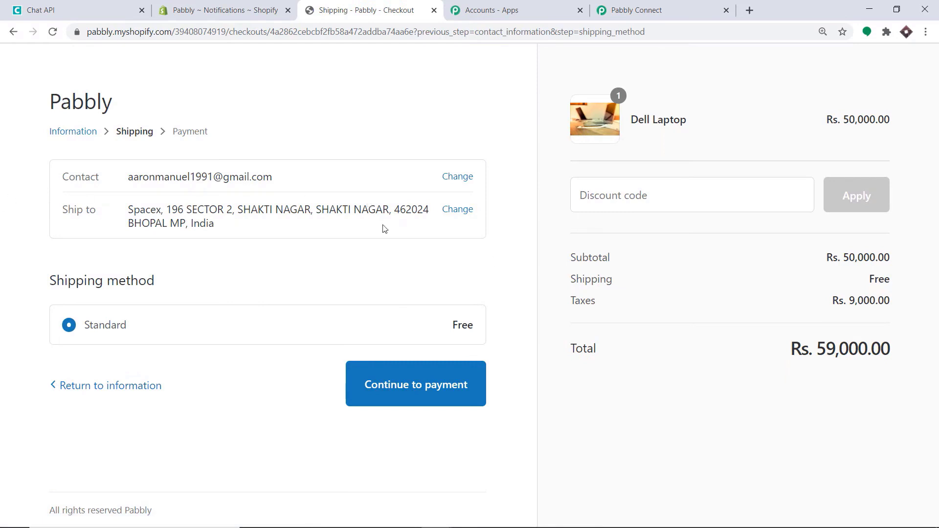
- Keep Standard shipping and enter test card 1, name Bogus Gateway, expiry 10 / 23, code 244
click(407, 393)
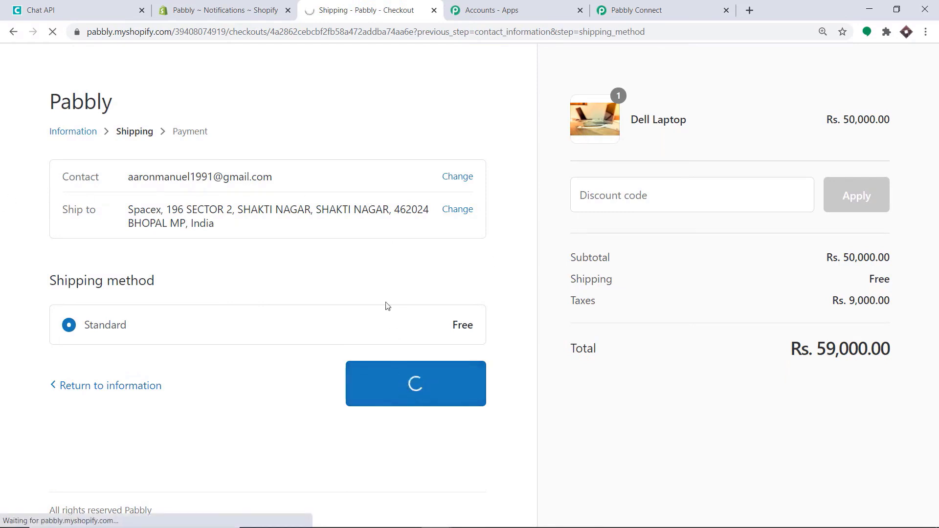
scroll(343, 240, down, 2)
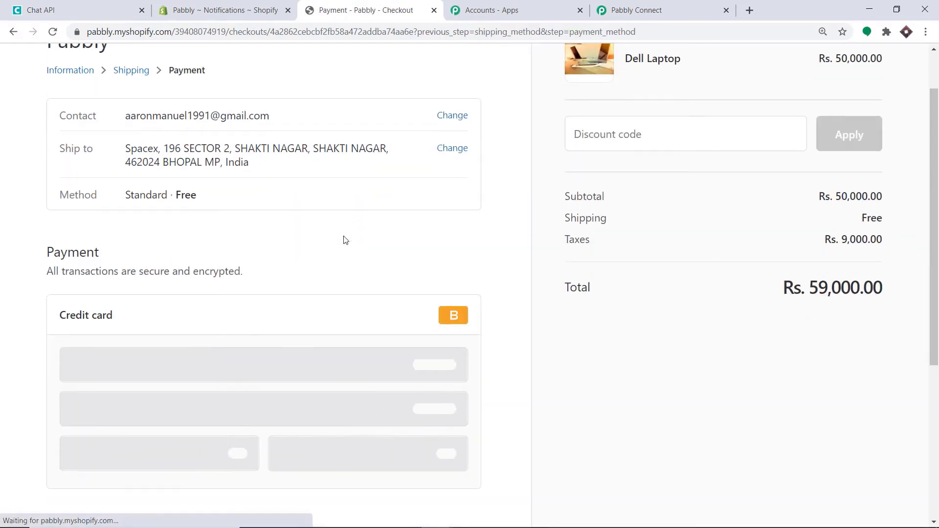
click(108, 370)
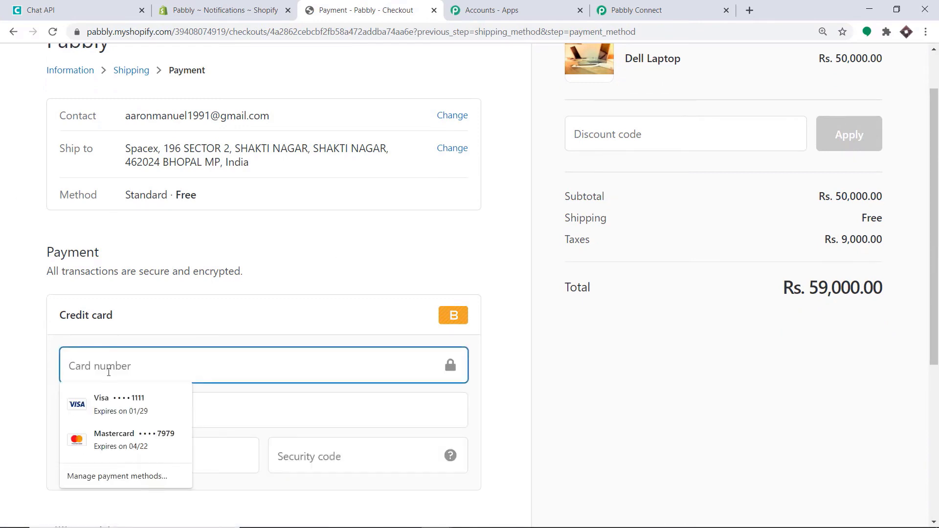
text(1)
click(140, 411)
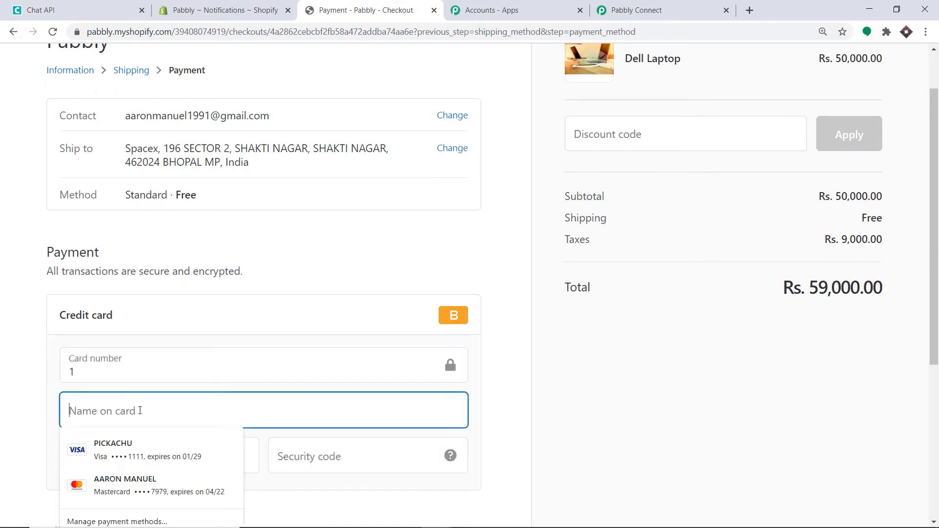
text(Bog)
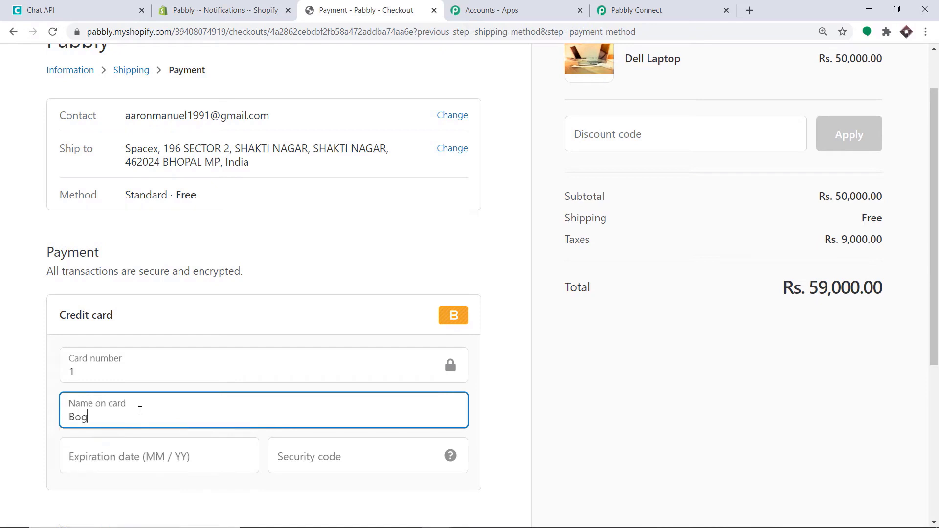
text(us Gateway)
click(142, 449)
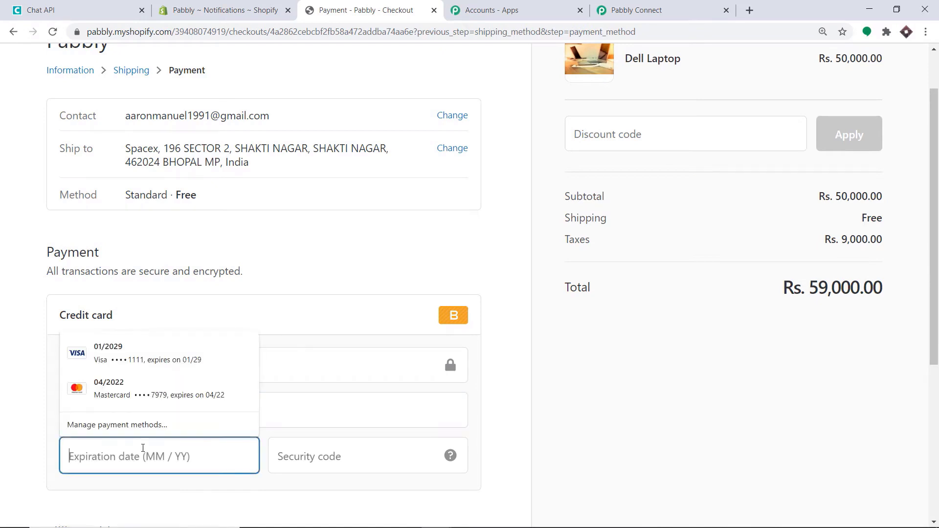
text(10 / )
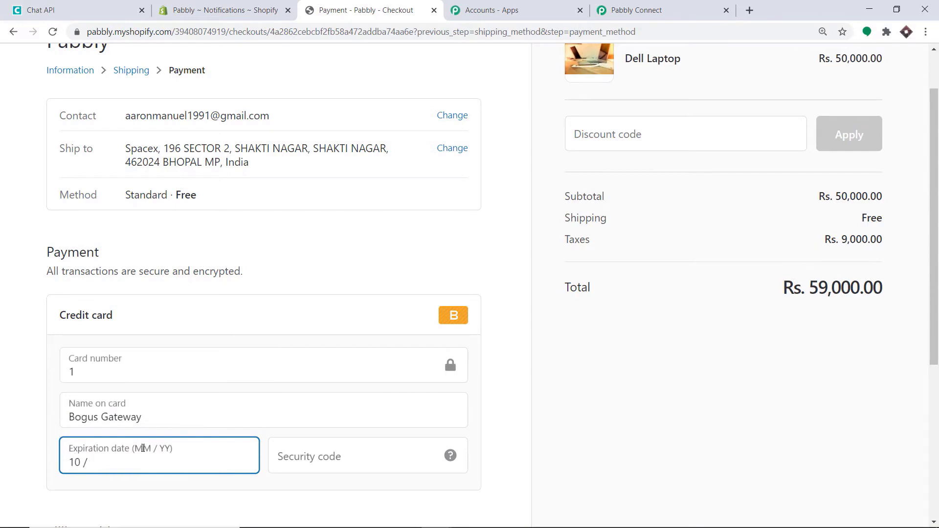
text(23)
click(310, 461)
text(244)
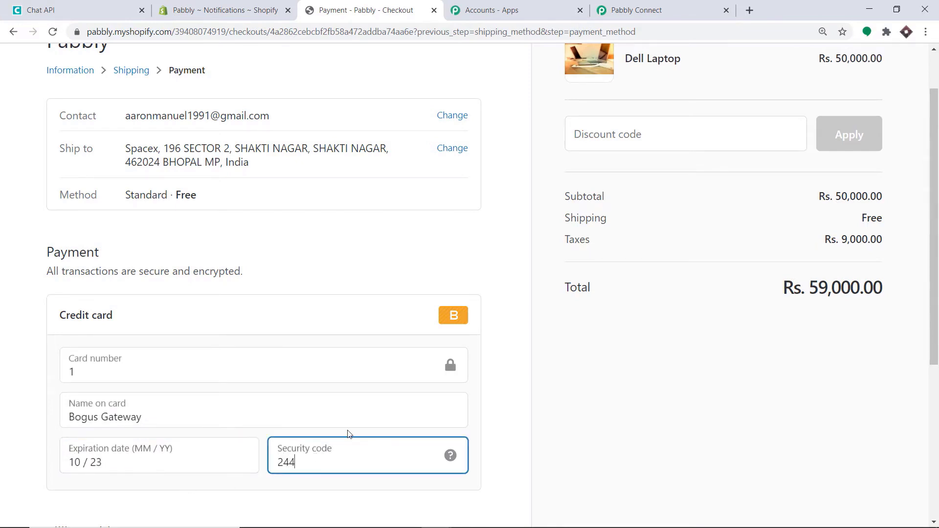
scroll(377, 394, down, 5)
- Pay for the Rs. 59,000.00 Dell Laptop order and review the confirmation page
click(454, 460)
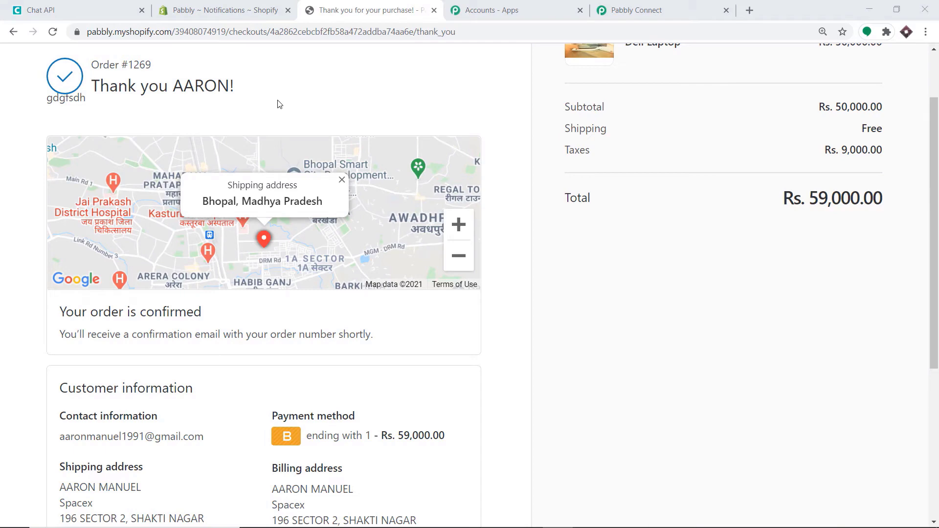
scroll(294, 137, down, 5)
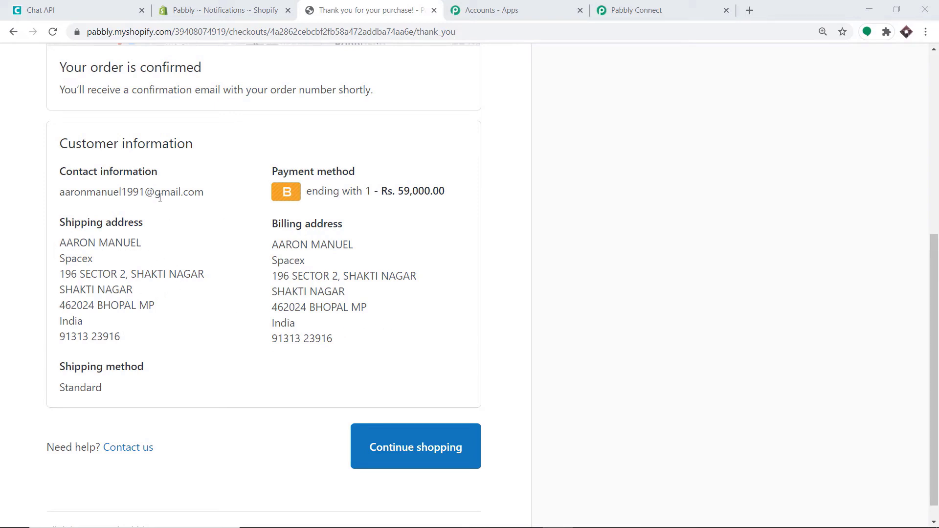
scroll(260, 206, up, 4)
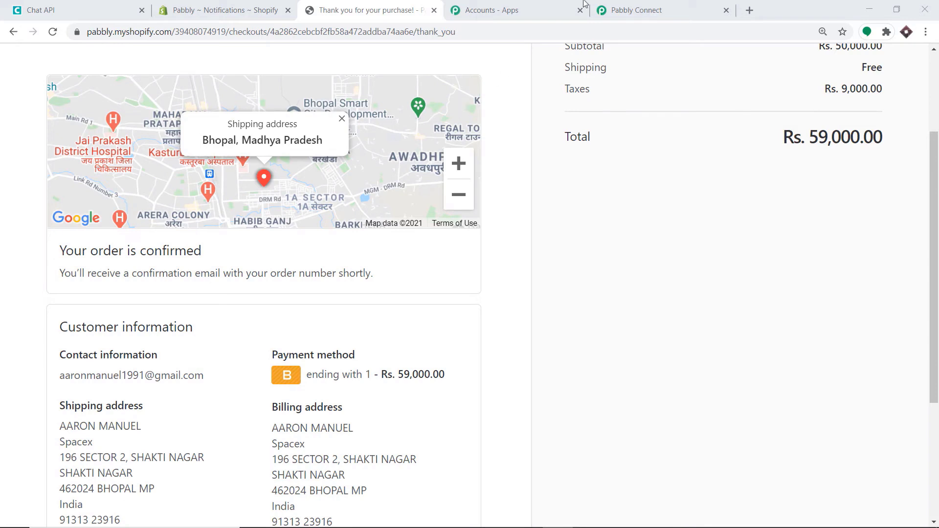
- Check Pabbly's captured webhook response for total_price 59000.00 and billing address fields
click(647, 3)
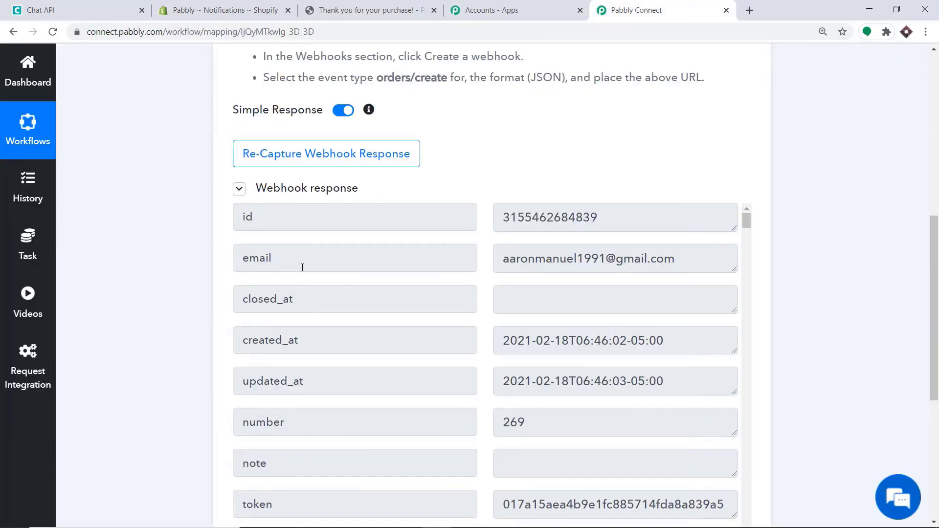
scroll(594, 262, down, 3)
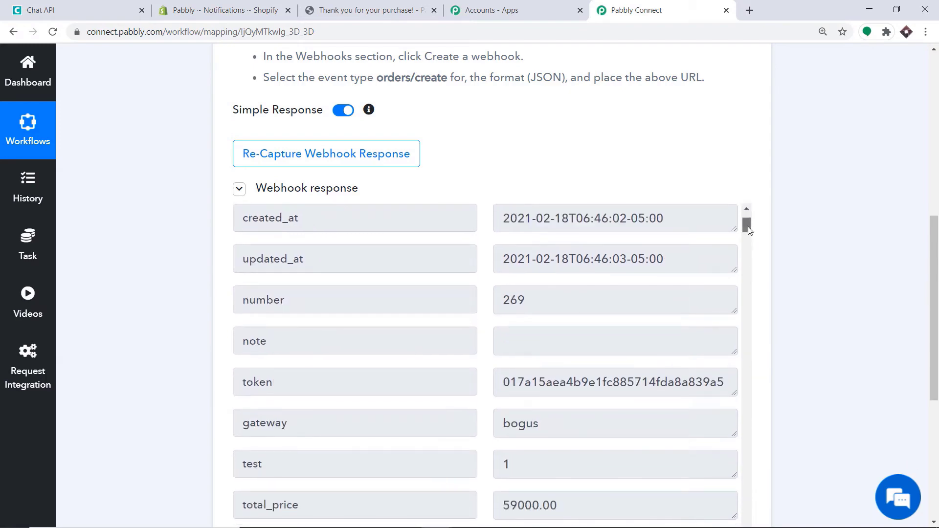
drag(746, 222, 735, 474)
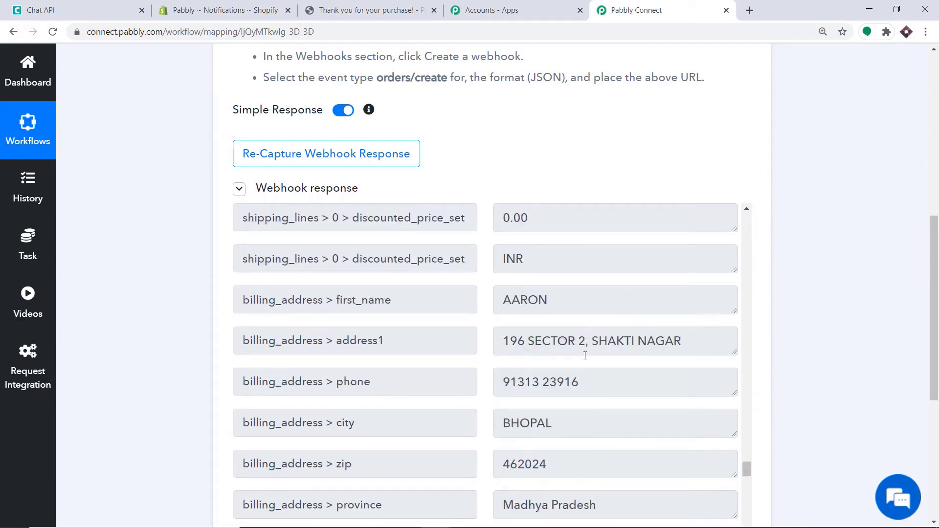
scroll(379, 379, down, 1)
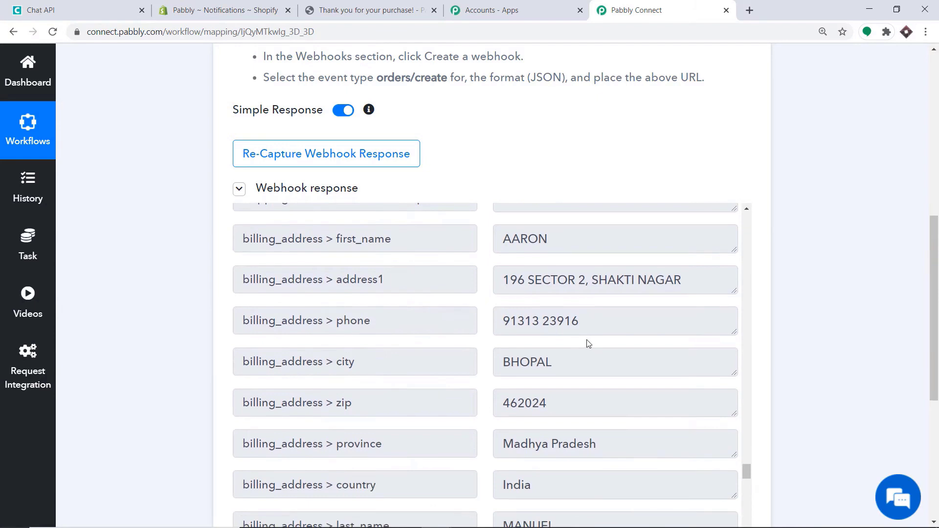
scroll(539, 342, down, 1)
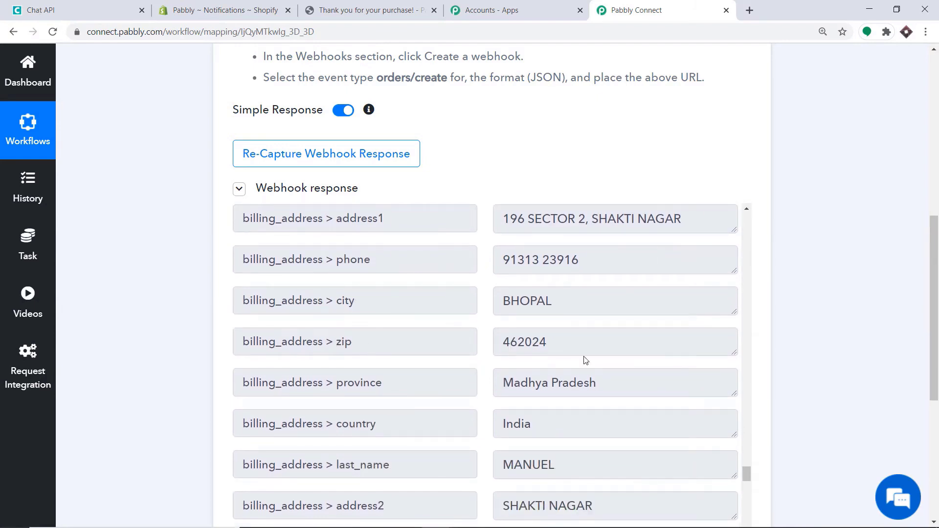
scroll(586, 360, down, 4)
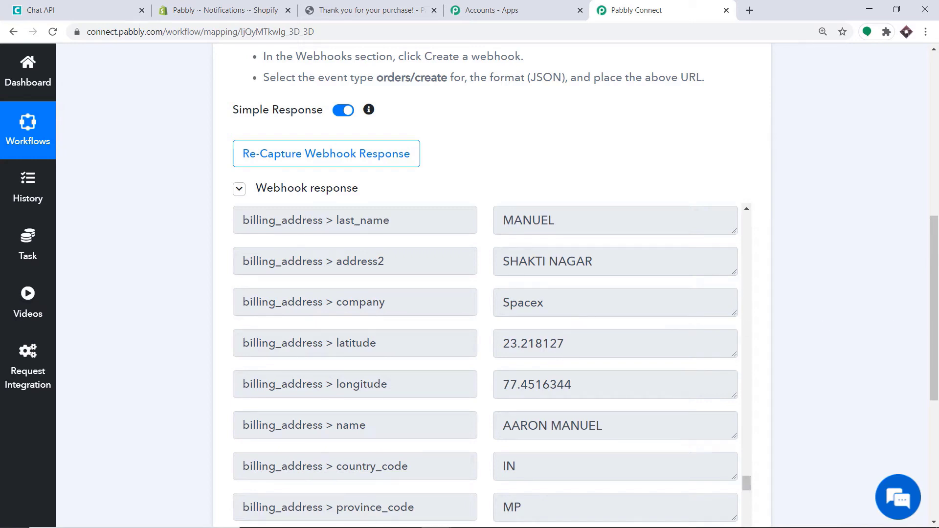
drag(935, 319, 938, 438)
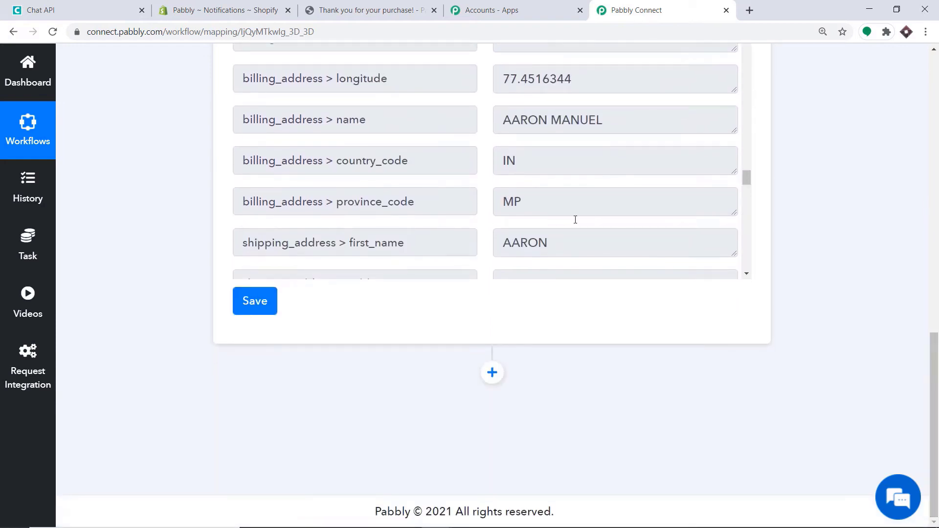
- Add an action step using the Chat API app with the Send Message event
click(493, 373)
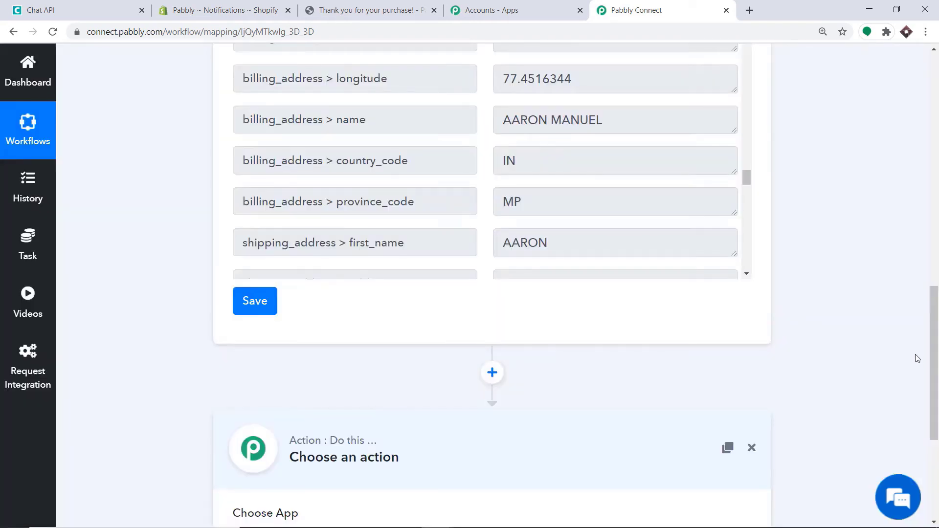
scroll(917, 358, down, 5)
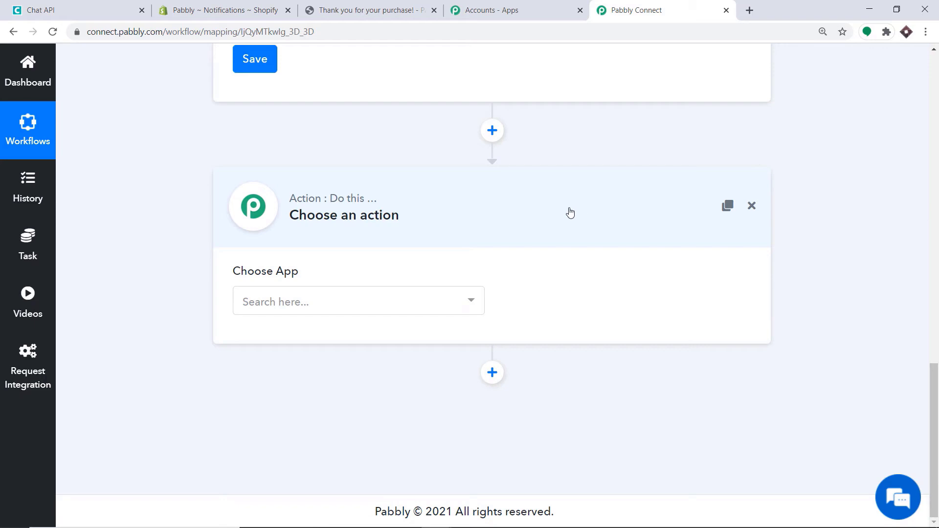
click(315, 309)
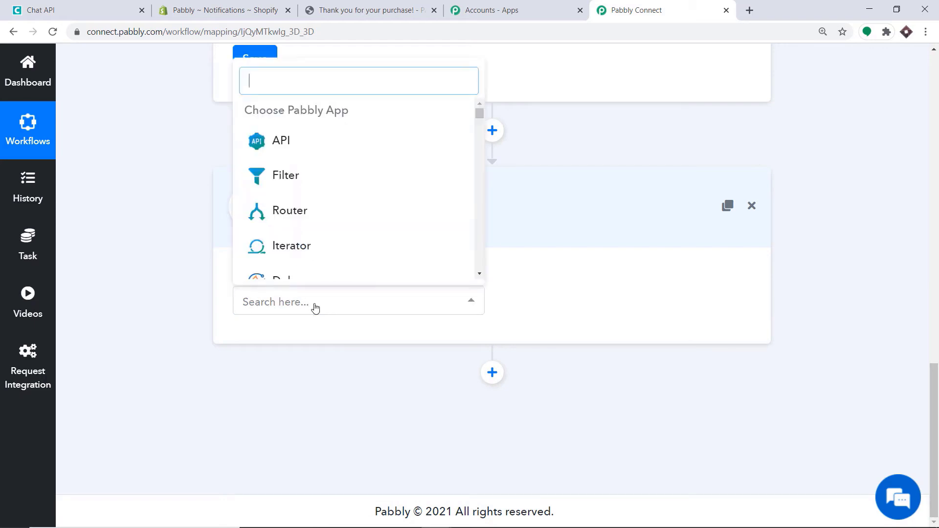
text(chat)
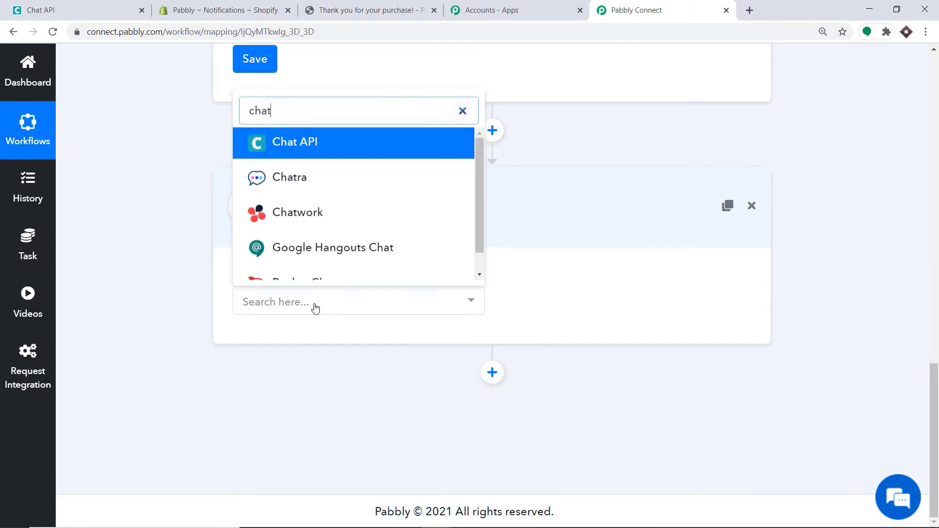
click(300, 146)
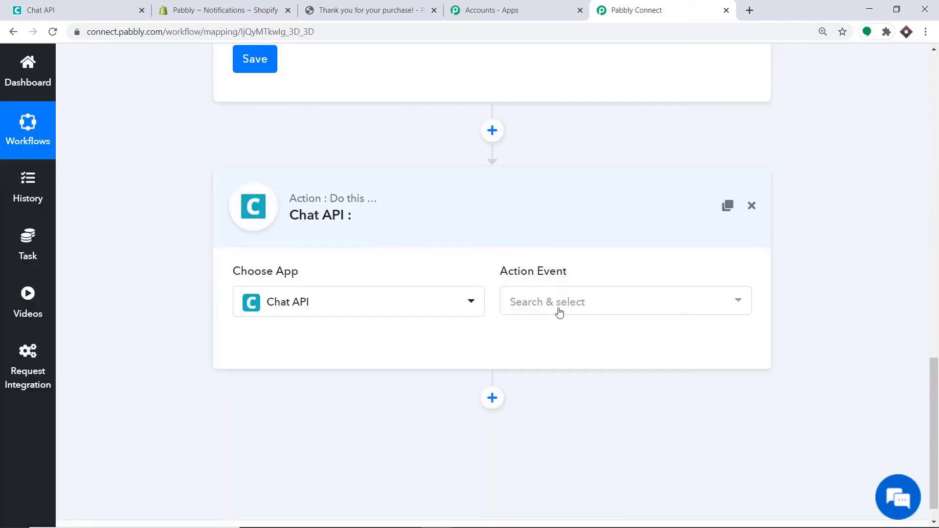
click(558, 310)
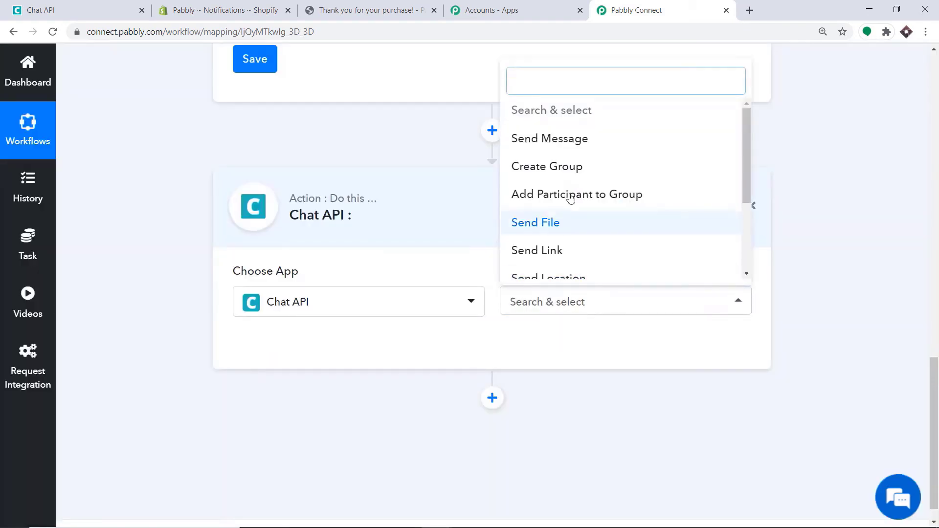
click(558, 141)
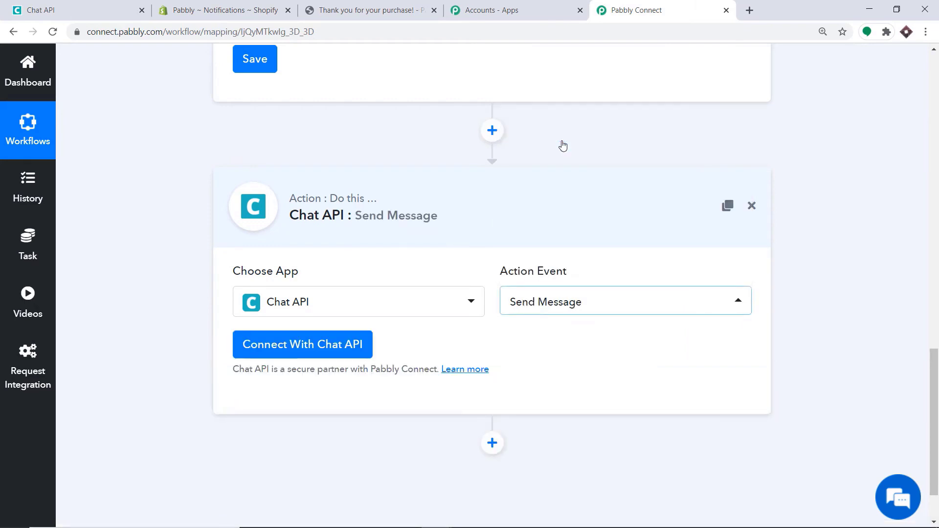
click(554, 305)
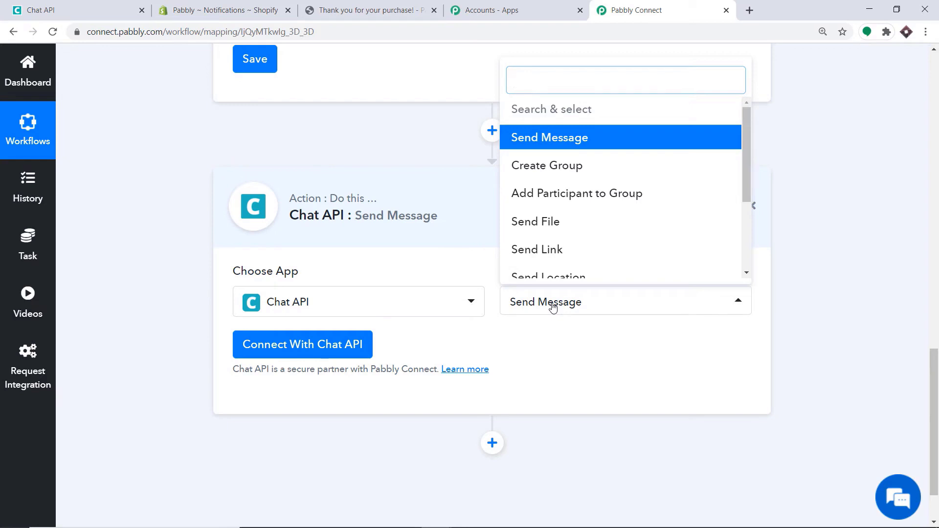
scroll(570, 225, down, 5)
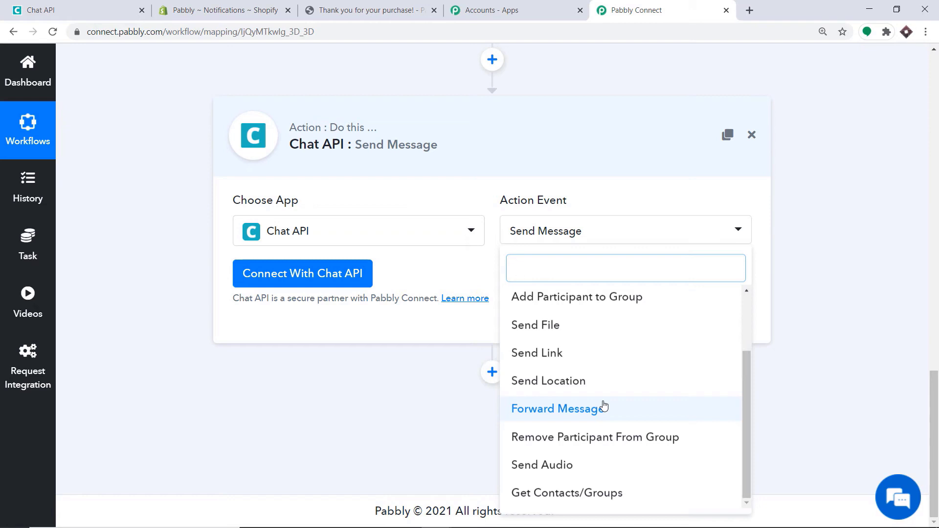
- Keep Send Message, start a new Chat API connection, and paste in the instance's API URL from the dashboard
click(424, 275)
click(311, 273)
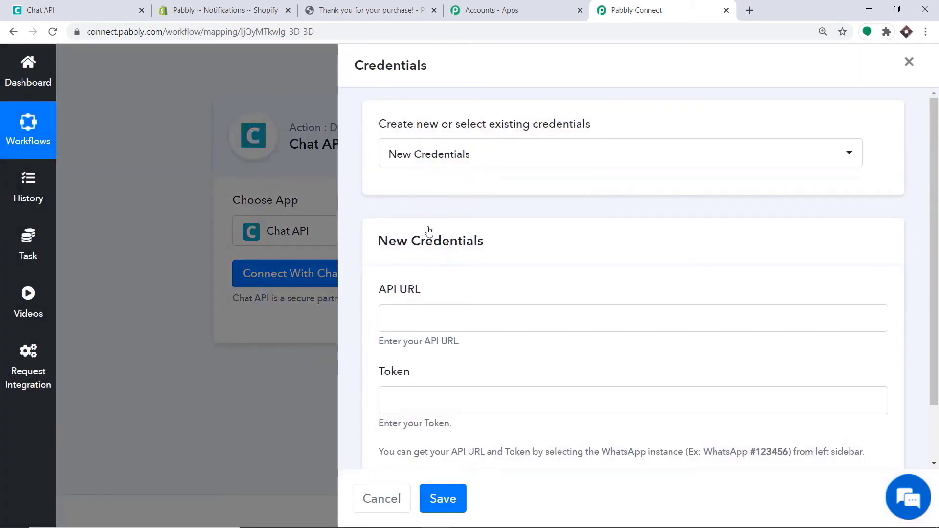
scroll(425, 227, down, 2)
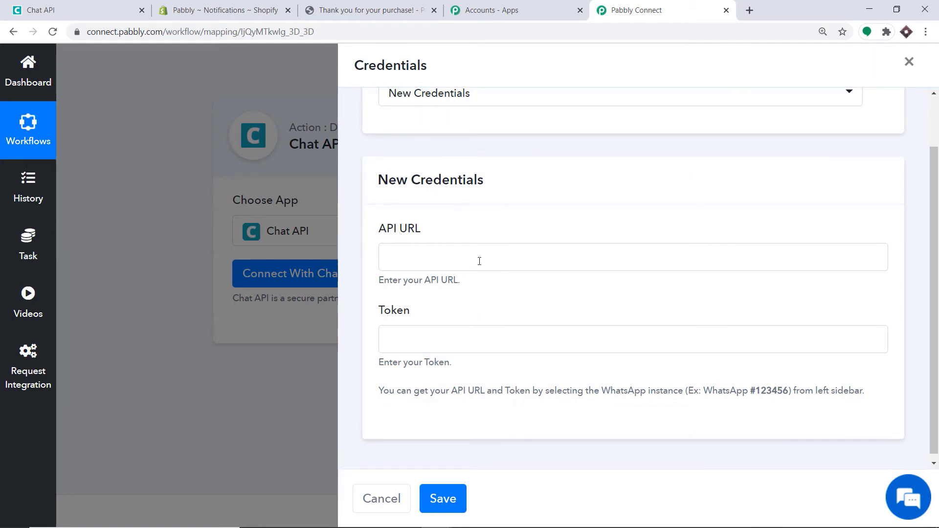
click(117, 3)
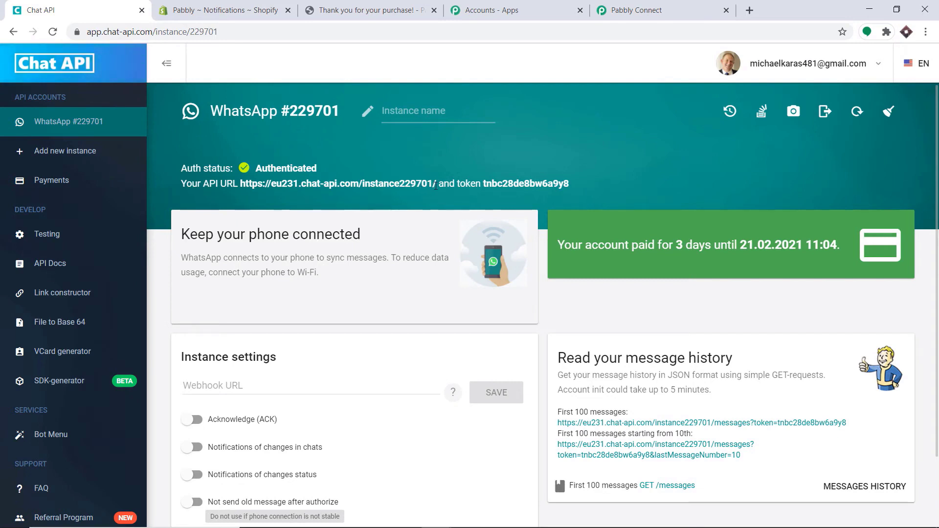
drag(436, 185, 244, 190)
right_click(252, 184)
click(274, 193)
click(631, 9)
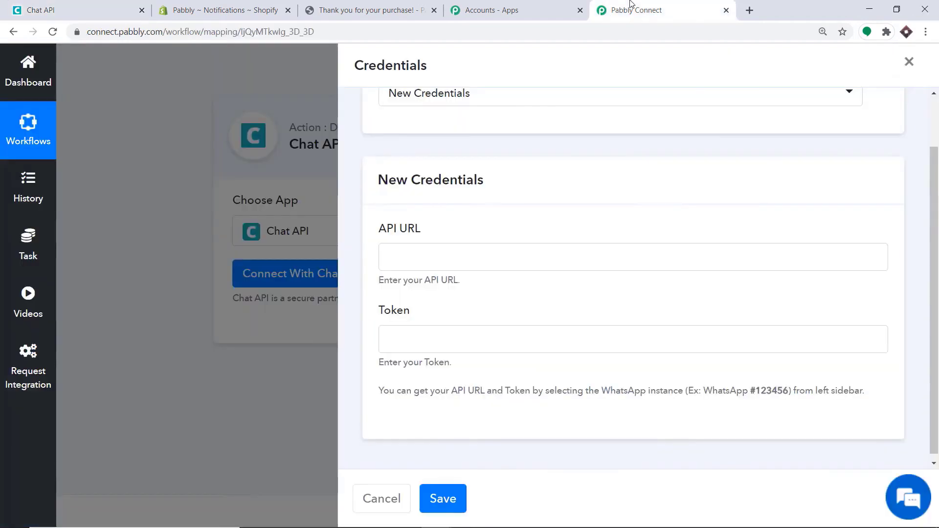
click(405, 256)
right_click(408, 257)
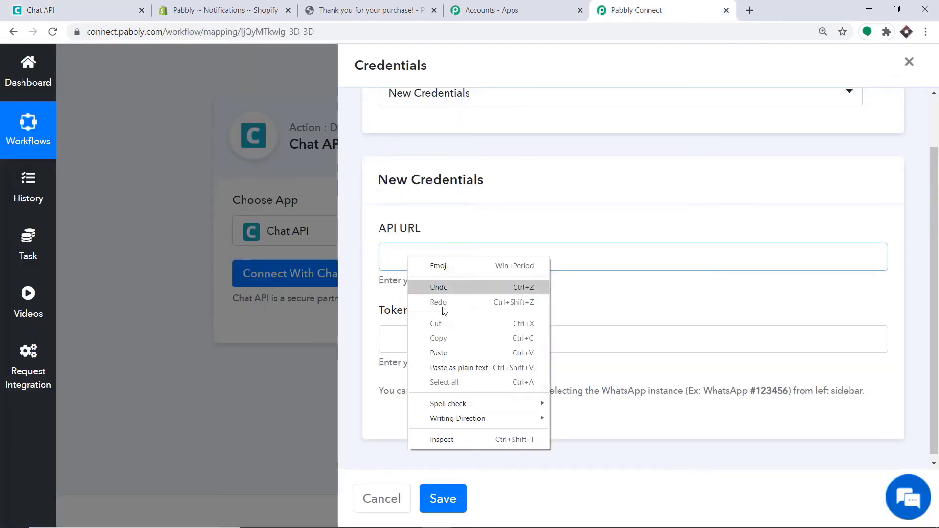
click(450, 353)
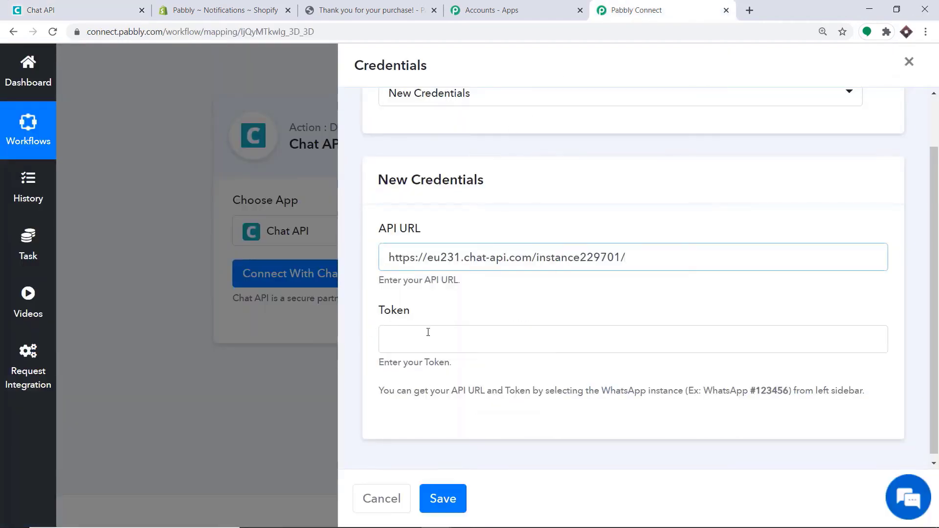
- Copy the instance's API token into the Token field and save the Chat API credentials
click(69, 8)
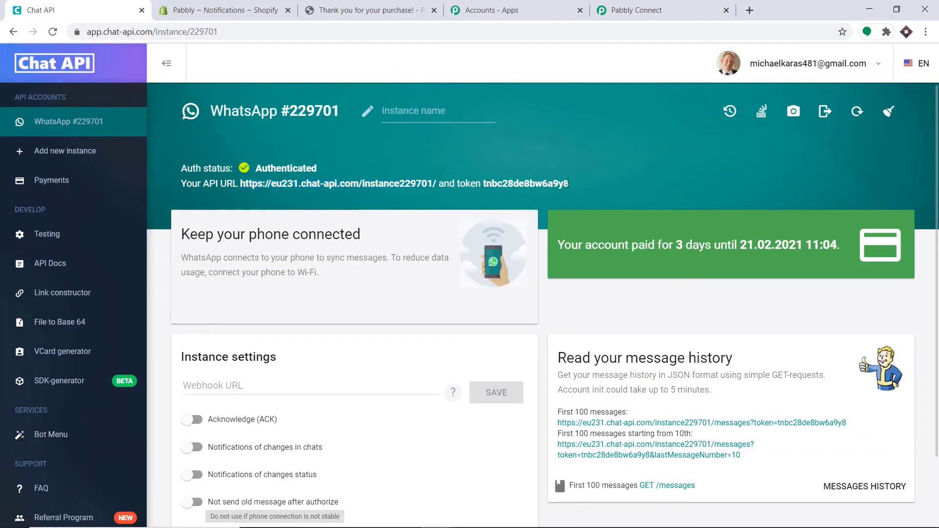
drag(569, 184, 484, 184)
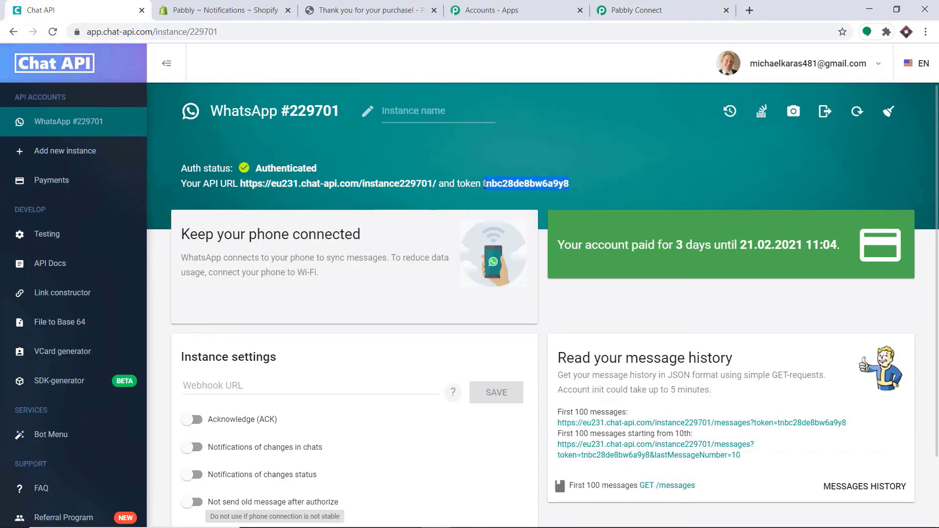
right_click(548, 184)
click(569, 193)
click(678, 8)
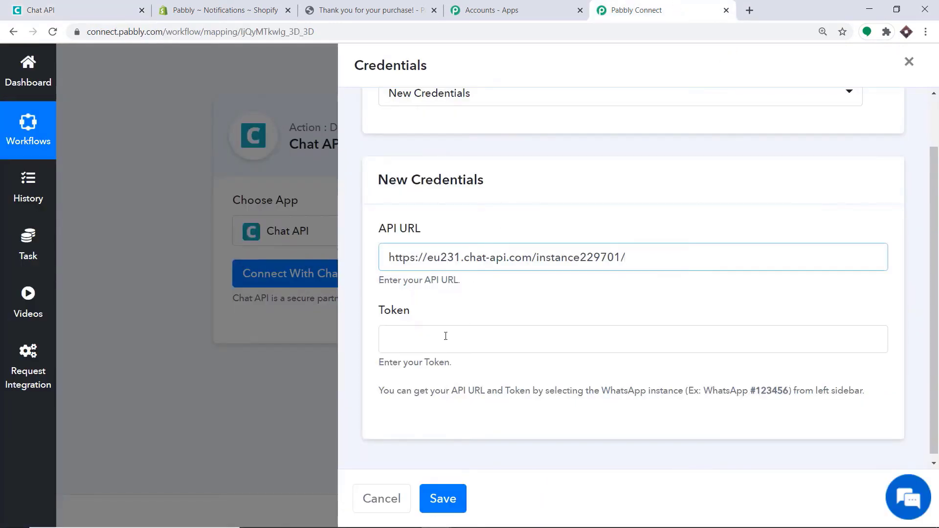
right_click(446, 336)
click(469, 244)
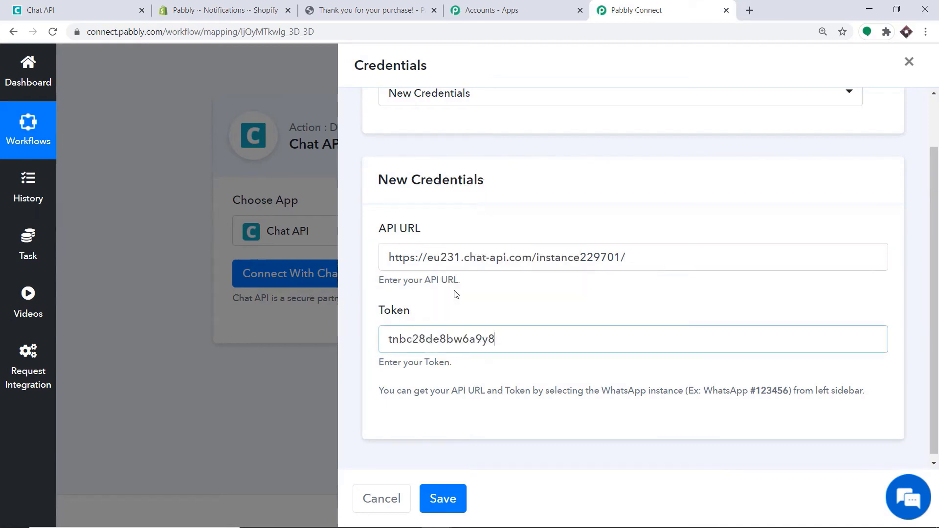
click(449, 504)
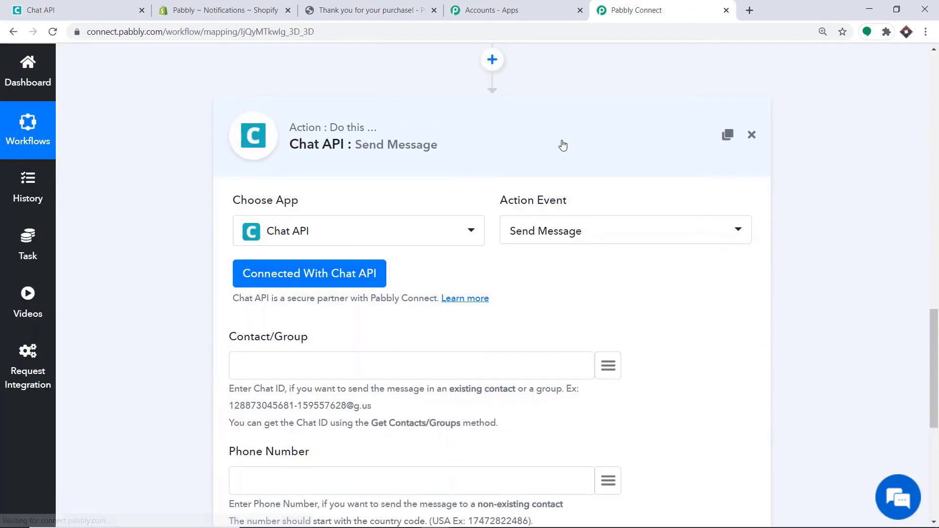
- Scroll through the connected Send Message step's Contact/Group, Phone Number and Message fields
scroll(561, 146, down, 3)
scroll(559, 145, down, 1)
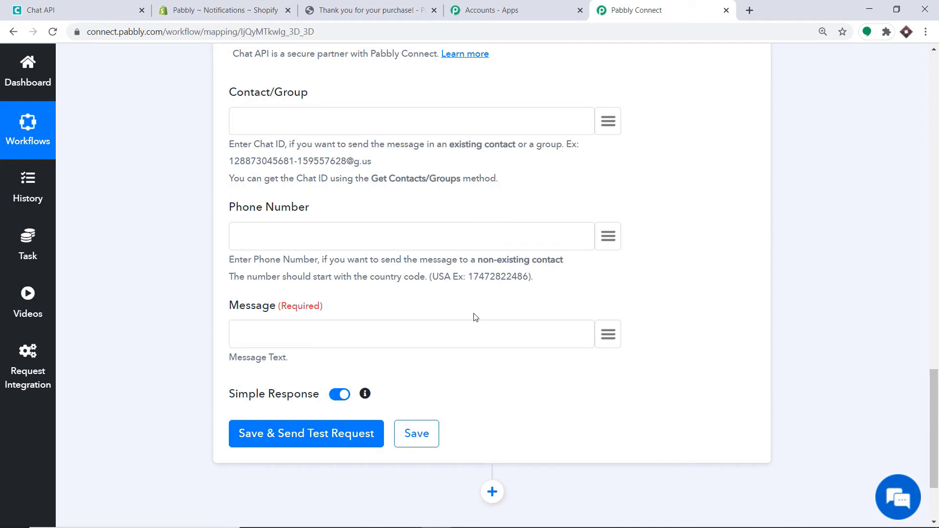
scroll(472, 308, up, 1)
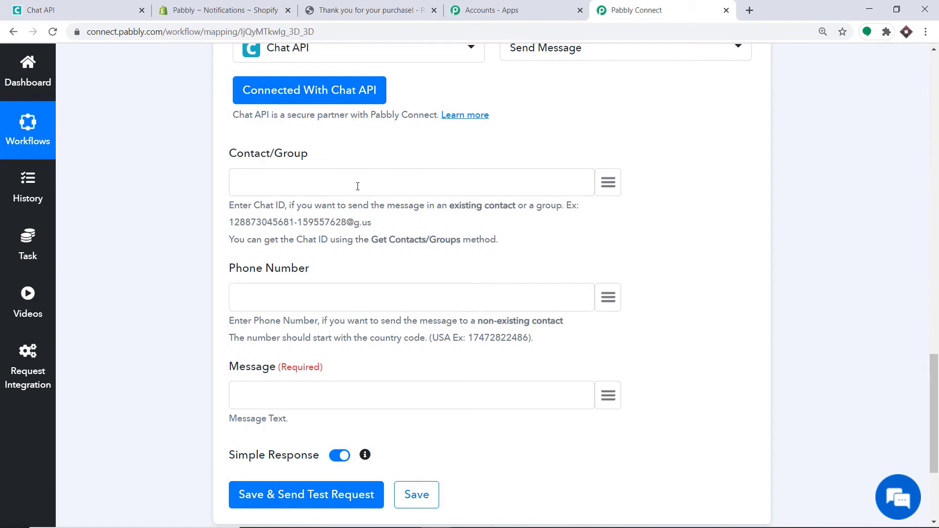
scroll(357, 186, down, 2)
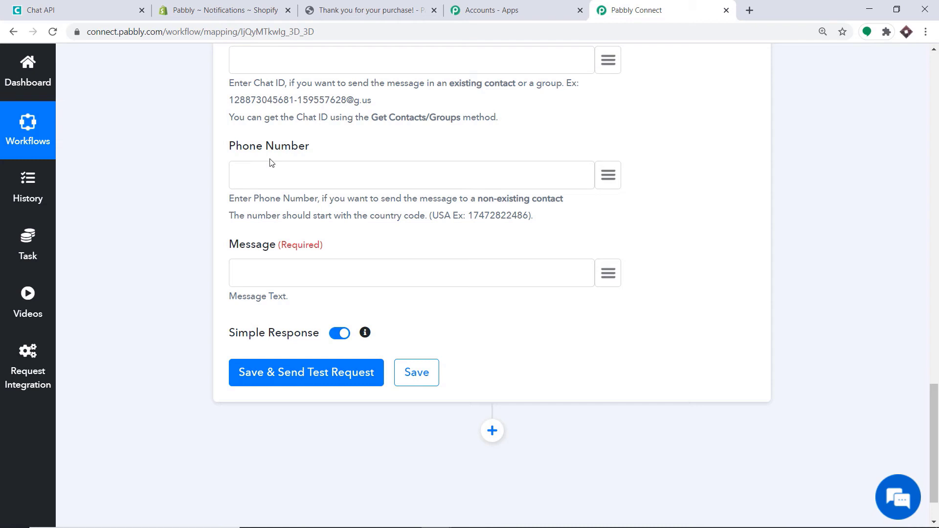
- Map Shopify's billing_address phone into Phone Number, prefixed with country code 91
click(608, 167)
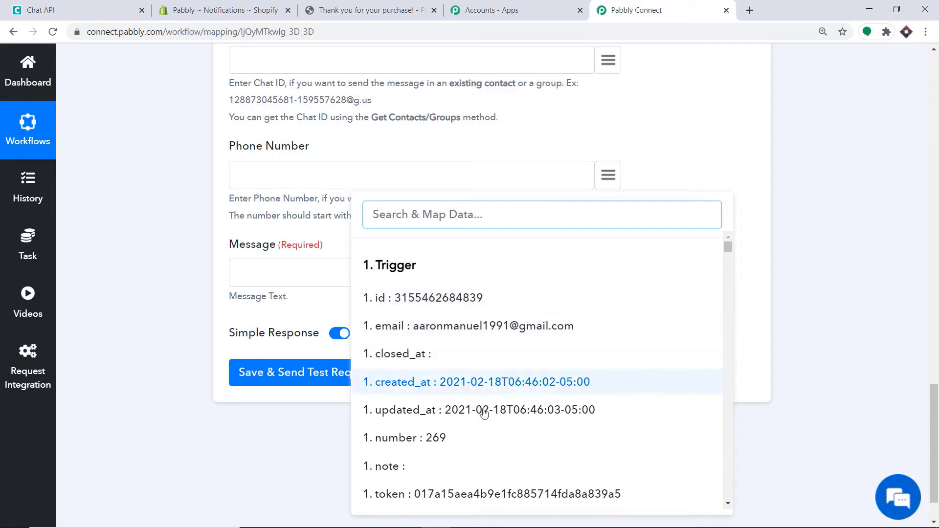
scroll(520, 342, down, 5)
scroll(520, 322, down, 15)
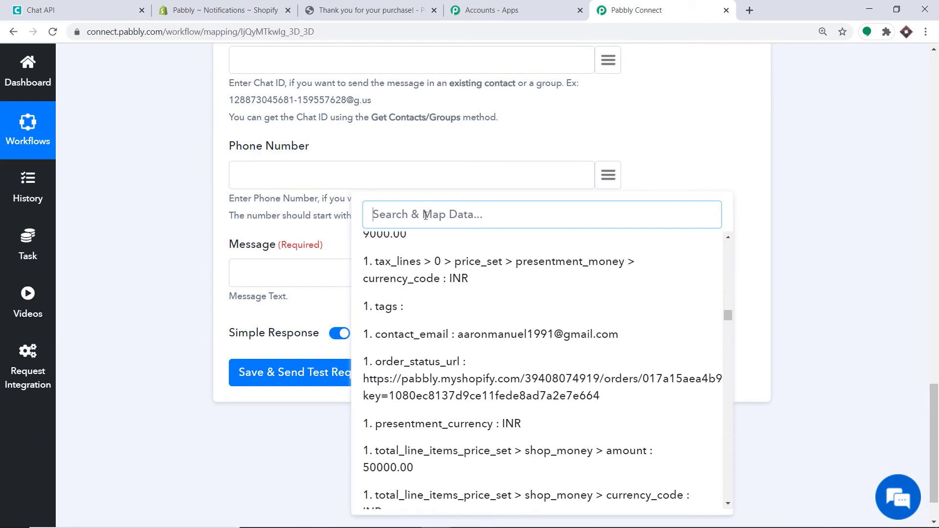
text(91)
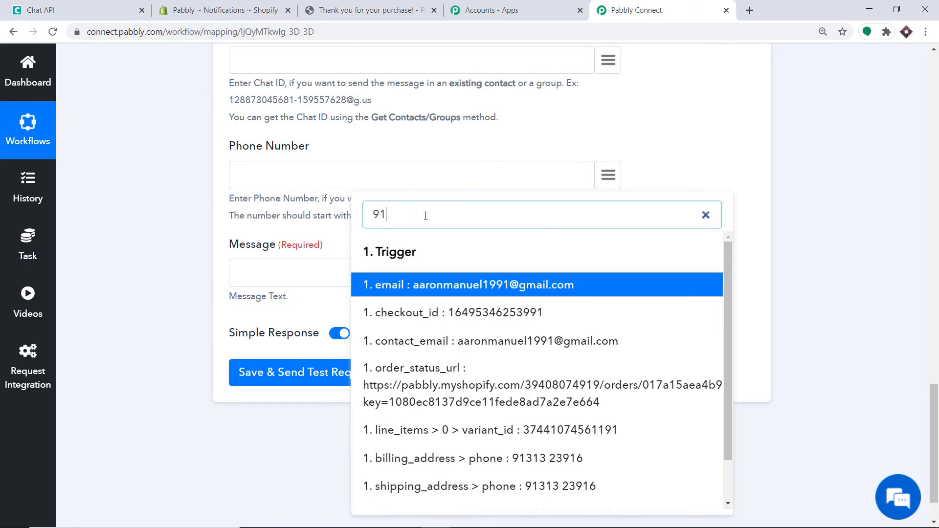
click(420, 460)
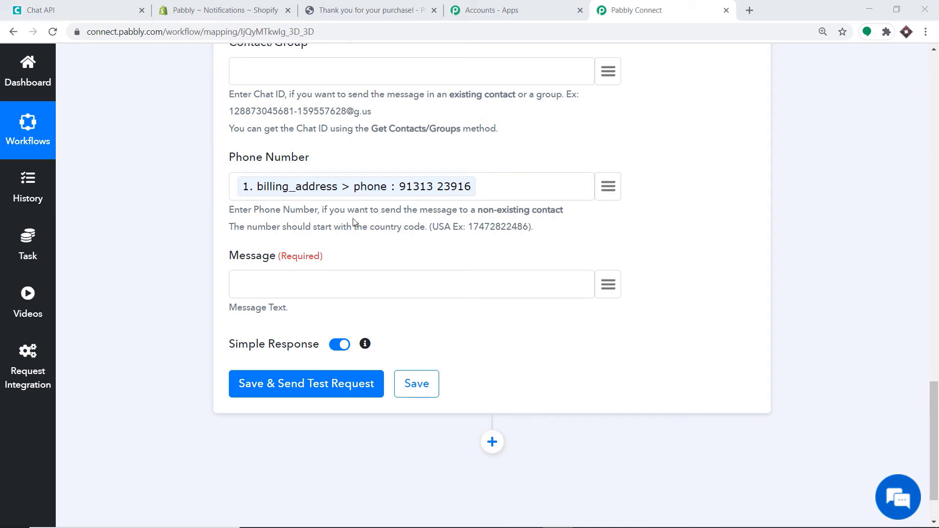
click(238, 187)
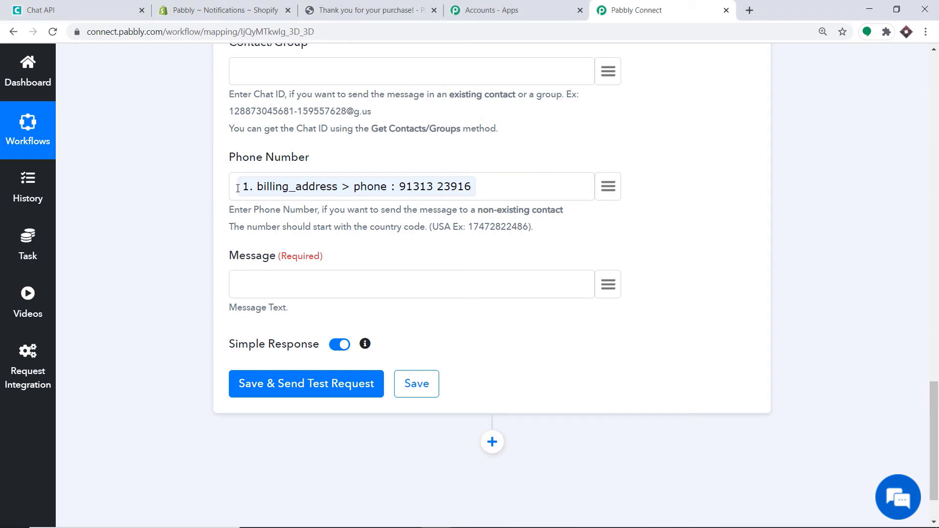
text(91)
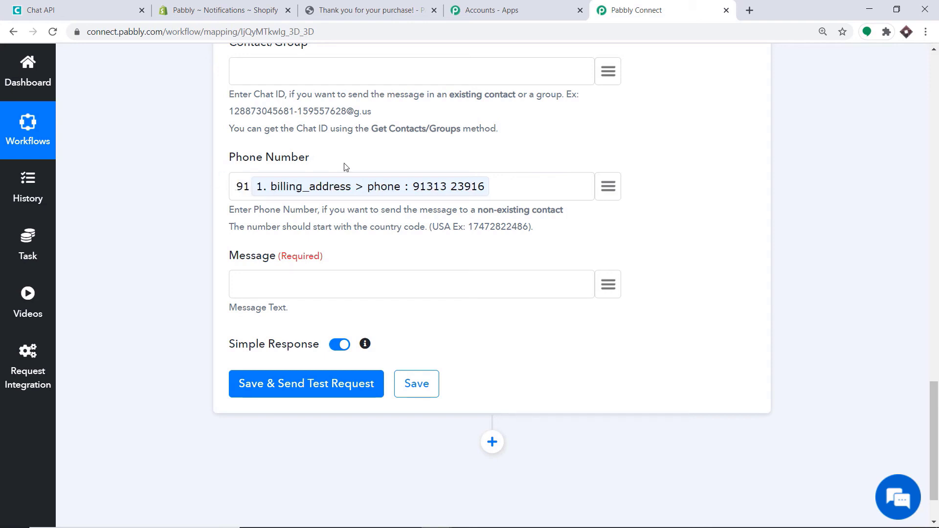
scroll(245, 206, down, 2)
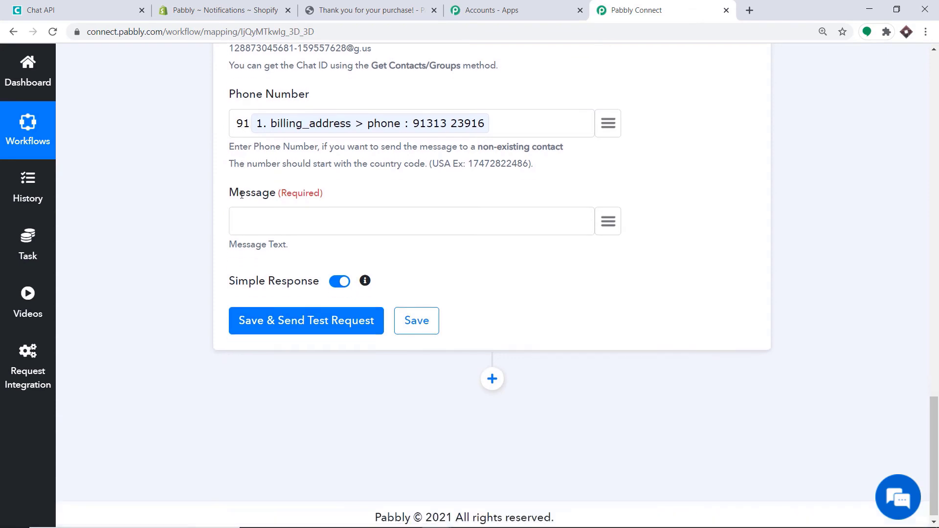
click(258, 226)
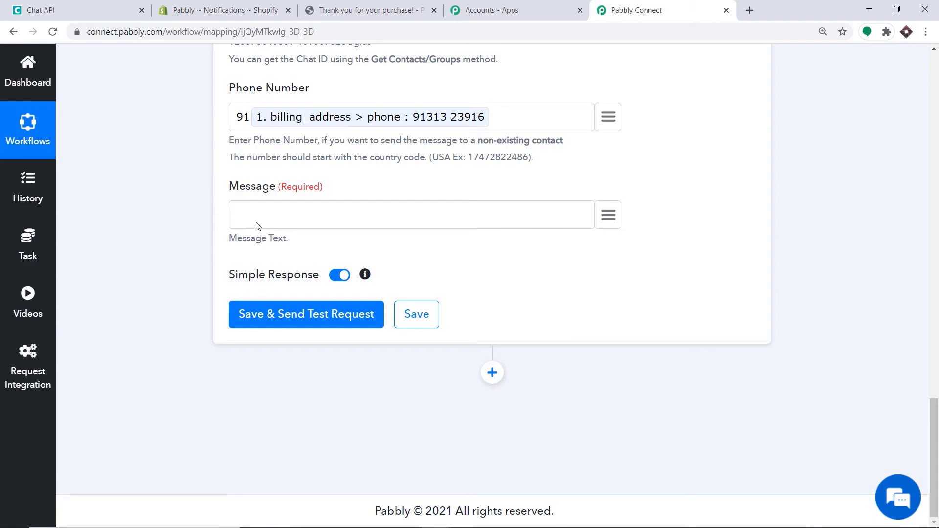
- Start the Message with 'Thank you for purchase Mr/Ms' and map the customer's first and last name
text(Thank you for purchase Mr)
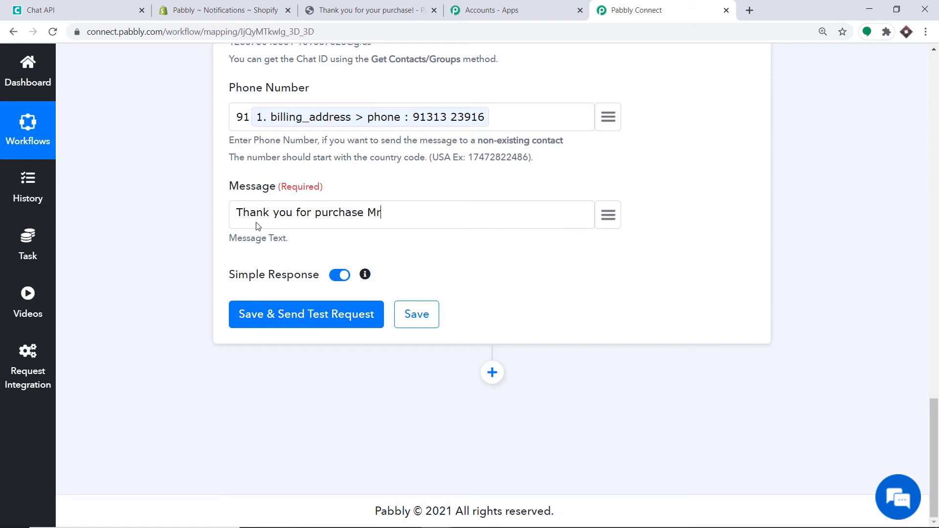
text(/mS)
key(BackSpace)
key(BackSpace)
key(BackSpace)
text(Ms)
click(609, 217)
text(aa)
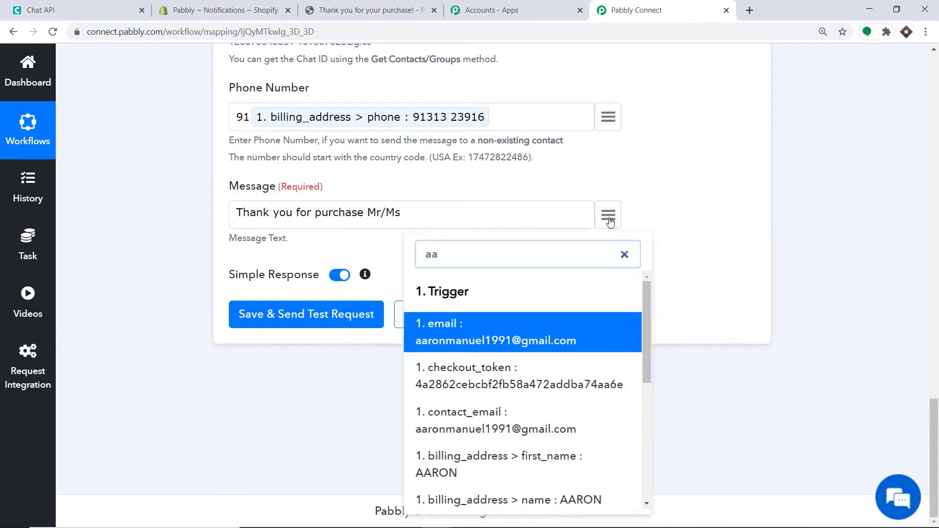
click(455, 471)
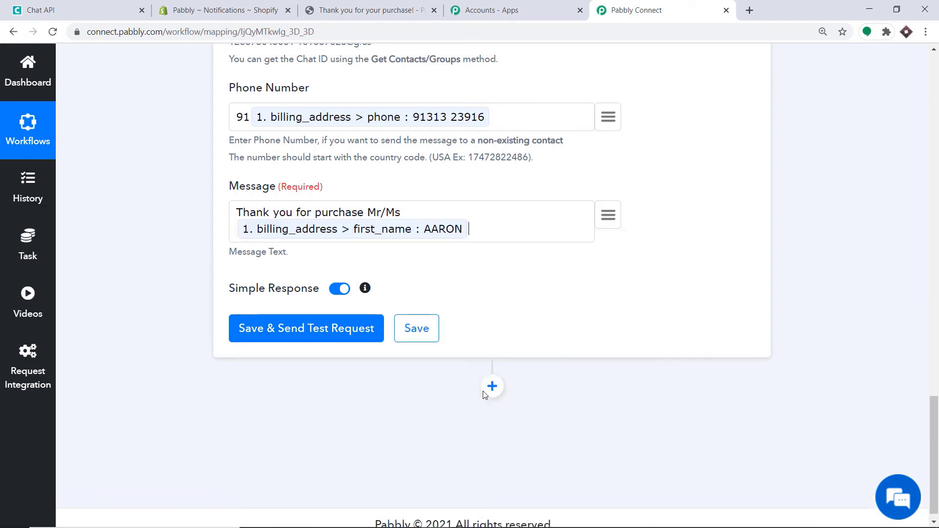
click(608, 217)
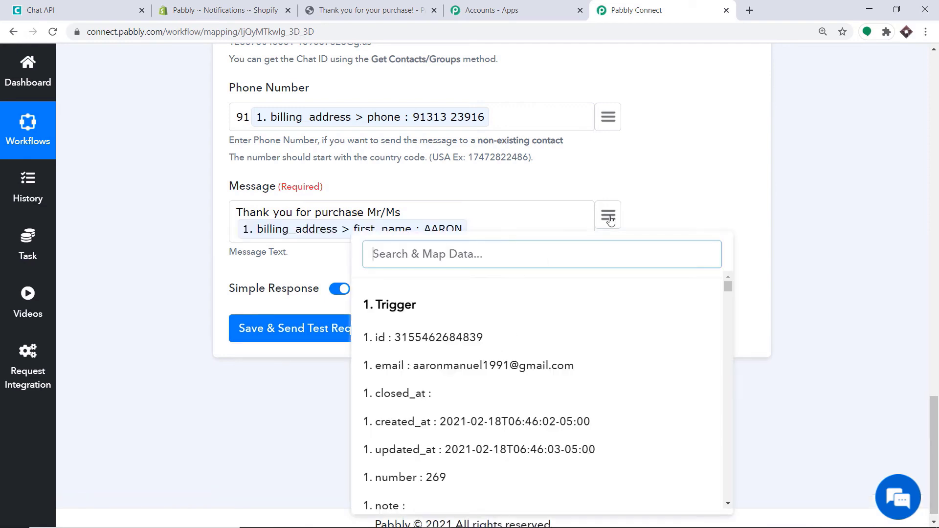
text(manuel)
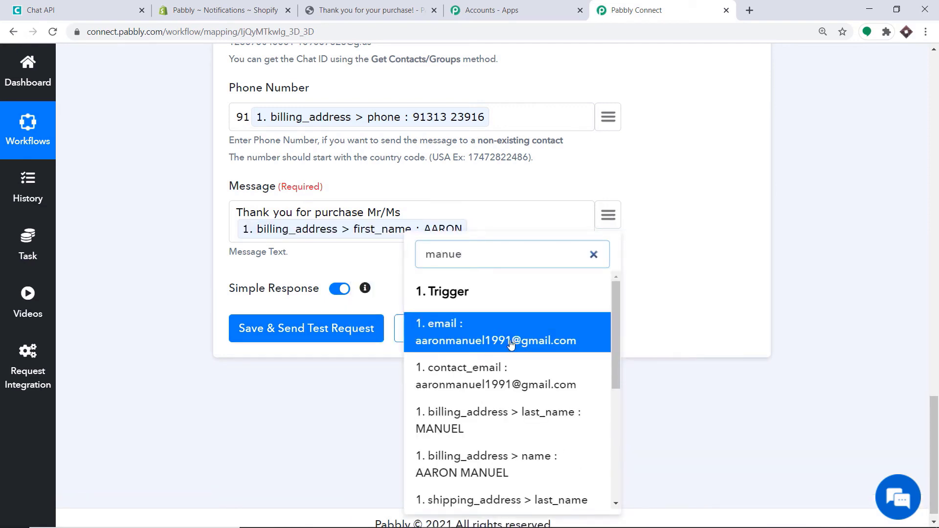
click(469, 432)
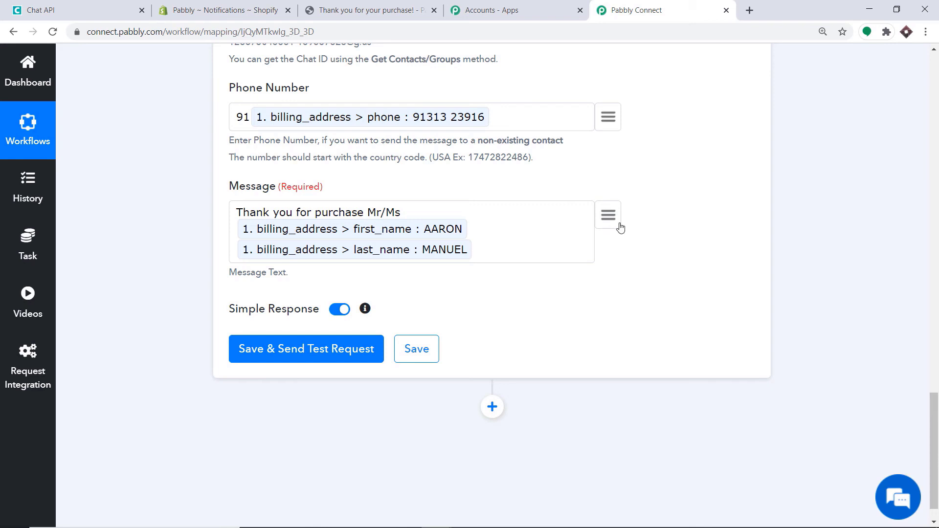
- Add ', you r product', the mapped line item title, then 'will be delivered at this address'
text(, you r product)
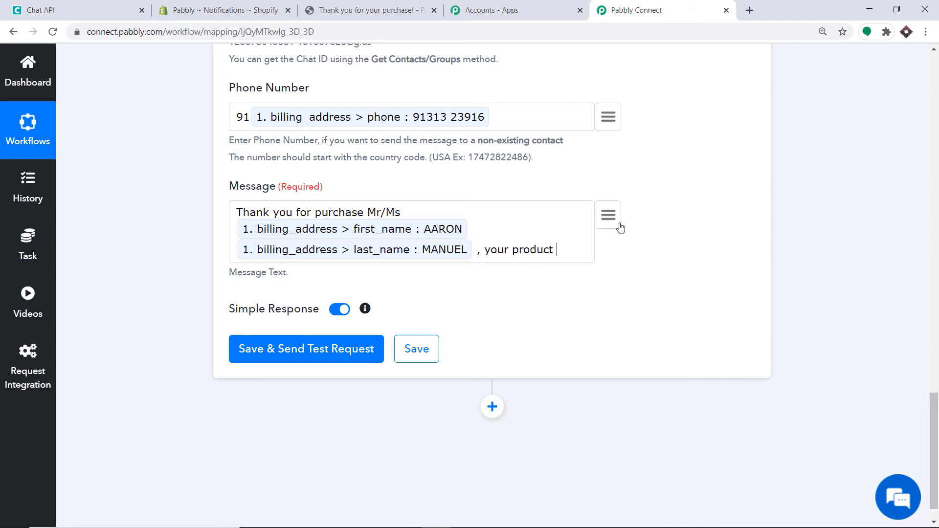
click(620, 226)
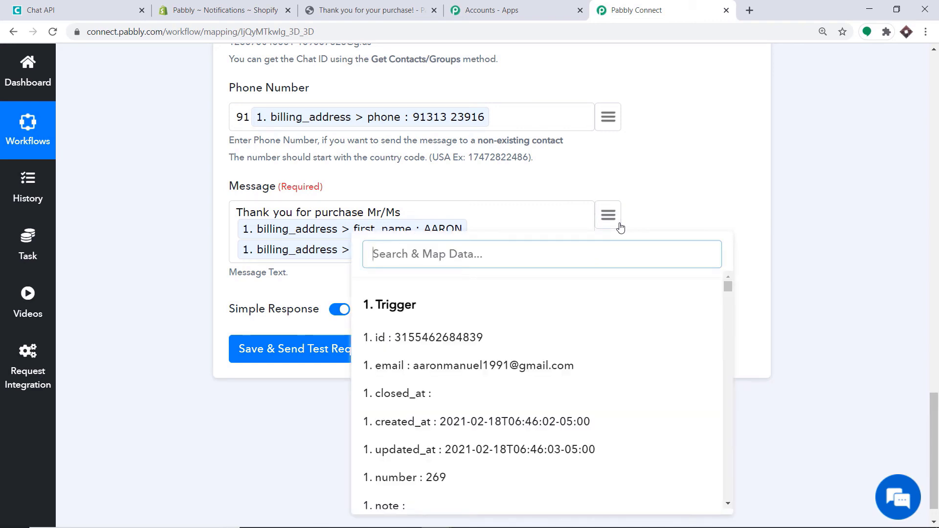
text(LA)
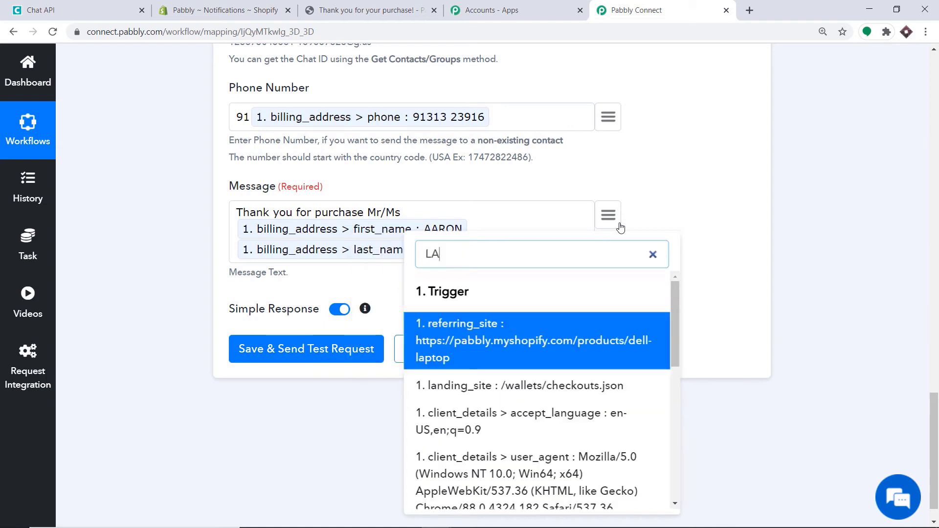
text(PTOP)
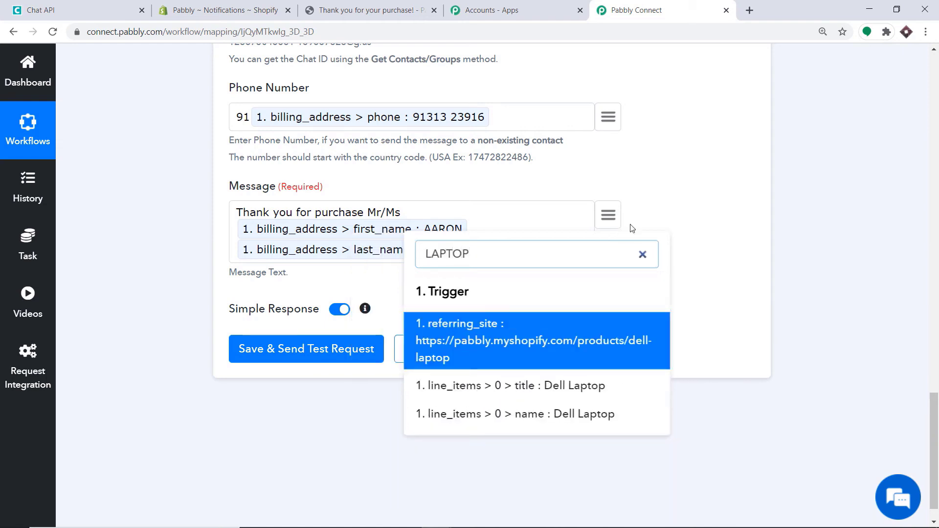
click(574, 385)
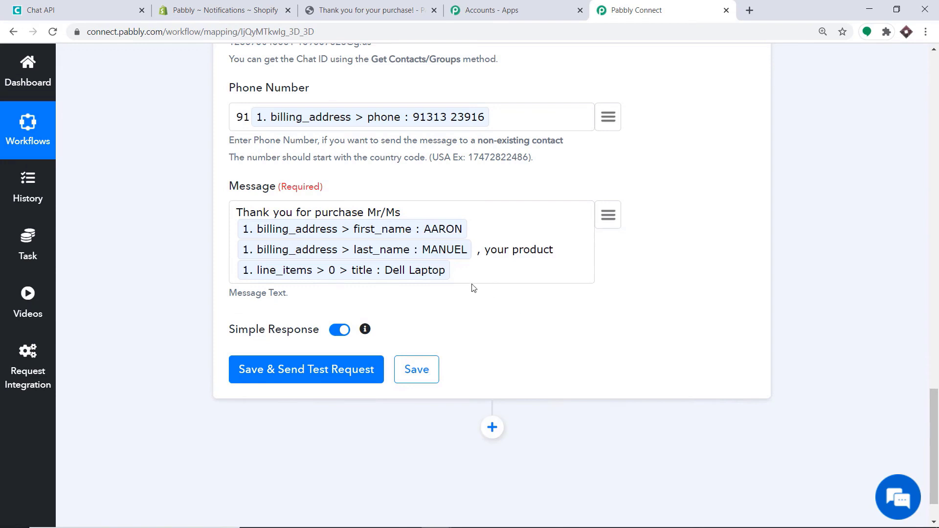
text(will be delivered)
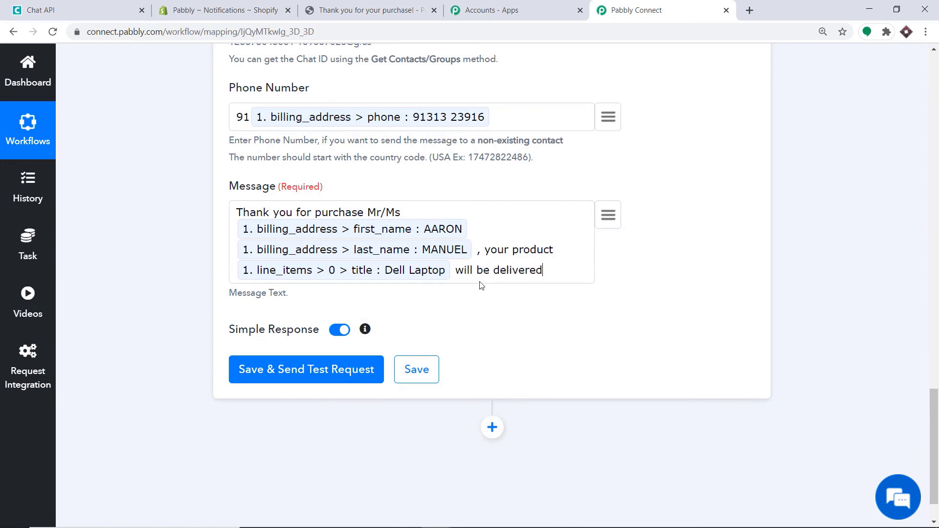
text( at this address)
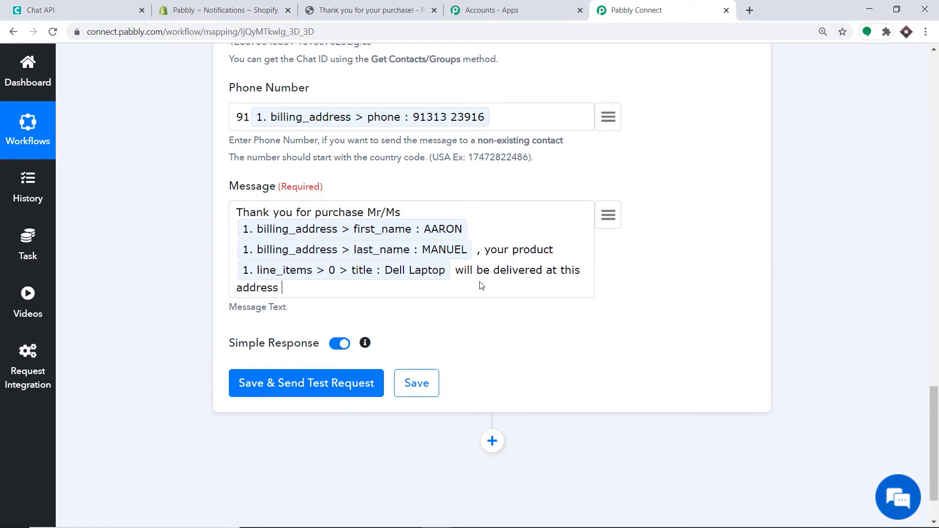
- Map the billing address1 and billing city into the end of the message
click(608, 215)
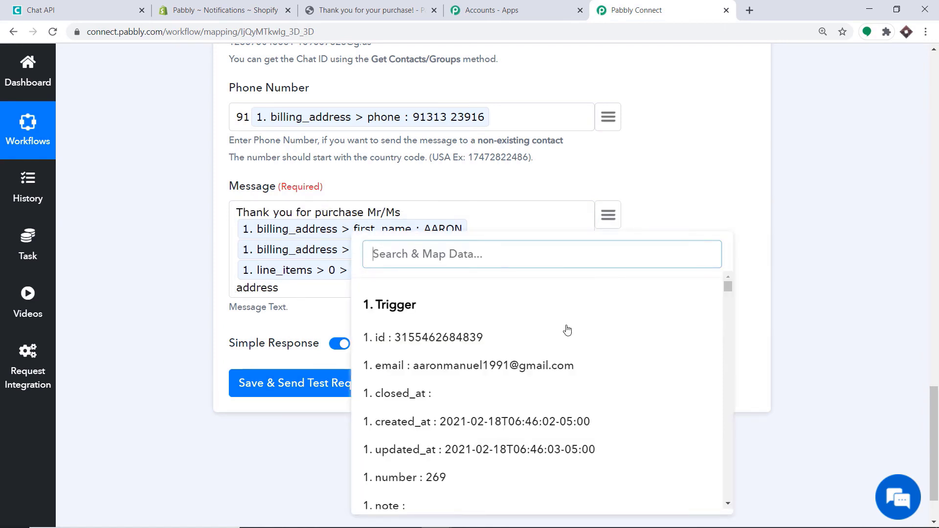
scroll(573, 342, down, 15)
text(1)
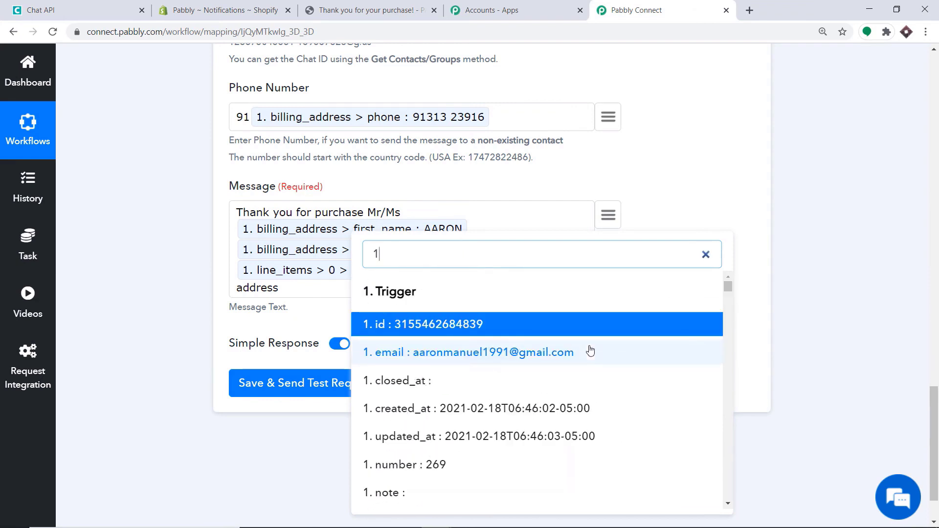
text(96)
click(568, 347)
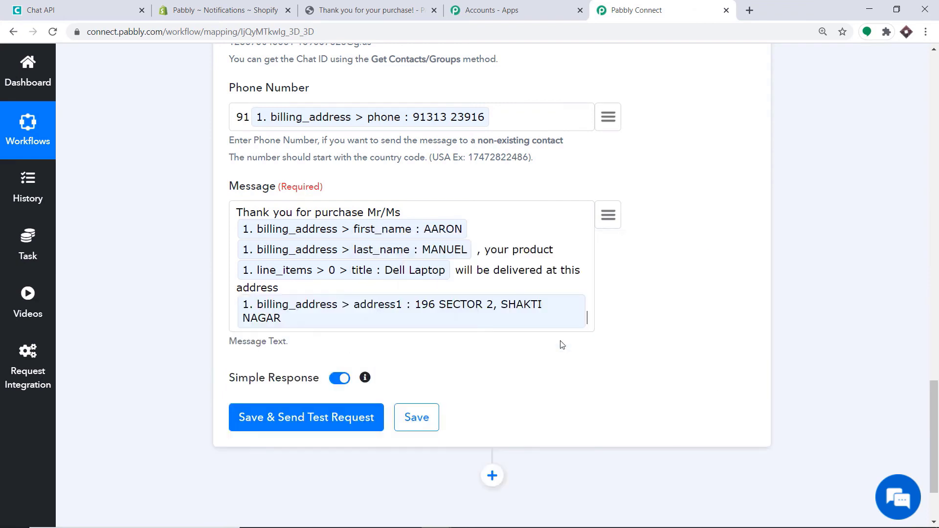
click(610, 216)
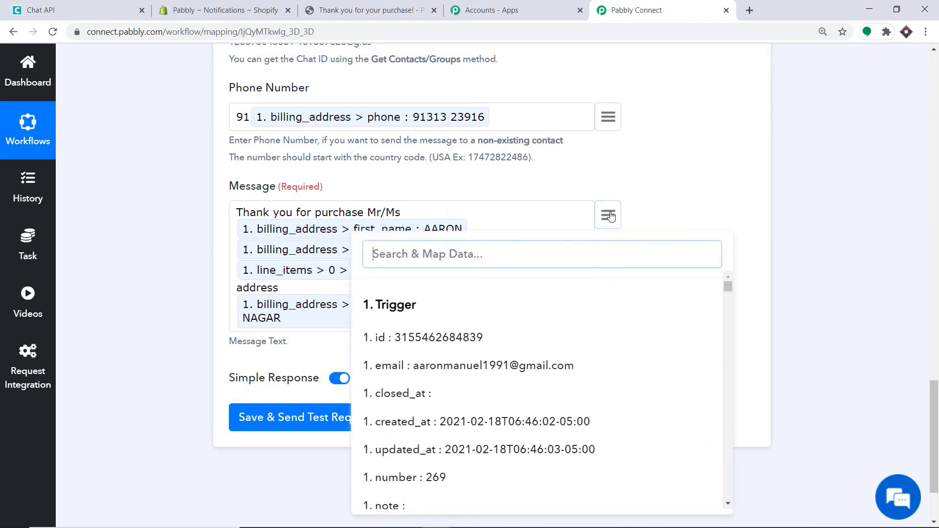
text(bhop)
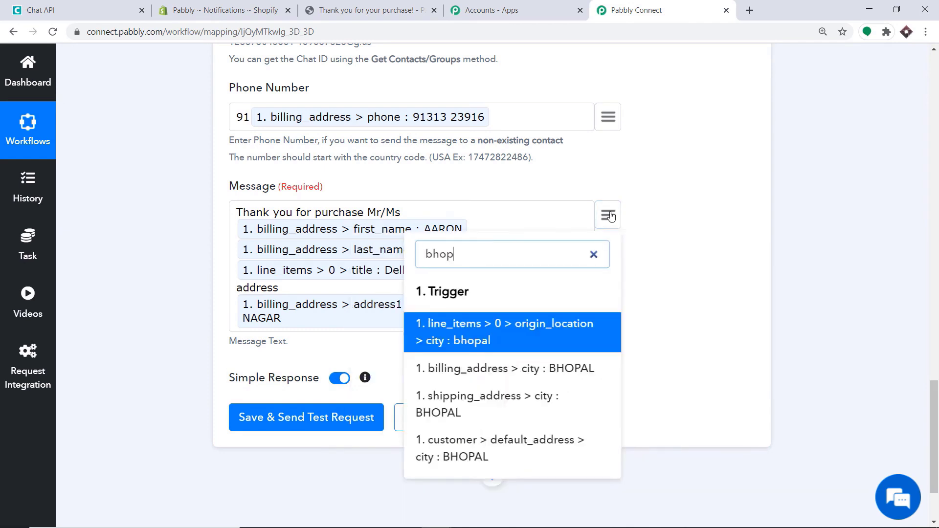
scroll(608, 274, down, 1)
click(587, 308)
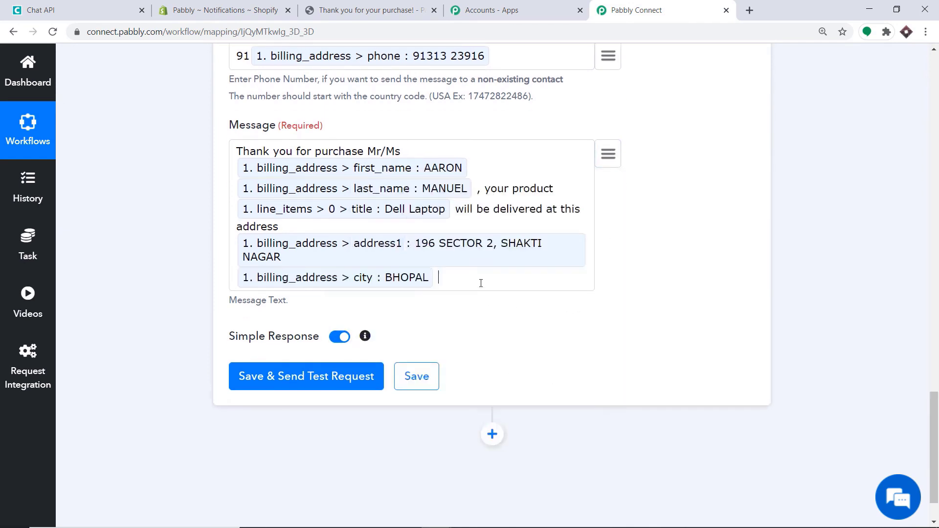
scroll(425, 267, up, 3)
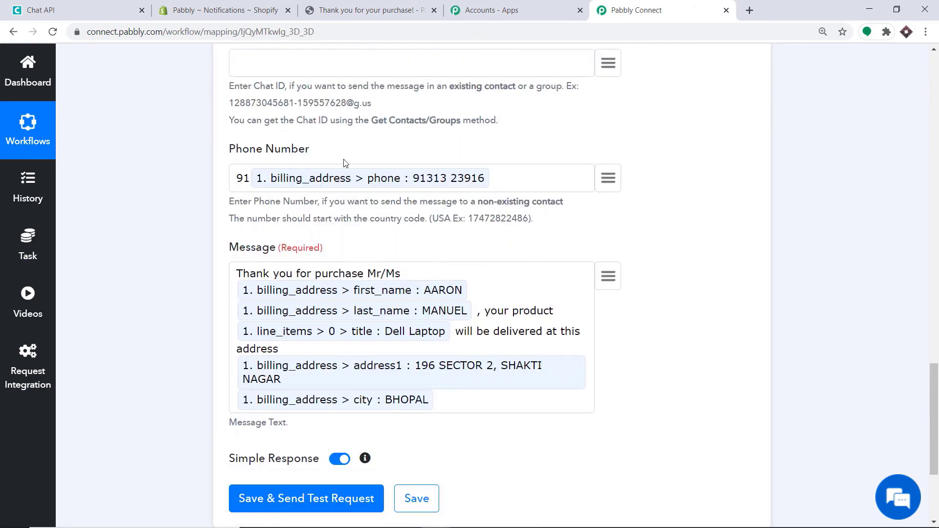
scroll(344, 167, up, 4)
scroll(349, 183, down, 5)
scroll(348, 186, down, 3)
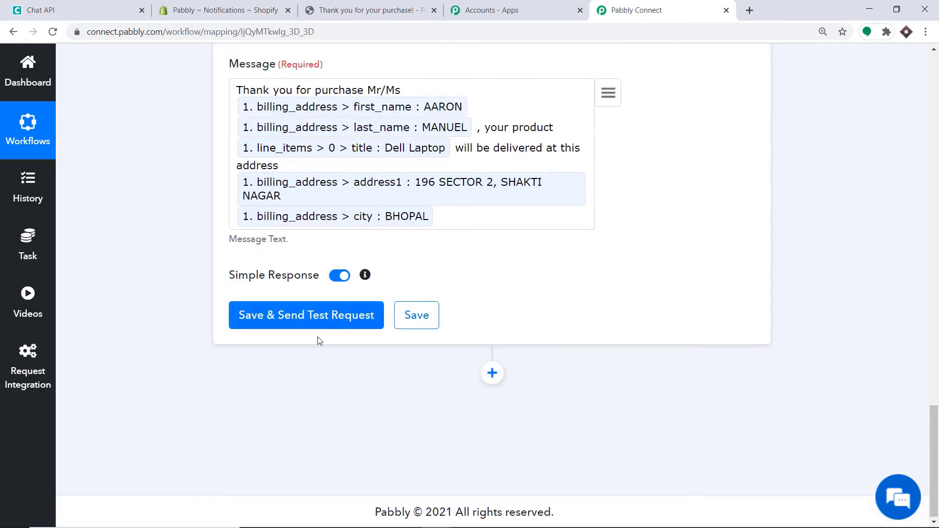
- Save the Chat API step and send a test request, confirming the response shows sent 1 and queueNumber 13
click(297, 316)
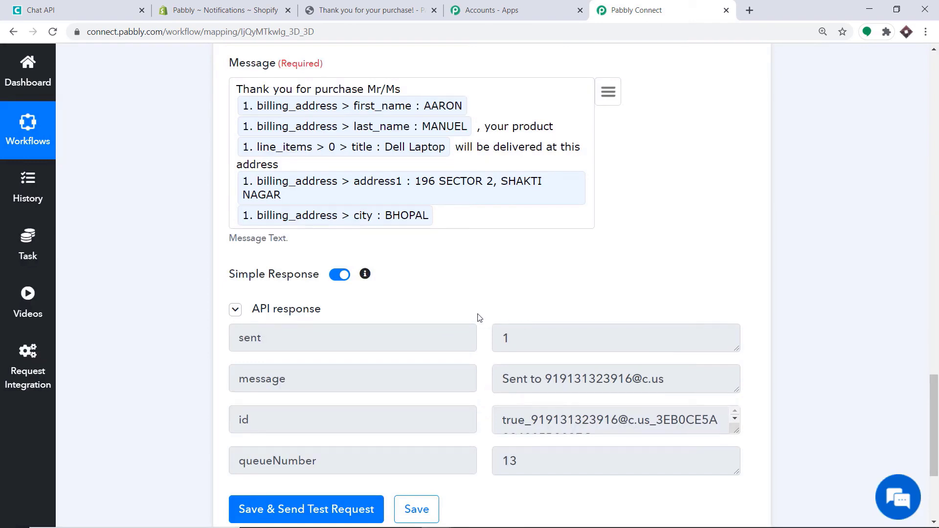
scroll(479, 317, down, 3)
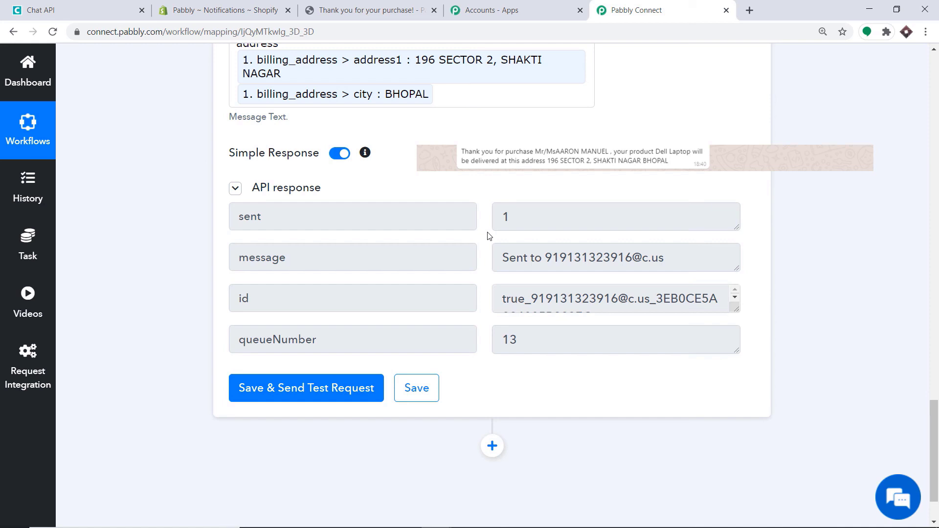
scroll(488, 236, up, 2)
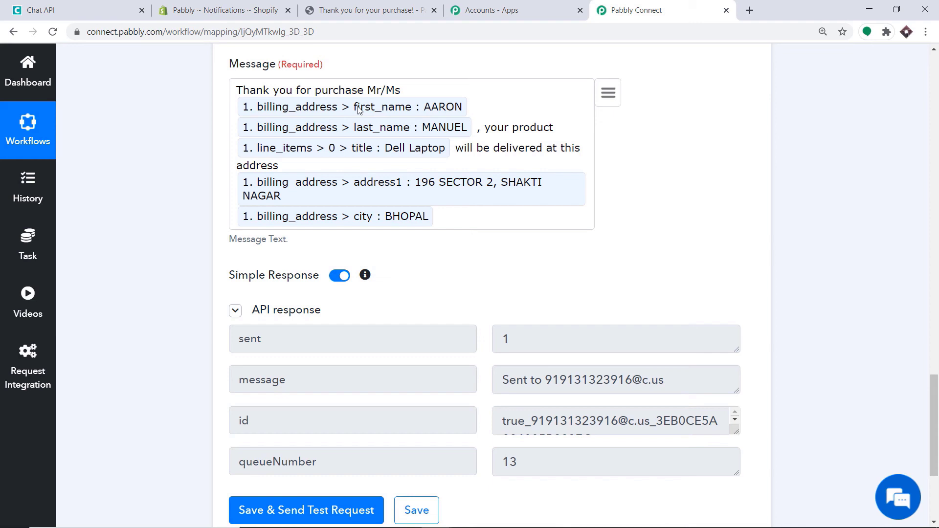
- Collapse the Chat API Send Message action and the Shopify New Order trigger to show the whole workflow
click(935, 214)
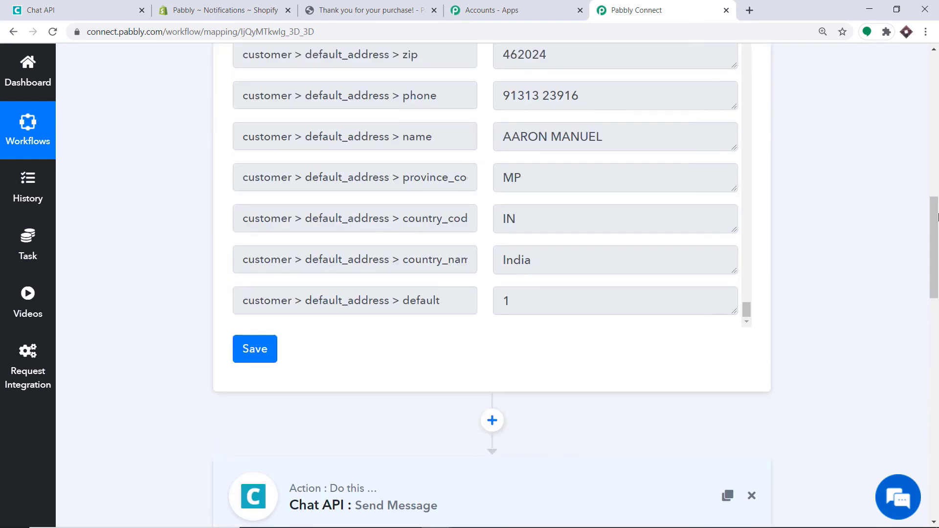
drag(936, 215, 935, 241)
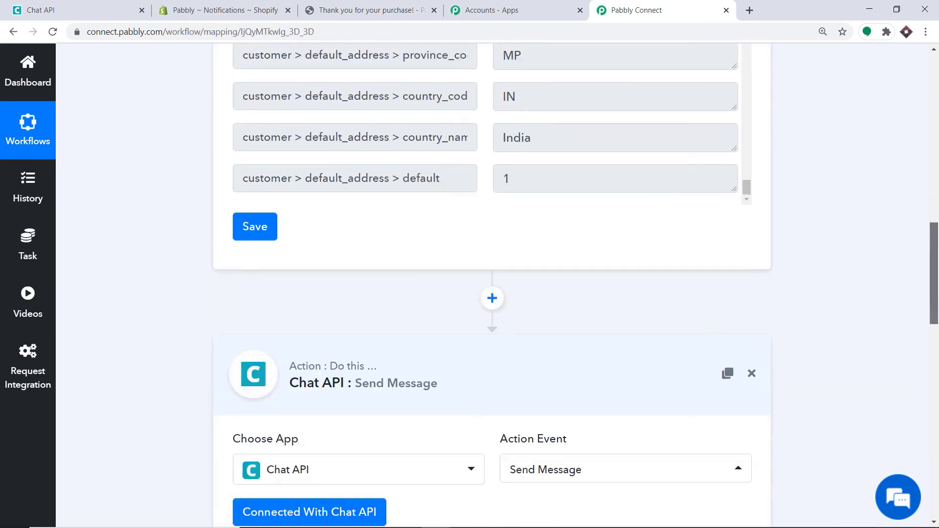
click(420, 372)
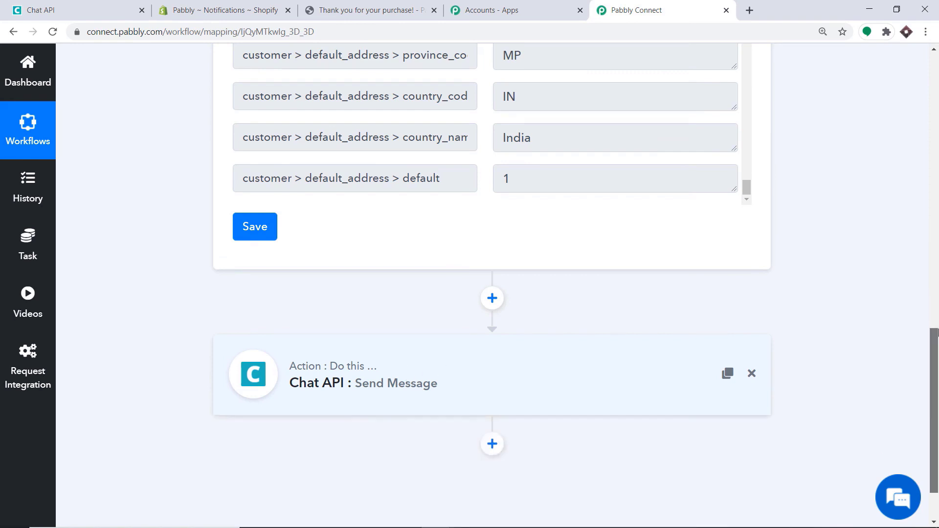
drag(935, 333, 935, 93)
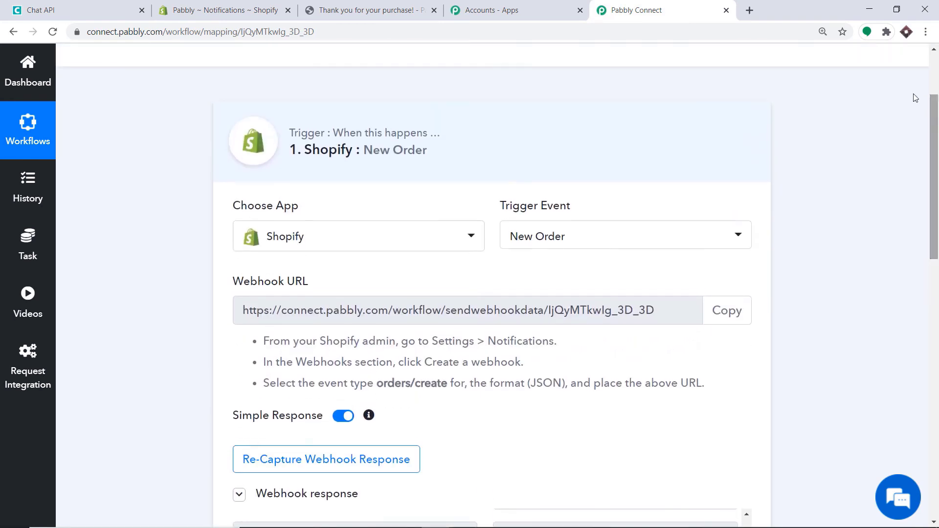
click(492, 131)
drag(936, 174, 937, 146)
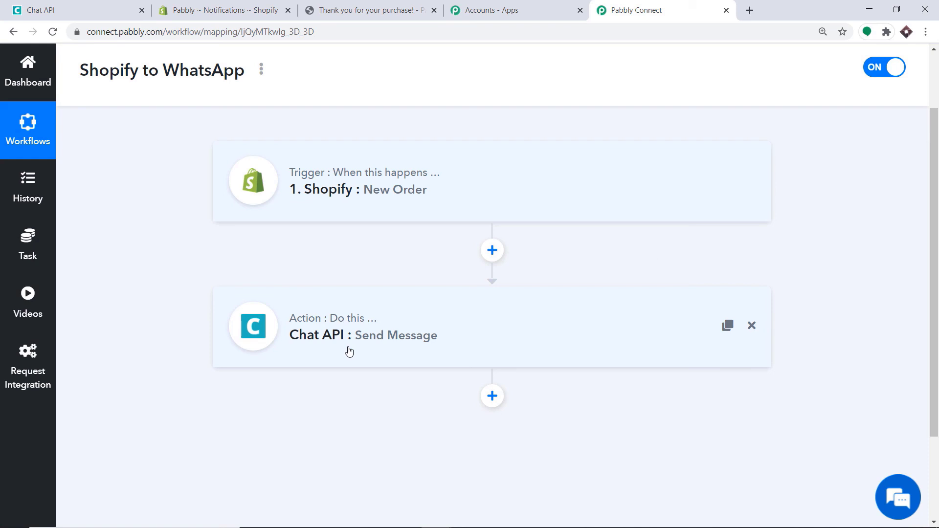
- Open the online store's product catalog and go to the Fly repellent fan product
click(262, 15)
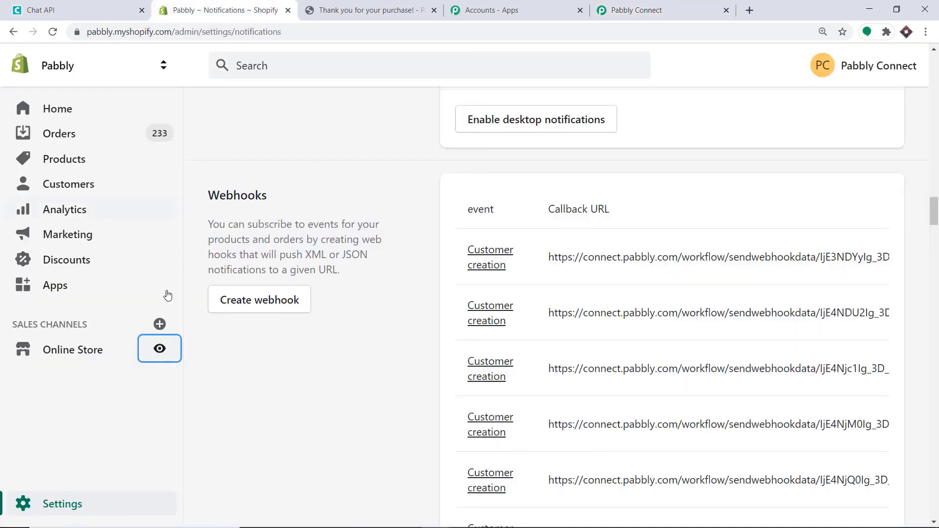
click(159, 350)
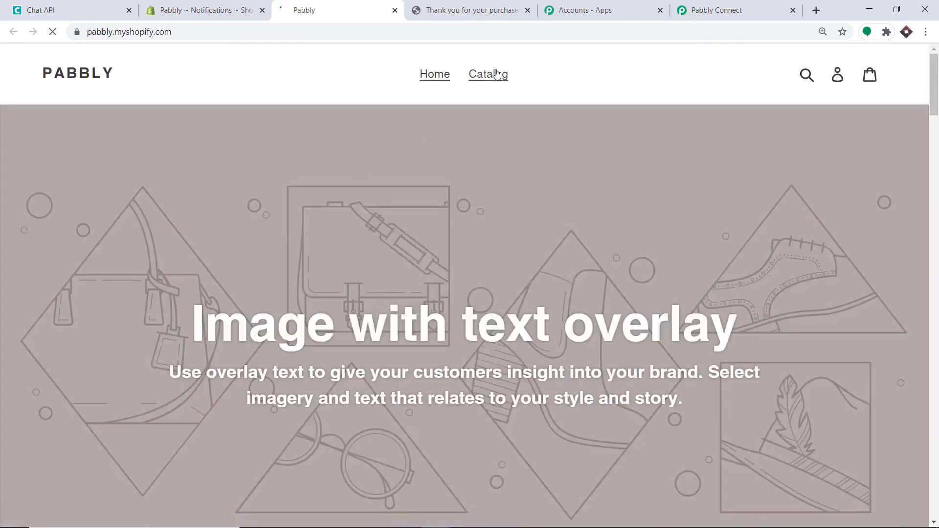
click(496, 74)
scroll(466, 213, down, 4)
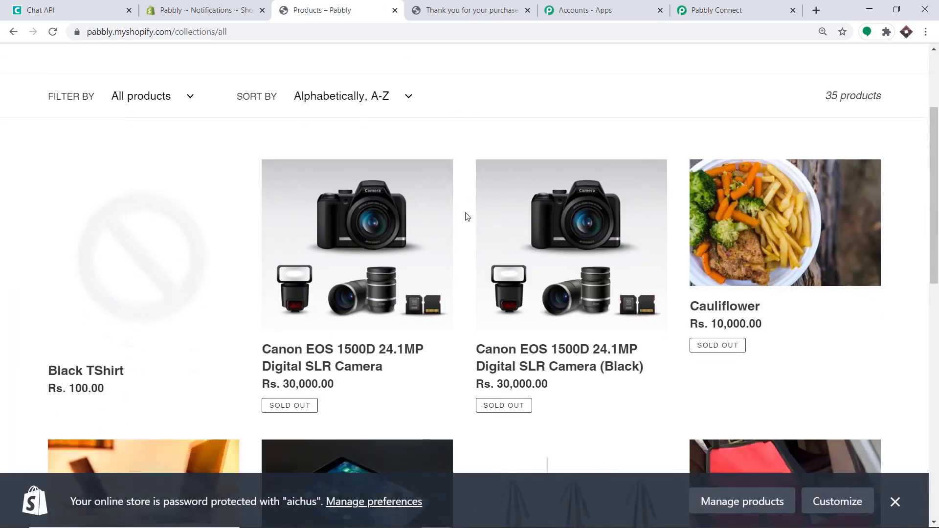
scroll(705, 199, down, 4)
scroll(538, 255, down, 1)
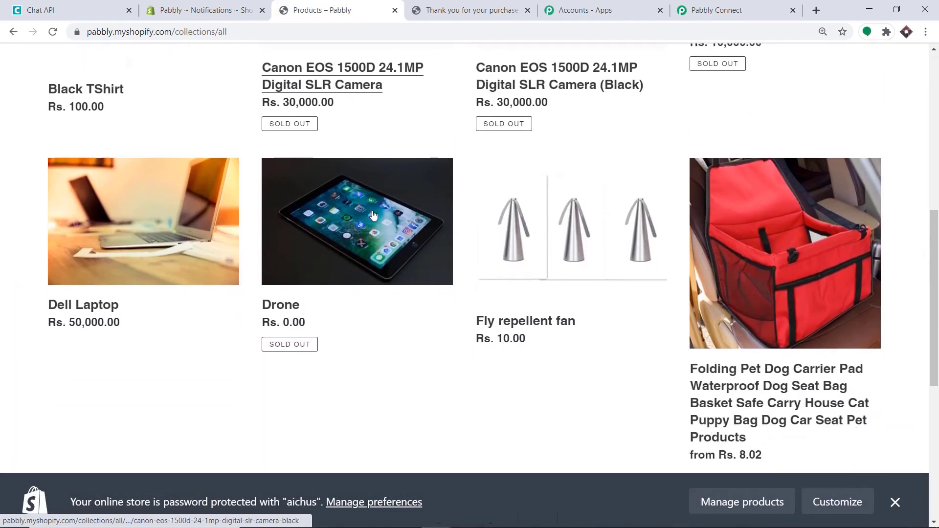
click(571, 212)
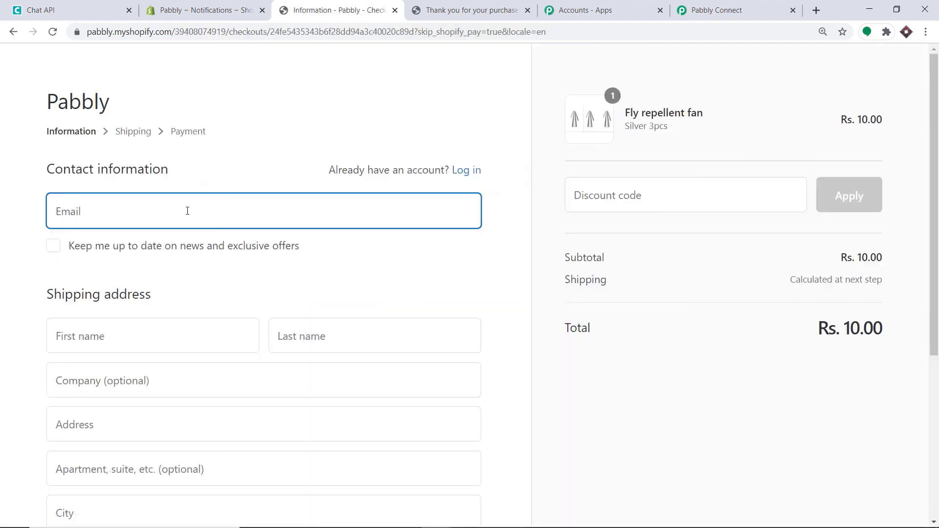
- Autofill the checkout contact and shipping address with the saved customer, then clear the old phone number
click(188, 210)
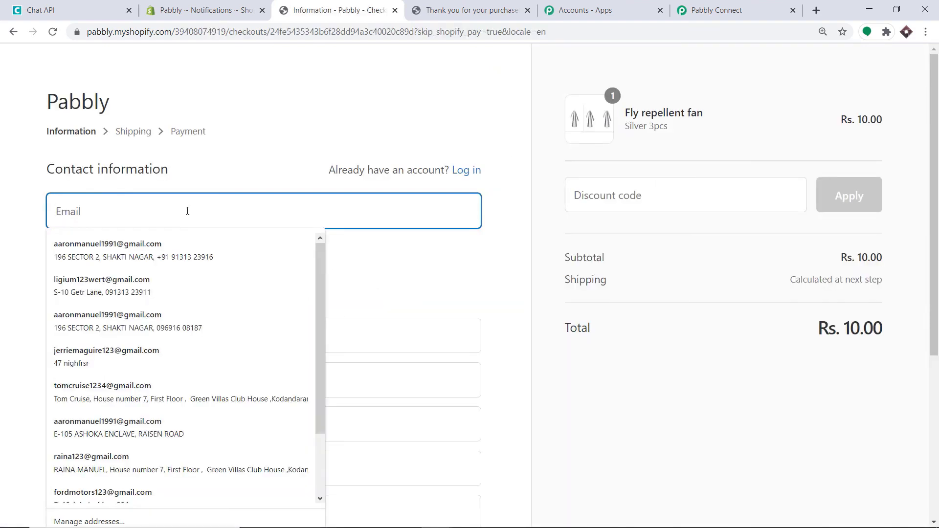
click(143, 292)
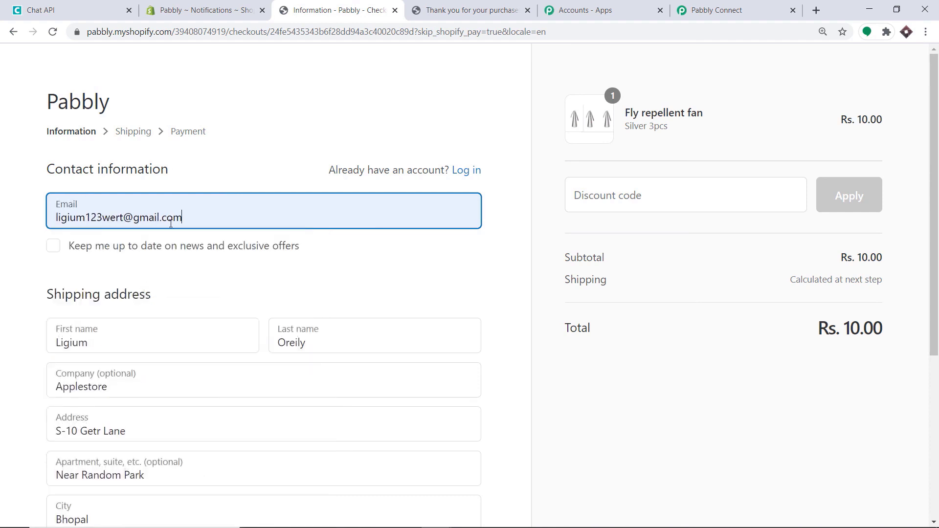
scroll(247, 252, down, 2)
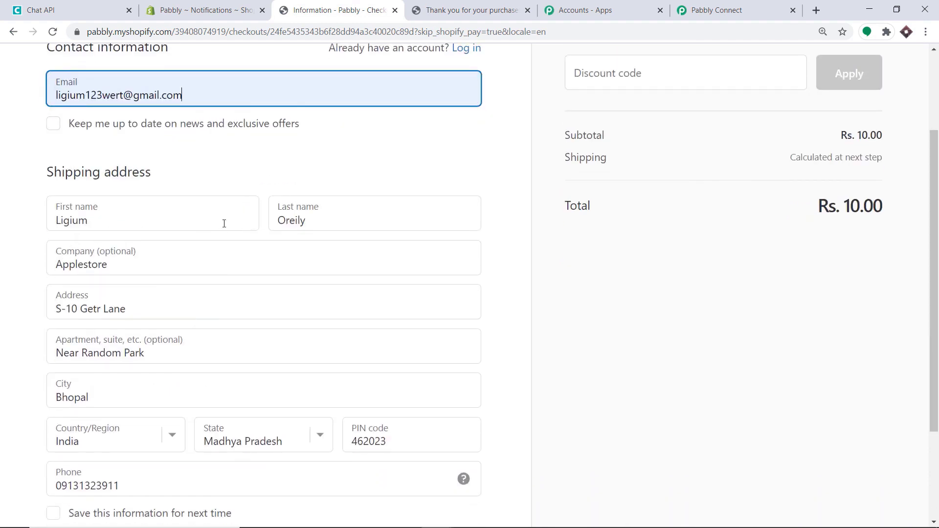
scroll(65, 216, down, 1)
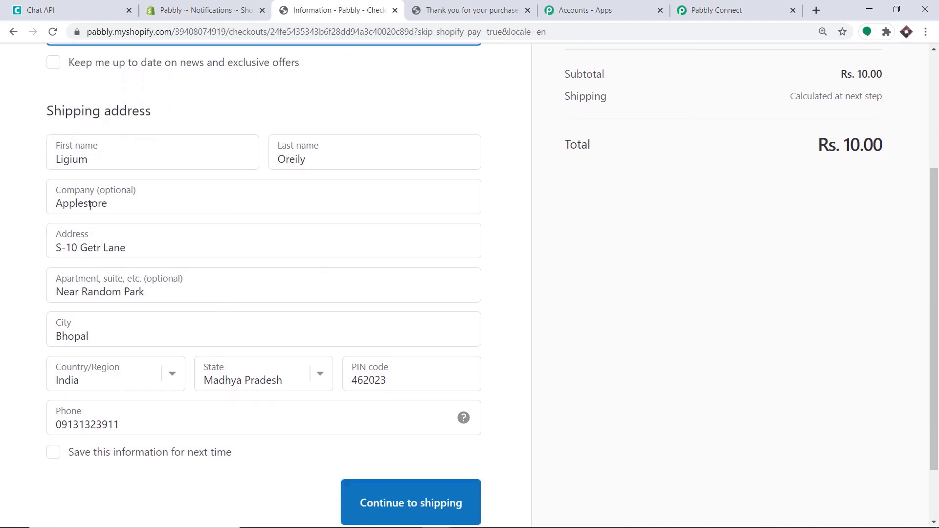
scroll(103, 227, down, 1)
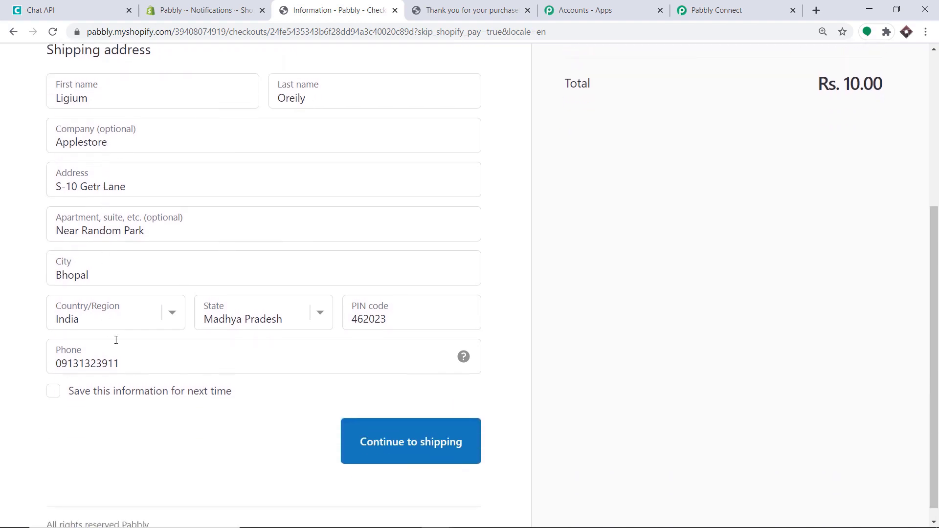
double_click(136, 366)
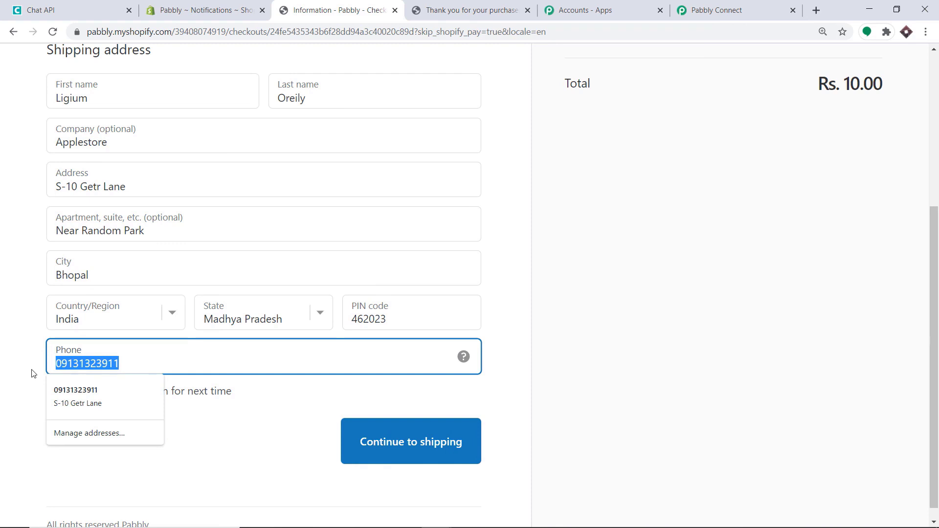
key(BackSpace)
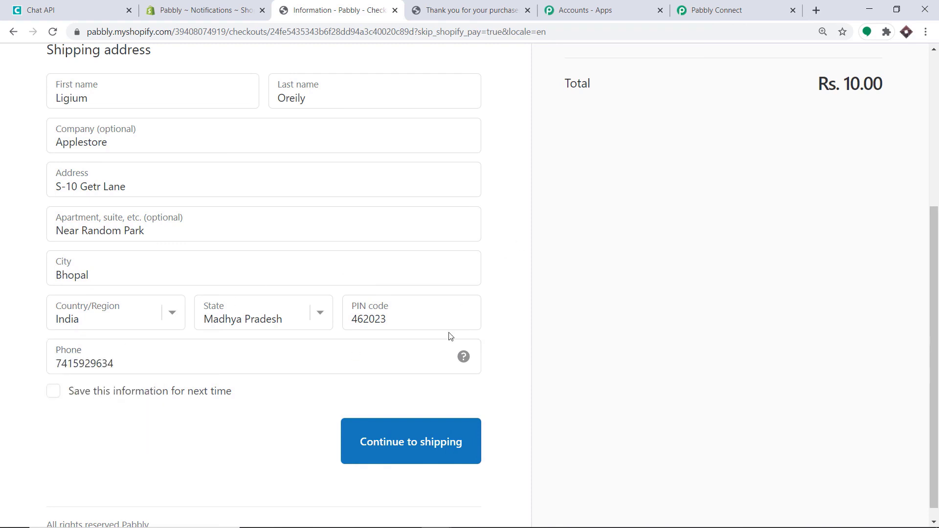
- Continue through shipping to the payment step with free Standard shipping
scroll(149, 326, up, 2)
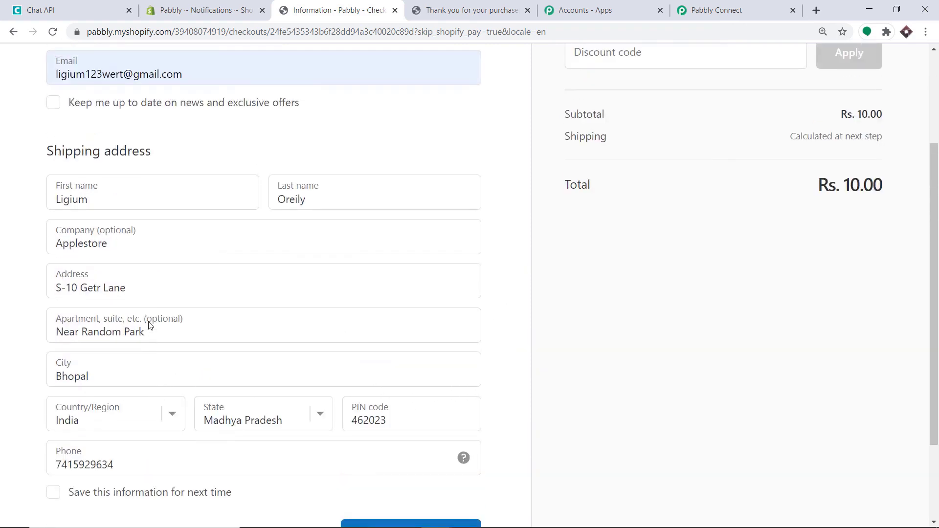
scroll(148, 327, down, 2)
click(432, 415)
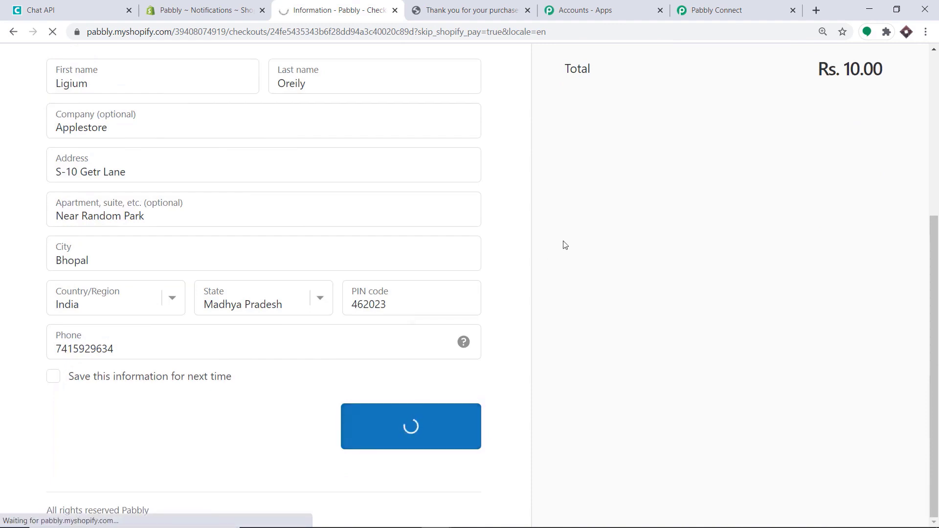
click(388, 385)
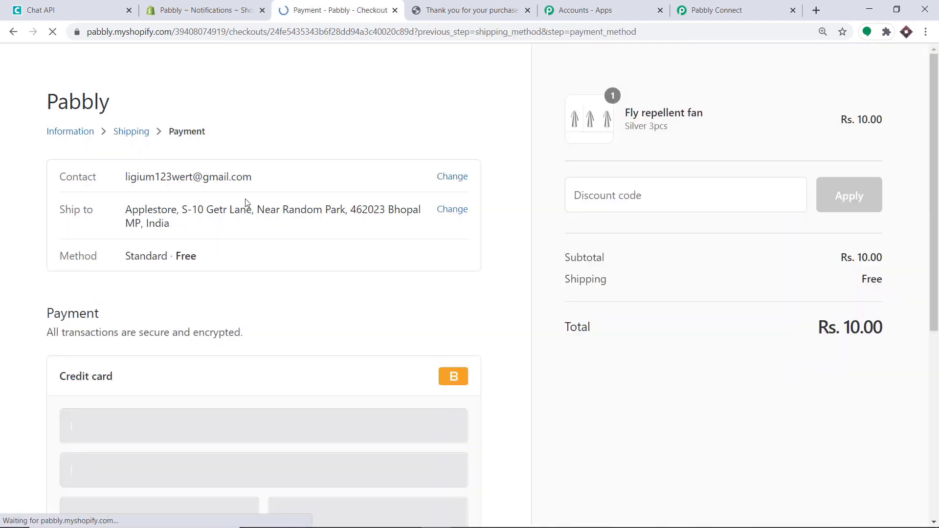
- Pay with the Bogus gateway test card (card 1, name 'Bogus gateway', expiry 10 / 23) to place order #1270
scroll(286, 245, down, 3)
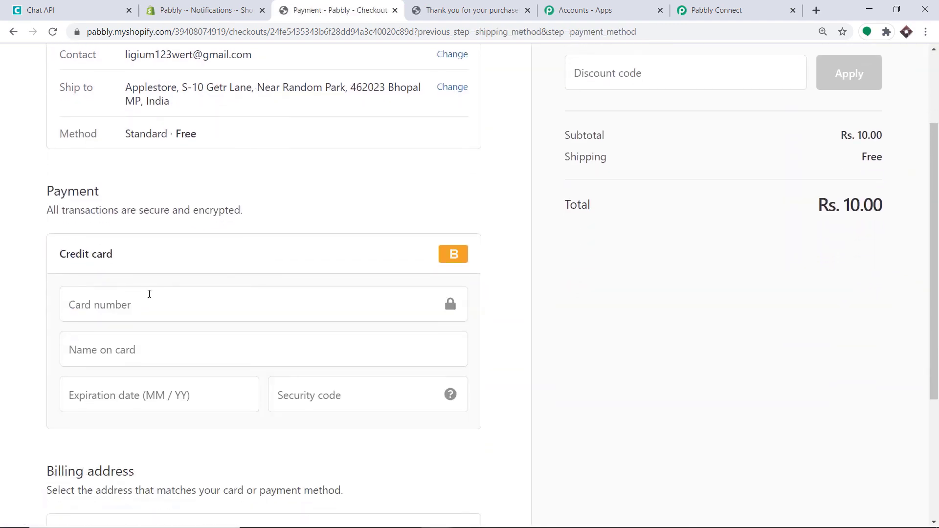
click(149, 294)
text(1)
click(276, 352)
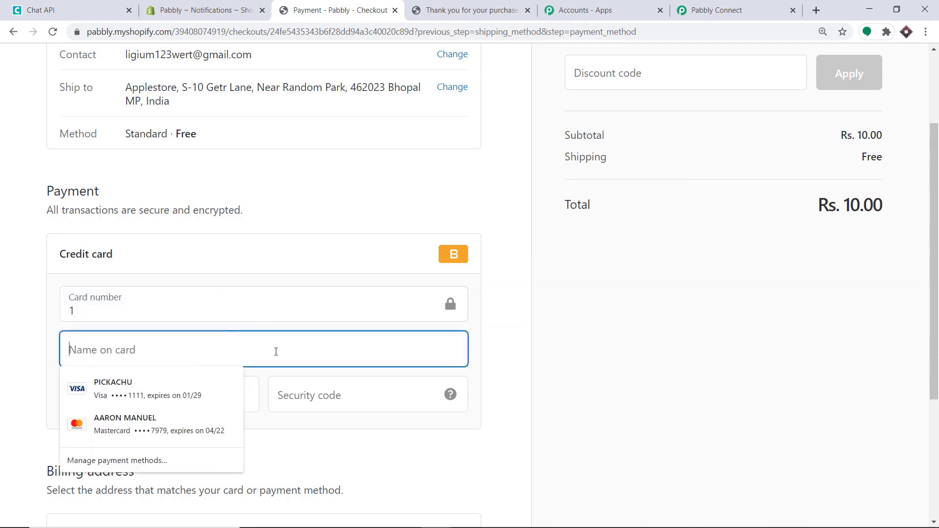
text(Bogu)
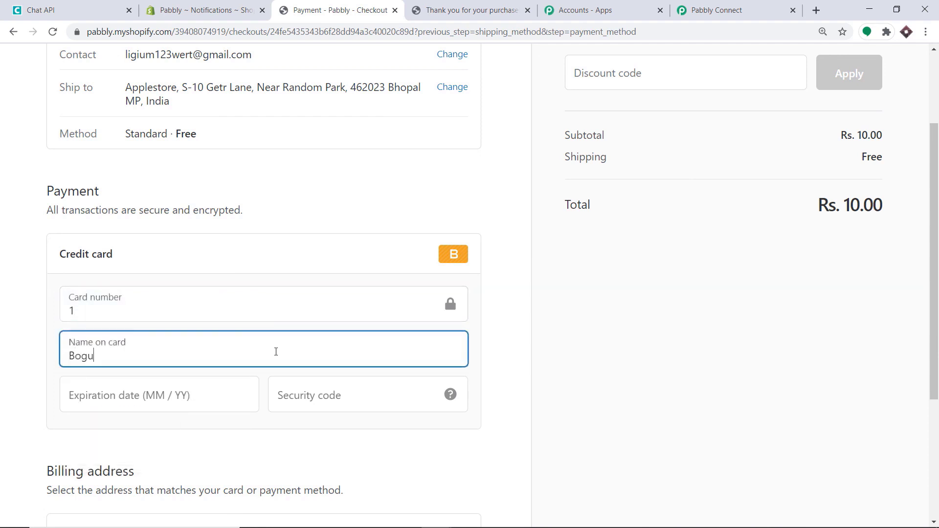
text(s gateway)
click(220, 397)
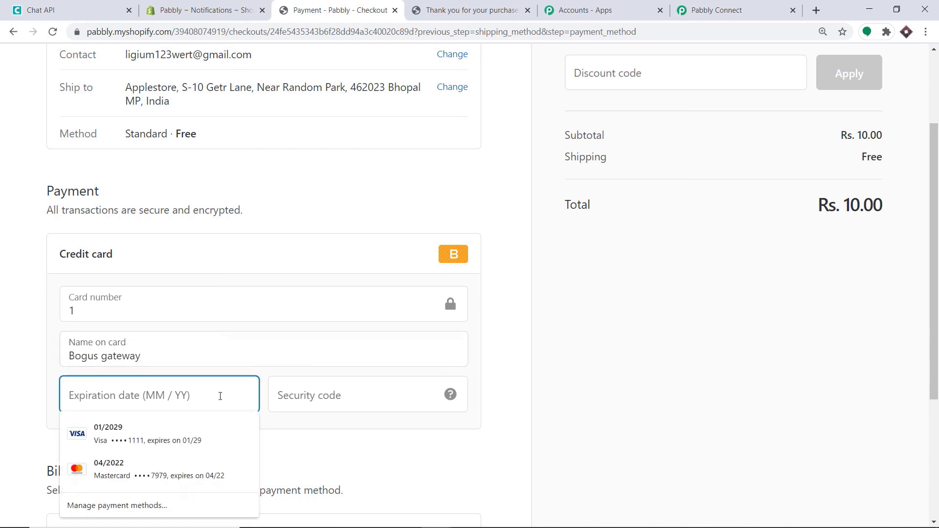
text(10 / )
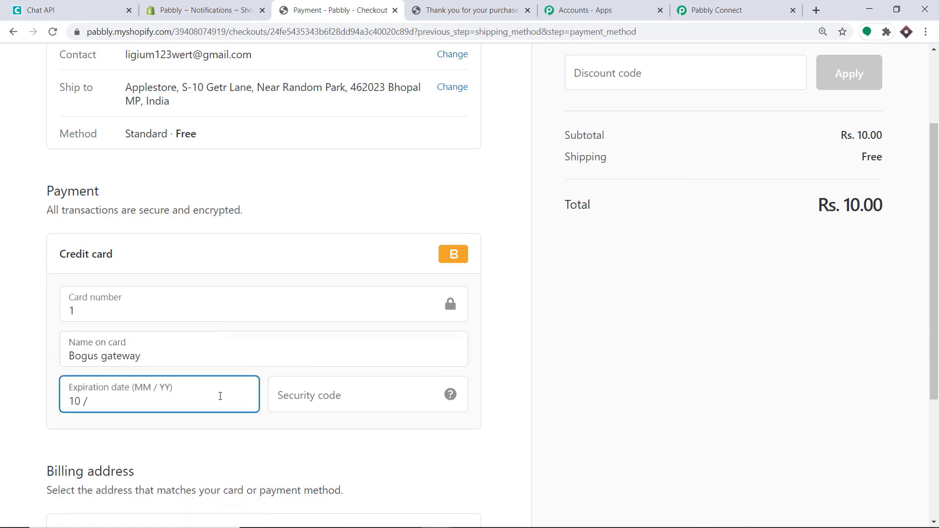
text(23)
click(272, 391)
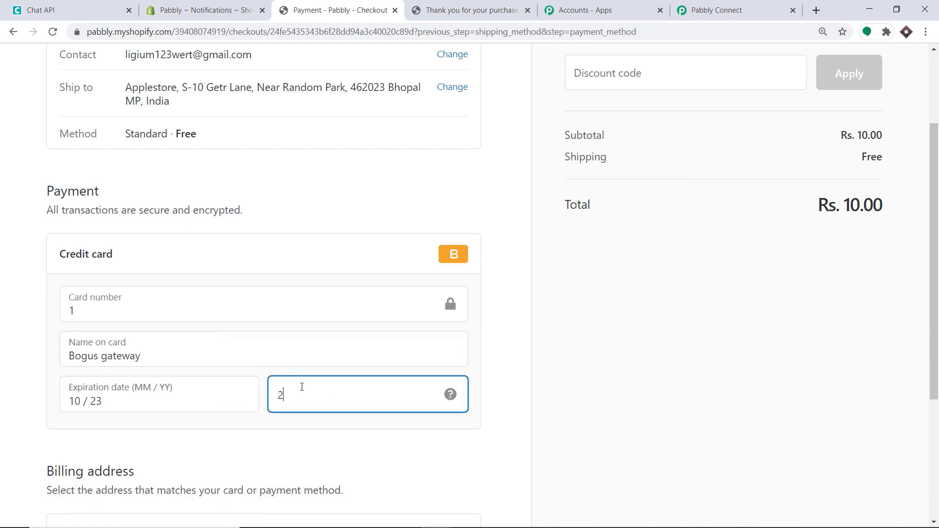
text(233)
scroll(304, 392, down, 4)
click(466, 440)
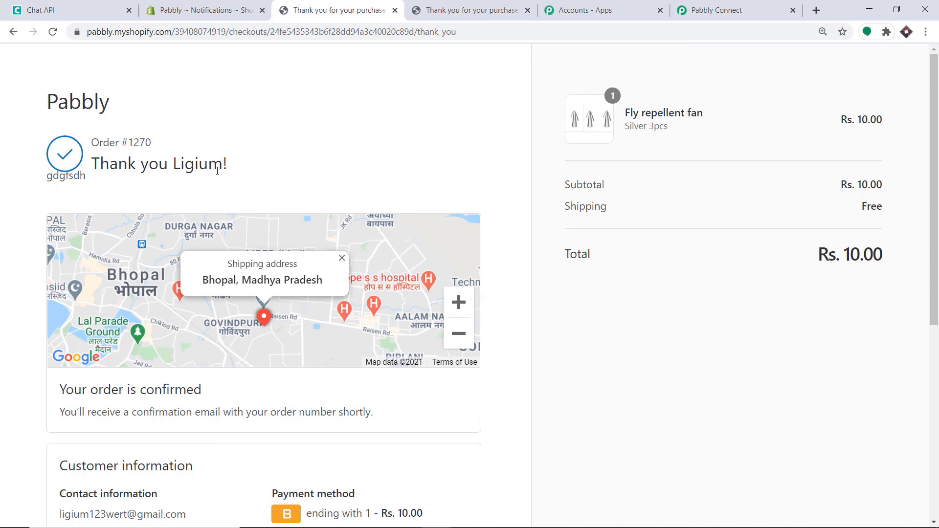
scroll(218, 170, down, 7)
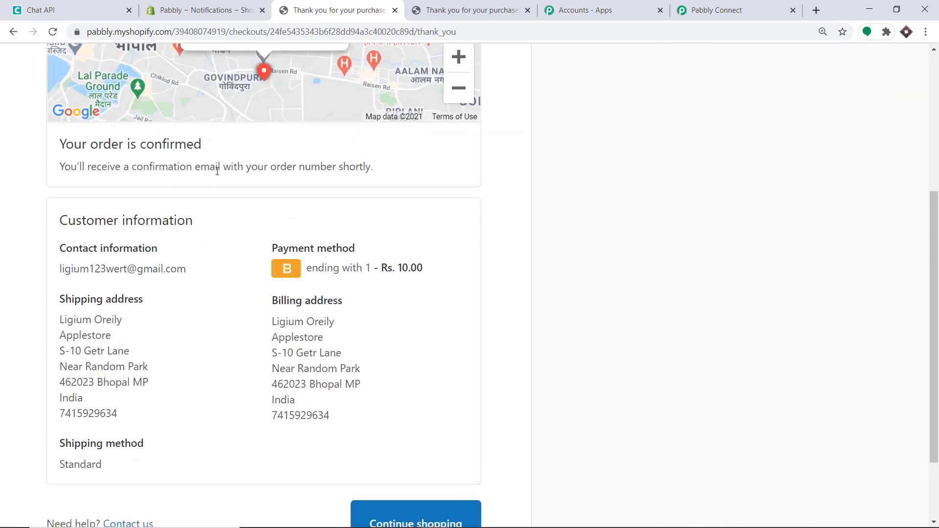
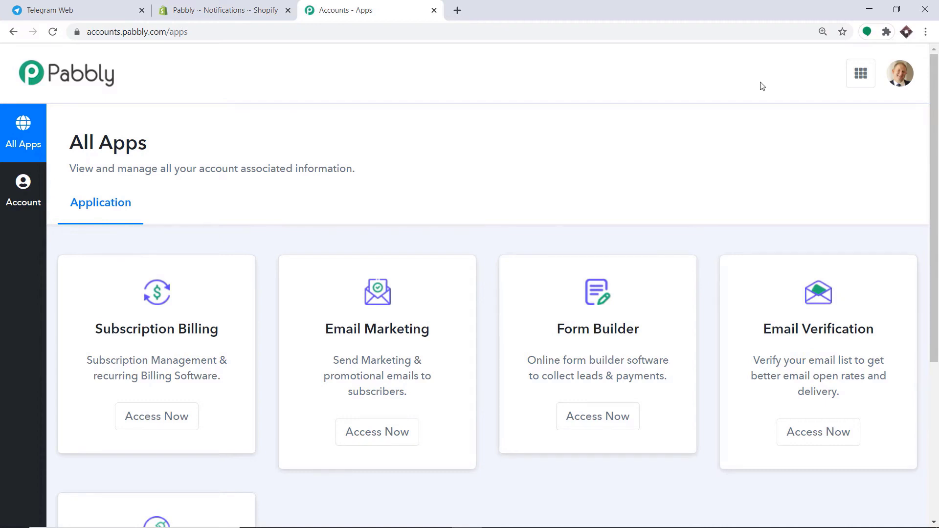
- Scroll the All Apps page listing Subscription Billing, Email Marketing, Form Builder and Email Verification
scroll(761, 86, down, 5)
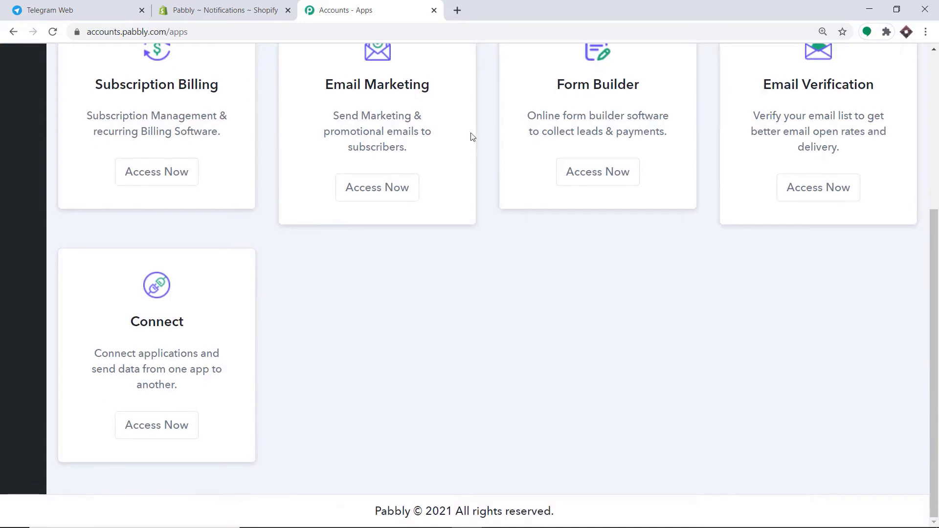
- Open Pabbly Connect and create a new workflow named 'Shopify To Telegram'
click(167, 435)
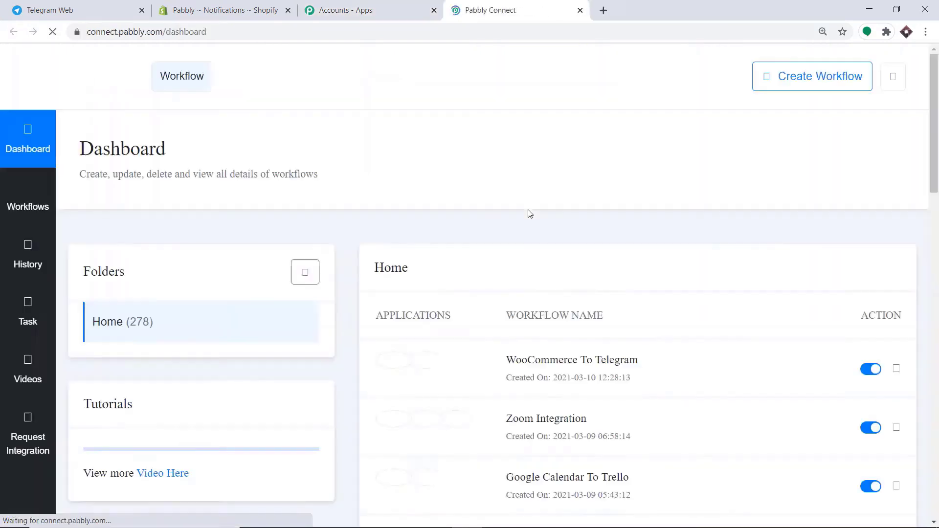
click(795, 88)
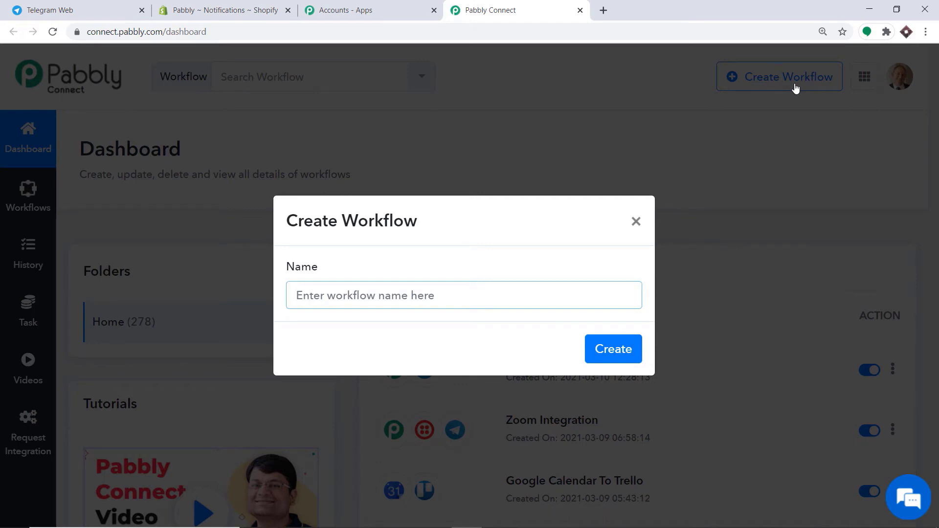
text(Shopify )
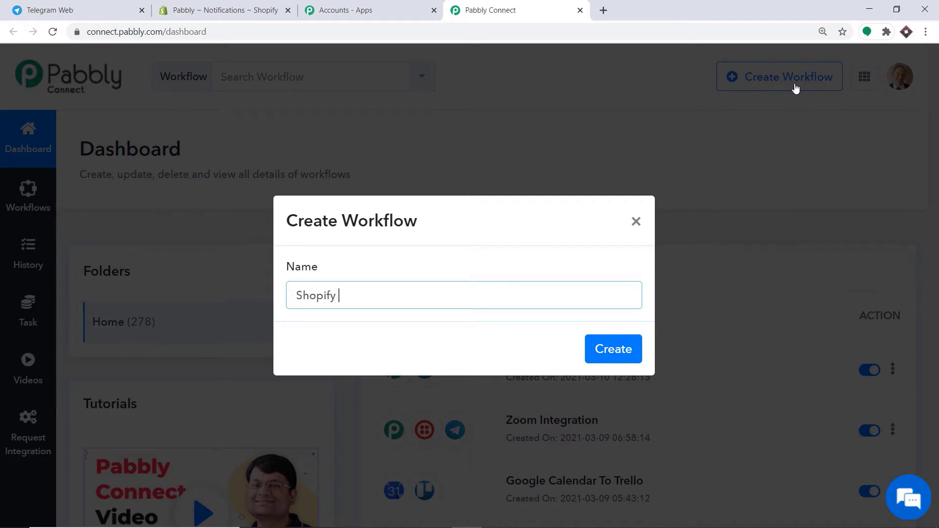
text(To R)
key(BackSpace)
text(Telegram)
click(620, 350)
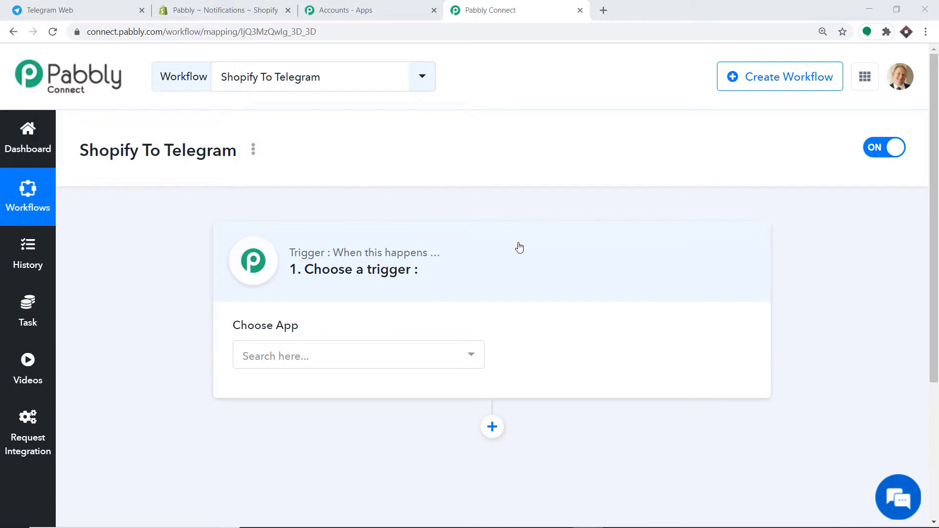
- Set the workflow trigger to the Shopify app with the New Order event
click(334, 358)
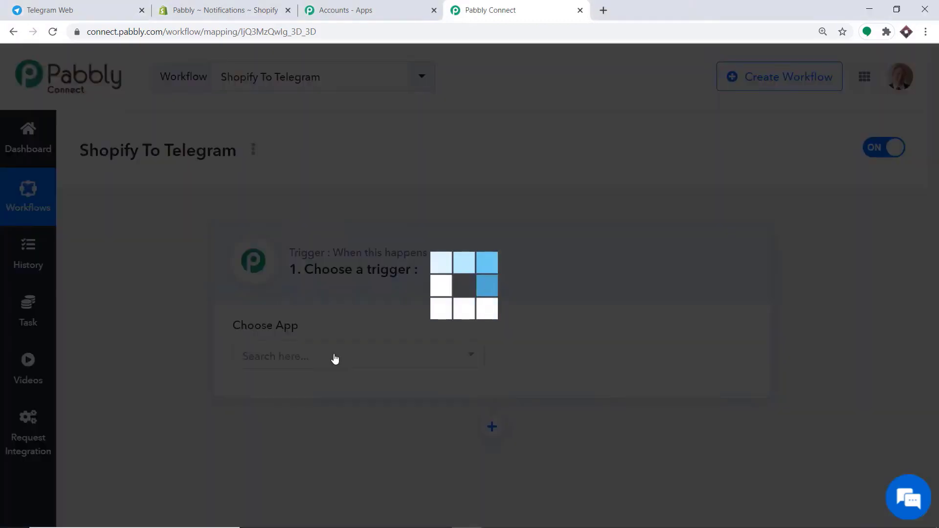
text(shopif)
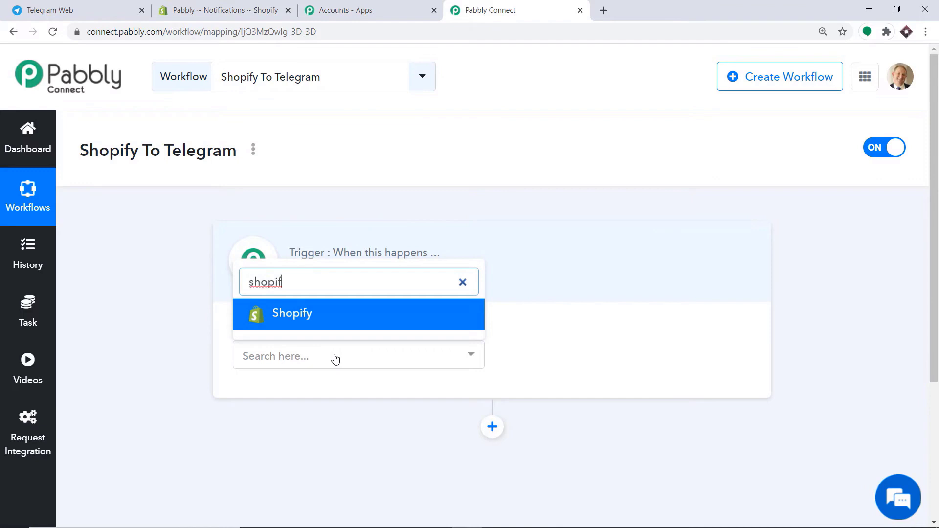
click(338, 325)
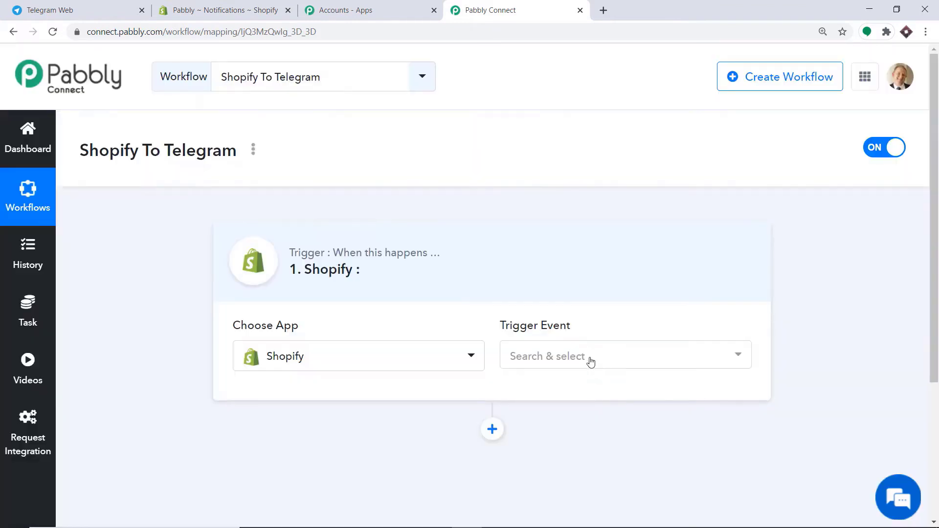
click(589, 360)
text(new)
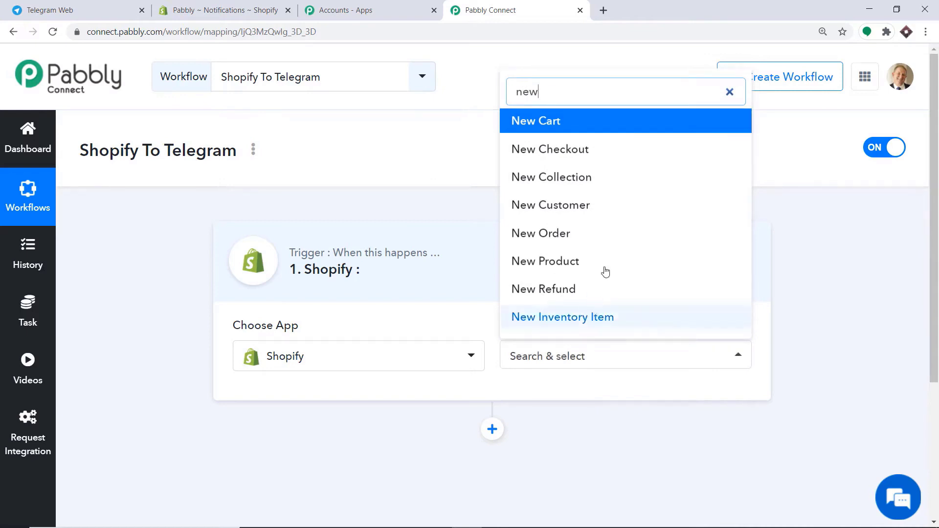
click(594, 230)
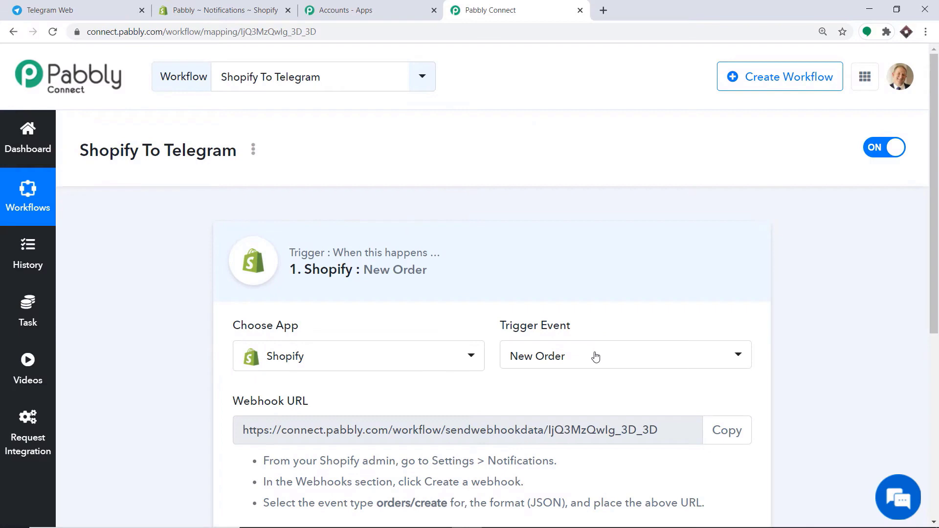
- Keep New Order as the event and scroll down to the generated webhook URL
click(595, 357)
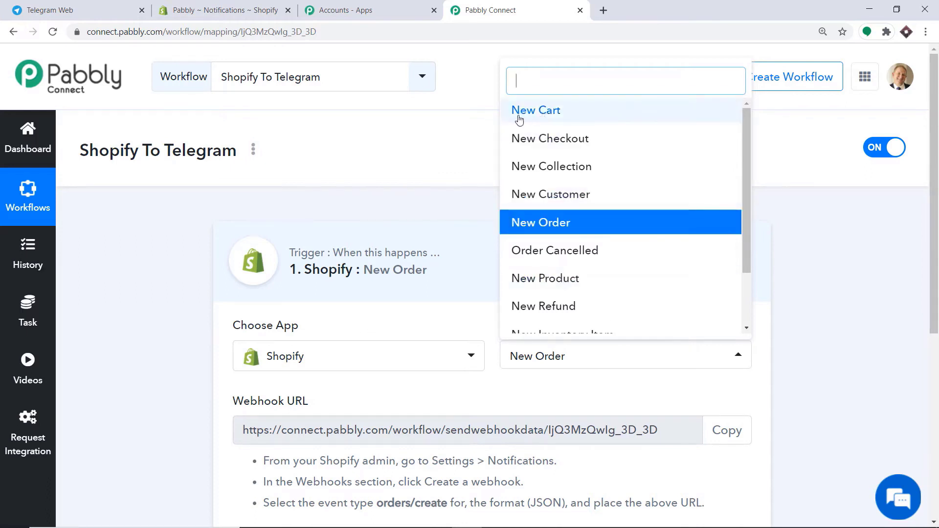
scroll(570, 237, down, 2)
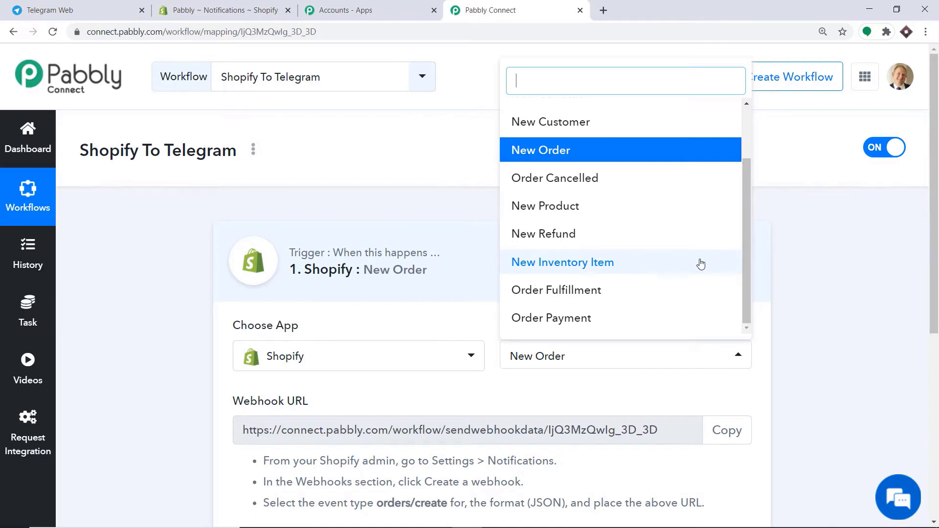
click(599, 390)
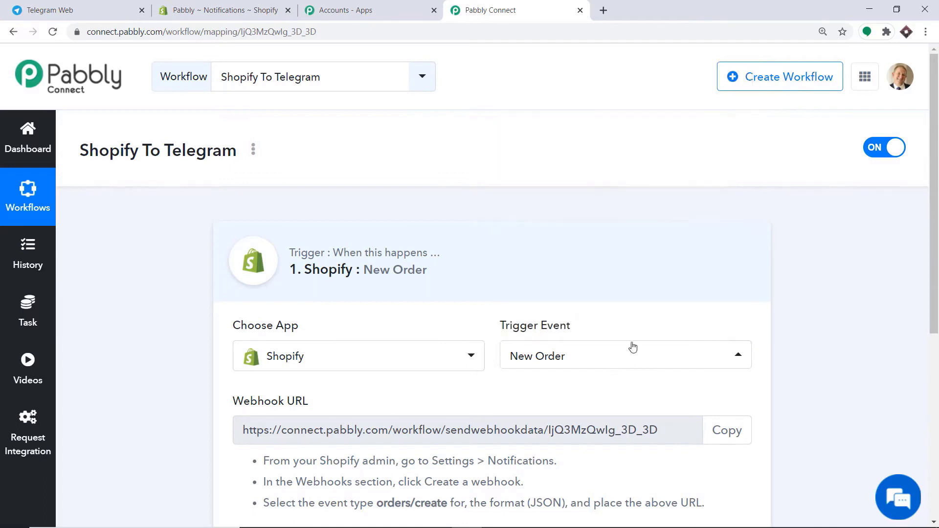
scroll(938, 333, down, 4)
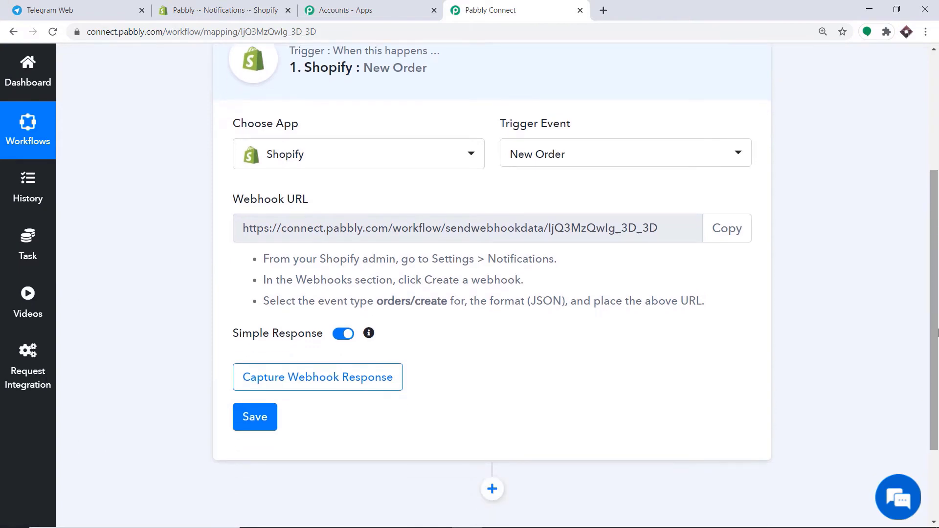
click(255, 5)
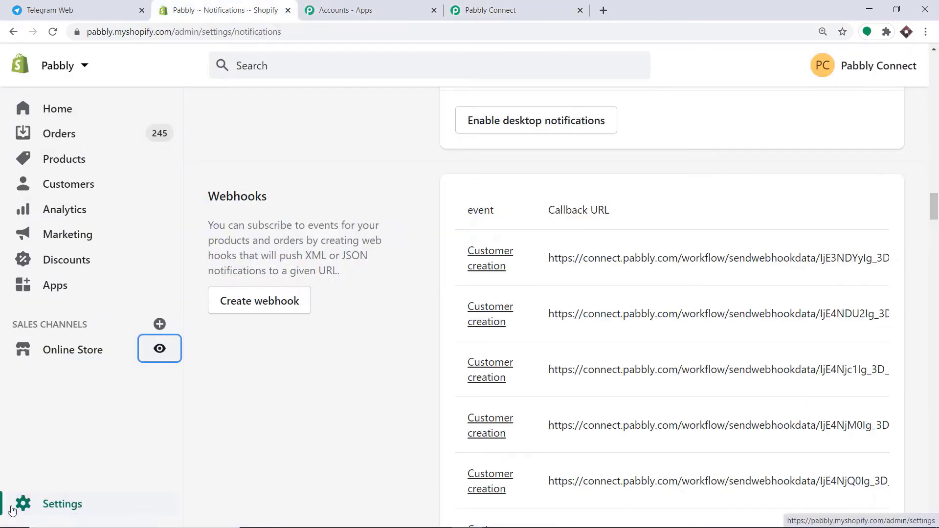
- In the Shopify admin, go to Settings > Notifications and start a new webhook
click(113, 506)
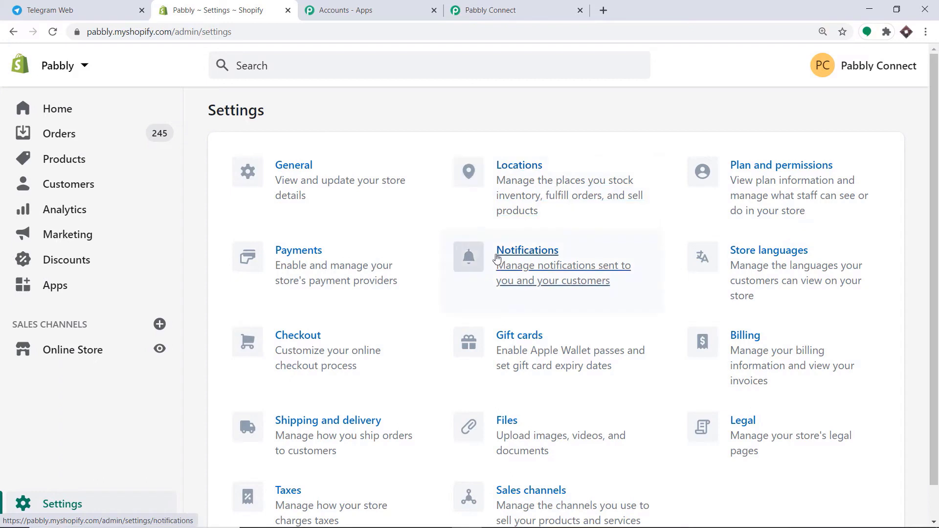
click(518, 259)
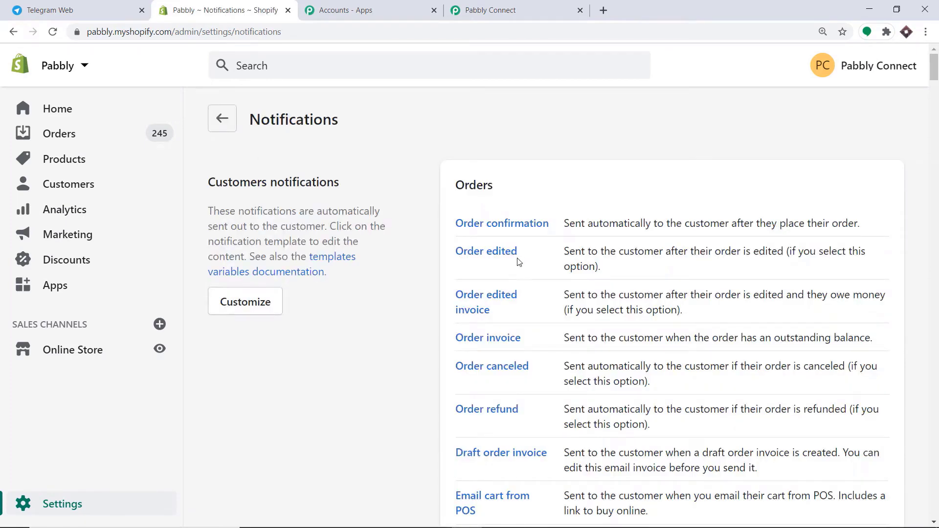
scroll(565, 164, down, 15)
scroll(567, 165, down, 20)
scroll(567, 164, down, 5)
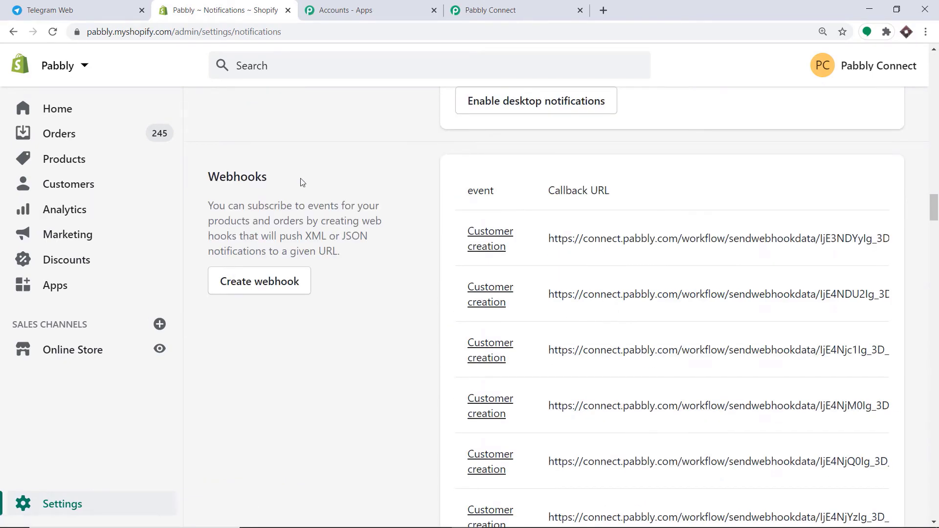
click(246, 283)
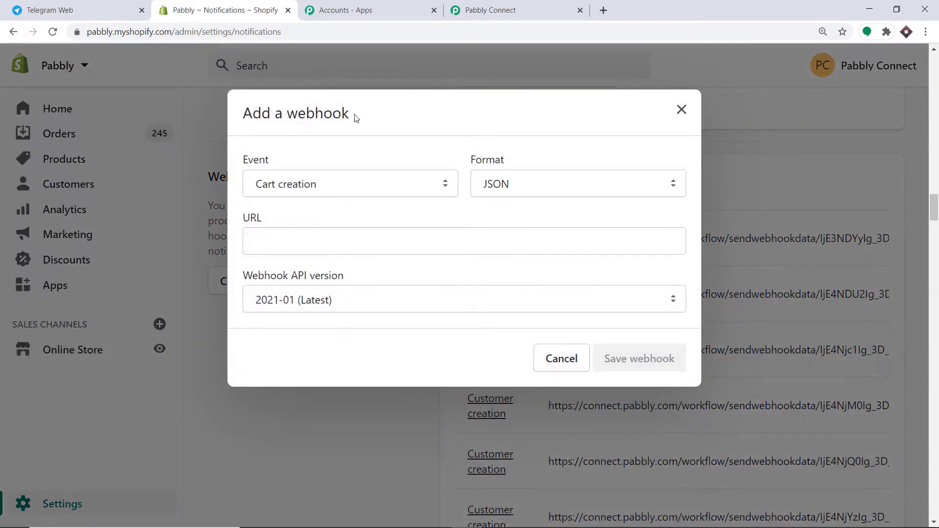
- Set the new webhook's event to Order creation
click(349, 193)
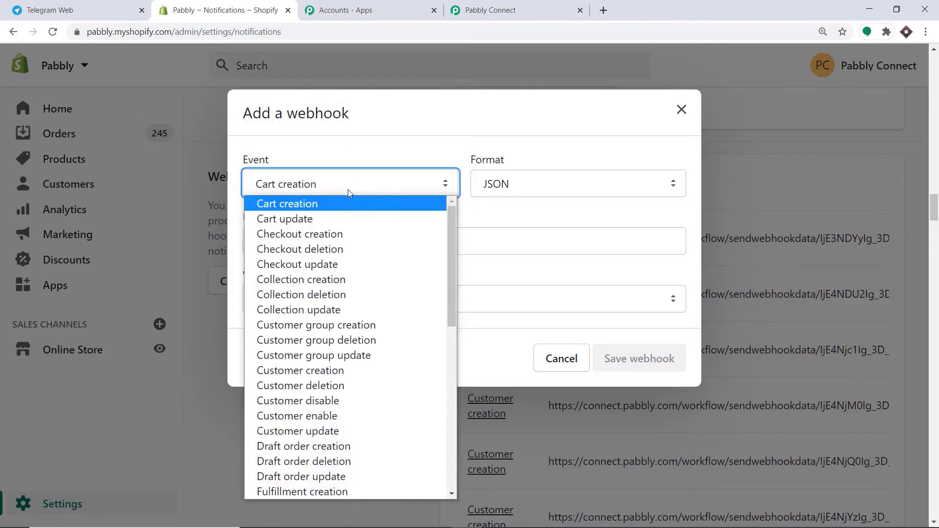
text(o)
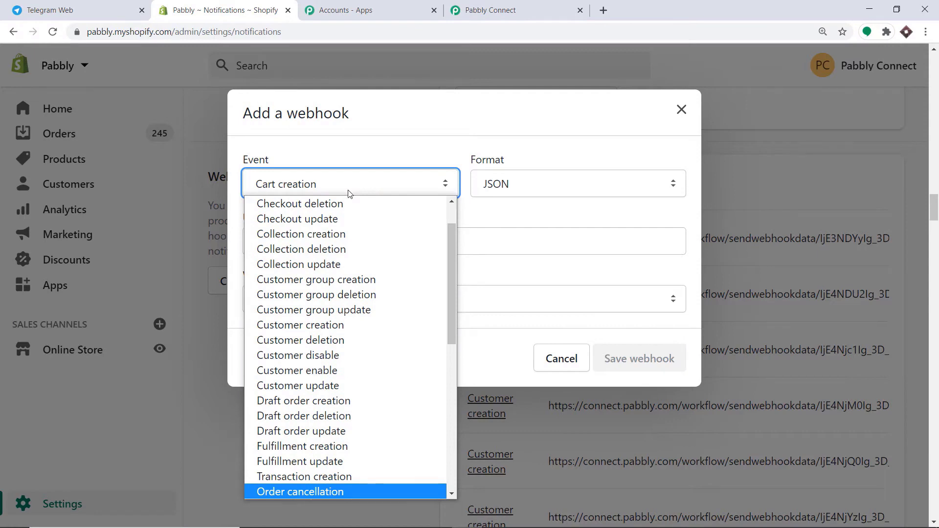
scroll(367, 218, down, 3)
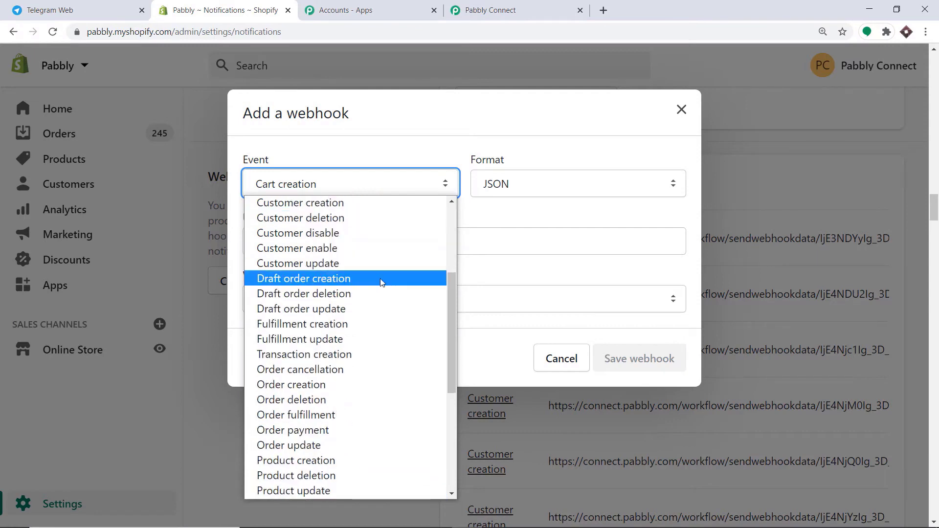
click(315, 387)
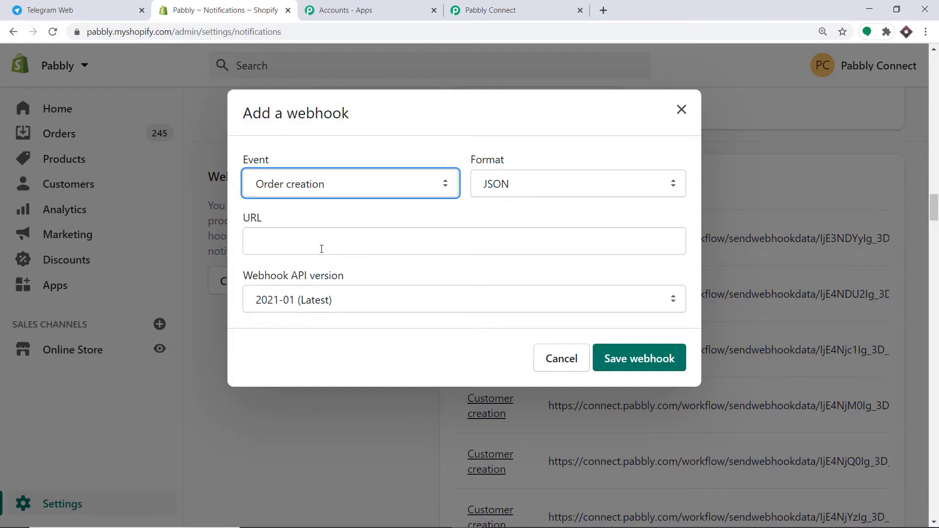
click(515, 7)
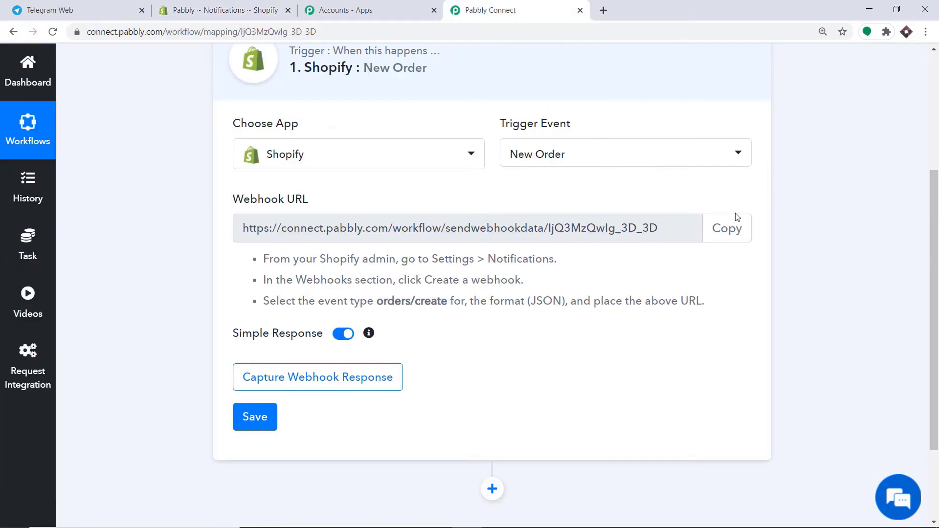
- Paste the Pabbly webhook URL into the Shopify form and save the Order creation webhook
click(747, 230)
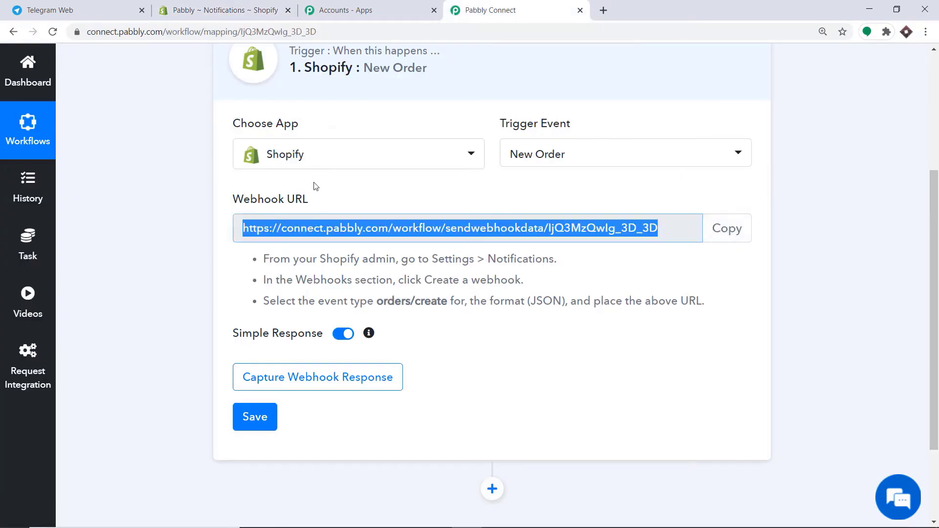
key(ctrl+2)
click(323, 244)
right_click(324, 244)
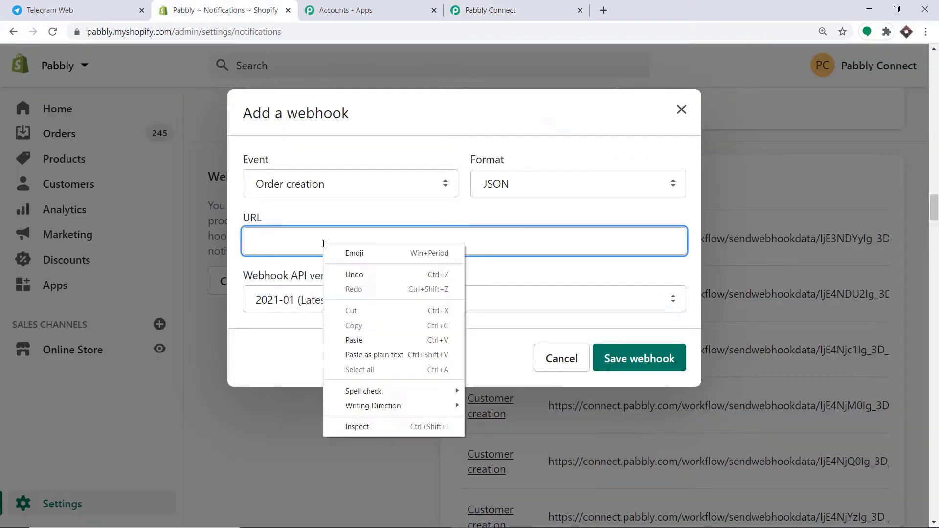
click(367, 338)
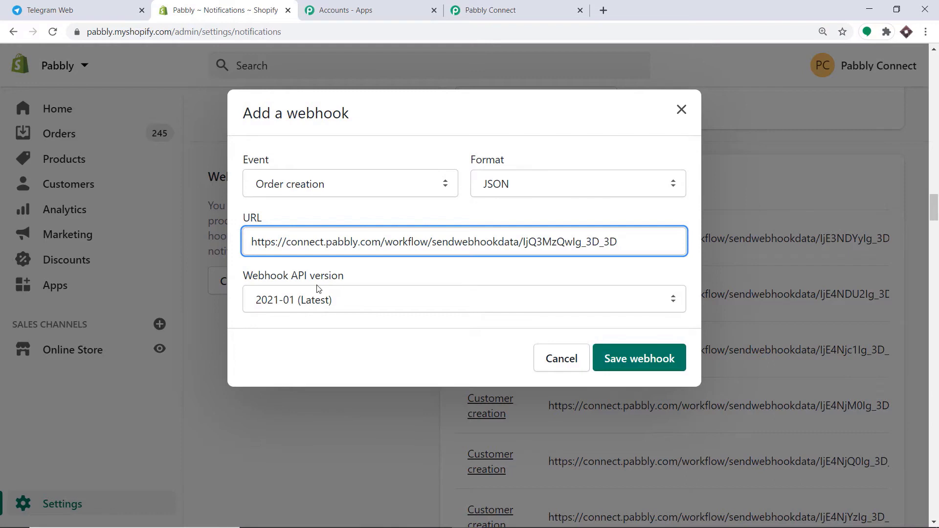
click(636, 359)
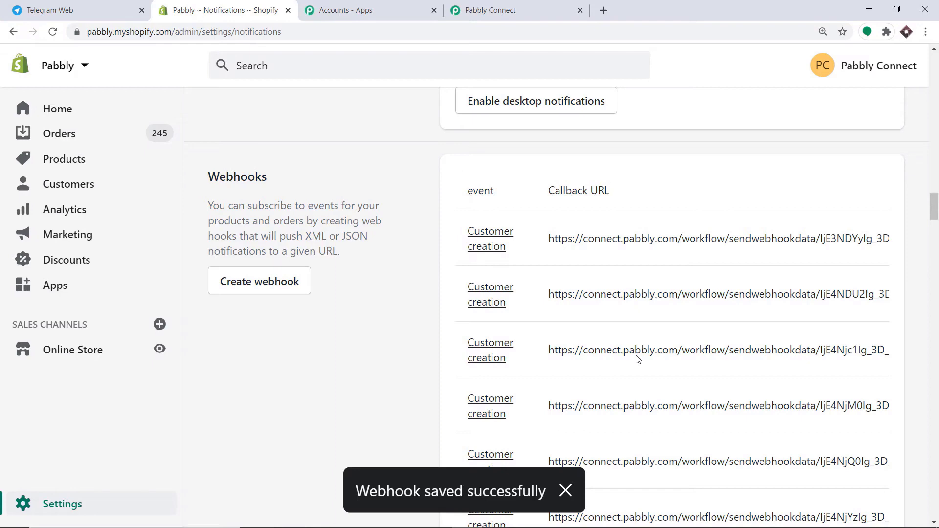
- Make the Pabbly trigger wait to capture a webhook response from Shopify
click(542, 7)
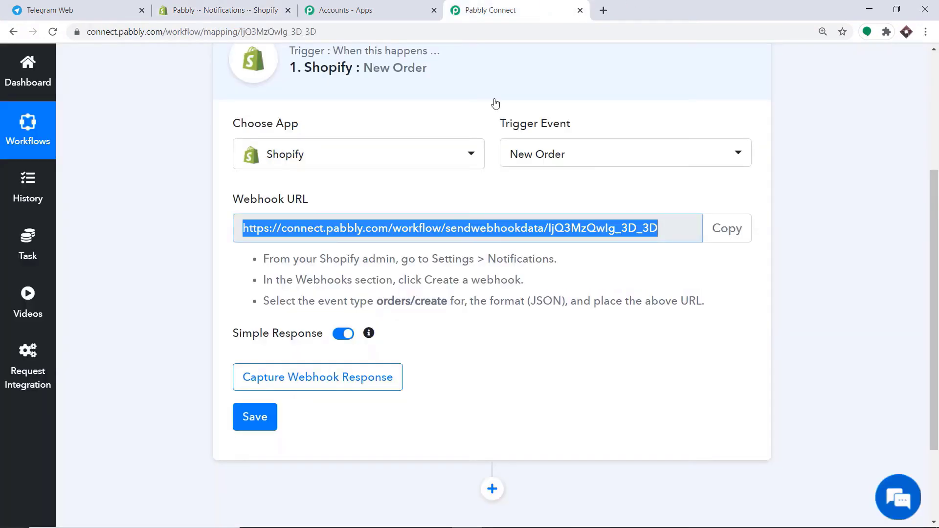
click(359, 387)
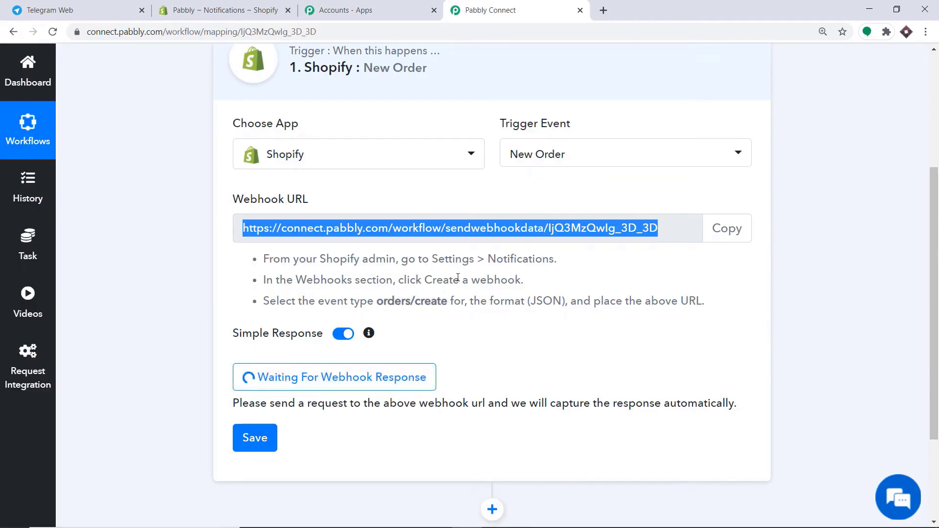
click(246, 6)
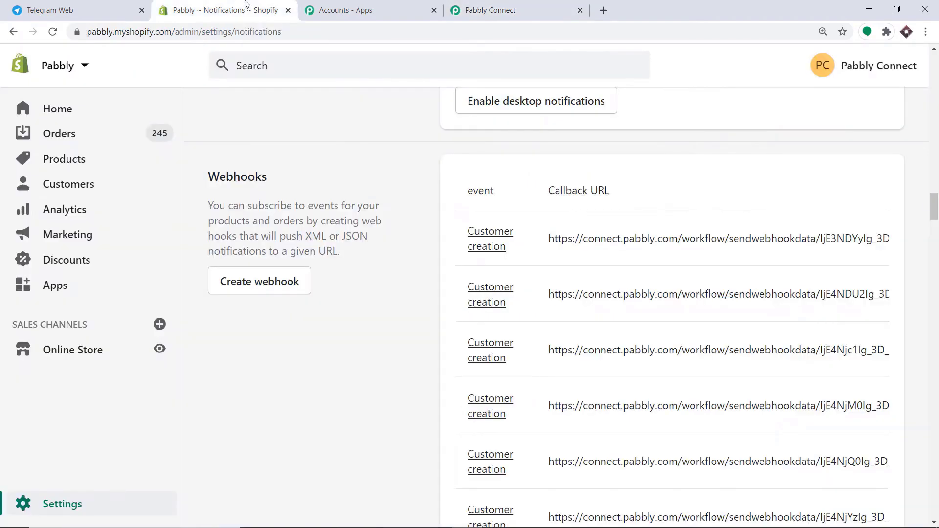
click(160, 350)
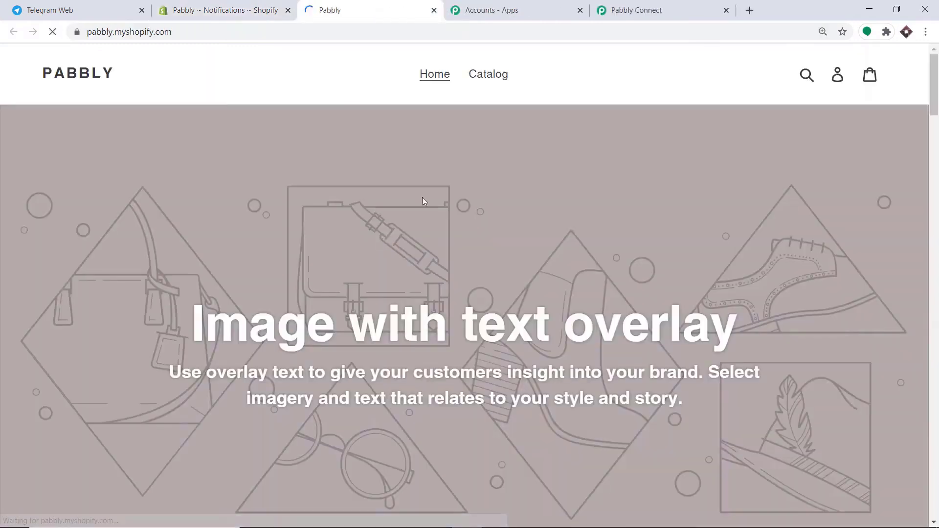
- Find the Gara T-Shirt on catalog page 2 of the storefront and buy it now
click(504, 78)
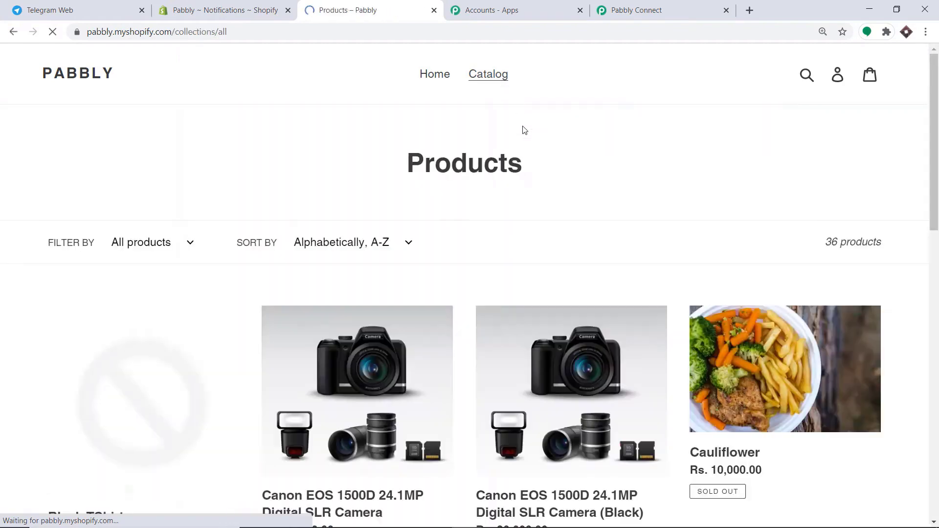
scroll(549, 227, down, 7)
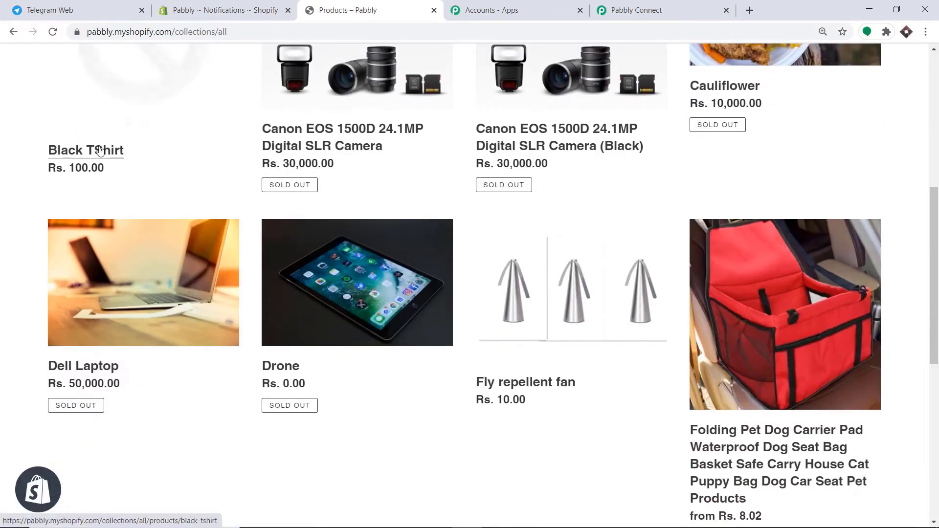
scroll(698, 308, down, 5)
click(543, 333)
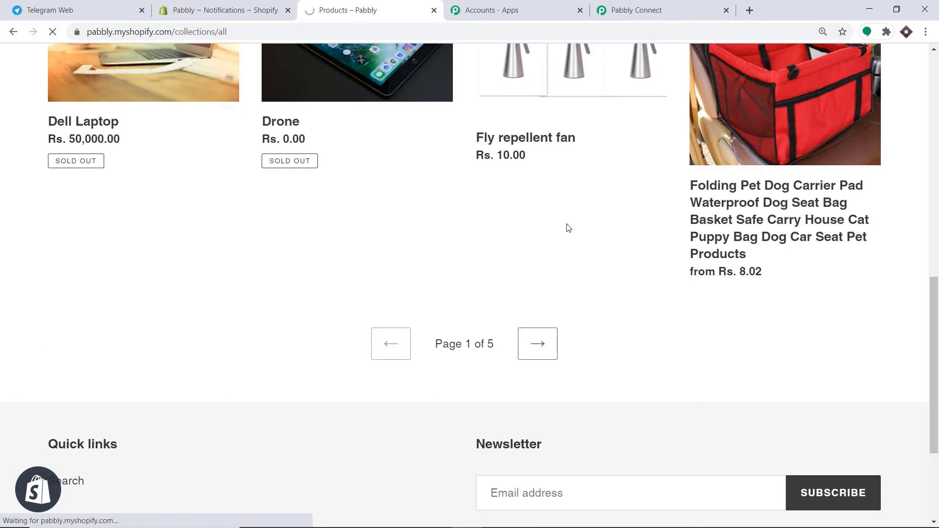
scroll(538, 224, down, 5)
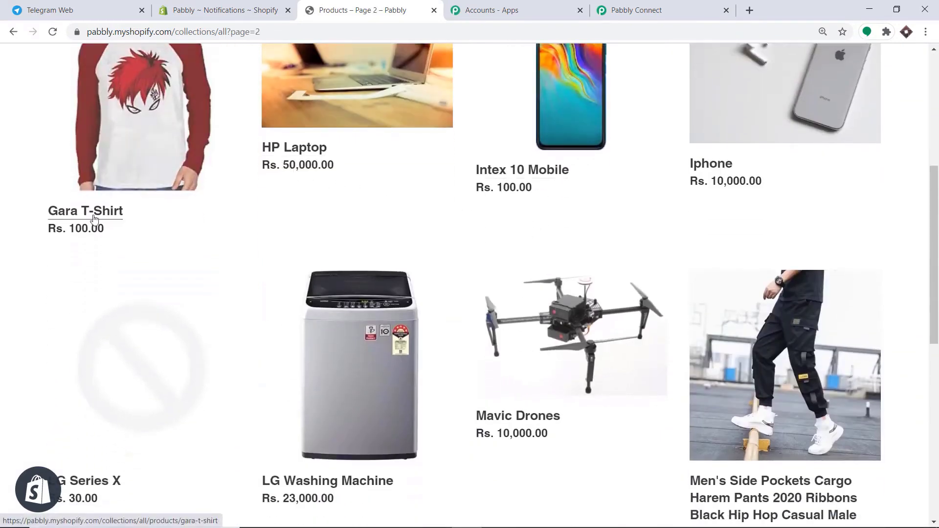
scroll(272, 218, up, 2)
click(139, 232)
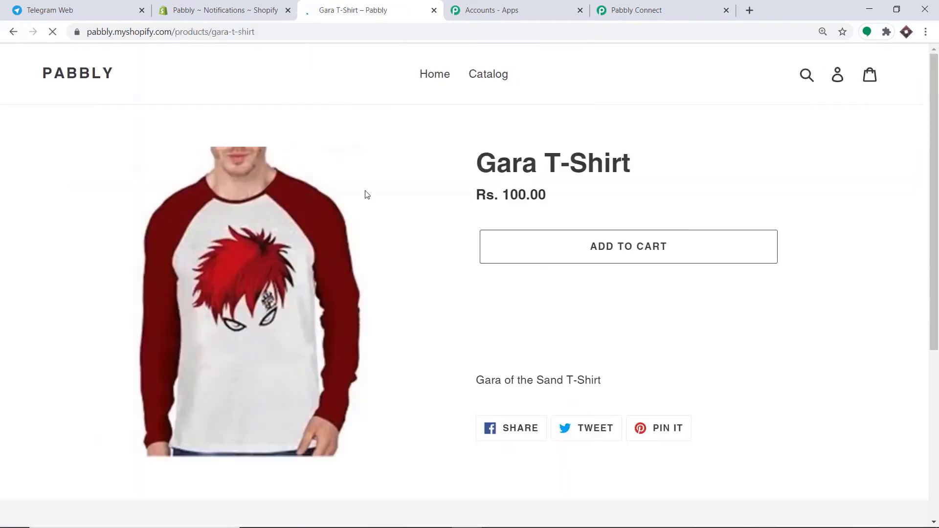
click(623, 289)
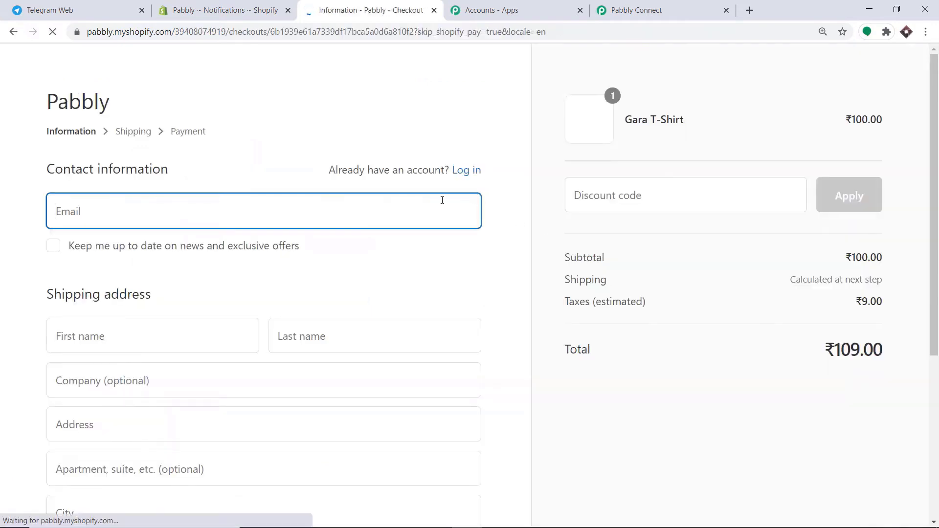
- Autofill contact and shipping details from the saved address, with Madhya Pradesh as the state
click(158, 212)
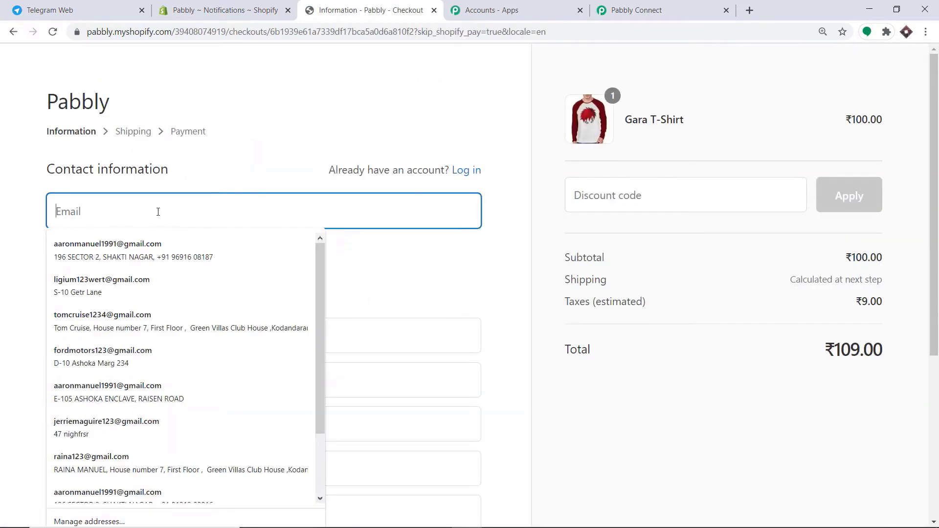
click(161, 249)
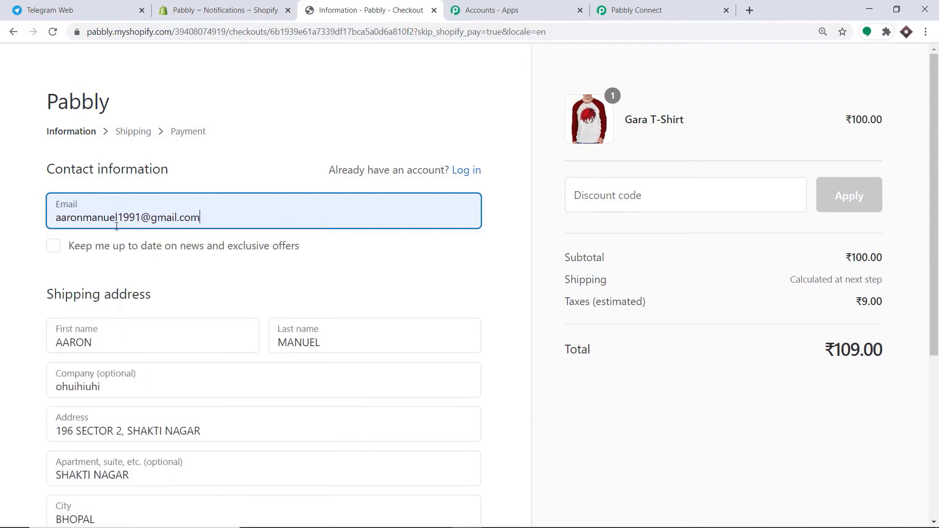
scroll(147, 242, down, 2)
scroll(272, 200, down, 1)
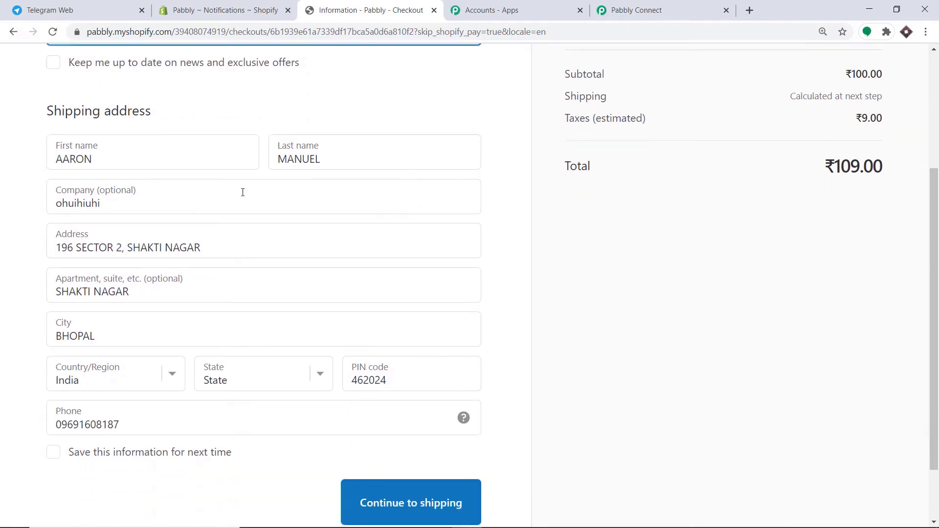
scroll(125, 206, down, 1)
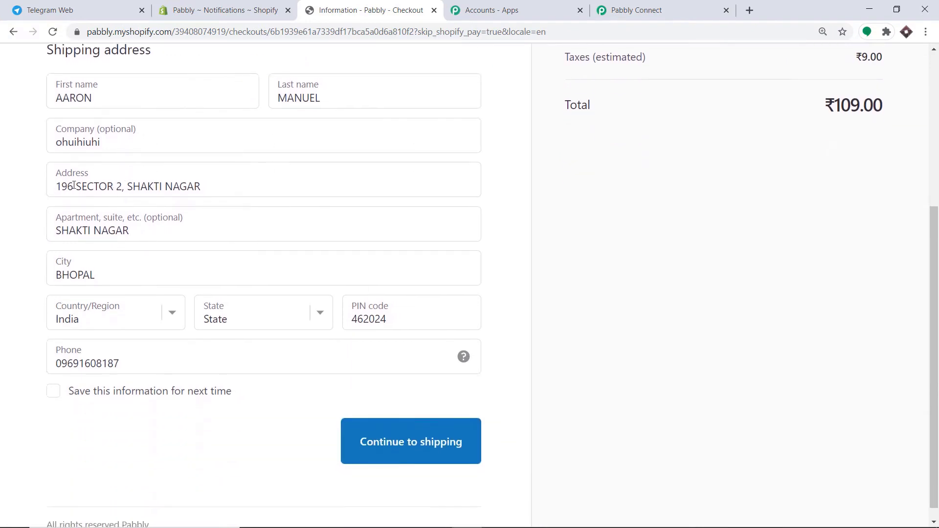
scroll(188, 227, down, 1)
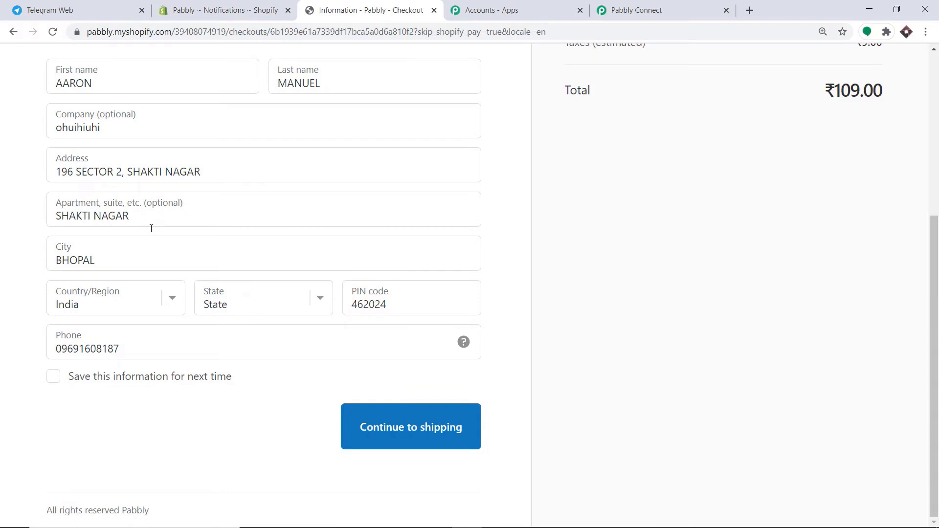
click(243, 303)
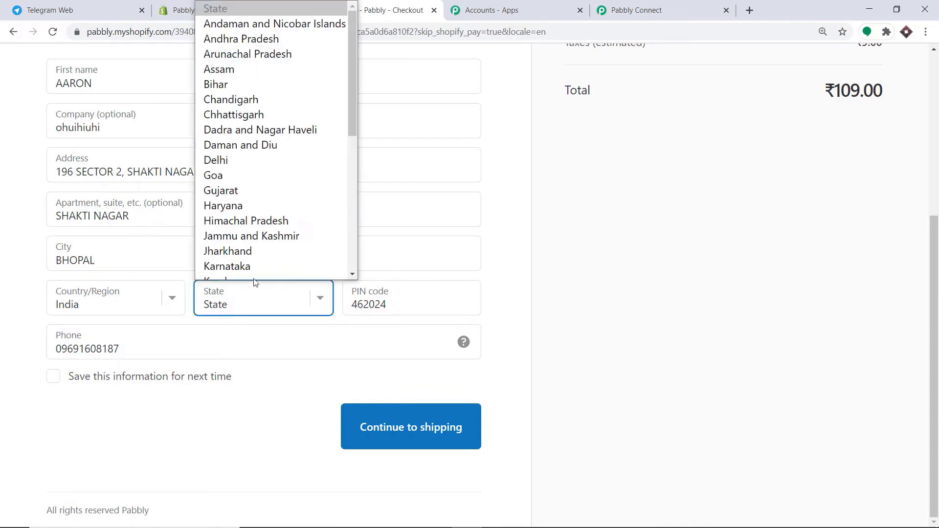
key(m)
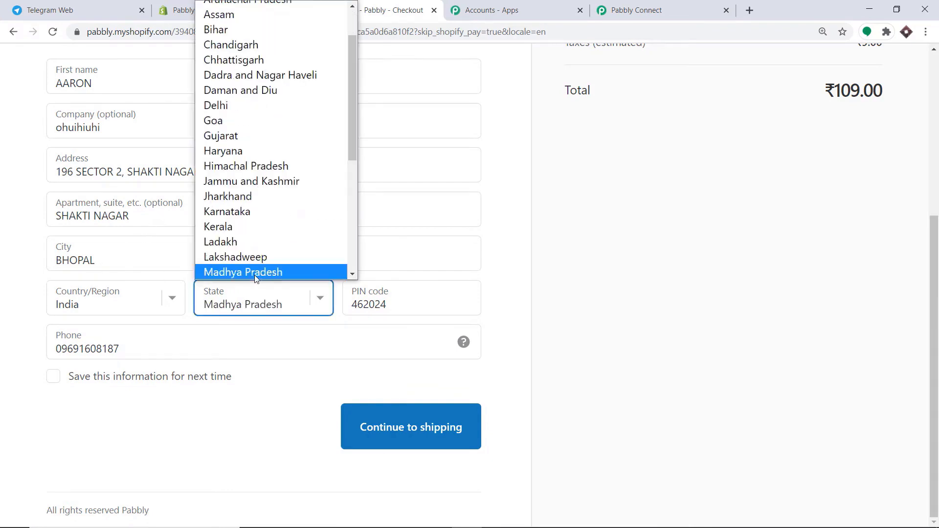
click(258, 331)
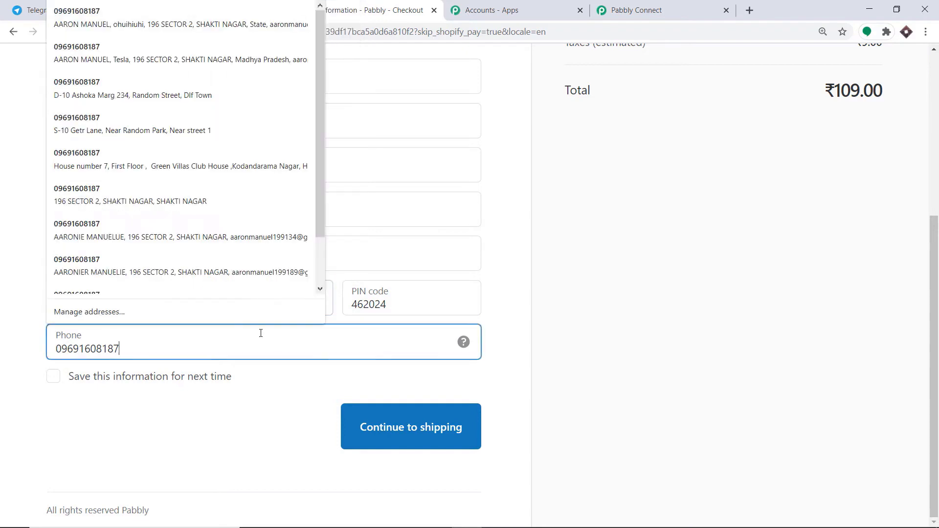
click(555, 289)
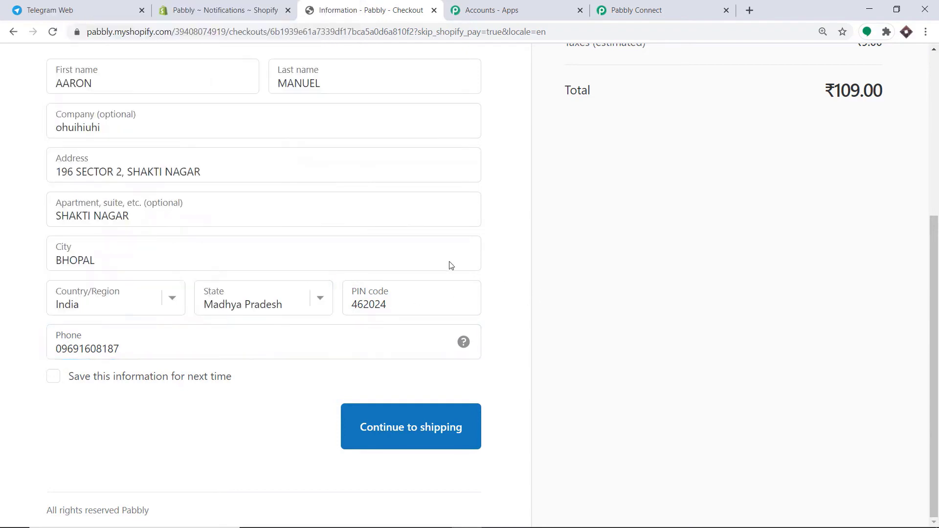
- Continue through shipping to the payment step with free Standard shipping
click(384, 431)
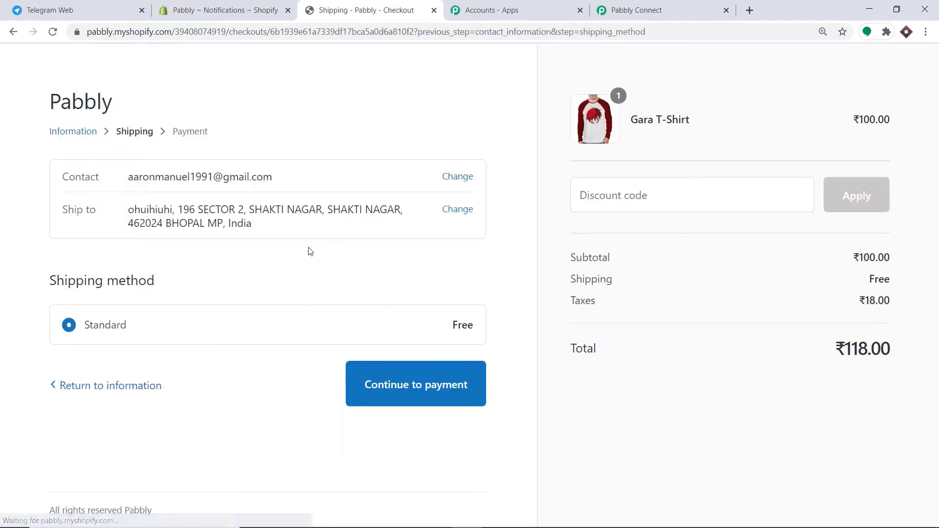
click(416, 369)
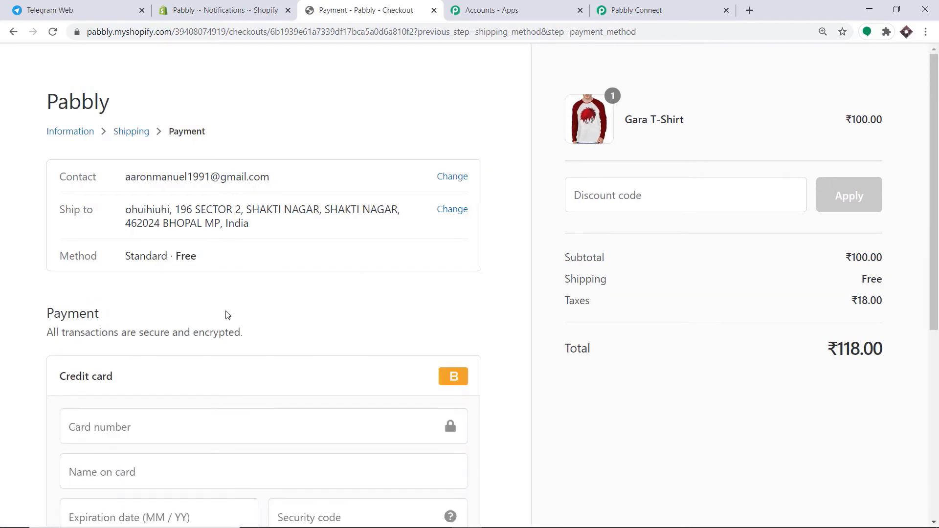
scroll(123, 292, down, 2)
- Autofill the saved test card and change the card number to 1
click(123, 291)
text(1)
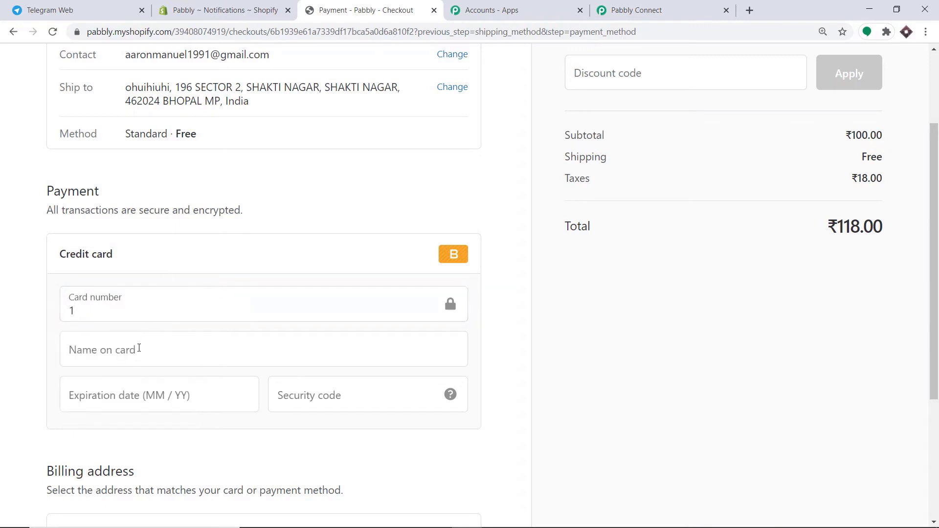
click(139, 348)
click(118, 389)
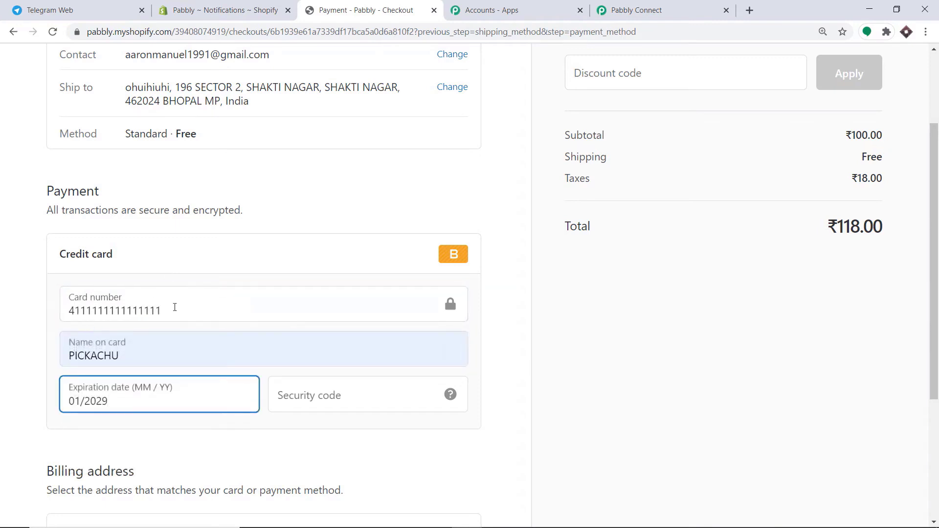
drag(158, 310, 2, 314)
key(BackSpace)
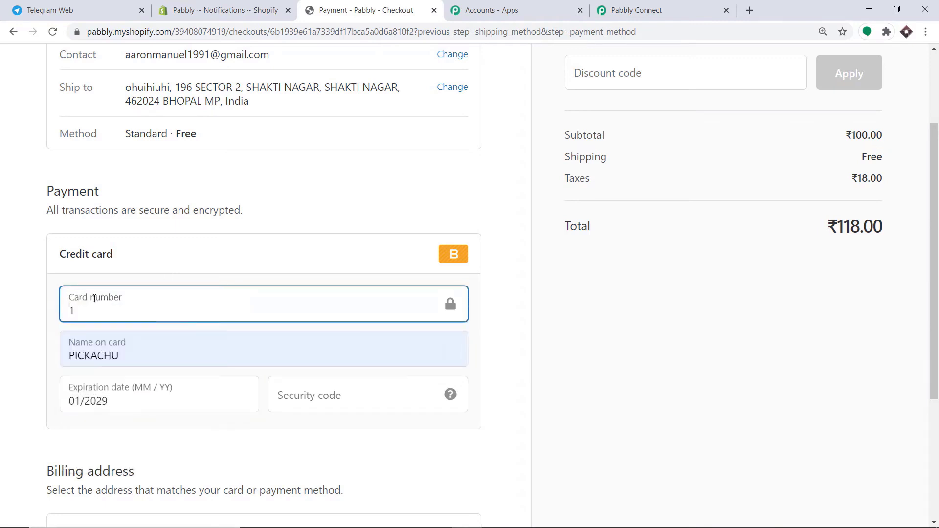
scroll(113, 330, down, 1)
click(314, 341)
text(234)
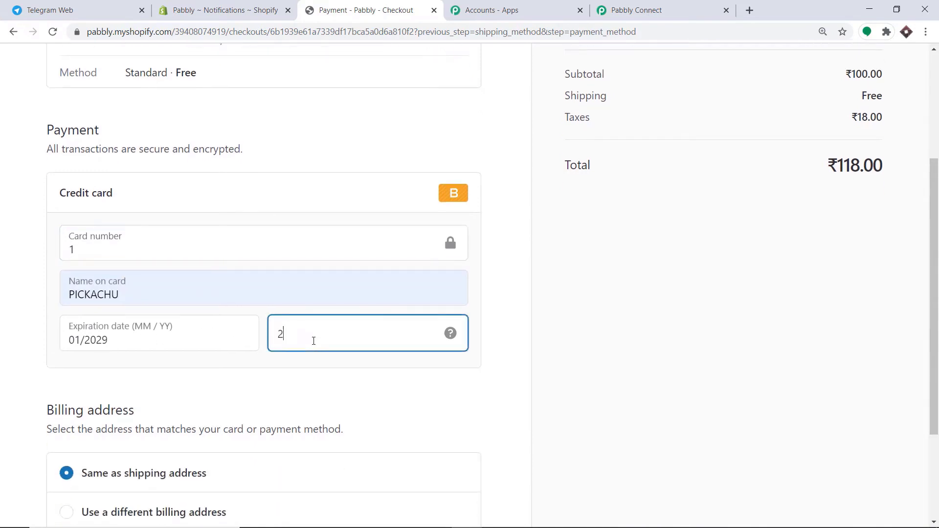
scroll(314, 341, down, 3)
click(456, 447)
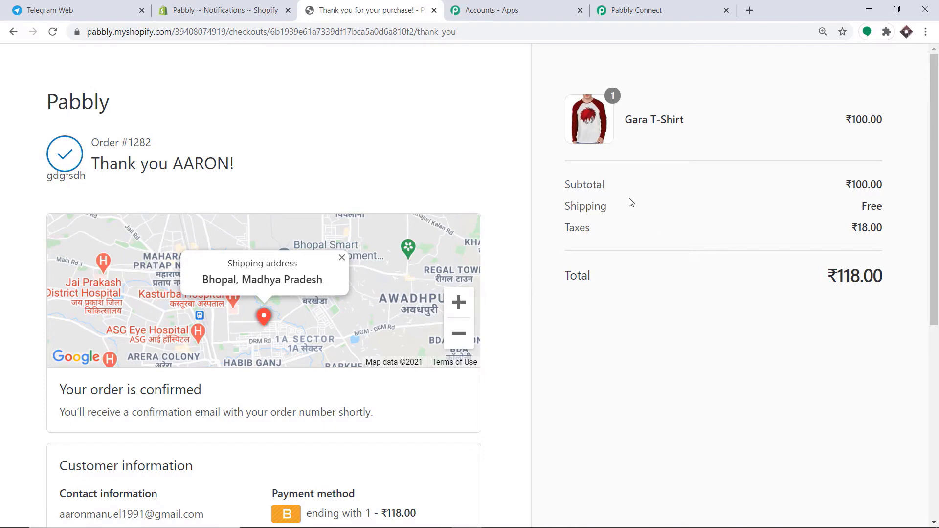
click(656, 3)
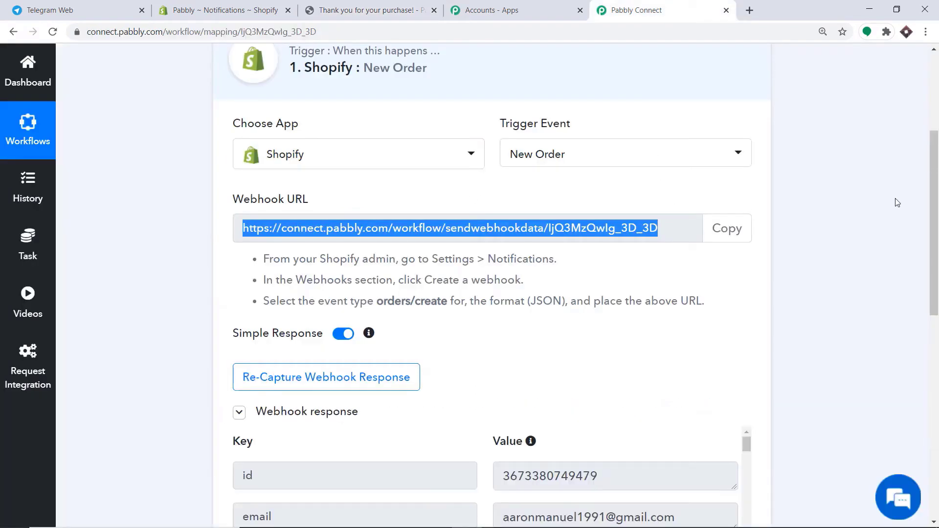
drag(934, 202, 936, 341)
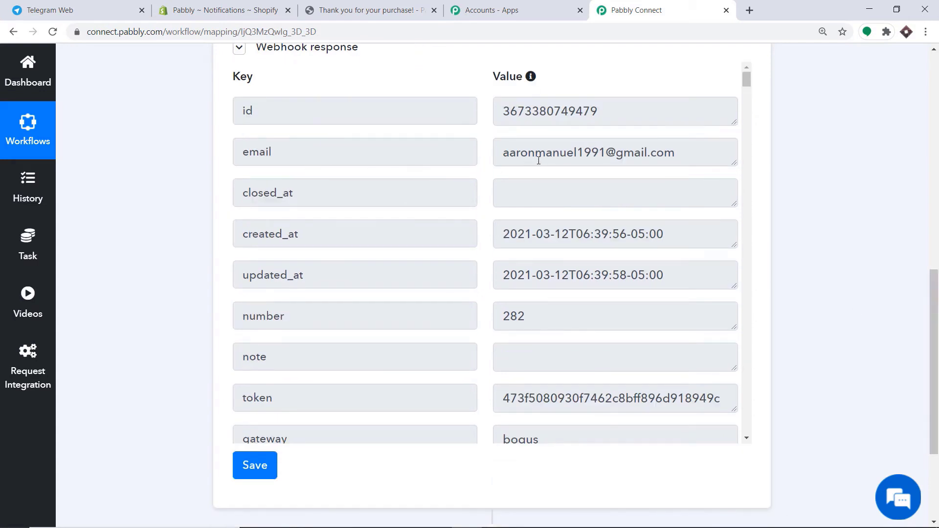
scroll(676, 162, down, 6)
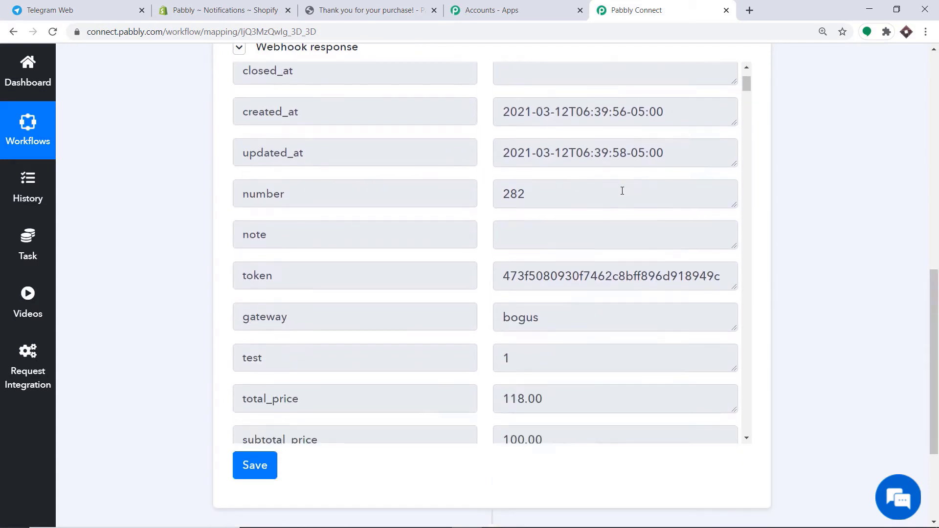
scroll(435, 222, down, 1)
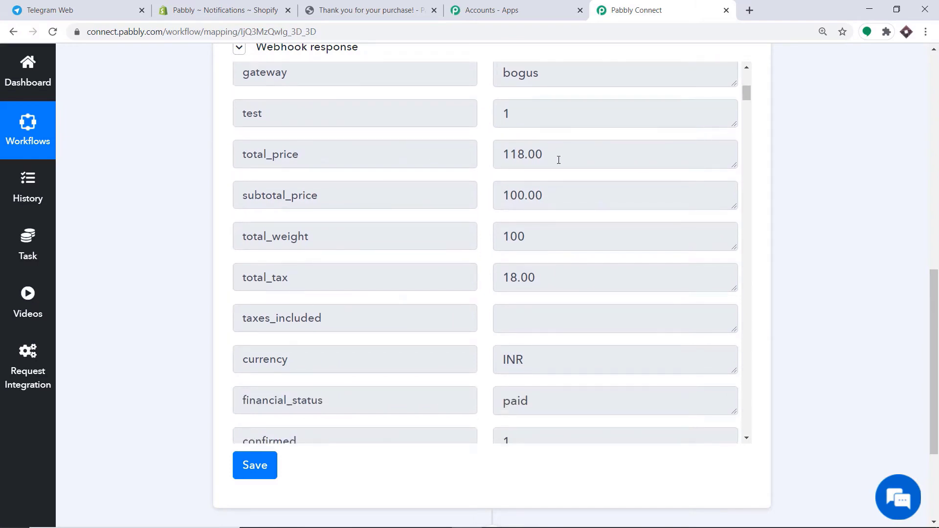
scroll(556, 176, down, 3)
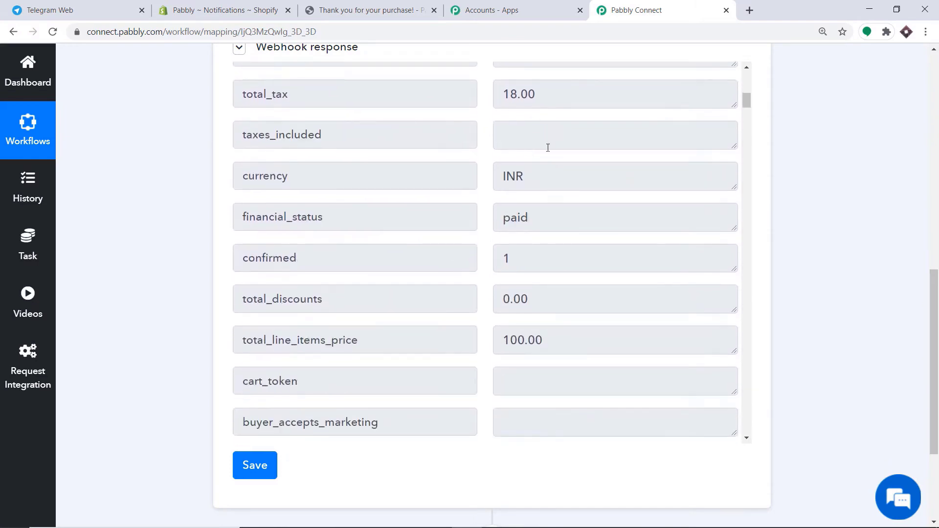
scroll(548, 148, down, 1)
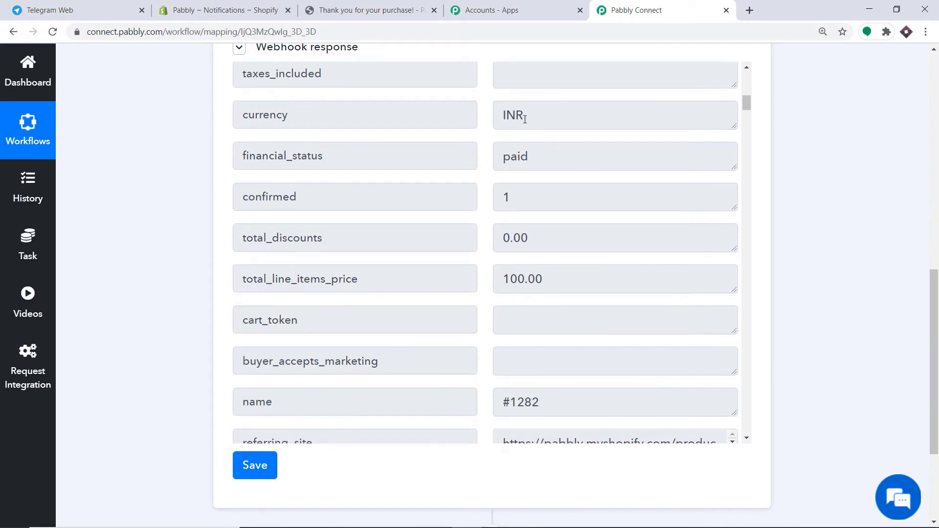
scroll(486, 118, down, 7)
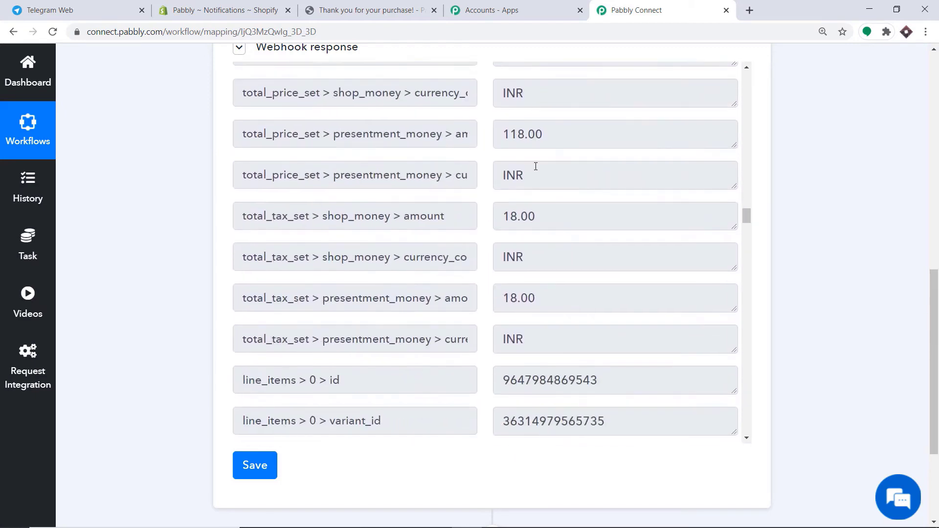
scroll(536, 166, down, 5)
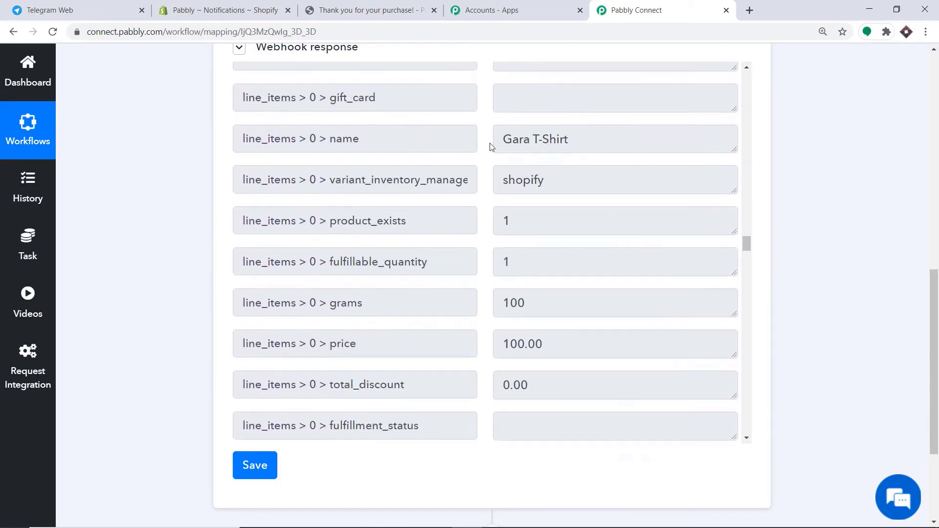
scroll(577, 142, down, 3)
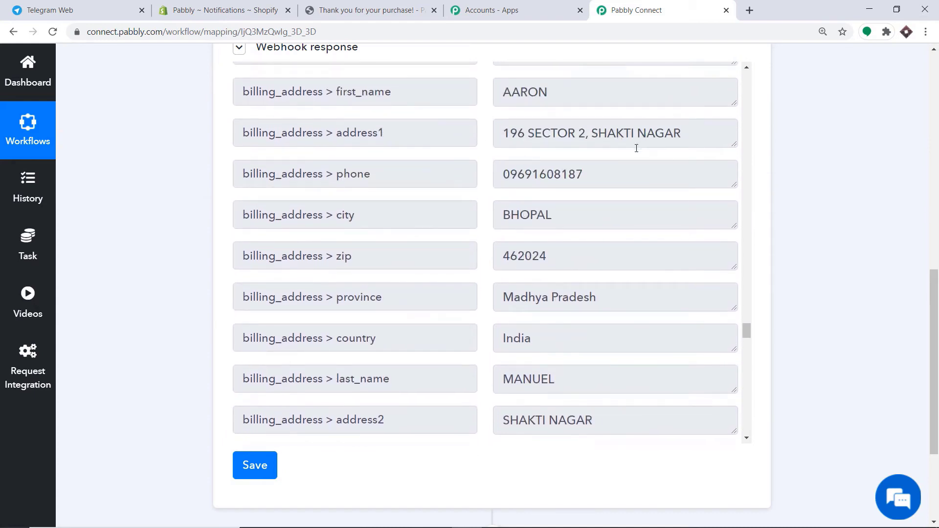
scroll(643, 147, down, 1)
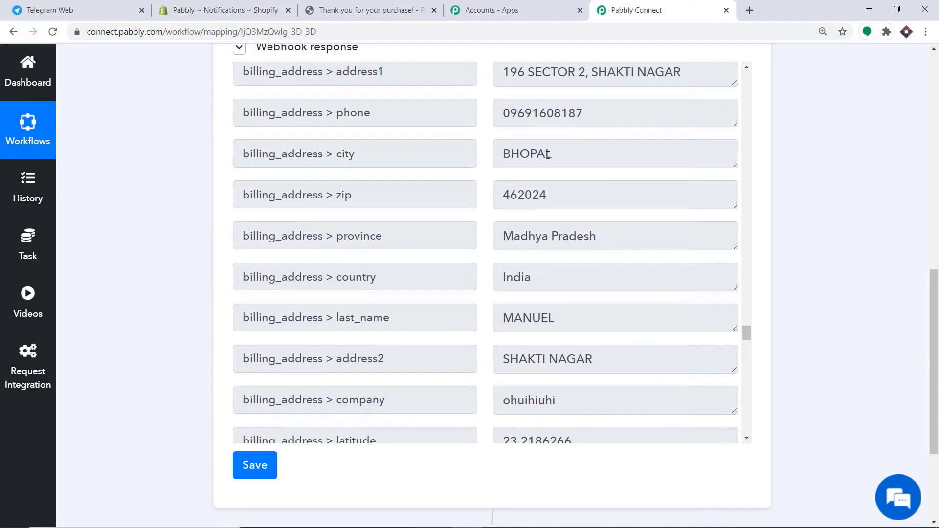
scroll(510, 195, down, 3)
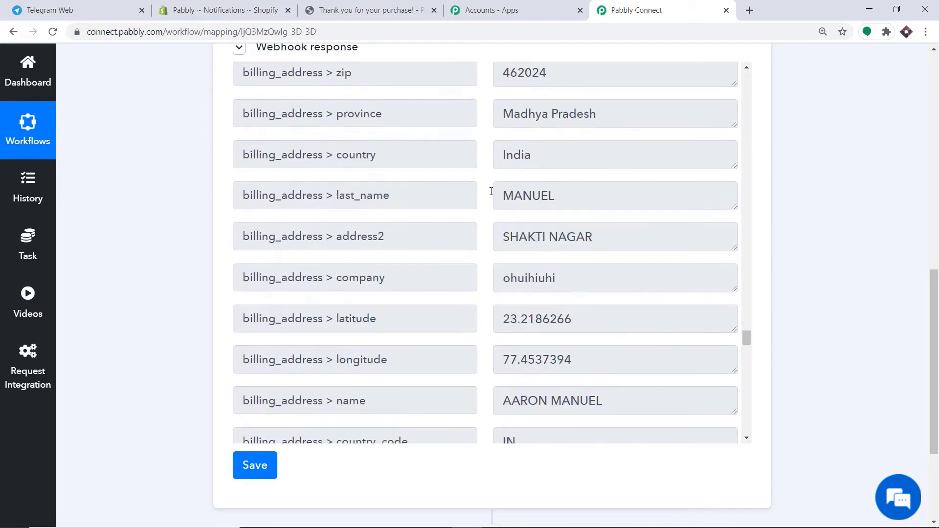
scroll(546, 197, down, 2)
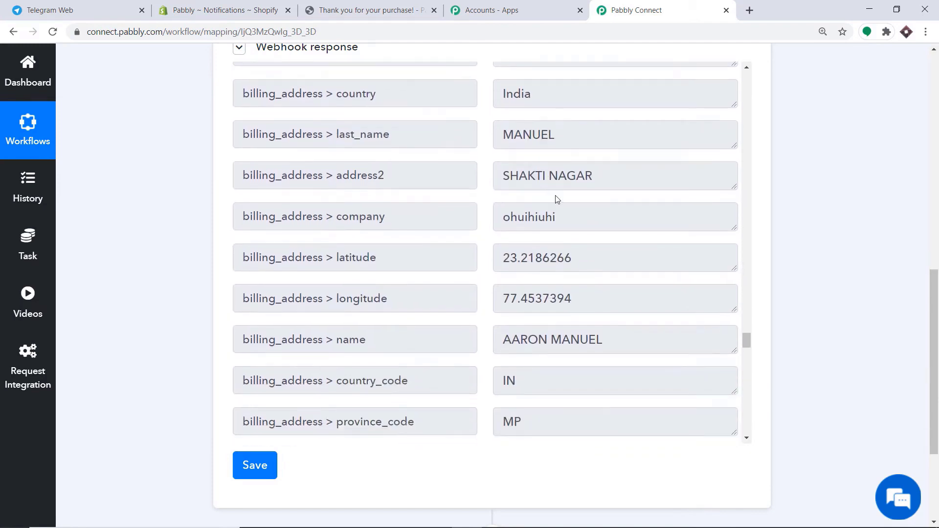
scroll(465, 197, down, 1)
scroll(563, 164, down, 9)
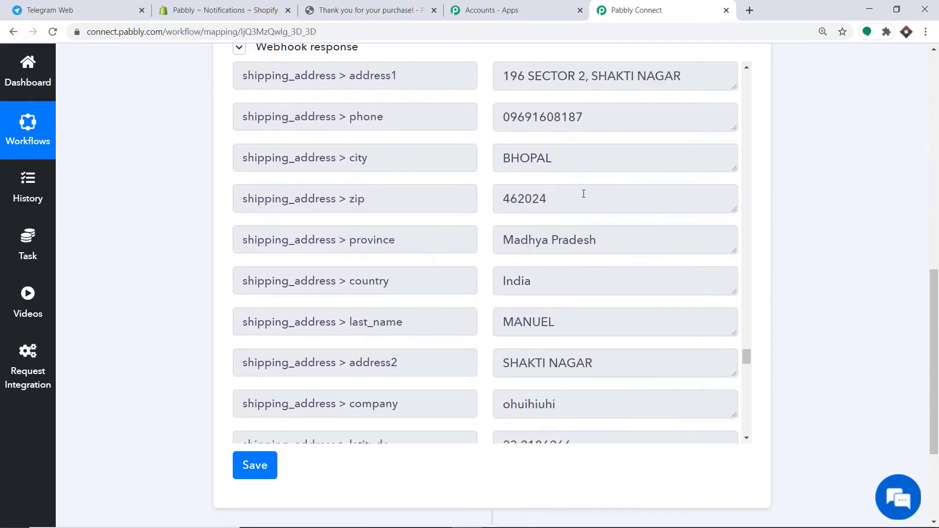
scroll(538, 272, down, 3)
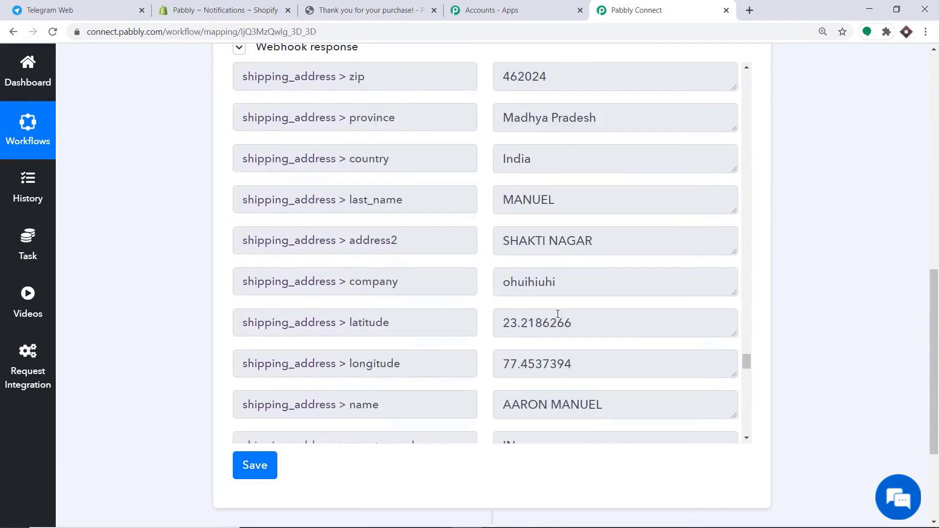
drag(935, 327, 938, 390)
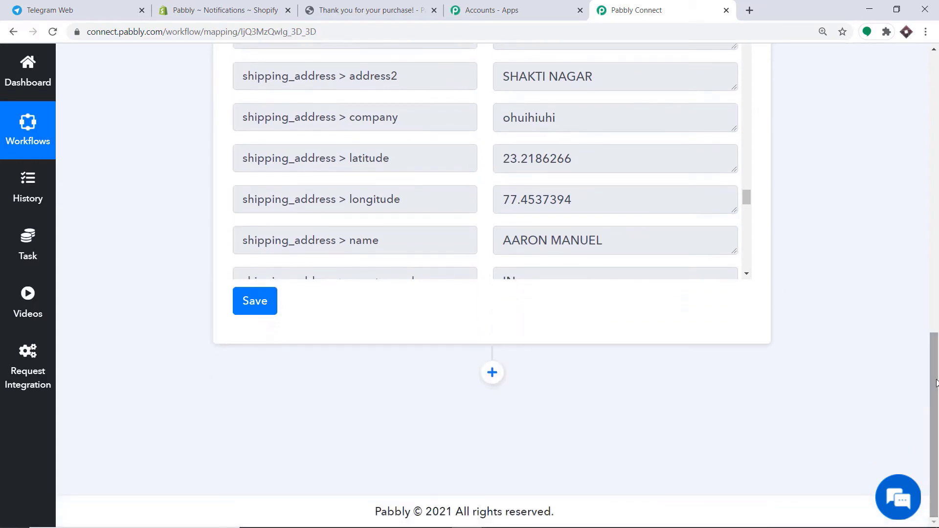
click(492, 373)
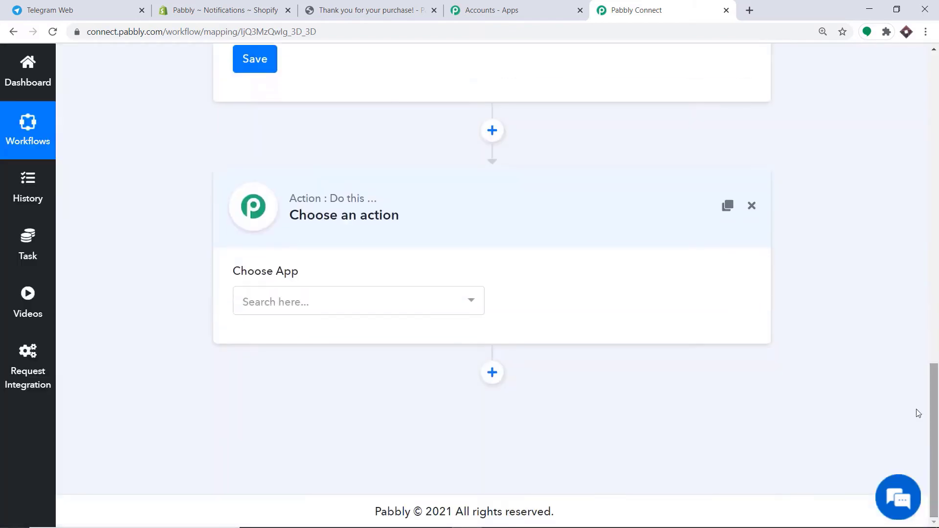
- Add a Telegram Bot action set to Send a Text Message or a Reply
click(363, 305)
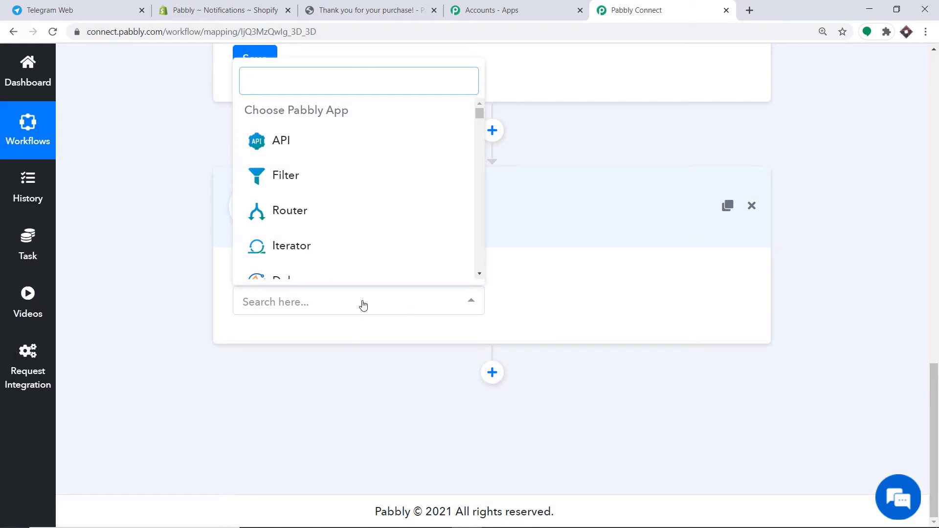
text(telegr)
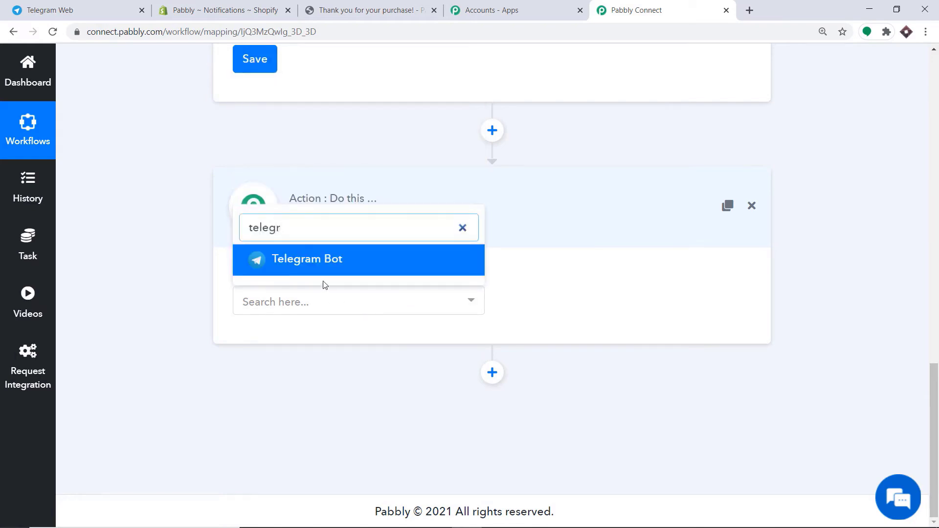
click(310, 260)
click(569, 310)
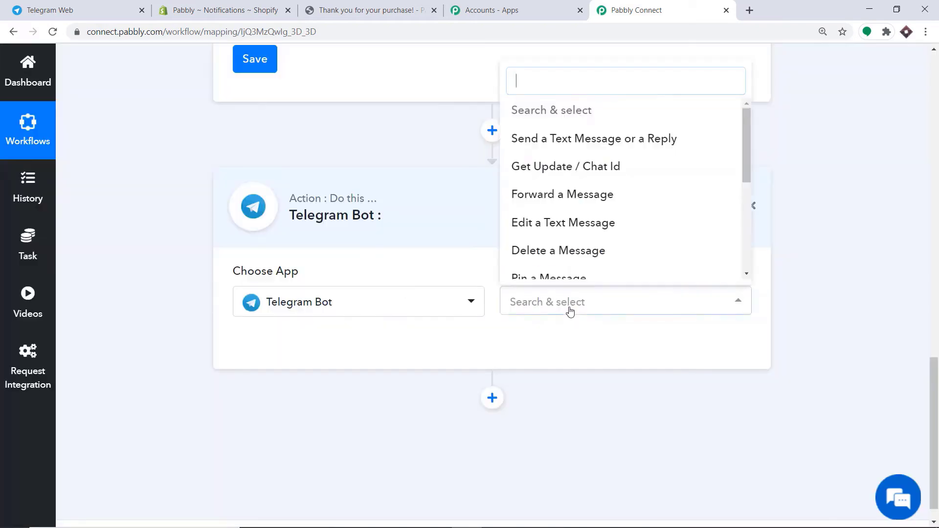
click(605, 142)
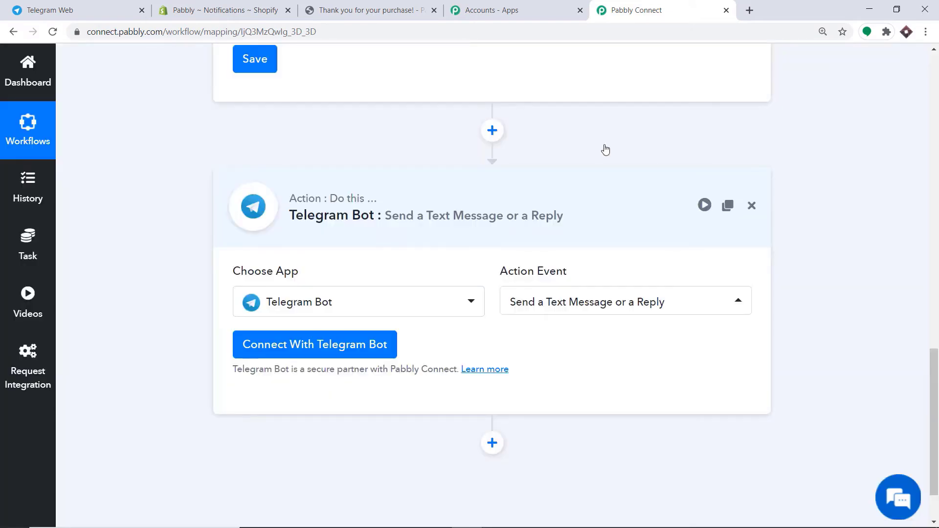
click(580, 307)
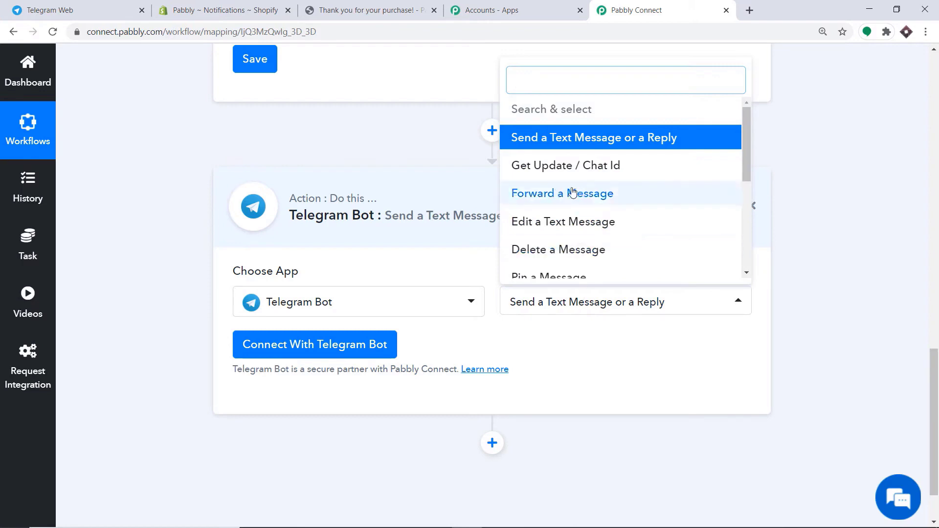
scroll(606, 233, down, 1)
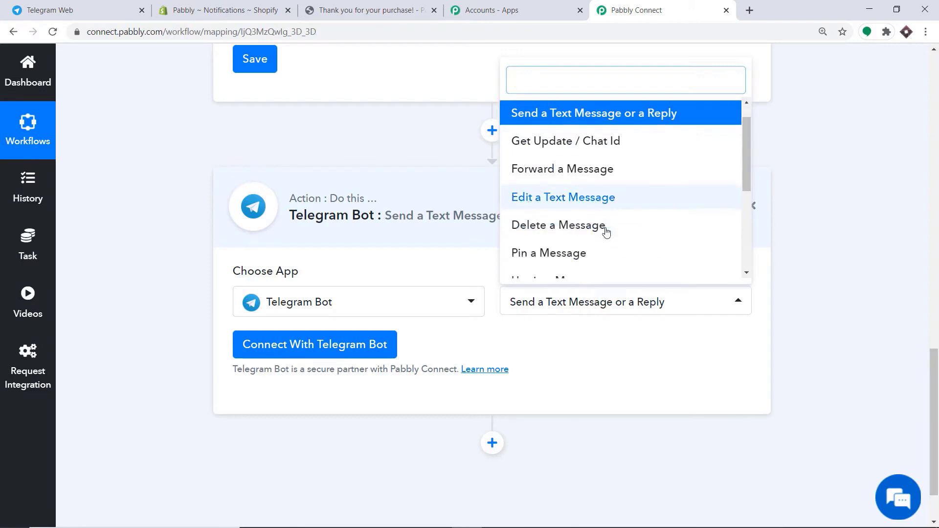
click(575, 342)
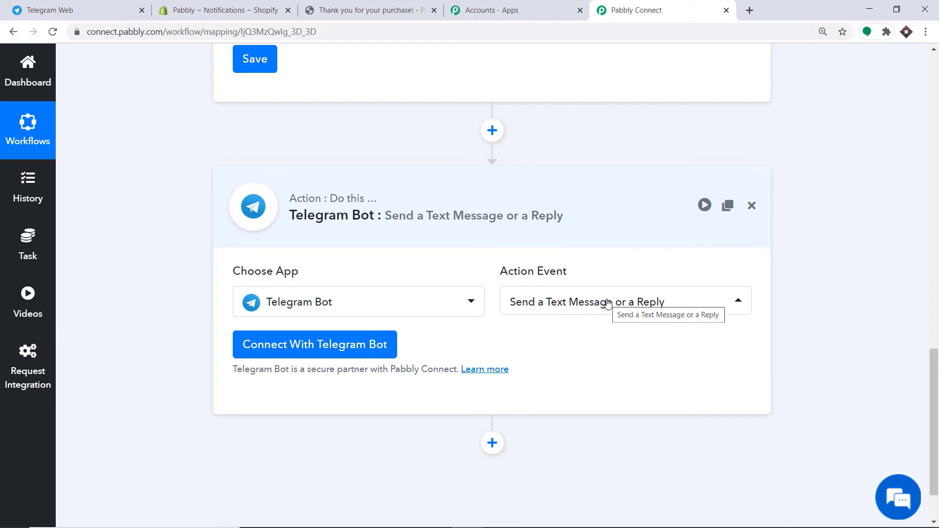
- Begin connecting the Telegram bot and go to Telegram Web to get a bot token
click(269, 353)
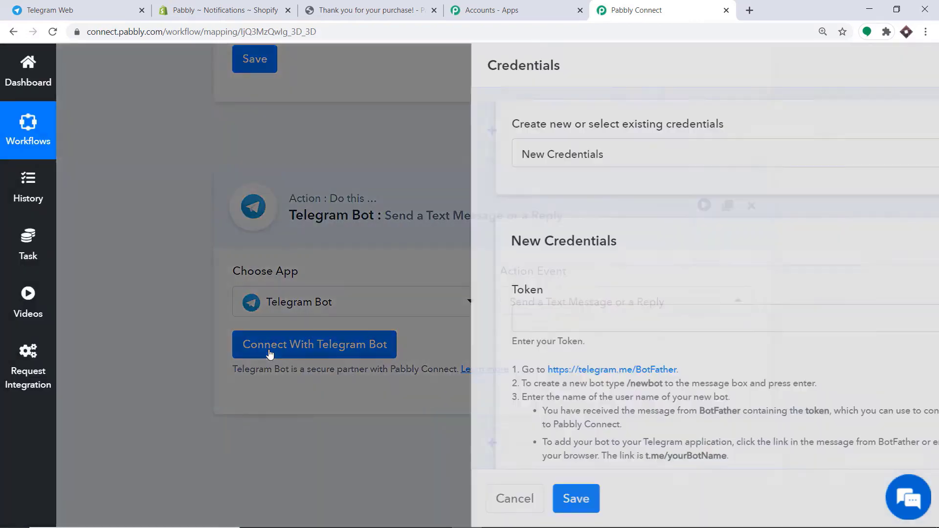
scroll(384, 286, down, 2)
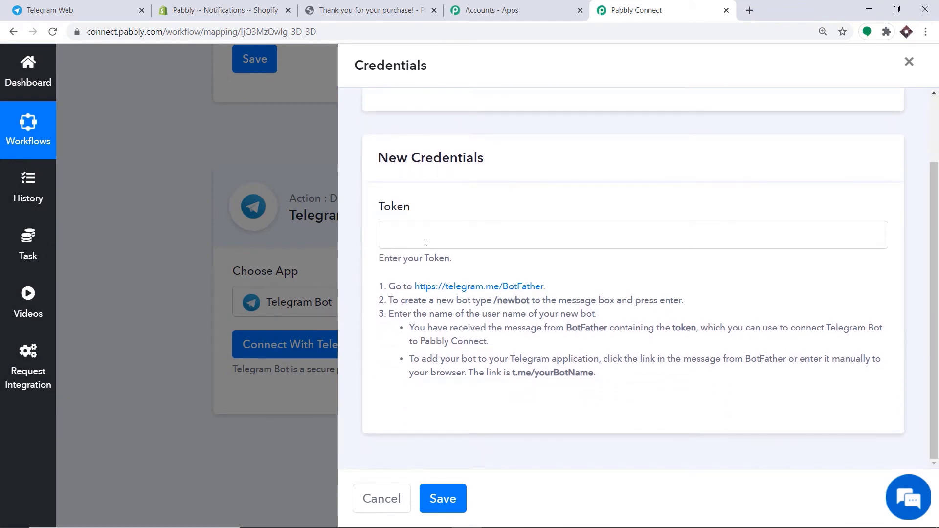
key(ctrl+1)
click(200, 84)
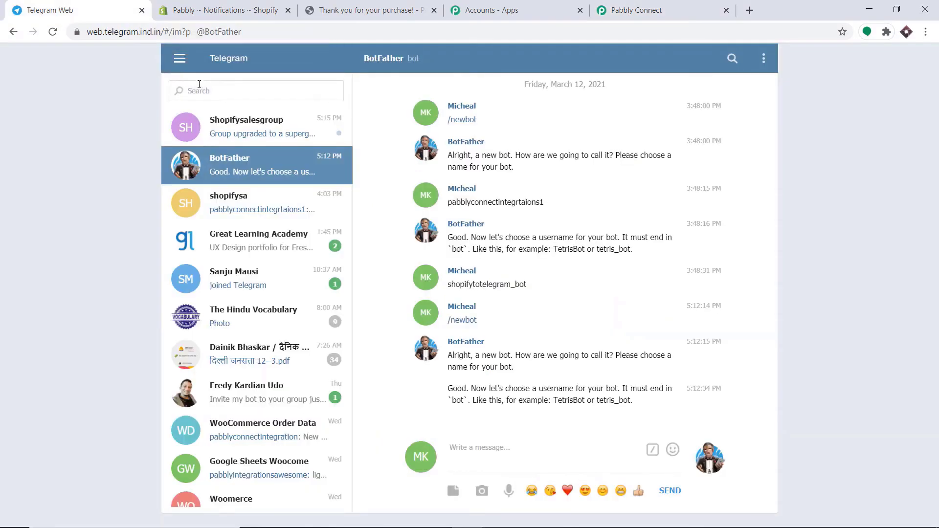
- Open the BotFather chat and send the /newbot command
text(botf)
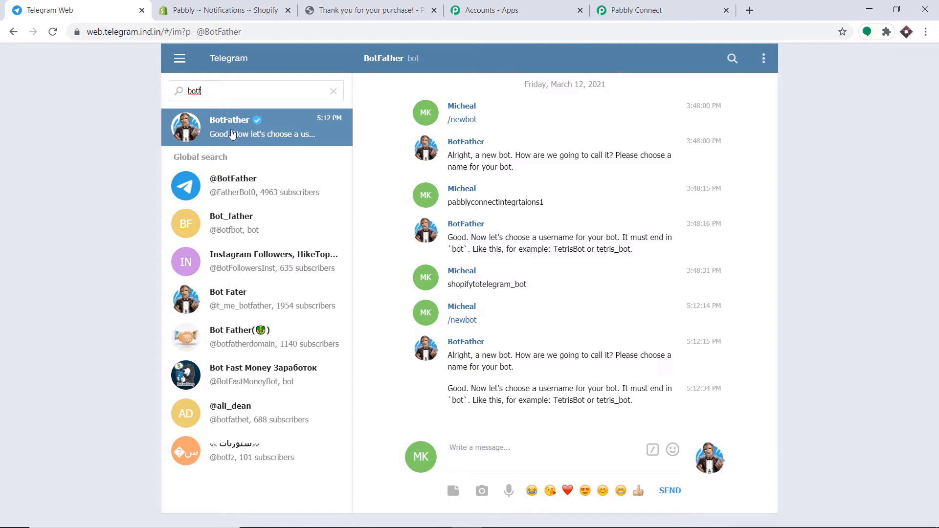
click(232, 134)
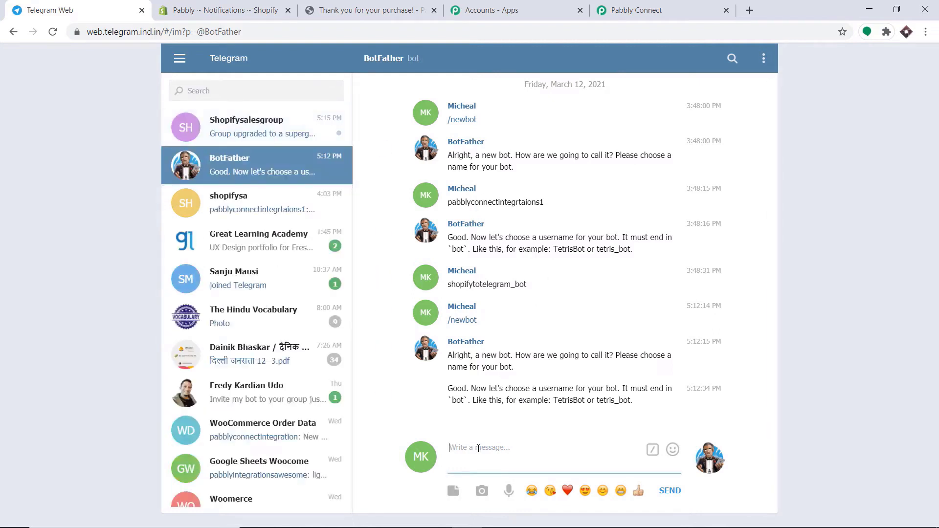
text(/new)
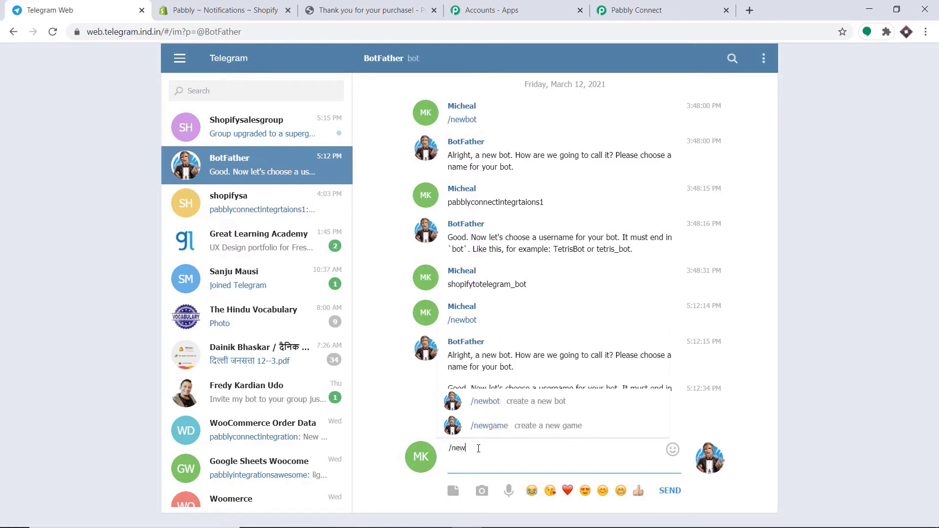
text(bot)
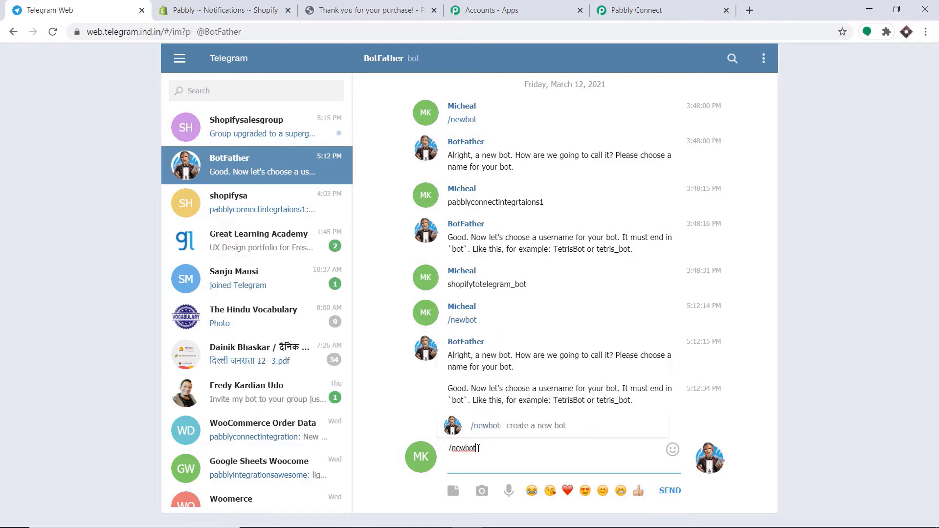
key(Return)
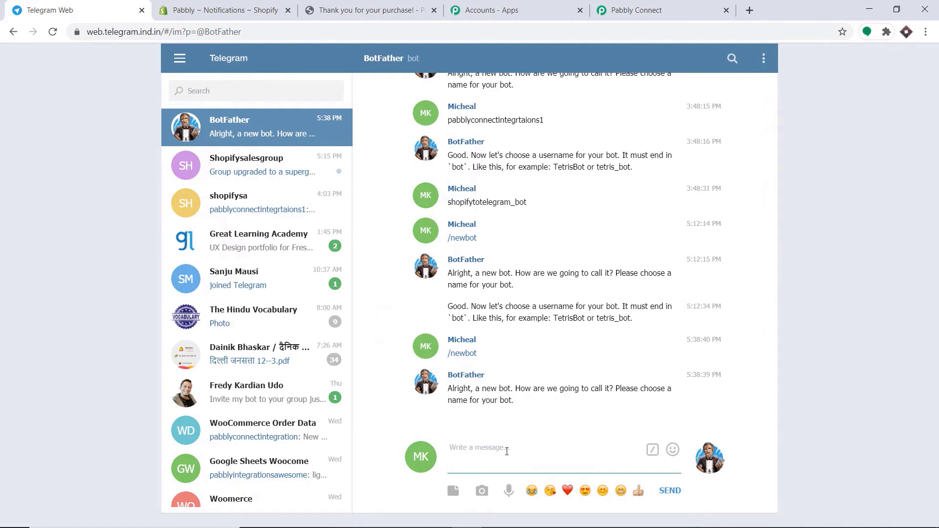
- Name the bot 'pabblyconnectintegration2' with username 'shopiytotelegram_bot' and select the returned API token
text(pabblyconnectintegration2)
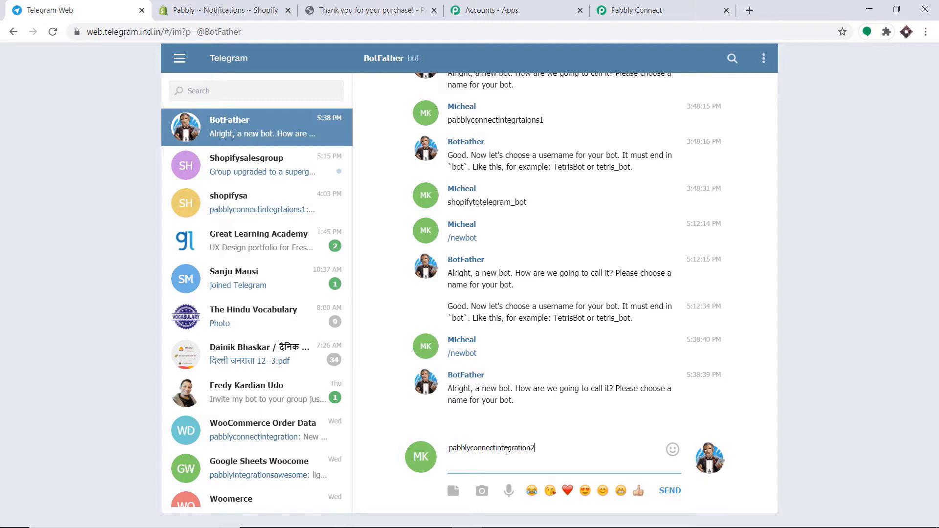
key(Return)
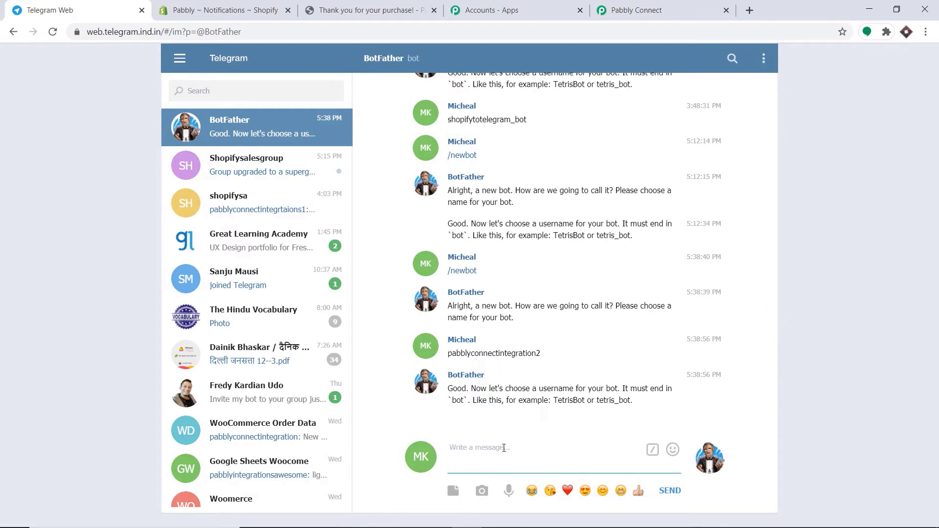
text(shopiytotelegram_bot)
key(Return)
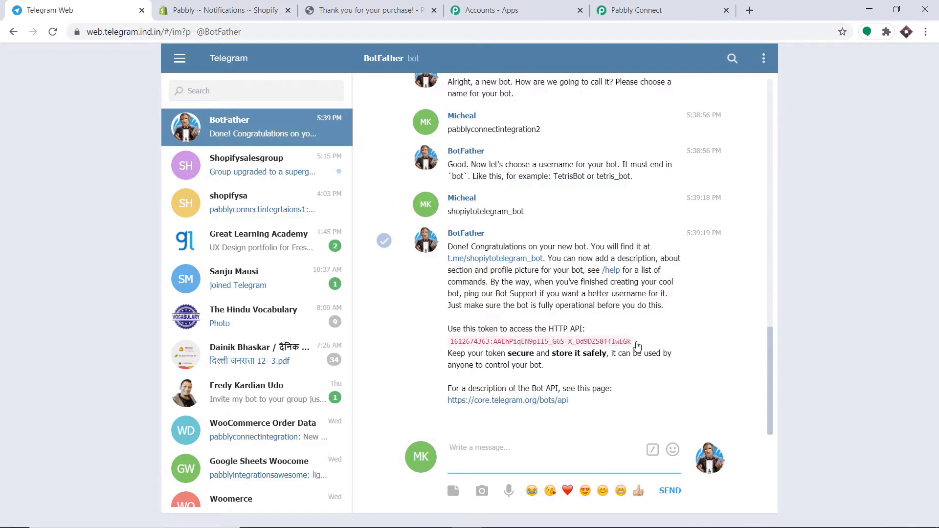
drag(633, 345, 449, 344)
right_click(449, 344)
- Copy the bot's API token into Pabbly's Token field and save the Telegram Bot connection
click(469, 351)
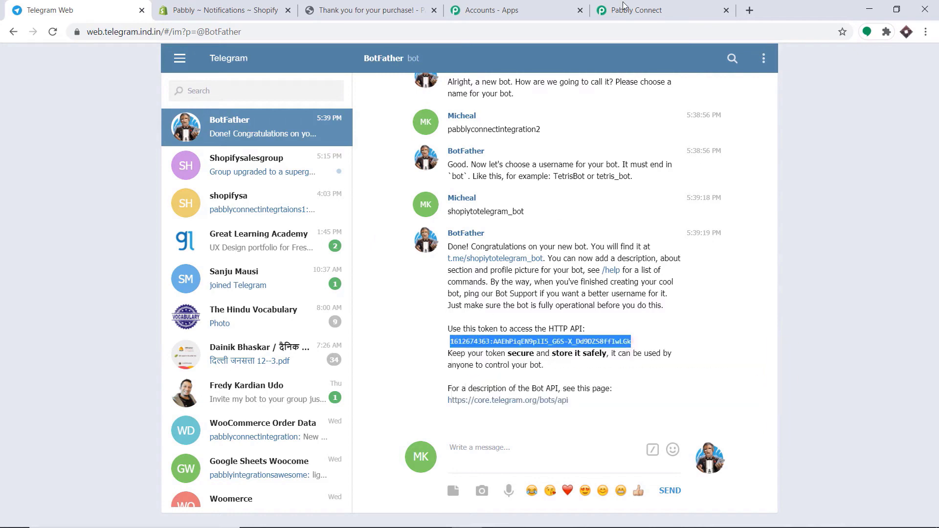
click(625, 11)
right_click(445, 236)
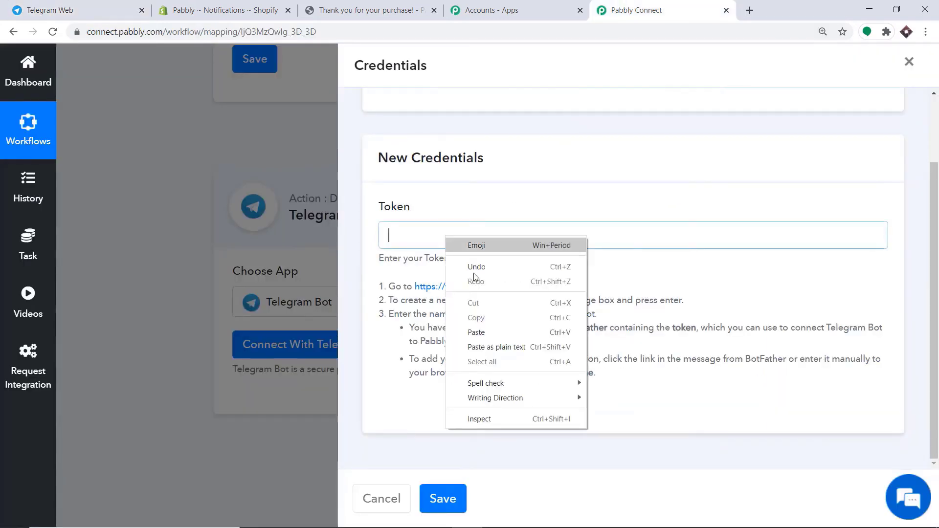
click(476, 332)
click(459, 499)
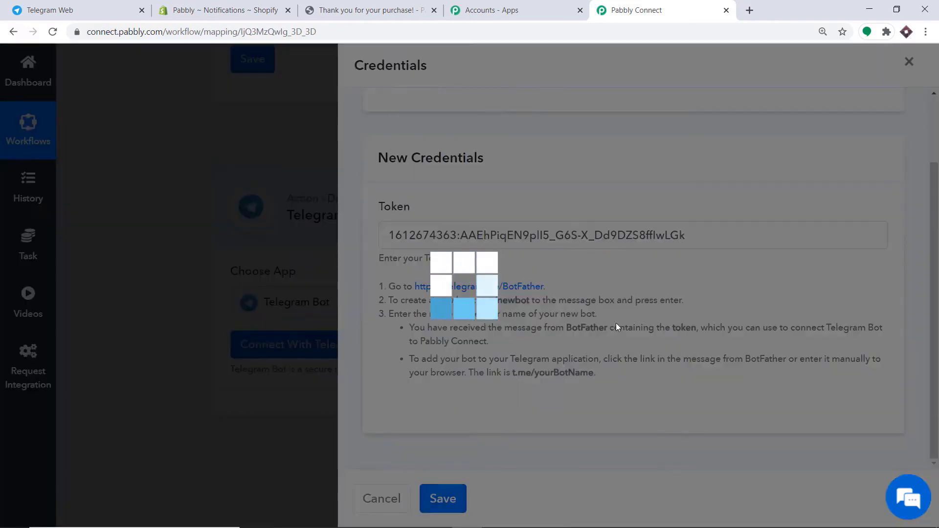
- Review the Telegram action's empty Chat ID and Text Message fields
scroll(619, 307, down, 3)
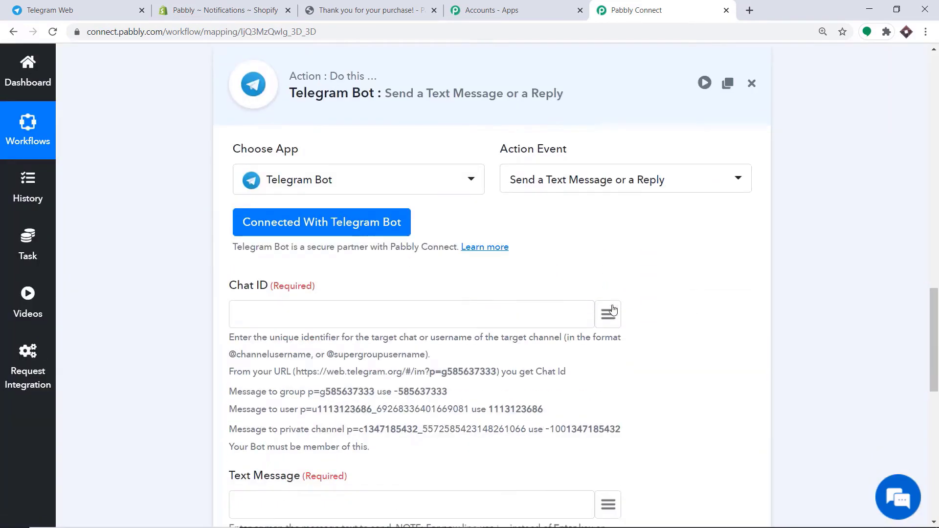
scroll(613, 308, down, 8)
scroll(588, 311, up, 3)
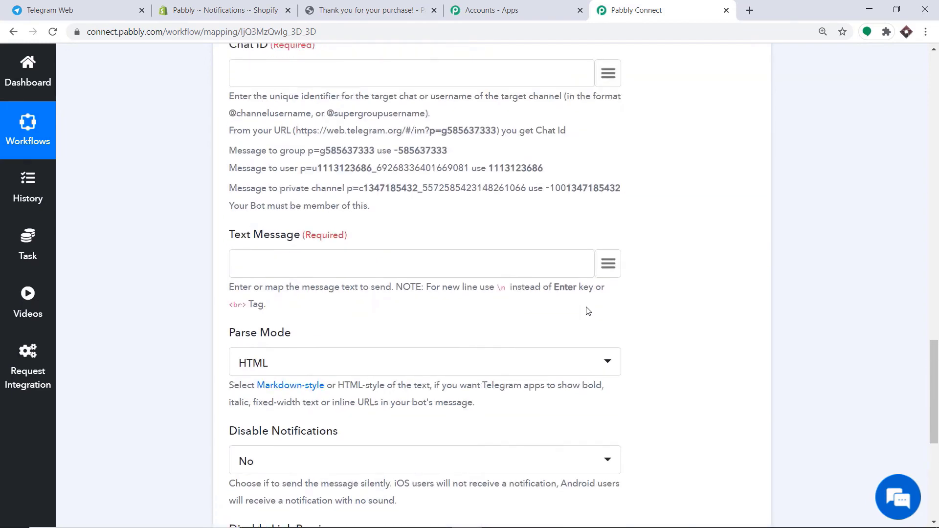
scroll(588, 311, up, 3)
scroll(588, 311, up, 1)
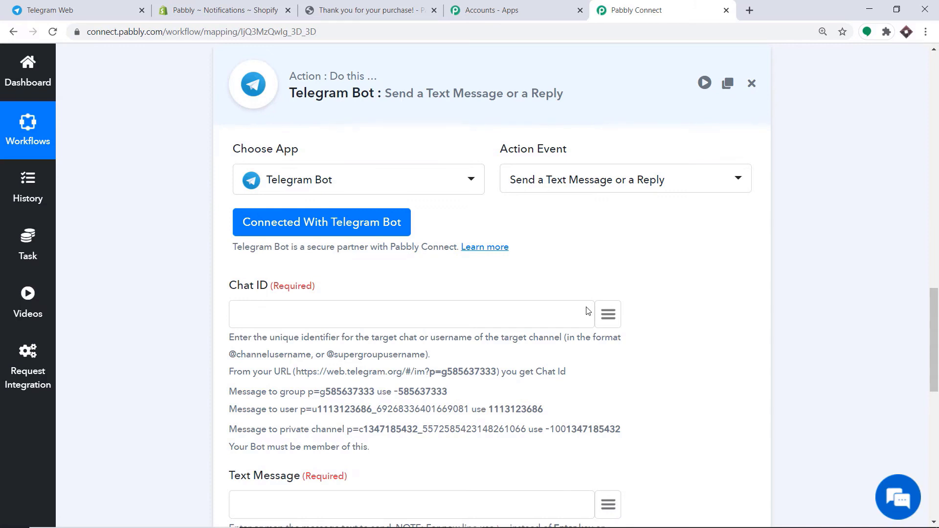
scroll(615, 260, down, 2)
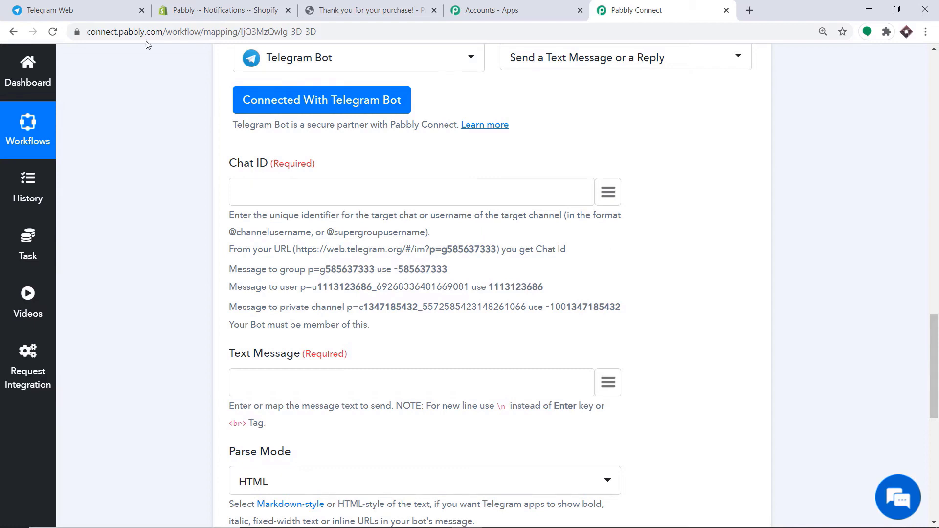
click(35, 10)
- Start a new Telegram group with the pabblyconnectintegration2 bot added as a member
click(180, 60)
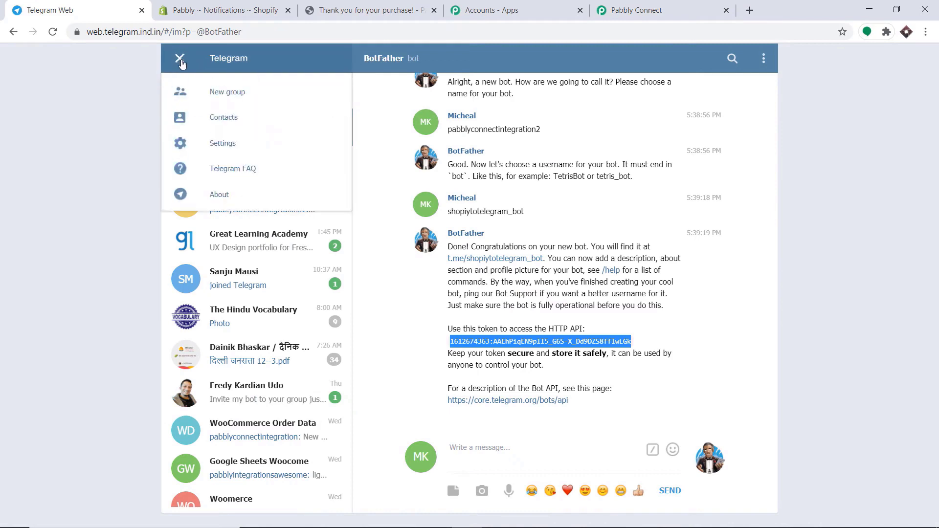
click(209, 92)
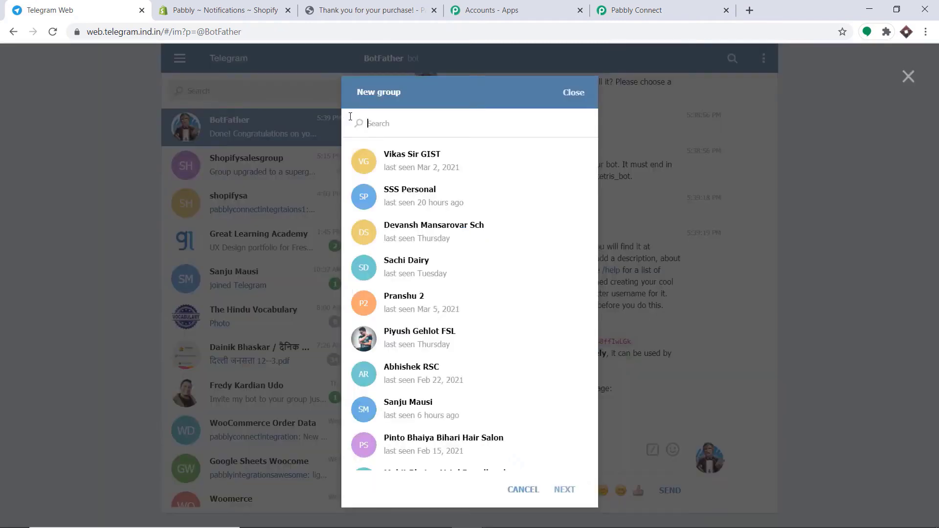
text(pabblyconnectintegrat)
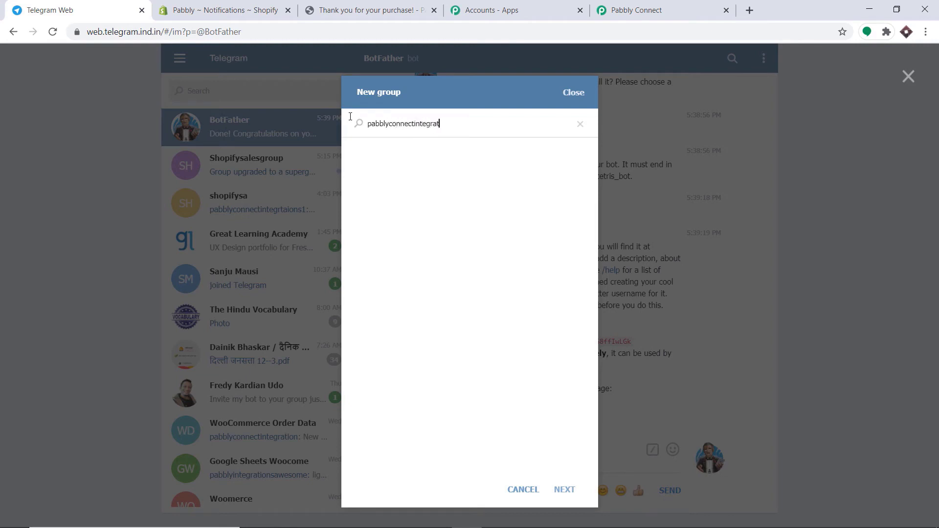
text(ions2)
key(BackSpace)
key(BackSpace)
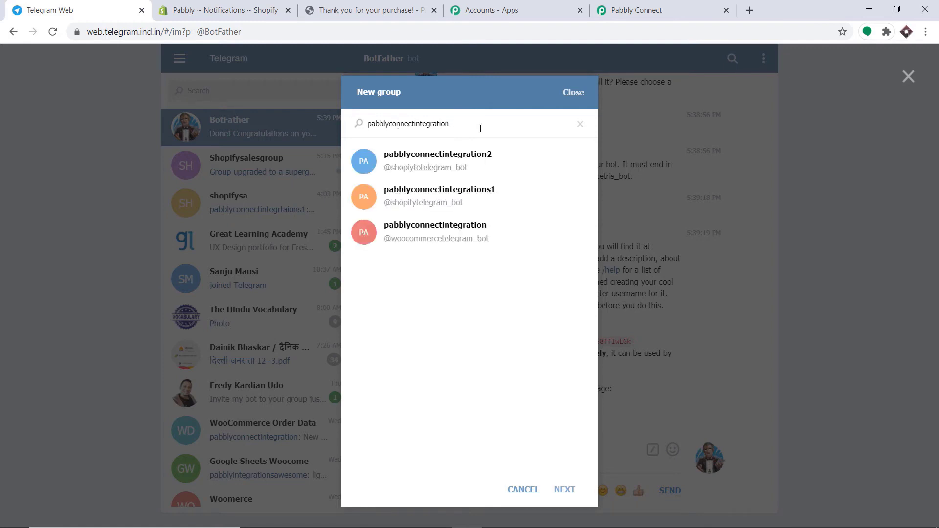
click(463, 168)
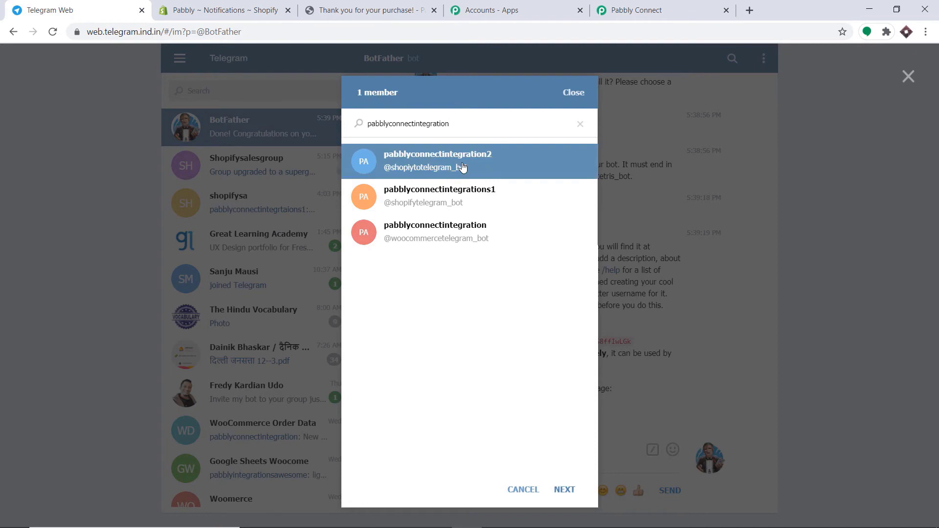
click(563, 489)
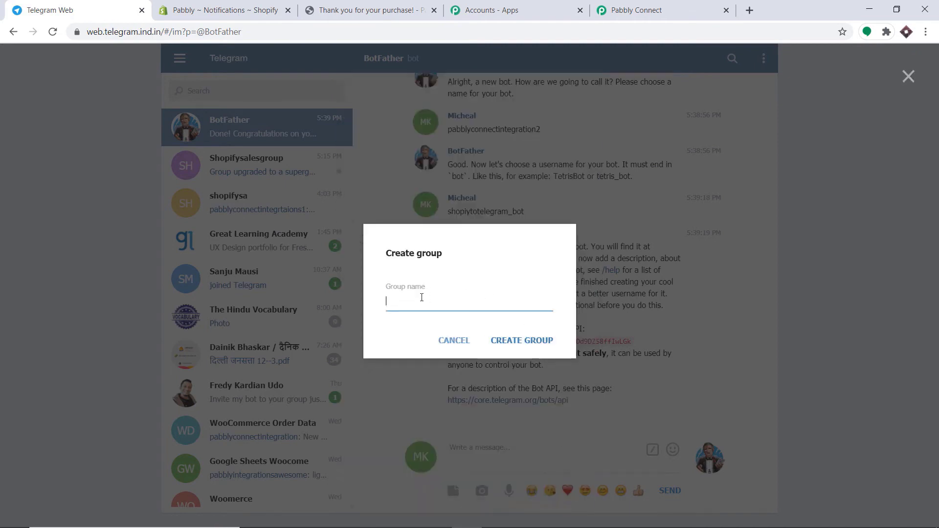
- Name the group Shopifygroupsales, create it, and open Telegram Desktop
text(Shopifygroupsales)
double_click(421, 298)
click(531, 341)
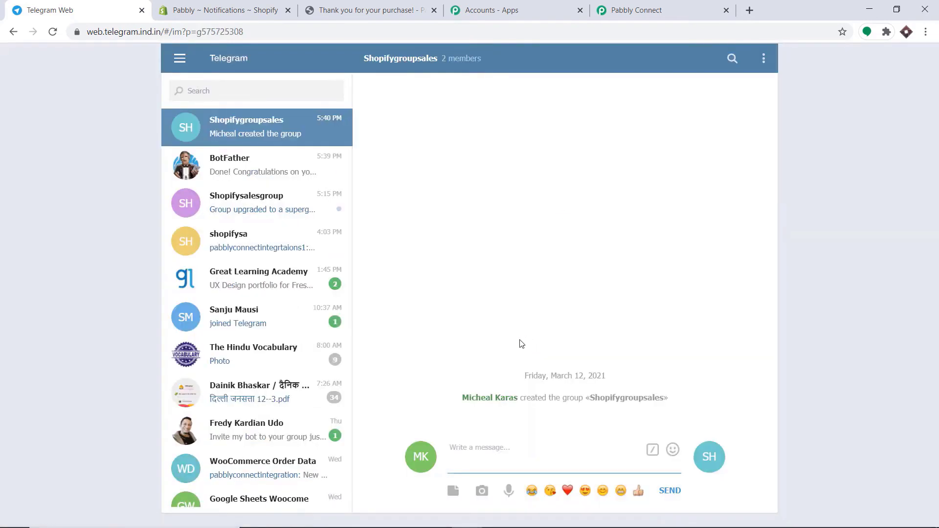
click(271, 119)
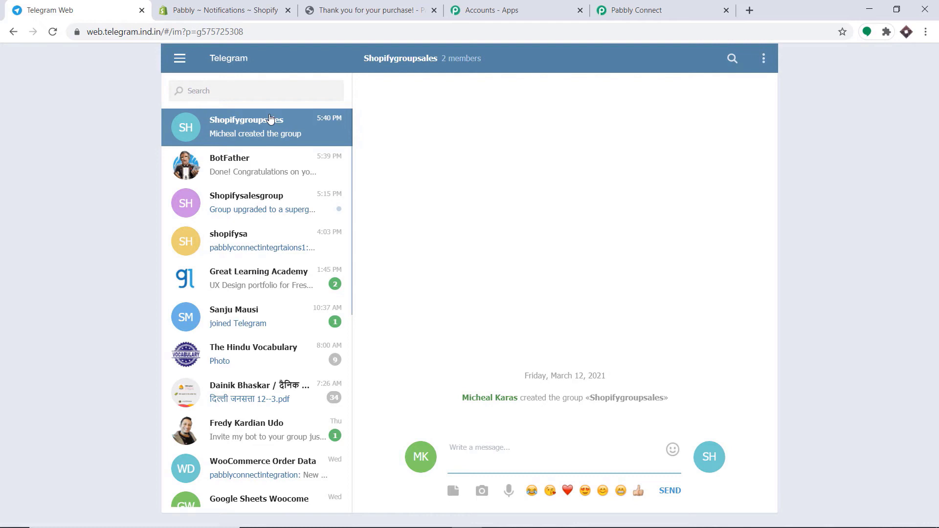
mouse_move(347, 527)
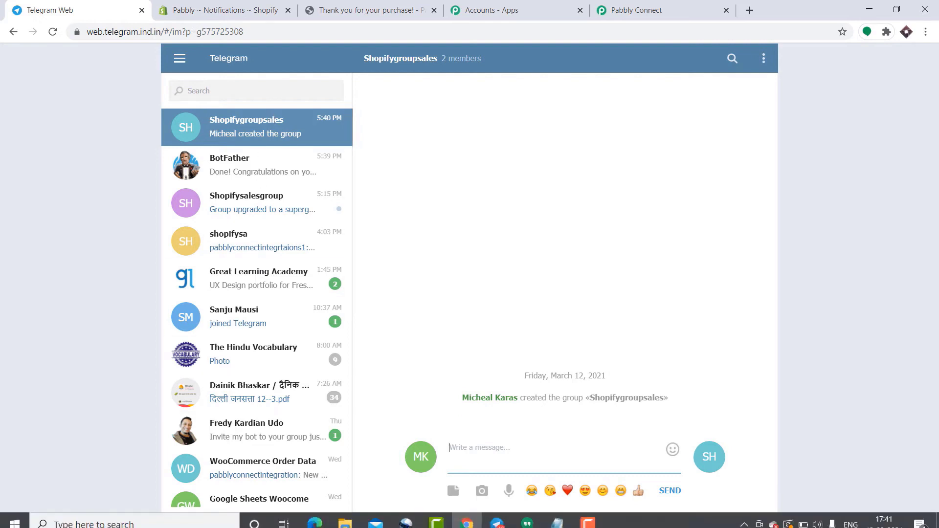
click(497, 516)
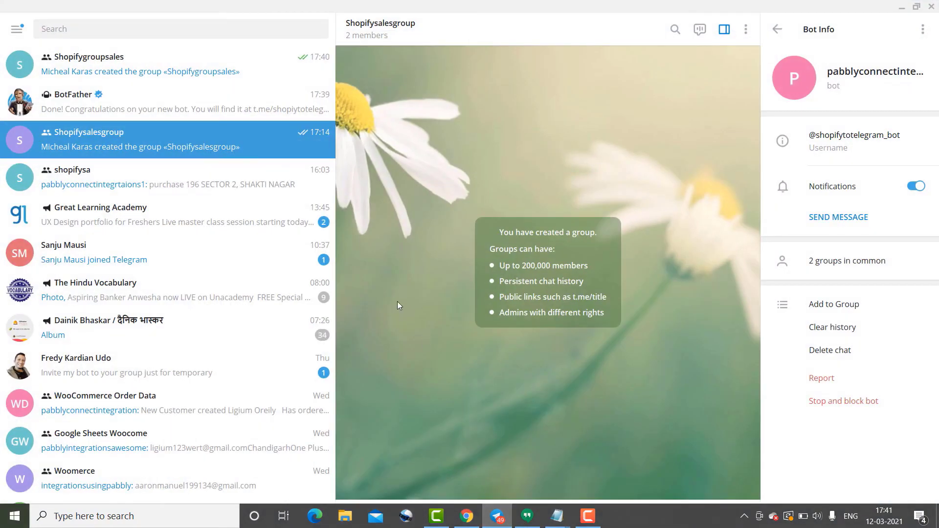
- In Telegram Desktop, promote pabblyconnectintegration2 to Shopifygroupsales admin with the custom title 'admin'
click(129, 67)
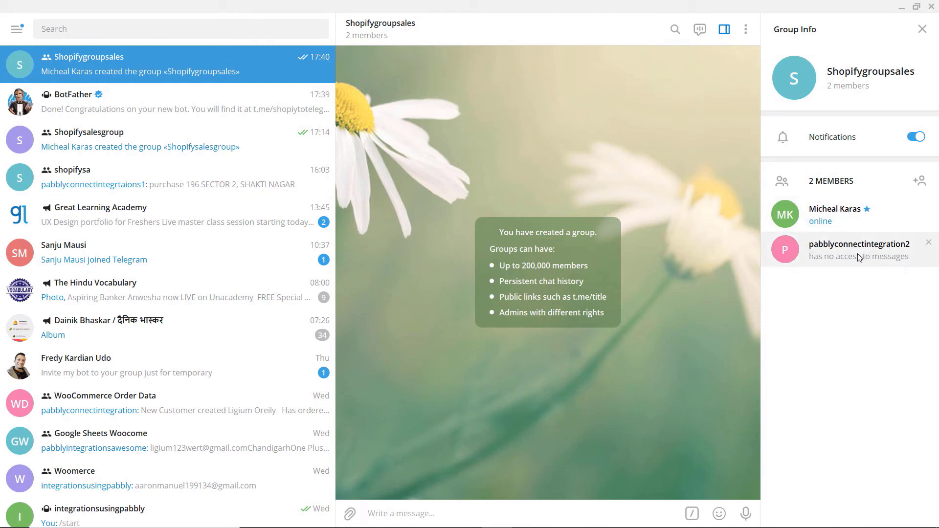
right_click(824, 248)
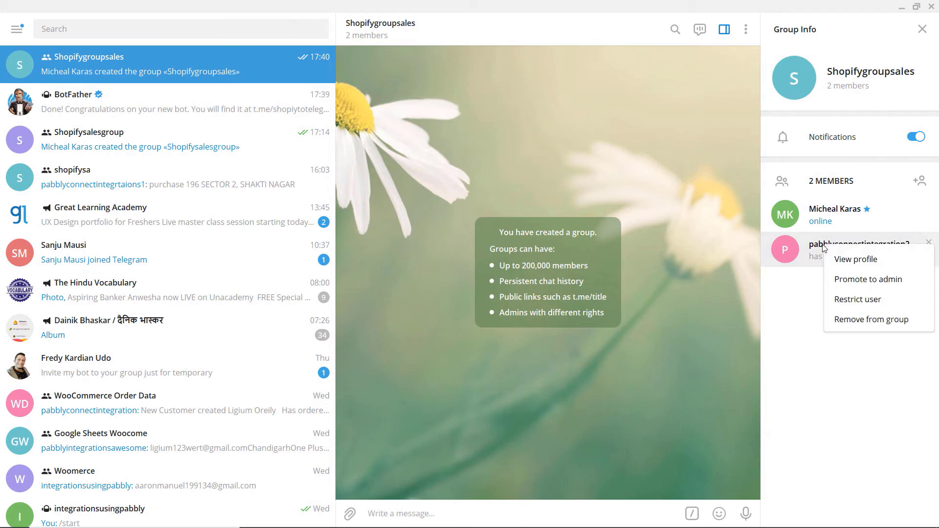
click(851, 280)
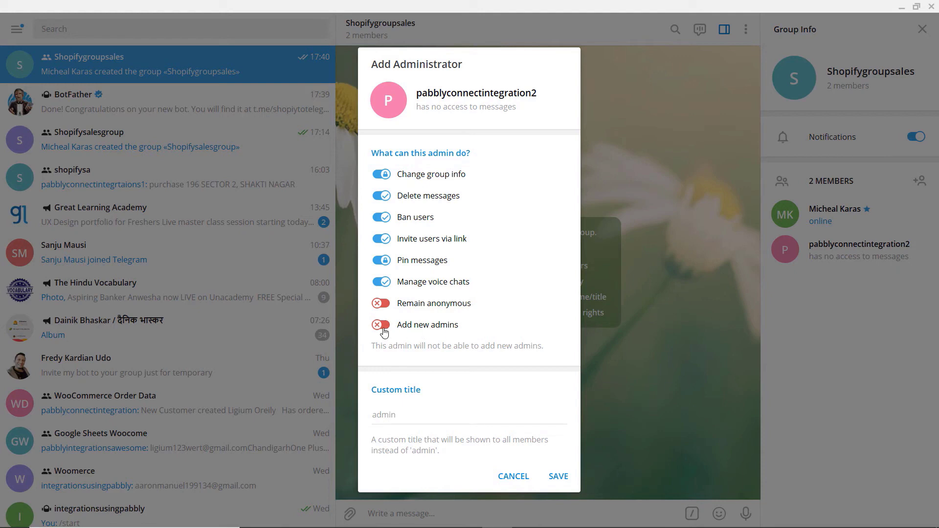
click(394, 417)
text(admin)
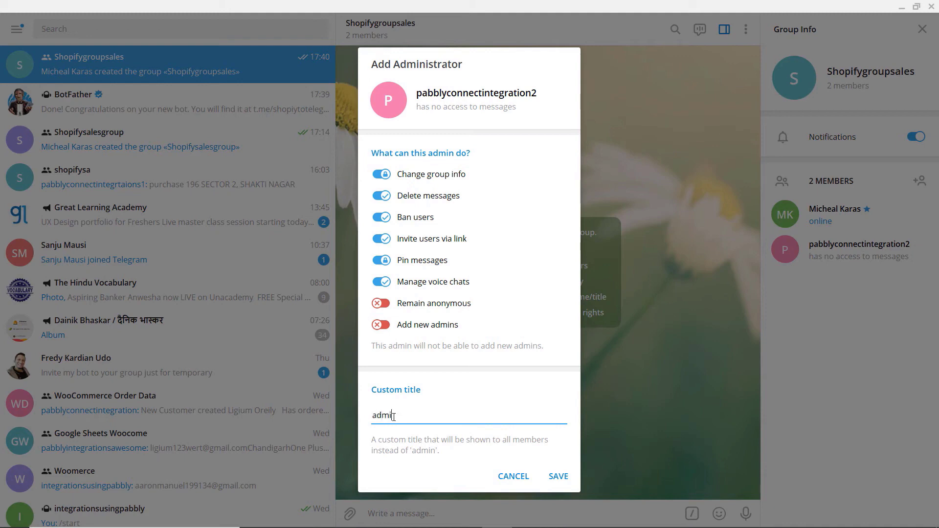
click(558, 477)
right_click(857, 257)
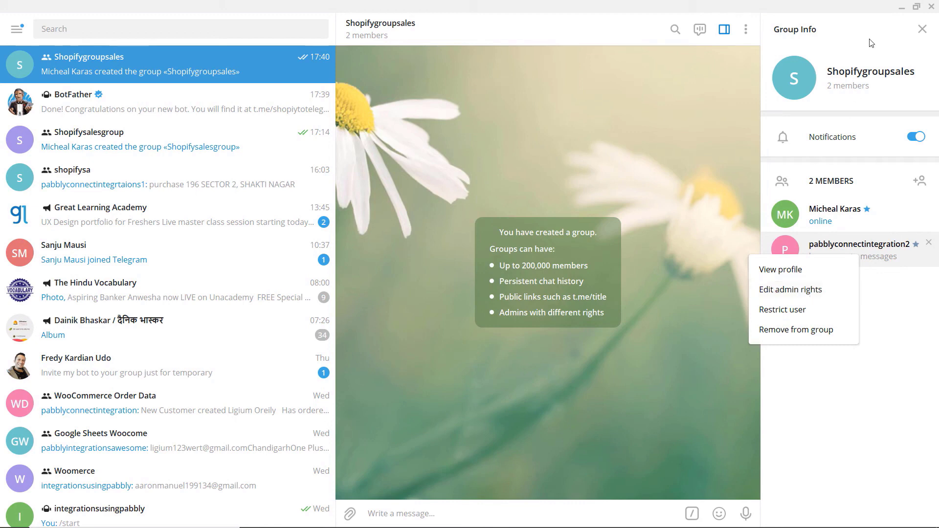
click(895, 9)
- Back in Telegram Web, invite a contact to Shopifygroupsales as its third member
click(902, 9)
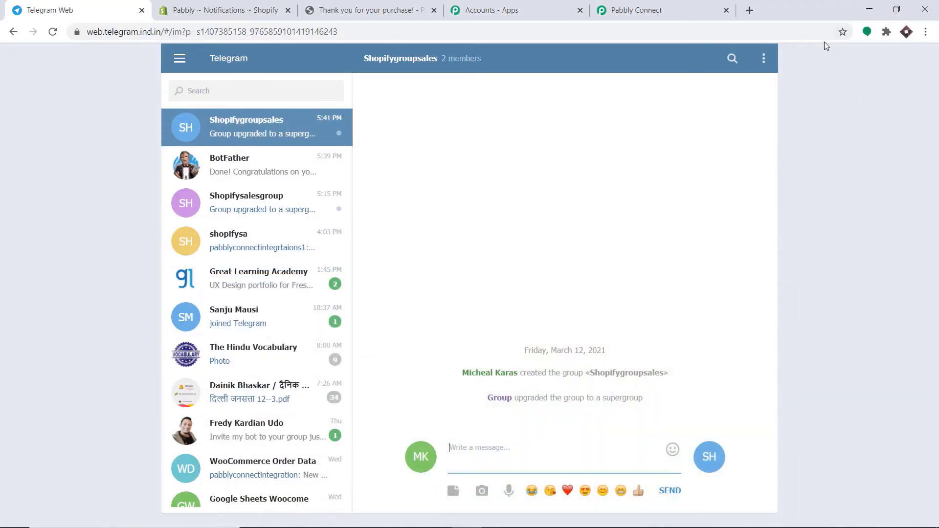
right_click(474, 63)
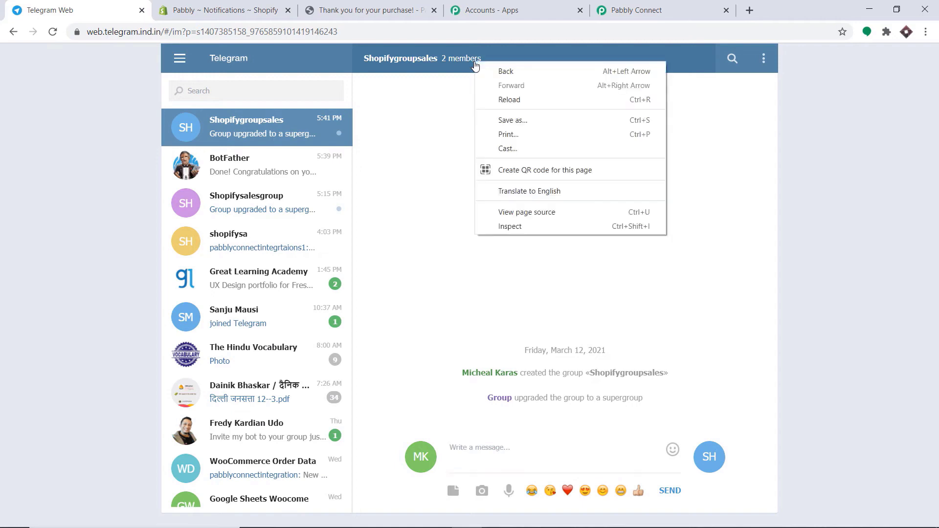
click(475, 64)
click(434, 282)
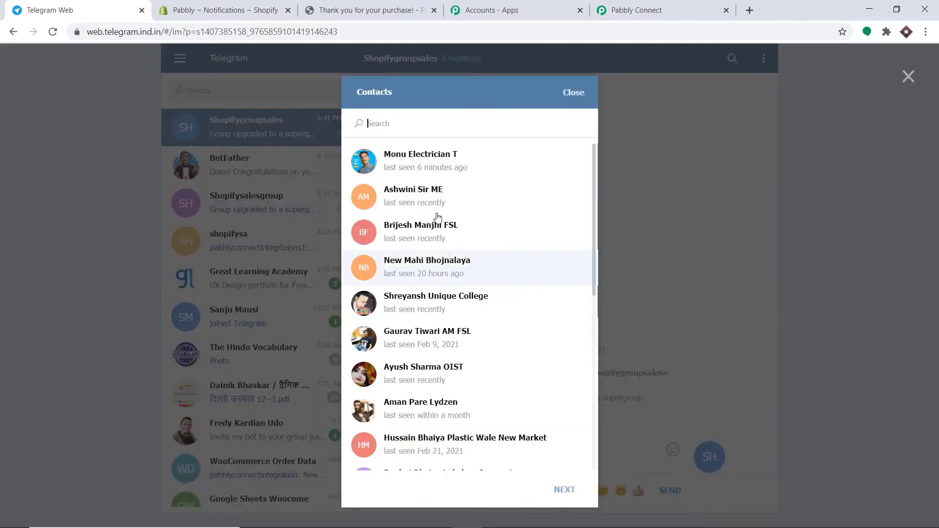
text(sujat)
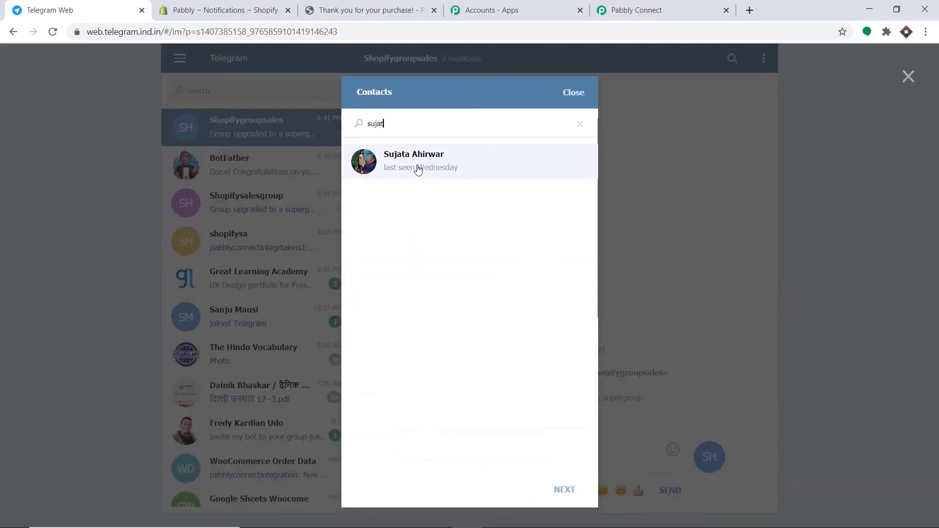
click(416, 164)
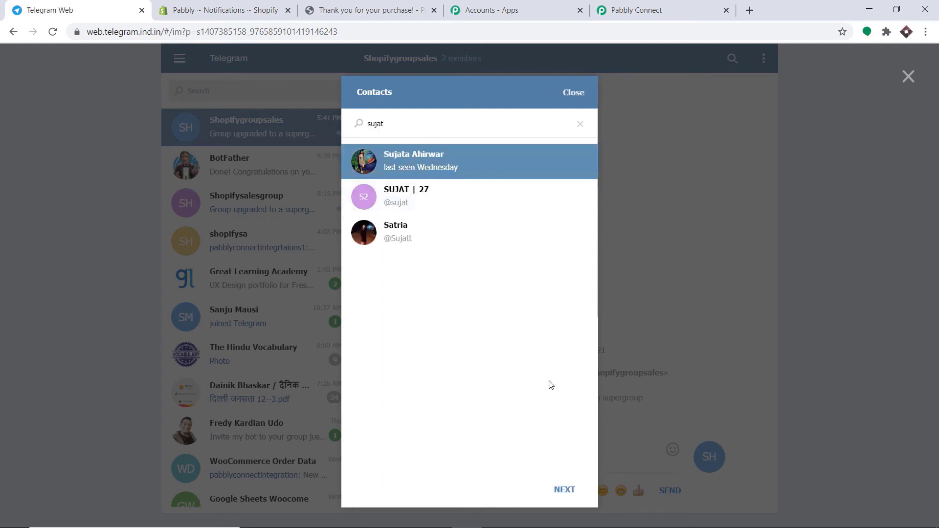
click(566, 490)
click(908, 77)
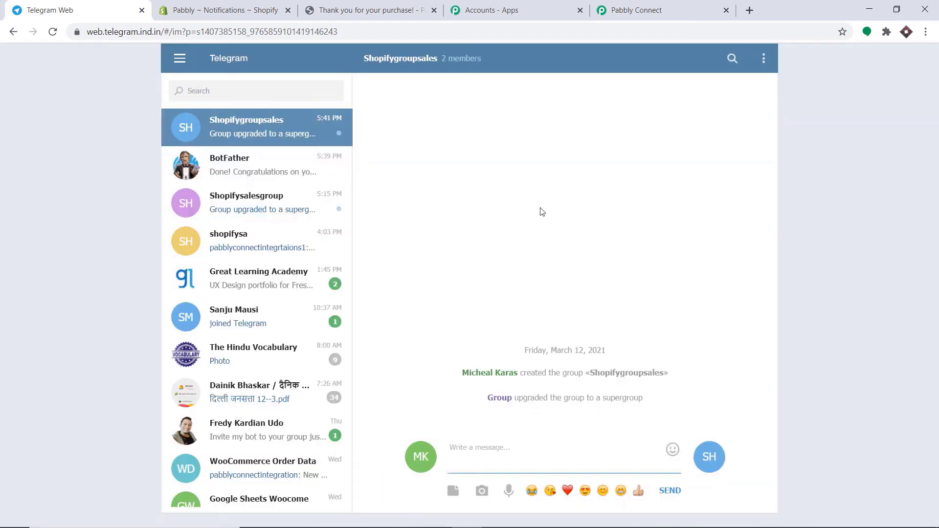
- Reload the page and copy the group's ID from the address bar
click(52, 32)
drag(247, 31, 203, 38)
right_click(243, 31)
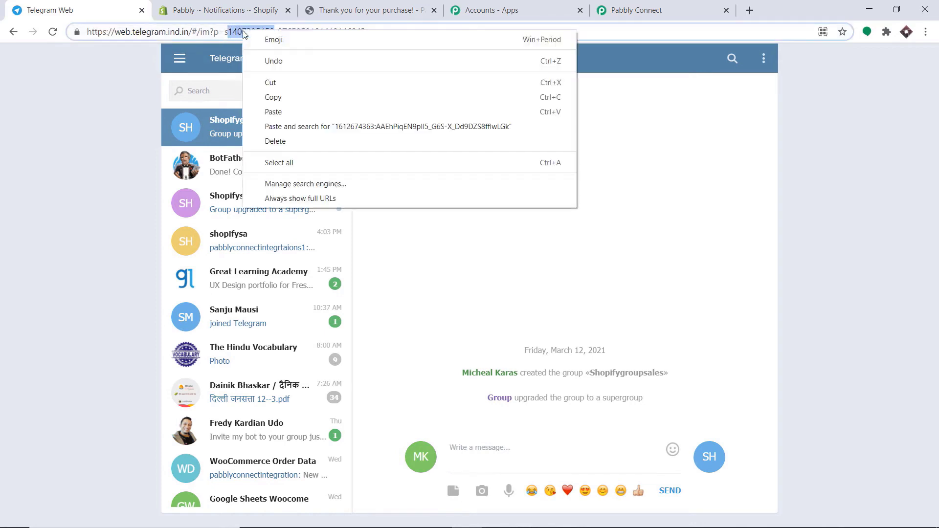
click(273, 97)
click(673, 9)
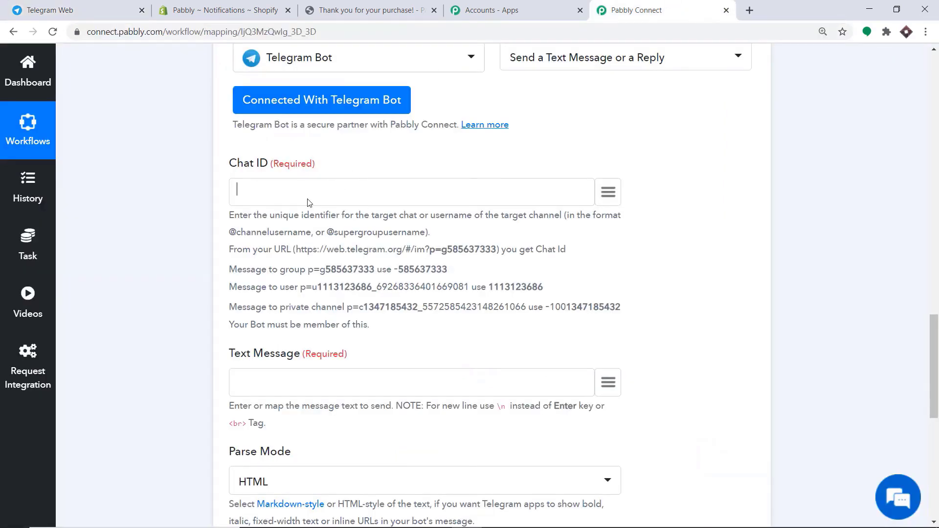
key(ctrl+v)
drag(309, 200, 227, 196)
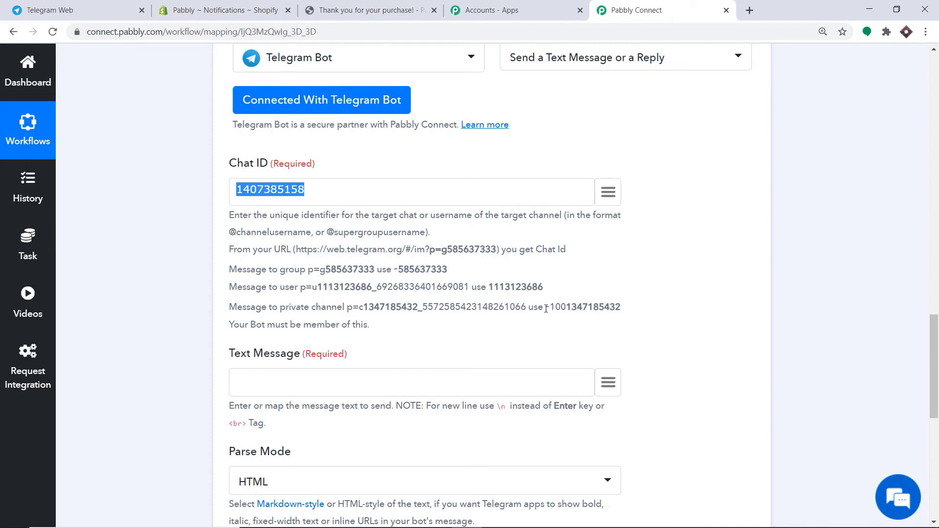
click(240, 190)
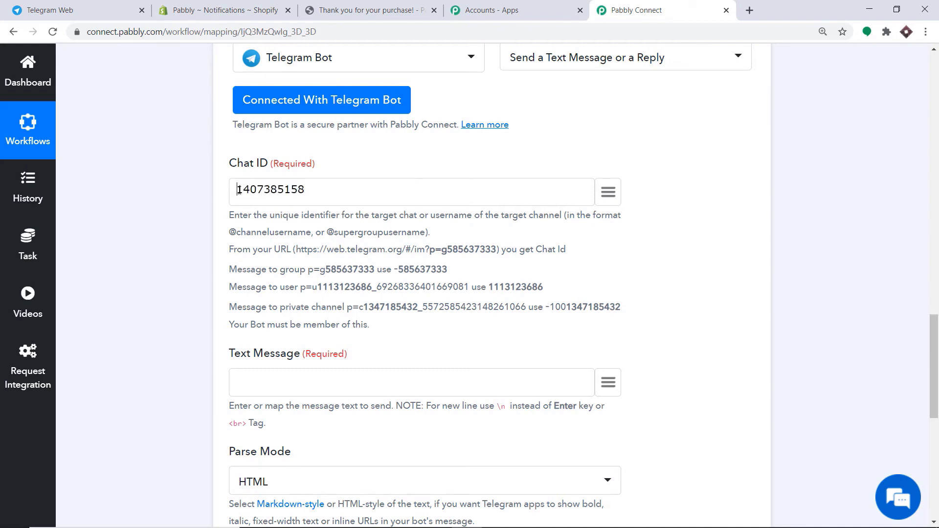
text(-100)
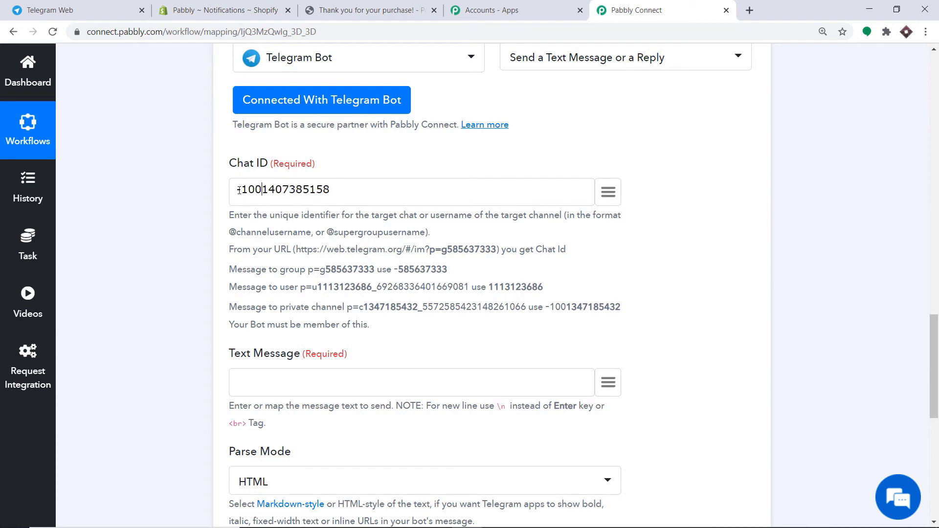
scroll(388, 197, down, 2)
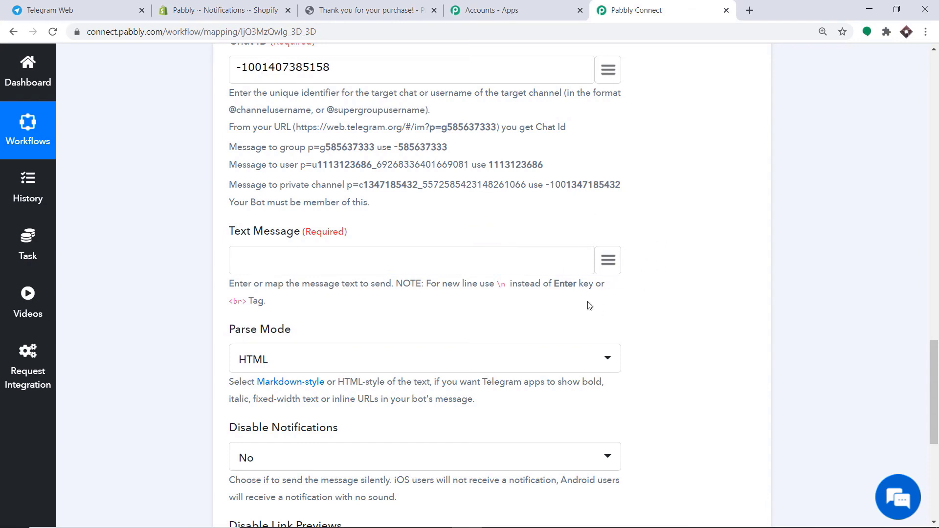
click(610, 262)
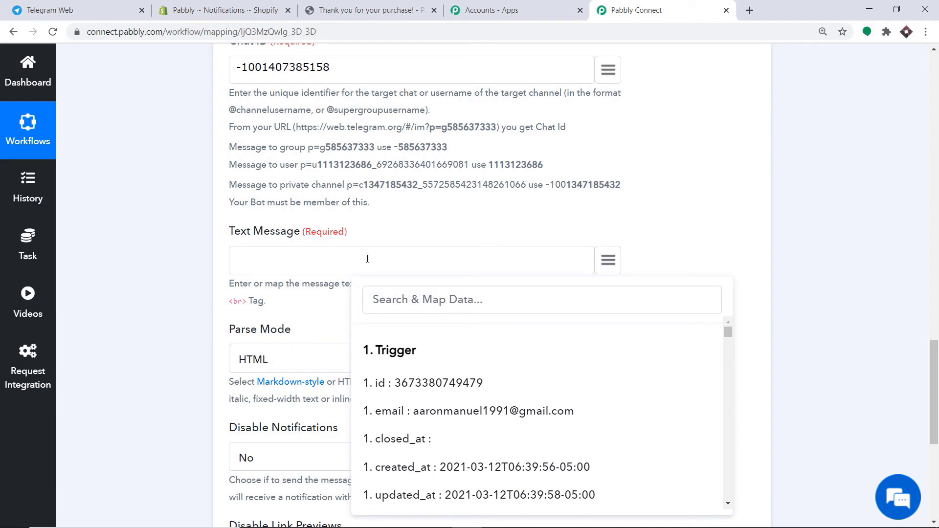
- Start the Text Message with 'New Order Created by' followed by the mapped billing name
text(H)
text(N)
text(ew Order Created by)
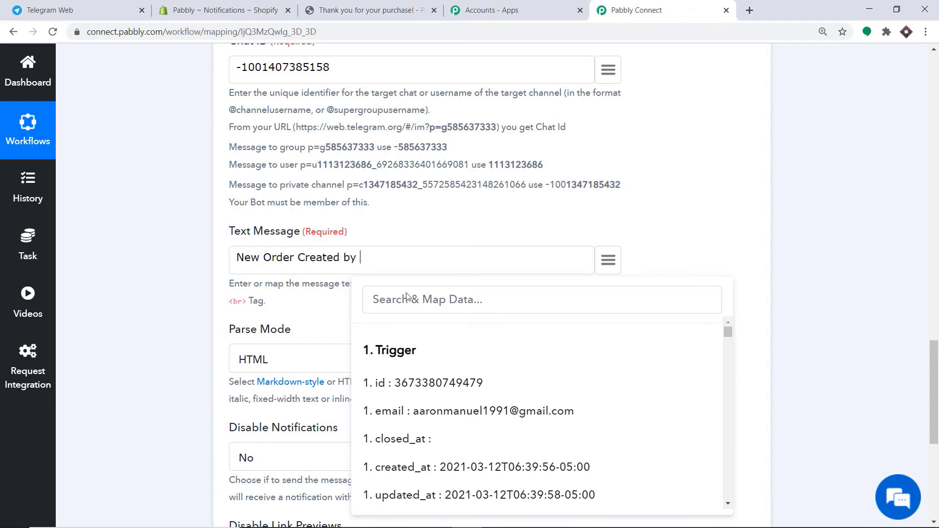
scroll(507, 348, down, 3)
scroll(507, 350, up, 1)
scroll(508, 353, down, 1)
scroll(508, 354, down, 1)
text(d by a)
key(BackSpace)
click(465, 290)
text(a)
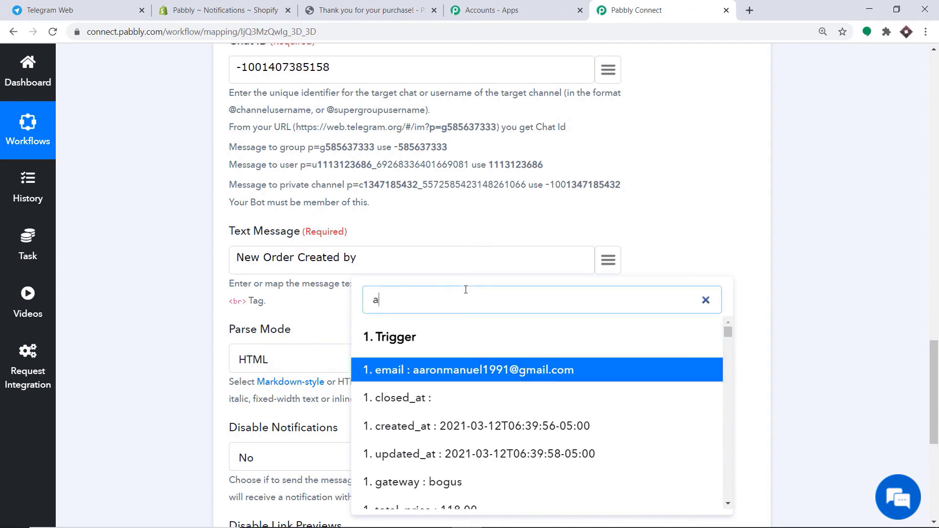
text(ar)
scroll(499, 455, down, 3)
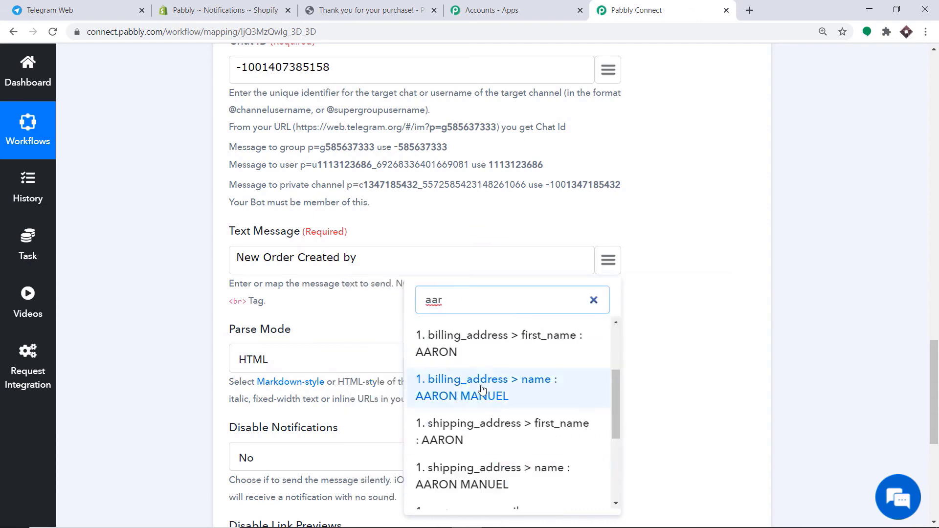
click(482, 388)
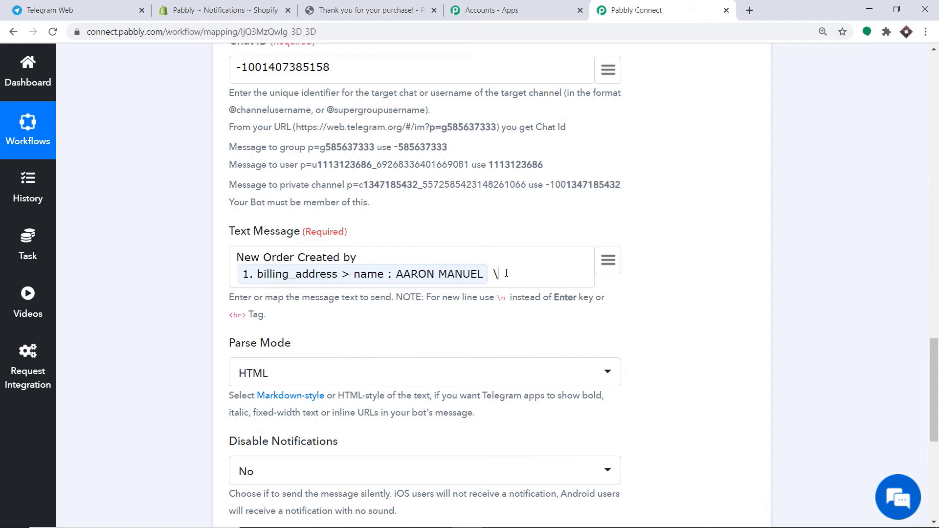
- Add the customer's email and billing address1 fields to the message
click(608, 259)
scroll(590, 348, down, 3)
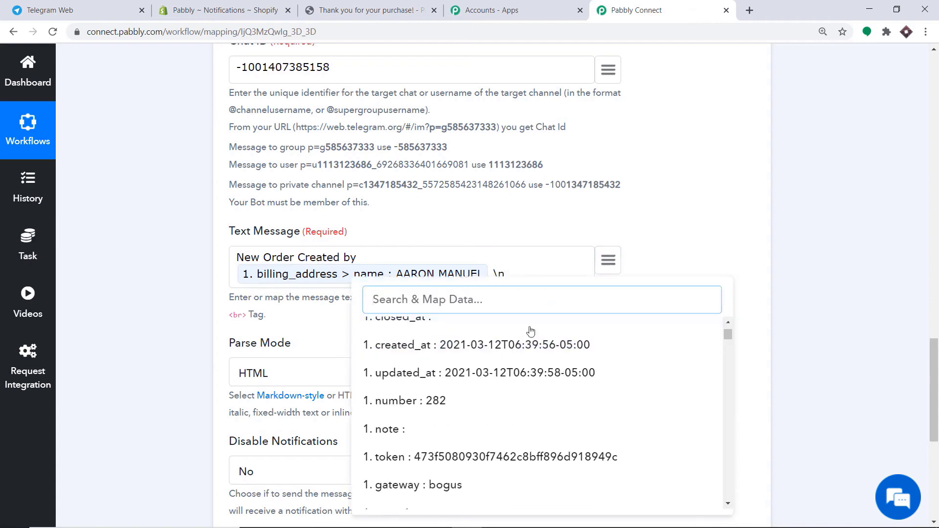
scroll(533, 364, up, 3)
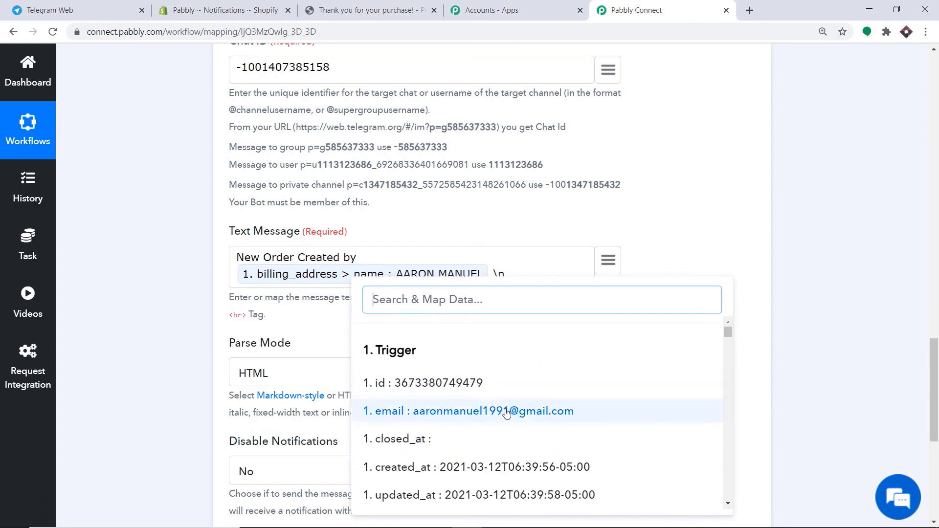
click(538, 411)
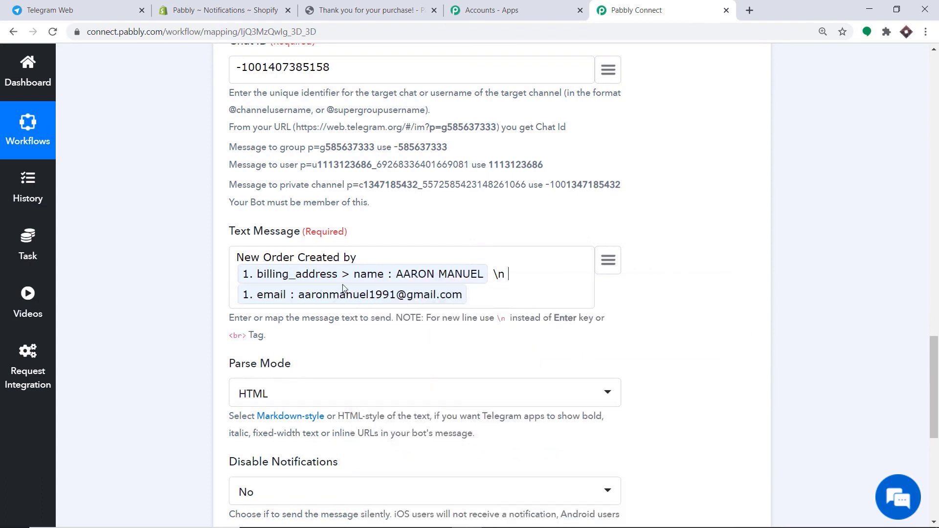
text(mail:)
click(614, 262)
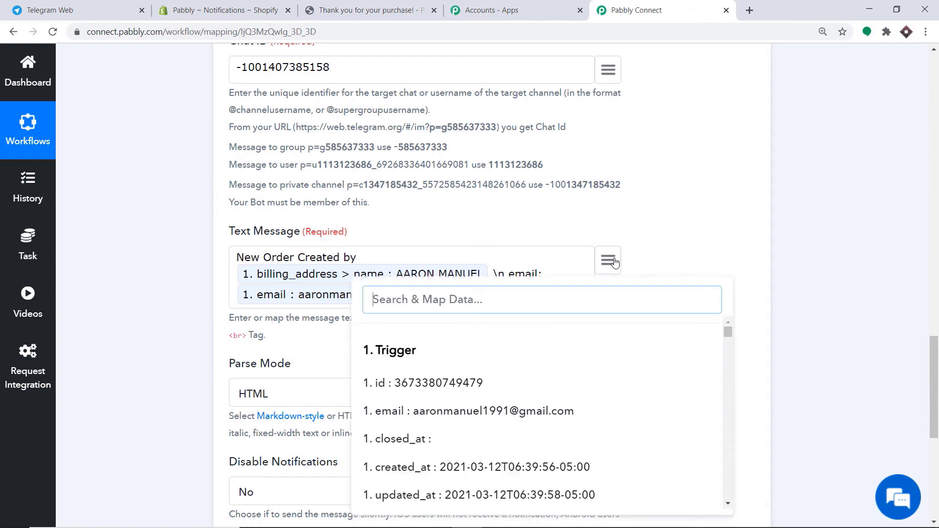
scroll(620, 381, down, 5)
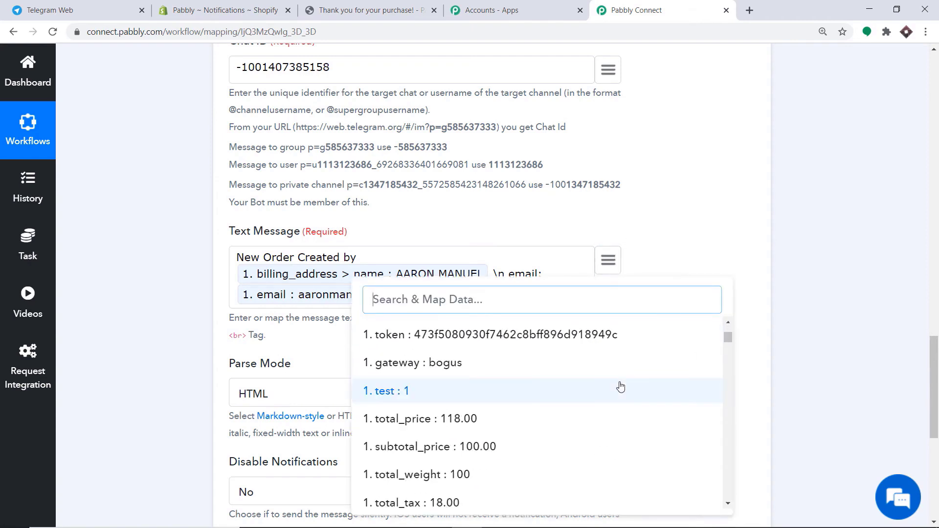
text(addre)
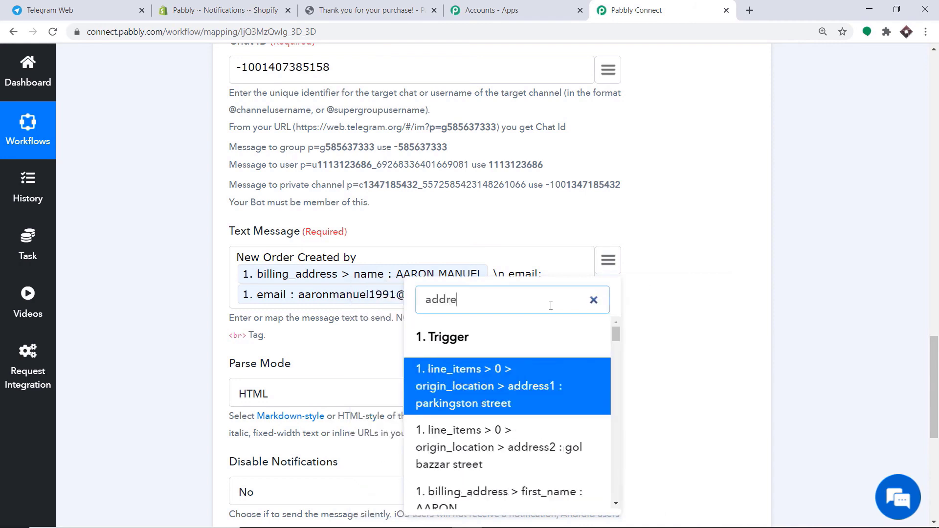
scroll(552, 392, down, 3)
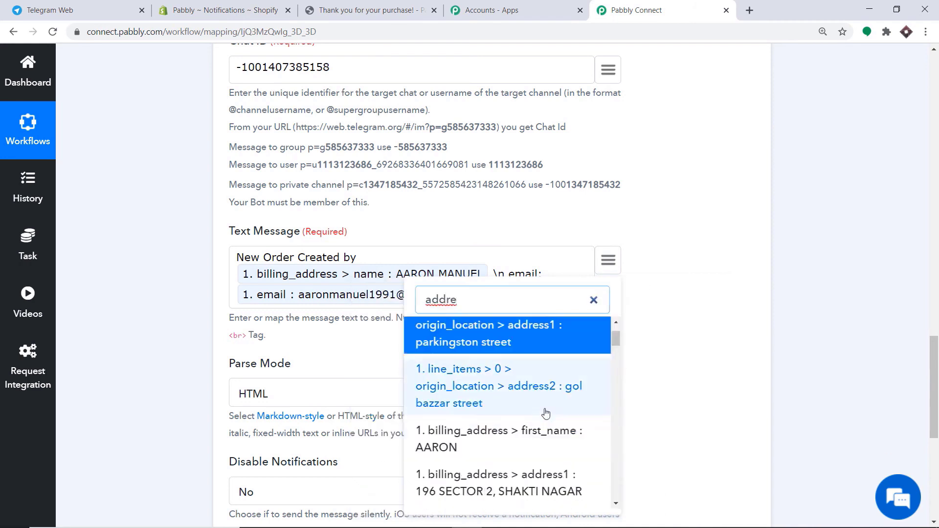
click(487, 367)
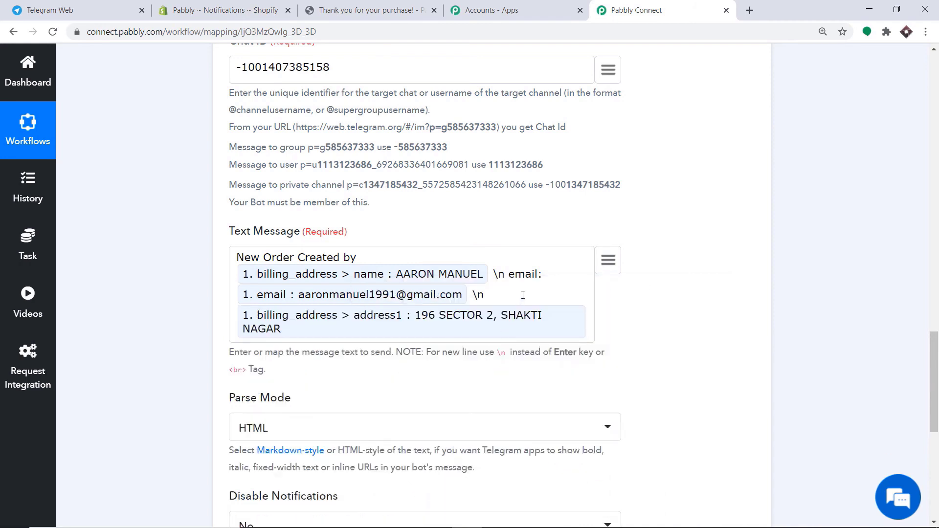
- Add a line break and the first line item's title to the message
text(address)
text(\n)
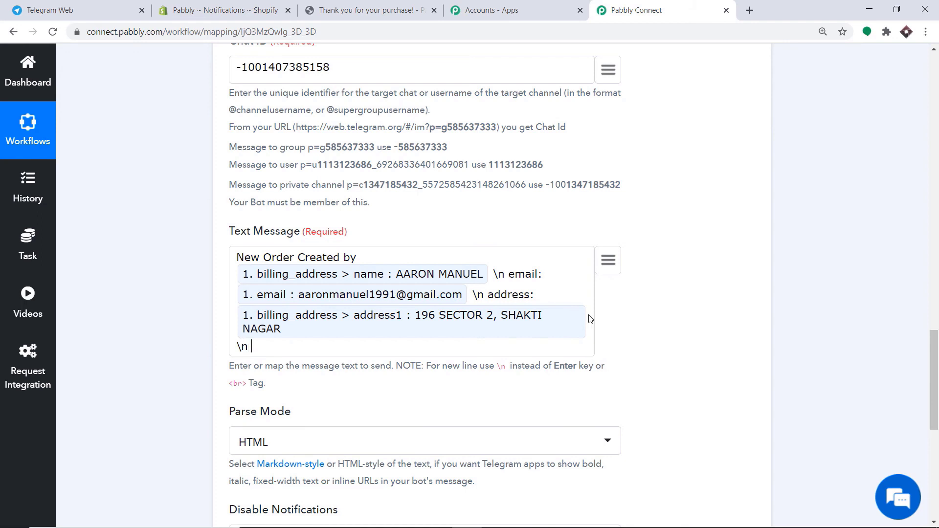
click(616, 262)
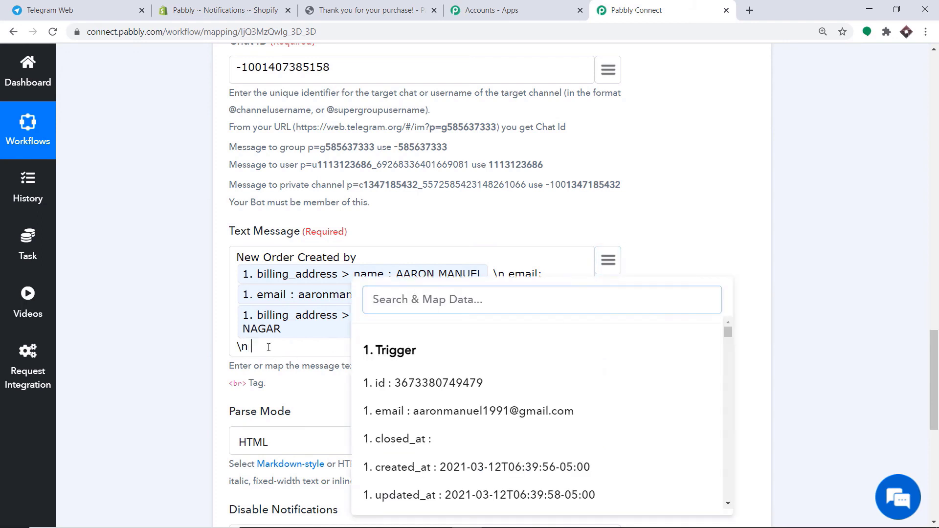
text(rder)
click(472, 312)
text(gaara)
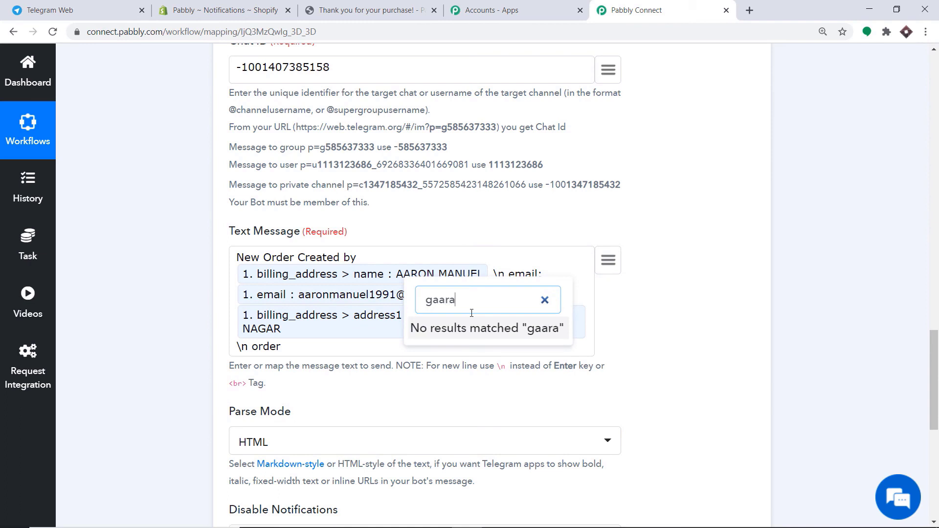
key(BackSpace)
key(BackSpace)
key(BackSpace)
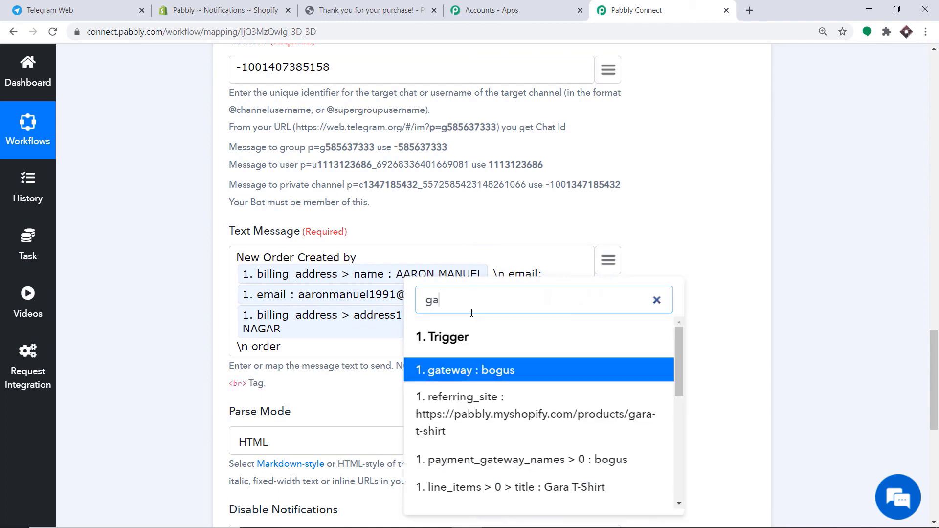
click(494, 488)
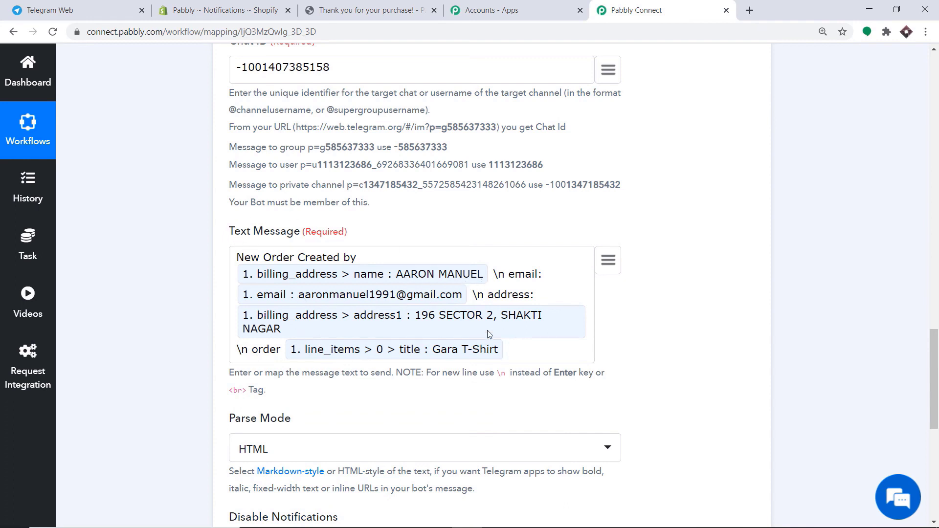
- Save the Telegram action, send a test request, and confirm the message reached Shopifygroupsales
scroll(486, 350, down, 1)
scroll(480, 291, down, 2)
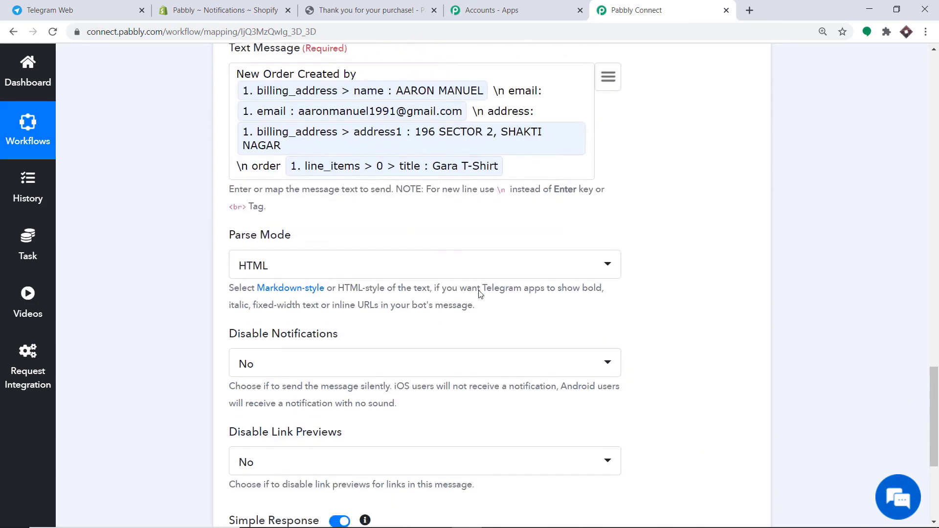
scroll(305, 259, down, 1)
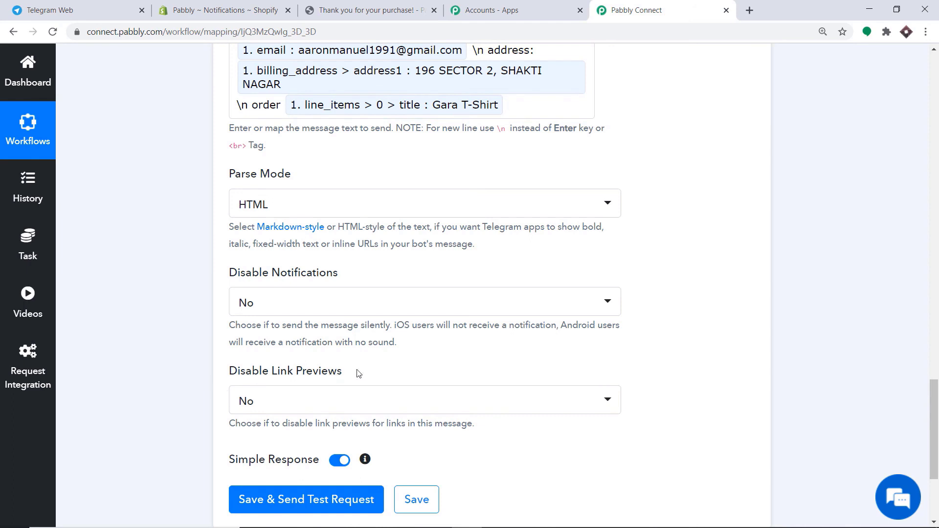
scroll(226, 415, down, 2)
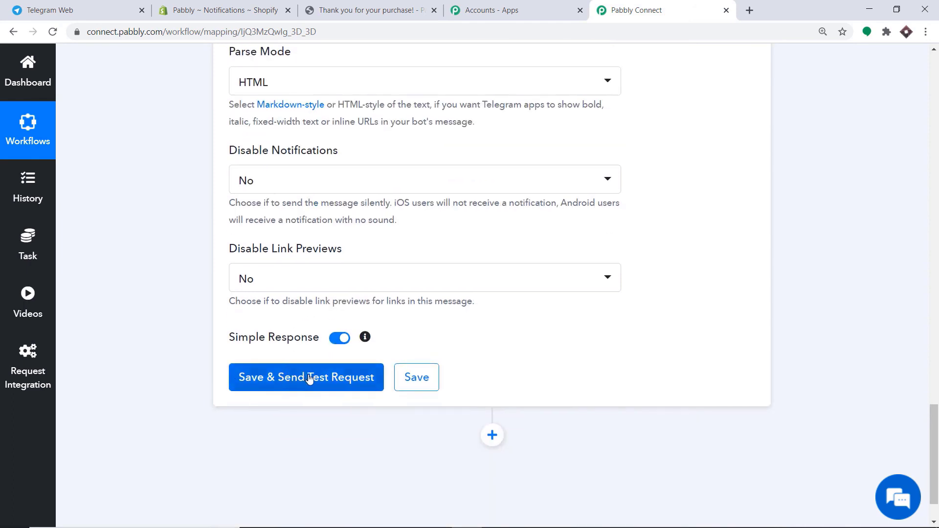
click(309, 379)
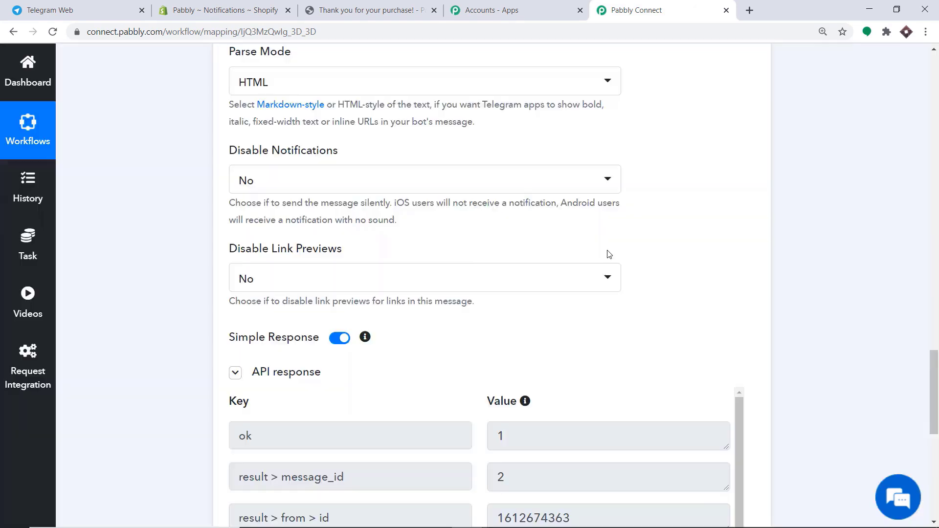
scroll(609, 254, down, 5)
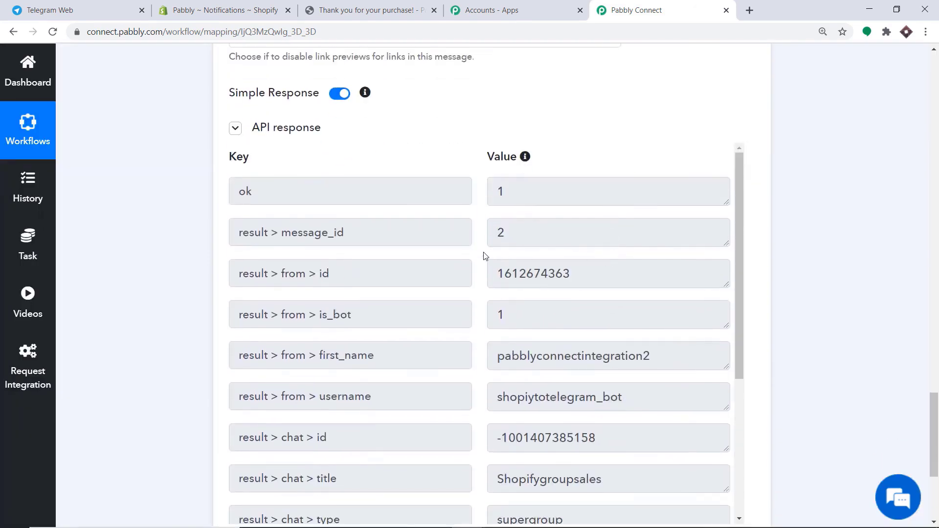
click(114, 4)
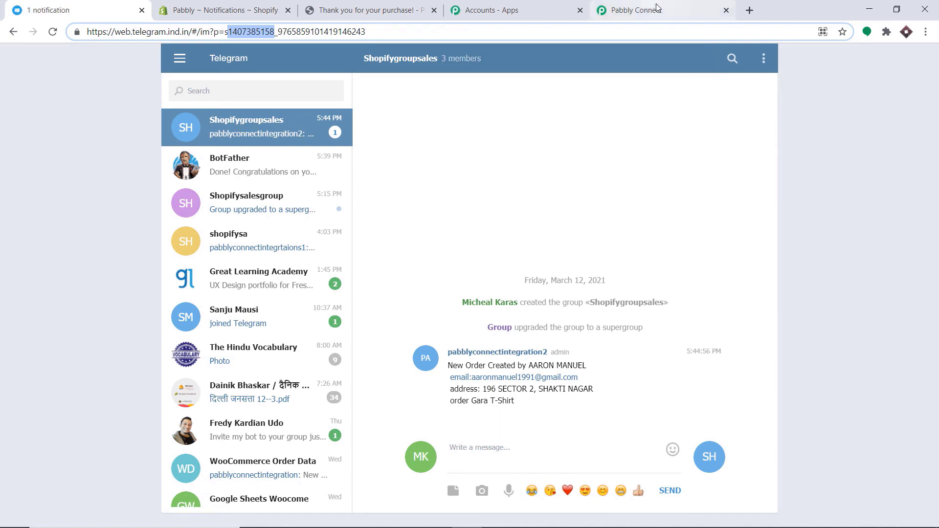
- Collapse the Telegram Bot and Shopify trigger cards in the Pabbly workflow
click(636, 10)
scroll(720, 116, up, 8)
scroll(544, 265, up, 12)
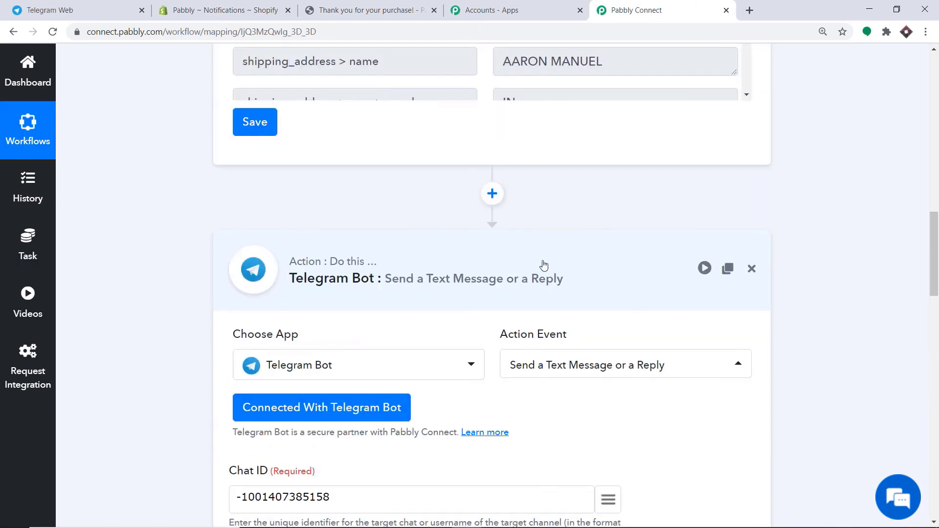
click(497, 273)
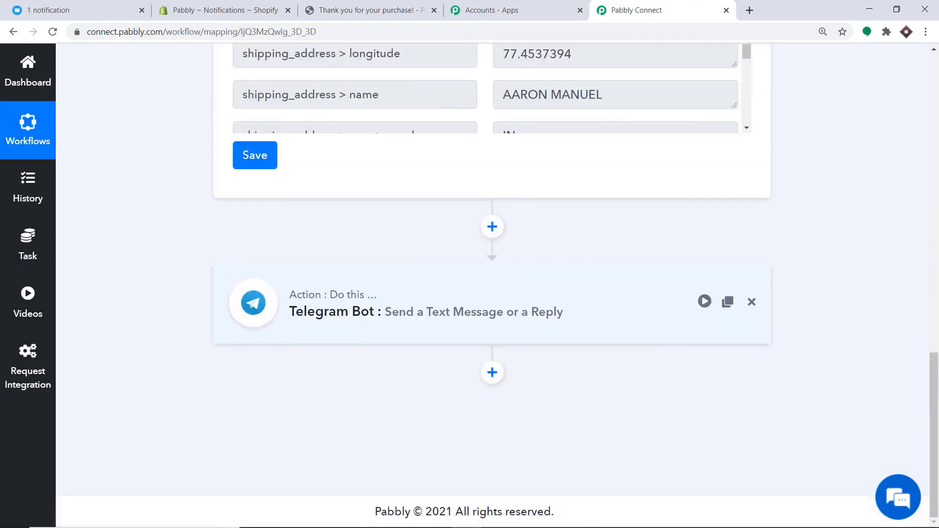
scroll(497, 272, up, 10)
scroll(667, 143, up, 3)
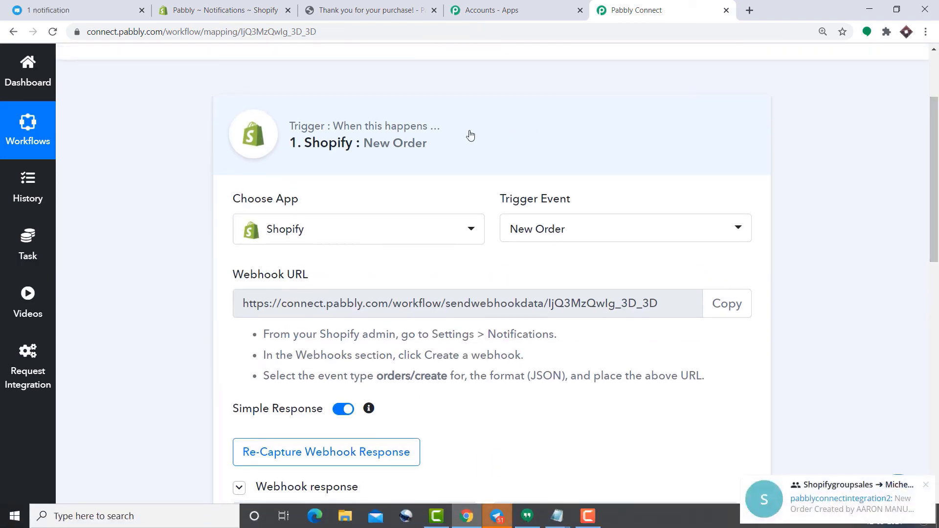
click(469, 135)
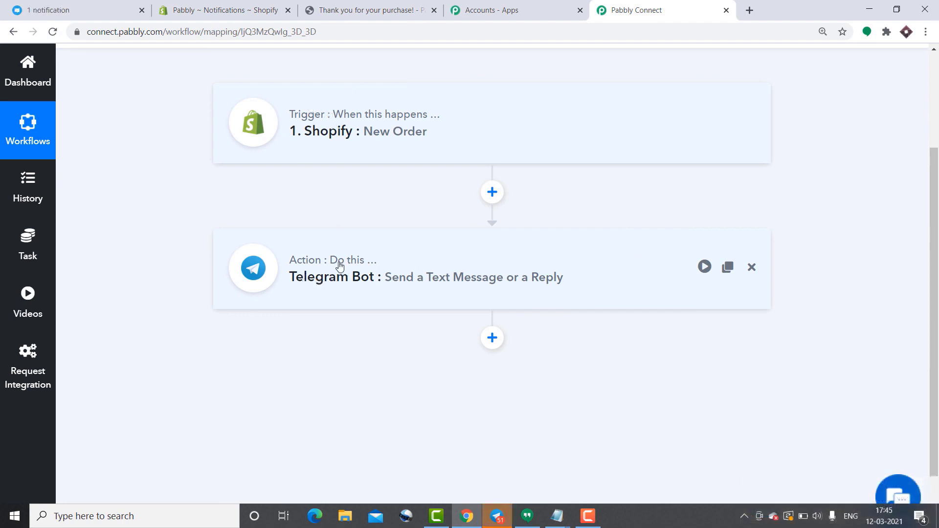
click(196, 3)
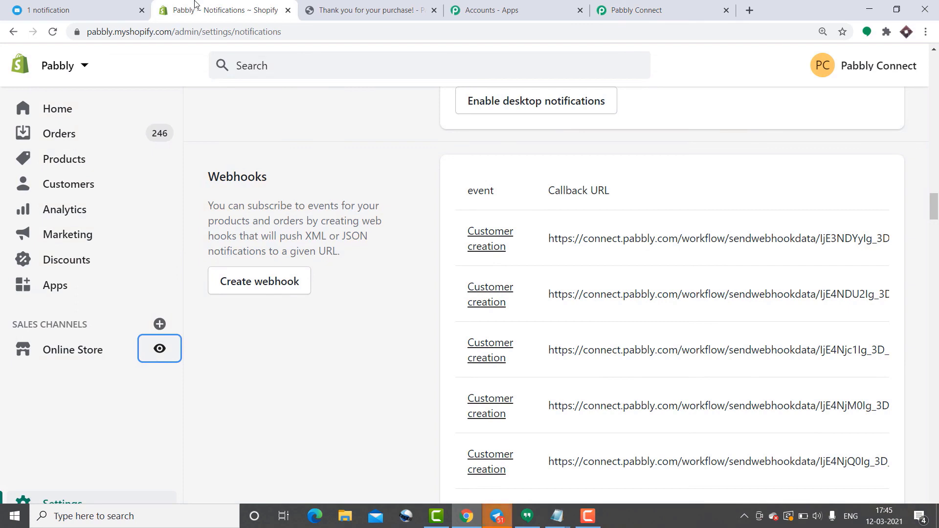
- From the storefront catalog, buy the Fly repellent fan (Silver 3pcs, ₹10.00) to reach checkout
click(161, 350)
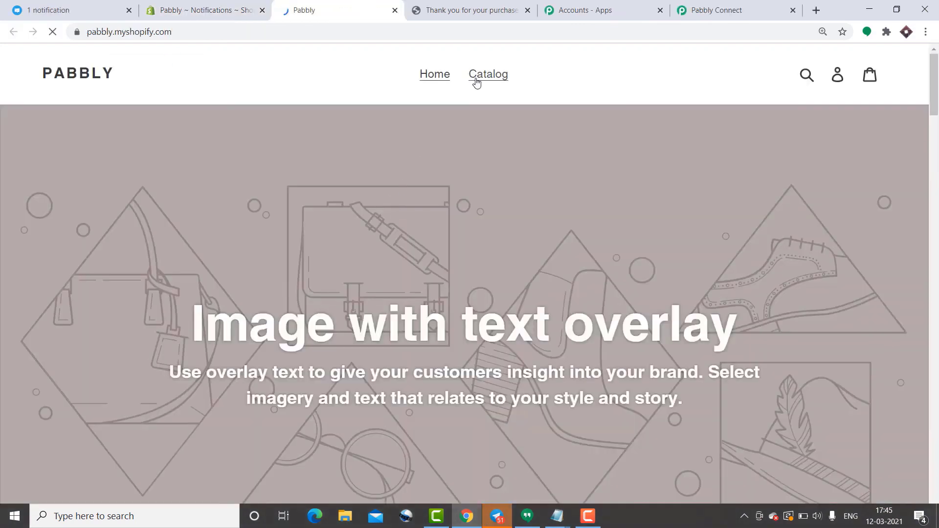
click(477, 80)
scroll(487, 233, down, 9)
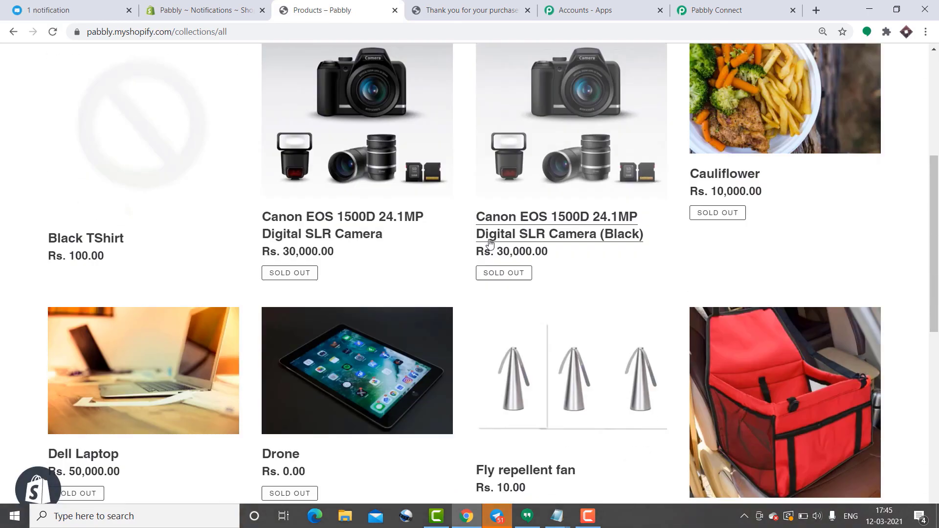
scroll(491, 244, down, 4)
scroll(656, 279, up, 5)
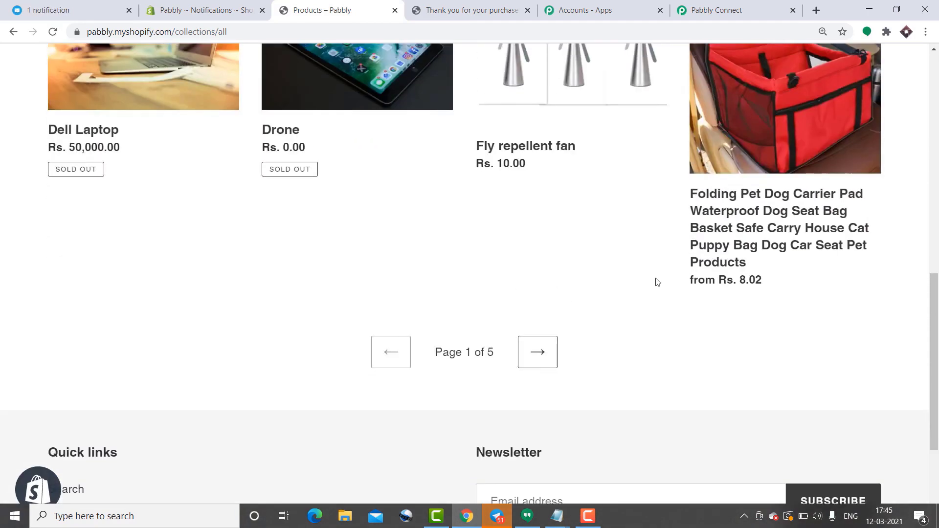
click(513, 324)
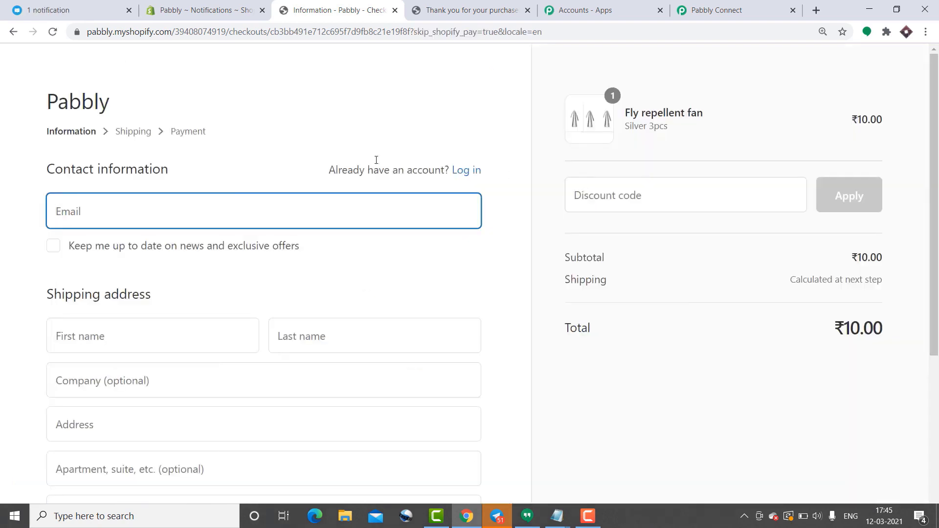
- Autofill contact and shipping details with State Karnataka and continue to payment
click(69, 214)
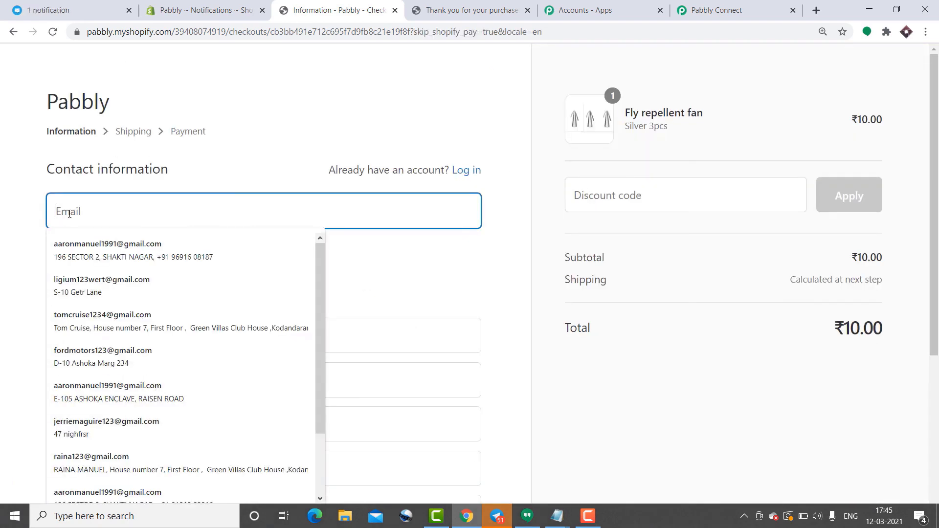
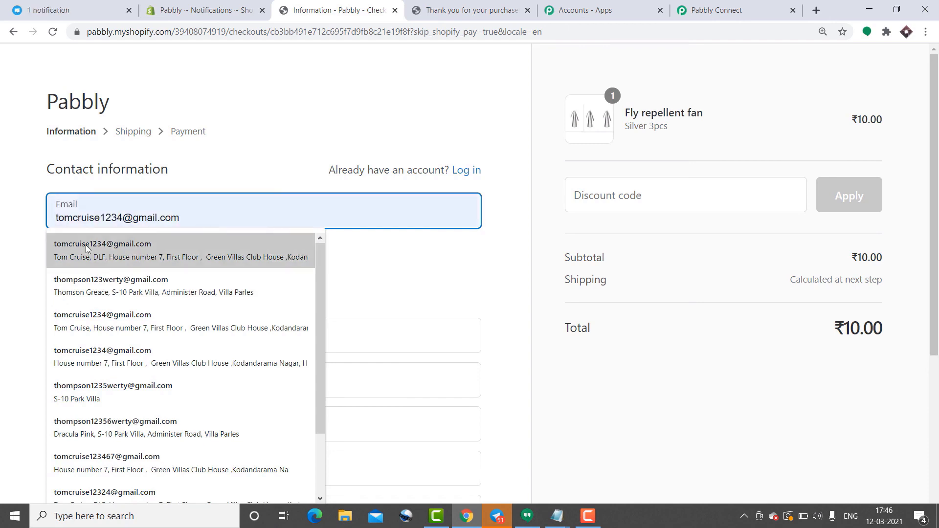
click(86, 249)
scroll(159, 272, down, 4)
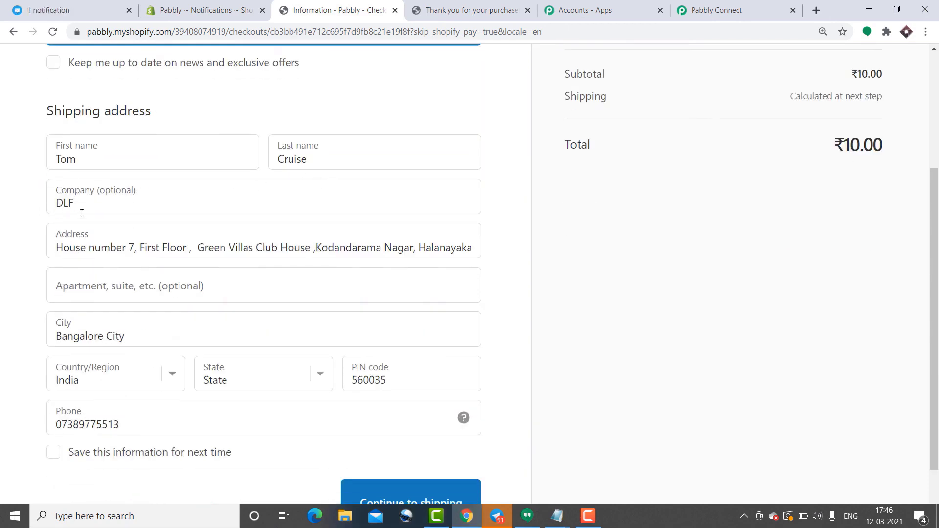
scroll(90, 257, down, 2)
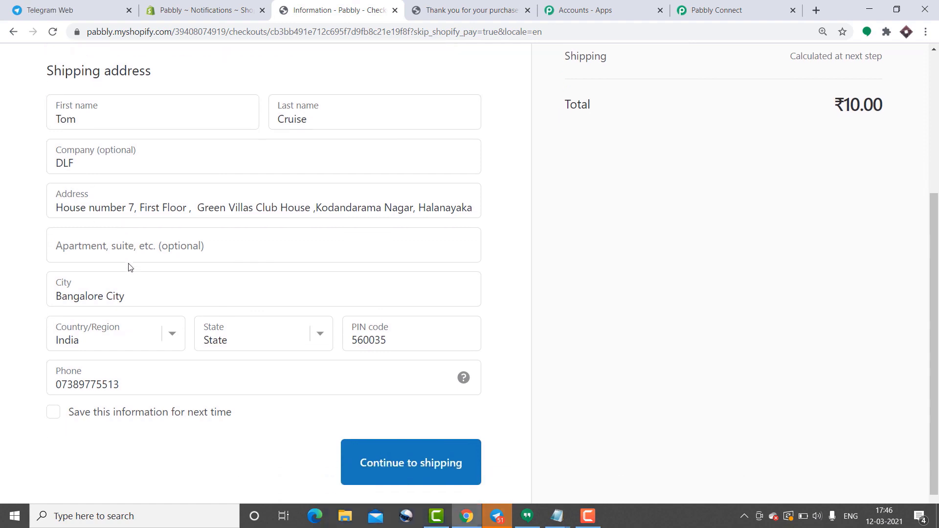
click(249, 319)
click(255, 242)
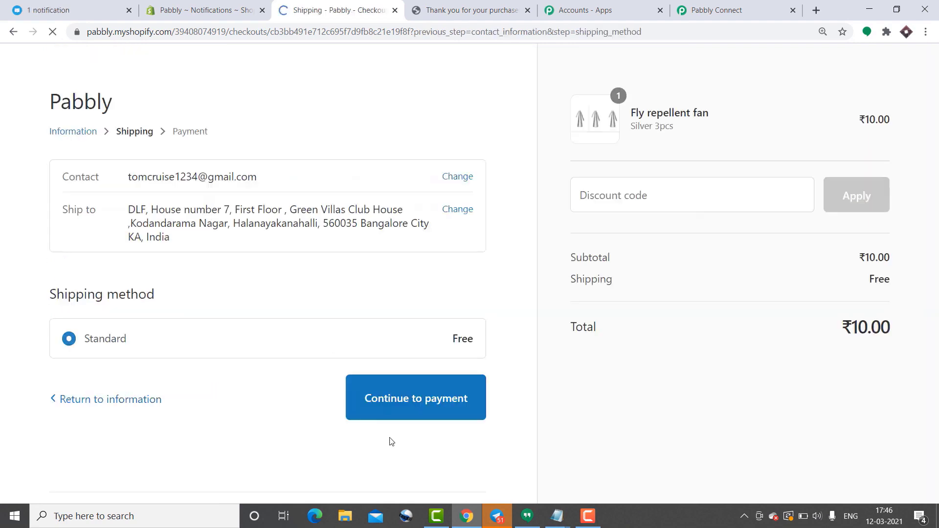
click(395, 398)
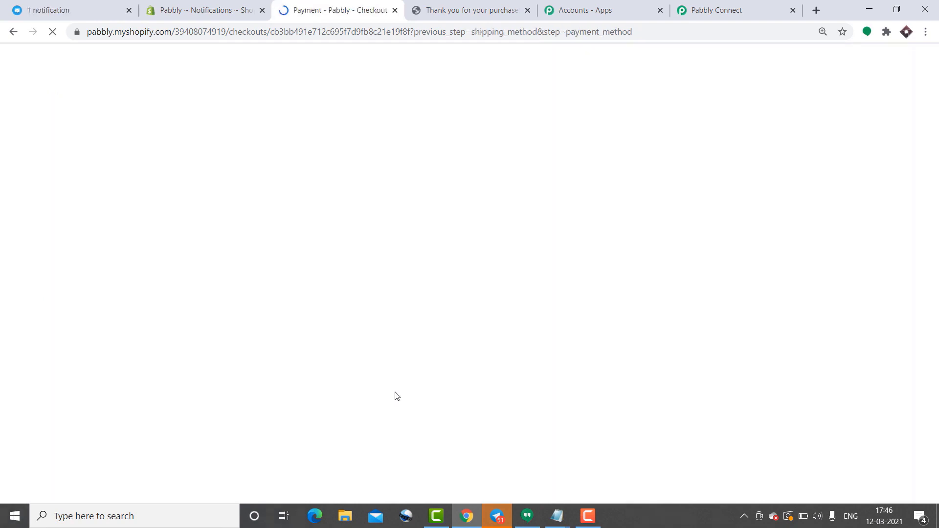
scroll(361, 328, down, 5)
click(168, 197)
text(1)
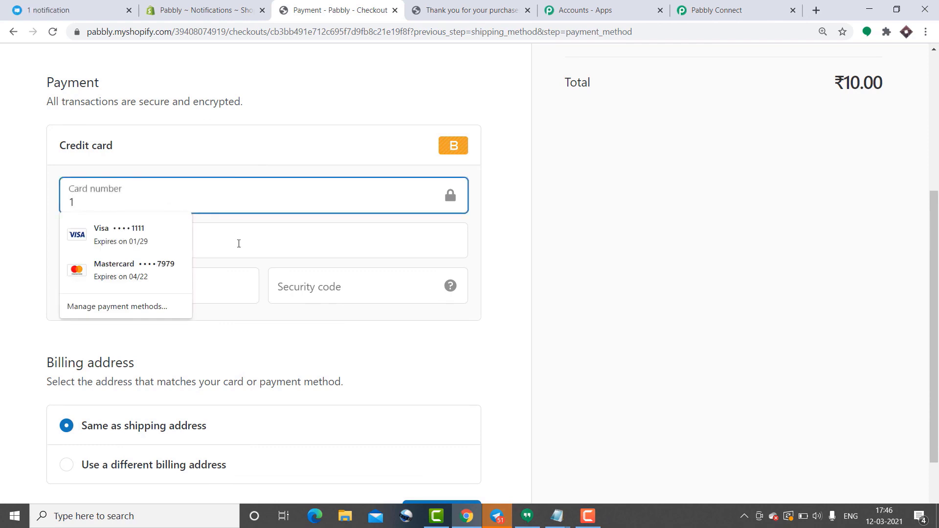
click(237, 241)
click(208, 270)
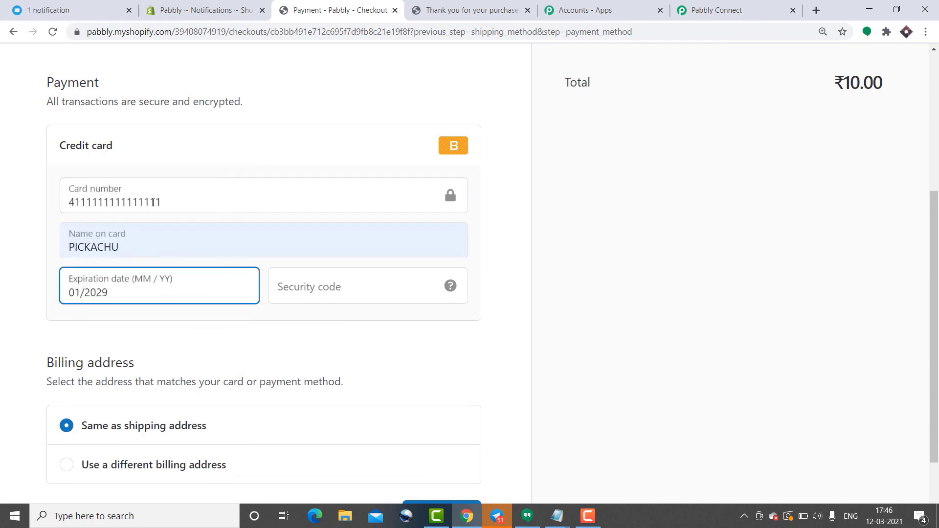
double_click(156, 202)
text(1)
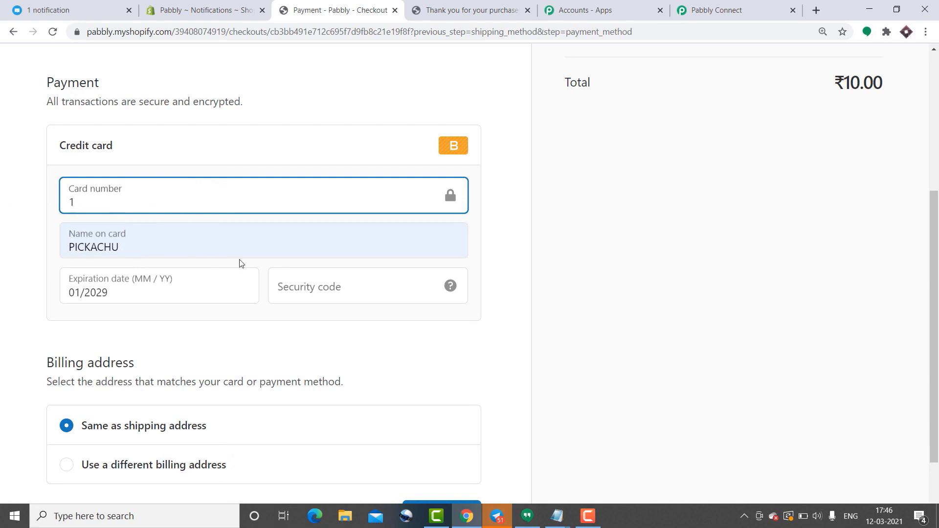
click(288, 277)
text(234)
scroll(362, 325, down, 2)
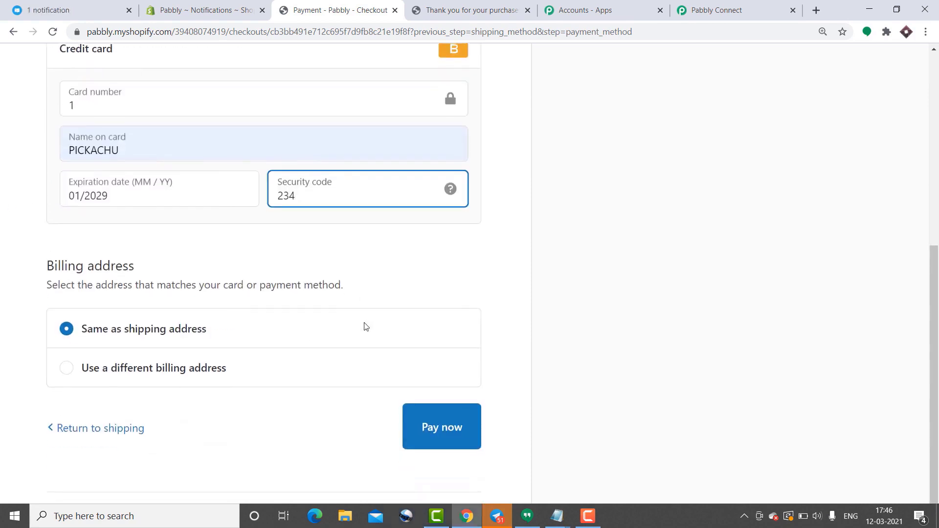
click(464, 420)
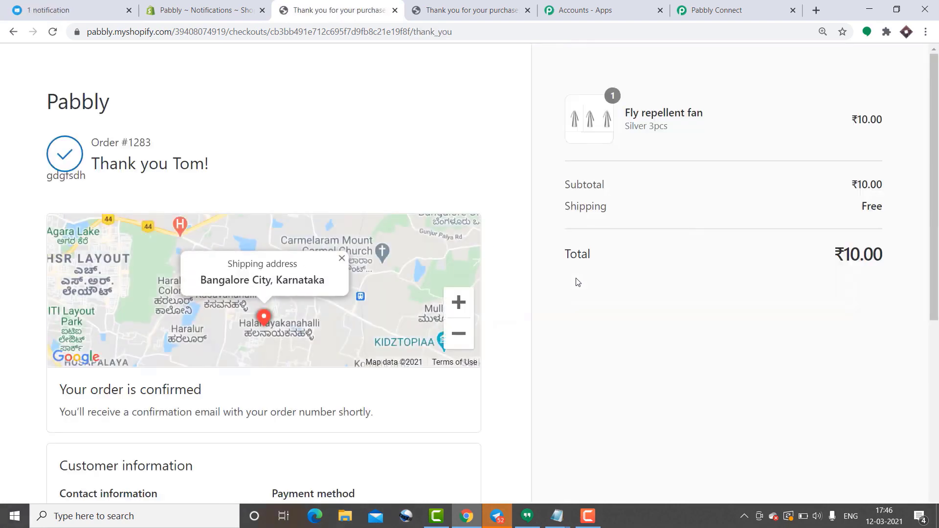
click(98, 14)
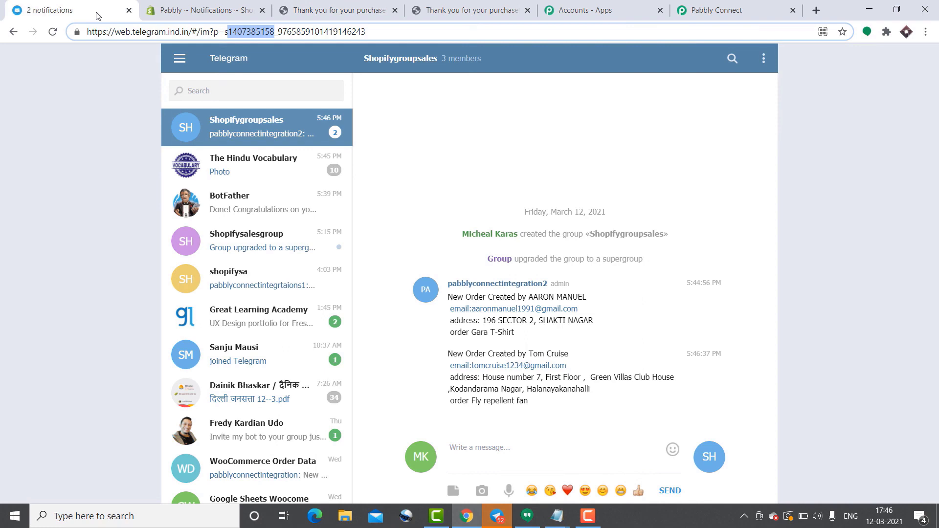
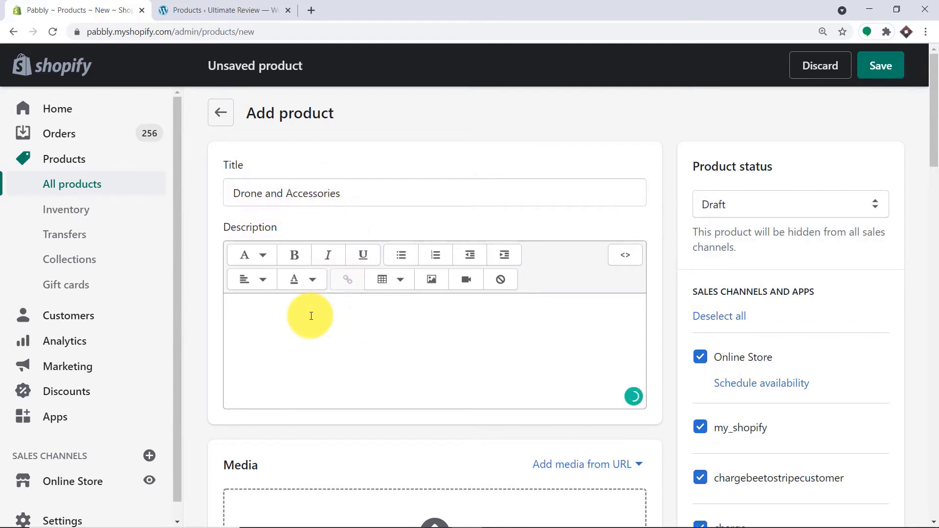
- Describe the drone product as '4 rotor drones' and upload drone.png as its media
text(4 rotor drones)
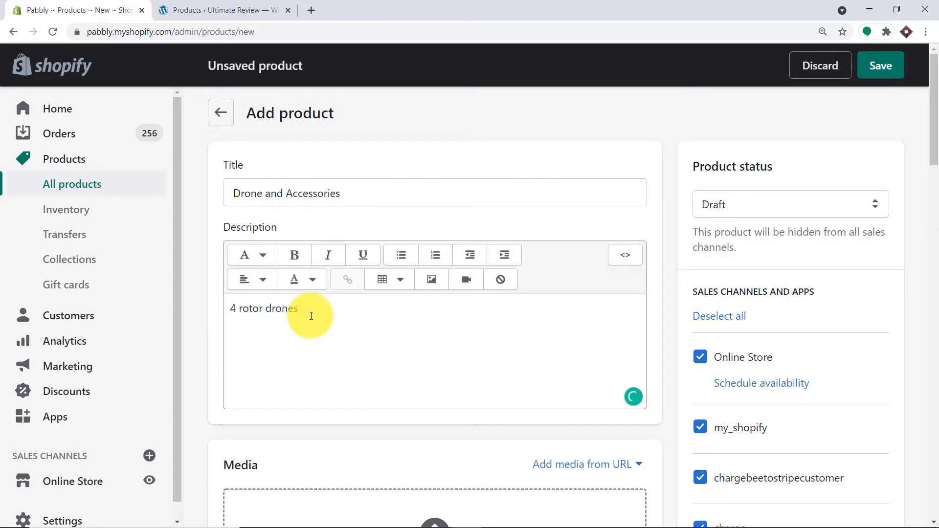
scroll(312, 315, down, 4)
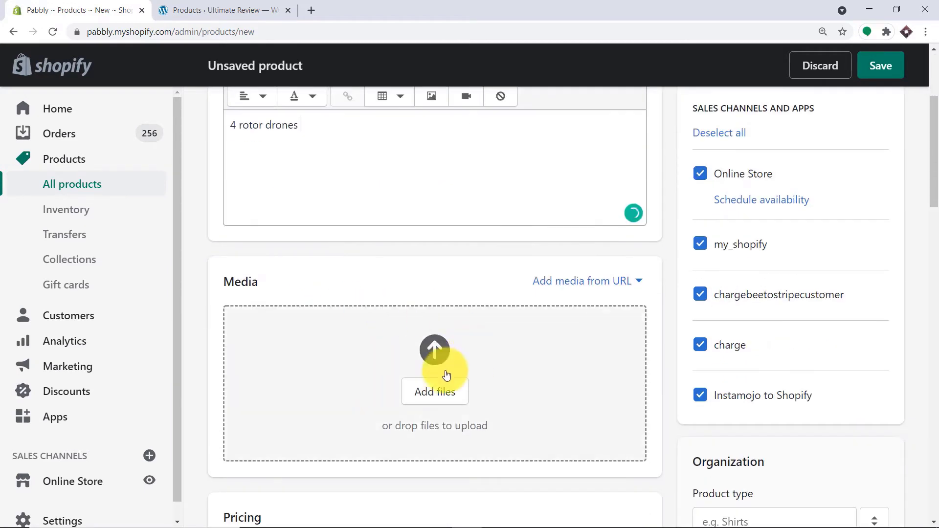
click(439, 386)
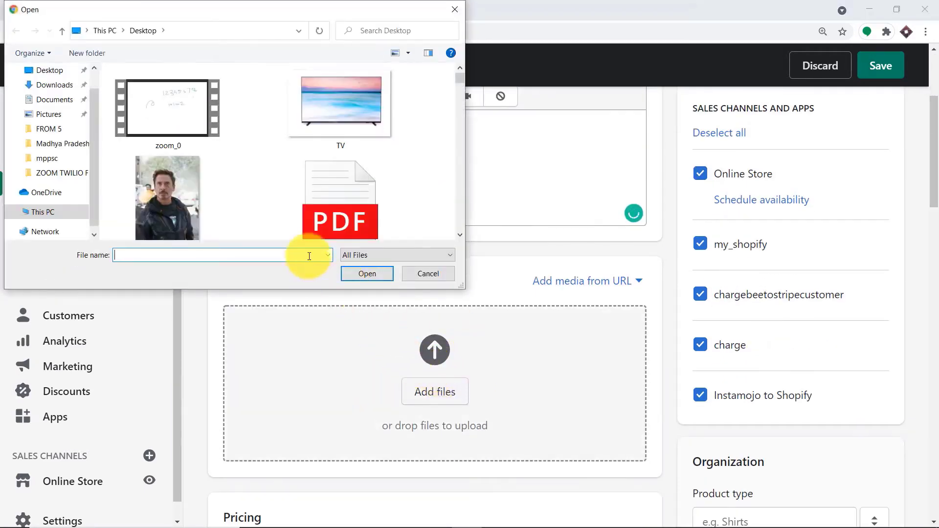
scroll(369, 175, down, 10)
scroll(371, 173, down, 15)
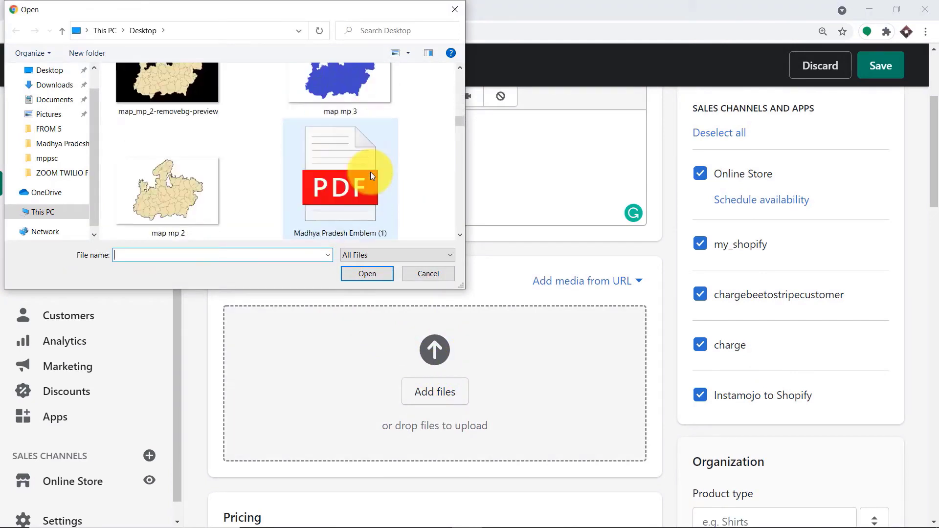
scroll(371, 175, down, 15)
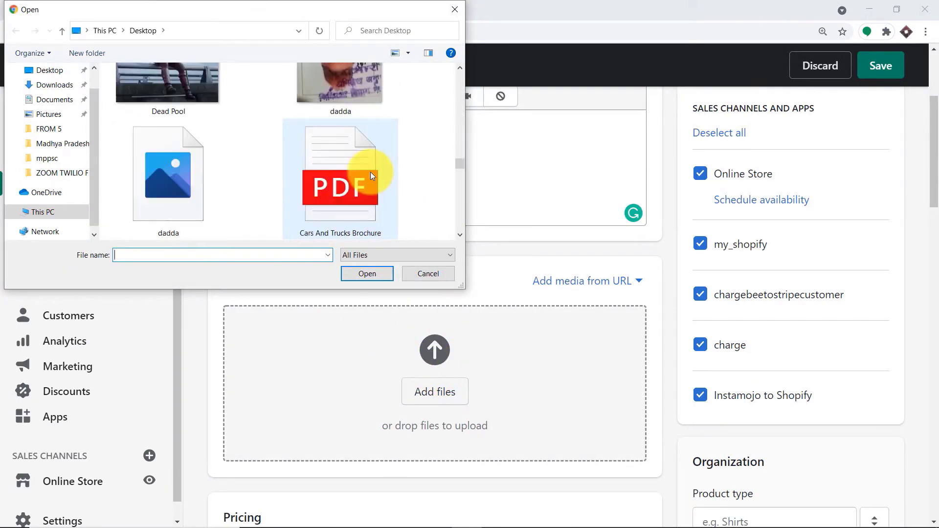
scroll(371, 172, down, 3)
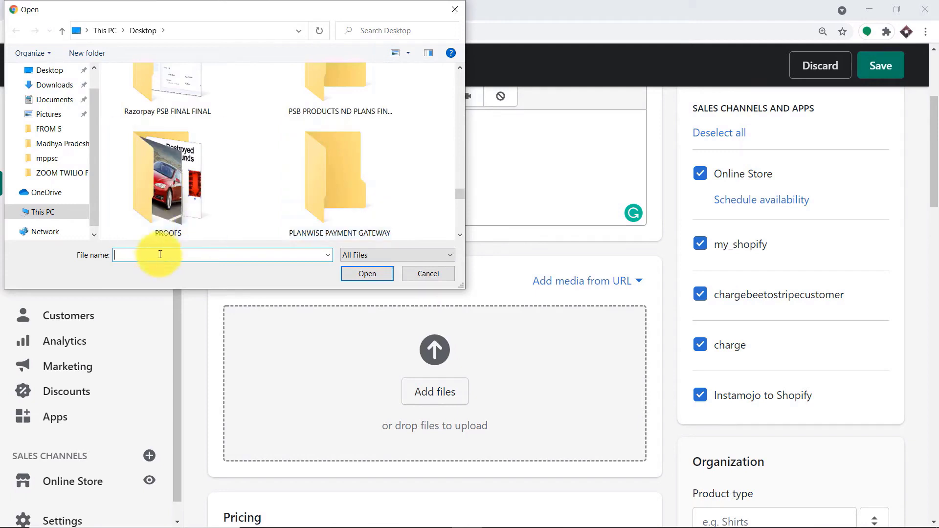
text(dro)
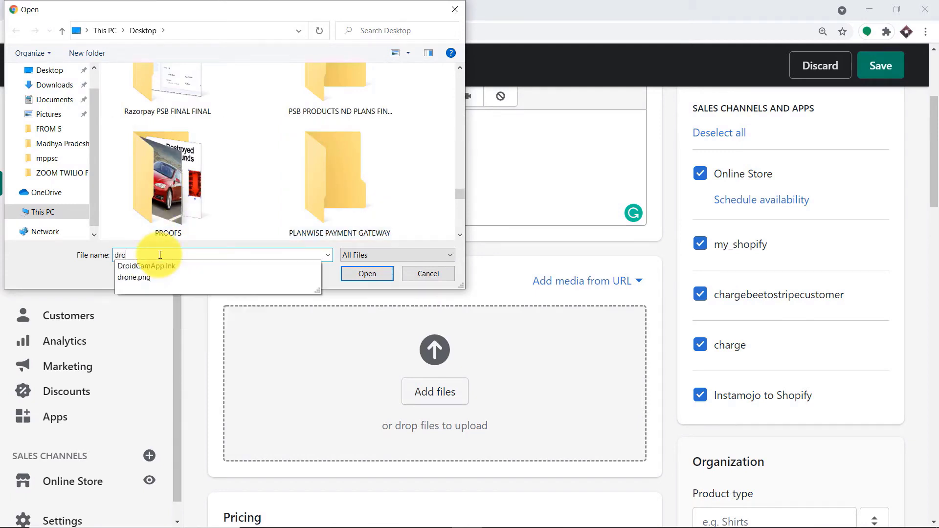
click(125, 279)
click(371, 273)
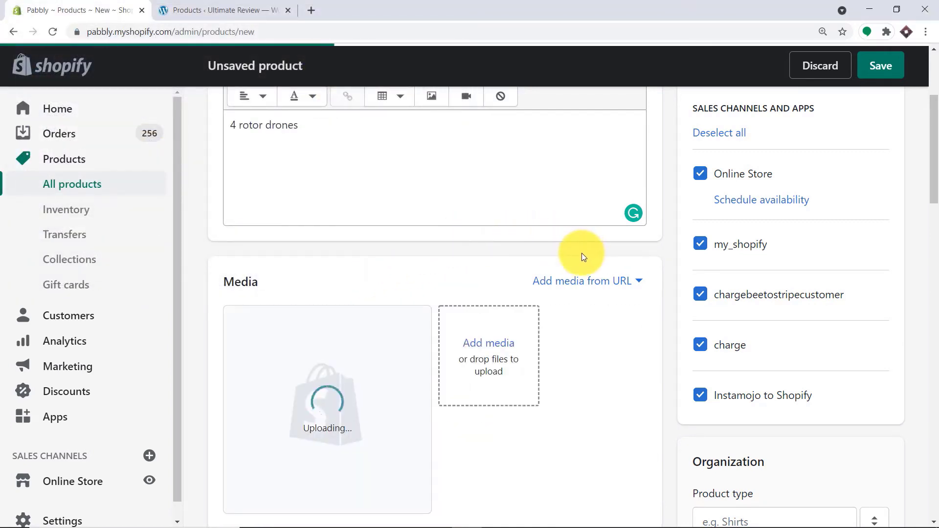
- Price the drone at 1000 with a compare-at price of 990 and no tax charged
scroll(548, 264, down, 5)
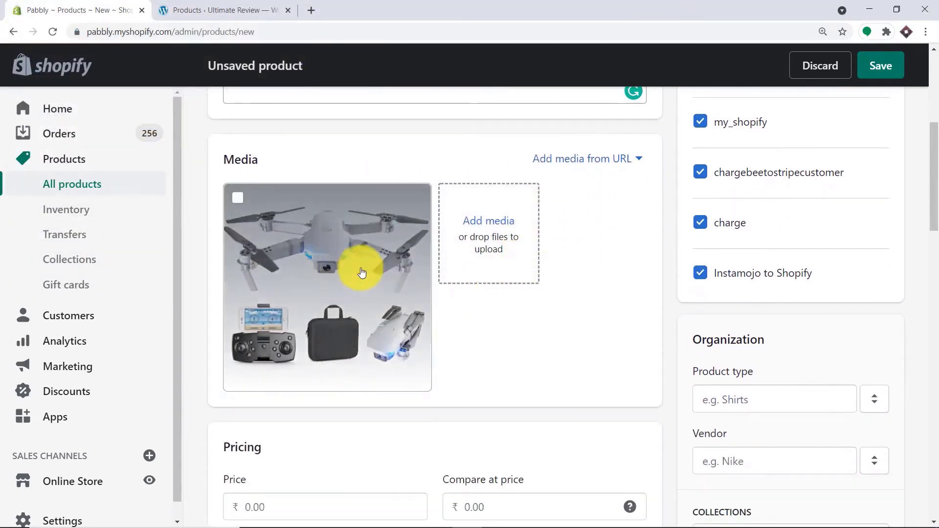
click(274, 384)
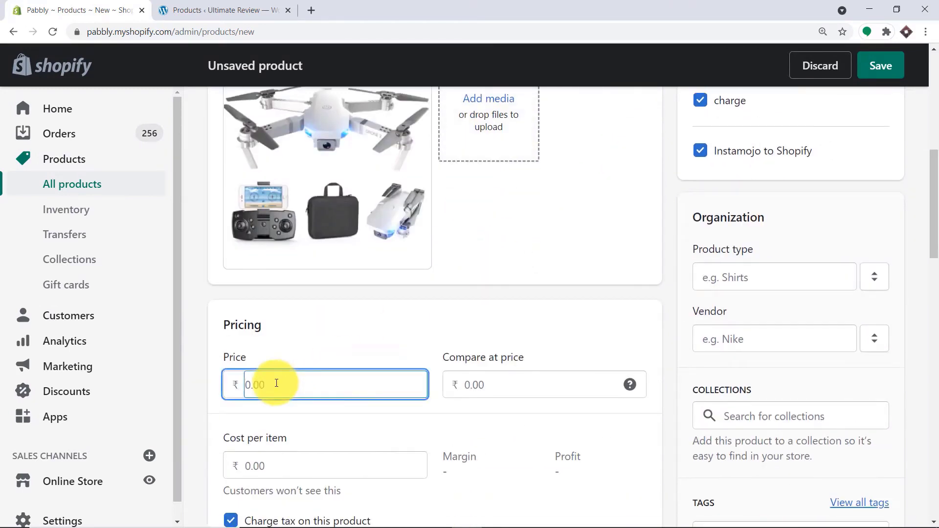
text(1000)
click(503, 382)
text(990)
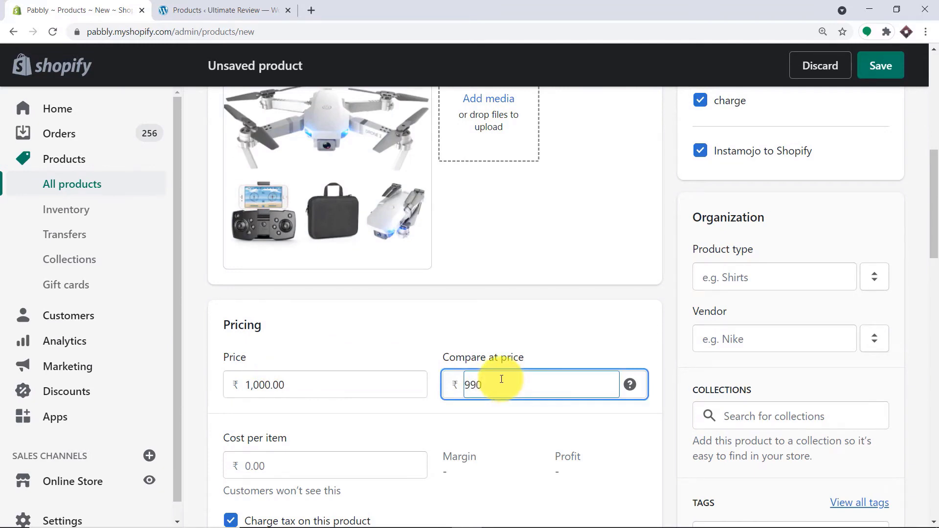
scroll(430, 377, down, 7)
click(231, 164)
scroll(380, 161, down, 1)
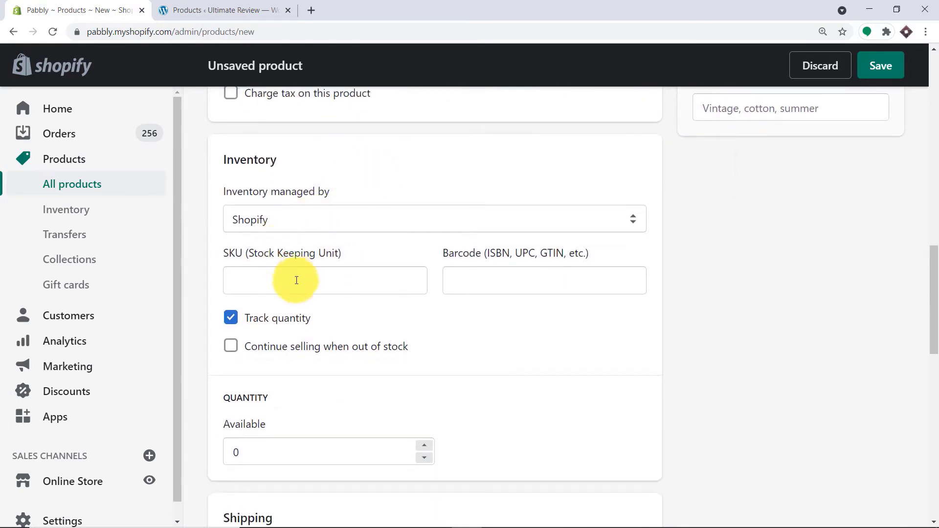
- Enter SKU 1000 and an available stock quantity of 120
click(289, 286)
text(1000)
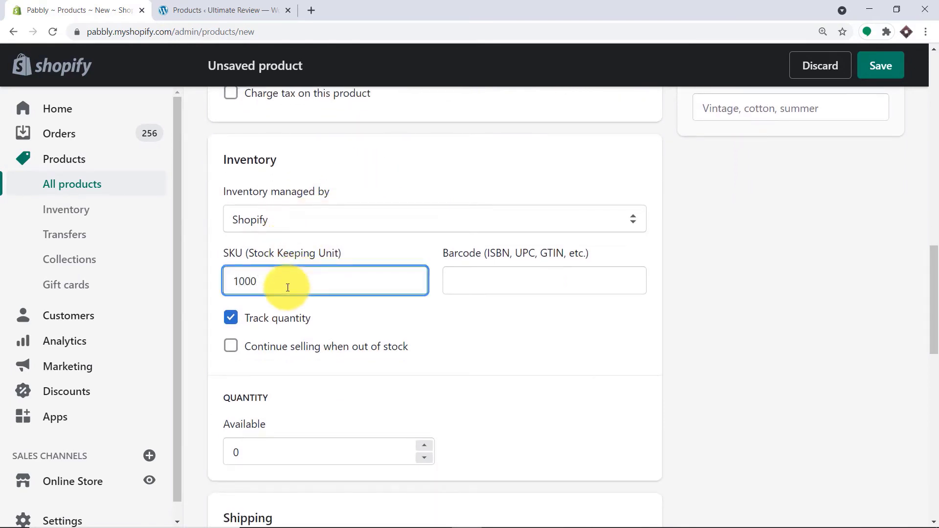
scroll(315, 412, down, 2)
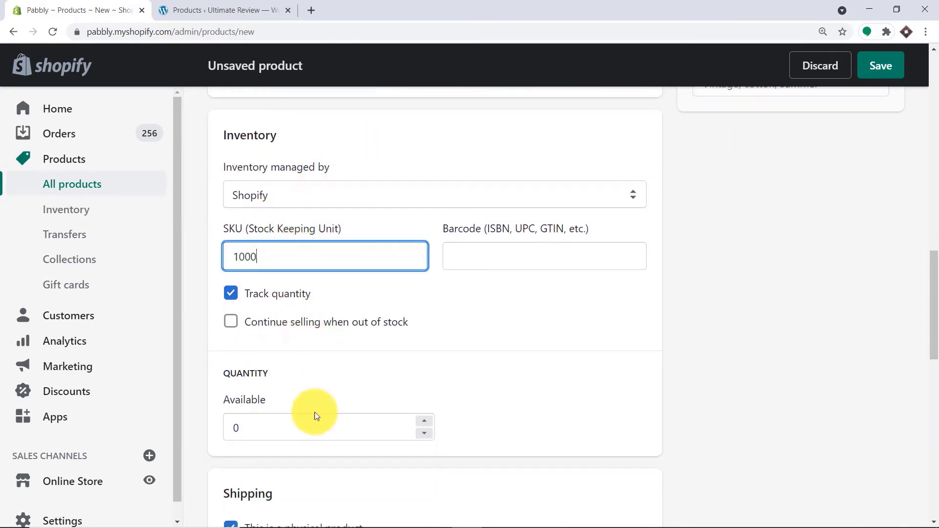
click(268, 323)
text(12)
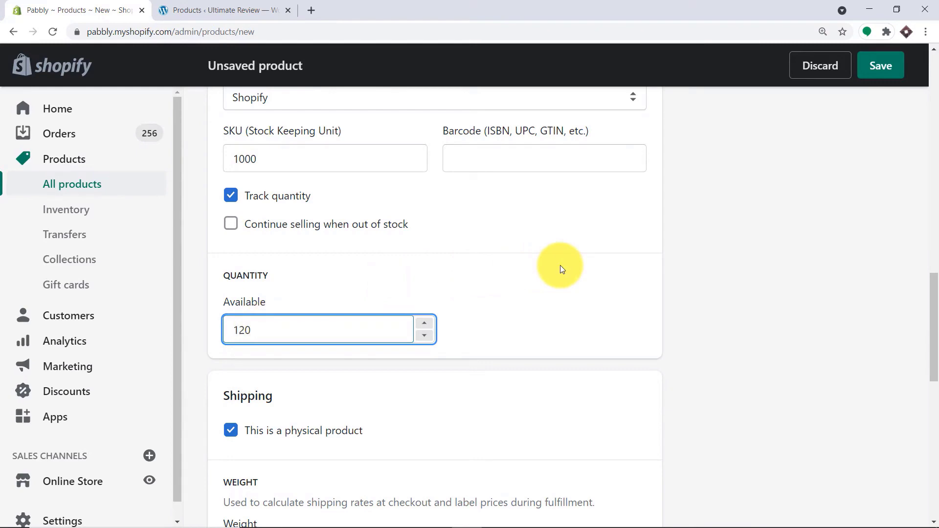
- Set the product status to Active and save the drone product
scroll(561, 268, down, 5)
scroll(562, 248, down, 2)
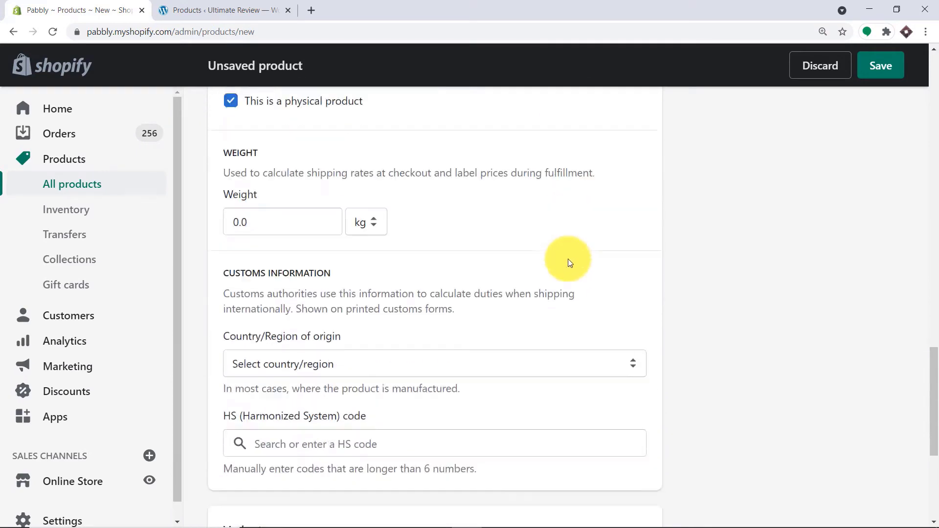
scroll(568, 259, up, 3)
scroll(577, 262, up, 15)
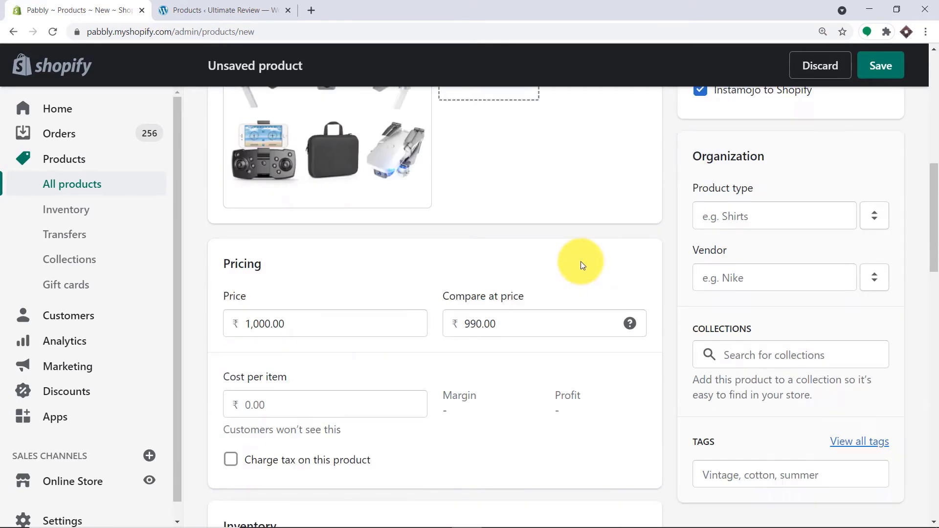
scroll(583, 260, up, 3)
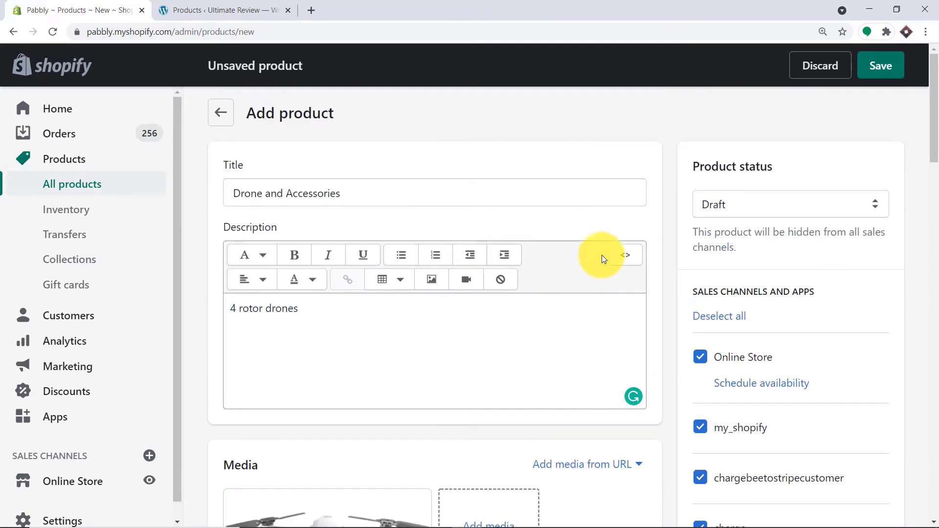
click(721, 203)
click(726, 228)
click(878, 66)
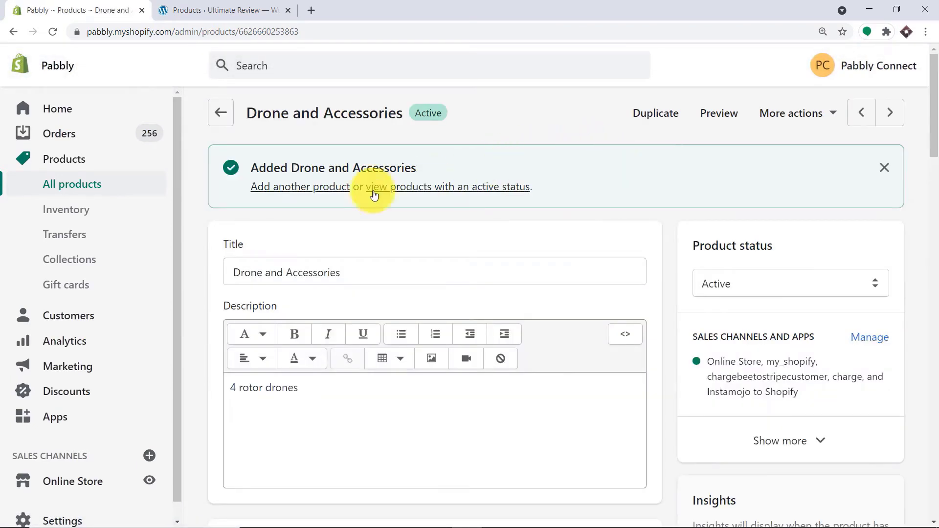
click(213, 5)
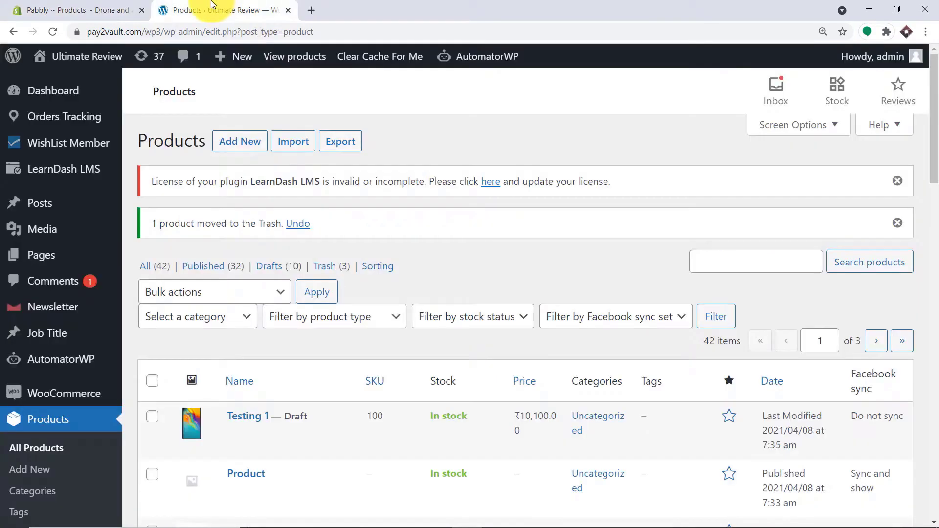
- Reload the WordPress products list and view the Drone and Accessories store page, checking ₹990.00, SKU 1000 and description
click(57, 30)
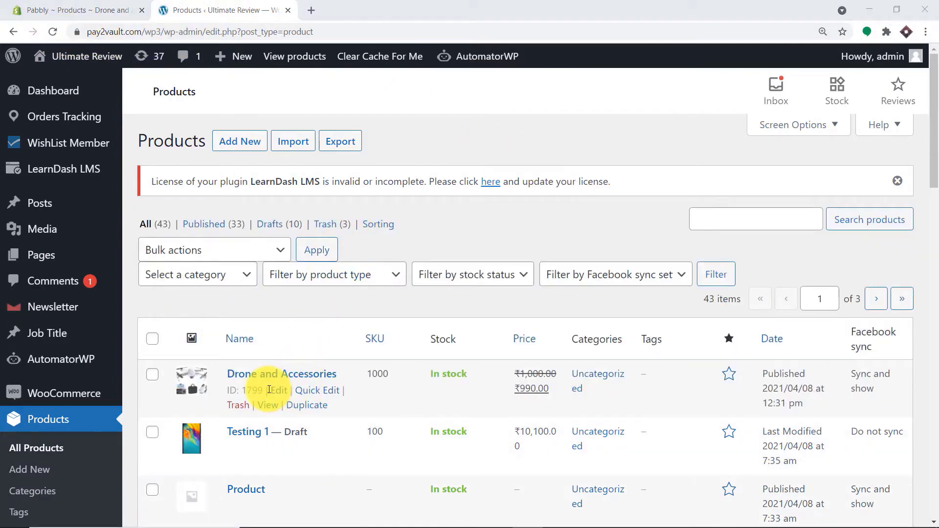
click(268, 405)
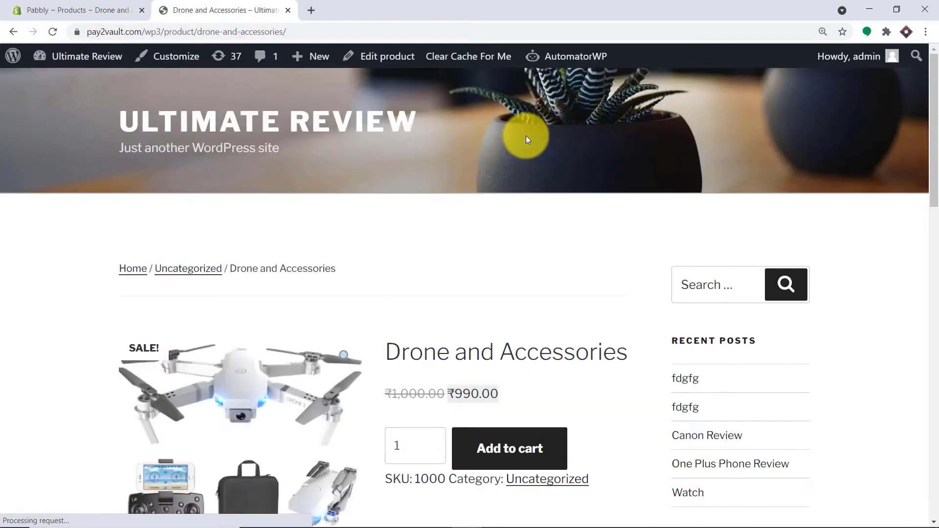
scroll(526, 146, down, 3)
scroll(526, 152, down, 1)
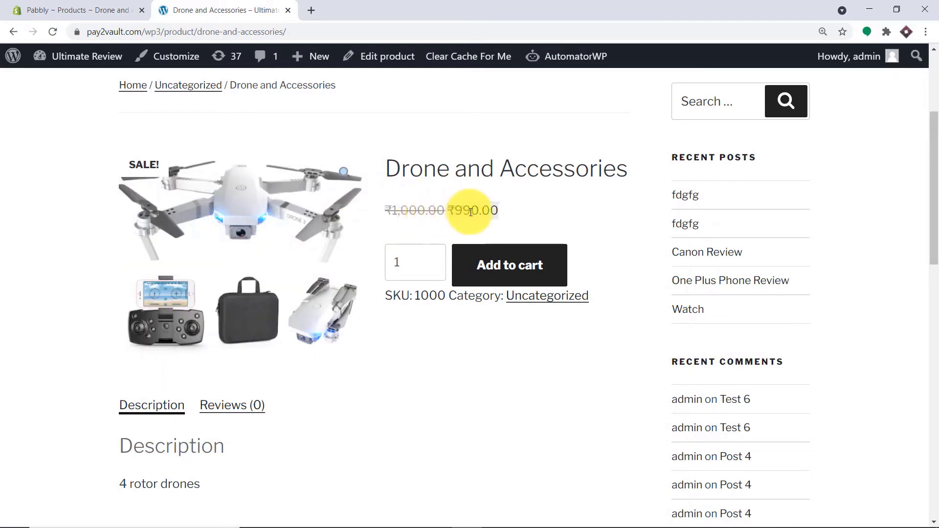
scroll(419, 260, down, 3)
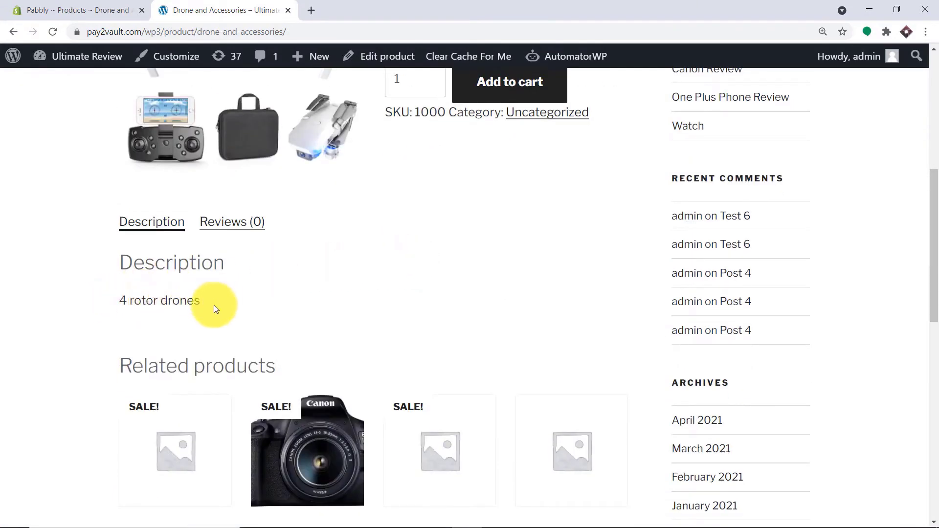
scroll(216, 299, up, 3)
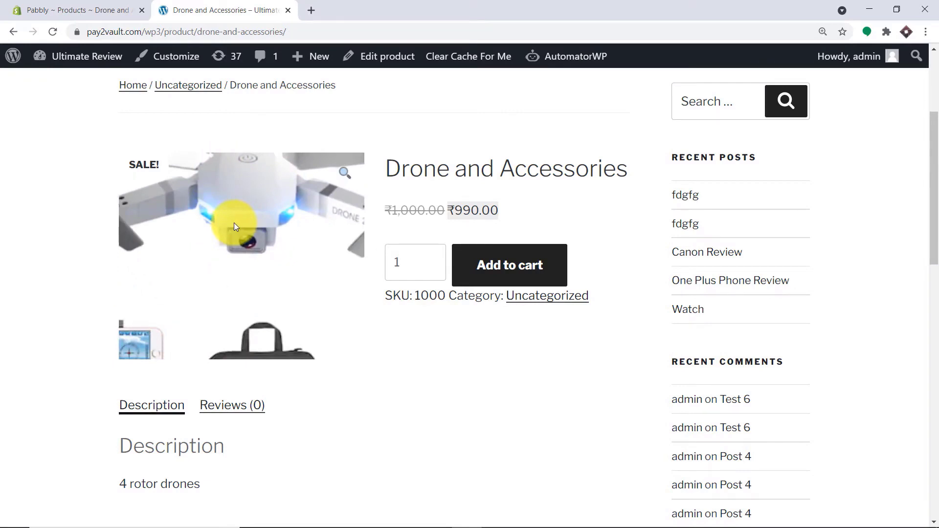
- Go to pabbly.com in a new tab, sign in, and open Pabbly Connect
click(313, 7)
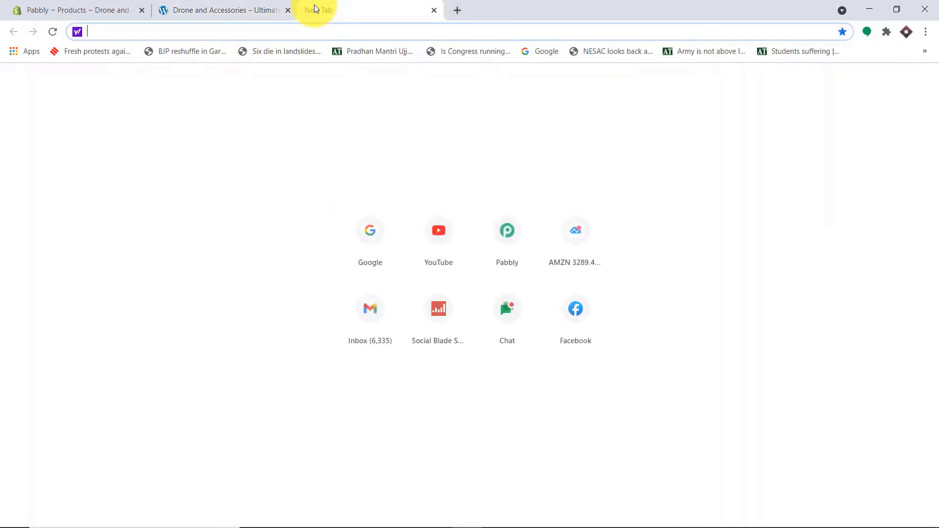
text(pabbly.com)
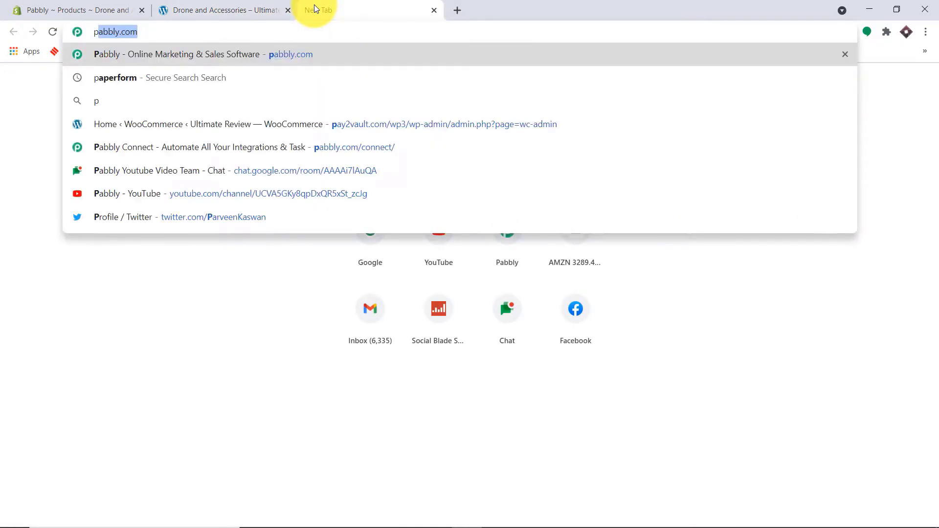
key(Return)
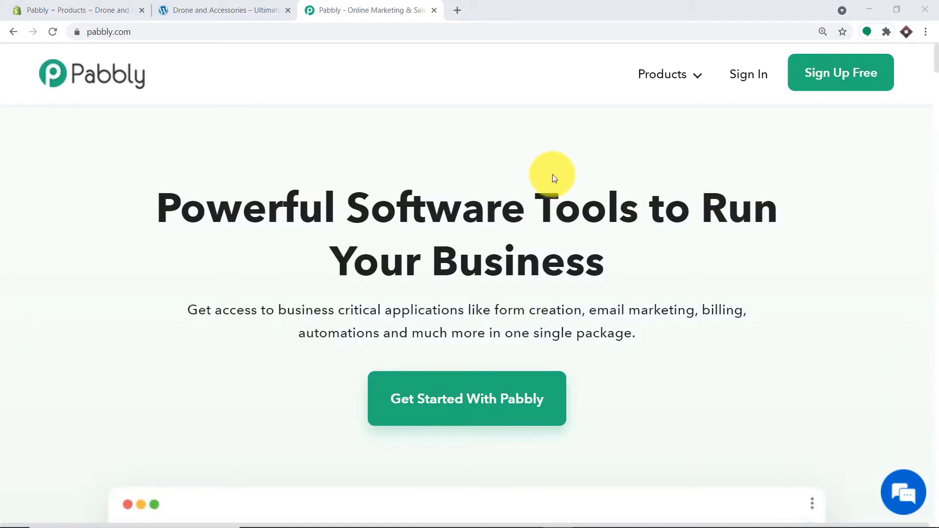
click(753, 76)
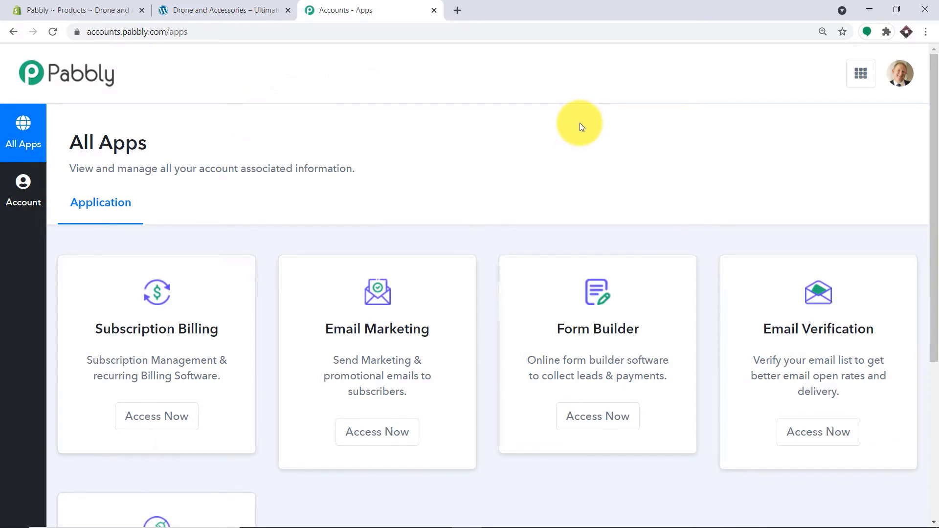
scroll(539, 148, down, 5)
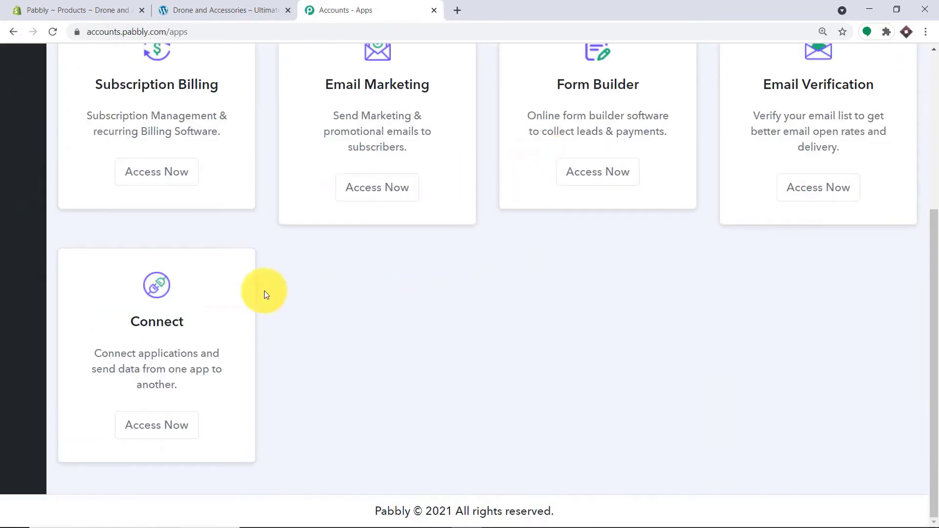
click(157, 425)
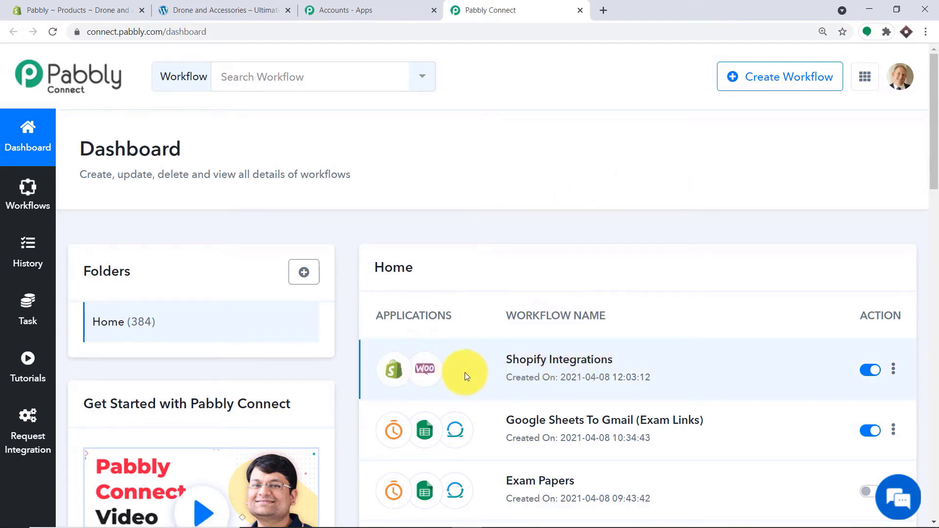
- Switch off the Shopify Integrations workflow and create a new workflow named 'Shopify To WooCommerce'
click(871, 370)
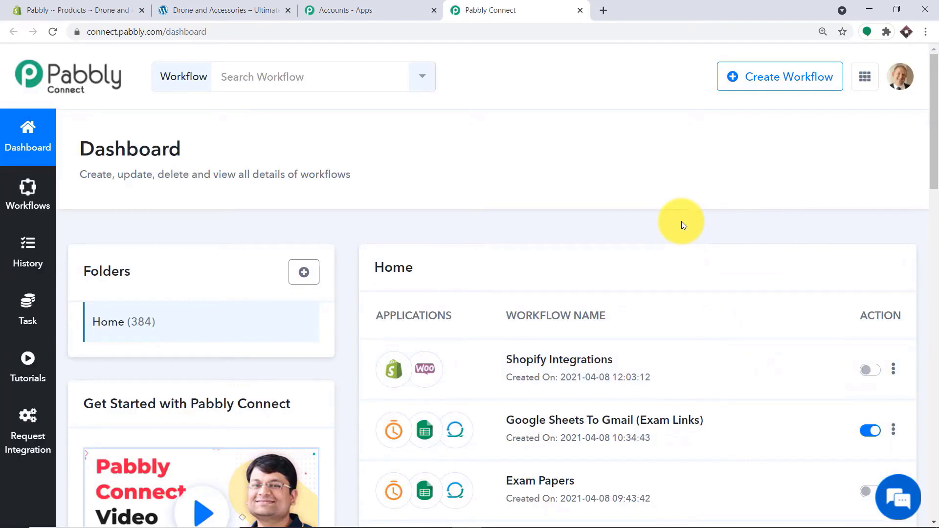
click(767, 82)
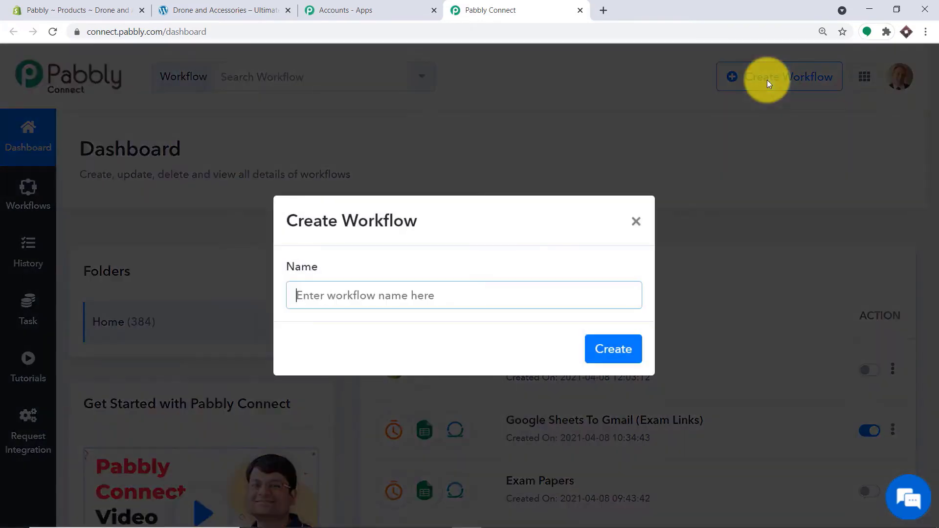
text(Shopify To WooCommerc)
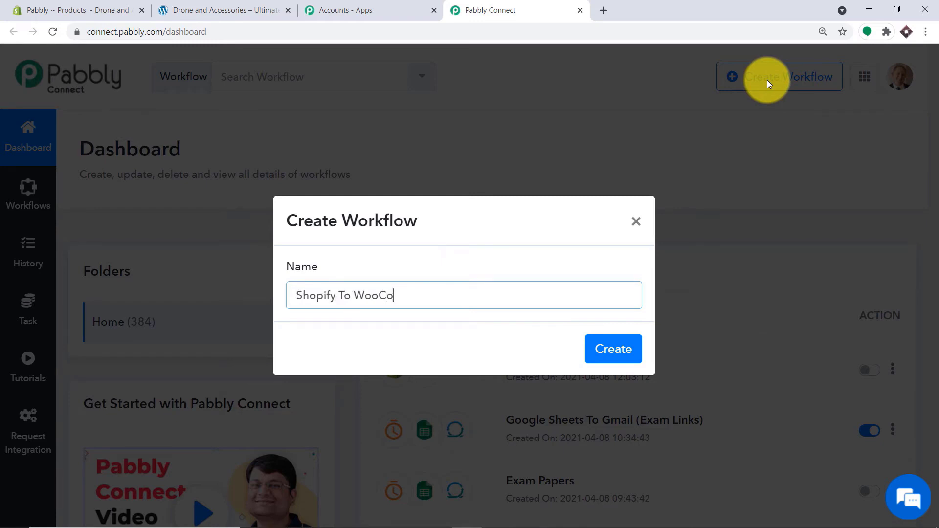
text(e)
click(625, 353)
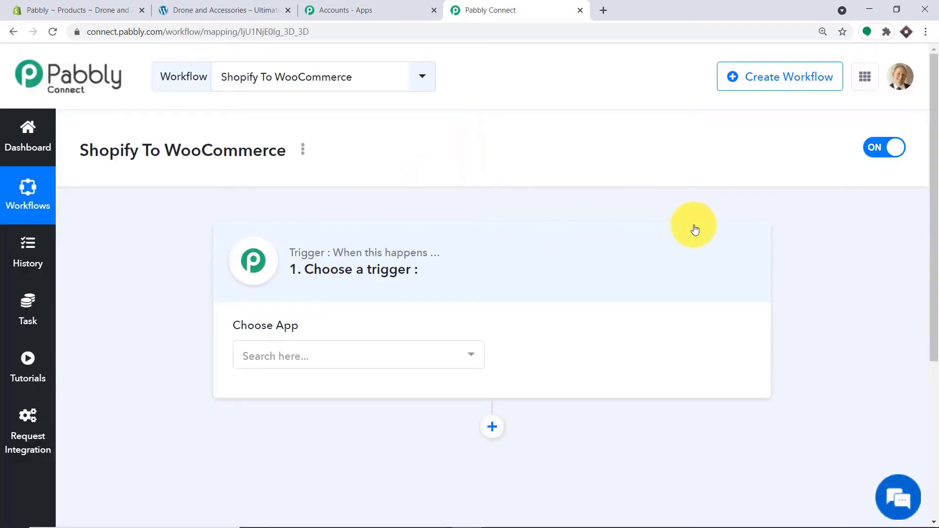
- Choose Shopify as the workflow's trigger app
click(315, 353)
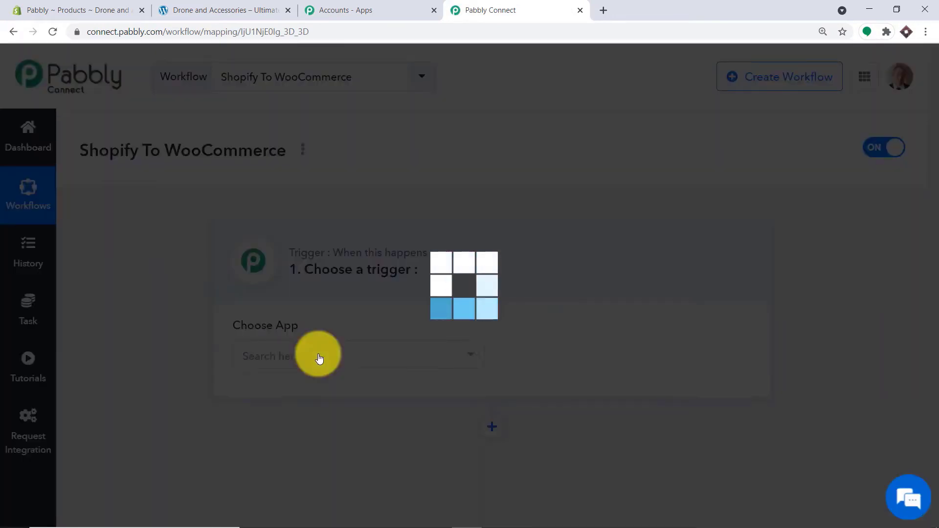
text(s)
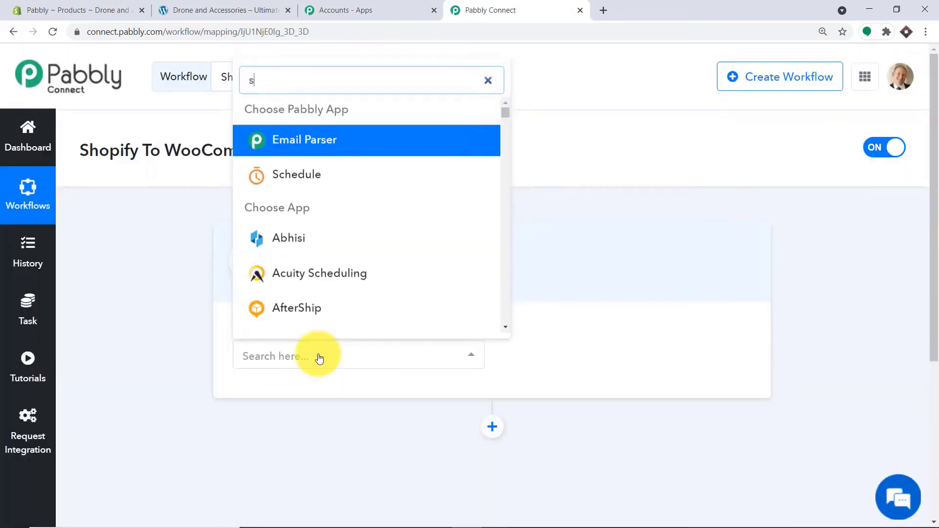
text(hopify)
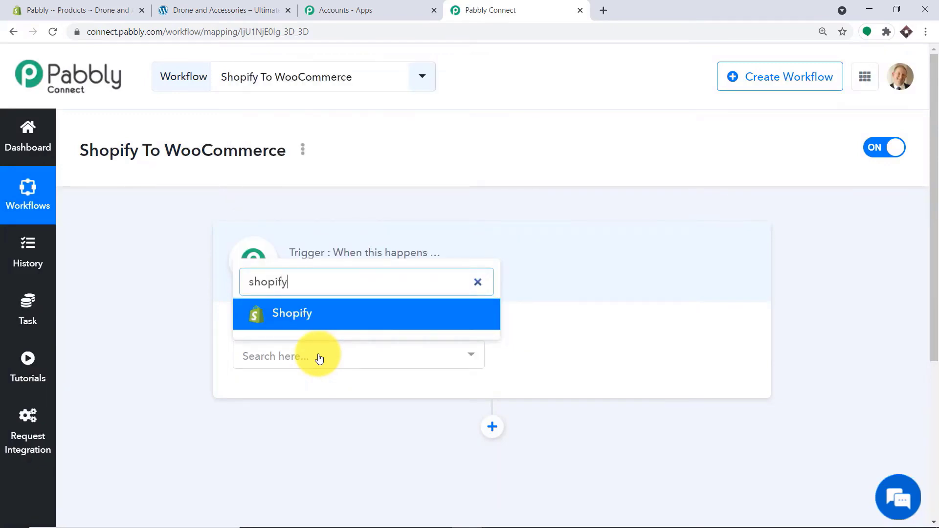
click(336, 313)
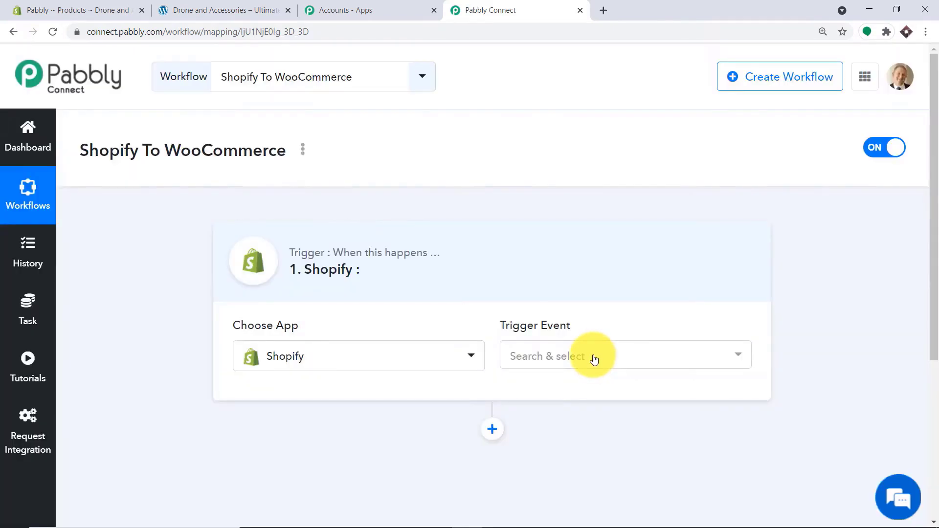
- Set the trigger event to New Product and review the generated webhook URL
click(594, 360)
scroll(616, 225, down, 3)
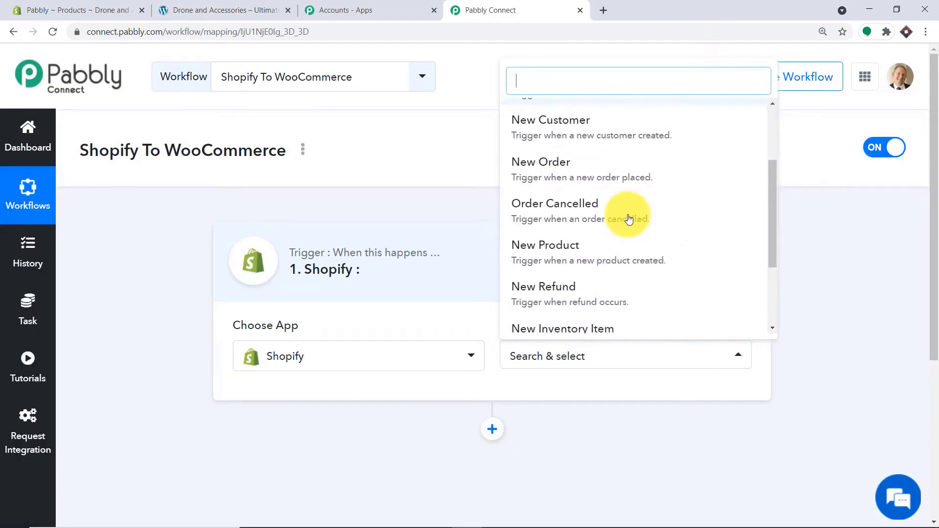
click(615, 191)
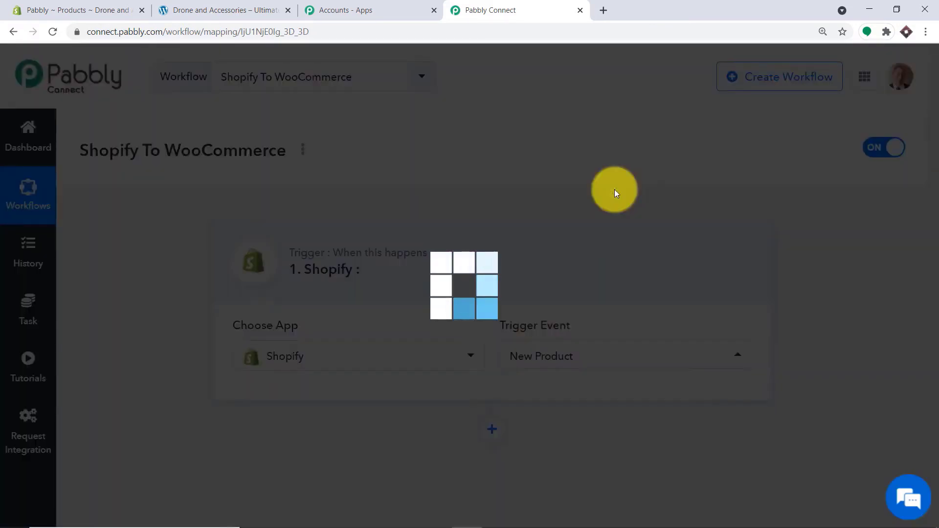
scroll(848, 220, down, 3)
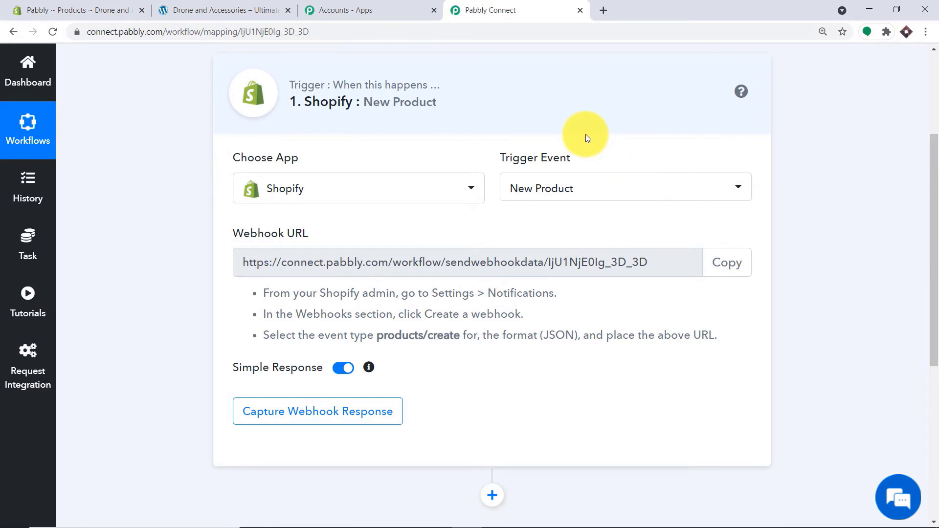
click(581, 198)
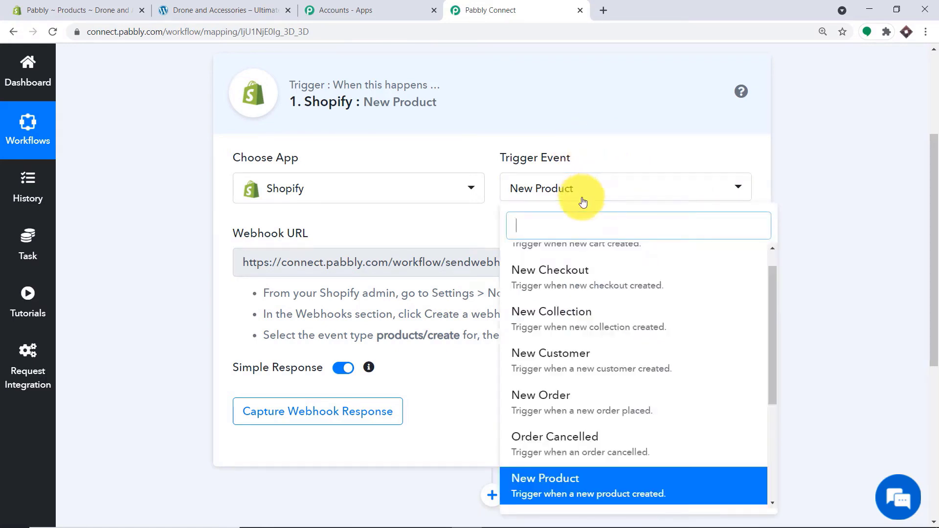
scroll(597, 279, down, 2)
scroll(597, 274, up, 5)
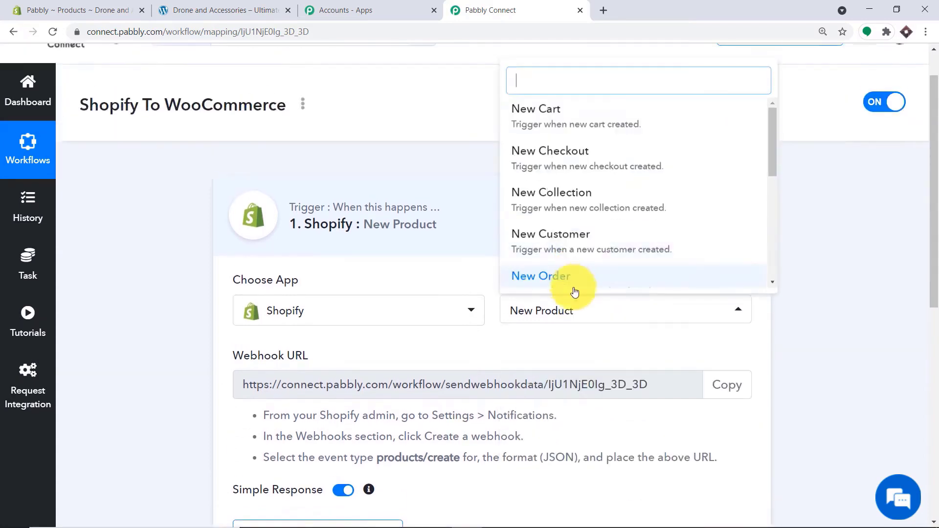
scroll(602, 199, down, 3)
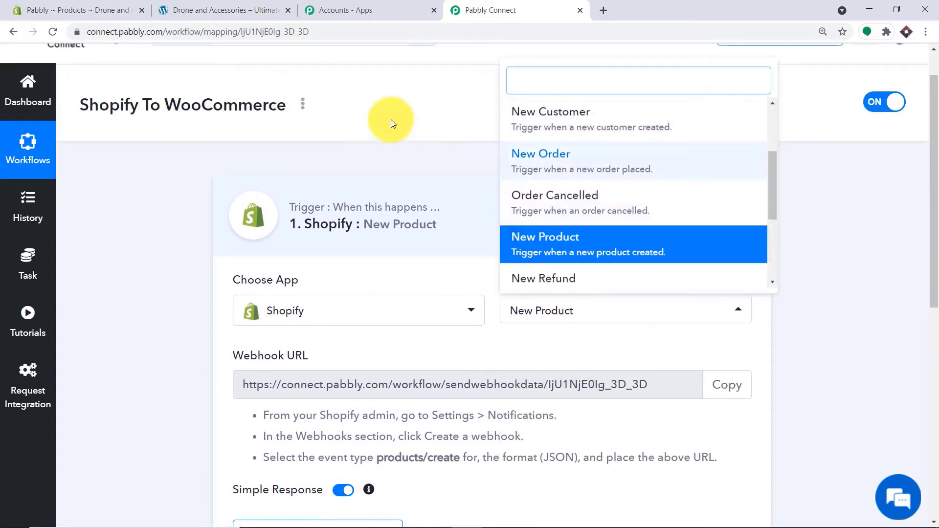
scroll(646, 180, down, 4)
scroll(618, 216, down, 1)
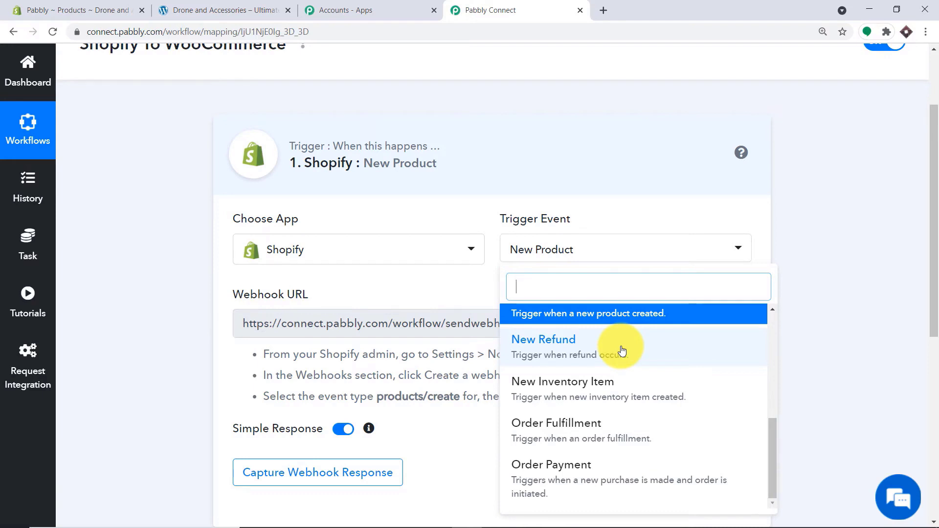
click(439, 299)
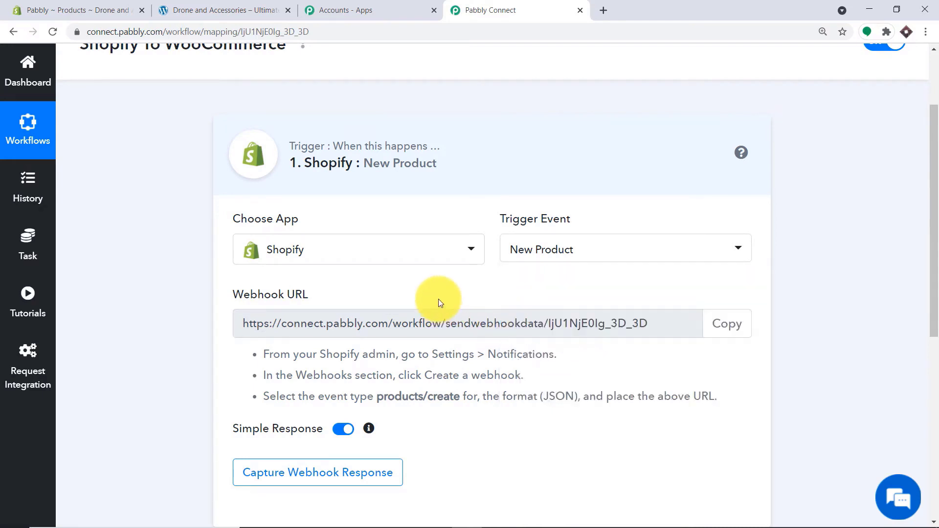
scroll(557, 289, down, 1)
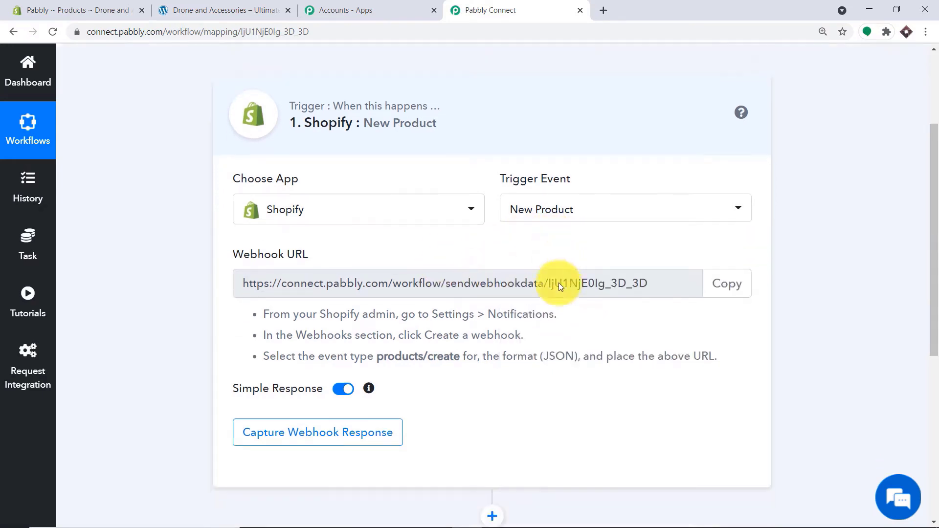
- In the Shopify admin, go to Settings > Notifications and bring the Webhooks section into view
click(64, 9)
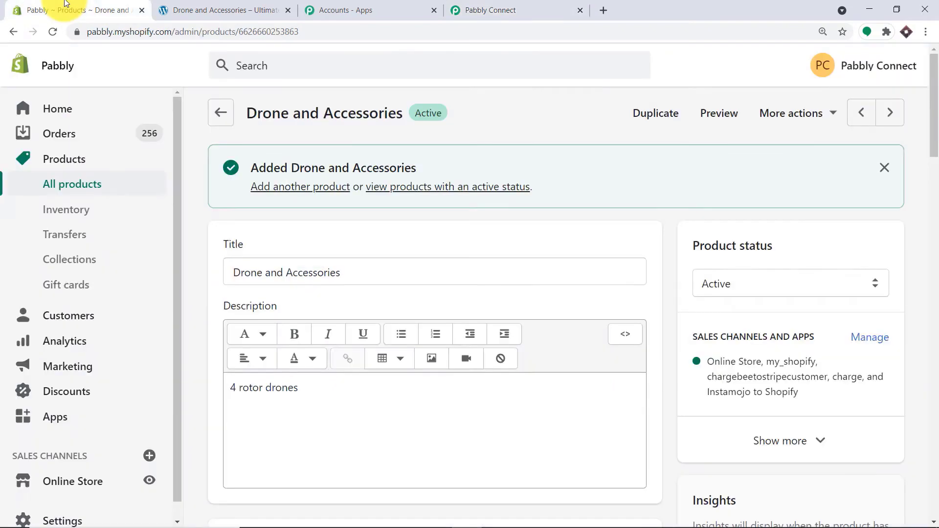
click(45, 522)
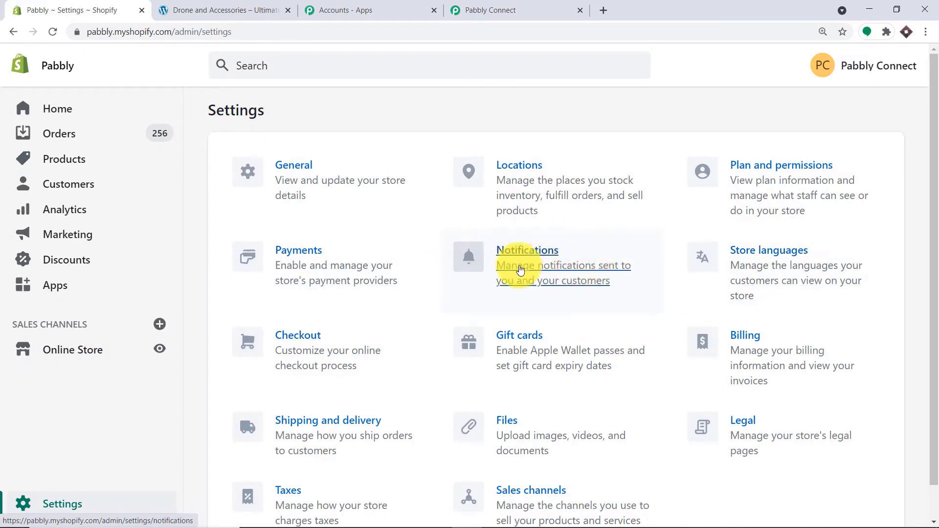
click(557, 267)
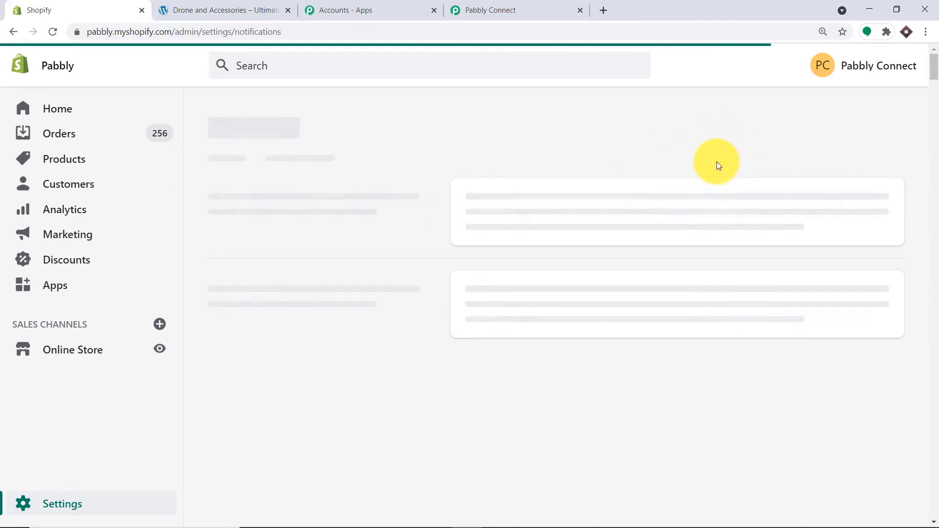
scroll(586, 175, down, 10)
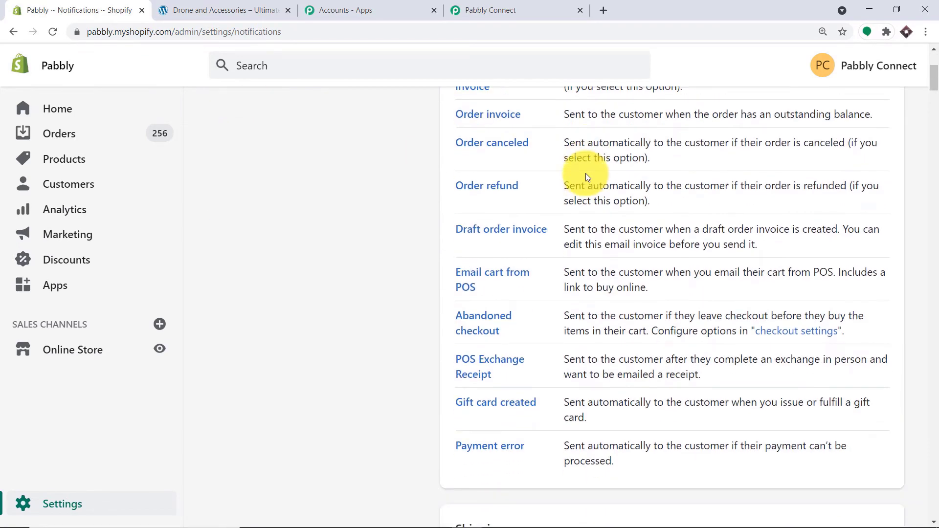
scroll(586, 175, down, 15)
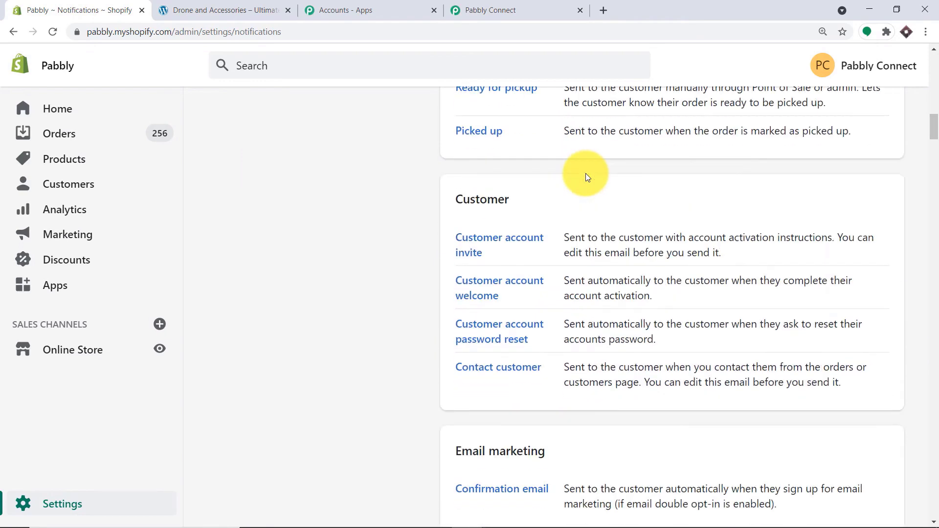
scroll(585, 176, down, 20)
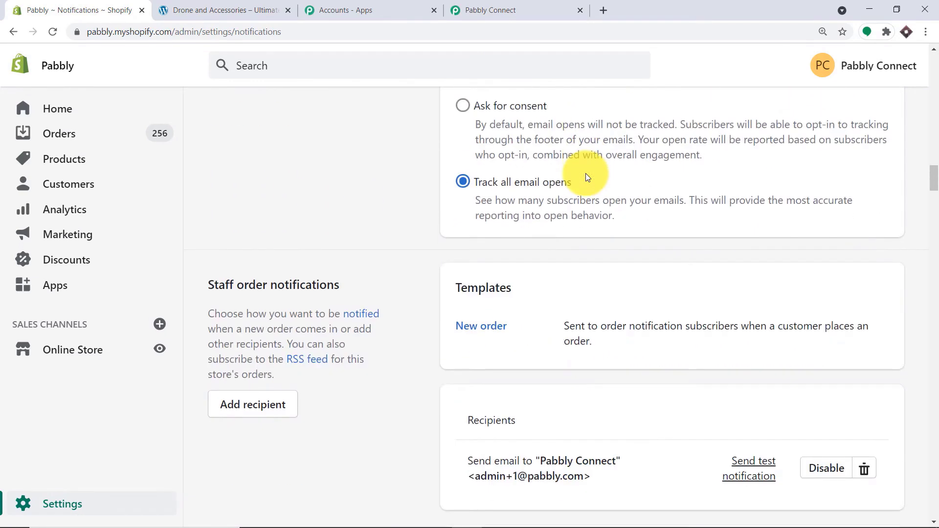
scroll(585, 173, down, 4)
scroll(218, 150, down, 1)
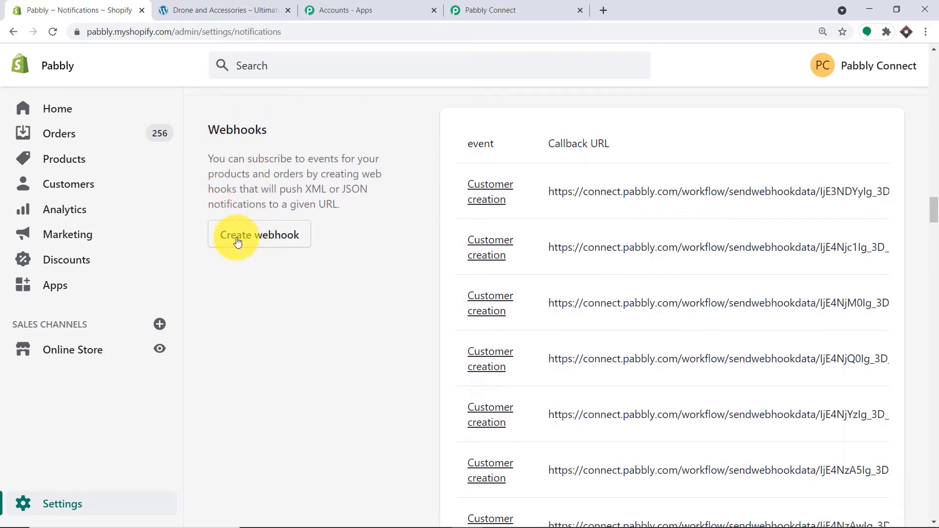
- Start a new Shopify webhook with the Product creation event
click(287, 236)
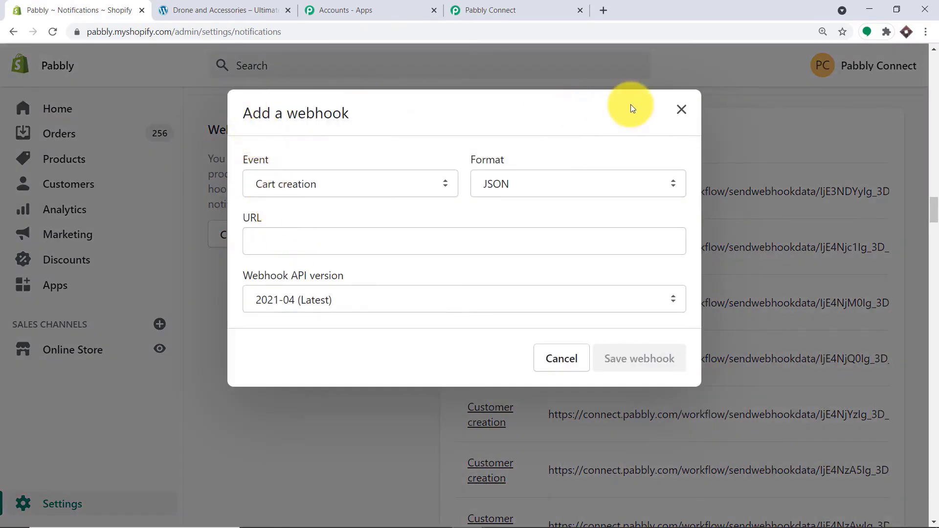
click(318, 187)
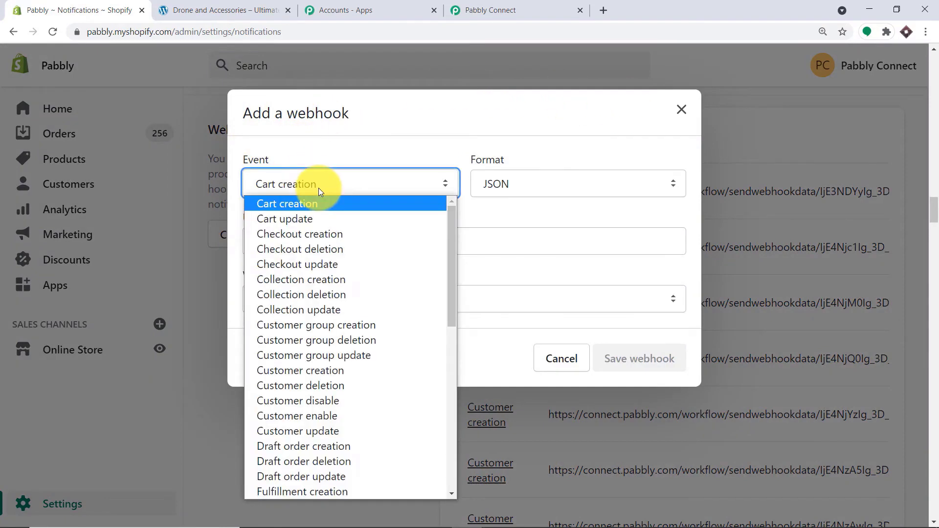
key(p)
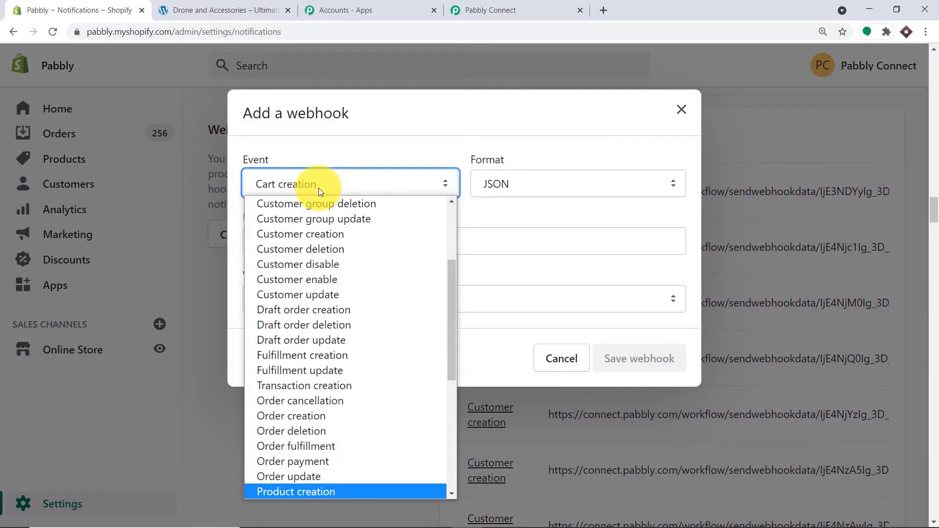
click(319, 495)
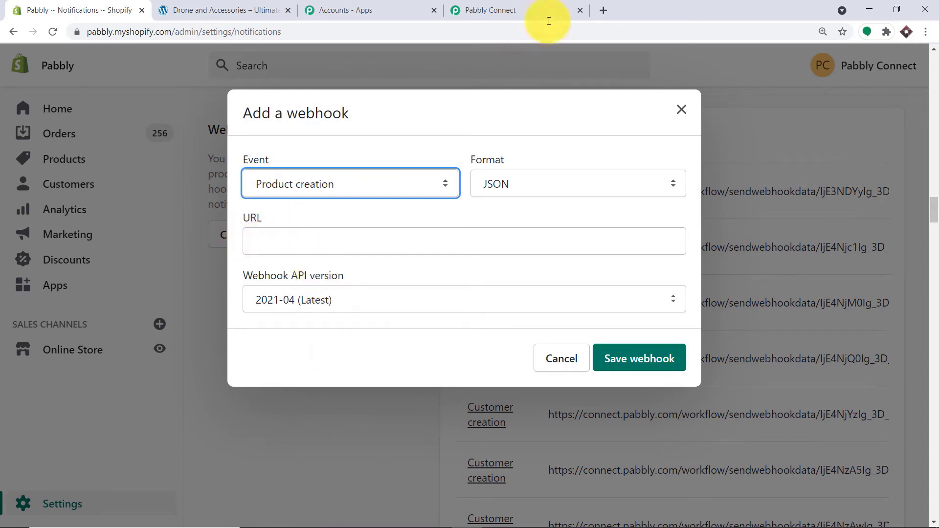
- Paste the Pabbly workflow's webhook URL into the webhook and save it
click(538, 10)
click(724, 264)
key(ctrl+c)
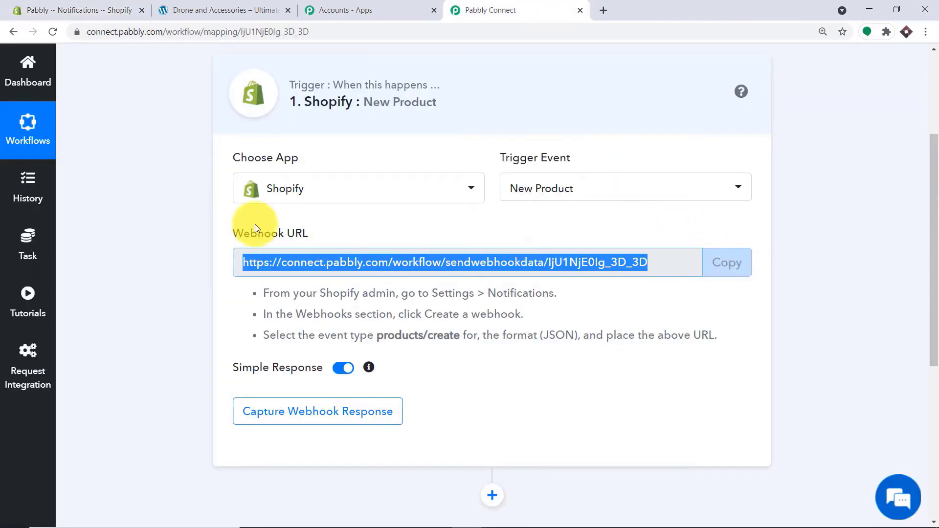
click(20, 5)
click(310, 241)
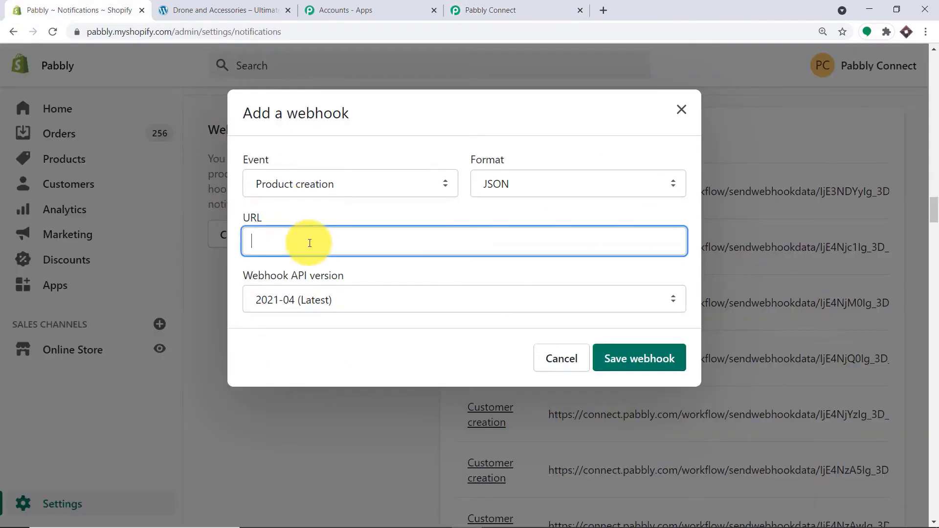
right_click(311, 242)
click(352, 339)
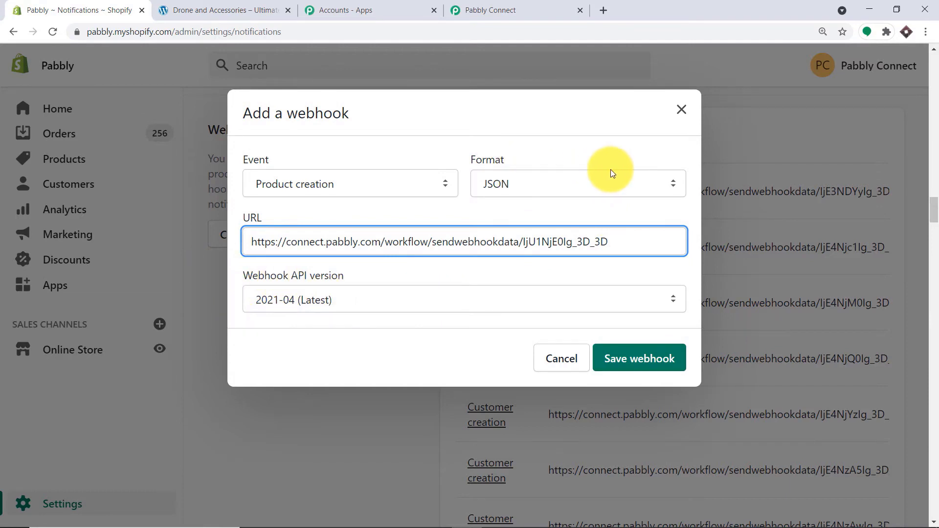
click(655, 366)
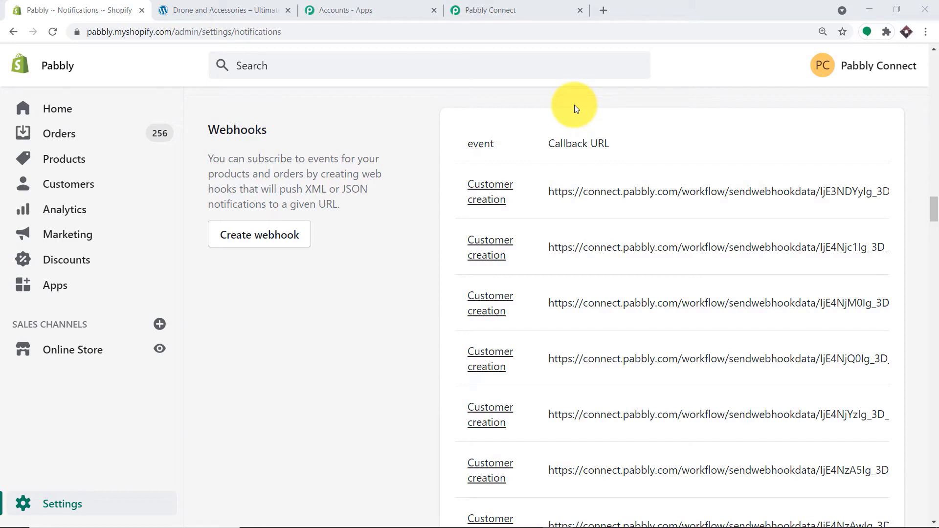
click(552, 9)
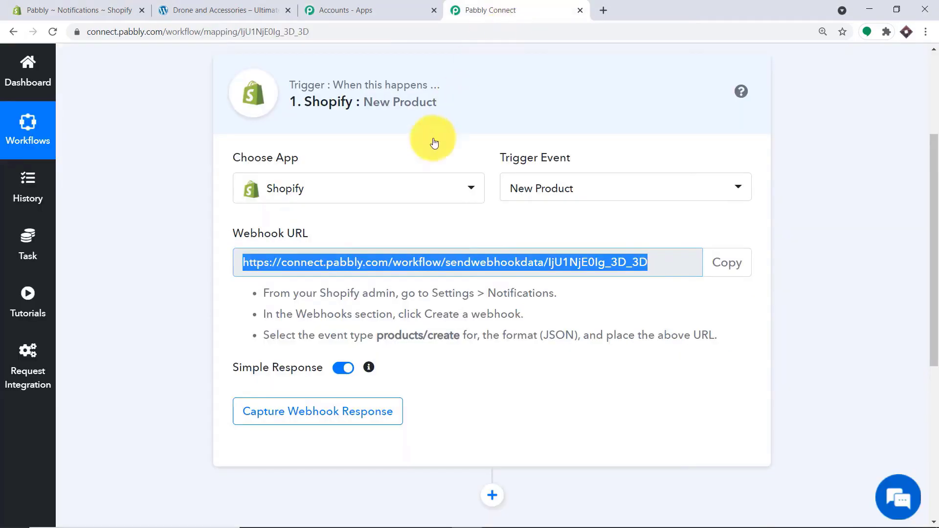
- Start capturing the webhook response in Pabbly, then return to Shopify's Notifications page
click(305, 415)
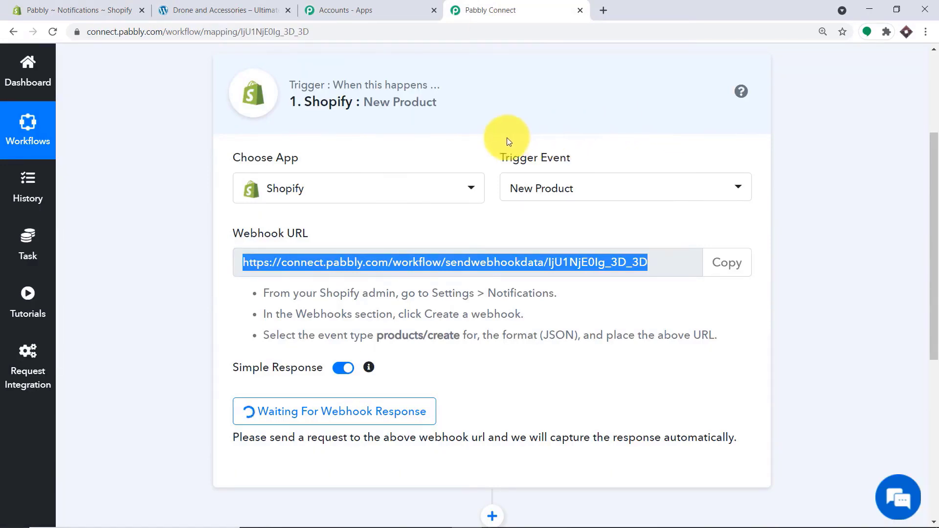
click(78, 9)
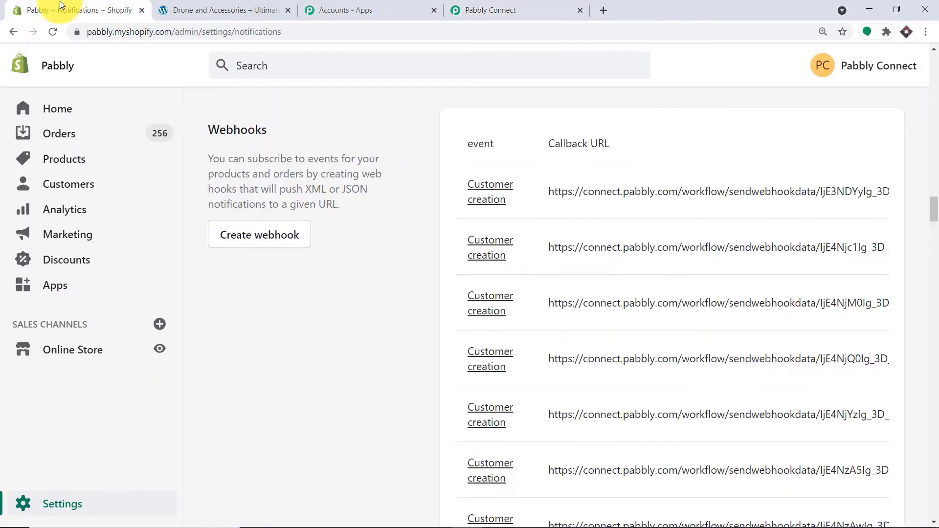
- Create a new product titled 'Ink Pen' with description 'This ink pen is awesome'
click(65, 157)
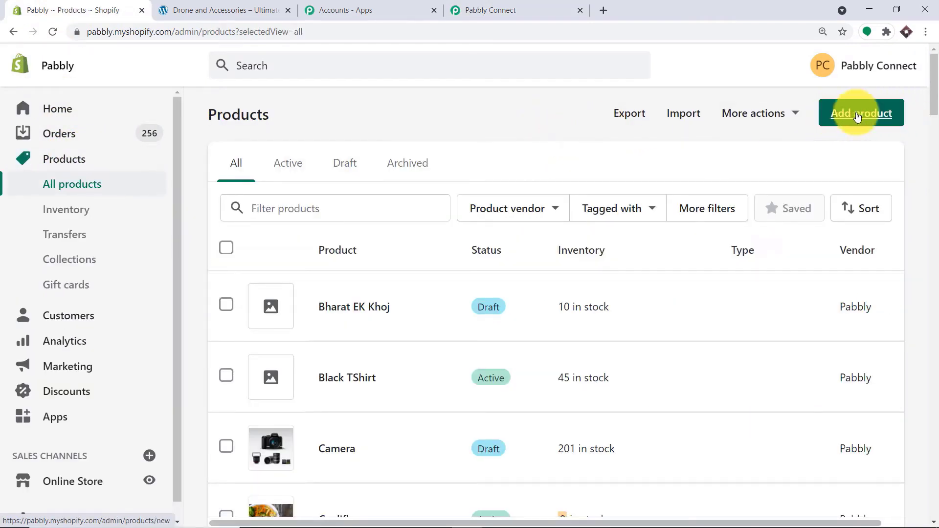
click(837, 116)
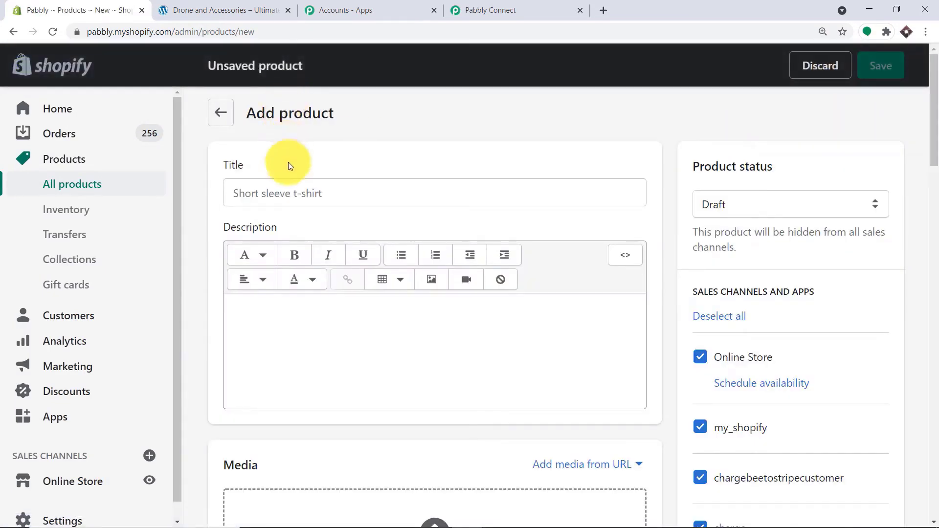
click(284, 195)
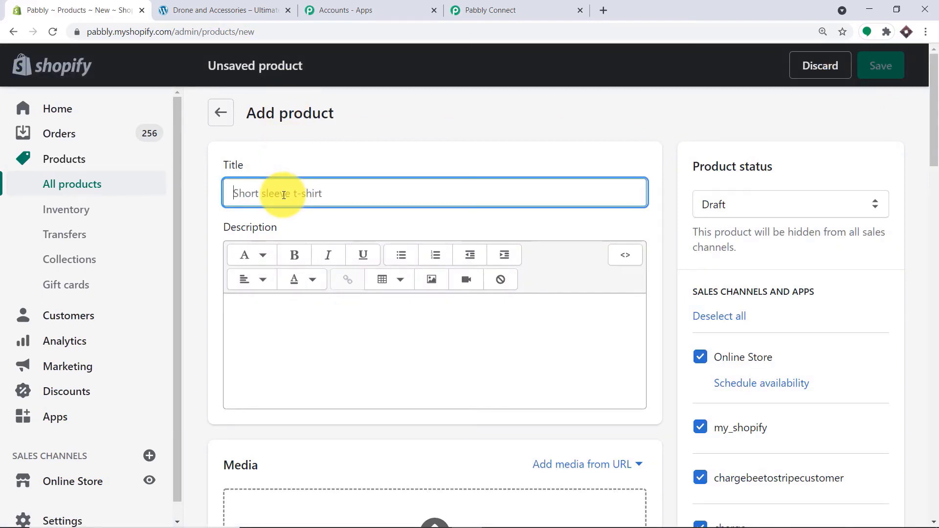
text(Ink Pen)
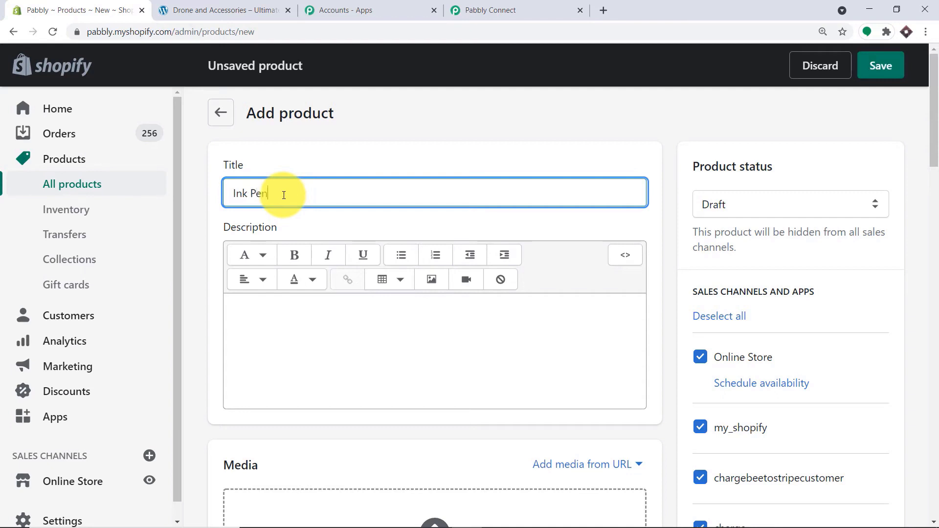
click(276, 319)
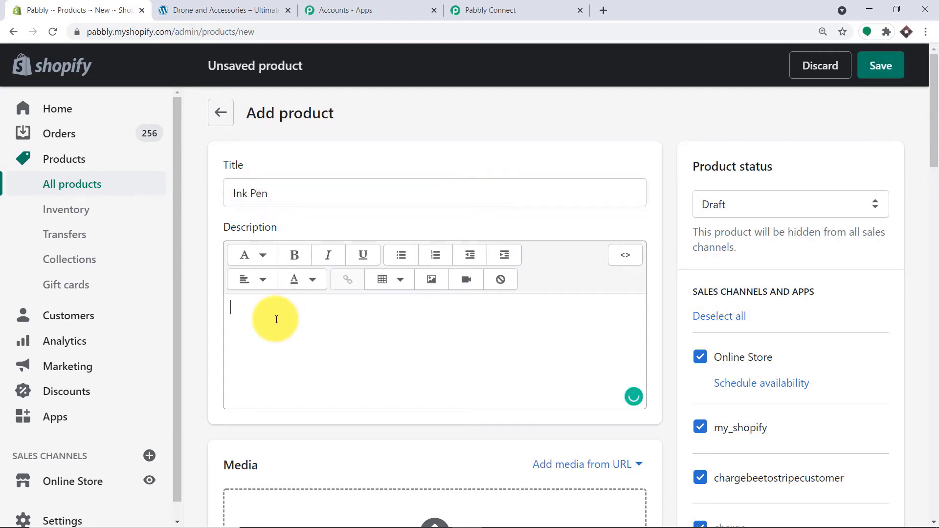
text(This ink pen is awesome)
- Upload Pens.png as the Ink Pen product's media
scroll(366, 311, down, 3)
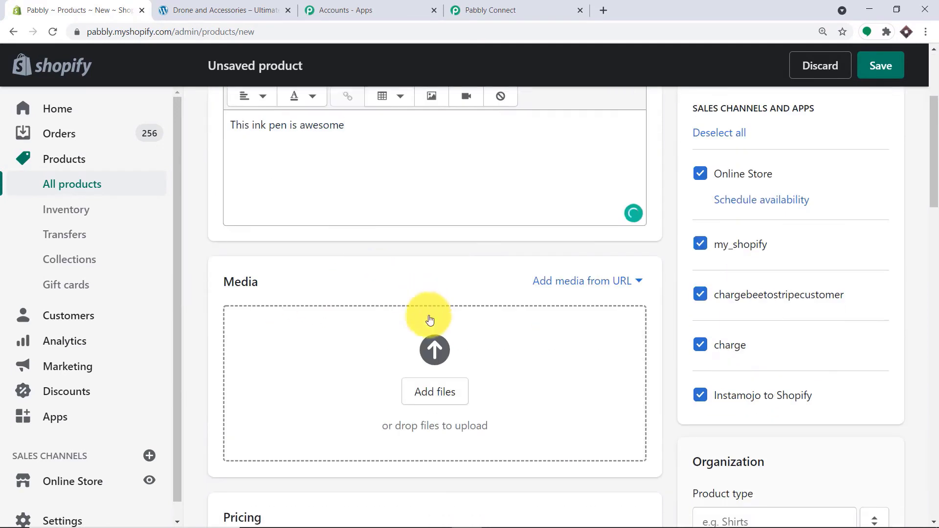
click(436, 386)
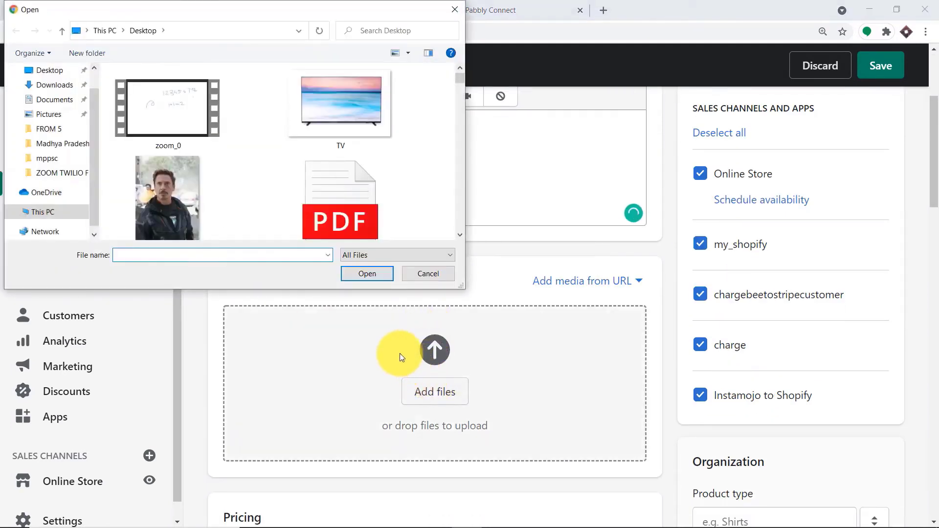
text(pen)
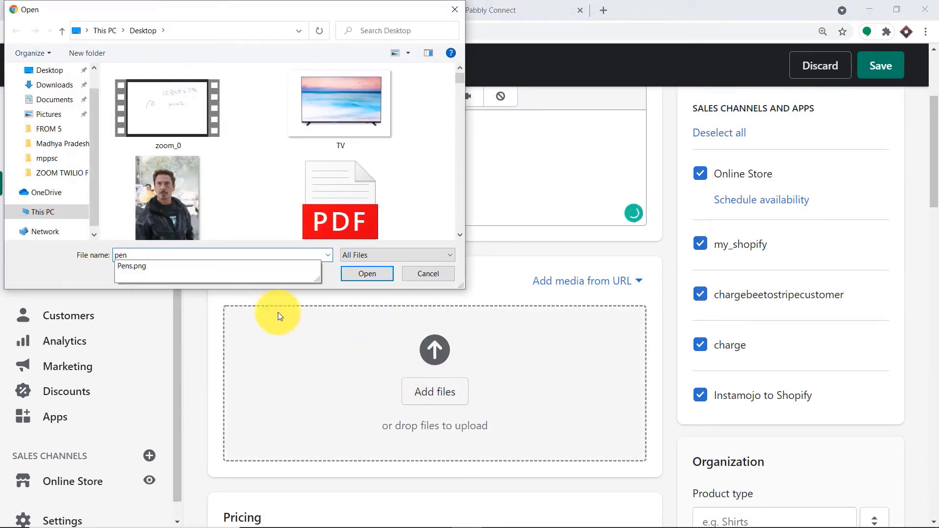
click(144, 268)
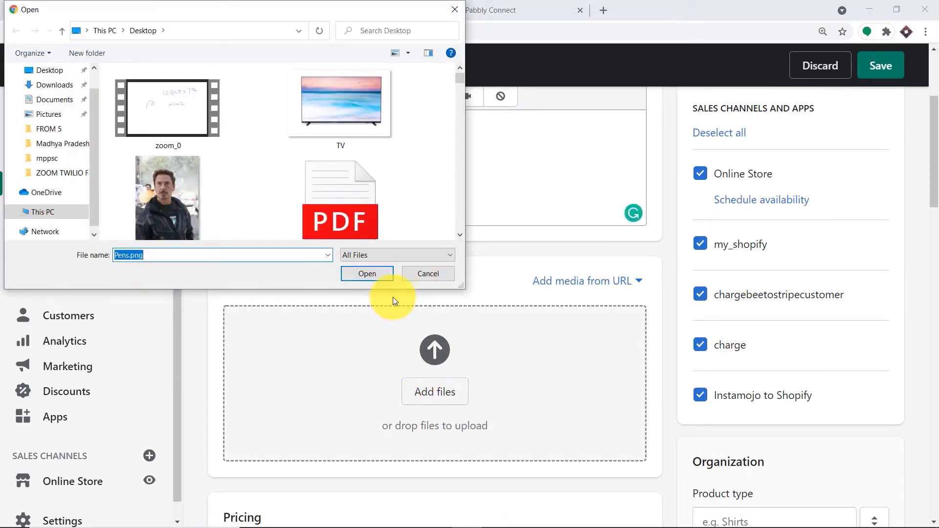
click(369, 271)
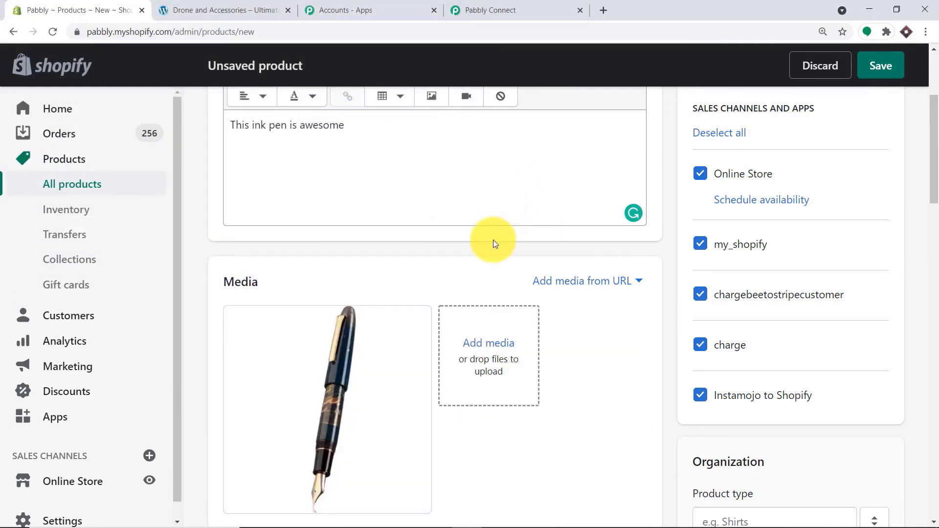
- Price the Ink Pen at 100 with a compare-at price of 90, and turn off tax
scroll(493, 239, down, 6)
click(239, 327)
text(100)
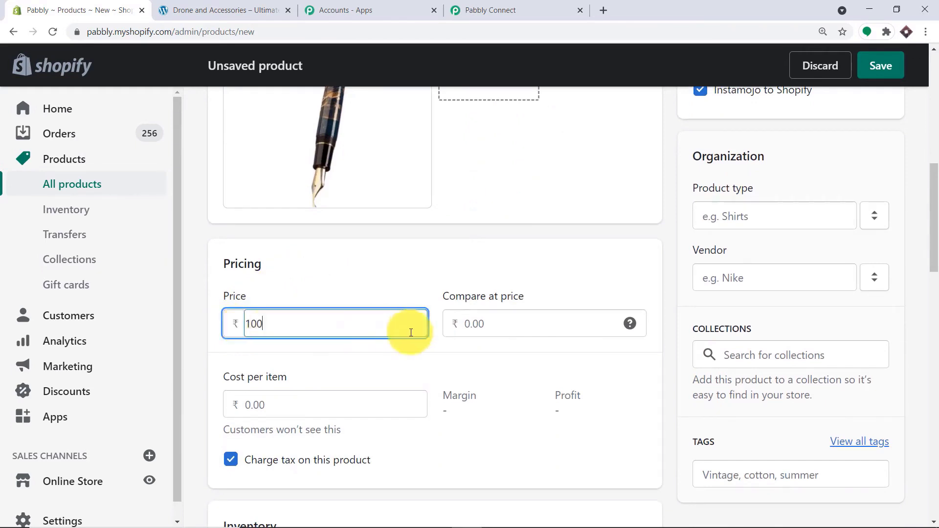
click(448, 325)
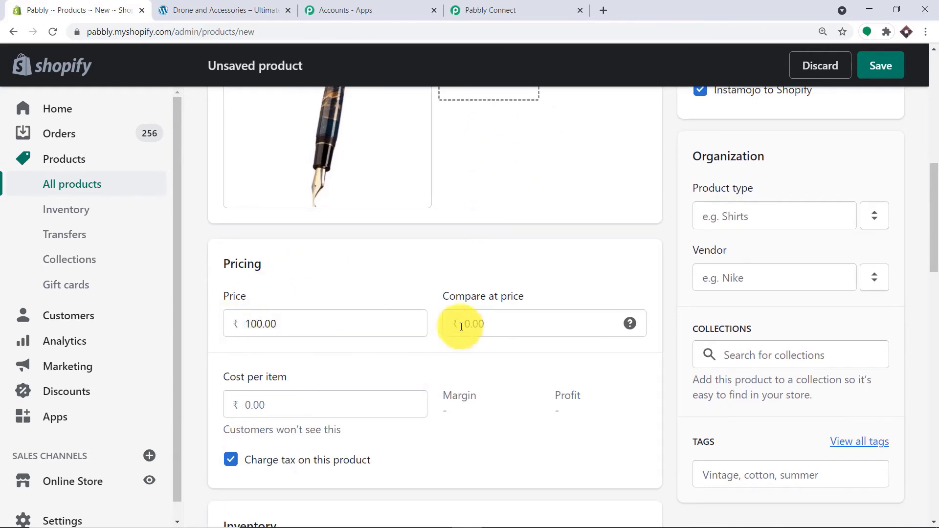
text(90)
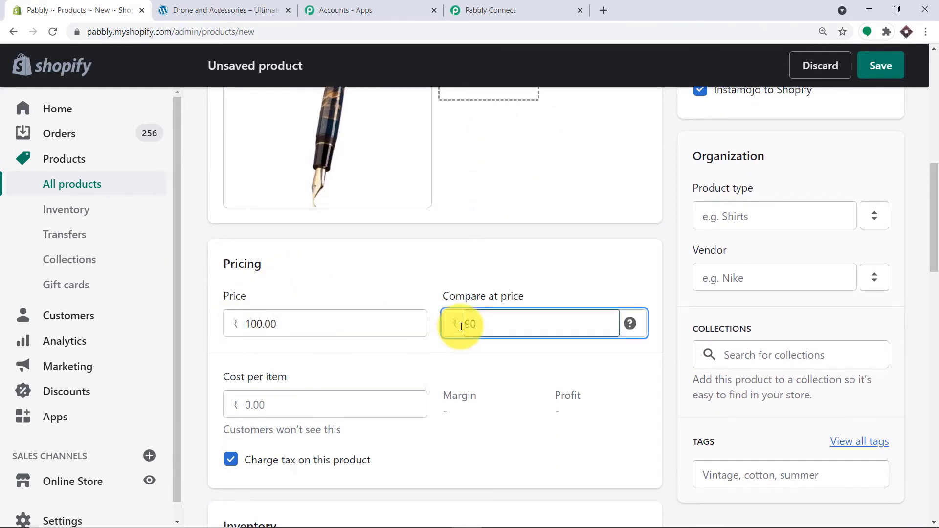
scroll(462, 326, down, 2)
click(233, 338)
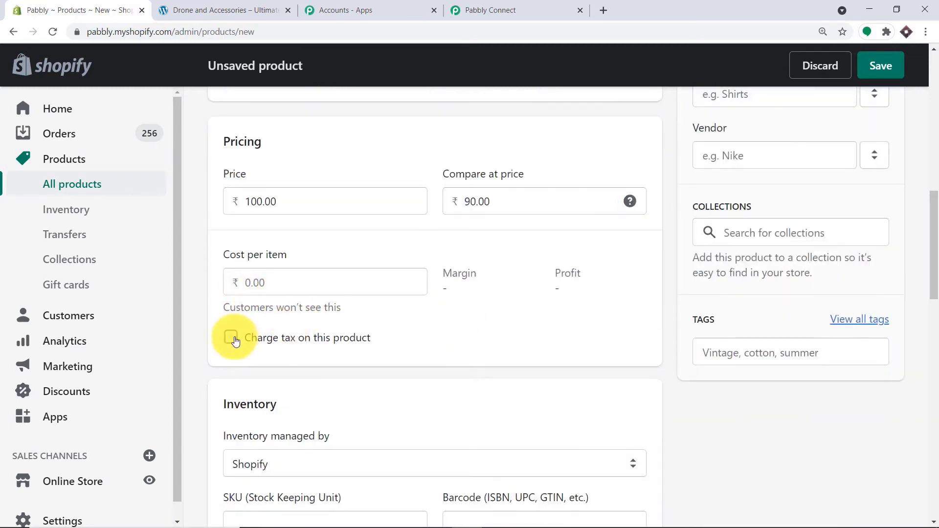
- Enter SKU 1000 with 100 available, set the status to Active, and save the product
scroll(424, 266, down, 4)
click(244, 281)
text(1000)
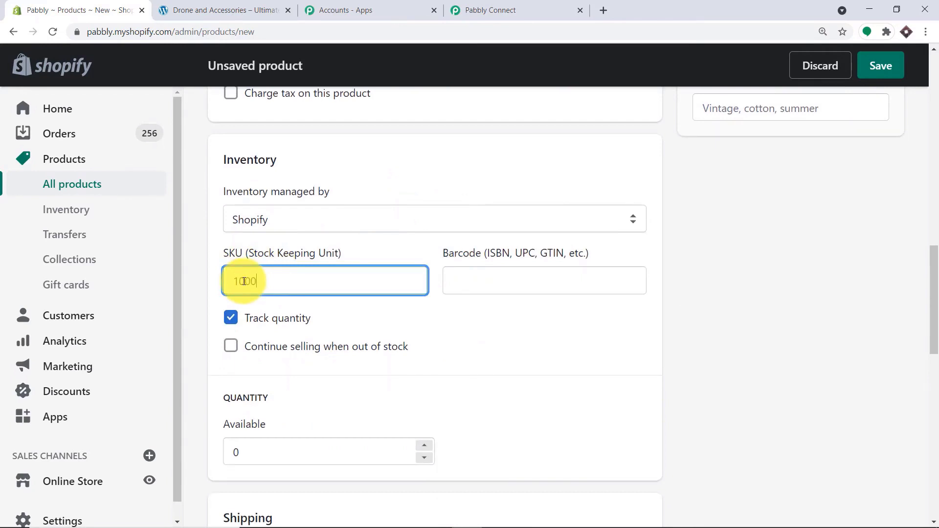
scroll(250, 279, down, 3)
click(263, 271)
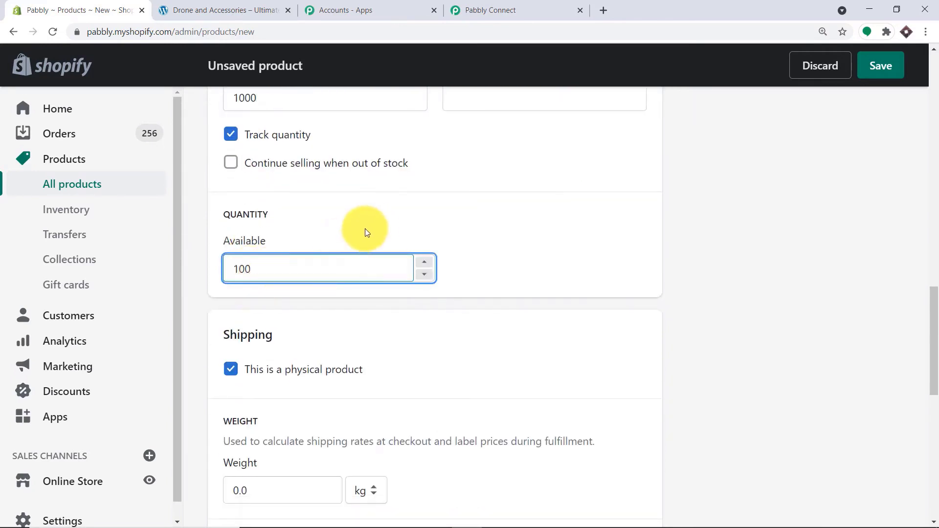
scroll(294, 316, down, 1)
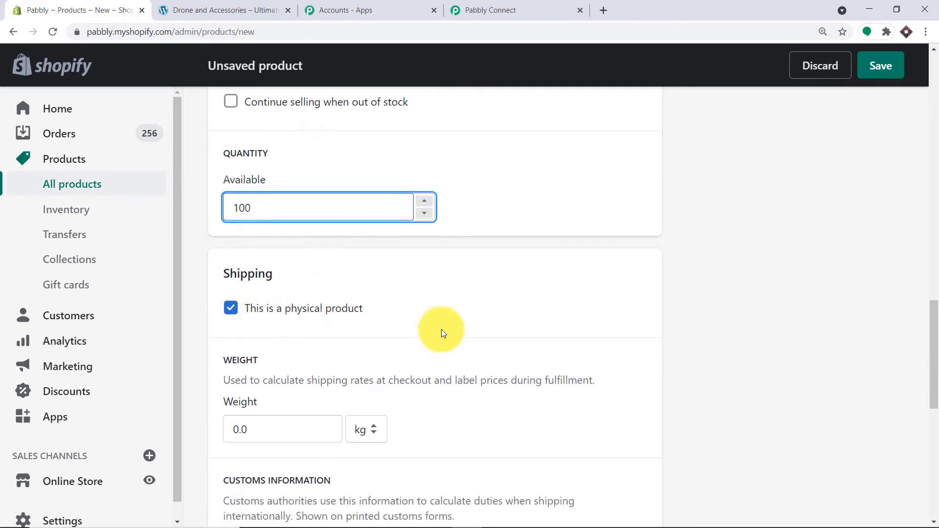
scroll(685, 245, down, 1)
scroll(810, 183, up, 18)
scroll(809, 183, up, 2)
click(757, 204)
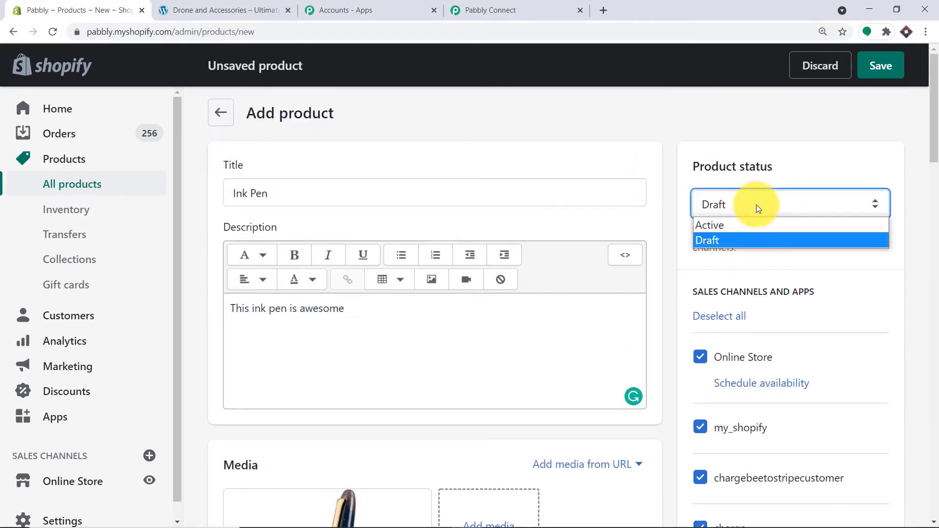
click(739, 226)
click(880, 61)
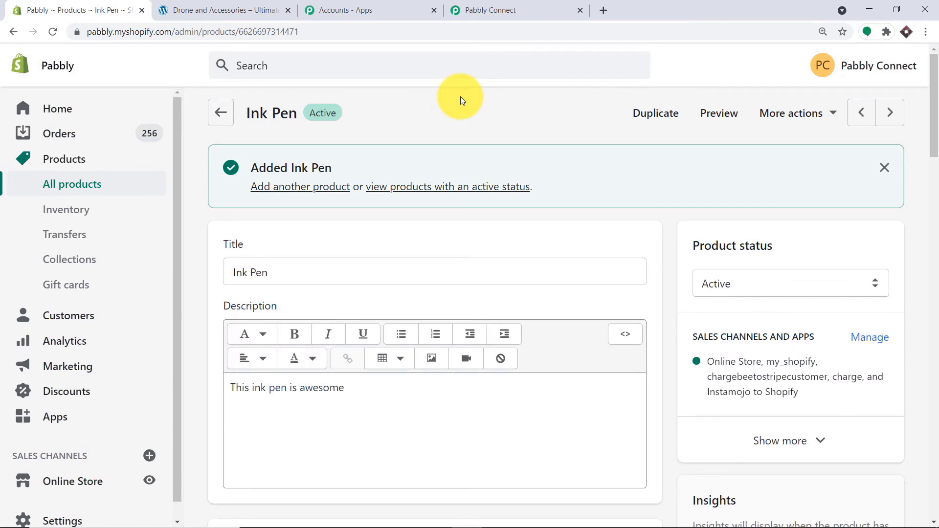
- Back in Pabbly Connect, scroll through the trigger's captured Ink Pen webhook data
click(496, 7)
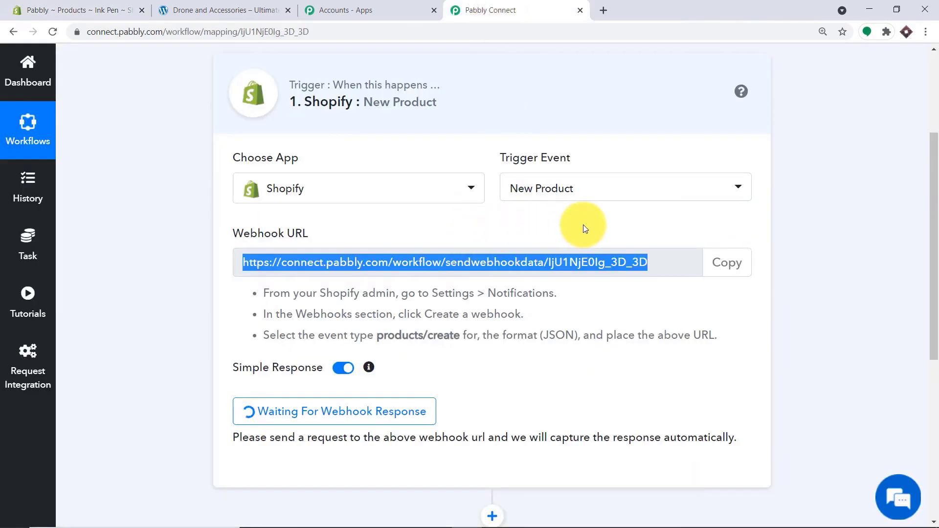
scroll(583, 224, down, 5)
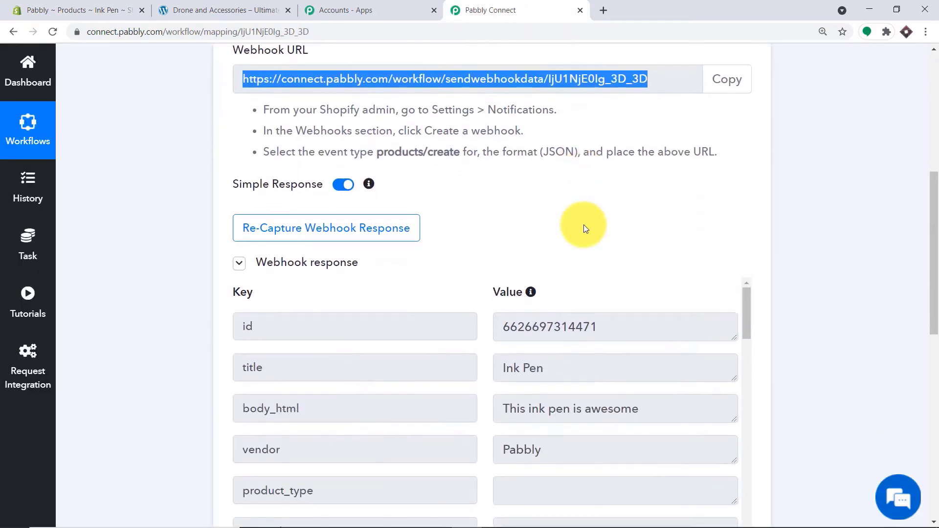
scroll(584, 223, down, 1)
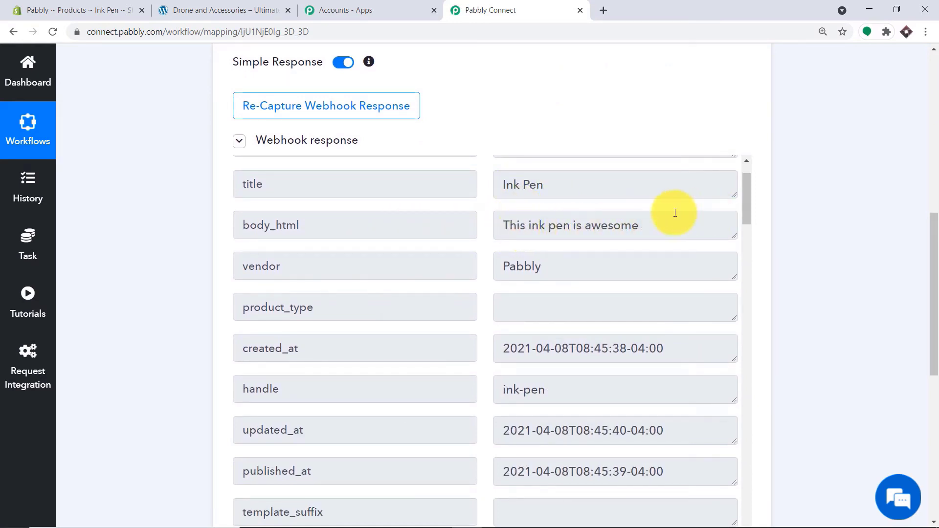
scroll(563, 236, down, 9)
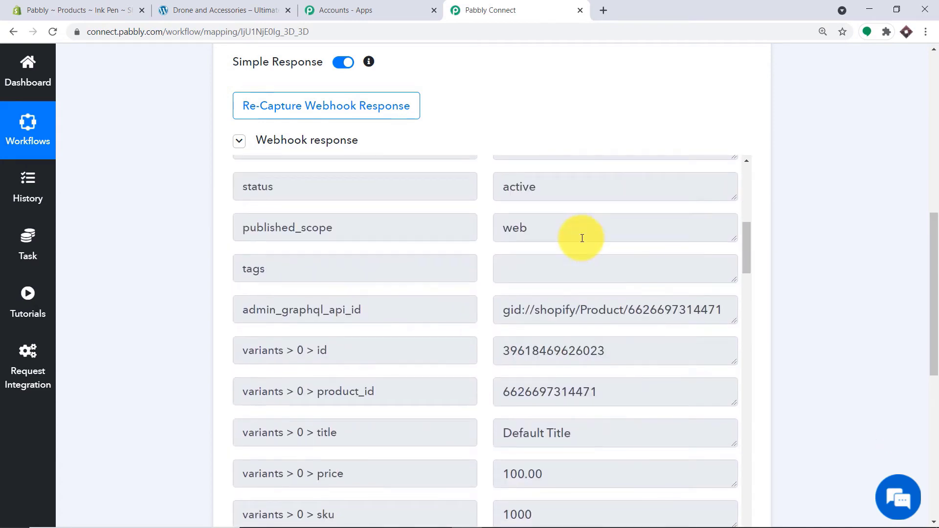
scroll(583, 237, down, 3)
drag(934, 232, 930, 293)
scroll(611, 116, down, 1)
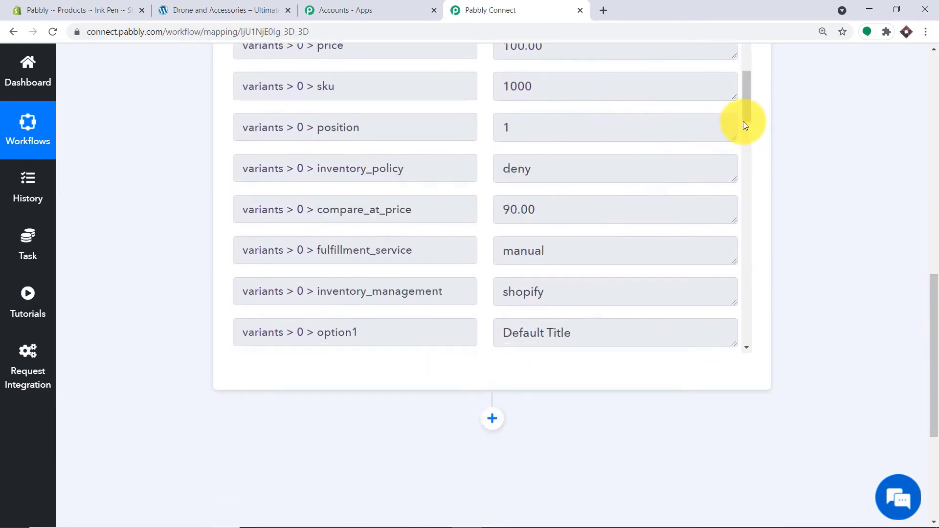
drag(747, 116, 768, 349)
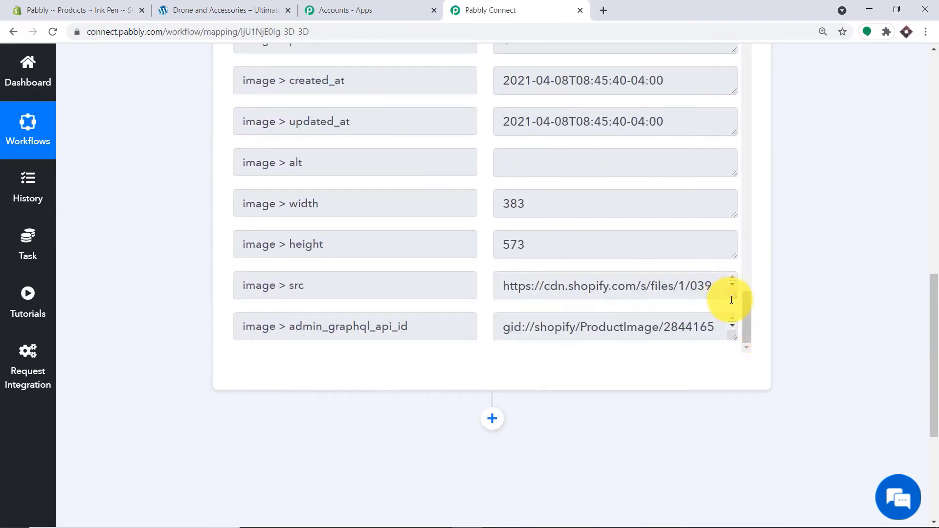
drag(734, 297, 739, 342)
scroll(937, 336, down, 1)
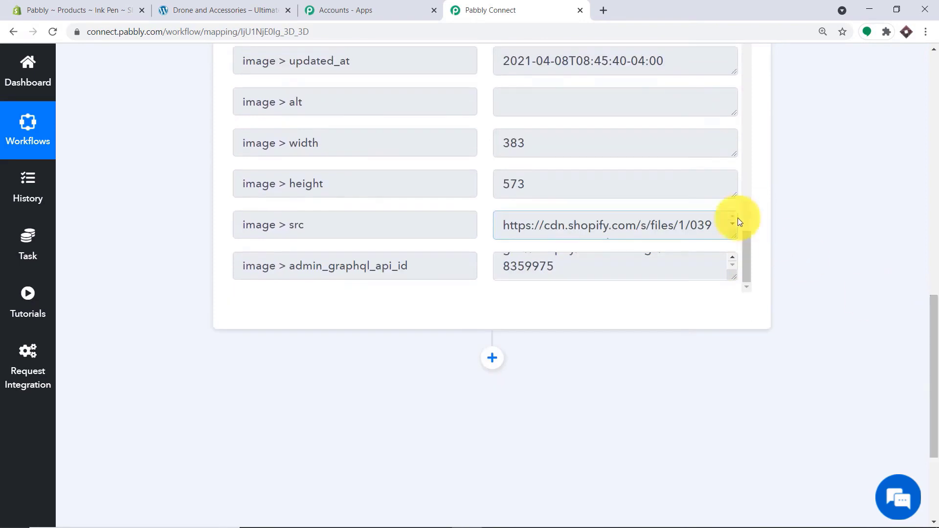
- Copy the trigger's image src URL and open it in a new tab to verify Pens.png
drag(733, 237, 738, 315)
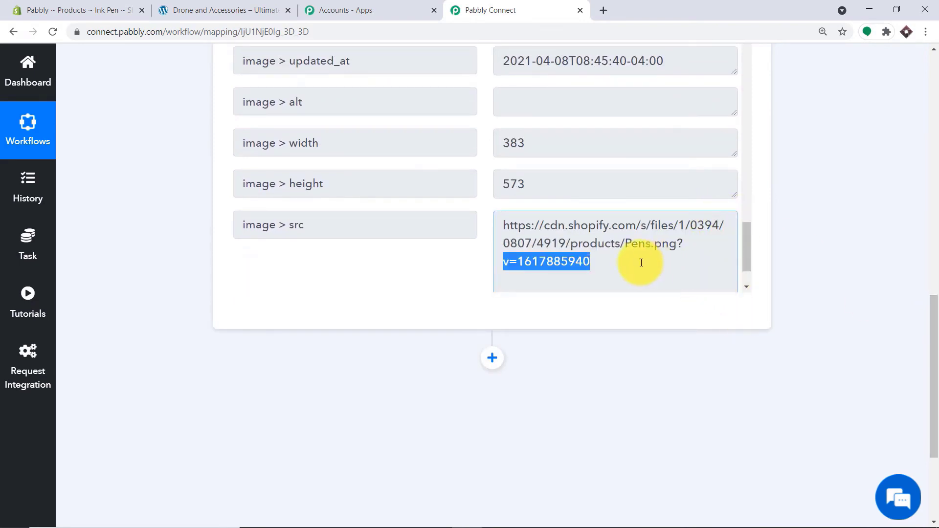
drag(625, 266, 480, 224)
key(ctrl+c)
right_click(533, 232)
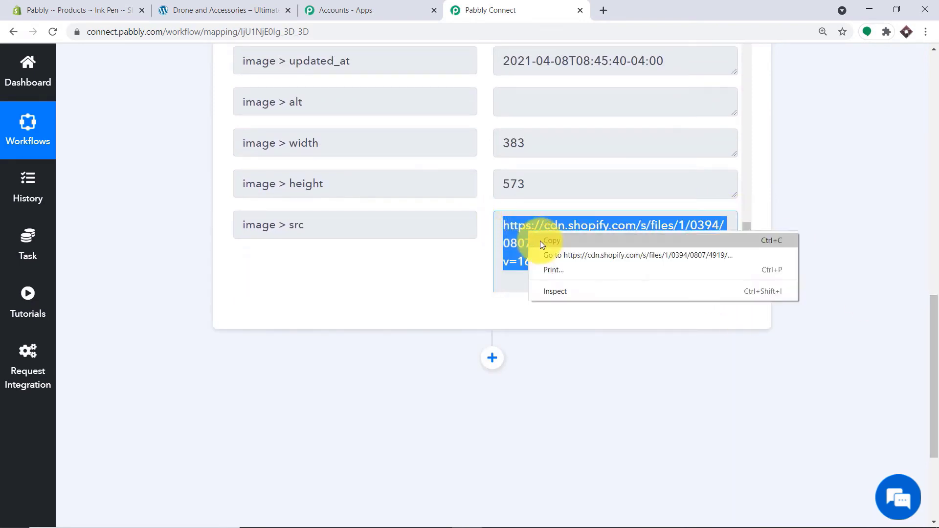
click(543, 239)
click(605, 17)
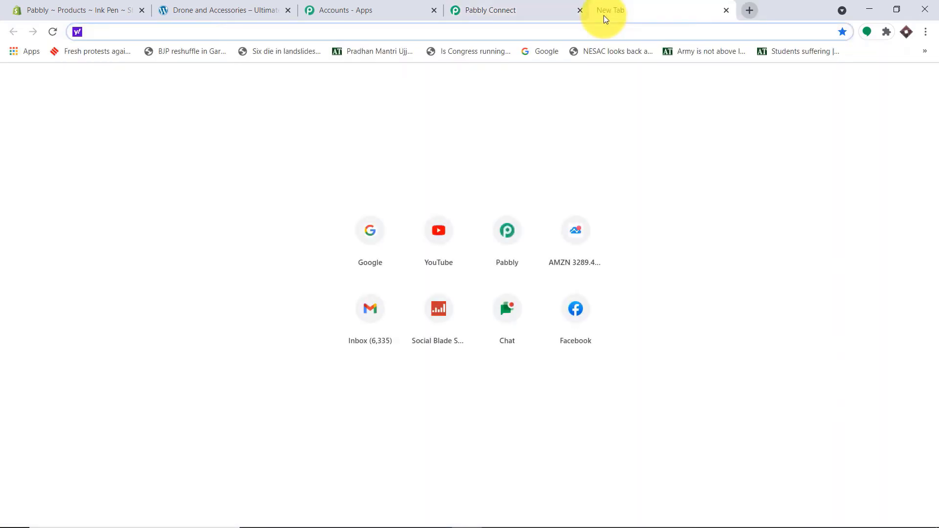
key(ctrl+v)
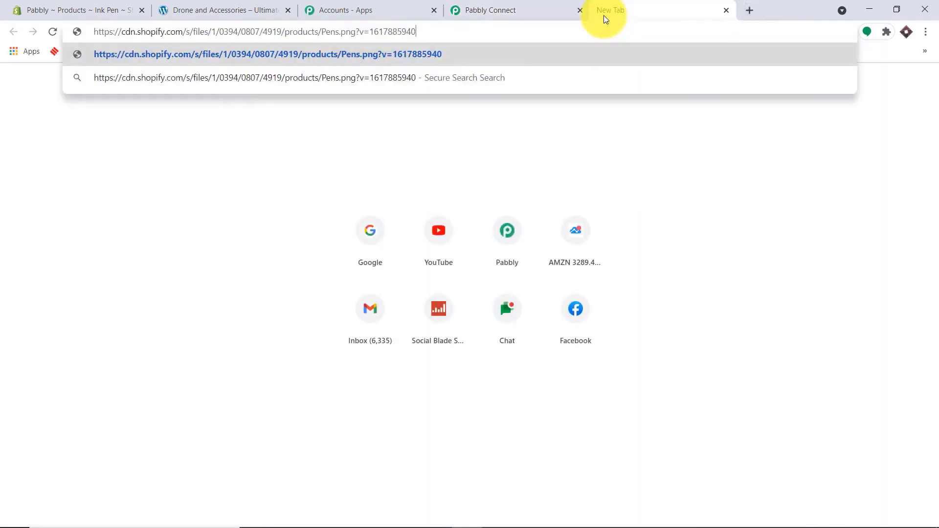
key(Return)
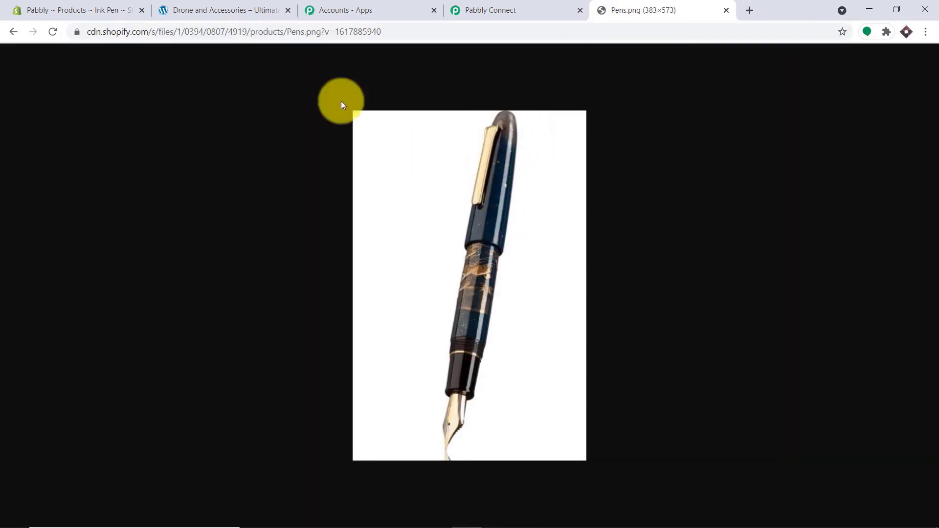
- Return to the workflow and add a new action step below the trigger
click(263, 10)
click(482, 5)
click(839, 188)
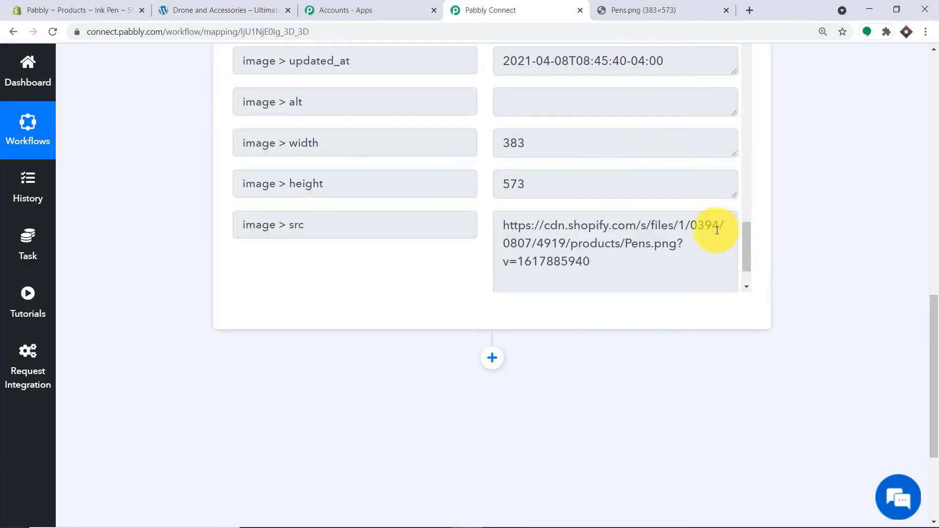
drag(931, 326, 932, 387)
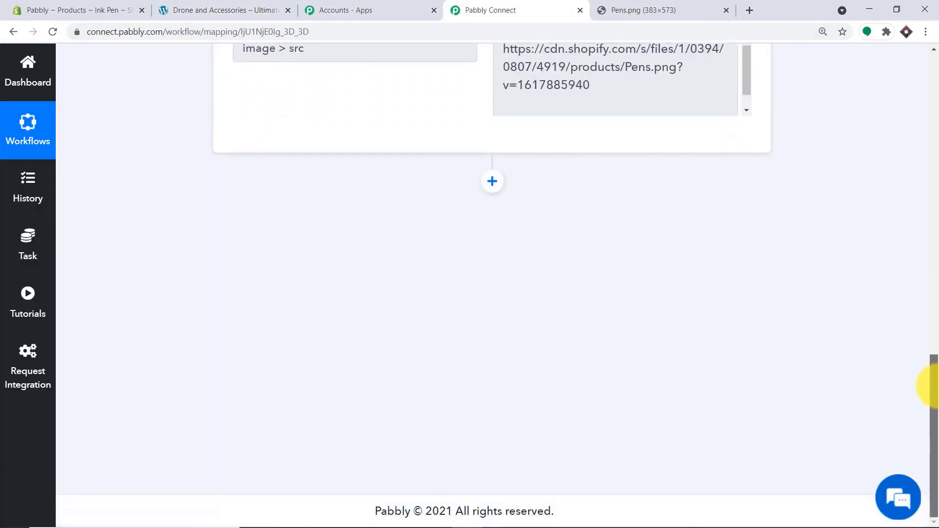
click(493, 181)
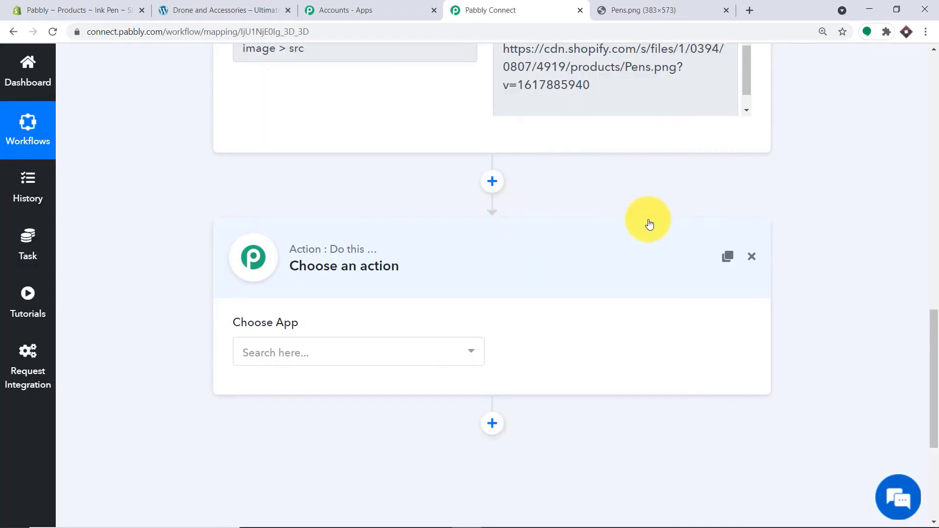
- Set the action app to WooCommerce, found by searching 'woo', with the Create a Product event
click(390, 354)
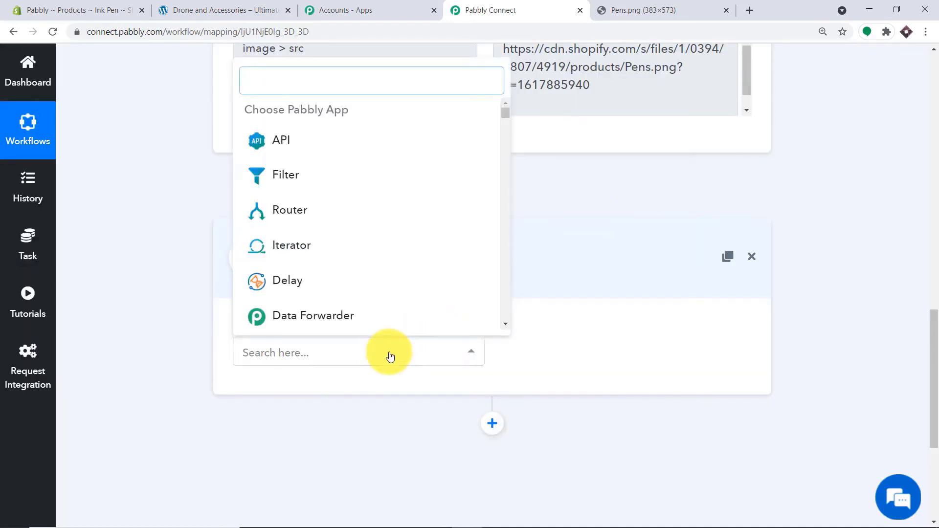
text(wooc)
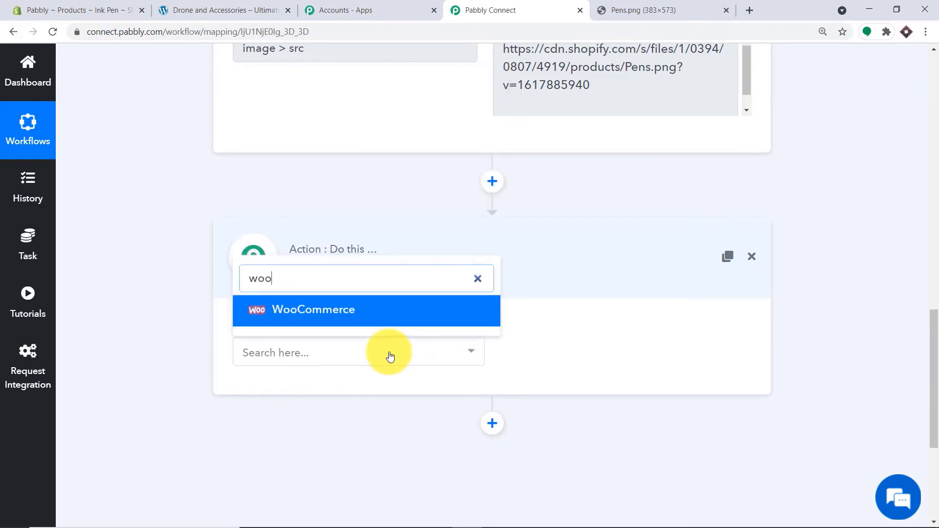
click(367, 321)
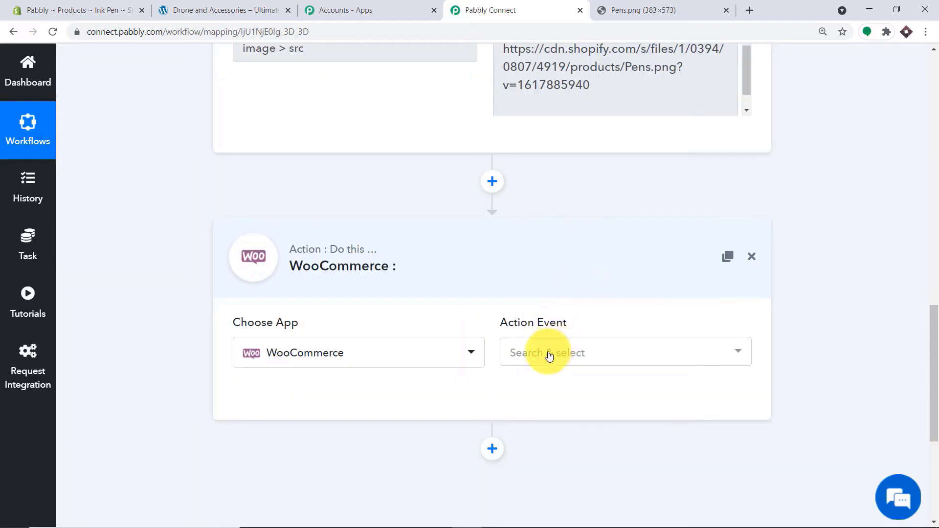
click(550, 352)
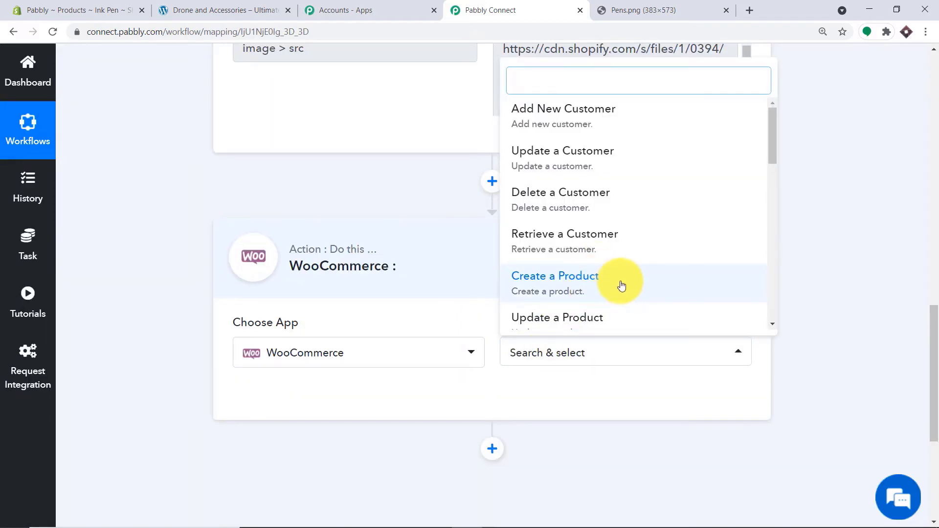
click(556, 280)
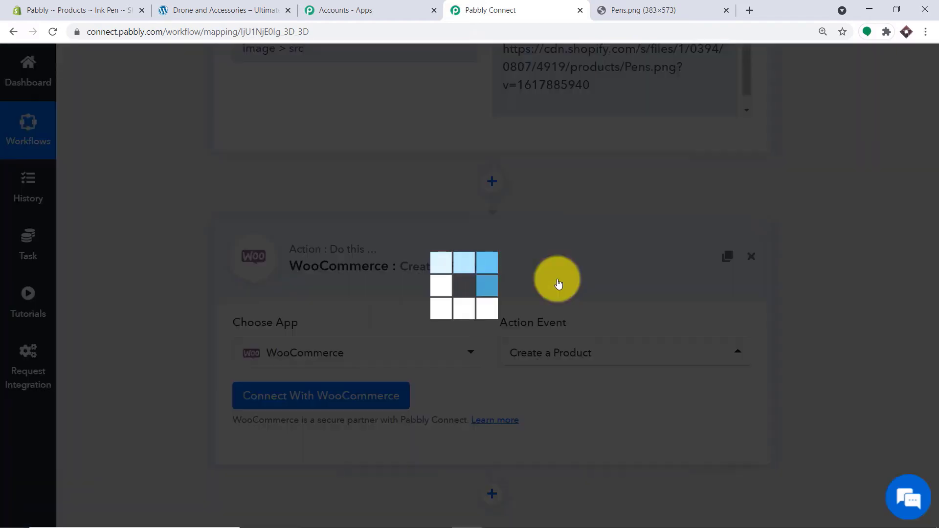
click(569, 356)
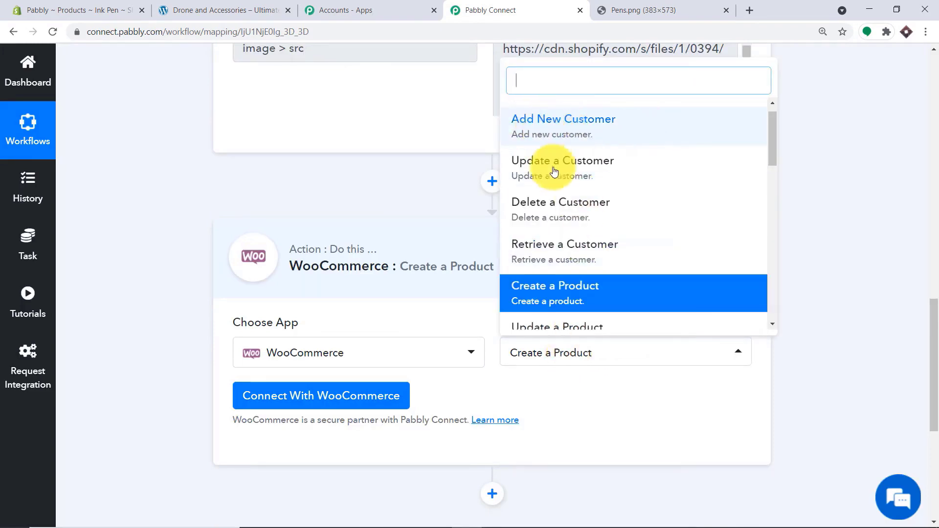
scroll(640, 210, down, 1)
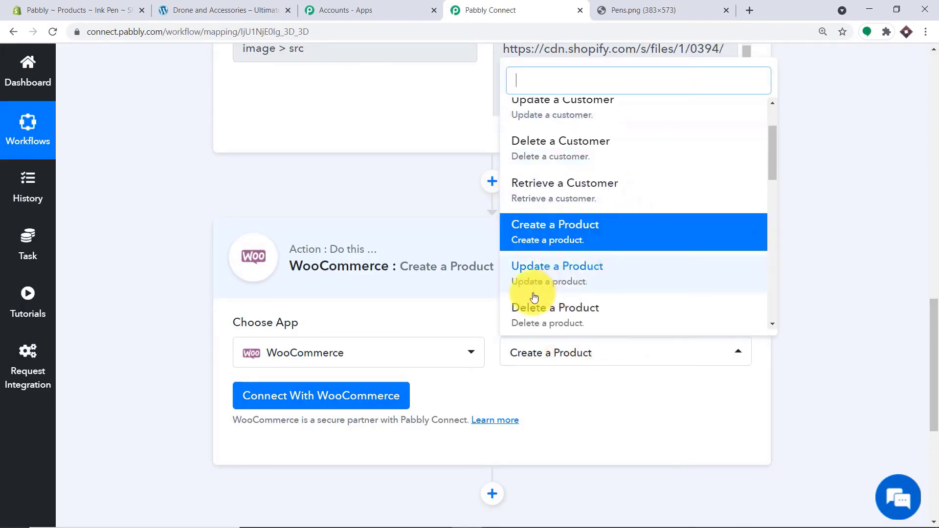
click(603, 395)
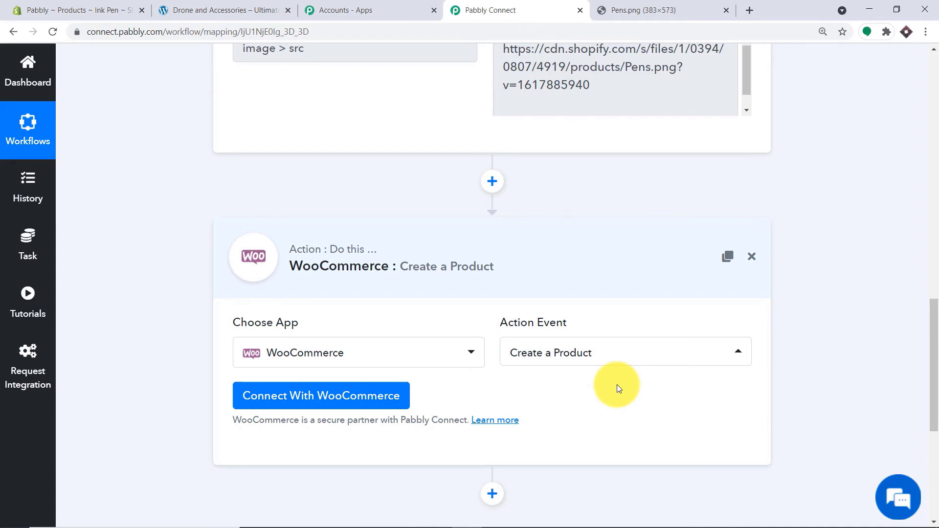
click(352, 392)
- Review the consumer key, secret and website URL fields, then switch to the WordPress admin
scroll(513, 283, down, 3)
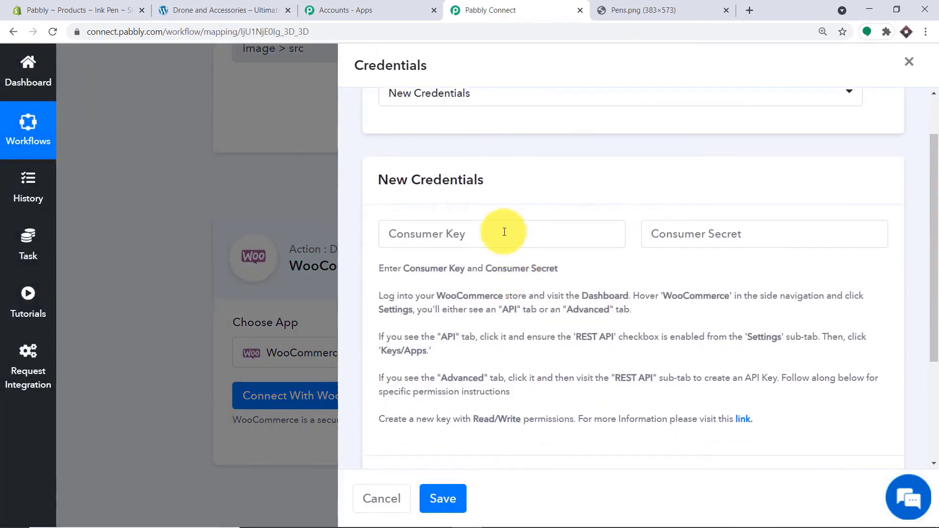
scroll(454, 225, down, 1)
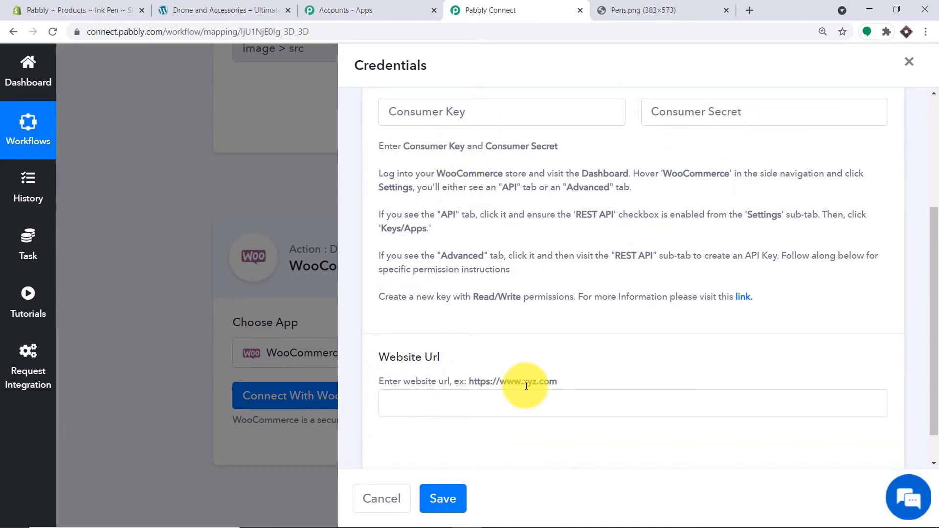
scroll(541, 356, up, 1)
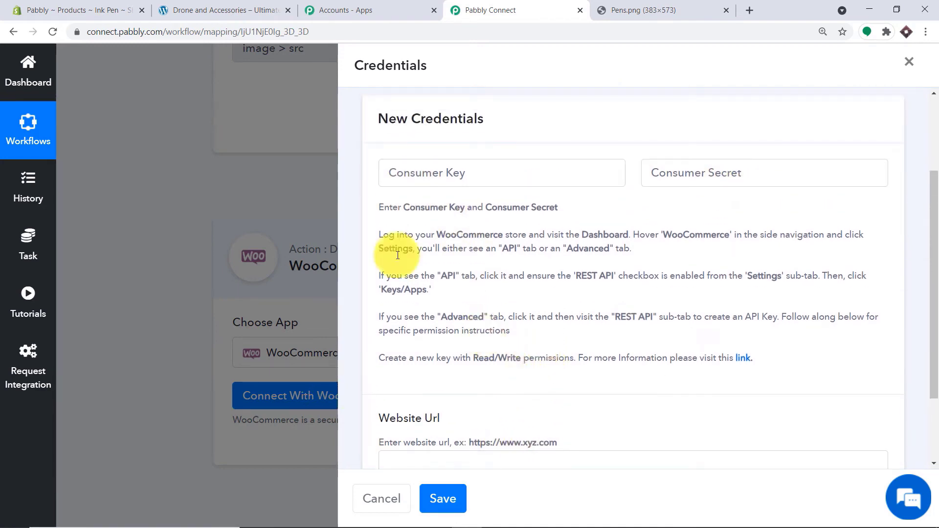
click(226, 4)
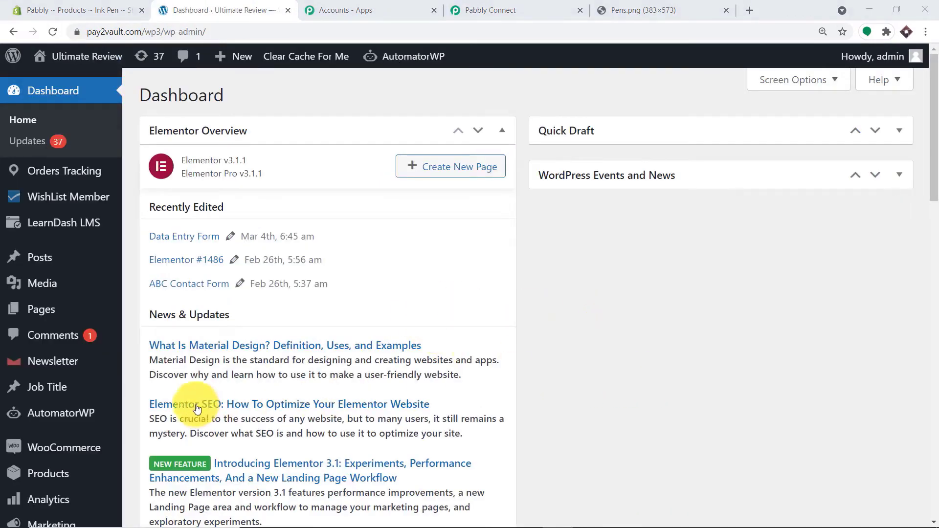
- Under WooCommerce Settings > Advanced > REST API, generate a Read/Write key described 'Shopify new product'
mouse_move(39, 449)
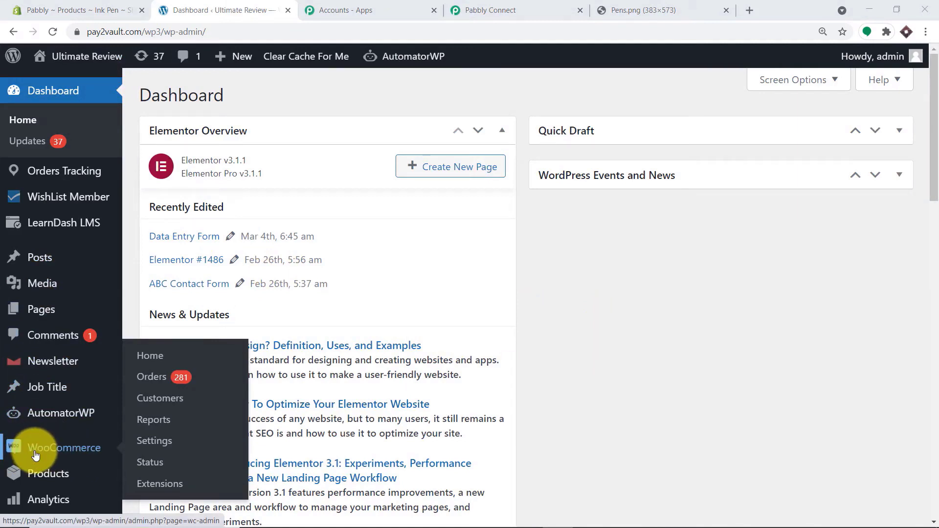
click(150, 442)
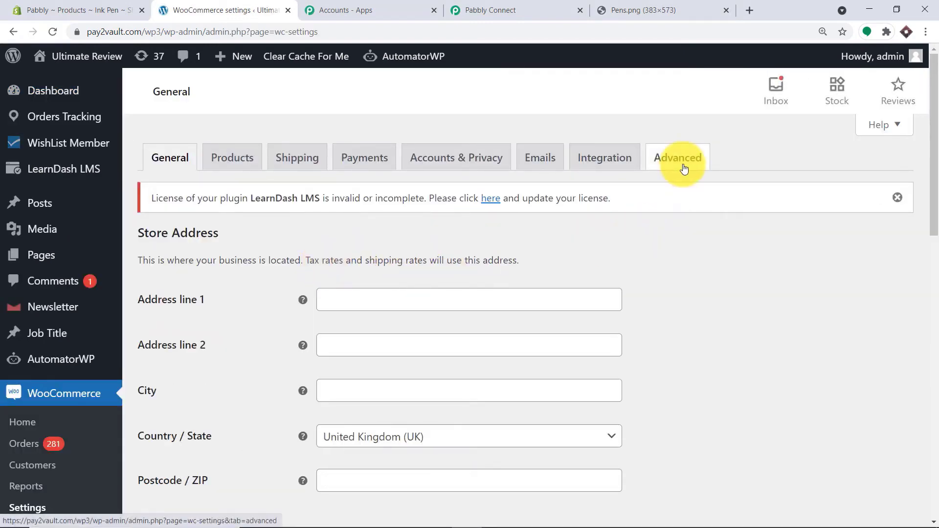
click(683, 169)
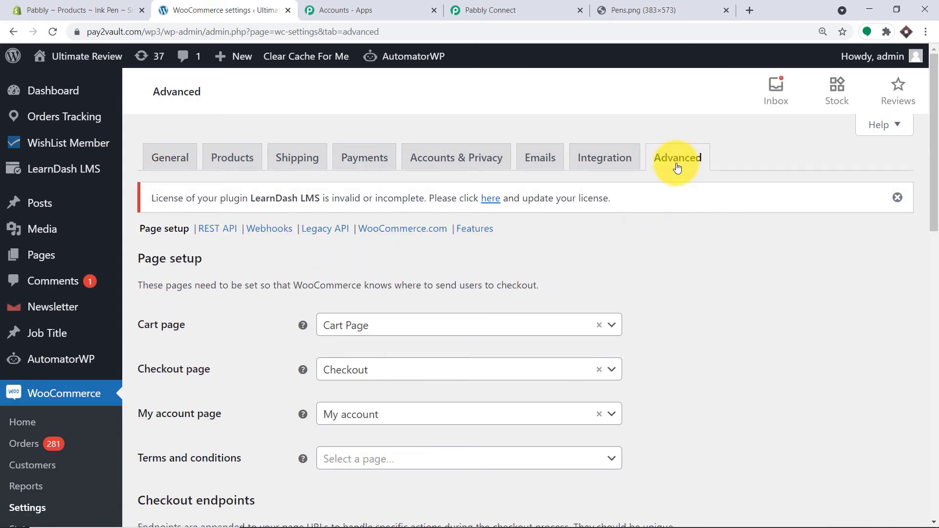
click(222, 232)
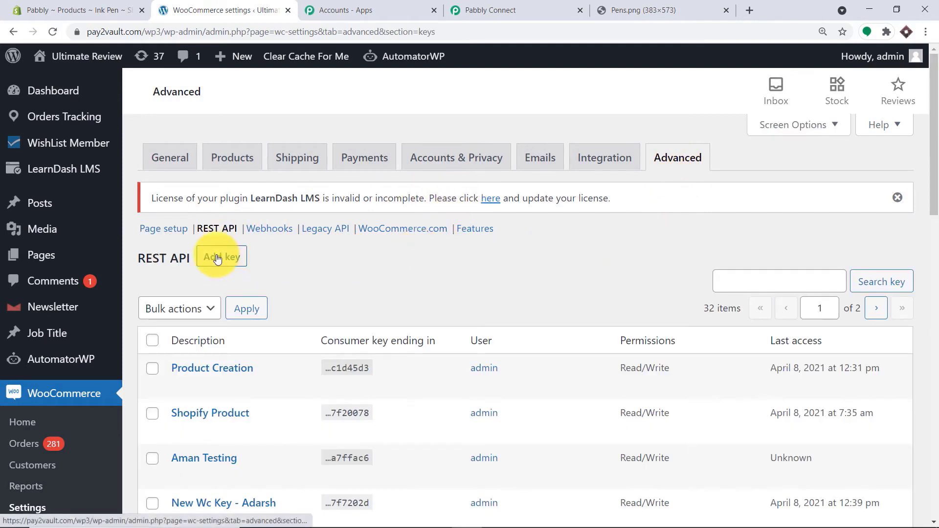
click(230, 261)
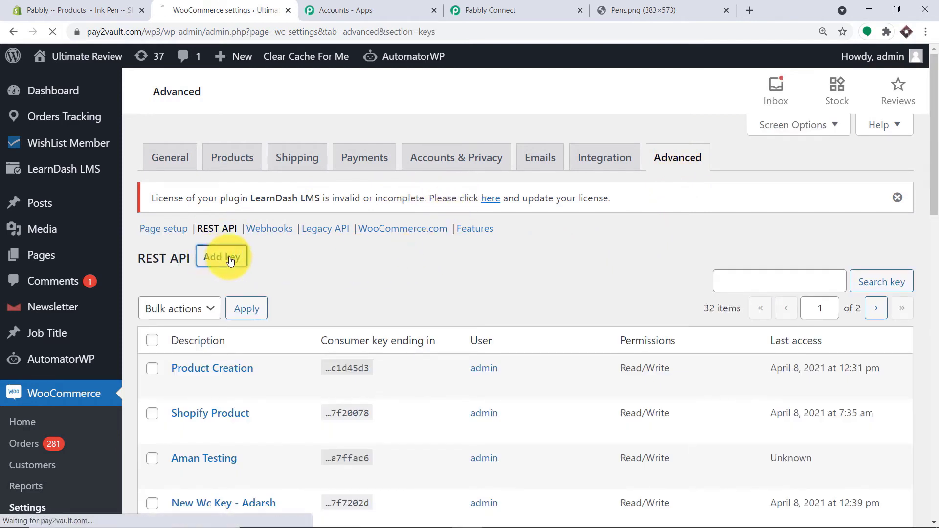
click(351, 300)
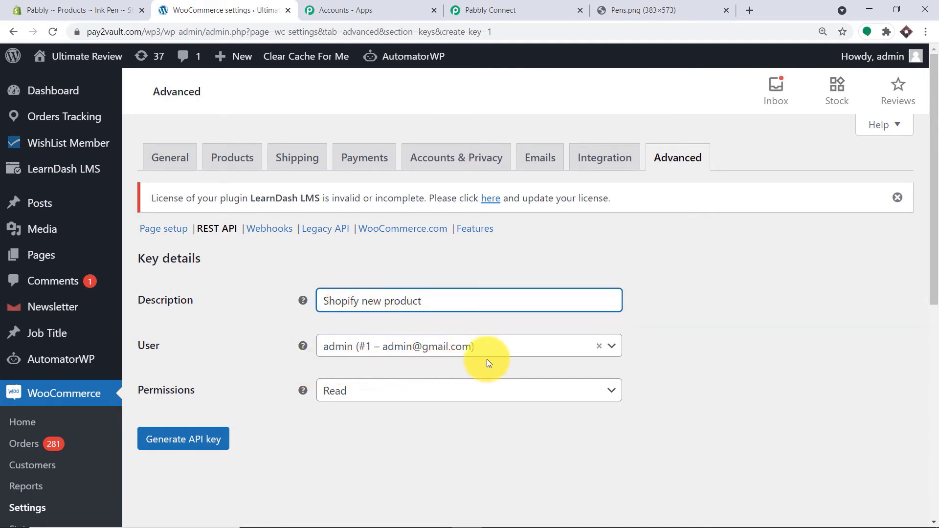
click(371, 394)
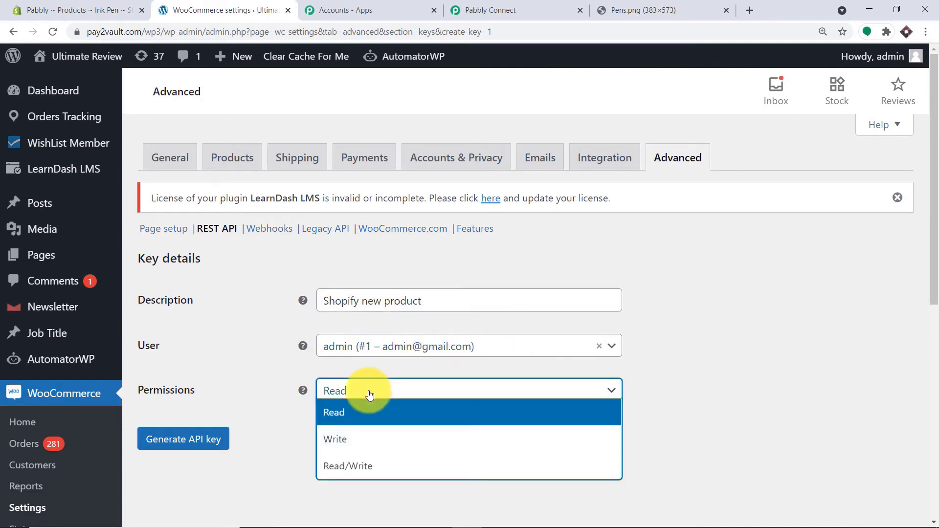
click(364, 468)
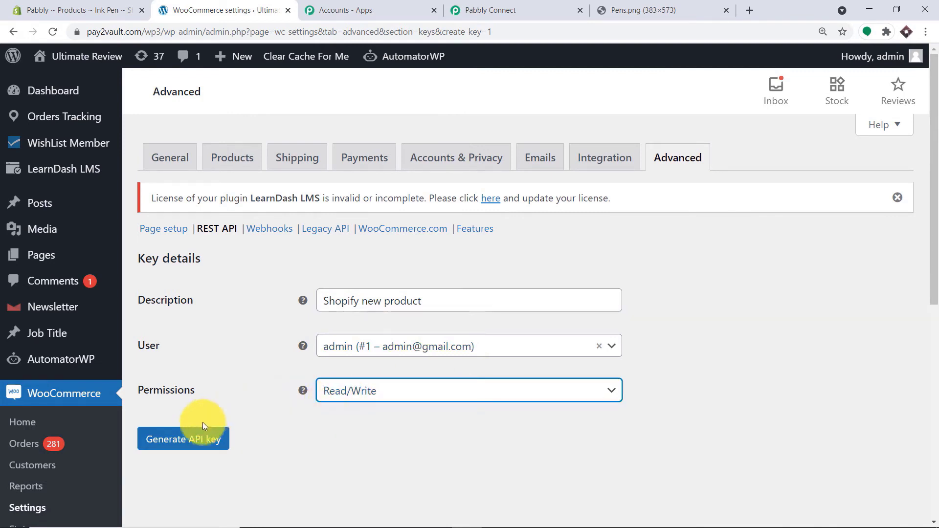
click(192, 443)
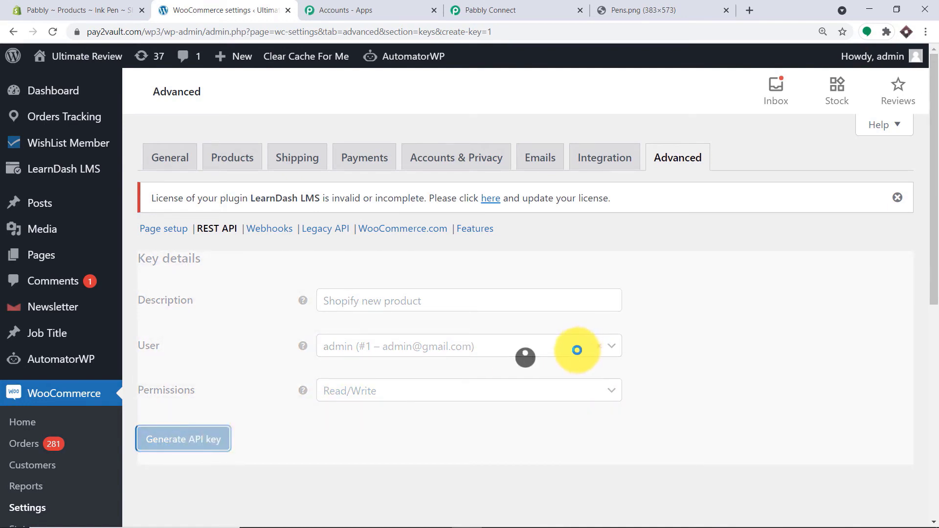
scroll(560, 368, down, 3)
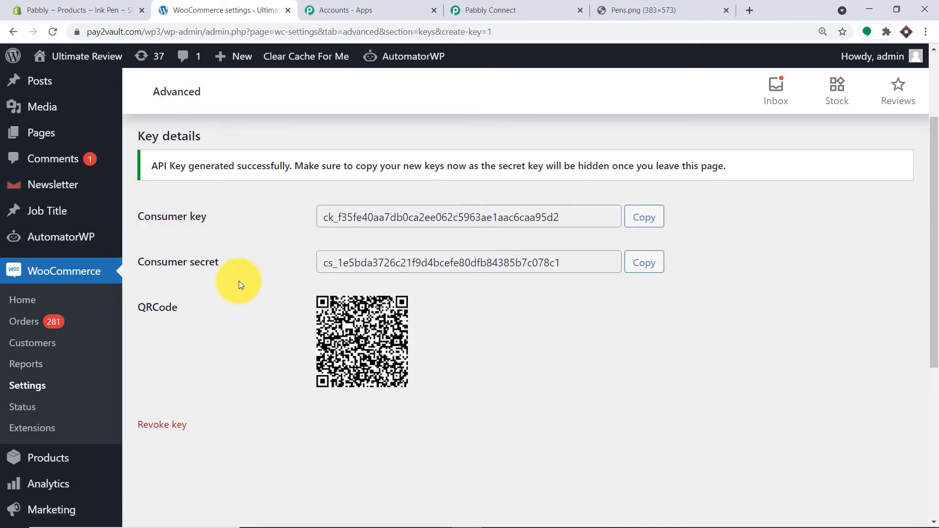
- Copy the new consumer key and paste it into Pabbly's Consumer Key field
click(645, 226)
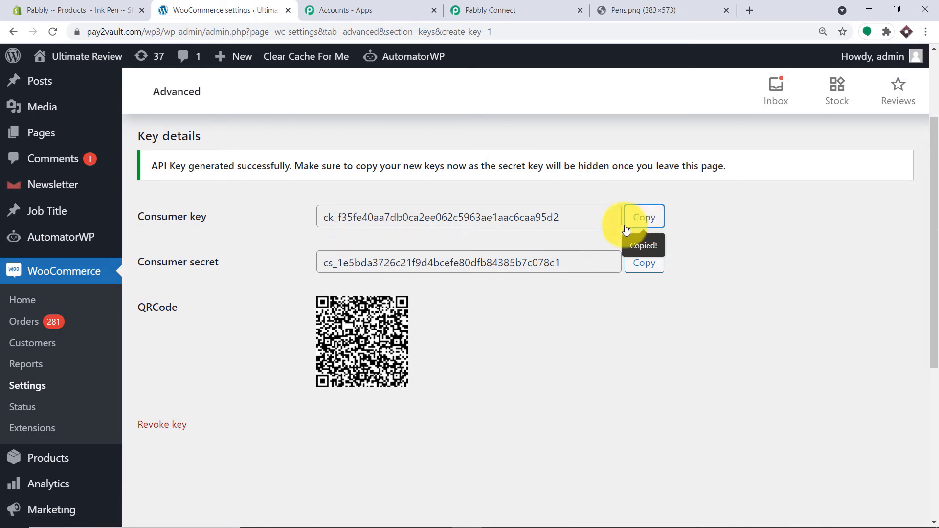
click(525, 10)
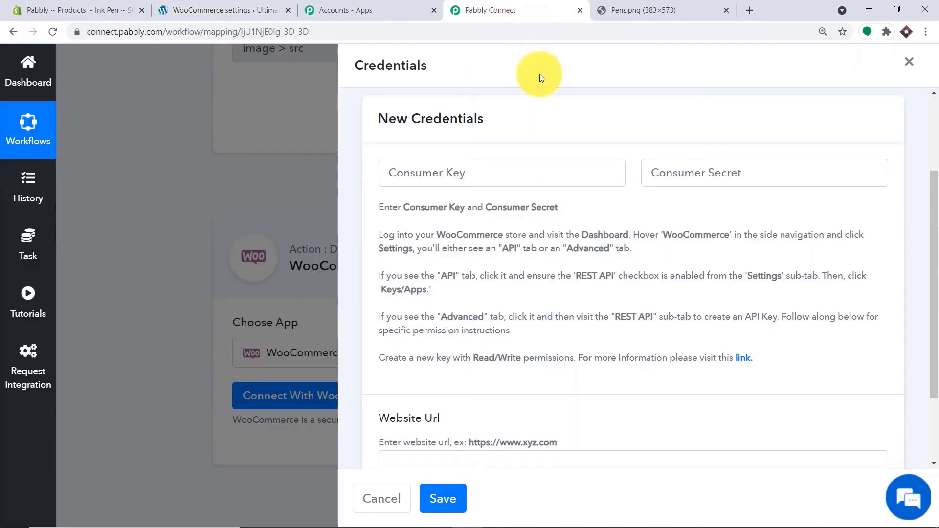
click(460, 172)
right_click(459, 175)
click(506, 265)
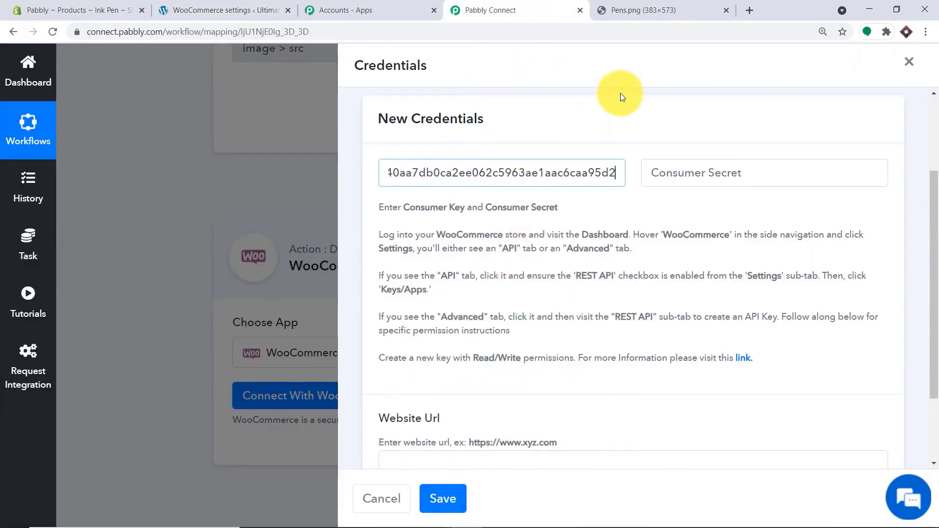
- Copy the new consumer secret and paste it into the Consumer Secret field
click(717, 178)
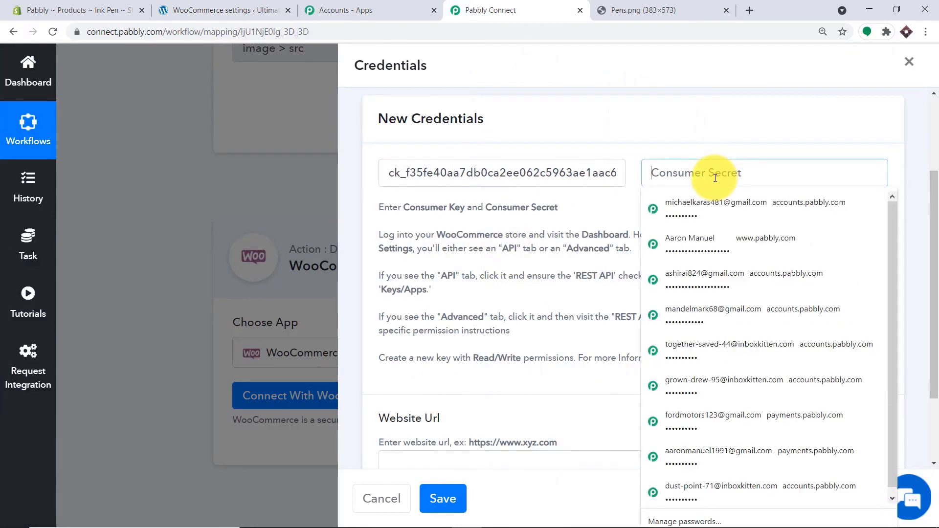
click(288, 5)
click(638, 268)
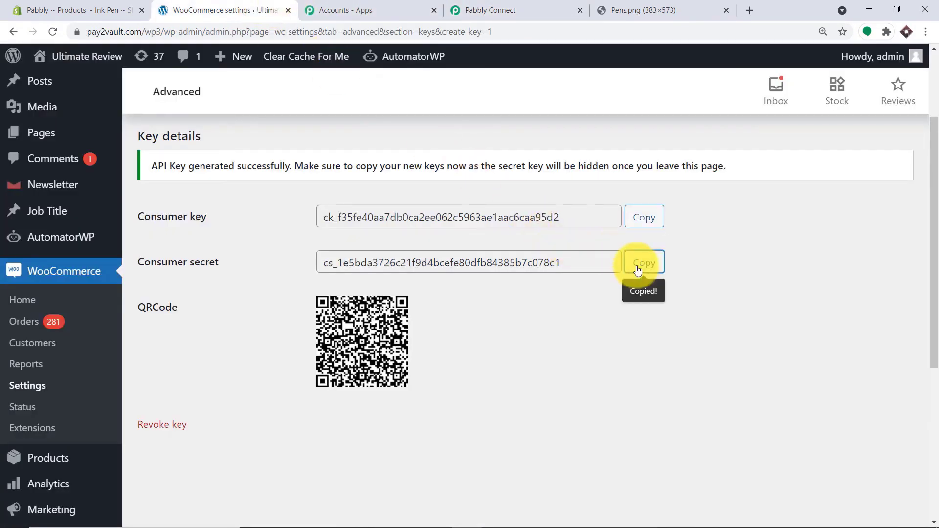
click(477, 9)
click(641, 171)
right_click(663, 175)
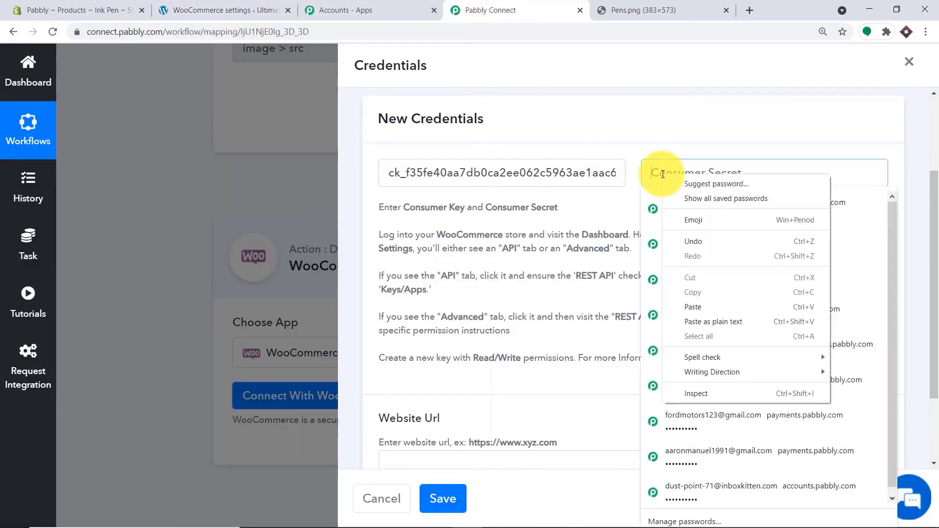
click(706, 308)
scroll(489, 292, down, 1)
scroll(489, 291, down, 1)
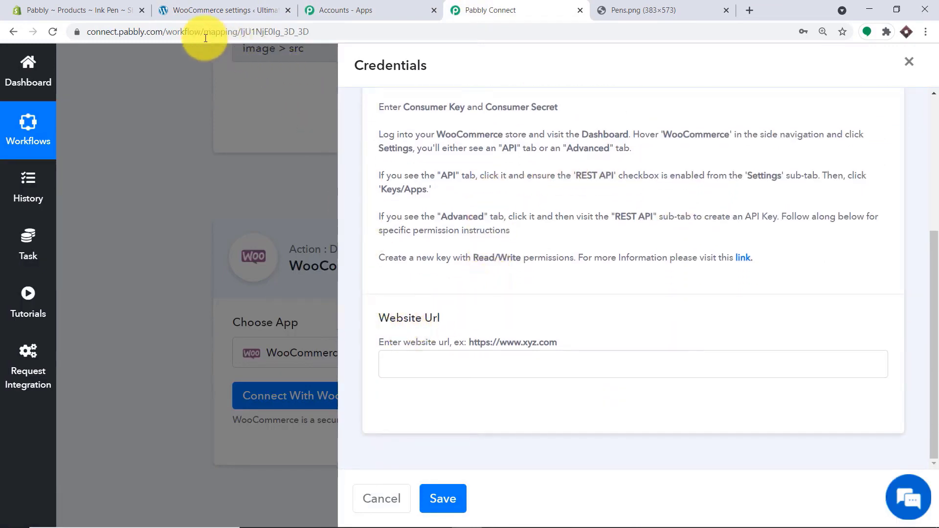
click(164, 10)
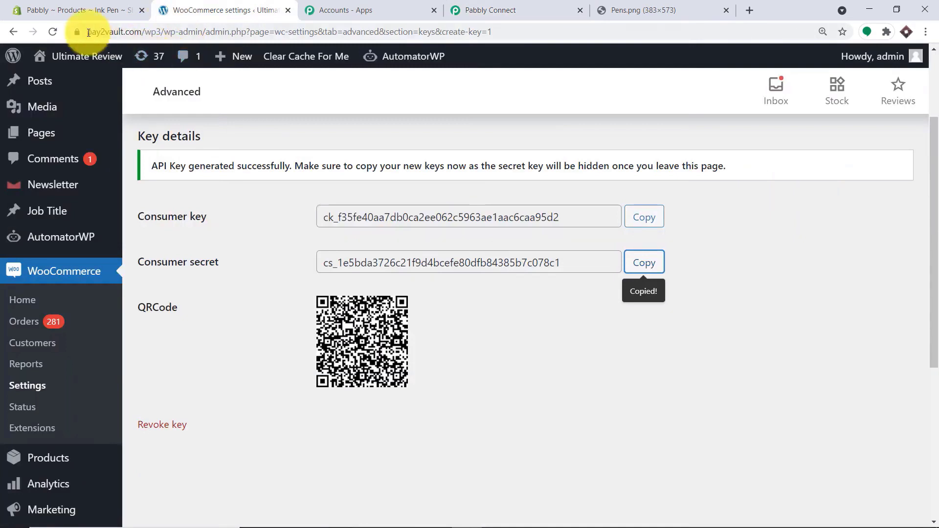
drag(166, 31, 13, 31)
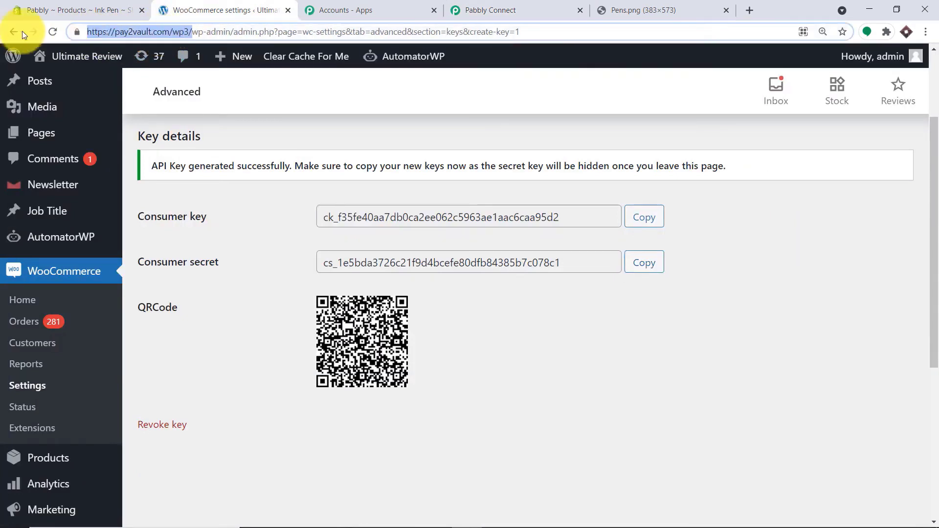
right_click(124, 35)
click(158, 102)
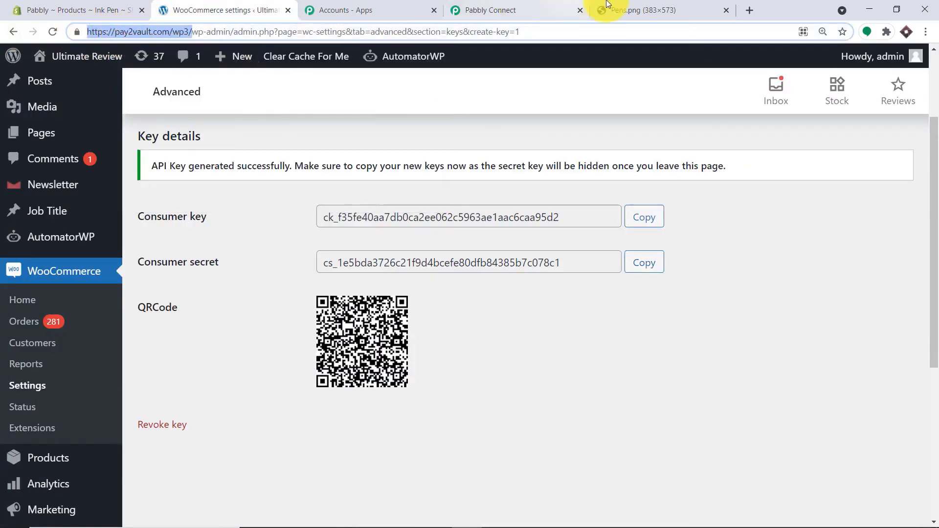
click(553, 6)
click(440, 360)
right_click(439, 359)
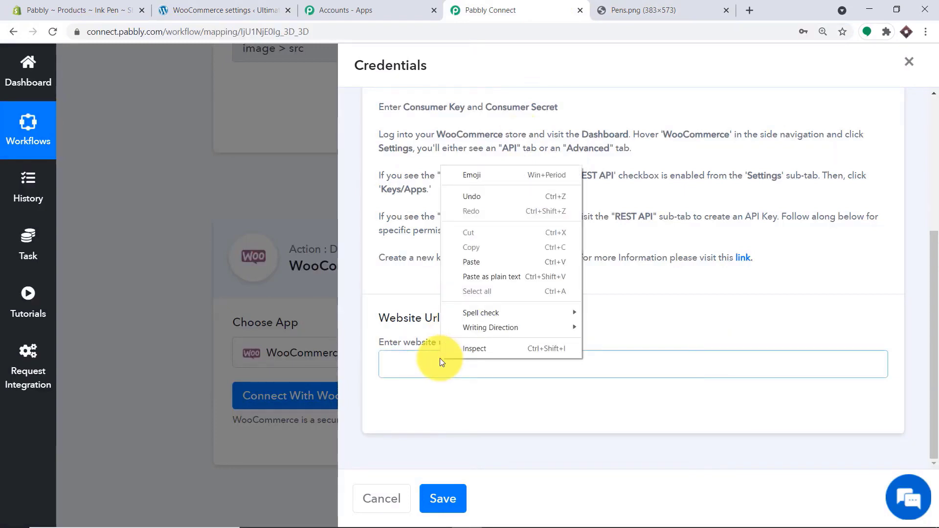
click(487, 269)
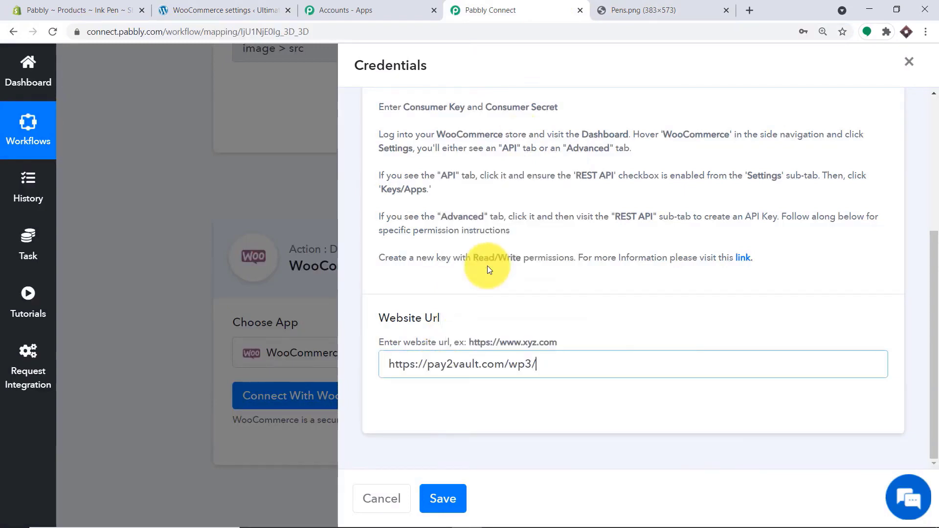
scroll(491, 263, up, 4)
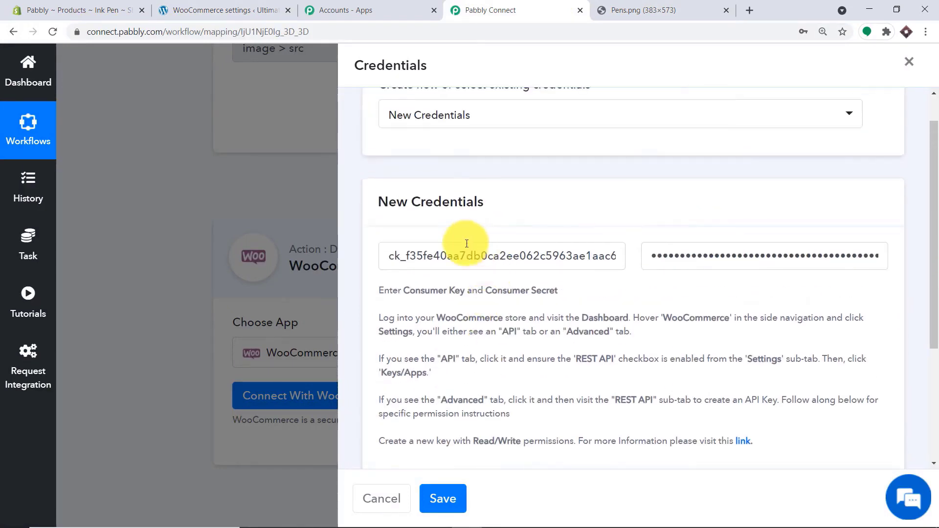
scroll(652, 269, down, 4)
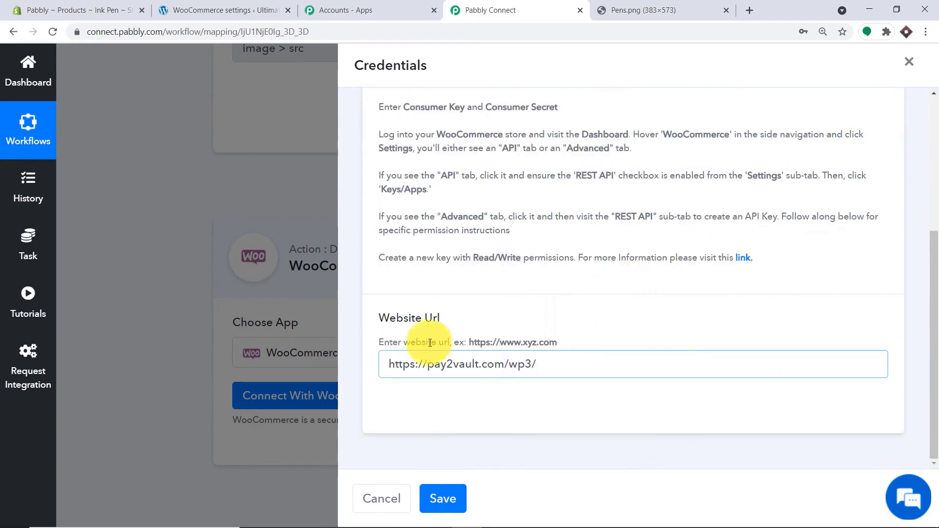
click(449, 498)
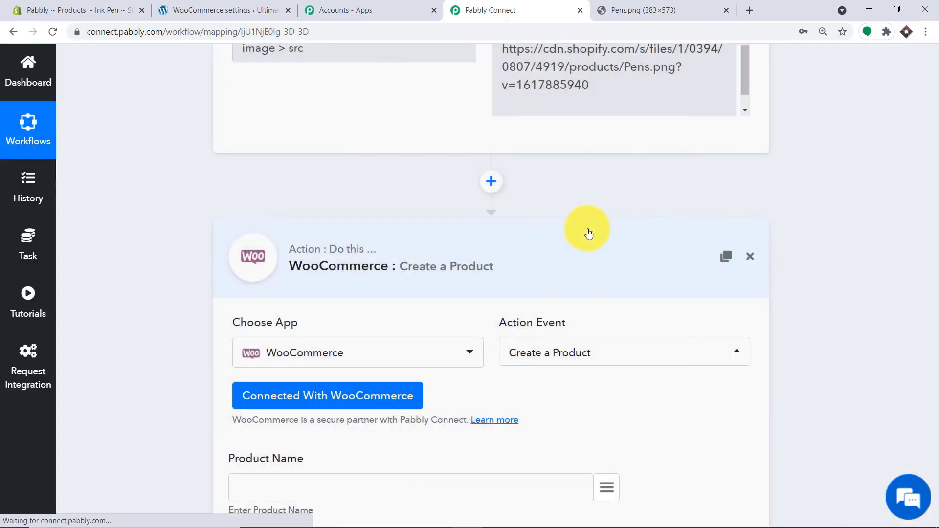
- Map the Shopify product title (Ink Pen) into the WooCommerce Product Name field
scroll(593, 238, down, 6)
scroll(592, 239, down, 16)
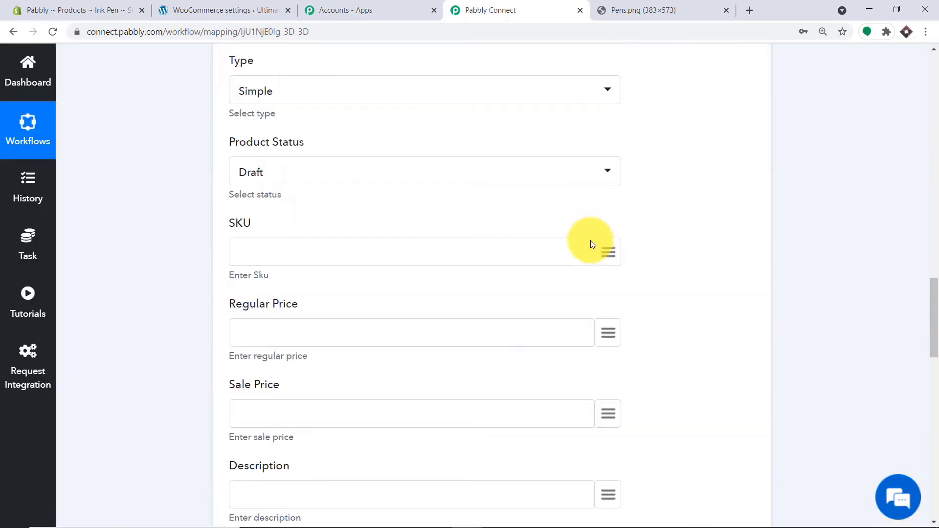
scroll(588, 247, down, 3)
scroll(587, 245, up, 17)
scroll(581, 240, up, 6)
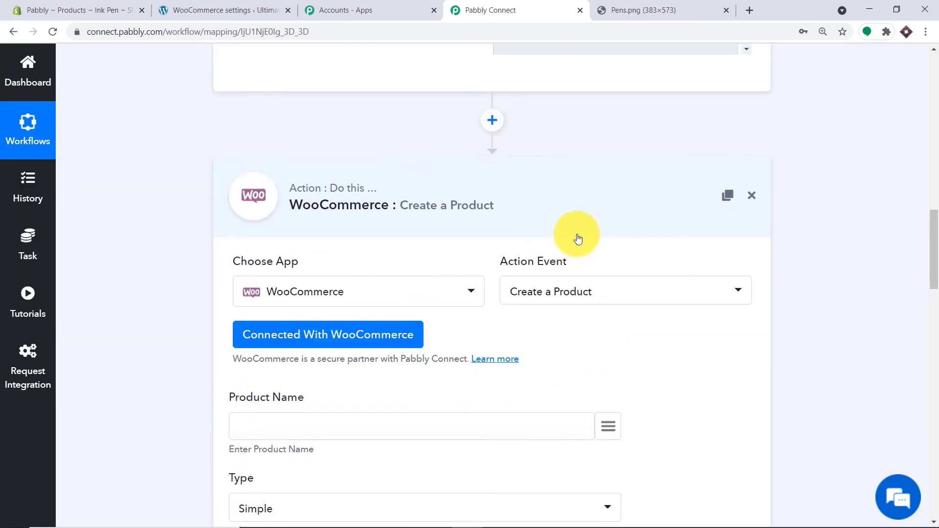
scroll(578, 238, down, 4)
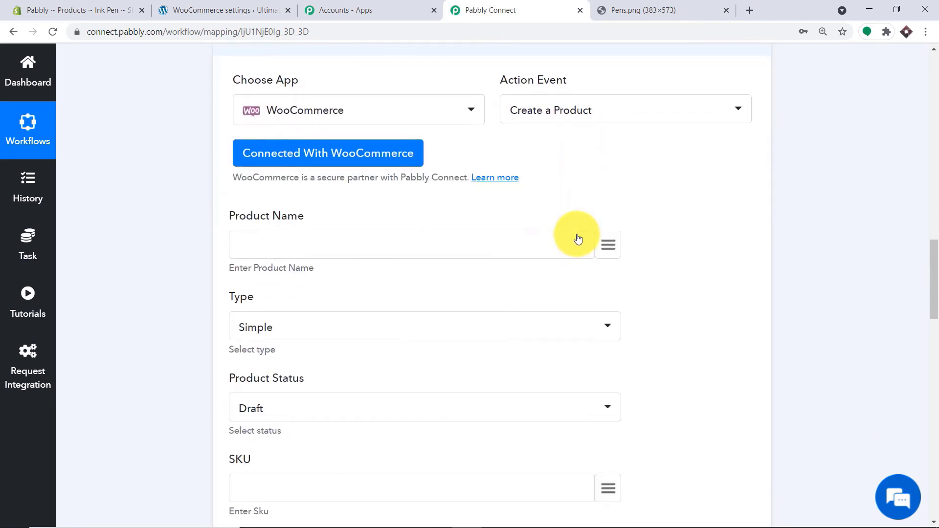
click(609, 244)
click(316, 328)
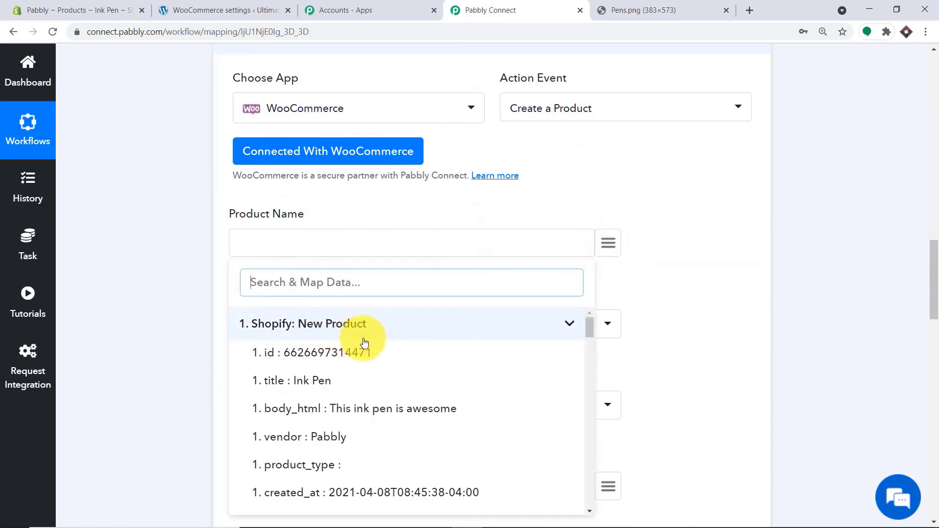
click(311, 382)
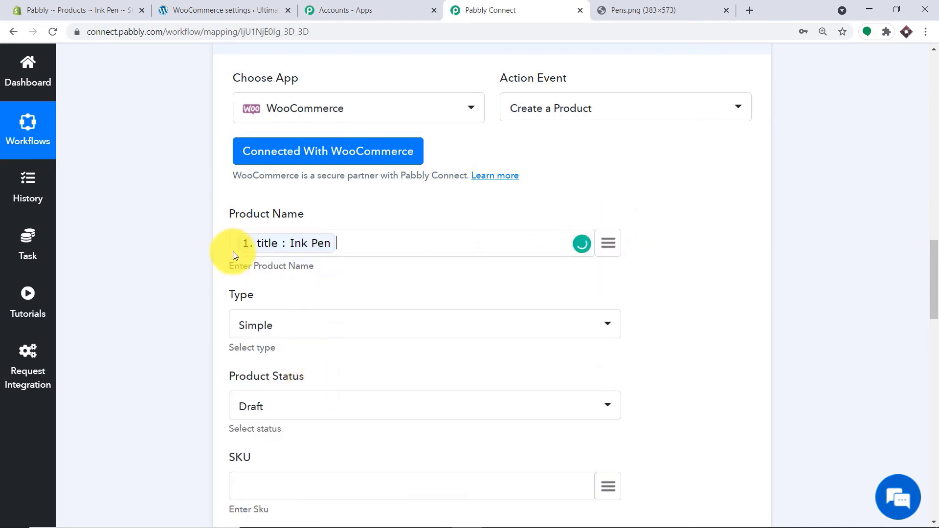
- Set the product type to Simple and the product status to Publish
scroll(321, 257, down, 3)
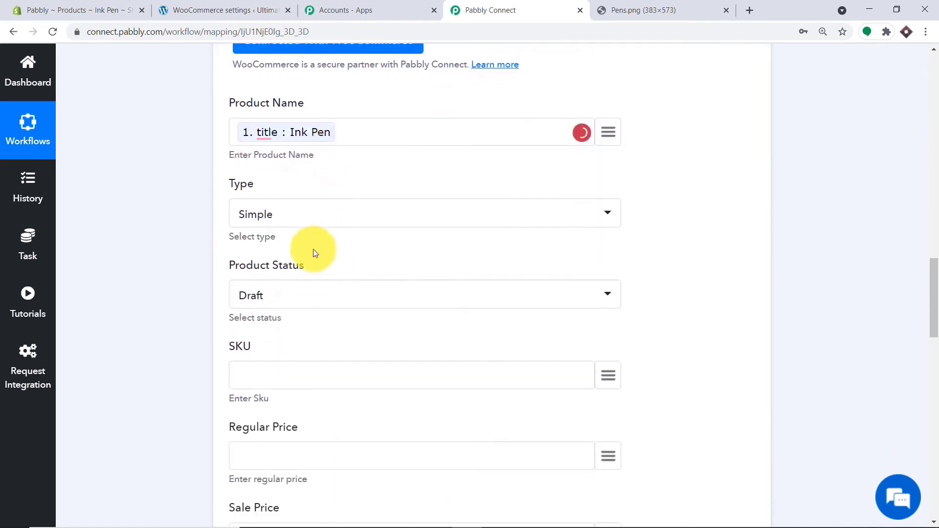
click(294, 203)
click(295, 273)
scroll(318, 225, down, 3)
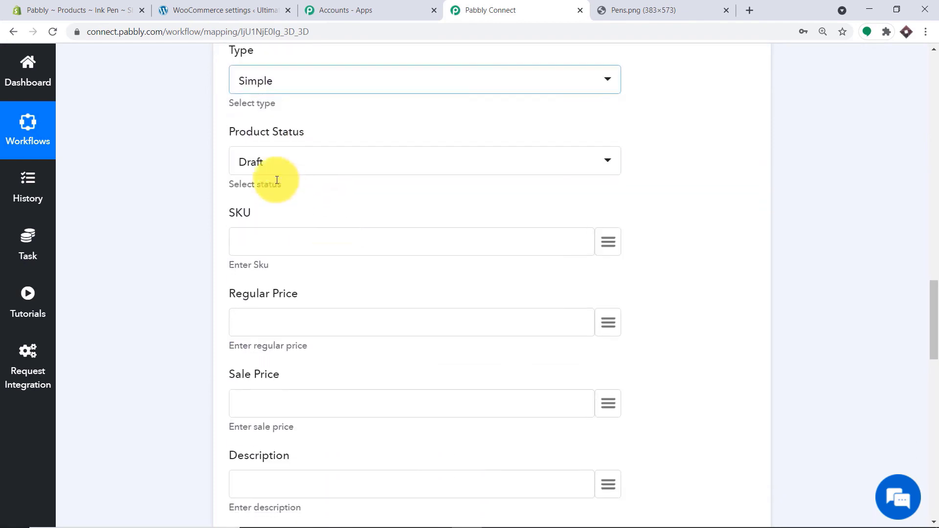
click(274, 169)
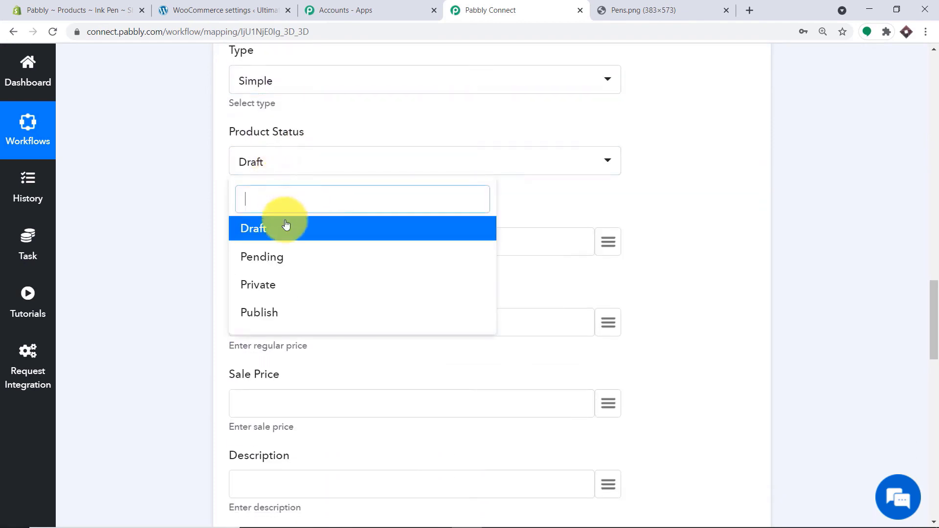
click(273, 312)
- Map the Shopify variant SKU (1000) into the SKU field
scroll(376, 209, down, 1)
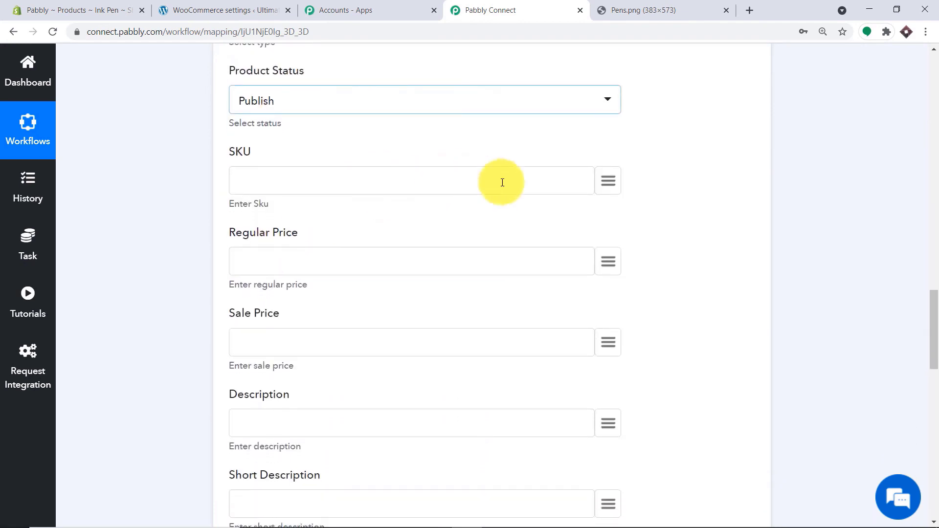
click(608, 182)
click(365, 261)
scroll(346, 351, down, 5)
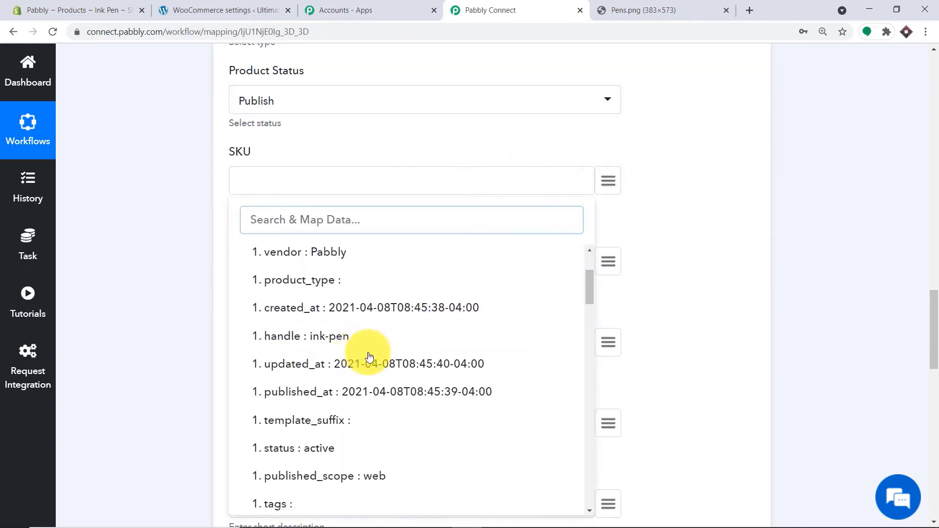
scroll(381, 360, down, 2)
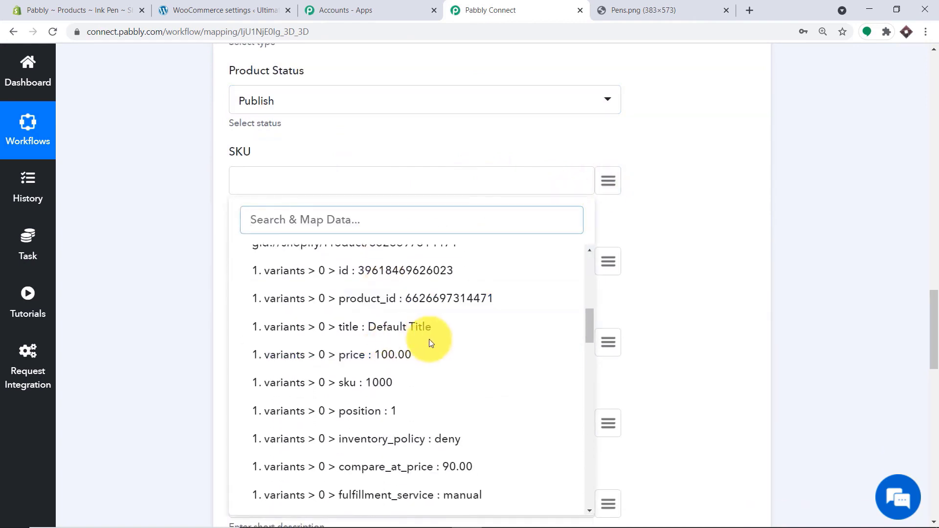
click(377, 382)
- Map variant price 100.00 into Regular Price and compare_at_price 90.00 into Sale Price
scroll(459, 233, down, 2)
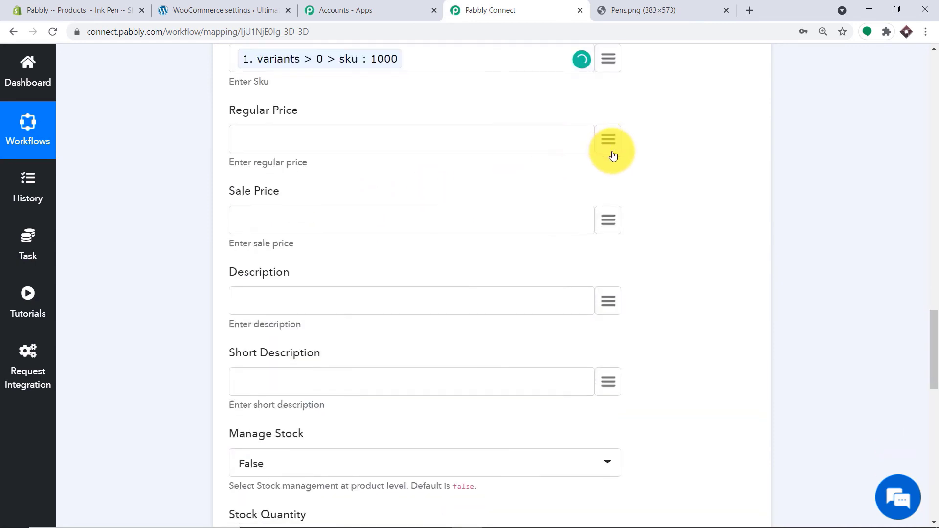
click(608, 139)
scroll(369, 268, down, 10)
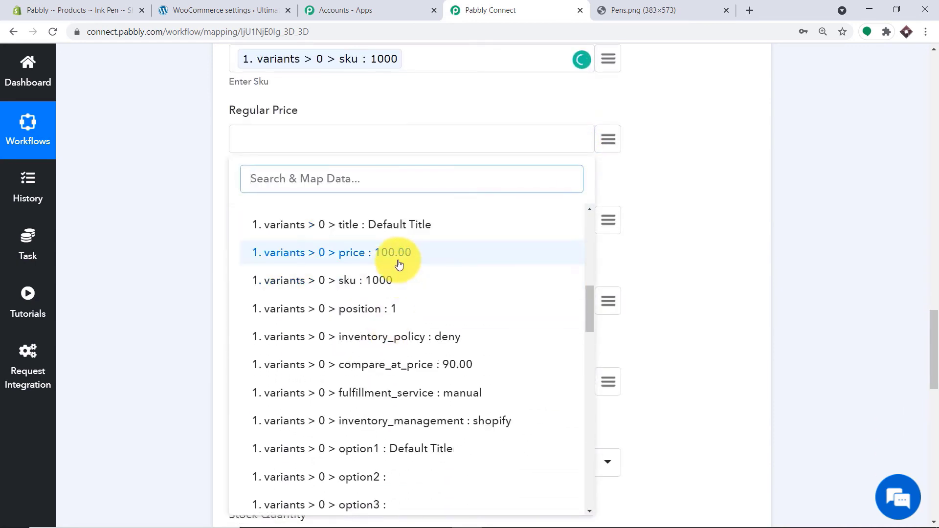
click(400, 264)
scroll(440, 245, down, 3)
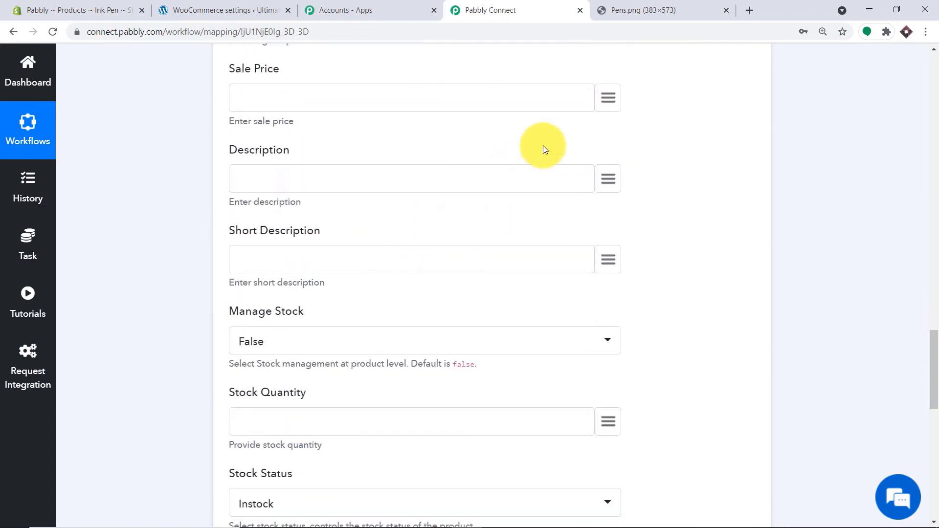
click(604, 101)
click(361, 176)
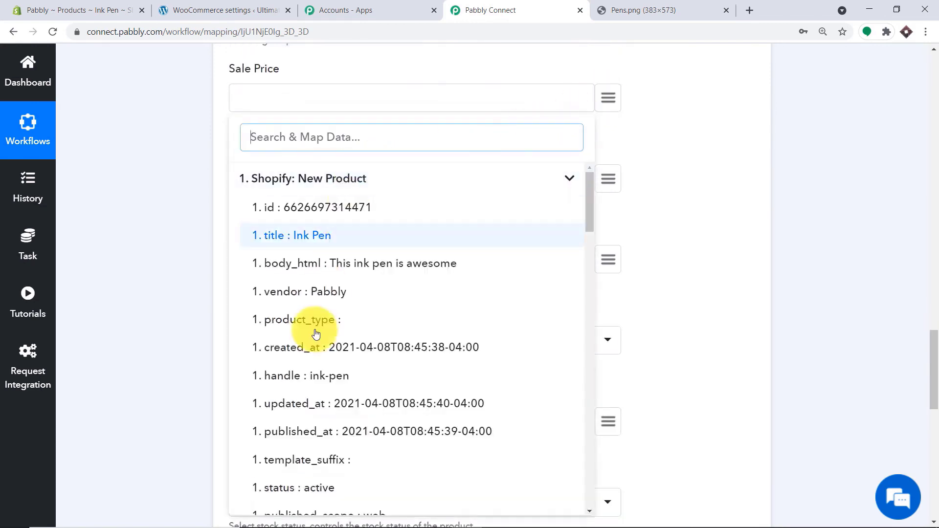
scroll(342, 318, down, 3)
scroll(359, 349, down, 7)
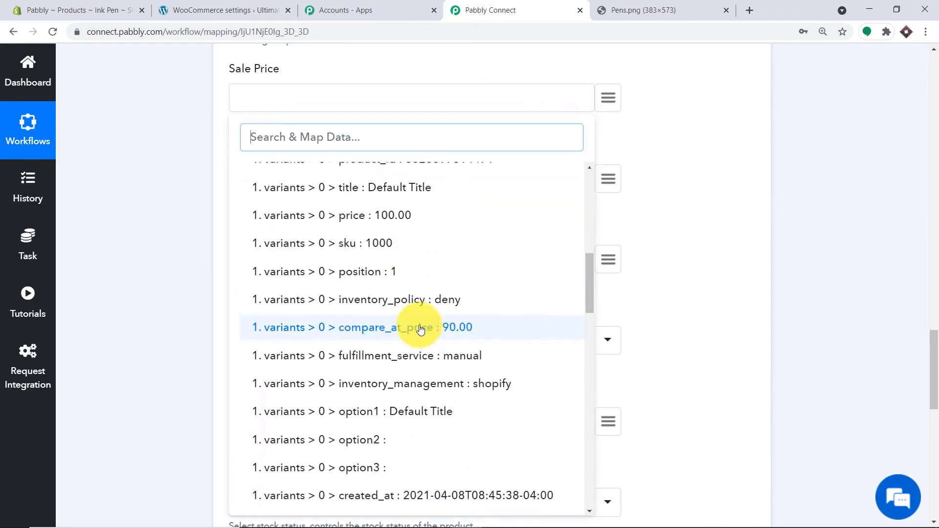
click(449, 329)
- Map the Shopify product description into the Description field
scroll(538, 244, down, 2)
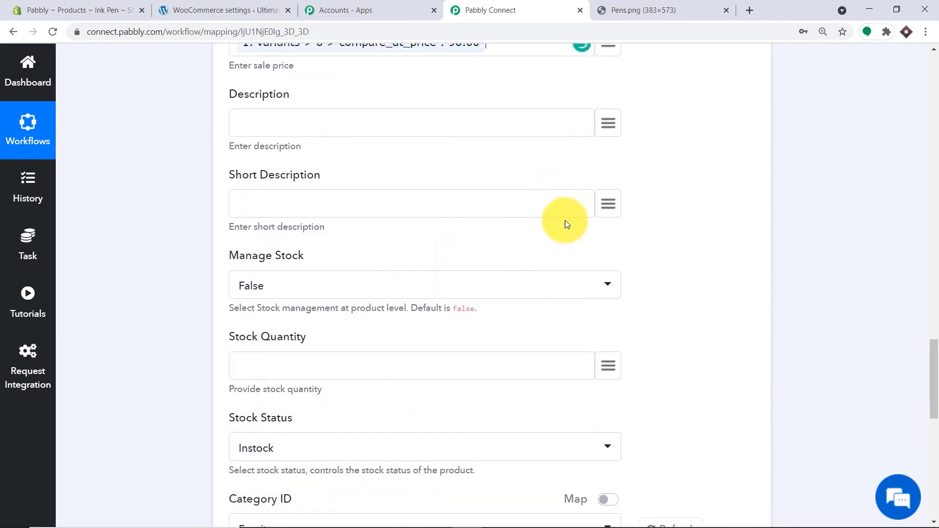
click(607, 119)
click(455, 196)
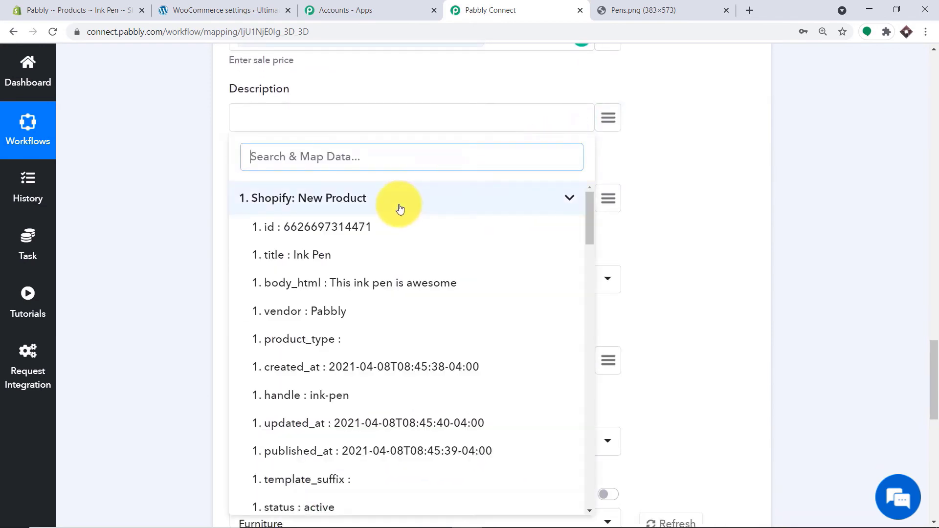
click(335, 259)
click(336, 291)
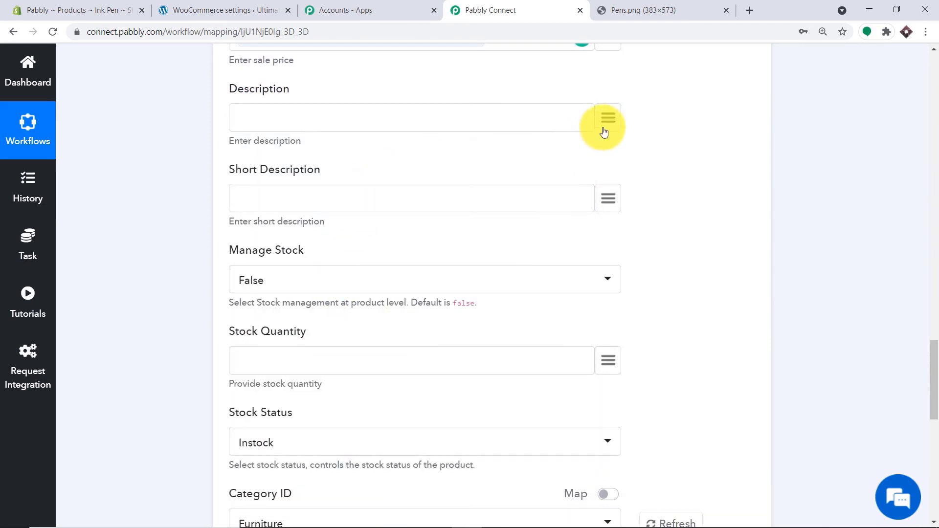
click(607, 120)
click(344, 283)
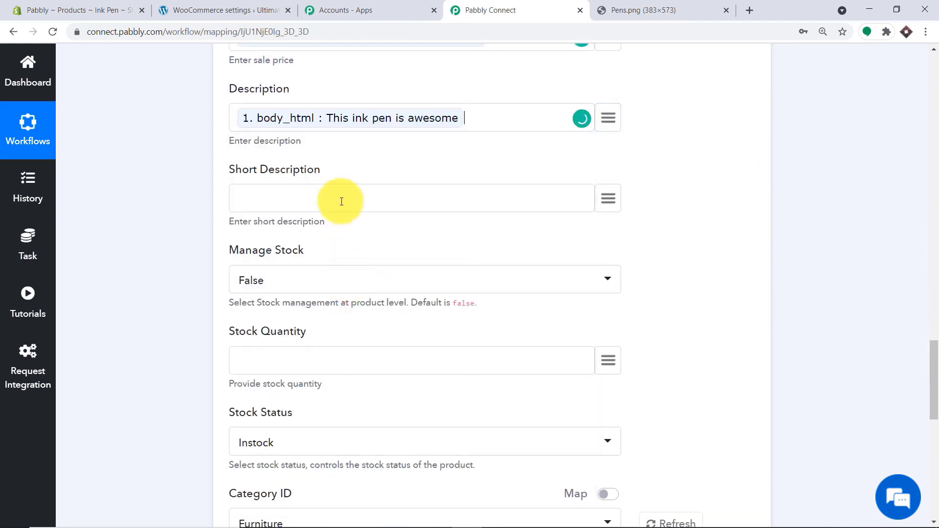
- Set Manage Stock to True
scroll(413, 172, down, 1)
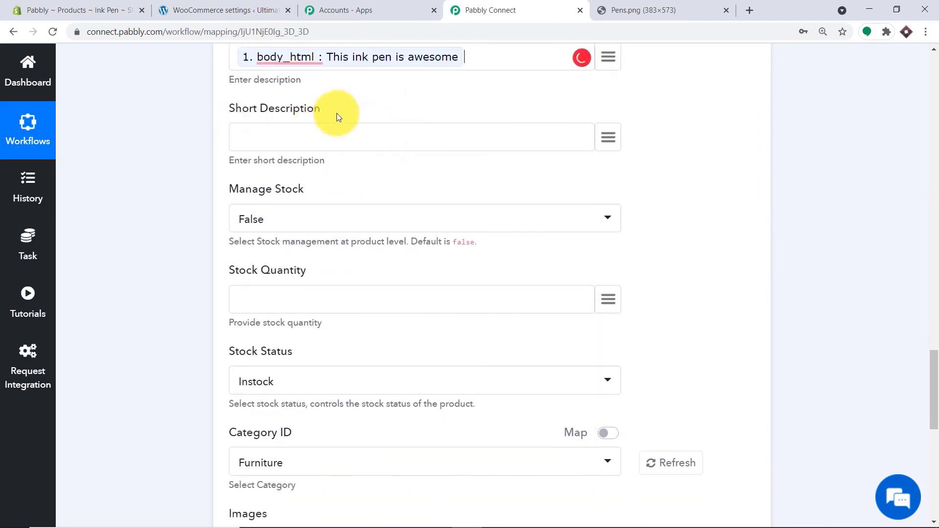
scroll(255, 181, down, 1)
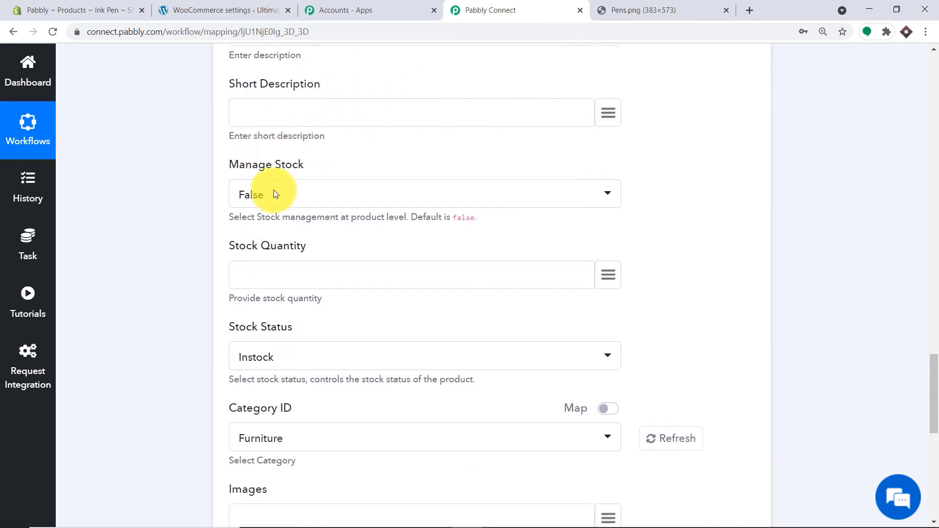
click(307, 163)
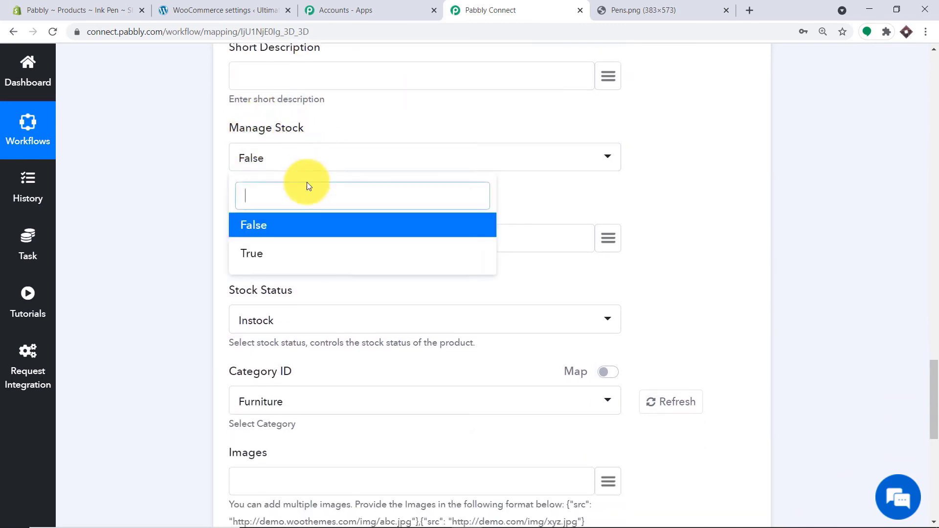
click(303, 227)
click(284, 158)
click(294, 252)
- Map Shopify variants > 0 > inventory_quantity into Stock Quantity
click(608, 238)
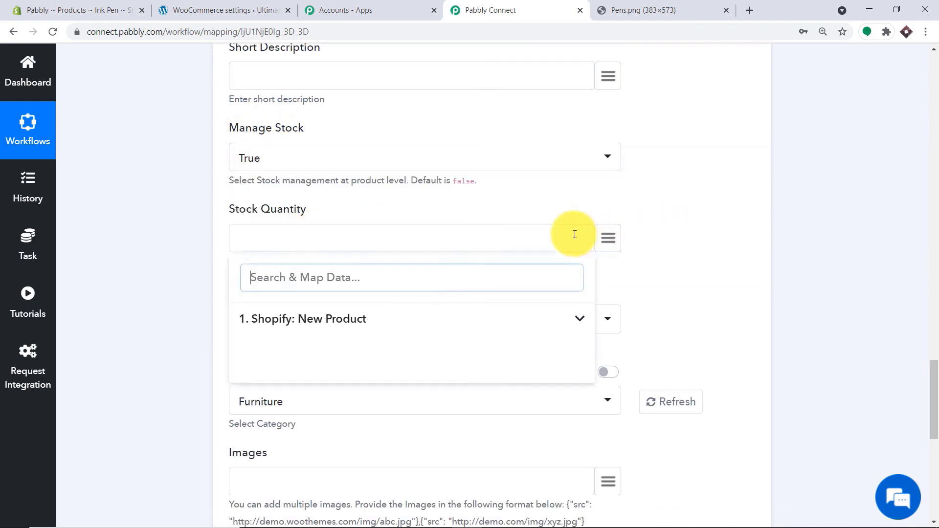
scroll(395, 267, down, 1)
click(306, 257)
scroll(361, 287, down, 3)
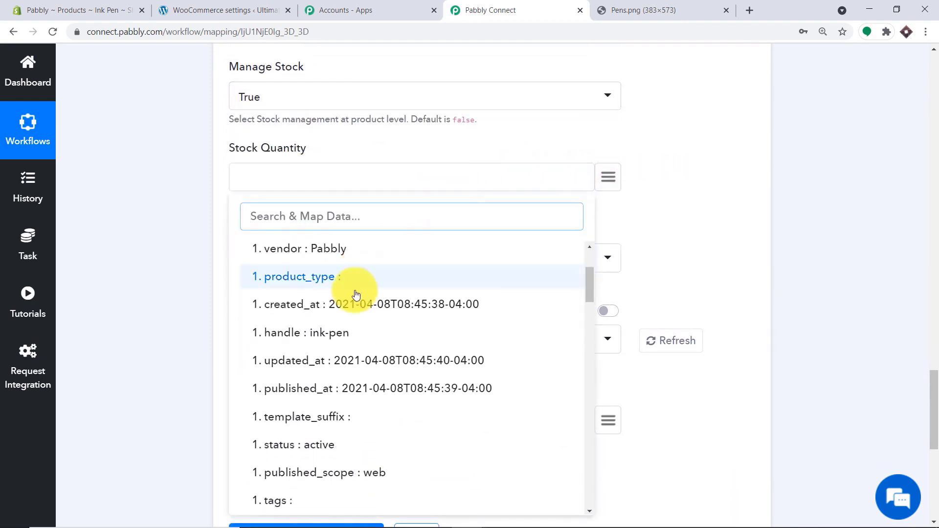
scroll(372, 318, down, 7)
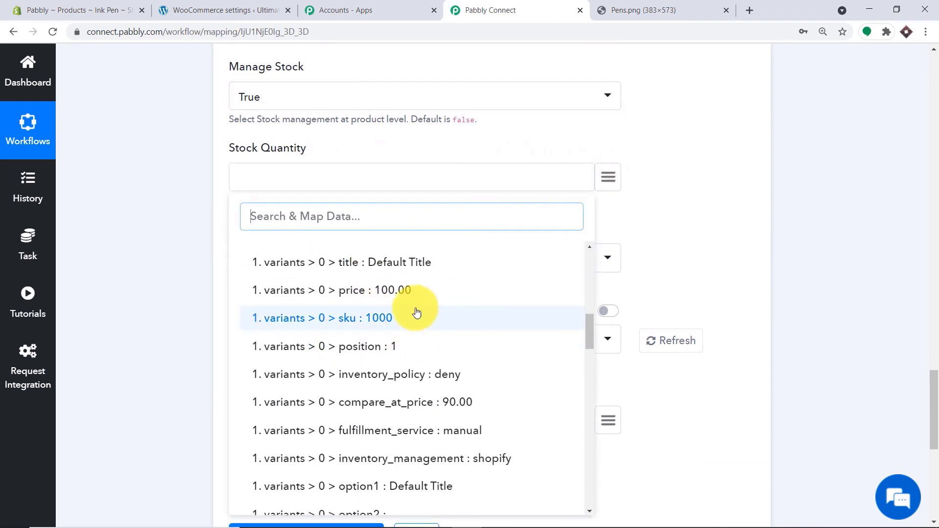
scroll(411, 302, down, 8)
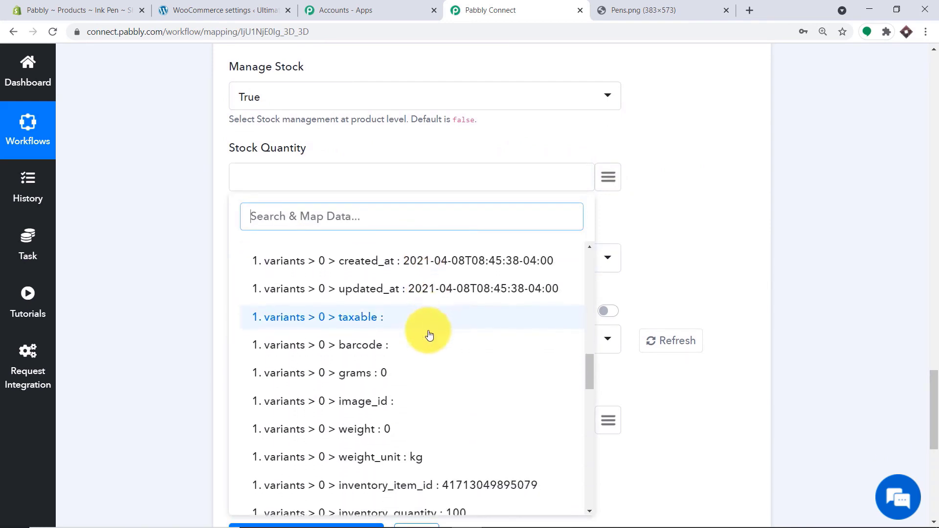
scroll(431, 323, down, 3)
click(440, 272)
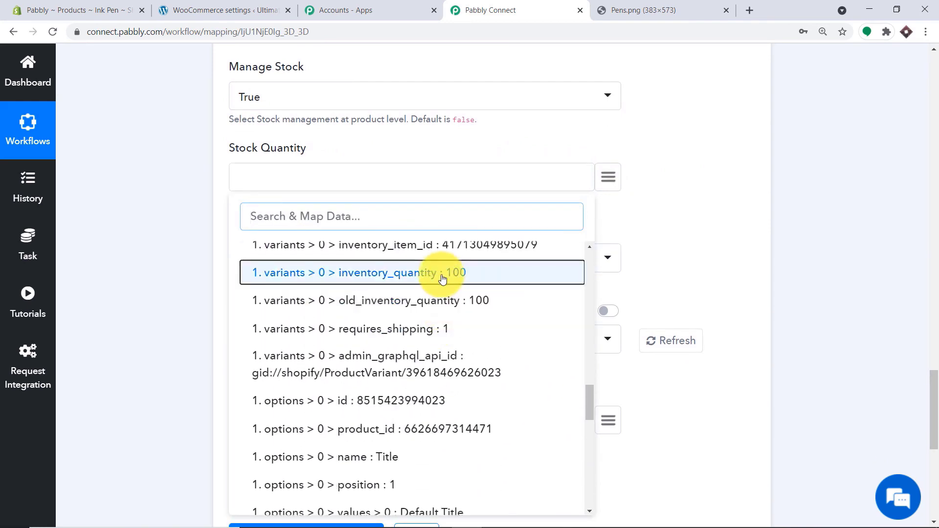
- Set the product category to Uncategorized
scroll(318, 225, down, 1)
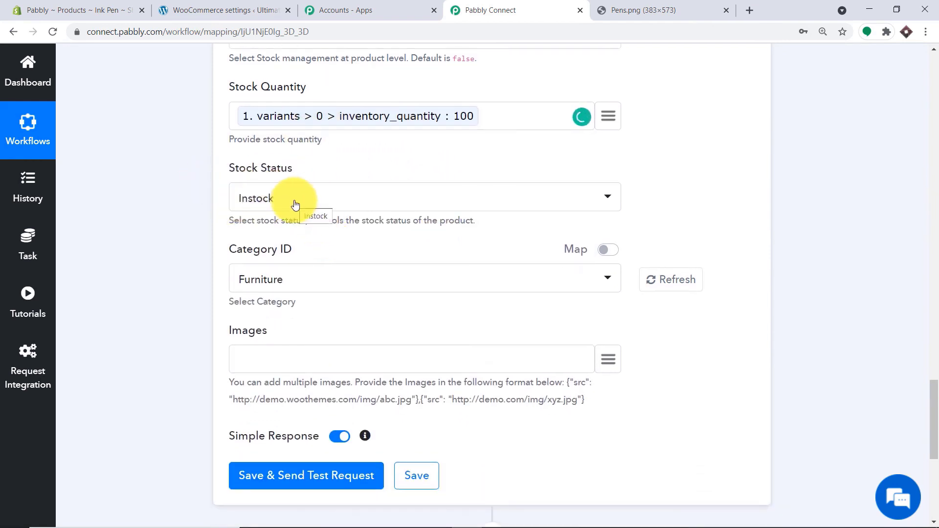
scroll(281, 265, down, 1)
click(277, 219)
click(287, 309)
- Copy the example {"src": ...} image format from the help text and paste it into Images
scroll(872, 289, up, 3)
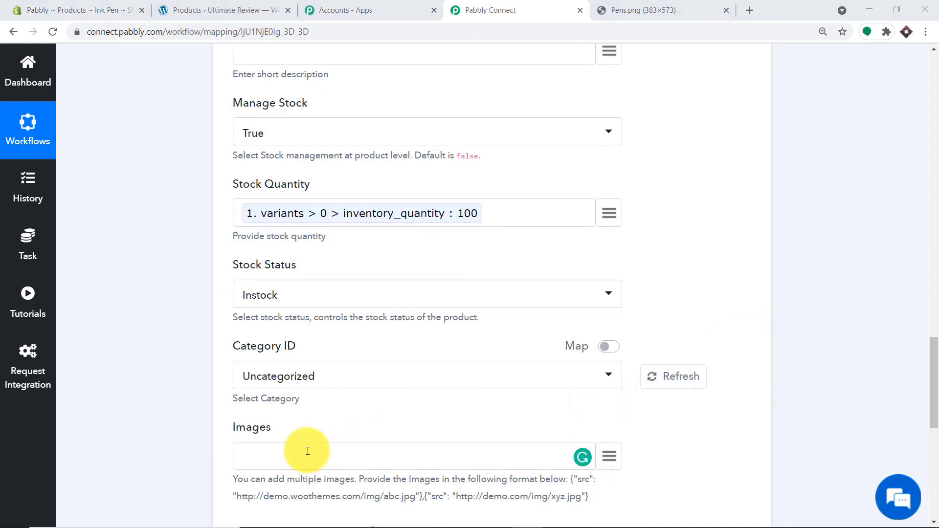
click(607, 9)
click(491, 10)
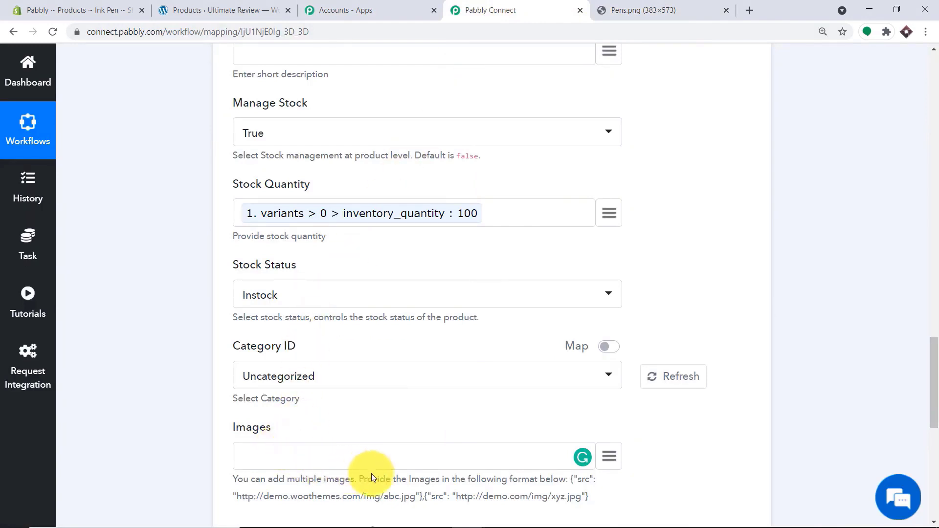
drag(424, 495, 573, 479)
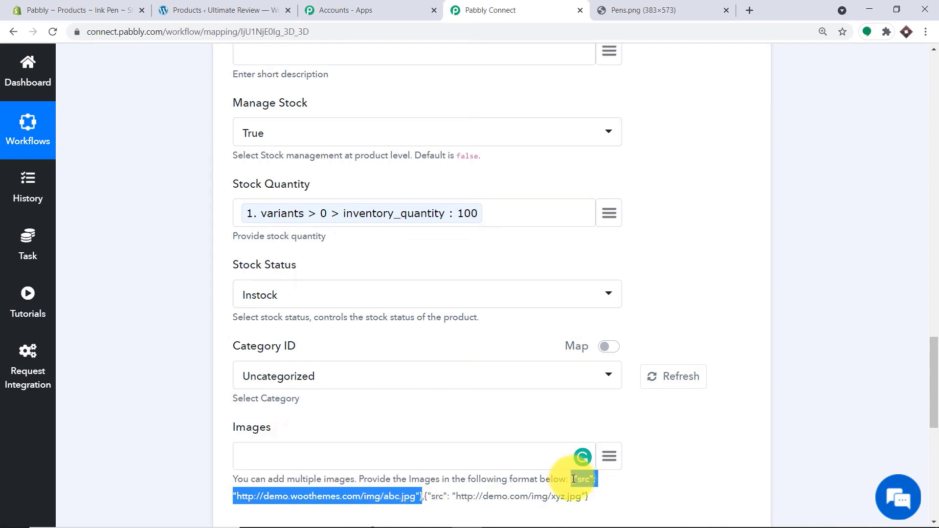
right_click(575, 477)
click(602, 418)
click(248, 454)
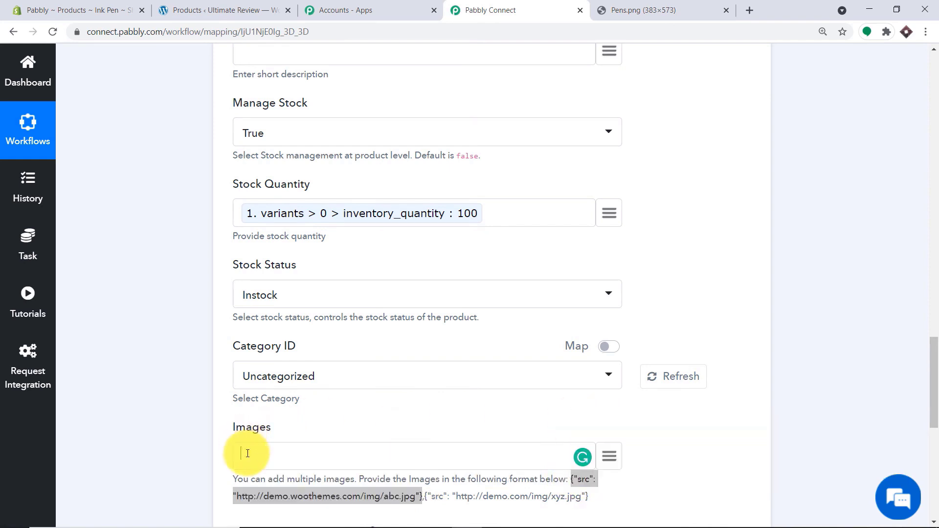
right_click(248, 454)
click(295, 354)
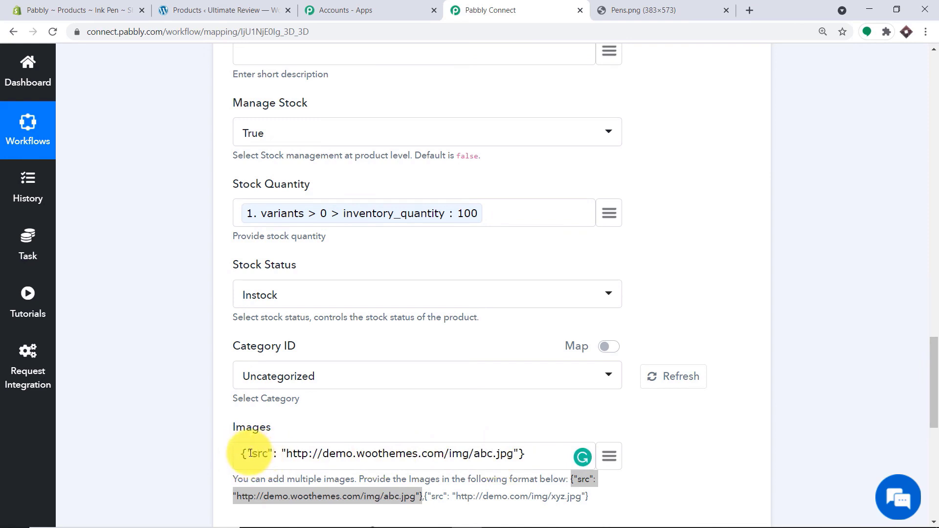
- Delete the demo URL so Images reads {"src": ""}, then bring up the mapping list
drag(286, 454, 513, 451)
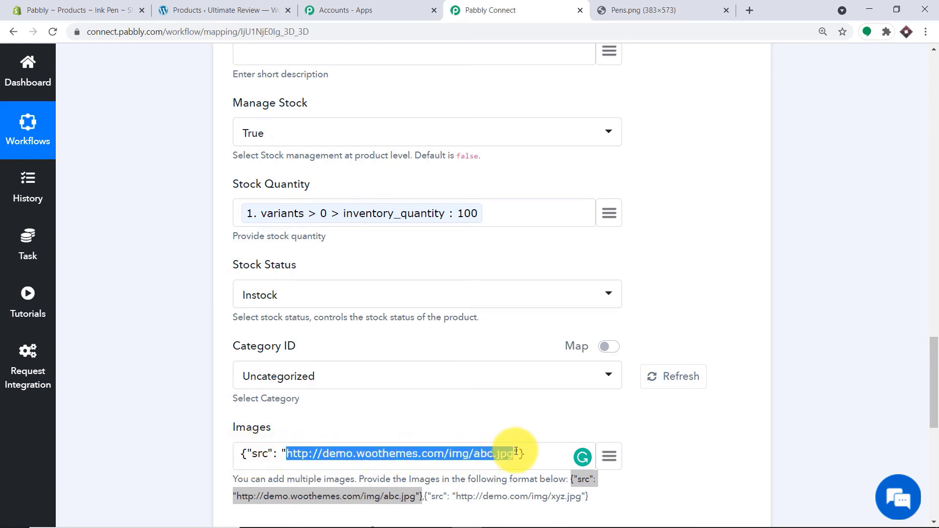
key(BackSpace)
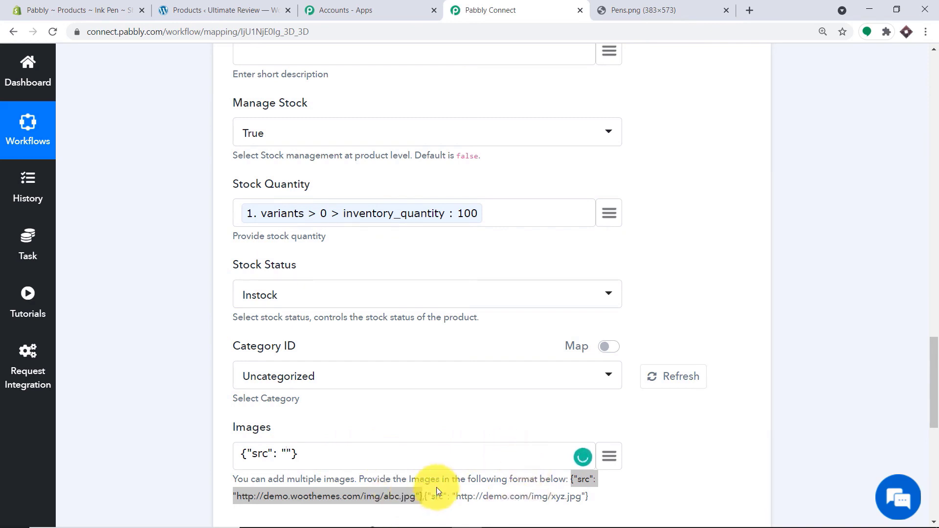
click(610, 457)
drag(935, 383, 933, 398)
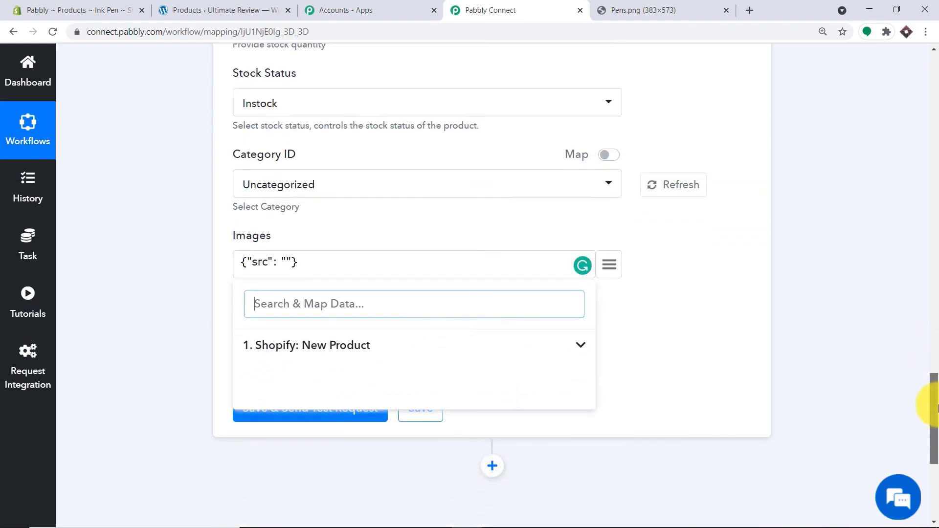
- Insert the Shopify image > src link into the Images template
click(343, 350)
scroll(420, 388, down, 20)
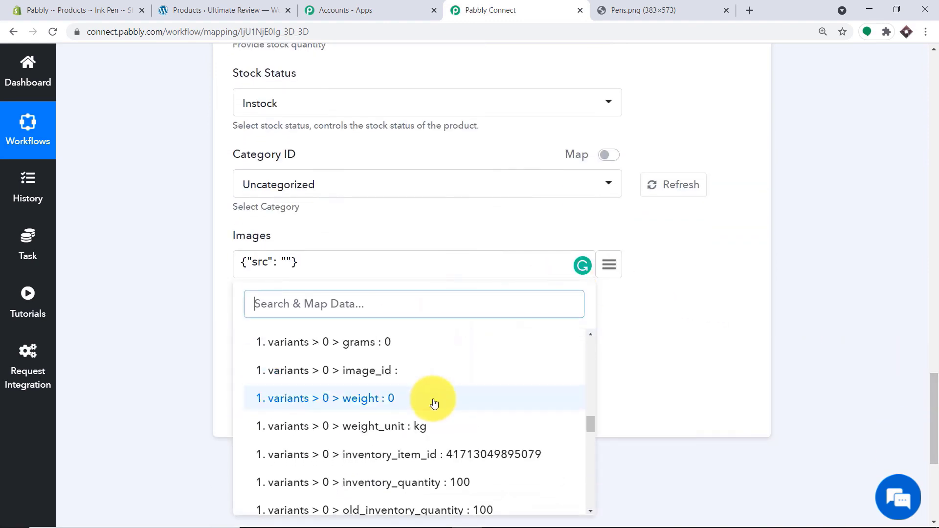
scroll(435, 407, up, 3)
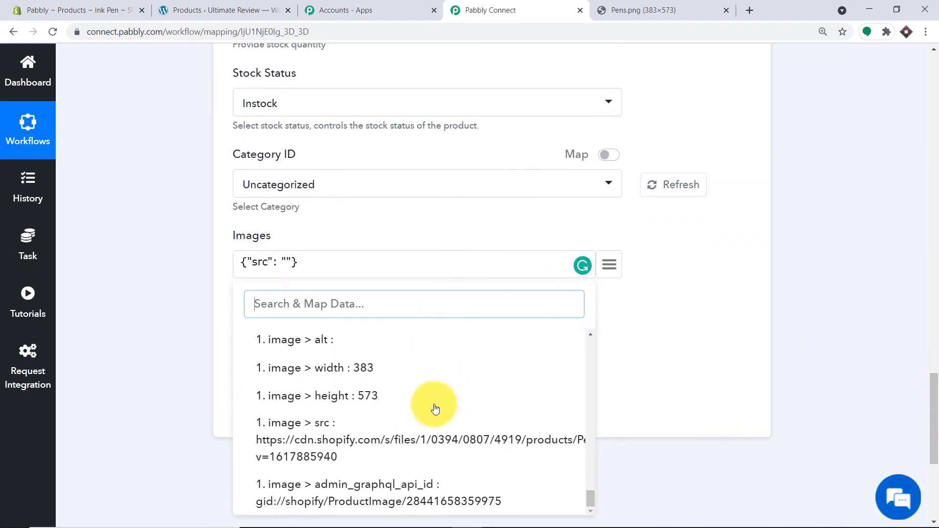
click(399, 438)
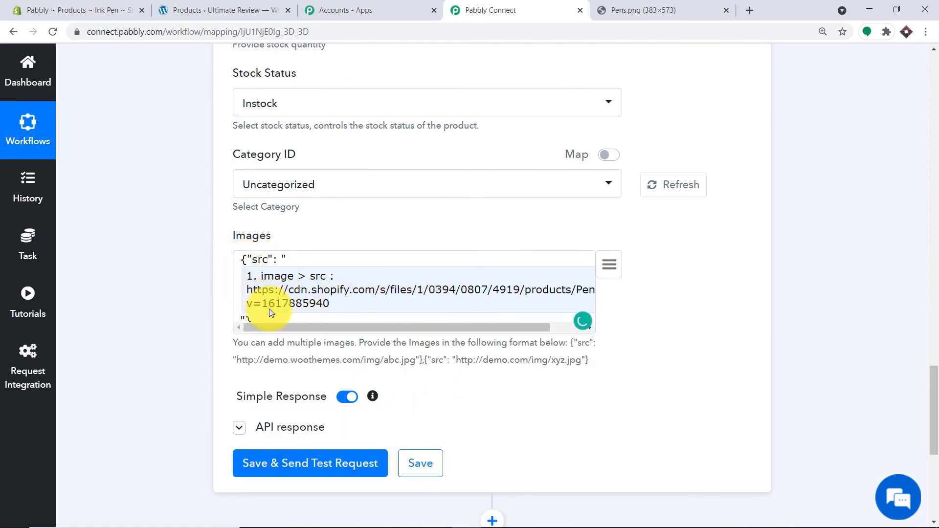
- Save and send a test request creating Ink Pen, then go to the WordPress Products list
scroll(318, 362, down, 1)
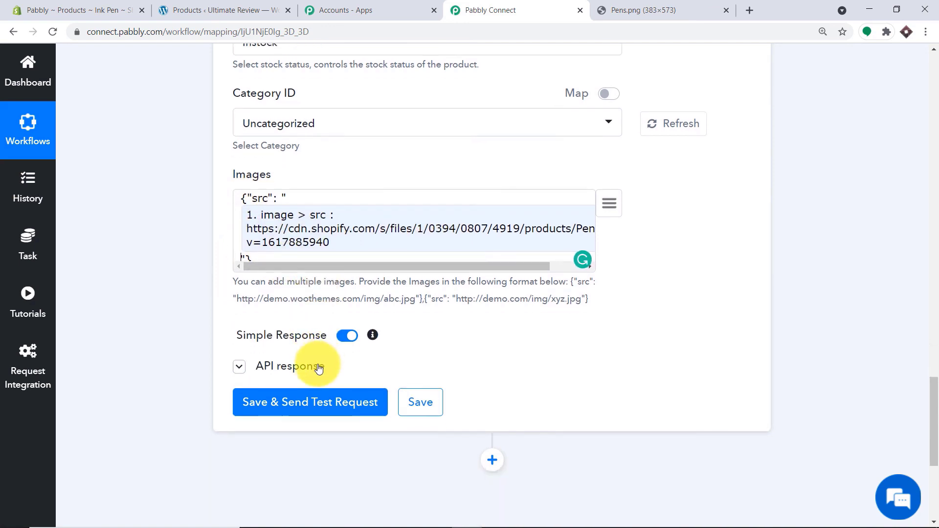
scroll(344, 275, up, 5)
scroll(345, 277, down, 6)
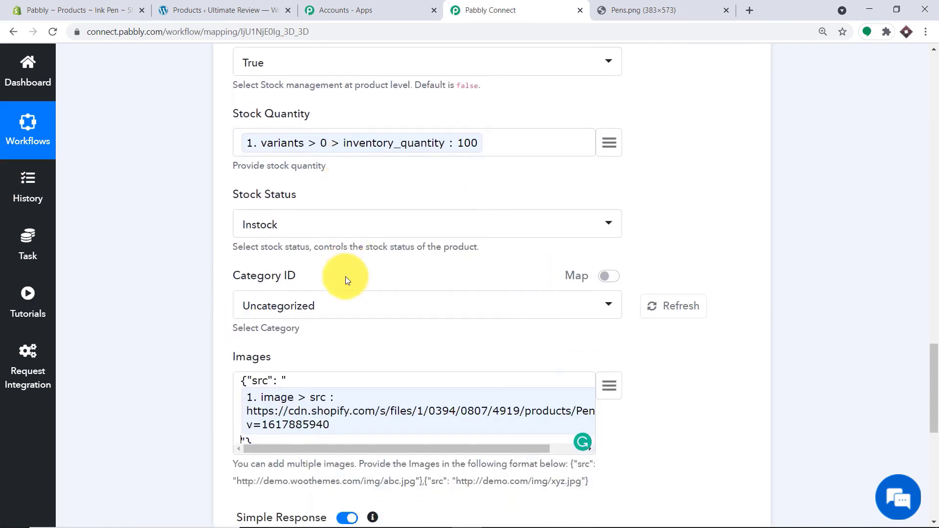
scroll(346, 281, down, 2)
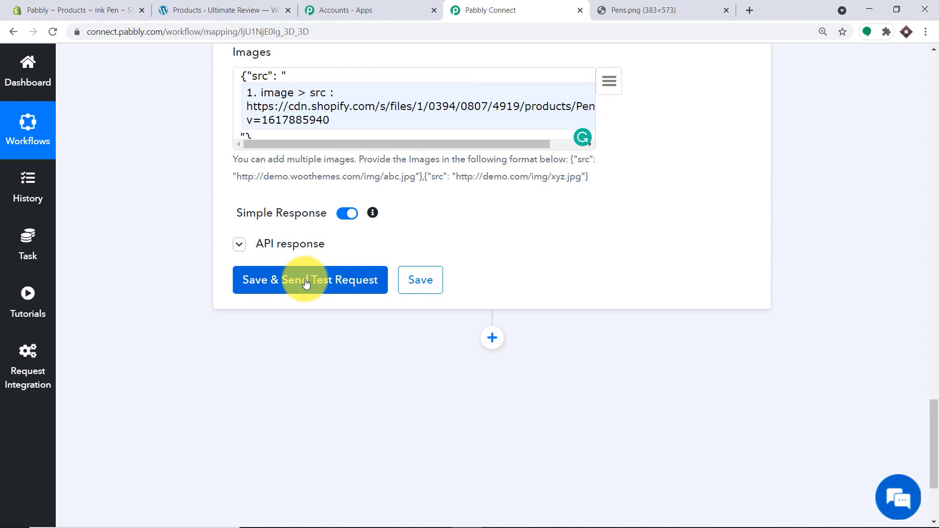
click(305, 283)
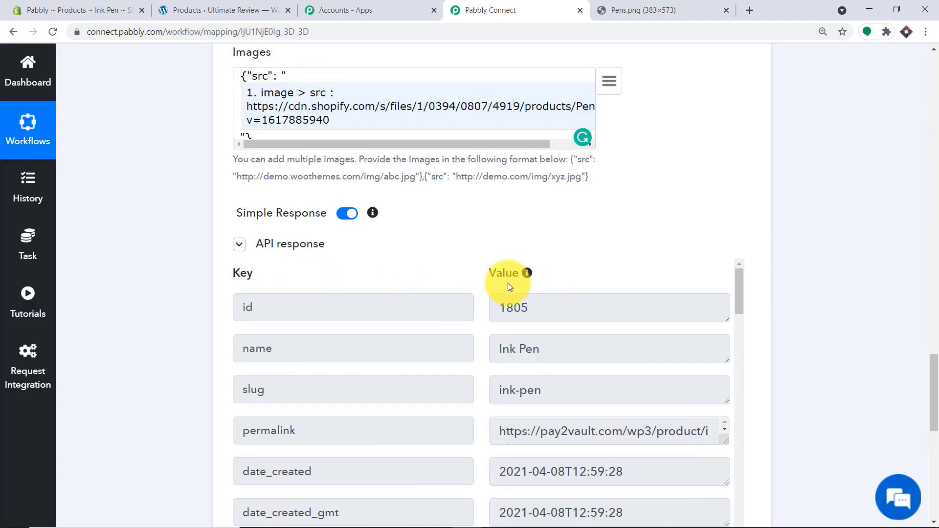
click(223, 10)
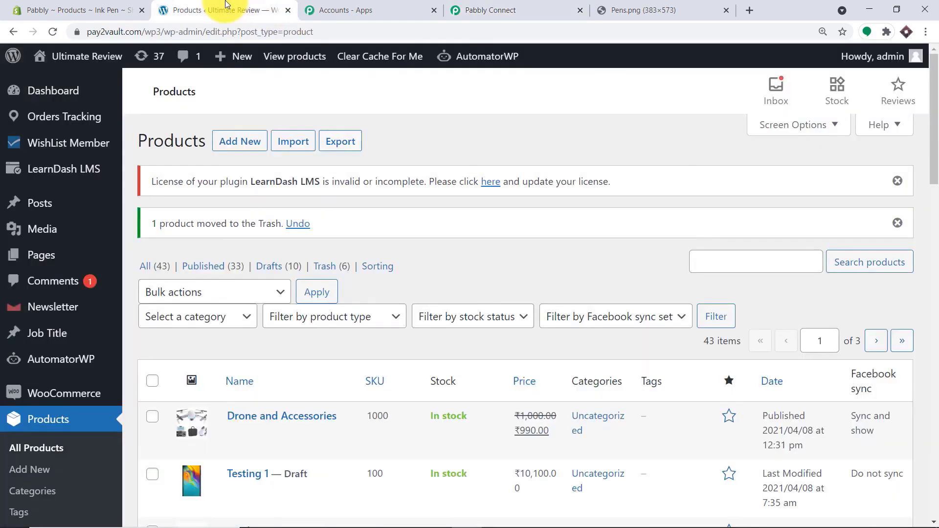
- Reload the Products list and view Ink Pen's store page, checking ₹90 sale price and 100 in stock
click(52, 32)
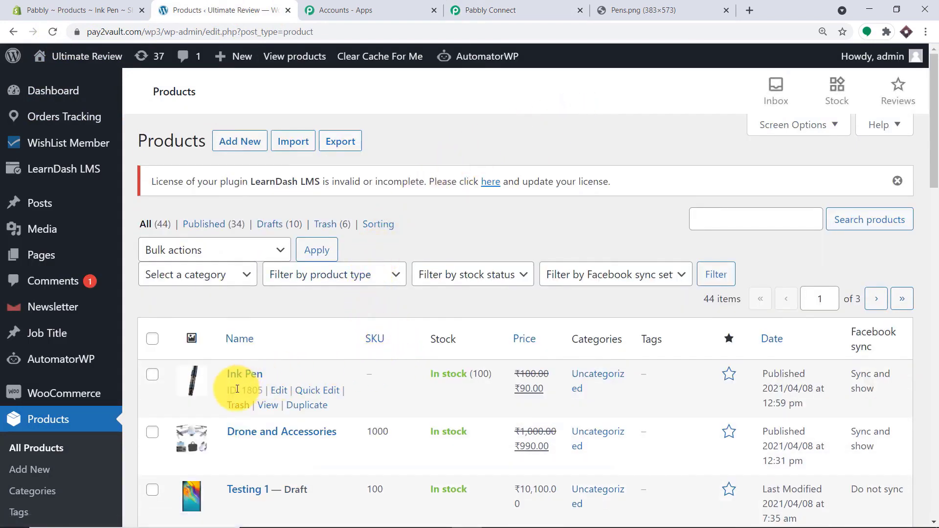
click(267, 406)
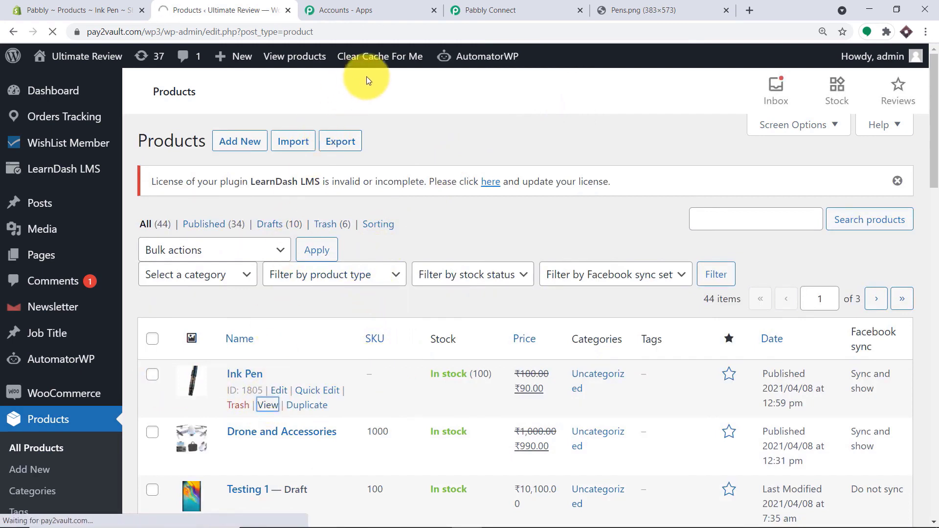
scroll(386, 296, down, 2)
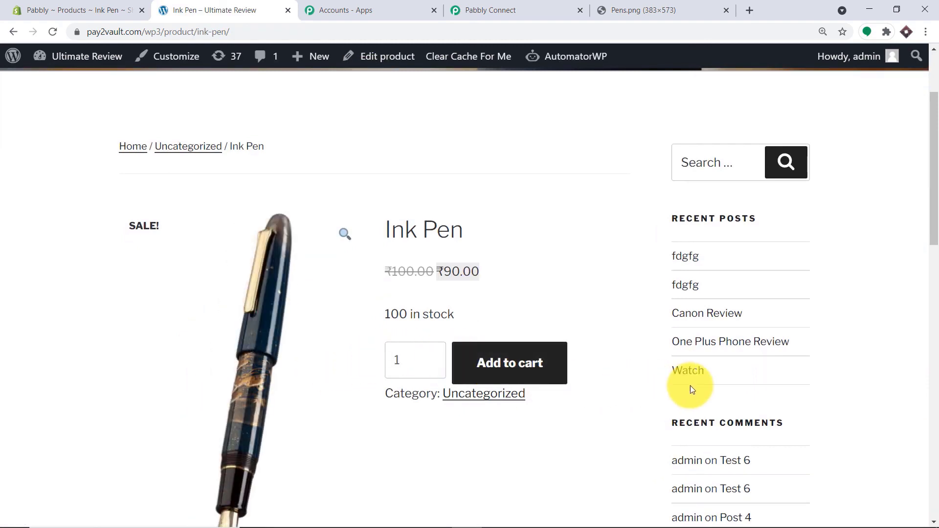
scroll(679, 386, down, 8)
scroll(364, 339, down, 3)
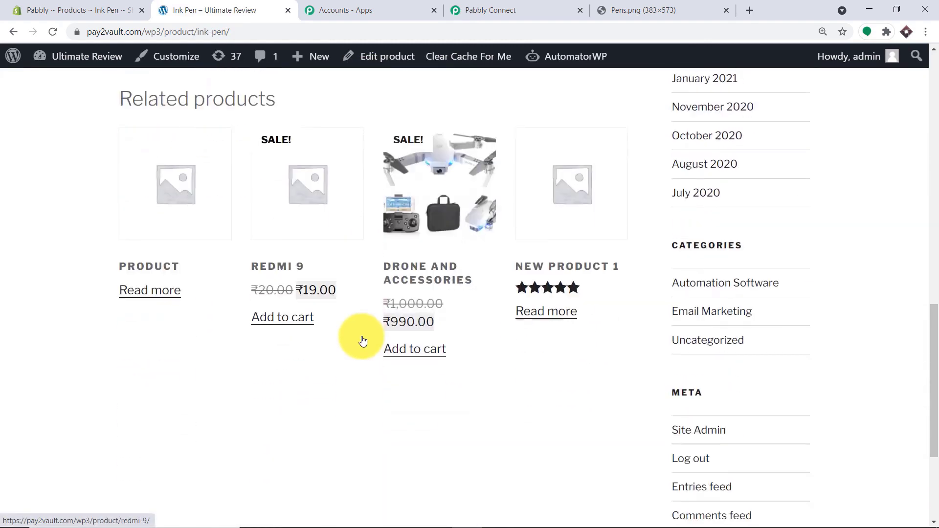
scroll(361, 340, up, 4)
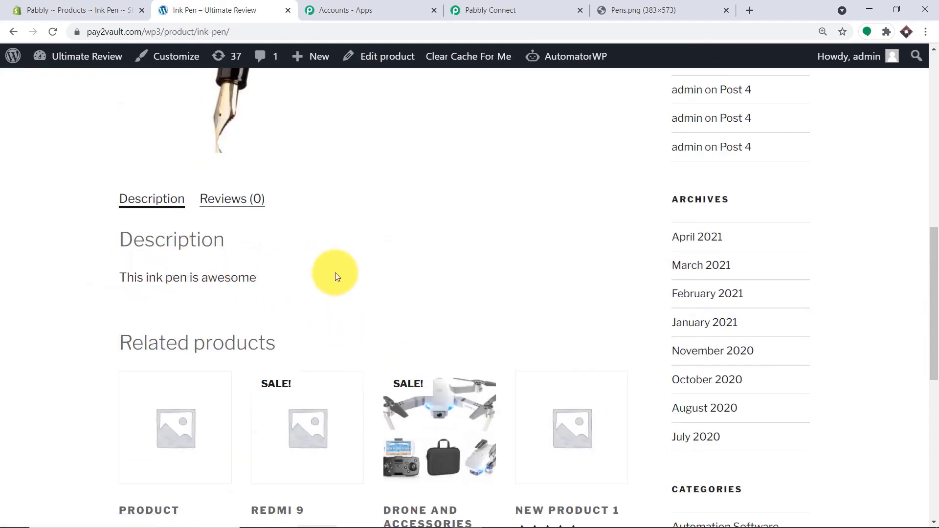
scroll(335, 272, up, 7)
scroll(335, 283, down, 1)
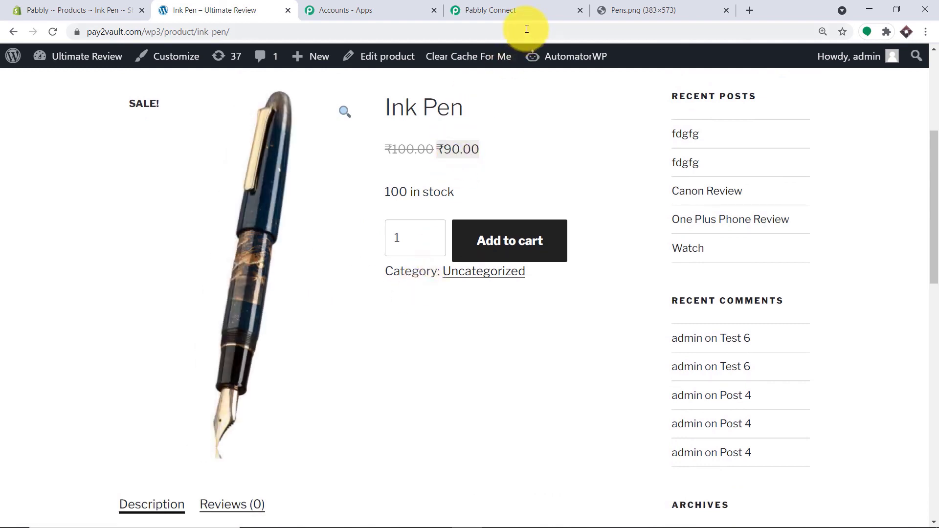
- Return to Pabbly Connect and collapse the WooCommerce Create a Product and Shopify New Product steps
click(526, 10)
drag(929, 388, 880, 167)
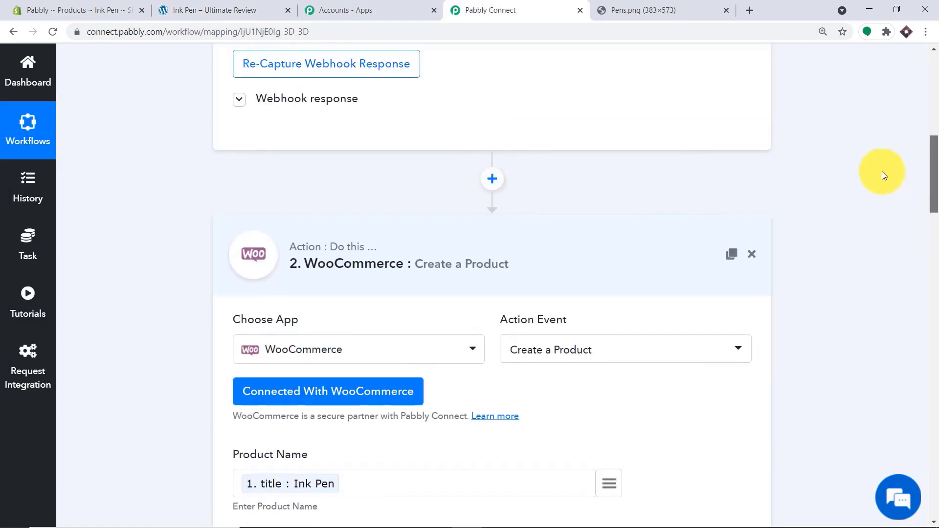
click(404, 270)
drag(937, 291, 921, 78)
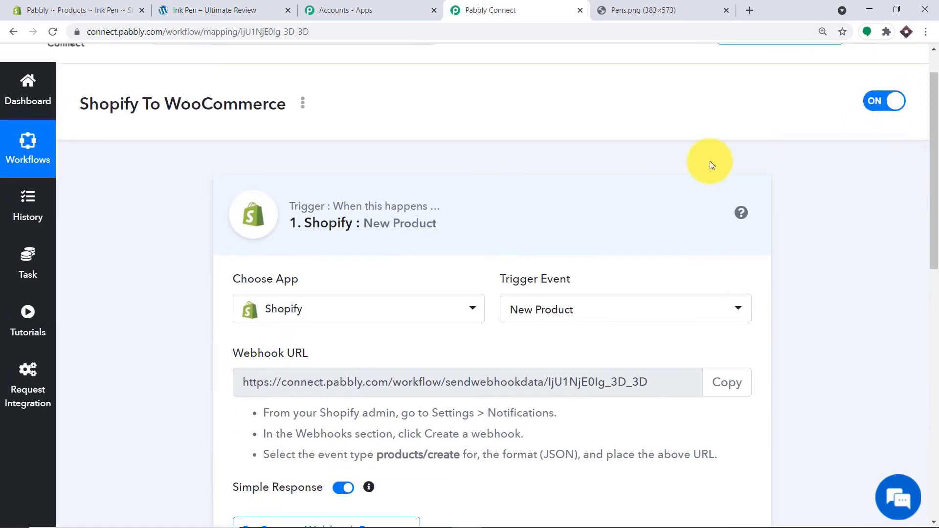
click(476, 218)
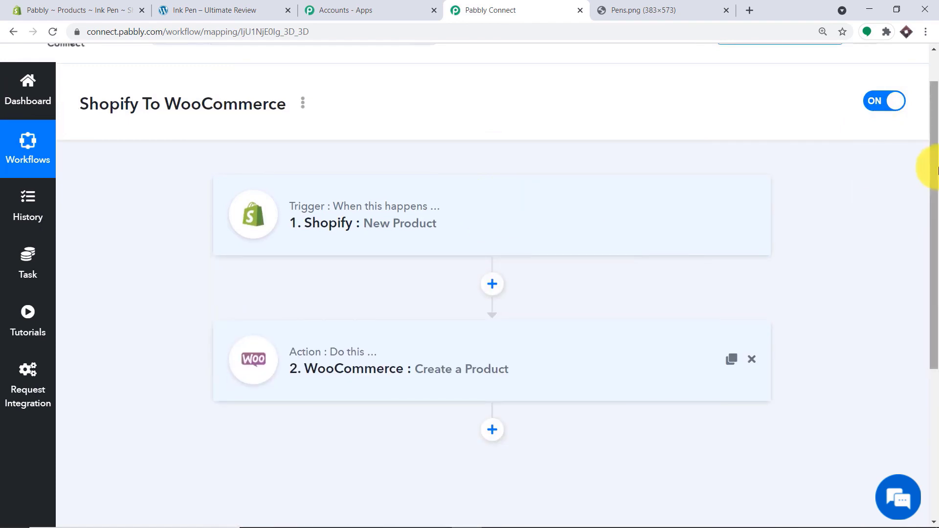
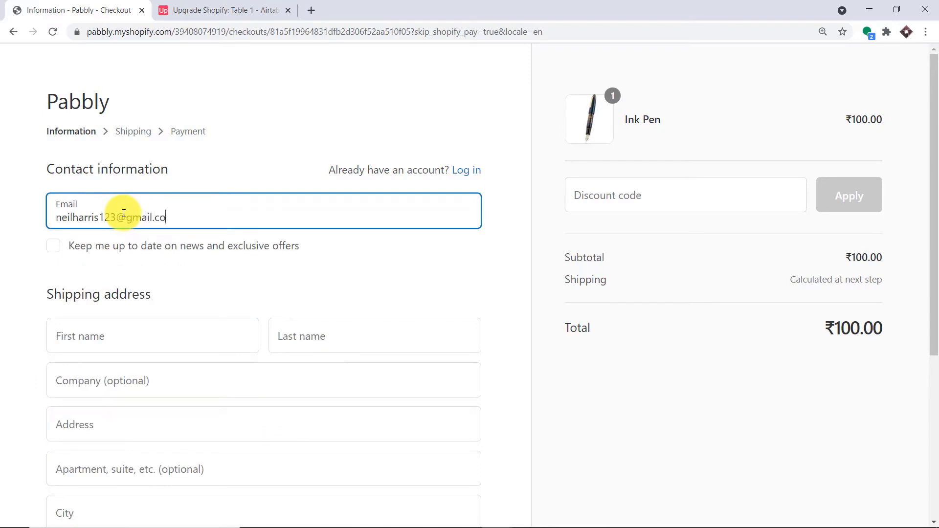
- Enter the customer's first and last name and the company name Apple in the shipping form
scroll(95, 188, down, 3)
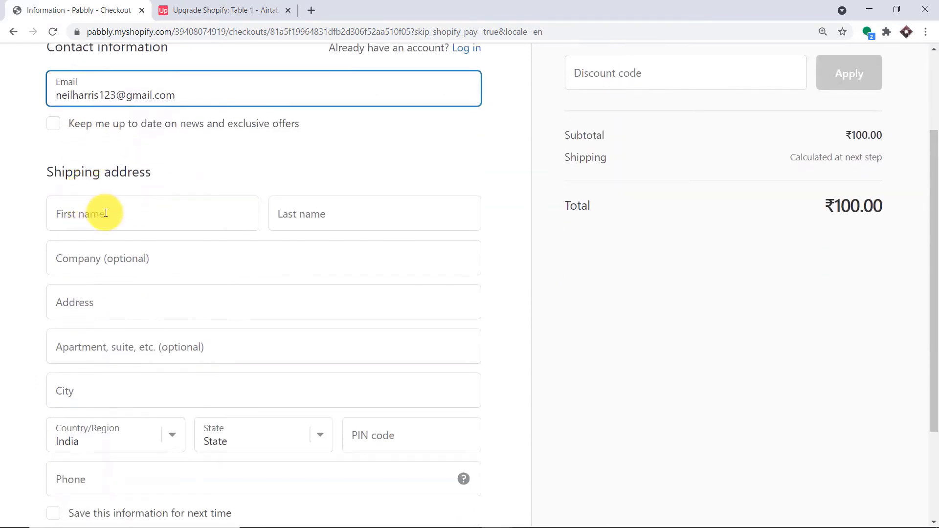
click(106, 214)
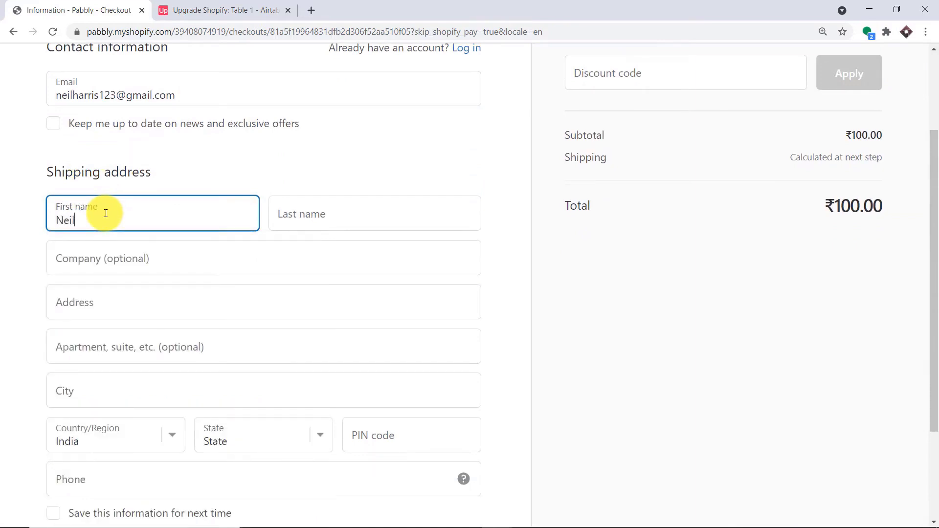
click(290, 215)
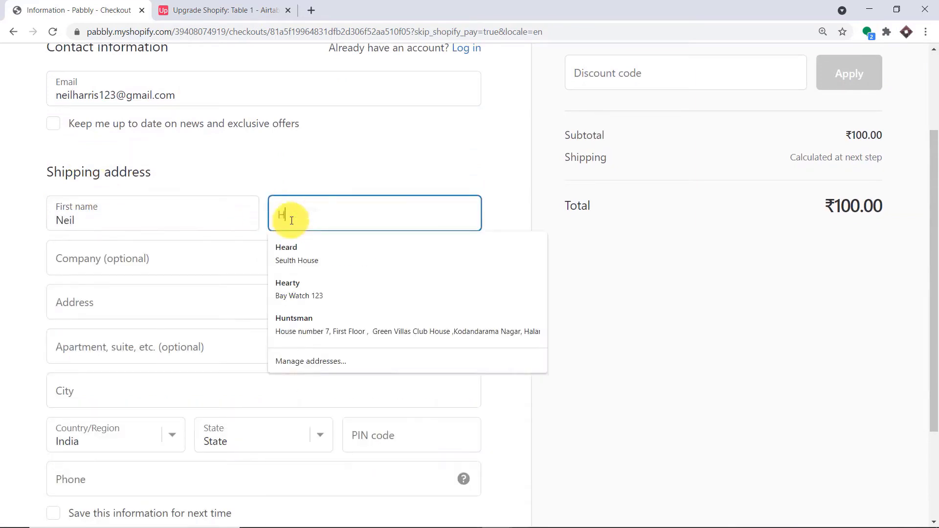
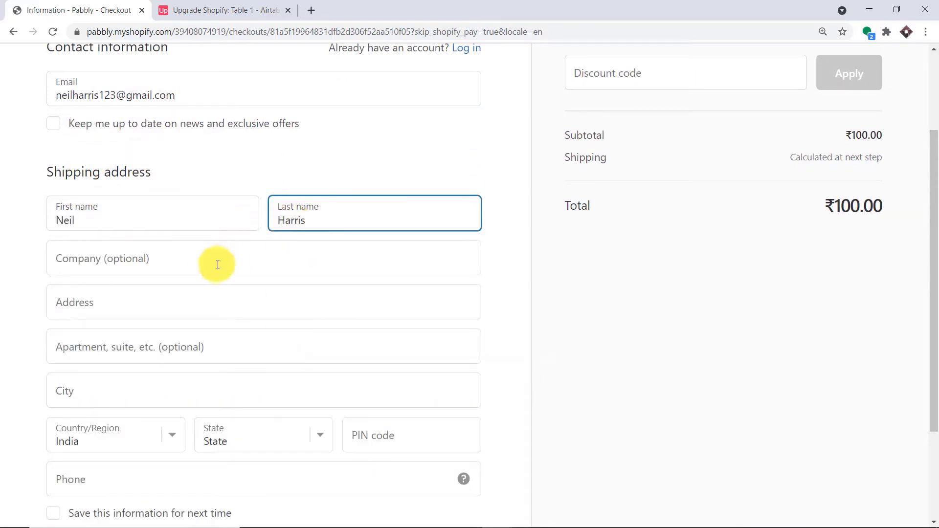
click(209, 265)
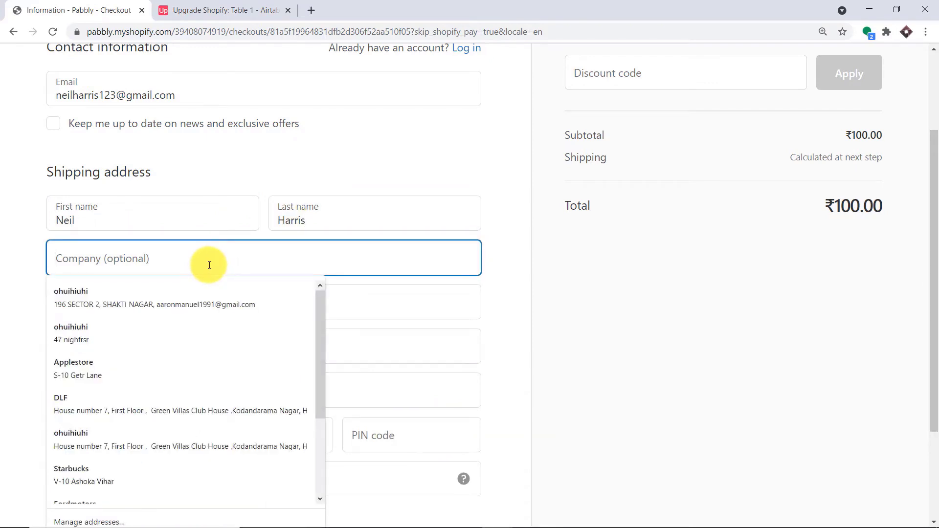
text(Te)
key(BackSpace)
key(BackSpace)
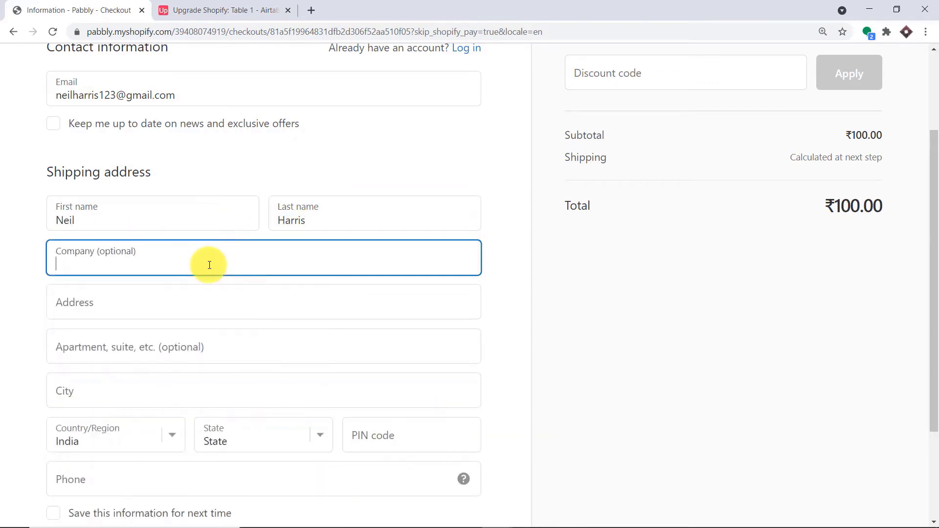
text(Apple)
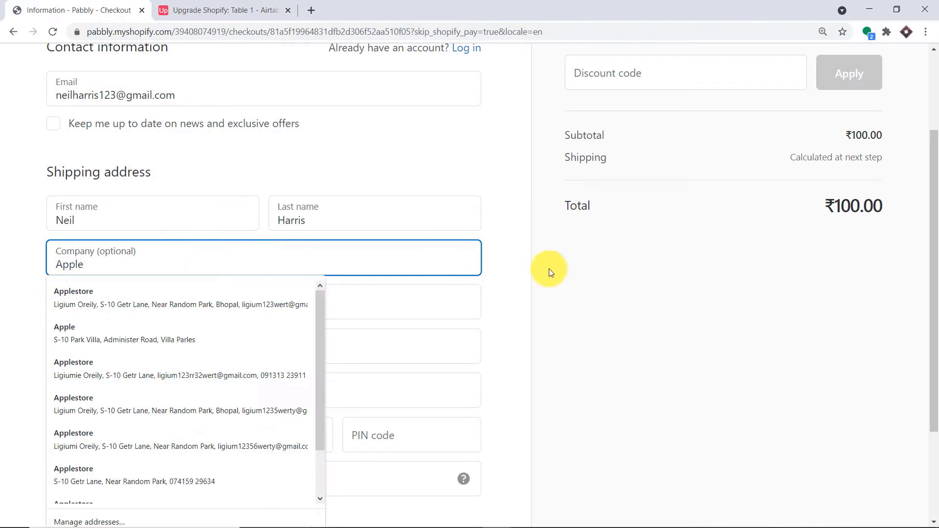
click(521, 274)
- Fill in the street address, city Paris and state Madhya Pradesh
click(314, 301)
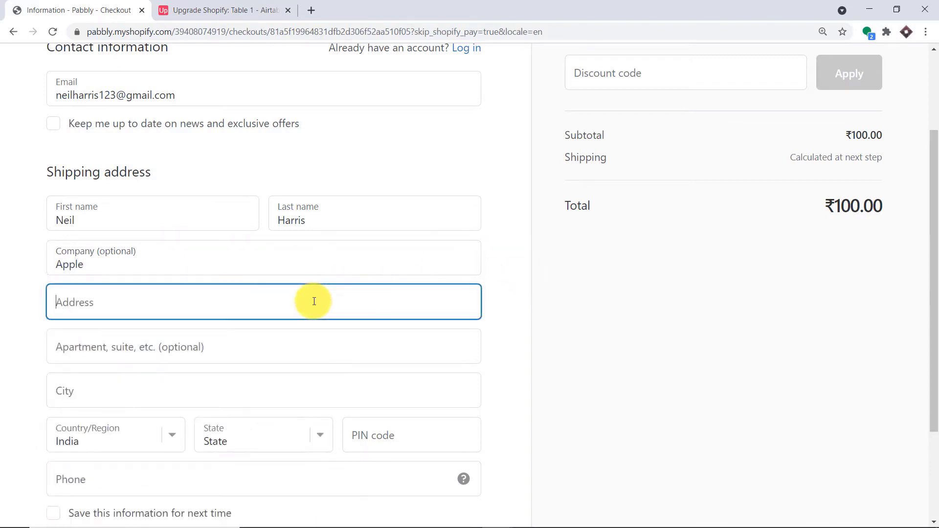
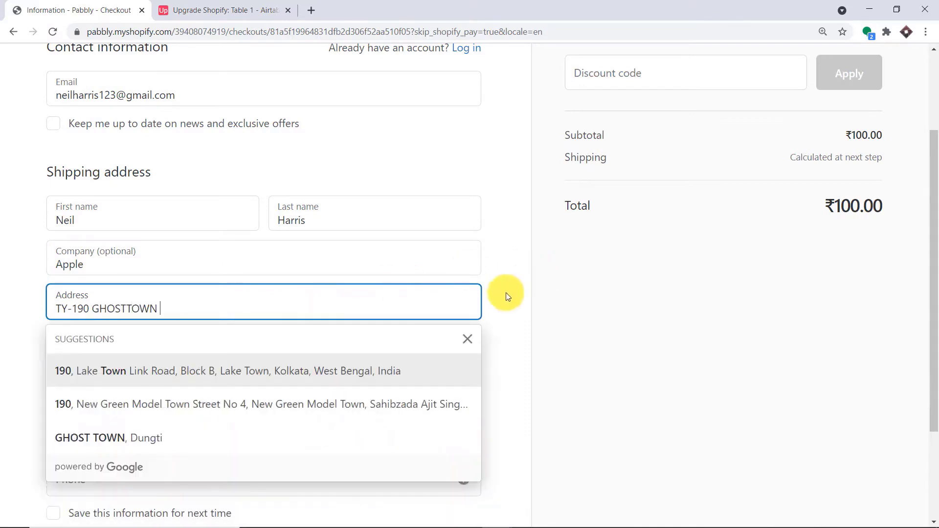
click(506, 292)
click(284, 354)
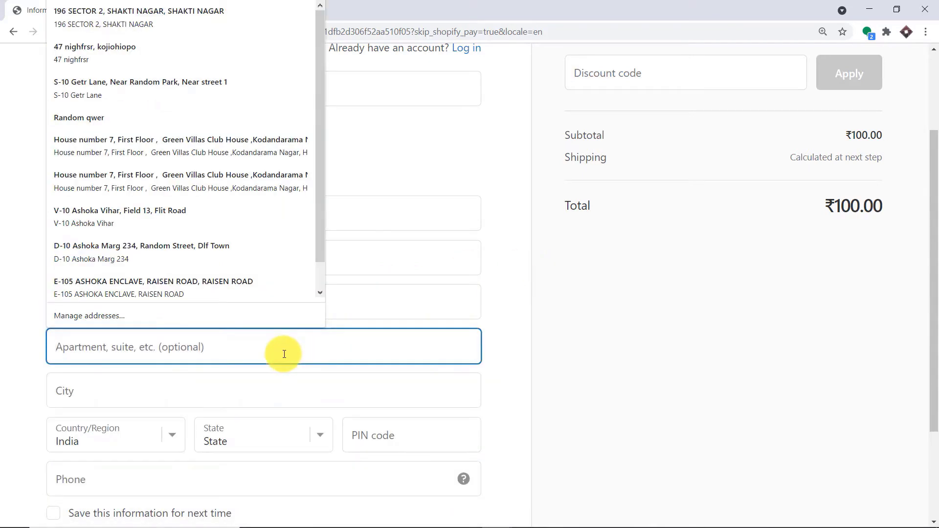
click(193, 395)
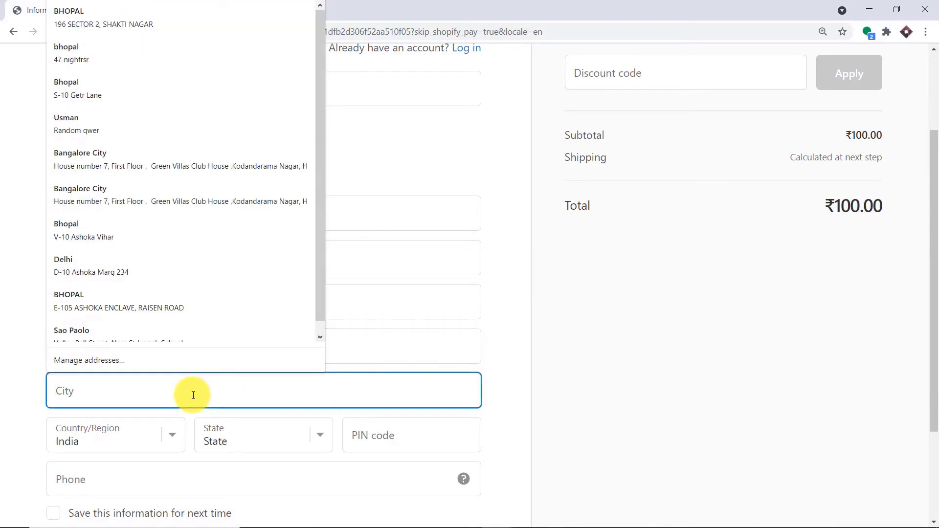
text(Paris)
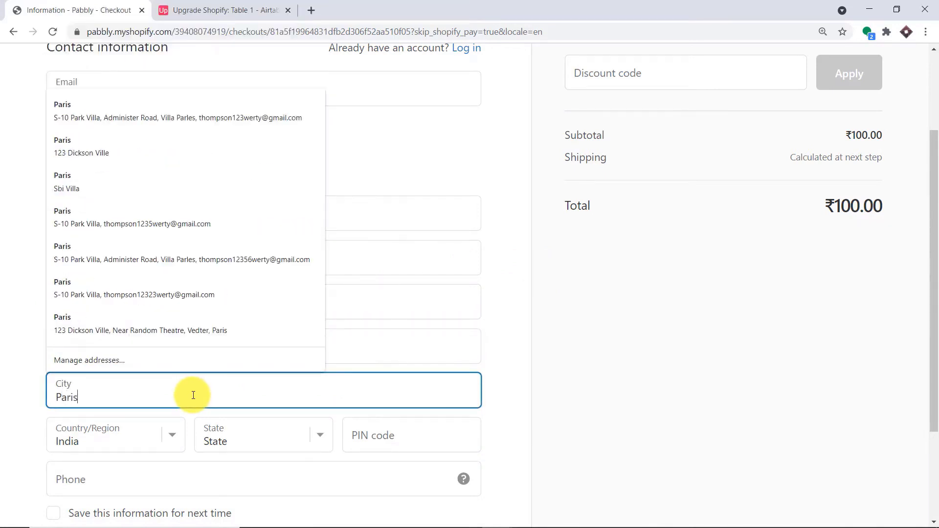
click(507, 408)
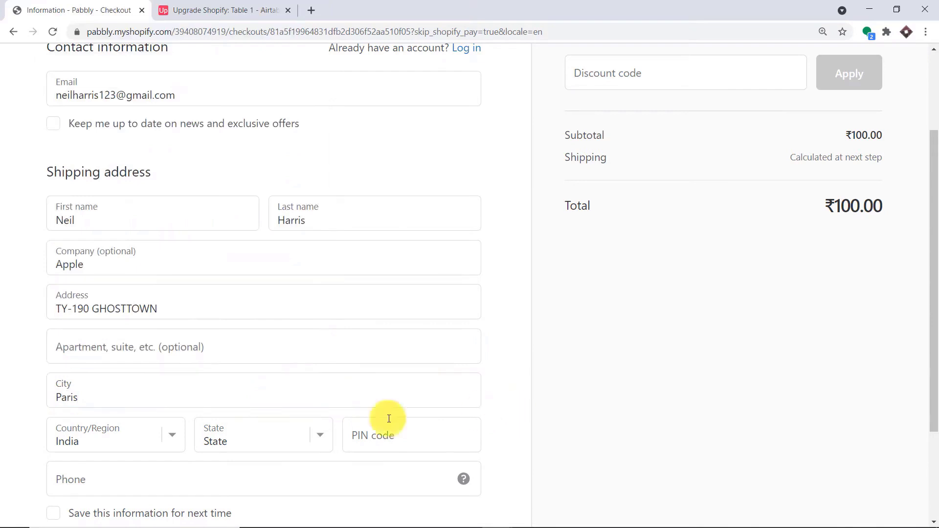
click(298, 438)
key(m)
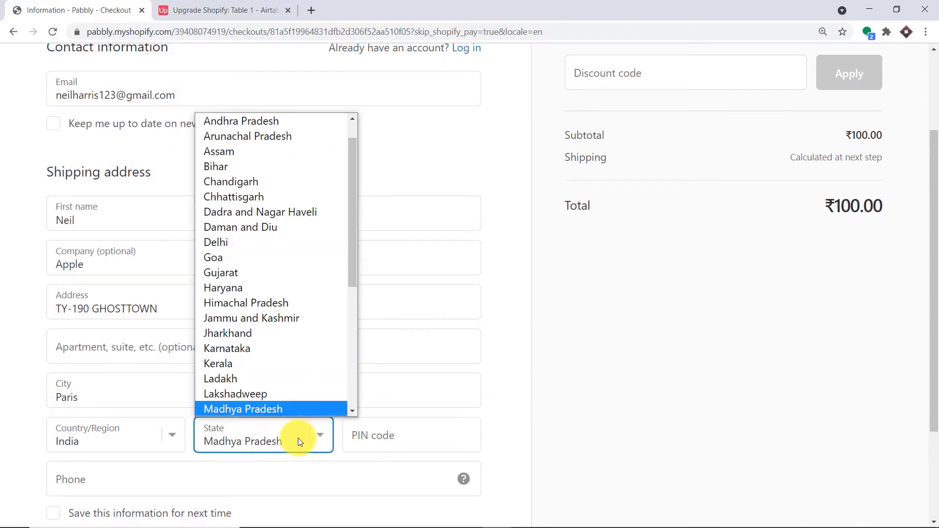
scroll(263, 410, down, 2)
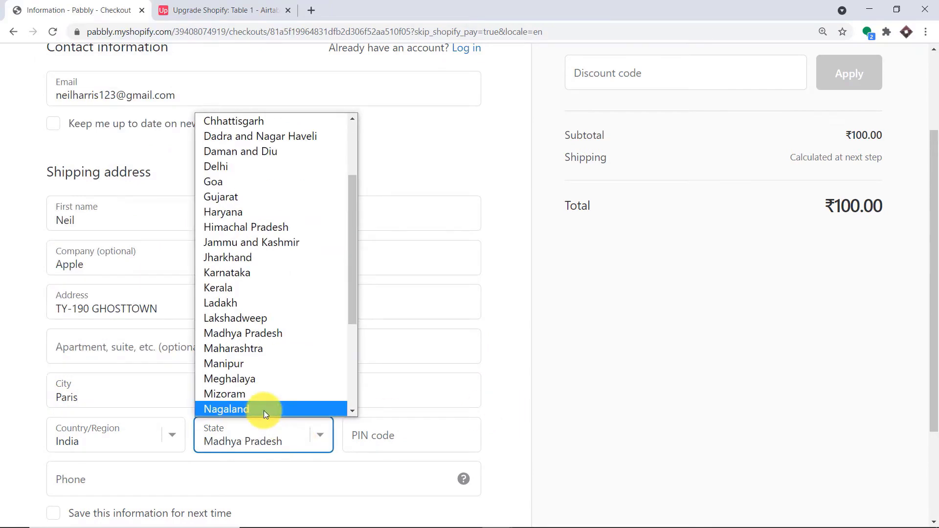
click(503, 402)
- Add the PIN code and phone number, then continue to shipping
click(395, 442)
text(4)
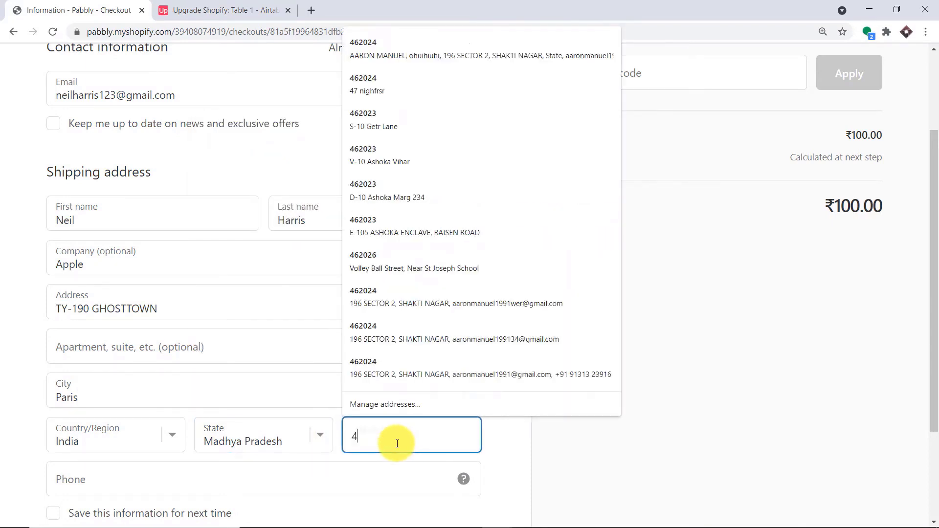
text(62023)
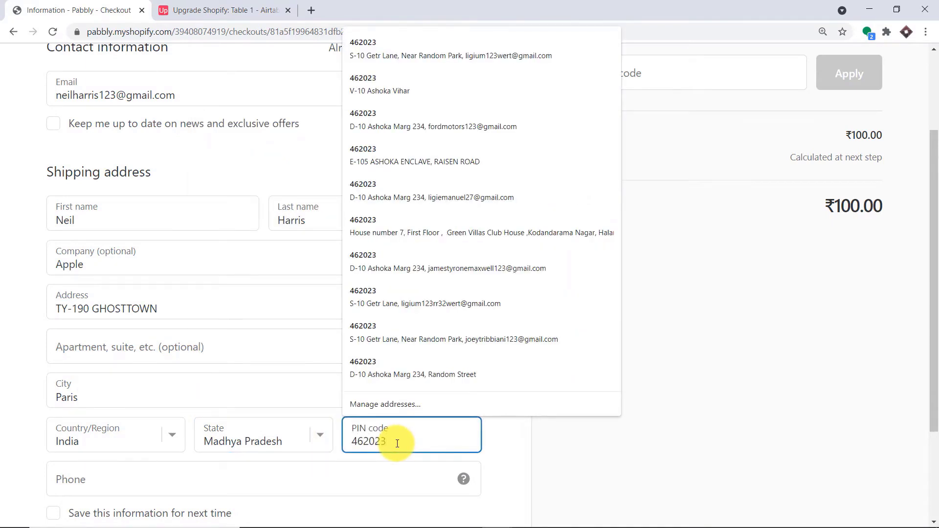
click(382, 480)
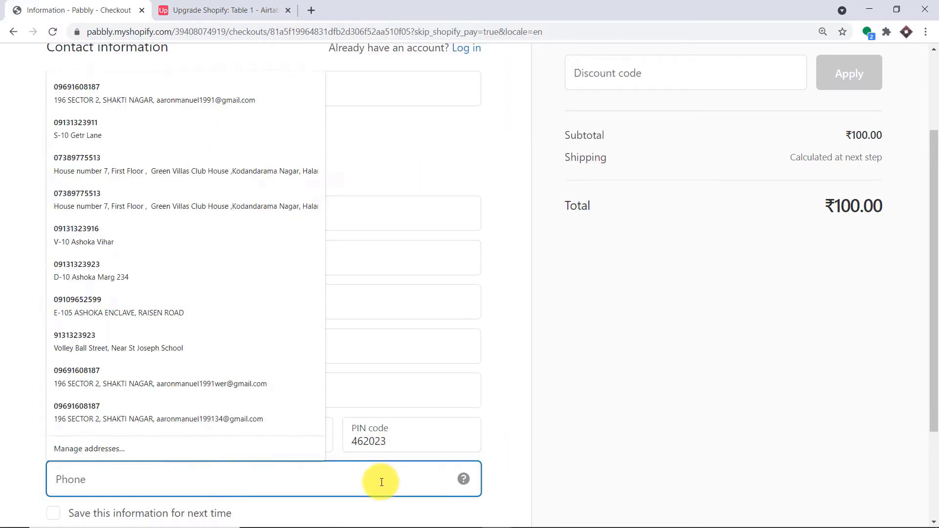
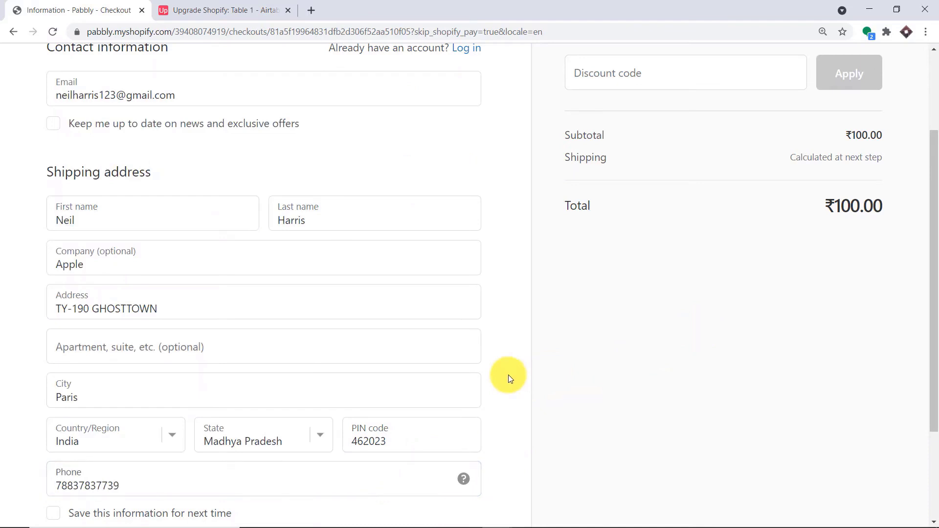
scroll(509, 375, down, 3)
click(115, 434)
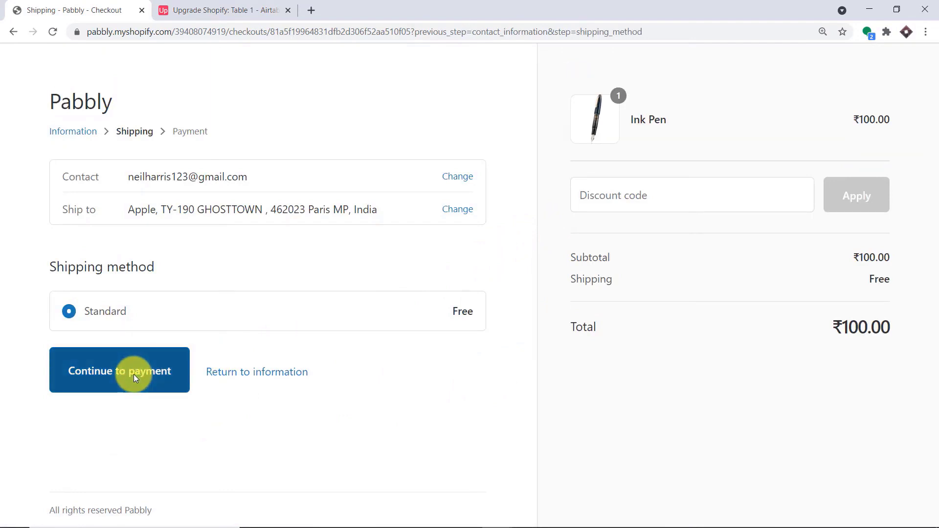
- Move to payment and fill in the saved Visa test card, editing its number
click(133, 374)
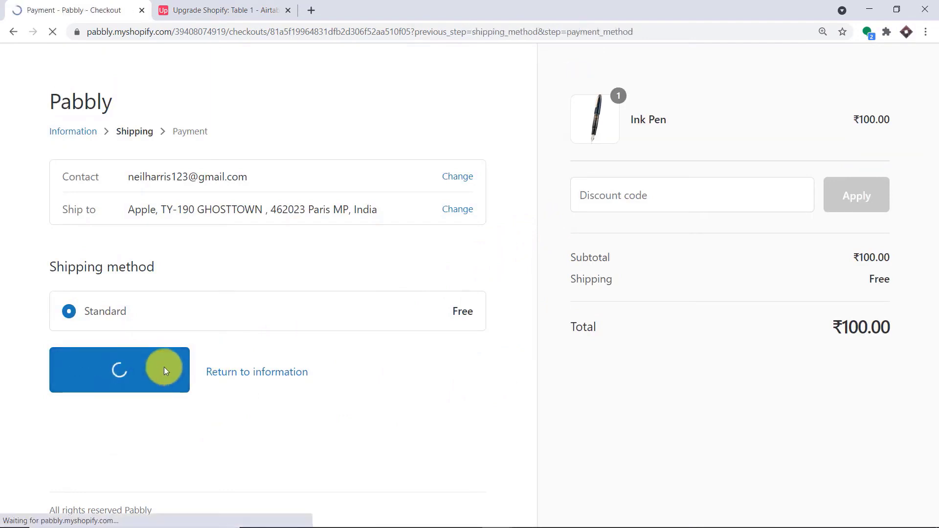
scroll(205, 296, down, 1)
scroll(214, 301, down, 2)
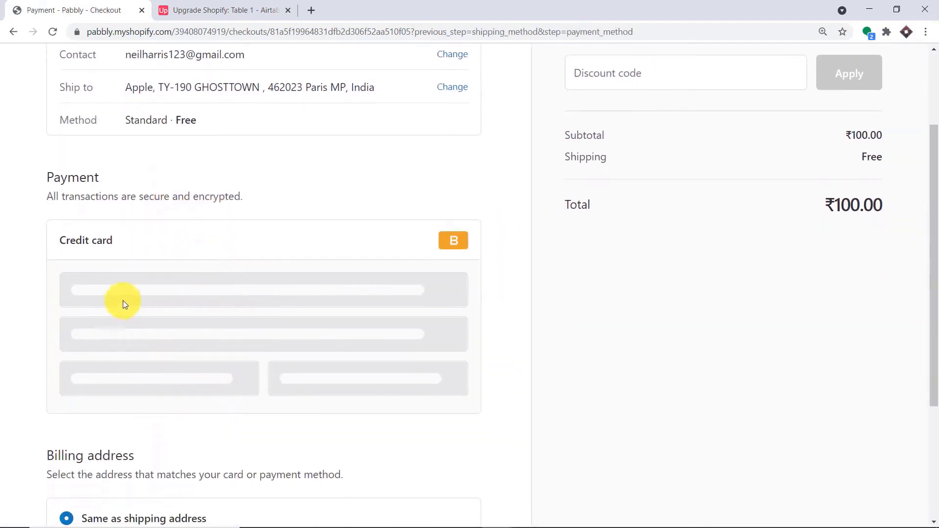
click(107, 290)
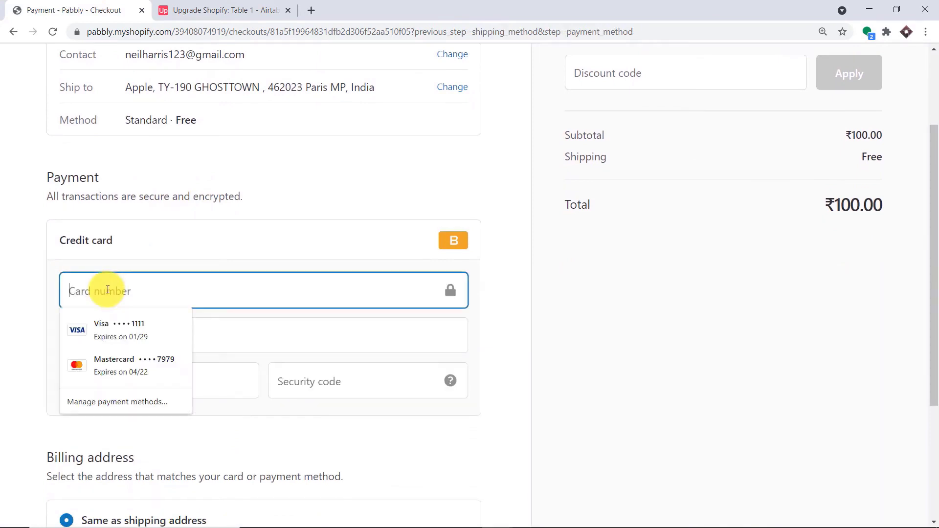
click(124, 330)
drag(165, 297, 2, 304)
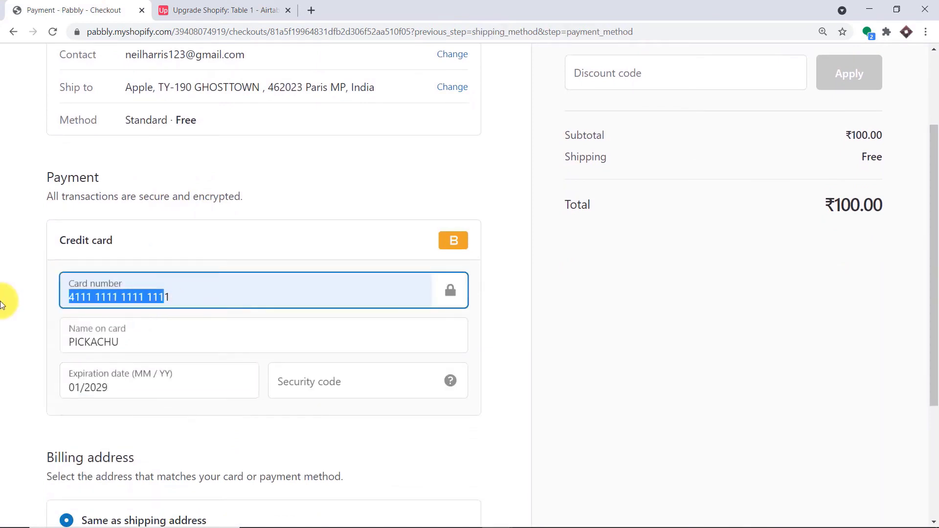
key(BackSpace)
- Enter security code 68 and pay for the Ink Pen order
click(306, 368)
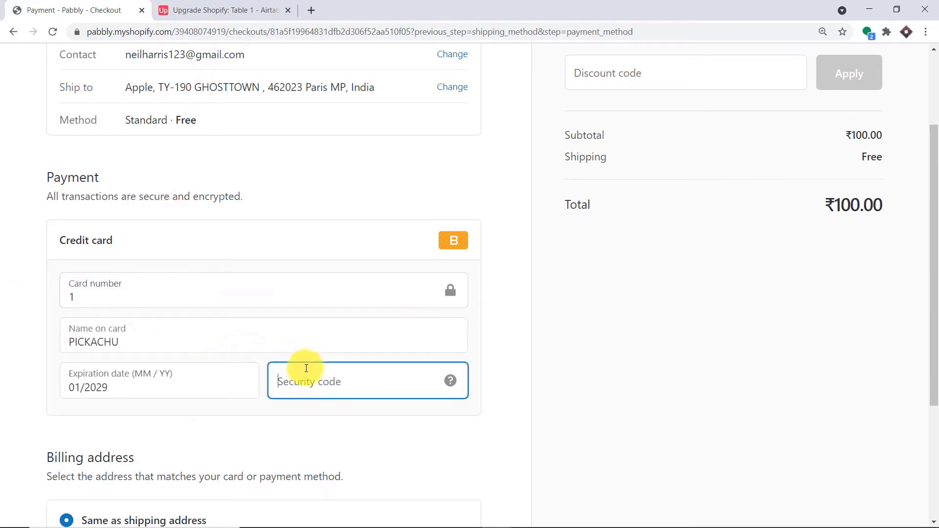
text(689)
scroll(295, 401, down, 4)
click(95, 428)
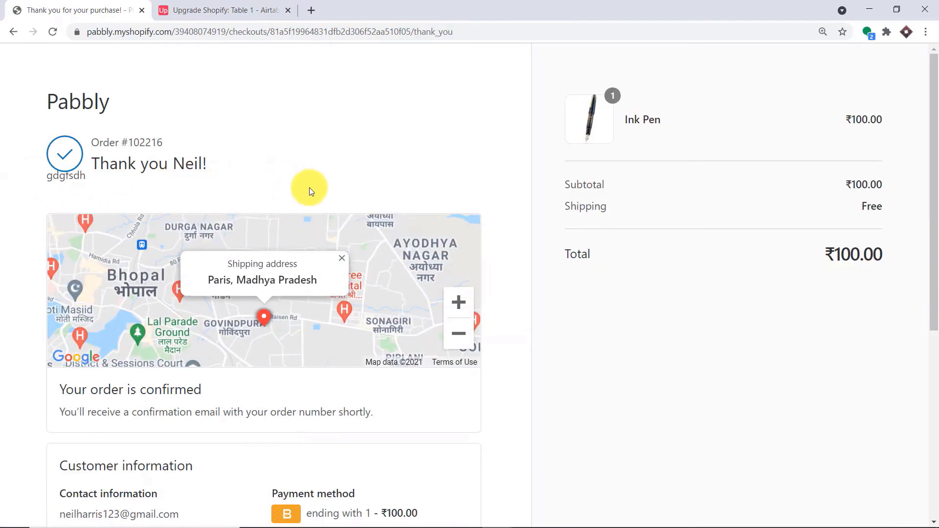
- Check Airtable's Table 1, where the Ink Pen order appears as a third record at 100.0
scroll(489, 266, down, 6)
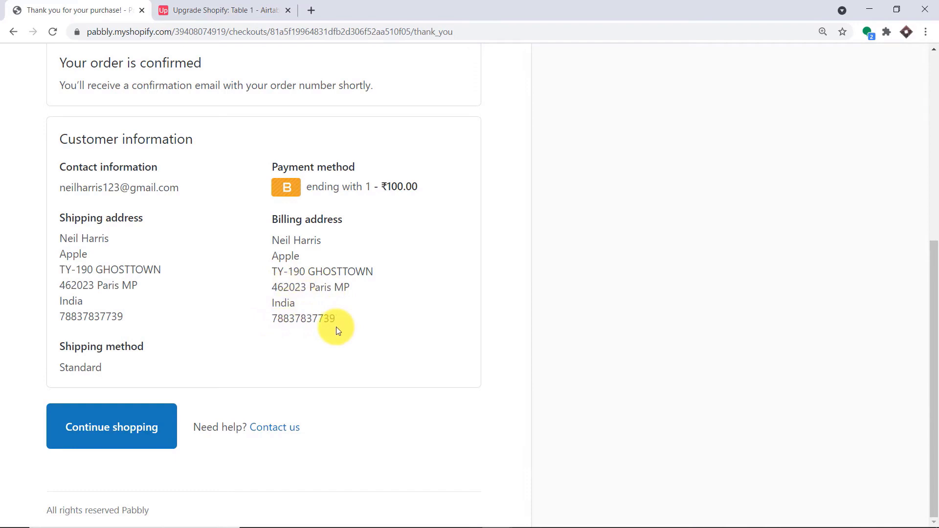
click(207, 5)
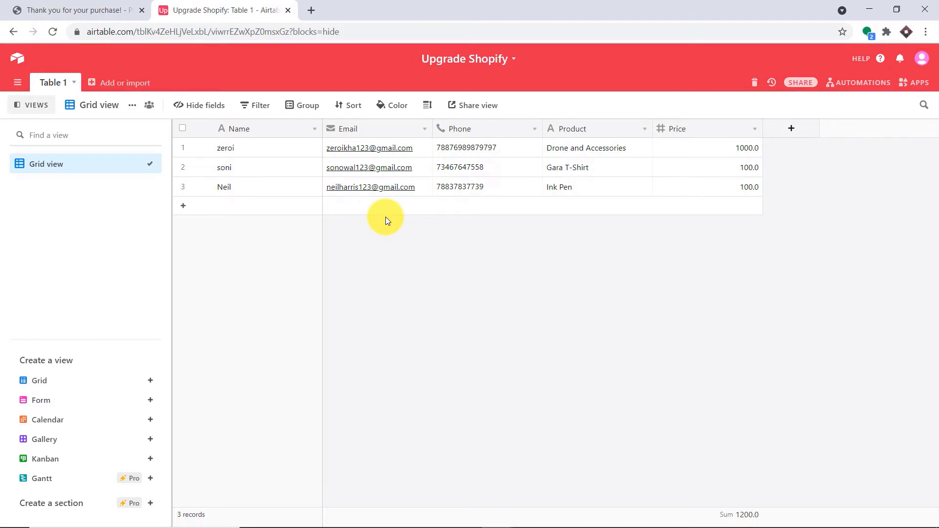
- Open pabbly.com in a new tab, sign in, and access Pabbly Connect
click(311, 10)
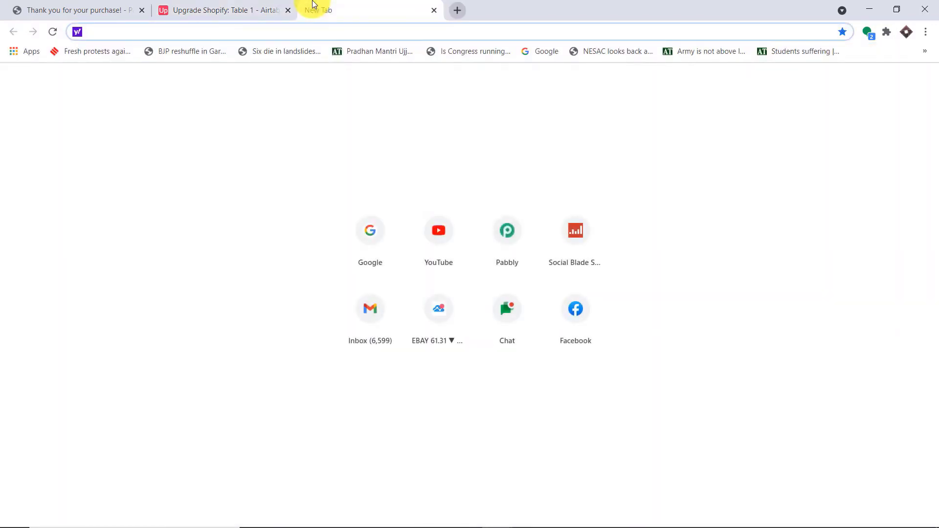
text(pa)
key(Return)
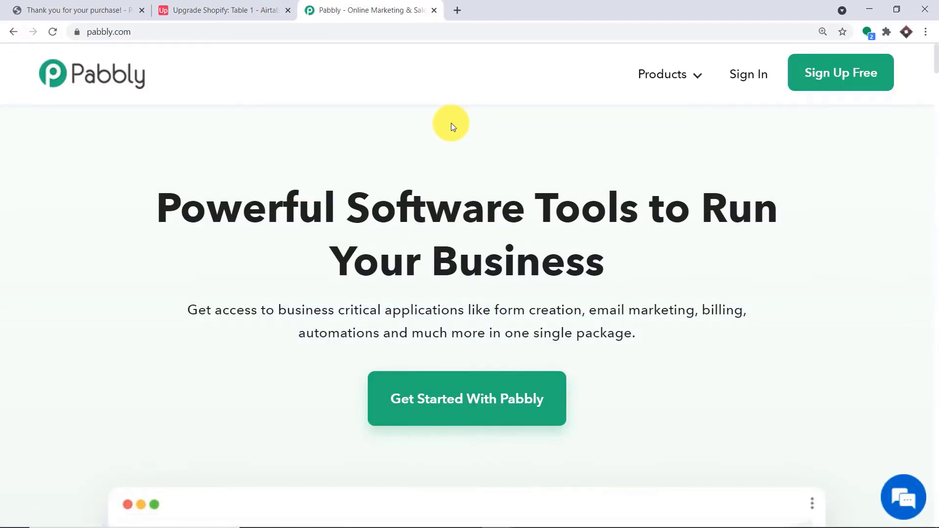
click(730, 79)
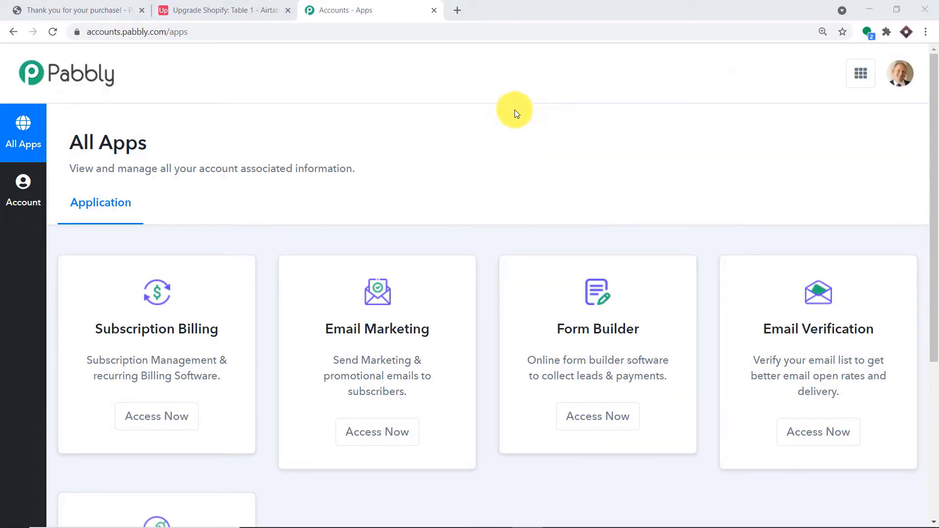
scroll(518, 152, down, 5)
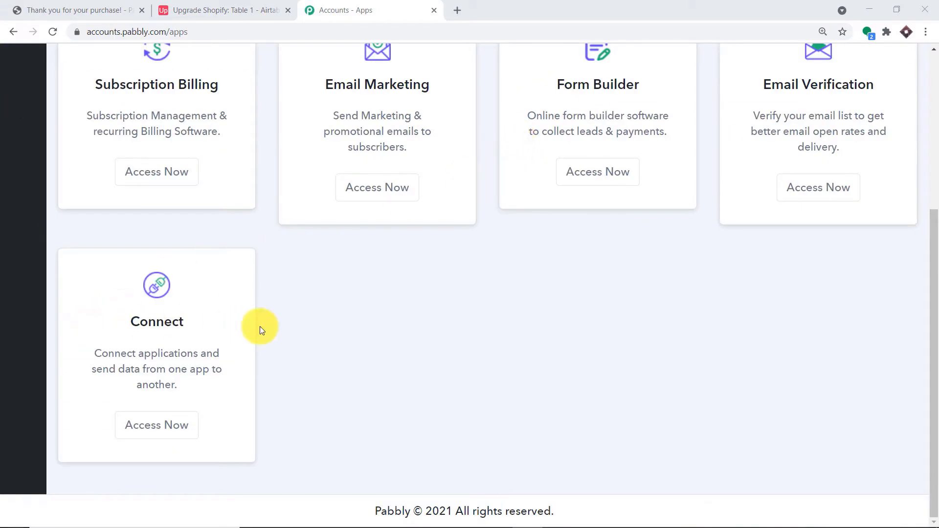
click(162, 427)
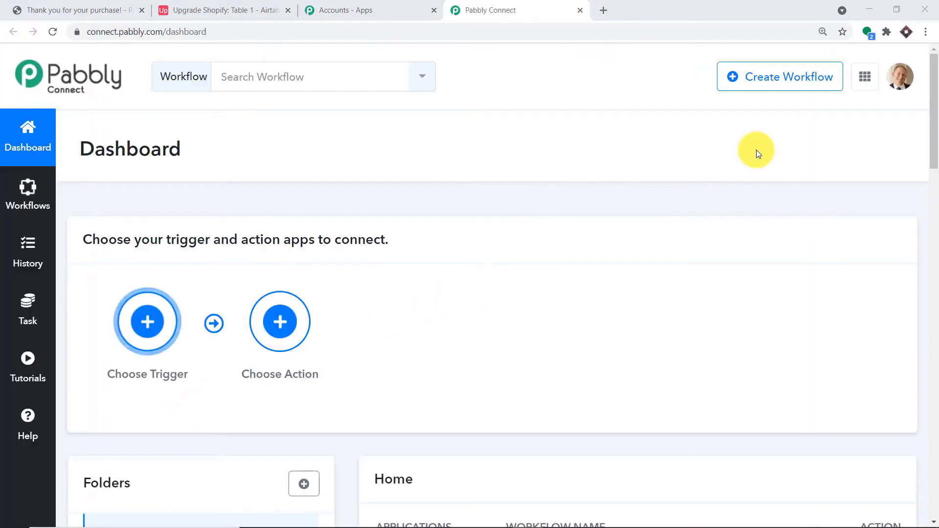
- Dismiss the new-workflow form and switch off the Shopify Connections workflow
click(786, 90)
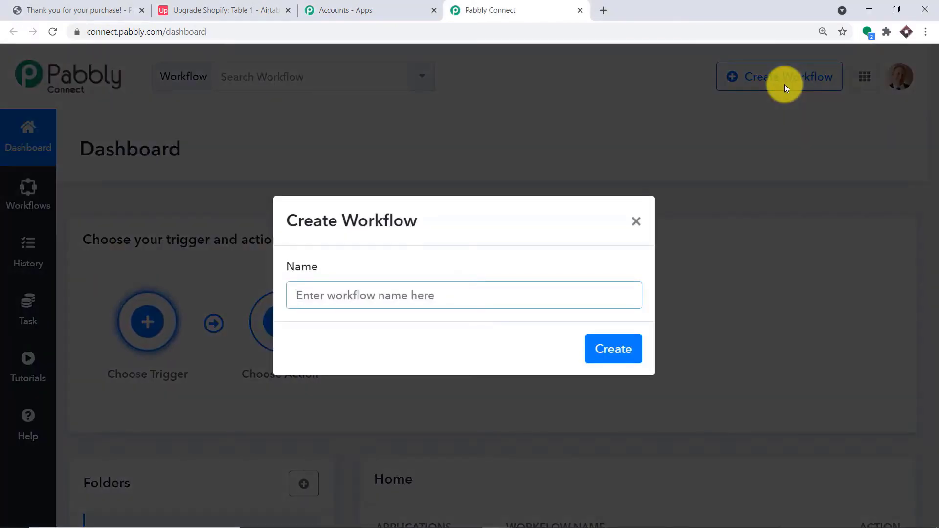
click(638, 221)
scroll(750, 165, down, 8)
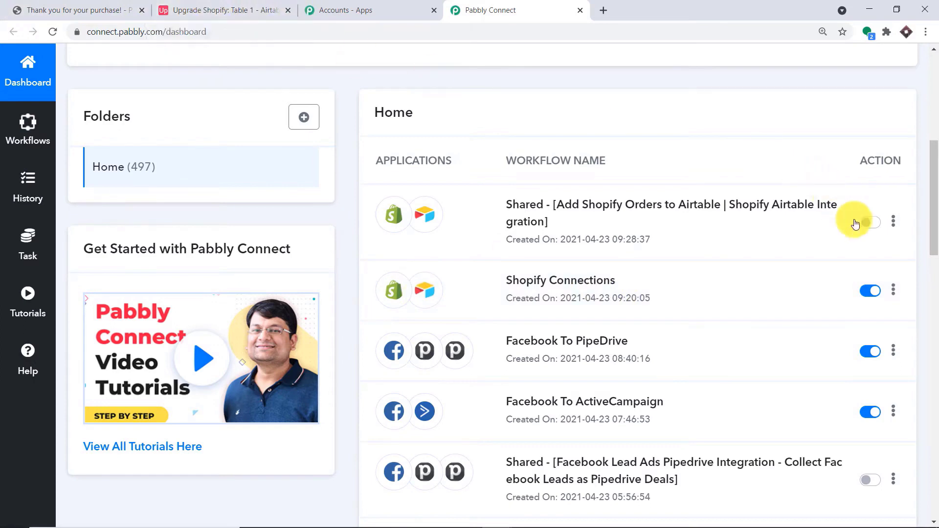
click(865, 292)
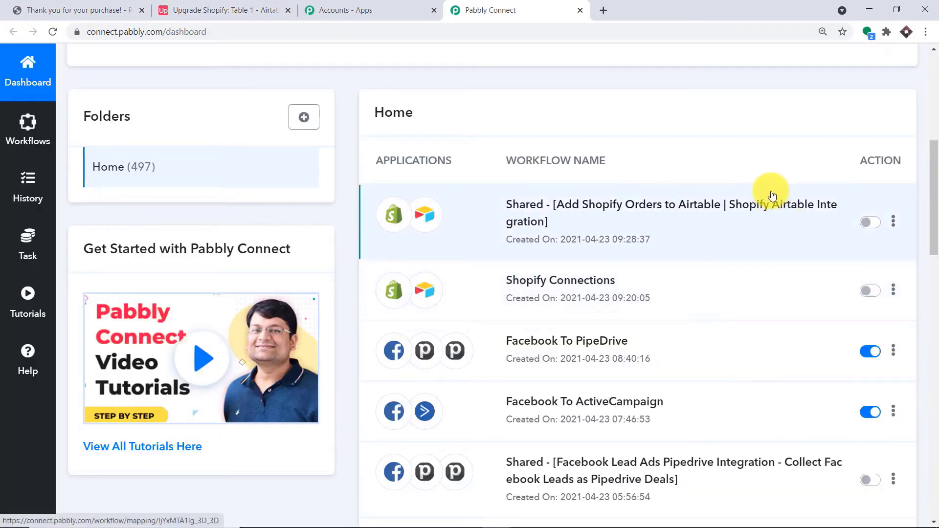
scroll(767, 191, up, 1)
scroll(763, 188, up, 3)
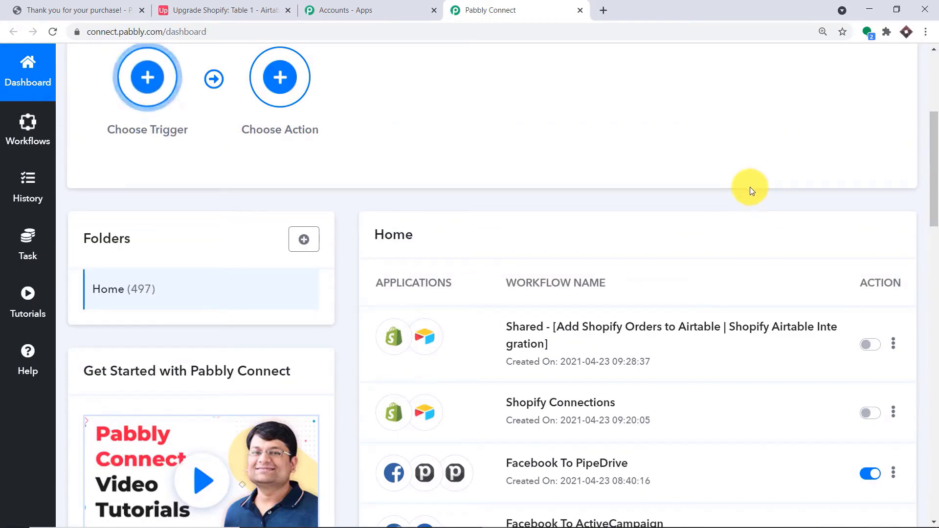
scroll(780, 222, up, 4)
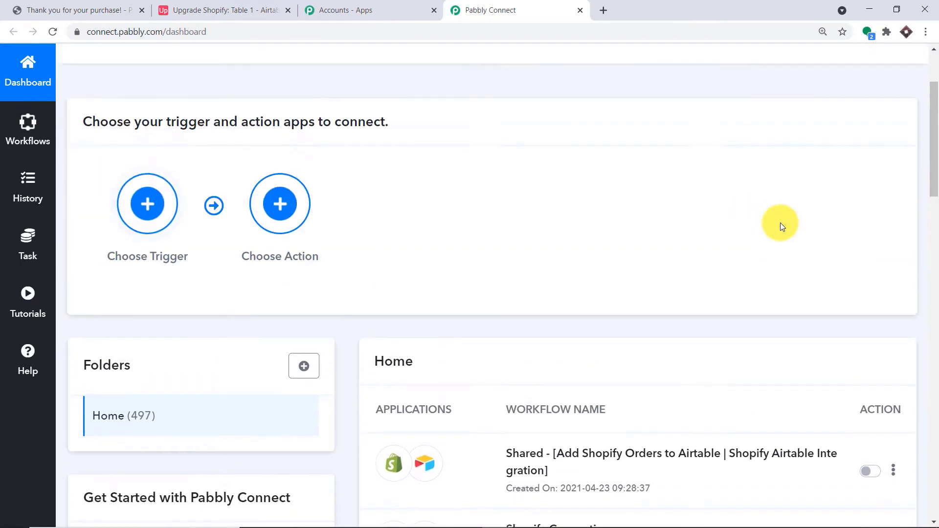
scroll(759, 209, up, 2)
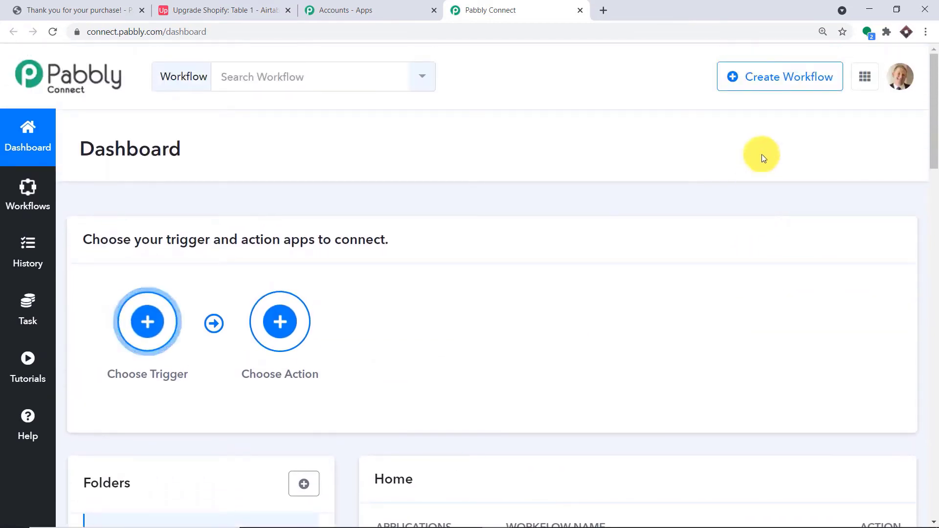
- Create a new workflow named 'Shopify To Airtable'
click(785, 85)
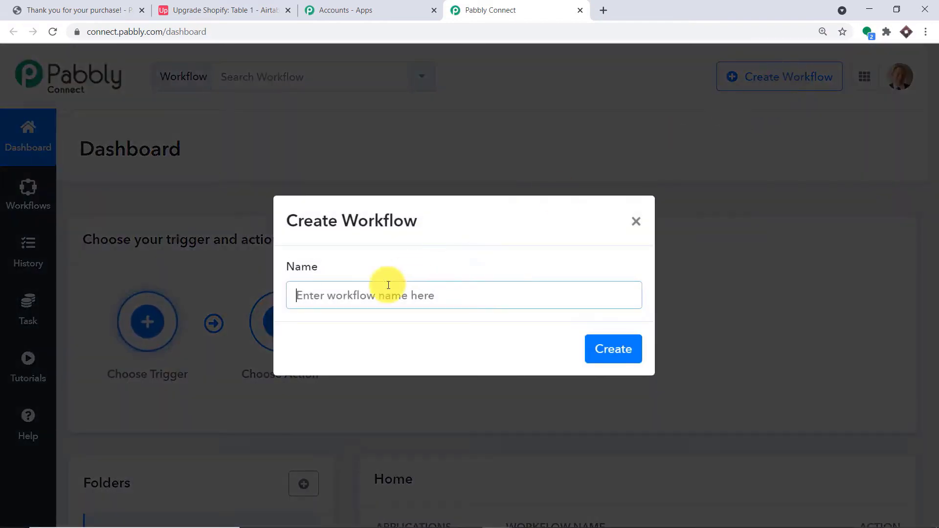
click(341, 299)
text(Sh)
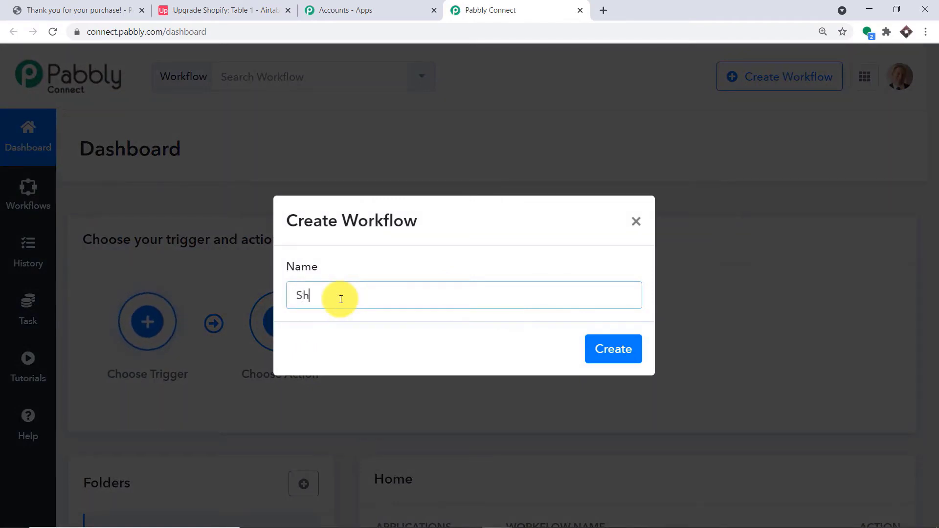
text(opify To A)
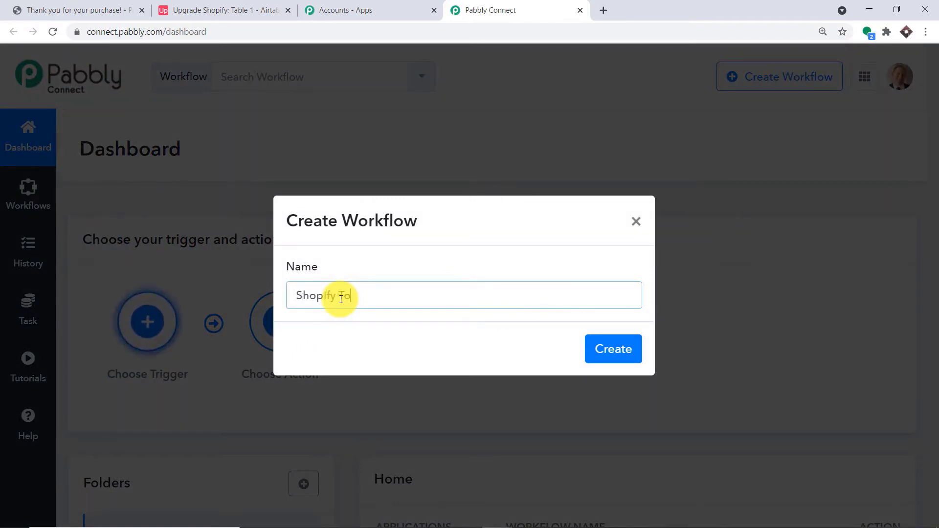
text(irtable)
click(610, 356)
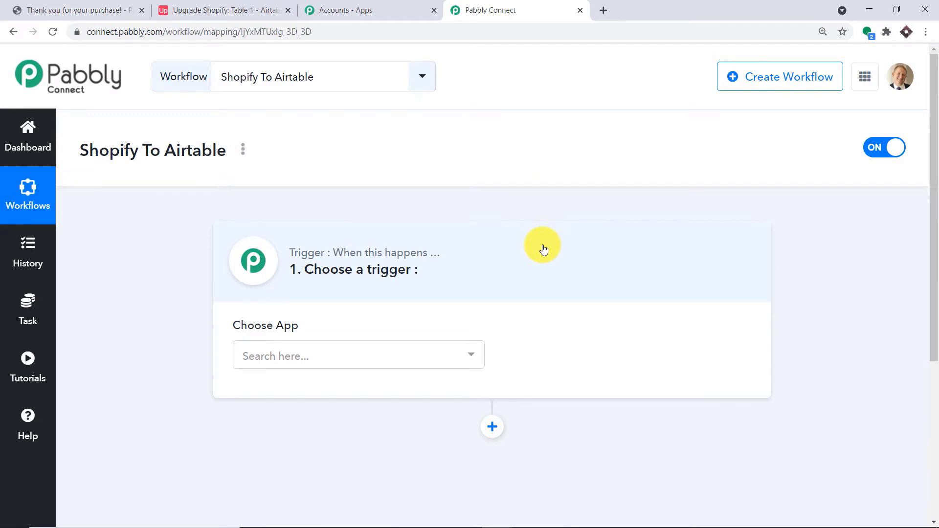
- Set the workflow trigger to Shopify with the New Order event and reveal its webhook URL
click(382, 345)
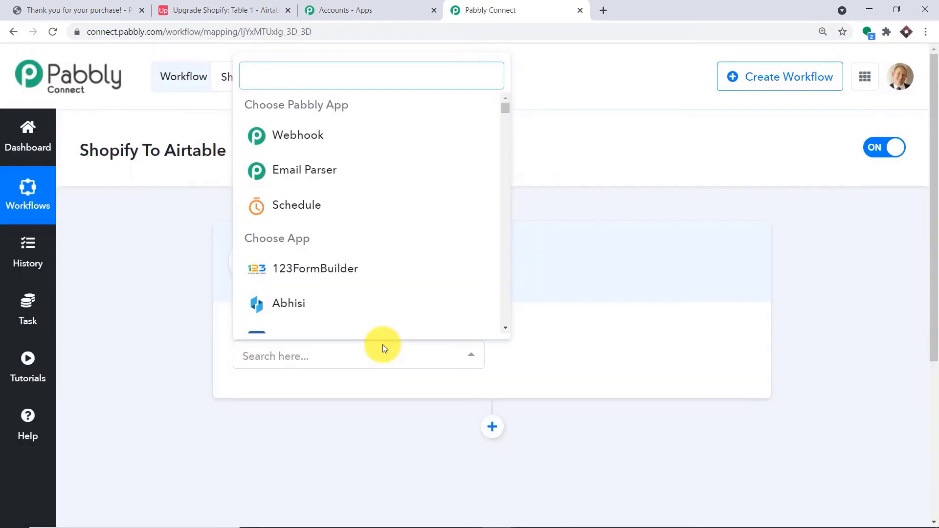
text(shopif)
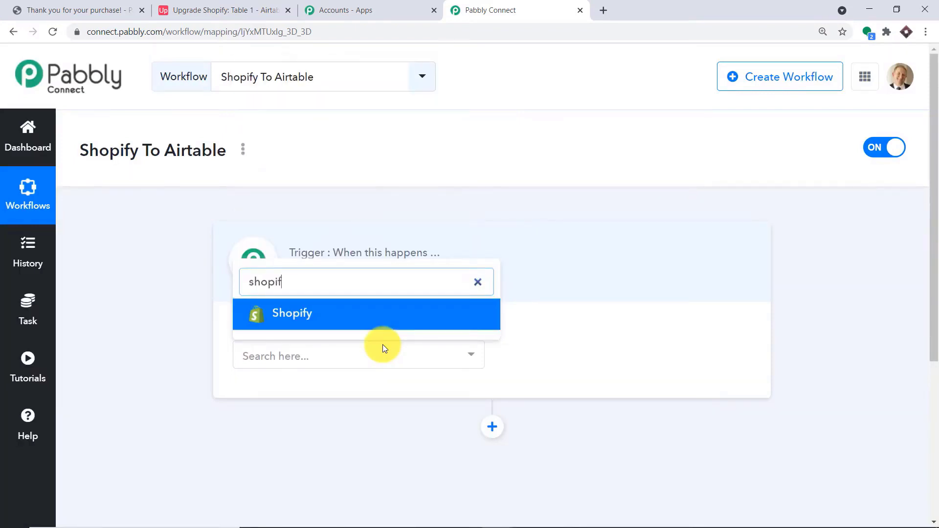
click(411, 308)
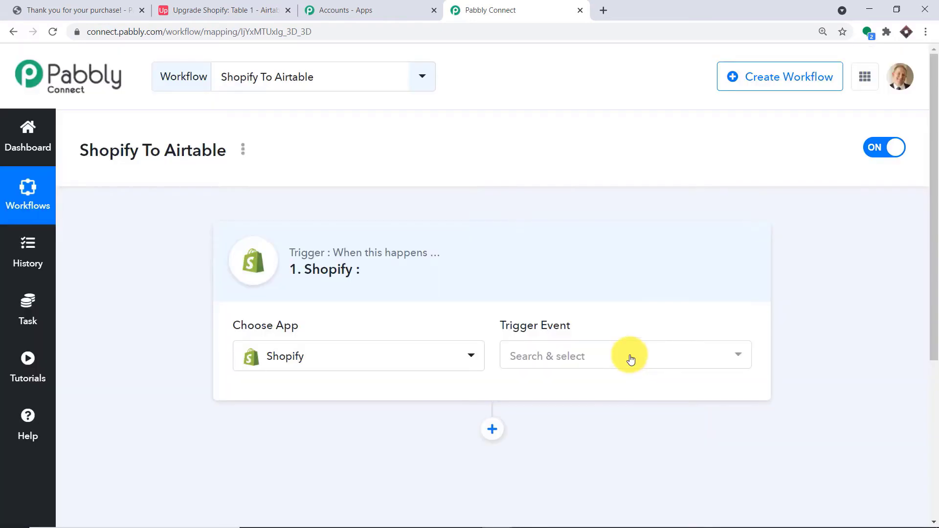
click(630, 357)
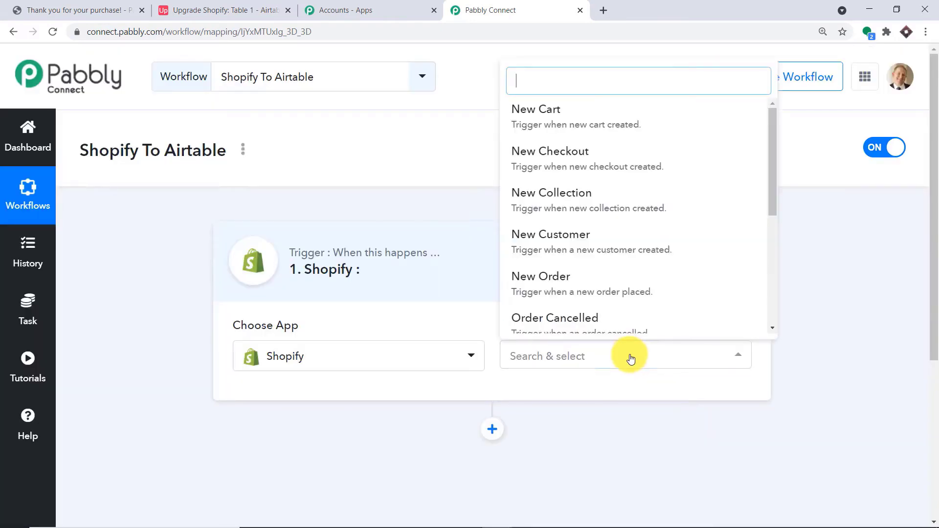
click(608, 296)
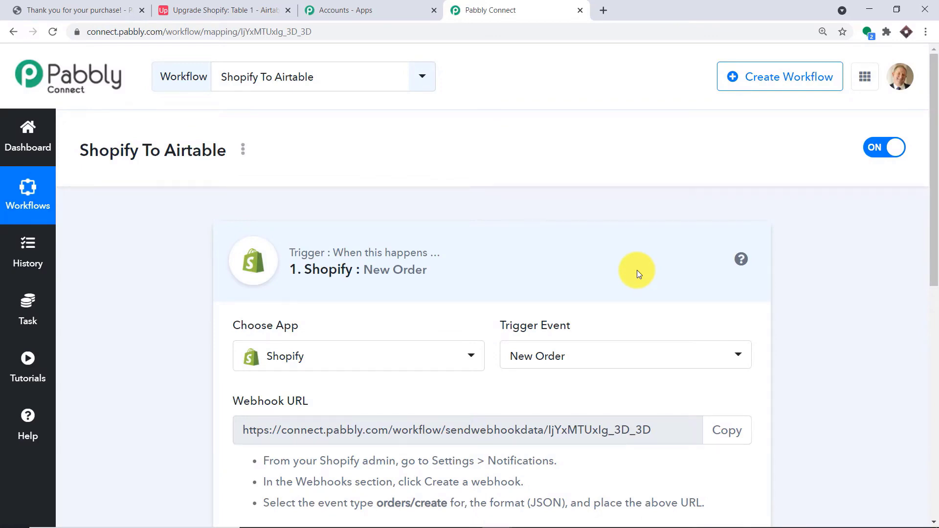
click(599, 360)
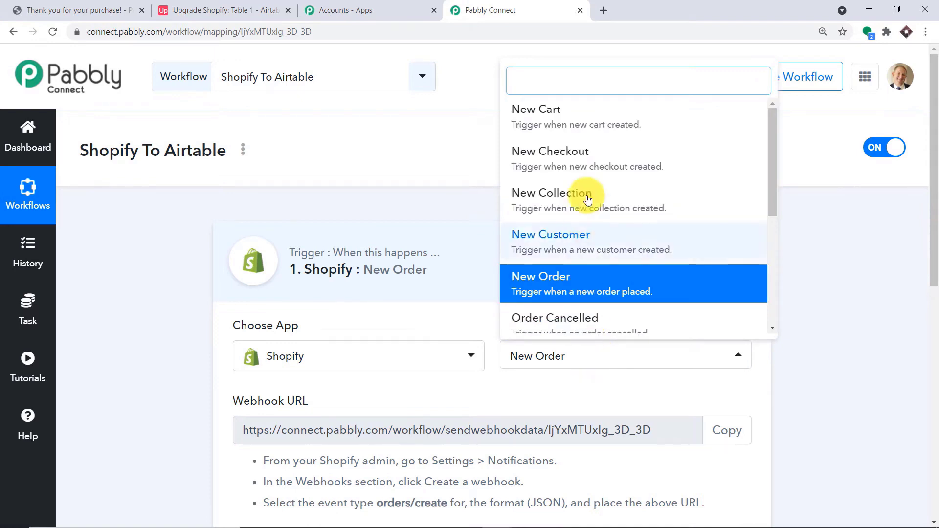
scroll(621, 220, down, 4)
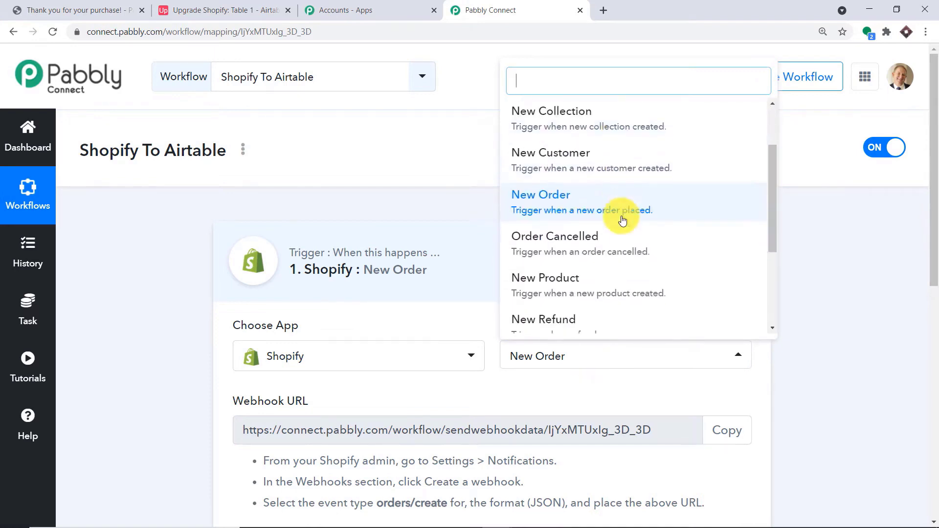
scroll(622, 251, down, 5)
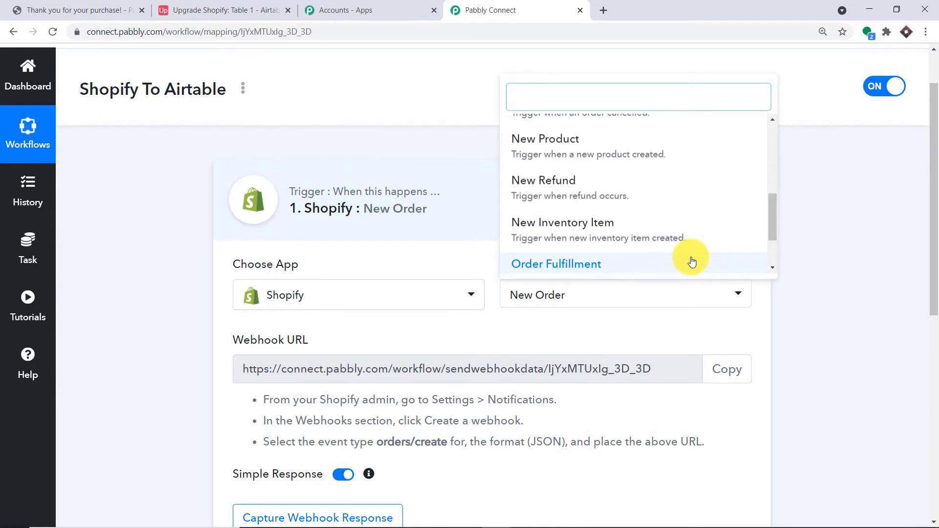
click(674, 322)
scroll(674, 322, down, 3)
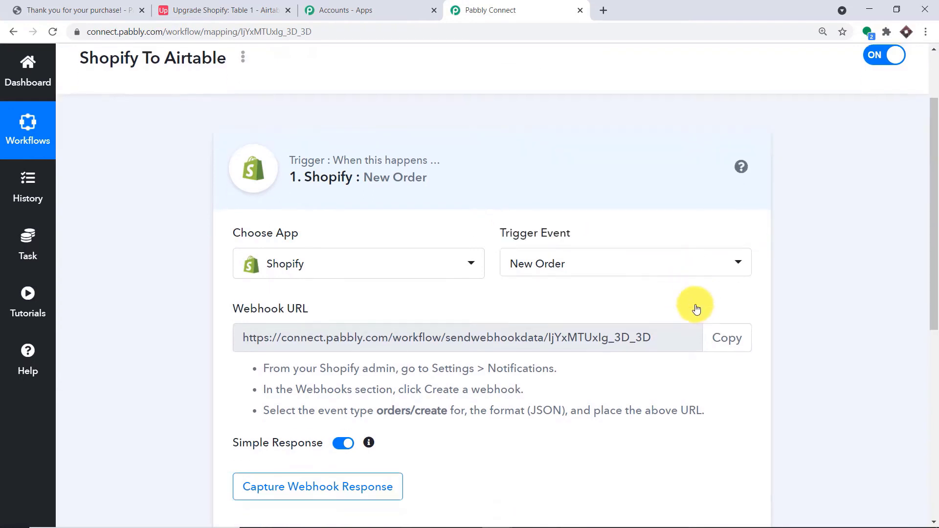
click(39, 8)
- Open the Shopify admin's Settings > Notifications and scroll to the Webhooks section
click(607, 4)
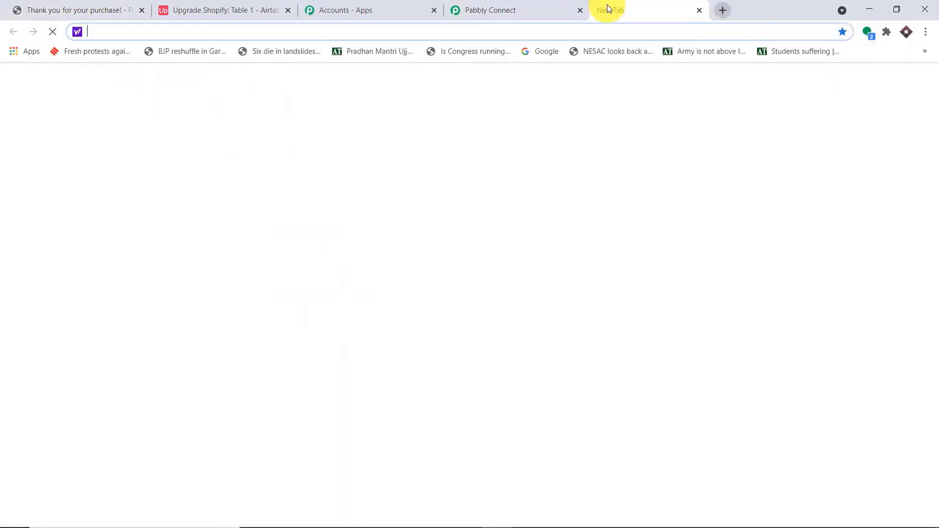
text(sho)
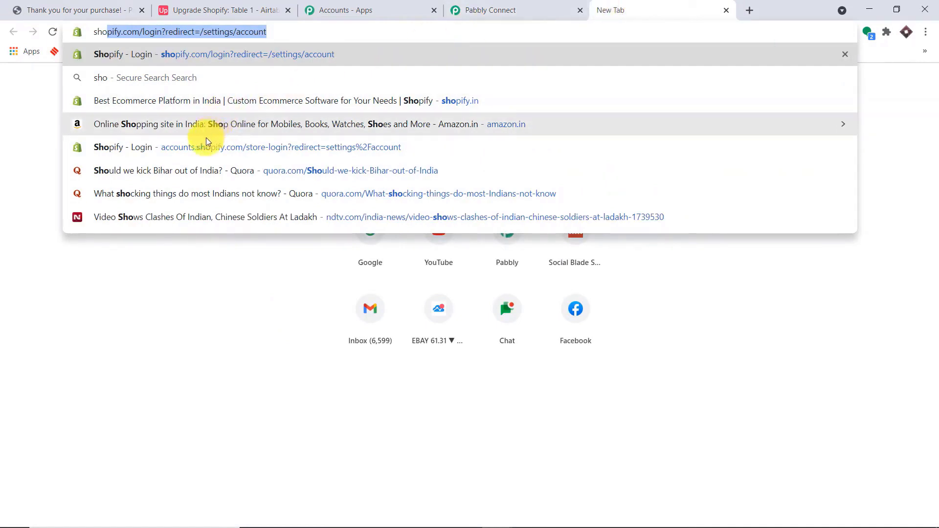
key(Return)
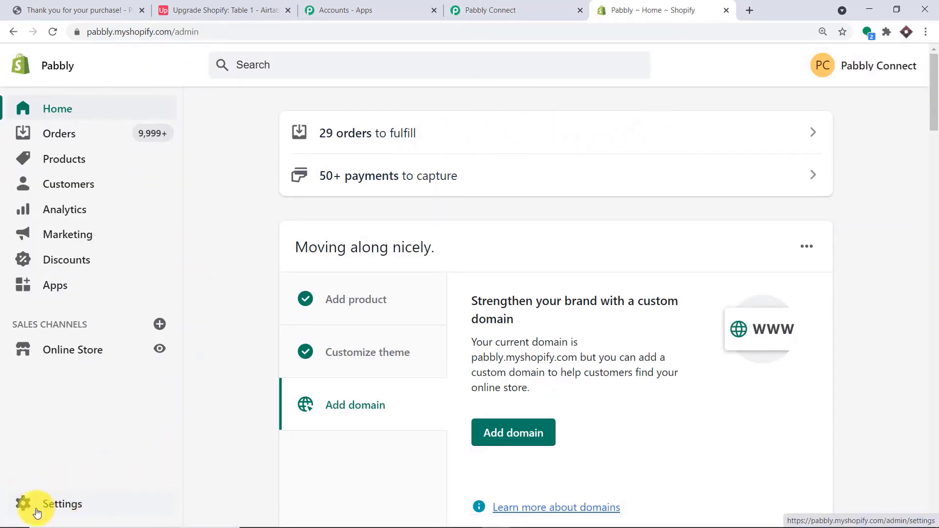
click(89, 513)
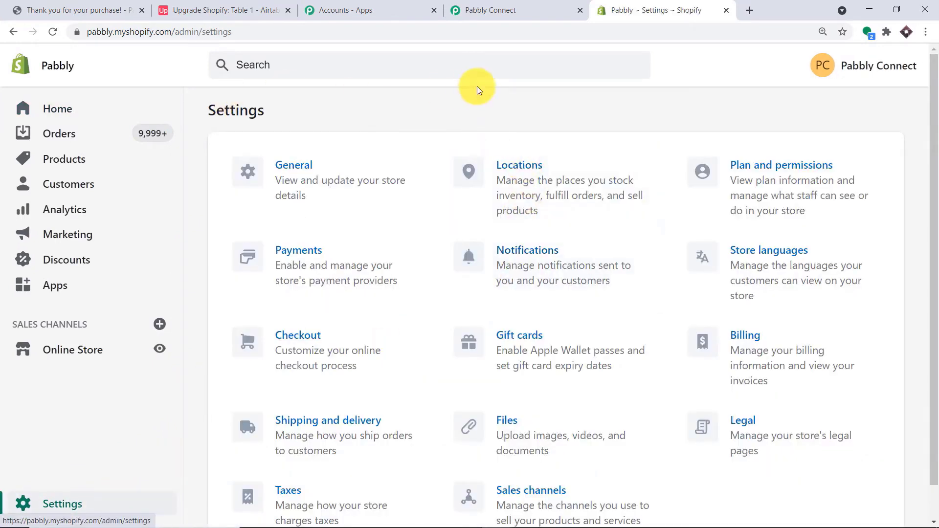
click(516, 268)
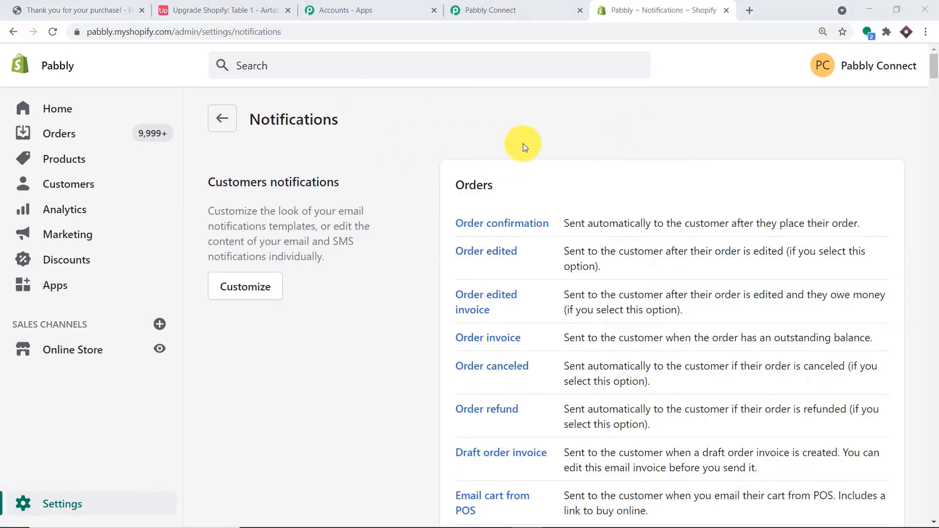
scroll(462, 176, down, 15)
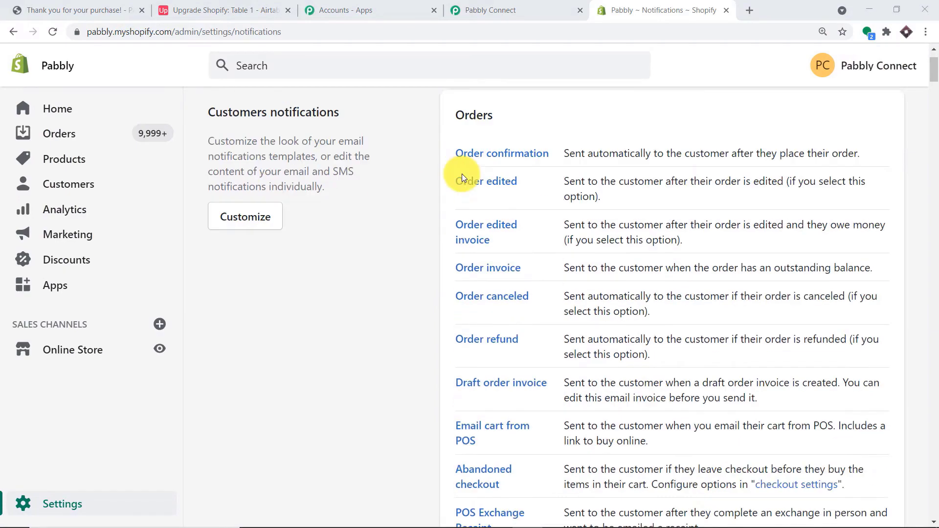
scroll(463, 193, down, 20)
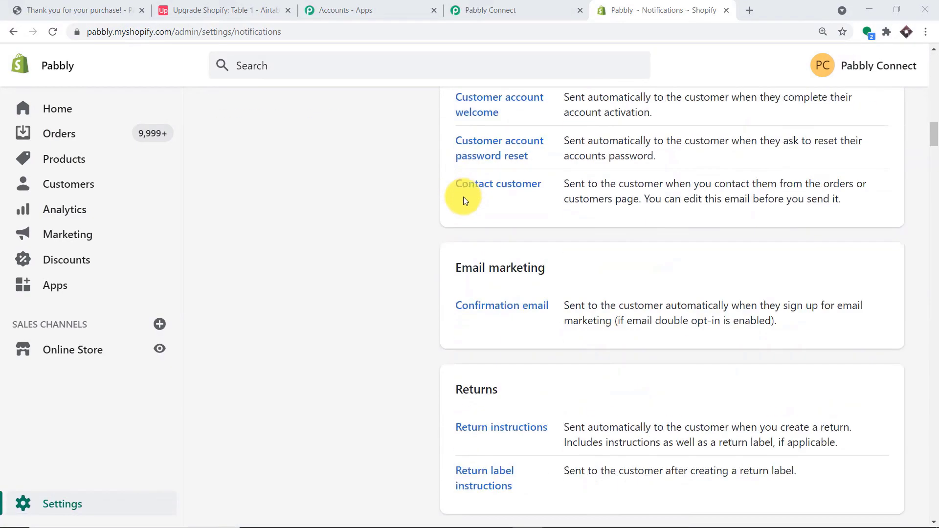
scroll(463, 201, down, 18)
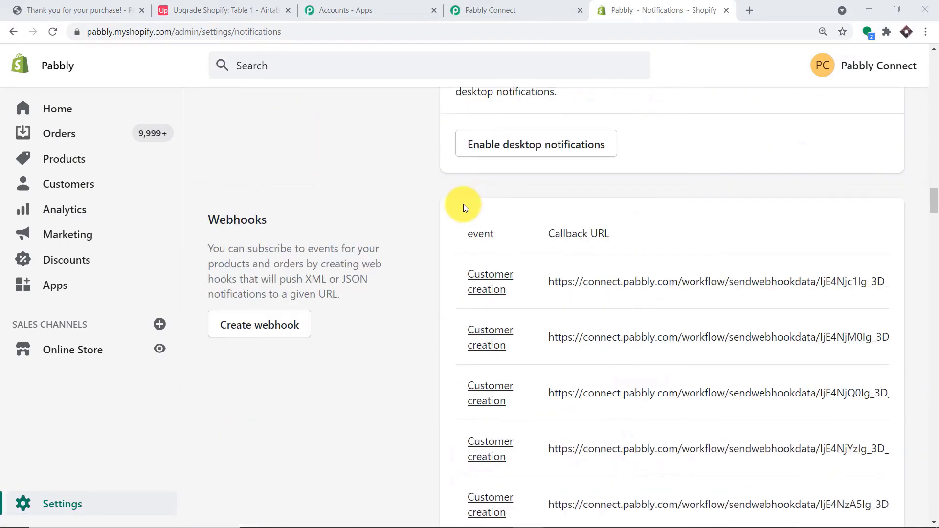
scroll(371, 204, up, 3)
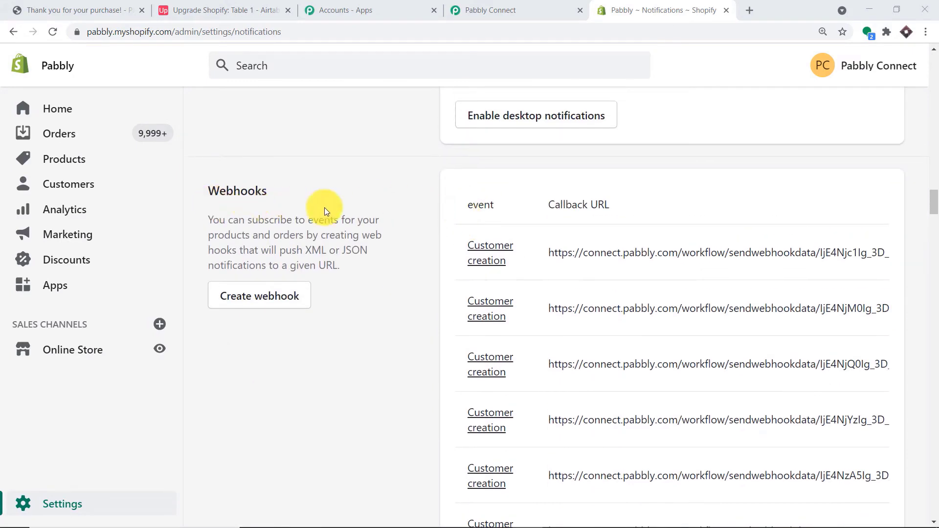
- Start a new Shopify webhook with the Order creation event
click(271, 294)
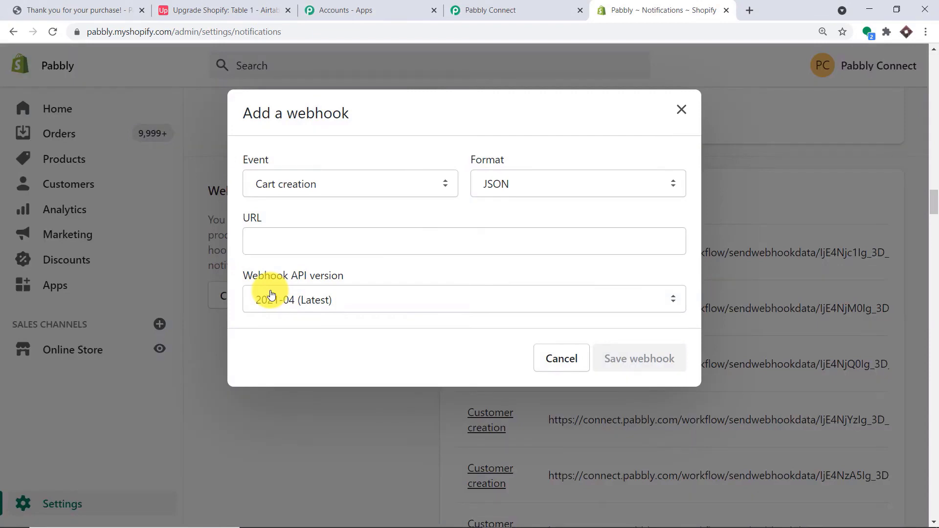
click(338, 192)
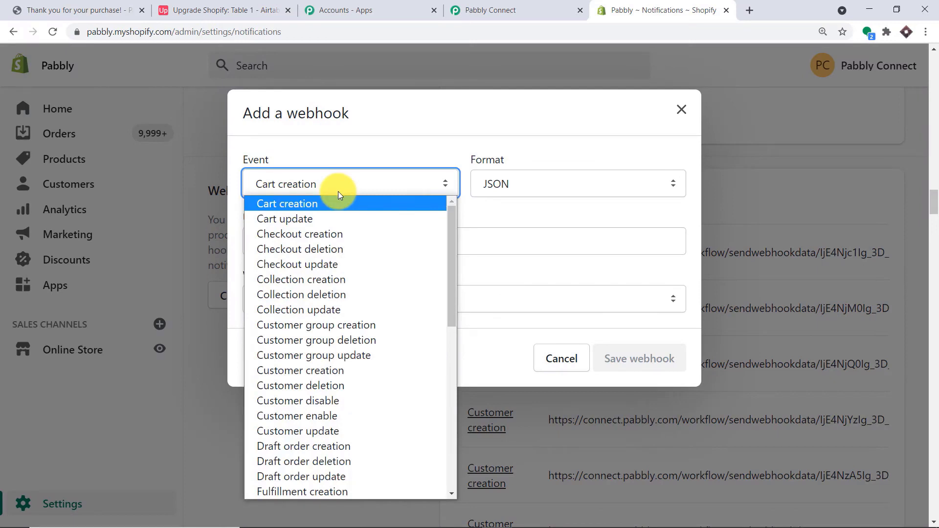
key(o)
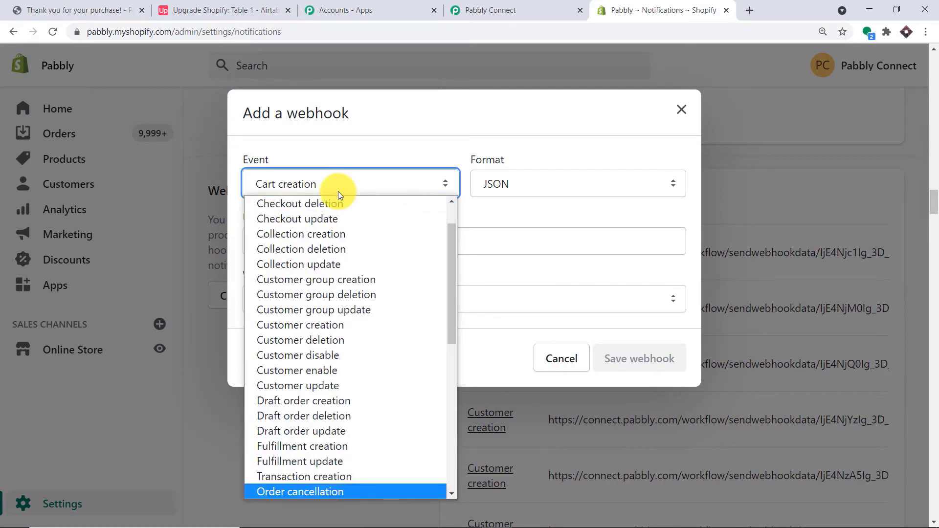
key(r)
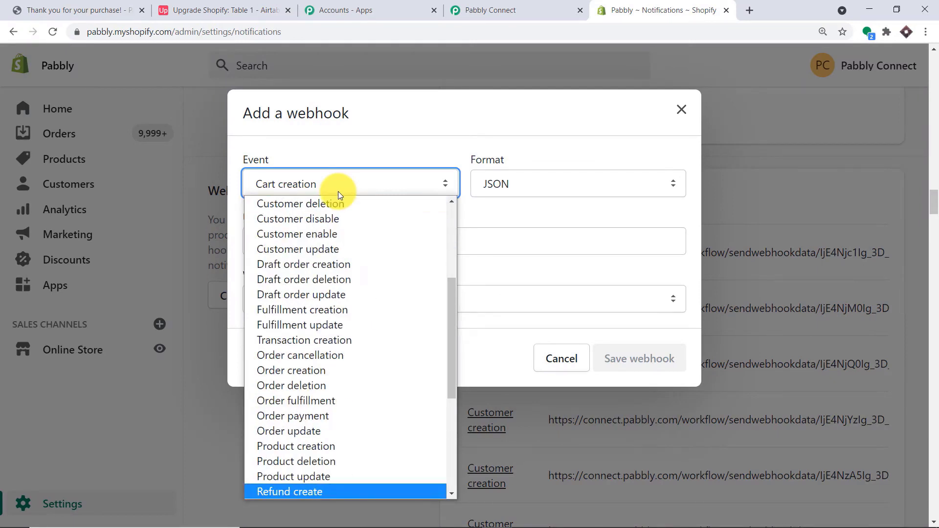
scroll(355, 260, down, 5)
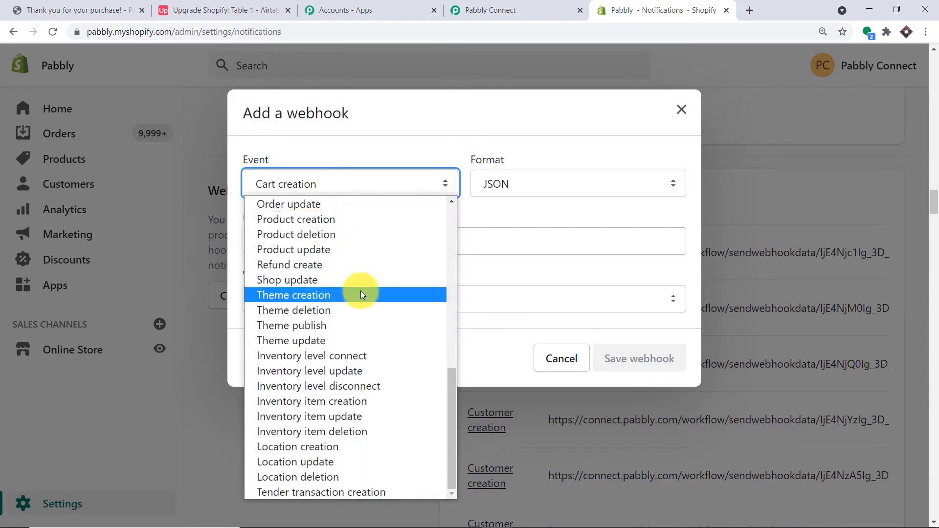
scroll(360, 290, up, 3)
scroll(360, 293, up, 3)
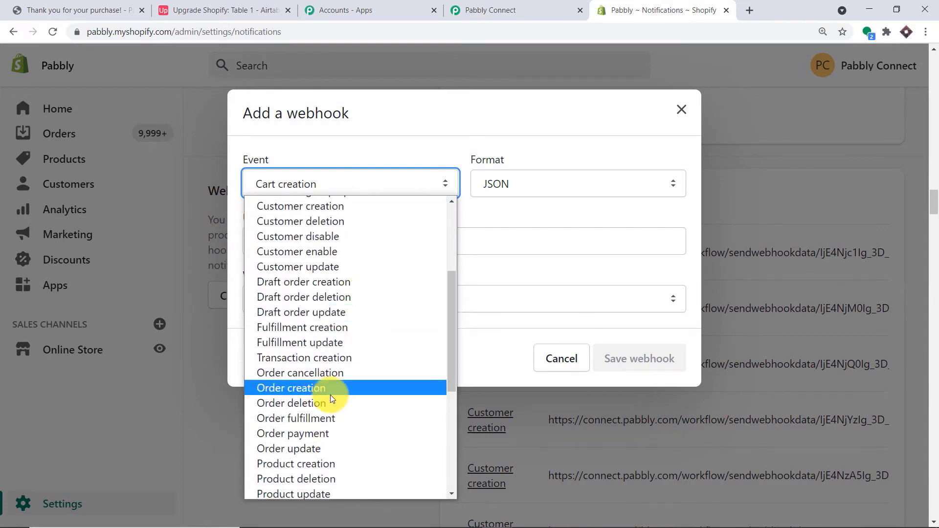
click(336, 329)
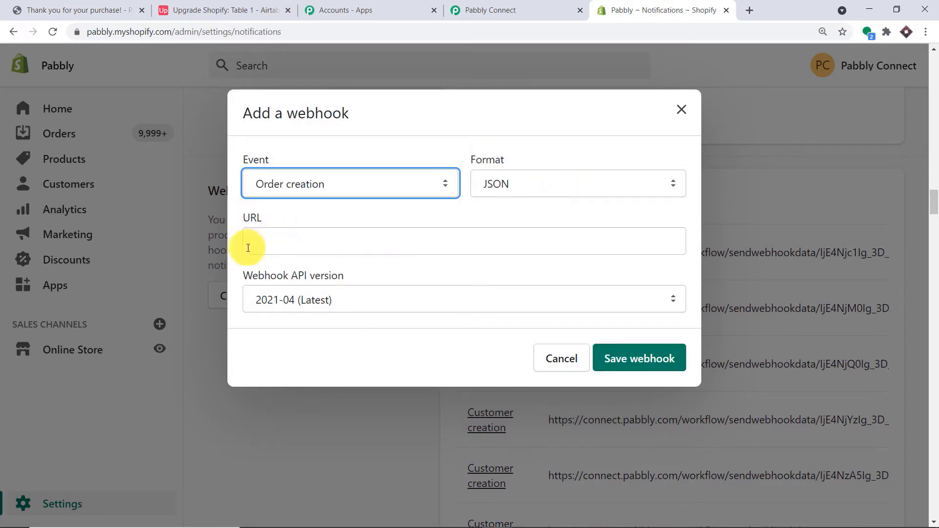
- Paste the Pabbly Connect webhook URL into the webhook and save it
click(478, 8)
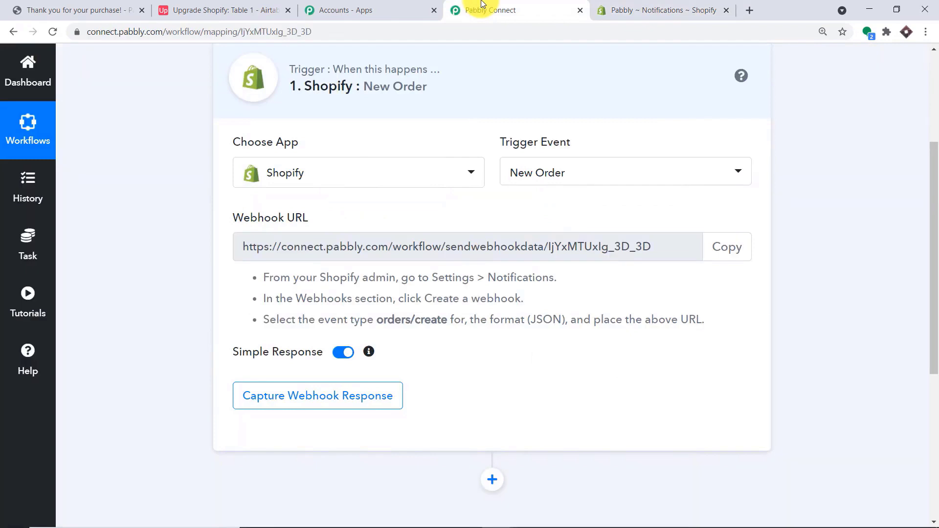
click(724, 250)
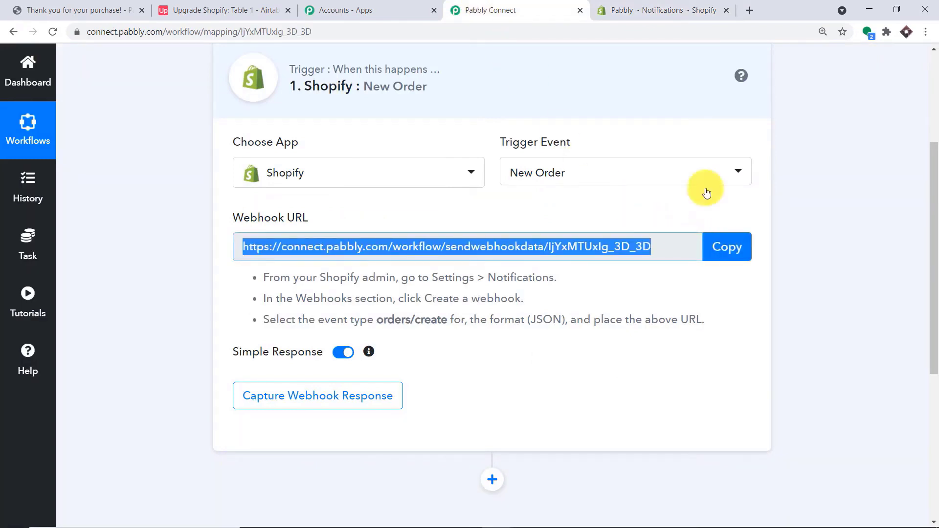
click(606, 10)
click(308, 244)
right_click(308, 244)
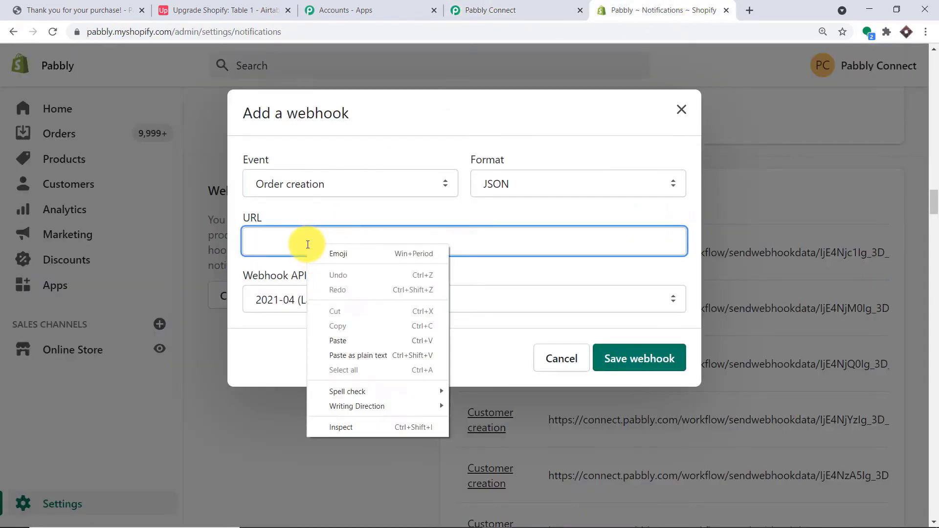
click(345, 336)
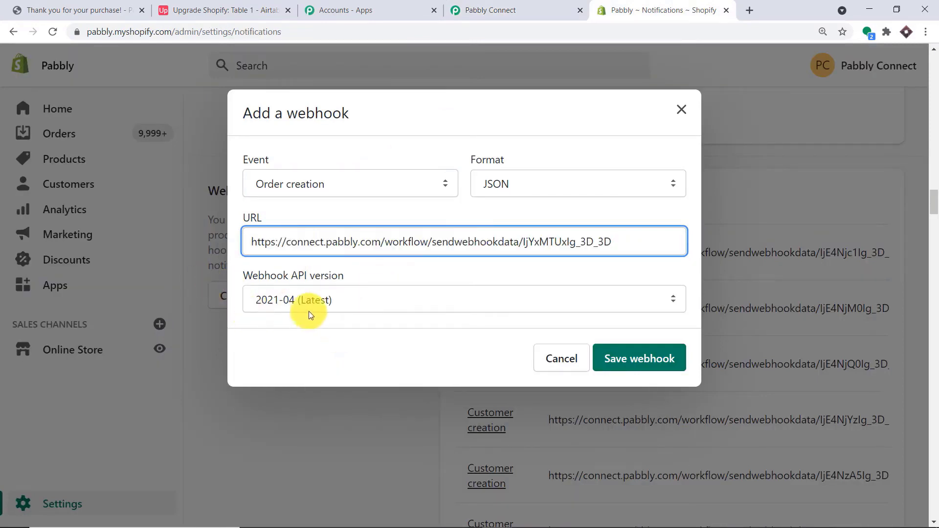
click(625, 360)
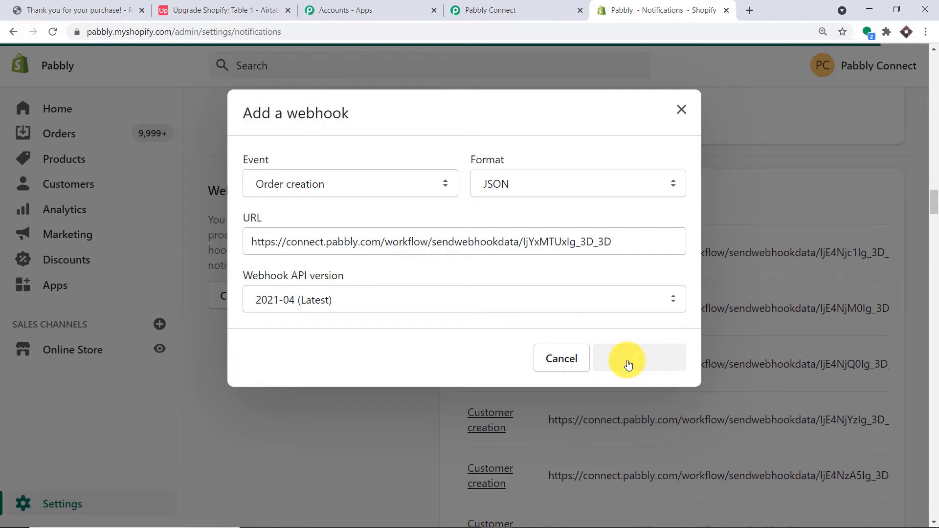
click(496, 10)
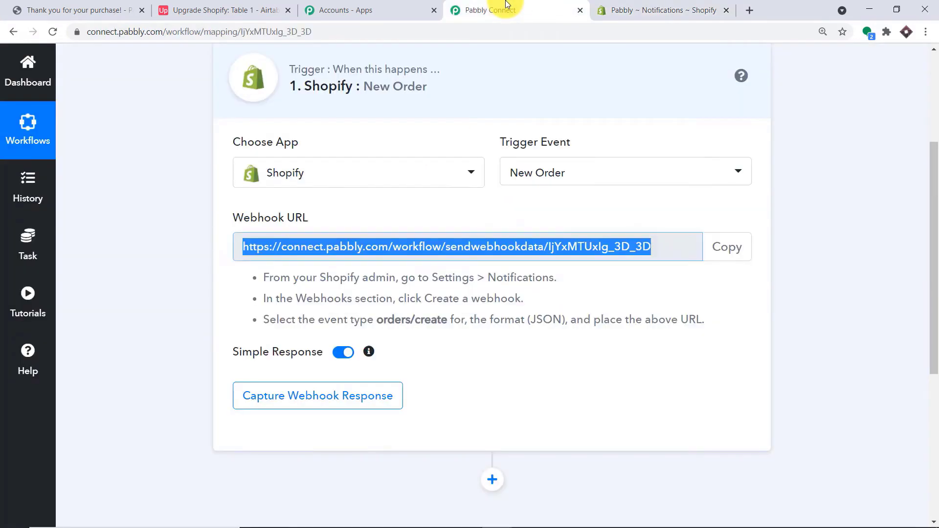
- Start capturing the webhook response in Pabbly, then open the Shopify storefront in a new tab
click(348, 404)
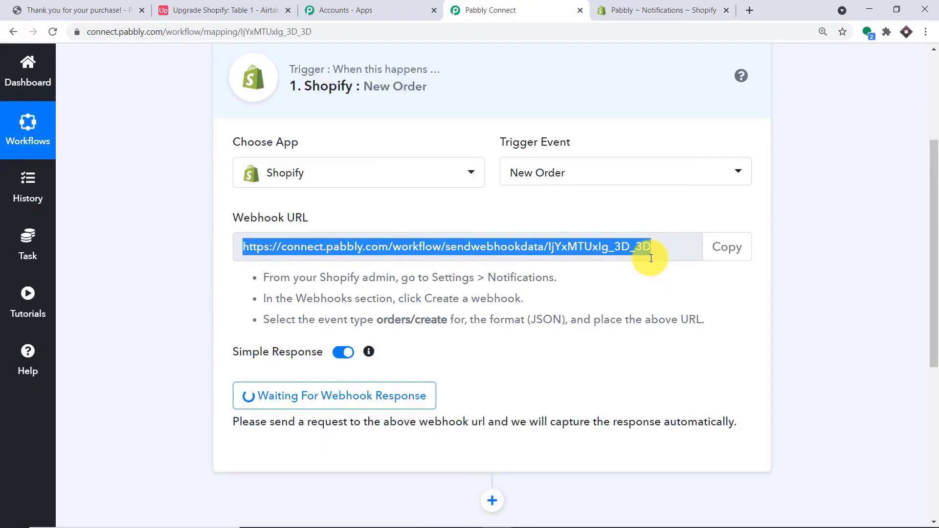
click(635, 7)
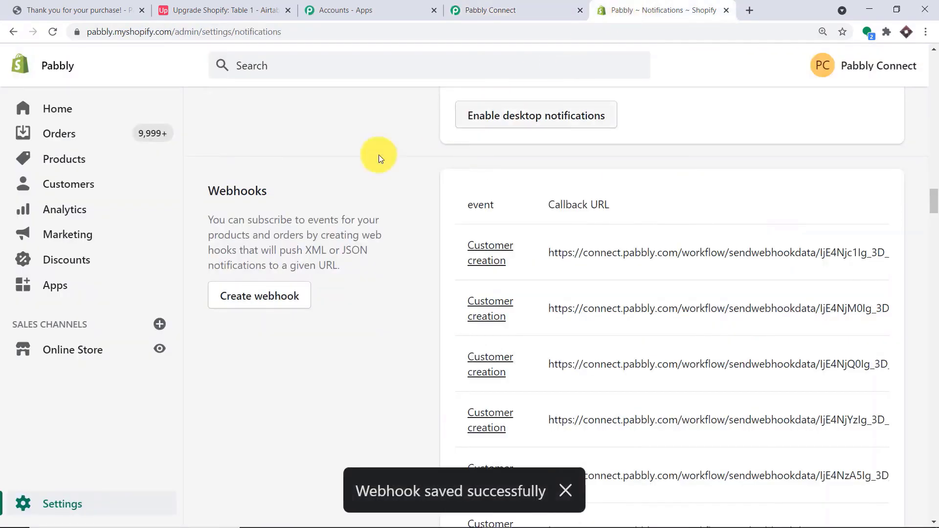
click(159, 349)
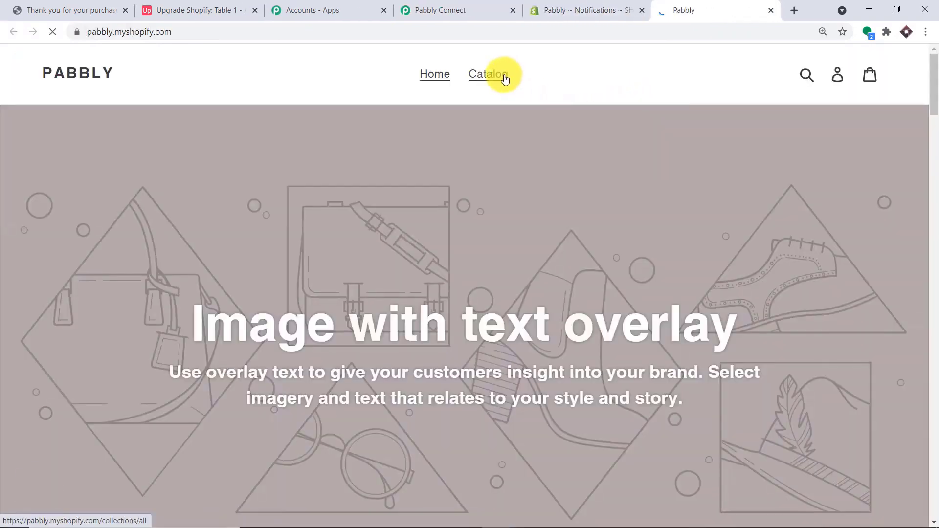
- Find the Intex 10 Mobile on the catalog's second page and start checkout
click(505, 78)
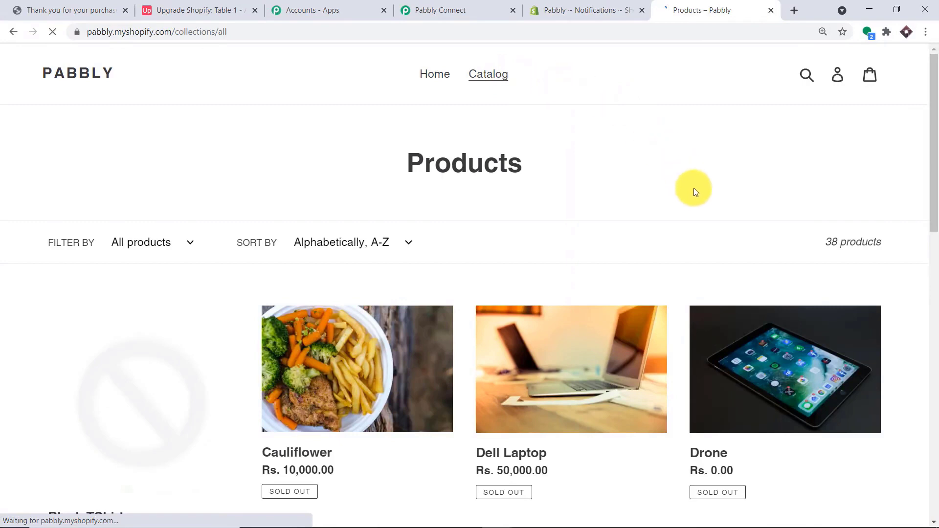
scroll(695, 190, down, 10)
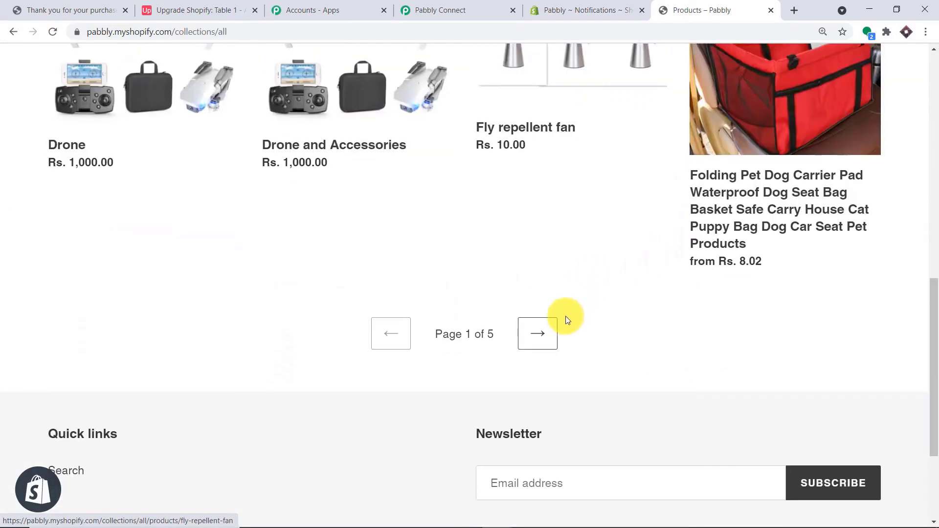
click(548, 339)
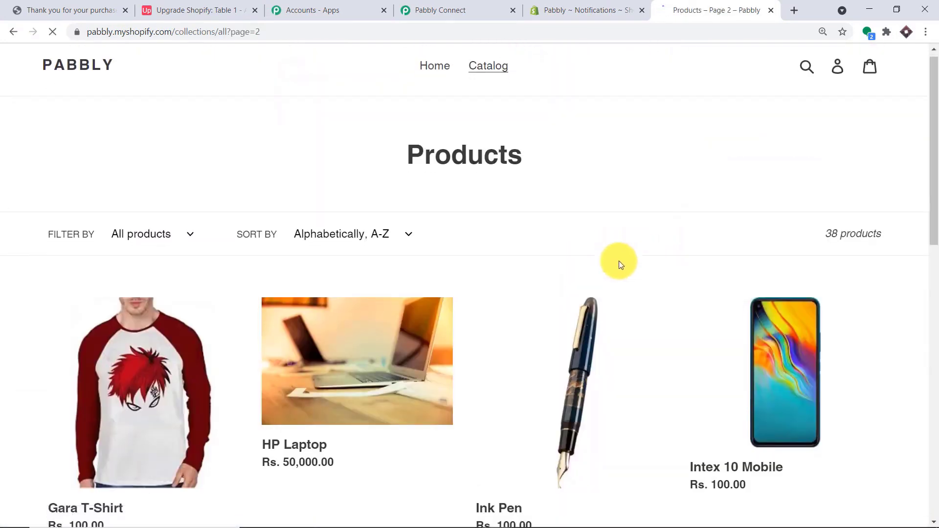
scroll(619, 260, down, 3)
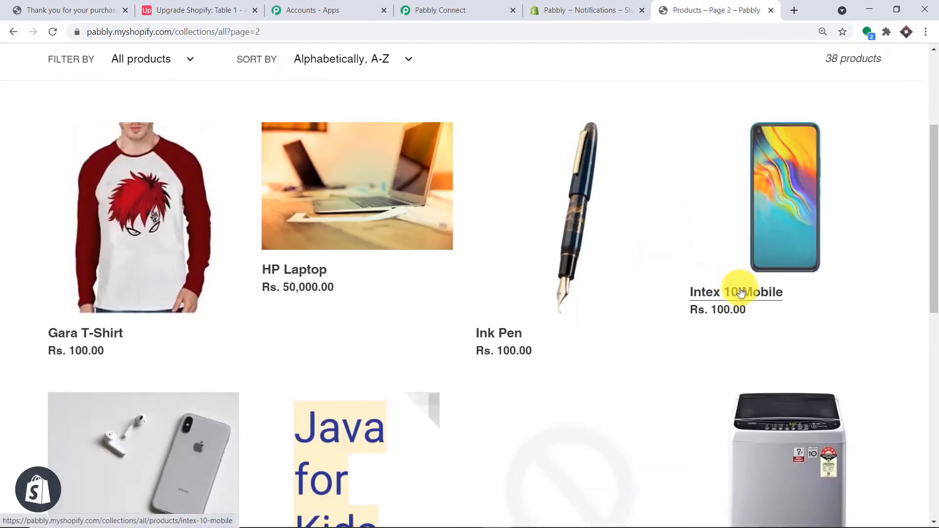
click(758, 252)
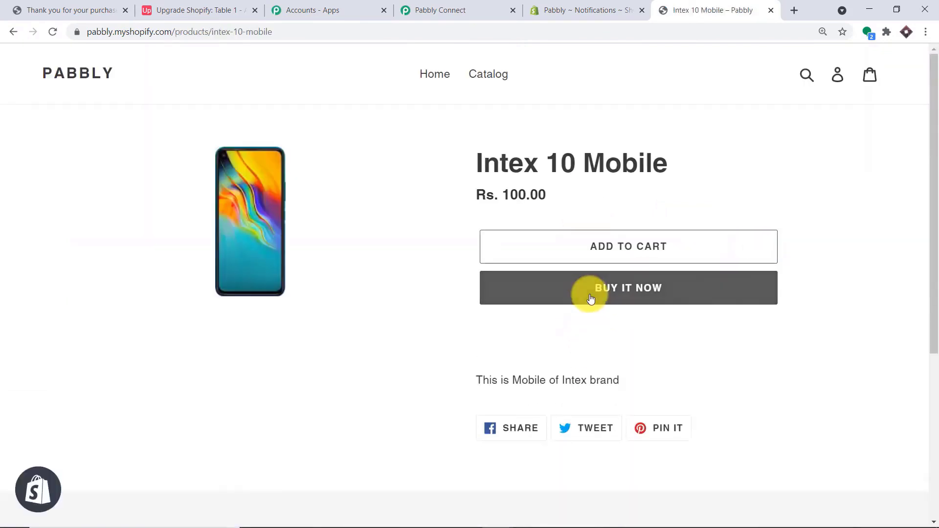
click(591, 299)
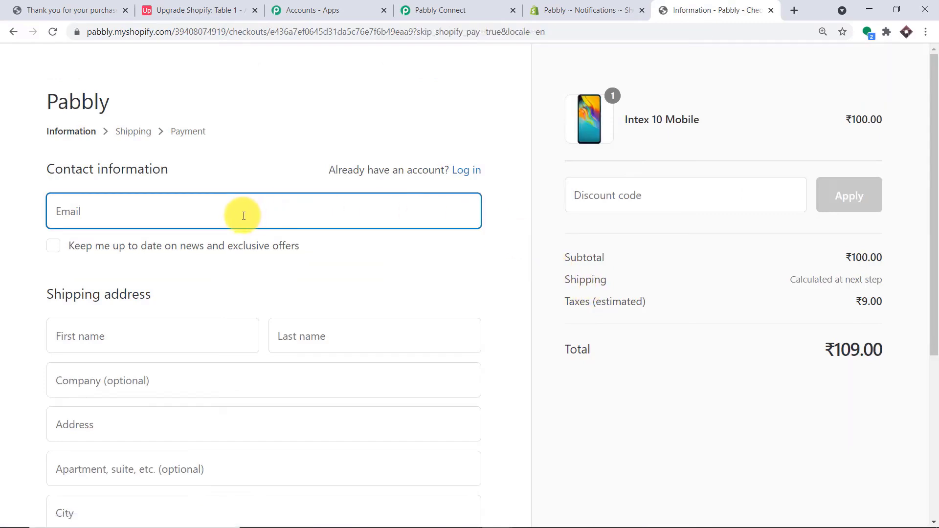
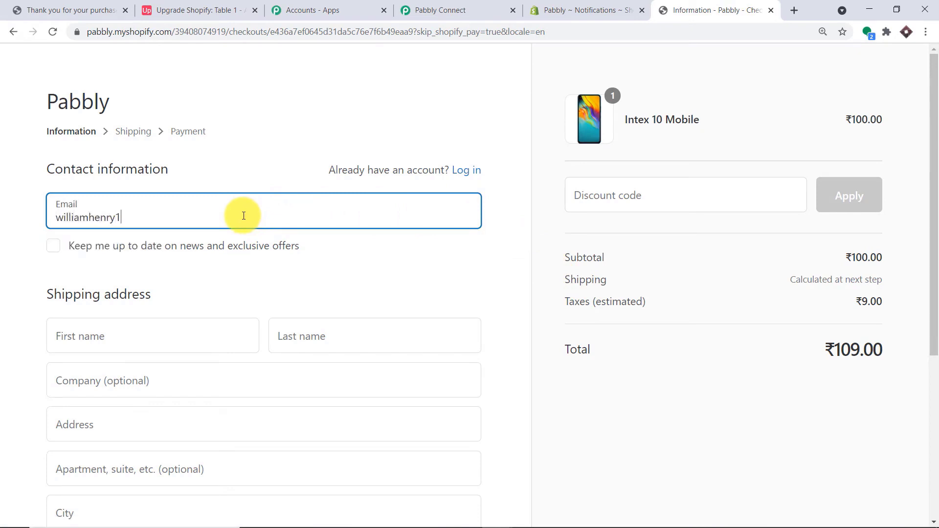
- Enter the customer's email address and first and last name at checkout
click(135, 336)
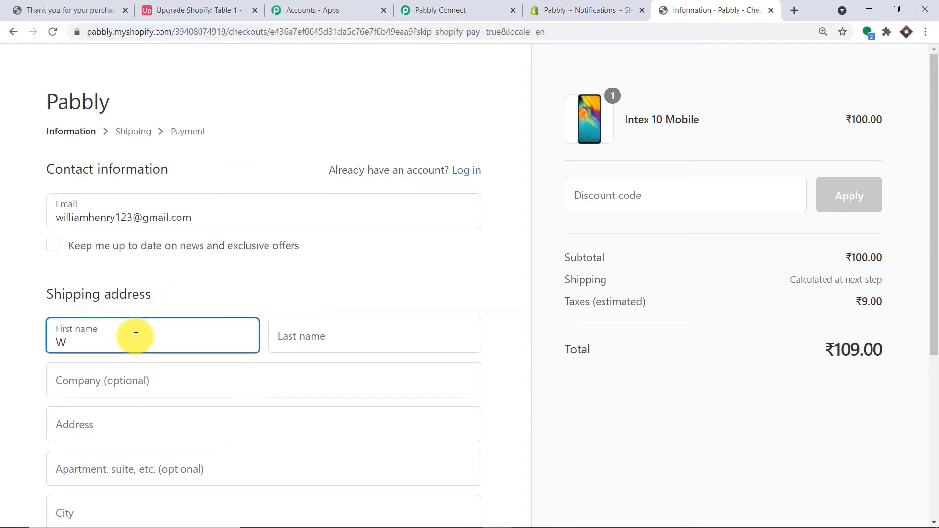
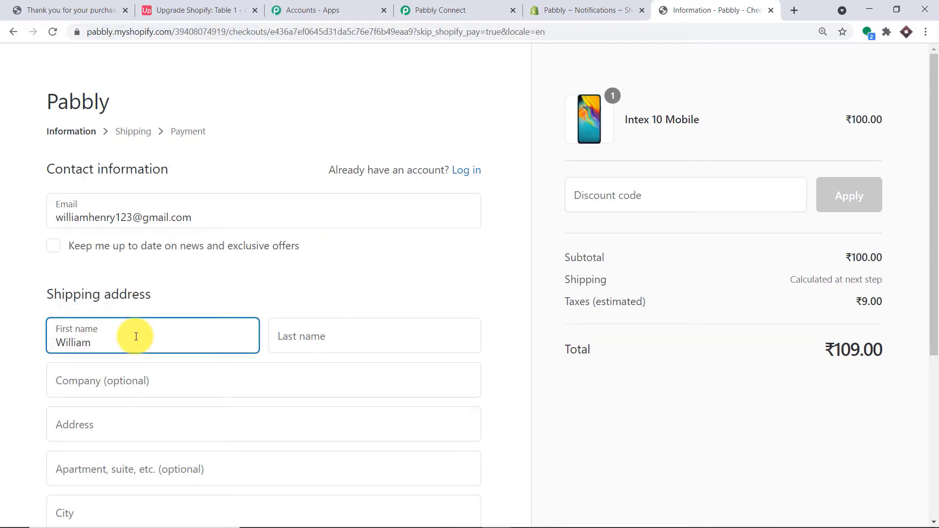
click(304, 329)
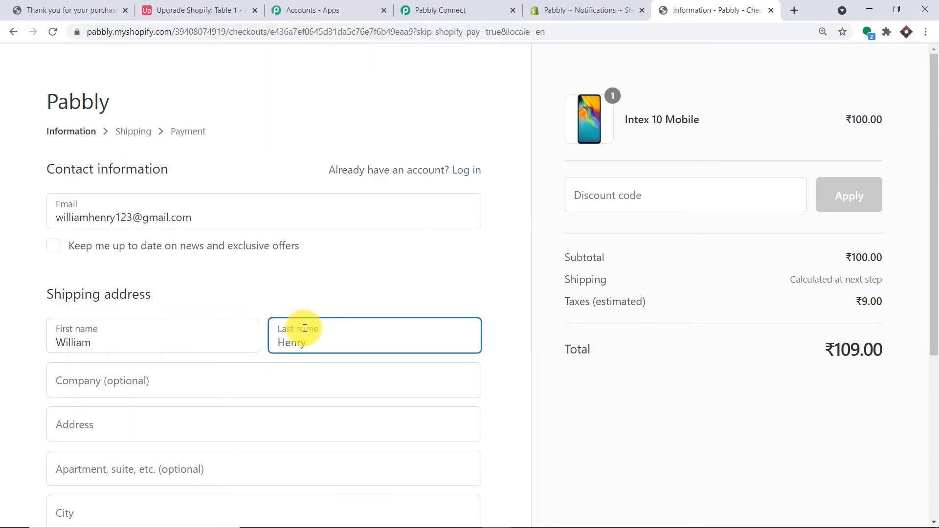
- Fill in company Castle, the street address and city, and choose Madhya Pradesh as state
scroll(293, 325, down, 1)
click(227, 309)
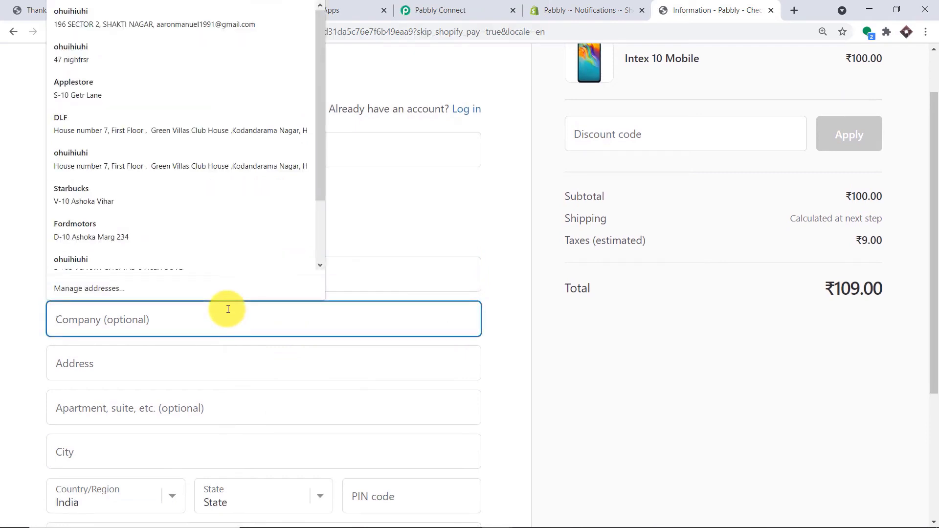
text(Castle)
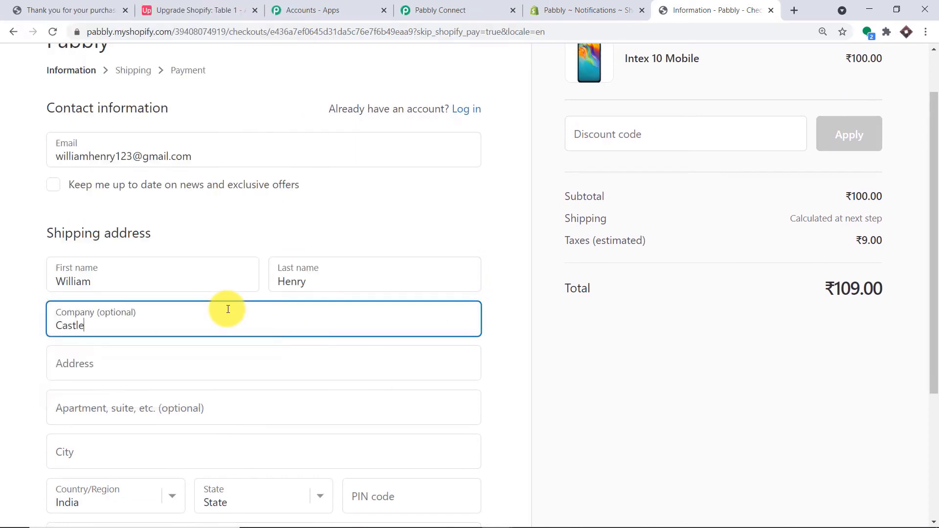
click(160, 377)
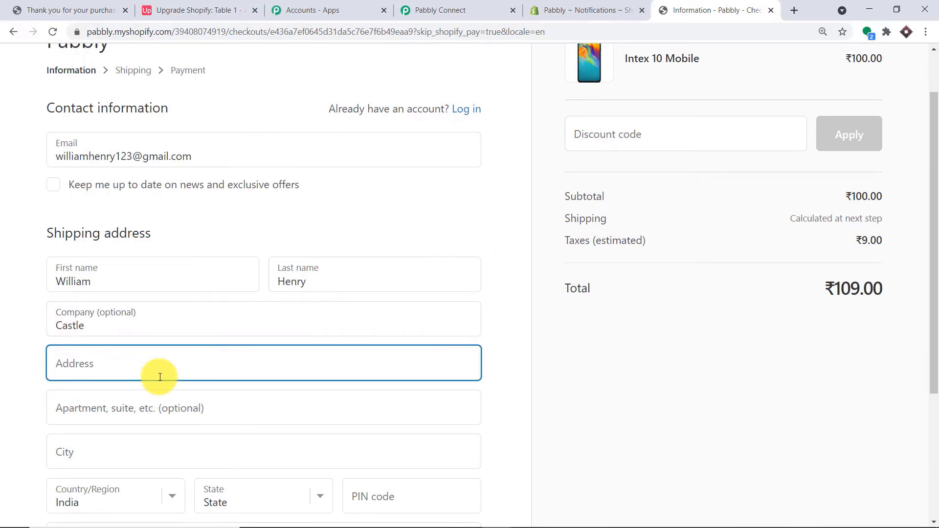
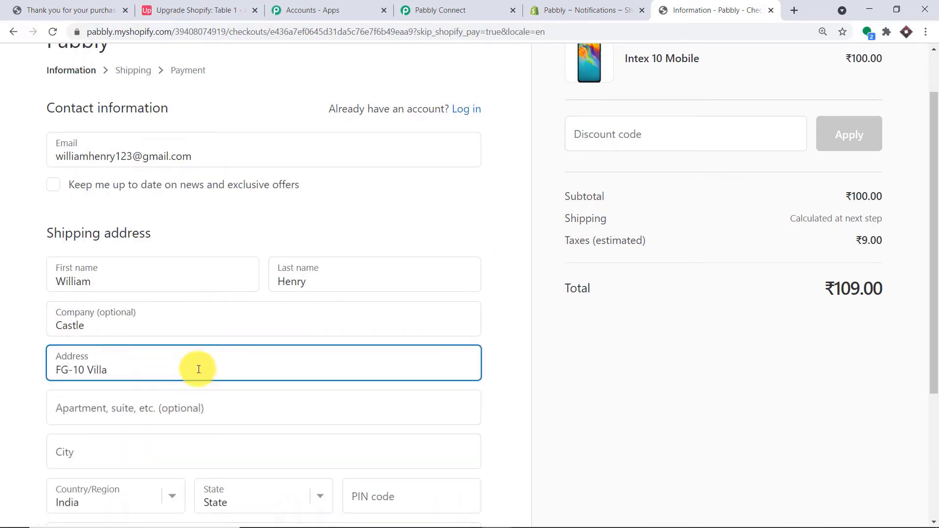
scroll(294, 346, down, 4)
click(121, 271)
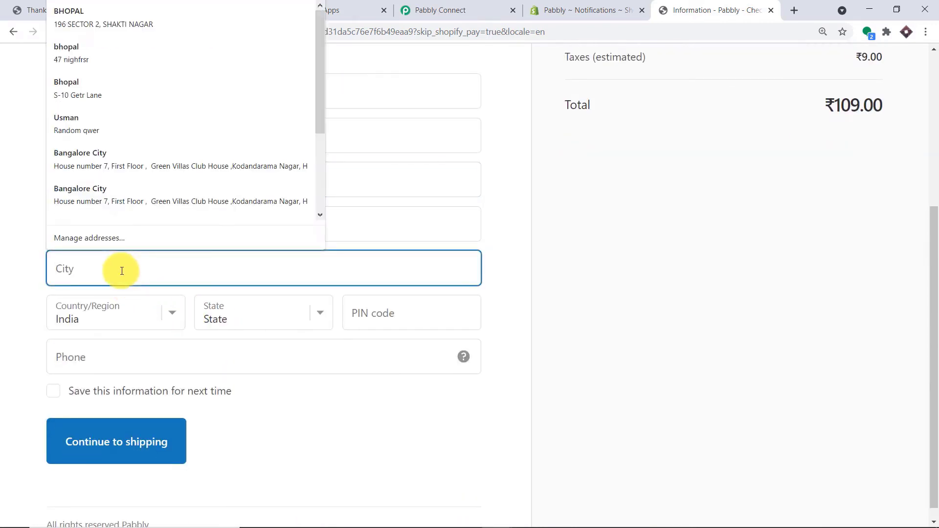
text(London)
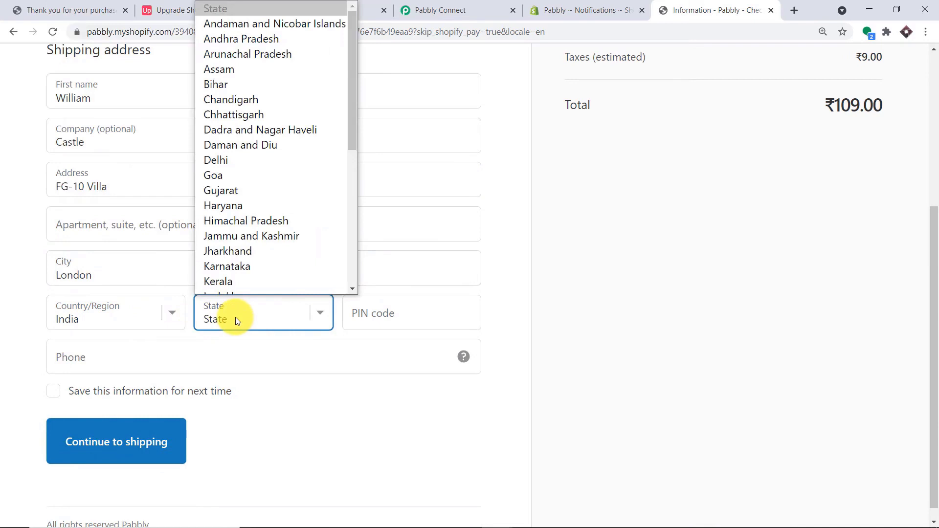
key(m)
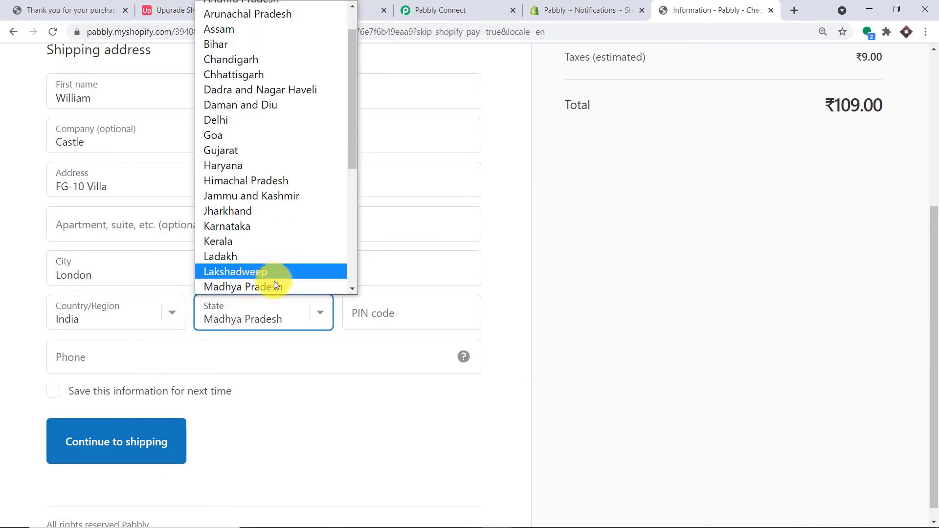
click(298, 286)
- Enter the PIN code and phone number, then continue through shipping to payment
click(364, 318)
text(4)
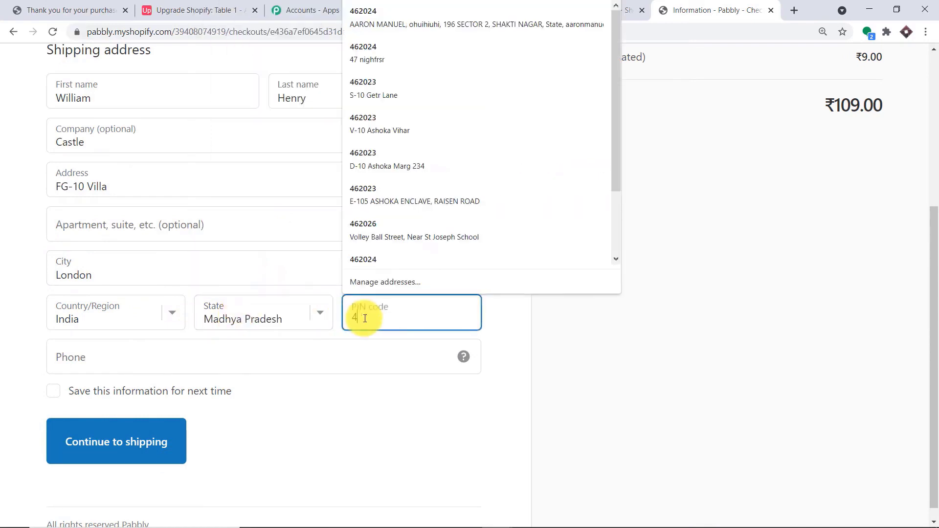
text(602)
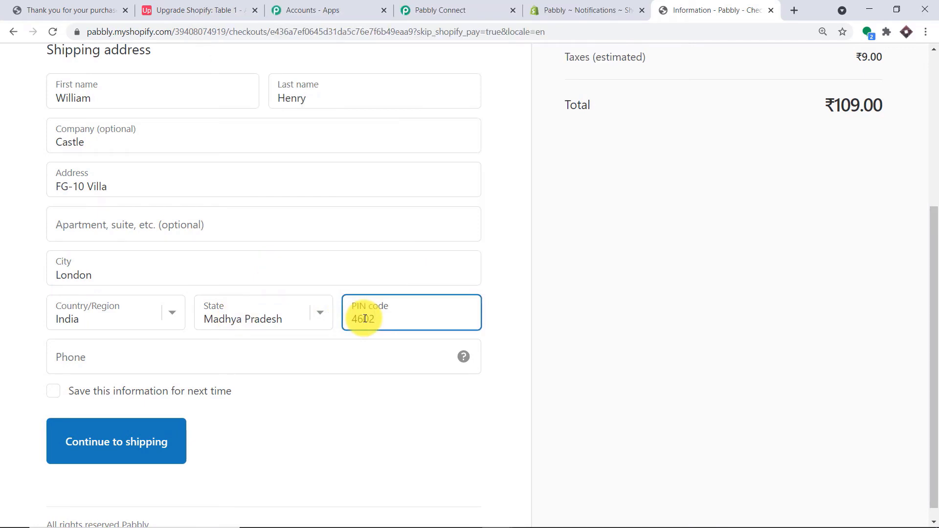
key(BackSpace)
key(BackSpace)
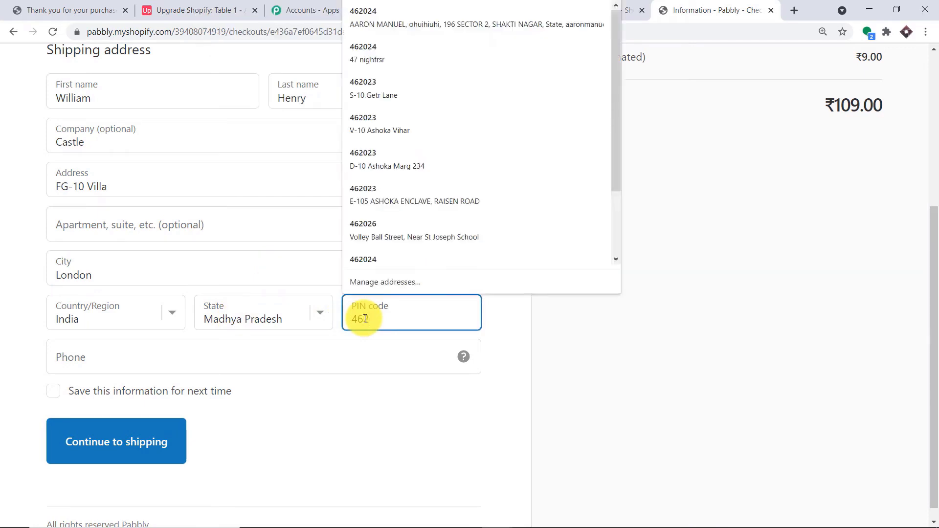
text(2023)
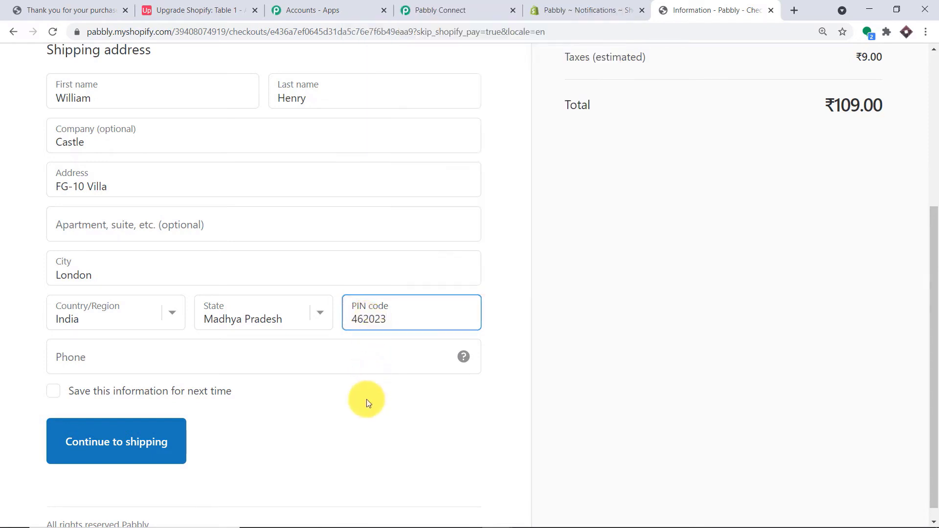
click(350, 369)
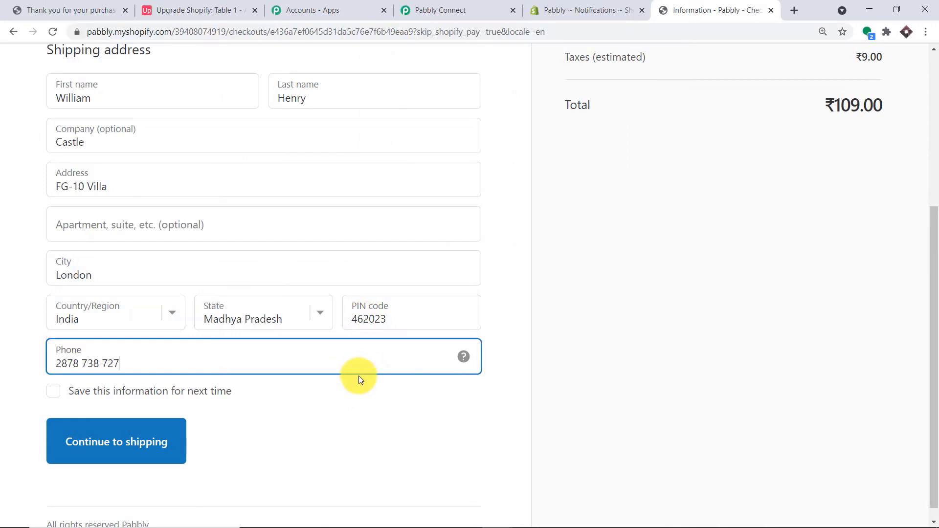
click(366, 431)
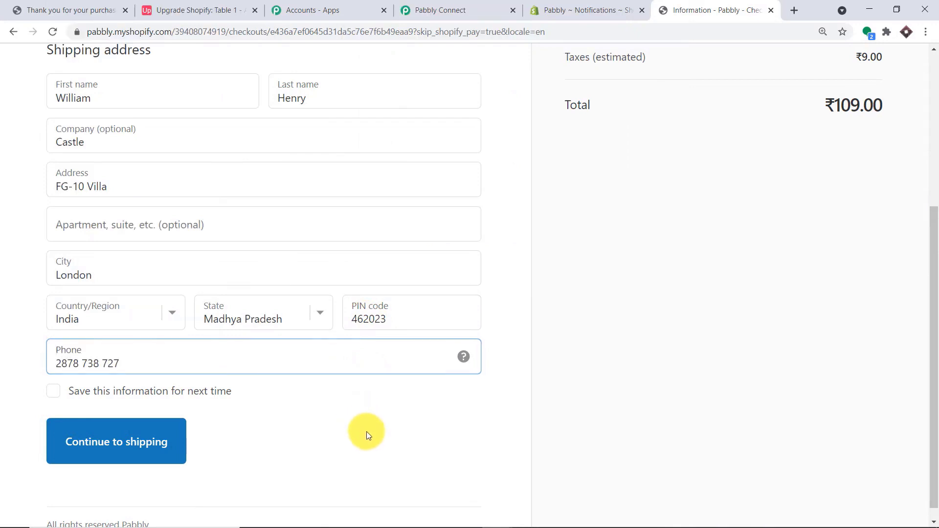
click(83, 363)
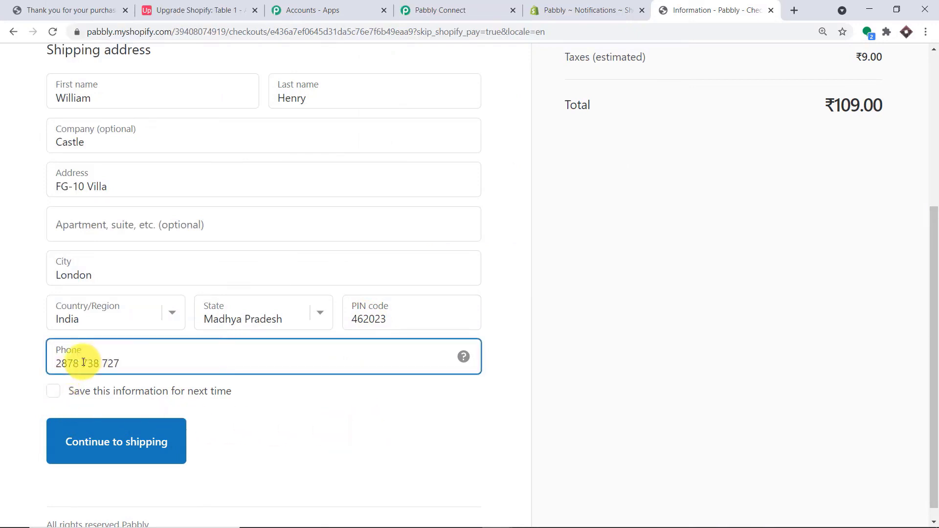
key(BackSpace)
click(97, 365)
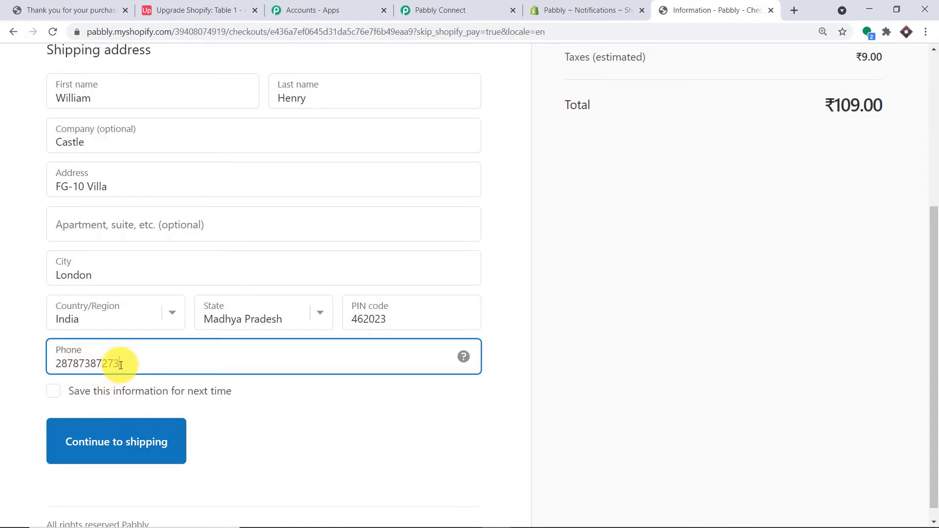
click(101, 438)
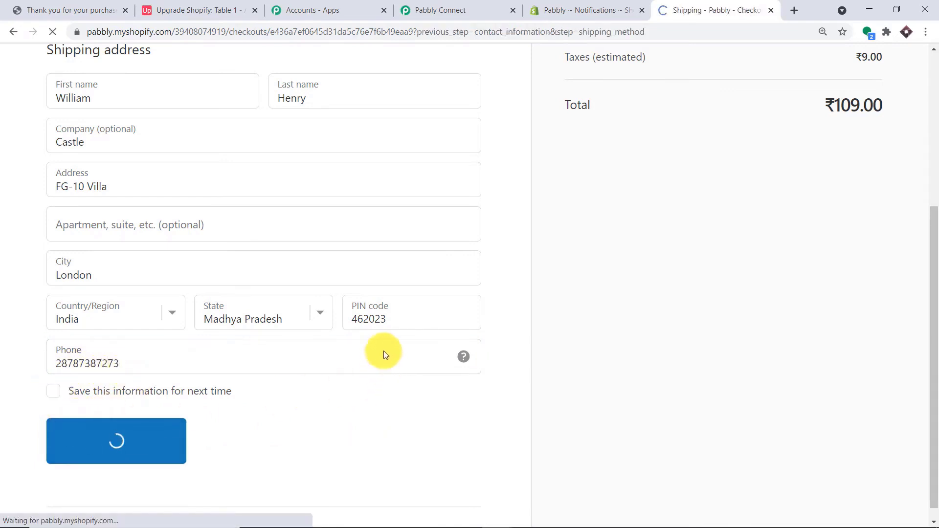
click(154, 365)
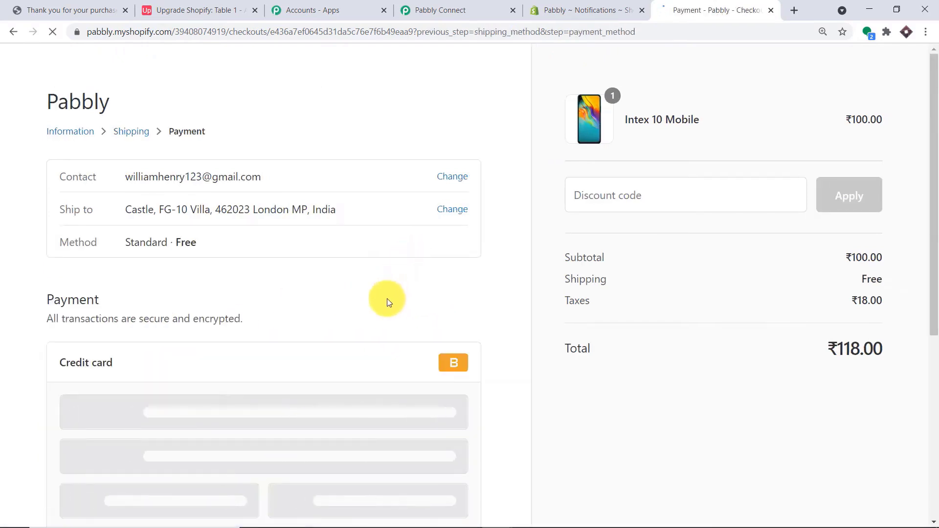
- Pay for the Intex 10 Mobile order with the saved Visa test card, editing its number and security code
scroll(367, 298, down, 3)
click(175, 298)
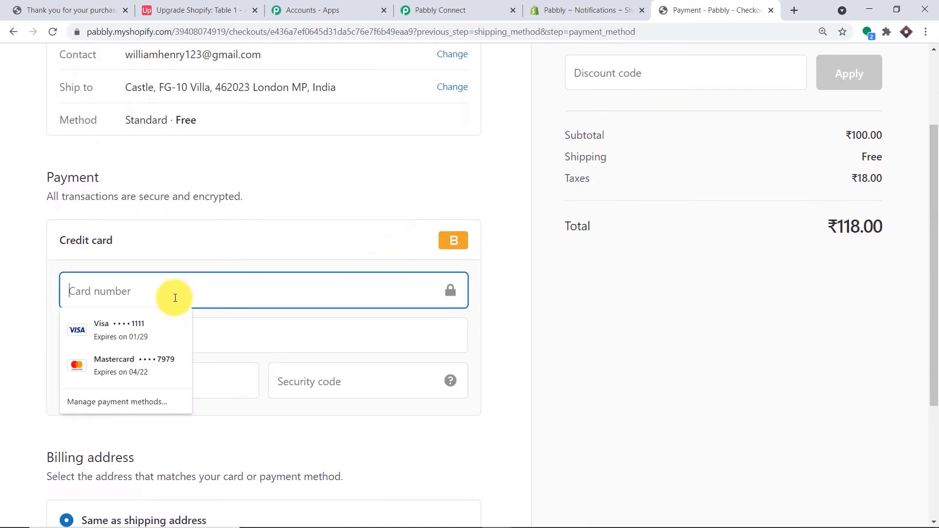
click(171, 314)
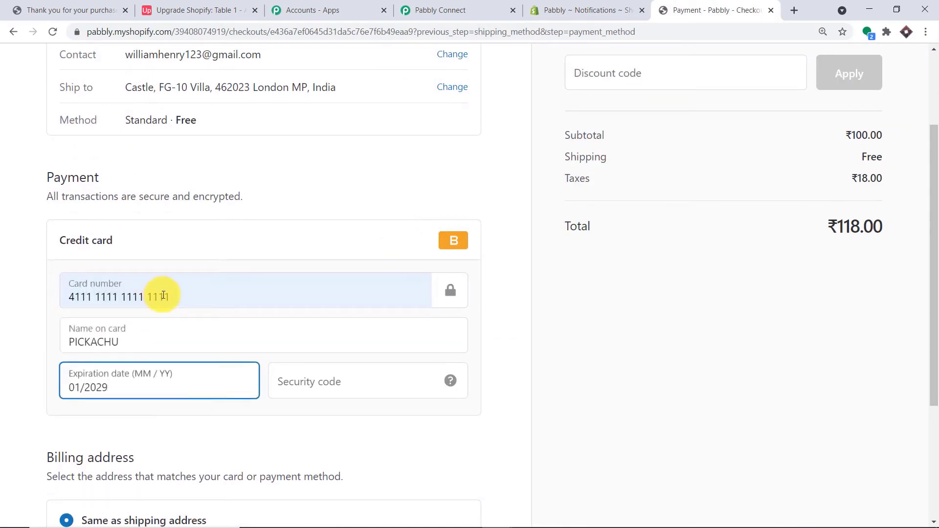
drag(164, 295, 32, 283)
text(1)
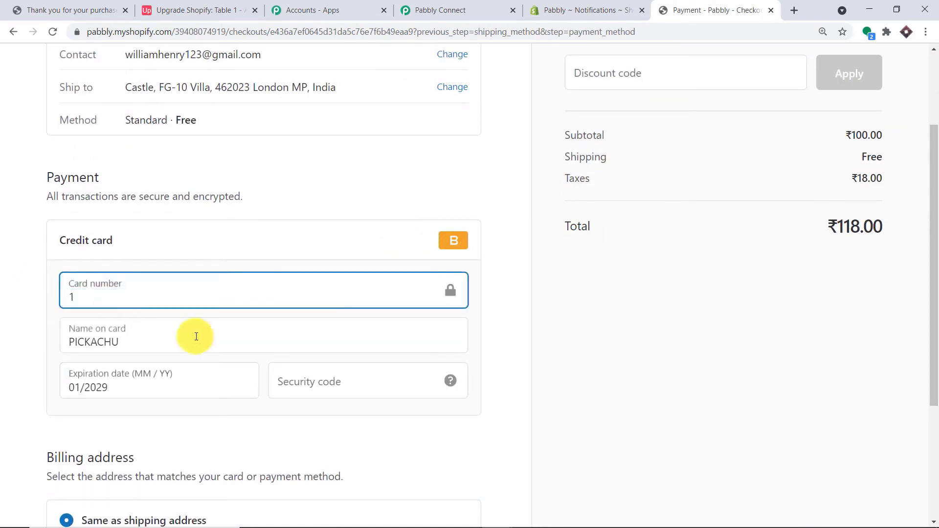
click(308, 384)
text(8897)
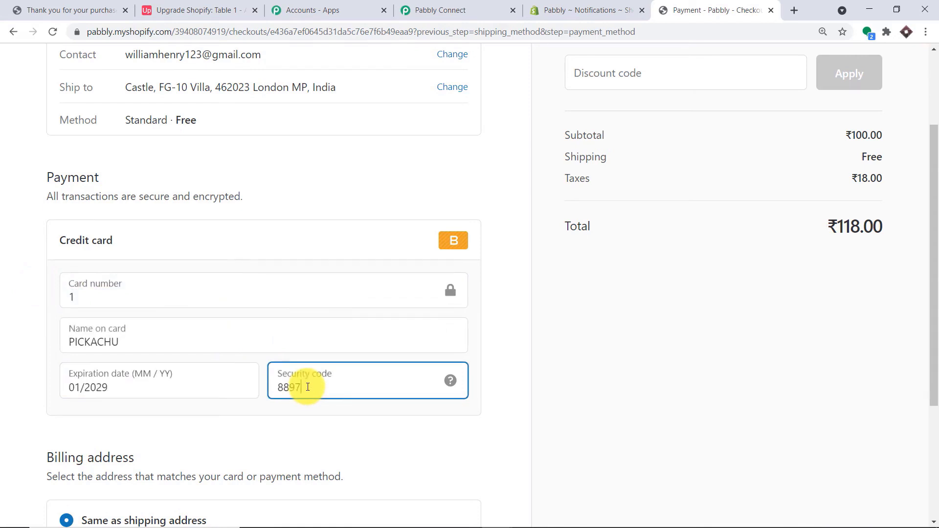
scroll(308, 387, down, 4)
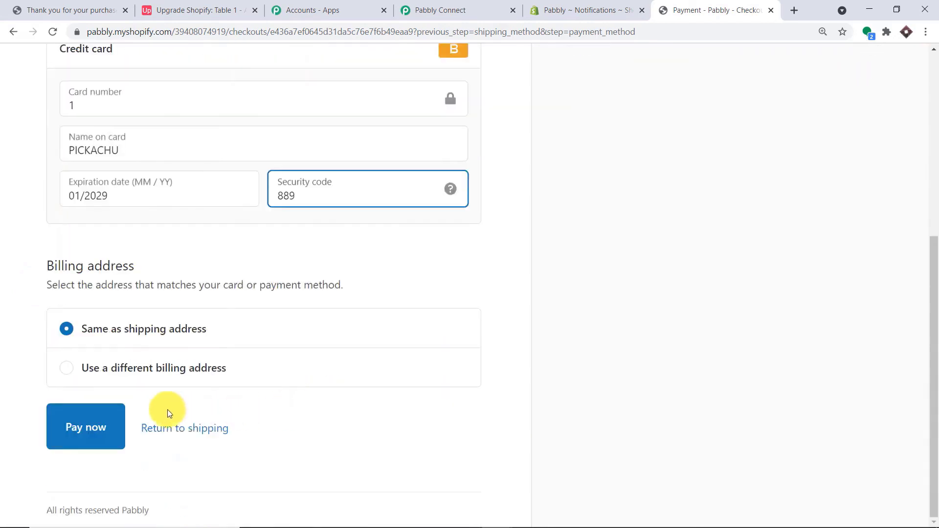
click(106, 421)
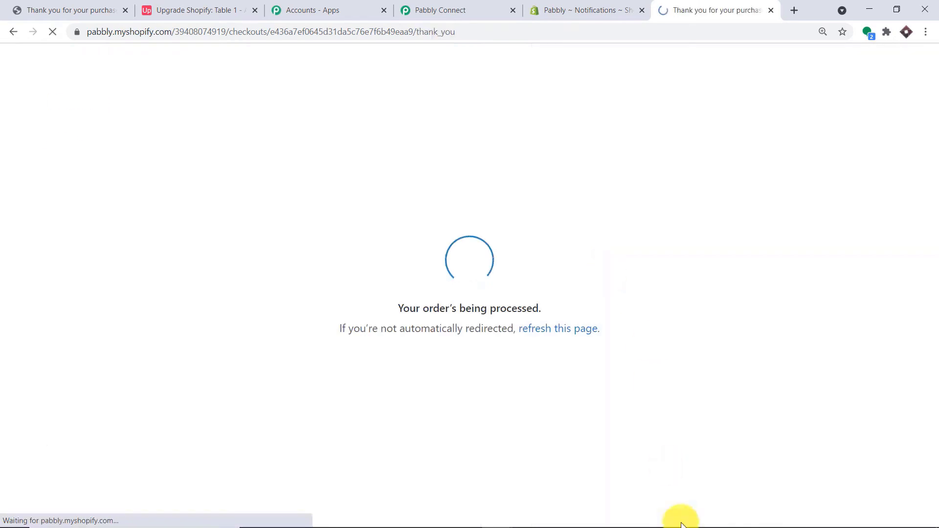
mouse_move(668, 524)
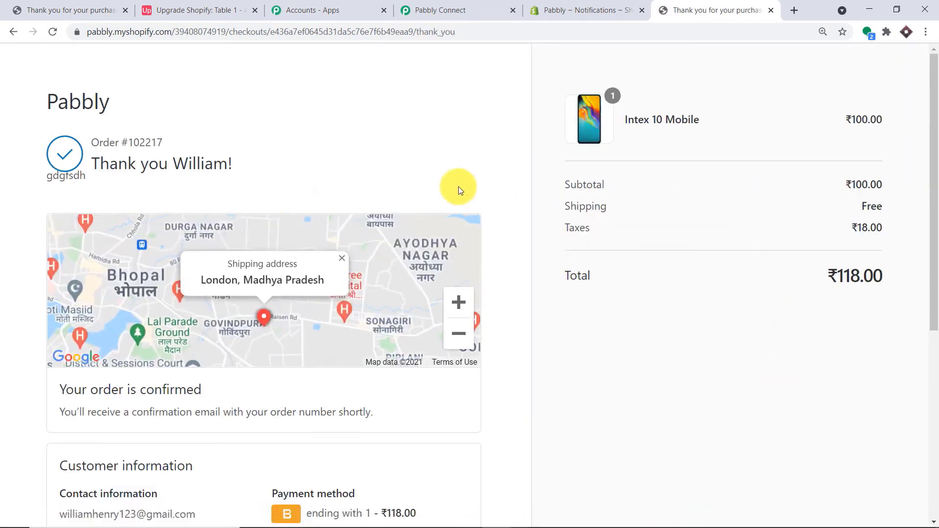
scroll(526, 247, down, 2)
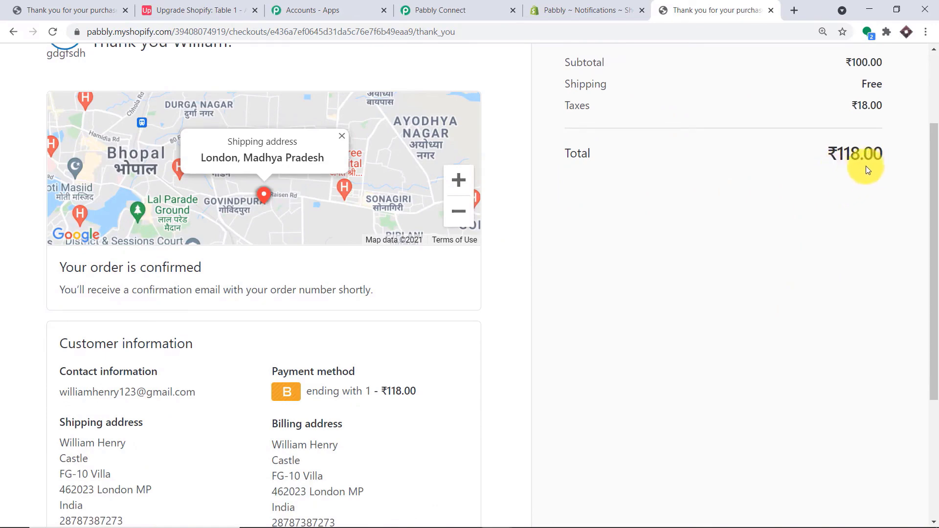
scroll(864, 189, down, 2)
scroll(855, 192, up, 2)
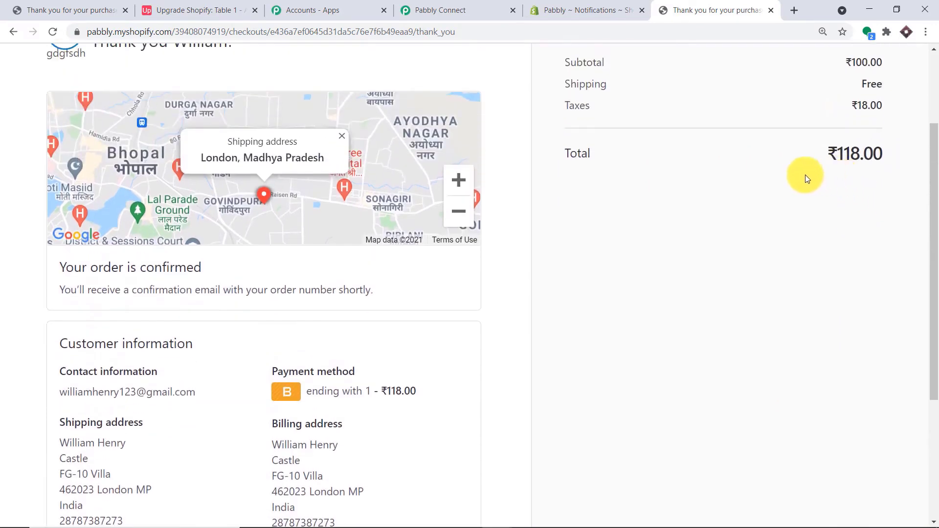
scroll(805, 176, down, 2)
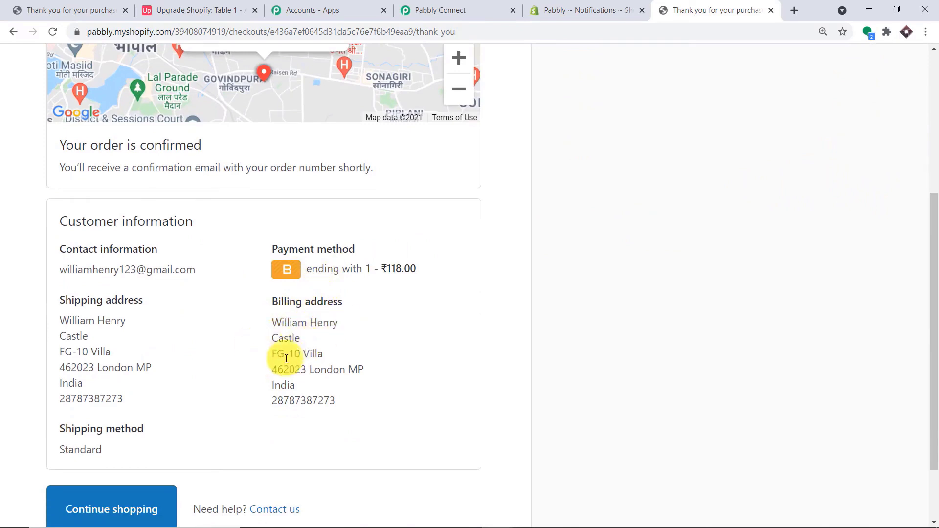
scroll(330, 357, down, 1)
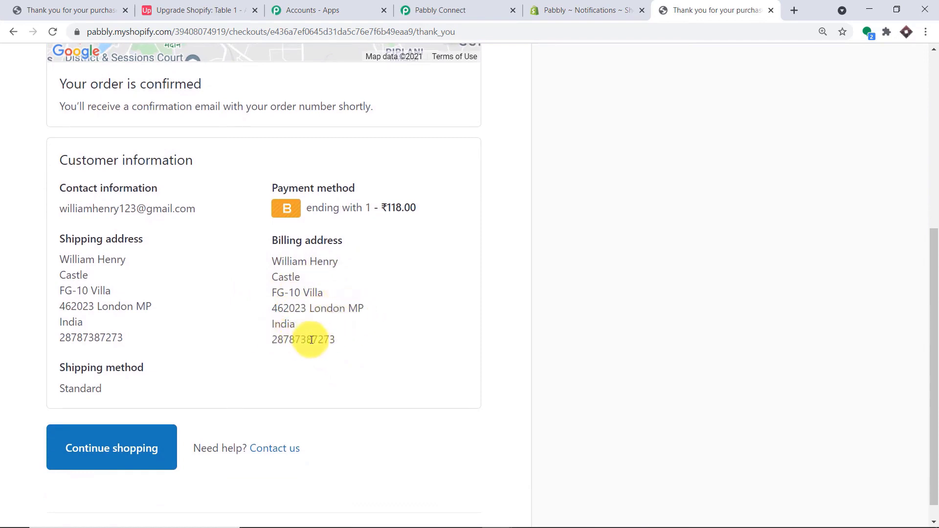
scroll(350, 341, up, 1)
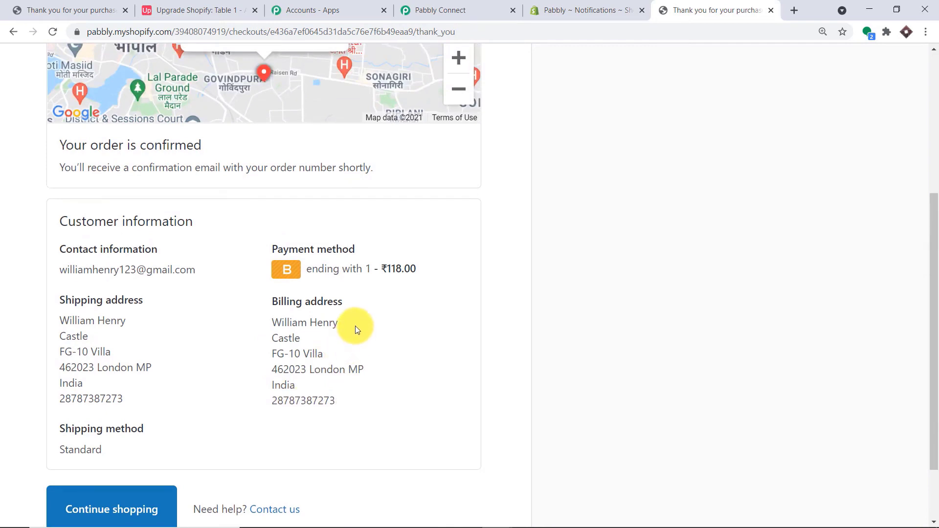
- Scroll through the New Order webhook response to review contact_email, order name and billing address fields
click(420, 10)
scroll(718, 289, down, 3)
scroll(718, 289, down, 2)
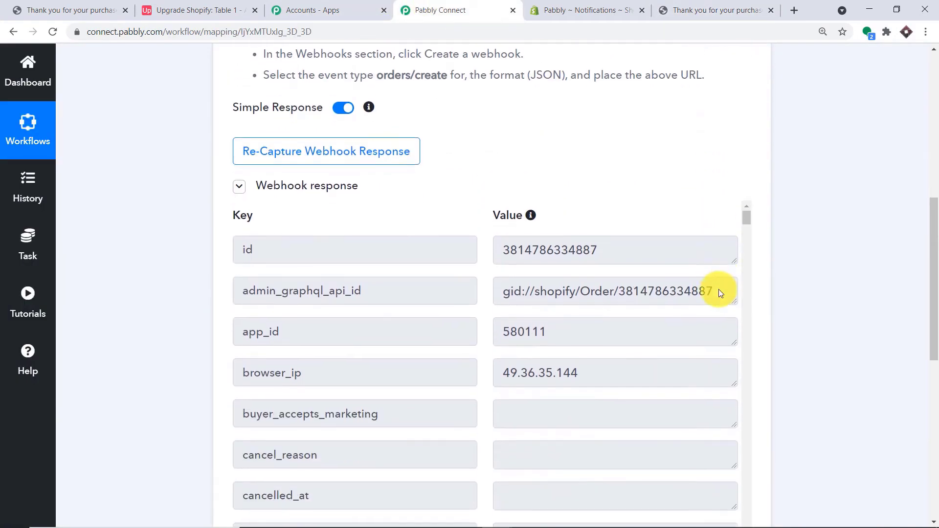
scroll(726, 269, down, 14)
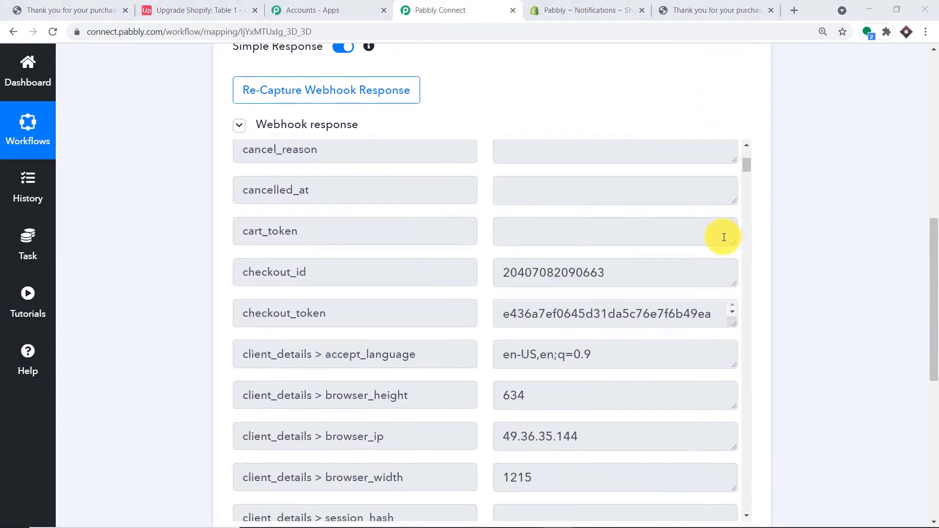
scroll(716, 238, up, 1)
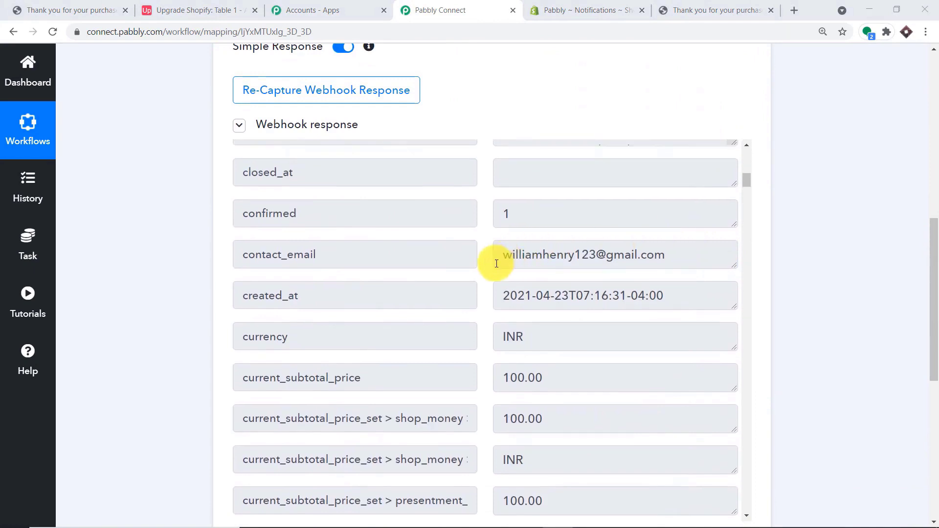
drag(934, 247, 928, 288)
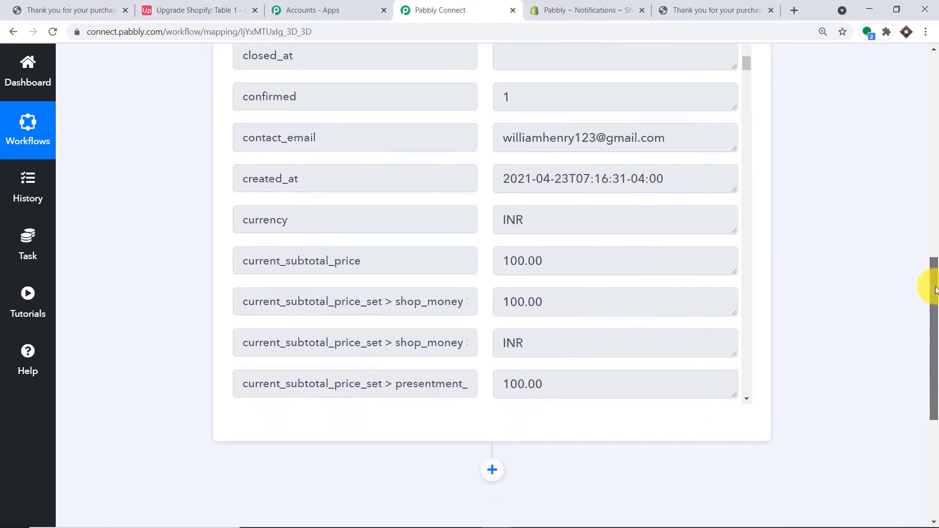
scroll(519, 220, down, 1)
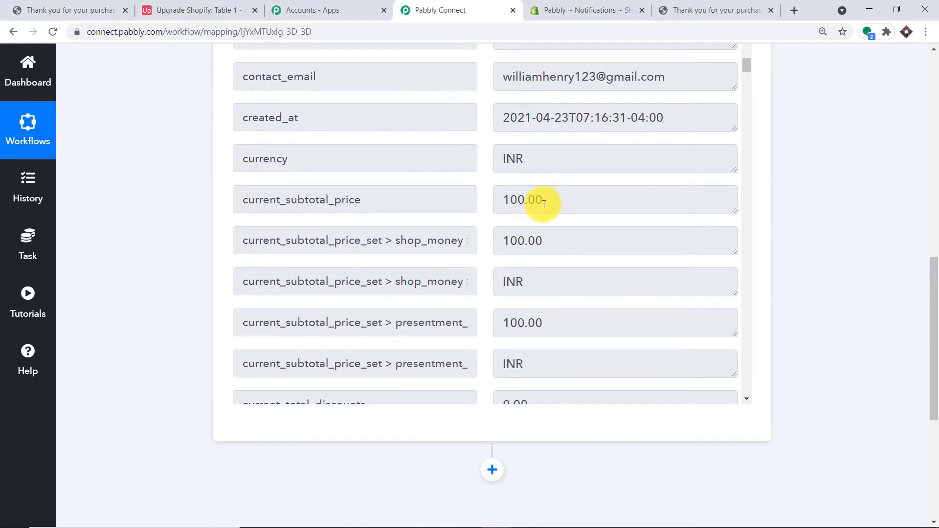
scroll(544, 205, down, 11)
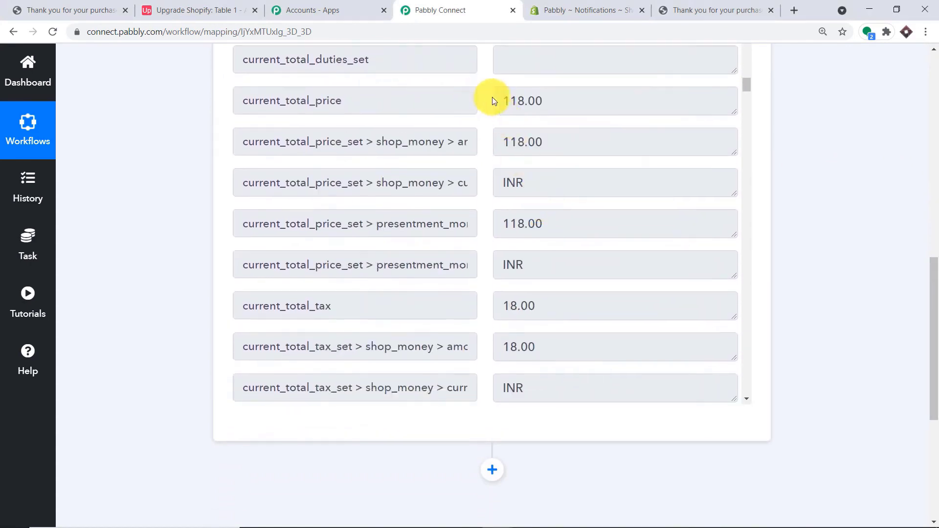
scroll(510, 147, down, 2)
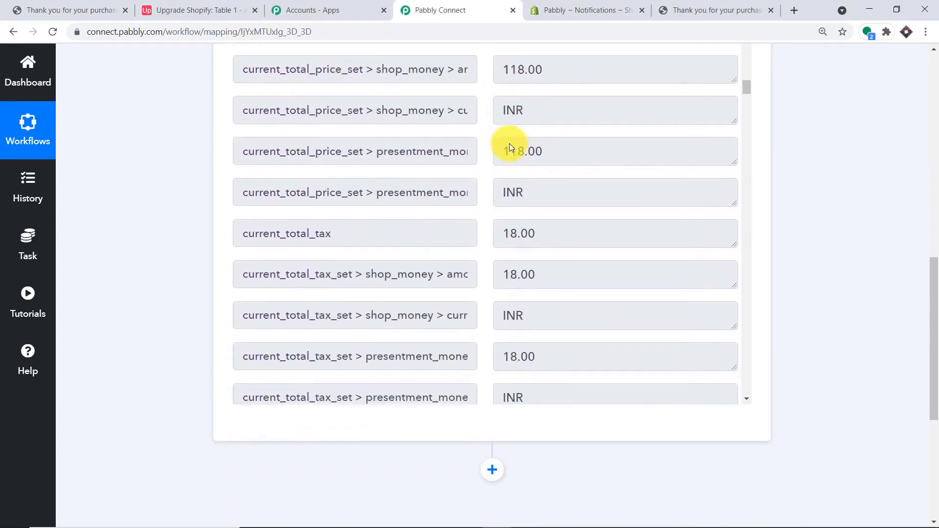
scroll(510, 147, down, 11)
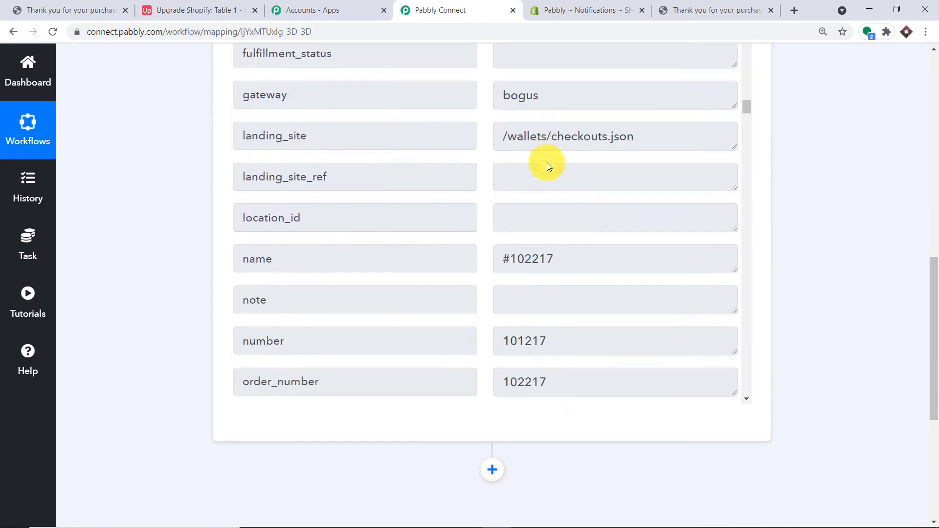
scroll(547, 166, down, 20)
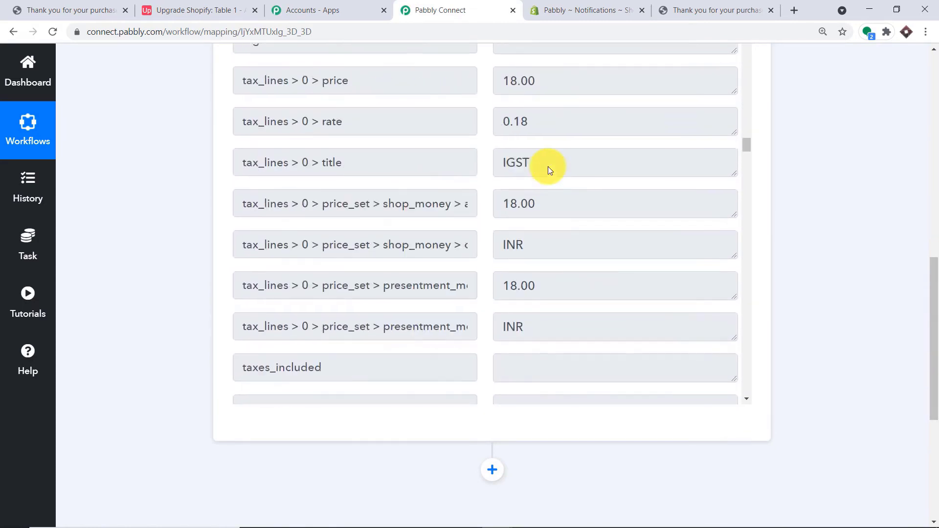
scroll(548, 166, down, 20)
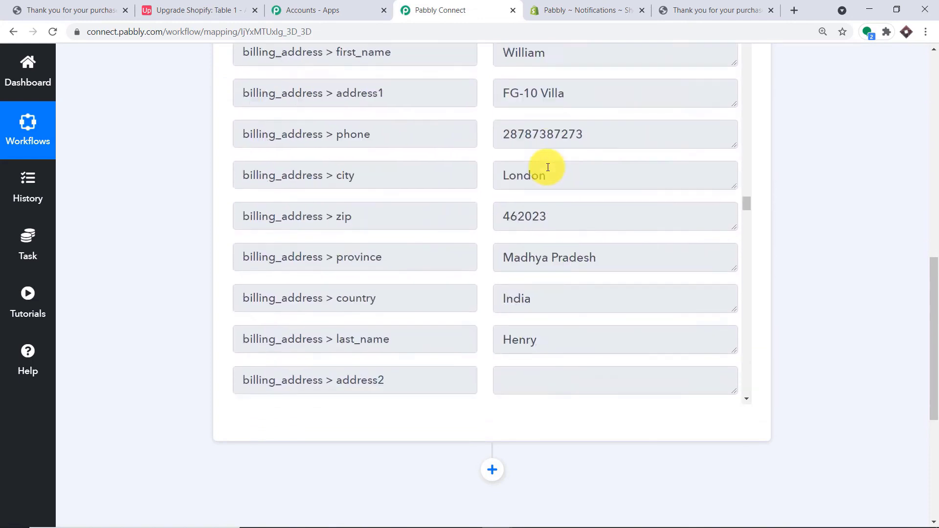
scroll(548, 167, up, 3)
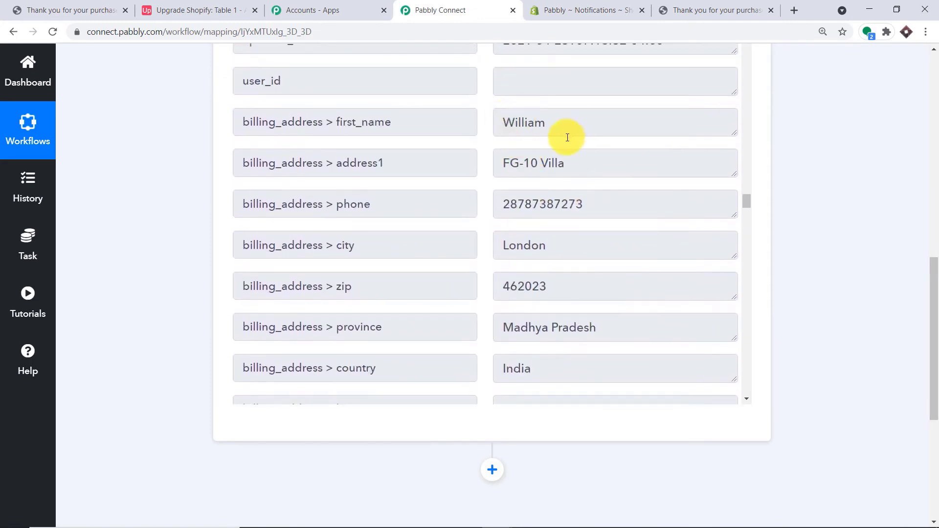
scroll(548, 191, down, 1)
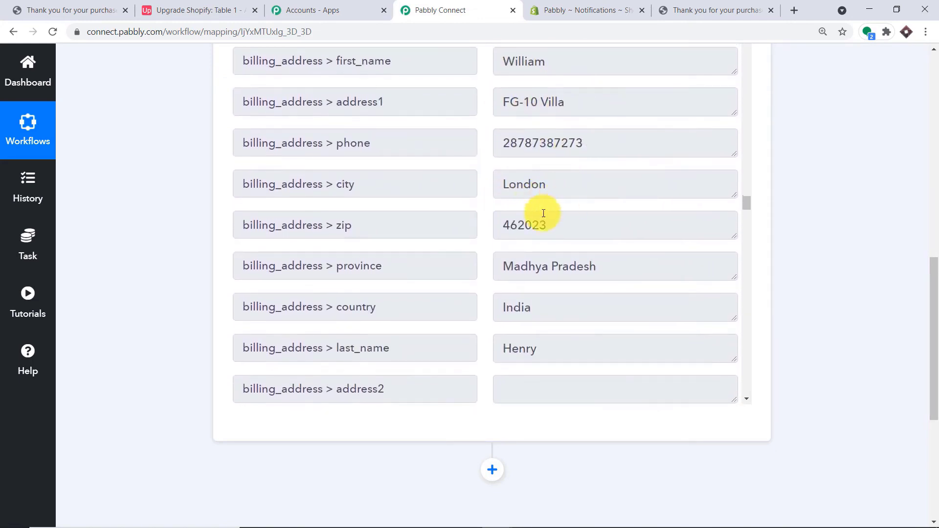
scroll(543, 213, down, 7)
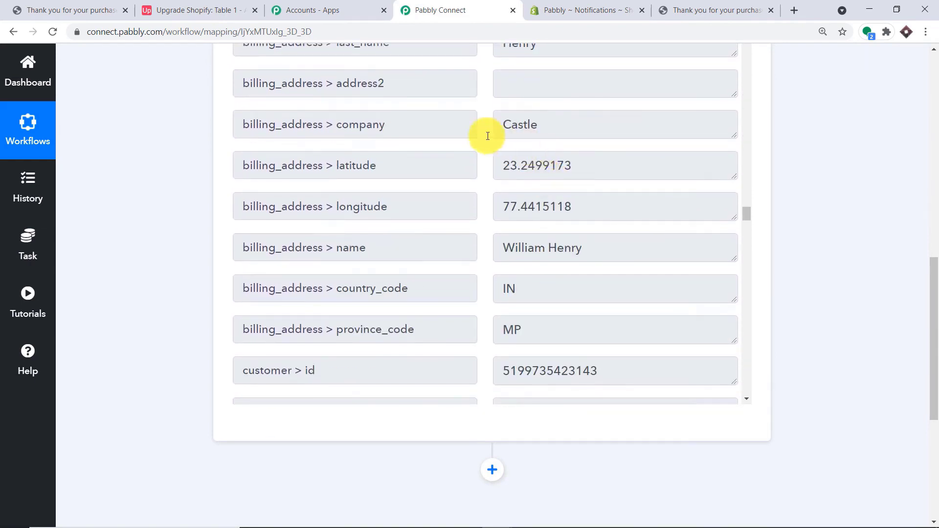
scroll(575, 151, down, 2)
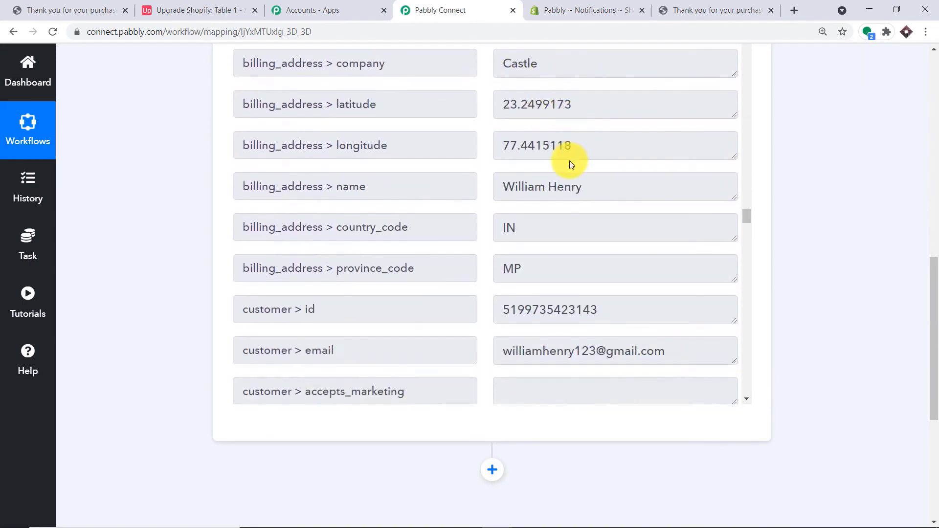
scroll(538, 210, down, 1)
scroll(602, 200, up, 4)
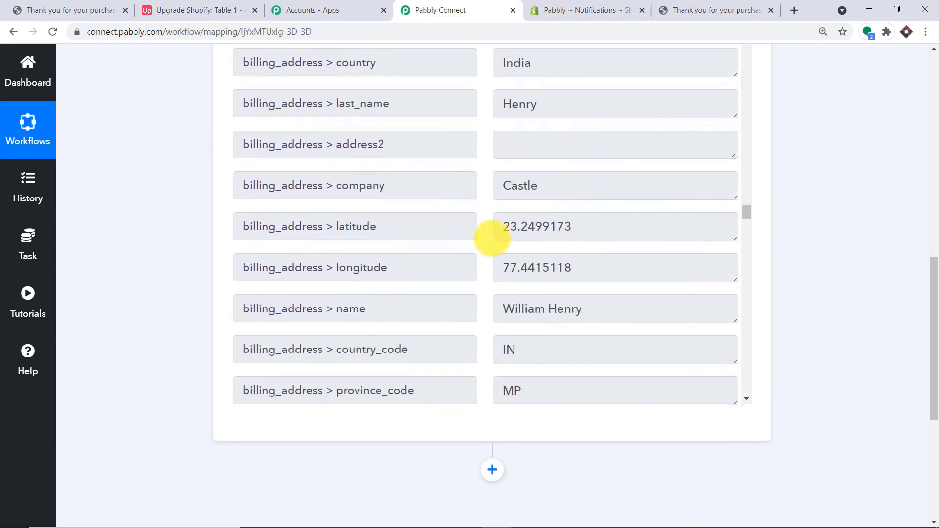
scroll(562, 171, up, 6)
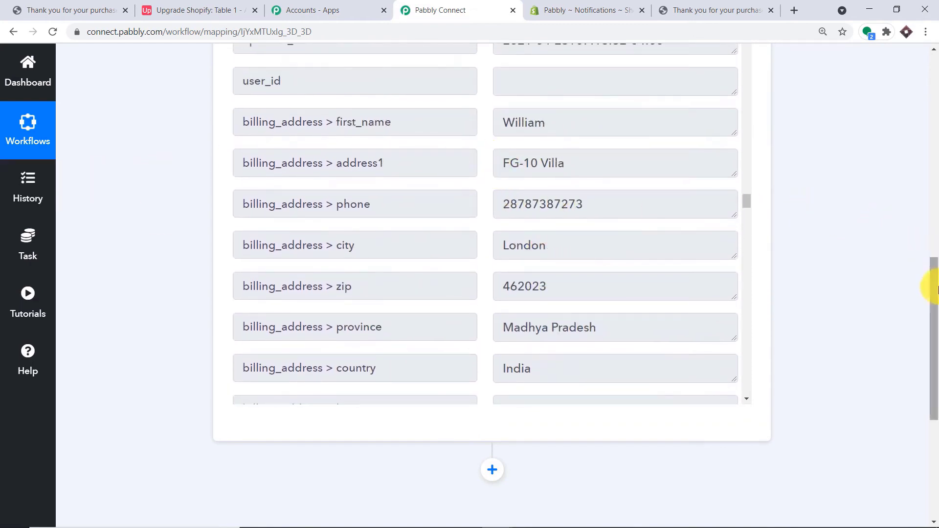
drag(936, 294, 922, 367)
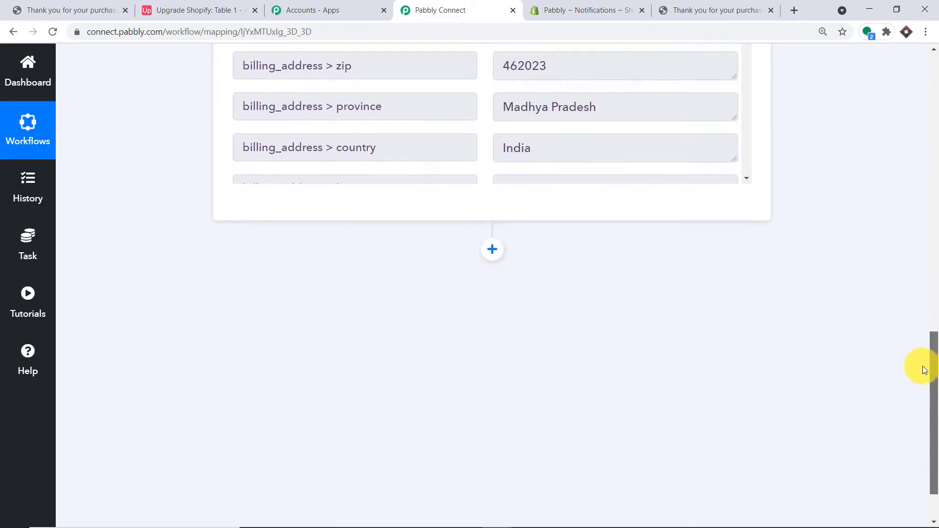
- Add an Airtable action after the Shopify trigger with Create Record as its event
click(499, 259)
scroll(636, 250, down, 1)
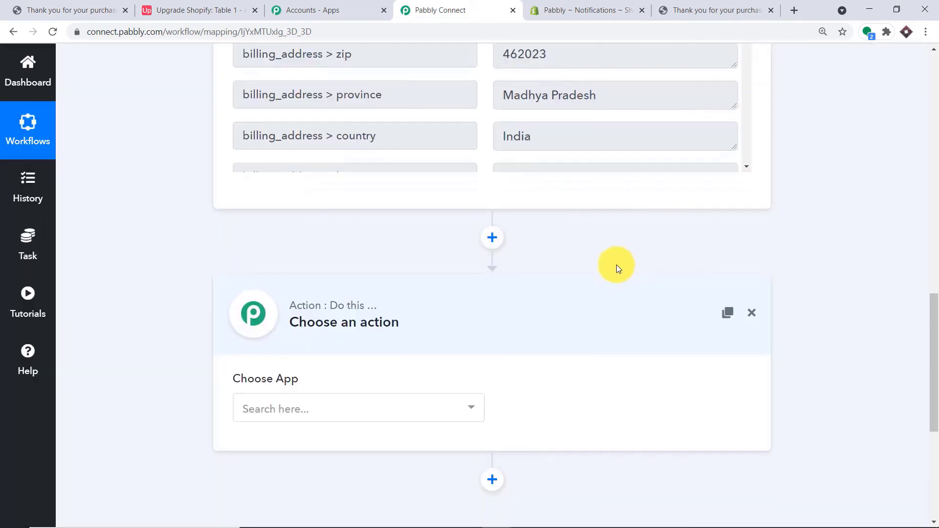
click(270, 303)
text(a)
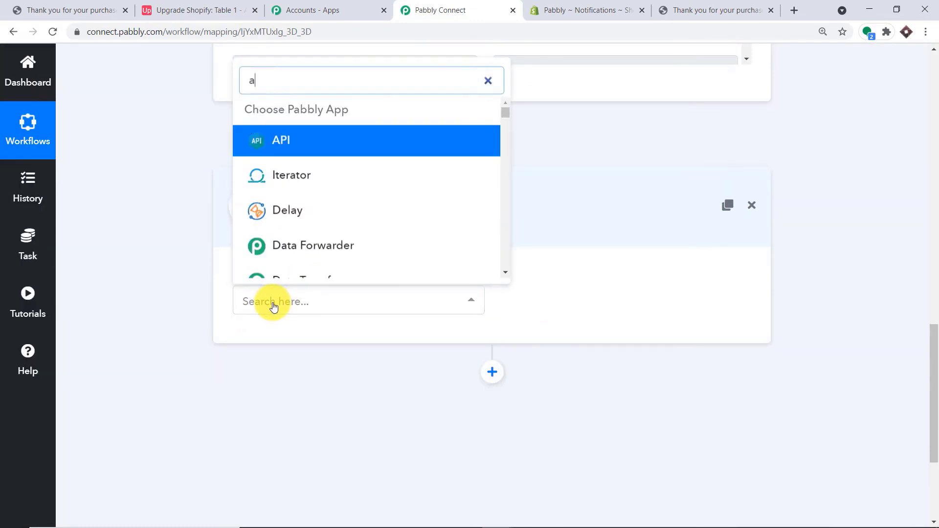
text(irtable)
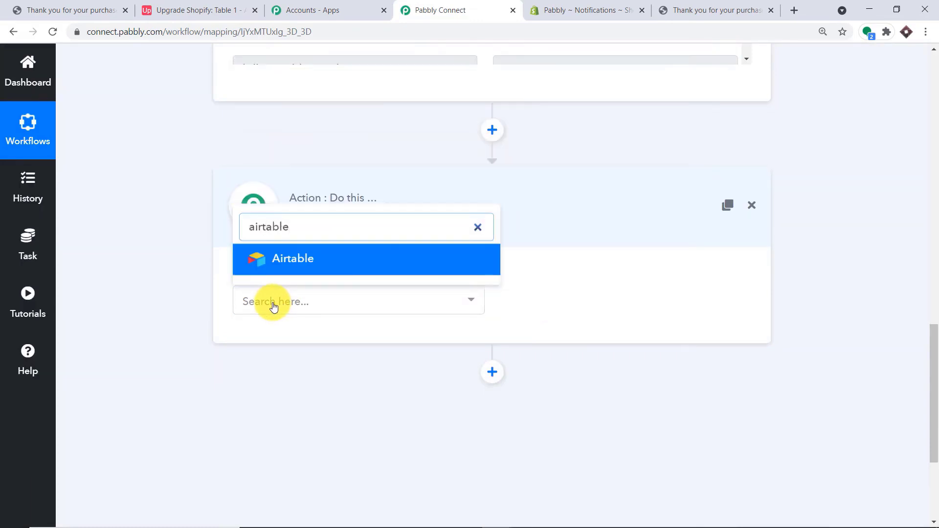
click(304, 267)
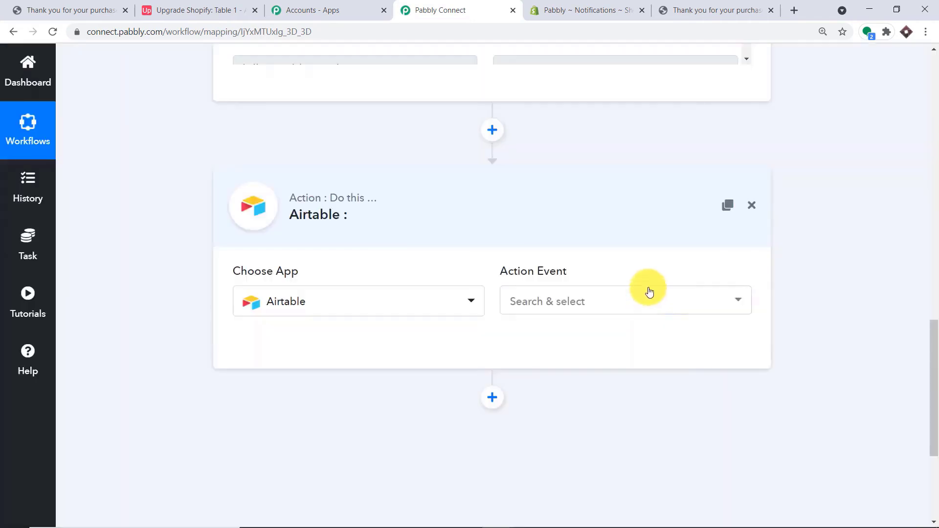
click(649, 293)
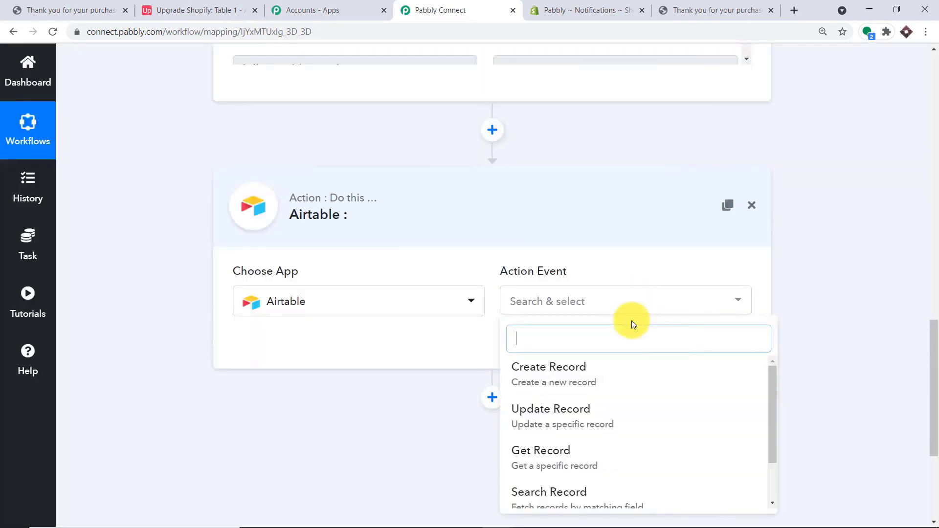
click(604, 375)
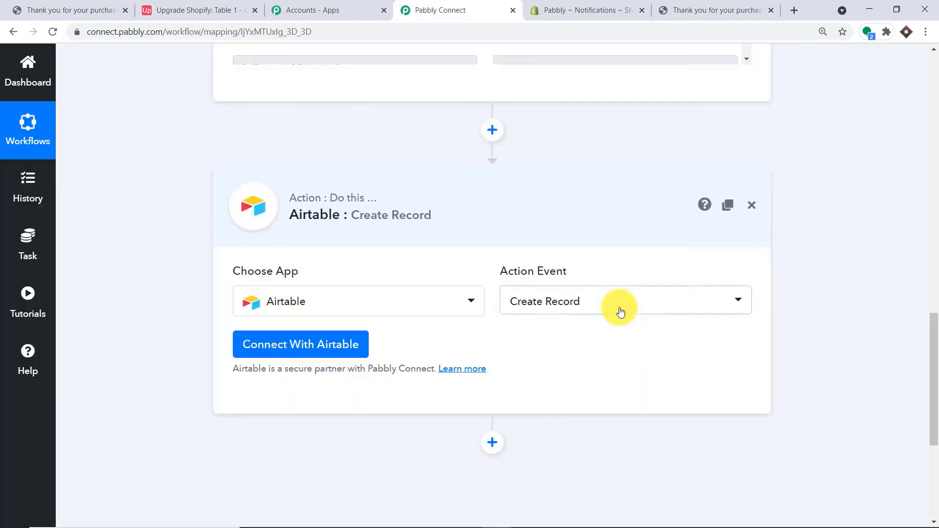
click(619, 307)
scroll(598, 394, down, 3)
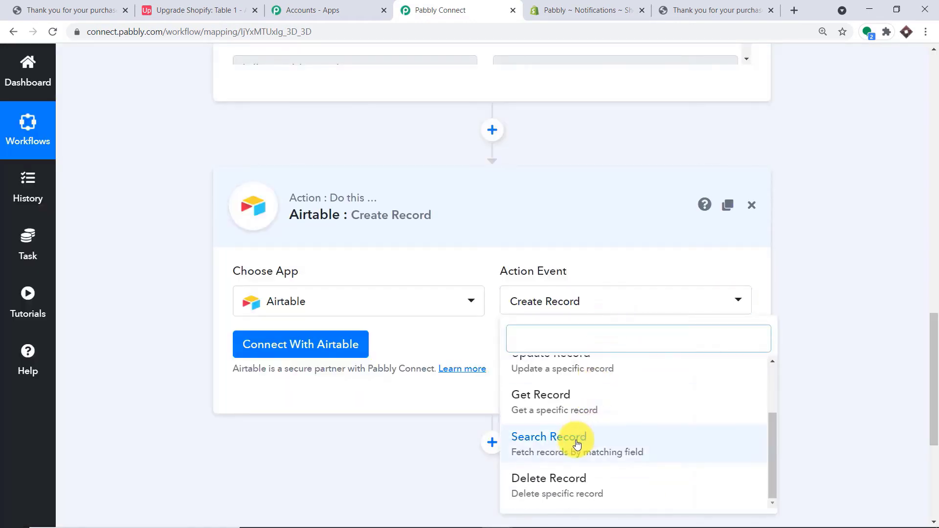
click(473, 338)
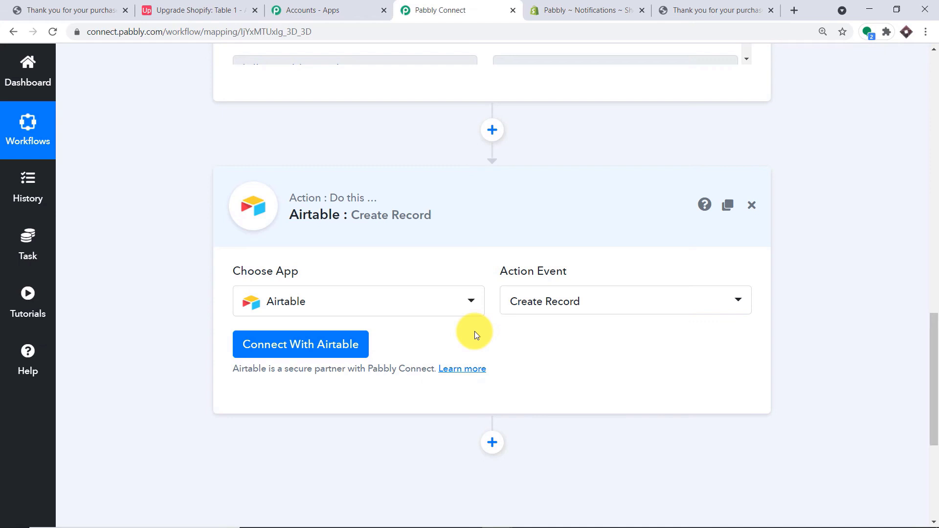
- Start a new Airtable connection, then switch to the Upgrade Shopify table in Airtable
click(313, 341)
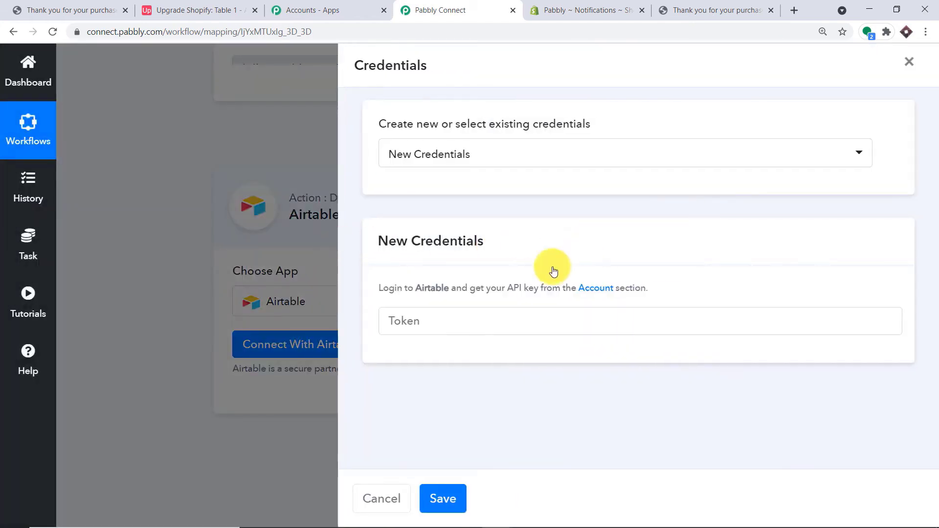
click(433, 316)
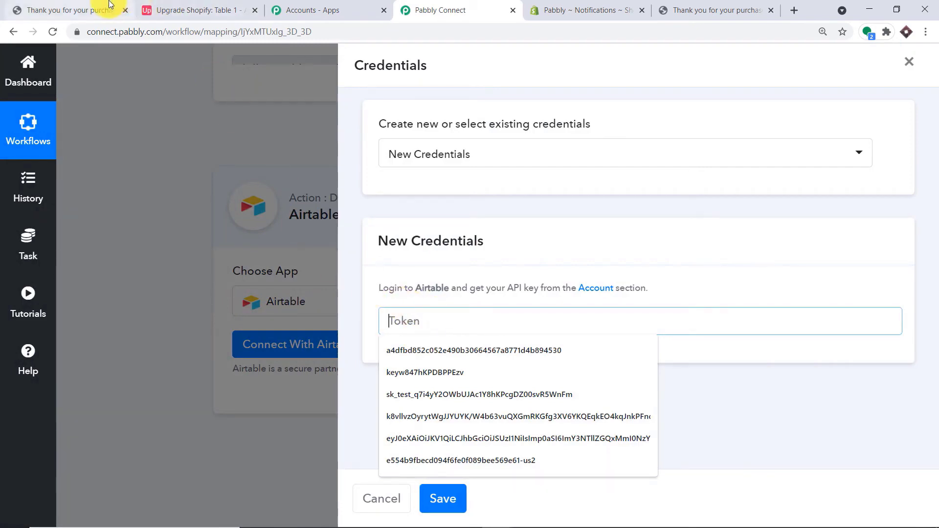
click(185, 6)
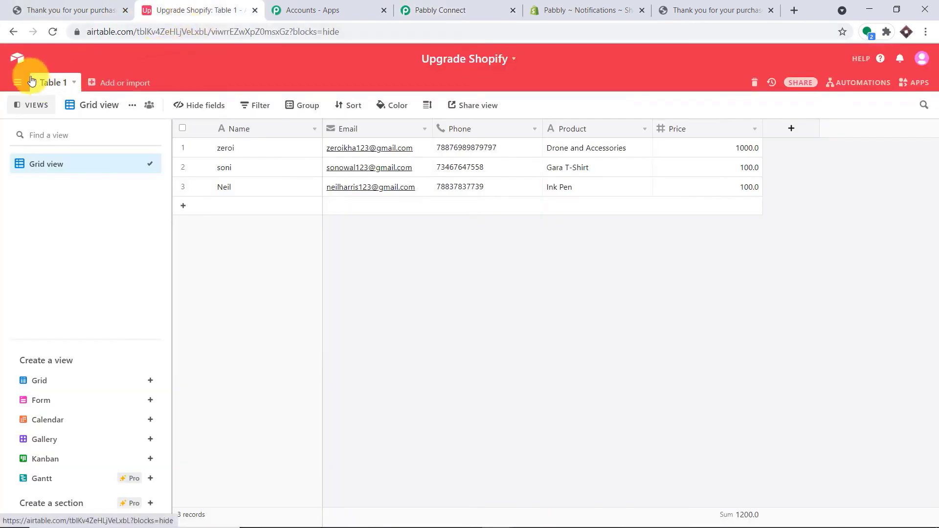
click(18, 63)
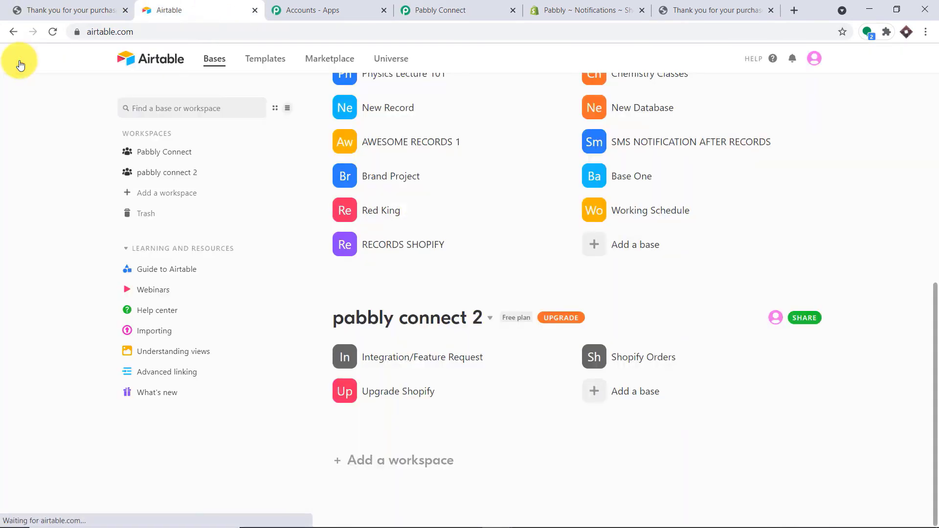
click(814, 61)
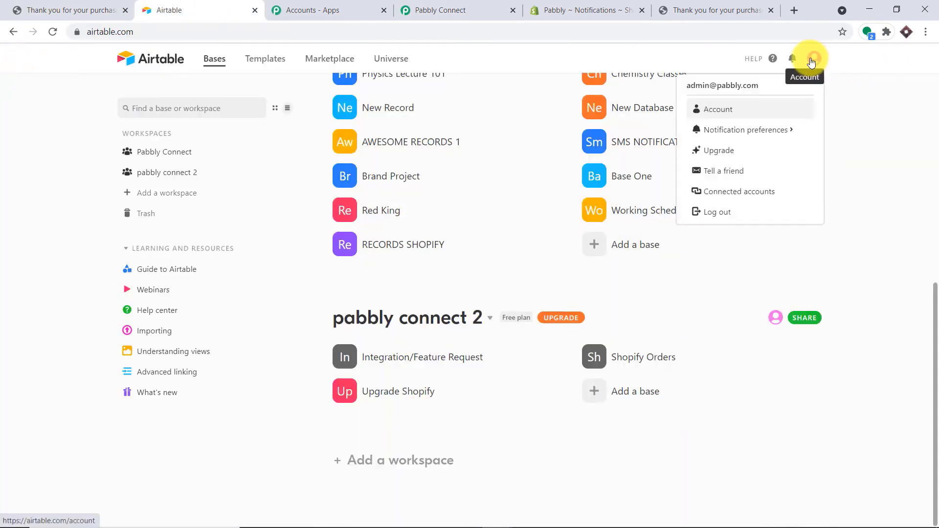
click(729, 117)
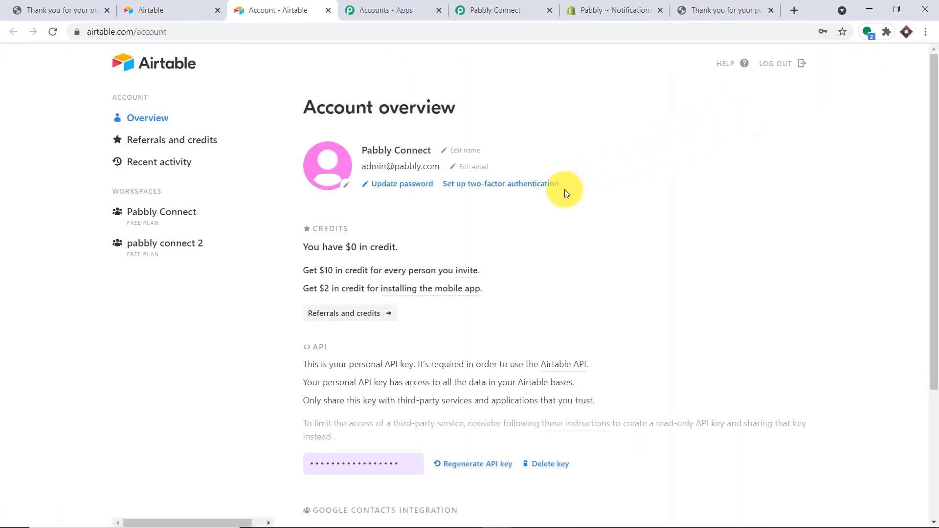
scroll(562, 242, down, 3)
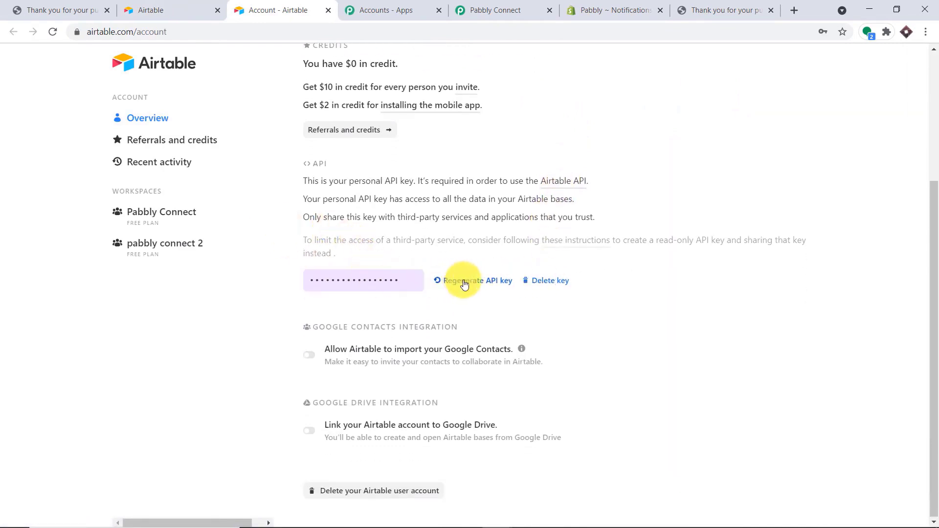
click(376, 280)
right_click(377, 280)
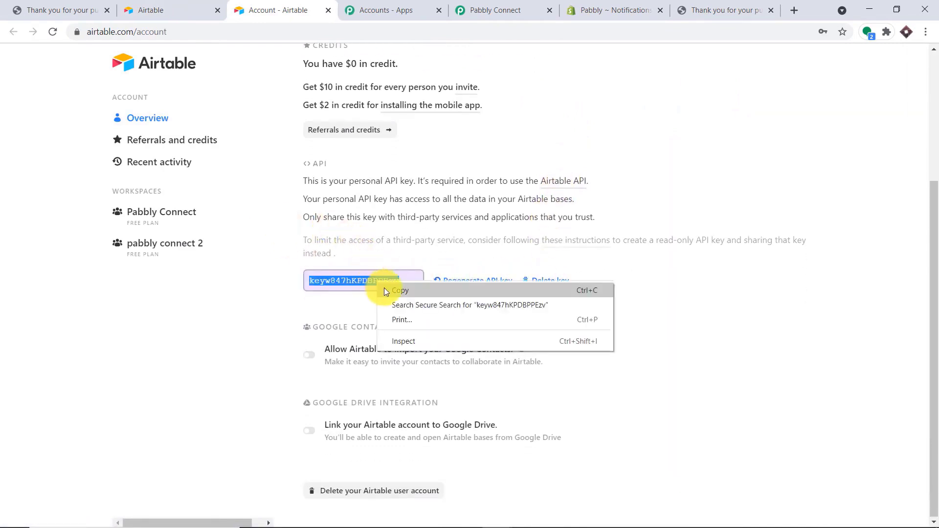
click(383, 288)
click(497, 9)
- Paste the API key as the Airtable token and save, loading Base Id Project Tracker and table Youtube
click(446, 311)
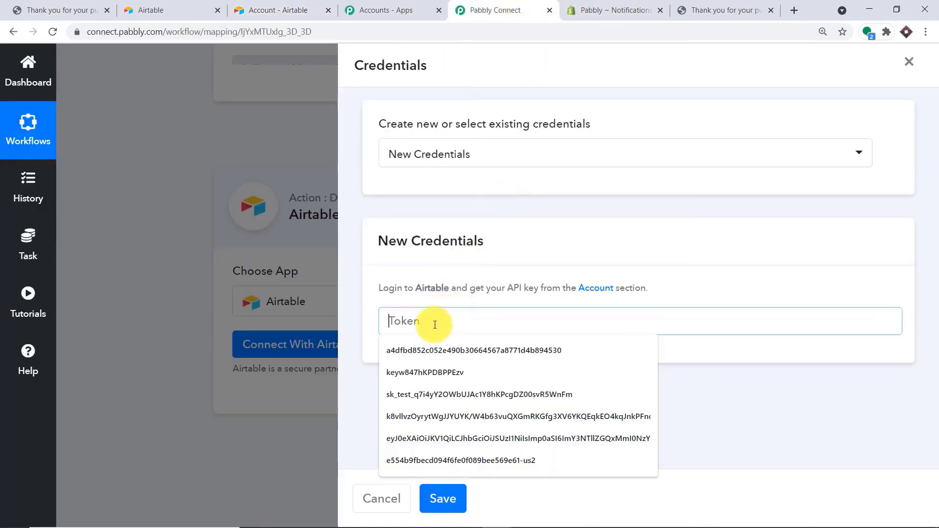
right_click(451, 323)
click(473, 419)
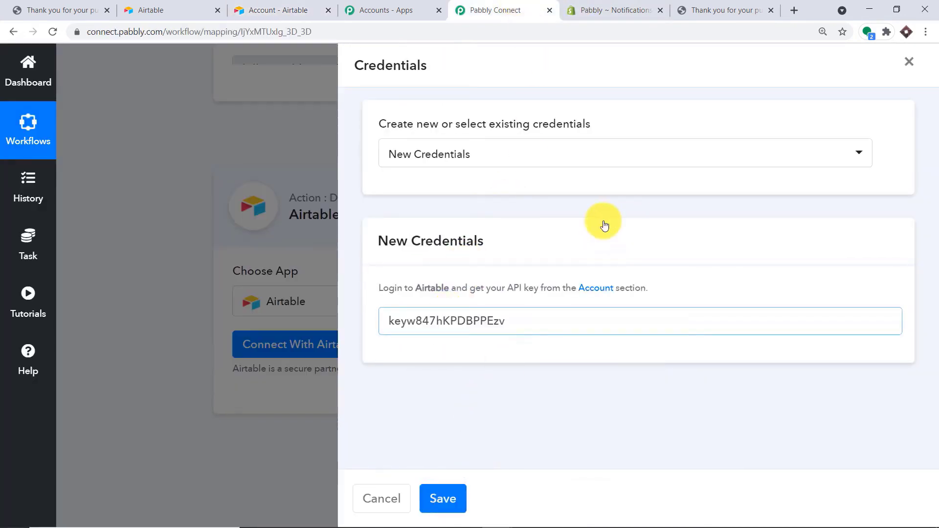
click(446, 498)
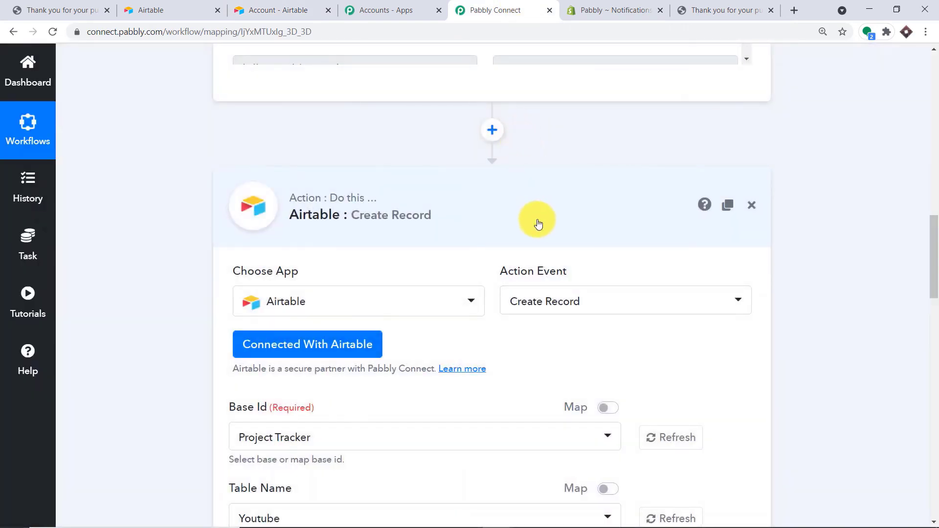
scroll(536, 222, down, 12)
scroll(509, 234, down, 6)
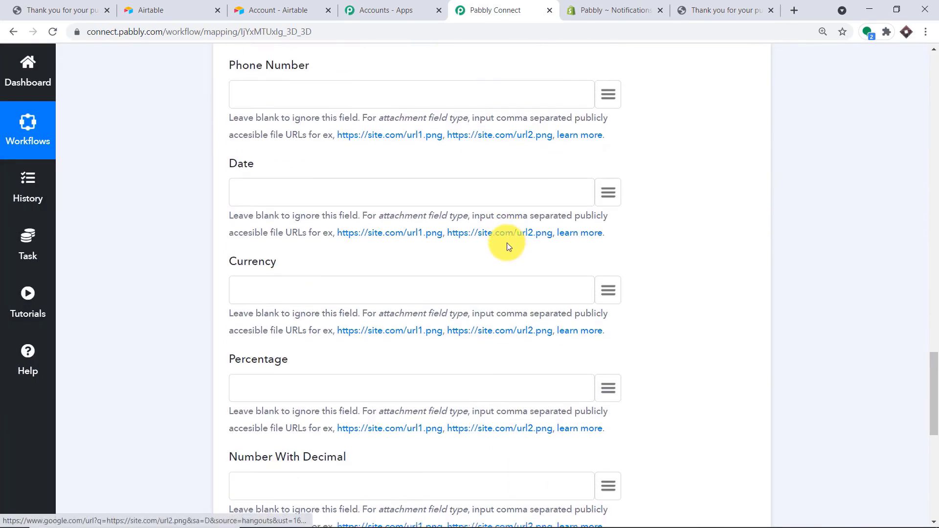
scroll(506, 243, up, 17)
scroll(503, 236, down, 1)
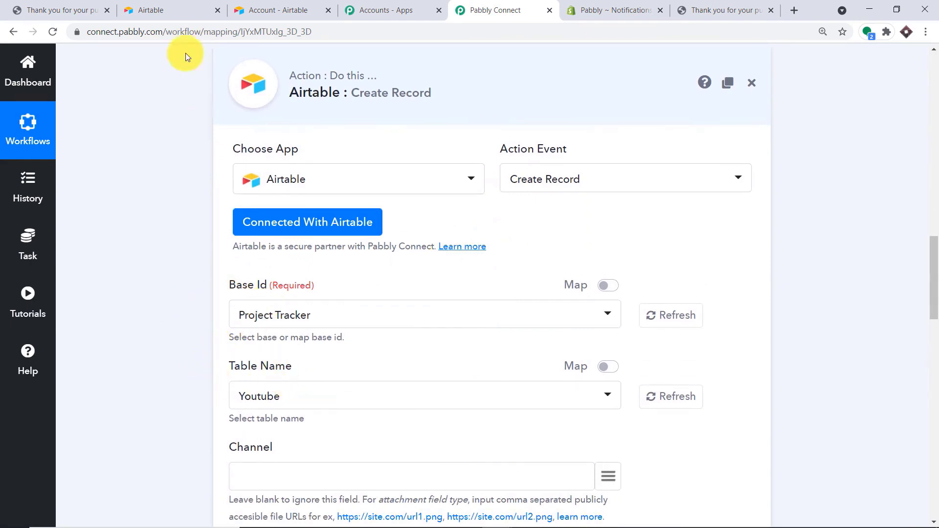
- Create a new empty Airtable base from scratch in the pabbly connect 2 workspace
click(147, 10)
scroll(407, 161, up, 8)
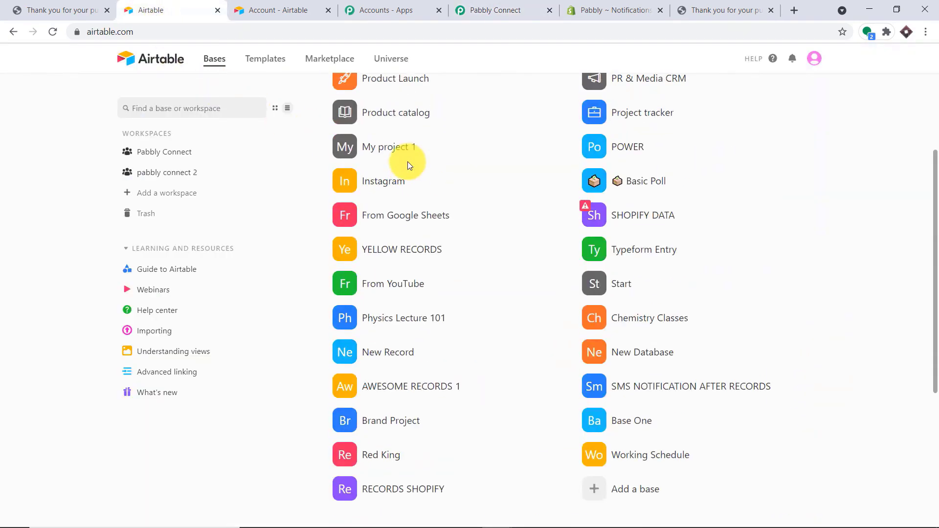
scroll(472, 272, down, 7)
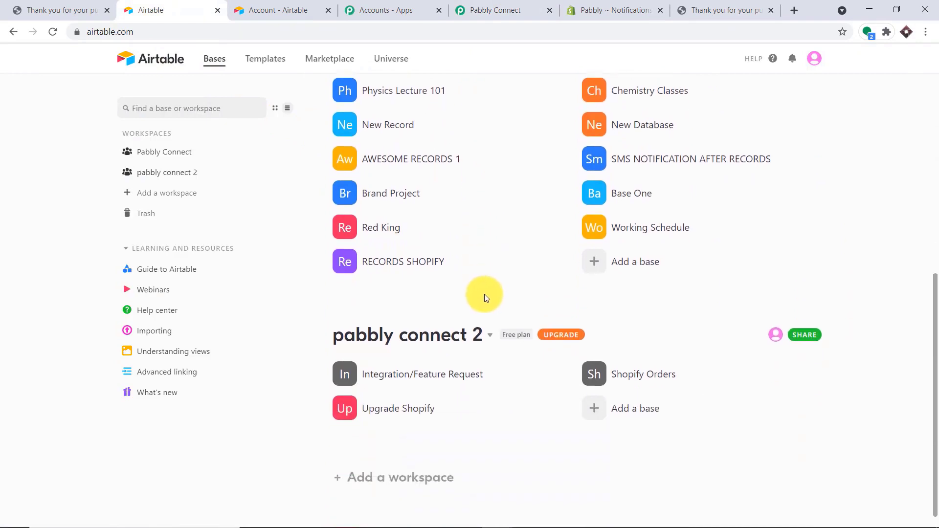
scroll(577, 282, down, 1)
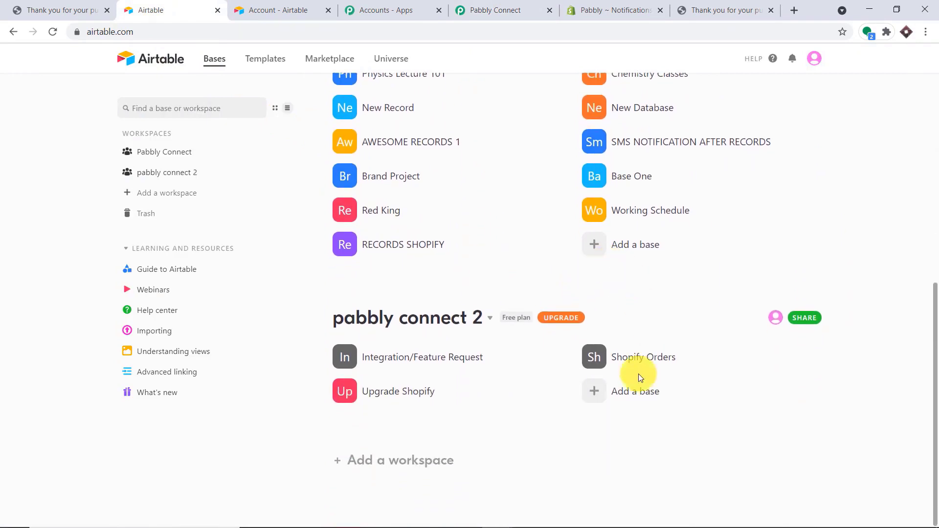
click(623, 395)
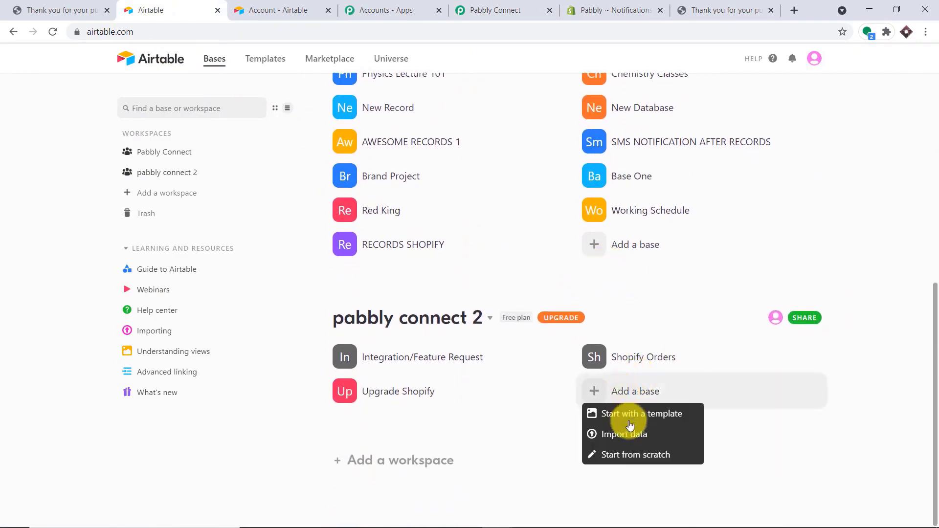
click(623, 456)
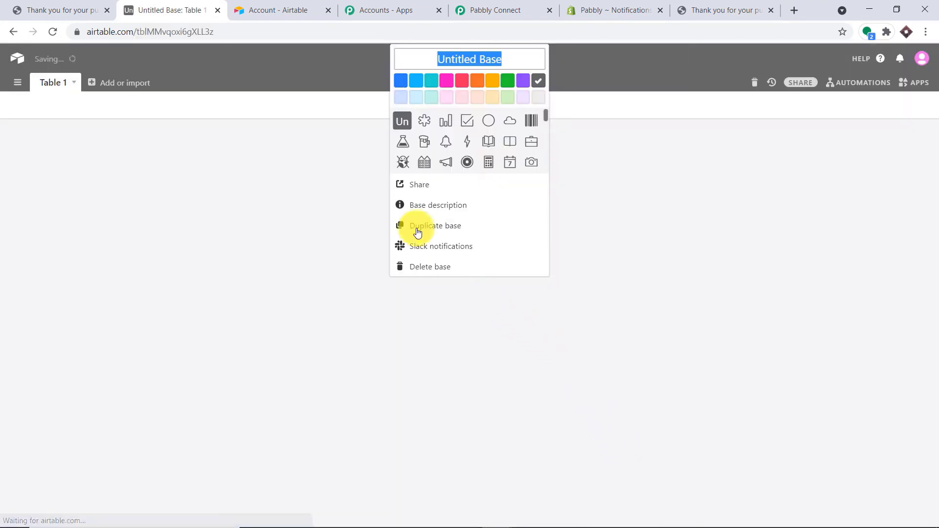
- Check Pabbly Connect's Base Id list, then go back to the new untitled base
click(491, 4)
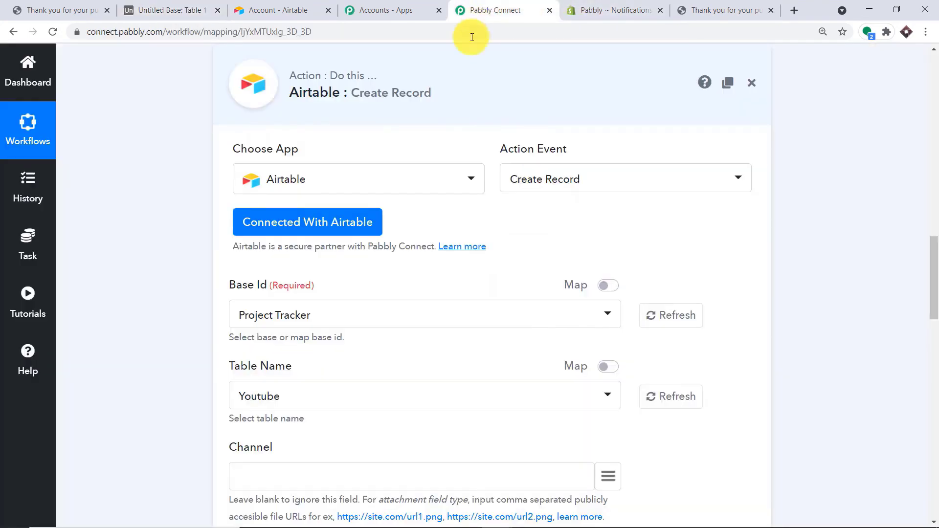
click(426, 314)
scroll(347, 142, down, 15)
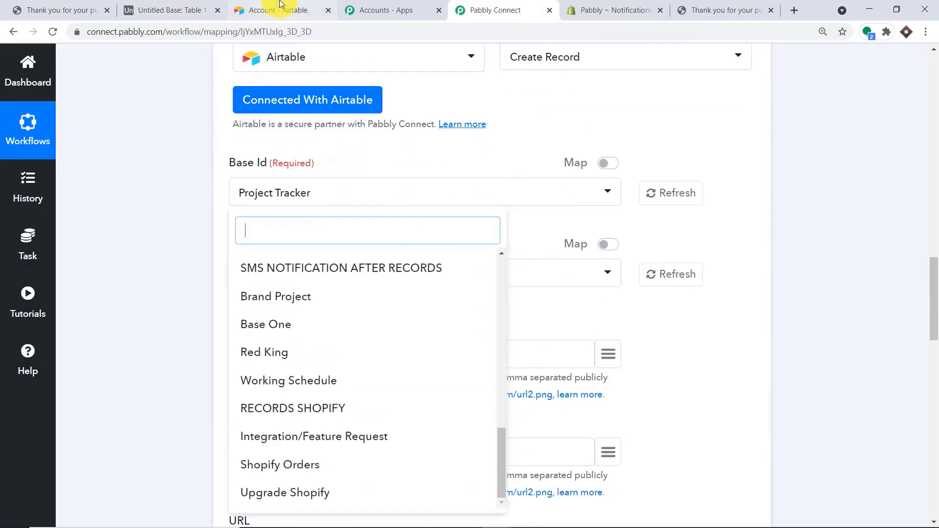
click(551, 105)
click(286, 10)
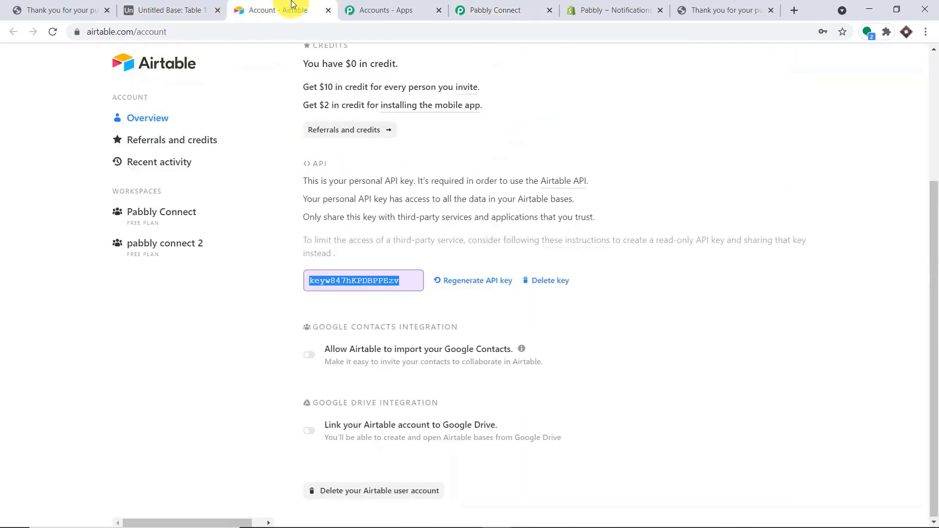
click(151, 8)
click(80, 6)
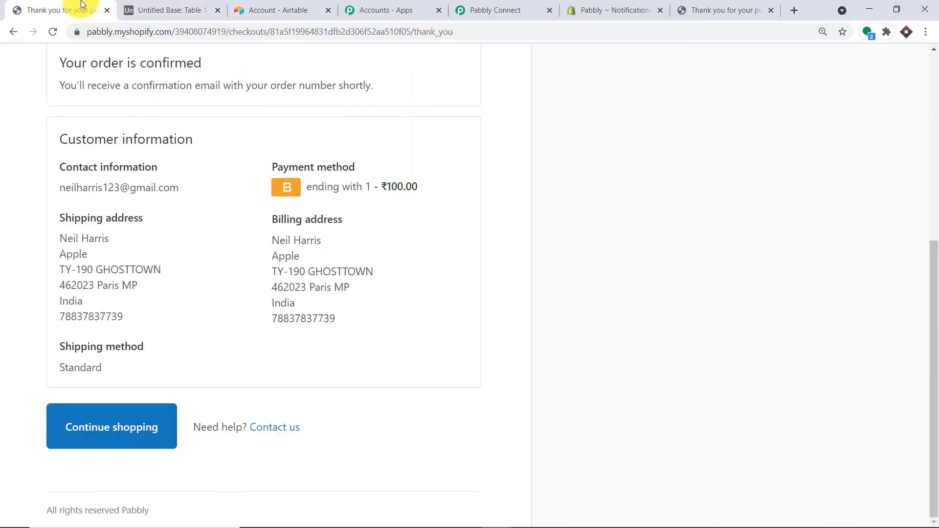
click(189, 8)
- Rename the new base to 'Shopify New Datbase'
click(498, 60)
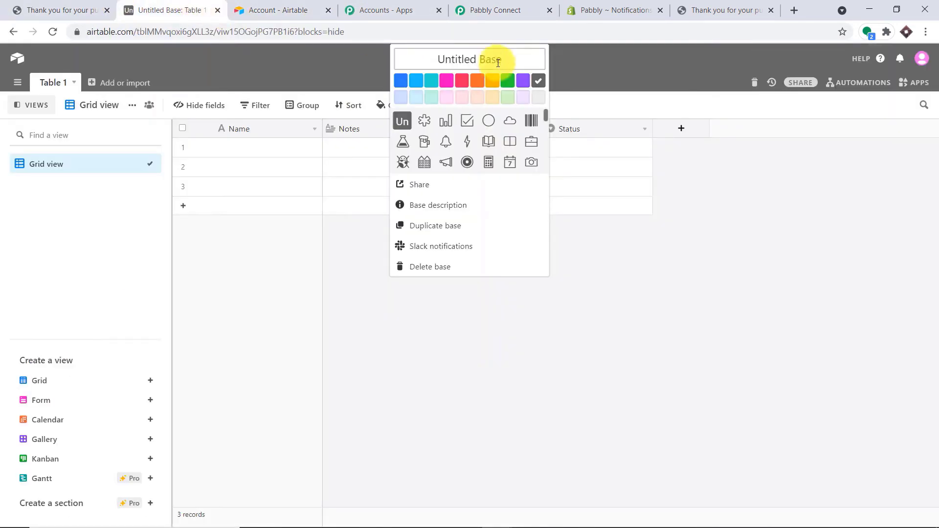
key(ctrl+a)
text(e)
text(hopify New)
text( Datbase)
click(652, 108)
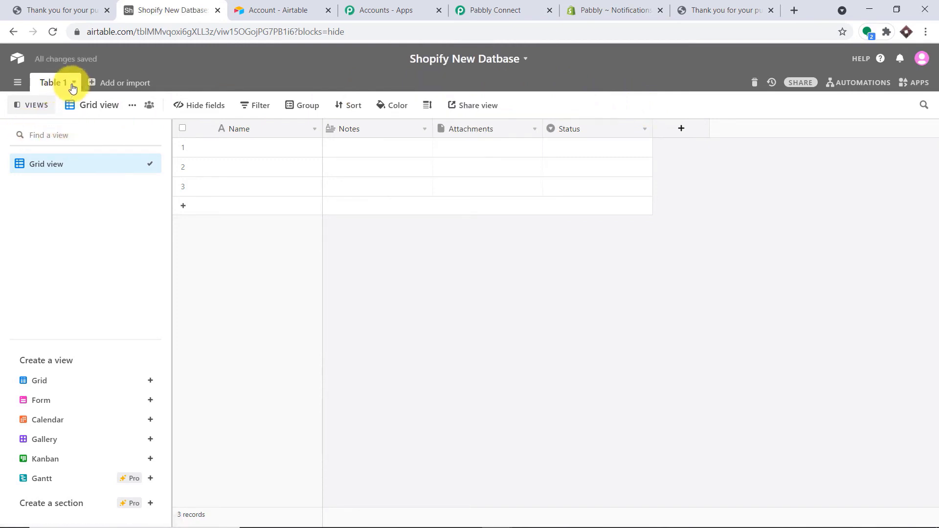
- Rename Table 1 to 'Database One'
double_click(54, 82)
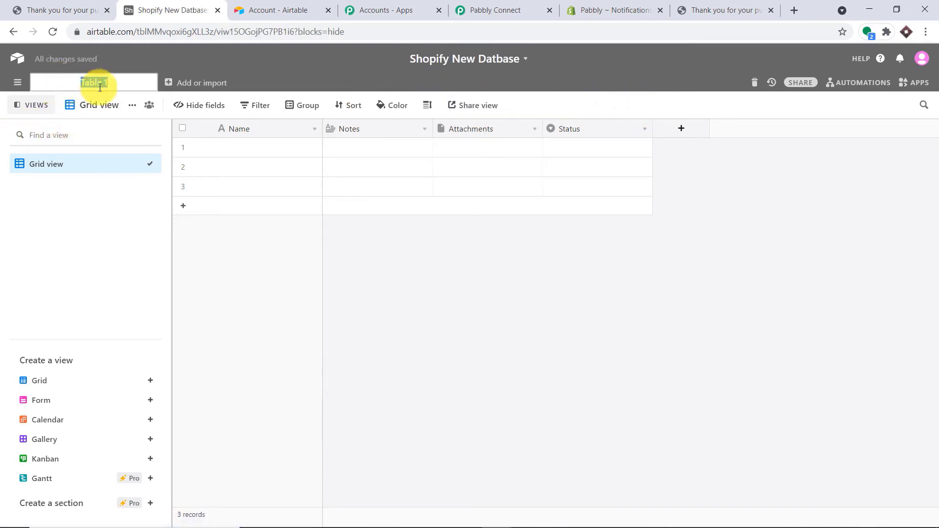
key(BackSpace)
text(Datbase One)
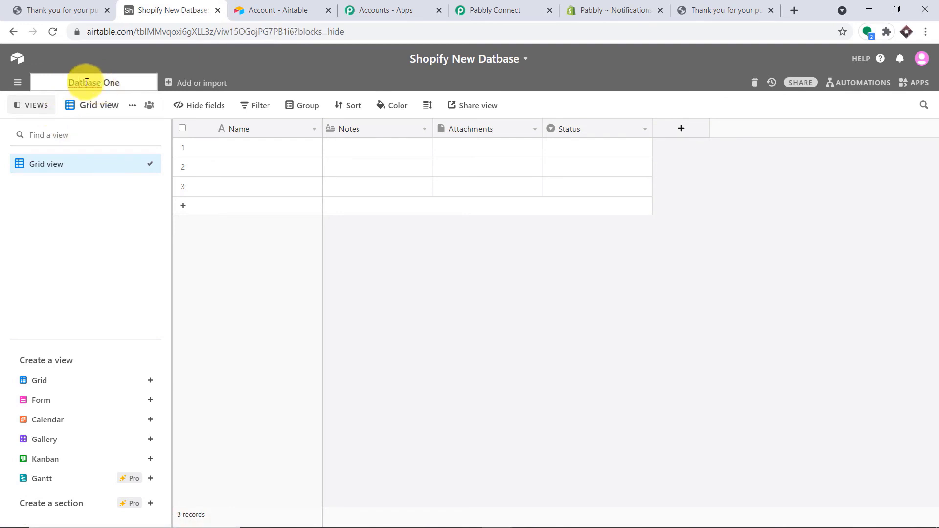
click(83, 82)
text(a)
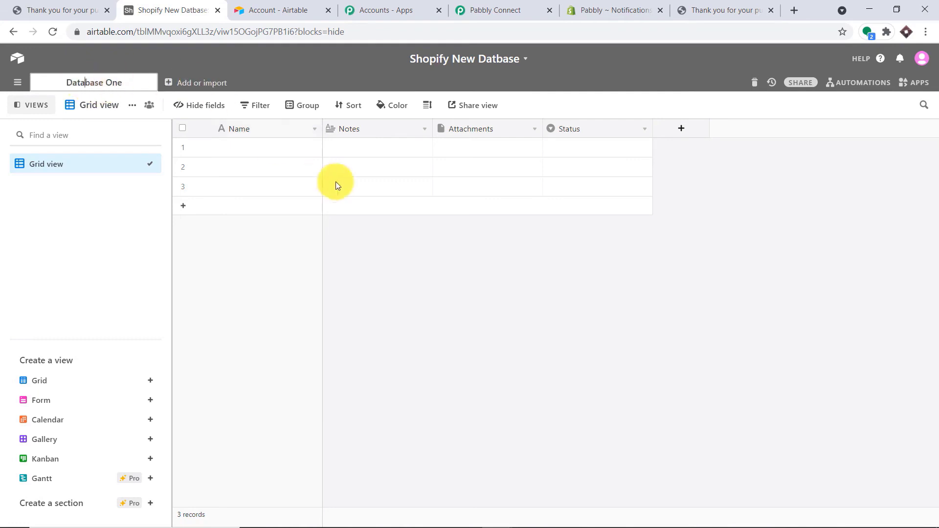
click(494, 295)
- Reload the bases in Pabbly Connect and choose Shopify New Datbase as the Base Id
click(483, 9)
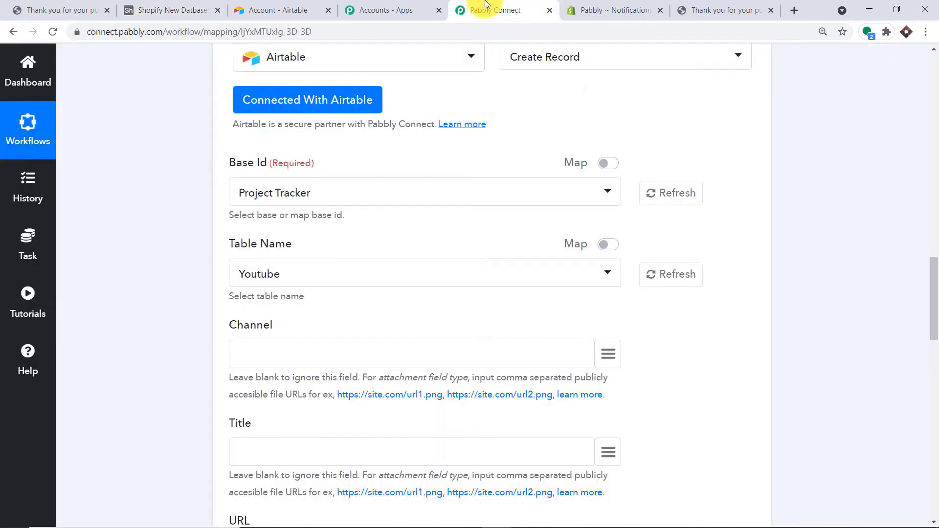
click(674, 200)
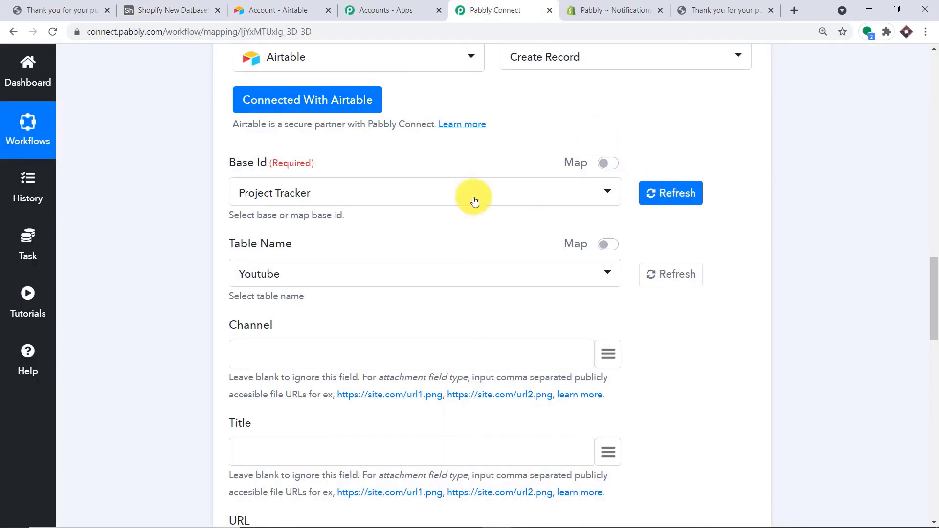
click(680, 196)
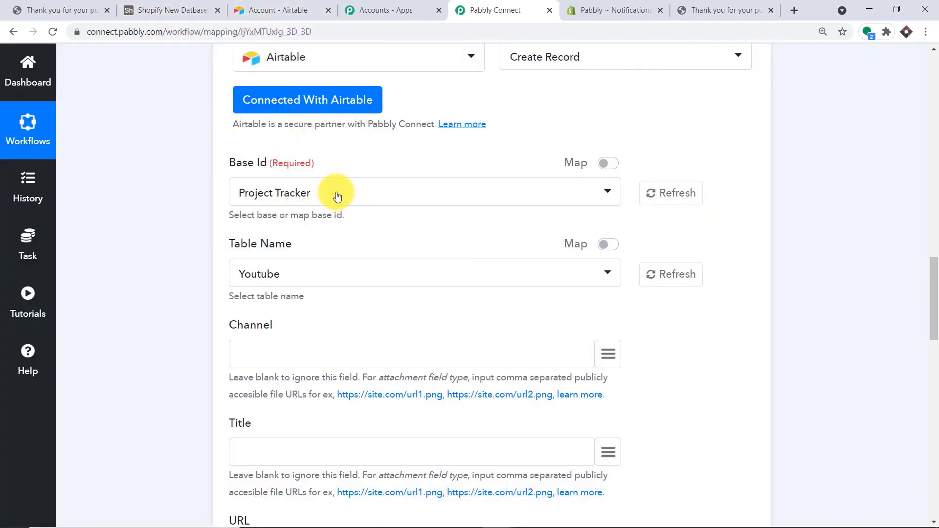
click(335, 193)
scroll(345, 272, down, 3)
scroll(344, 275, down, 10)
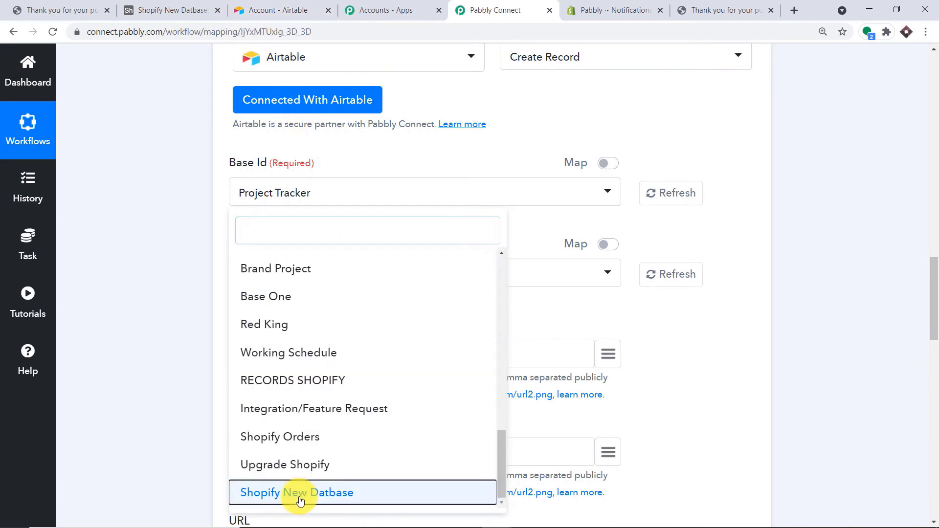
click(300, 495)
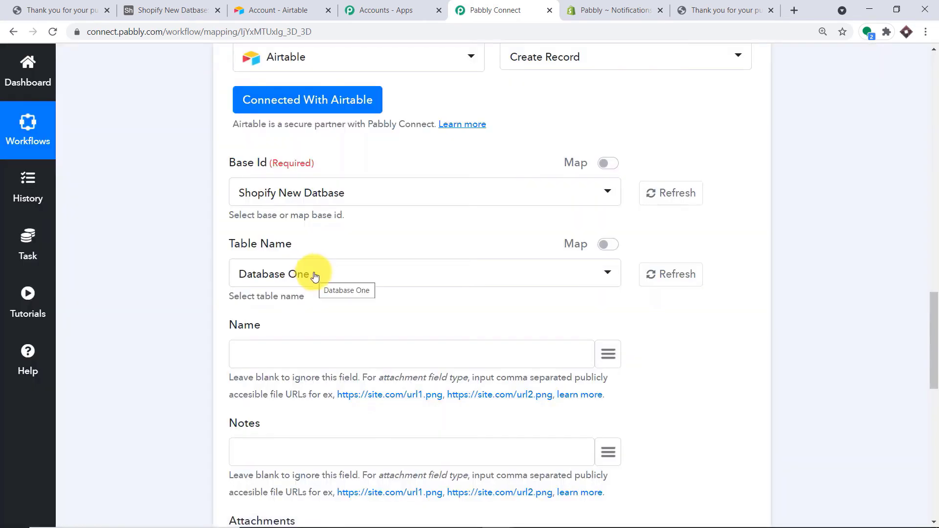
scroll(315, 273, down, 2)
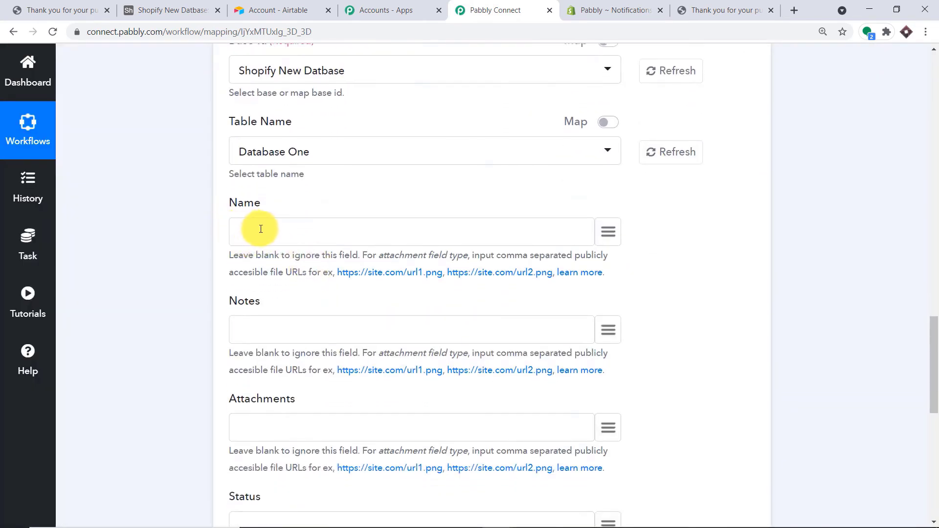
scroll(228, 228, down, 1)
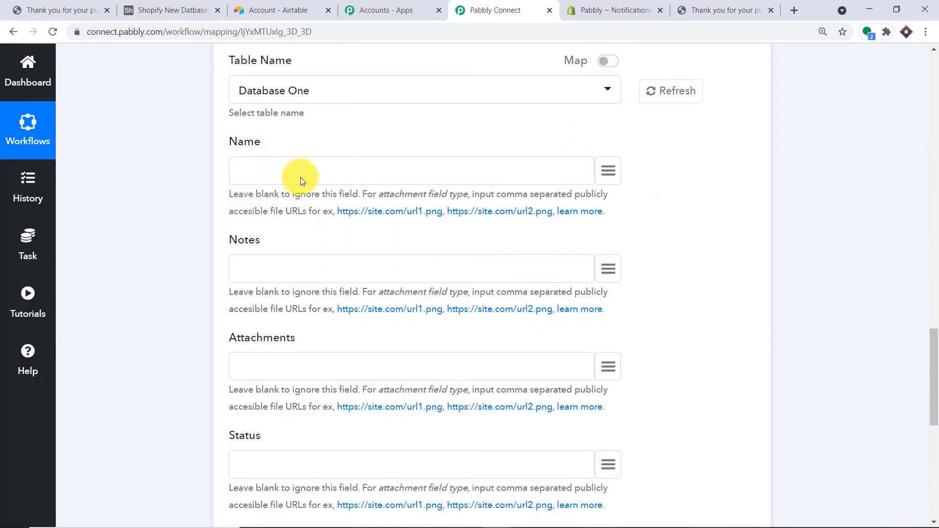
- Compare Database One's columns in Airtable with the Pabbly Connect mapping form
click(154, 6)
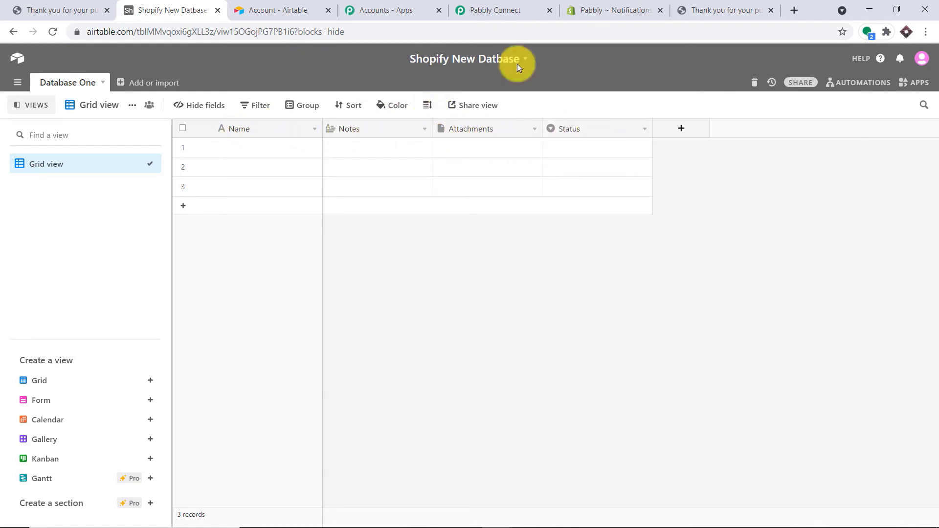
click(494, 10)
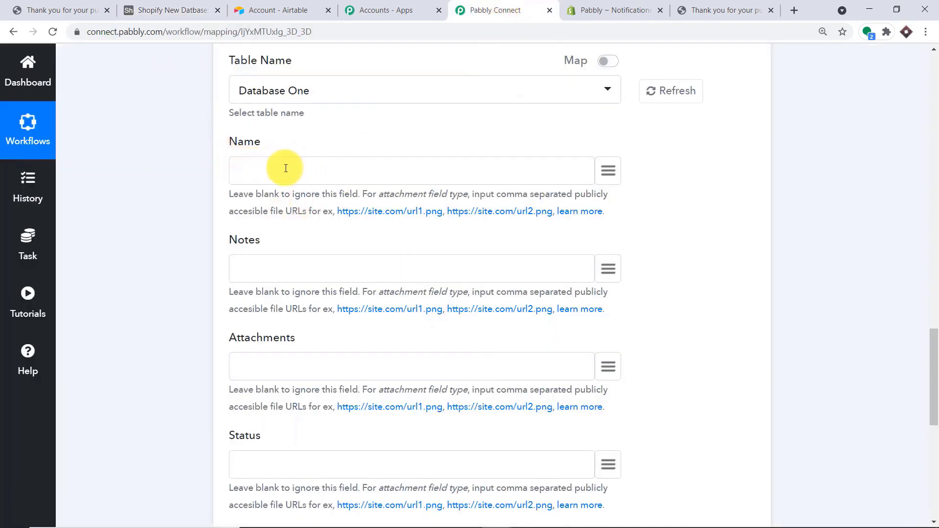
scroll(239, 225, down, 4)
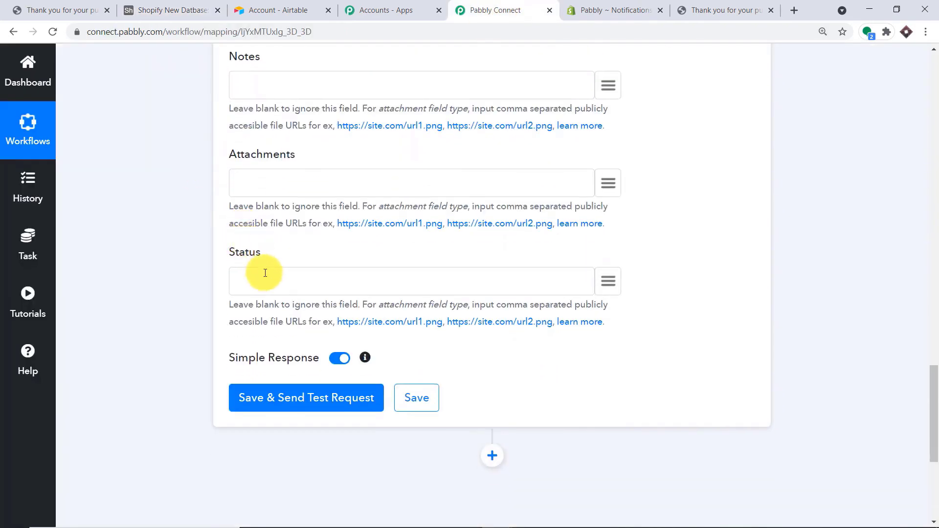
scroll(266, 279, up, 5)
- Back in Airtable, leave Name unchanged and turn the Notes field into an Email-type Email field
click(170, 11)
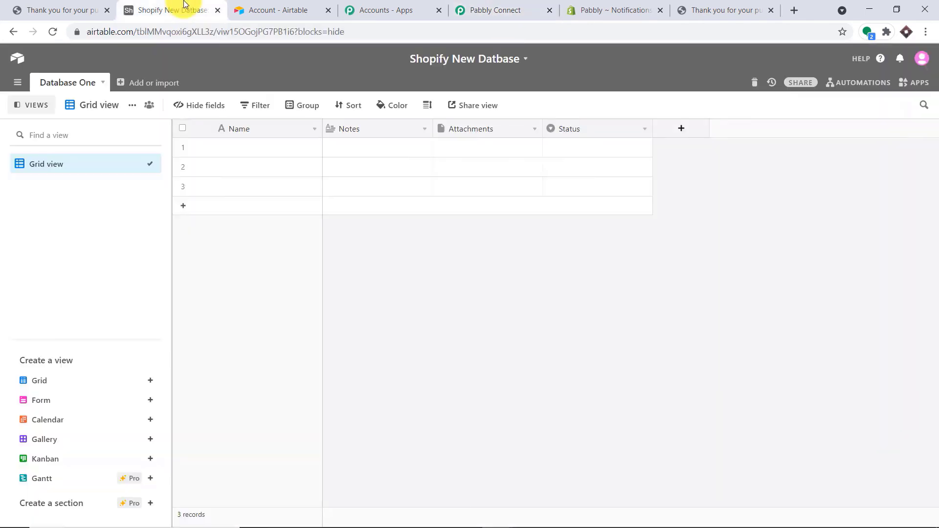
click(313, 133)
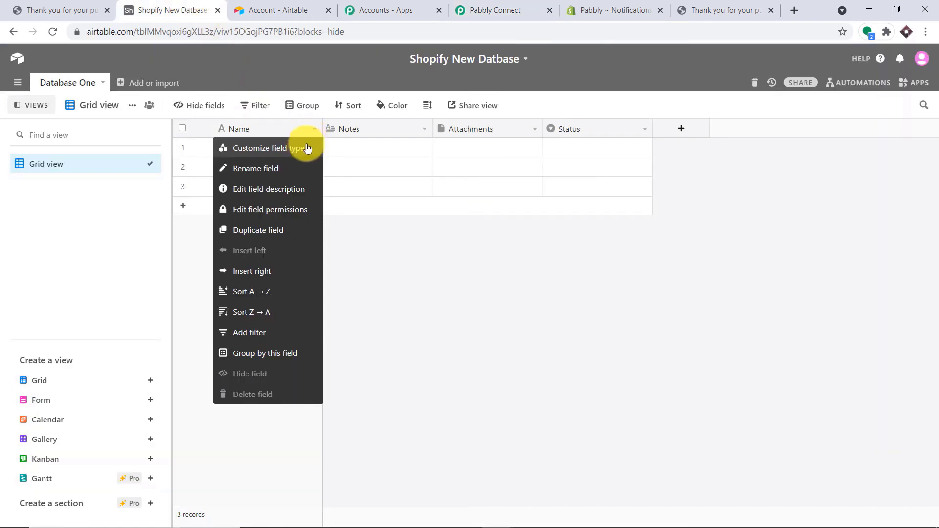
click(277, 149)
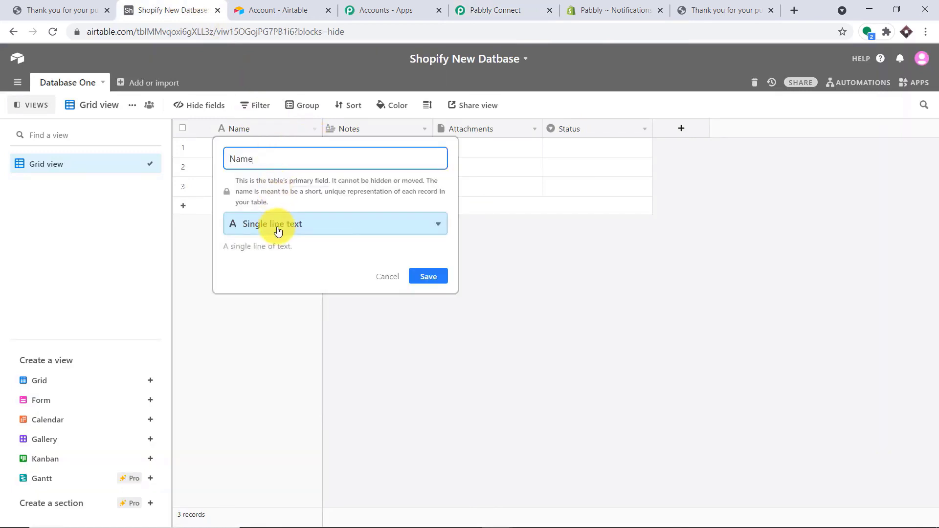
click(560, 283)
click(346, 128)
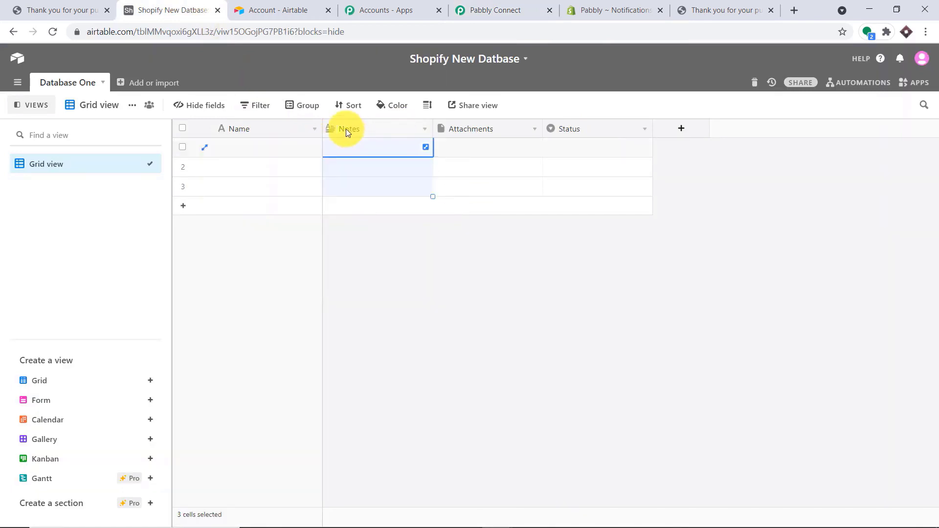
click(423, 130)
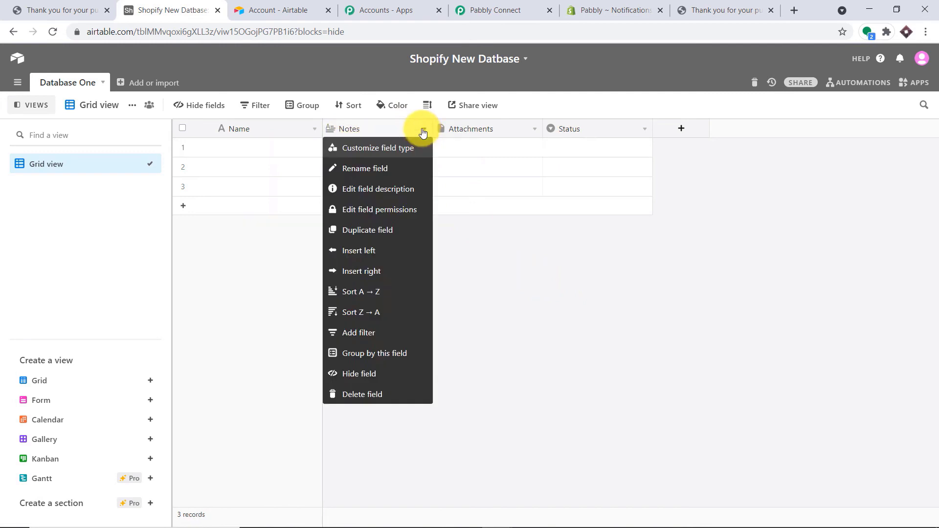
click(388, 152)
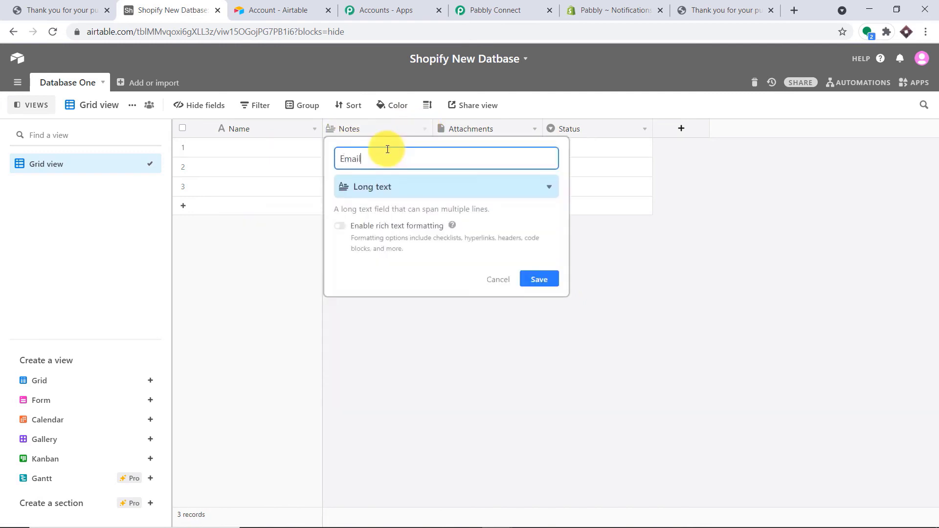
click(426, 188)
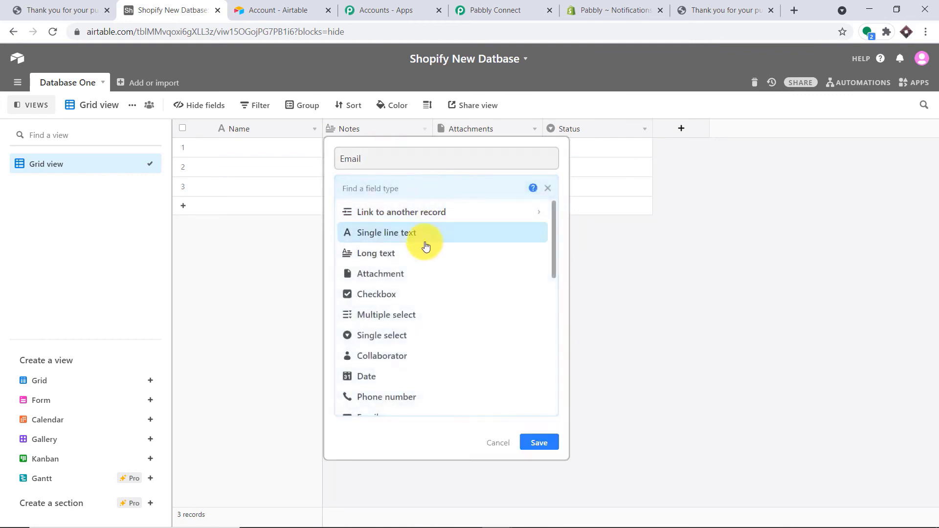
scroll(425, 289, down, 1)
click(380, 362)
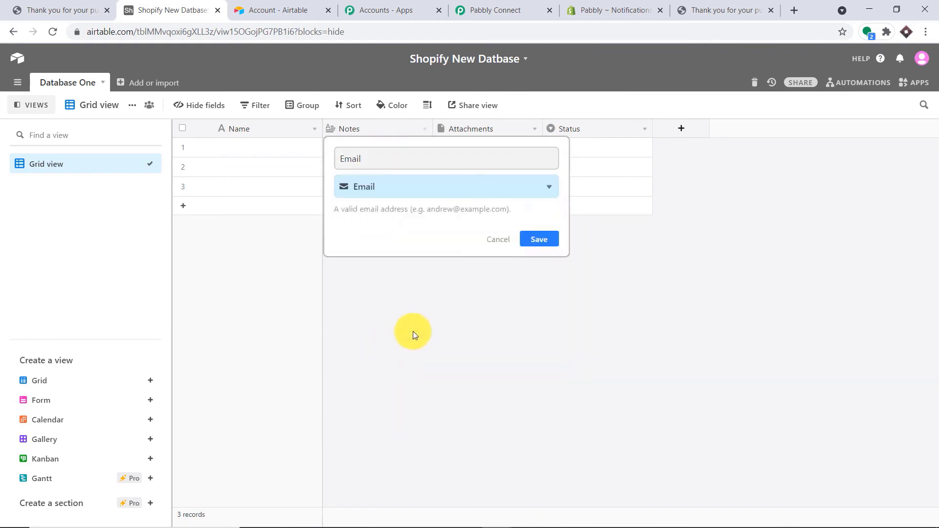
click(539, 239)
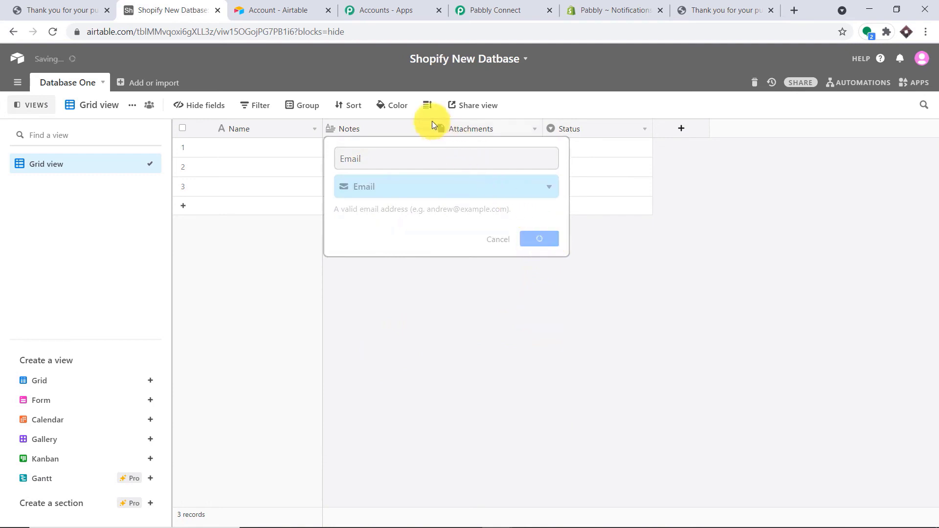
- Rename the Attachments field to Phone with the Phone number field type
click(500, 129)
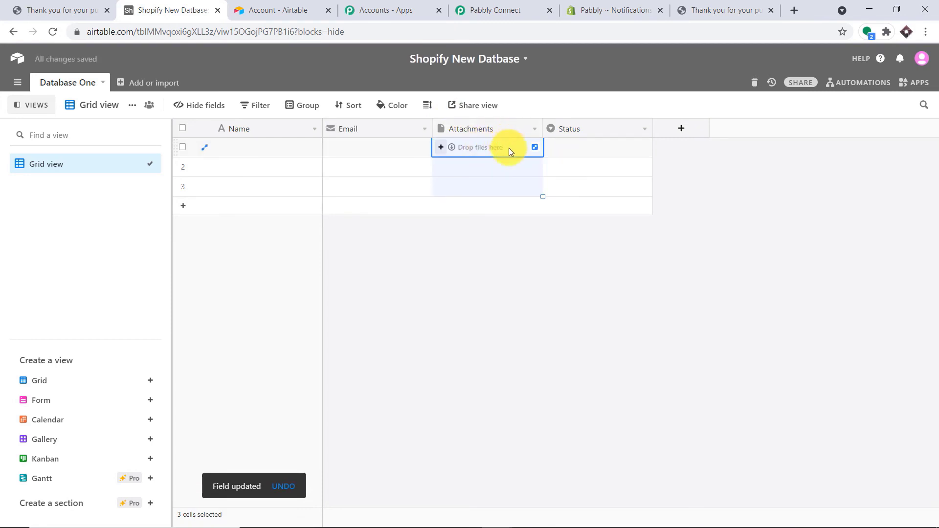
double_click(522, 128)
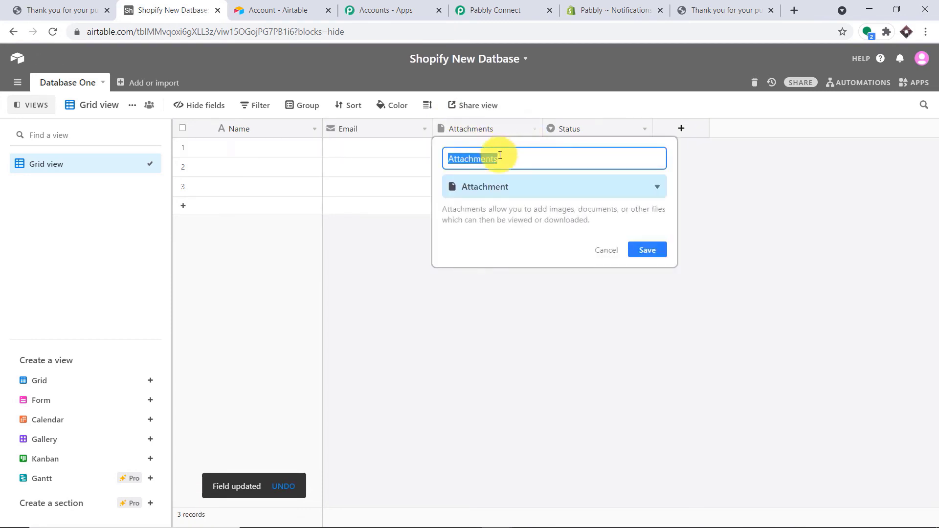
key(BackSpace)
text(Phone)
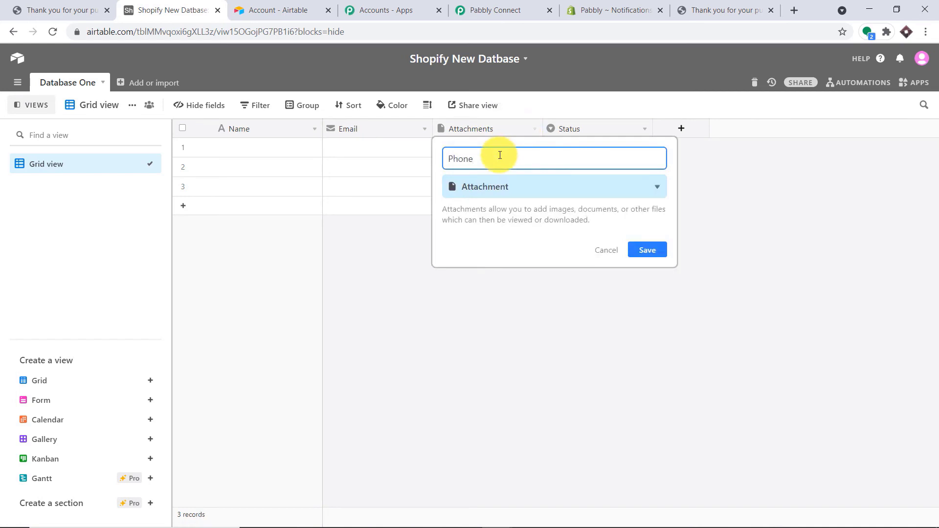
click(514, 194)
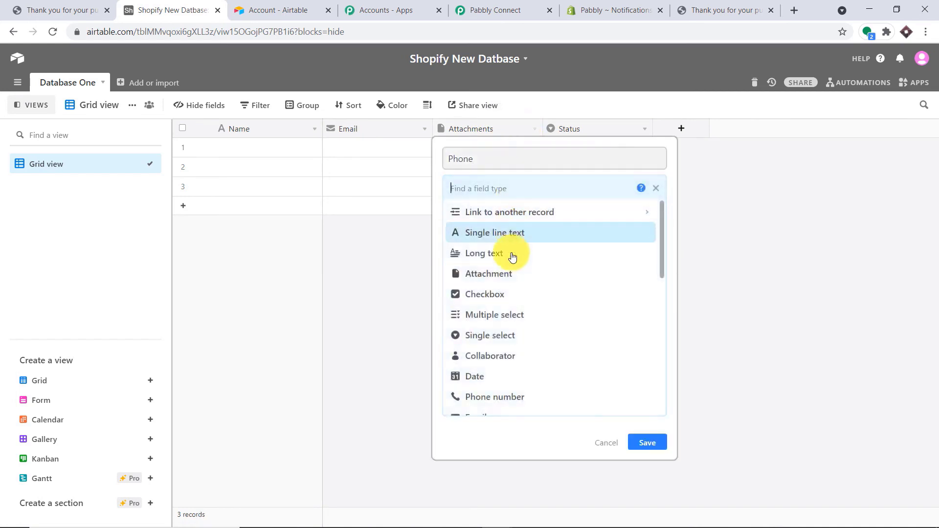
scroll(504, 327, down, 1)
click(503, 333)
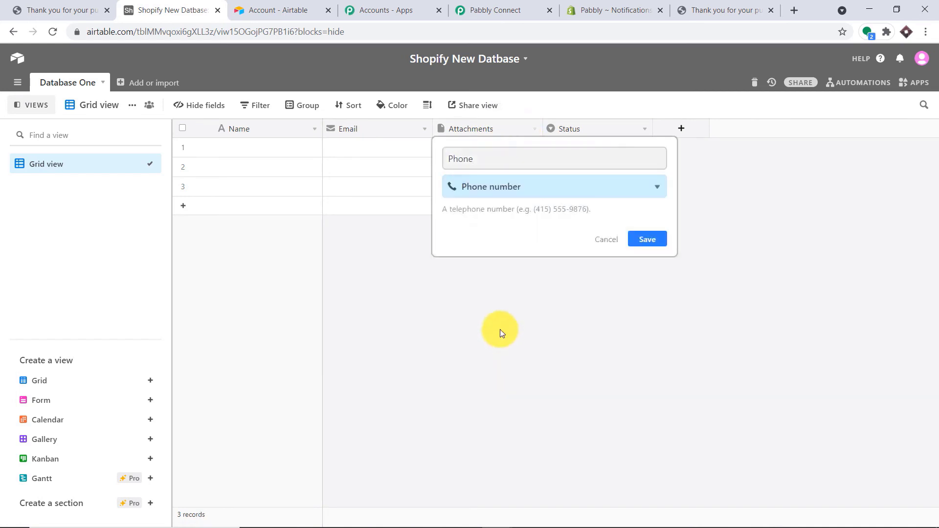
click(643, 245)
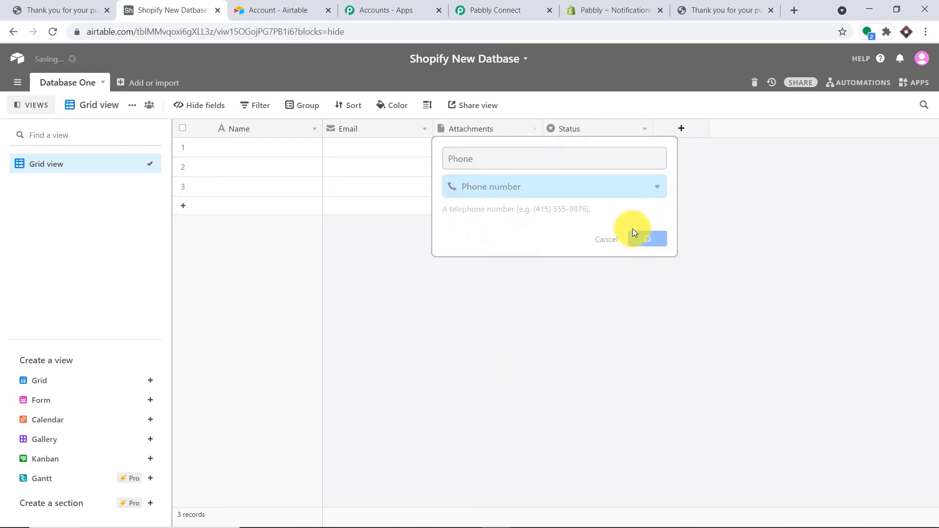
- Change the Status field to Product as a Single line text field
click(618, 125)
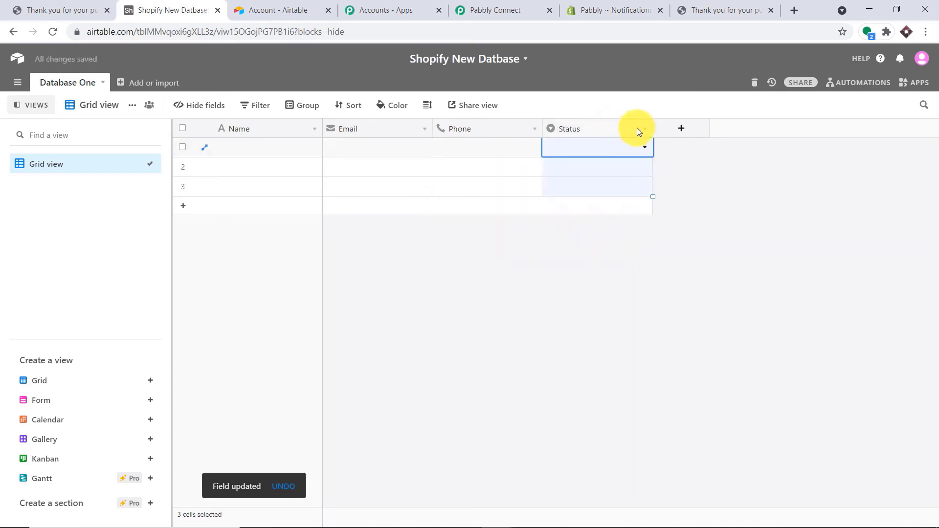
double_click(637, 128)
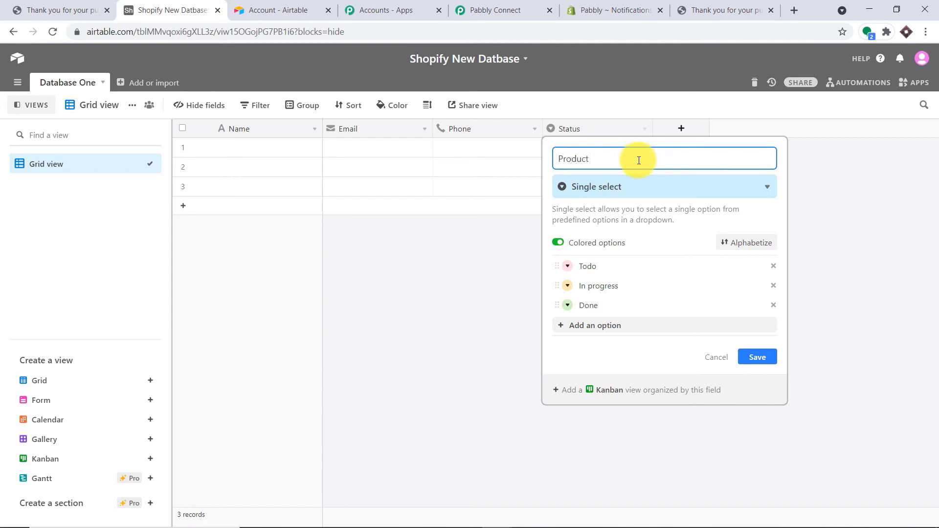
click(643, 190)
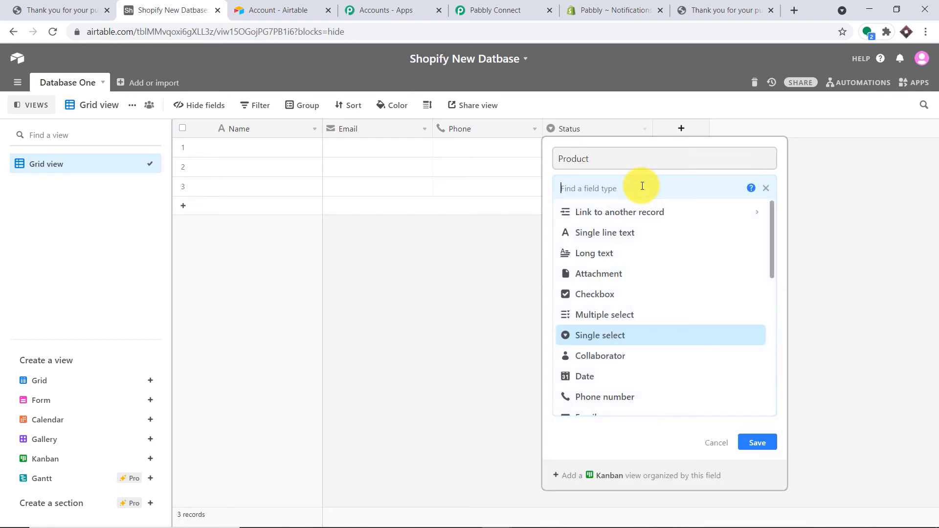
click(631, 233)
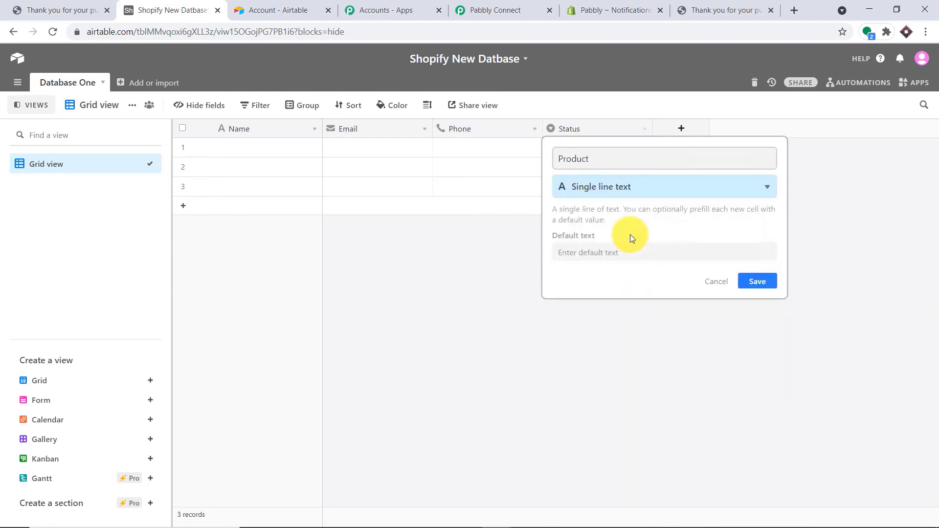
click(771, 286)
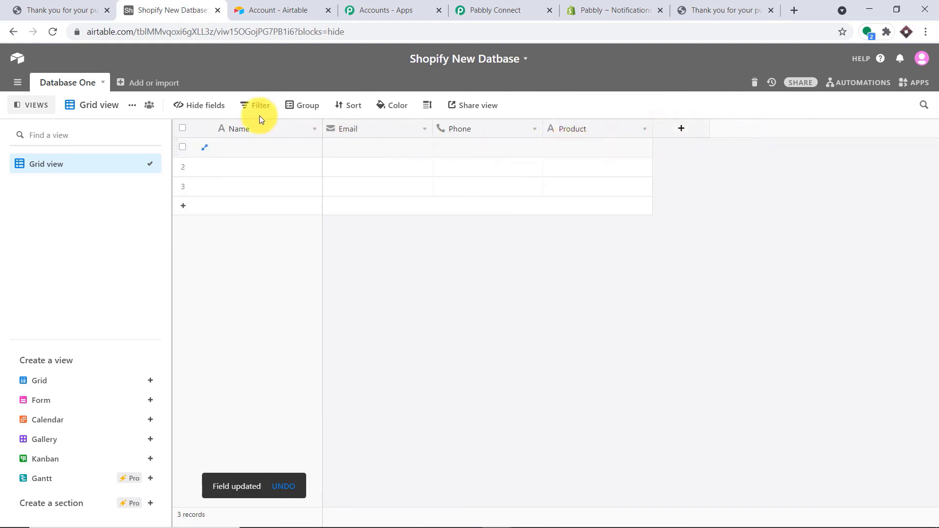
- In Pabbly Connect, refresh the Airtable bases so Database One's Name, Email, Phone and Product fields load
click(516, 4)
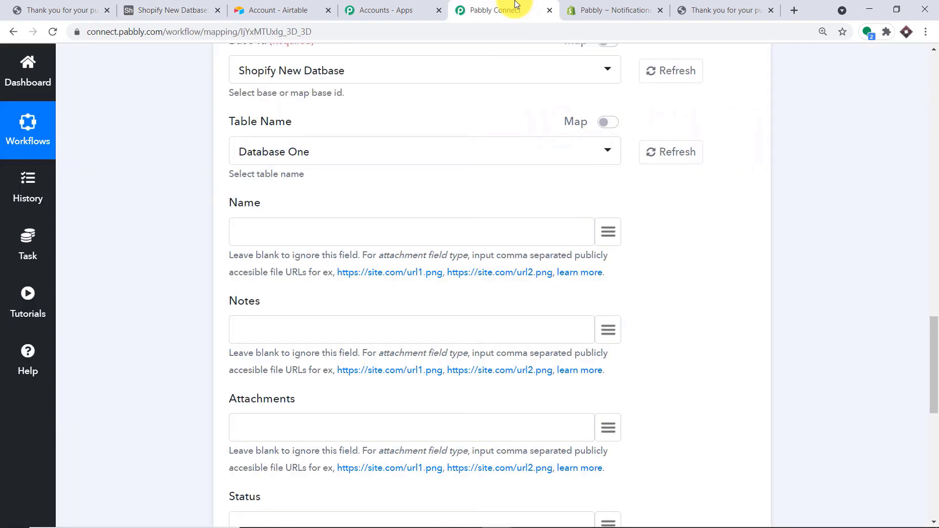
scroll(578, 128, up, 2)
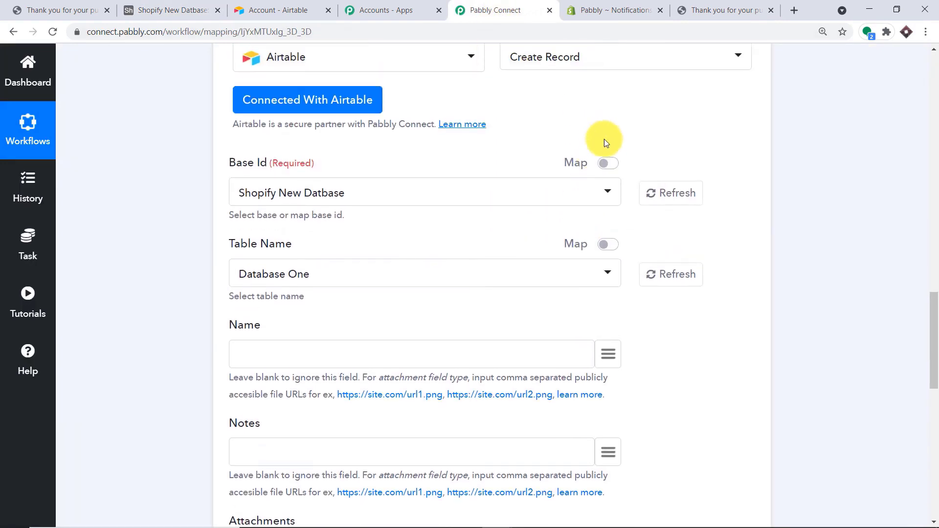
click(671, 203)
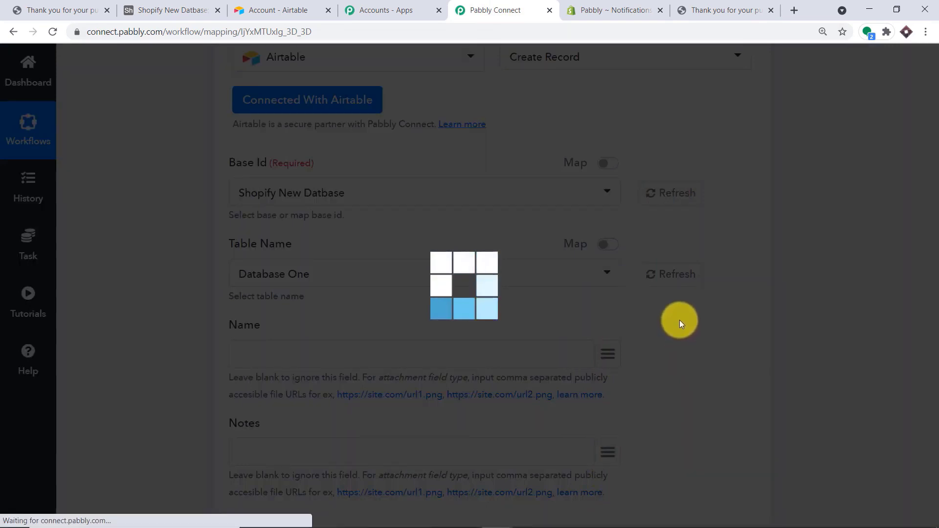
scroll(638, 294, down, 1)
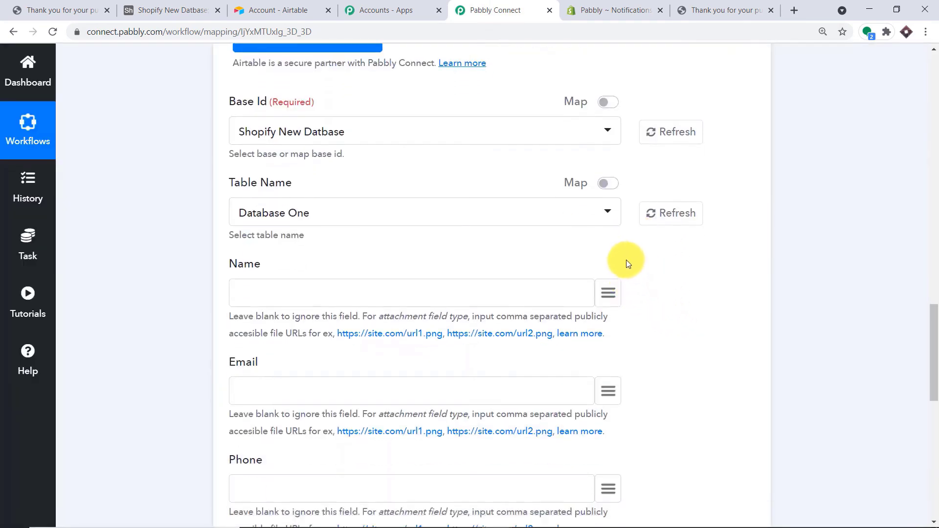
scroll(648, 277, down, 1)
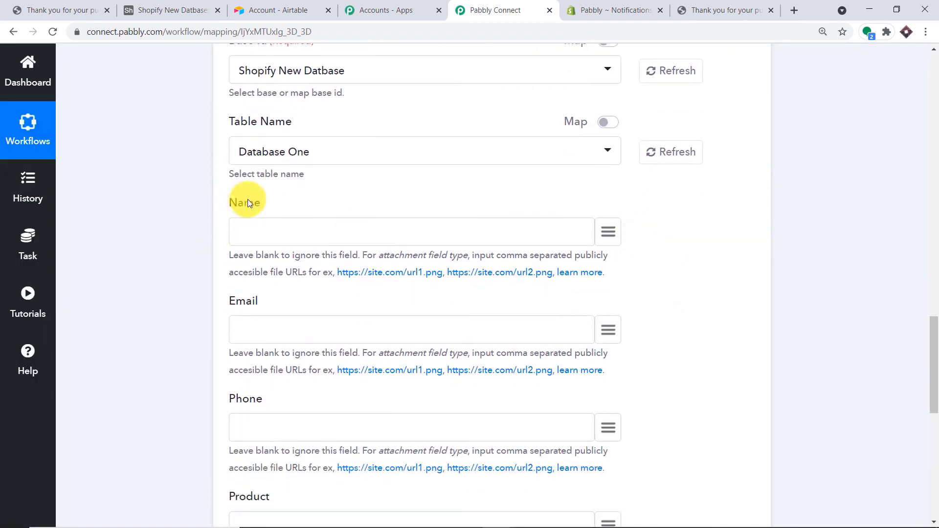
scroll(231, 168, down, 1)
scroll(225, 254, down, 1)
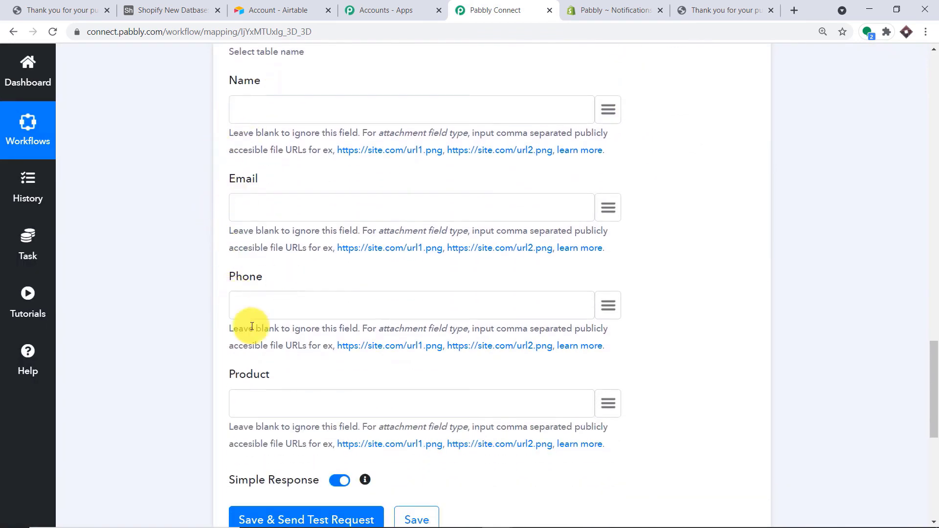
scroll(293, 392, up, 2)
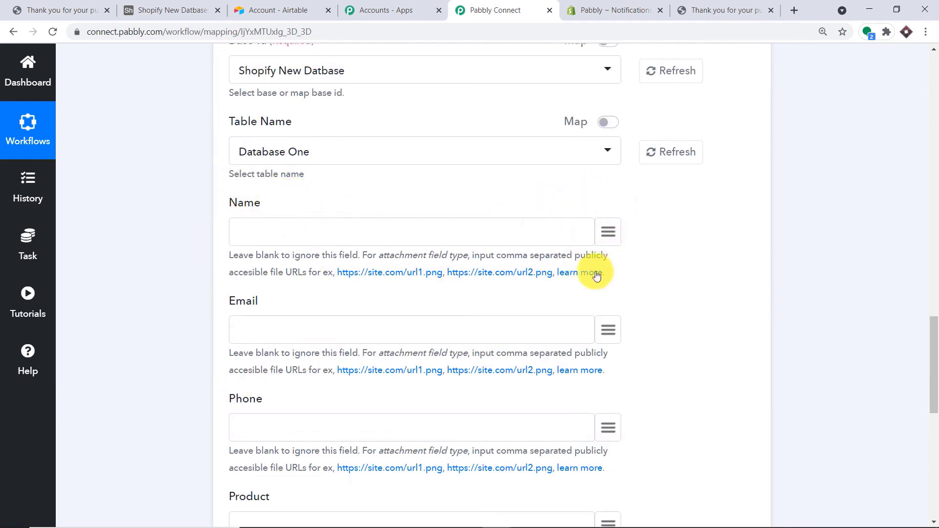
- Open the Name field's mapping list, expand Shopify New Order data and search for the customer's name
click(606, 228)
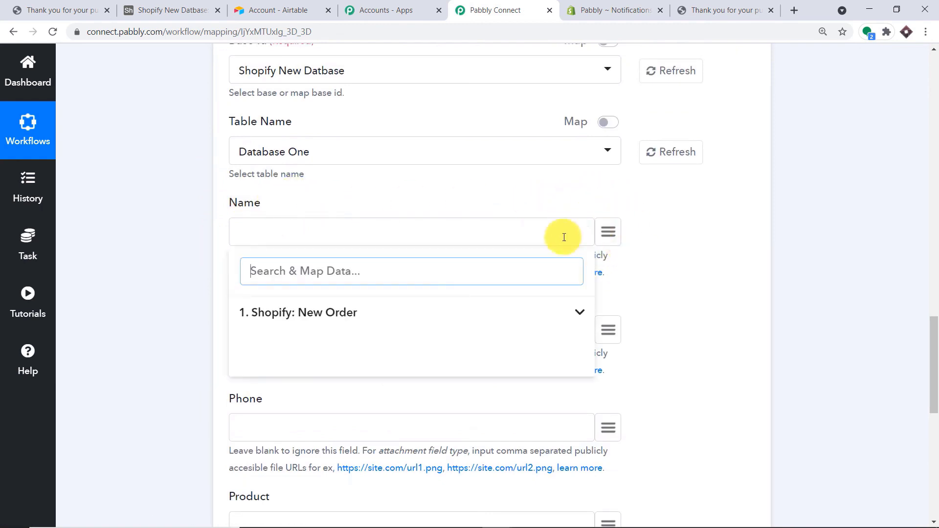
click(396, 312)
scroll(484, 332, down, 3)
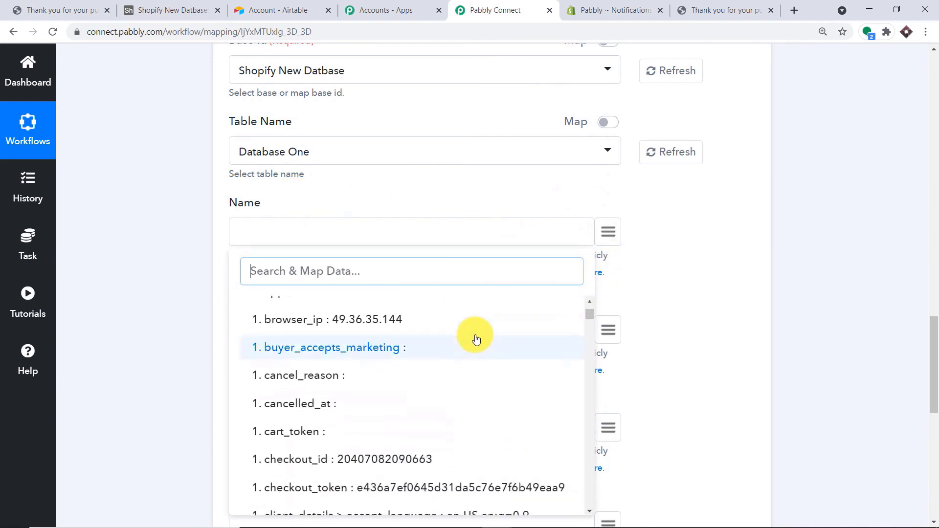
text(will)
scroll(474, 340, up, 1)
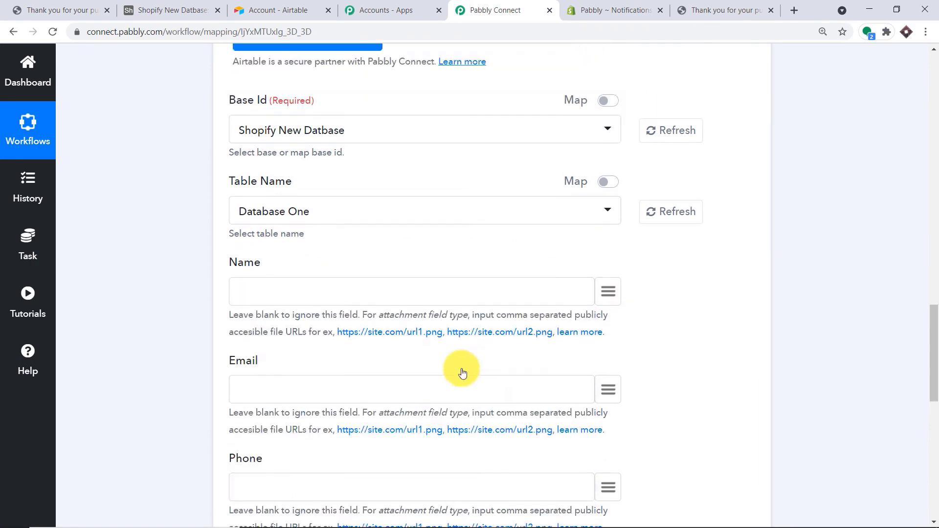
- Map Name to the billing_address name and Email to the Shopify order's email
click(445, 488)
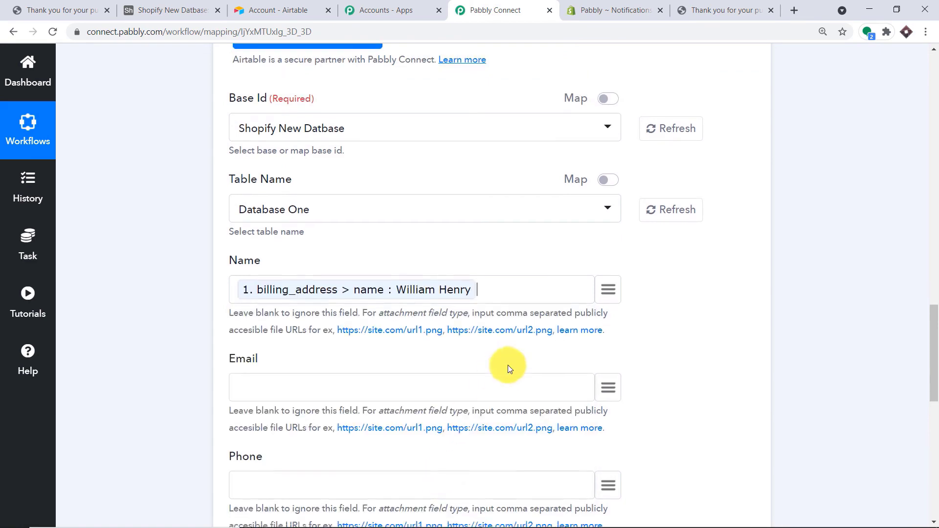
scroll(504, 367, down, 3)
click(612, 205)
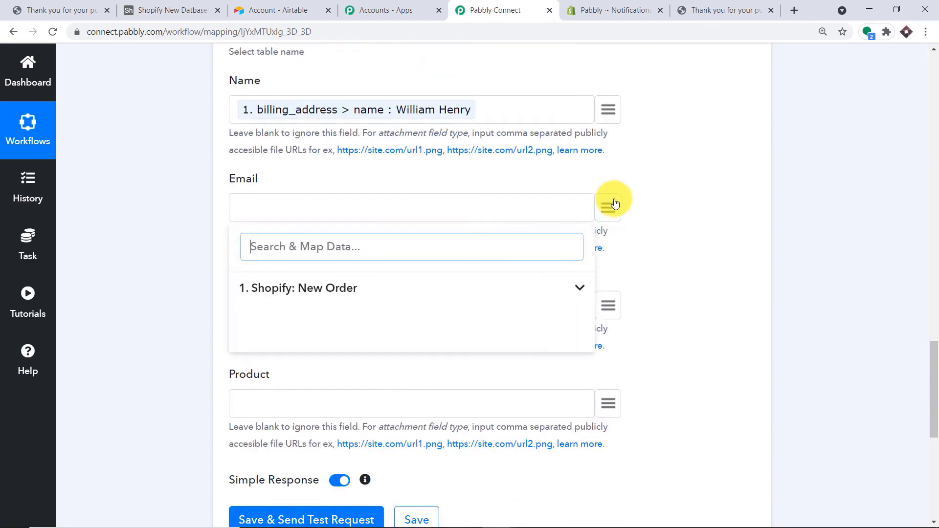
click(377, 287)
text(email)
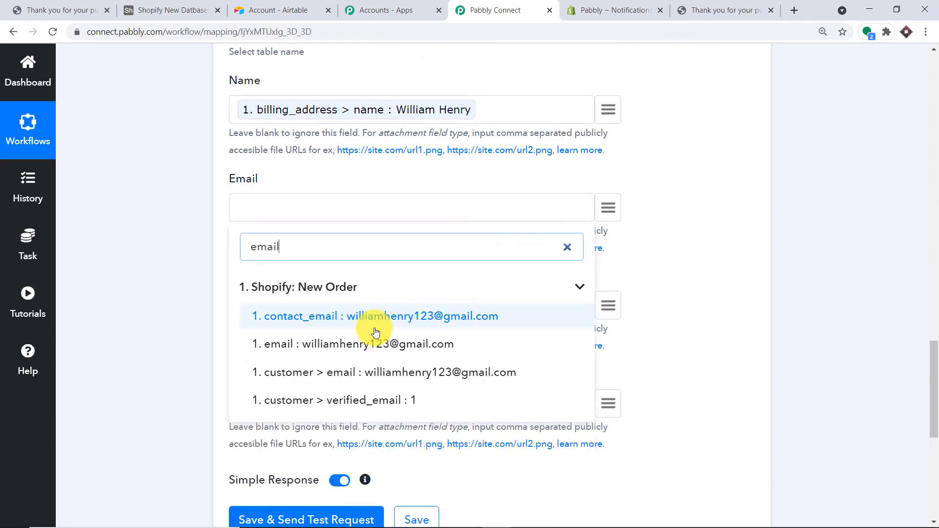
click(376, 327)
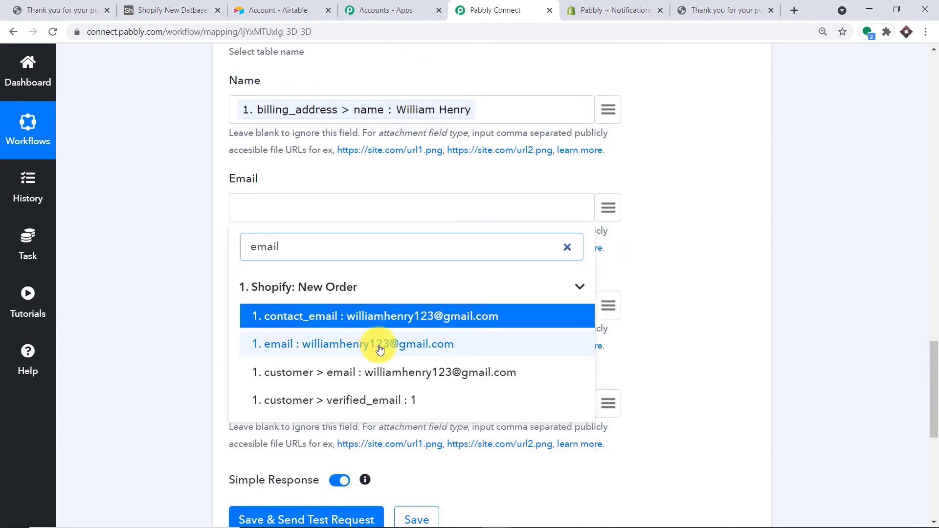
click(380, 344)
- Map the Phone field to the order's billing_address phone
scroll(404, 334, down, 2)
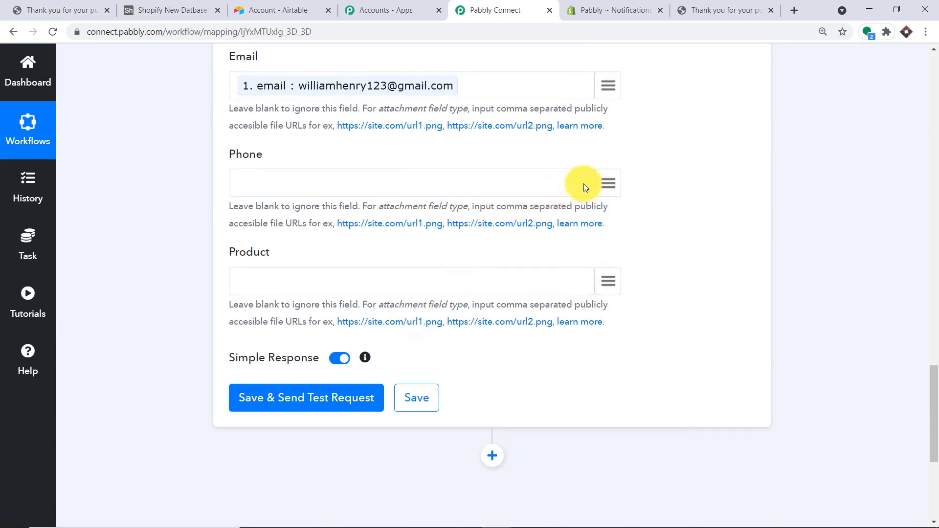
click(619, 178)
click(280, 275)
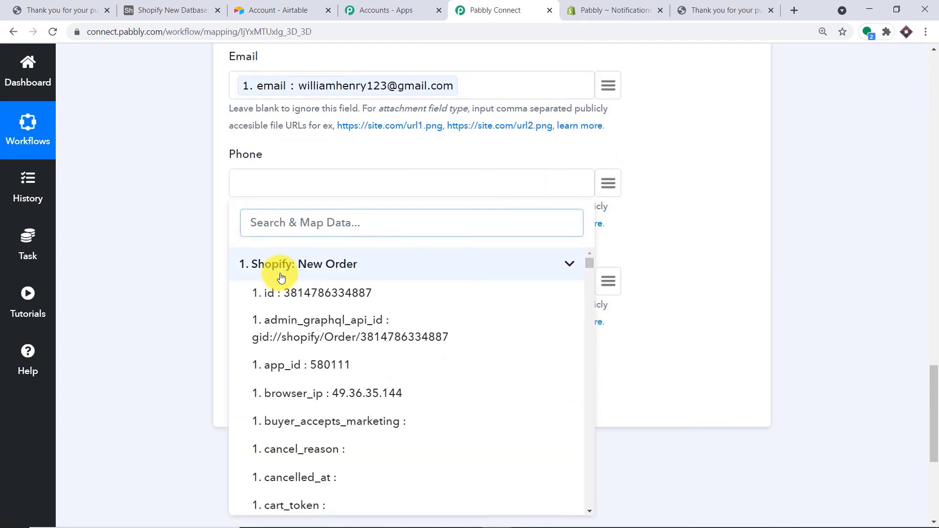
text(phon)
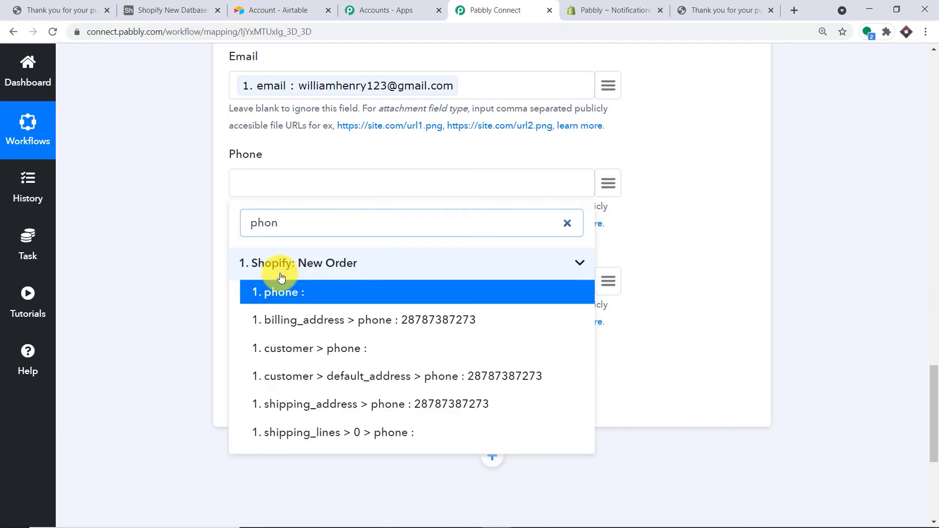
click(357, 321)
- Map the Product field to line_items > 0 > name from the Shopify order
click(589, 286)
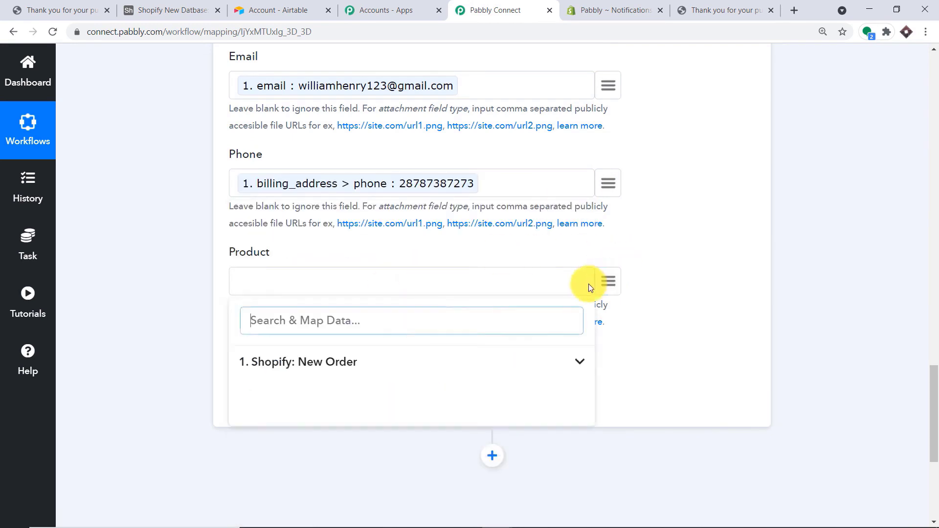
click(382, 361)
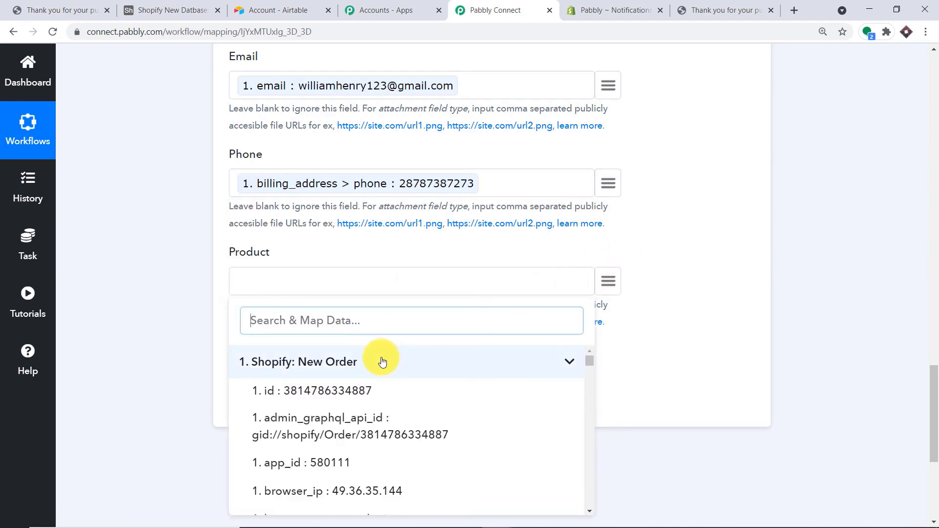
text(pr)
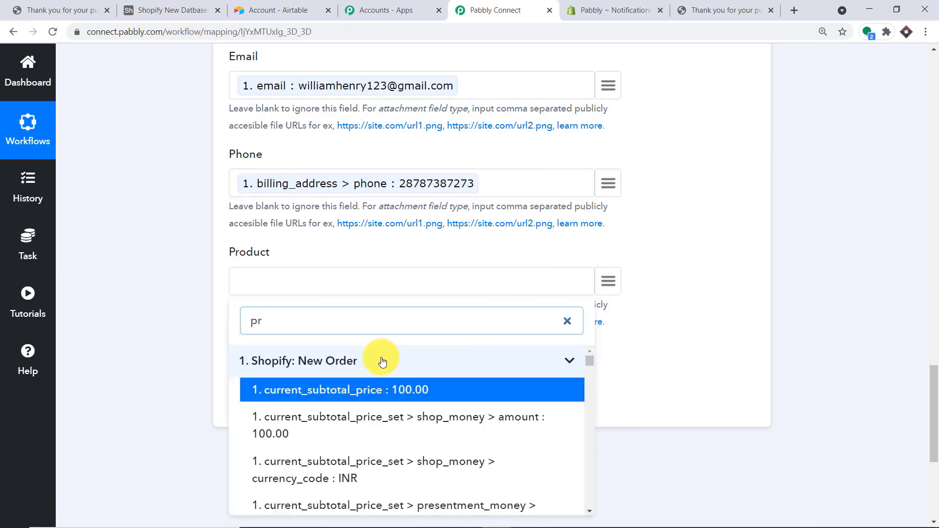
text(o)
text(t)
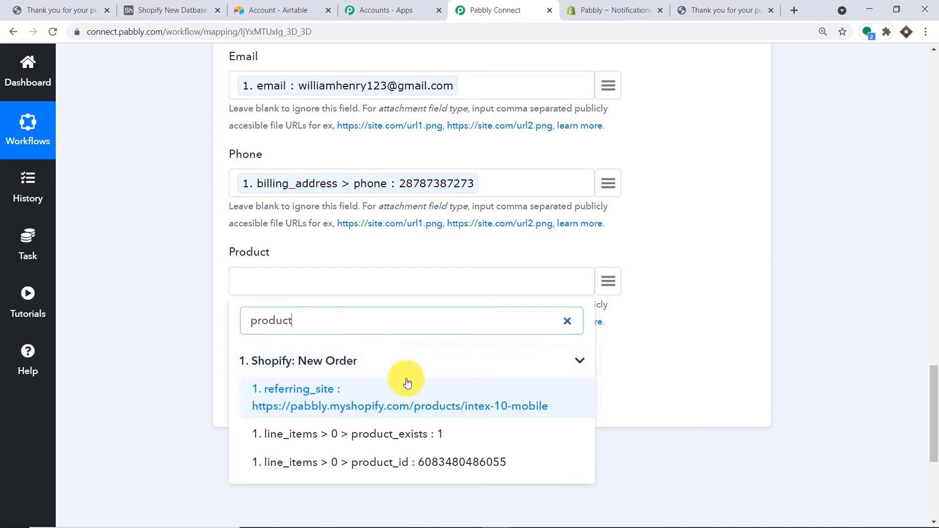
key(BackSpace)
key(BackSpace)
key(BackSpace)
key(BackSpace)
key(BackSpace)
key(BackSpace)
key(BackSpace)
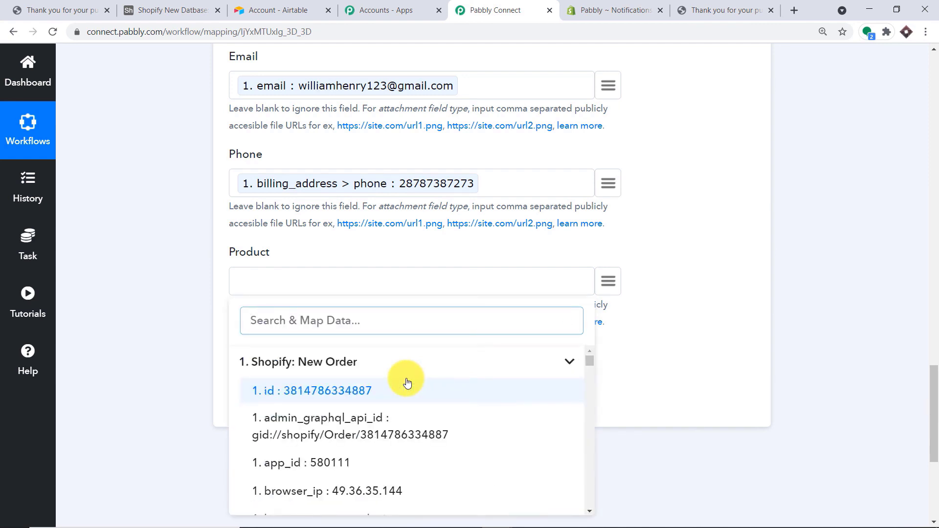
text(inte)
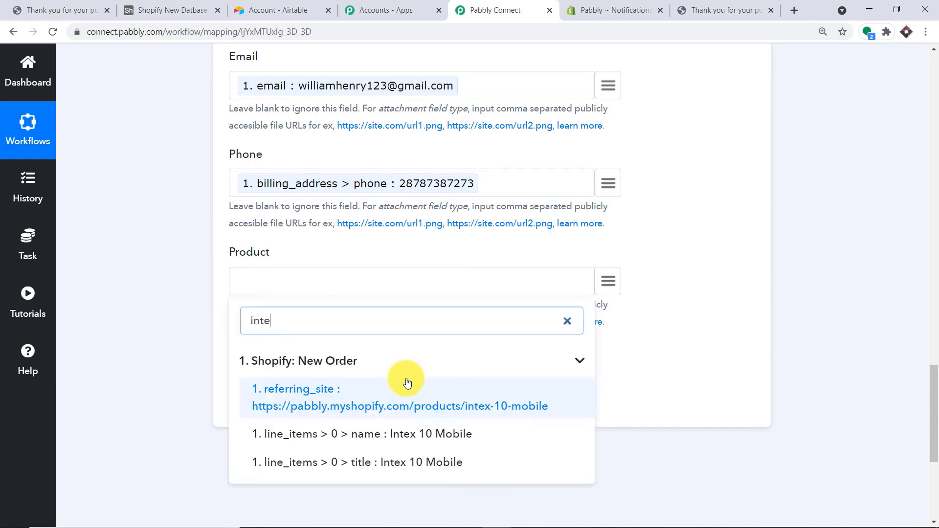
click(402, 434)
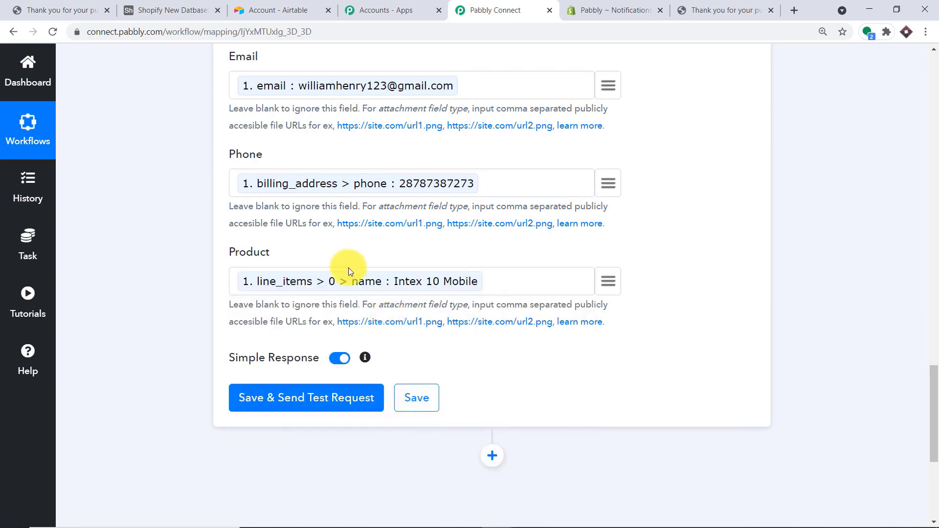
scroll(344, 266, up, 4)
scroll(354, 411, down, 3)
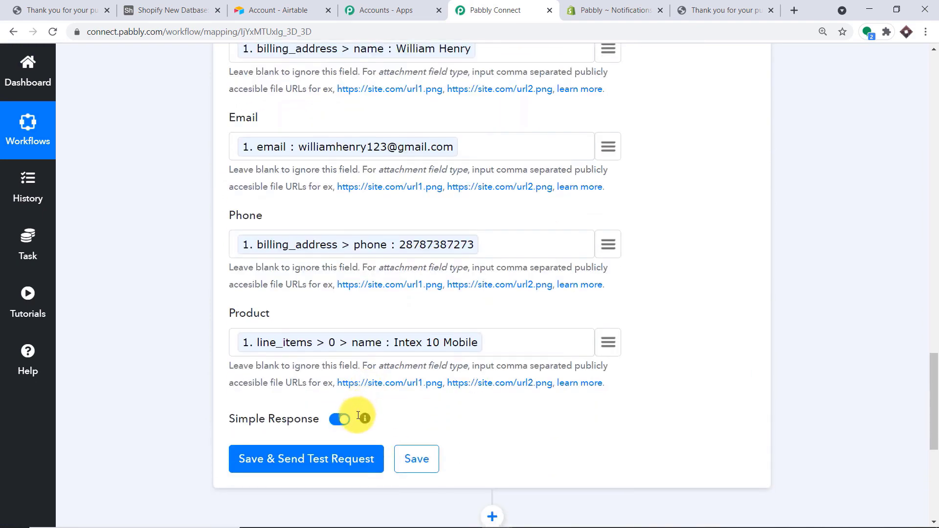
scroll(342, 396, down, 3)
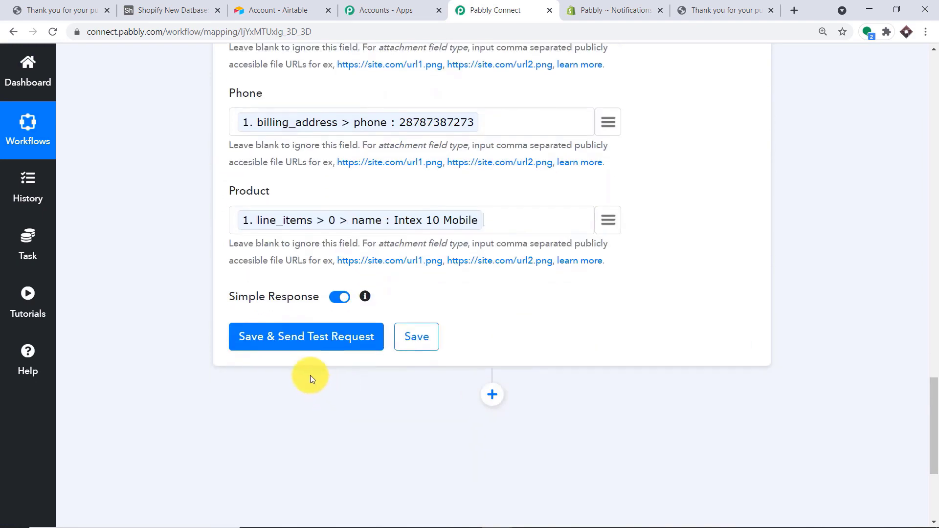
- Save and send a test request, then confirm the Intex 10 Mobile record in Airtable
click(308, 348)
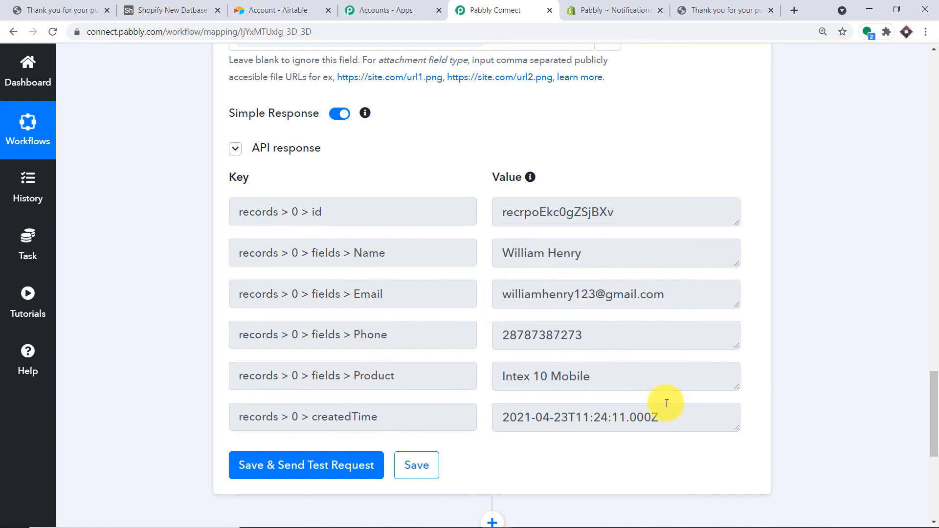
click(161, 5)
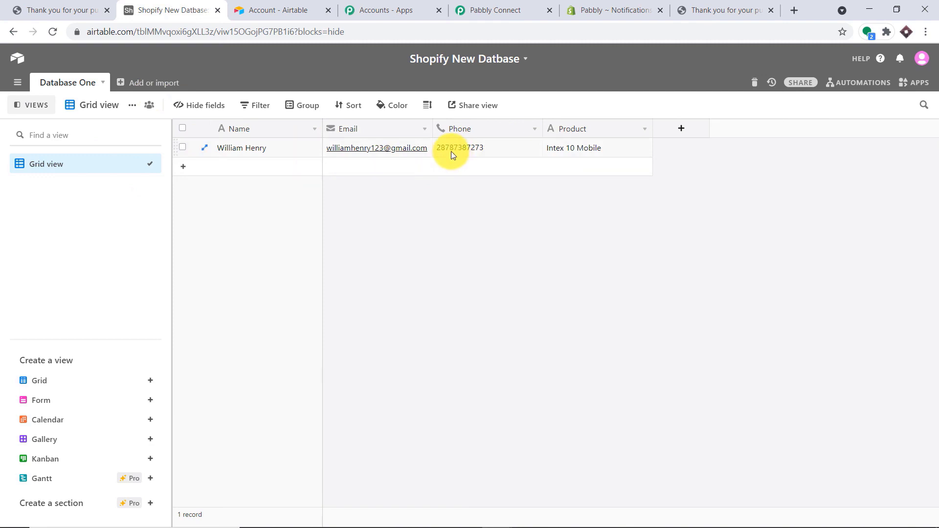
- Back in Pabbly Connect, collapse the Airtable Create Record and Shopify New Order steps
click(502, 10)
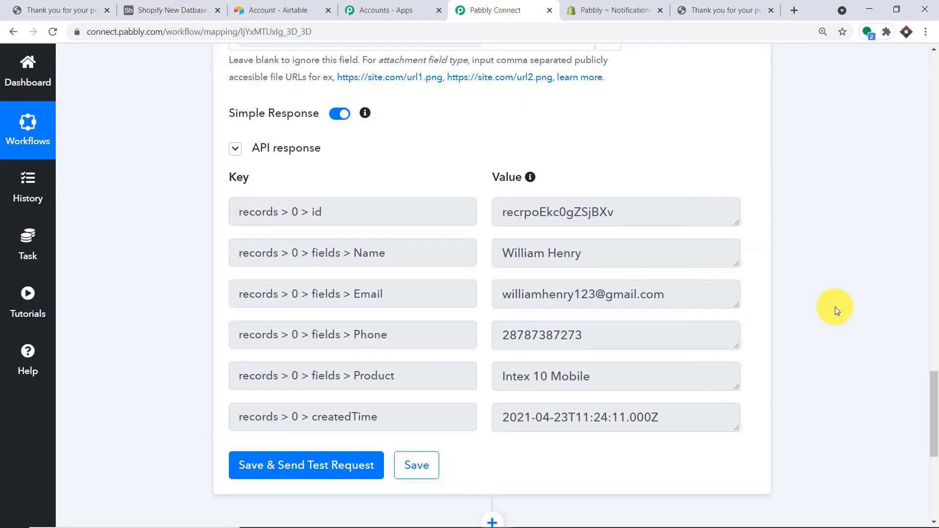
click(936, 318)
drag(935, 318, 922, 84)
click(510, 242)
click(935, 234)
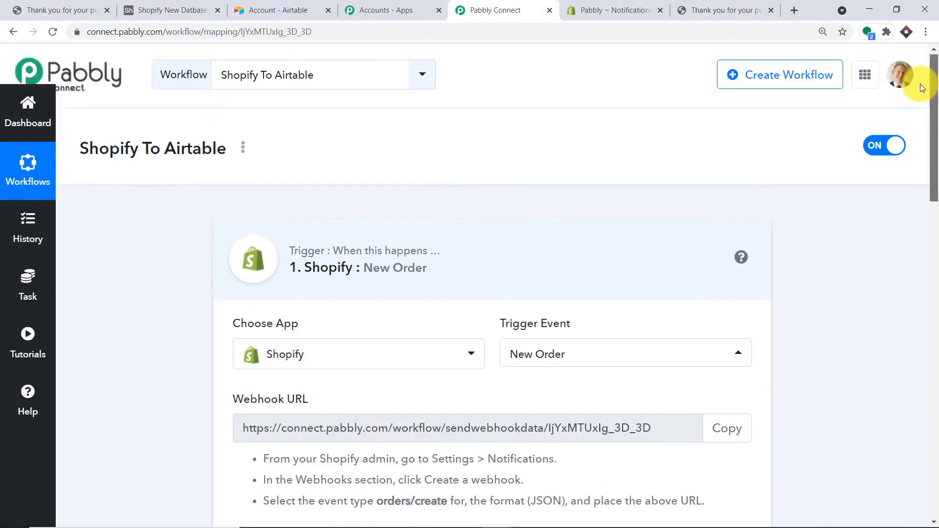
click(373, 264)
scroll(740, 205, down, 3)
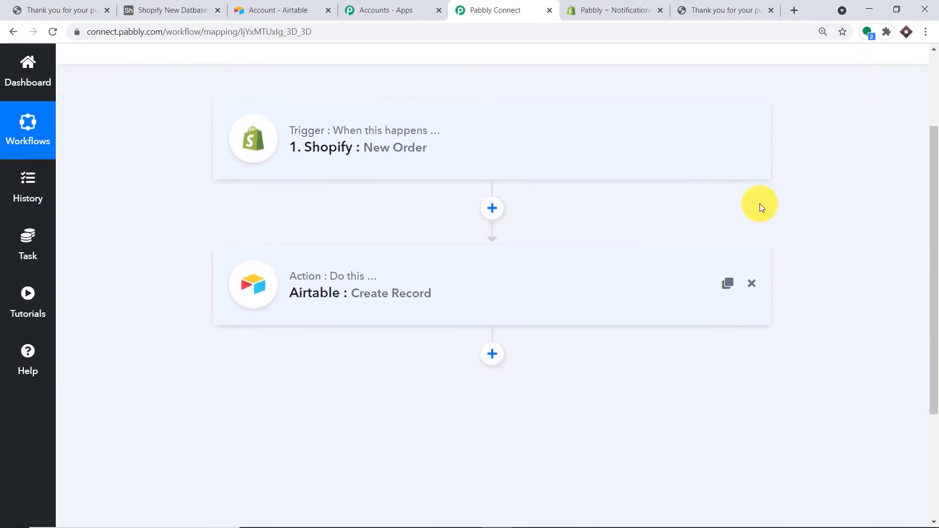
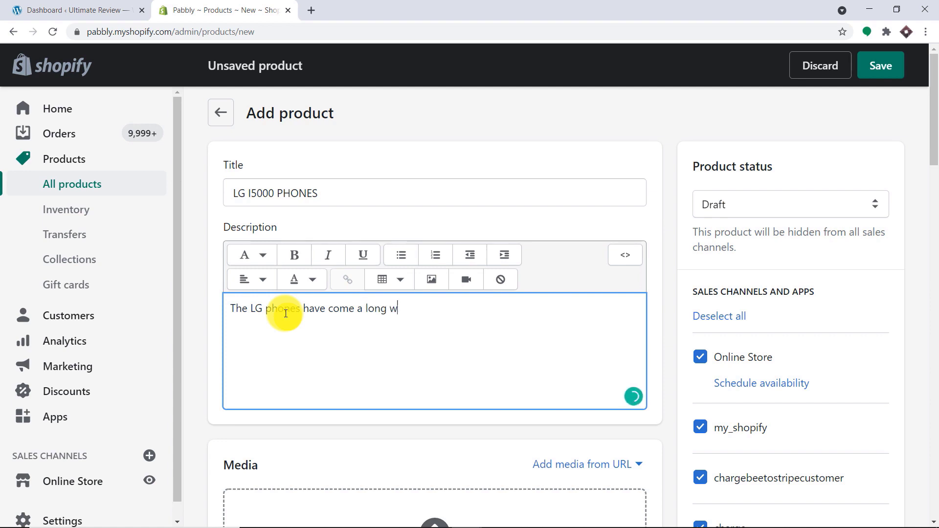
- Finish the description through '50 Mega Pixel Camera', fixing 'Pixelm' and accepting 'a snapdragon'
text(ay, with snapdragon pro)
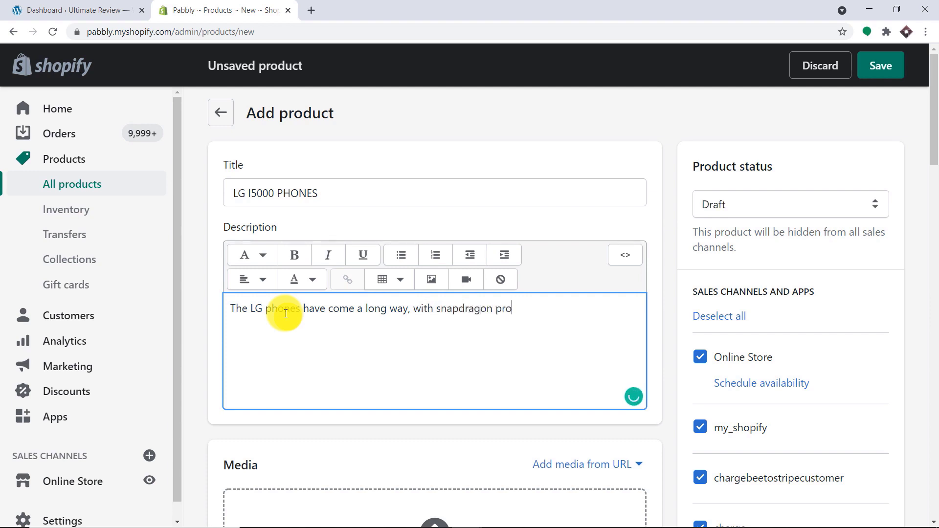
text(cessor,)
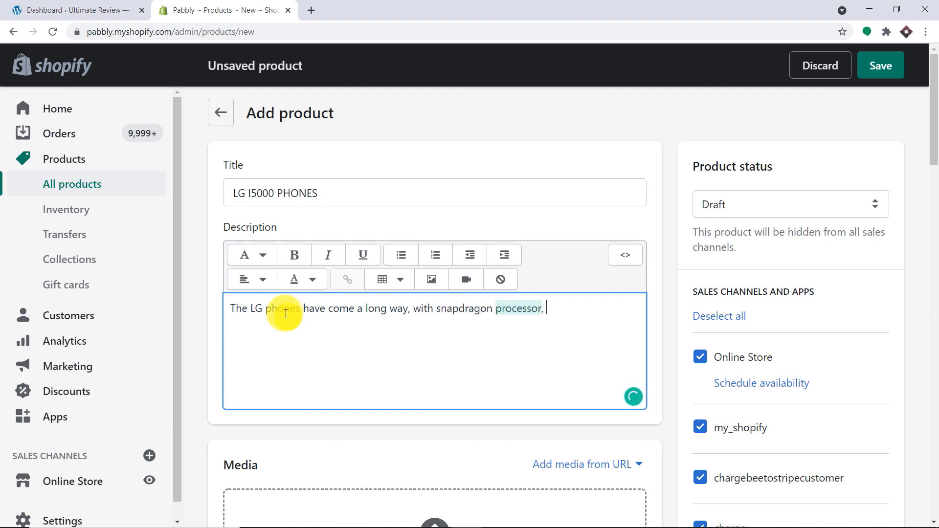
text( 15)
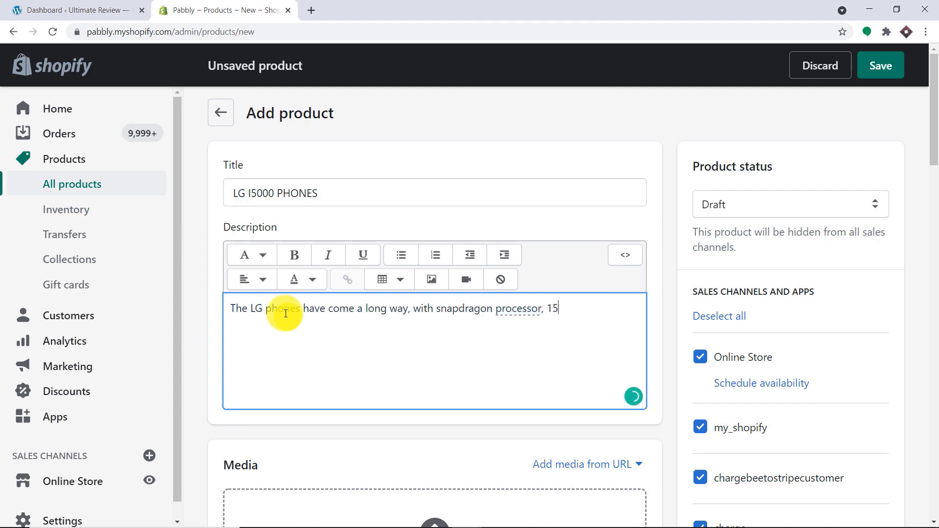
key(BackSpace)
text(6 GB Ram, 50 Mega )
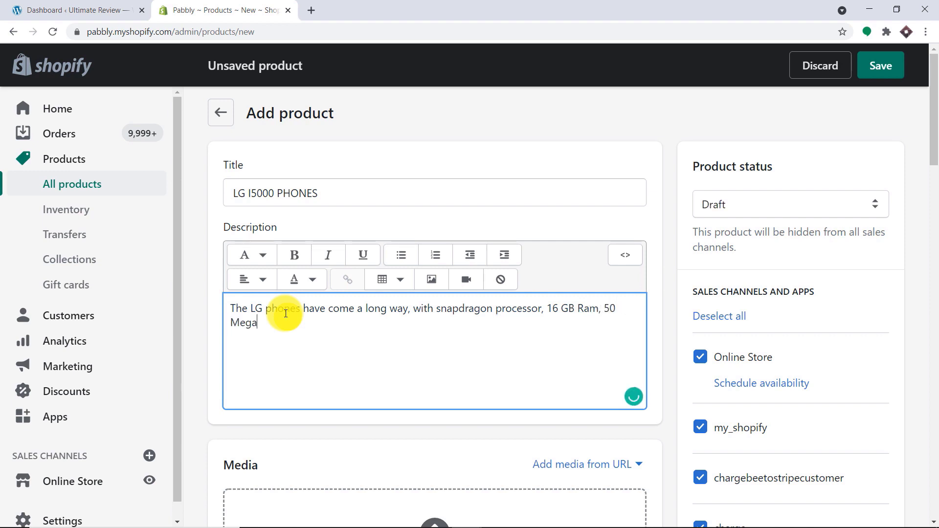
text(Pixelm Camera)
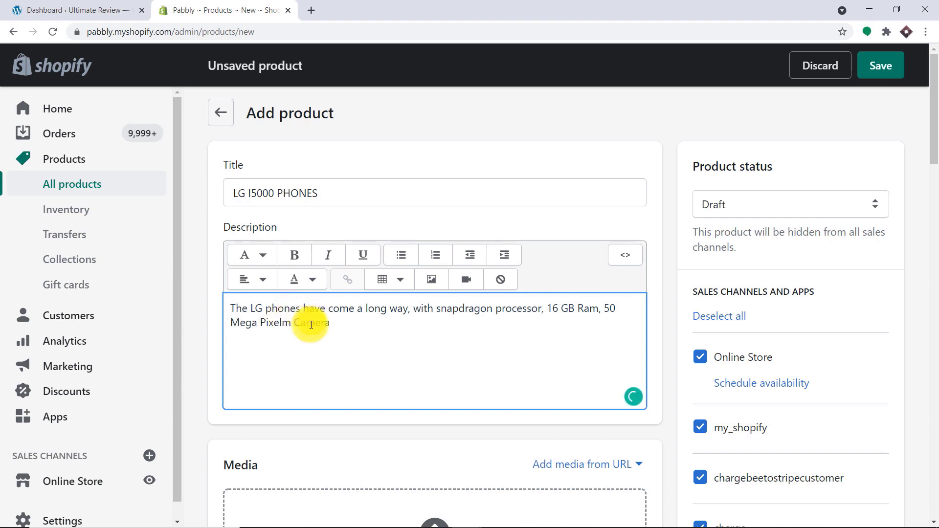
click(294, 324)
key(BackSpace)
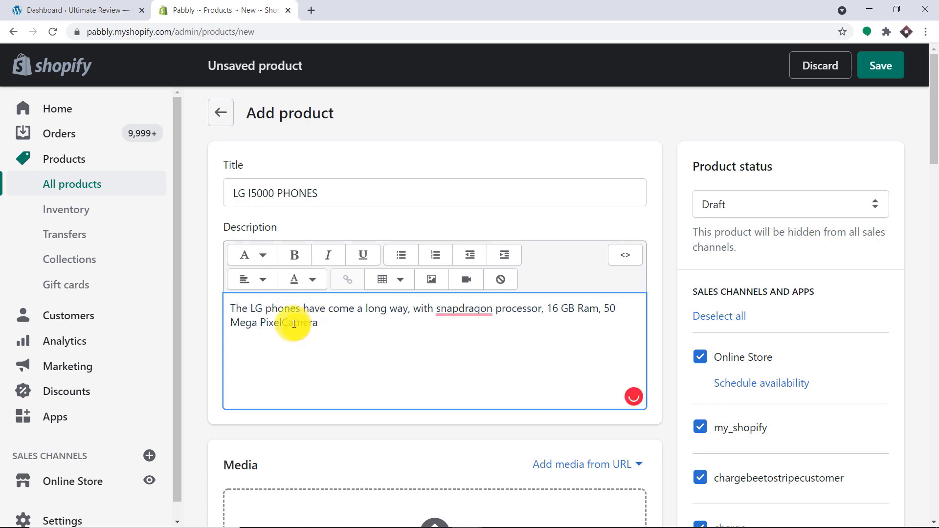
mouse_move(442, 306)
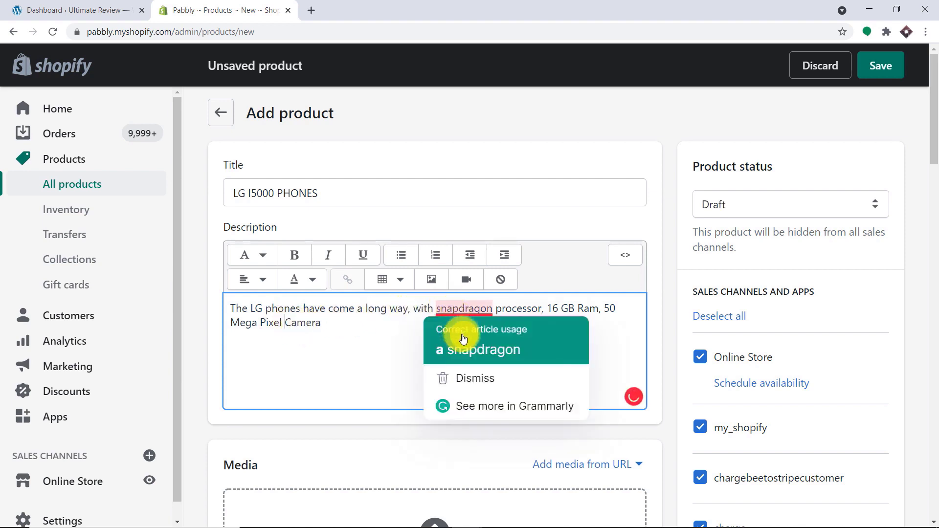
click(455, 345)
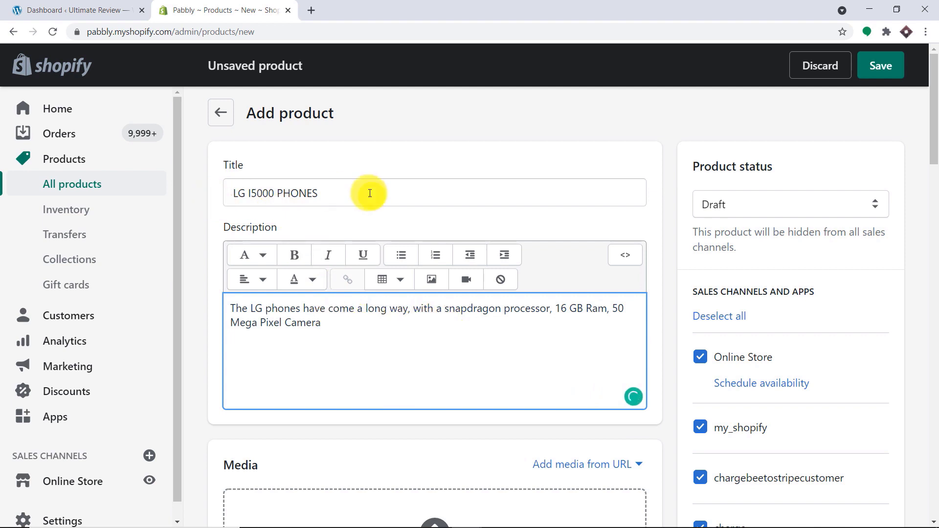
scroll(424, 217, down, 3)
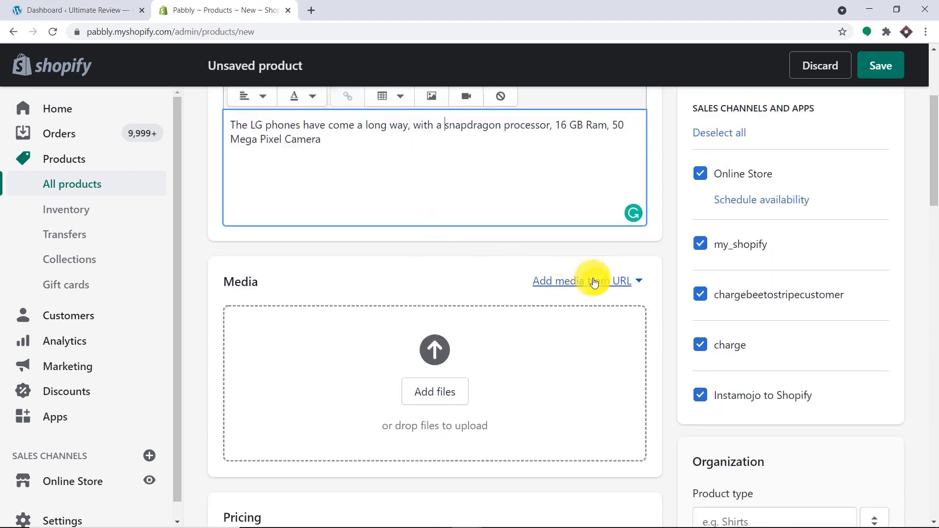
- Add the pexels phone-and-food photo to the product's media from its URL
click(595, 280)
click(601, 319)
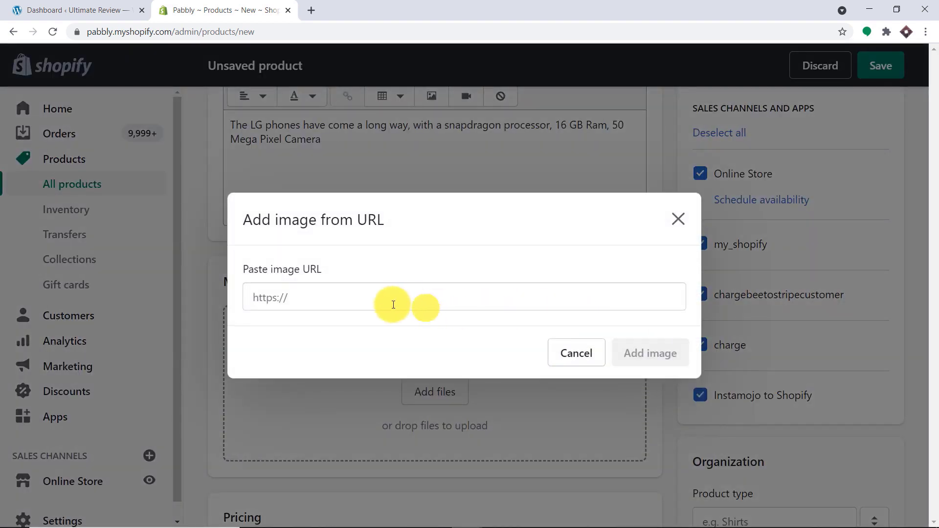
click(385, 301)
text(https://images.pexels.com/photos/3296547/pexels-photo-3296547.jpeg?auto=compress&cs=tinysrgb&dpr=2&h=650&w=940)
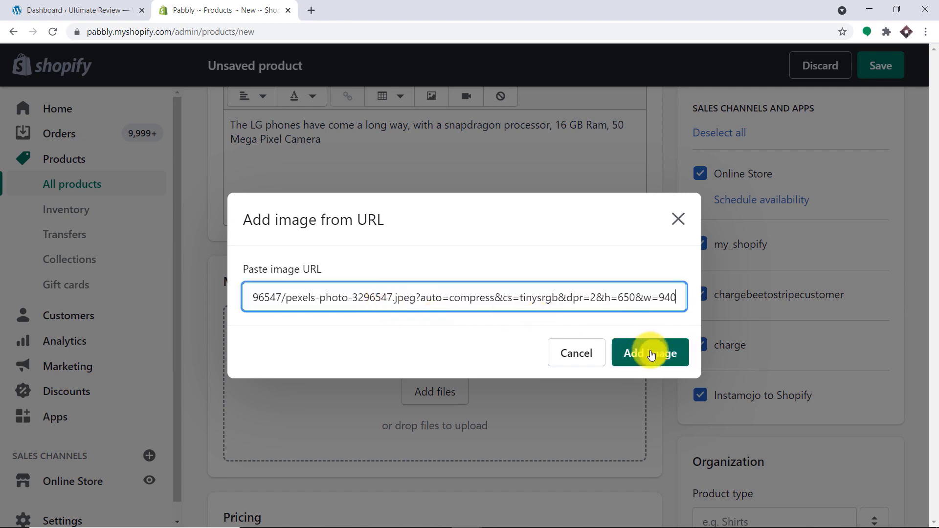
click(313, 7)
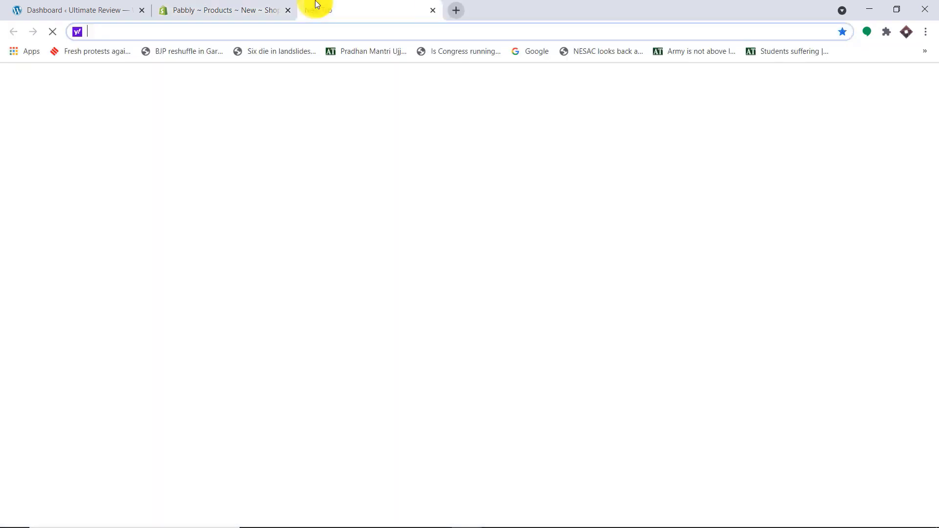
text(https://images.pexels.com/photos/3296547/pexels-photo-3296547.jpeg?auto=compress&cs=tinysrgb&dpr=2&h=650&w=940)
key(Return)
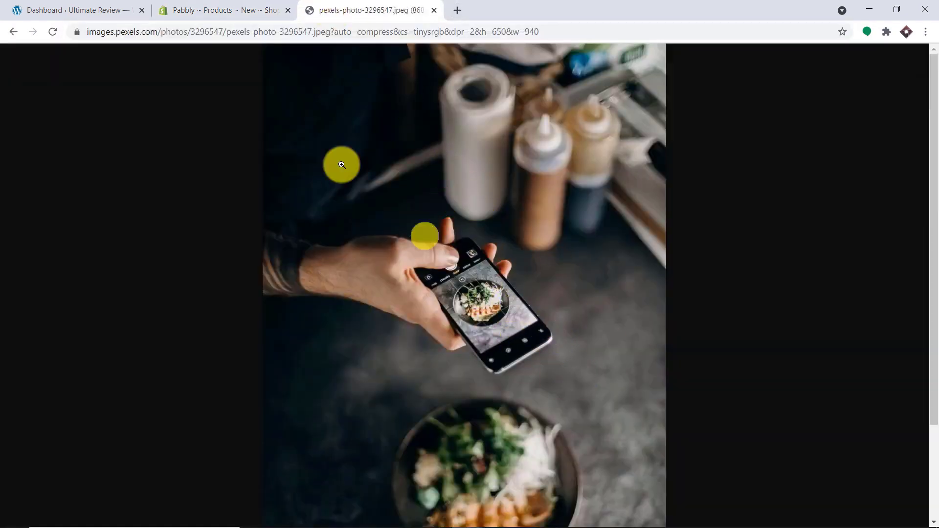
click(192, 6)
click(635, 354)
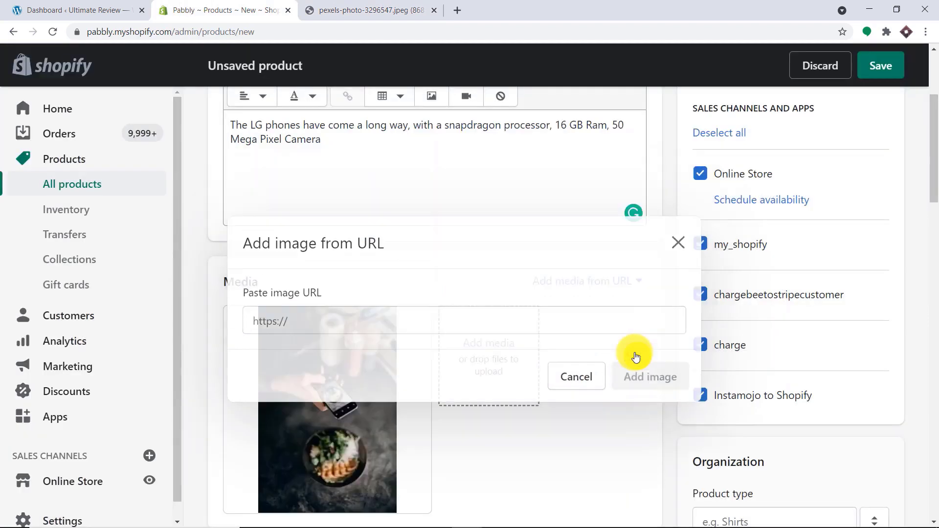
- Set the price to 500.00 and the compare-at price to 200.00
scroll(516, 284, down, 5)
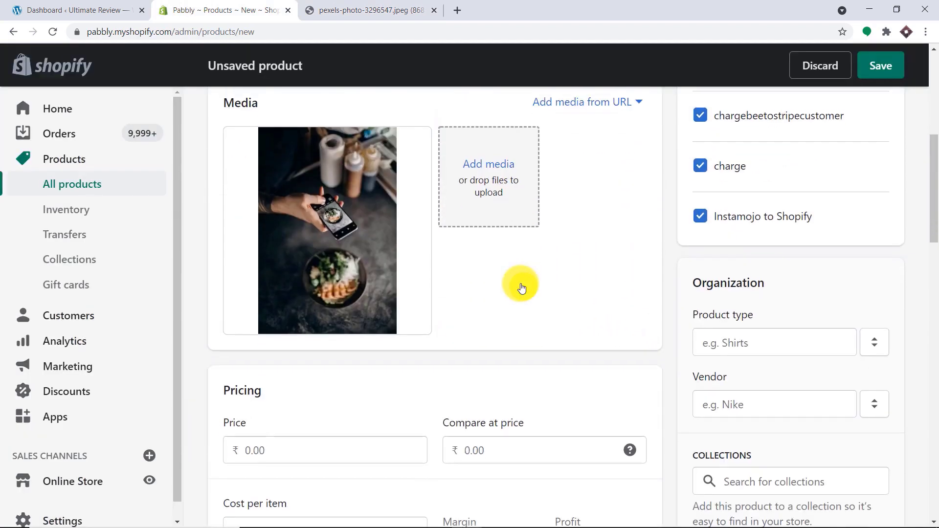
click(288, 313)
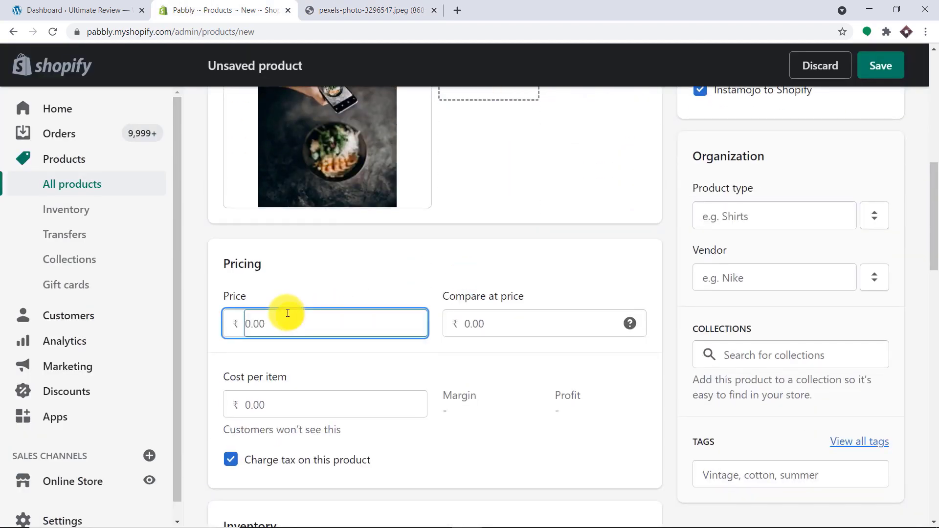
text(500)
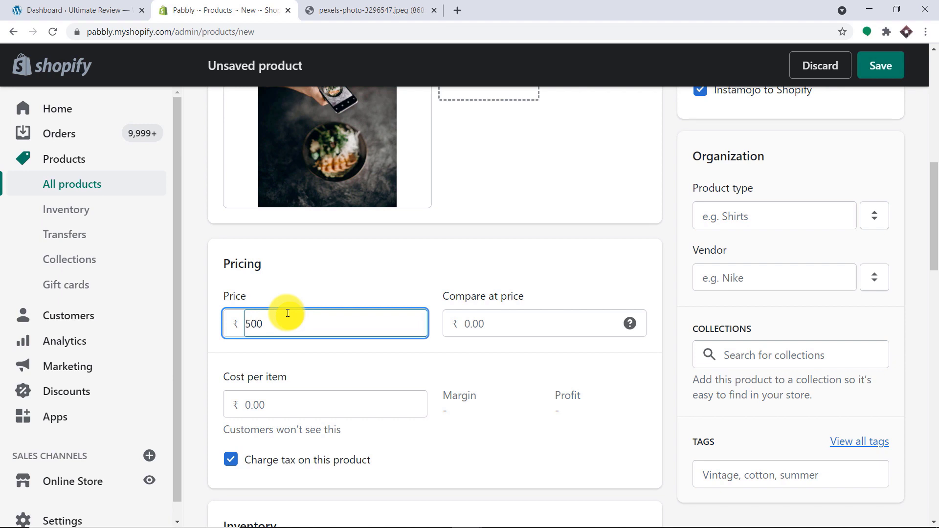
click(470, 313)
text(2)
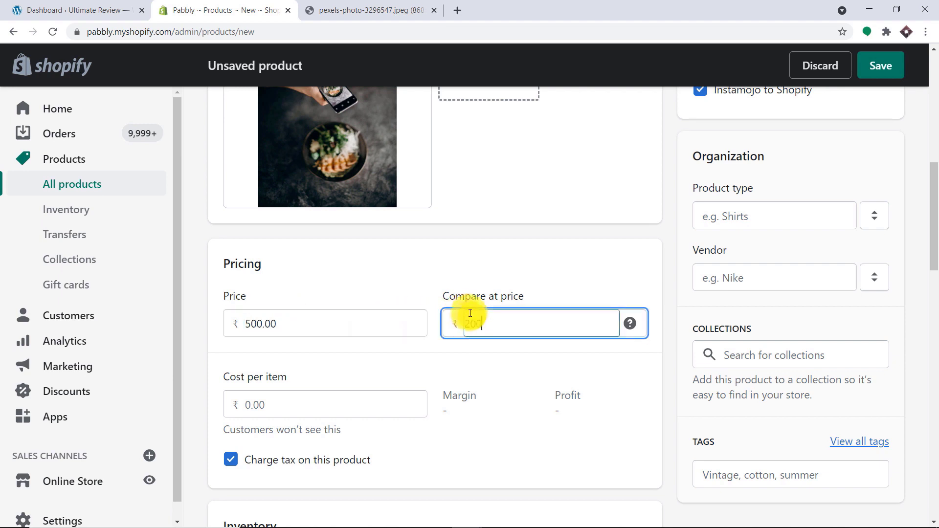
text(00)
scroll(460, 315, down, 3)
click(438, 330)
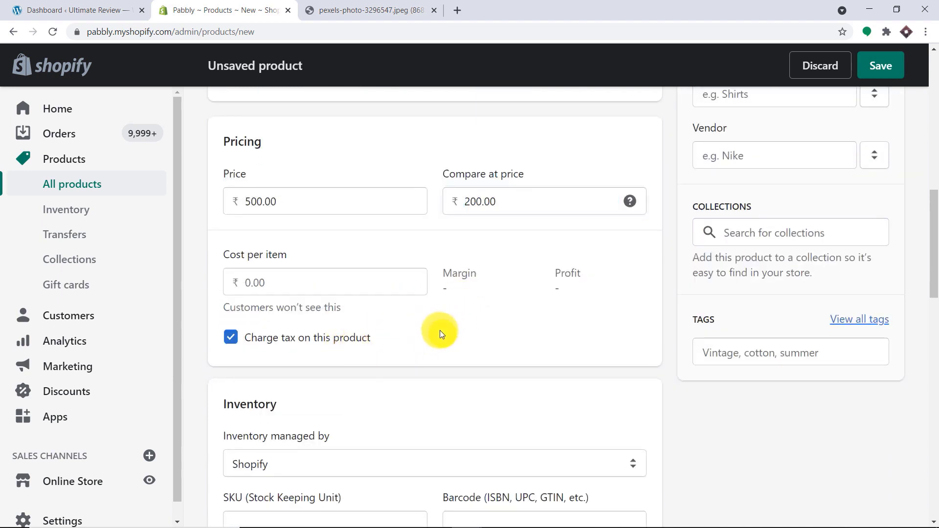
- Set the product status to Active and save the product
scroll(405, 319, down, 5)
scroll(680, 228, up, 15)
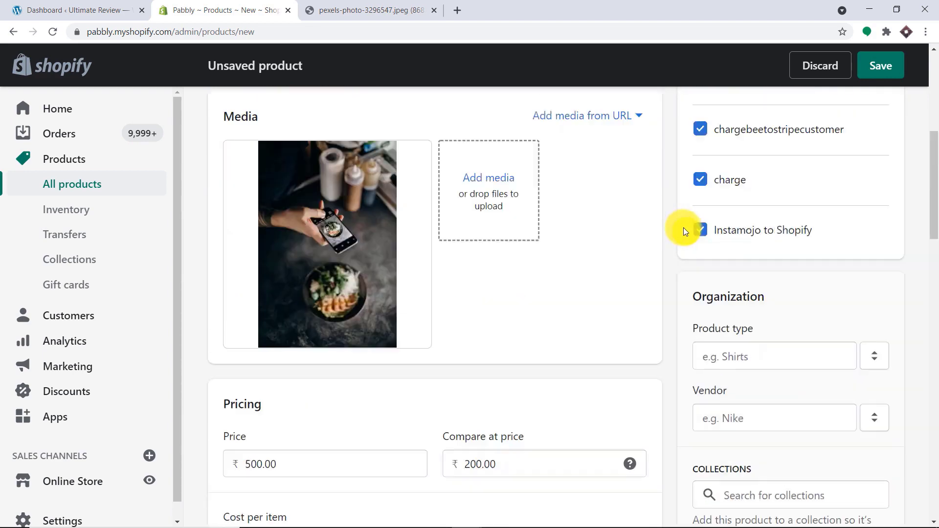
click(732, 206)
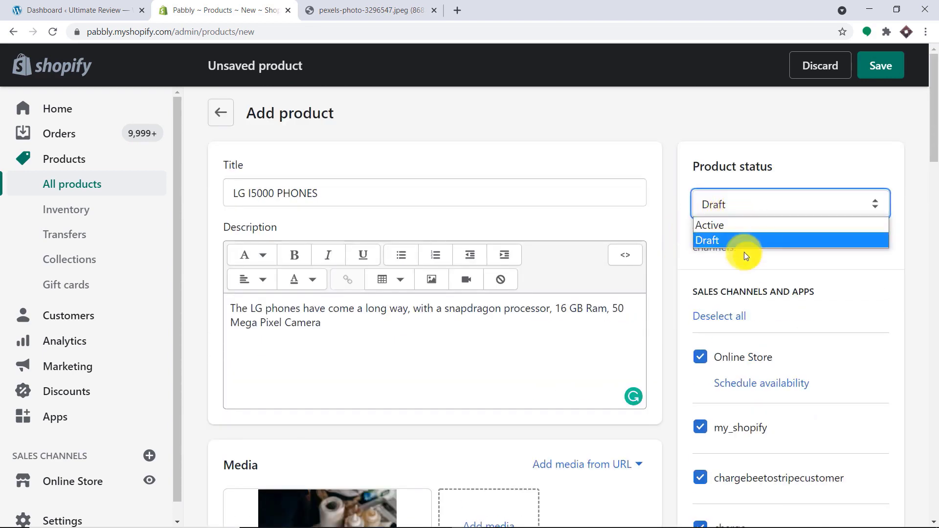
click(744, 225)
click(880, 68)
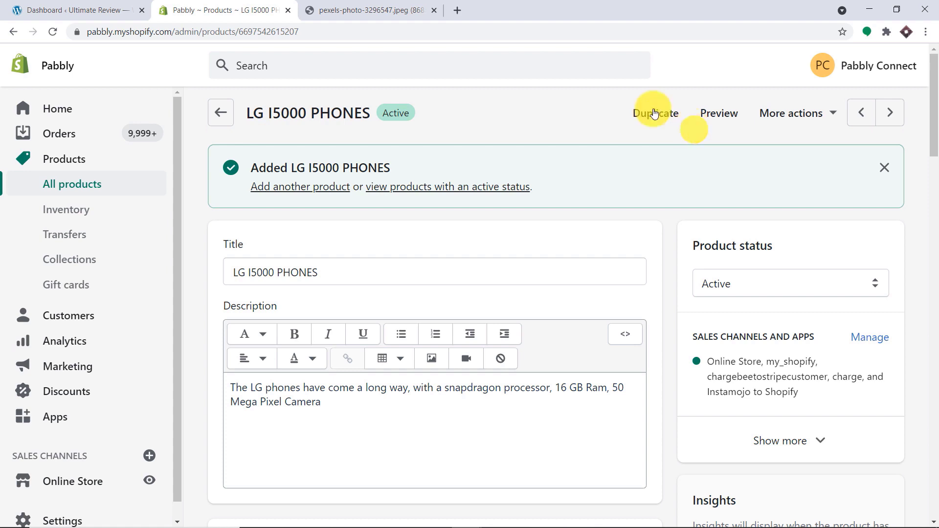
- In WordPress All Posts, open the LG I5000 PHONES post view in a new tab
click(90, 11)
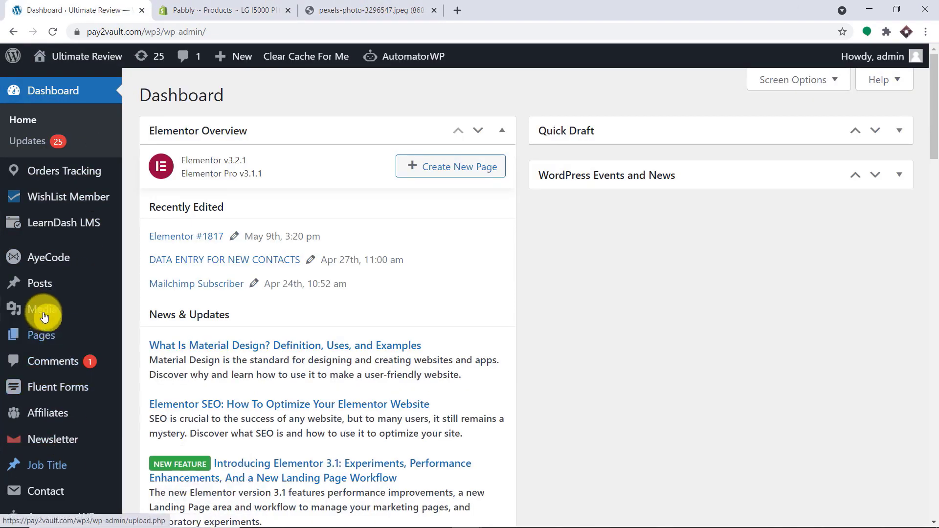
mouse_move(45, 283)
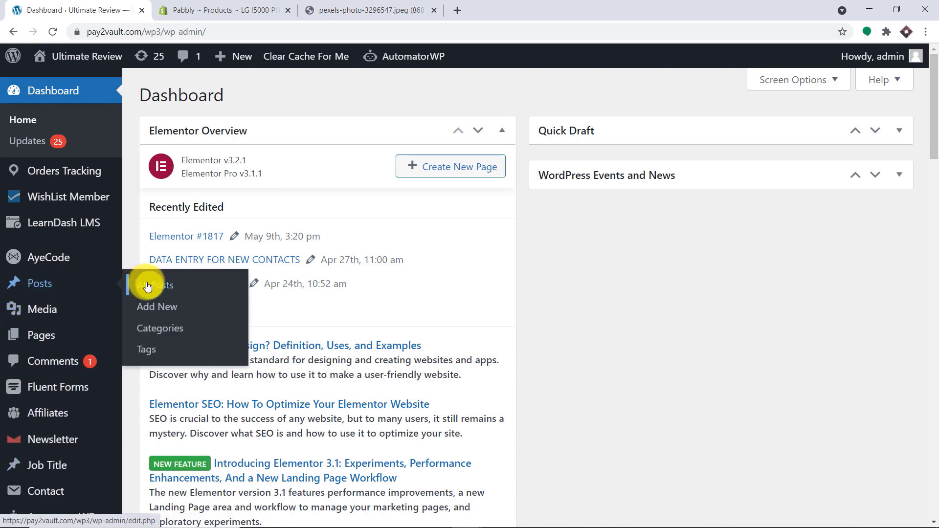
click(148, 286)
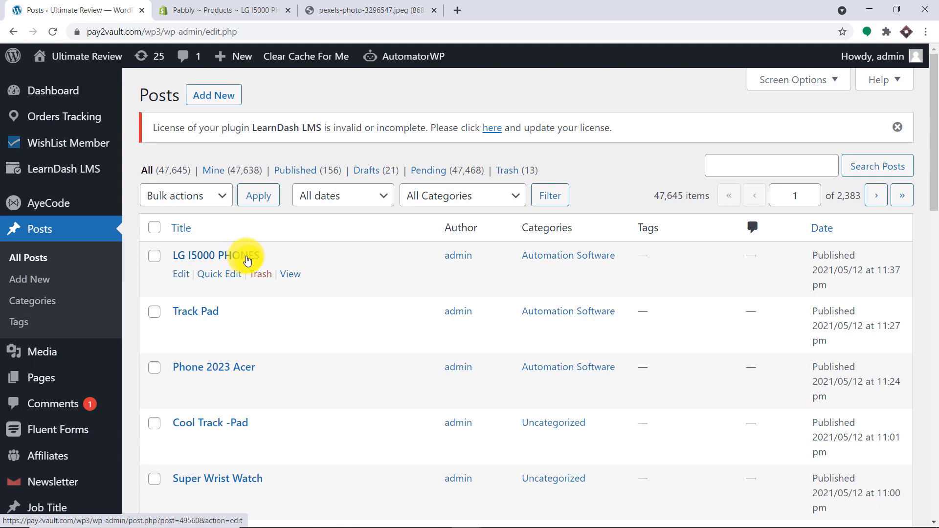
right_click(296, 275)
click(308, 283)
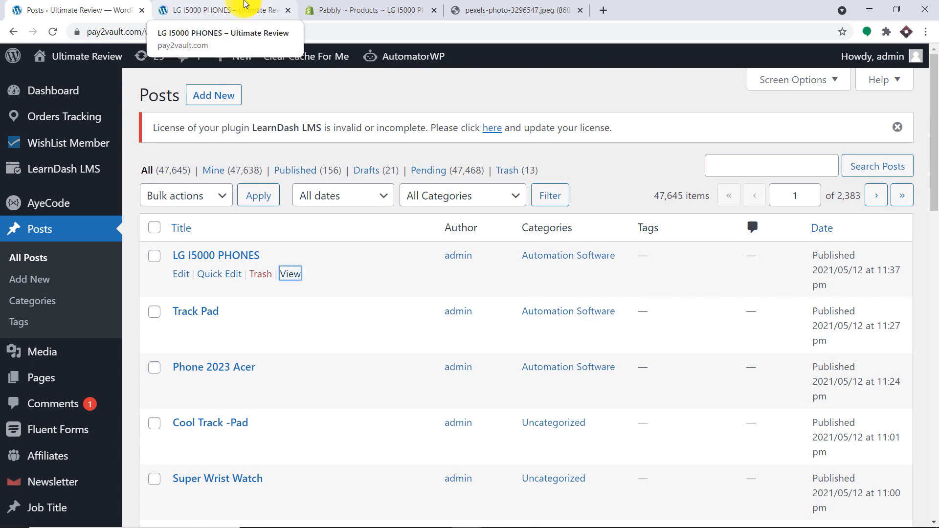
- Review the live post's phone photo and product description
click(245, 5)
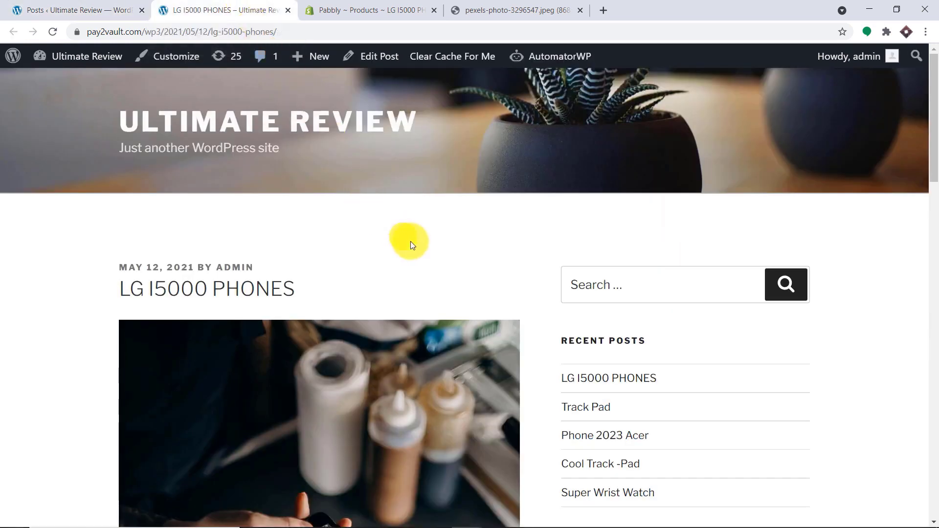
scroll(411, 241, down, 1)
scroll(412, 240, down, 1)
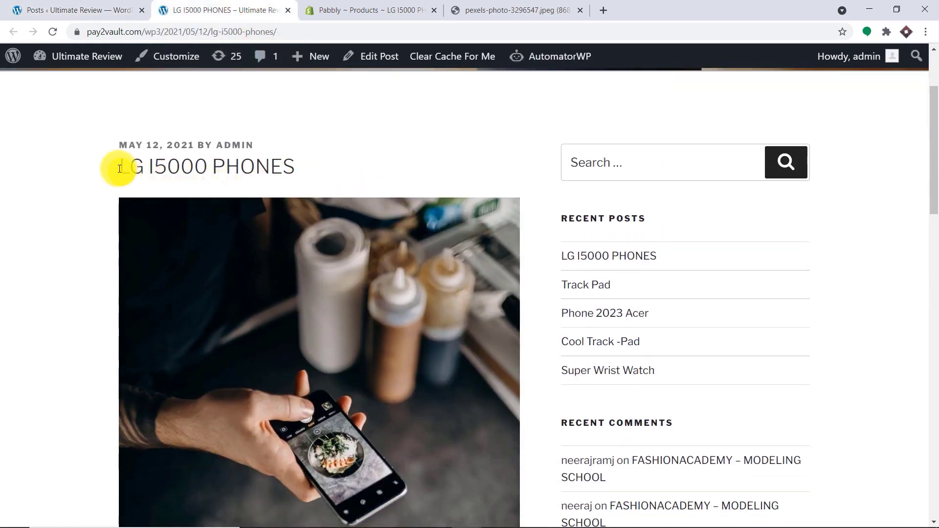
drag(120, 168, 288, 163)
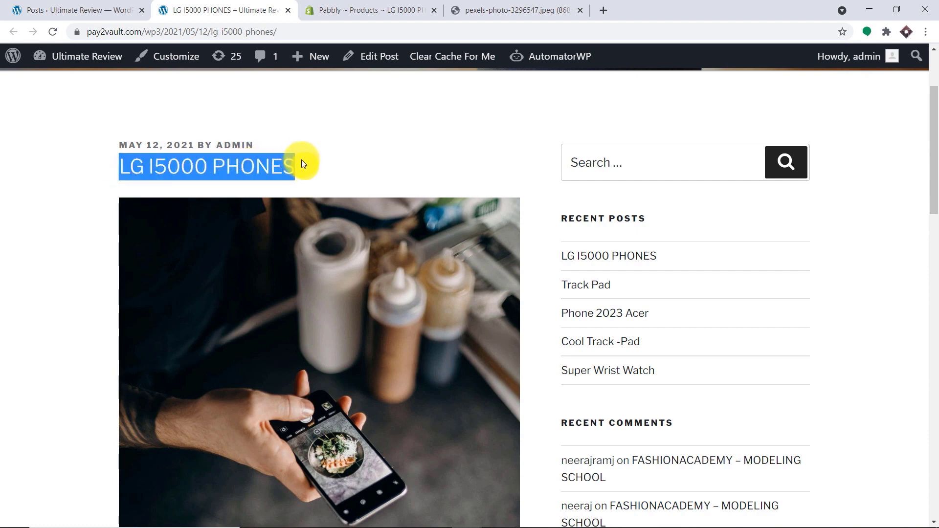
scroll(297, 147, down, 6)
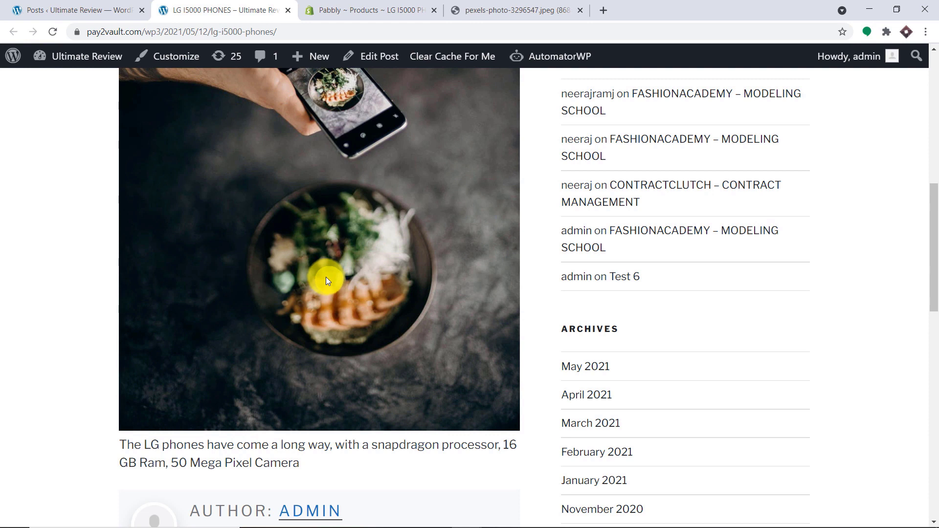
click(600, 9)
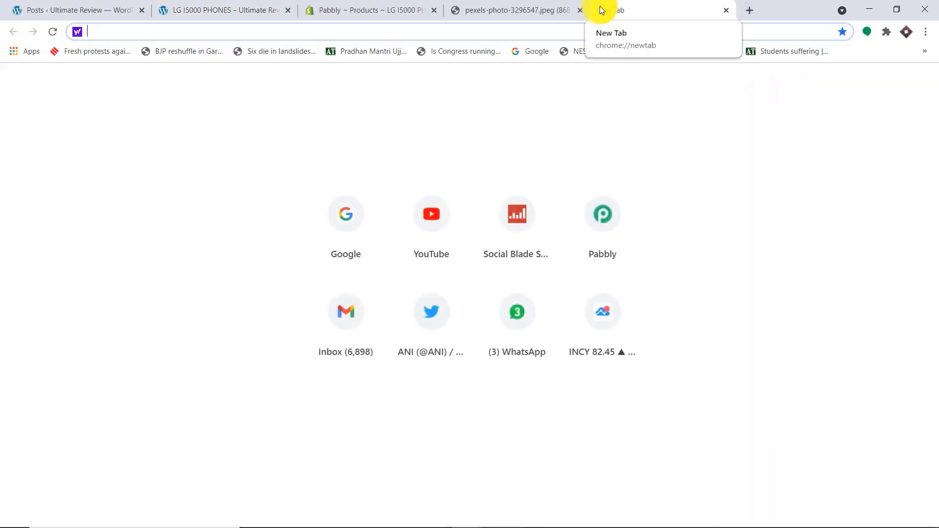
- Go to pabbly.com, sign in, and launch the Connect app from the account's apps
text(p)
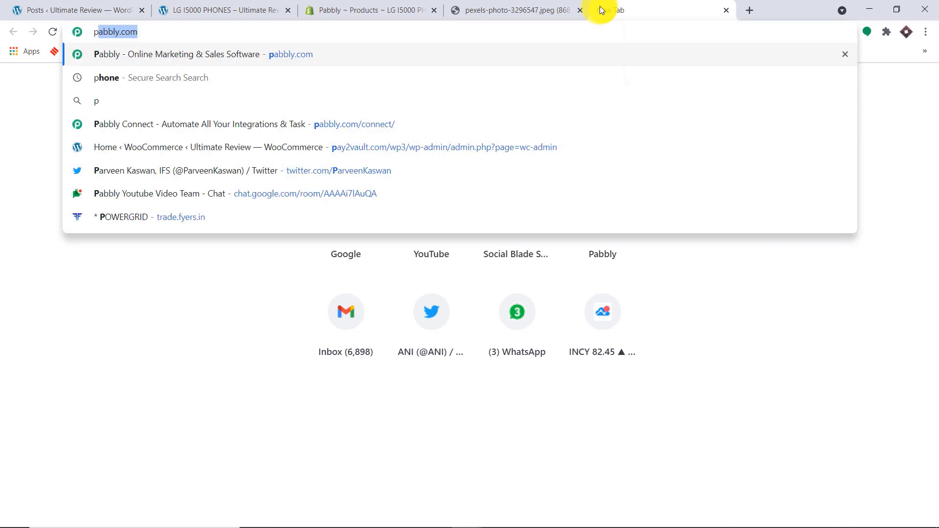
key(Return)
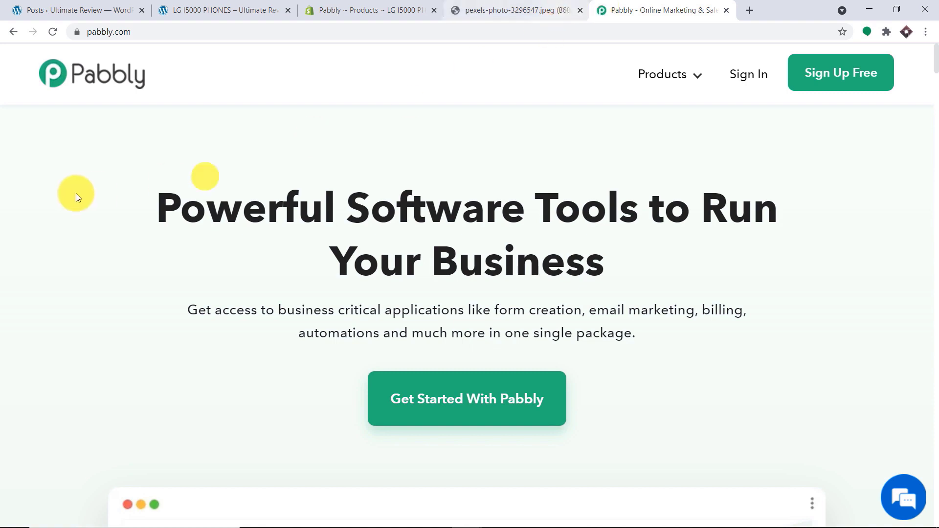
click(753, 92)
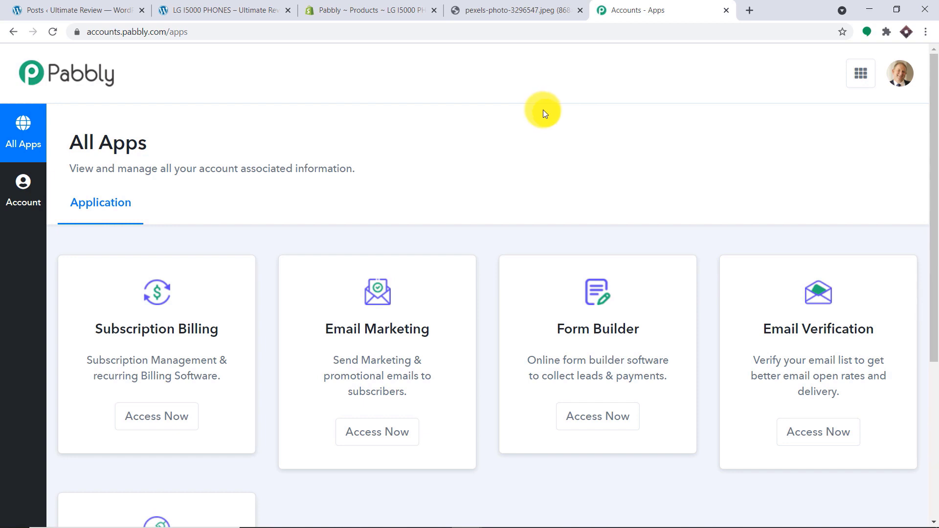
scroll(537, 101, down, 5)
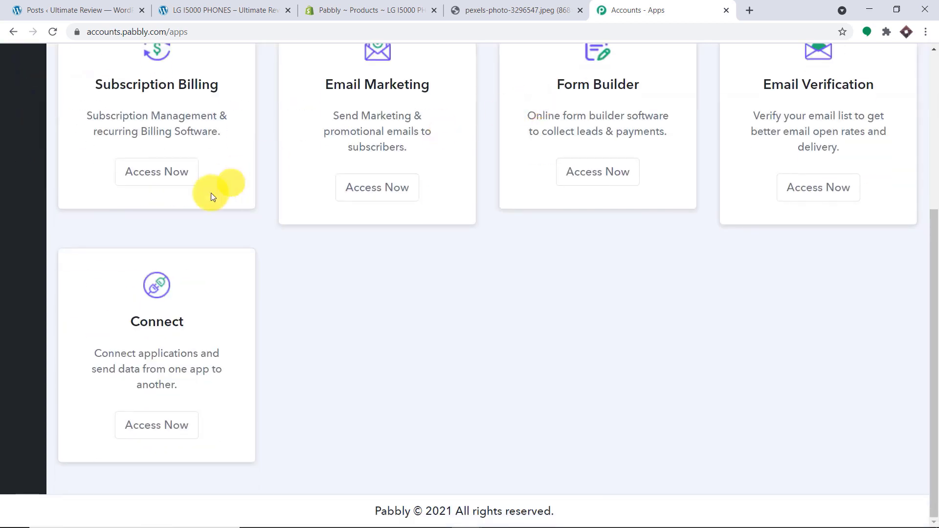
click(168, 433)
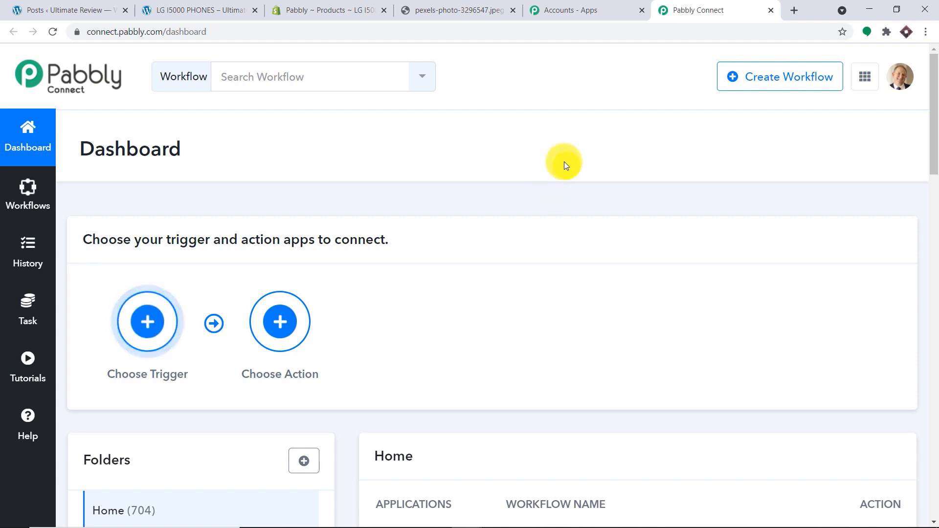
- Toggle the Shopify Awesome workflow to inactive in the dashboard's workflow list
scroll(565, 165, down, 5)
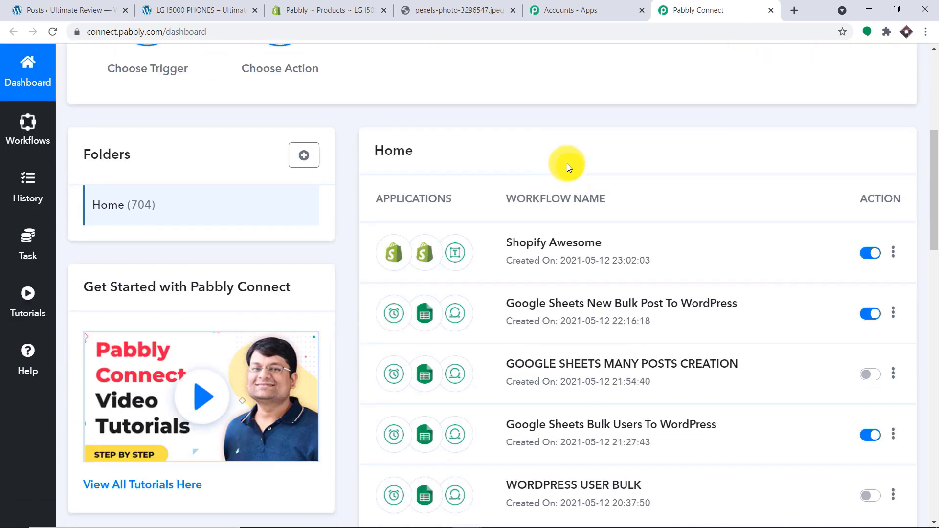
click(869, 252)
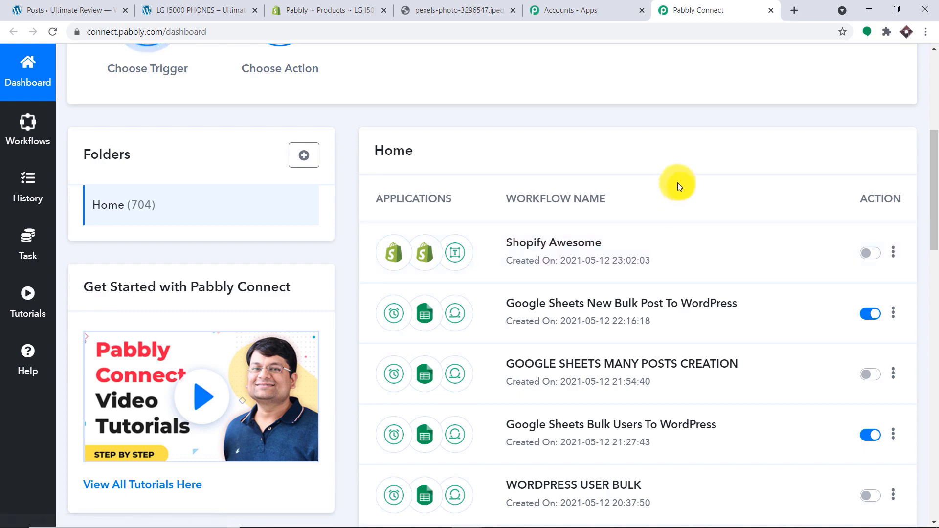
scroll(680, 180, up, 6)
scroll(746, 180, down, 5)
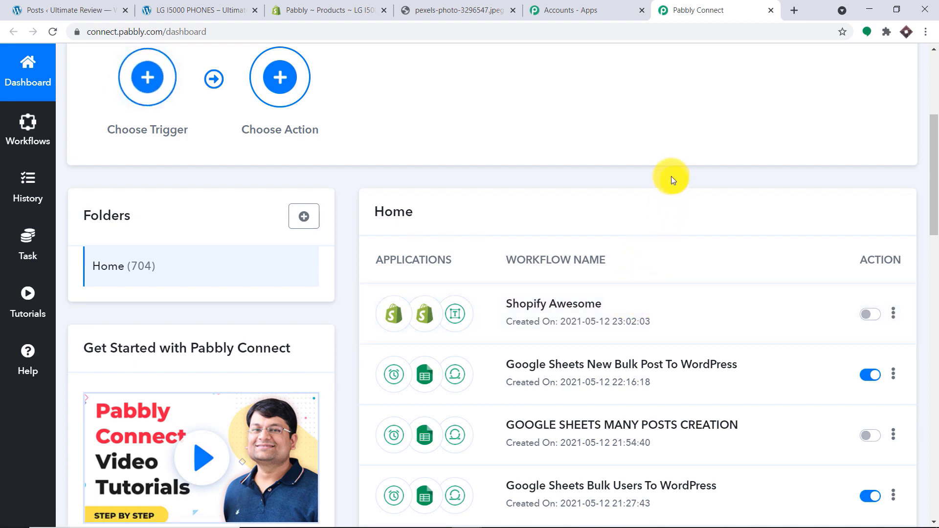
scroll(671, 162, up, 5)
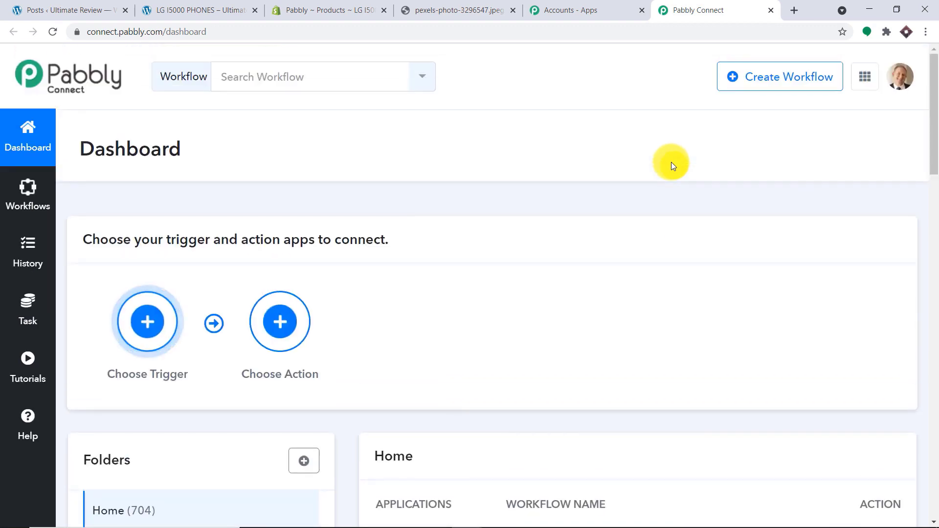
- Create a new workflow titled 'Shopify Product to WordPress Post'
click(775, 80)
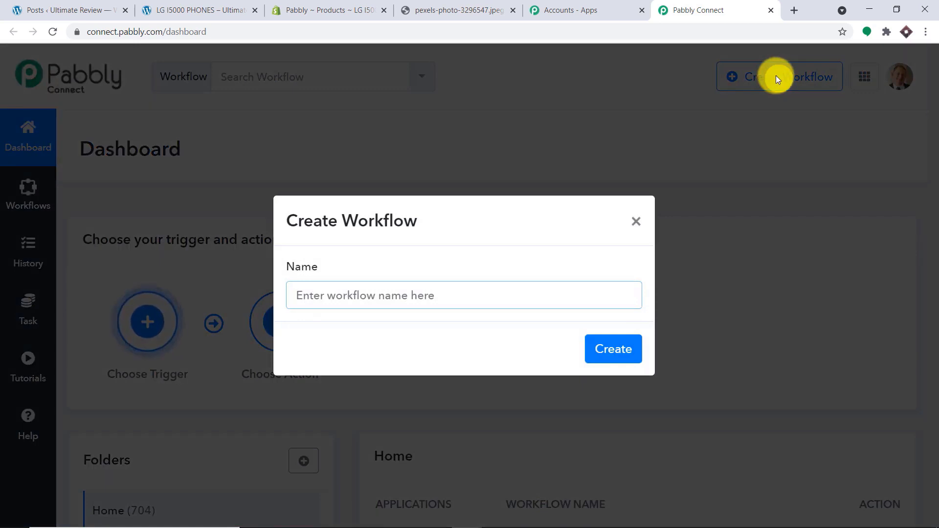
text(Sho)
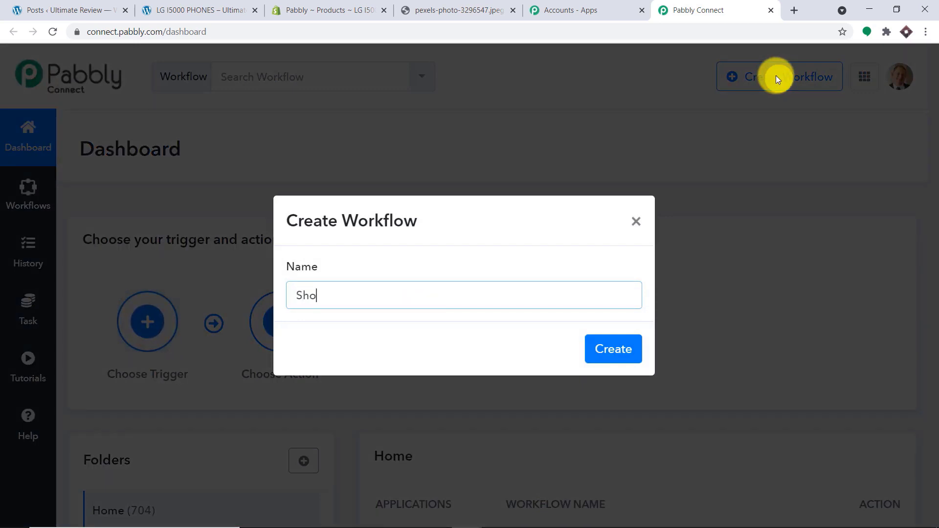
text(pify P)
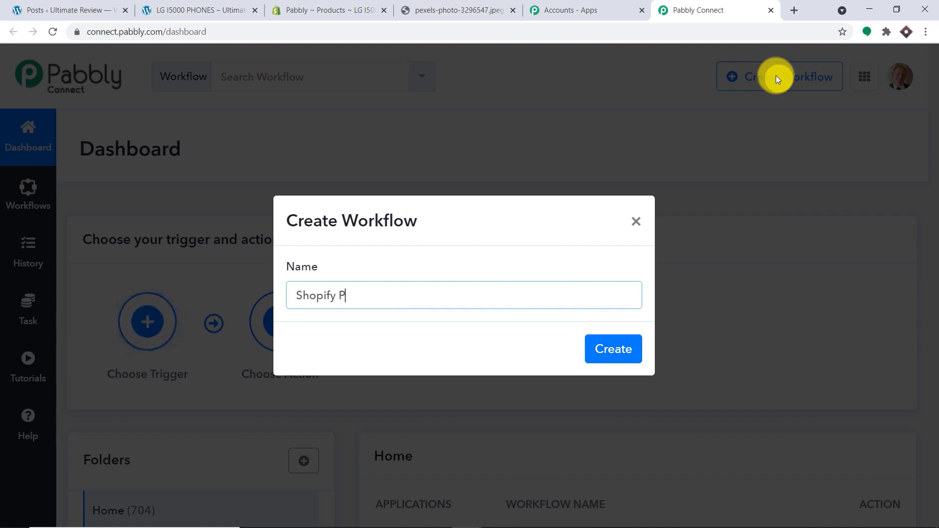
text(roduct)
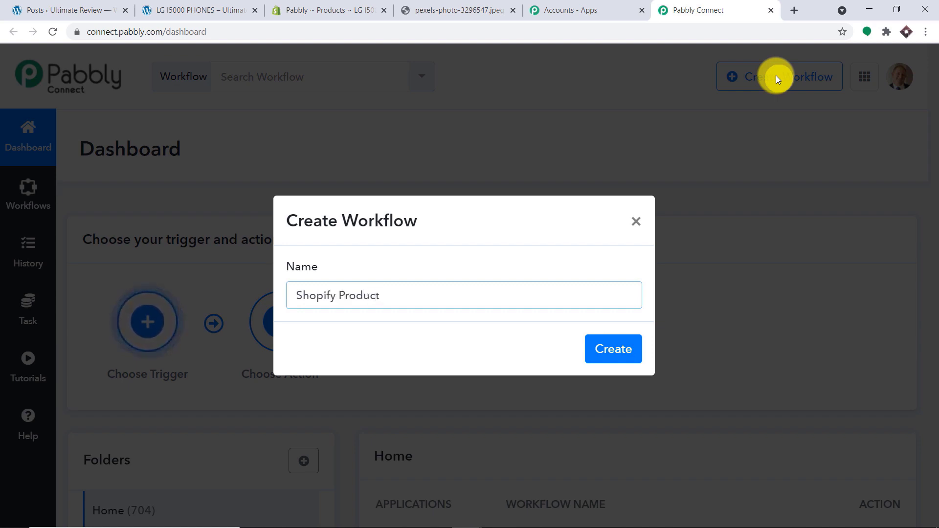
text(o Wordp)
key(BackSpace)
text(Pr)
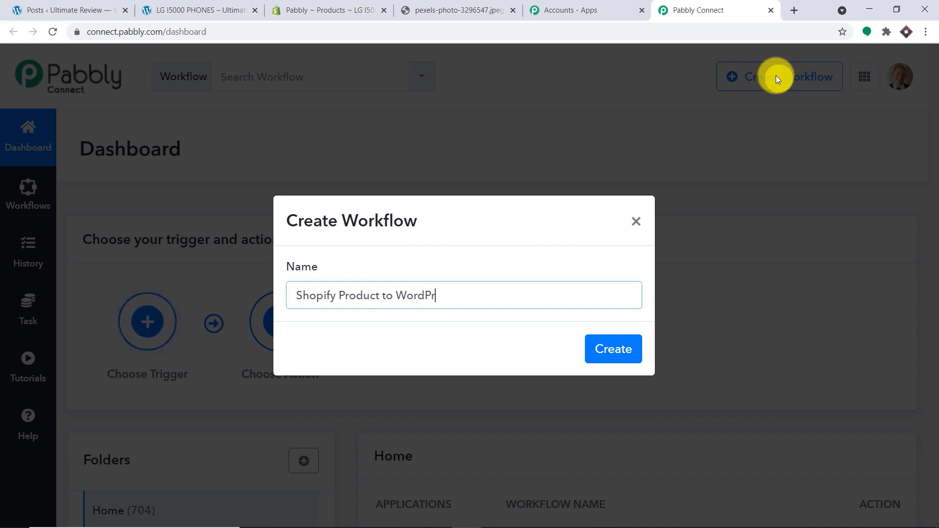
text(ess Post)
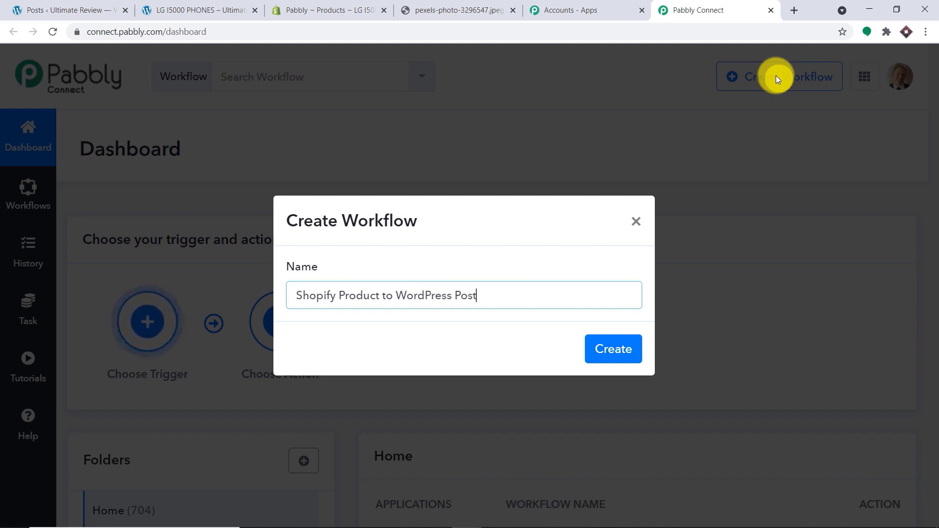
click(628, 348)
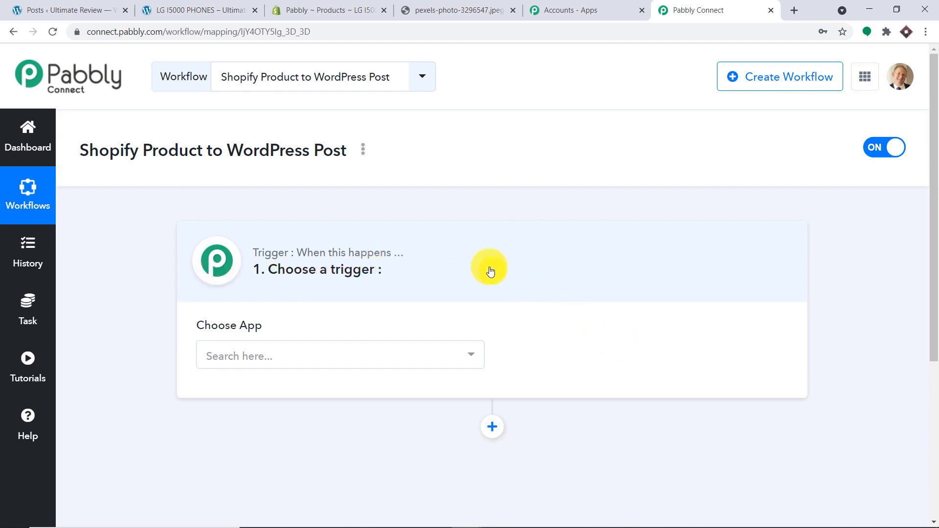
- Choose Shopify as the trigger app with the New Product trigger event
click(353, 353)
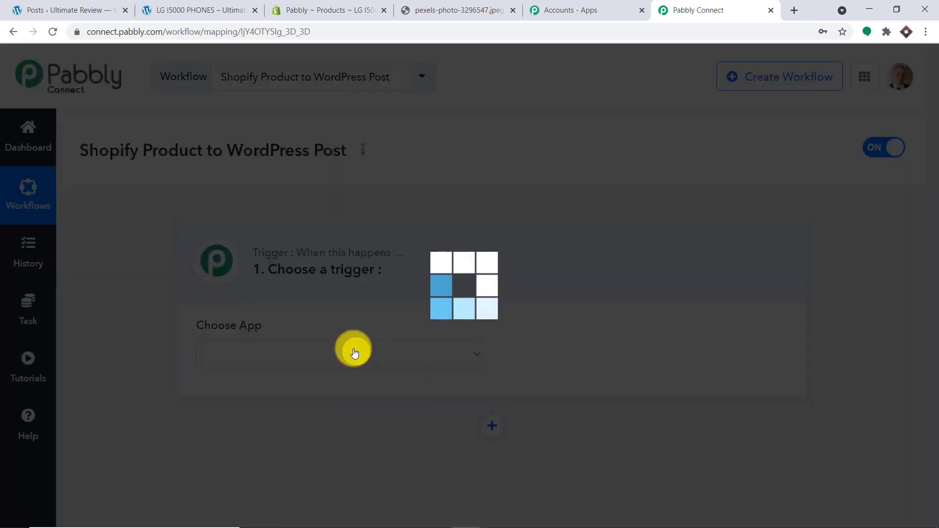
text(s)
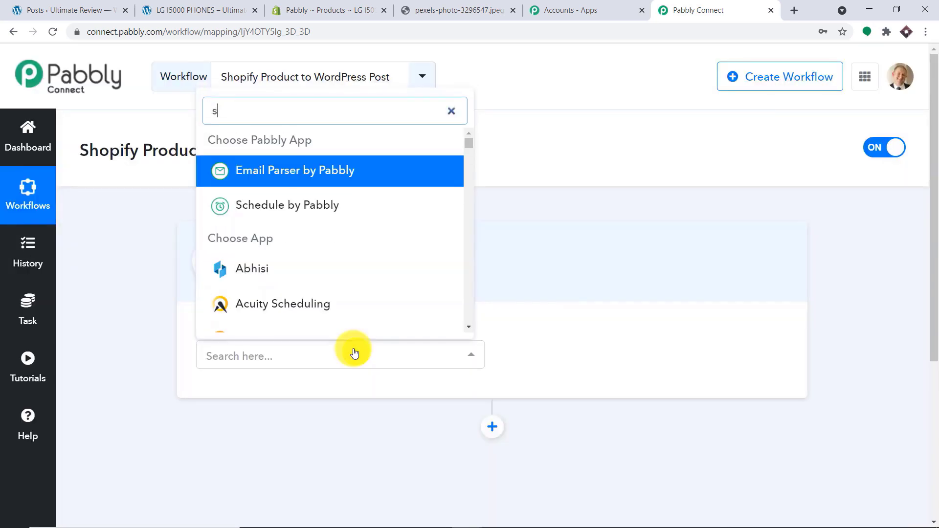
text(hopi)
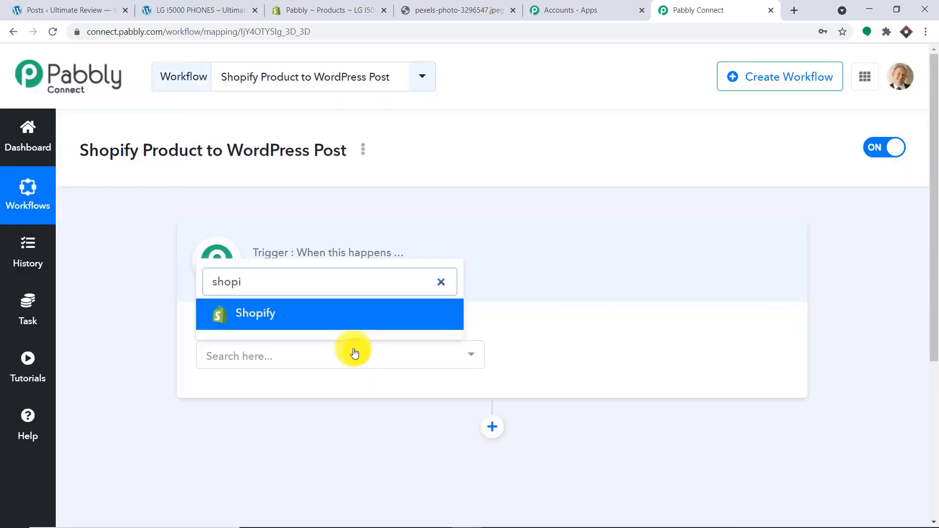
click(327, 314)
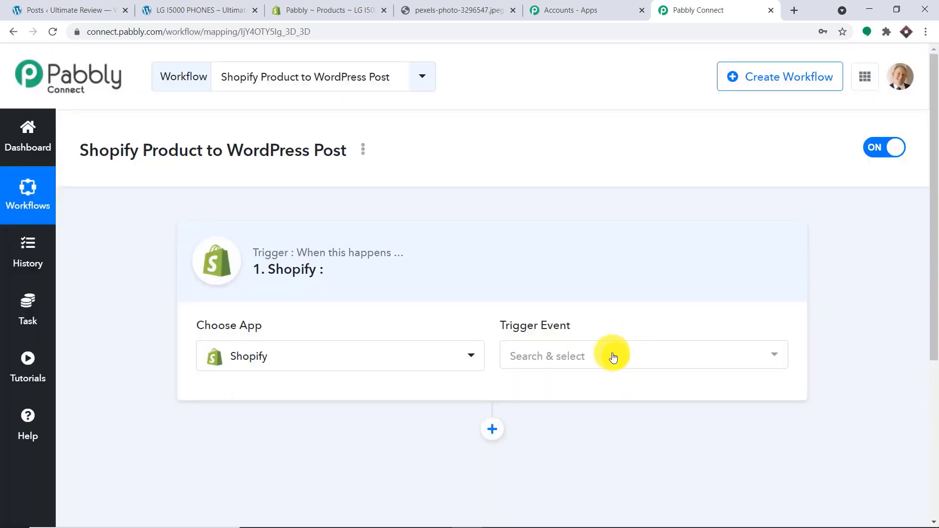
click(613, 357)
scroll(615, 227, down, 4)
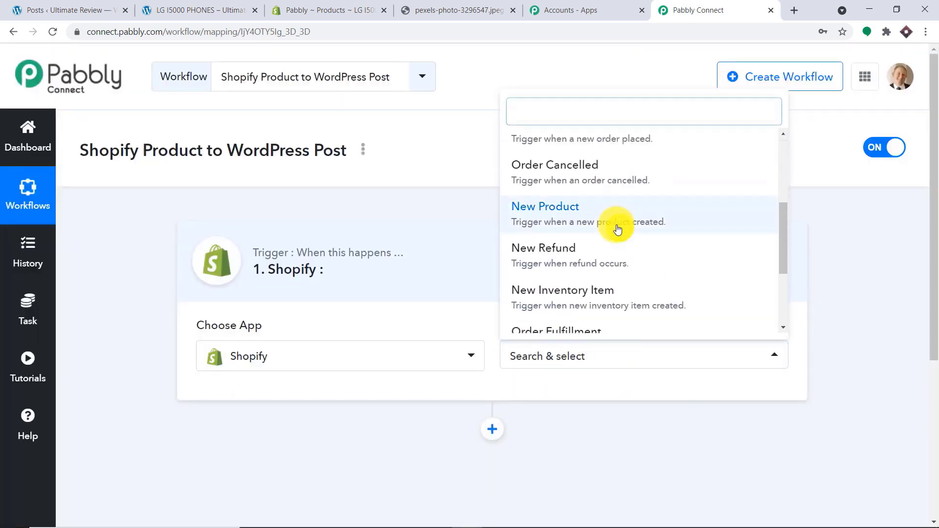
click(615, 226)
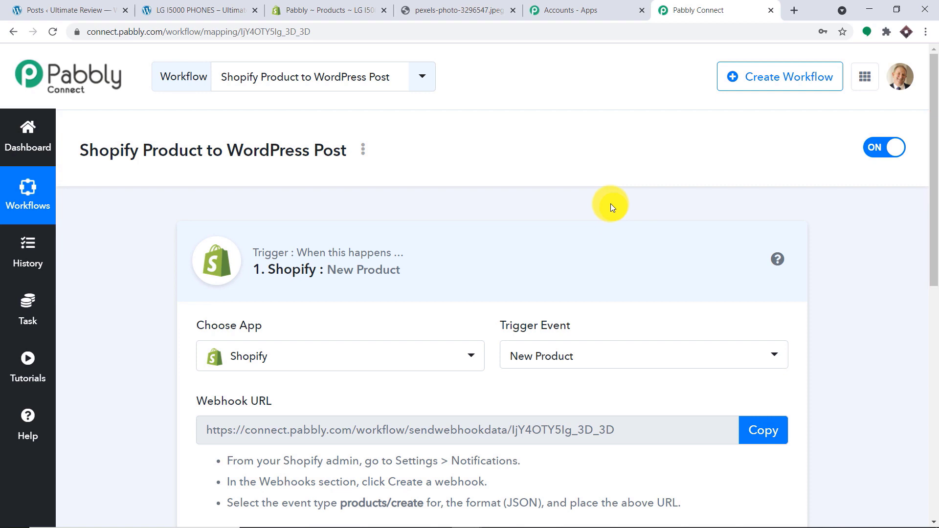
scroll(611, 204, down, 4)
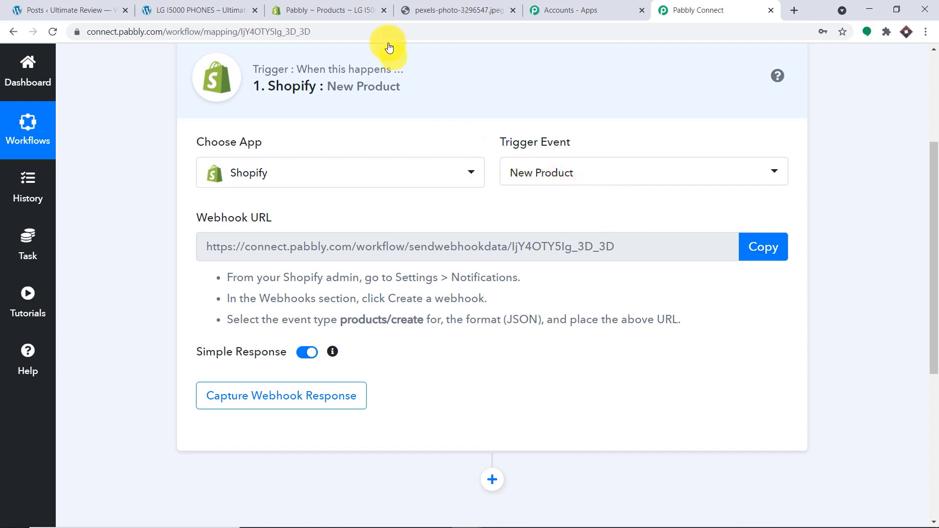
- In Shopify Settings > Notifications, start a new webhook from the Webhooks section
click(359, 4)
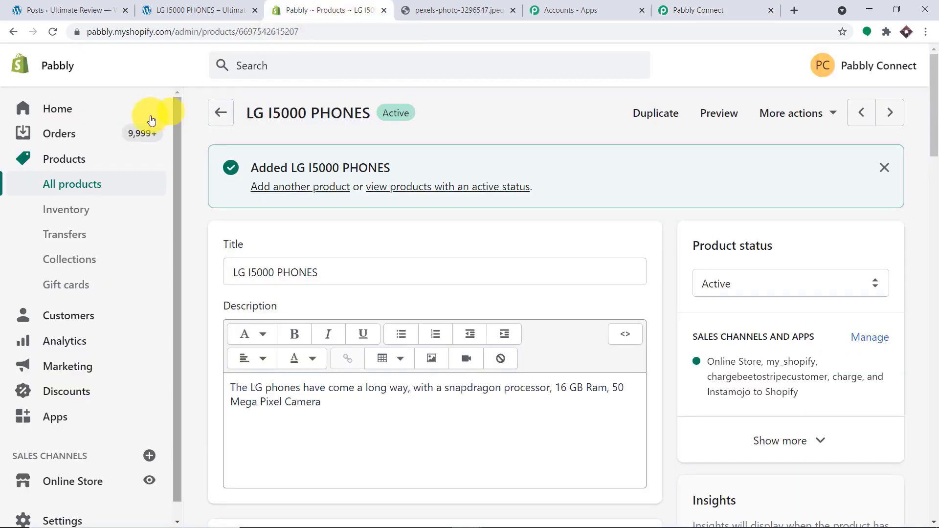
scroll(100, 343, down, 1)
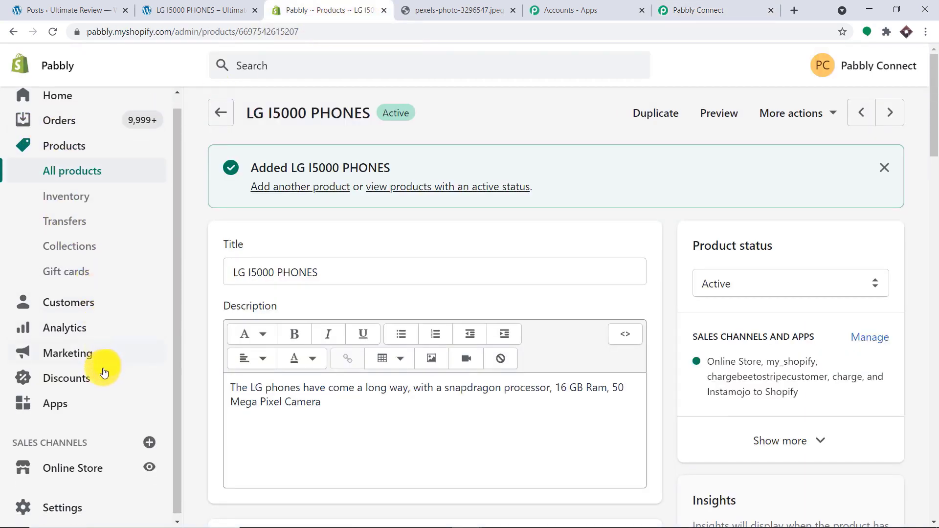
click(54, 512)
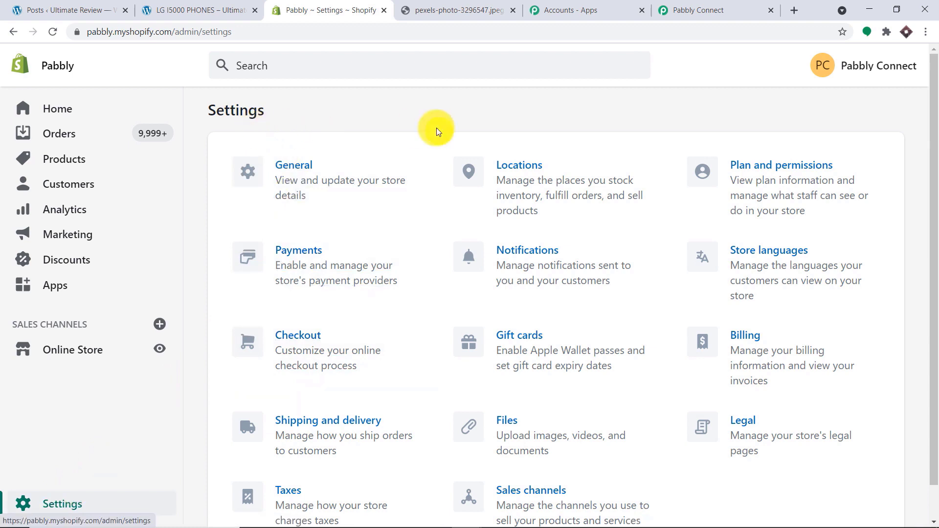
click(542, 254)
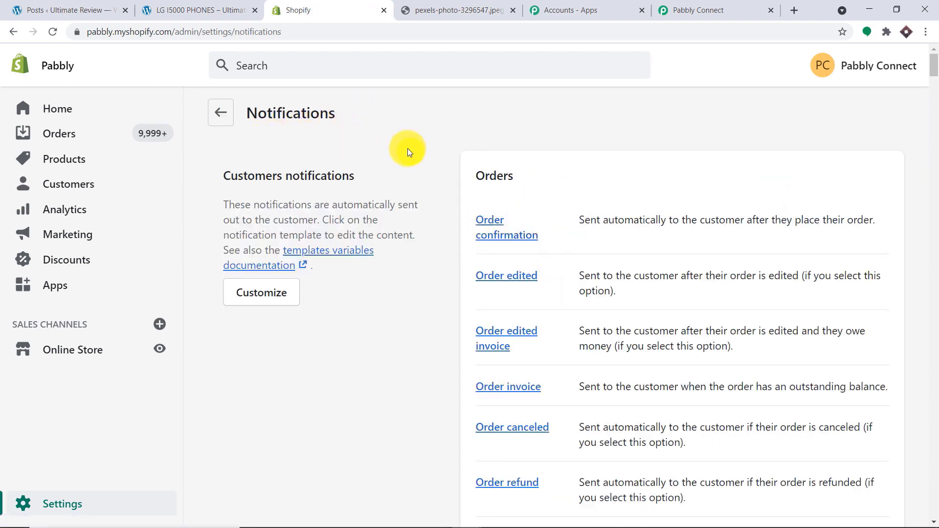
scroll(413, 137, down, 20)
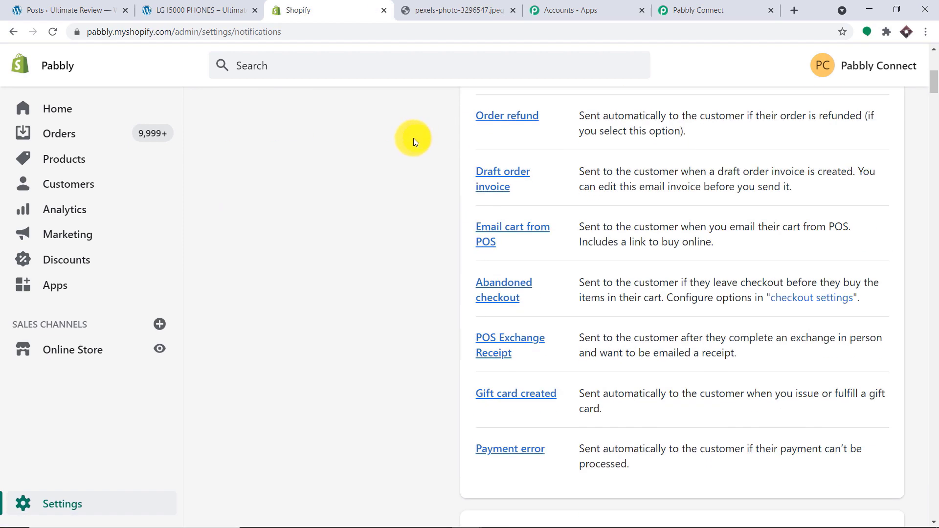
scroll(412, 157, down, 20)
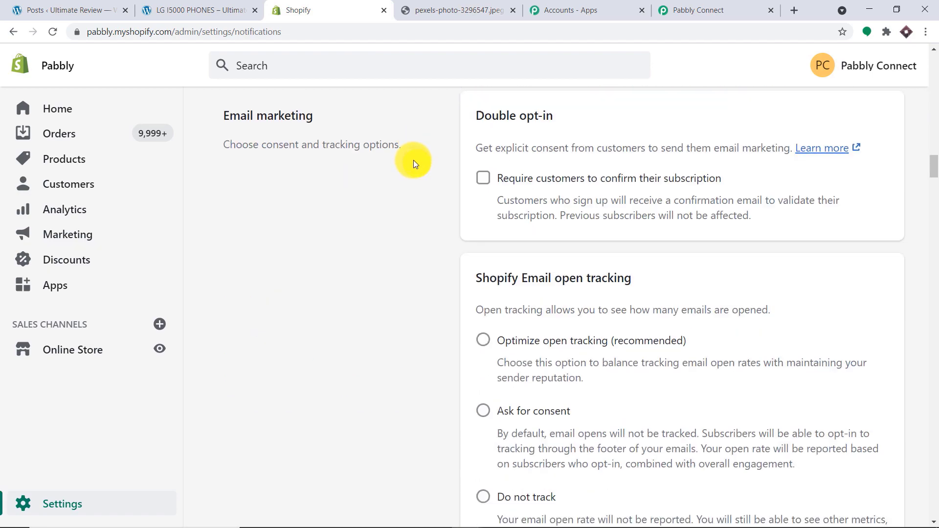
scroll(412, 172, down, 3)
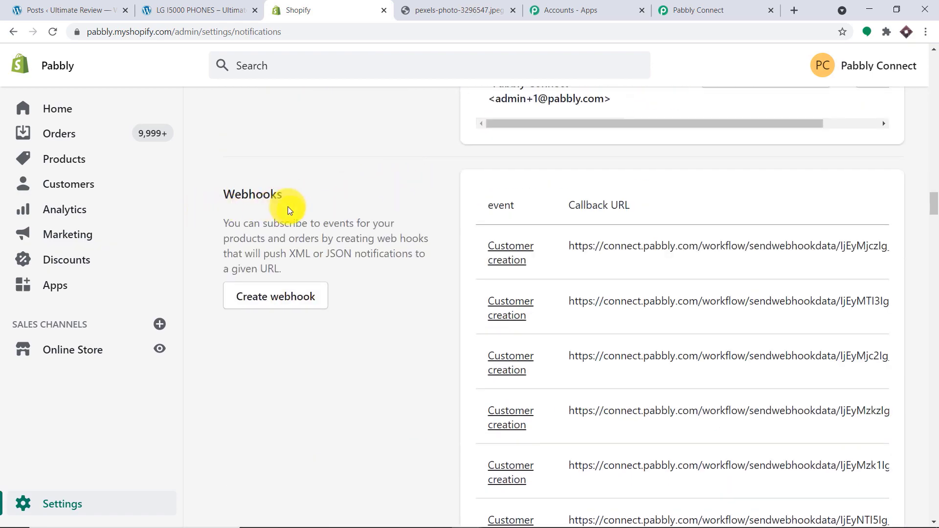
click(280, 302)
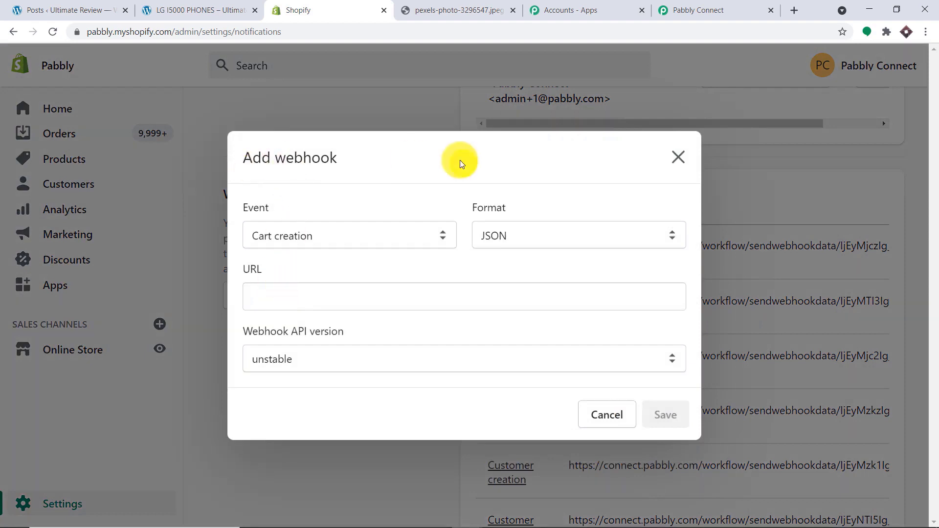
- Set the webhook event to Product creation
click(309, 237)
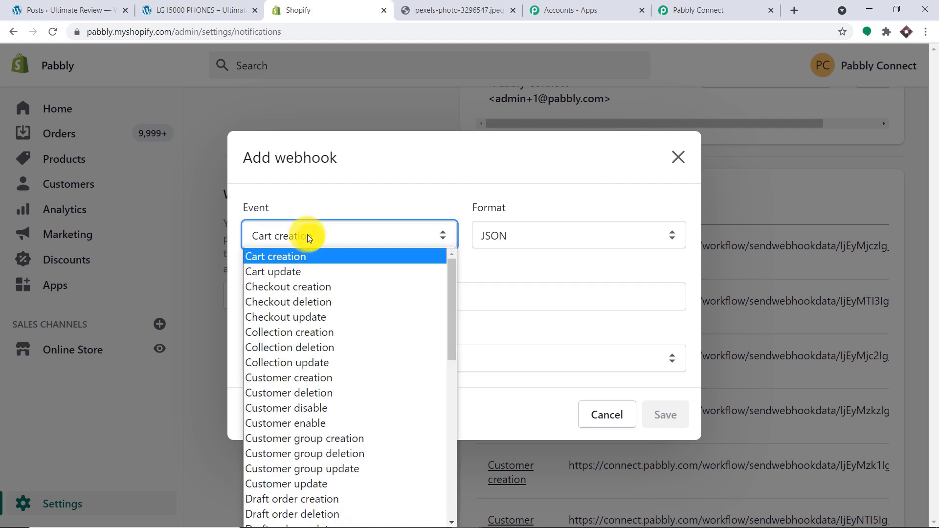
key(p)
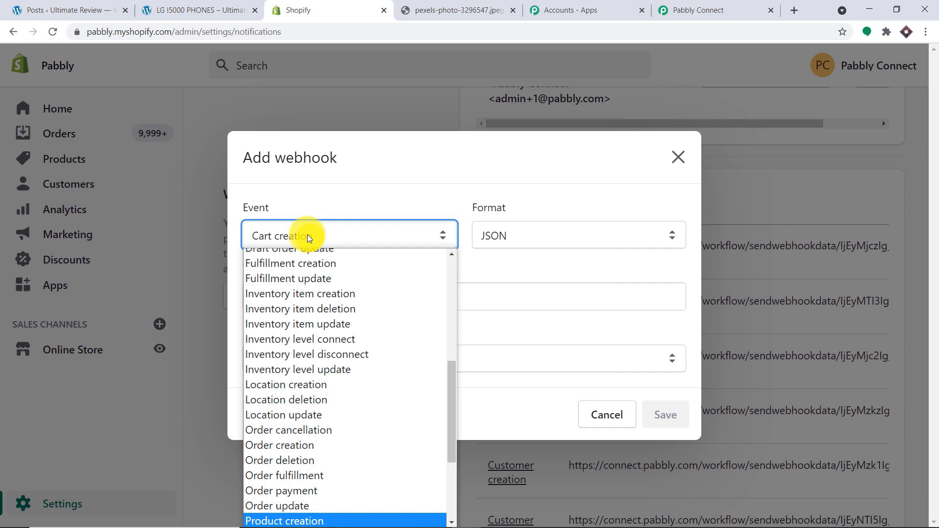
scroll(359, 400, down, 2)
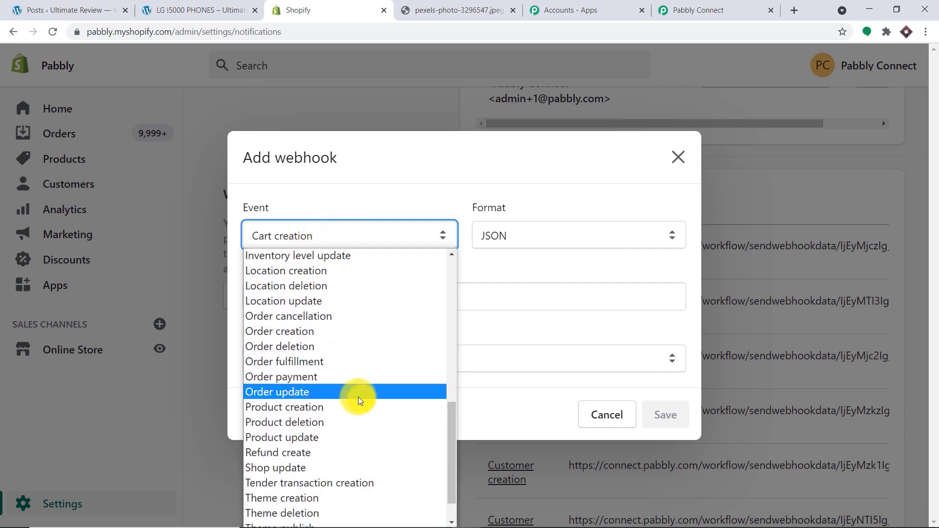
click(339, 407)
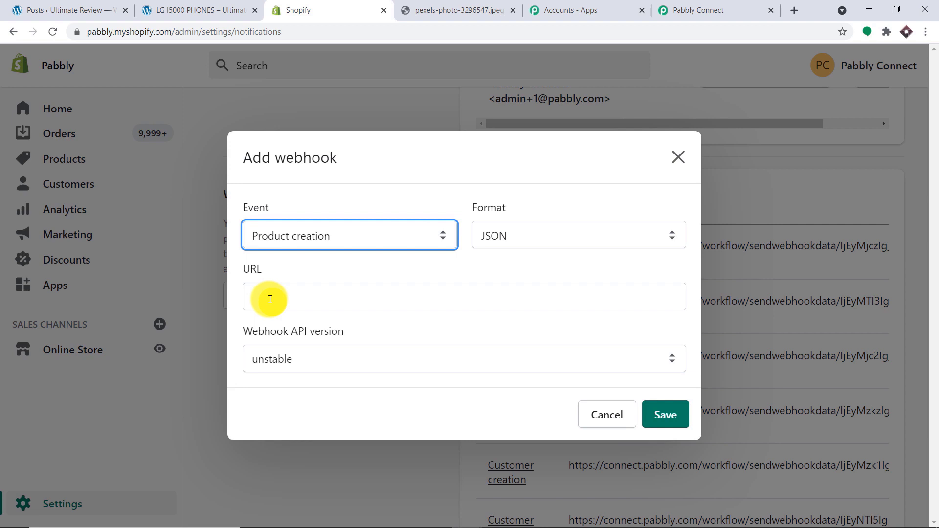
- Paste the Pabbly Connect webhook URL, choose API version 2021-04 (Latest), and save
click(681, 6)
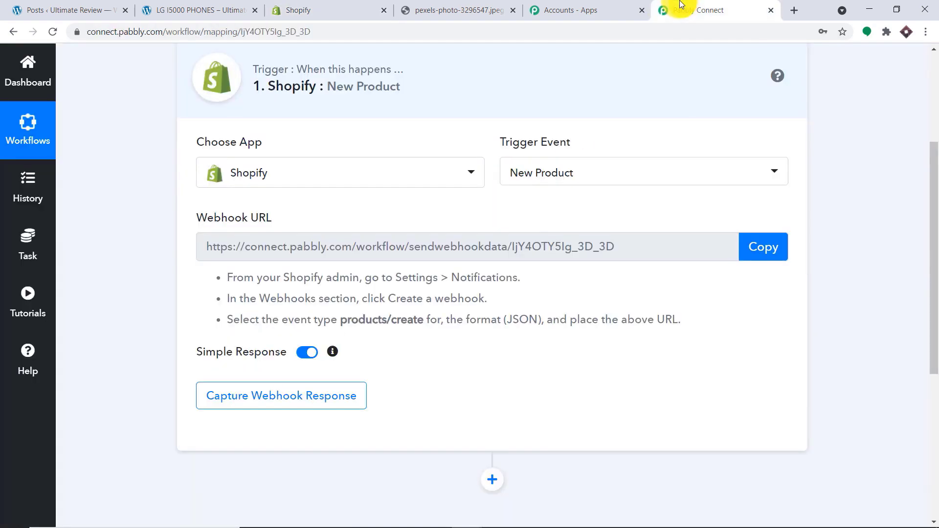
click(778, 253)
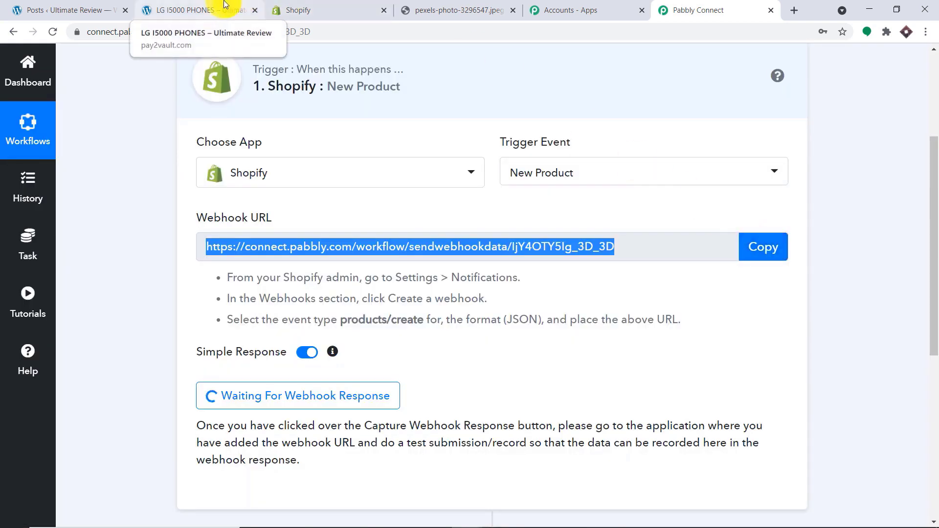
click(294, 10)
click(290, 293)
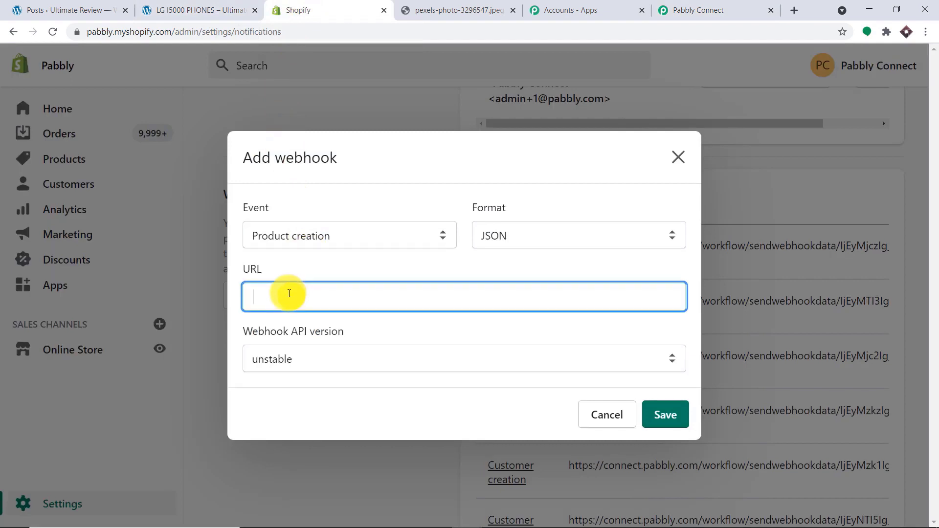
key(ctrl+v)
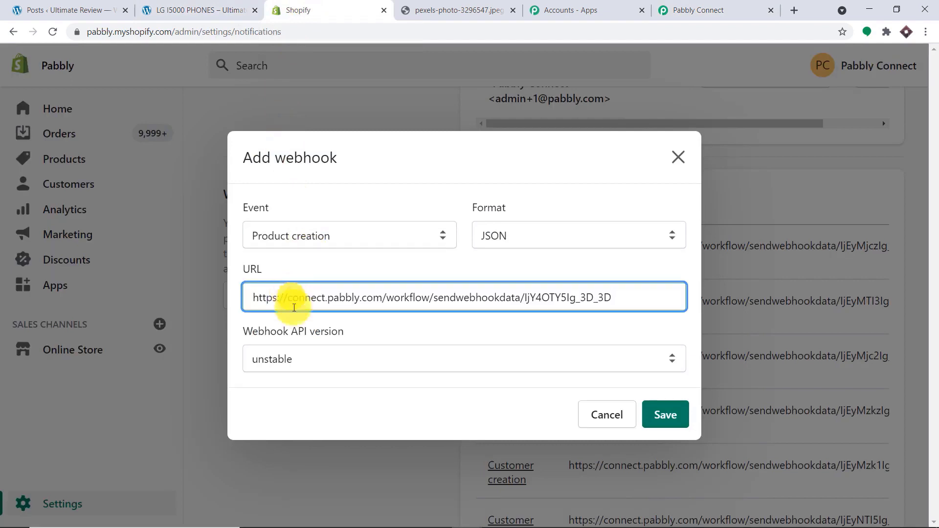
click(283, 362)
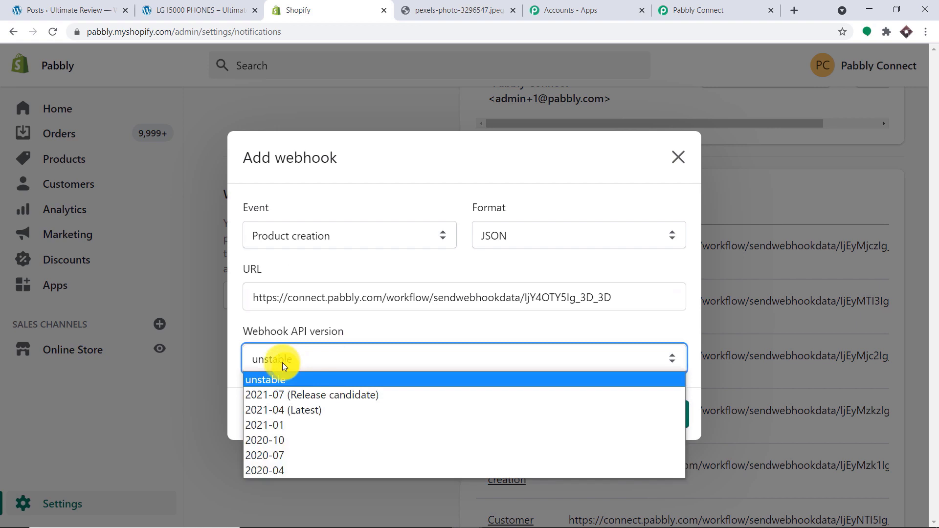
click(292, 413)
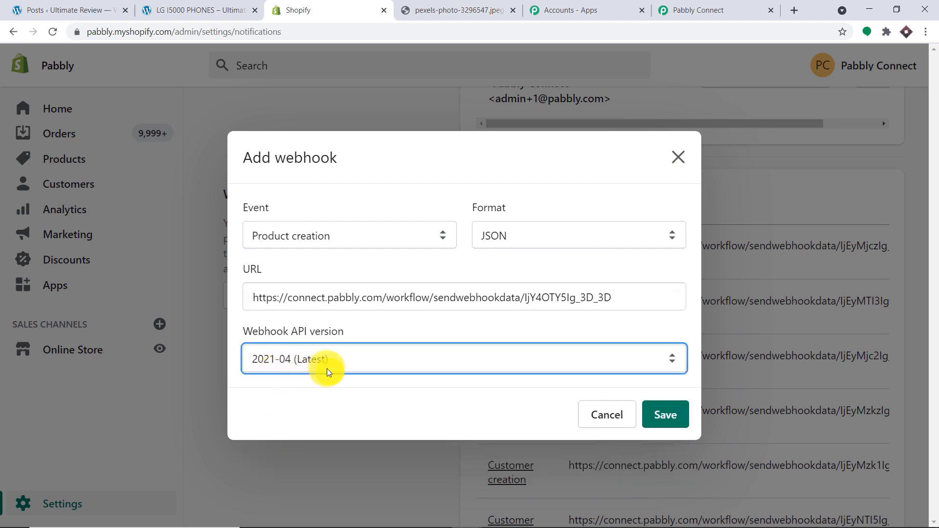
click(660, 414)
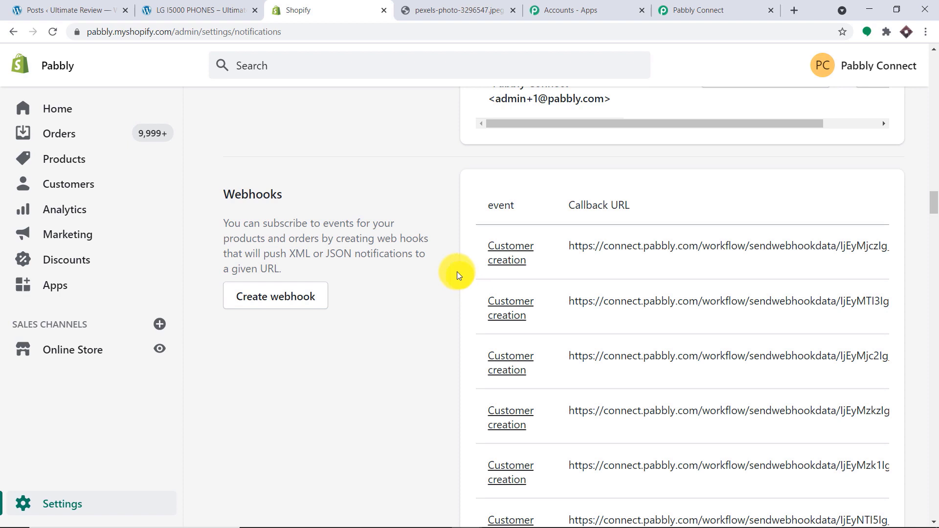
- Confirm Pabbly Connect is waiting, then open a blank Add product form from Products
click(668, 9)
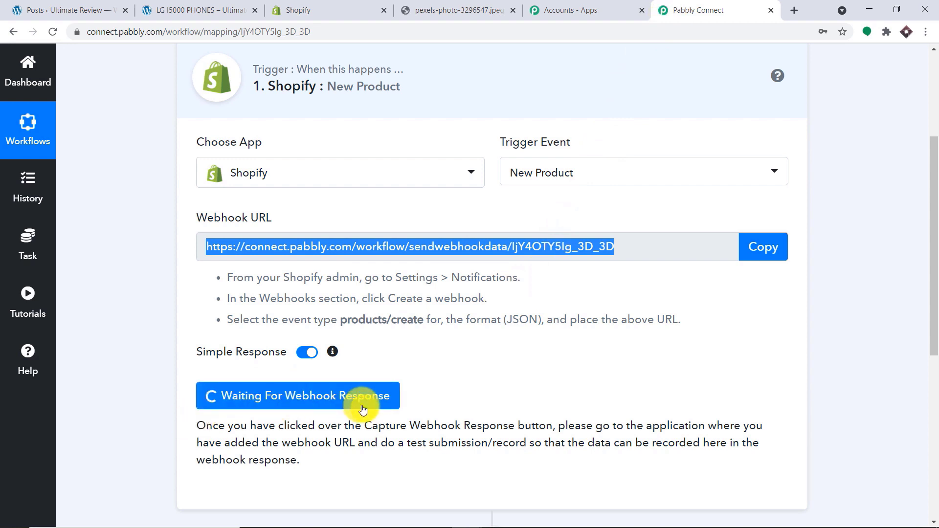
click(304, 6)
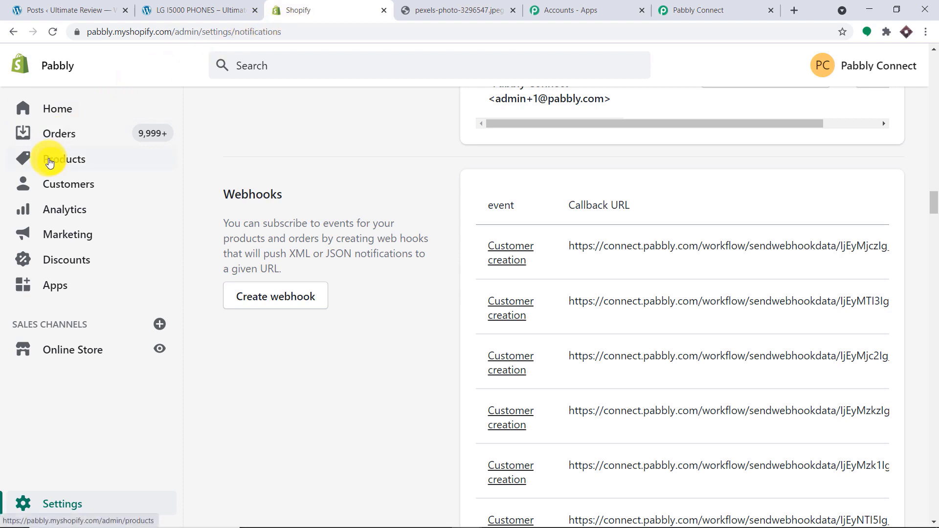
click(50, 161)
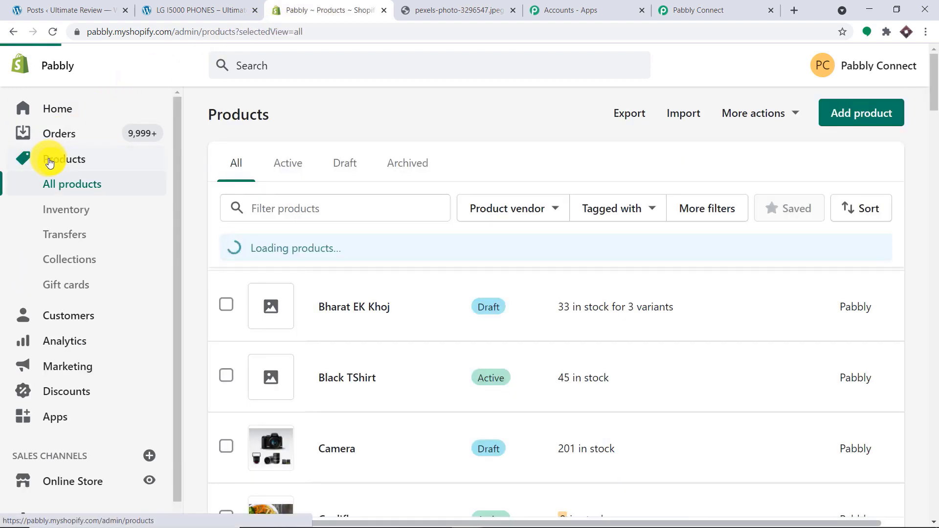
click(859, 112)
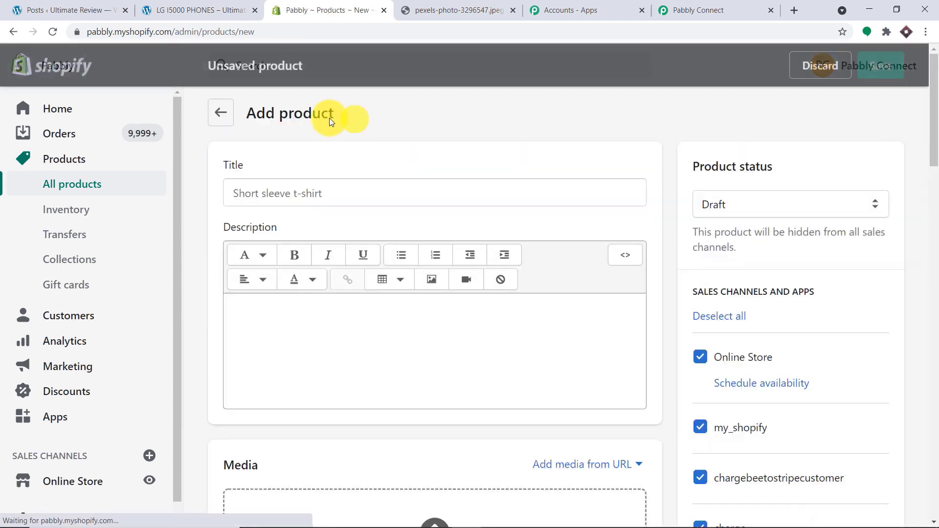
- Enter 'SAMSUNG LAPTOP' as the product title
click(278, 193)
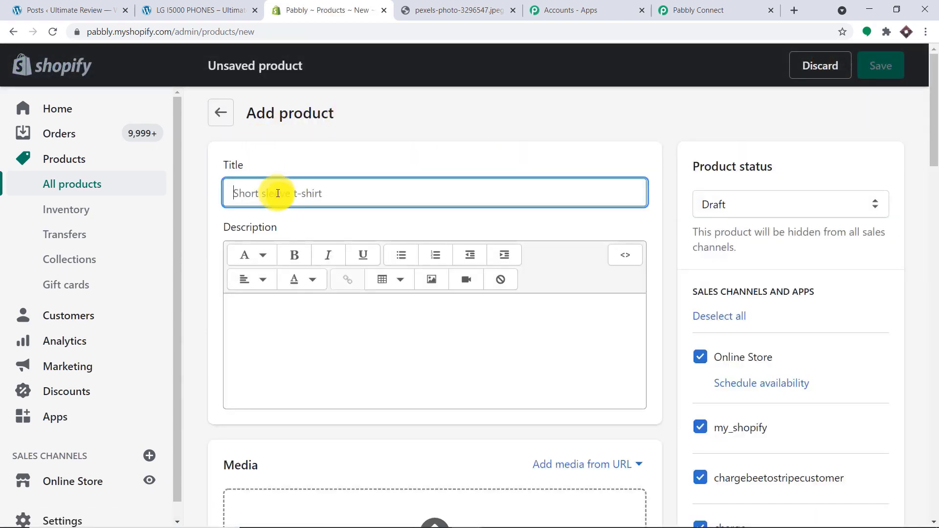
text(LAPTOP)
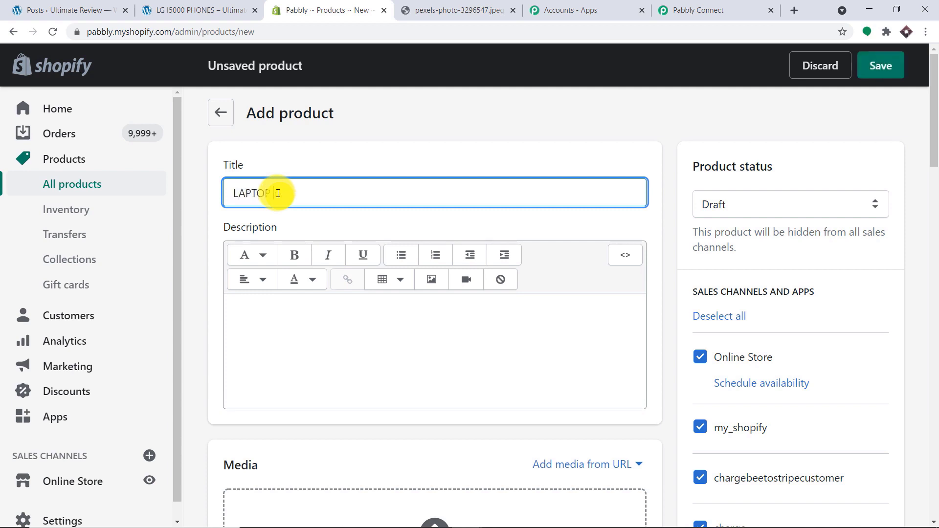
key(BackSpace)
key(BackSpace)
key(BackSpace)
key(BackSpace)
key(BackSpace)
key(BackSpace)
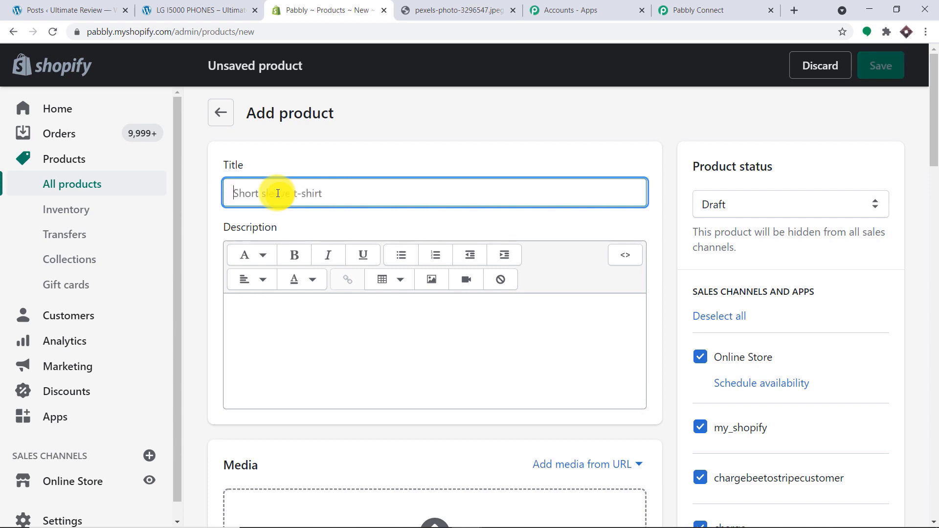
text(SAMSU)
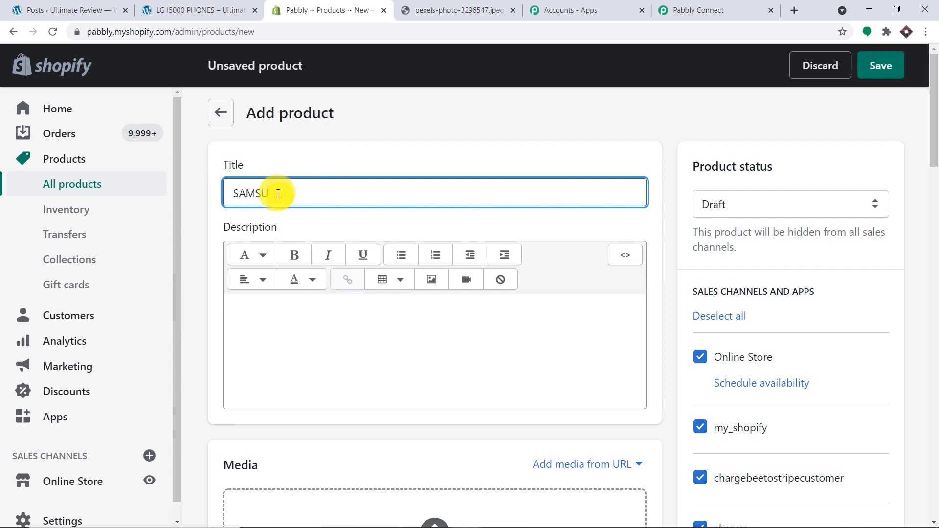
text(NG LAPTOP)
- Write the description 'Samsung laptops are very fast and reliable with snapdragon, I7 processor, SSD drive'
click(272, 305)
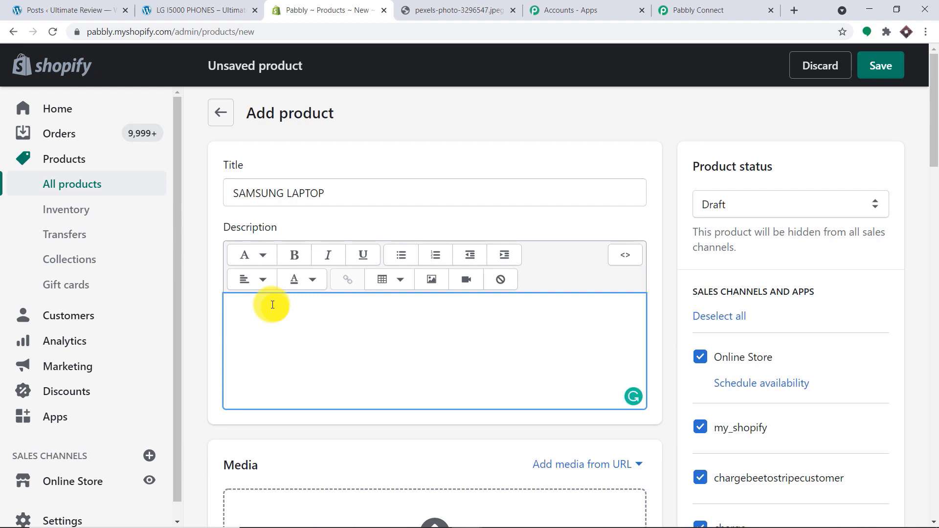
text(the)
key(BackSpace)
key(BackSpace)
key(BackSpace)
key(BackSpace)
text(The samsung)
key(BackSpace)
key(BackSpace)
key(BackSpace)
key(BackSpace)
key(BackSpace)
key(BackSpace)
text(Samsung laptops are)
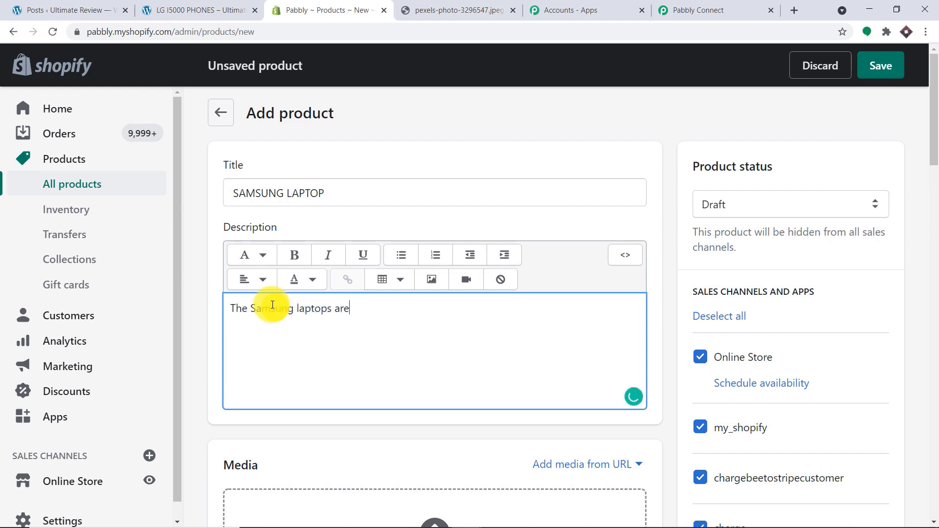
text( very fast and reliable )
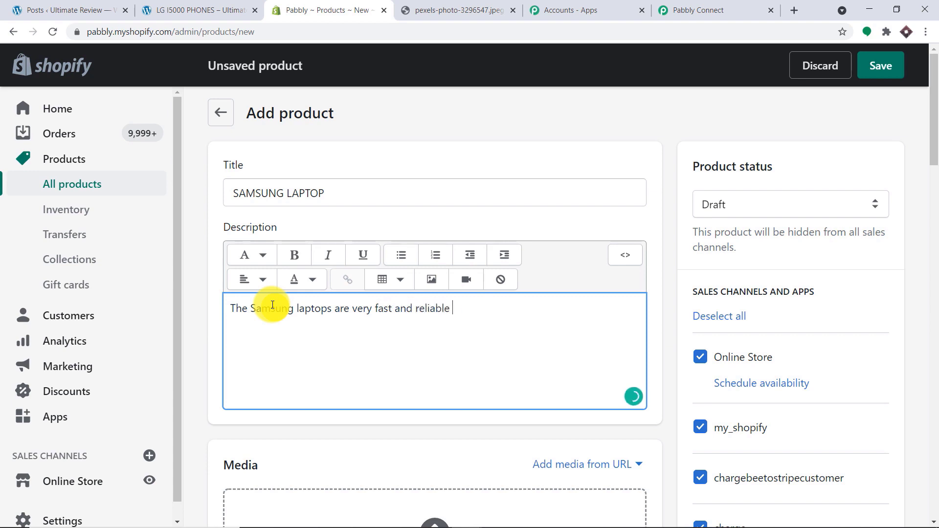
text(with snapdragon ,)
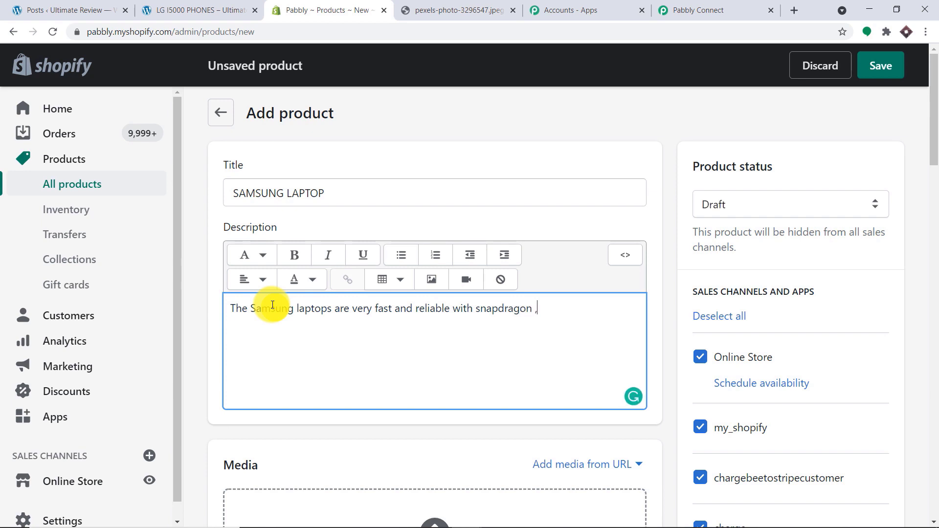
text( I7 processor, SSD drive)
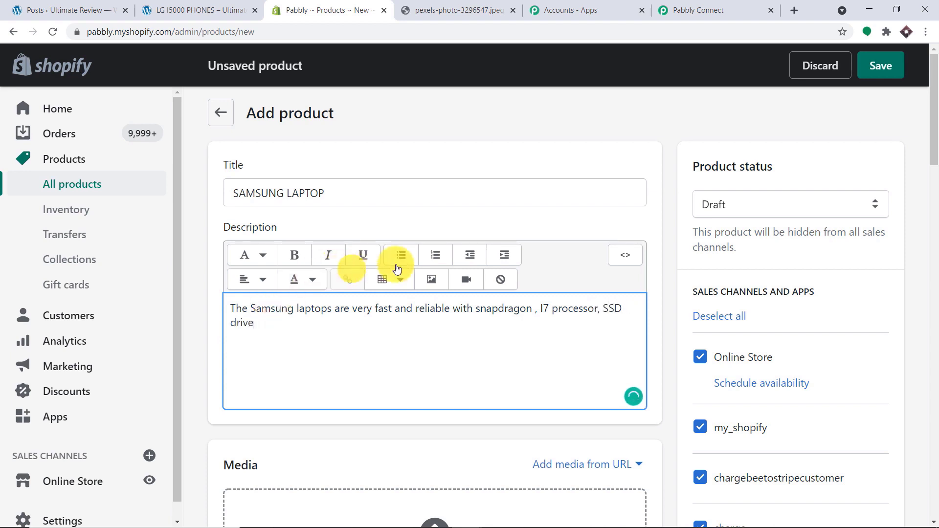
scroll(520, 214, down, 3)
scroll(521, 225, down, 1)
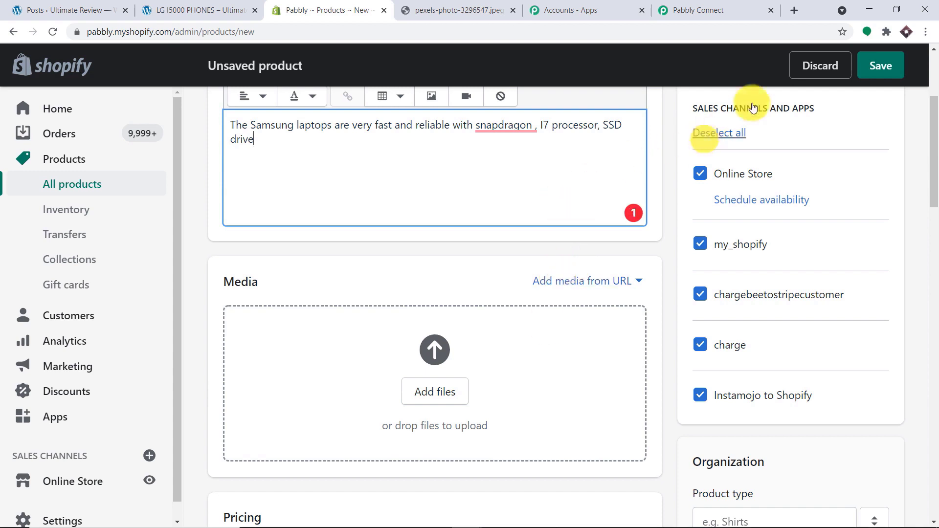
- Load the laptop photo from its image address in a new browser tab
click(800, 8)
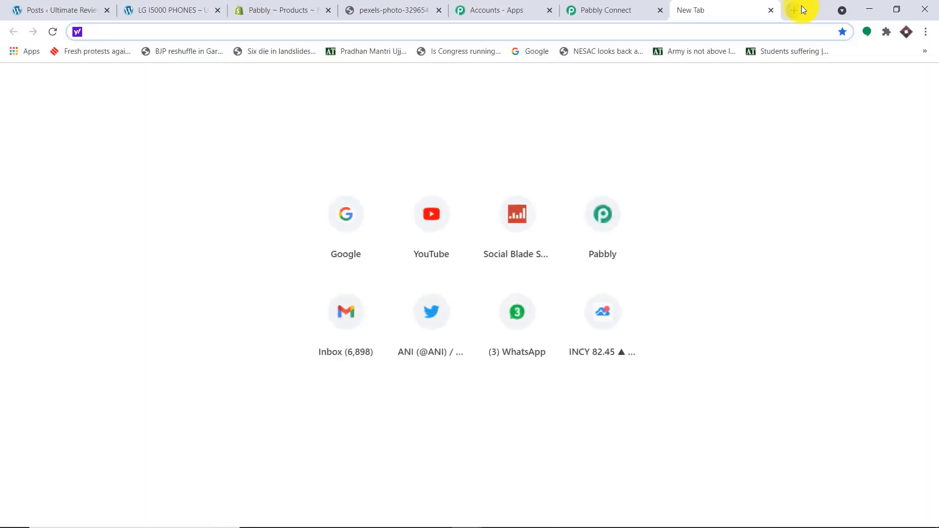
key(ctrl+v)
key(Return)
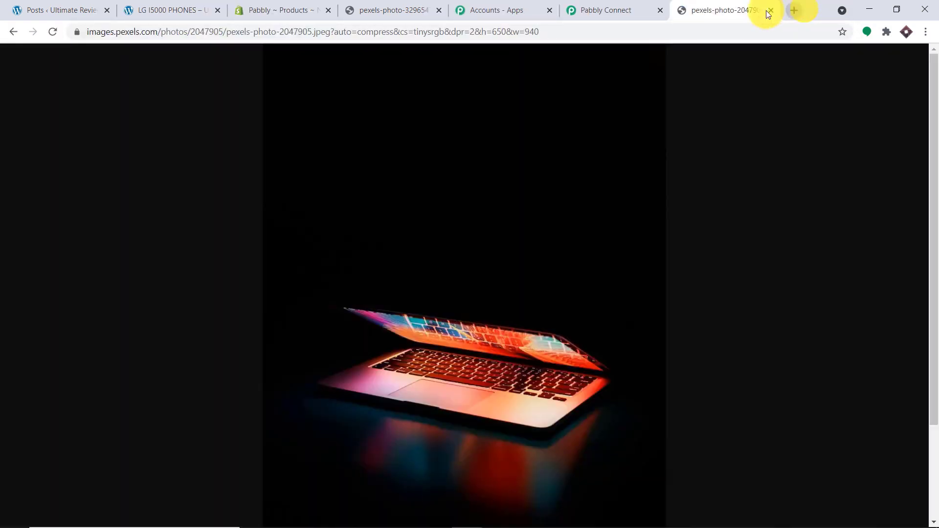
- Add the laptop photo to the product media from its image link
click(269, 9)
click(577, 280)
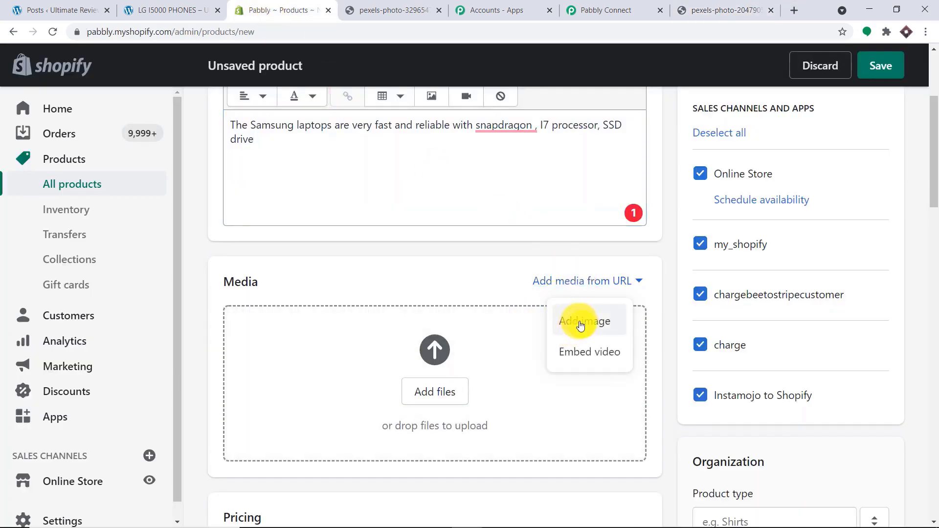
click(578, 321)
click(342, 298)
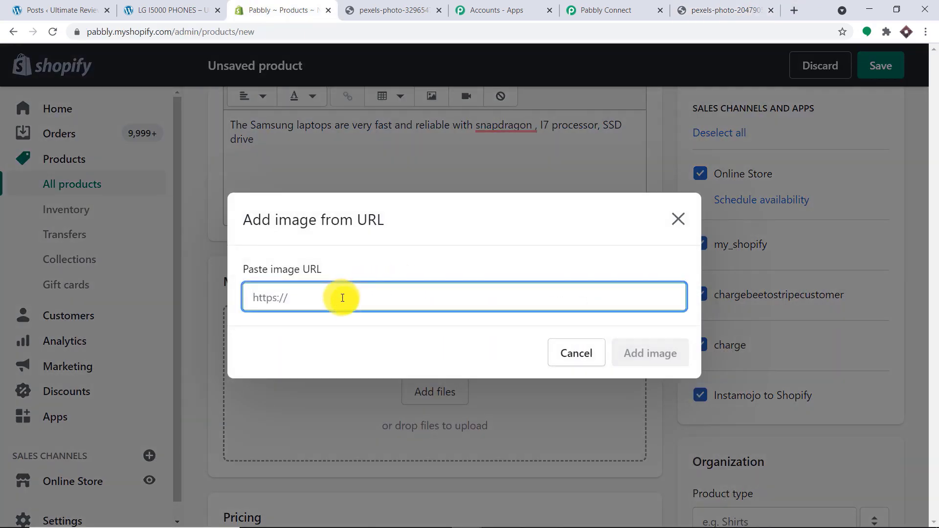
text(https://images.pexels.com/photos/2047905/pexels-photo-2047905.jpeg?auto=compress&cs=tinysrgb&dpr=2&h=650&w=940)
click(644, 353)
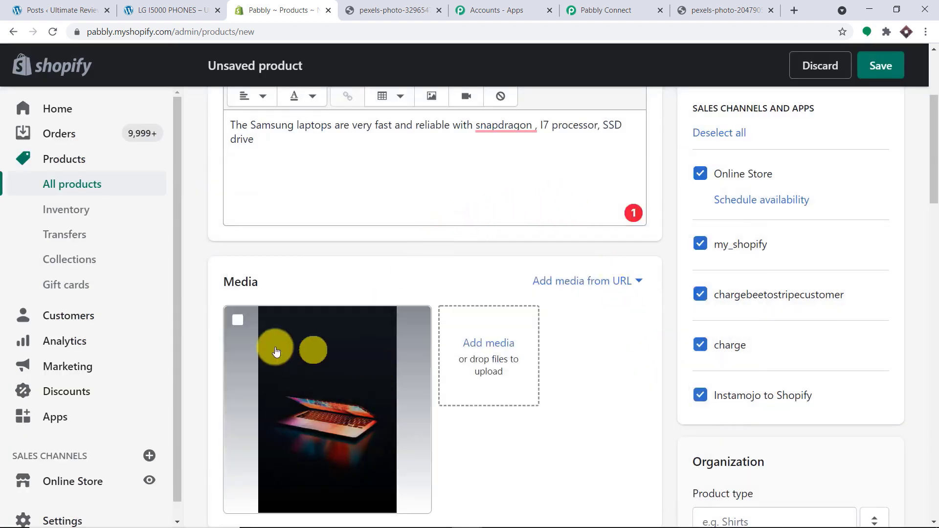
- Enter a price of 5000 and a compare-at price of 4500
scroll(384, 327, down, 5)
click(272, 391)
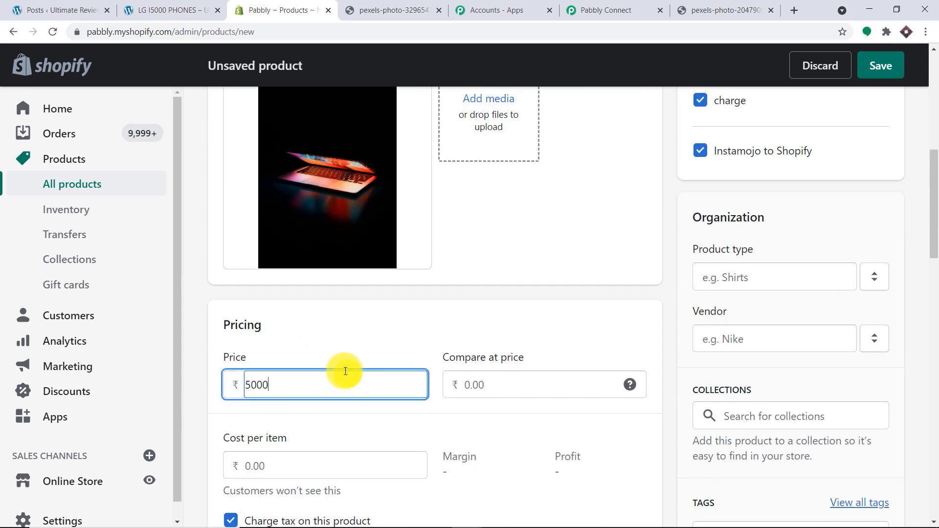
click(492, 389)
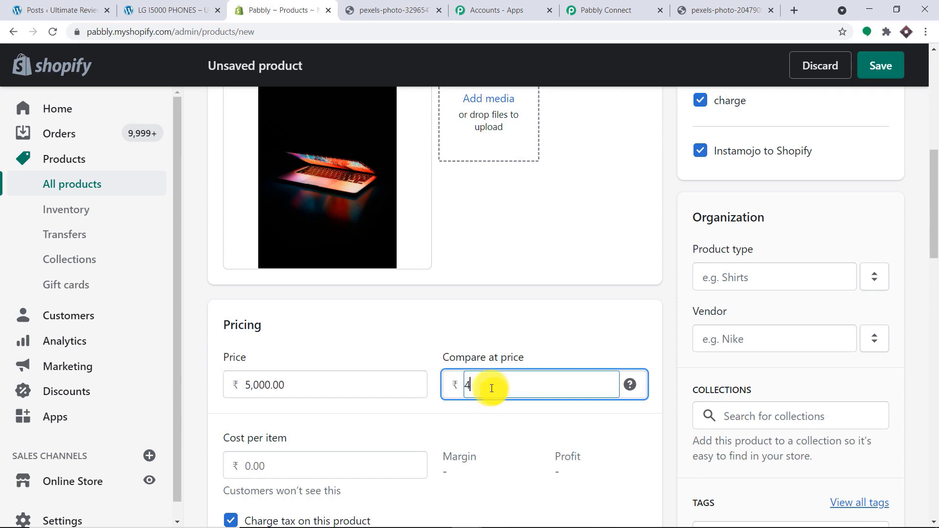
- Set the product status to Active and save the SAMSUNG LAPTOP product
scroll(583, 308, down, 3)
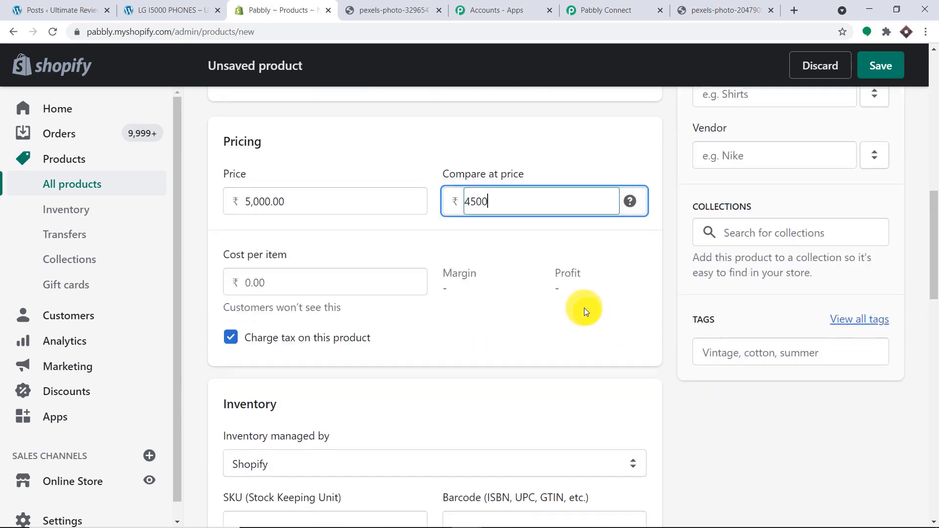
scroll(582, 307, up, 10)
scroll(577, 307, up, 2)
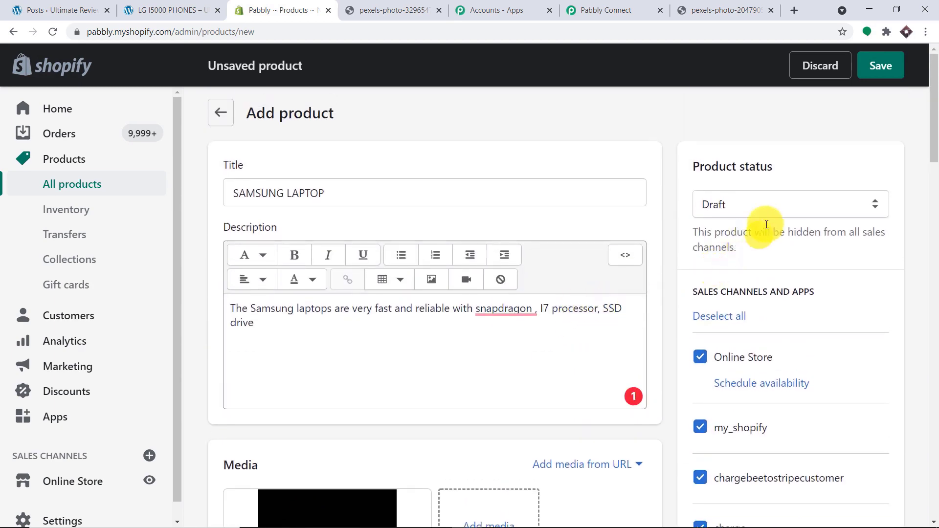
click(815, 204)
click(778, 226)
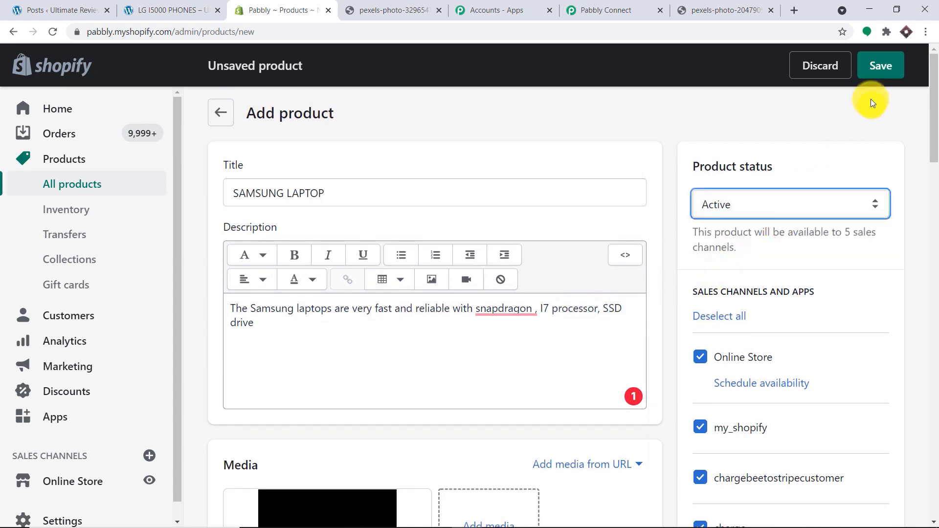
click(872, 69)
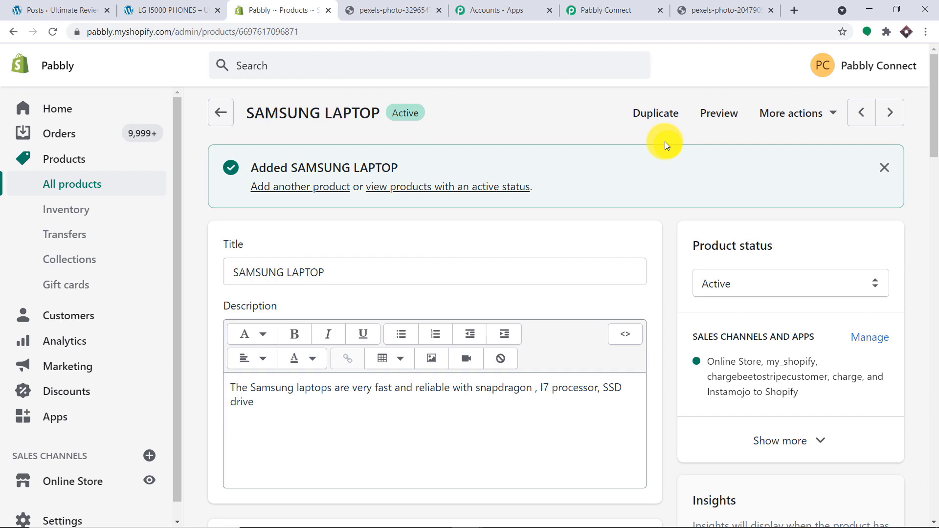
click(624, 10)
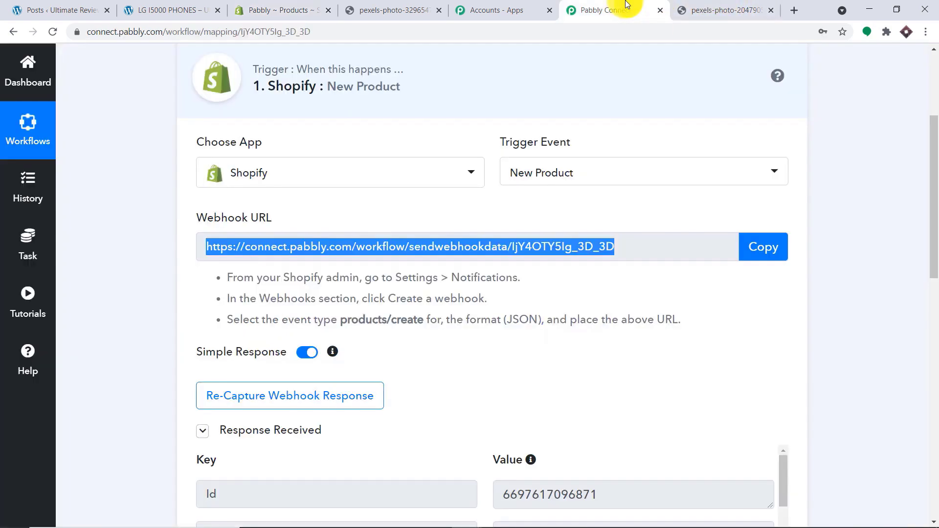
scroll(653, 210, down, 4)
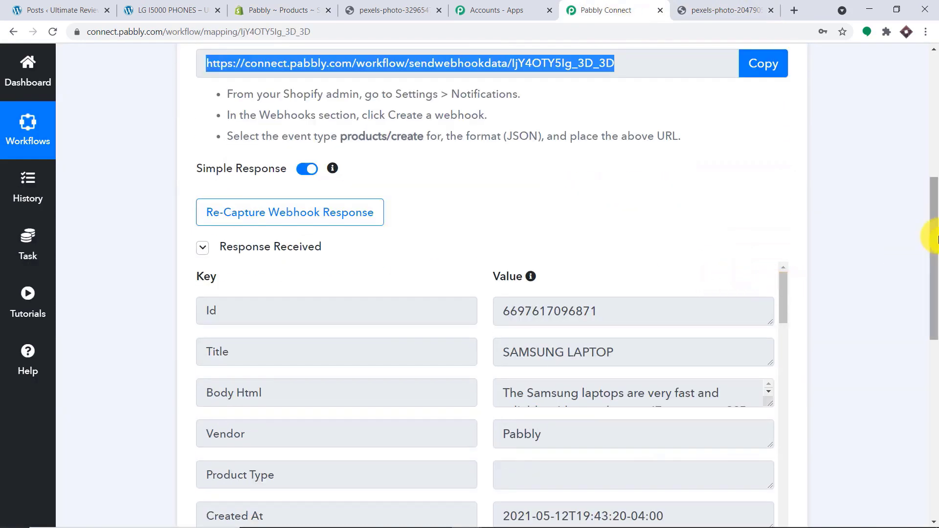
drag(925, 230, 929, 294)
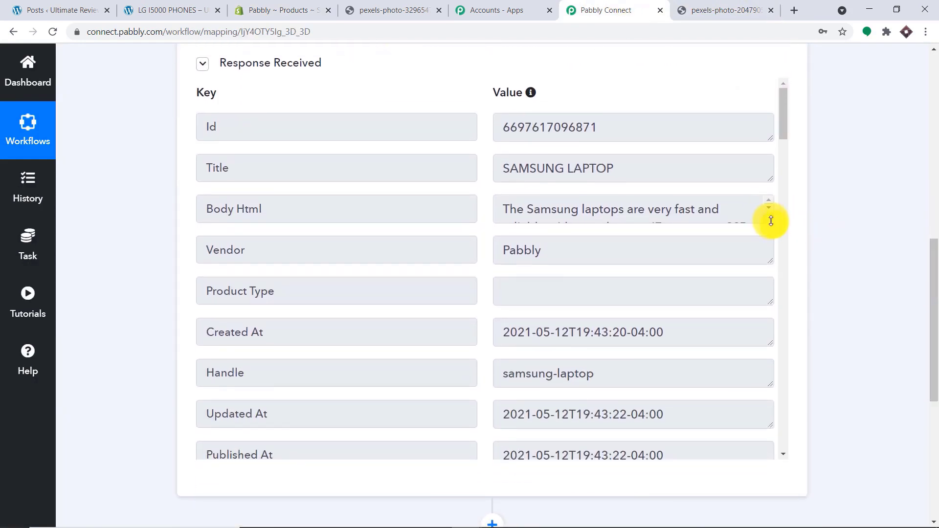
drag(770, 223, 773, 307)
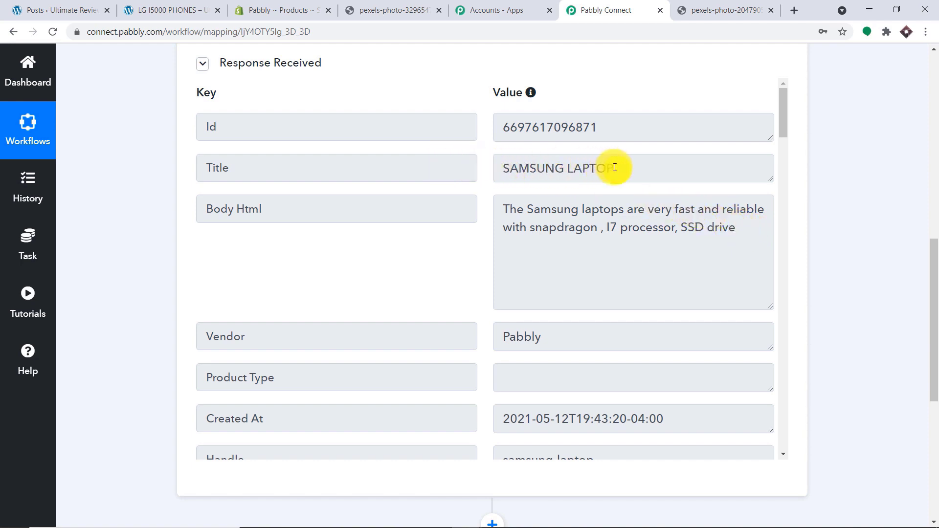
scroll(611, 203, down, 10)
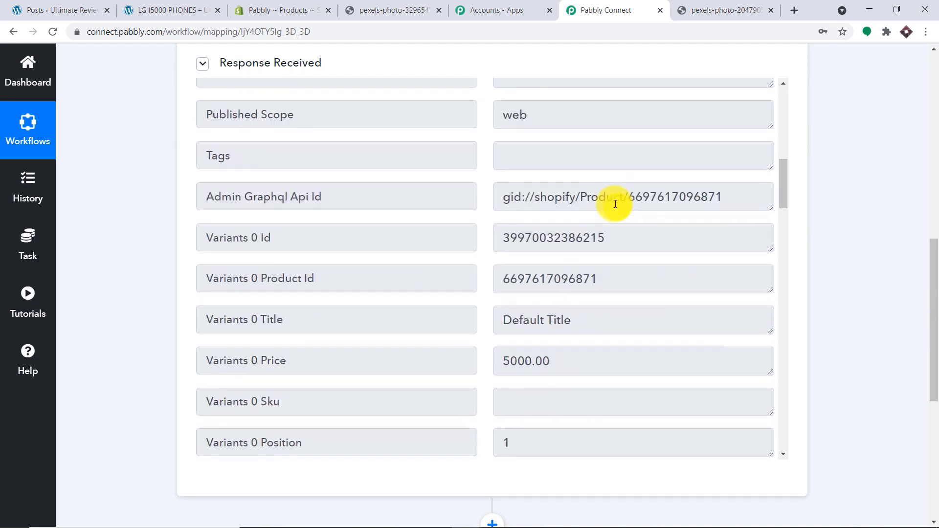
scroll(616, 204, down, 20)
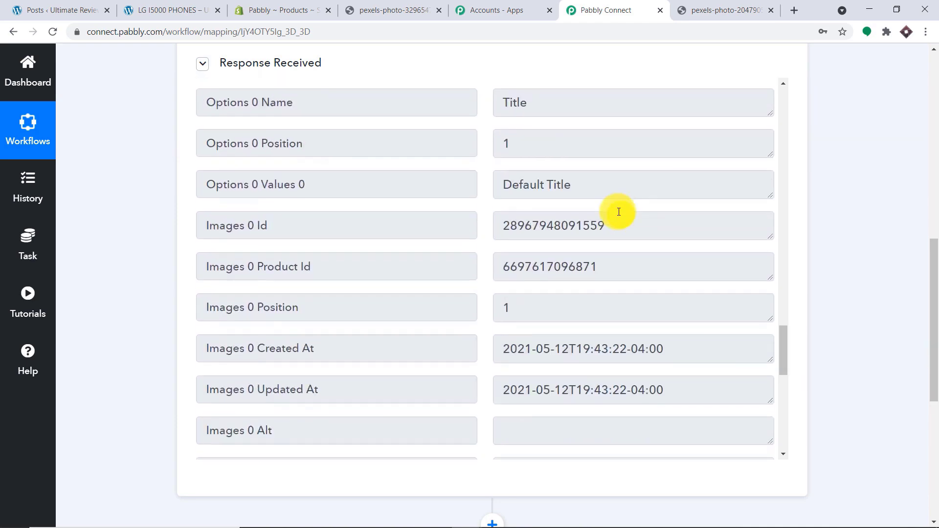
scroll(619, 213, down, 12)
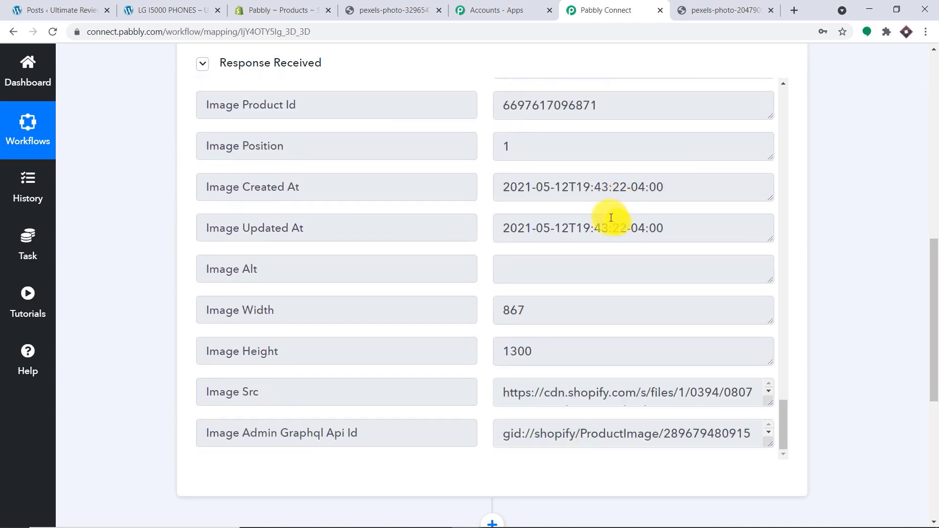
scroll(614, 218, up, 14)
scroll(612, 217, up, 13)
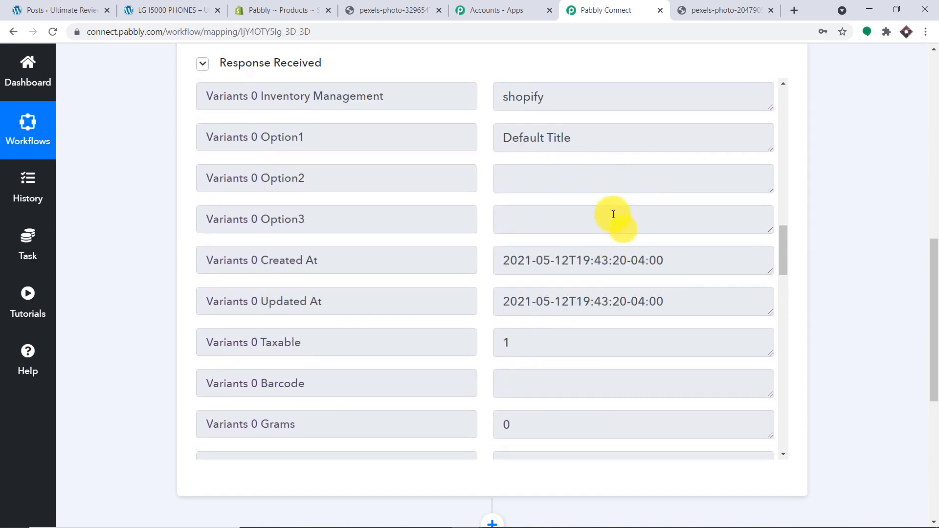
scroll(632, 216, up, 5)
scroll(632, 207, up, 5)
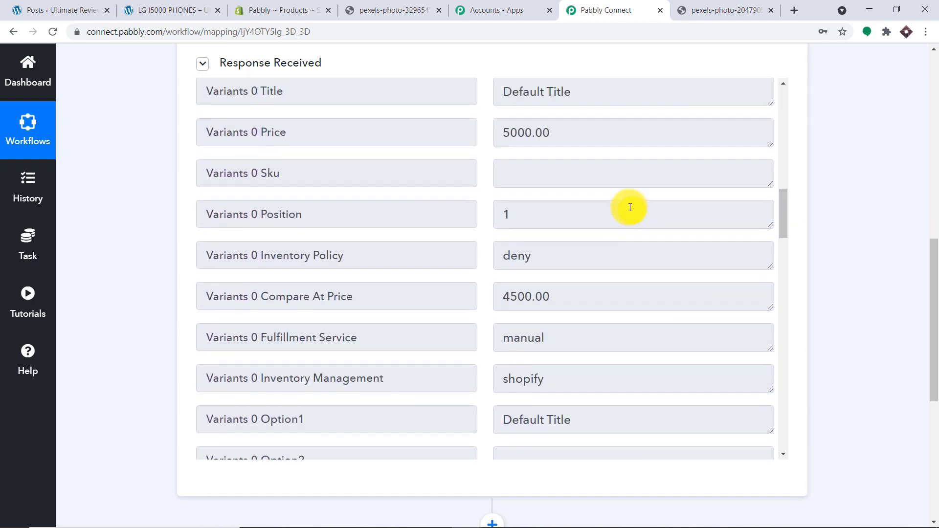
double_click(568, 213)
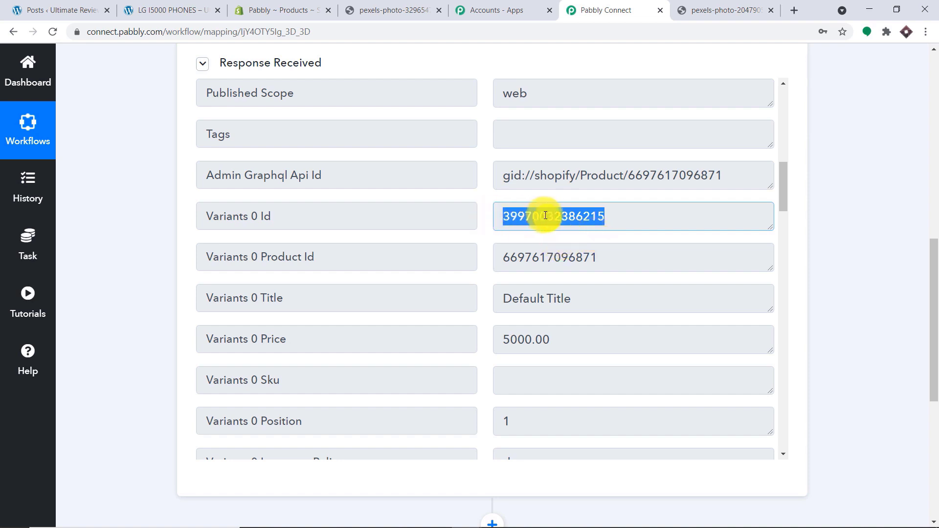
drag(933, 263, 936, 397)
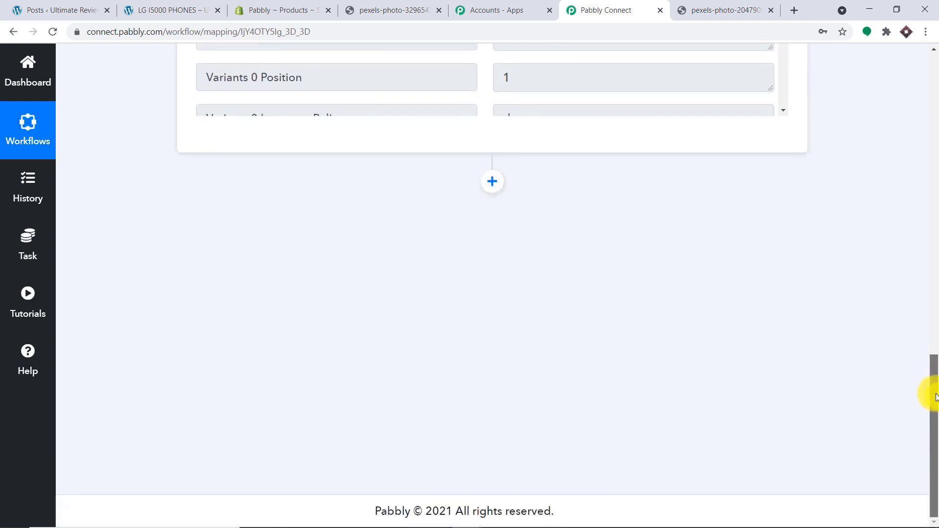
- Add a new action step and choose Shopify as its app
click(493, 182)
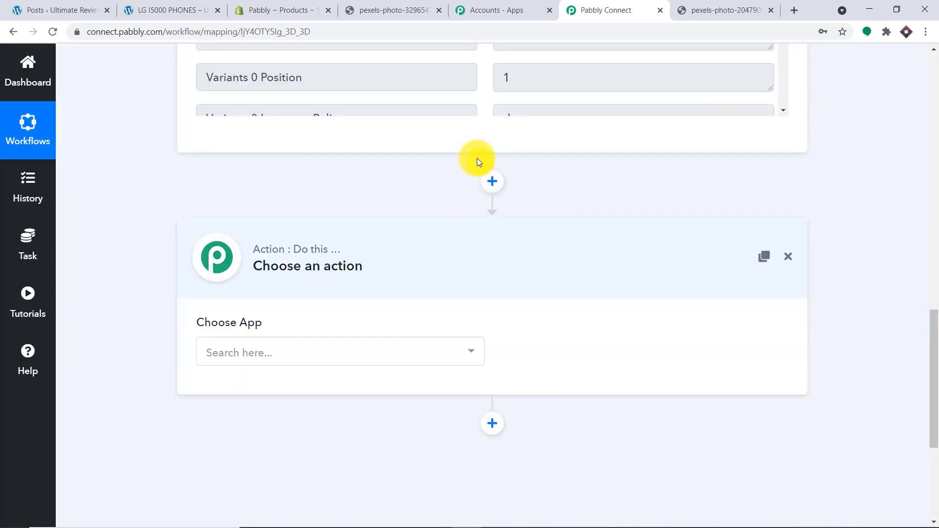
scroll(506, 213, down, 1)
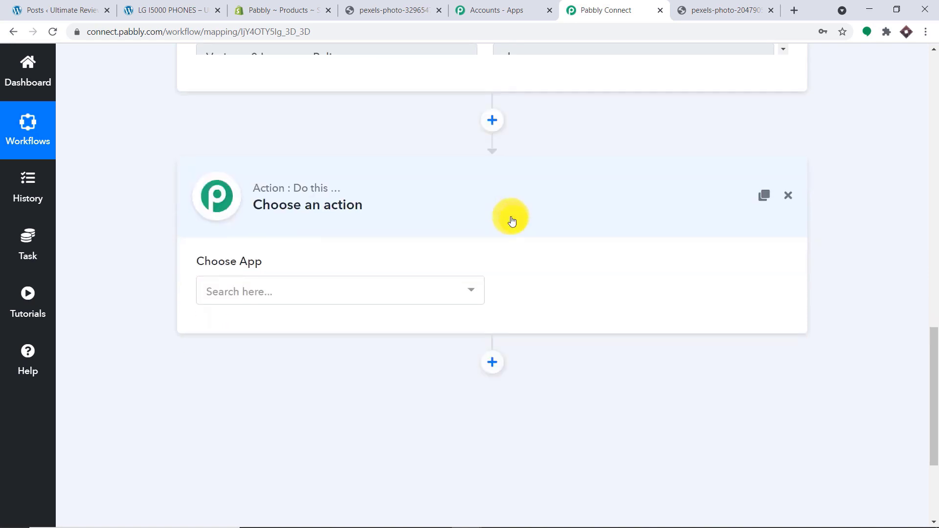
click(400, 292)
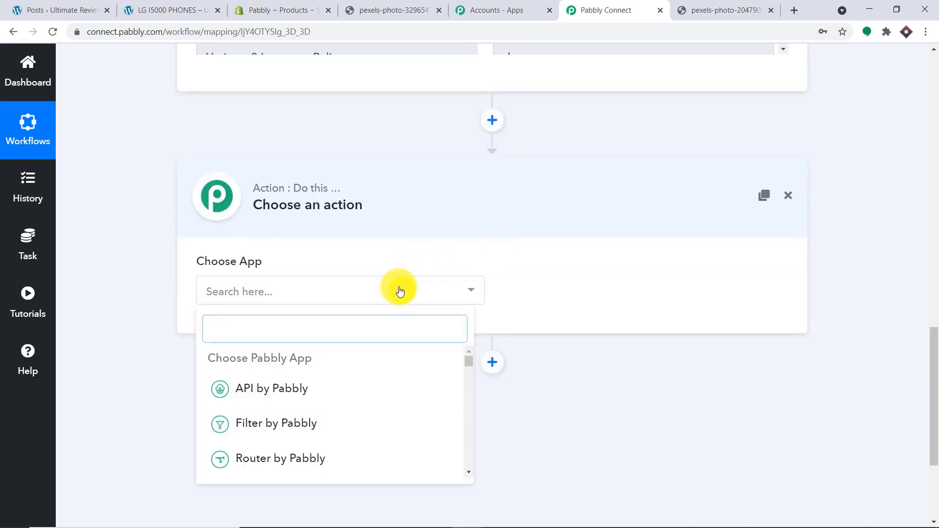
text(shopi)
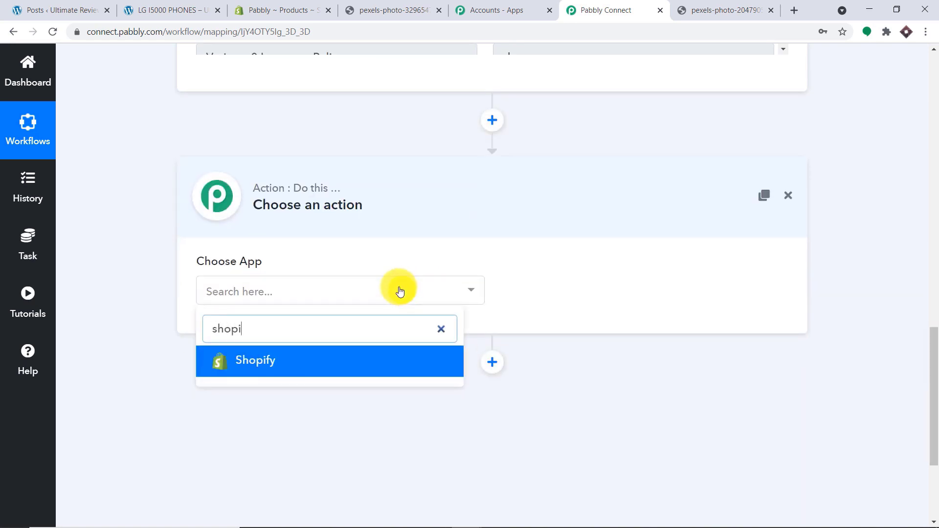
click(336, 367)
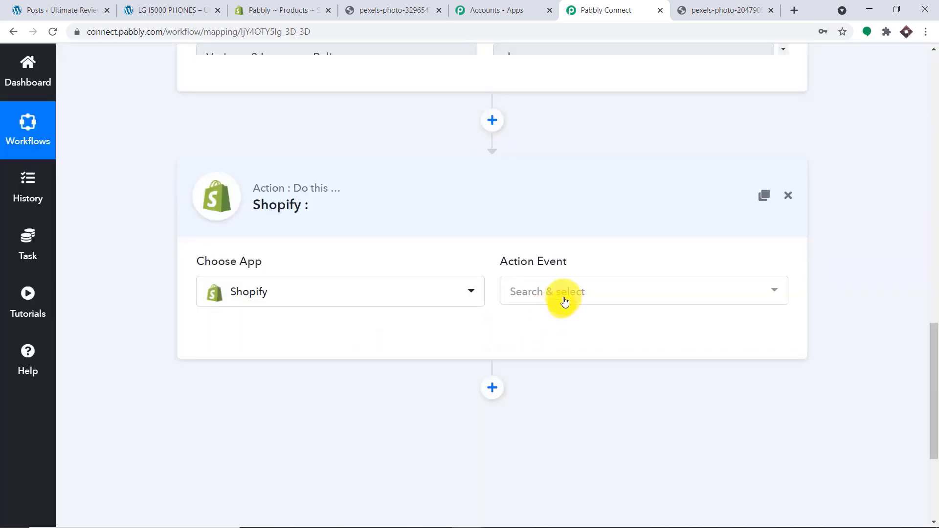
- Choose the Find Product by Title event and begin connecting a Shopify account
click(565, 300)
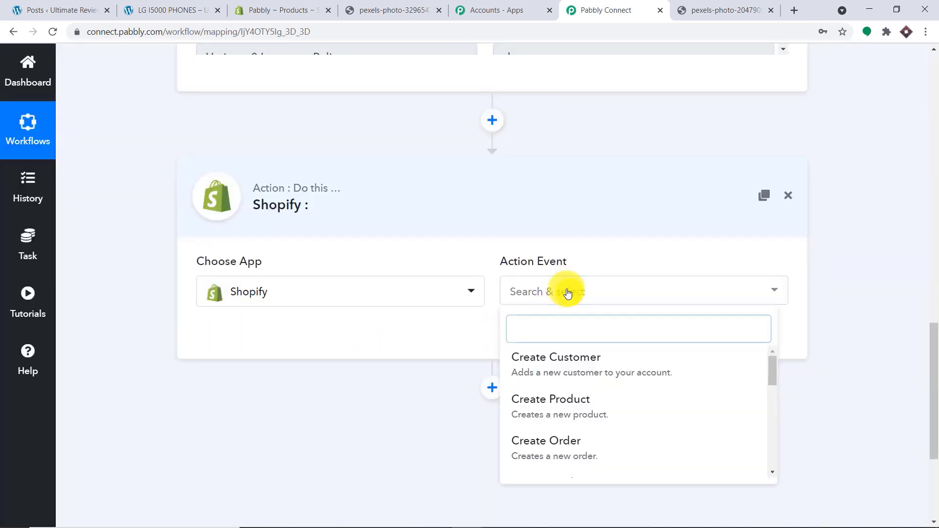
scroll(585, 375, down, 3)
scroll(586, 378, down, 5)
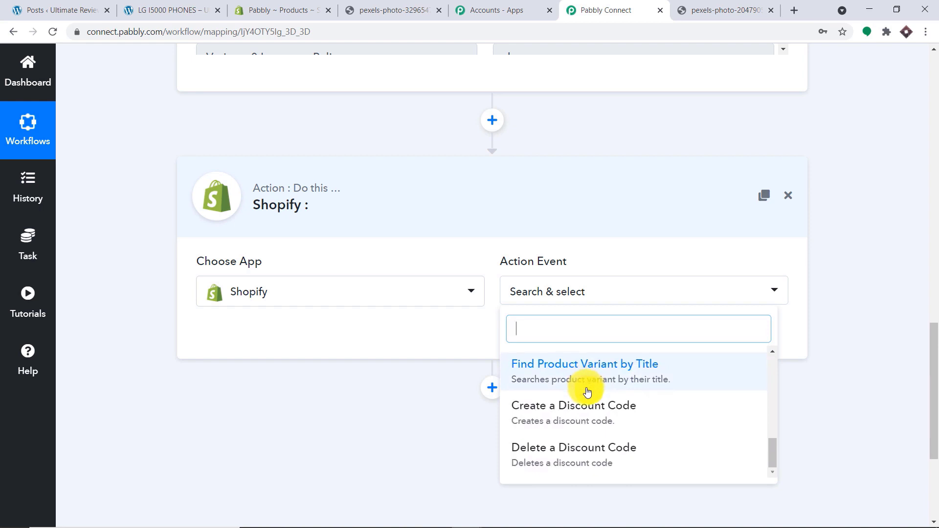
scroll(591, 411, up, 1)
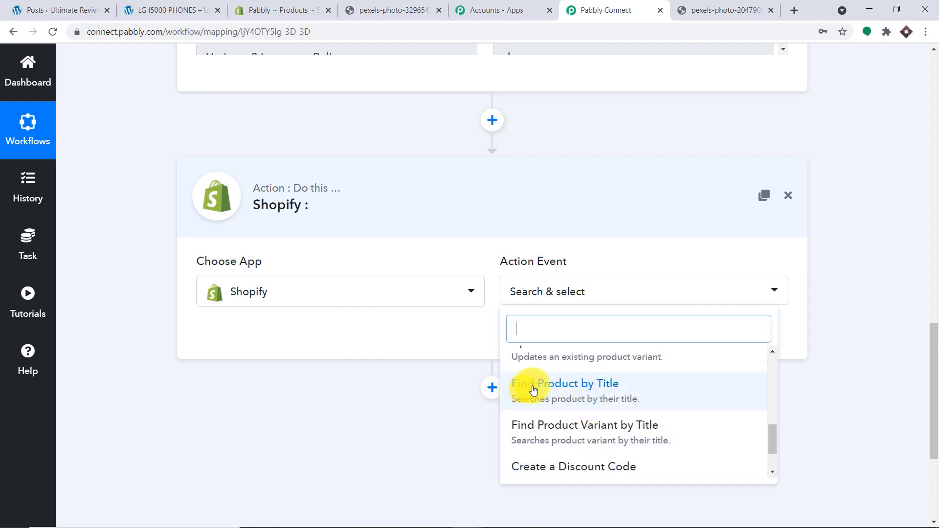
click(564, 391)
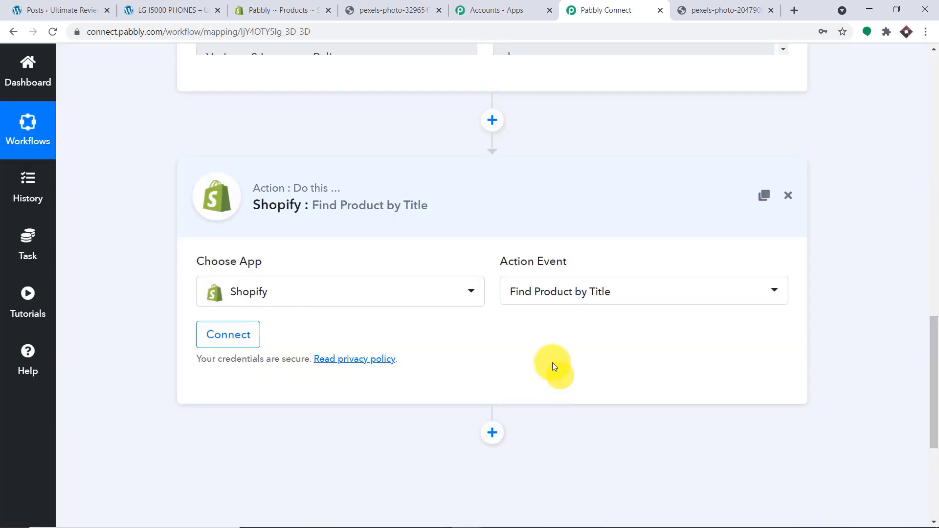
click(213, 340)
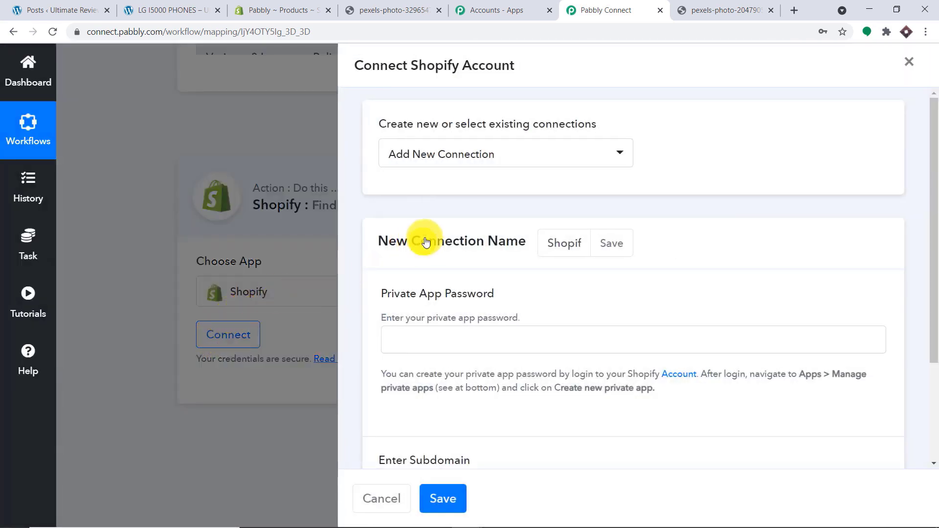
- Copy the store subdomain from the Shopify admin address into the Enter Subdomain field
scroll(425, 235, down, 3)
scroll(440, 228, down, 1)
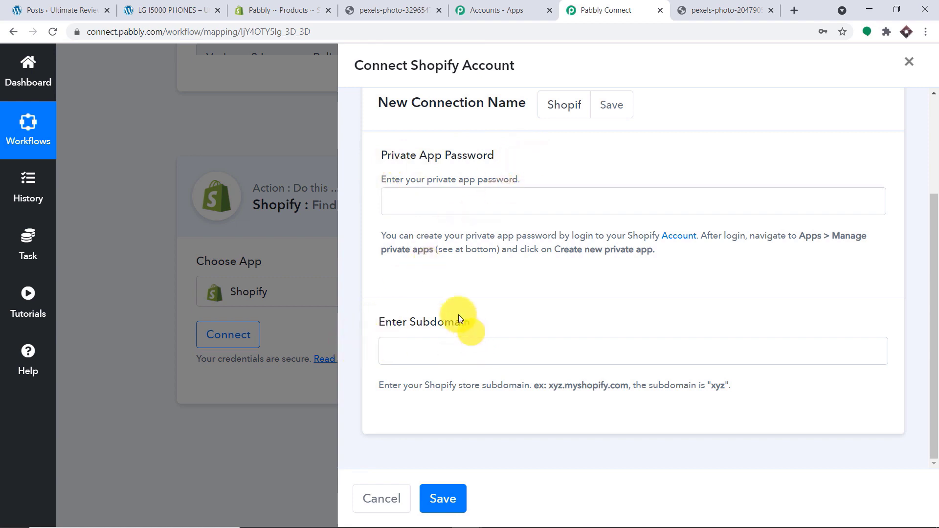
click(435, 347)
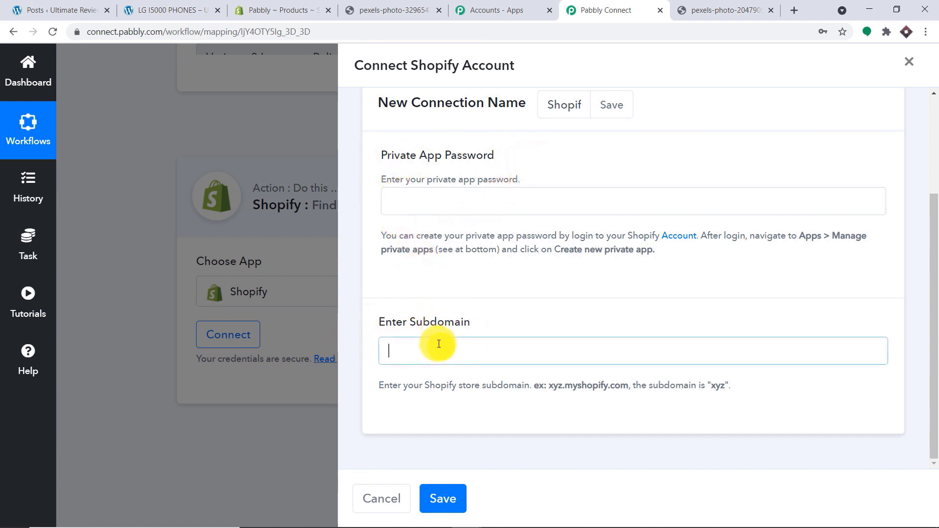
click(288, 9)
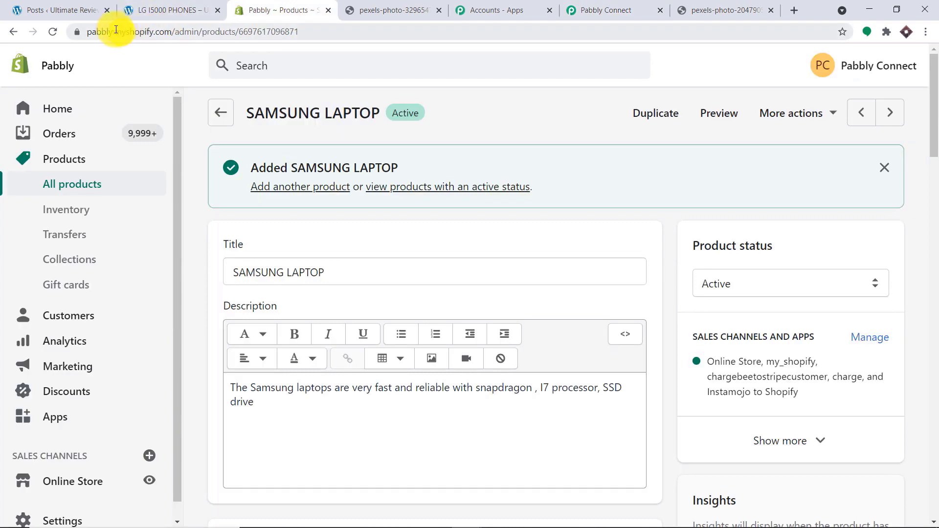
click(112, 32)
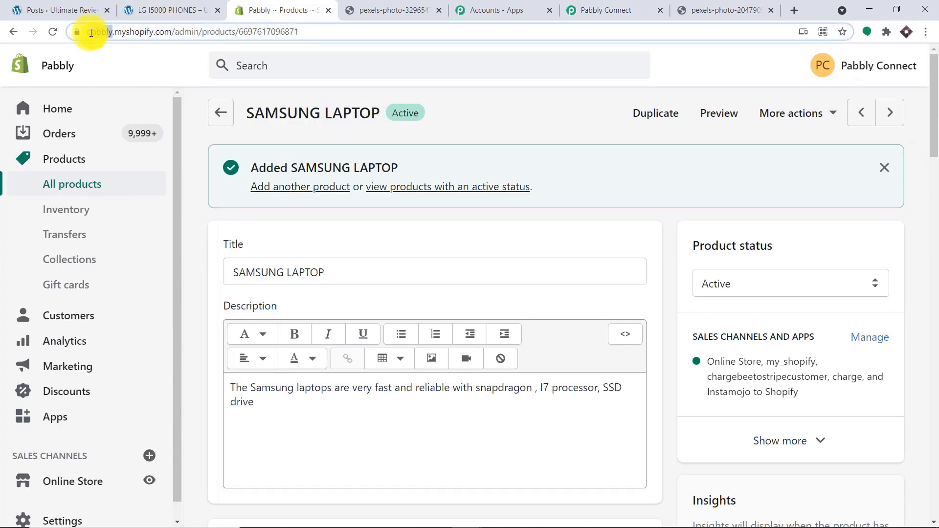
right_click(127, 32)
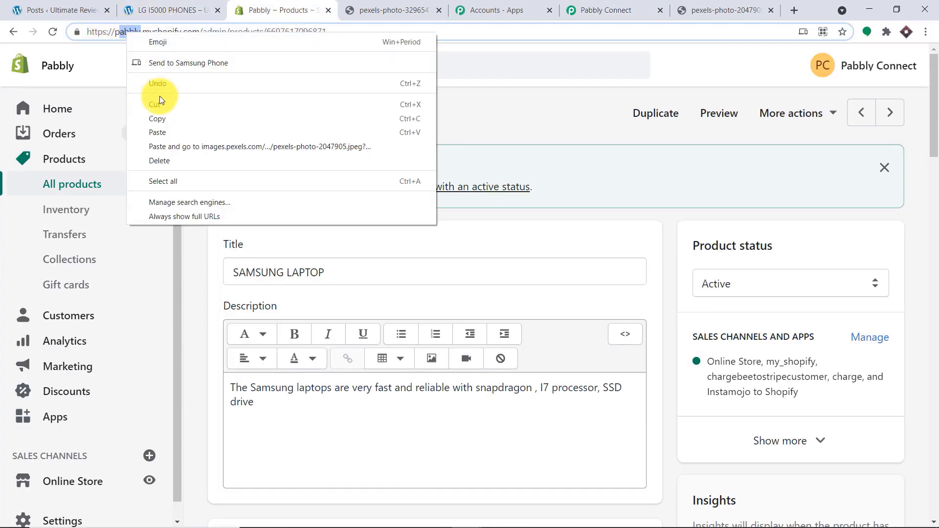
click(166, 117)
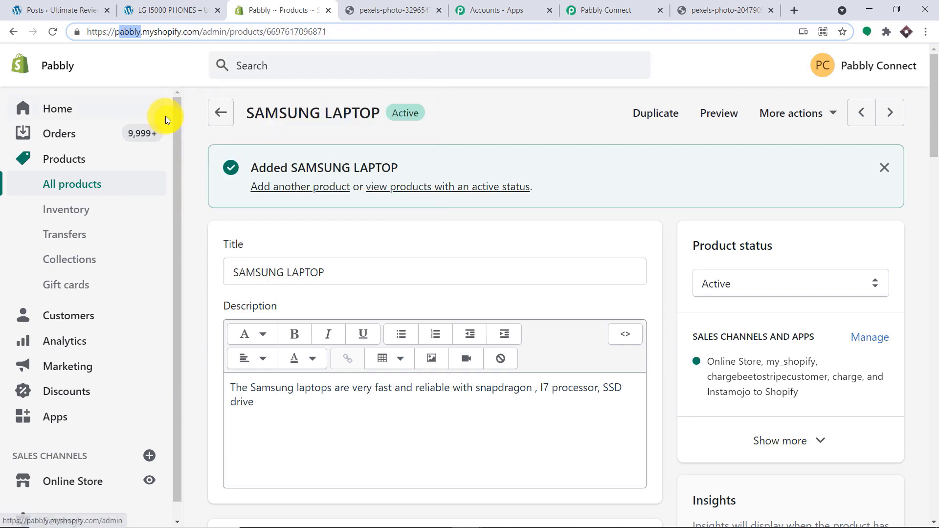
click(585, 10)
click(402, 352)
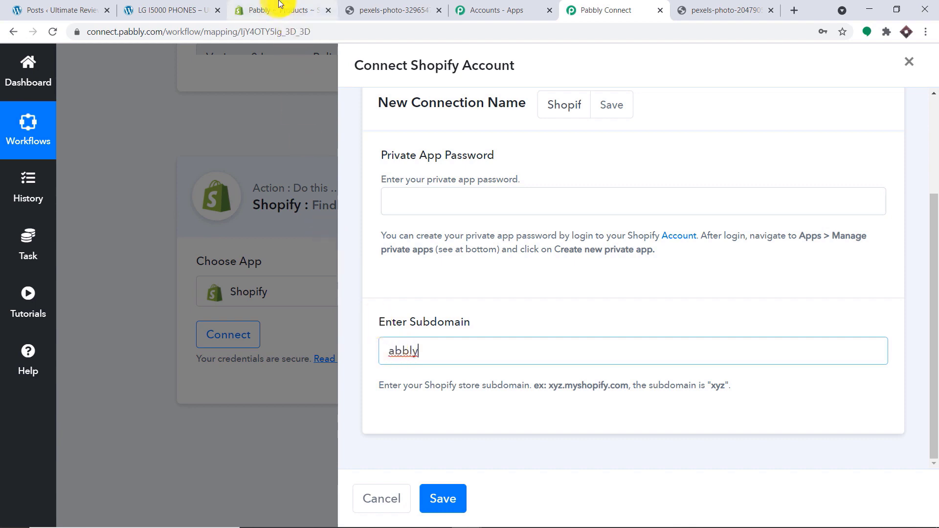
- Recopy 'pabbly' and replace the incomplete subdomain text with it
click(254, 9)
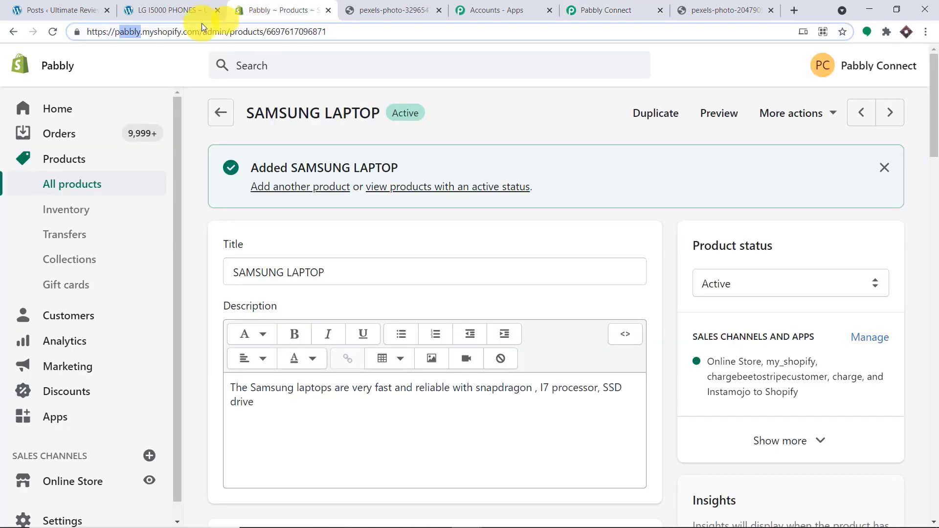
right_click(119, 33)
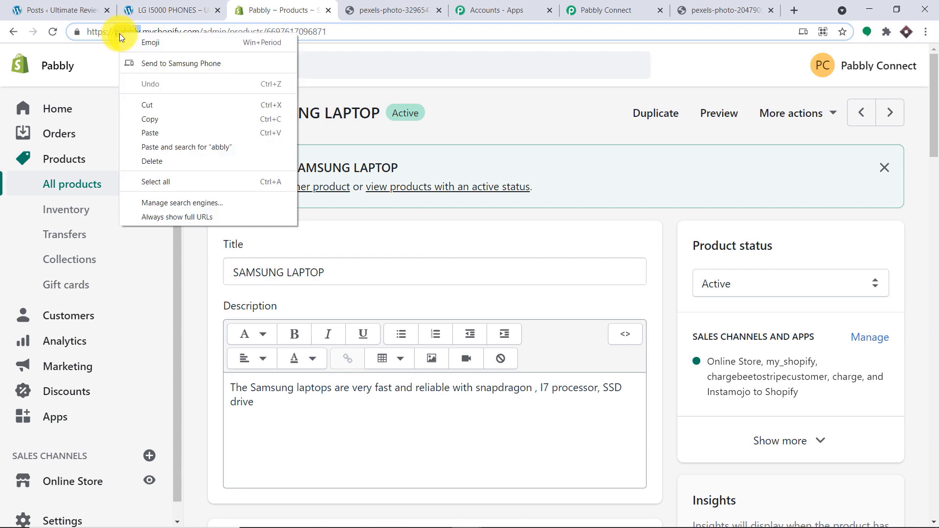
click(154, 114)
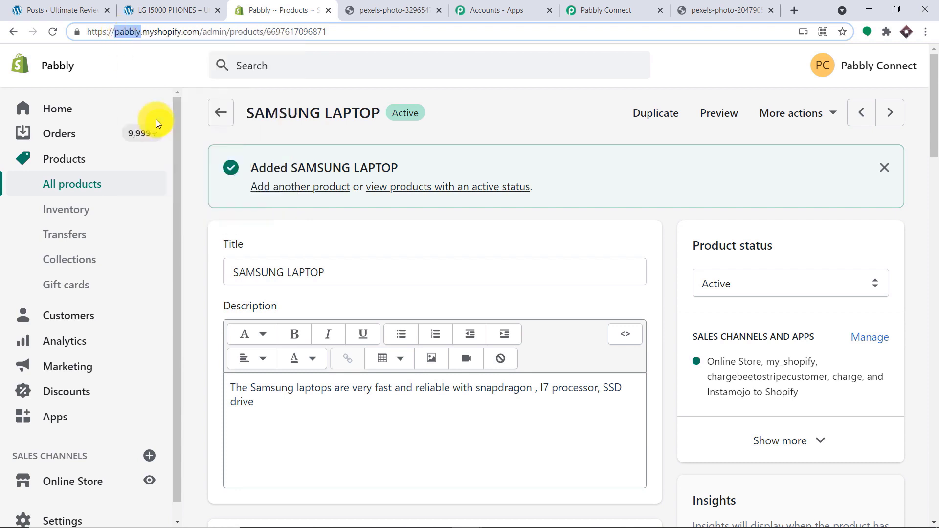
click(577, 9)
drag(421, 351, 359, 346)
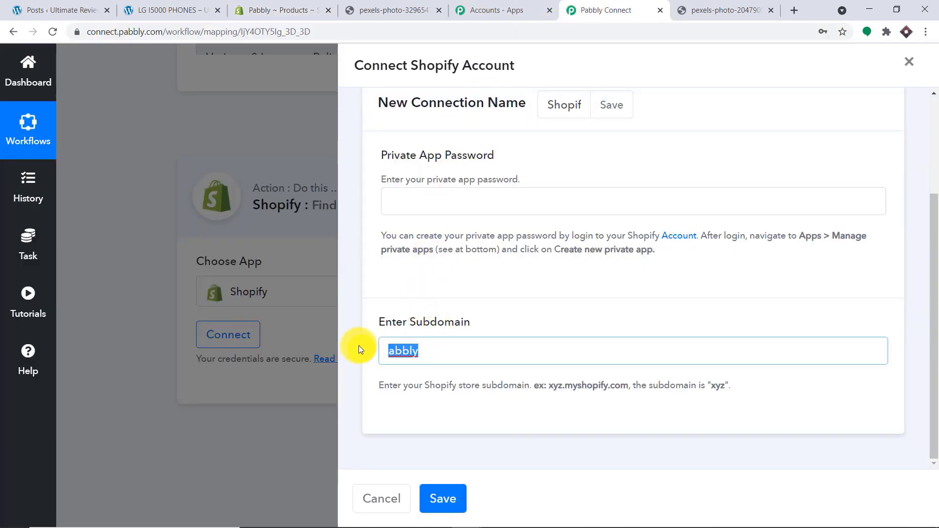
key(BackSpace)
key(ctrl+v)
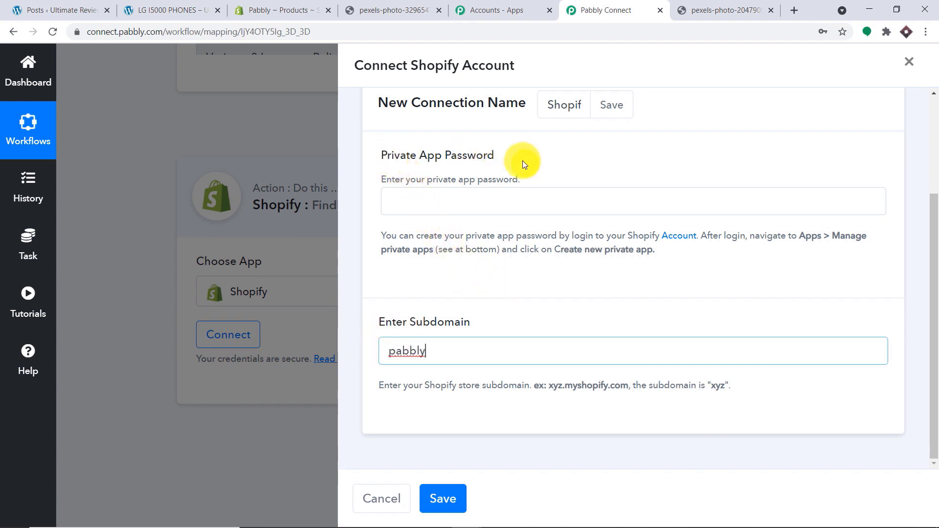
click(303, 9)
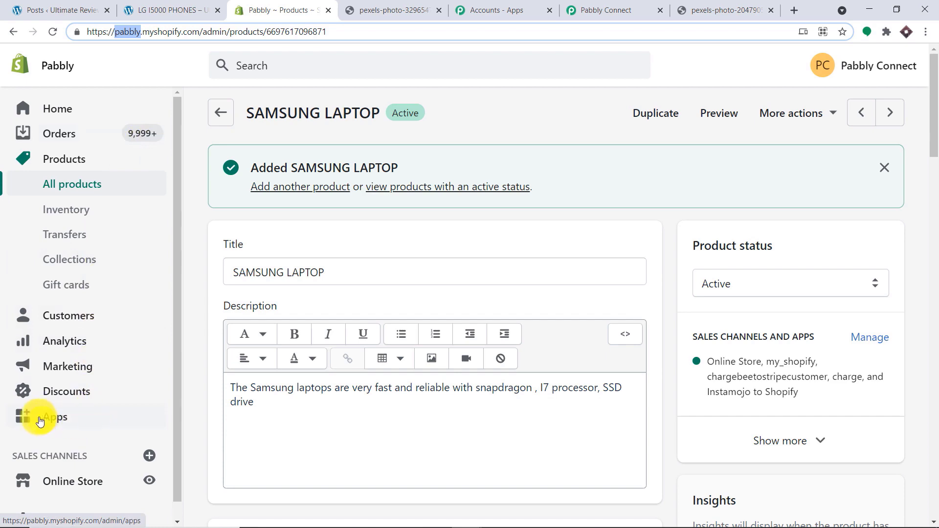
- Start creating a new private app from the store's Apps page
click(60, 420)
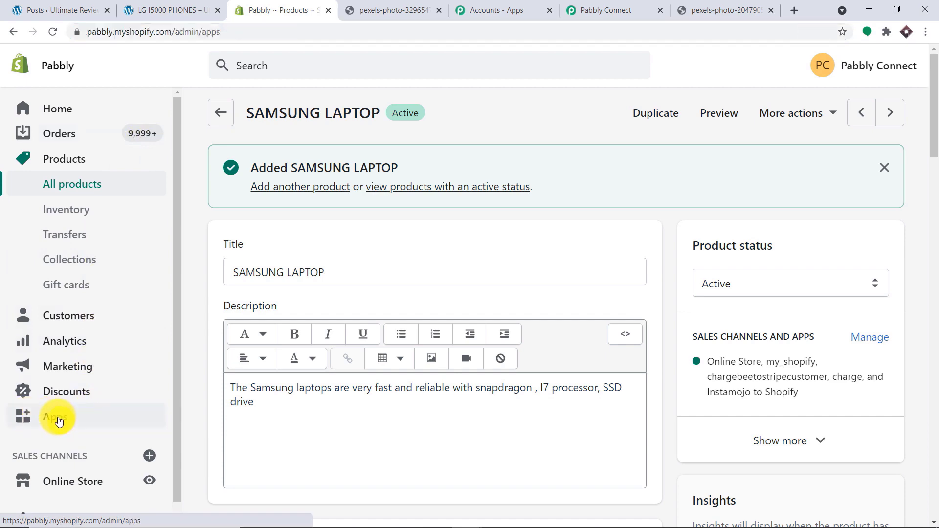
scroll(621, 243, down, 18)
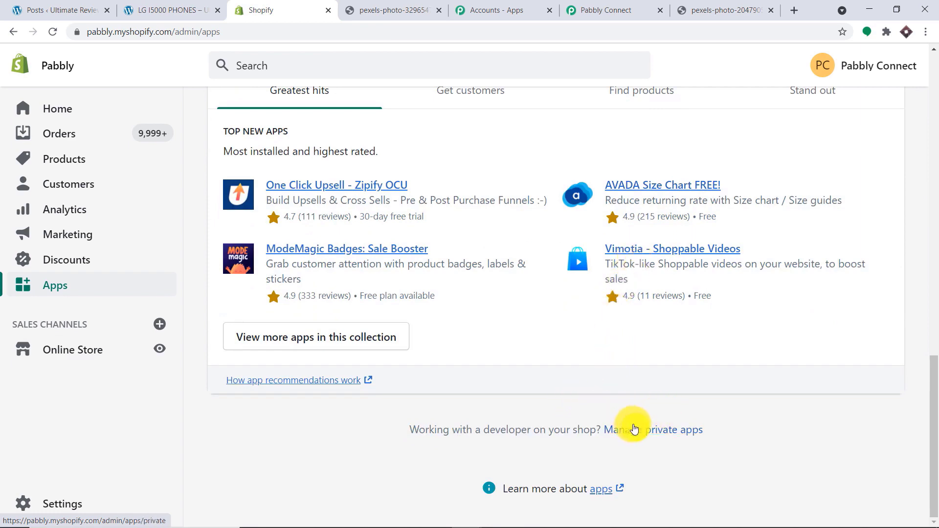
click(634, 429)
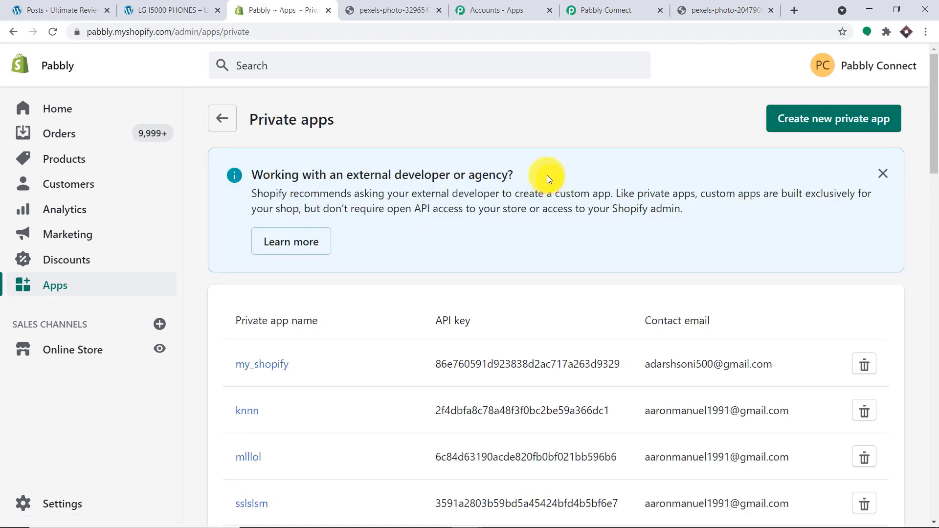
click(833, 128)
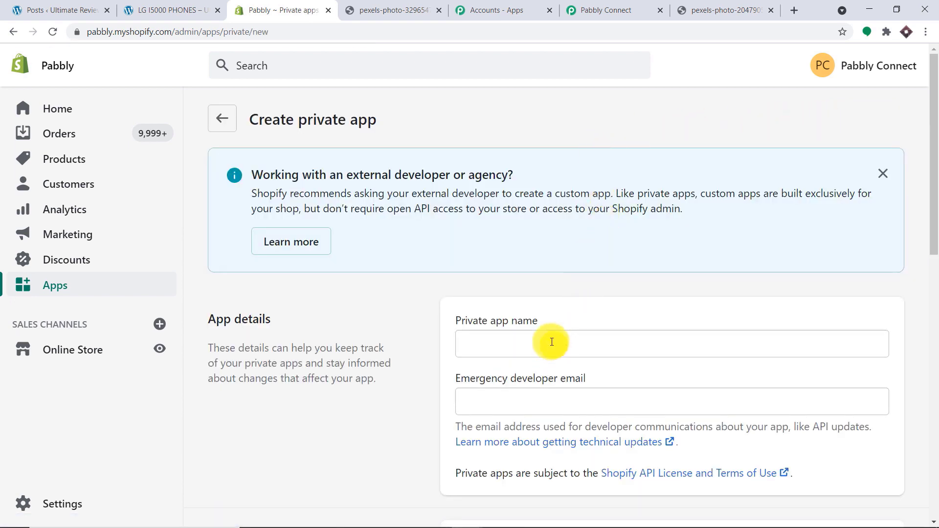
- Name the private app RANDOM WORDPRESS POST and fill in the developer e-mail
click(552, 342)
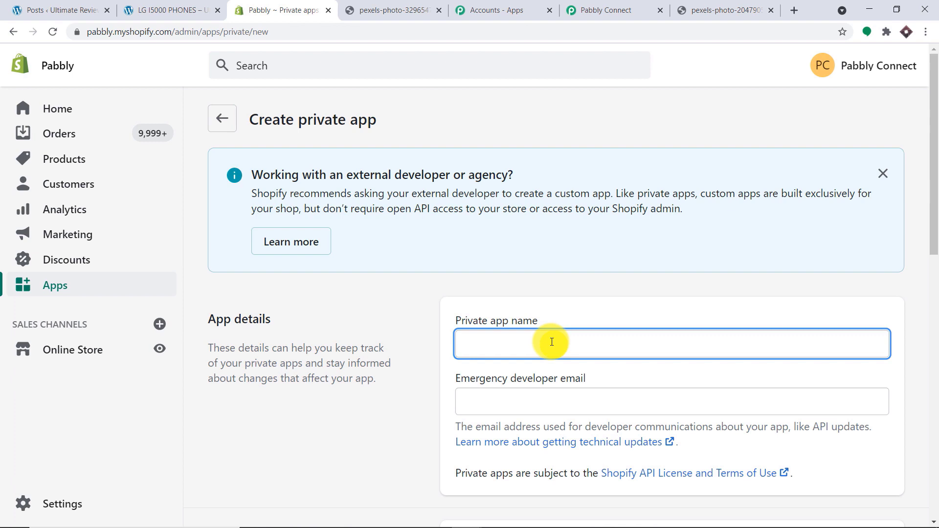
text(RANDOM WORDPRESS POST)
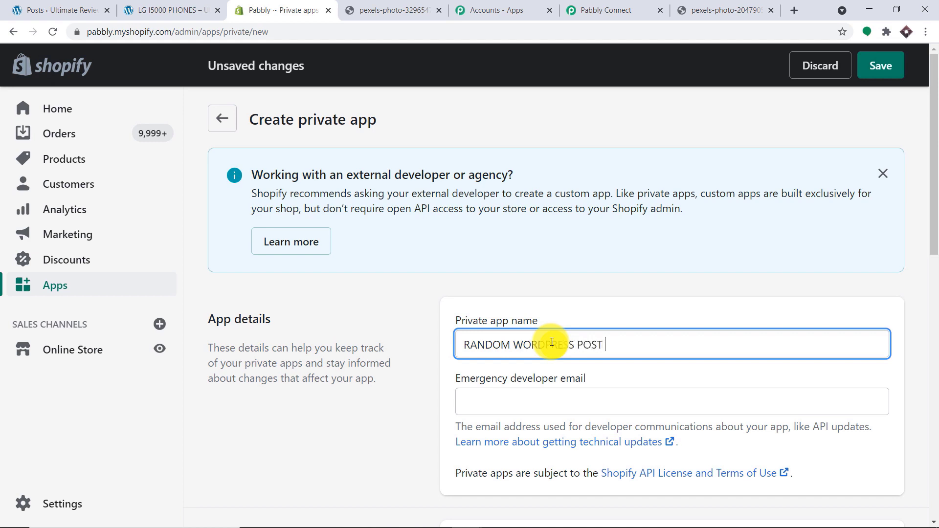
scroll(592, 234, down, 1)
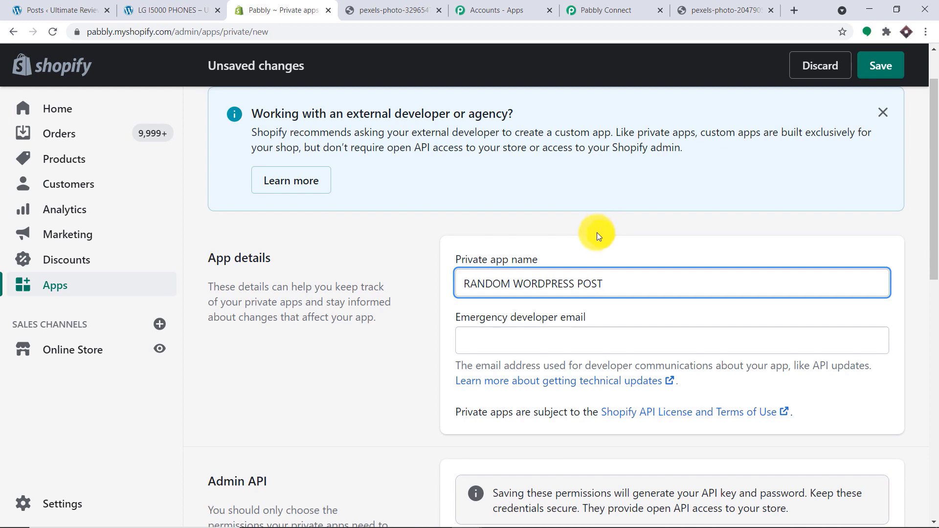
click(529, 333)
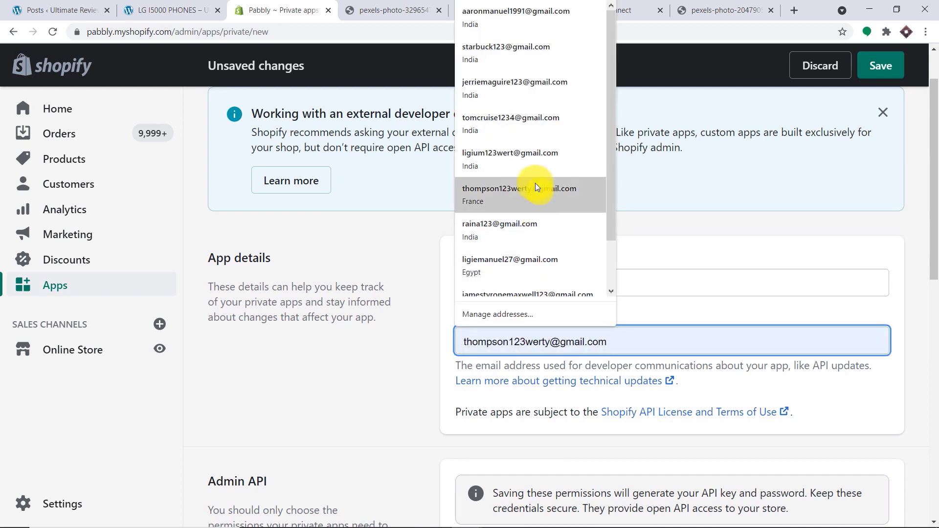
click(522, 156)
- Show the inactive Admin API permissions and give Products Read and write access
scroll(707, 226, down, 1)
scroll(707, 226, down, 4)
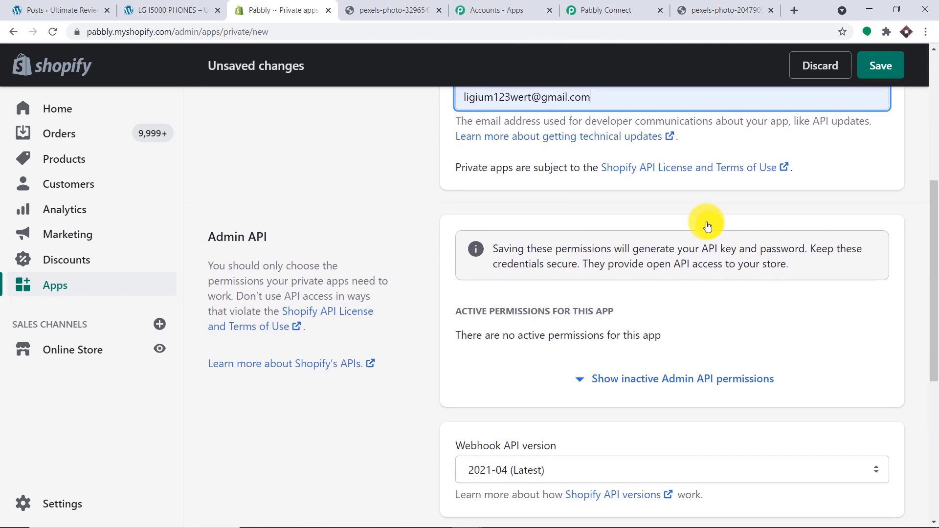
scroll(697, 222, down, 1)
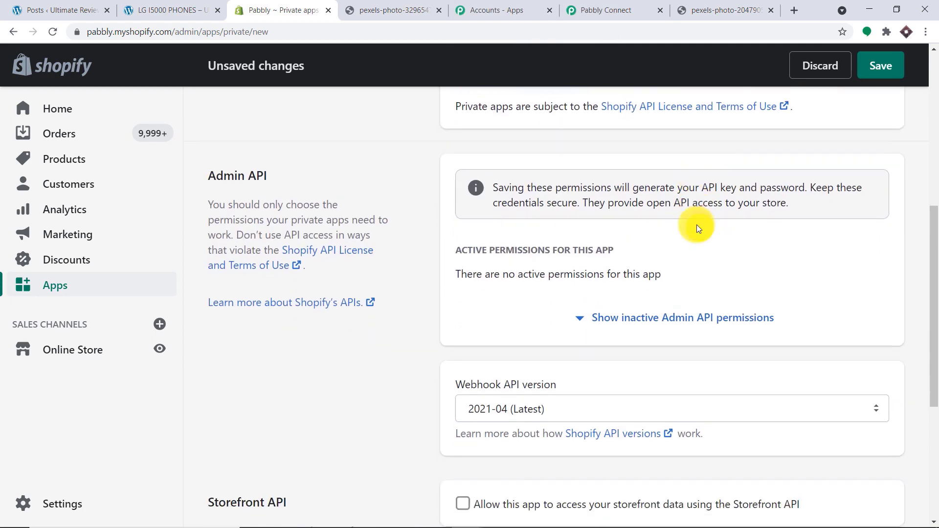
click(665, 319)
scroll(899, 313, down, 8)
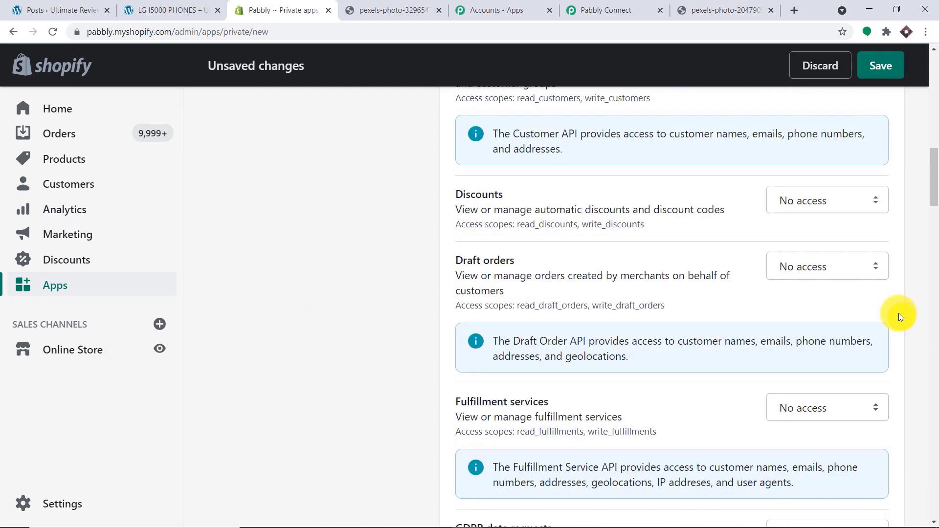
scroll(899, 313, down, 8)
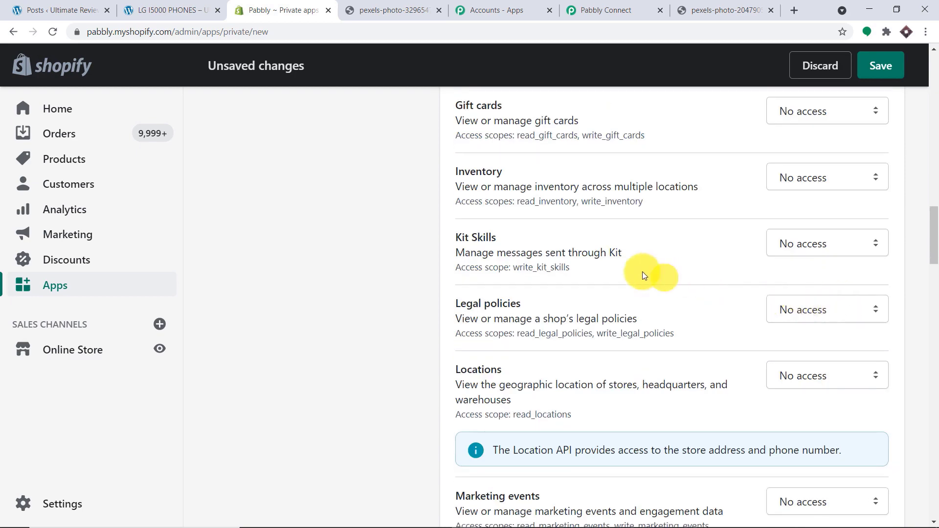
scroll(608, 272, down, 10)
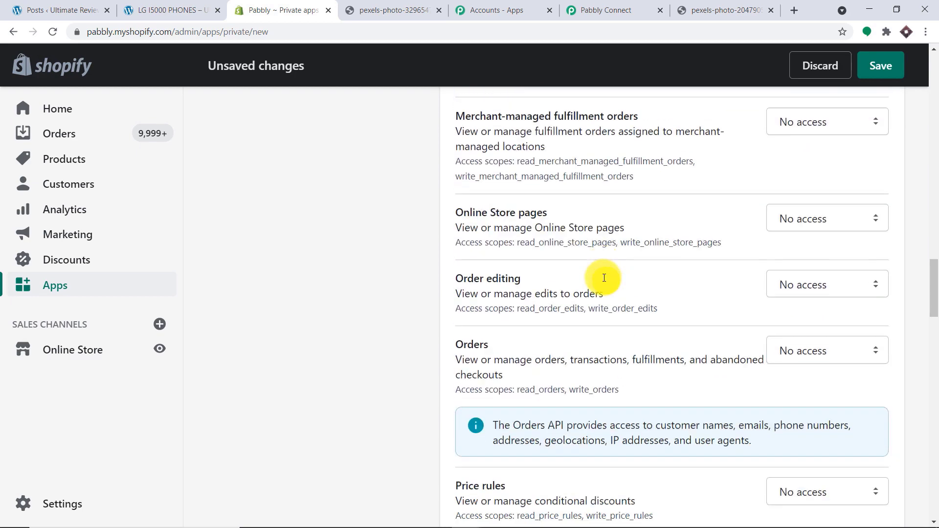
scroll(604, 277, down, 6)
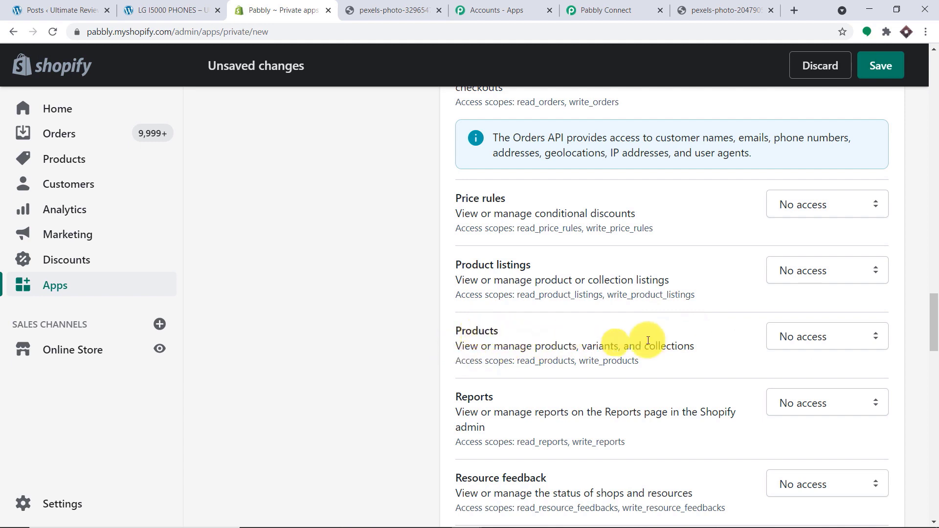
click(791, 340)
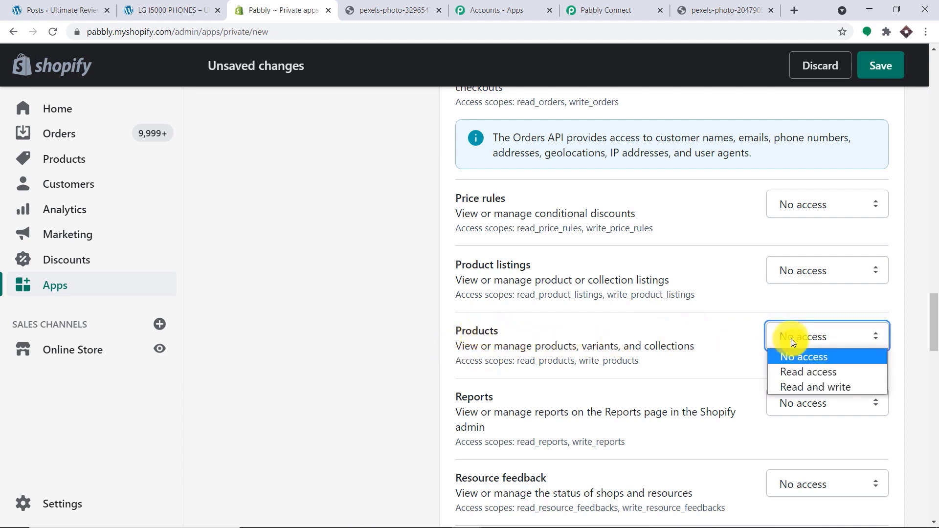
click(798, 390)
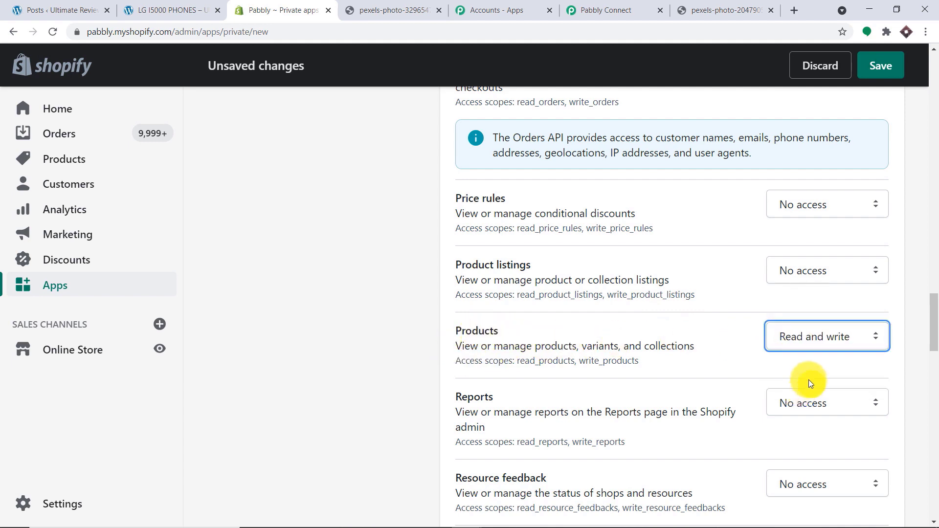
drag(934, 324, 935, 93)
- Save and create the private app, then reveal and copy its API password
click(881, 67)
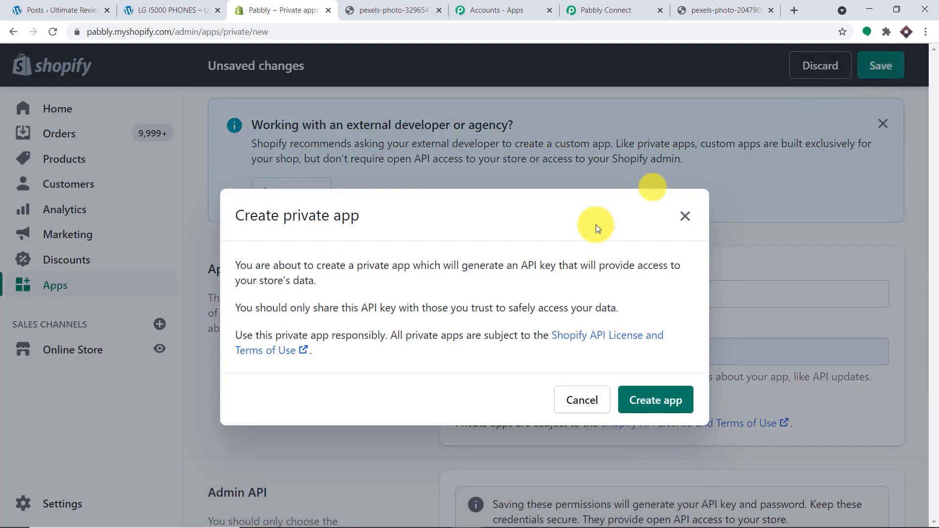
click(658, 401)
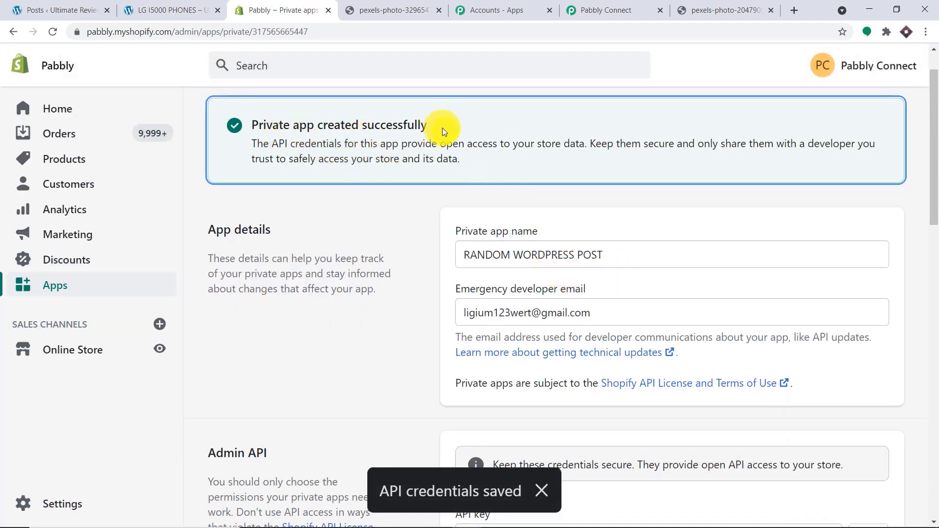
scroll(559, 206, down, 6)
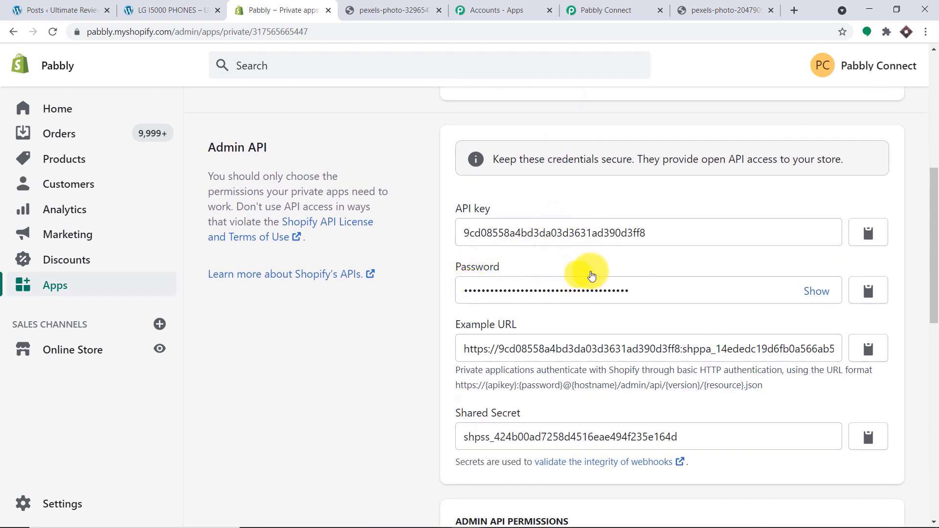
click(810, 292)
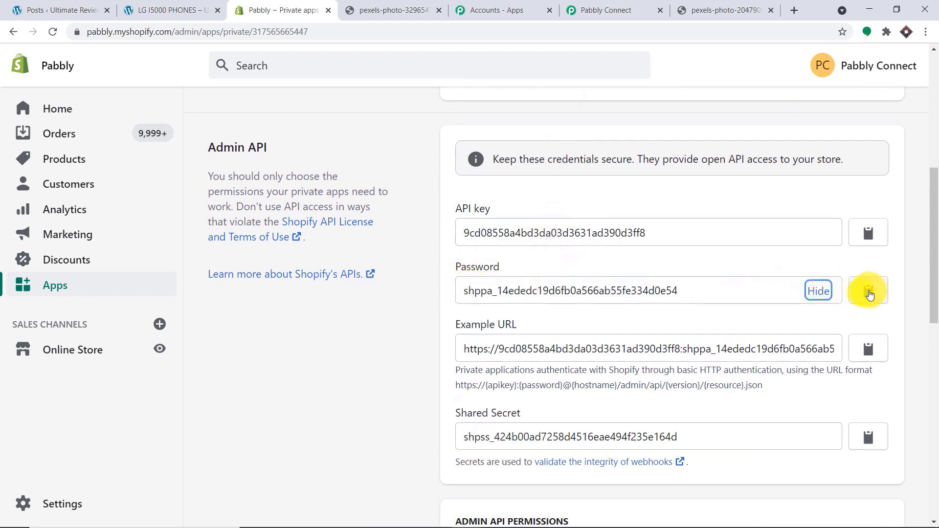
click(874, 292)
- Paste the API password into Private App Password and save the Shopify connection
click(609, 10)
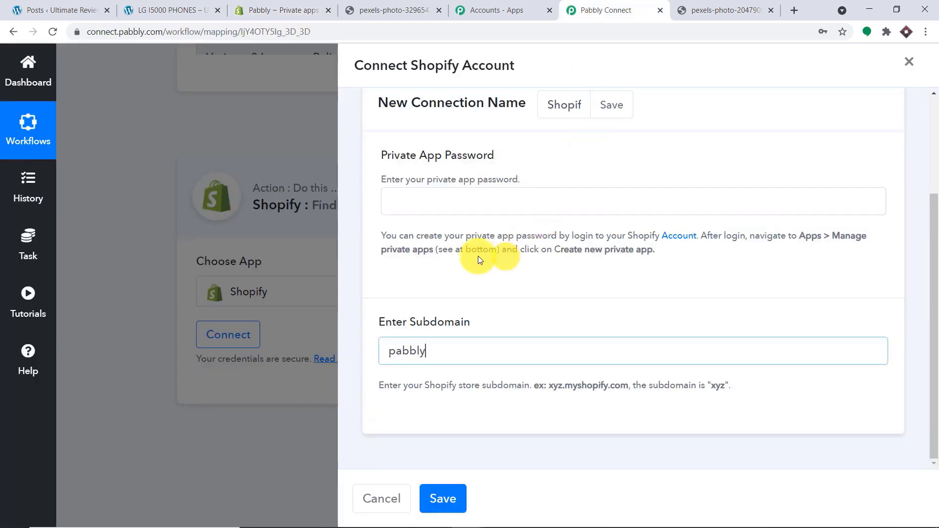
click(418, 204)
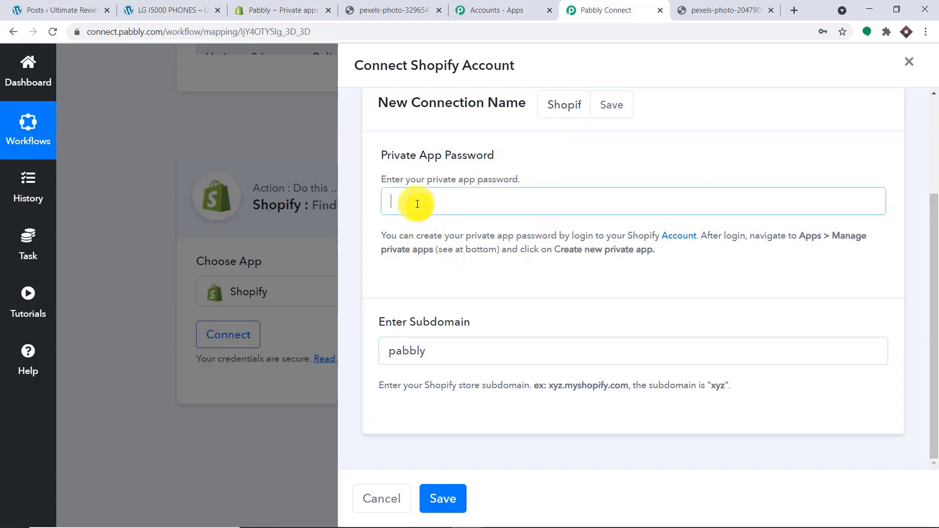
key(ctrl+v)
click(444, 497)
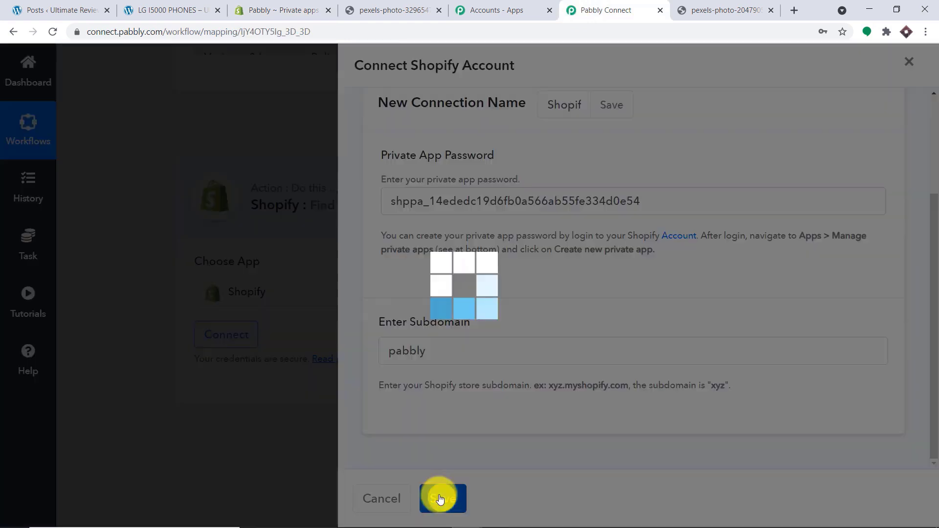
scroll(404, 293, down, 2)
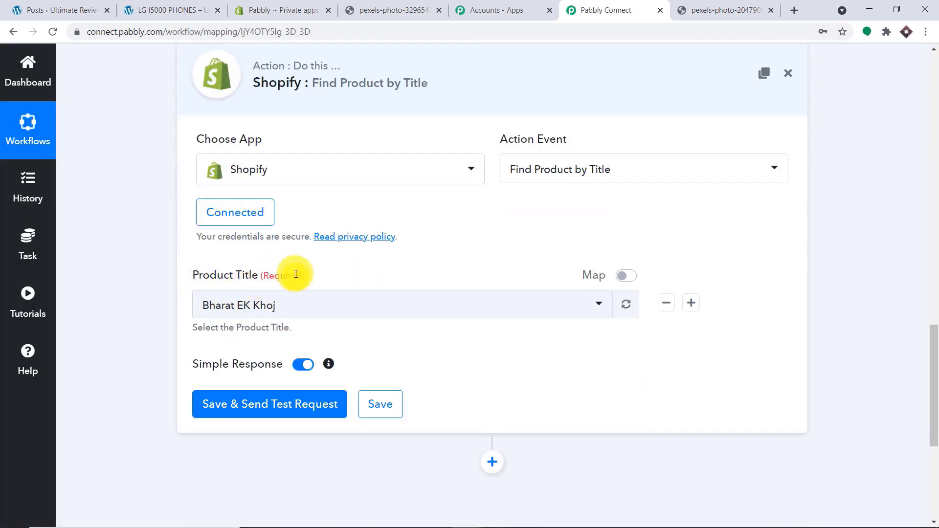
- Review the trigger's Variants 0 Id and Variants 0 Product Id values
scroll(329, 273, up, 10)
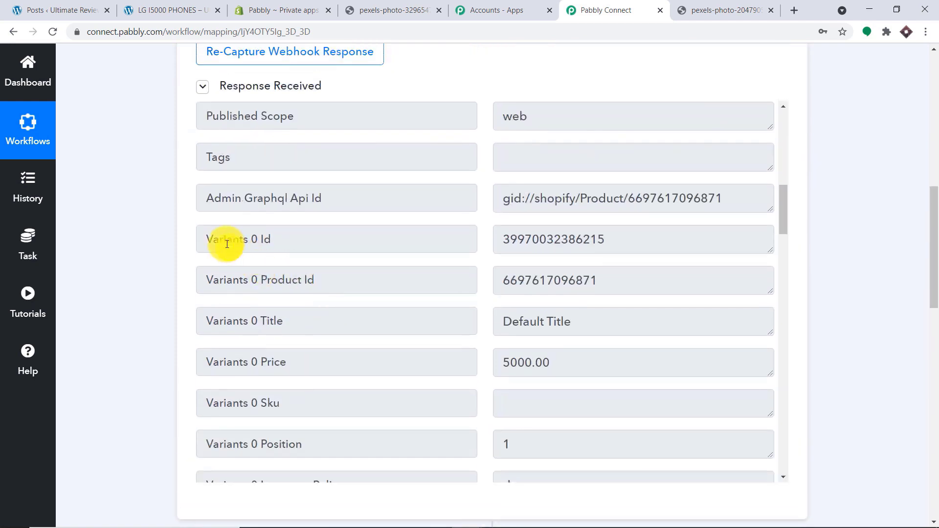
drag(606, 240, 510, 239)
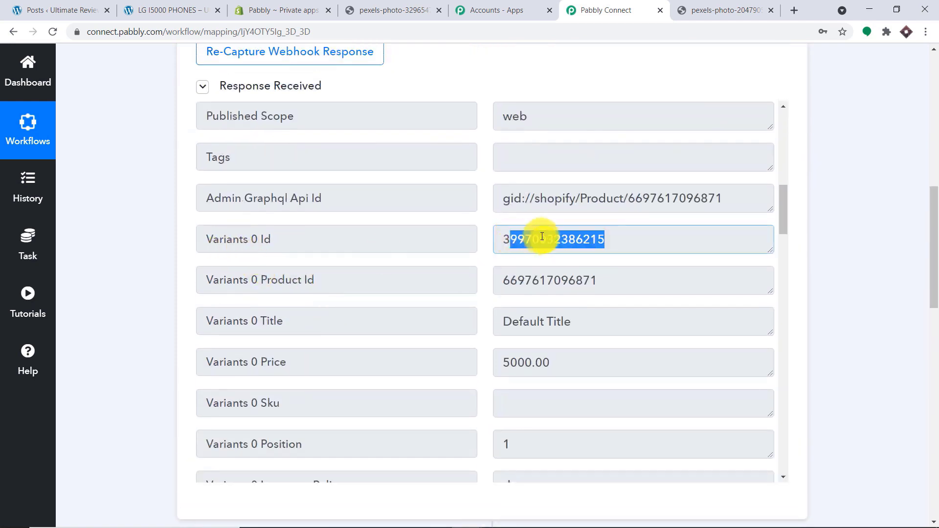
drag(599, 278, 502, 279)
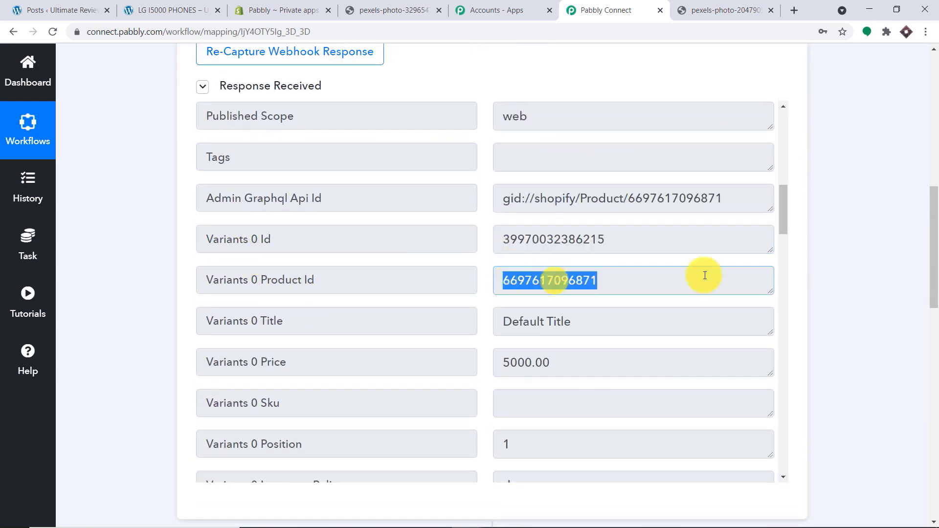
drag(931, 291, 929, 434)
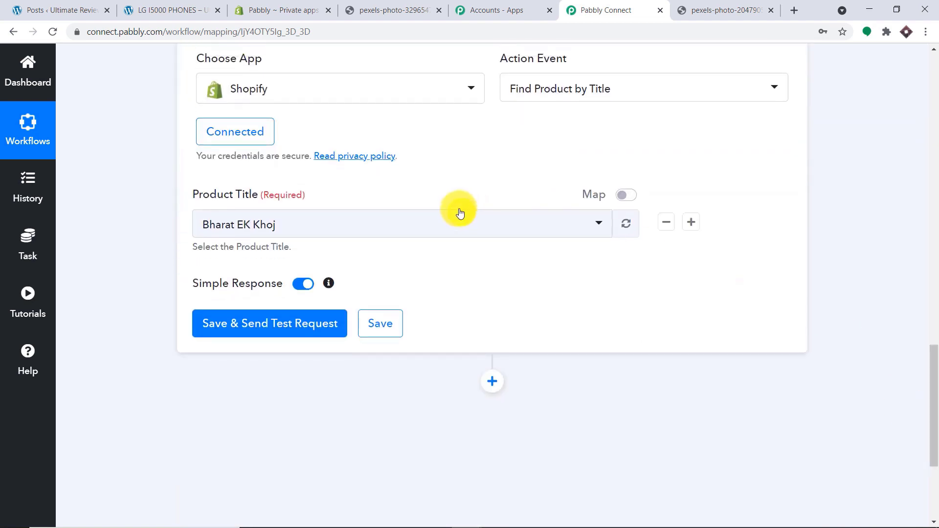
- Switch Product Title to Map and replace its old value with Variants 0 Product Id
click(629, 198)
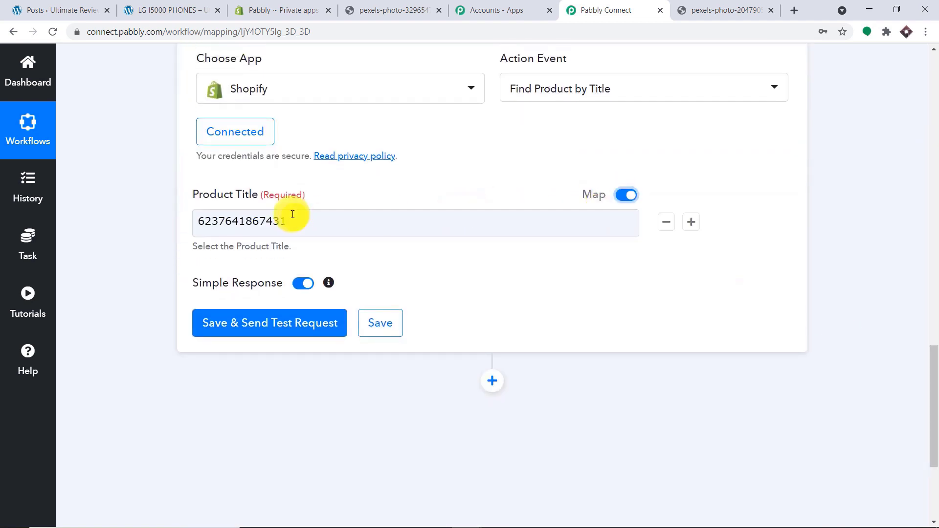
drag(293, 221, 72, 217)
key(BackSpace)
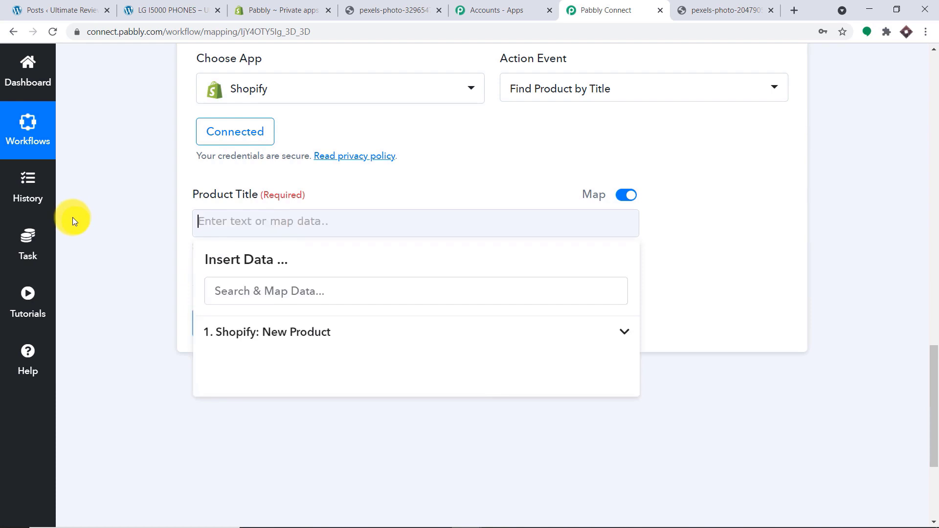
click(226, 341)
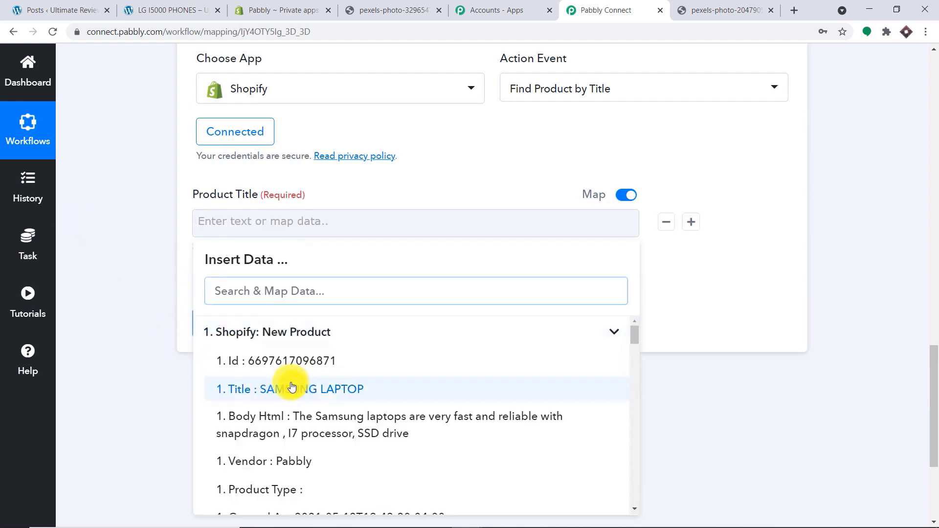
scroll(293, 387, down, 1)
scroll(297, 405, down, 6)
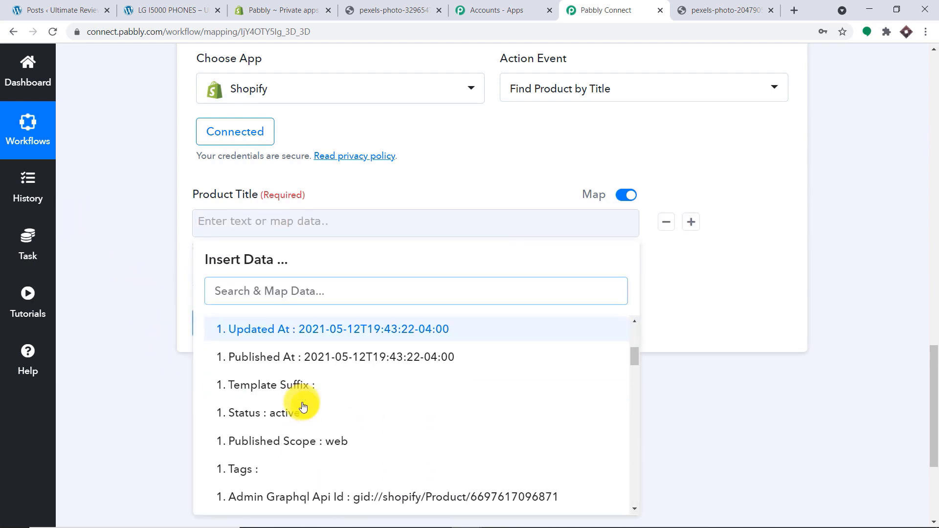
click(314, 436)
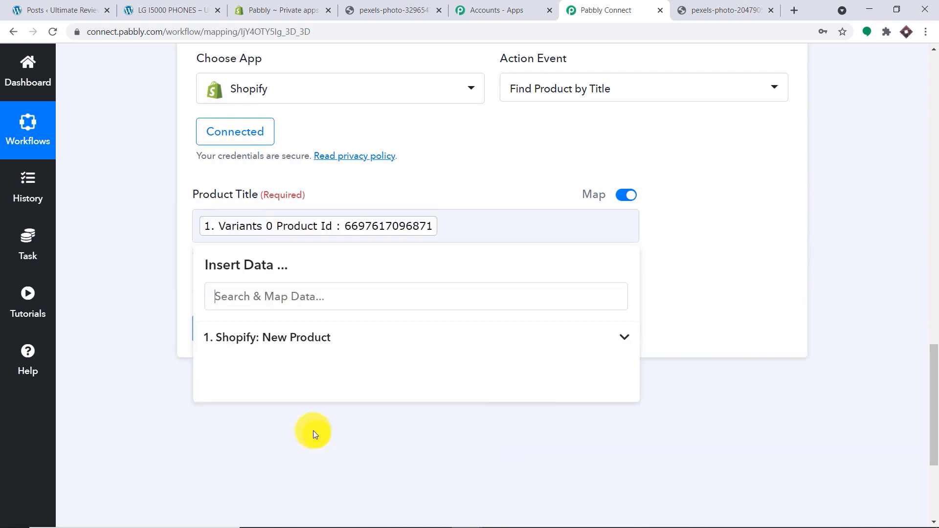
click(734, 141)
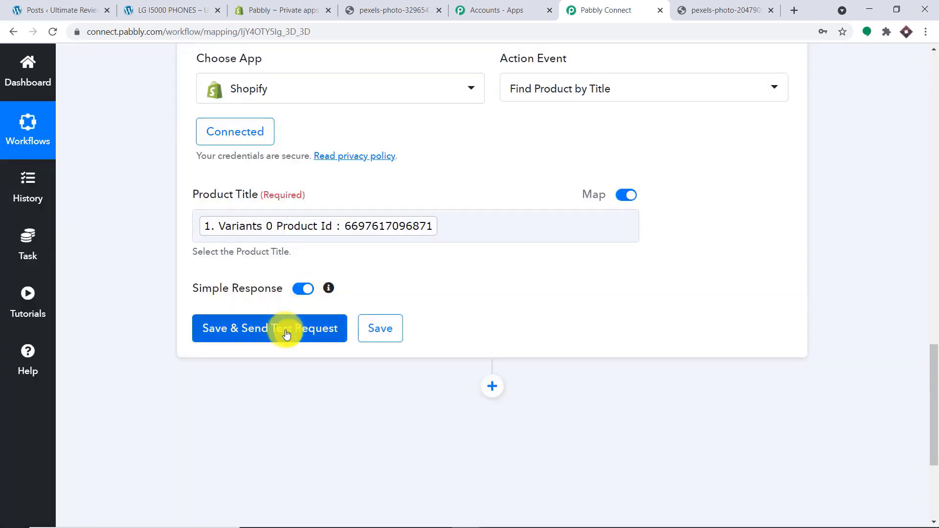
- Send a test request and review the returned SAMSUNG LAPTOP product data
click(286, 334)
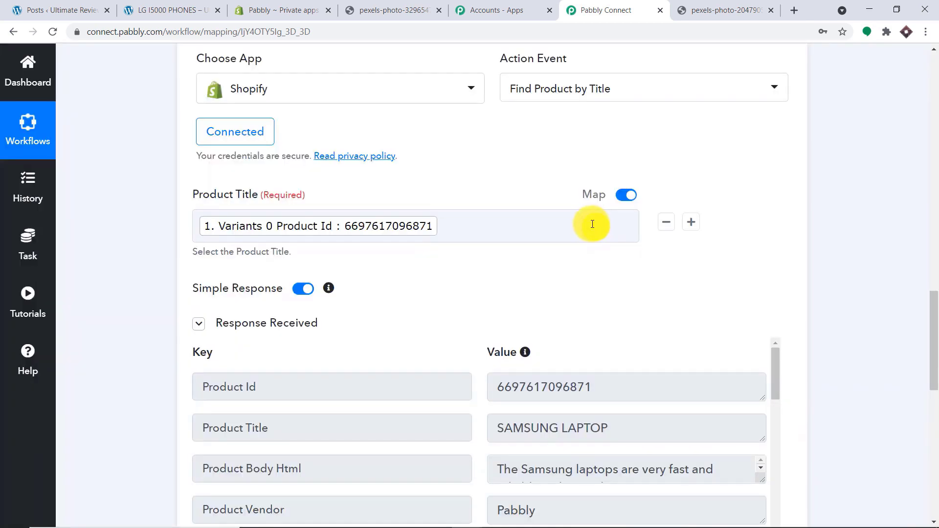
scroll(611, 301, down, 1)
scroll(618, 319, down, 1)
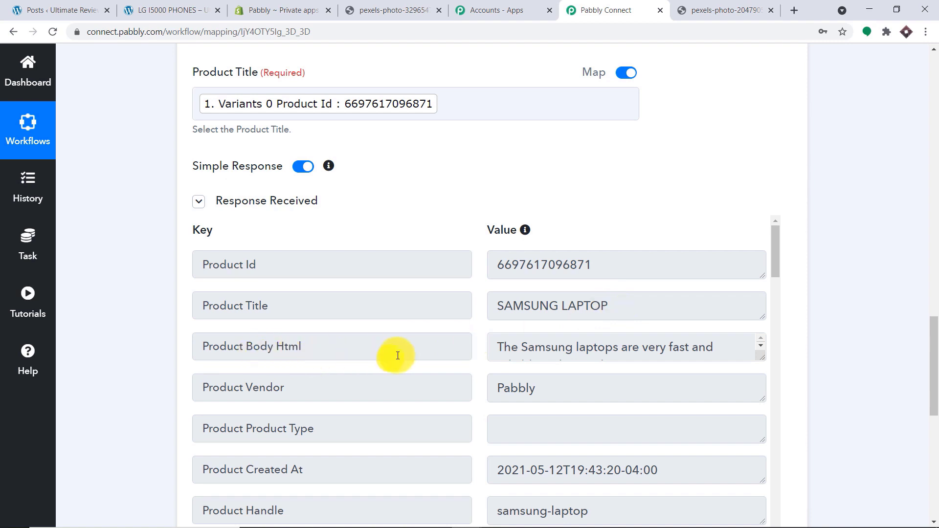
drag(759, 357, 757, 426)
drag(932, 337, 922, 388)
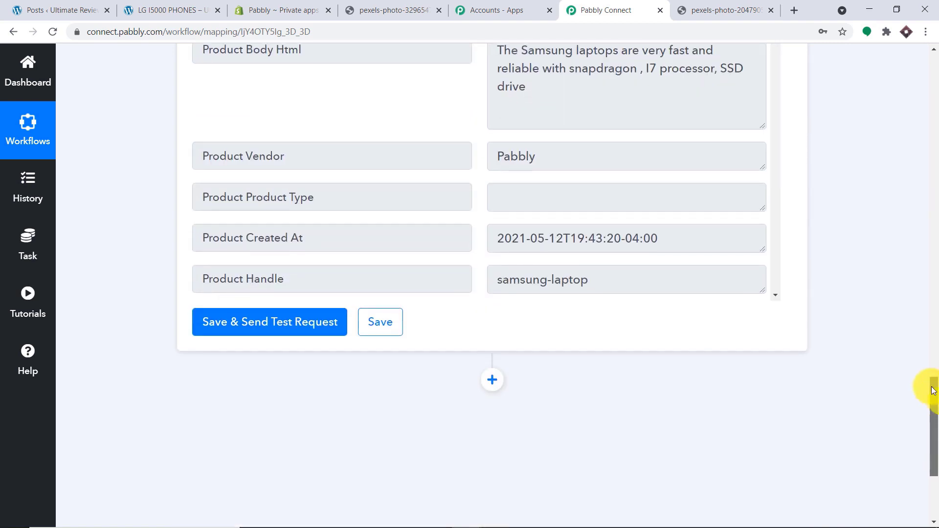
scroll(521, 161, down, 4)
scroll(523, 167, down, 15)
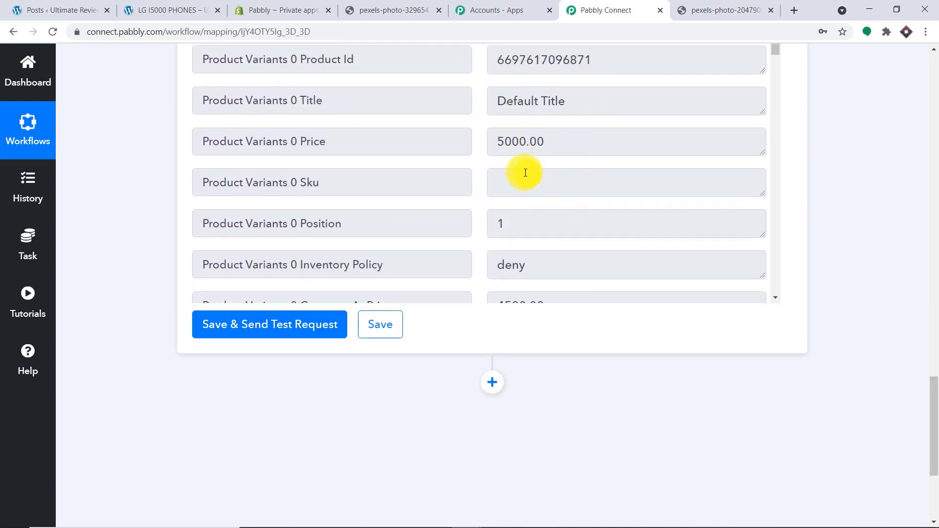
scroll(523, 169, down, 15)
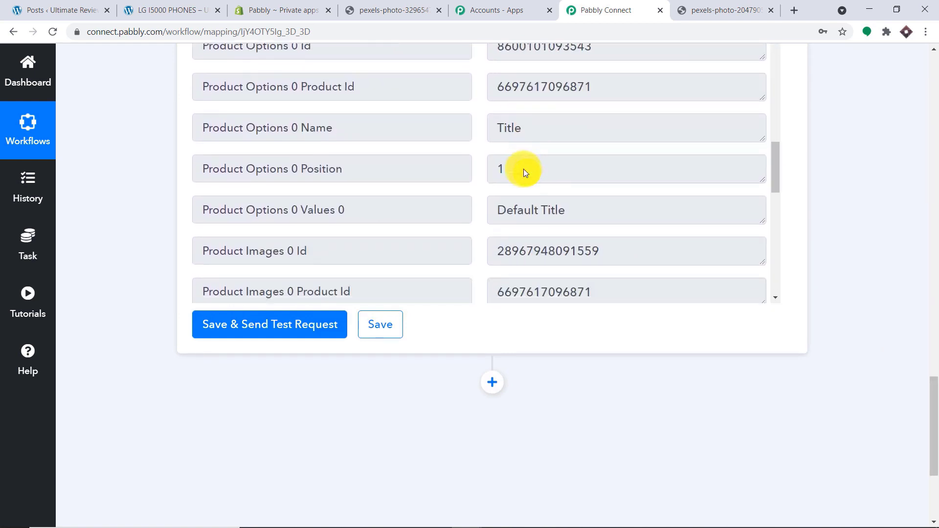
scroll(522, 175, down, 8)
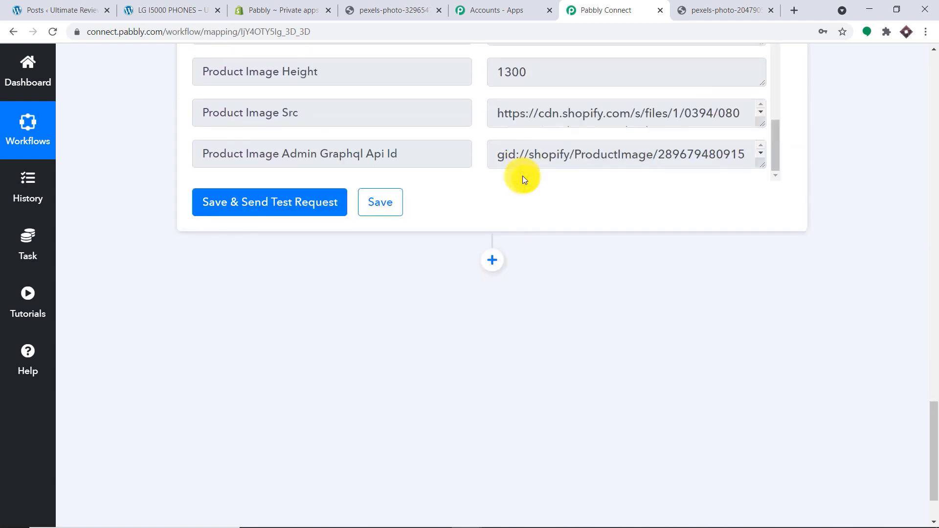
drag(936, 440, 934, 381)
scroll(624, 351, up, 5)
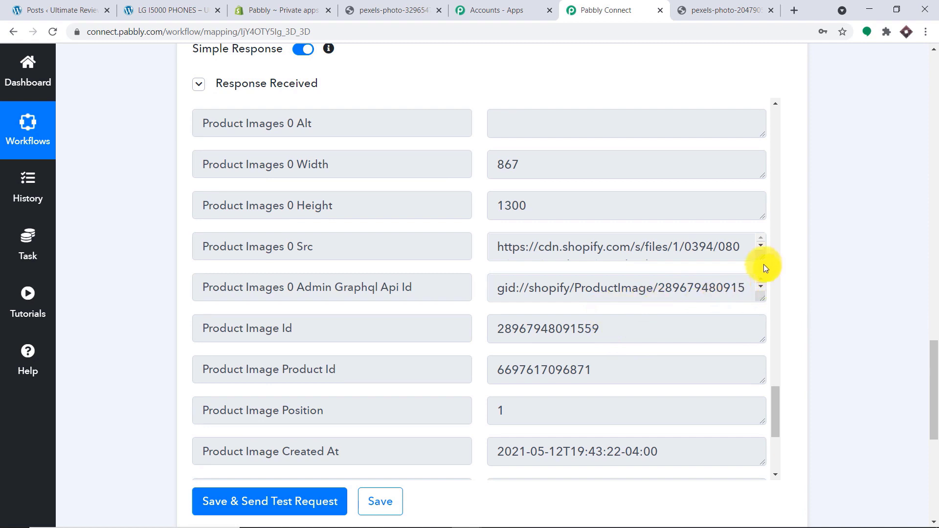
- Copy the Product Images 0 Src URL and open it in a new tab to view the laptop photo
drag(761, 257, 756, 347)
drag(629, 287, 483, 247)
right_click(548, 260)
click(559, 268)
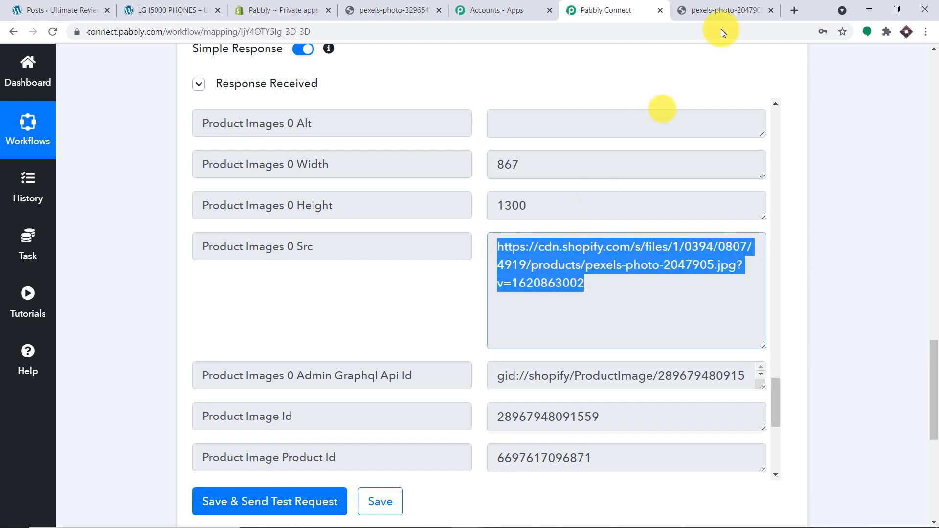
click(788, 7)
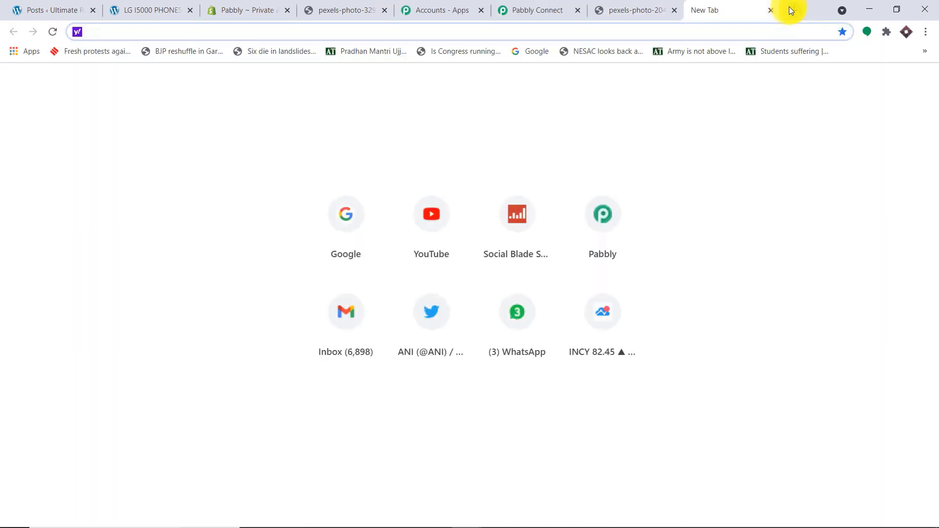
key(ctrl+v)
key(Return)
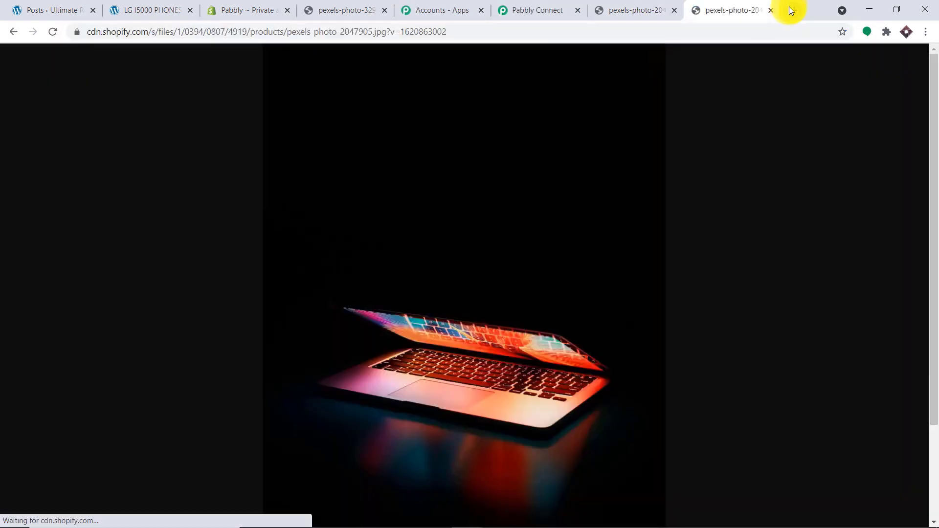
click(520, 12)
drag(933, 373, 937, 395)
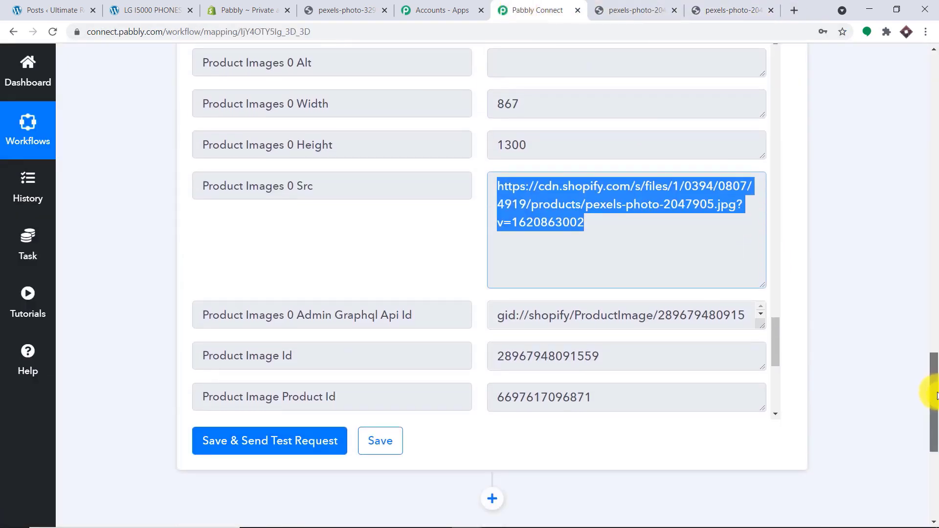
click(592, 221)
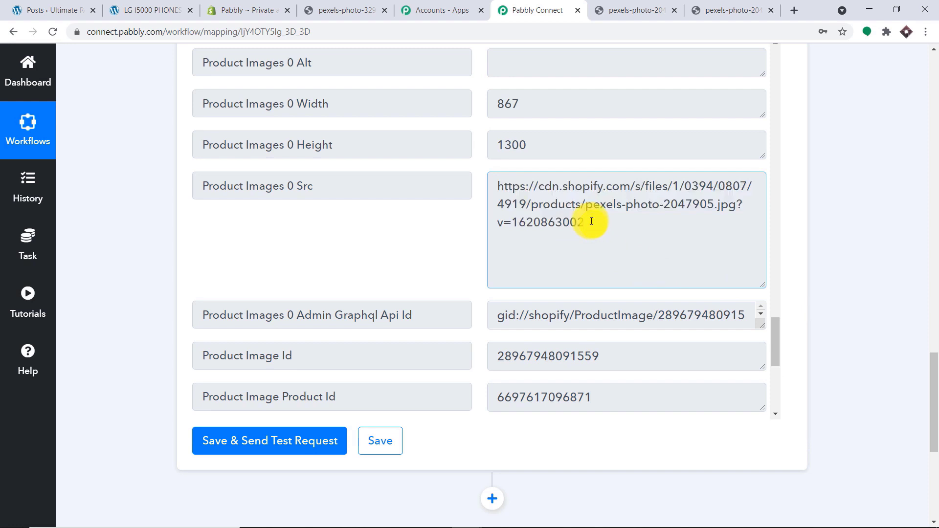
drag(592, 221, 493, 218)
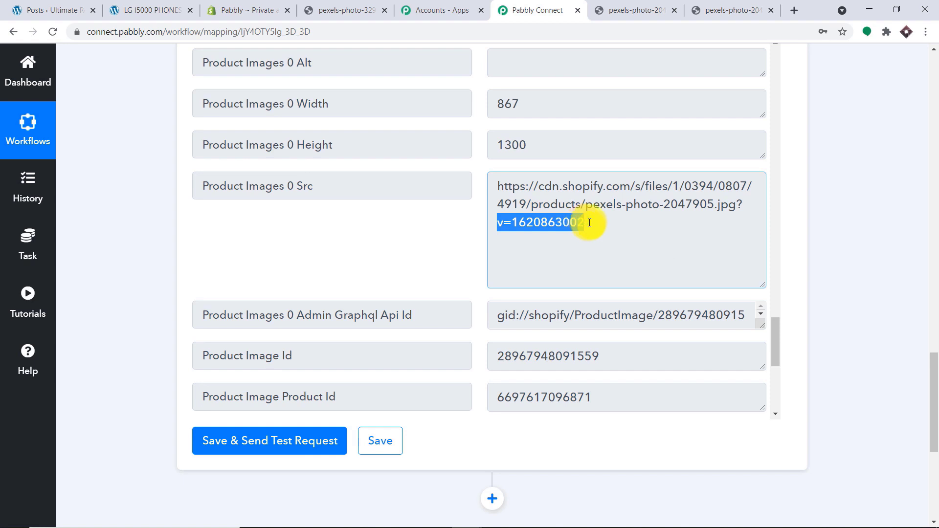
drag(735, 205, 498, 181)
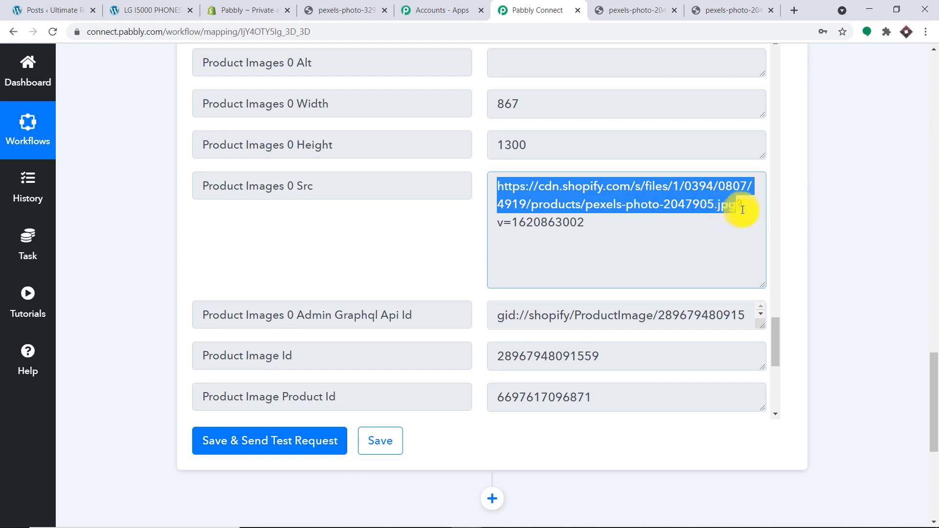
drag(585, 224, 744, 228)
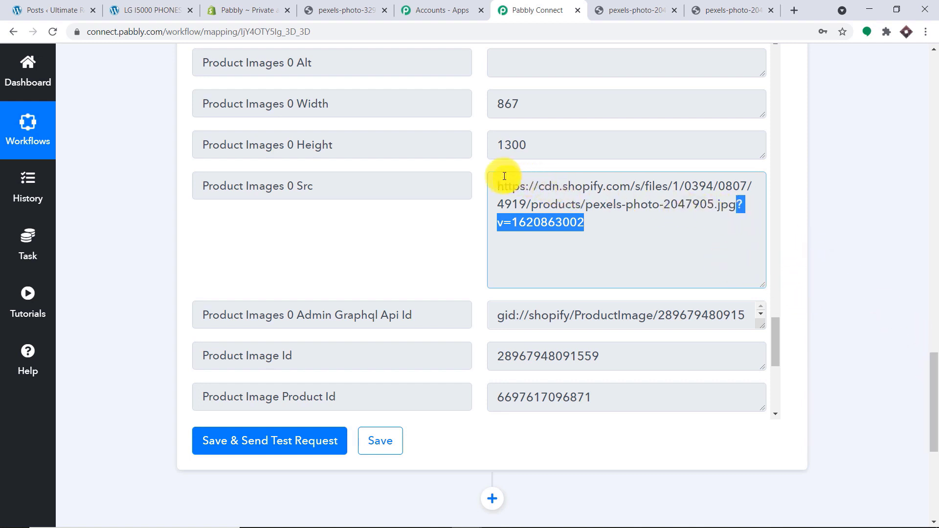
drag(499, 182, 723, 200)
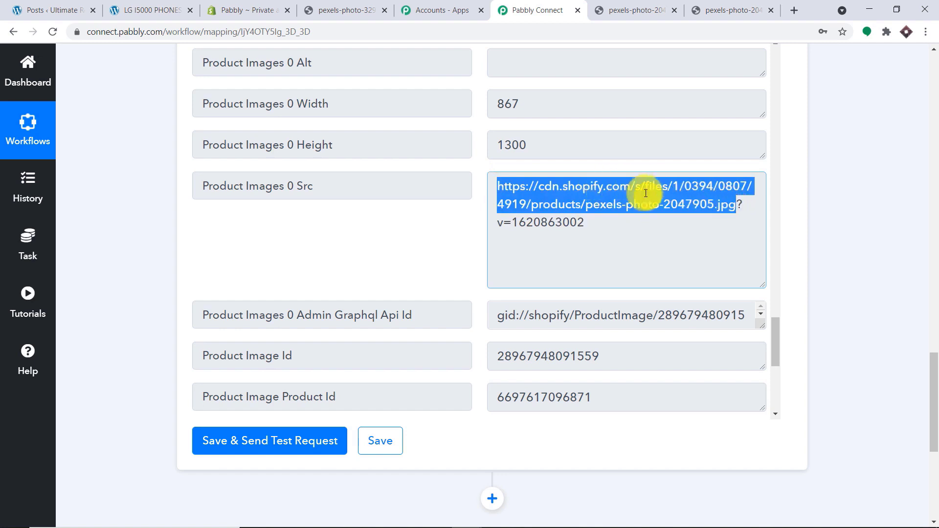
drag(933, 377, 934, 425)
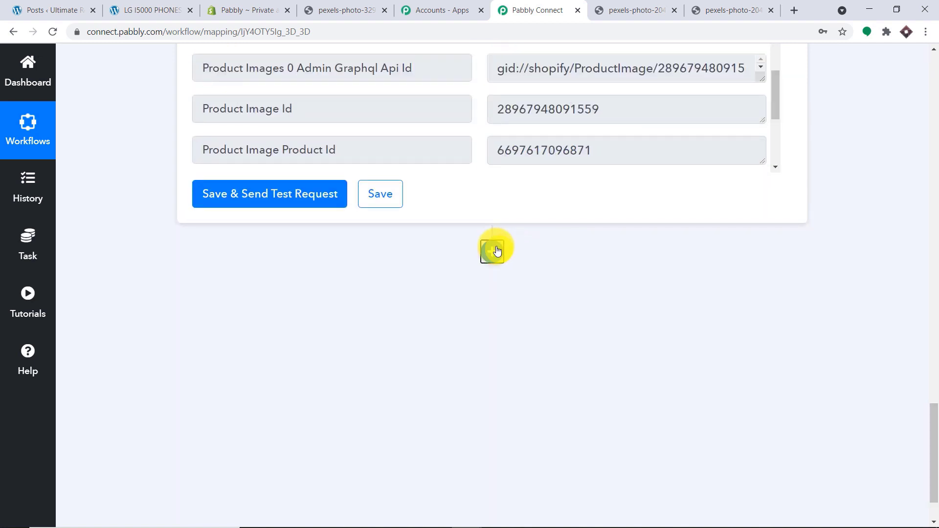
- Add a new action step and choose Text Formatter by Pabbly as its app
click(493, 251)
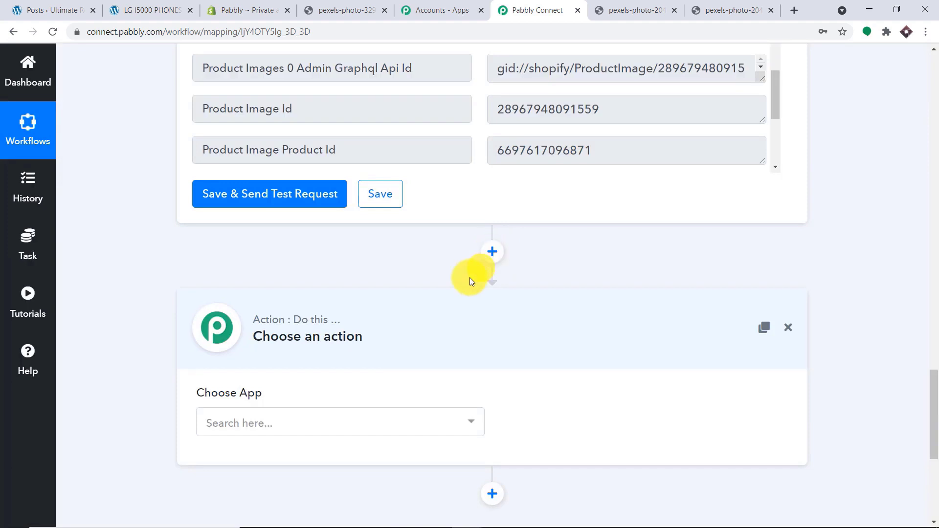
scroll(441, 313, down, 3)
click(375, 300)
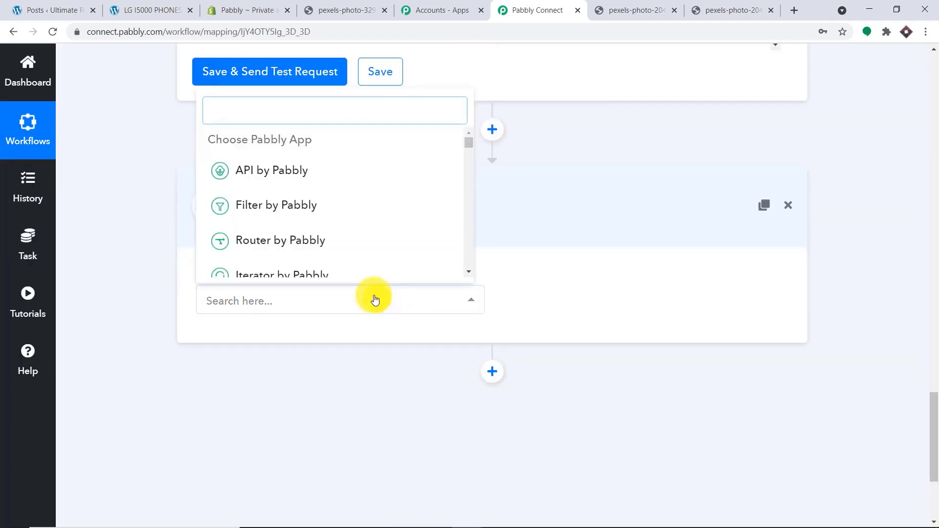
text(TXT)
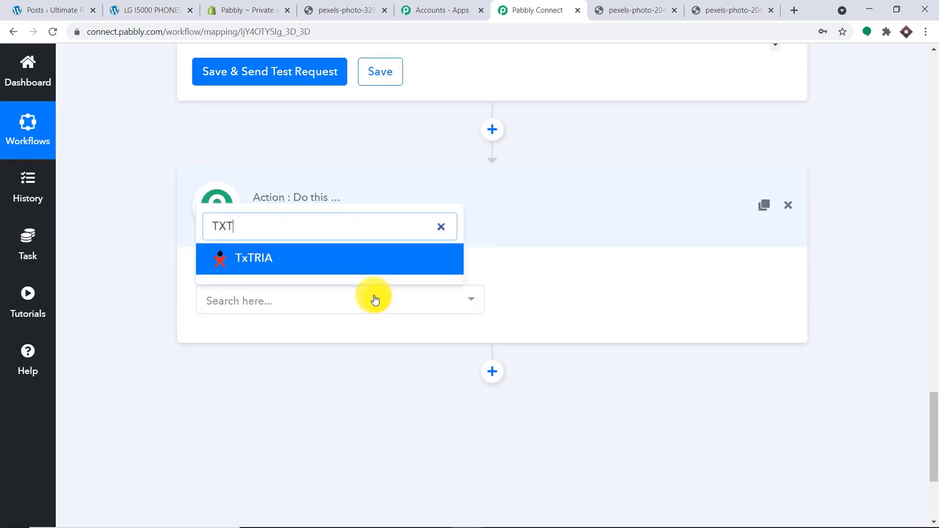
key(BackSpace)
text(EXT)
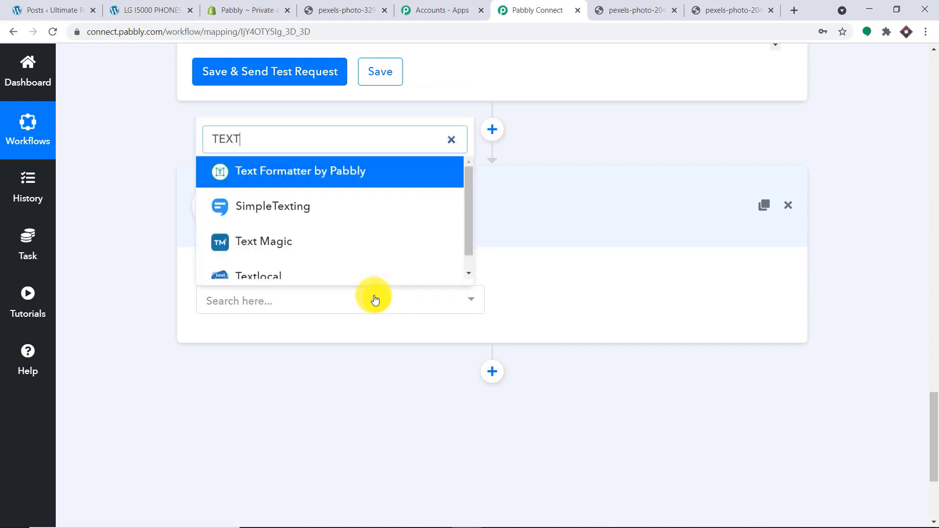
click(377, 170)
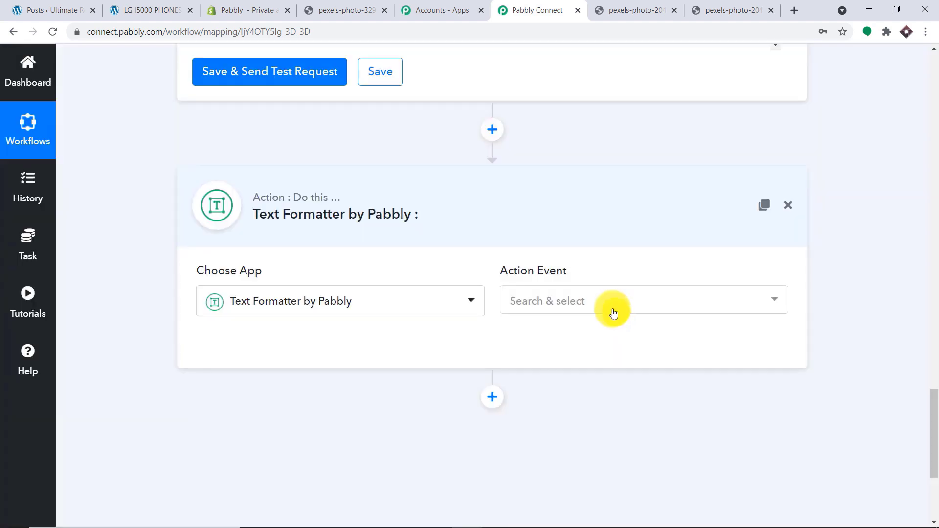
- Choose Split Text as the action event and connect the step
click(614, 314)
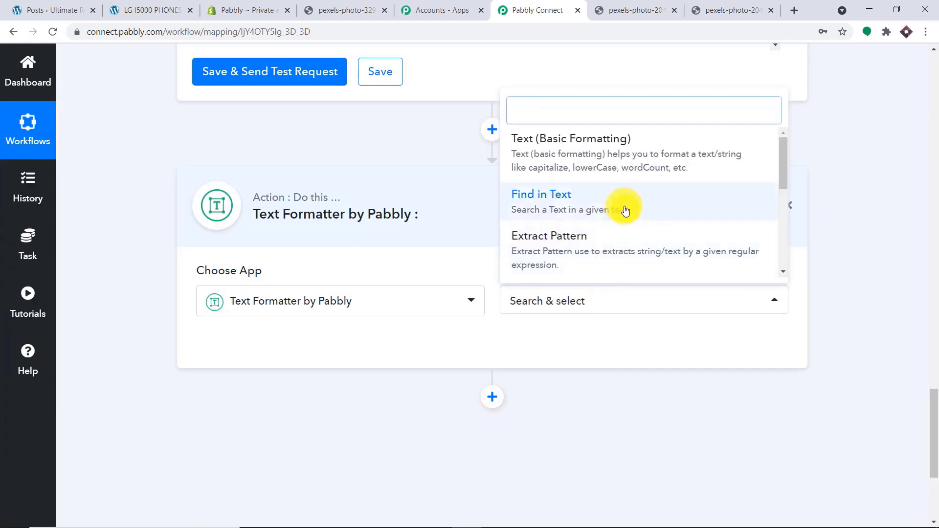
scroll(626, 213, down, 5)
scroll(628, 215, up, 3)
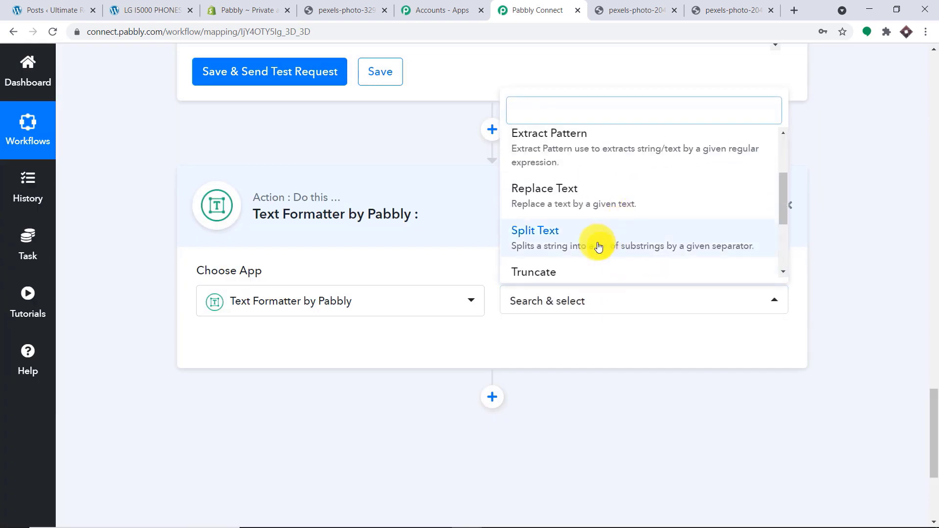
click(600, 248)
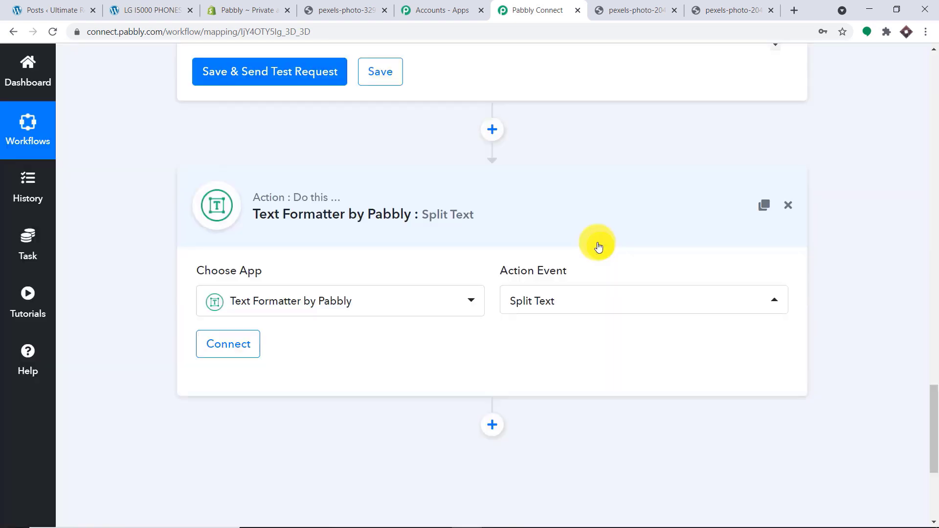
click(252, 351)
scroll(524, 263, down, 4)
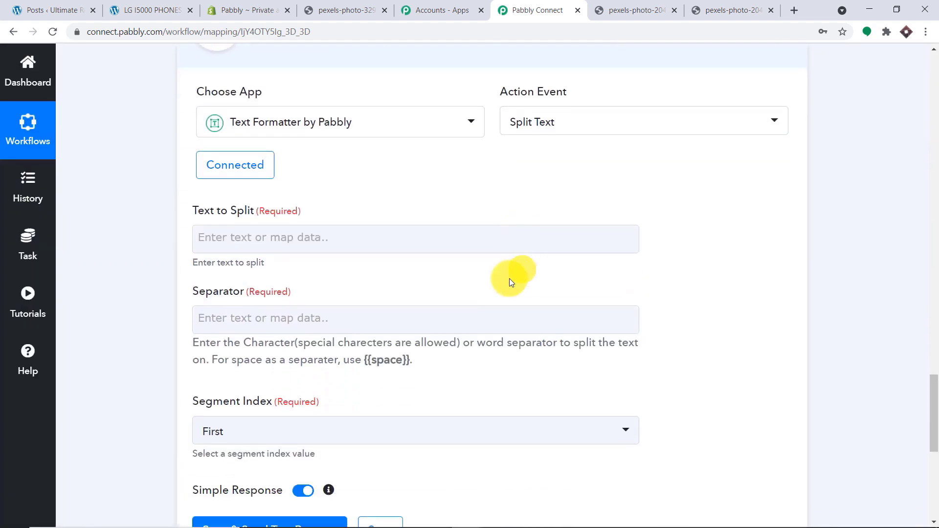
- Map '2. Product Images 0 Src' from Find Product by Title into Text to Split
click(303, 231)
click(323, 377)
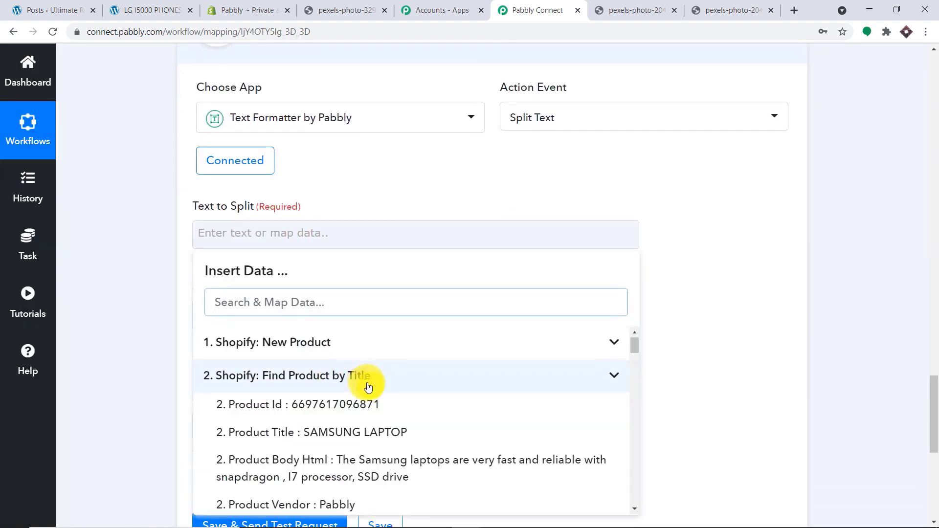
scroll(370, 389, down, 10)
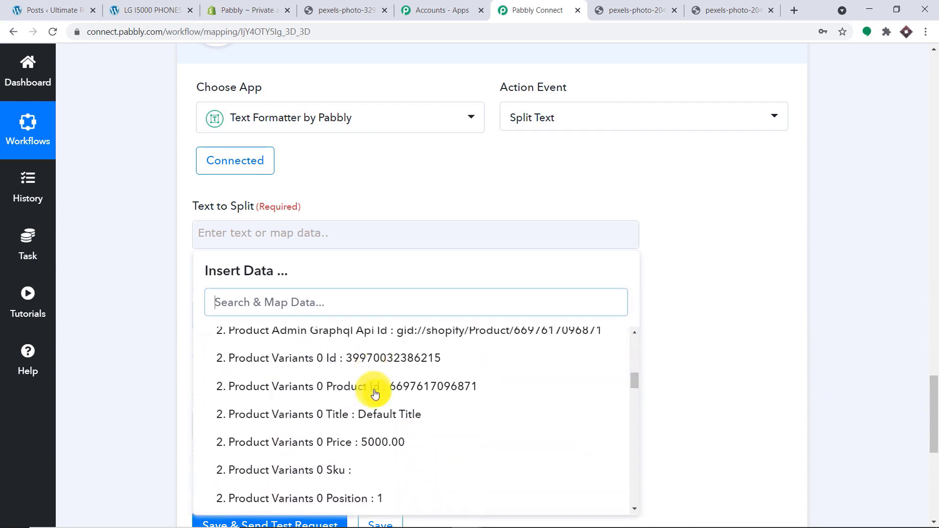
scroll(377, 396, down, 10)
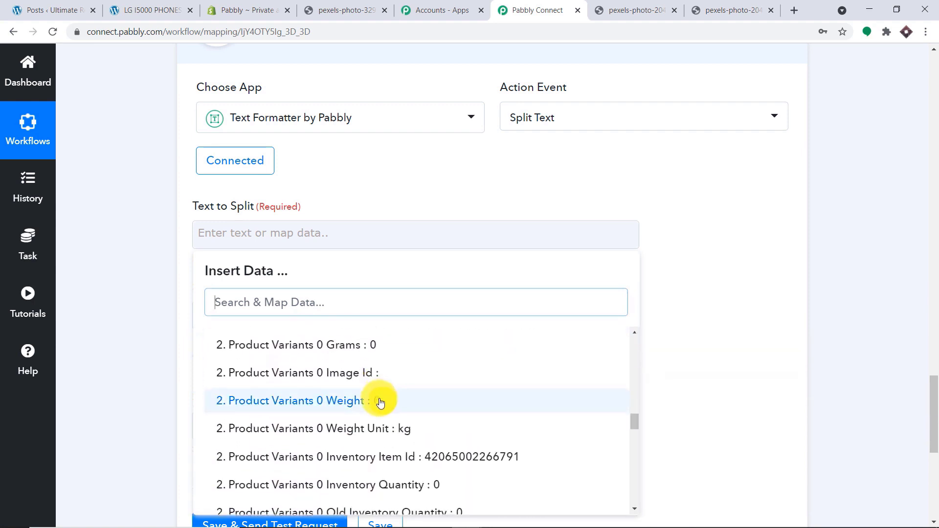
scroll(380, 402, down, 10)
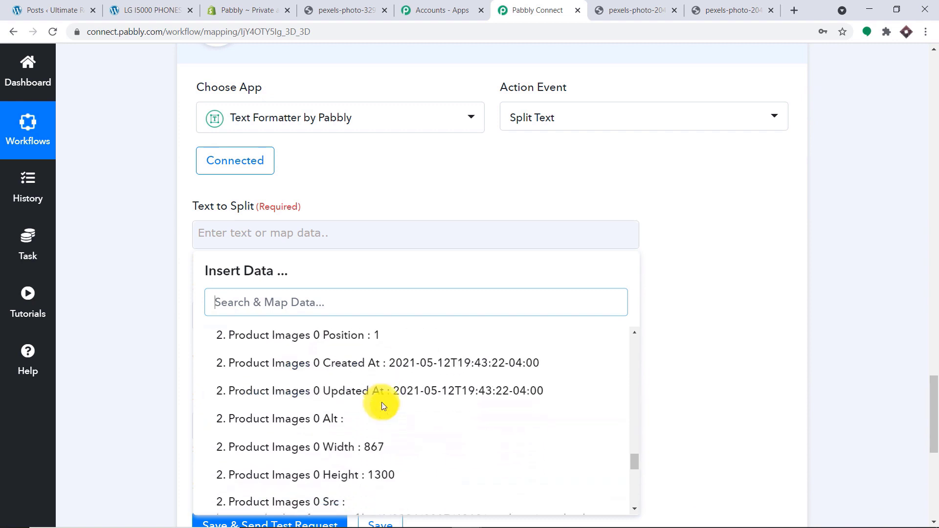
scroll(381, 407, down, 3)
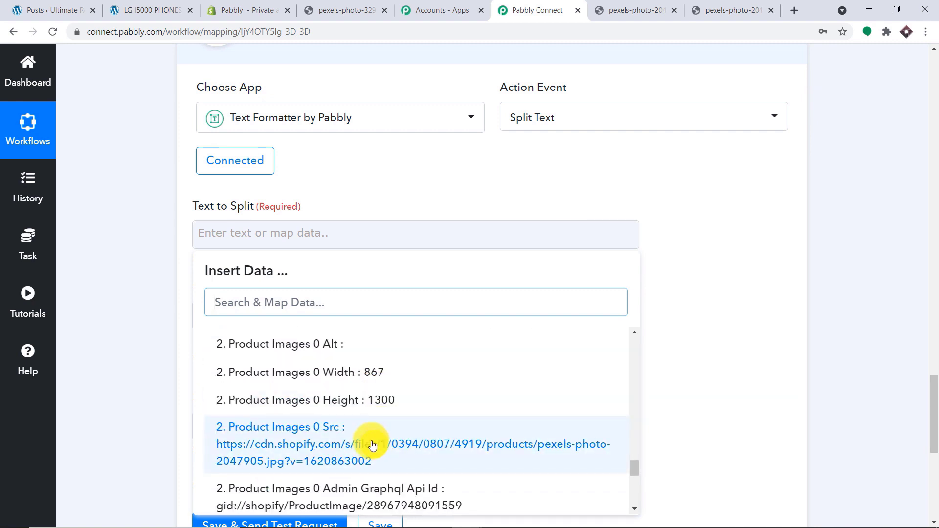
click(372, 445)
click(740, 255)
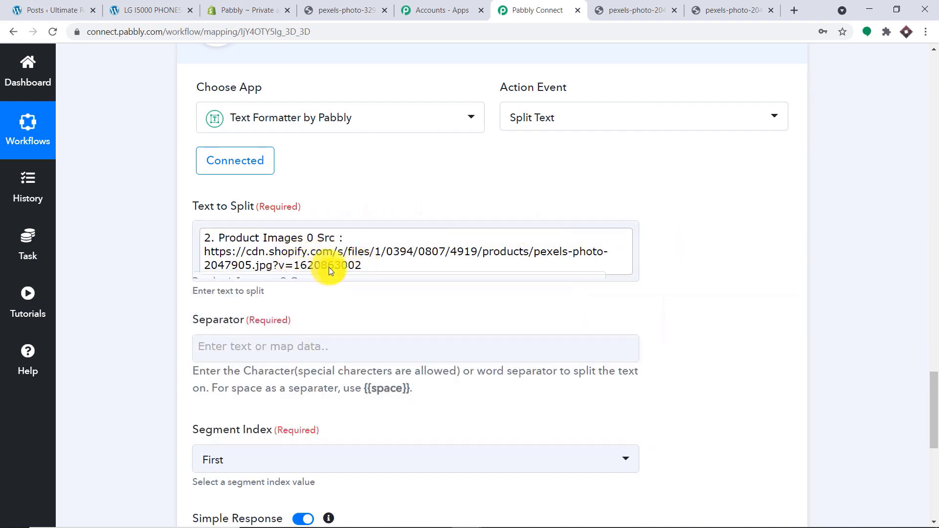
click(282, 267)
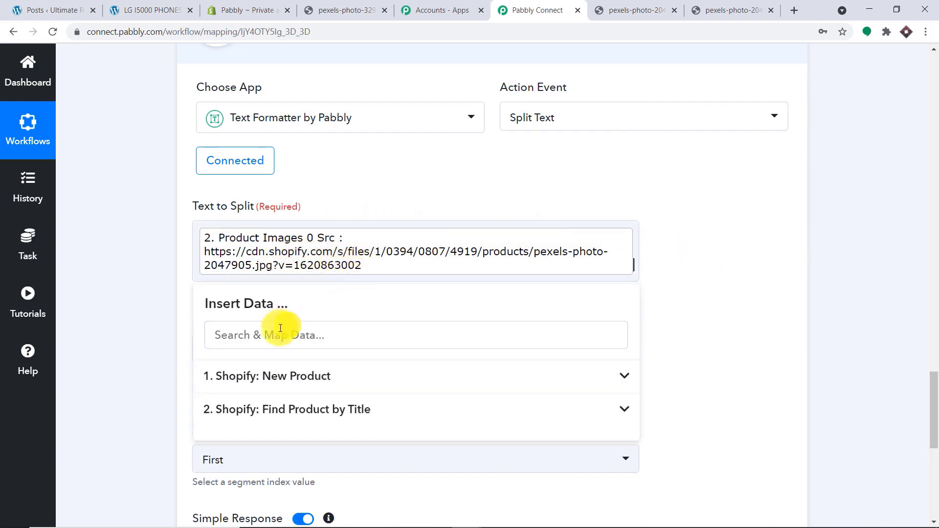
click(746, 277)
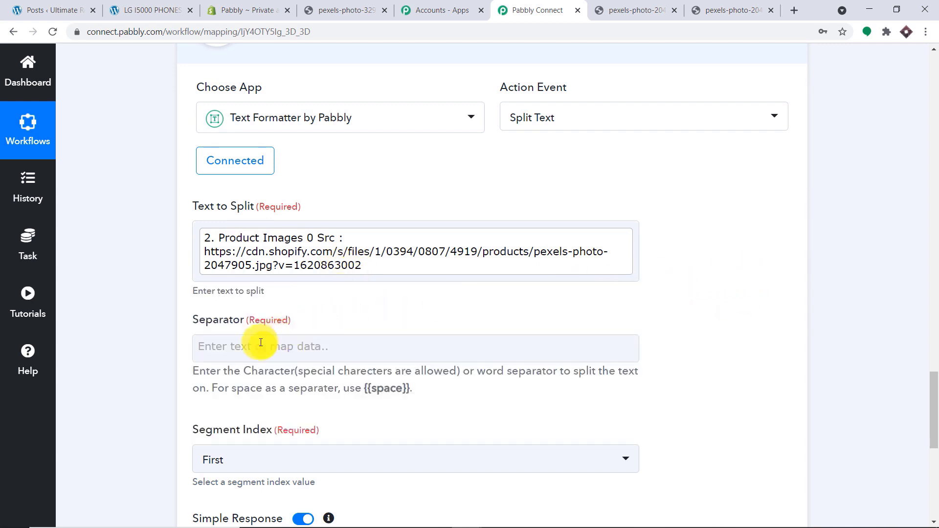
- Enter ? as the Separator, keeping Segment Index set to First
scroll(257, 342, down, 1)
click(257, 287)
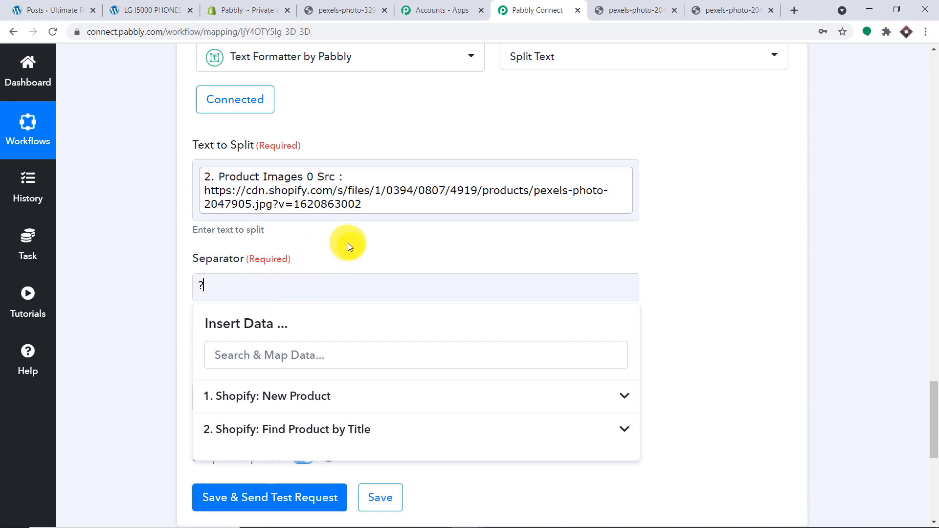
click(334, 245)
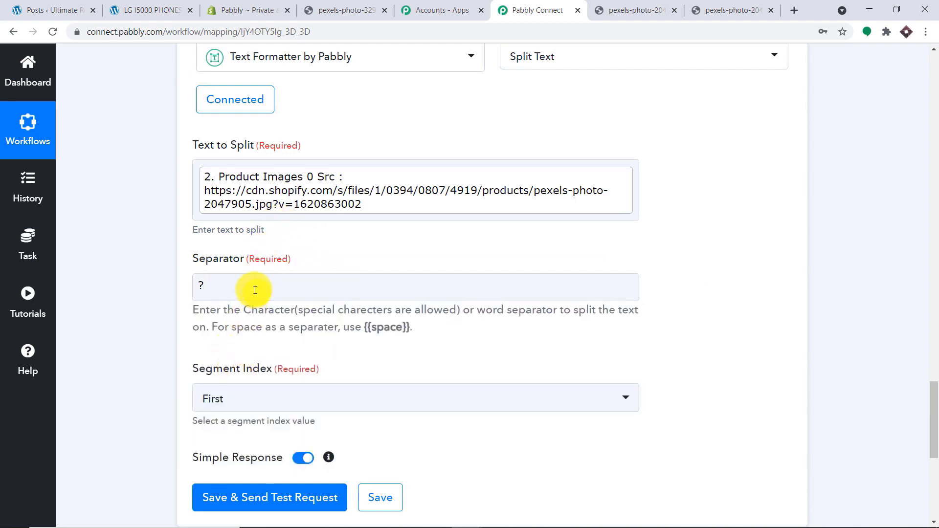
scroll(251, 289, down, 1)
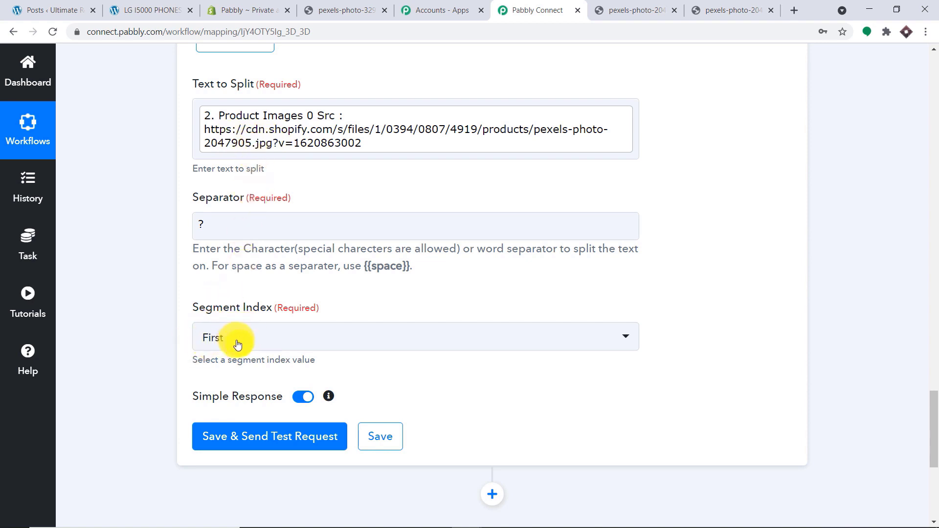
scroll(240, 340, down, 2)
- Save and test the split, confirming it returns the clean URL ending pexels-photo-2047905.jpg
click(247, 320)
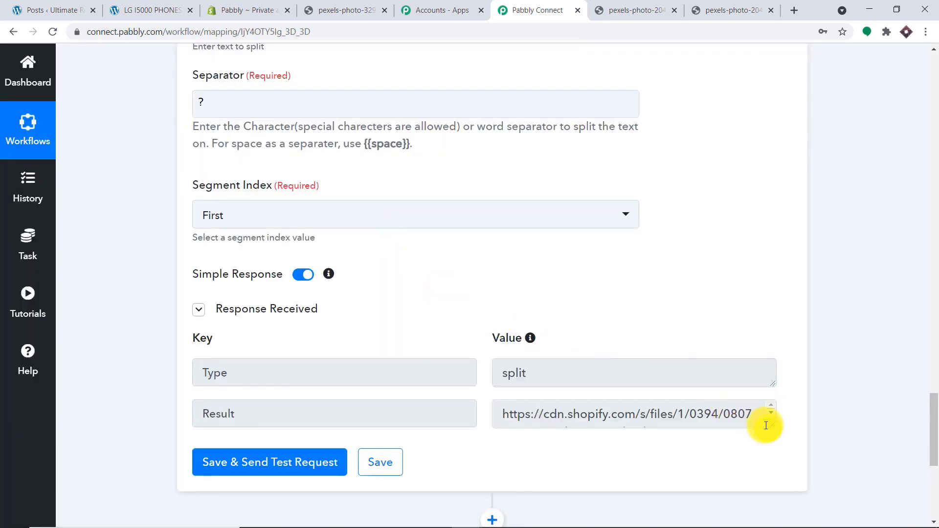
click(766, 426)
drag(775, 425, 780, 501)
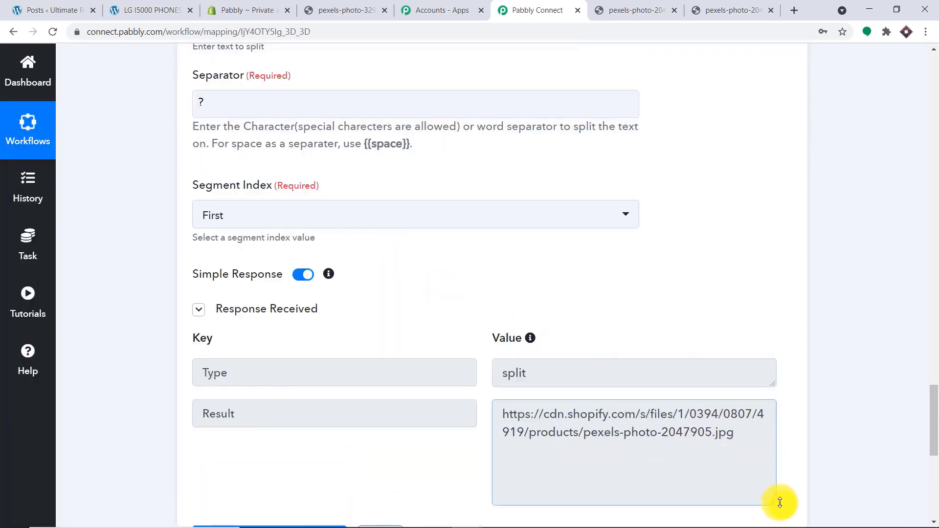
drag(758, 434, 388, 385)
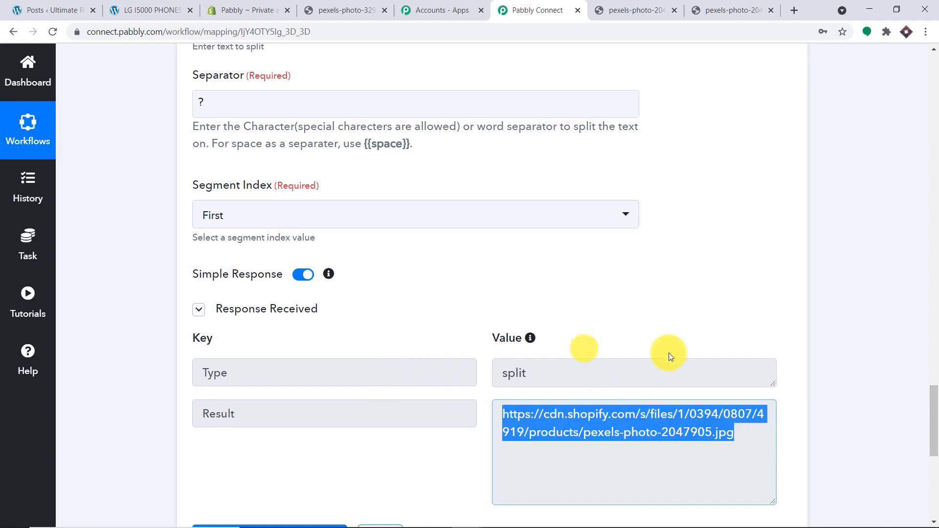
drag(935, 399, 935, 469)
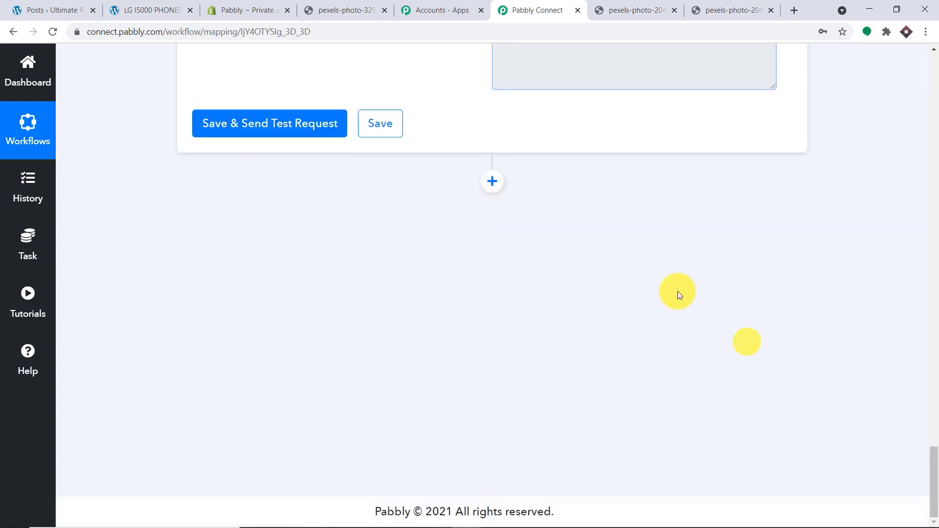
- Add a WordPress step (searched as 'WORD') with the Create a Post action, and begin connecting an account
click(493, 179)
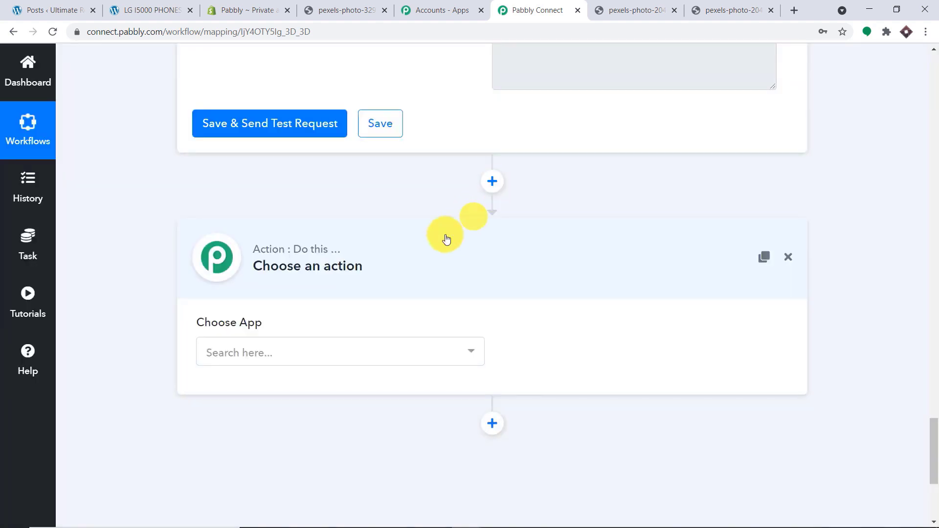
click(356, 346)
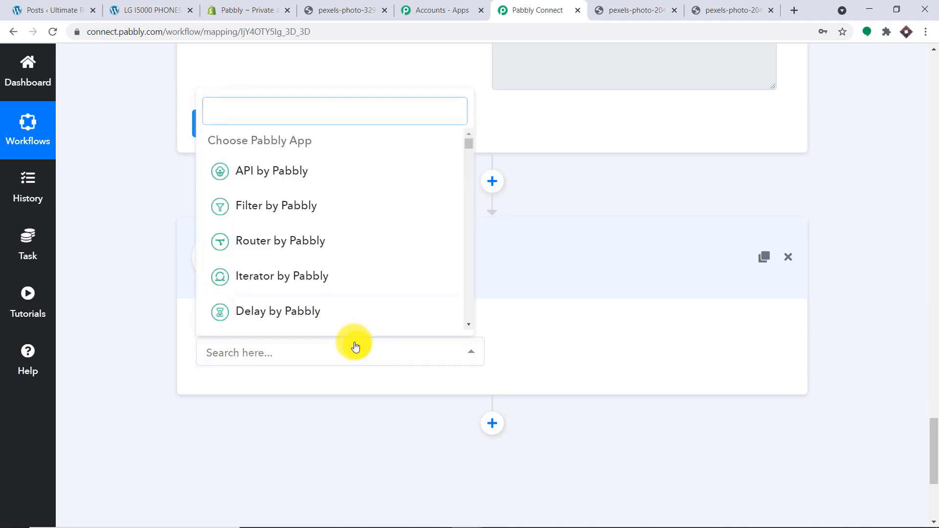
text(WORD)
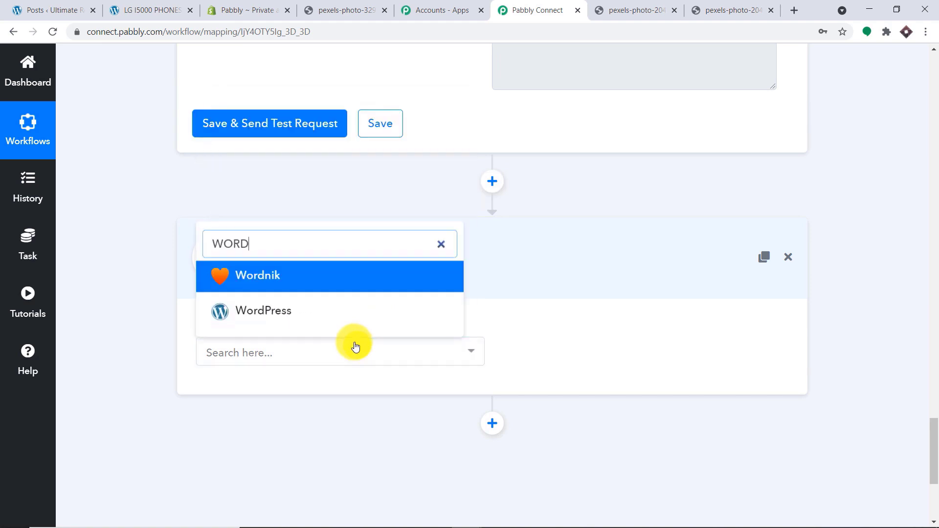
click(316, 307)
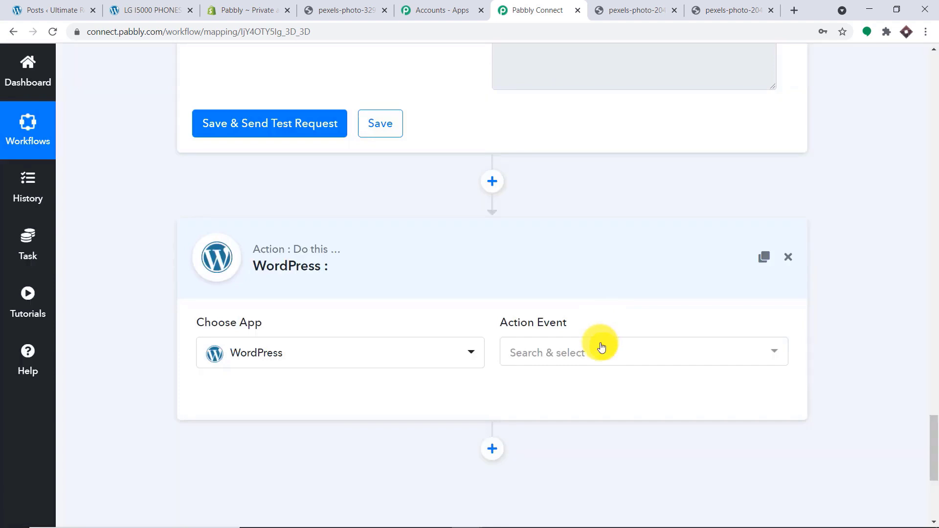
click(602, 347)
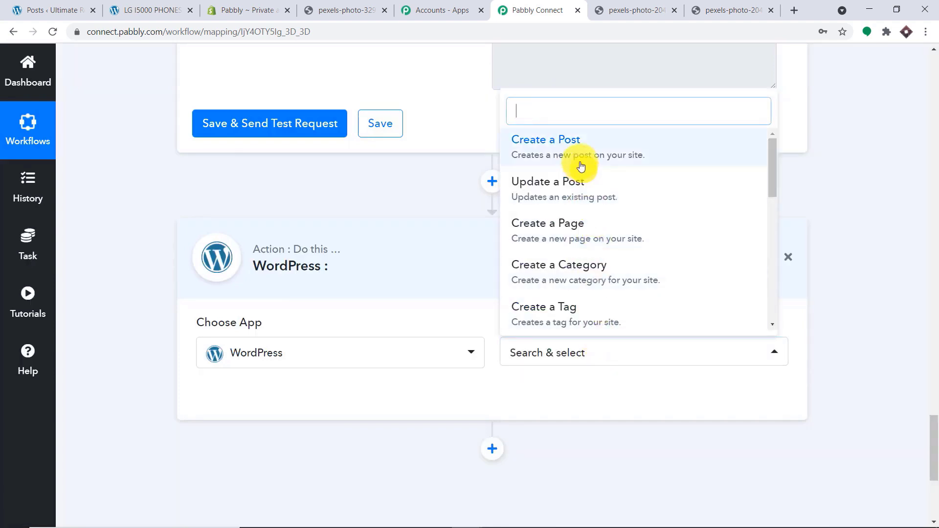
click(576, 148)
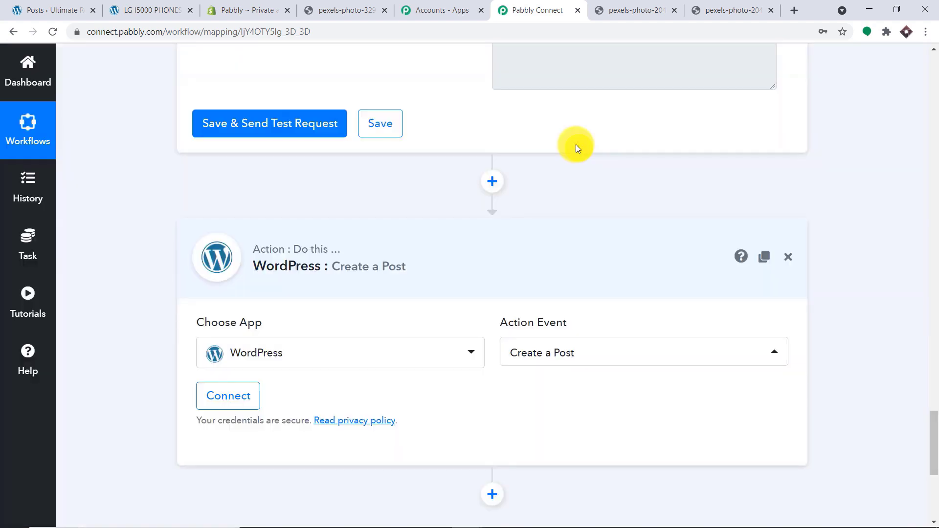
click(242, 394)
- Review the WordPress connection fields and note the required WP-API Basic-Auth plugin
scroll(445, 274, down, 3)
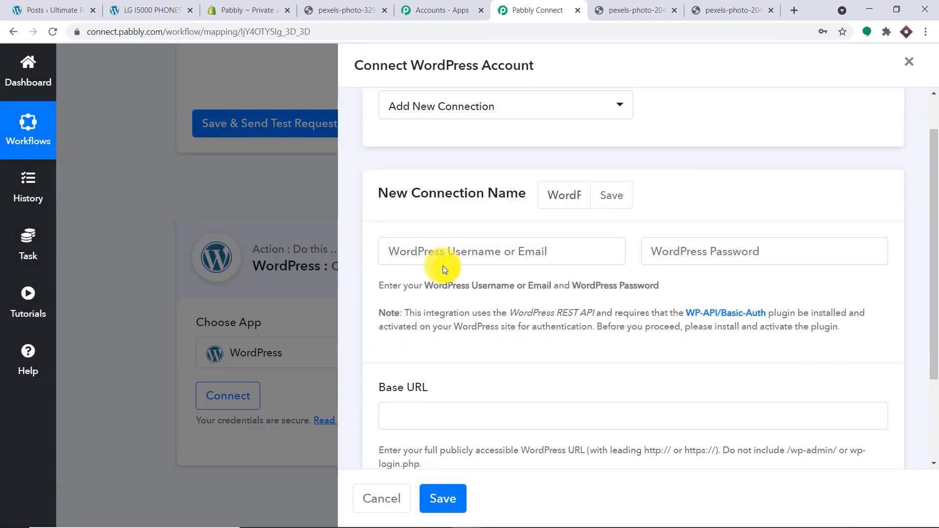
click(409, 182)
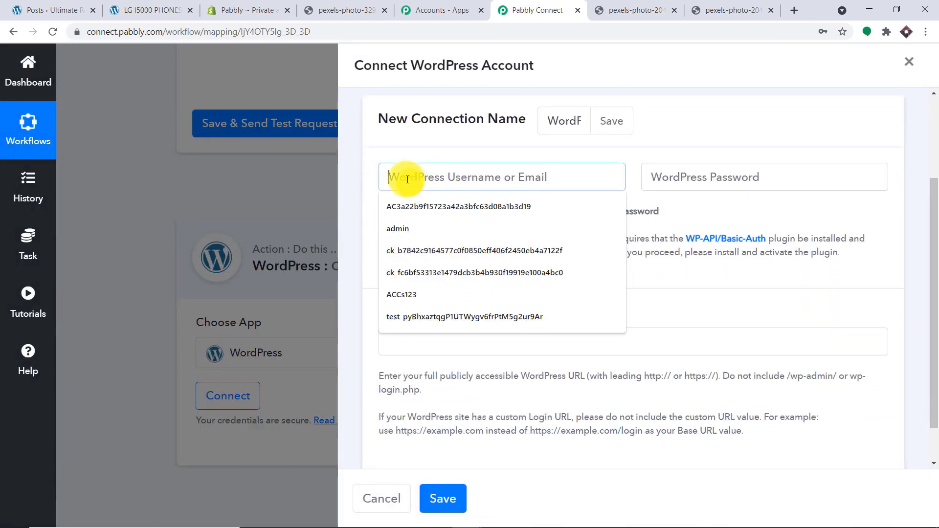
click(705, 175)
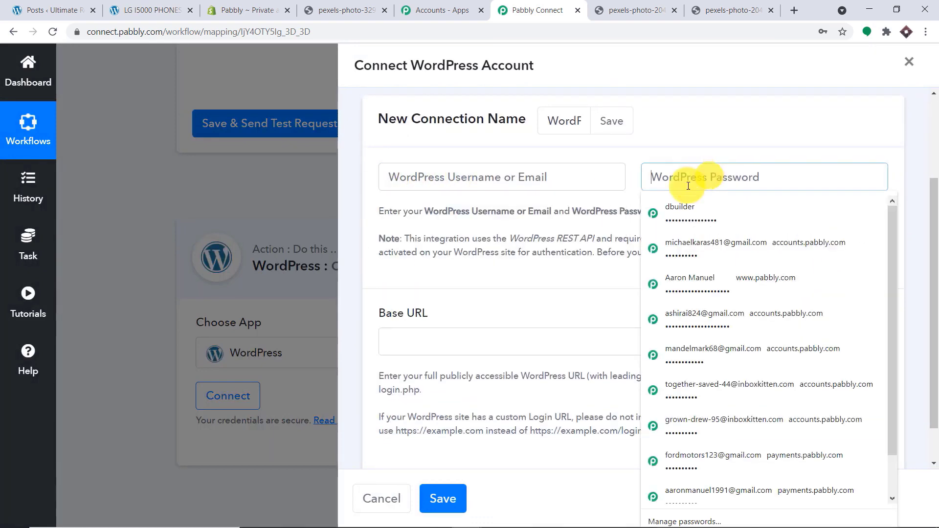
click(417, 341)
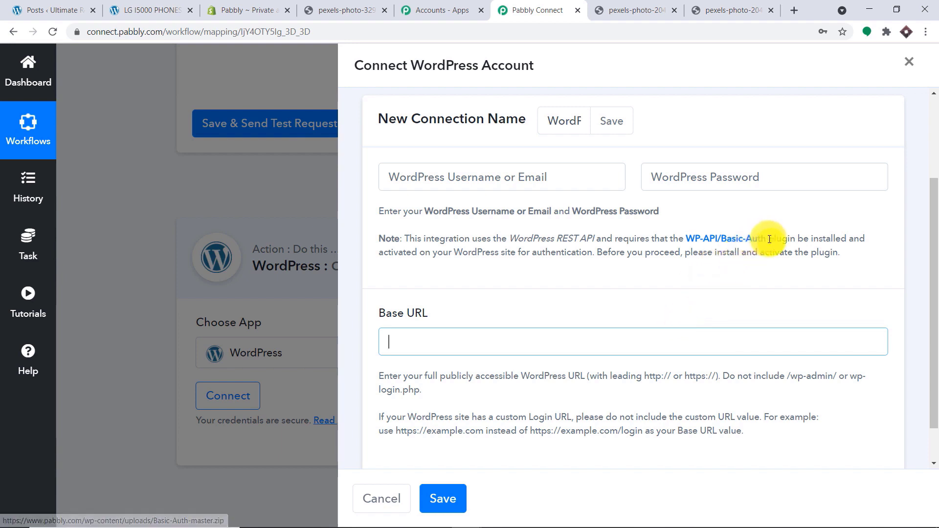
drag(768, 238, 690, 243)
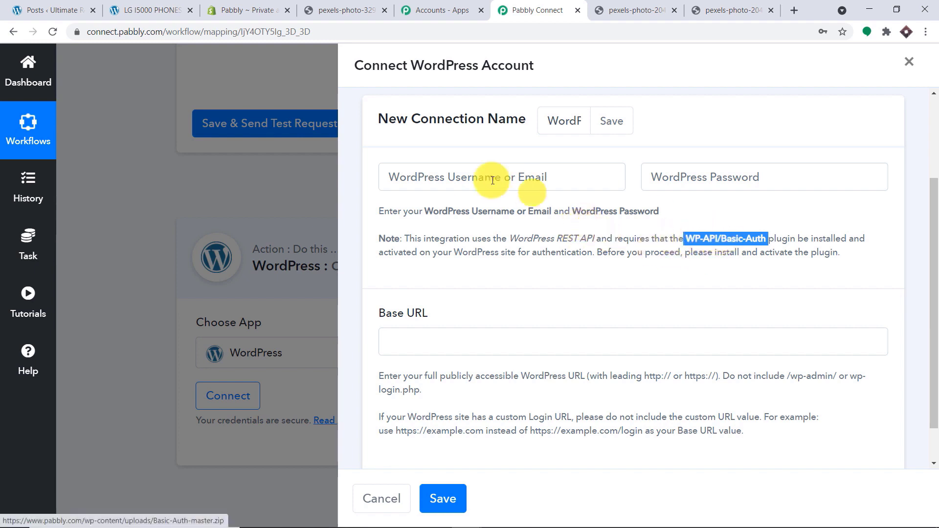
- Enter the WordPress username 'admin' and the account password
click(452, 170)
text(a)
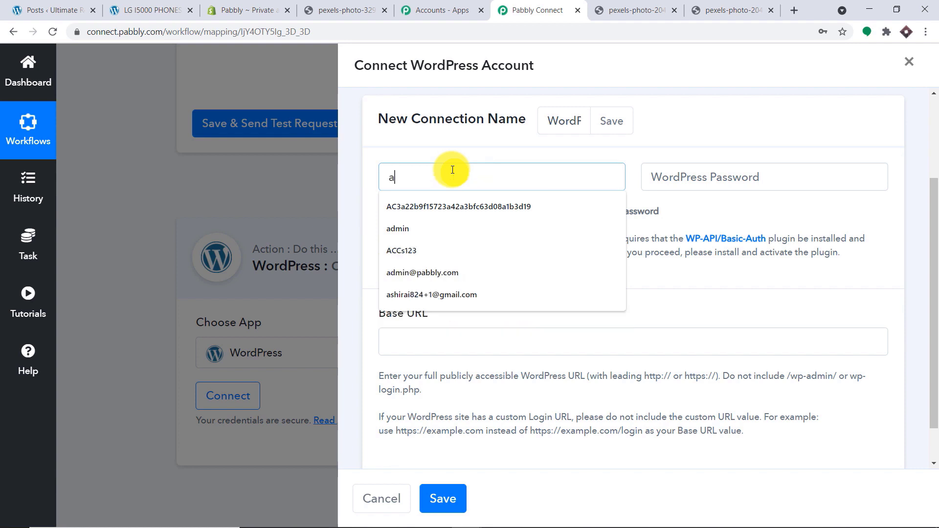
text(dmin)
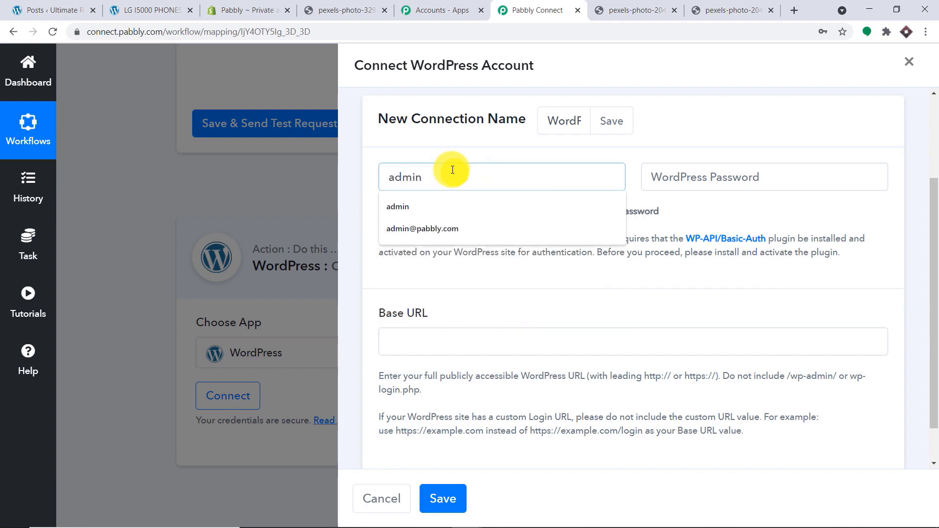
click(668, 172)
text(••)
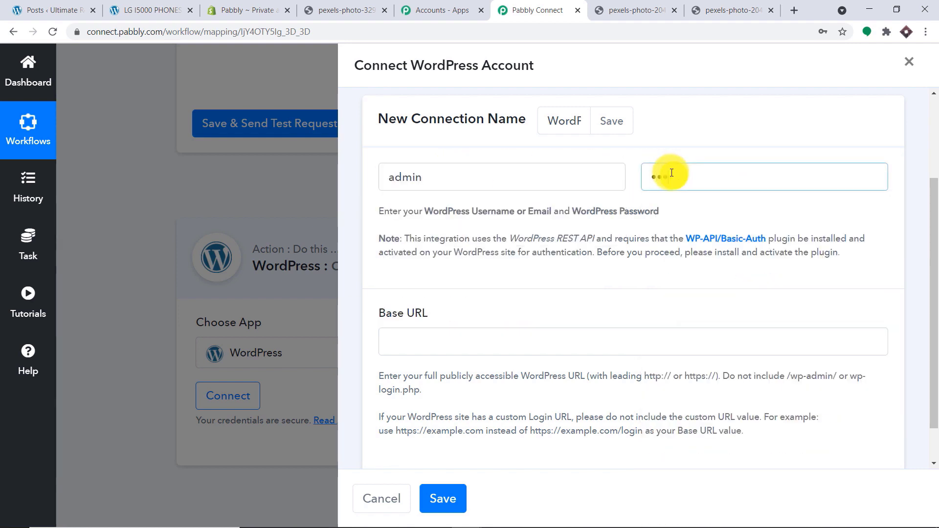
click(444, 339)
click(152, 10)
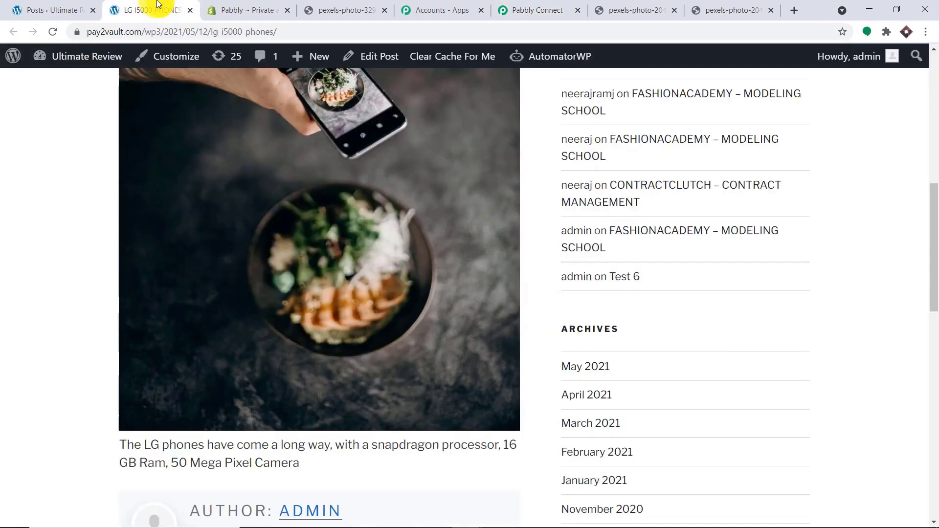
drag(161, 31, 75, 33)
right_click(157, 30)
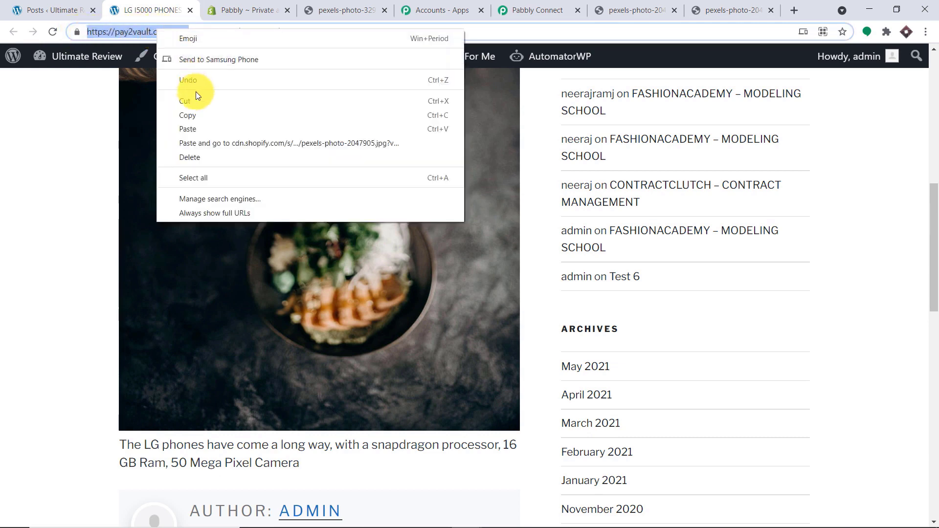
click(198, 112)
click(535, 7)
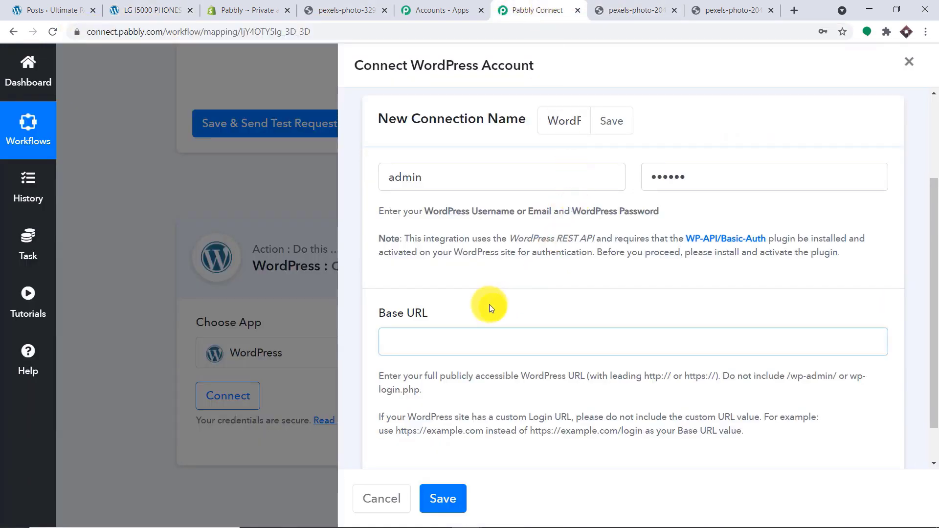
key(ctrl+v)
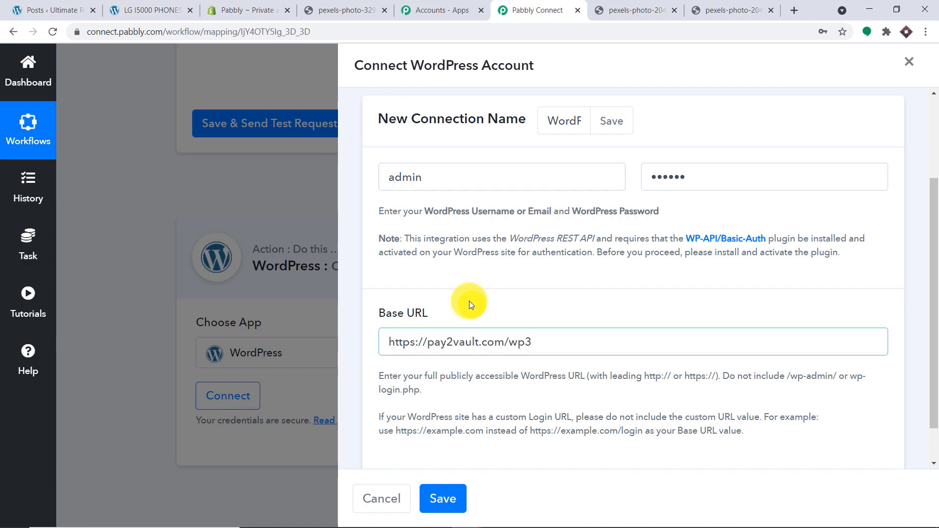
- Save the WordPress connection and review the Create a Post fields
click(447, 497)
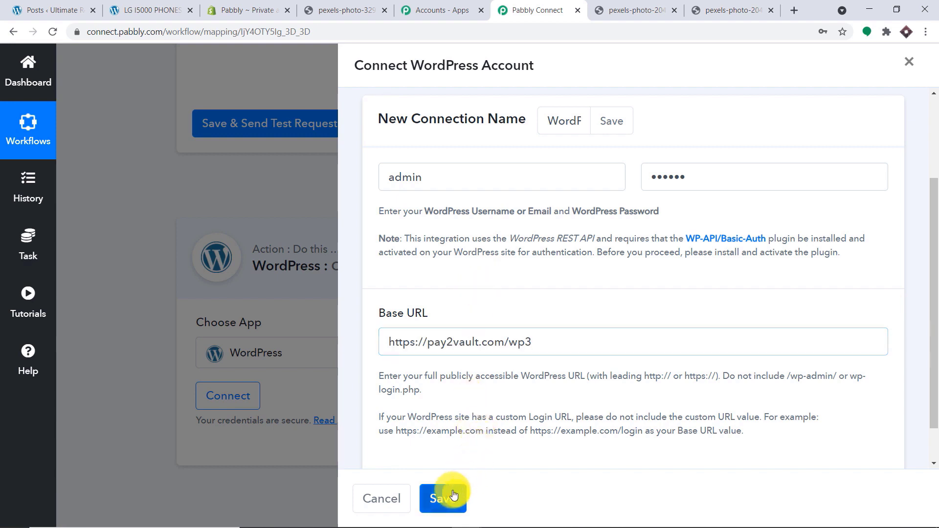
scroll(520, 239, down, 6)
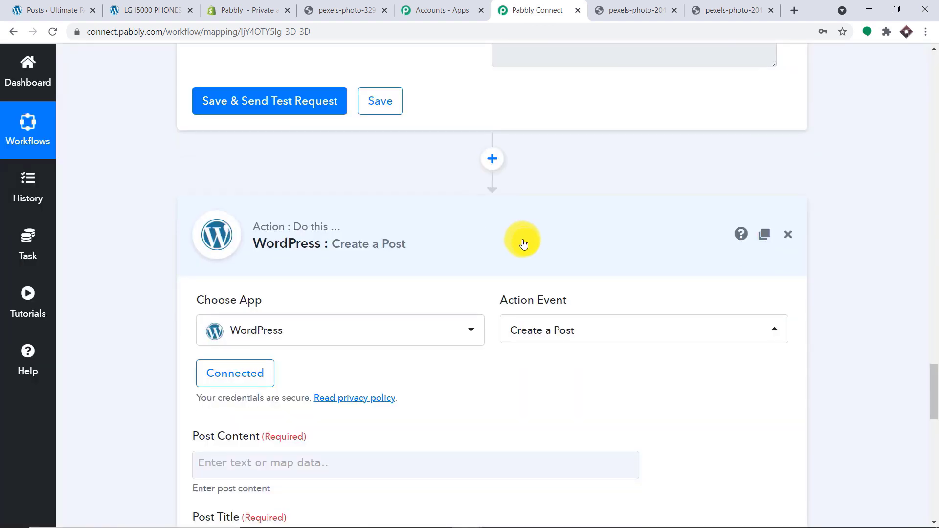
scroll(342, 220, down, 6)
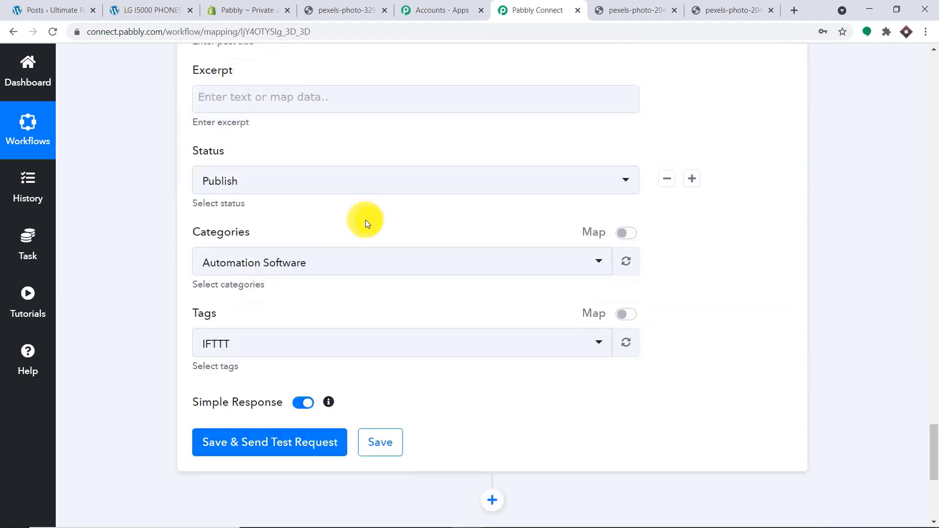
scroll(369, 227, up, 8)
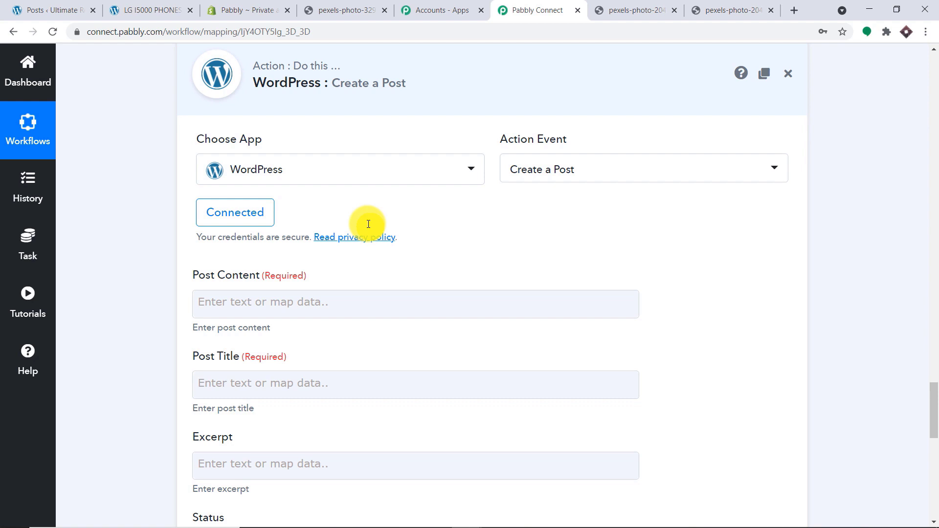
scroll(369, 224, down, 1)
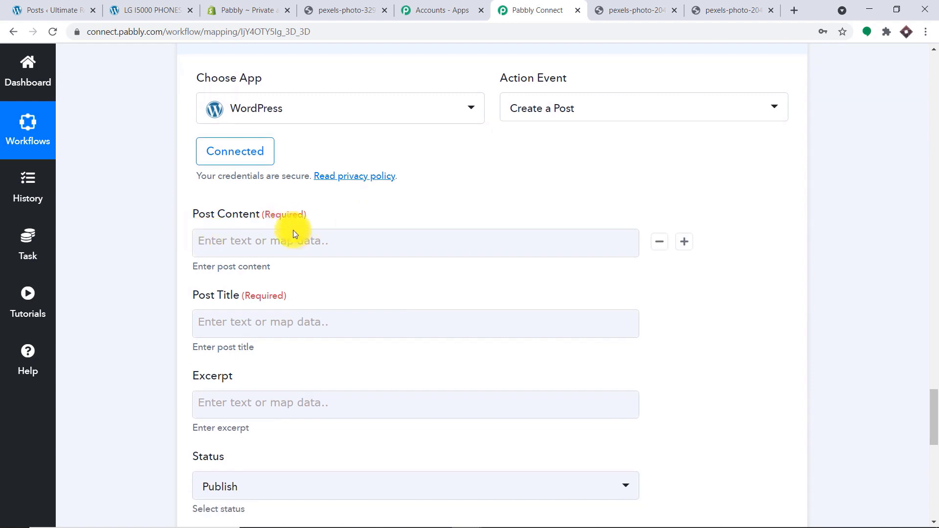
scroll(301, 240, down, 1)
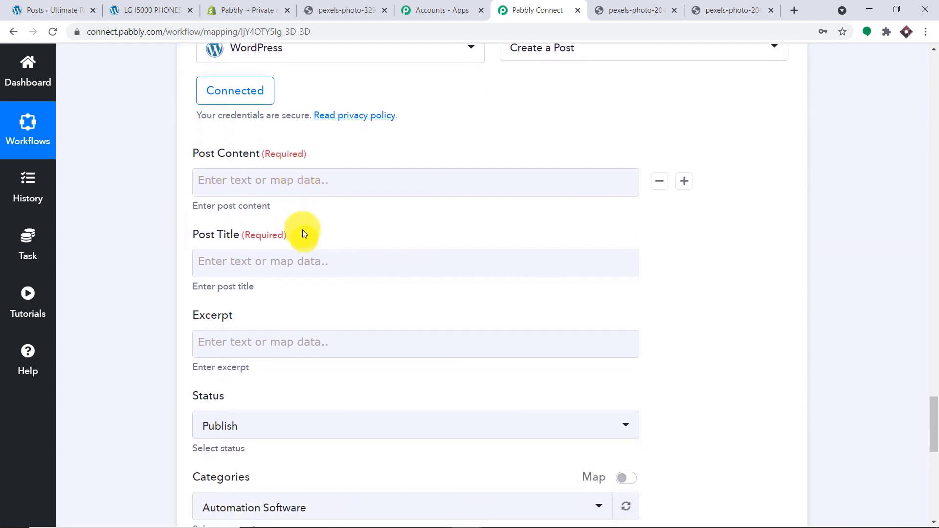
click(305, 181)
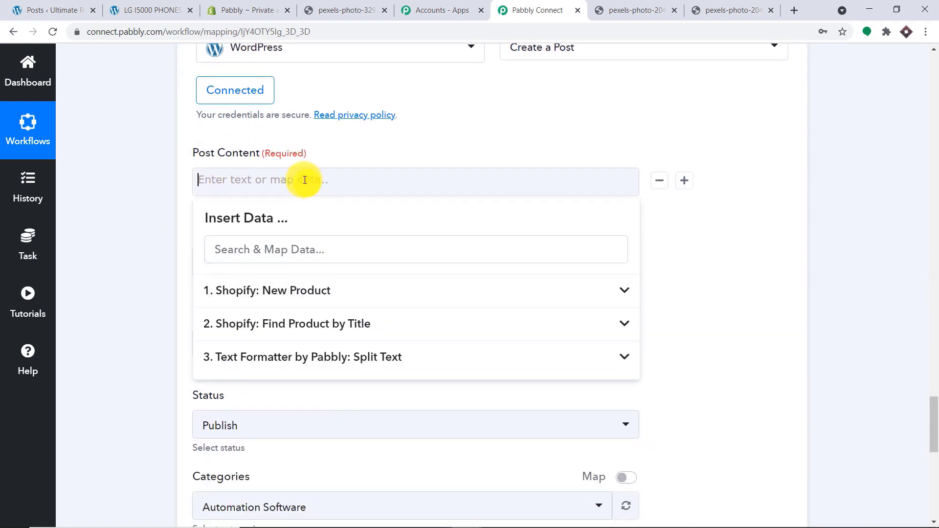
click(512, 107)
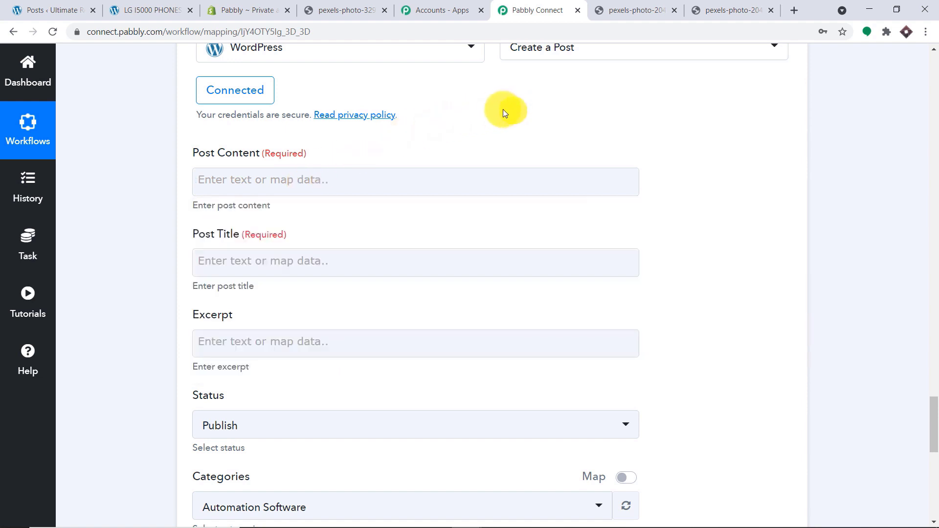
scroll(264, 230, down, 1)
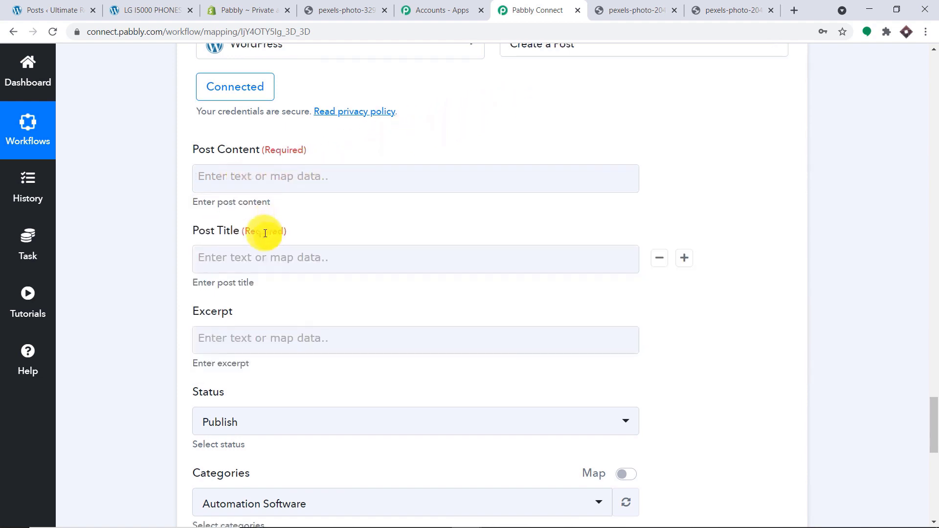
- Map Product Title (SAMSUNG LAPTOP) from Find Product by Title into Post Title
click(226, 201)
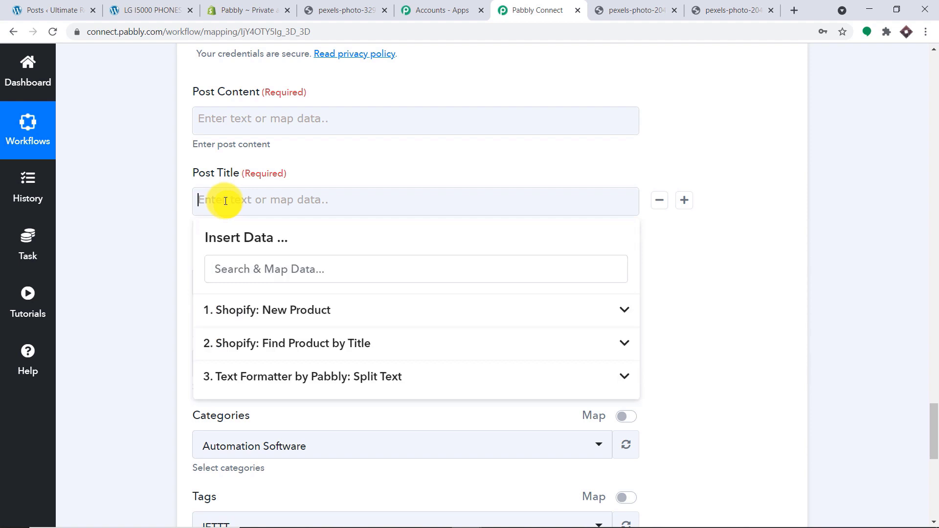
click(281, 347)
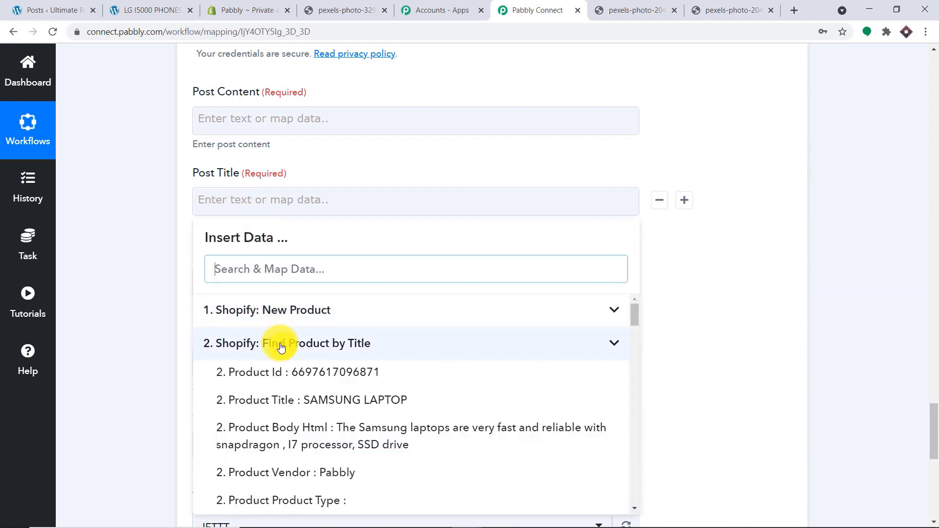
click(295, 404)
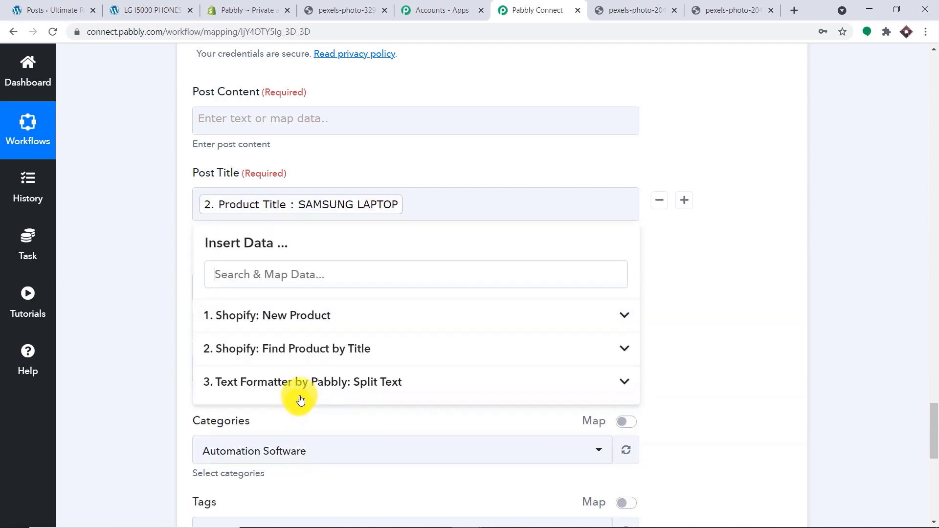
click(748, 140)
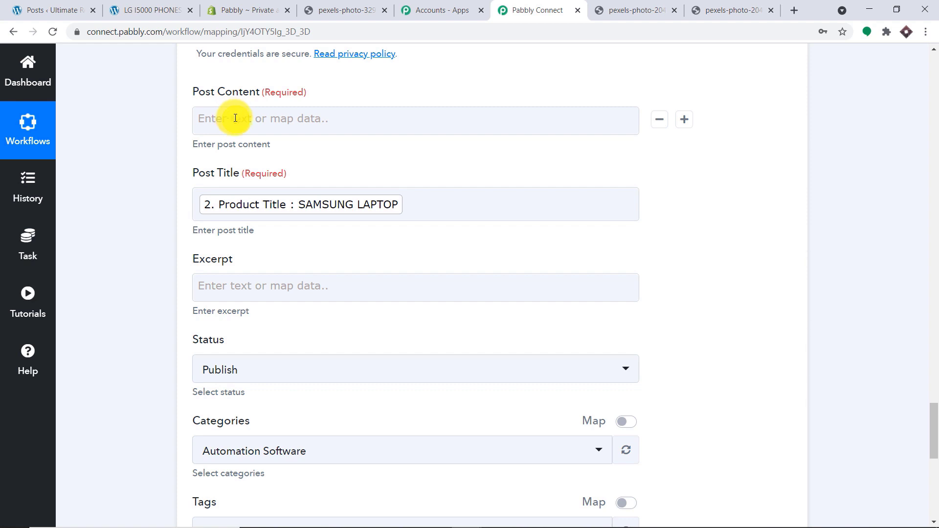
- Paste an img tag from the notes into Post Content, using the split image URL as its source
mouse_move(374, 525)
mouse_move(494, 518)
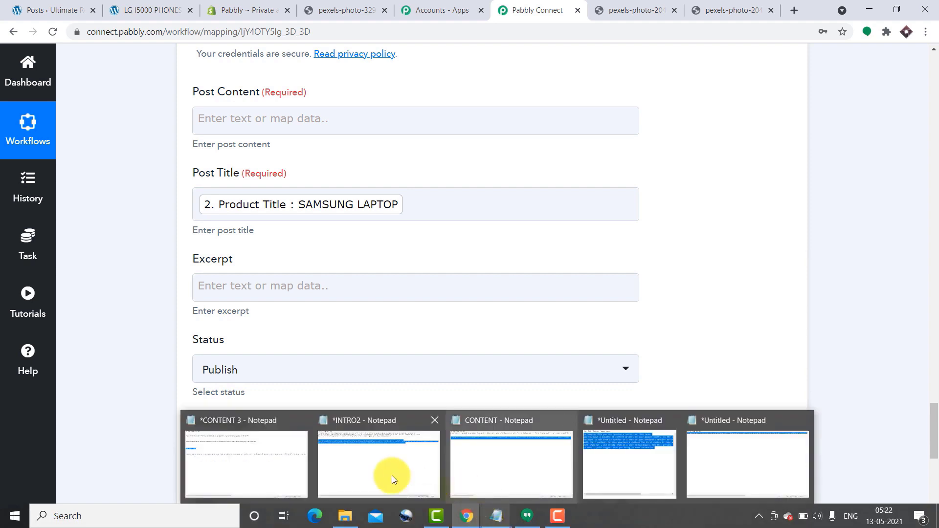
click(246, 465)
right_click(61, 149)
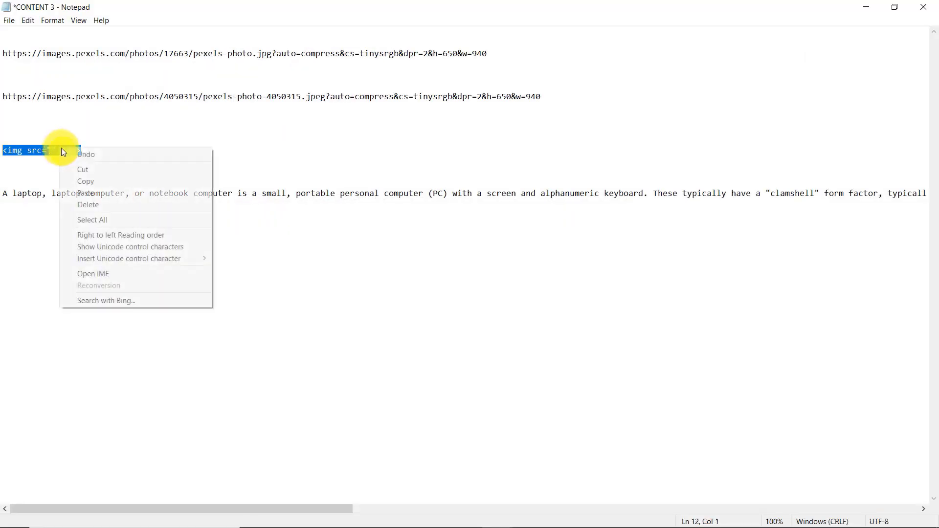
click(94, 179)
click(870, 6)
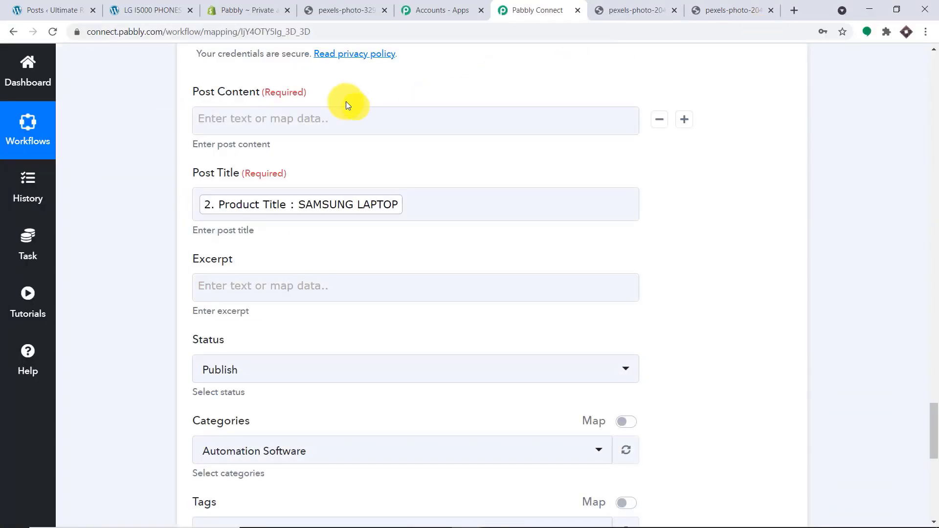
click(260, 118)
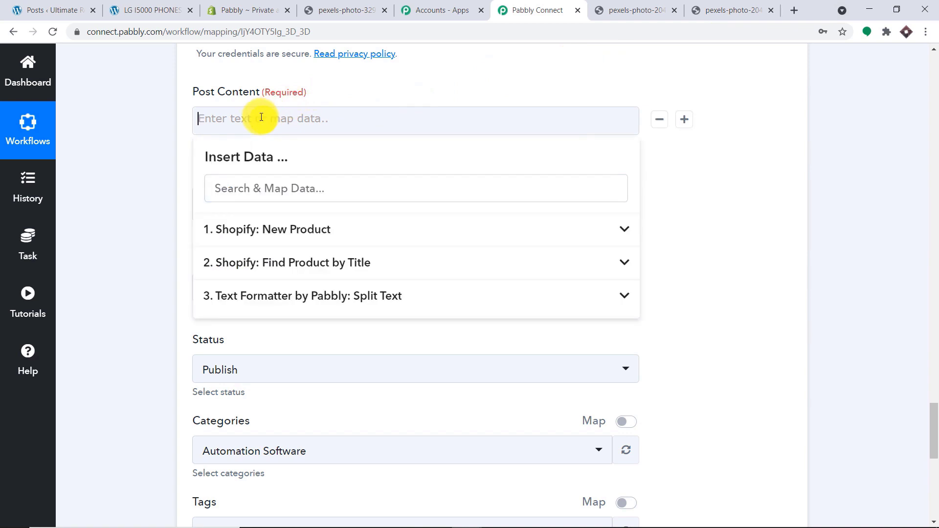
key(ctrl+v)
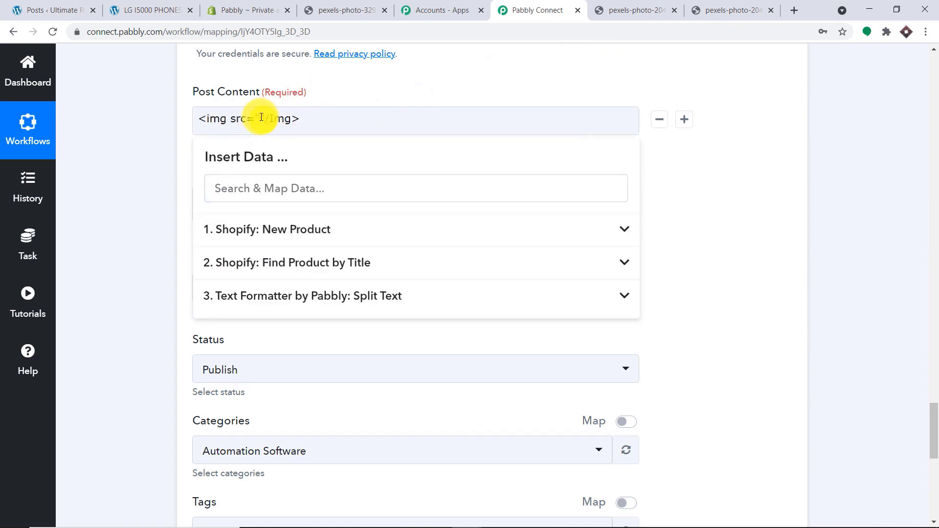
click(369, 81)
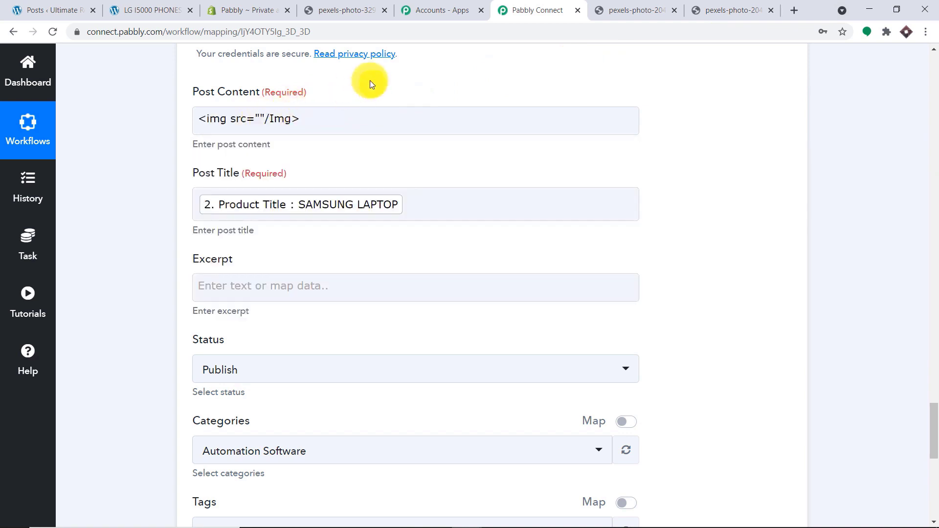
click(260, 116)
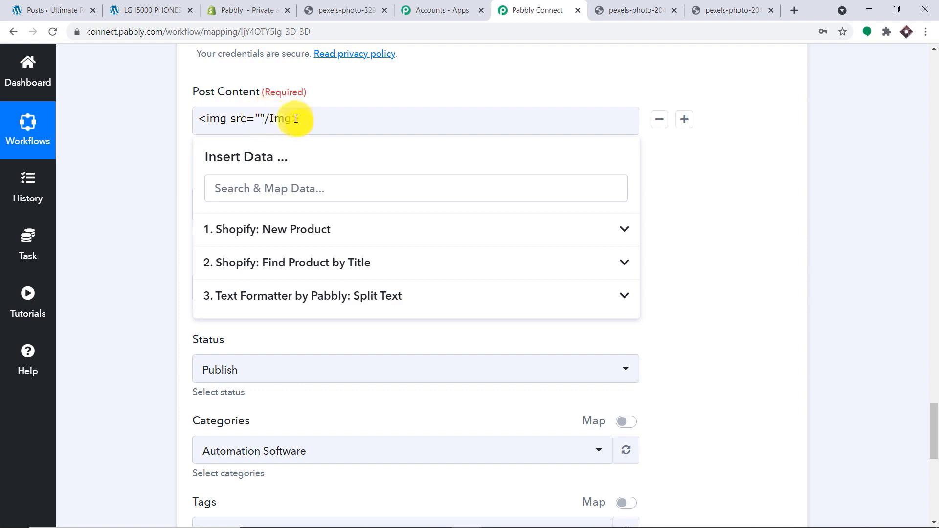
click(327, 297)
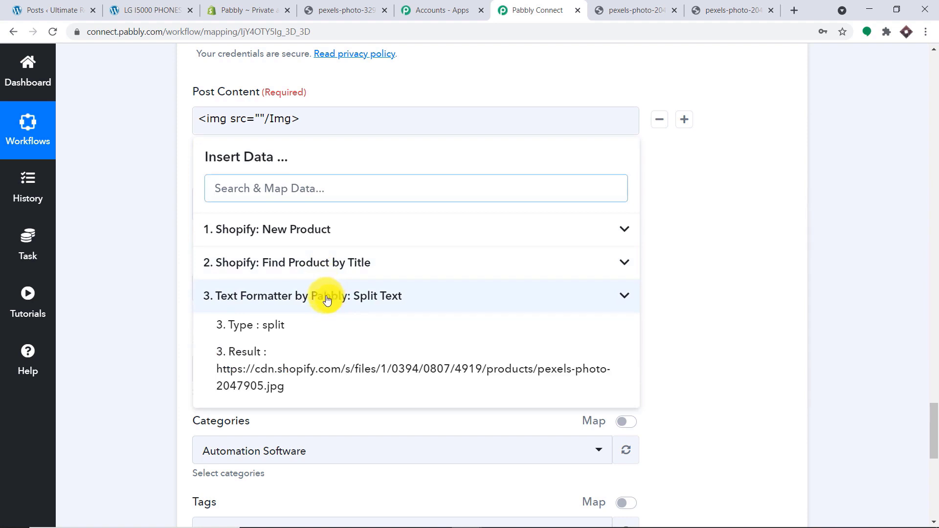
click(350, 377)
- On a new line after the image tag, insert the Product Body Html description
click(252, 183)
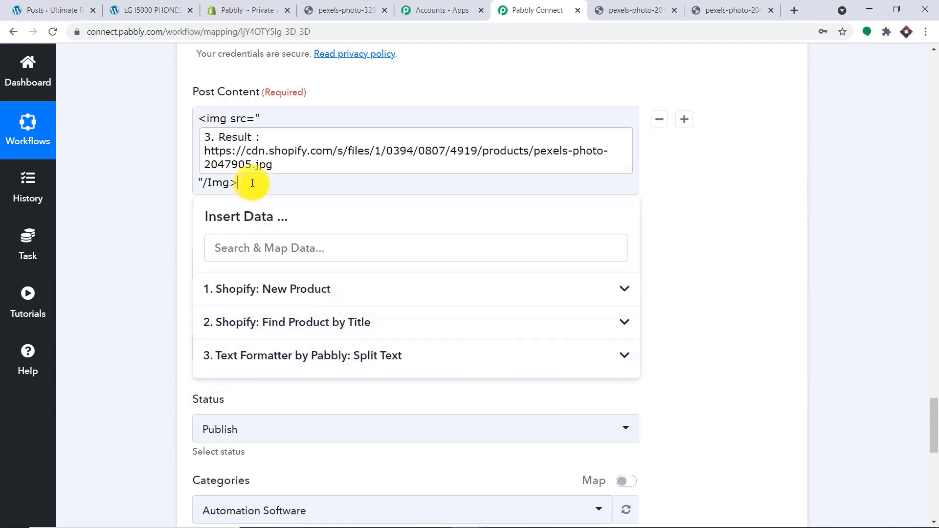
key(Return)
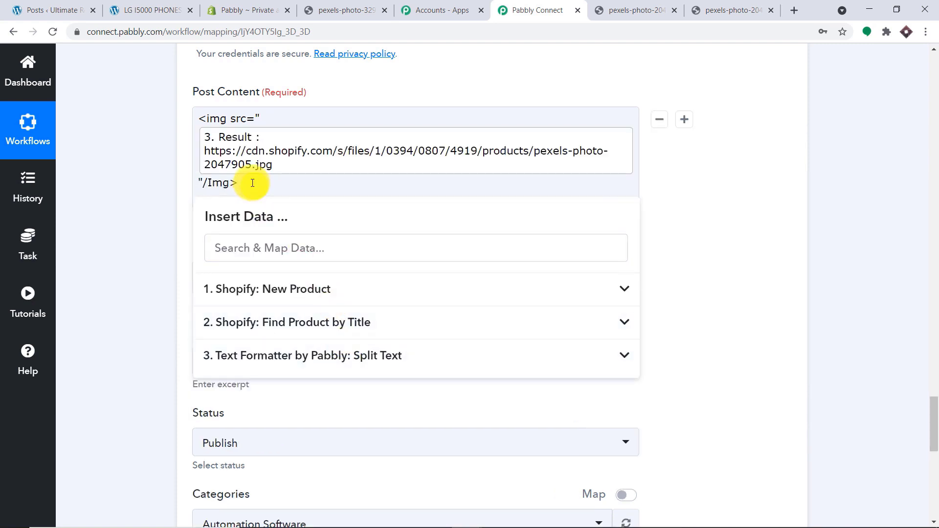
click(291, 324)
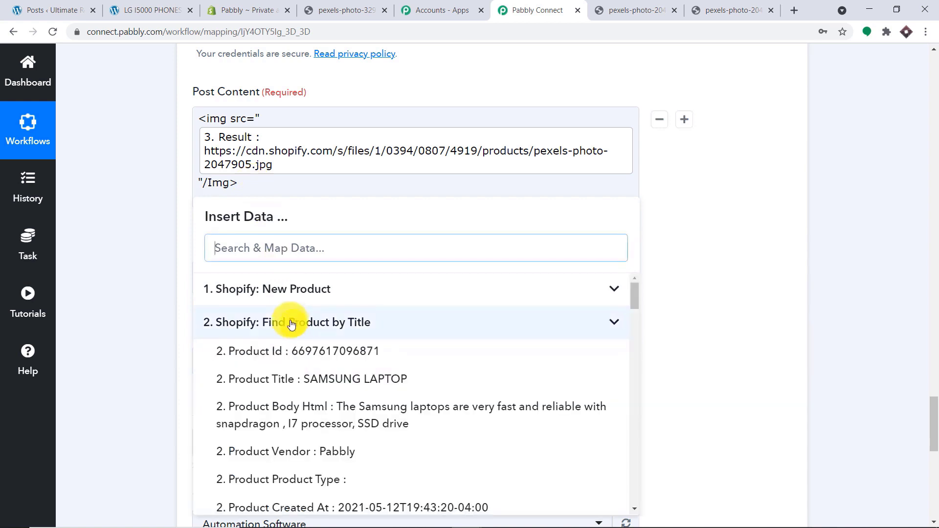
click(374, 412)
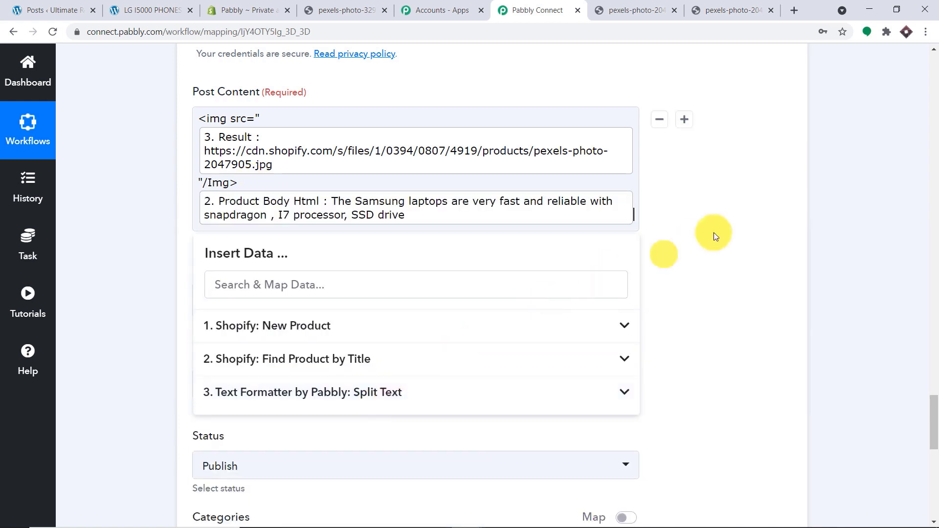
click(769, 213)
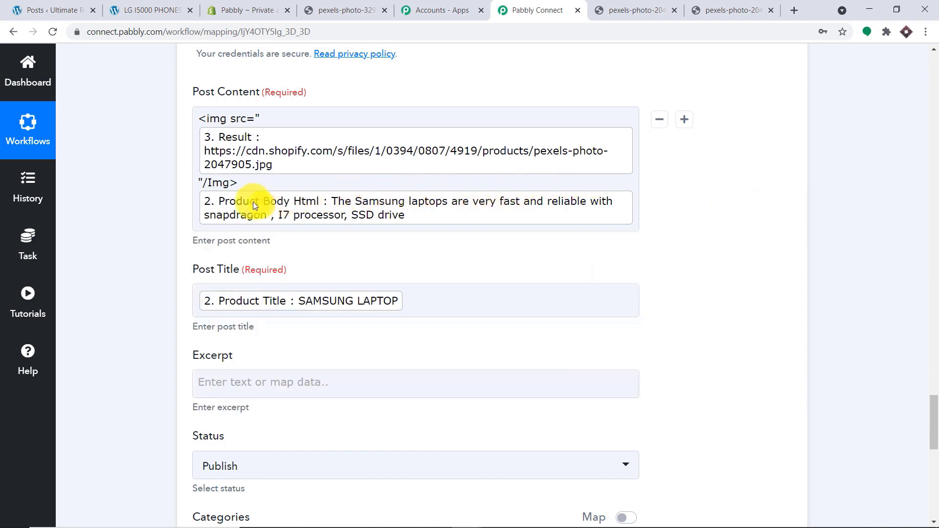
scroll(420, 298, down, 3)
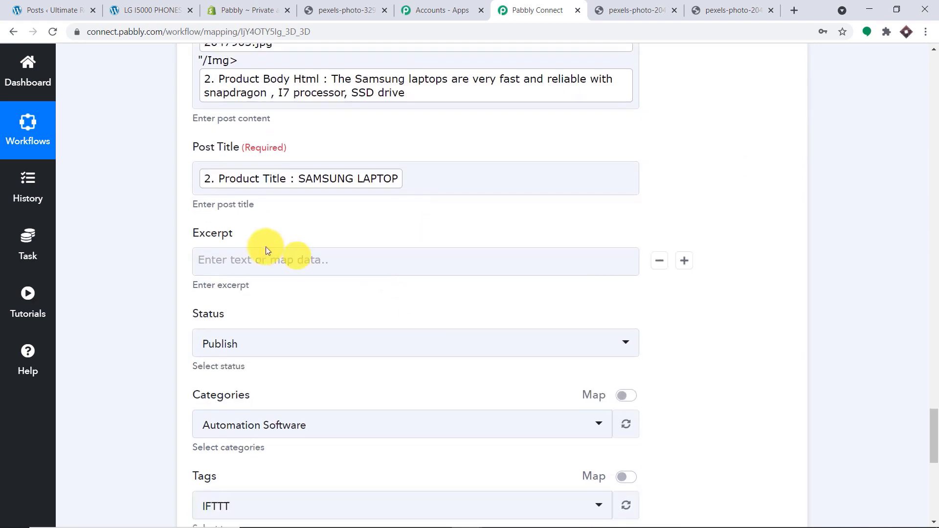
scroll(339, 245, down, 3)
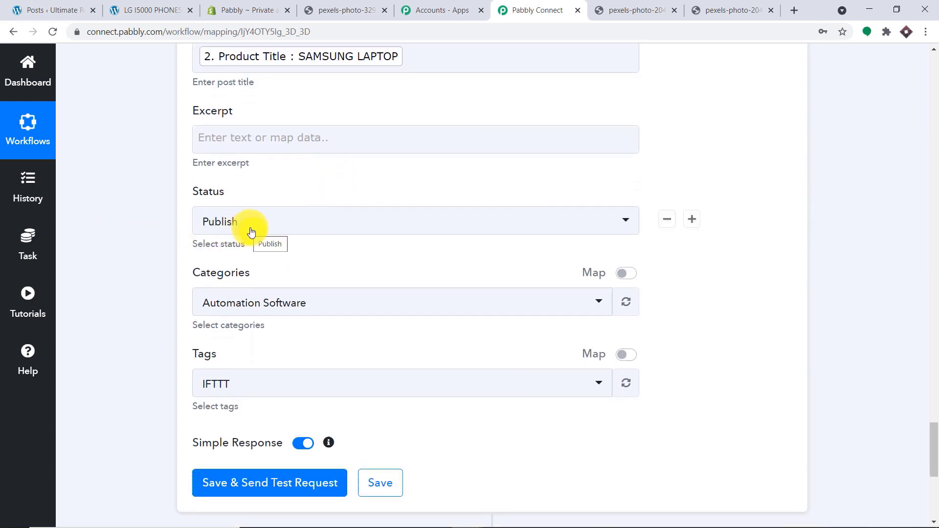
- Set the post category to Uncategorized
scroll(254, 239, down, 4)
click(273, 122)
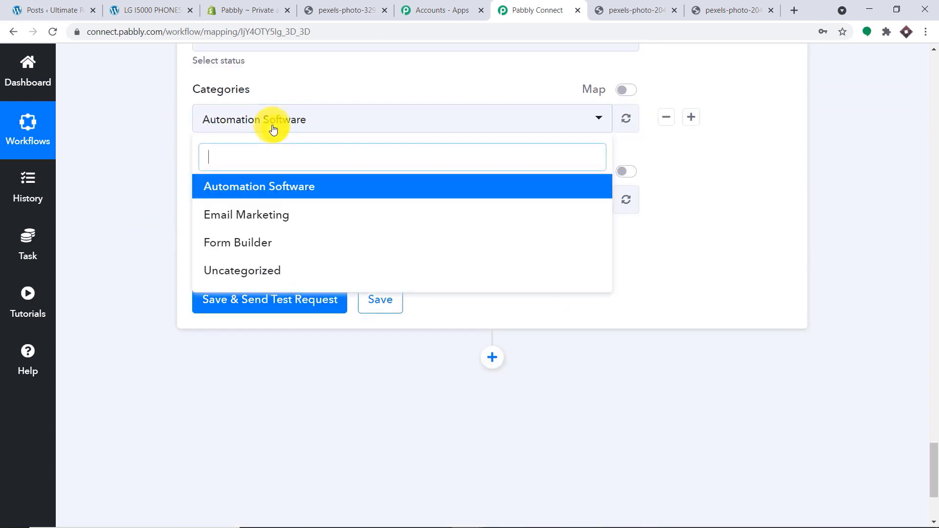
click(272, 275)
scroll(359, 218, up, 3)
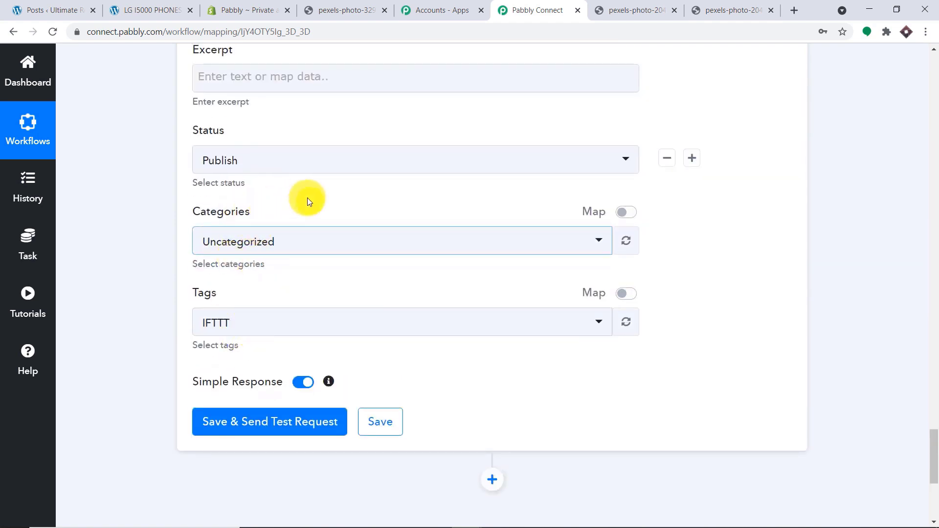
click(297, 245)
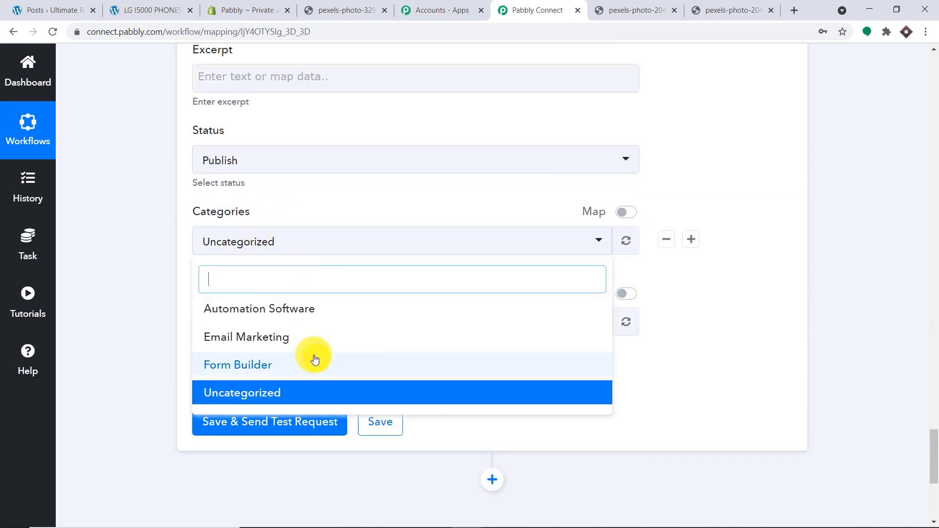
click(325, 186)
- Tag the post 'testing' and save the step with a test post
click(281, 321)
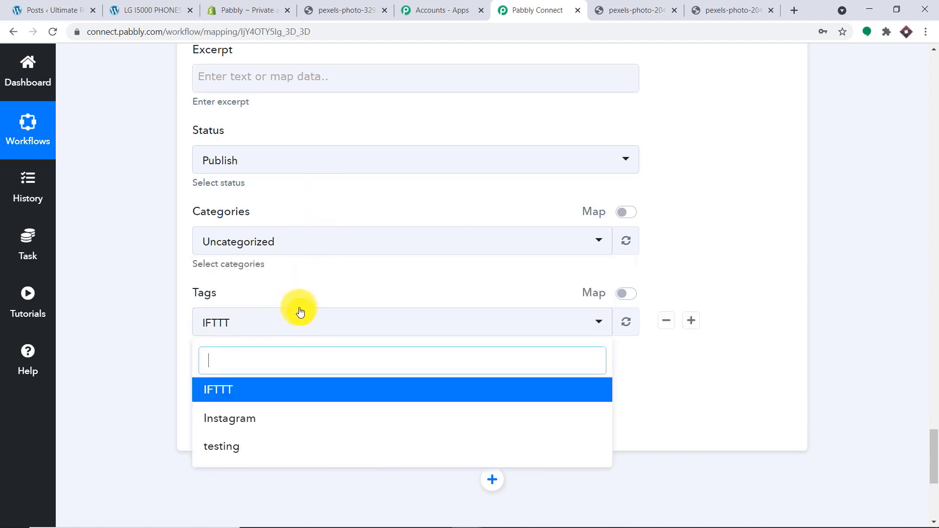
click(305, 283)
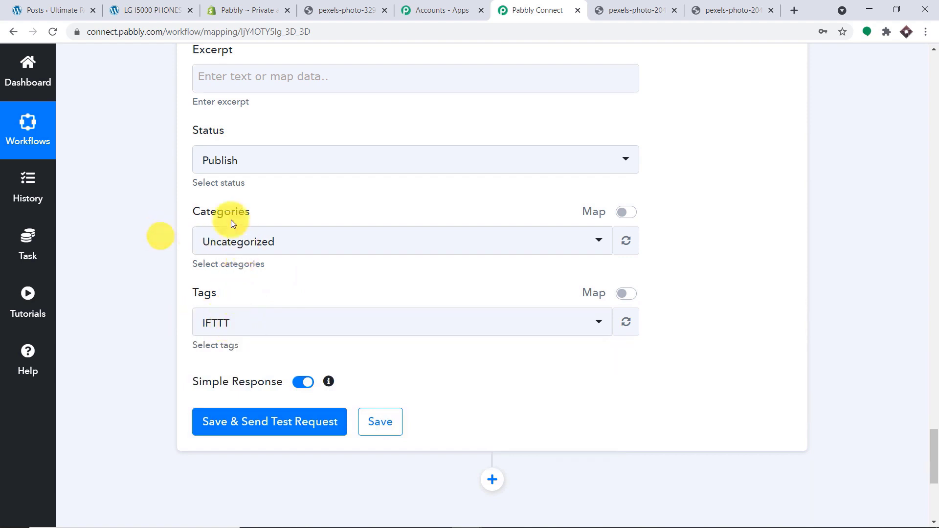
click(268, 327)
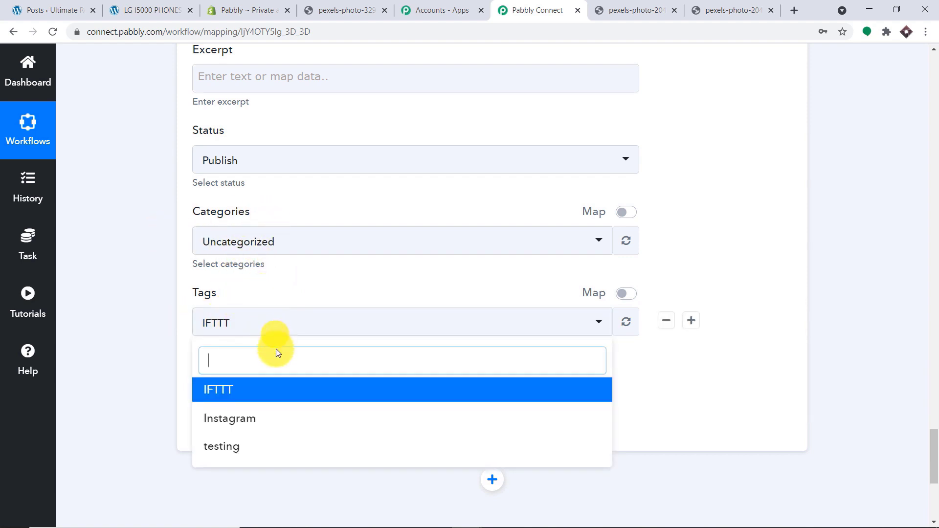
click(248, 445)
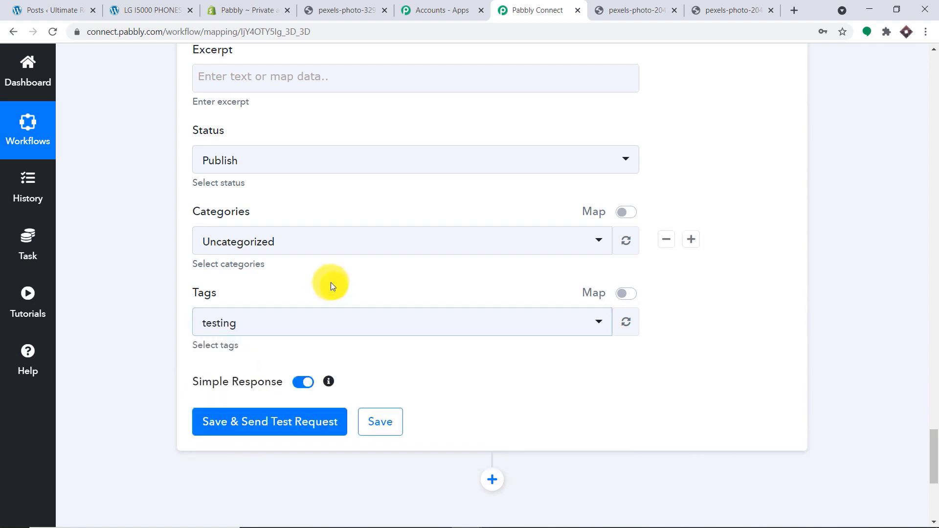
click(319, 422)
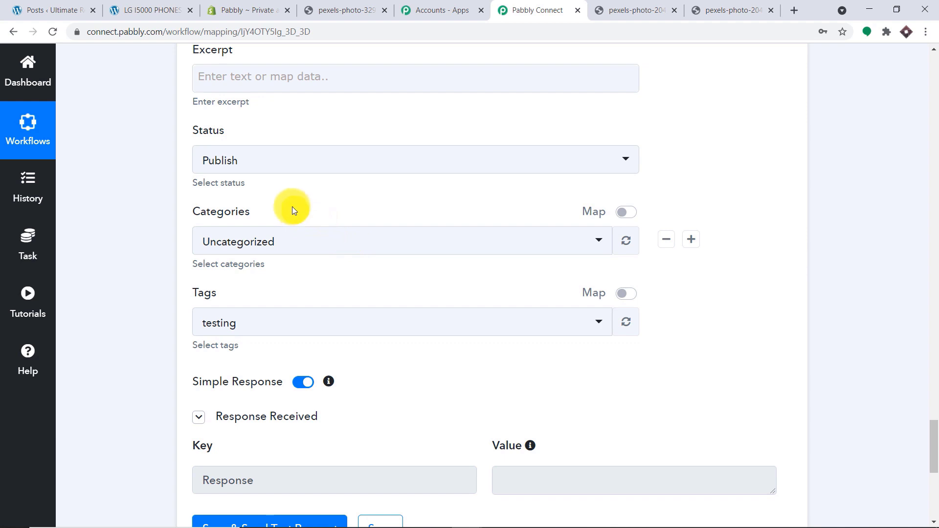
click(149, 9)
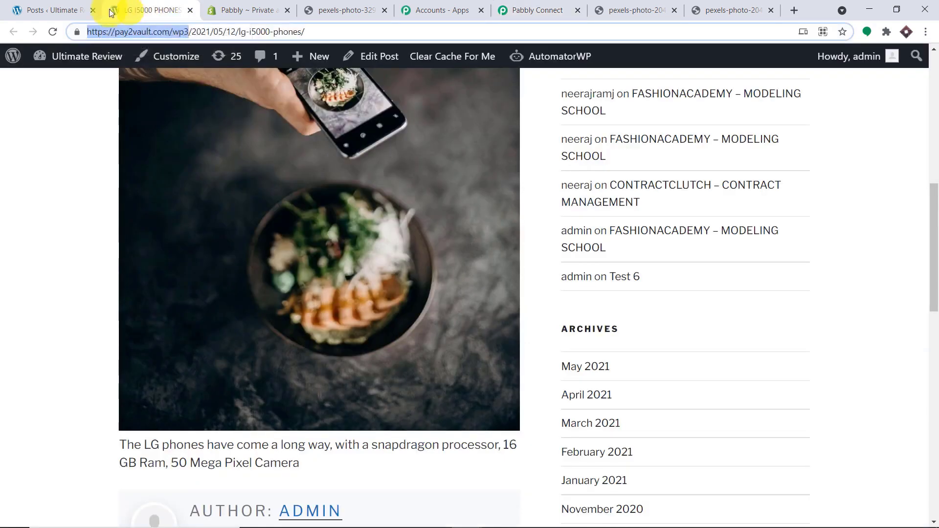
- Reload the WordPress Posts list and view the SAMSUNG LAPTOP post to check its photo and description
click(38, 9)
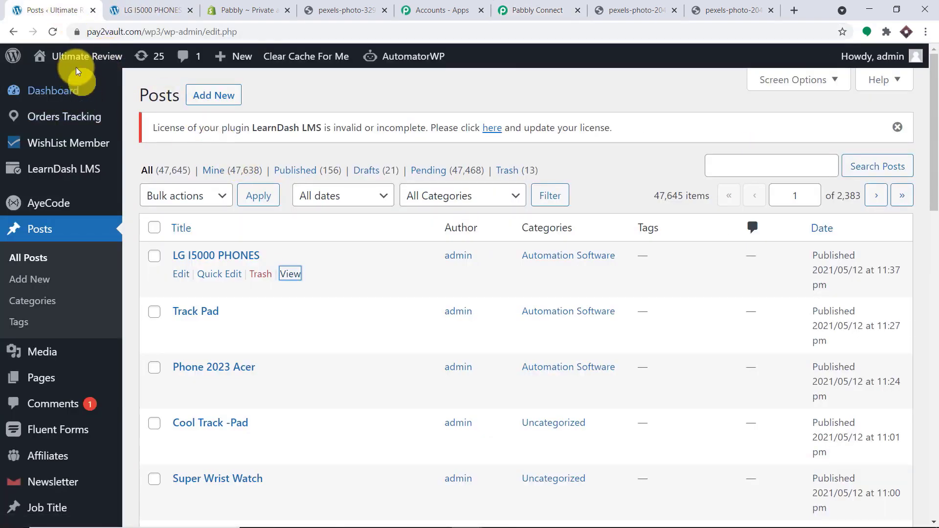
click(51, 31)
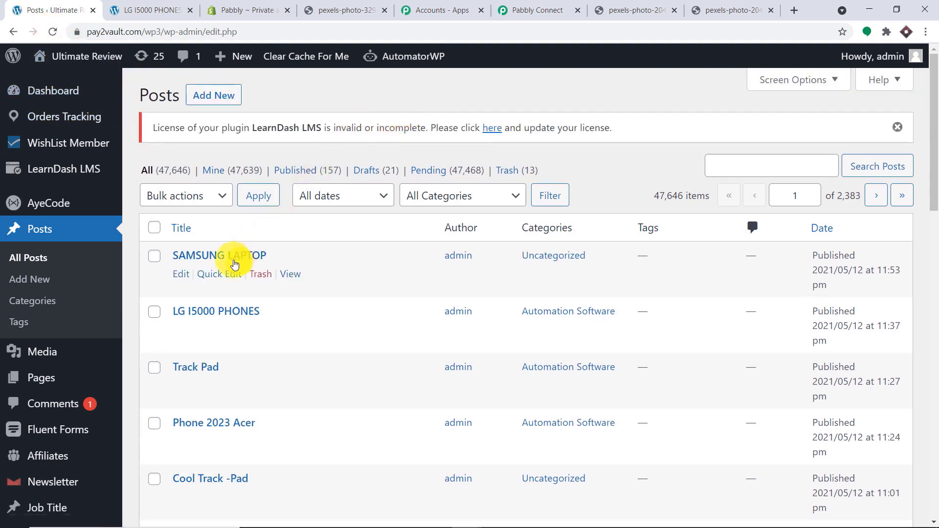
right_click(294, 269)
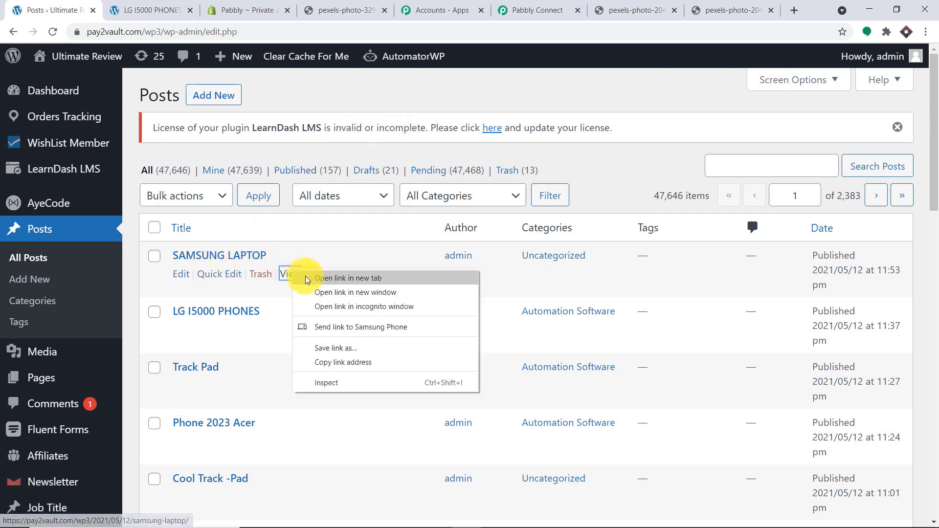
click(305, 276)
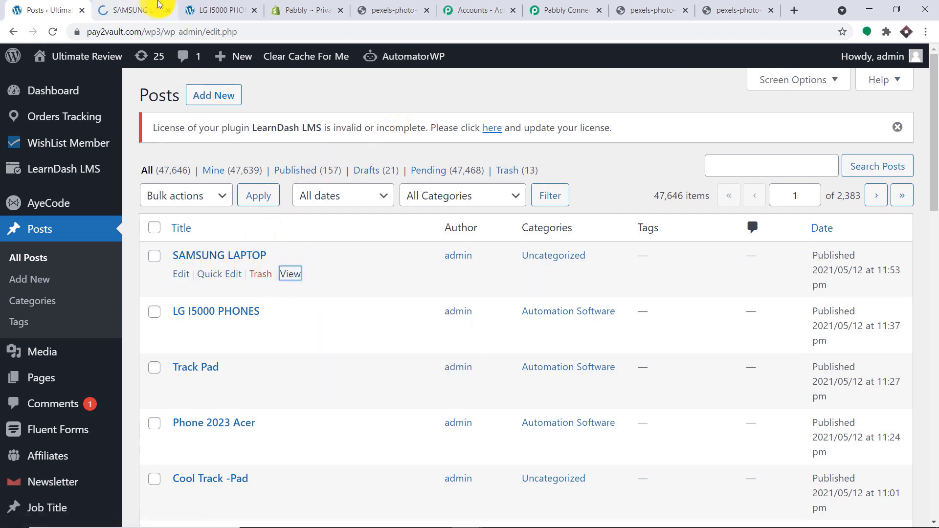
click(101, 9)
scroll(336, 164, down, 12)
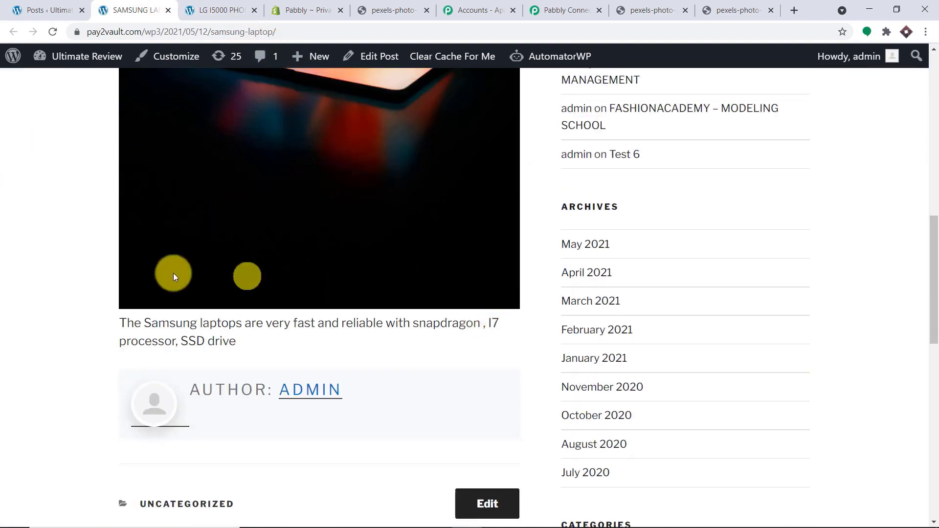
scroll(324, 269, up, 5)
scroll(272, 262, down, 3)
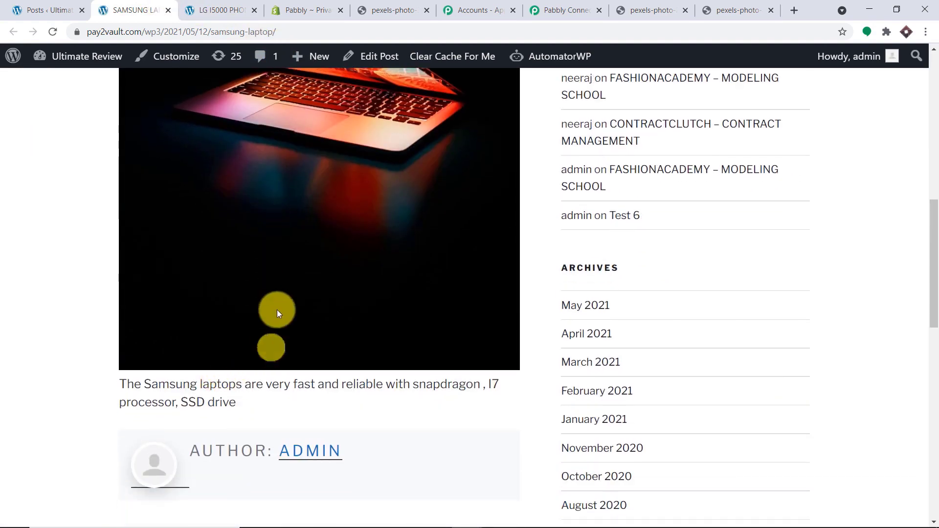
scroll(231, 224, up, 9)
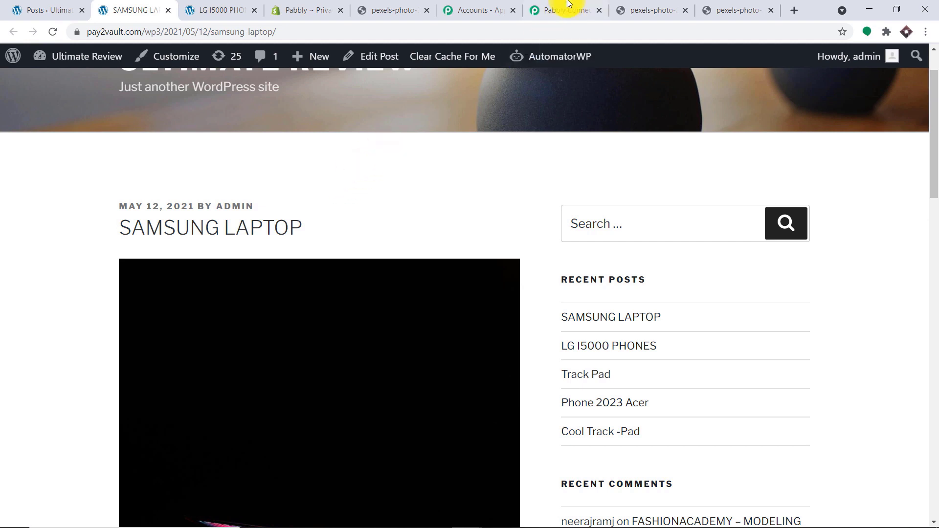
- Collapse the WordPress, Split Text, Find Product by Title and New Product steps to review the chain
click(554, 10)
scroll(935, 296, up, 15)
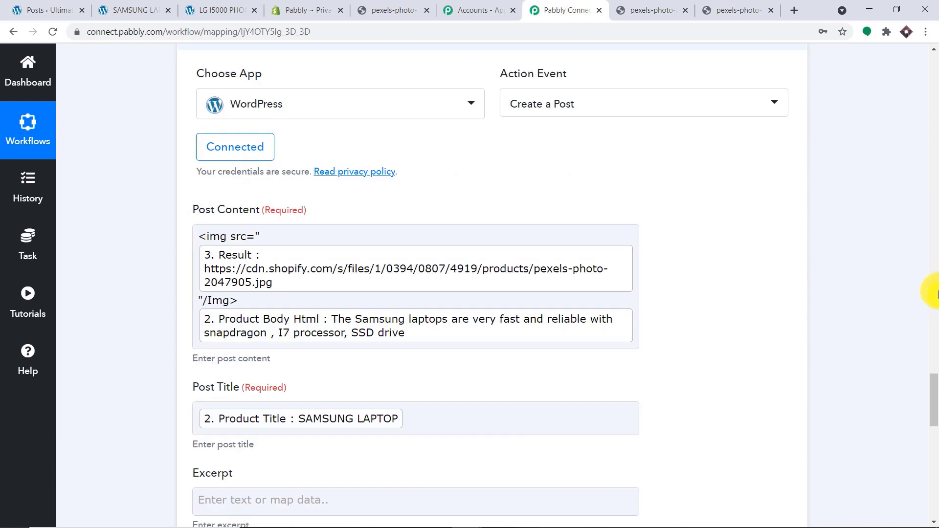
click(286, 405)
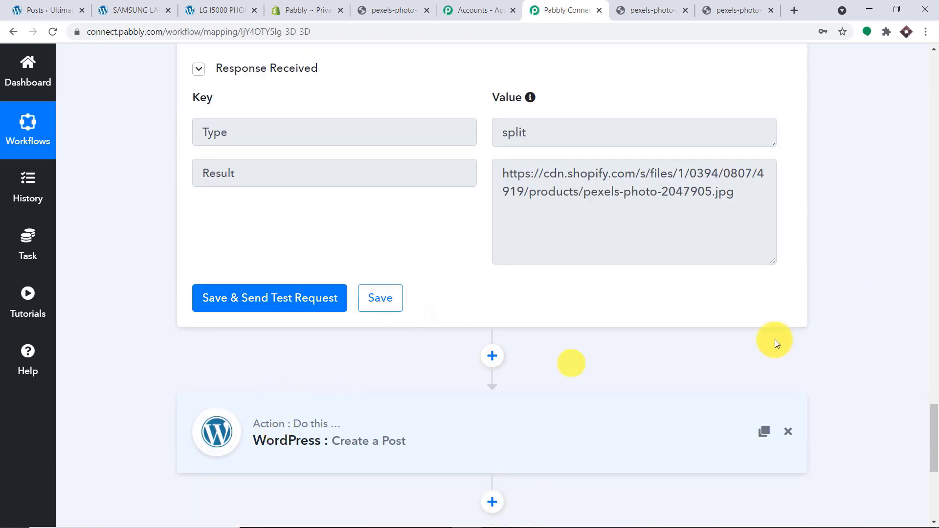
scroll(929, 311, up, 15)
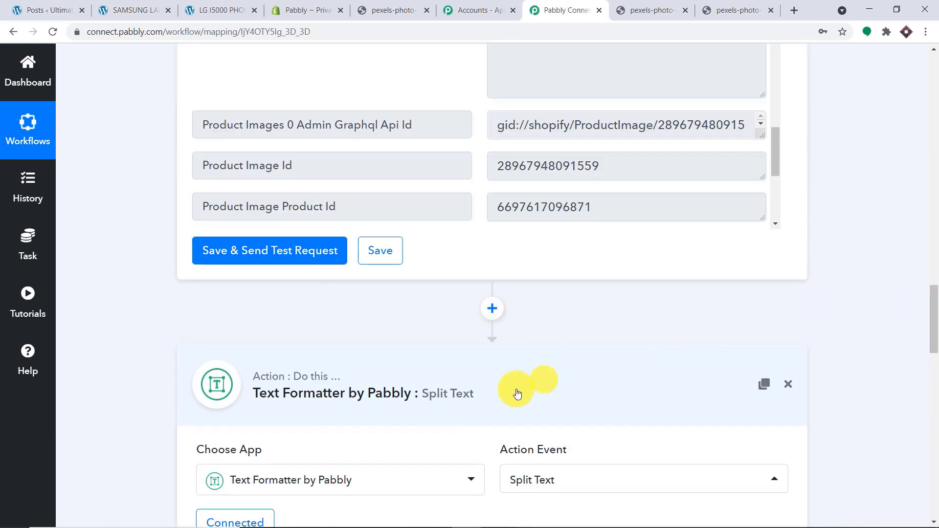
click(426, 405)
scroll(929, 253, down, 15)
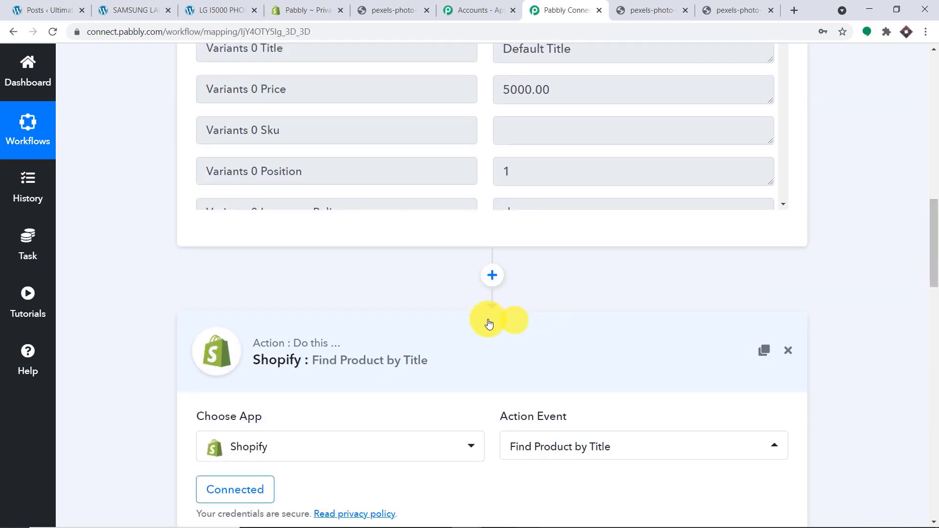
click(435, 340)
scroll(924, 161, up, 10)
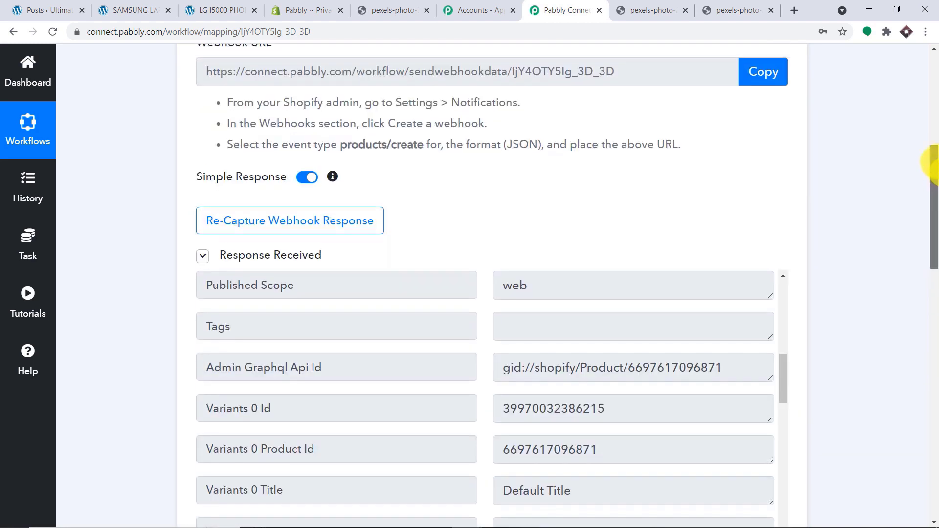
click(489, 71)
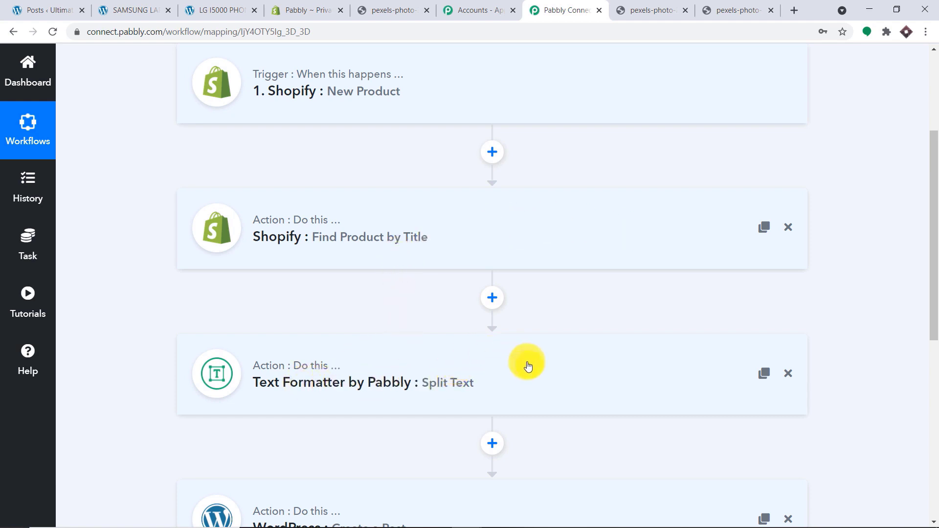
scroll(525, 366, down, 3)
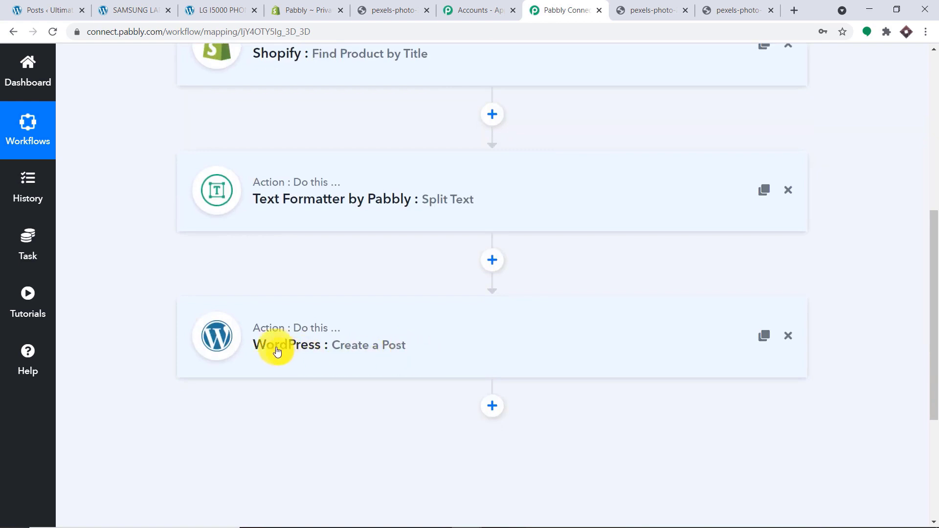
scroll(568, 350, up, 3)
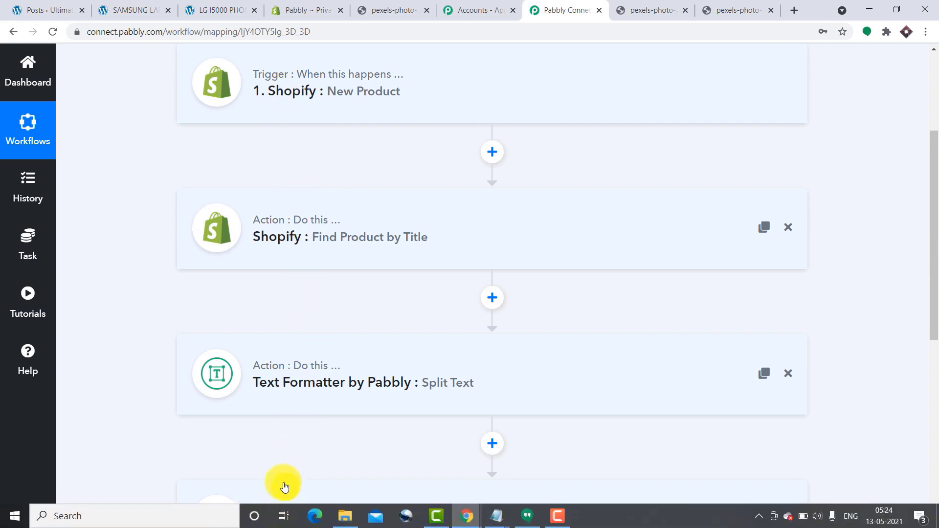
scroll(286, 485, down, 1)
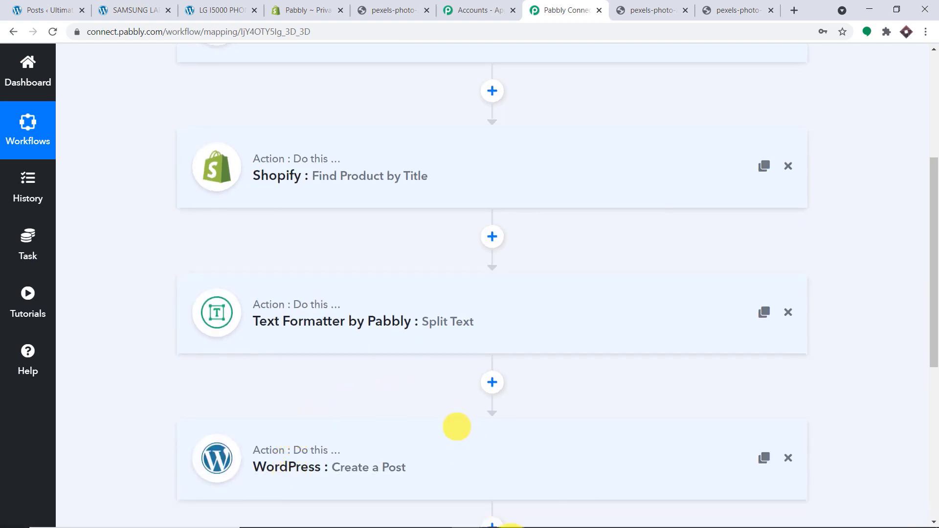
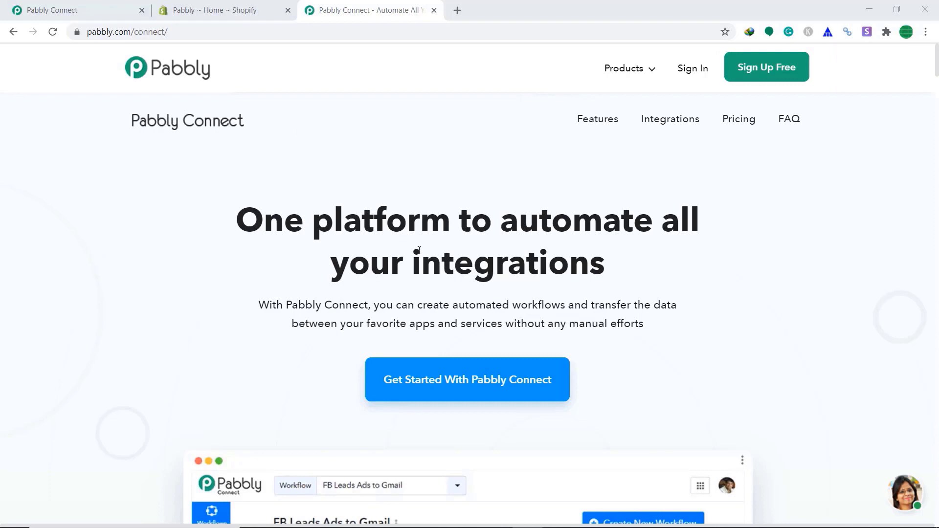
- Sign in and launch Connect from the All Apps page to reach its dashboard
click(692, 72)
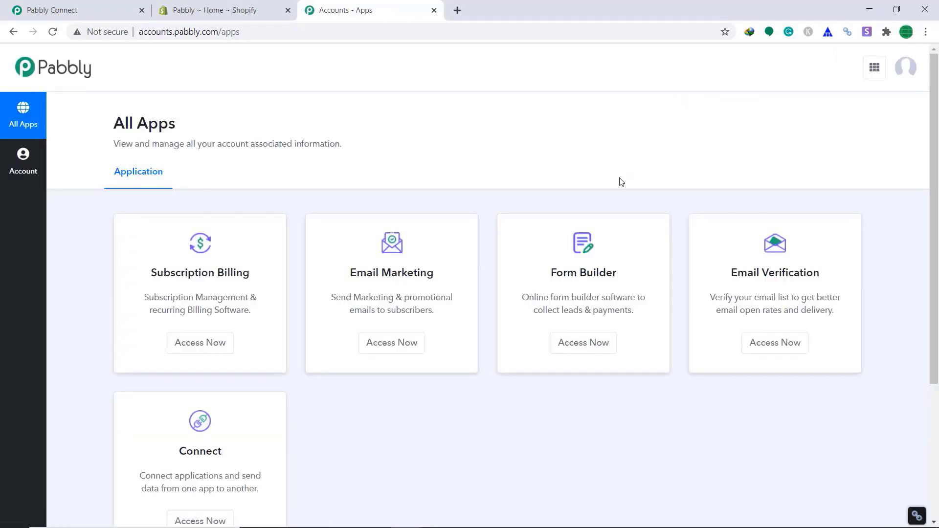
scroll(585, 208, down, 2)
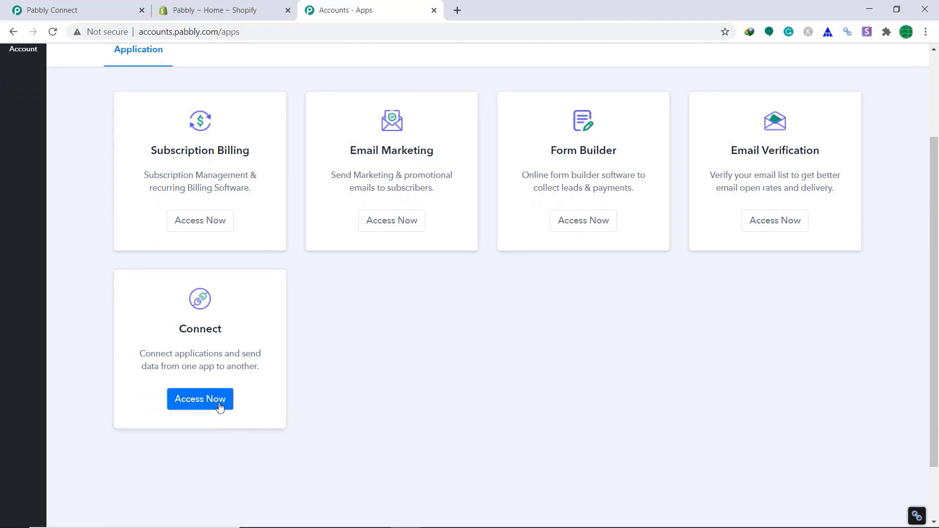
click(220, 408)
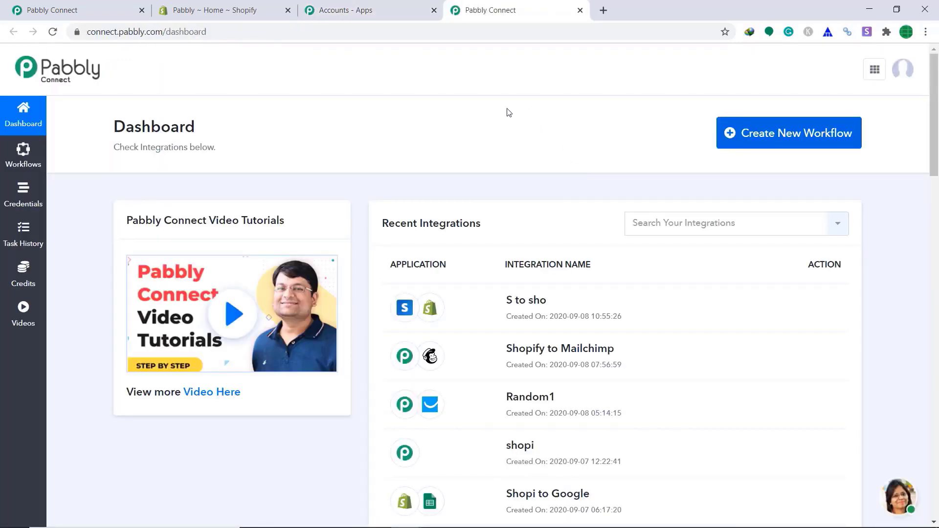
- Start a new workflow, name it 'Stripe To Shopify' and save it
click(778, 136)
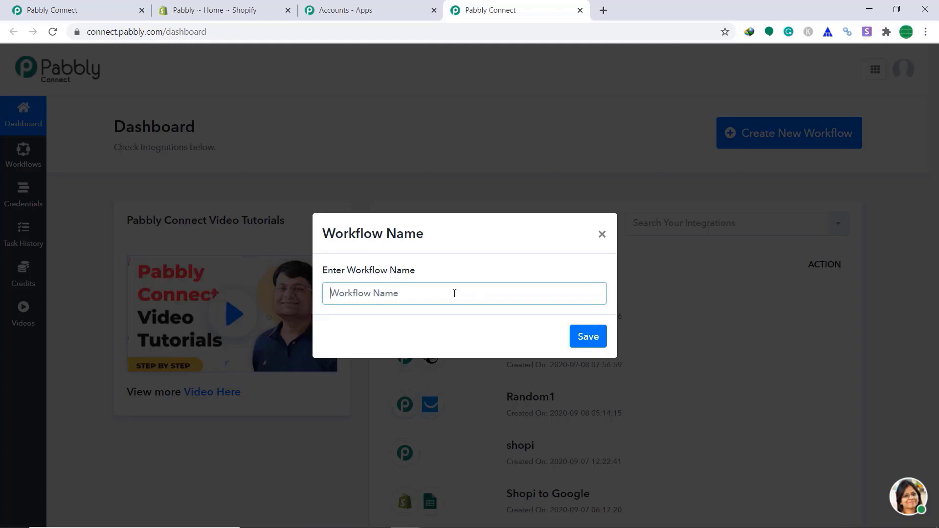
text(Stripe To Shopify)
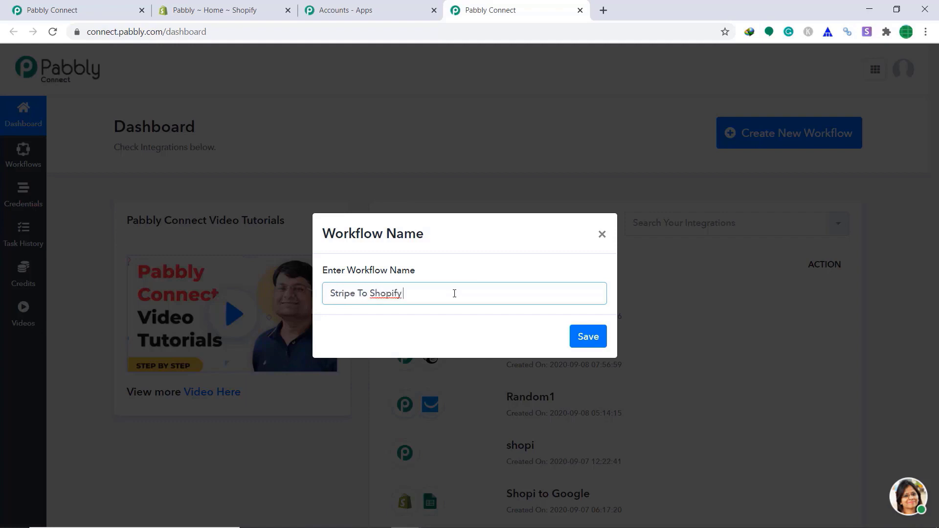
click(588, 343)
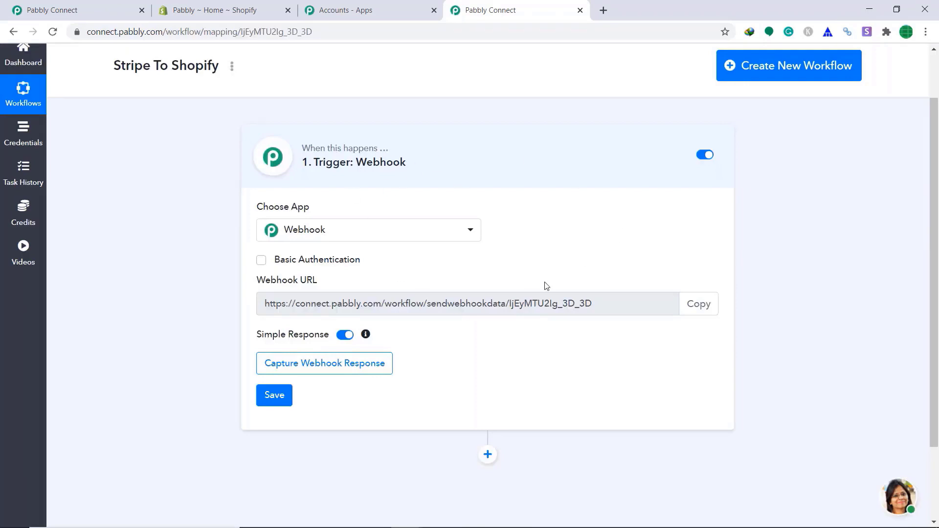
- Set the trigger app to Stripe with the New Customer method
click(358, 242)
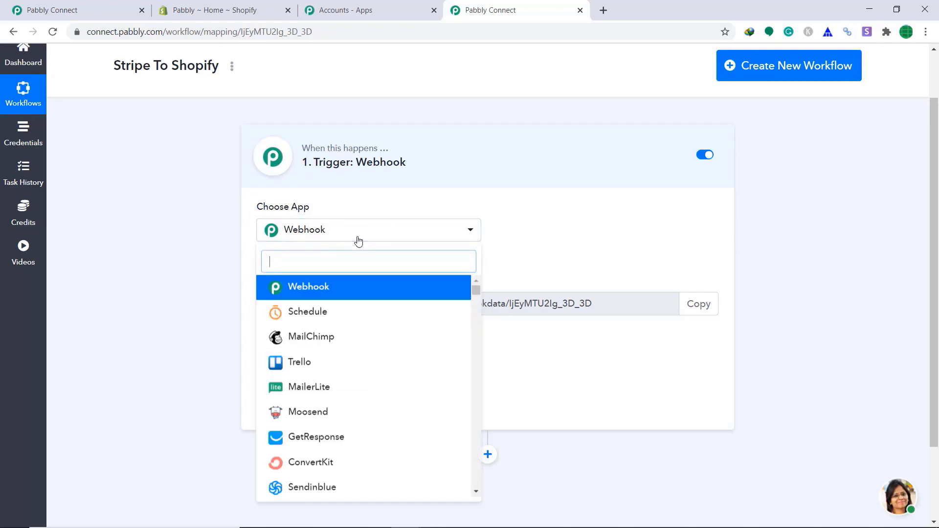
text(str)
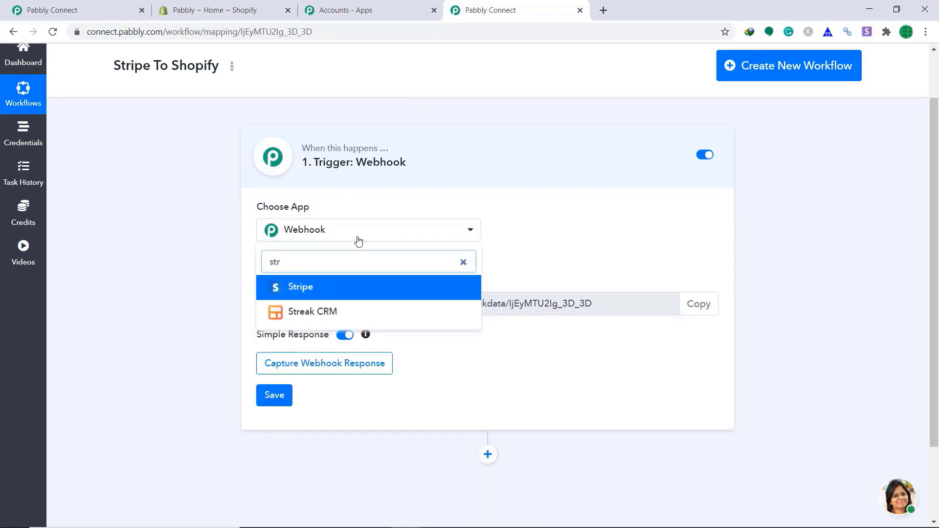
text(ip)
click(352, 289)
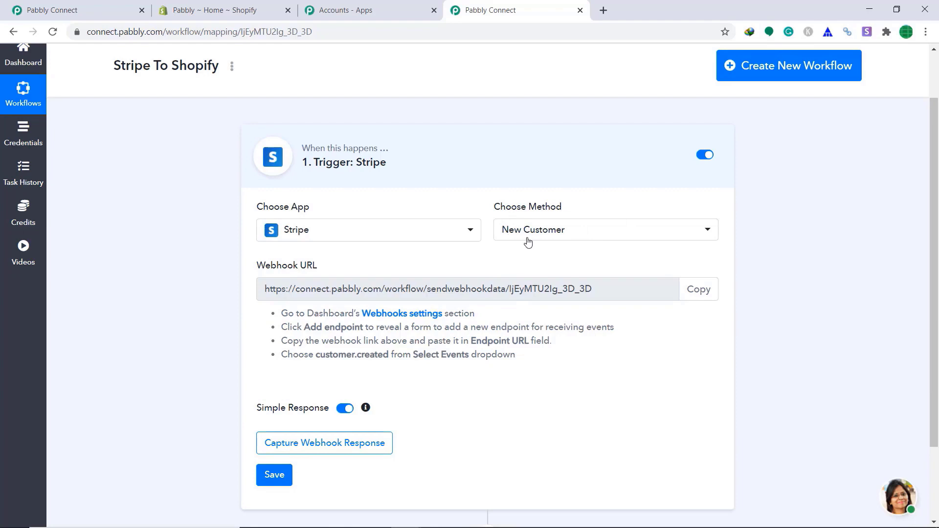
click(572, 237)
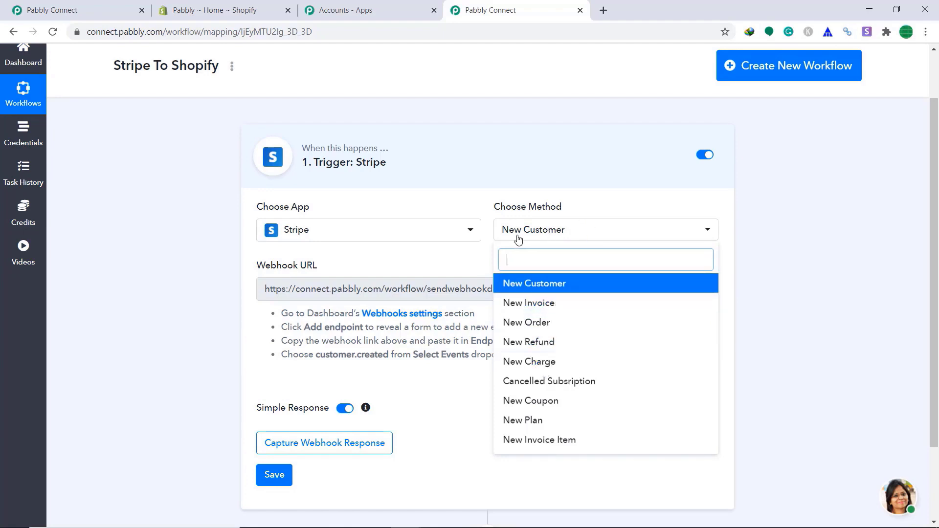
click(564, 237)
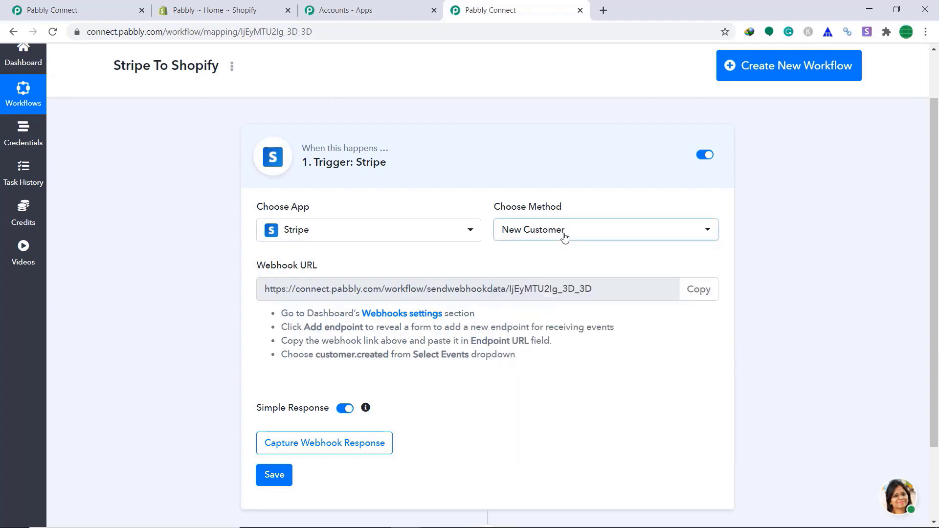
- Start a new Stripe webhook endpoint using the copied Pabbly webhook URL as the endpoint URL
click(406, 316)
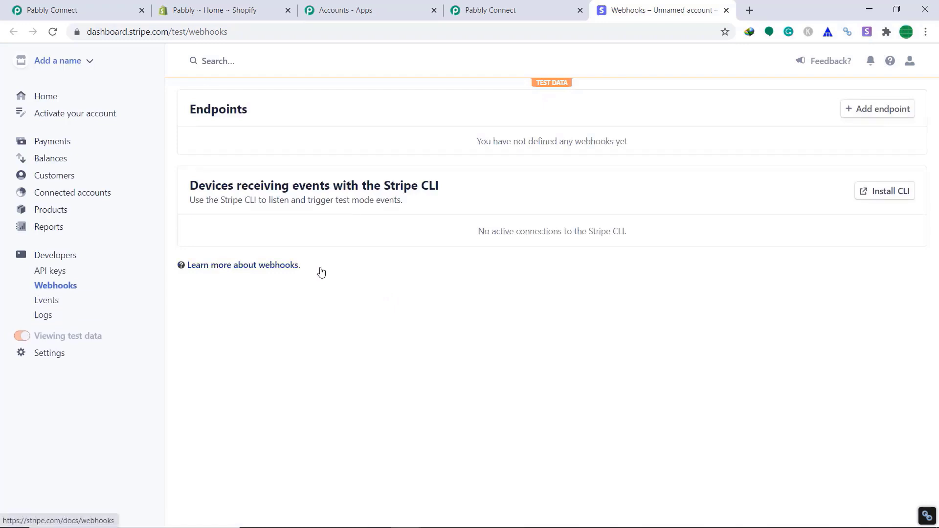
click(883, 109)
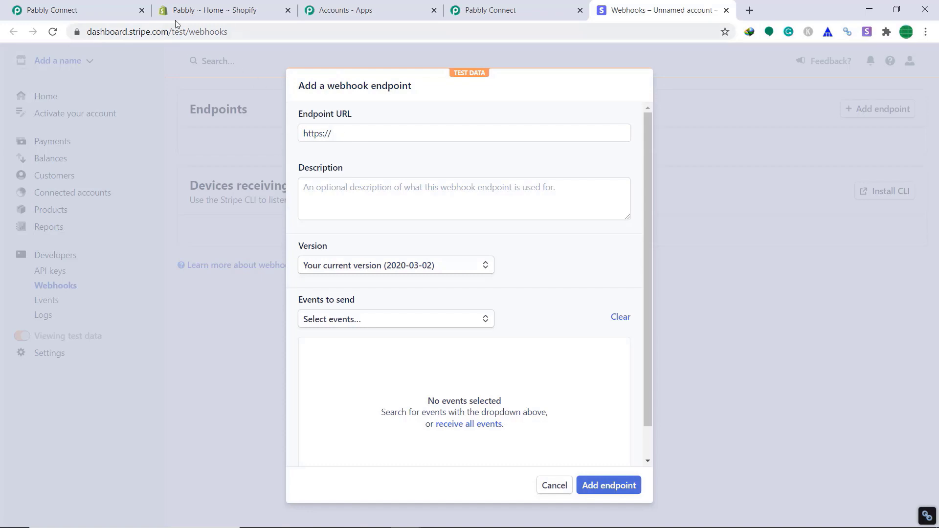
click(494, 9)
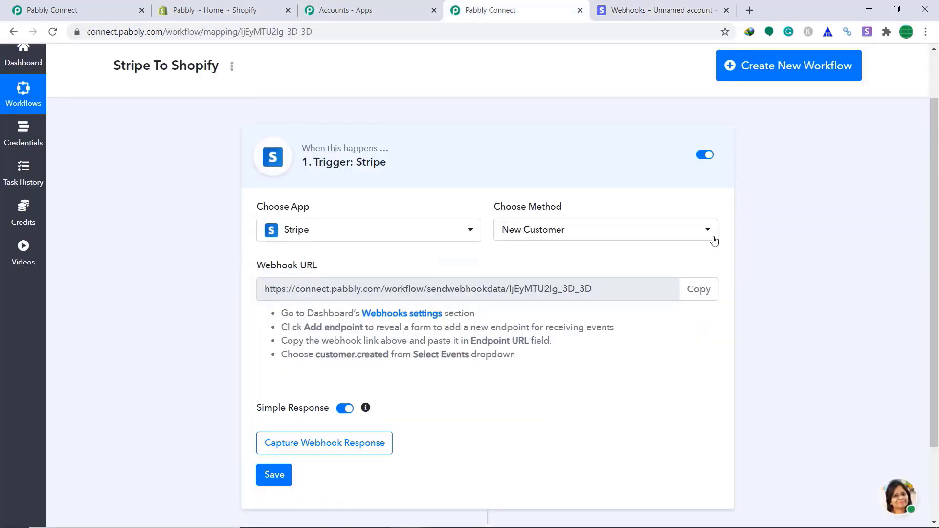
click(702, 292)
key(ctrl+c)
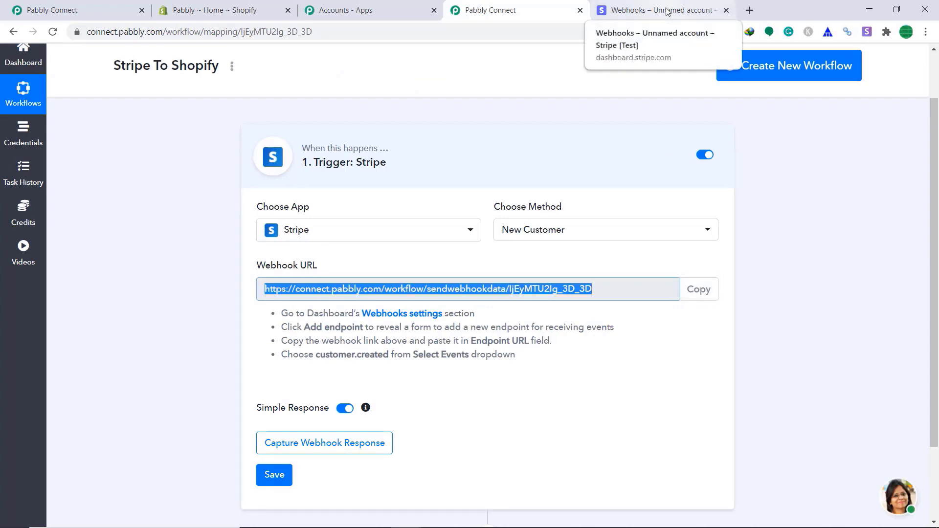
click(637, 5)
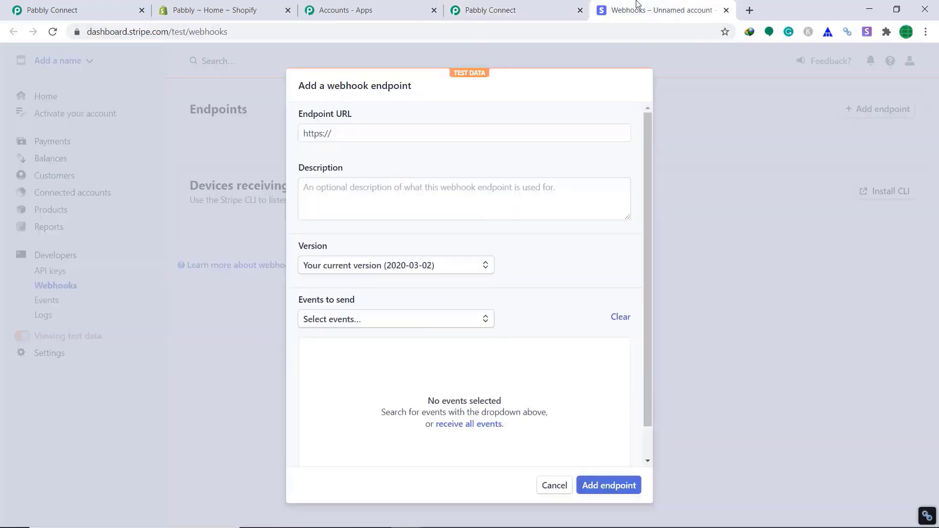
right_click(391, 135)
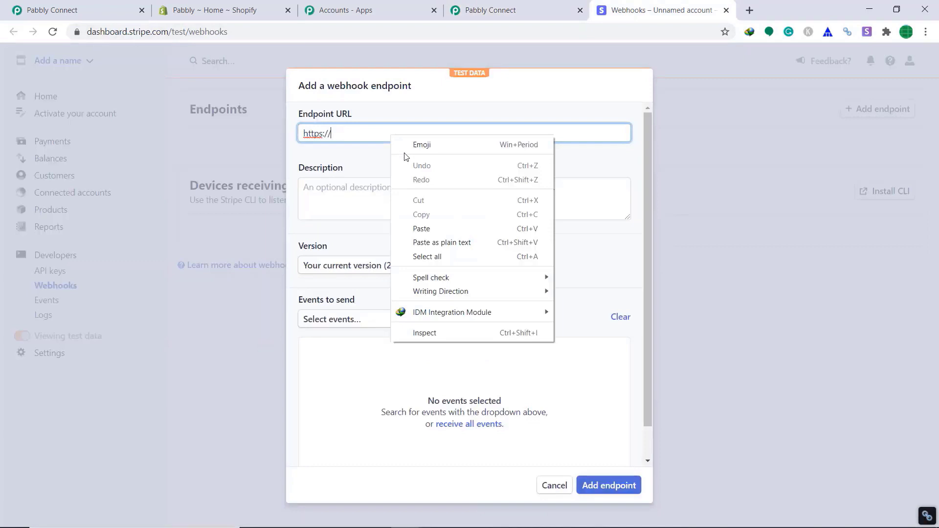
click(435, 225)
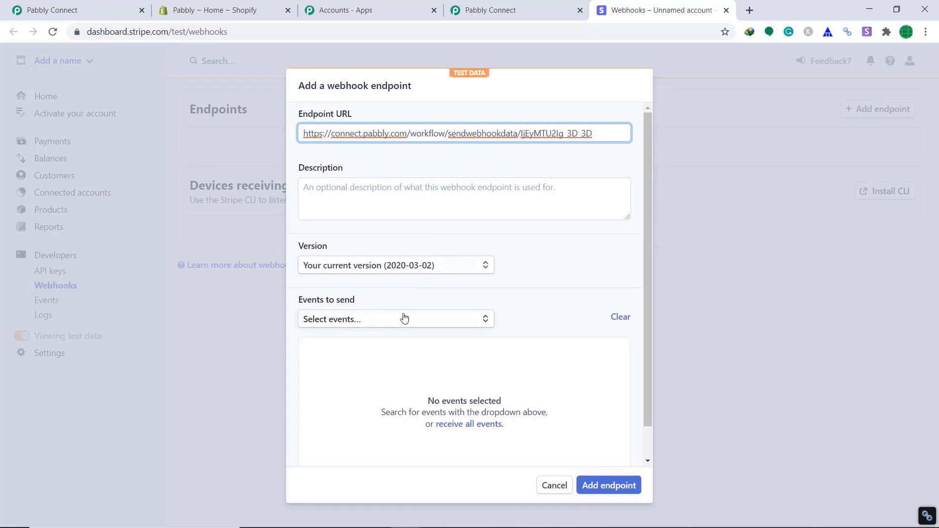
- Select customer.created as the event to send and add the endpoint
click(424, 328)
click(423, 328)
scroll(434, 379, down, 5)
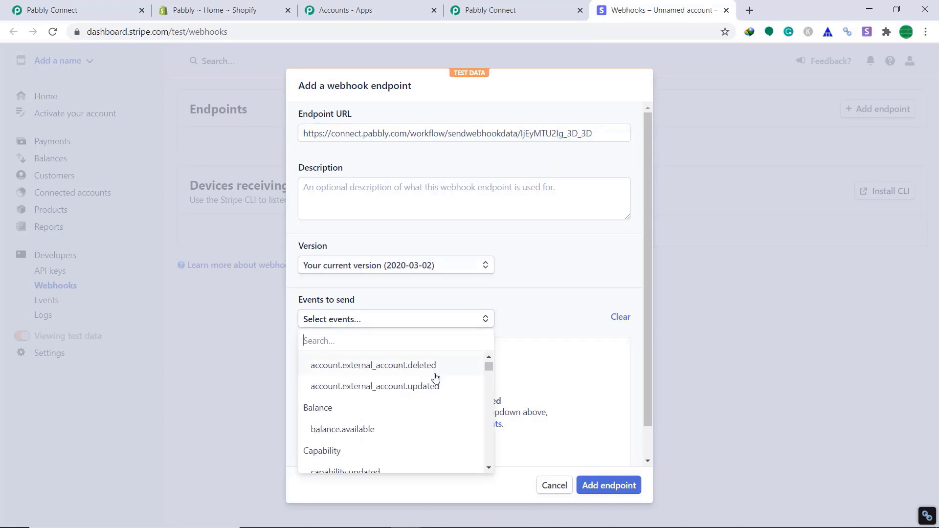
scroll(436, 379, down, 8)
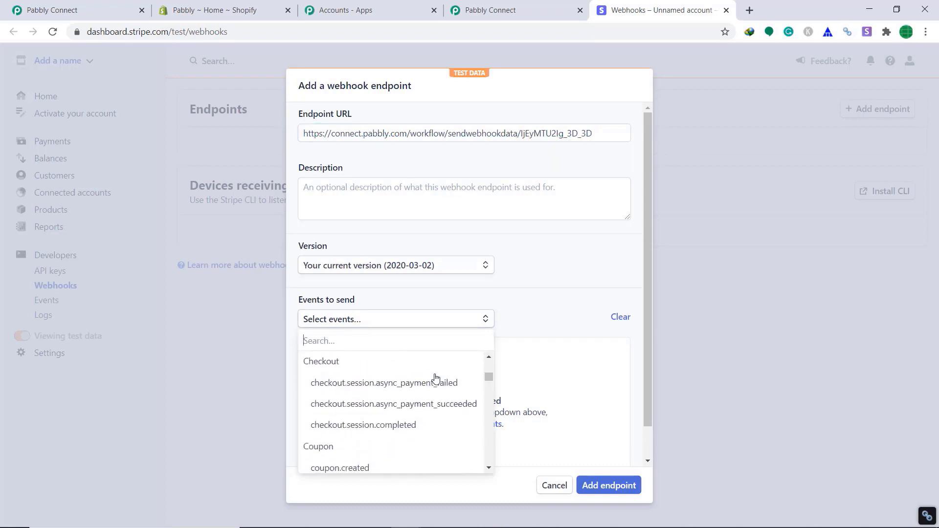
scroll(435, 379, down, 3)
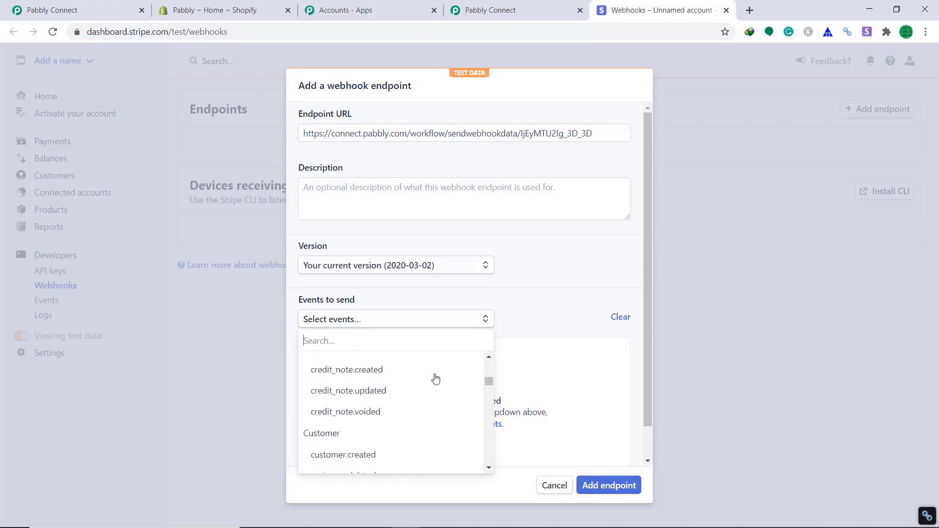
click(351, 457)
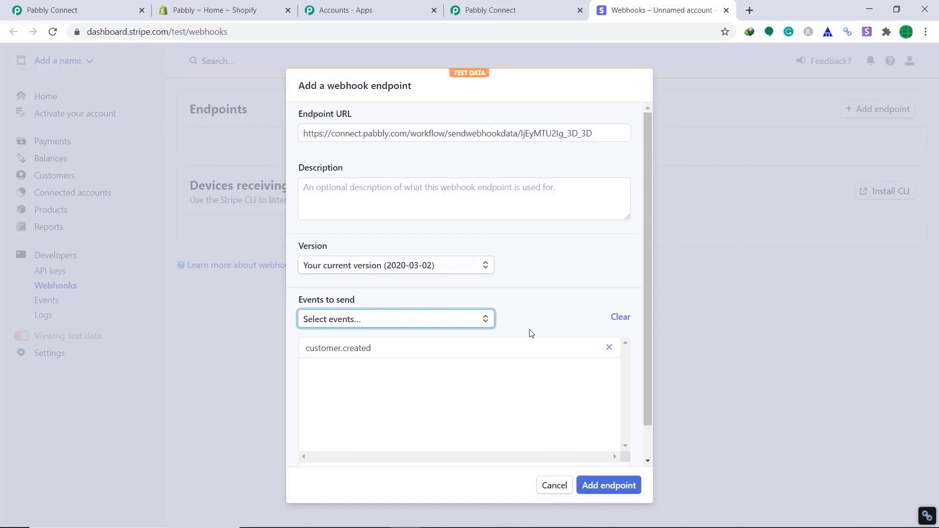
click(619, 489)
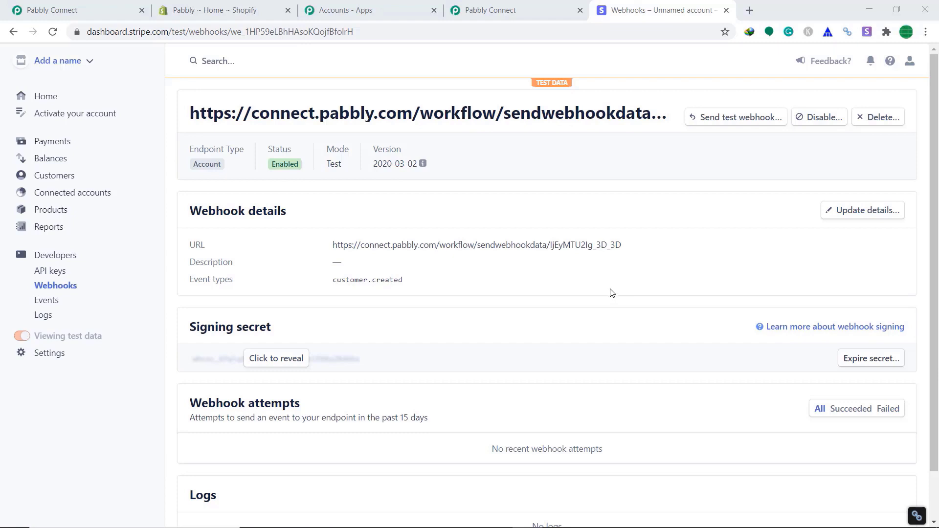
- Start capturing the webhook response in Pabbly, then return to Stripe's endpoint details
click(502, 6)
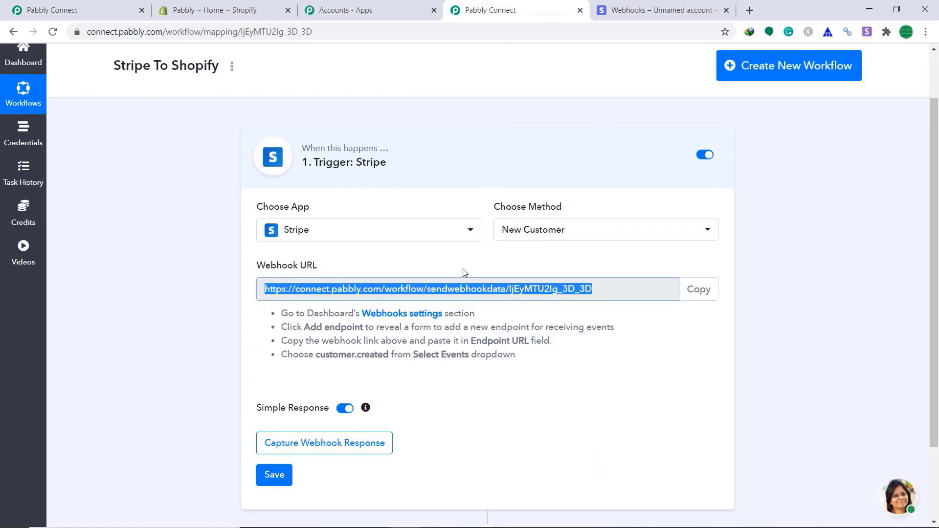
click(350, 444)
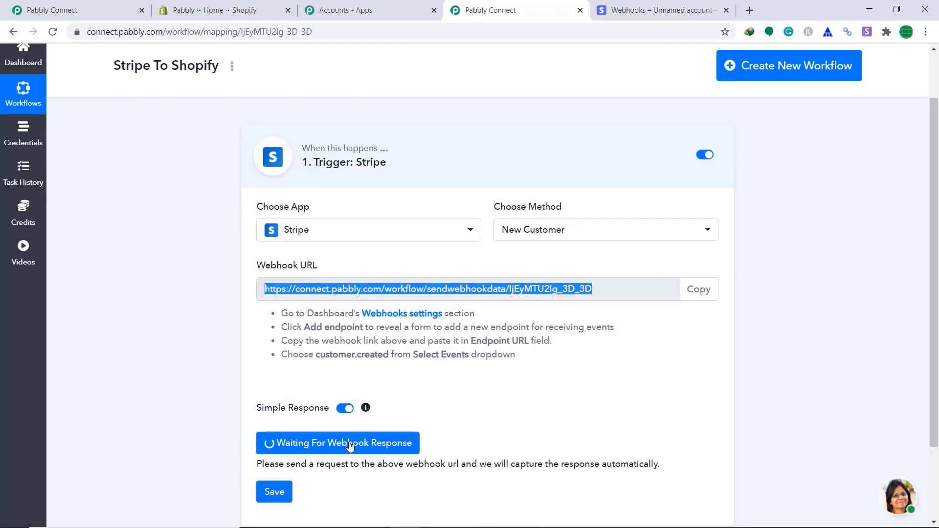
click(651, 4)
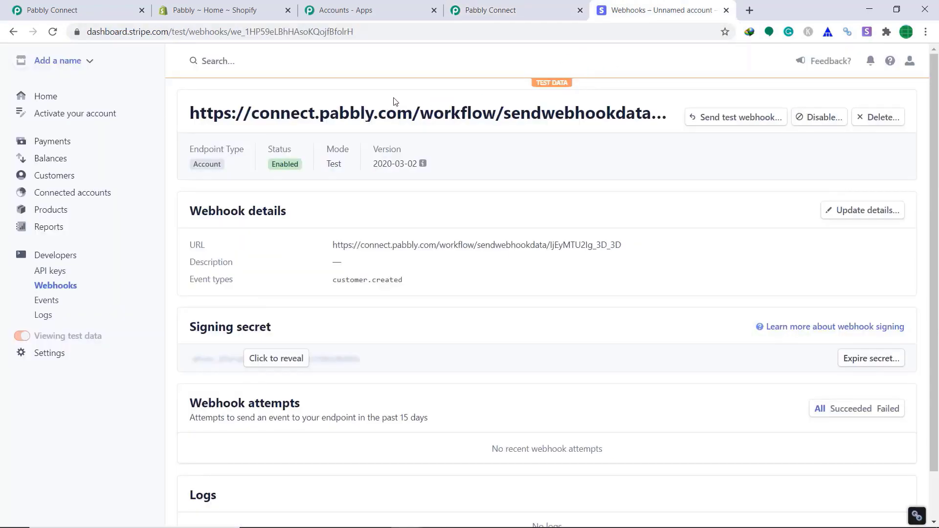
- Begin a new Stripe customer, entering the customer's name and e-mail address
click(49, 176)
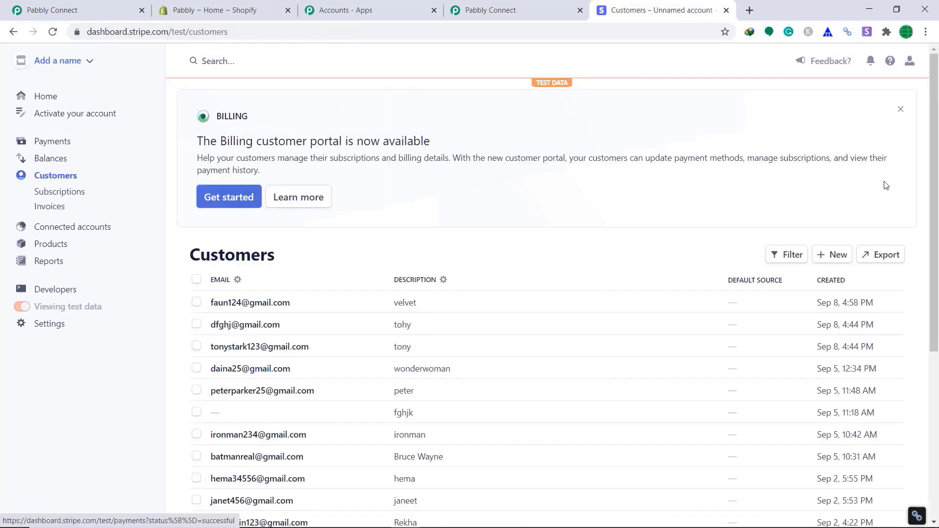
click(834, 259)
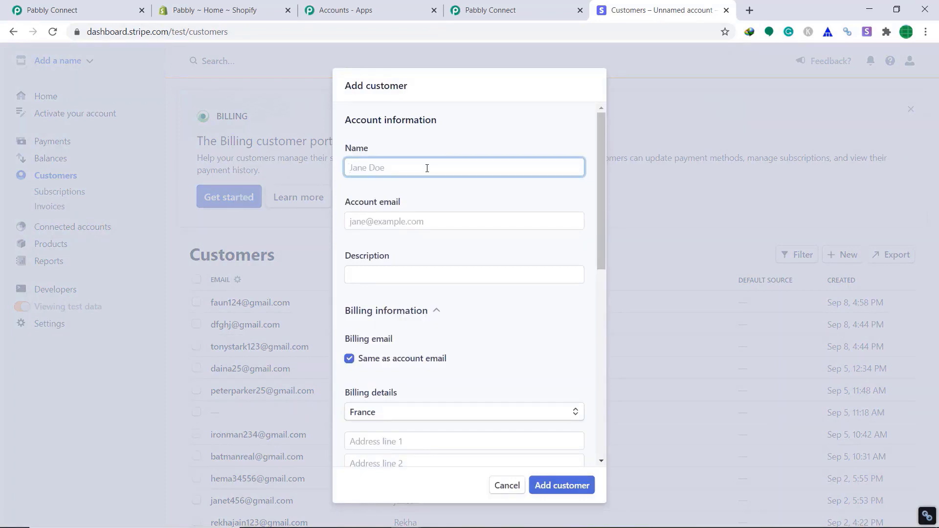
text(diana)
click(380, 223)
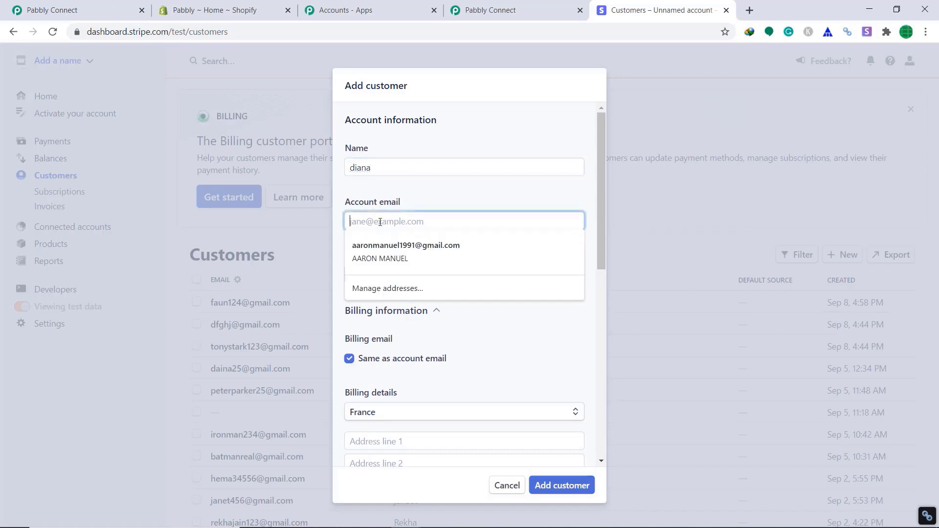
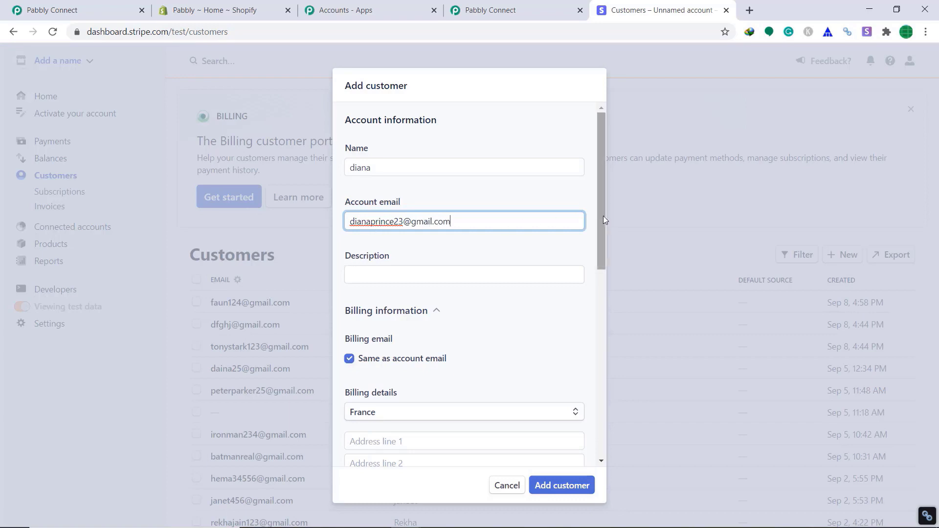
drag(603, 216, 484, 267)
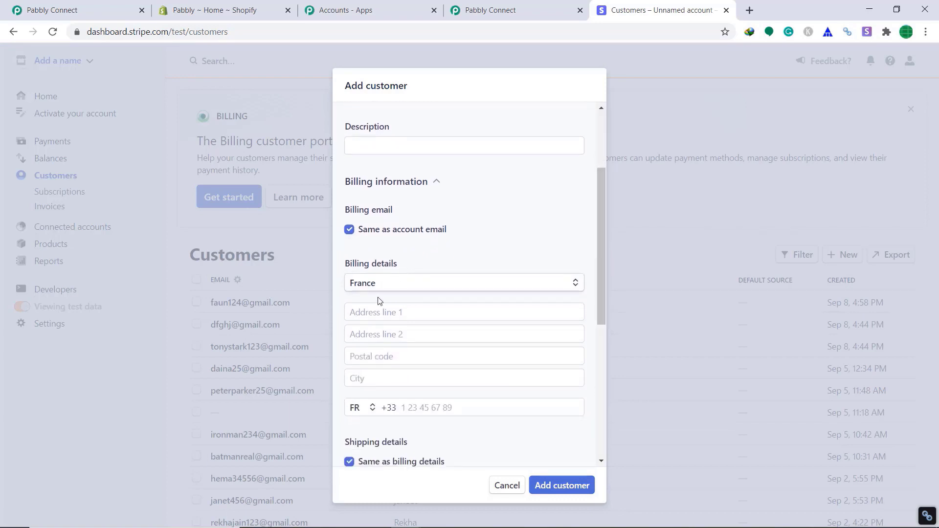
- Fill in both billing address lines, the postal code and city Paris, then save the customer
click(387, 313)
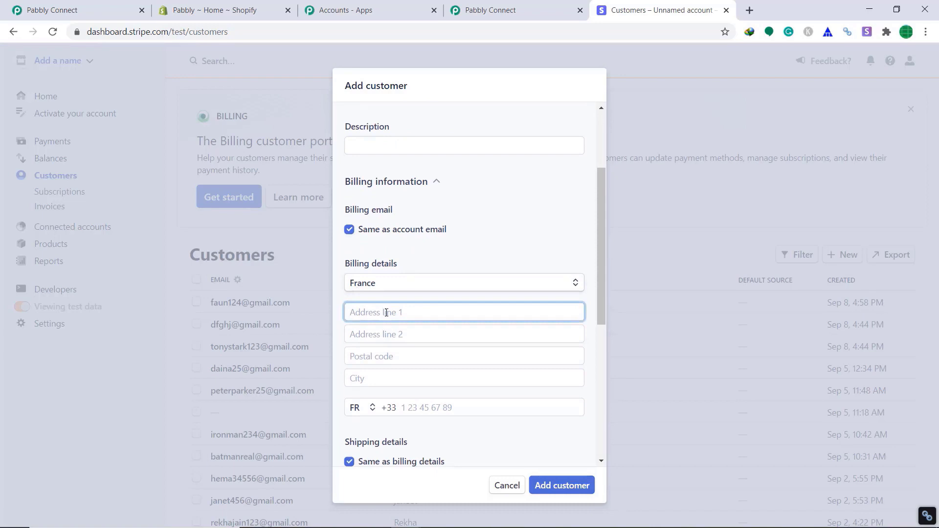
click(381, 334)
text(later)
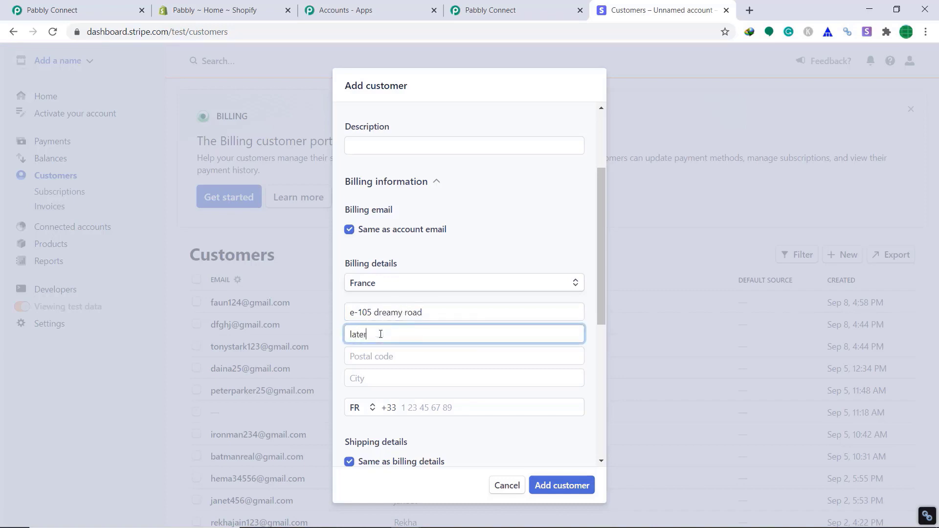
text(ns light)
click(393, 366)
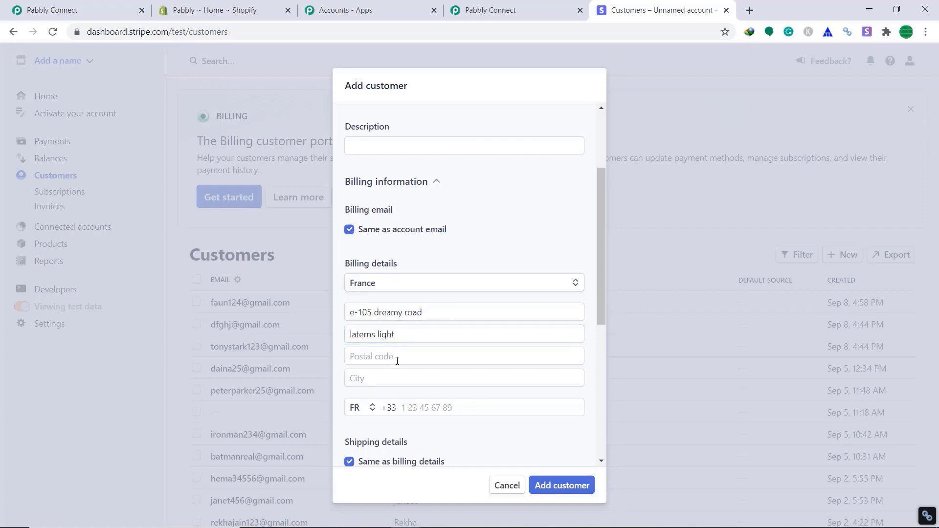
click(402, 350)
text(7)
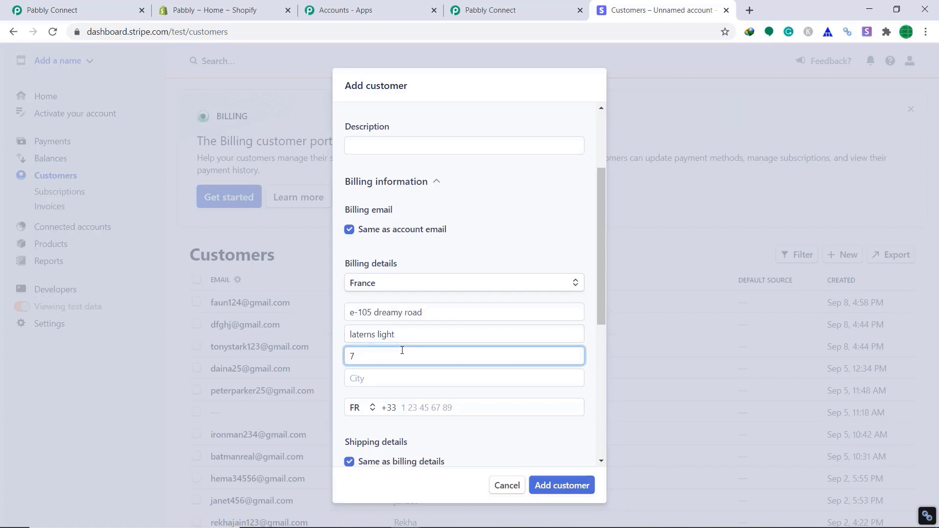
text(5001)
click(410, 380)
text(Par)
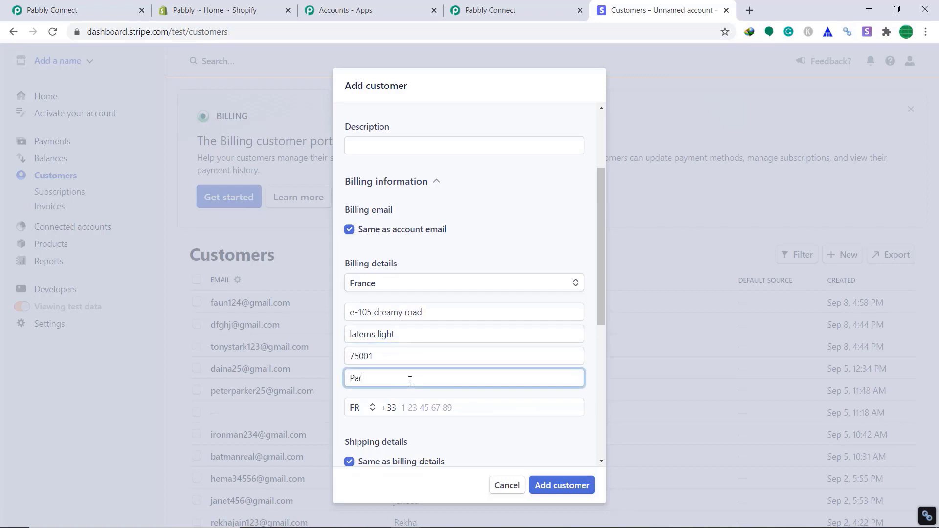
text(is)
scroll(466, 402, down, 6)
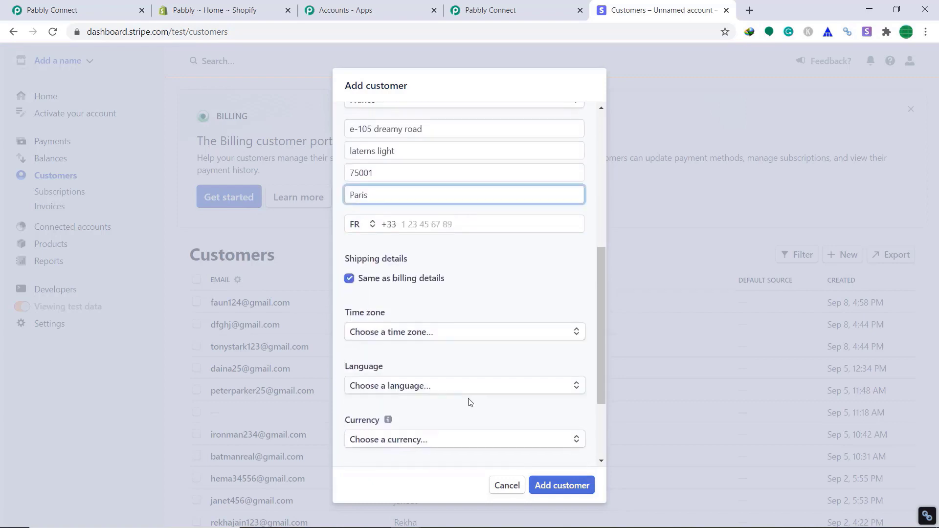
click(566, 495)
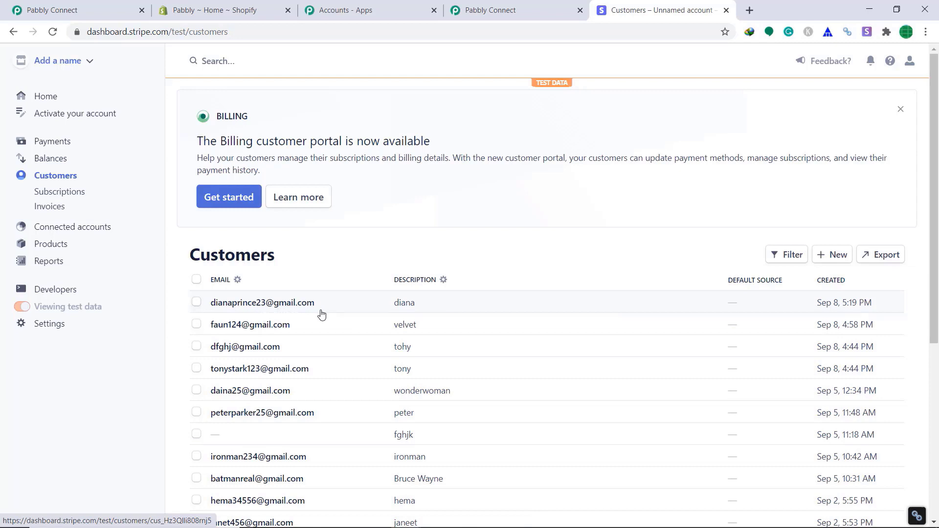
- Scroll through Pabbly's captured Stripe webhook response to check the customer's name, email and Paris address fields
click(509, 14)
scroll(753, 224, down, 3)
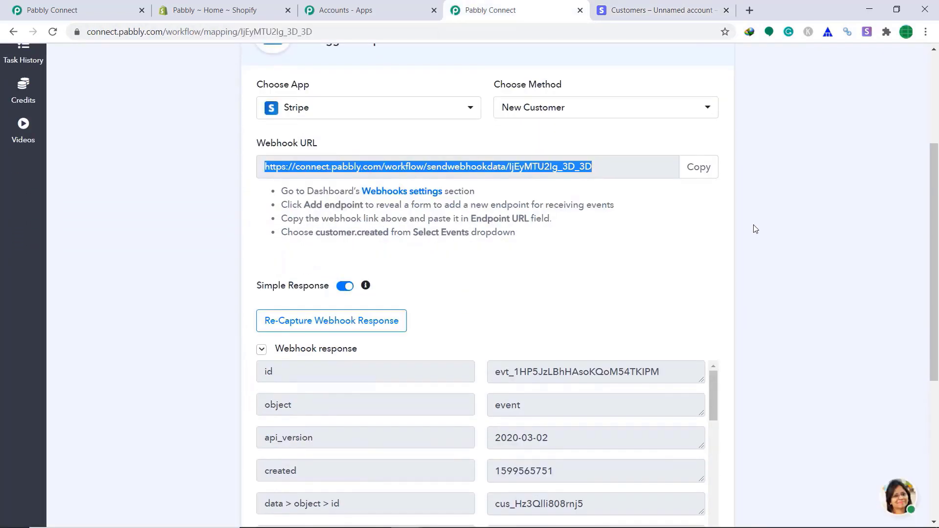
scroll(753, 229, down, 3)
scroll(646, 277, down, 2)
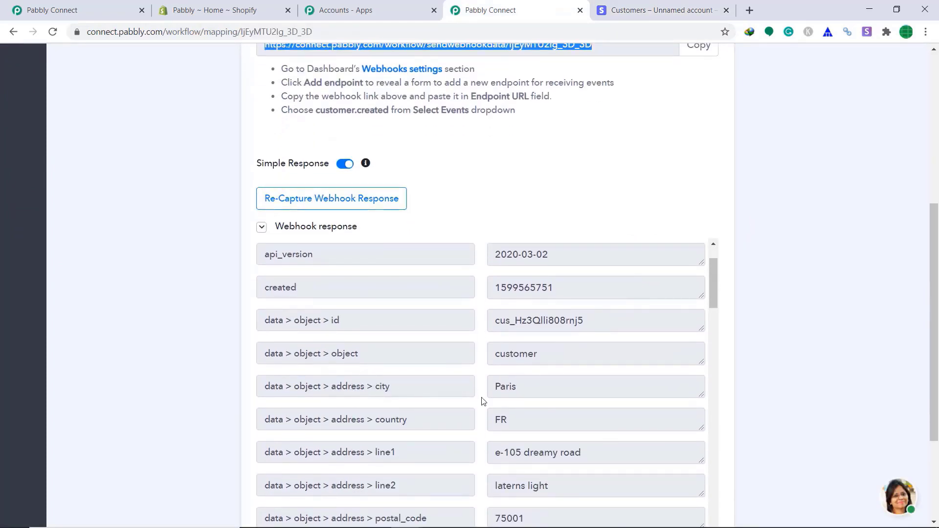
scroll(517, 404, down, 2)
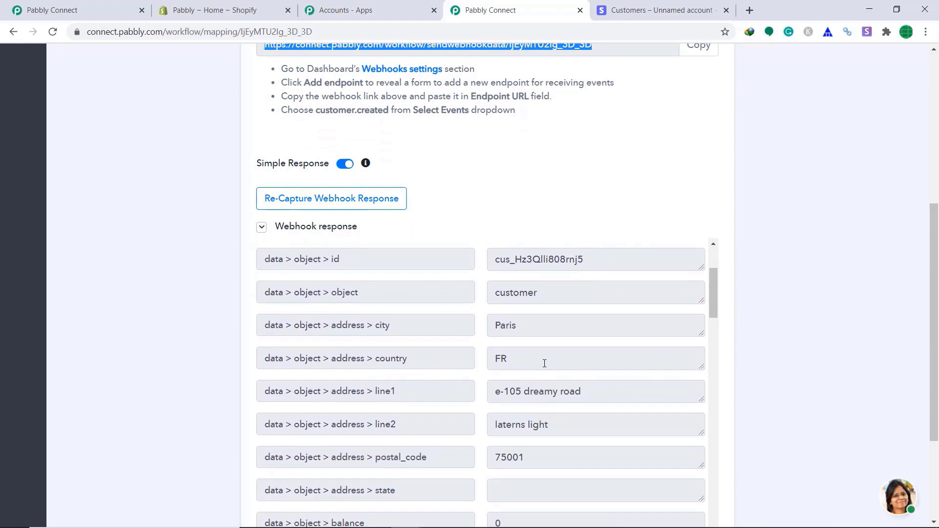
scroll(388, 339, down, 2)
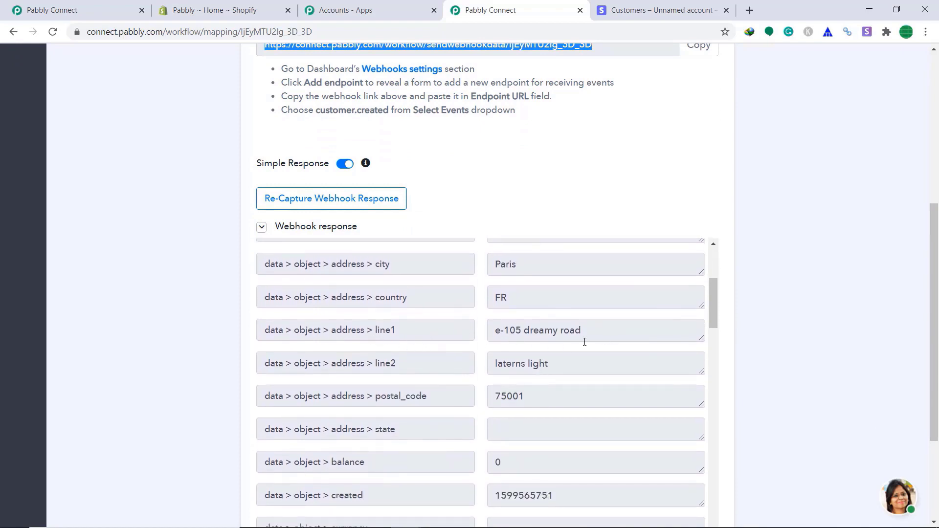
scroll(567, 357, down, 8)
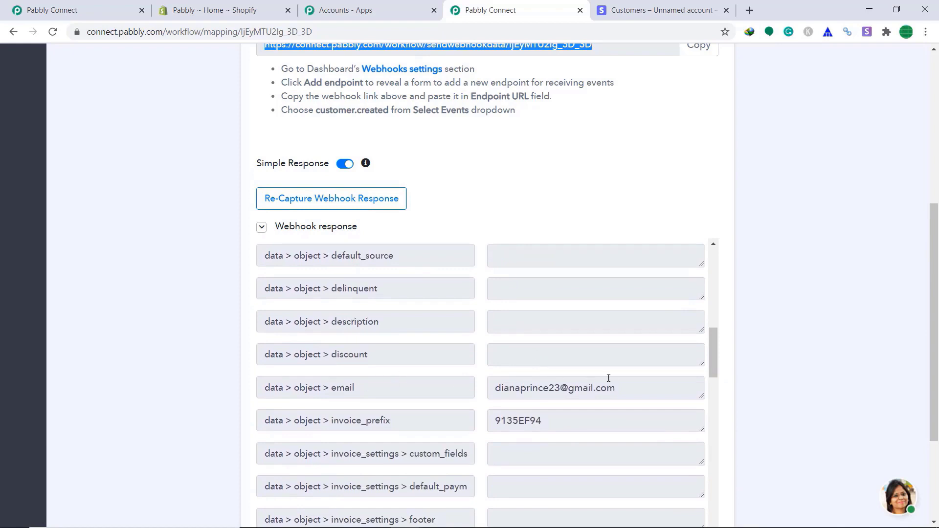
scroll(608, 378, down, 5)
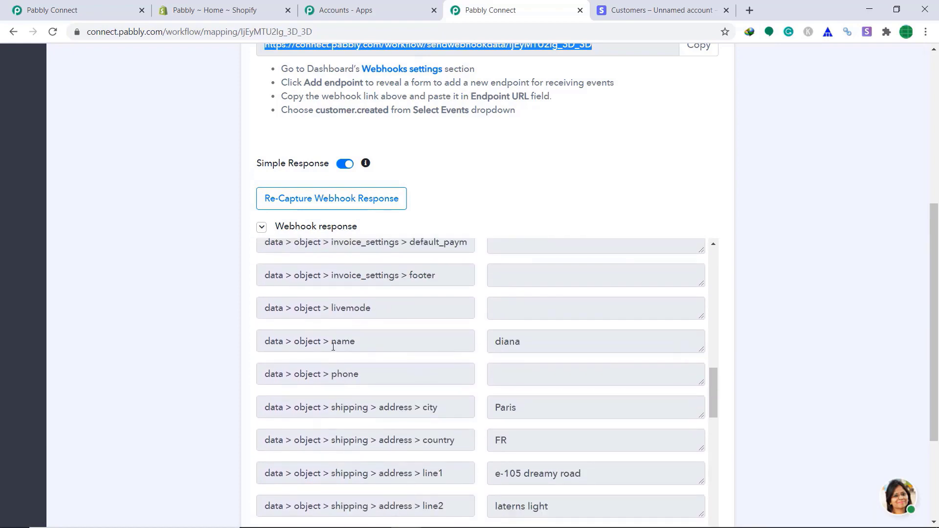
scroll(557, 358, down, 1)
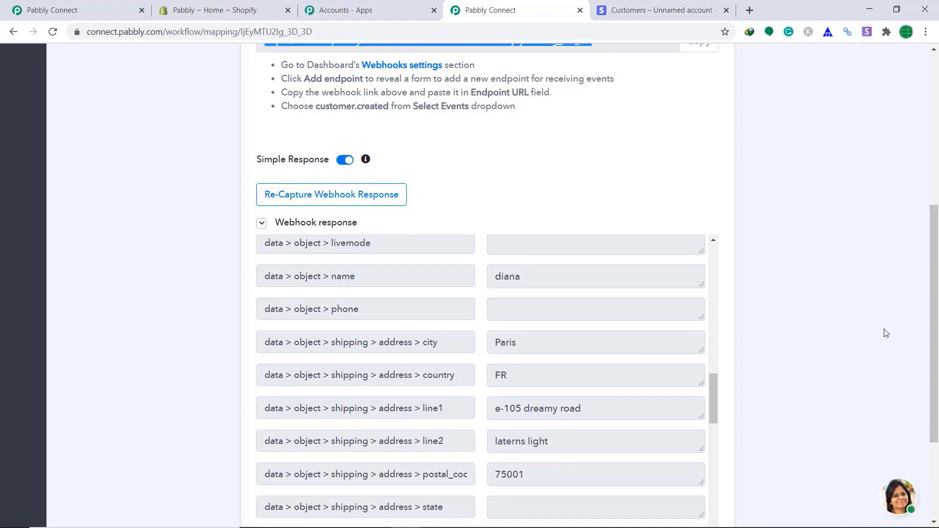
scroll(886, 332, down, 3)
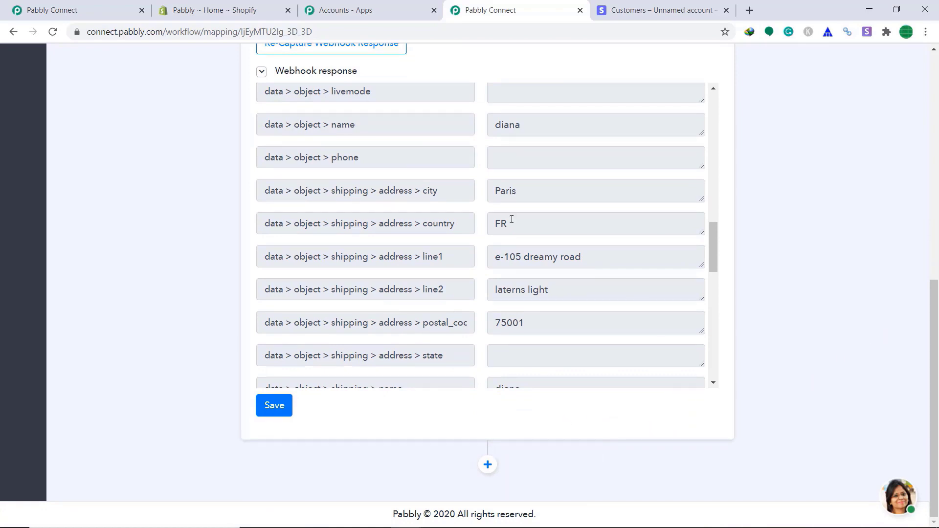
- Add a Shopify action step with the Create Customer method and start connecting the Shopify account
click(488, 466)
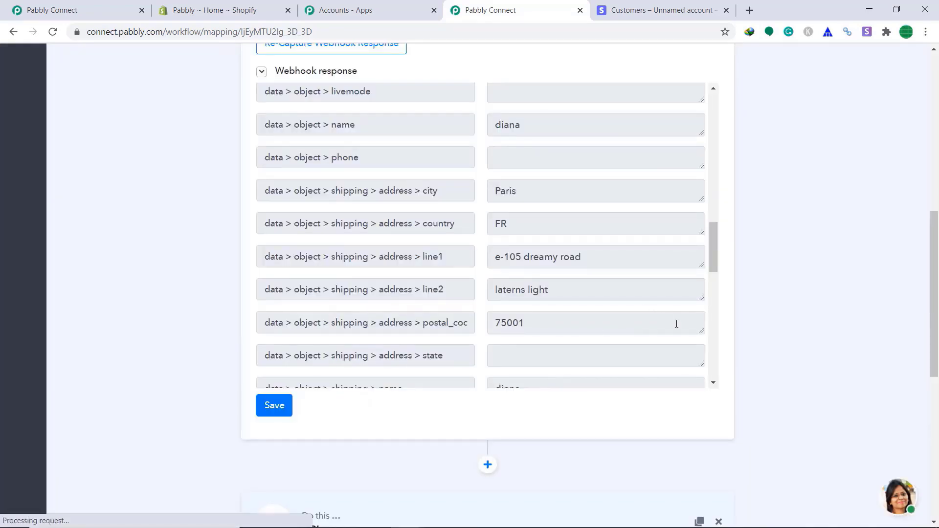
scroll(675, 323, down, 4)
drag(935, 273, 934, 406)
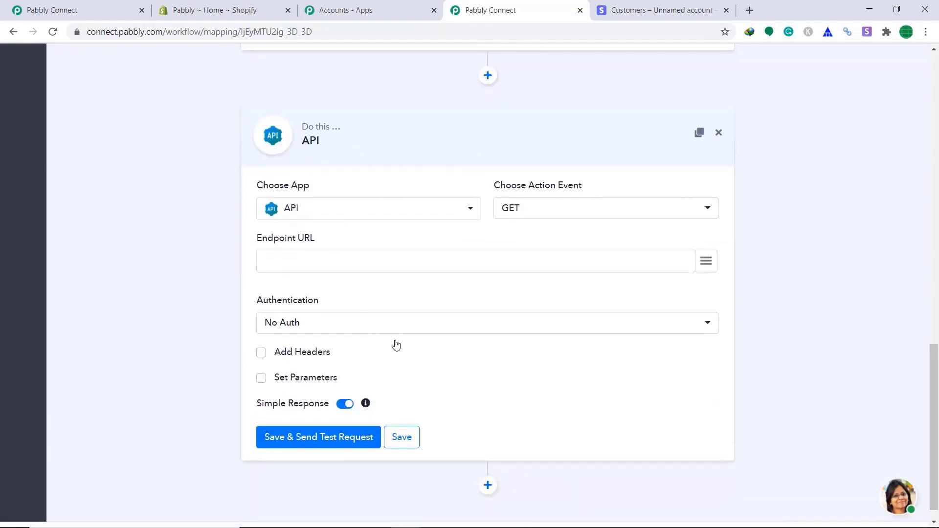
click(320, 215)
text(sh)
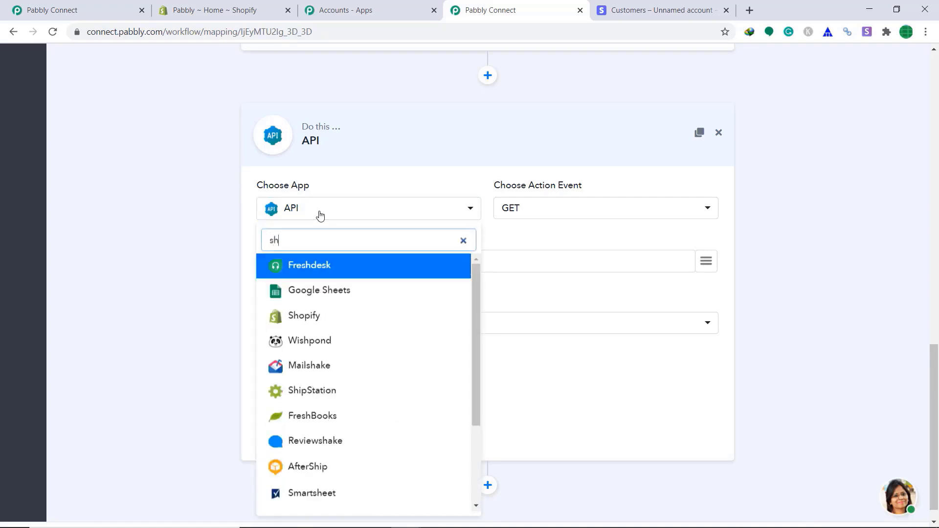
text(opif)
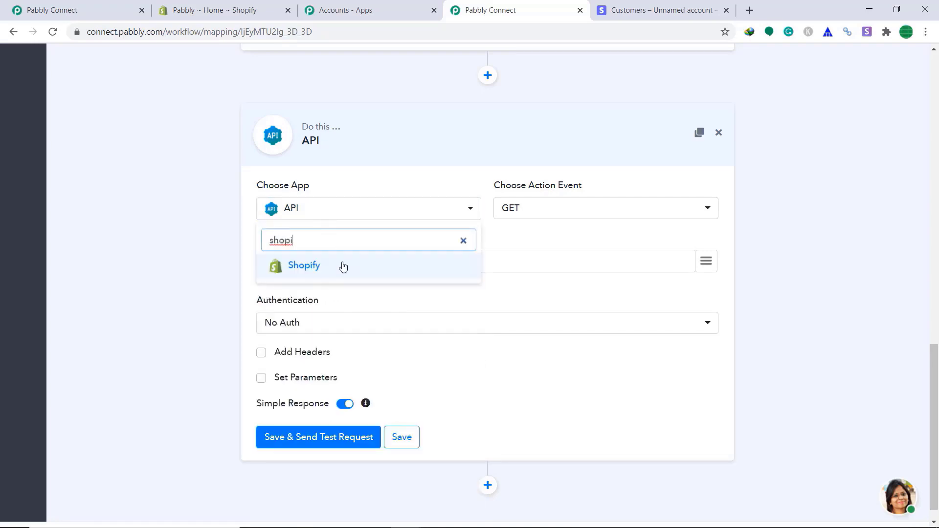
click(342, 266)
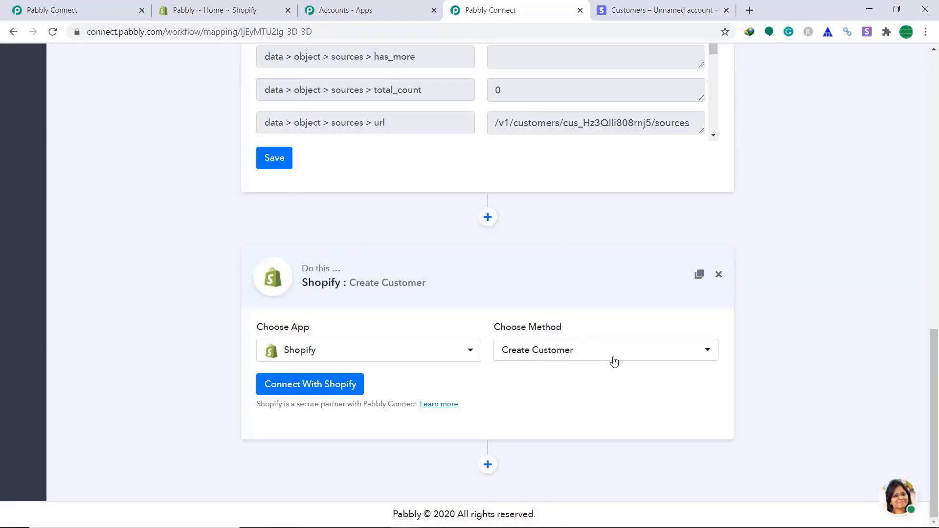
click(320, 388)
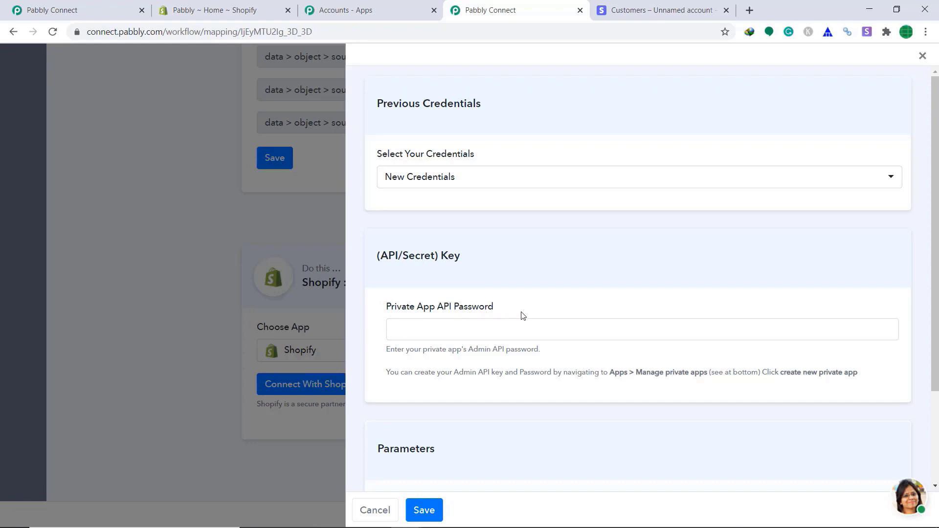
- Start a new Shopify private app named wshopify with the saved developer email
click(223, 5)
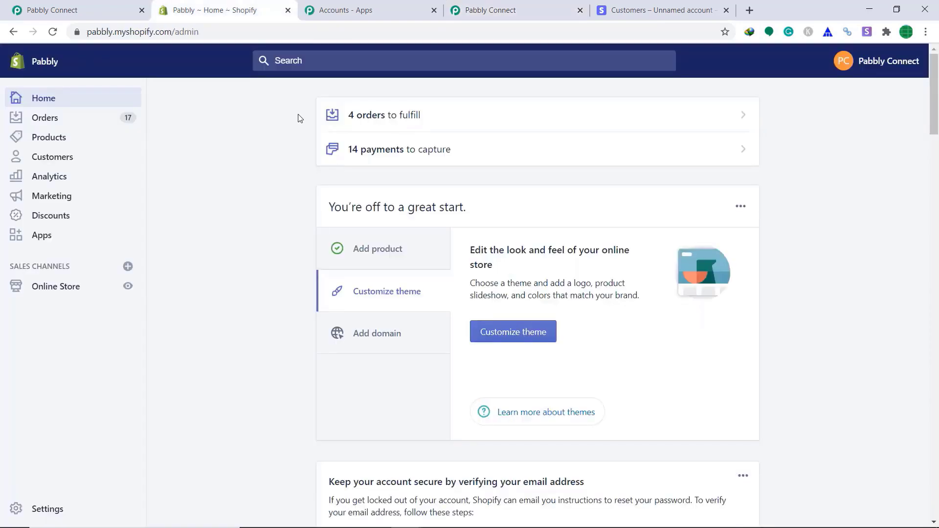
click(57, 244)
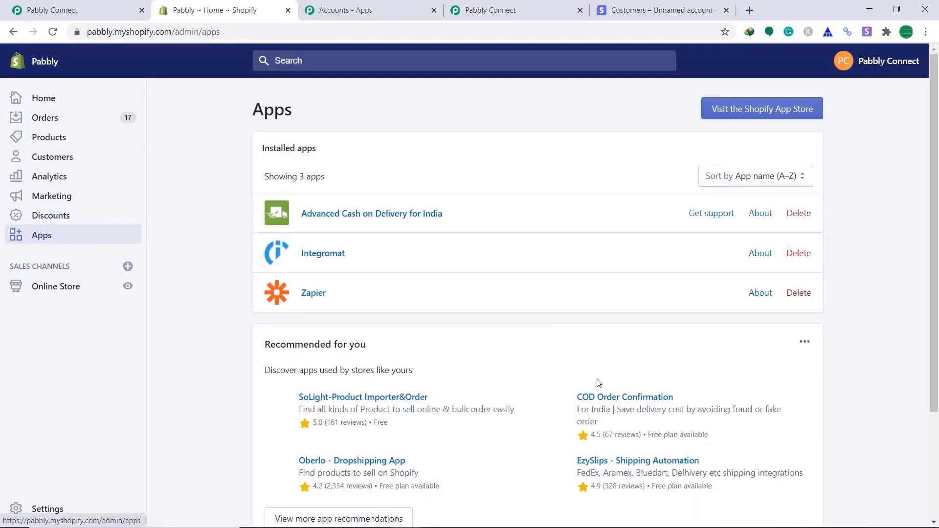
scroll(608, 357, down, 3)
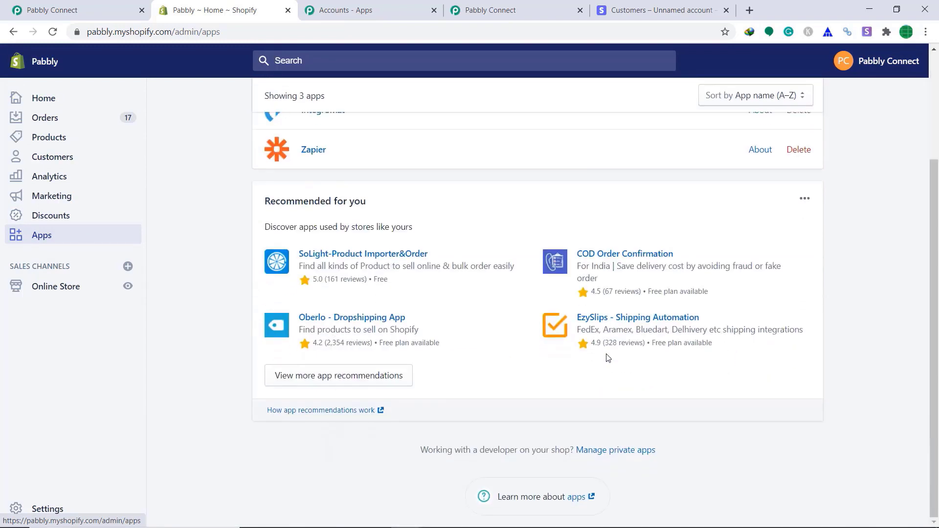
click(599, 452)
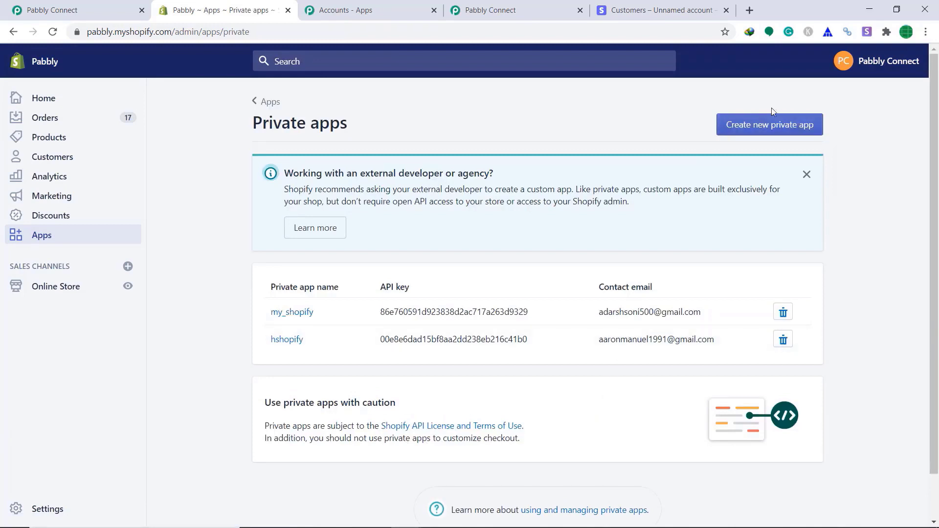
click(770, 125)
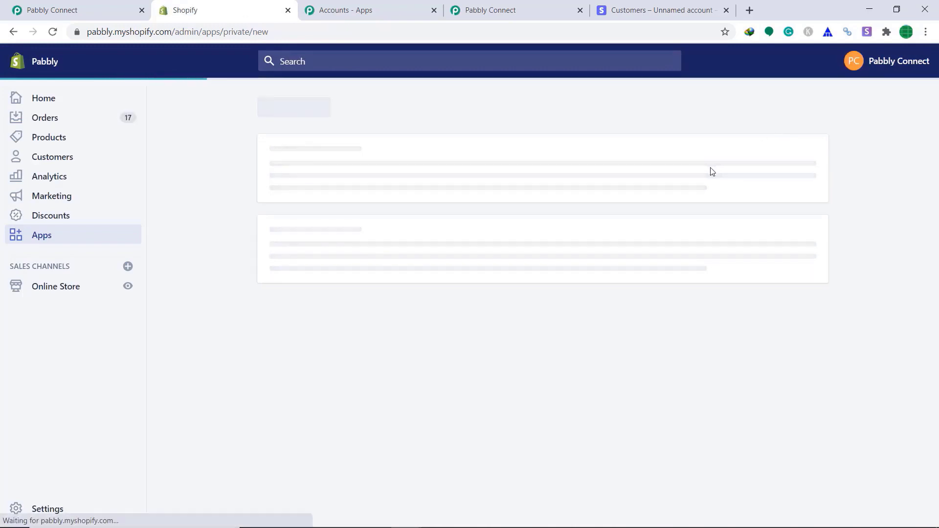
click(513, 313)
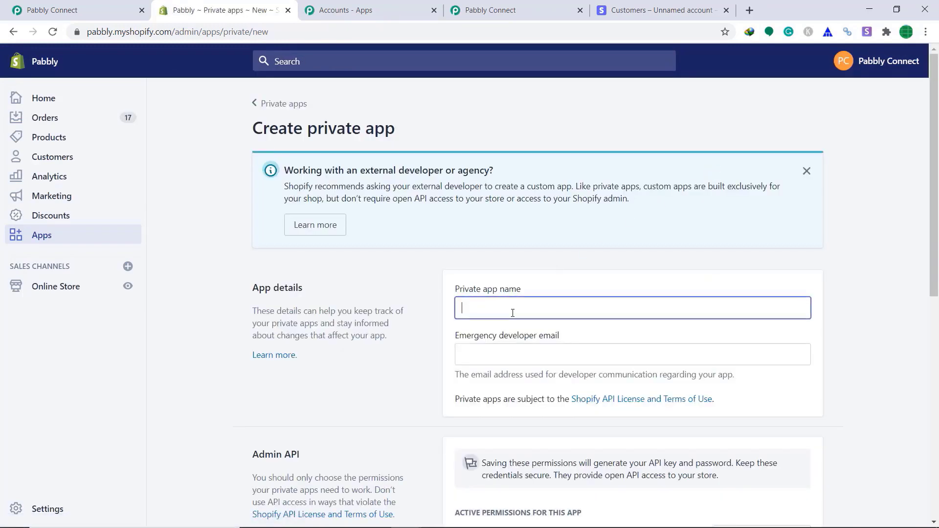
text(wshopify)
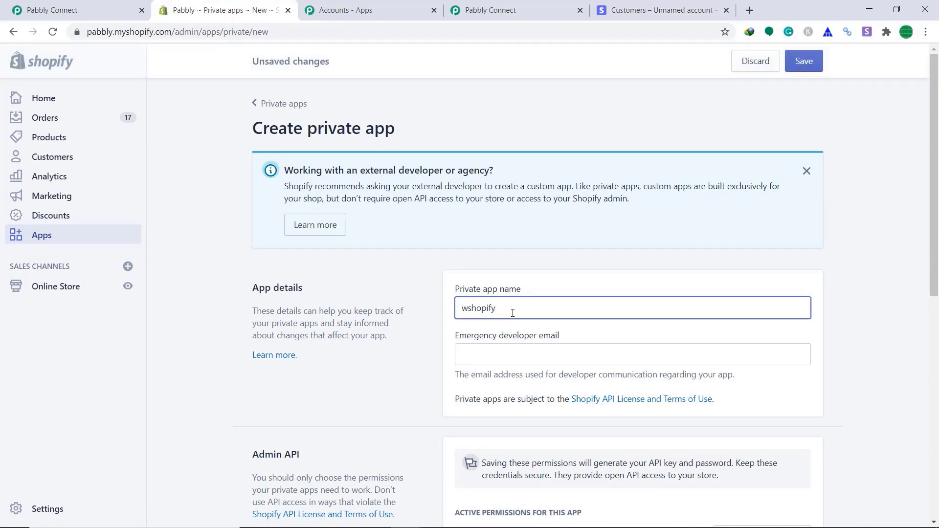
click(499, 357)
click(505, 377)
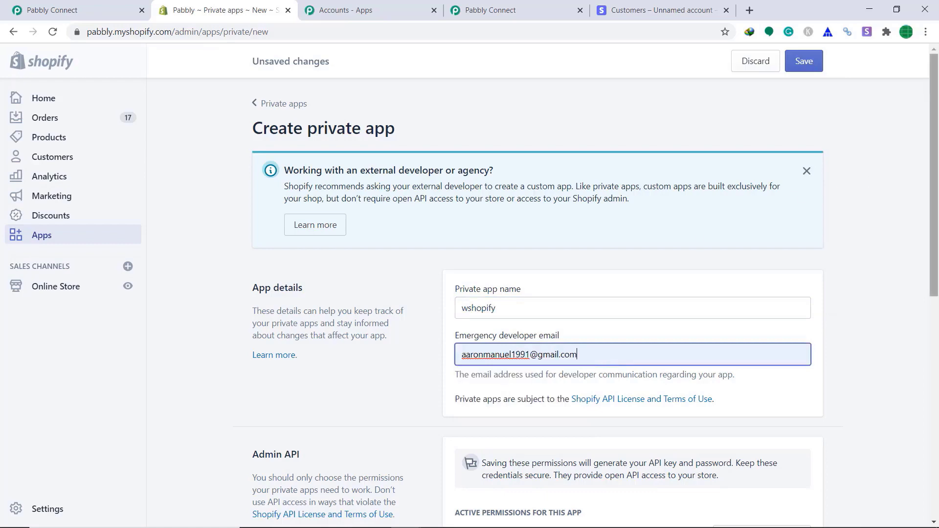
drag(934, 144, 938, 285)
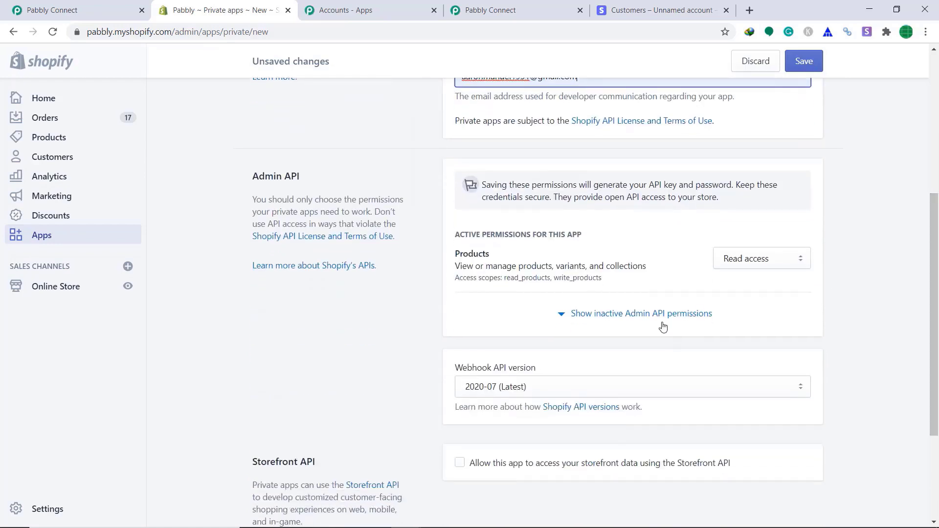
- Grant the app Read and write access to Customers, then save and create it
click(633, 319)
scroll(686, 274, down, 7)
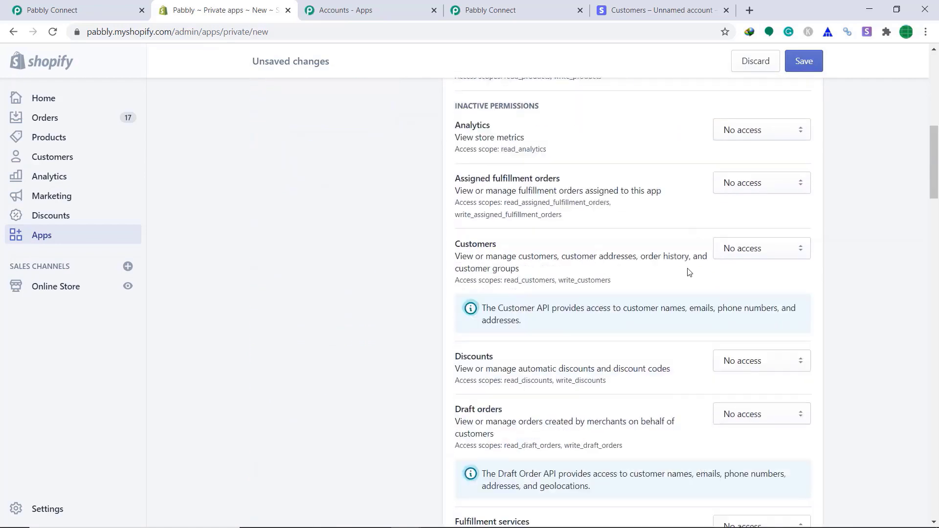
scroll(689, 268, down, 3)
scroll(691, 247, up, 5)
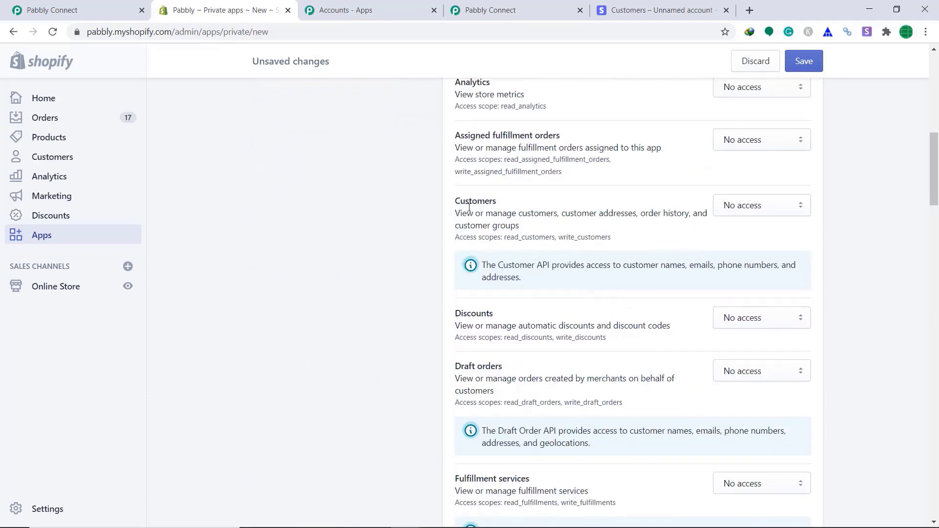
click(754, 209)
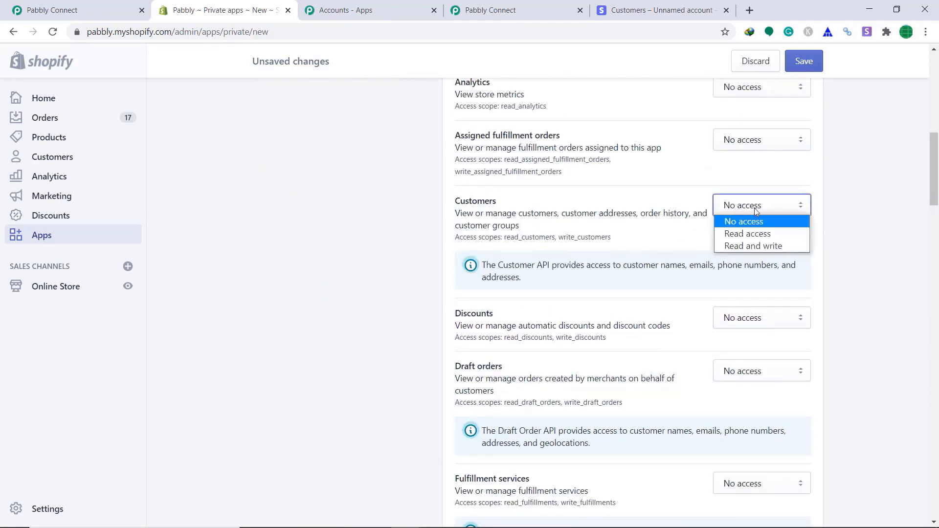
click(764, 244)
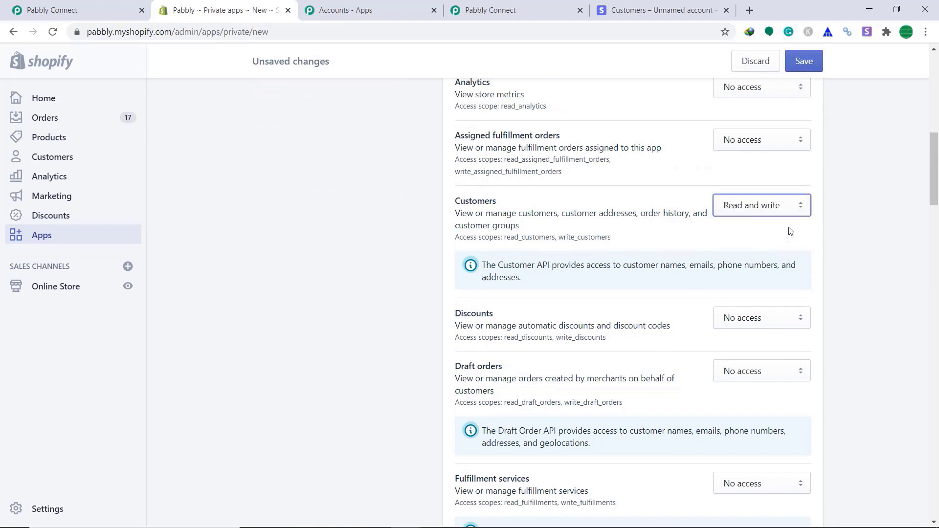
scroll(793, 235, down, 3)
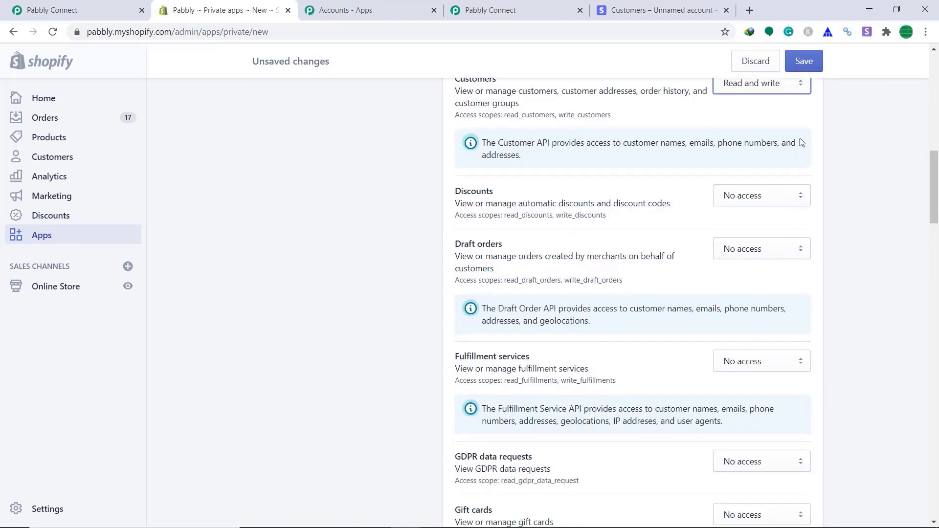
click(816, 63)
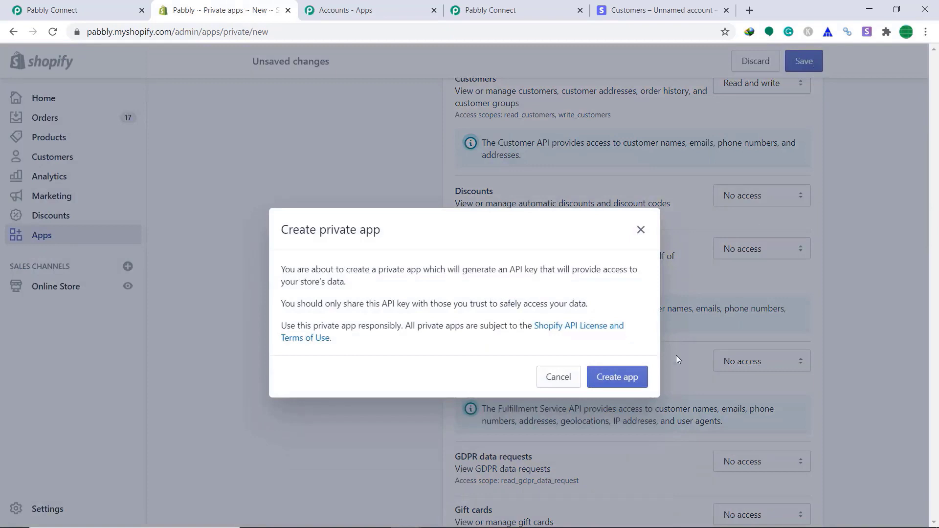
click(620, 385)
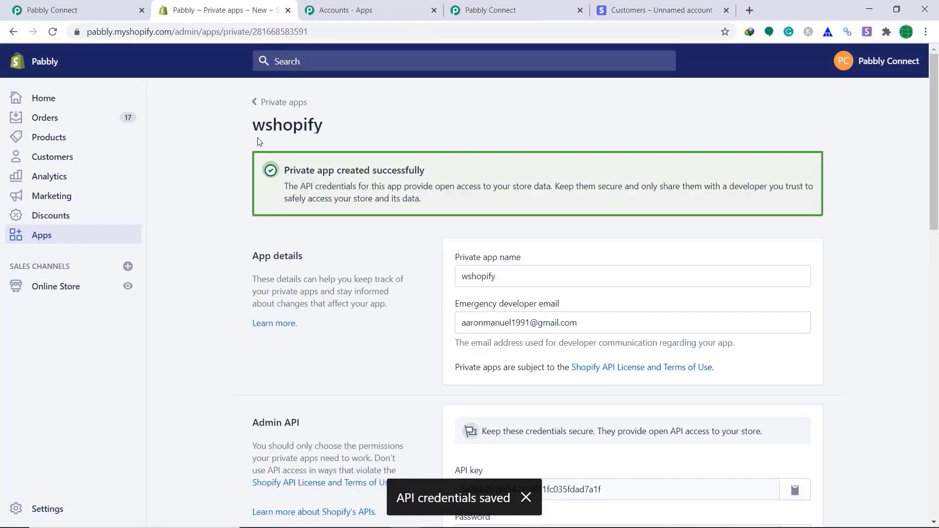
- Copy the private app's Admin API password for use in Pabbly
scroll(454, 152, down, 4)
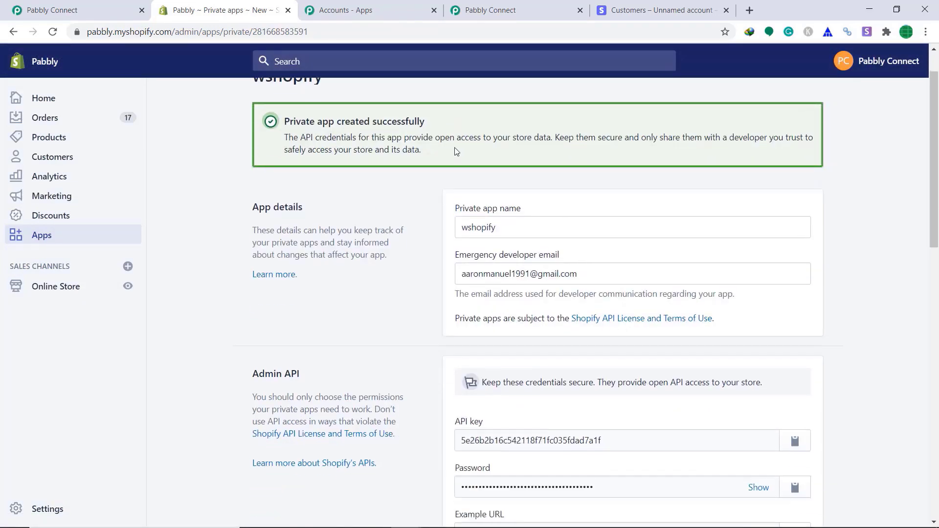
scroll(463, 172, down, 3)
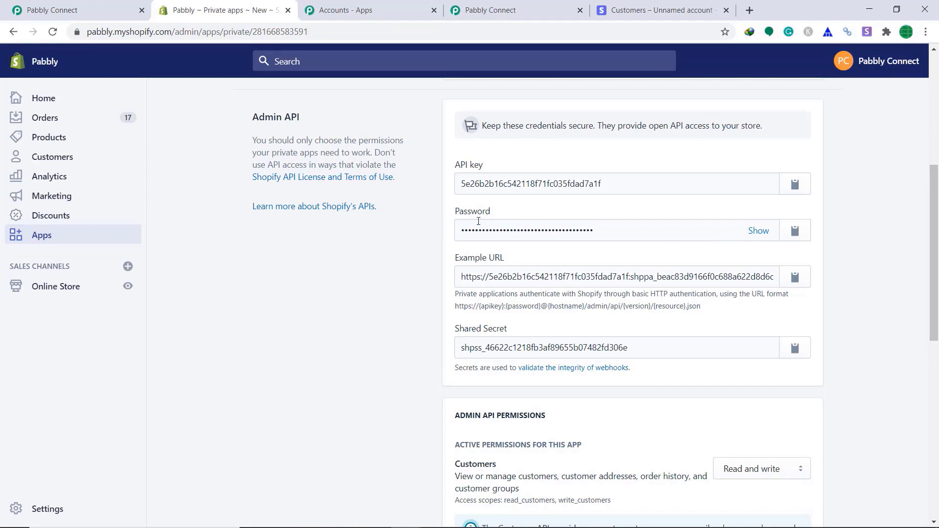
click(796, 235)
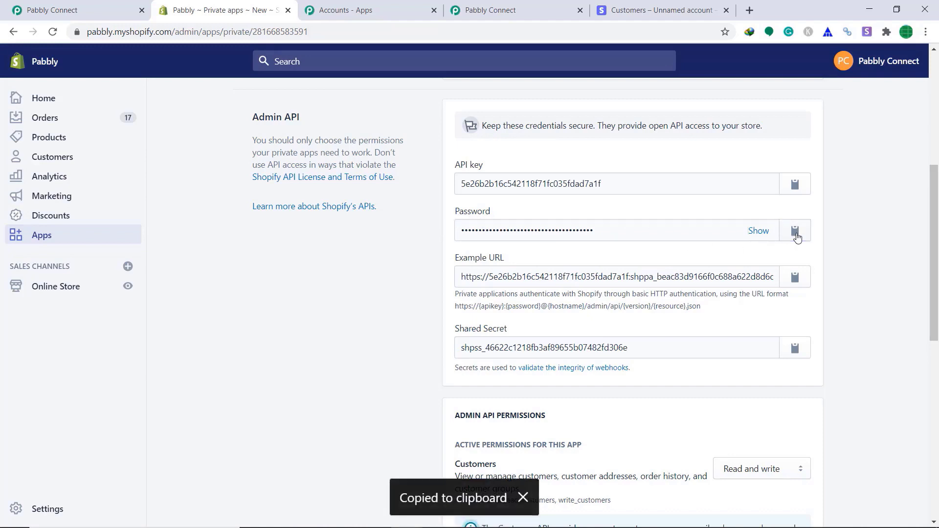
click(532, 4)
- Paste the copied Admin API password into the Private App API Password field
right_click(489, 326)
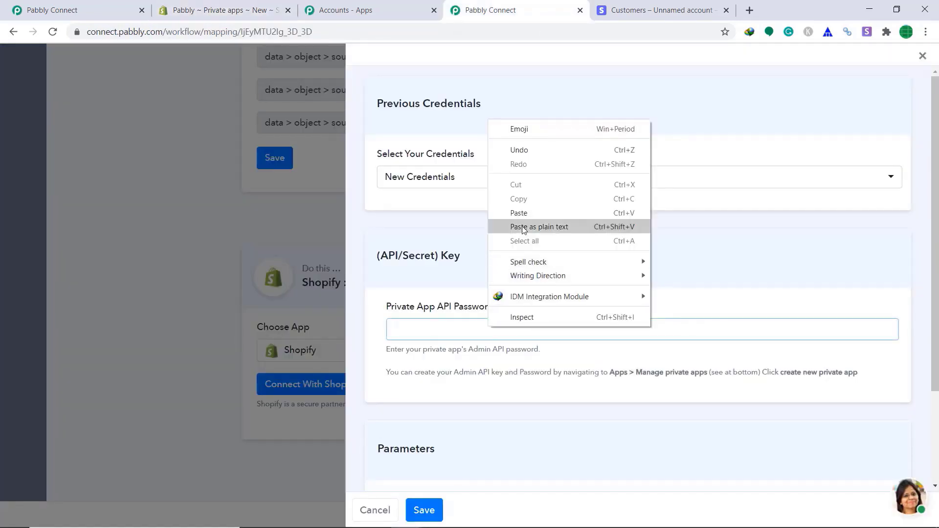
click(495, 212)
scroll(509, 303, down, 3)
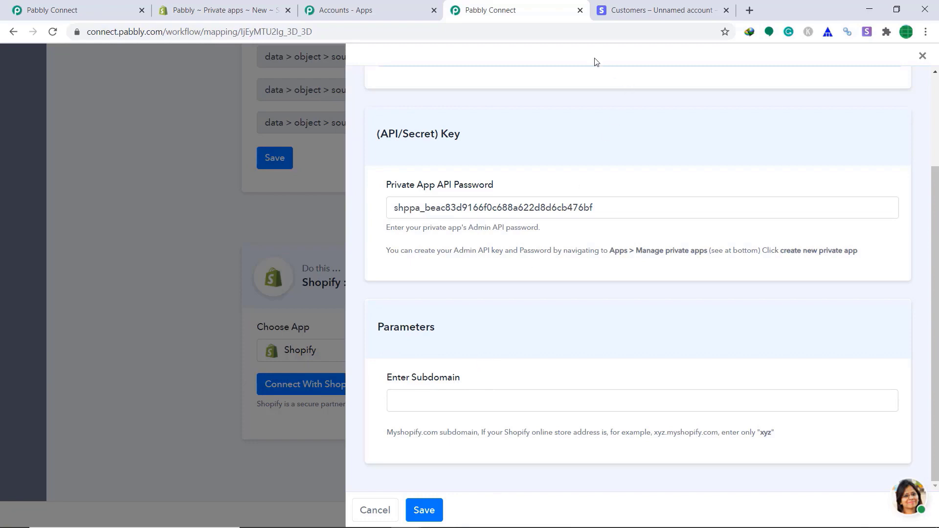
- Copy the store subdomain 'pabbly' from the Shopify URL into Enter Subdomain and save the connection
click(215, 10)
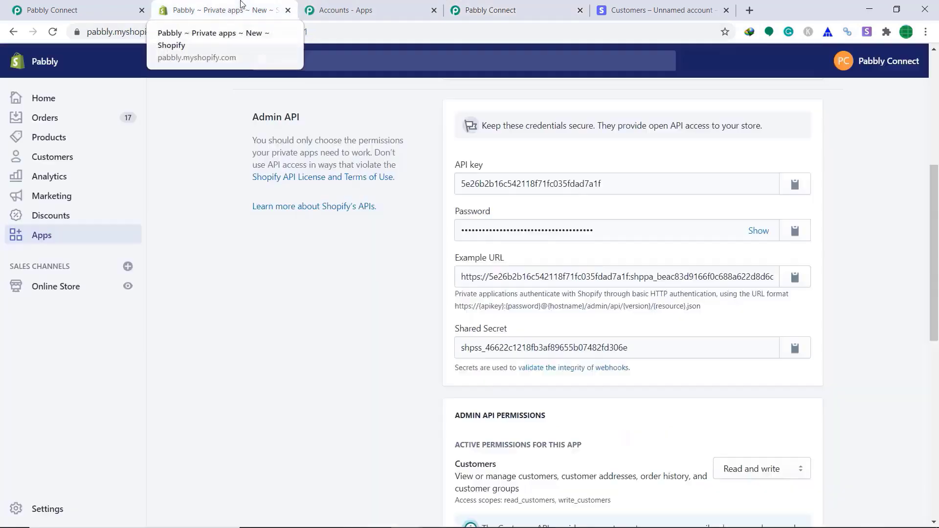
double_click(114, 32)
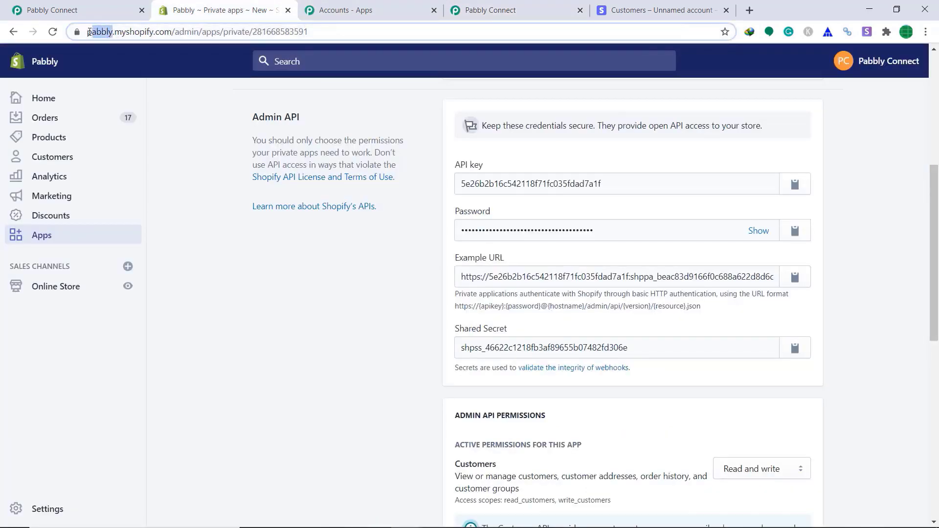
right_click(127, 31)
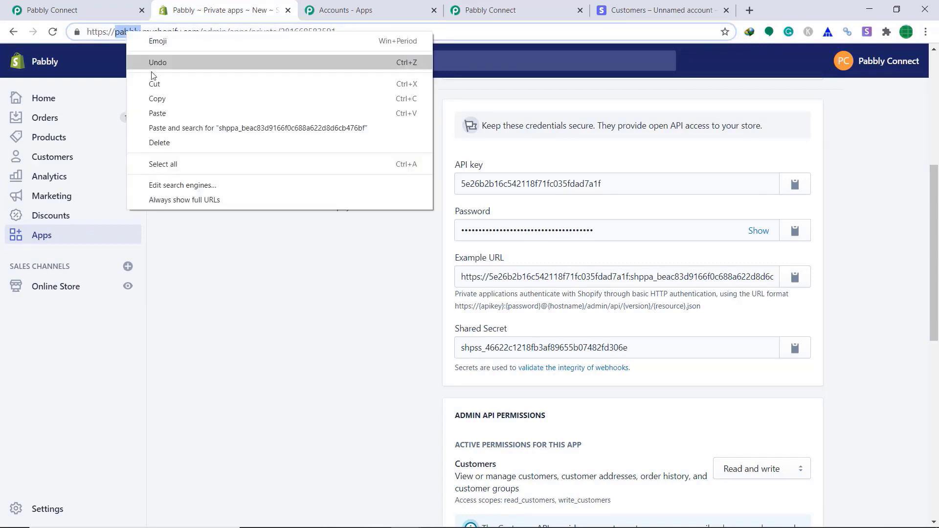
click(146, 98)
click(475, 6)
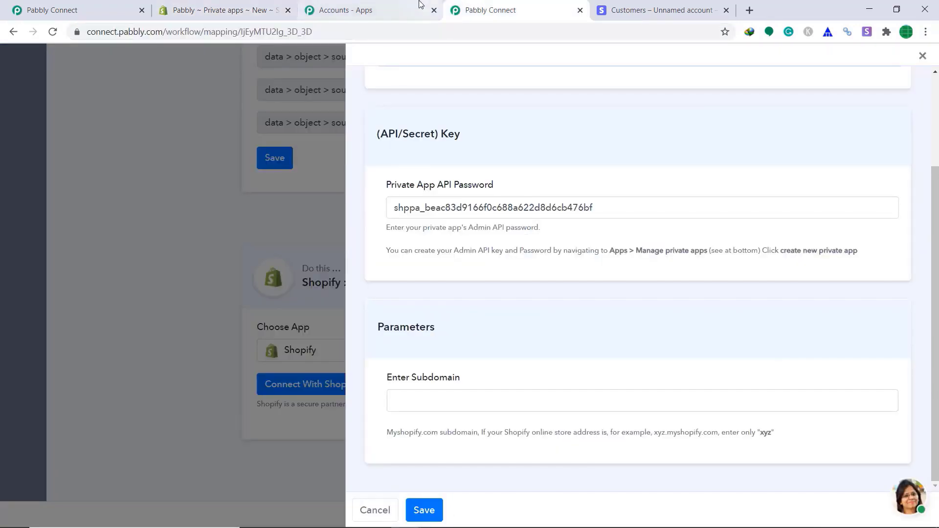
right_click(428, 401)
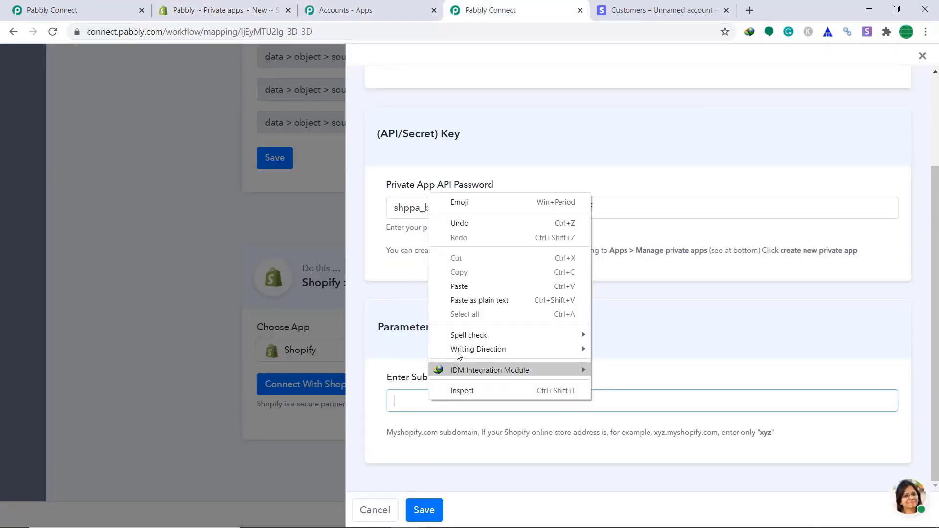
click(476, 288)
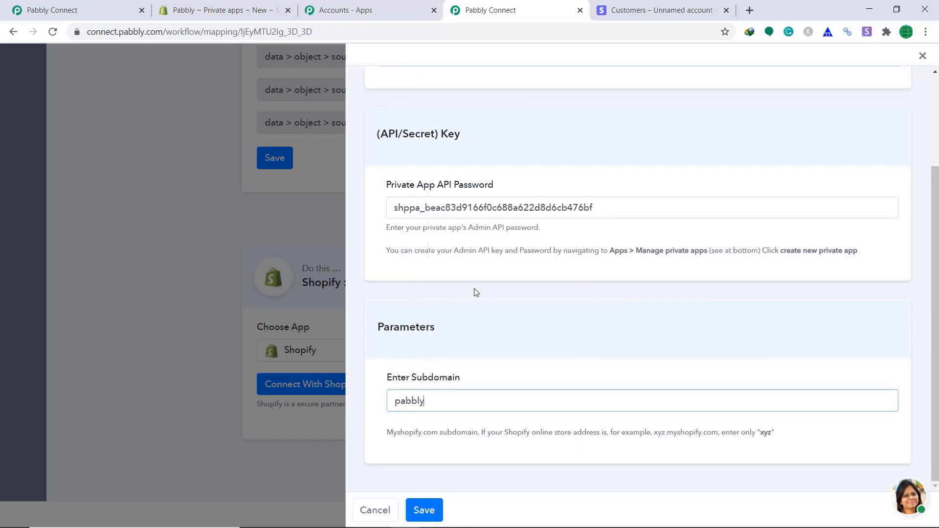
click(424, 510)
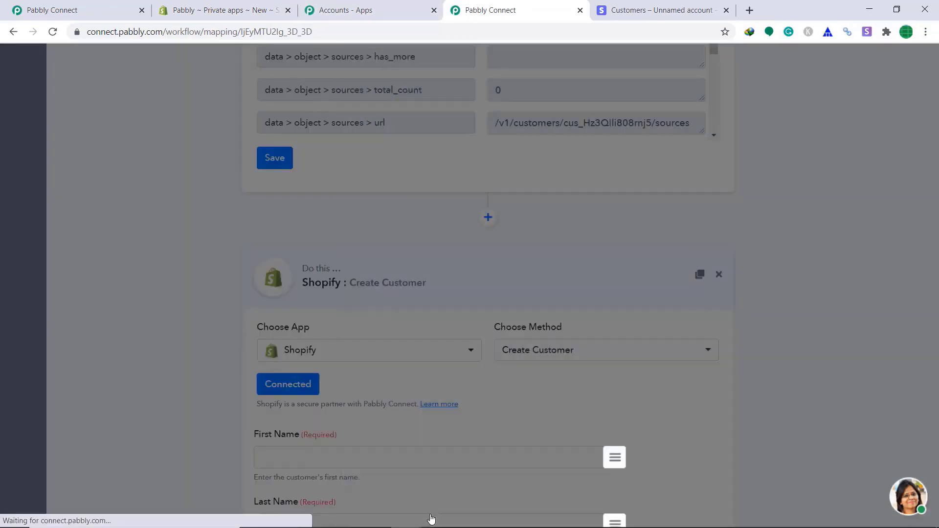
scroll(502, 369, down, 4)
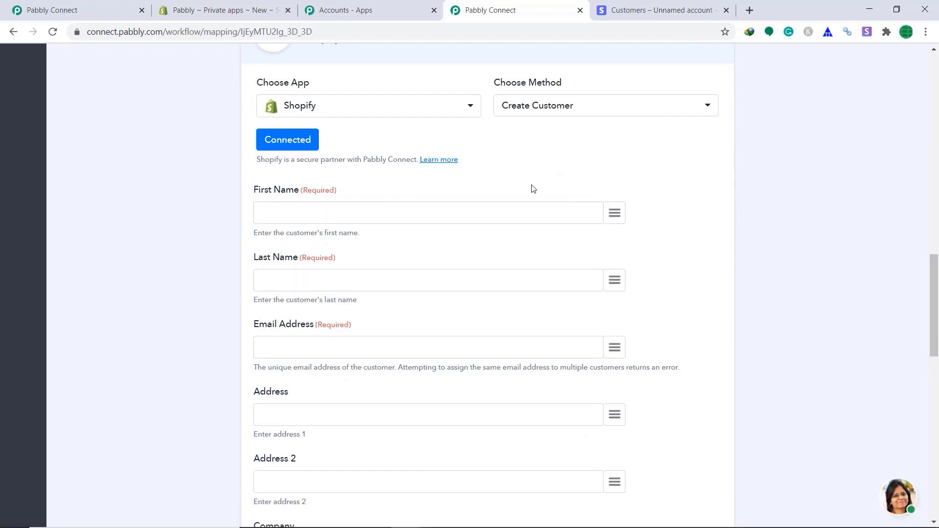
- Map Stripe's data > object > name to First Name, shipping > name to Last Name, and email to Email Address
click(618, 217)
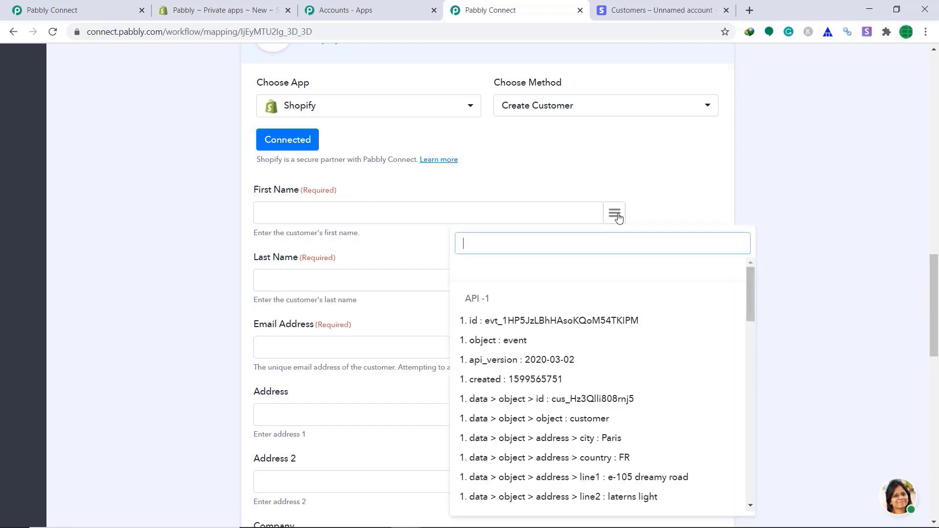
text(nam)
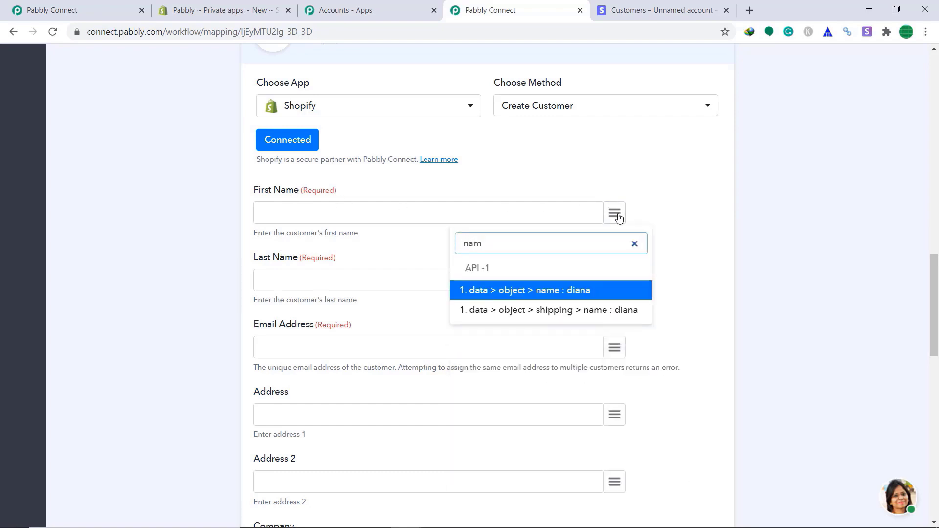
click(562, 292)
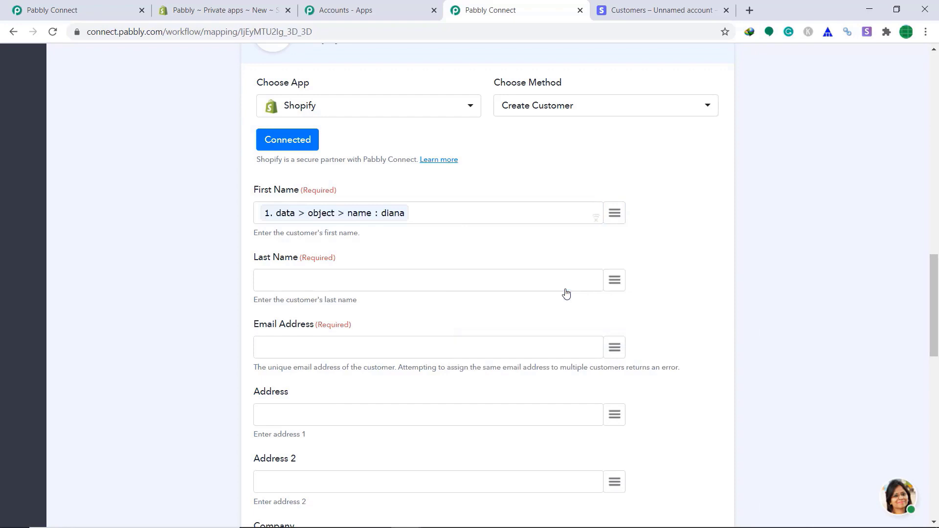
click(620, 286)
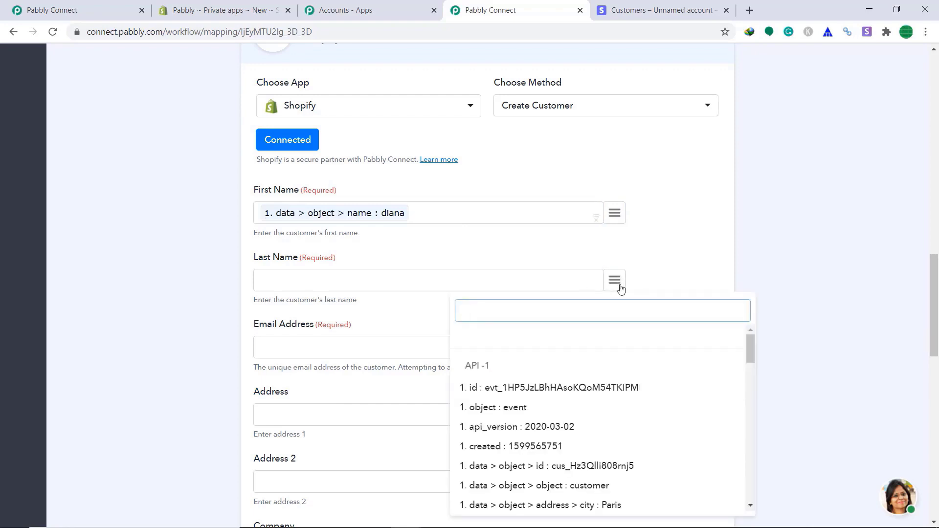
text(na)
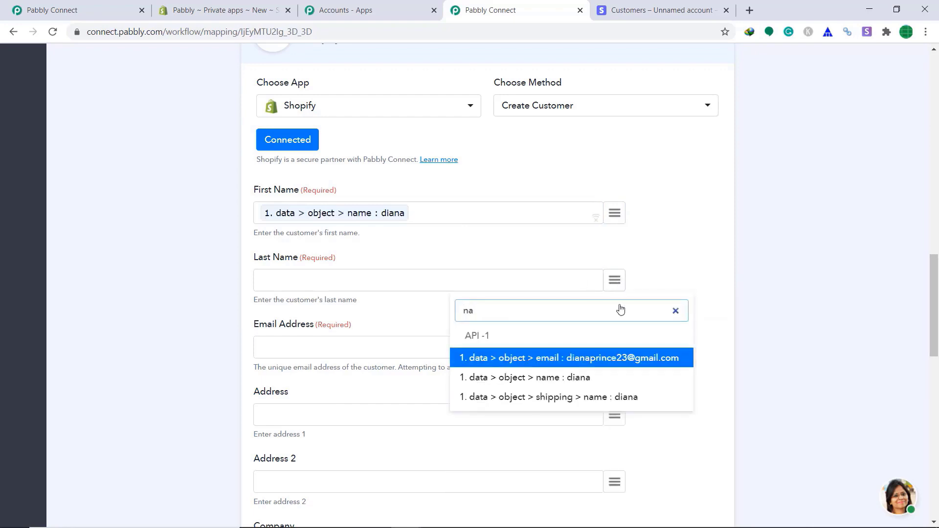
click(605, 400)
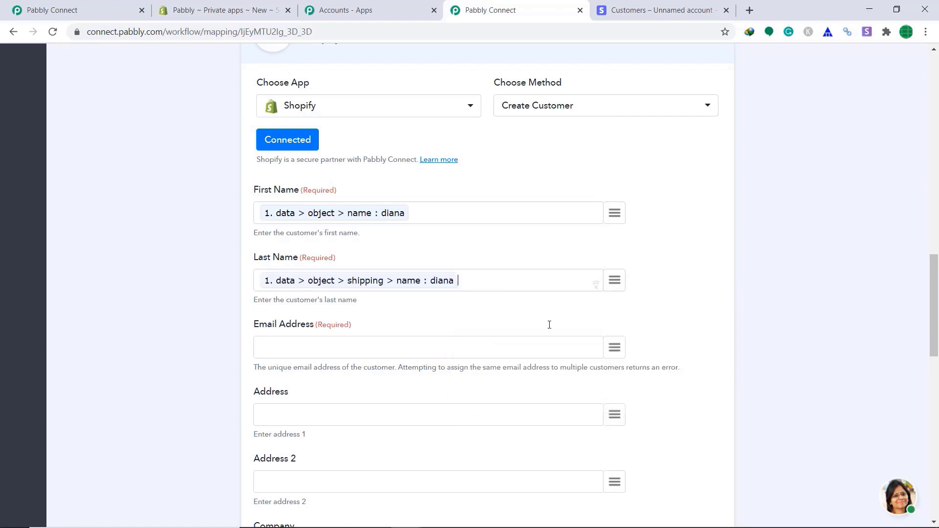
click(619, 352)
text(ema)
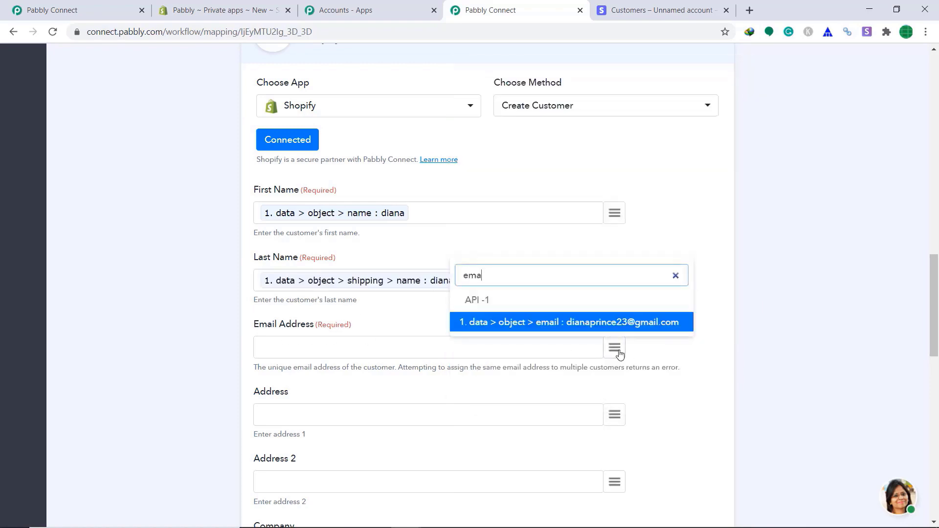
click(614, 321)
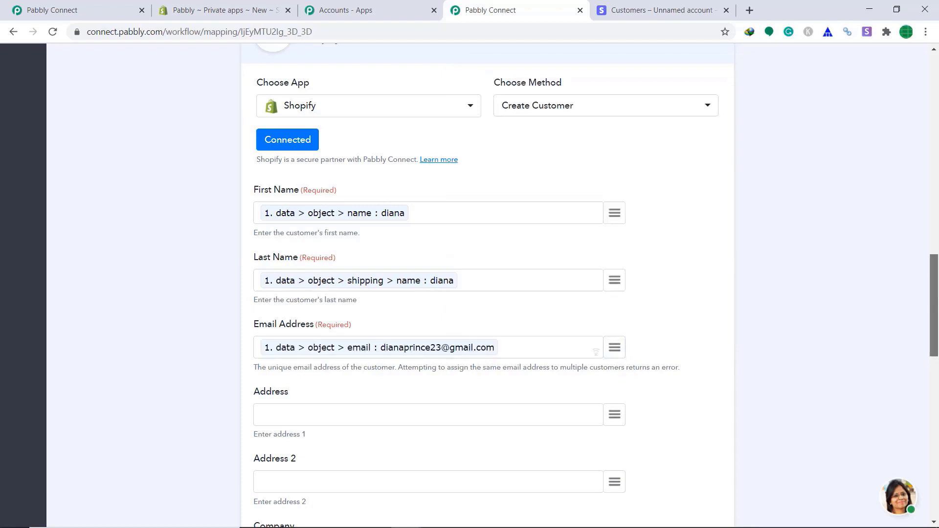
drag(935, 314, 935, 475)
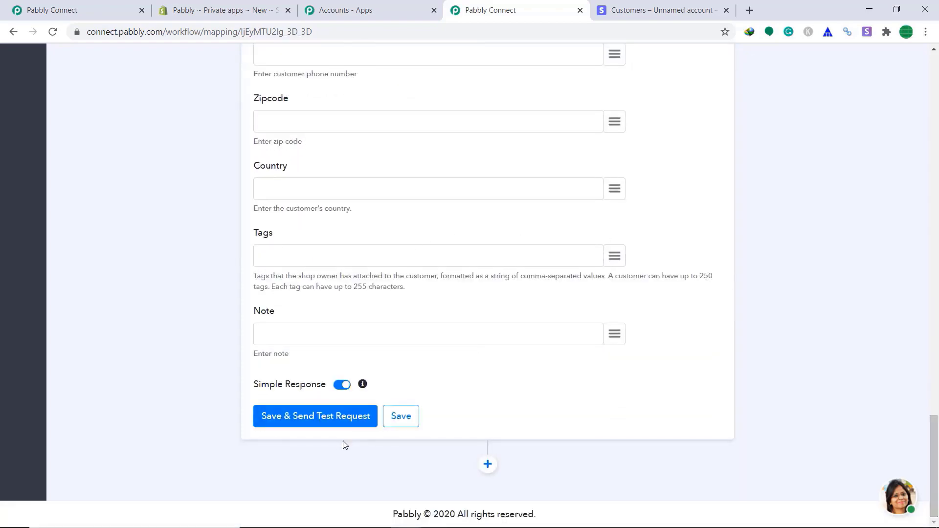
- Save the Shopify step, review the customer data in the test response, then move to the Shopify admin
click(293, 427)
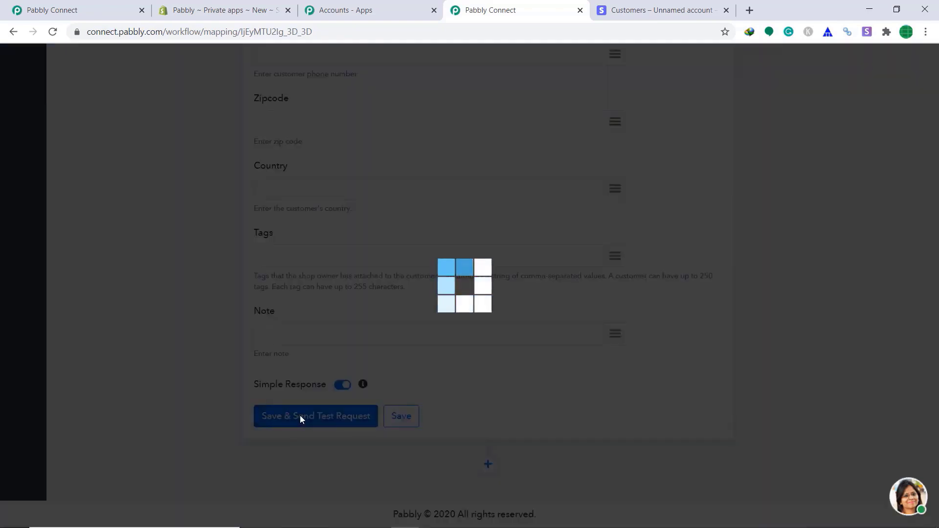
scroll(487, 264, down, 5)
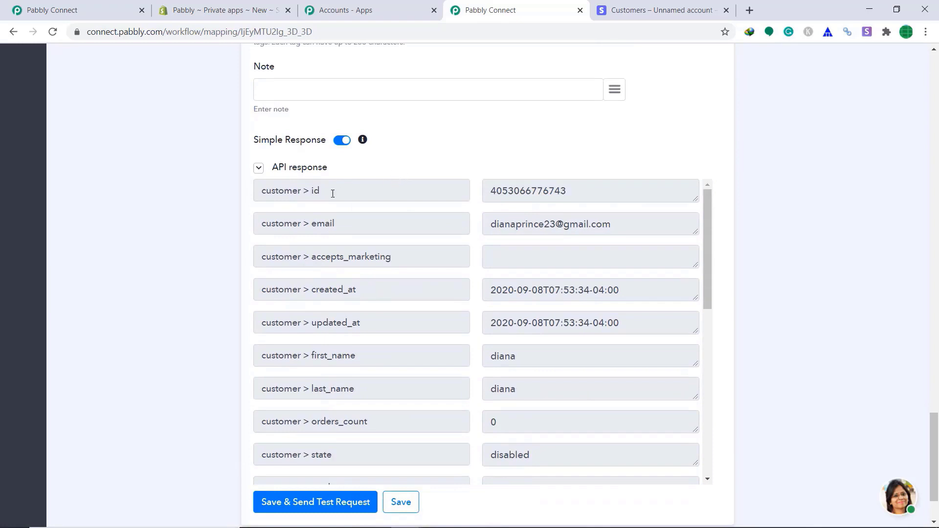
scroll(332, 193, down, 6)
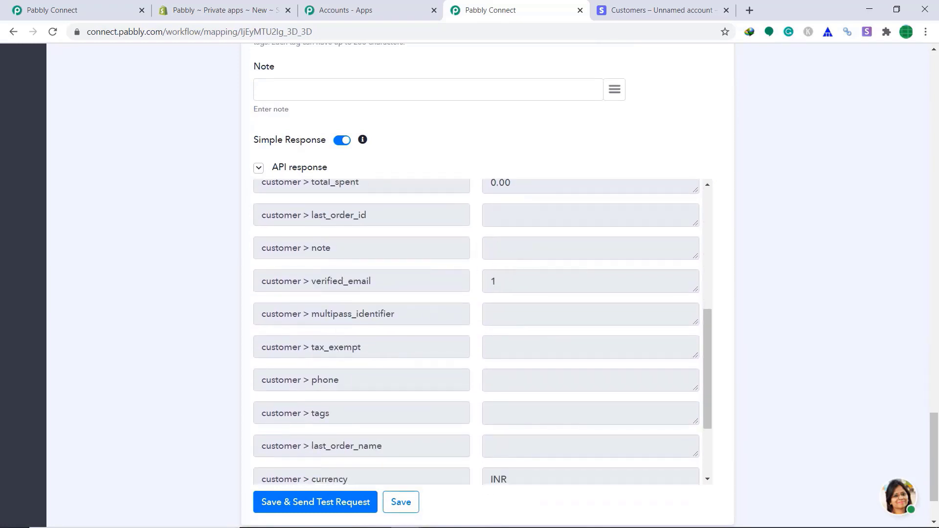
click(937, 392)
drag(937, 391, 937, 485)
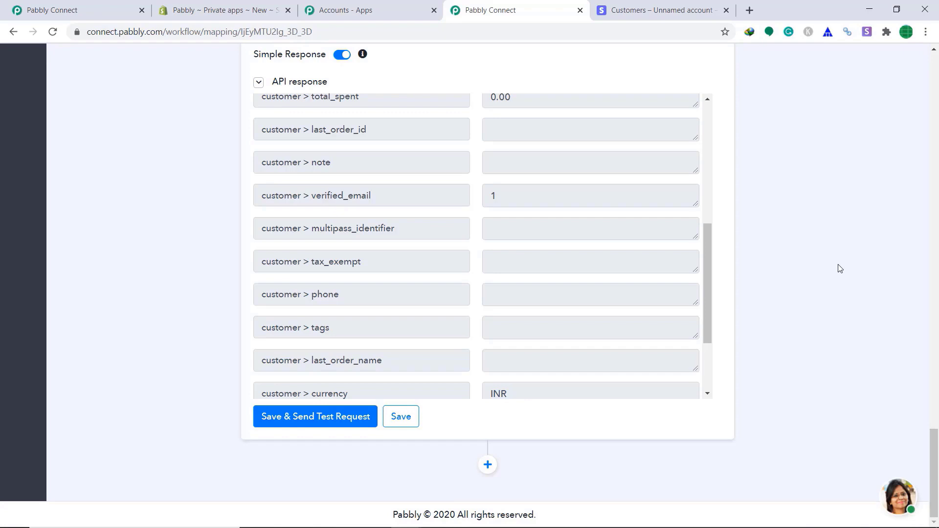
click(248, 7)
- Show the Shopify Customers list to confirm the new customer is at the top
click(82, 160)
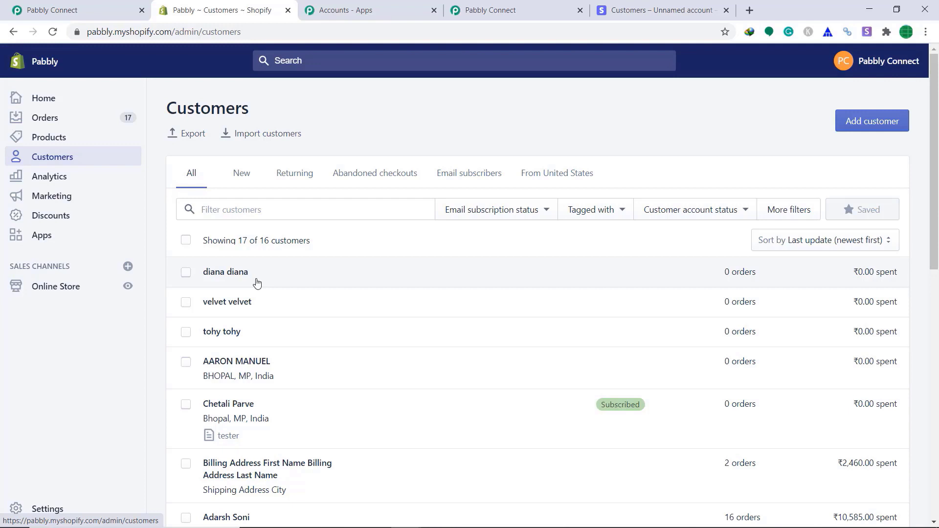
- Save the Shopify Create Customer action in Pabbly Connect and dismiss the confirmation
click(525, 9)
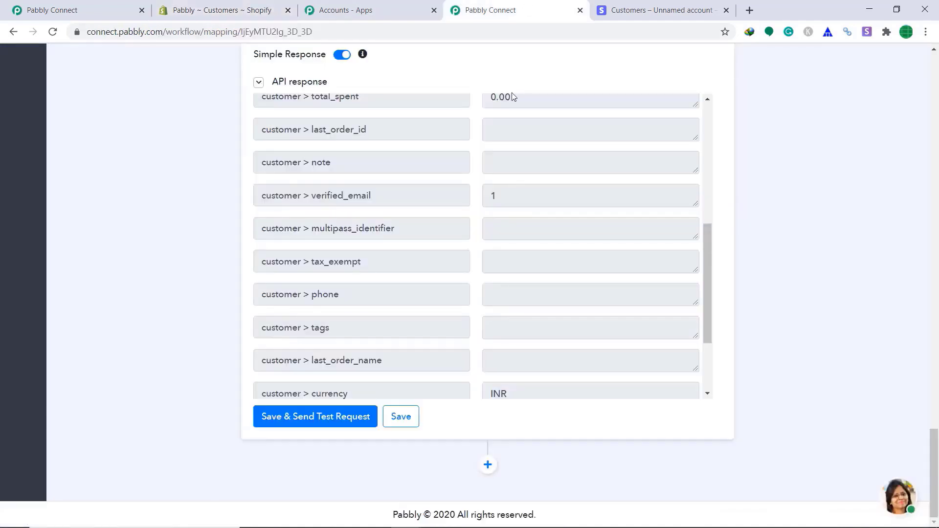
click(401, 425)
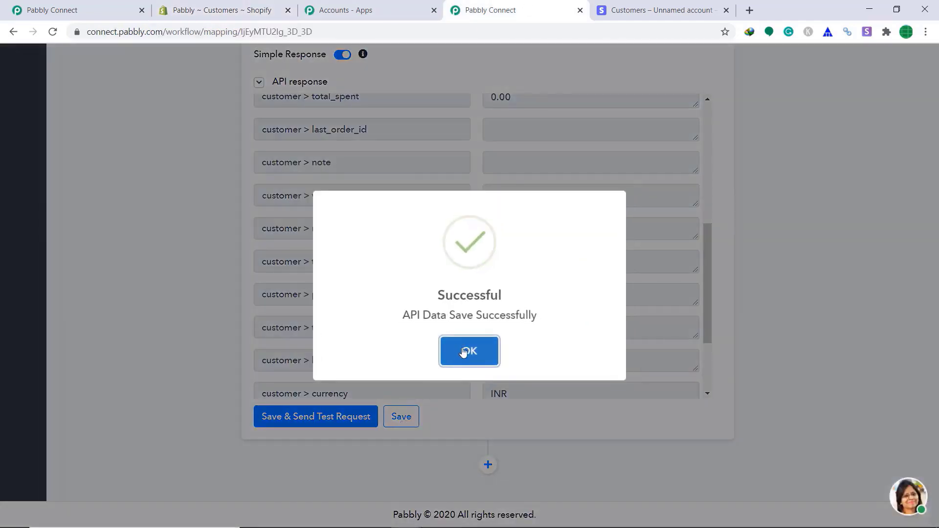
click(471, 350)
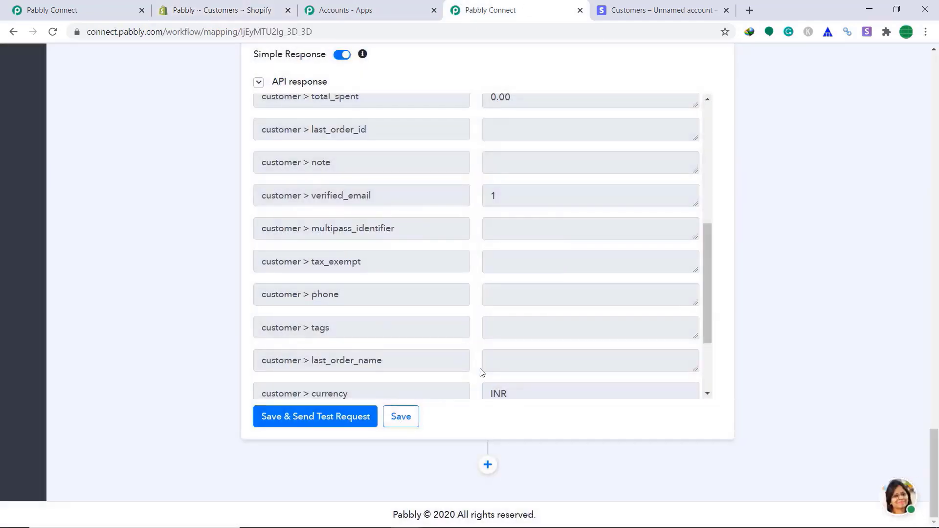
- Save the Stripe trigger step and dismiss the webhook-saved confirmation
scroll(538, 362, up, 10)
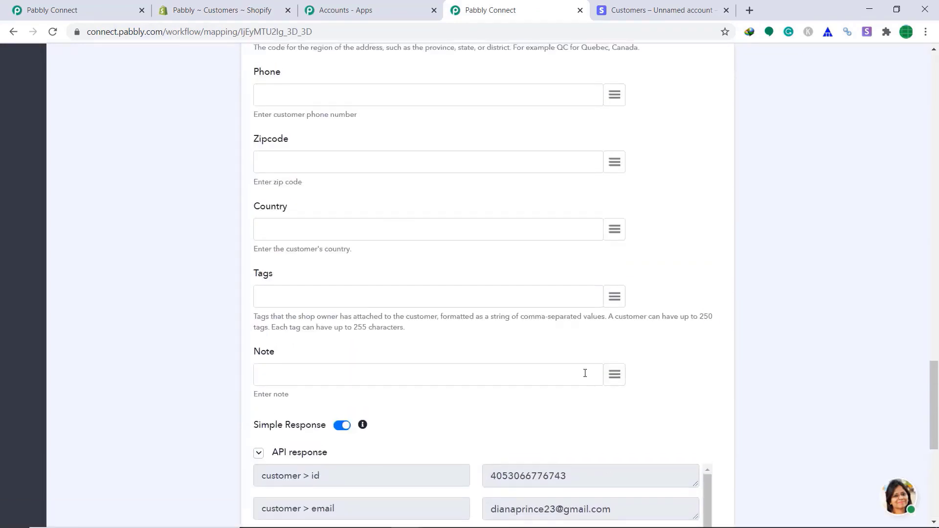
scroll(585, 374, up, 15)
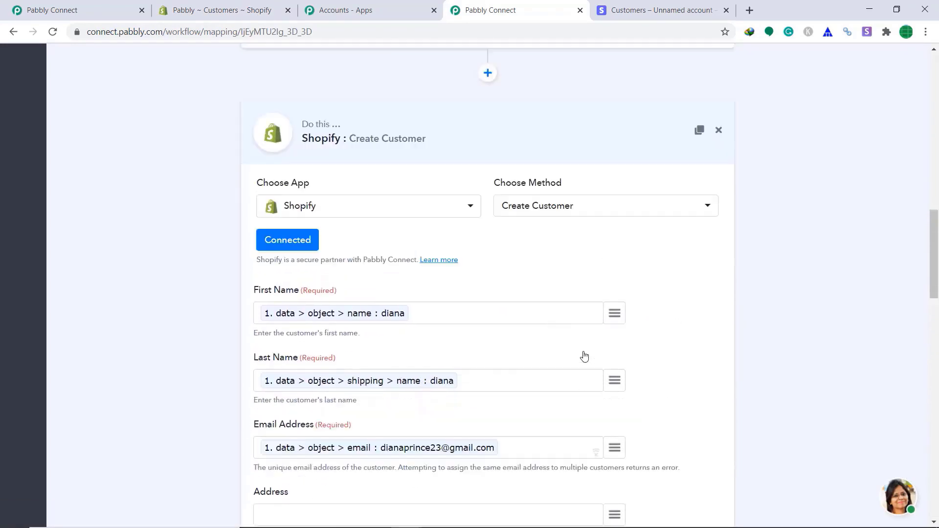
scroll(545, 237, up, 2)
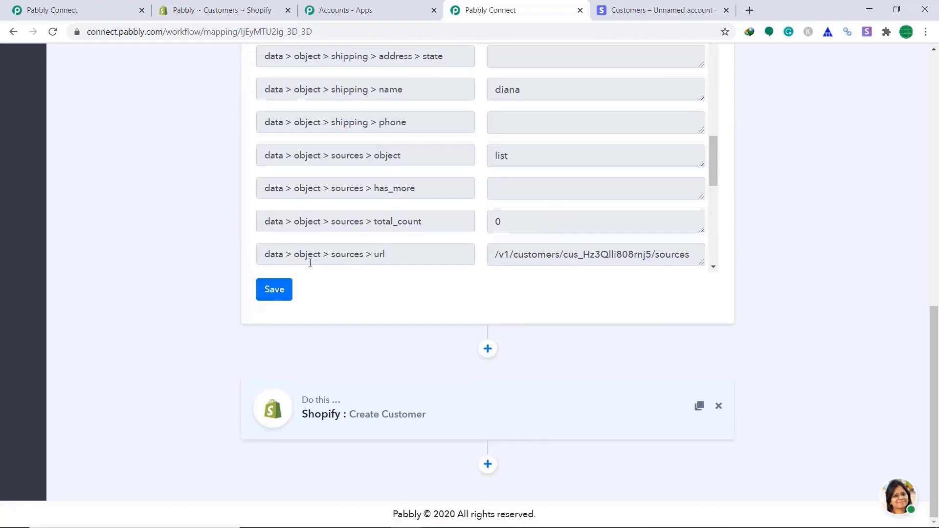
click(283, 294)
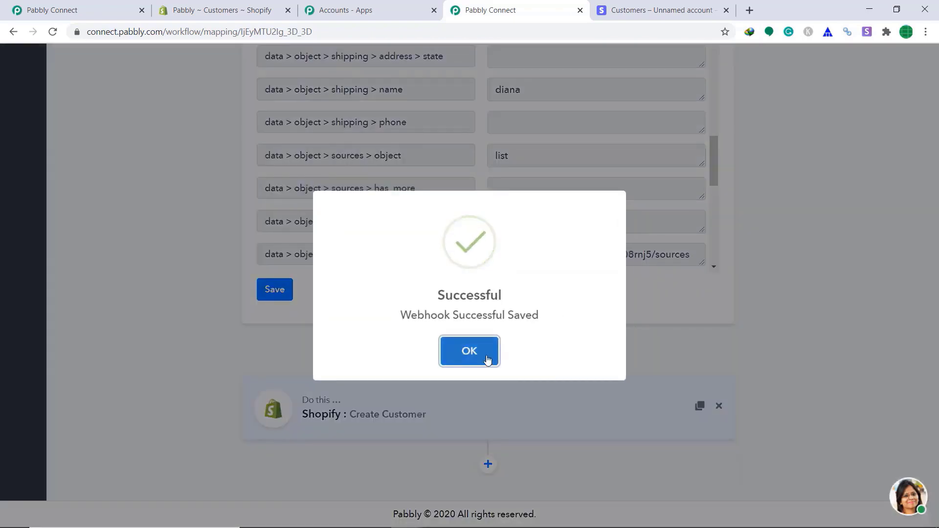
click(488, 360)
- Collapse the Stripe trigger panel and return to the Stripe customers list
scroll(656, 244, up, 10)
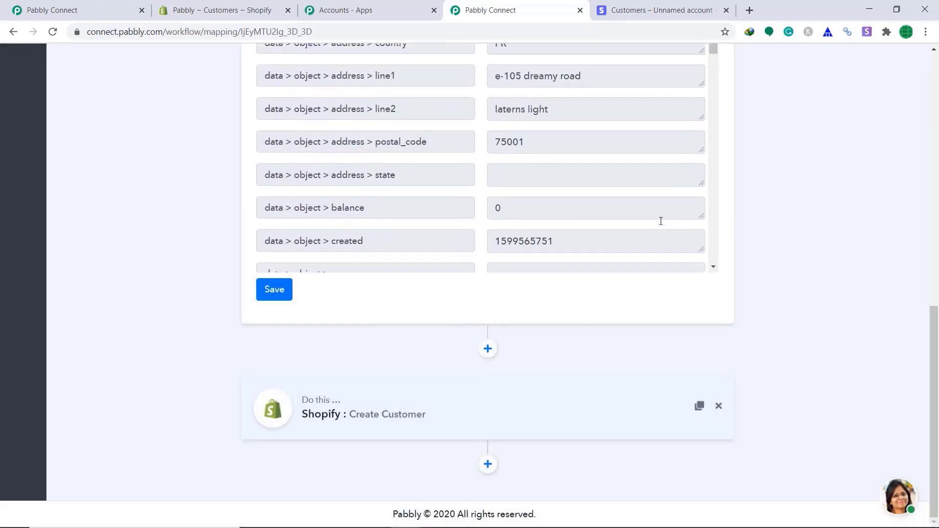
scroll(661, 221, up, 3)
scroll(938, 259, up, 10)
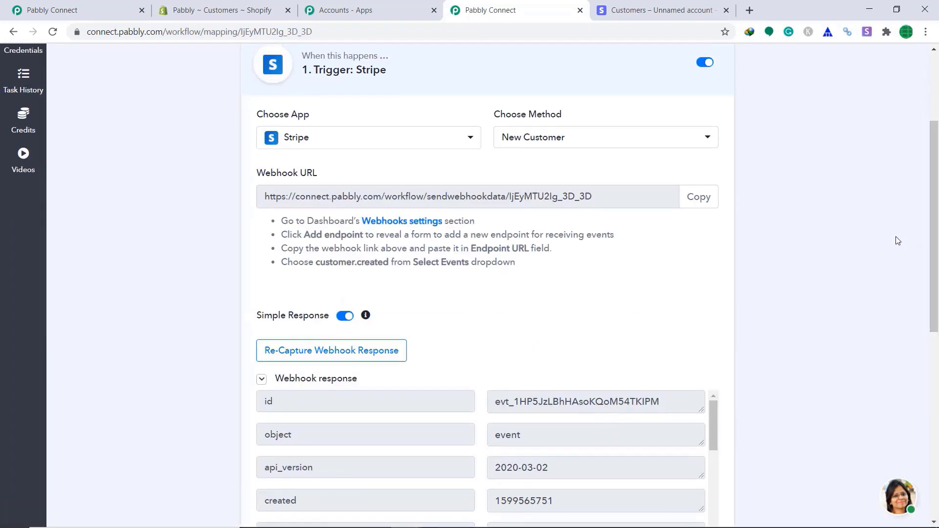
click(527, 59)
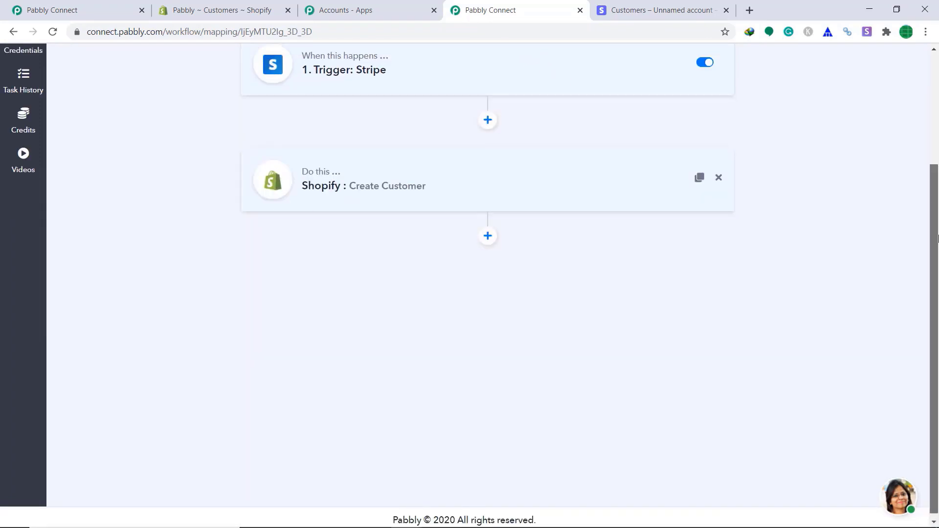
scroll(935, 318, up, 2)
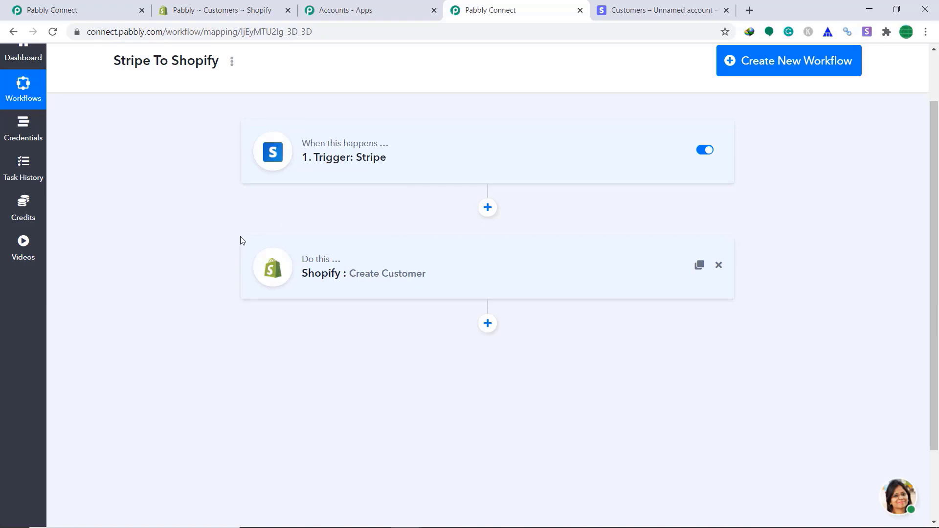
click(643, 6)
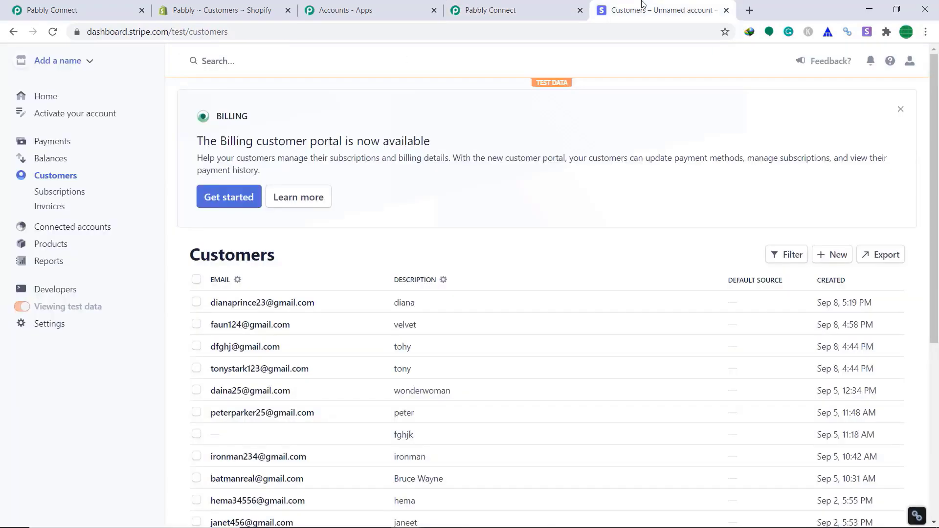
- Create a new Stripe test customer with a name and account email
click(841, 255)
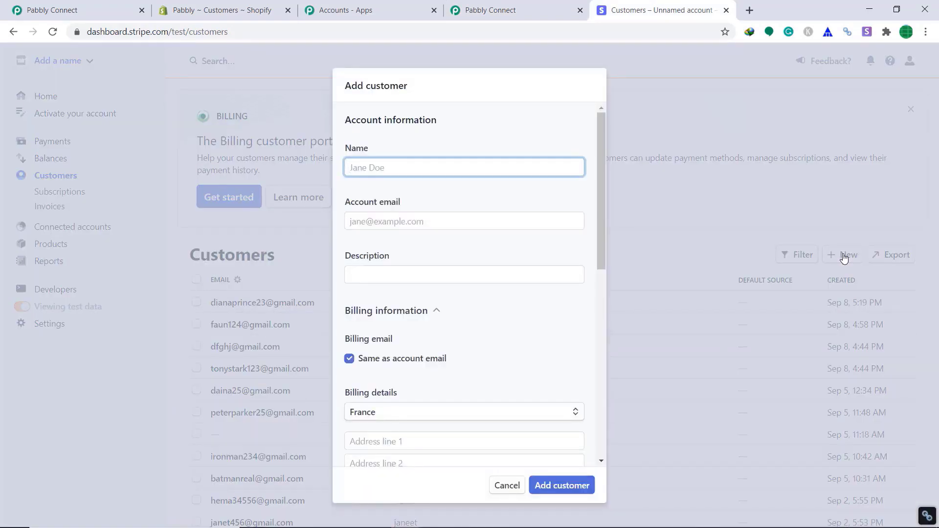
text(bruce)
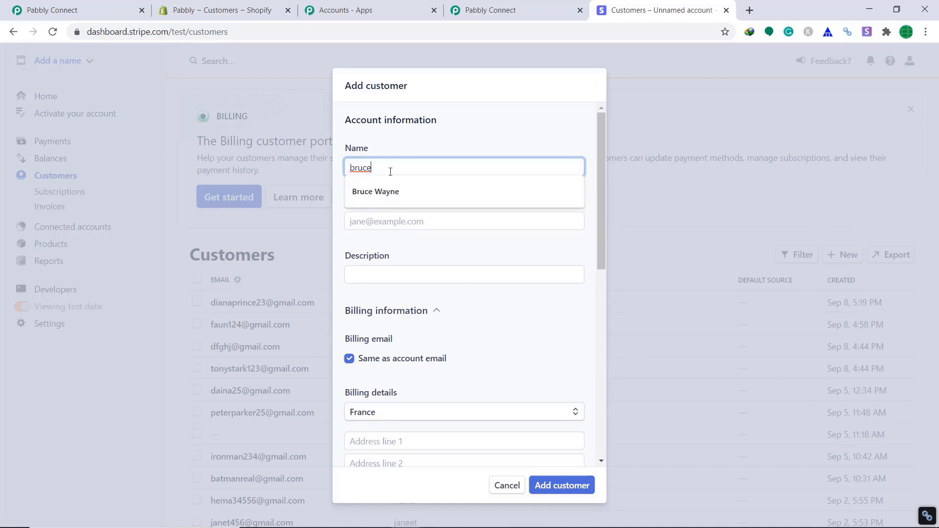
click(385, 221)
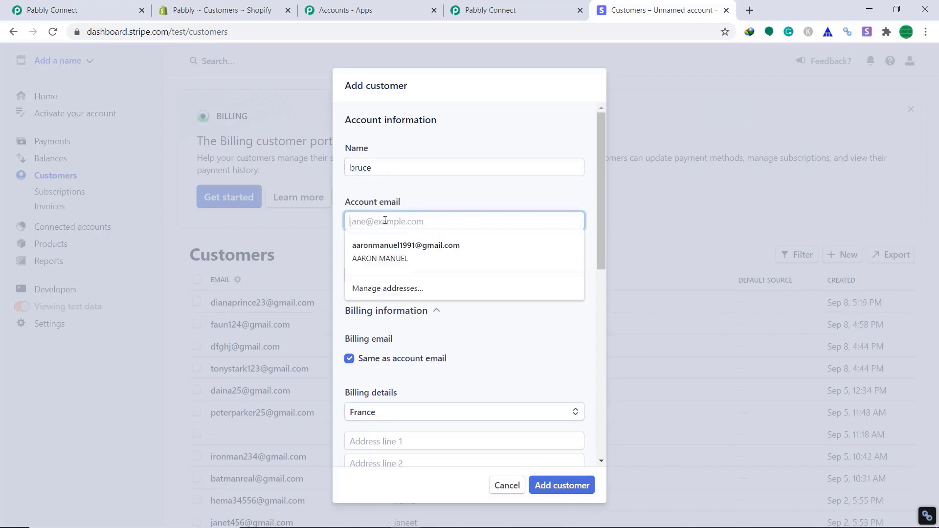
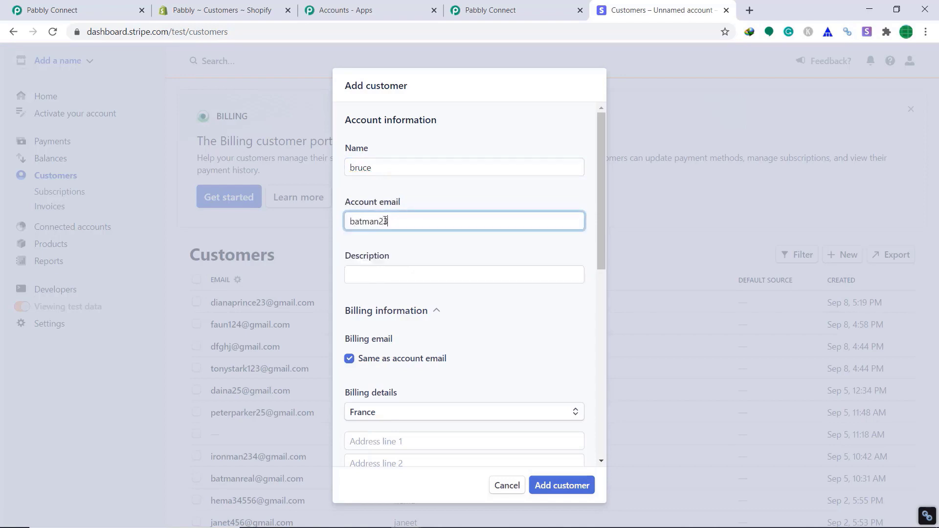
scroll(549, 352, down, 1)
drag(605, 268, 609, 402)
click(579, 487)
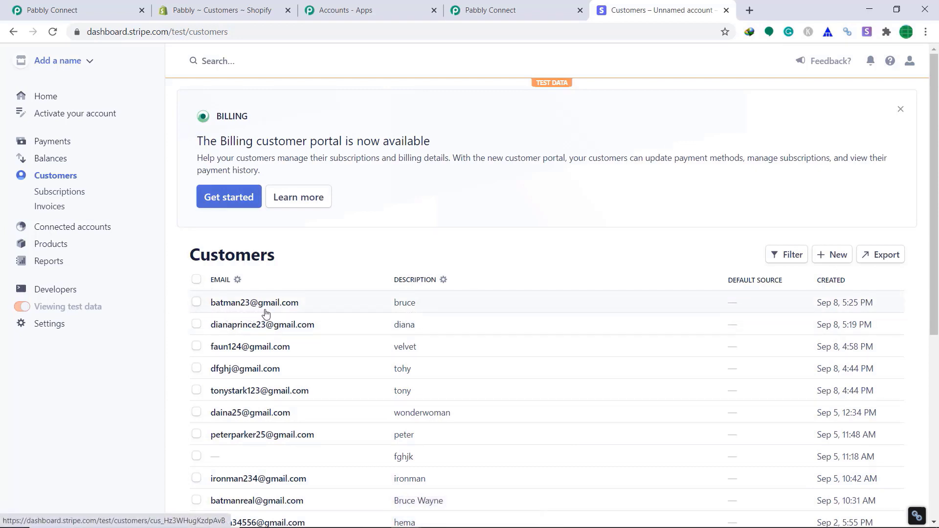
- Reload the Shopify customers list to look for the new Stripe customer
click(182, 6)
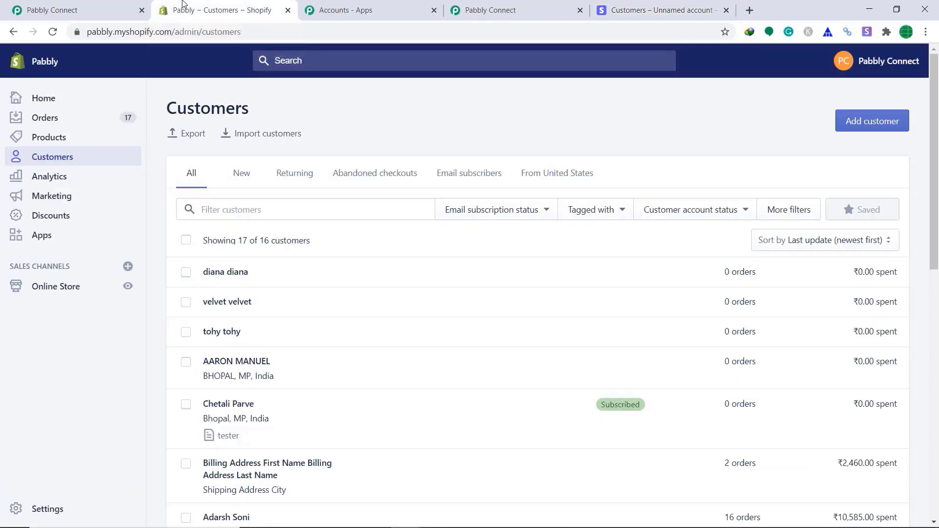
click(268, 32)
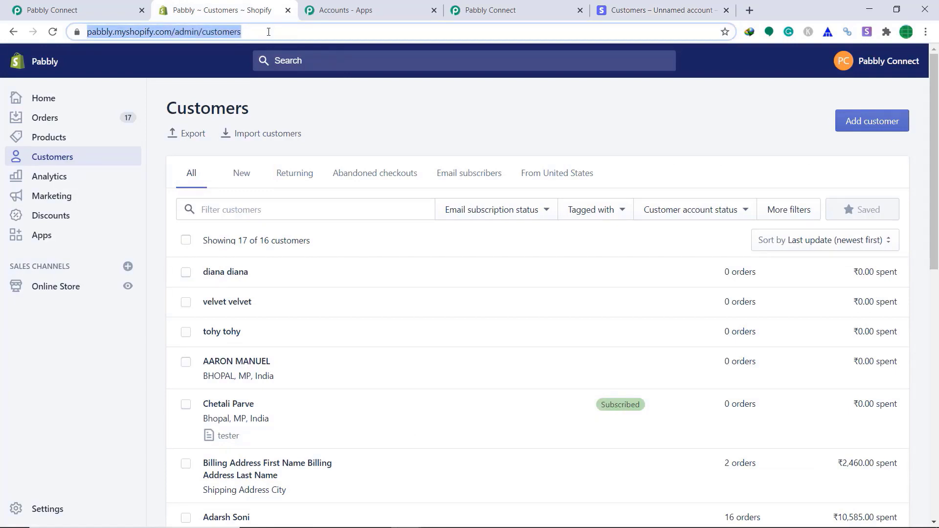
key(Return)
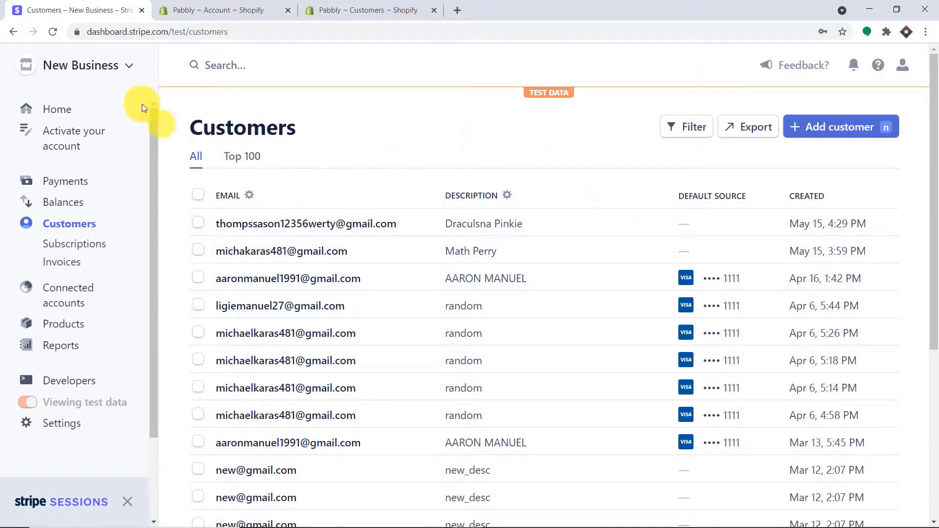
- Start a new Stripe customer and enter the customer's name and account email
click(851, 123)
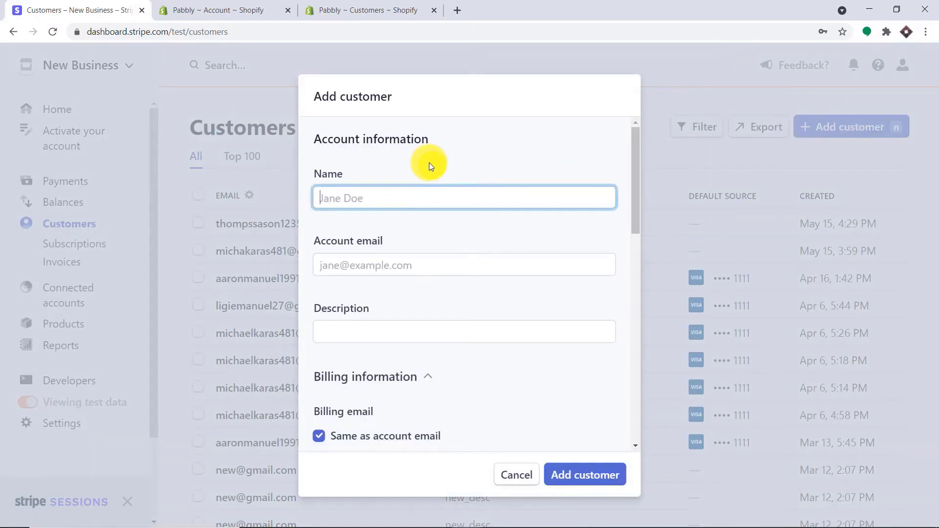
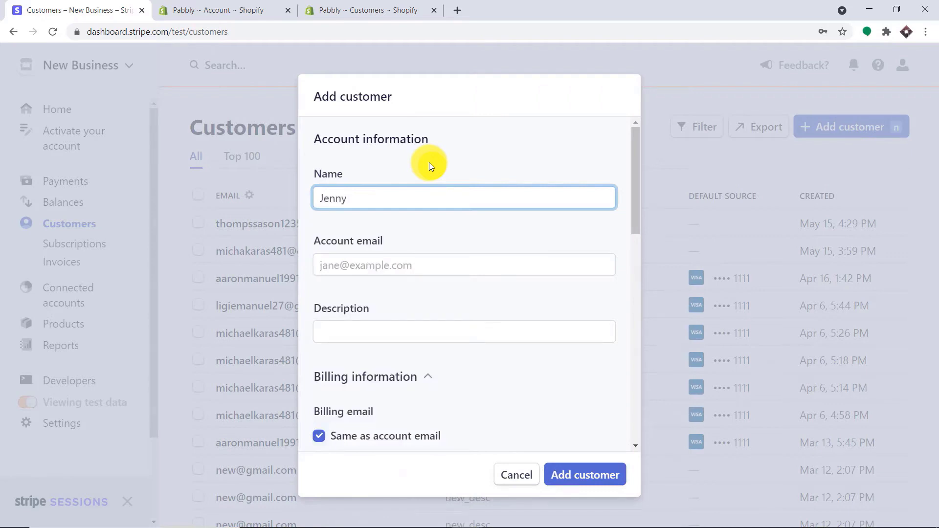
click(398, 272)
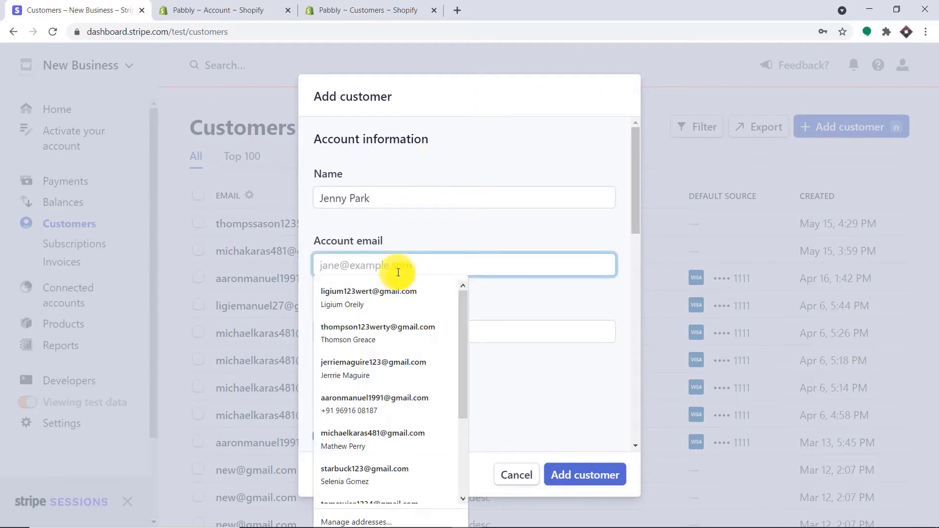
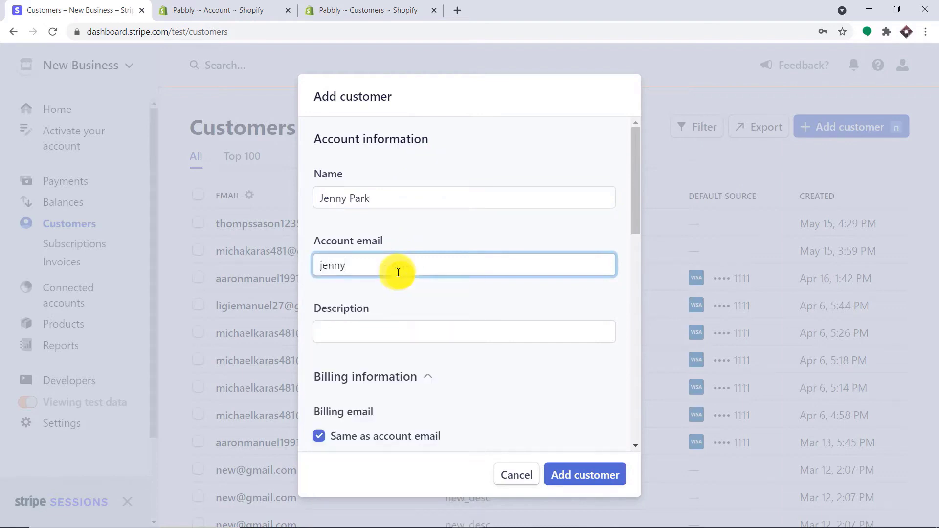
scroll(404, 281, down, 5)
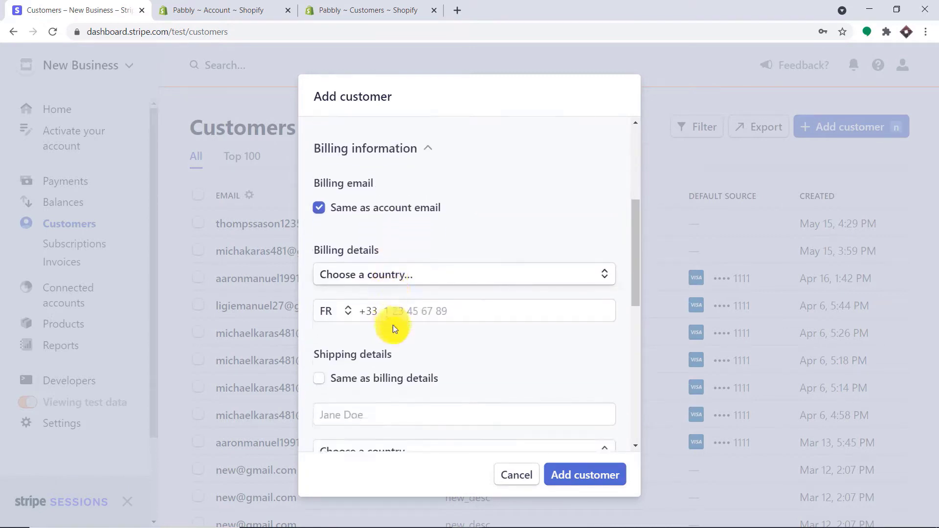
- Set the billing country to India and fill in both billing address lines
click(405, 264)
text(indi)
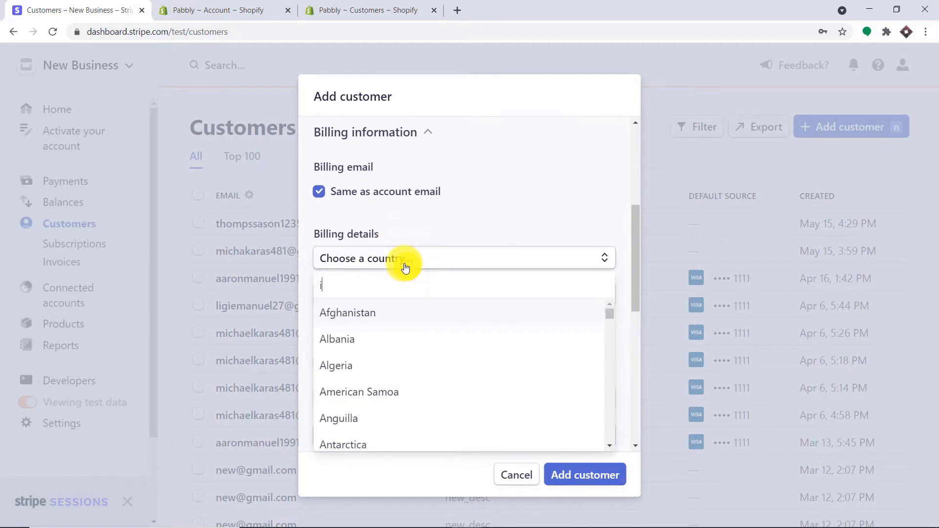
text(a)
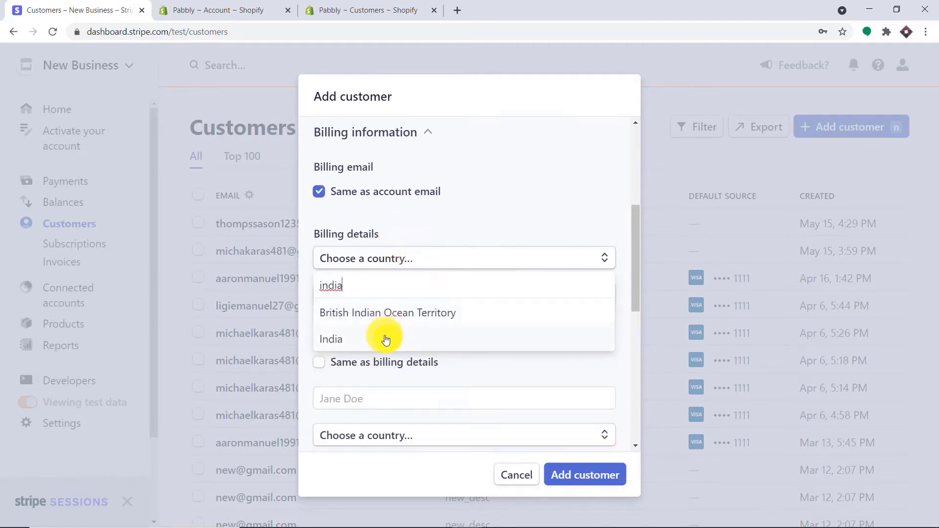
click(383, 338)
click(466, 287)
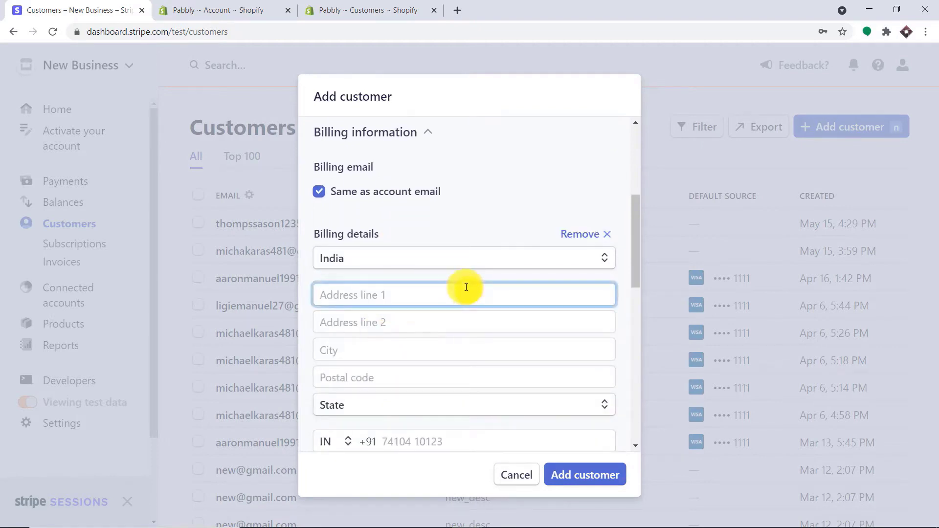
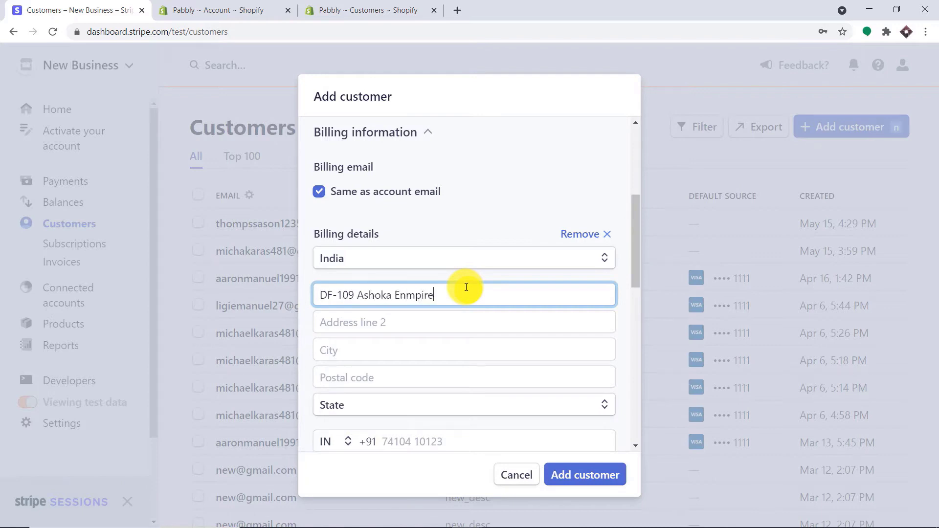
click(444, 322)
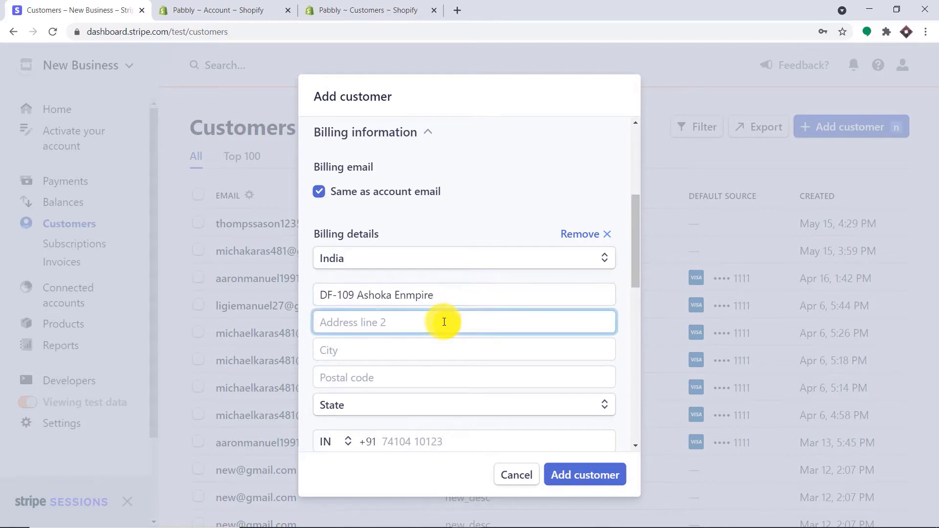
text(GHt)
key(BackSpace)
key(BackSpace)
text(Marge)
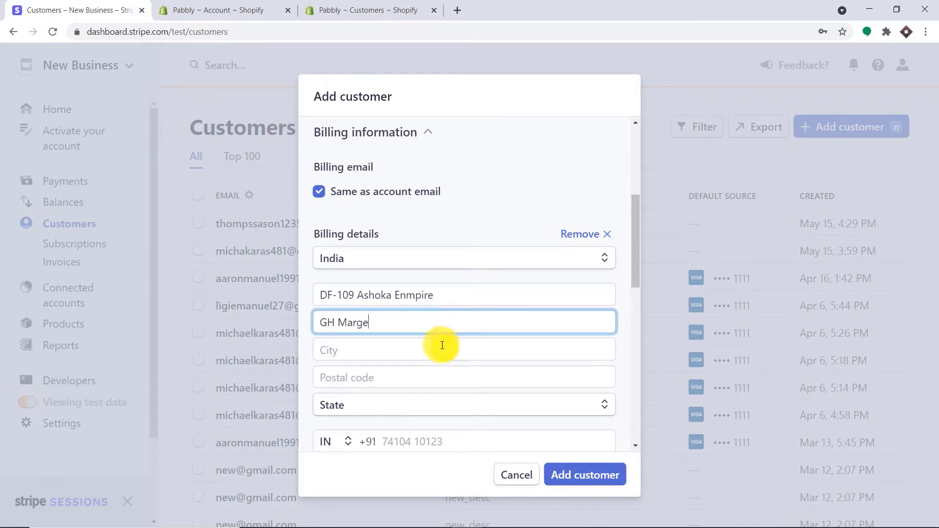
- Enter the billing city and postal code
click(443, 345)
text(Bhopal)
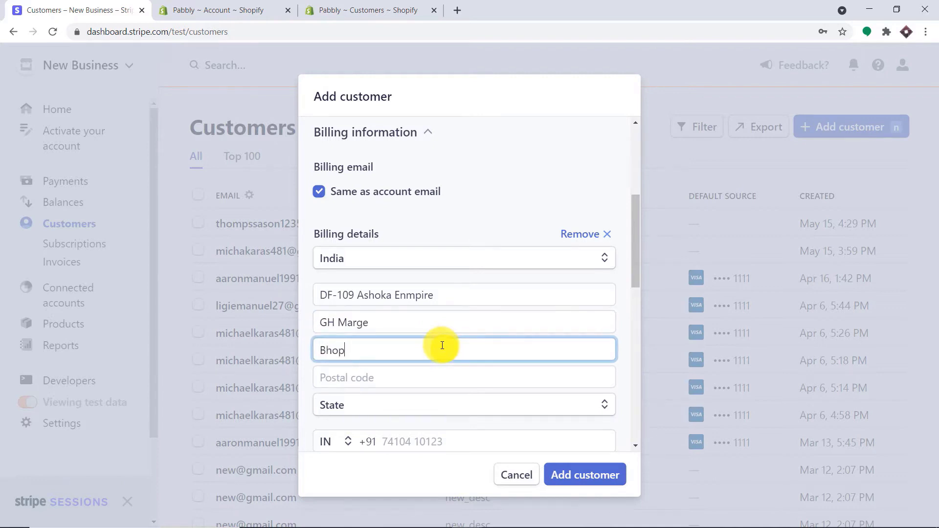
click(415, 382)
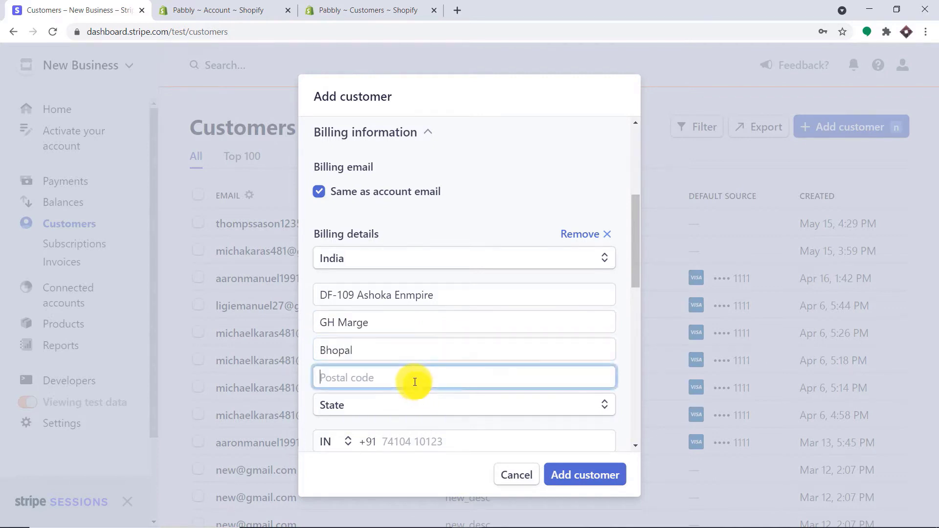
text(62023)
click(321, 384)
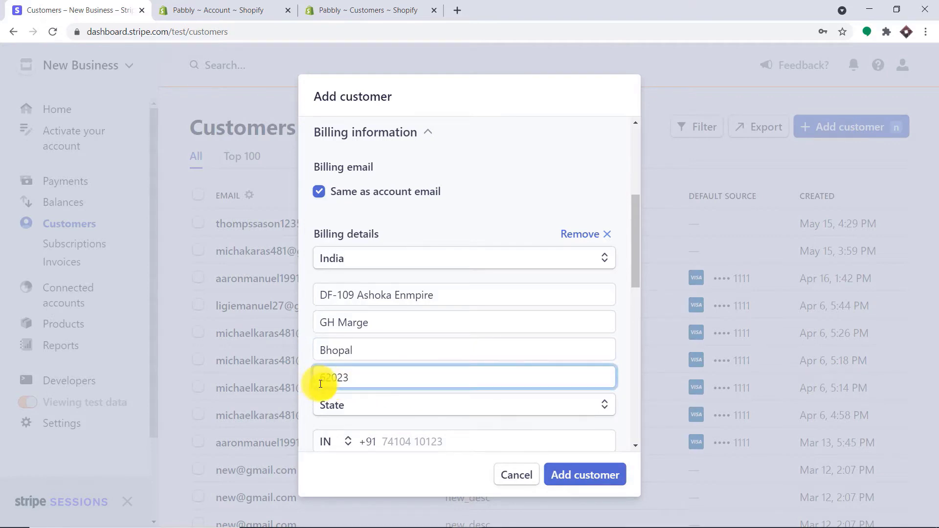
text(4)
- Choose the state, autofill the phone number, and add the customer
click(341, 405)
click(347, 383)
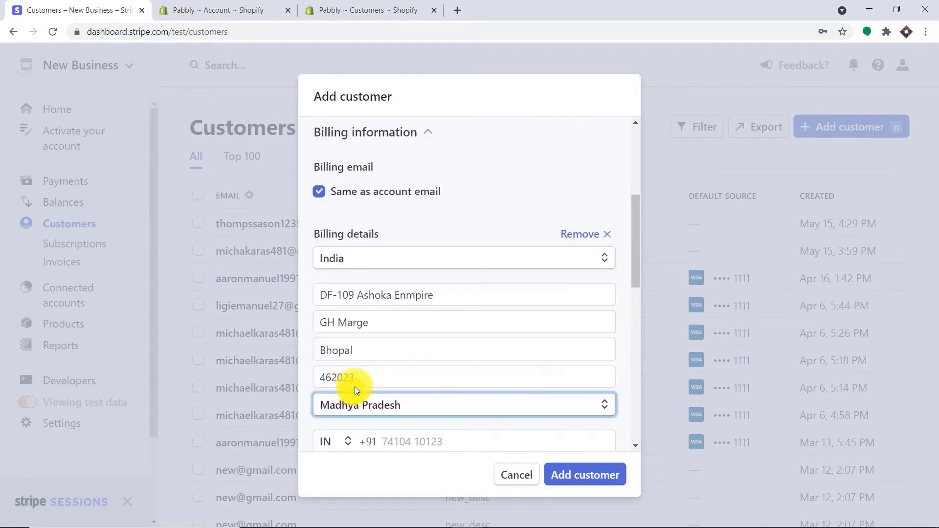
scroll(561, 383, down, 1)
scroll(561, 382, down, 3)
click(441, 259)
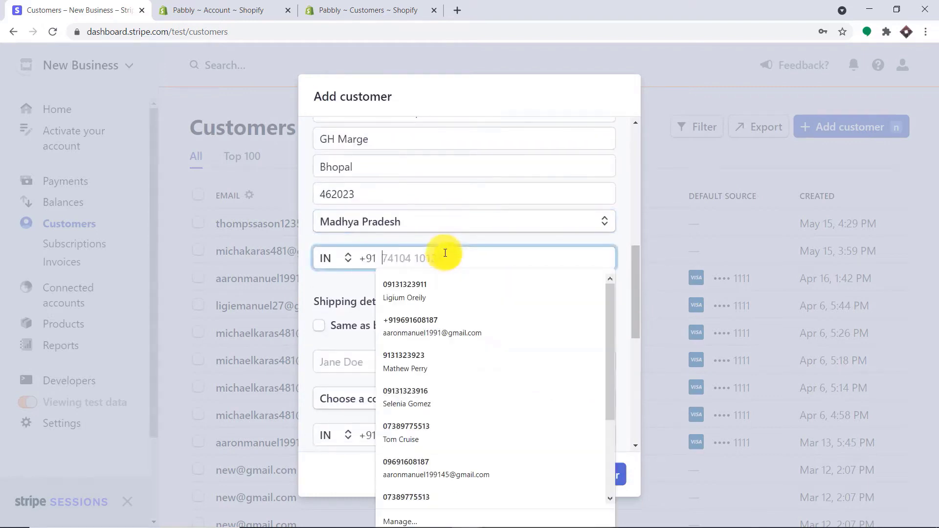
click(445, 281)
scroll(541, 286, down, 5)
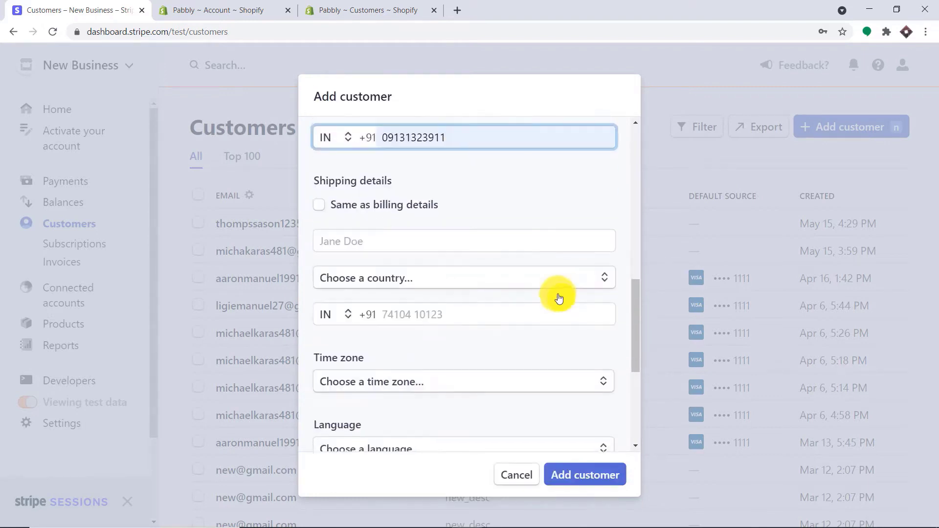
scroll(524, 314, down, 3)
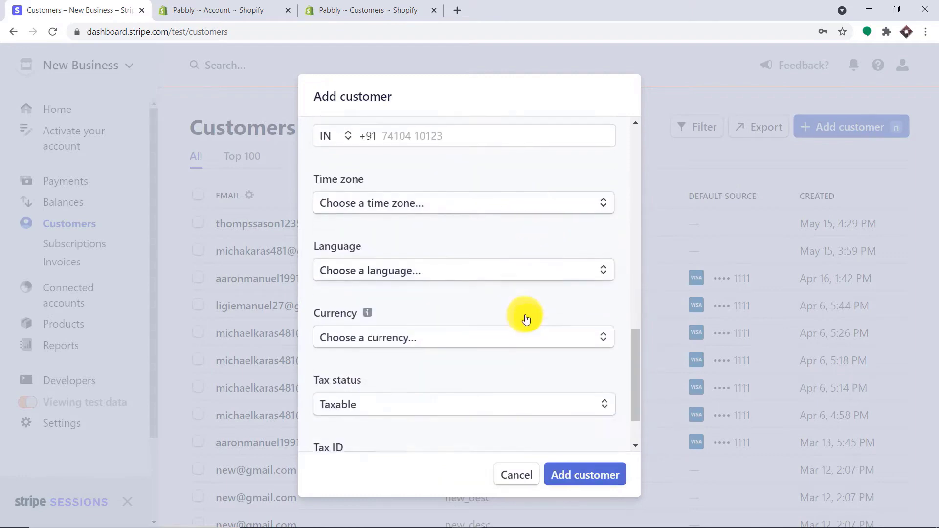
click(594, 470)
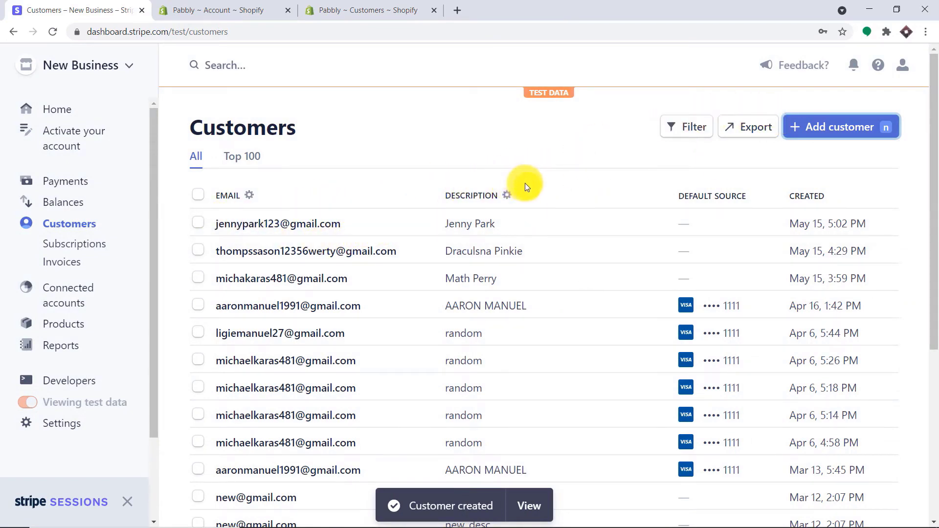
- Refresh the Shopify customers page so the newest customer shows at the top
click(378, 7)
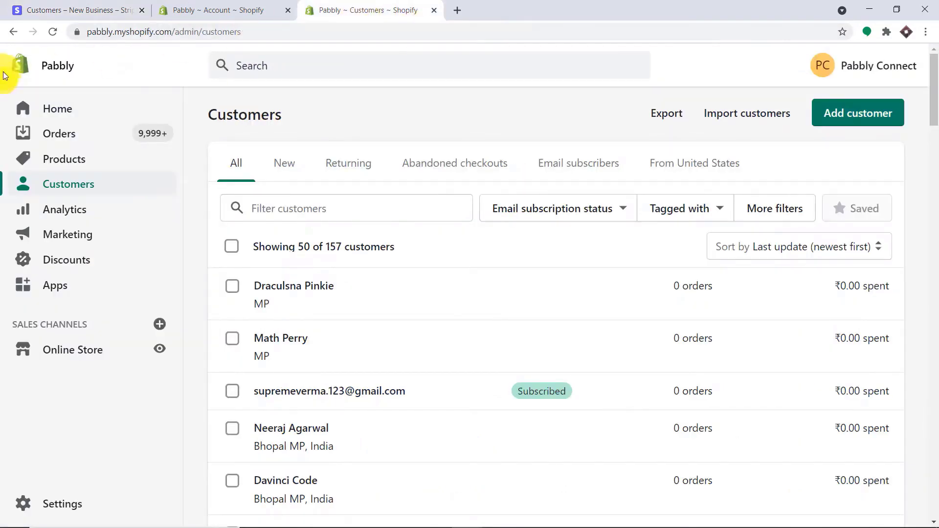
click(51, 32)
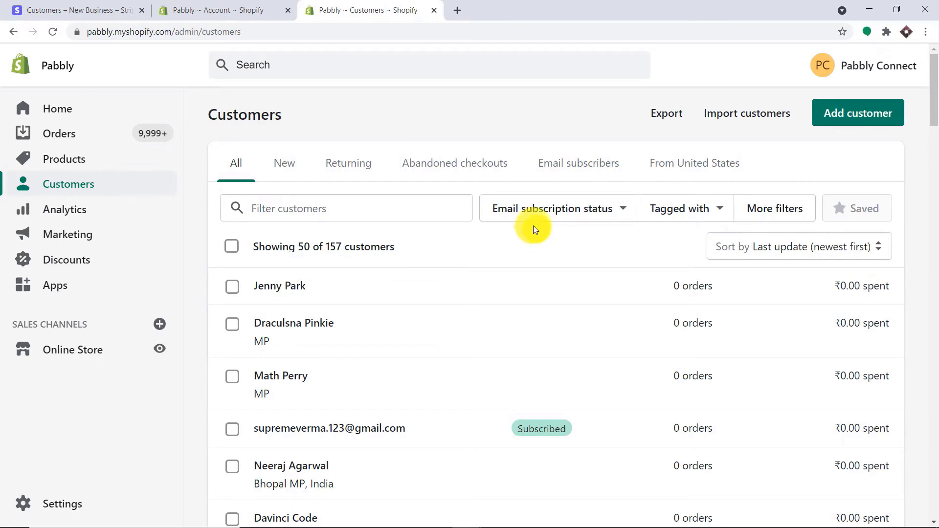
- Go to pabbly.com in a new tab, sign in, and open Pabbly Connect from the Apps page
click(459, 10)
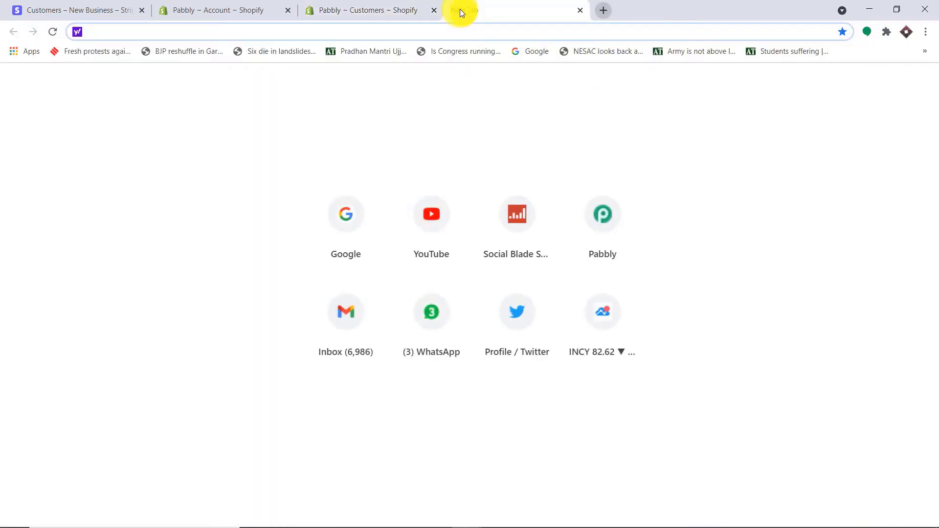
text(pa)
key(Return)
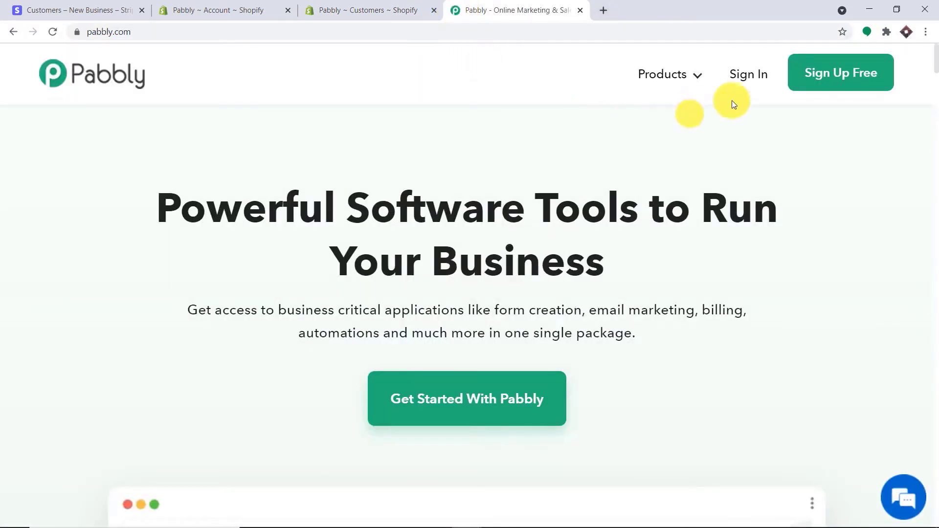
click(748, 75)
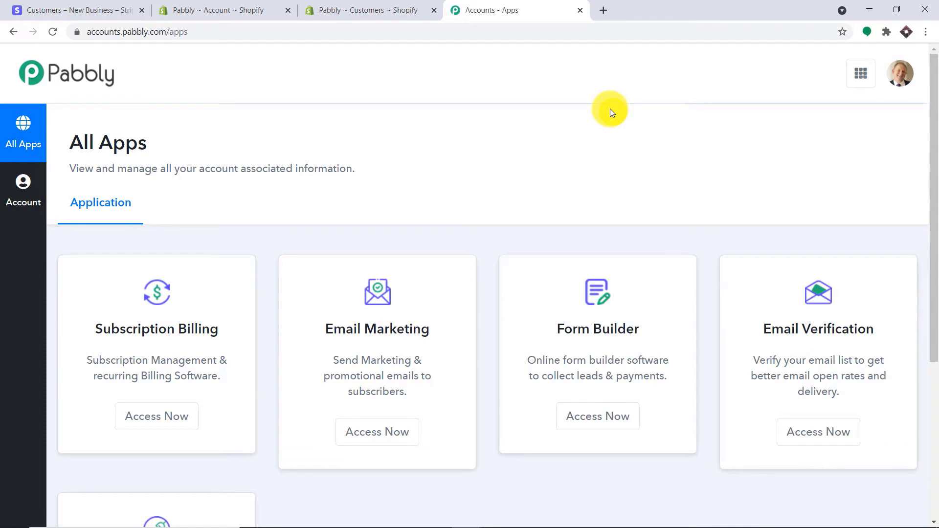
scroll(535, 152, down, 5)
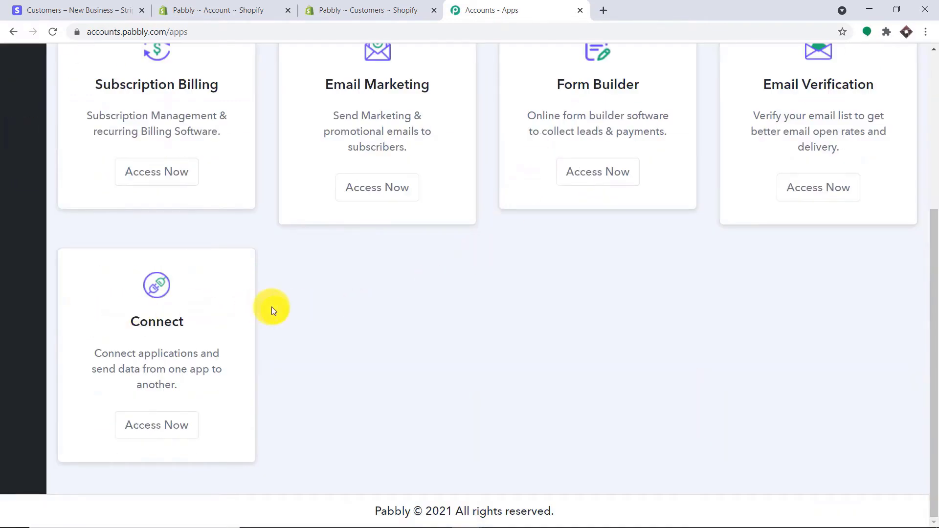
click(171, 427)
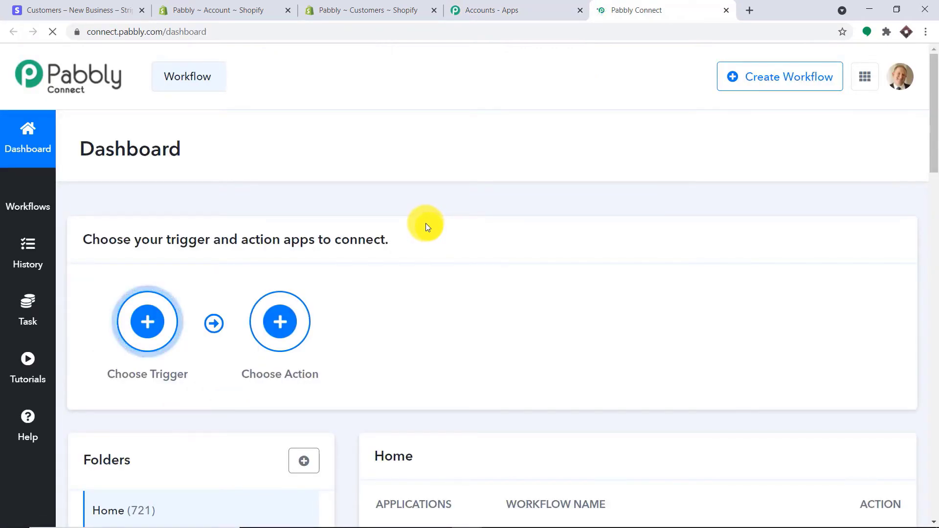
- Turn off the Stripe Shopify workflow's status toggle in the dashboard workflow list
click(806, 80)
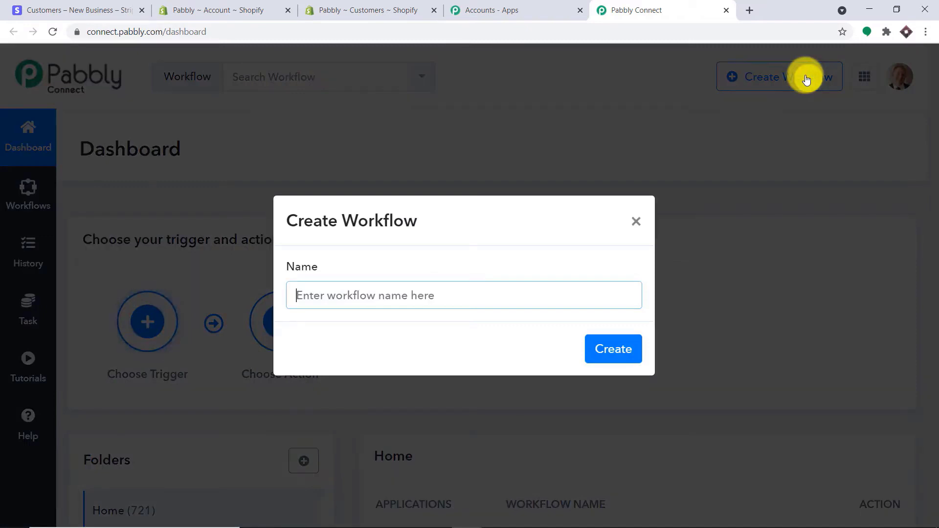
click(635, 223)
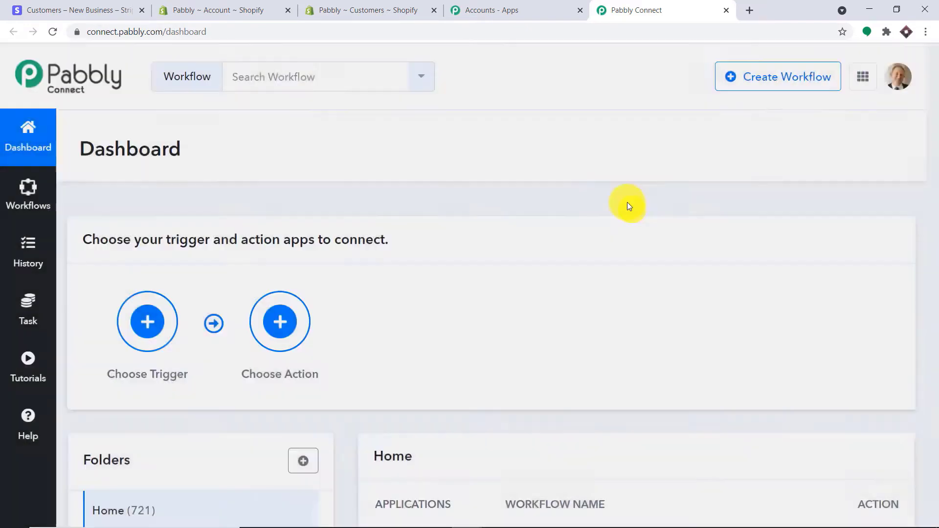
scroll(615, 172, down, 7)
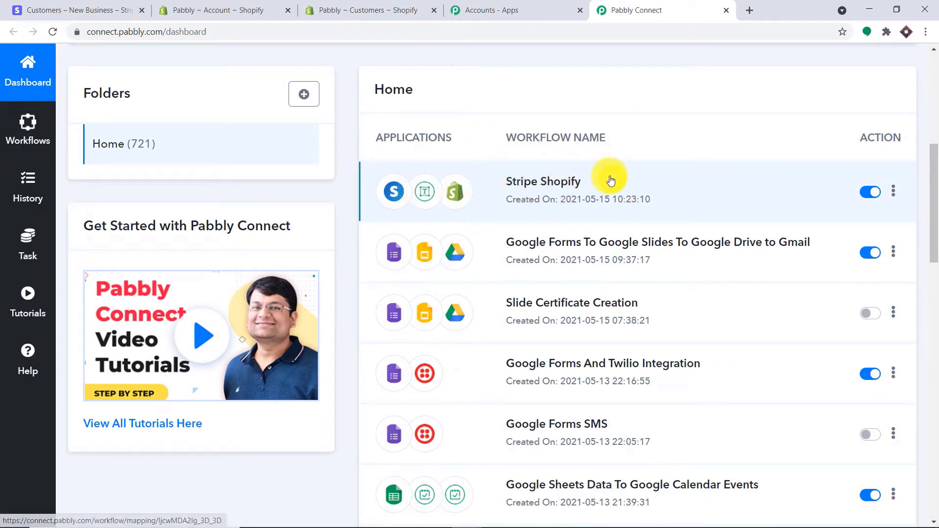
click(870, 191)
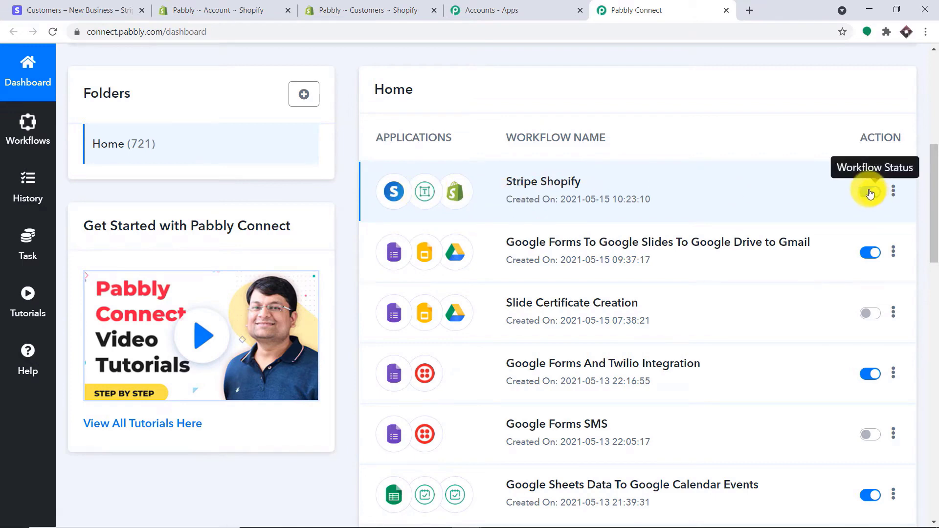
scroll(768, 147, up, 3)
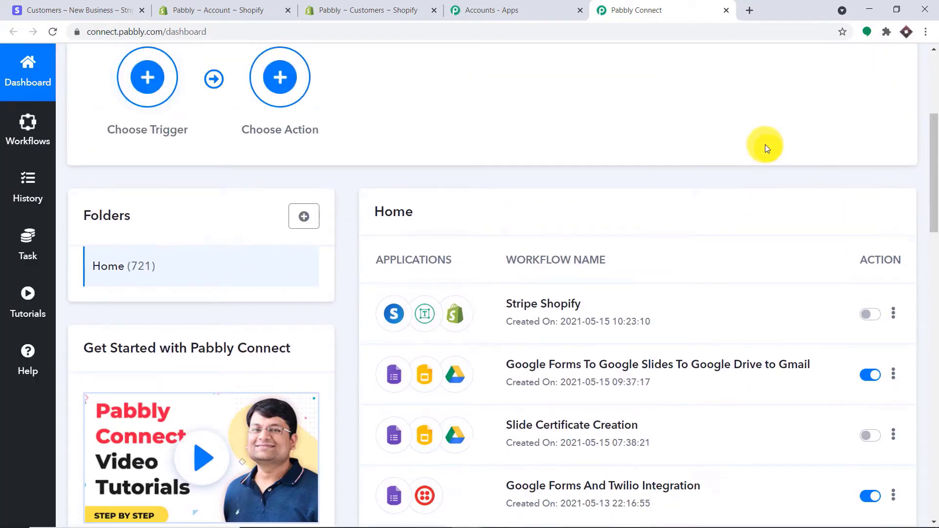
scroll(773, 132, up, 4)
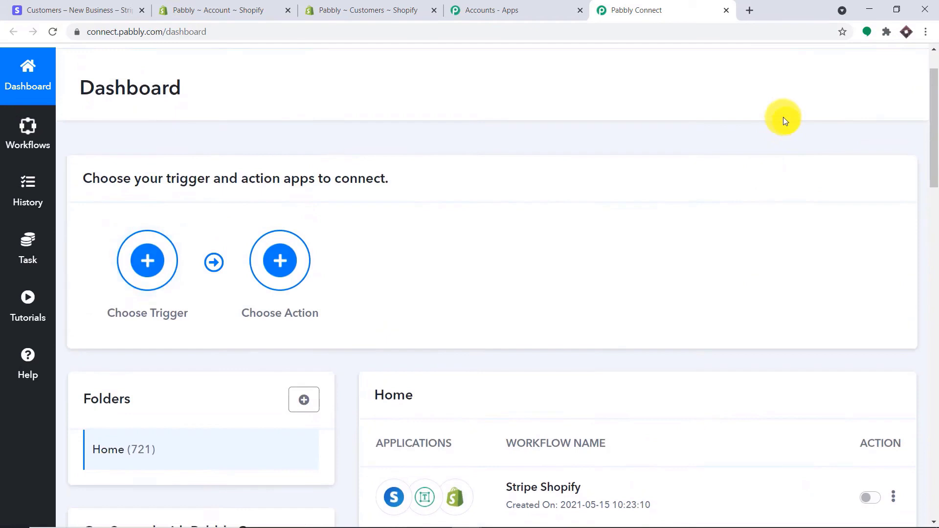
scroll(685, 195, down, 2)
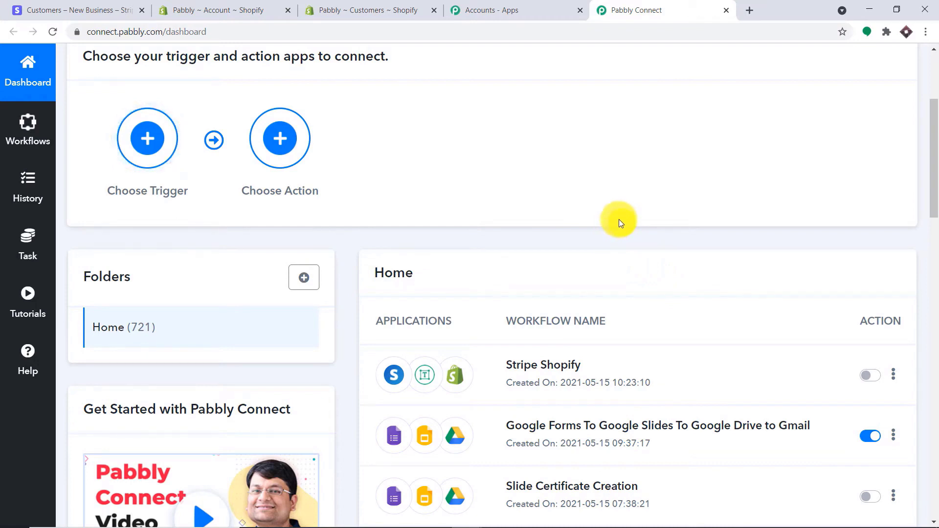
scroll(619, 220, up, 4)
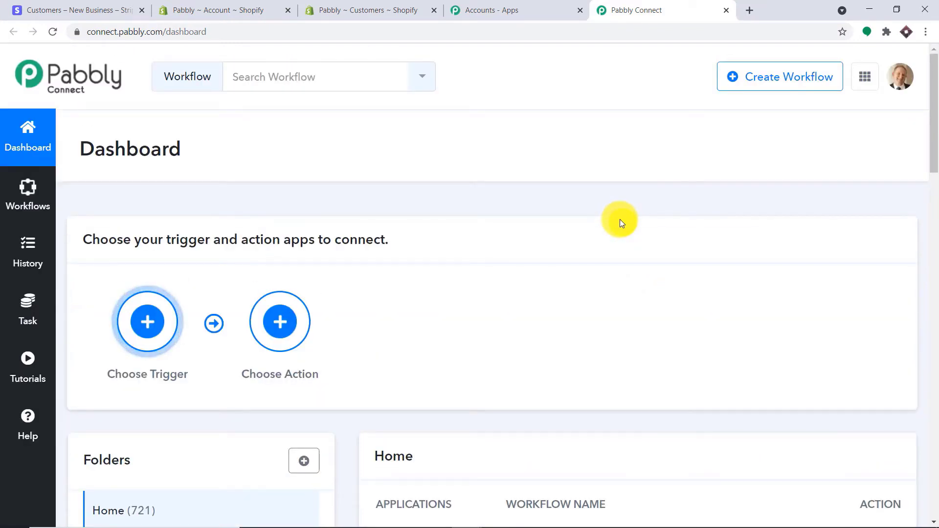
- Create a new workflow named 'Stripe To Shopify (Customer)', fixing a mistyped start of the name
click(762, 86)
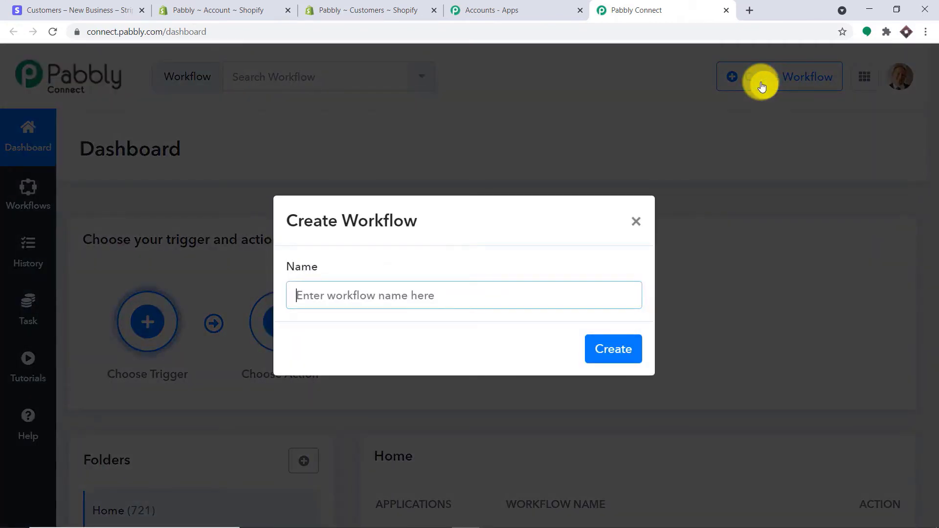
text(tripe)
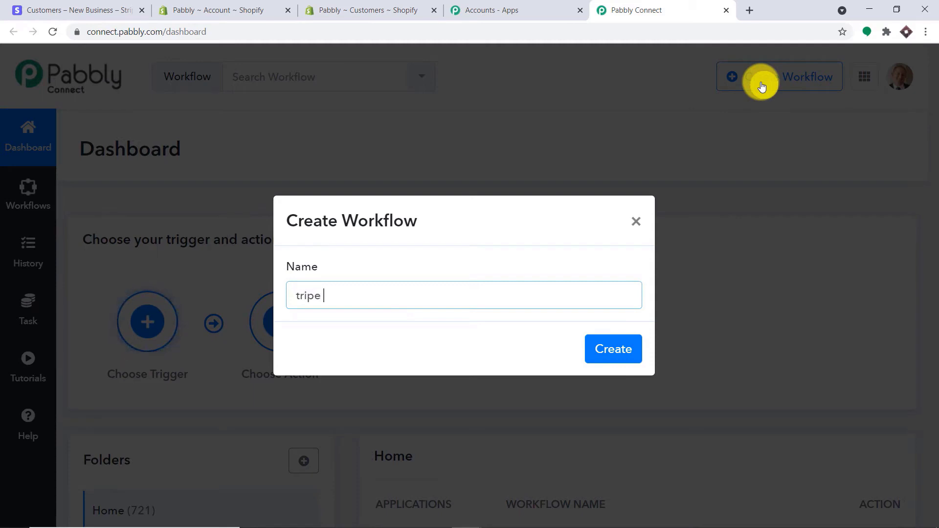
key(BackSpace)
key(BackSpace)
key(BackSpace)
key(BackSpace)
key(BackSpace)
key(BackSpace)
text(Stripe To )
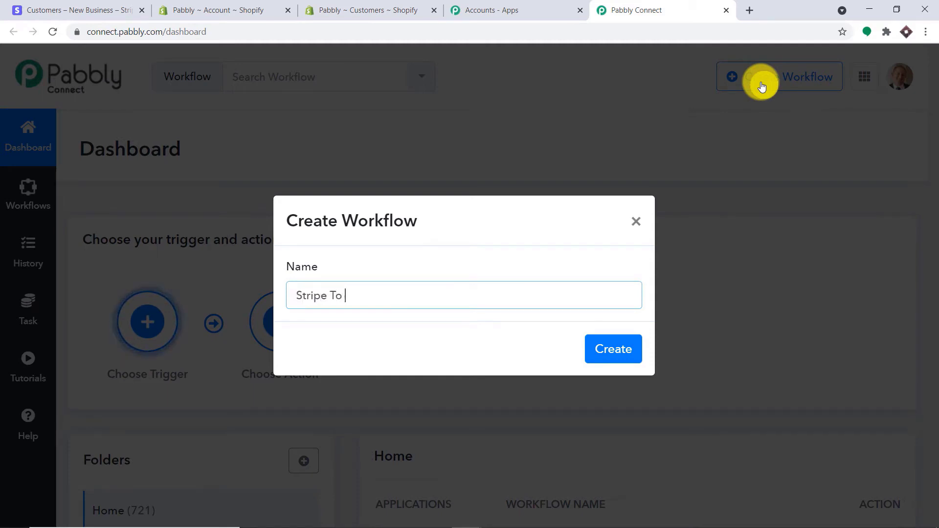
text(Shopify )
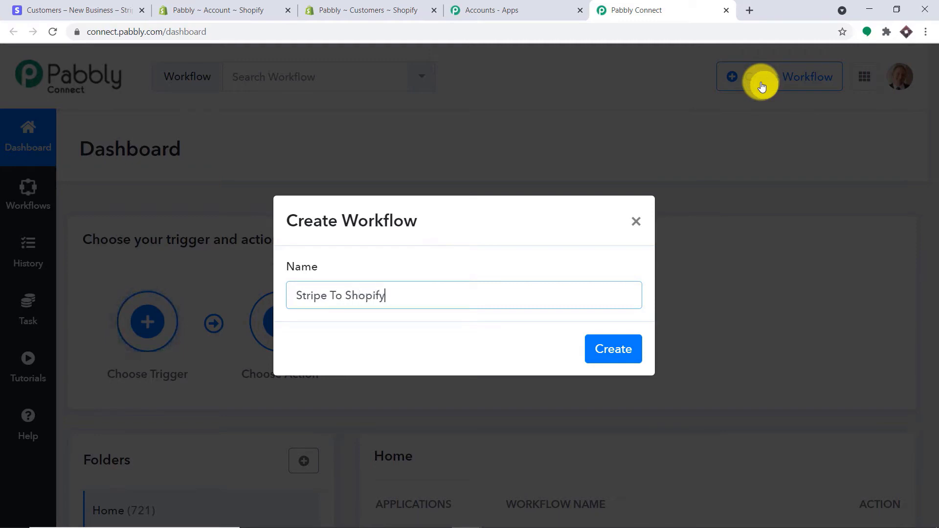
text())
text((Cust)
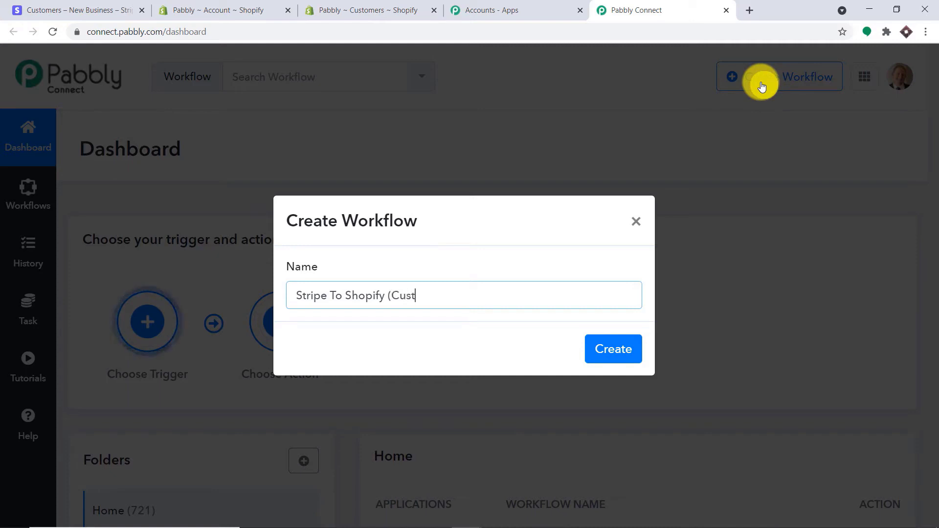
text(omer)
click(602, 363)
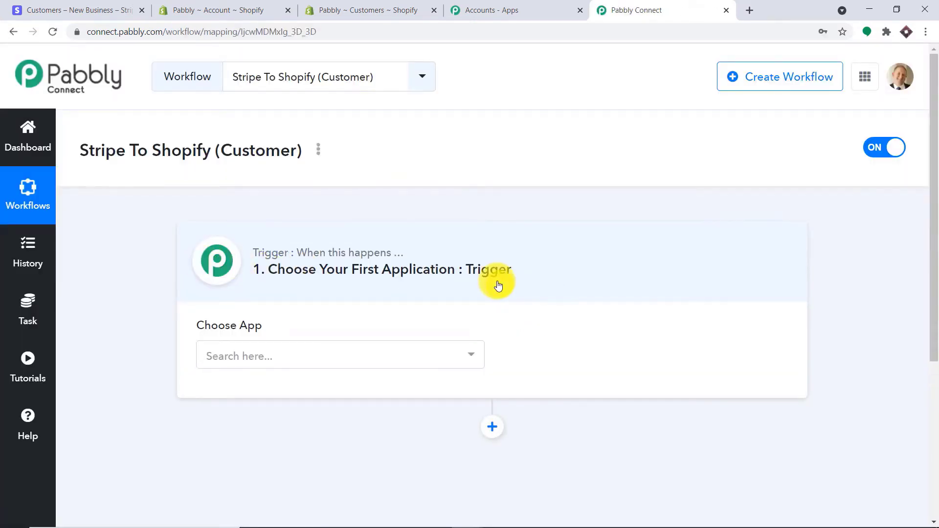
- Set the trigger to Stripe with the New Customer event, then go to the Stripe customers tab
click(350, 352)
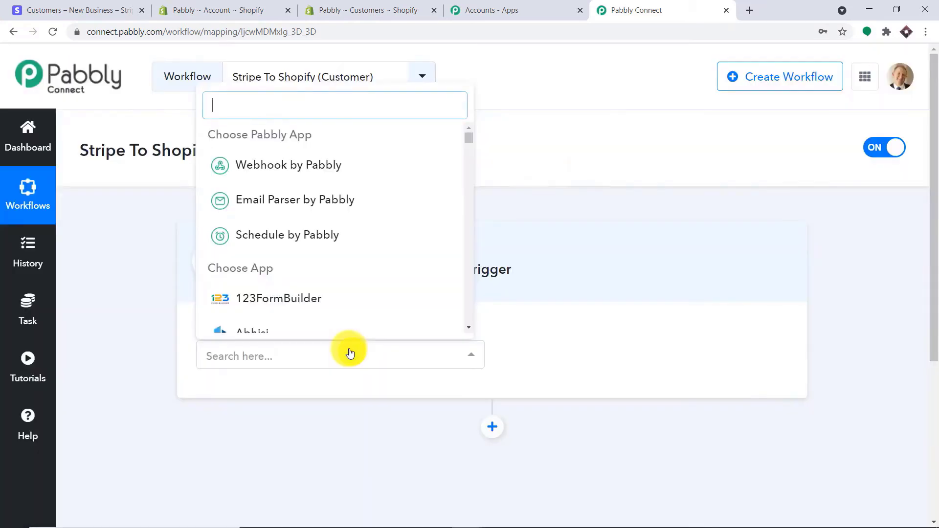
text(stri)
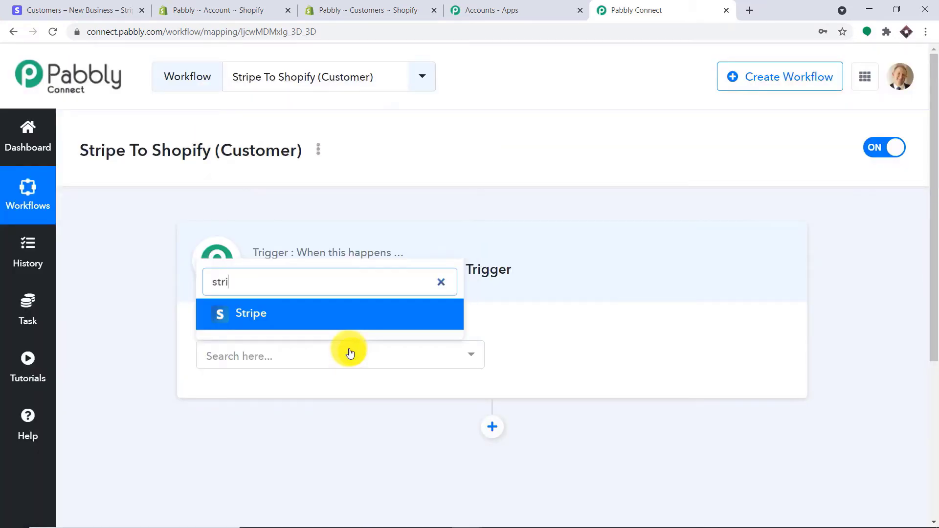
text(p)
click(310, 321)
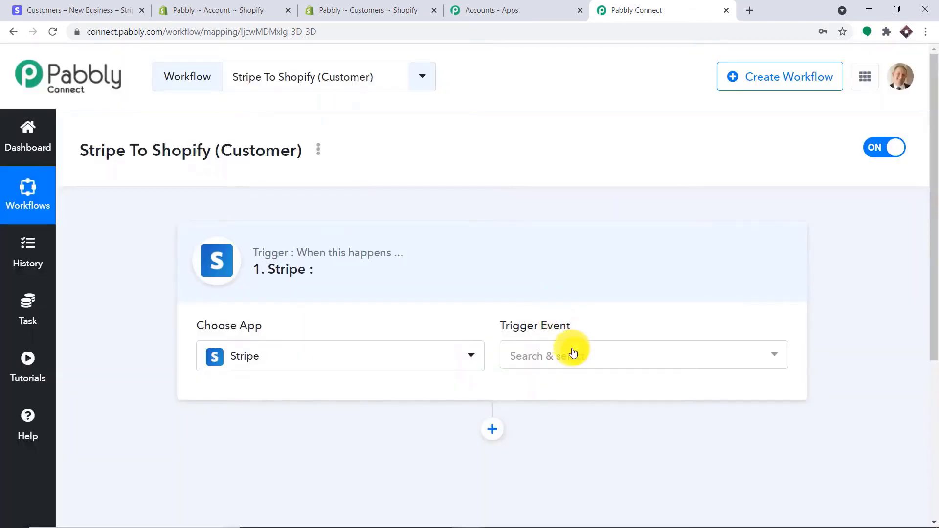
click(573, 351)
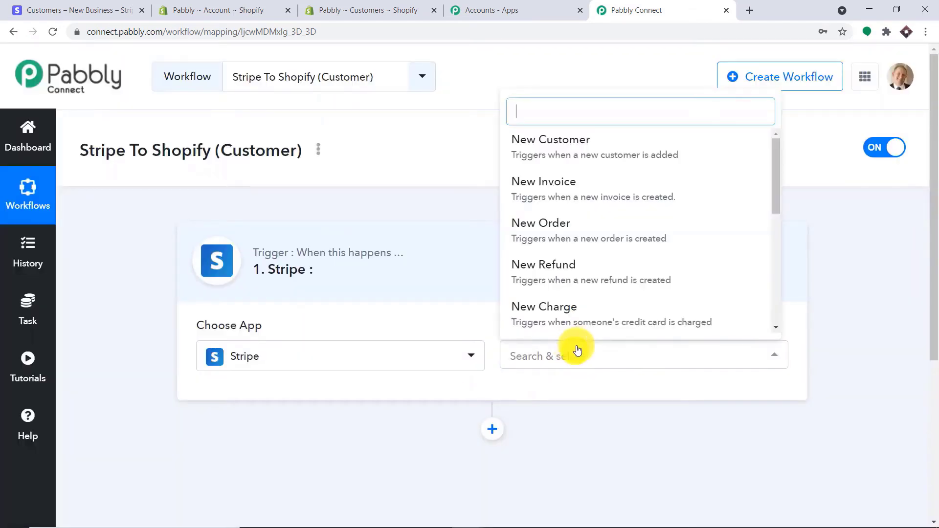
click(572, 158)
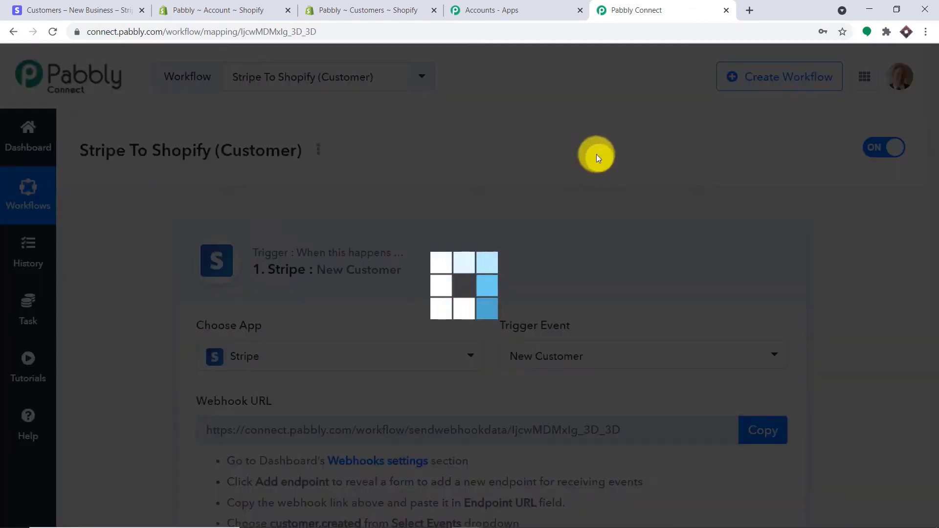
scroll(588, 266, down, 3)
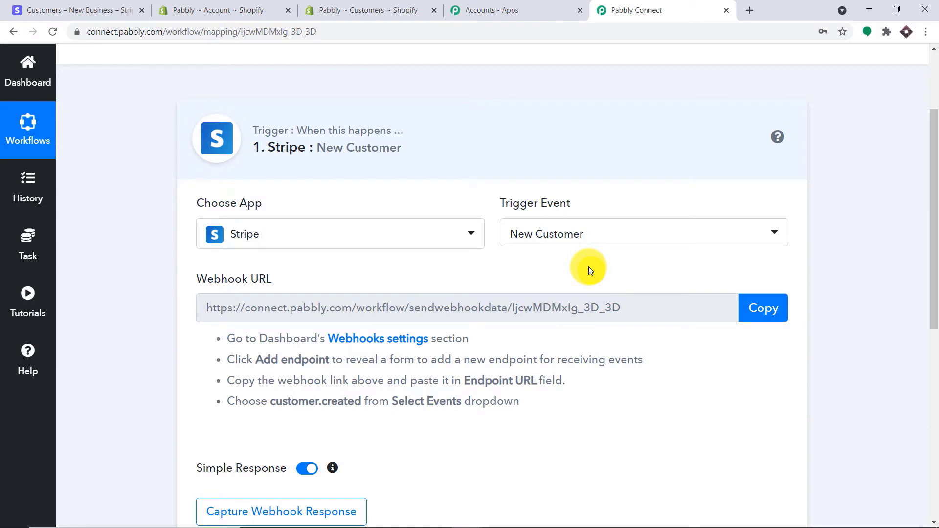
click(598, 235)
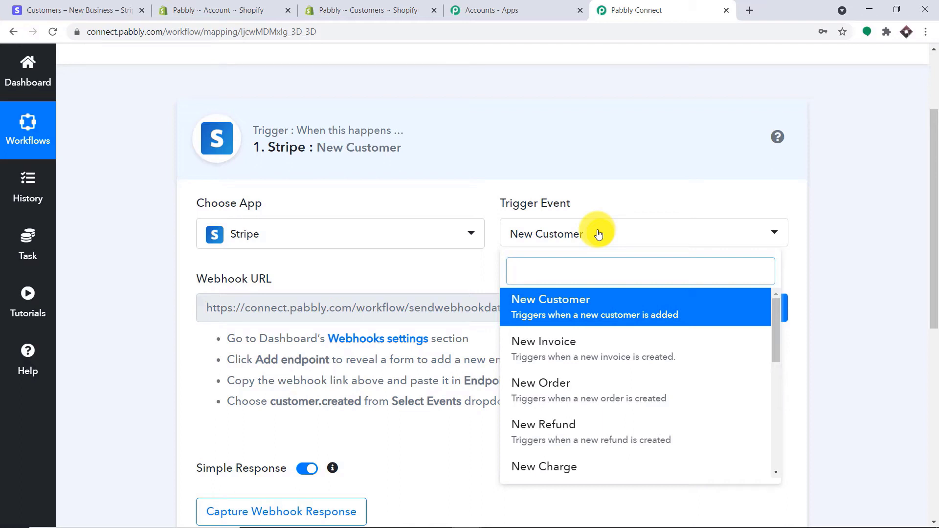
click(77, 7)
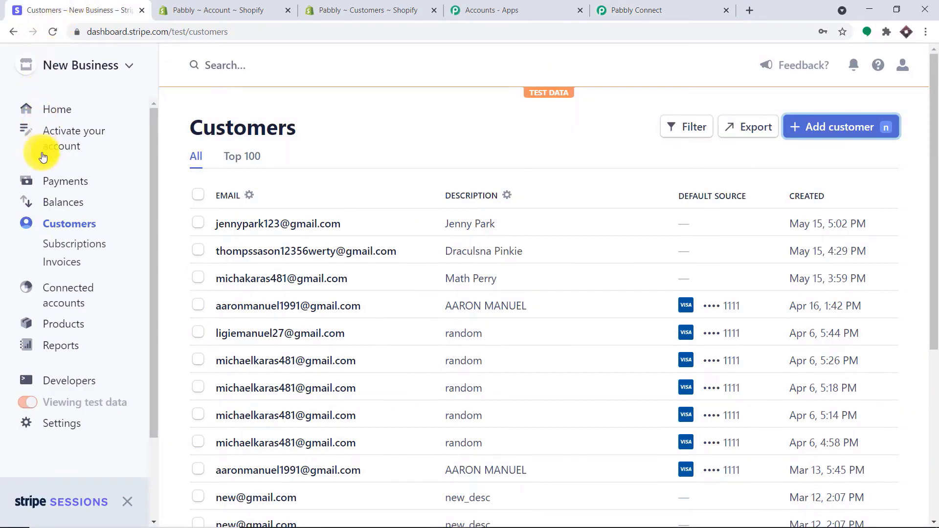
- Go to Developers > Webhooks in Stripe and start adding a new endpoint
click(96, 384)
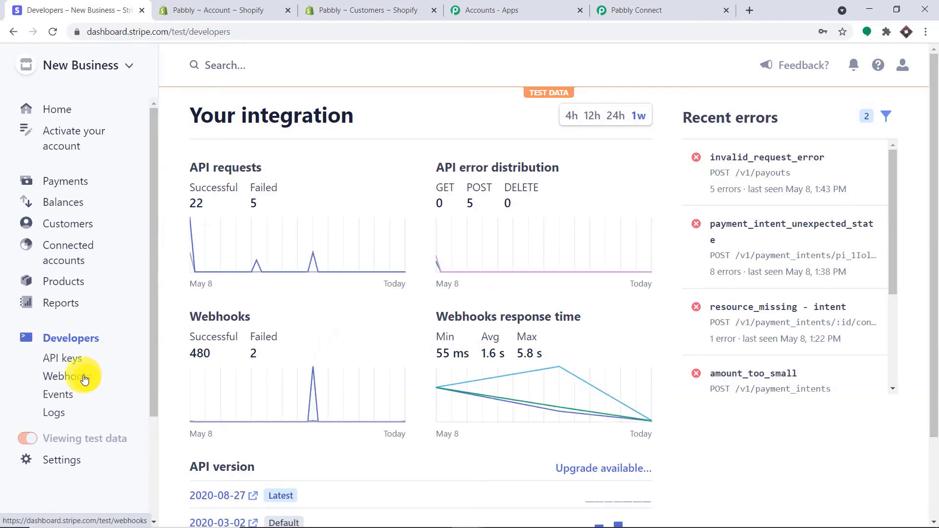
click(84, 379)
scroll(663, 280, down, 2)
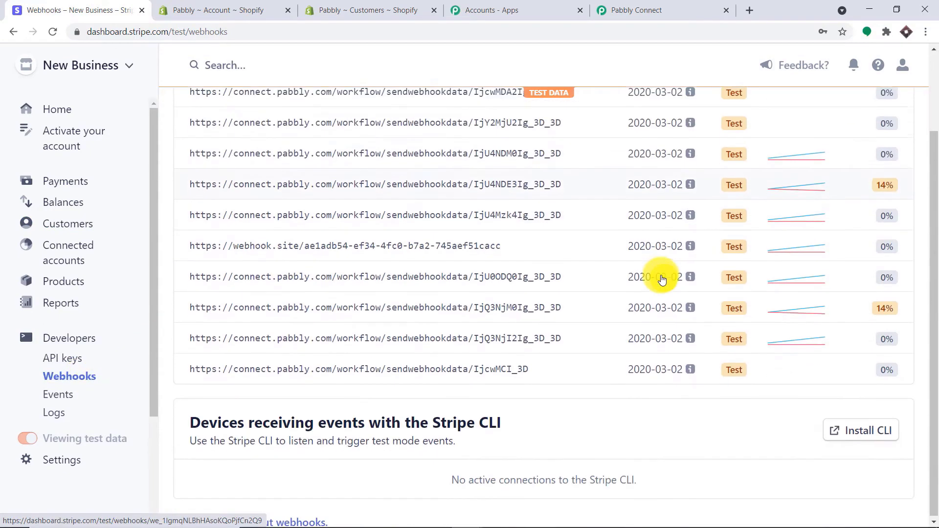
scroll(537, 186, up, 2)
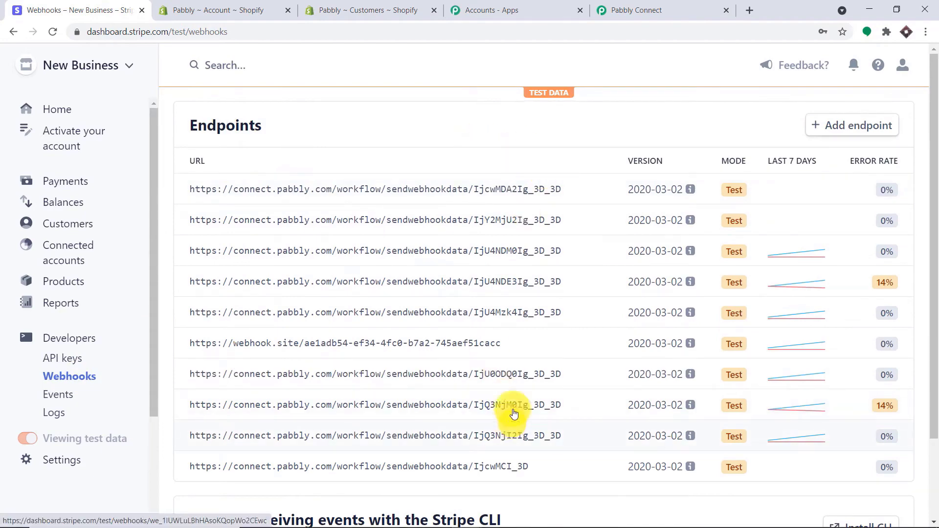
click(861, 125)
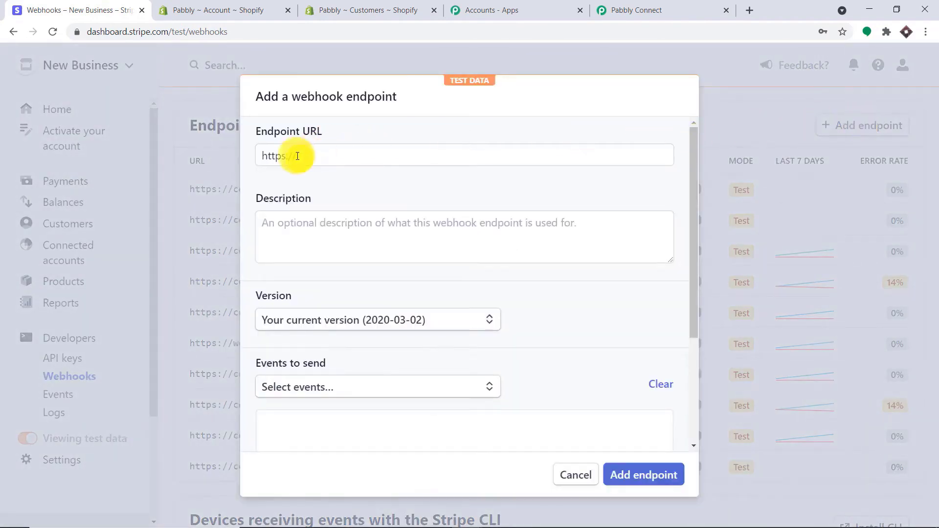
- Paste the Pabbly workflow's copied webhook URL into Stripe's Endpoint URL field
click(298, 156)
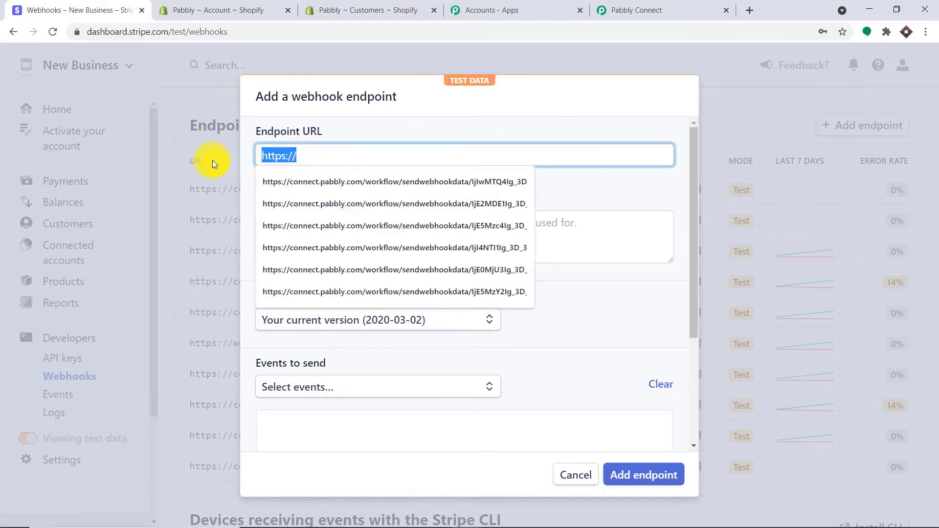
key(BackSpace)
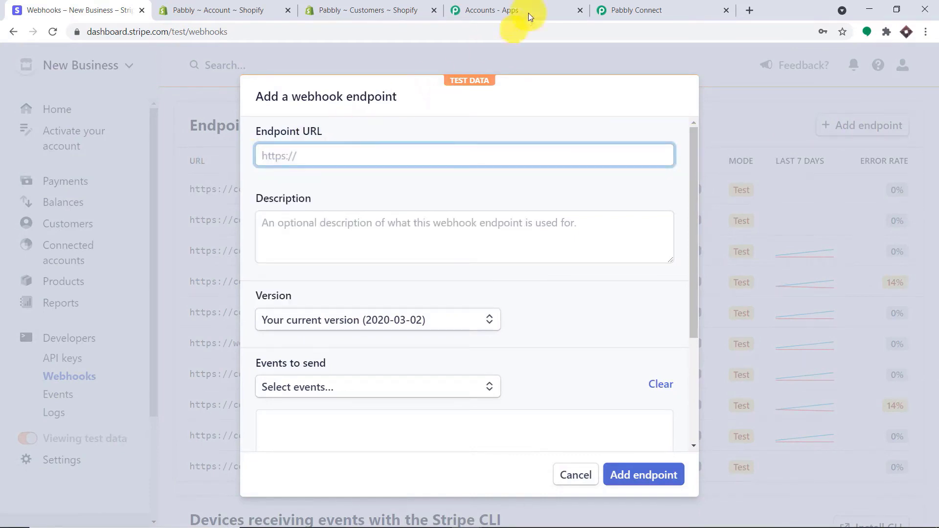
click(609, 10)
click(860, 198)
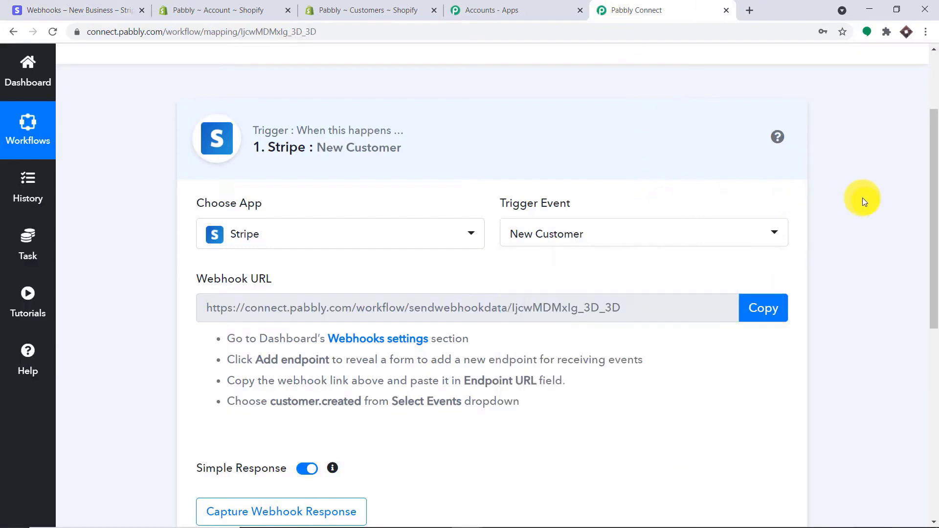
click(769, 310)
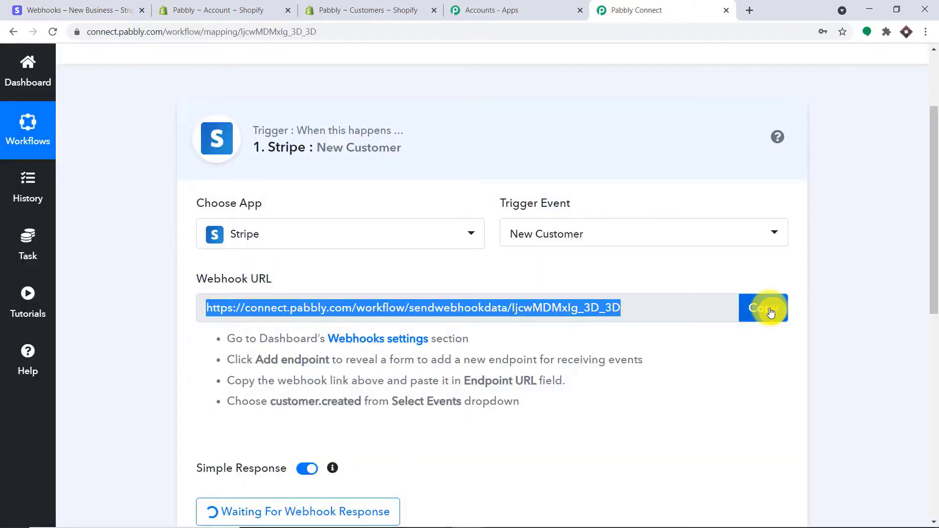
click(14, 8)
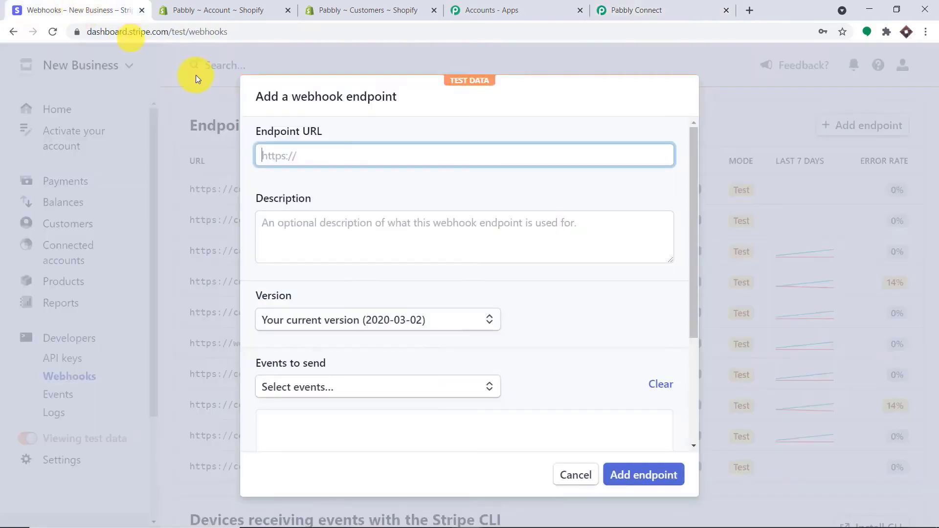
click(312, 155)
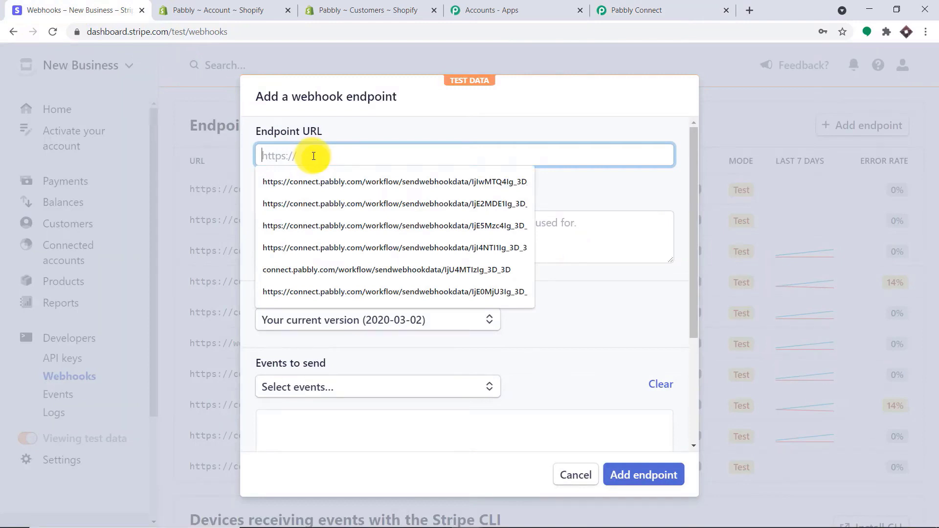
key(ctrl+v)
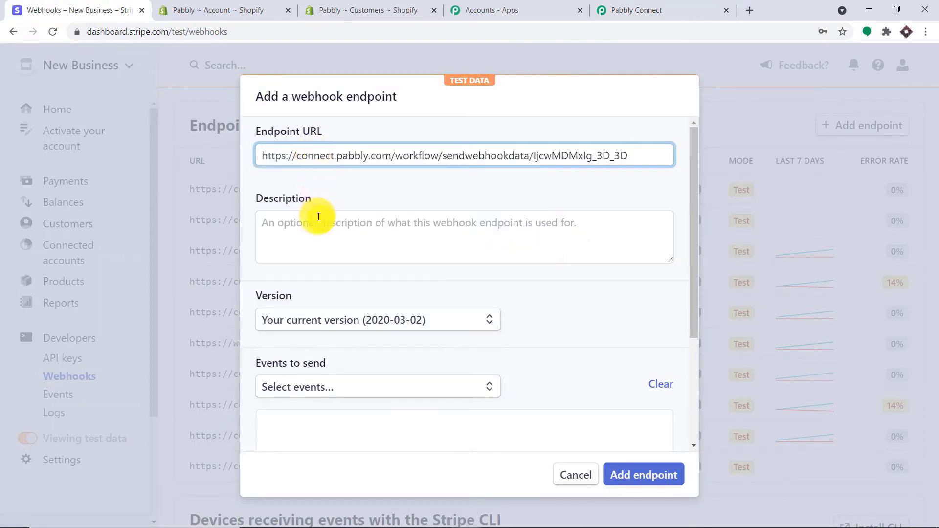
- Select the customer.created event and add the endpoint, then check the waiting Pabbly workflow
scroll(315, 216, down, 1)
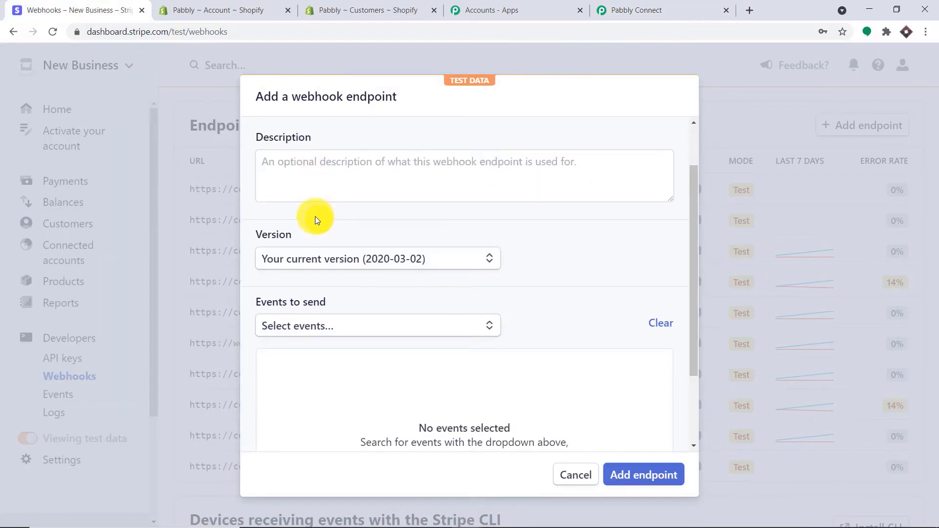
click(317, 332)
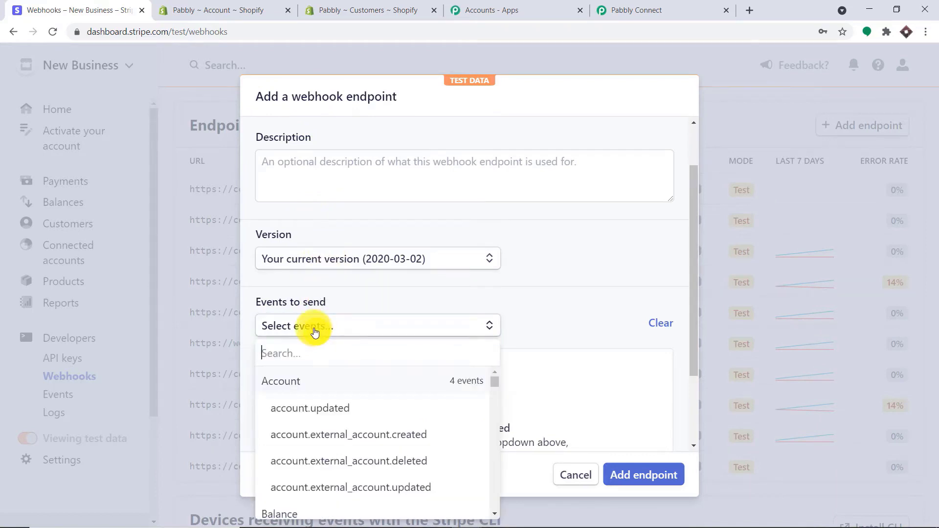
text(cust)
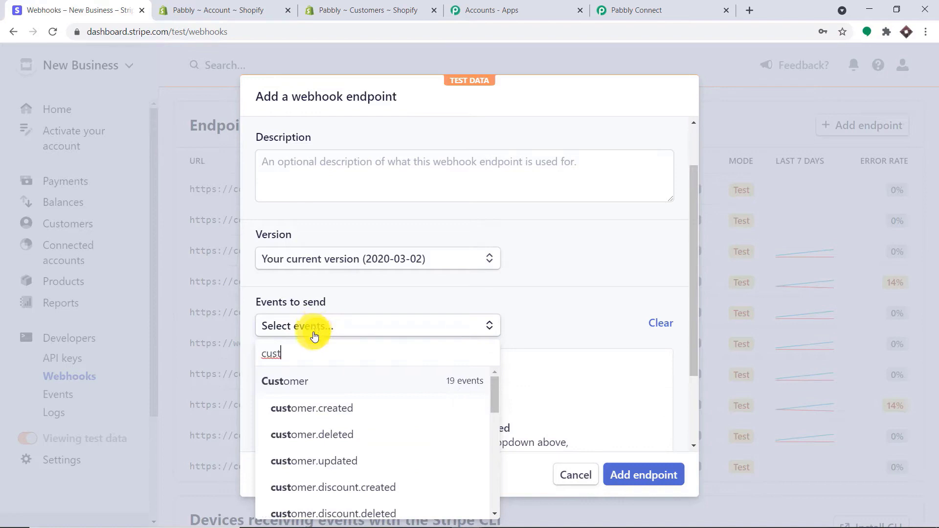
click(318, 408)
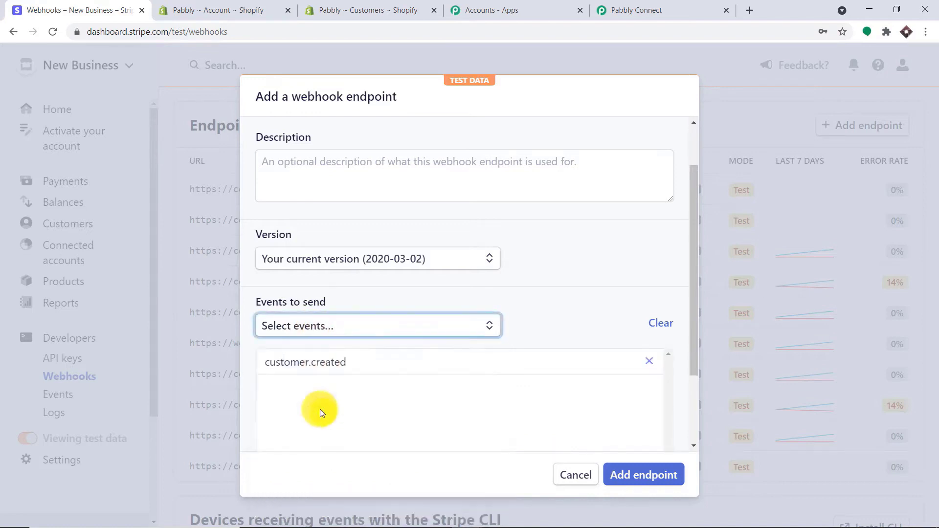
click(635, 473)
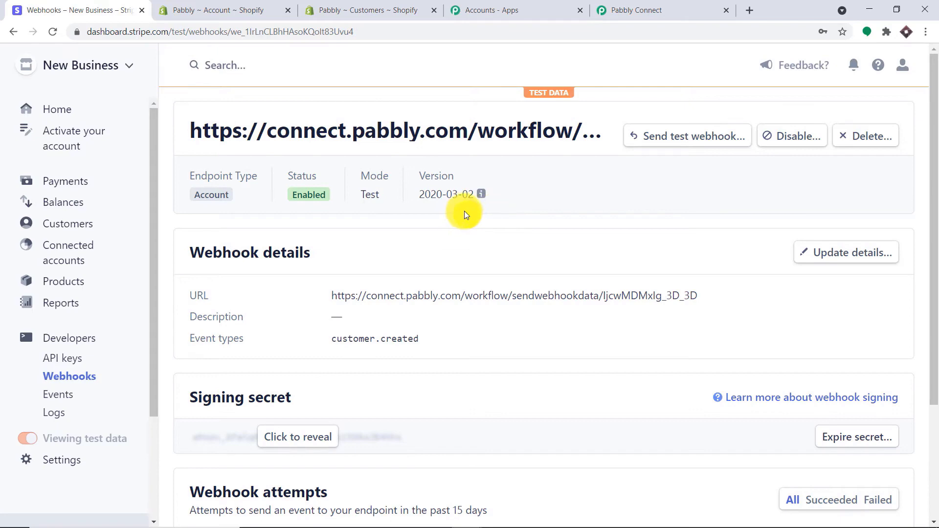
click(660, 10)
scroll(293, 371, down, 2)
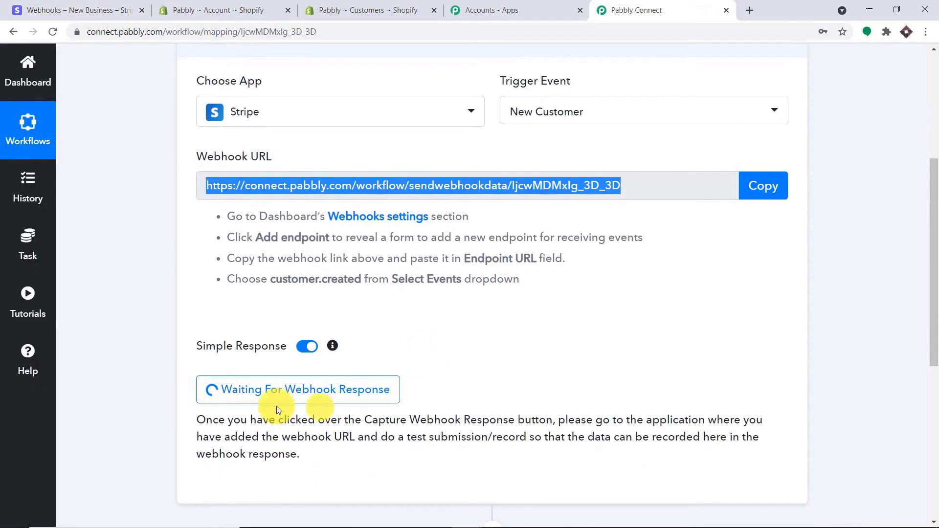
click(94, 10)
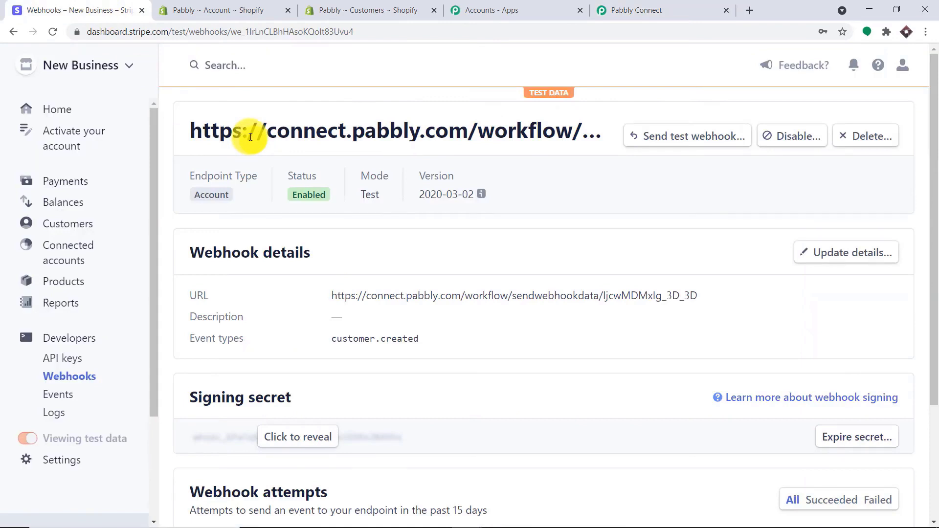
- Start a new test customer and enter the customer's name and account email
click(54, 224)
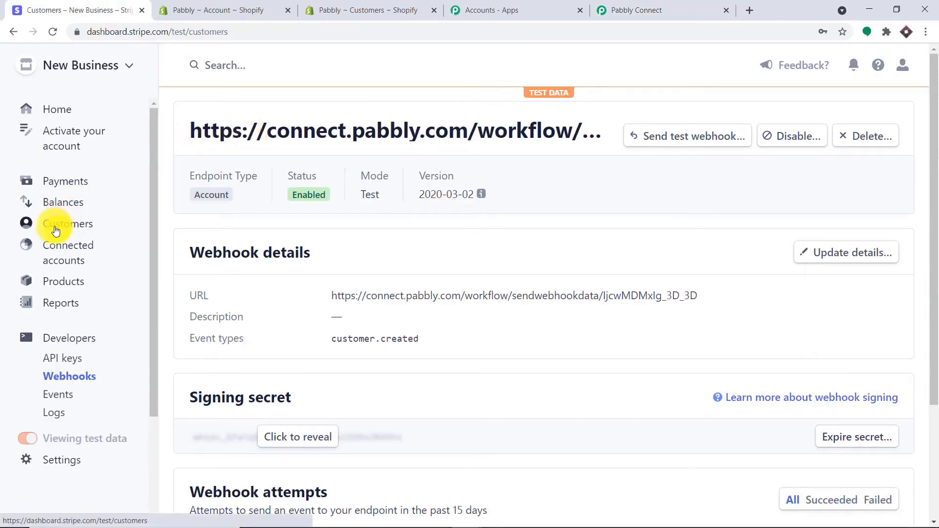
click(822, 126)
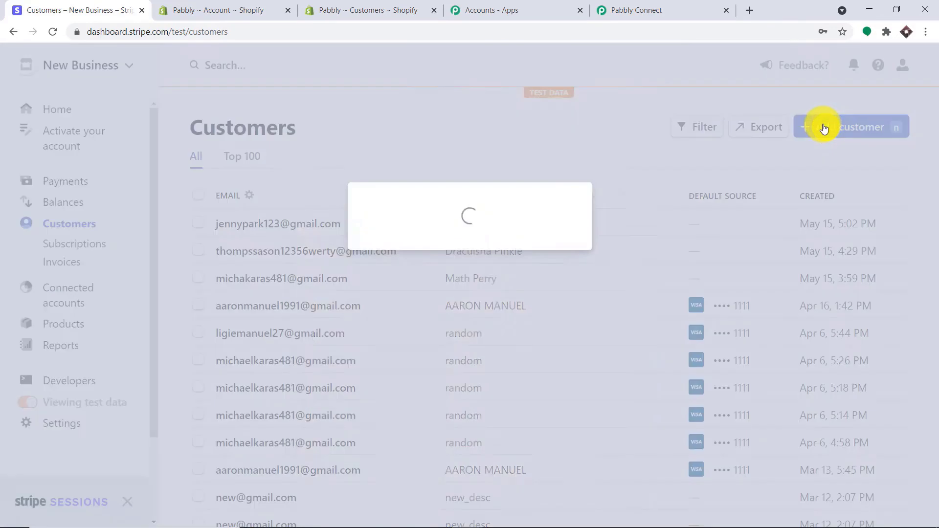
click(342, 193)
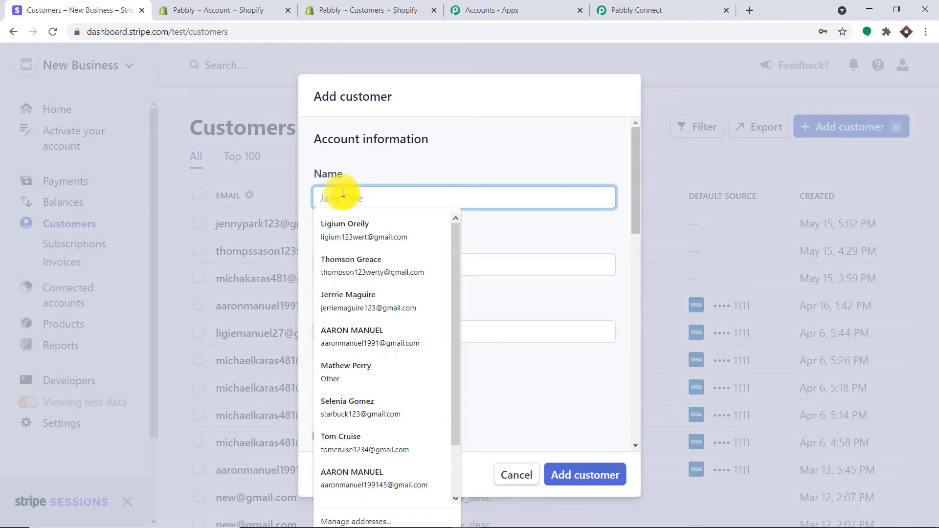
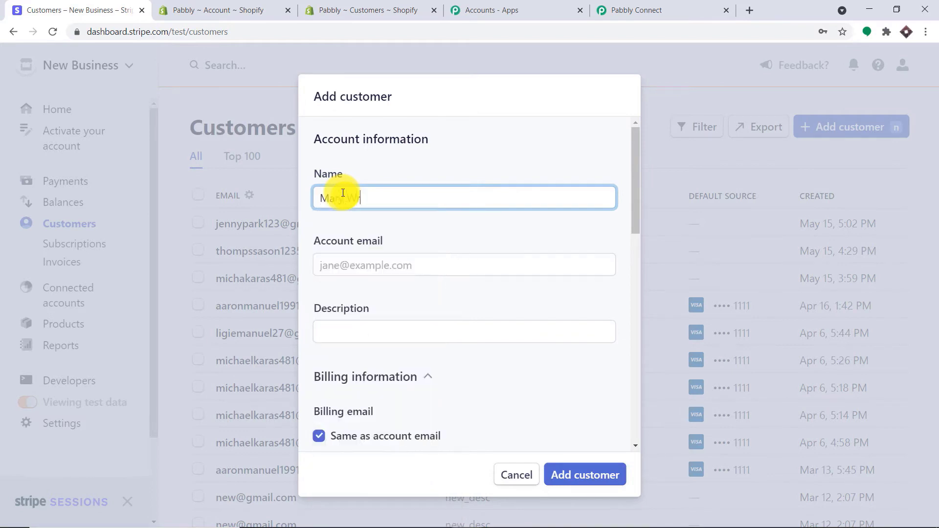
click(353, 267)
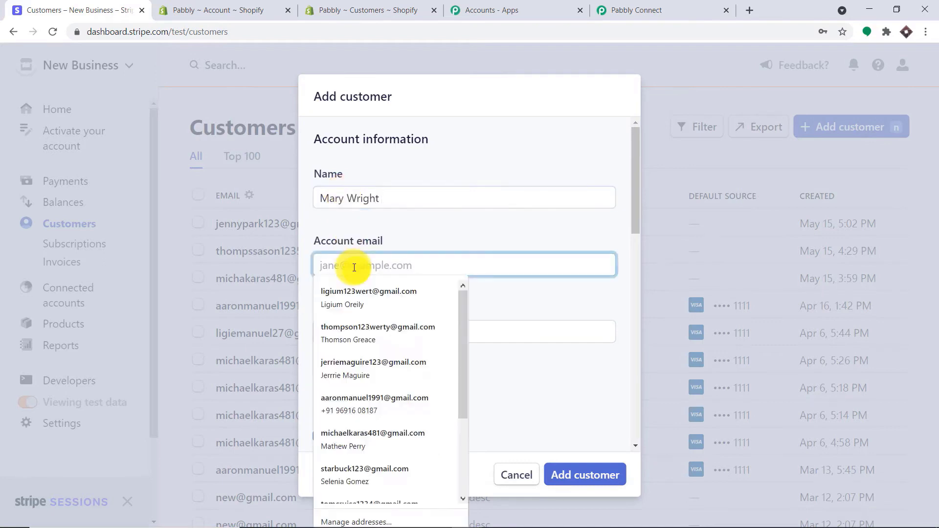
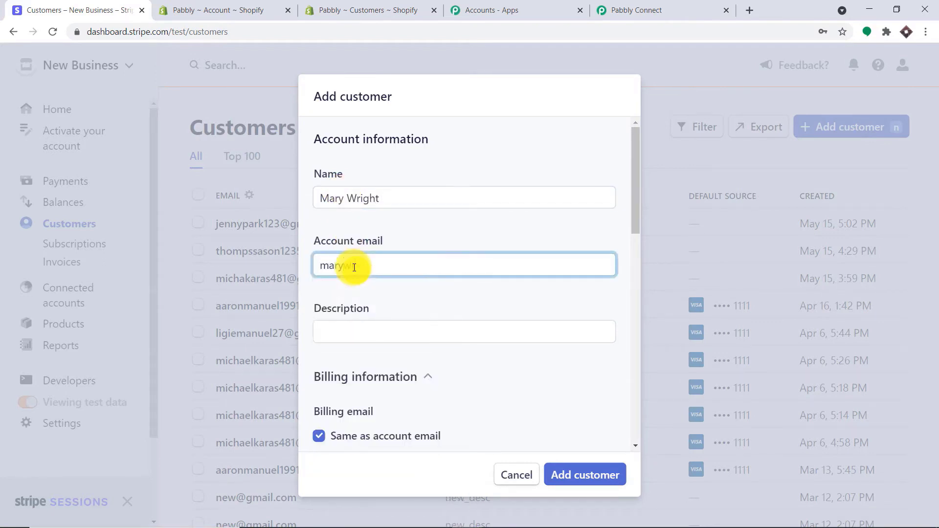
- Choose India as billing country and fill in the address lines, city and postal code
scroll(354, 267, down, 4)
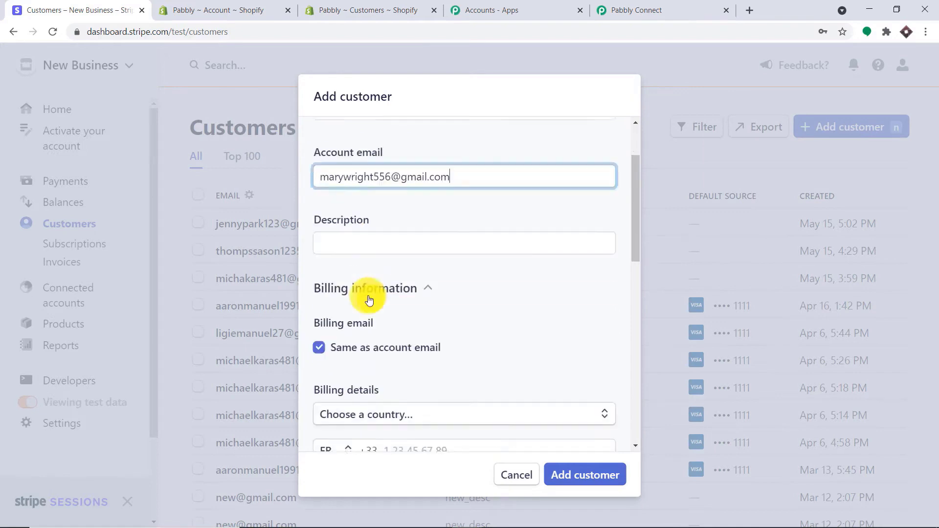
click(353, 322)
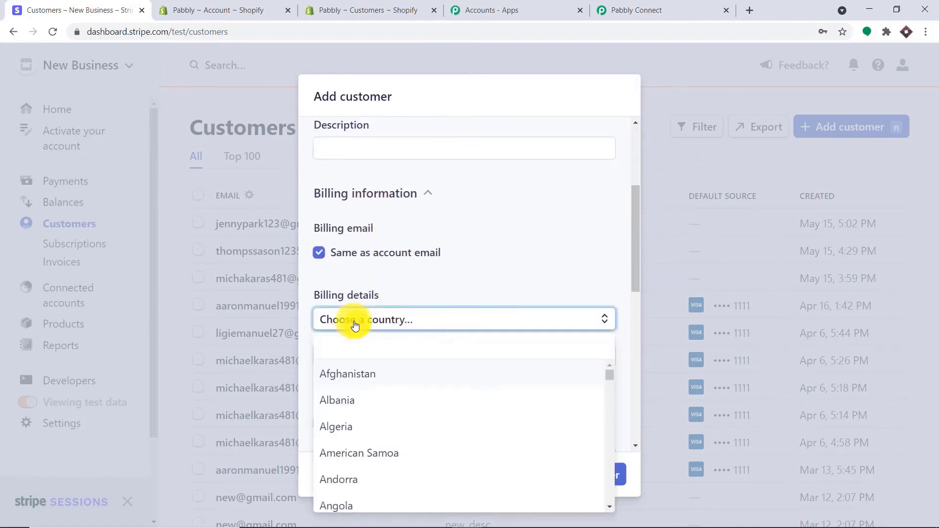
text(india)
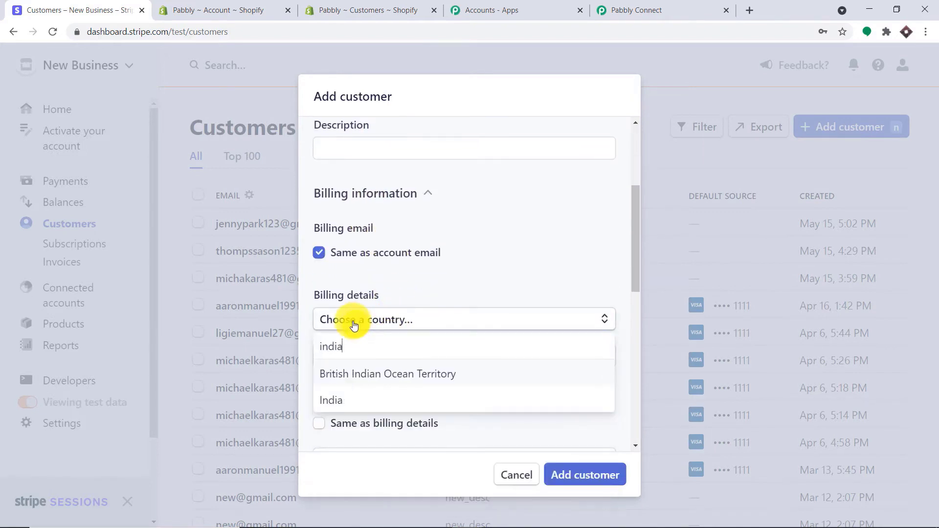
click(352, 397)
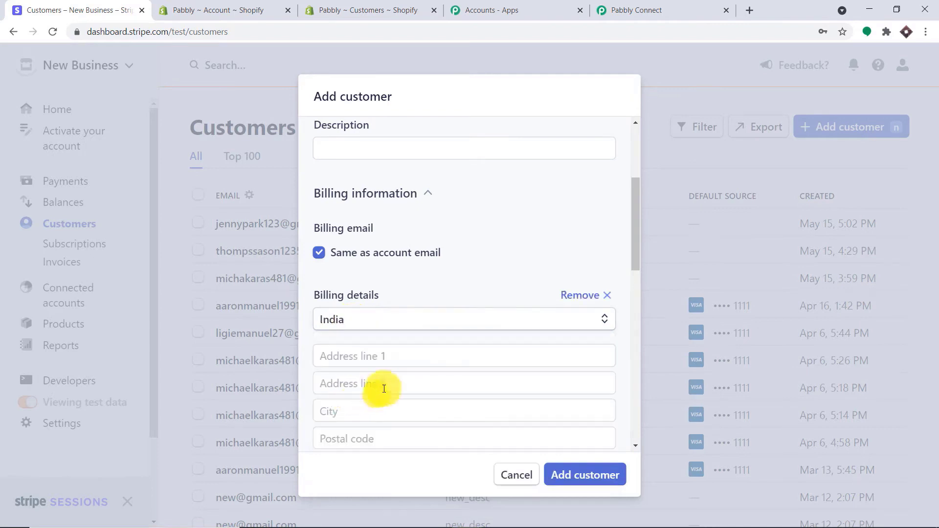
scroll(491, 360, down, 1)
scroll(490, 360, down, 3)
click(379, 234)
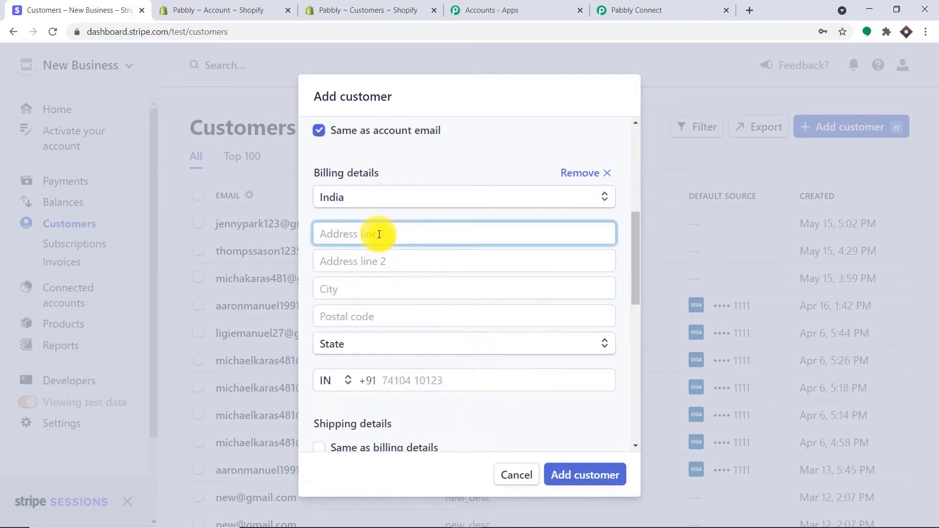
text(Yes-Palace)
click(390, 258)
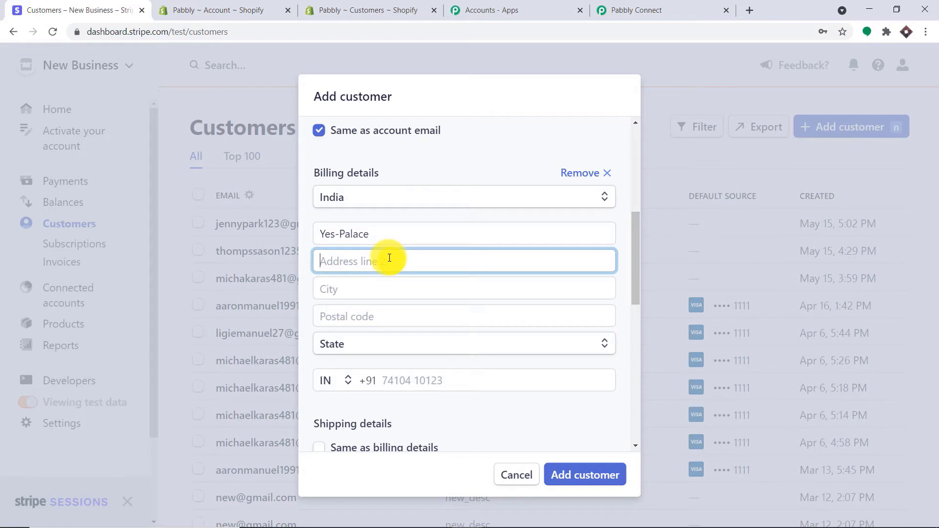
text(Near Thaspra Talkies)
click(386, 288)
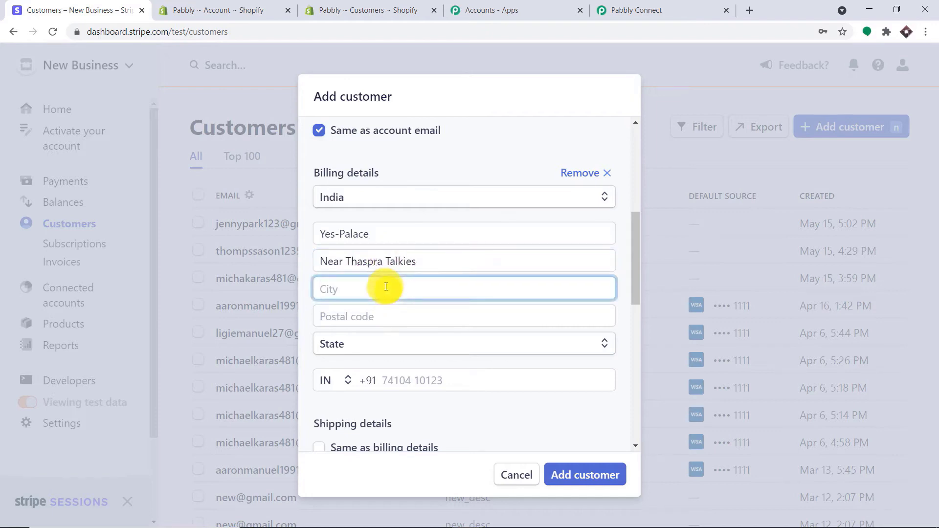
text(Bhopal)
click(394, 315)
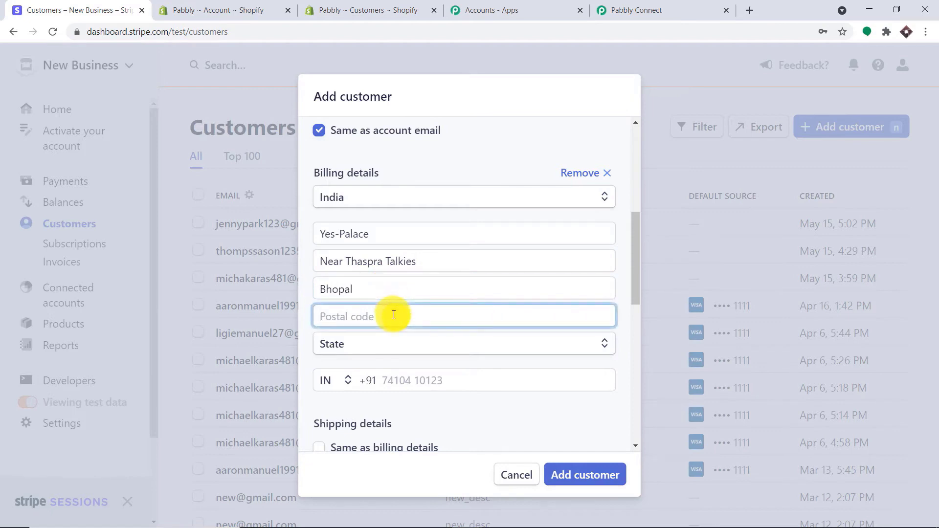
text(45)
text(2023)
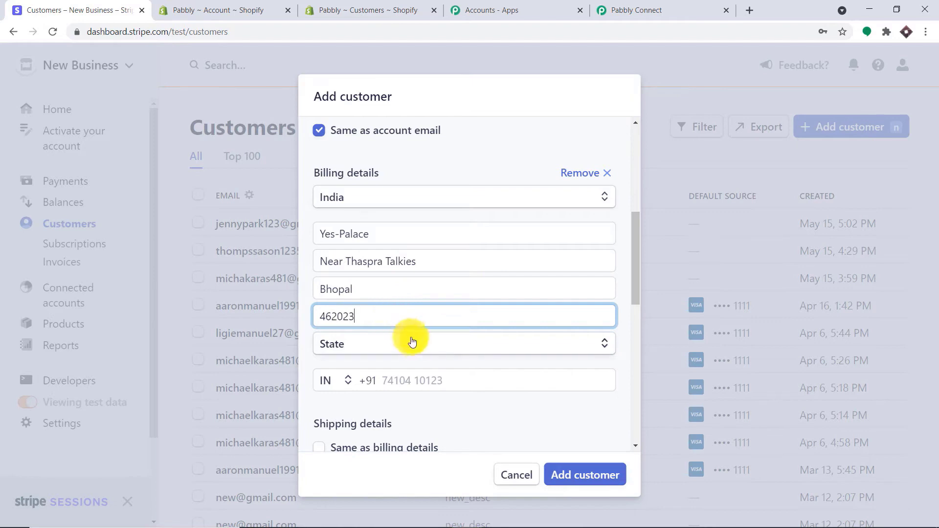
- Set the state to Madhya Pradesh, fill in the customer's phone number, and save the customer
click(412, 341)
scroll(416, 325, down, 1)
click(422, 295)
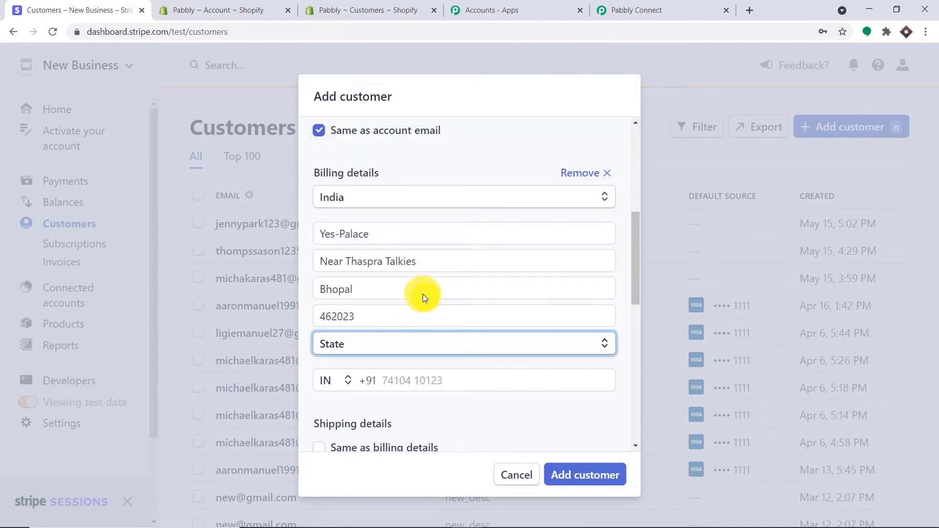
click(624, 319)
scroll(606, 328, down, 3)
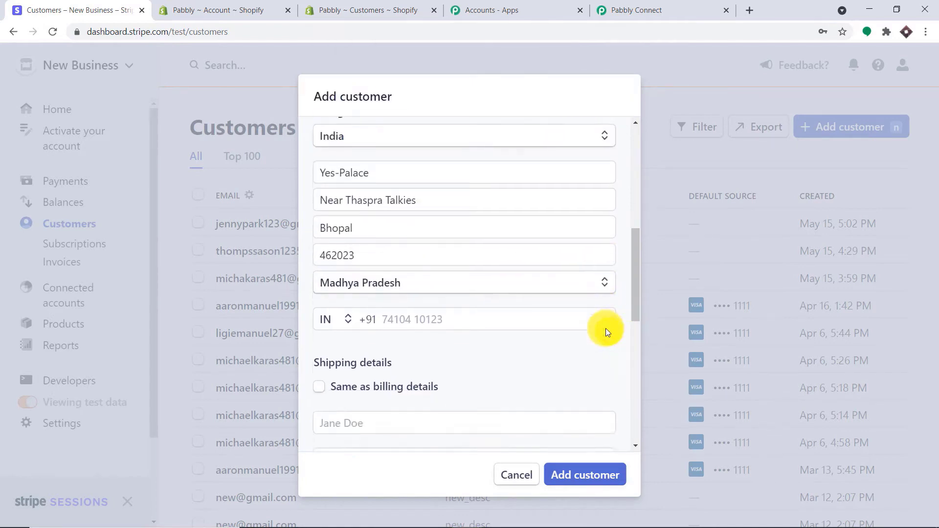
click(431, 259)
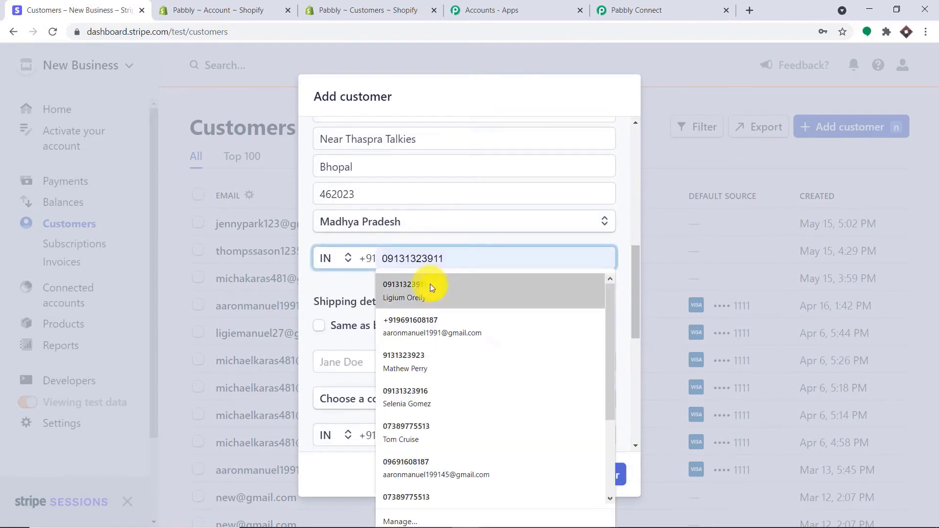
click(430, 284)
scroll(521, 327, down, 5)
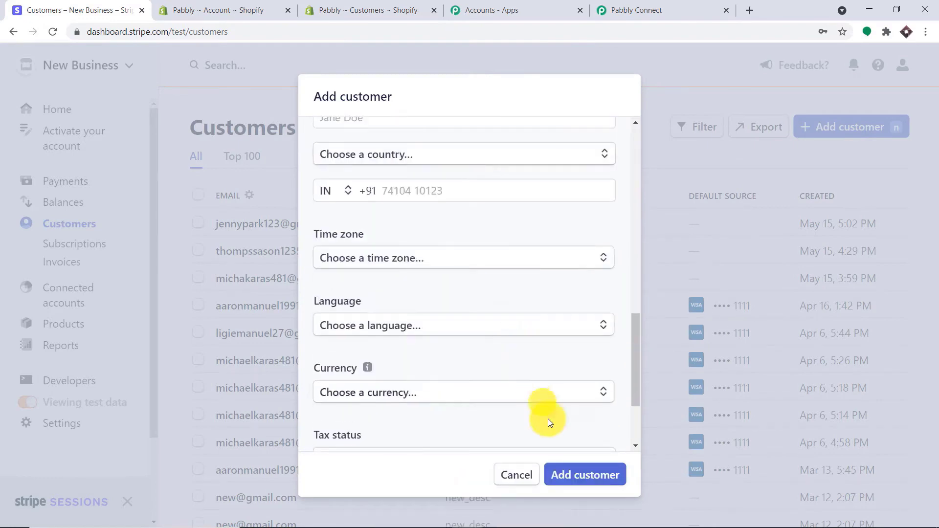
click(586, 474)
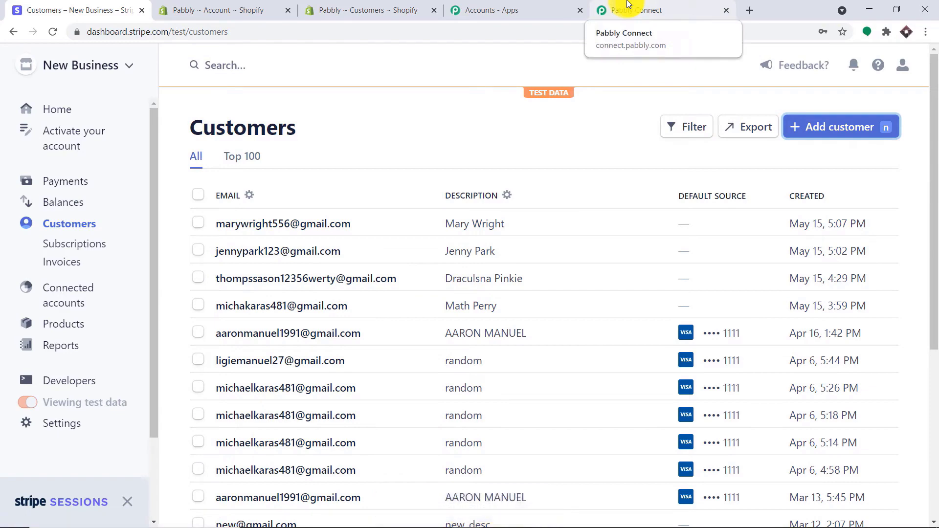
- Return to the Pabbly workflow and view the received Stripe customer webhook response
click(628, 4)
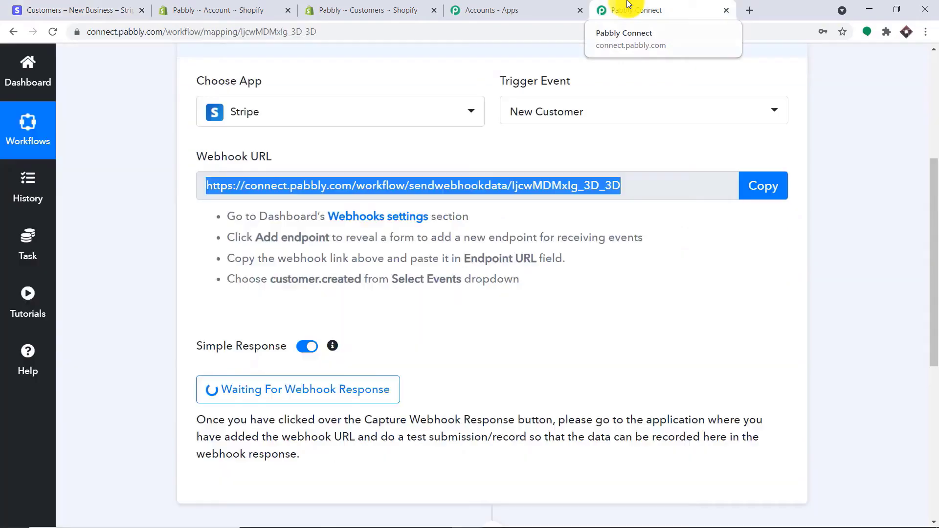
scroll(735, 263, down, 4)
scroll(733, 262, down, 1)
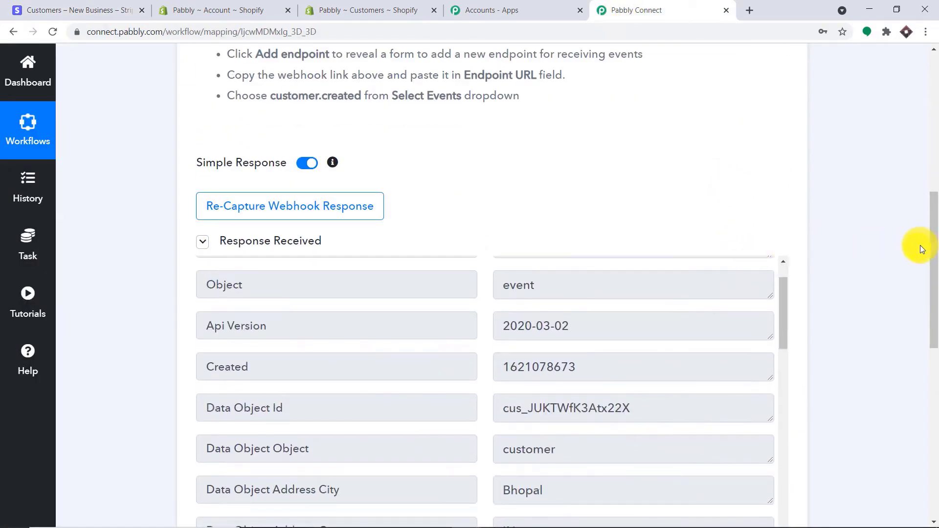
drag(933, 249, 935, 314)
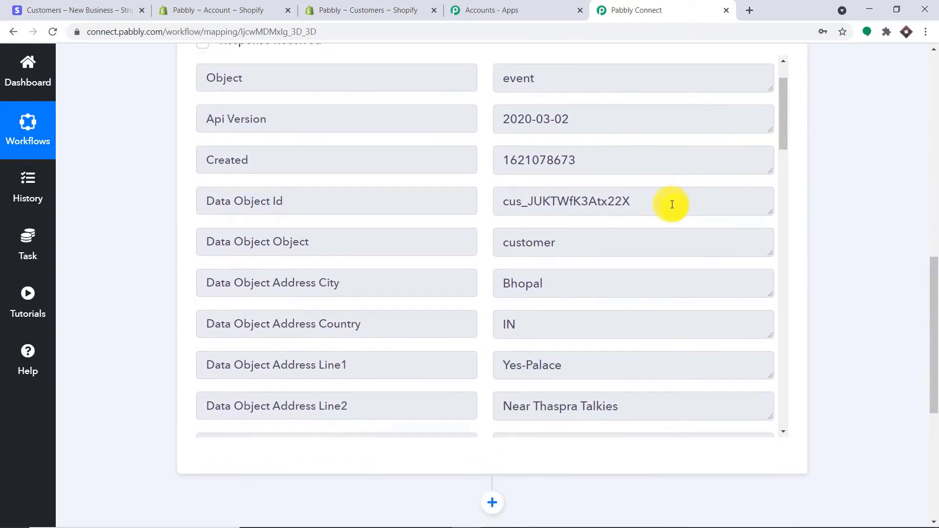
scroll(656, 198, down, 3)
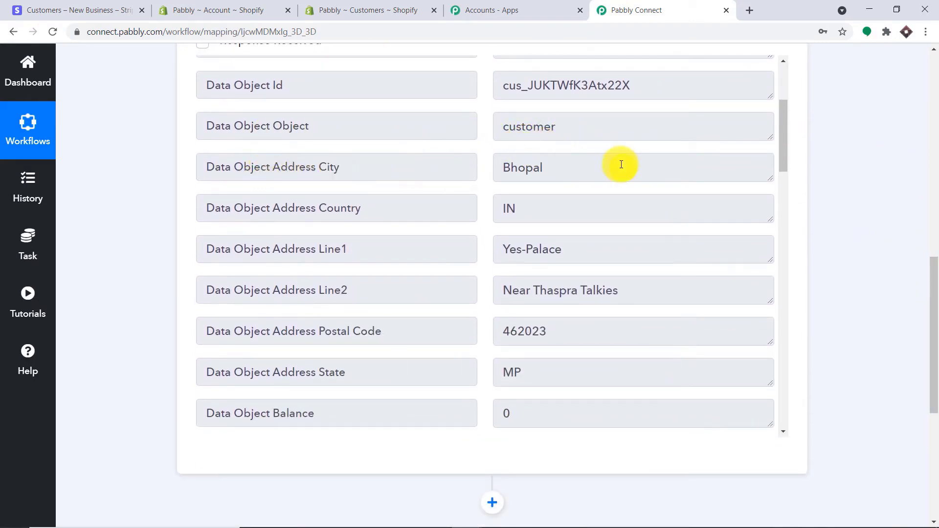
scroll(597, 205, down, 2)
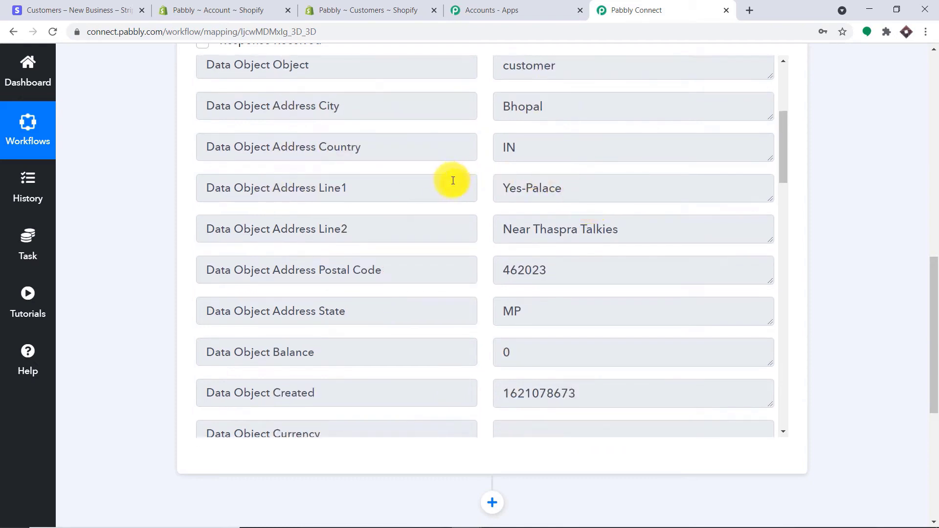
scroll(638, 229, down, 1)
scroll(580, 220, down, 9)
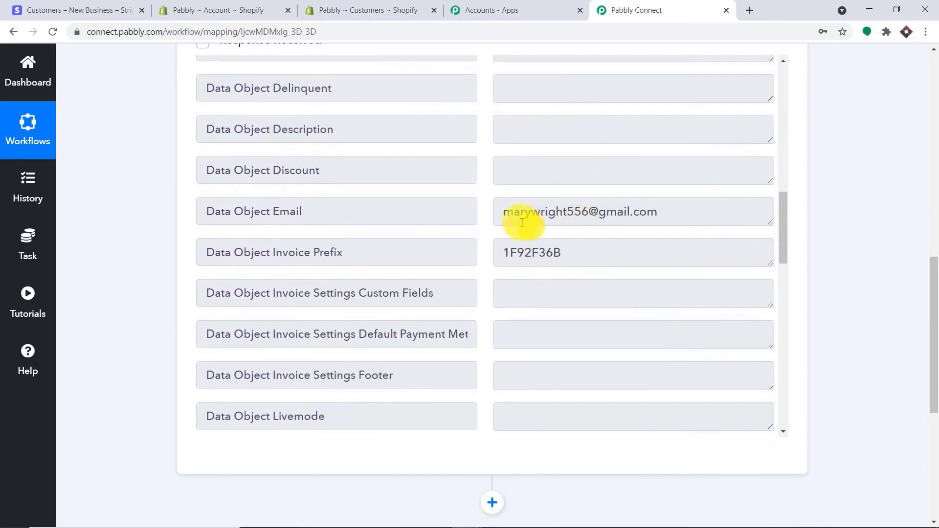
scroll(652, 212, down, 4)
scroll(654, 213, down, 2)
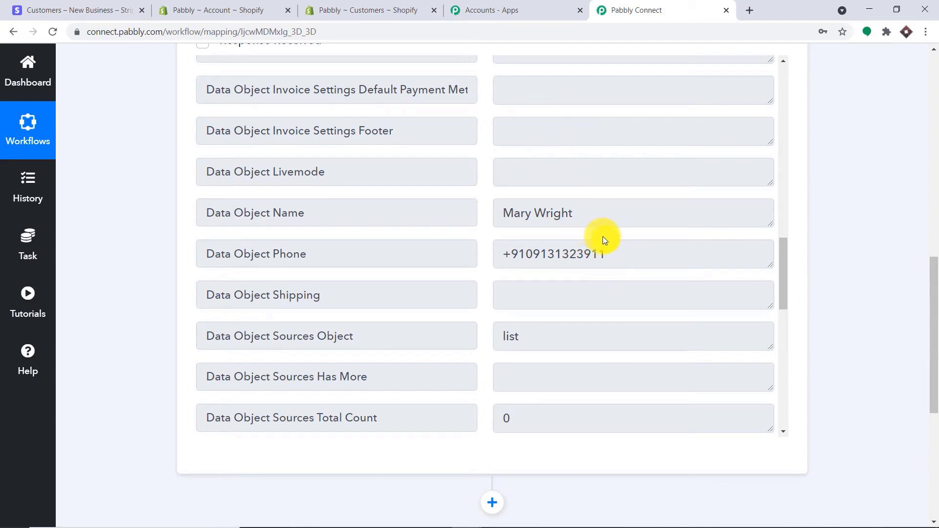
drag(932, 282, 933, 343)
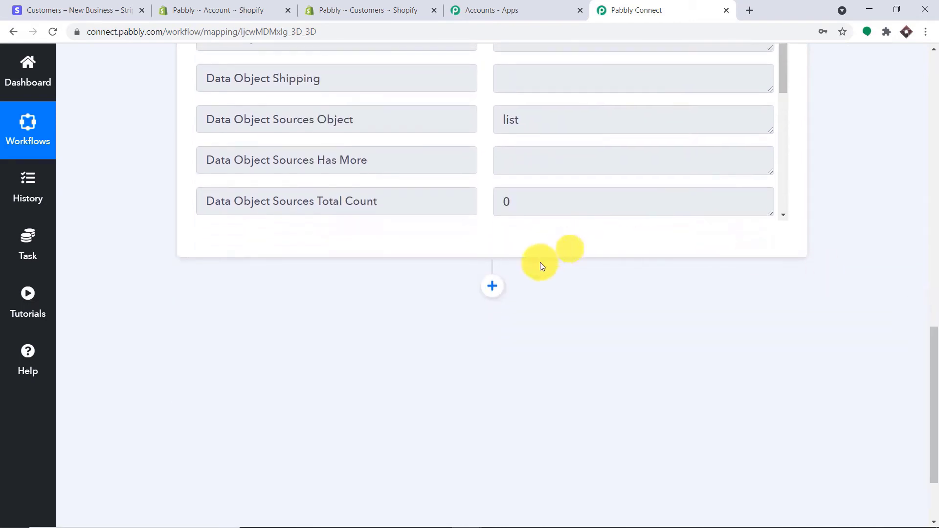
- Add an action step using Shopify with the Create Customer event and begin connecting an account
click(493, 286)
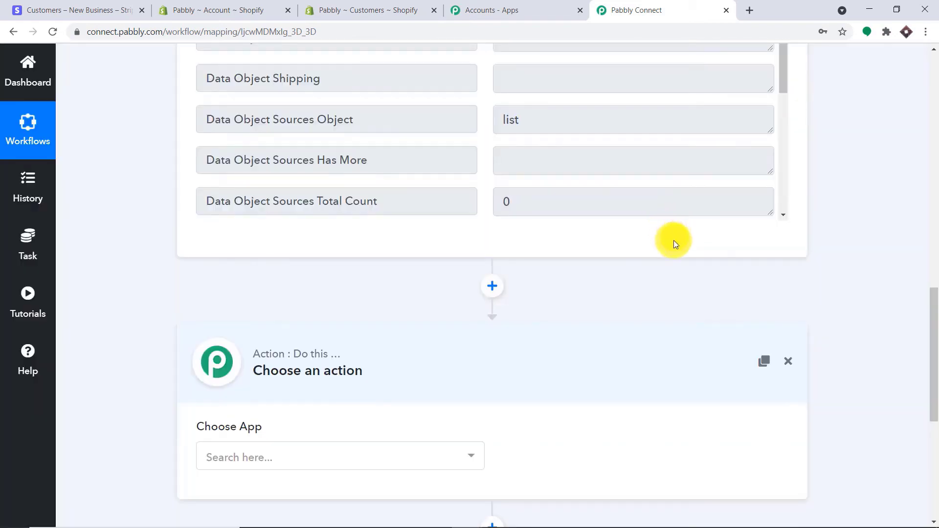
scroll(673, 240, down, 2)
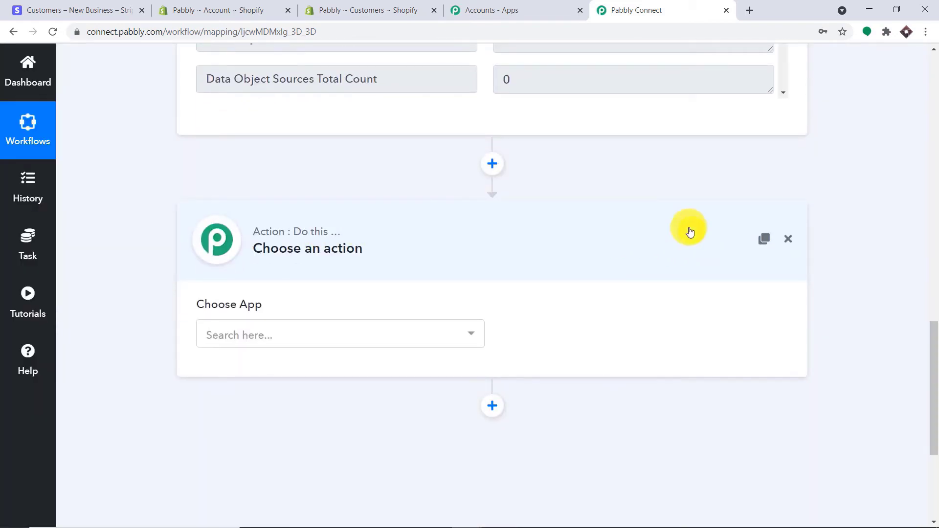
click(410, 341)
text(s)
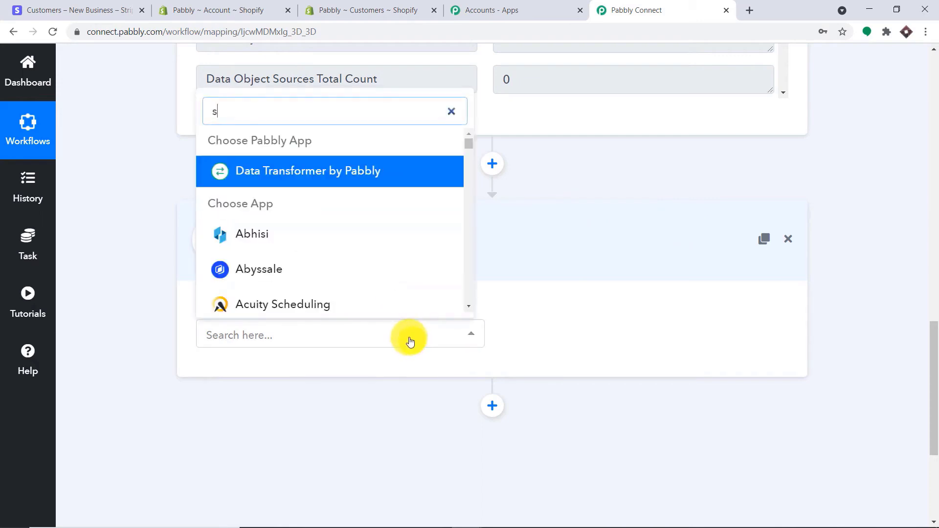
text(hopi)
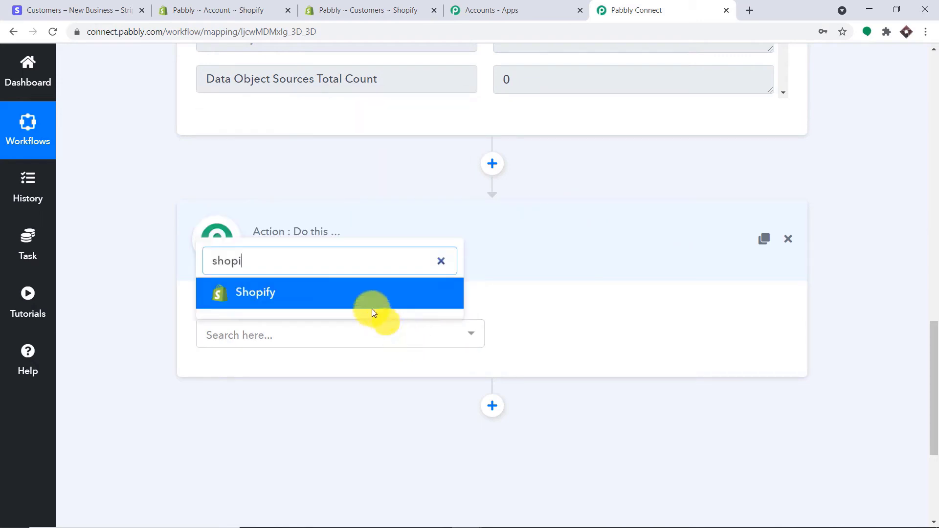
click(342, 294)
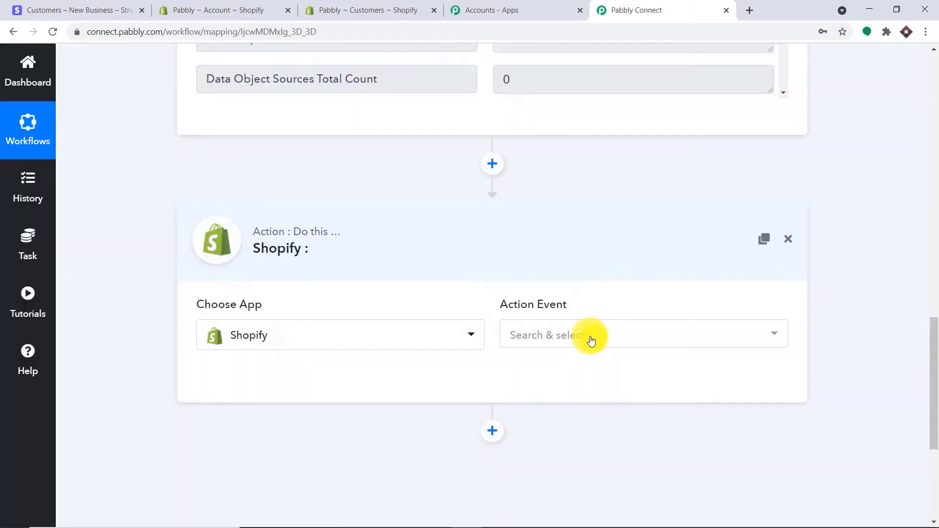
click(590, 340)
click(589, 242)
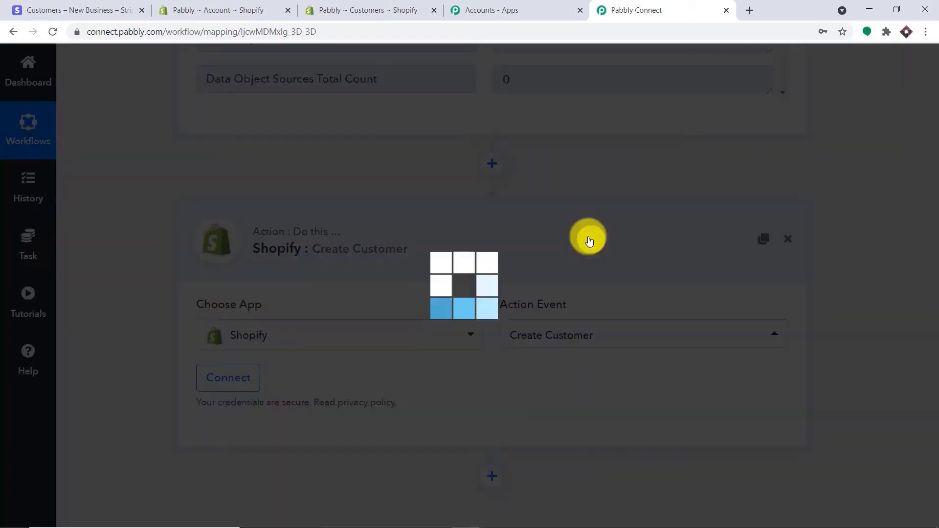
click(228, 388)
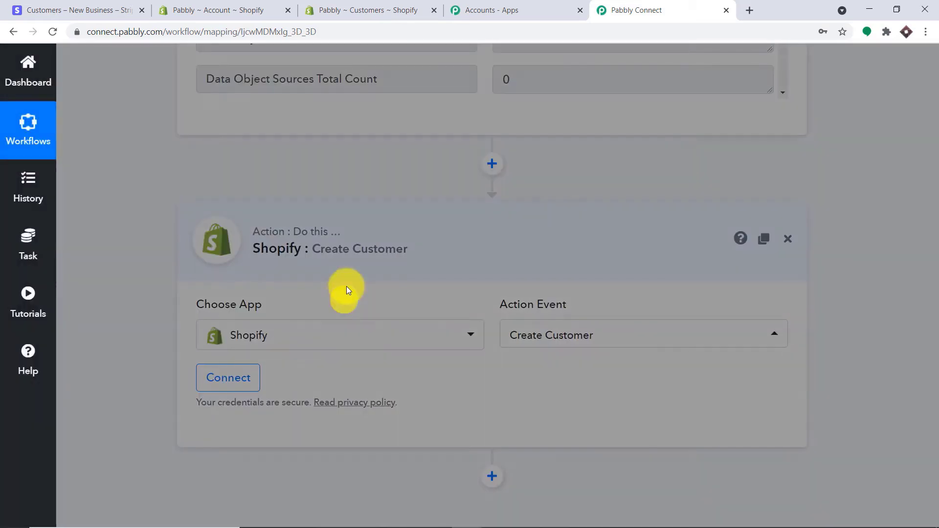
- Copy the store subdomain 'pabbly' from the Shopify admin address bar into Enter Subdomain
scroll(471, 237, down, 3)
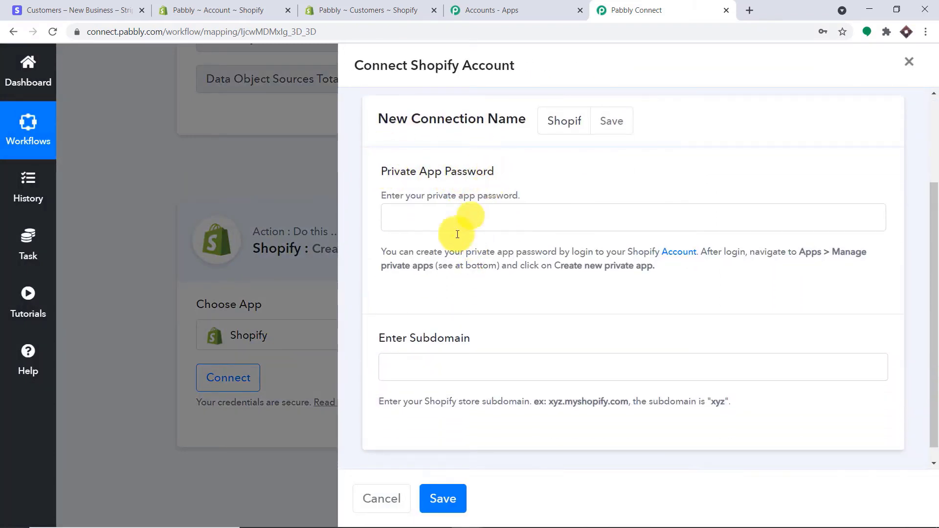
click(401, 11)
drag(112, 33, 51, 33)
right_click(122, 31)
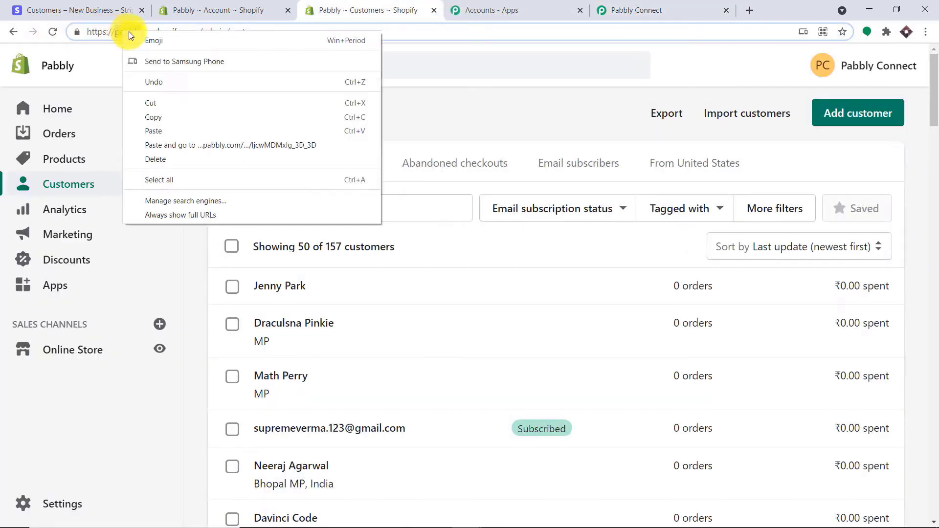
click(198, 116)
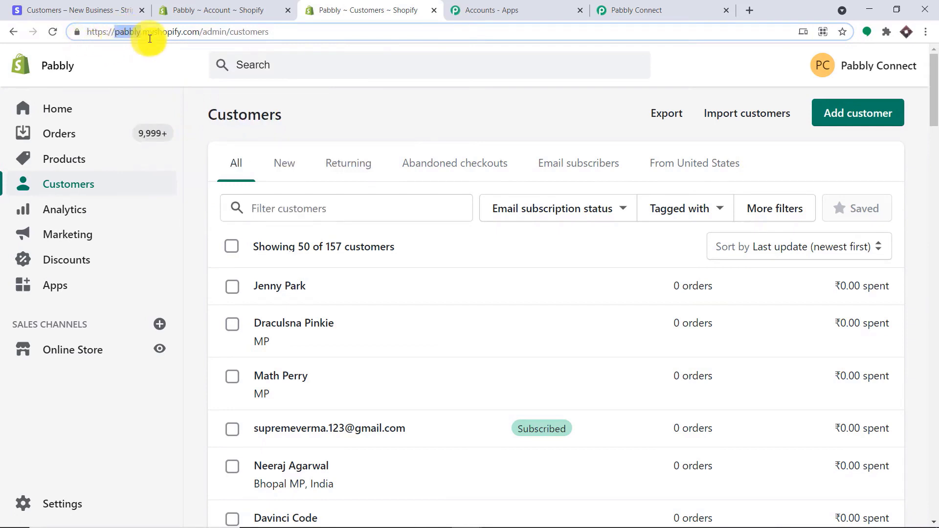
click(652, 6)
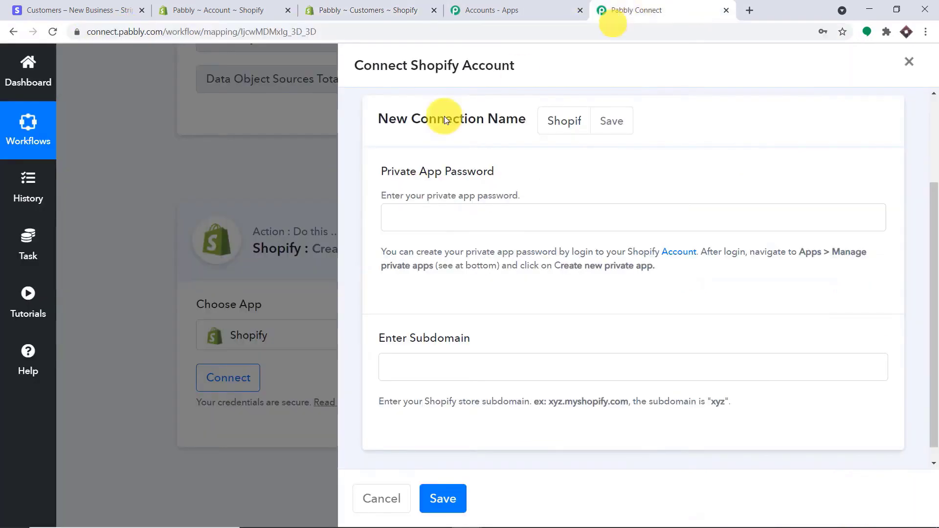
click(399, 356)
key(ctrl+v)
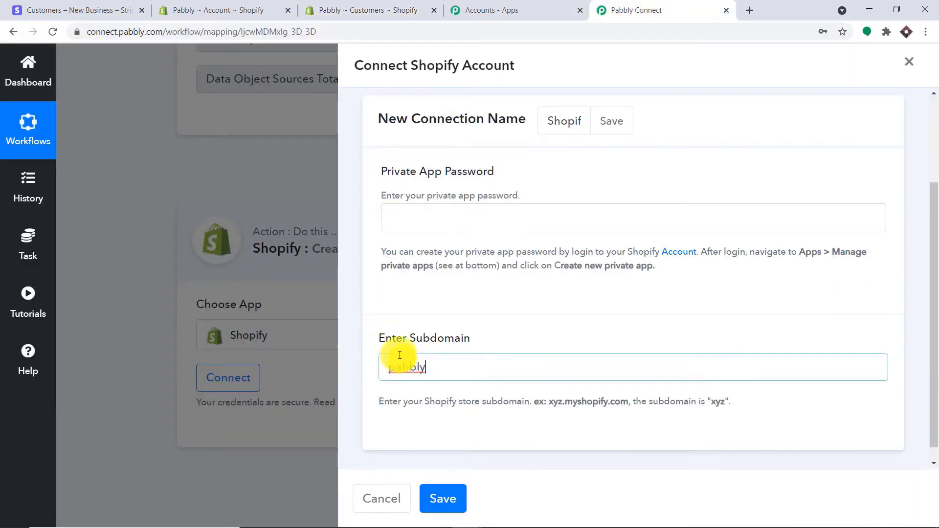
click(461, 295)
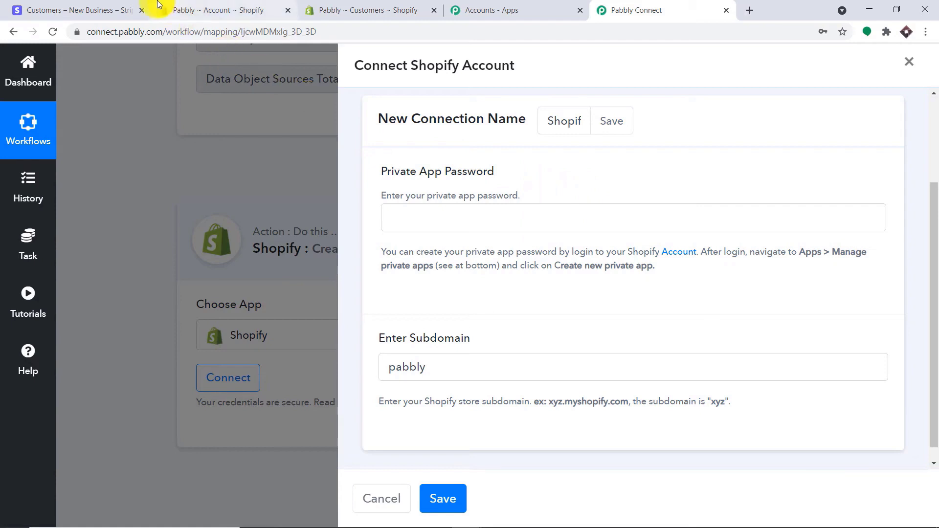
- Go to Shopify Settings > Apps > Manage private apps and start a new private app
click(227, 6)
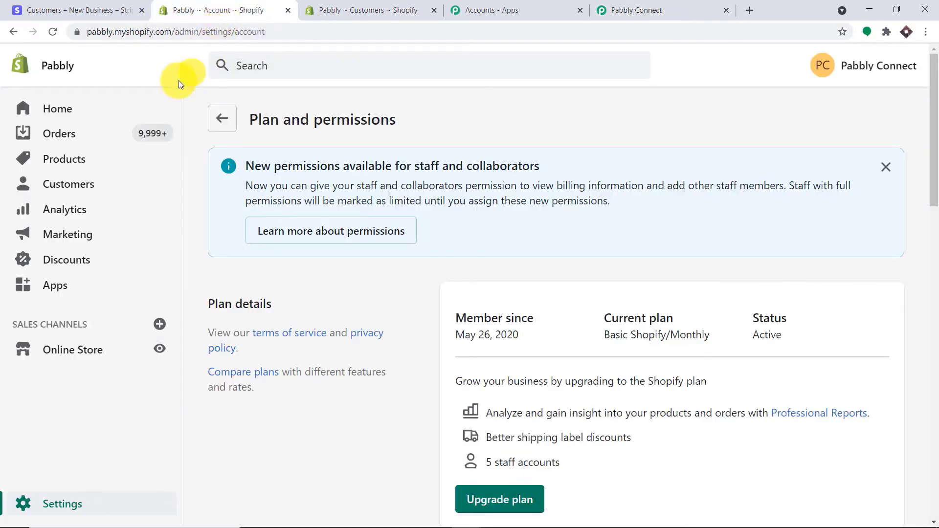
click(66, 503)
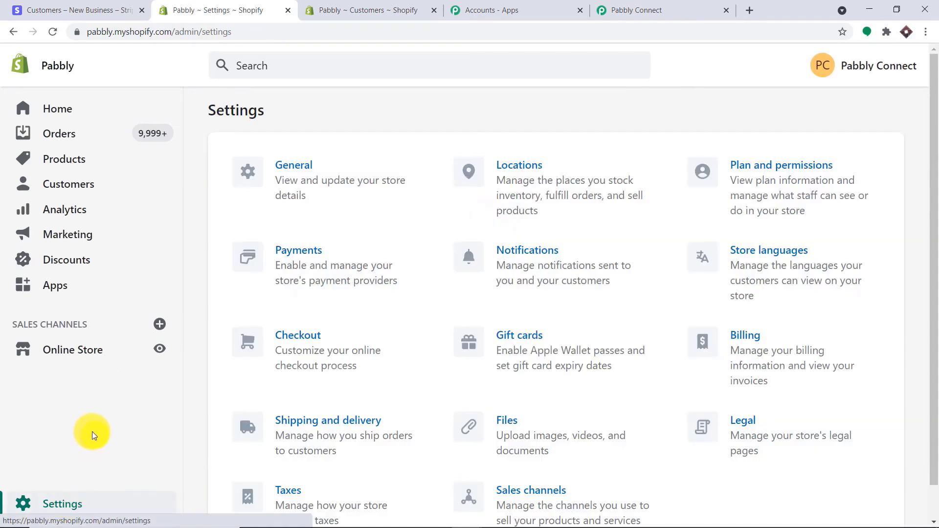
click(45, 286)
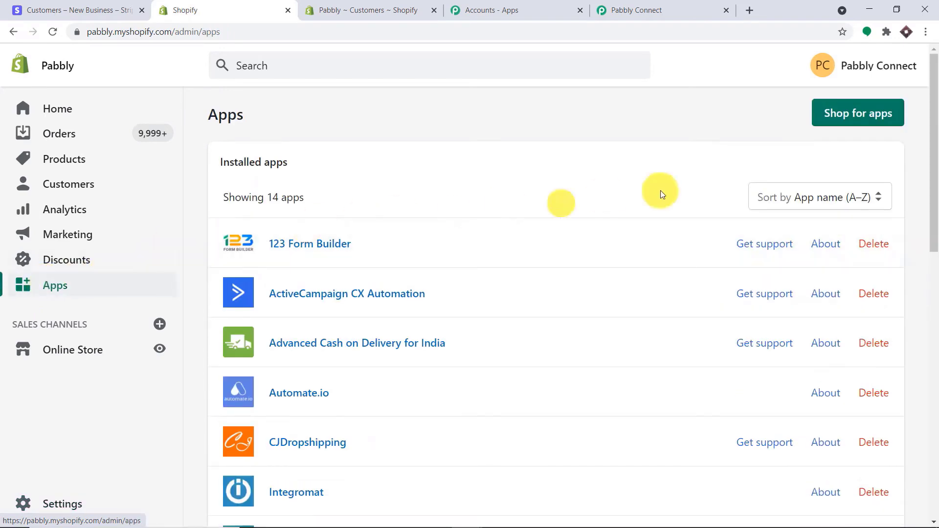
scroll(632, 328, down, 15)
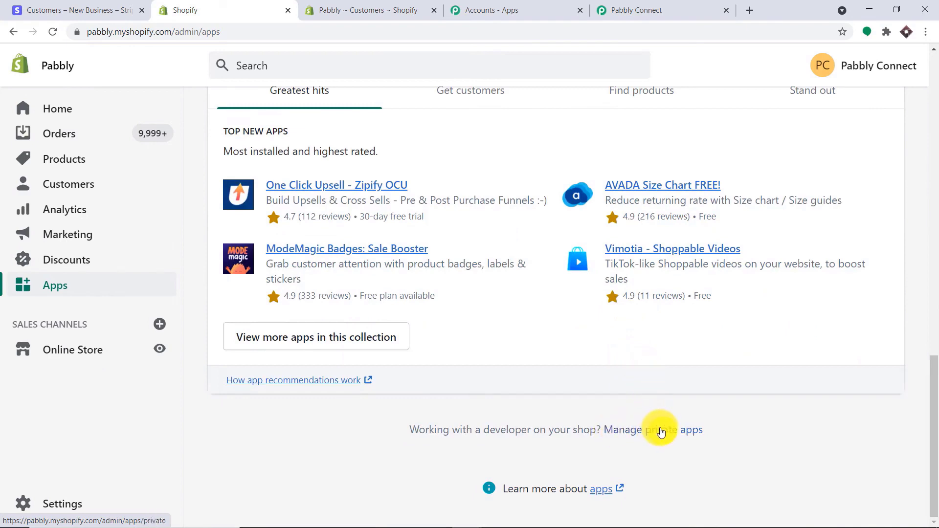
click(660, 432)
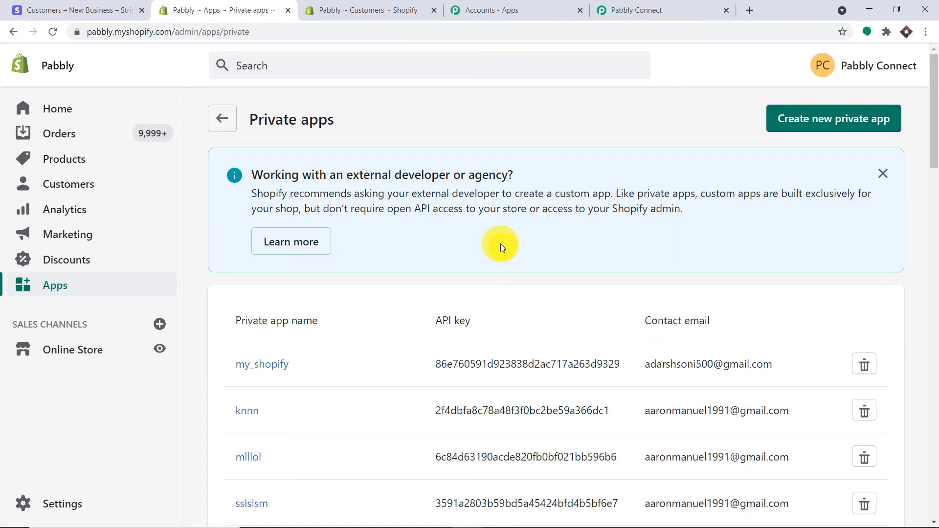
scroll(556, 289, down, 20)
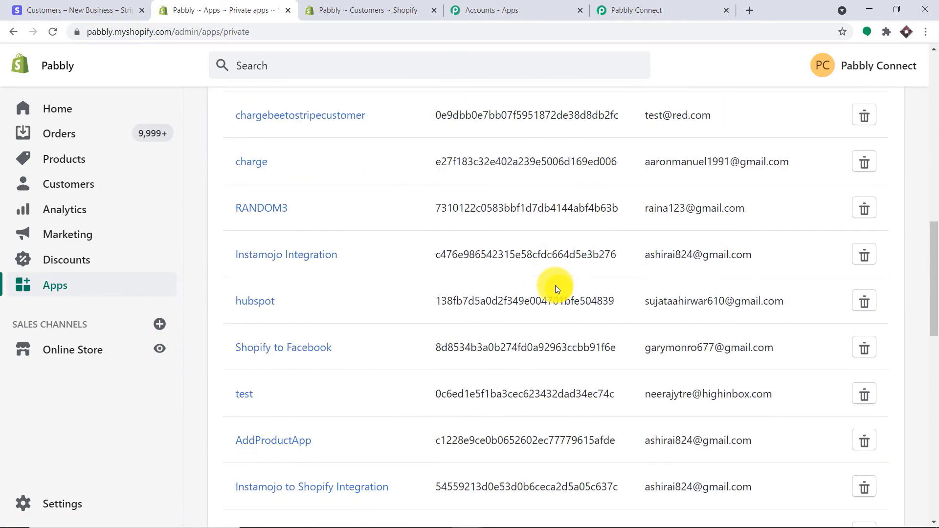
scroll(555, 293, up, 20)
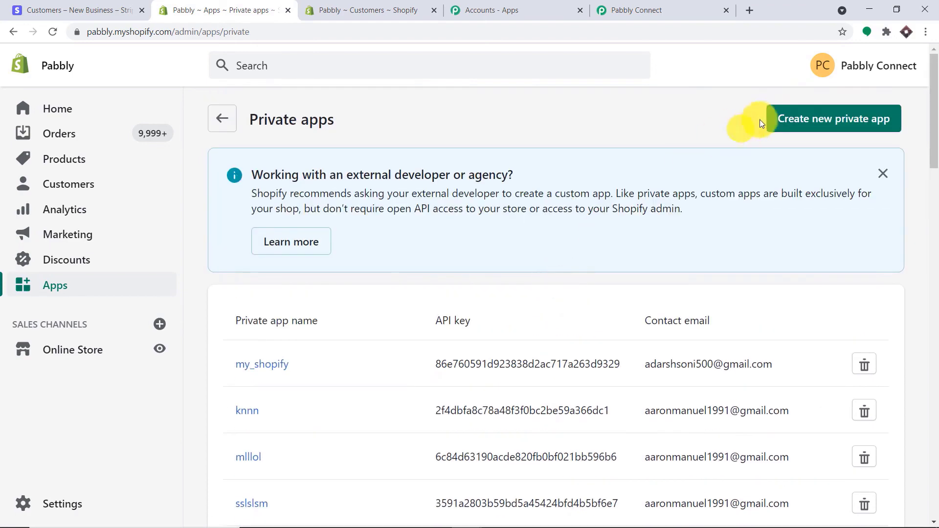
click(802, 118)
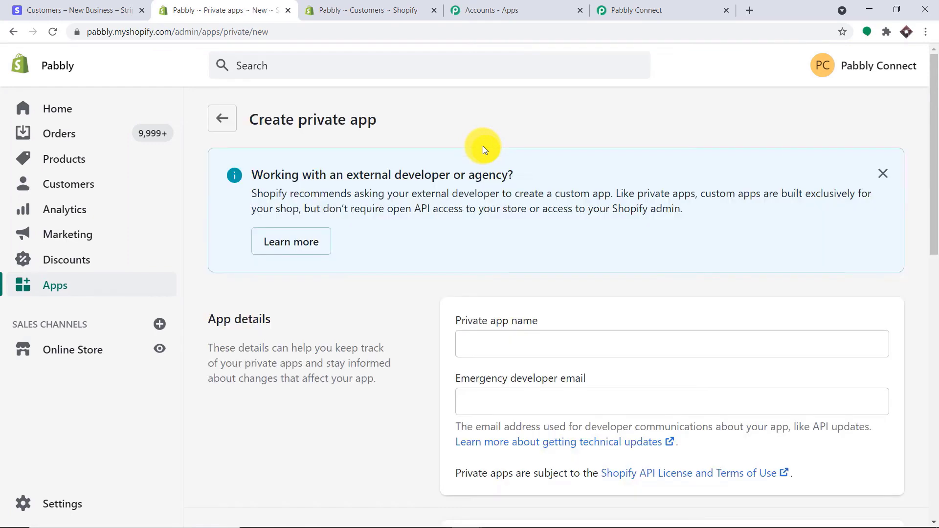
- Name the private app 'SHOPIFY DATA FROM STRIPE' and fill in the developer e-mail
scroll(475, 196, down, 2)
click(498, 216)
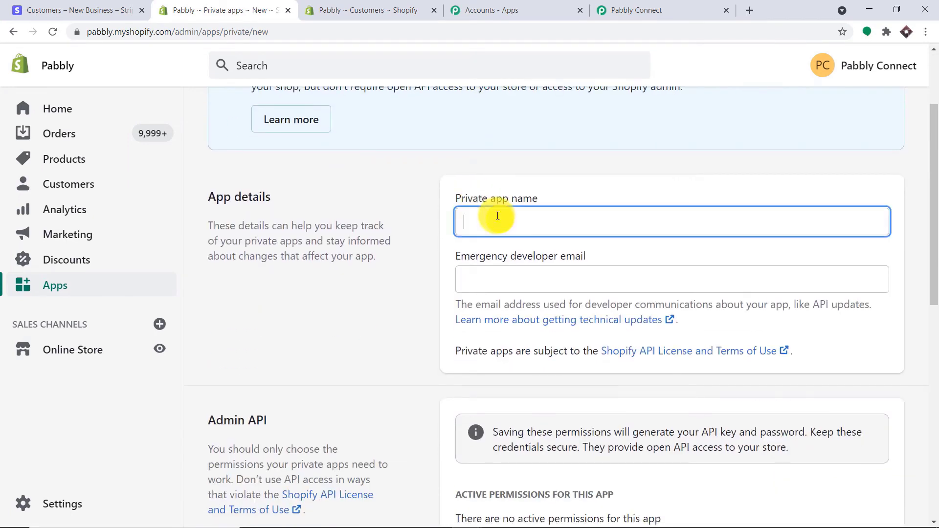
text(SHO)
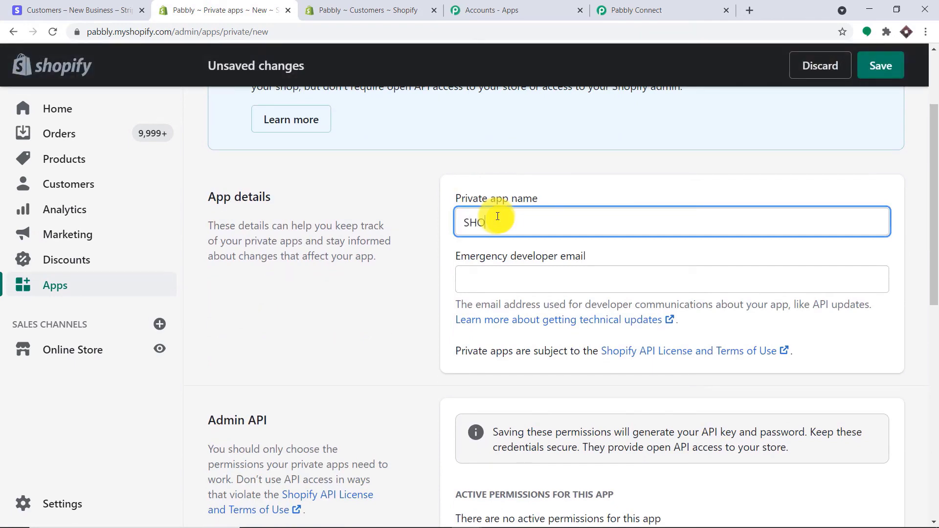
text(PIFY DATA FROM STRIPE)
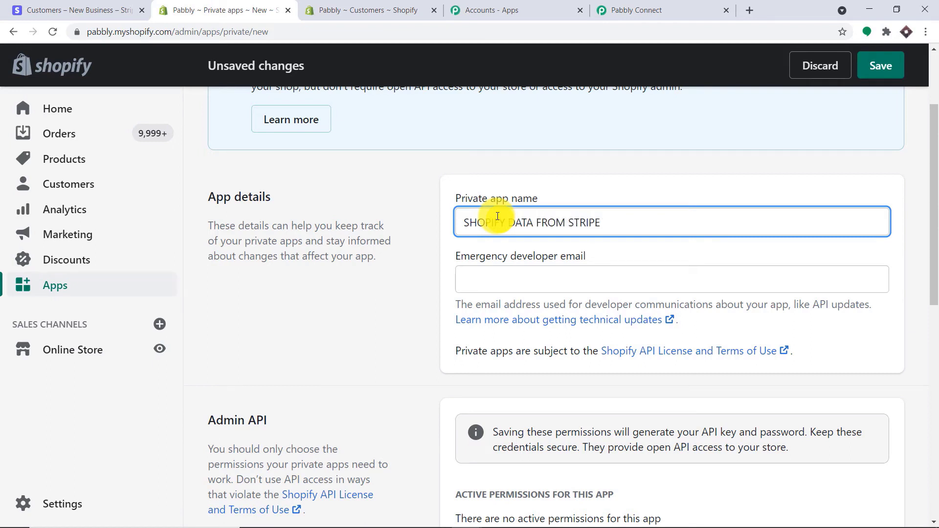
click(489, 276)
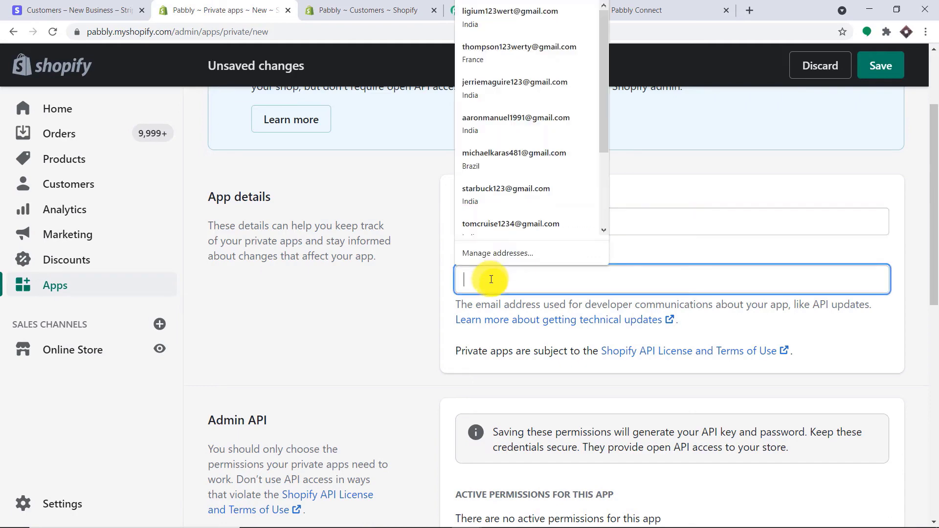
click(508, 224)
- Grant Read and write access to Customers, then save and confirm creating the app
scroll(668, 242, down, 6)
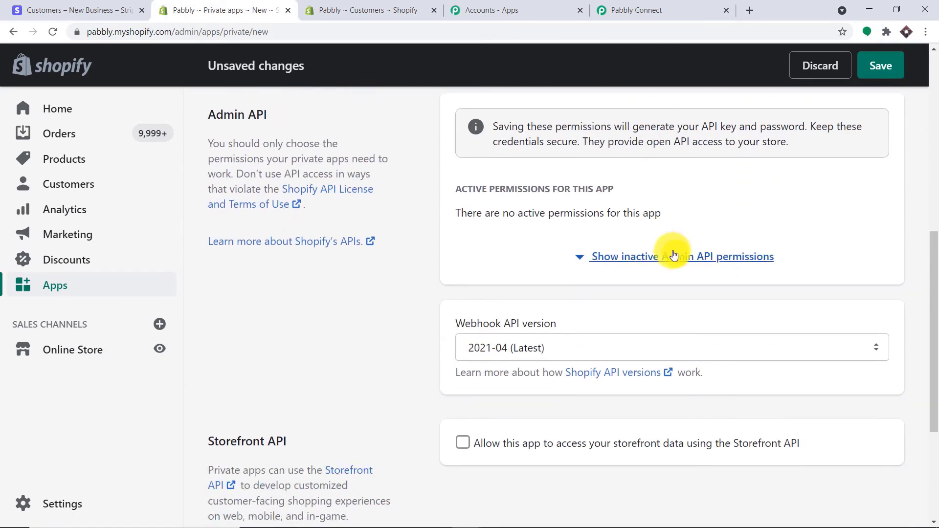
click(666, 258)
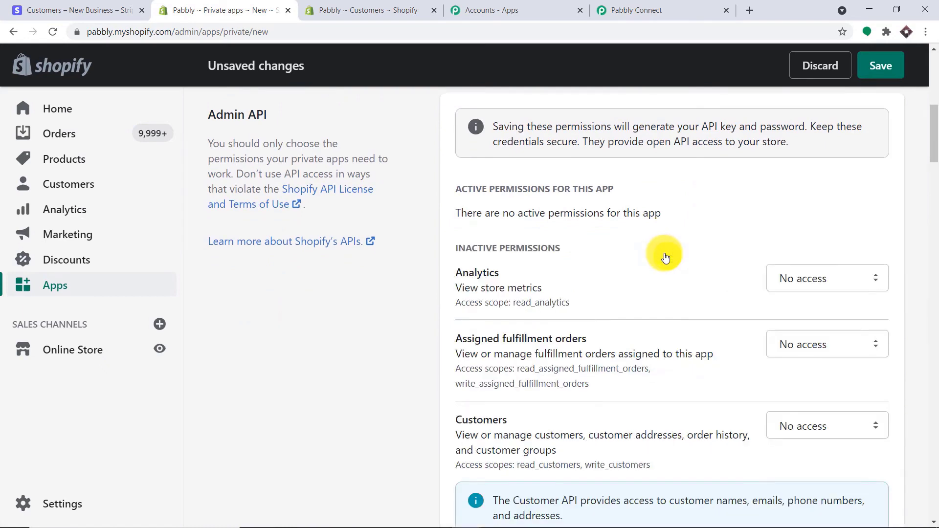
scroll(753, 238, down, 3)
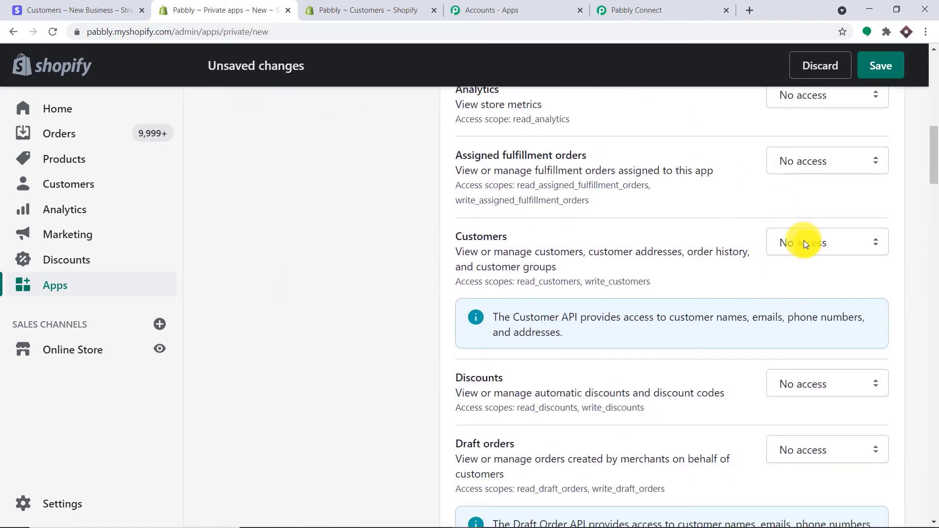
click(806, 244)
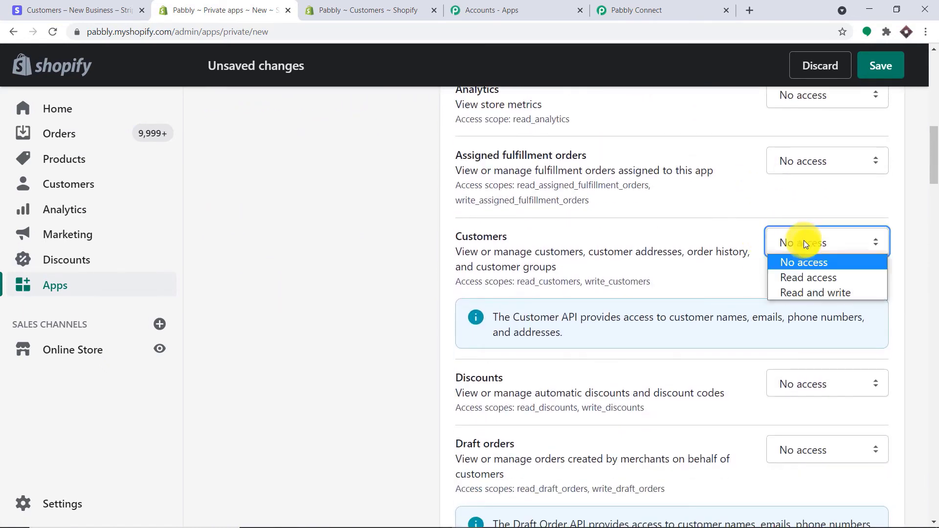
click(814, 293)
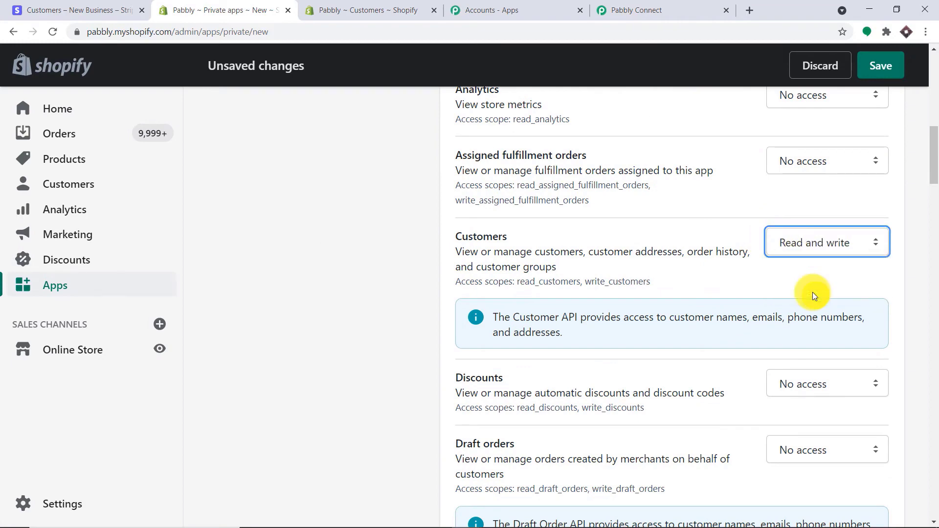
scroll(807, 284, down, 3)
click(876, 69)
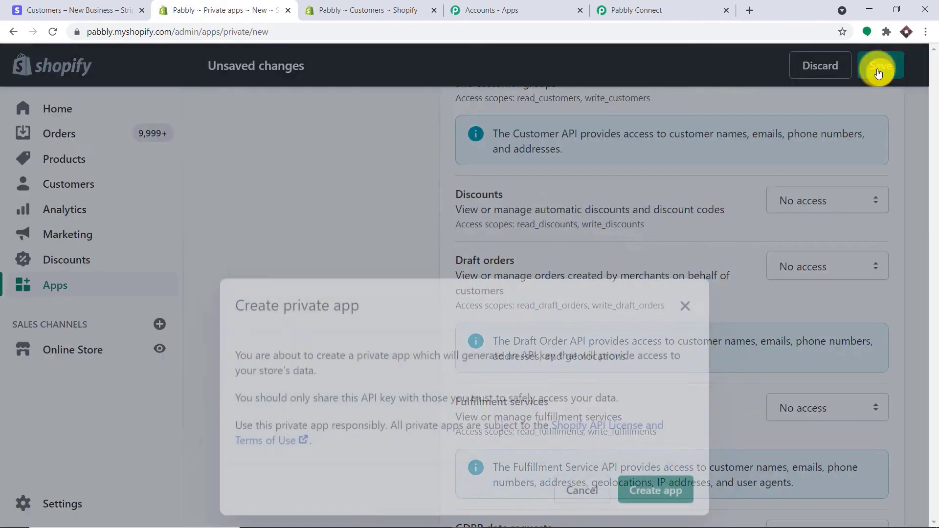
click(656, 399)
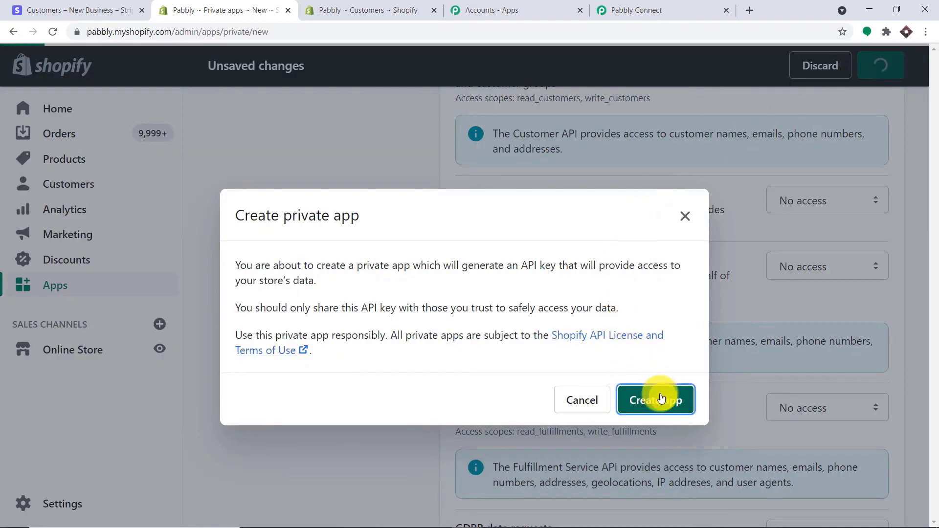
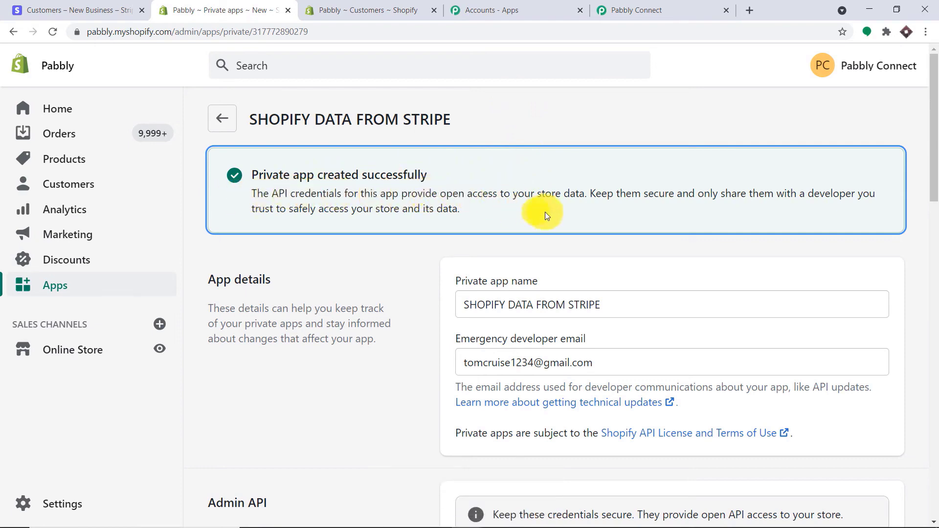
- Copy the Shopify private app password into Pabbly Connect's Private App Password field and save the connection
scroll(545, 212, down, 7)
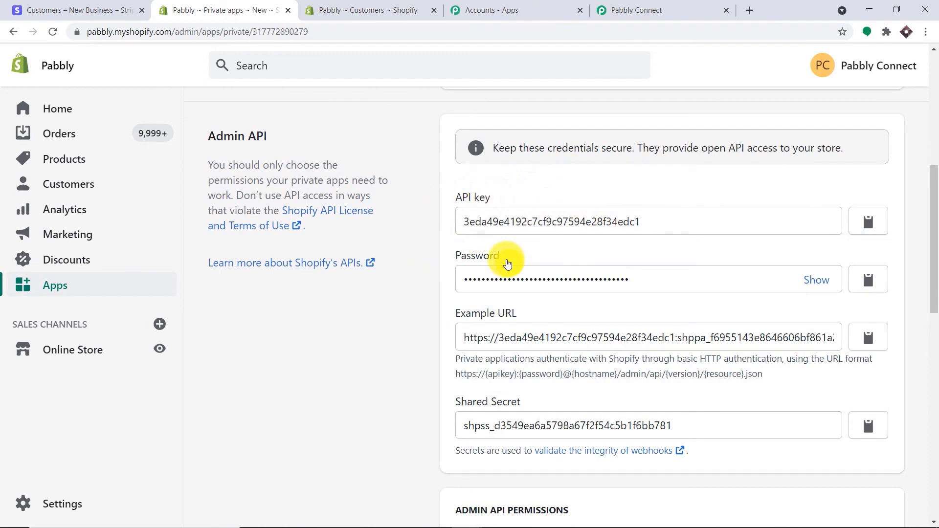
click(821, 282)
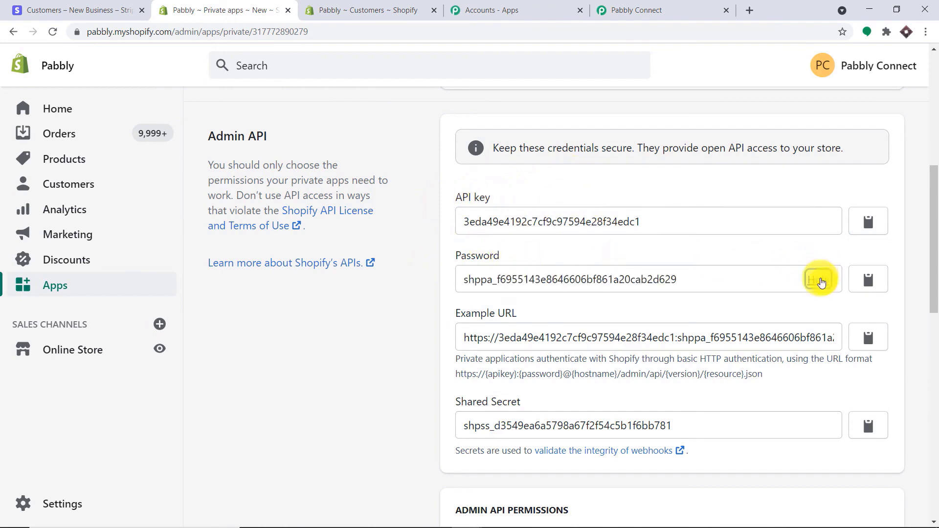
click(855, 290)
click(671, 9)
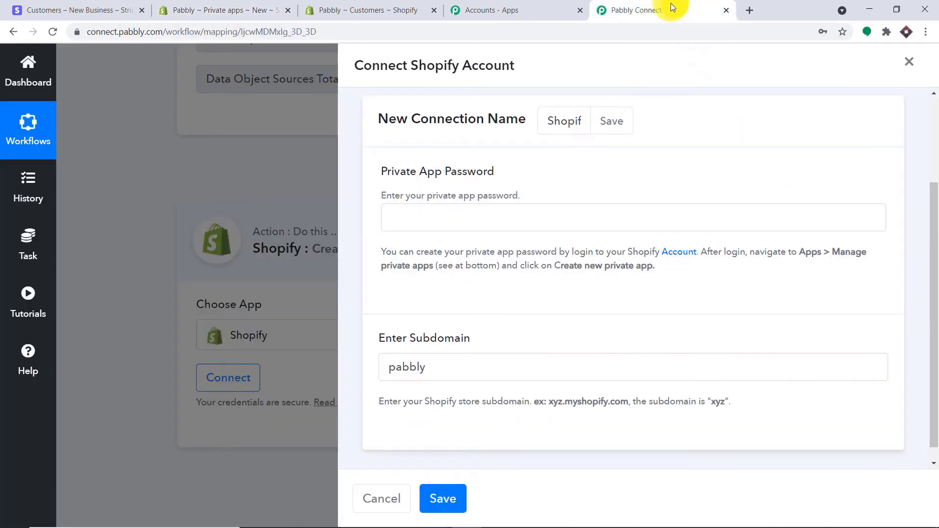
click(498, 218)
right_click(498, 218)
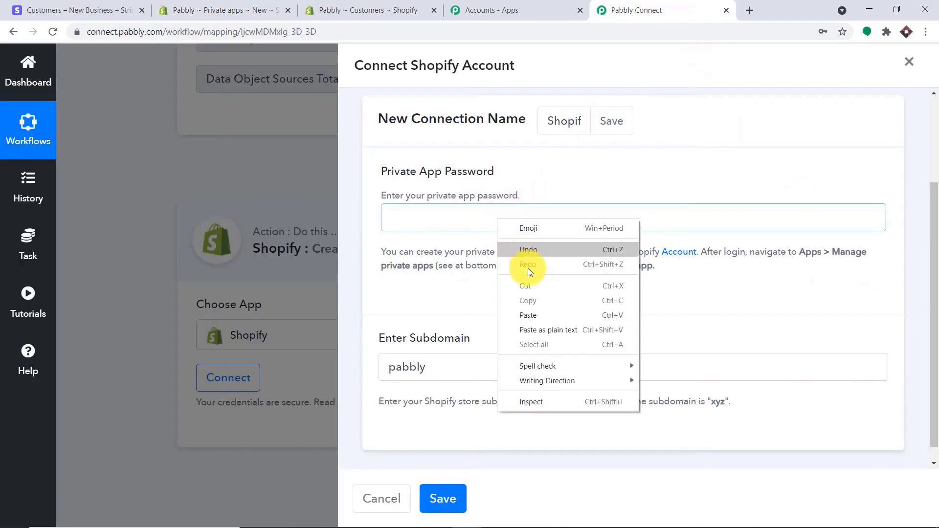
click(532, 315)
click(443, 499)
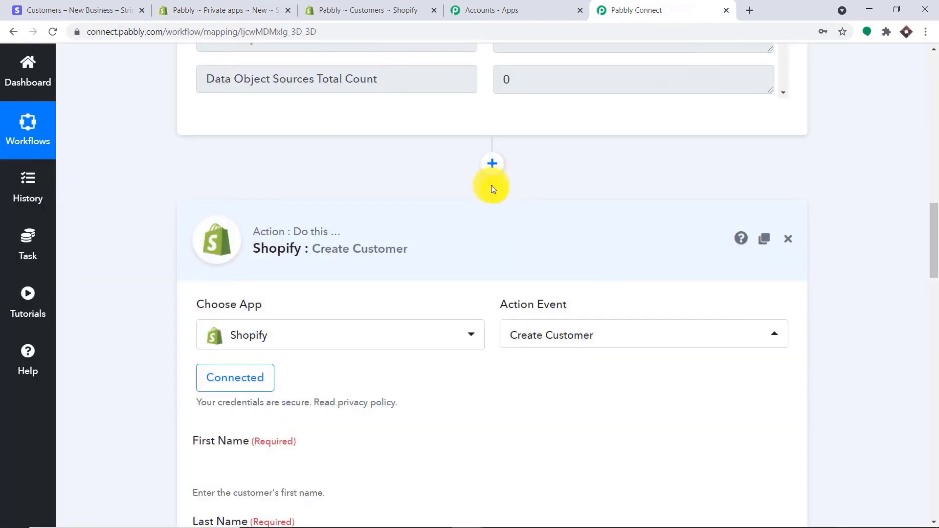
scroll(492, 189, down, 2)
scroll(503, 211, down, 10)
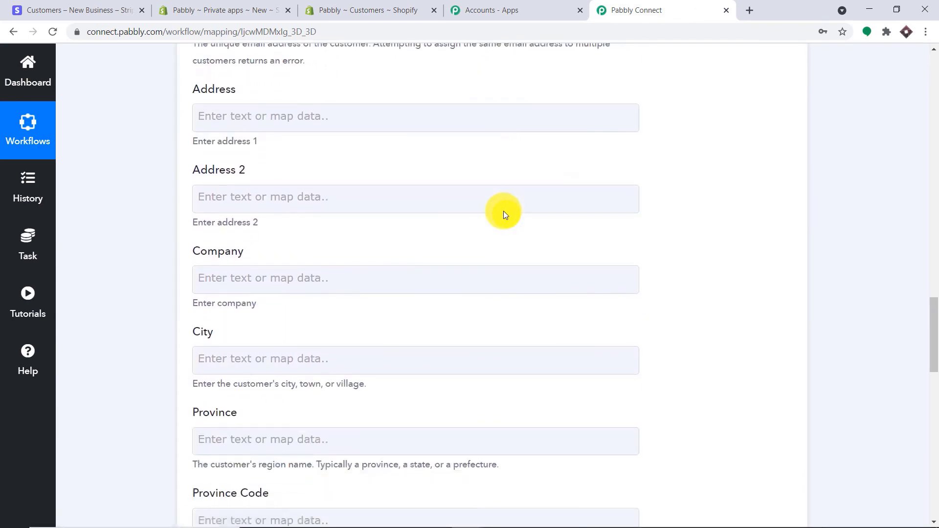
scroll(503, 215, up, 6)
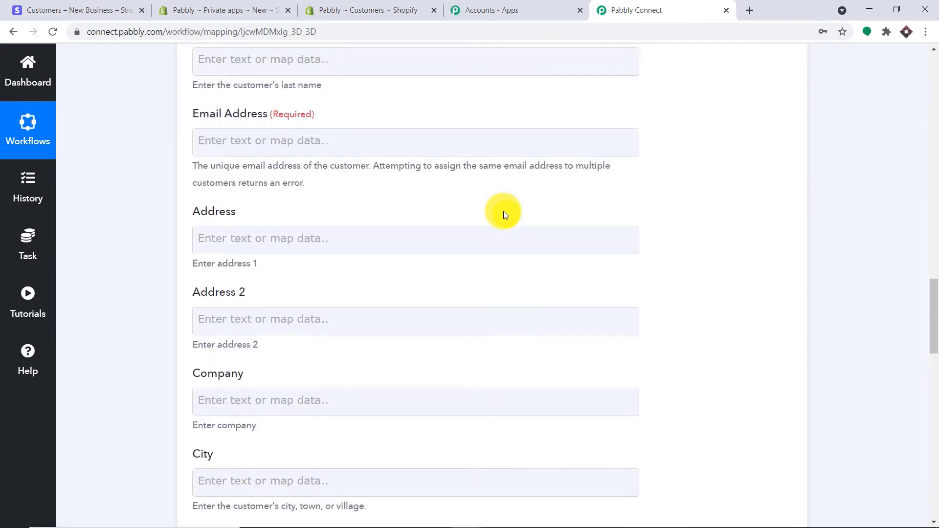
scroll(500, 211, up, 2)
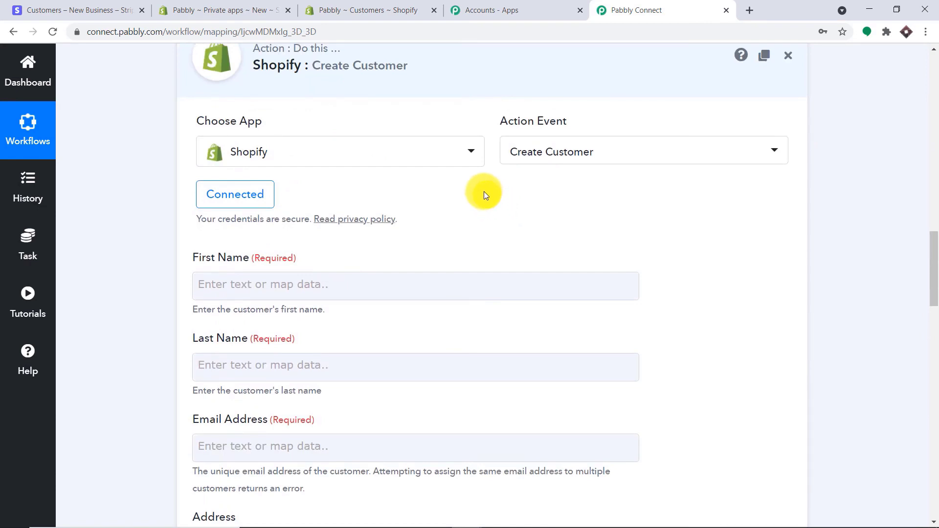
scroll(484, 193, down, 2)
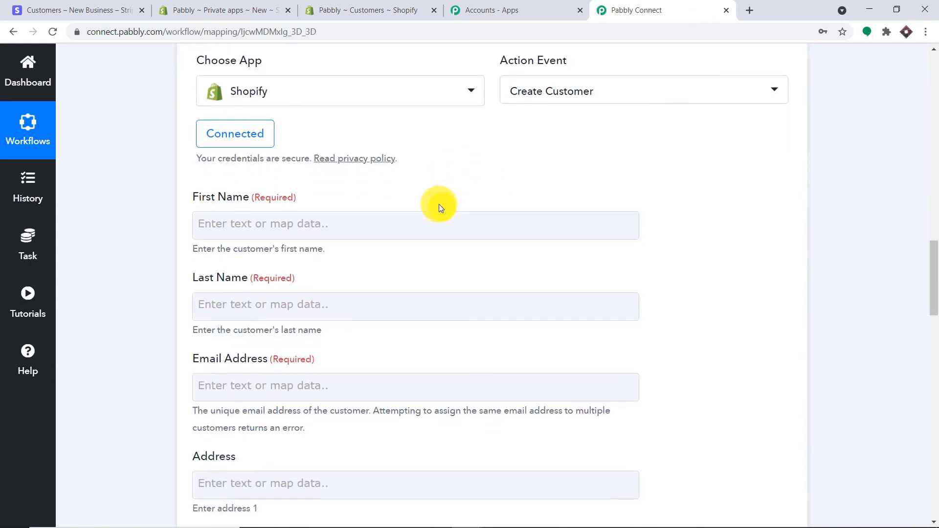
click(233, 162)
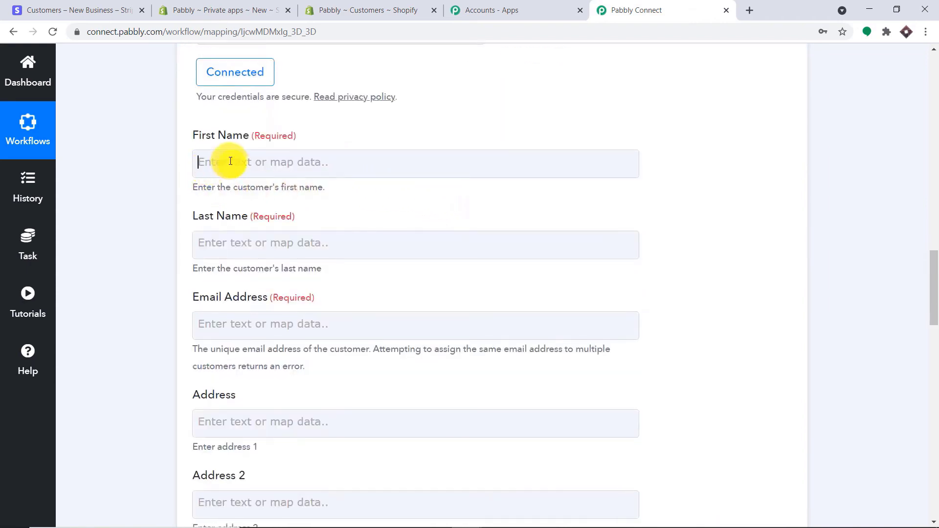
click(157, 291)
click(227, 238)
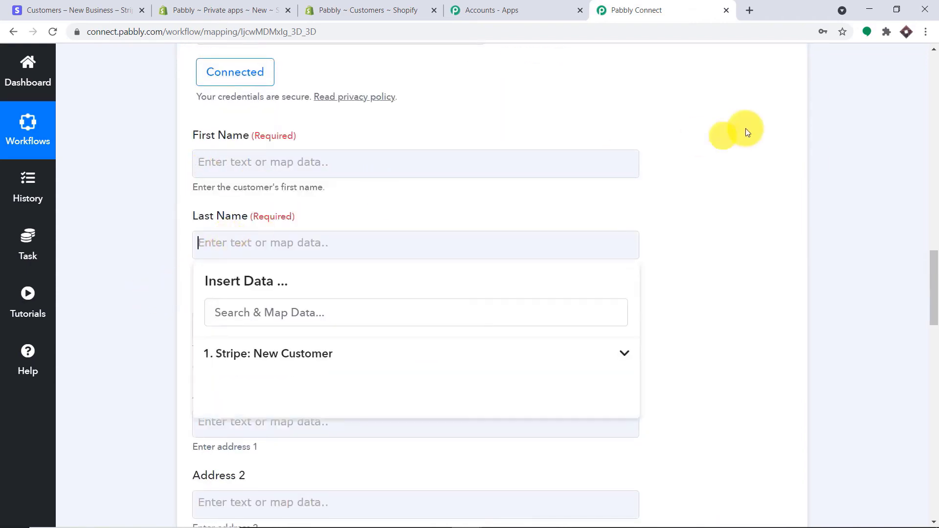
click(850, 129)
click(935, 154)
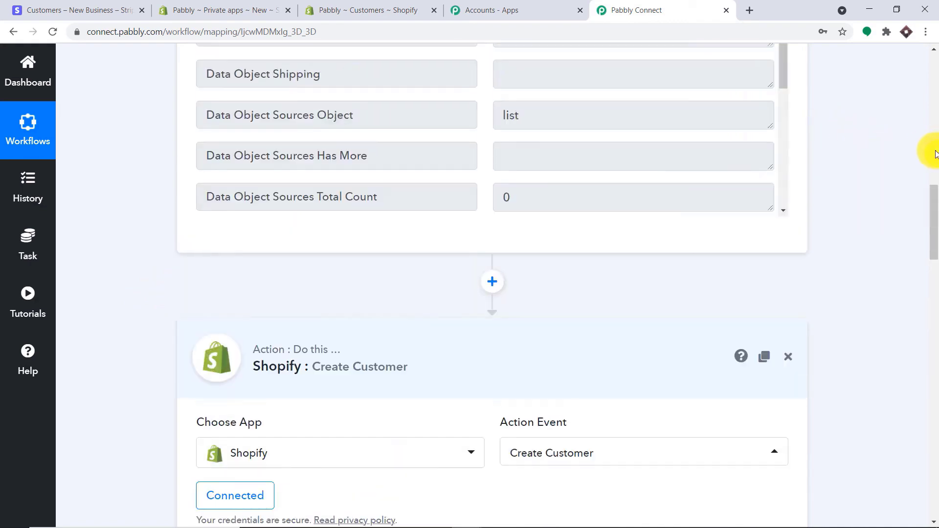
scroll(930, 162, up, 2)
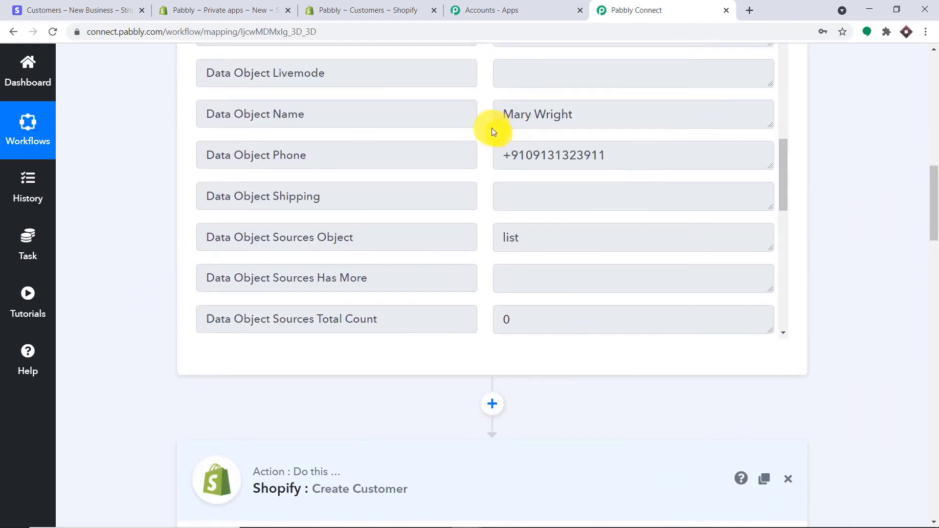
drag(581, 116, 483, 120)
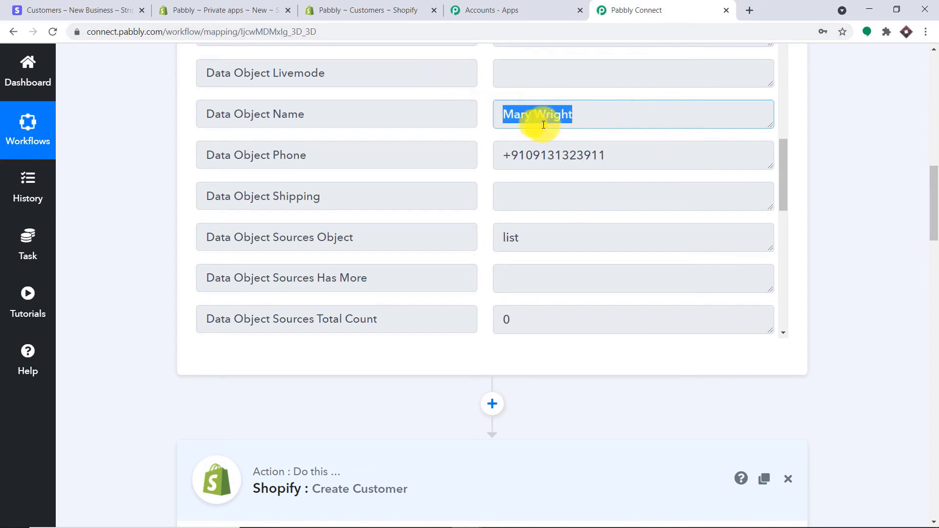
scroll(563, 152, down, 3)
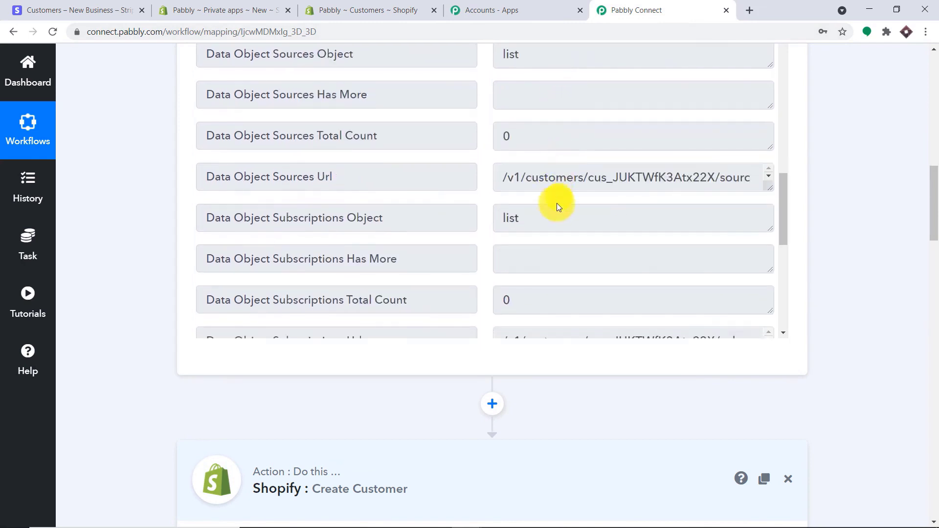
- Add a Text Formatter by Pabbly step with the Split Text action before the Shopify action
click(492, 404)
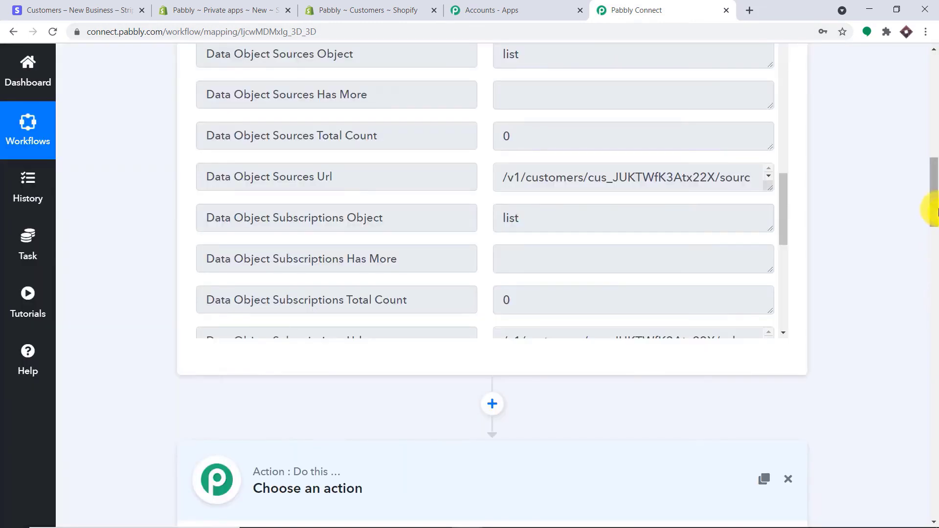
drag(929, 209, 914, 245)
click(287, 243)
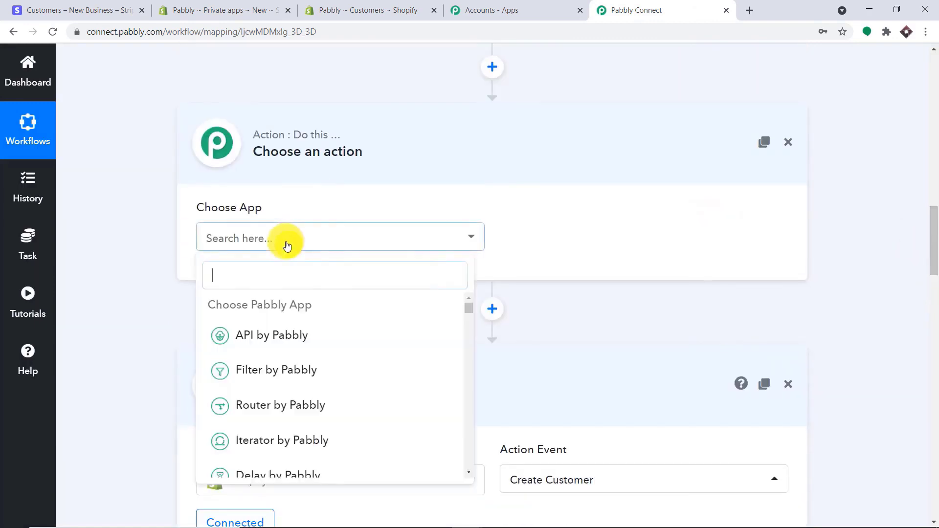
text(TEXT)
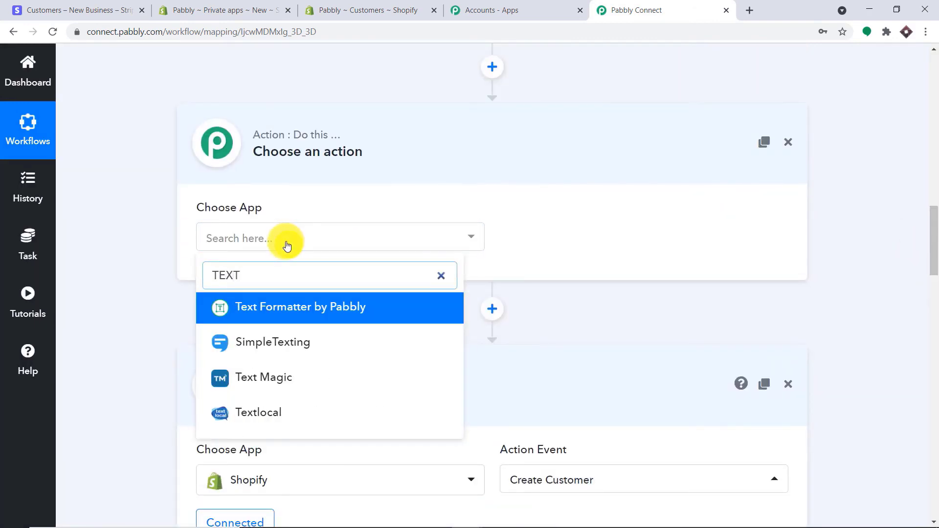
click(315, 306)
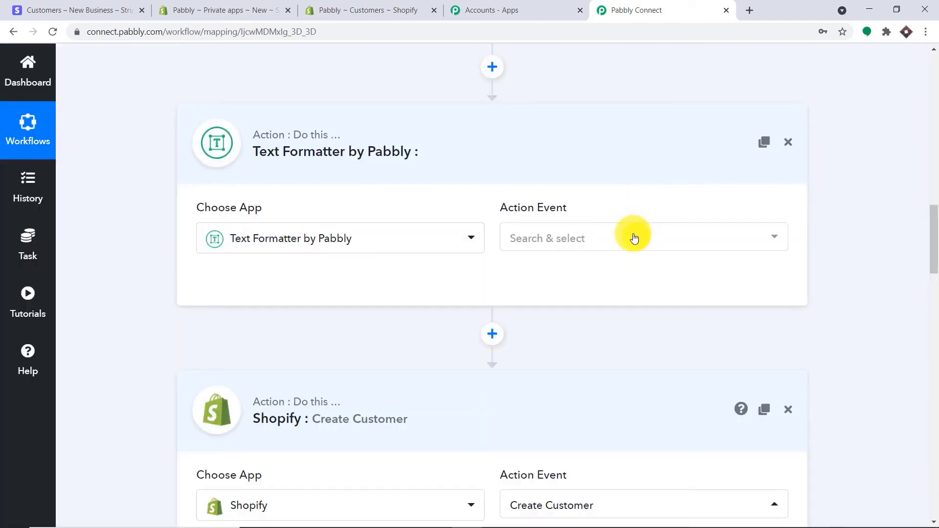
click(633, 237)
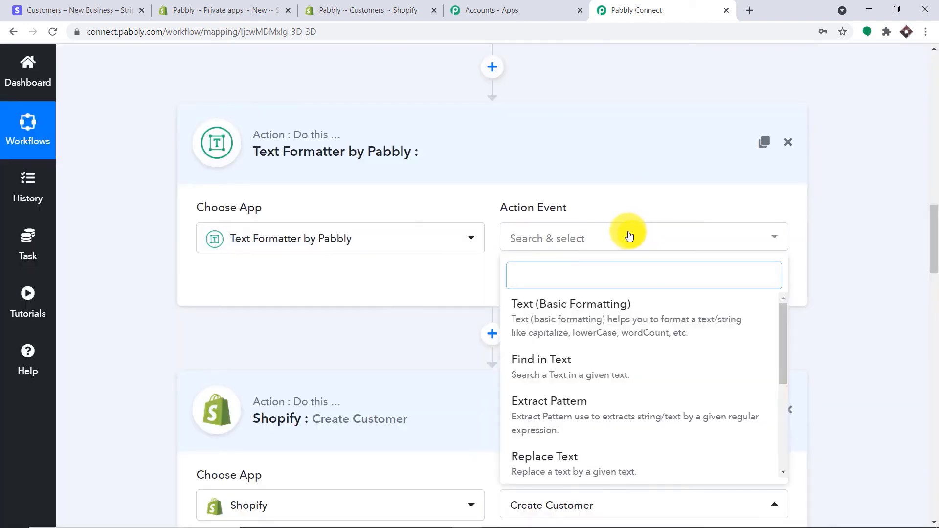
scroll(589, 365, down, 3)
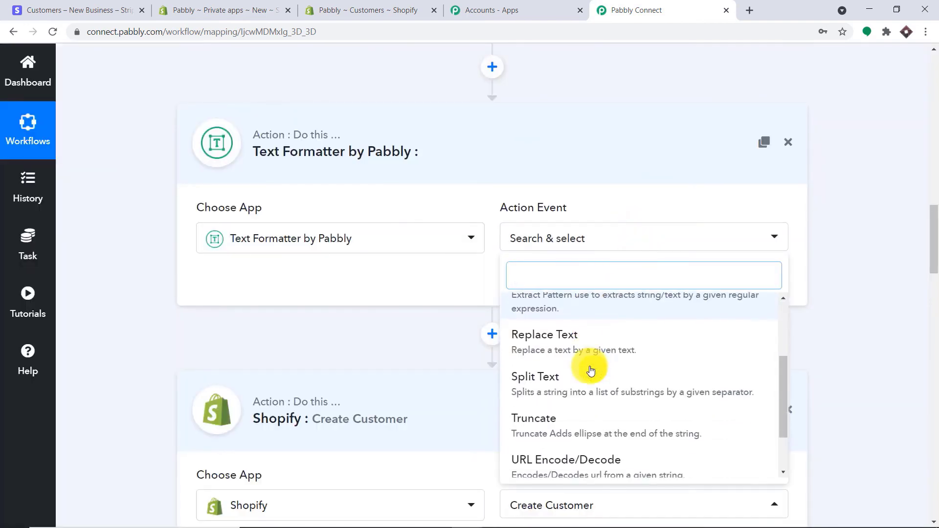
click(585, 394)
- Connect the Text Formatter step and review the Stripe customer's full name value
click(244, 285)
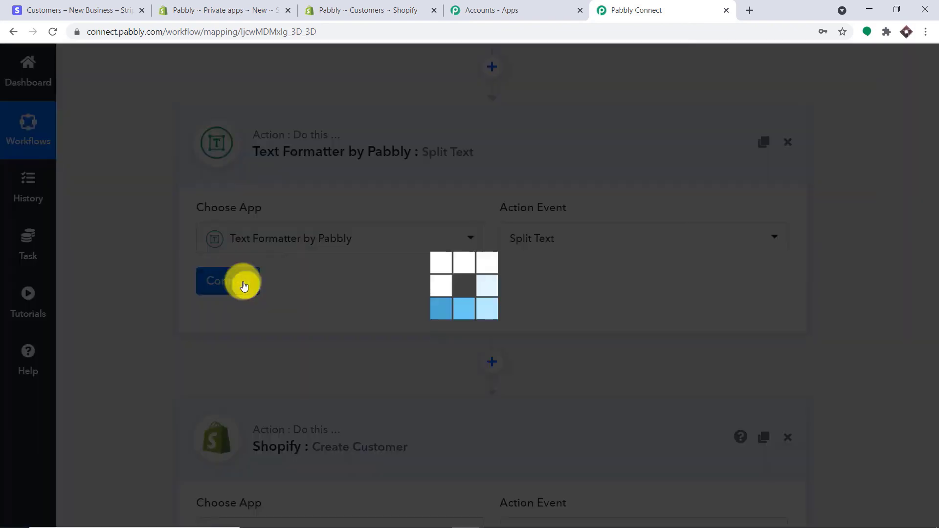
scroll(507, 247, down, 2)
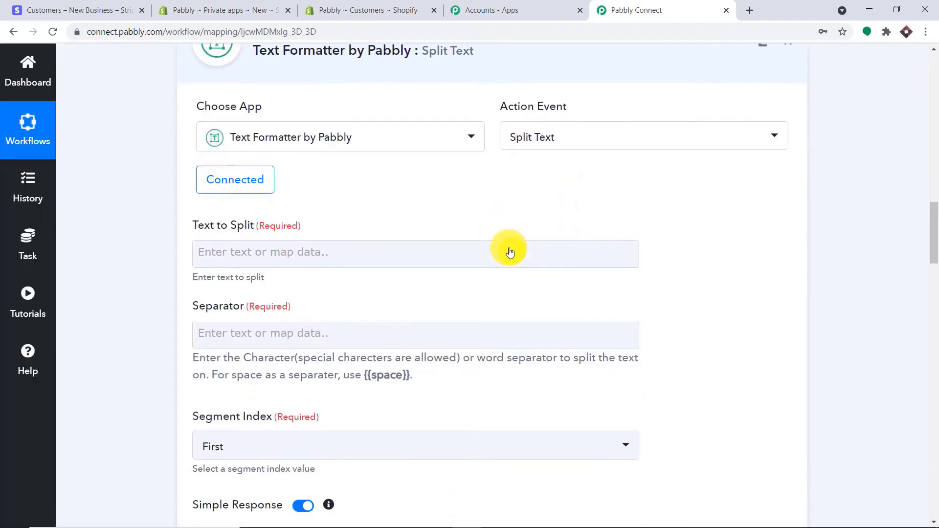
scroll(509, 251, down, 1)
scroll(797, 204, up, 10)
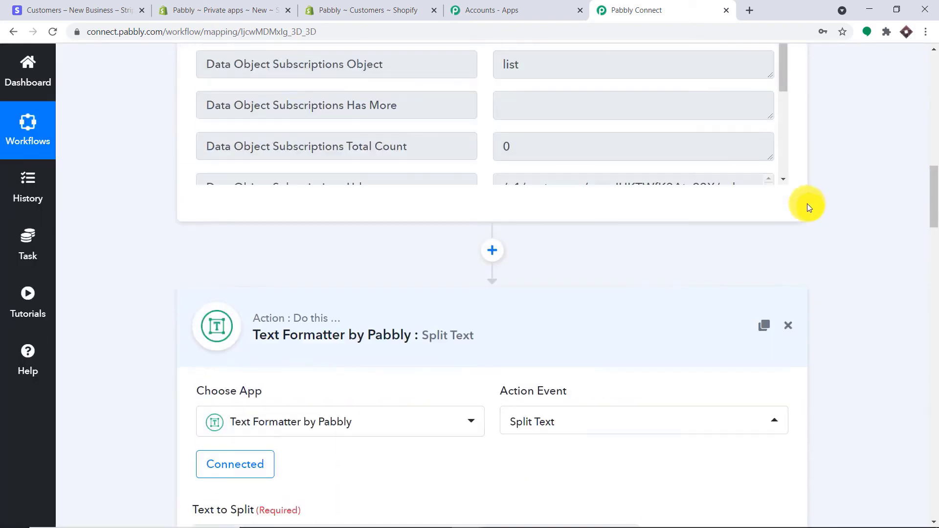
scroll(685, 178, up, 2)
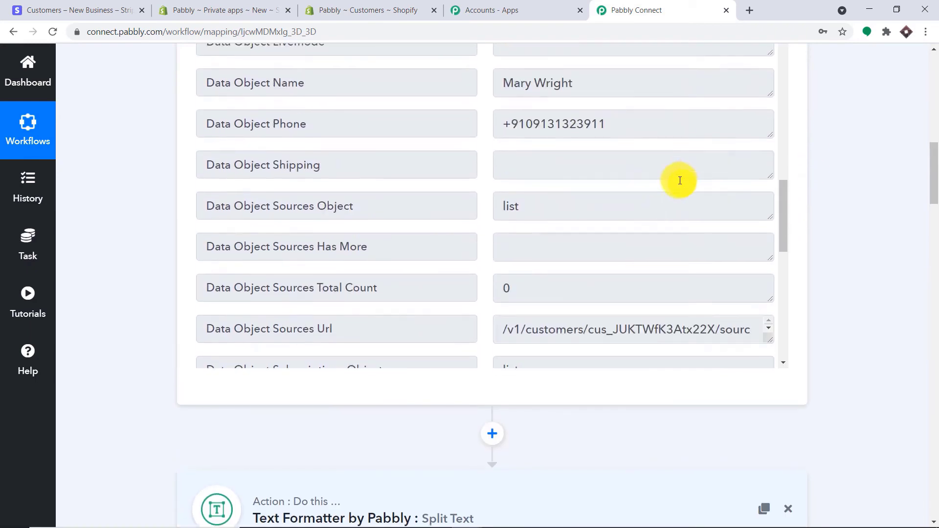
drag(578, 83, 506, 83)
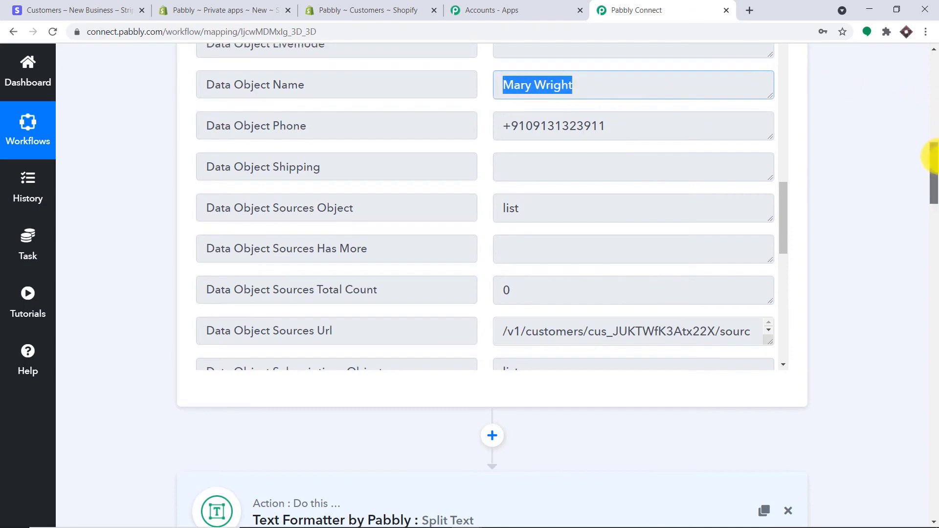
drag(933, 157, 937, 226)
scroll(775, 172, down, 2)
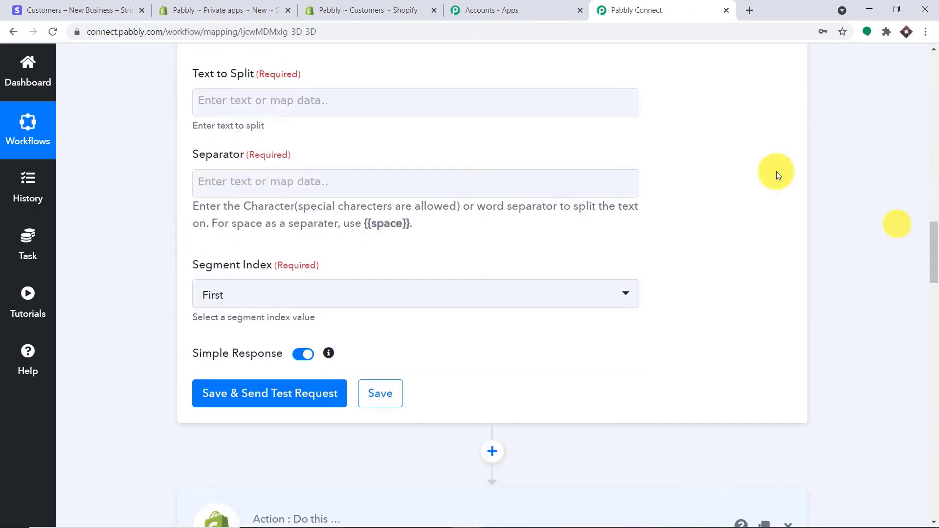
- Map the Stripe: New Customer Name field into Text to Split
click(327, 99)
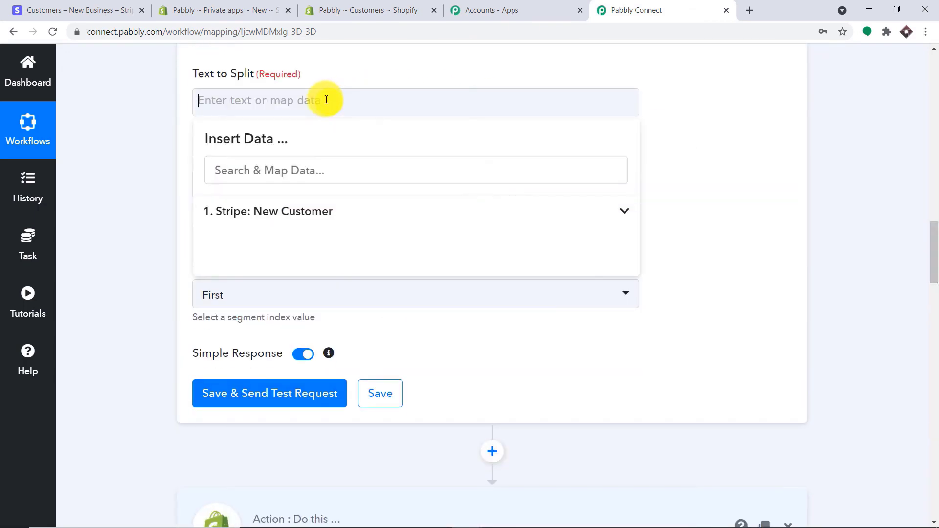
click(283, 210)
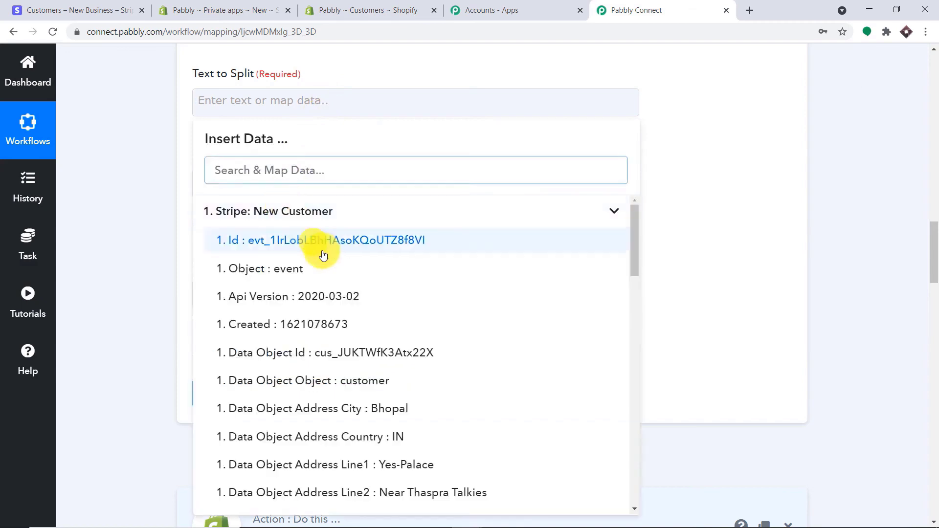
scroll(377, 345, down, 2)
scroll(387, 356, down, 7)
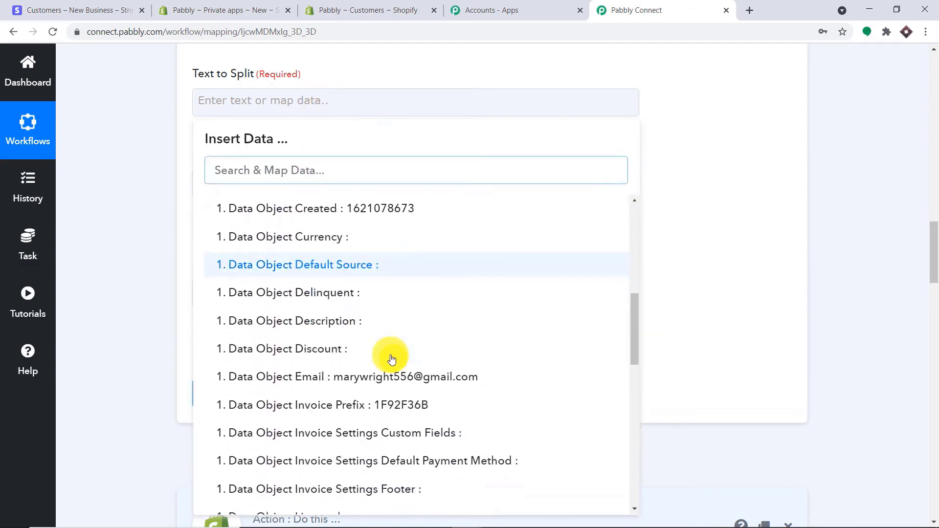
scroll(394, 379, down, 1)
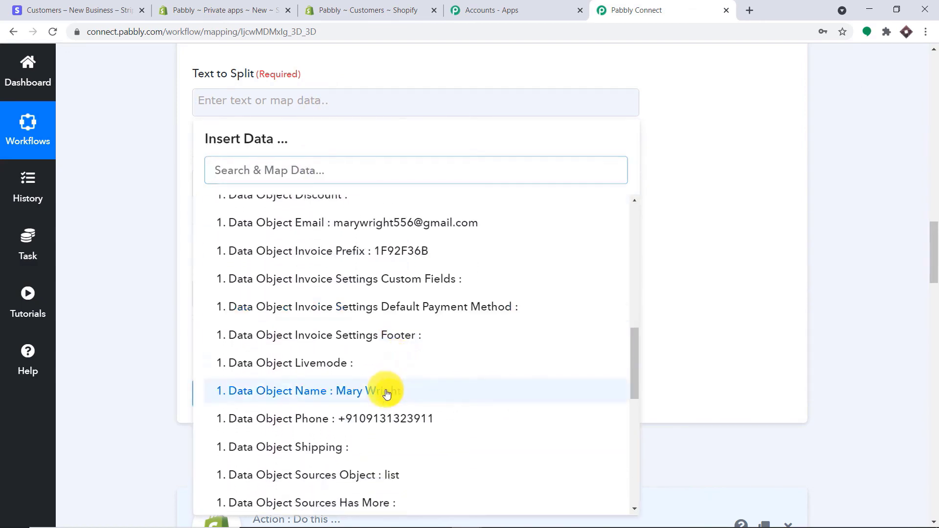
click(386, 391)
click(702, 146)
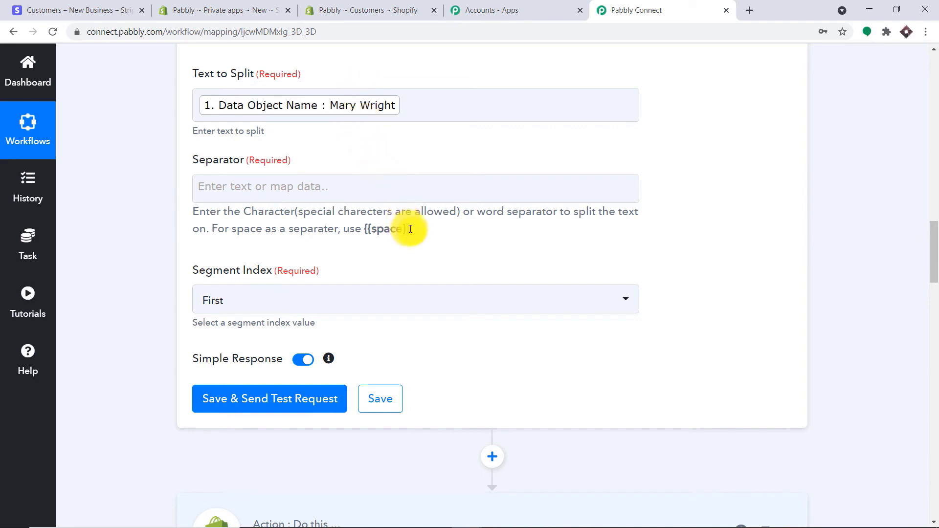
- Set the Separator to {{space}} and the Segment Index to All
drag(410, 229, 380, 229)
key(ctrl+c)
right_click(380, 230)
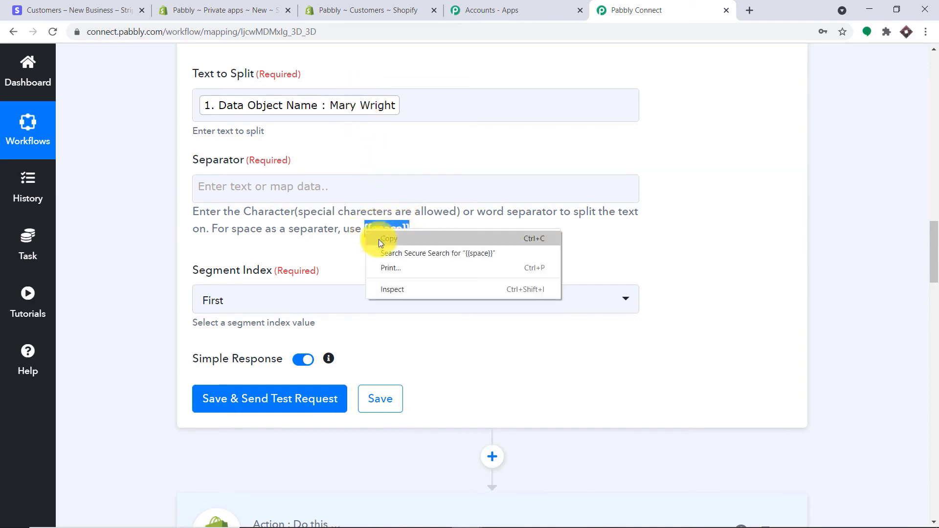
key(Escape)
click(277, 186)
right_click(278, 185)
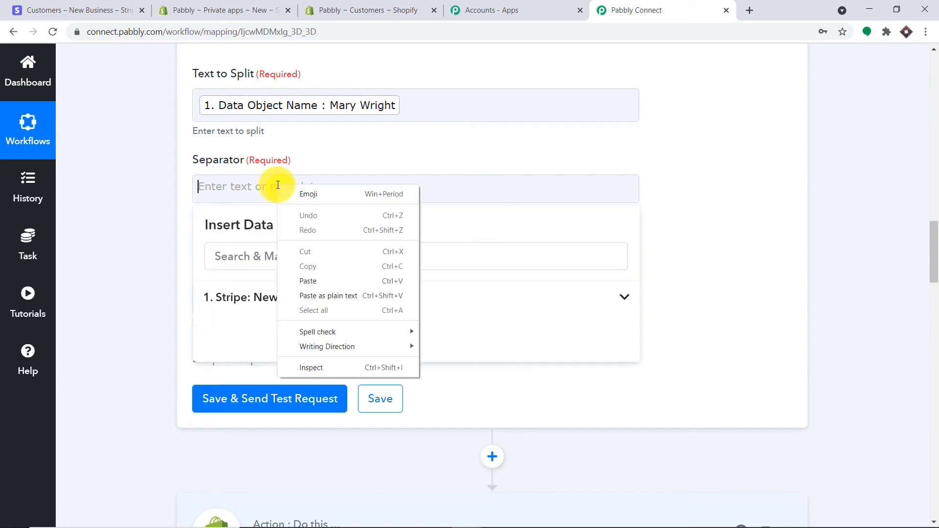
click(315, 283)
click(639, 143)
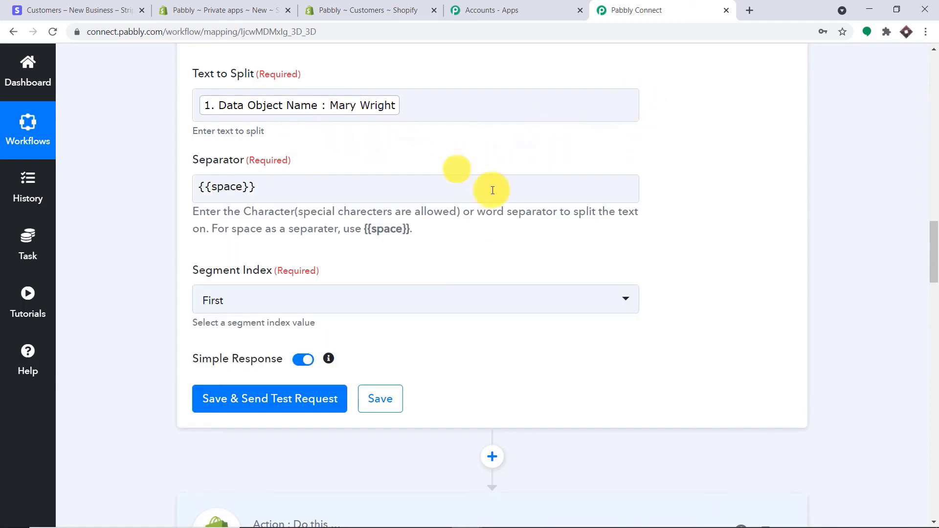
click(297, 300)
scroll(298, 452, down, 1)
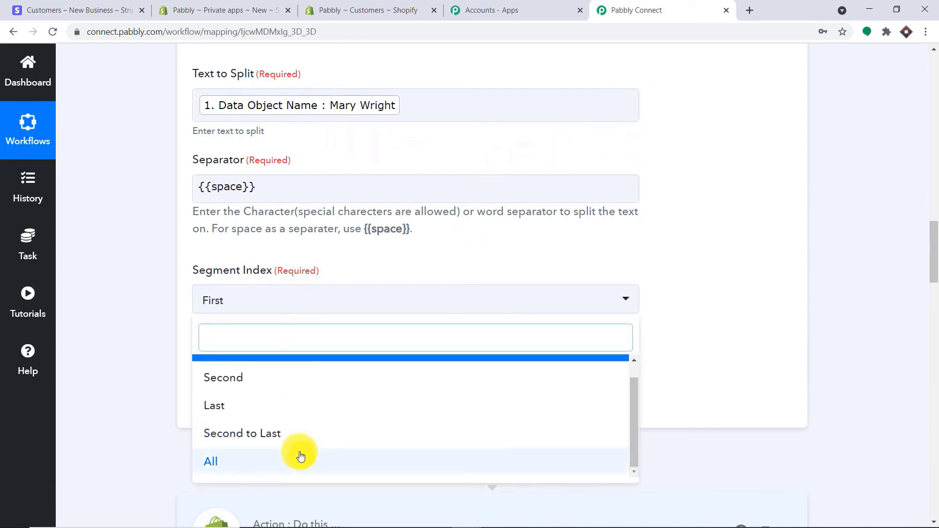
click(293, 461)
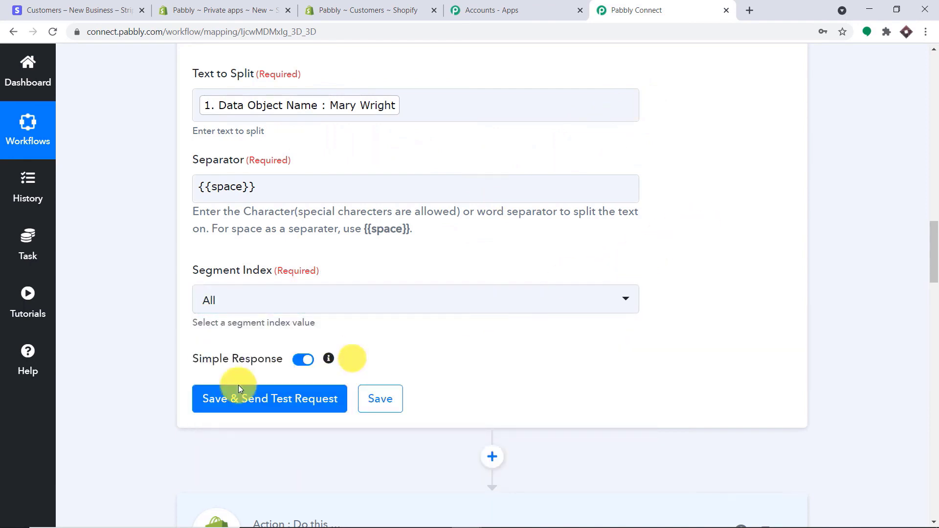
- Test the split step, checking that Result 0 and Result 1 hold first and last names
click(217, 398)
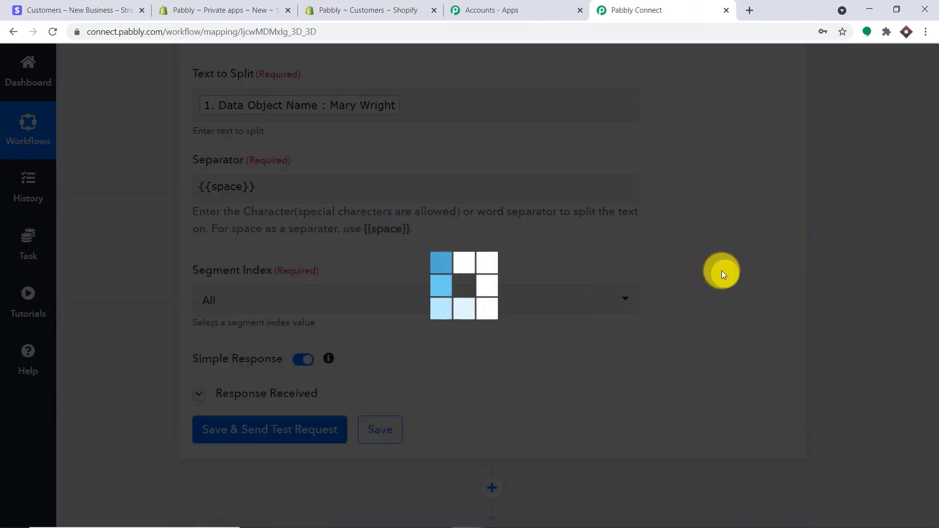
scroll(697, 298, down, 2)
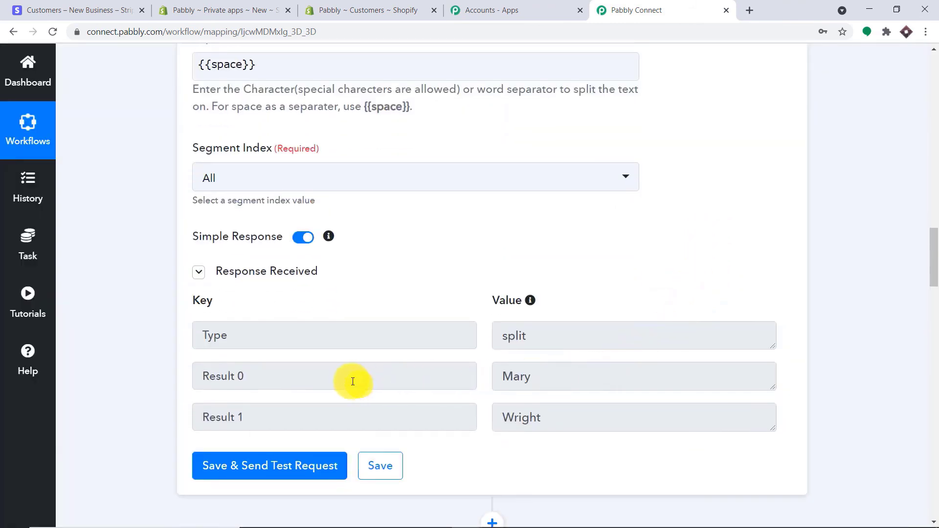
drag(531, 385, 421, 380)
drag(539, 416, 455, 423)
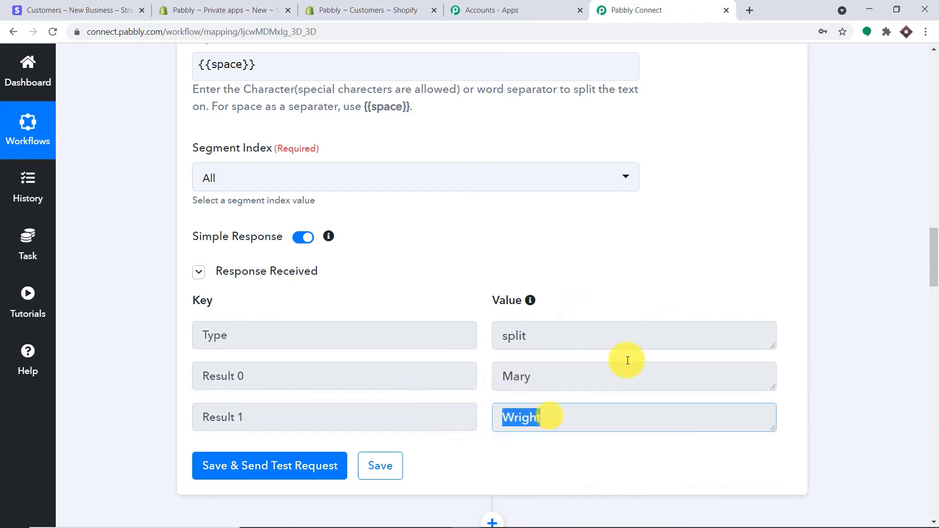
scroll(670, 343, down, 3)
drag(929, 303, 934, 333)
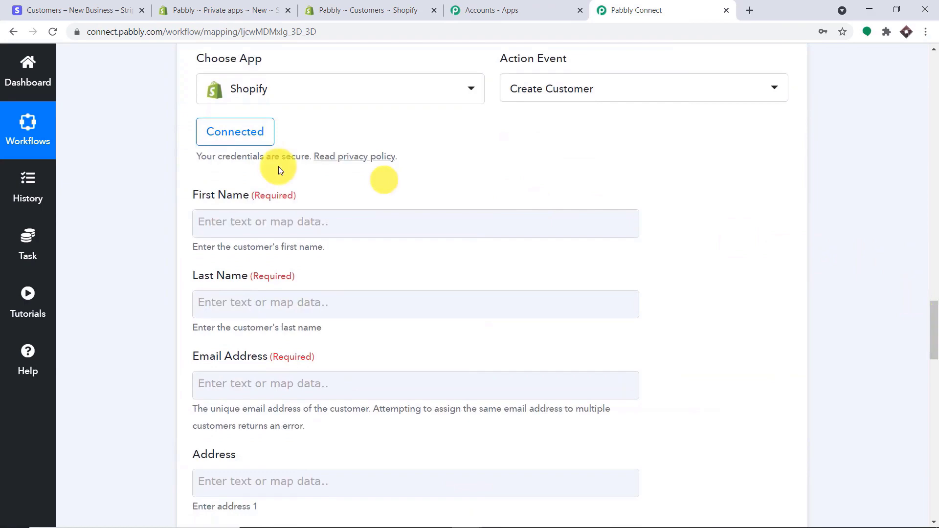
click(217, 137)
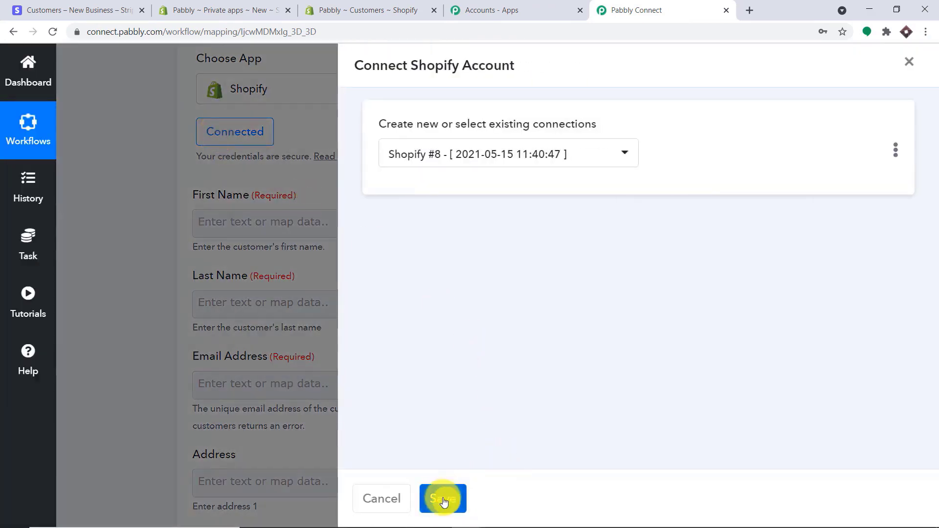
- Keep the Shopify connection and map split Result 0 to First Name and Result 1 to Last Name
click(444, 502)
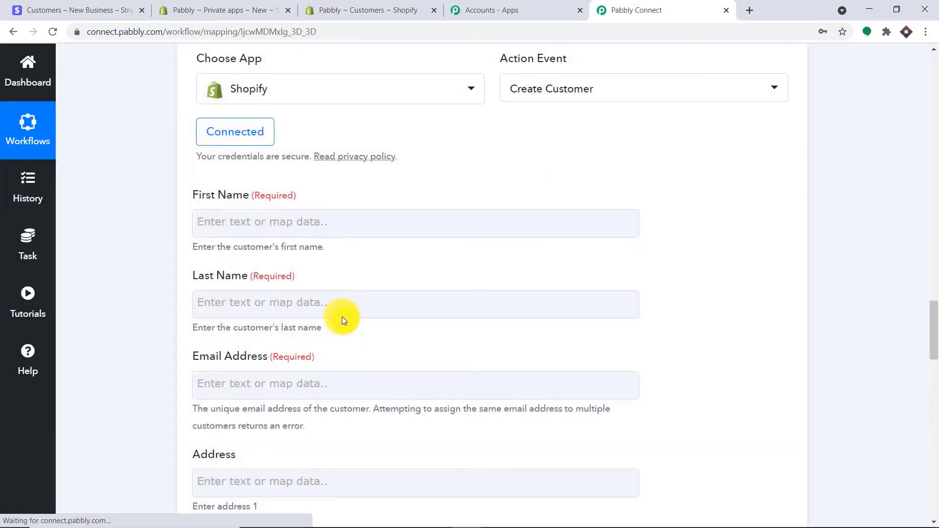
scroll(374, 230, down, 1)
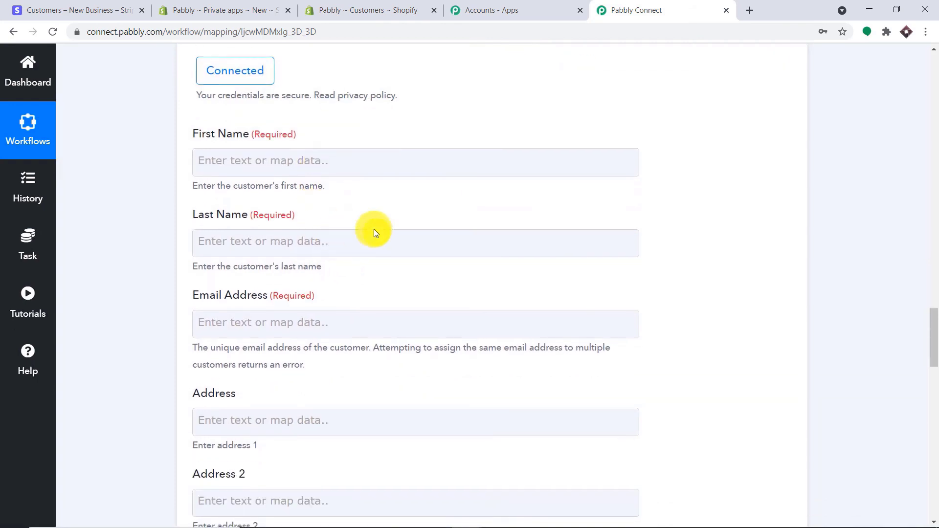
click(309, 159)
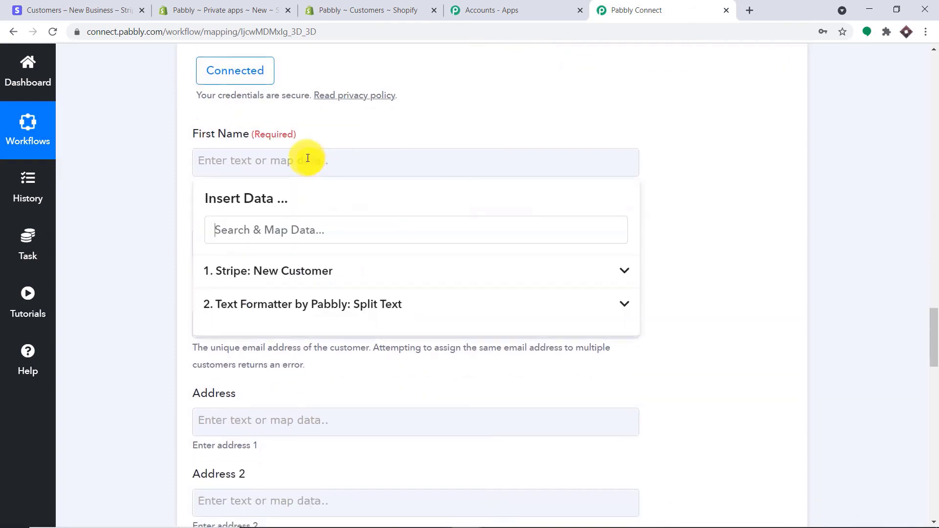
click(300, 305)
click(302, 373)
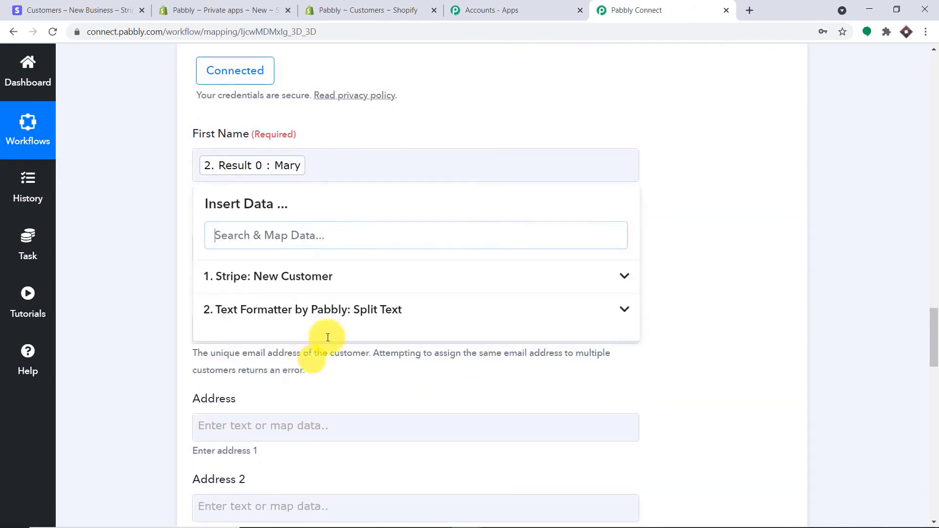
click(684, 152)
scroll(642, 174, down, 1)
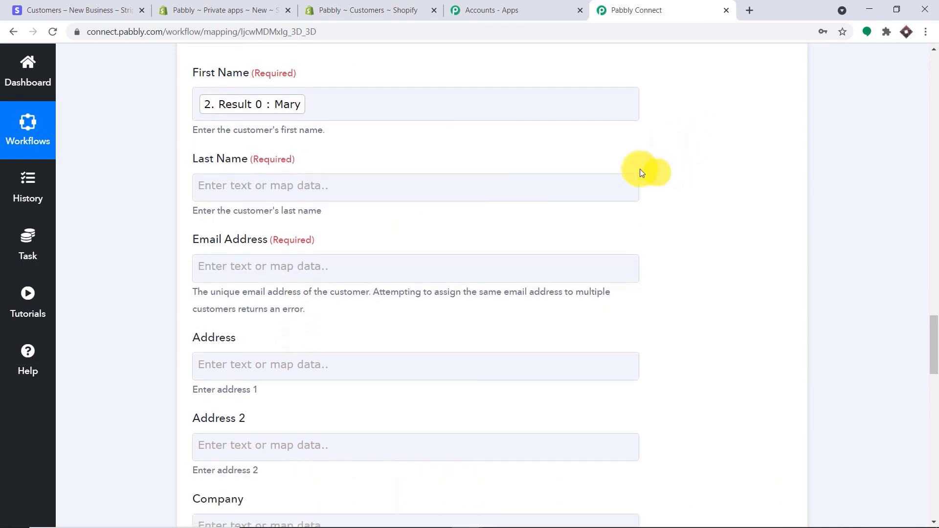
click(304, 185)
click(313, 329)
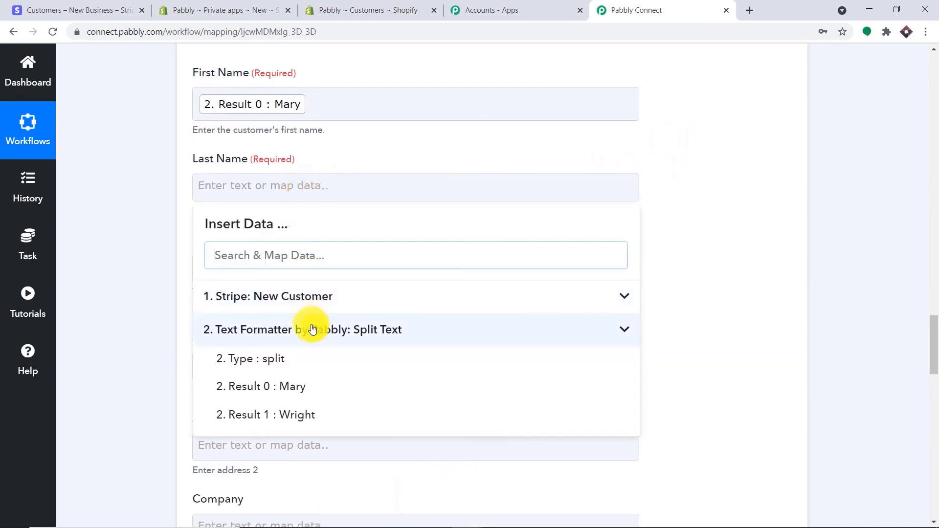
click(300, 415)
click(747, 143)
- Map the Stripe customer's email into Email Address
scroll(747, 148, down, 1)
scroll(747, 148, down, 2)
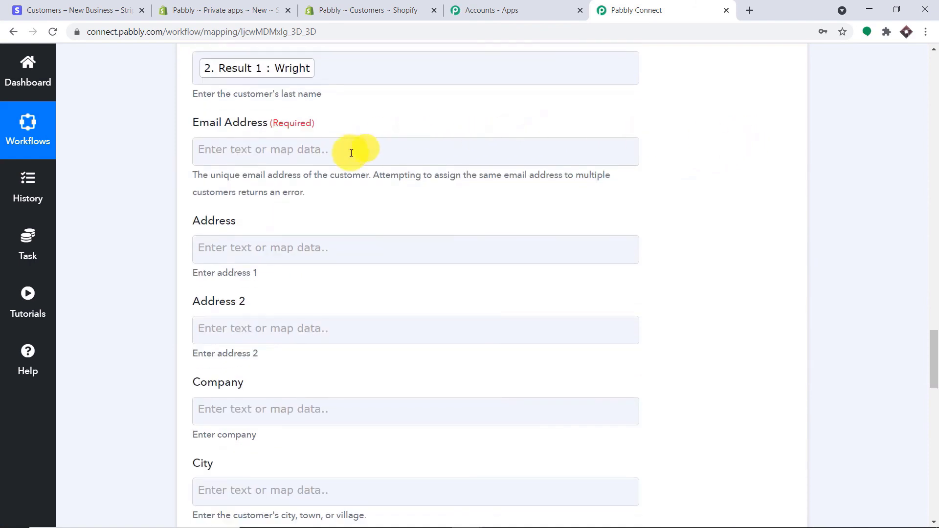
click(335, 157)
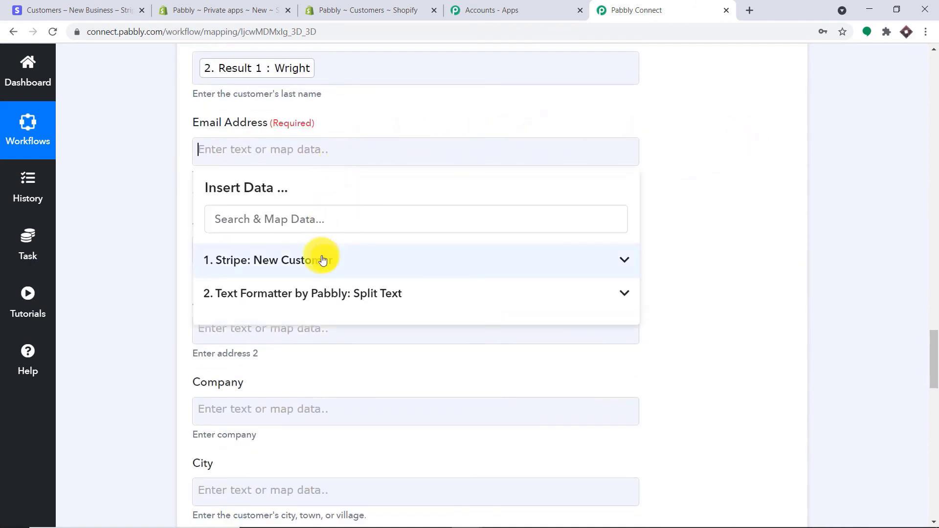
click(323, 260)
scroll(369, 315, down, 5)
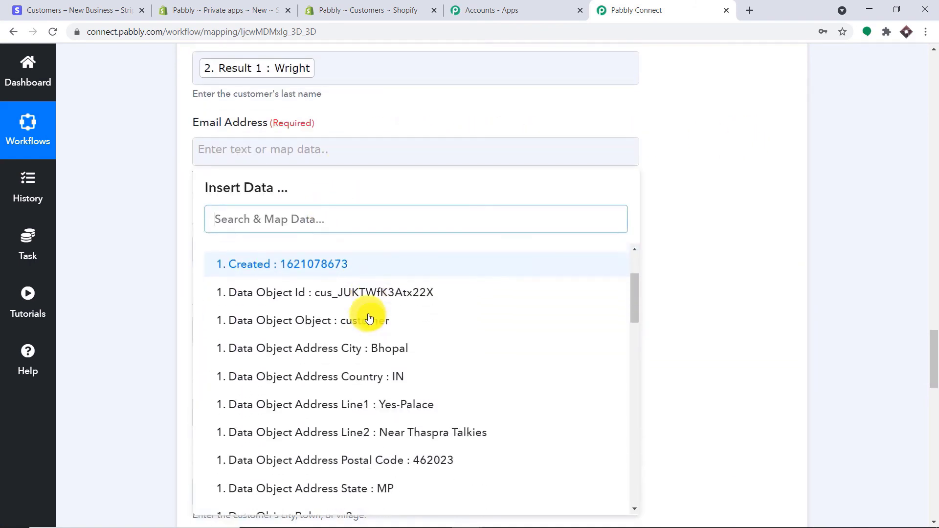
scroll(376, 319, down, 4)
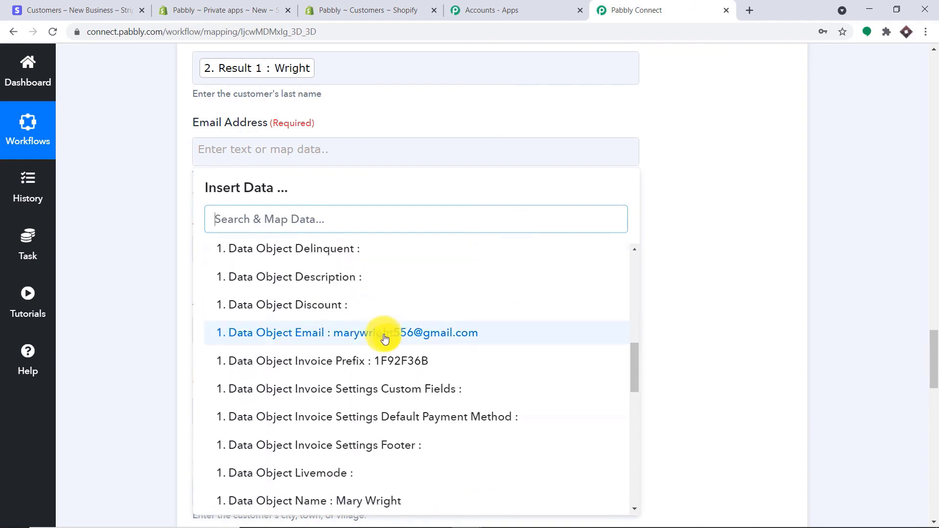
click(383, 337)
click(682, 133)
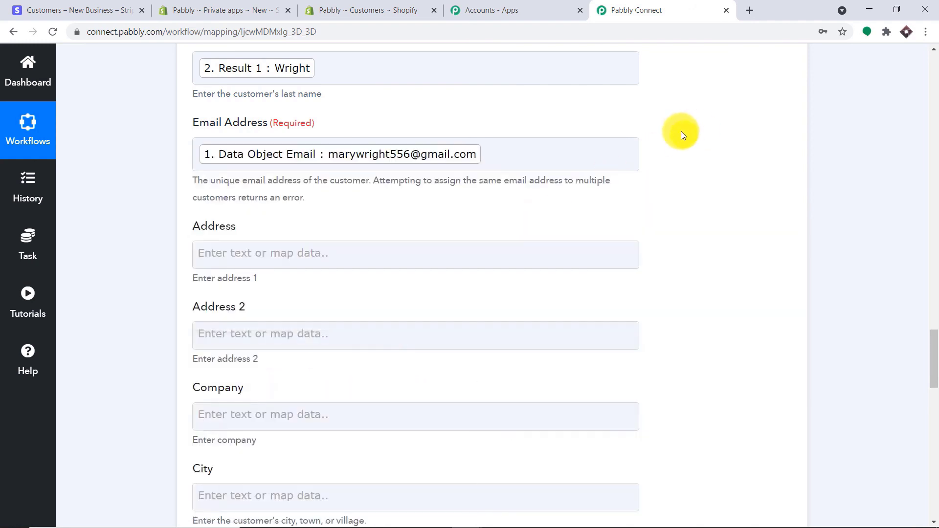
scroll(556, 123, down, 3)
click(438, 129)
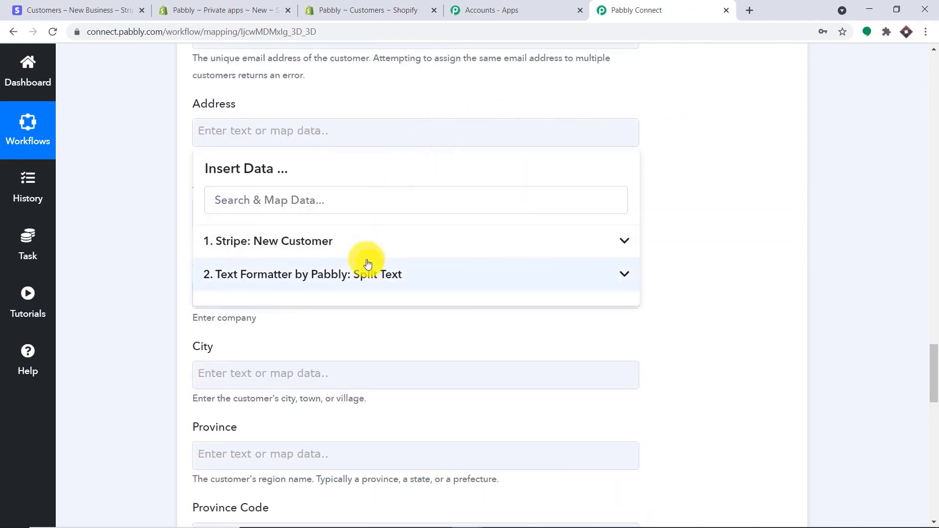
- Map Stripe address line 1 to Address and address line 2 to Address 2
click(361, 243)
scroll(386, 332, down, 3)
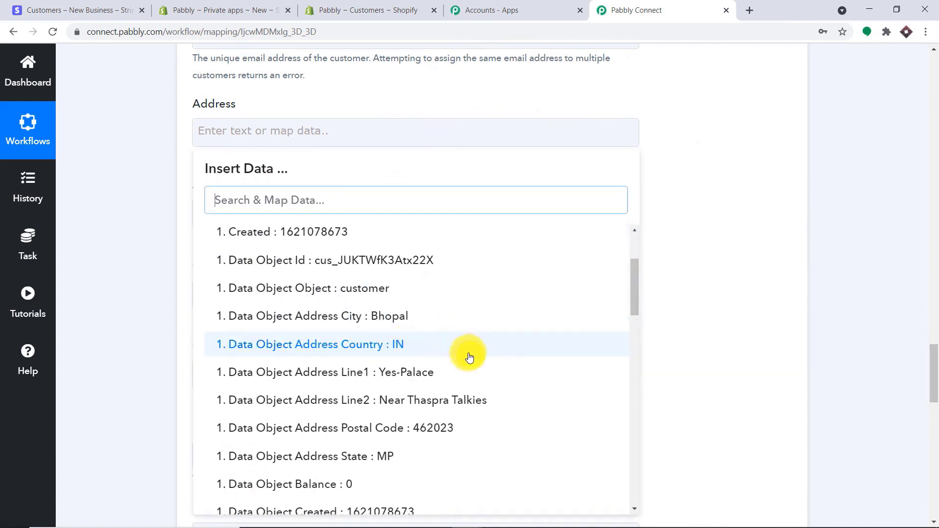
click(433, 381)
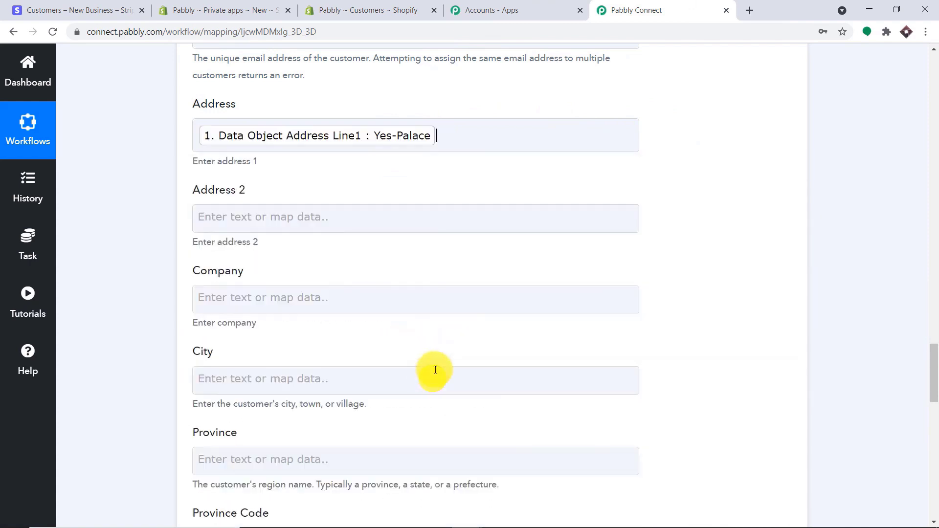
click(704, 147)
scroll(662, 151, down, 2)
click(384, 97)
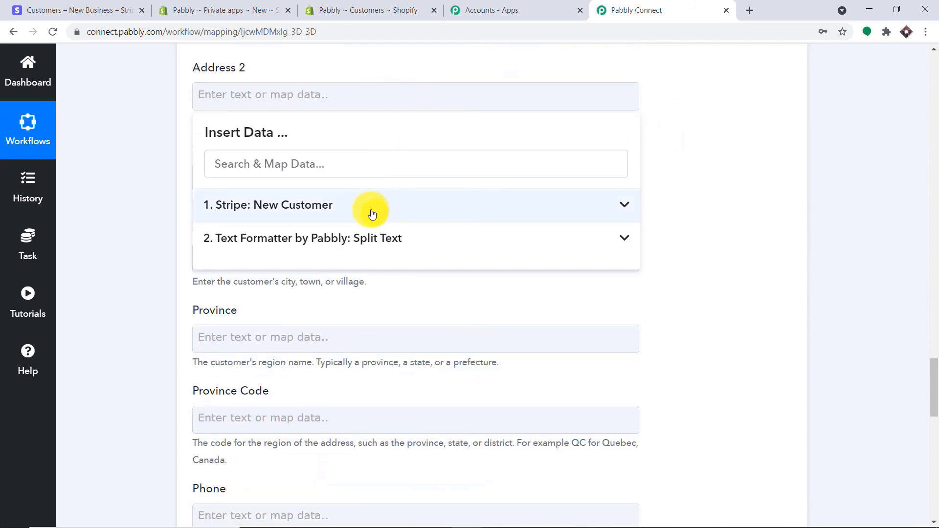
click(369, 212)
scroll(418, 361, down, 3)
click(427, 366)
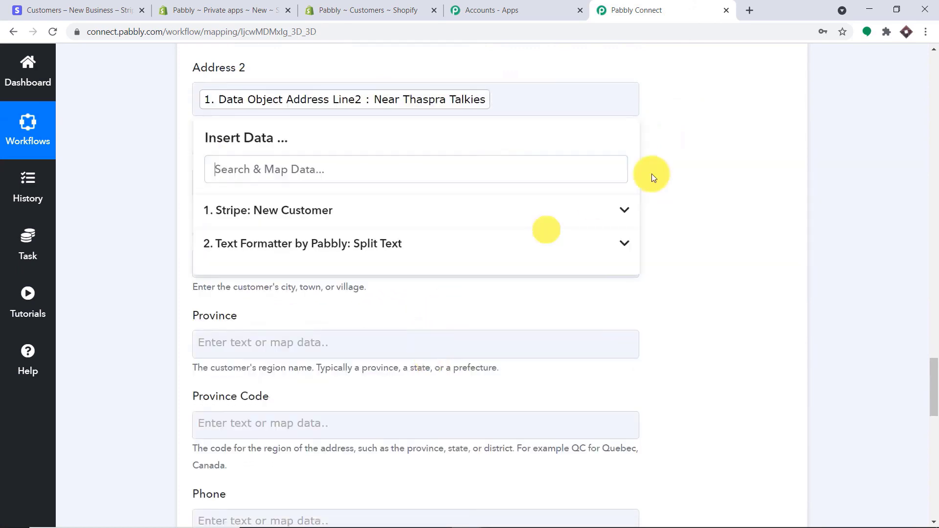
click(685, 132)
scroll(636, 132, down, 5)
- Map Stripe city Bhopal to City and state MP to Province, leaving Province Code empty
click(421, 141)
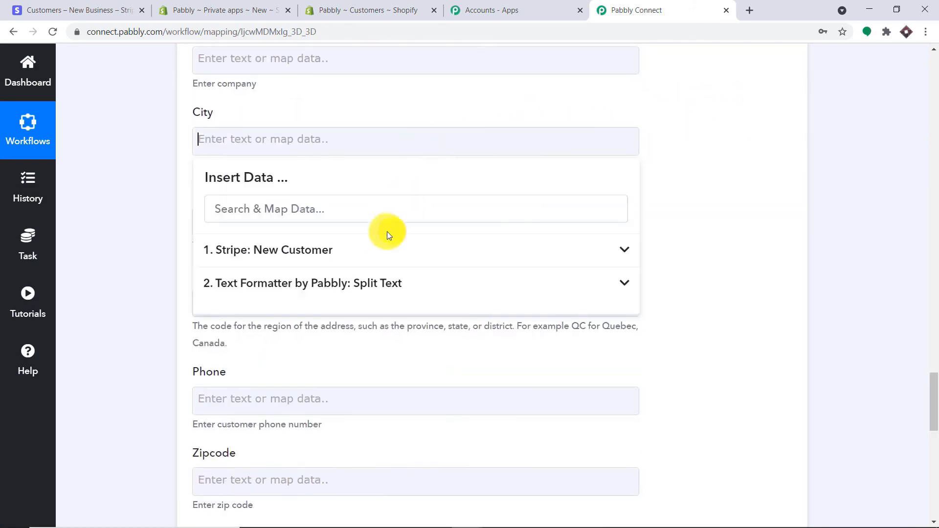
click(397, 249)
scroll(430, 301, down, 1)
click(405, 387)
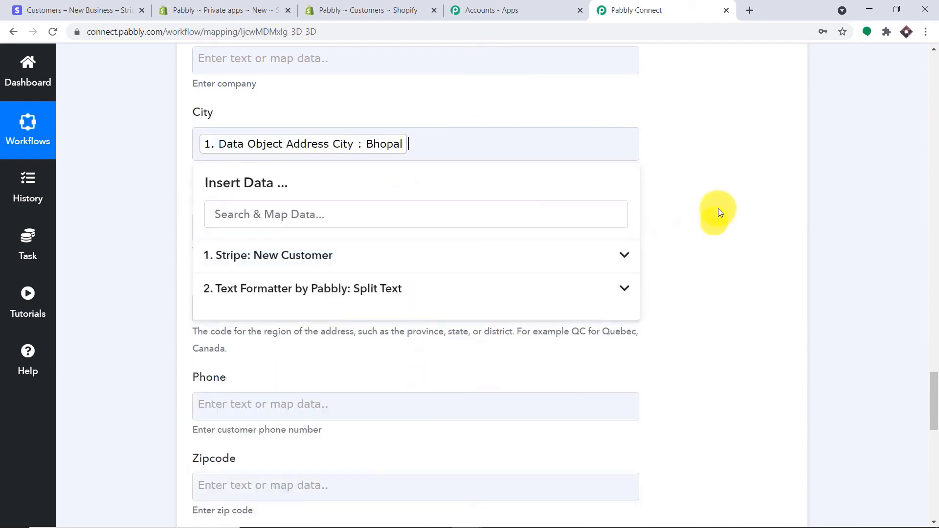
click(710, 210)
scroll(636, 196, down, 3)
click(463, 104)
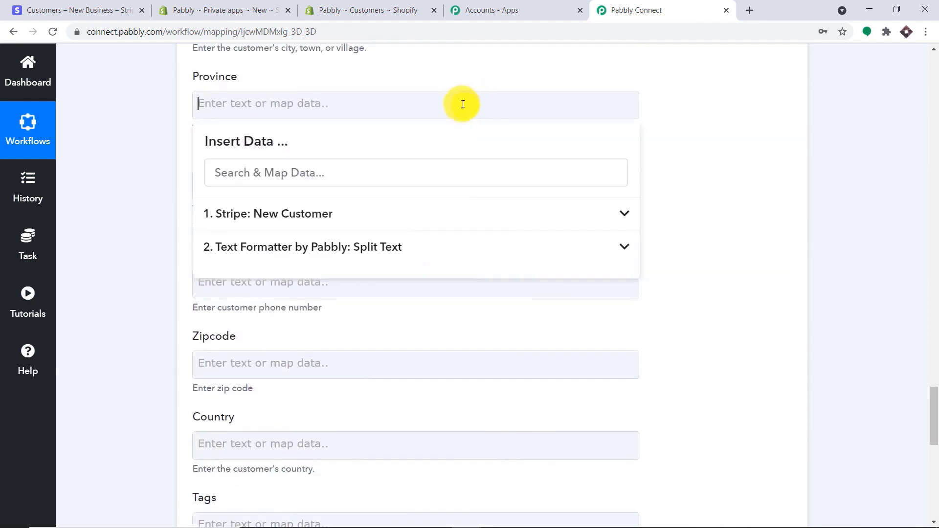
click(409, 215)
scroll(467, 352, down, 2)
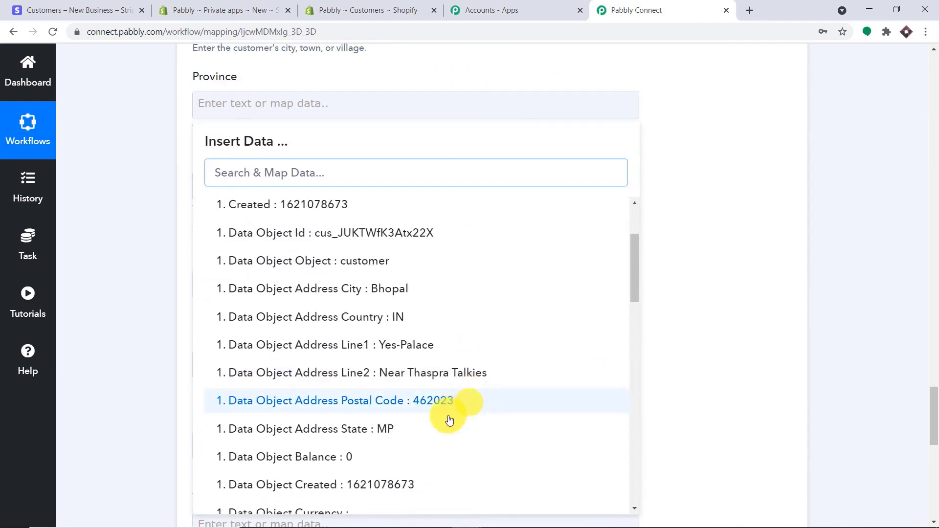
click(431, 429)
click(748, 205)
scroll(570, 217, down, 1)
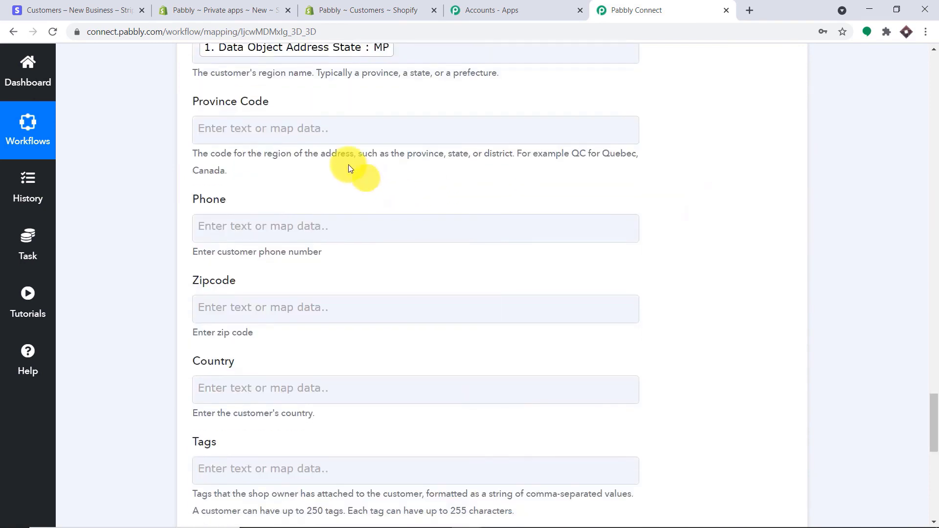
click(325, 128)
click(740, 115)
scroll(336, 203, down, 2)
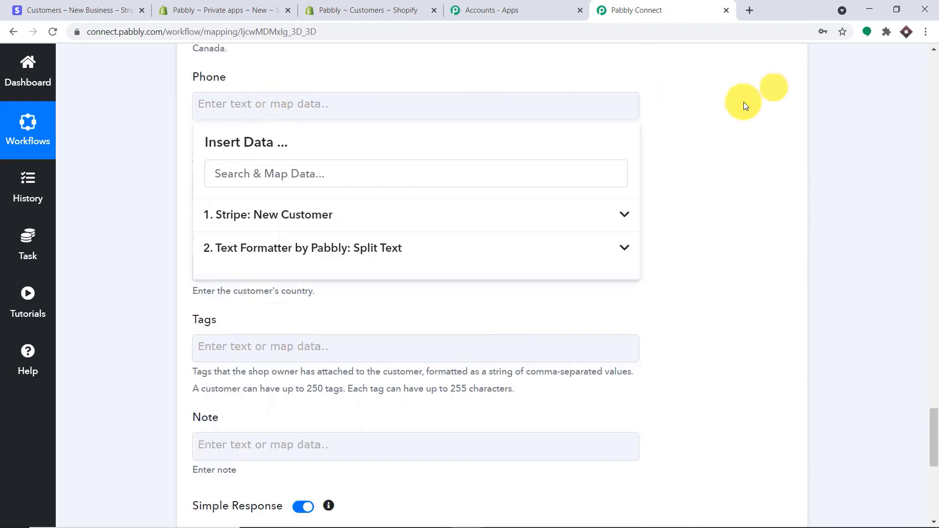
click(744, 207)
- Map Stripe postal code 462023 to Zipcode and country IN to Country
click(273, 194)
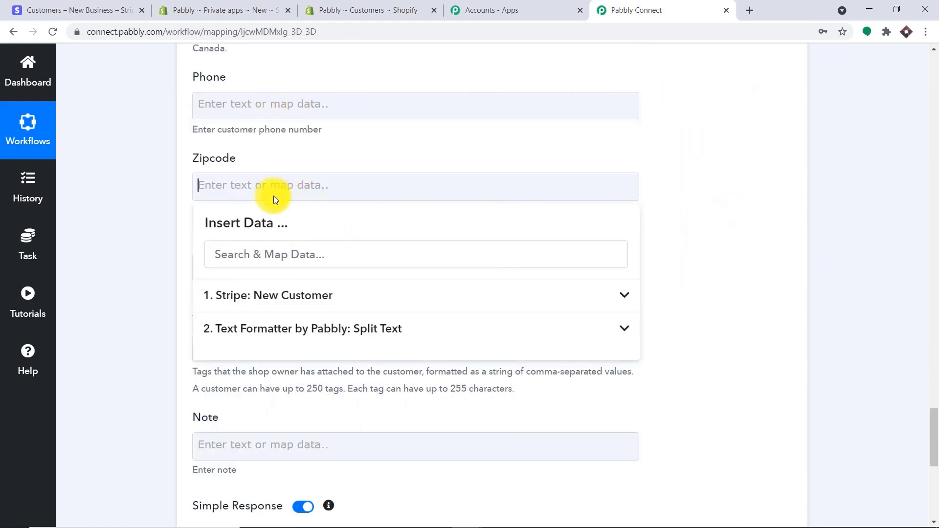
click(321, 297)
scroll(503, 402, down, 5)
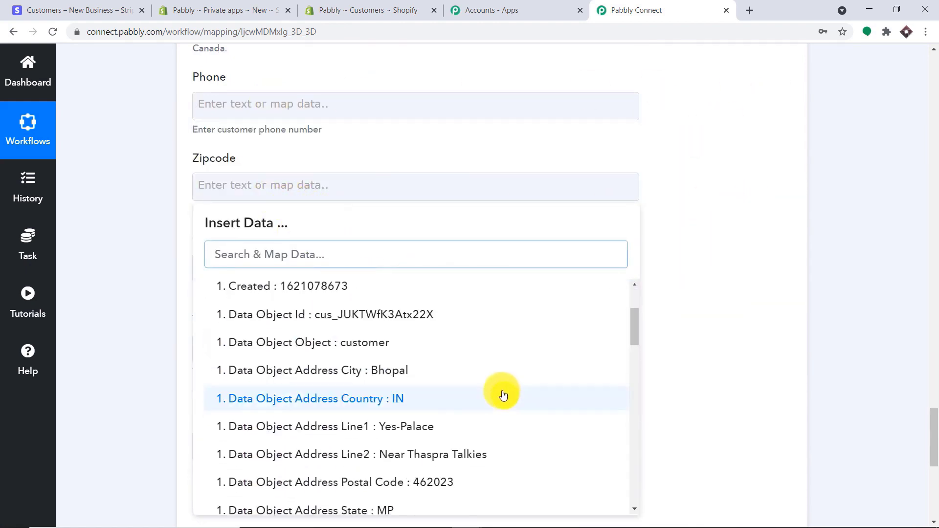
click(489, 368)
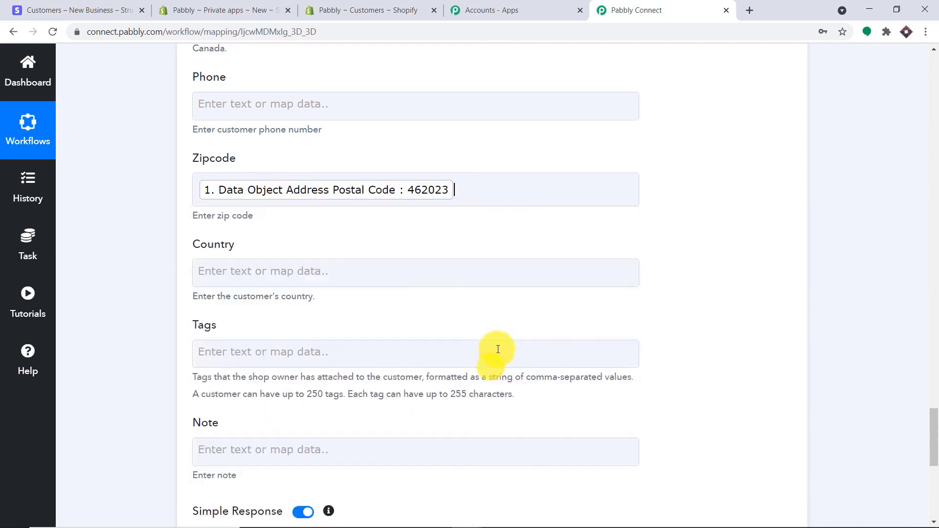
scroll(401, 156, down, 3)
click(401, 155)
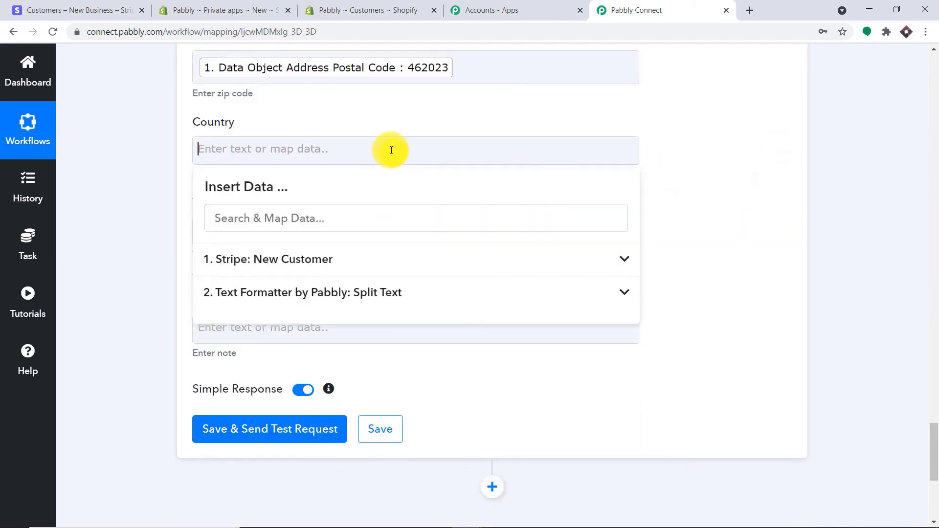
click(411, 261)
scroll(520, 368, down, 3)
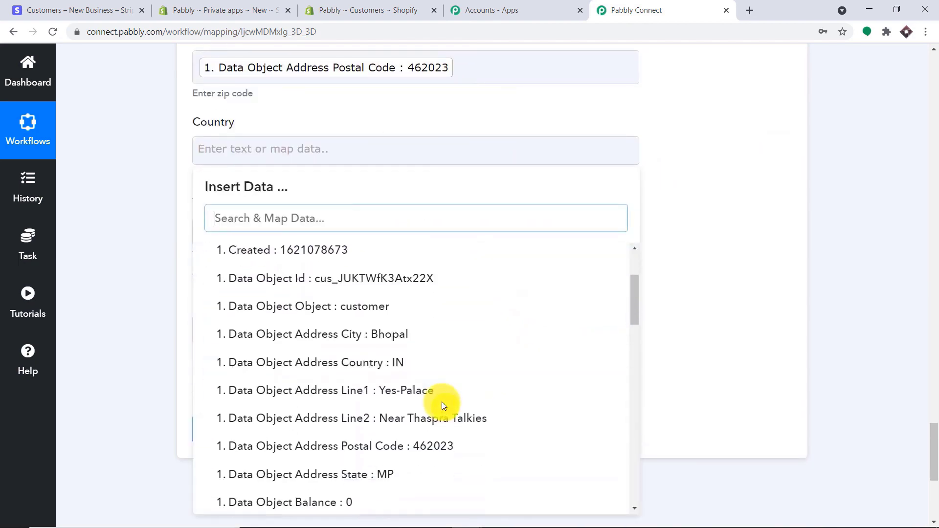
click(442, 364)
click(751, 196)
scroll(741, 195, up, 10)
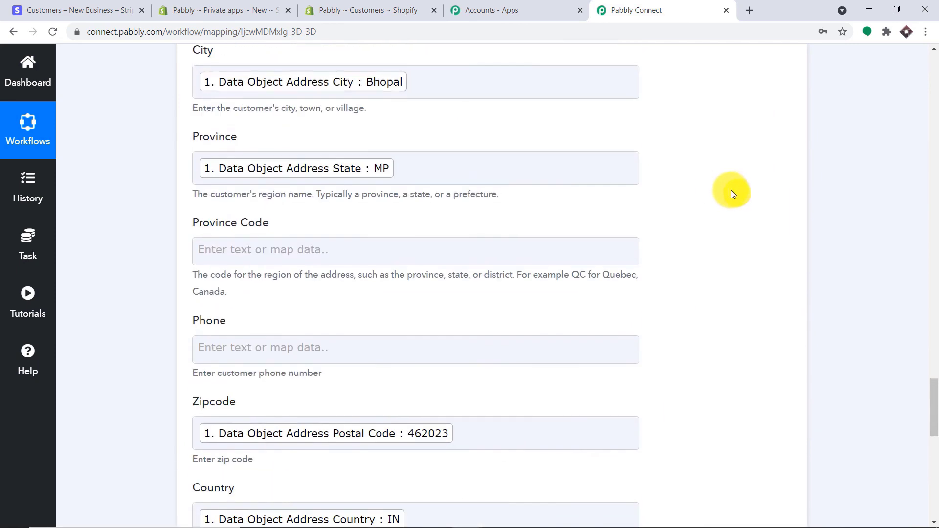
scroll(606, 165, up, 4)
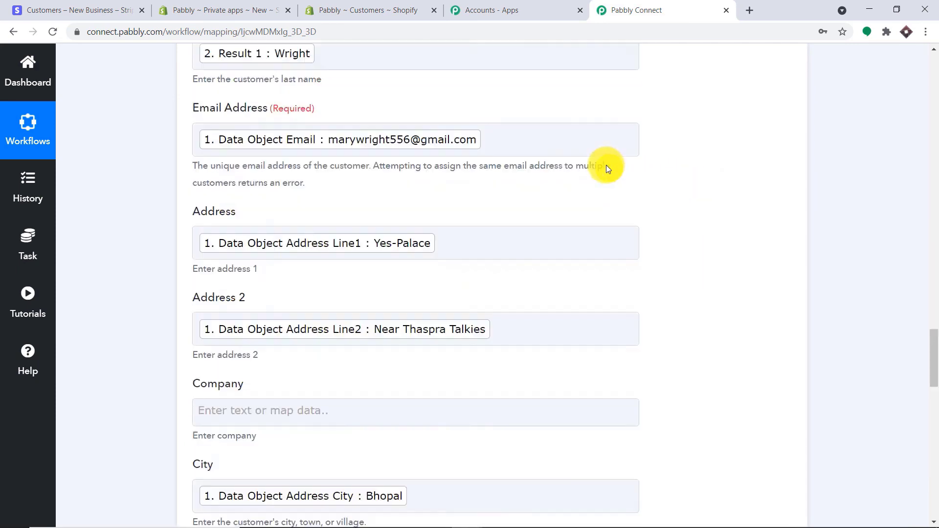
scroll(606, 166, down, 17)
scroll(606, 165, down, 4)
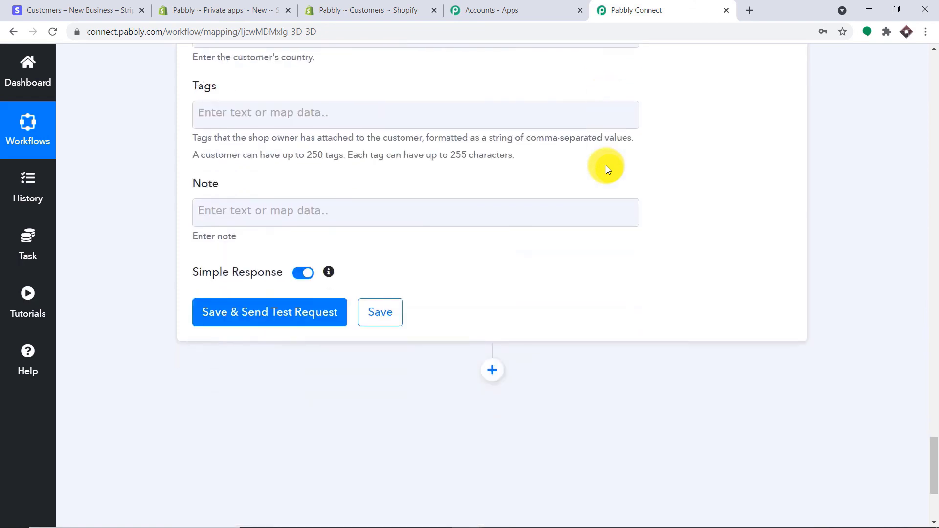
- Save and test the Create Customer action, then go to the Shopify Customers page
click(283, 319)
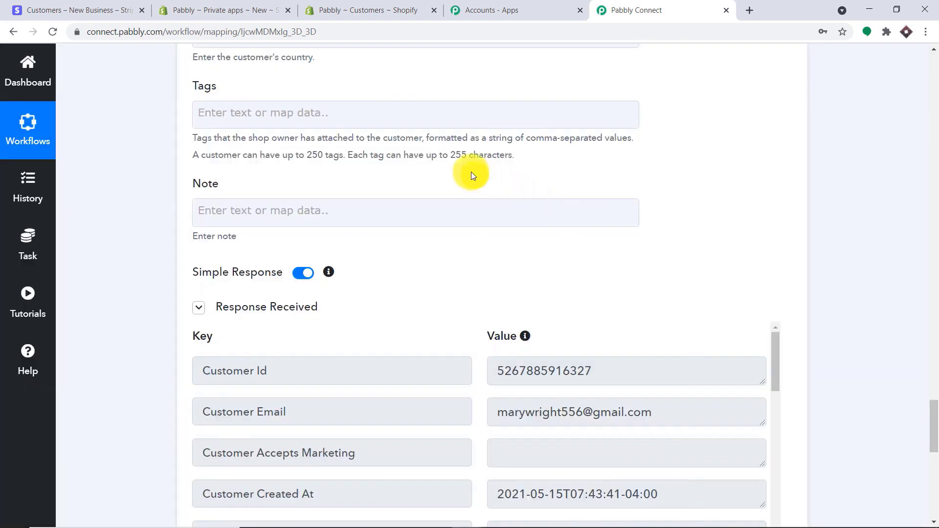
click(355, 6)
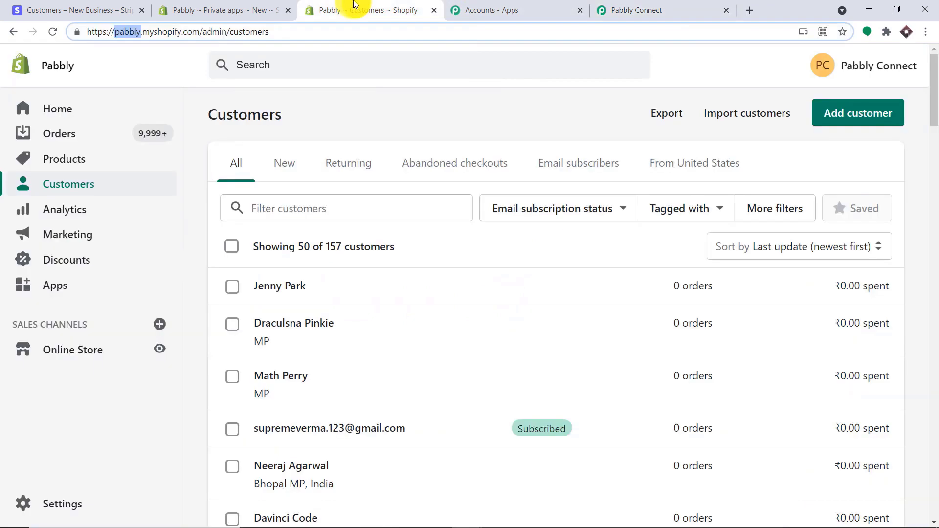
- Reload Shopify Customers to confirm the new Bhopal customer tops the 158-customer list, then return
click(57, 31)
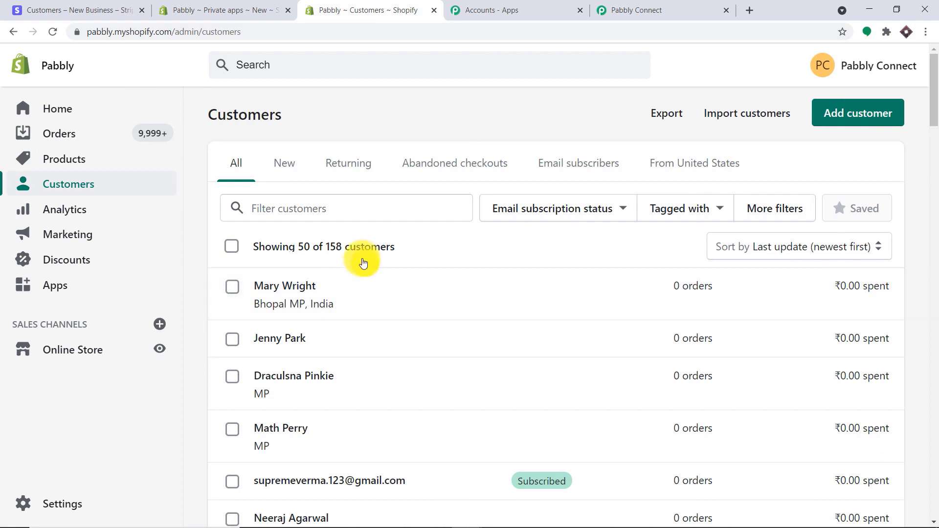
click(662, 5)
- Collapse the Shopify Create Customer, Text Formatter Split Text and Stripe New Customer step cards
click(933, 280)
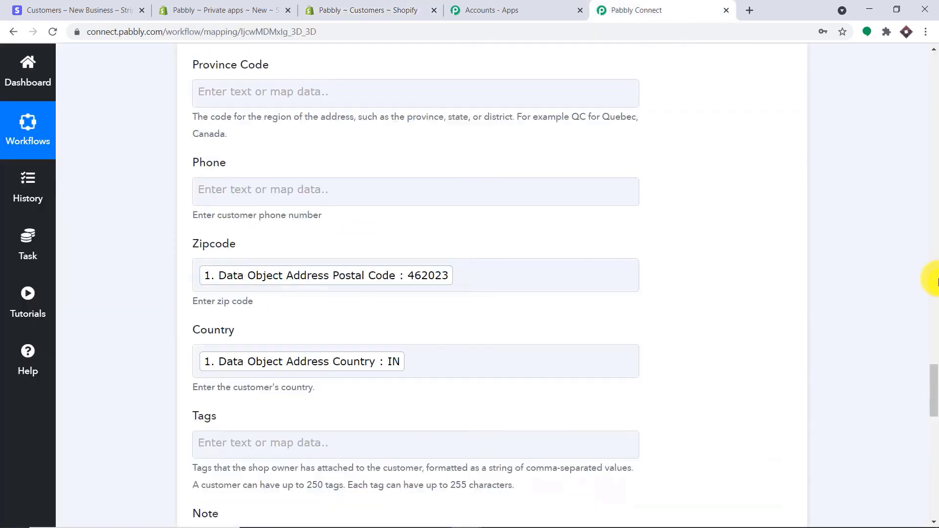
click(571, 92)
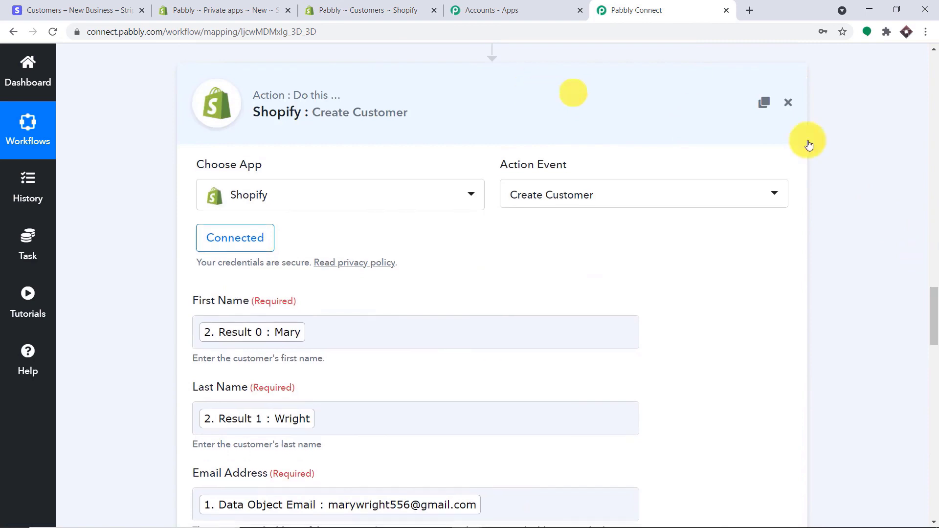
click(938, 196)
click(938, 195)
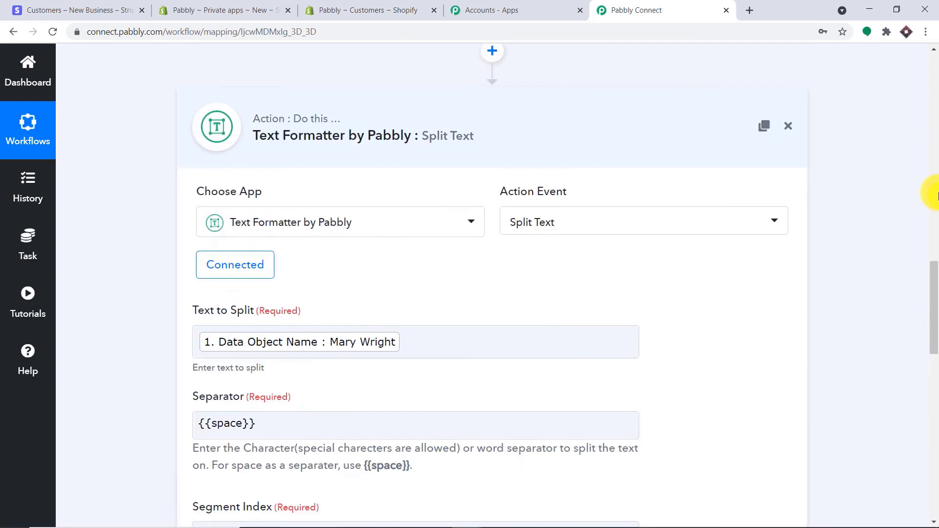
click(444, 147)
click(938, 174)
click(938, 173)
scroll(579, 139, up, 2)
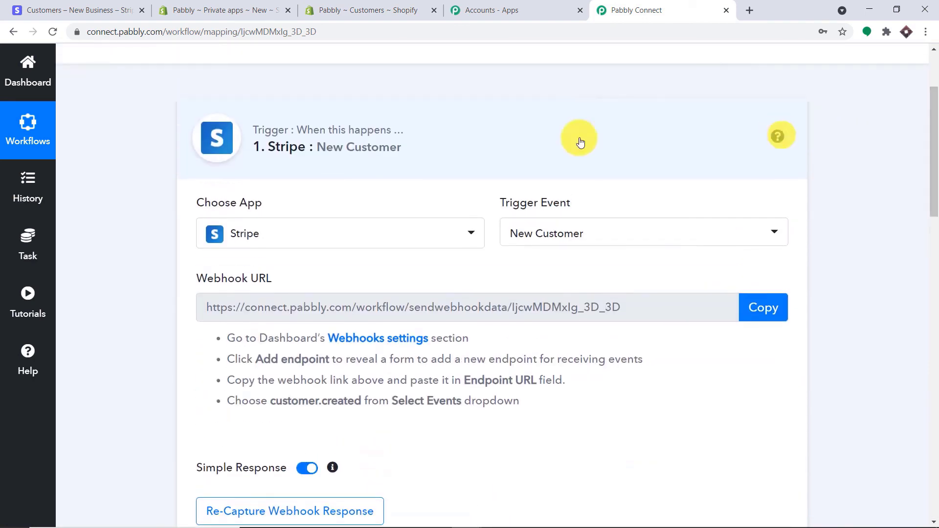
click(442, 145)
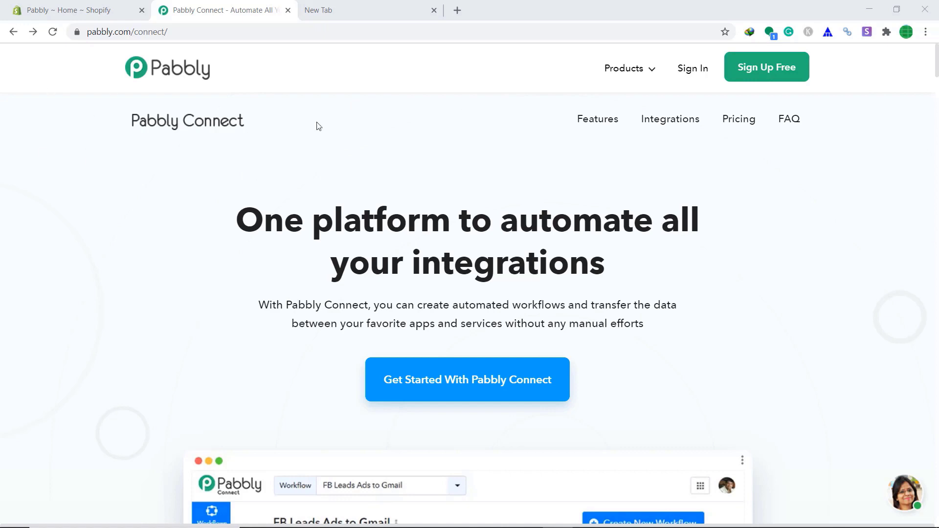
- Sign in, open Pabbly Connect from the apps list and start creating a new workflow
click(691, 72)
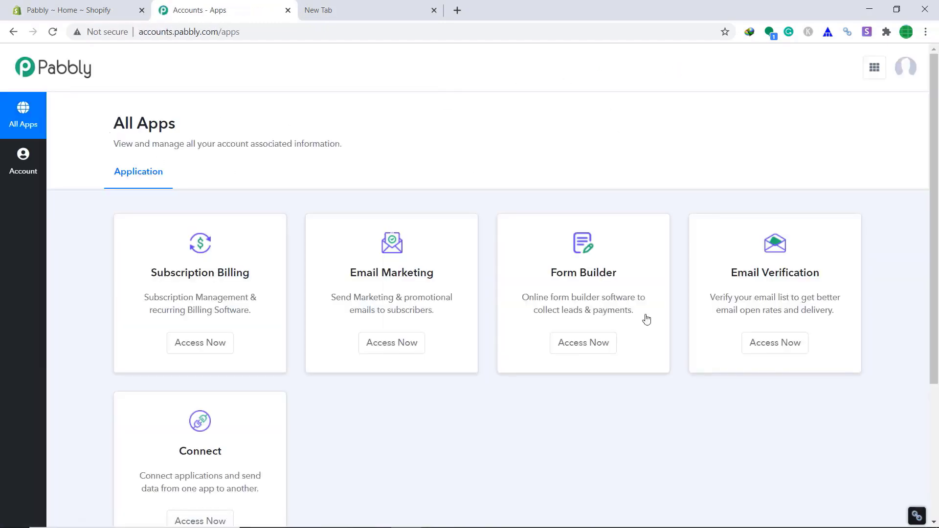
scroll(558, 258, down, 3)
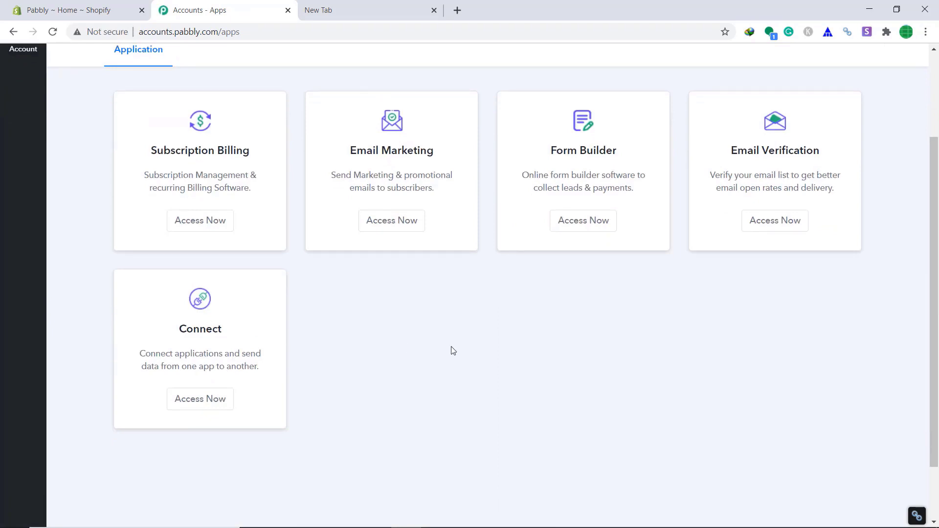
click(182, 409)
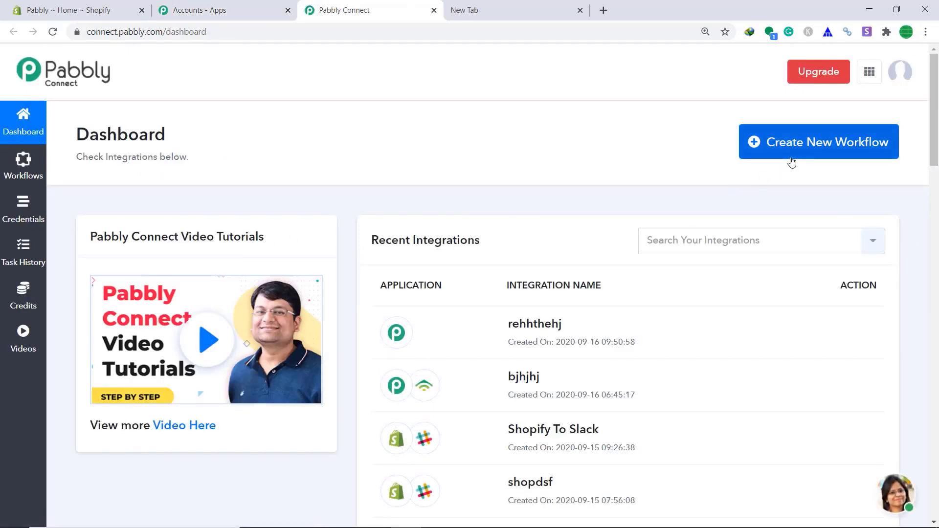
click(854, 157)
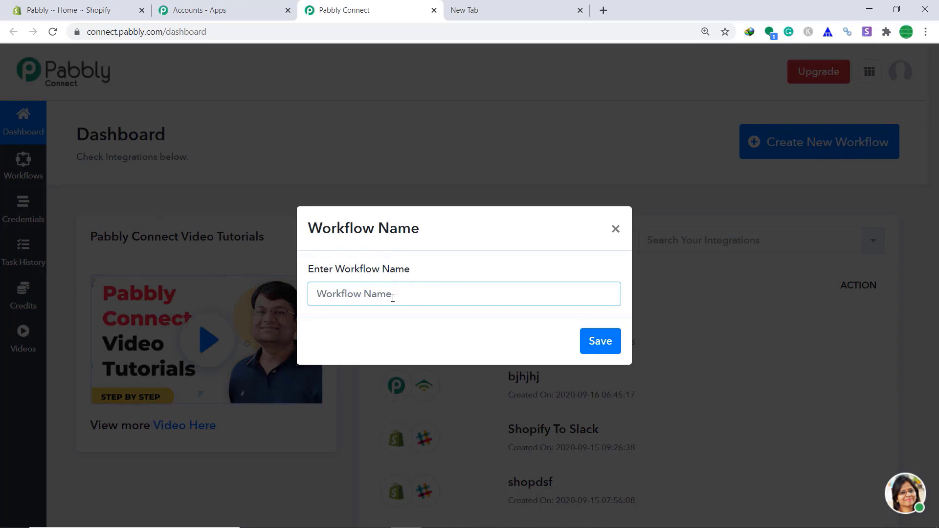
- Create the 'Shopify To Gmail' workflow with Shopify as the trigger app and New Order as its event
text(Shopify To)
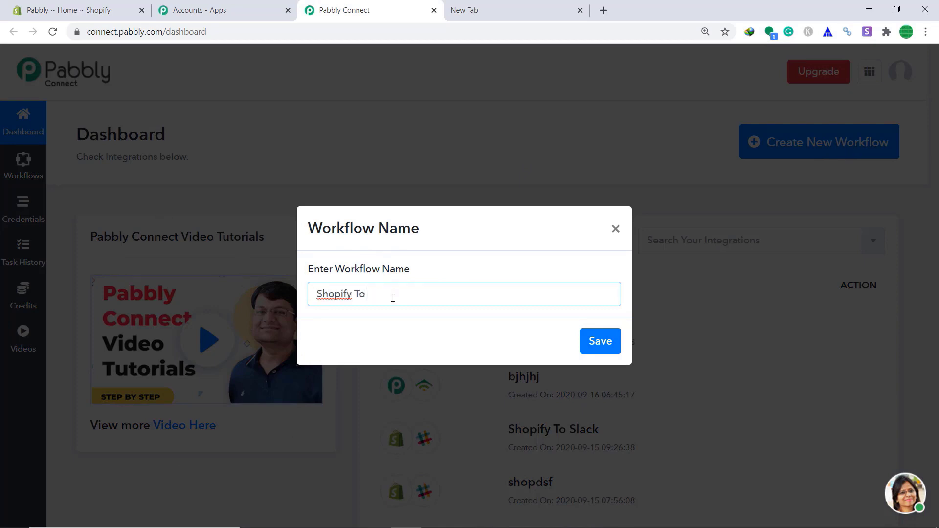
text( Gmail)
click(606, 342)
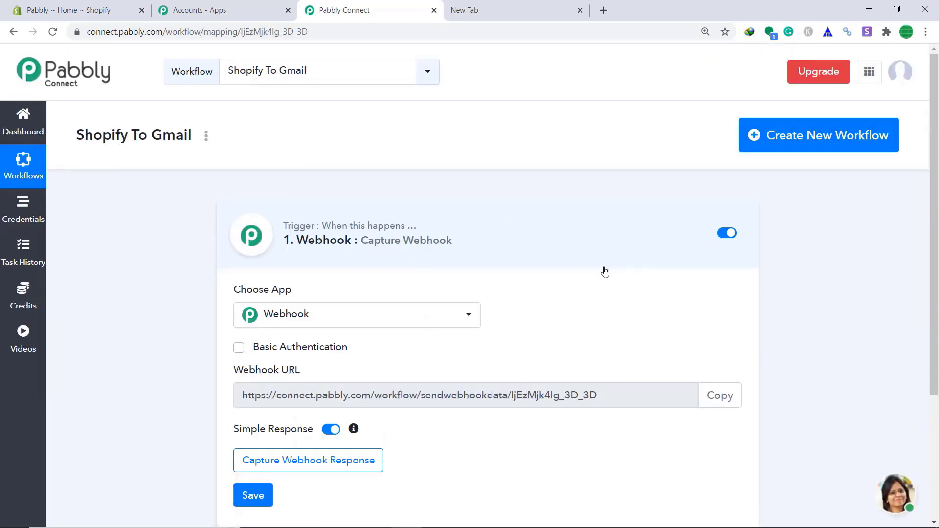
click(311, 320)
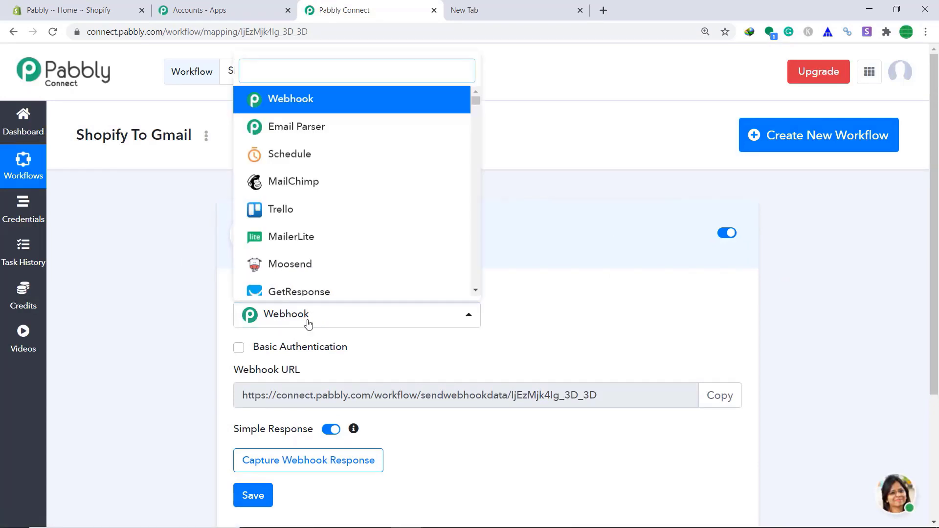
text(shopi)
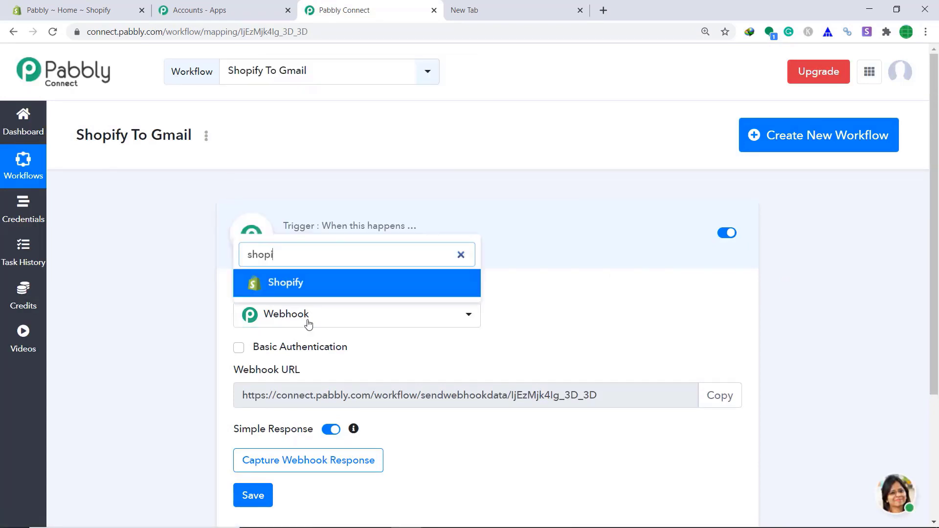
click(318, 287)
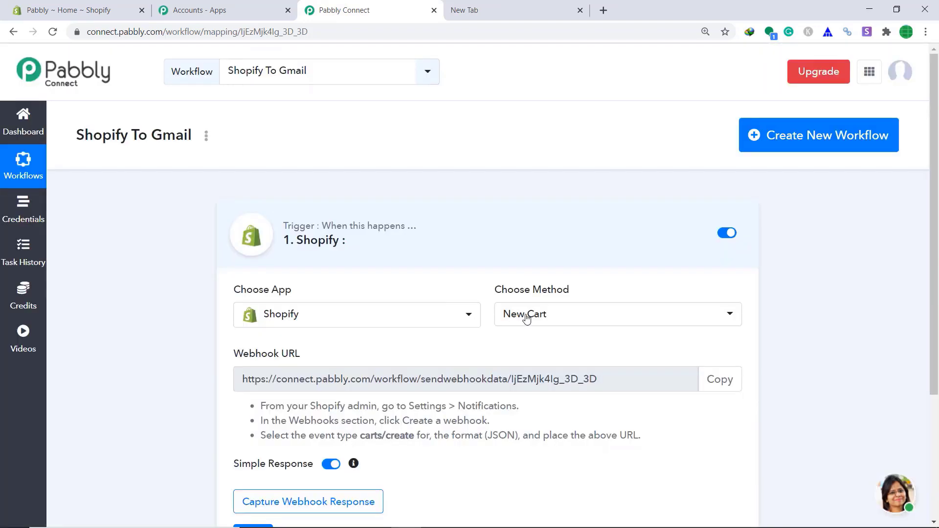
click(618, 319)
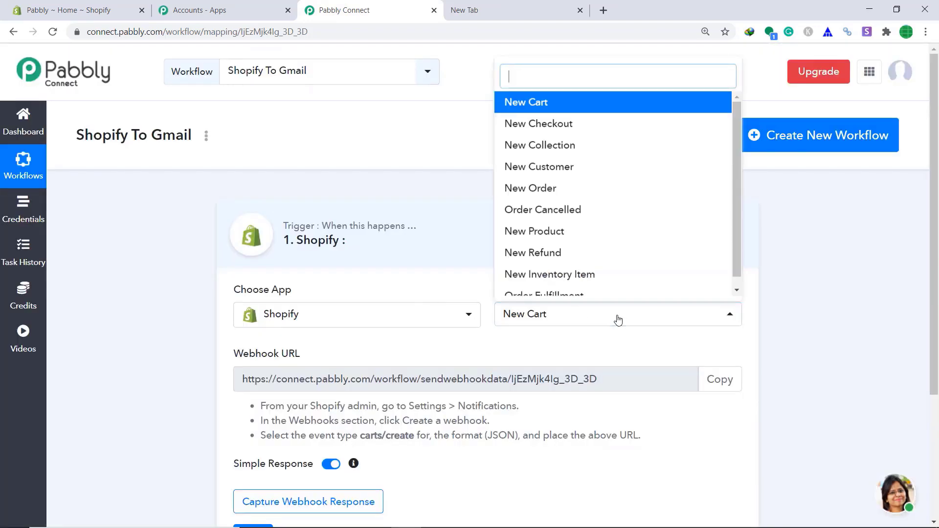
click(582, 190)
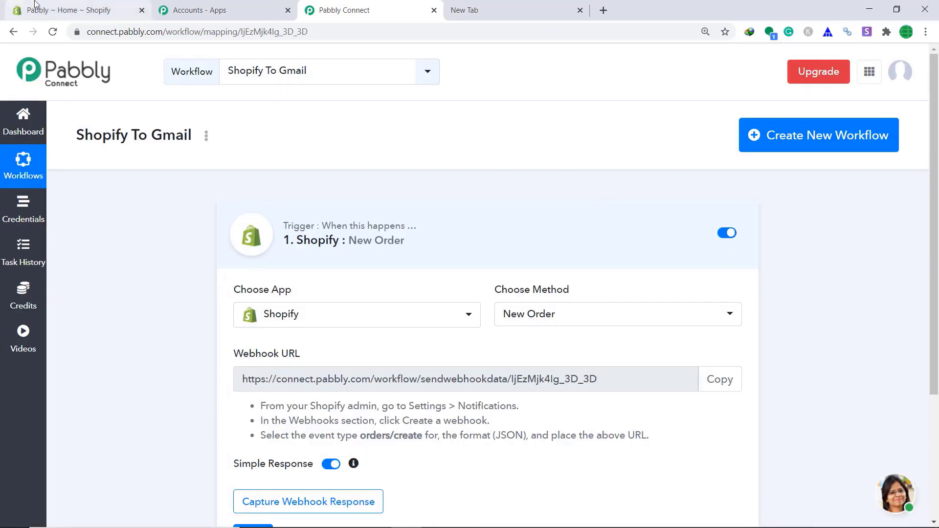
- In Shopify notification settings, start a new webhook with the Order creation event
click(51, 4)
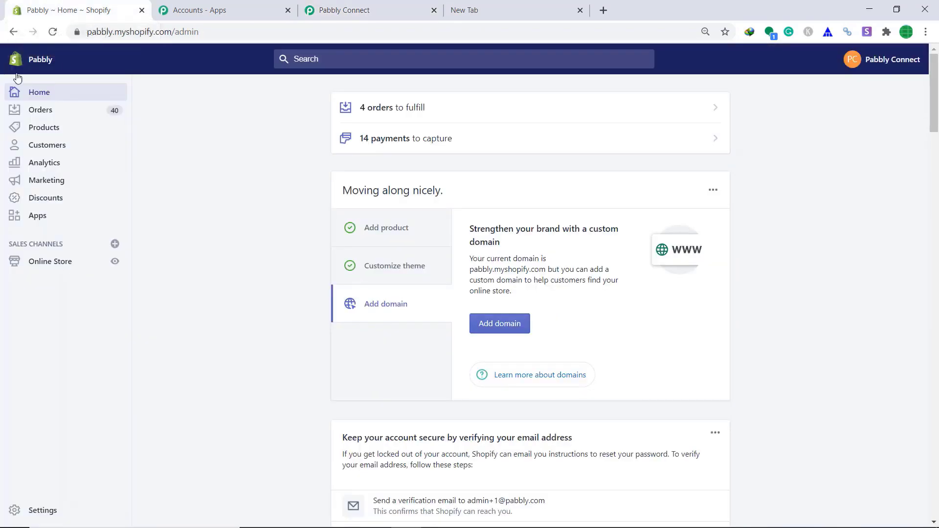
click(9, 510)
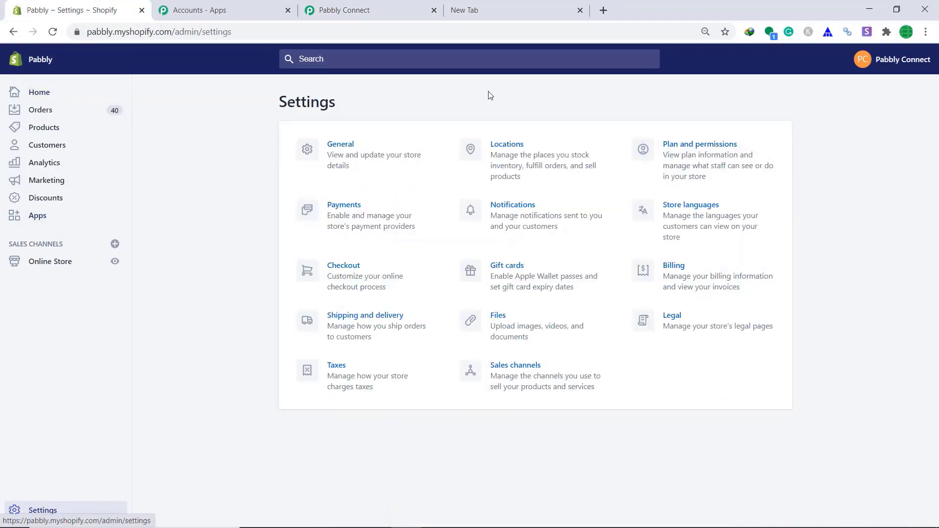
click(526, 221)
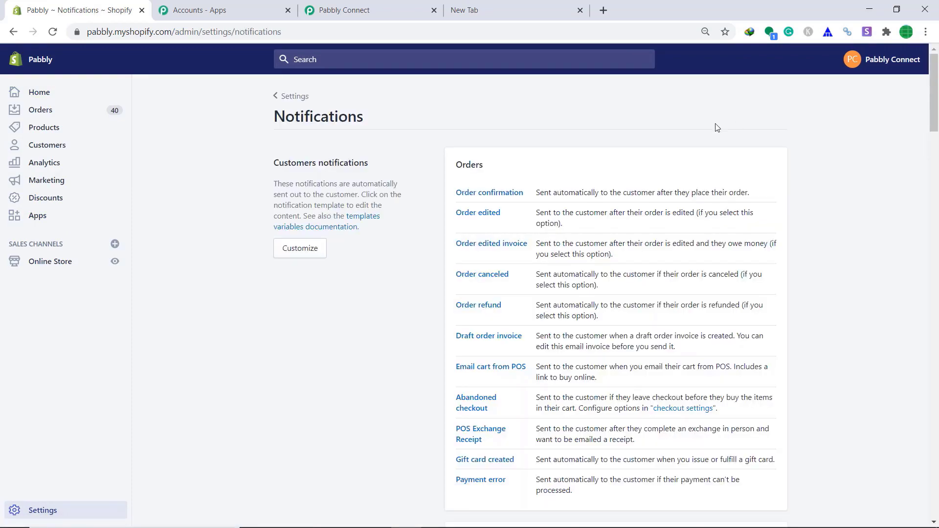
scroll(773, 162, down, 2)
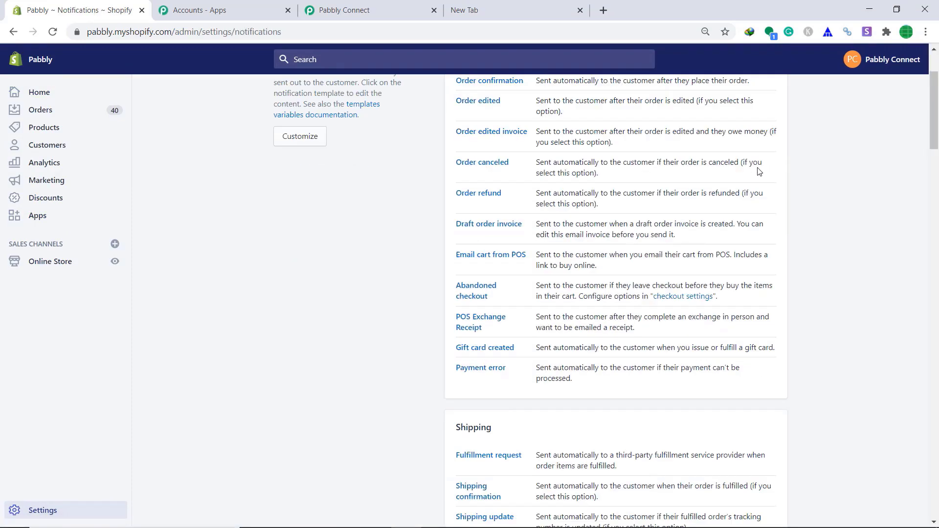
scroll(759, 172, down, 20)
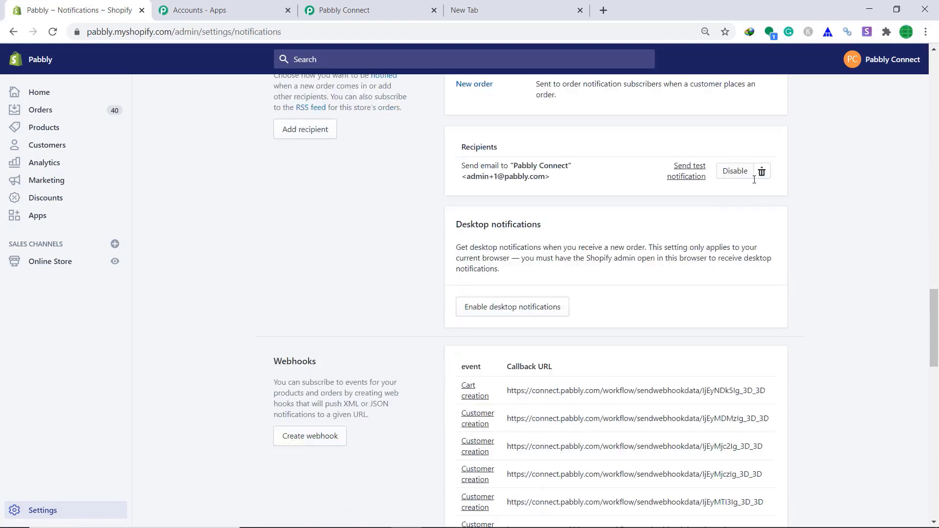
scroll(754, 180, down, 1)
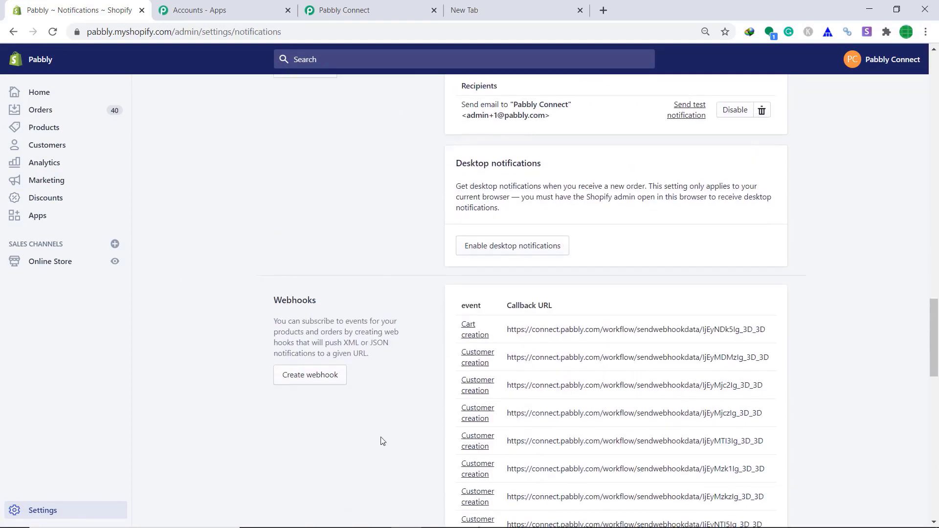
click(318, 380)
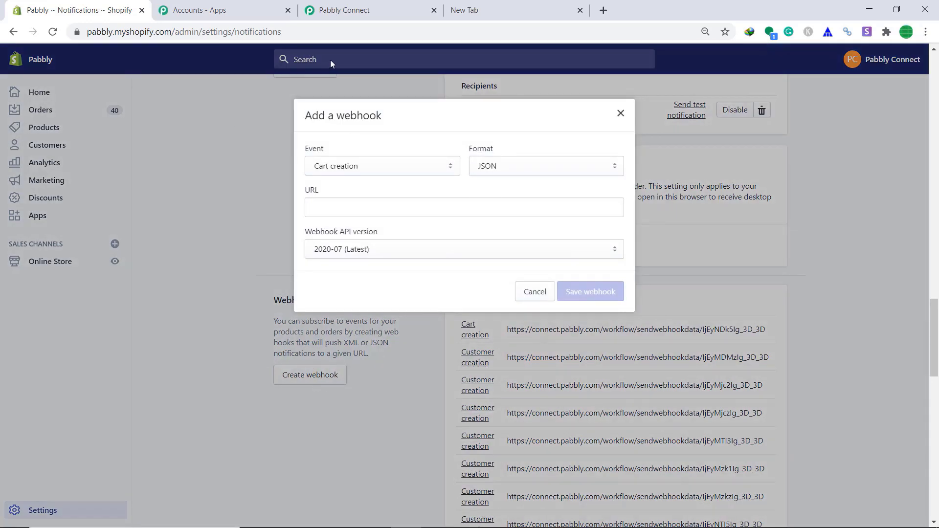
click(345, 168)
scroll(348, 293, down, 3)
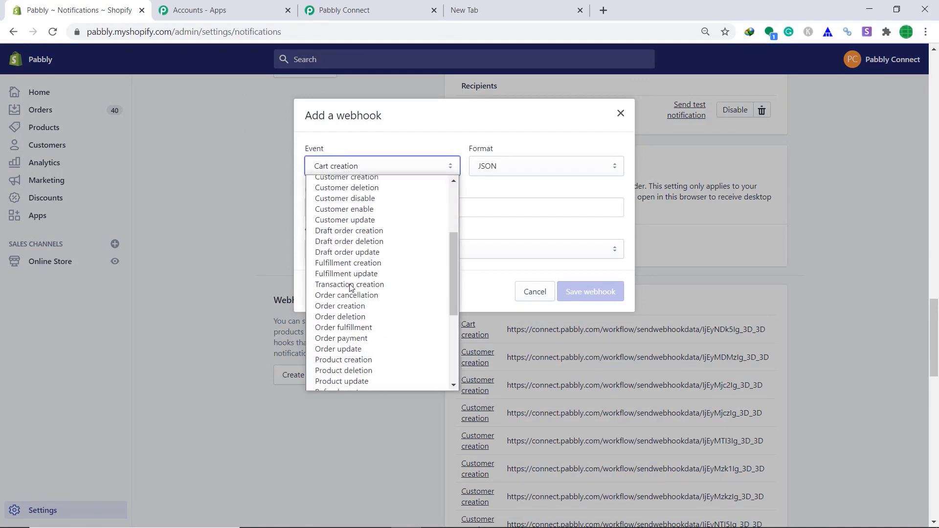
click(347, 308)
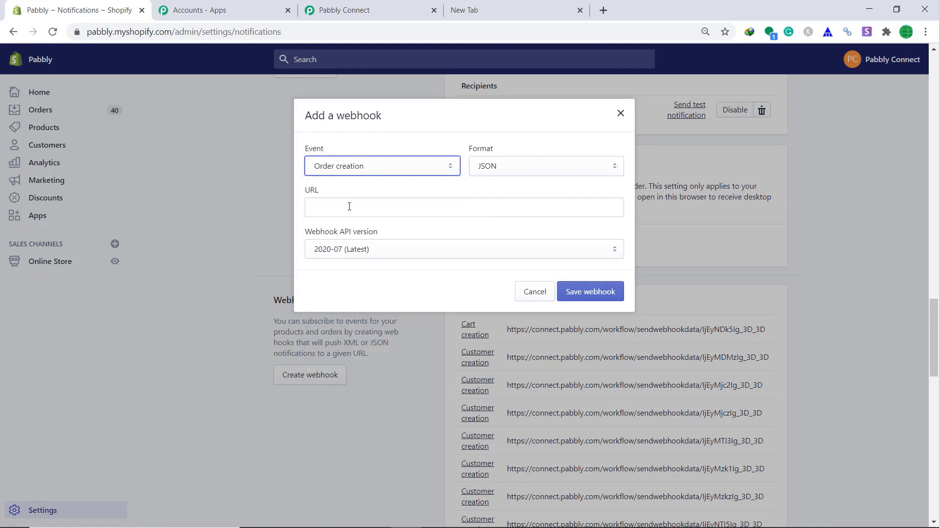
- Paste the Pabbly workflow's webhook URL into the webhook, save it, and return to Pabbly
click(344, 10)
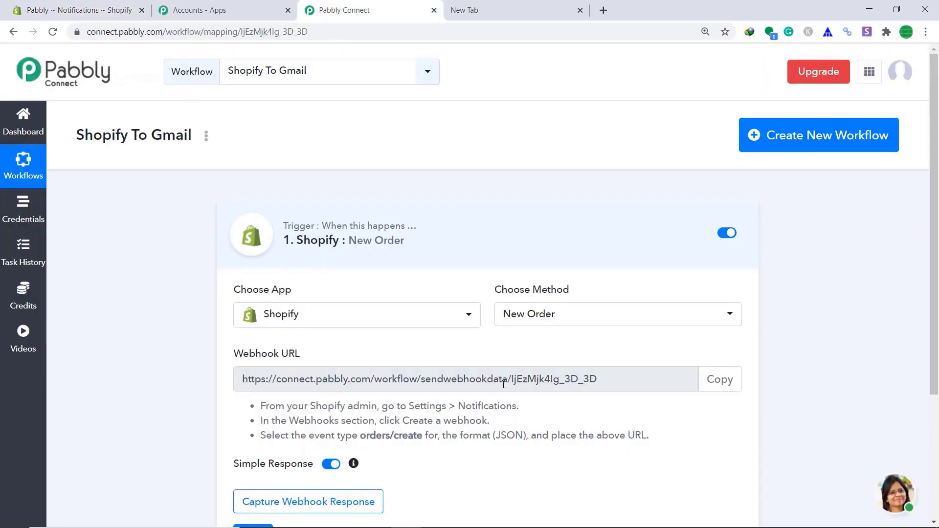
click(719, 380)
click(74, 10)
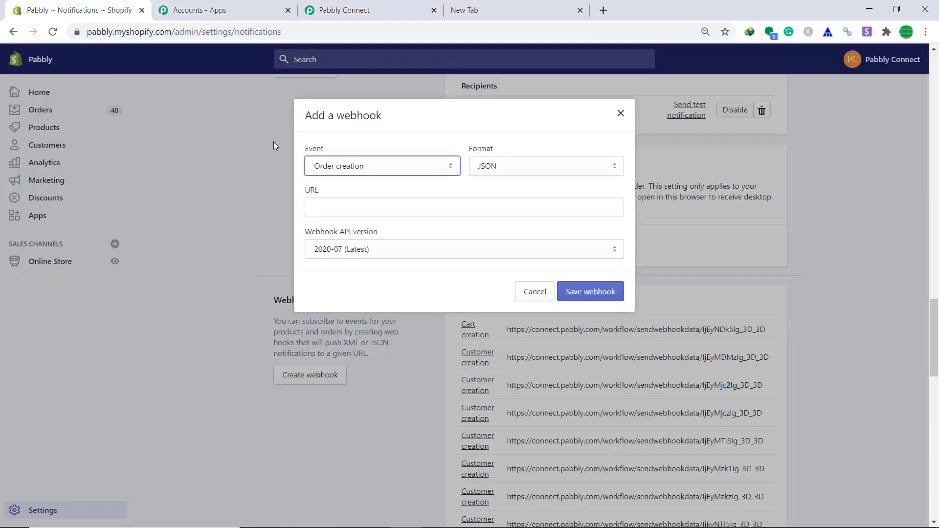
right_click(381, 205)
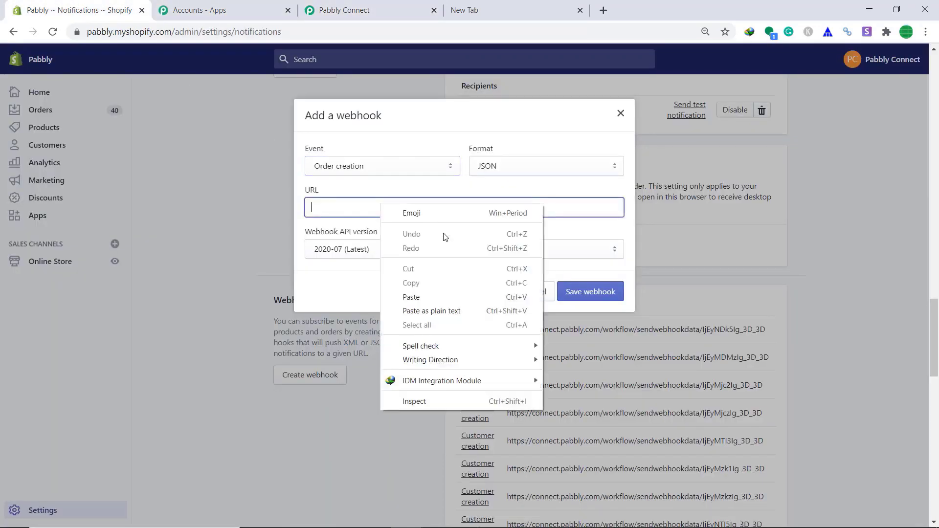
click(422, 297)
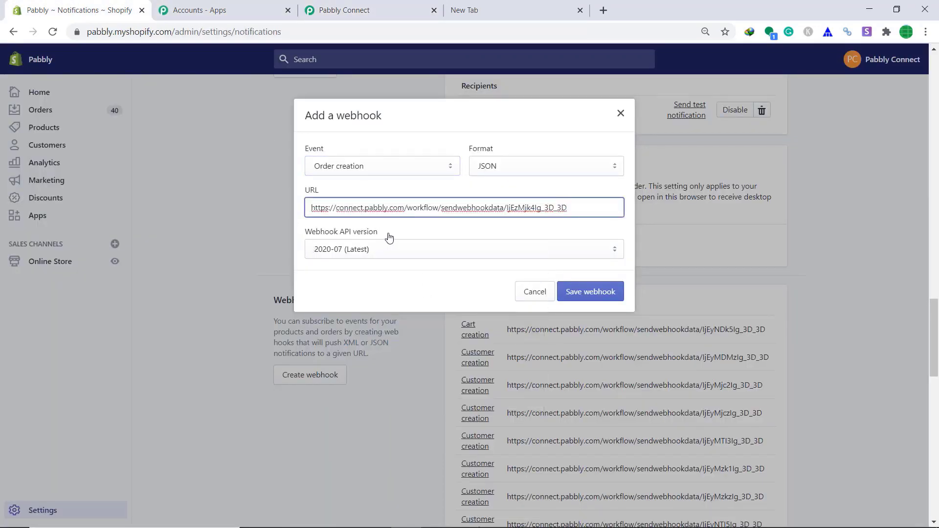
click(607, 298)
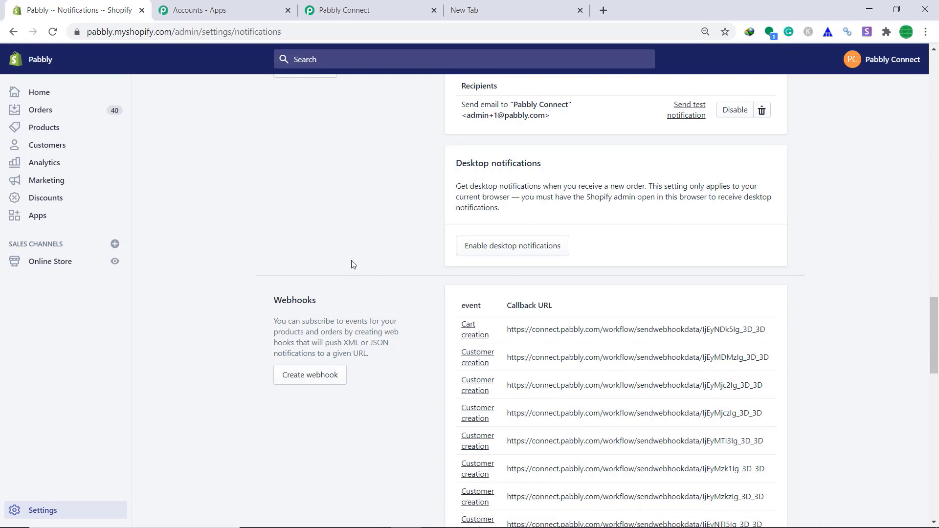
click(344, 9)
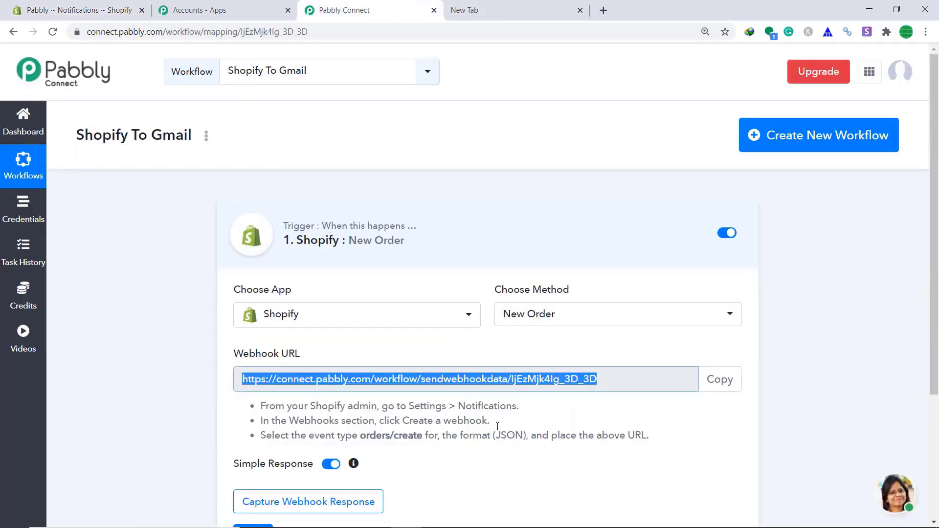
- Start capturing the webhook response and open the Shopify online store in a new tab
click(298, 506)
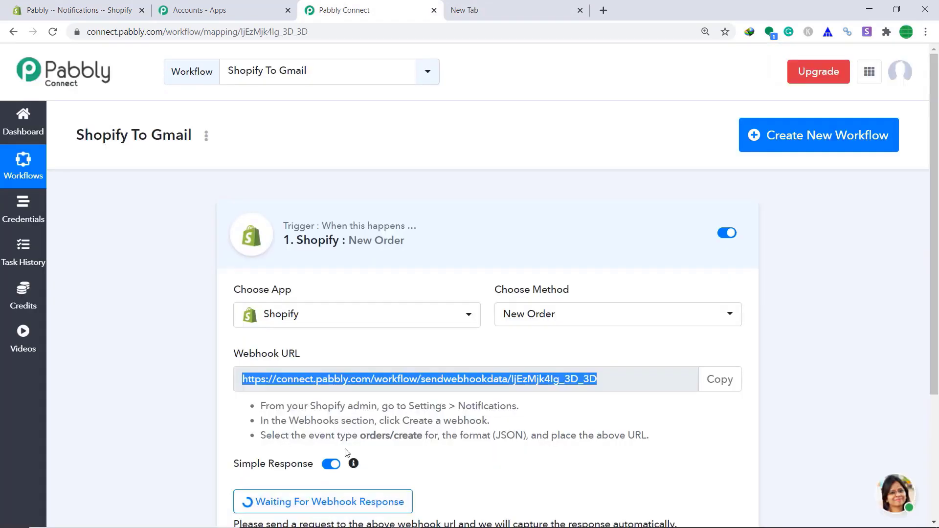
scroll(677, 401, down, 1)
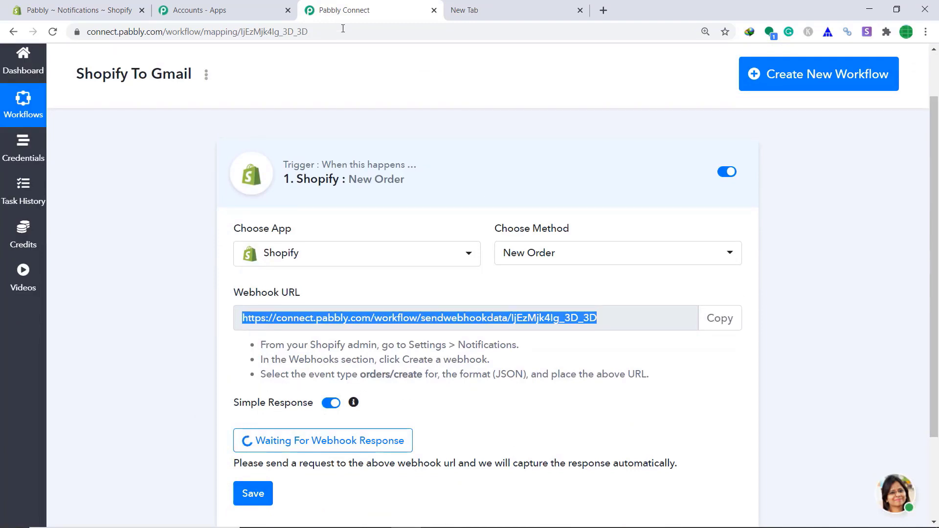
click(81, 5)
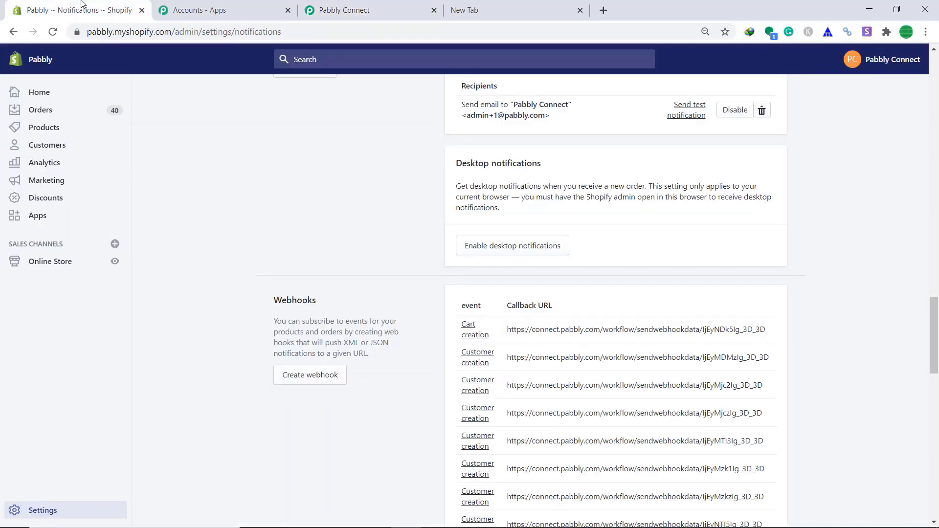
click(115, 263)
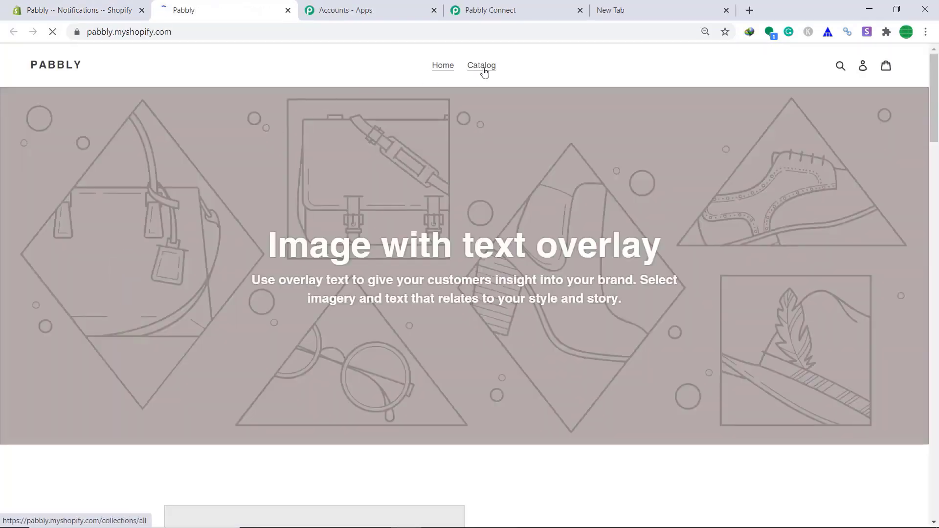
- Buy the Big B T Shirt now, autofilling a saved customer's details and continuing to payment
click(482, 67)
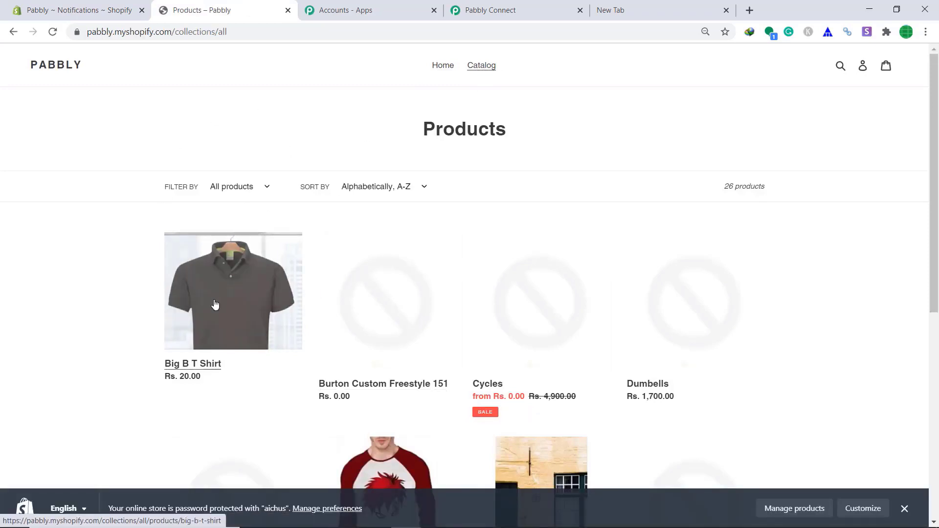
click(213, 284)
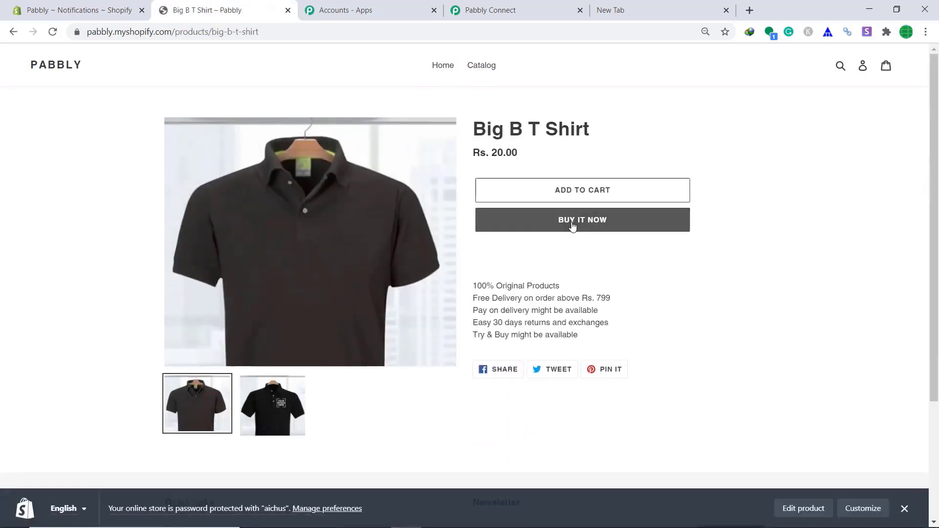
click(572, 223)
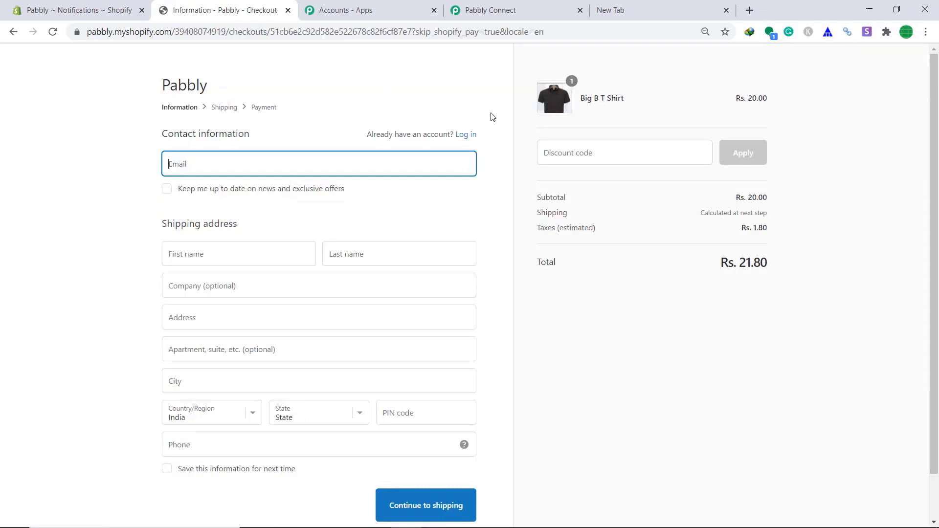
text(a)
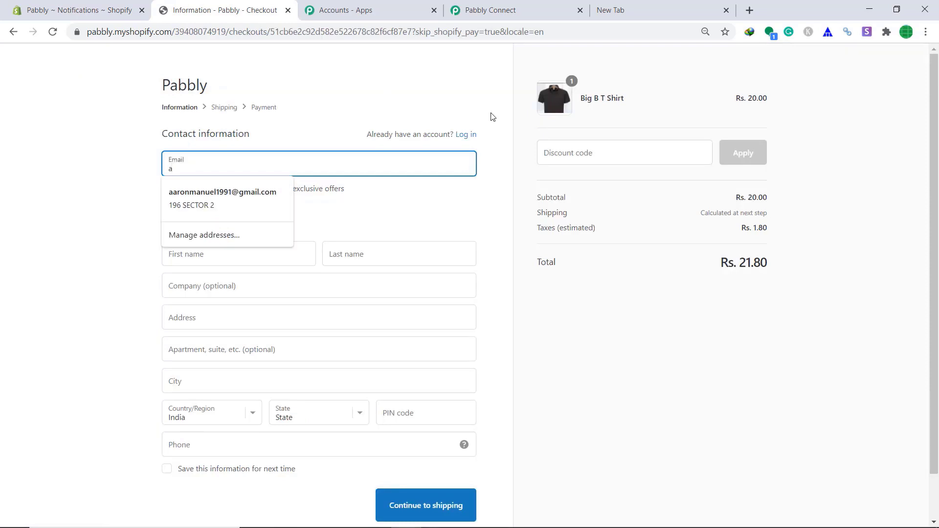
click(226, 203)
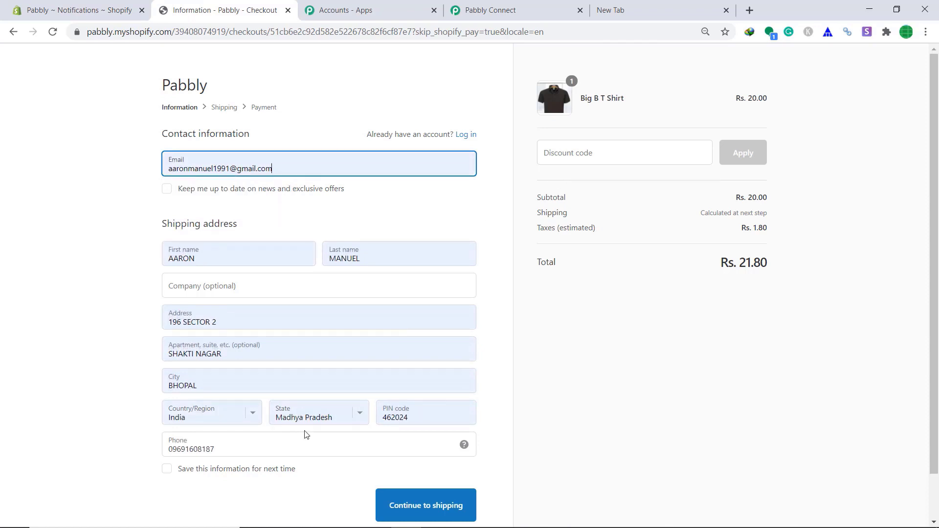
click(411, 506)
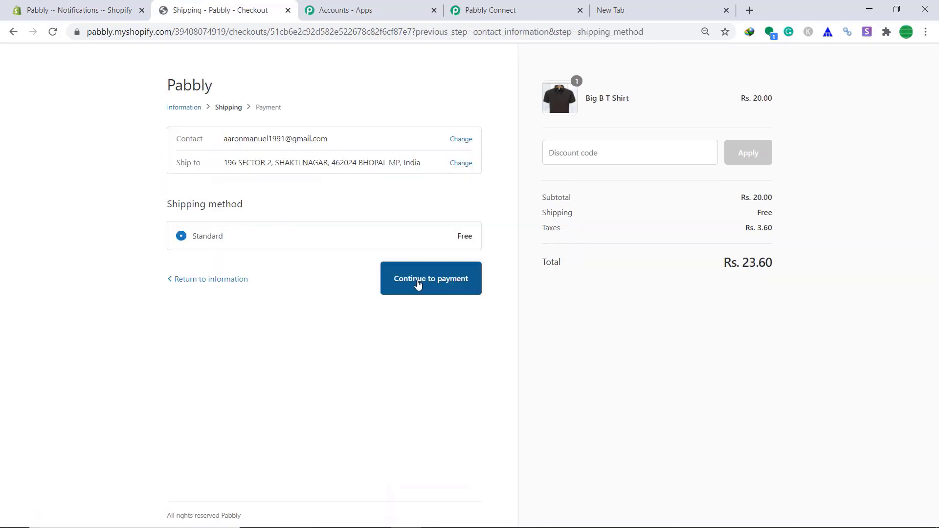
click(418, 285)
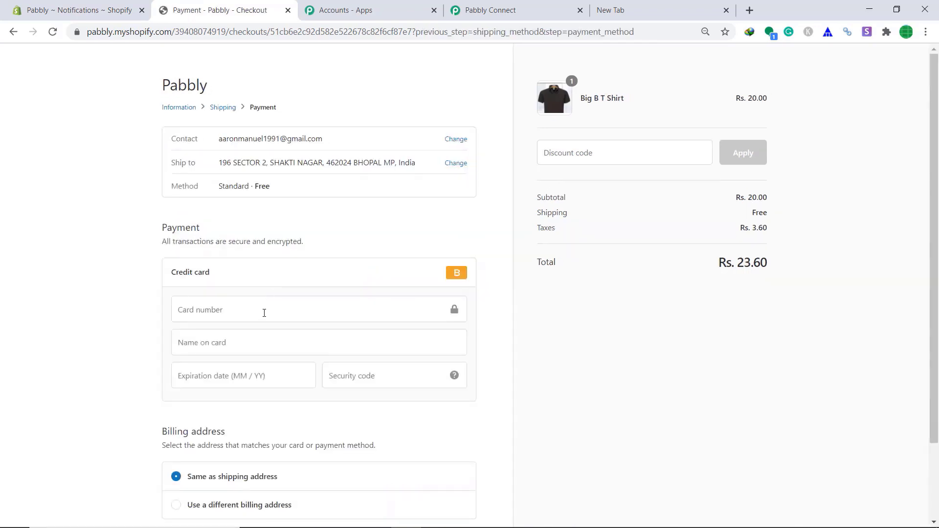
- Enter the test card number, name on card, expiration date and security code, then pay
click(264, 313)
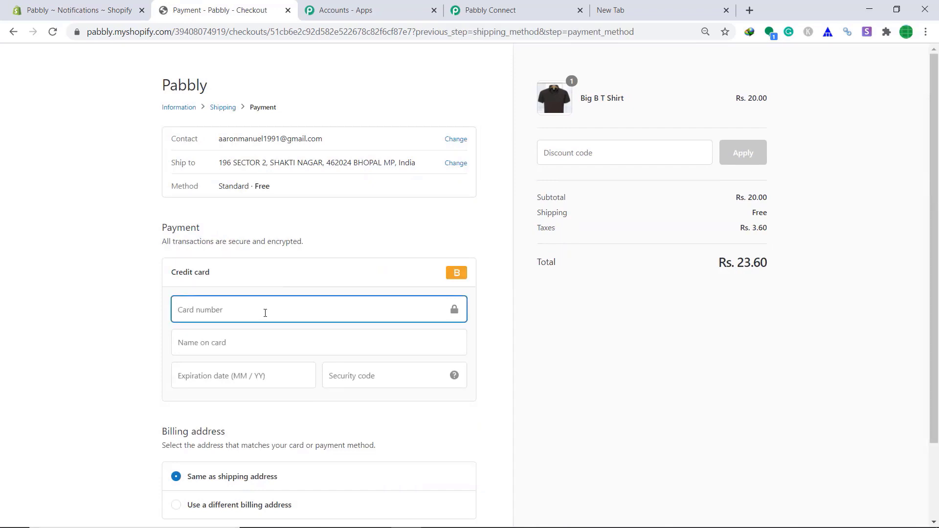
text(1)
click(262, 342)
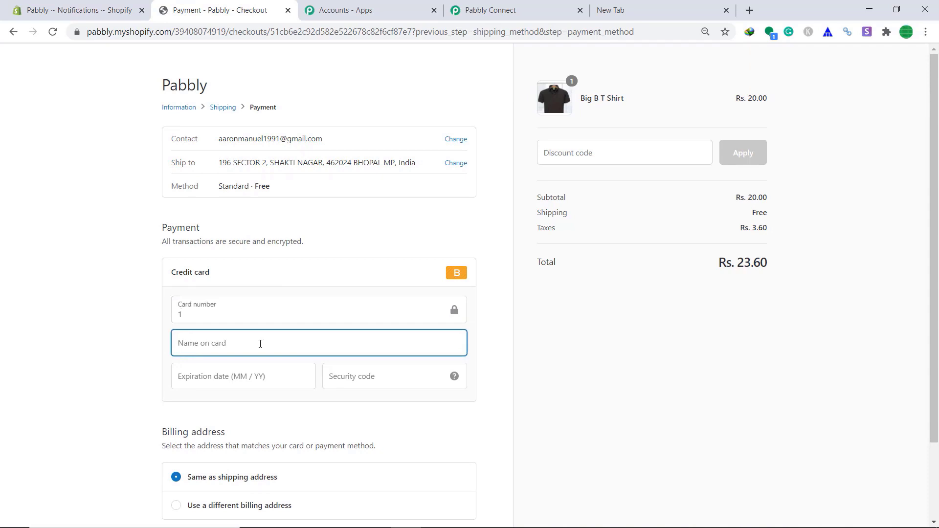
text(Bogus Gateway)
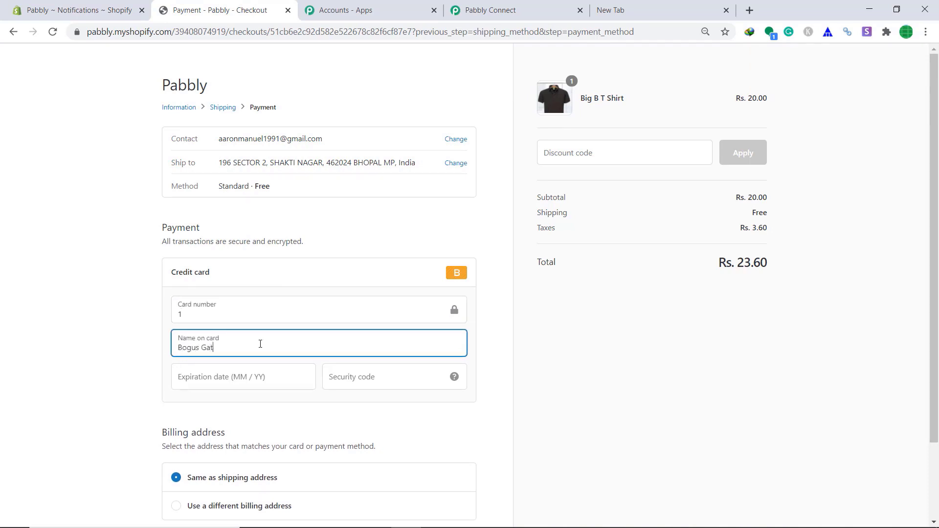
click(230, 379)
text(10 / 34)
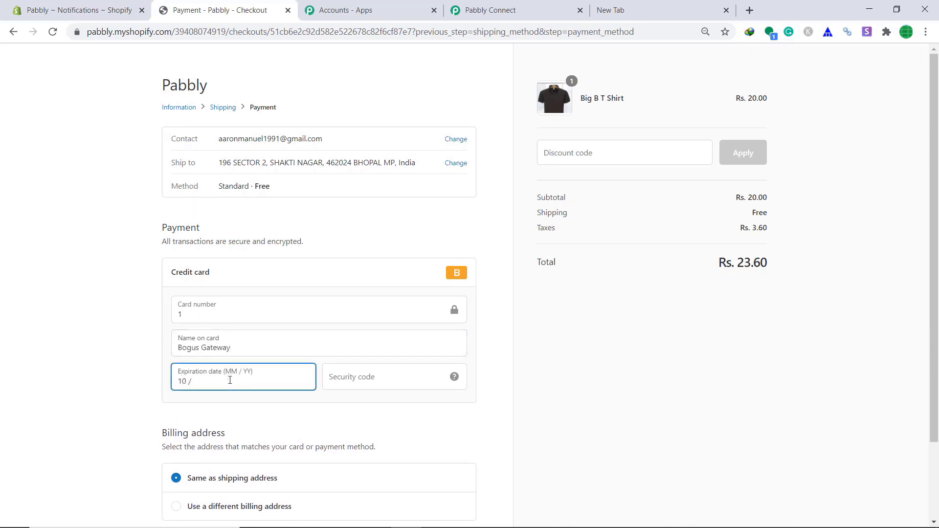
click(341, 381)
text(989)
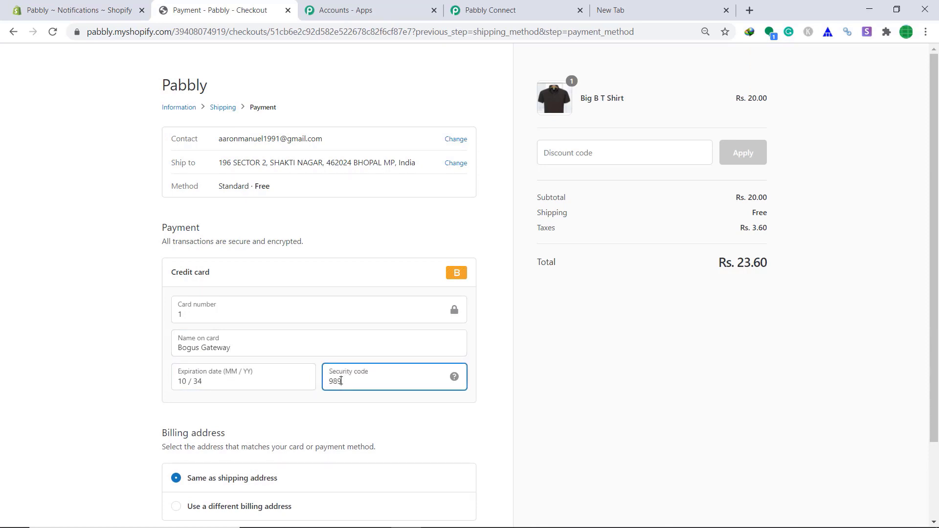
scroll(341, 381, down, 2)
click(451, 455)
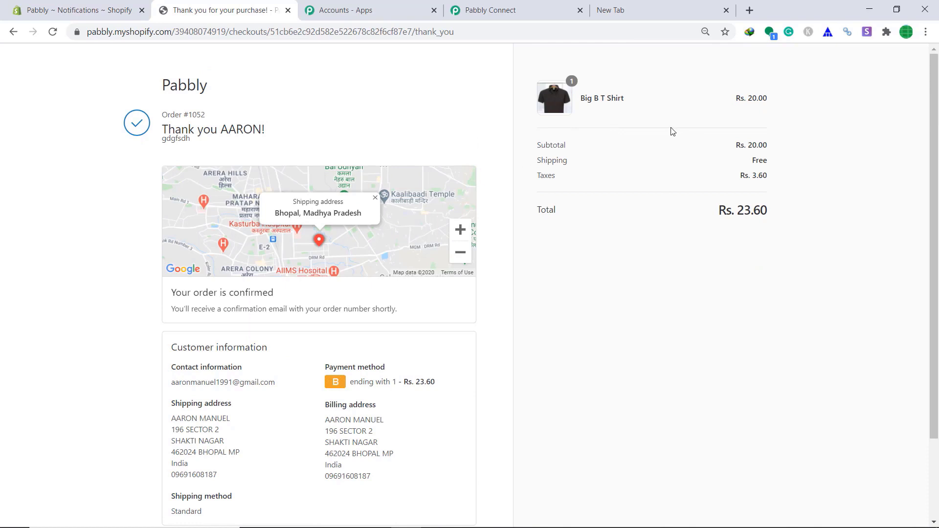
- Review the captured order fields in the webhook response, then add an action step below the trigger
click(524, 8)
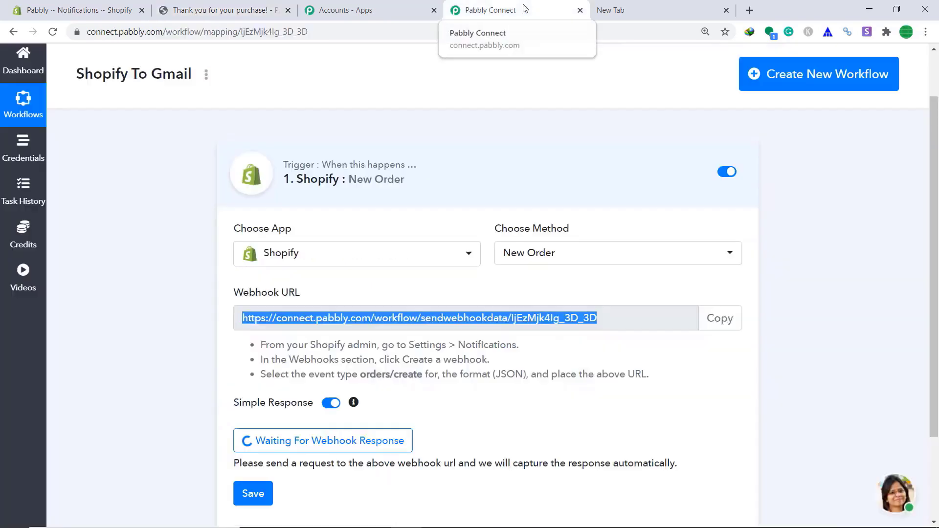
scroll(713, 289, down, 6)
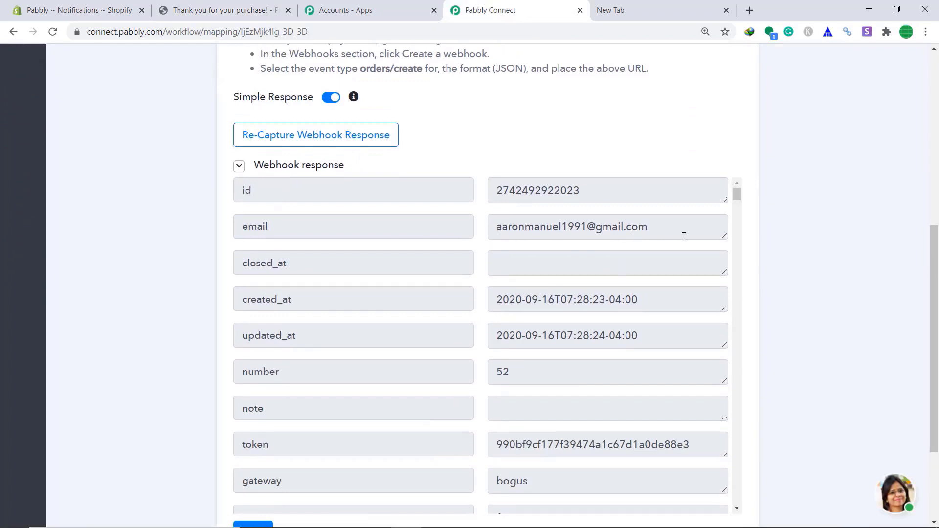
scroll(684, 237, down, 13)
scroll(937, 304, down, 2)
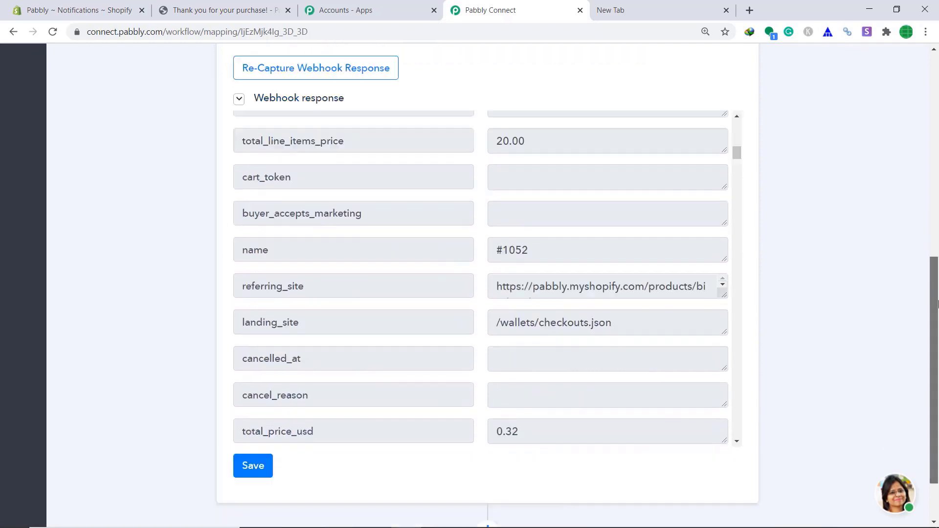
scroll(938, 304, down, 1)
scroll(654, 191, down, 10)
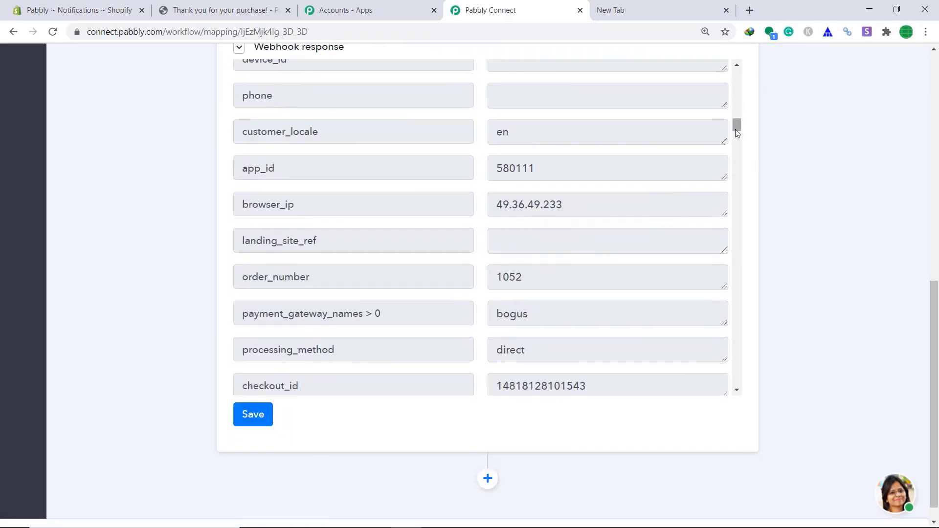
drag(737, 133, 726, 281)
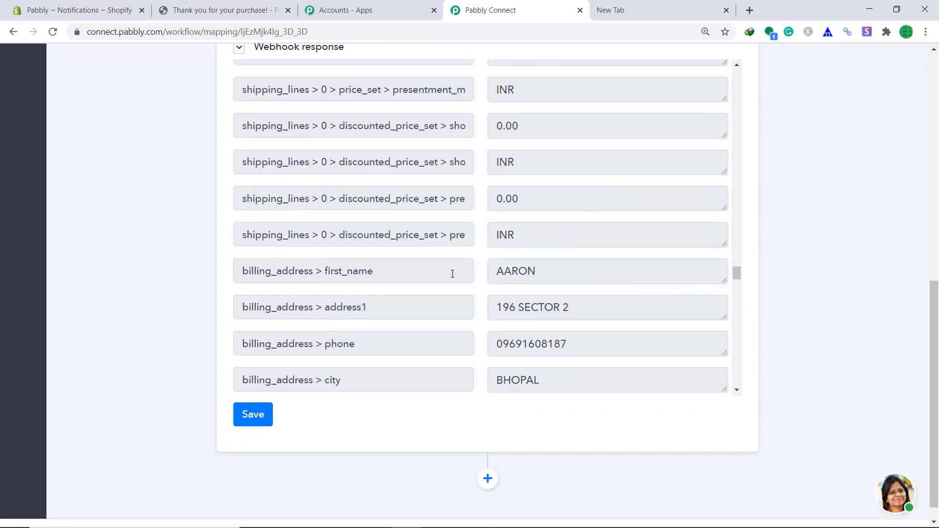
scroll(490, 260, down, 1)
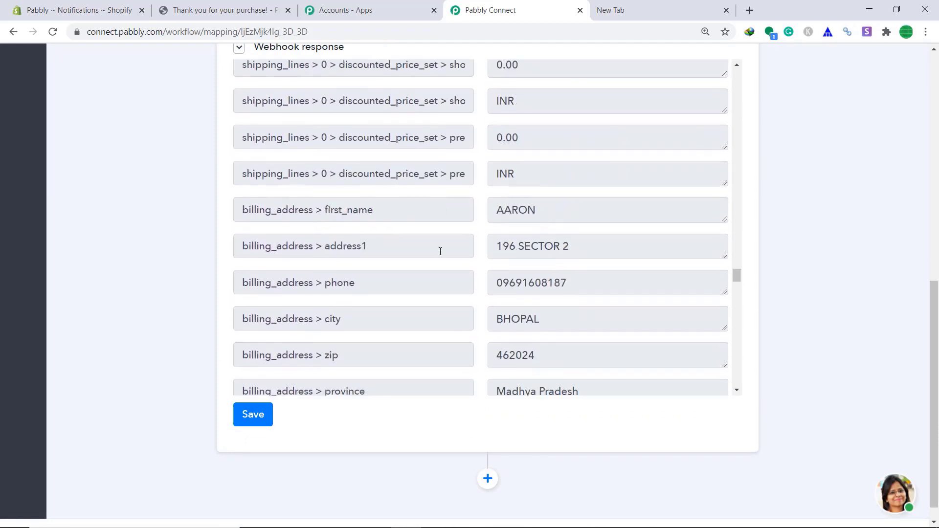
scroll(565, 264, down, 3)
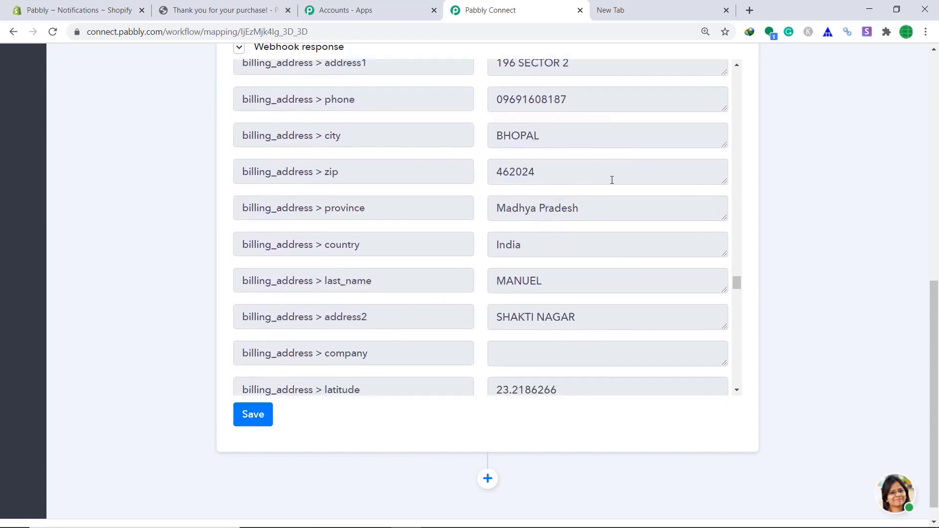
scroll(621, 184, down, 5)
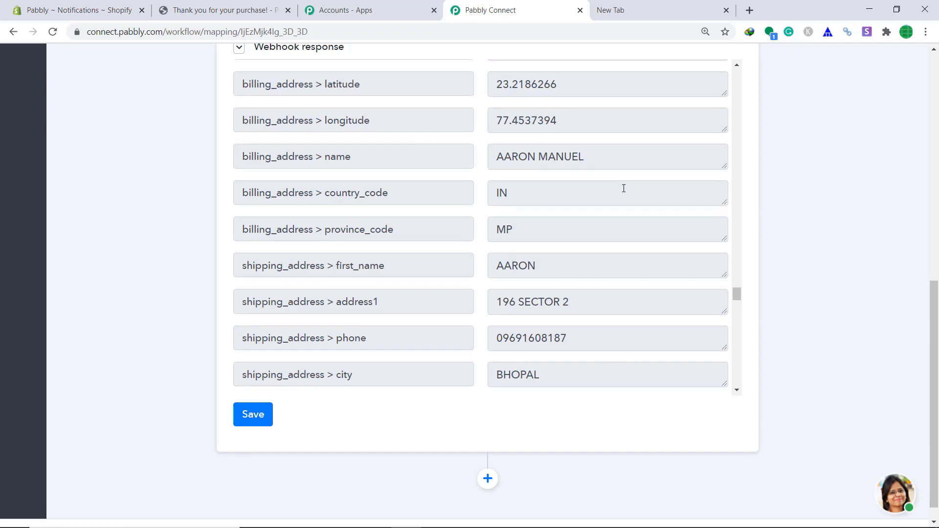
scroll(625, 188, down, 2)
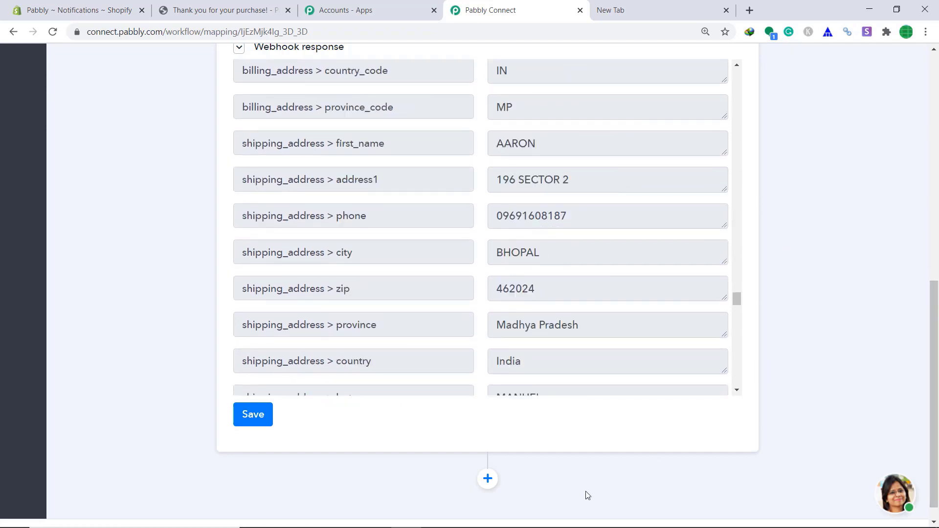
click(494, 477)
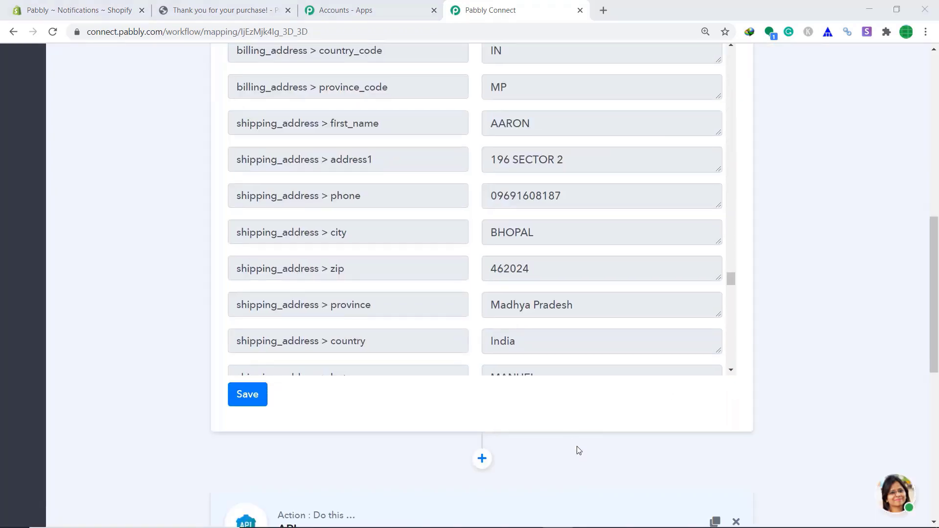
- Pick Gmail as the action app, keeping the default Send an Email method
scroll(527, 411, down, 5)
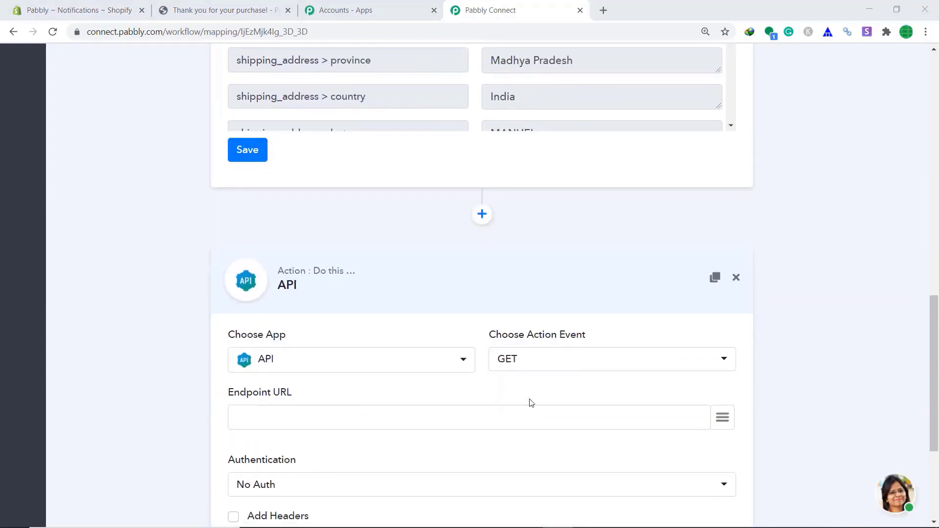
scroll(509, 357, down, 4)
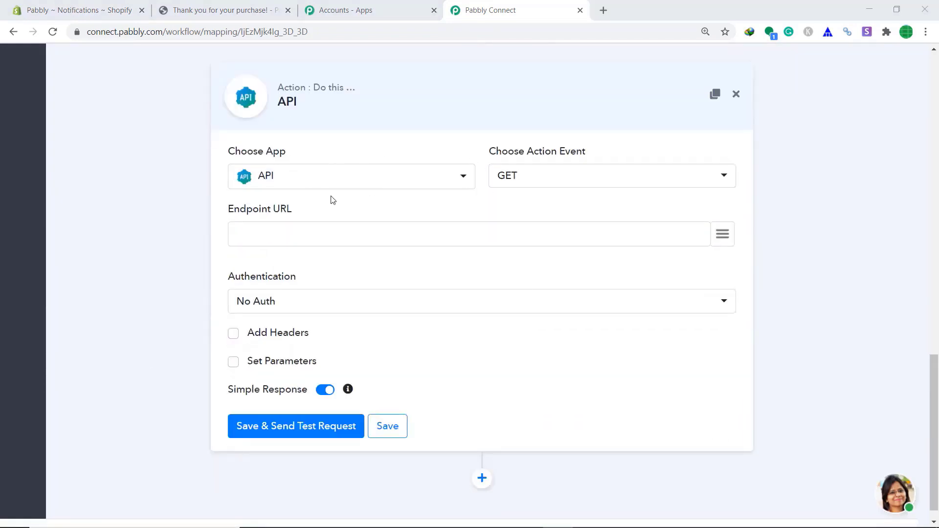
click(339, 185)
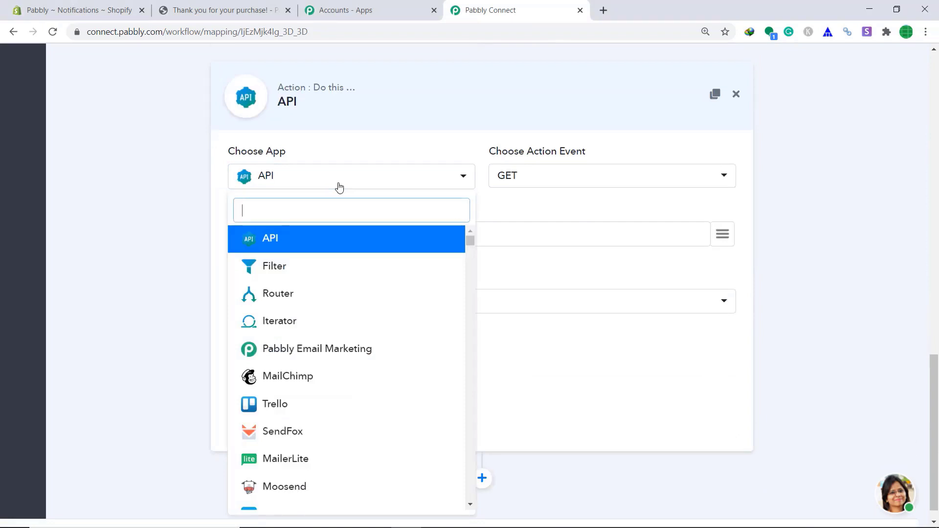
text(gmai)
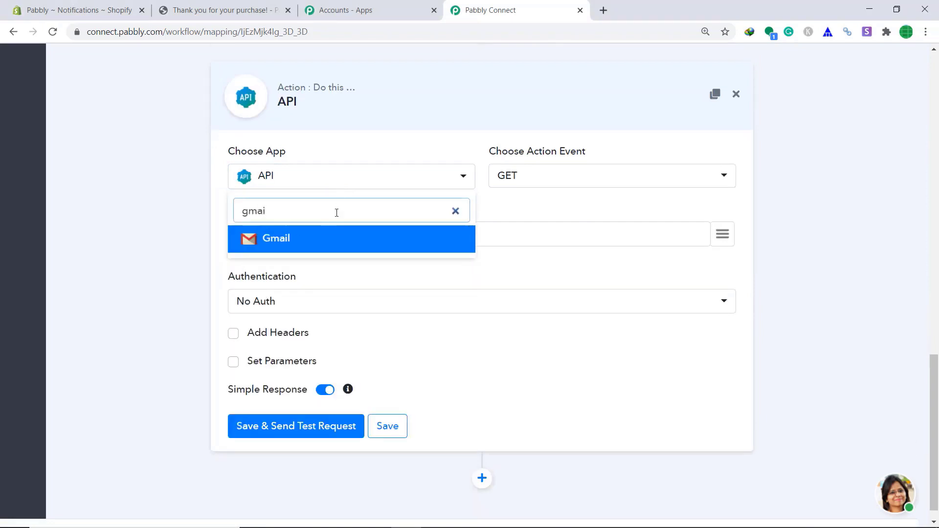
click(340, 238)
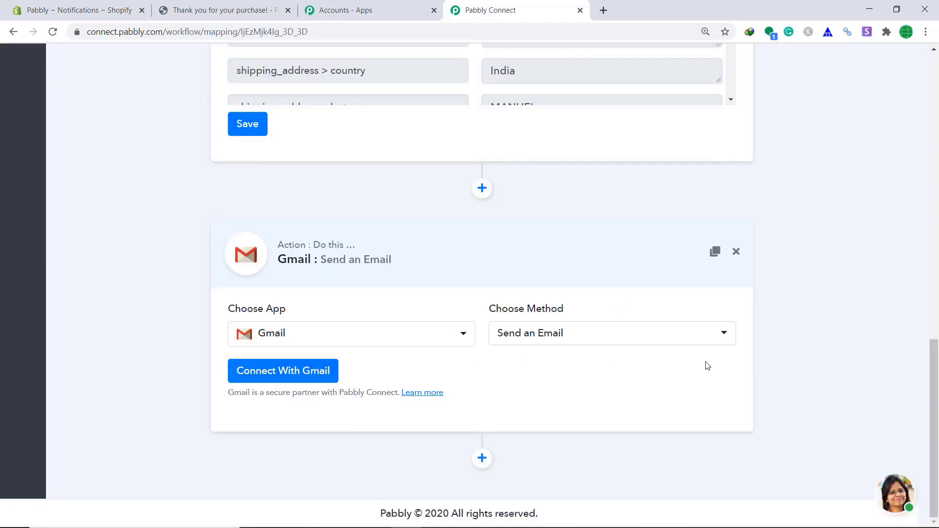
- Connect Gmail by choosing the Google account and allowing Pabbly to send email
click(286, 380)
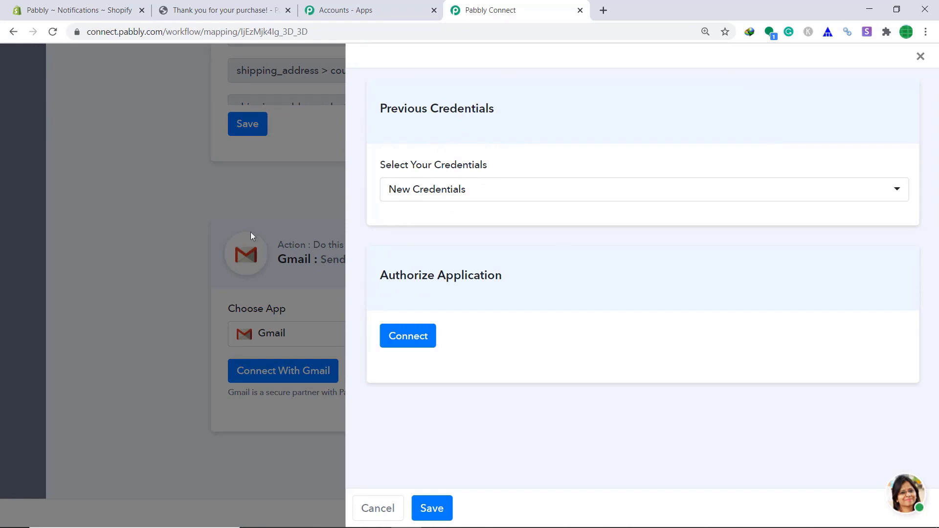
click(390, 337)
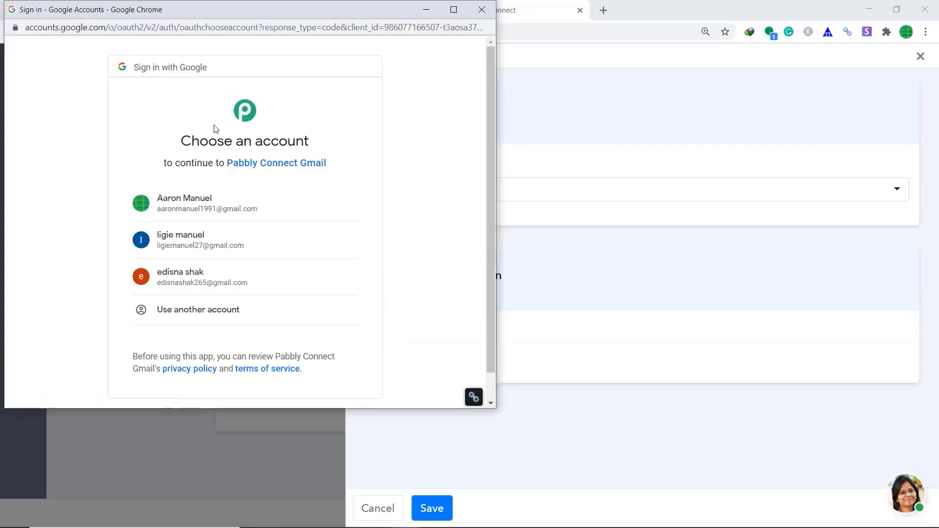
click(211, 247)
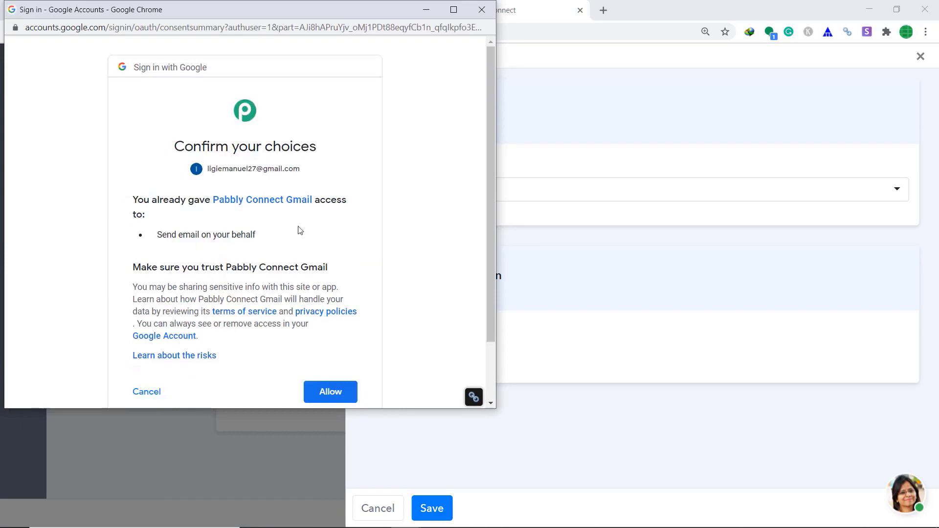
click(335, 398)
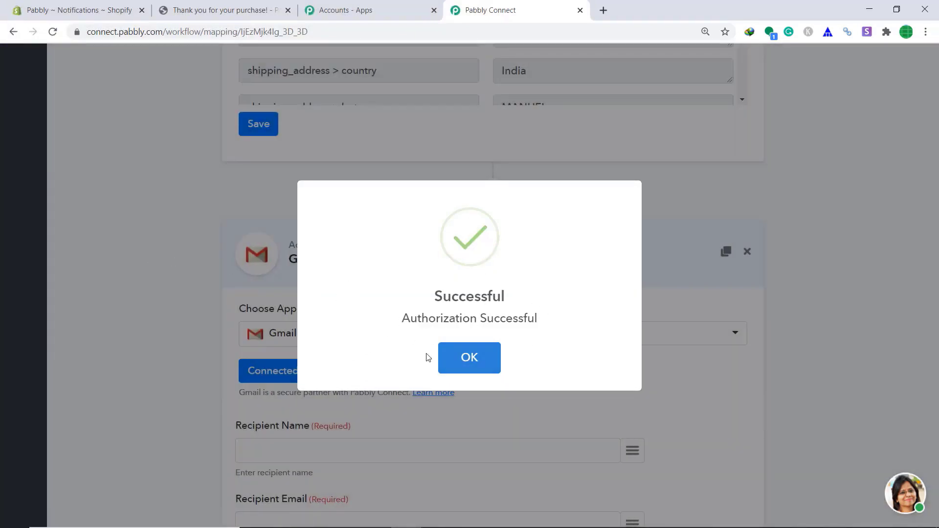
- Map the billing first name to Recipient Name and the order's email to Recipient Email
click(462, 356)
scroll(470, 318, down, 3)
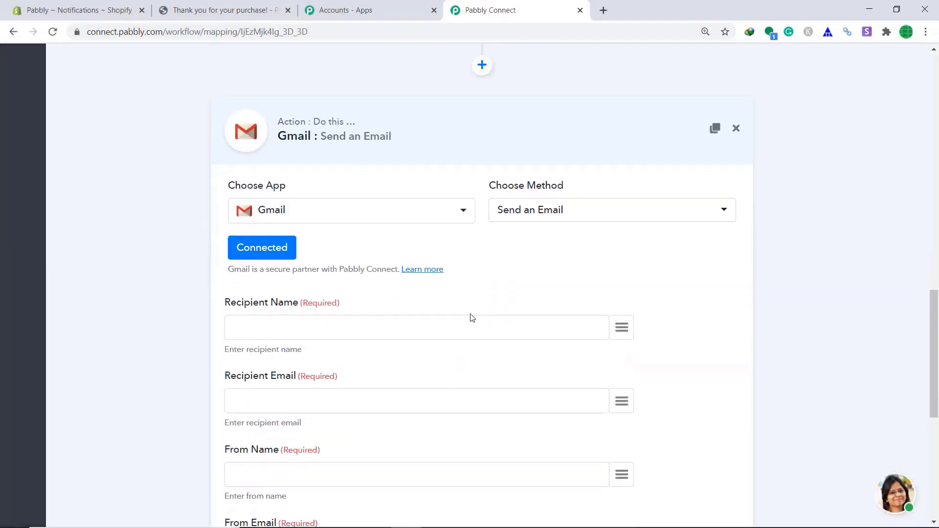
scroll(473, 319, down, 1)
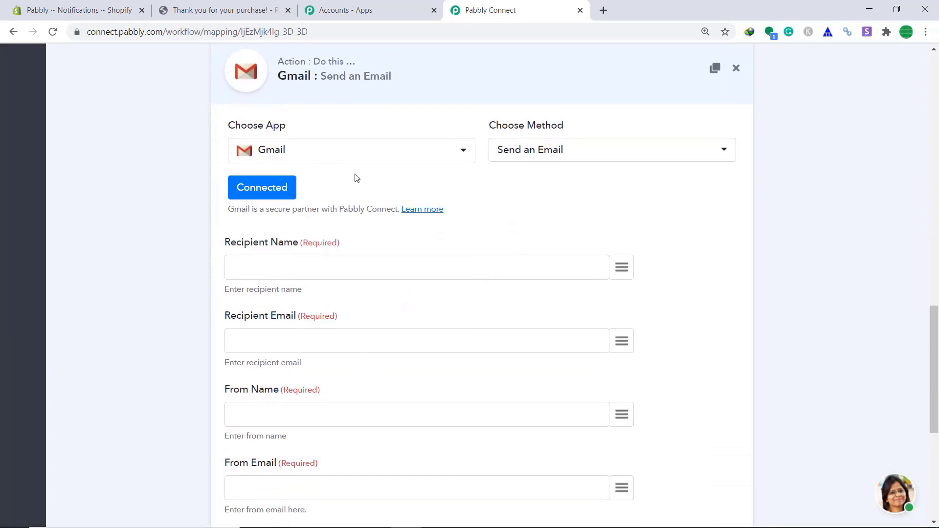
scroll(289, 228, down, 1)
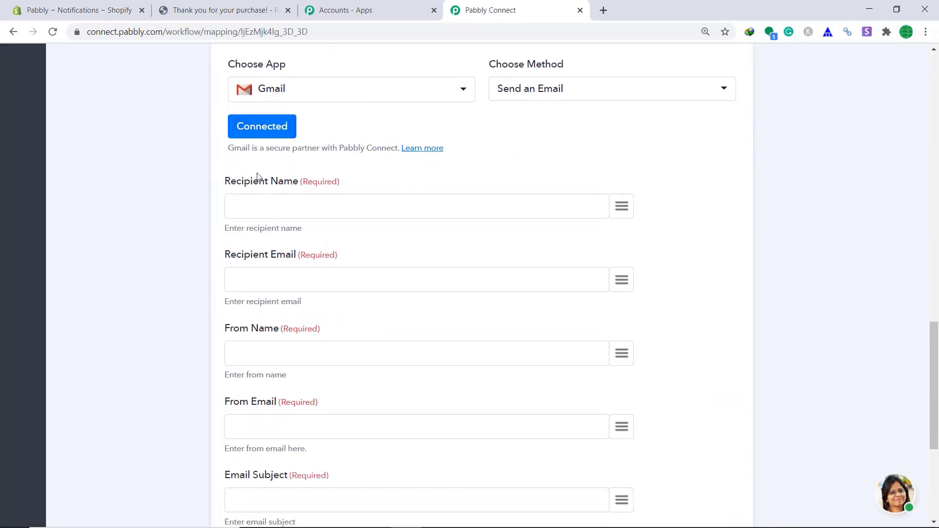
scroll(252, 175, down, 1)
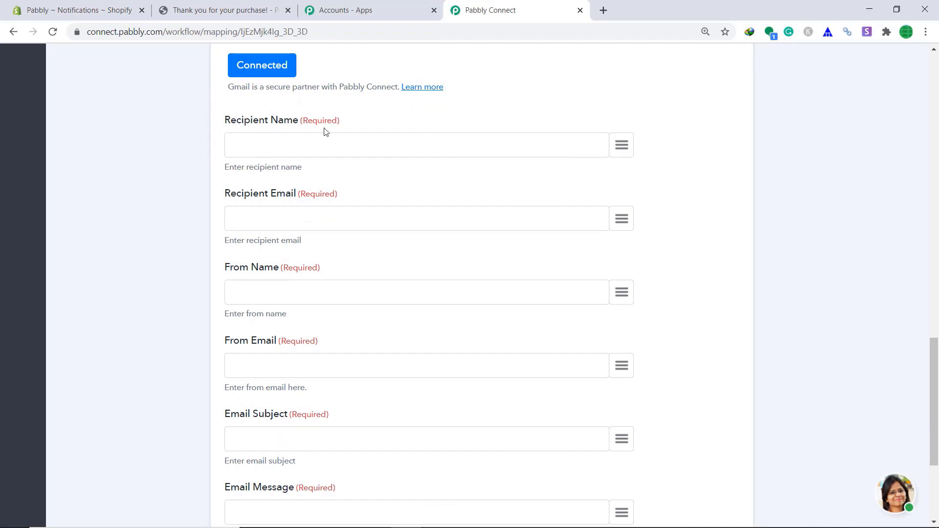
click(622, 145)
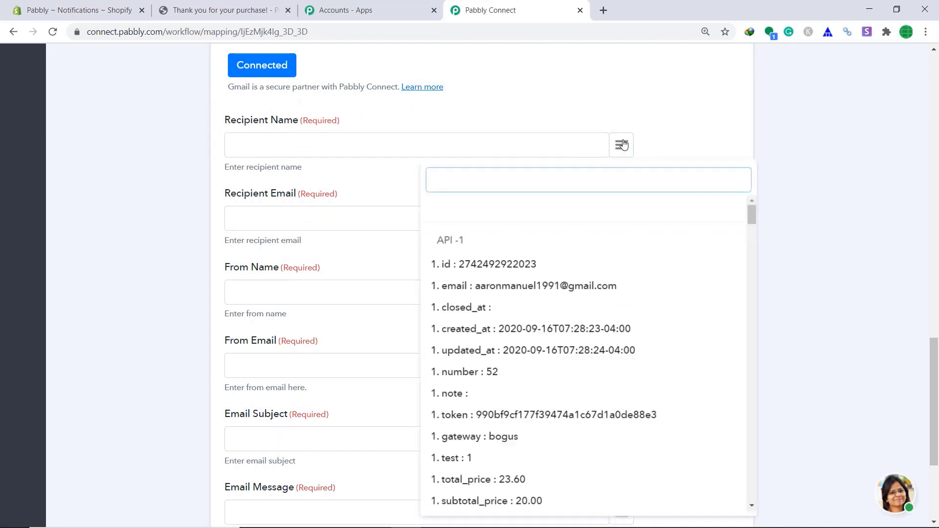
text(nam)
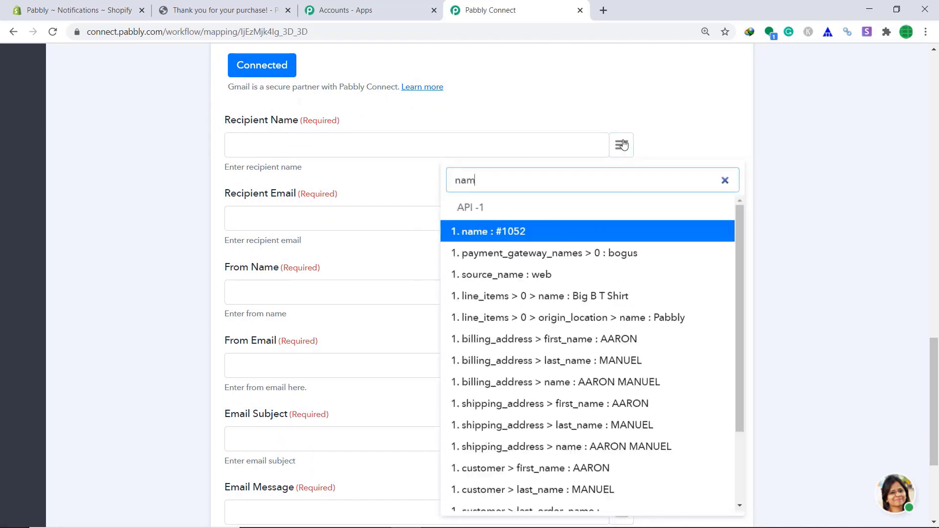
click(585, 344)
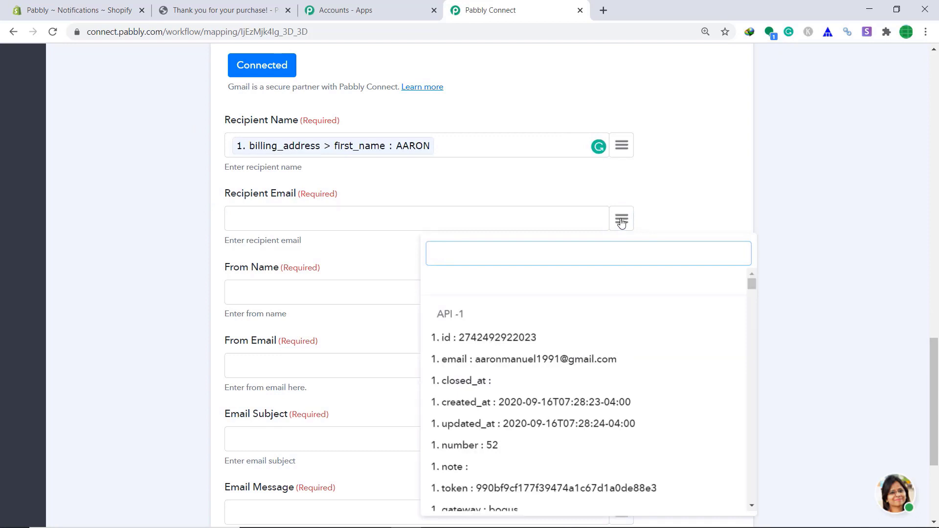
text(email)
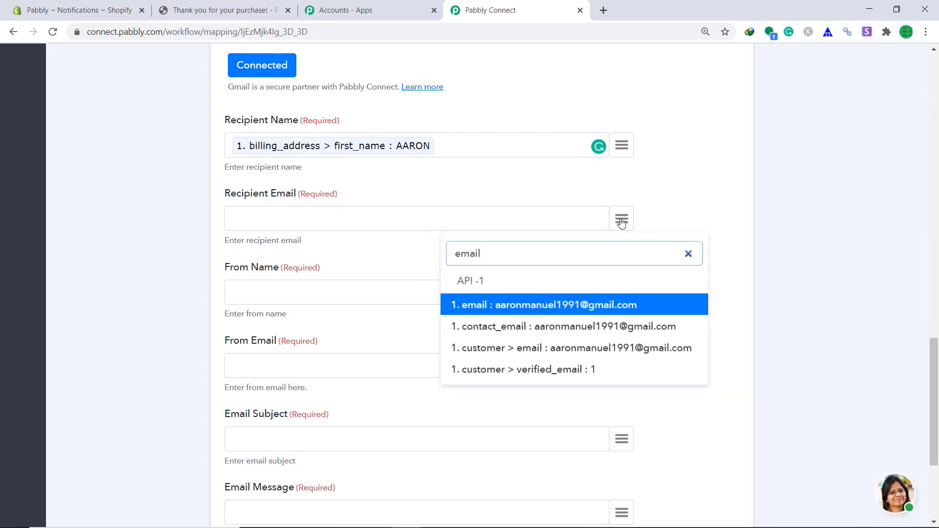
click(587, 314)
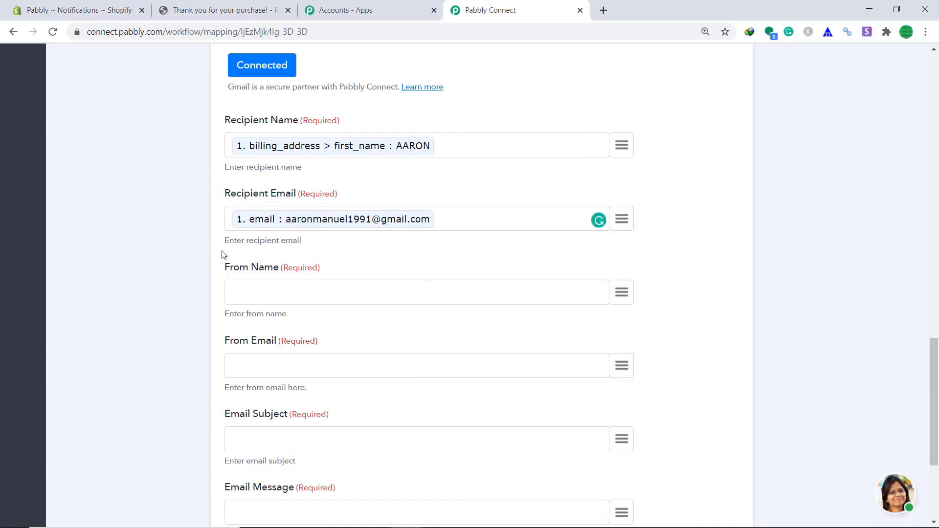
- Fill in the sender's name in From Name and the sender's e-mail address in From Email
click(273, 289)
text(Ligie)
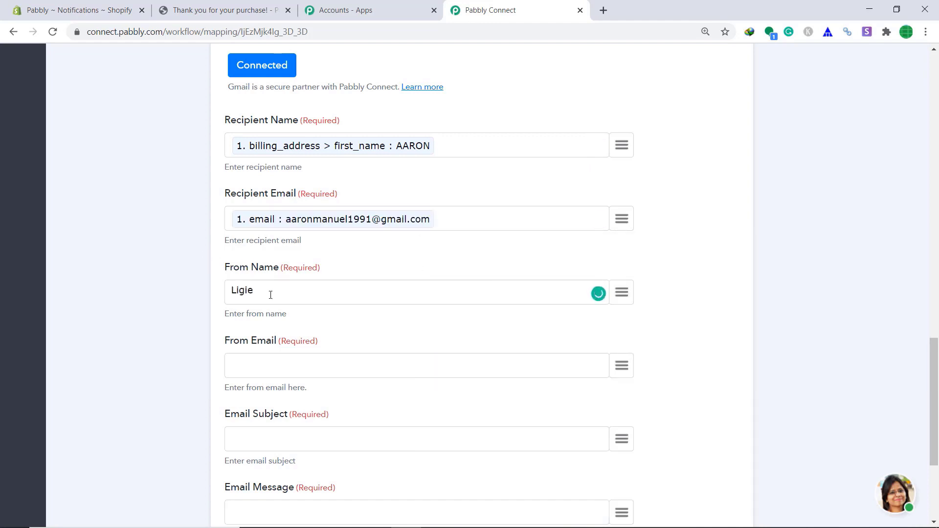
click(247, 367)
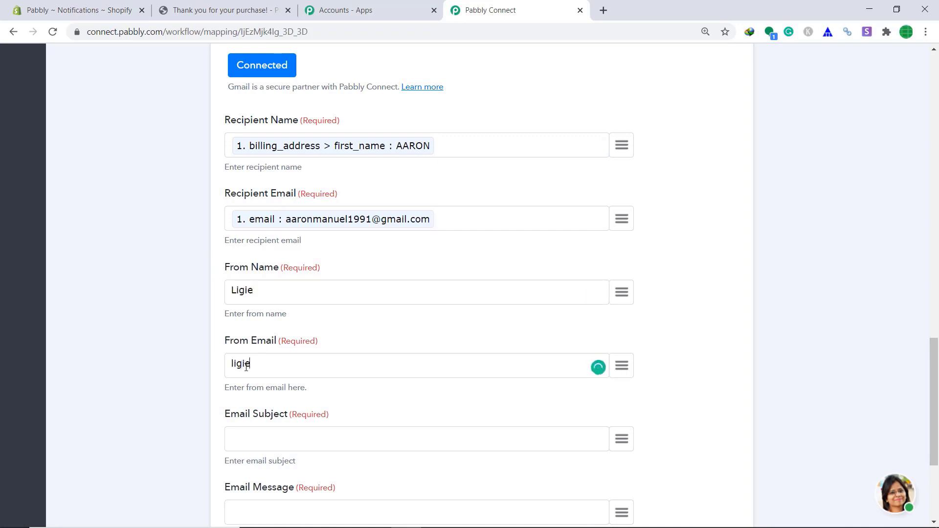
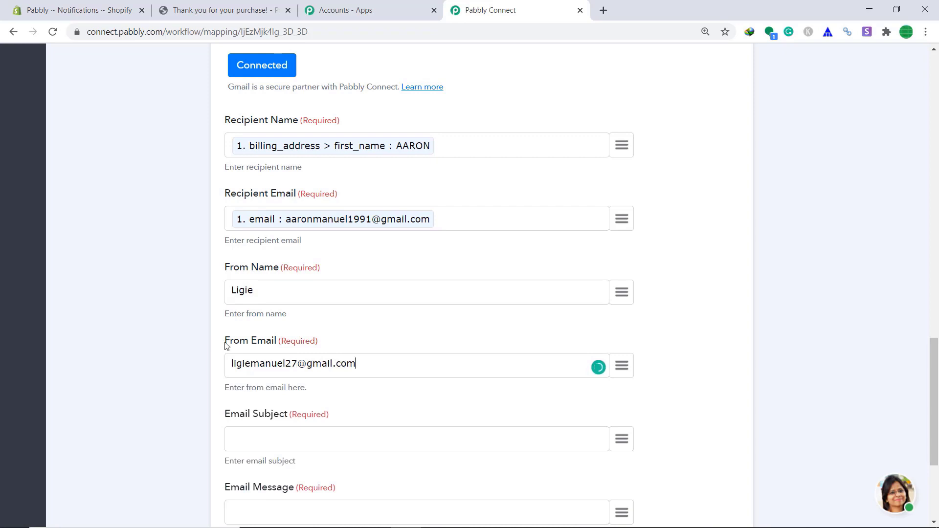
scroll(251, 386, down, 1)
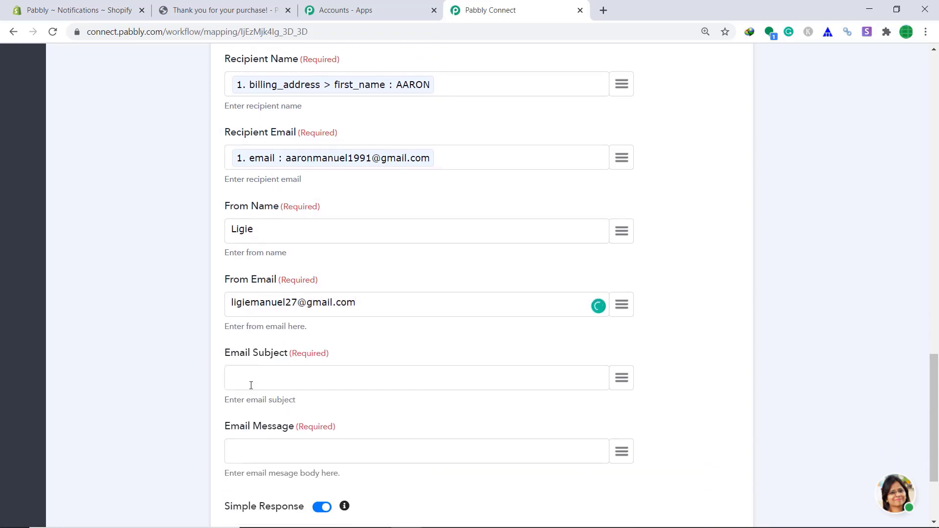
- Set subject 'Thank You For Purchase' and begin the message 'Thanks for purchase M' plus billing first name
click(248, 372)
text(Thank You)
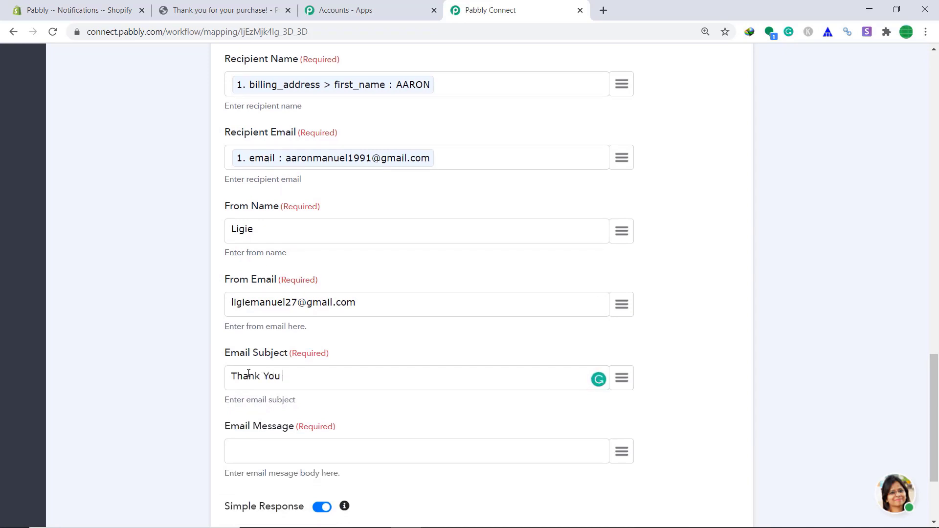
text( For Purchase)
scroll(274, 386, down, 1)
click(301, 400)
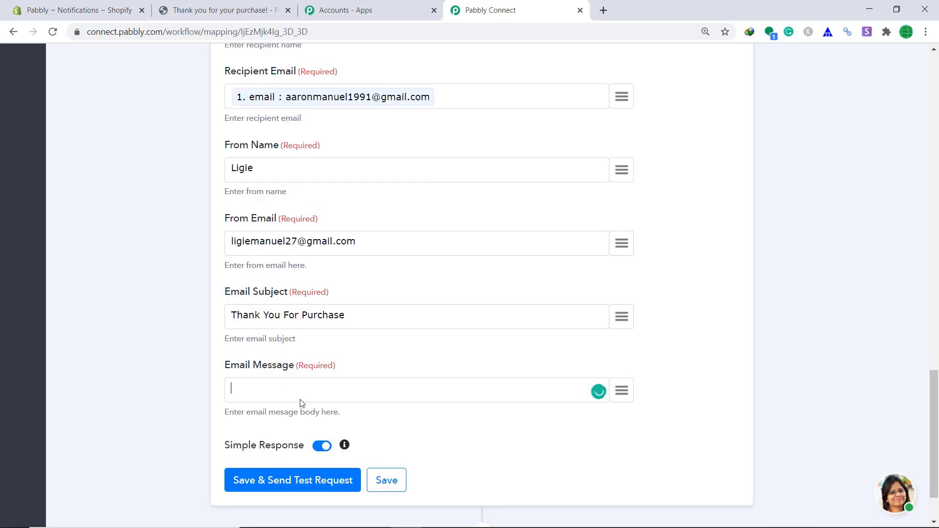
text(Thanks for pu)
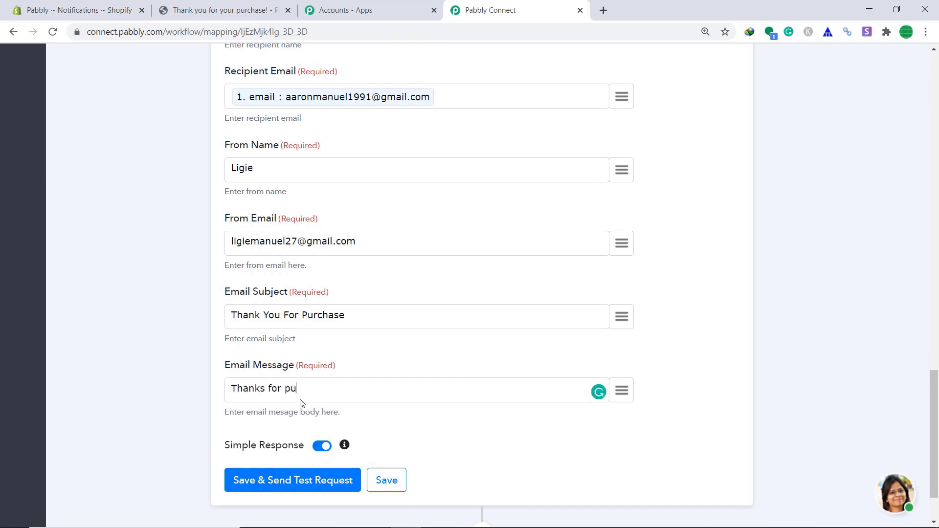
text(rchase Mr)
click(622, 390)
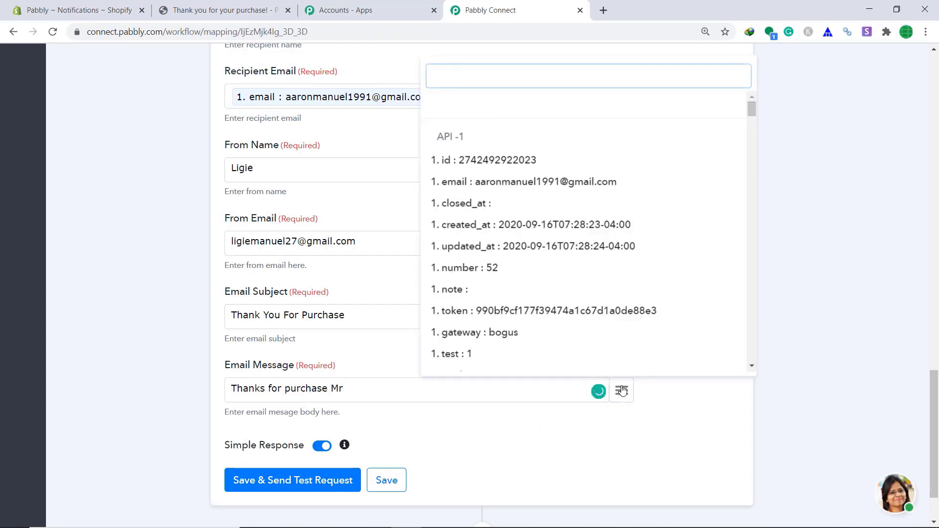
text(name)
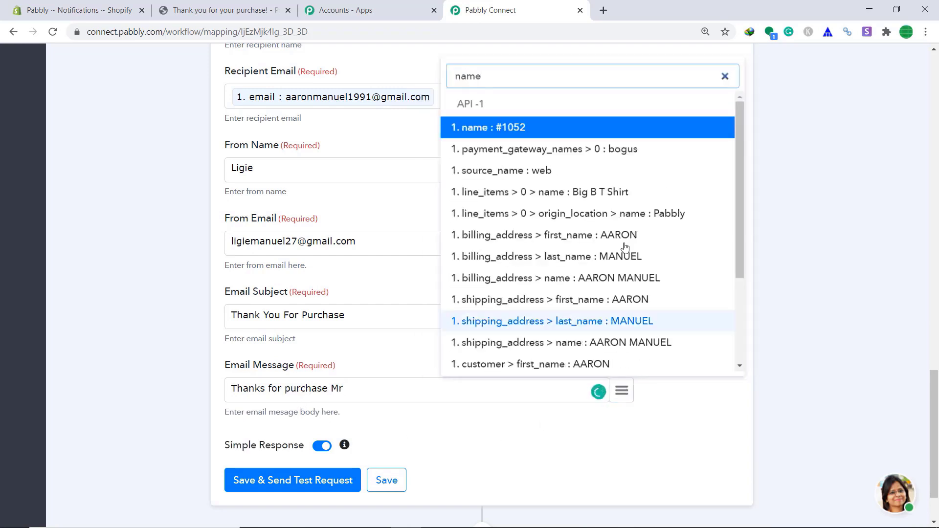
click(624, 236)
- Continue the message with 'and this product' followed by the line item title (Big B T Shirt)
text(and this prod)
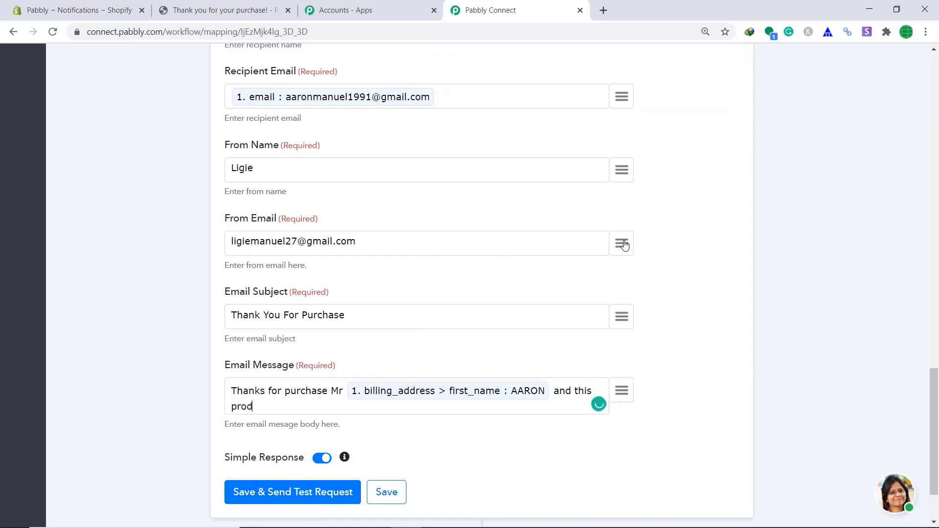
text(uct)
click(622, 394)
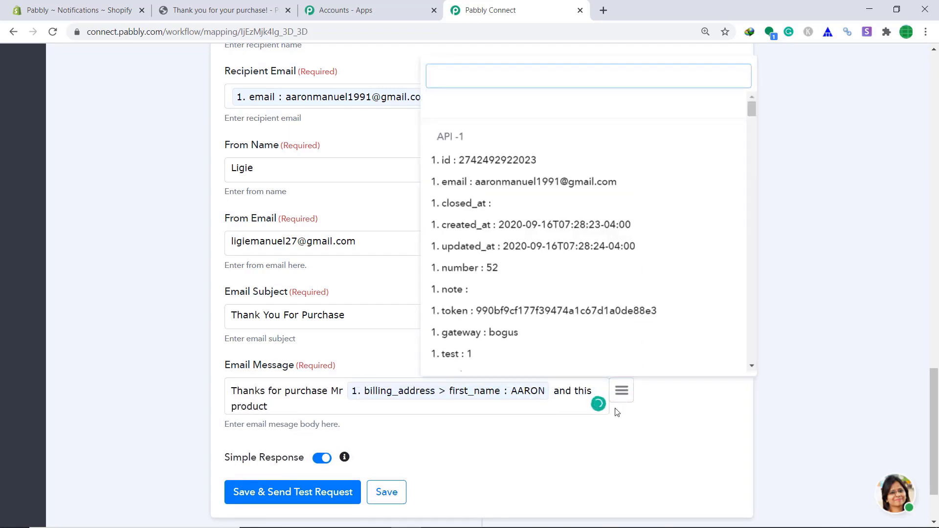
text(t)
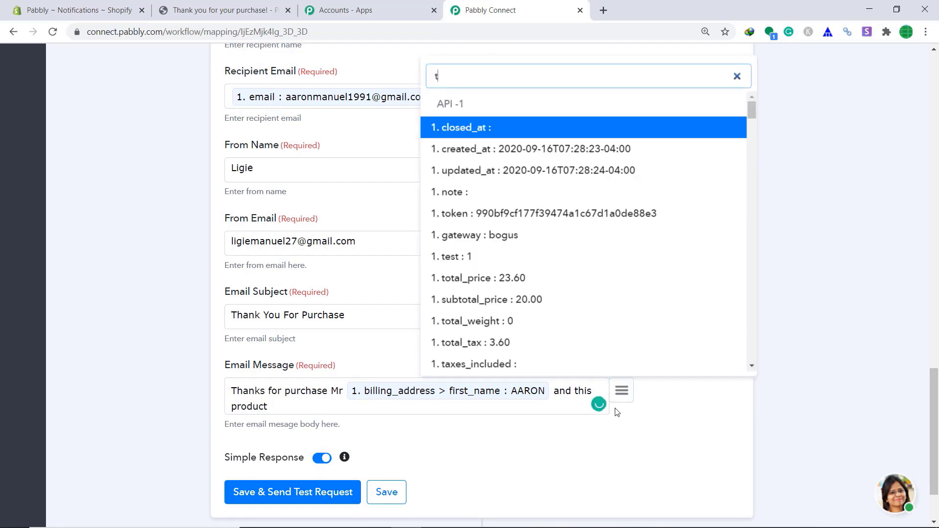
key(BackSpace)
text(bi)
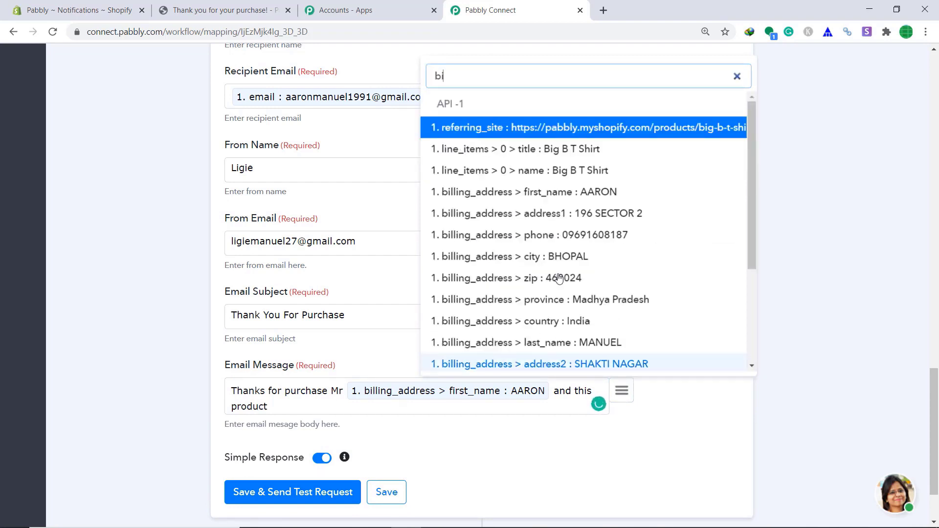
click(566, 150)
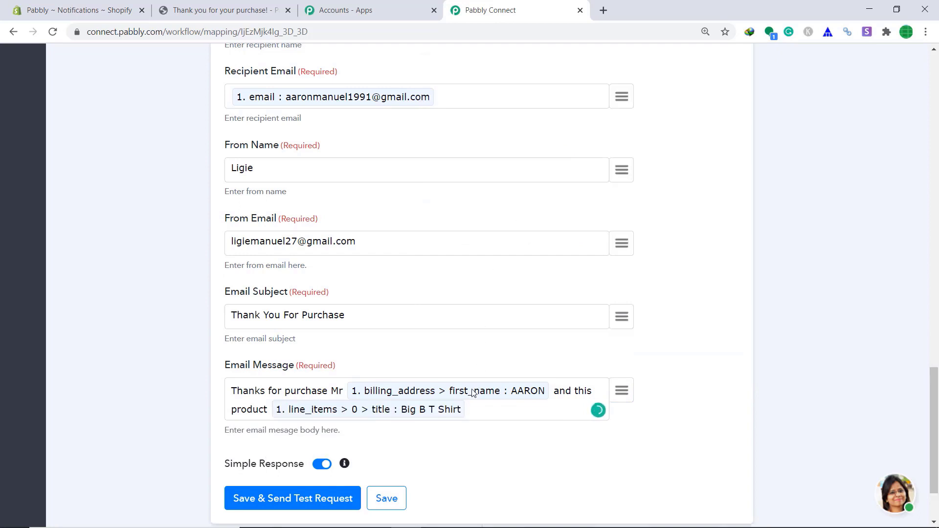
- Add 'will be delivered soon to your address', billing address1 and city, then '. Please visit our store again'
text(will be delivered )
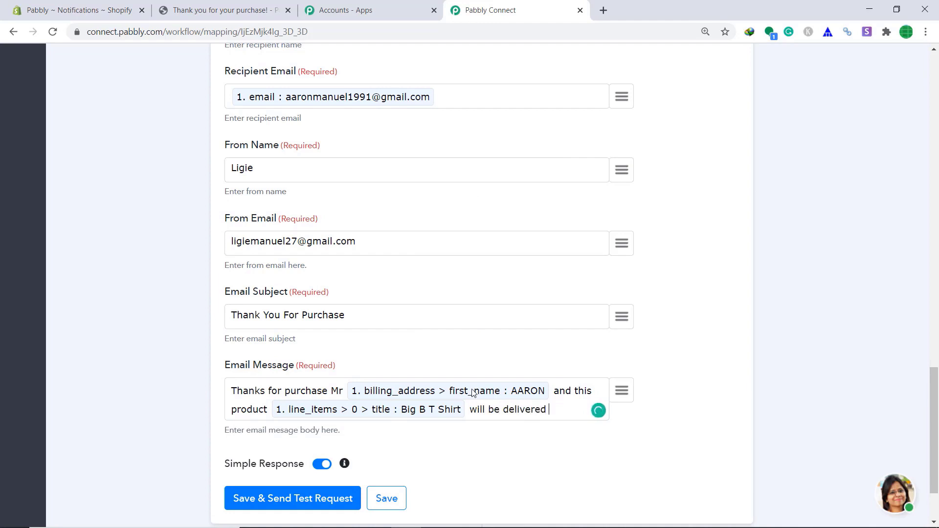
text(soon to your address)
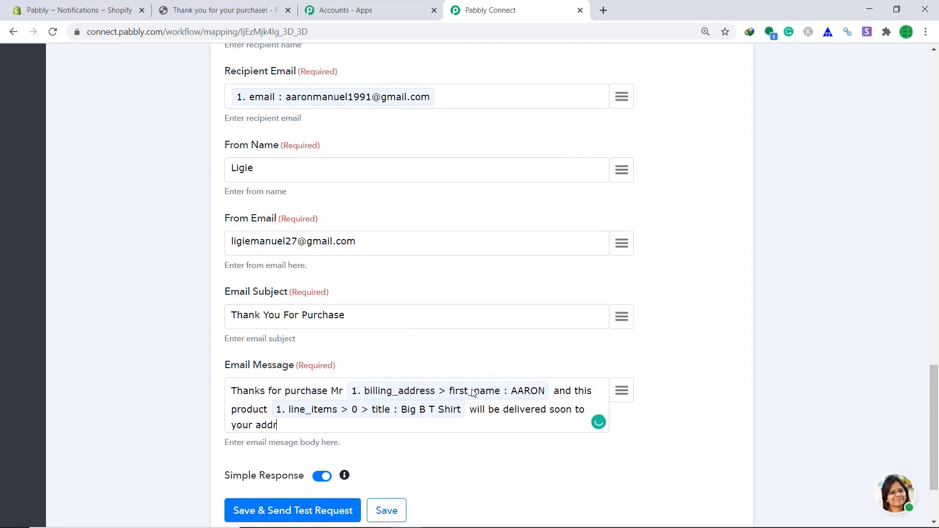
click(623, 395)
text(a)
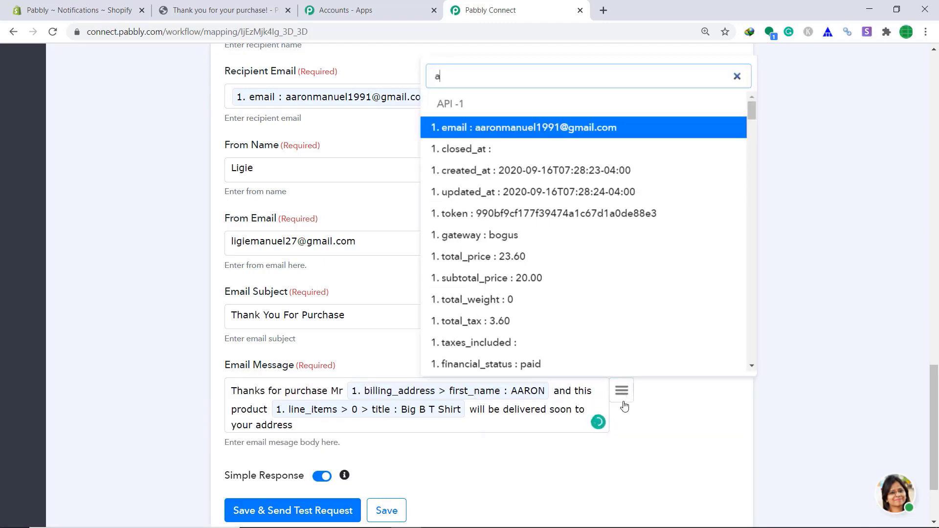
text(dd)
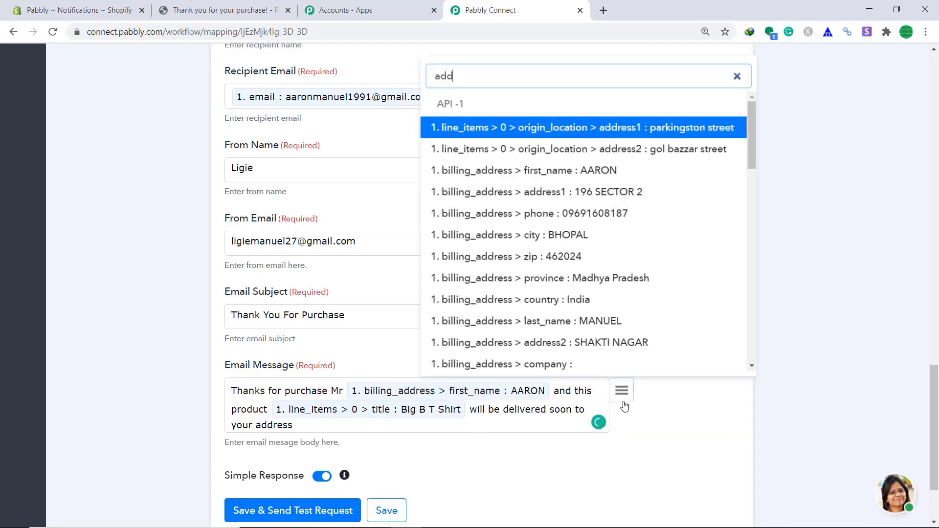
click(629, 193)
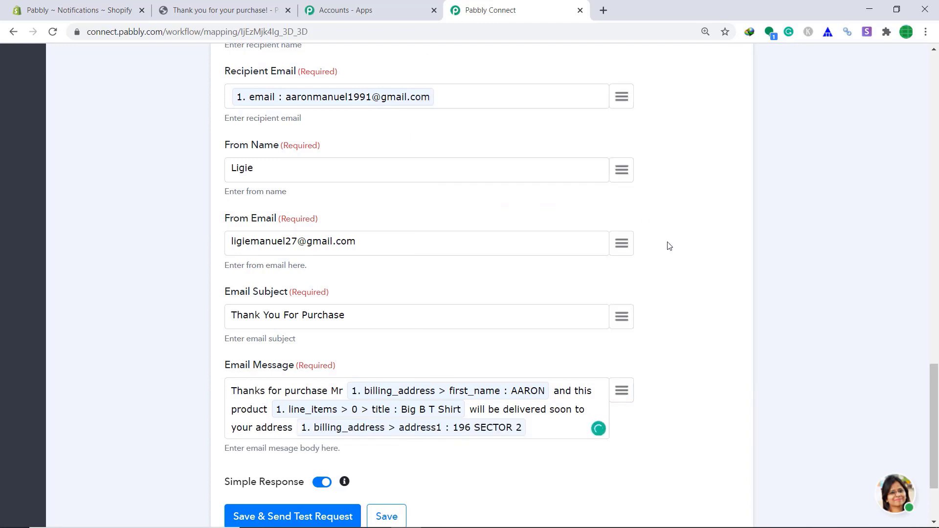
click(626, 400)
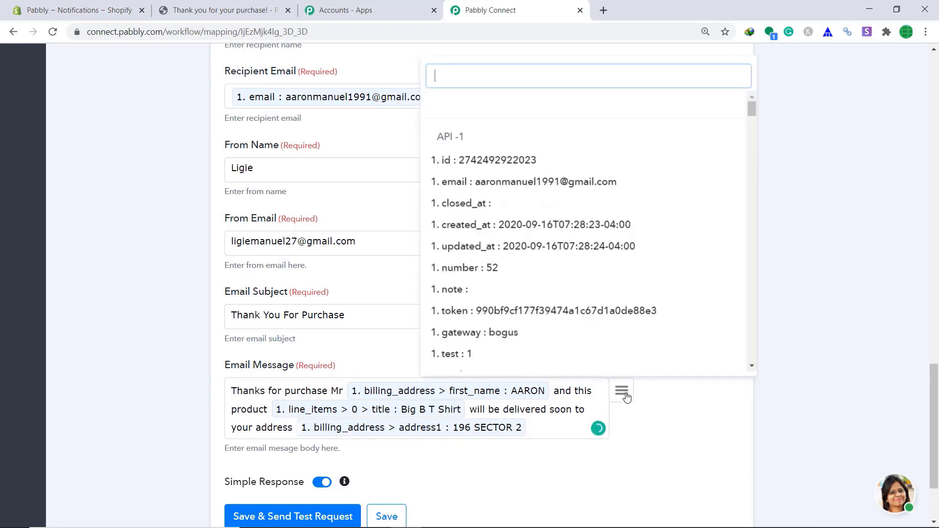
text(add)
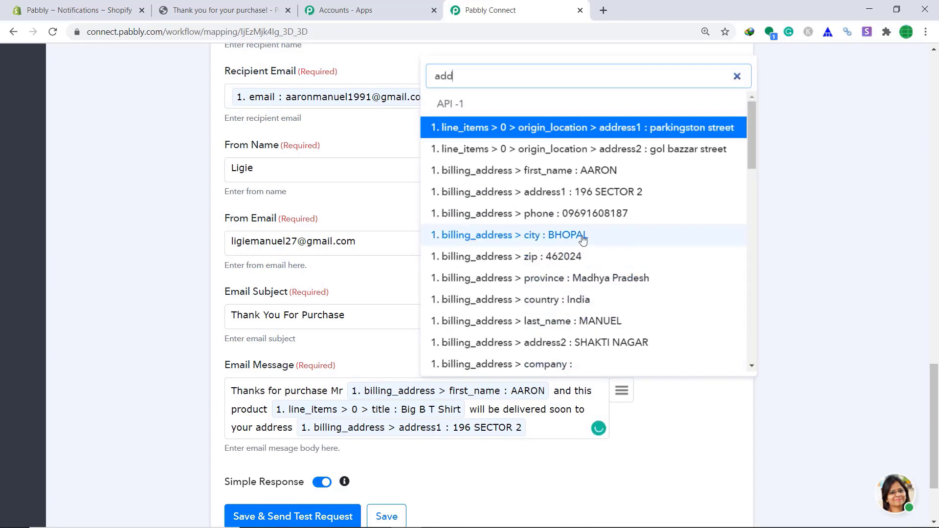
click(582, 236)
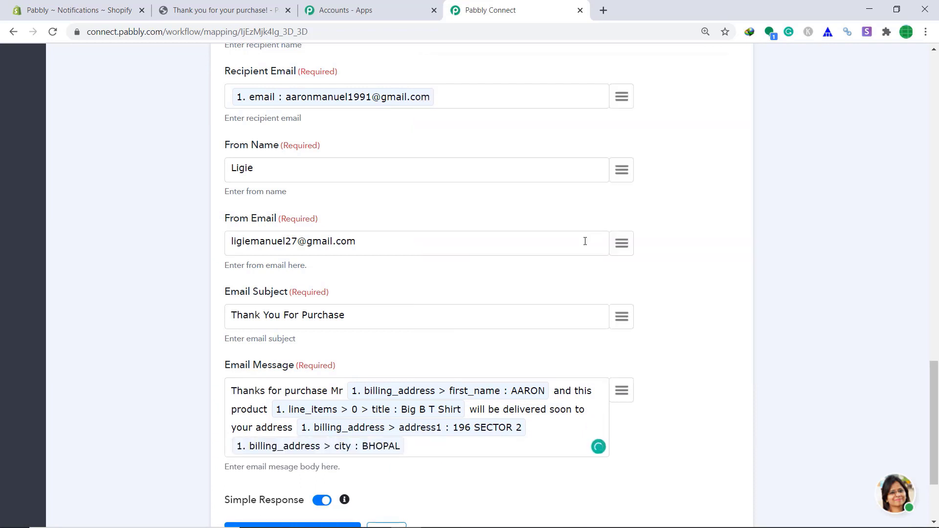
text(. Please visit our store again)
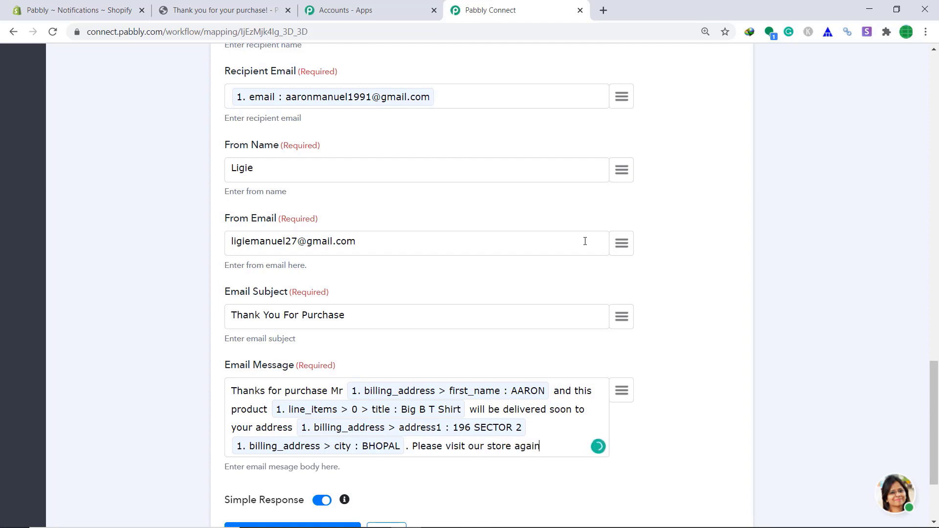
scroll(585, 241, down, 3)
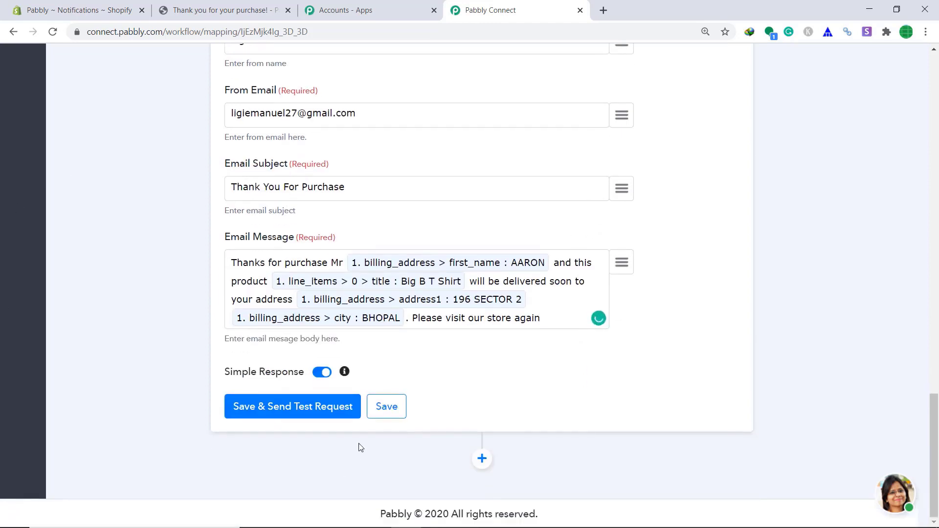
- Save and send a test email from the Gmail step, confirm the SENT response, and open a new tab
click(280, 414)
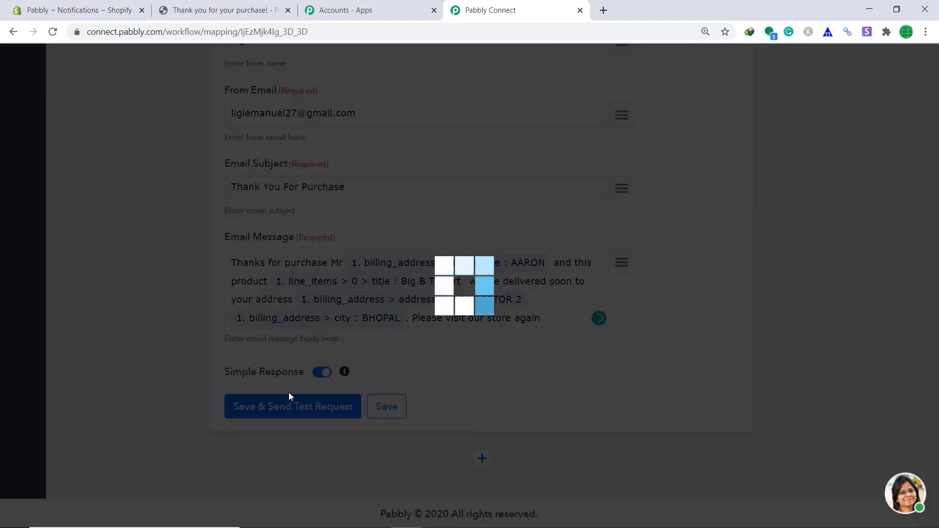
scroll(303, 367, down, 3)
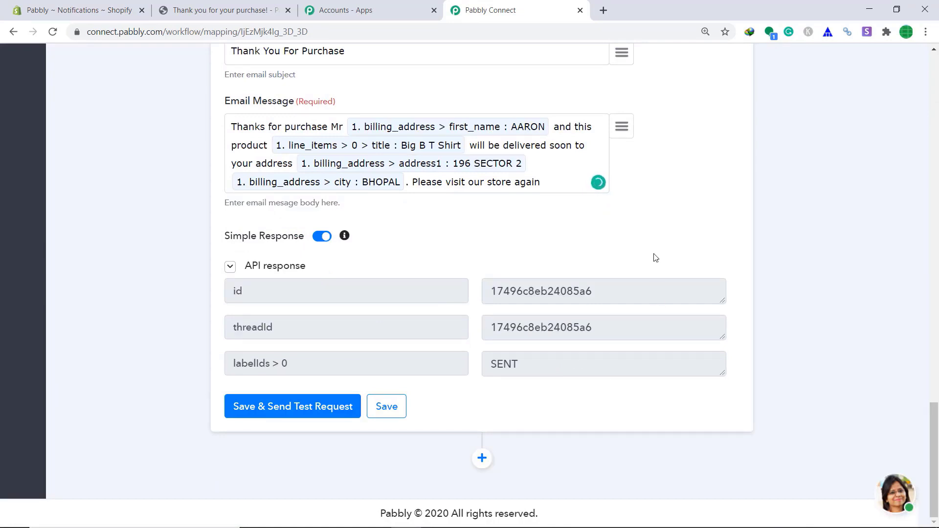
click(603, 10)
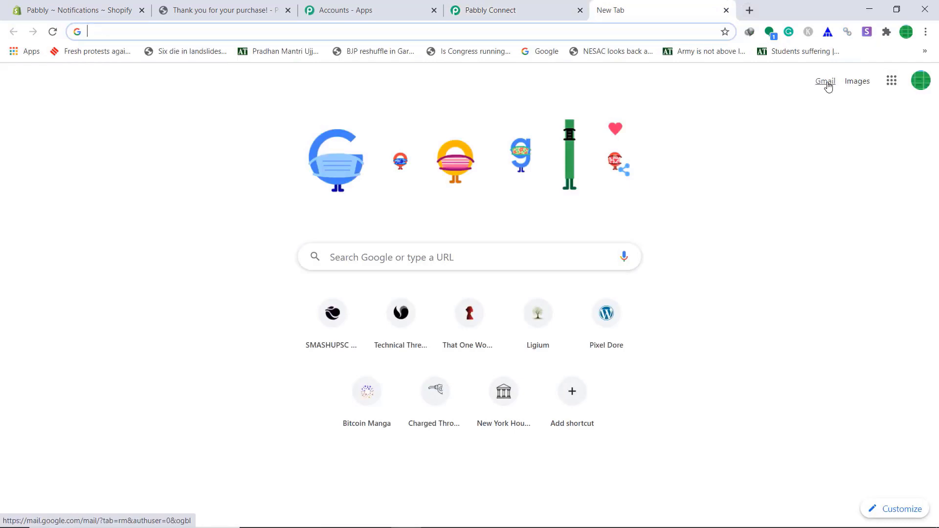
- Open Gmail and read the Thank You For Purchase email confirming the Big B T Shirt delivery
click(827, 84)
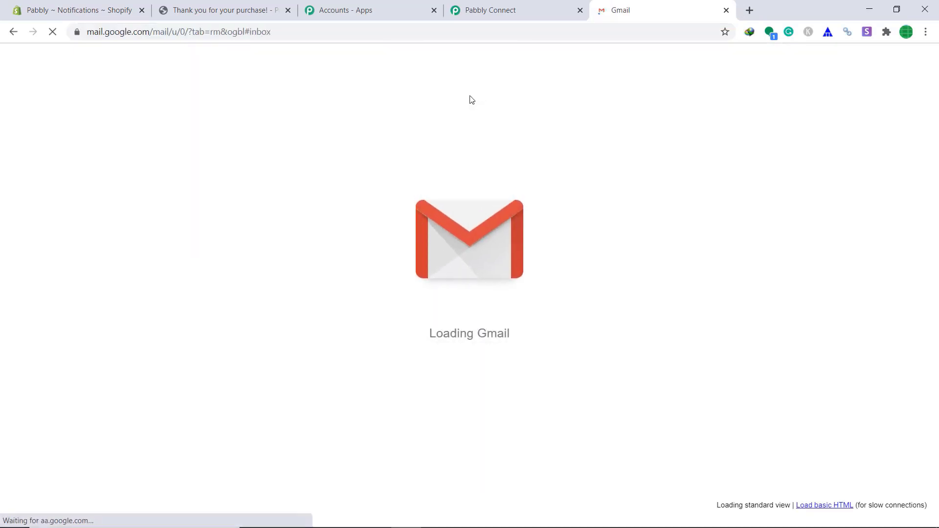
click(429, 159)
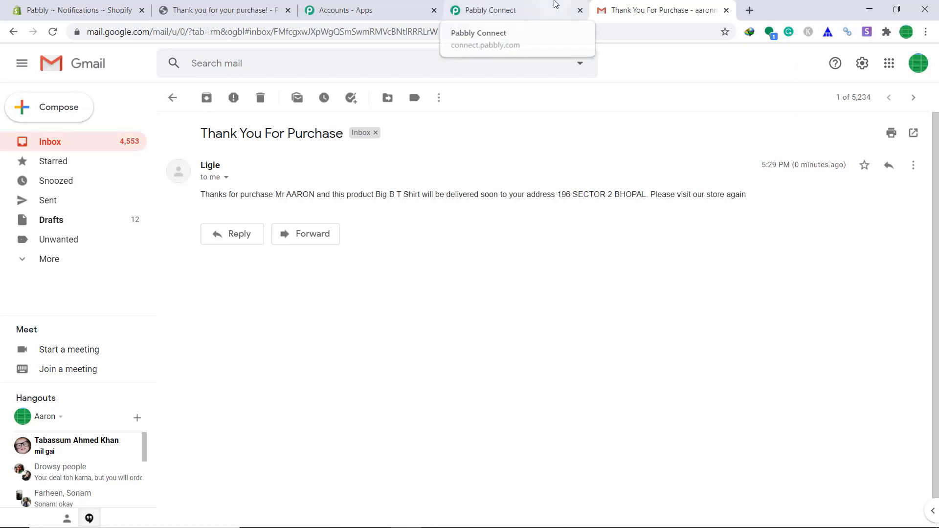
- Back in Pabbly Connect, save the Gmail send-email action and dismiss the confirmation
click(556, 4)
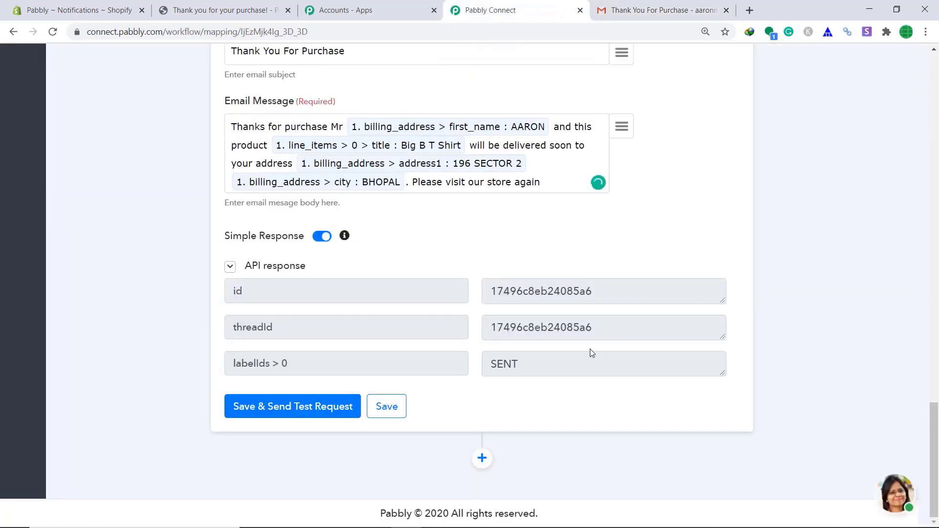
click(385, 413)
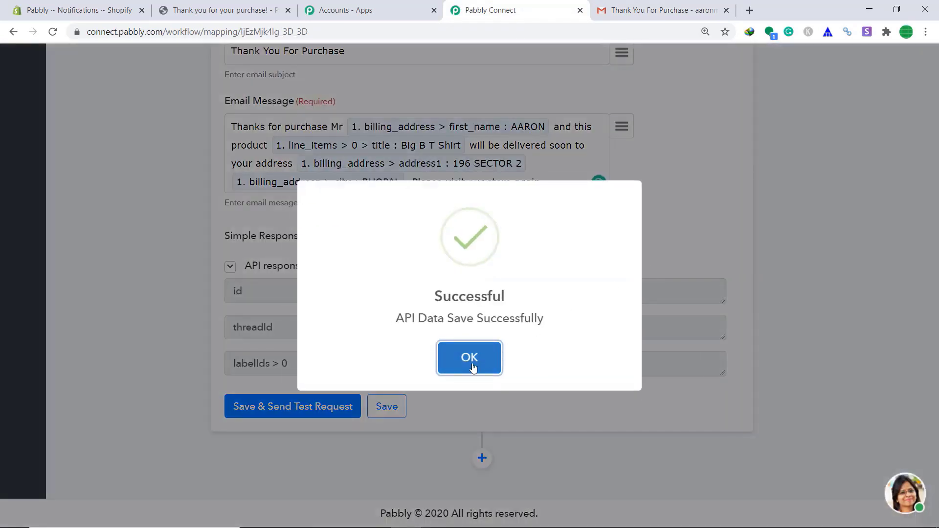
click(470, 358)
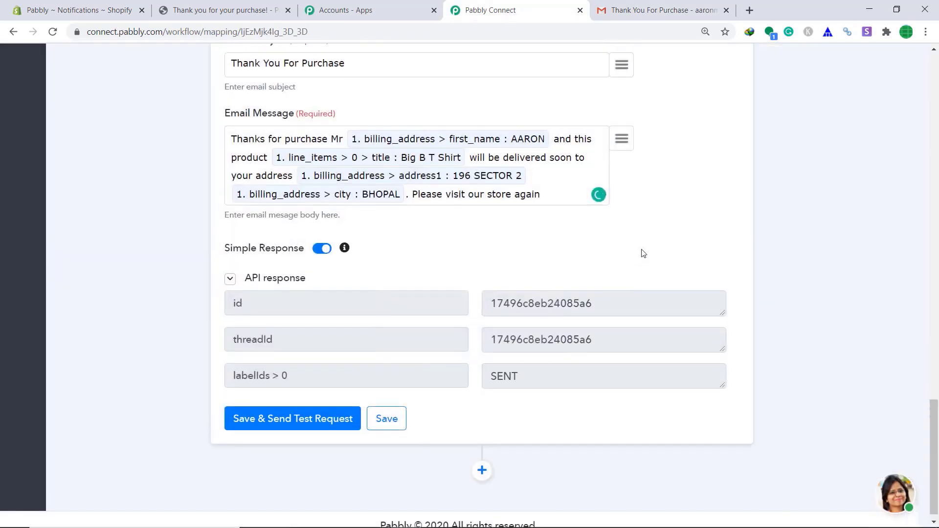
- Save the Shopify new-order trigger, collapse it, and open the storefront in a new tab
scroll(639, 254, up, 10)
scroll(410, 266, up, 5)
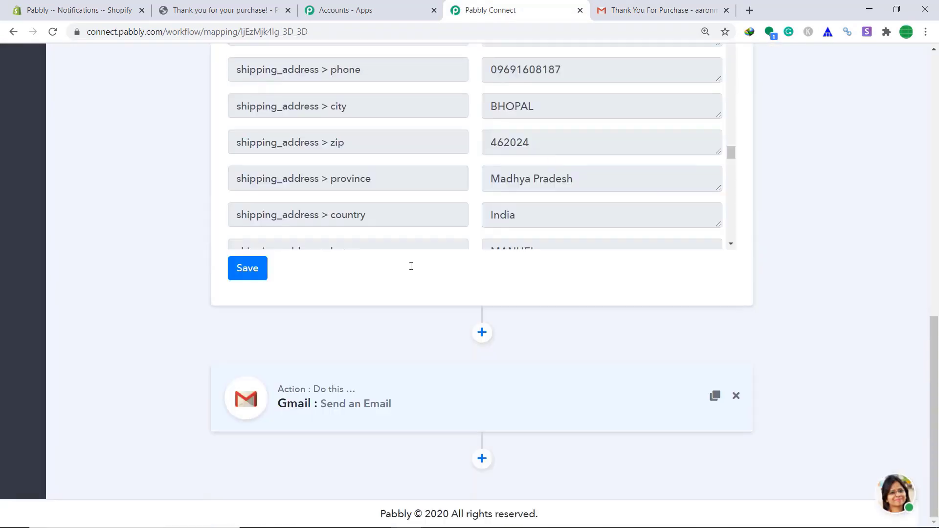
click(238, 273)
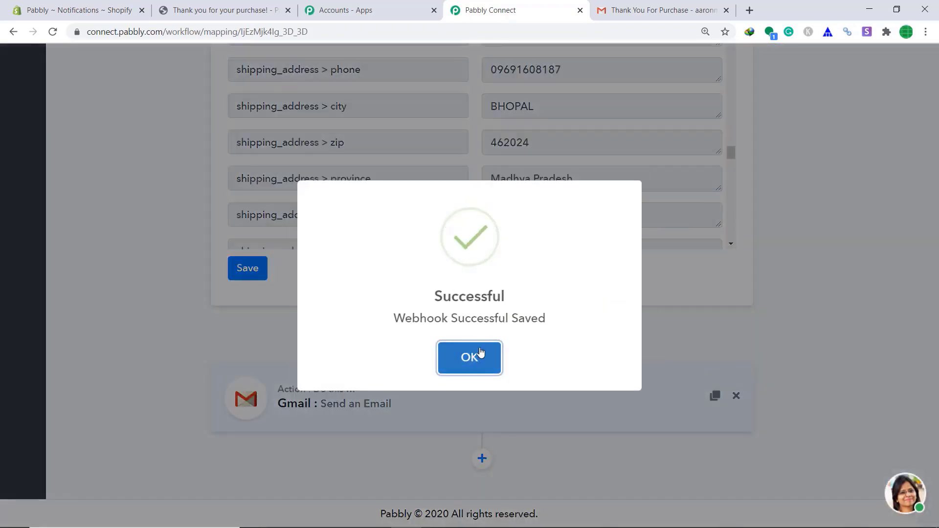
click(480, 354)
scroll(673, 237, up, 10)
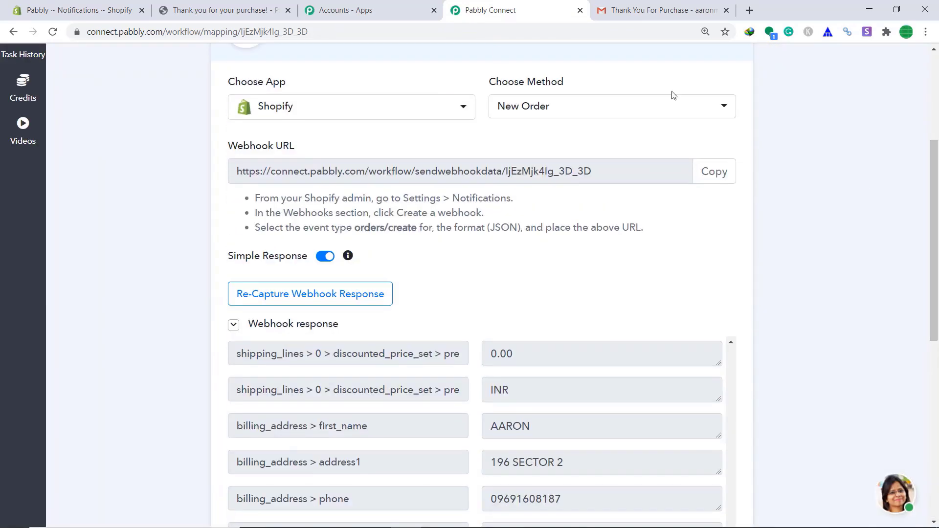
click(471, 62)
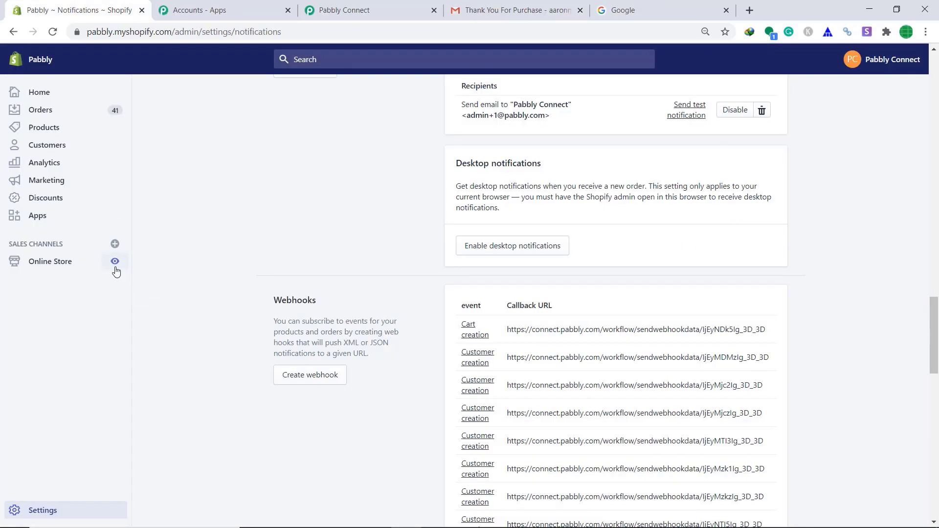
click(115, 269)
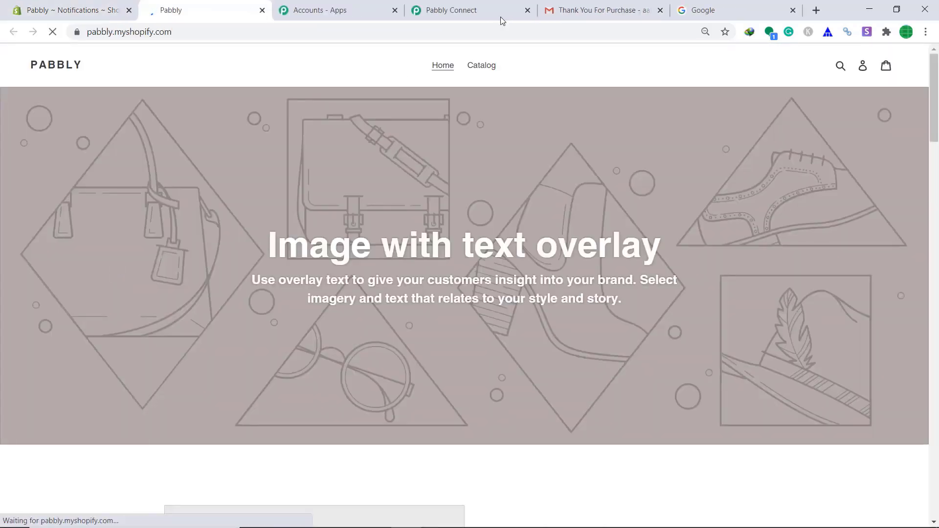
- From the Catalog, open the Gara T-Shirt and choose Buy it now
click(482, 66)
scroll(686, 293, down, 4)
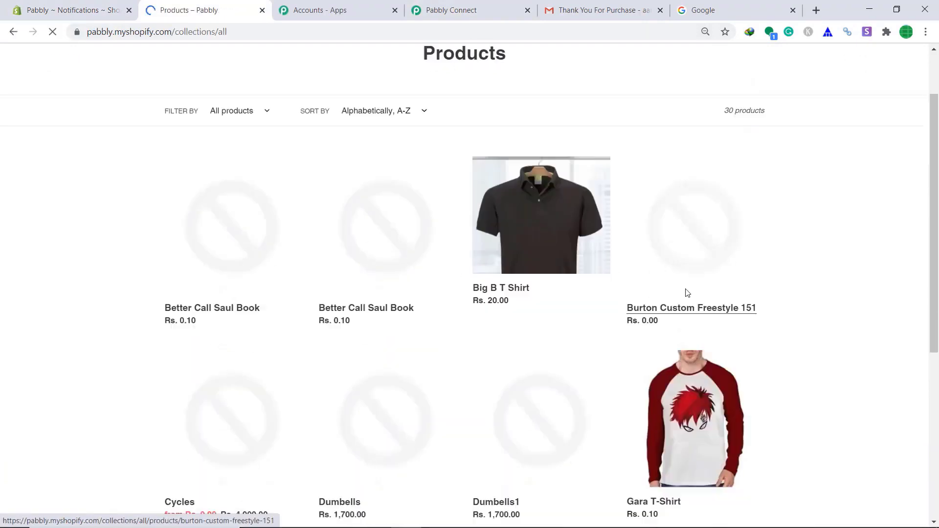
click(713, 320)
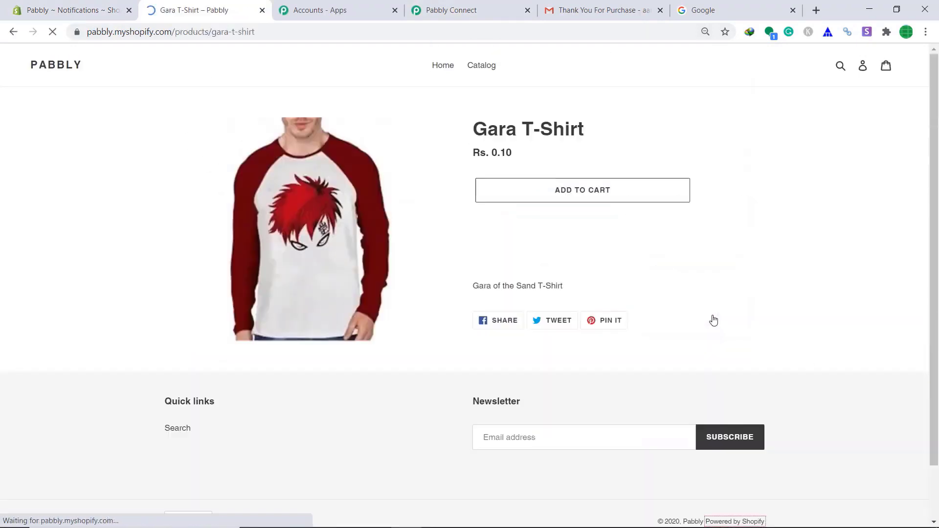
click(620, 229)
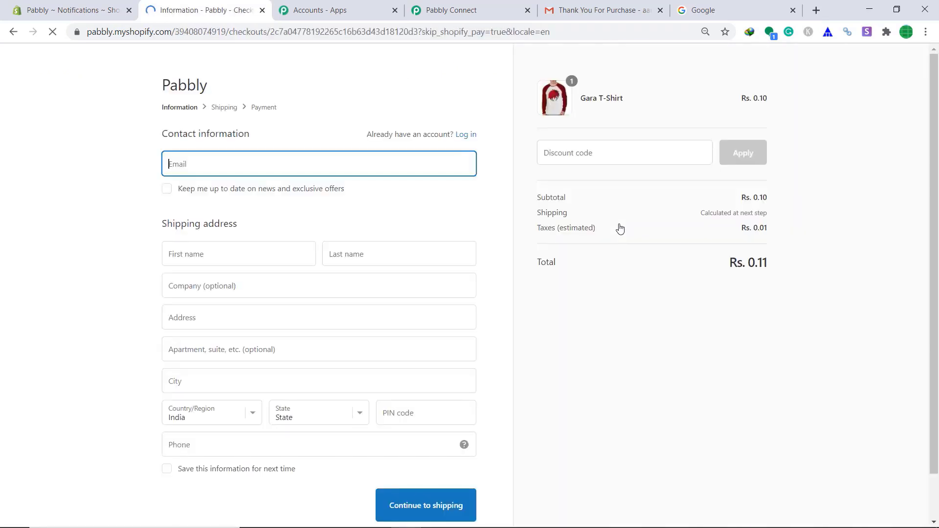
- Paste the customer's email, autofill the saved shipping address, and continue to shipping
right_click(300, 165)
click(341, 260)
click(197, 256)
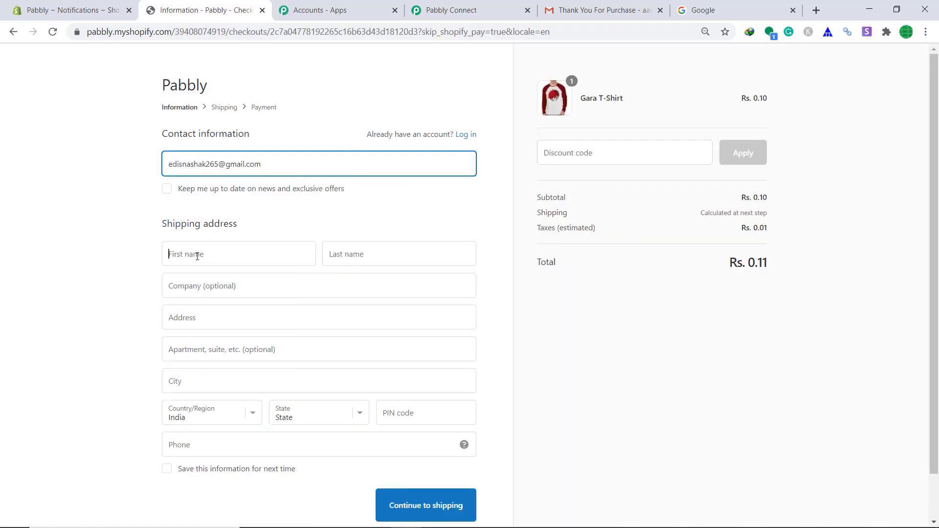
text(RAINA)
click(201, 295)
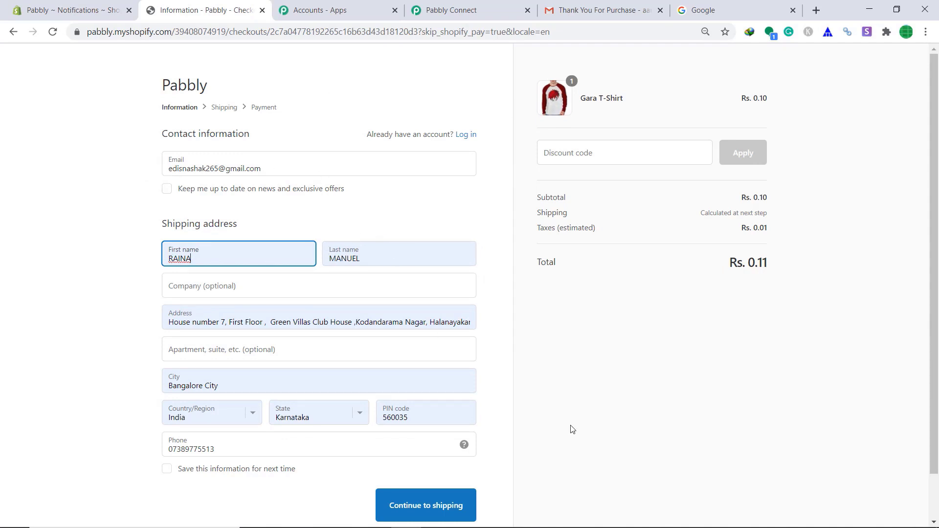
scroll(571, 427, down, 2)
click(442, 459)
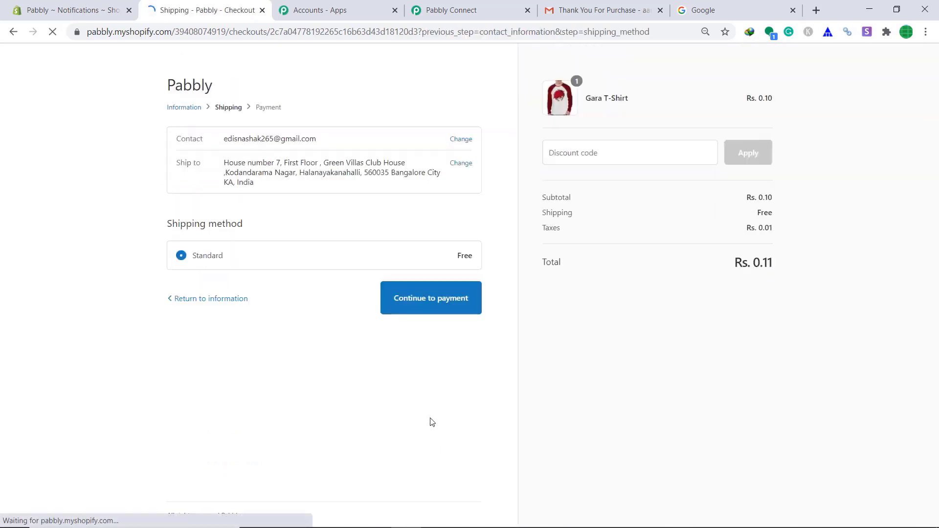
- Keep standard free shipping and pay with test card 1, 'Bodus Gateway', expiry 10 / 34, code 989
click(408, 304)
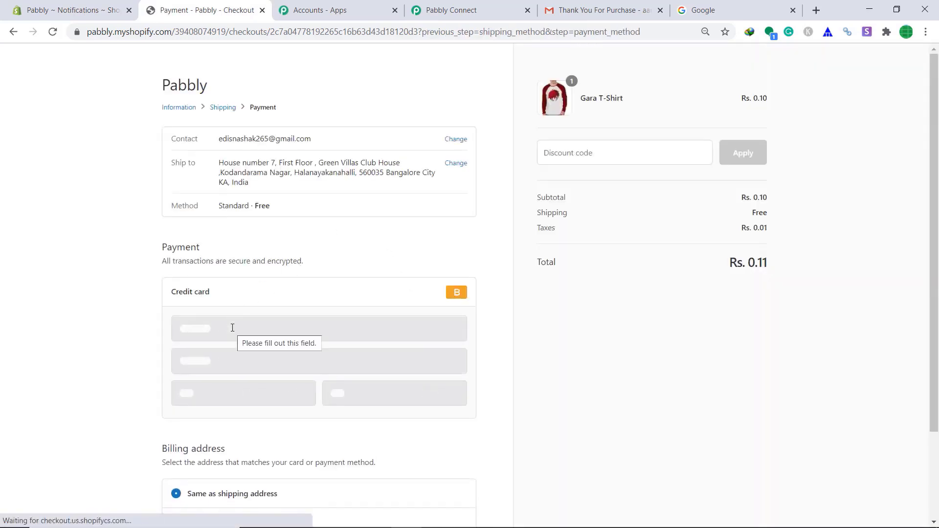
click(232, 328)
text(1)
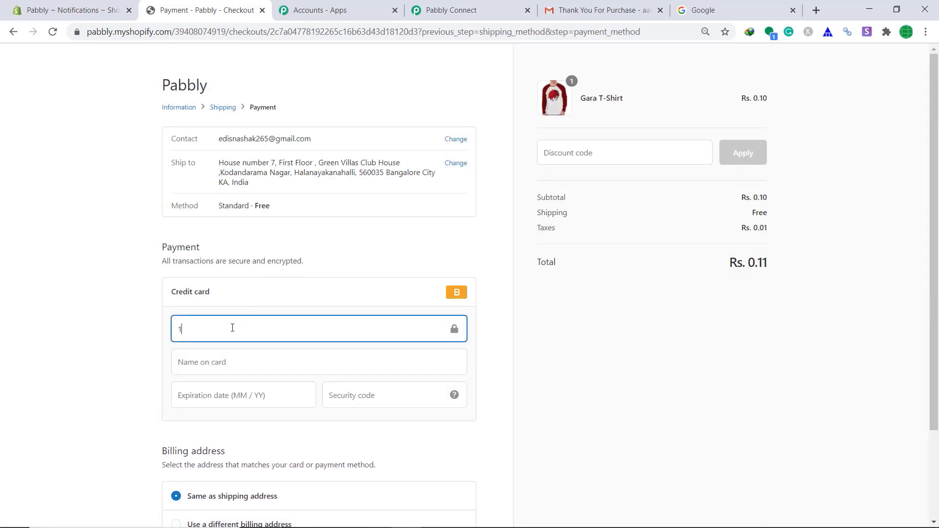
click(215, 364)
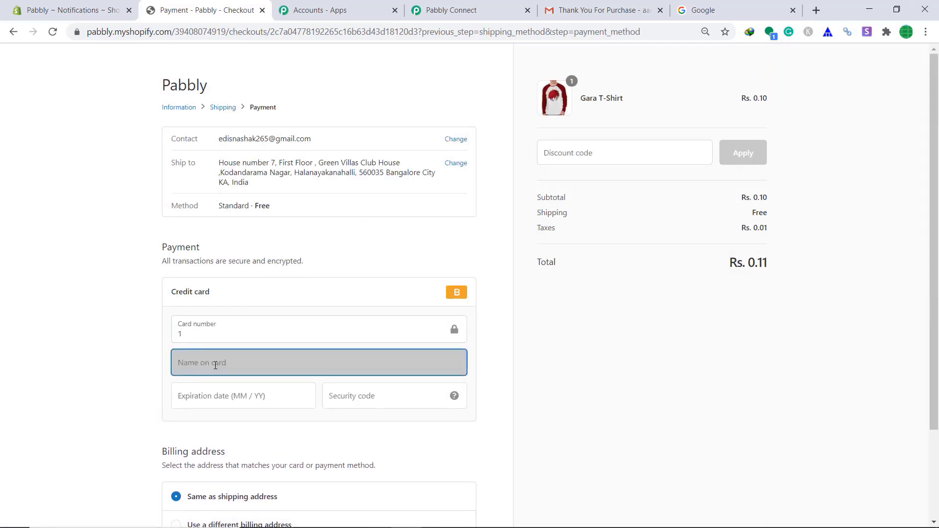
text(Bod)
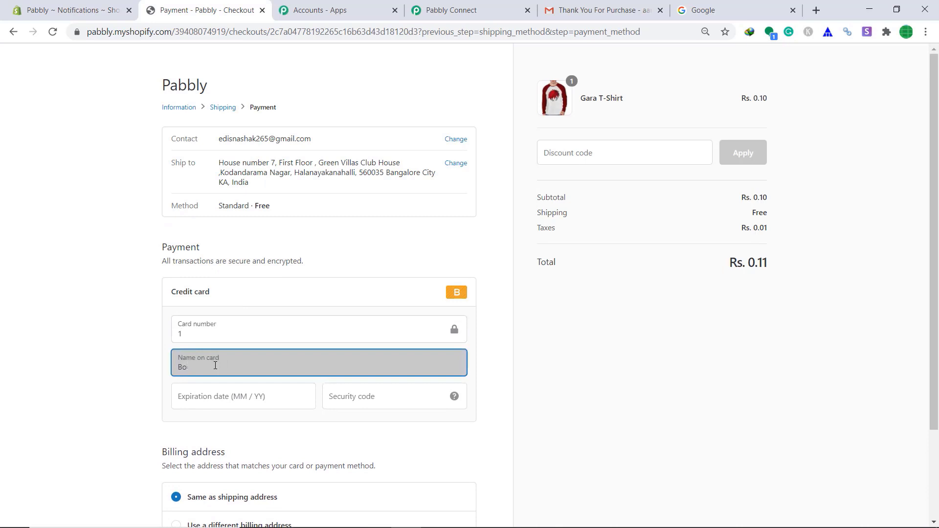
text(us Gateway)
click(212, 386)
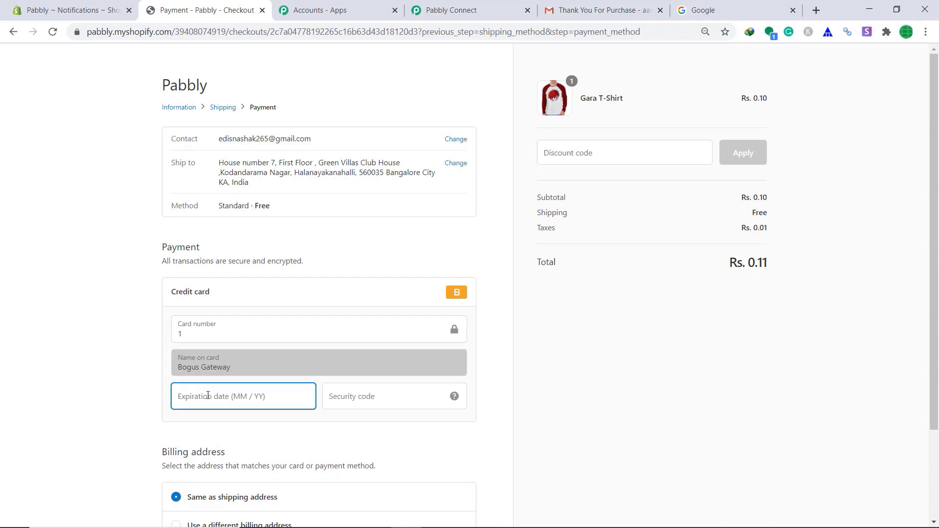
text(10 / 3)
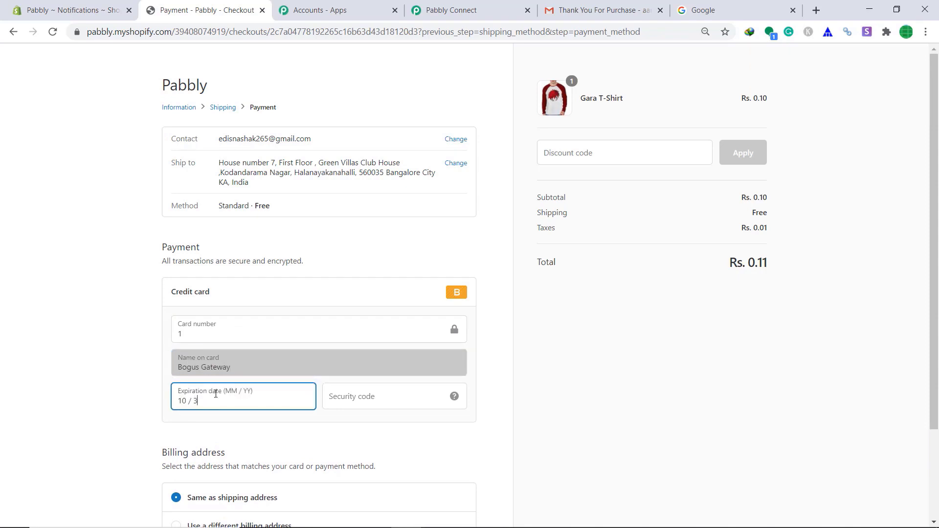
text(4)
click(346, 399)
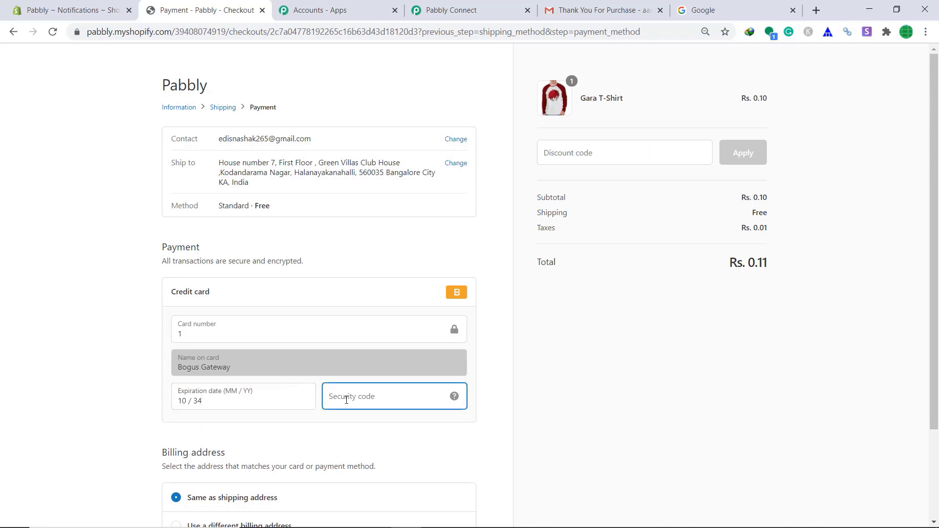
text(989)
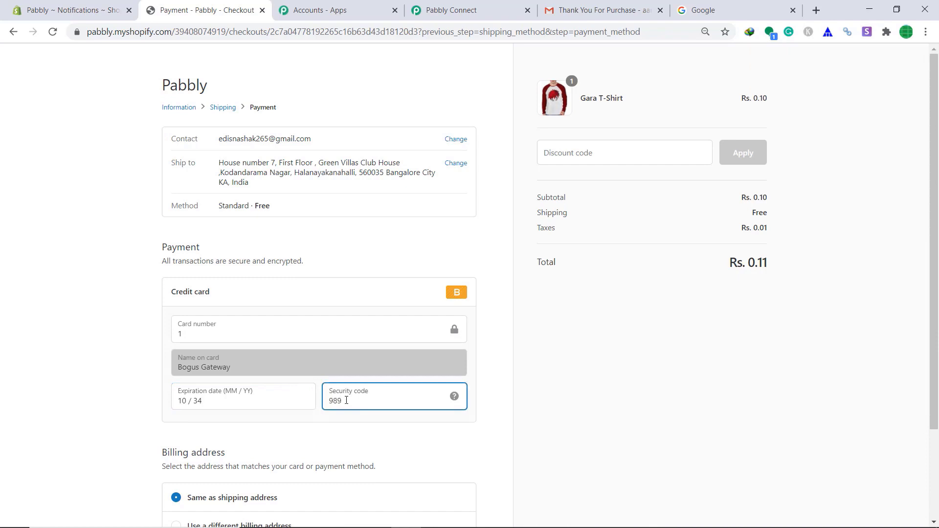
scroll(346, 400, down, 2)
click(450, 457)
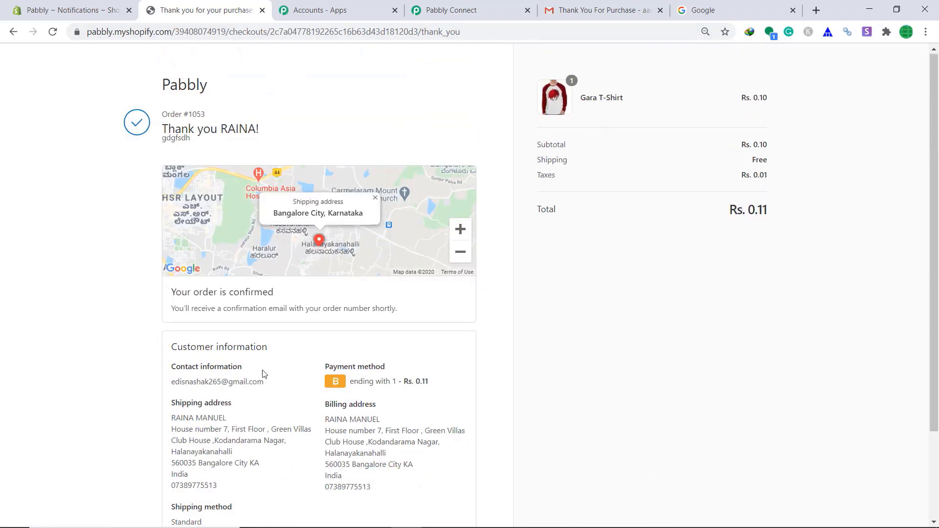
- Select the contact email on the order #1053 confirmation page, then switch to the Google tab
drag(171, 387, 268, 388)
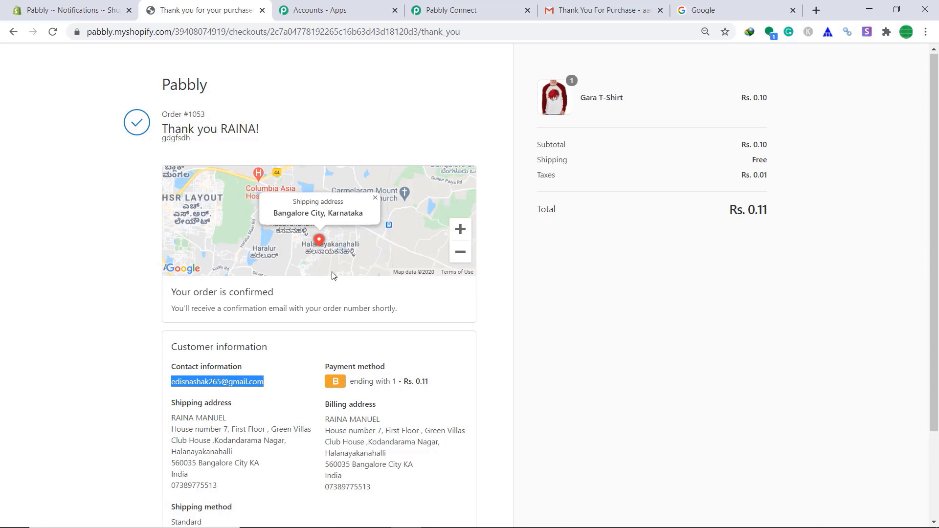
click(705, 6)
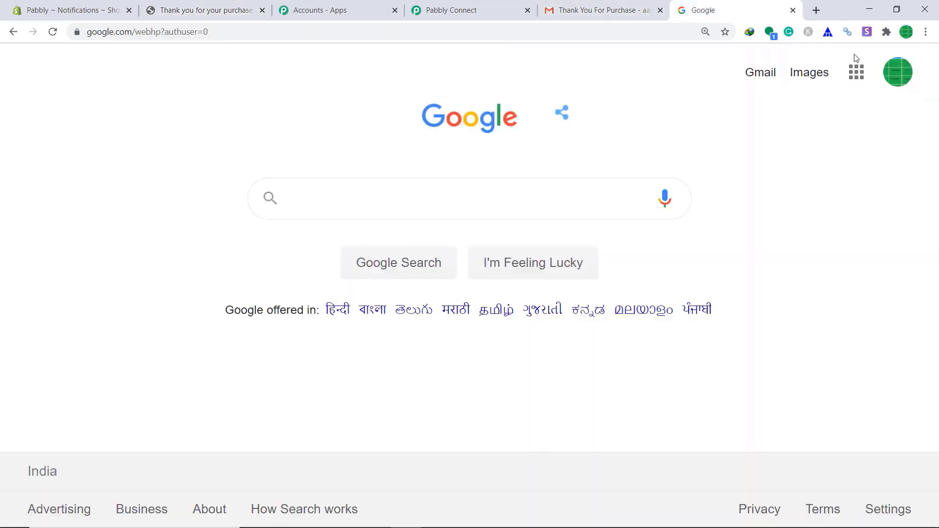
- Switch to the customer's Google account, open Gmail, and read the Gara T-Shirt Thank You For Purchase email
click(899, 74)
scroll(734, 269, down, 1)
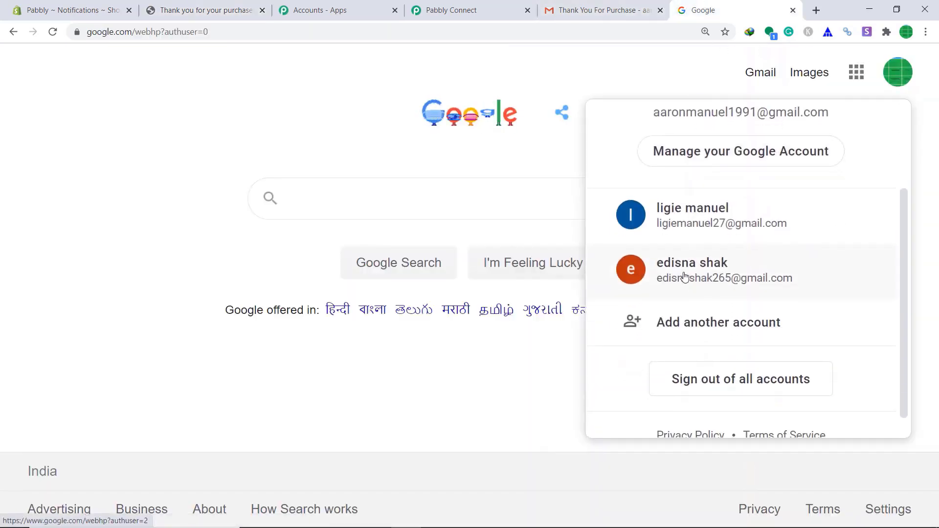
click(694, 274)
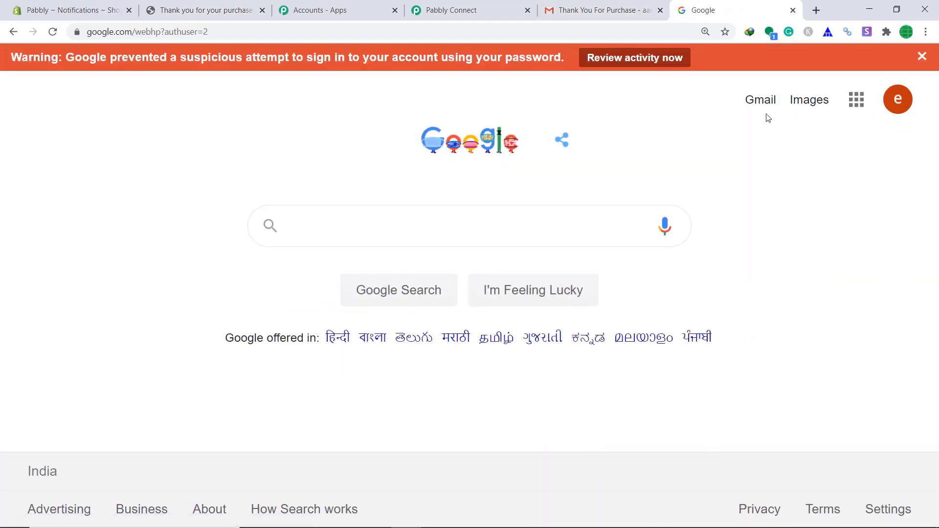
click(765, 100)
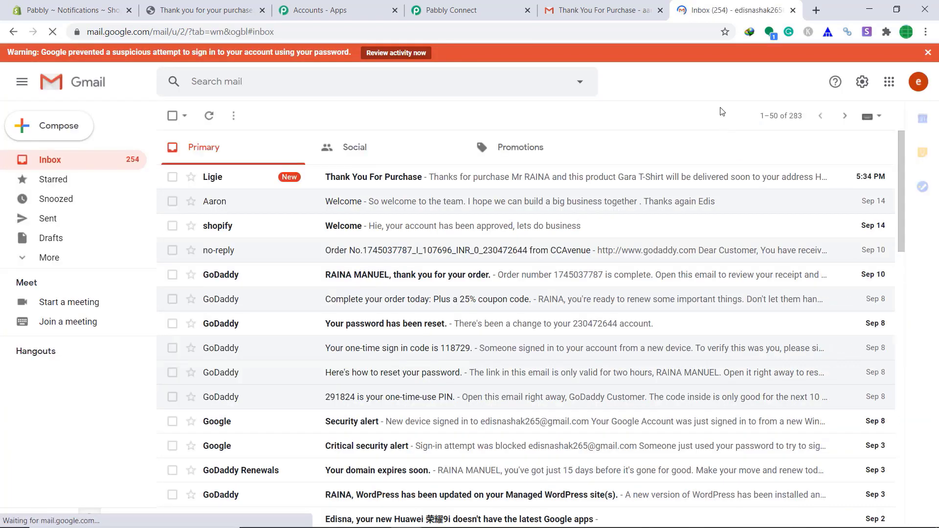
click(410, 178)
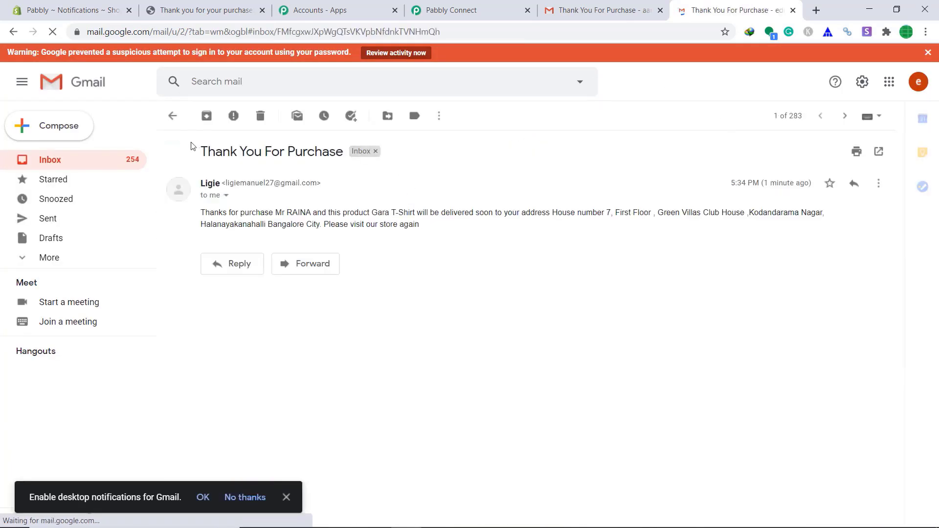
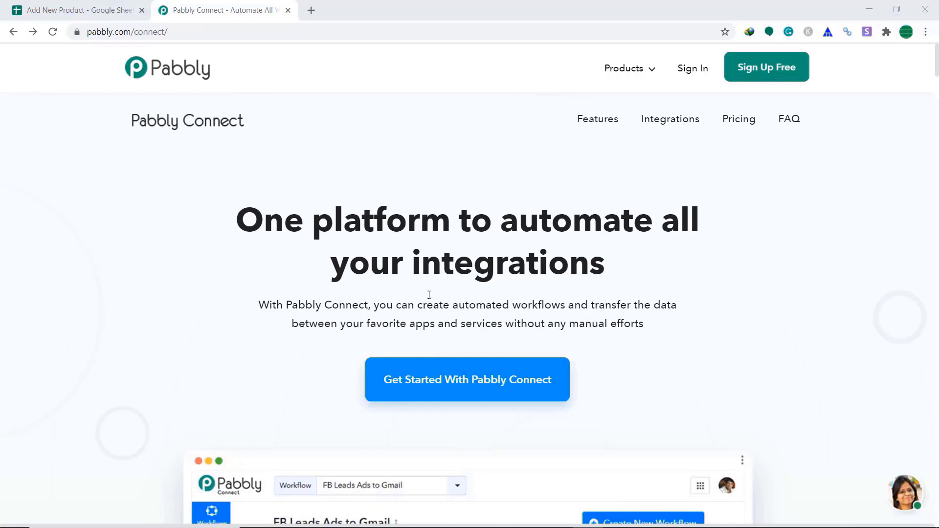
- Sign in on pabbly.com/connect and open the Connect dashboard from its app card
click(693, 73)
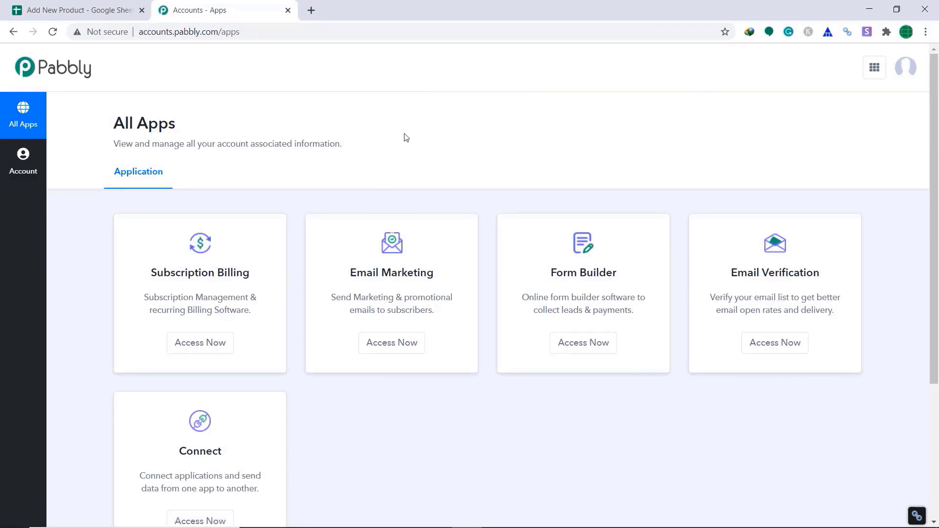
scroll(507, 124, down, 3)
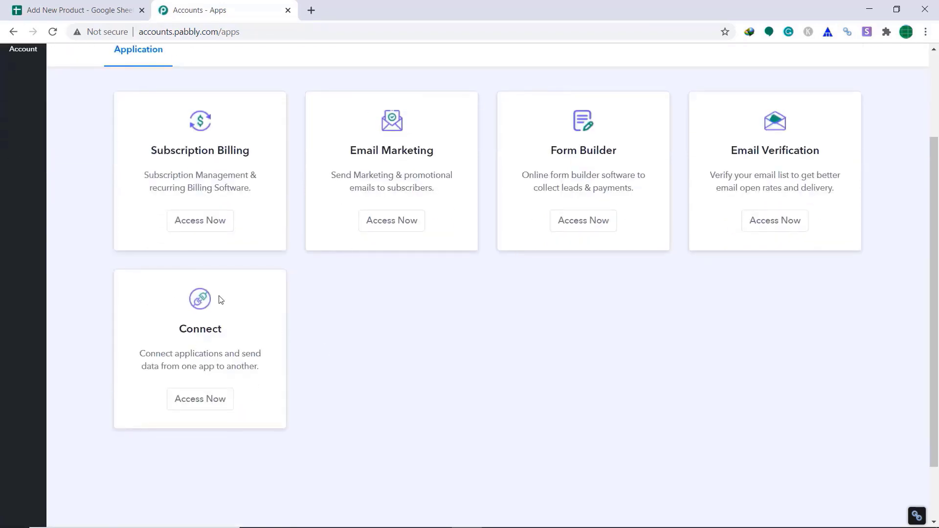
click(212, 400)
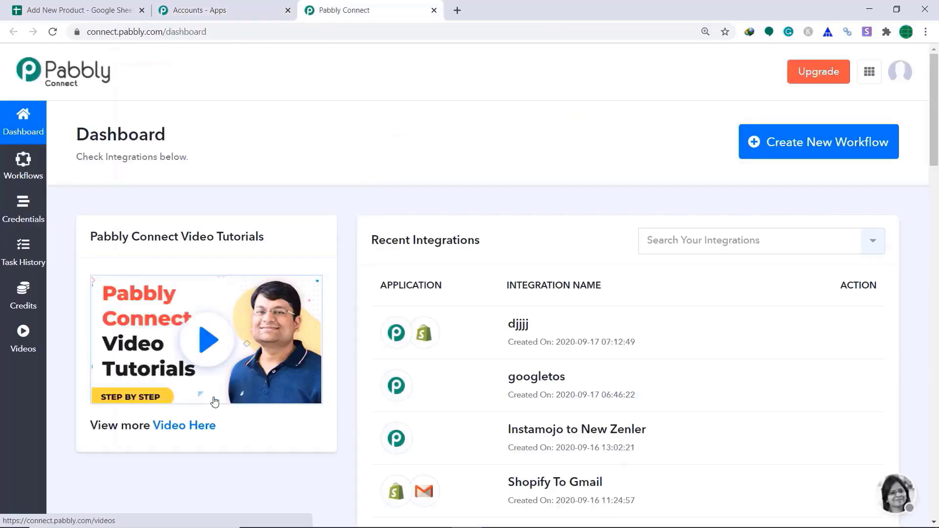
- Create a new workflow named 'Google Sheets To Shopify'
click(816, 163)
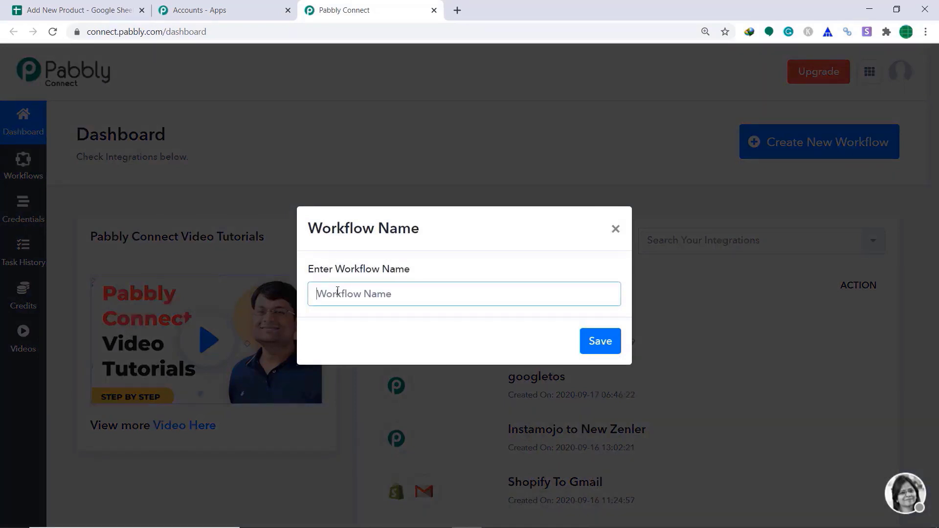
text(Google Sheets T)
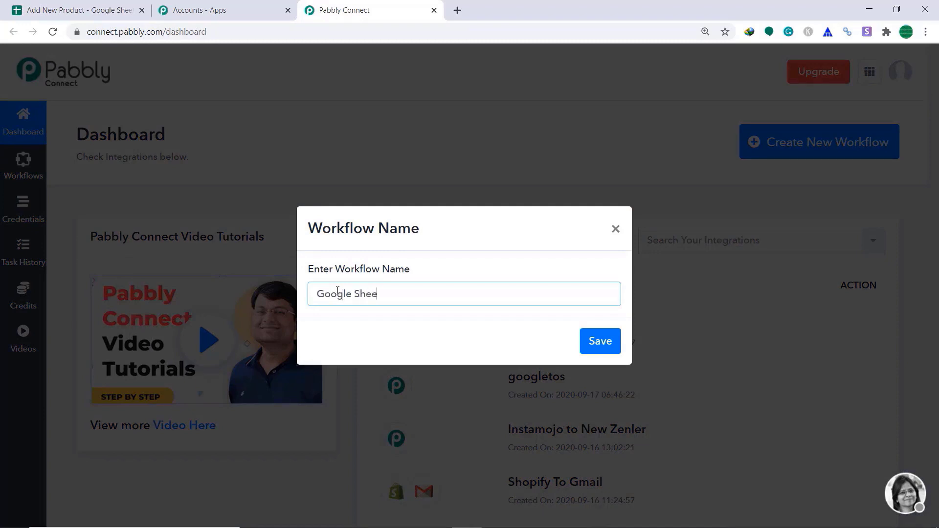
text(o Shopify)
click(607, 343)
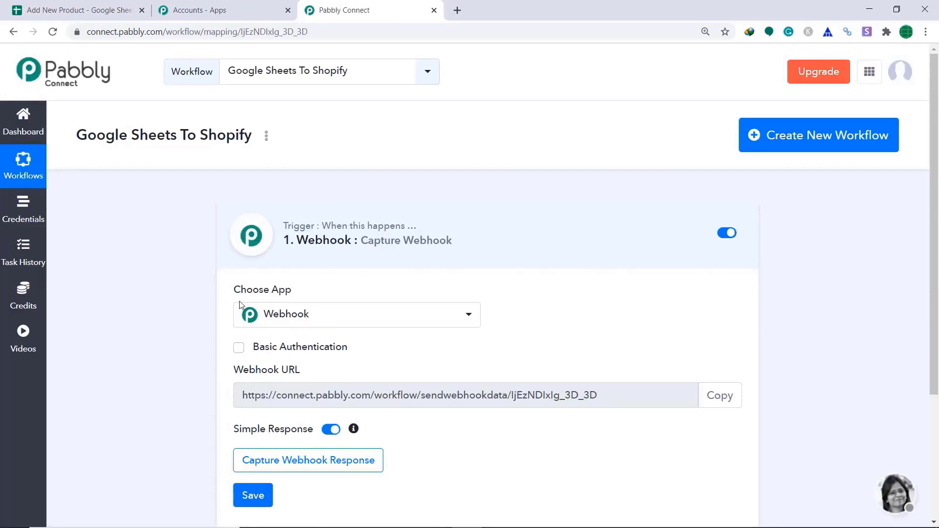
- Choose Google Sheets as the trigger app, then switch to the Add New Product sheet
click(324, 321)
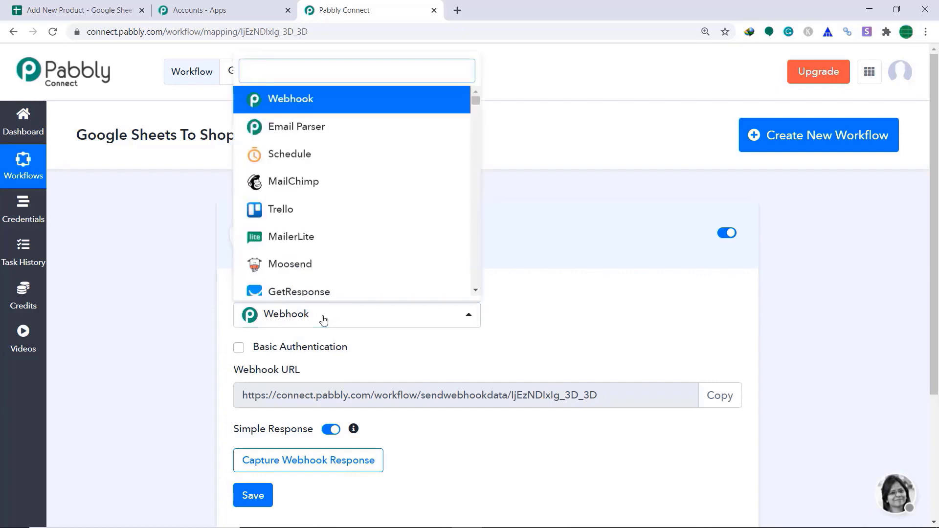
text(goog)
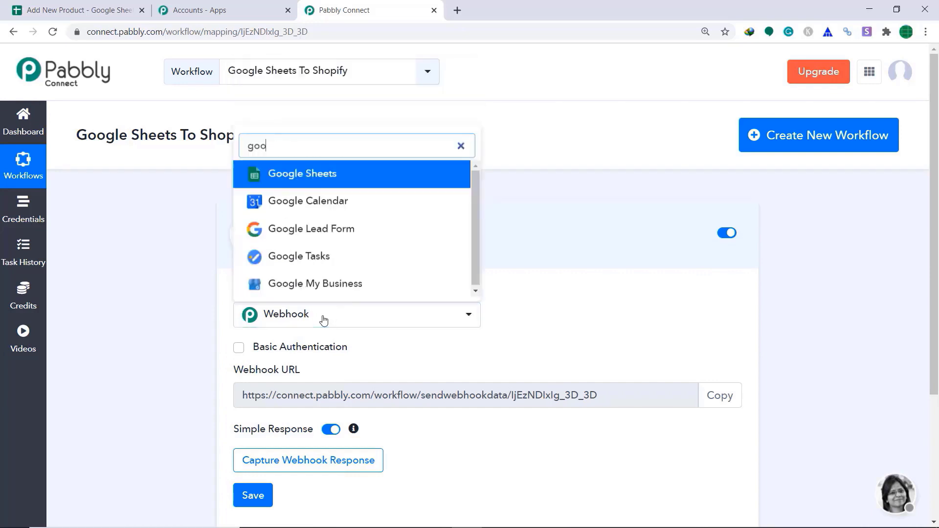
click(348, 177)
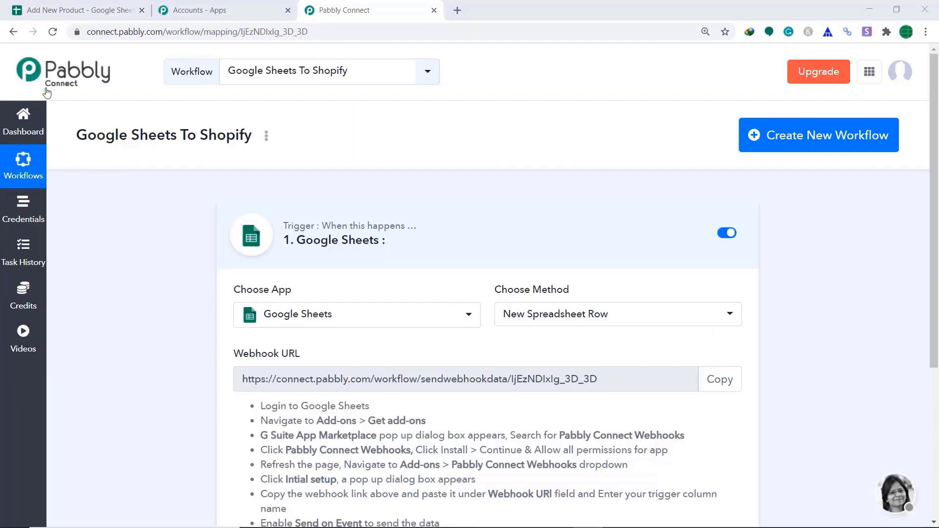
click(63, 6)
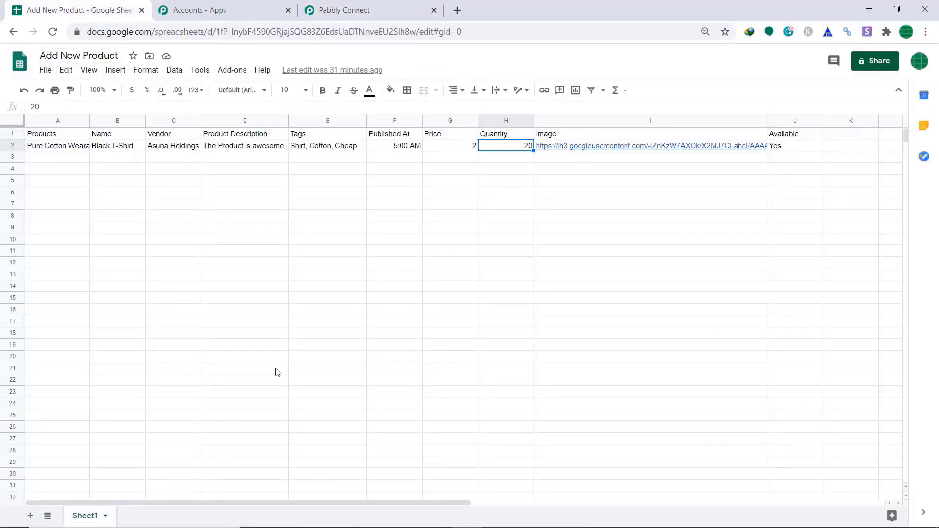
click(43, 137)
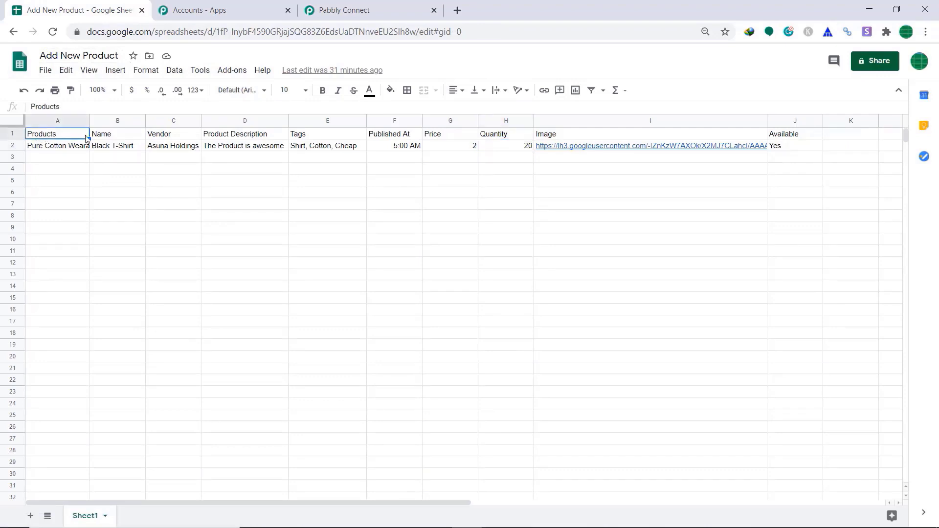
click(103, 138)
click(161, 139)
click(277, 137)
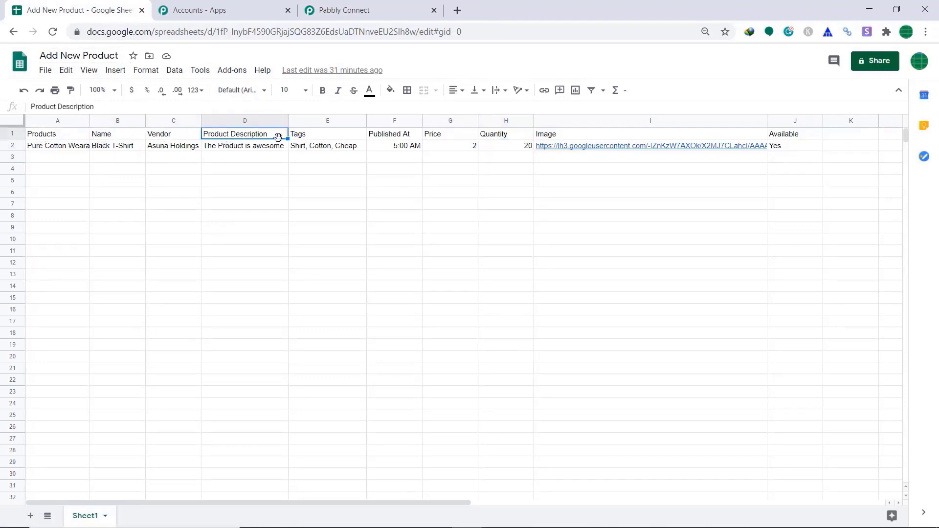
click(302, 145)
click(394, 135)
click(431, 137)
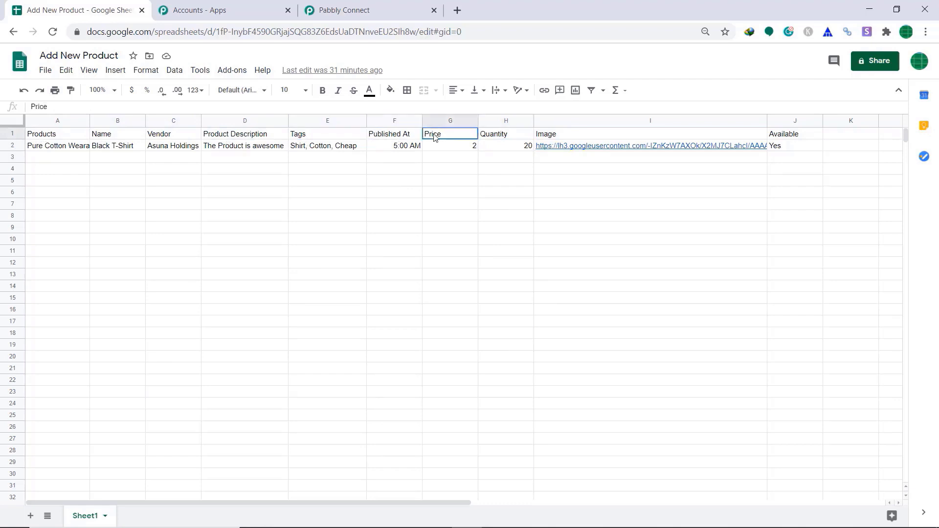
click(495, 139)
click(553, 139)
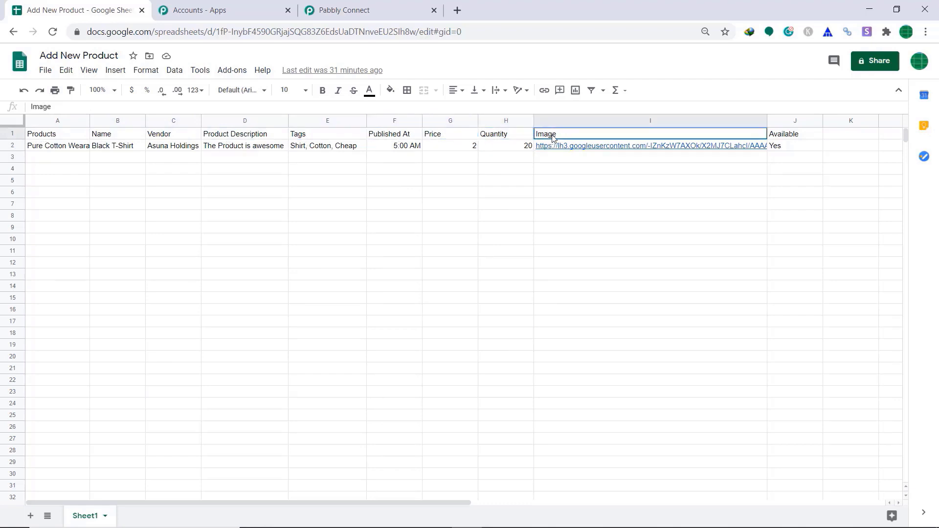
click(789, 136)
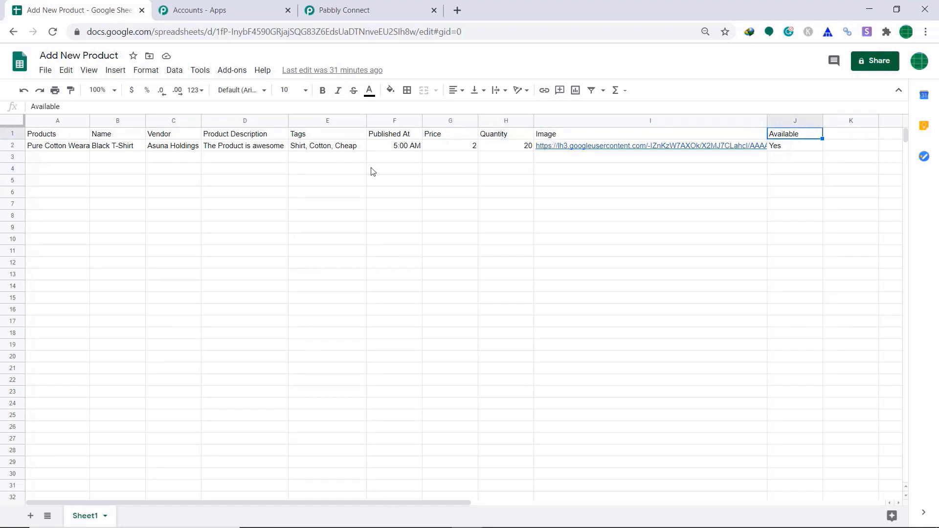
click(102, 150)
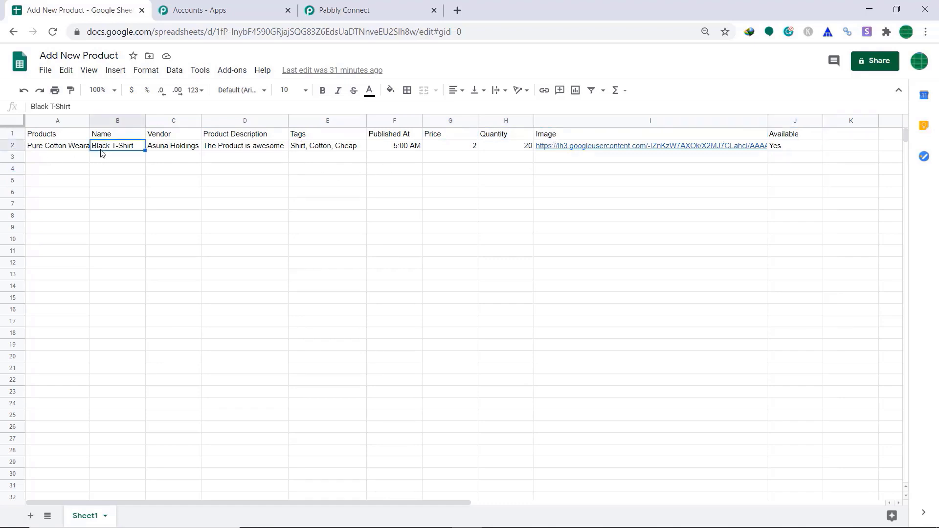
click(70, 150)
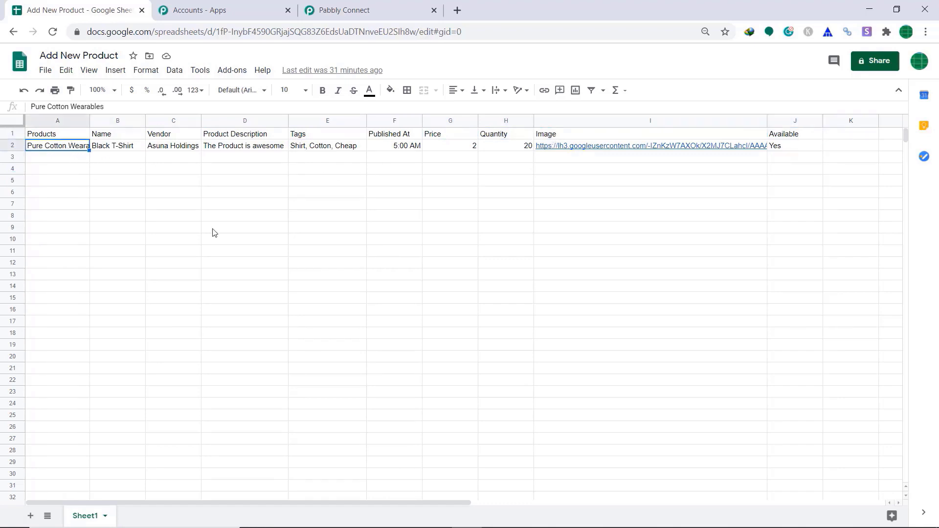
click(402, 152)
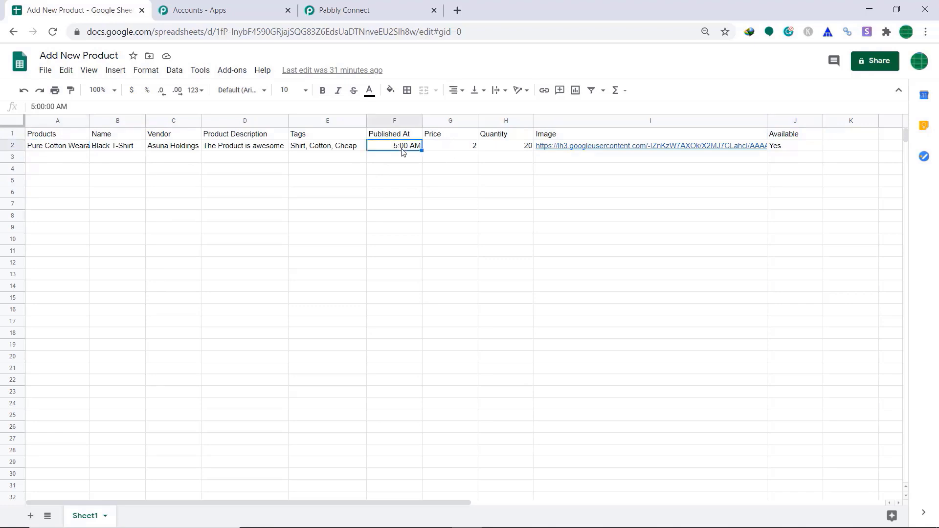
click(464, 152)
click(517, 151)
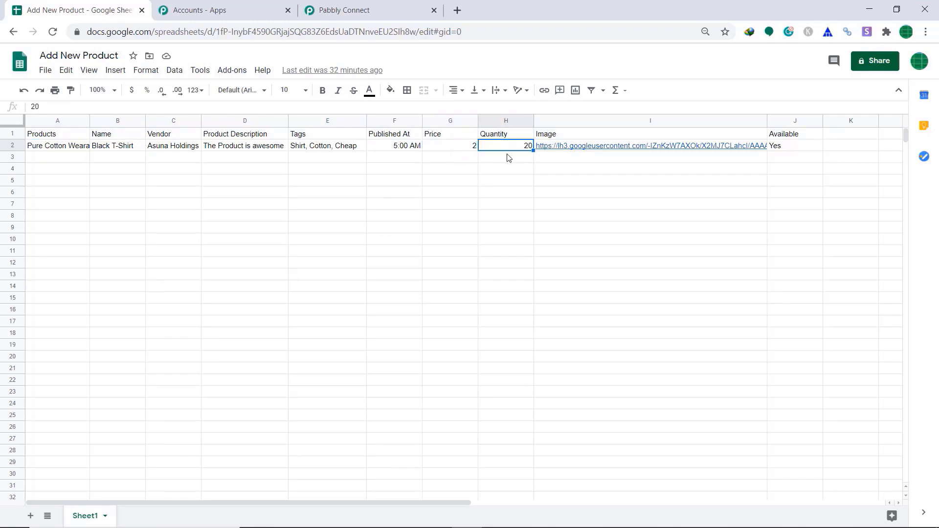
mouse_move(565, 150)
click(239, 77)
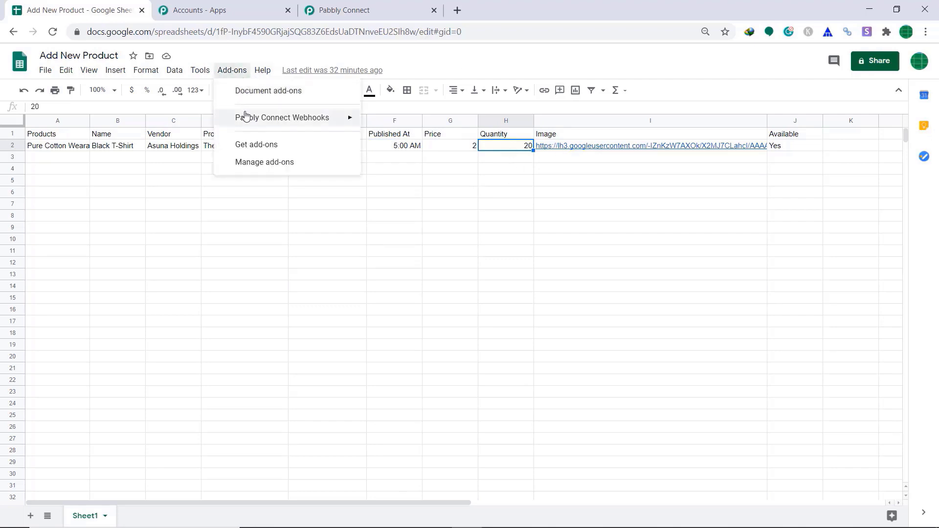
mouse_move(246, 116)
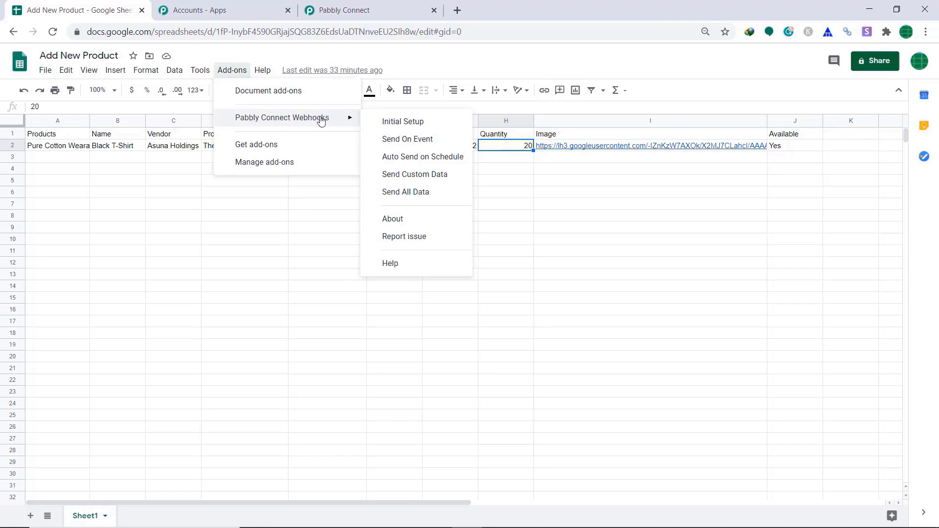
click(288, 145)
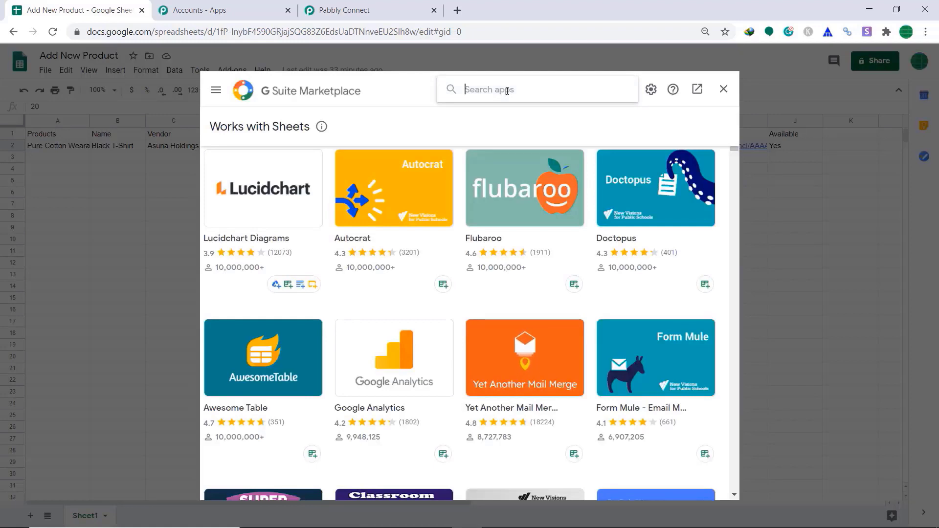
click(507, 90)
text(pabb)
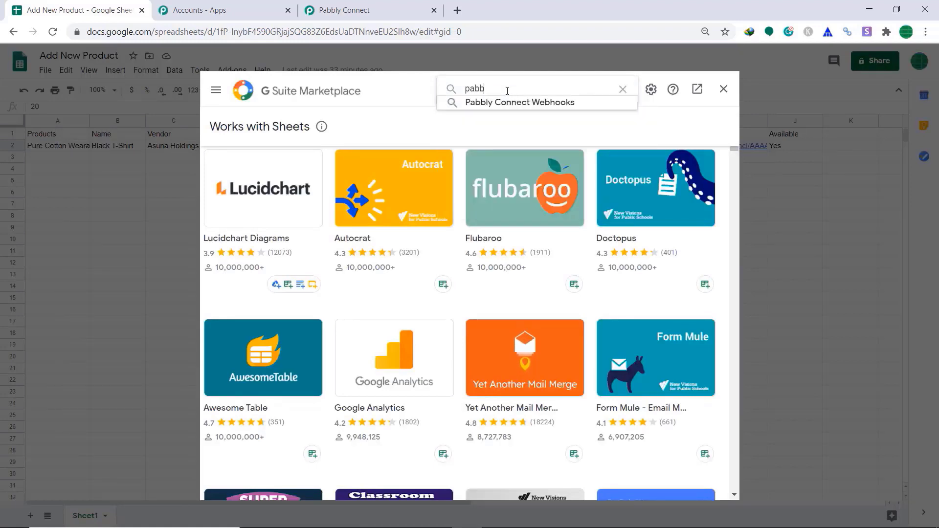
click(509, 102)
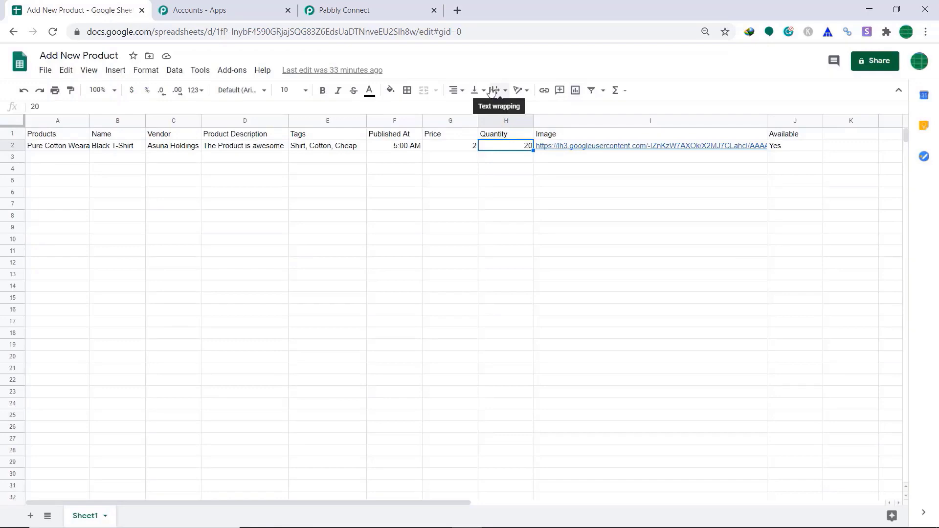
click(238, 72)
- Paste the Pabbly webhook URL into the add-on's initial setup and continue to trigger column J
mouse_move(277, 127)
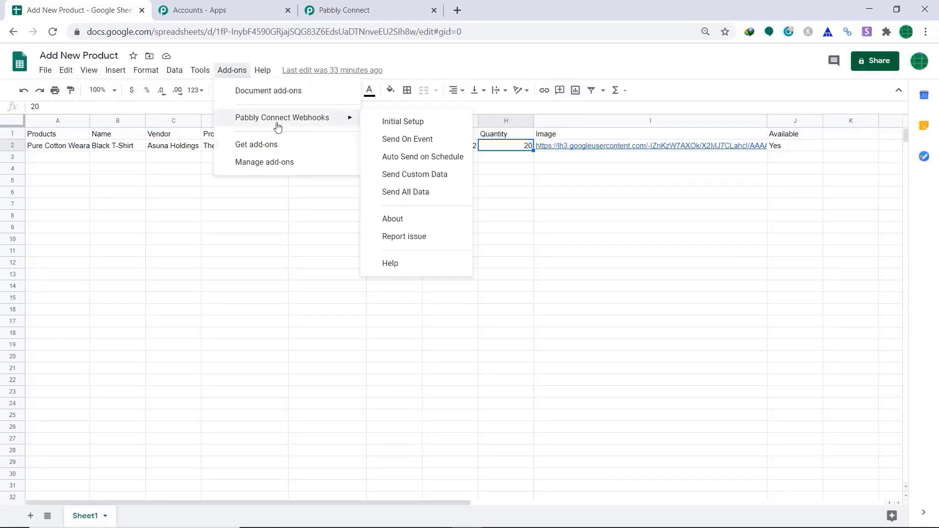
click(398, 128)
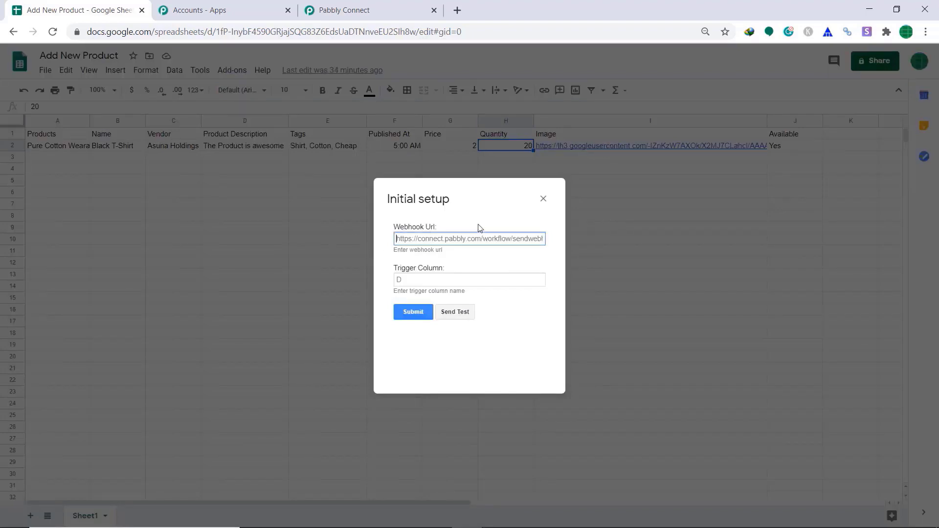
click(352, 5)
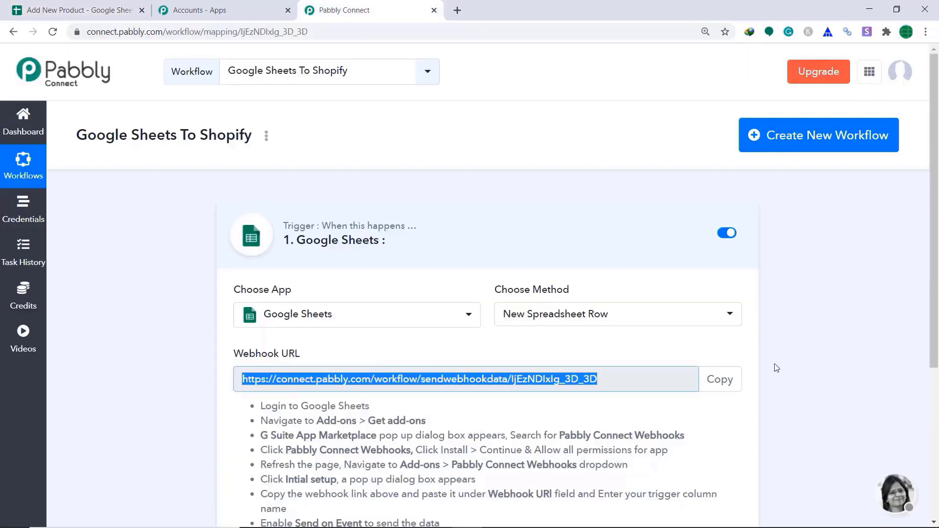
click(717, 384)
click(132, 6)
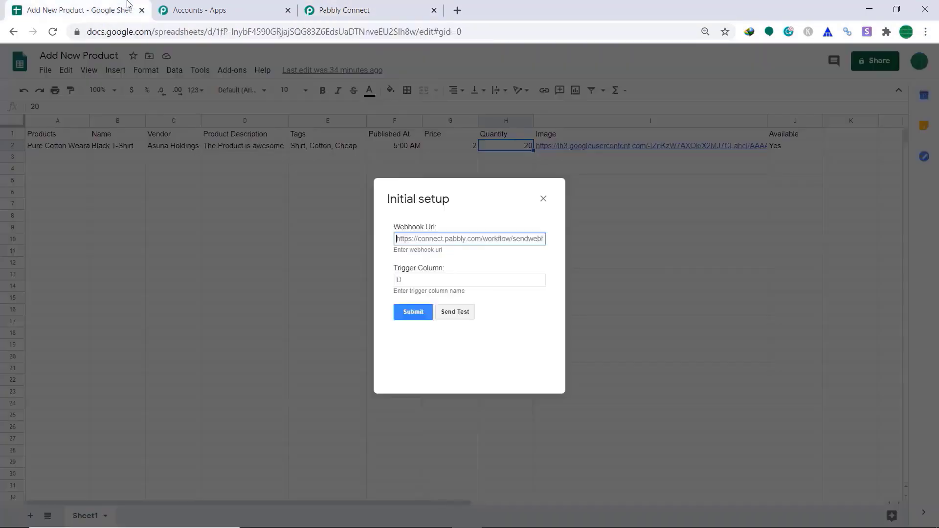
right_click(458, 238)
click(498, 330)
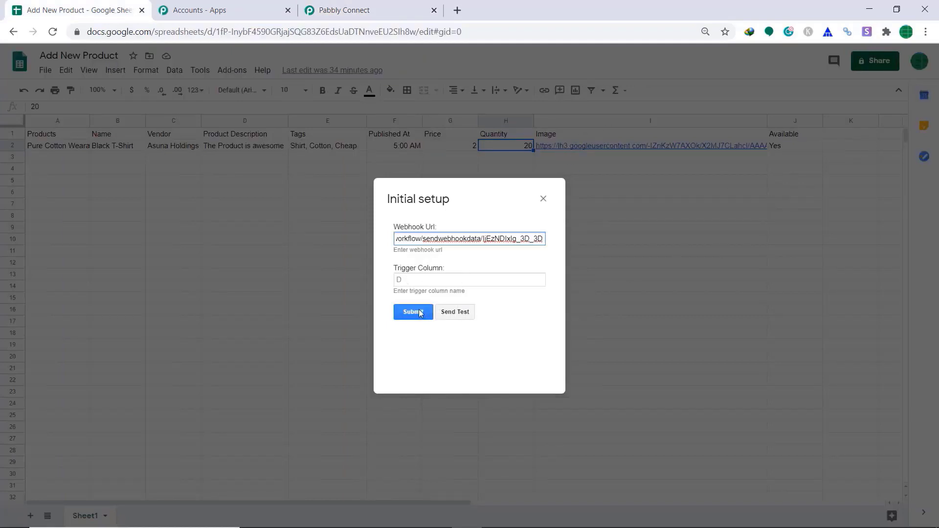
click(419, 278)
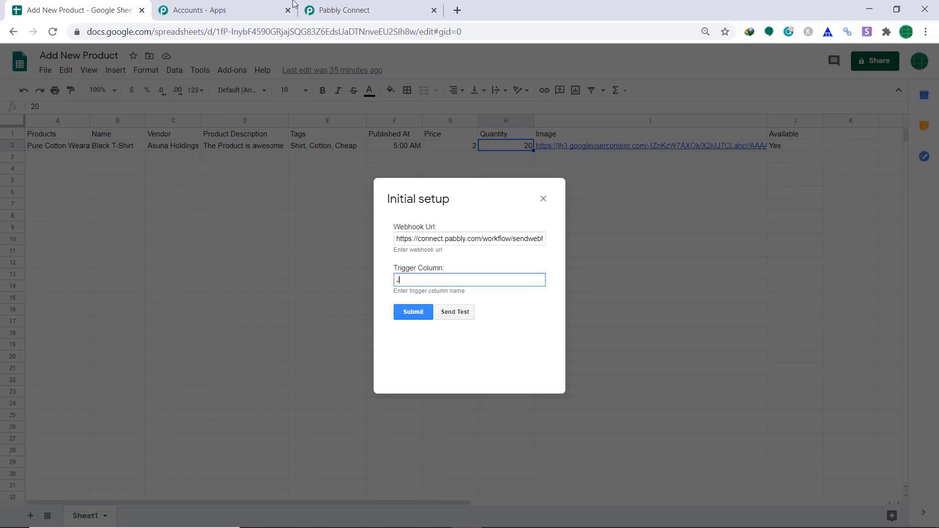
- Return to the Pabbly workflow's Google Sheets trigger settings
click(343, 10)
scroll(762, 362, down, 1)
scroll(763, 370, down, 3)
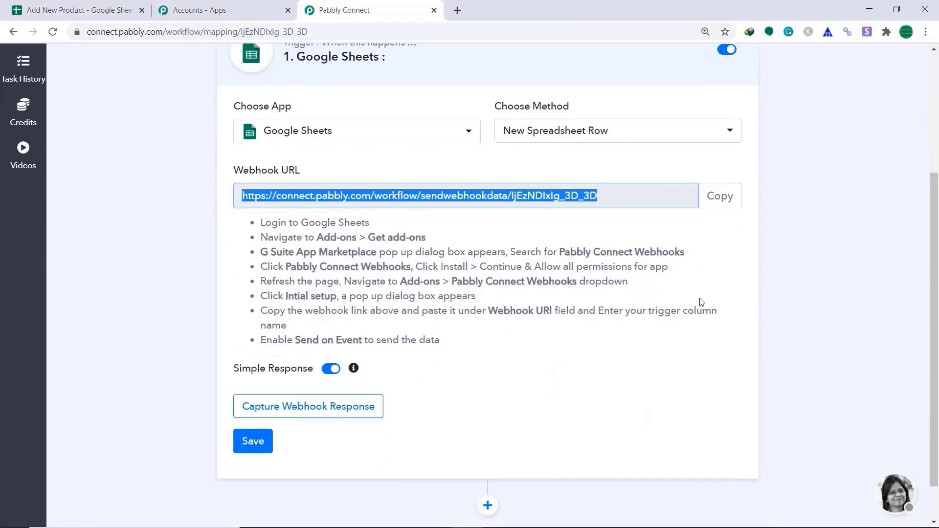
- Start capturing the webhook response and send the sheet row as test data
click(284, 408)
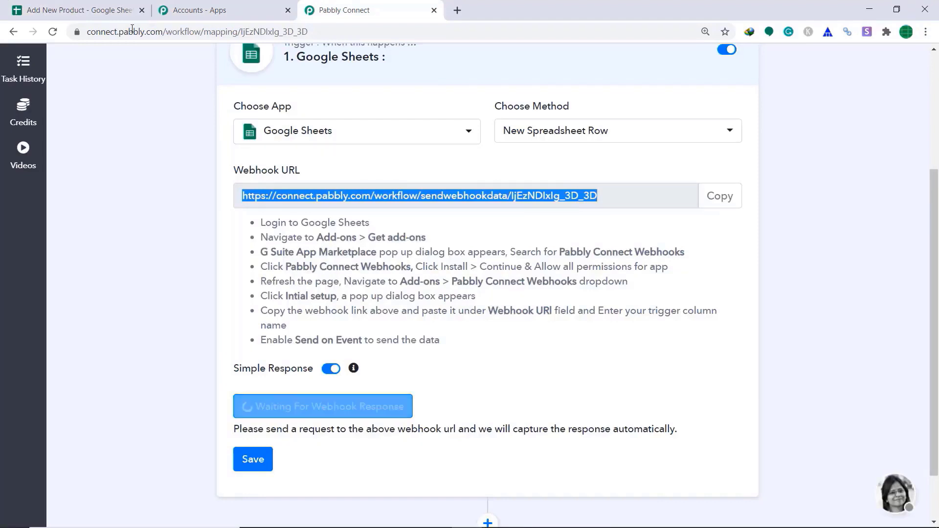
click(98, 10)
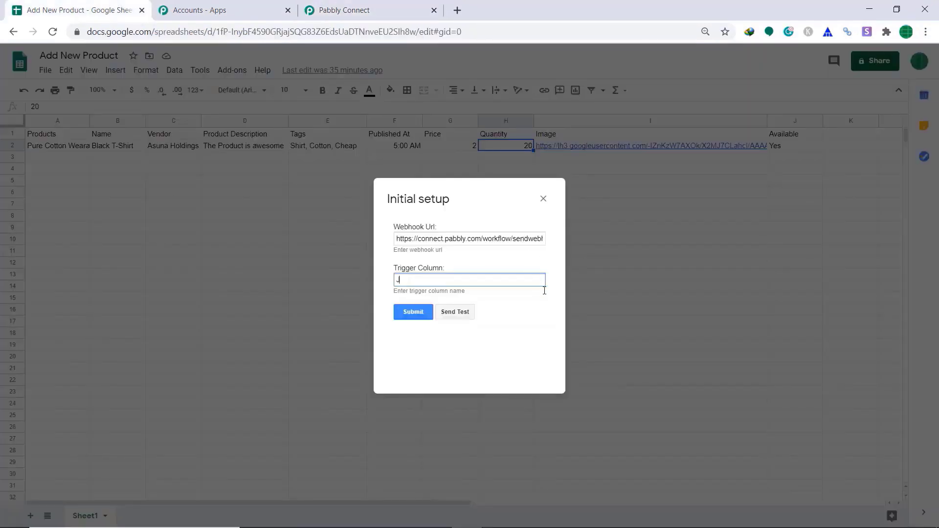
click(464, 313)
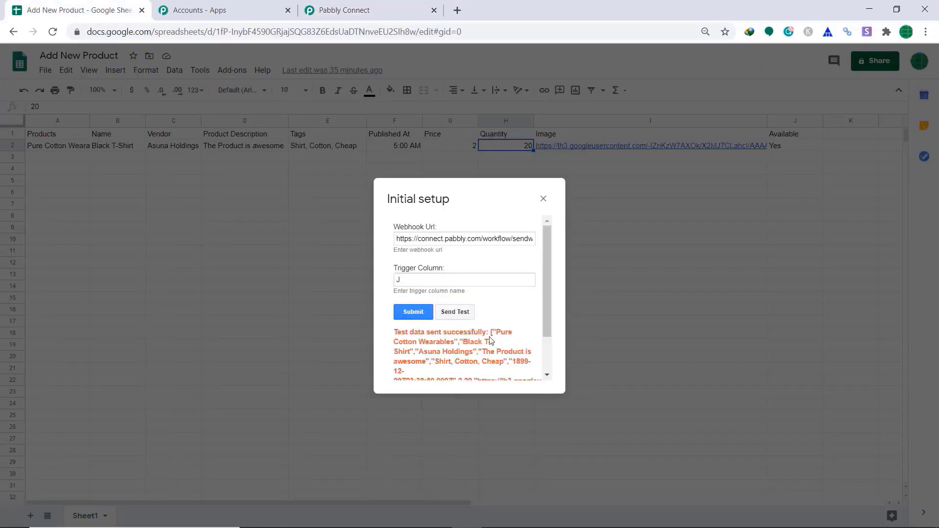
click(372, 10)
scroll(470, 174, down, 7)
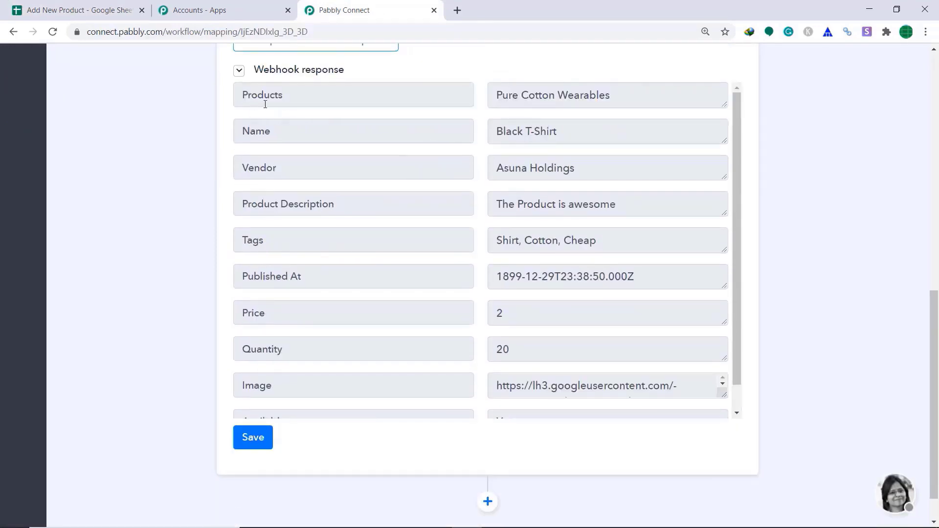
- Compare the captured Black T-Shirt response with the sheet row, then add an action step
click(128, 7)
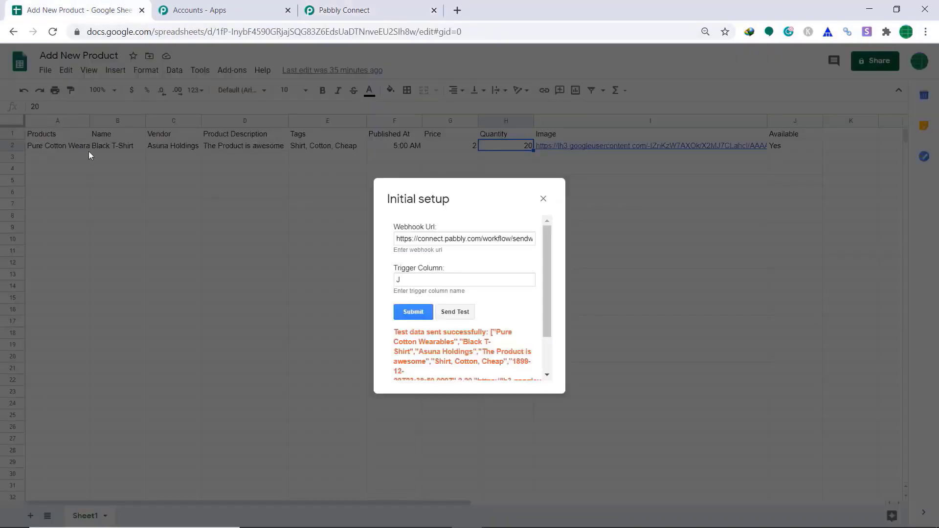
click(316, 9)
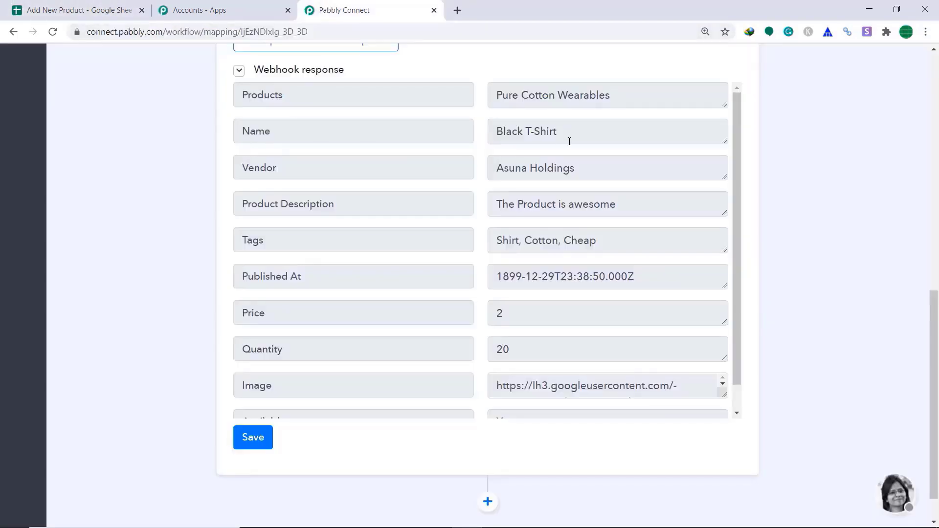
scroll(419, 241, down, 1)
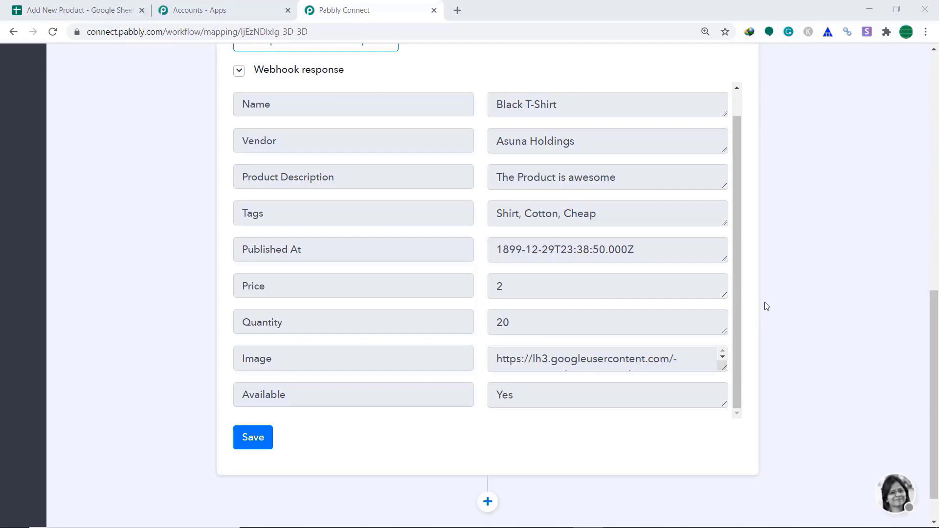
click(488, 501)
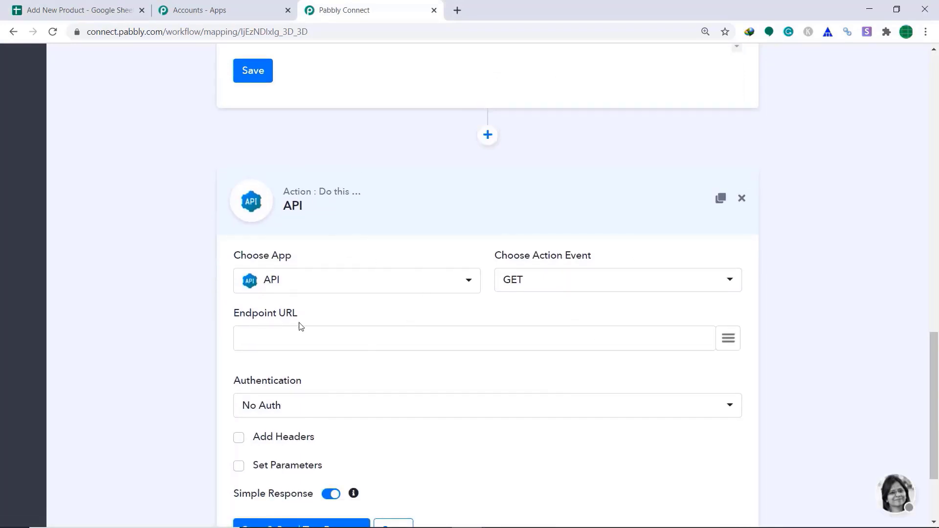
- Set the action app to Shopify with the Create Product method
click(323, 282)
text(S)
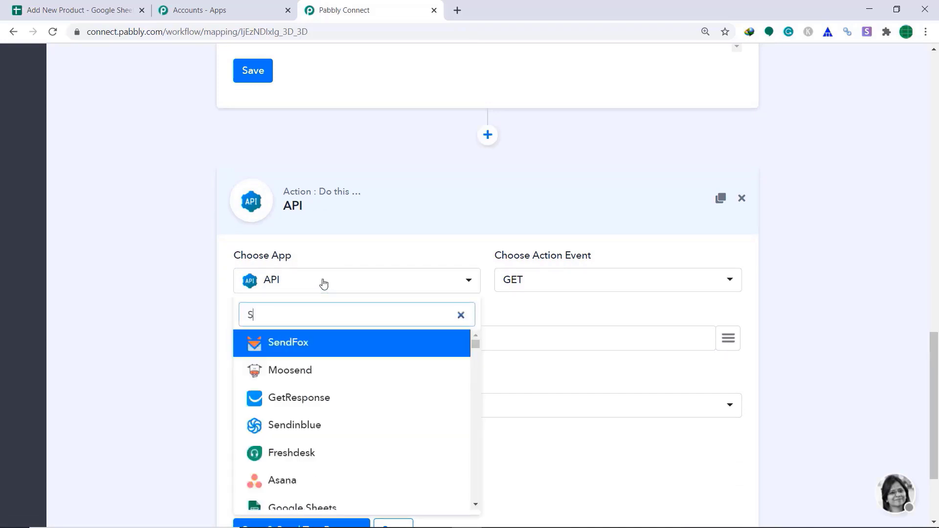
text(hopi)
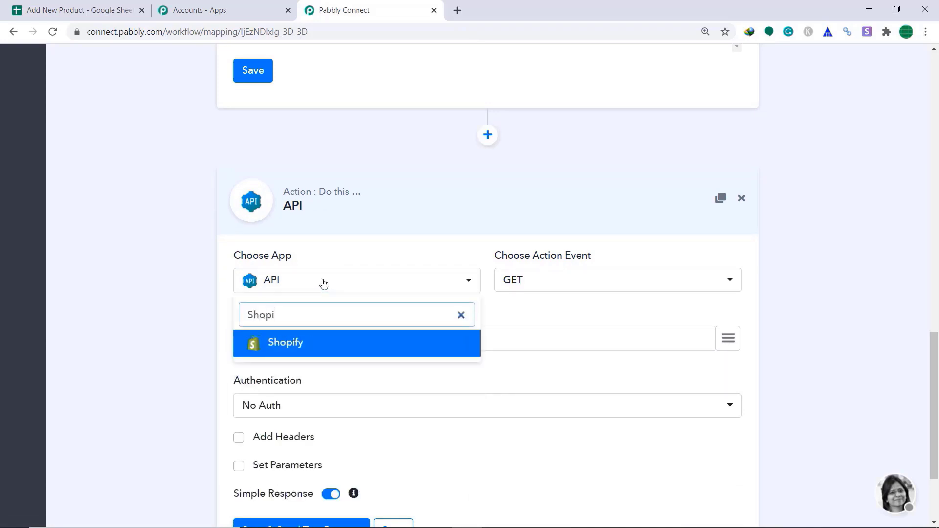
click(321, 347)
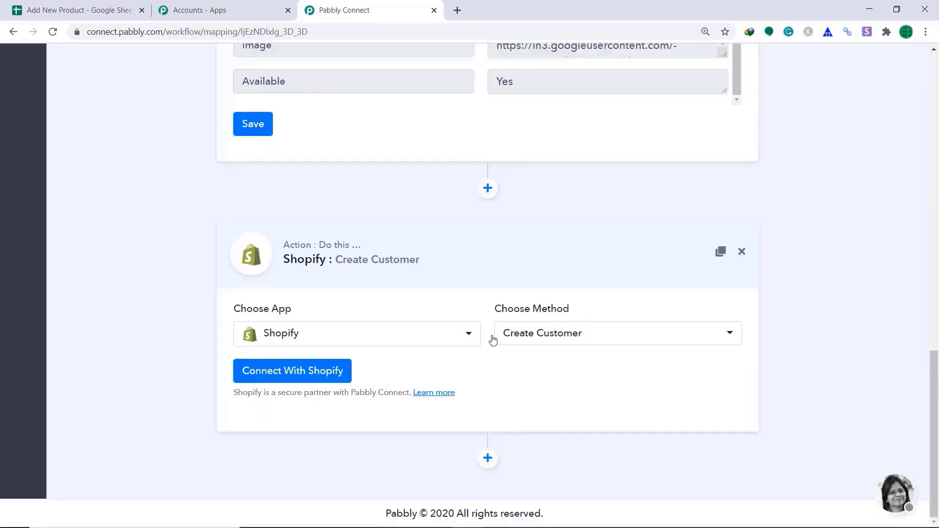
click(565, 344)
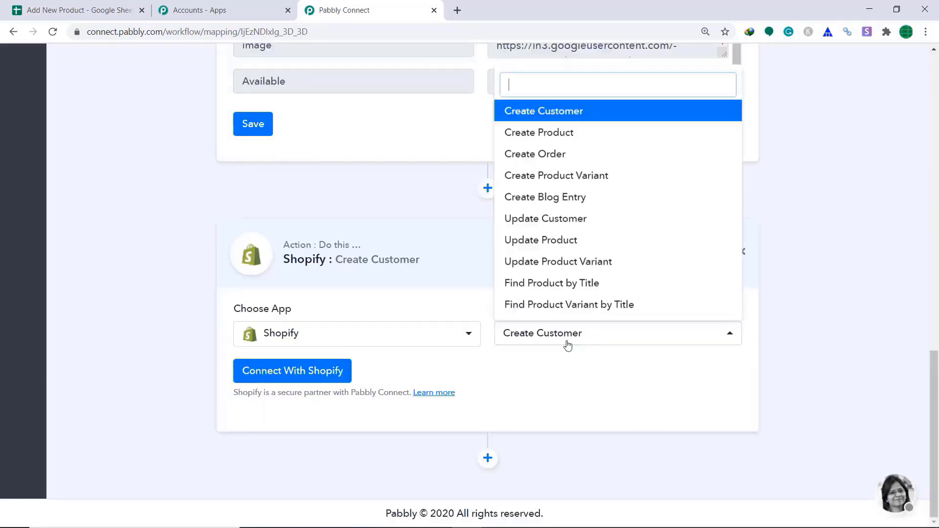
click(547, 138)
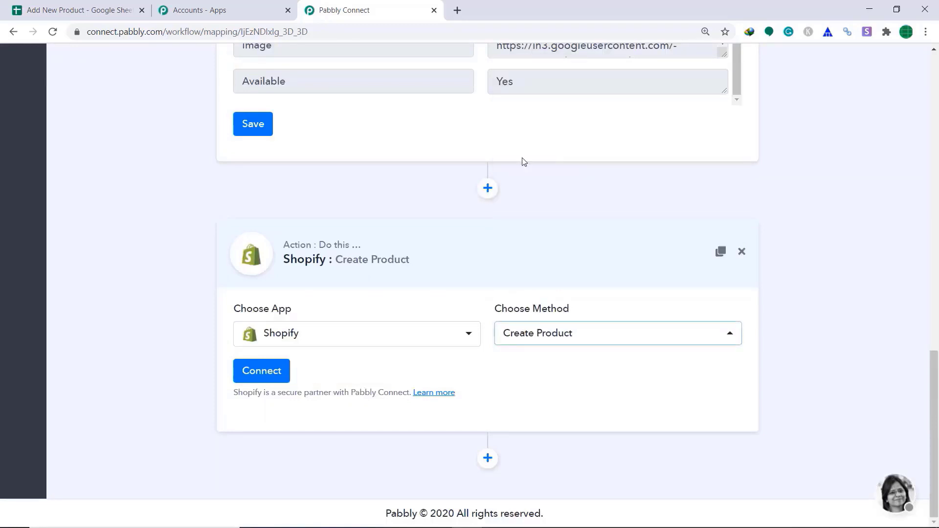
- Start the Shopify connection and go to the store's Apps page in Shopify admin
click(264, 379)
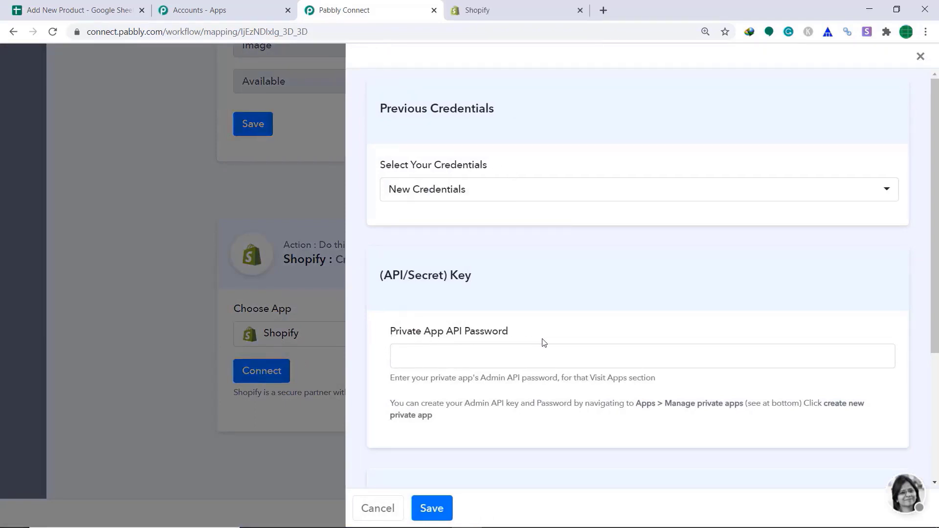
click(511, 4)
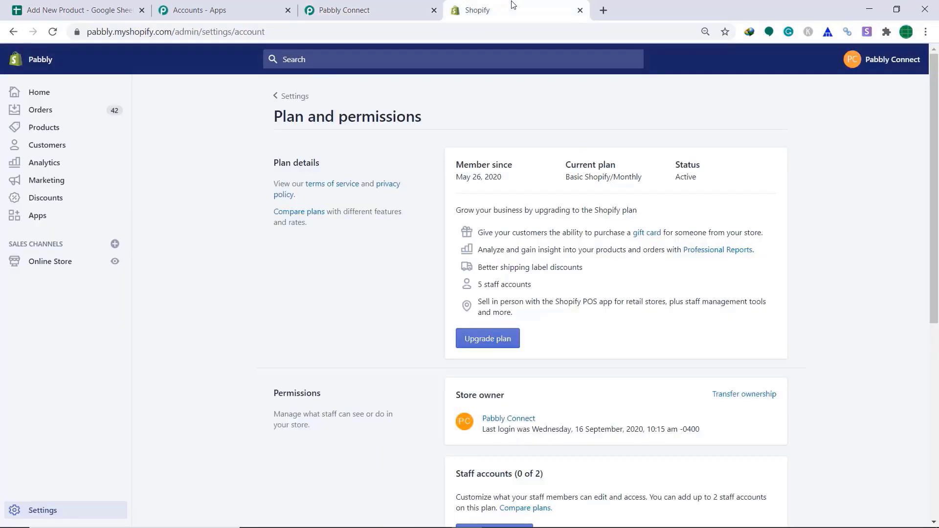
click(58, 214)
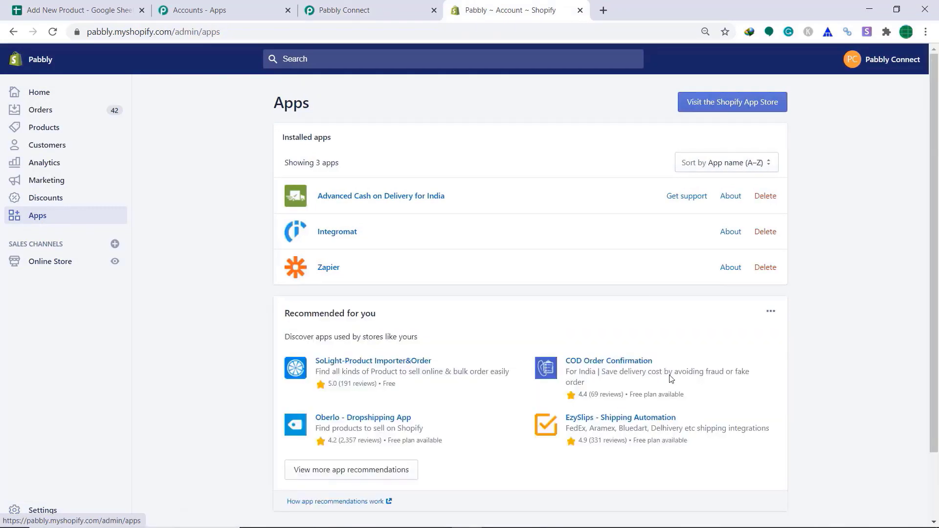
- Start a new private app, entering its name and the suggested developer e-mail
scroll(673, 379, down, 2)
click(582, 460)
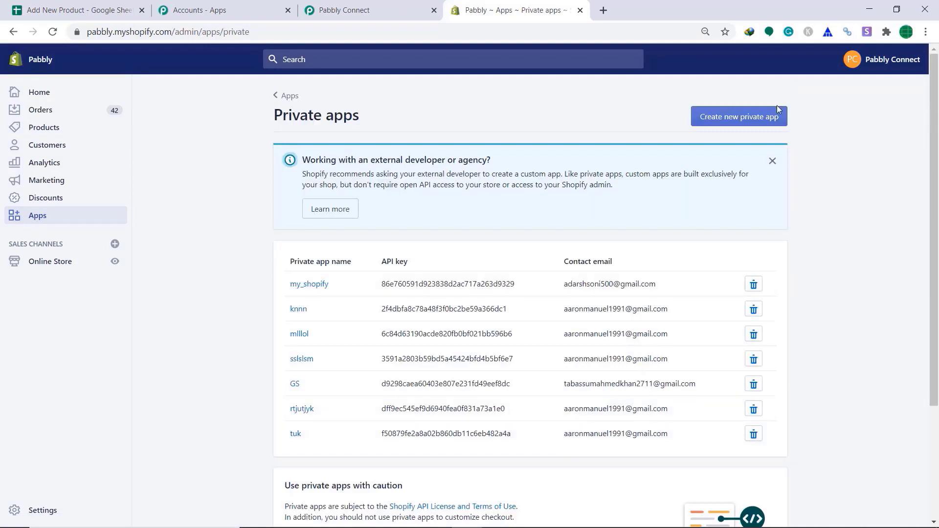
click(740, 118)
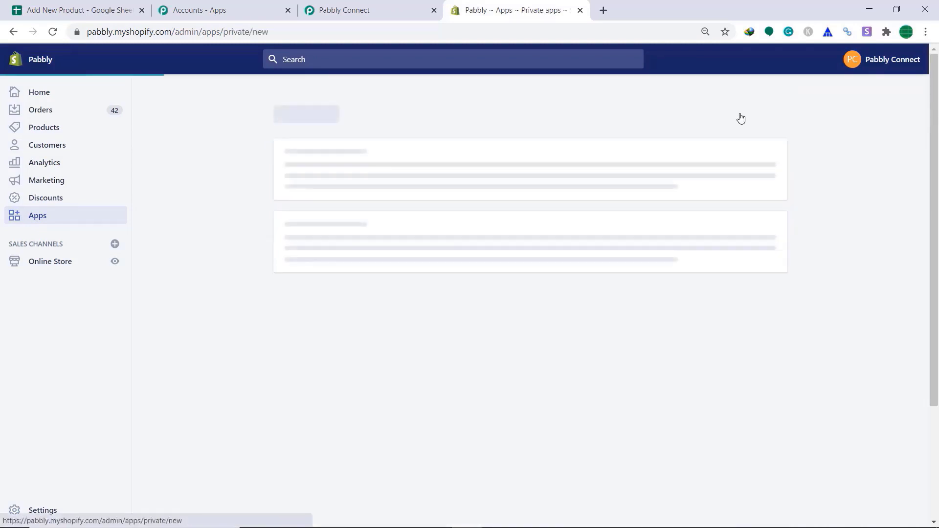
click(540, 282)
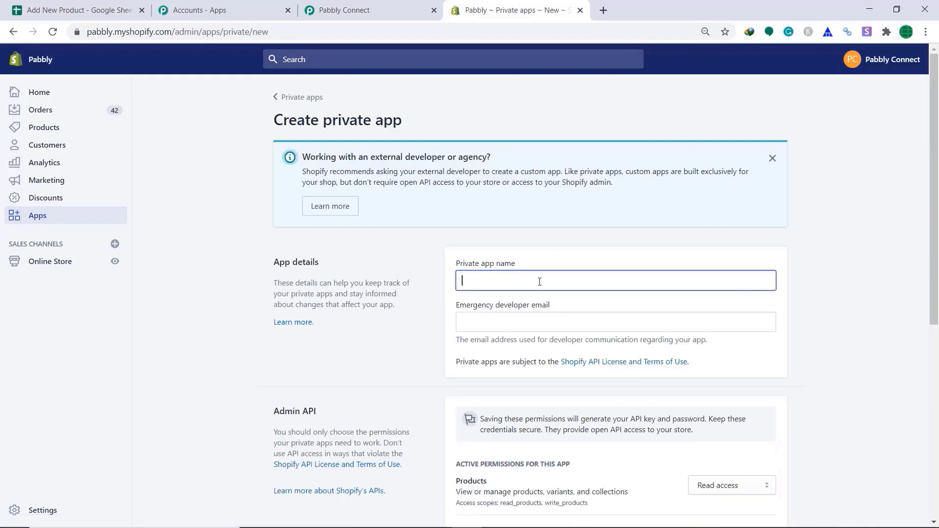
text(wer)
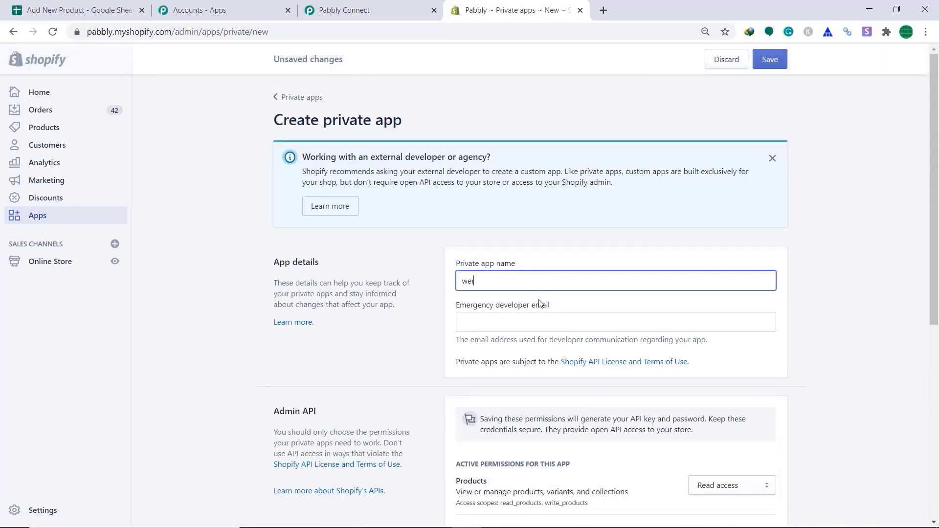
click(500, 320)
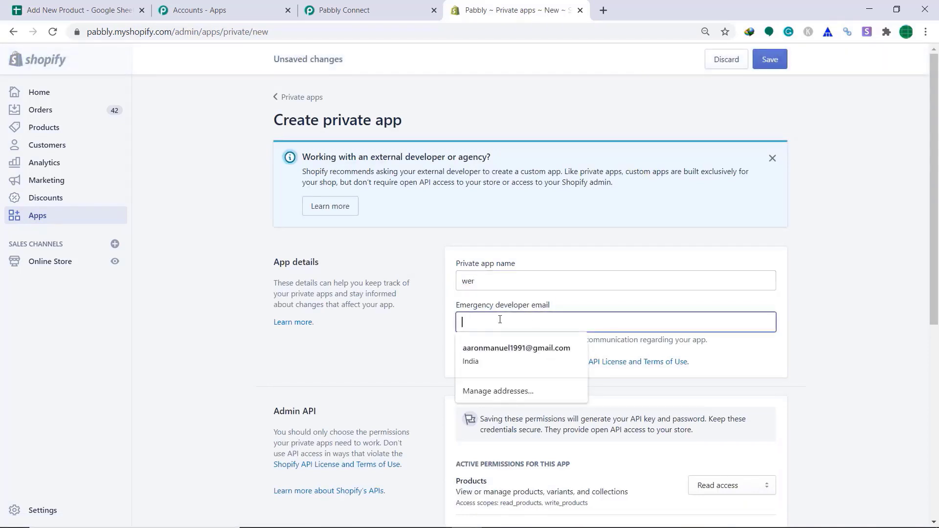
click(503, 350)
- Give the app read and write access to Products and Product listings, then save and create it
drag(934, 191, 937, 301)
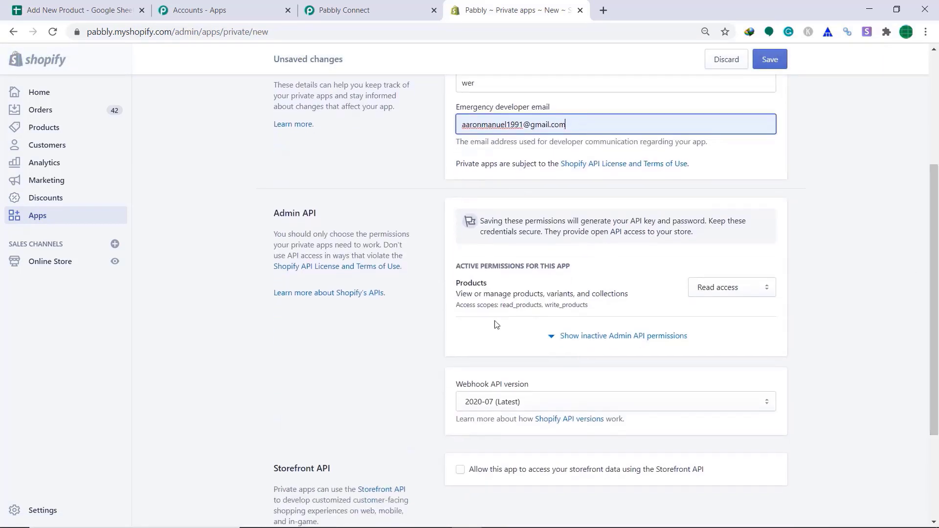
click(747, 292)
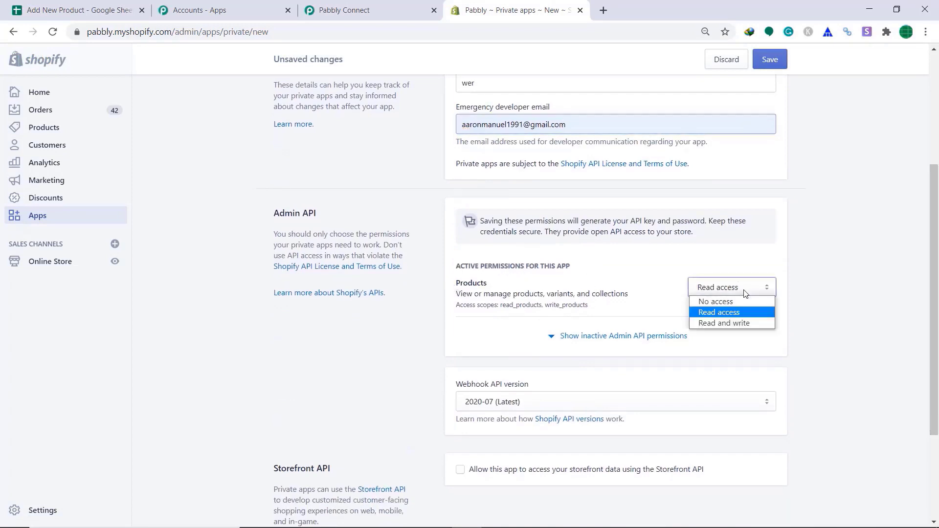
click(738, 323)
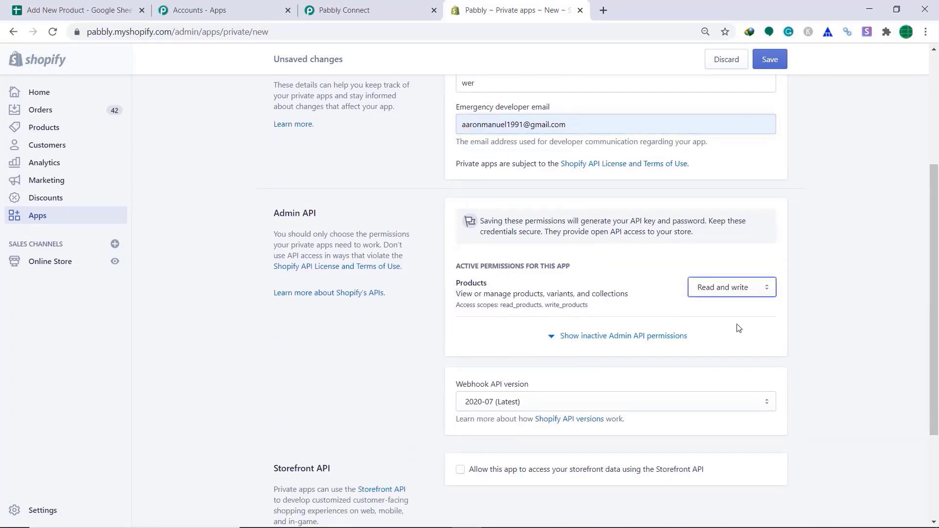
click(633, 335)
scroll(645, 294, down, 10)
scroll(553, 295, down, 5)
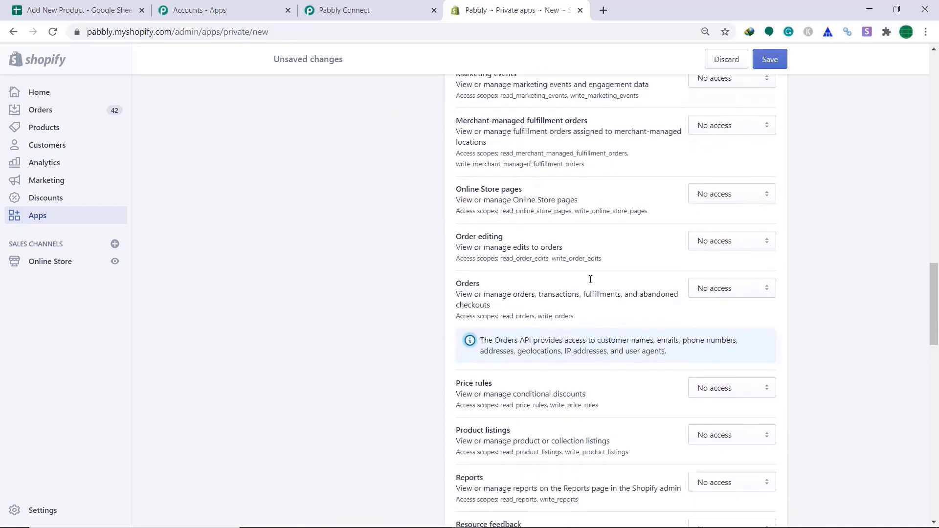
click(734, 314)
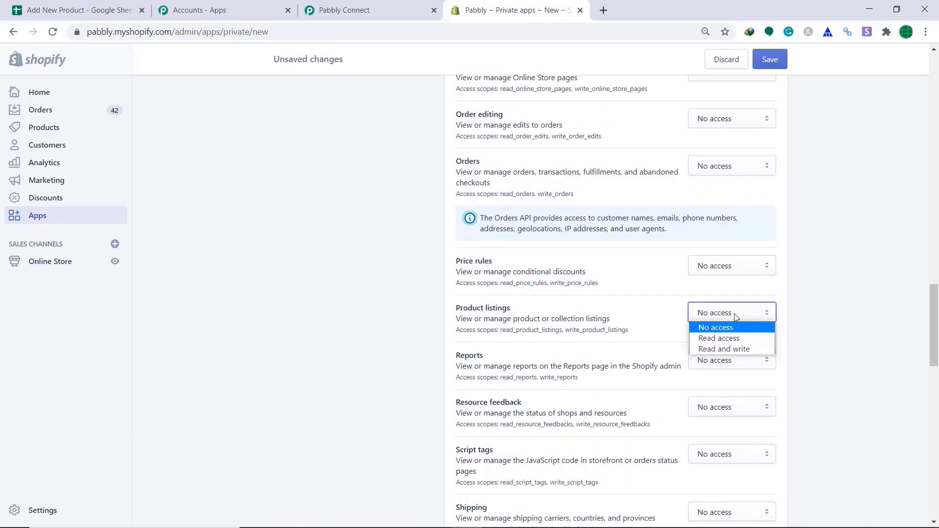
click(727, 351)
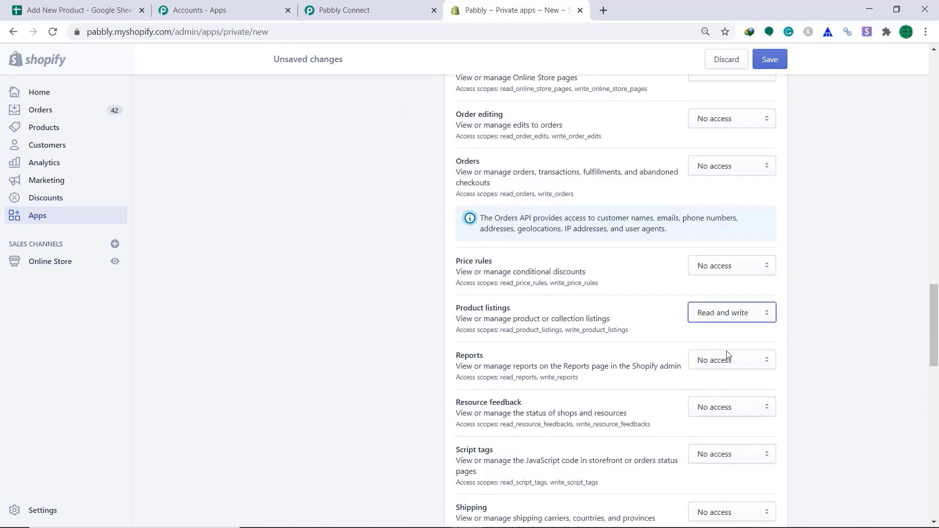
click(769, 65)
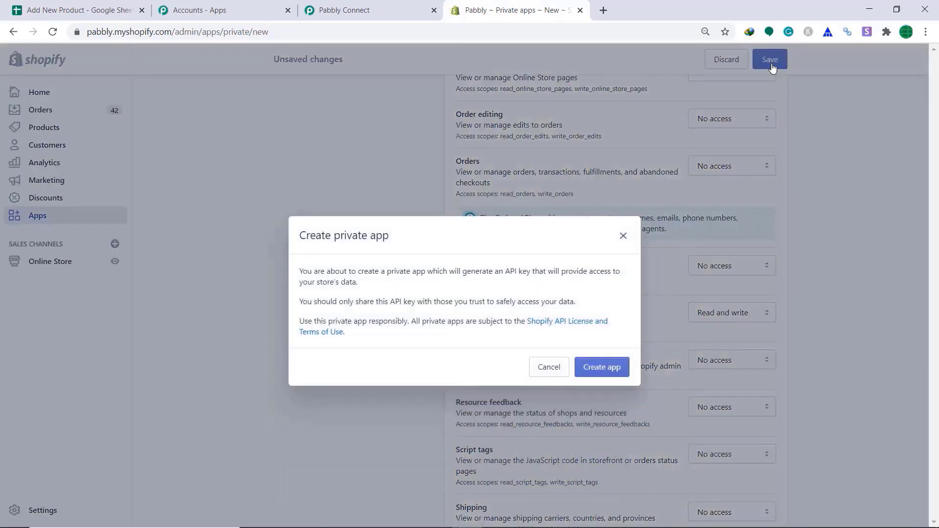
click(599, 369)
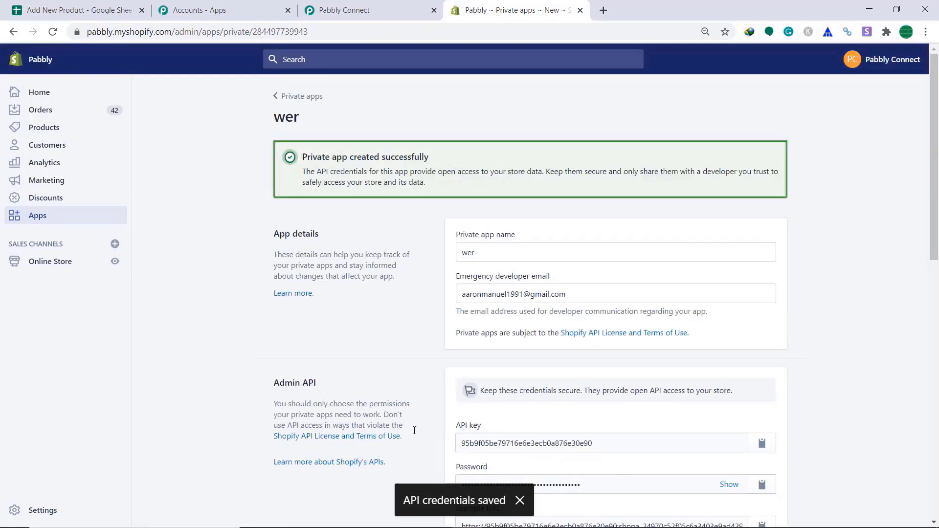
scroll(419, 349, down, 3)
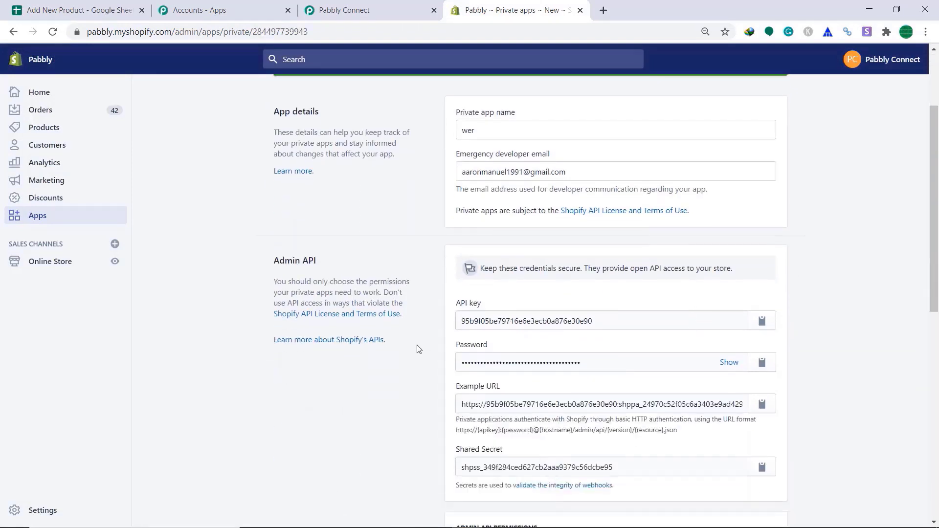
- Paste the private app's API password into Pabbly's Private App API Password field
click(764, 363)
click(338, 8)
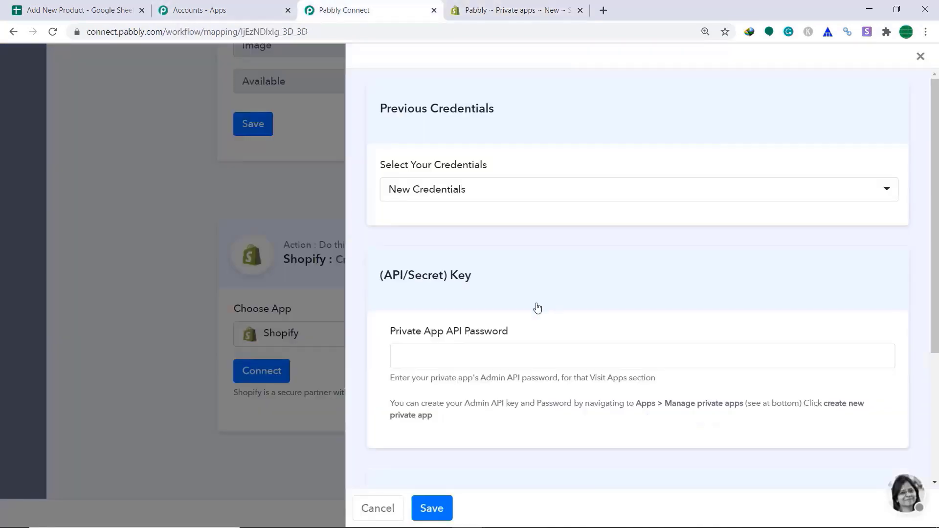
right_click(483, 349)
click(505, 234)
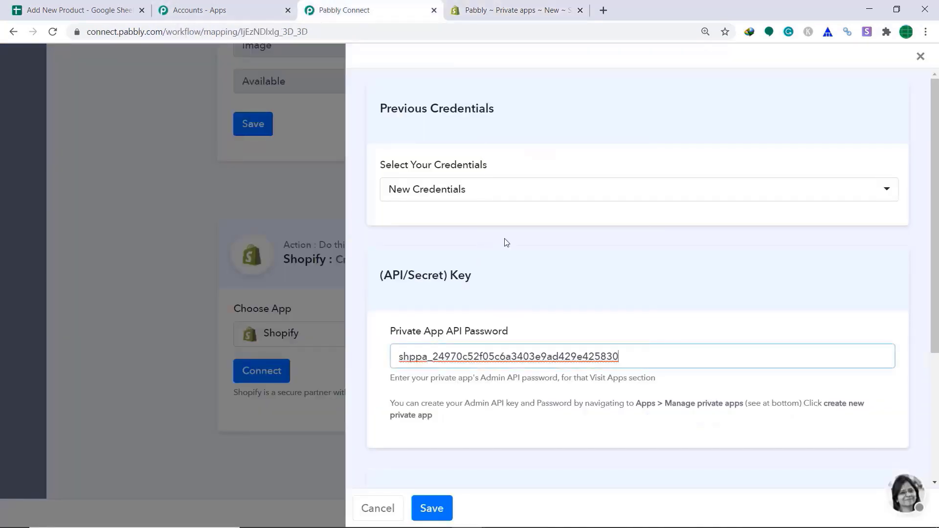
scroll(559, 262, down, 3)
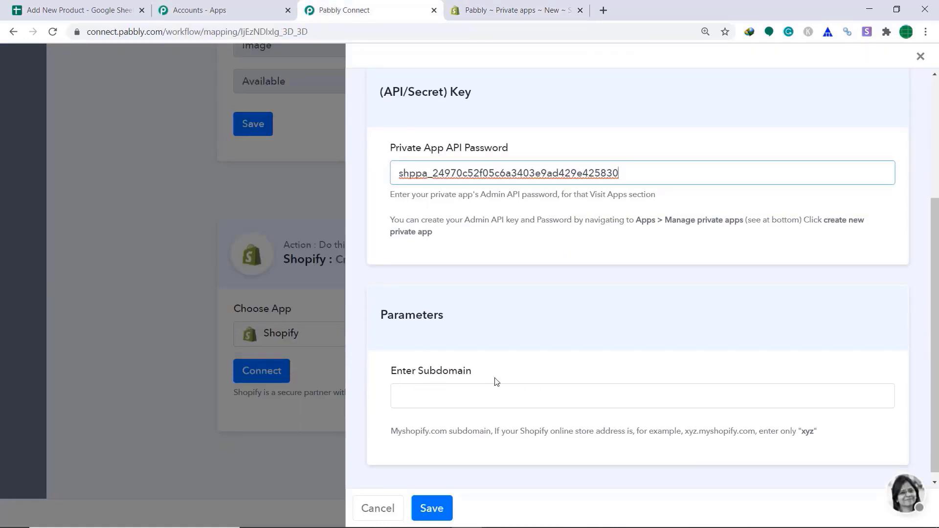
- Enter the store subdomain 'pabbly' from the Shopify URL and save the connection
click(514, 9)
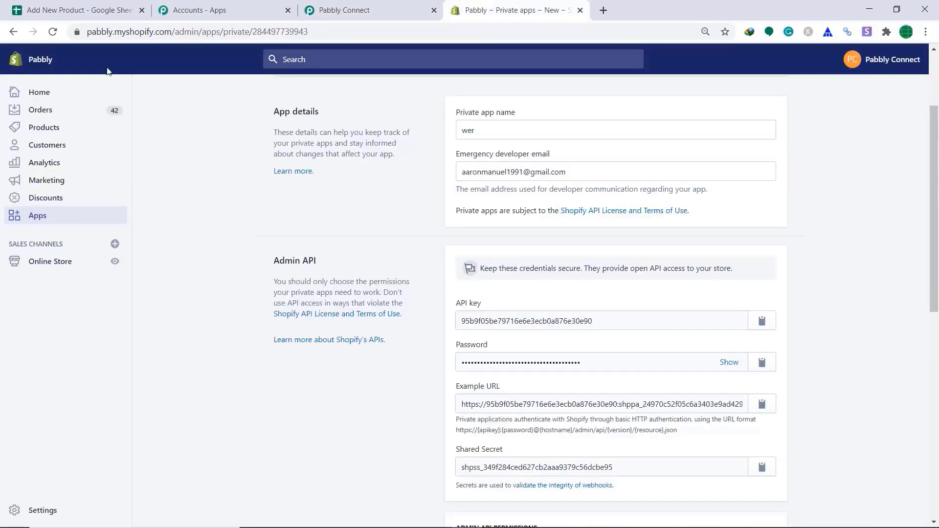
double_click(105, 35)
right_click(122, 36)
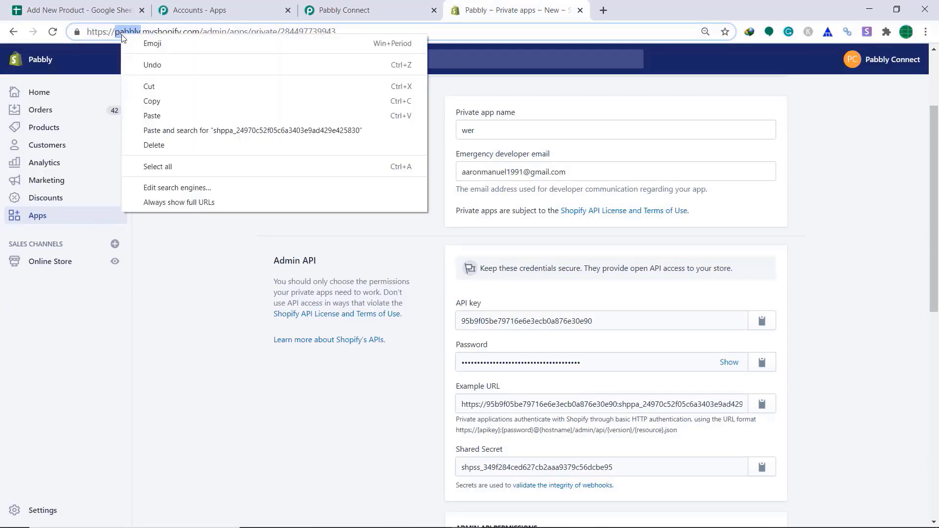
click(166, 99)
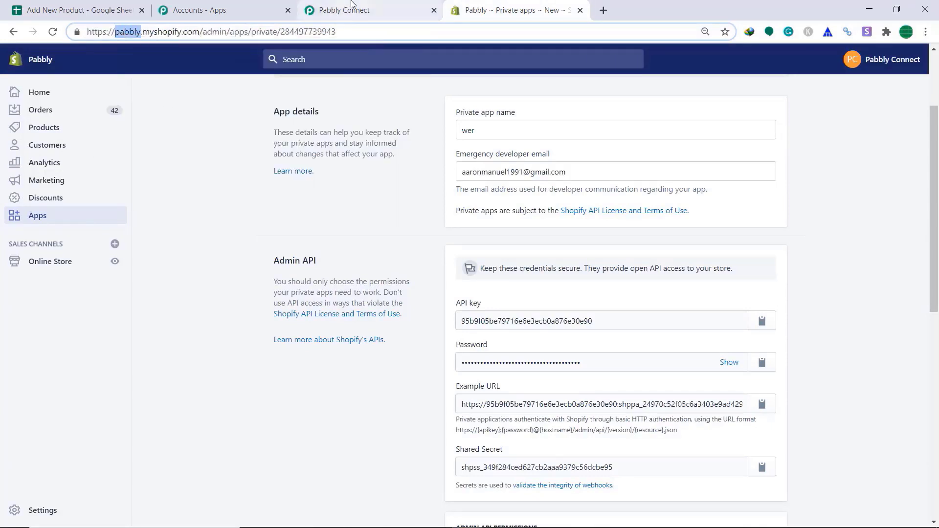
click(348, 9)
right_click(422, 391)
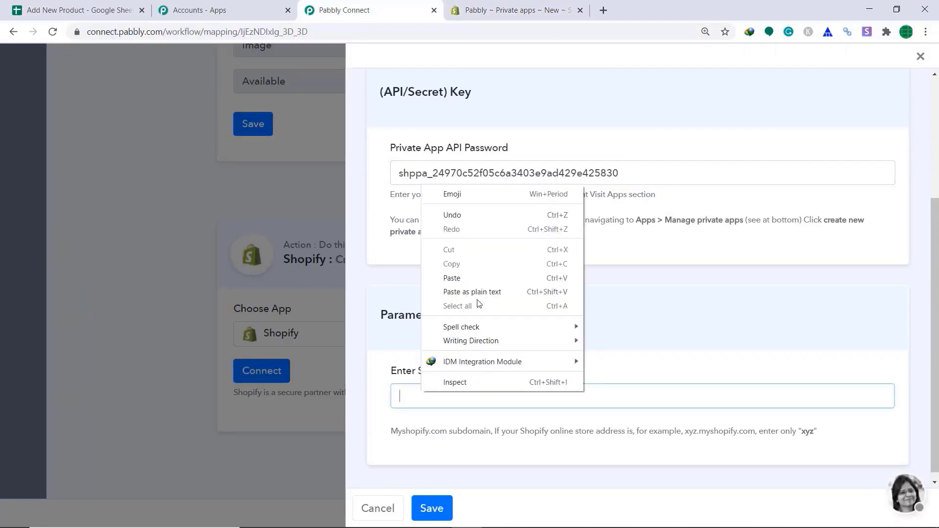
click(471, 272)
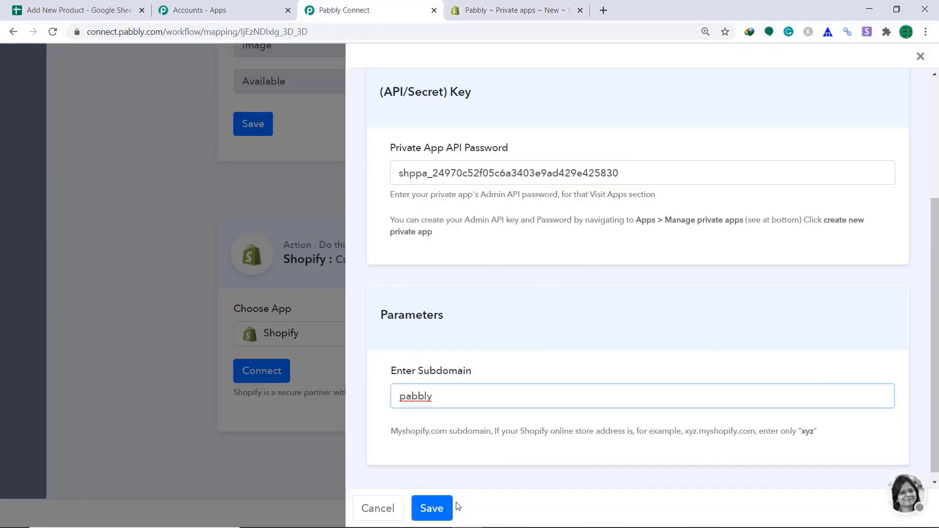
click(442, 508)
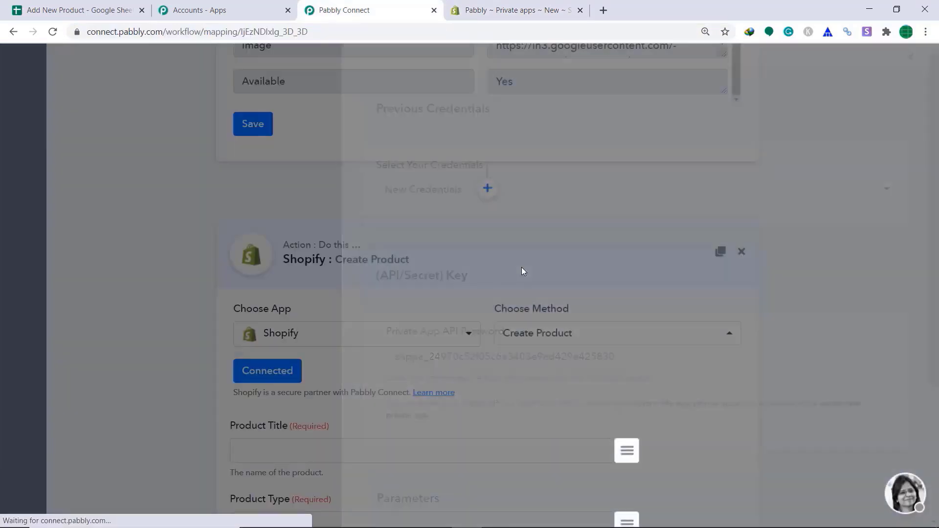
- Map Product Title to Pure Cotton Wearables, Product Type to Black T-Shirt, Vendor to Asuna Holdings
scroll(683, 254, down, 5)
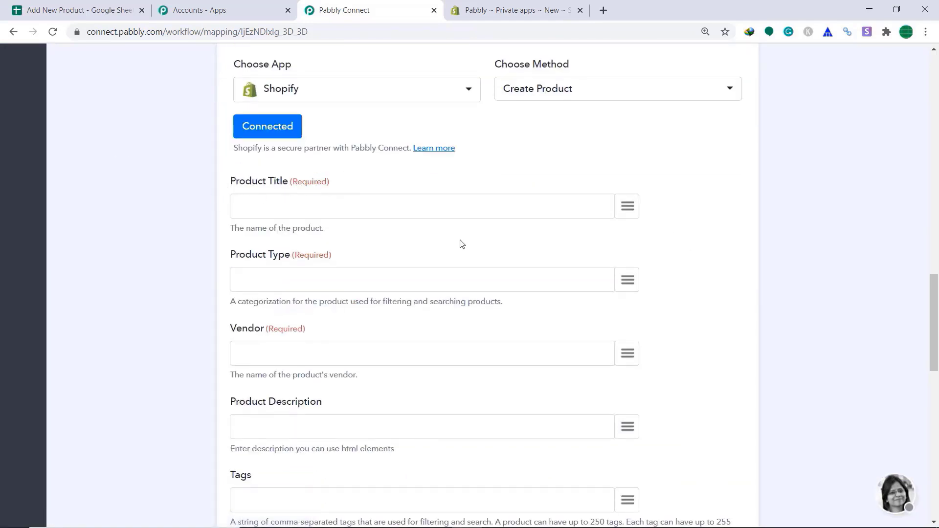
click(633, 206)
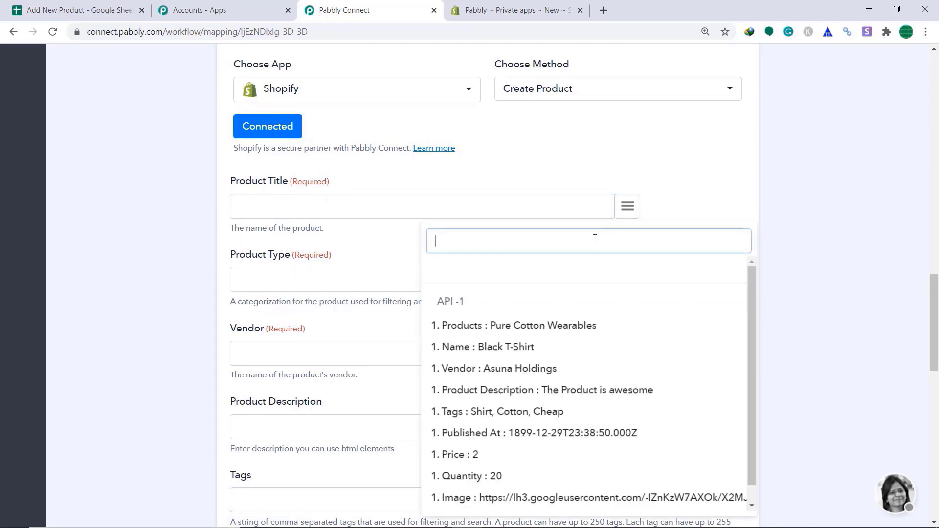
click(530, 334)
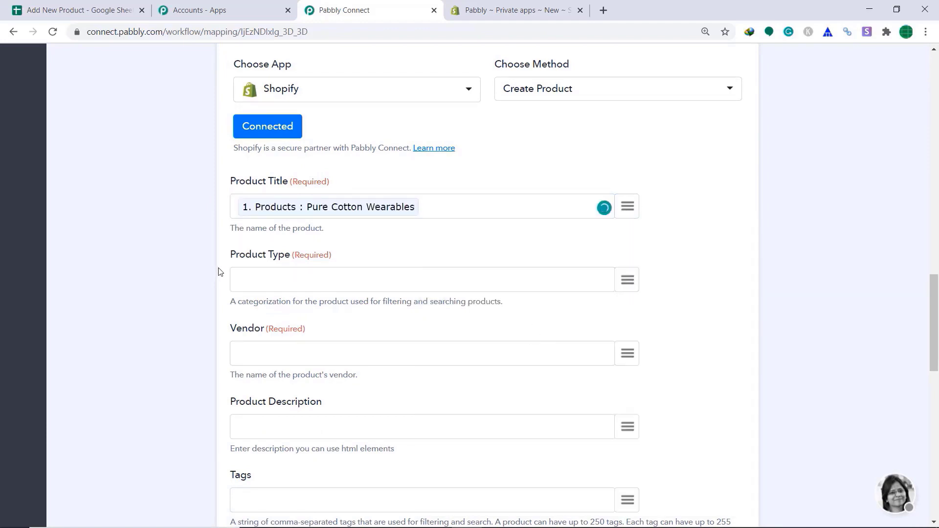
click(629, 281)
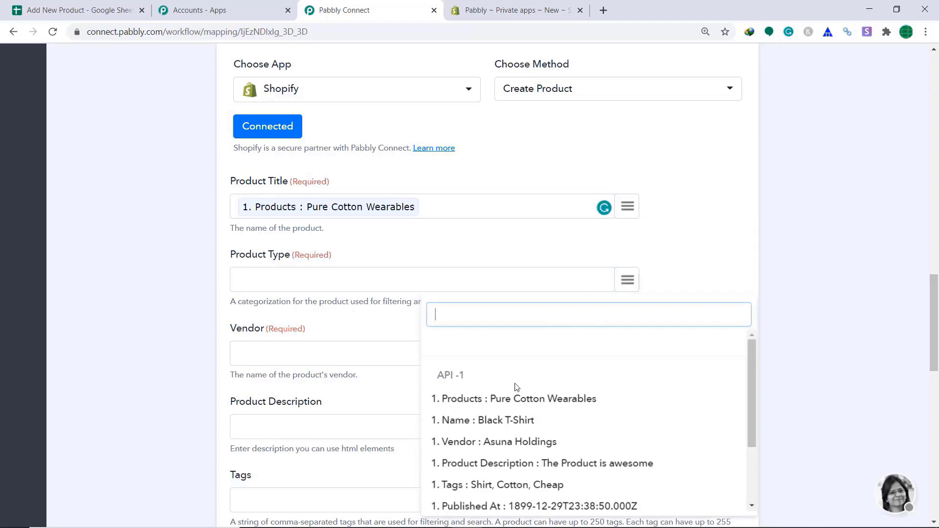
click(523, 427)
scroll(552, 348, down, 2)
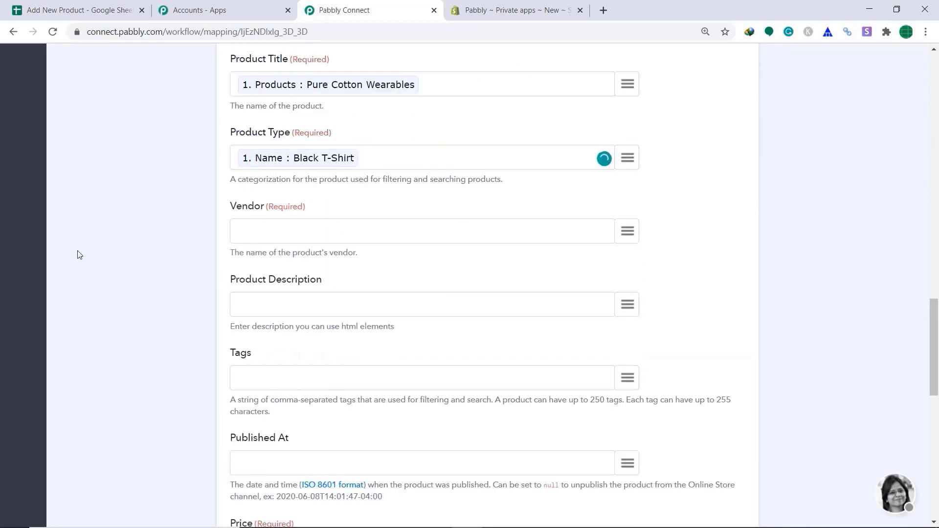
click(636, 238)
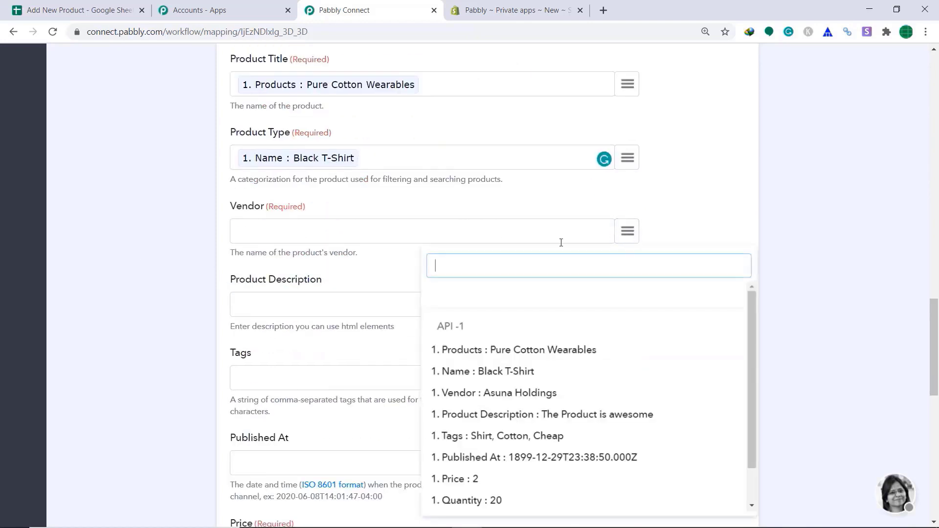
click(506, 391)
- Map the sheet's Product Description and Tags (Shirt, Cotton, Cheap) into their fields
scroll(293, 296, down, 1)
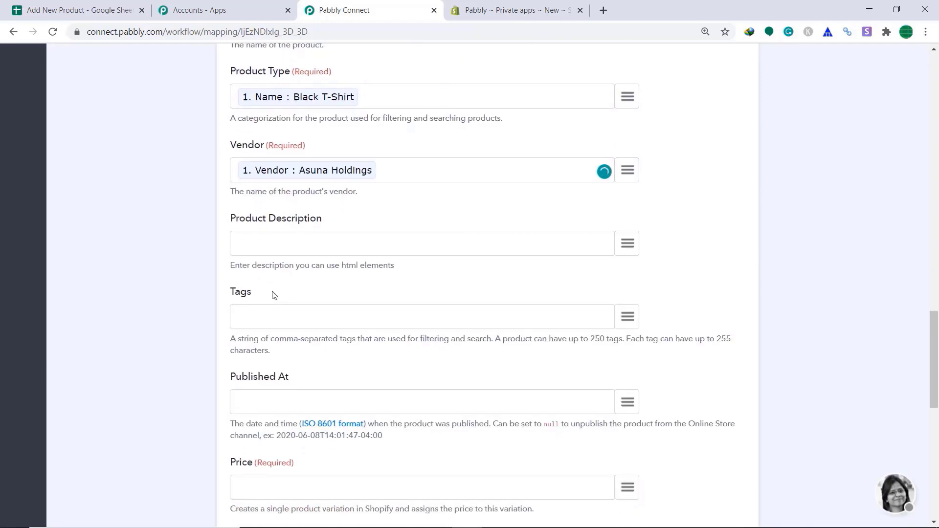
click(617, 245)
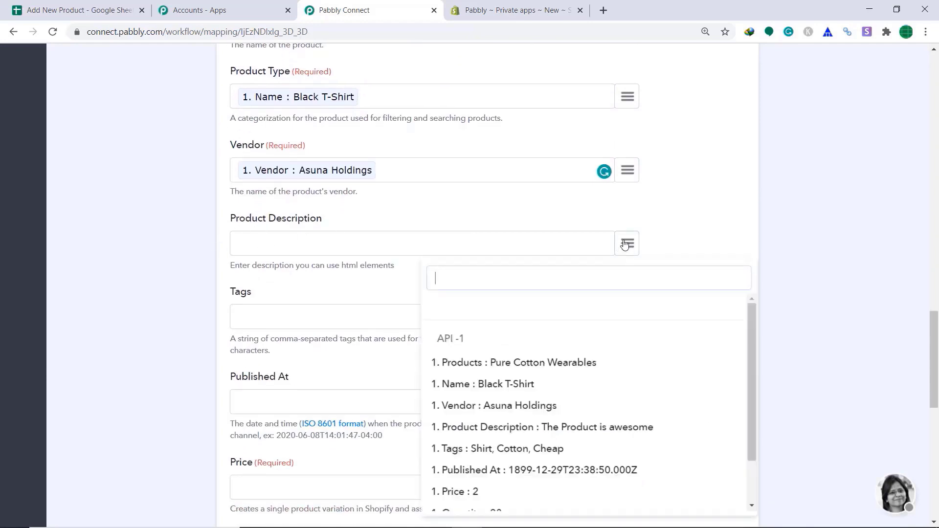
click(601, 427)
scroll(274, 231, down, 2)
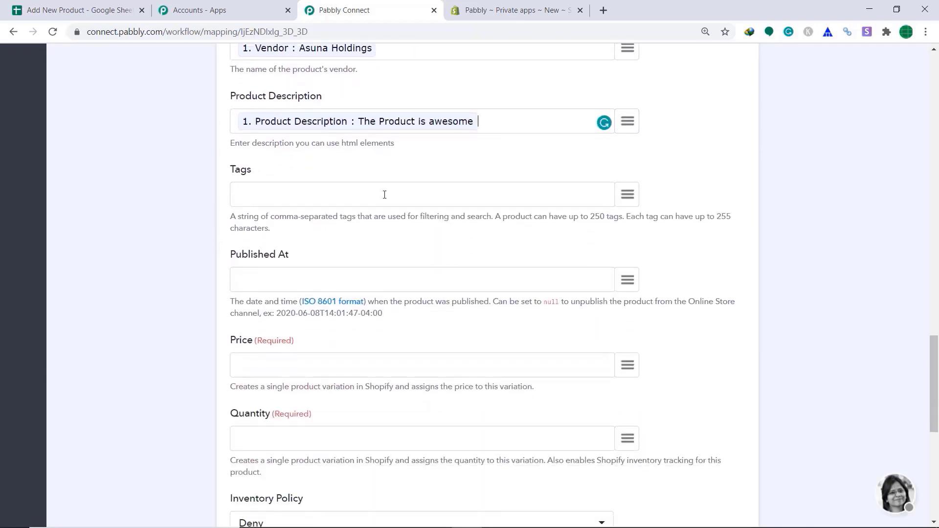
click(628, 194)
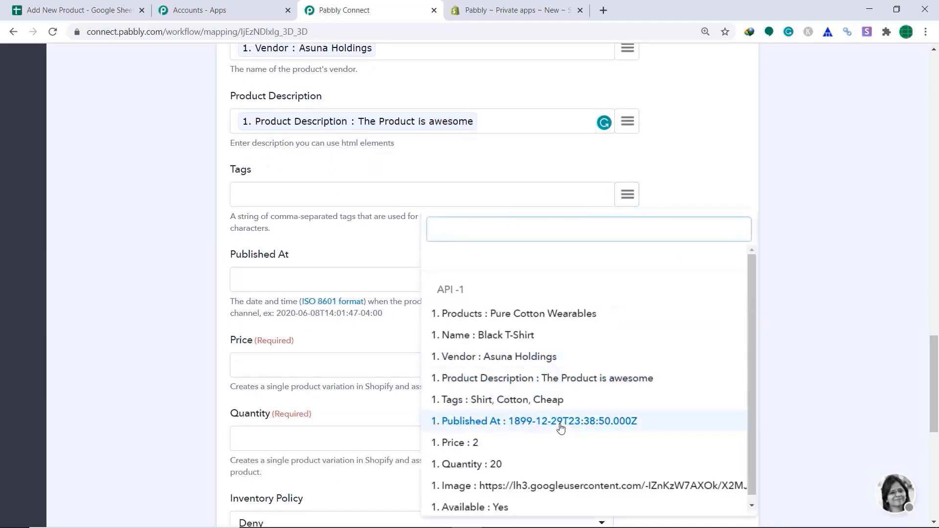
click(498, 400)
scroll(702, 298, down, 1)
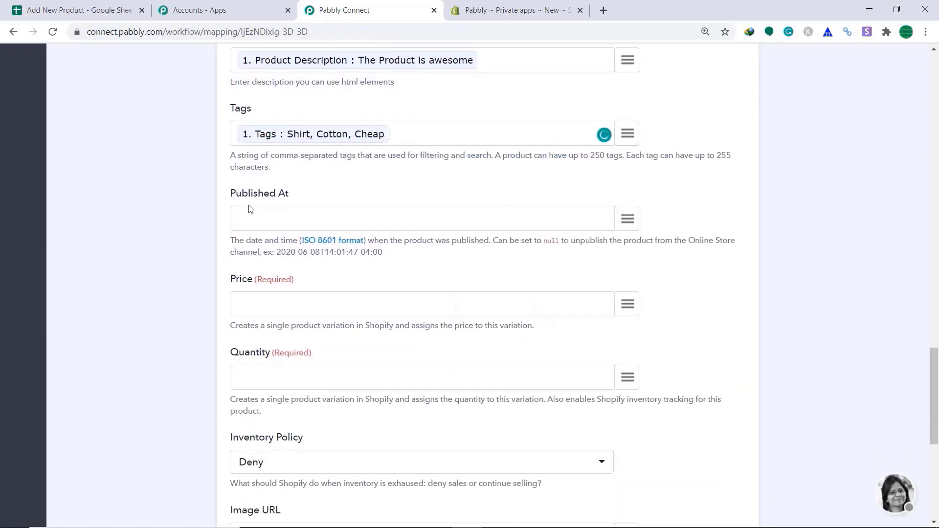
scroll(641, 218, down, 1)
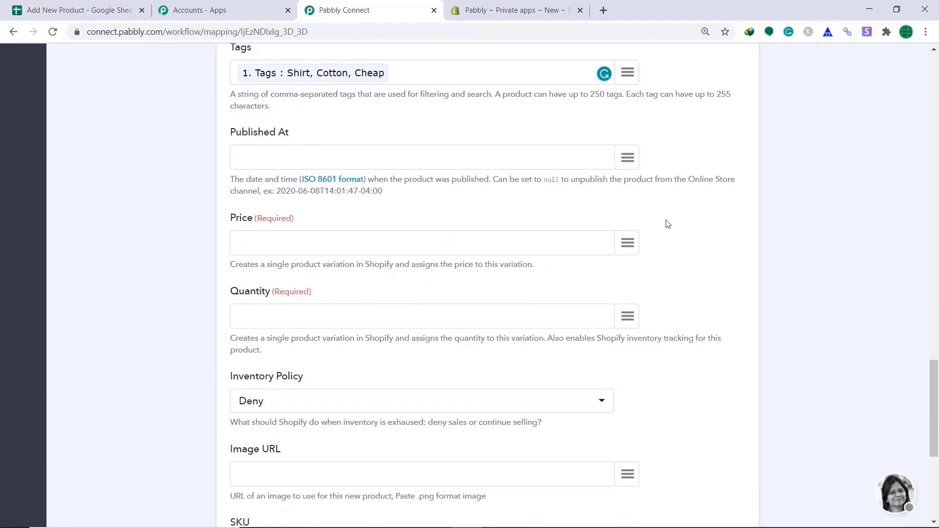
- Map Price (2) and Quantity (20) from the sheet row
click(628, 243)
scroll(577, 325, down, 1)
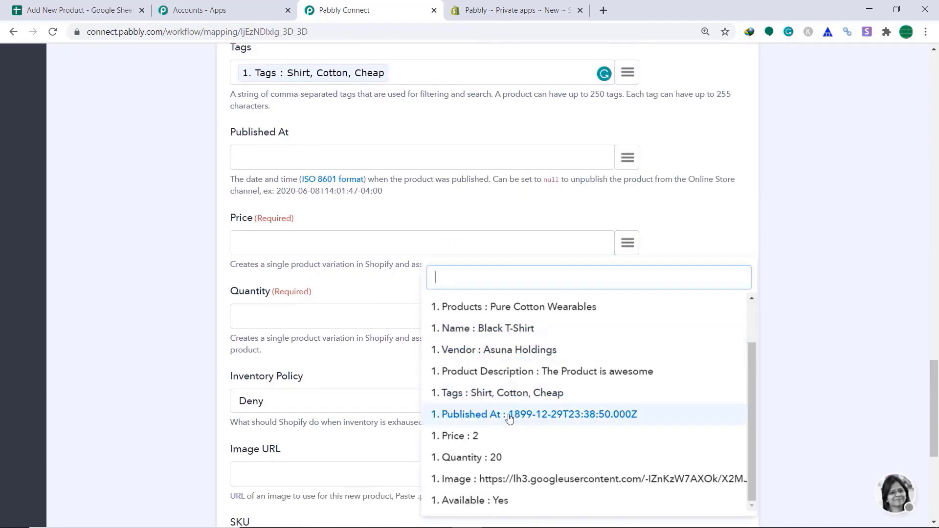
click(496, 435)
scroll(632, 185, down, 2)
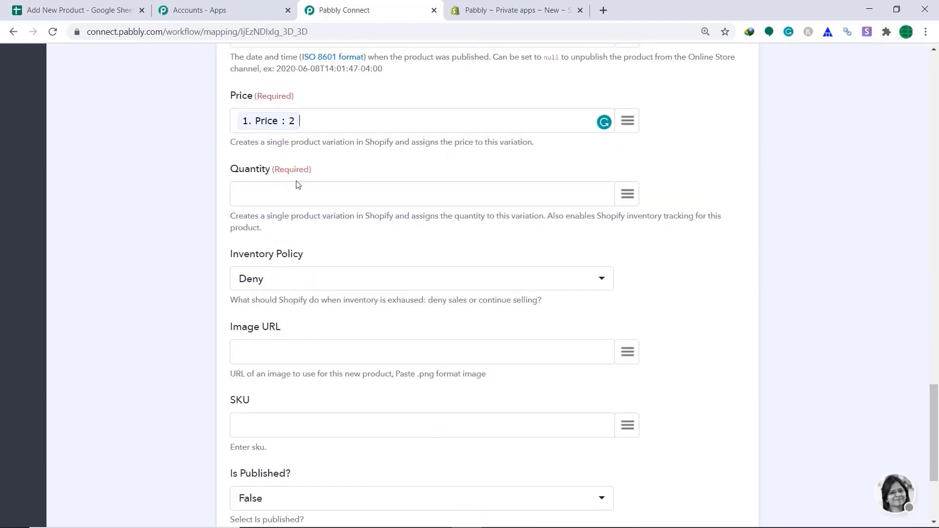
click(628, 195)
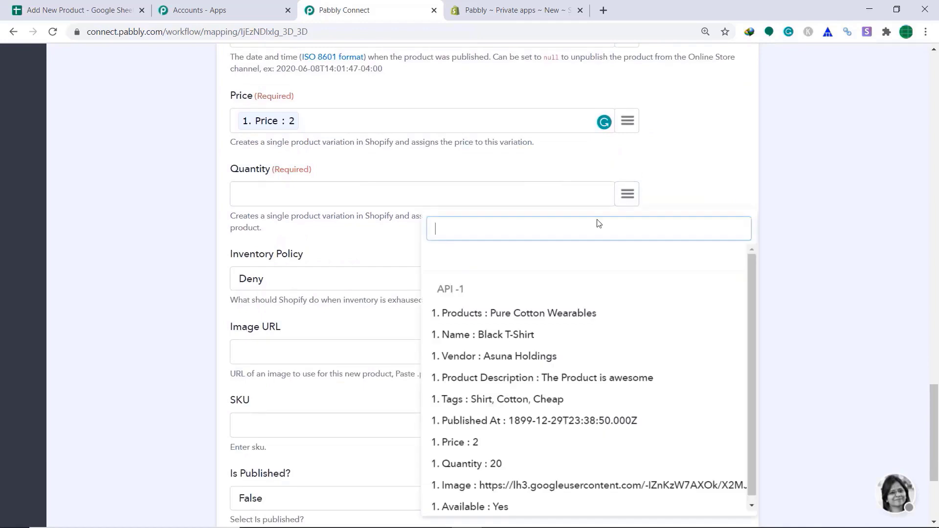
click(498, 457)
scroll(506, 318, down, 1)
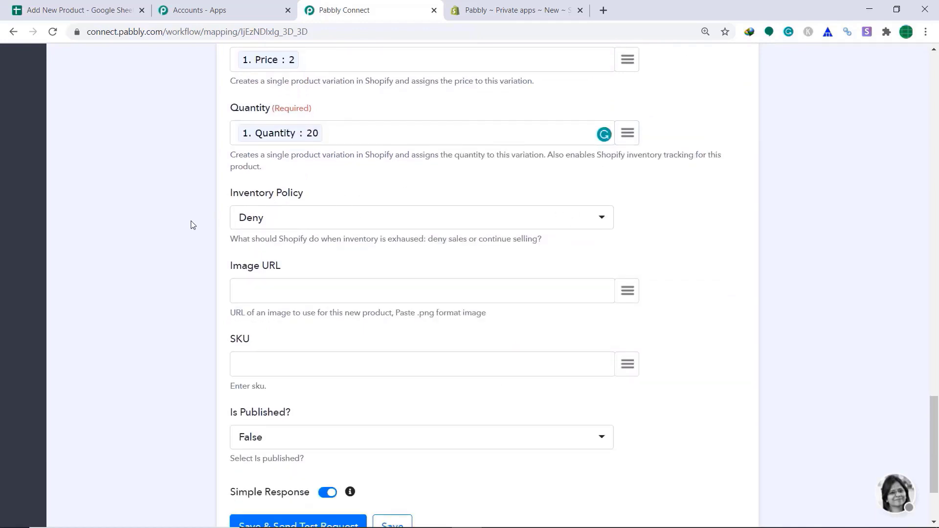
- Set Inventory Policy to Continue and map the sheet's Image into Image URL
click(279, 222)
click(285, 296)
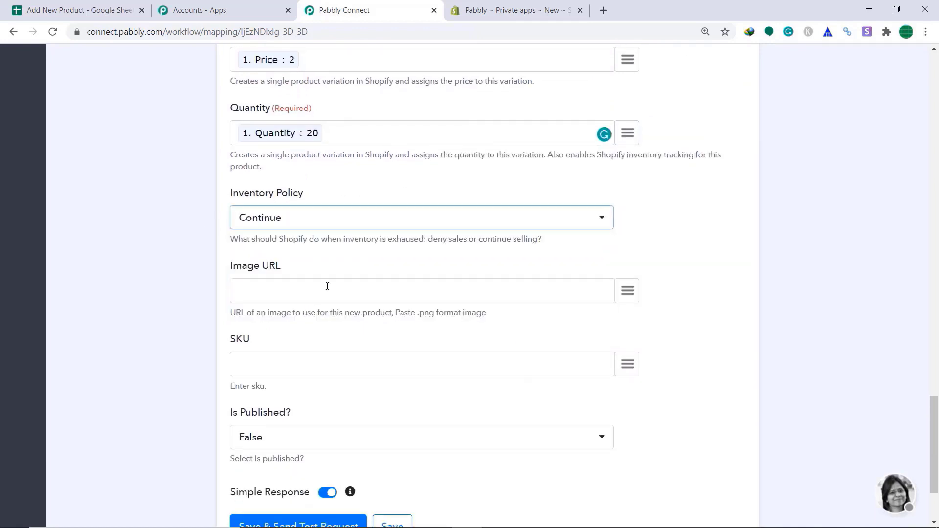
scroll(327, 286, down, 1)
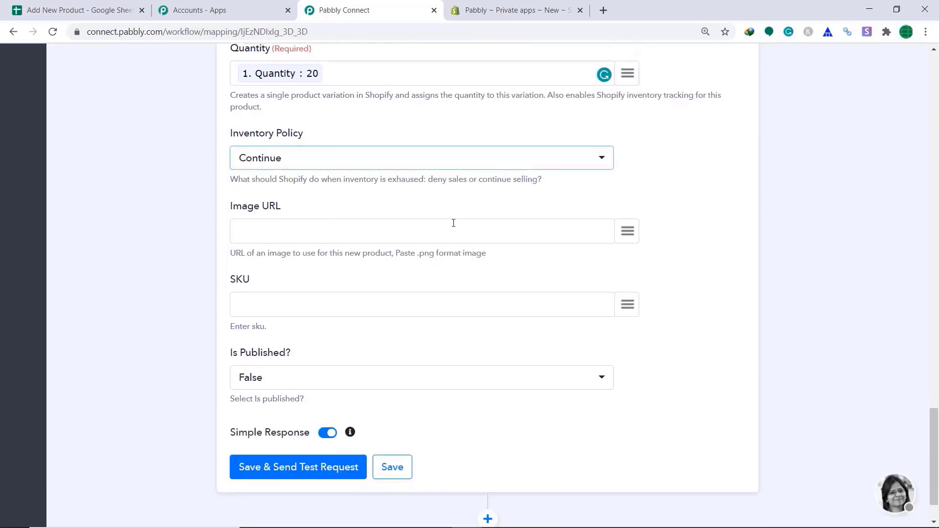
click(627, 230)
scroll(628, 240, down, 1)
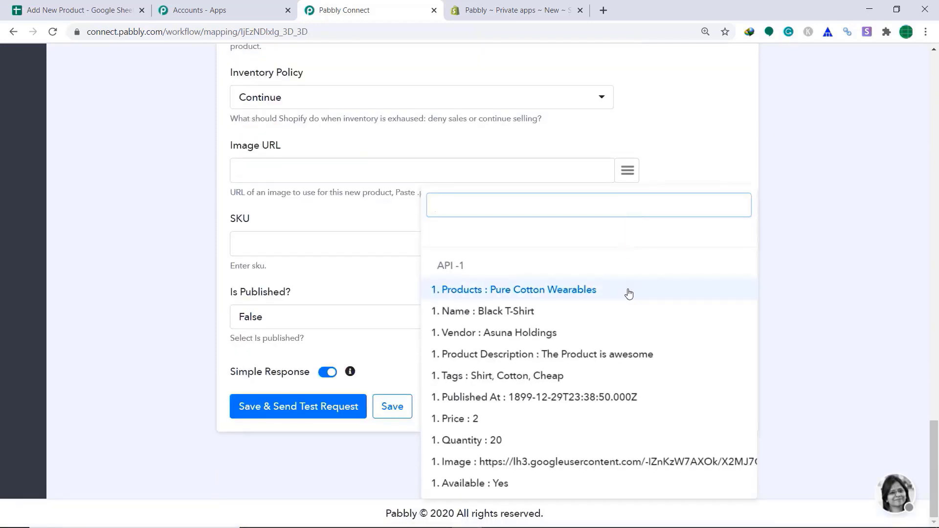
click(636, 465)
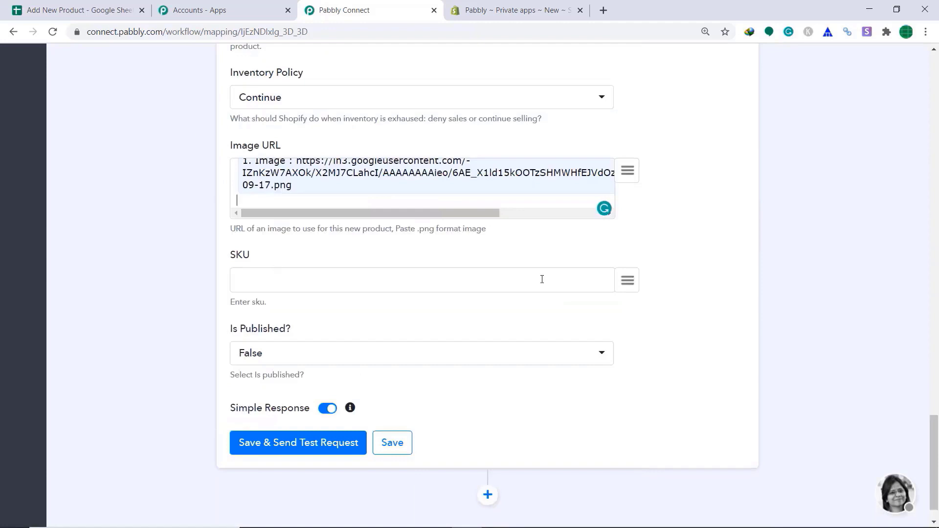
- Leave SKU empty and set Is Published? to True
click(627, 280)
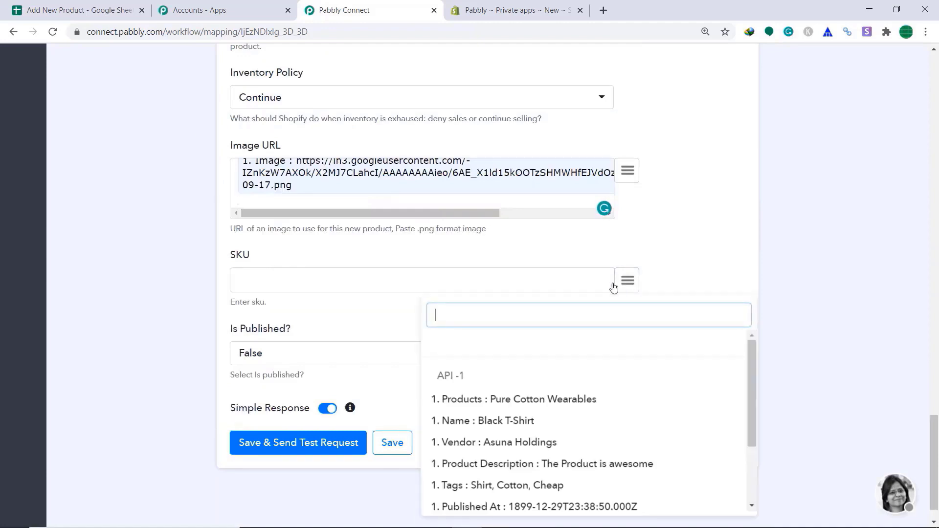
click(293, 275)
click(796, 199)
scroll(894, 247, down, 1)
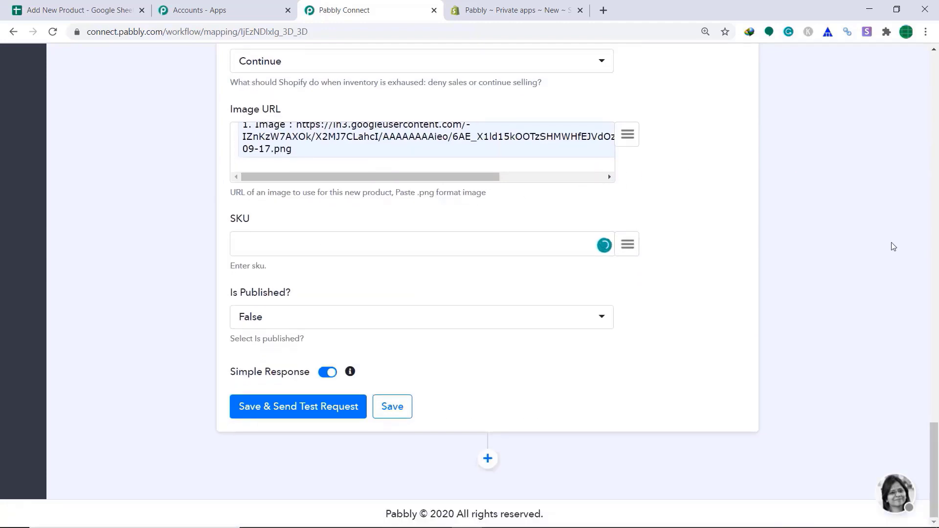
click(346, 322)
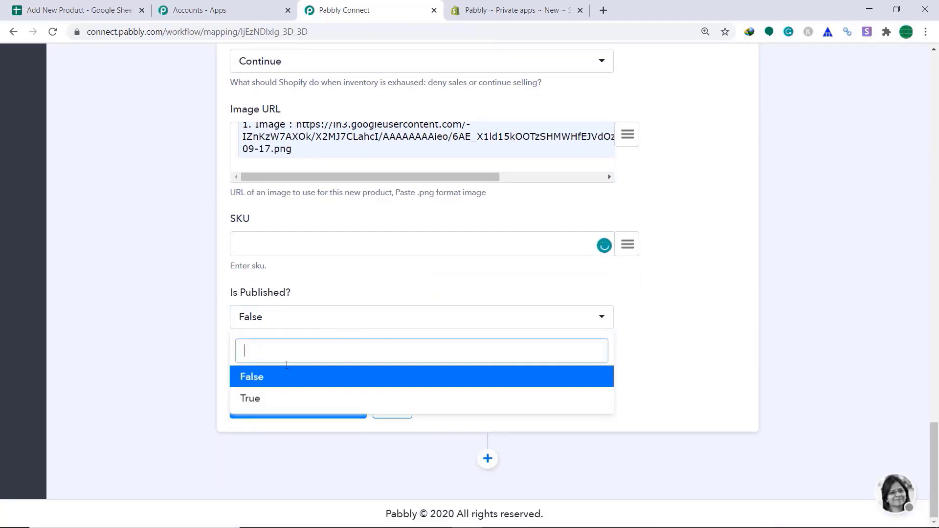
click(285, 396)
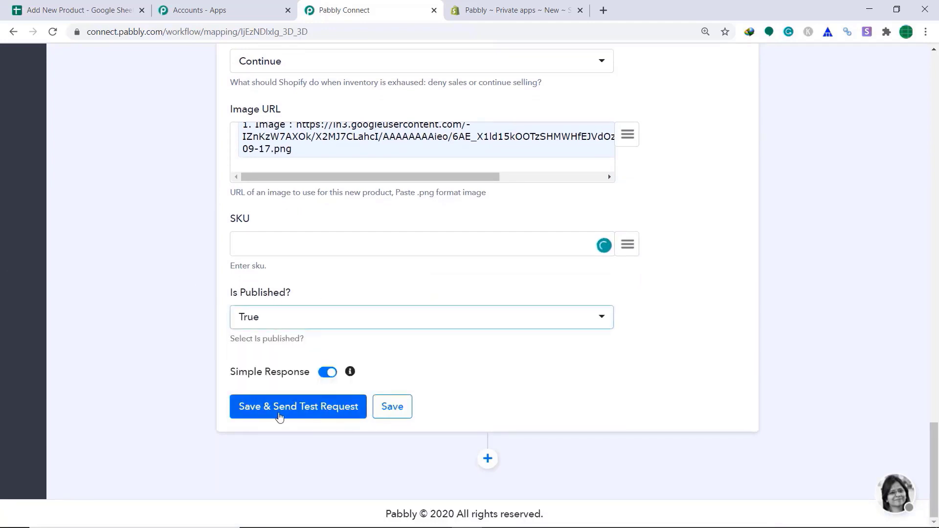
- Save and send the test request, review the Shopify API response, then switch to Shopify admin
click(280, 416)
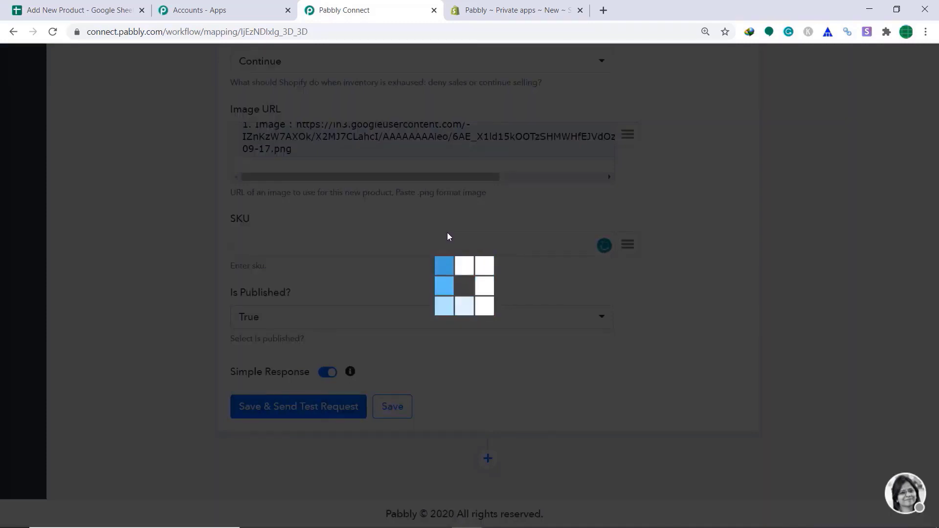
scroll(447, 226, down, 5)
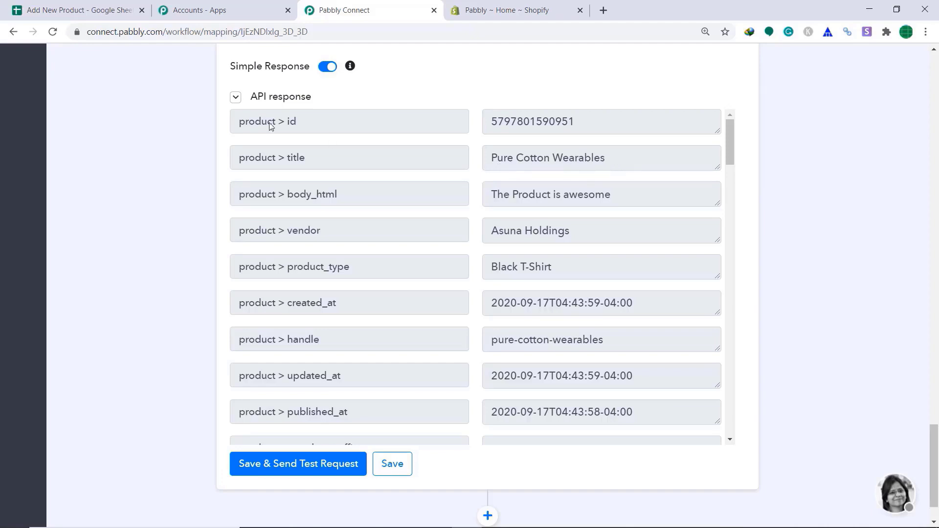
click(489, 10)
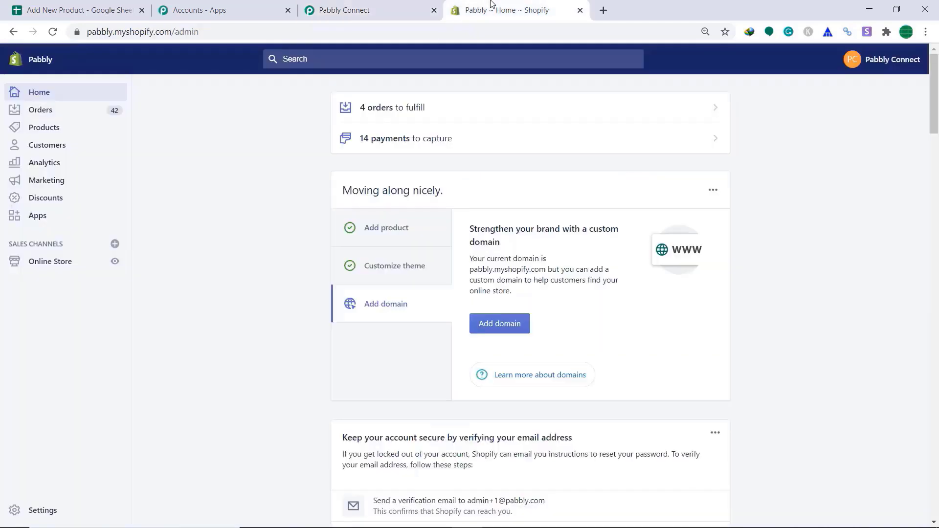
- Inspect the Pure Cotton Wearables product in Shopify, then save the Shopify action in Pabbly
click(40, 130)
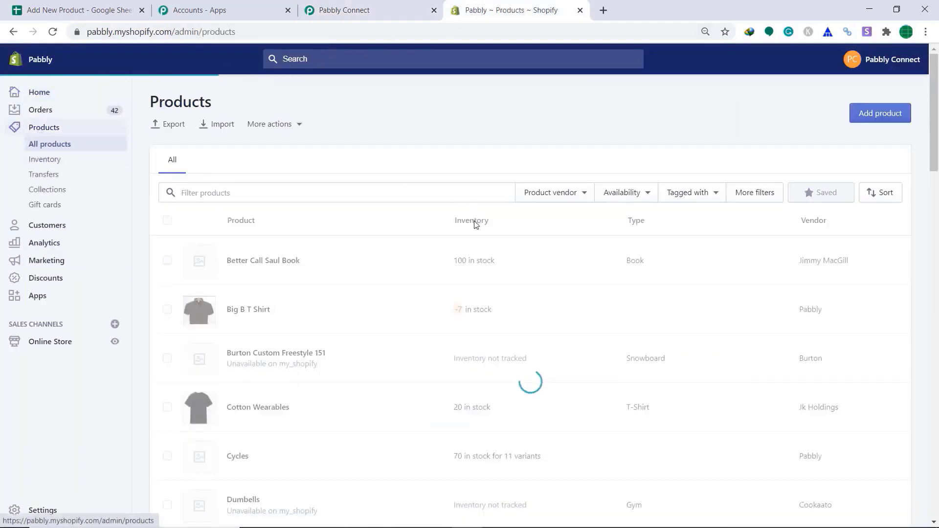
scroll(462, 212, down, 15)
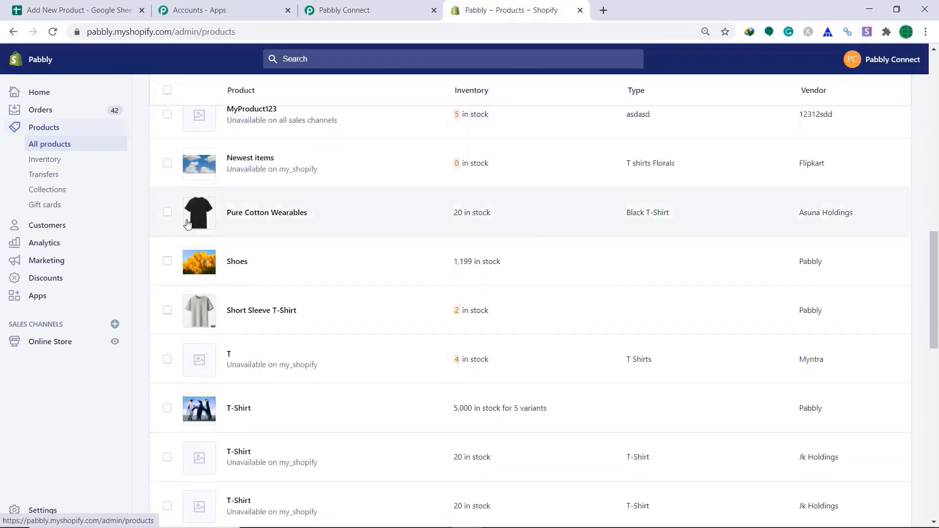
click(279, 217)
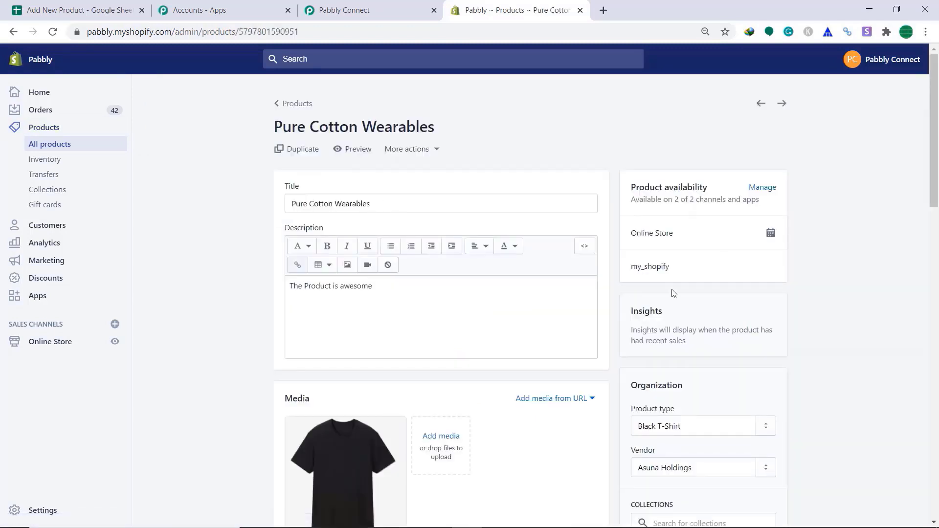
scroll(672, 292, down, 1)
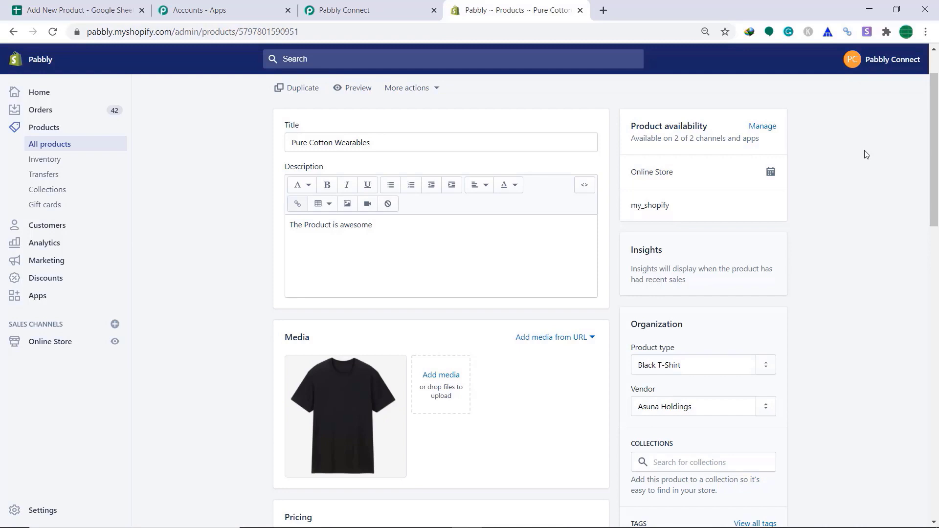
click(339, 10)
click(410, 470)
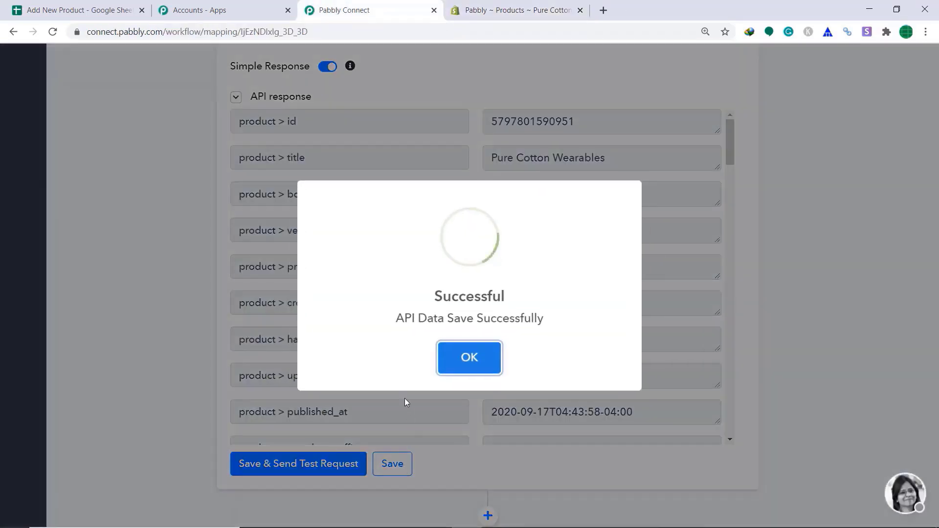
- Confirm the workflow save and collapse the Shopify action card
click(468, 357)
scroll(611, 327, up, 7)
scroll(611, 327, up, 15)
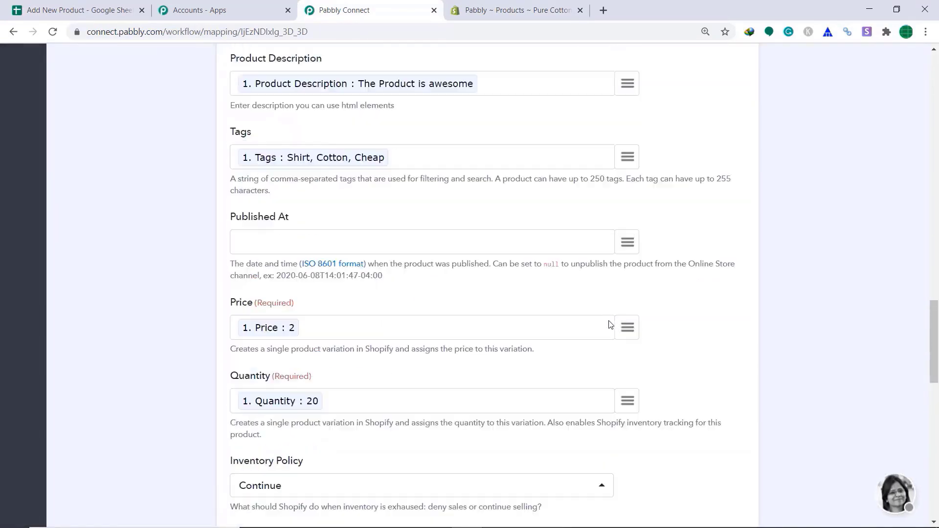
click(523, 202)
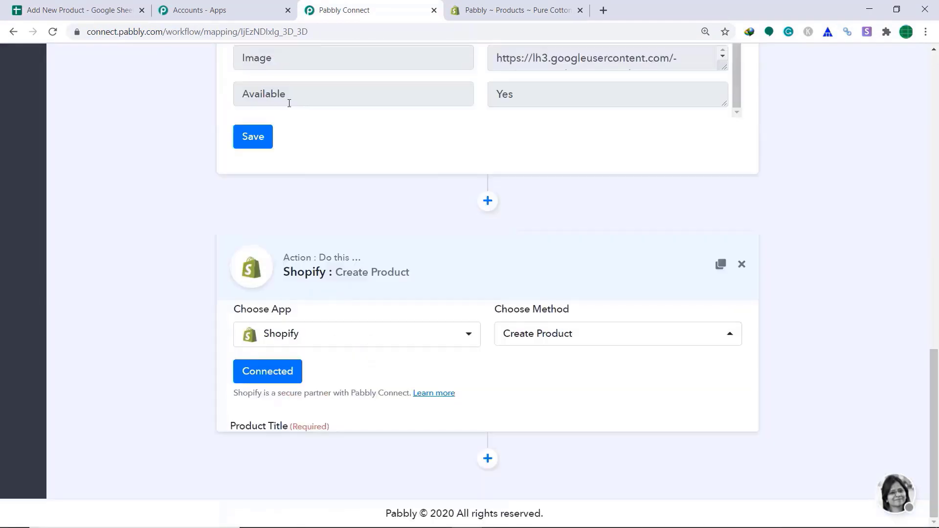
- Save the Google Sheets webhook trigger, collapse its card, and return to the Add New Product spreadsheet
click(257, 272)
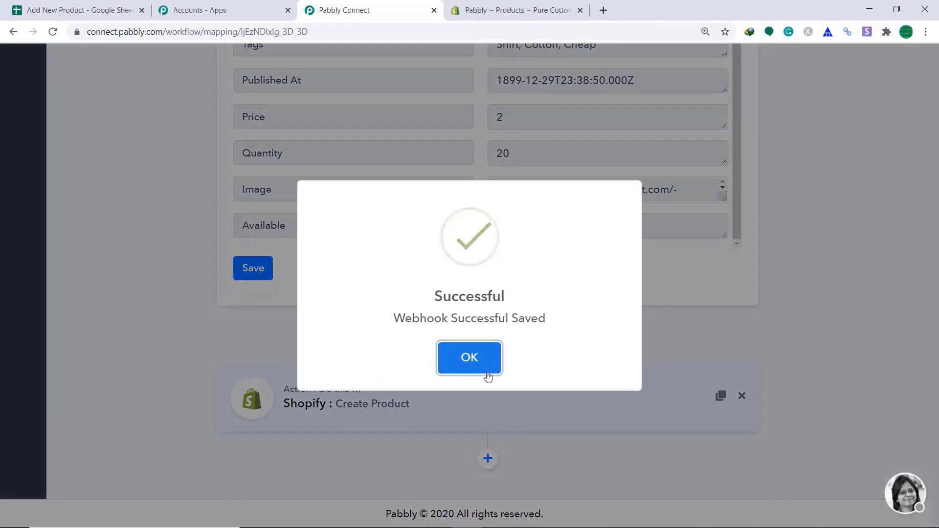
click(484, 373)
scroll(675, 185, up, 9)
scroll(925, 184, up, 7)
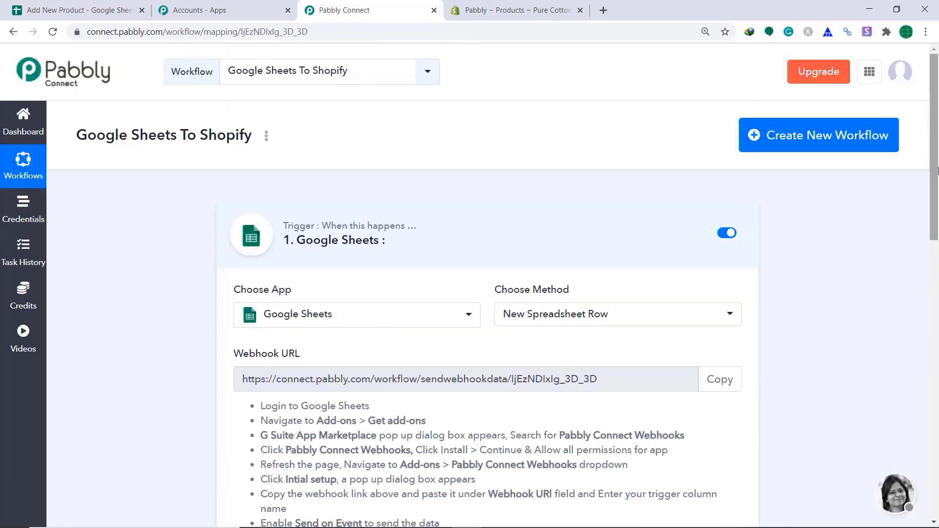
click(545, 233)
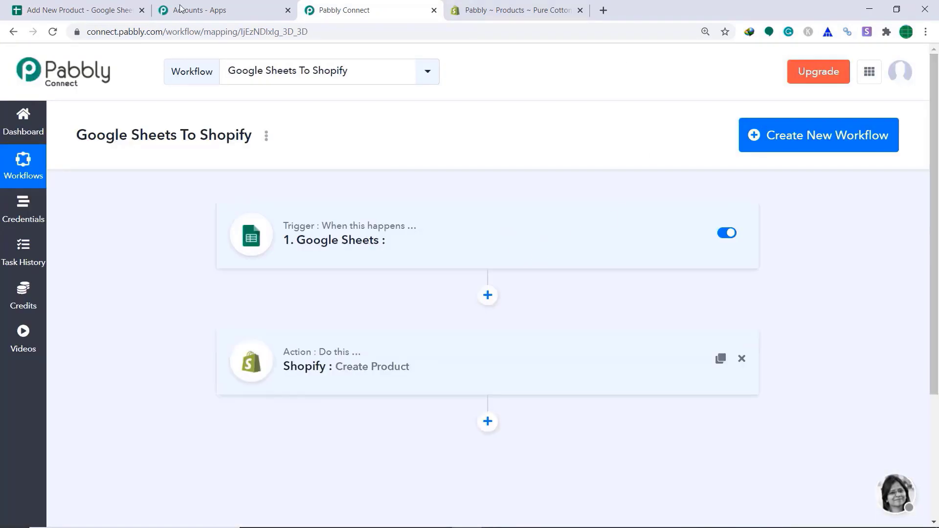
click(113, 6)
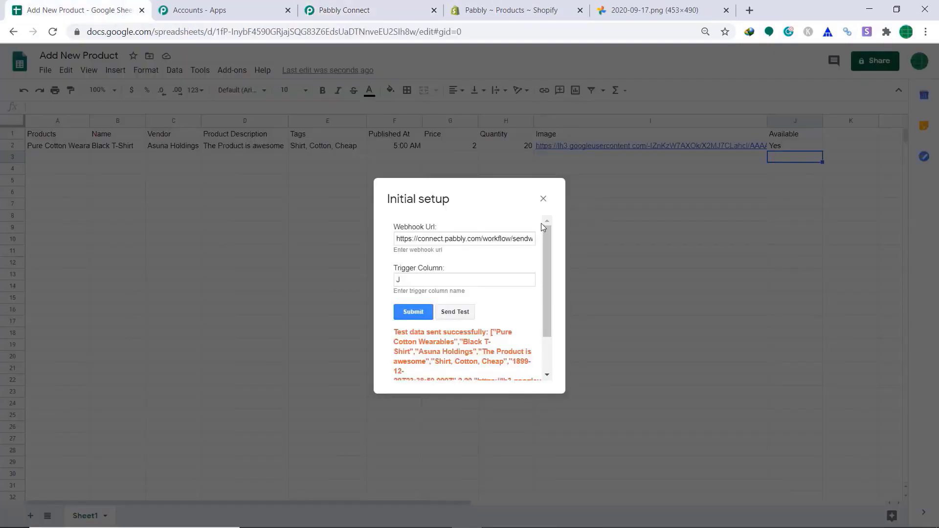
- Submit the webhook URL with trigger column J and enable automatic sending of new rows
click(409, 310)
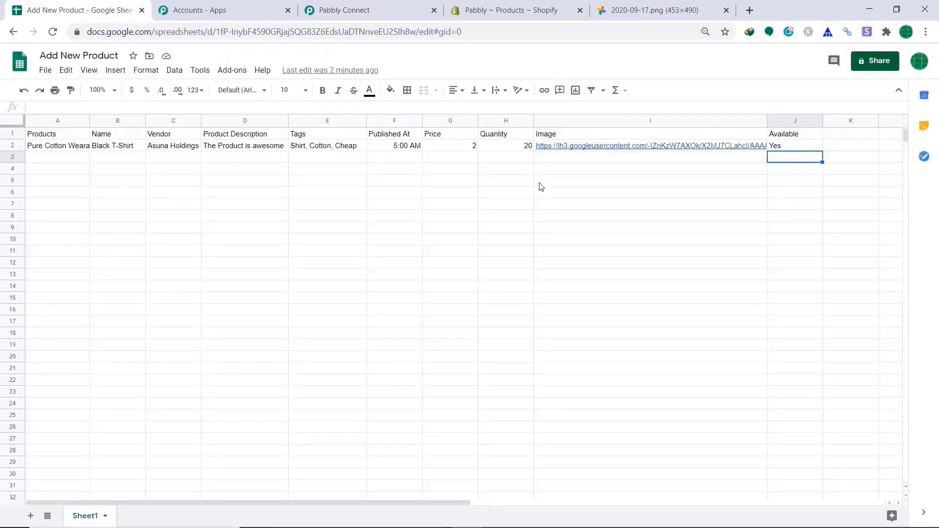
click(240, 72)
mouse_move(263, 117)
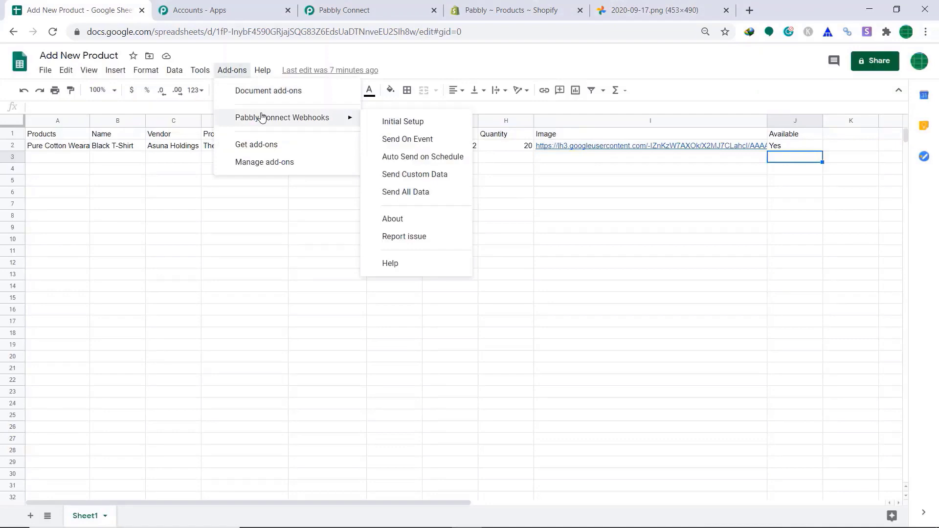
click(397, 141)
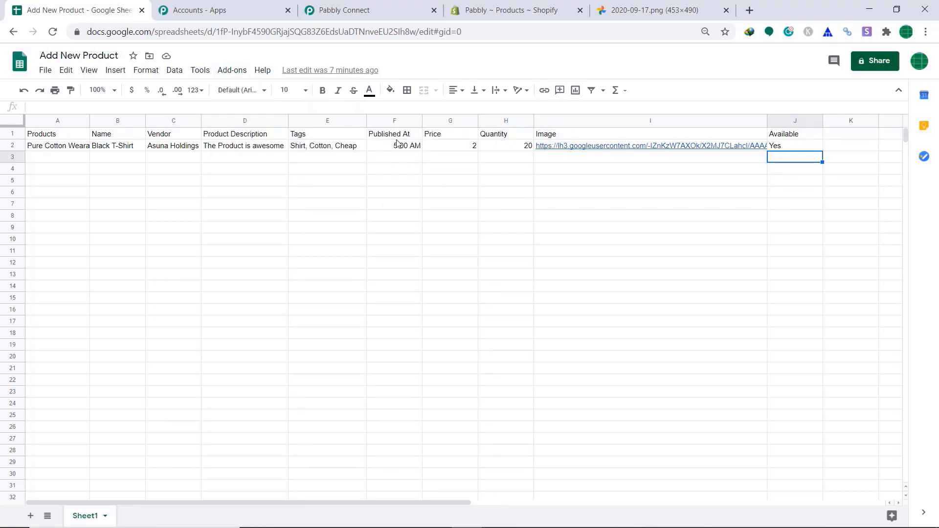
- Fill row 3 with Rough Cotton, Blue Tshirt, vendor Rama Holding, description Its magic, tags Cheap, Random
click(55, 161)
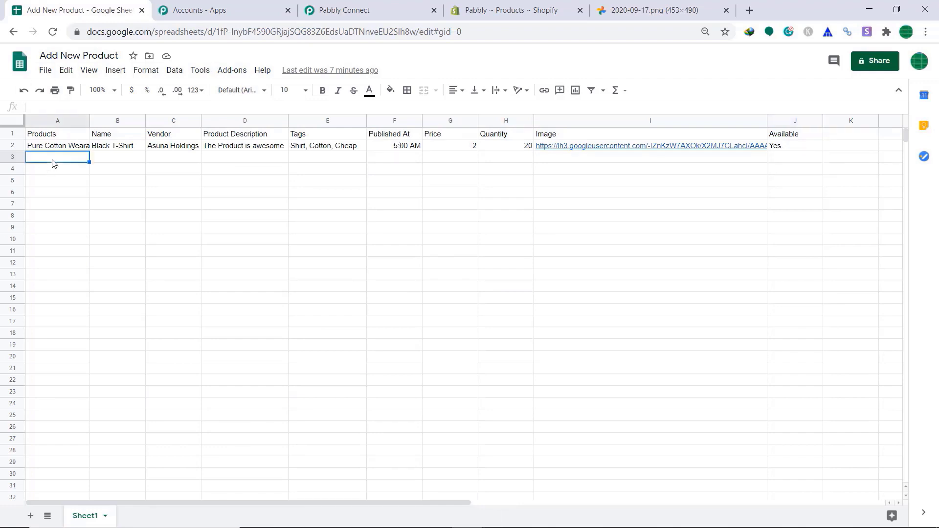
text(Rough Cotton)
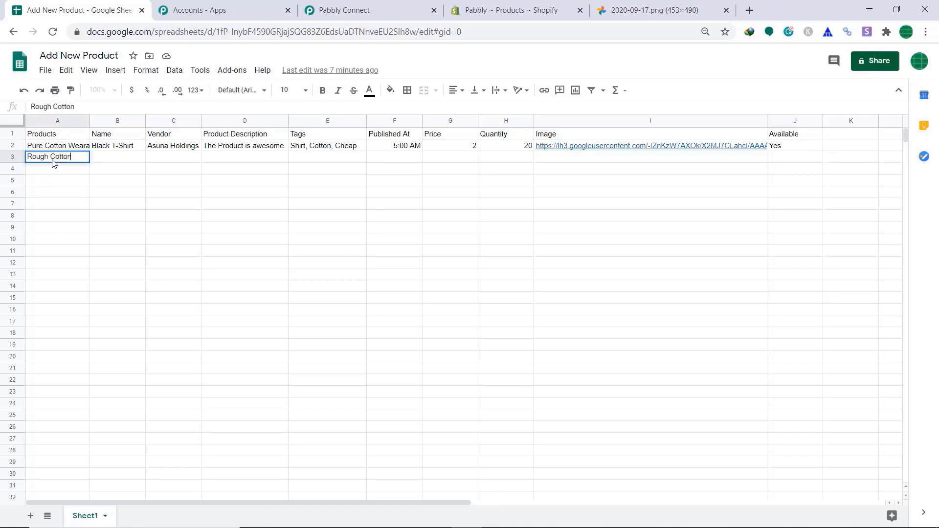
click(131, 158)
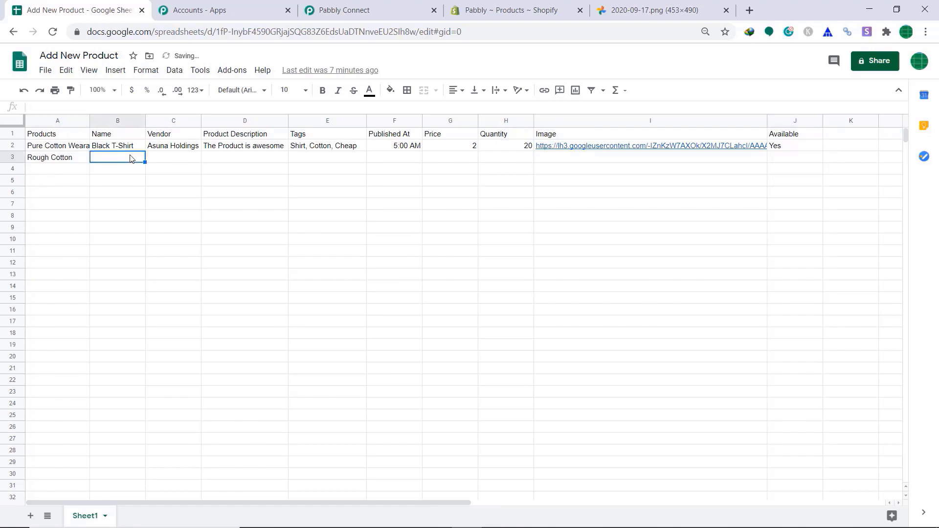
text(Blue Tshirt)
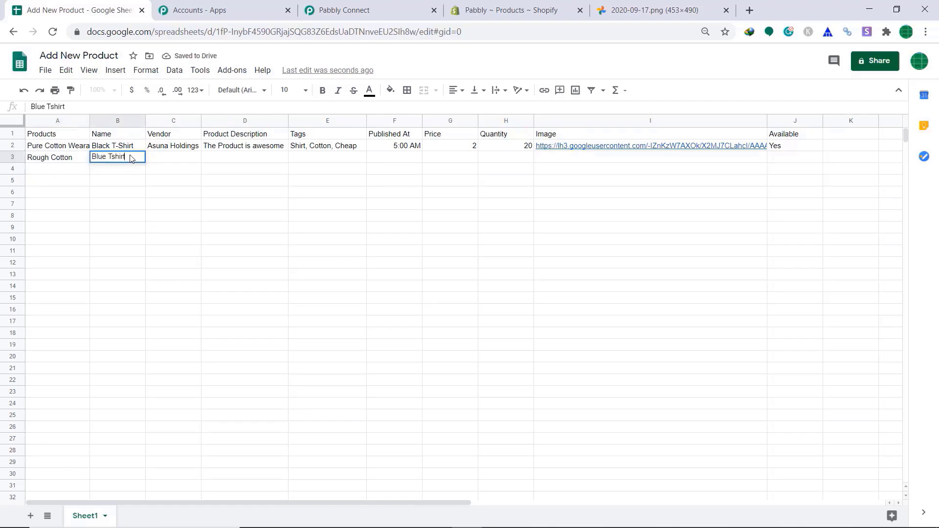
click(164, 158)
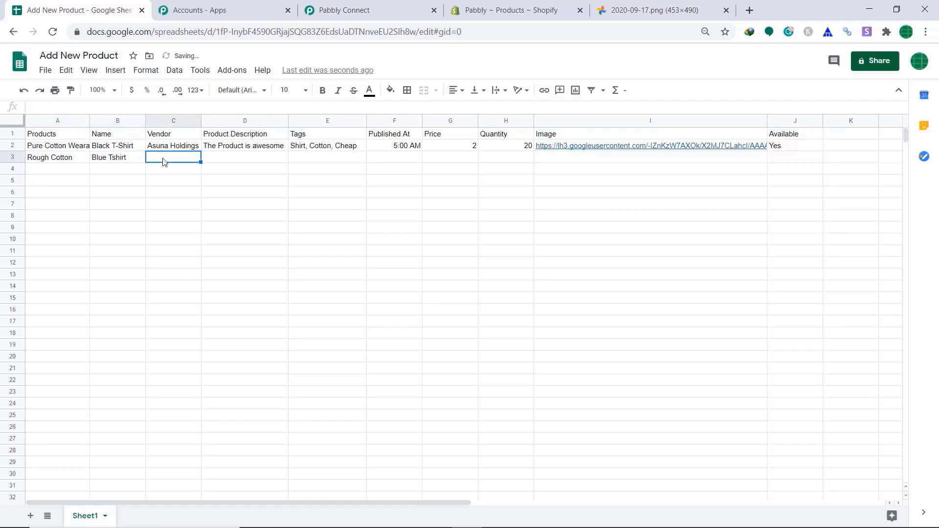
text(Rama Holding)
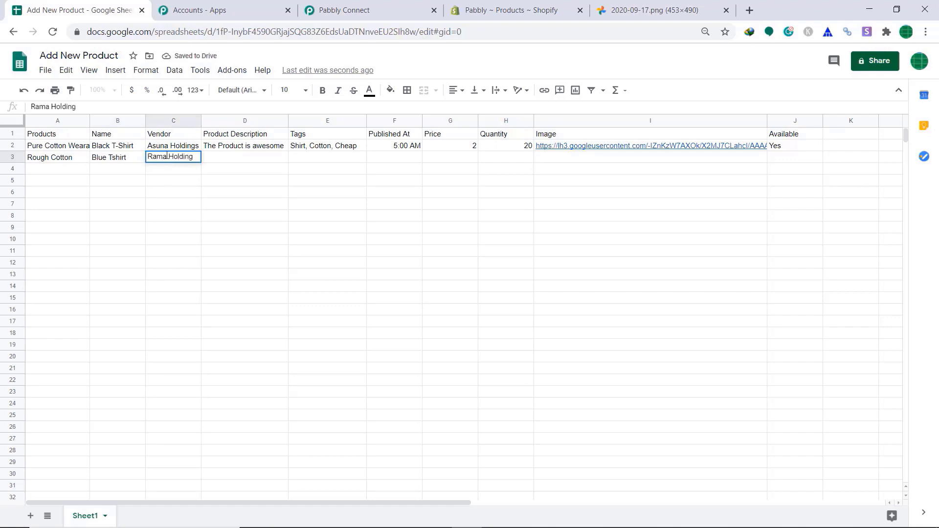
click(216, 158)
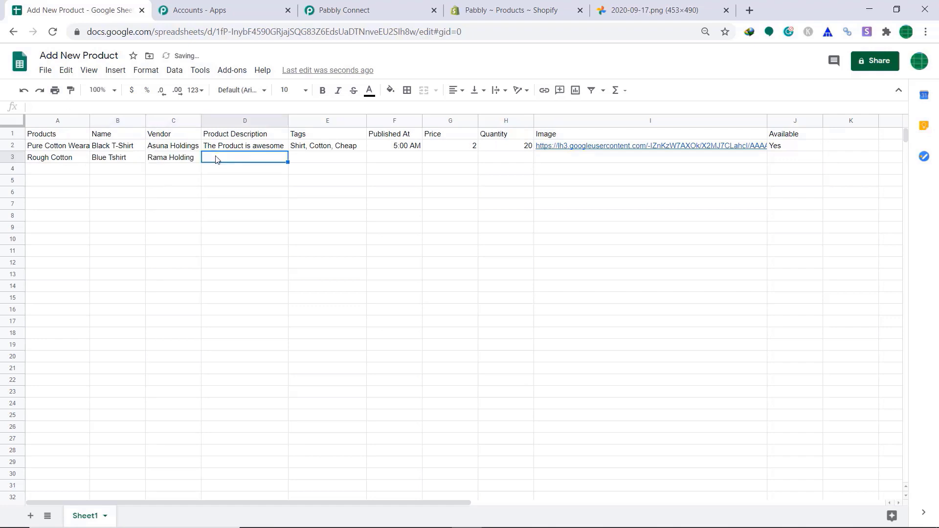
text(Its)
text(magic)
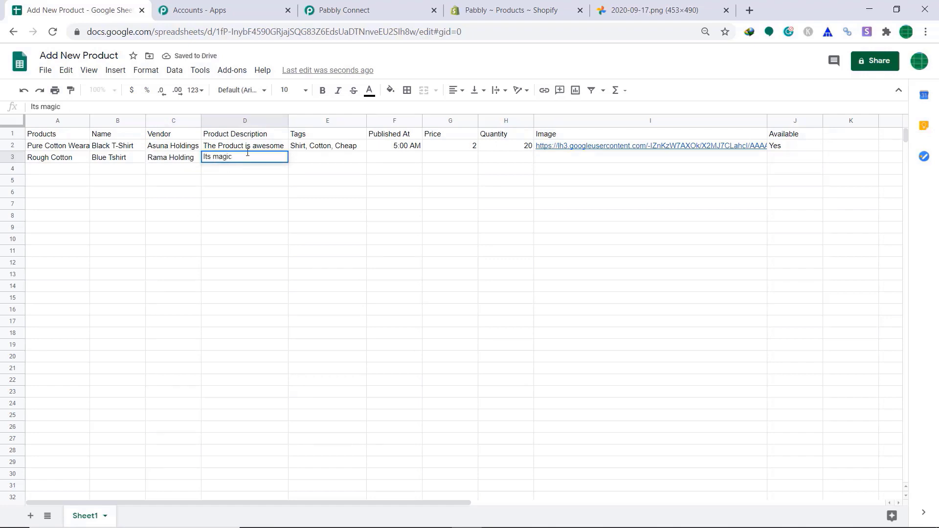
click(323, 165)
text(C)
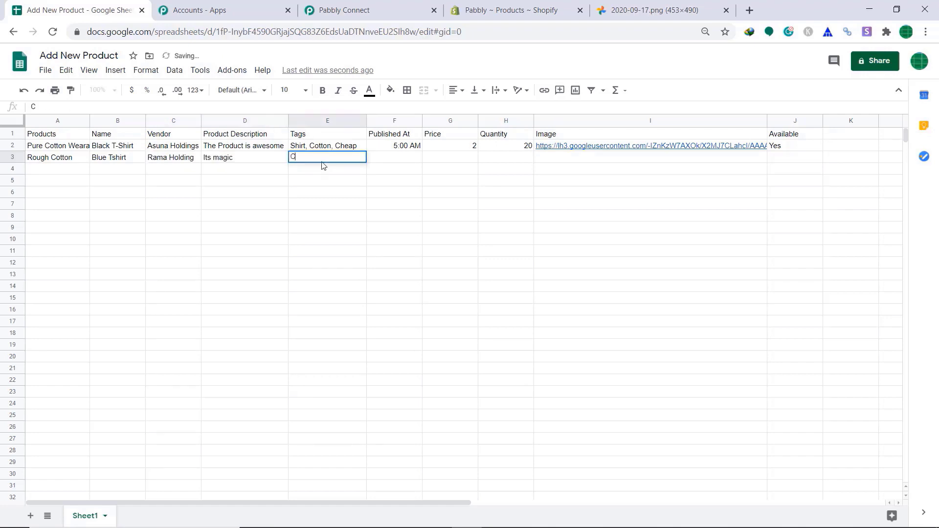
text(heap, Random)
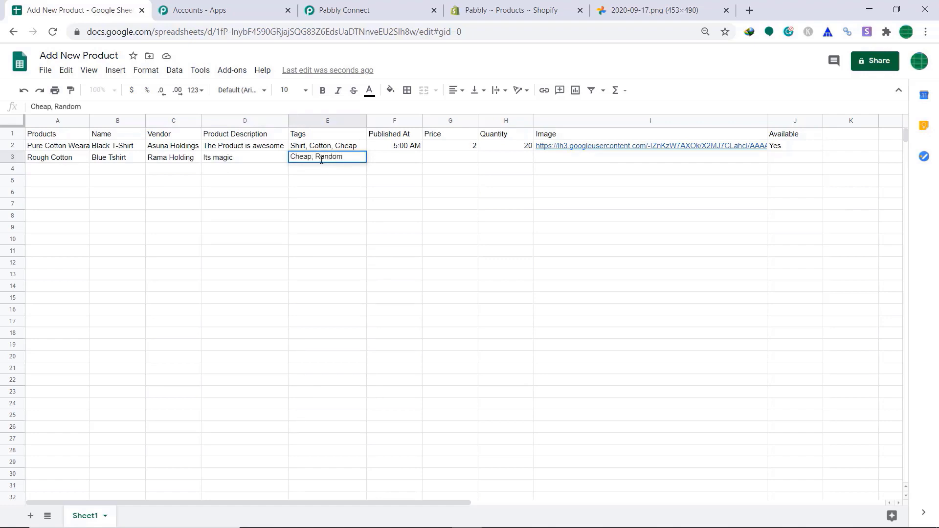
- Enter Published At 6:00 PM, price 10 and quantity 10 in row 3
click(406, 160)
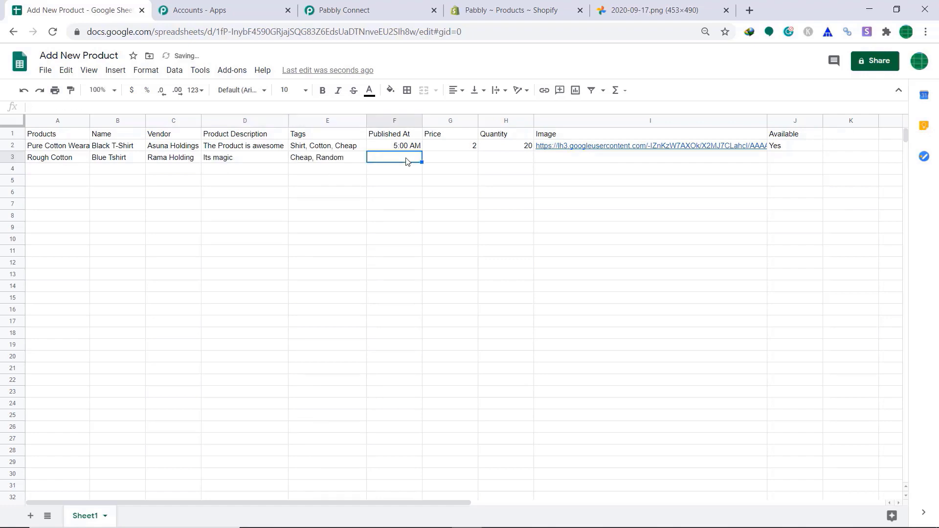
text(6:00)
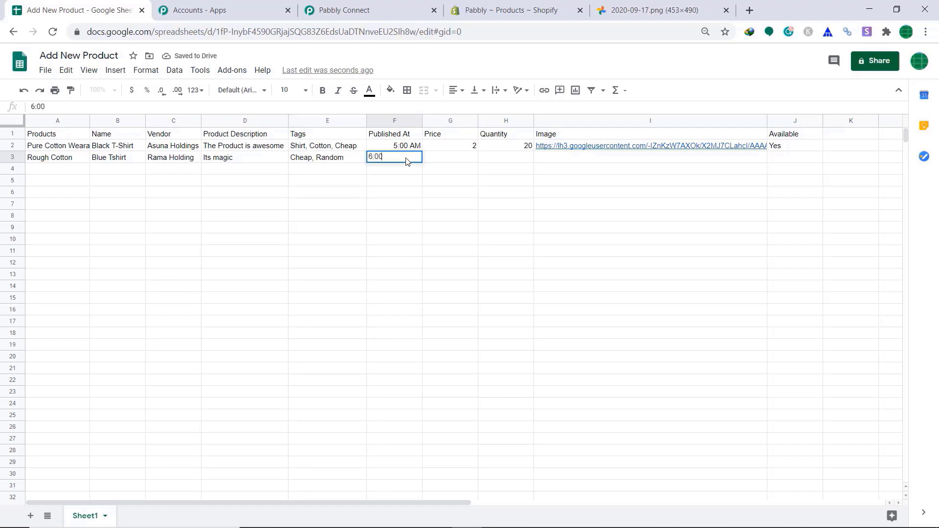
text( PM)
click(448, 163)
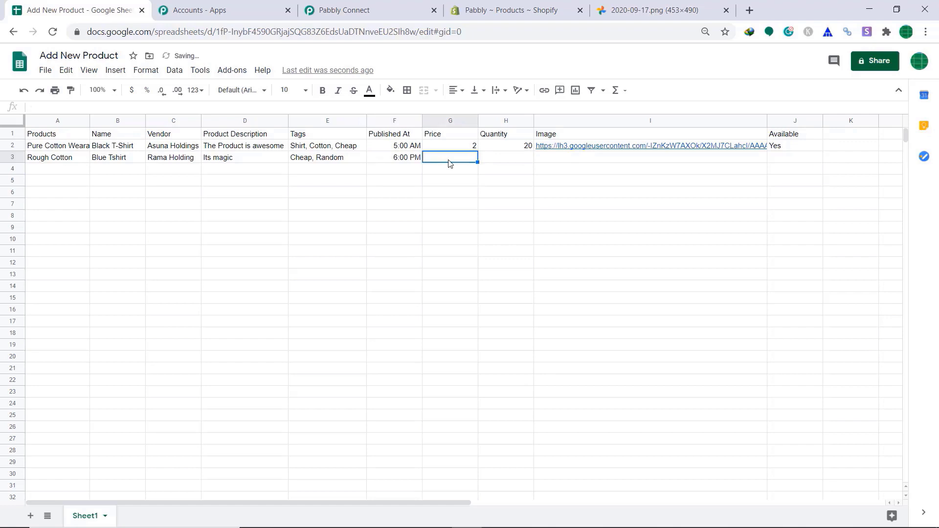
text(10)
click(499, 164)
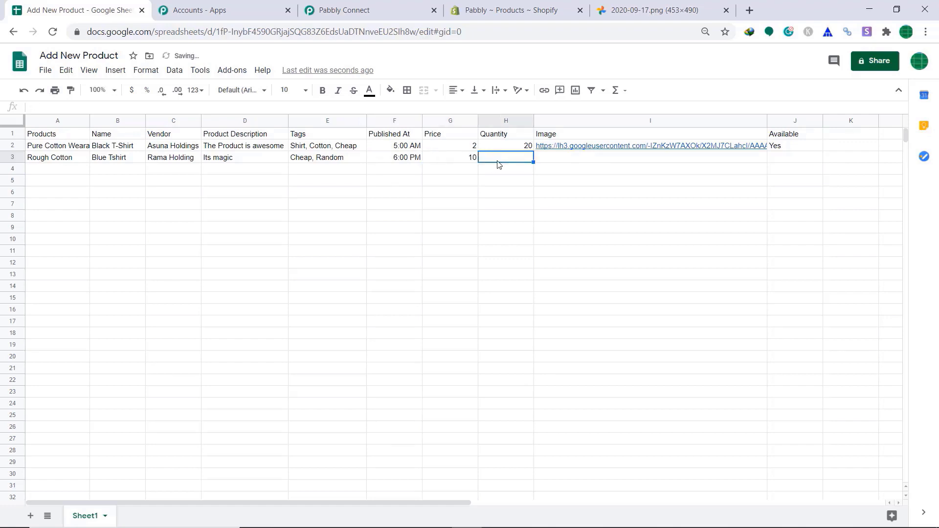
text(10)
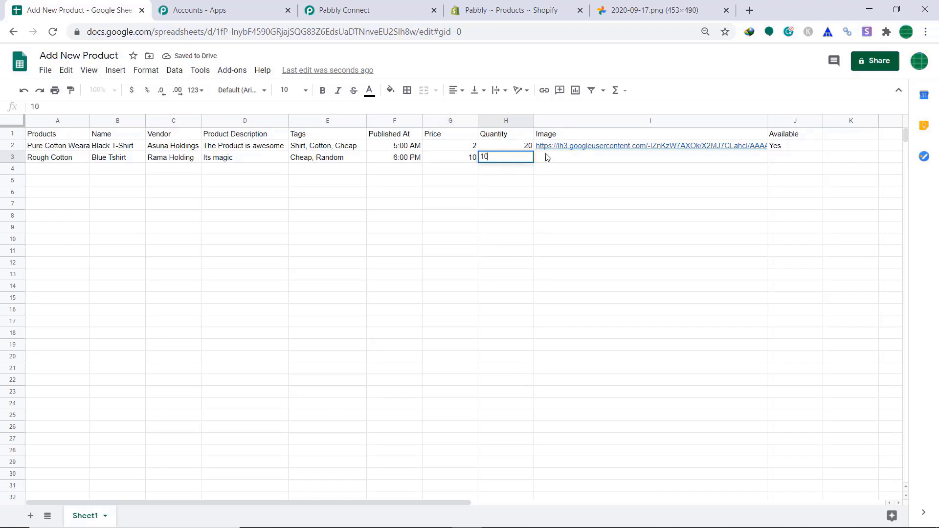
- Copy the blue shirt image address and paste it into cell I3
click(547, 157)
click(655, 10)
click(350, 35)
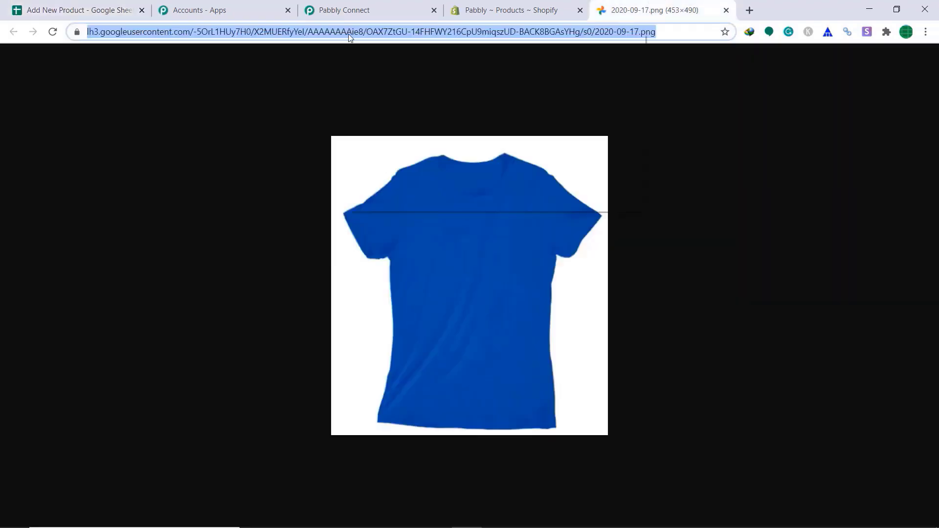
right_click(350, 35)
click(380, 102)
click(78, 10)
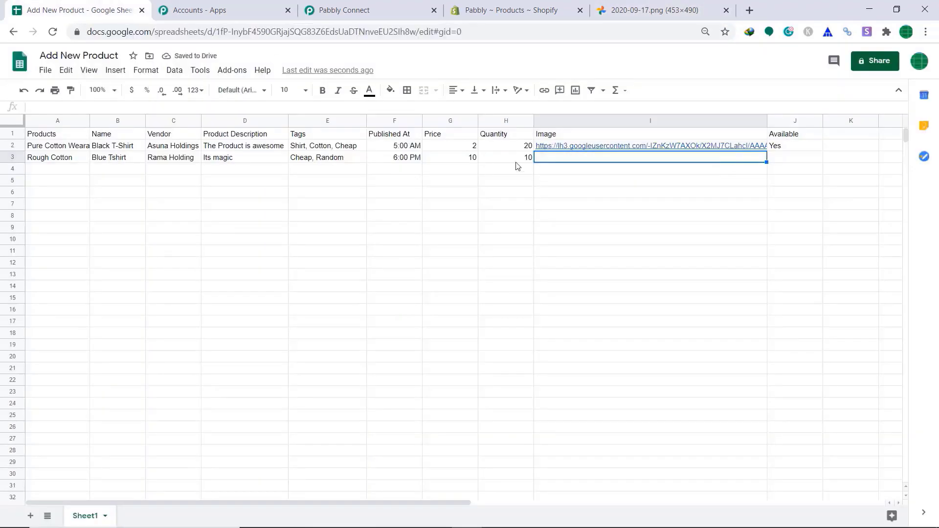
right_click(544, 159)
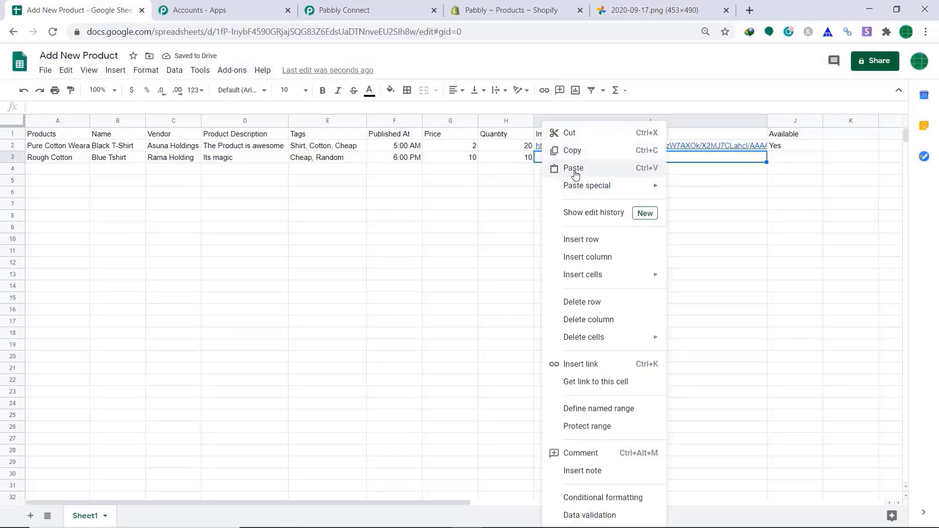
click(573, 168)
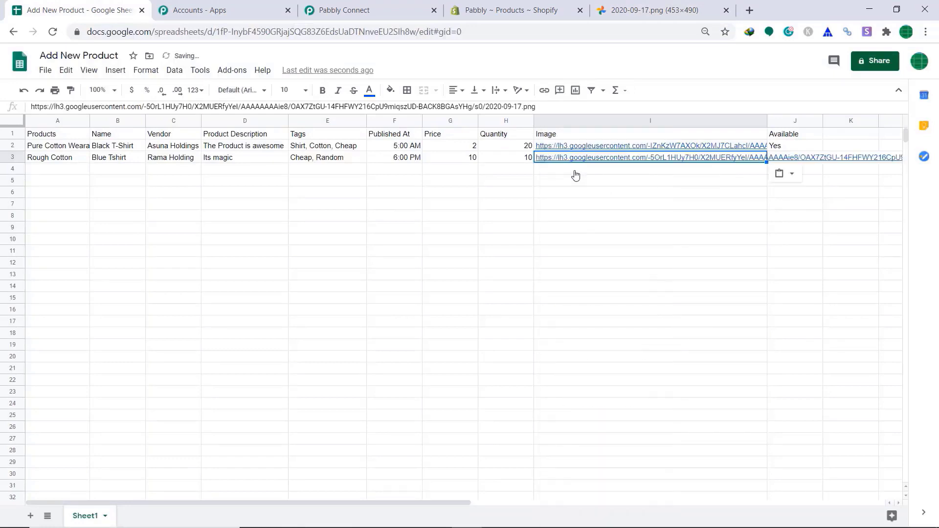
- Set the Available cell of row 3 to Yes
click(794, 146)
click(790, 158)
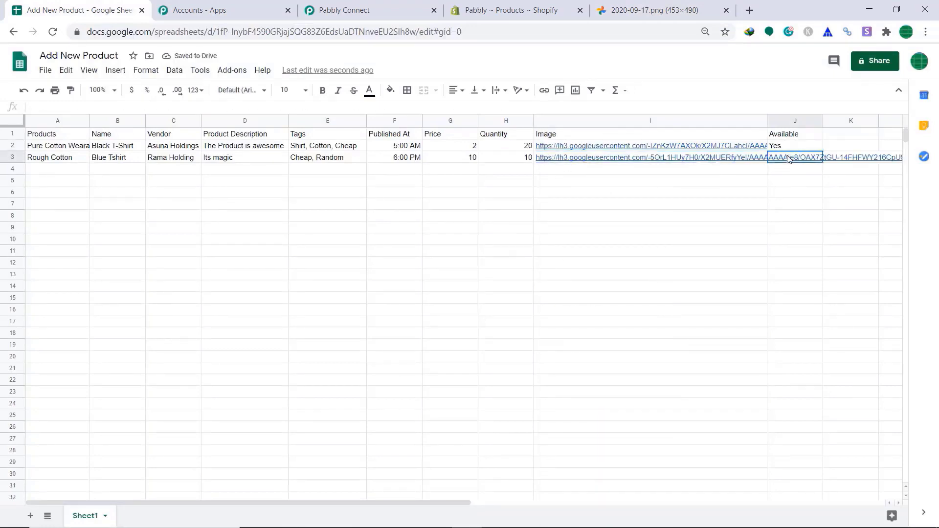
click(167, 109)
text(Yes)
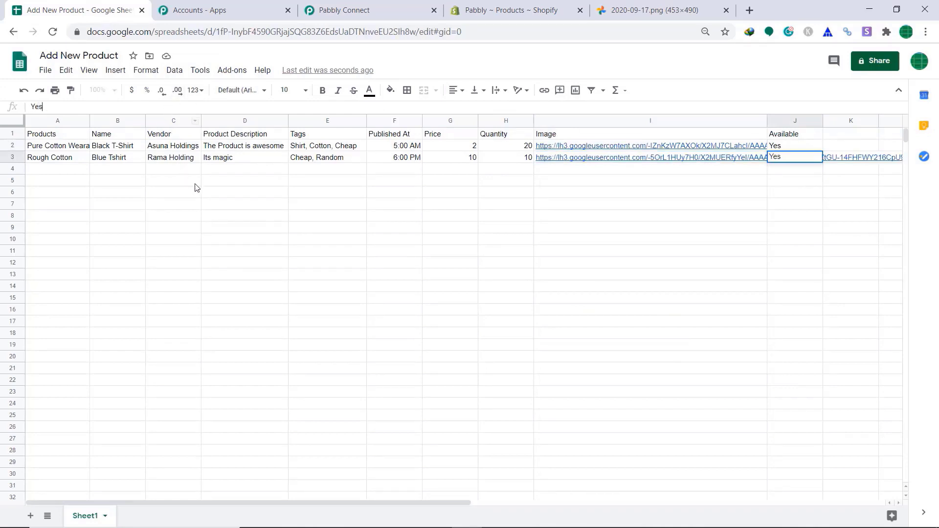
click(238, 204)
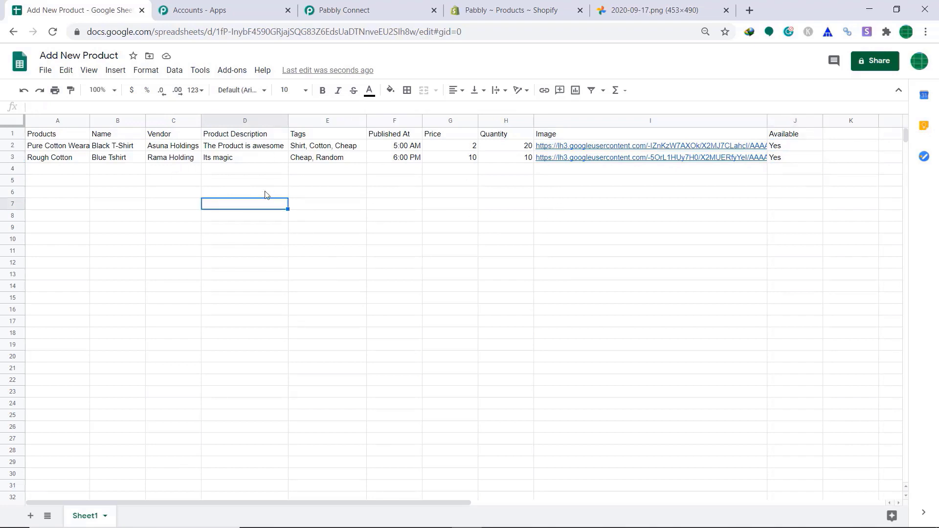
- Reload Shopify Products and open Rough Cotton to check vendor, price 10.00, tags and image
click(562, 5)
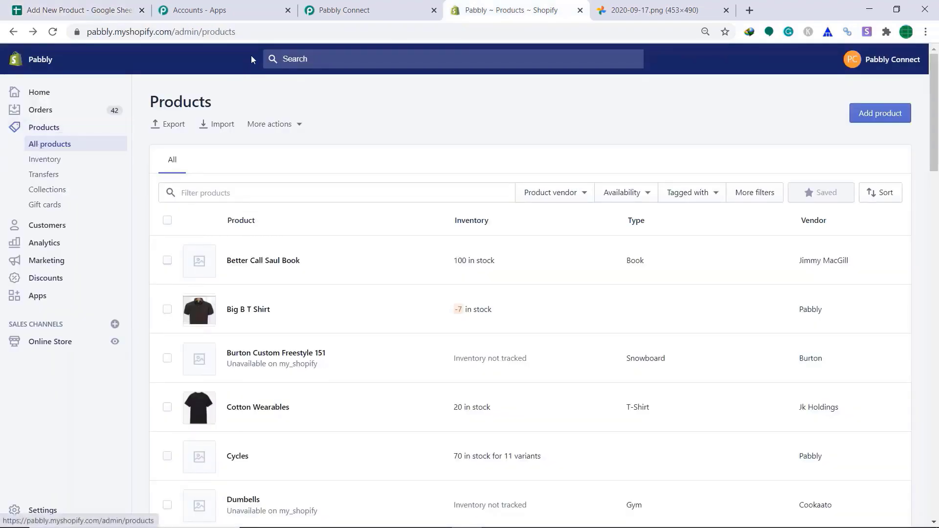
click(265, 33)
key(Return)
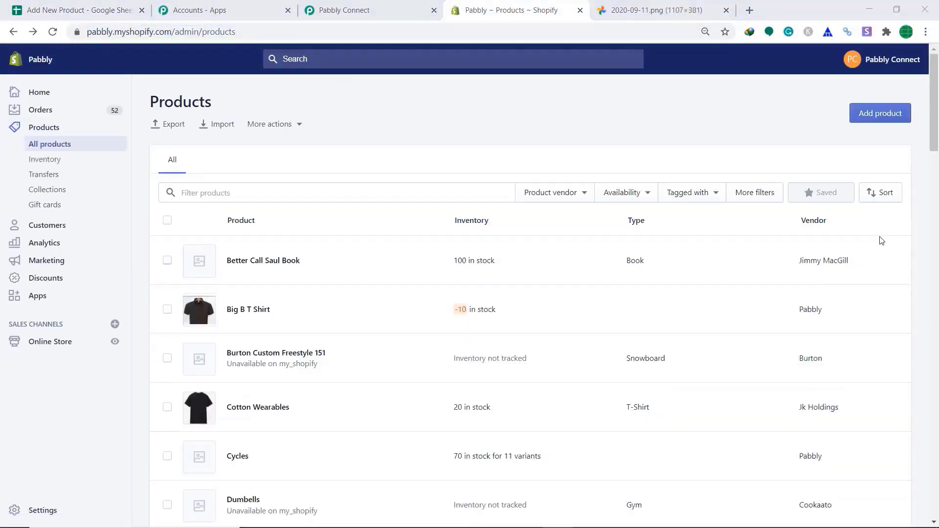
scroll(873, 227, down, 3)
scroll(873, 227, down, 15)
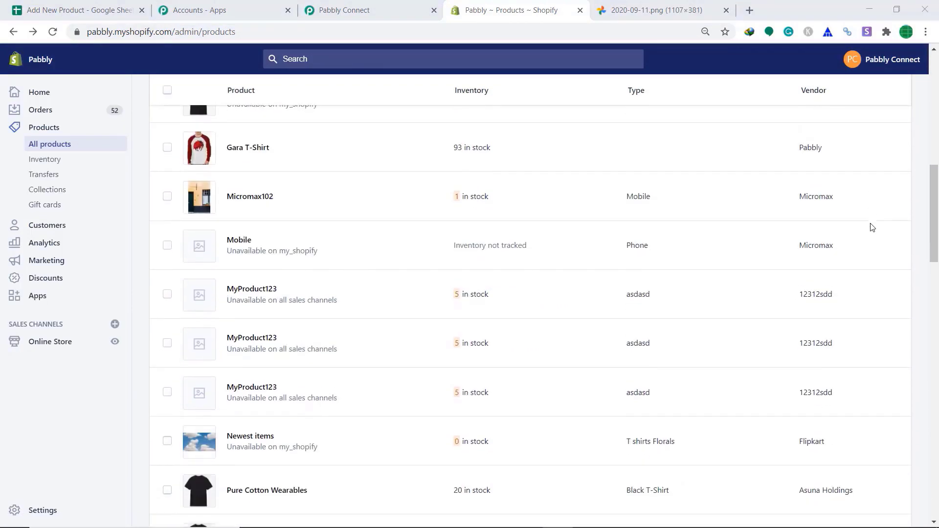
scroll(873, 227, down, 1)
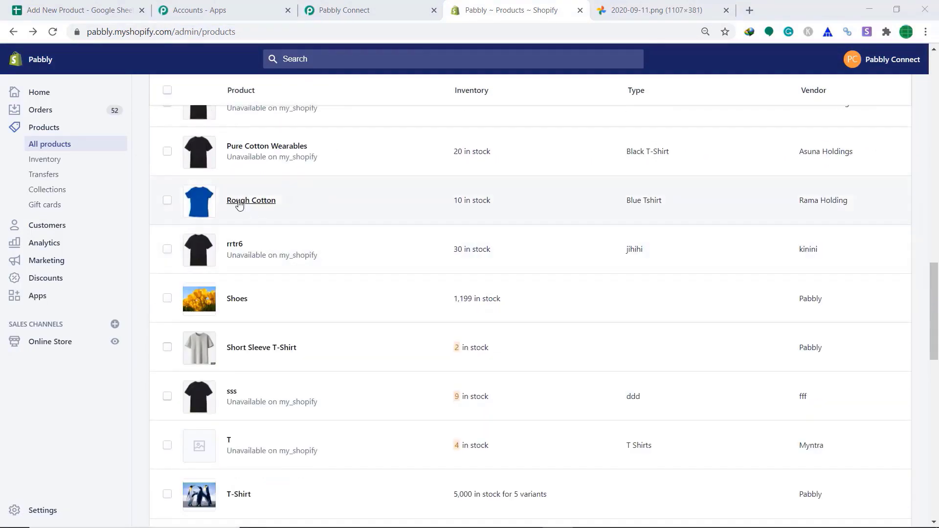
click(245, 206)
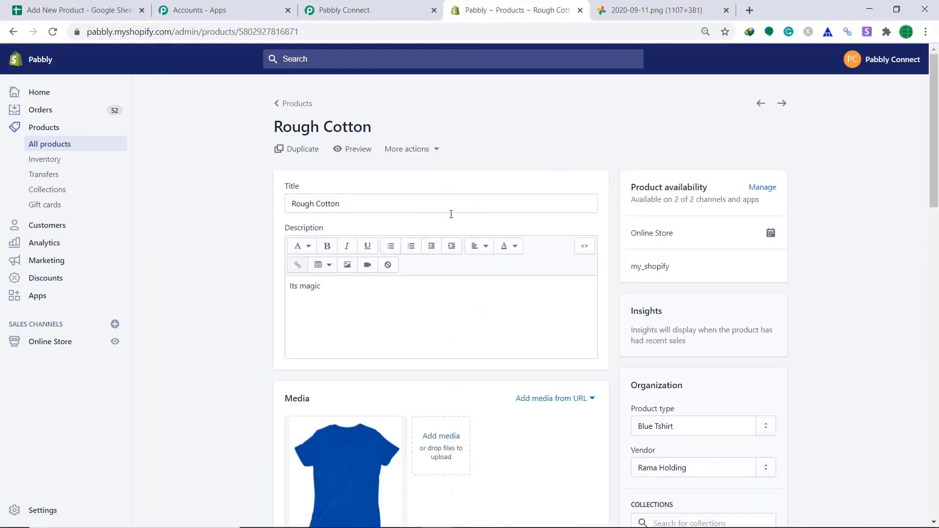
scroll(445, 228, down, 3)
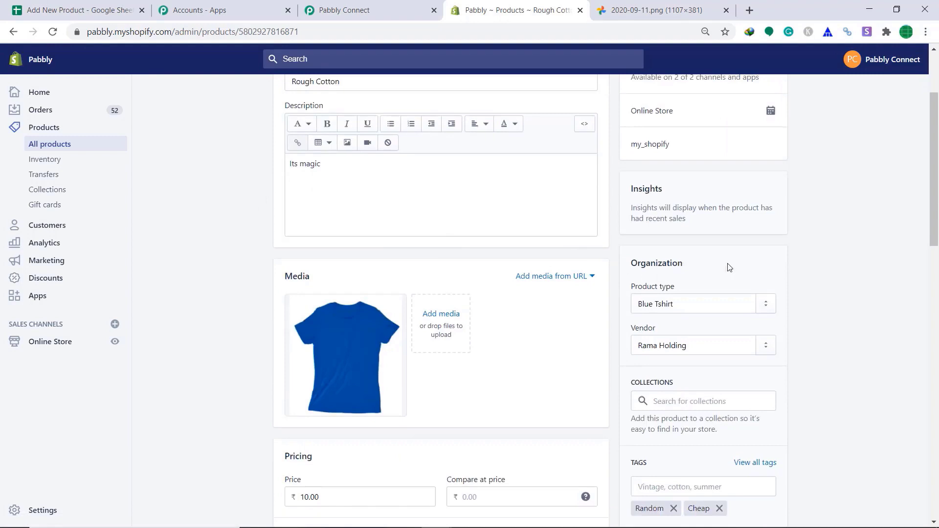
scroll(677, 326, down, 1)
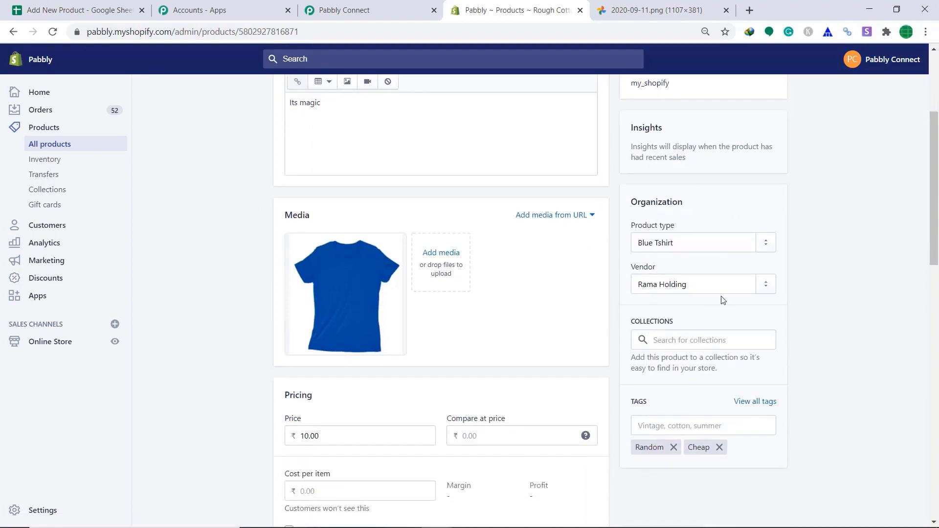
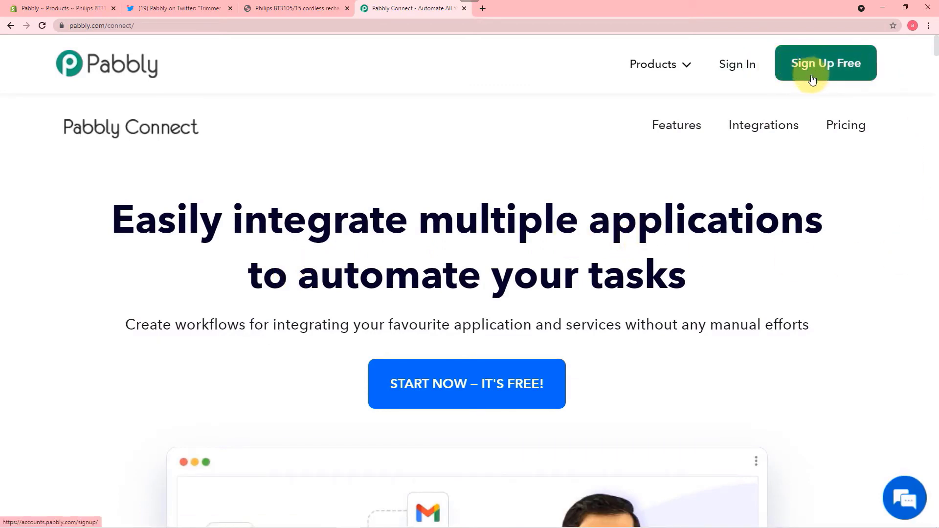
- Sign in to the Pabbly account from the Pabbly Connect page
click(734, 67)
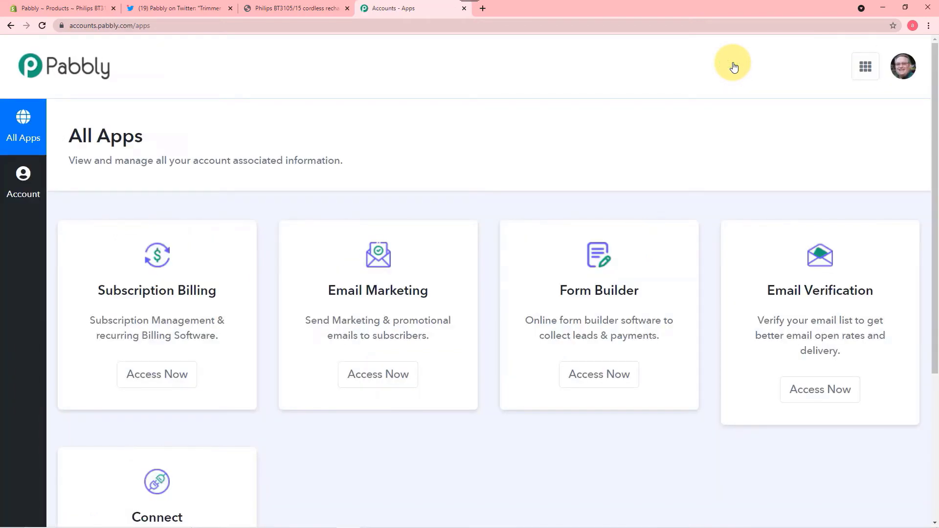
- Launch Connect from the All Apps page to reach its dashboard of workflows and task usage
scroll(733, 66, down, 4)
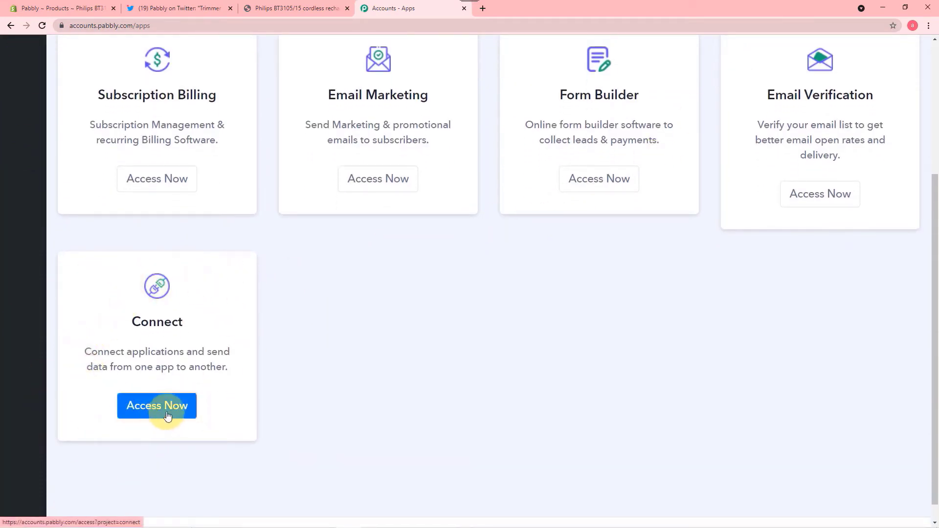
click(168, 416)
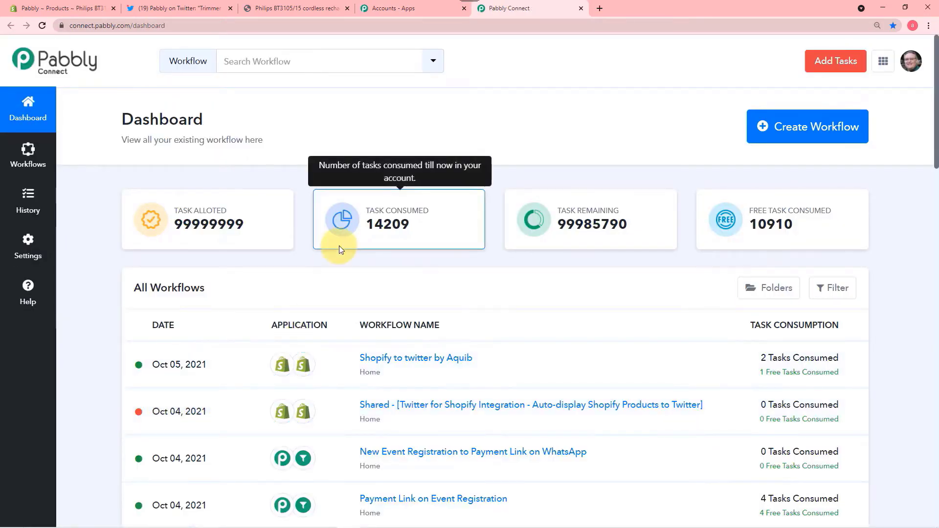
scroll(339, 245, down, 1)
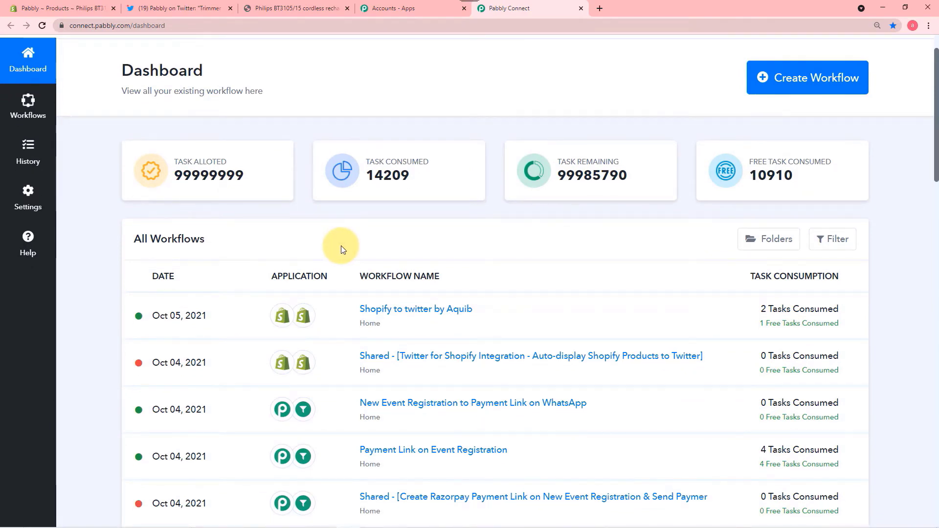
scroll(341, 246, down, 4)
scroll(347, 245, down, 5)
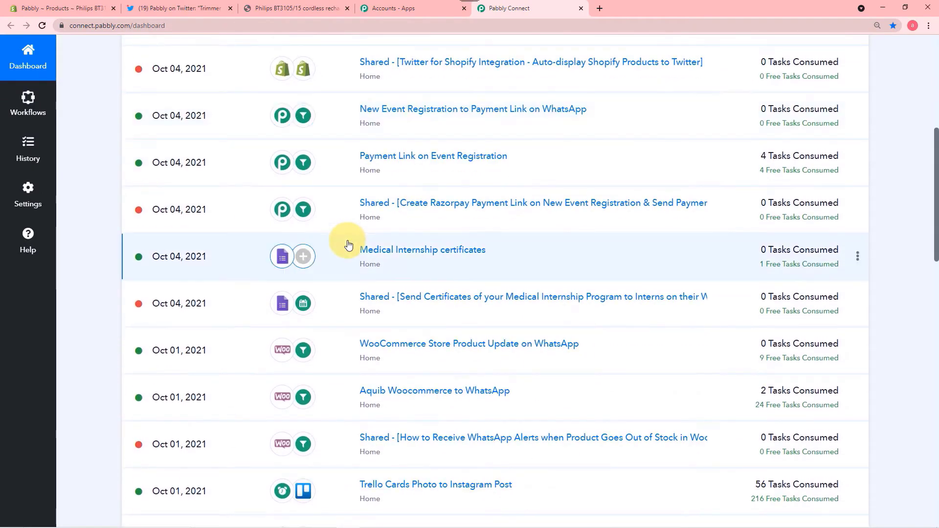
scroll(430, 309, up, 10)
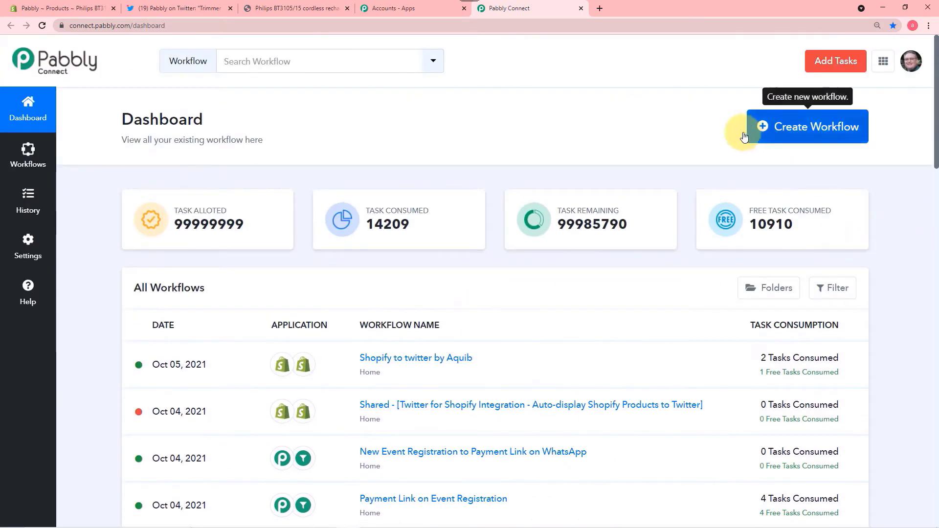
- Create a workflow named 'New Shopify Products to Twitter', correcting a typo in the pasted name
click(821, 136)
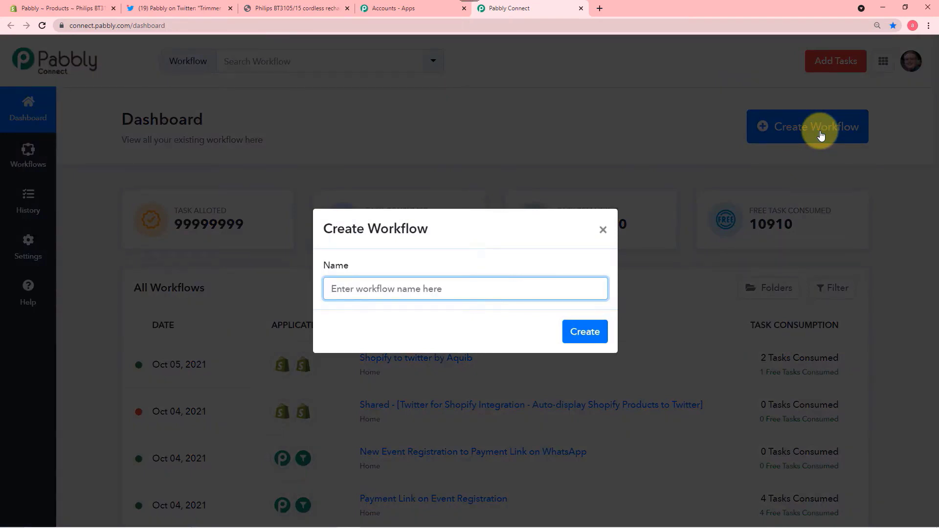
text(New Shopify Products to Twitter)
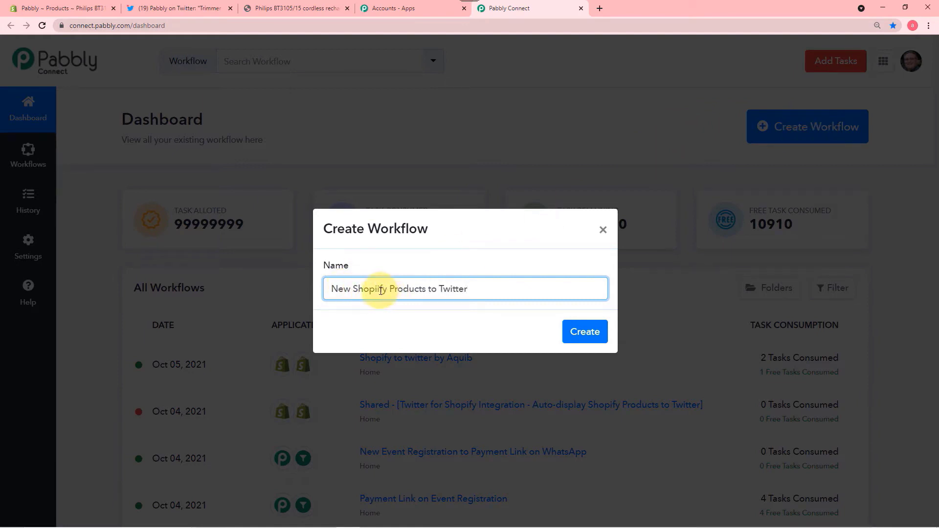
key(BackSpace)
click(578, 335)
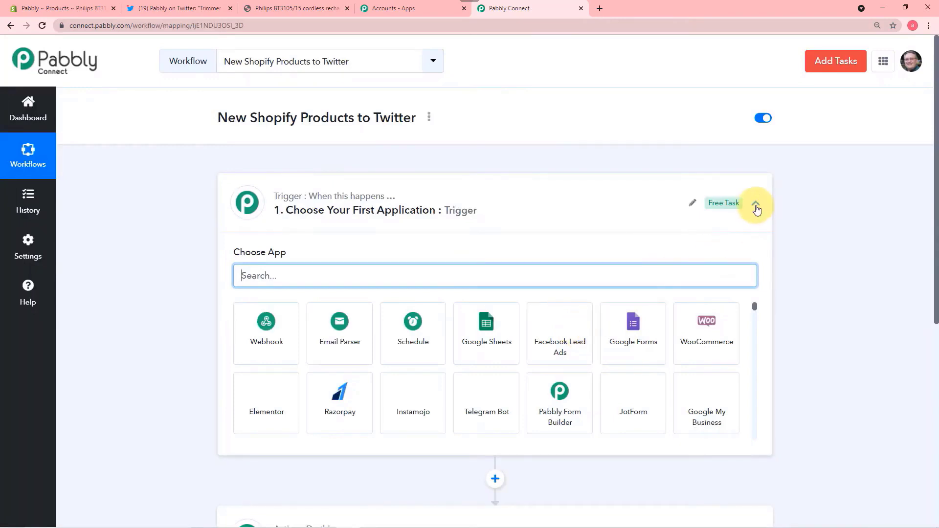
- Choose Shopify as the workflow's trigger app
click(757, 209)
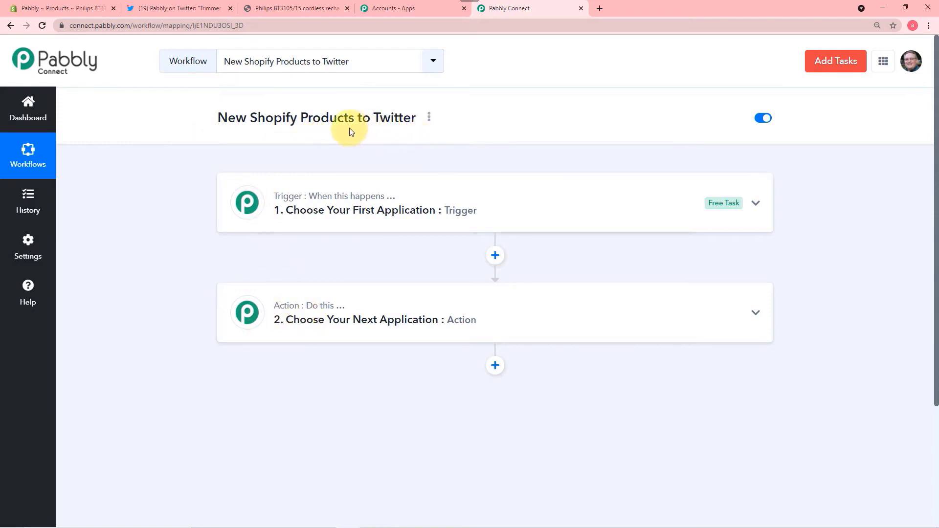
click(307, 202)
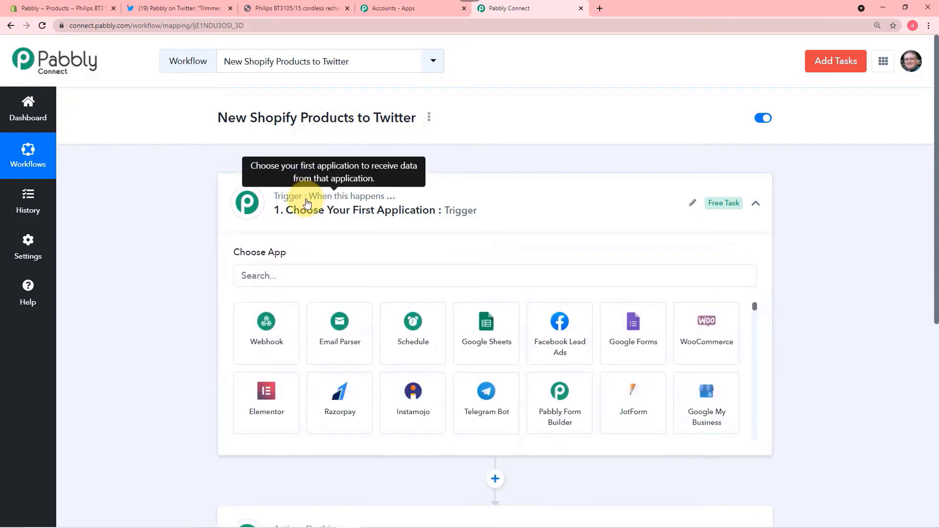
click(310, 273)
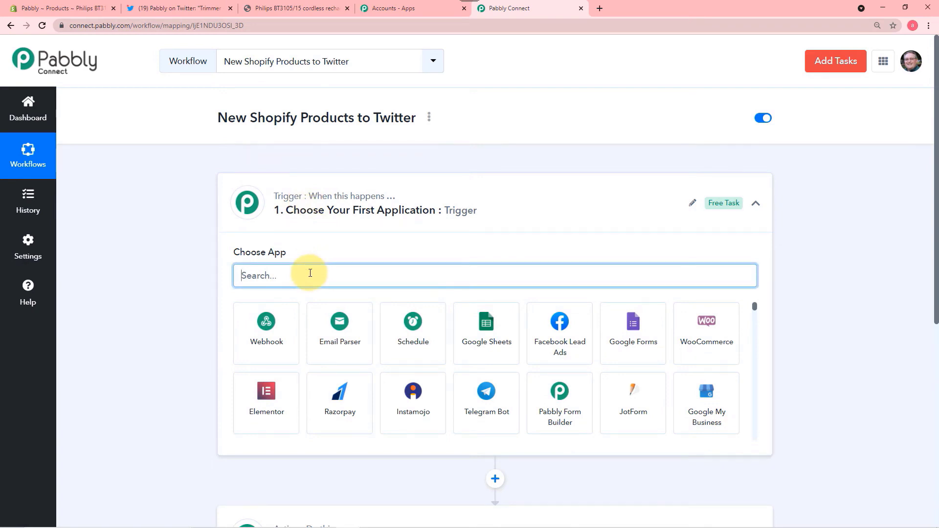
text(shopify)
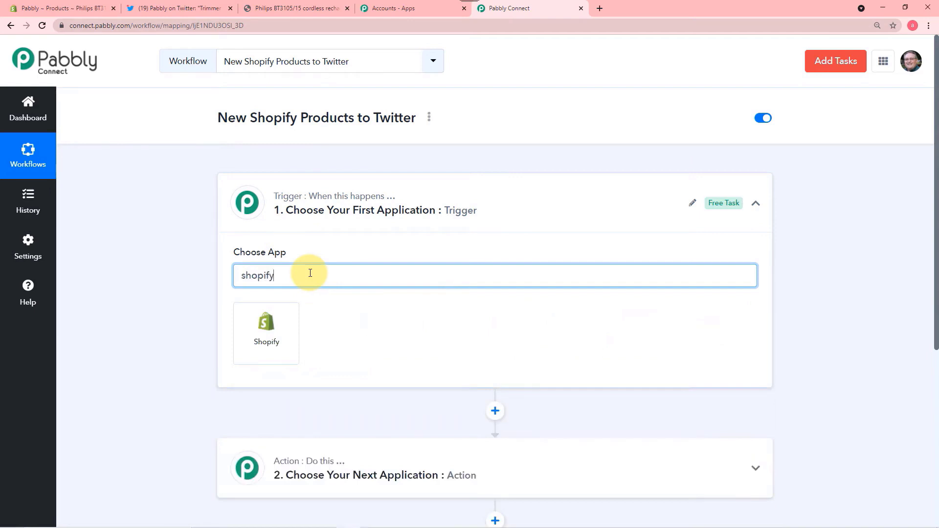
click(272, 327)
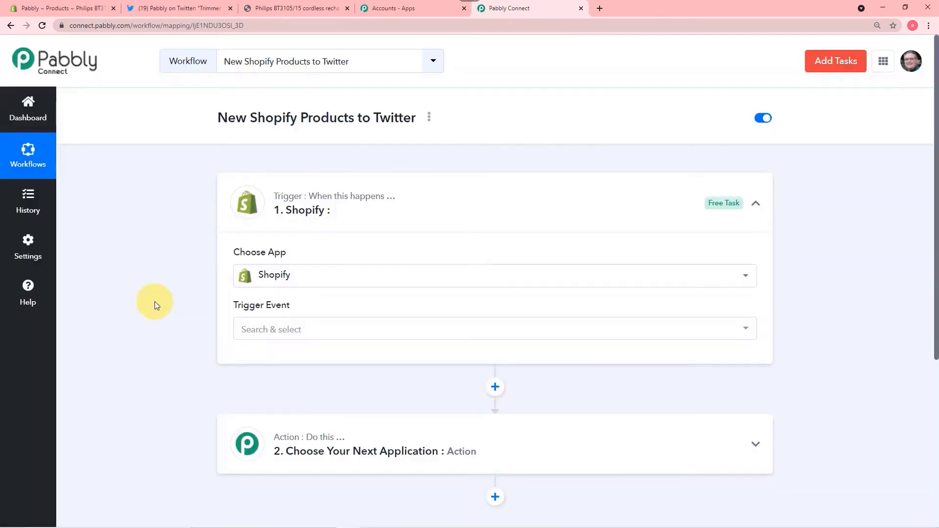
- Set the trigger event to New Product, copy its webhook URL and await a response
scroll(155, 301, down, 1)
click(331, 288)
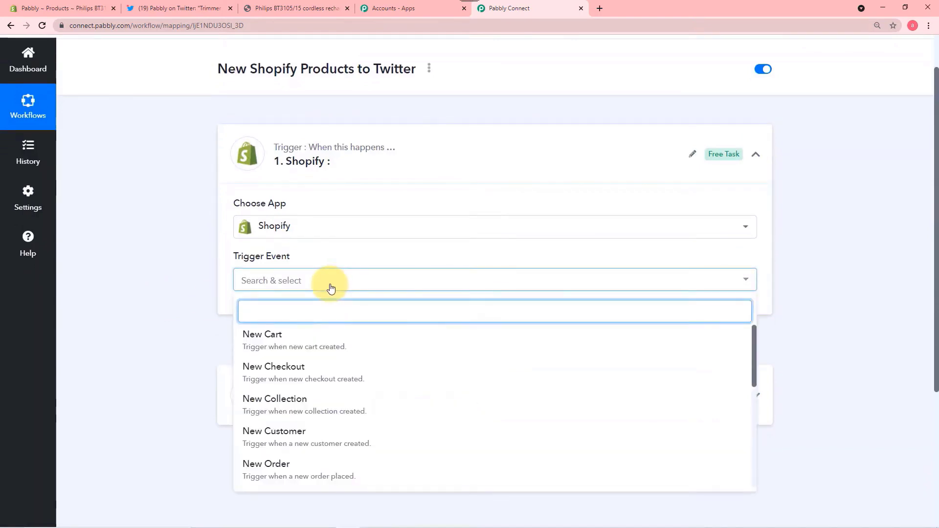
scroll(331, 358, down, 5)
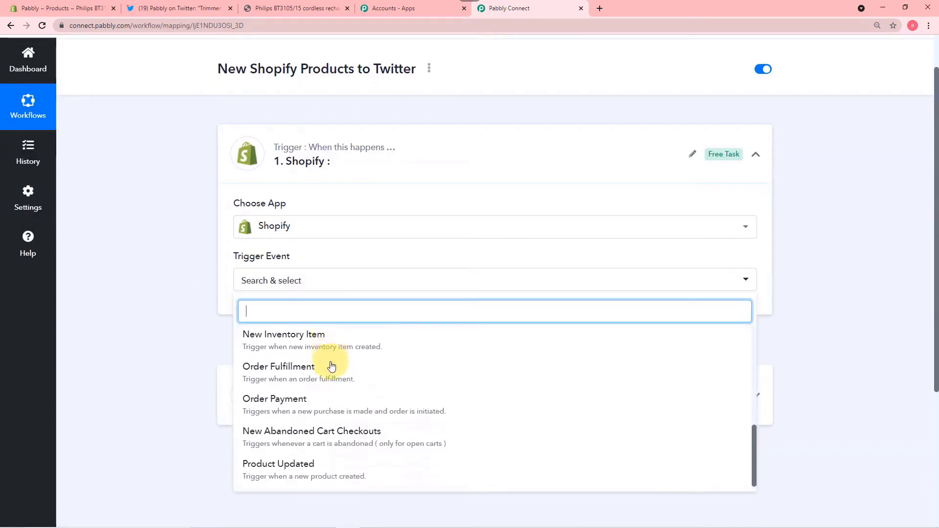
scroll(341, 404, up, 3)
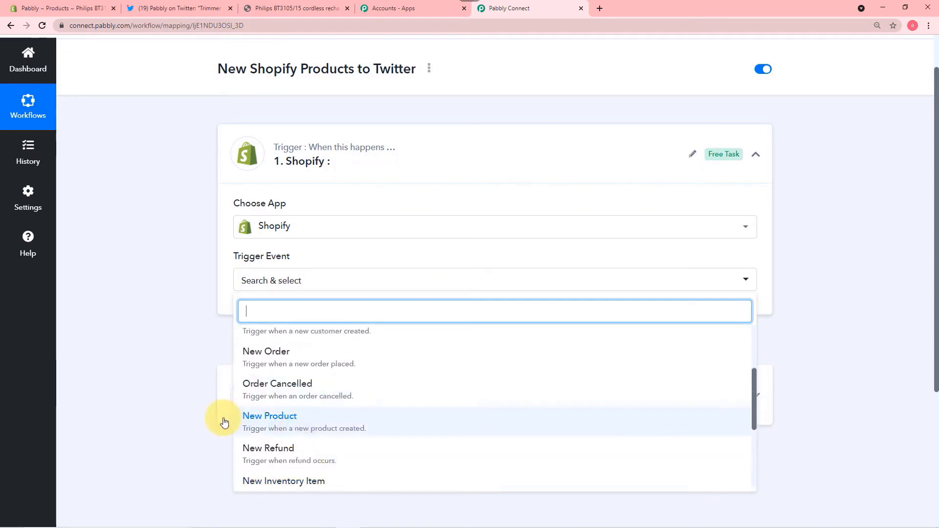
click(278, 419)
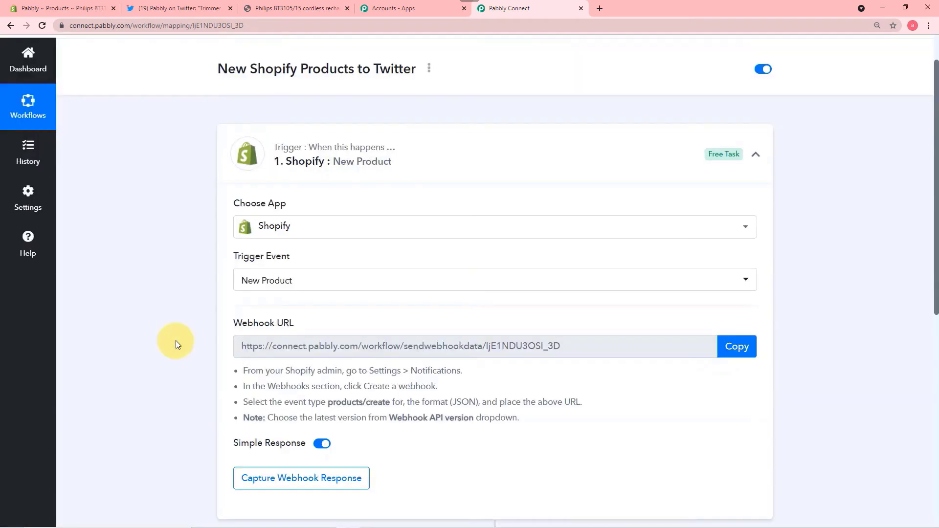
scroll(176, 341, down, 2)
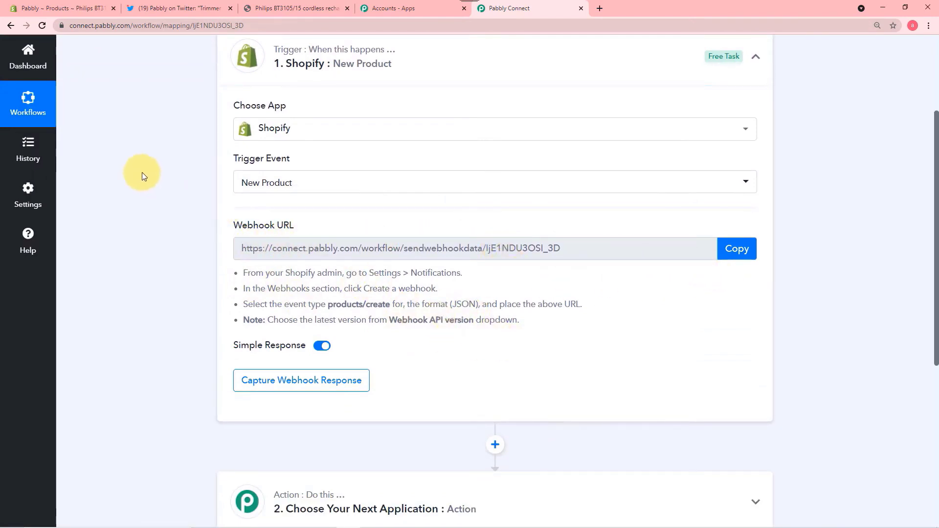
click(735, 249)
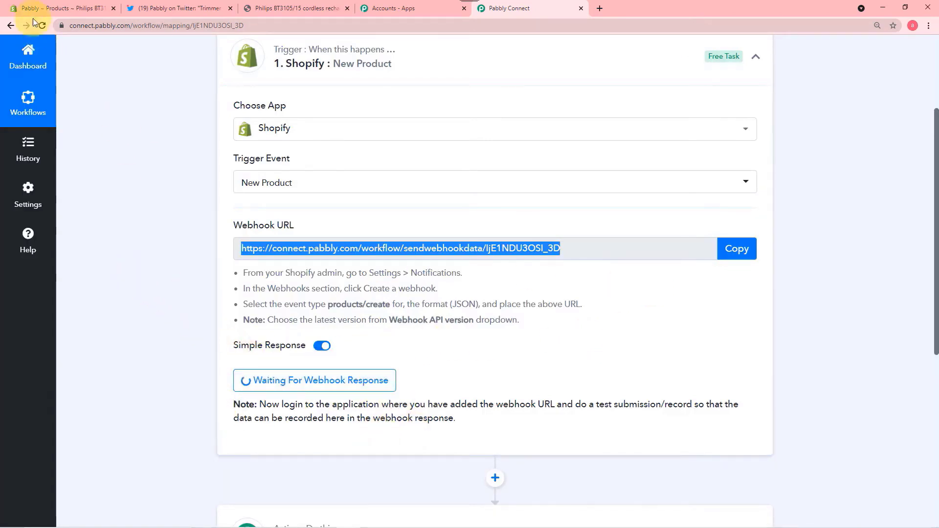
- In the Shopify admin, go to Settings > Notifications and scroll to the Webhooks section
click(51, 10)
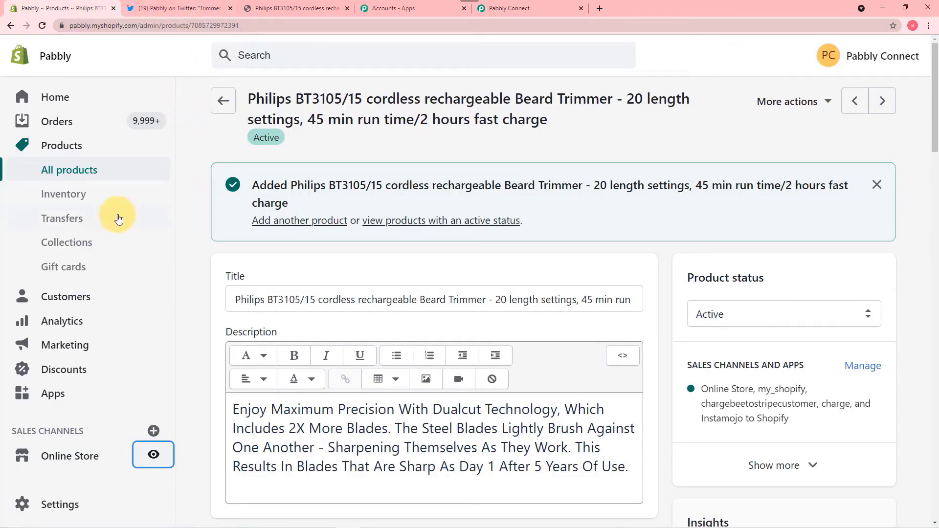
click(53, 516)
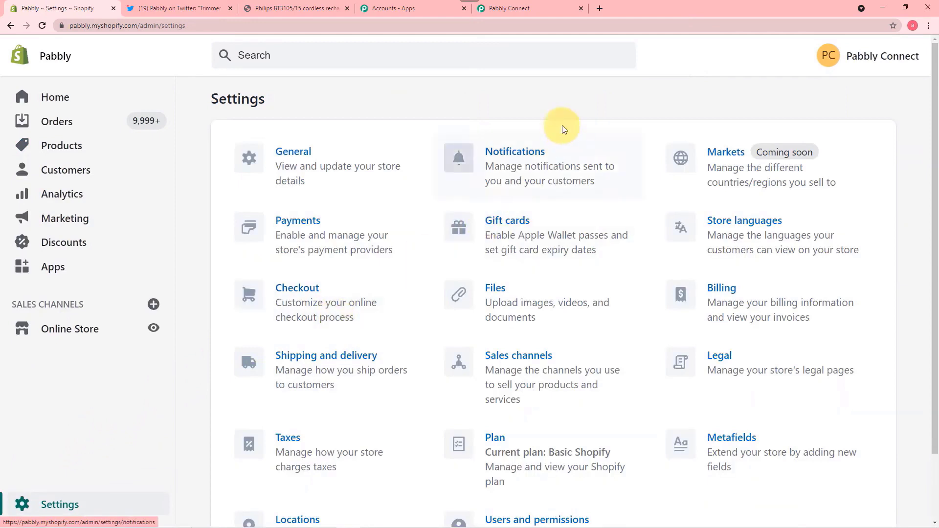
click(506, 158)
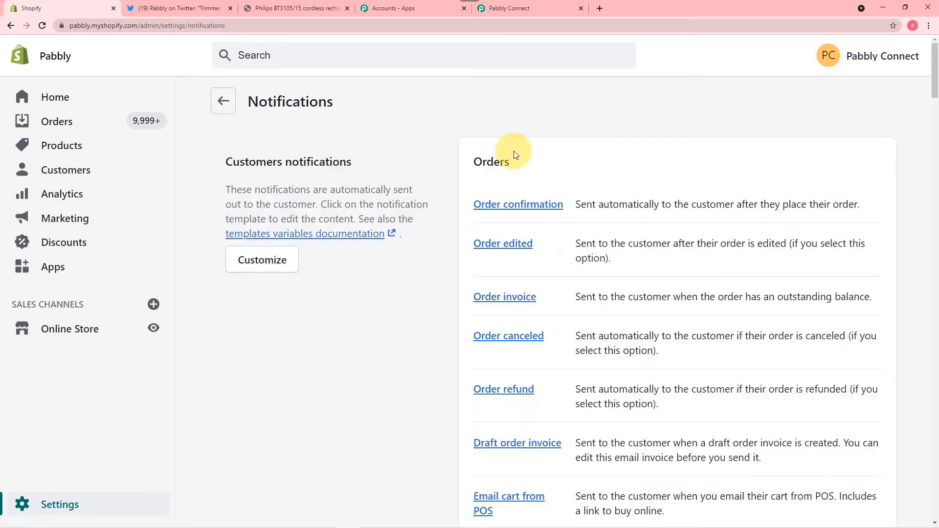
scroll(513, 155, down, 12)
scroll(516, 160, down, 15)
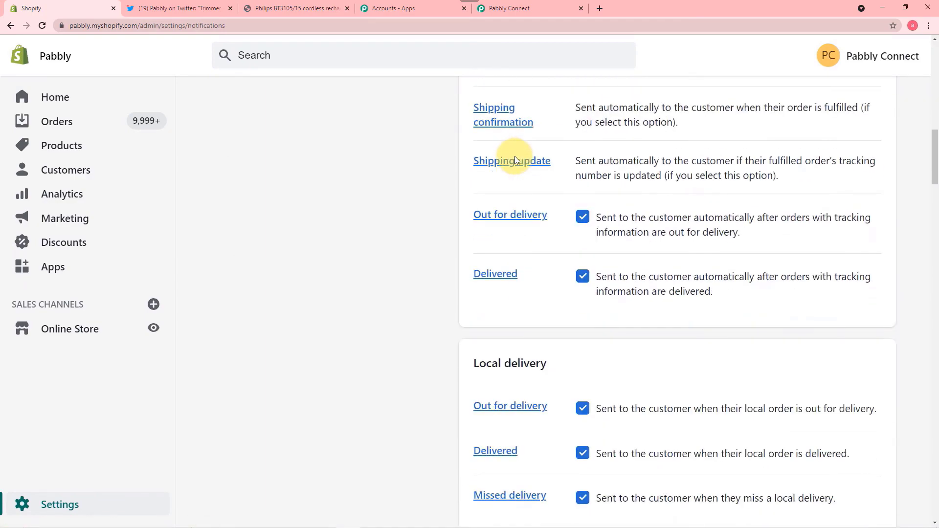
scroll(514, 156, down, 14)
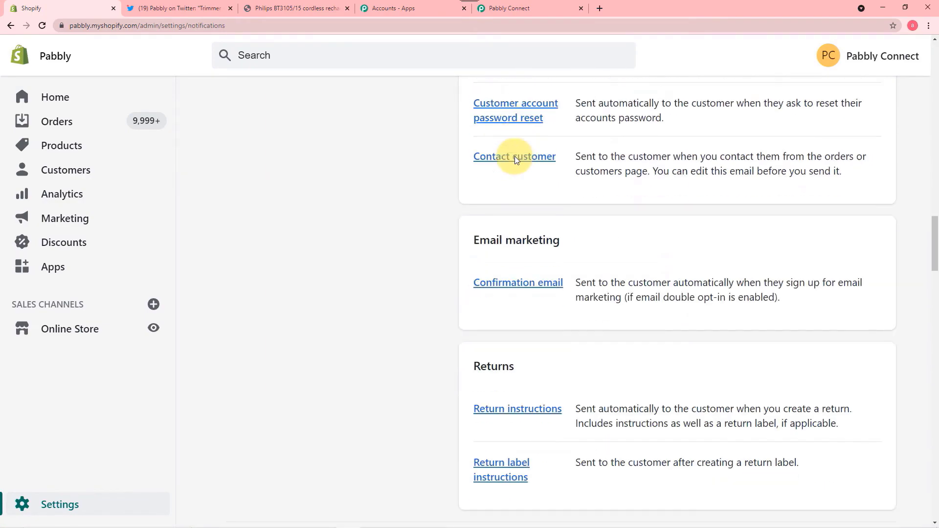
scroll(514, 157, down, 14)
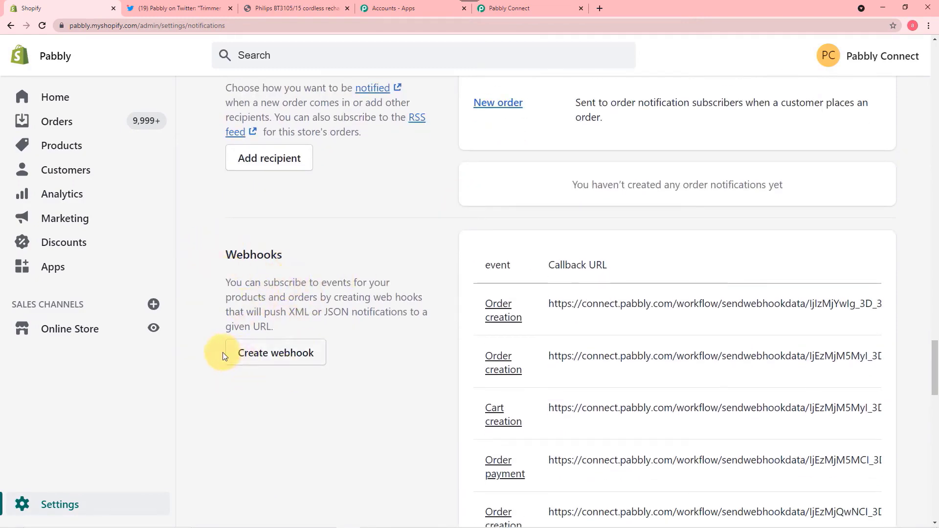
- Add a Product creation webhook pointing to the pasted Pabbly Connect URL
click(292, 361)
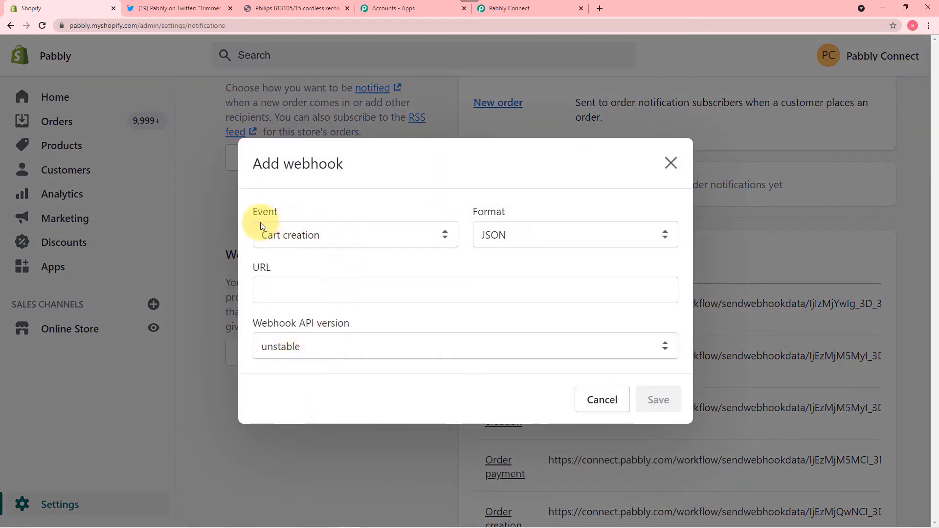
click(313, 237)
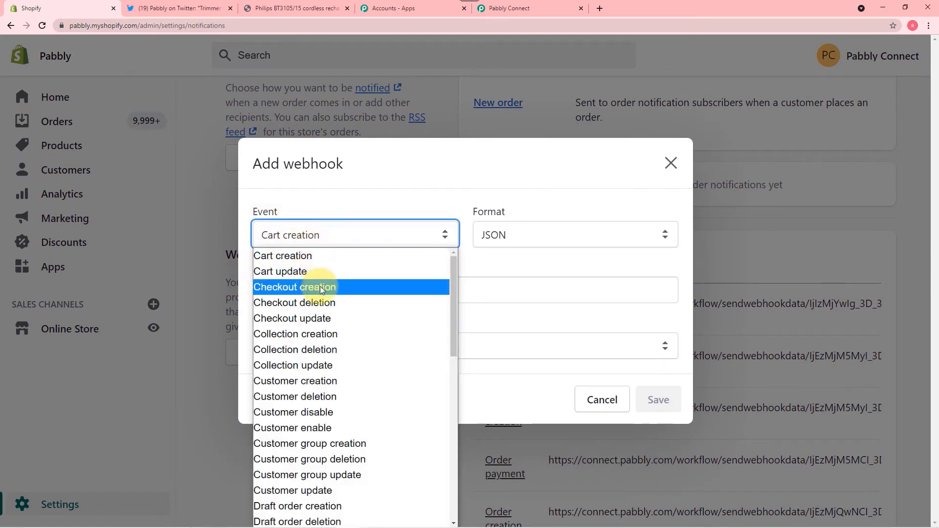
scroll(320, 286, down, 10)
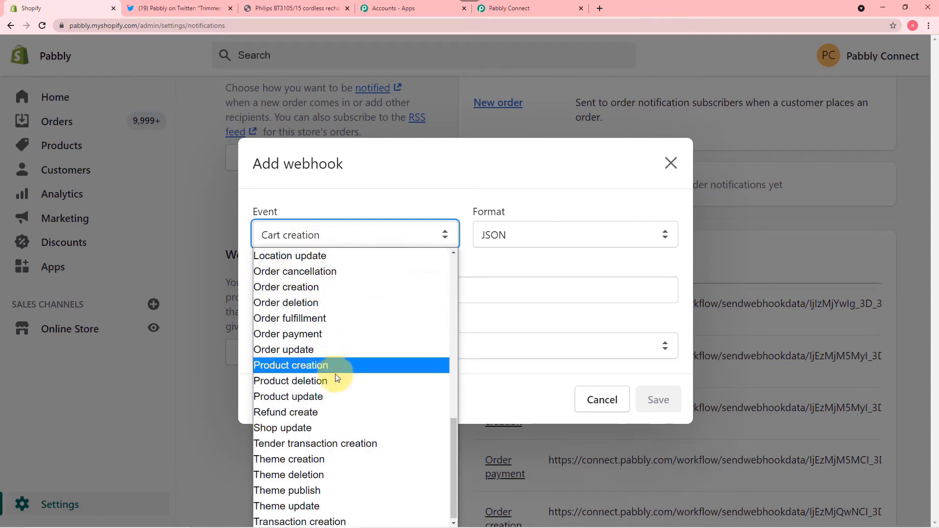
click(309, 367)
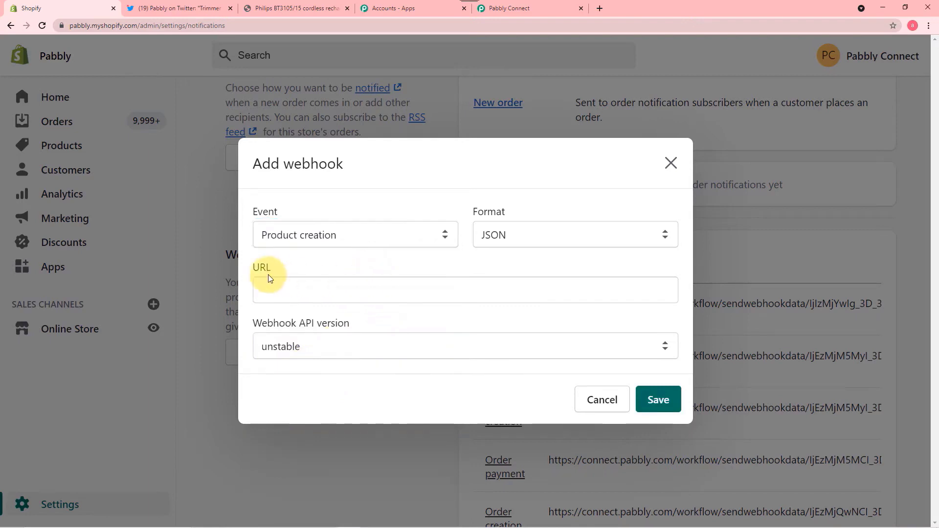
right_click(303, 294)
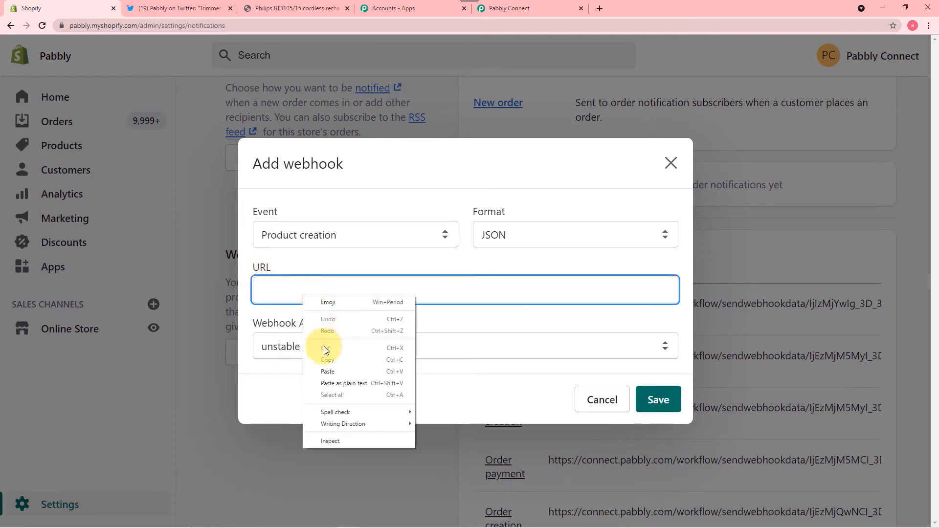
click(326, 372)
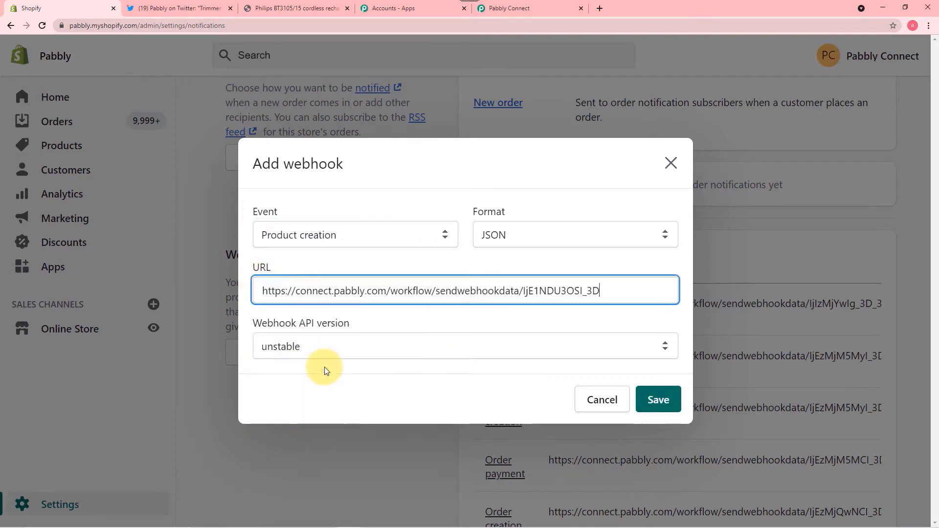
click(470, 319)
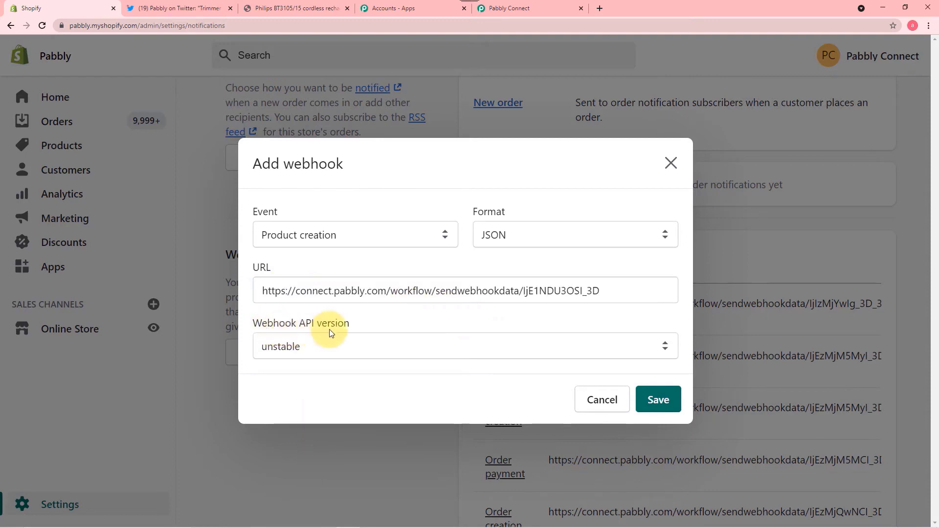
- Choose API version 2021-10 (Latest), save the webhook, and return to Pabbly Connect
click(324, 348)
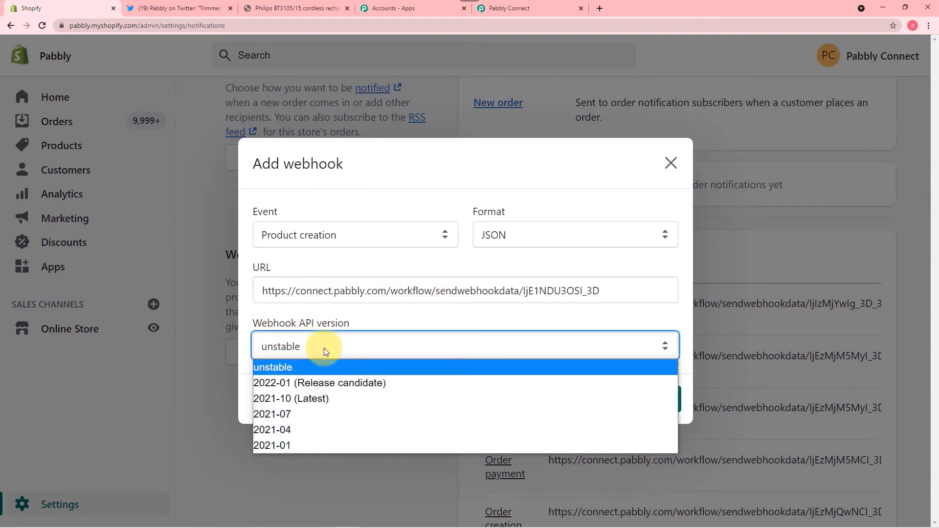
click(308, 396)
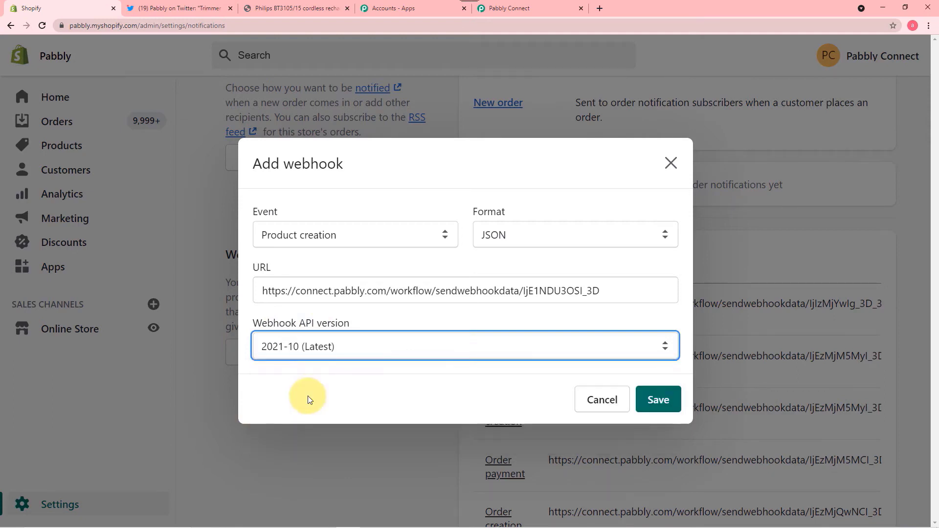
click(657, 401)
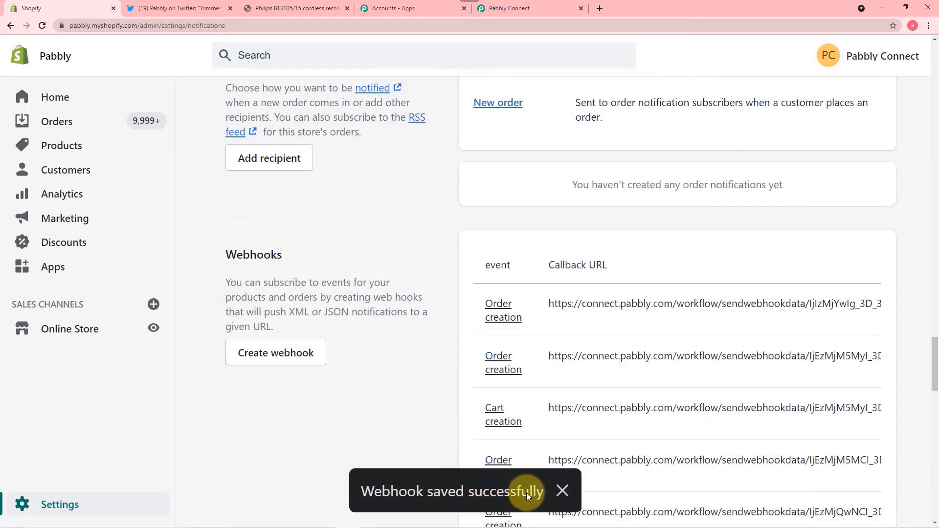
click(512, 8)
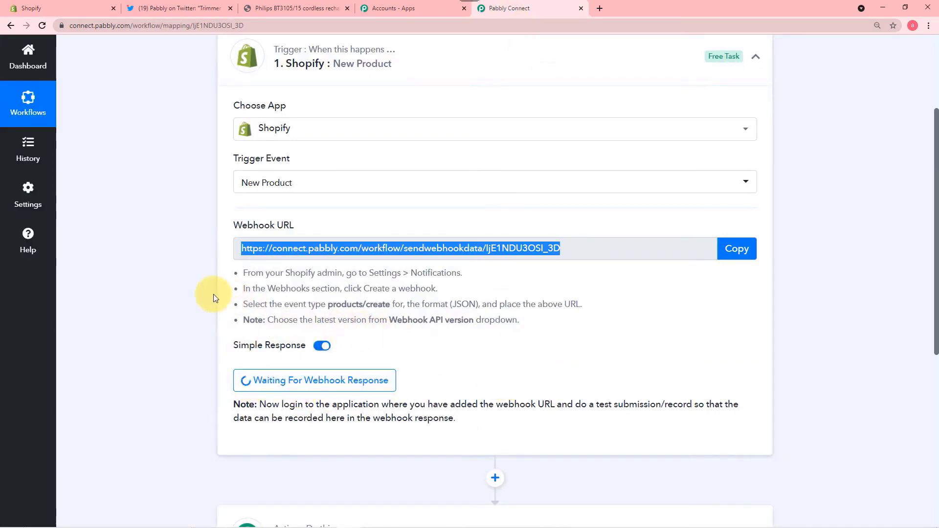
- Confirm the trigger still shows Waiting For Webhook Response, then go to the Shopify admin Home
click(79, 5)
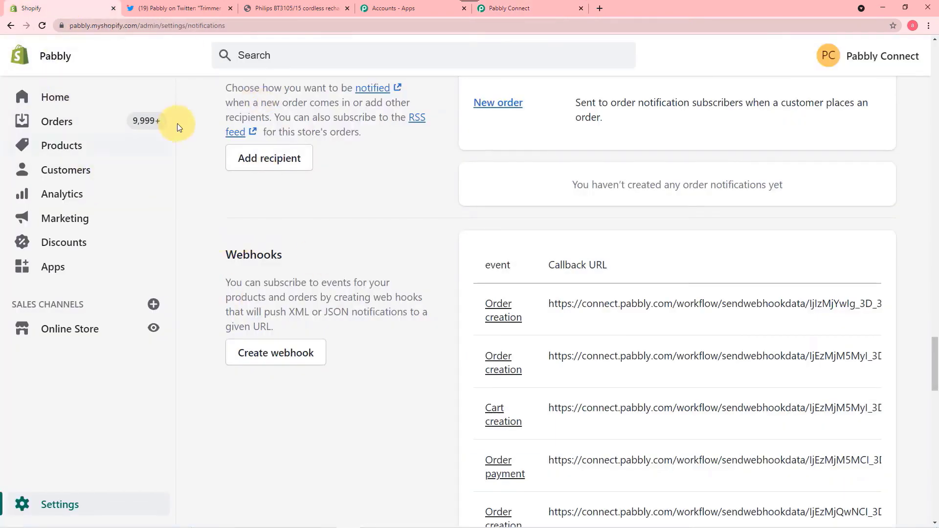
click(504, 7)
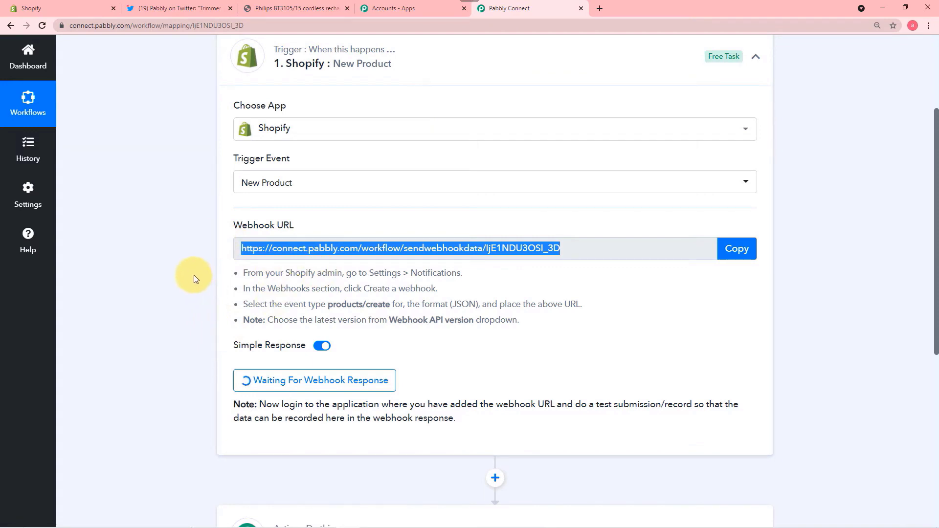
click(72, 8)
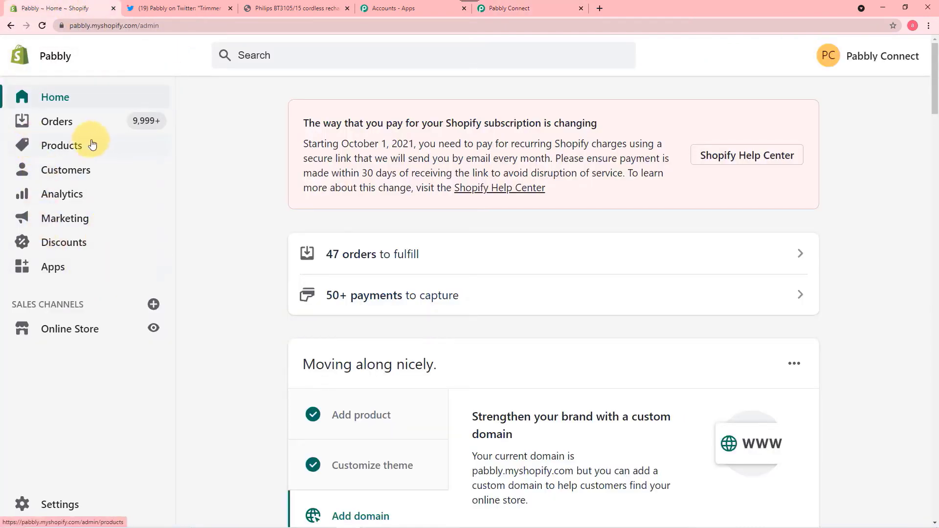
- Start a new product and review the Peafowl Eclipse Coffee Mug details (₹230, 20 in stock)
click(68, 151)
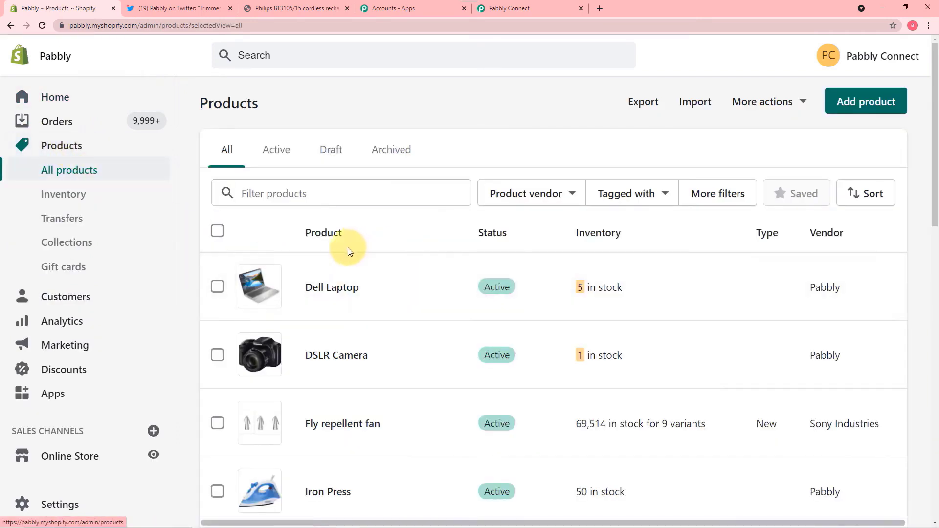
click(867, 104)
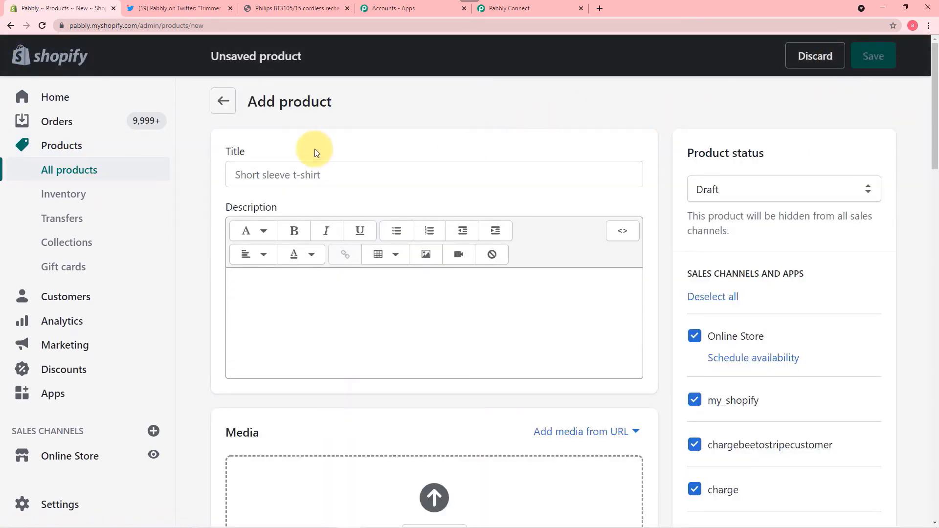
scroll(313, 153, down, 2)
scroll(310, 153, up, 2)
scroll(315, 181, down, 3)
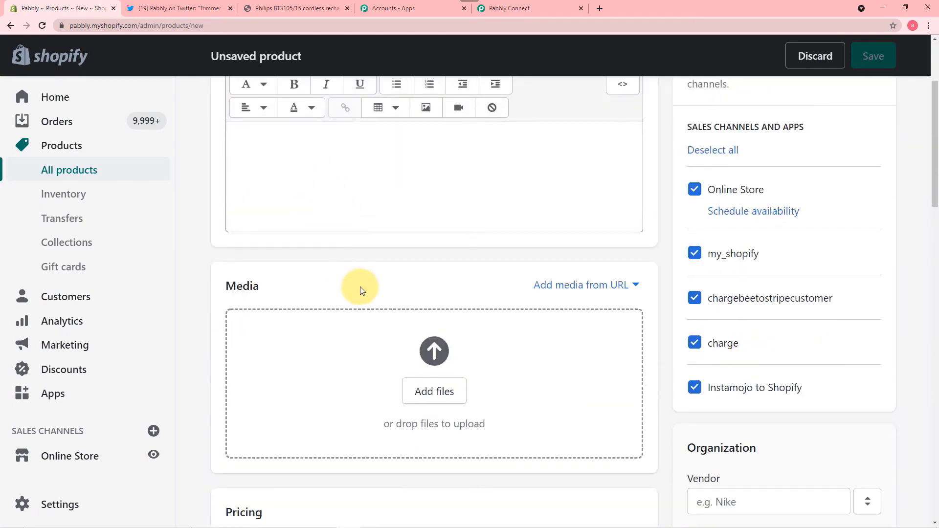
scroll(360, 289, down, 5)
scroll(396, 304, down, 7)
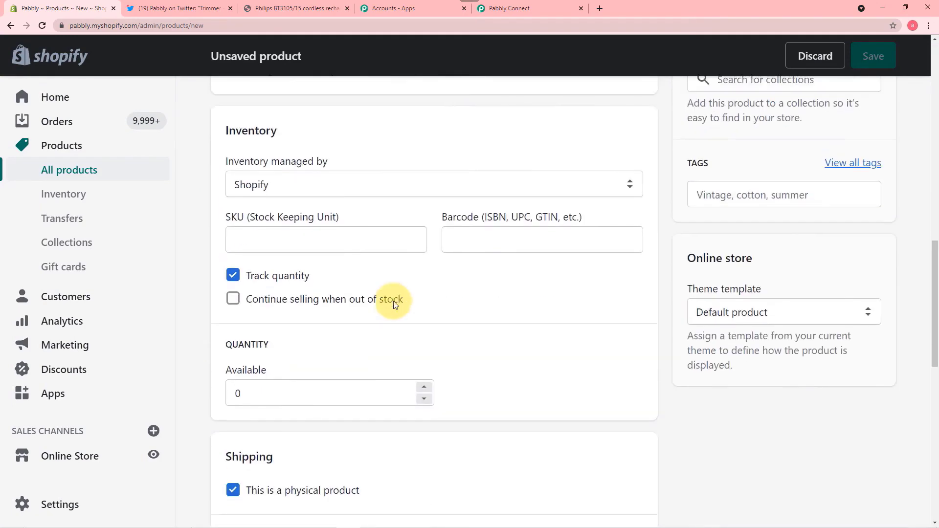
scroll(396, 300, up, 12)
scroll(395, 295, down, 6)
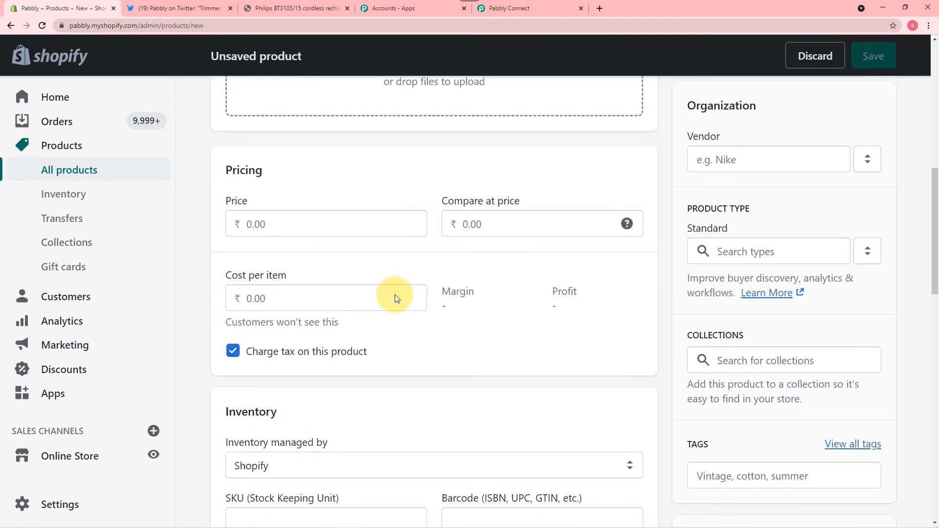
scroll(396, 289, up, 4)
scroll(397, 291, up, 2)
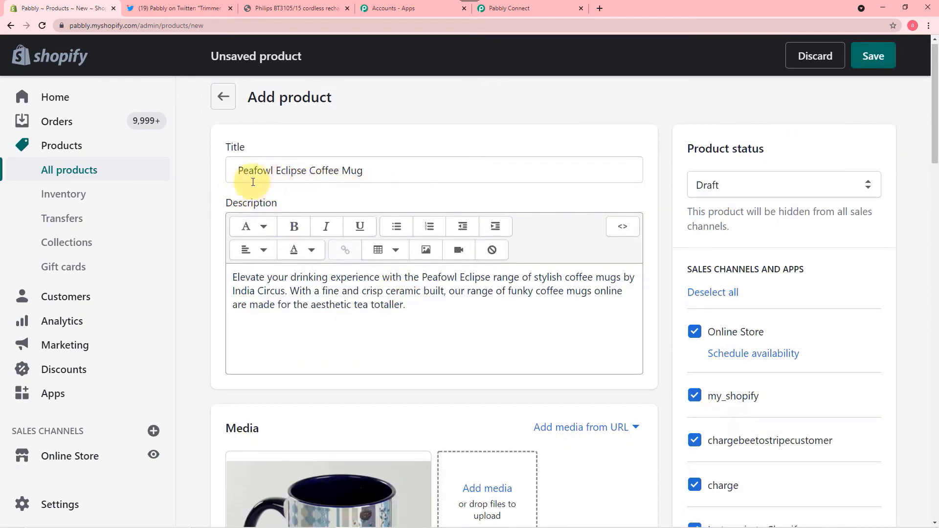
scroll(312, 188, down, 1)
scroll(274, 185, down, 2)
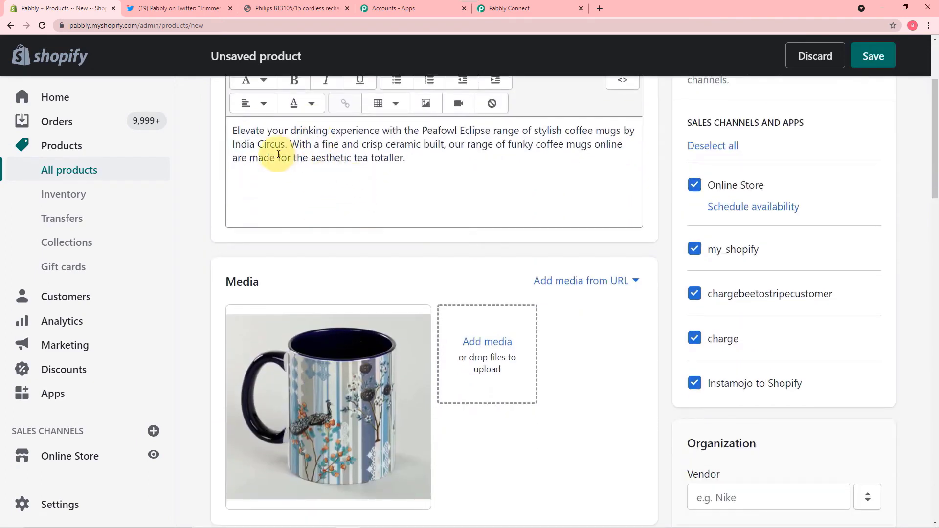
scroll(416, 196, down, 2)
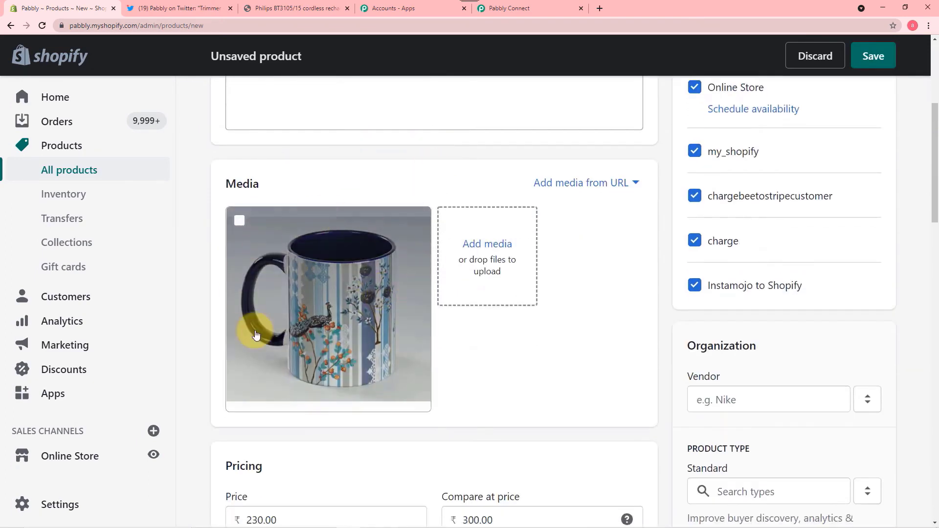
scroll(480, 351, down, 4)
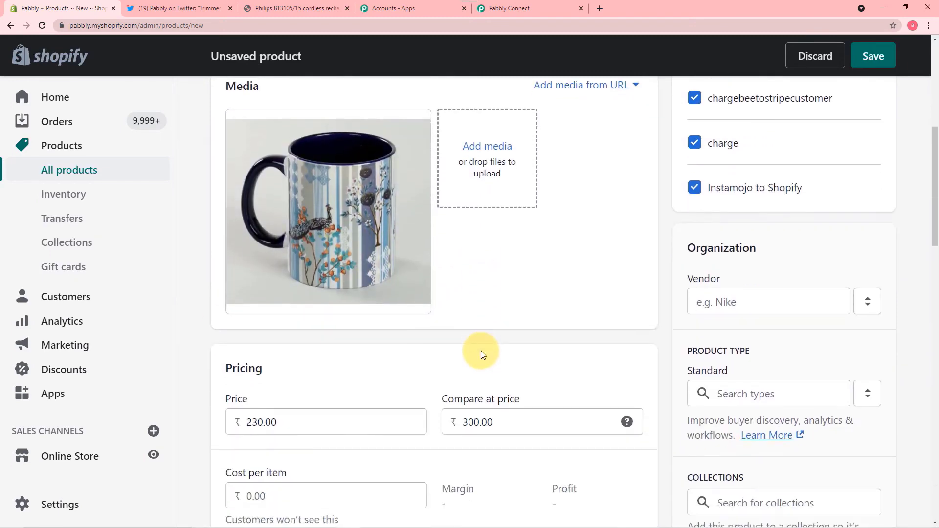
scroll(375, 366, down, 3)
scroll(375, 367, down, 3)
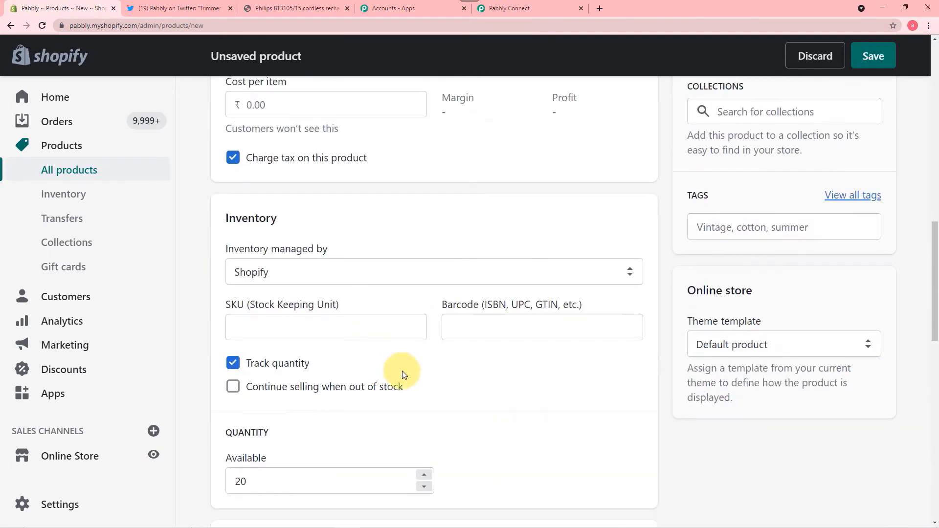
scroll(318, 421, down, 2)
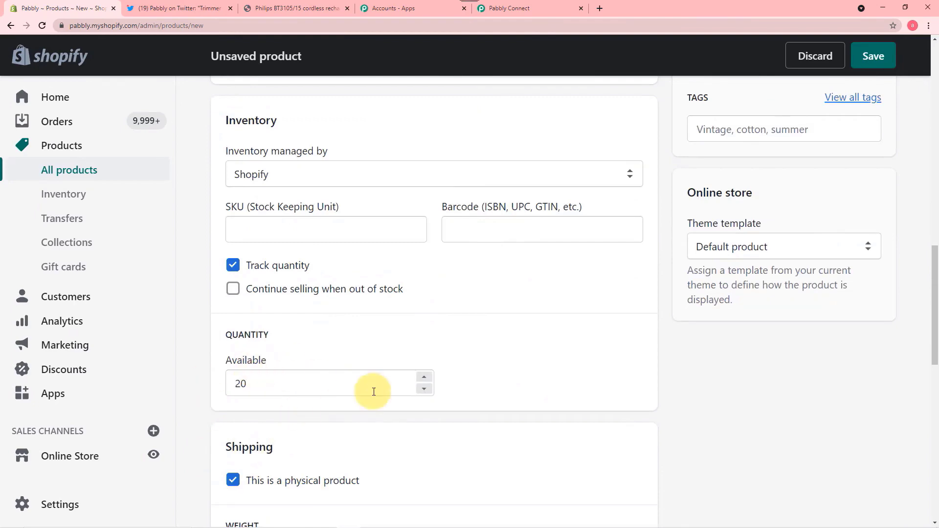
scroll(380, 383, up, 8)
scroll(387, 377, up, 8)
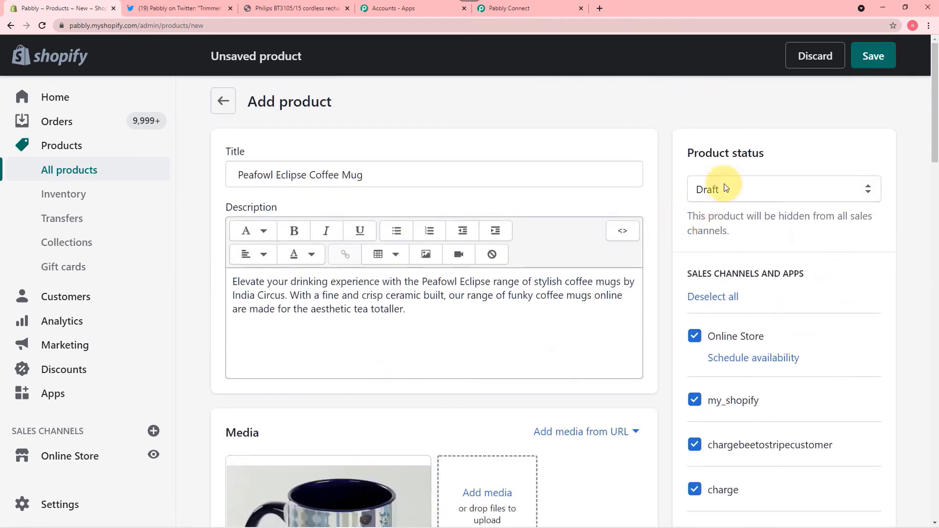
- Set the product status to Active and save the coffee mug
click(792, 184)
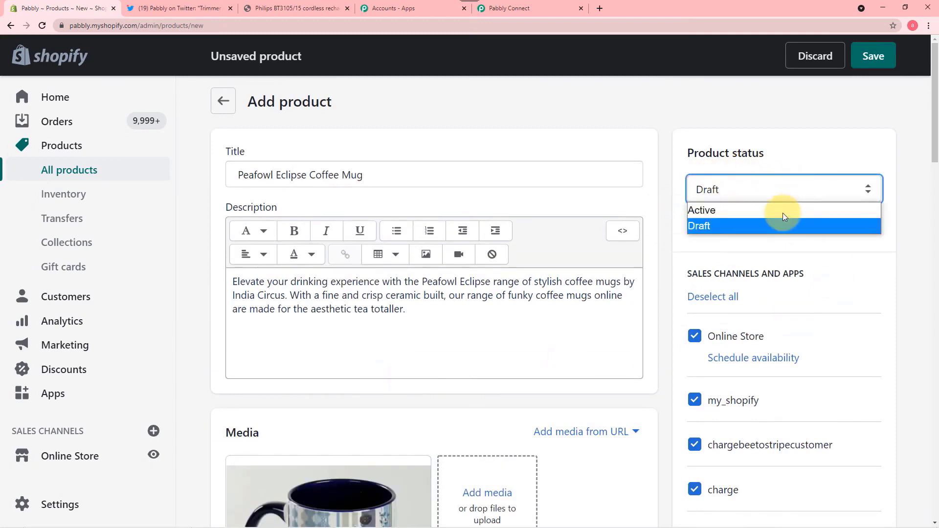
click(742, 211)
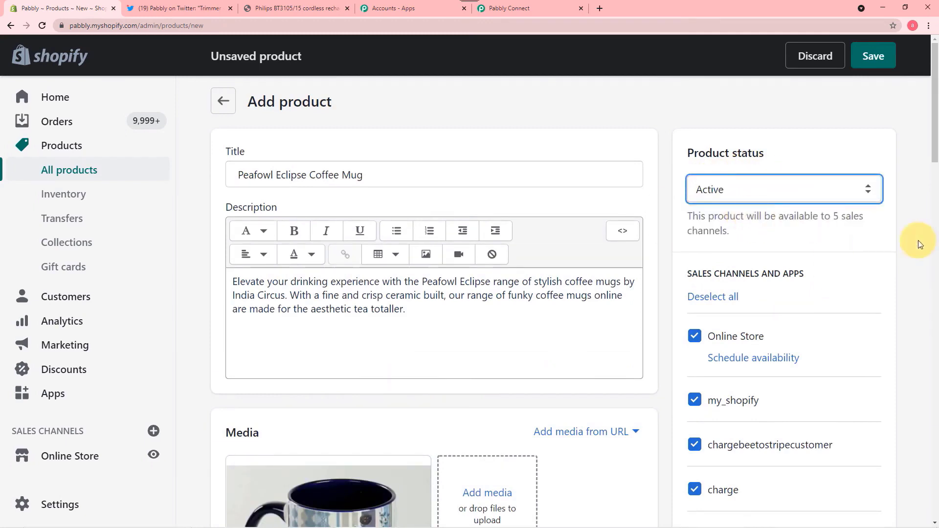
click(872, 57)
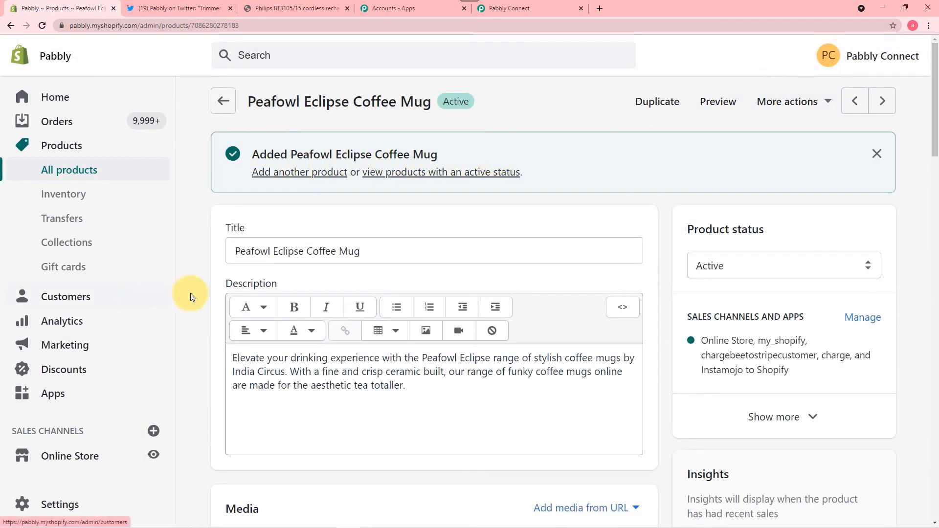
- Review the coffee mug's captured webhook response in Pabbly Connect and add a step below the trigger
click(512, 11)
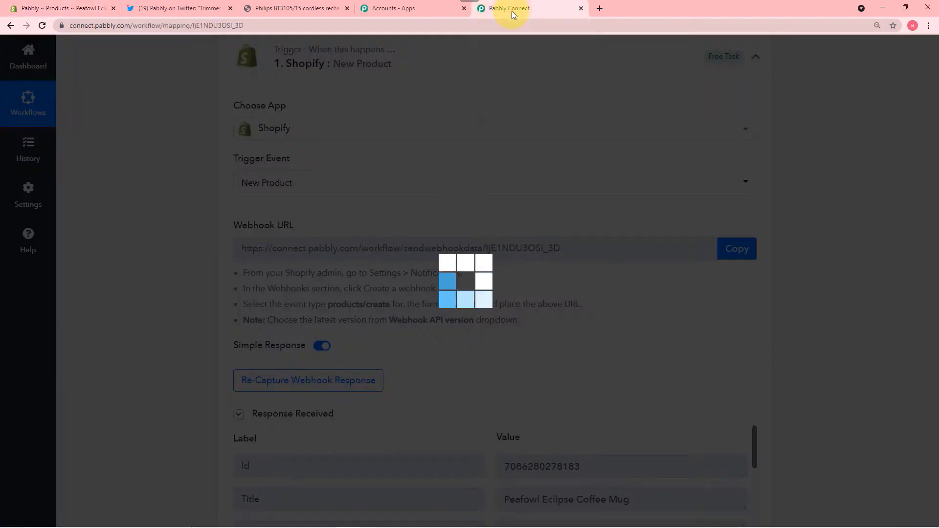
scroll(146, 239, down, 7)
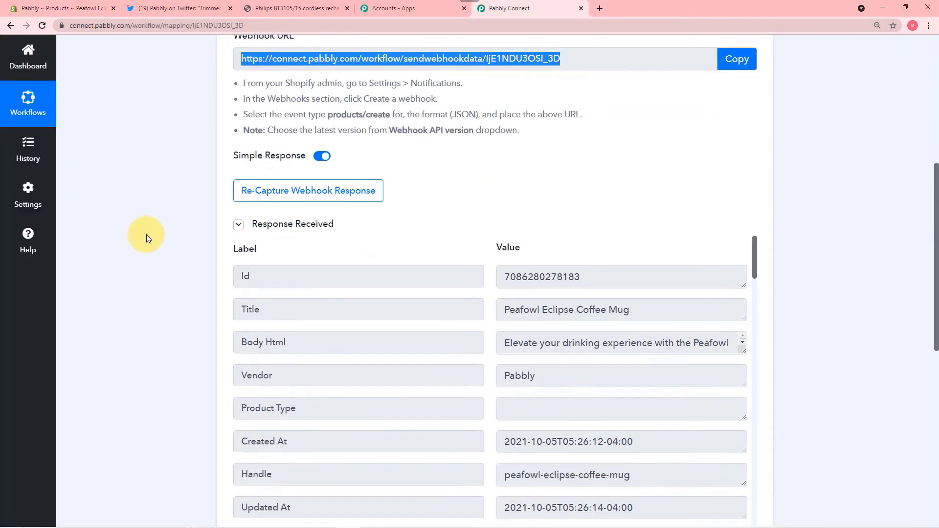
scroll(145, 238, down, 1)
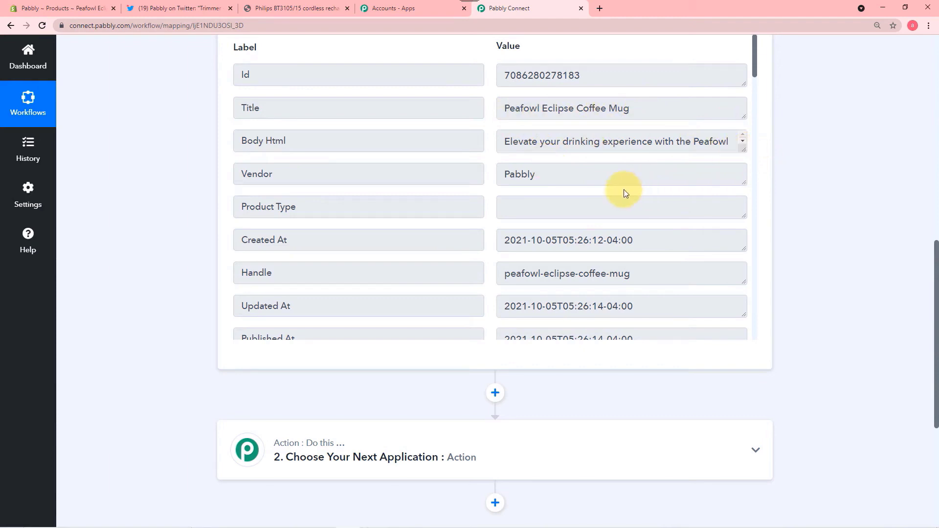
scroll(624, 189, down, 2)
scroll(624, 190, down, 6)
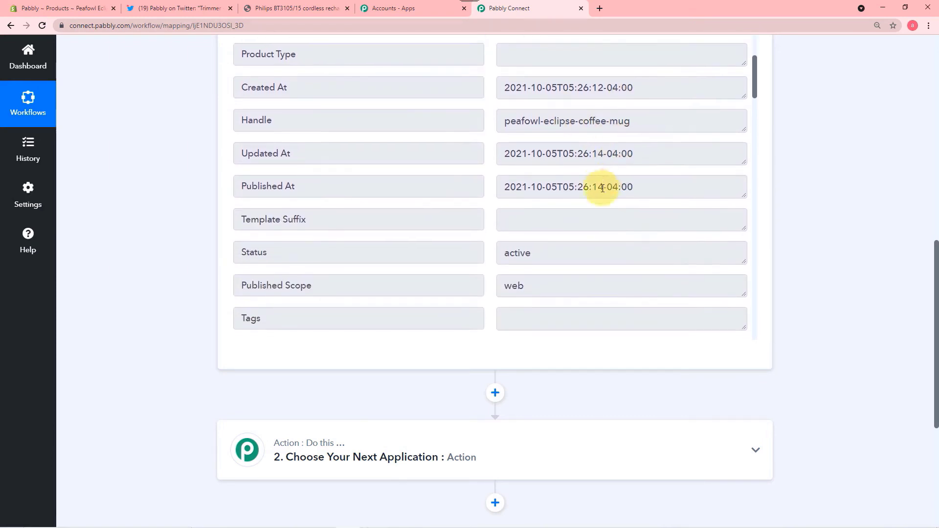
scroll(603, 189, down, 10)
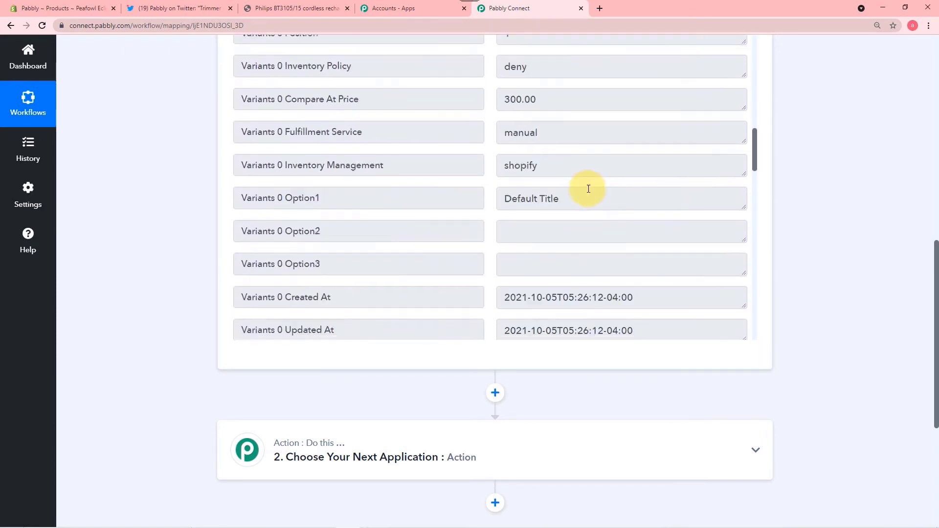
scroll(588, 189, down, 3)
scroll(587, 186, up, 3)
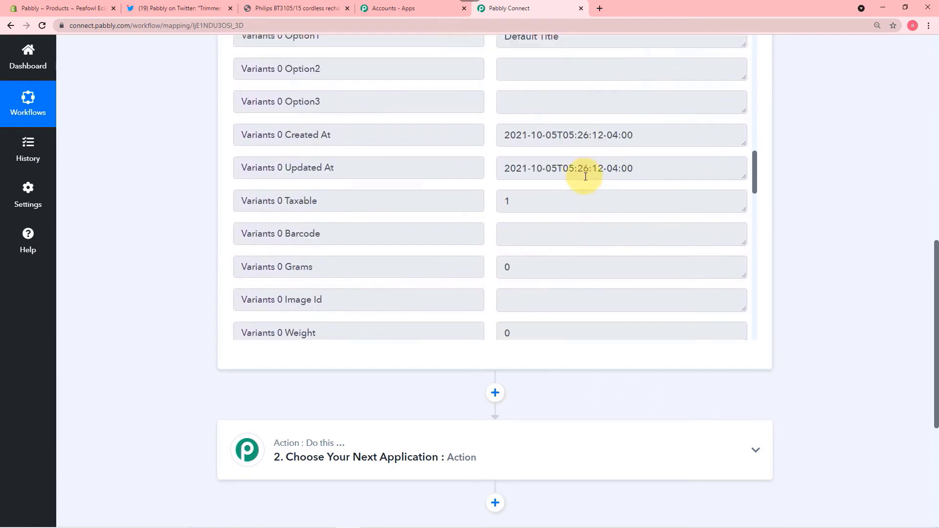
scroll(616, 191, down, 12)
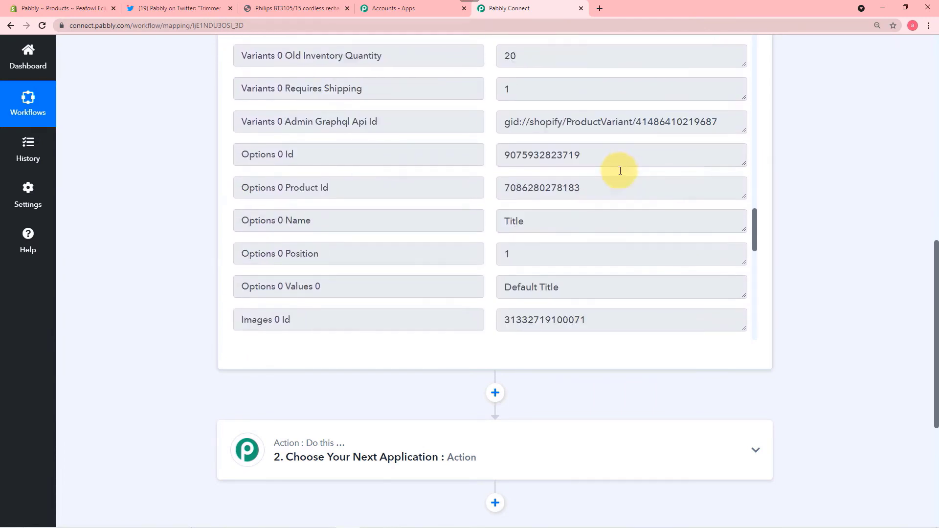
scroll(620, 170, down, 9)
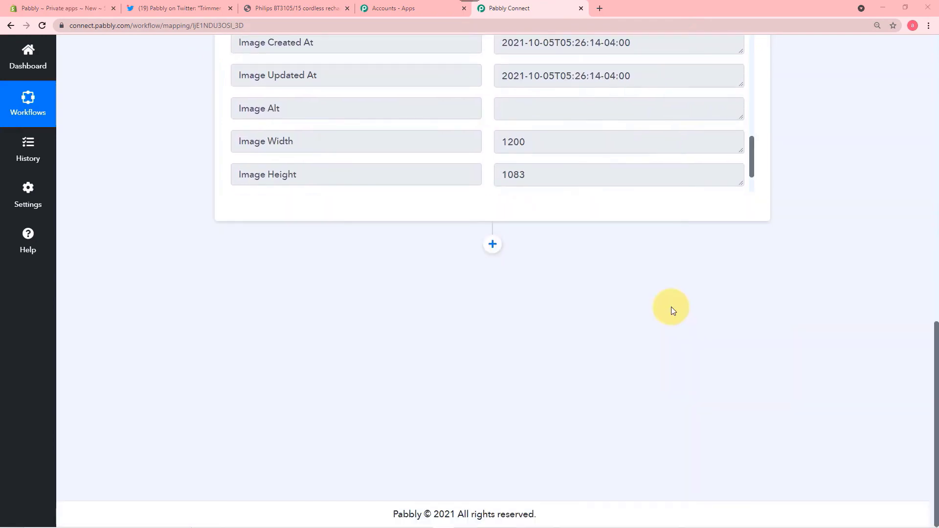
scroll(671, 306, up, 9)
scroll(674, 306, up, 2)
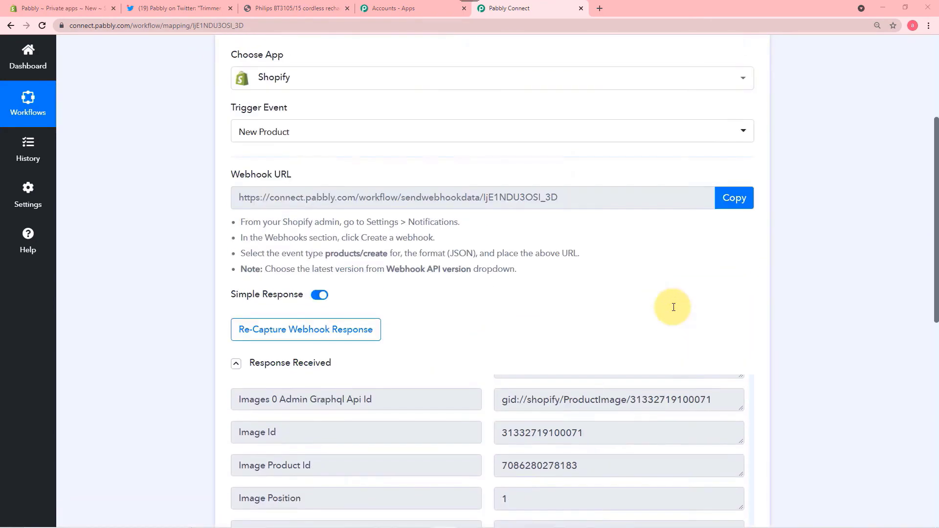
scroll(674, 307, down, 7)
scroll(673, 307, down, 2)
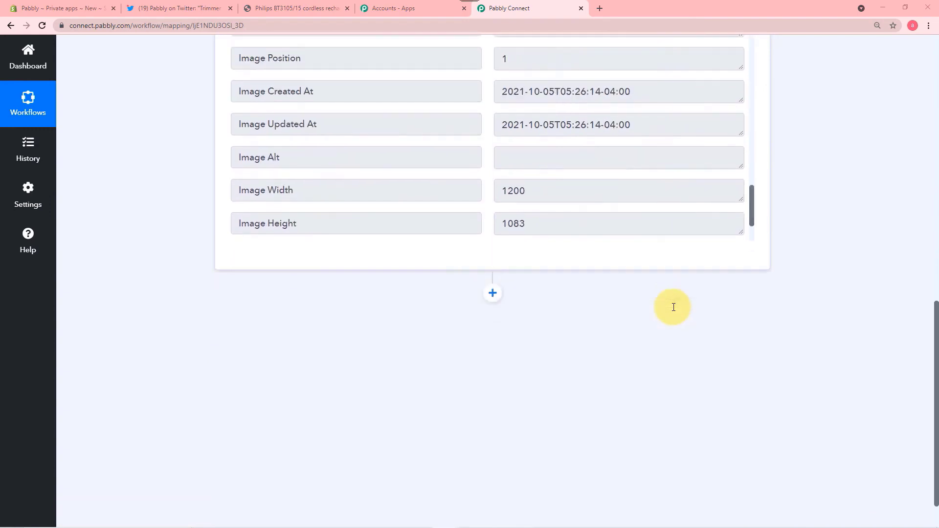
click(493, 293)
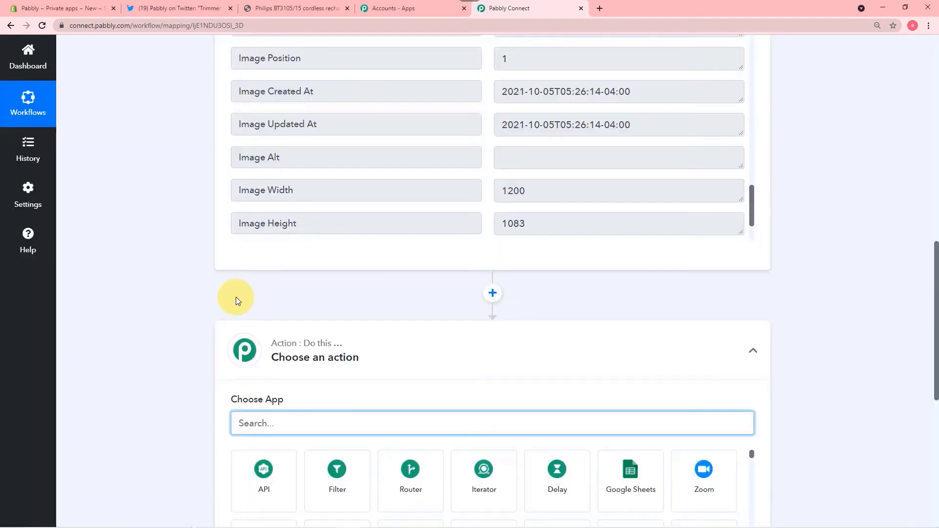
- Pick Twitter as the action app with the Create Tweet with Media event
scroll(236, 297, down, 4)
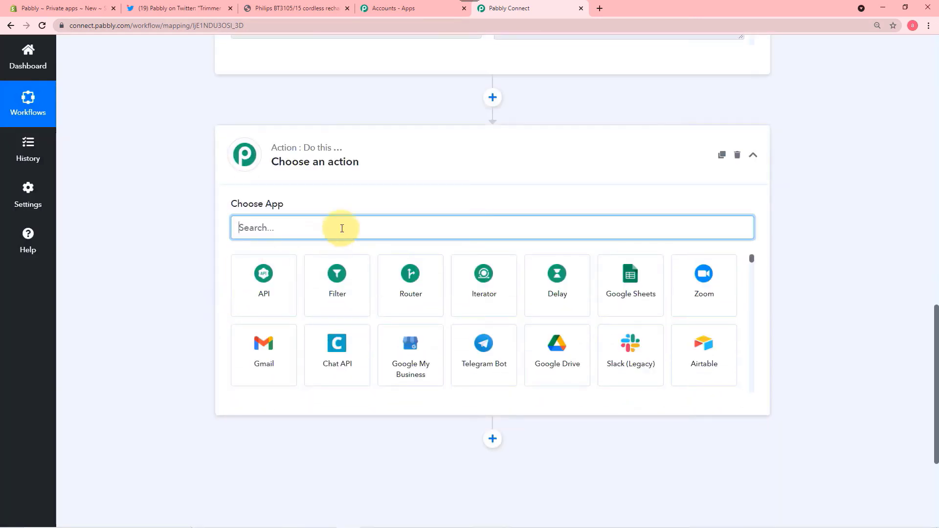
text(tw)
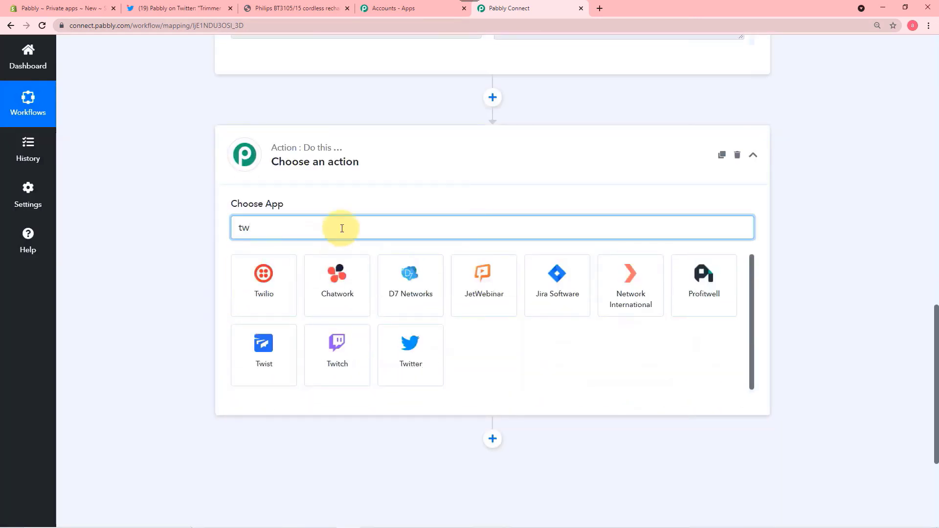
text(i)
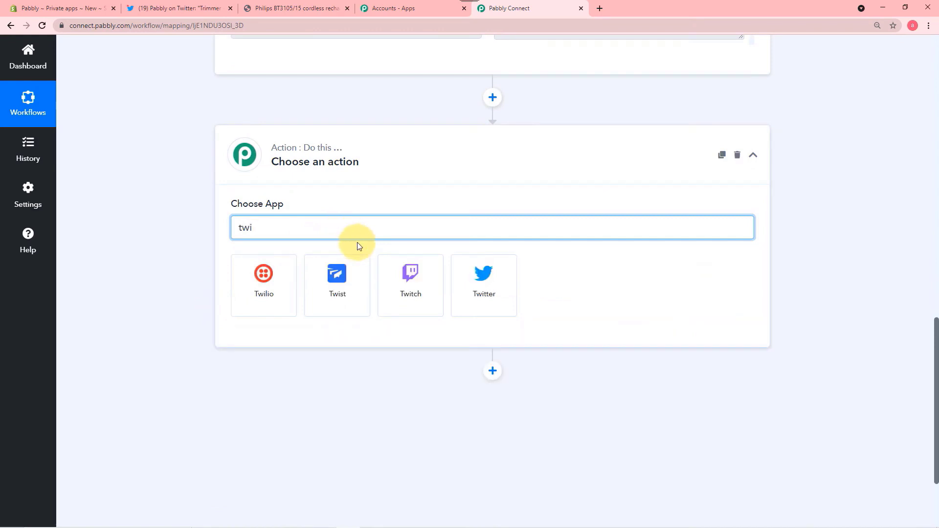
click(478, 292)
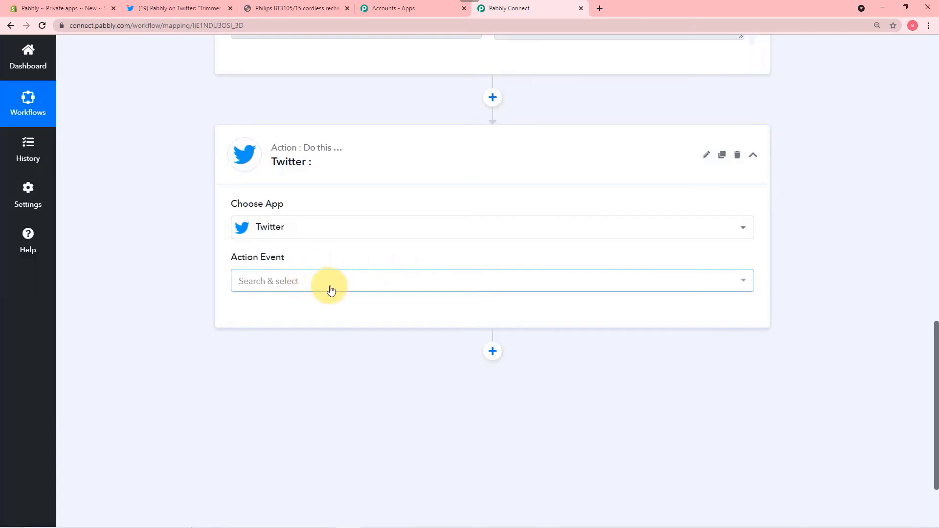
click(330, 289)
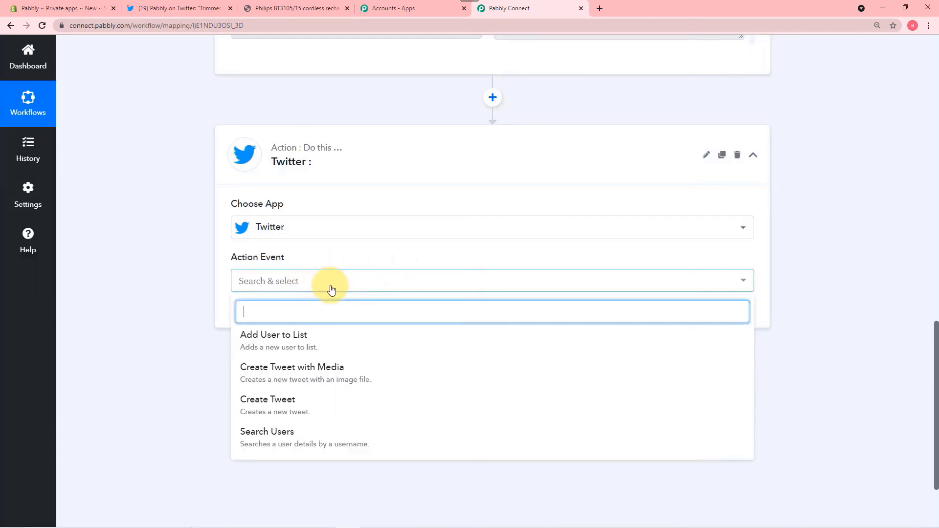
click(312, 372)
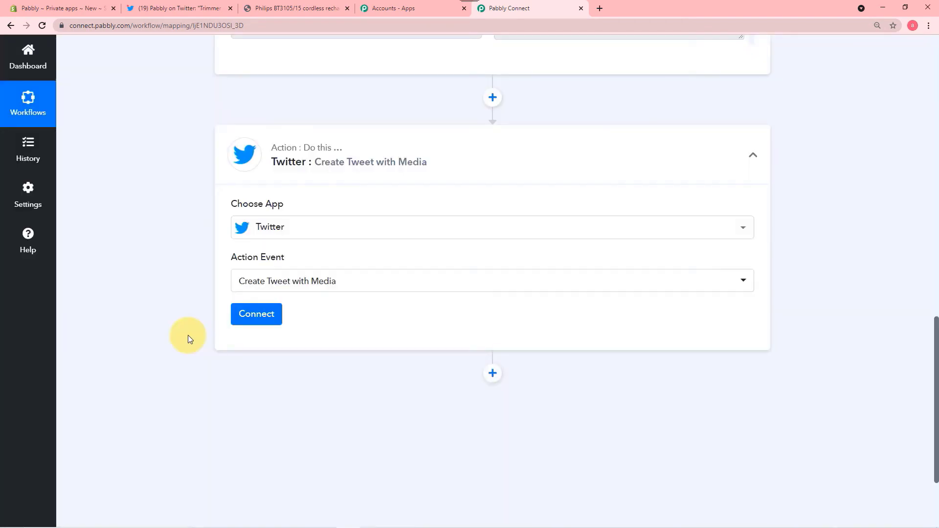
- Add a new Twitter connection to the tweet step and authorize the app's access
click(261, 316)
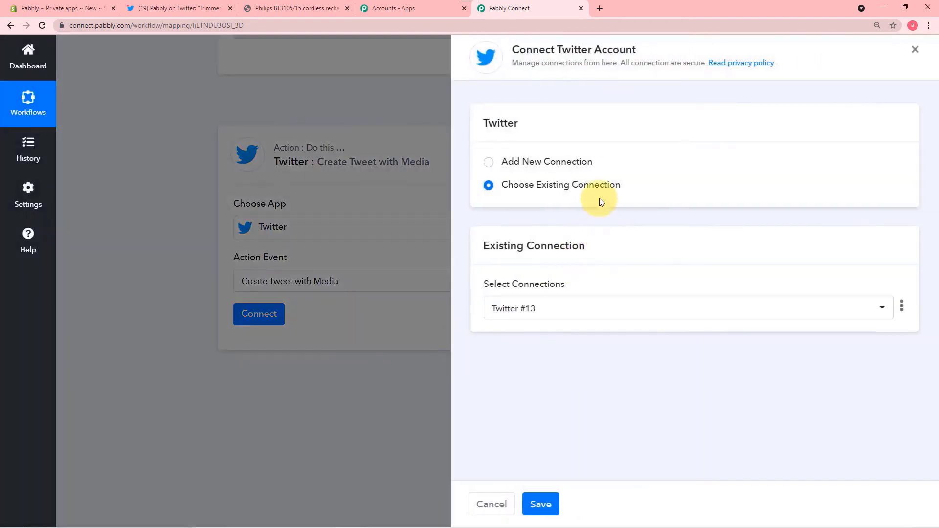
click(489, 163)
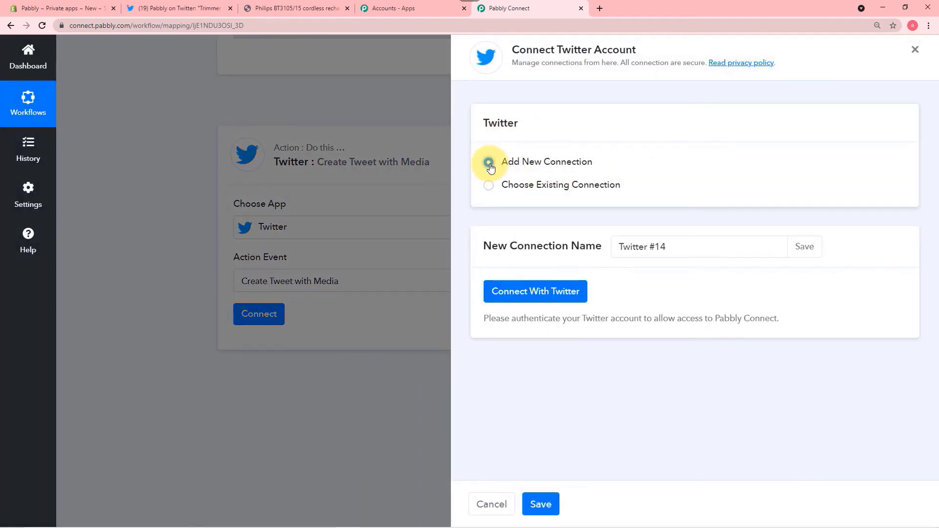
click(522, 299)
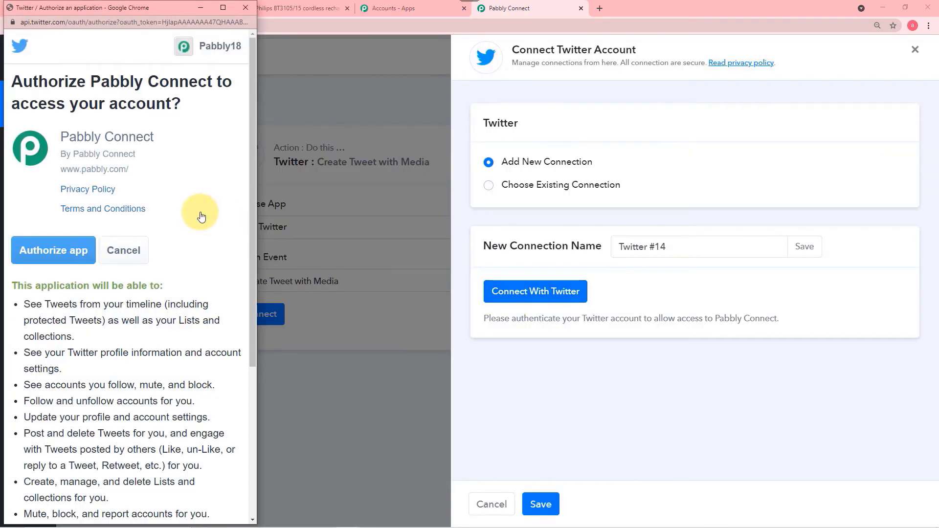
scroll(201, 217, down, 1)
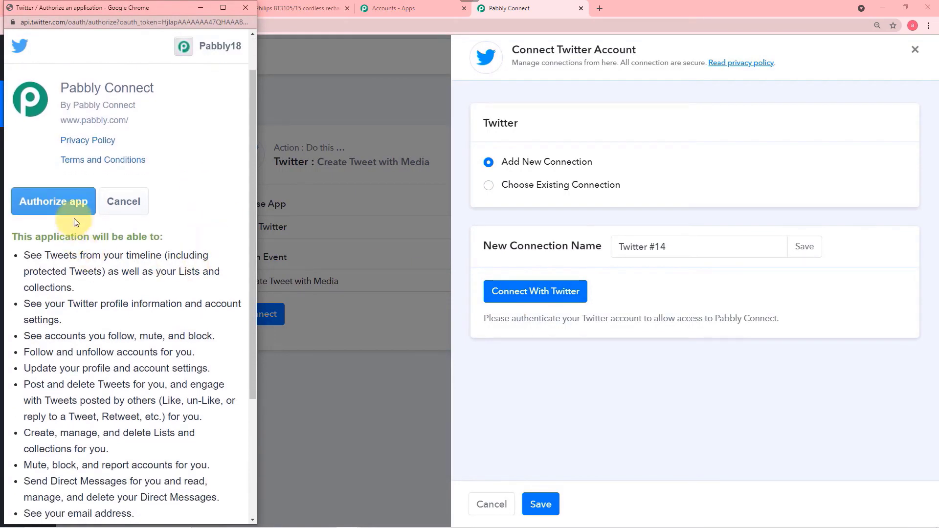
click(57, 209)
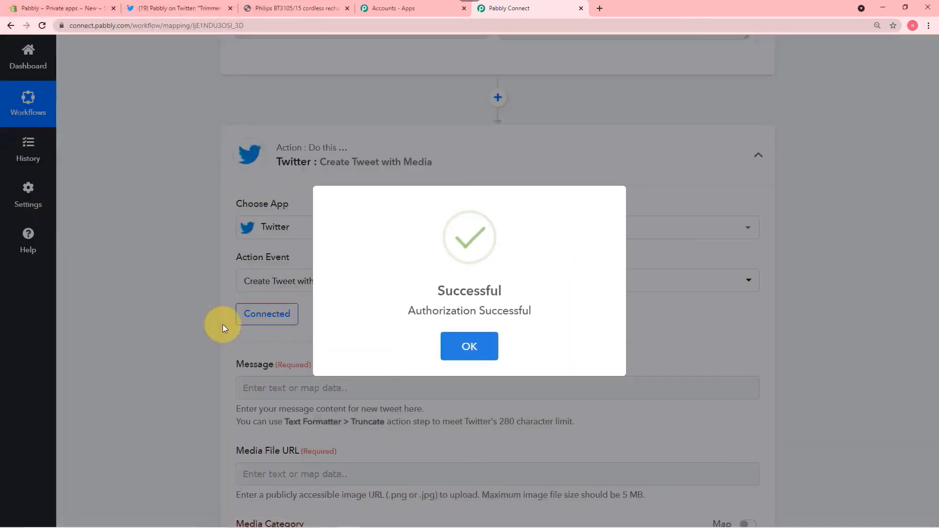
scroll(168, 311, down, 2)
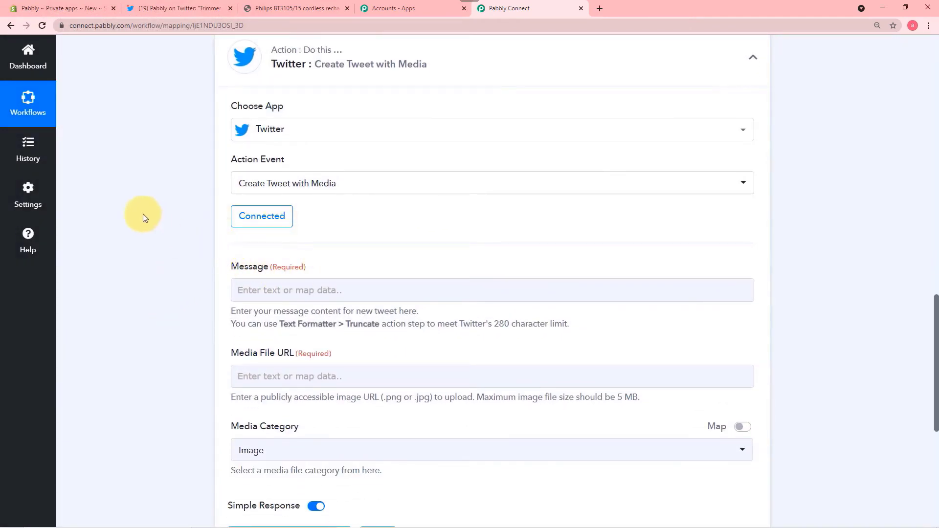
- Write a tweet announcing a new Collection of Coffee Mugs, followed by a click-the-link line
scroll(142, 210, down, 3)
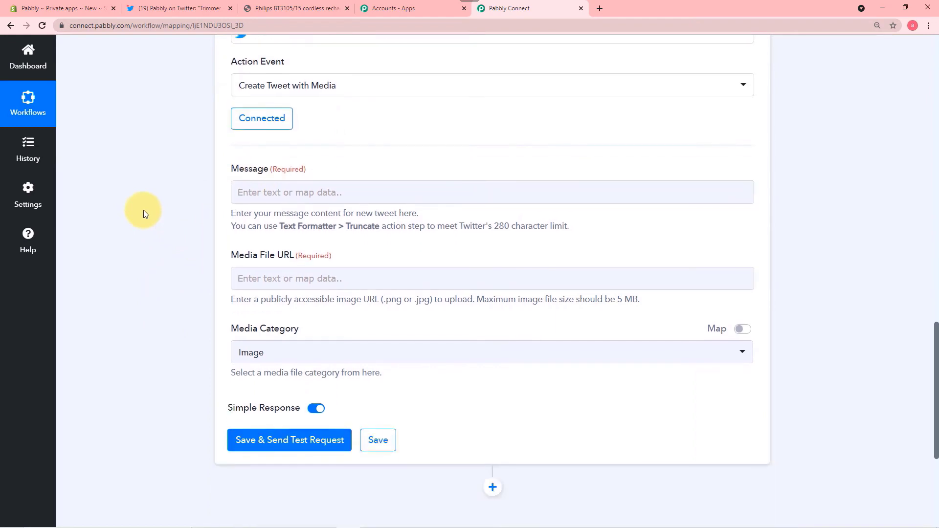
click(300, 143)
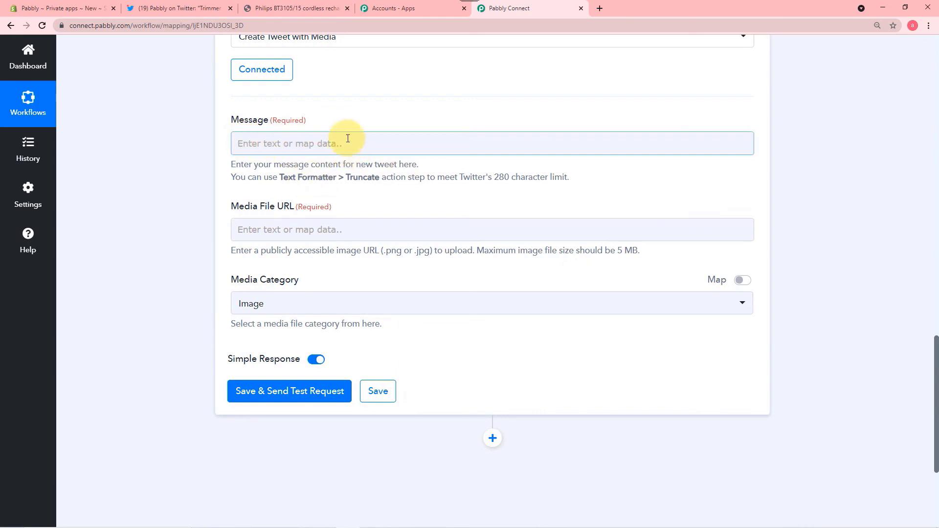
click(163, 11)
scroll(278, 142, up, 2)
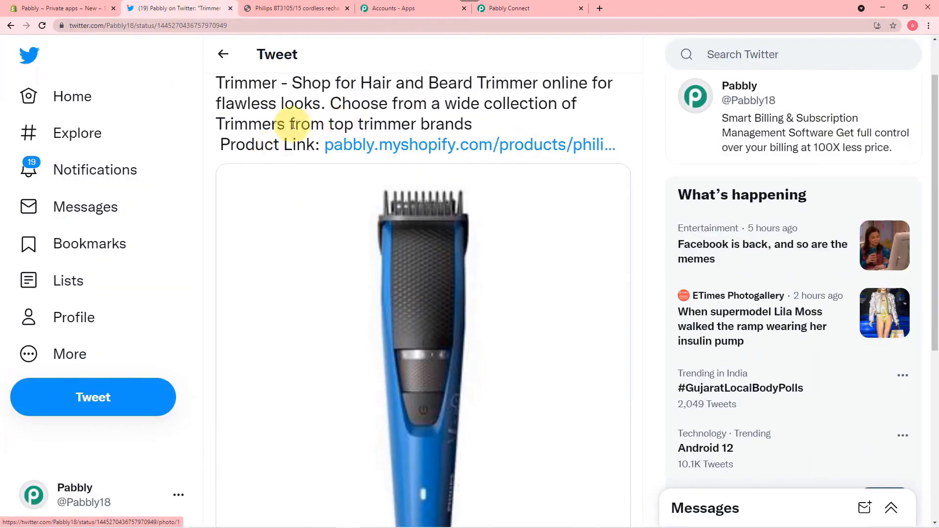
click(561, 7)
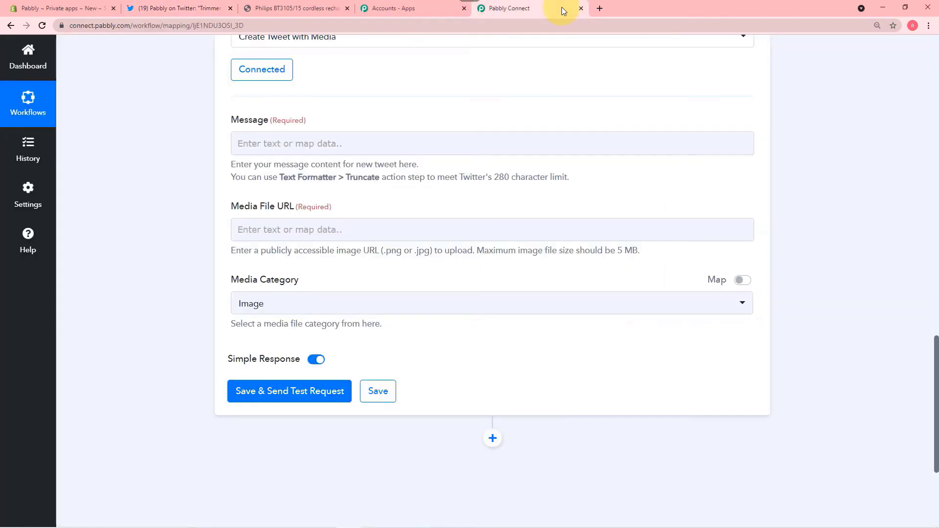
scroll(251, 161, down, 1)
click(344, 97)
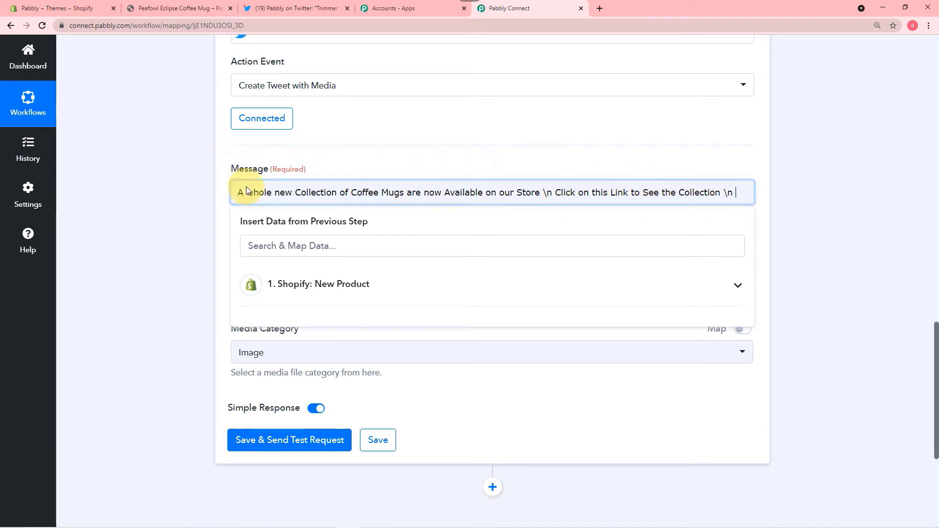
scroll(193, 184, down, 1)
click(192, 184)
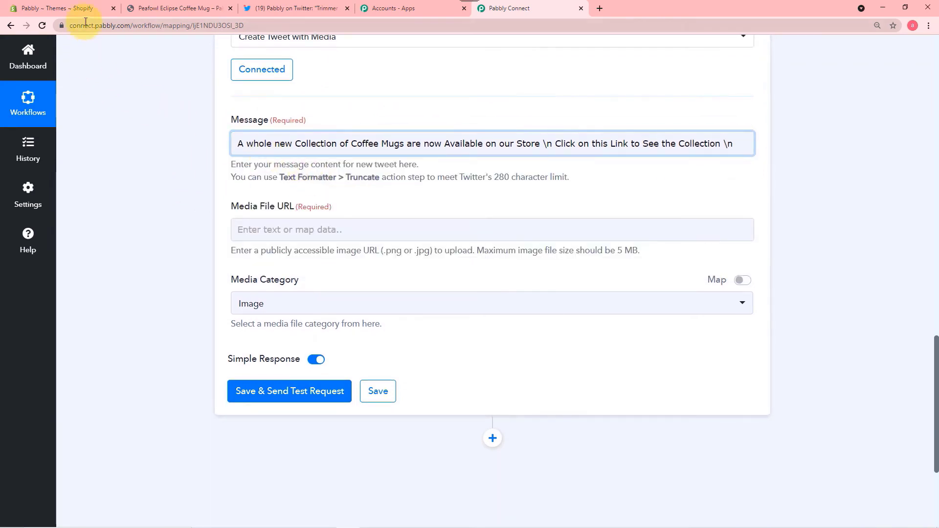
- Copy the store's /products/ address from the coffee mug page and paste it at the message end
click(151, 9)
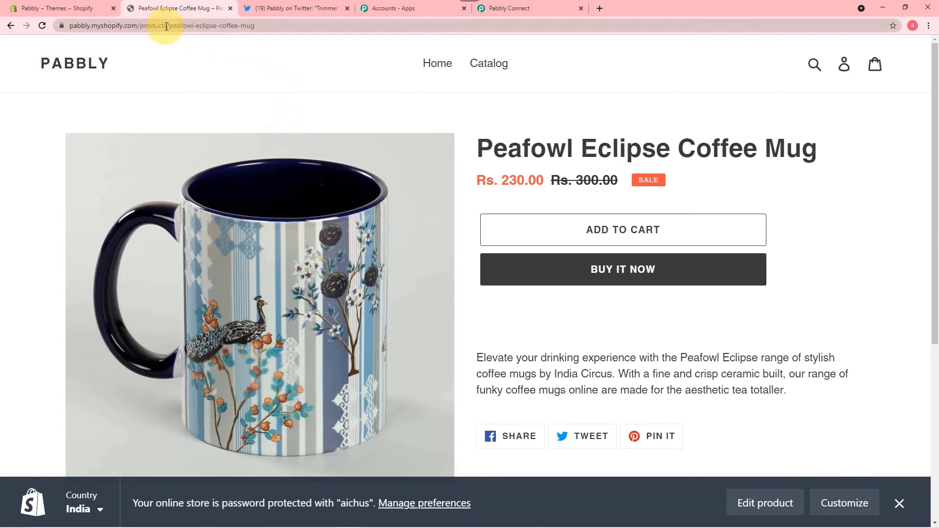
drag(168, 27, 70, 26)
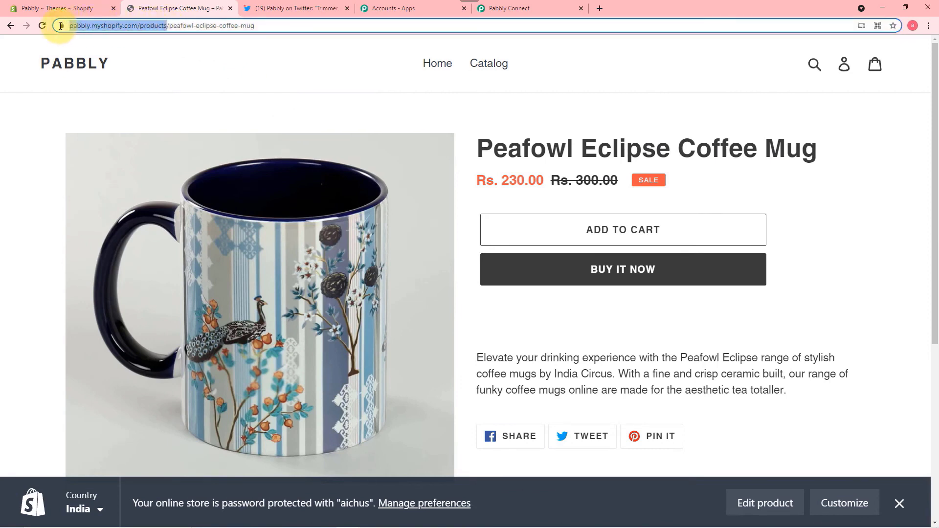
right_click(87, 25)
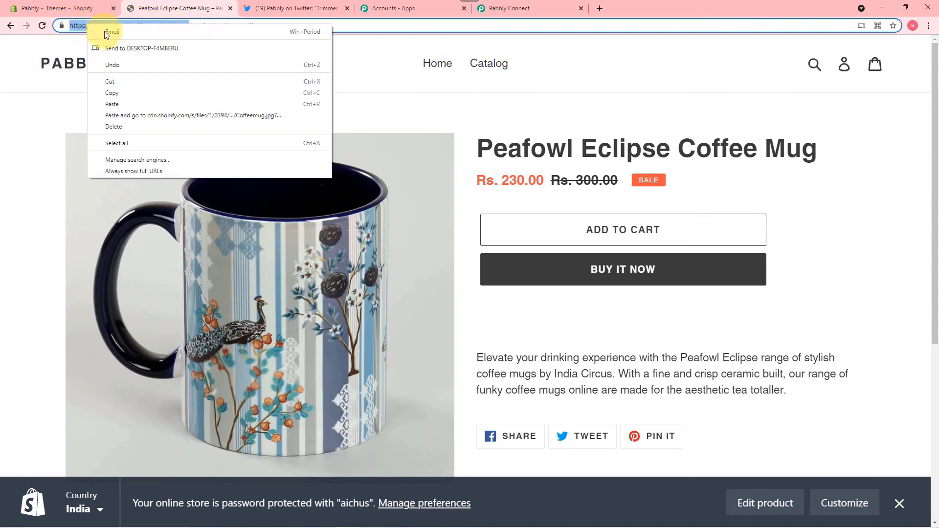
click(114, 92)
click(518, 8)
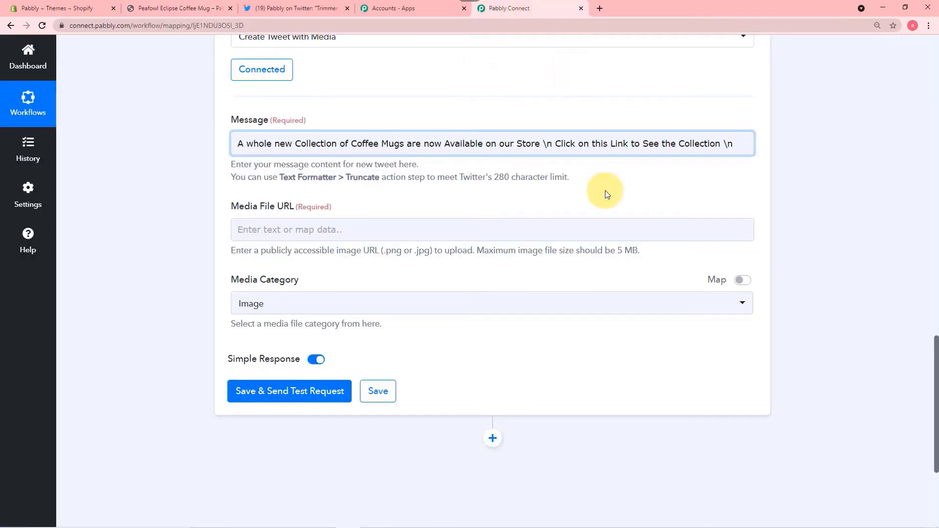
click(737, 143)
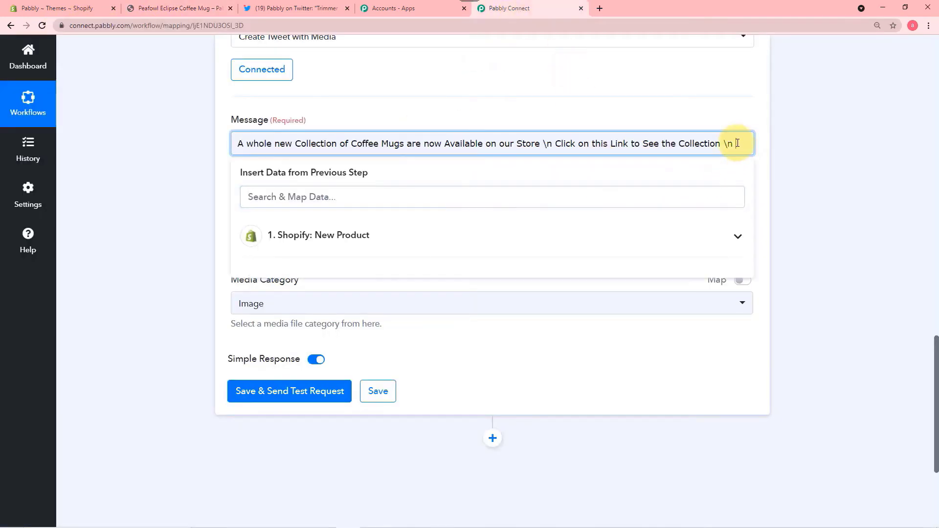
key(ctrl+v)
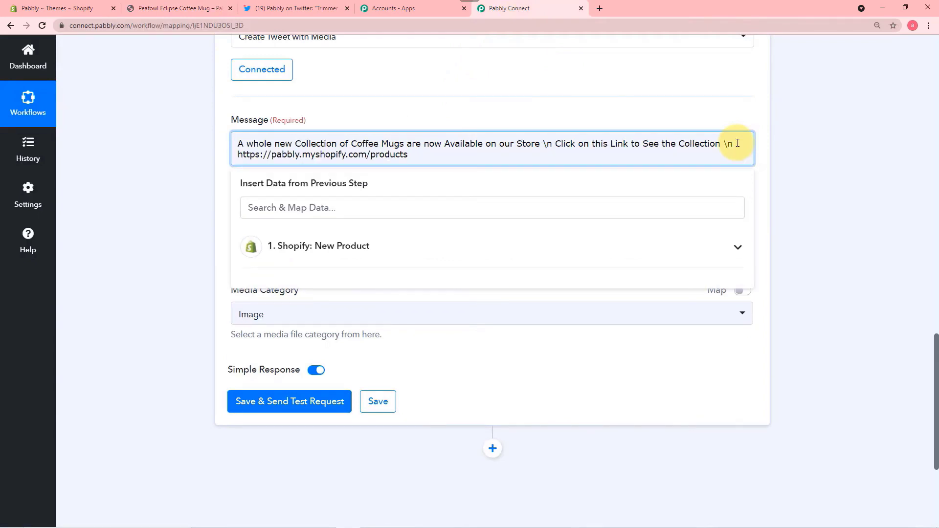
- Append the Shopify New Product Handle field right after the products address
click(100, 8)
click(168, 8)
drag(70, 25, 221, 25)
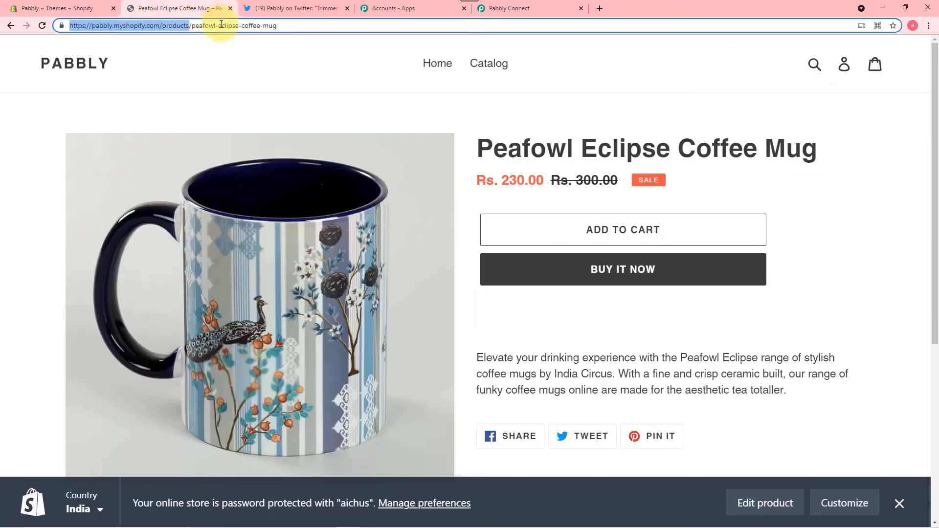
click(509, 9)
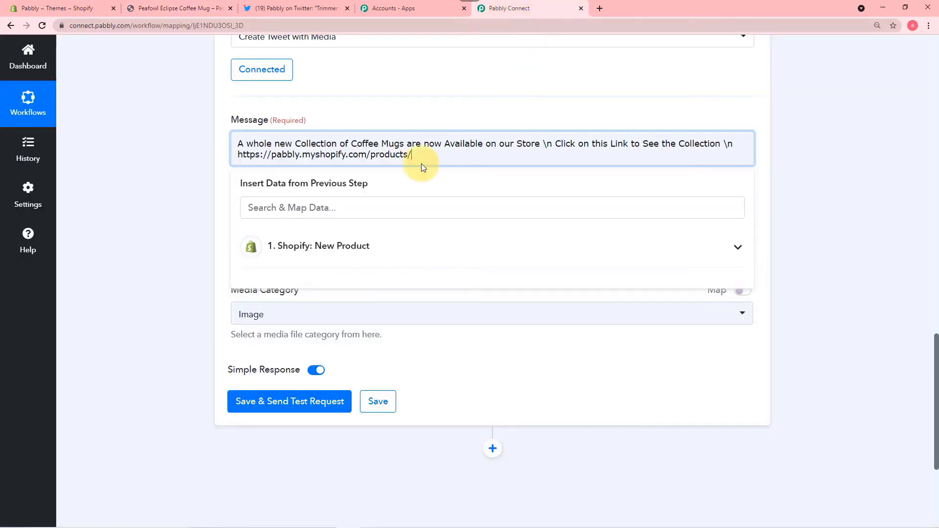
click(361, 252)
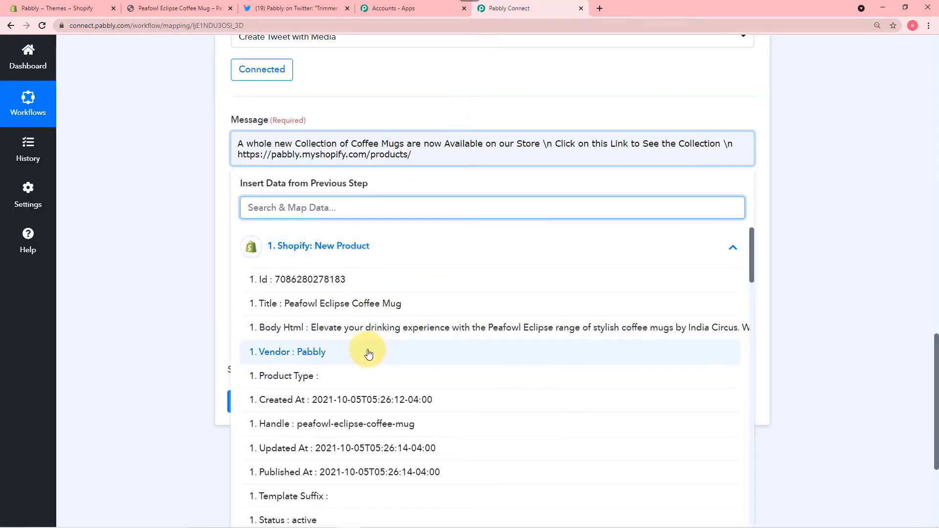
scroll(369, 354, down, 3)
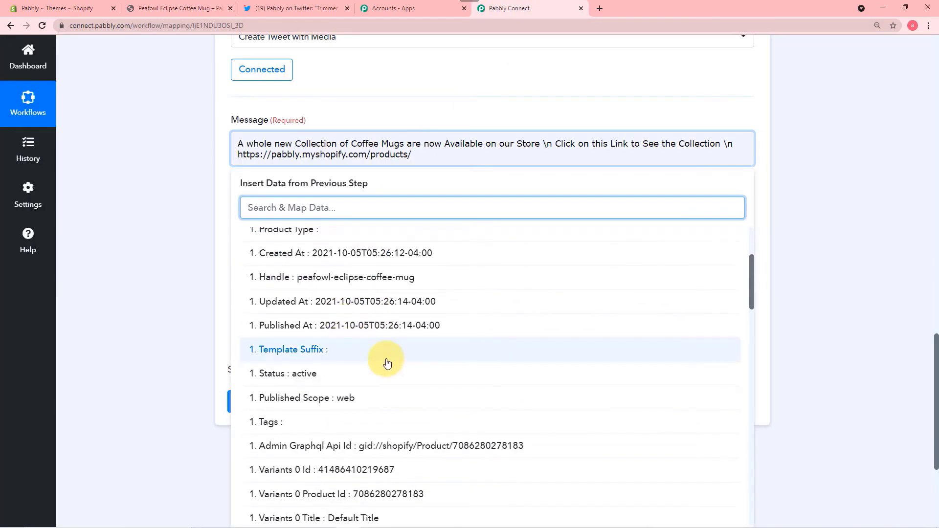
scroll(387, 363, down, 1)
scroll(360, 350, down, 5)
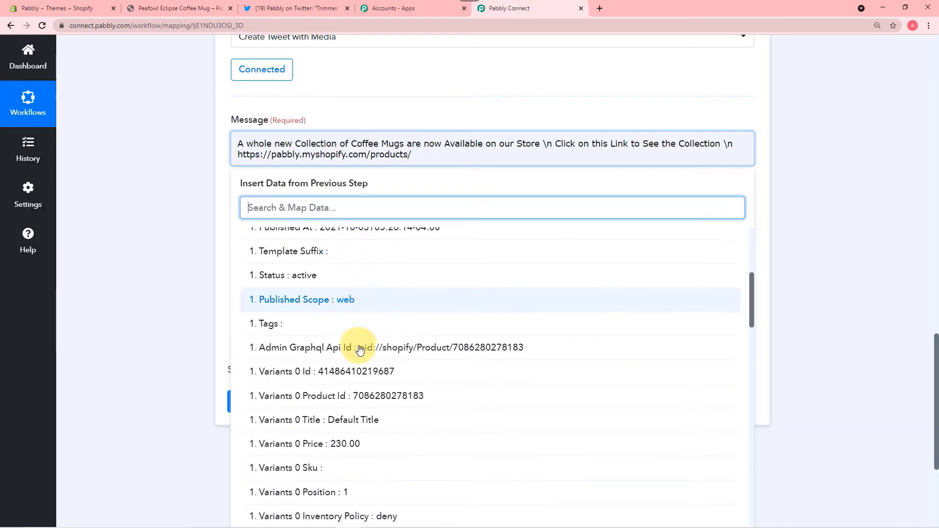
scroll(361, 348, down, 1)
click(186, 234)
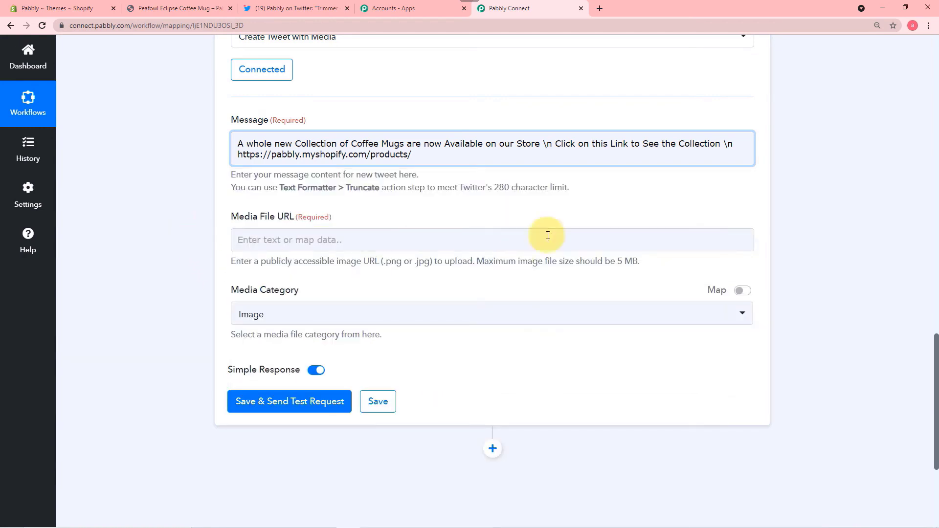
click(419, 157)
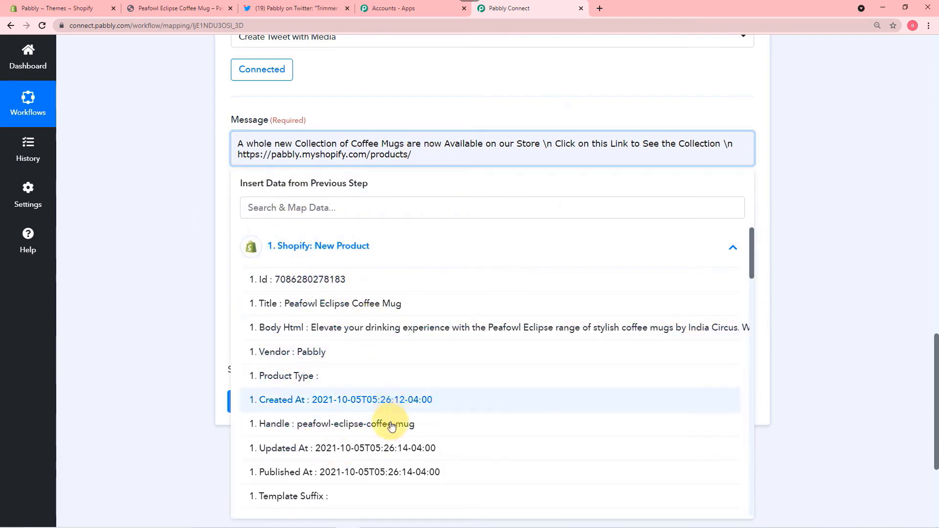
click(293, 426)
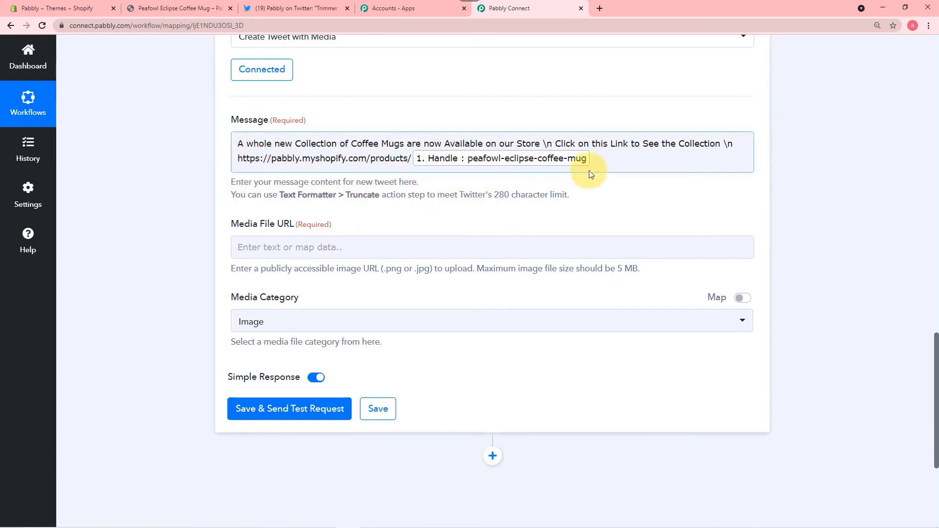
- Map the Media File URL to the Shopify product's Images 0 Src (Coffeemug.jpg)
scroll(582, 190, down, 3)
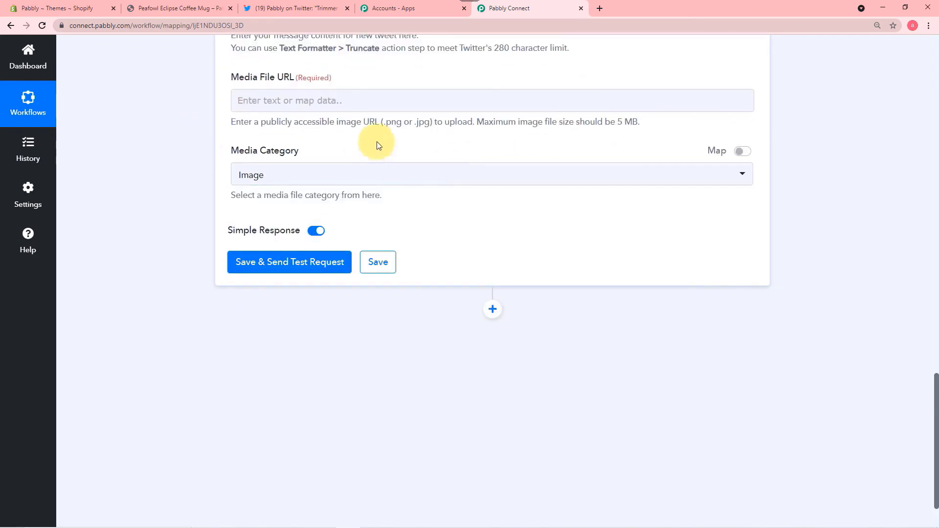
click(362, 101)
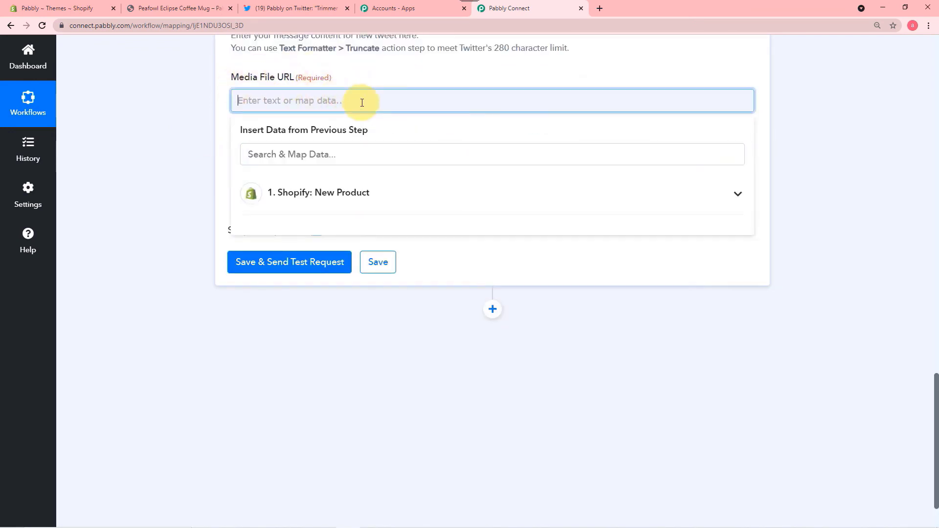
click(355, 195)
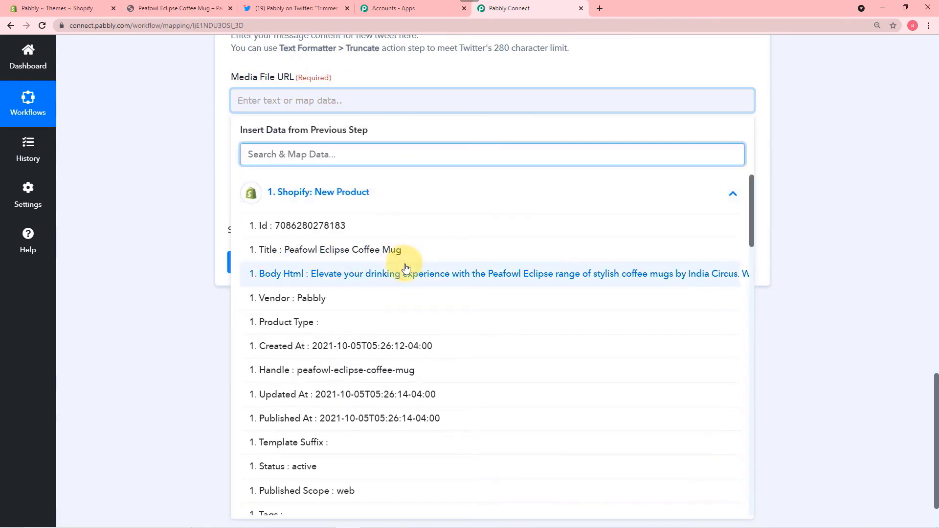
scroll(404, 269, down, 3)
scroll(405, 269, down, 7)
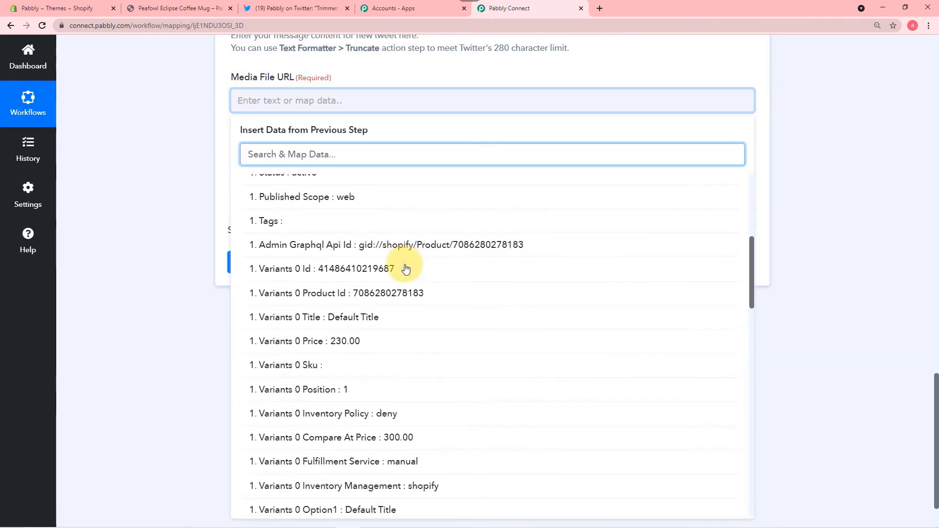
scroll(406, 268, down, 8)
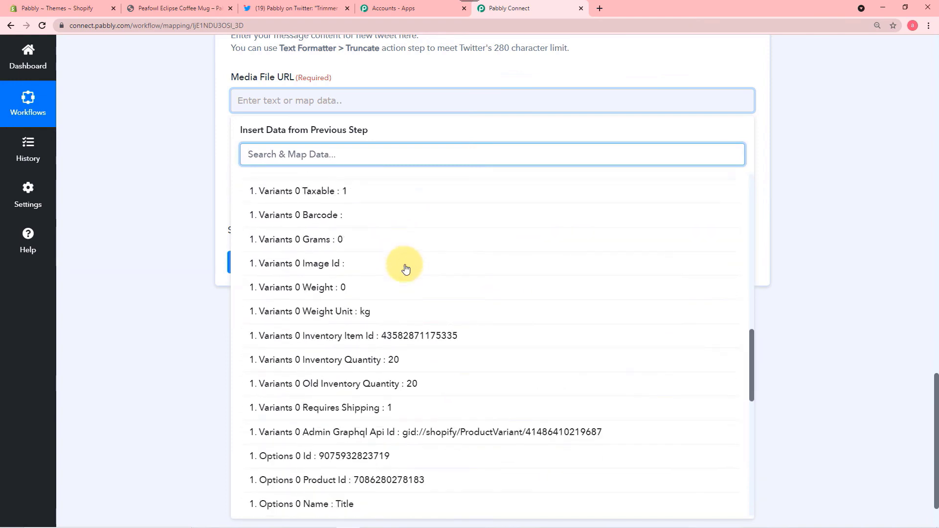
scroll(405, 269, down, 3)
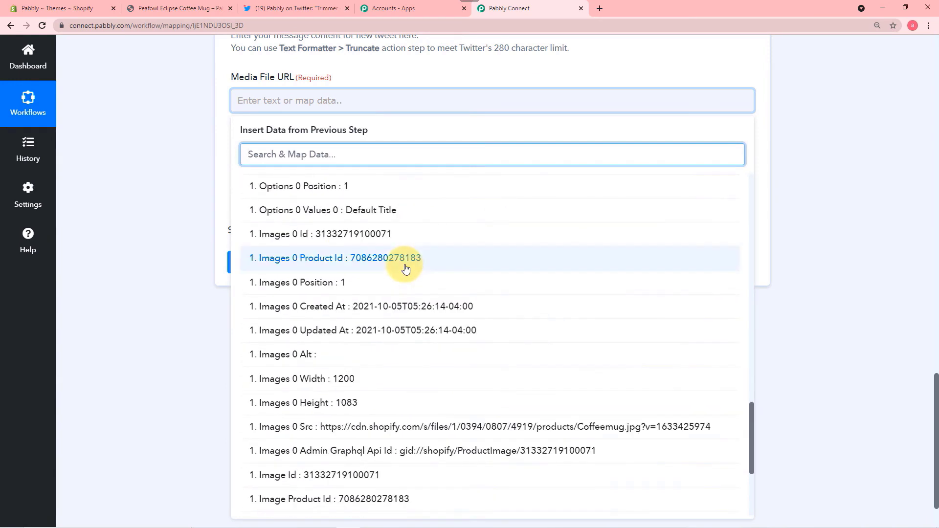
scroll(405, 266, down, 2)
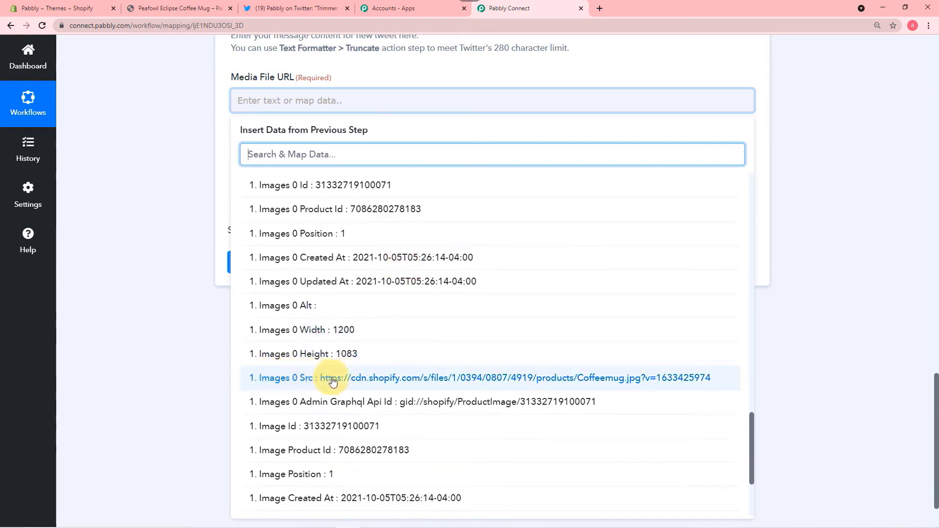
click(357, 380)
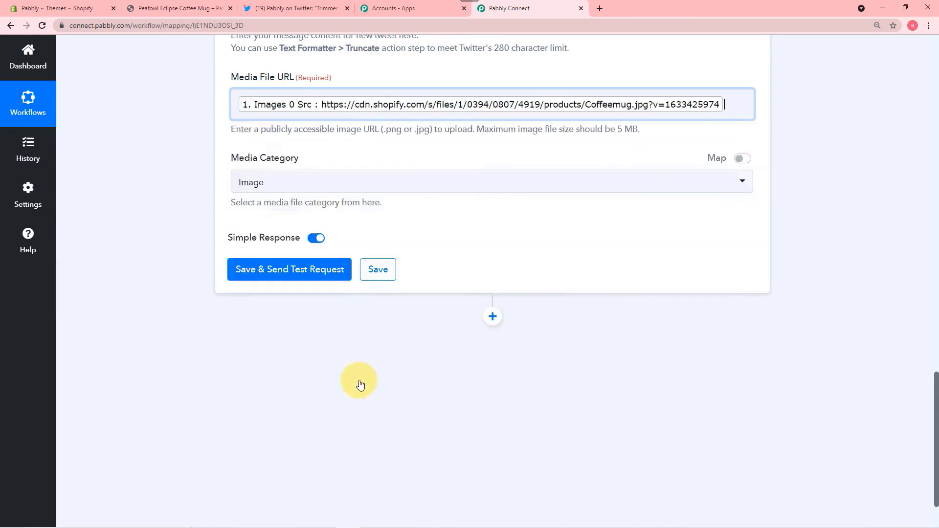
- Choose Image as the tweet's Media Category
click(210, 320)
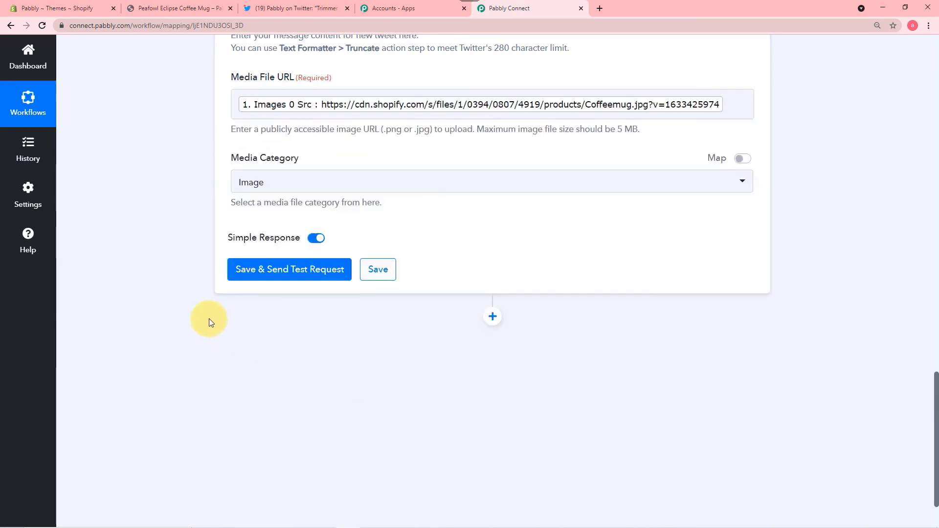
click(343, 190)
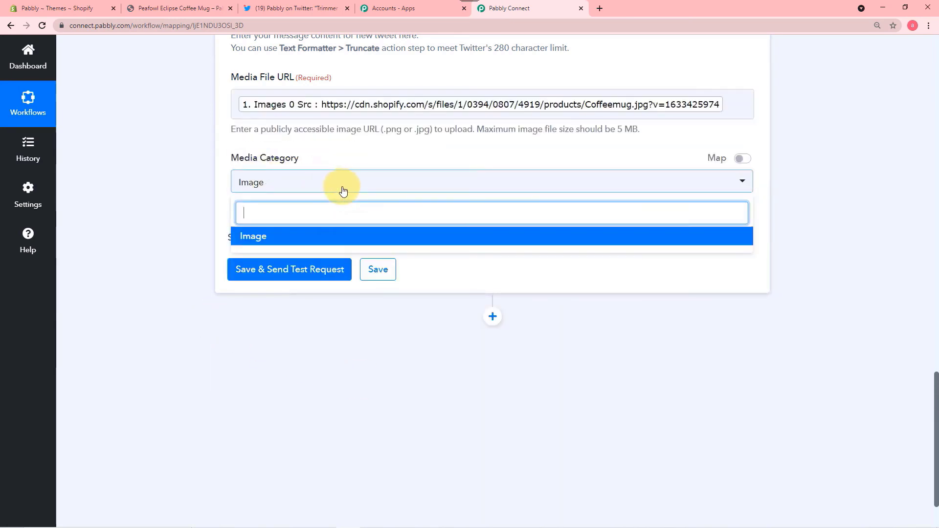
click(273, 239)
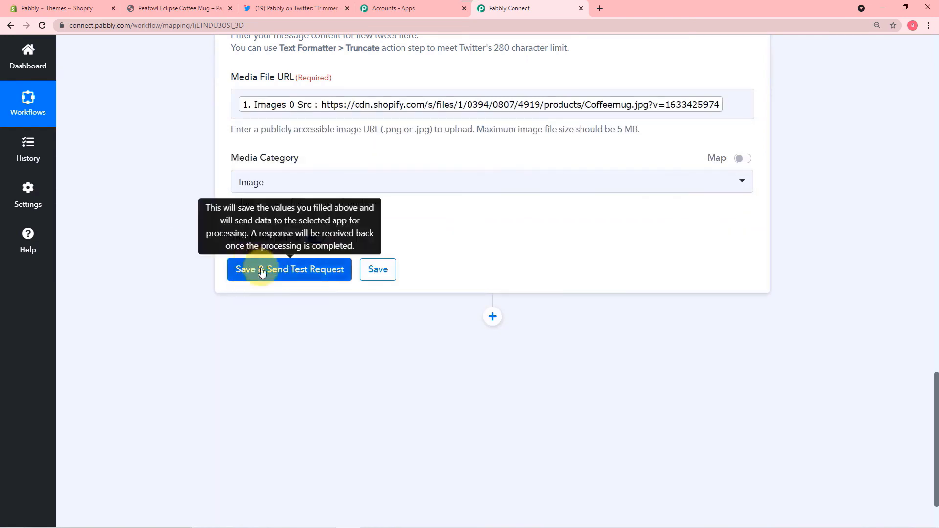
- Save the tweet step and send a test, reviewing the returned tweet with tweet_image media
scroll(506, 230, up, 2)
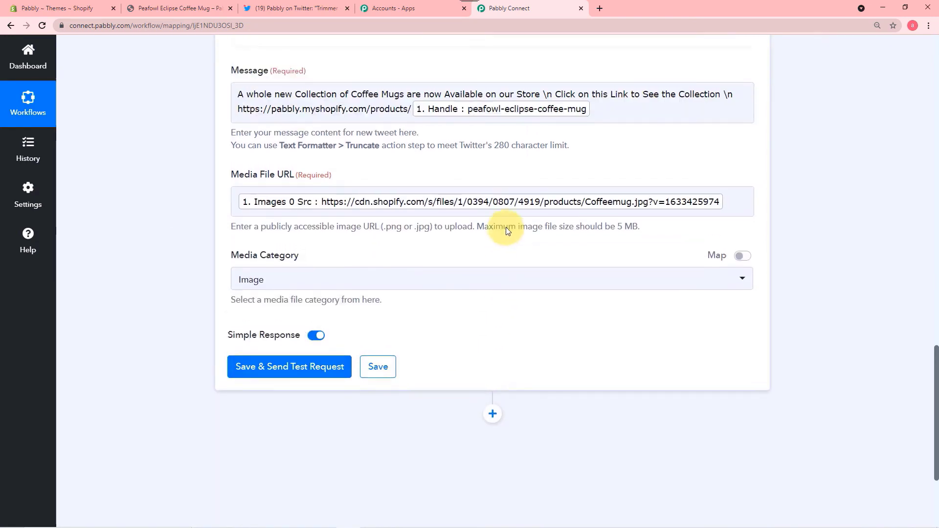
scroll(506, 230, up, 2)
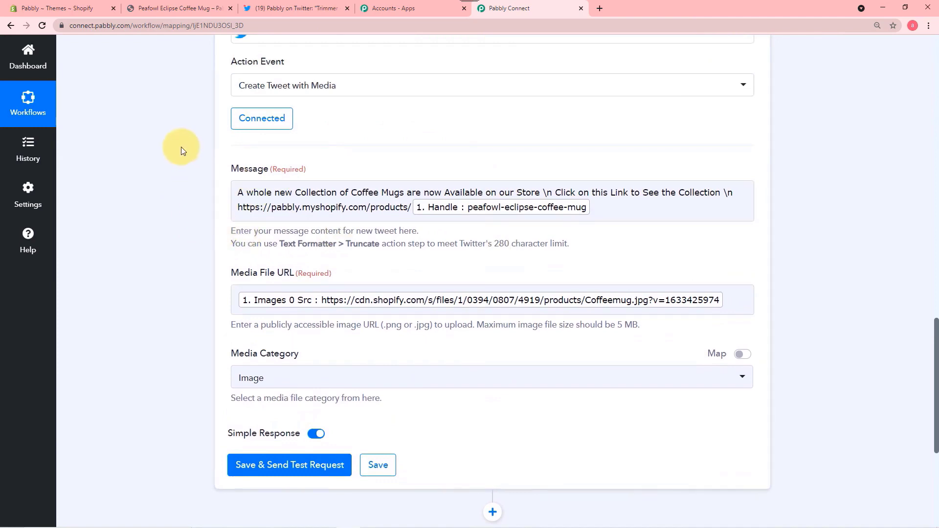
scroll(149, 237, down, 3)
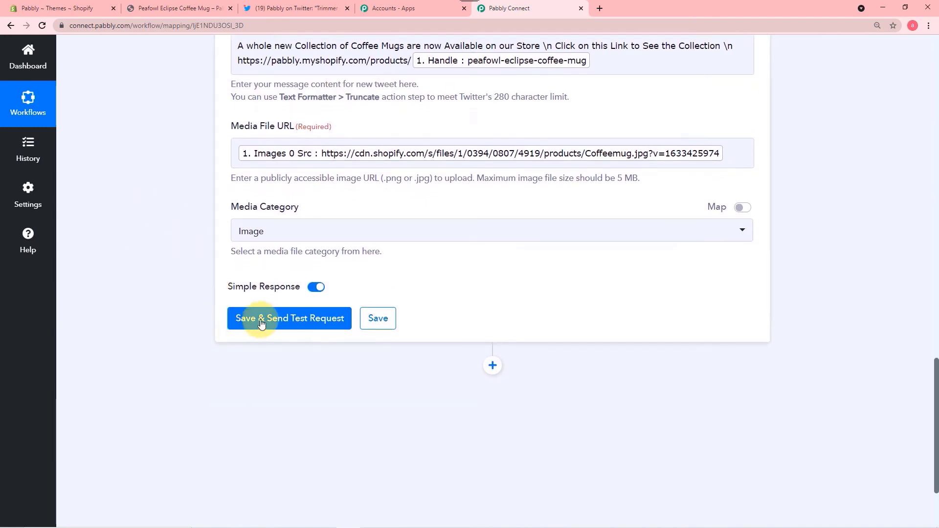
click(236, 314)
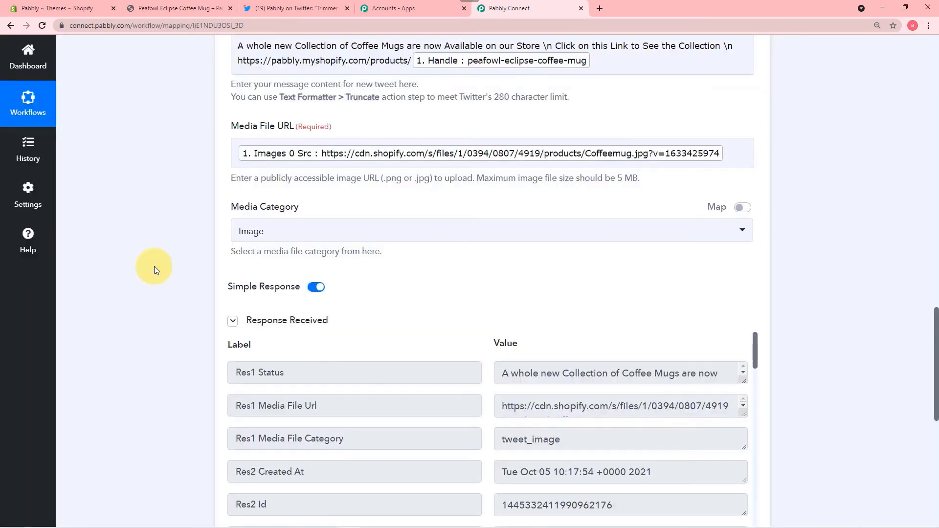
scroll(154, 266, down, 2)
scroll(154, 267, down, 2)
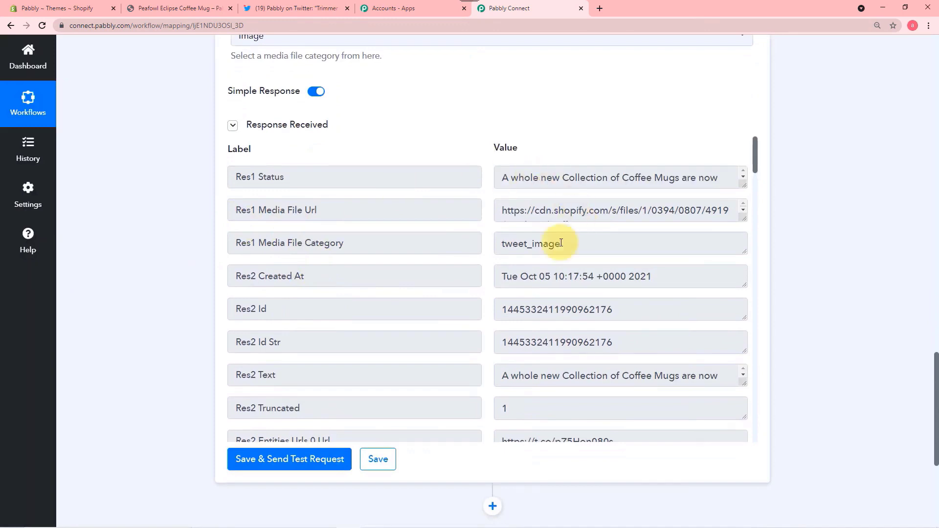
scroll(543, 255, down, 3)
scroll(541, 260, down, 6)
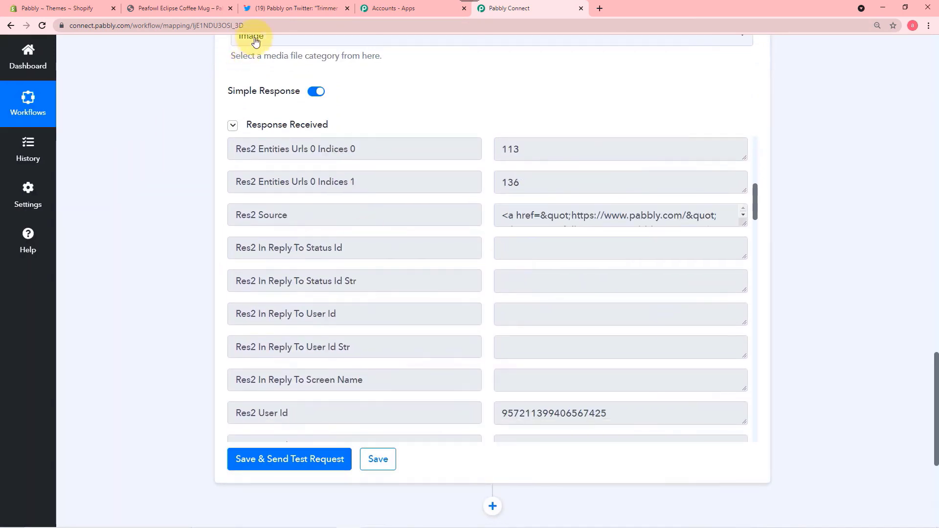
click(283, 13)
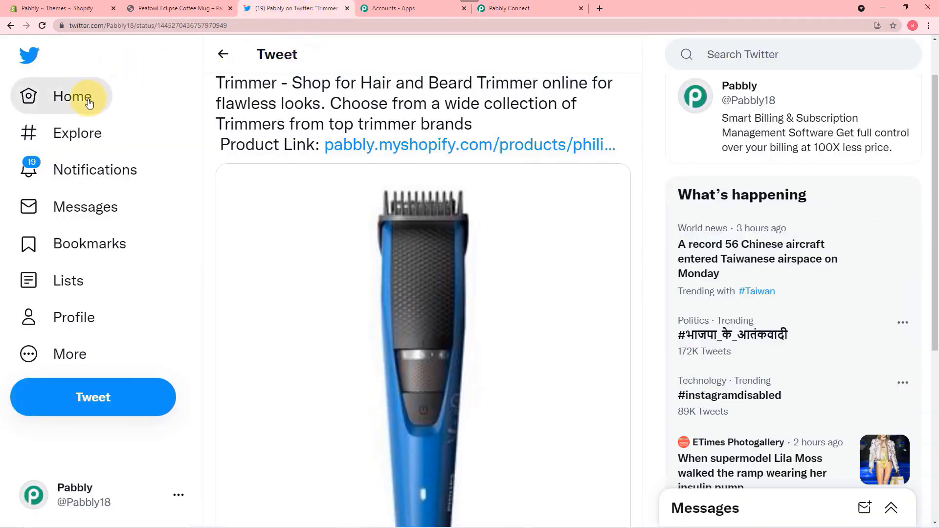
- Confirm the posted tweet's link opens the Peafowl Eclipse Coffee Mug product page
click(88, 98)
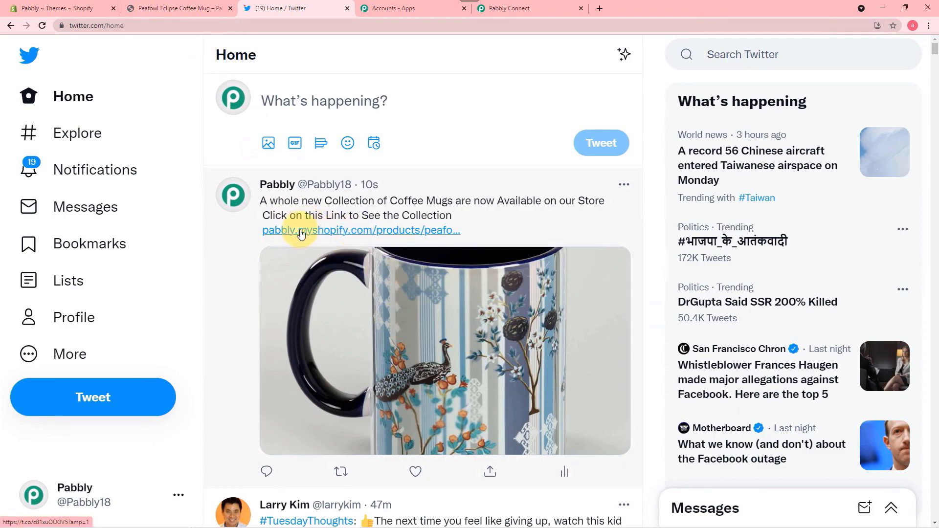
click(319, 230)
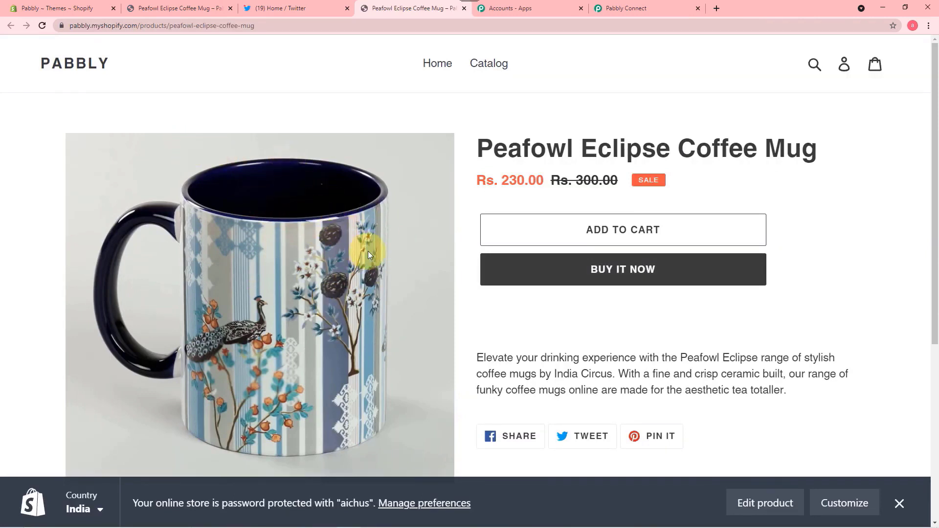
click(623, 13)
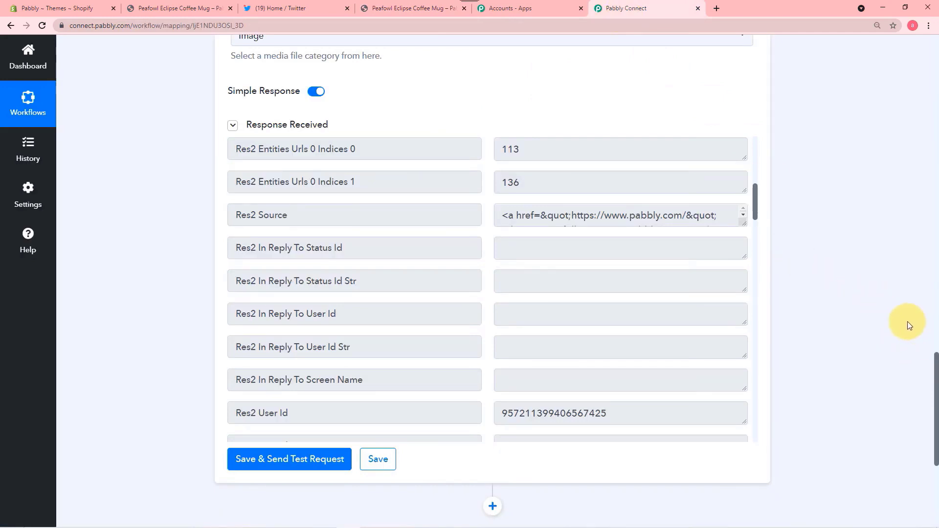
- Review the Shopify trigger and Create Tweet with Media settings, then save the workflow
scroll(905, 320, up, 13)
scroll(889, 301, up, 15)
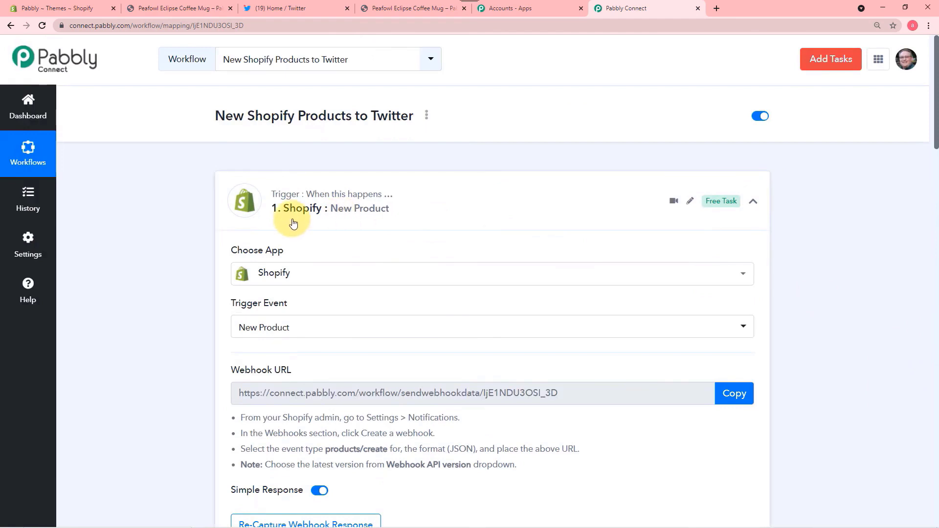
scroll(166, 257, down, 2)
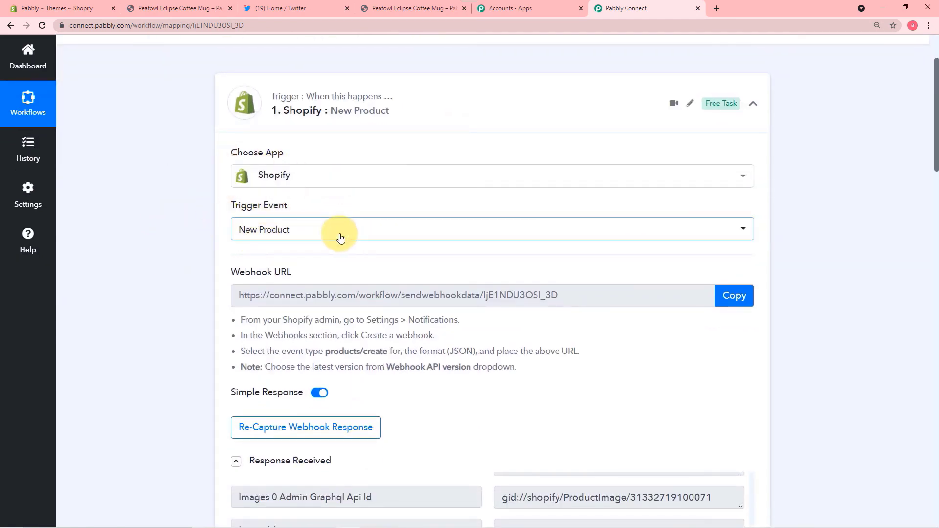
scroll(342, 249, down, 2)
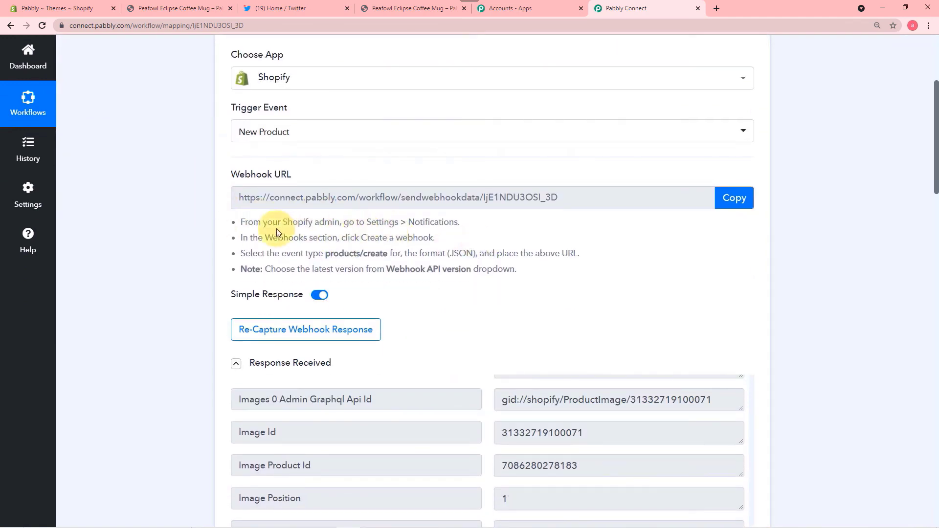
scroll(203, 232, down, 4)
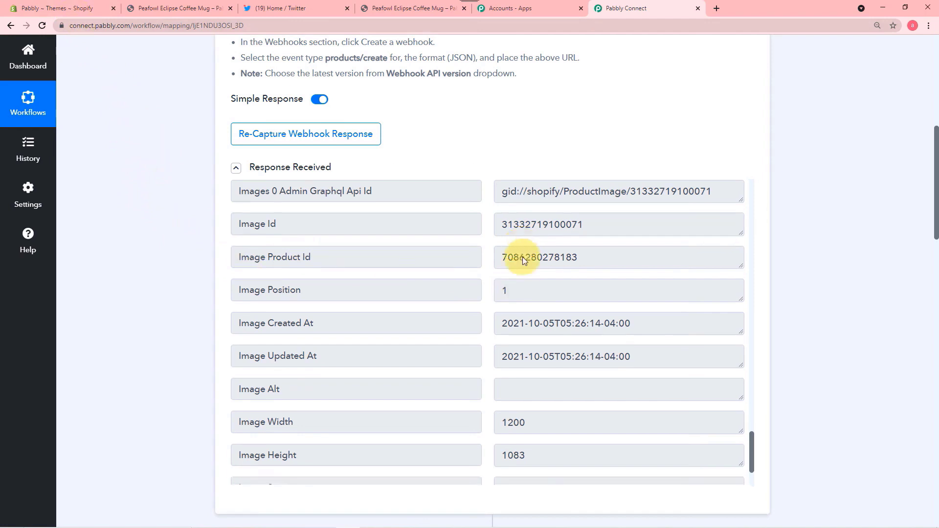
scroll(522, 256, down, 5)
scroll(207, 231, down, 1)
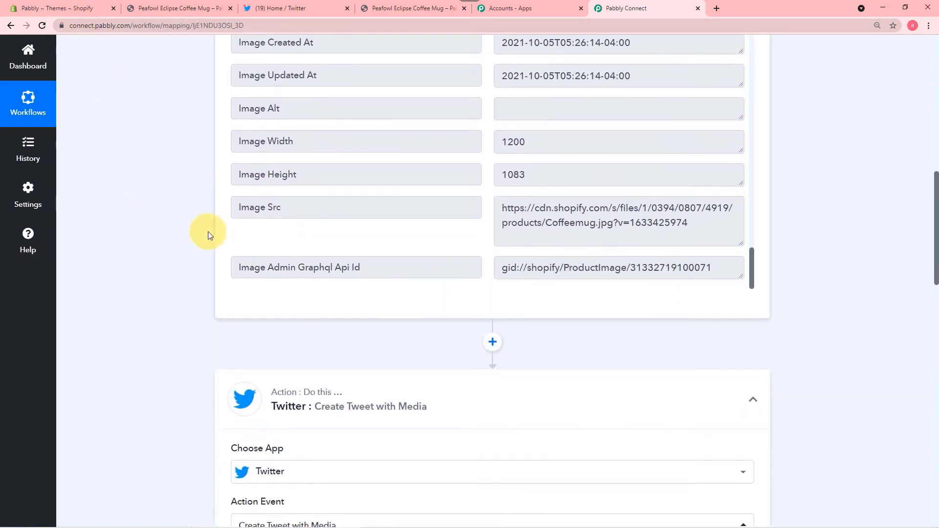
scroll(143, 311, down, 2)
scroll(145, 311, down, 2)
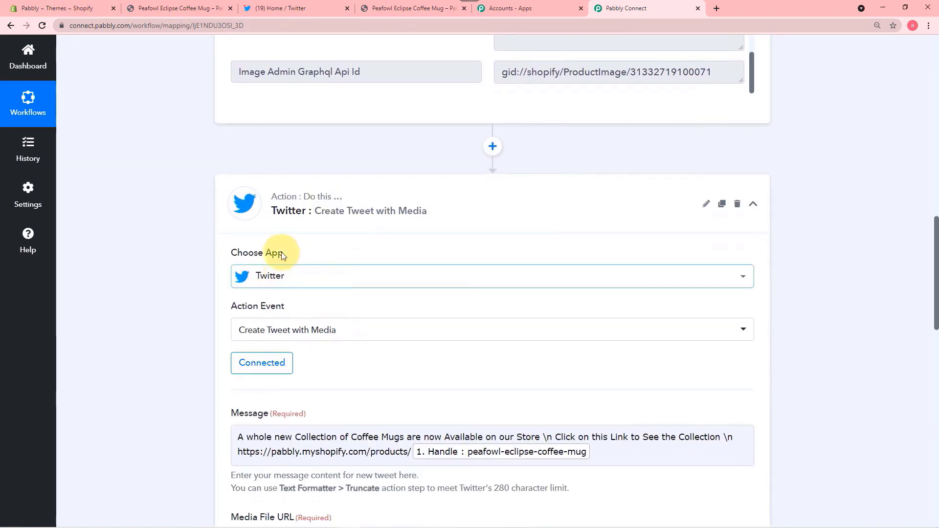
scroll(317, 294, down, 2)
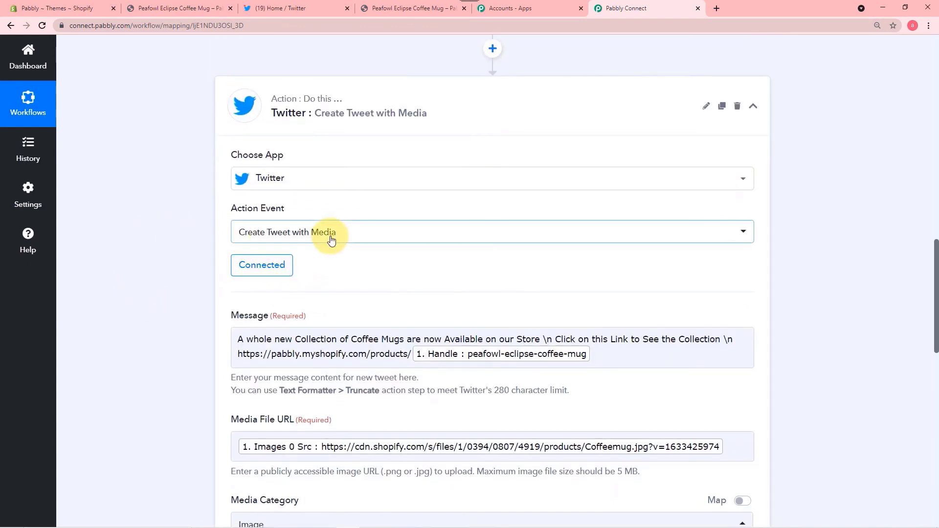
scroll(391, 267, down, 2)
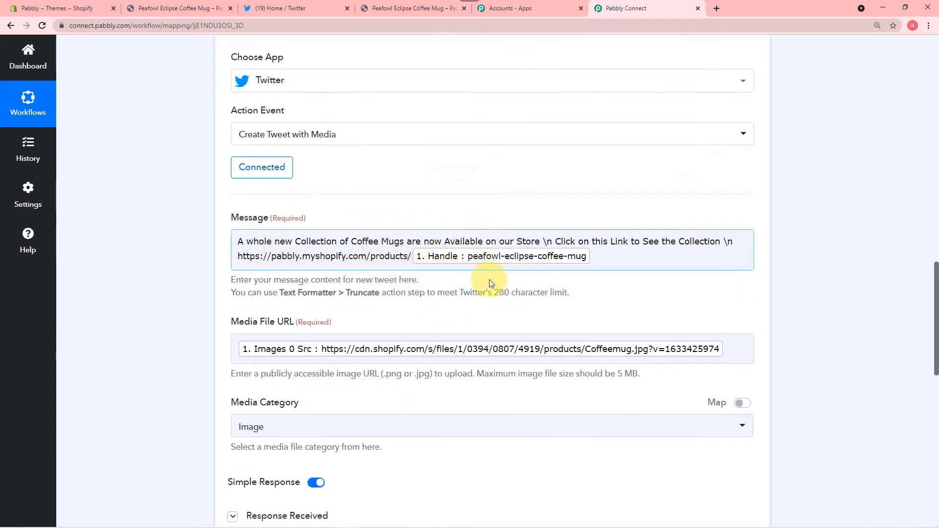
scroll(461, 285, down, 2)
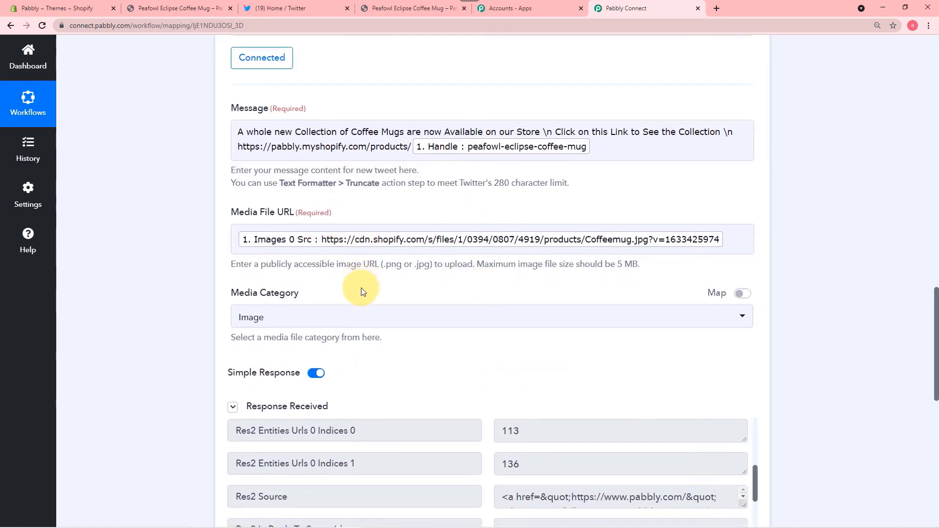
scroll(361, 289, down, 5)
scroll(298, 295, down, 6)
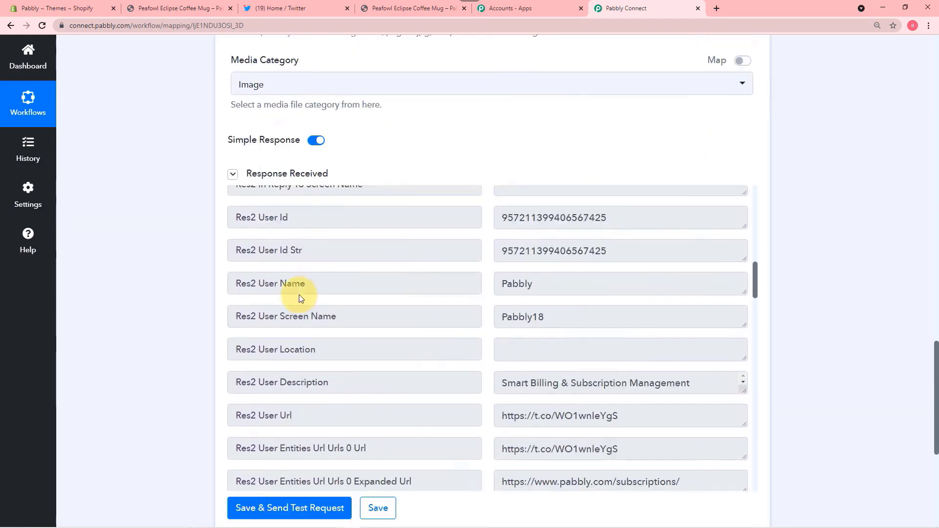
scroll(215, 291, down, 2)
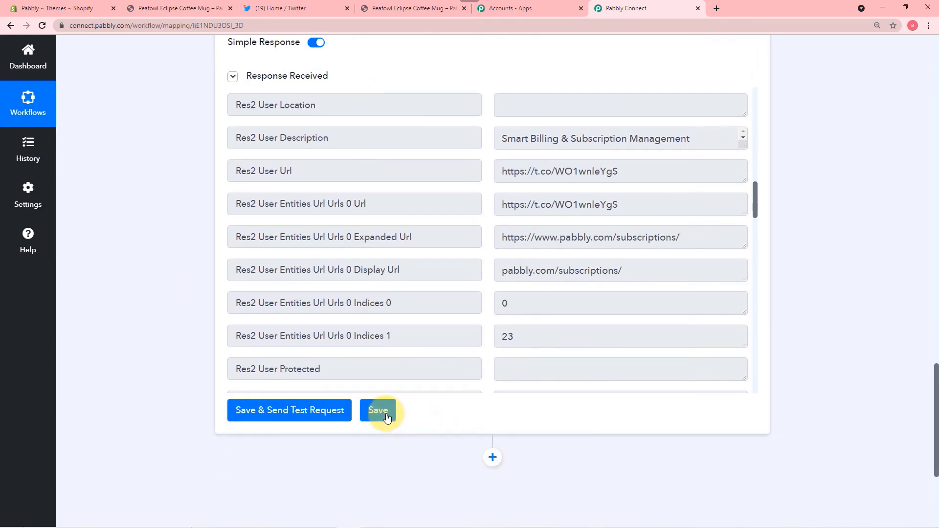
click(386, 415)
scroll(838, 377, up, 9)
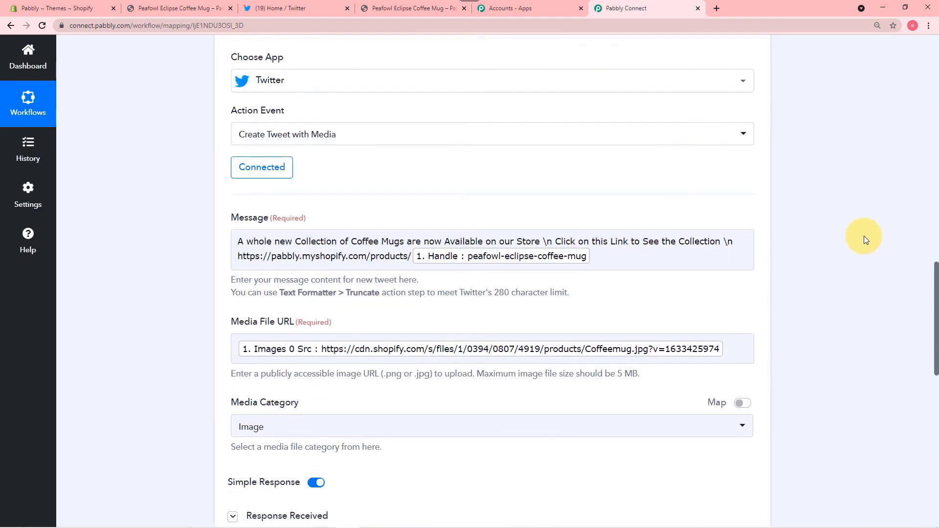
scroll(864, 236, up, 6)
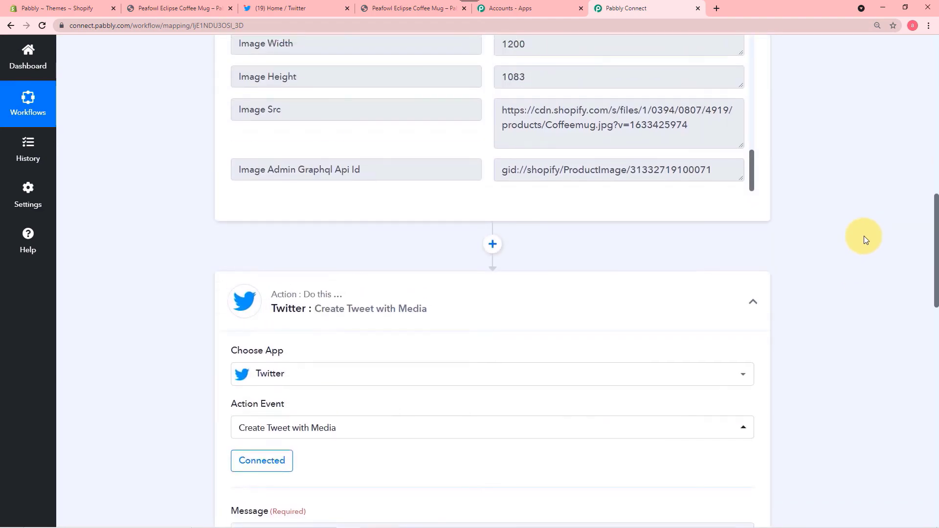
scroll(864, 235, up, 4)
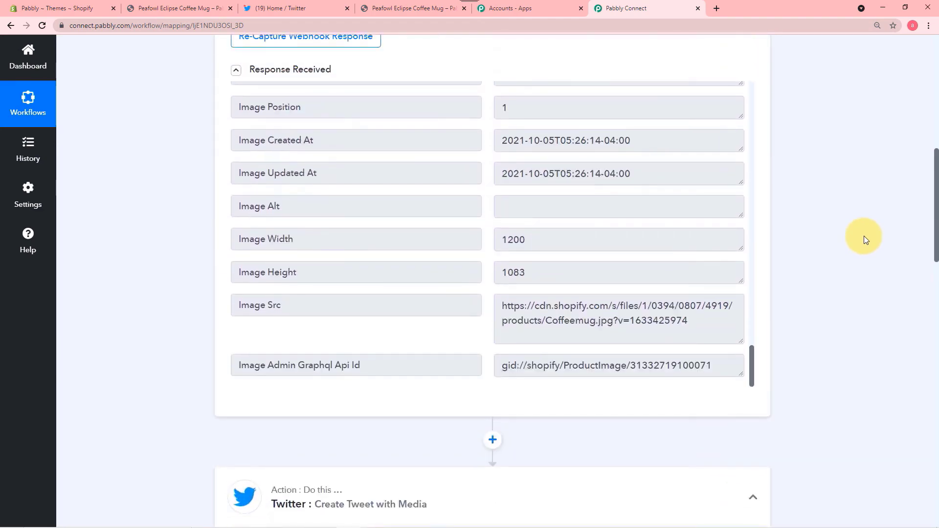
scroll(864, 239, up, 1)
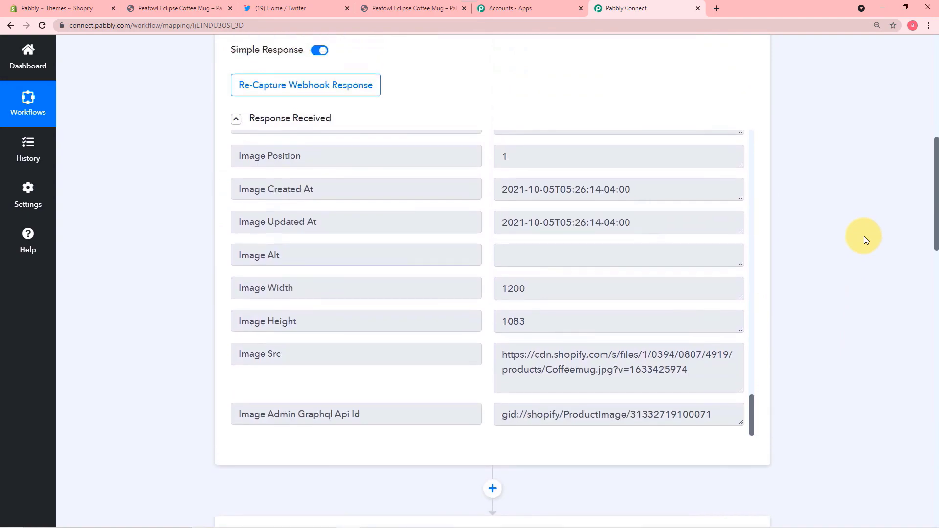
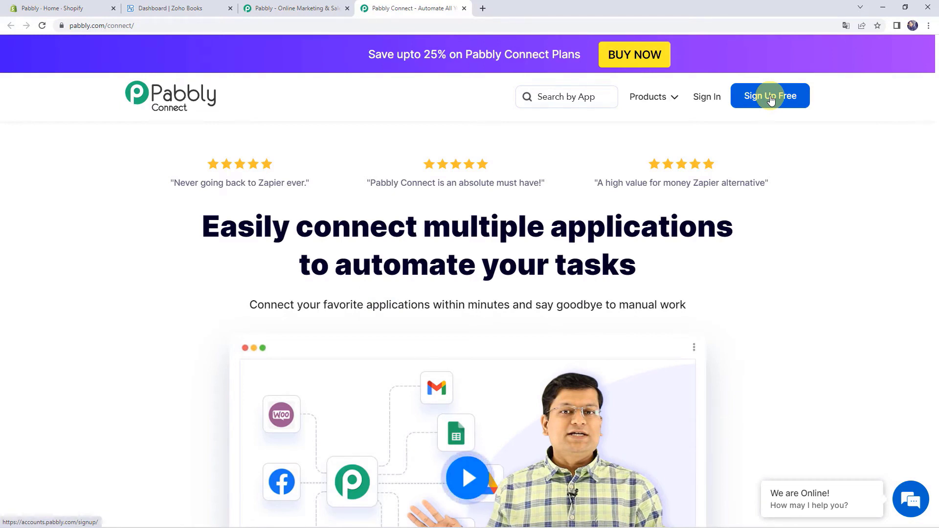
- Sign in to the Pabbly account and open Pabbly Connect from the apps list
click(703, 104)
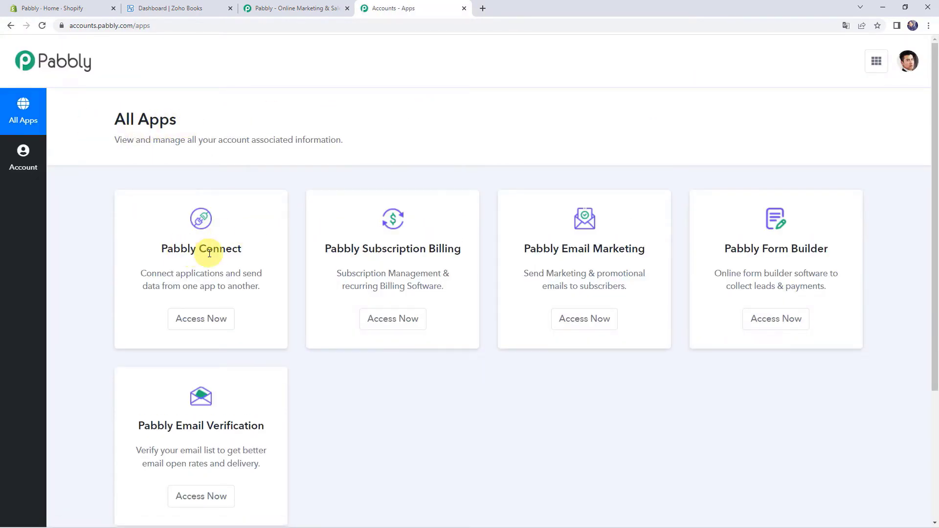
click(203, 319)
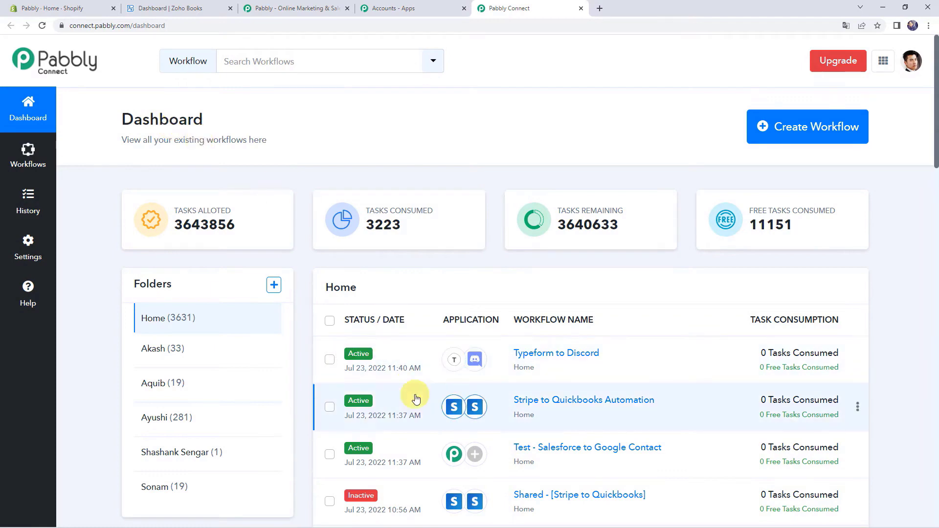
scroll(413, 394, down, 7)
scroll(415, 396, up, 7)
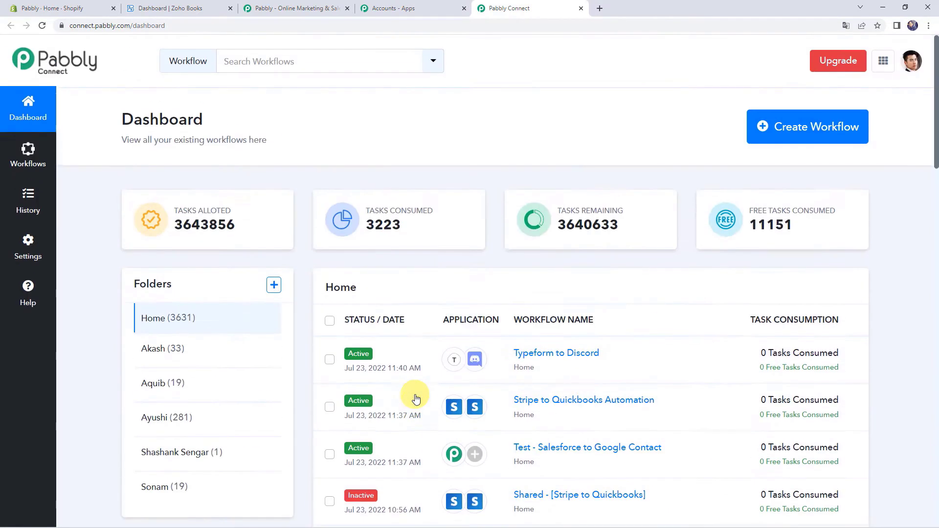
- Create a new workflow named 'Shopify to Zoho Books Integration'
click(811, 133)
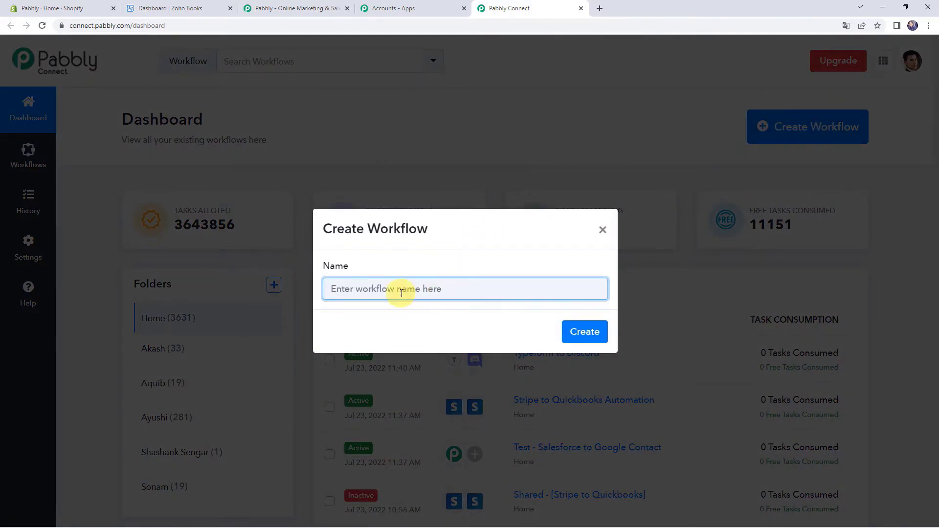
text(Sh)
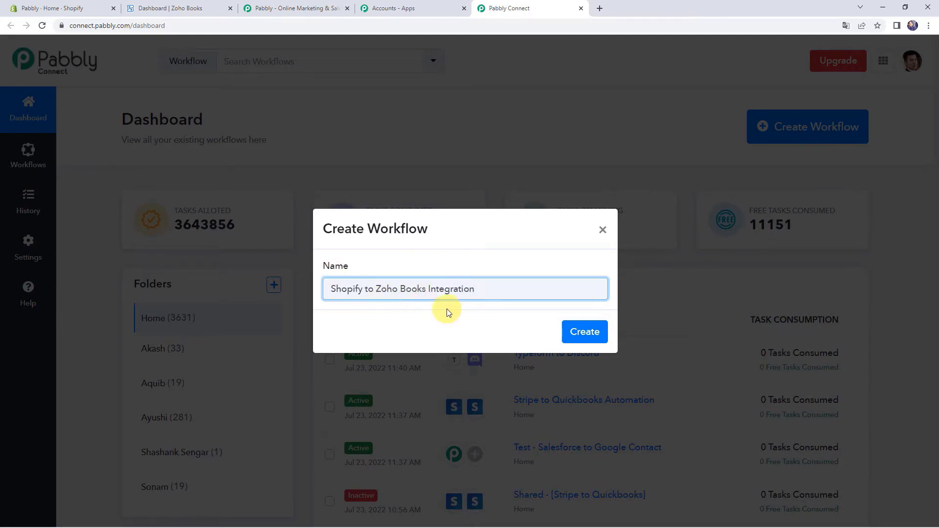
click(591, 334)
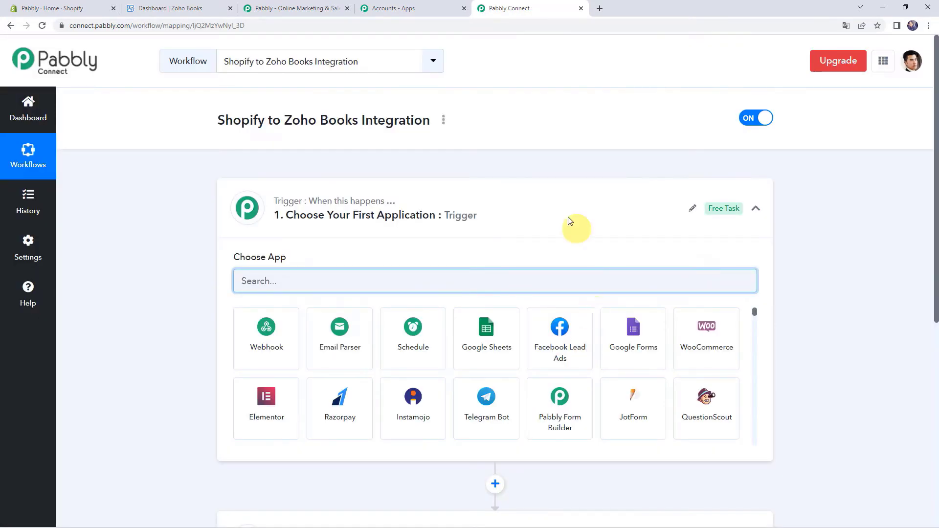
- Set the trigger to the Shopify app with the New Order event
click(478, 214)
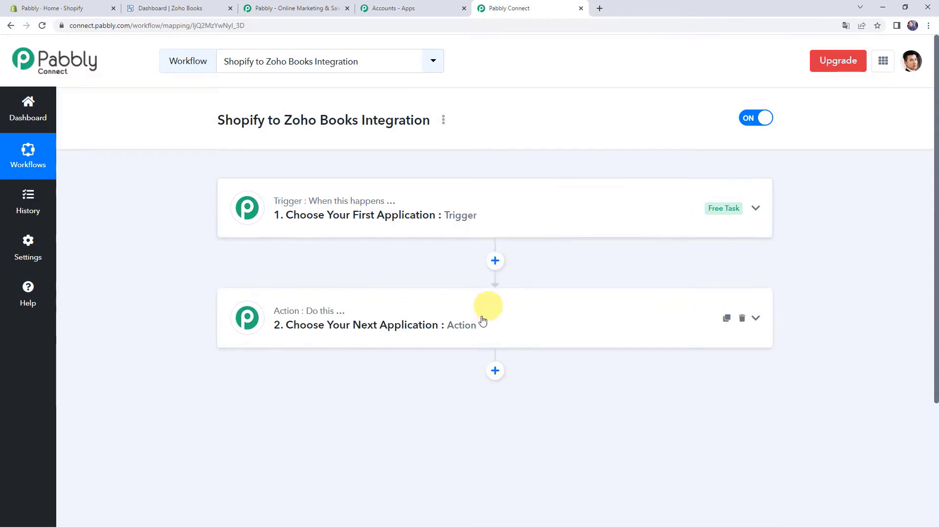
click(477, 327)
click(477, 327)
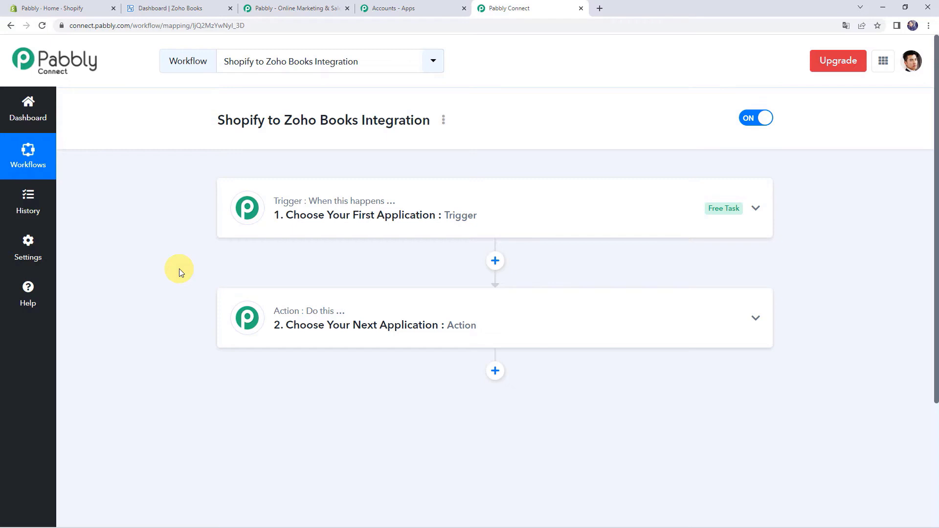
click(441, 209)
click(332, 275)
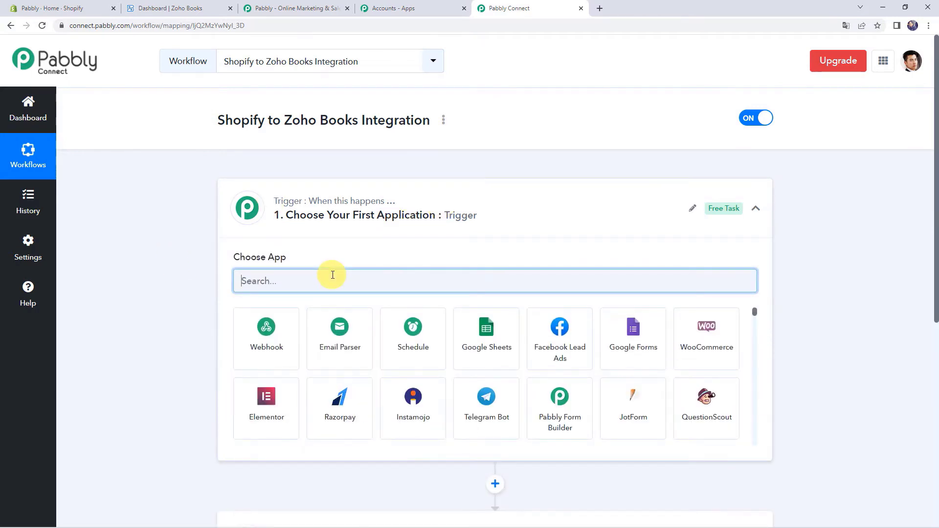
text(Shi)
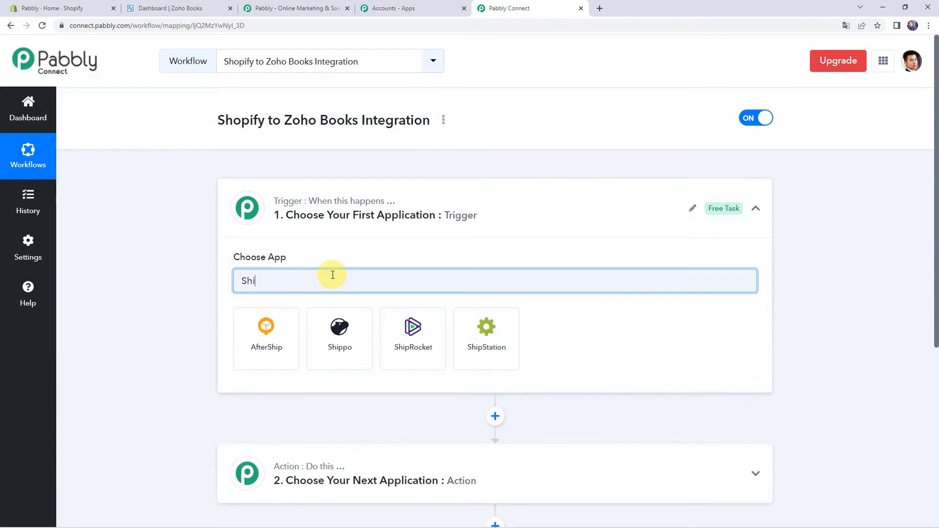
key(BackSpace)
text(op)
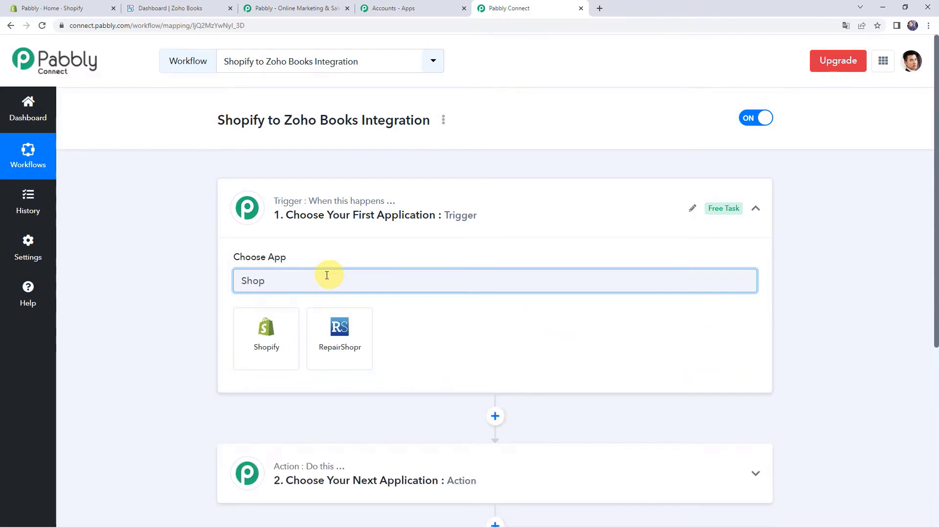
click(277, 330)
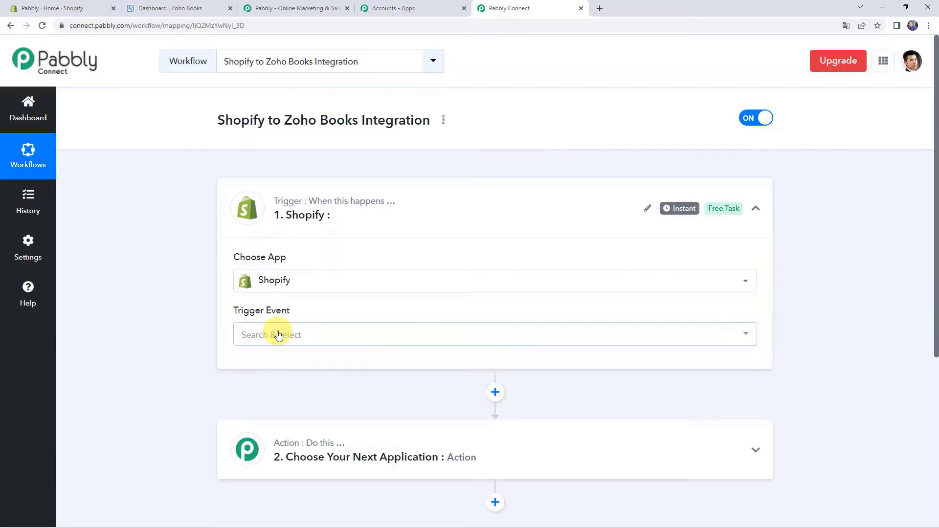
click(278, 335)
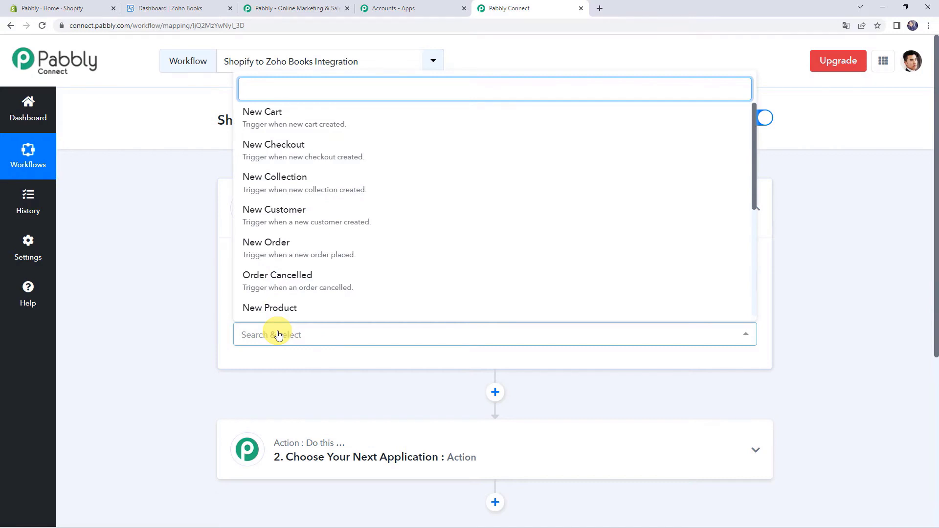
click(283, 246)
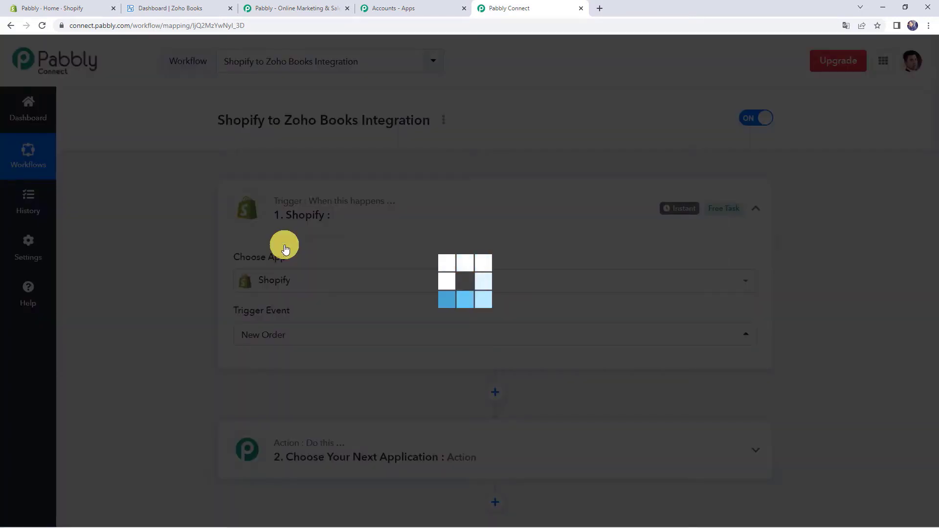
- Copy the trigger's webhook URL and go to the Shopify store admin
scroll(185, 279, down, 2)
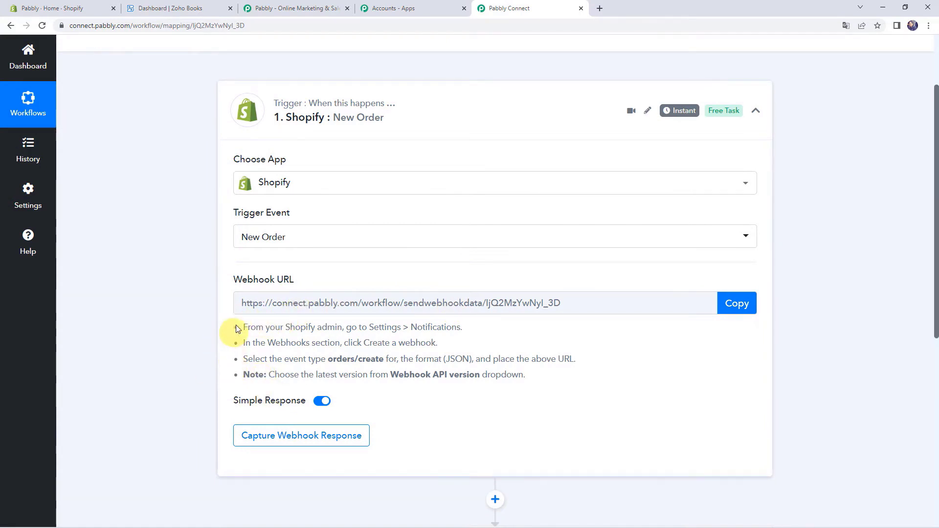
mouse_move(277, 401)
click(747, 304)
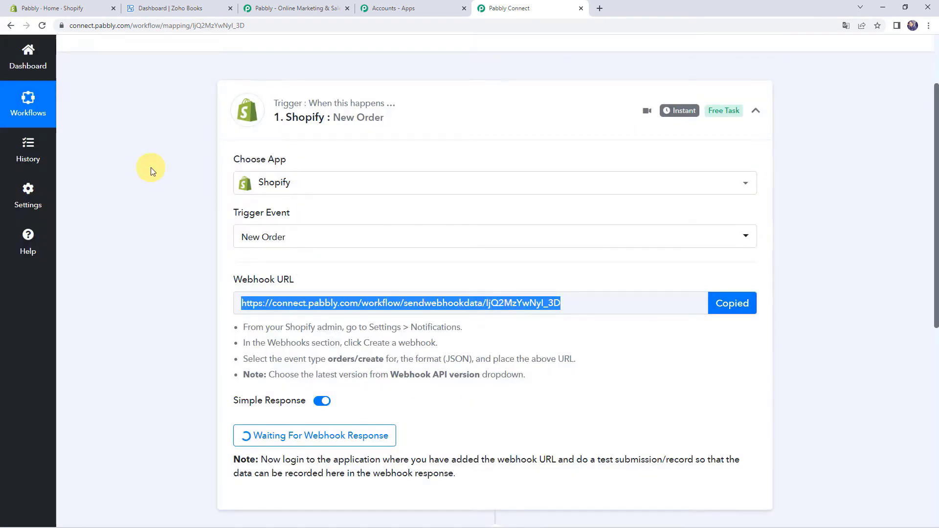
click(79, 6)
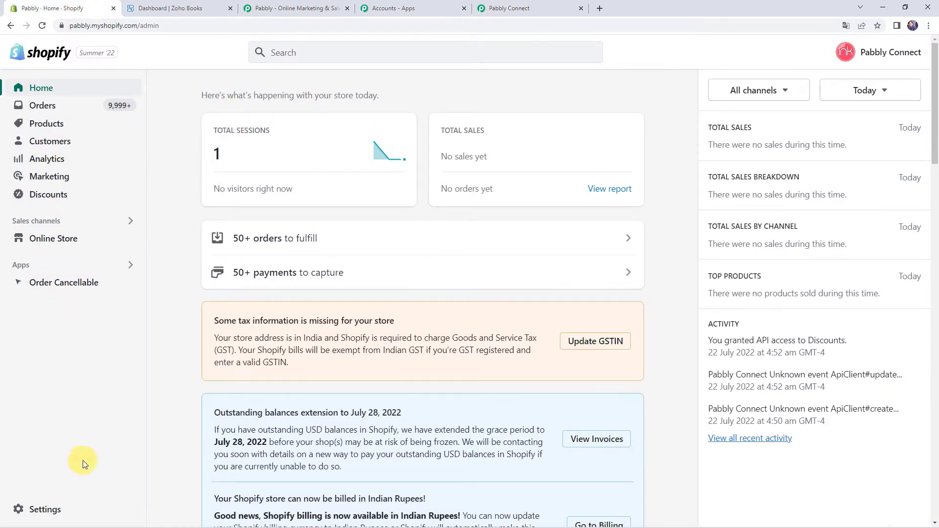
- In Settings > Notifications, add a new webhook for the Order creation event
click(45, 509)
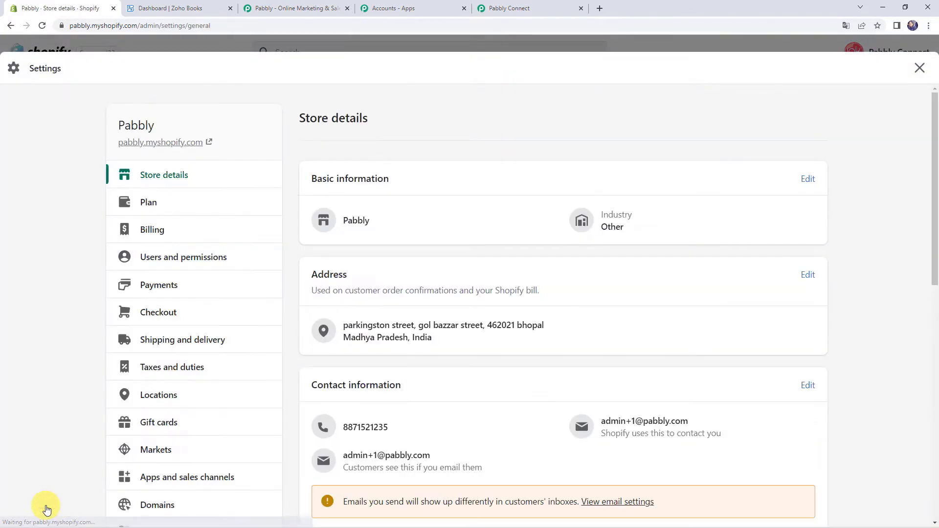
scroll(152, 293, down, 5)
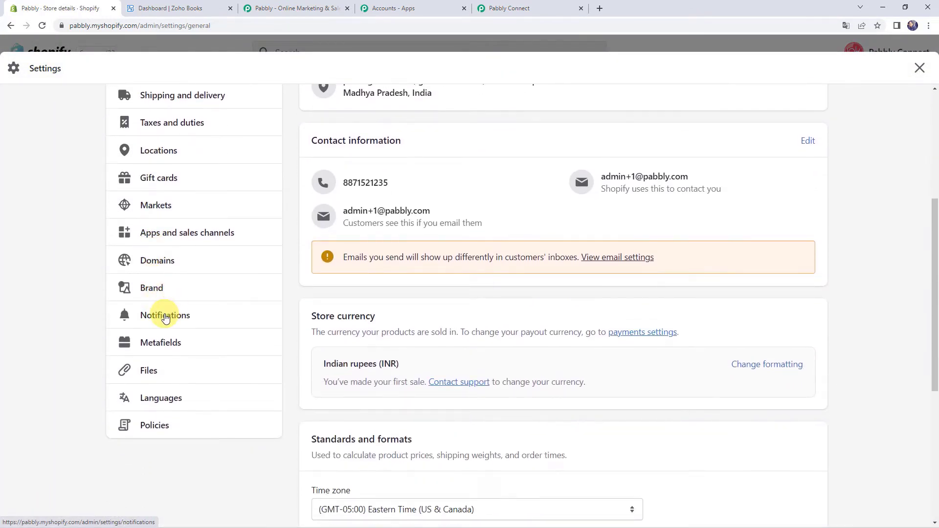
click(165, 318)
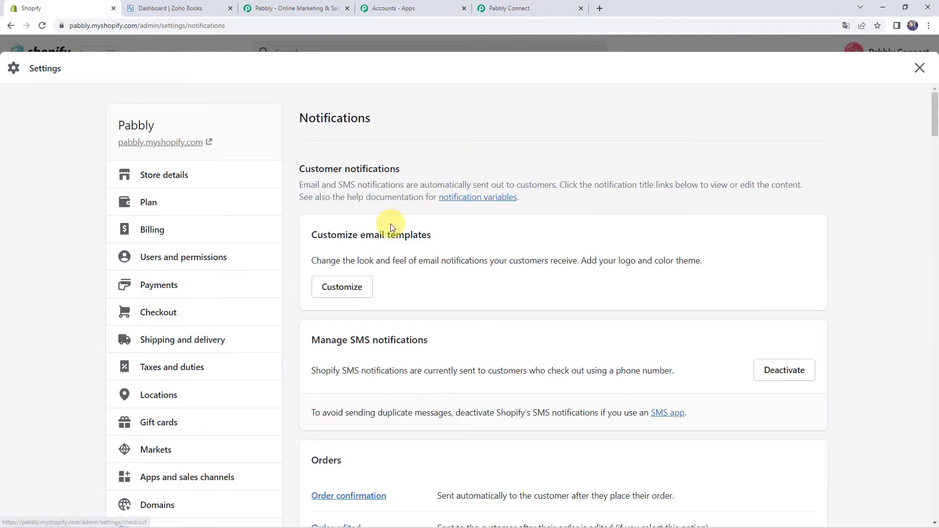
scroll(391, 224, down, 15)
scroll(391, 224, down, 20)
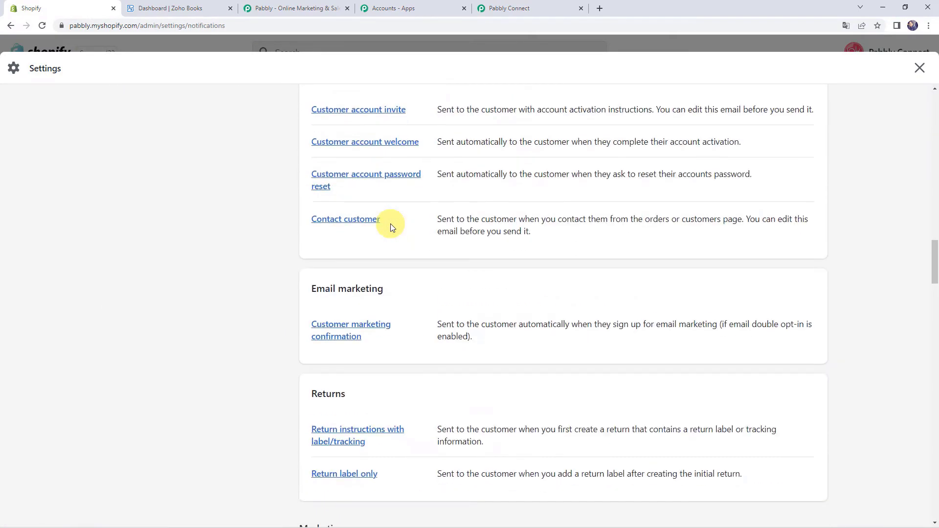
scroll(390, 224, down, 5)
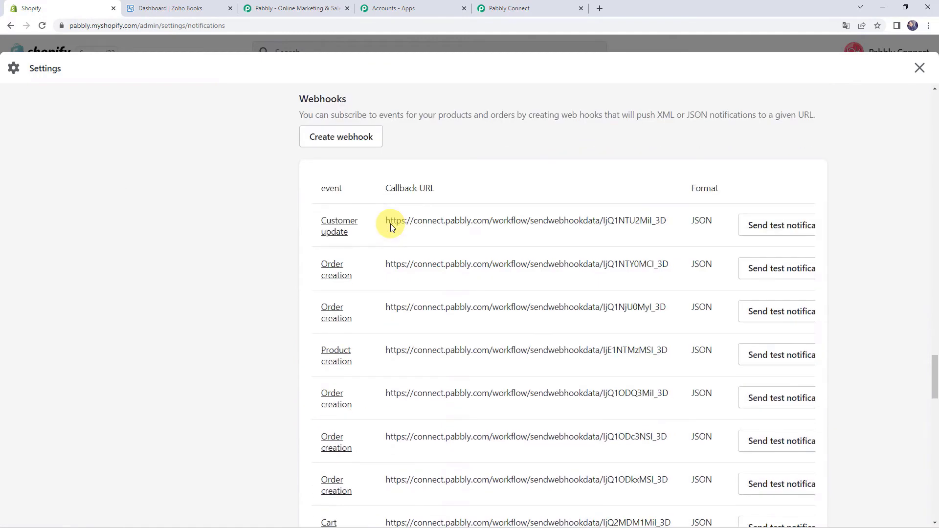
scroll(317, 100, up, 1)
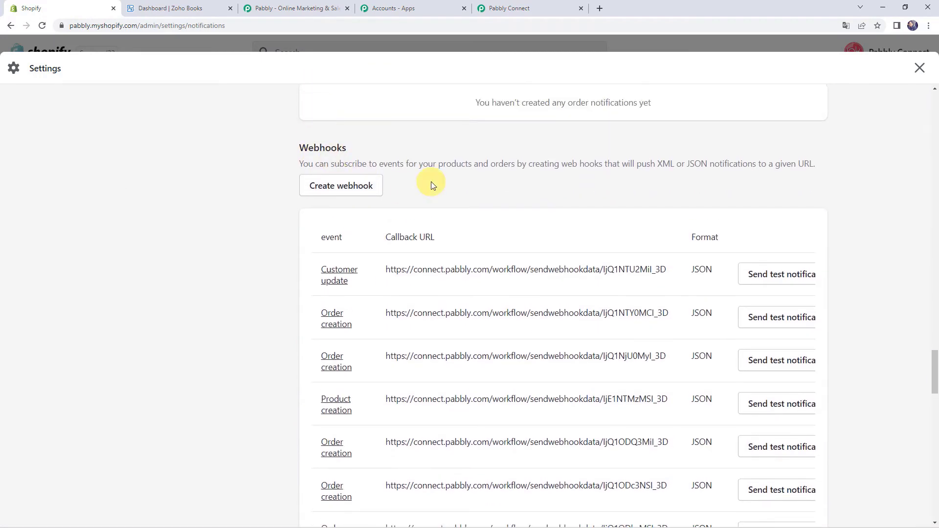
click(349, 187)
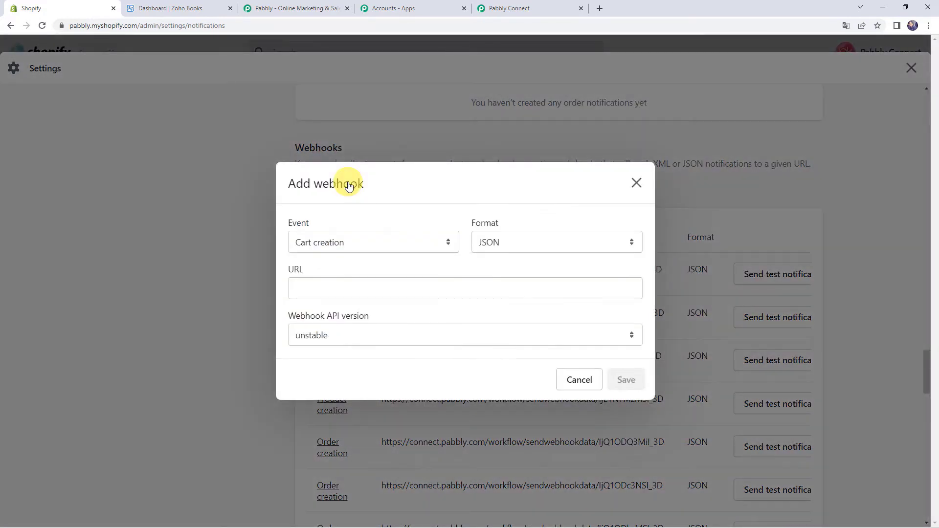
click(336, 246)
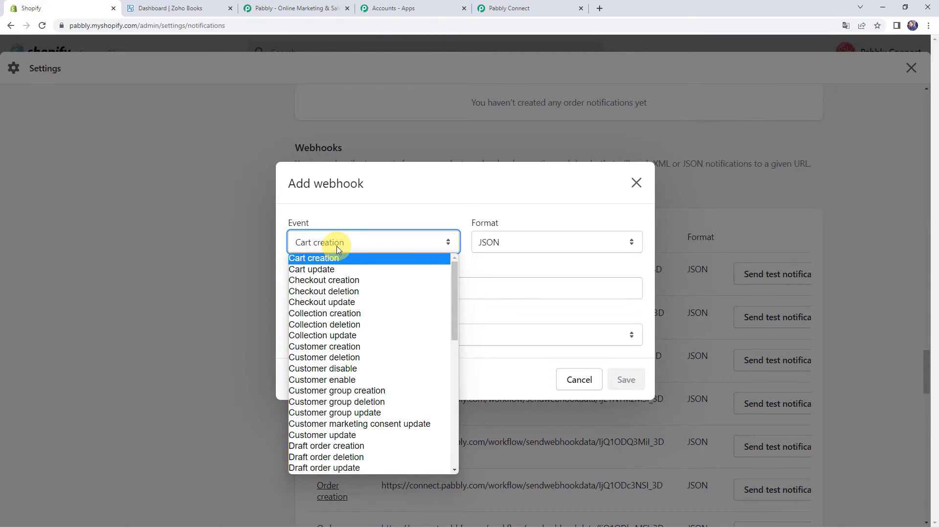
key(o)
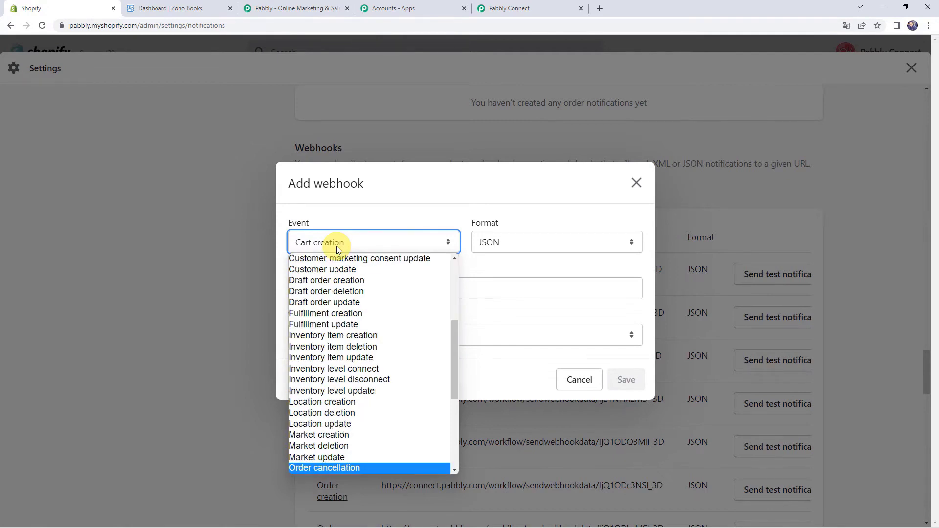
scroll(376, 360, down, 4)
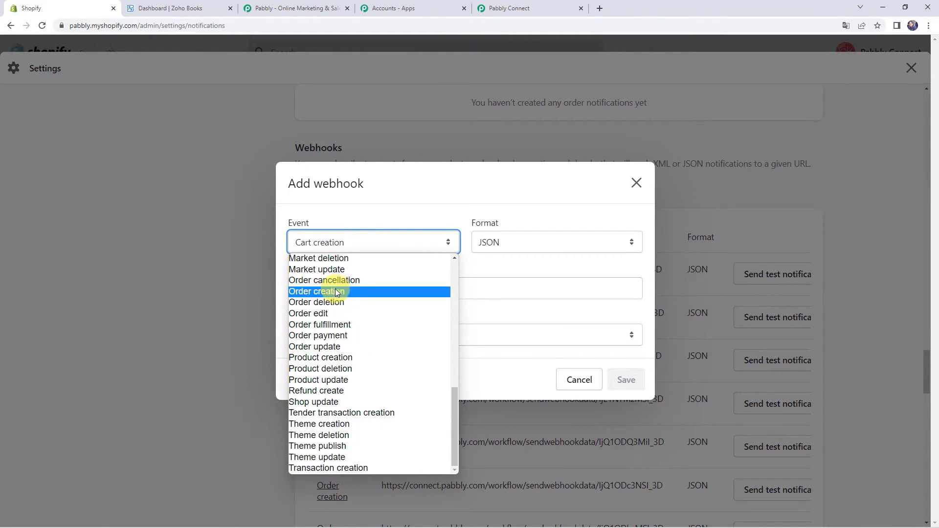
click(337, 293)
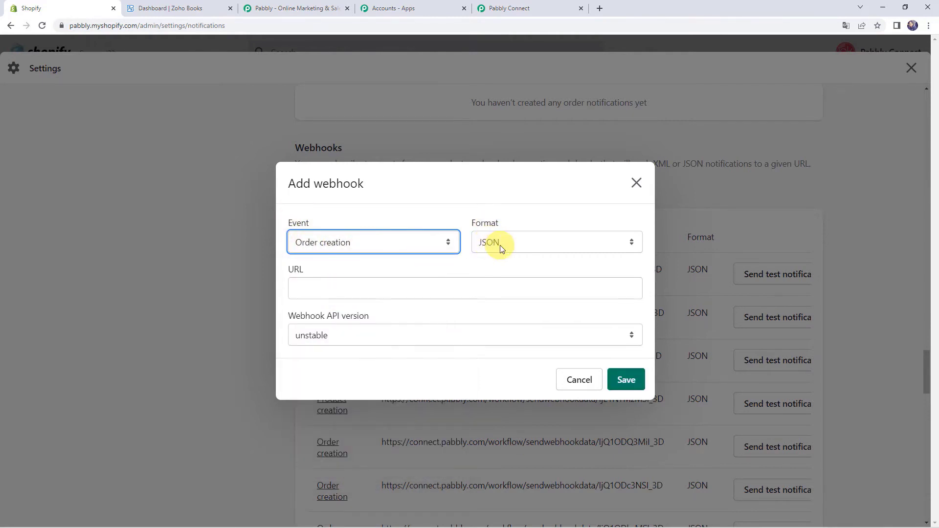
- Paste the Pabbly webhook URL, choose API version 2022-07 (Latest), and save the webhook
click(314, 287)
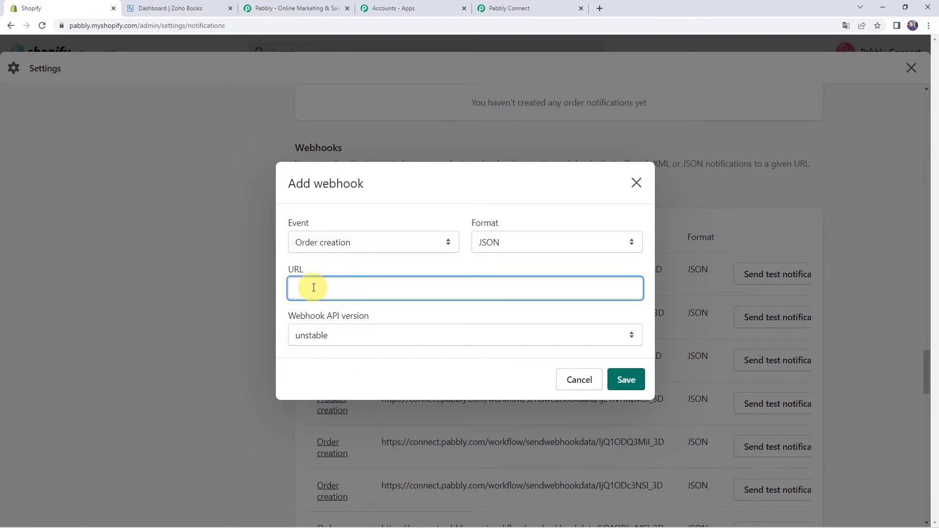
click(518, 10)
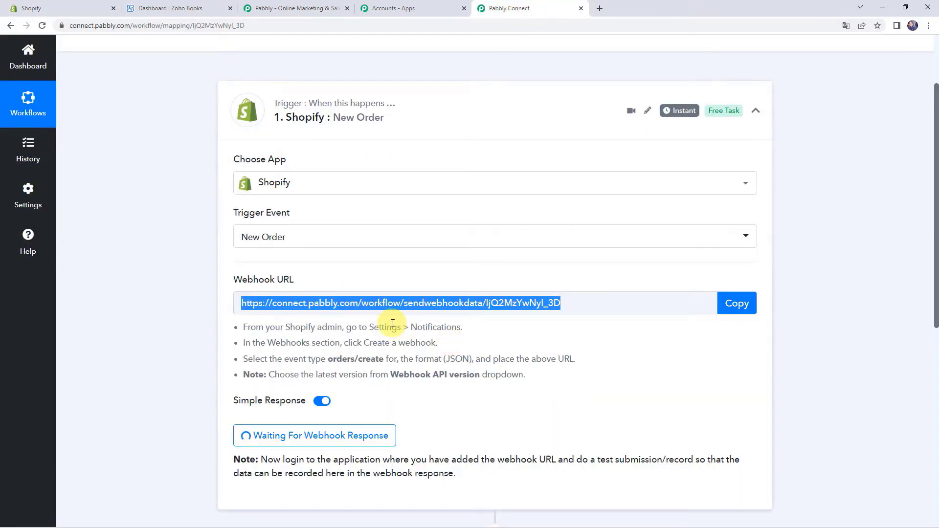
click(83, 9)
right_click(307, 286)
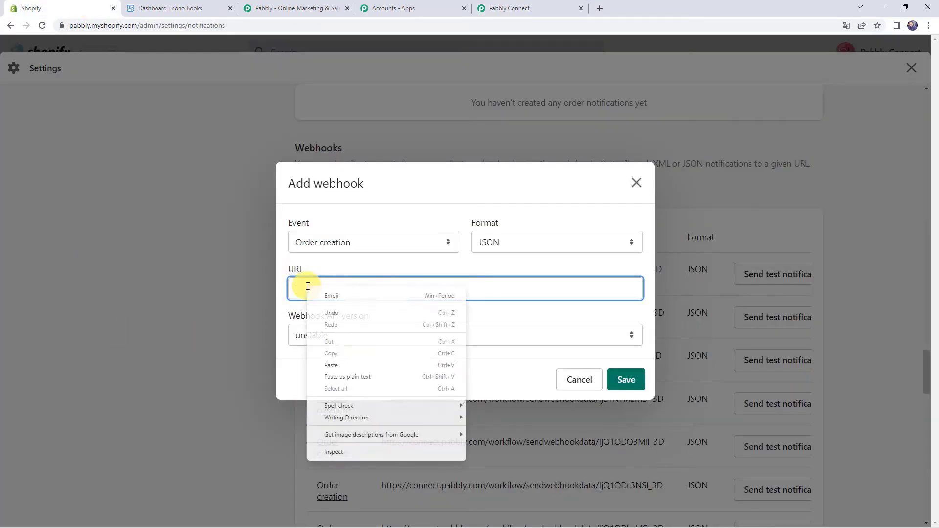
click(330, 365)
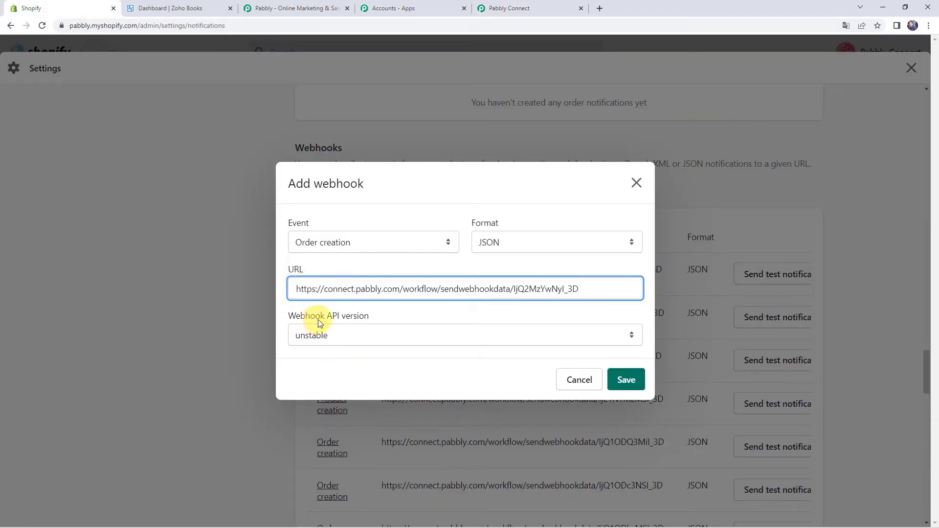
click(350, 340)
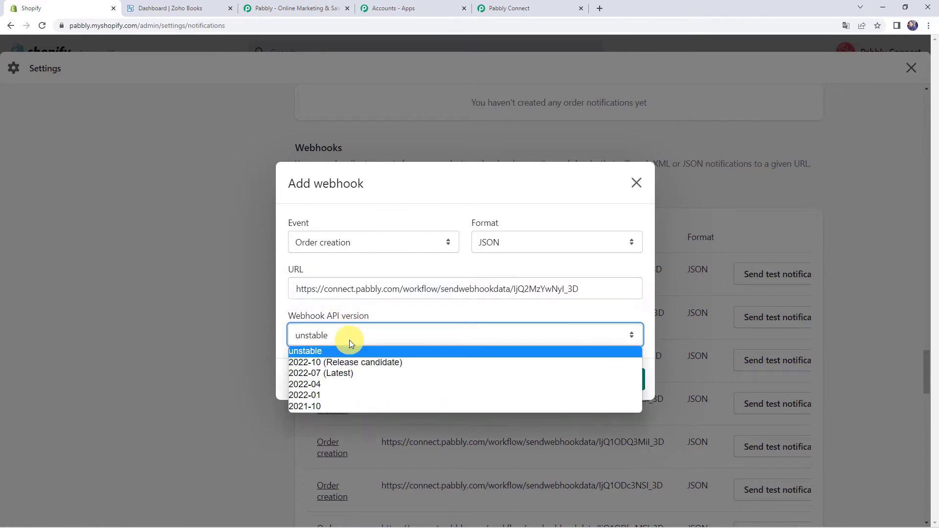
click(331, 373)
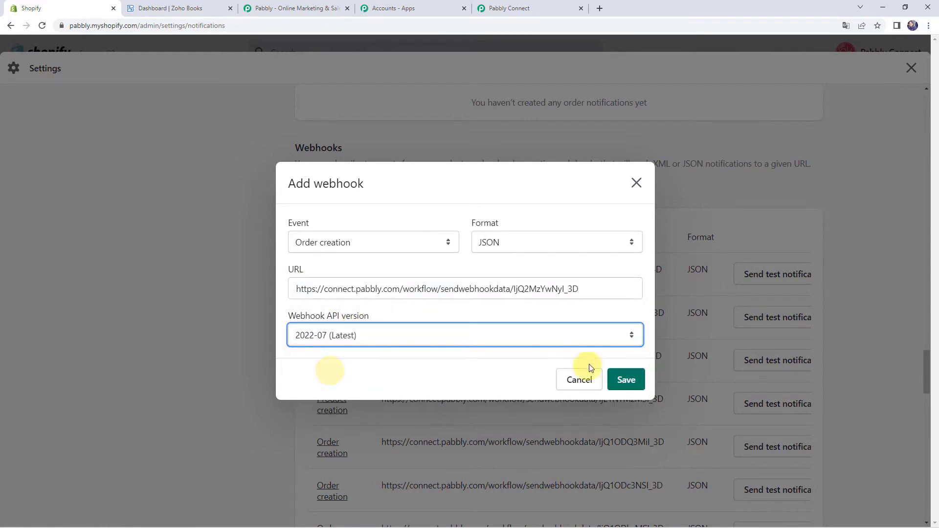
click(621, 379)
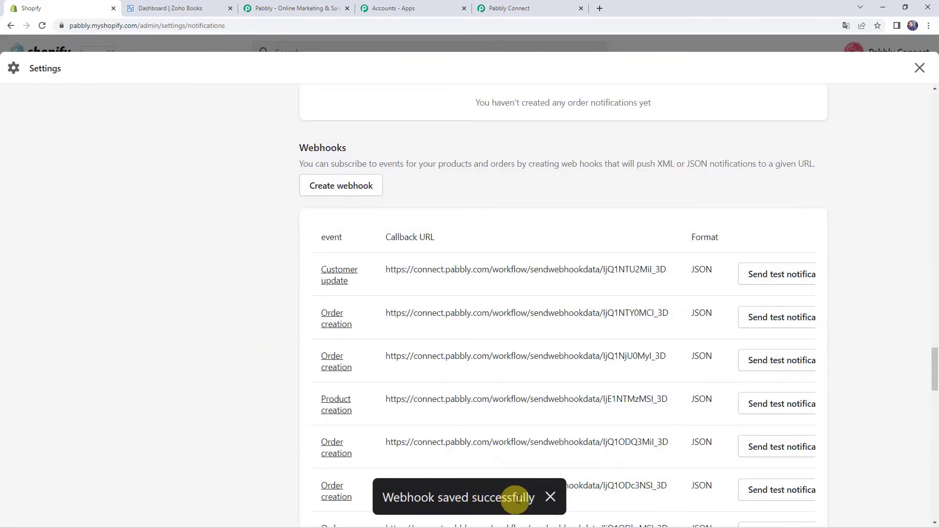
- Open the live storefront's catalog and start a Buy It Now checkout for the Air Conditioner
click(526, 7)
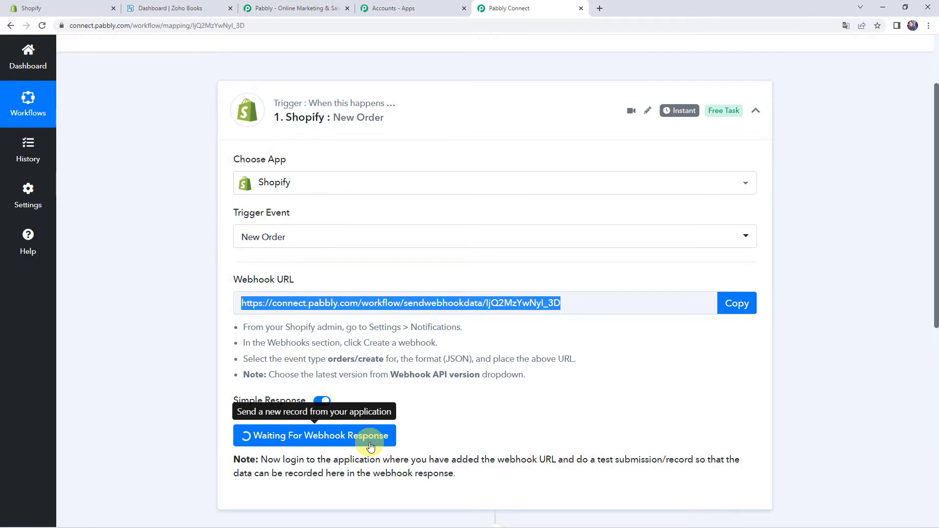
click(63, 7)
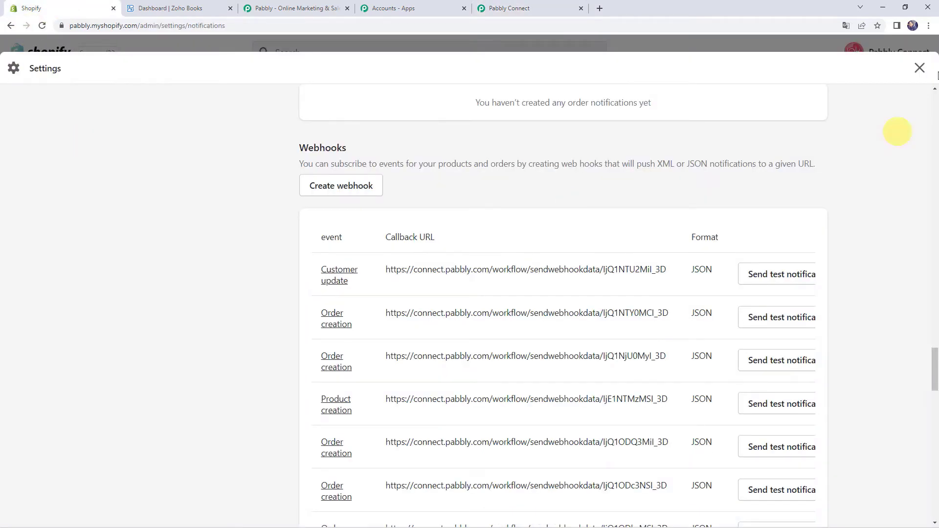
click(920, 66)
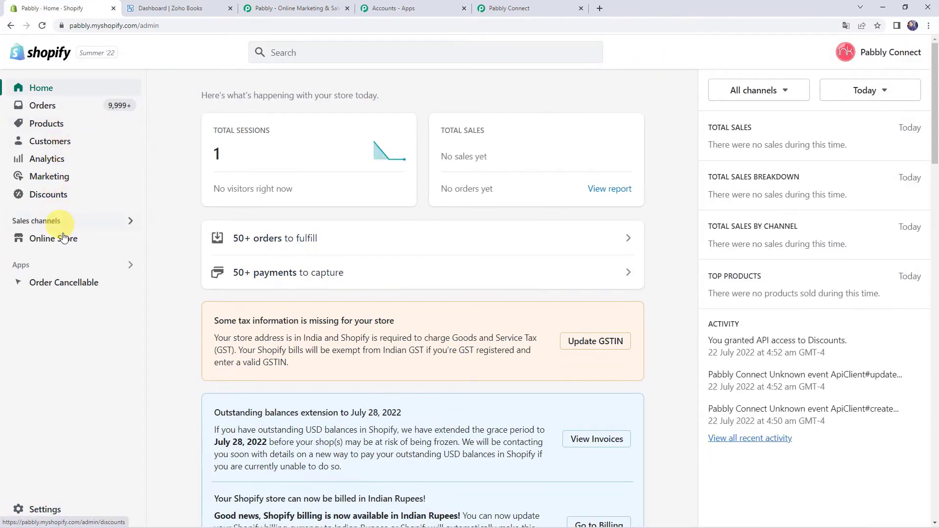
click(130, 239)
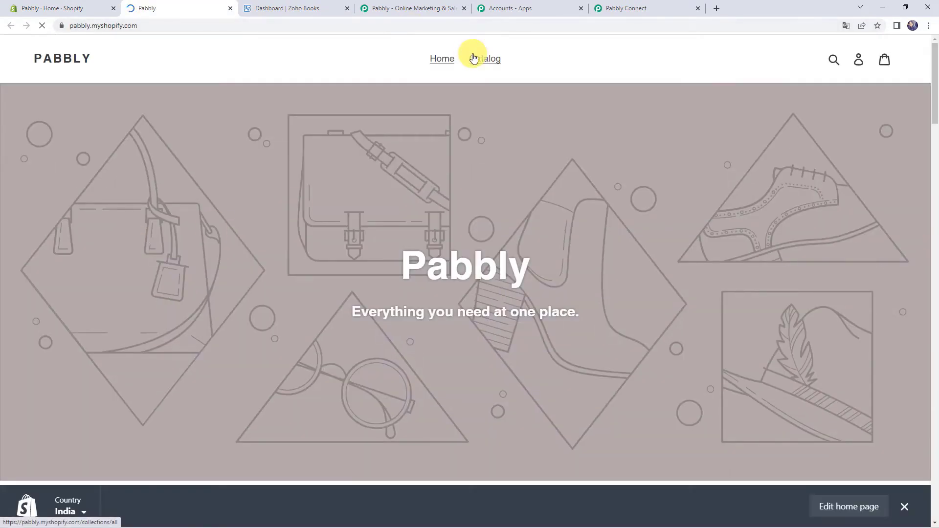
click(474, 58)
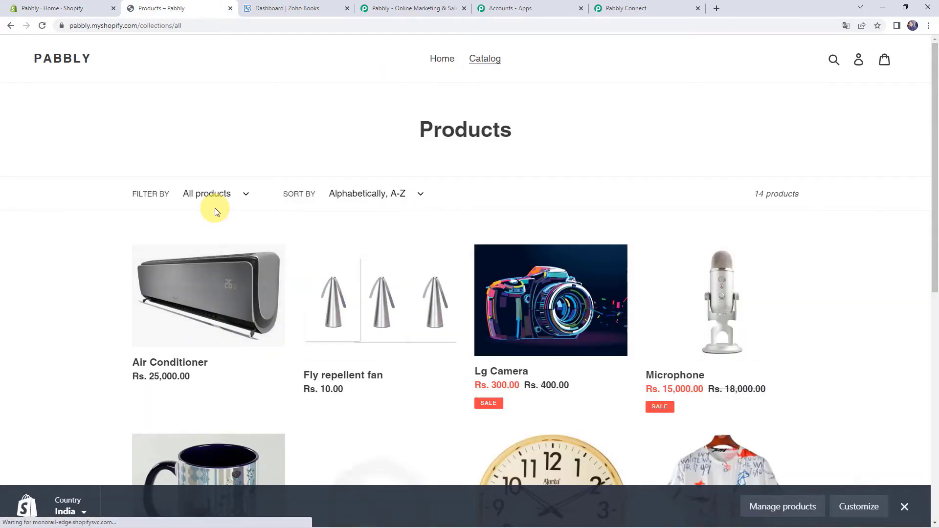
click(194, 297)
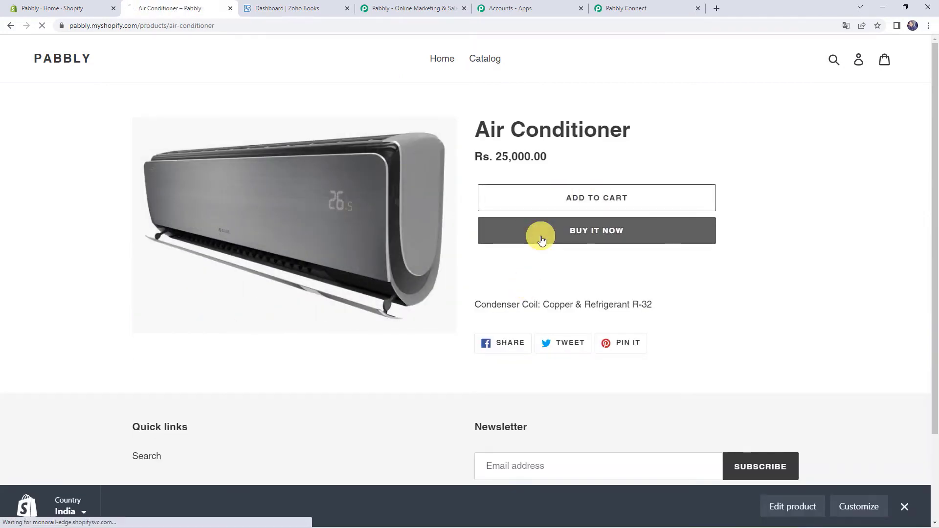
click(542, 240)
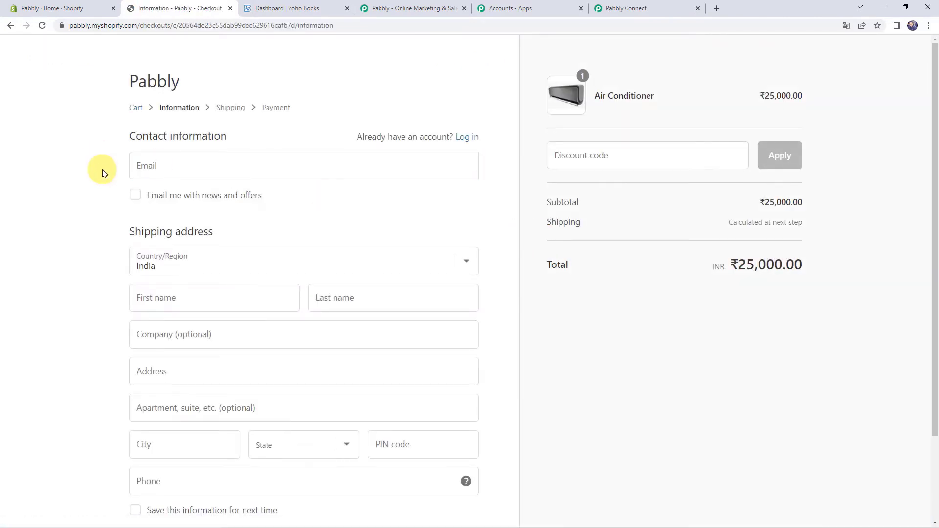
- Enter the buyer's e-mail, first and last name, and street address
click(176, 166)
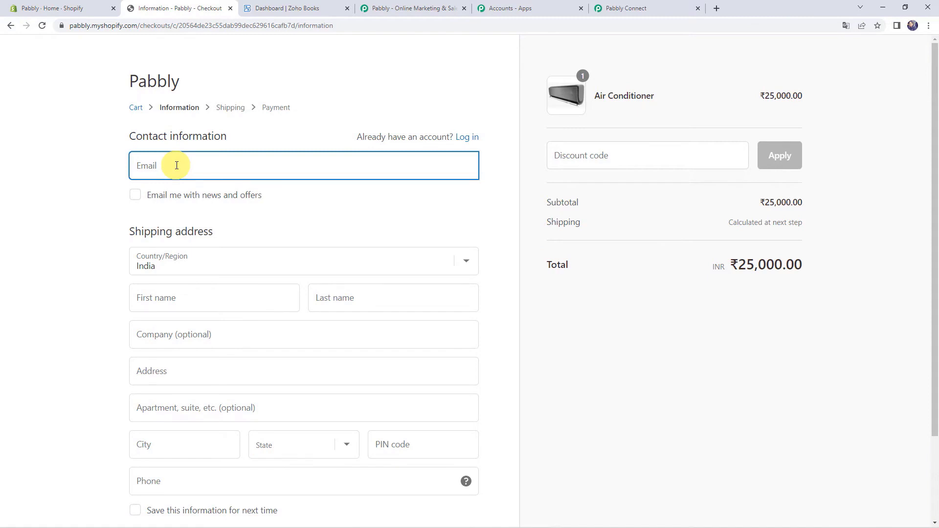
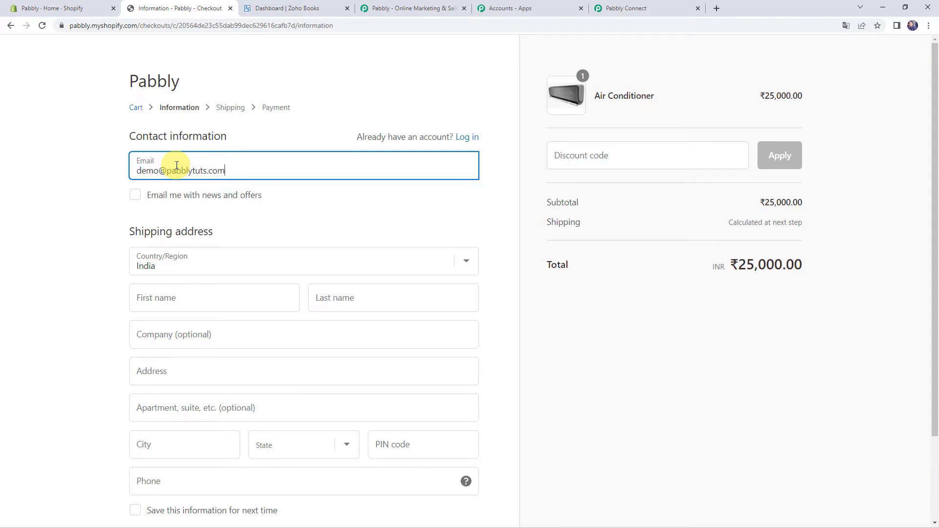
key(Tab)
key(Tab)
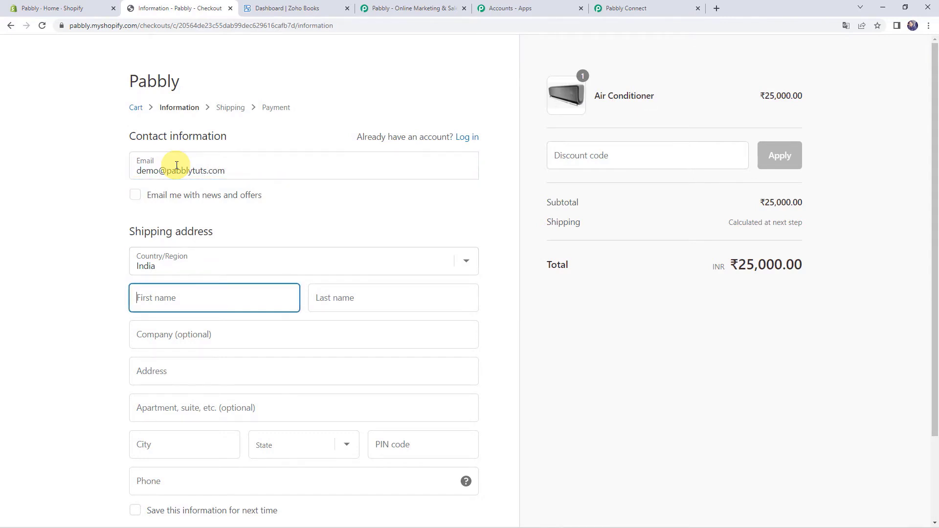
text(Demo)
key(Tab)
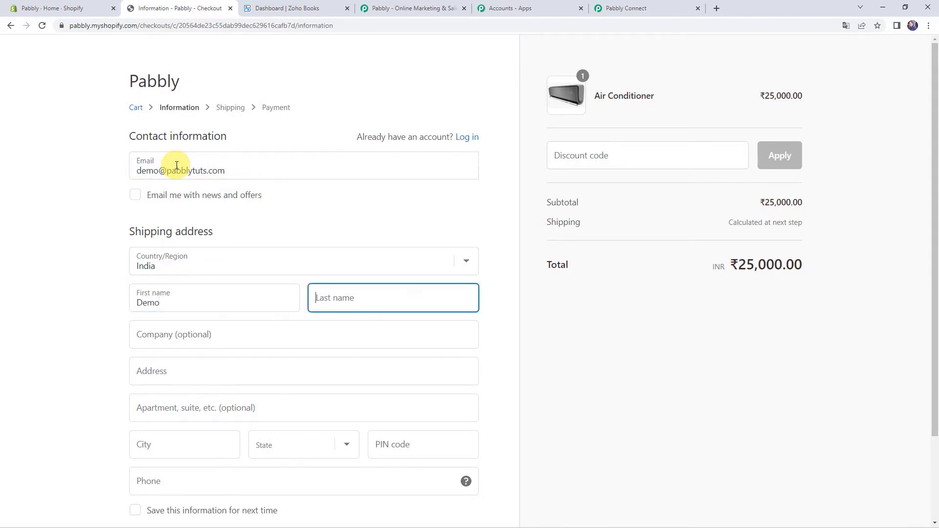
text(Name)
key(Tab)
text(Pab)
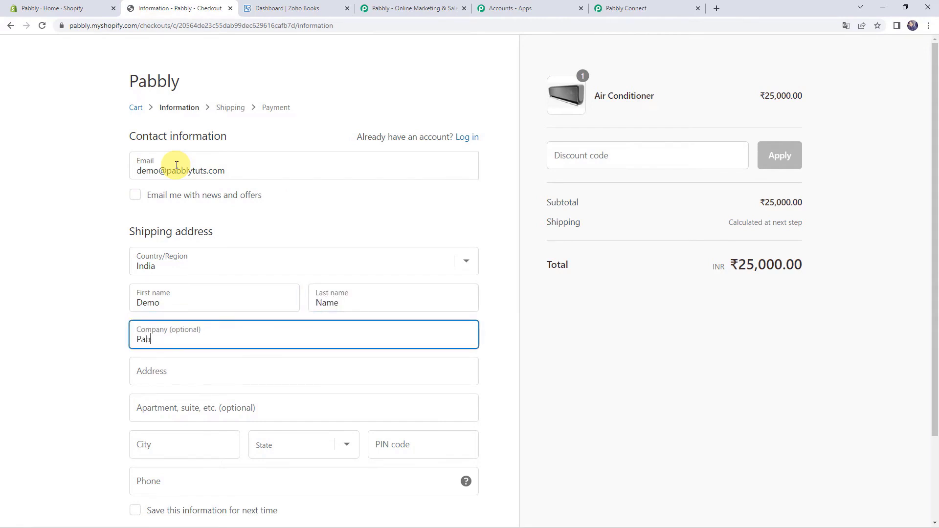
key(Tab)
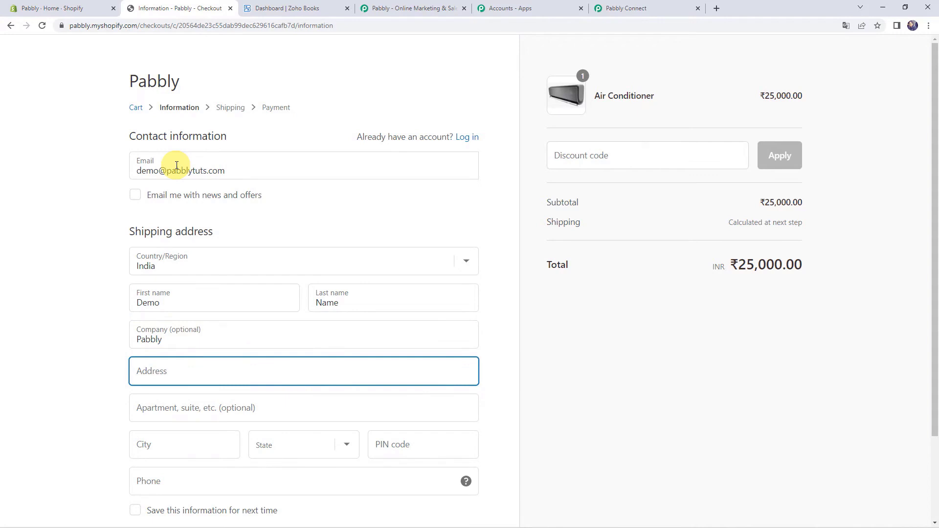
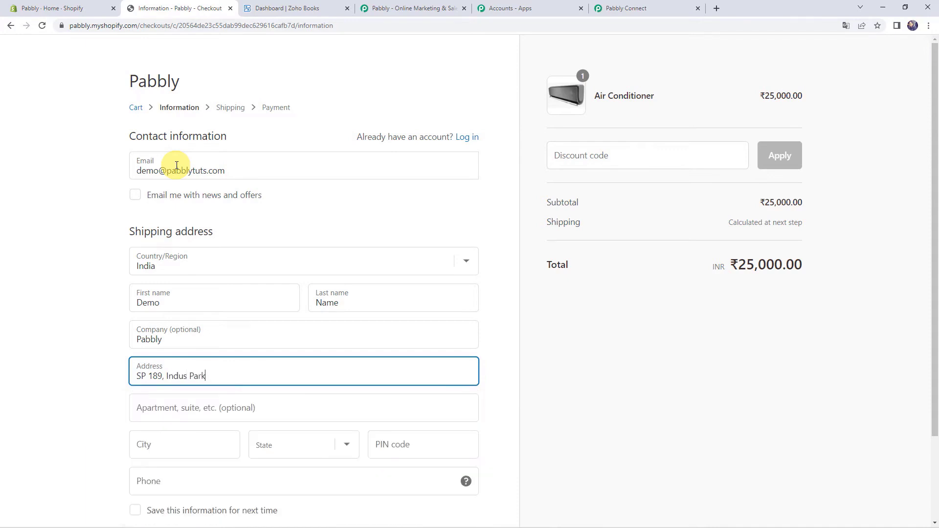
key(Tab)
key(Tab)
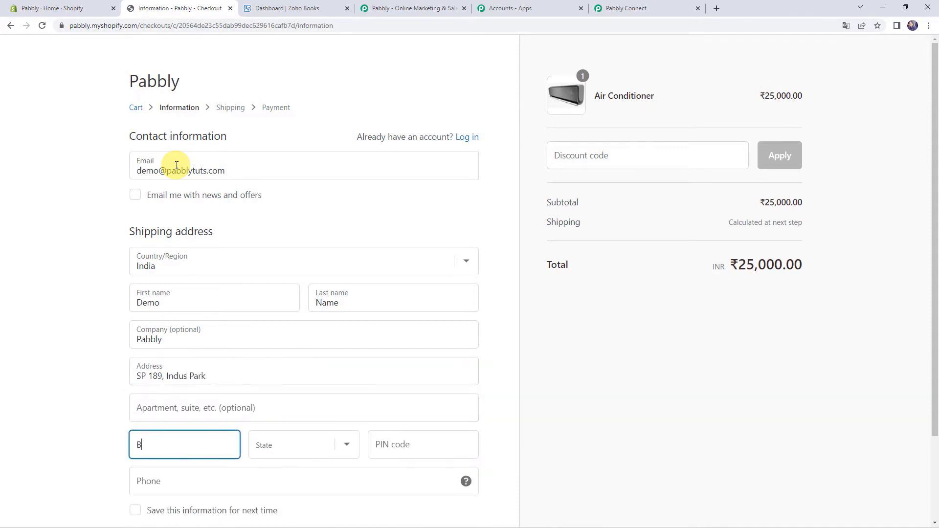
- Set the state to Madhya Pradesh, enter the PIN code and phone, and continue to shipping
key(Tab)
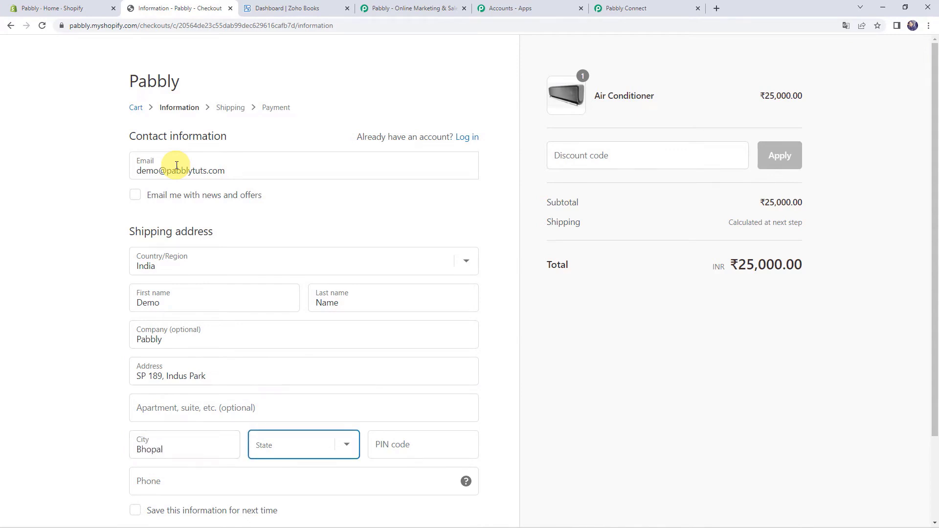
key(m)
key(Tab)
text(46)
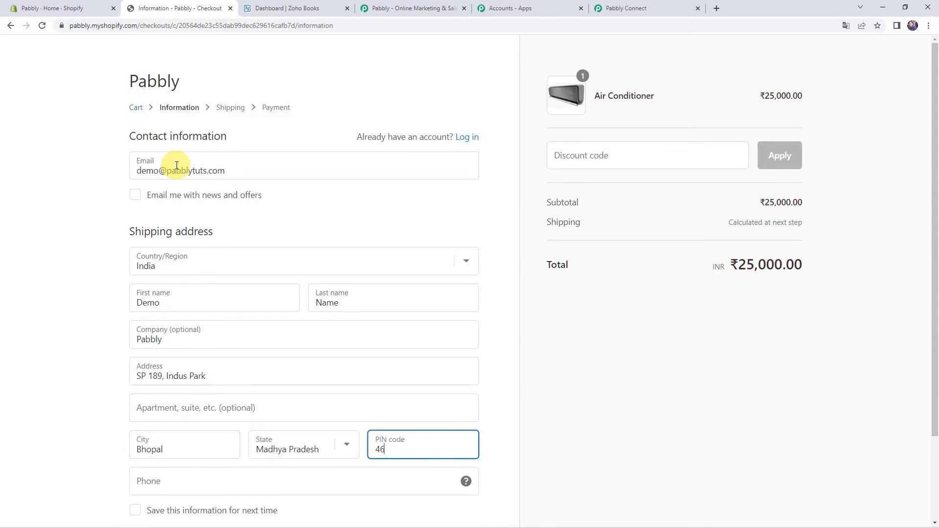
scroll(177, 166, down, 2)
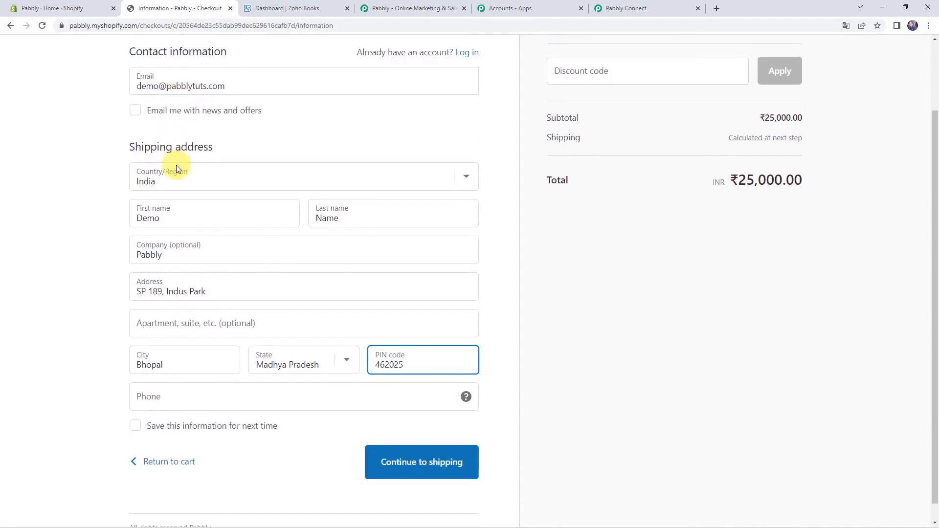
click(150, 366)
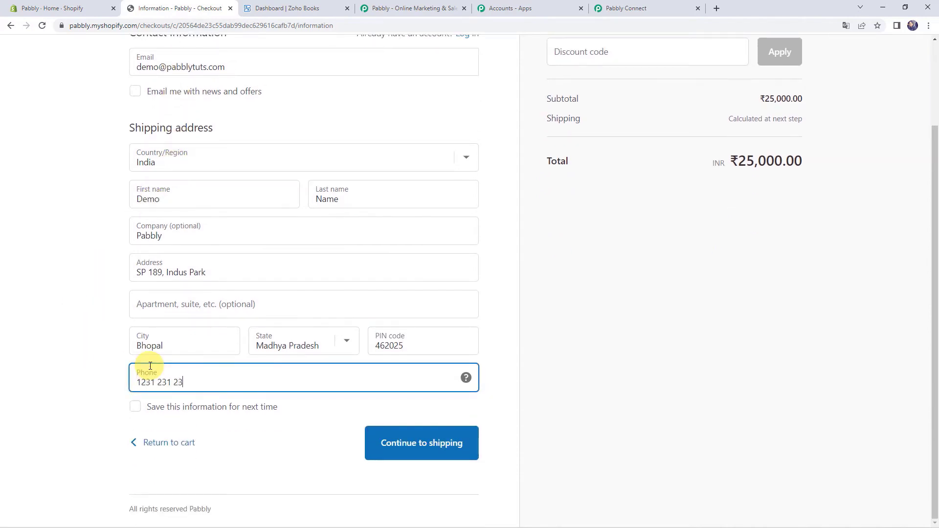
scroll(600, 295, up, 2)
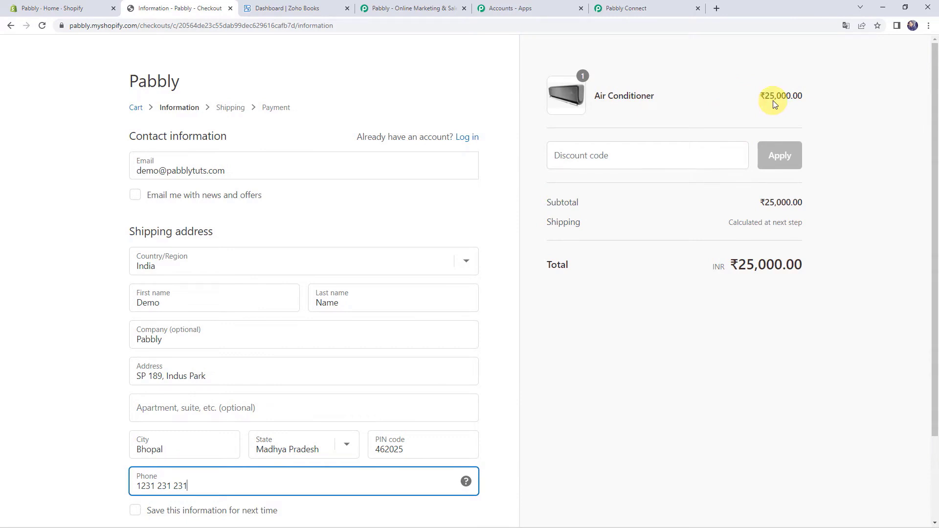
scroll(390, 315, down, 3)
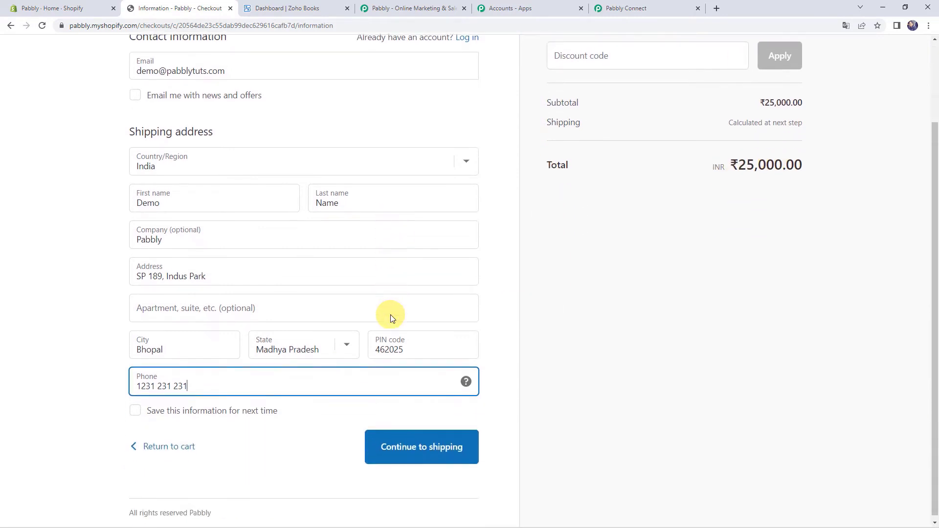
click(413, 441)
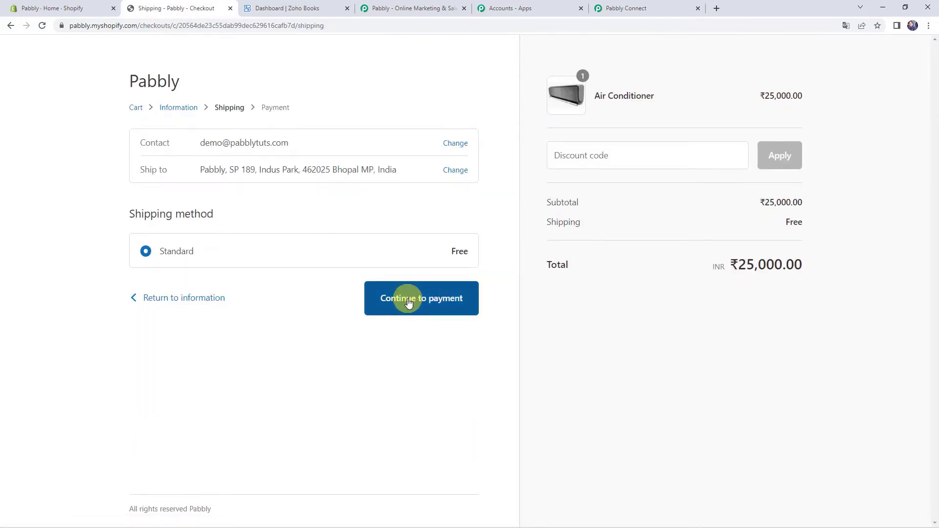
- Pay with the Bogus Gateway test card: number 1, expiry 02/56, security code
click(409, 303)
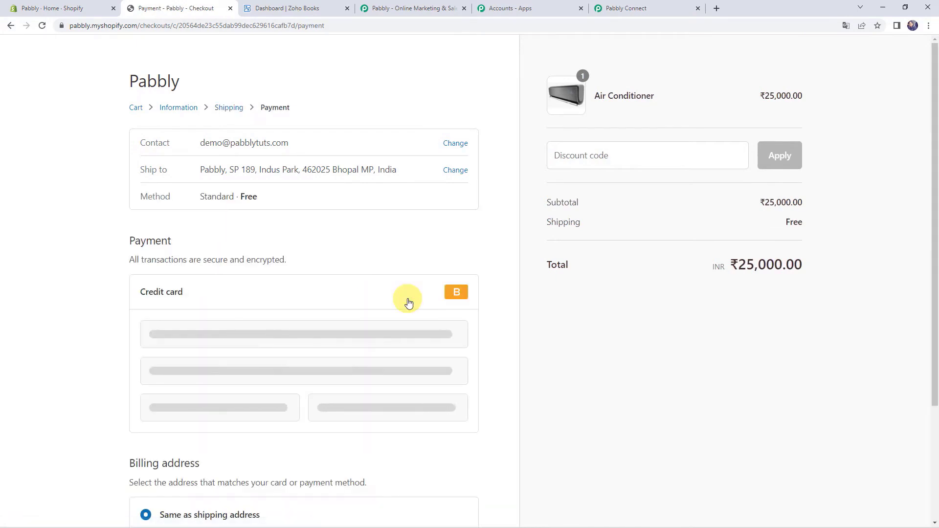
click(249, 340)
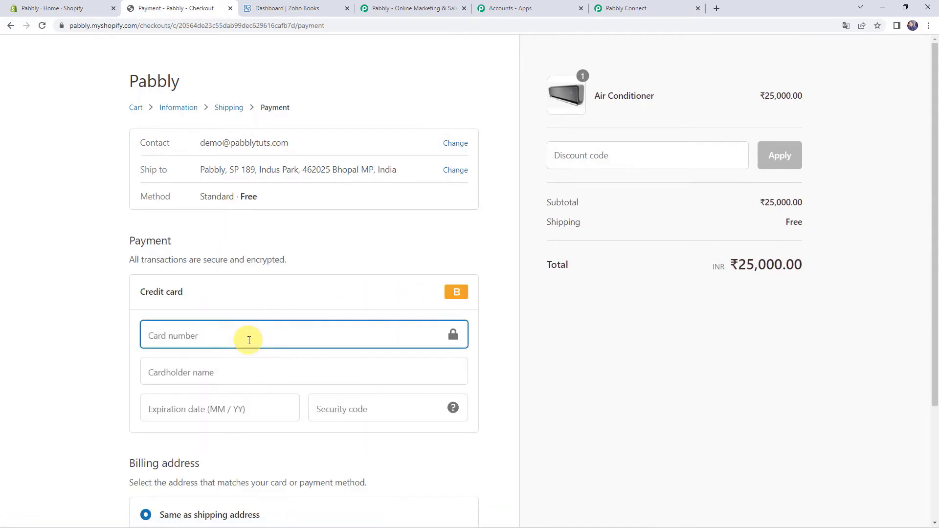
text(1)
key(Tab)
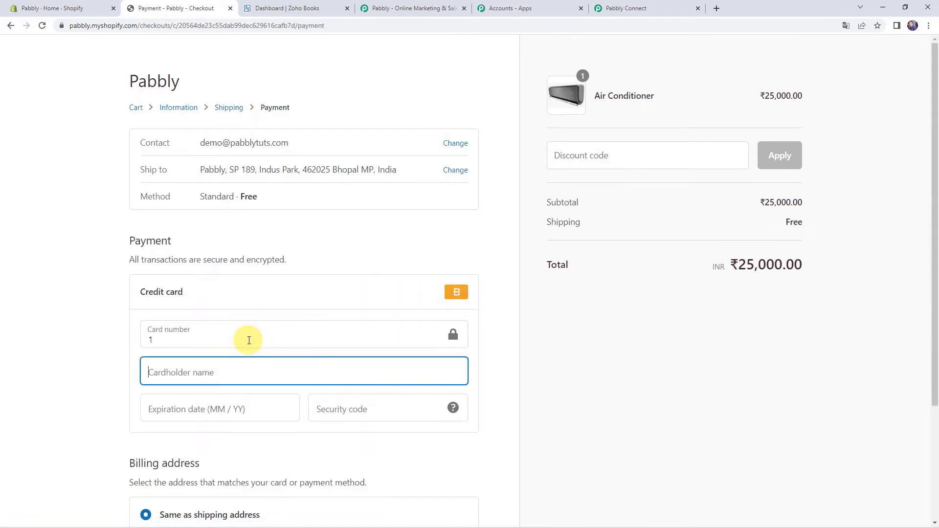
text(Bogus Gateway)
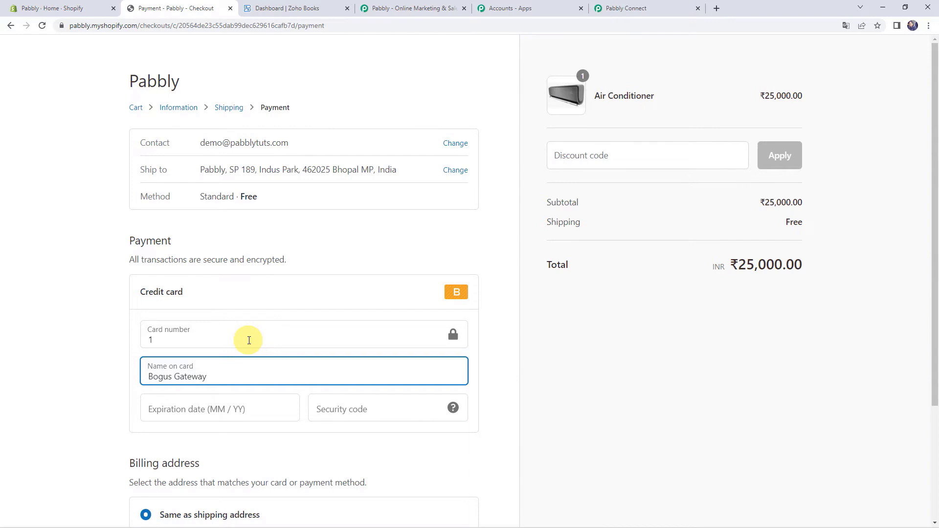
key(Tab)
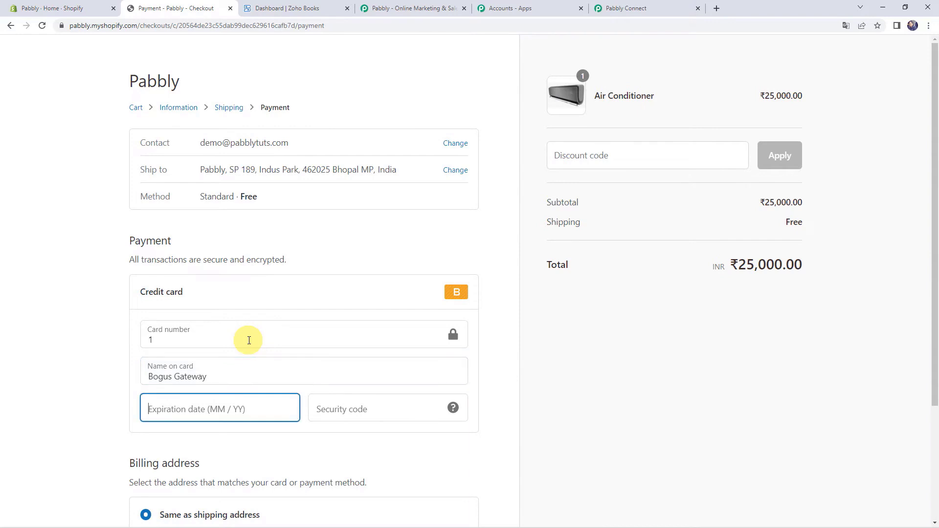
text(0256)
key(Tab)
text(256)
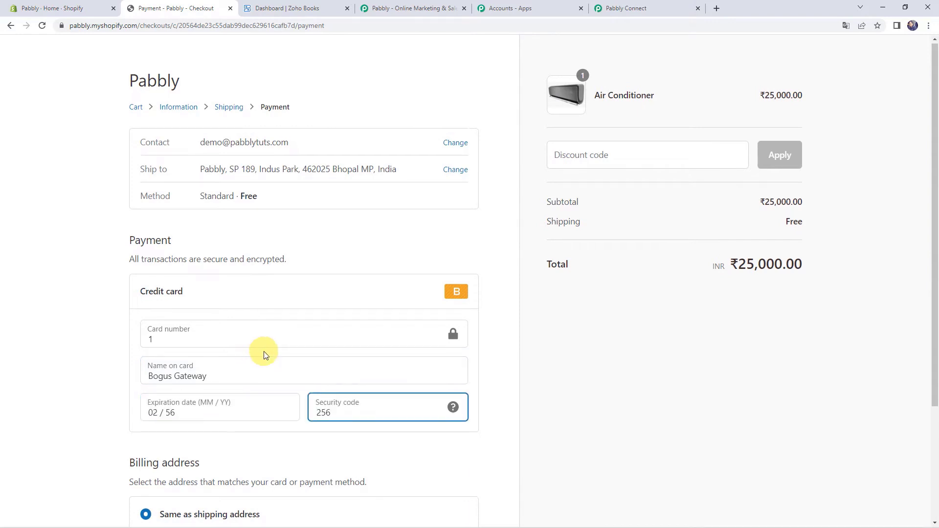
scroll(264, 351, down, 3)
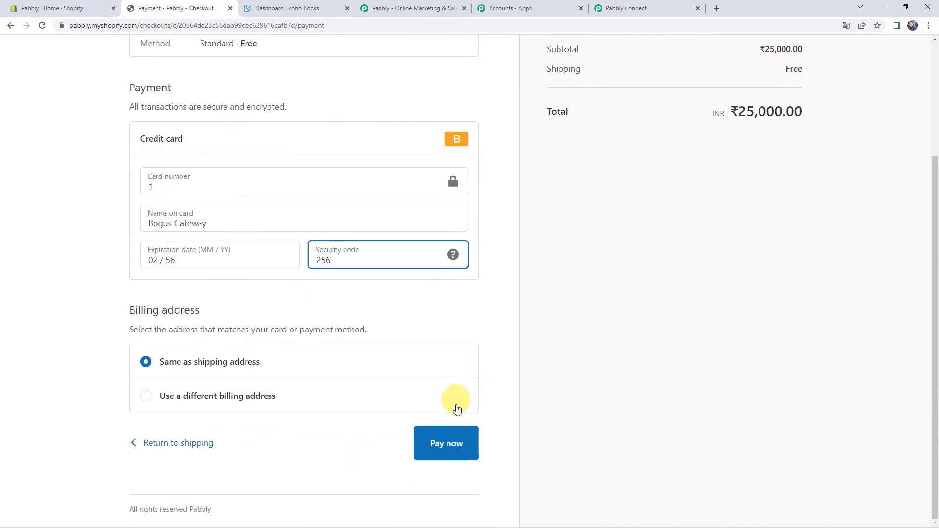
click(455, 442)
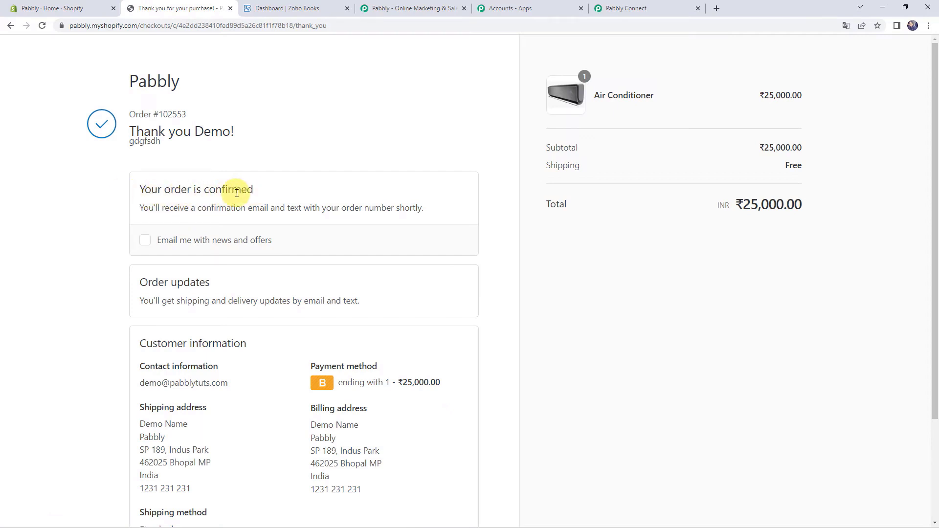
- Scroll through the Shopify trigger's Response Received data for the Air Conditioner test order
click(653, 7)
scroll(130, 312, down, 7)
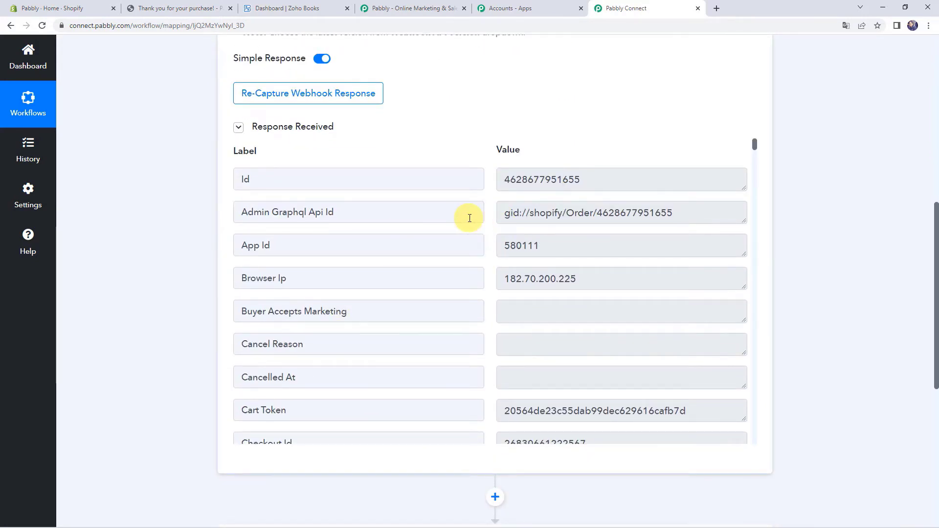
scroll(483, 230, down, 2)
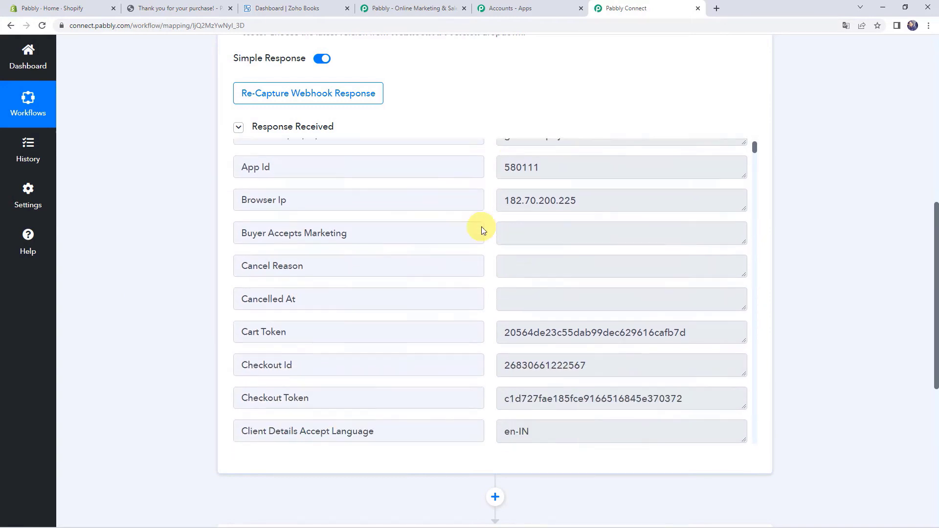
scroll(483, 230, down, 10)
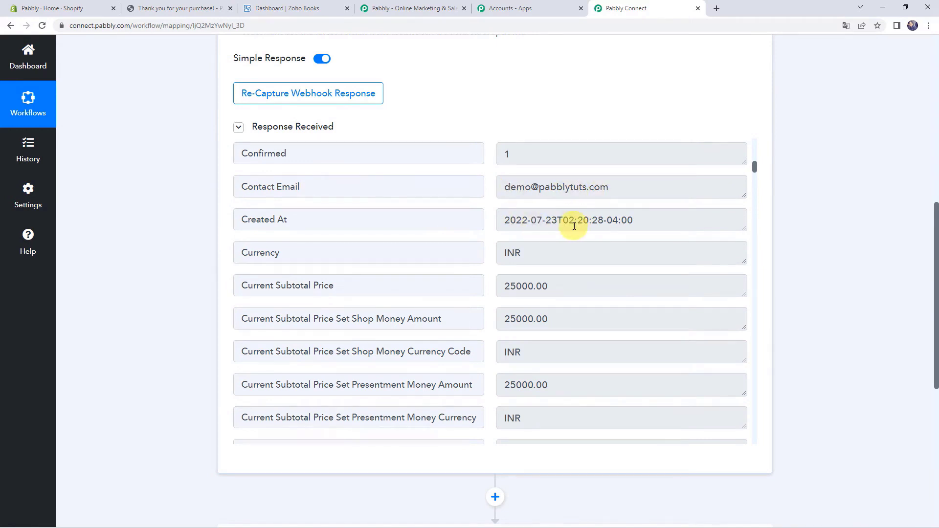
scroll(575, 226, down, 2)
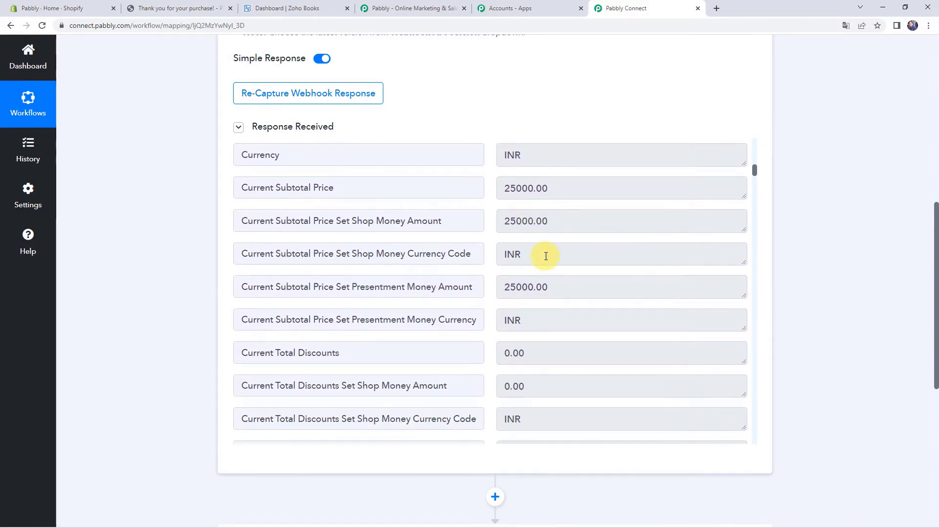
scroll(545, 255, down, 4)
scroll(545, 256, down, 10)
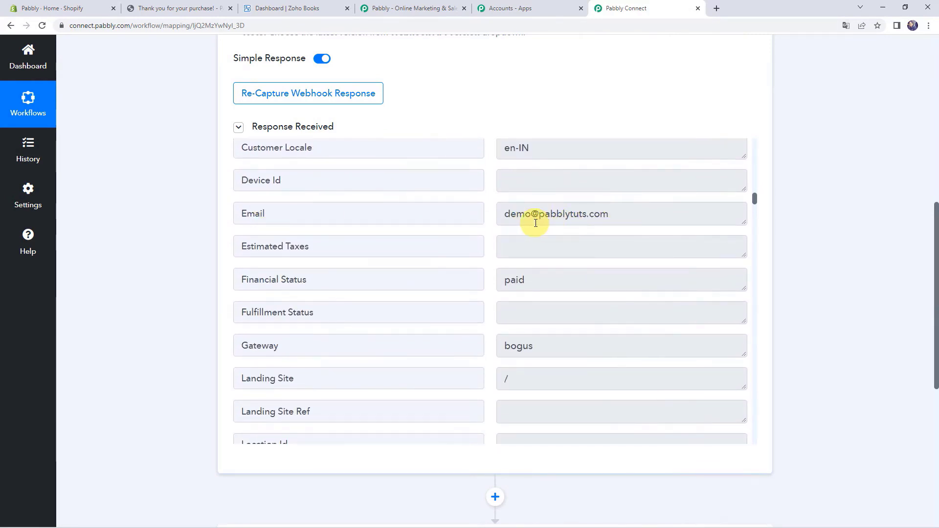
scroll(534, 223, down, 2)
scroll(535, 220, down, 14)
scroll(503, 288, down, 5)
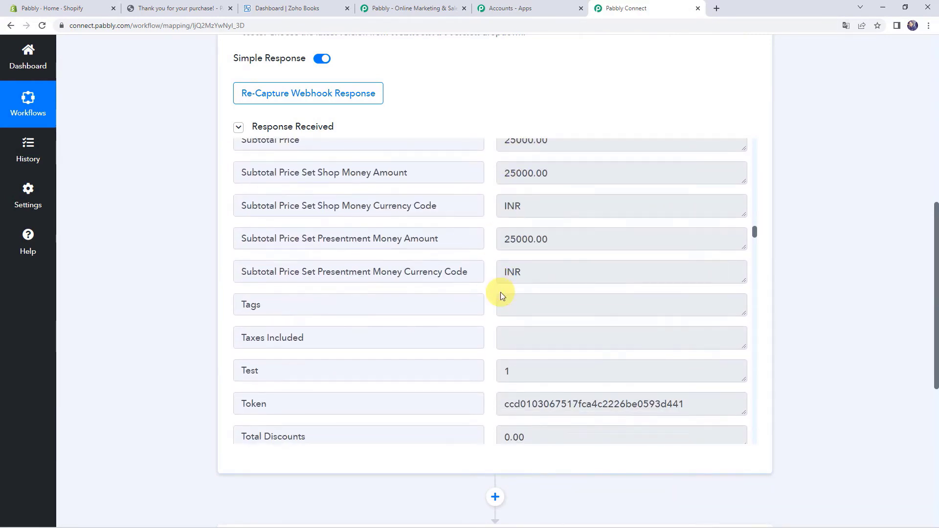
scroll(500, 296, down, 10)
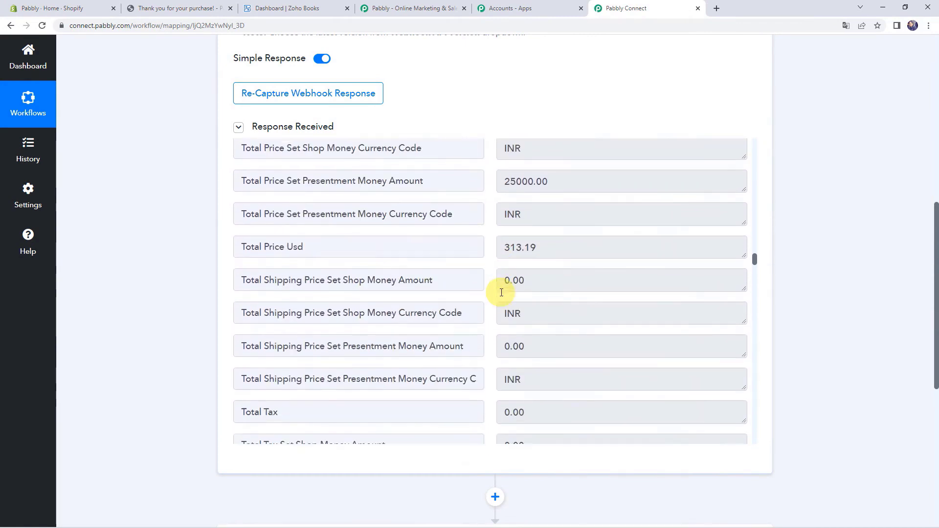
scroll(502, 293, down, 8)
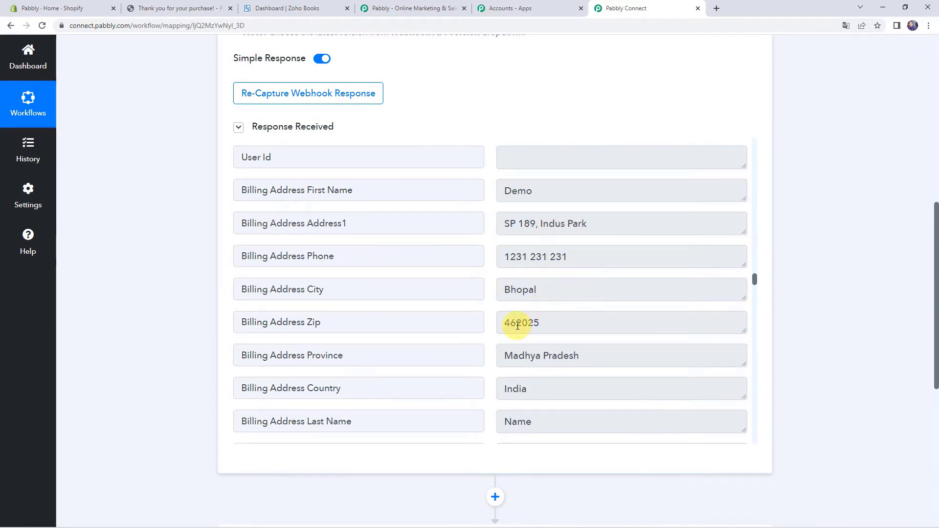
scroll(509, 360, down, 6)
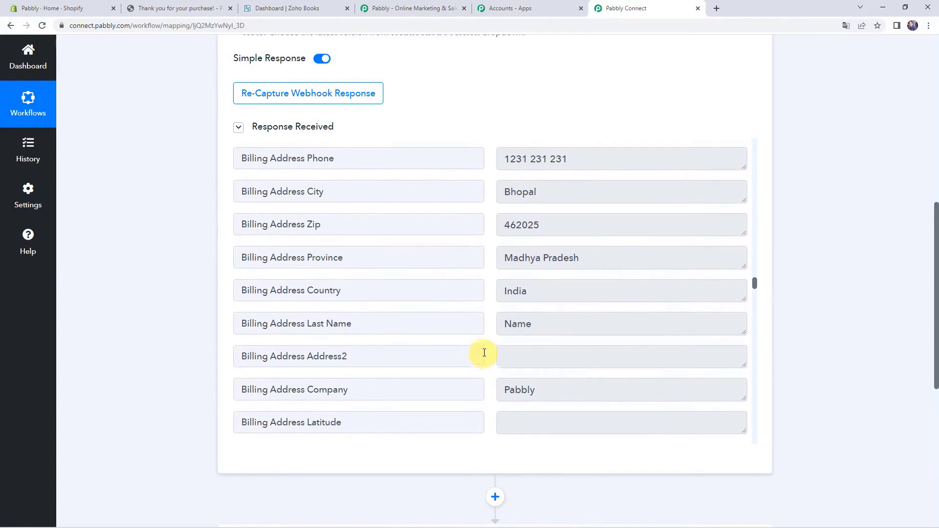
scroll(484, 352, down, 13)
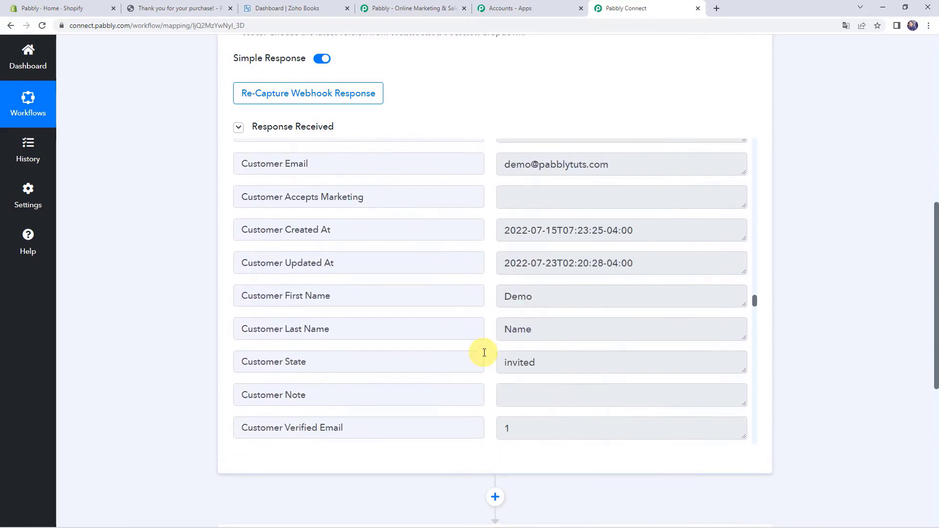
scroll(483, 352, down, 15)
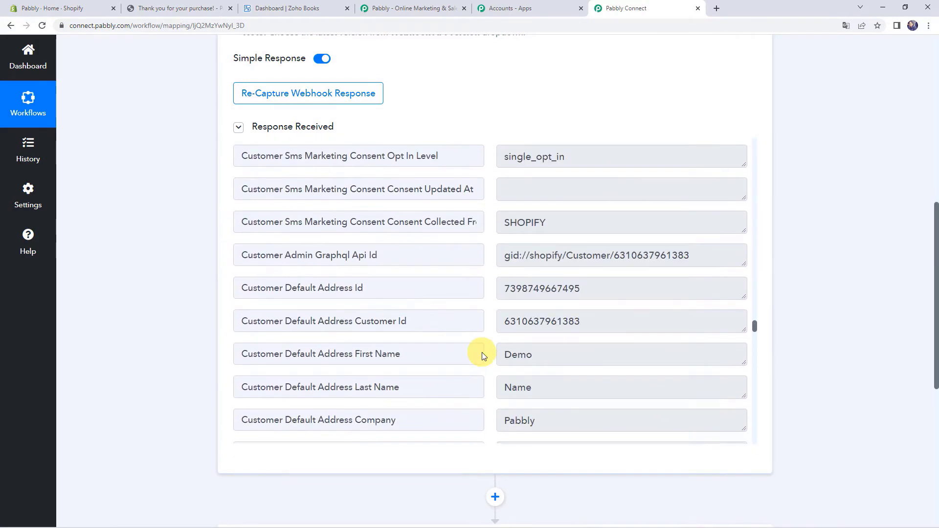
scroll(484, 352, down, 14)
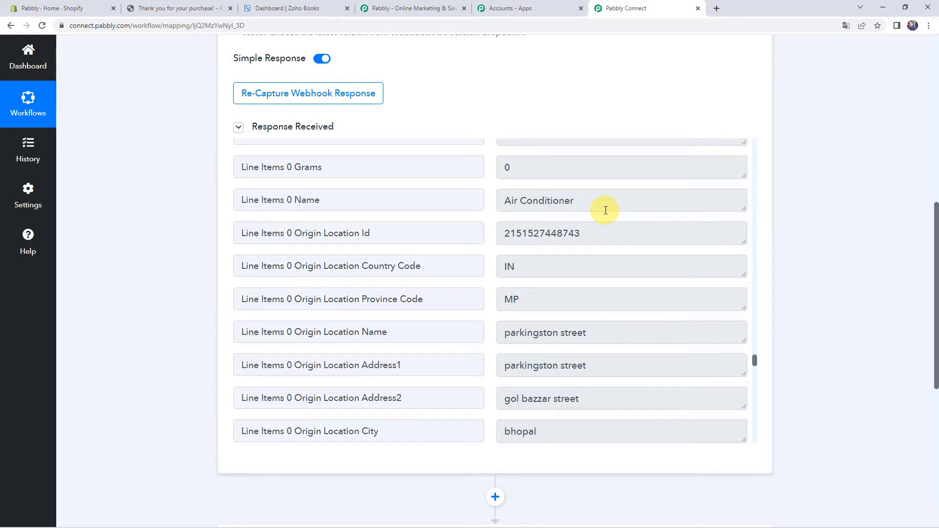
scroll(419, 274, up, 8)
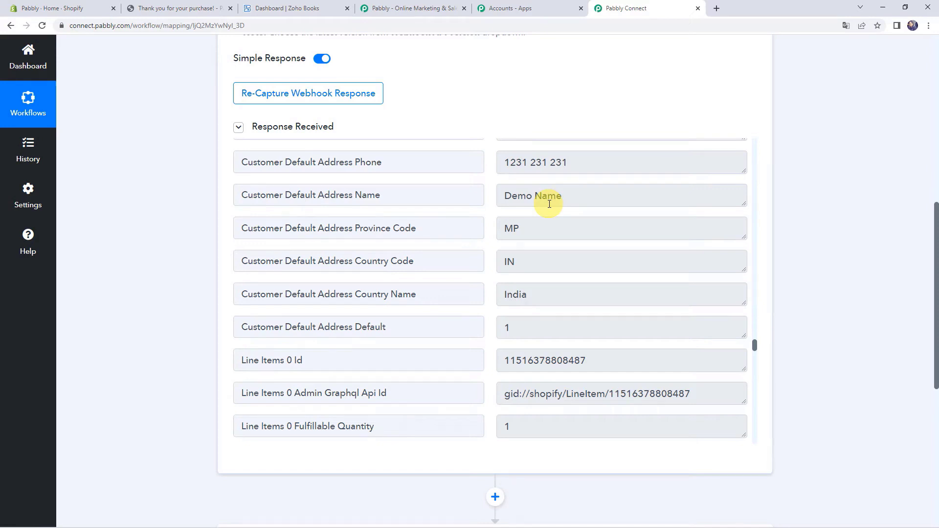
scroll(130, 314, down, 7)
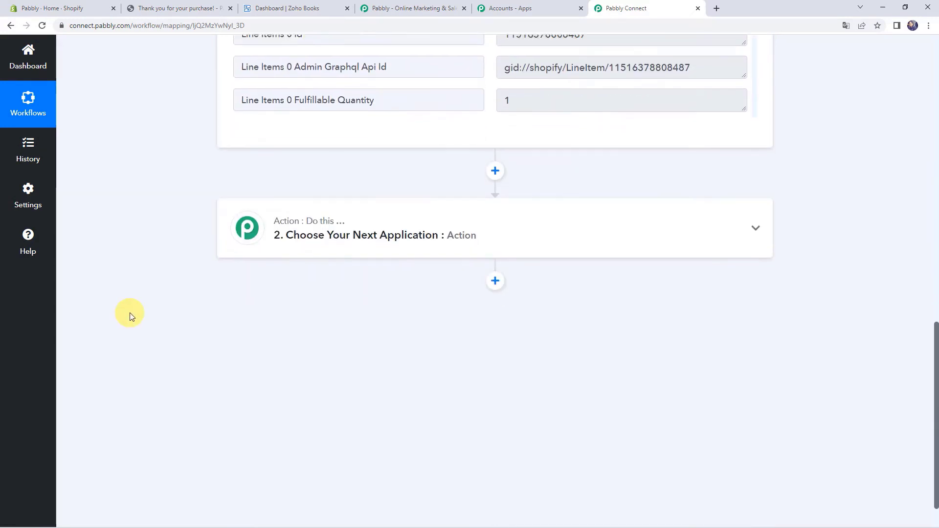
- Set the action step to Zoho Books 'Get Contact by Email' and choose Add New Connection
click(494, 207)
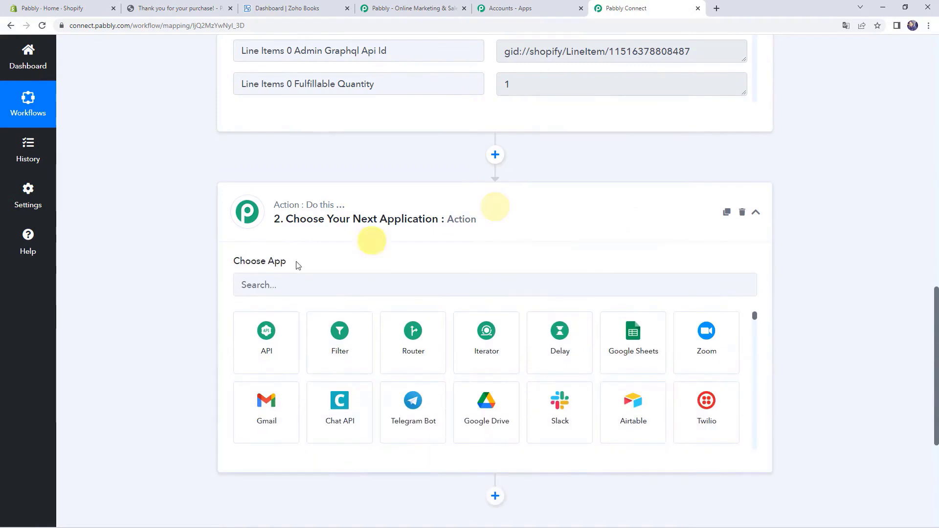
click(273, 279)
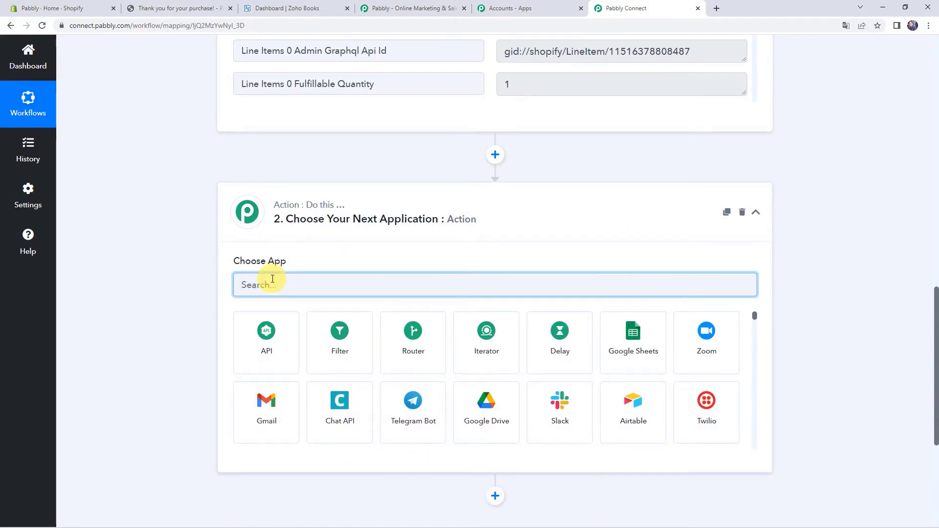
text(zoho)
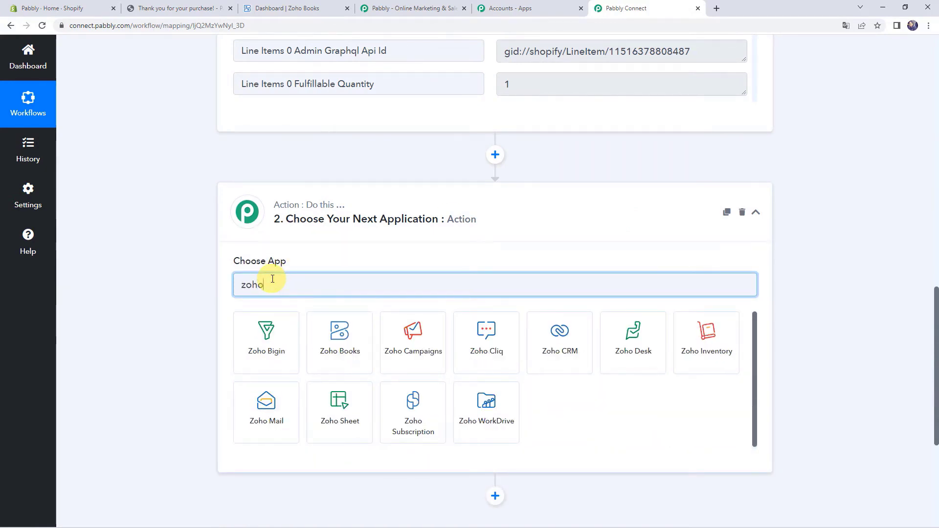
text( bo)
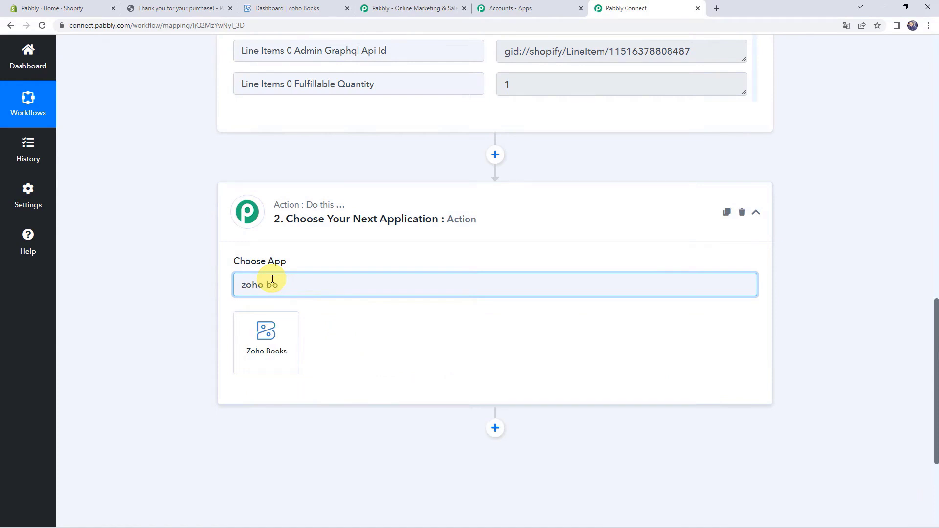
click(269, 346)
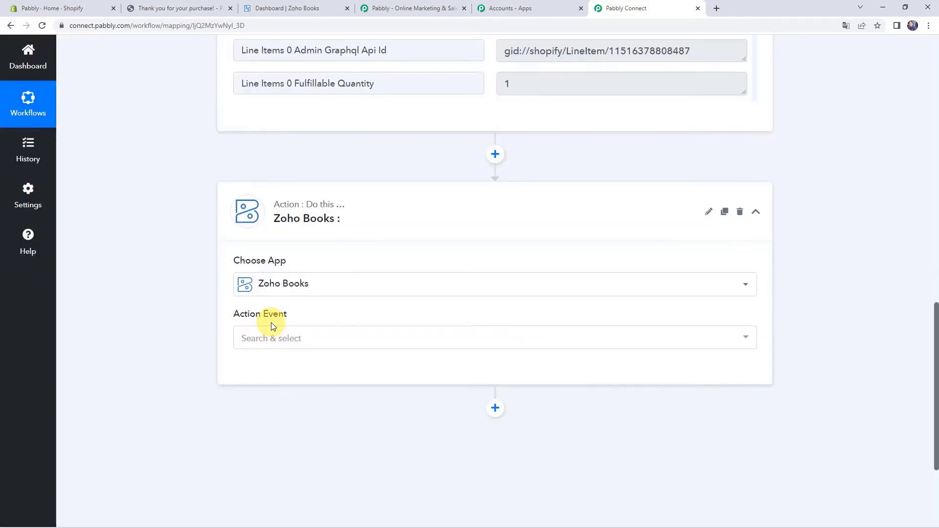
scroll(273, 325, down, 1)
click(272, 294)
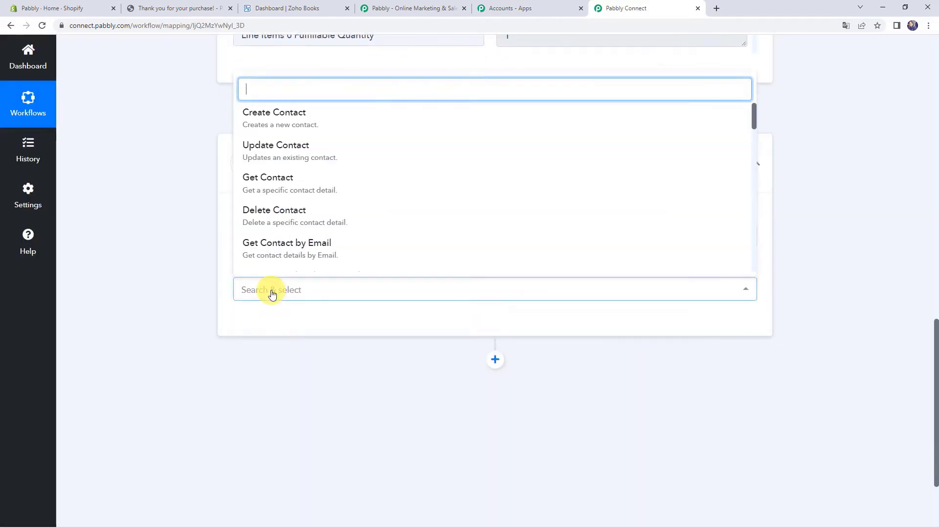
click(303, 257)
click(262, 324)
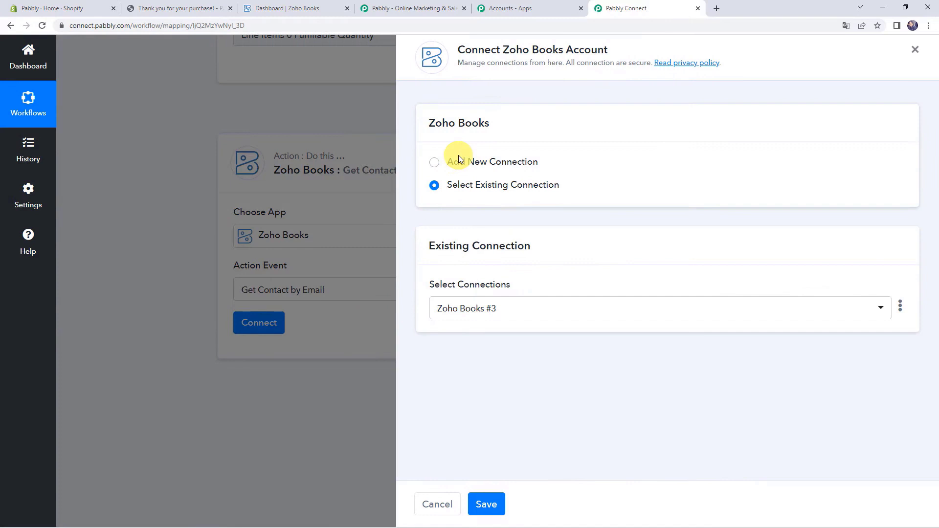
click(459, 158)
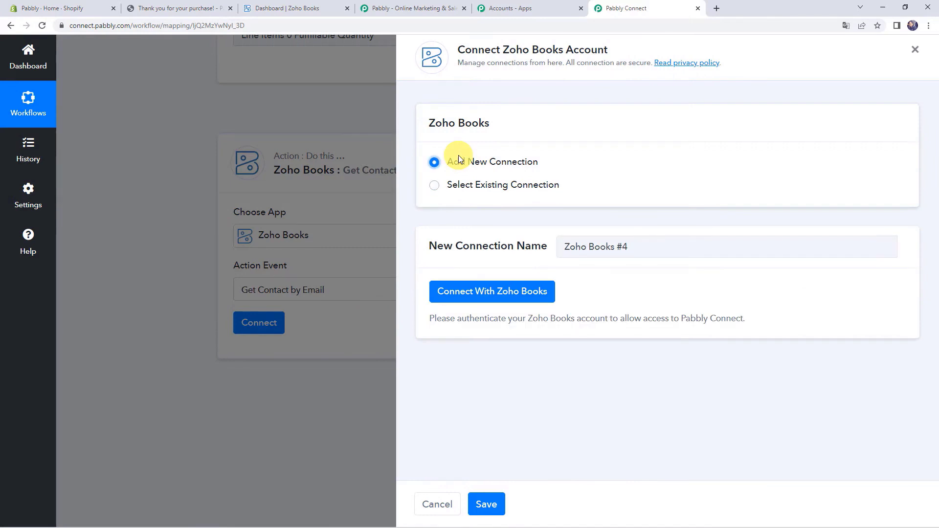
- Check the Zoho Books account's domain in its tab's URL
click(502, 294)
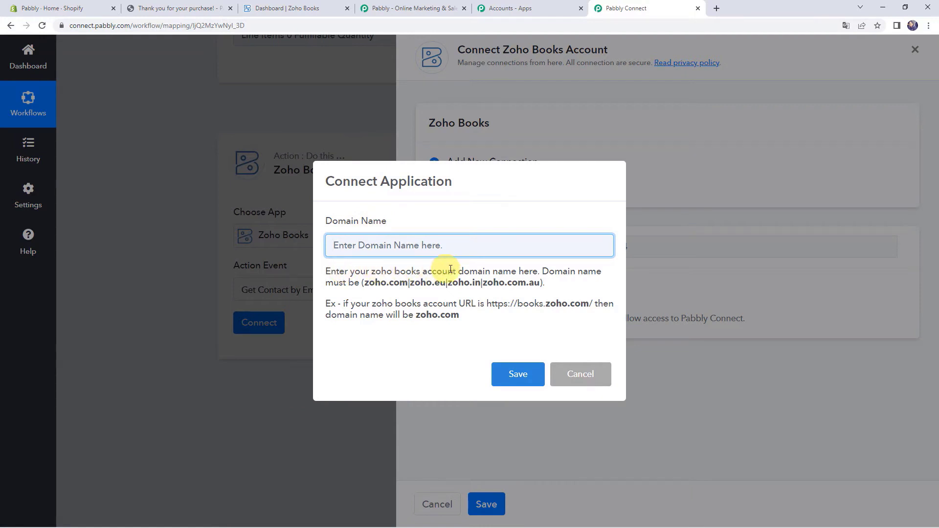
click(295, 13)
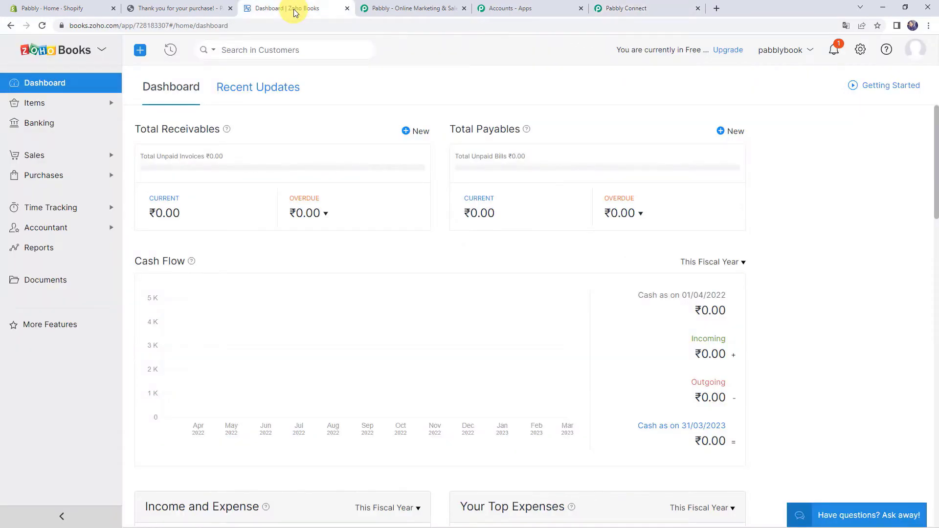
click(239, 30)
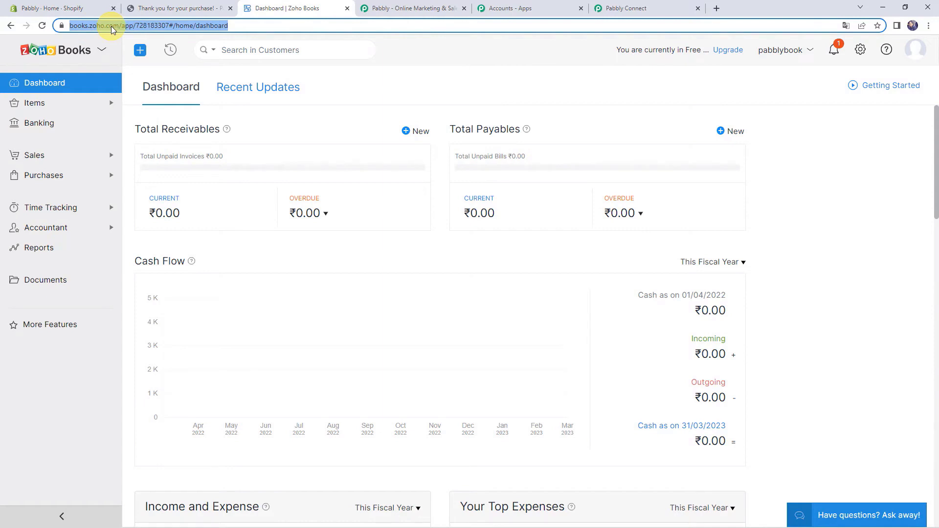
click(646, 8)
- Enter zoho.com as the domain, save, and accept the Zoho authorization for Pabbly Connect
click(356, 245)
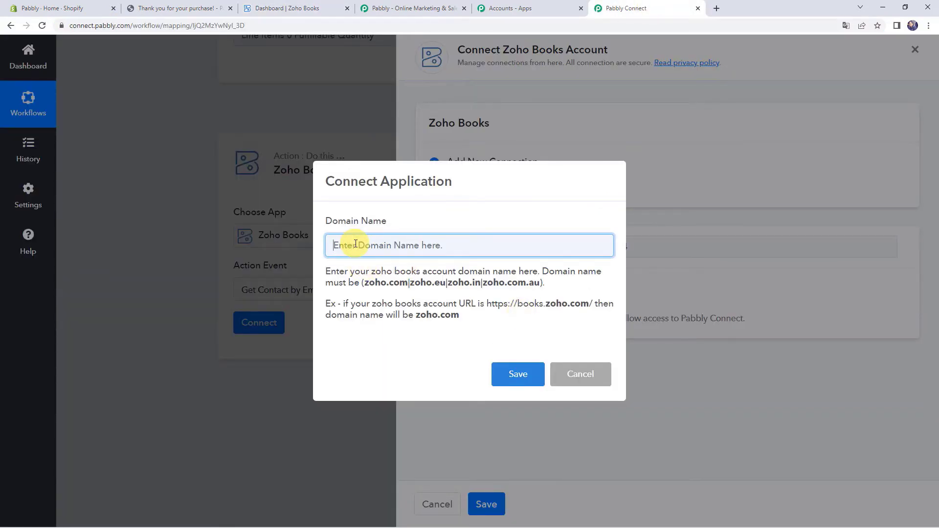
text(zoho.com)
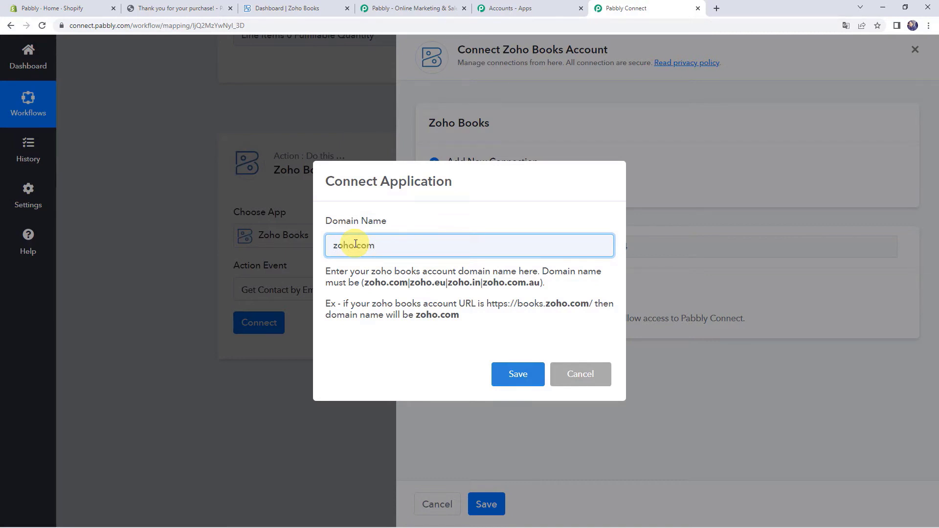
click(518, 378)
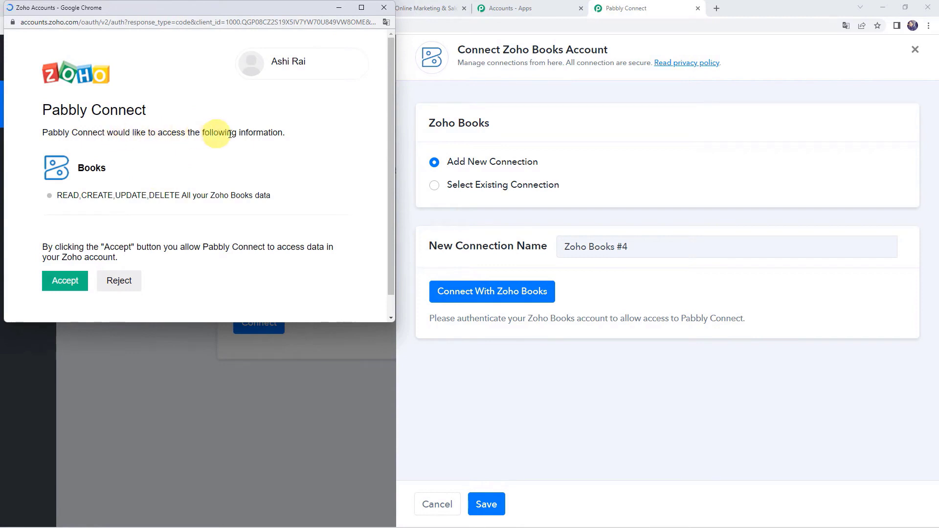
scroll(277, 163, down, 1)
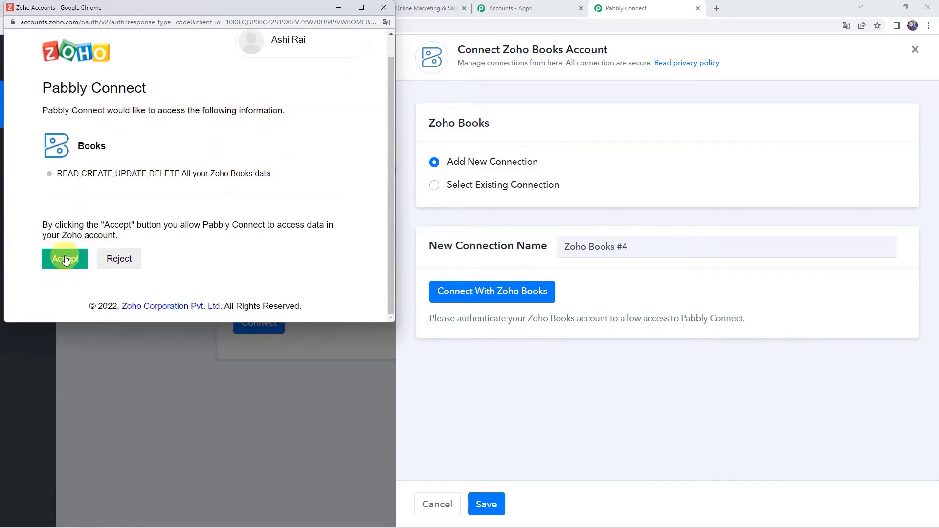
click(65, 258)
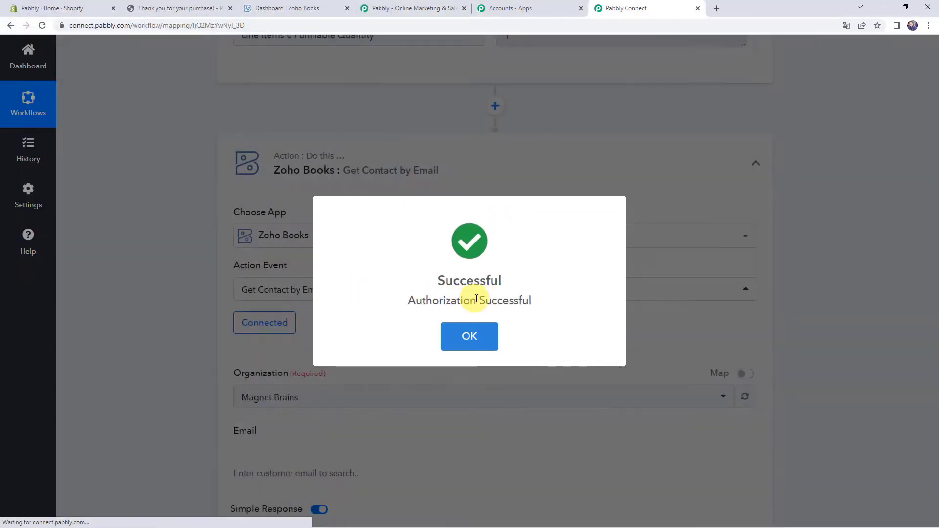
scroll(478, 300, down, 1)
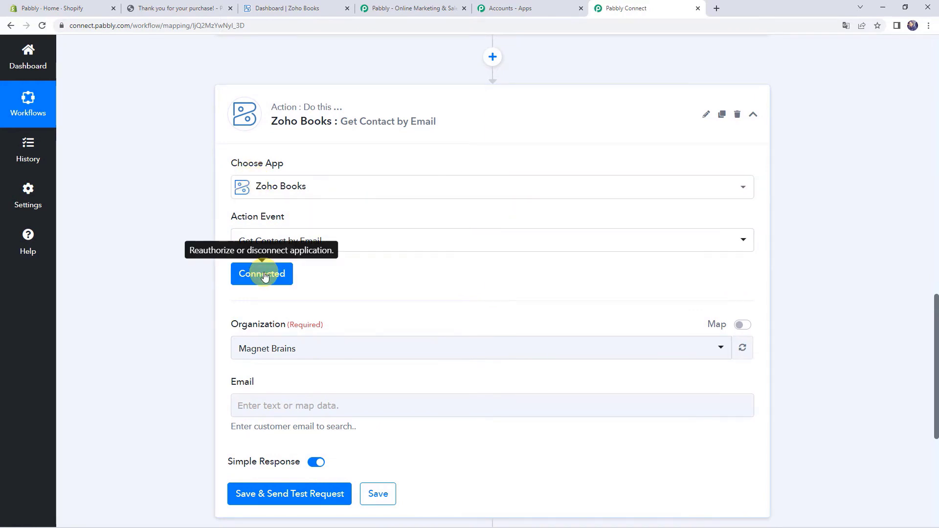
scroll(265, 277, down, 1)
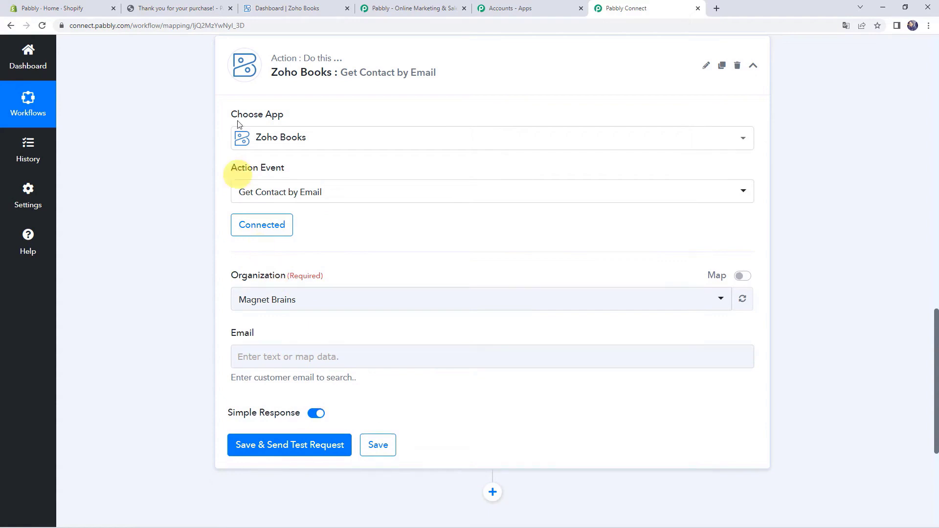
click(296, 9)
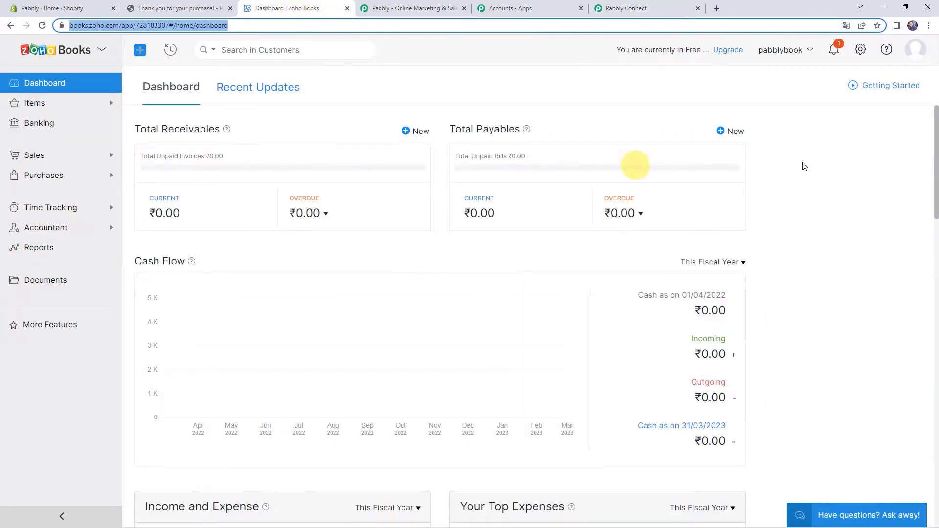
- Confirm in Zoho Books that the current organization is pabblybook, then return to Pabbly Connect
click(792, 53)
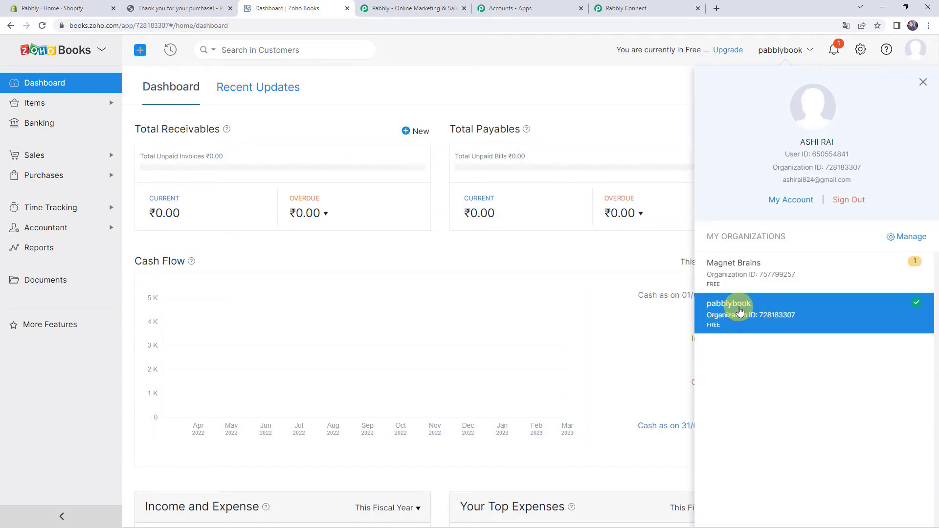
click(620, 8)
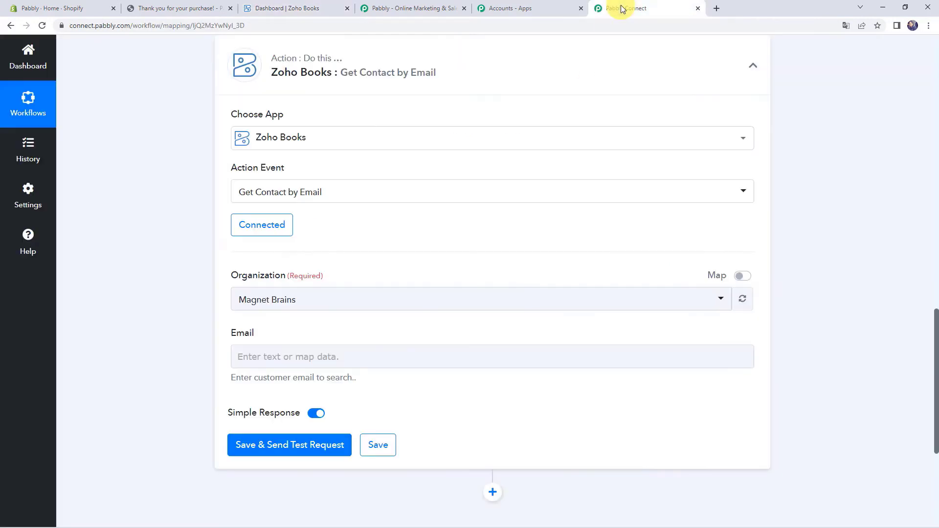
- Set the Zoho Books step's Organization to pabblybook
click(291, 301)
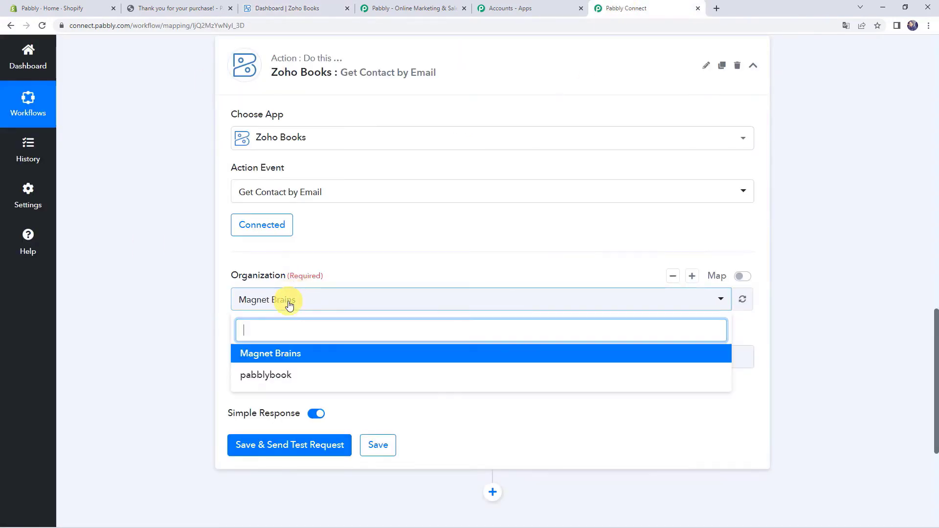
click(320, 380)
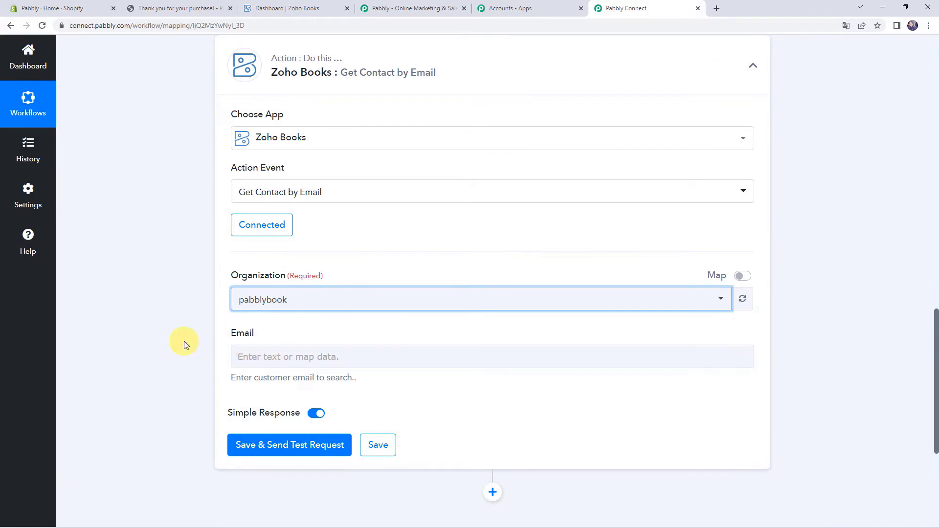
scroll(184, 341, up, 4)
scroll(184, 342, up, 7)
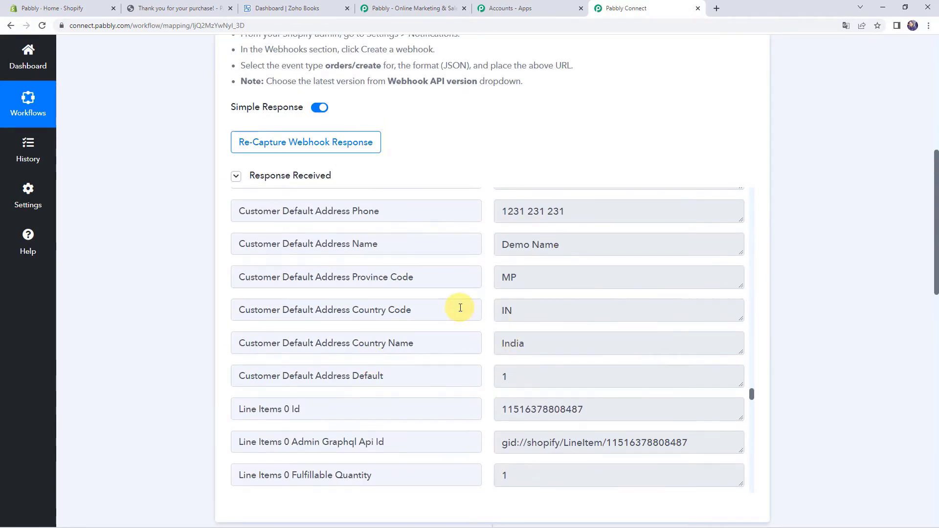
scroll(383, 292, down, 1)
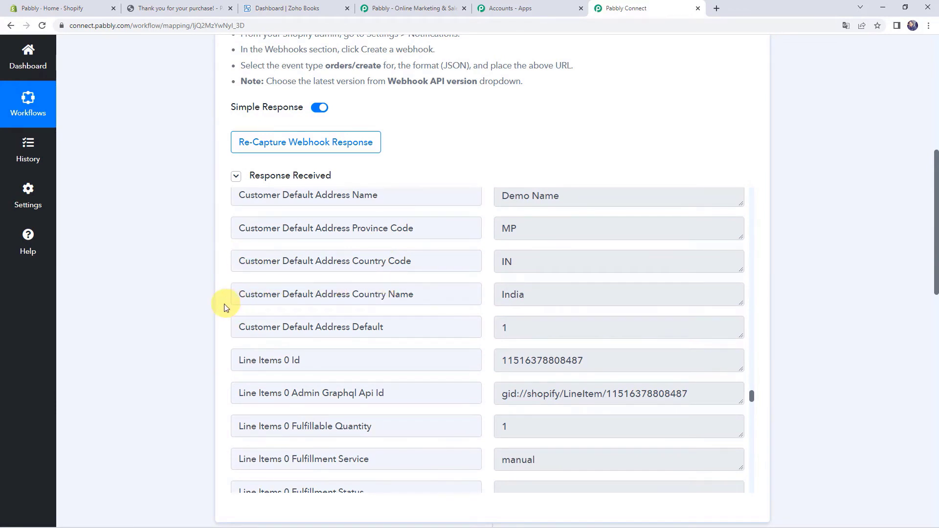
scroll(197, 312, down, 11)
- Map the Shopify New Order's Contact Email into the Email field
click(265, 307)
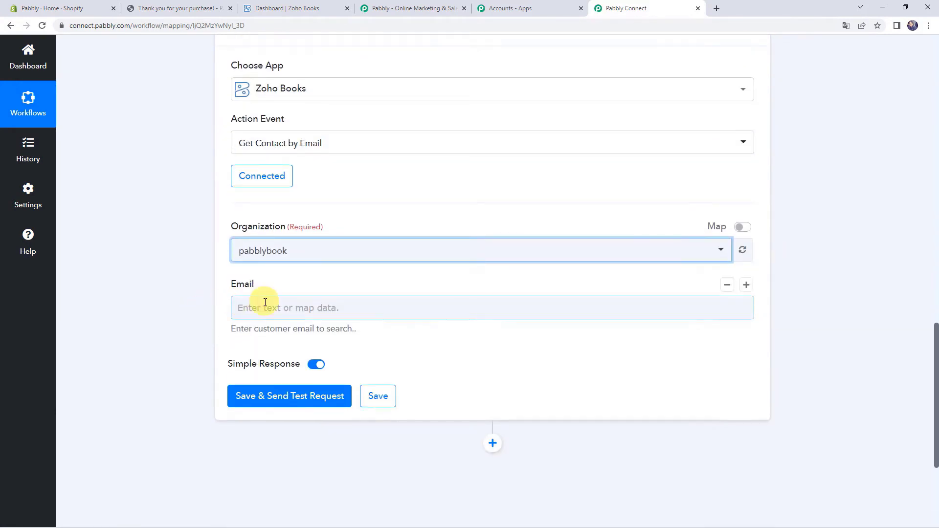
scroll(235, 310, down, 2)
click(284, 305)
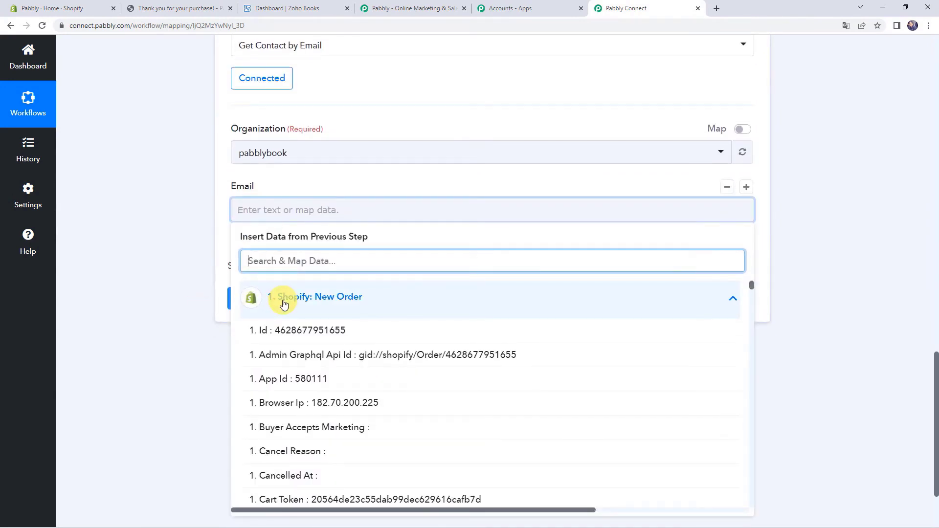
text(@)
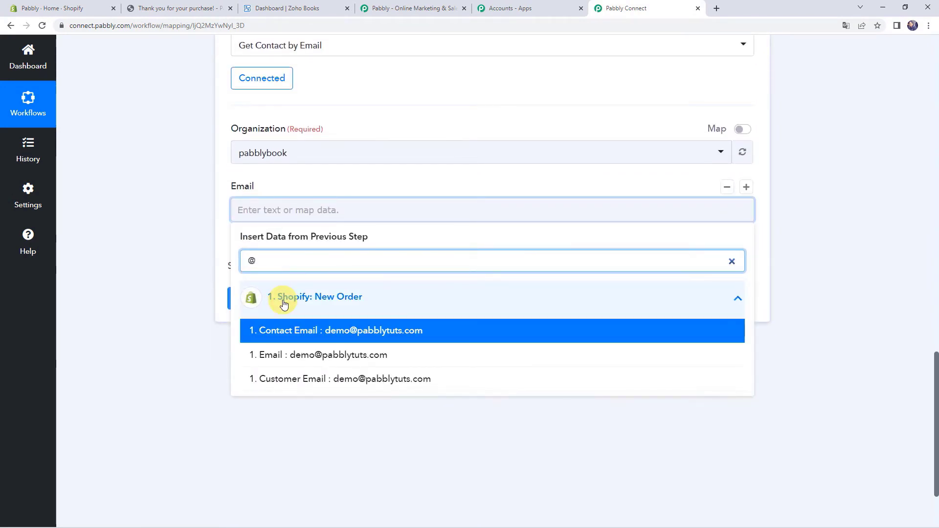
click(358, 331)
click(190, 277)
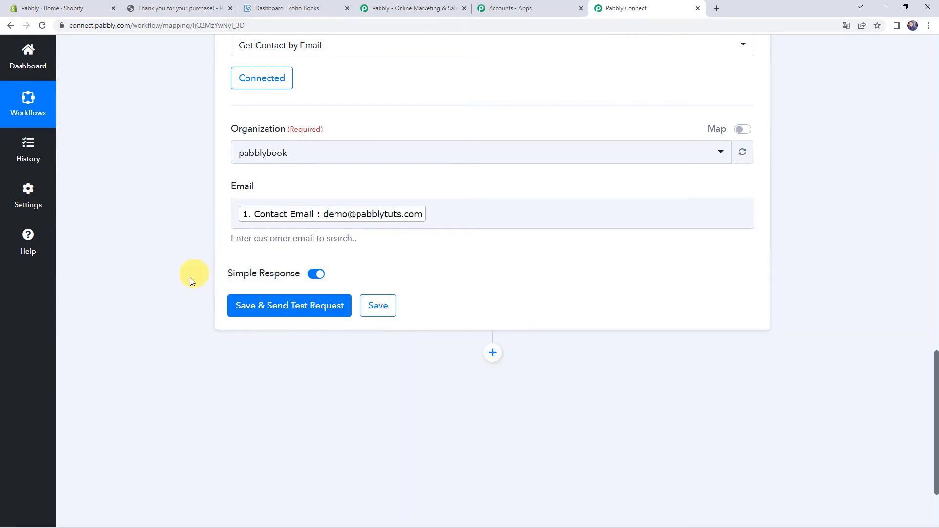
- Run the Get Contact by Email test and review the returned contact: created 23/07/2022, portal disabled
click(274, 311)
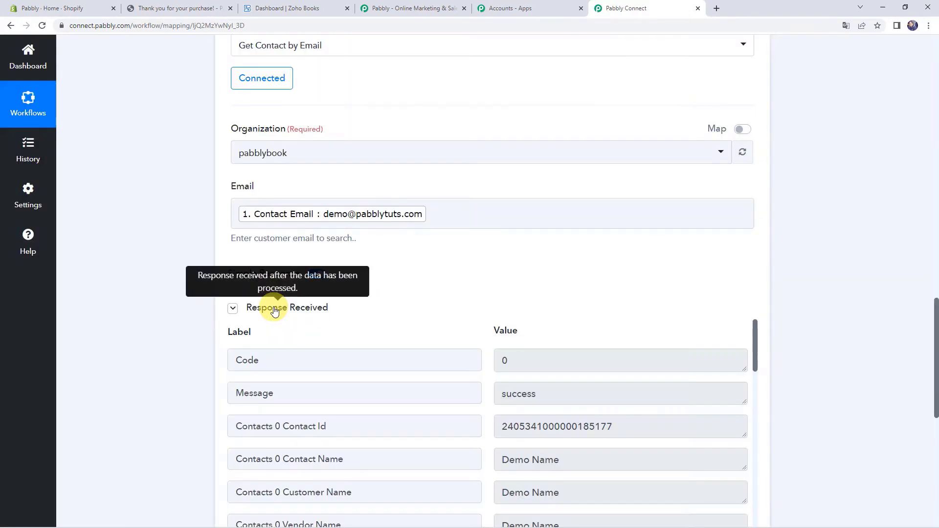
scroll(165, 311, down, 2)
scroll(166, 309, down, 1)
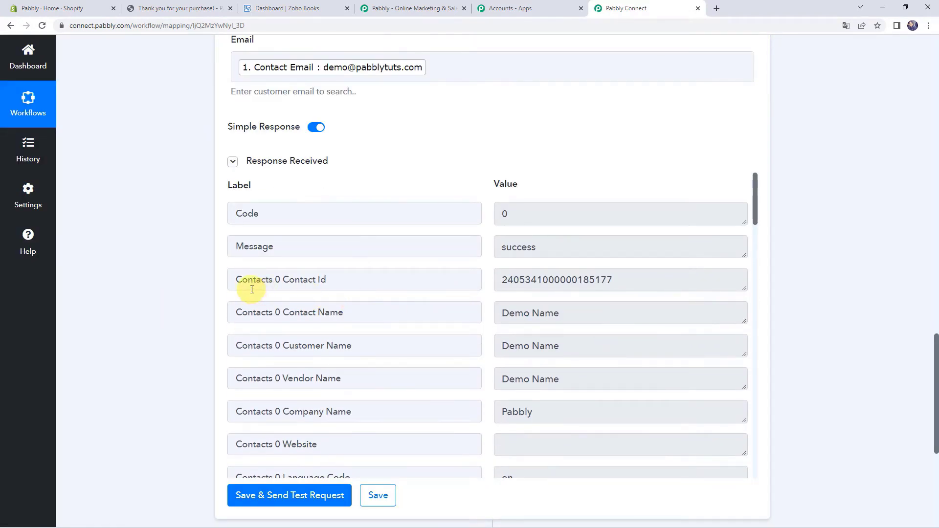
drag(342, 274, 189, 282)
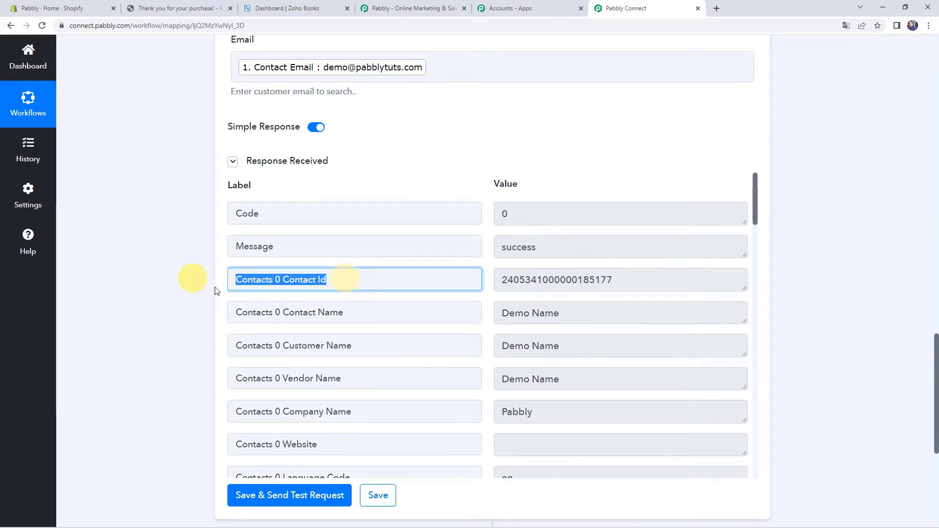
scroll(543, 348, down, 6)
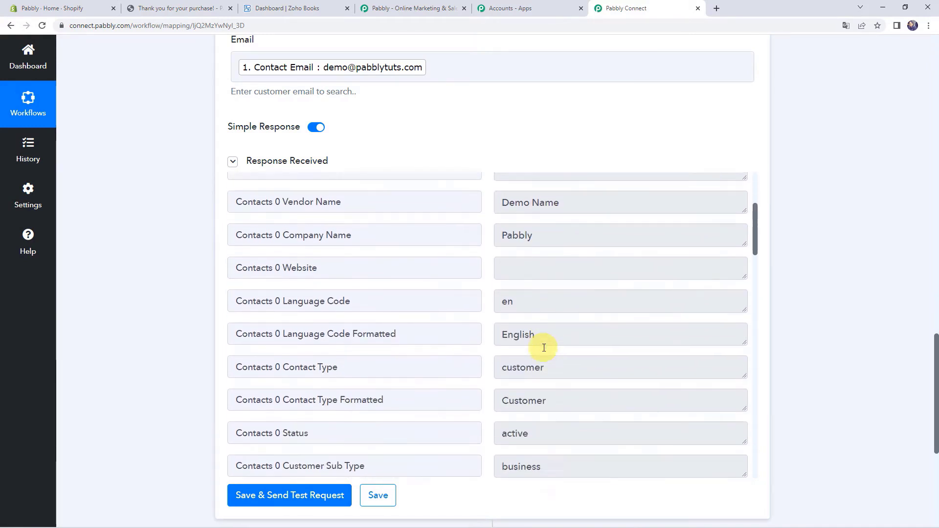
scroll(544, 347, down, 4)
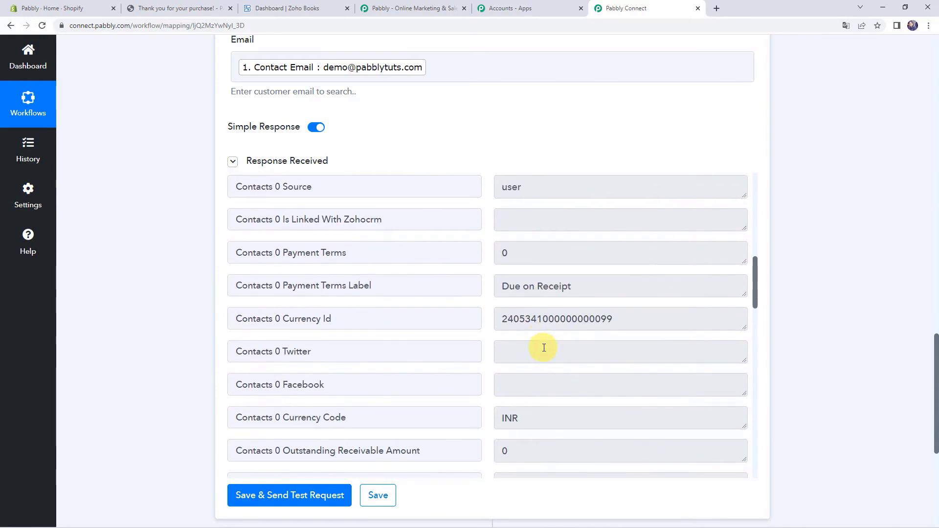
scroll(535, 348, down, 11)
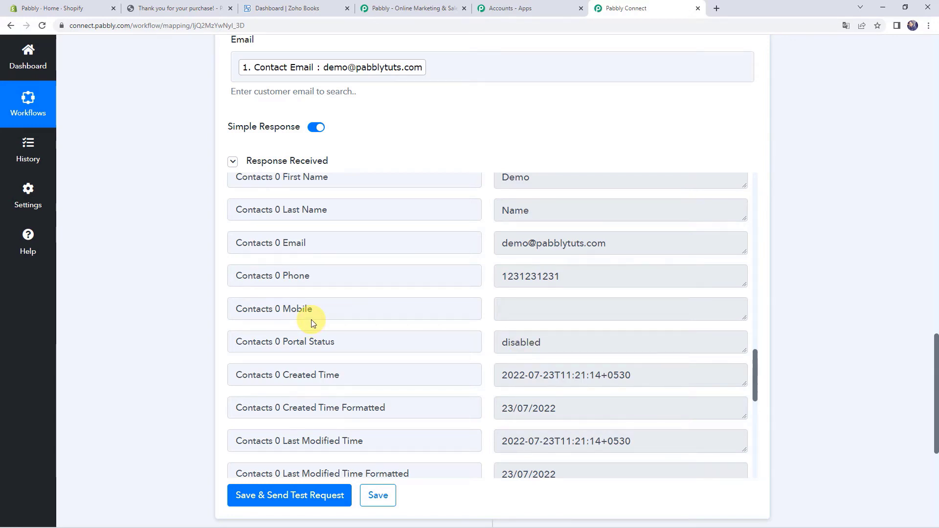
scroll(149, 319, down, 6)
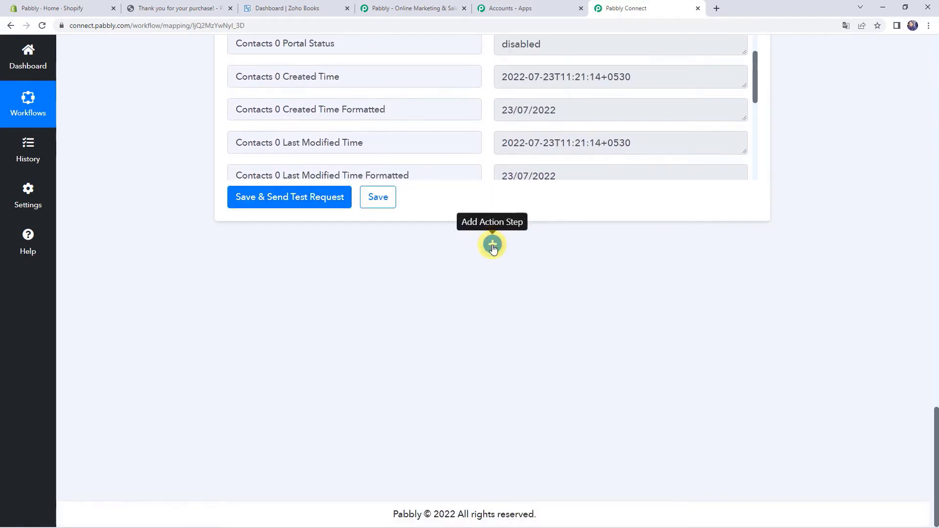
- Add a Router by Pabbly step and rename its first route to 'If Customer Exist'
click(494, 246)
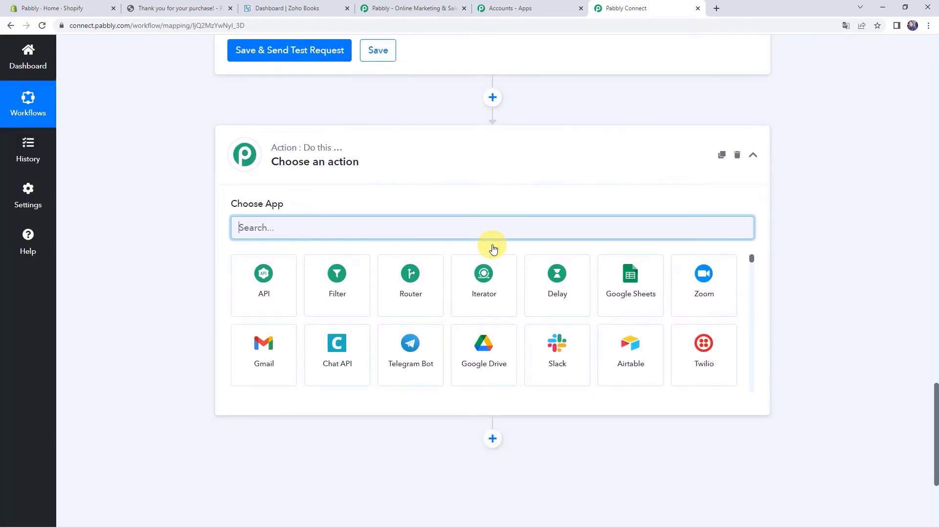
click(398, 293)
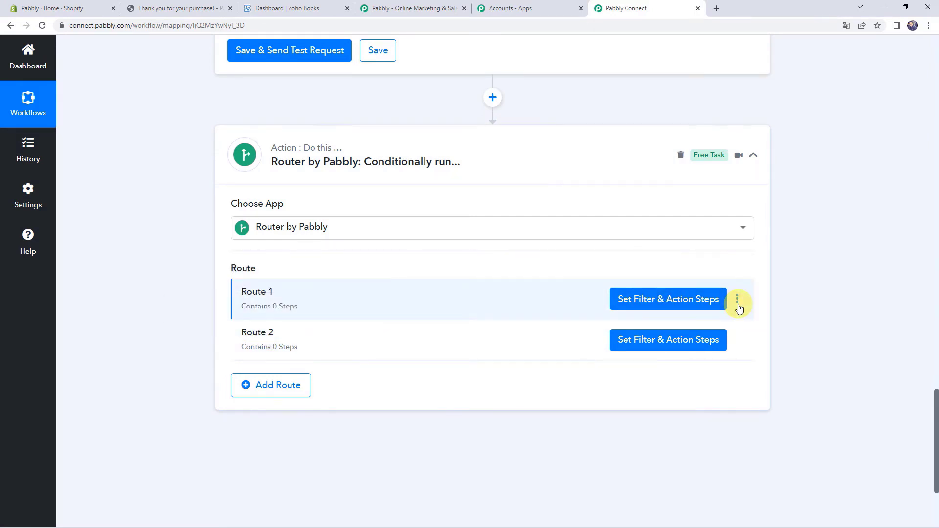
click(737, 300)
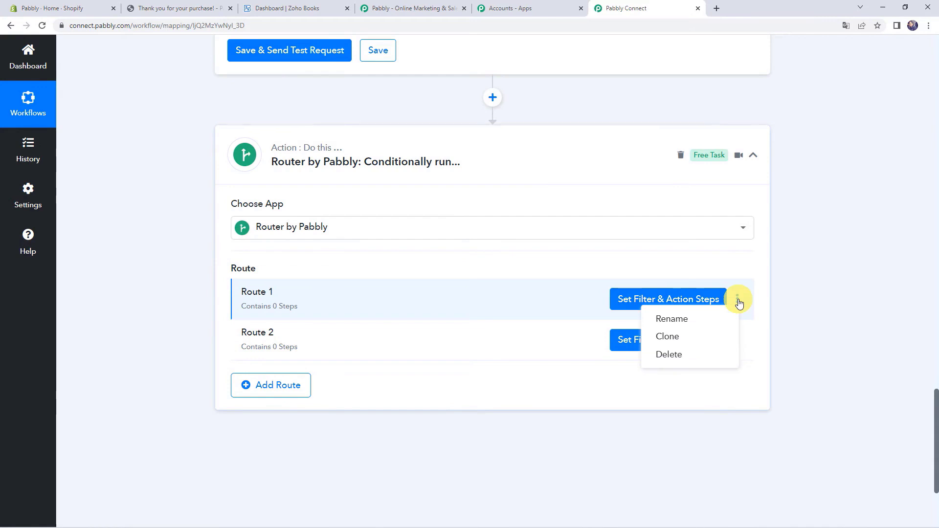
click(685, 320)
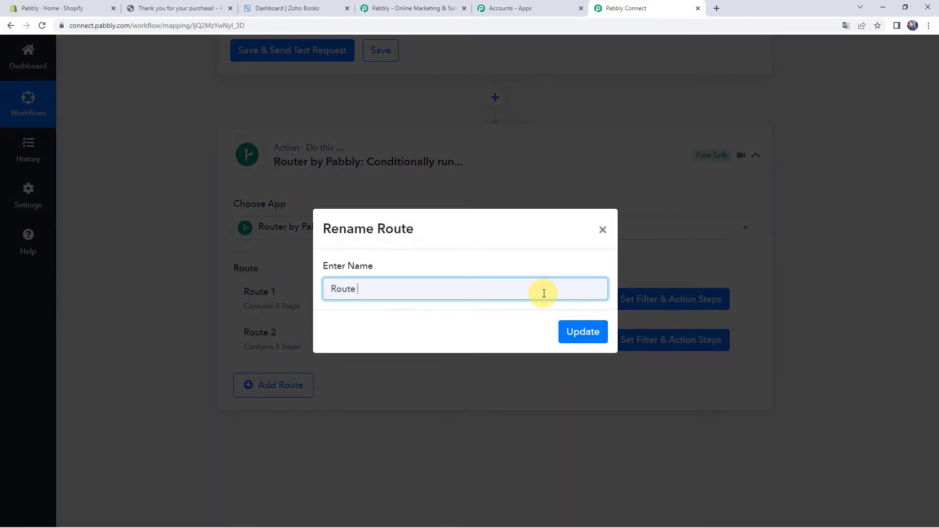
key(BackSpace)
text(If Customer Exist)
key(ctrl+a)
key(ctrl+c)
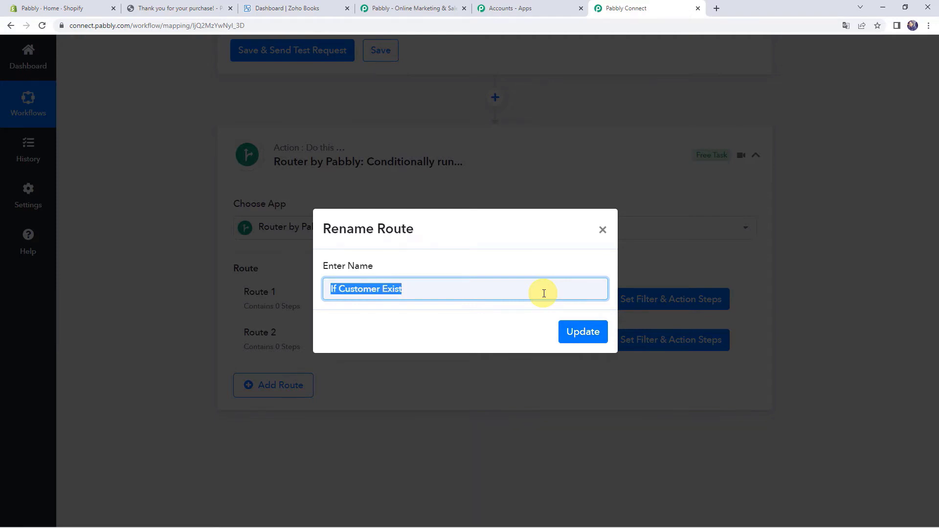
click(582, 333)
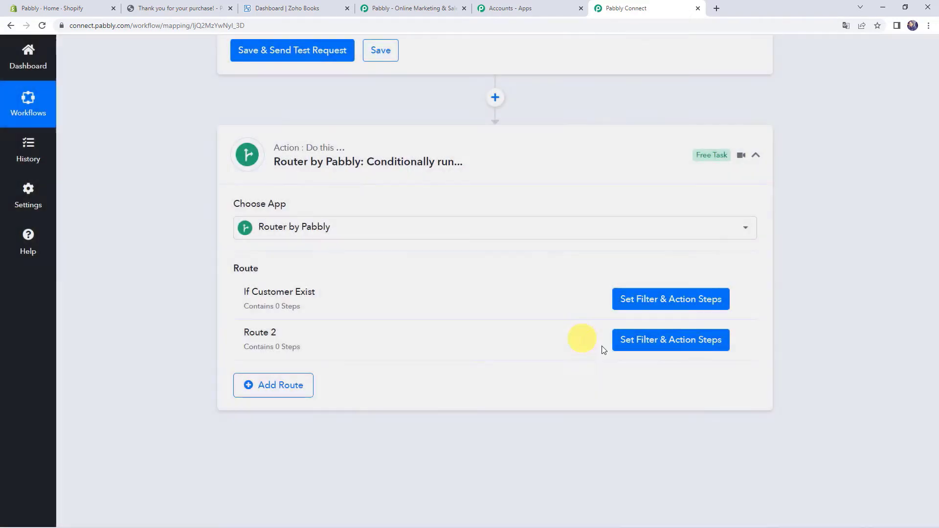
- Rename the second route to 'If Customer Does Not Exist'
click(739, 341)
click(687, 360)
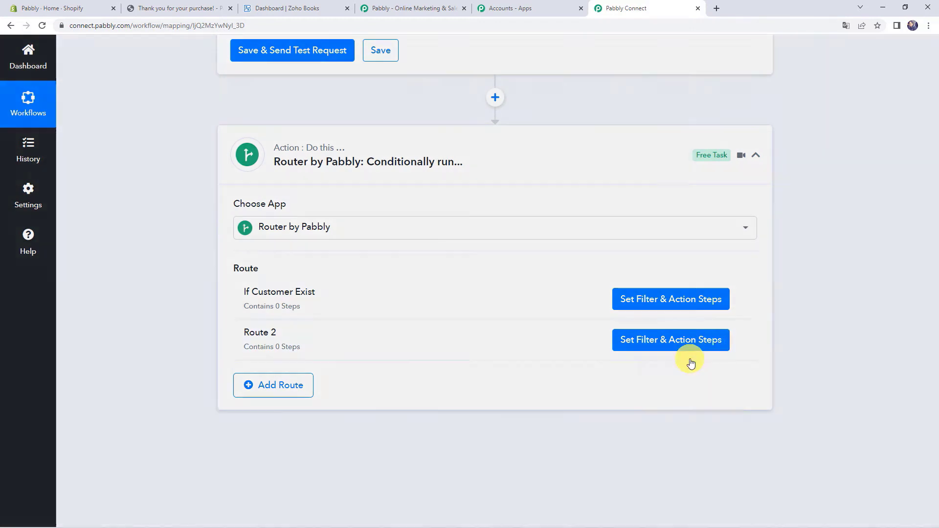
key(ctrl+a)
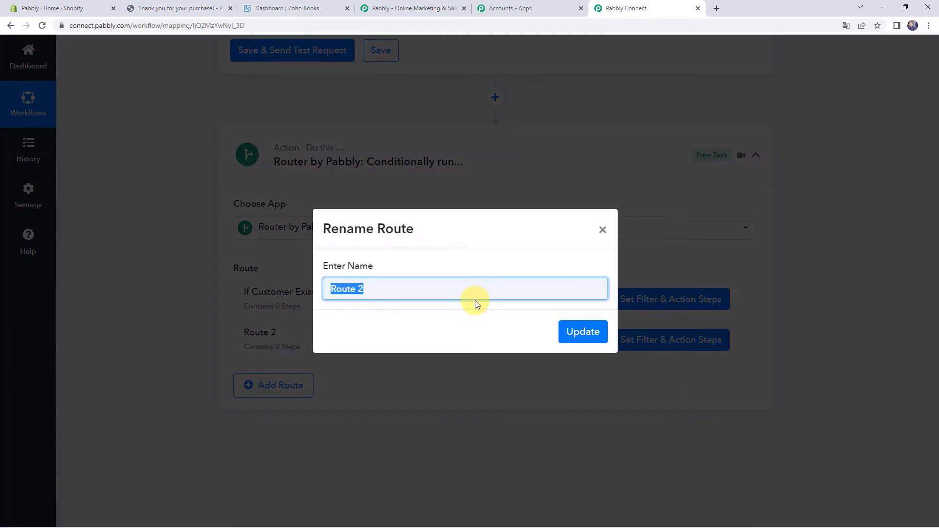
key(BackSpace)
key(ctrl+v)
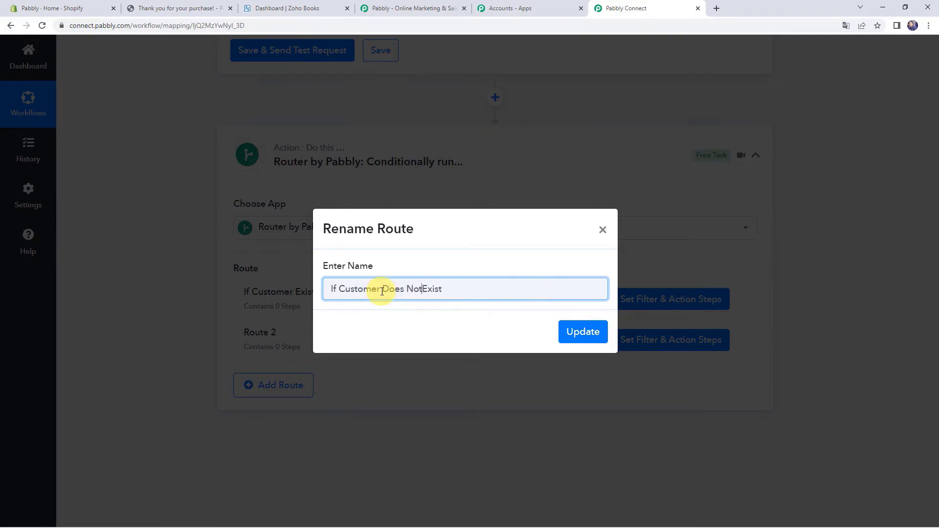
click(583, 333)
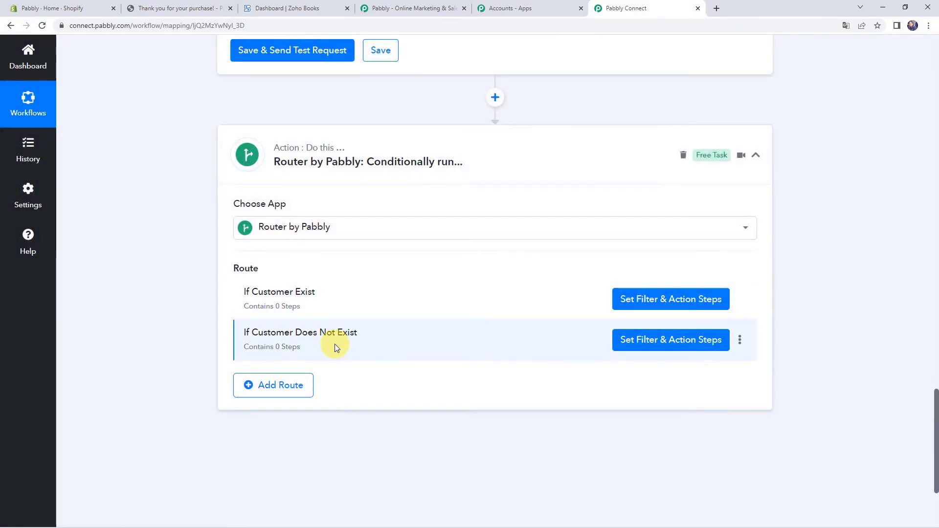
- Filter the If Customer Exist route on Contacts 0 Contact Id 'Is exist' and test it: Condition is true
click(669, 301)
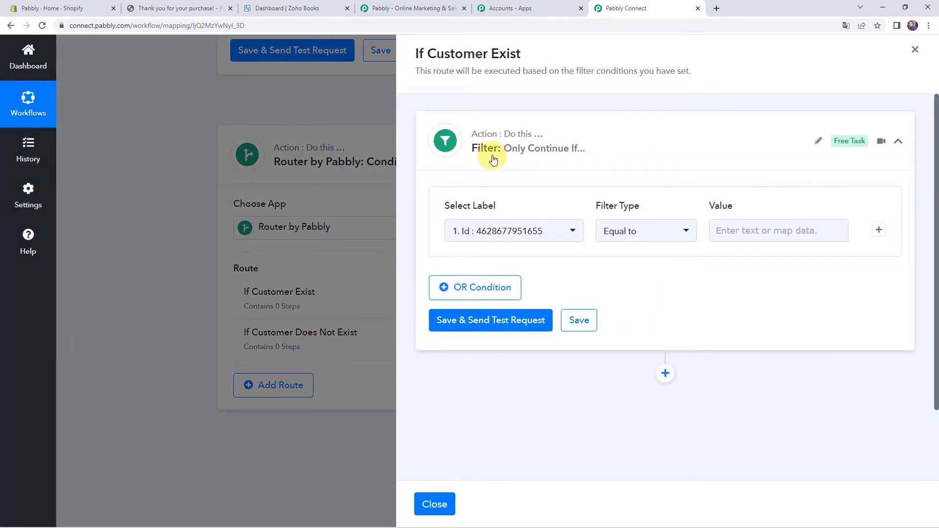
click(484, 232)
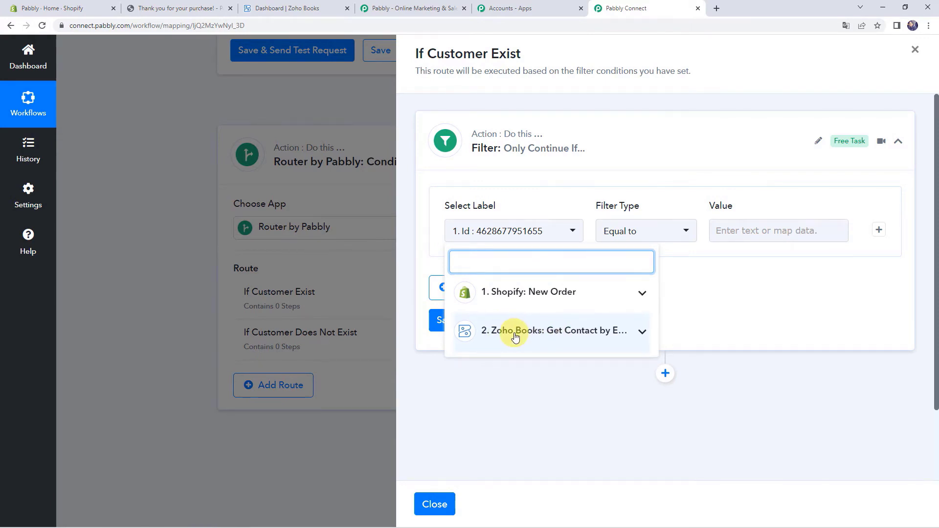
click(613, 334)
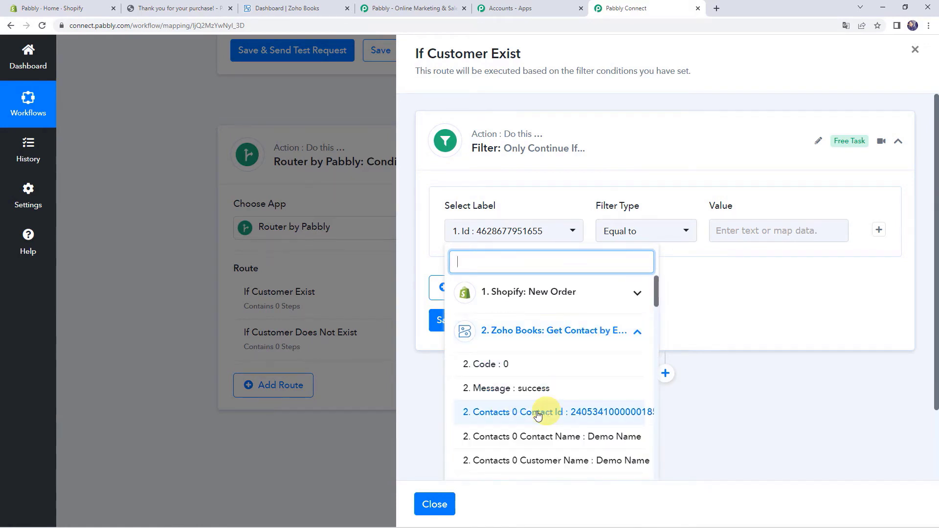
click(566, 419)
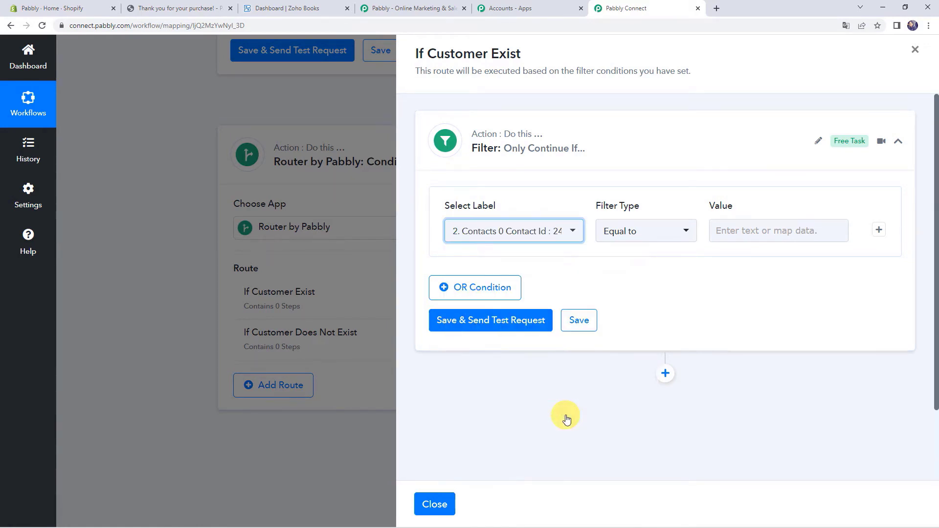
click(636, 237)
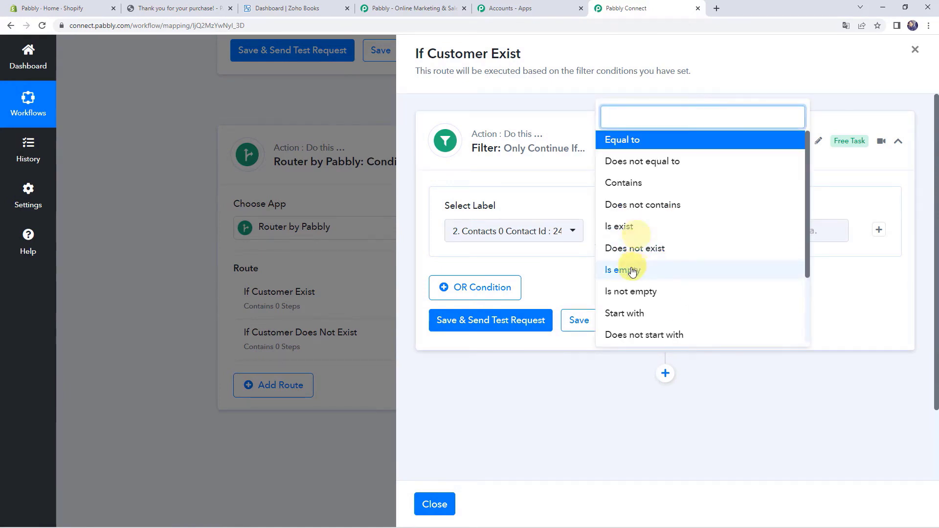
click(631, 226)
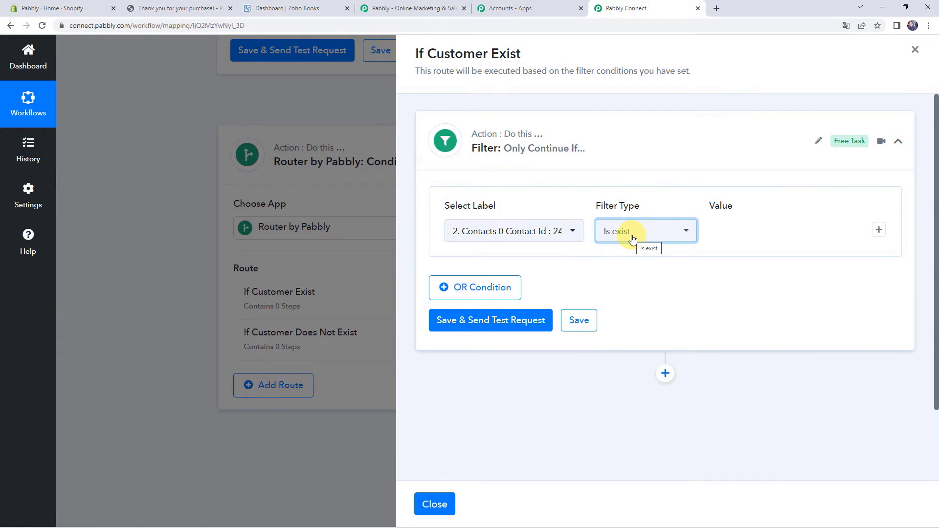
click(494, 324)
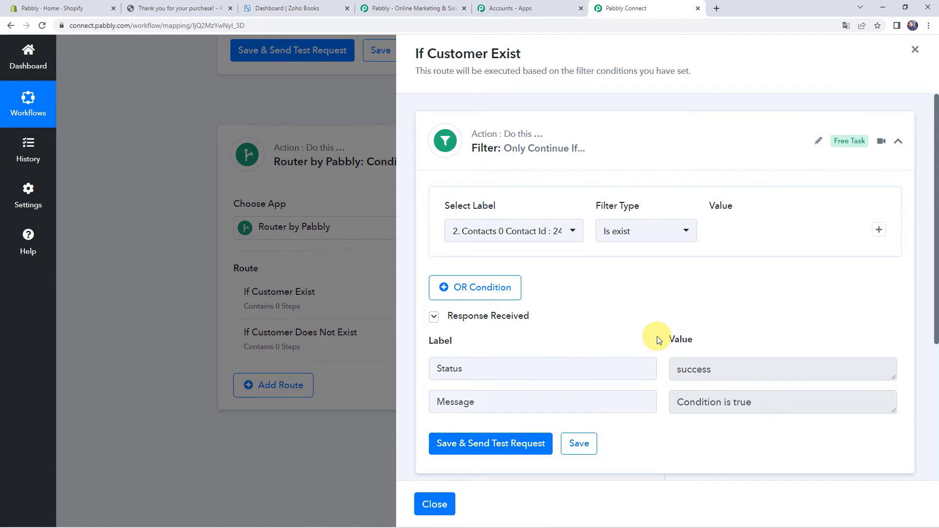
scroll(656, 336, down, 4)
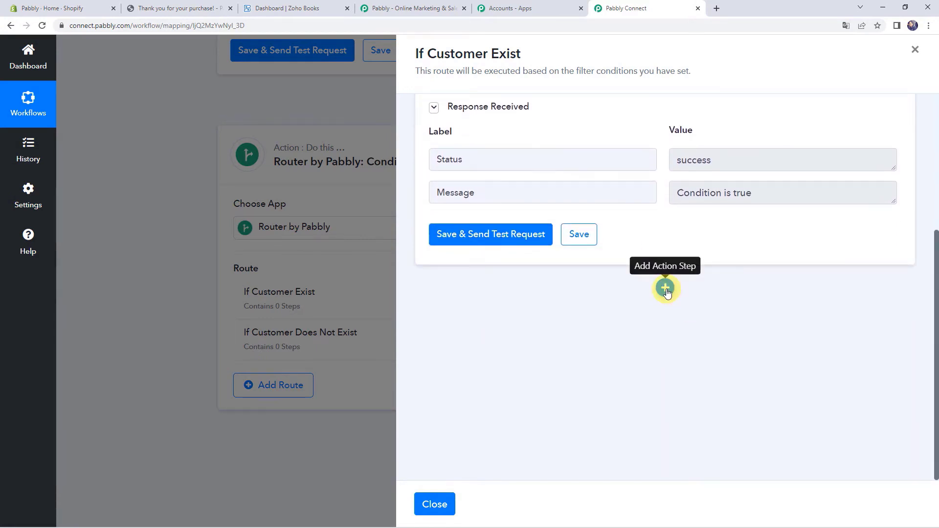
- Add a Zoho Books 'Create Sales Invoice' action inside the If Customer Exist route and bring up its connection options
click(665, 290)
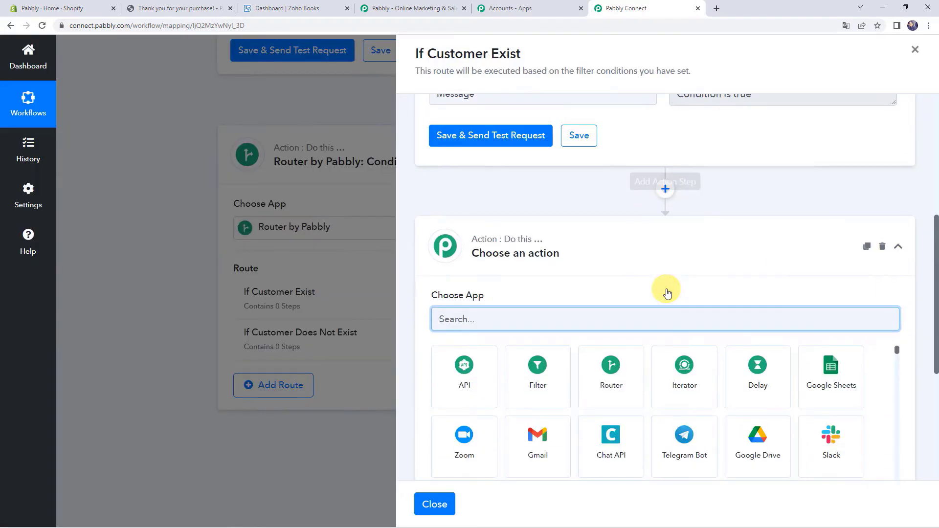
text(zoho)
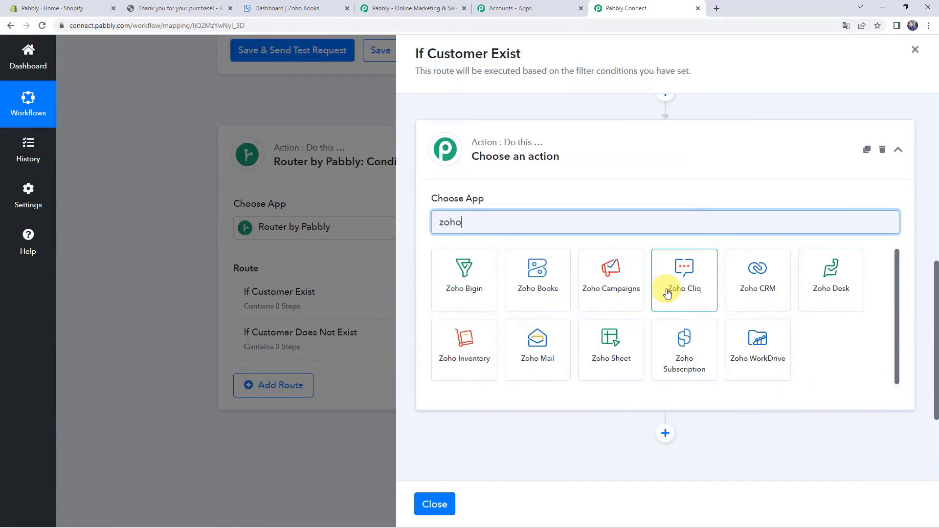
click(519, 290)
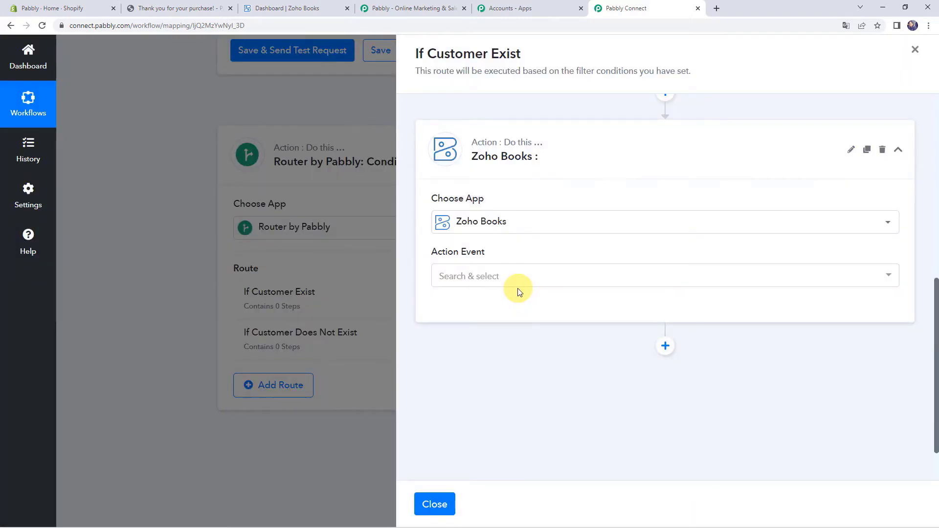
click(481, 278)
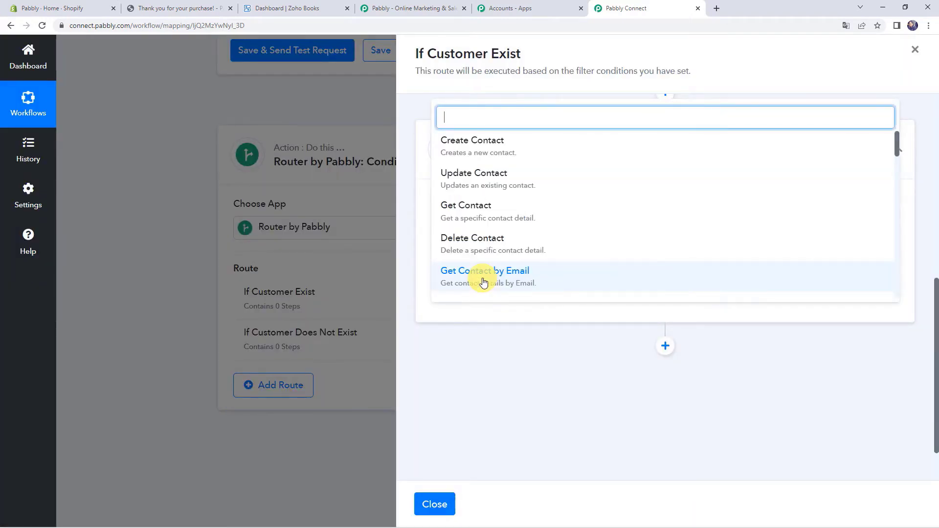
scroll(483, 283, down, 10)
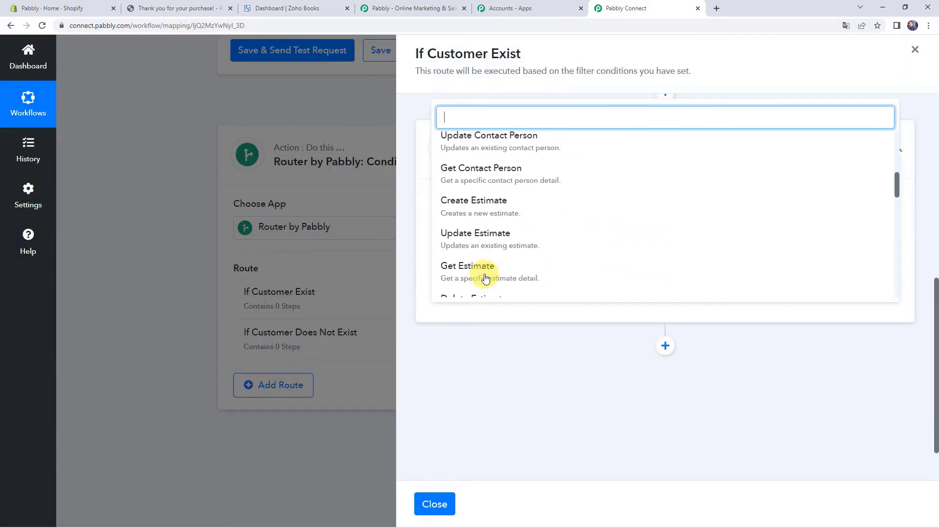
scroll(484, 274, down, 1)
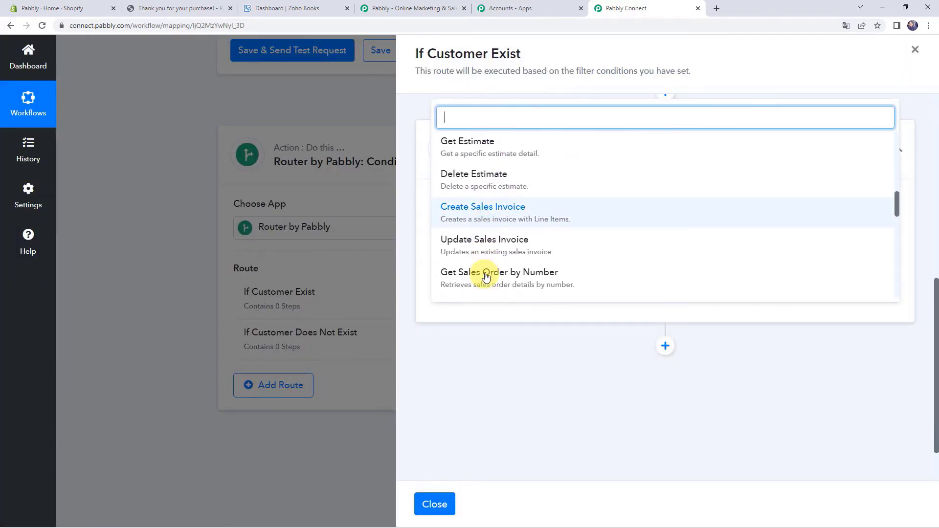
click(518, 219)
click(450, 312)
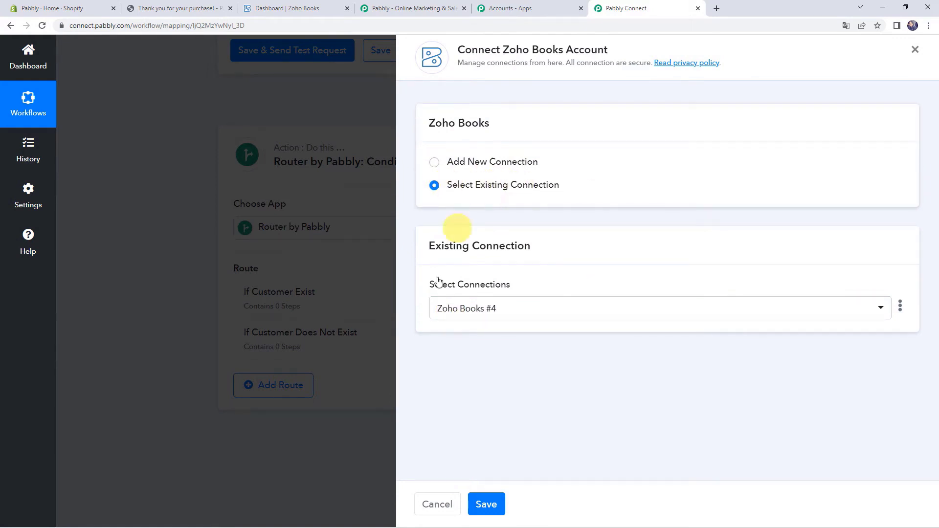
- Use the existing Zoho Books #4 connection, with organization pabblybook and the demo customer
click(490, 503)
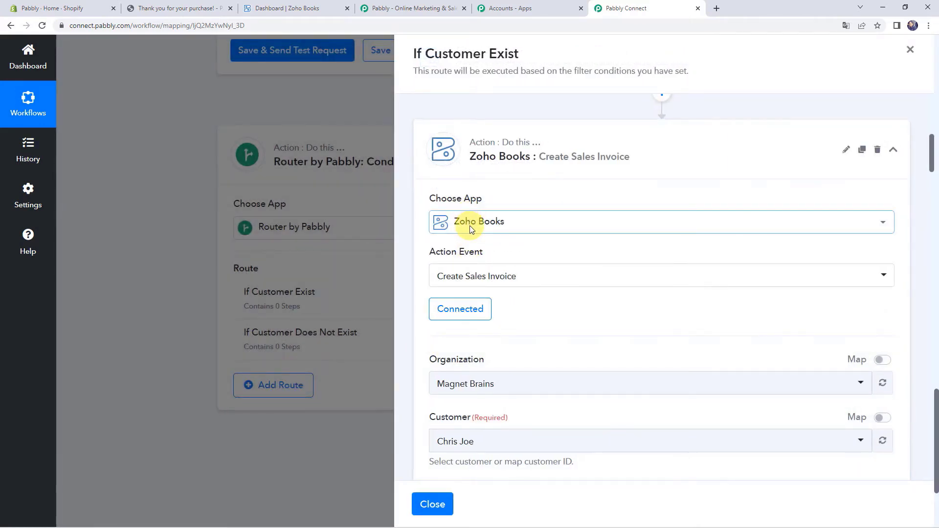
scroll(562, 310, down, 2)
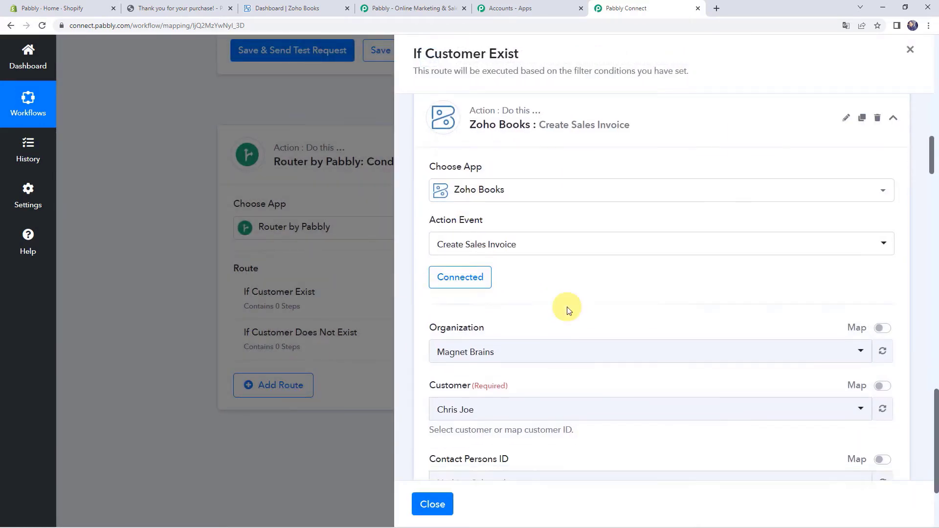
click(503, 288)
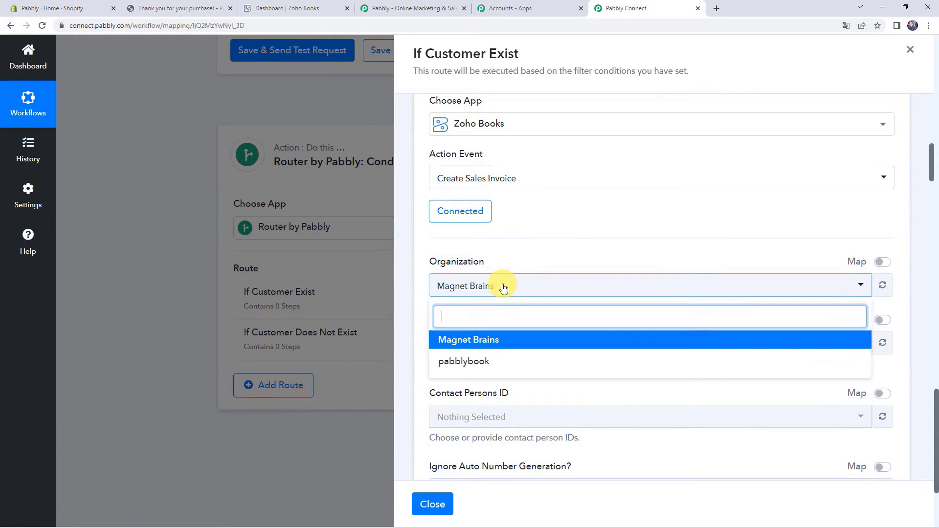
click(484, 361)
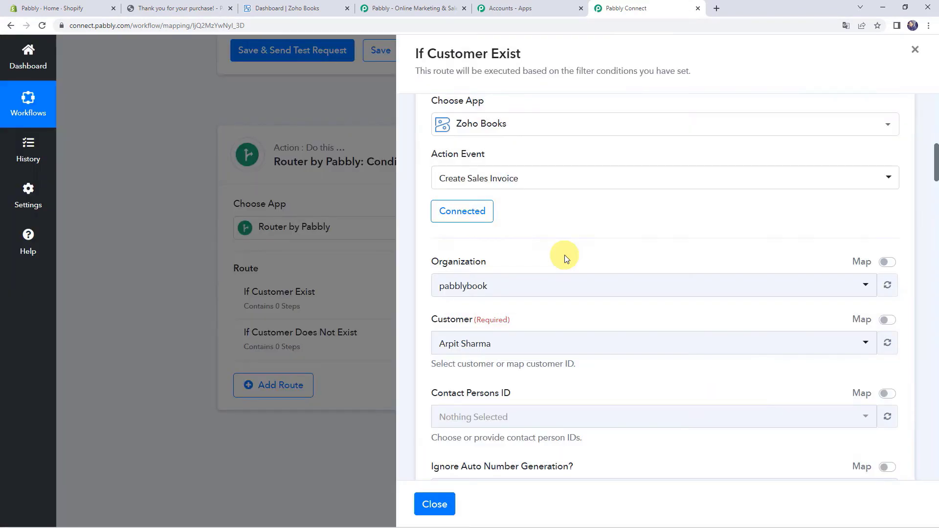
scroll(564, 254, down, 2)
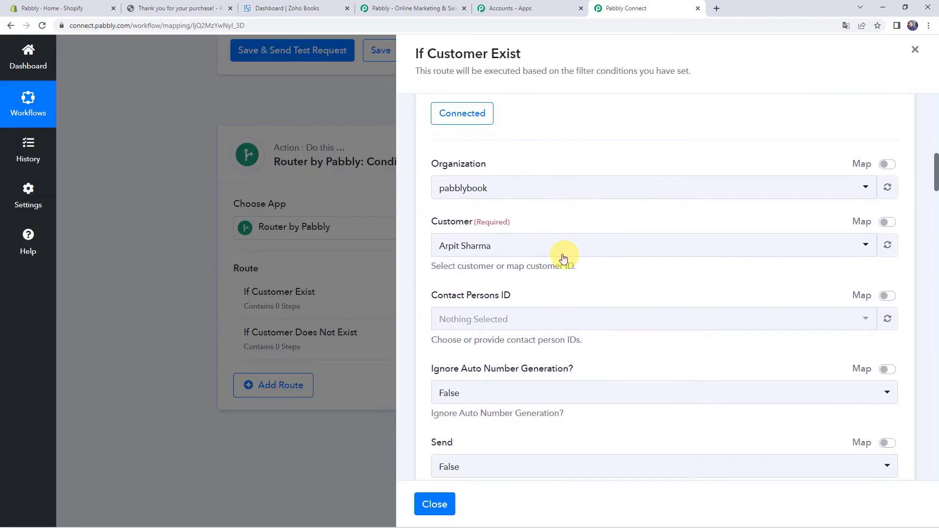
click(536, 249)
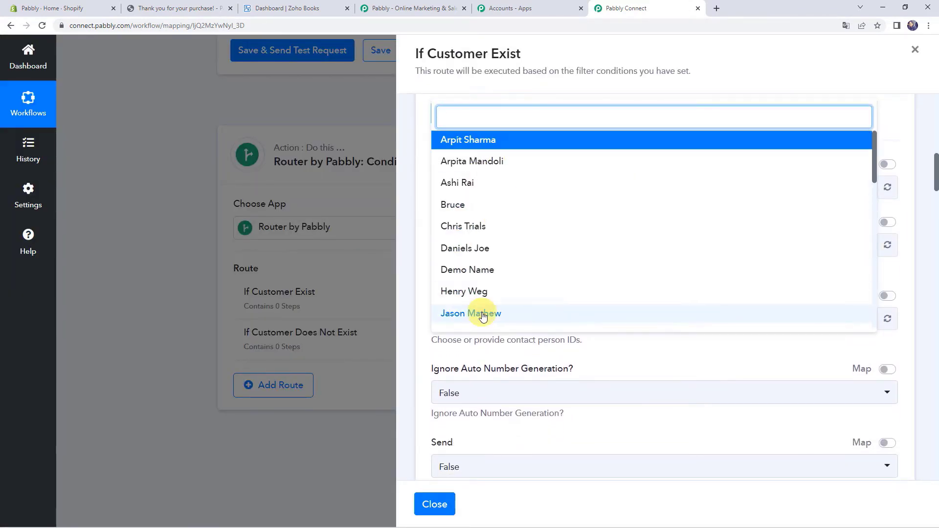
click(487, 271)
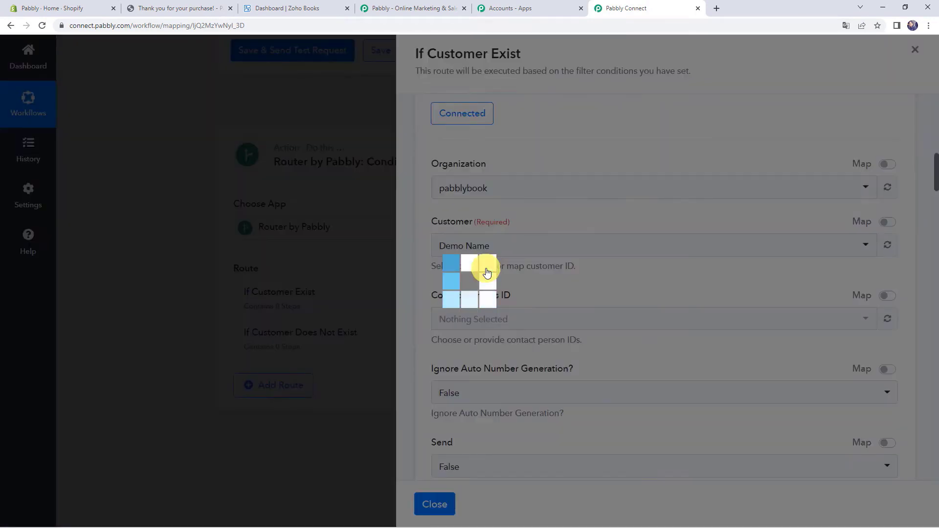
- Leave the optional Invoice Number, Reference Number and date fields blank
scroll(487, 272, down, 3)
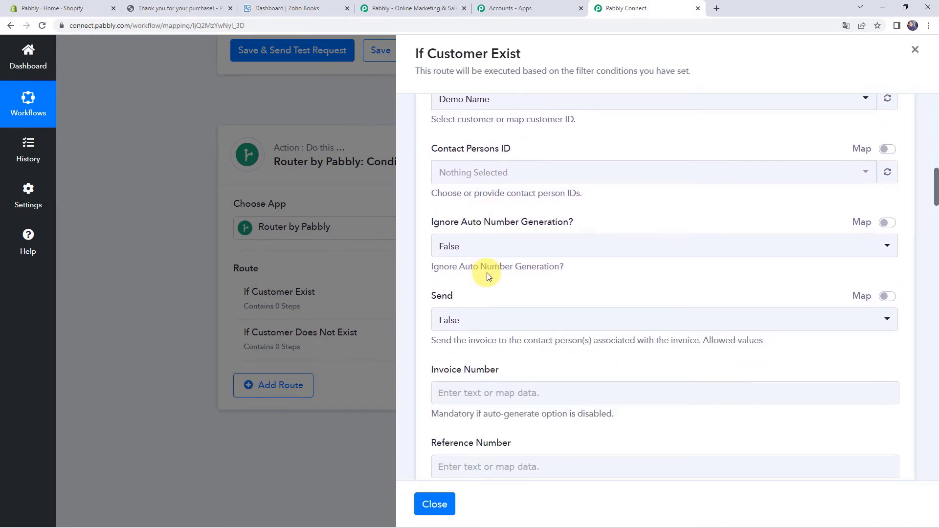
scroll(486, 273, down, 4)
click(465, 198)
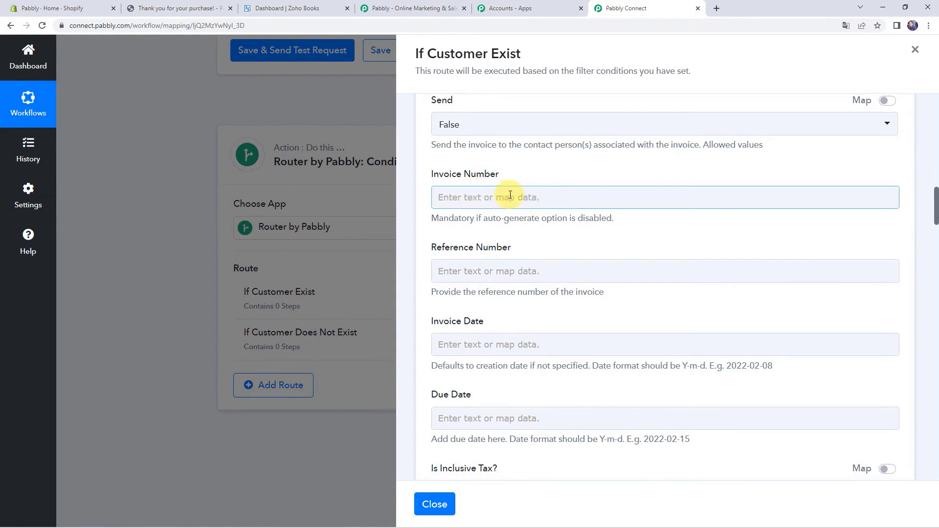
click(503, 264)
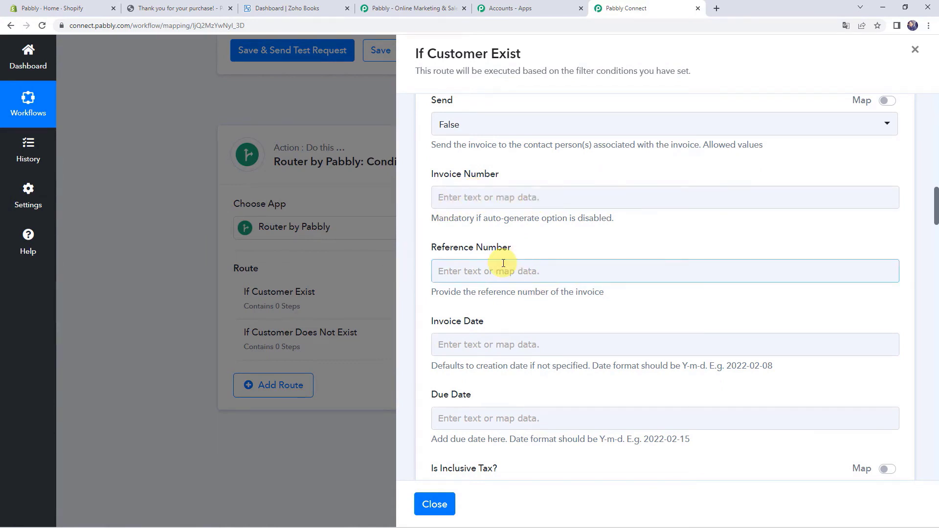
scroll(503, 263, down, 4)
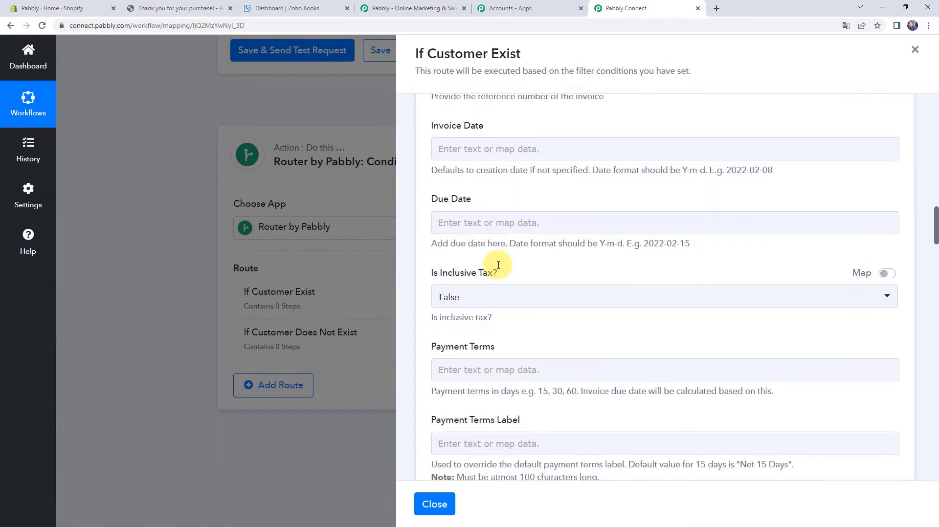
scroll(498, 265, down, 8)
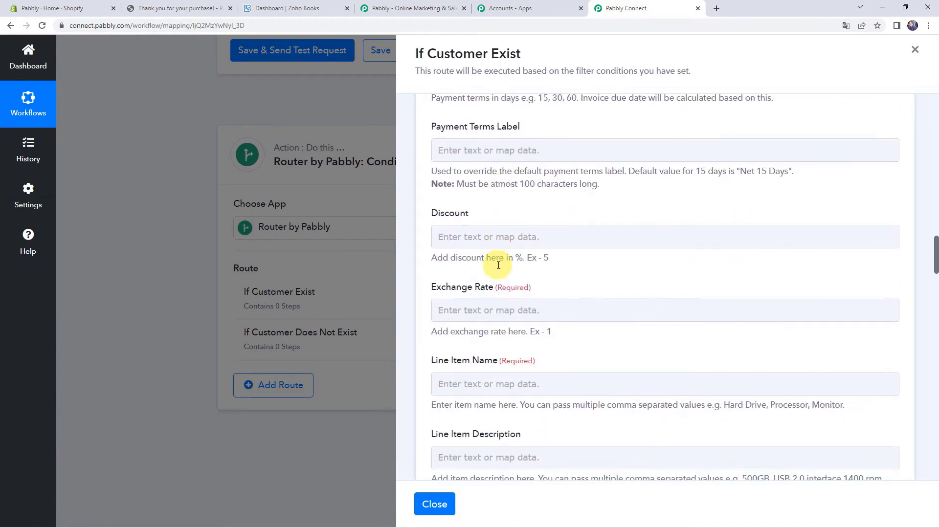
- Set Exchange Rate to 1 and map Shopify Line Items 0 Name into Line Item Name
click(468, 221)
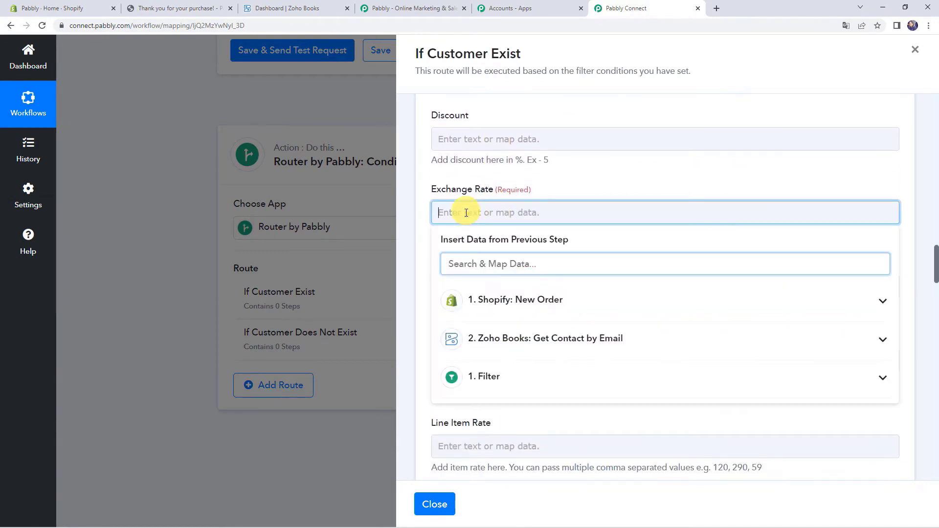
click(553, 187)
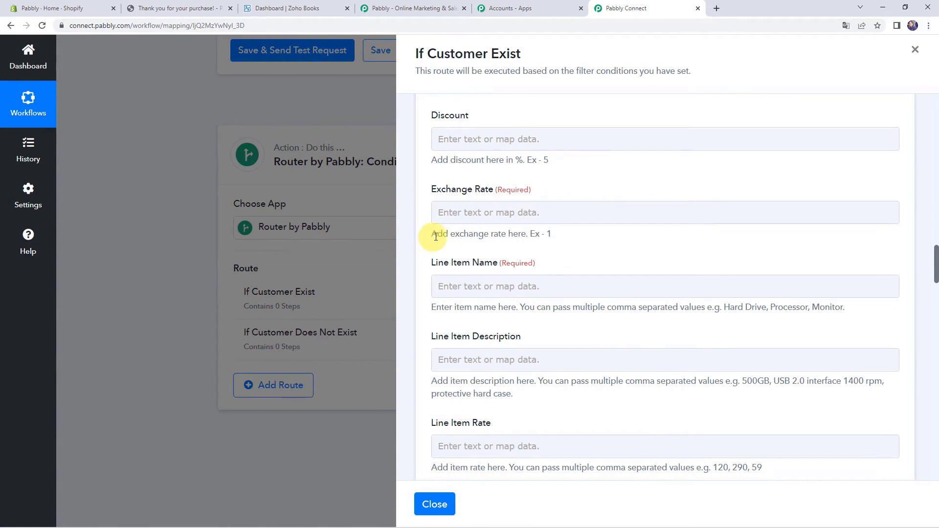
click(524, 213)
text(1)
click(549, 190)
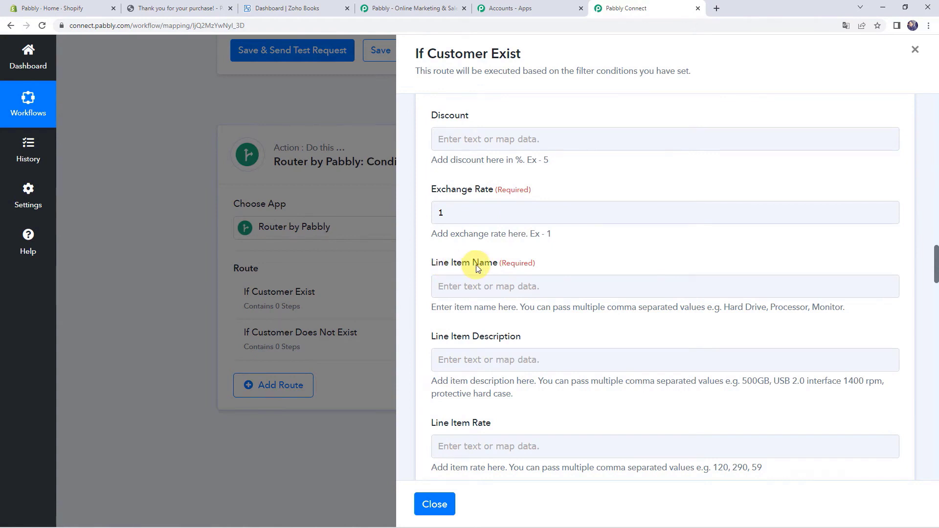
click(478, 283)
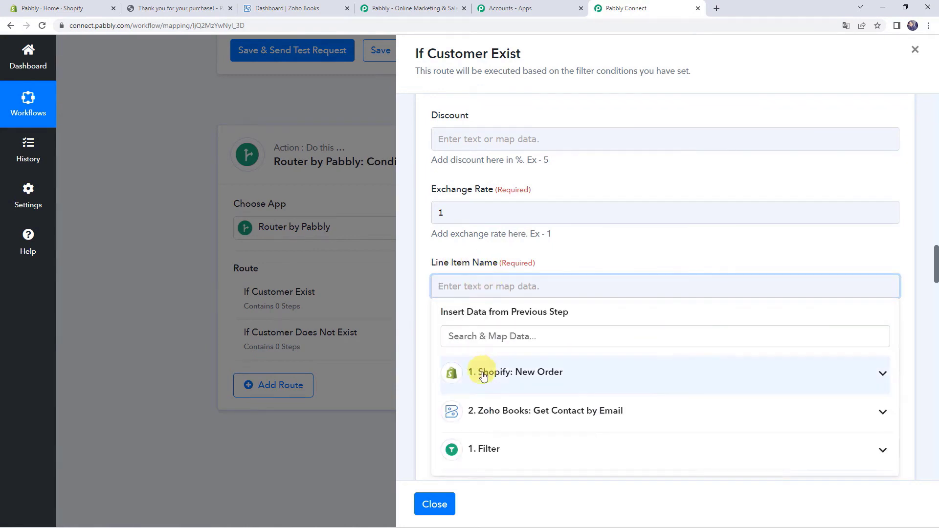
click(487, 380)
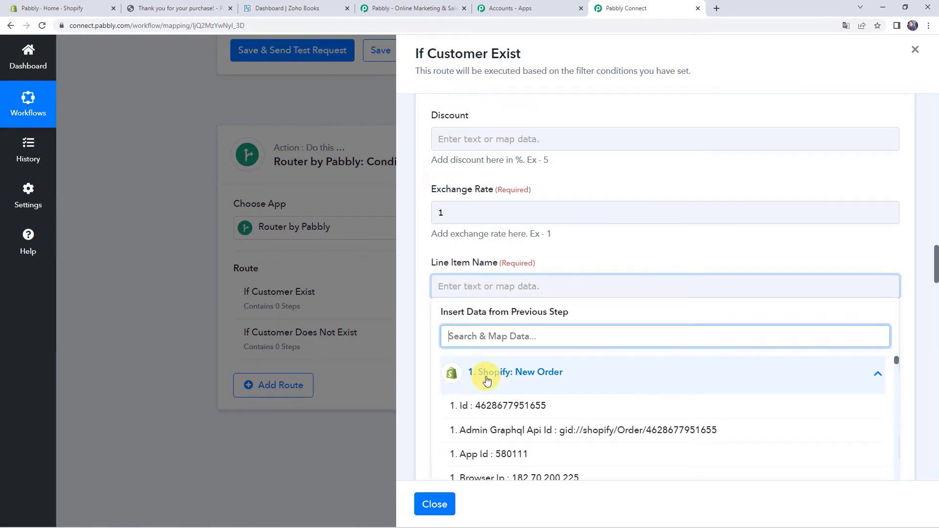
text(Ai)
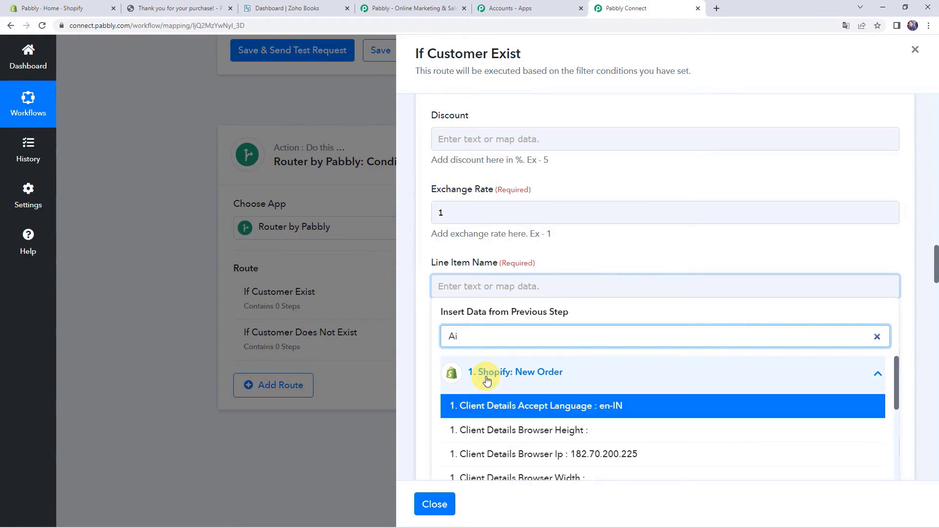
text(r)
click(493, 407)
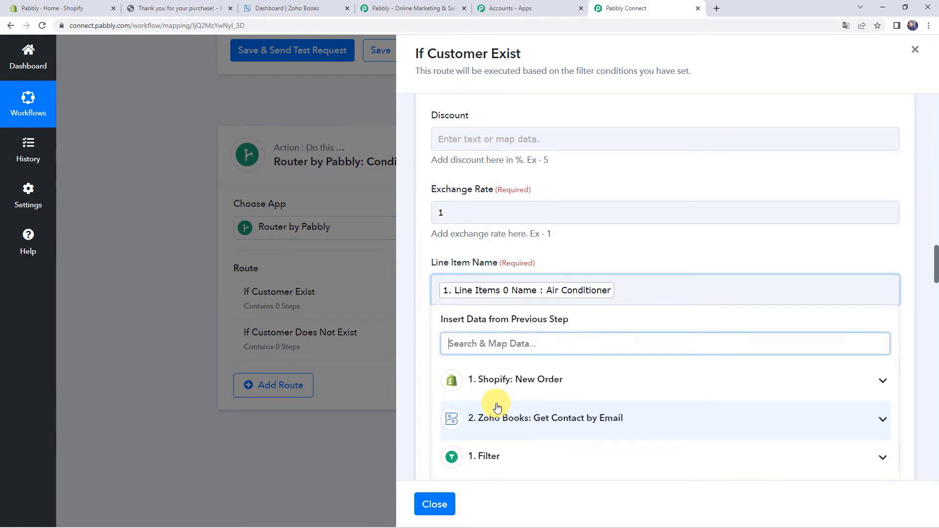
click(592, 248)
- Map Total Line Items Price into Line Item Rate and Line Items 0 Fulfillable Quantity into Quantity
scroll(592, 248, down, 2)
click(488, 216)
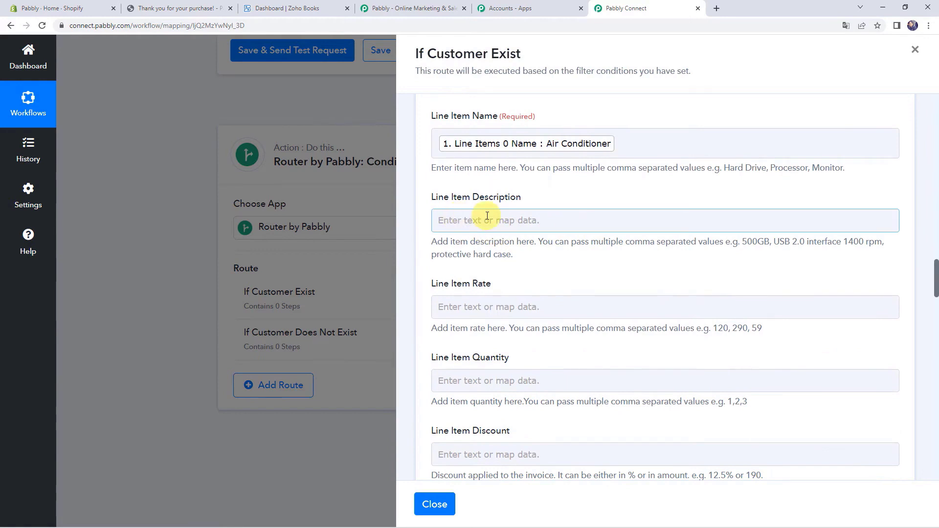
scroll(487, 216, down, 1)
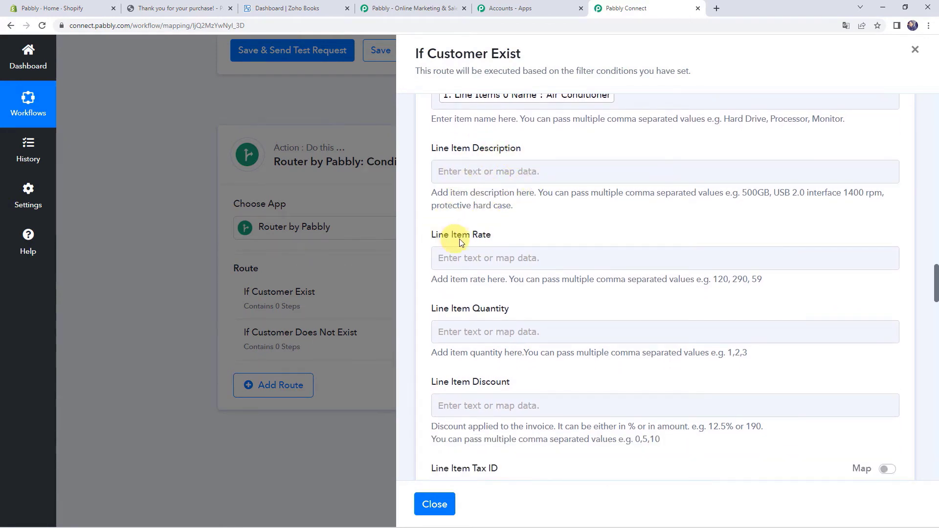
click(468, 259)
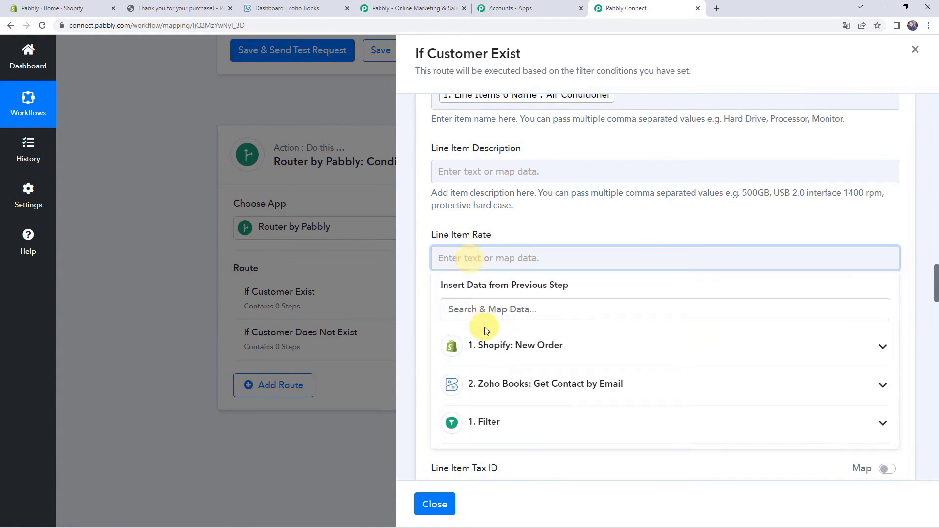
click(485, 346)
text(25)
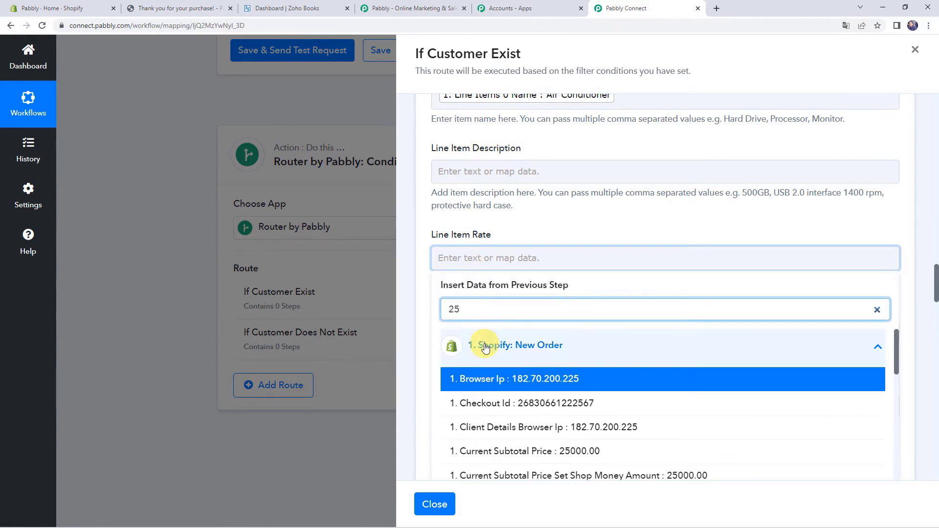
text(000)
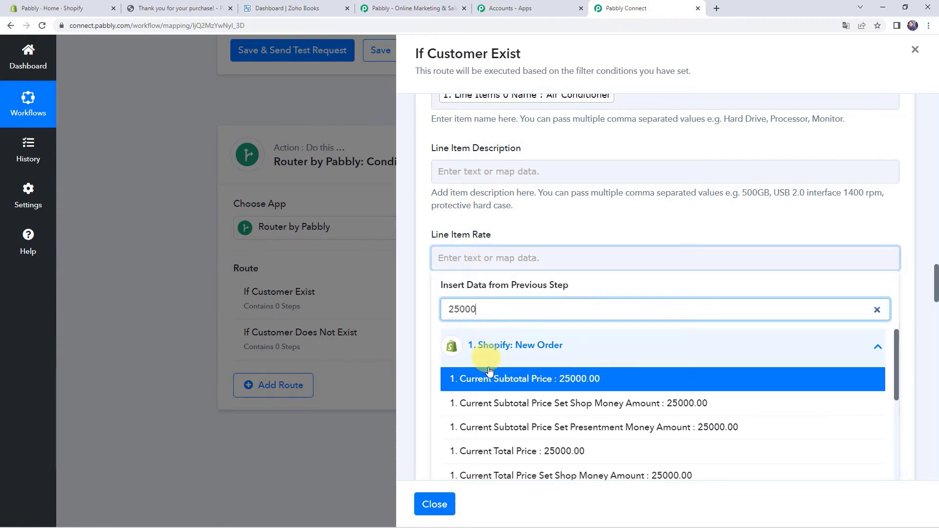
scroll(492, 381, down, 5)
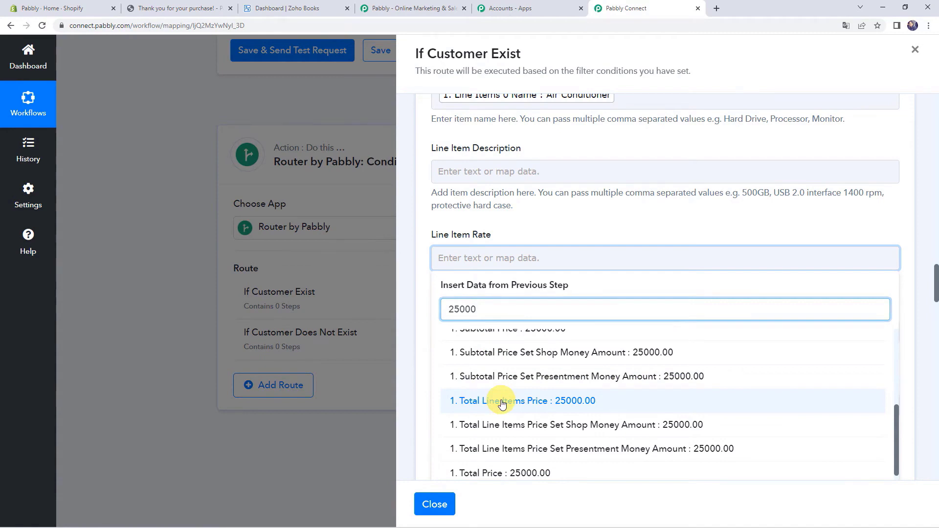
click(502, 403)
click(534, 216)
scroll(535, 222, down, 2)
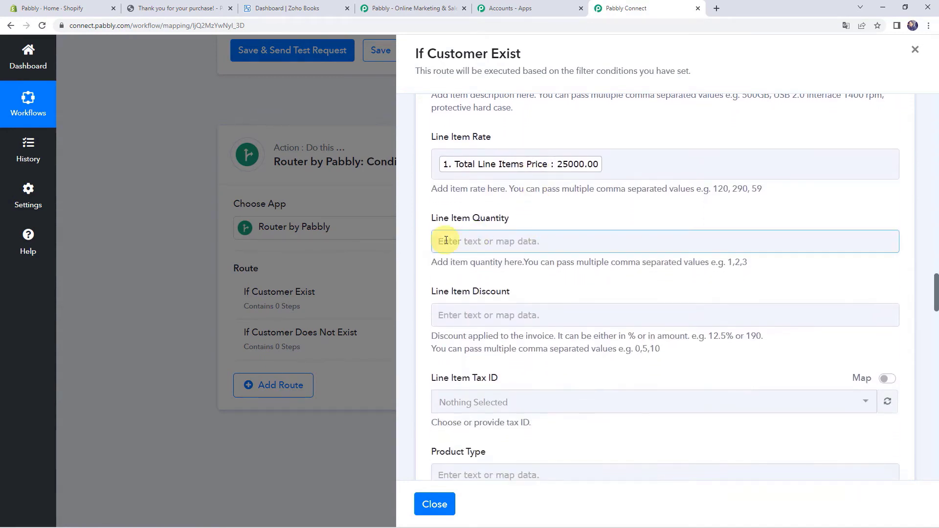
click(446, 240)
click(497, 328)
text(qu)
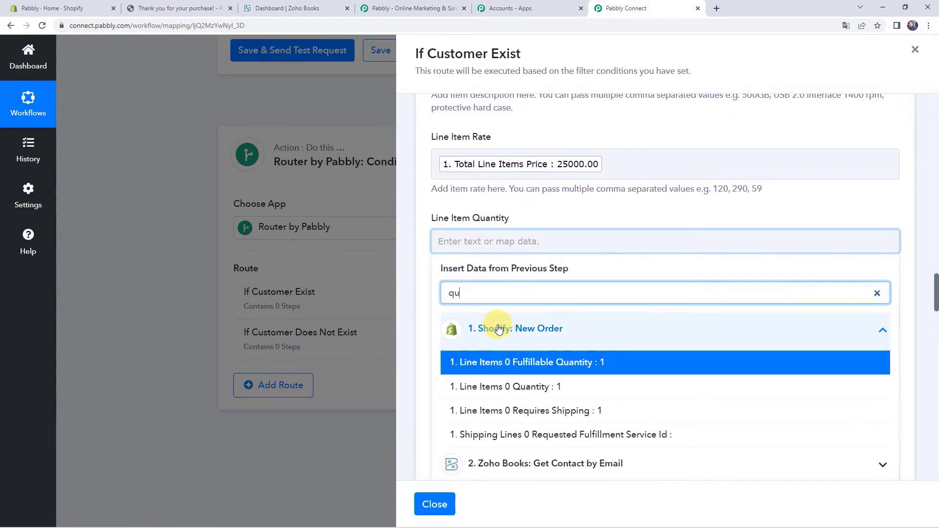
text(an)
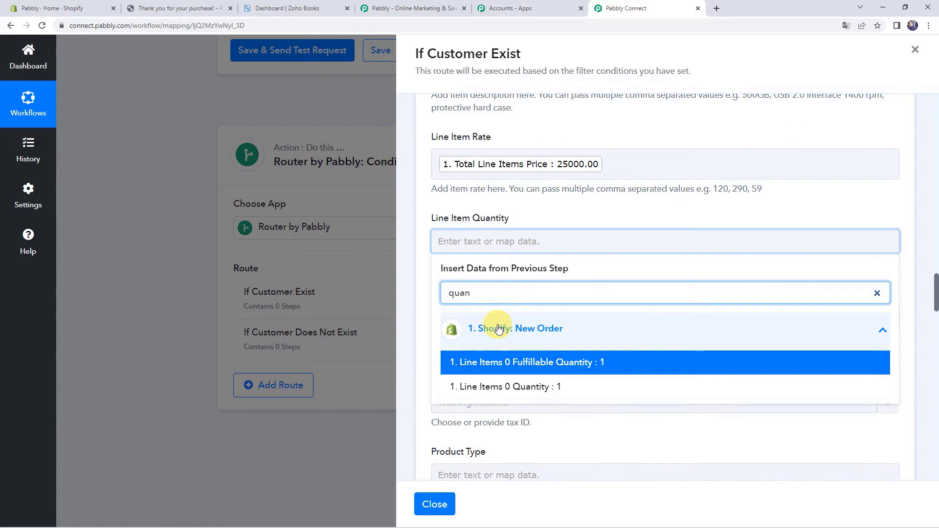
click(497, 362)
click(599, 209)
- Switch Place of Supply to mapped entry and clear it, replacing Andhra Pradesh with blank
scroll(599, 210, down, 7)
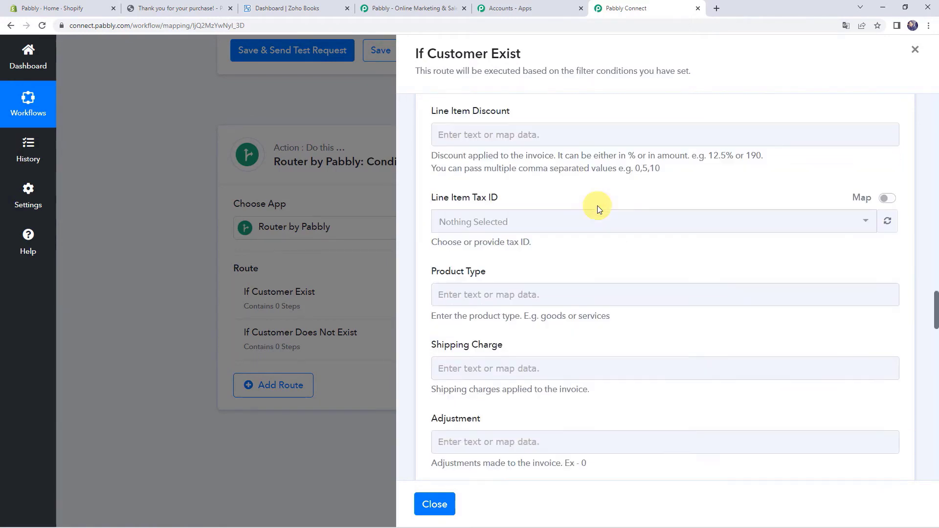
scroll(598, 208, down, 5)
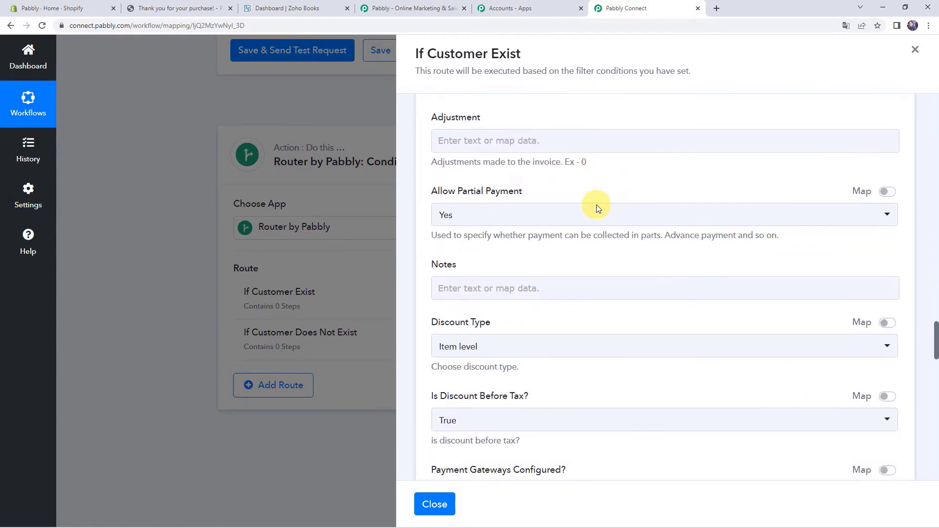
scroll(597, 209, down, 5)
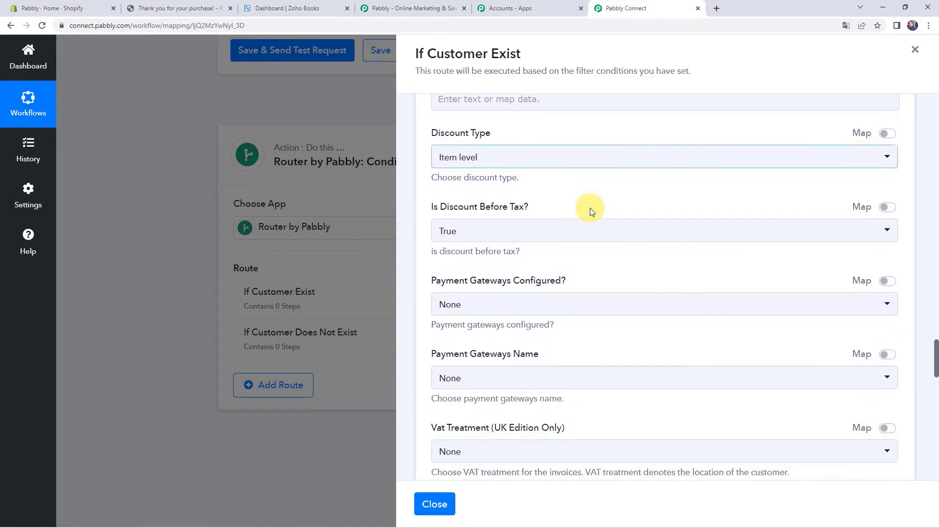
scroll(589, 207, down, 3)
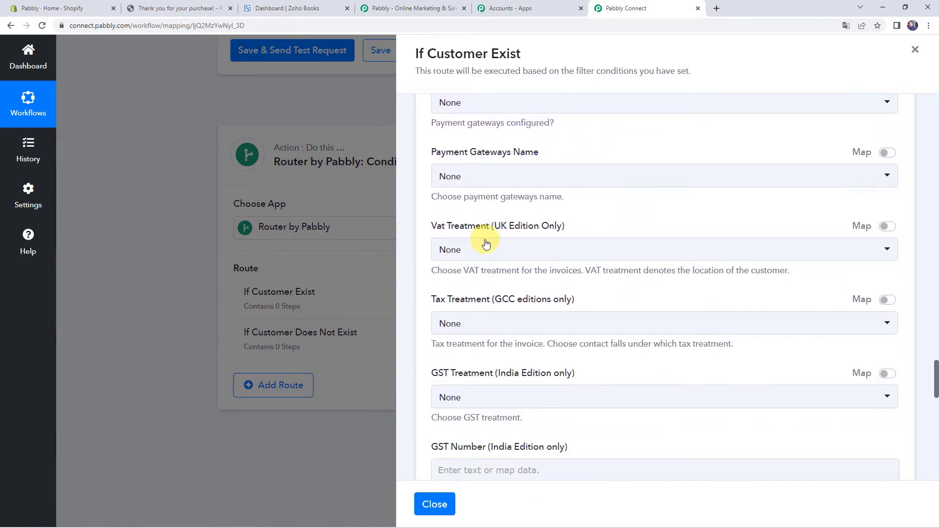
scroll(519, 221, down, 5)
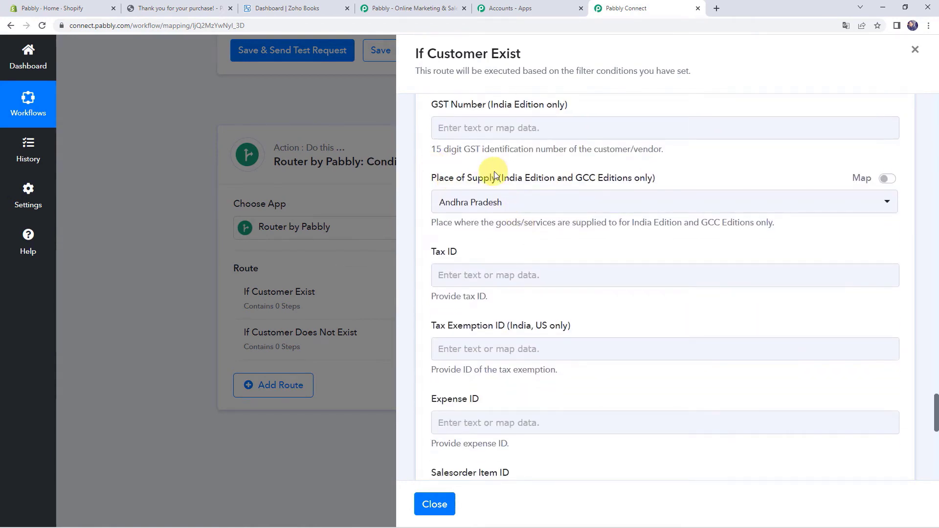
click(890, 180)
click(492, 196)
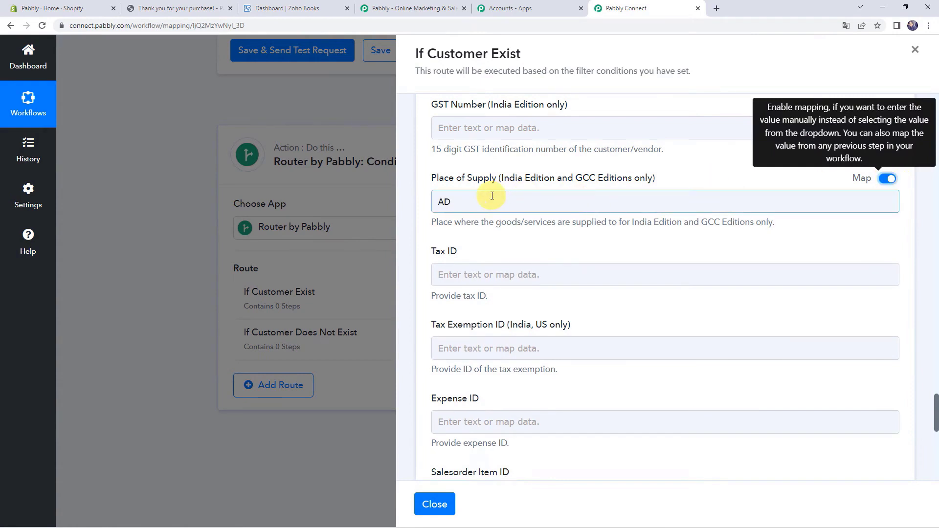
key(BackSpace)
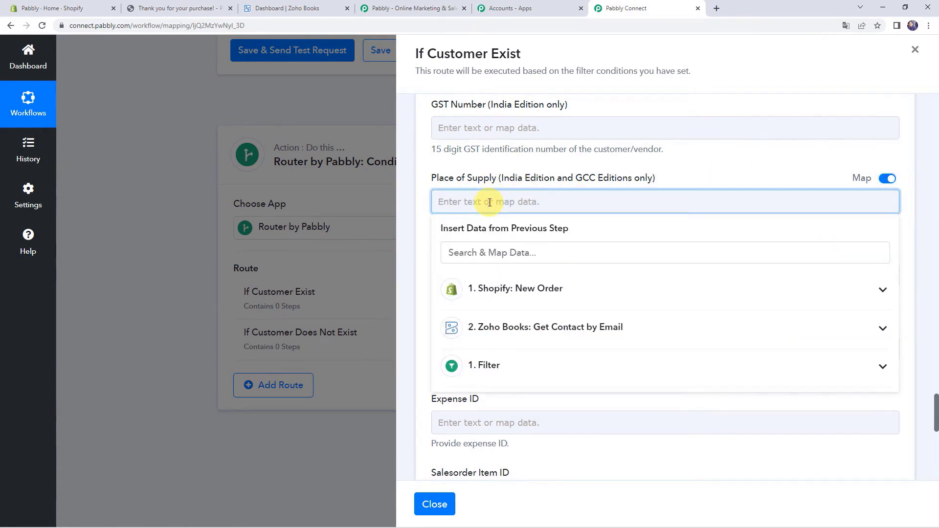
click(486, 180)
click(503, 204)
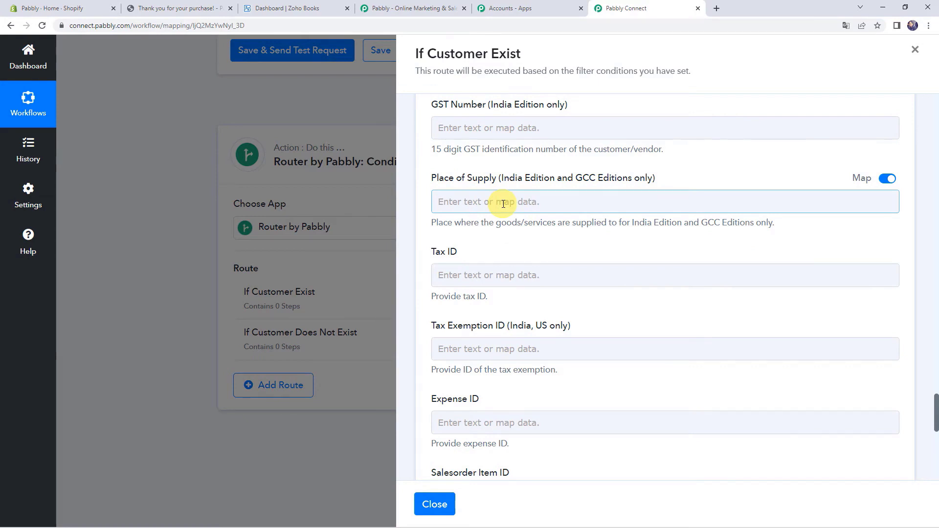
scroll(502, 204, down, 8)
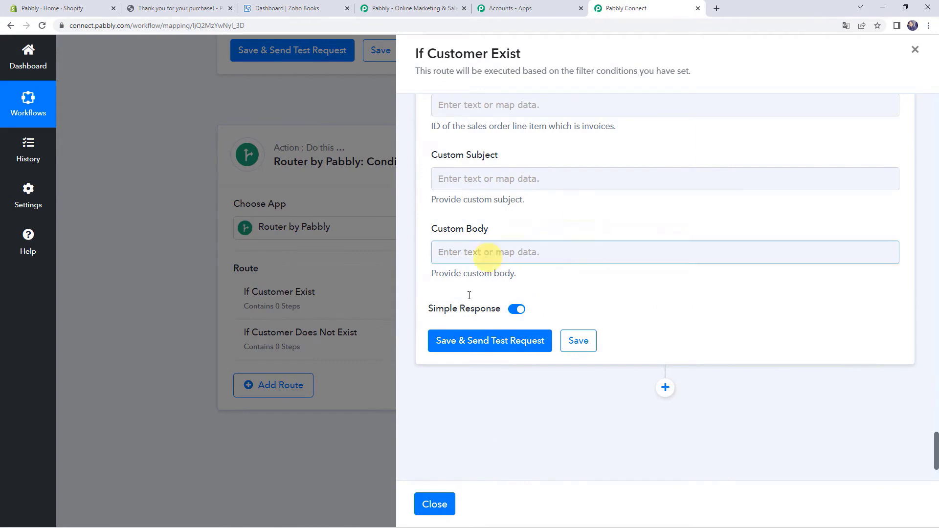
- Test the invoice step, confirm invoice INV-000029 was created, and close the If Customer Exist panel
click(506, 348)
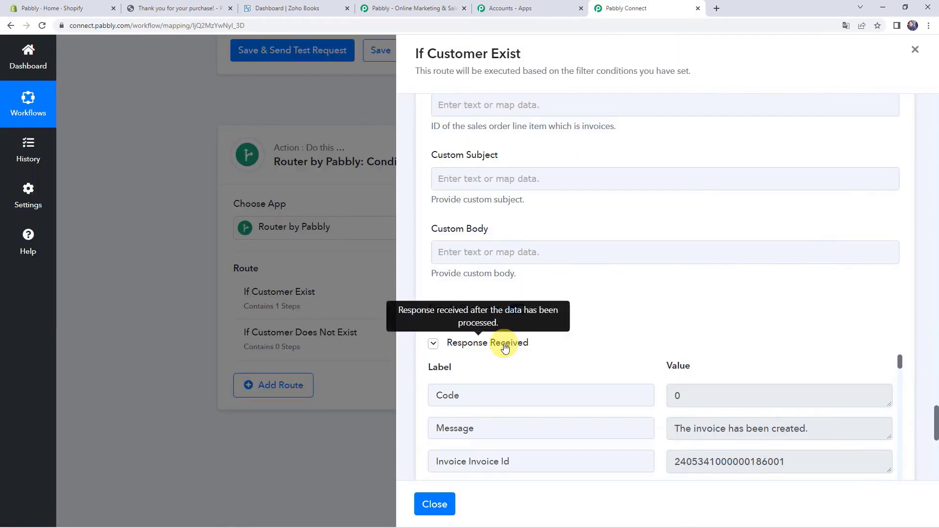
scroll(504, 346, down, 2)
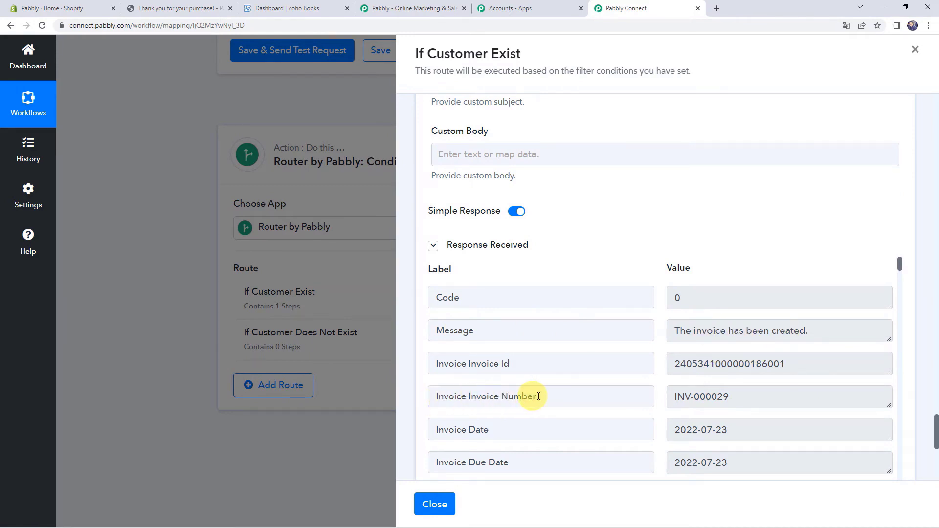
drag(745, 398, 655, 399)
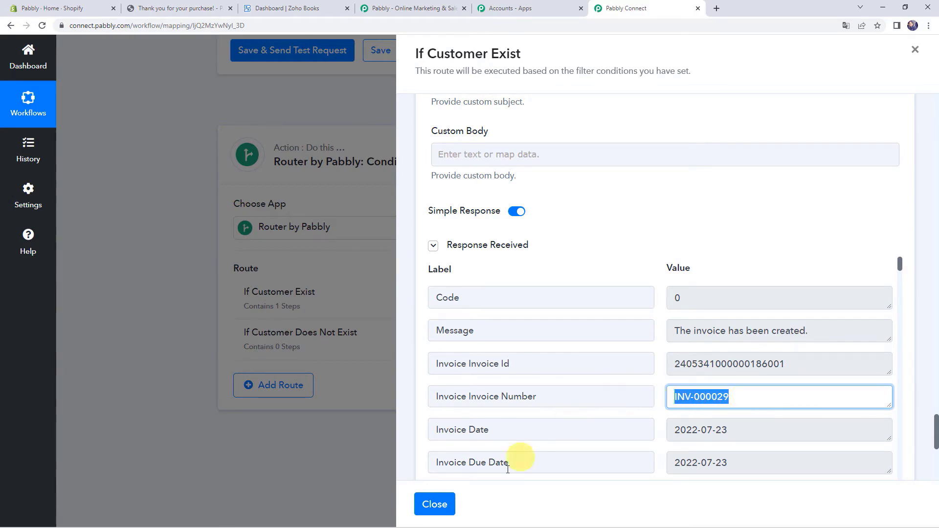
click(441, 509)
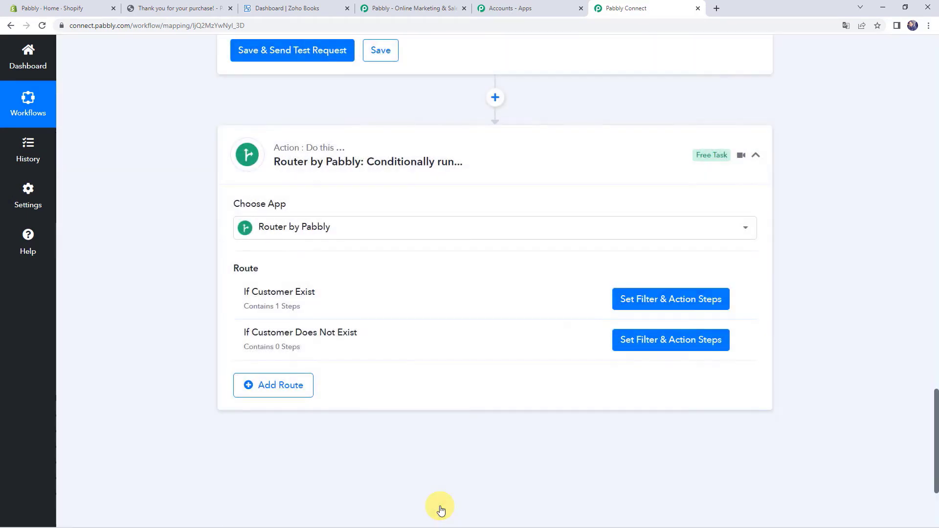
- Check Zoho Books Invoices for draft INV-000029, ₹25,000.00 Air Conditioner, then return to Pabbly Connect
click(304, 10)
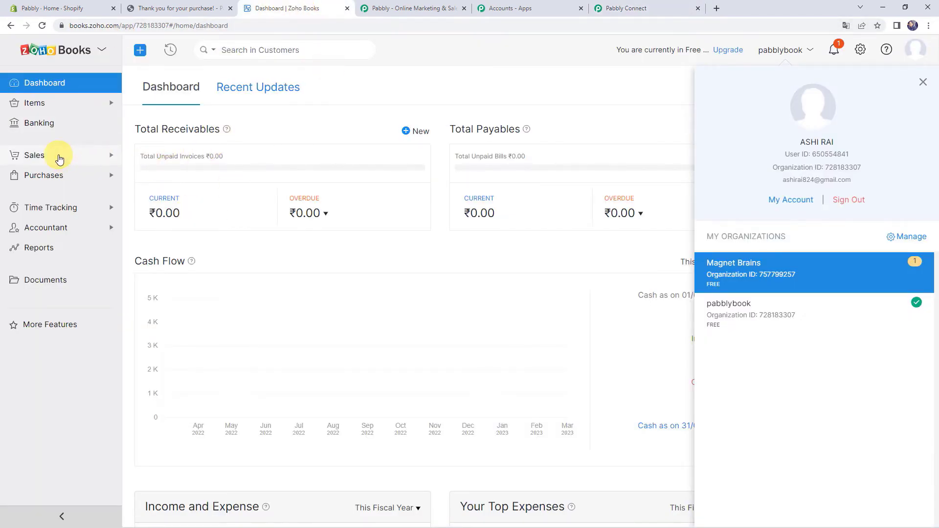
click(58, 157)
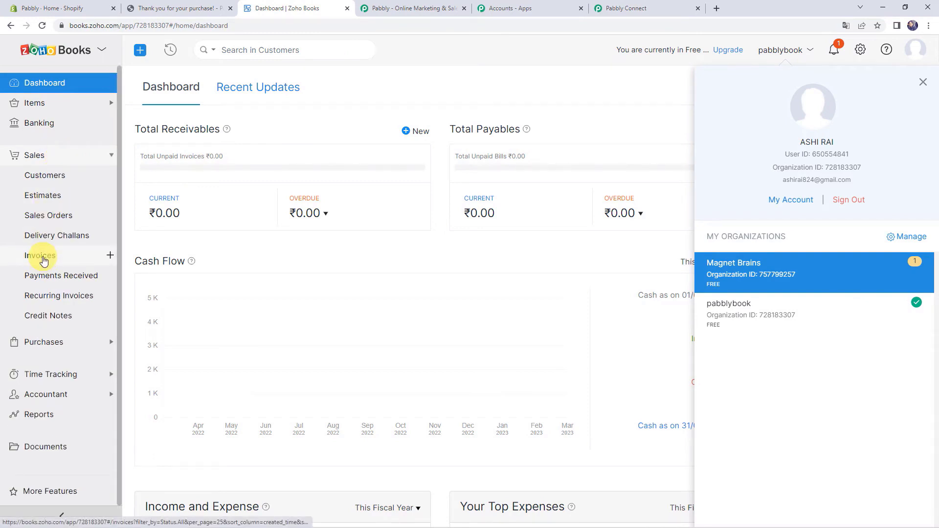
click(43, 261)
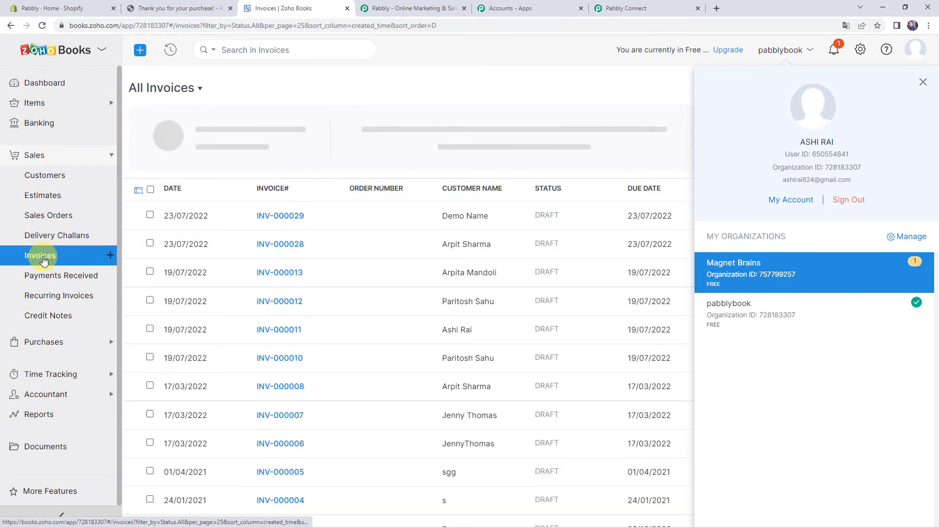
click(923, 84)
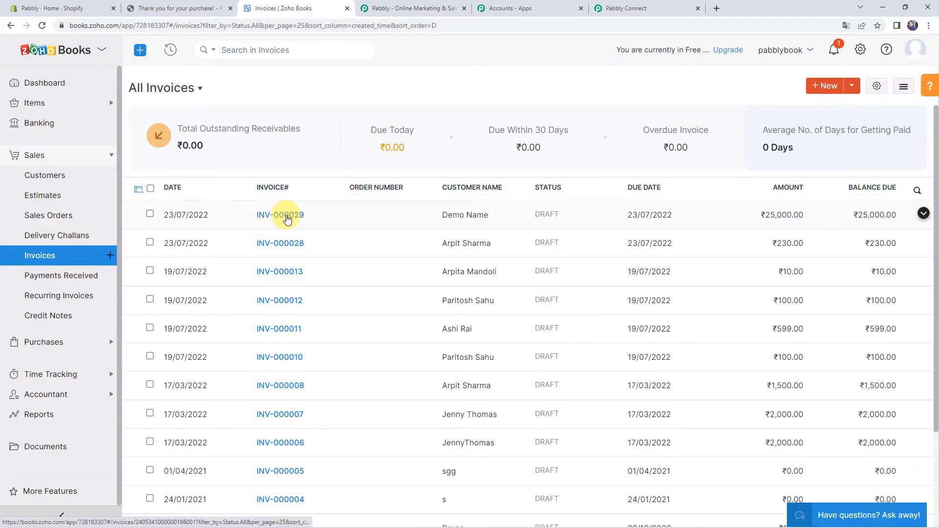
double_click(286, 216)
scroll(180, 216, up, 1)
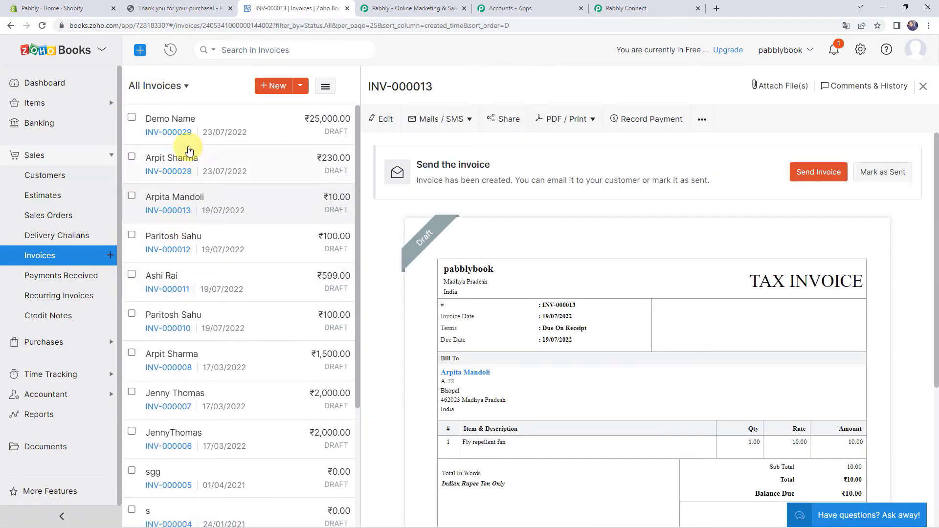
click(171, 127)
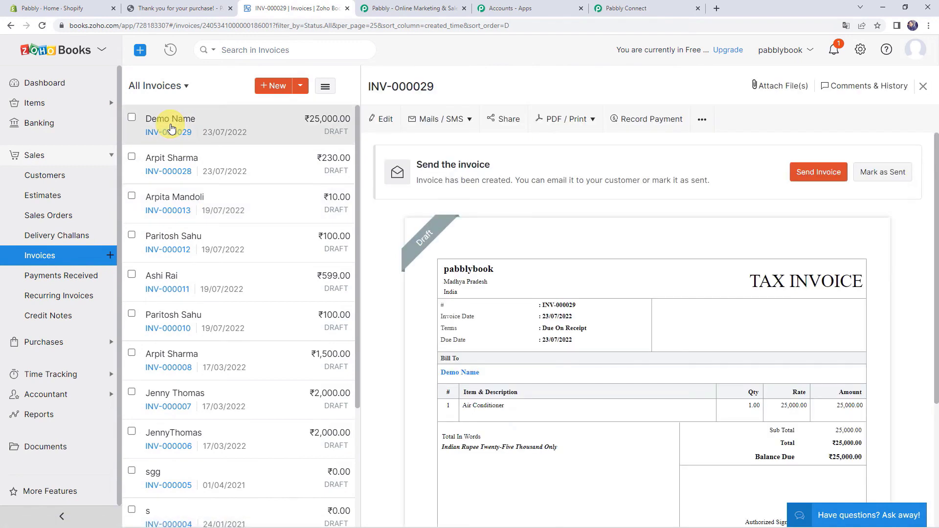
scroll(595, 315, down, 1)
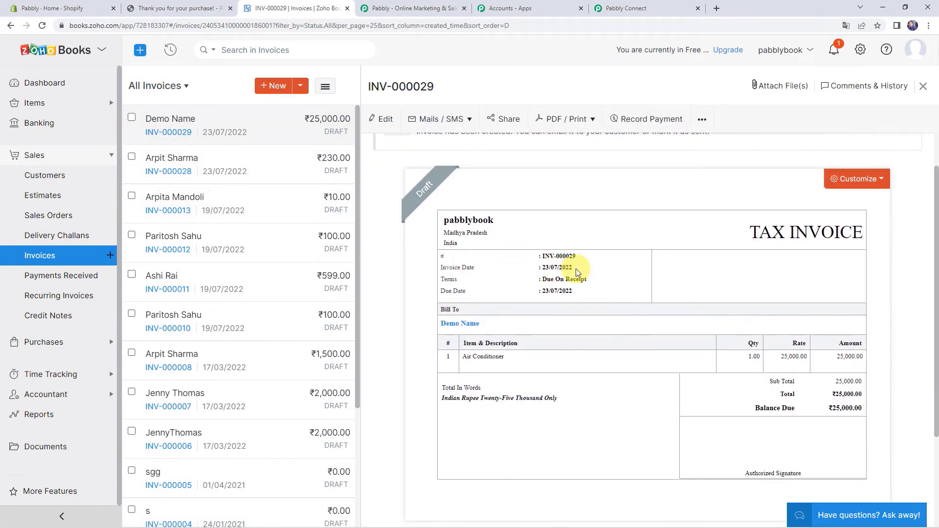
scroll(583, 262, down, 1)
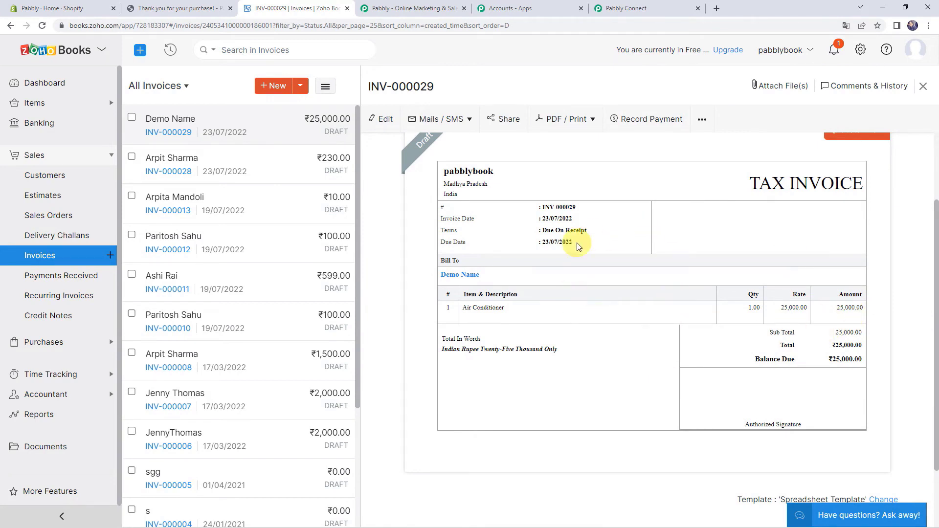
click(621, 5)
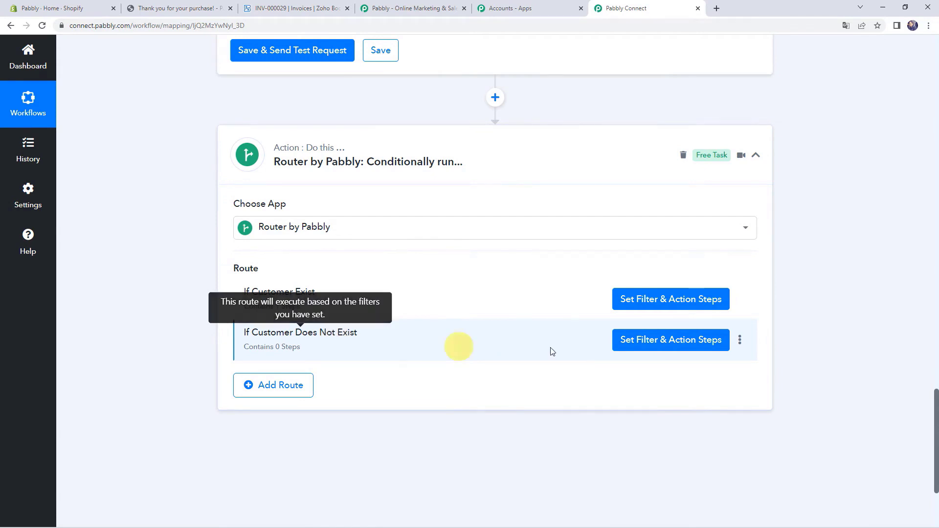
- Filter the second route on Contacts 0 Contact Id 'Does not exist', test it (Condition is false), save and close
click(654, 344)
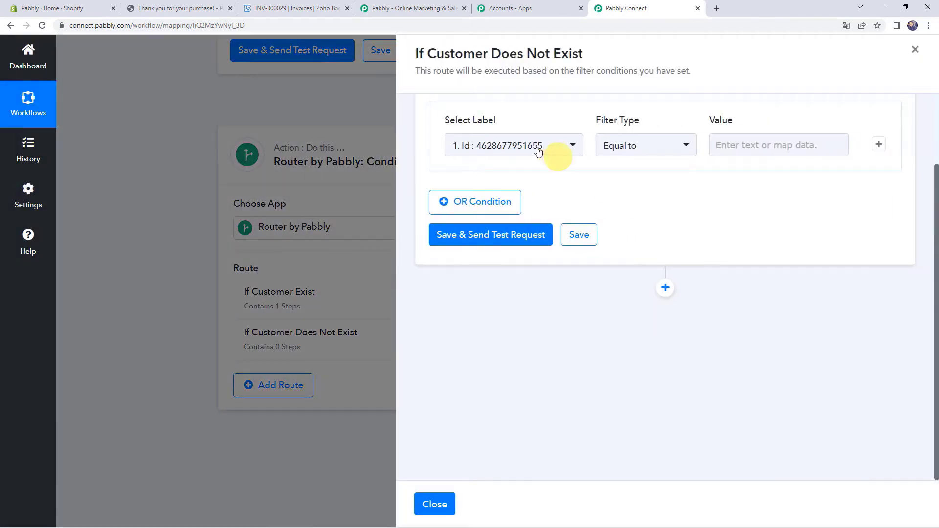
click(503, 144)
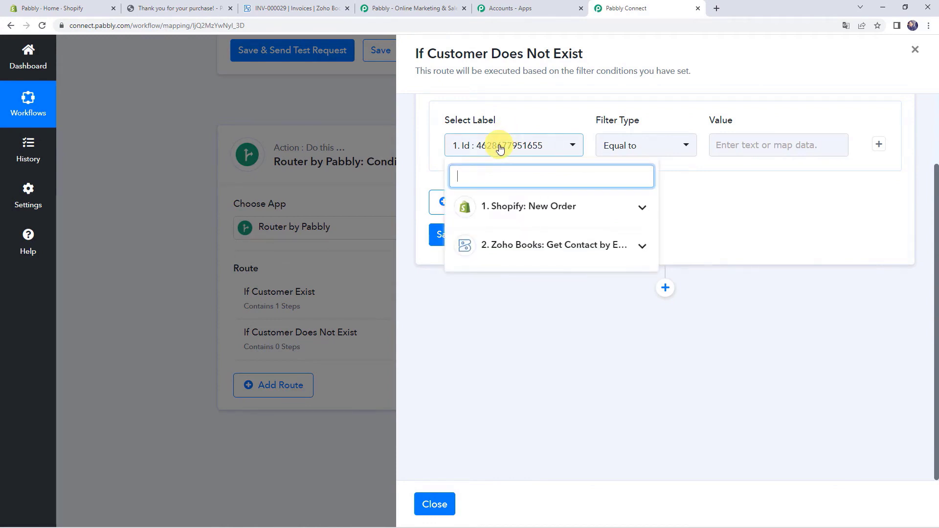
click(511, 245)
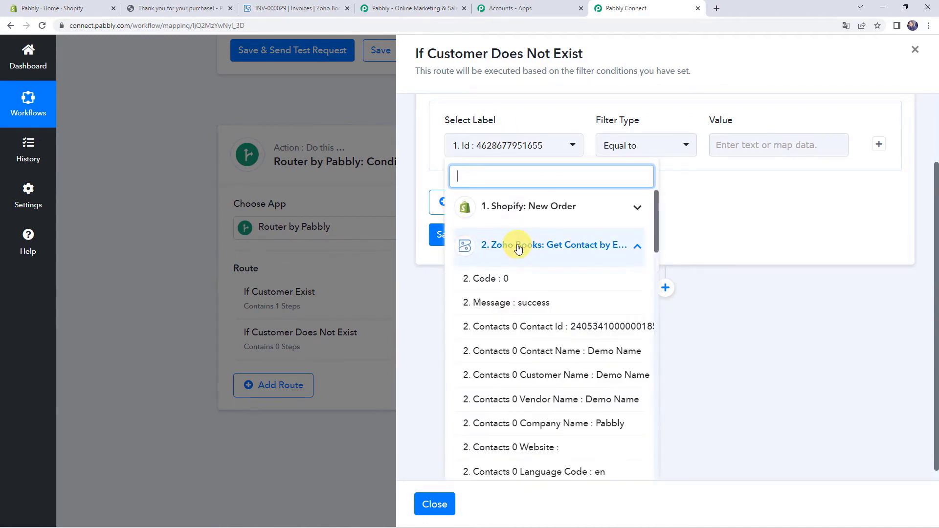
click(509, 328)
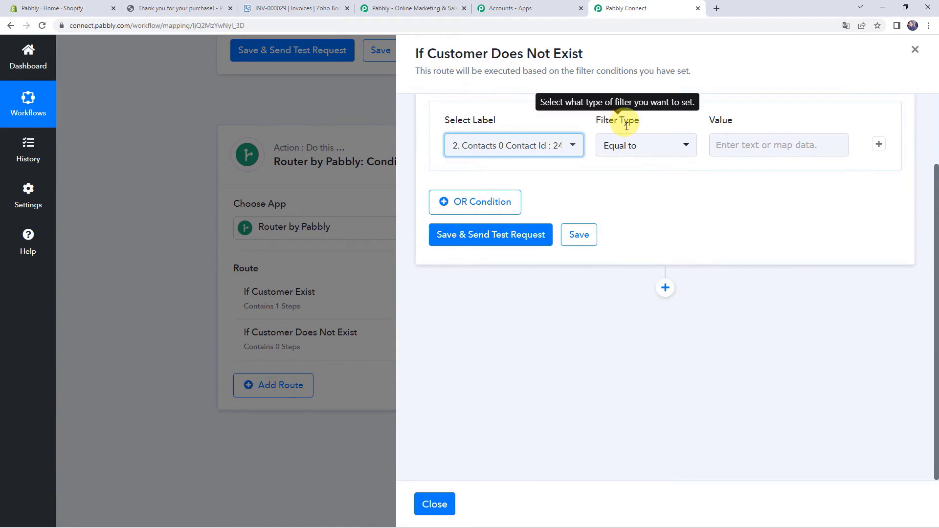
click(623, 152)
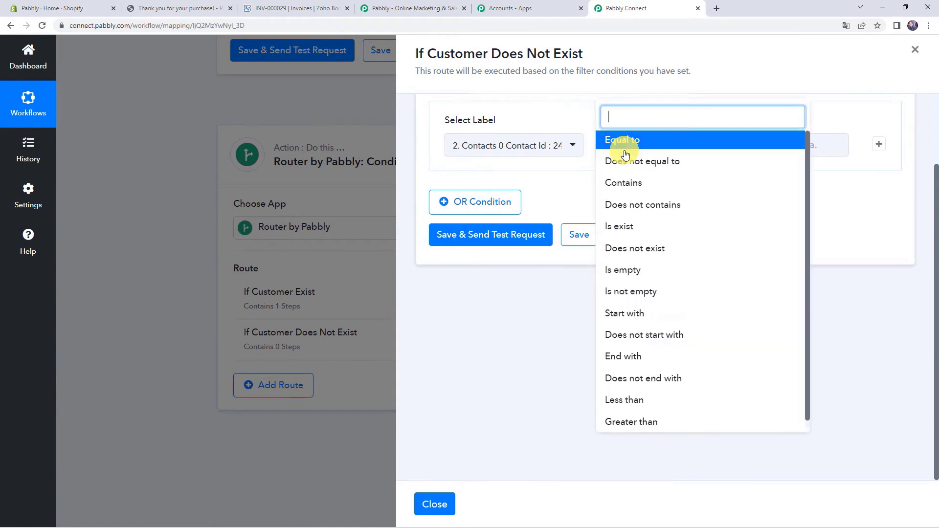
click(649, 250)
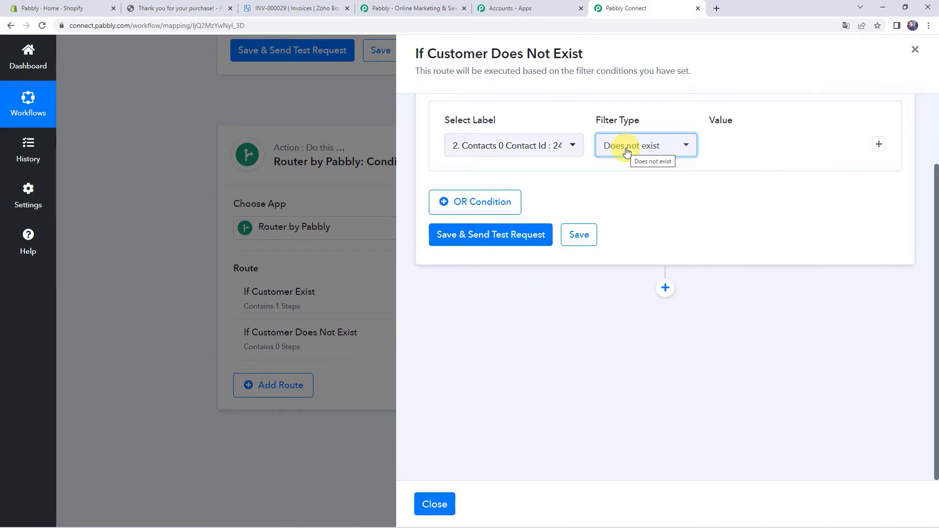
click(474, 236)
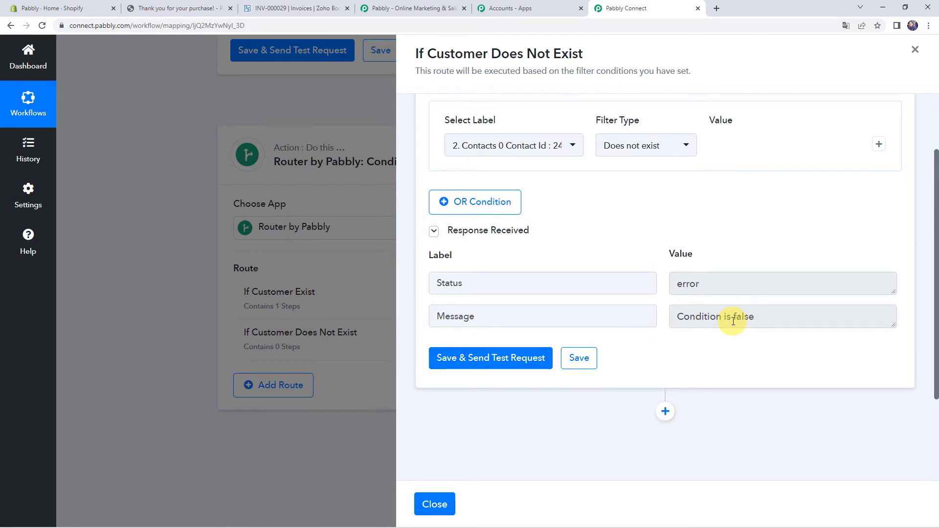
click(580, 358)
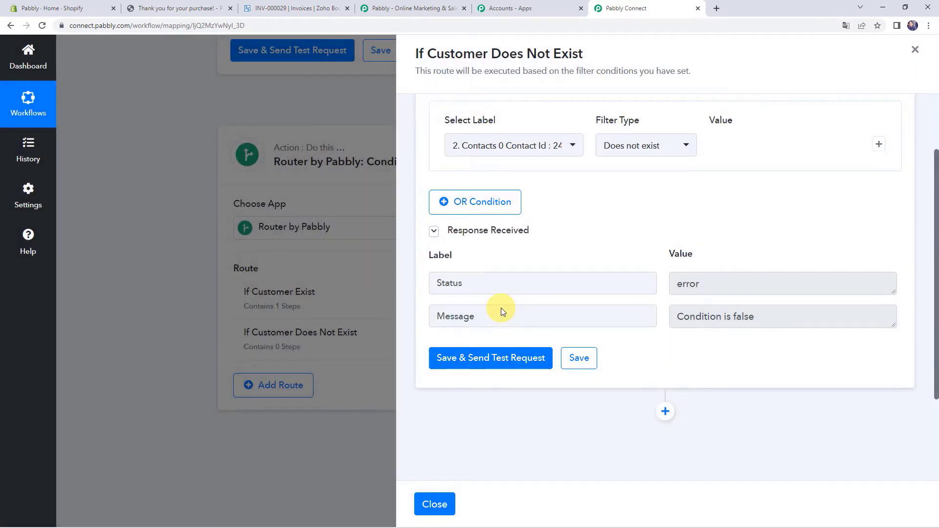
click(441, 504)
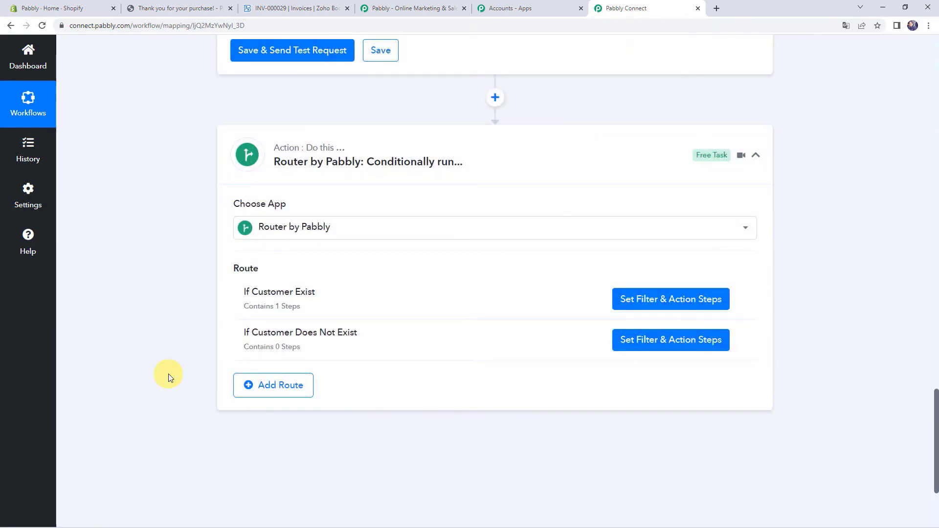
- Re-capture the Shopify New Order webhook response, confirming Yes, then bring up the Shopify store admin
scroll(168, 374, up, 15)
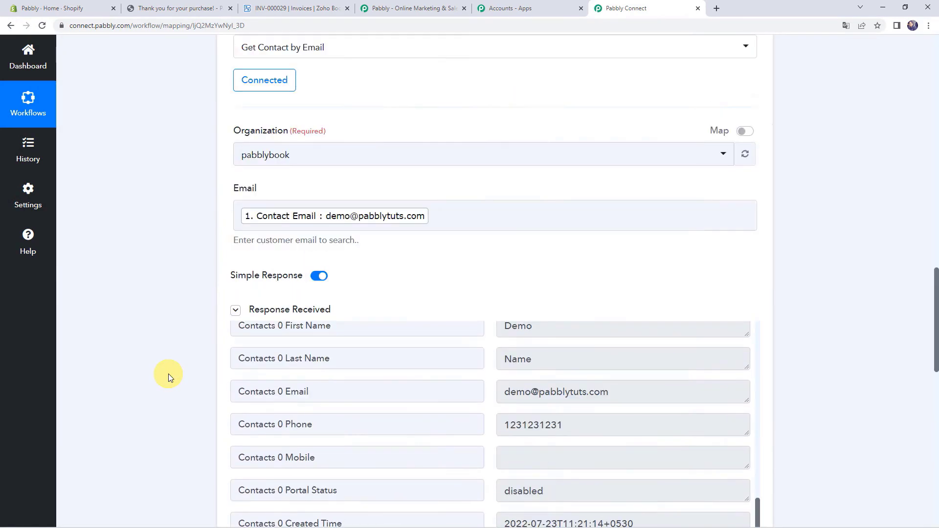
scroll(168, 373, up, 5)
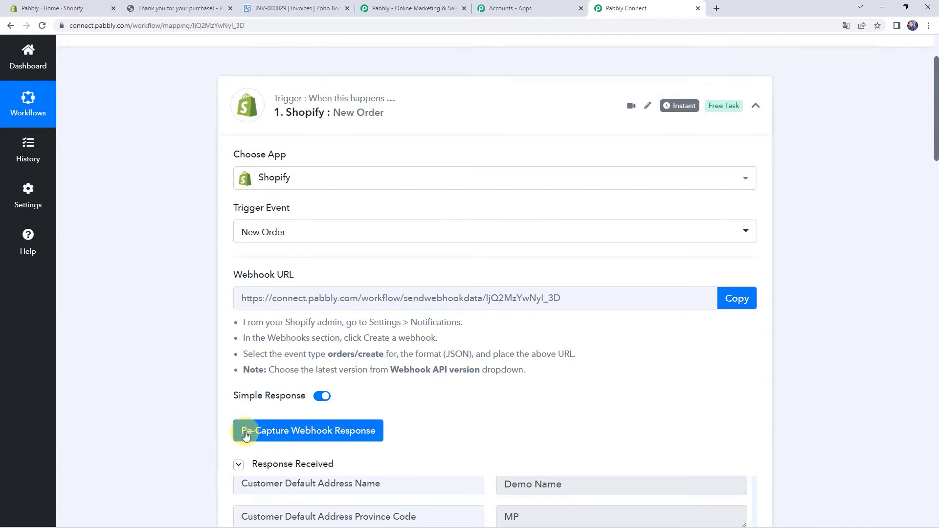
click(353, 434)
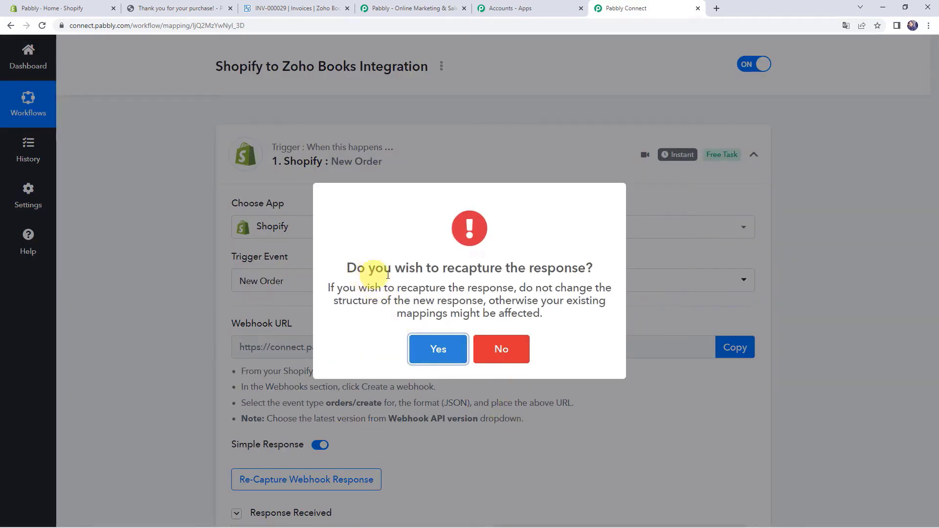
click(432, 355)
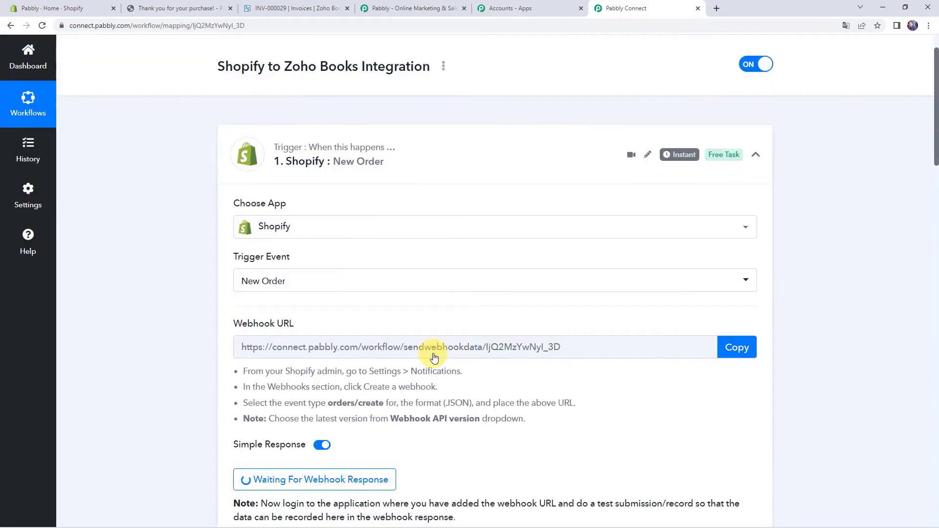
scroll(235, 372, down, 2)
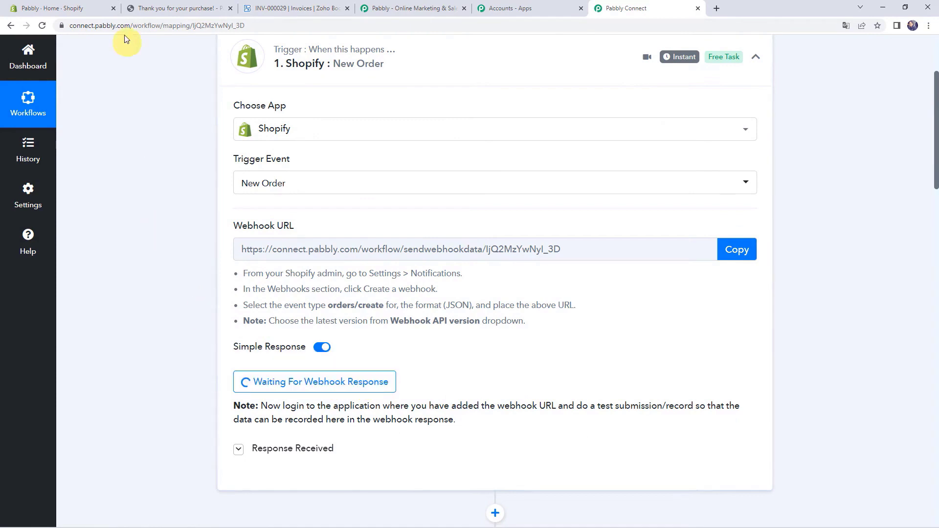
click(71, 9)
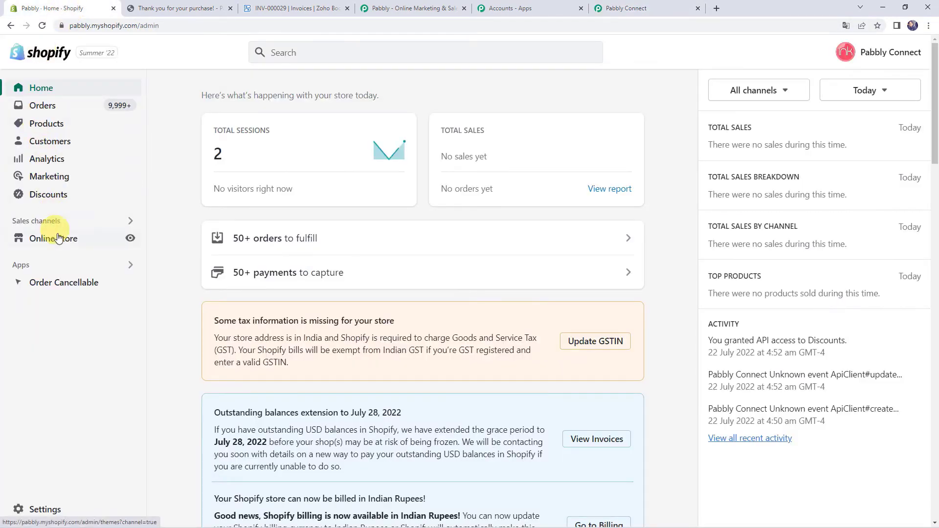
- Open the live store's catalogue, pick the Peafowl Eclipse Coffee Mug and buy it now
click(130, 239)
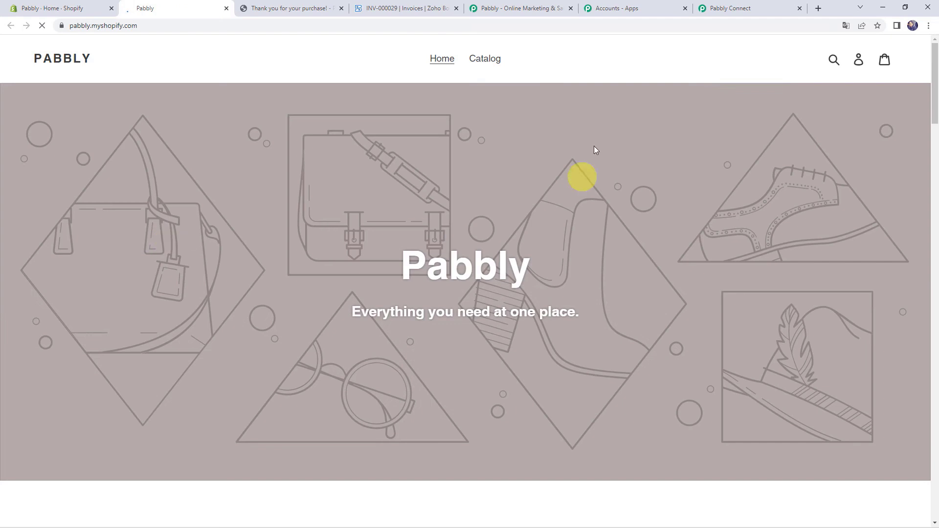
click(492, 59)
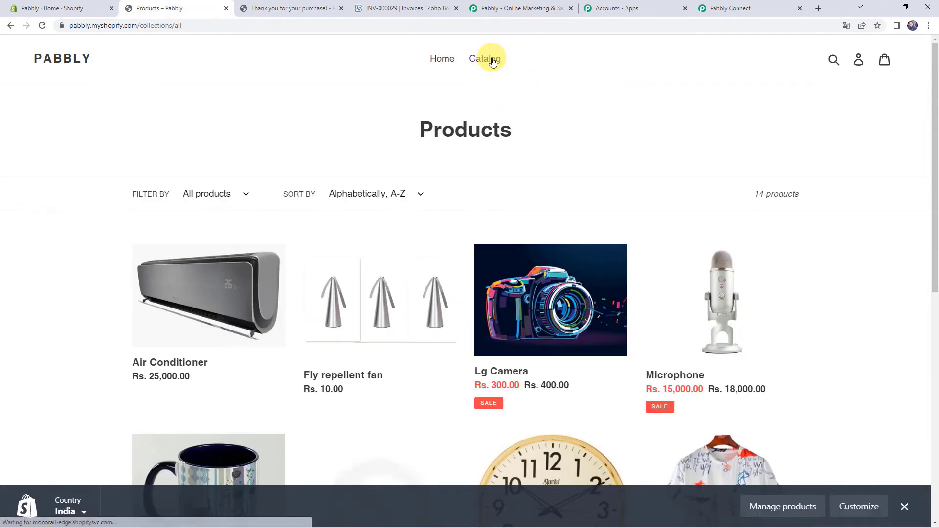
scroll(658, 189, down, 2)
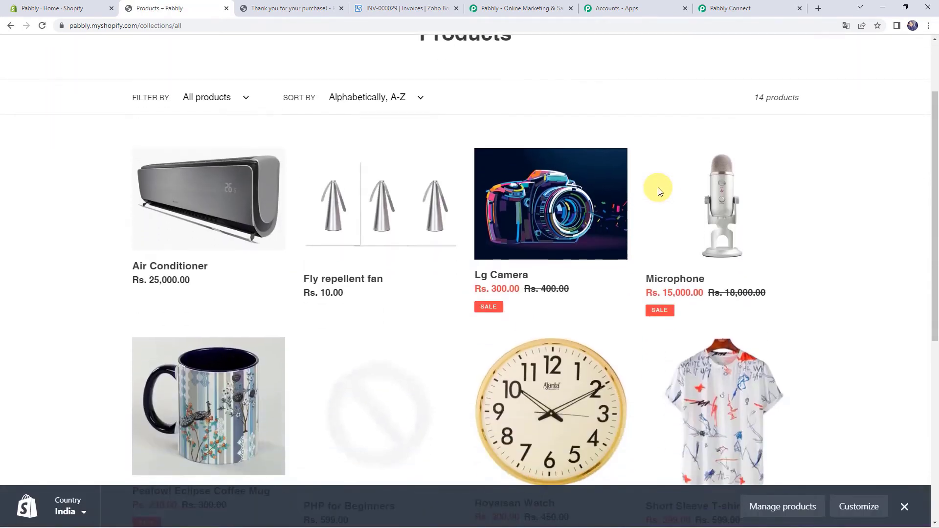
scroll(379, 230, down, 3)
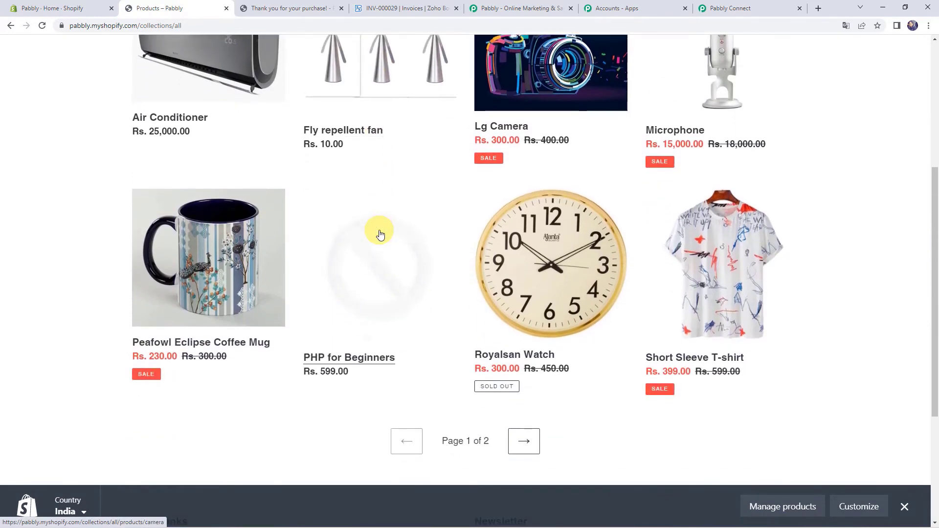
scroll(380, 232, down, 1)
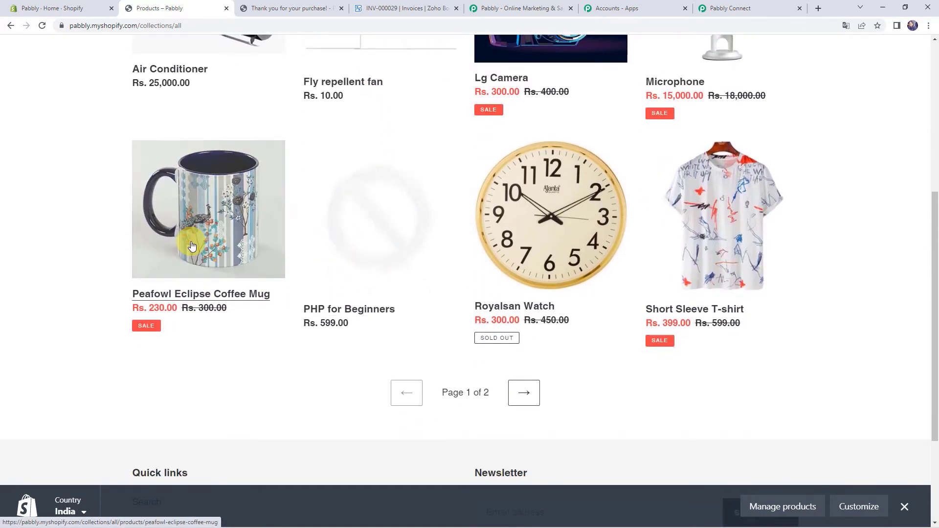
click(204, 223)
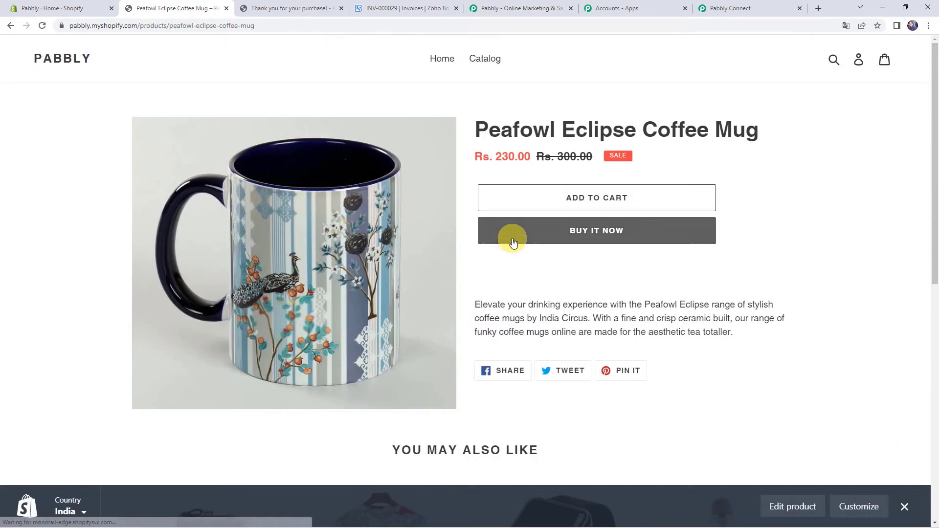
click(513, 243)
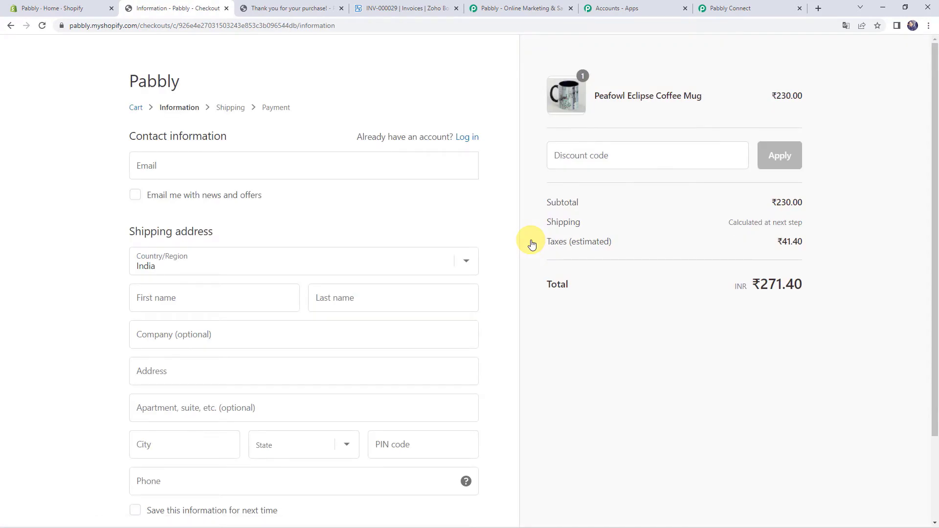
- Enter the test customer's e-mail address, first name, last name and company name
click(198, 168)
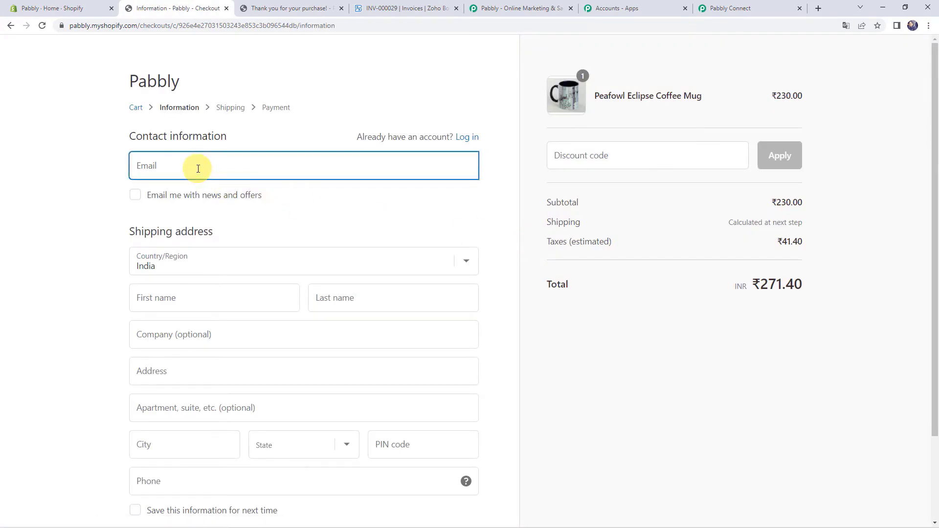
key(Tab)
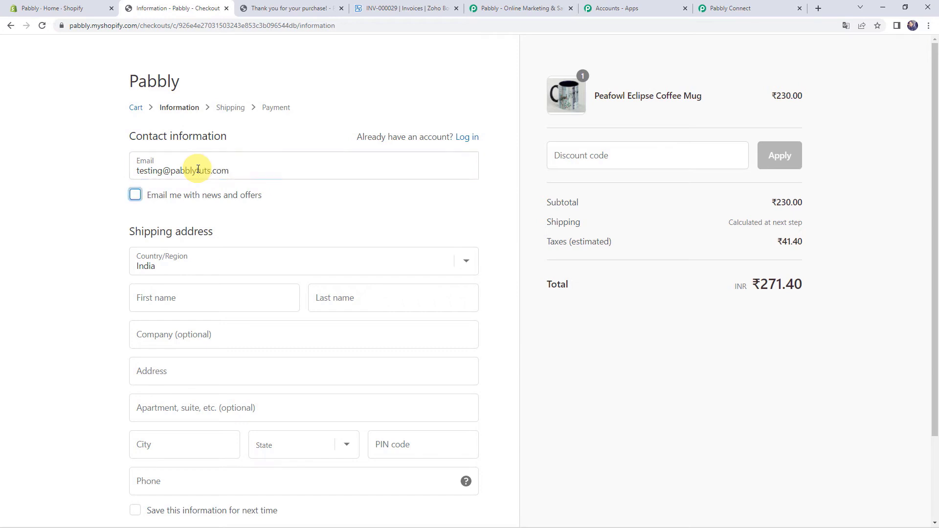
key(Tab)
key(Tab)
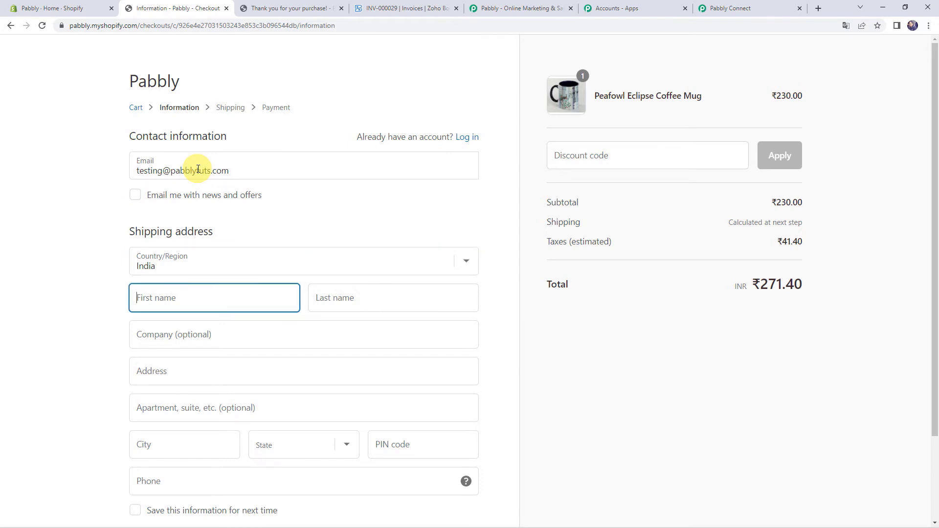
text(Testing)
key(Tab)
text(Nam)
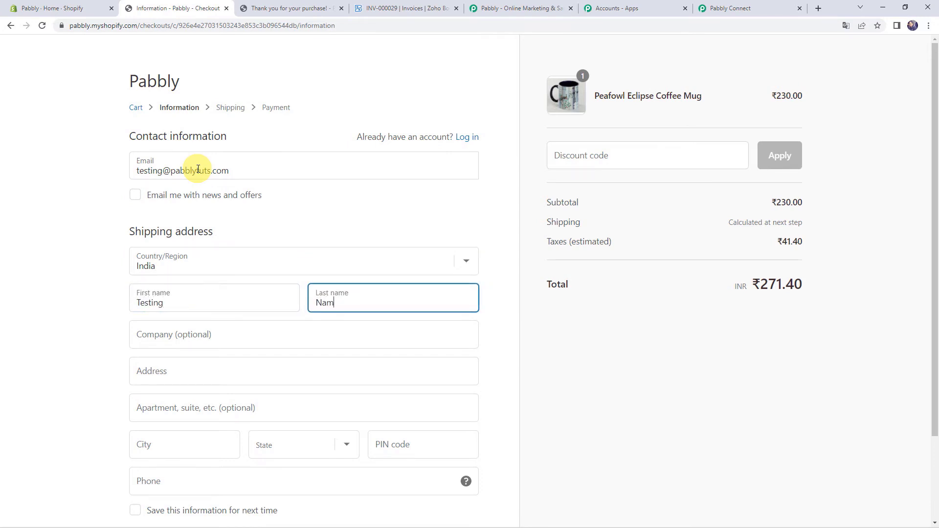
key(Tab)
text(Pa)
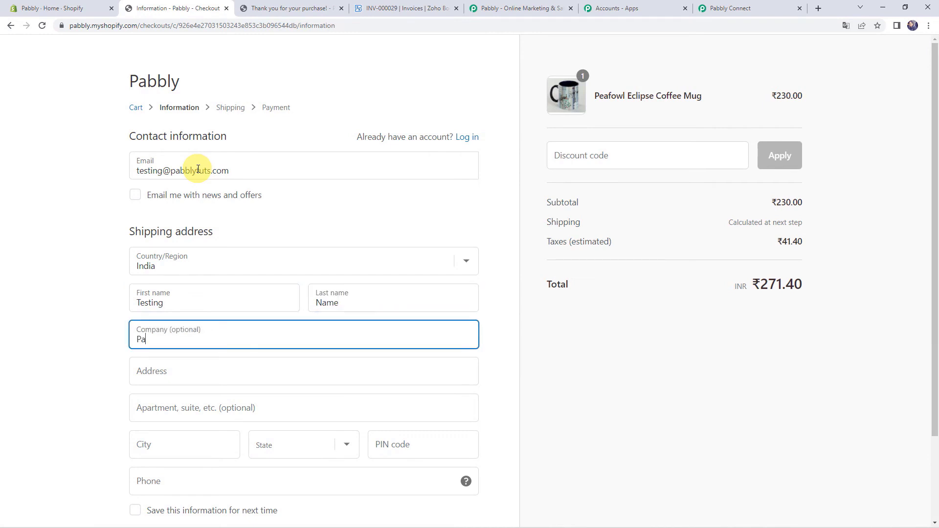
key(Tab)
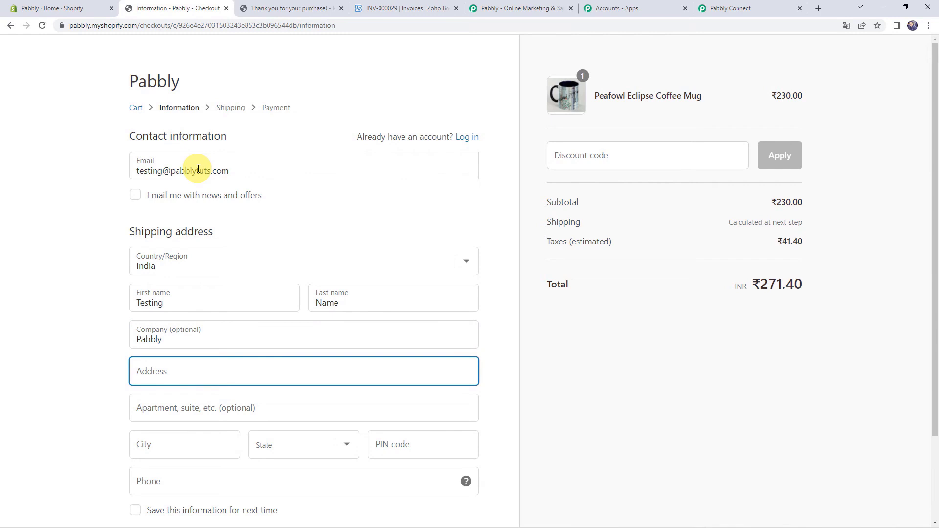
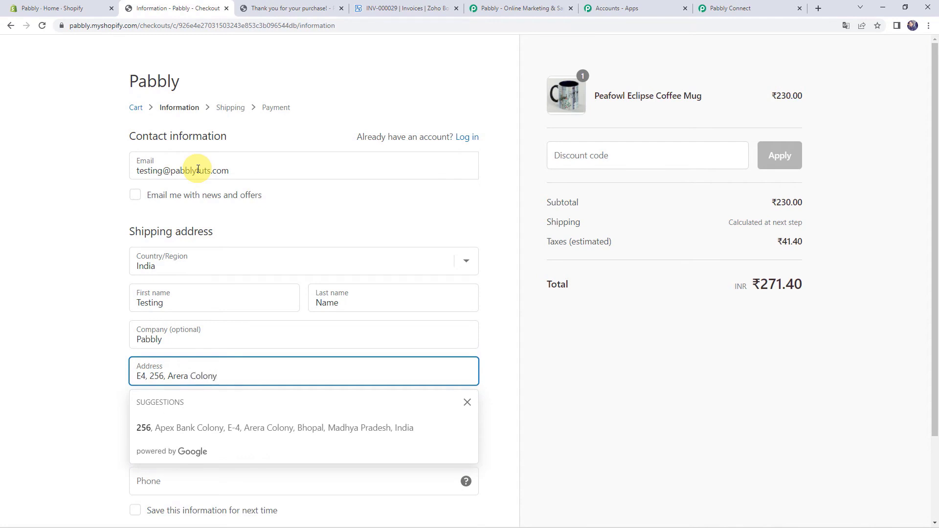
- Fill in the street address, city, Madhya Pradesh state, PIN code and phone, then continue to shipping
click(27, 401)
click(145, 446)
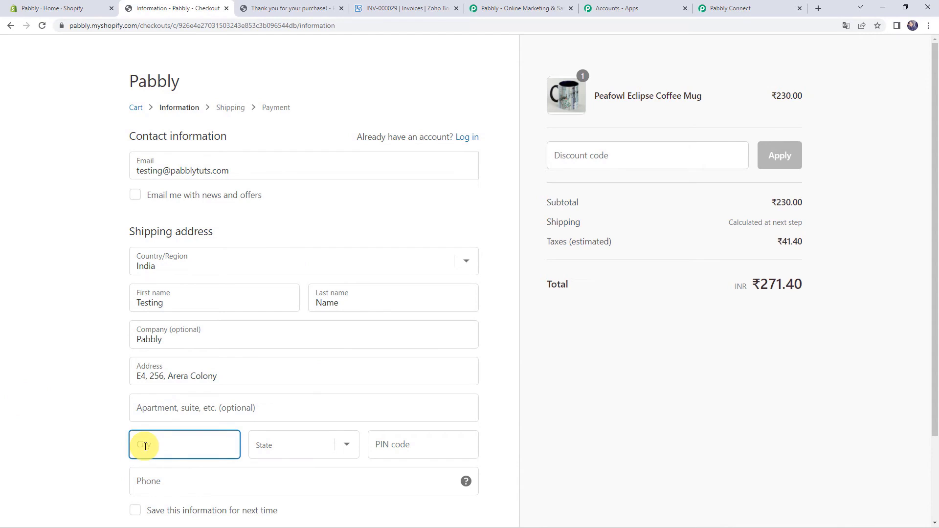
text(Indore)
key(Tab)
key(m)
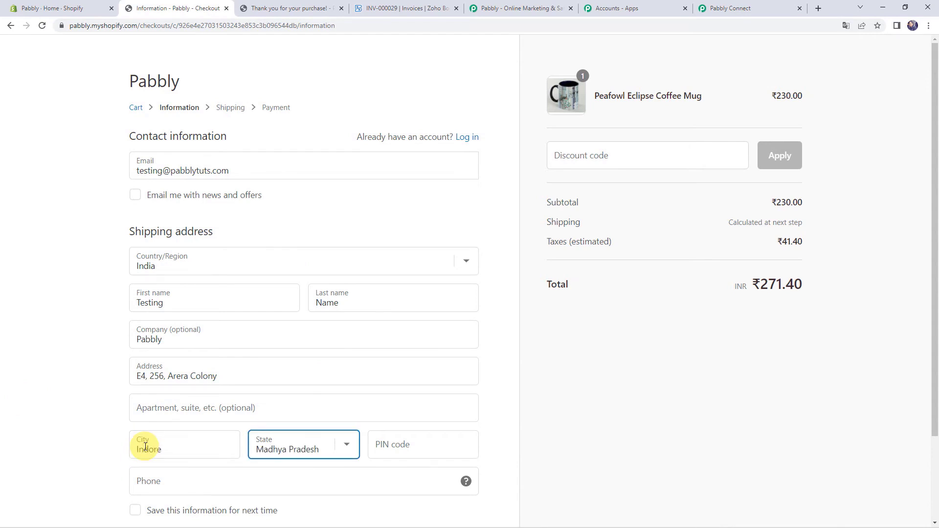
key(Tab)
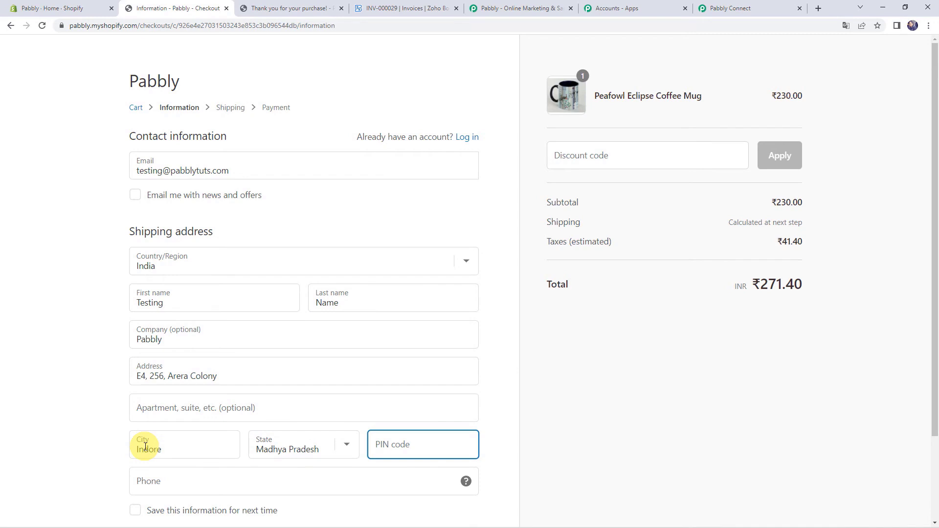
text(462025)
scroll(152, 431, down, 2)
click(163, 386)
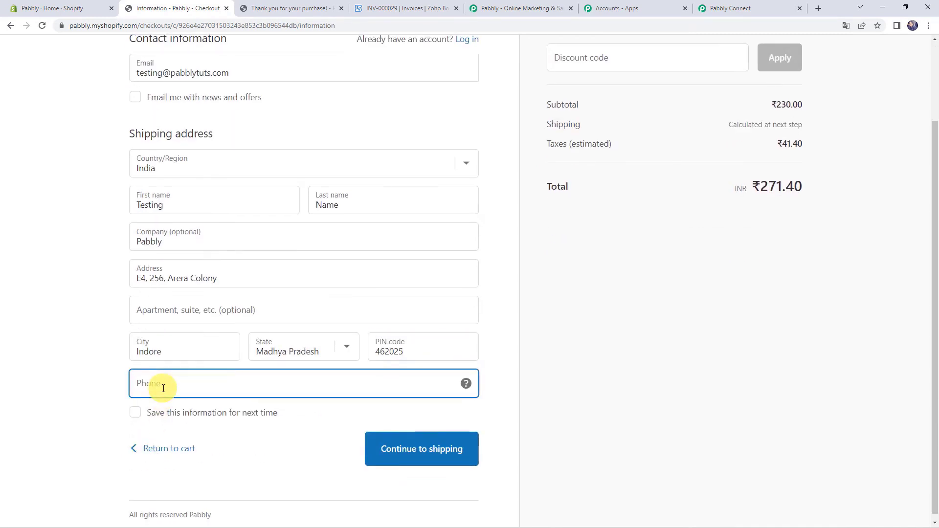
text(4564 564 567)
click(405, 446)
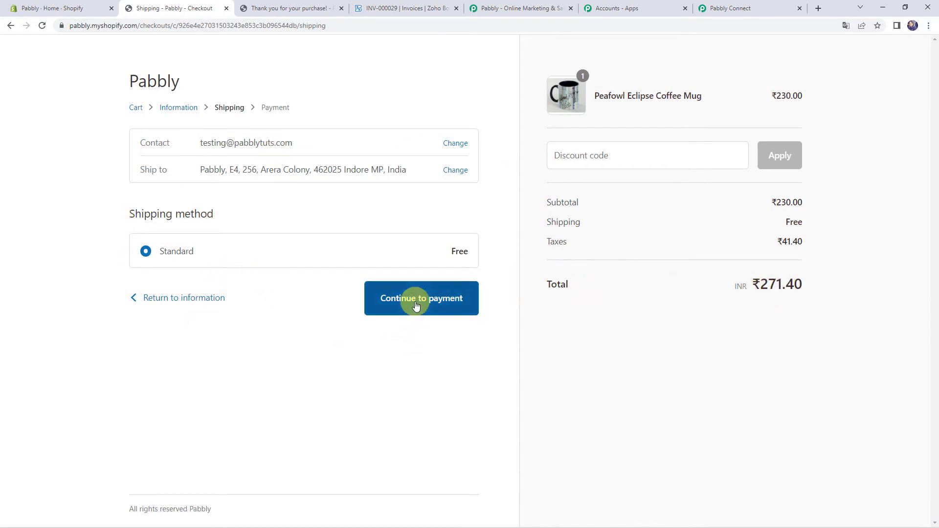
- Keep free shipping, pay with Bogus Gateway test card 1, expiry 03 / 6363, and place the order
click(416, 306)
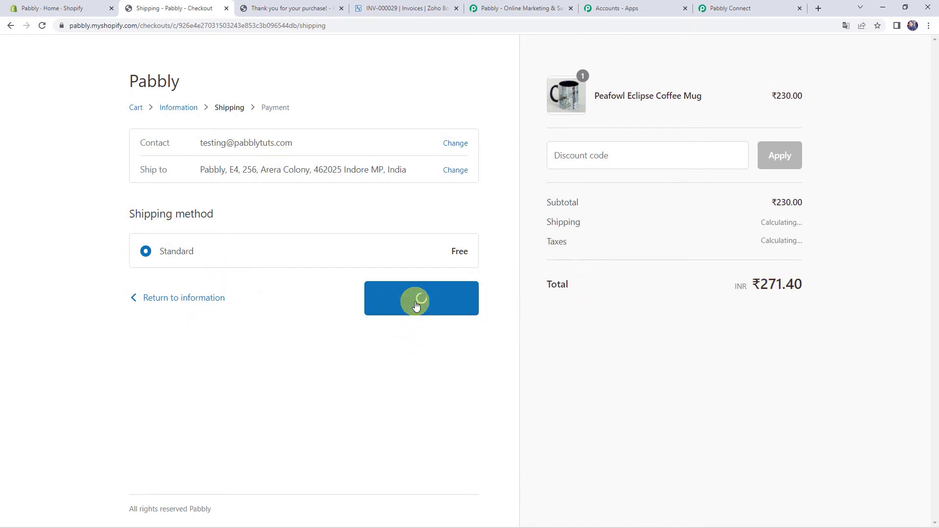
click(252, 329)
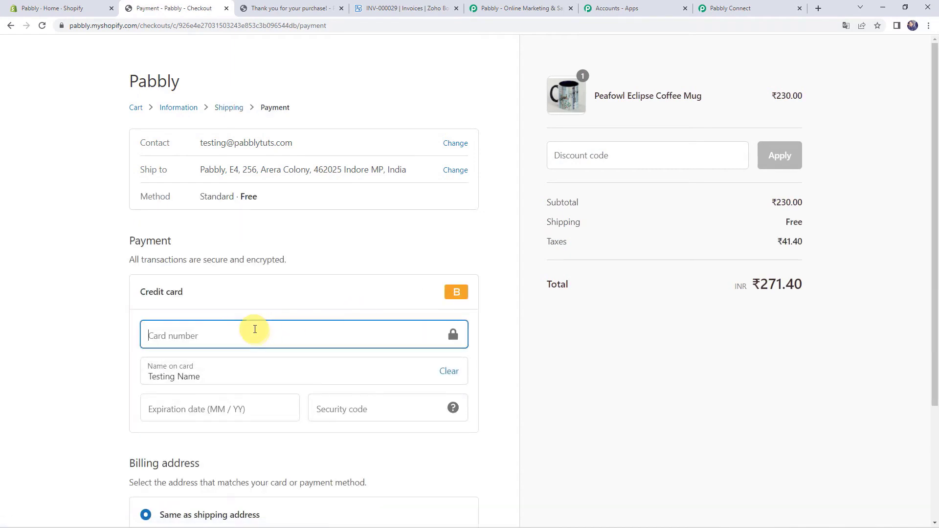
text(1)
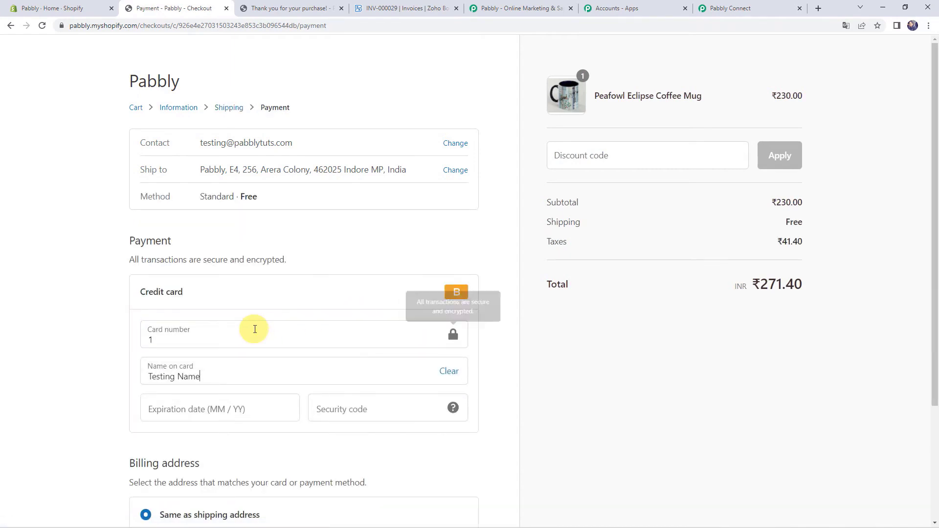
key(Tab)
key(BackSpace)
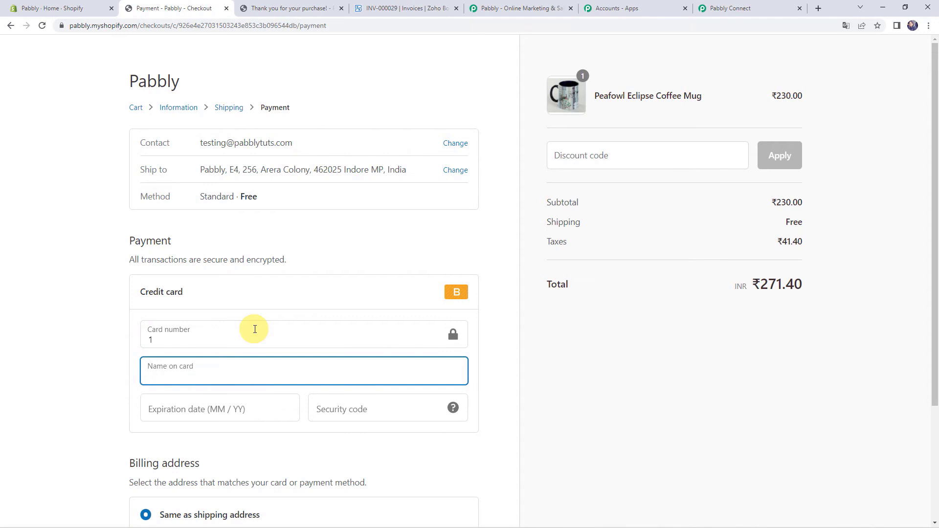
text(Bogus Gateway)
key(Tab)
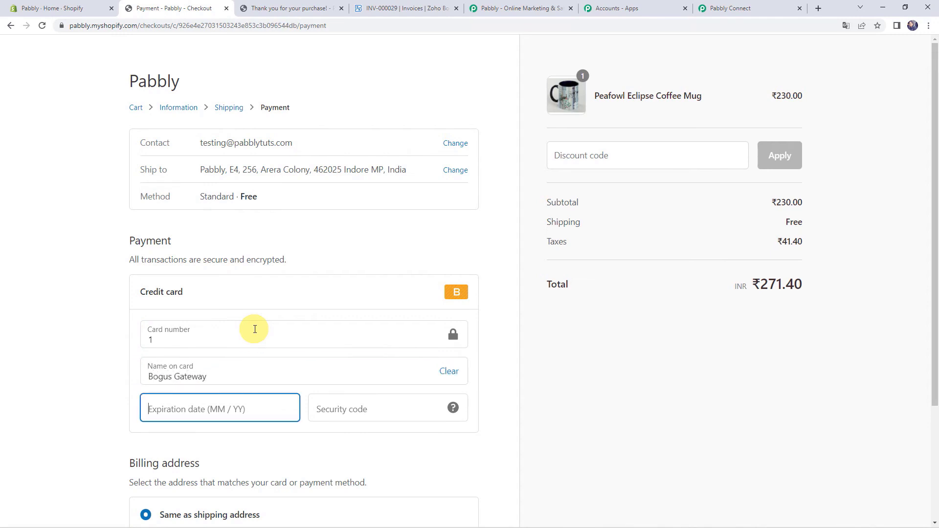
text(03 / 6)
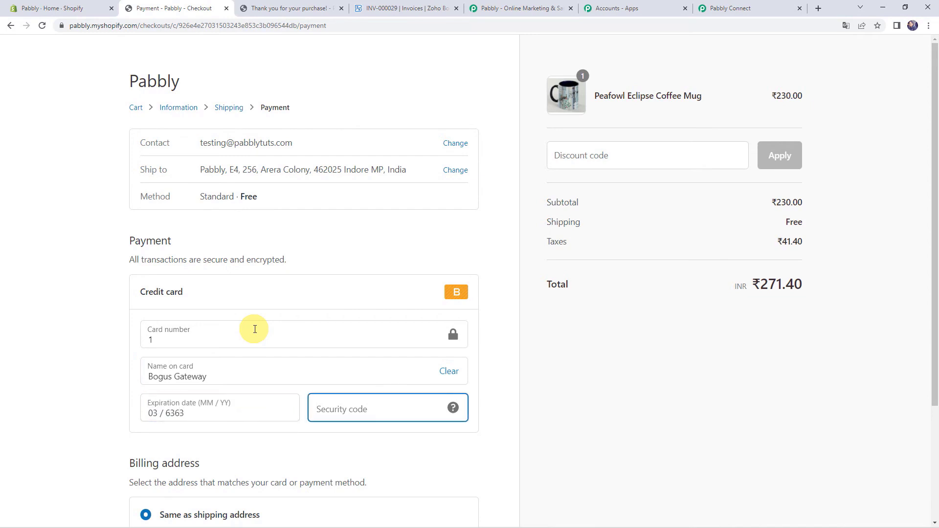
text(363)
scroll(255, 329, down, 3)
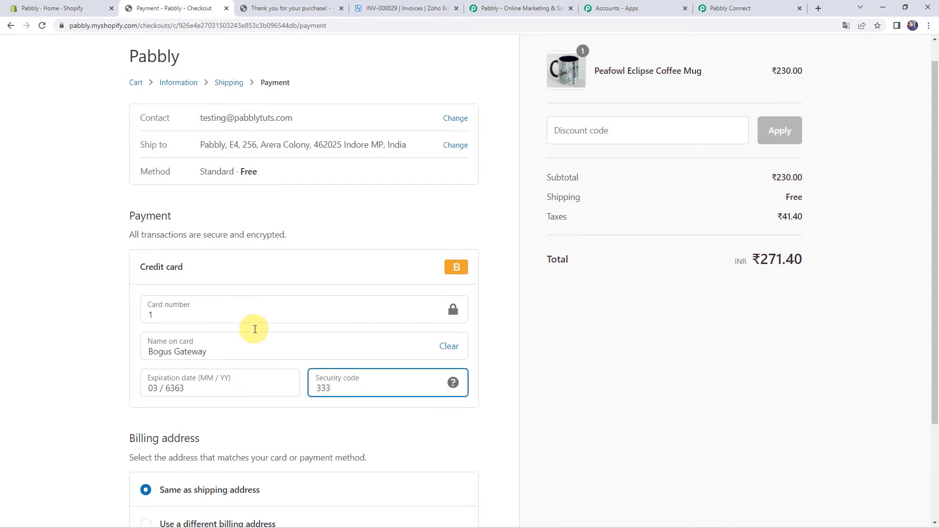
click(449, 451)
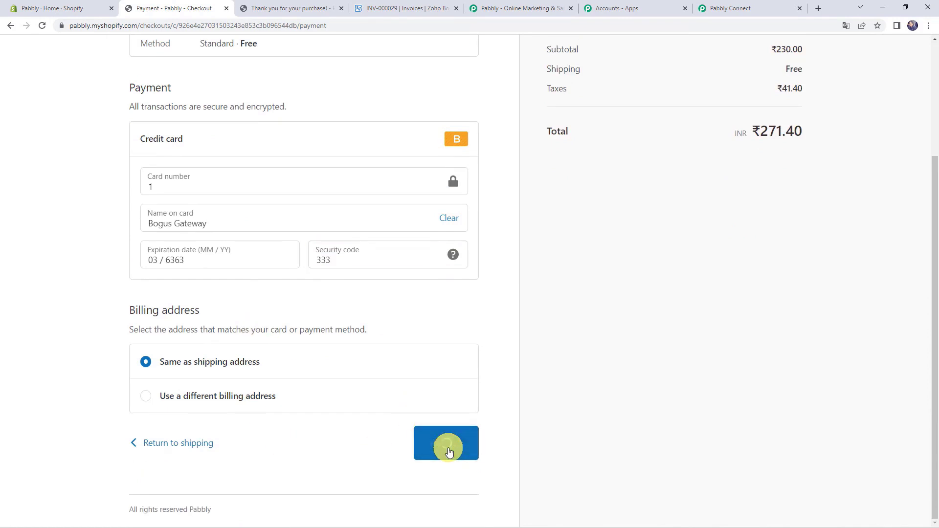
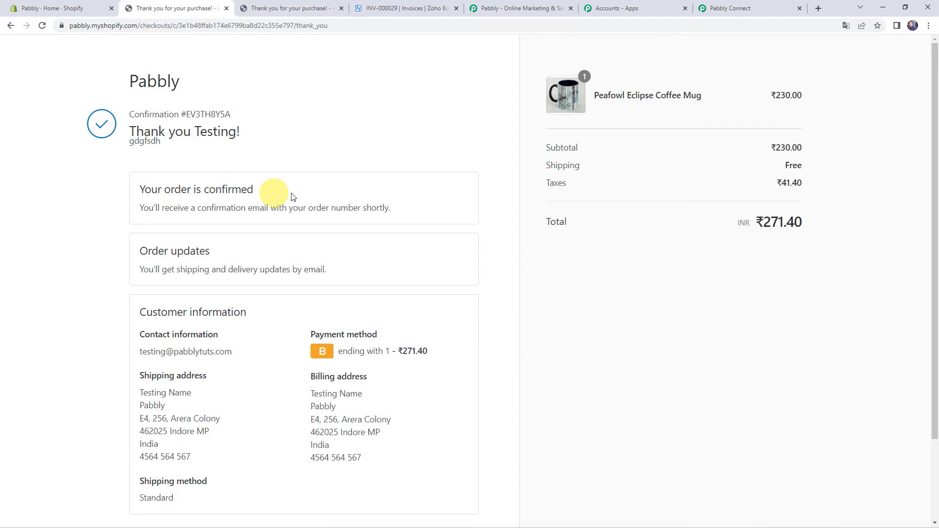
- Switch from the Shopify thank-you page to the Pabbly Connect workflow tab
click(733, 5)
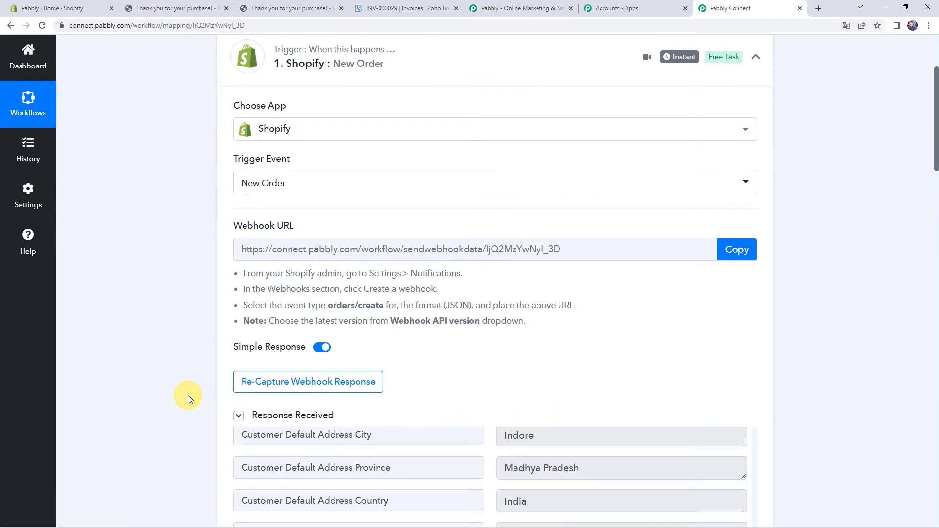
- Scroll through the captured test-order fields, then down to the Router's two customer routes
scroll(188, 395, down, 2)
scroll(504, 437, up, 3)
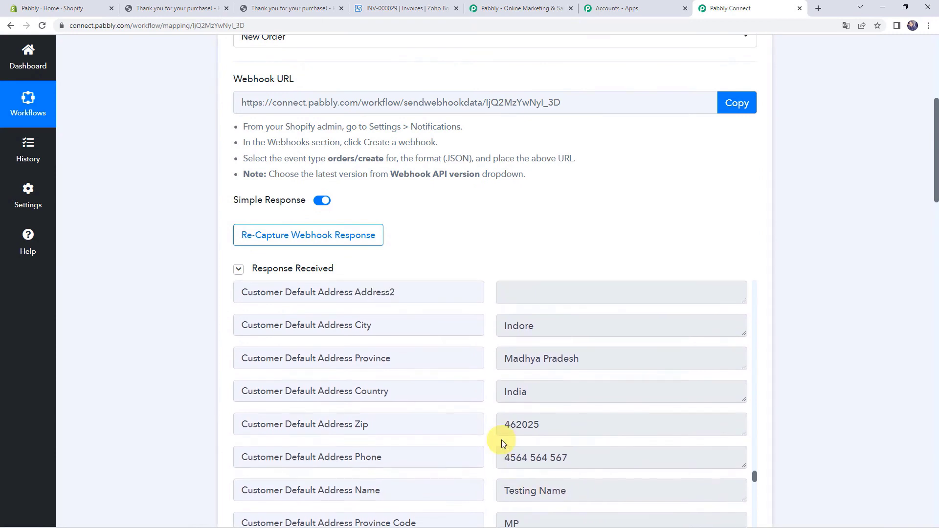
scroll(168, 373, down, 3)
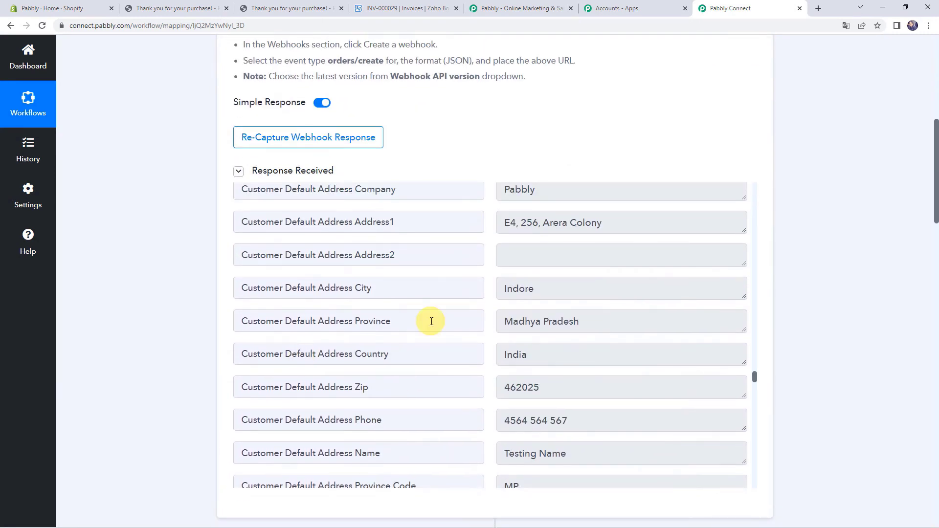
scroll(431, 322, up, 3)
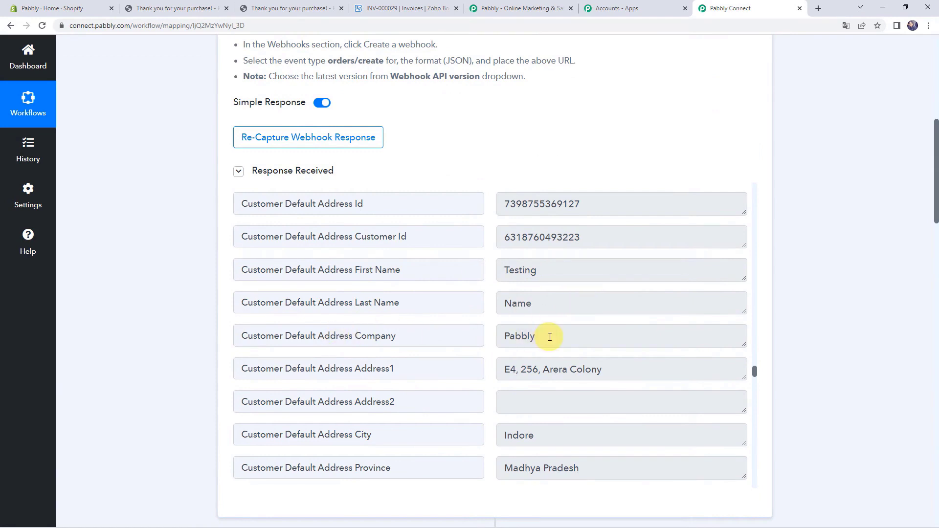
scroll(550, 337, down, 2)
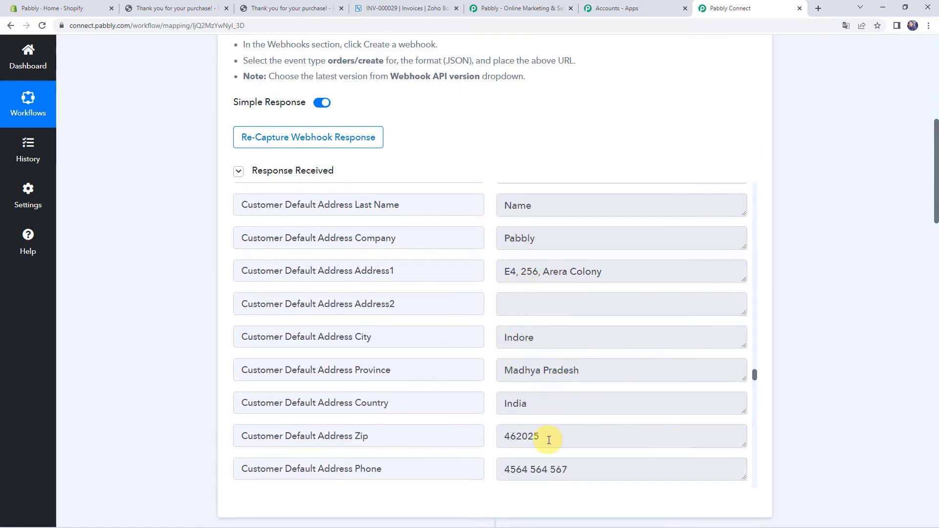
scroll(550, 440, down, 1)
scroll(549, 440, down, 5)
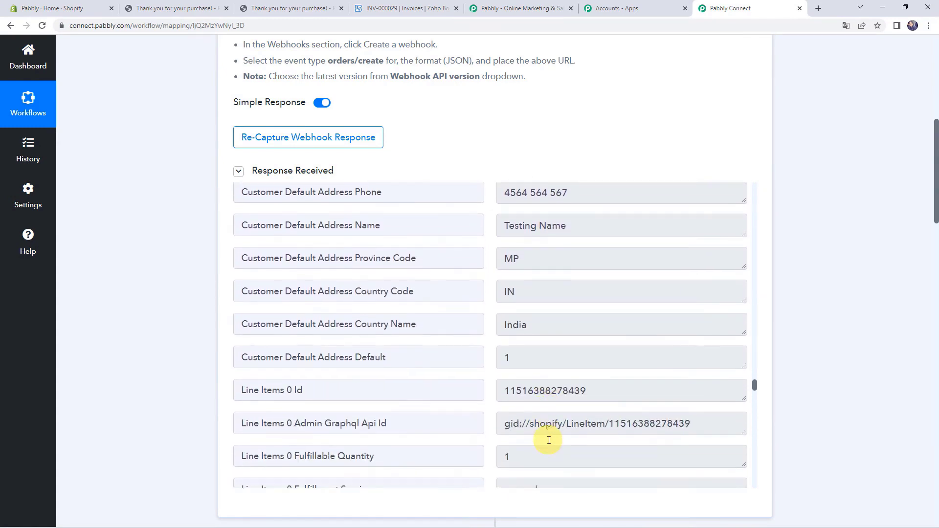
scroll(549, 440, down, 15)
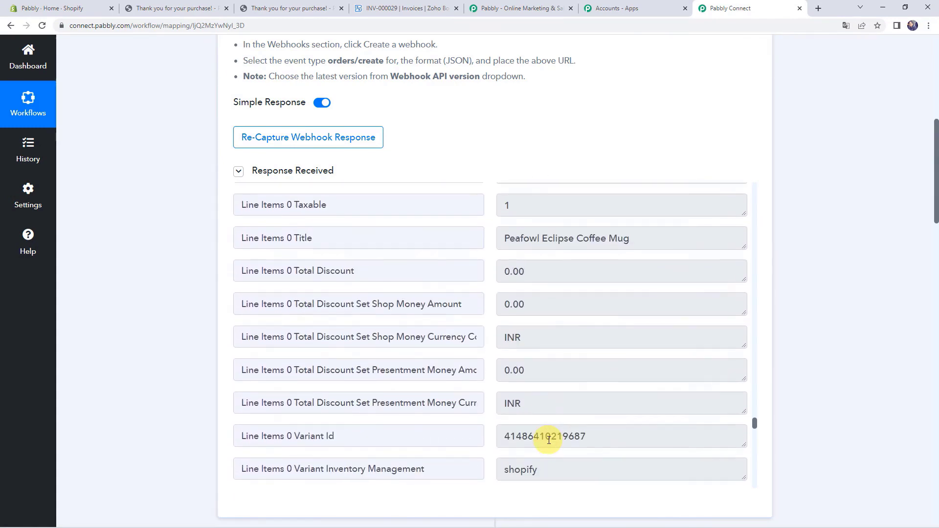
scroll(549, 440, down, 14)
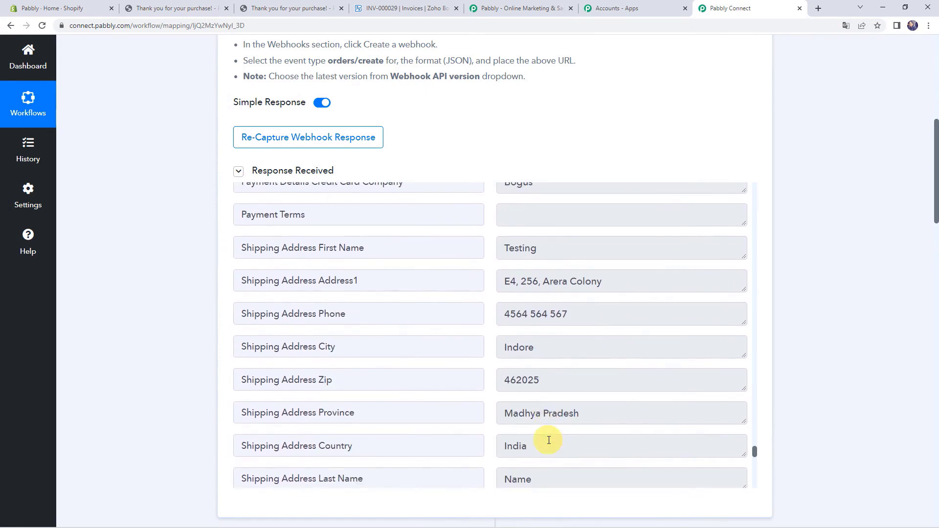
scroll(549, 440, down, 8)
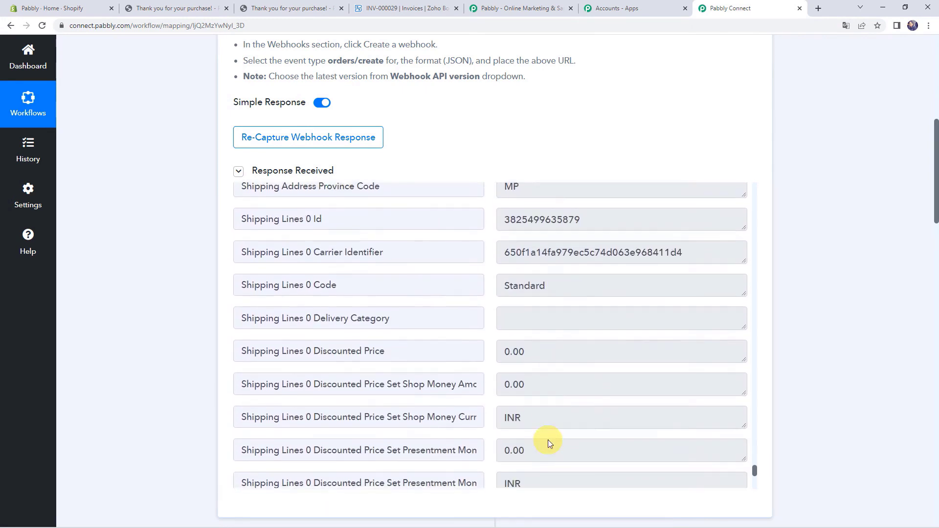
scroll(548, 440, down, 3)
scroll(547, 440, up, 13)
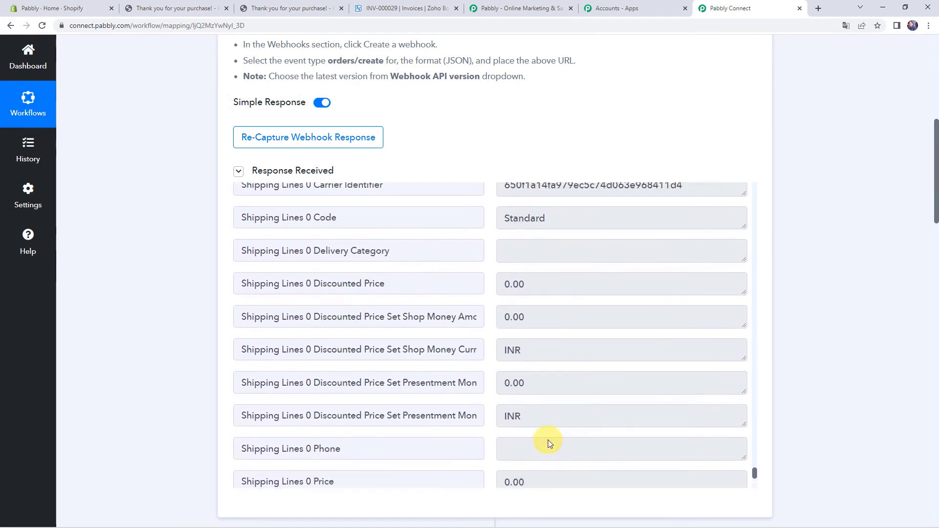
scroll(548, 440, up, 18)
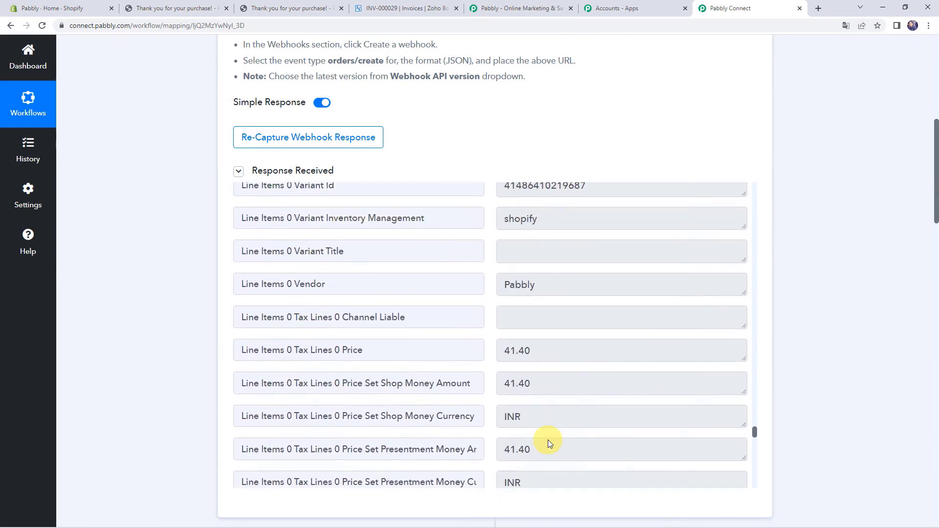
scroll(549, 441, up, 6)
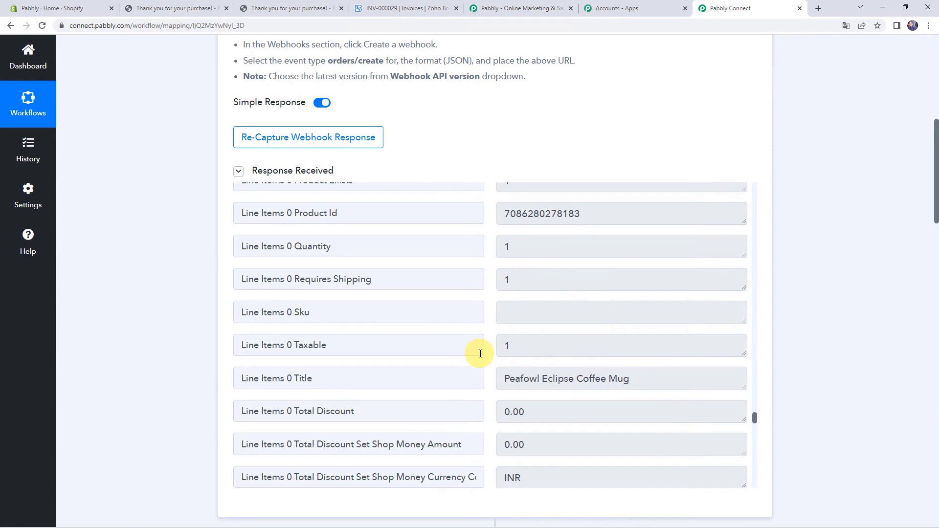
scroll(119, 392, down, 13)
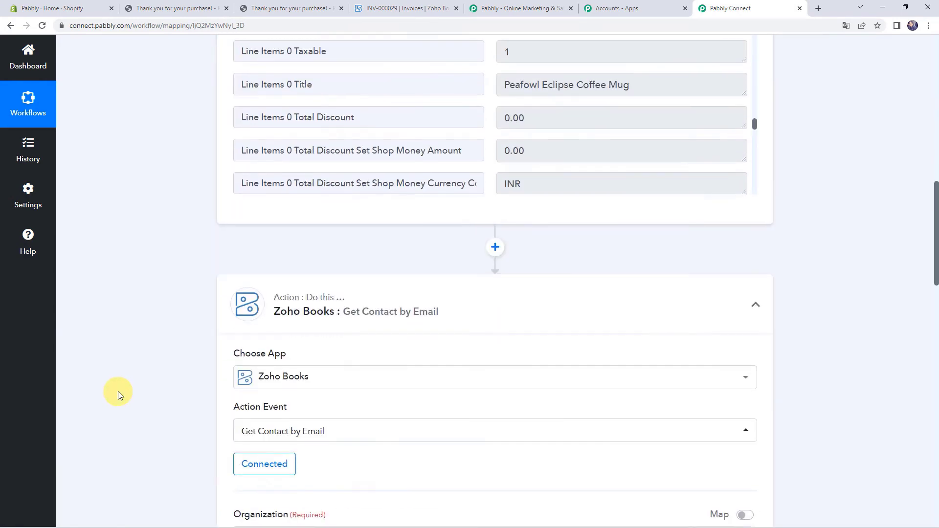
scroll(119, 391, down, 12)
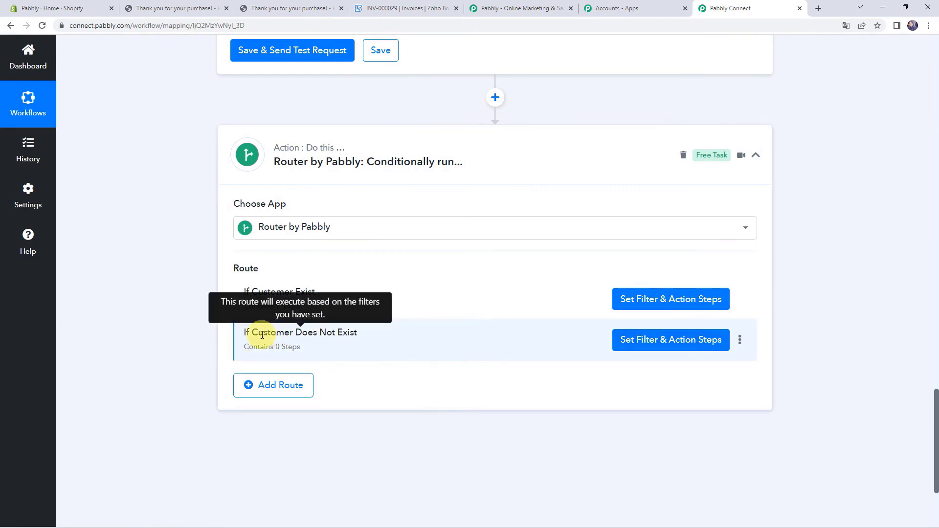
- Add a Zoho Books 'Create Contact' action to the If Customer Does Not Exist route
click(634, 340)
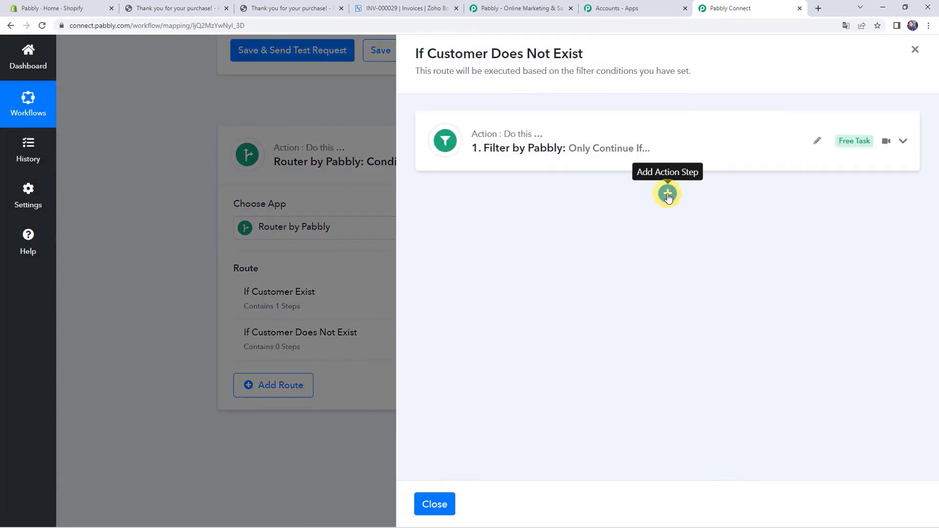
click(669, 194)
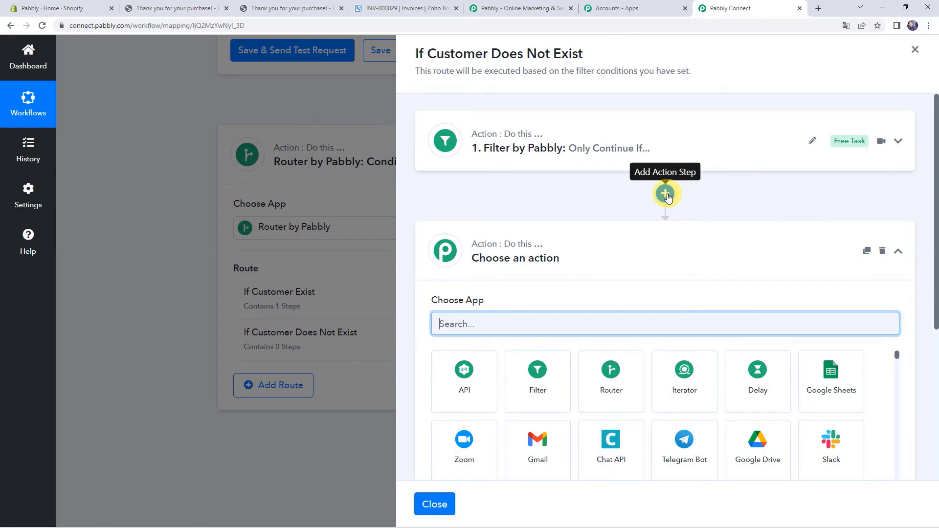
text(z)
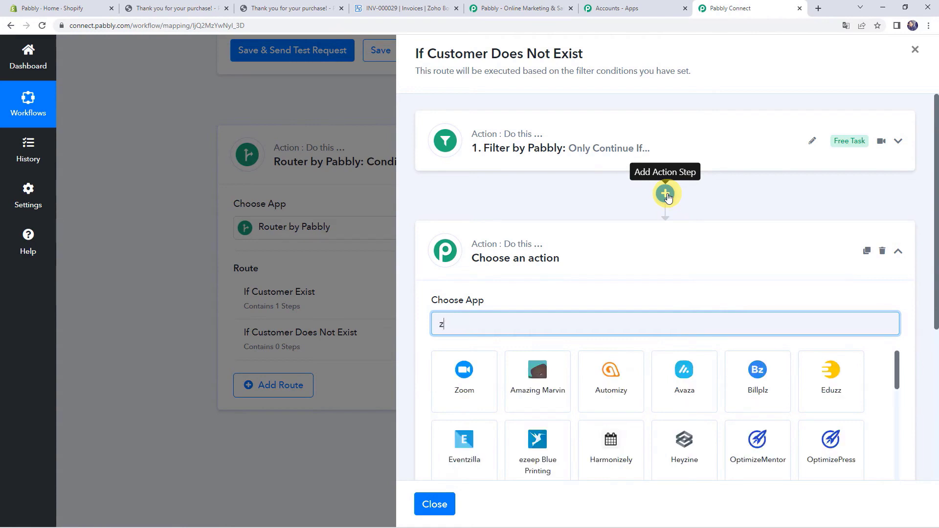
text(h)
text(o)
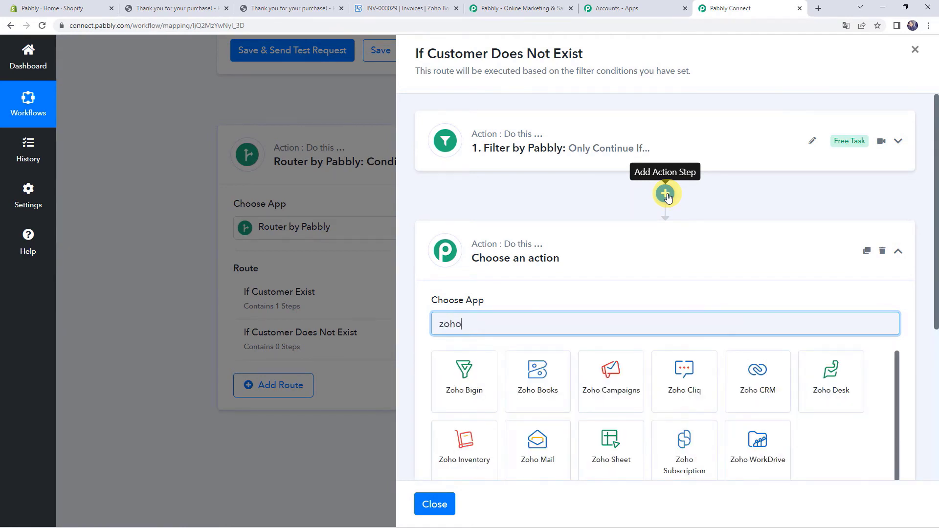
click(535, 368)
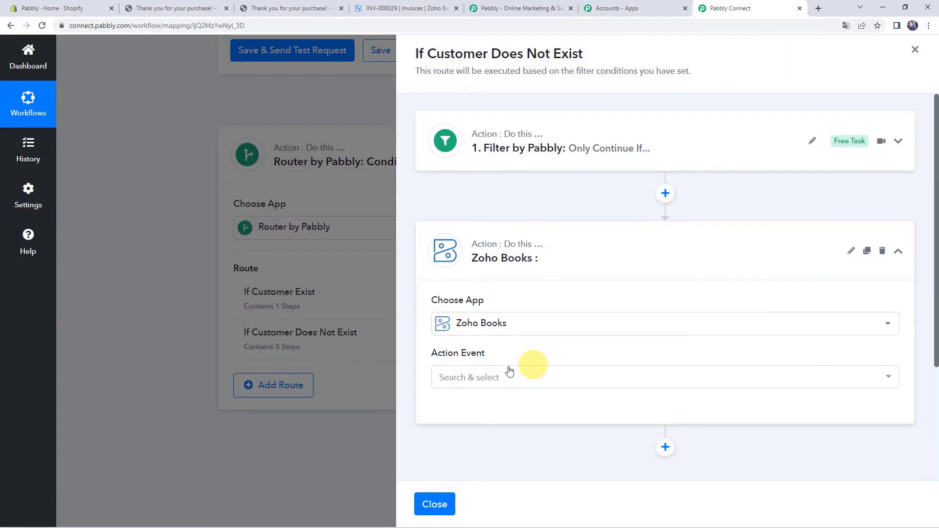
click(480, 377)
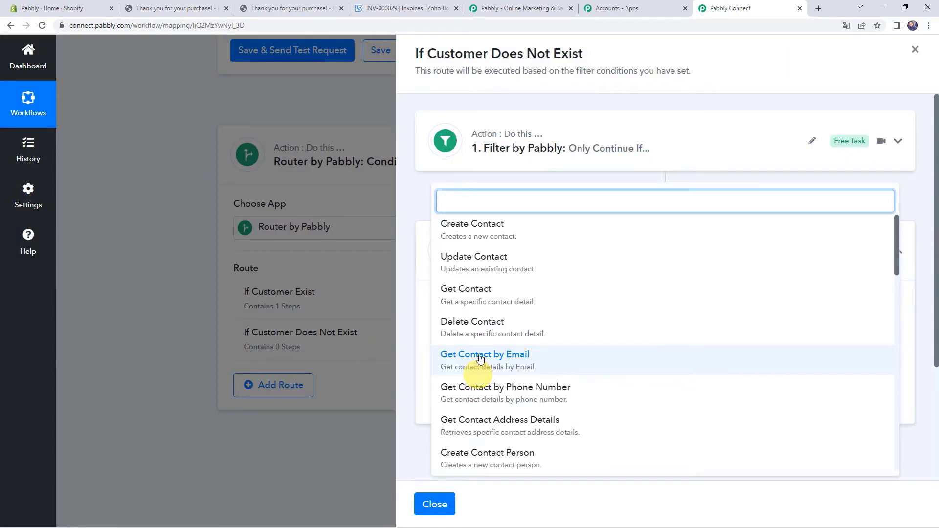
click(484, 224)
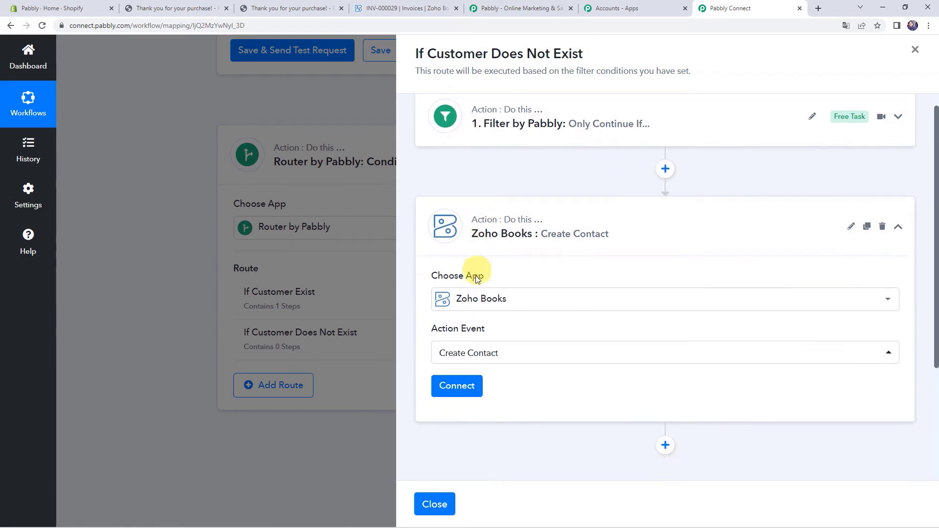
click(465, 309)
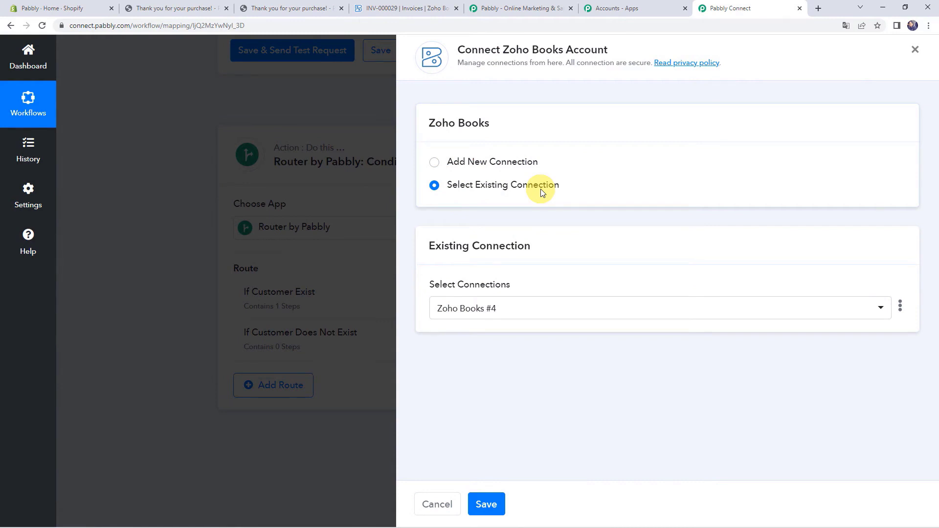
- Keep the existing Zoho Books #4 connection and set the Organization to pabblybook
click(486, 504)
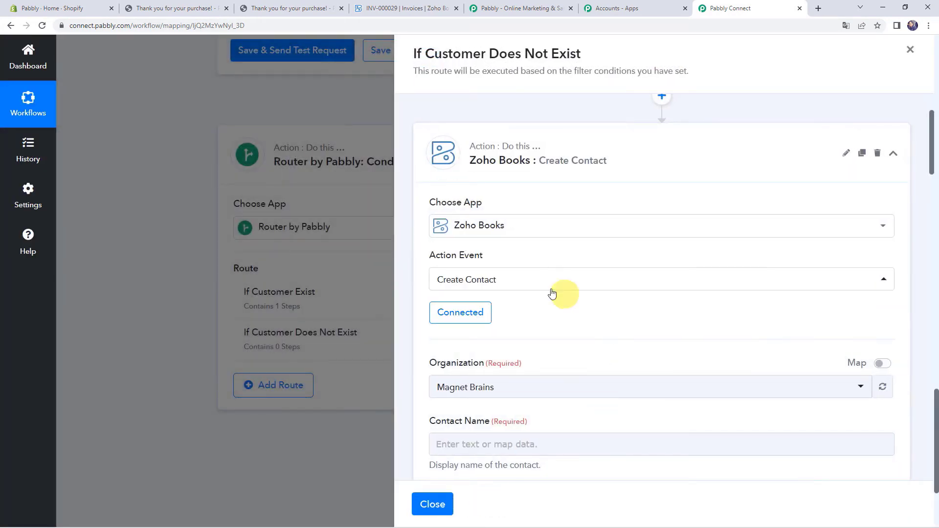
scroll(638, 306, down, 3)
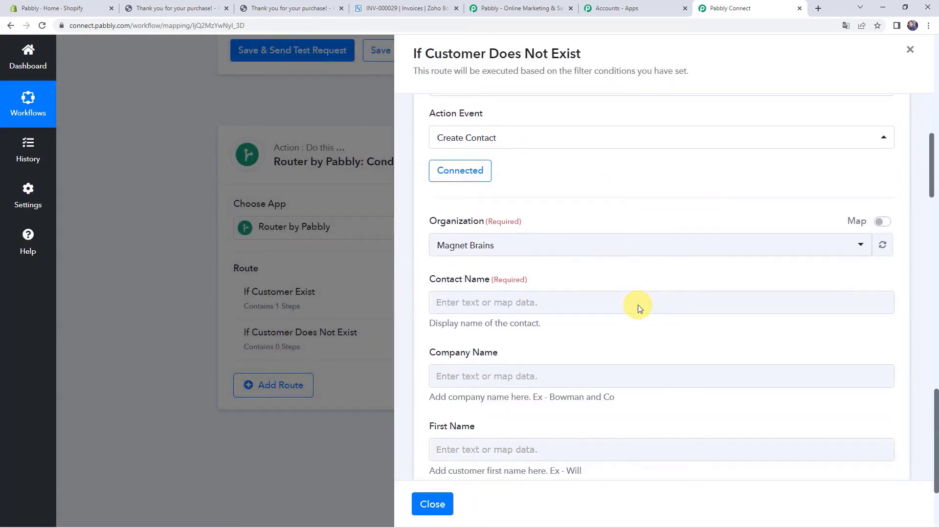
click(544, 239)
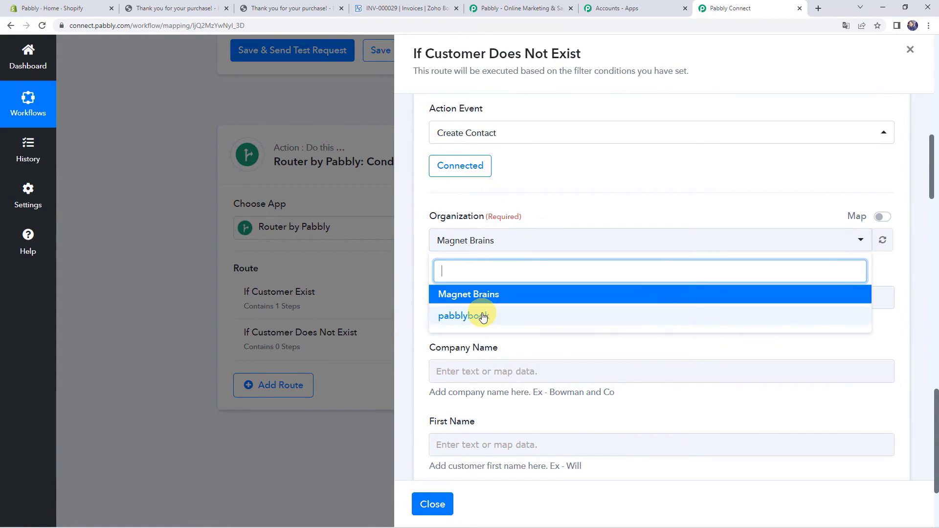
click(483, 317)
scroll(566, 218, down, 2)
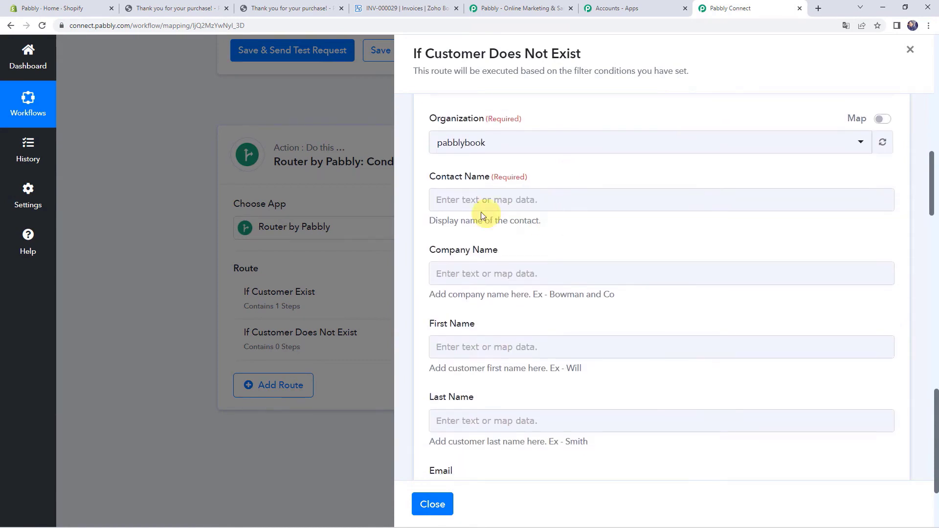
- Map the order's billing first and last name into Contact Name
click(489, 195)
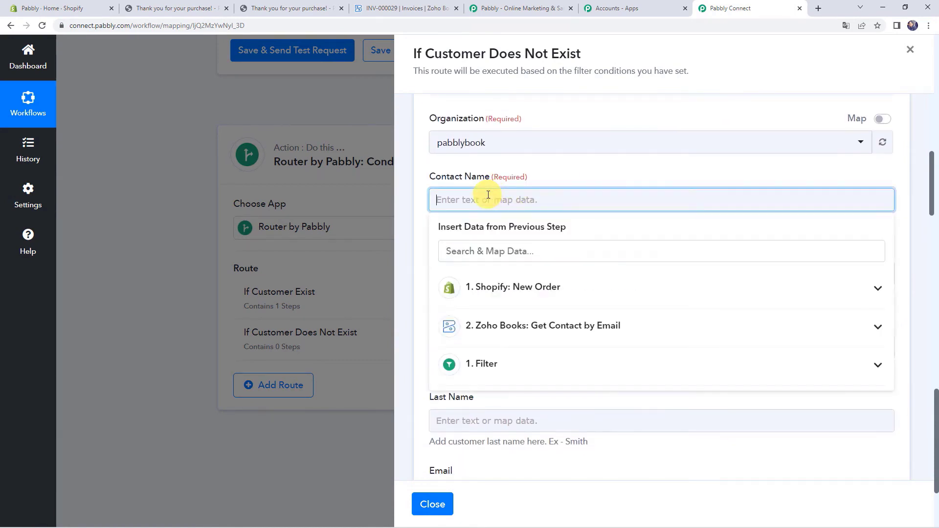
click(495, 292)
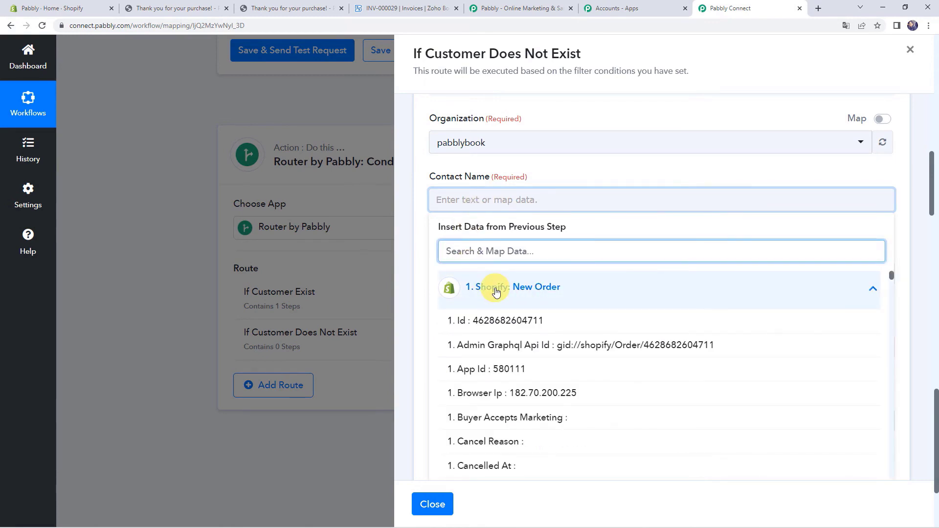
text(name)
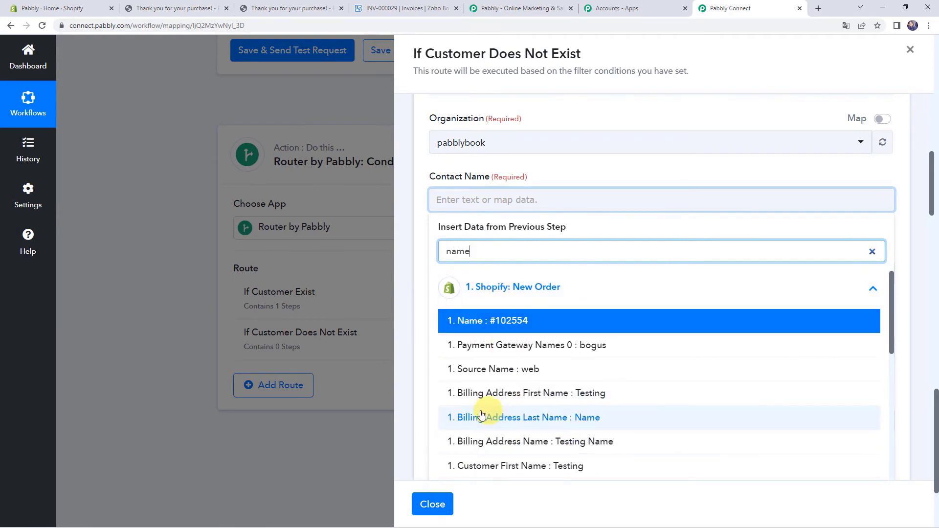
click(520, 394)
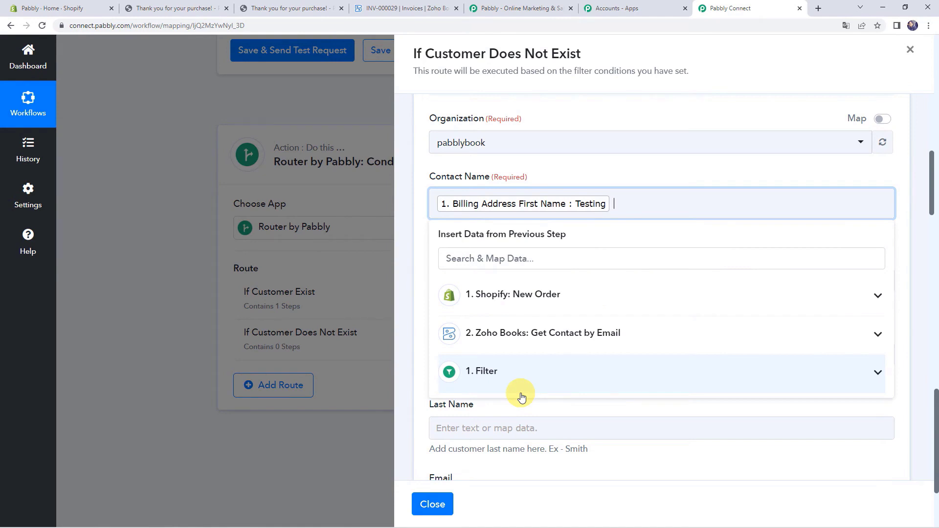
click(520, 294)
text(name)
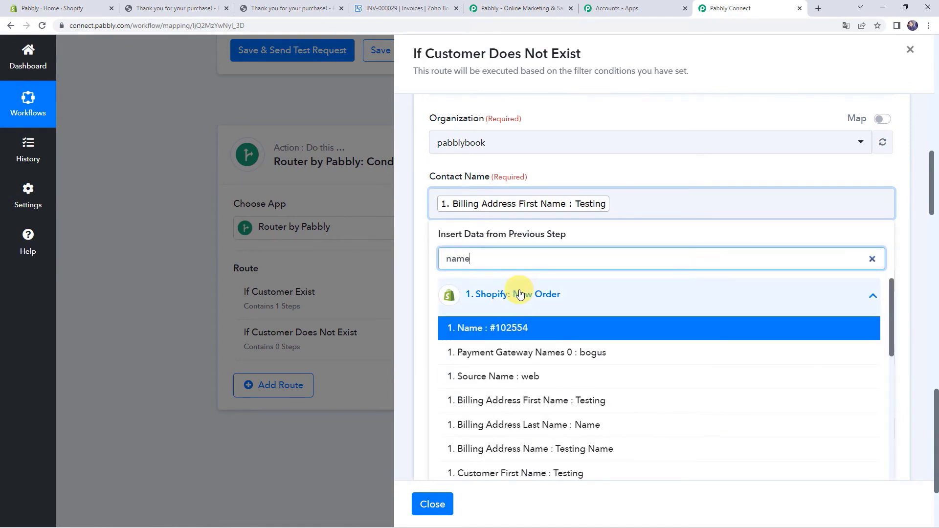
click(519, 425)
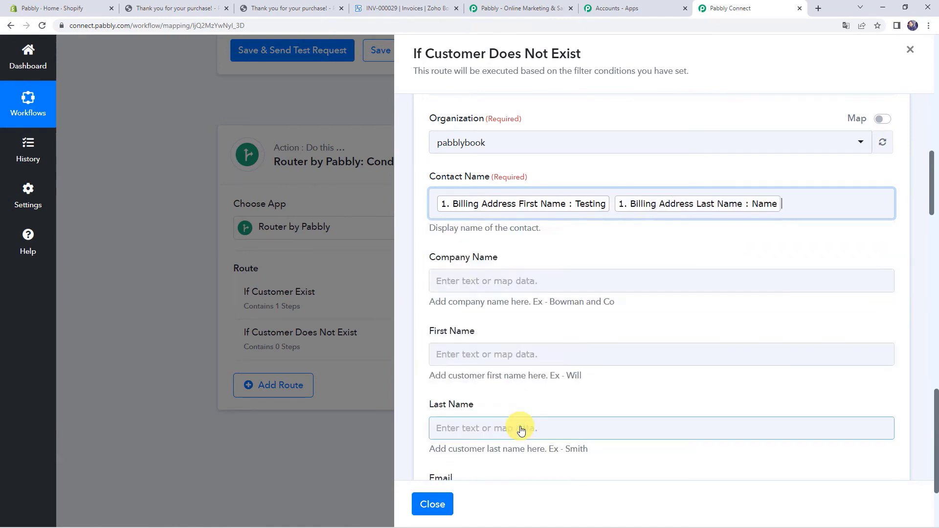
click(425, 240)
scroll(419, 244, down, 2)
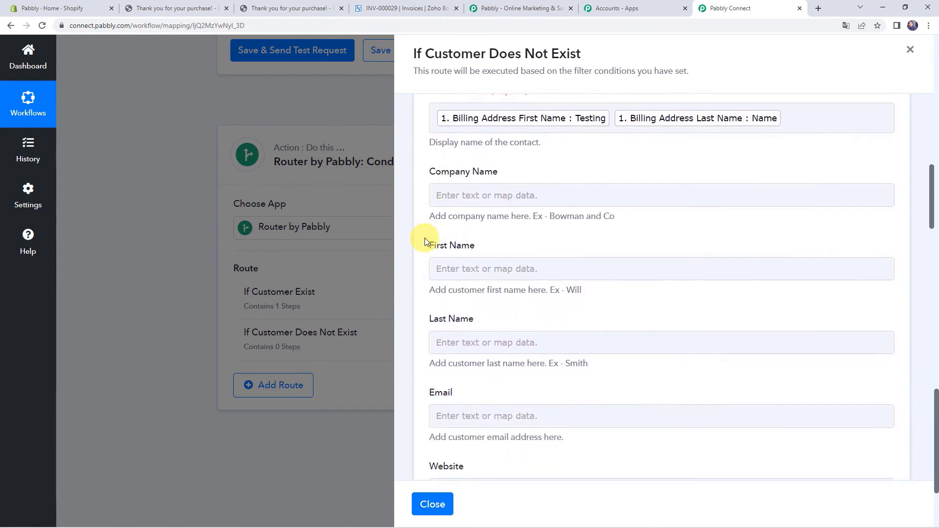
- Map Billing Address Company into Company Name
click(467, 183)
click(497, 271)
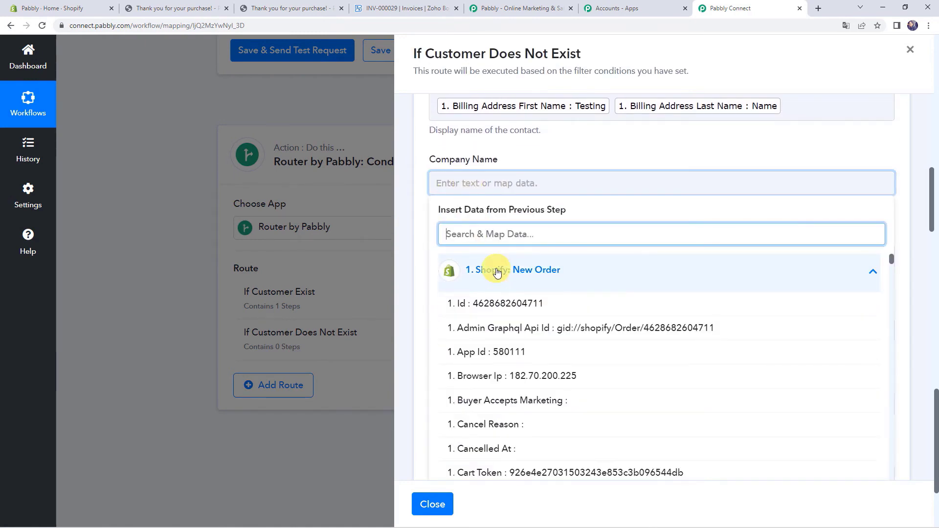
text(pabb)
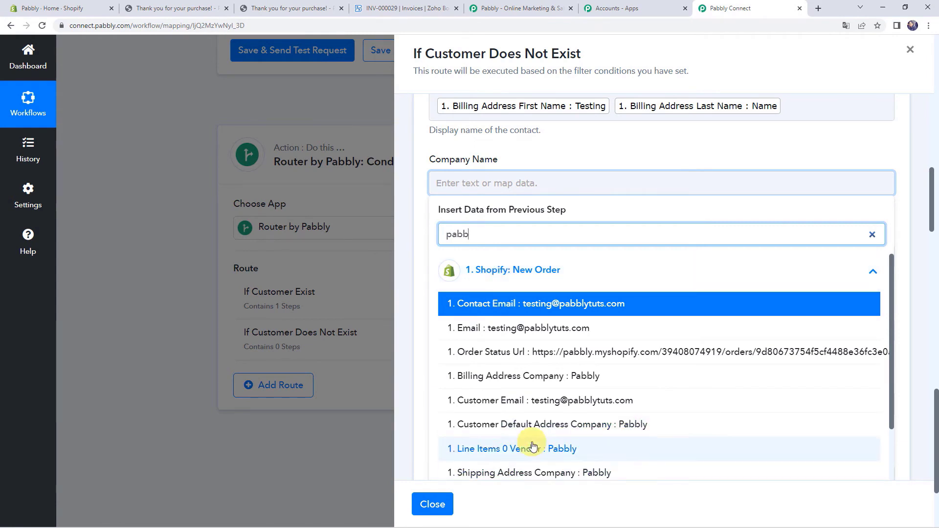
click(543, 385)
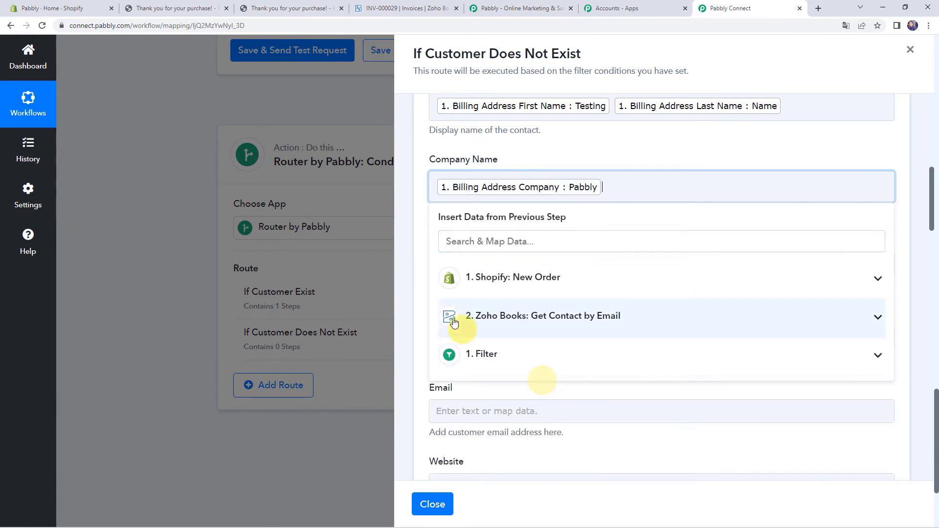
click(421, 293)
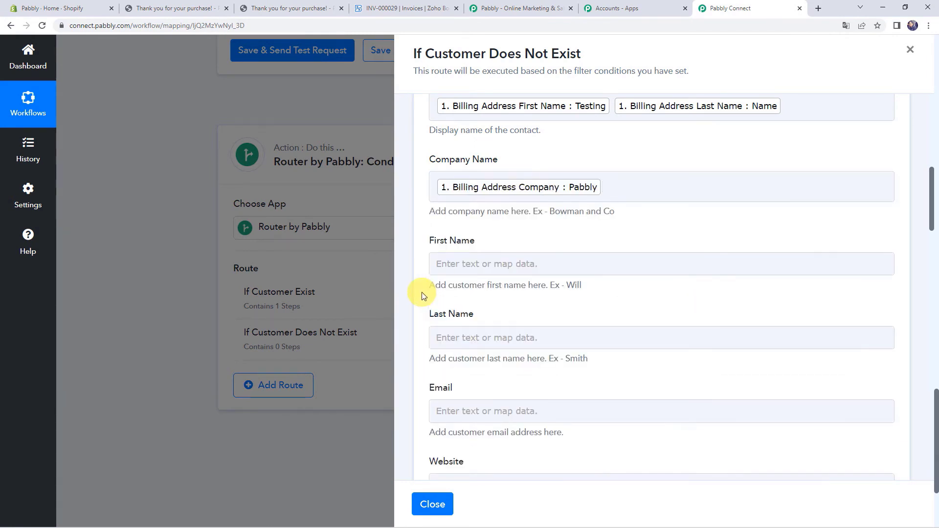
- Map the billing first name into First Name and billing last name into Last Name
click(454, 268)
click(481, 363)
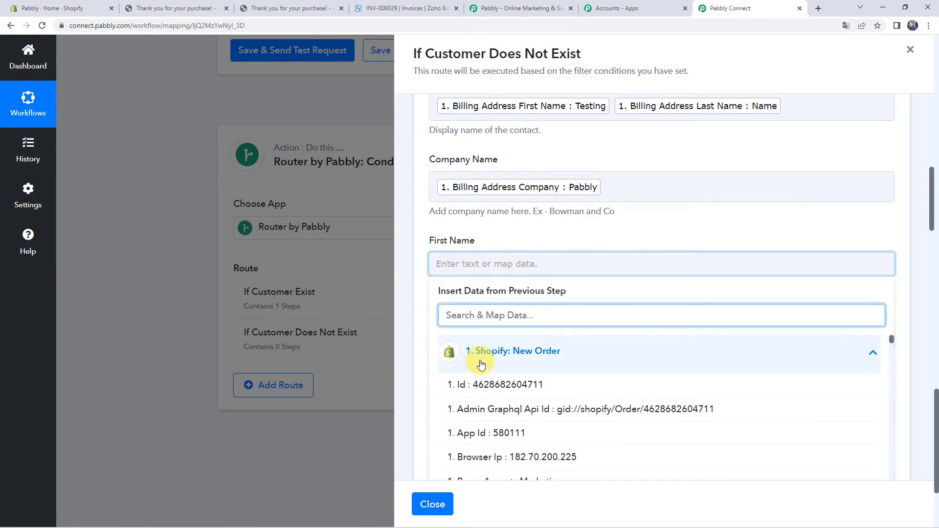
text(namee)
key(BackSpace)
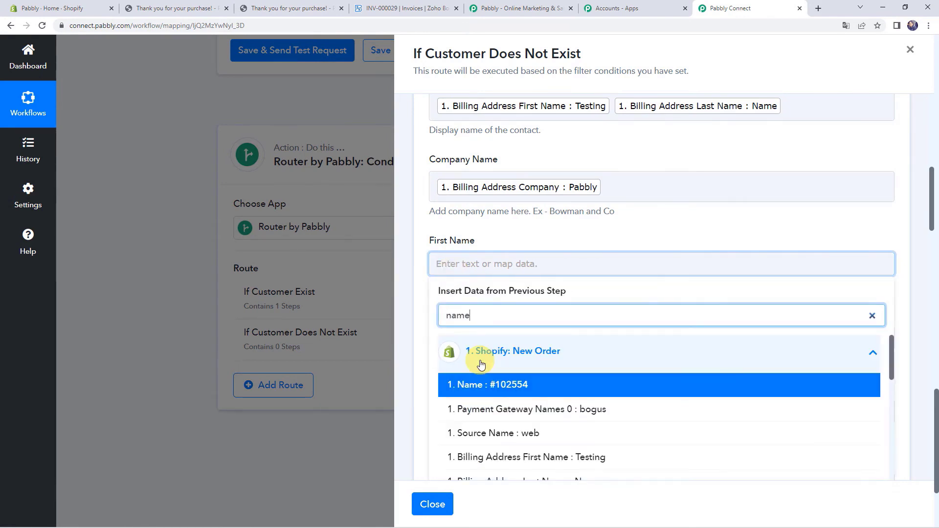
scroll(480, 365, down, 1)
click(491, 410)
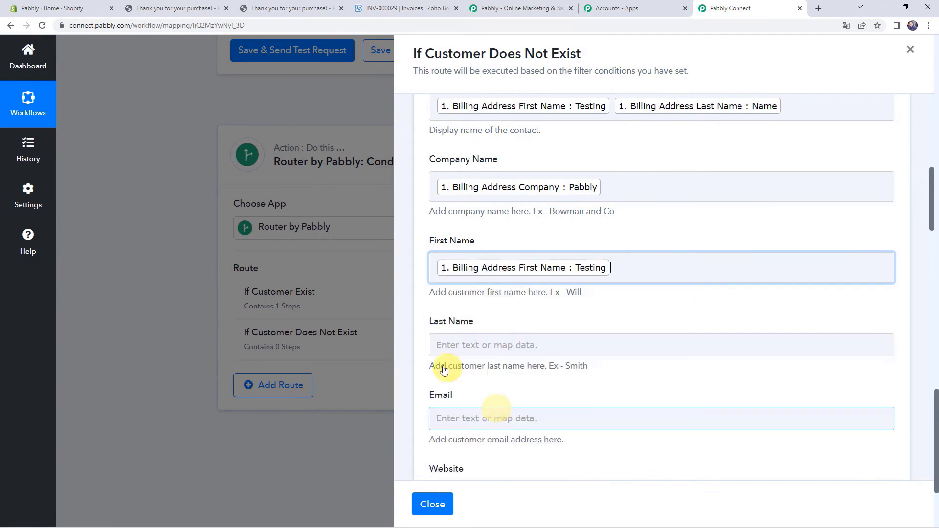
click(412, 349)
scroll(412, 349, down, 3)
click(465, 196)
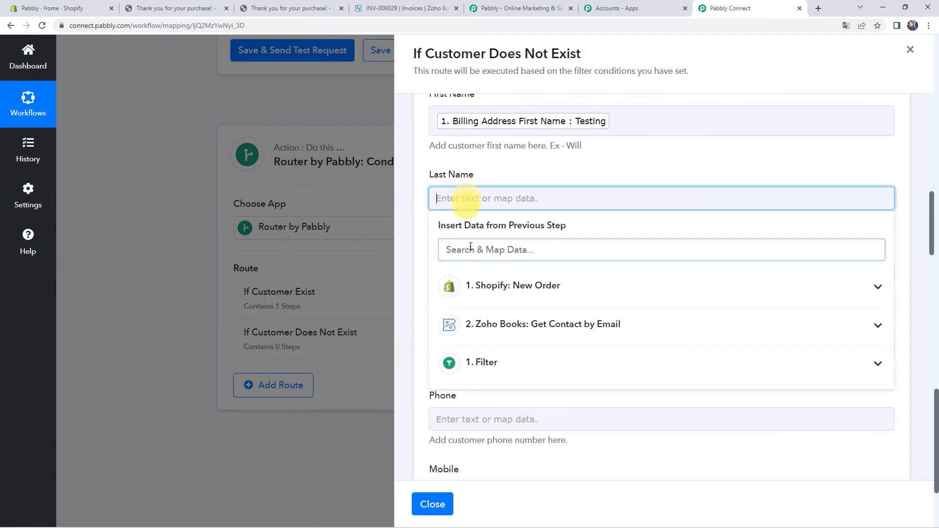
click(486, 297)
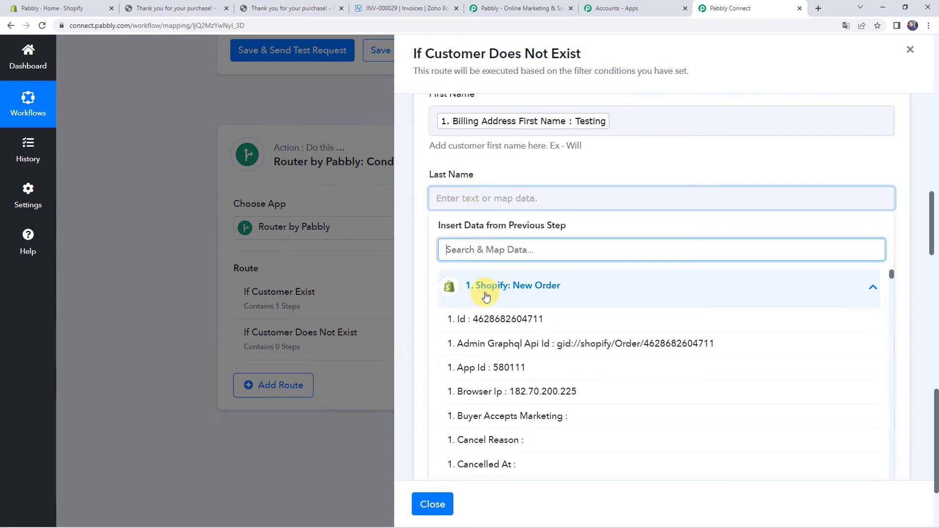
text(name)
click(530, 415)
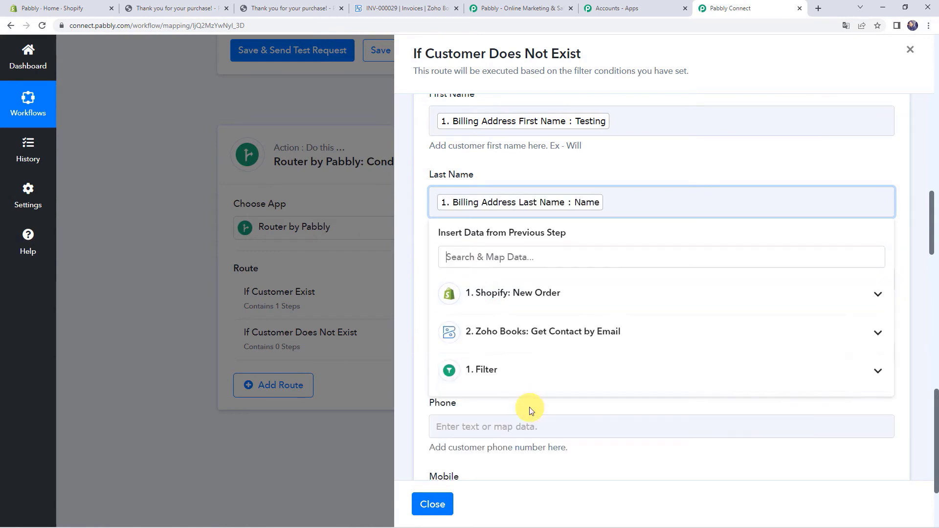
click(431, 292)
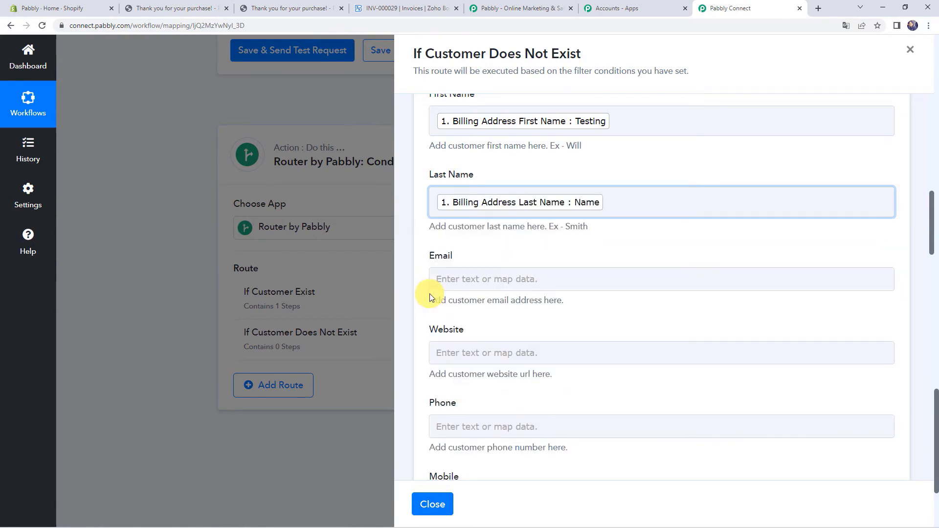
- Map the order's Contact Email into Email and Billing Address Phone into Phone
click(440, 277)
click(497, 273)
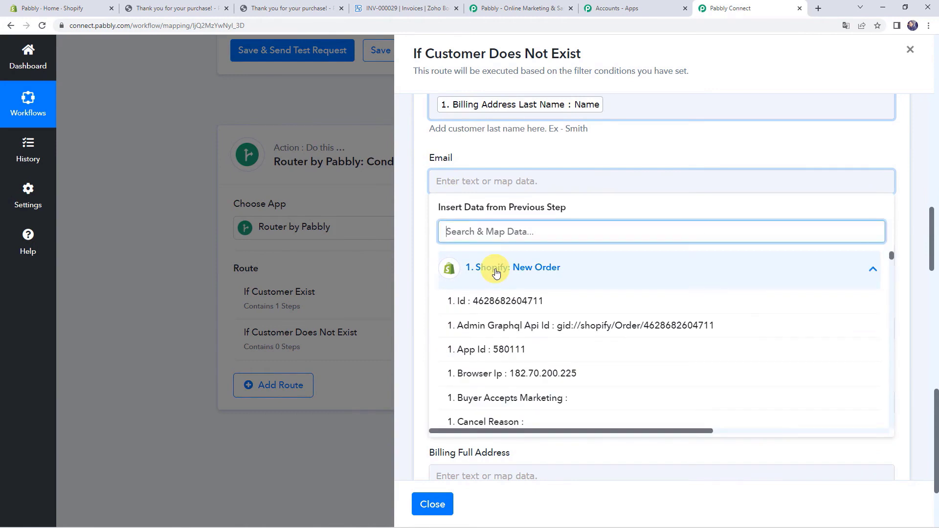
text(@)
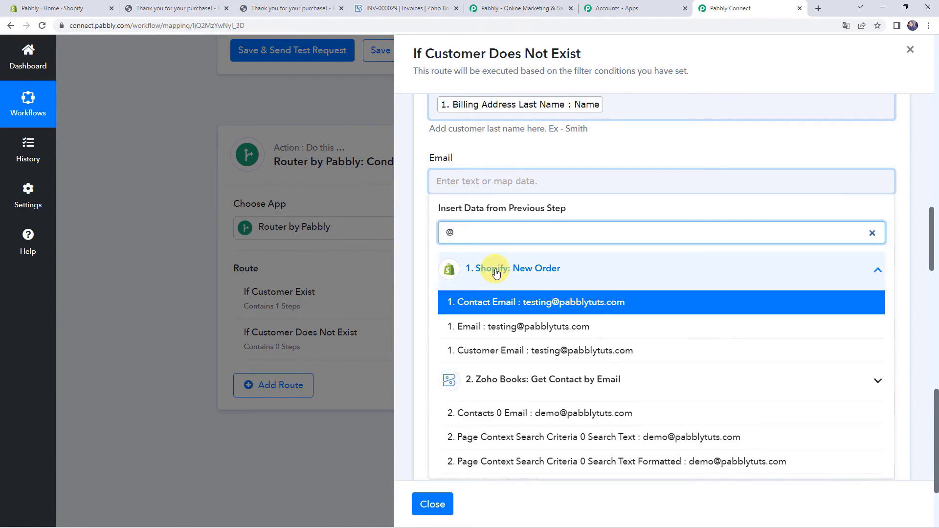
click(499, 302)
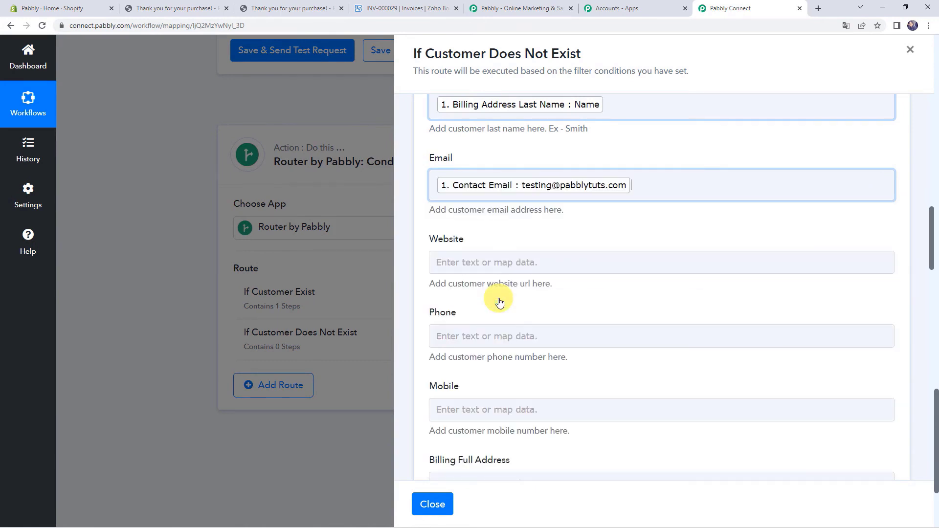
click(414, 266)
scroll(448, 266, down, 2)
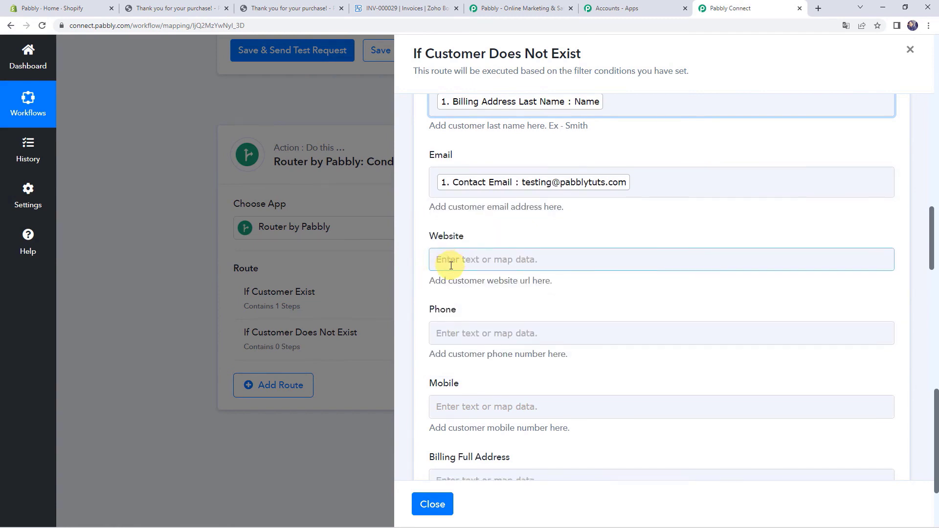
click(458, 240)
click(508, 324)
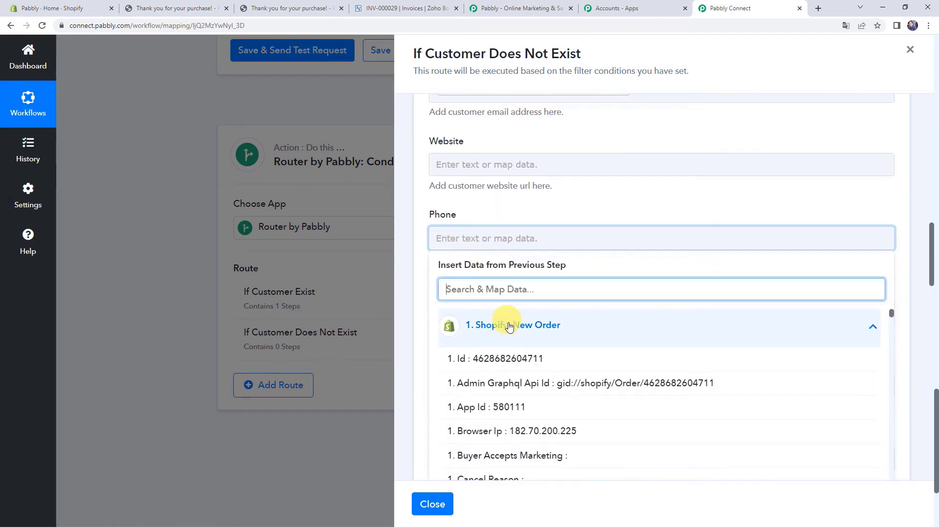
text(456)
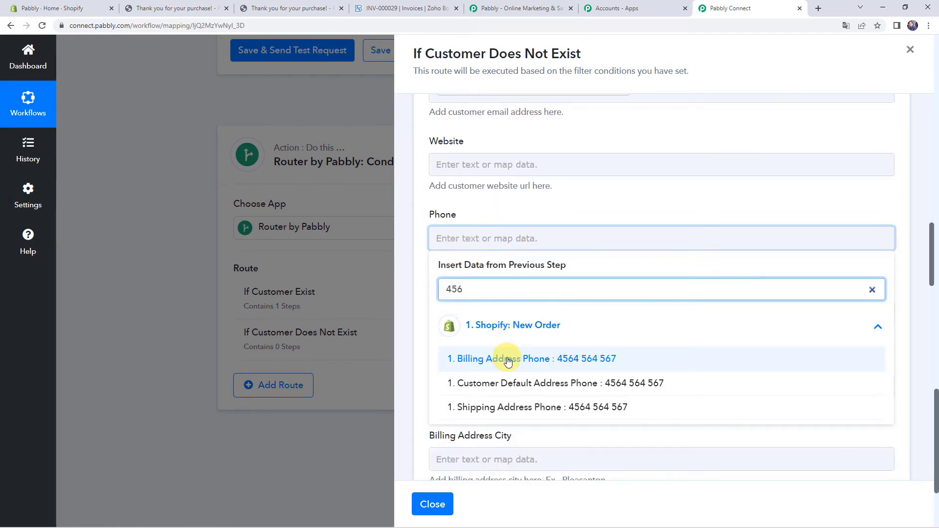
click(507, 360)
click(417, 318)
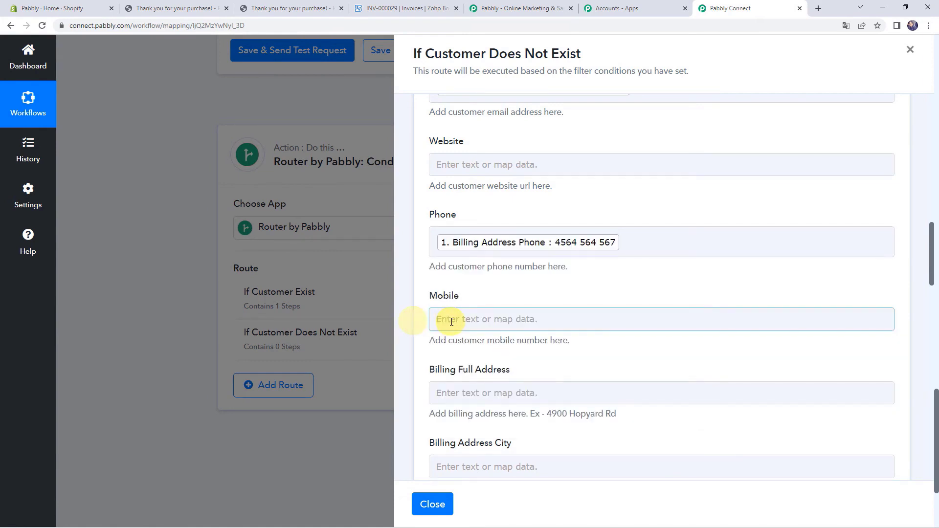
scroll(449, 318, down, 3)
- Map billing Address1 into Billing Full Address and start on the billing city
click(492, 242)
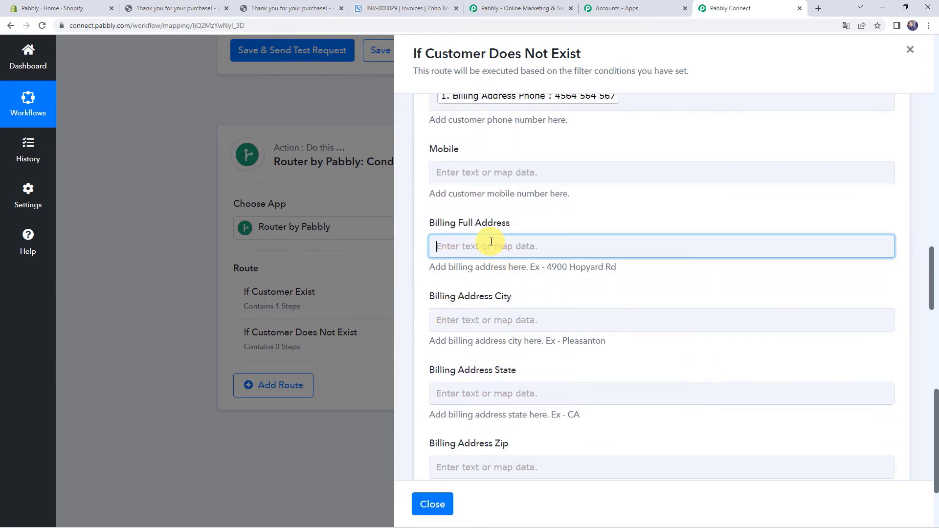
click(506, 332)
text(ad)
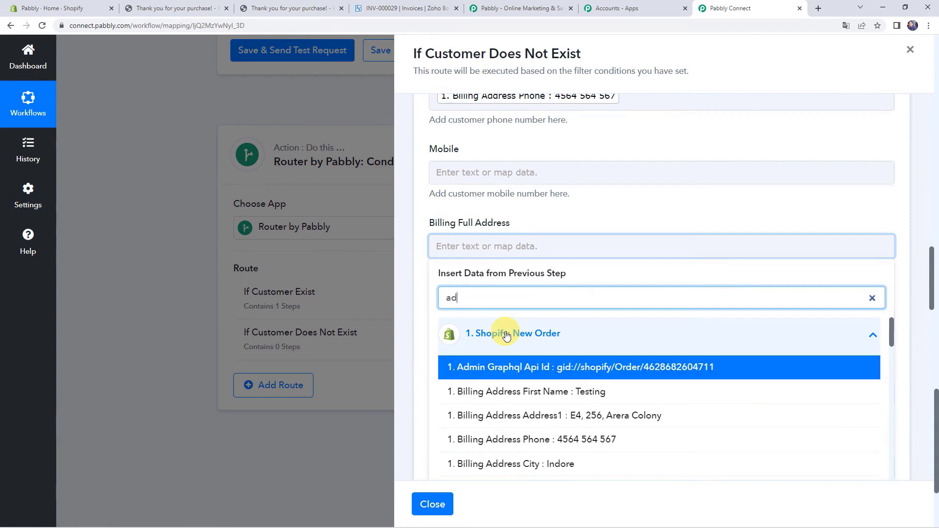
text(d)
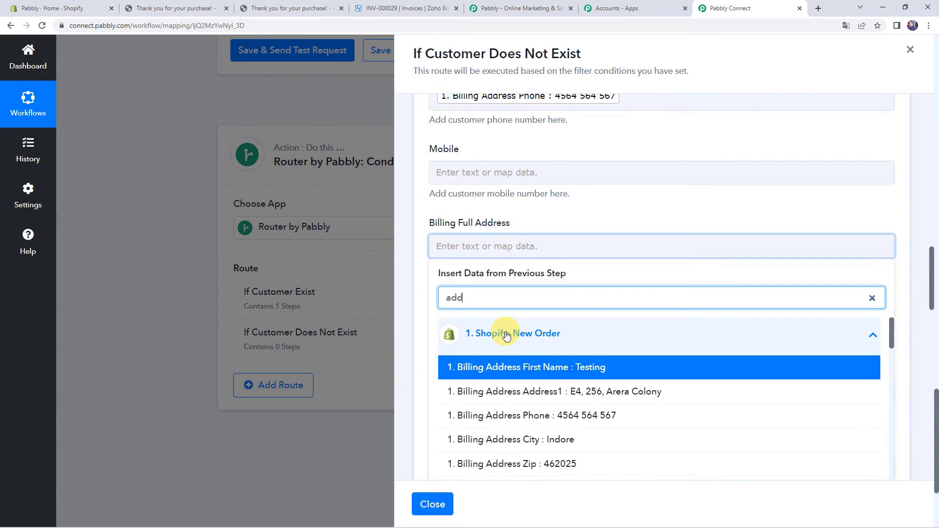
click(512, 397)
click(418, 343)
click(449, 329)
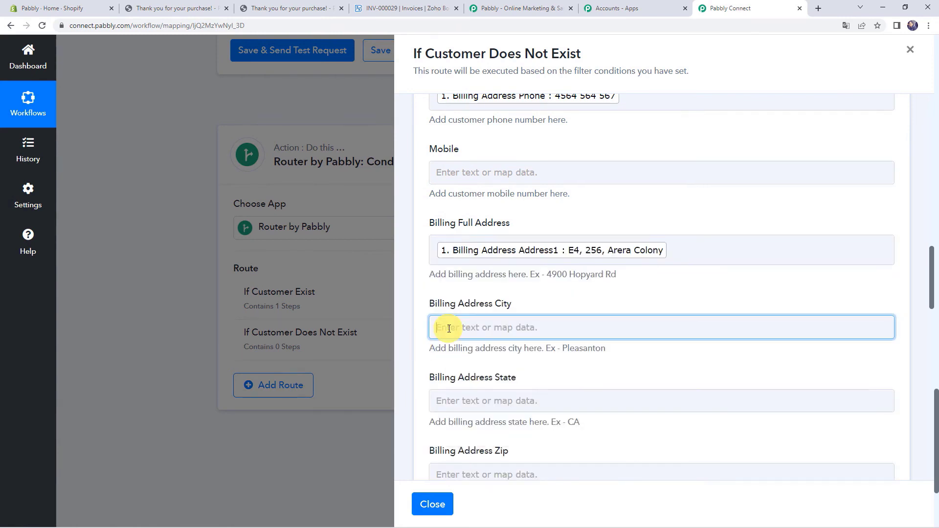
click(483, 412)
- Map the order's city Indore and province Madhya Pradesh into billing city and state
scroll(523, 304, down, 4)
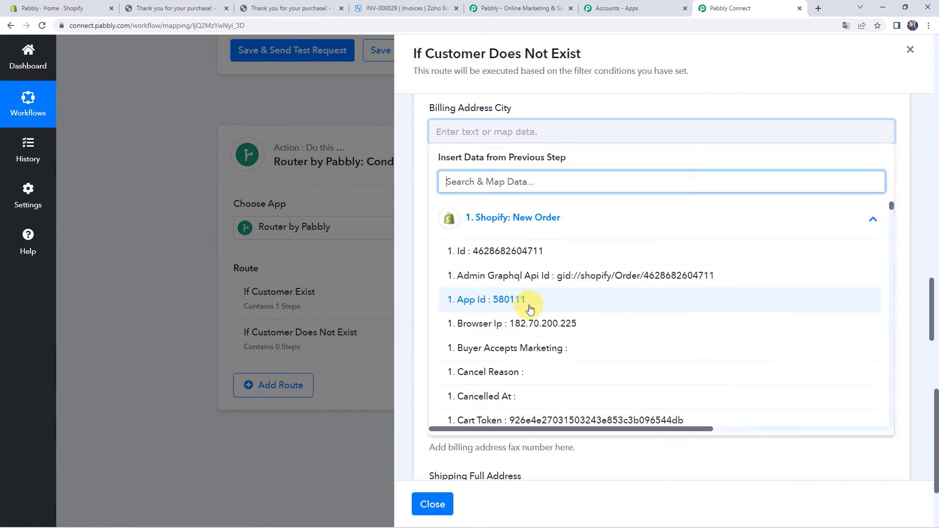
text(ind)
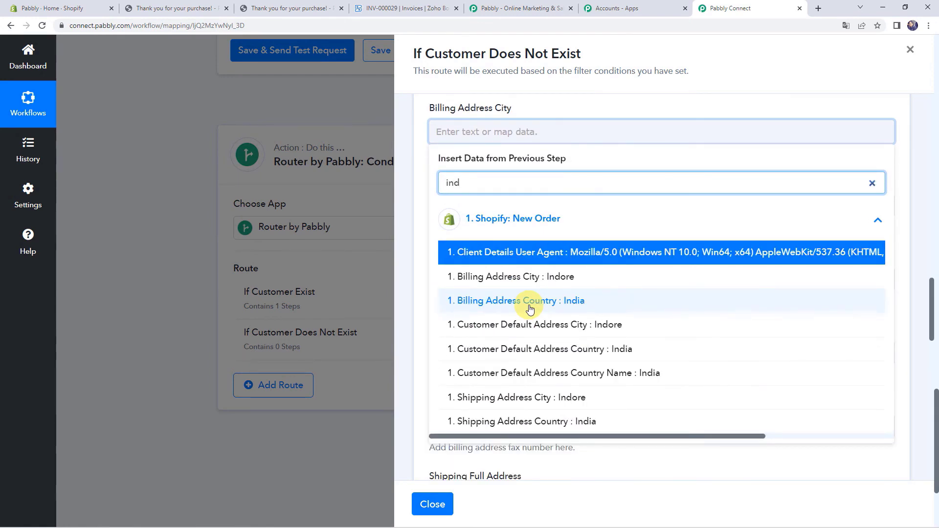
click(533, 324)
click(471, 213)
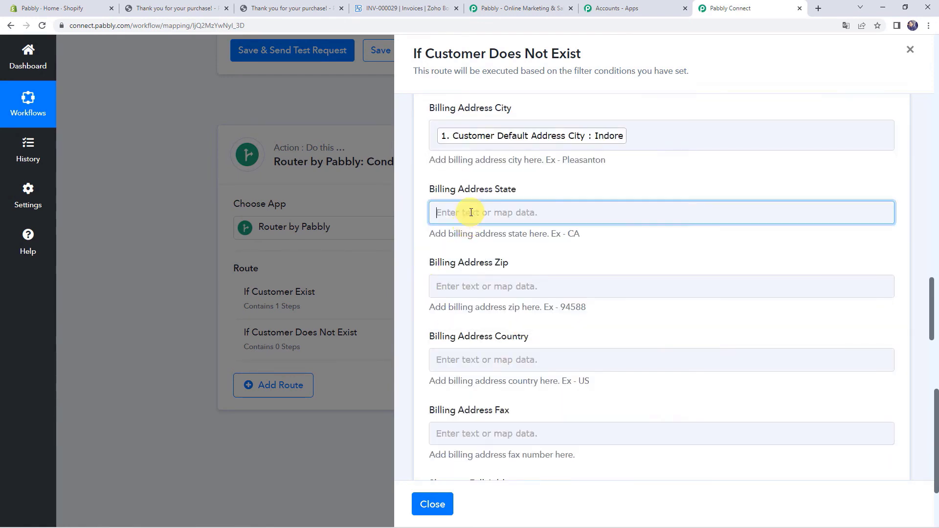
click(504, 313)
text(Mad)
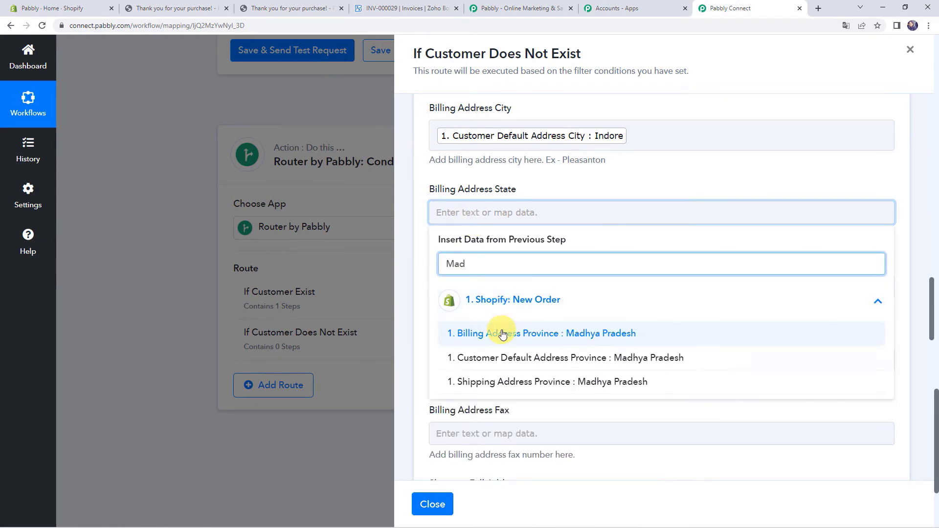
click(501, 332)
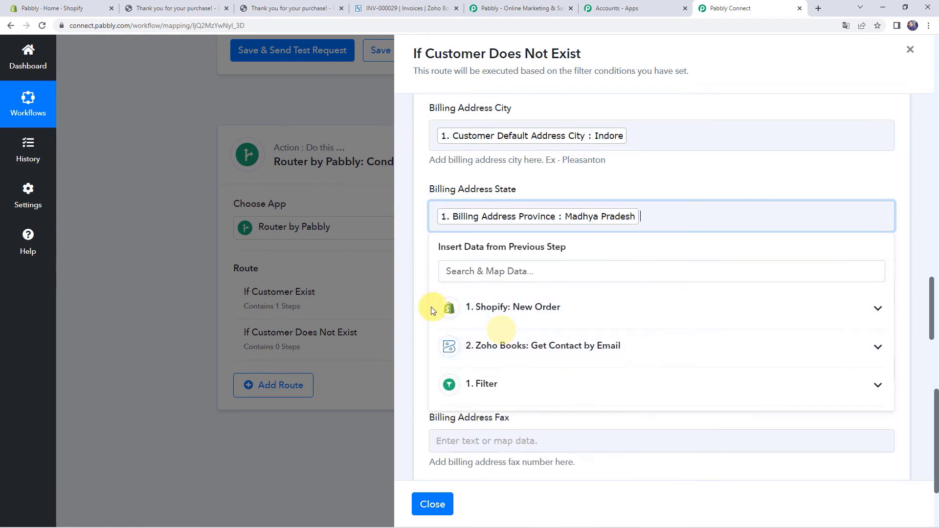
click(421, 307)
click(450, 294)
- Map the order's zip 462025 and country India into billing zip and country
click(450, 294)
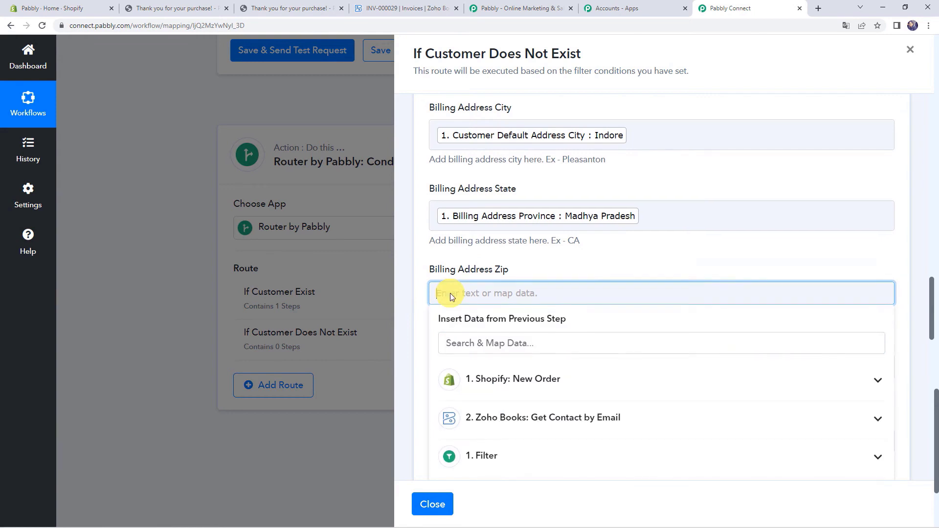
scroll(451, 295, down, 2)
click(482, 279)
text(46)
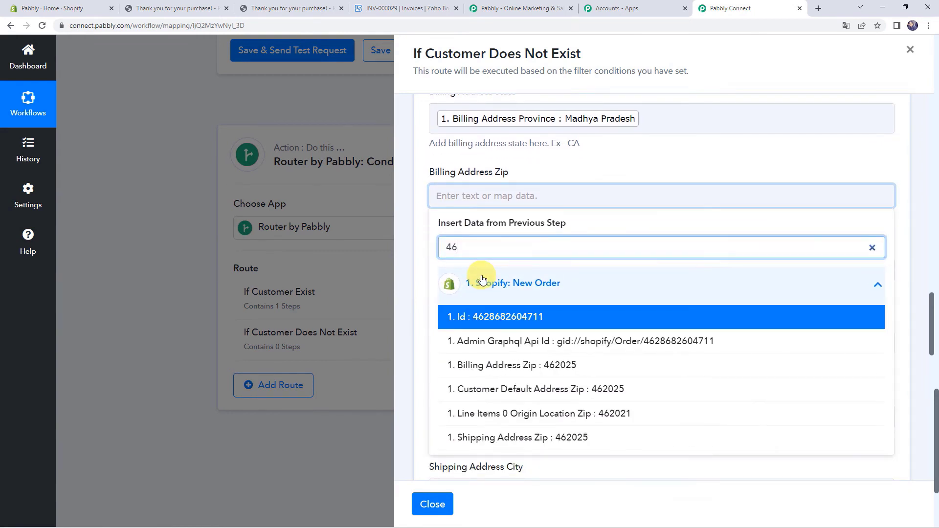
text(2)
click(528, 365)
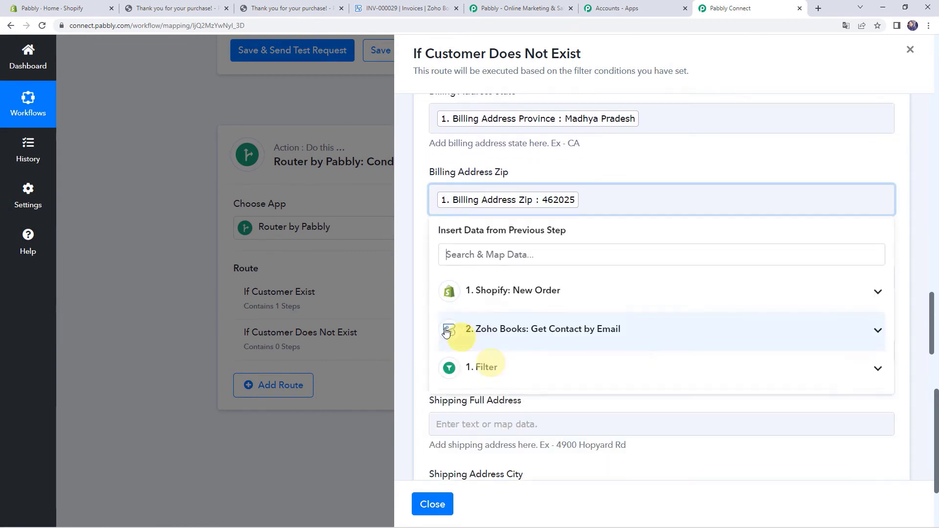
click(418, 317)
click(442, 276)
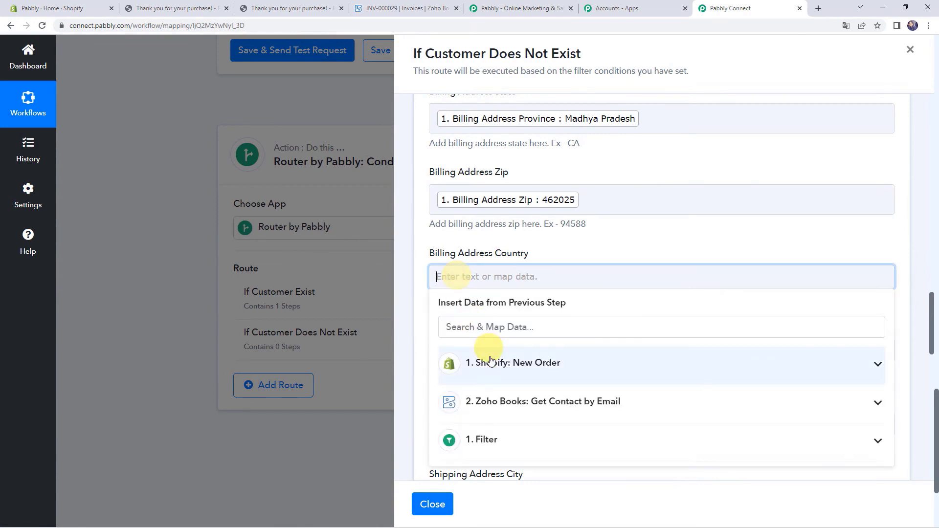
click(501, 361)
scroll(492, 377, down, 4)
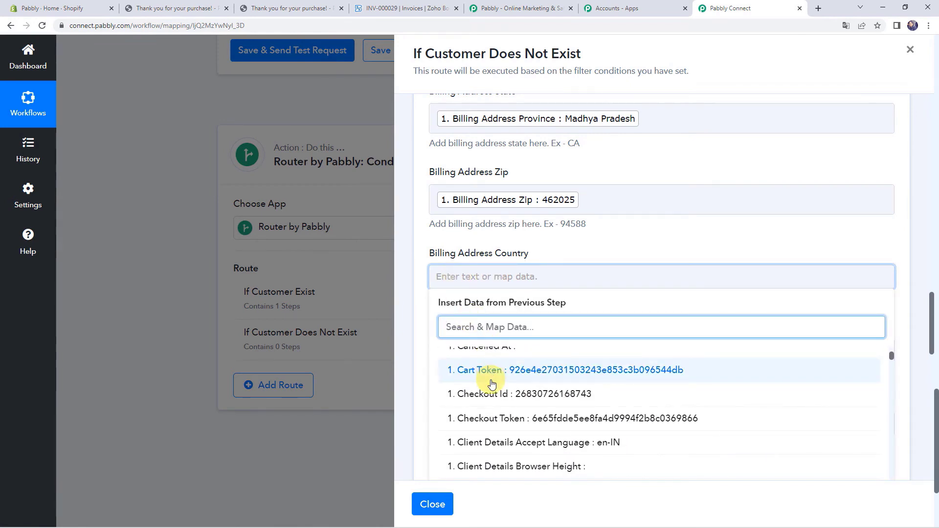
text(ind)
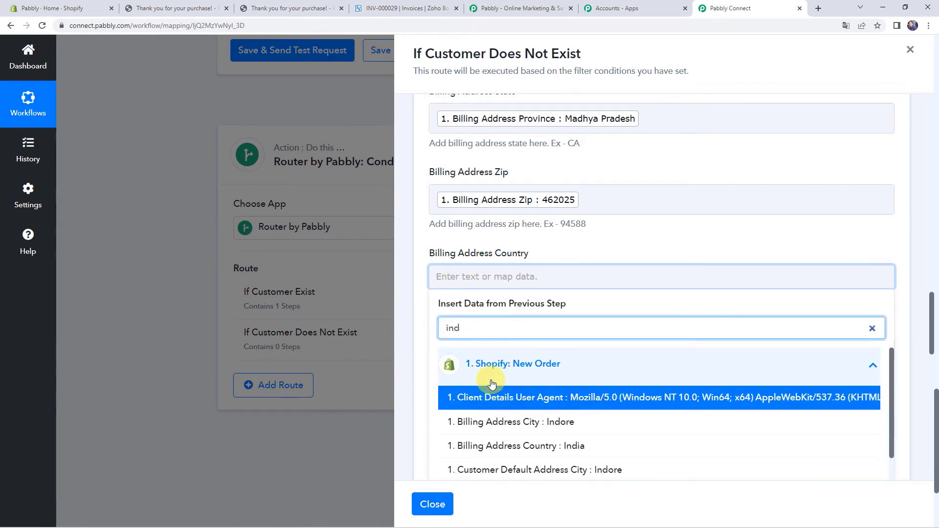
click(470, 445)
click(423, 381)
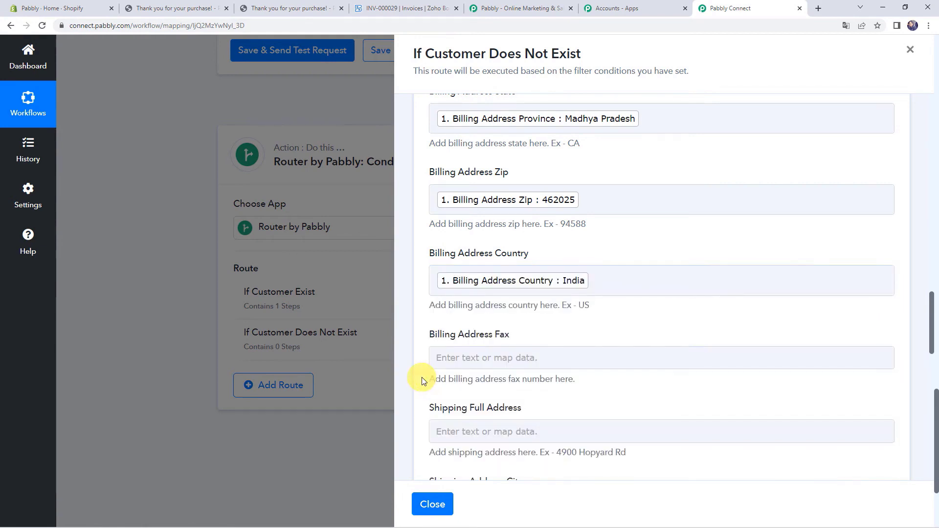
scroll(423, 381, down, 4)
scroll(449, 255, down, 3)
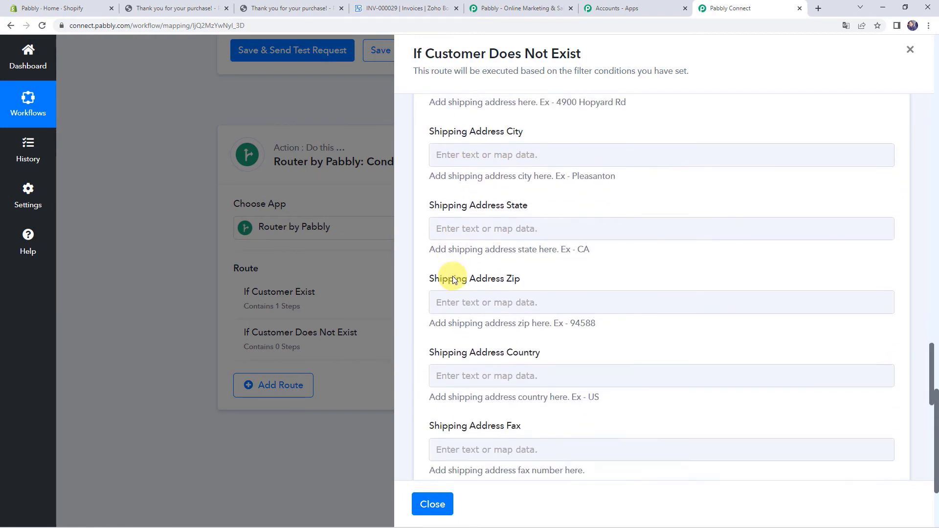
scroll(453, 279, down, 6)
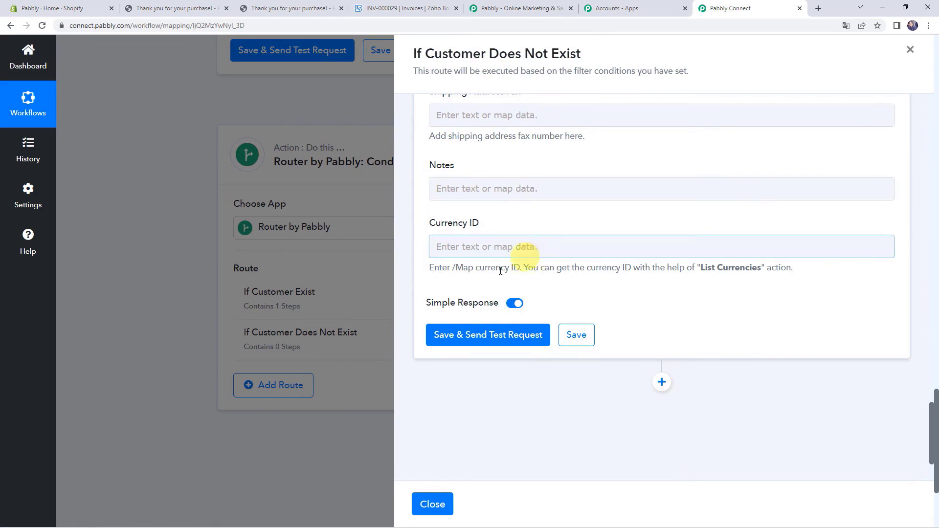
- Save the Create Contact step and test it, confirming 'The contact has been added.'
click(487, 335)
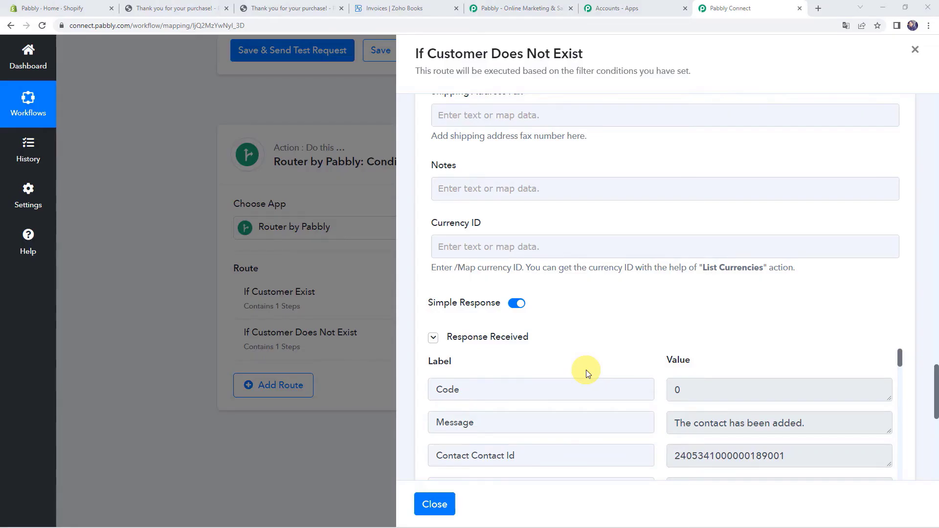
scroll(586, 370, down, 2)
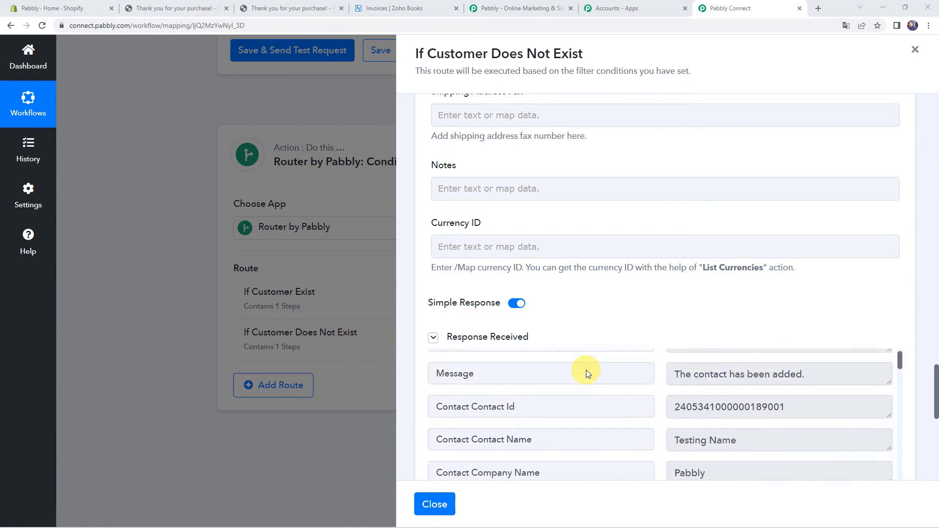
scroll(586, 370, up, 2)
scroll(584, 304, down, 1)
scroll(584, 304, down, 2)
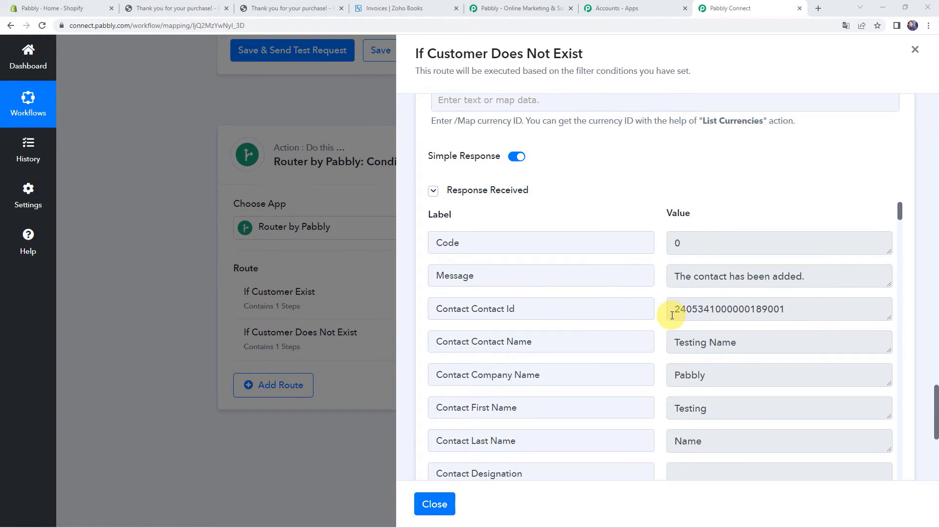
click(393, 8)
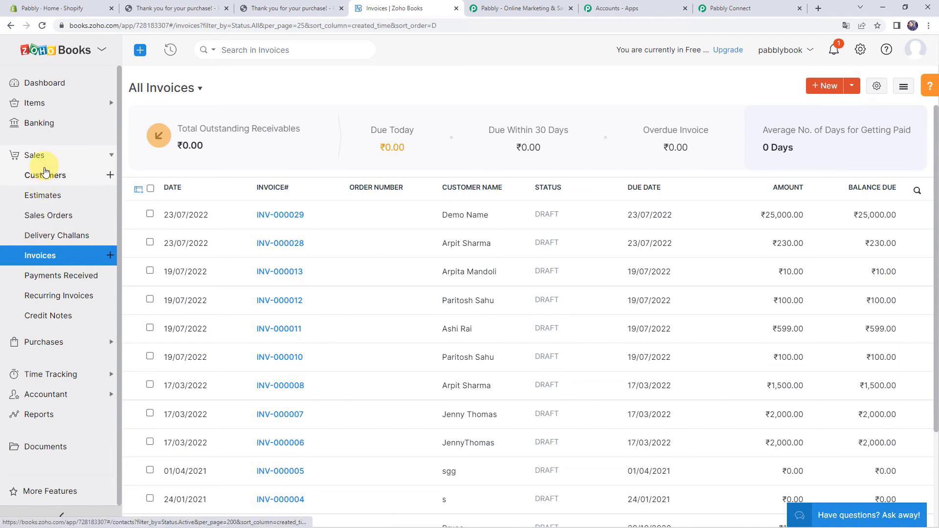
- Check the new test contact tops Zoho Books' Active Customers, then return to Pabbly Connect
click(46, 180)
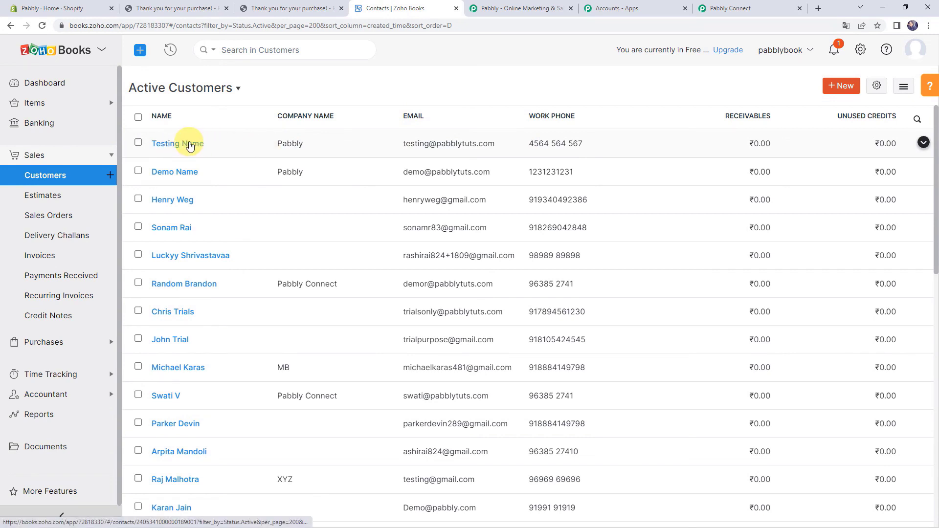
click(753, 3)
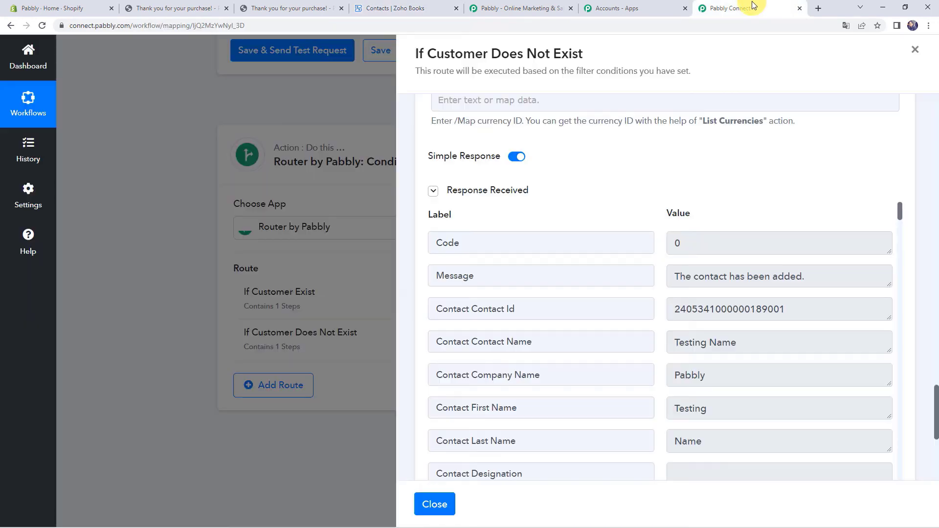
- Add a Zoho Books 'Create Sales Invoice' step after the contact step, connected via Zoho Books #4
scroll(584, 178, down, 10)
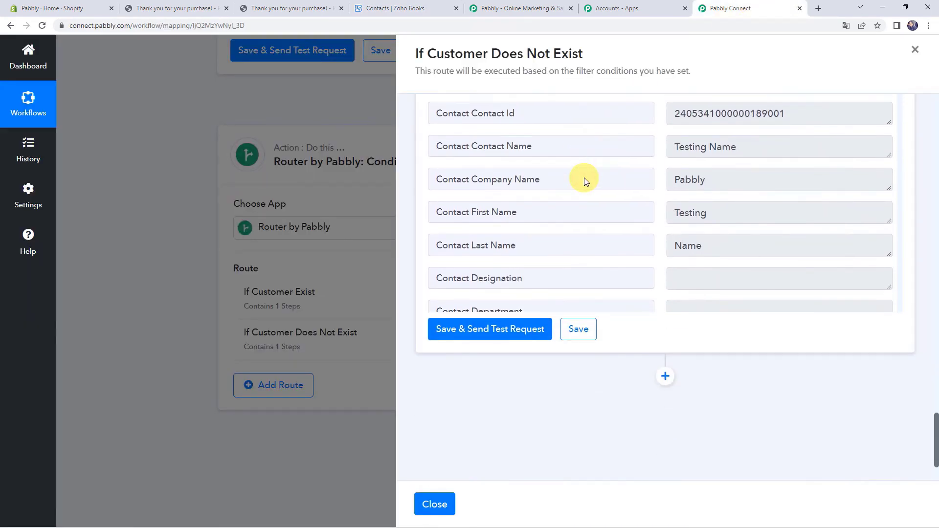
click(666, 377)
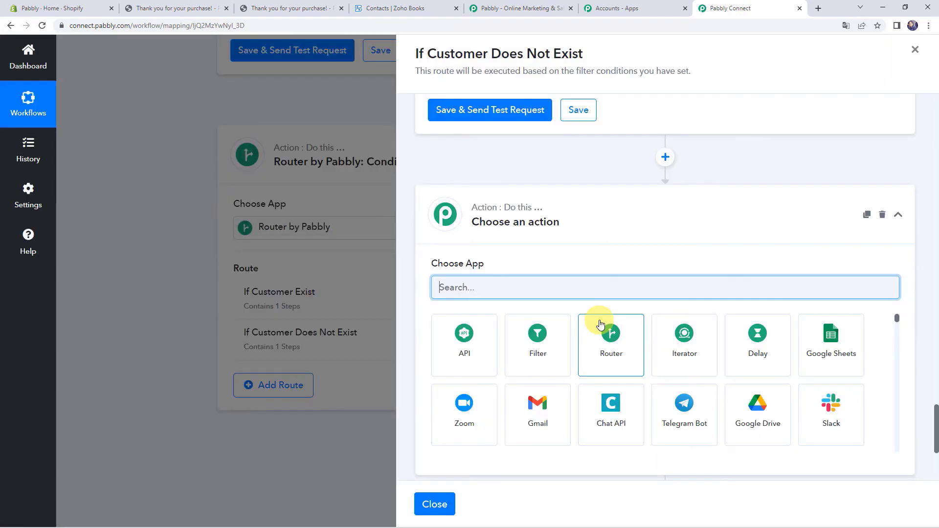
scroll(601, 326, down, 3)
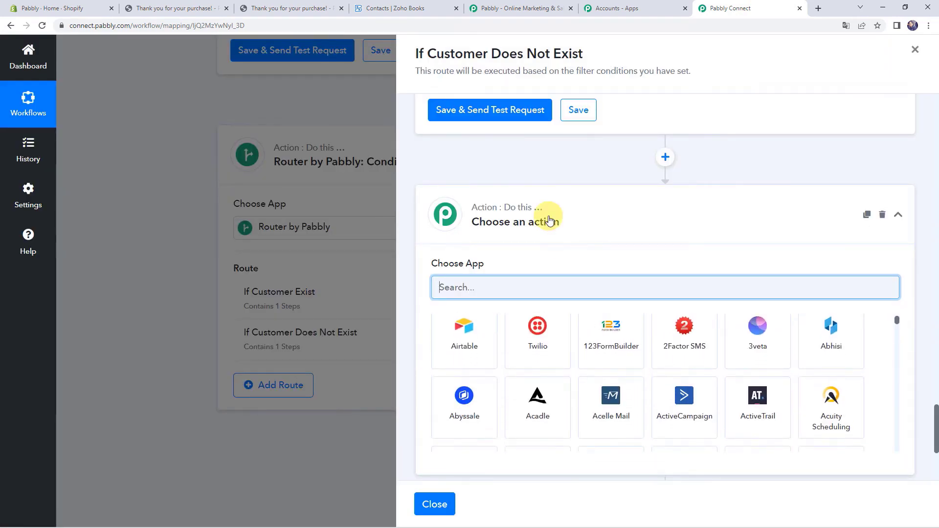
text(zoho)
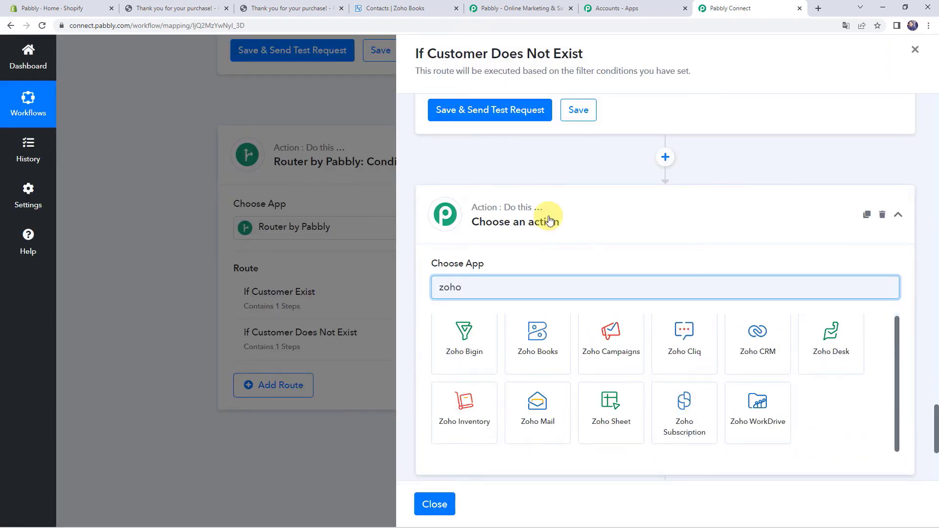
click(532, 343)
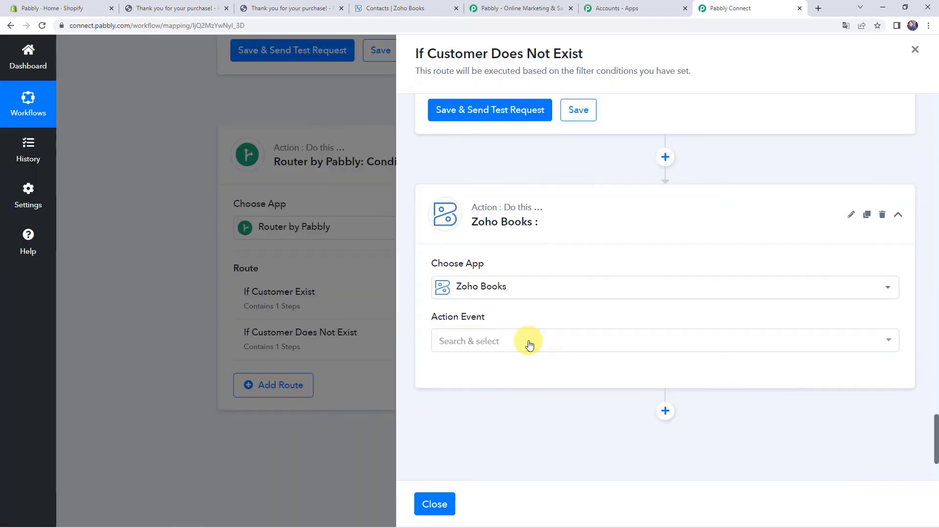
scroll(561, 210, down, 1)
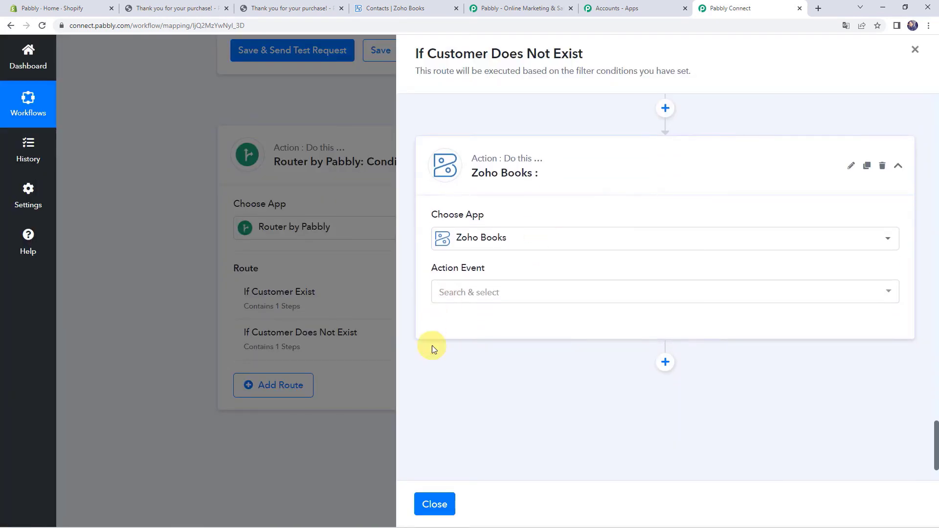
click(464, 294)
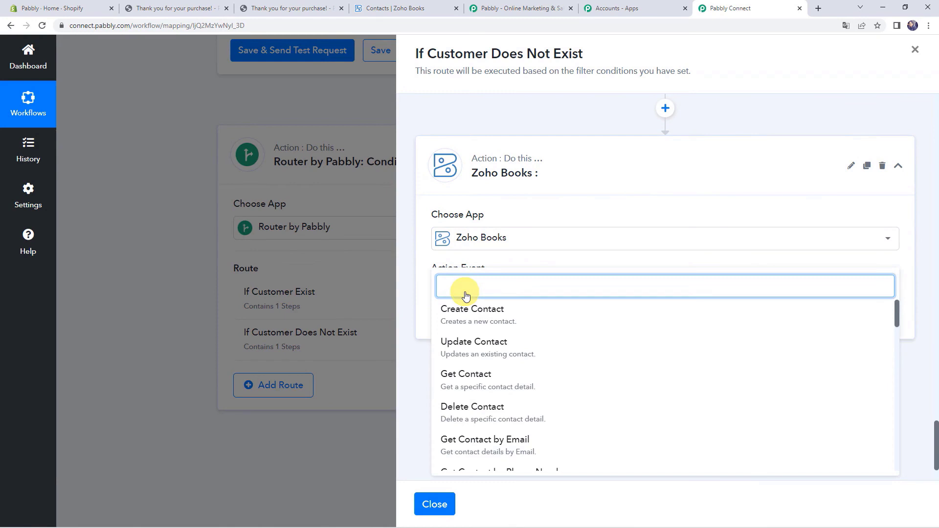
text(cre)
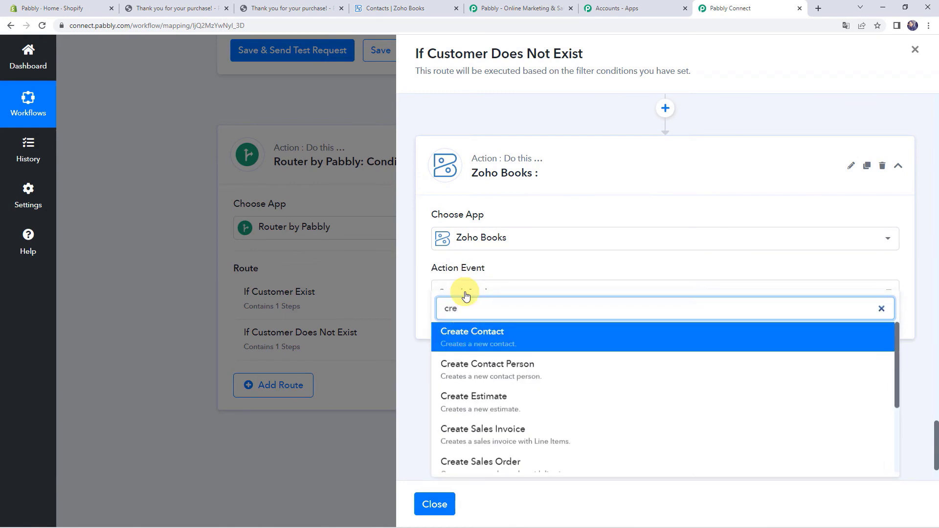
text(ate sa)
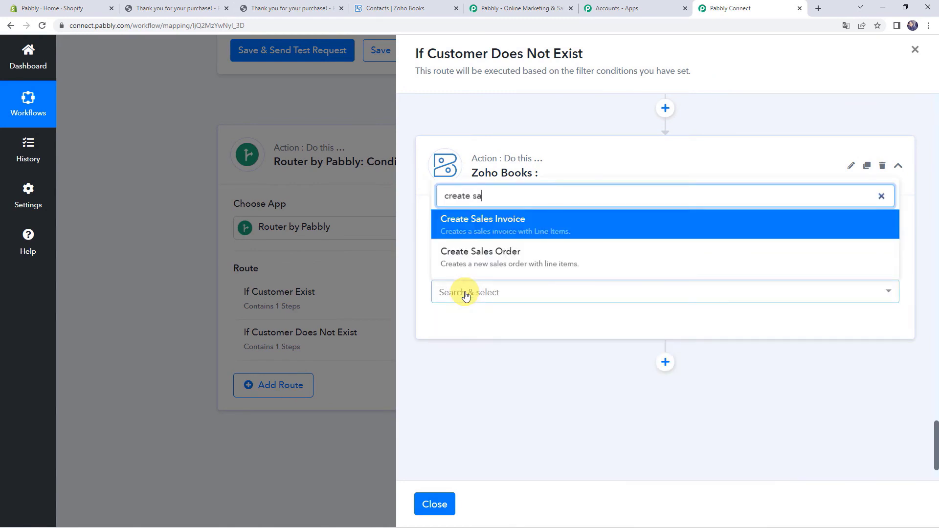
click(503, 221)
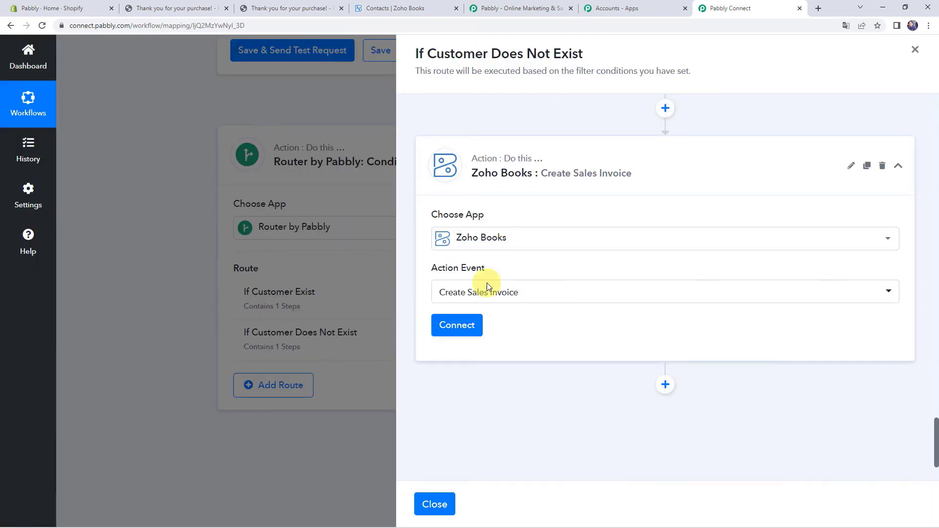
click(457, 326)
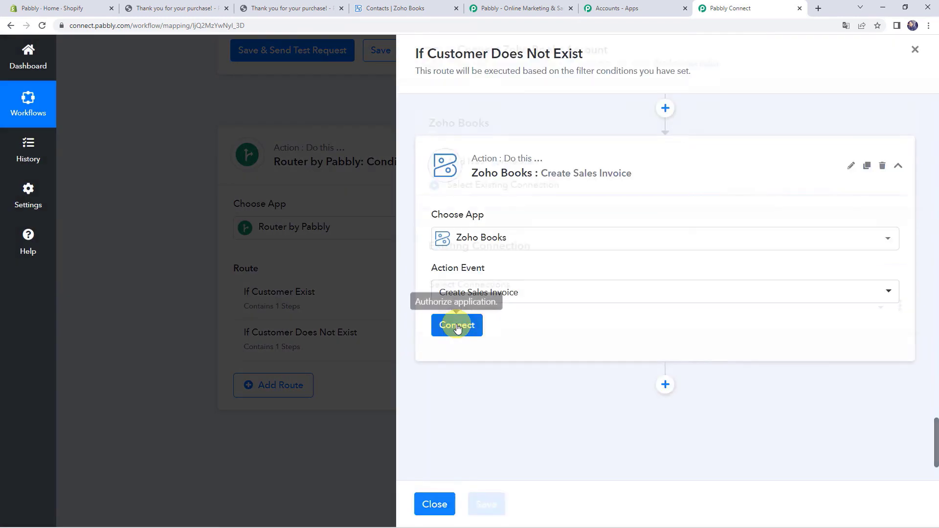
click(487, 504)
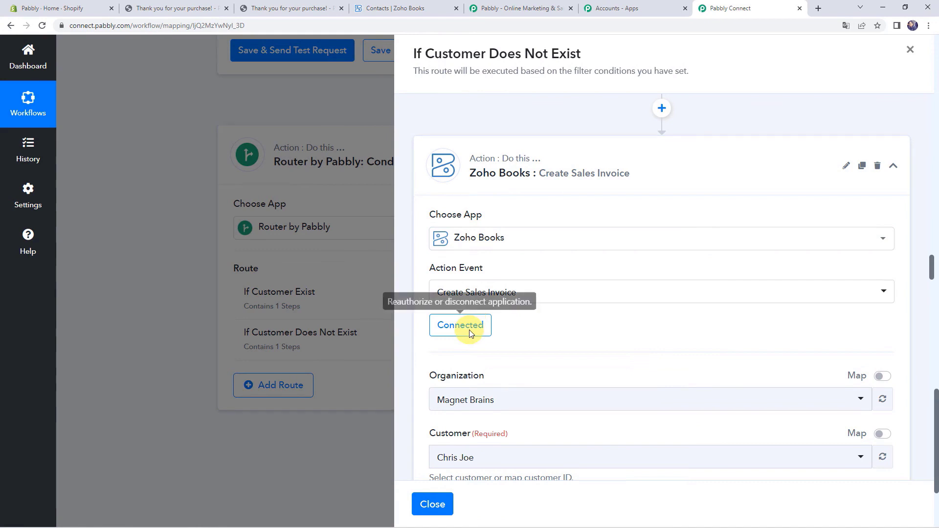
scroll(623, 268, down, 3)
- Set the invoice's organization to pabblybook and assign the new test customer
click(491, 263)
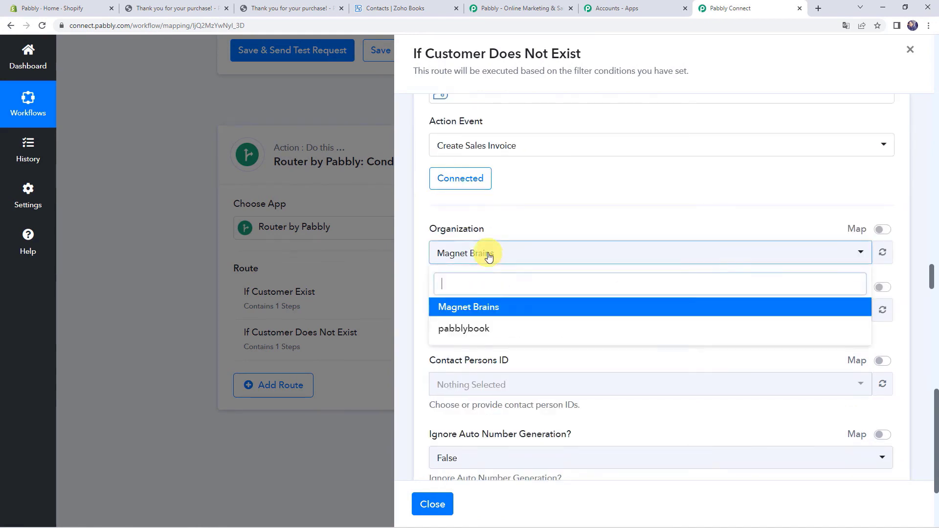
click(484, 330)
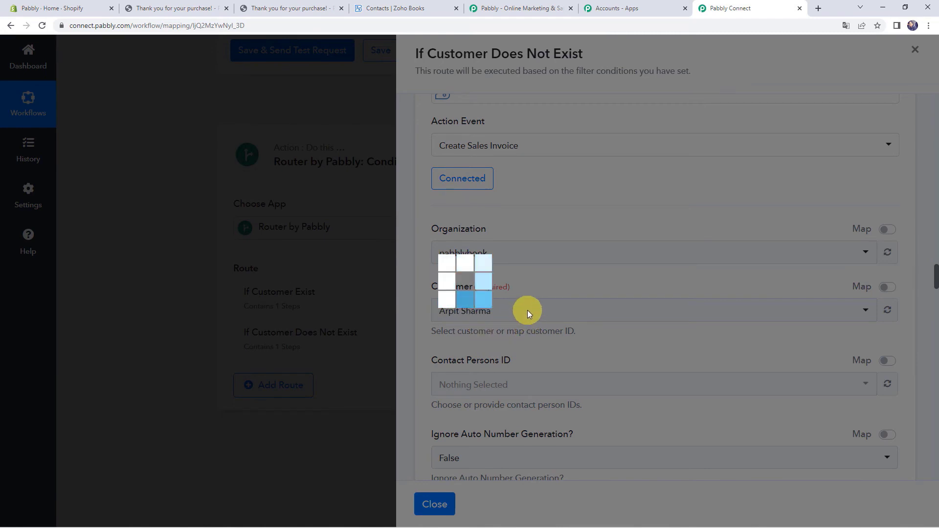
scroll(523, 268, down, 1)
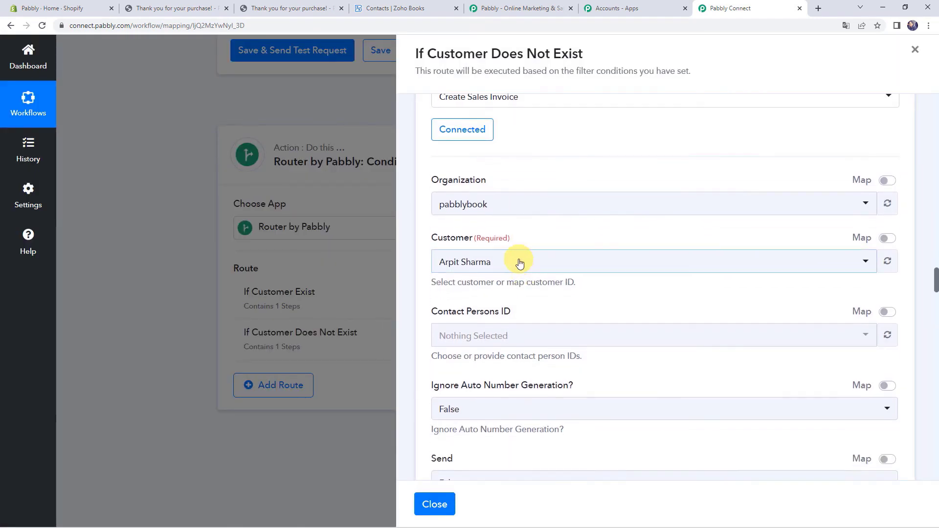
click(519, 263)
text(te)
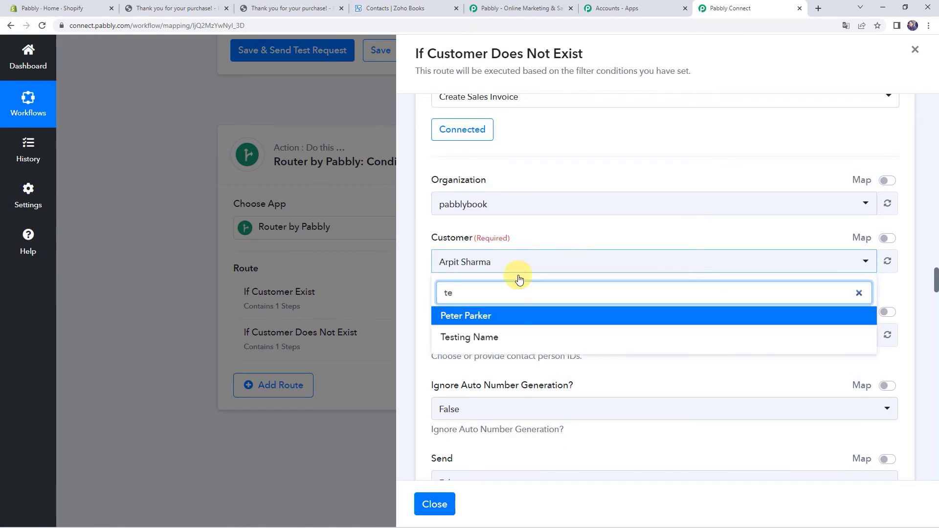
click(503, 337)
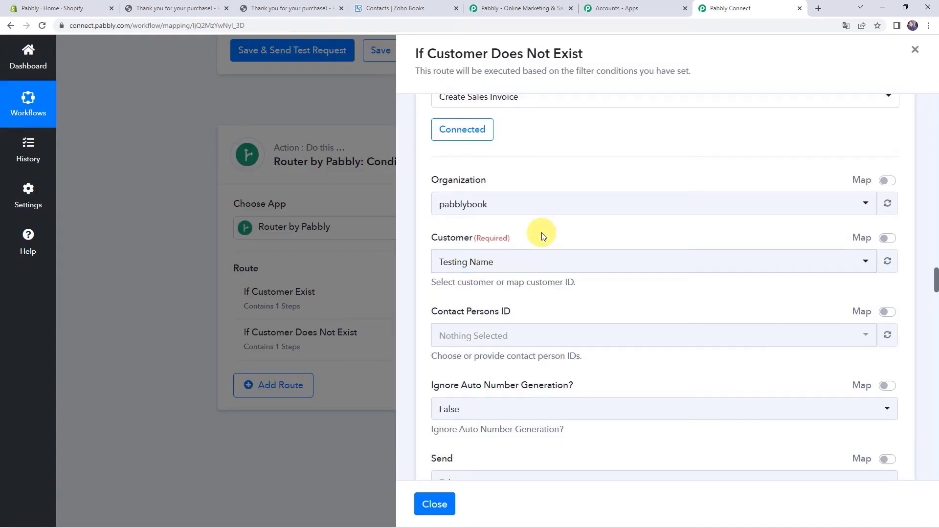
- Enter an exchange rate of 1 on the invoice step
scroll(543, 233, down, 5)
scroll(541, 233, down, 6)
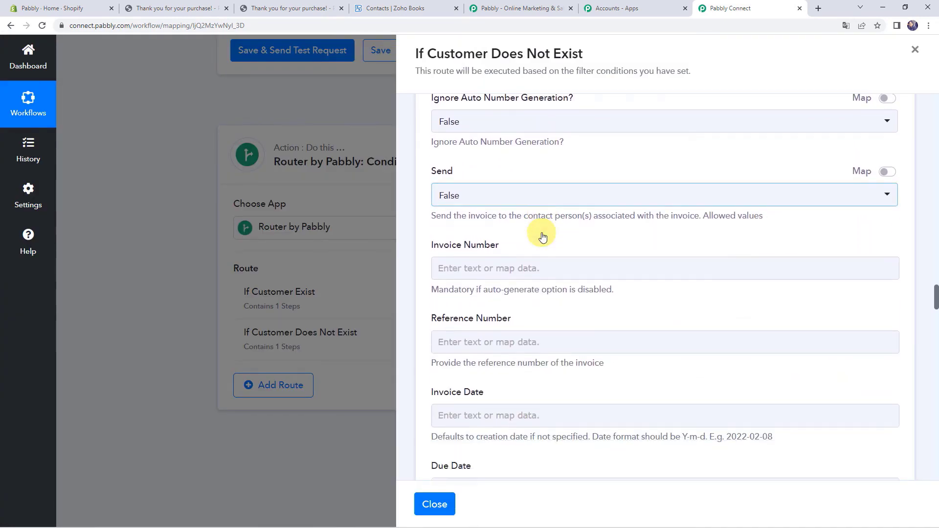
scroll(542, 233, down, 7)
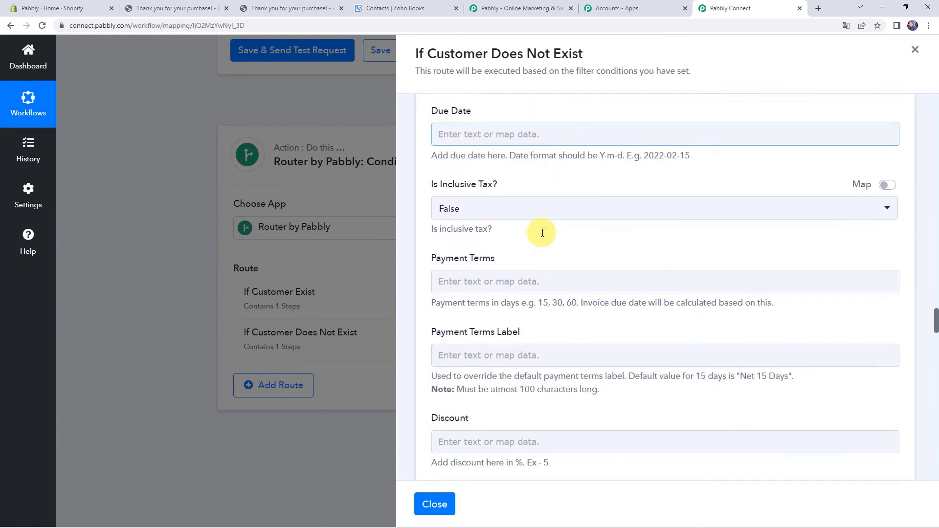
click(485, 275)
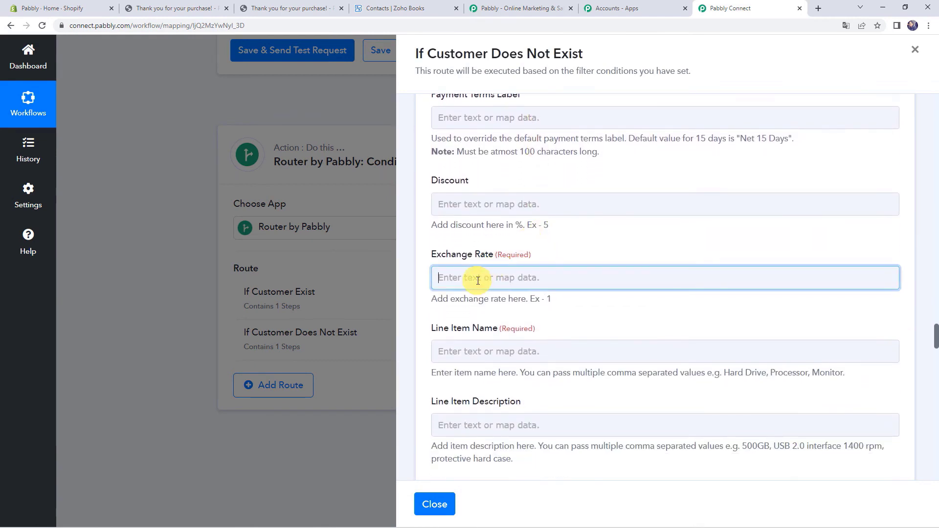
text(1)
click(483, 248)
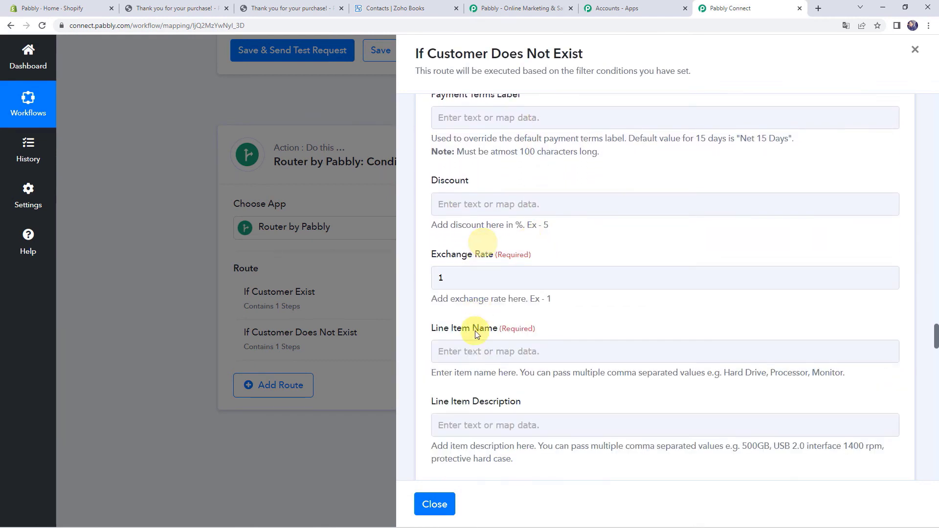
scroll(475, 331, down, 2)
- Map the Shopify ordered item's name, found by searching 'mug', into Line Item Name
click(471, 258)
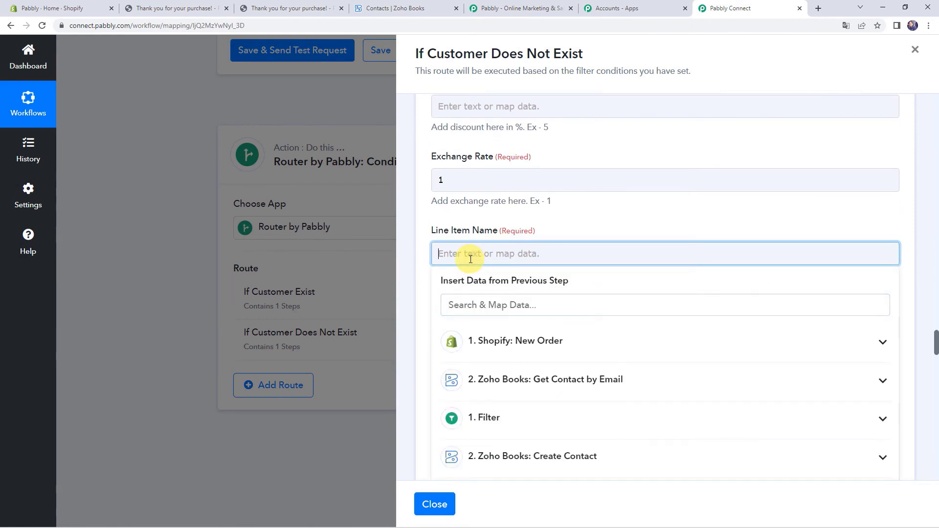
click(499, 351)
text(mug)
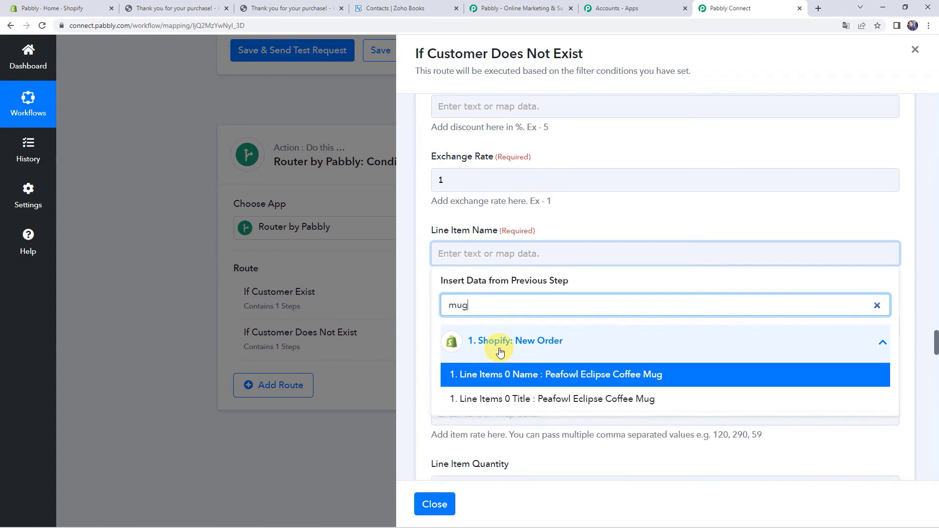
click(500, 375)
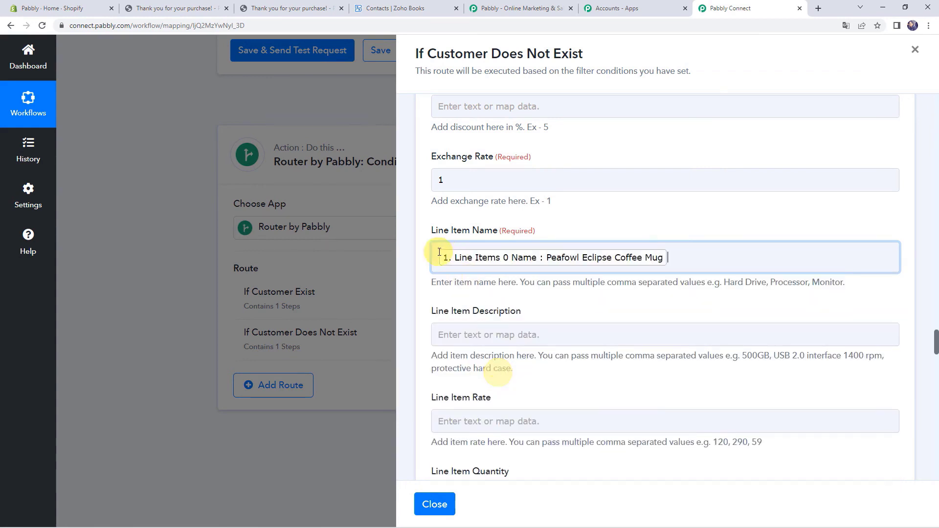
scroll(424, 287, down, 4)
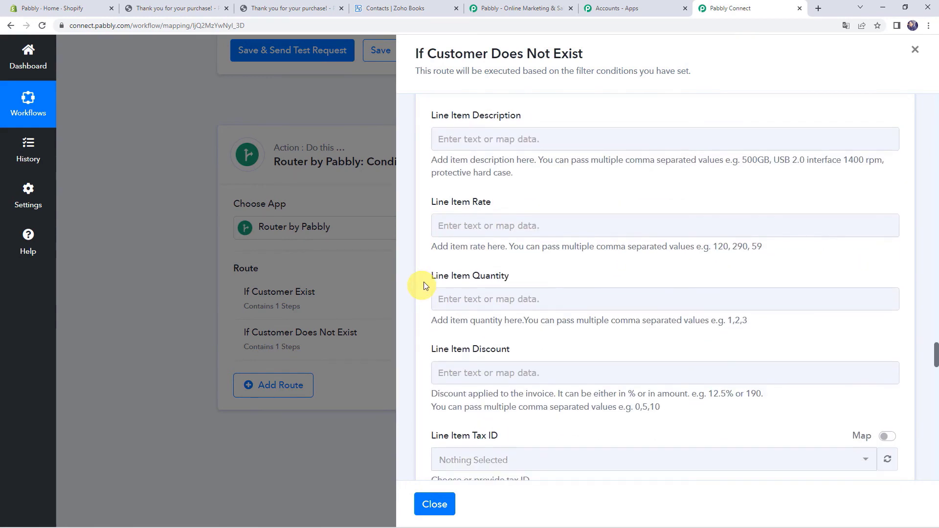
- Map the order's shop money total into Line Item Rate
click(472, 233)
click(495, 316)
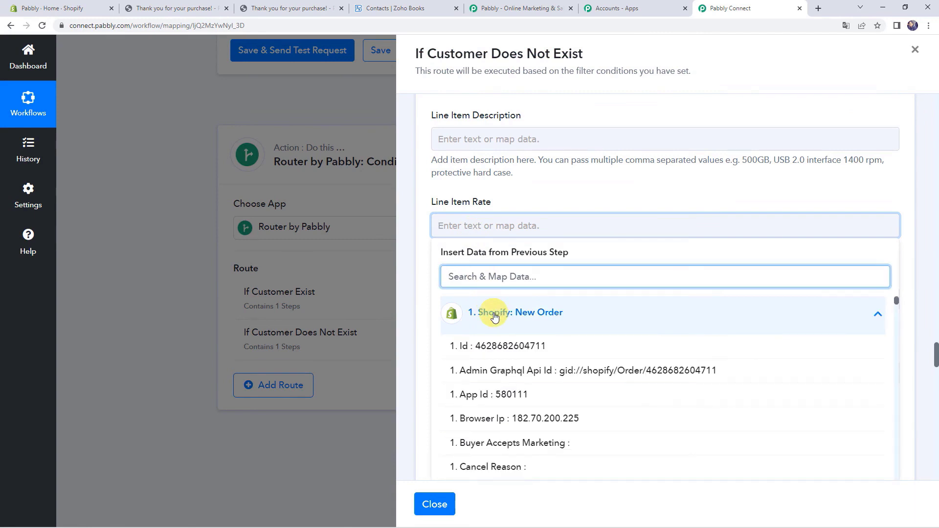
text(23)
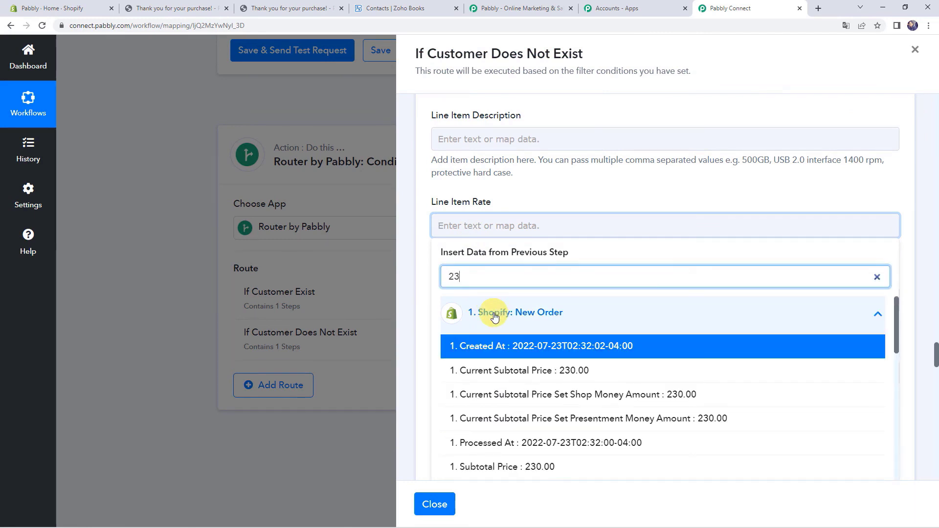
scroll(504, 384, down, 3)
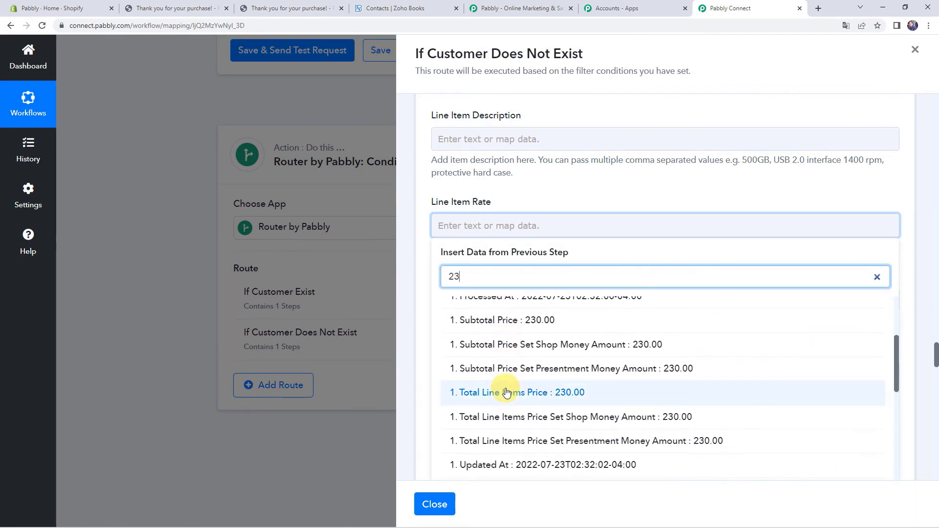
scroll(507, 391, down, 1)
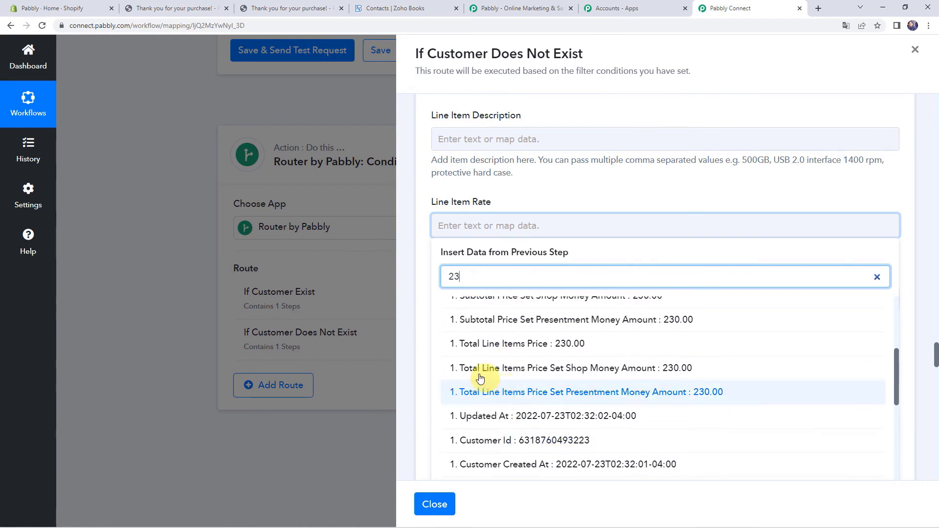
click(512, 369)
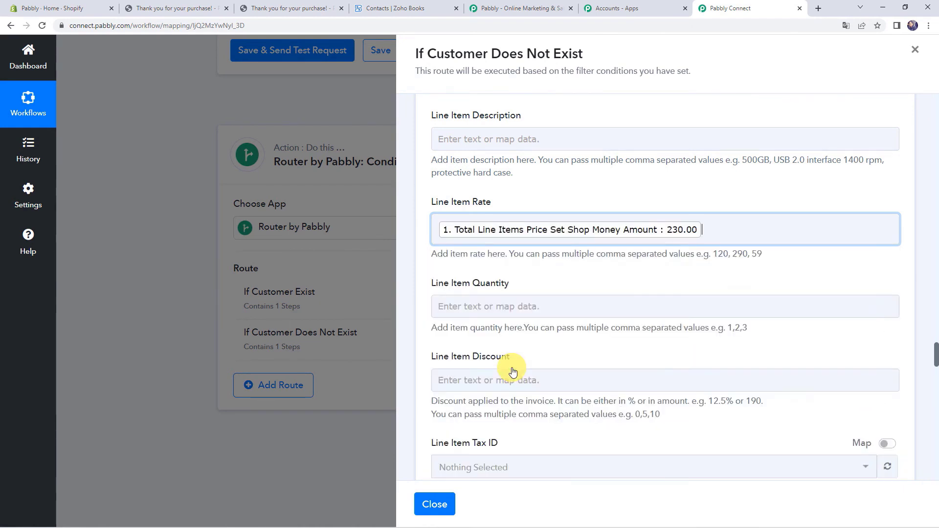
click(418, 283)
scroll(441, 244, down, 2)
- Map the fulfillable quantity, found by searching 'quan', into Line Item Quantity
click(471, 208)
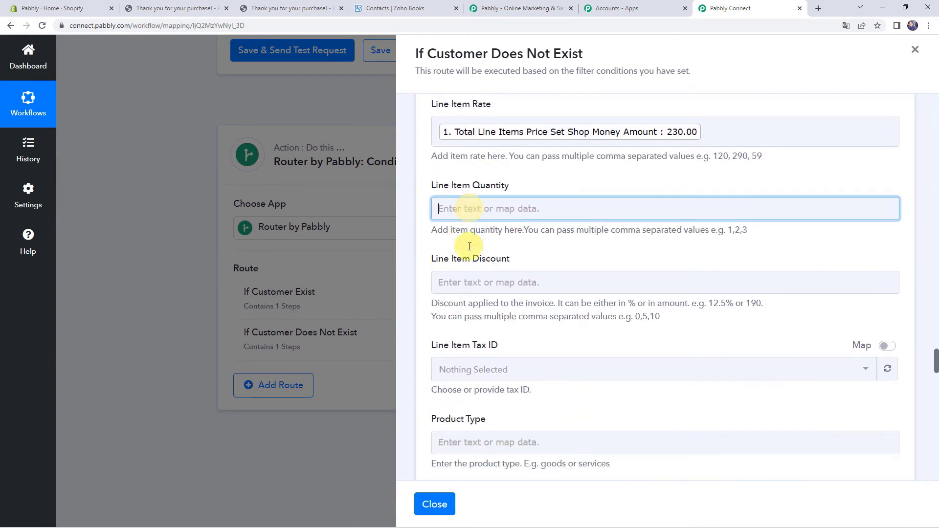
click(481, 298)
text(qy)
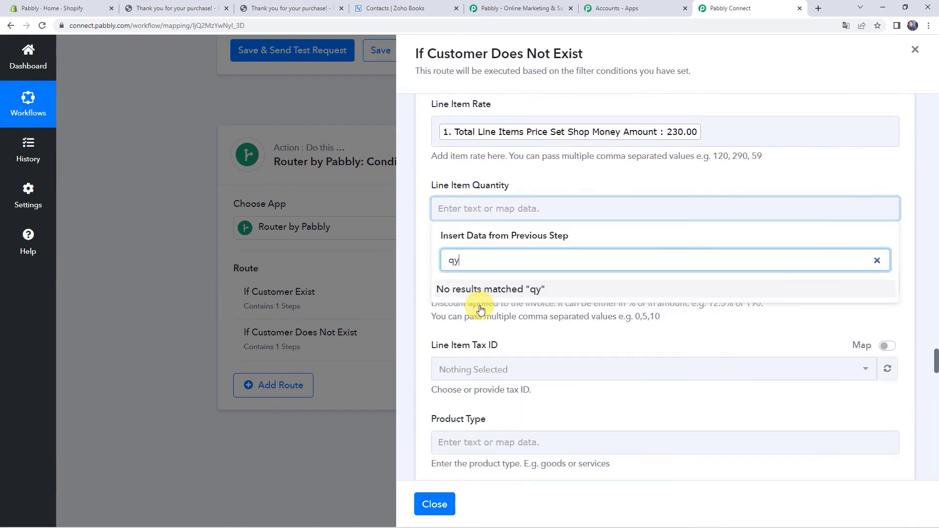
key(BackSpace)
text(uan)
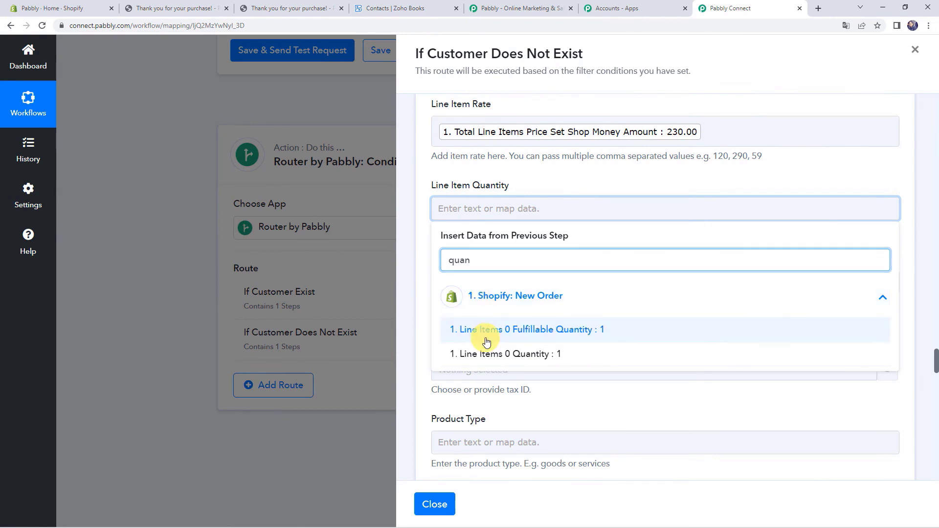
click(482, 330)
scroll(425, 278, down, 3)
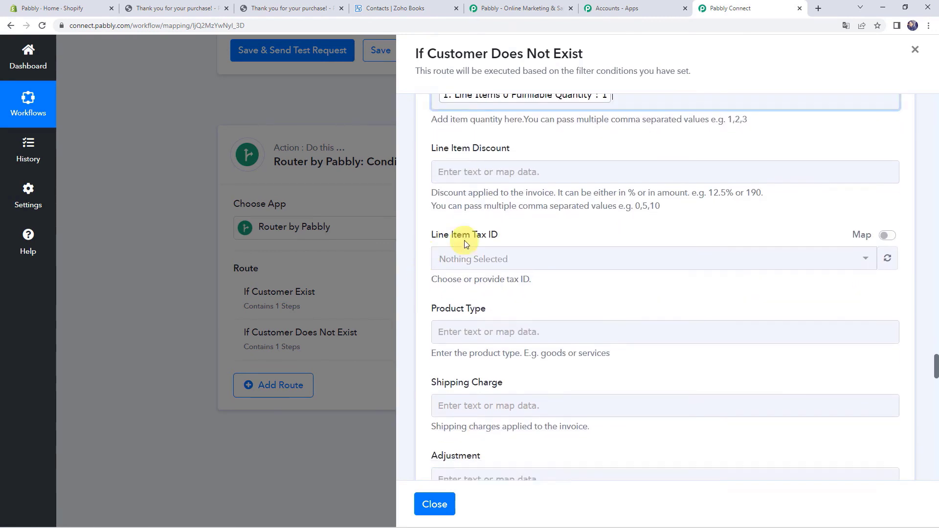
- Switch Place of Supply from the Andhra Pradesh default to mapped entry, left empty
click(447, 146)
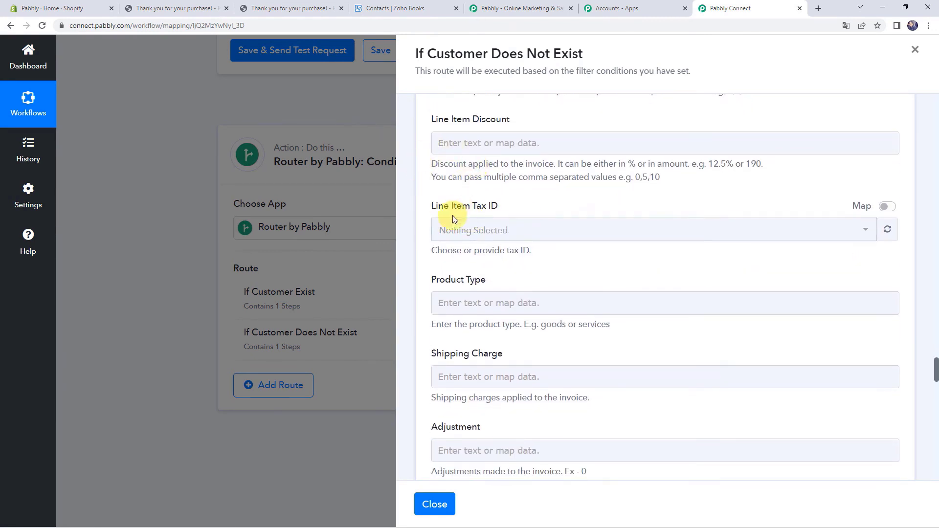
scroll(456, 286, down, 8)
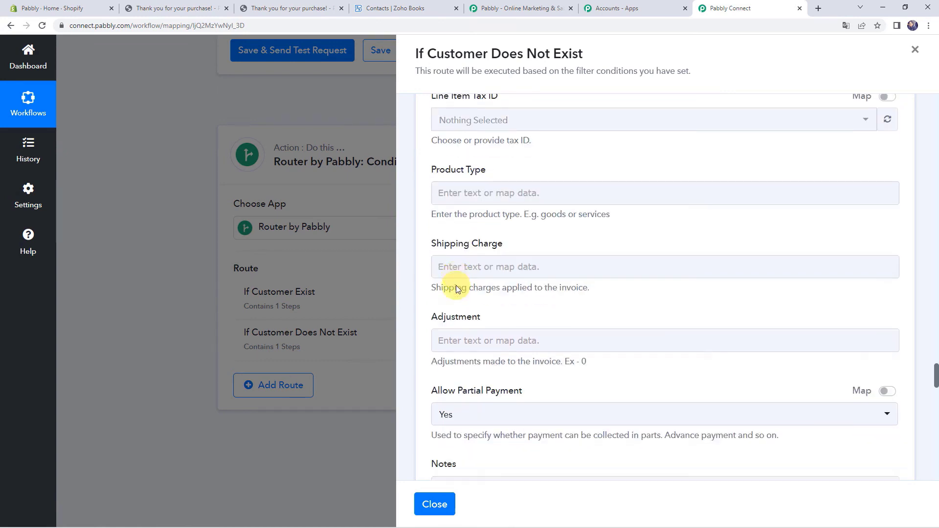
scroll(485, 276, down, 9)
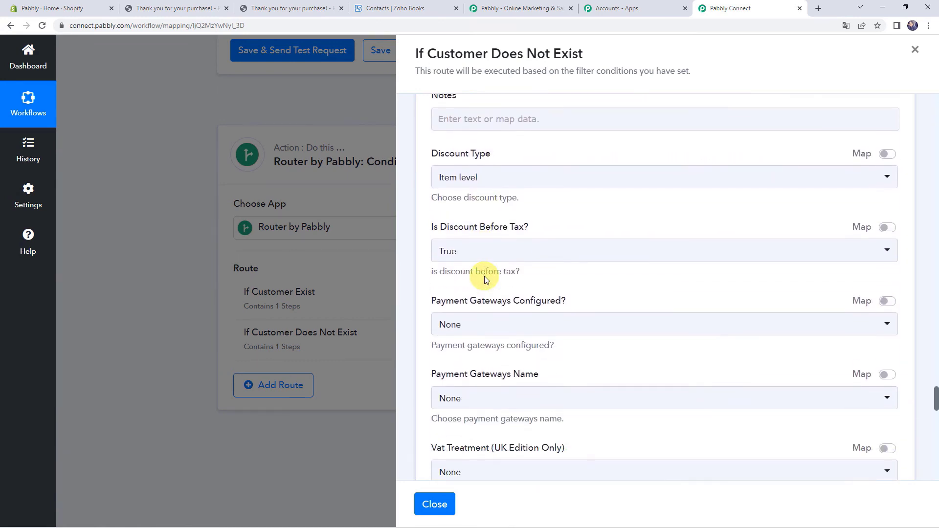
scroll(485, 276, down, 4)
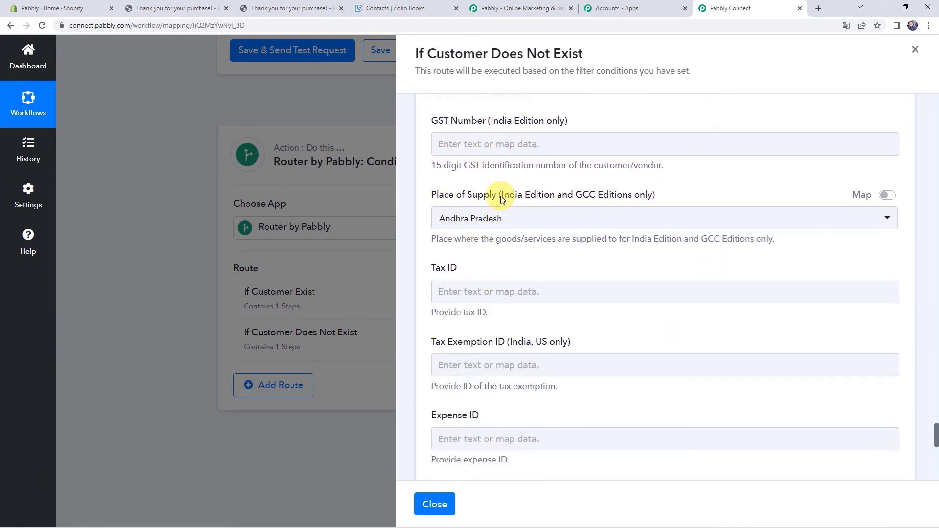
click(889, 195)
click(560, 222)
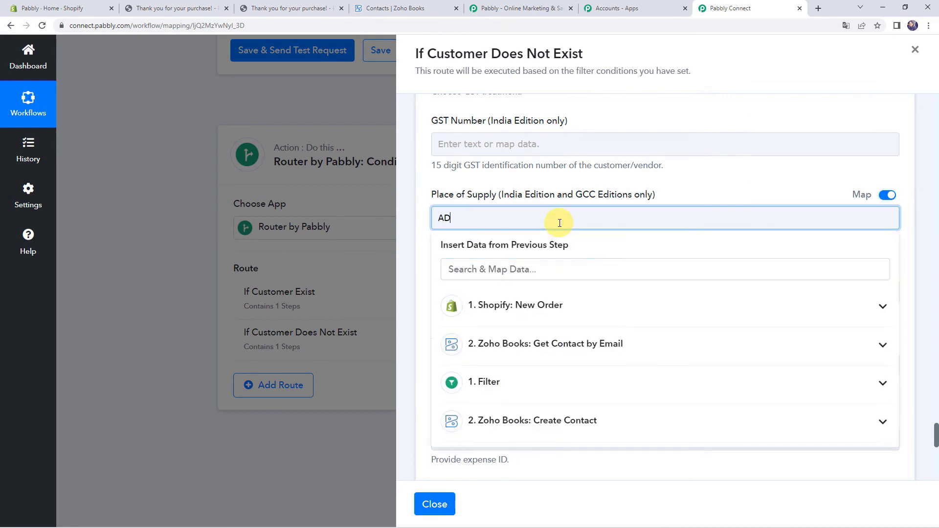
key(BackSpace)
key(BackSpace)
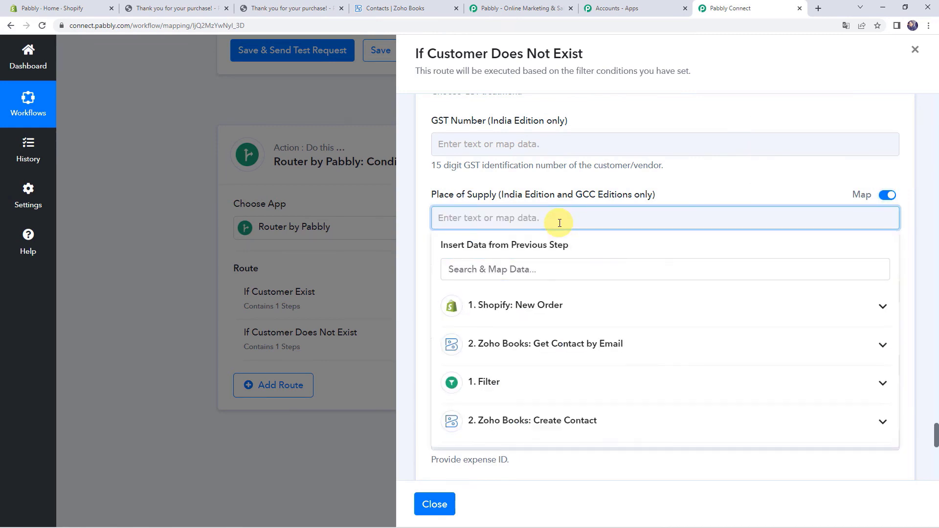
click(545, 178)
scroll(426, 243, down, 5)
scroll(427, 243, down, 3)
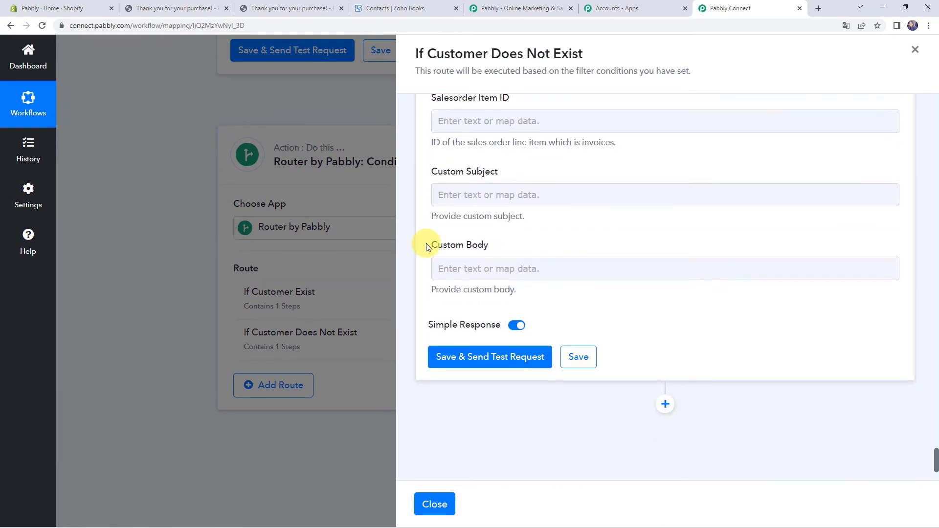
- Save the Create Sales Invoice step, send a test, and select the returned invoice number INV-000031
click(465, 364)
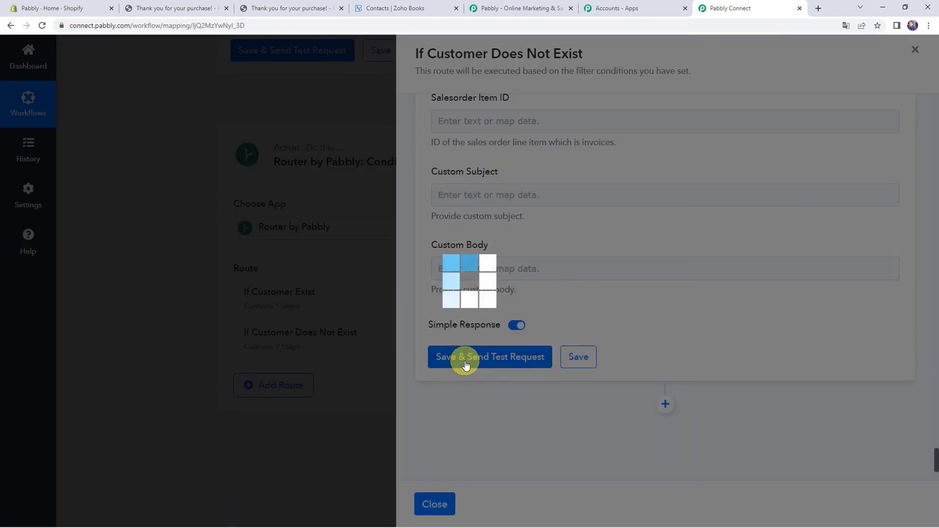
scroll(611, 320, down, 3)
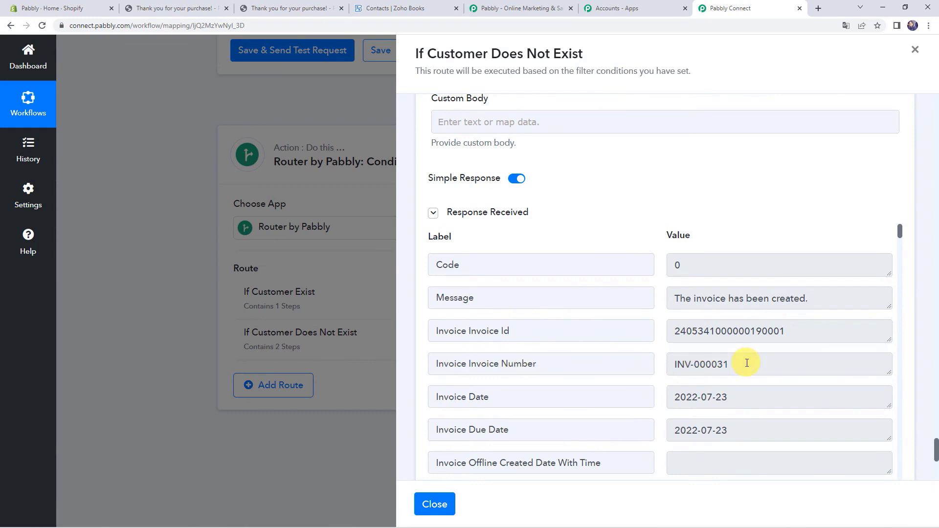
drag(747, 363, 640, 360)
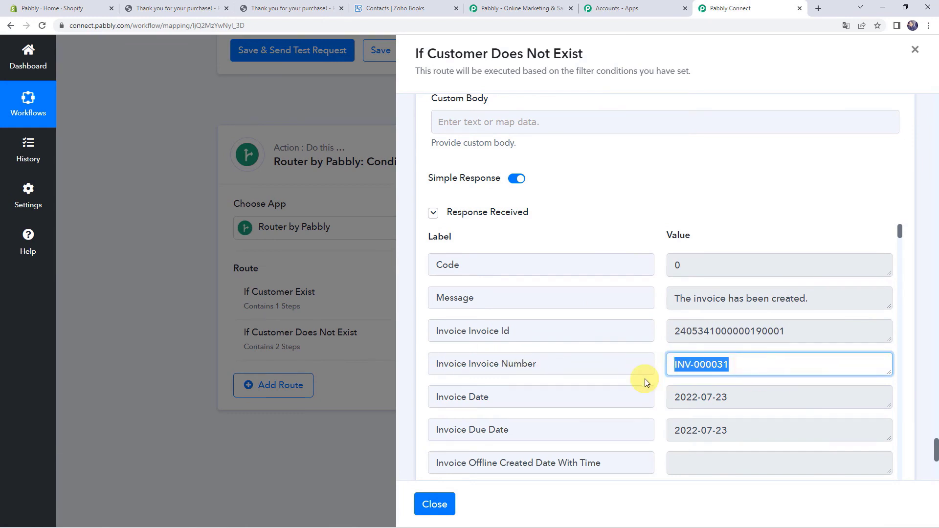
- Check Zoho Books draft invoice INV-000031: ₹230.00 for one Peafowl Eclipse Coffee Mug, then return to Pabbly
click(397, 8)
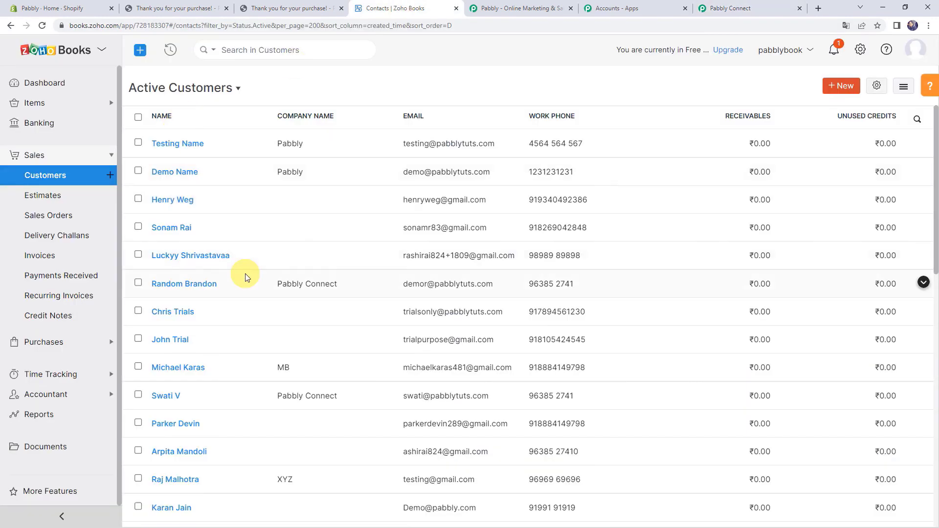
click(71, 255)
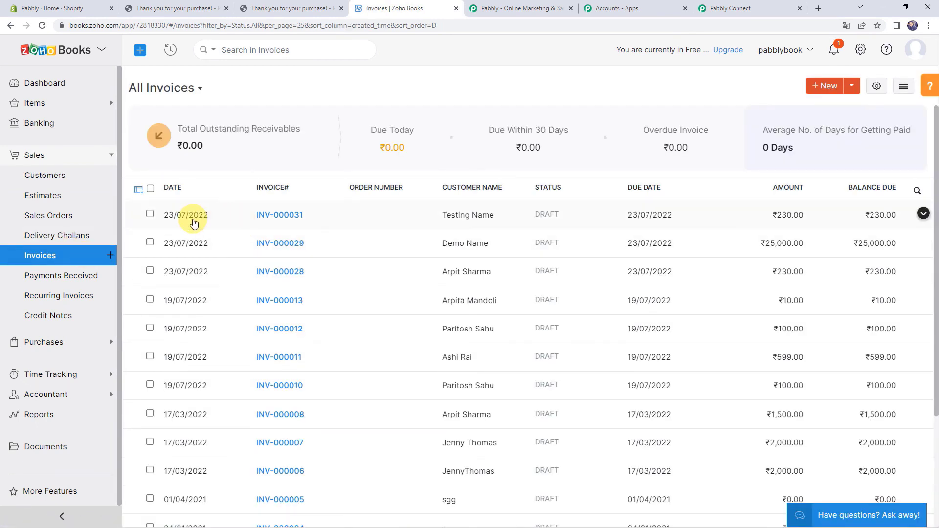
click(281, 215)
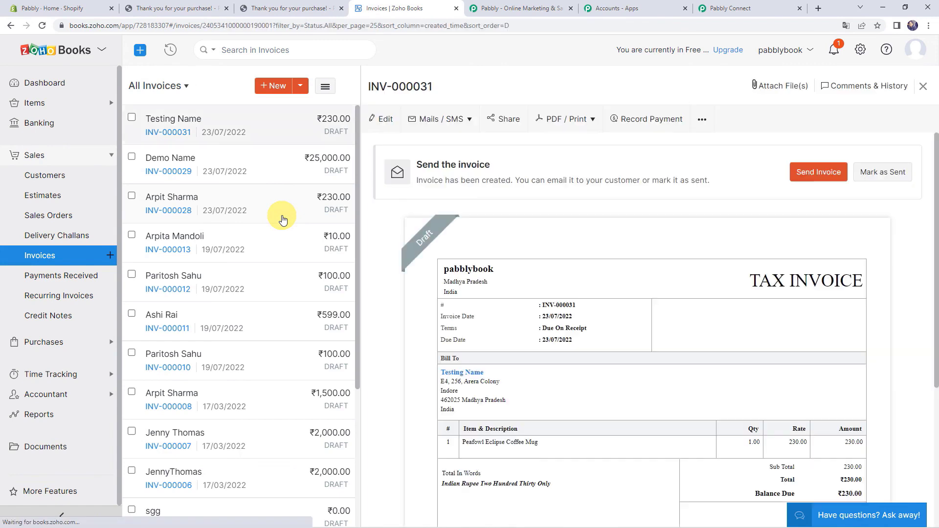
scroll(493, 283, down, 2)
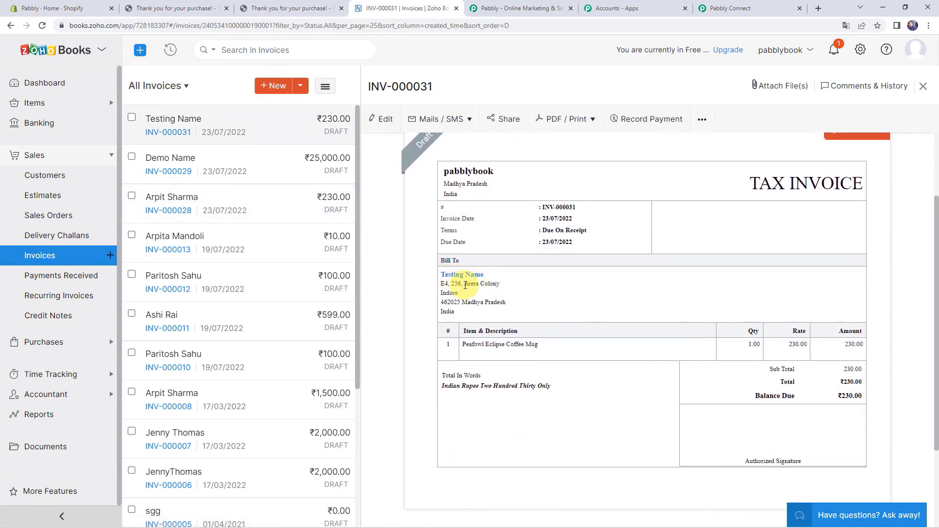
scroll(404, 288, down, 1)
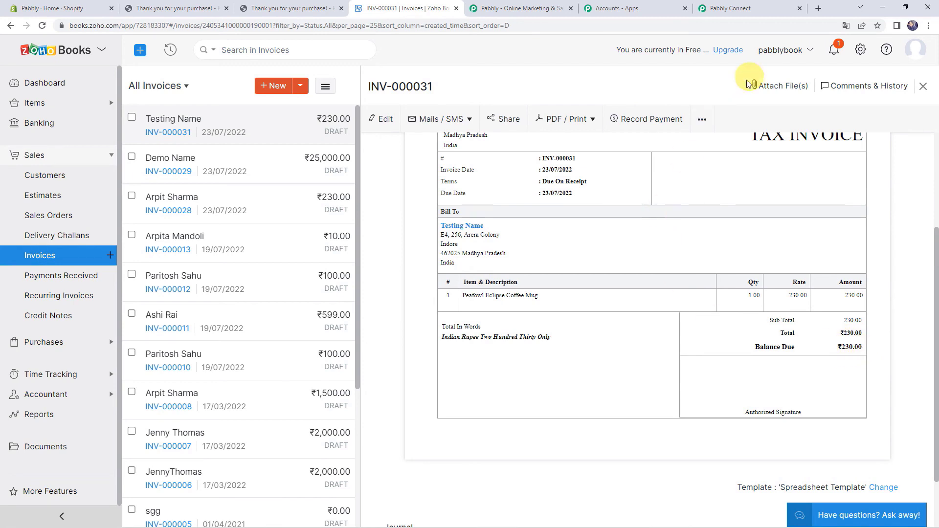
click(747, 8)
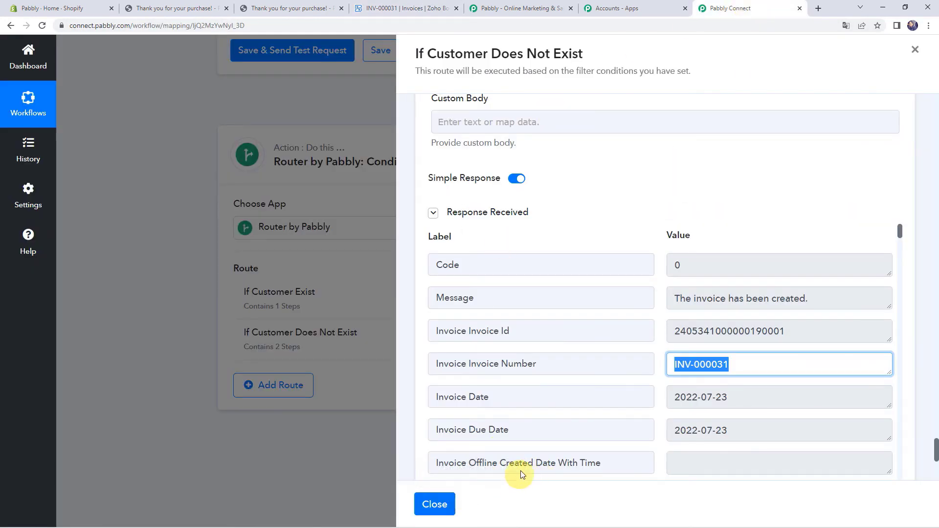
- Save the two-step 'If Customer Does Not Exist' route and close its panel to reveal the Router
scroll(538, 333, down, 8)
click(578, 351)
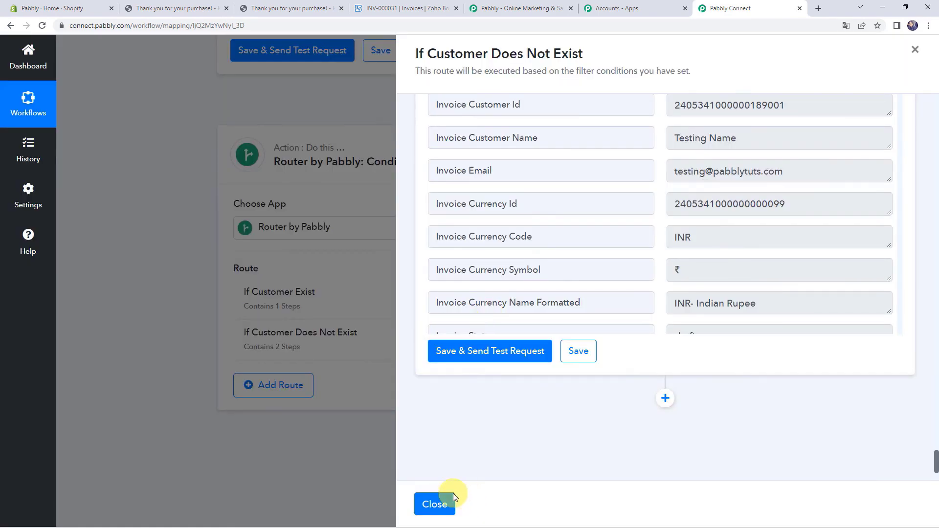
click(430, 504)
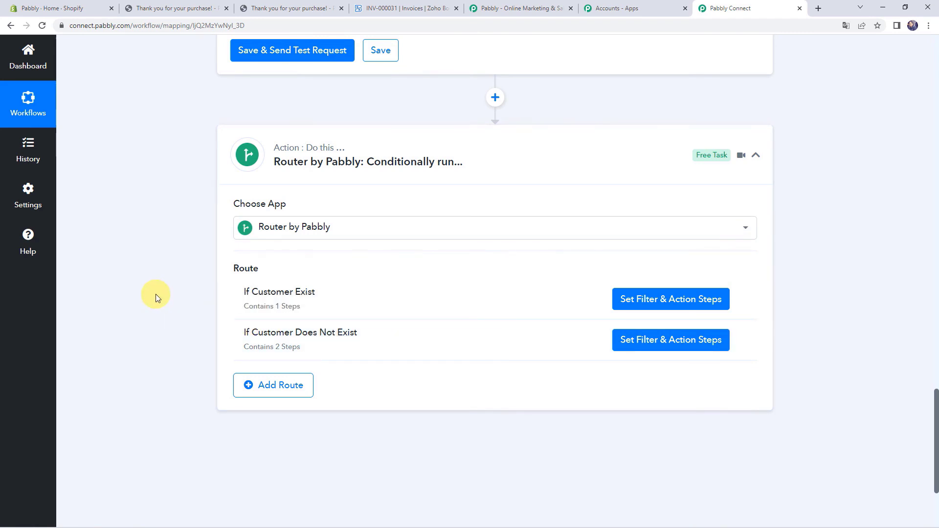
click(54, 9)
- Open the online store's catalog and start an immediate checkout for the Short Sleeve T-shirt
mouse_move(115, 243)
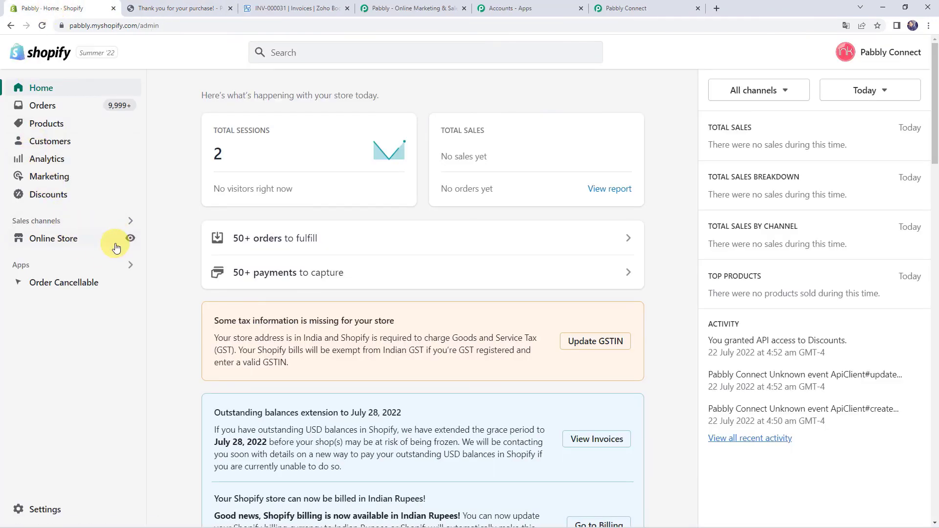
click(130, 238)
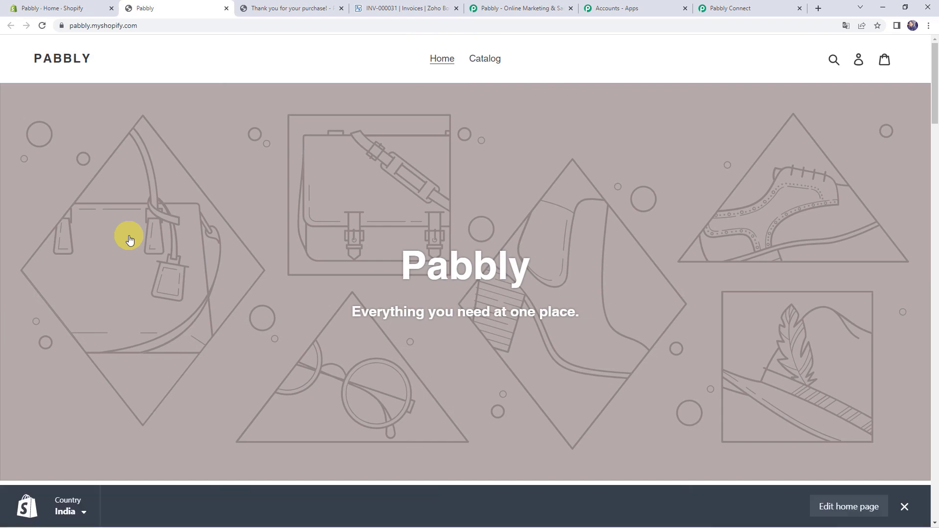
click(491, 57)
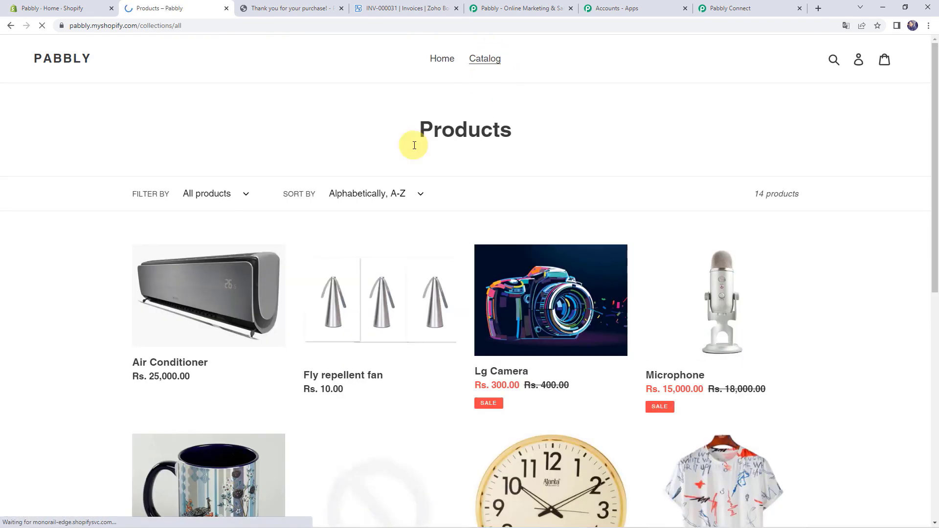
scroll(90, 220, down, 6)
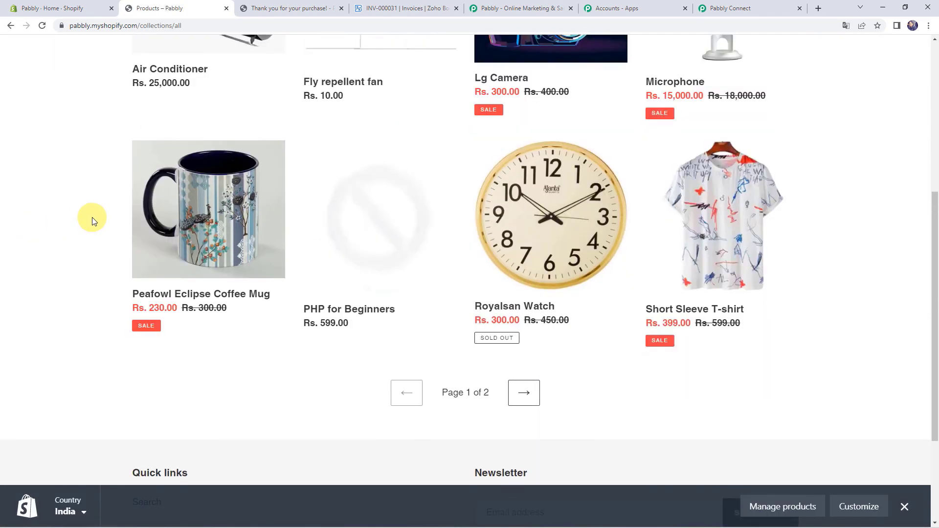
click(694, 246)
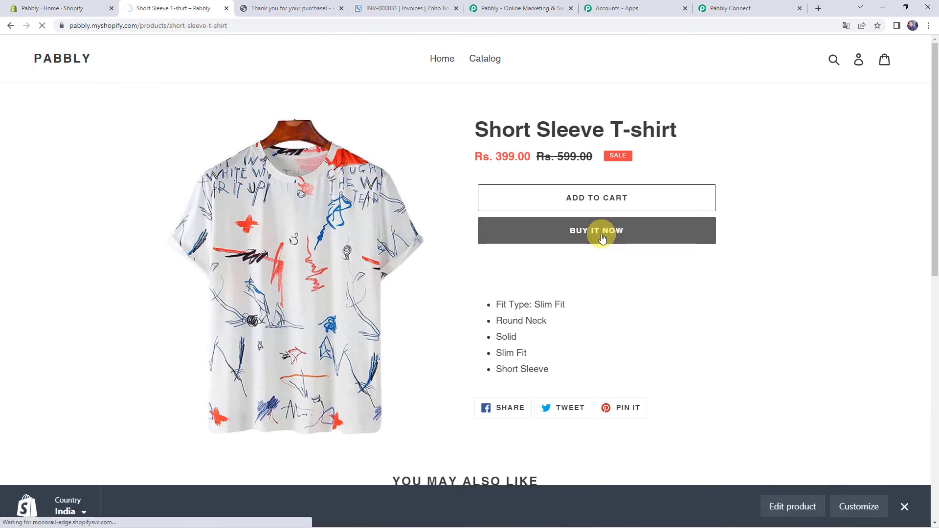
click(602, 238)
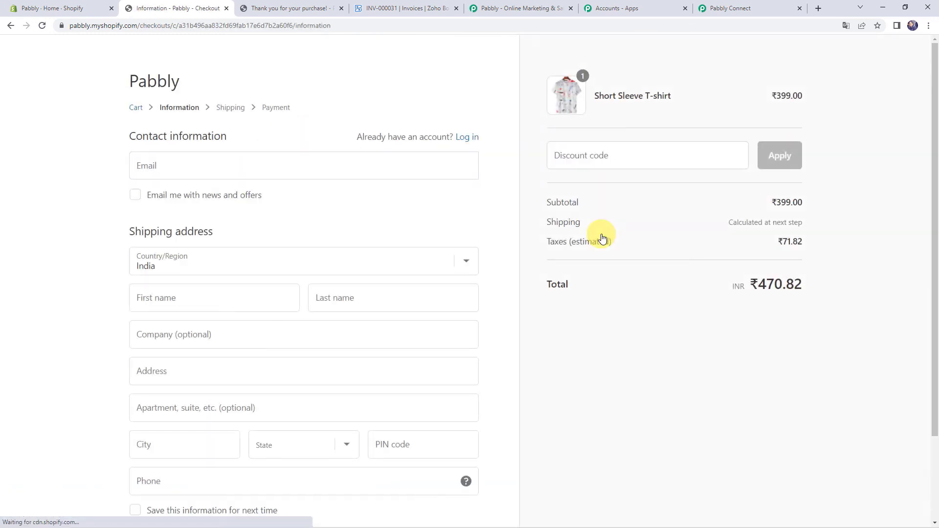
- Enter the test contact e-mail, first and last name, company and street address at checkout
click(255, 162)
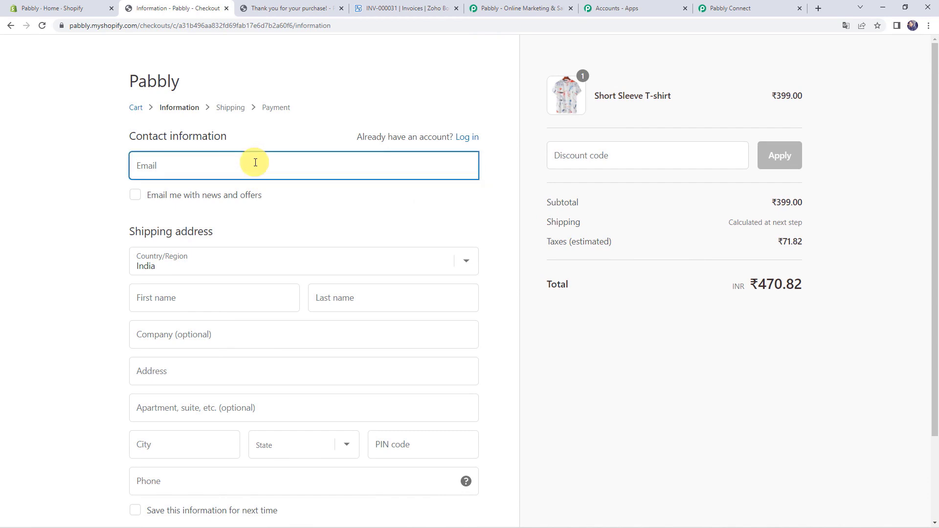
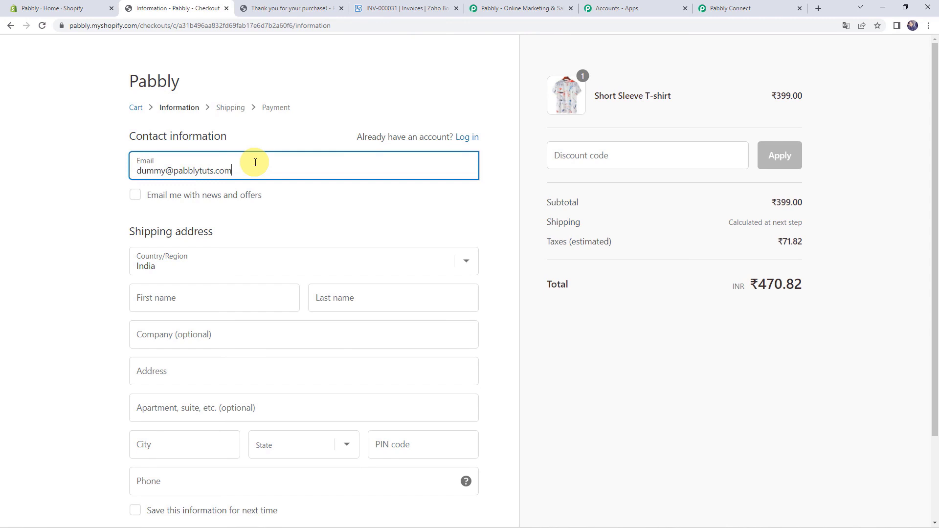
key(Tab)
key(Tab)
key(Tab)
text(D)
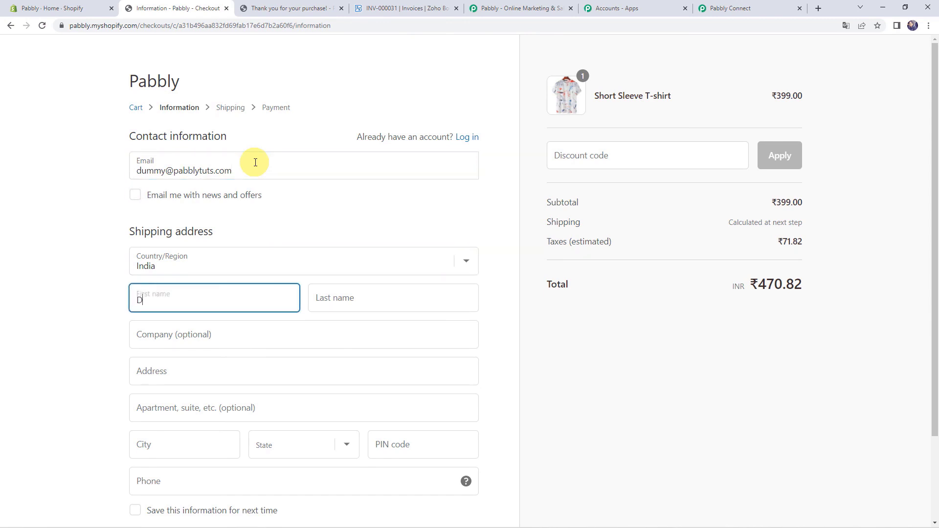
text(ummy)
key(Tab)
text(Name)
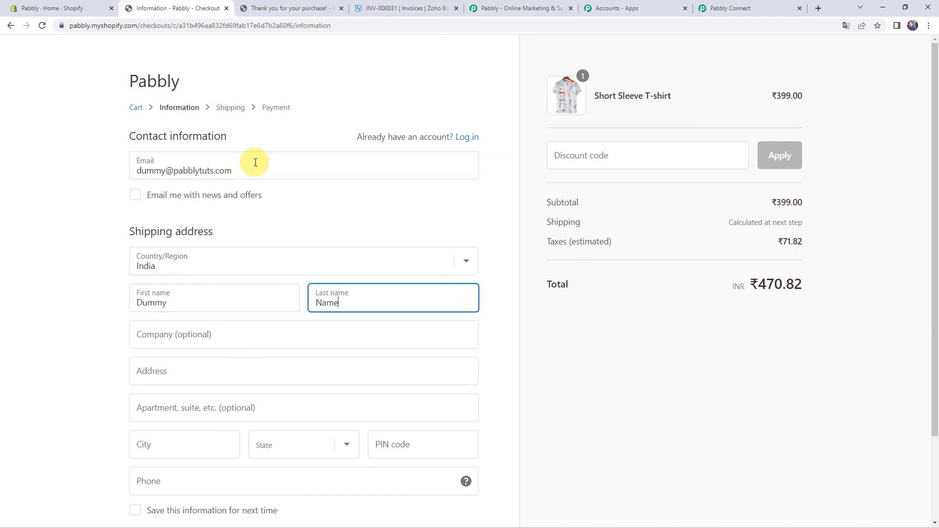
key(Tab)
text(Pa)
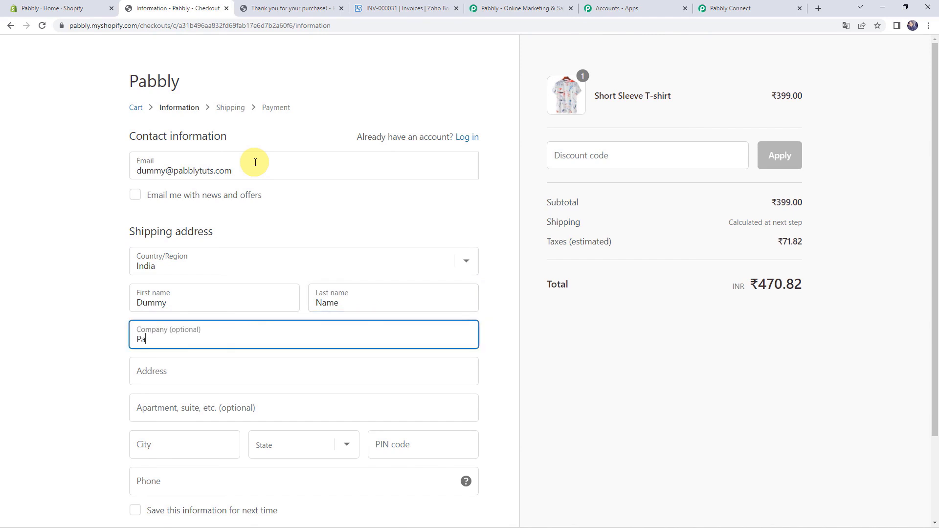
key(Tab)
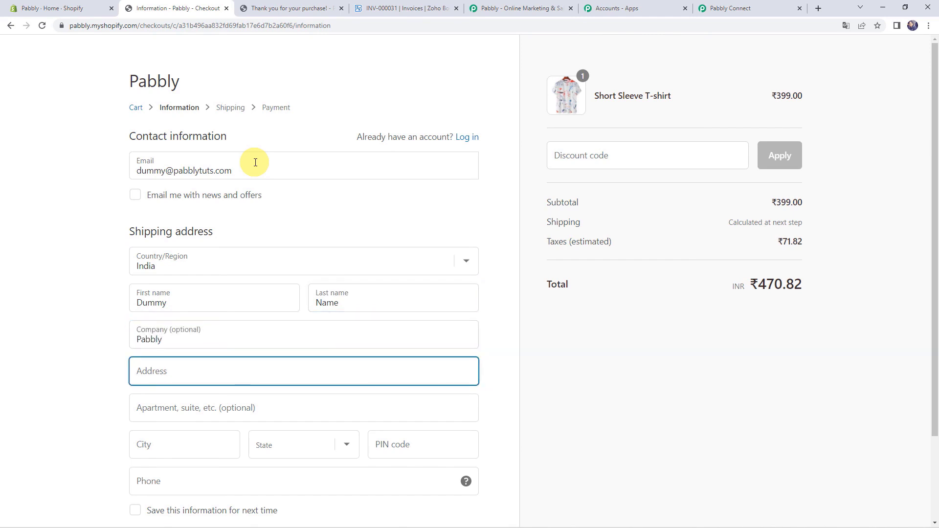
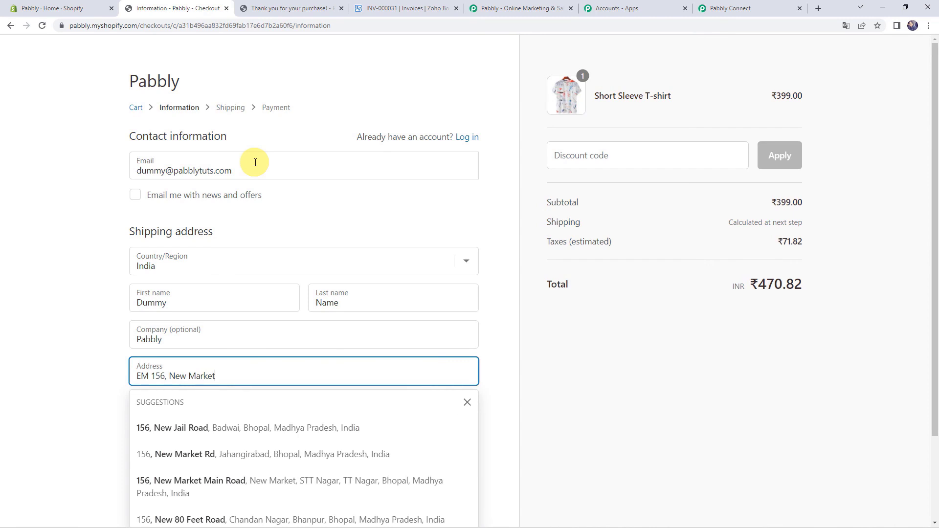
key(Tab)
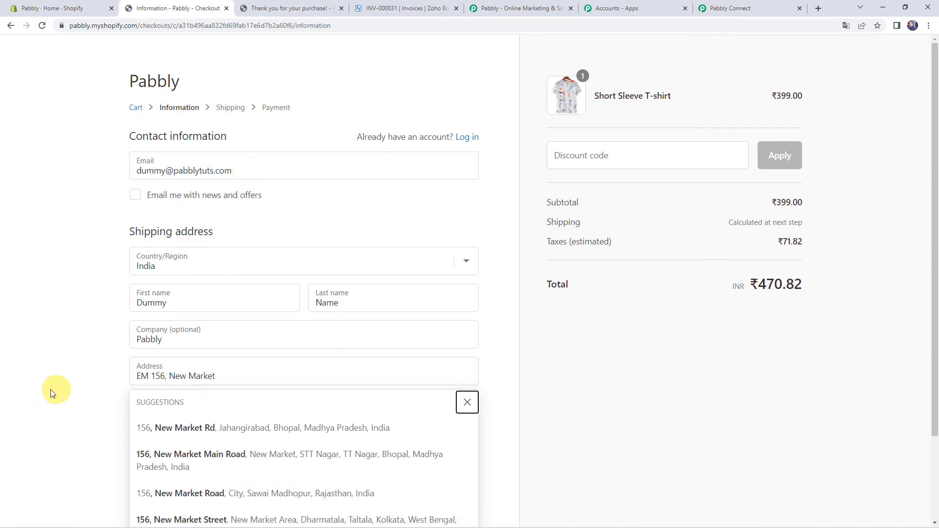
click(57, 390)
- Add the city, state, PIN code and phone number, then continue to shipping
scroll(68, 392, down, 2)
click(154, 349)
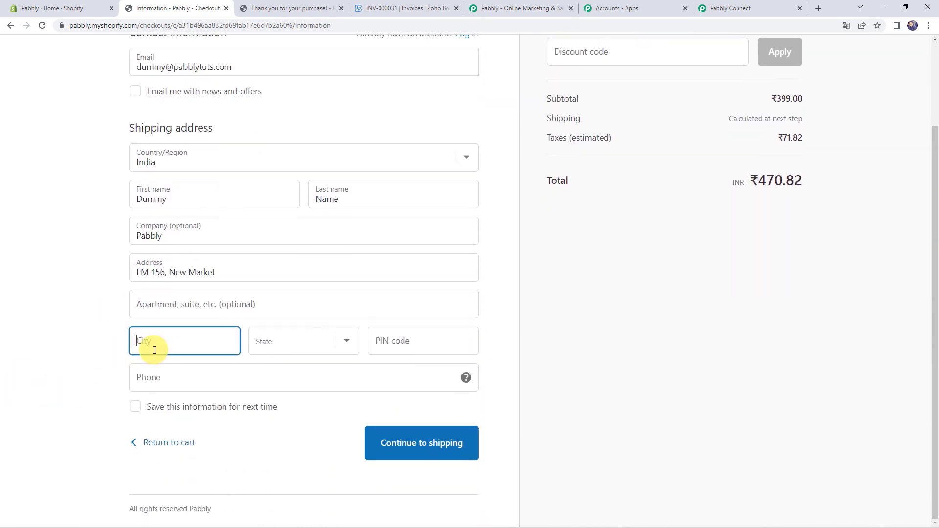
text(Bhopal)
key(Tab)
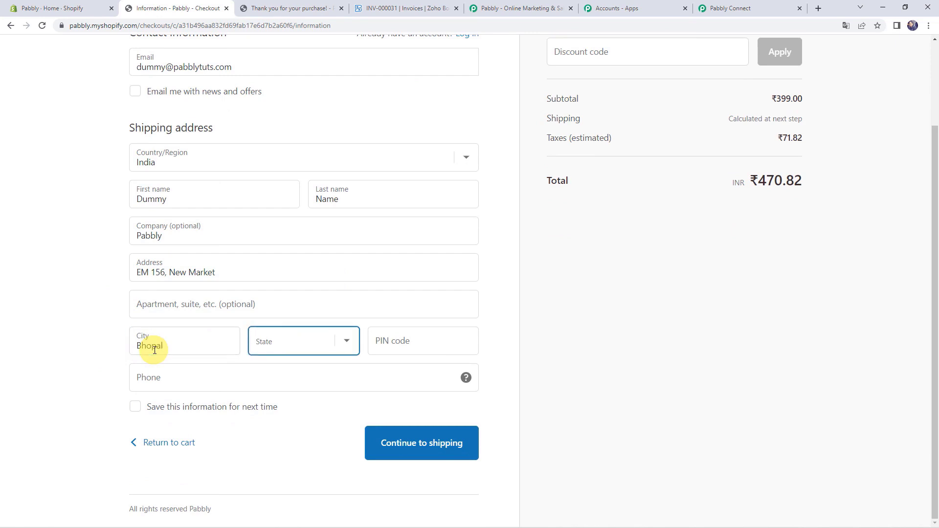
key(m)
key(Tab)
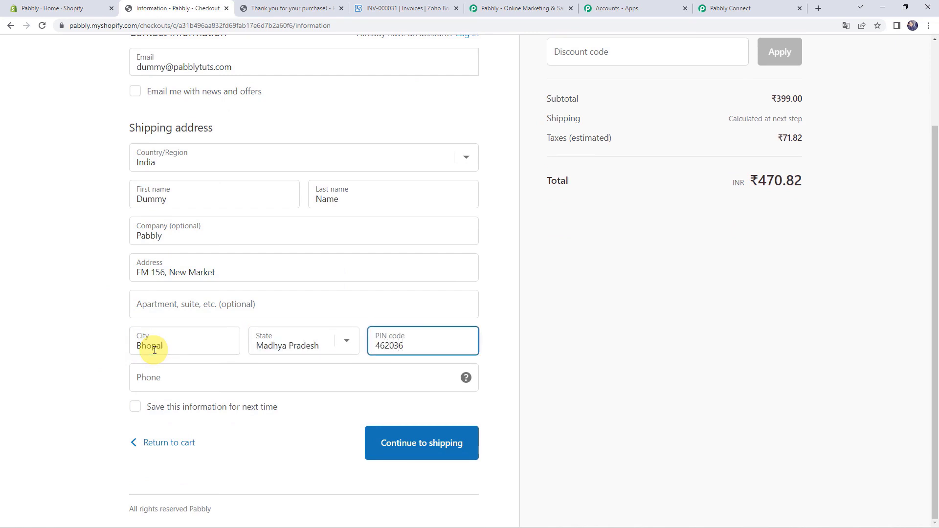
key(Tab)
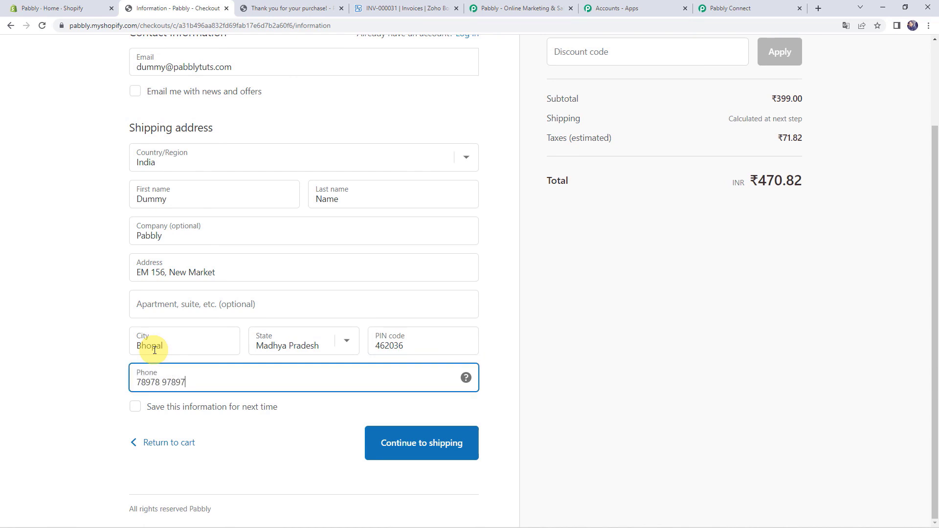
click(401, 448)
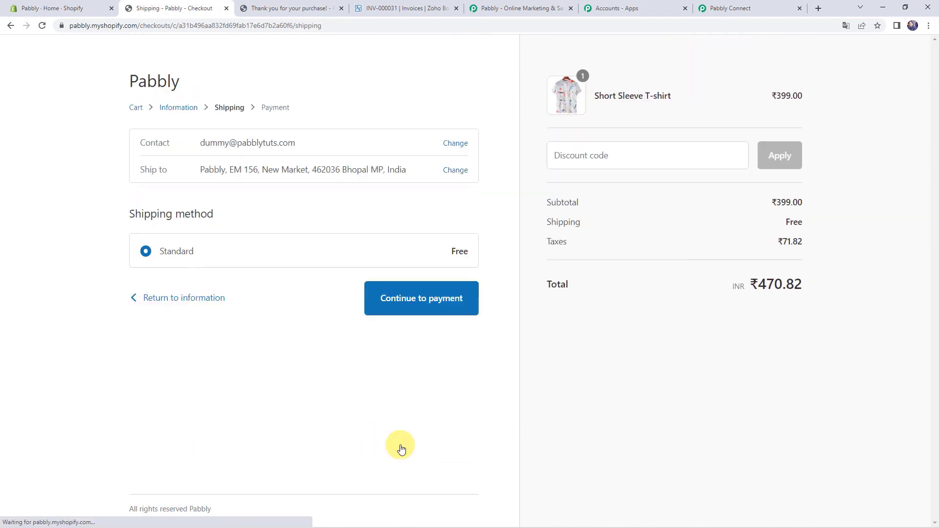
- Enter the Bogus Gateway test card details on the payment step and pay for the ₹470.82 order
click(383, 311)
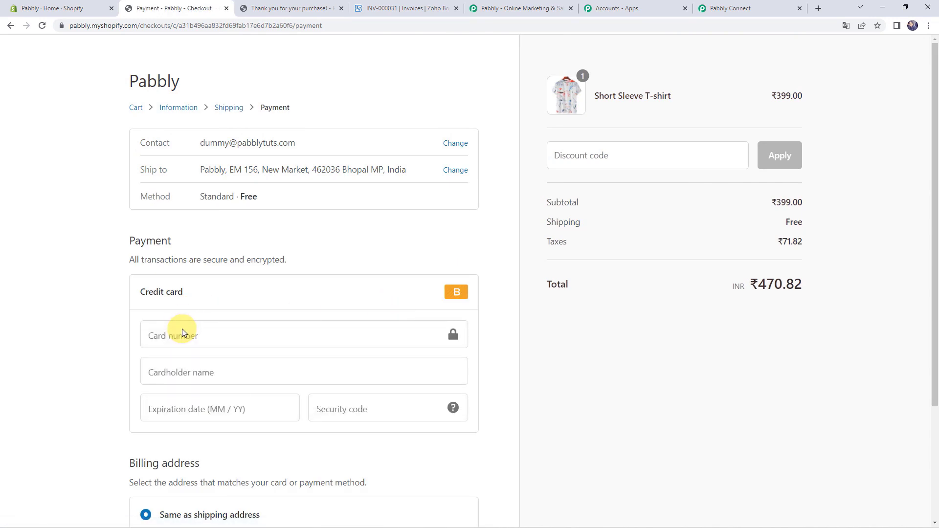
click(182, 329)
text(1)
key(Tab)
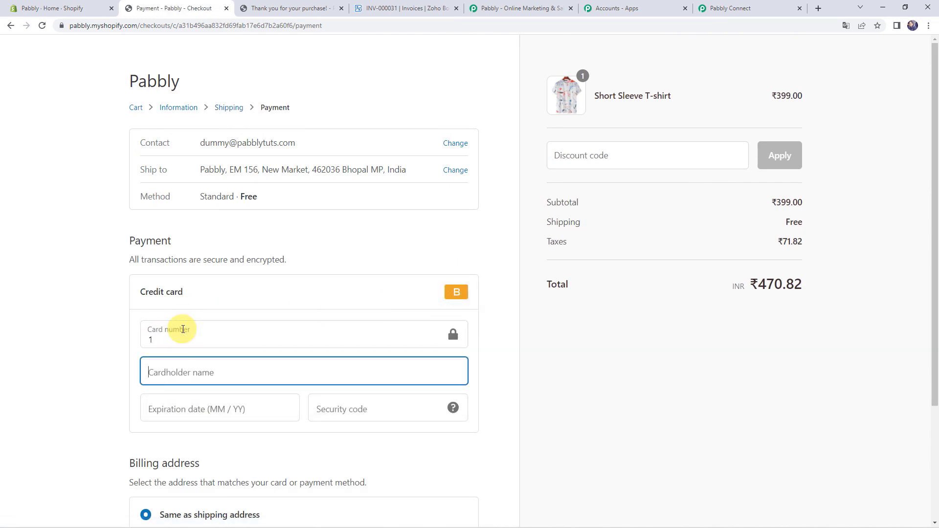
text(Bogus )
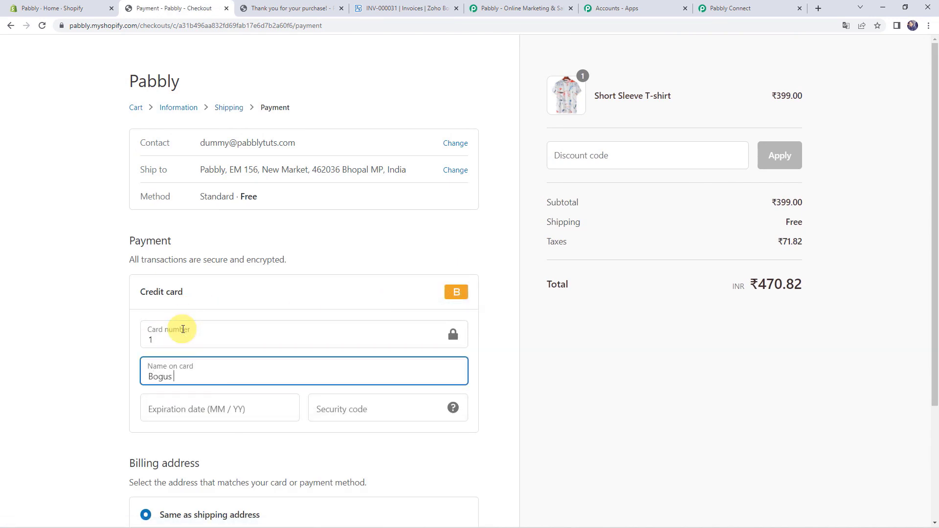
text(Gateway)
key(Tab)
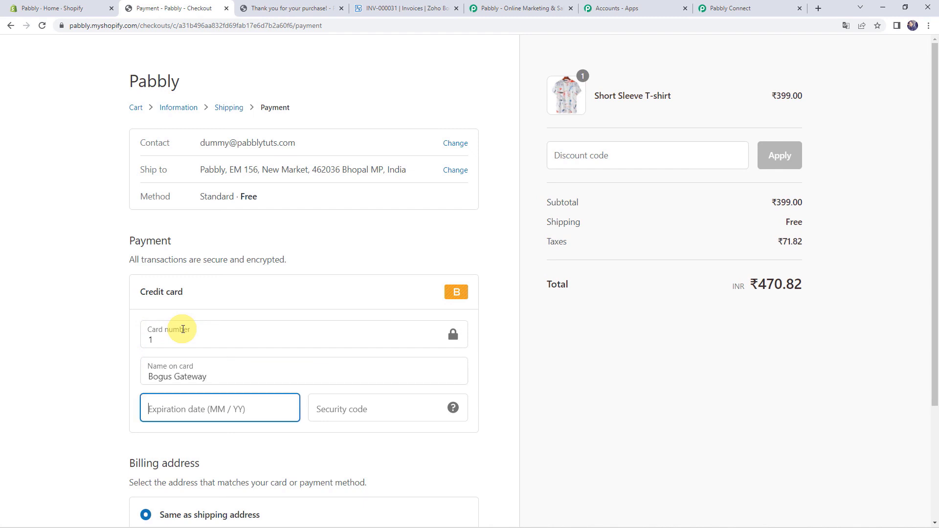
text(056565)
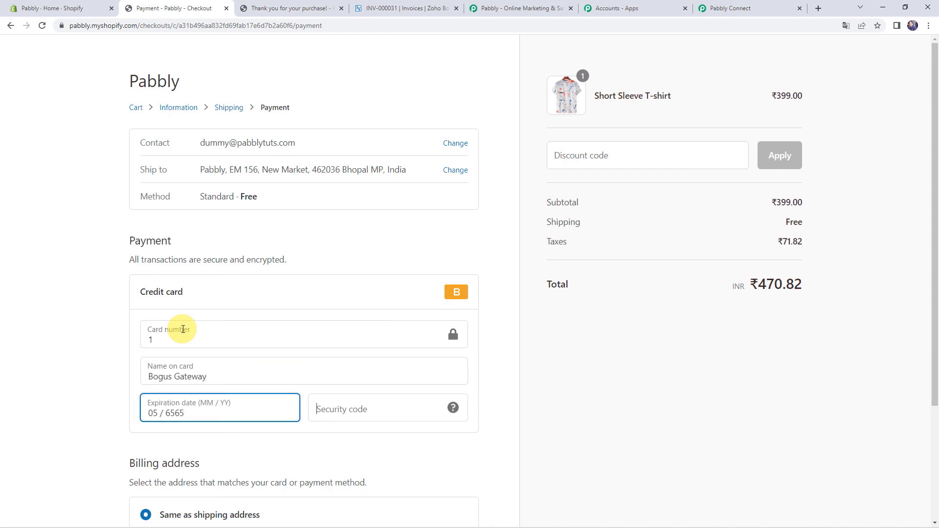
text(565)
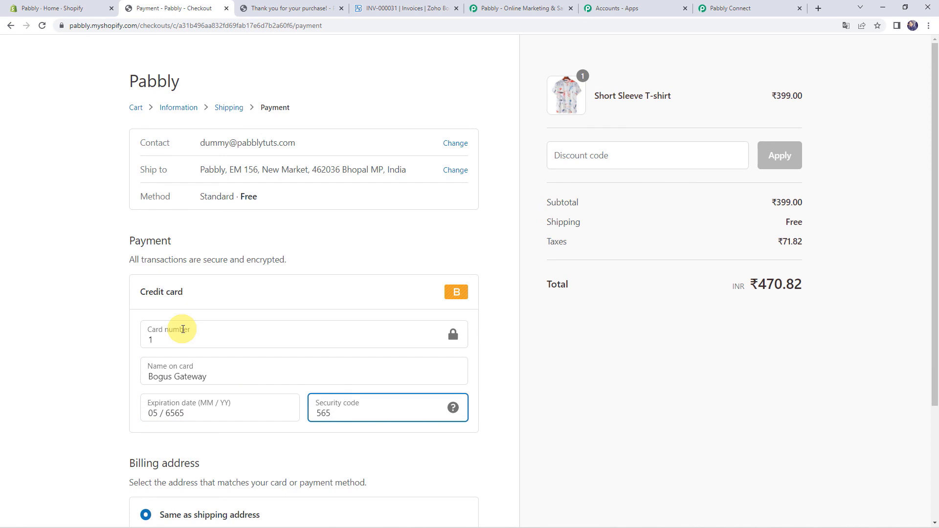
scroll(183, 329, down, 3)
click(445, 443)
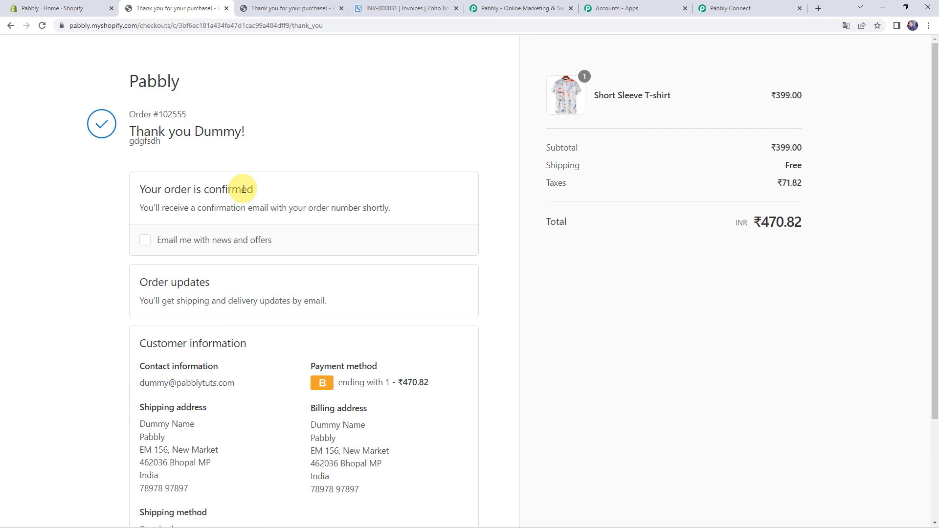
- Confirm the new customer in Zoho Books, then review draft invoice INV-000032 for ₹399.00 (one Short Sleeve T-shirt)
click(415, 7)
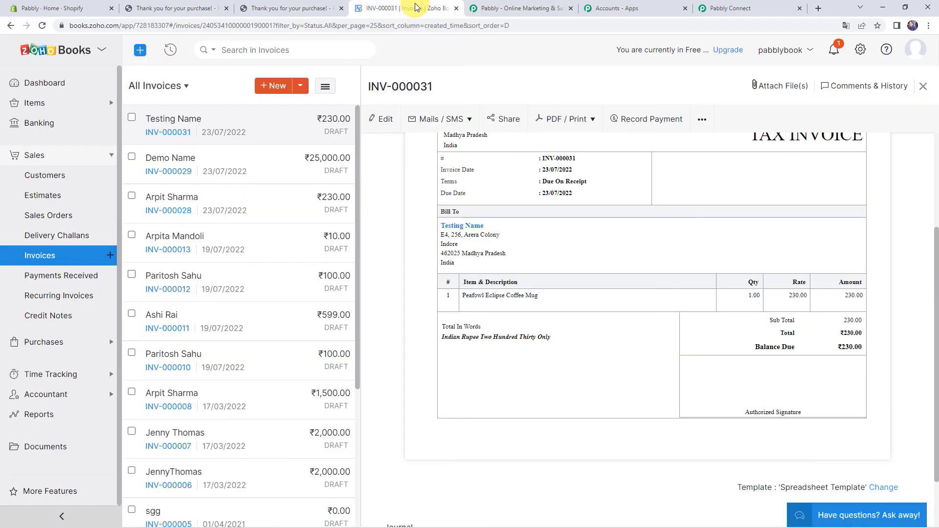
click(36, 181)
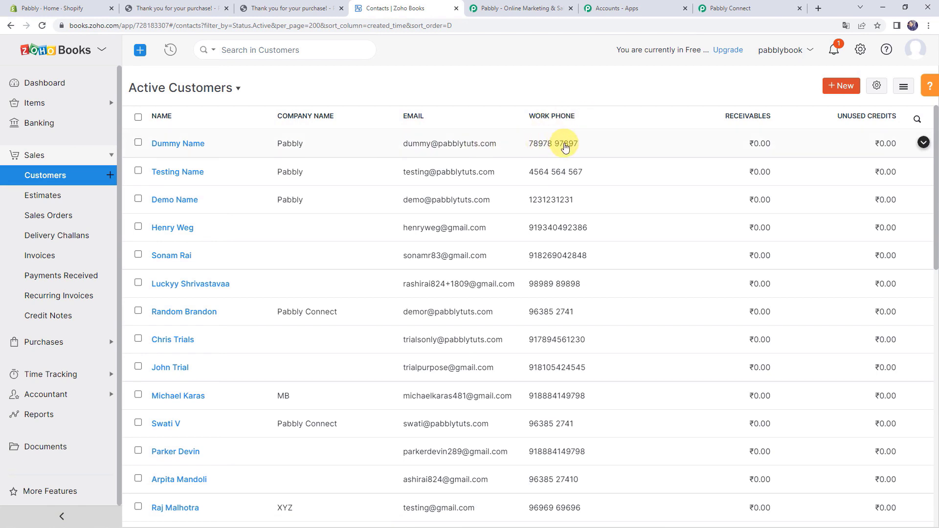
click(65, 255)
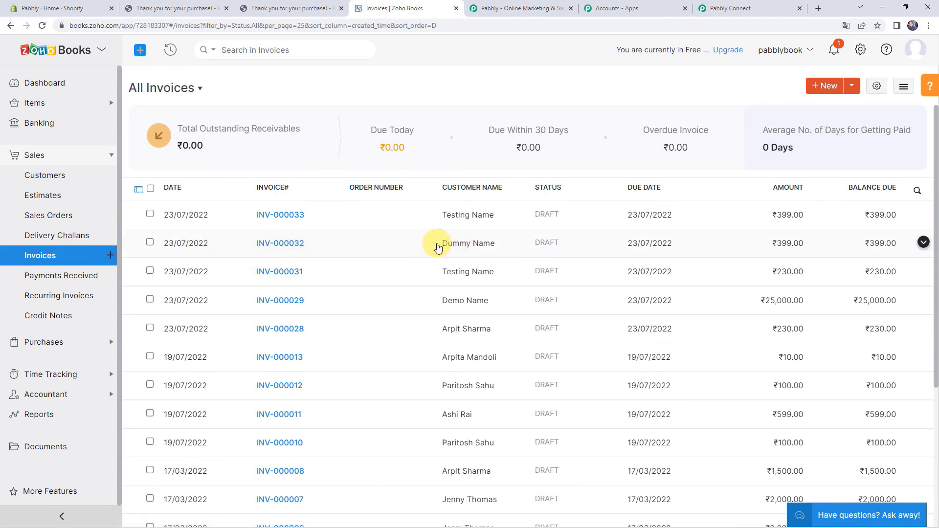
click(274, 246)
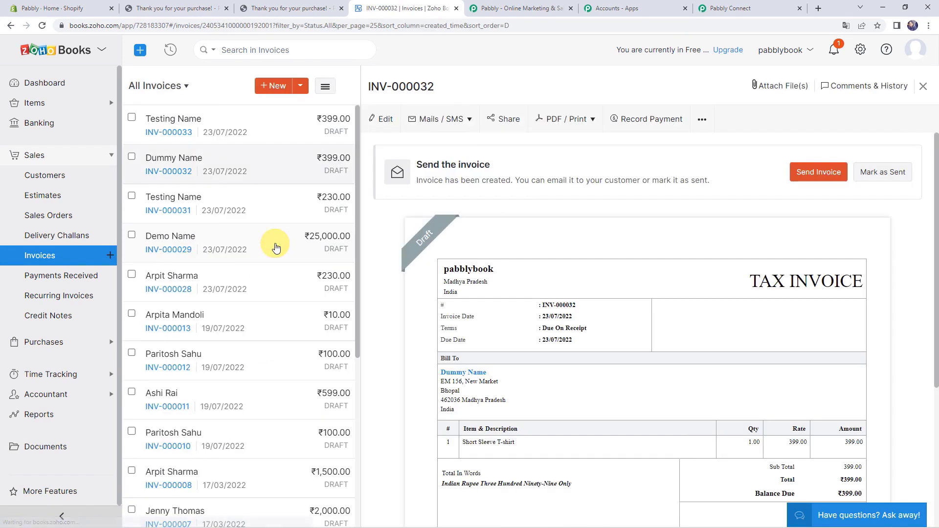
scroll(543, 232, down, 1)
scroll(543, 232, down, 2)
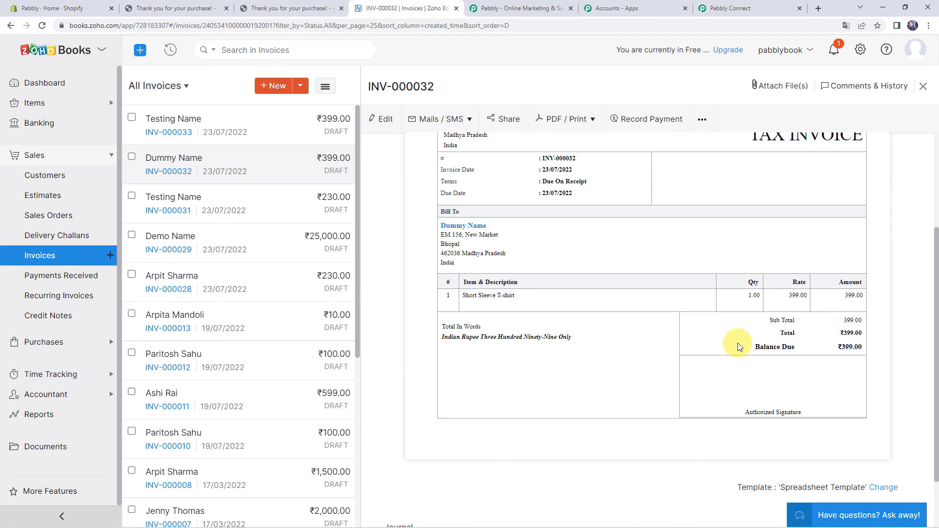
click(745, 14)
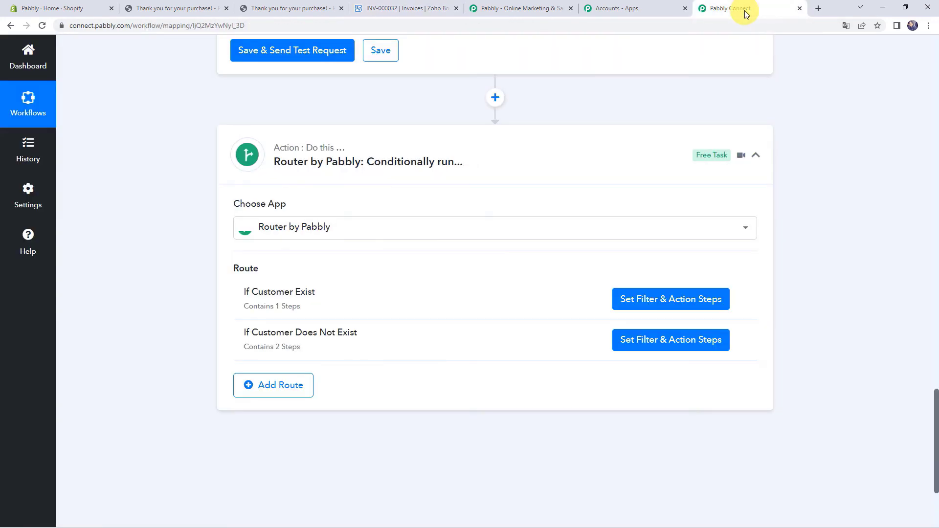
- Collapse the Zoho Books Get Contact by Email and Shopify New Order steps for an overview
scroll(394, 148, up, 10)
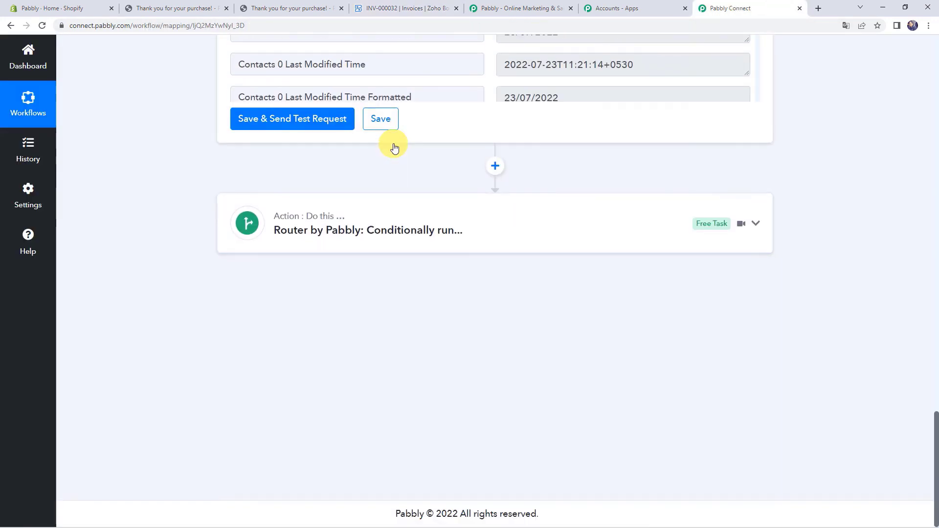
scroll(210, 186, up, 3)
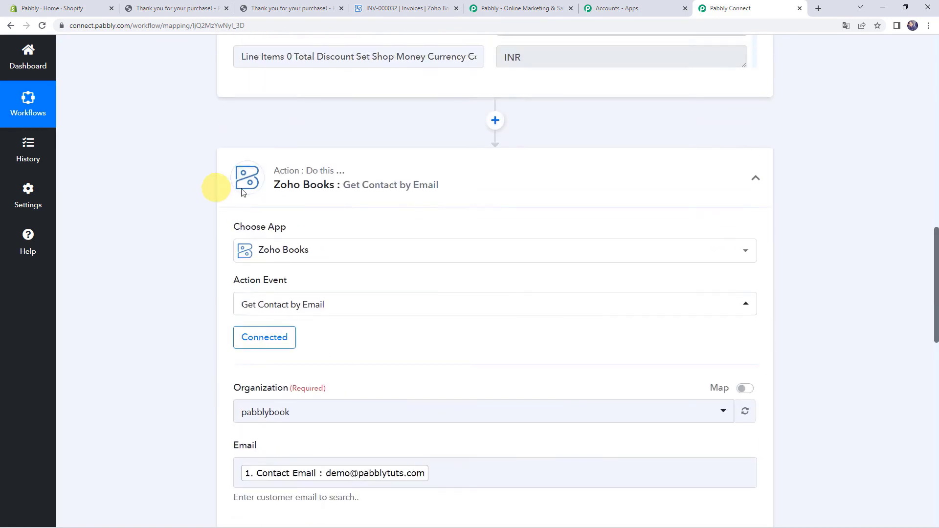
click(372, 172)
scroll(374, 175, up, 7)
scroll(374, 175, up, 10)
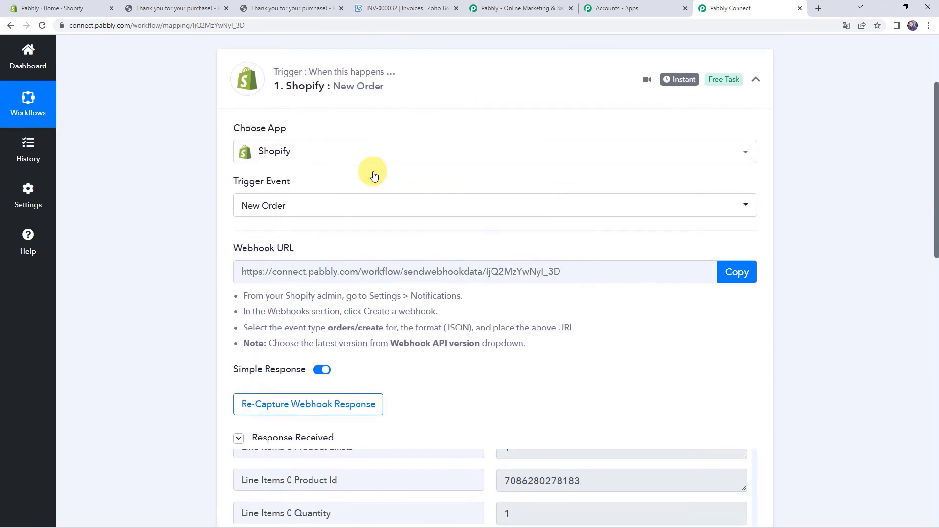
click(424, 199)
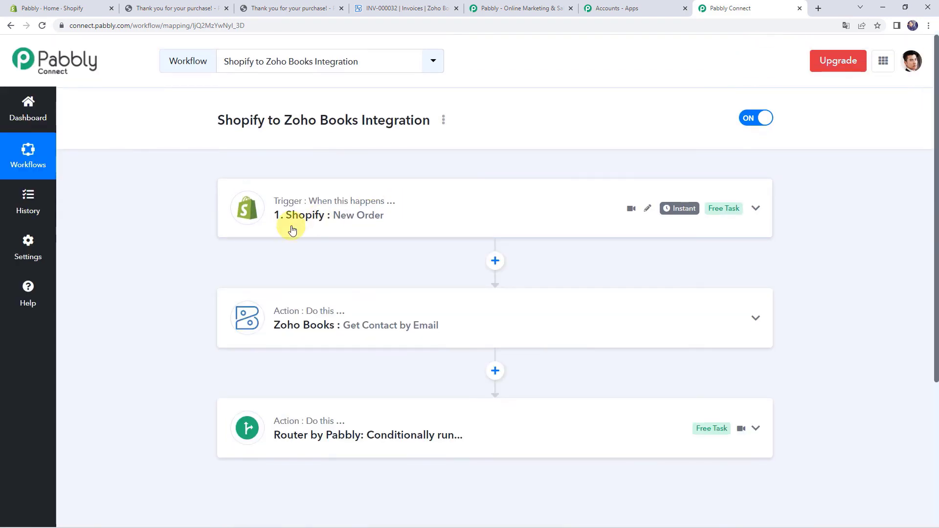